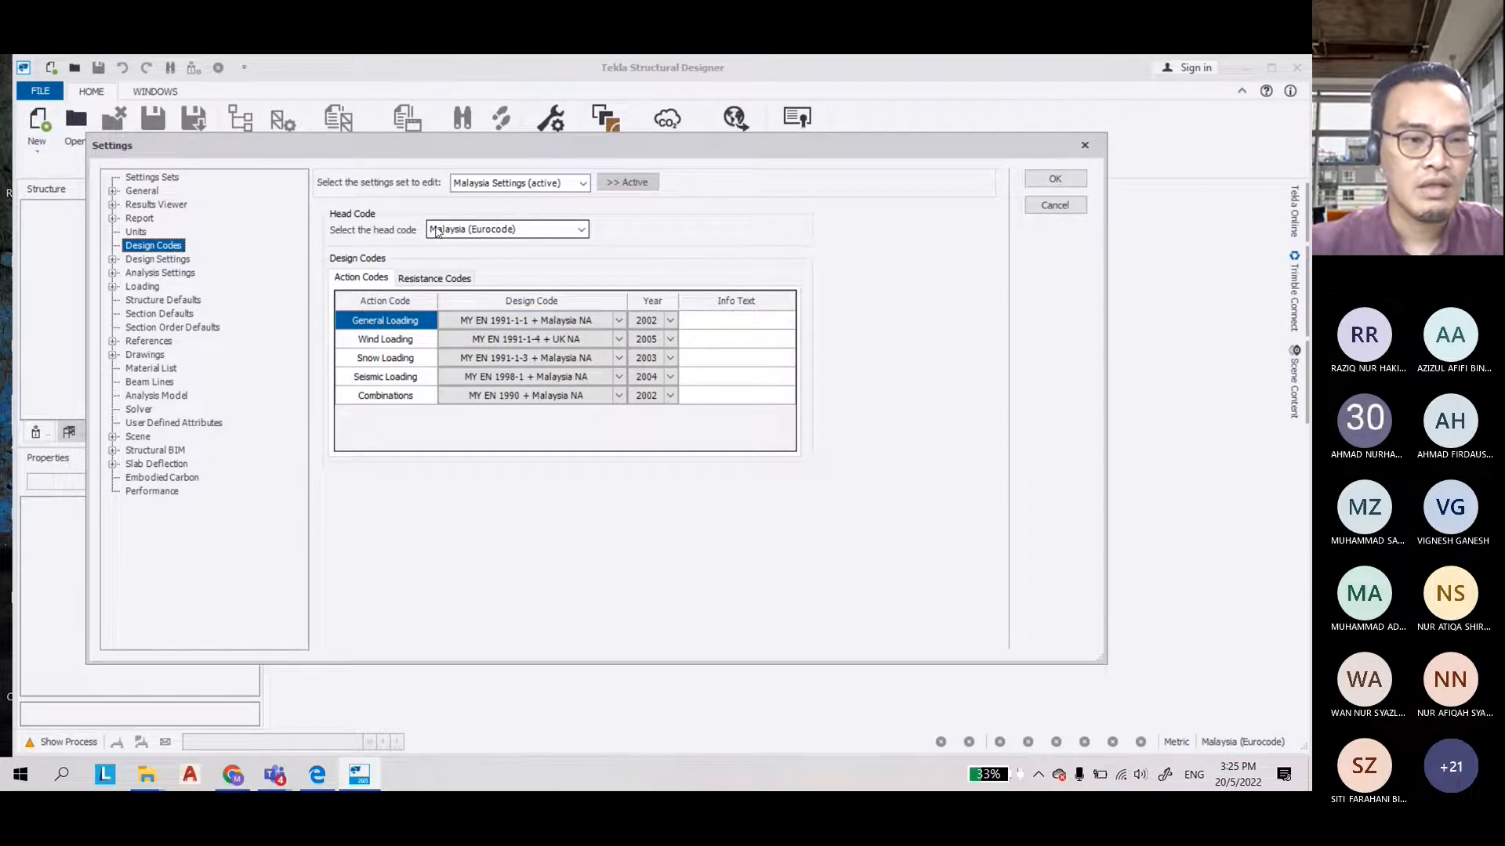
# Review the cast-in-place concrete design settings for shear/torsion strength limits and bond quality modifiers, and accept the settings
pyautogui.click(113, 259)
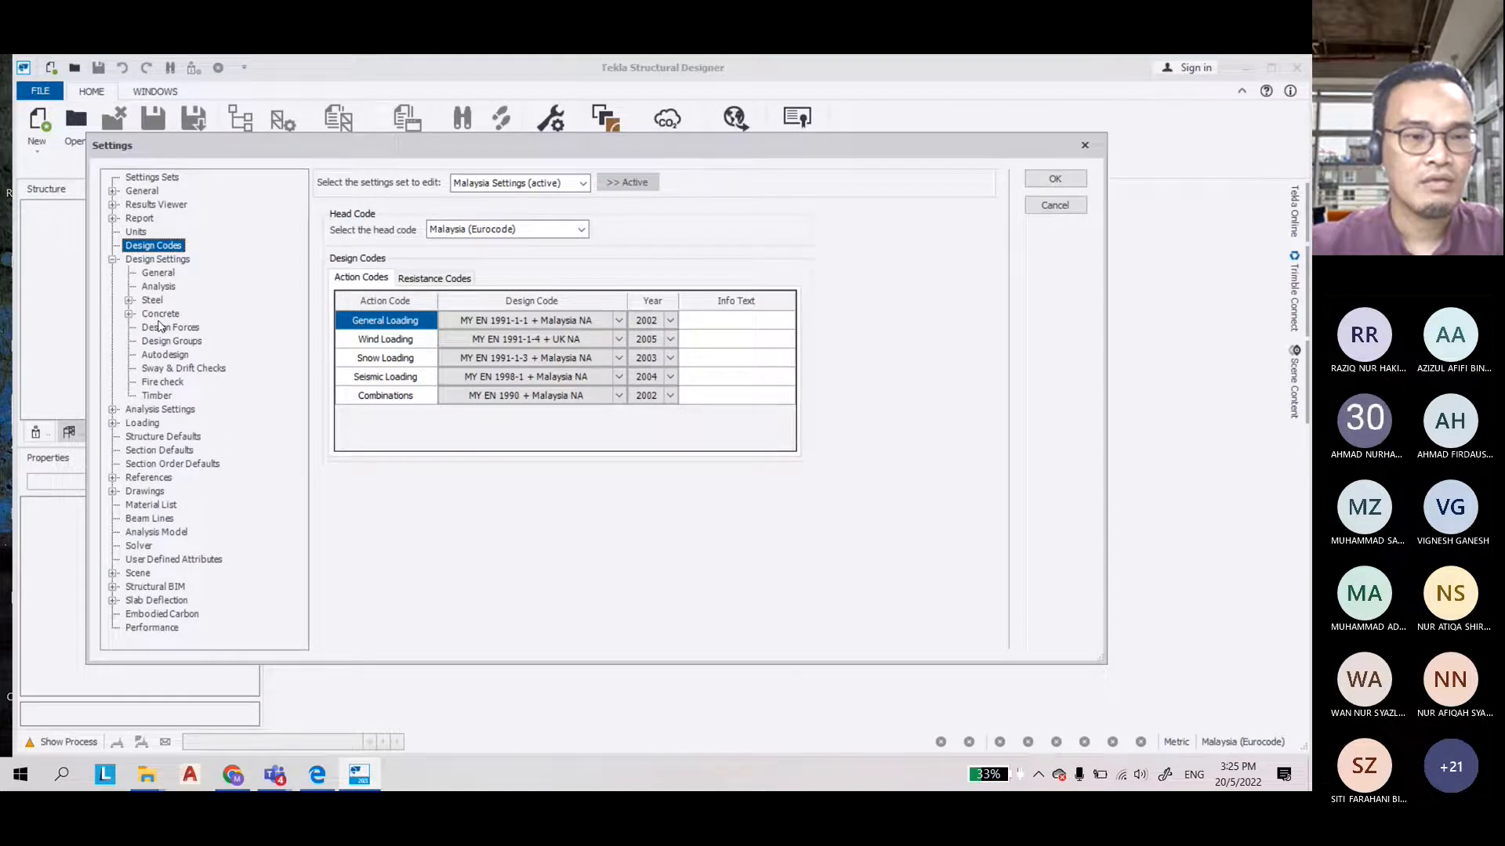
pyautogui.click(130, 314)
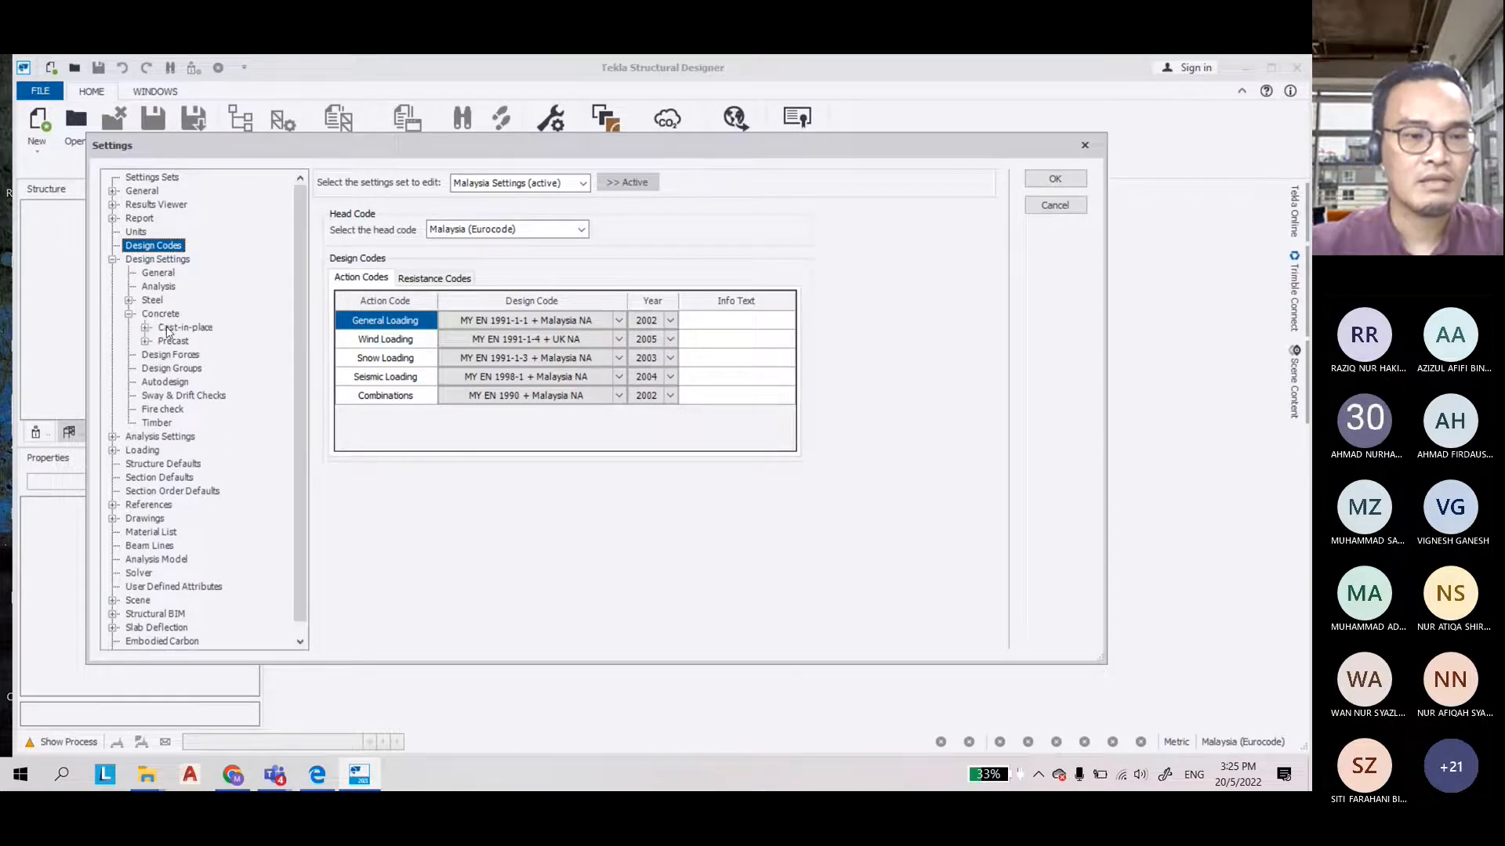
pyautogui.click(167, 329)
pyautogui.click(145, 328)
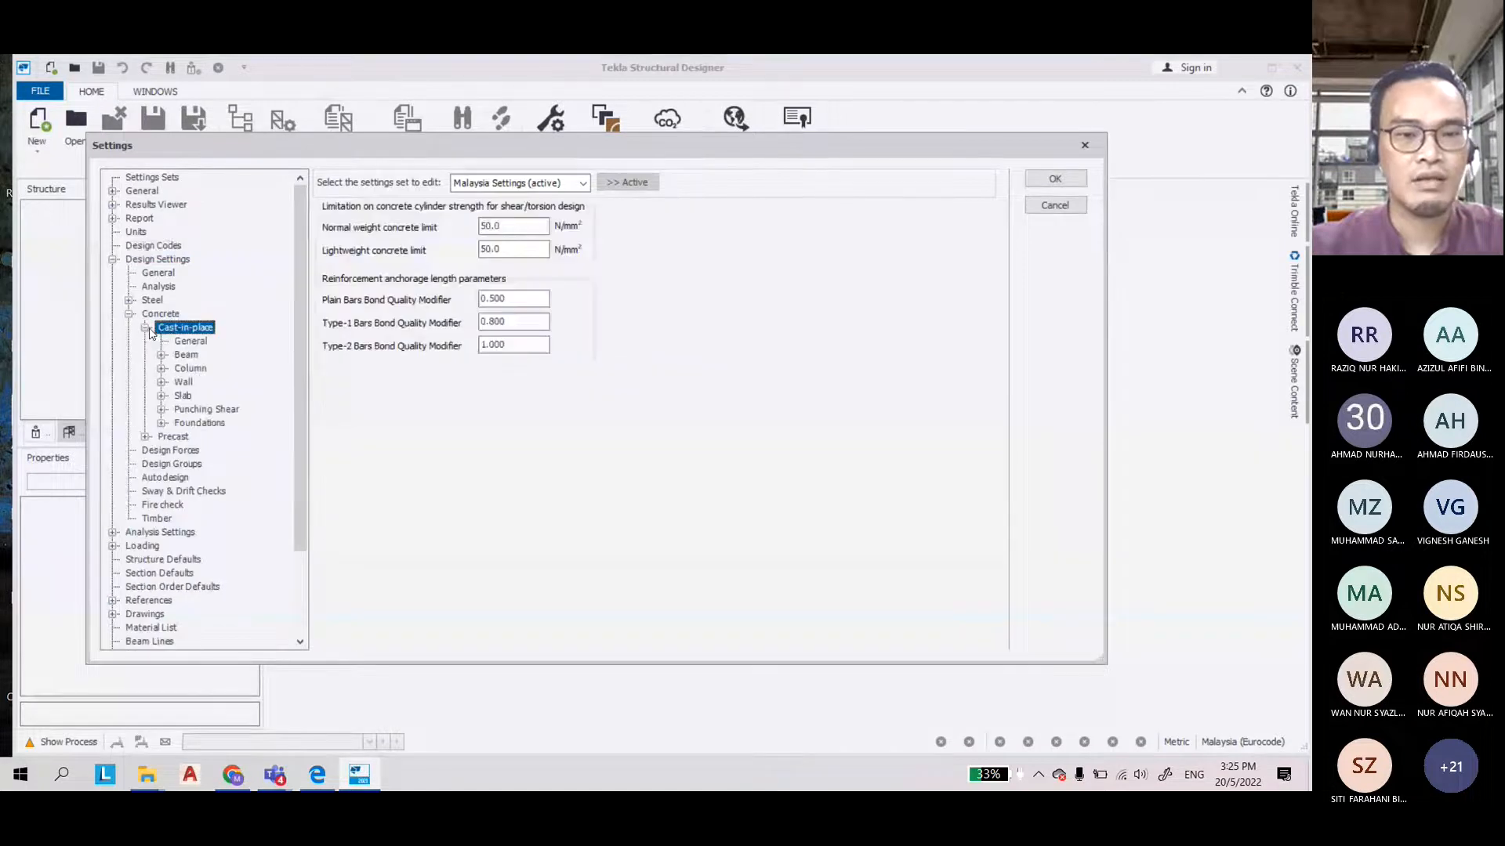
pyautogui.doubleClick(492, 249)
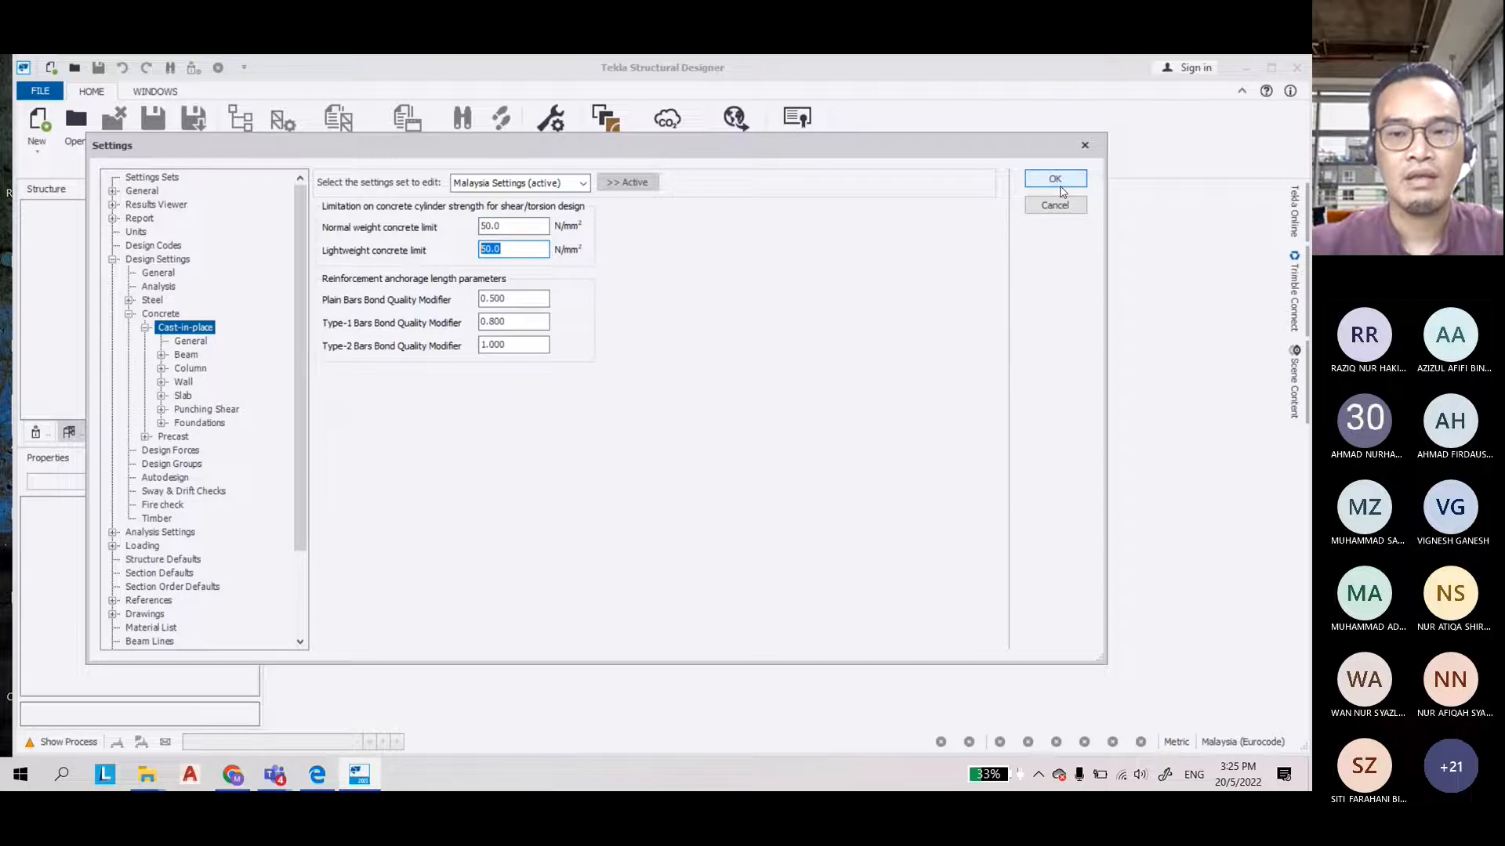
pyautogui.click(1059, 185)
# In the materials database, make C25/30 the default grade for normal concrete under the Malaysia (Eurocode) head code
pyautogui.click(605, 125)
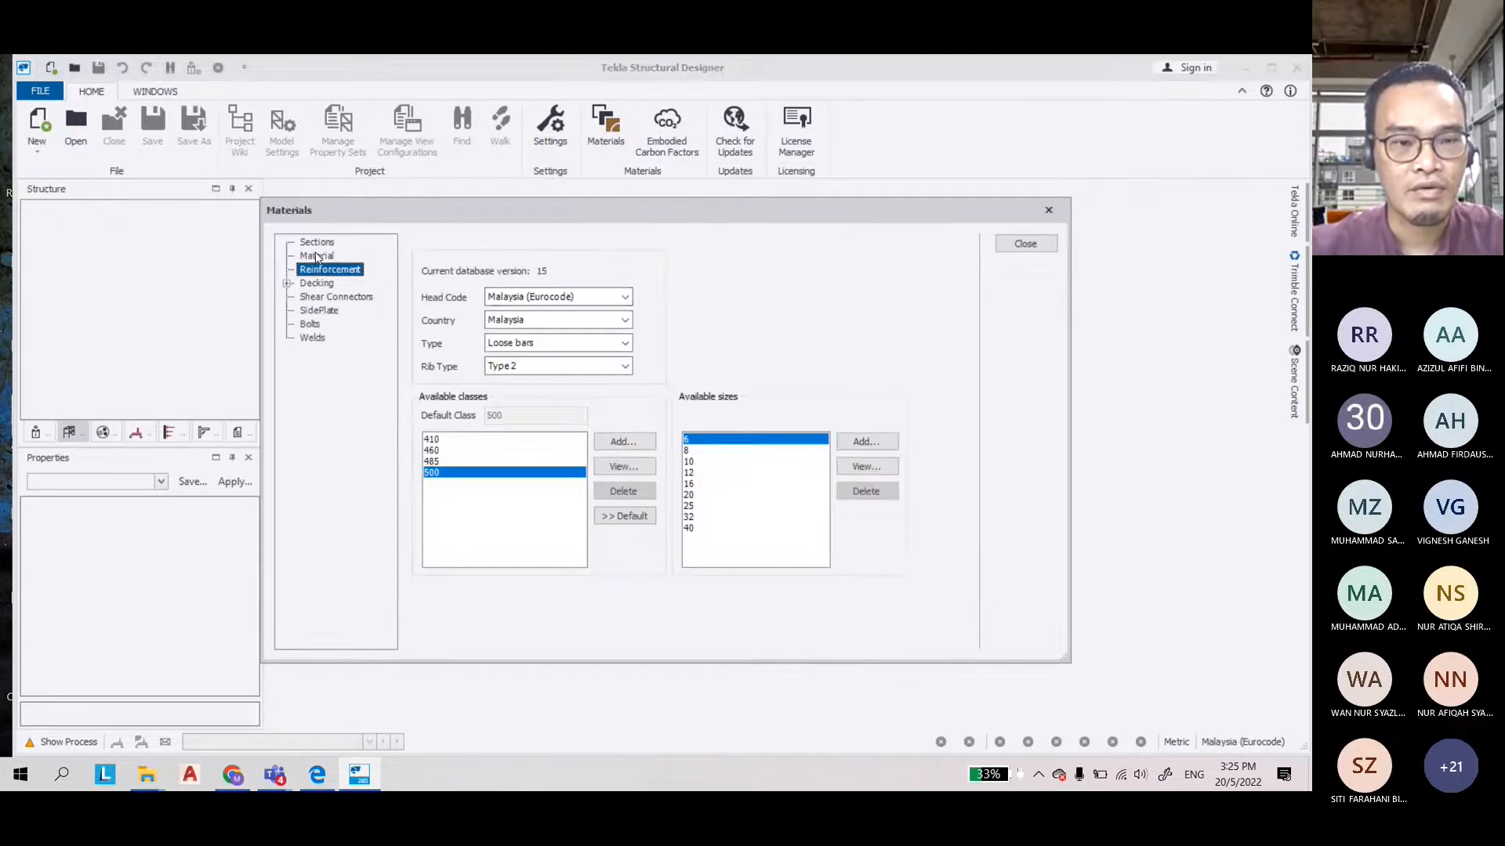
pyautogui.click(317, 257)
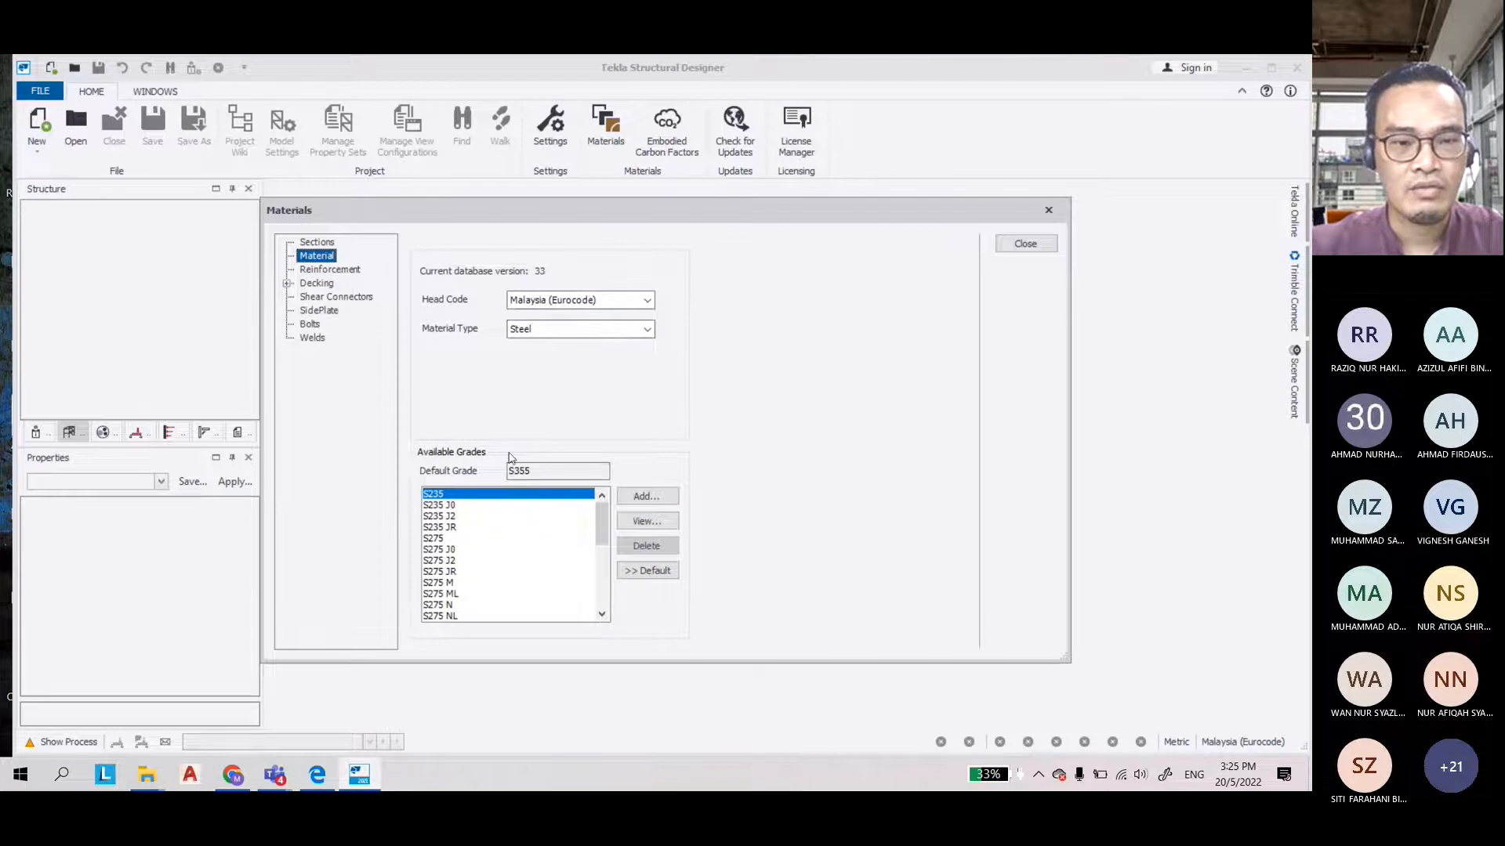
pyautogui.click(546, 333)
pyautogui.click(545, 357)
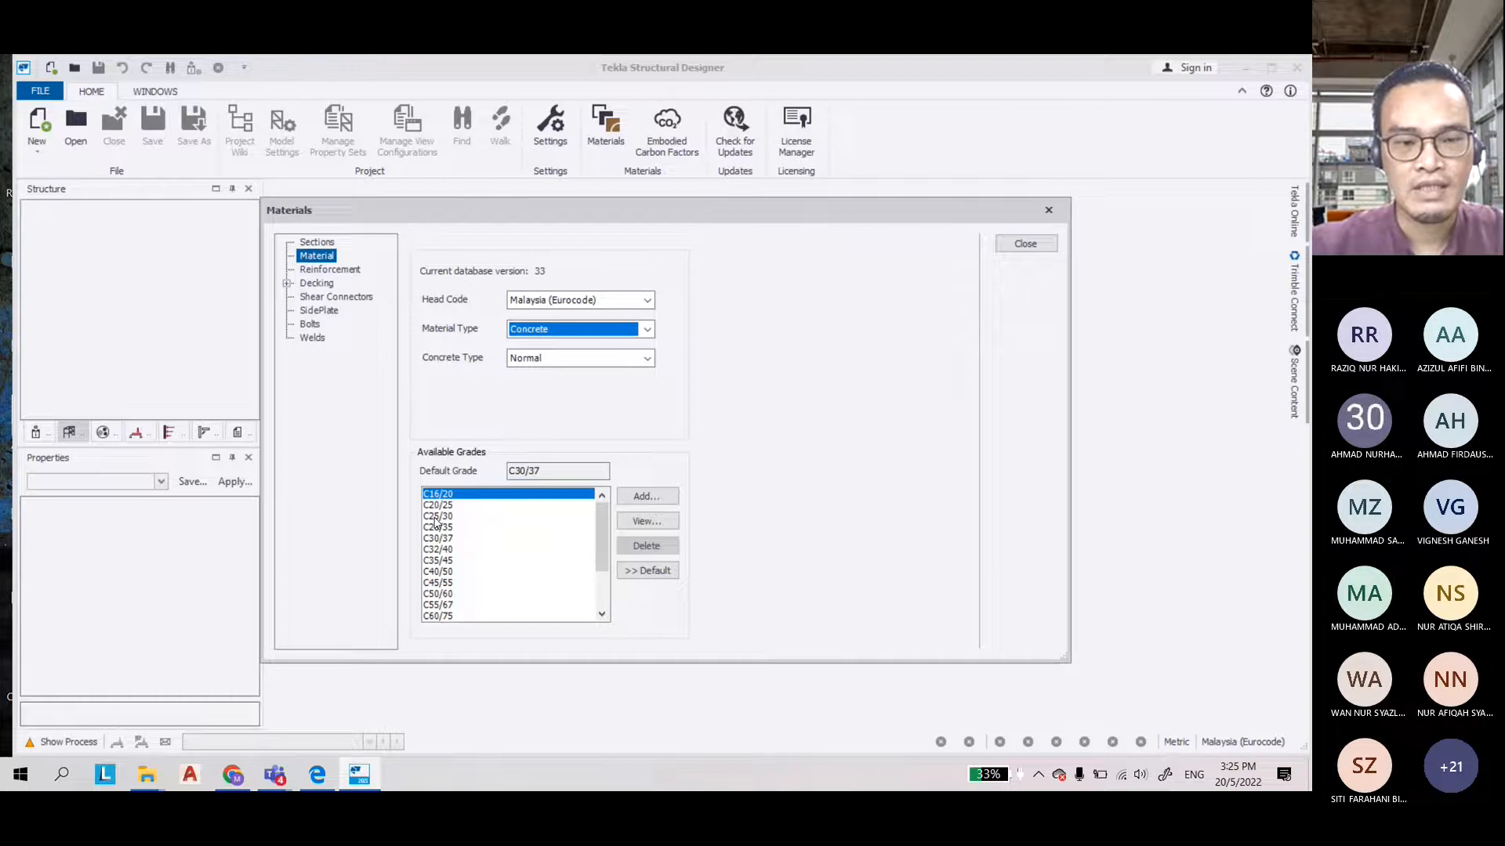
pyautogui.click(436, 517)
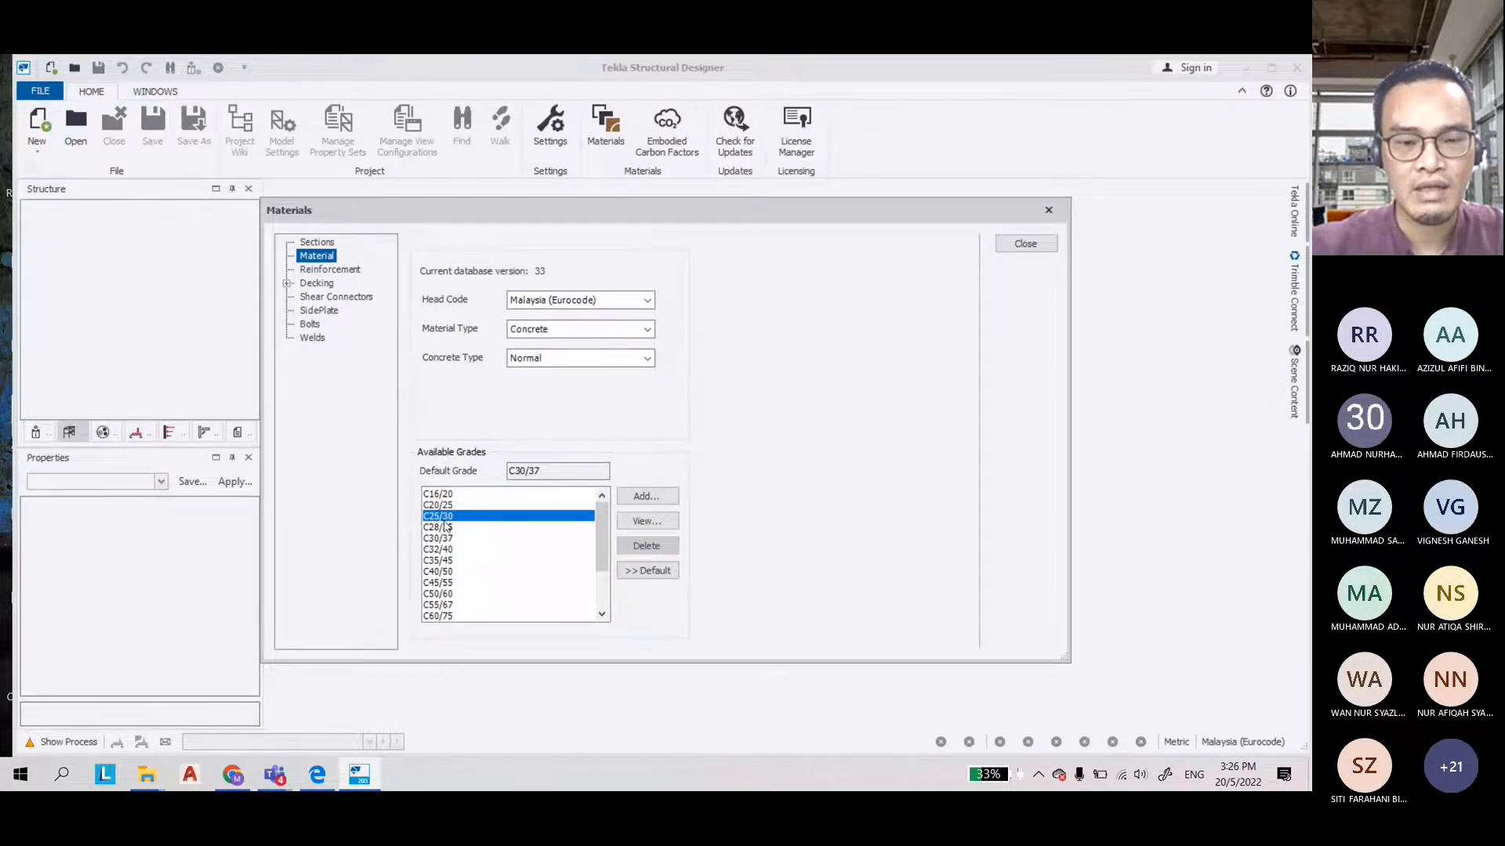
pyautogui.click(663, 577)
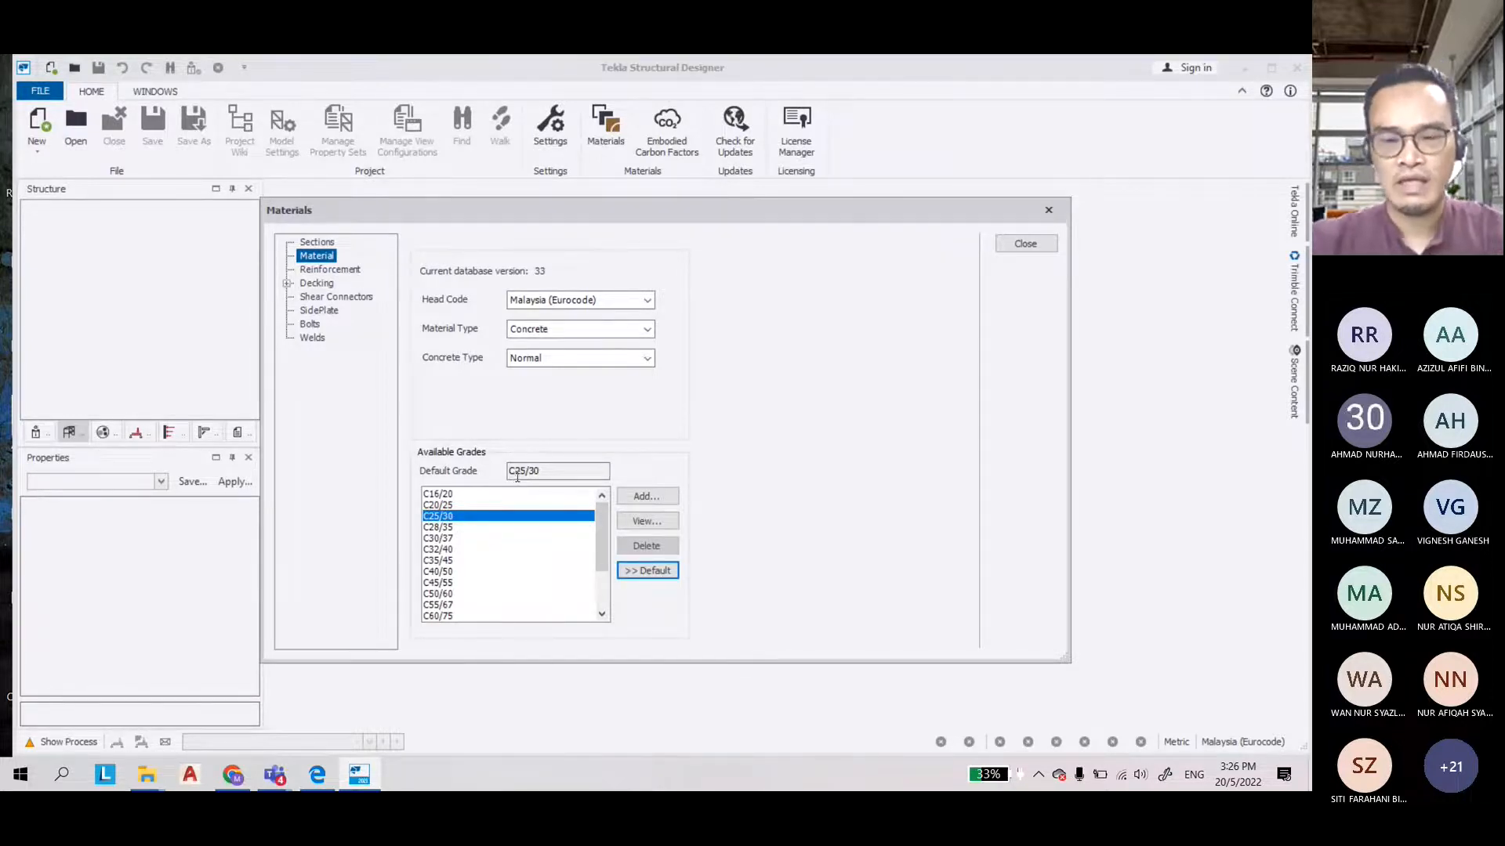
# Make C30/37 the default concrete grade, check the available reinforcement classes and bar sizes, and close the materials database
pyautogui.click(440, 540)
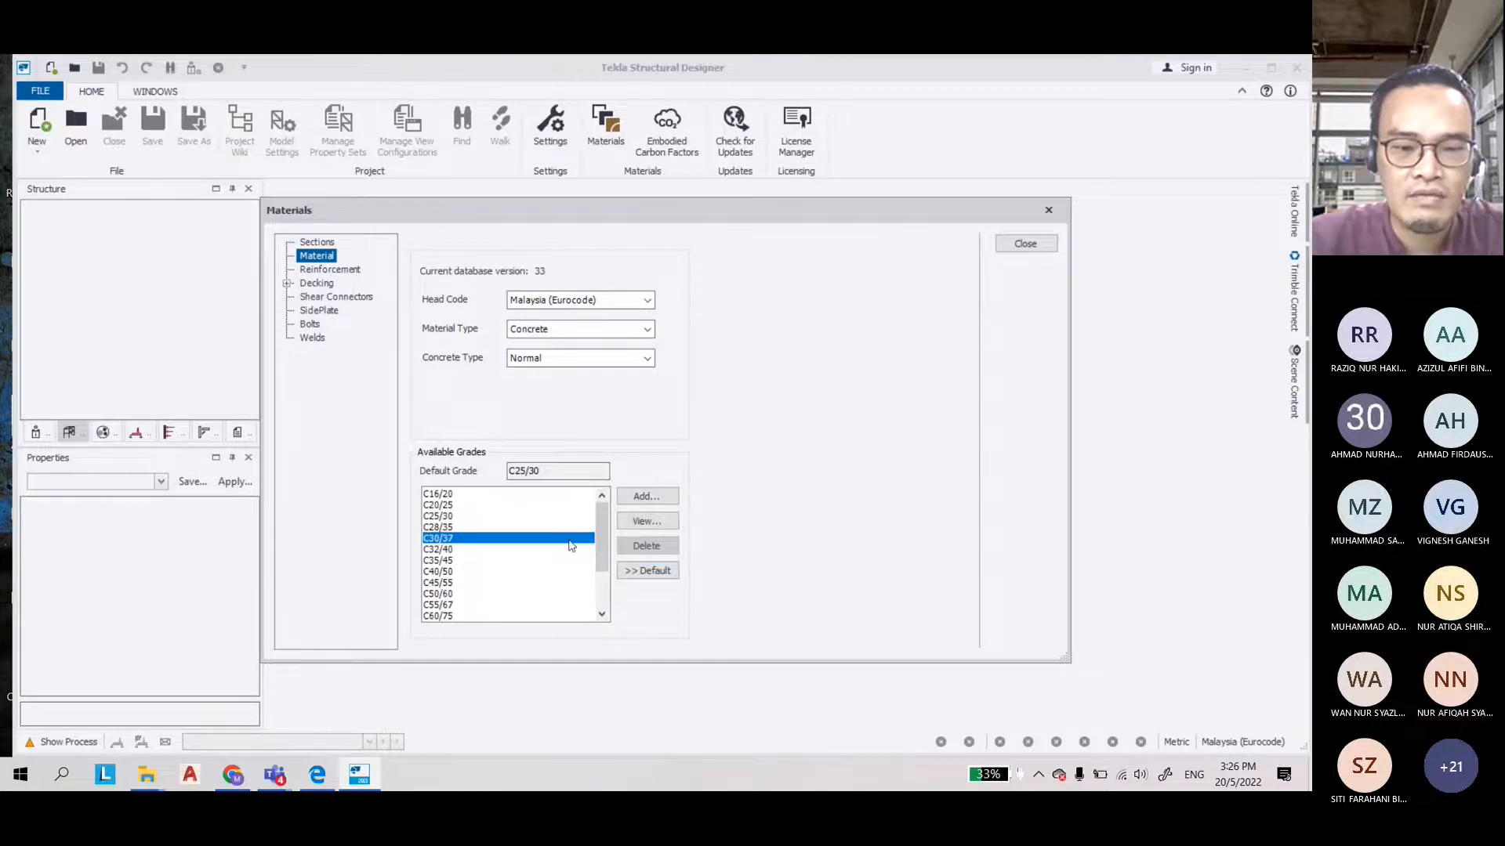
pyautogui.click(657, 574)
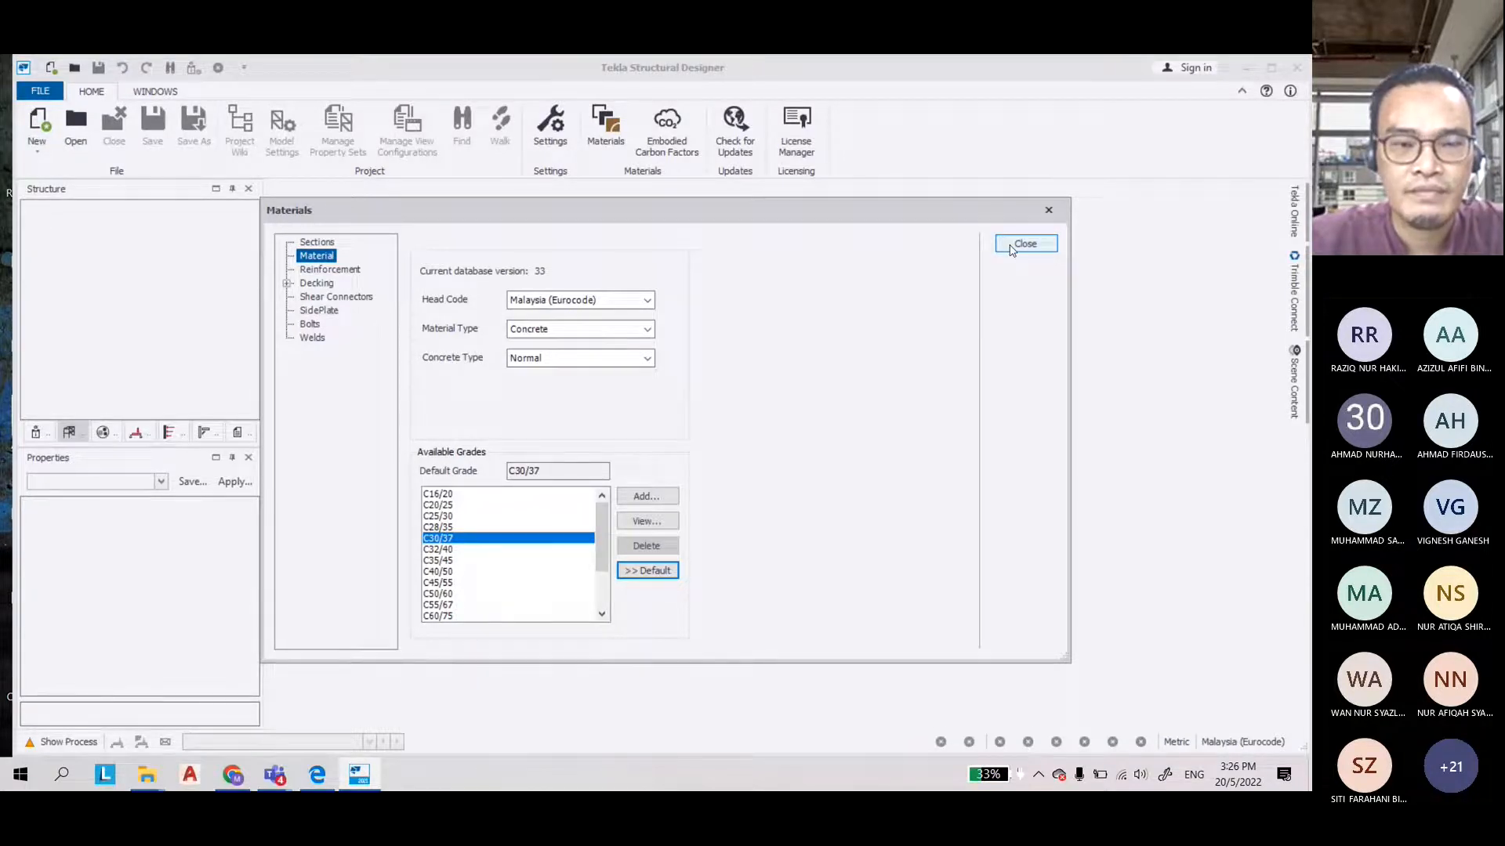
pyautogui.click(350, 271)
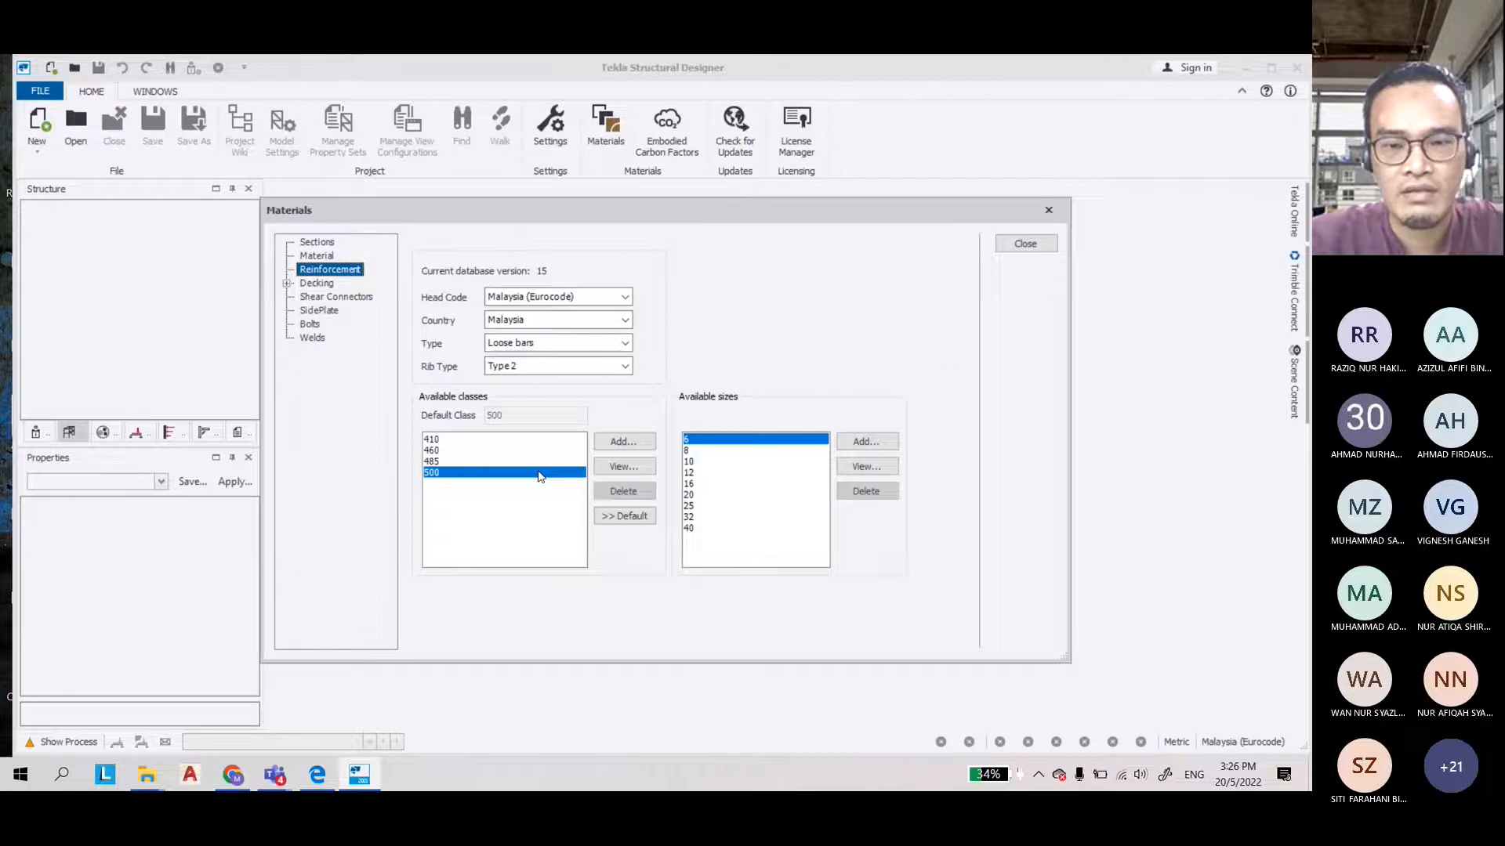
pyautogui.click(1021, 249)
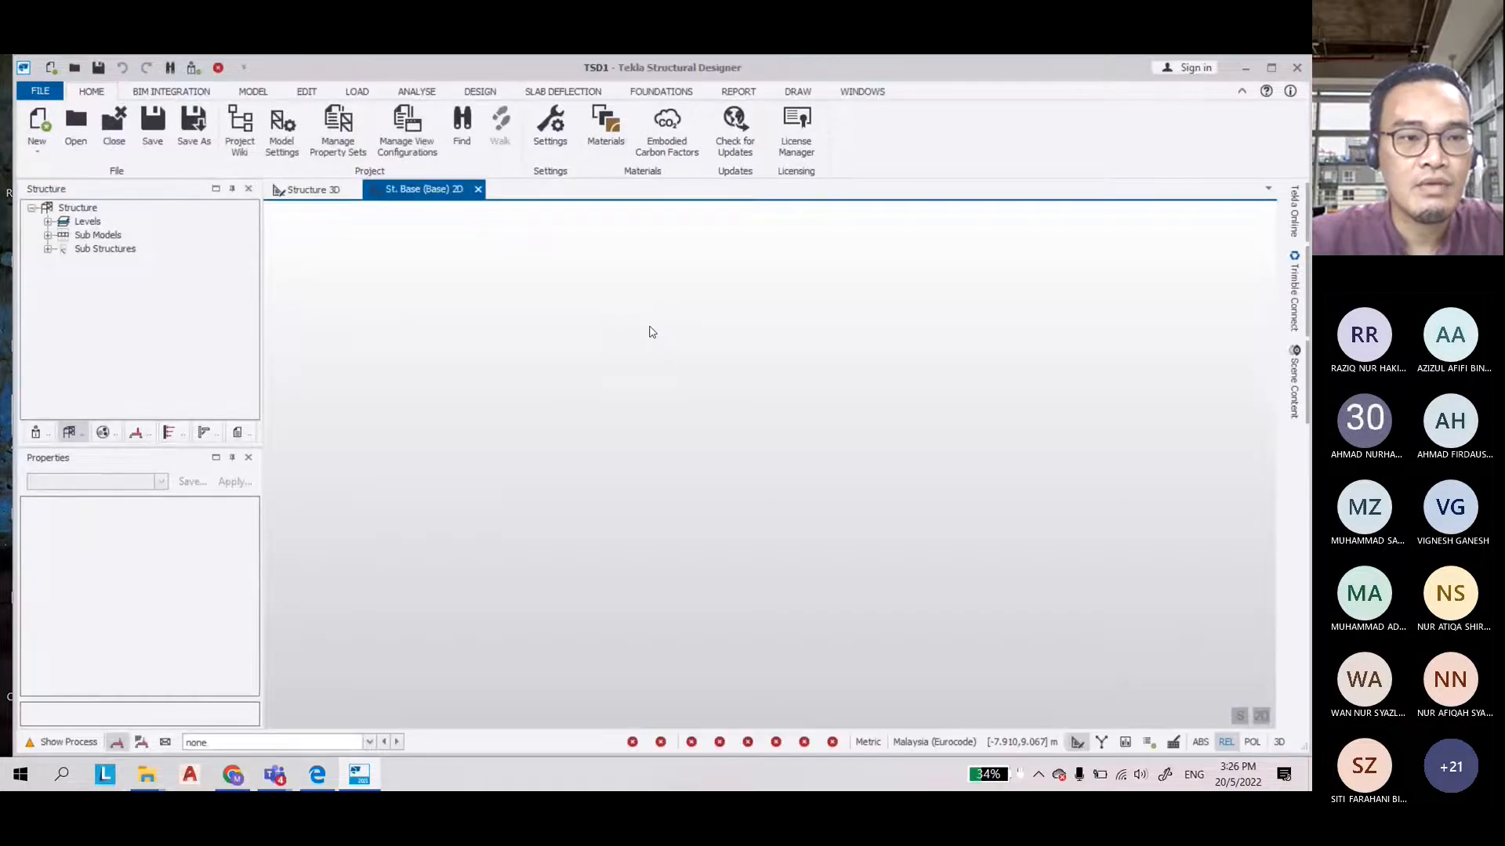
# Save the project as Model01 in the Tekla Models folder under Learning Materials, Work Based Project
pyautogui.click(40, 91)
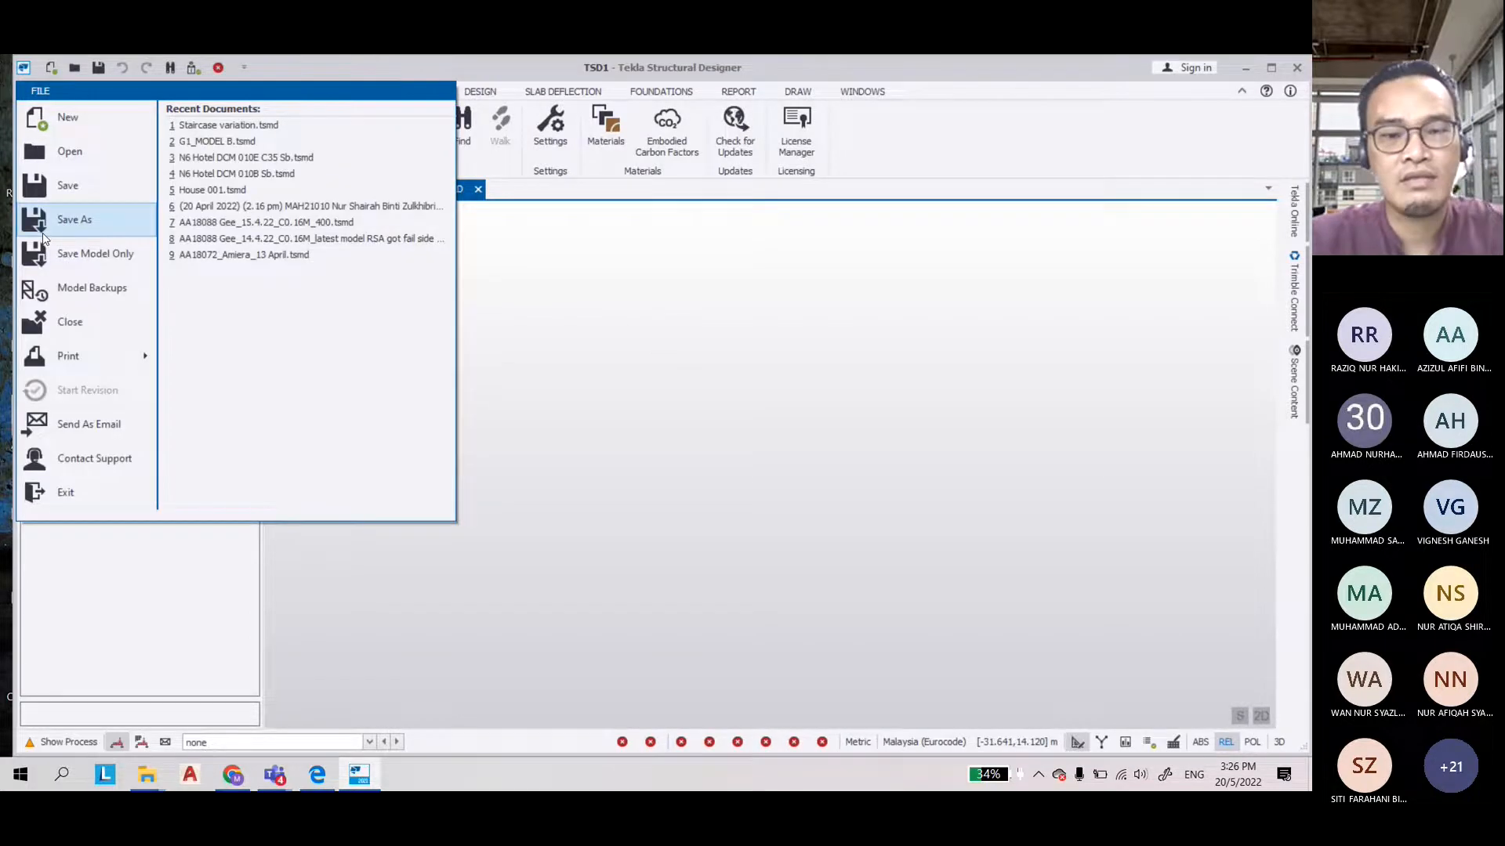
pyautogui.click(43, 231)
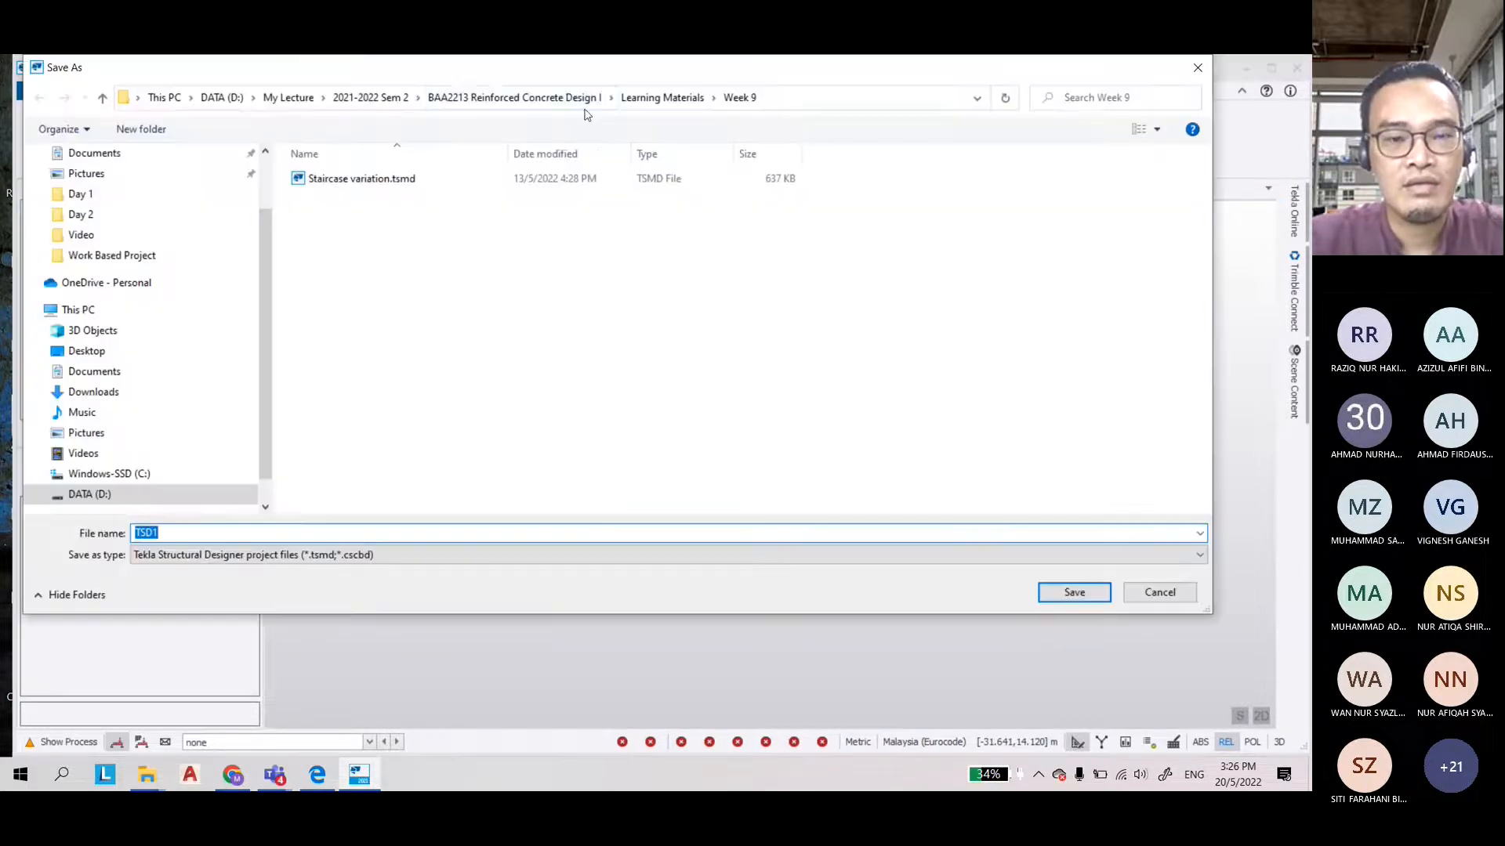
pyautogui.click(686, 104)
pyautogui.doubleClick(668, 252)
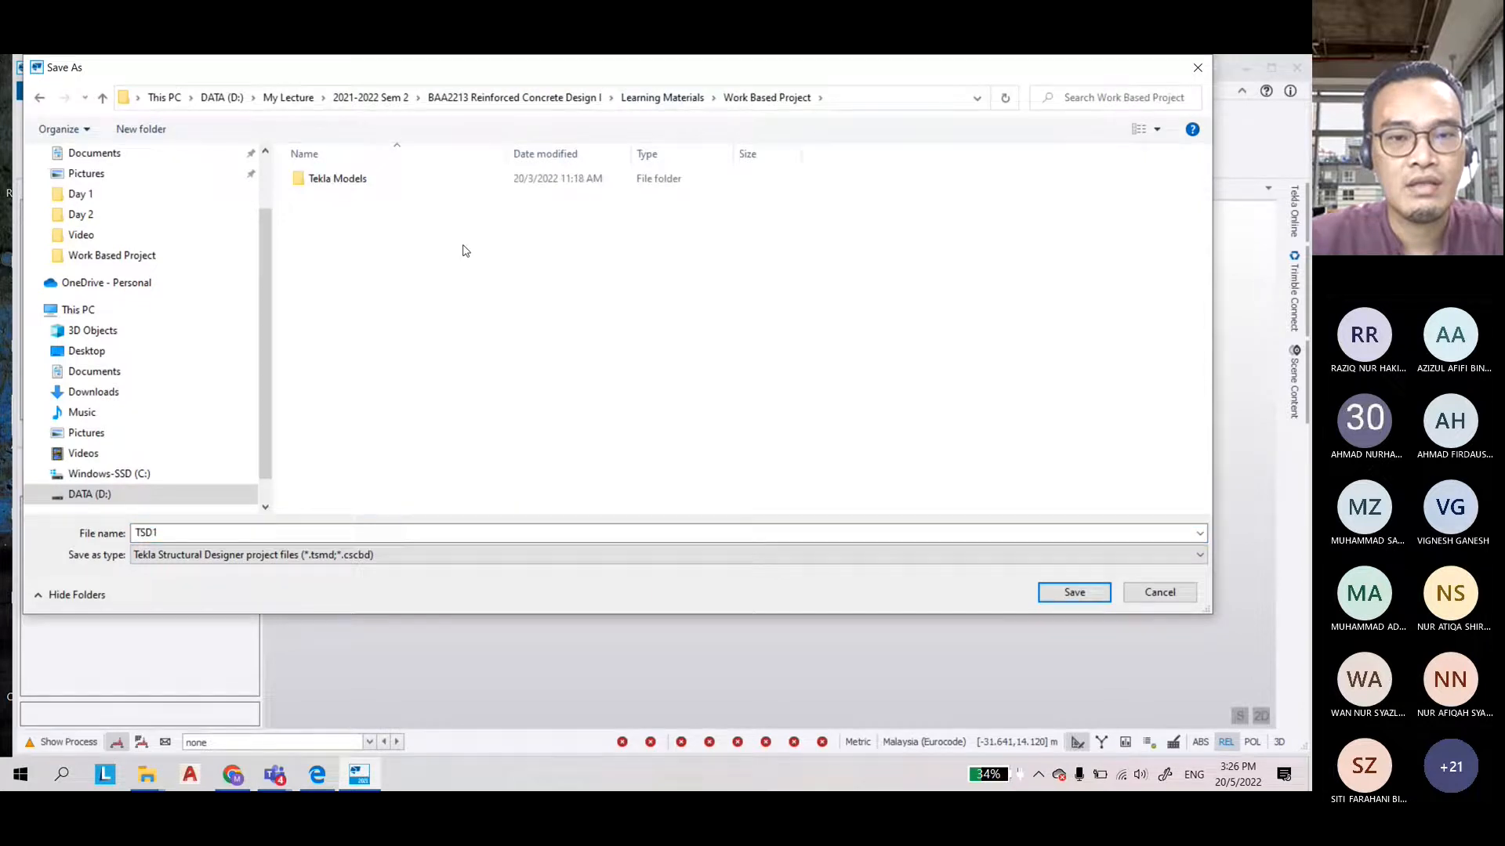
pyautogui.doubleClick(353, 175)
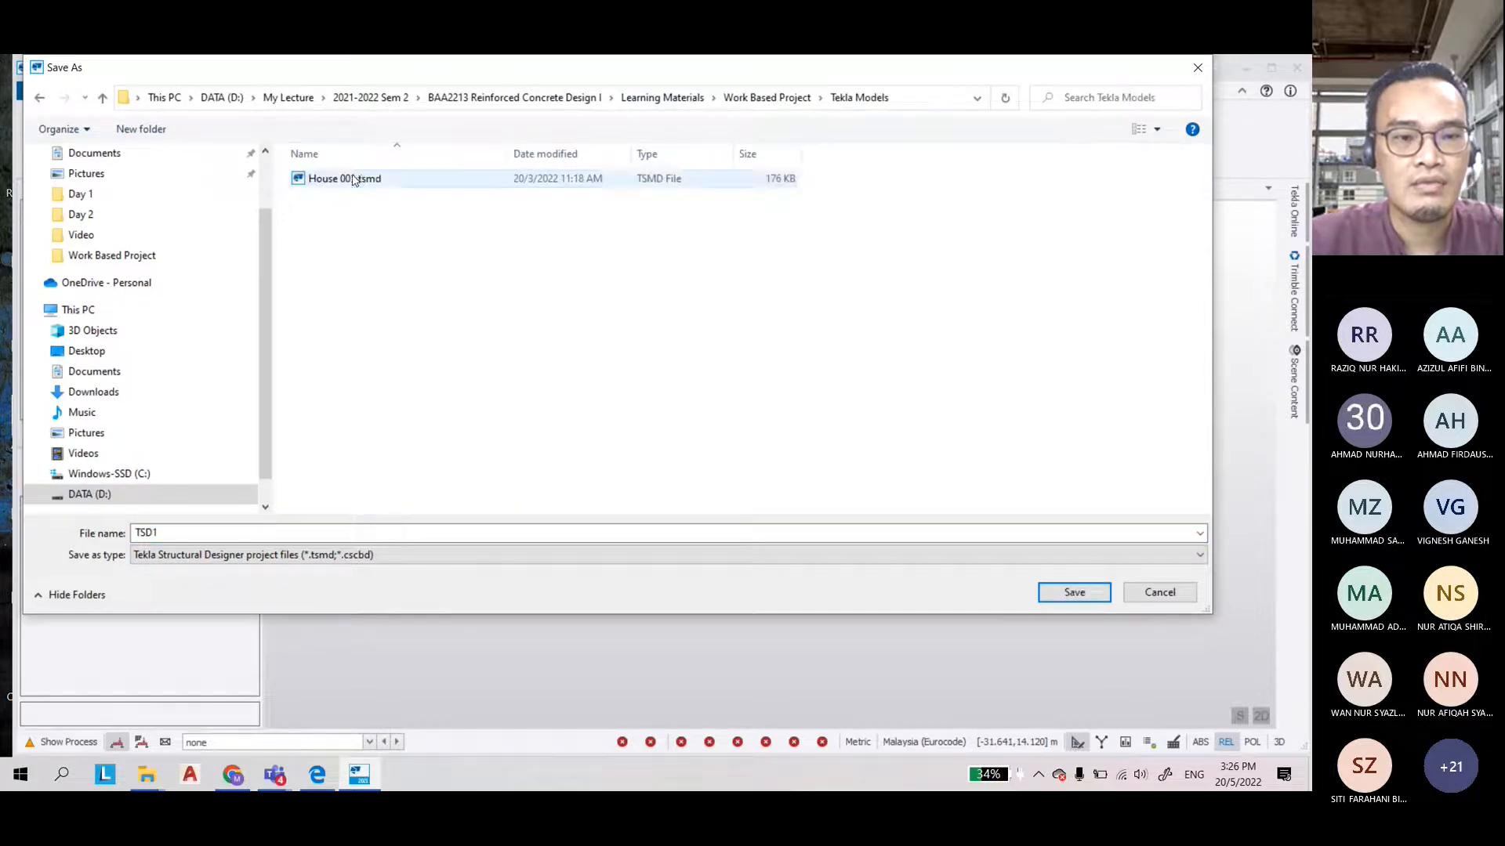
pyautogui.click(171, 533)
pyautogui.write('Model0')
pyautogui.write('1')
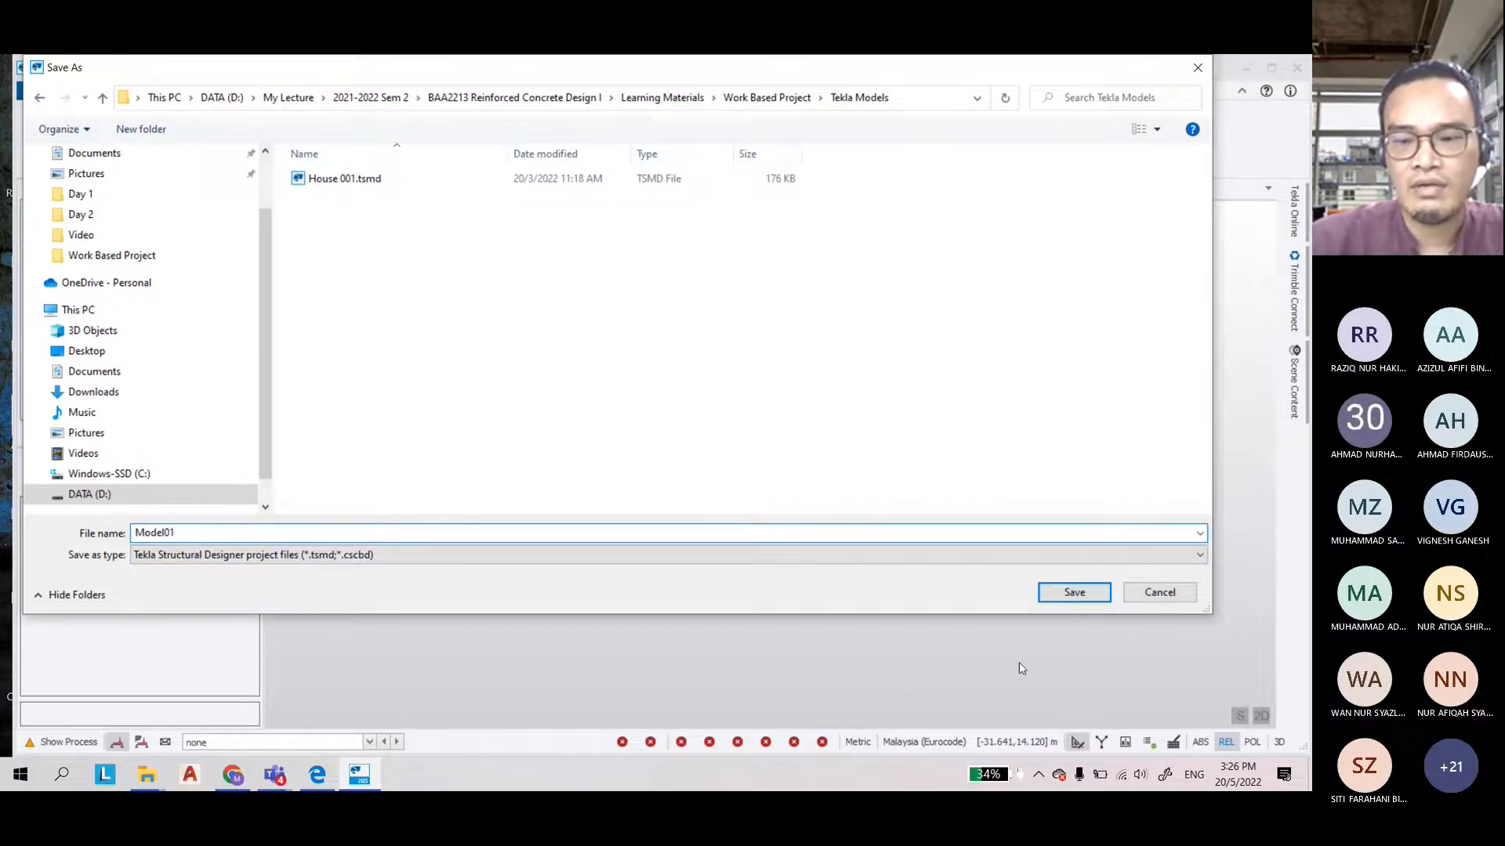
pyautogui.click(1054, 593)
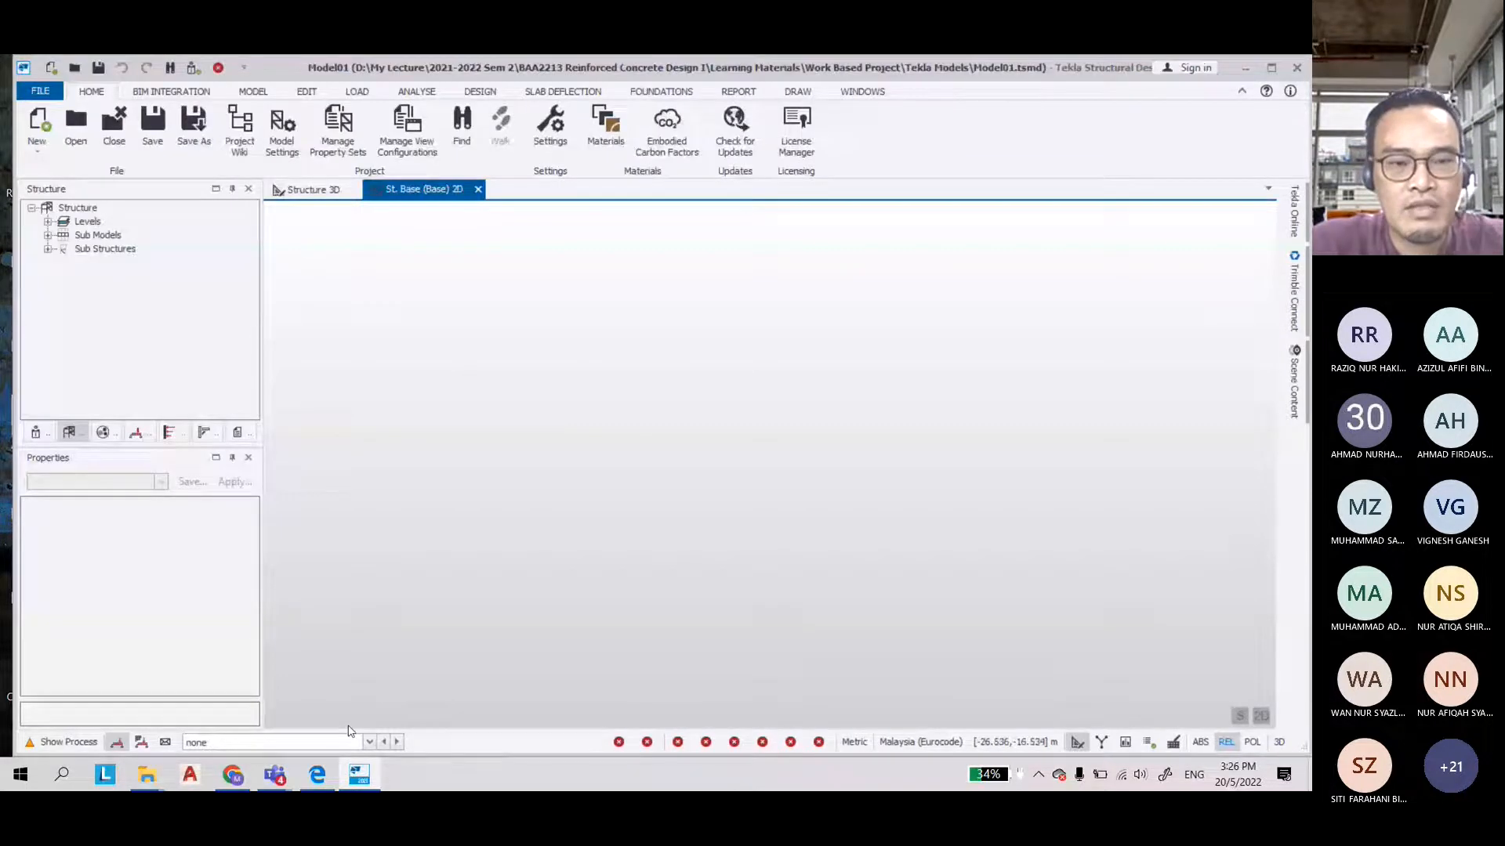
# Switch to the Structural Layout Final PDF in Edge and examine the roof, ground floor and first floor plans and their gridlines
pyautogui.hotkey('alt', 'Tab')
pyautogui.scroll(-10, 392, 408)
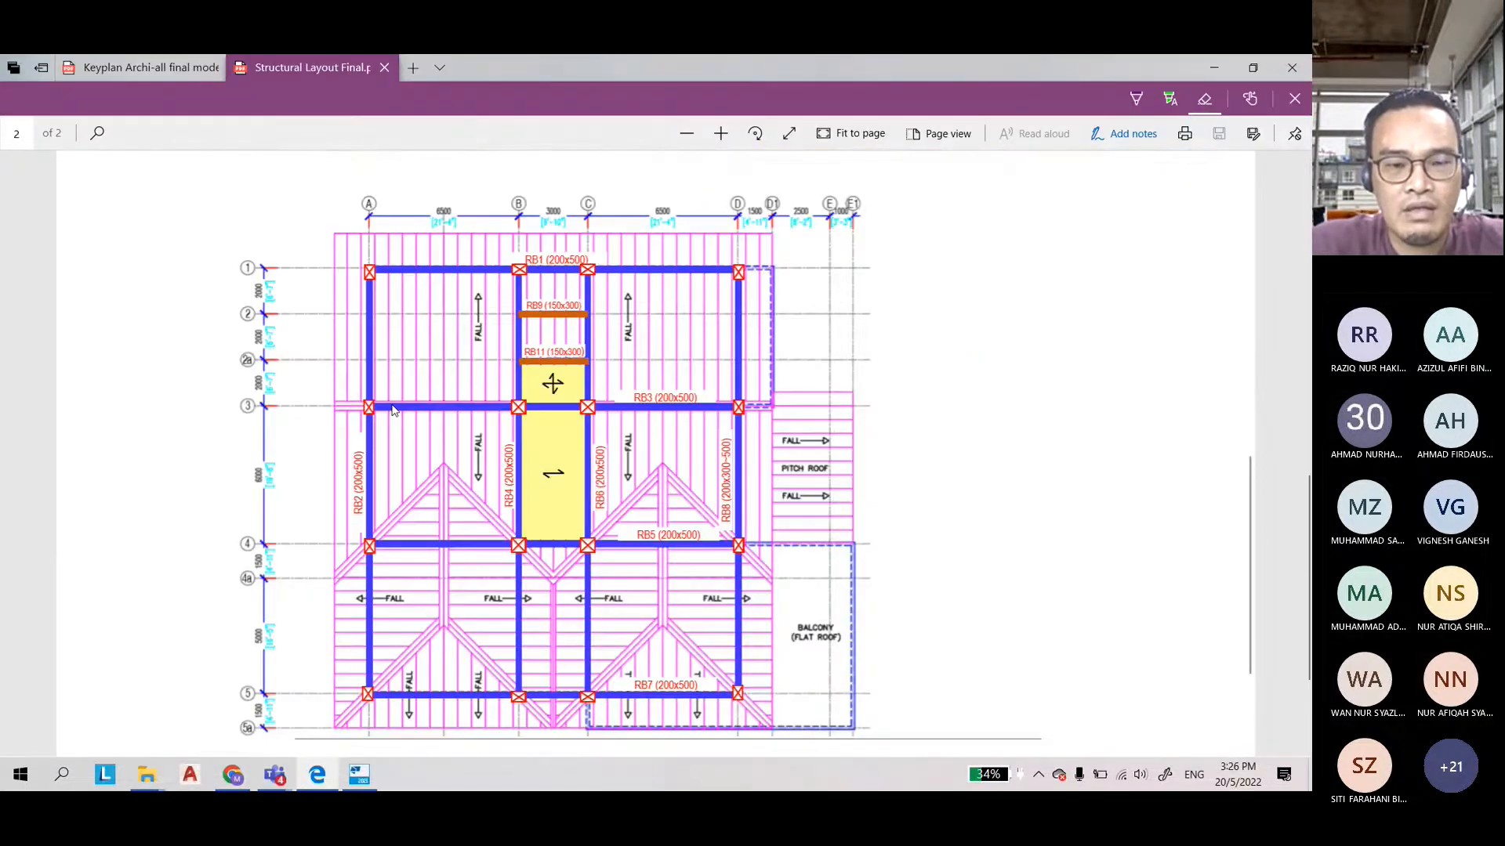
pyautogui.scroll(-2, 394, 410)
pyautogui.scroll(10, 394, 410)
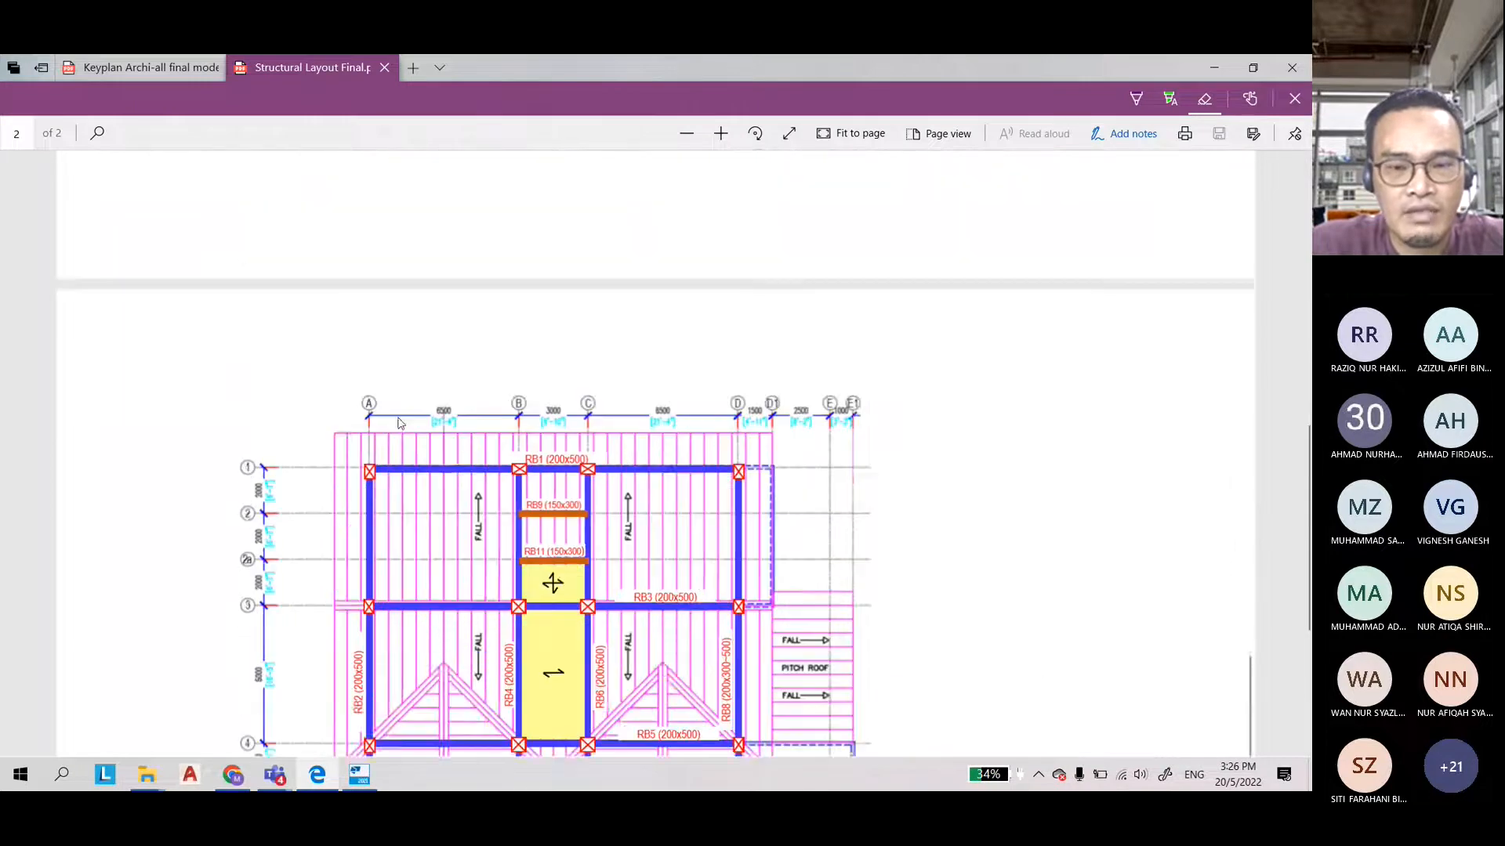
pyautogui.scroll(-2, 400, 423)
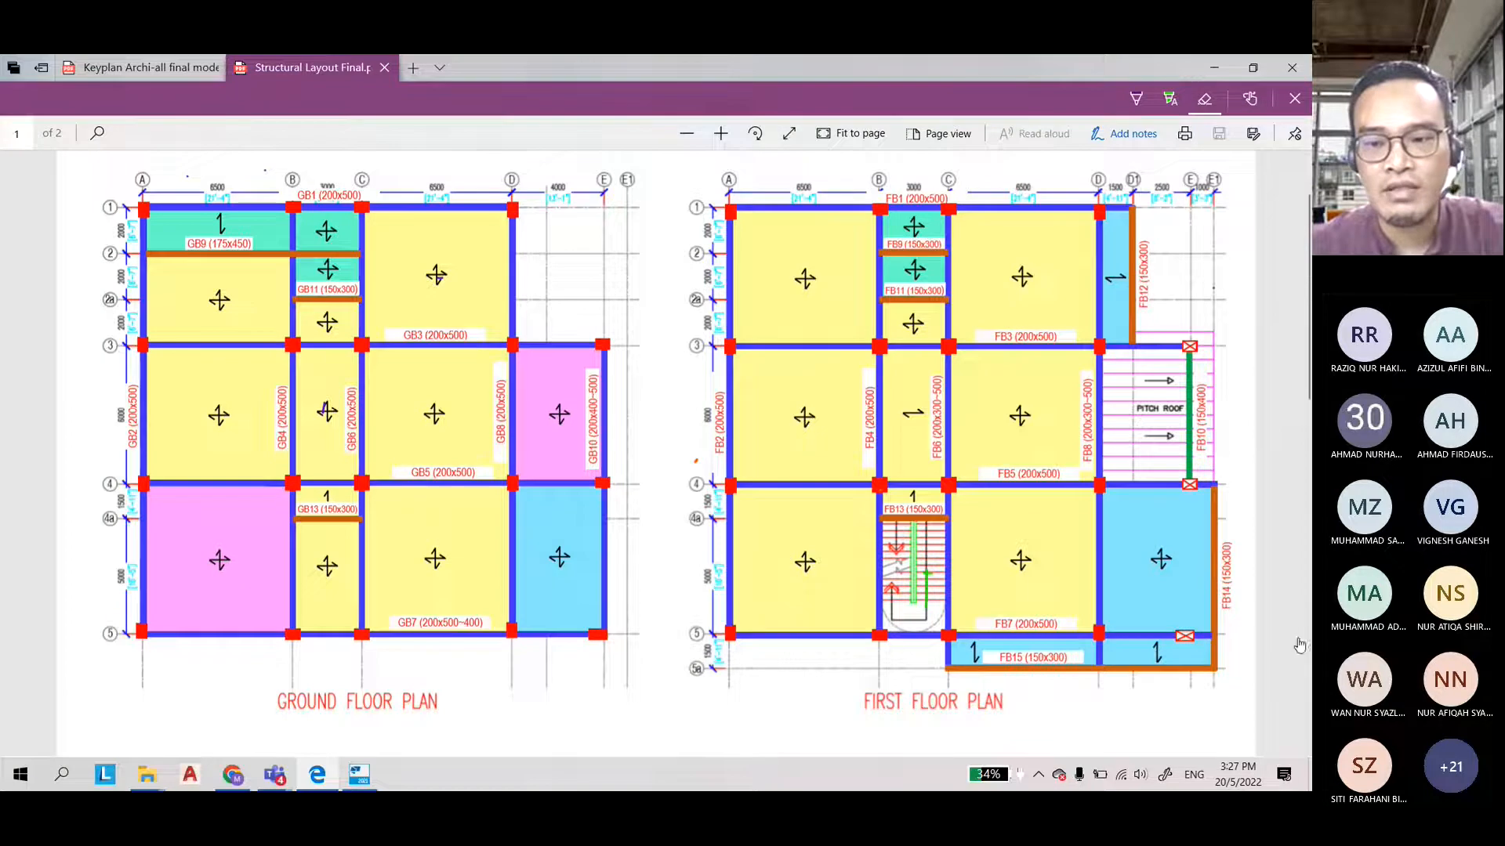
pyautogui.click(734, 135)
pyautogui.moveTo(478, 750); pyautogui.dragTo(662, 756)
pyautogui.scroll(-2, 793, 341)
pyautogui.scroll(1, 793, 341)
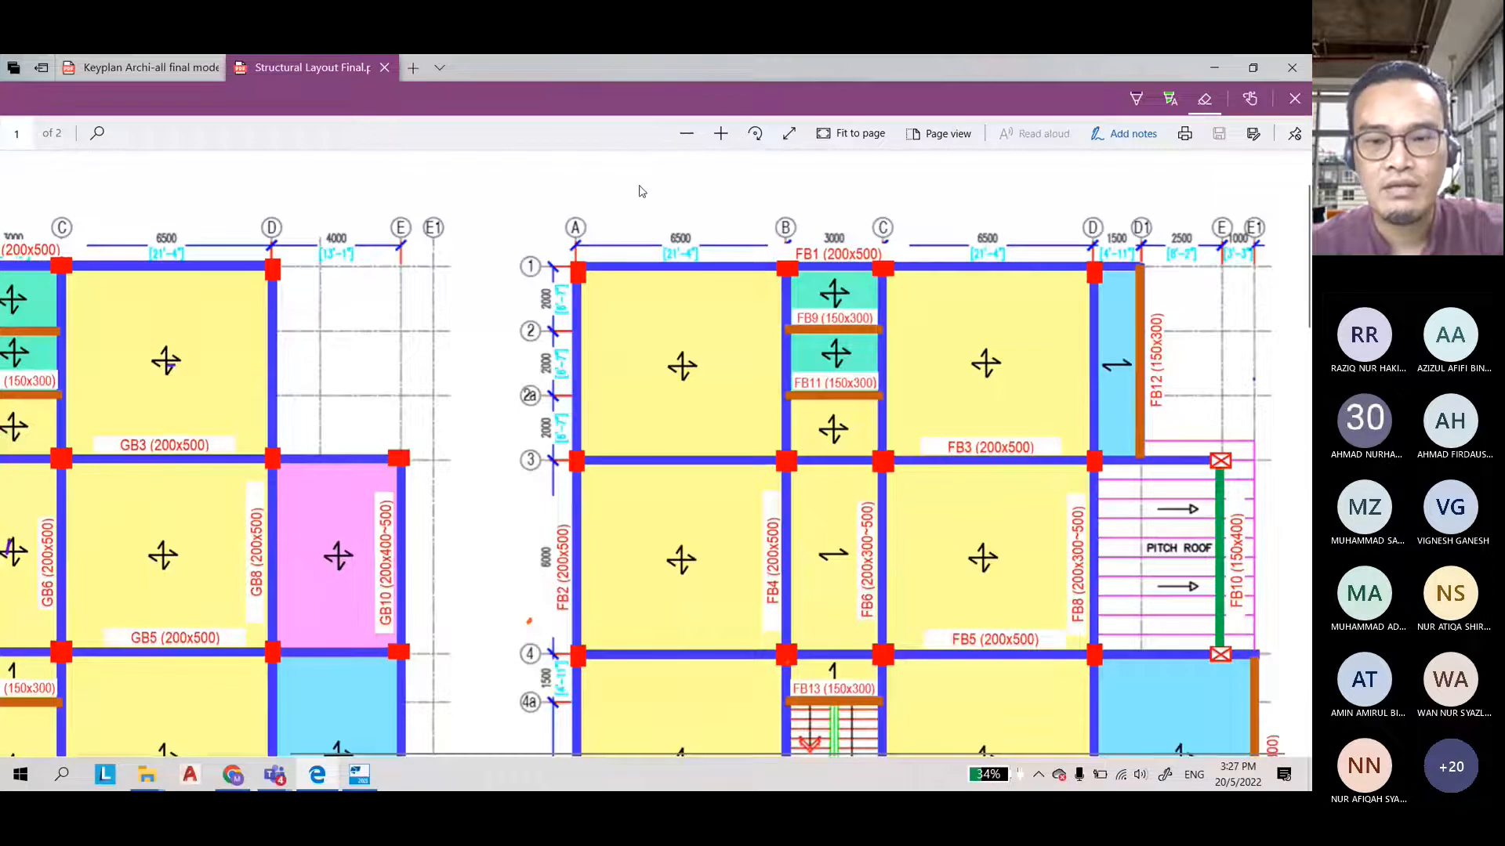
# Return to Tekla Structural Designer and start a rectangular grid named AG 1 on St. Base (Base), advancing to the X direction extents
pyautogui.hotkey('alt', 'Tab')
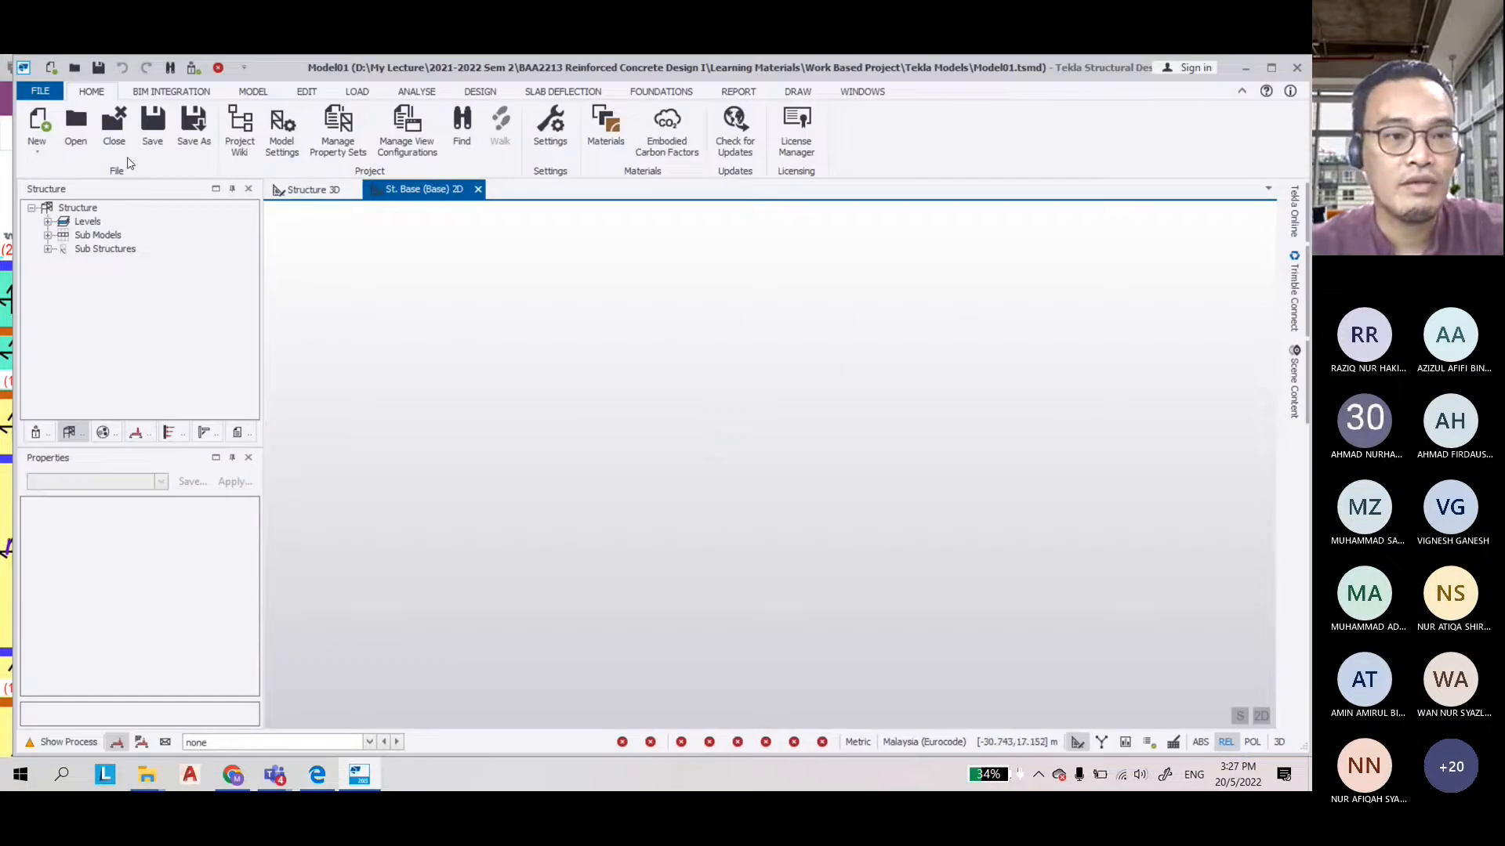
pyautogui.click(255, 91)
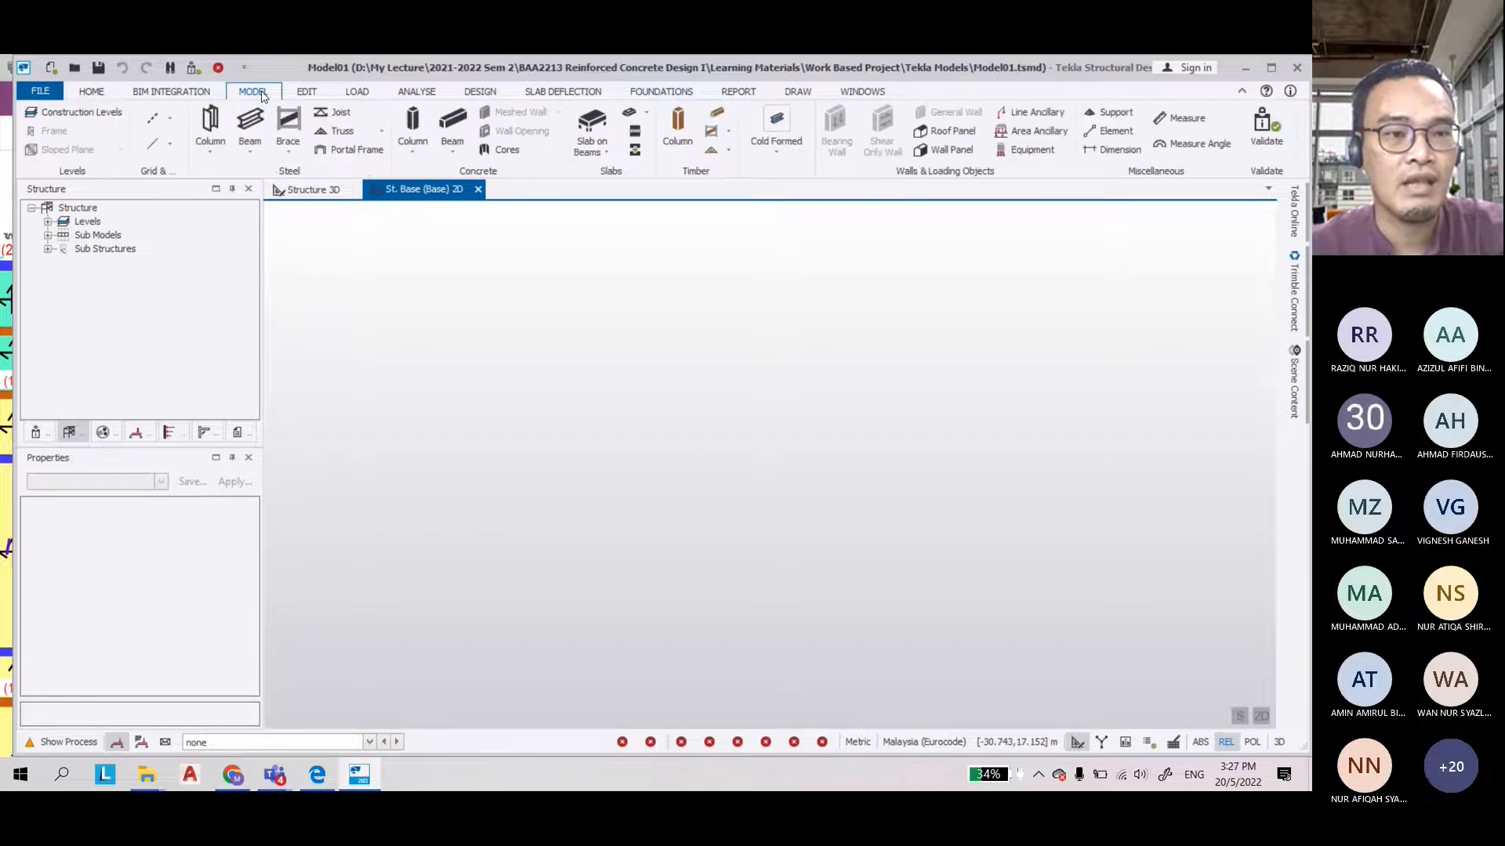
pyautogui.click(171, 122)
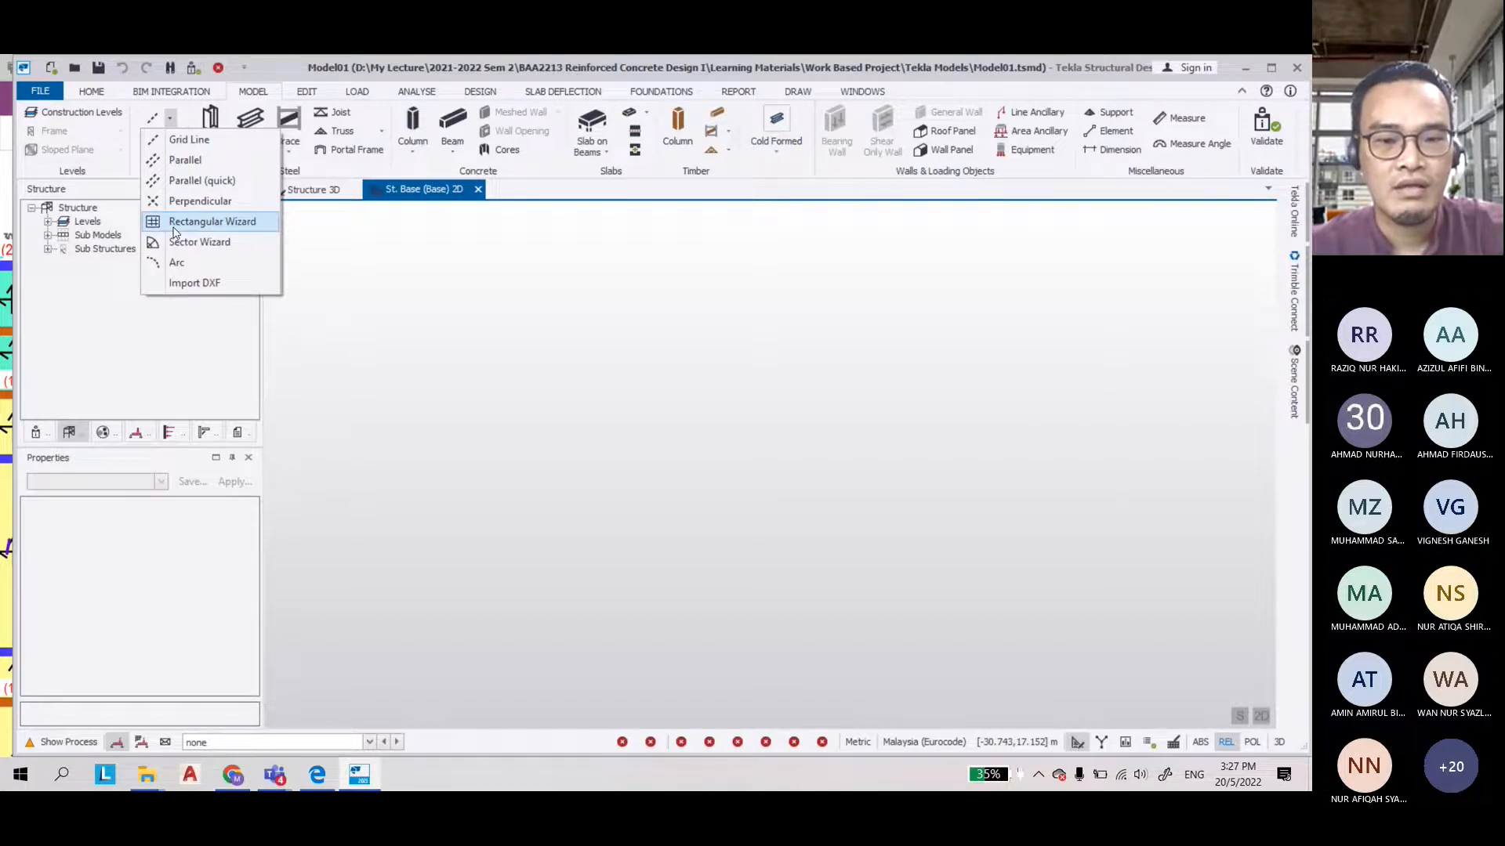
pyautogui.click(204, 222)
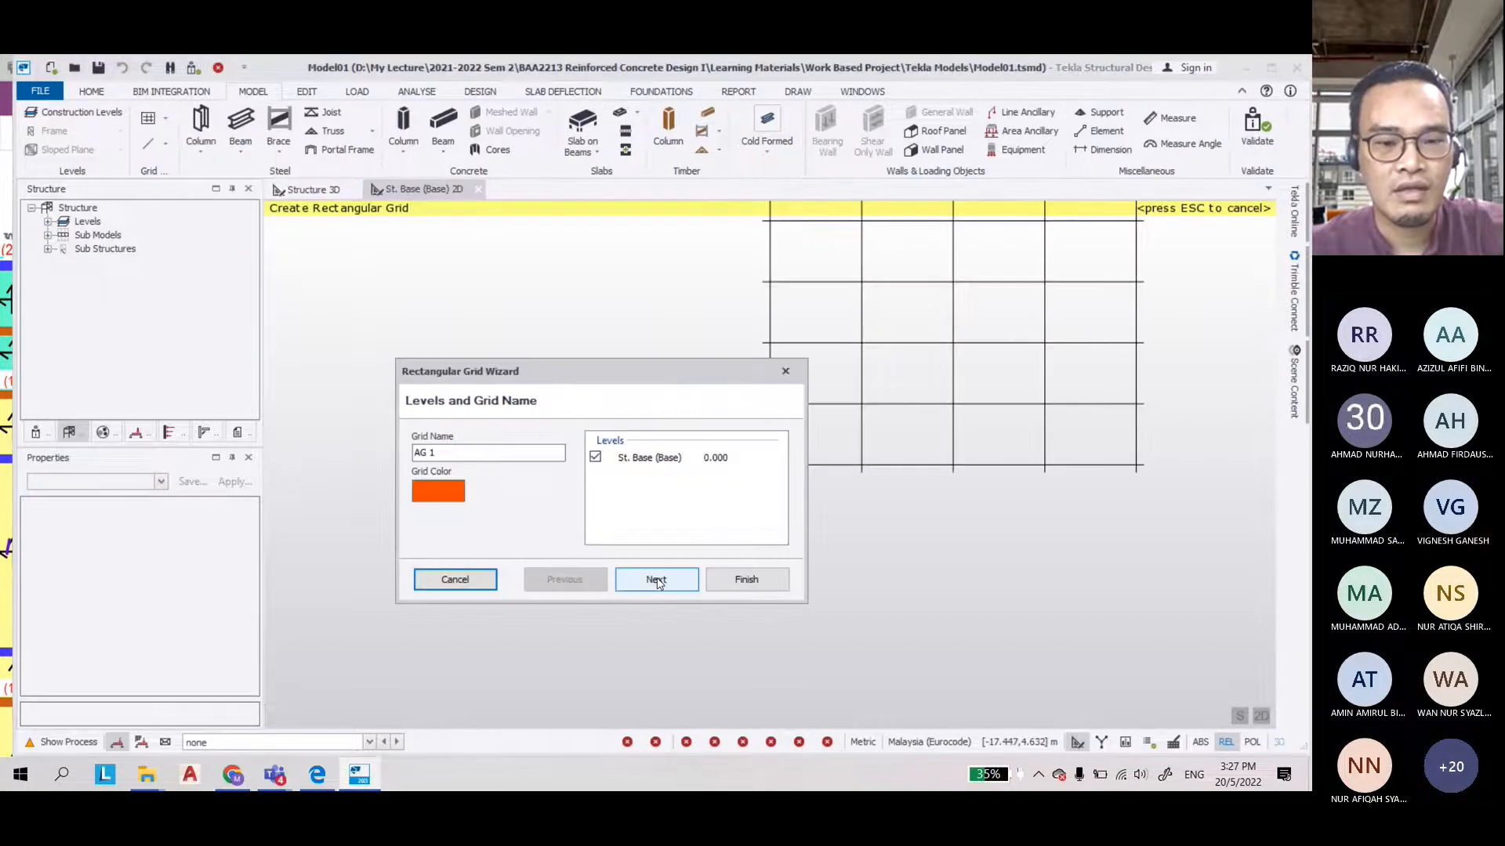
pyautogui.click(656, 580)
pyautogui.click(655, 579)
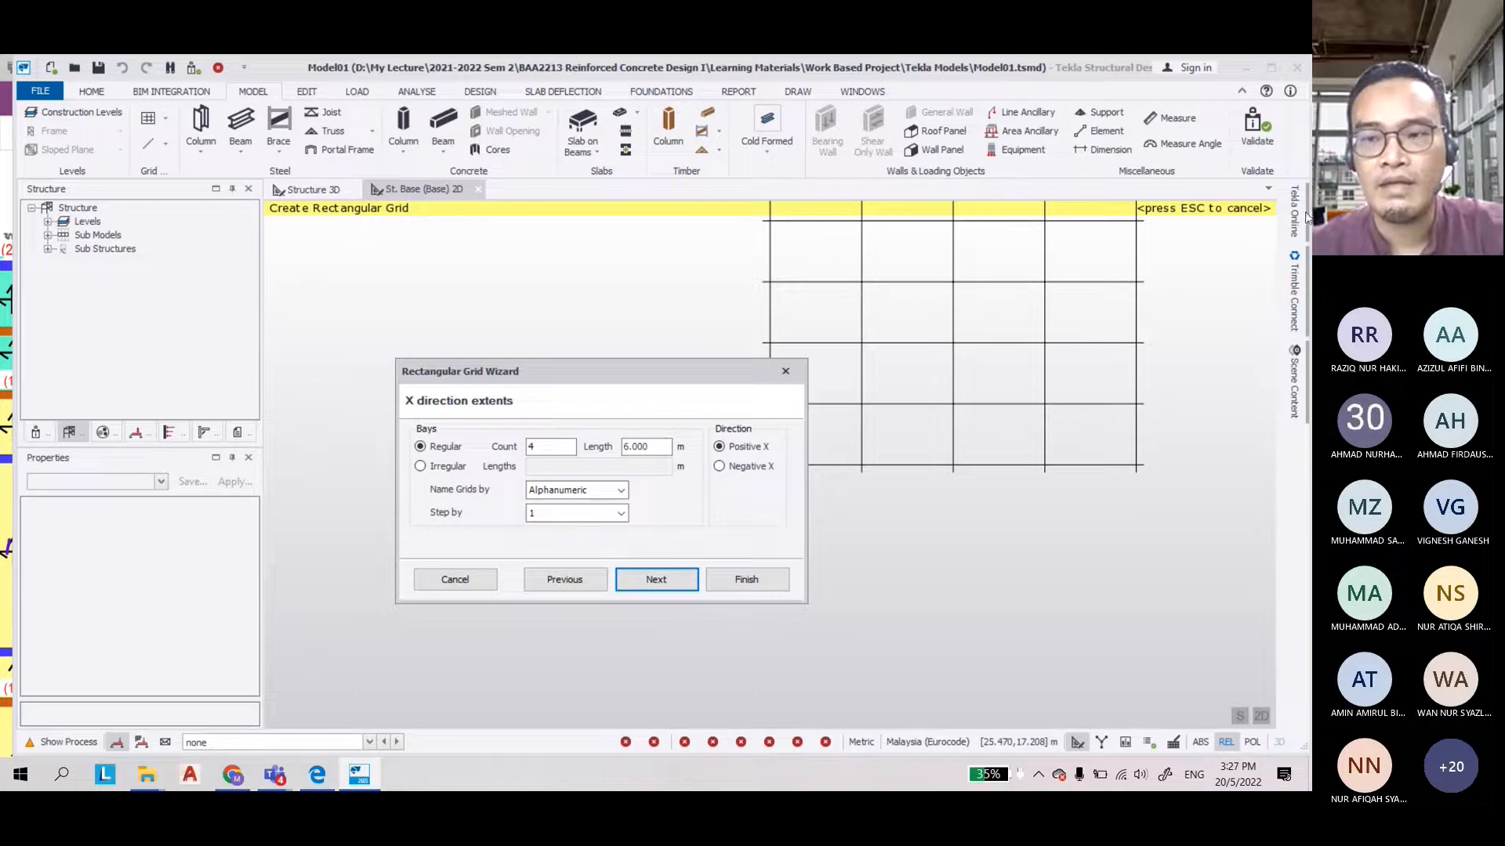
# Narrow the modelling window and reposition the grid wizard so the plan's grid dimensions can be read alongside it
pyautogui.moveTo(1308, 221)
pyautogui.moveTo(1307, 217); pyautogui.dragTo(562, 247)
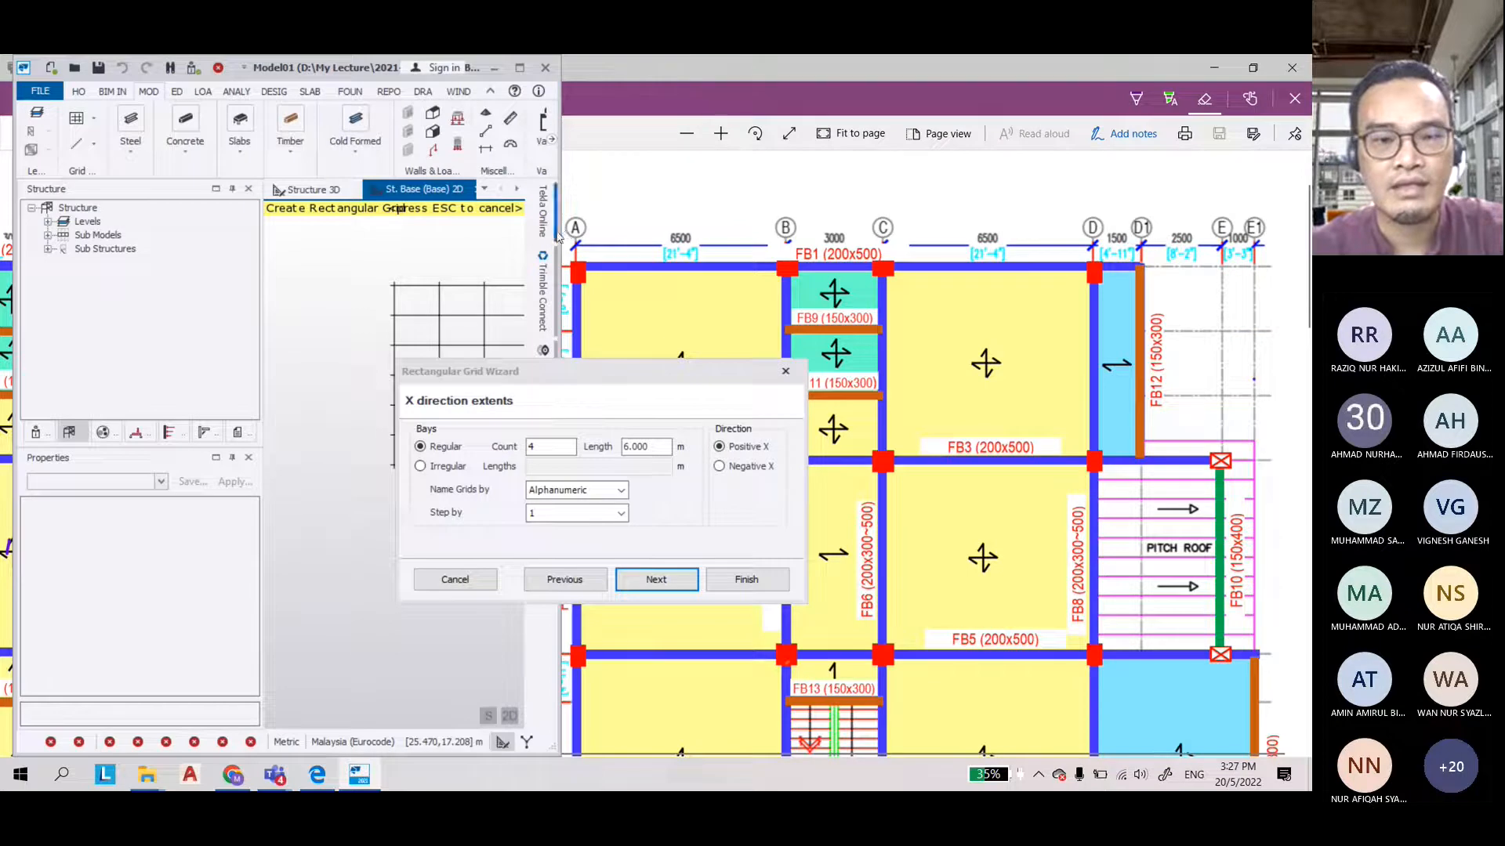
pyautogui.moveTo(561, 228); pyautogui.dragTo(456, 231)
pyautogui.moveTo(641, 379); pyautogui.dragTo(772, 441)
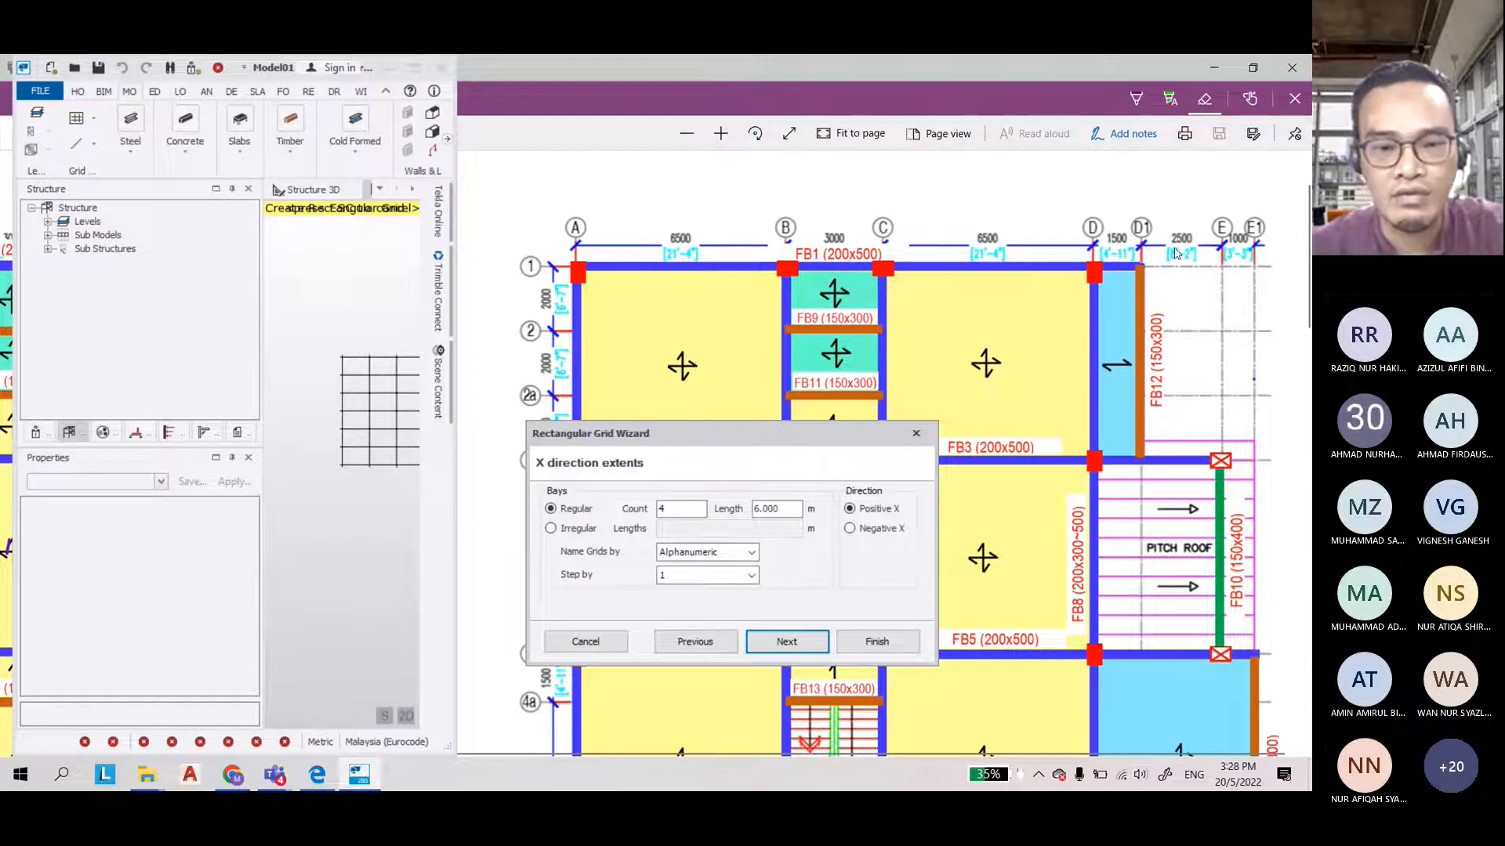
pyautogui.click(554, 509)
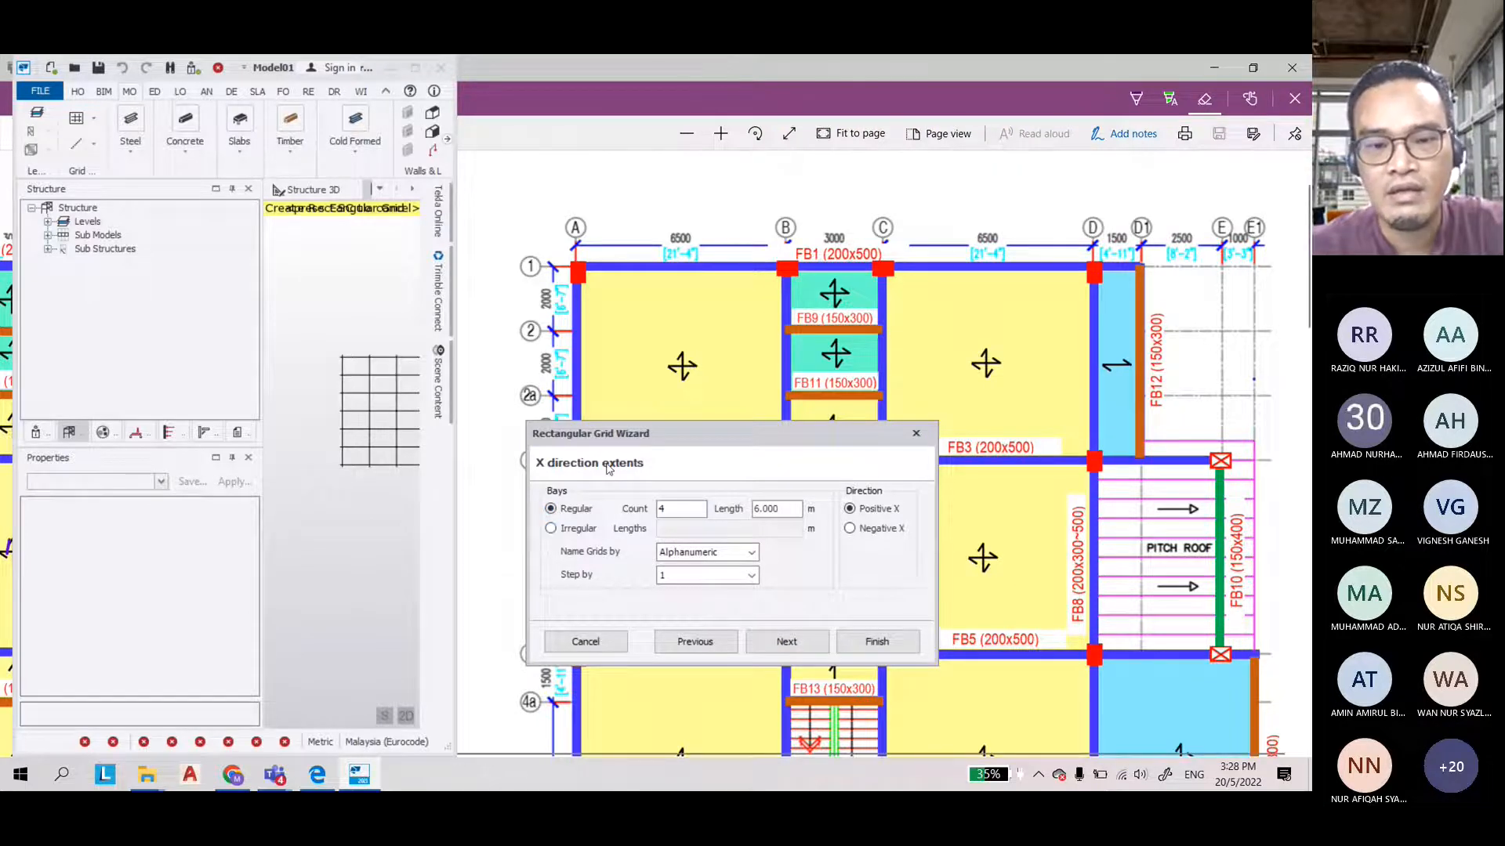
pyautogui.moveTo(608, 434); pyautogui.dragTo(688, 347)
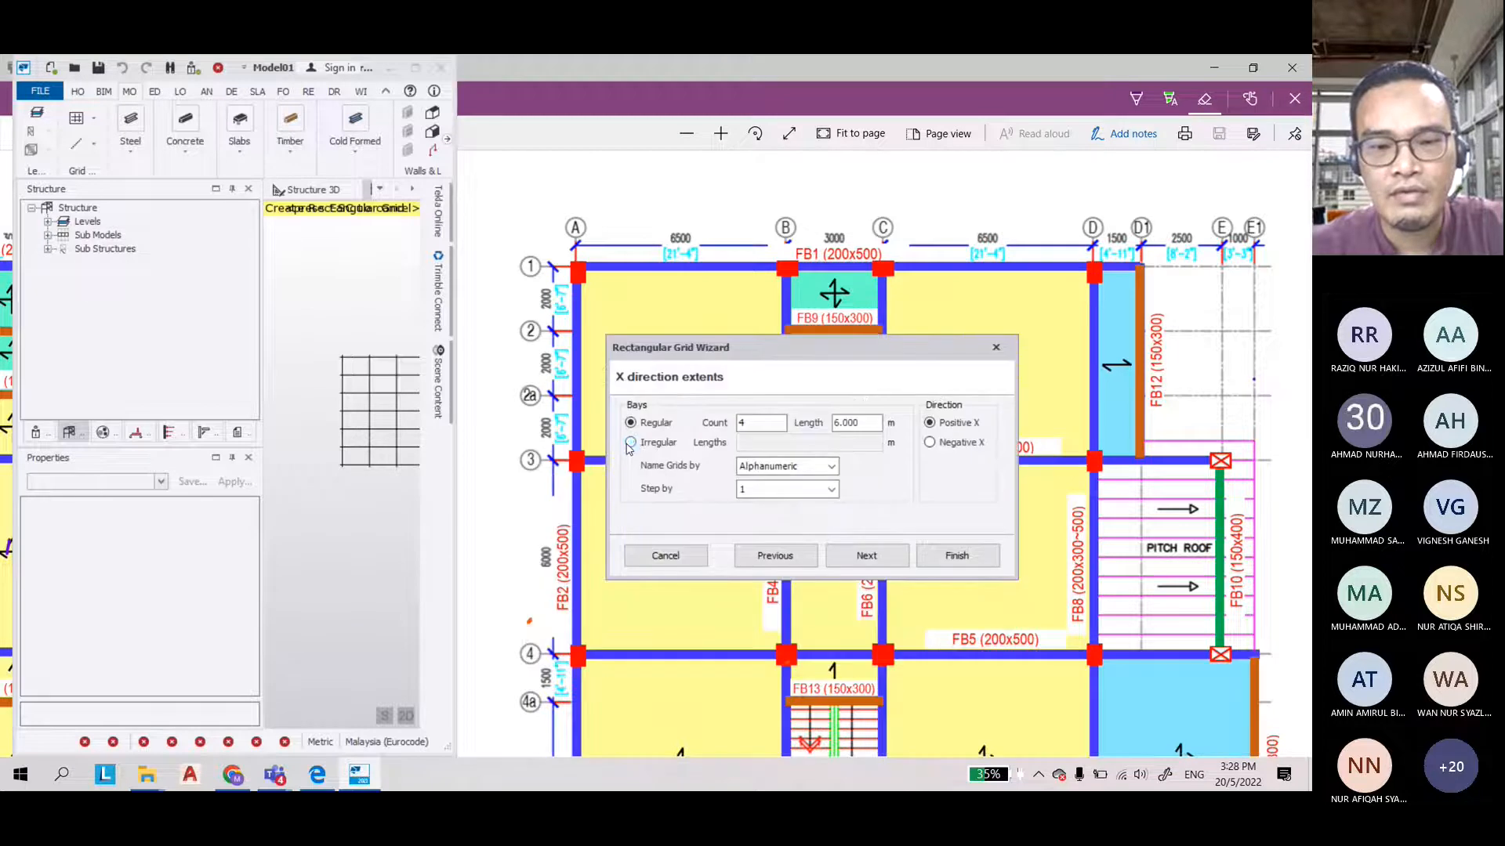
# Set the X direction bays to Irregular and bring the first floor plan's A to E1 gridline dimensions into view in the PDF
pyautogui.click(630, 442)
pyautogui.click(742, 441)
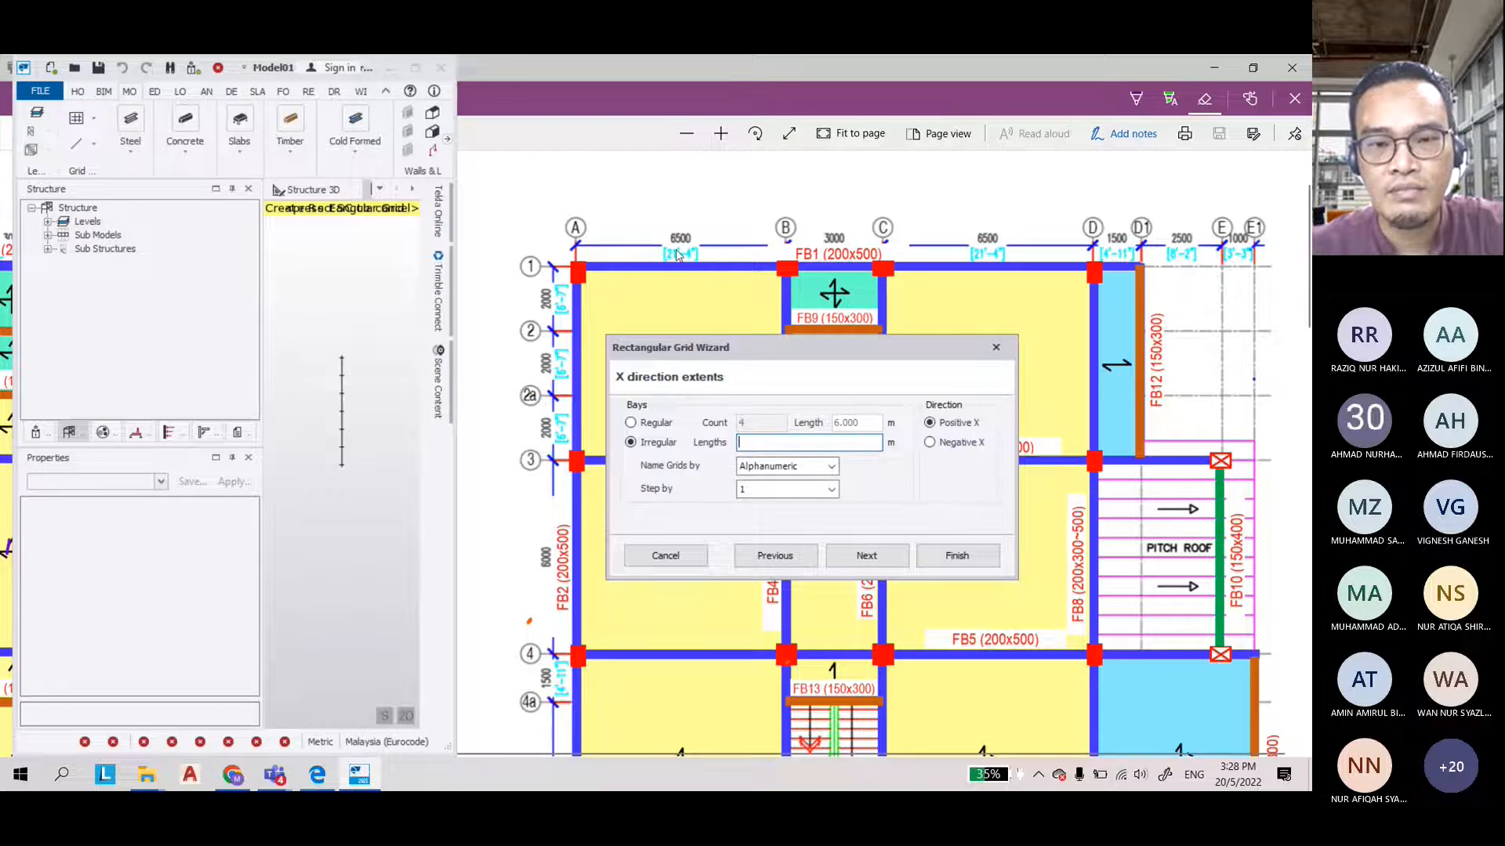
pyautogui.click(720, 133)
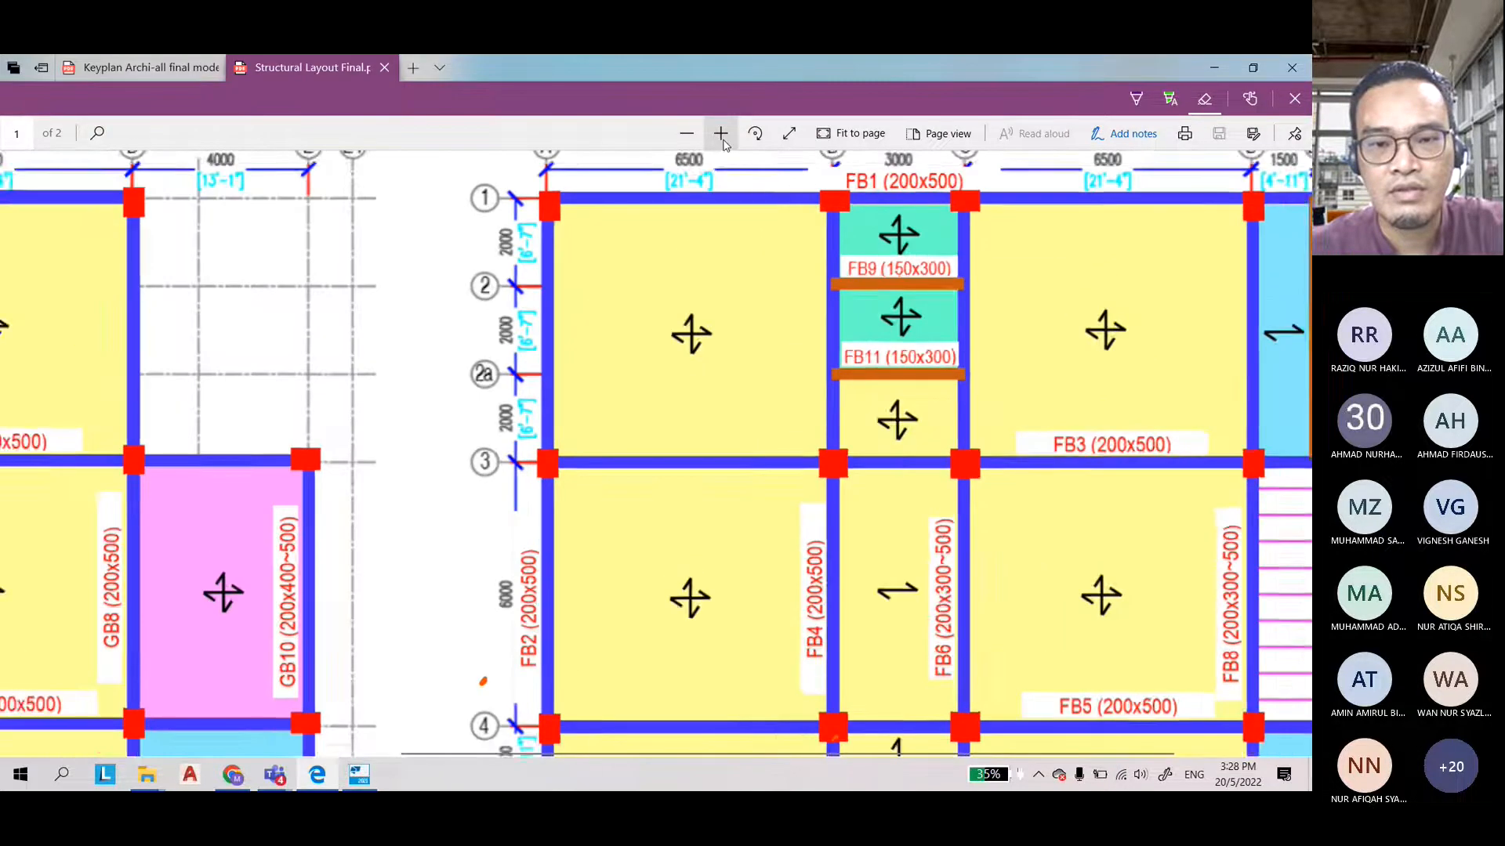
pyautogui.scroll(-1, 680, 453)
pyautogui.scroll(-5, 680, 453)
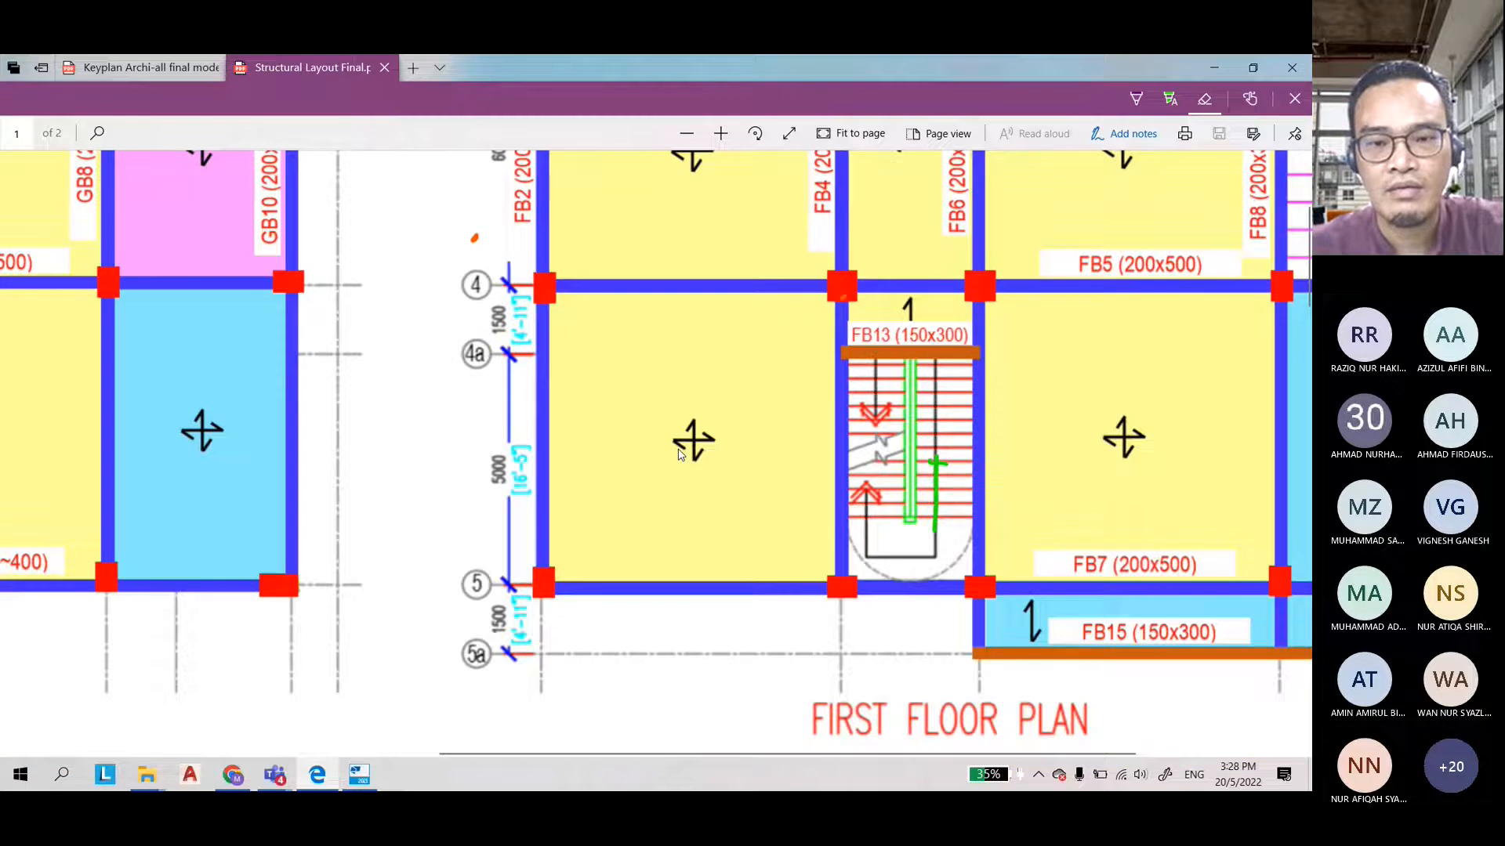
pyautogui.scroll(7, 680, 453)
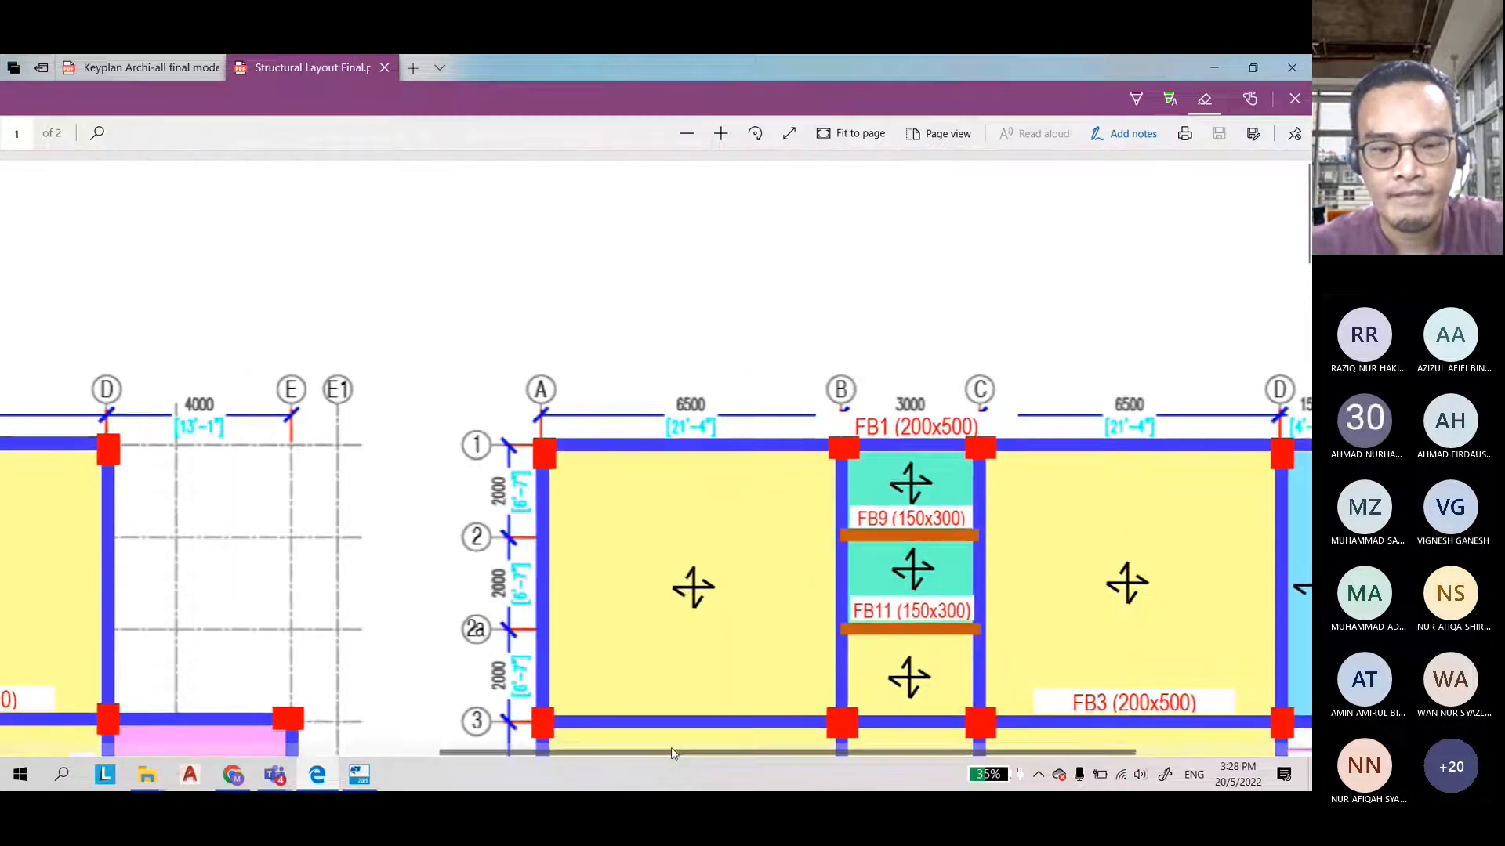
pyautogui.moveTo(672, 754); pyautogui.dragTo(816, 746)
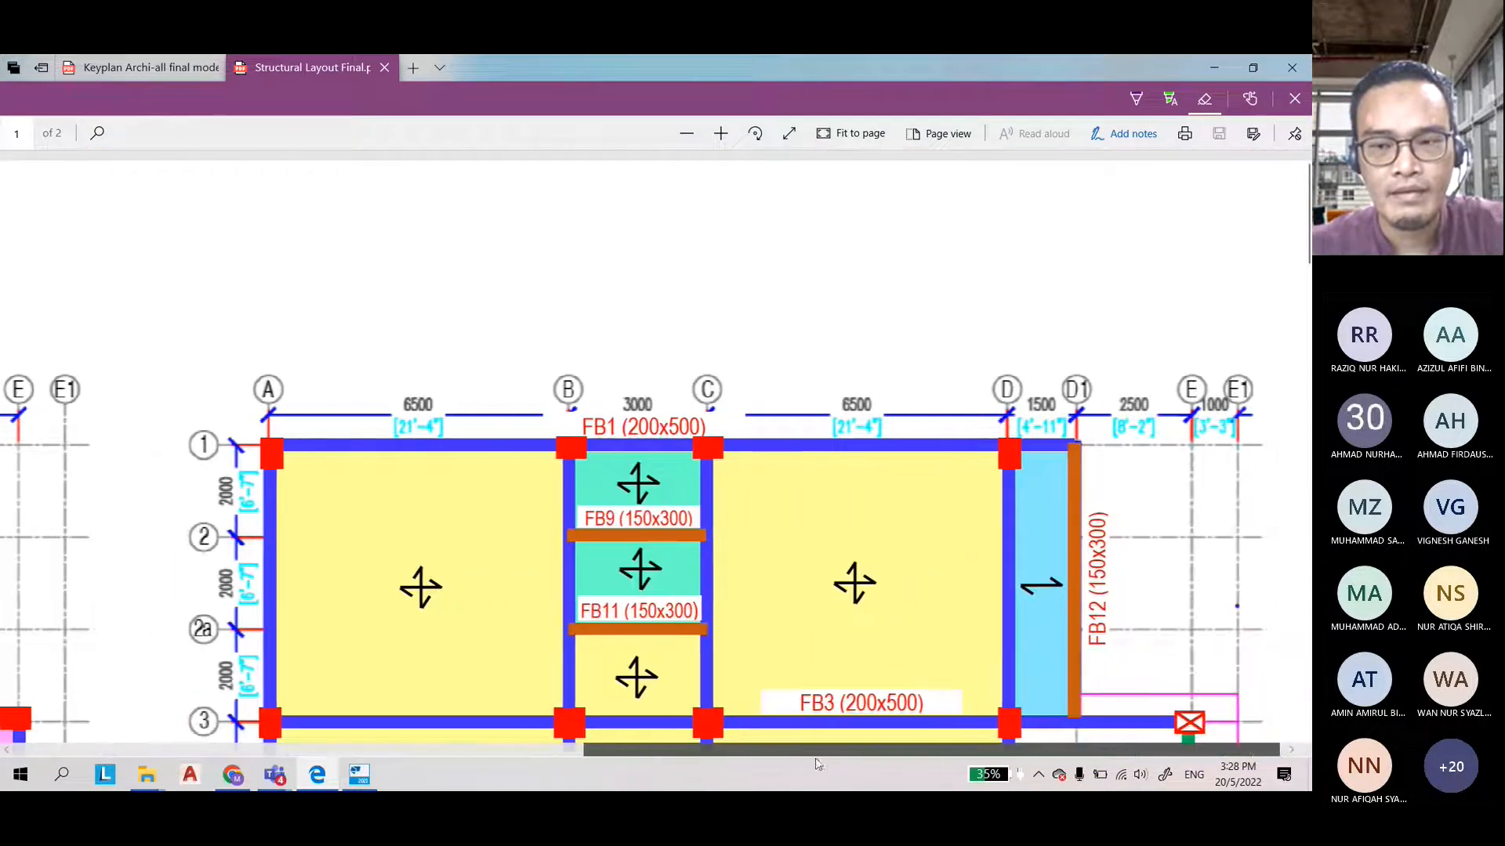
pyautogui.scroll(-2, 720, 549)
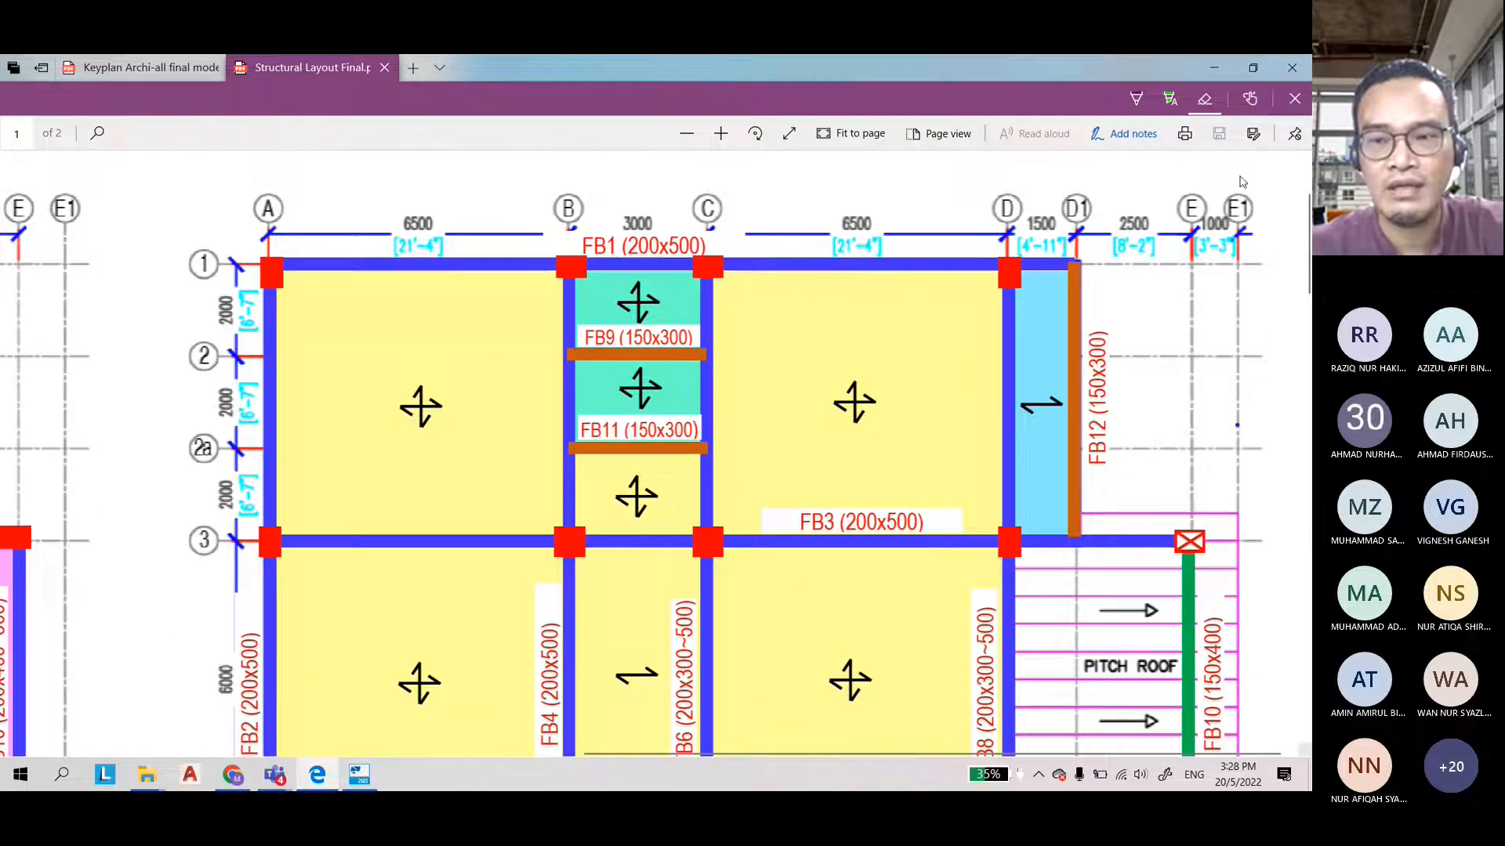
# Return to Tekla Structural Designer, clear the windows off the plan dimensions and enter X bay lengths 6.5, 3 and 6.5 m
pyautogui.click(359, 775)
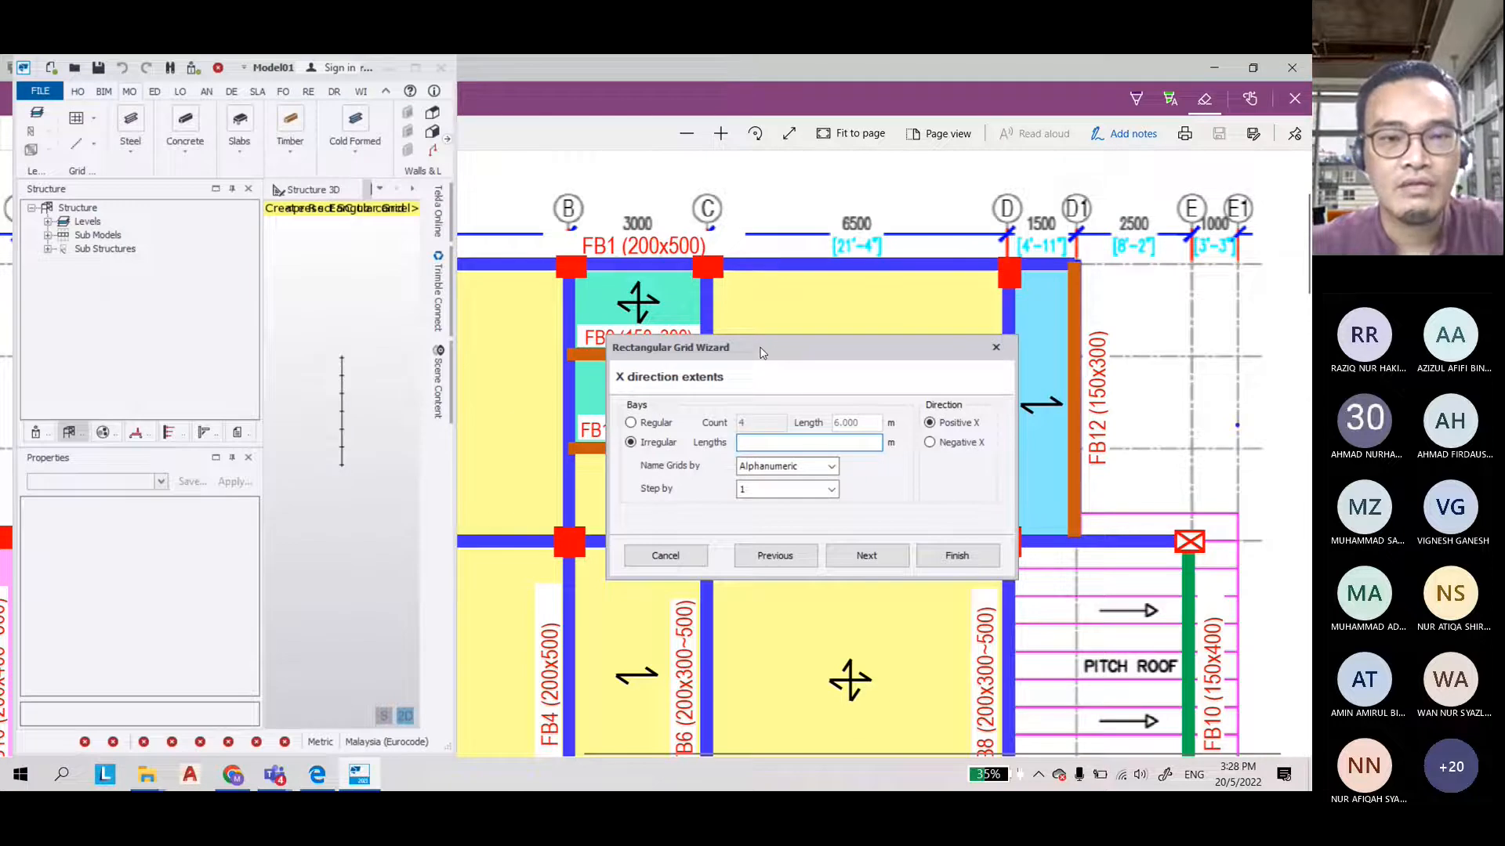
pyautogui.moveTo(762, 353); pyautogui.dragTo(671, 360)
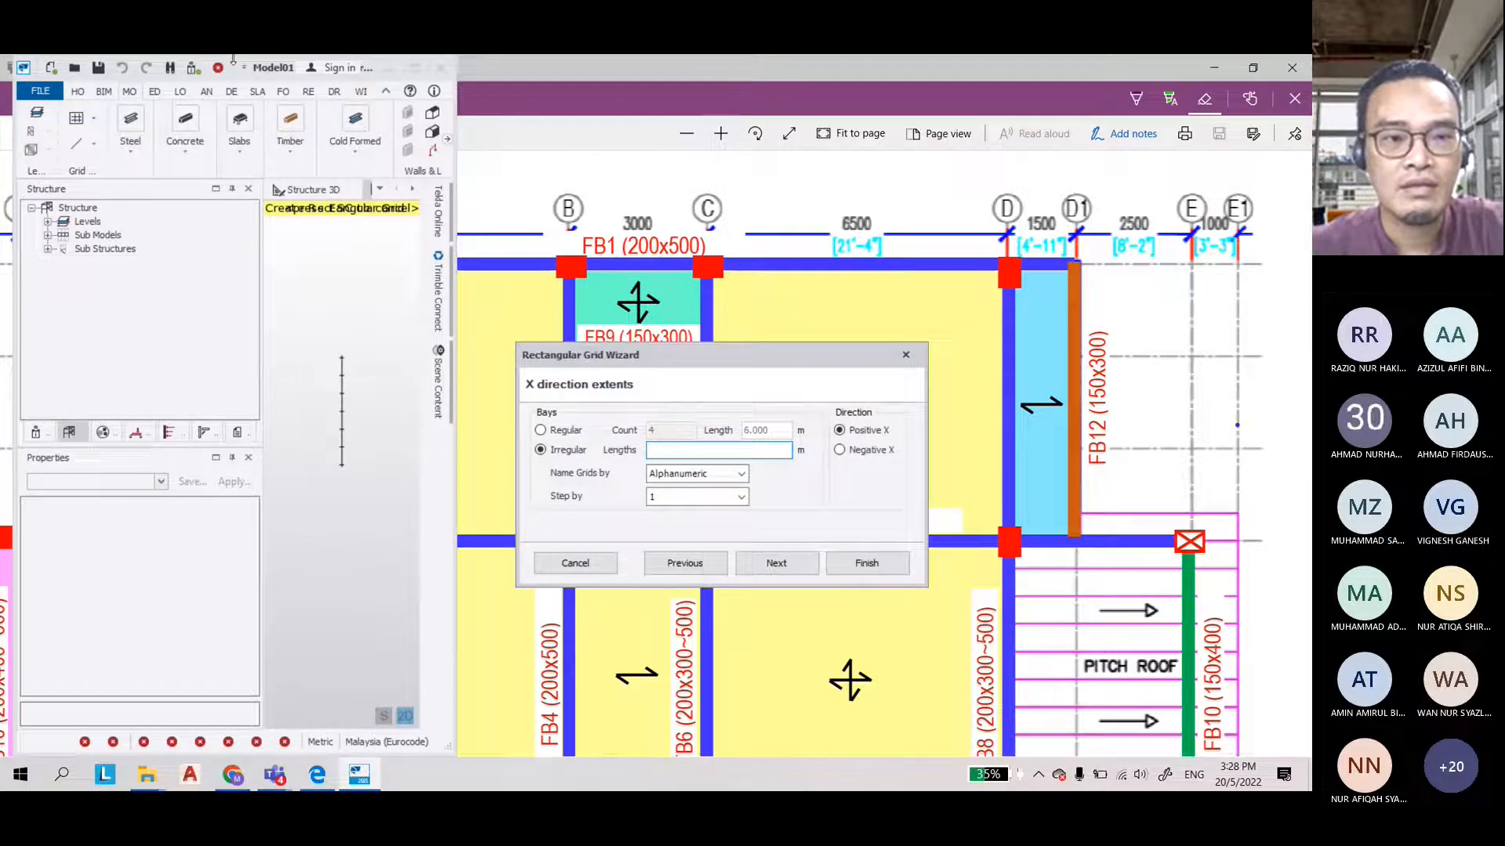
pyautogui.moveTo(233, 57); pyautogui.dragTo(233, 267)
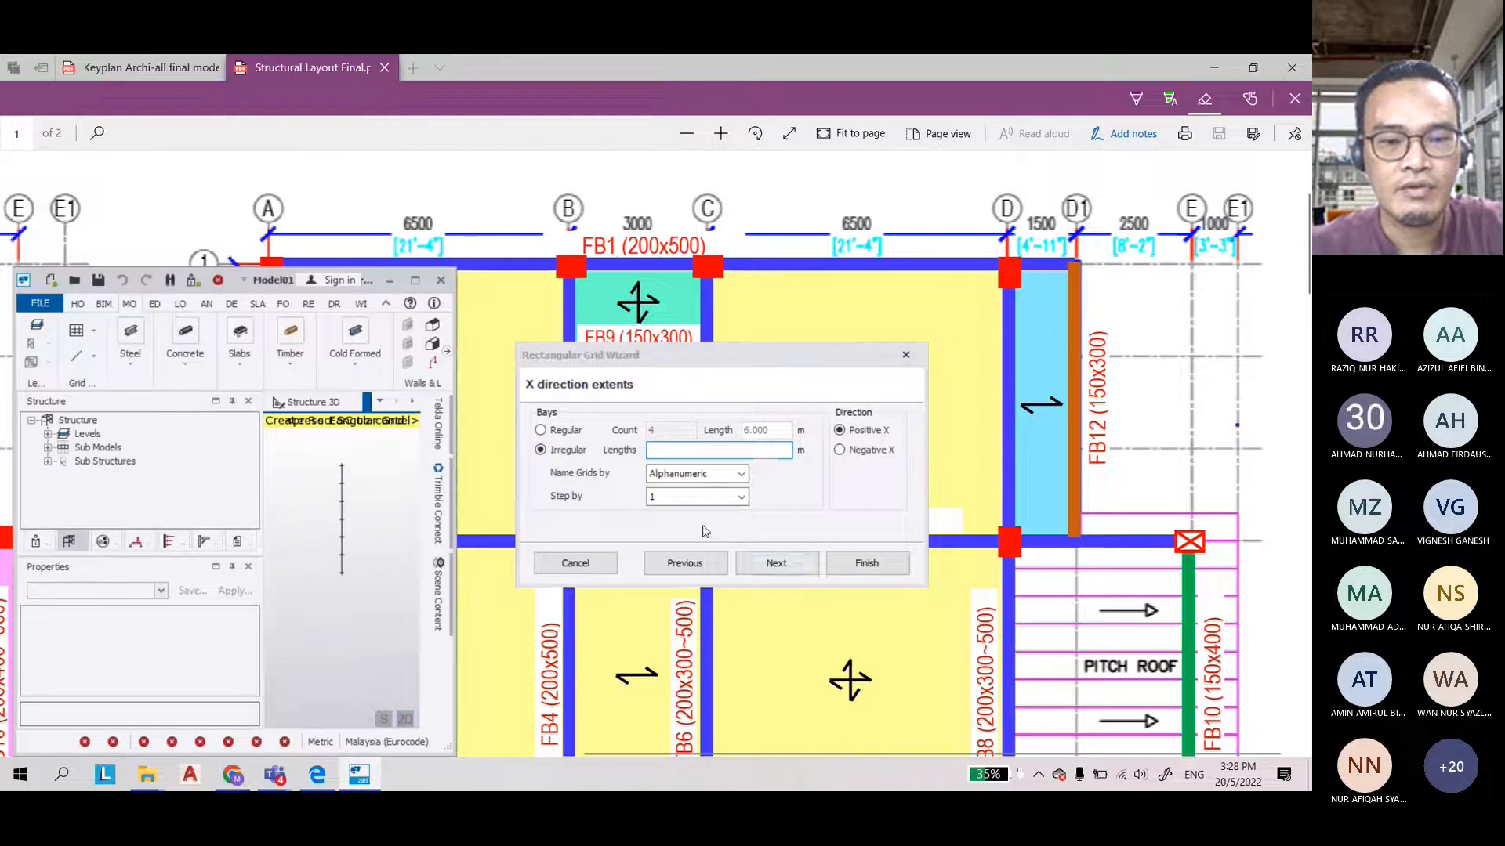
pyautogui.write('6.5')
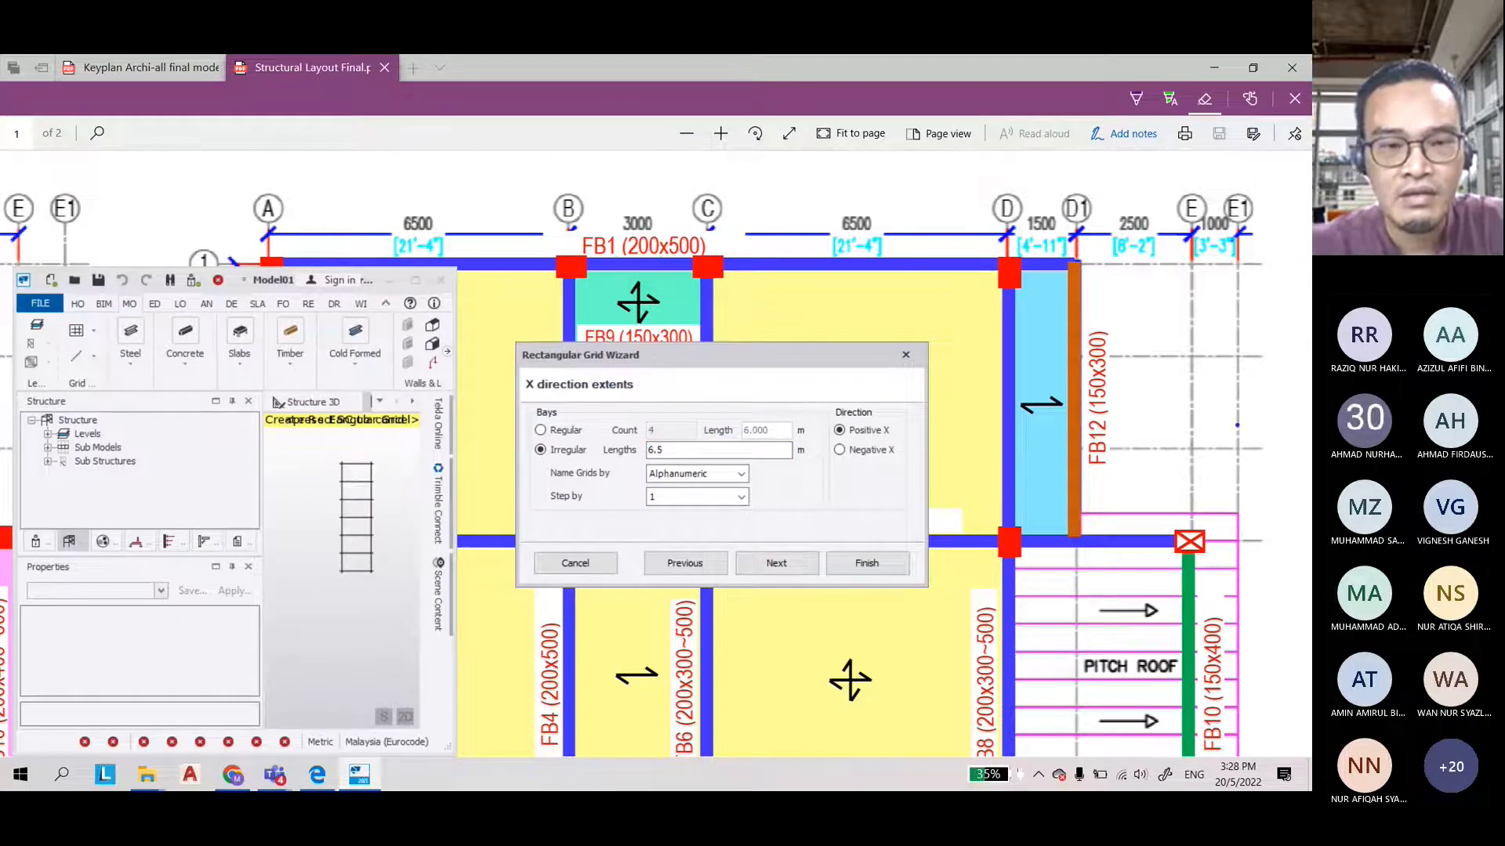
pyautogui.write(',3,')
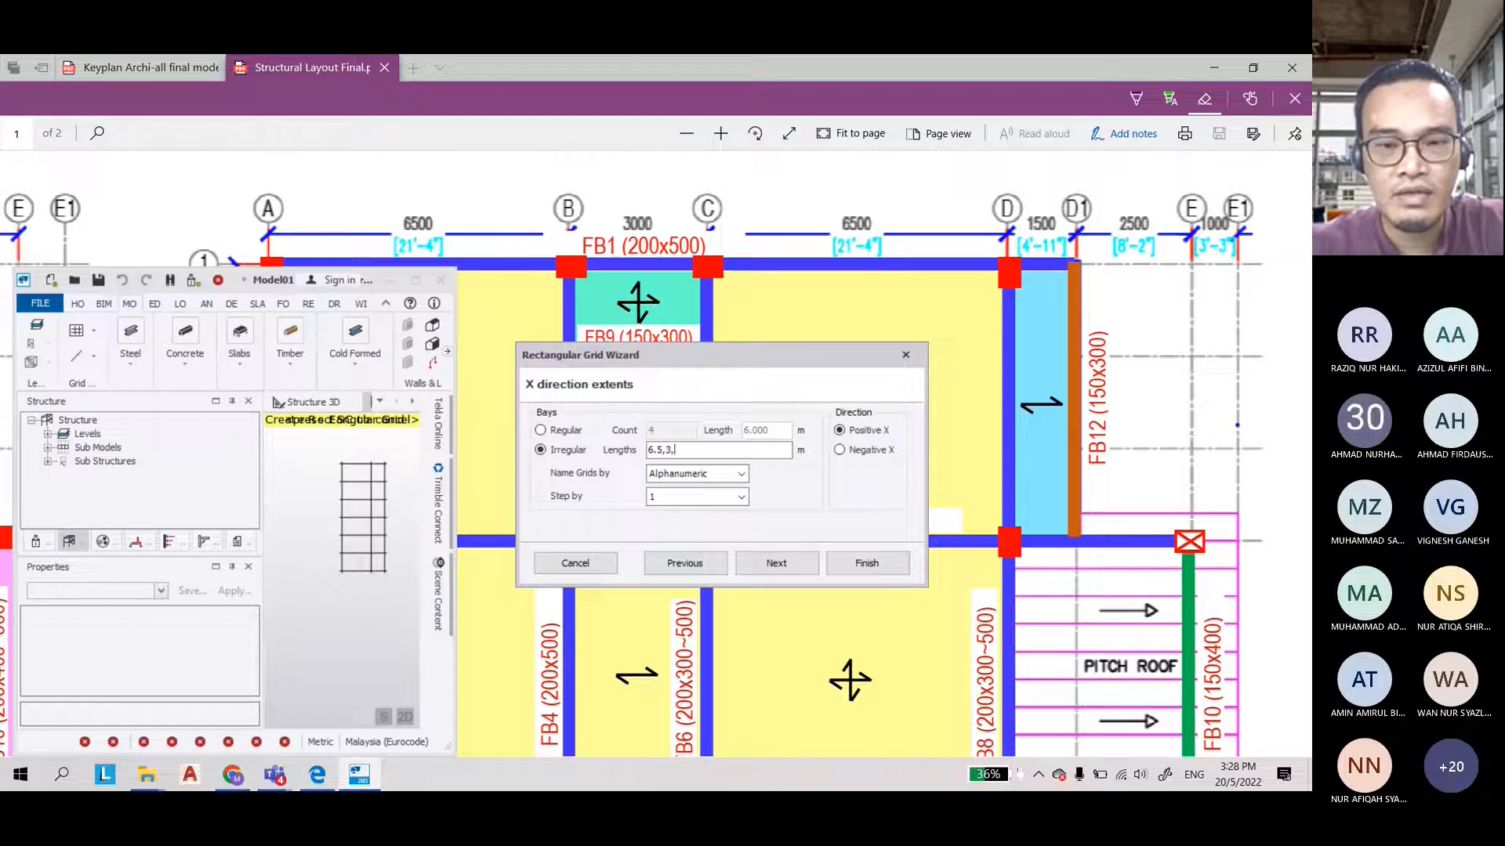
pyautogui.write('6.5')
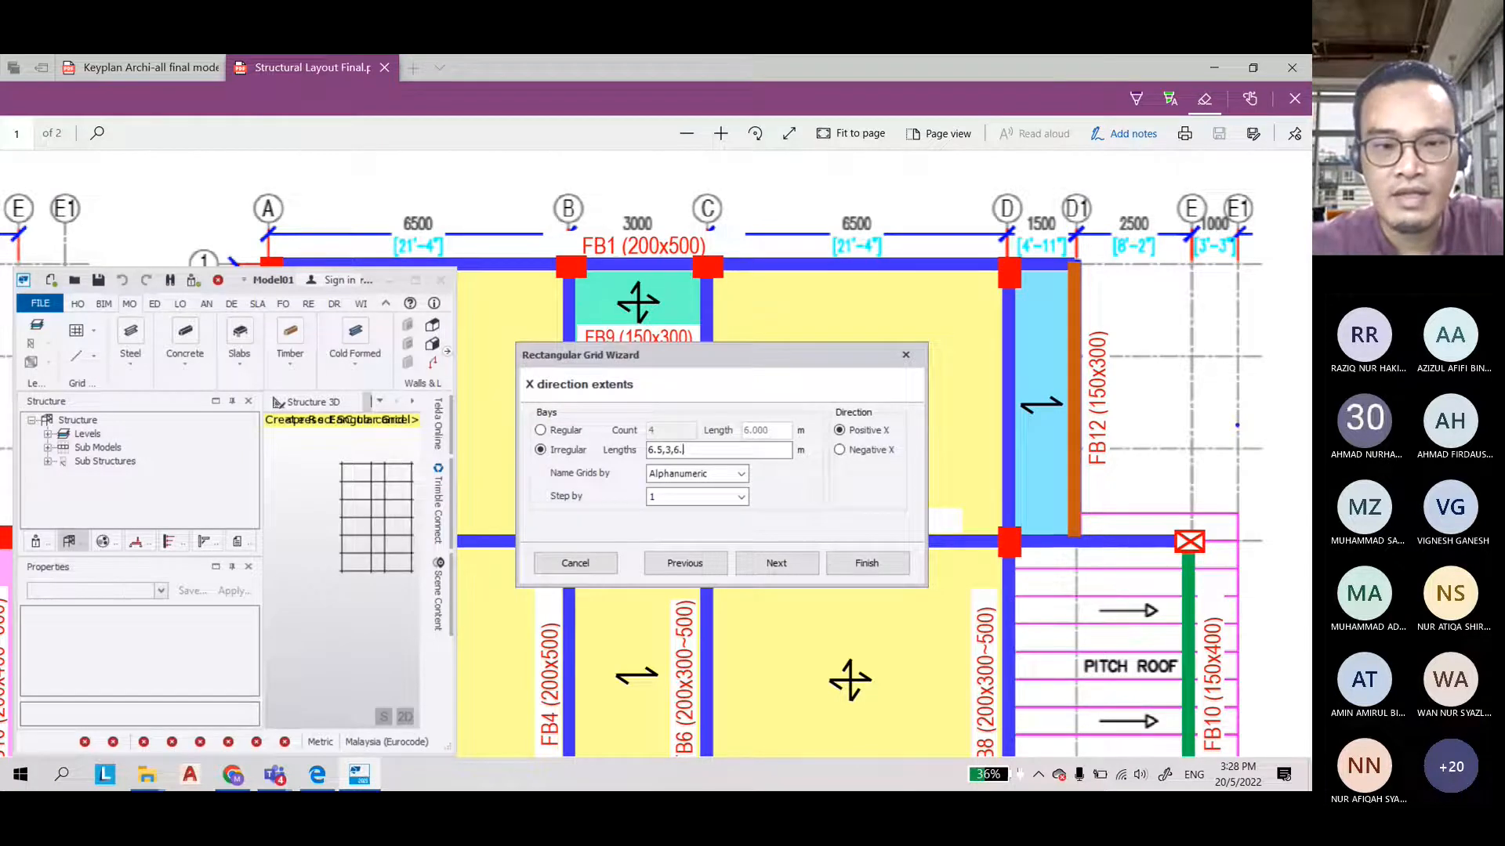
# Circle the 1500, 2500 and 1000 spacings between gridlines D and E1 on the first floor plan in ink
pyautogui.click(1114, 208)
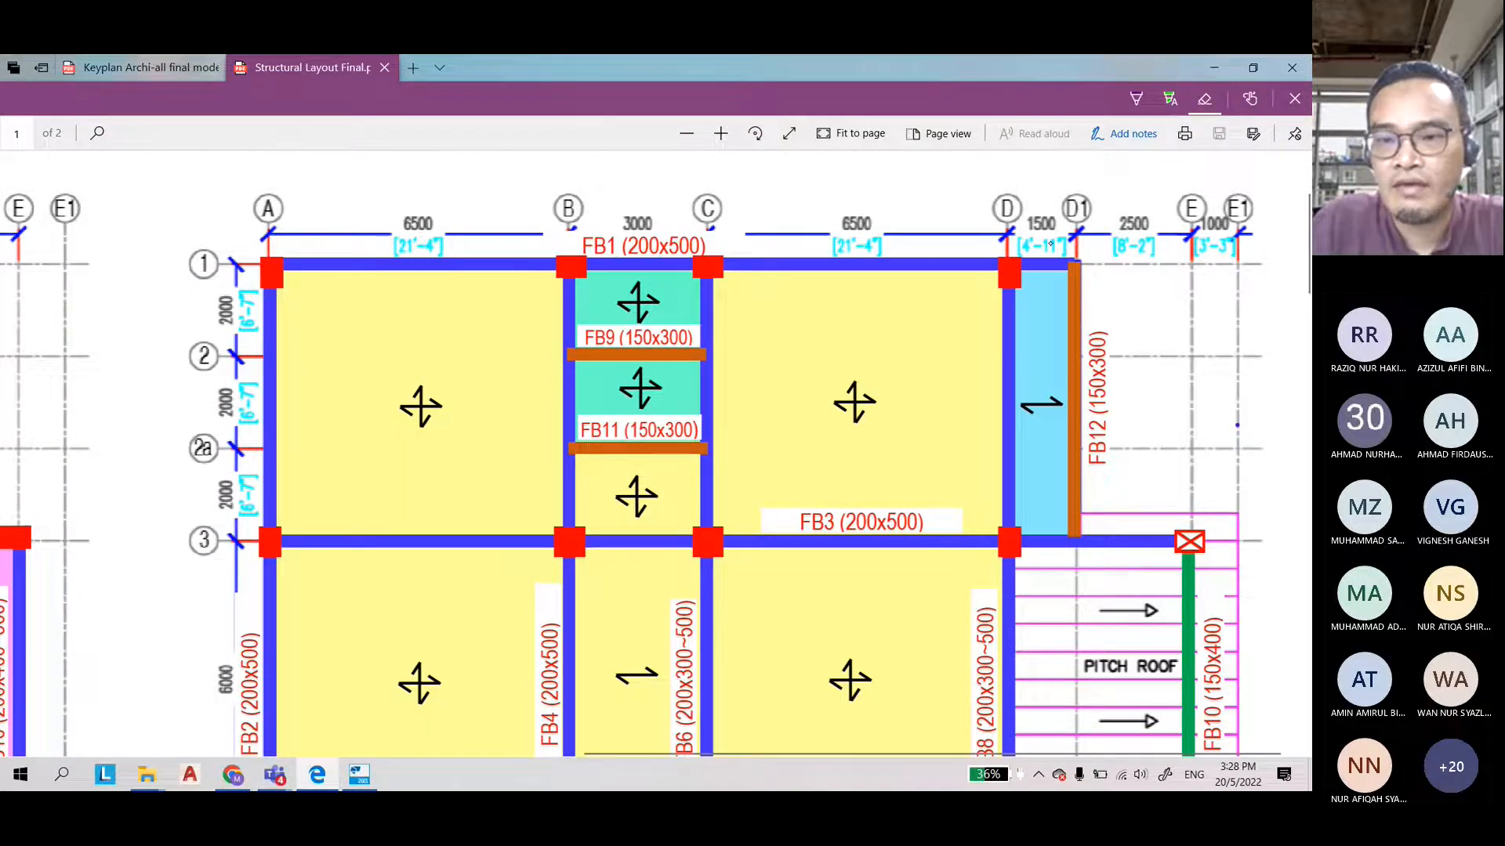
pyautogui.click(1136, 98)
pyautogui.moveTo(1036, 188)
pyautogui.mouseDown()
pyautogui.moveTo(1145, 250)
pyautogui.moveTo(1242, 223)
pyautogui.moveTo(1219, 274)
pyautogui.mouseUp()
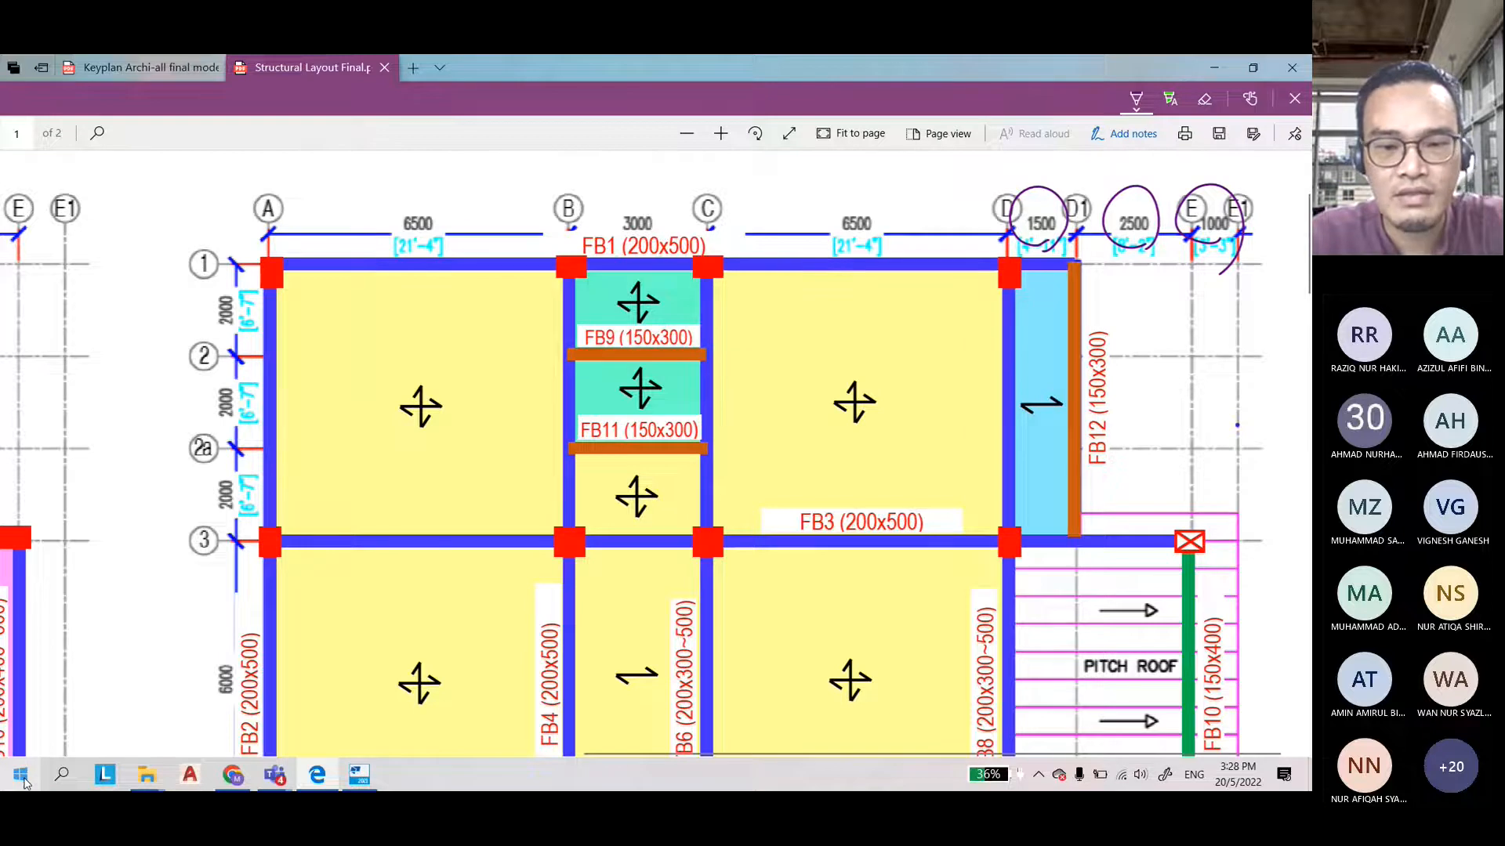
# Add X bay lengths 1.5, 2.5 and 1 m in the grid wizard and advance to the Y direction extents
pyautogui.click(359, 775)
pyautogui.write('1.5,')
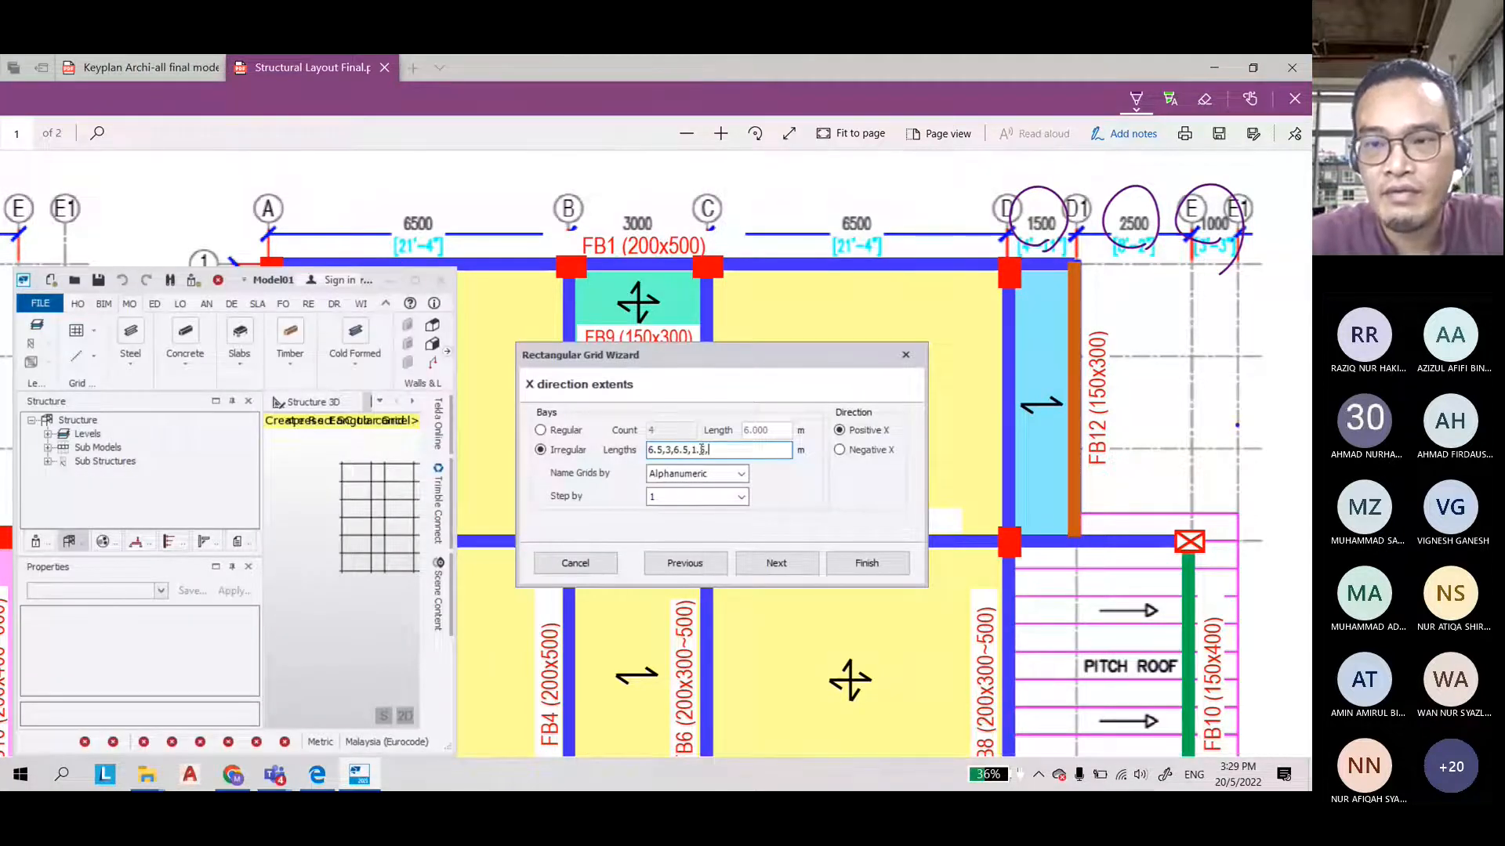
pyautogui.write('2.5,1')
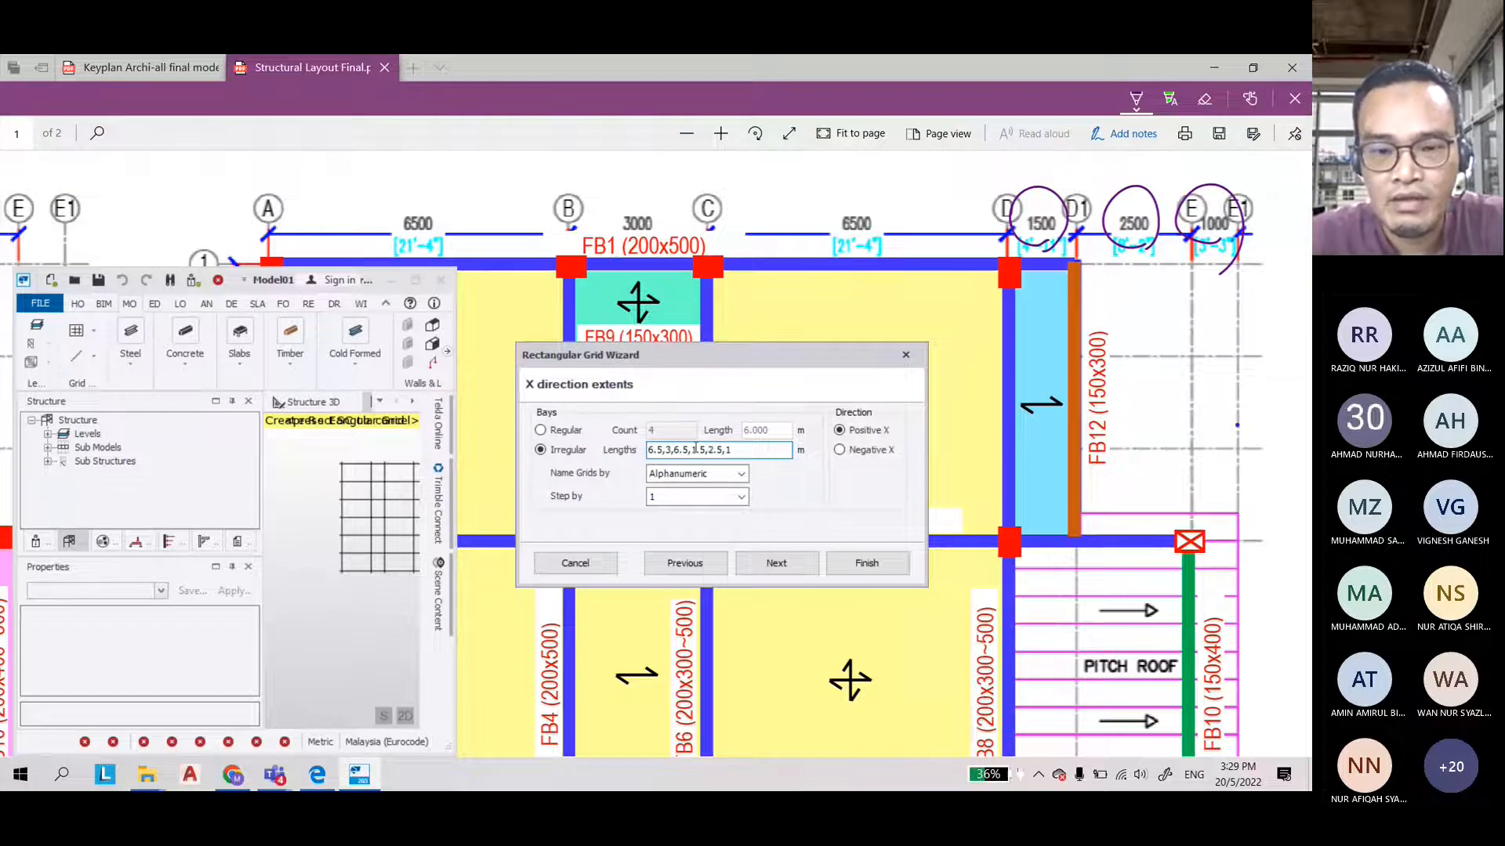
pyautogui.click(793, 564)
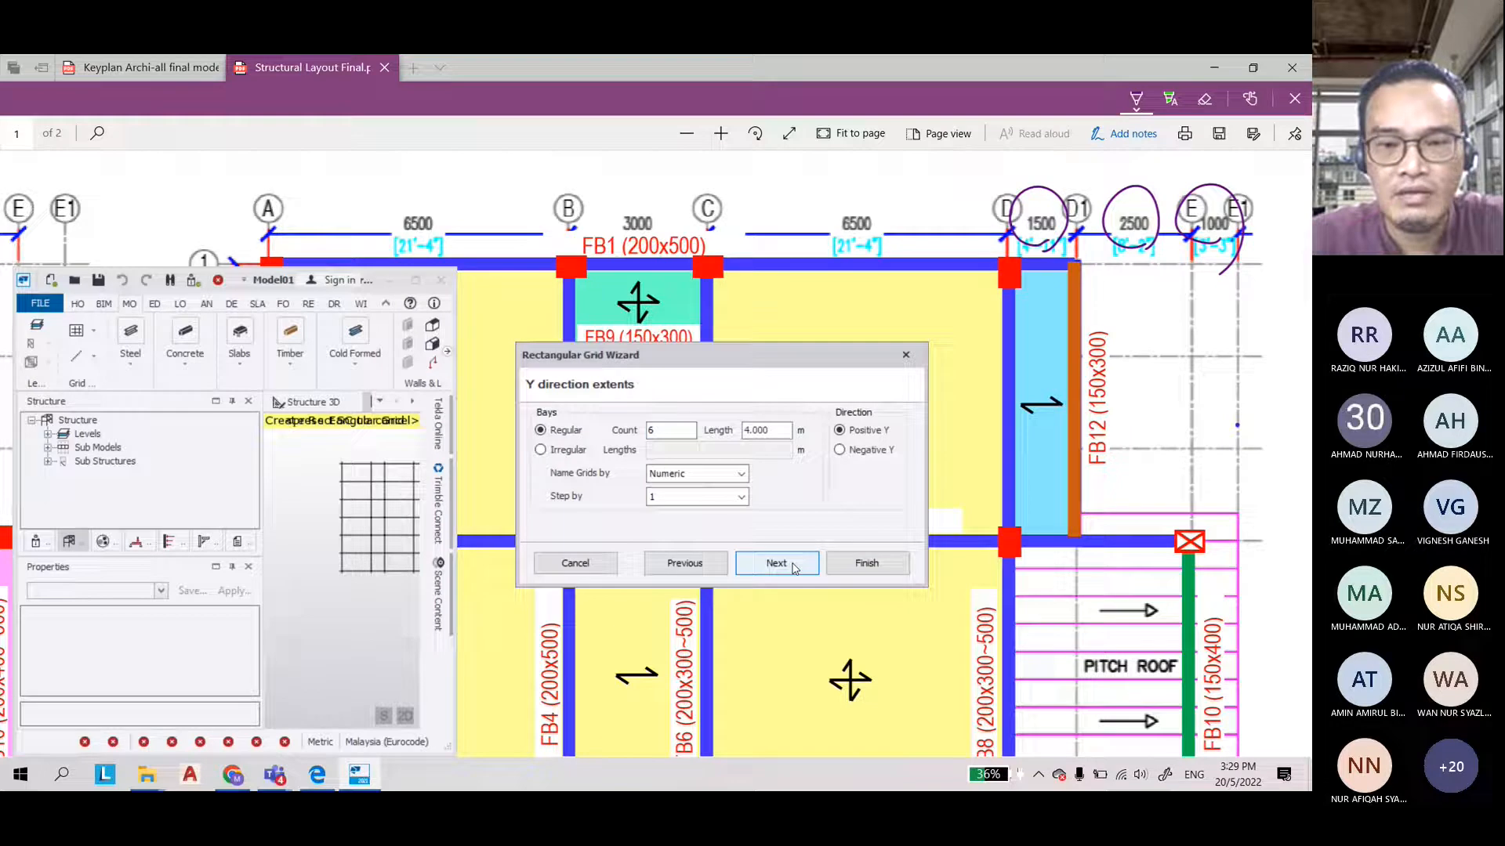
# Move the wizard aside and widen the modelling window to inspect the whole grid preview
pyautogui.moveTo(571, 355); pyautogui.dragTo(999, 225)
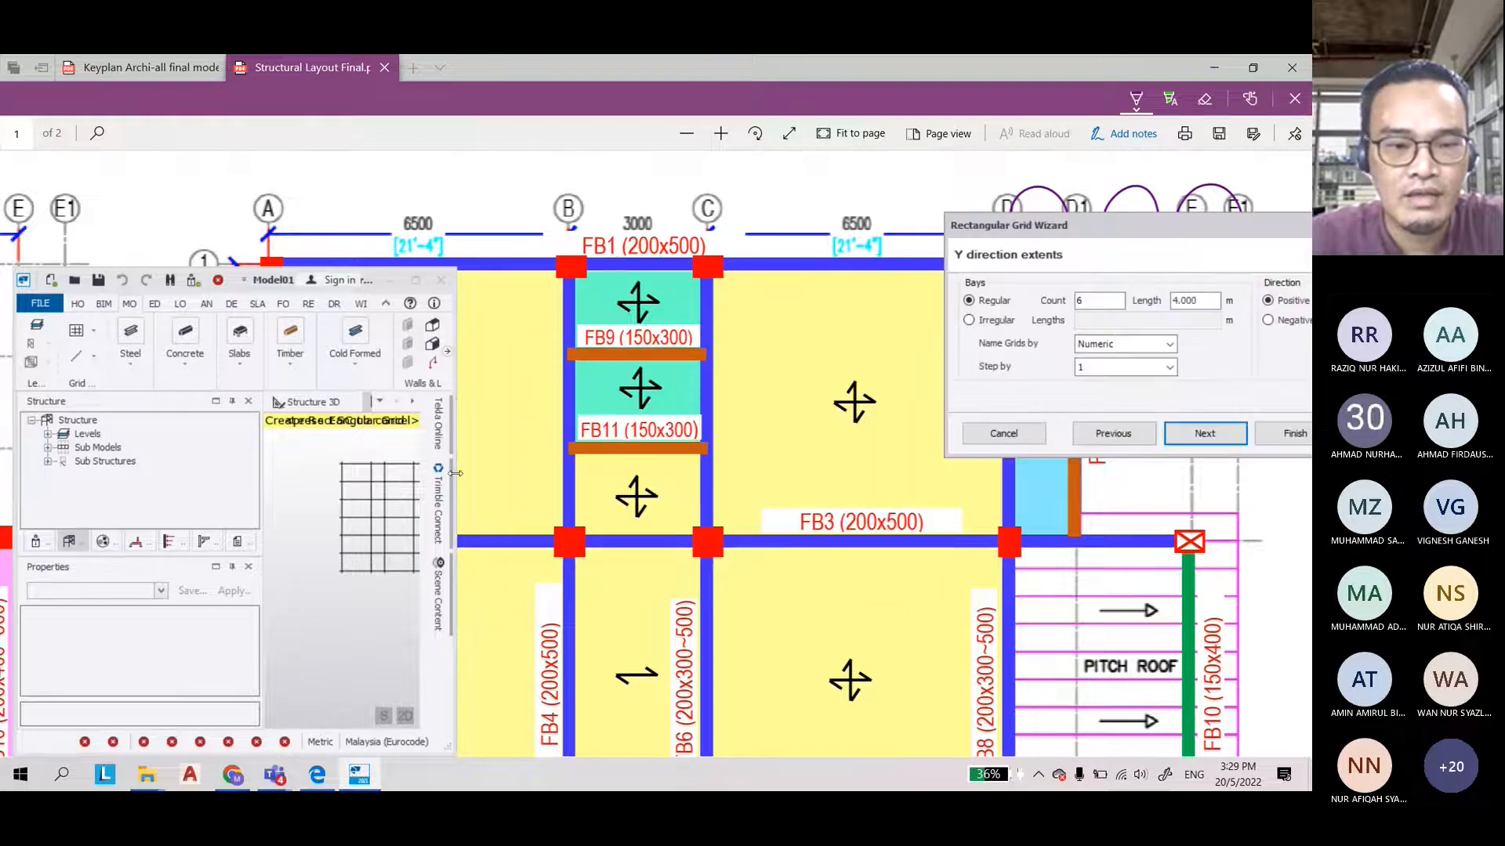
pyautogui.moveTo(455, 473); pyautogui.dragTo(901, 471)
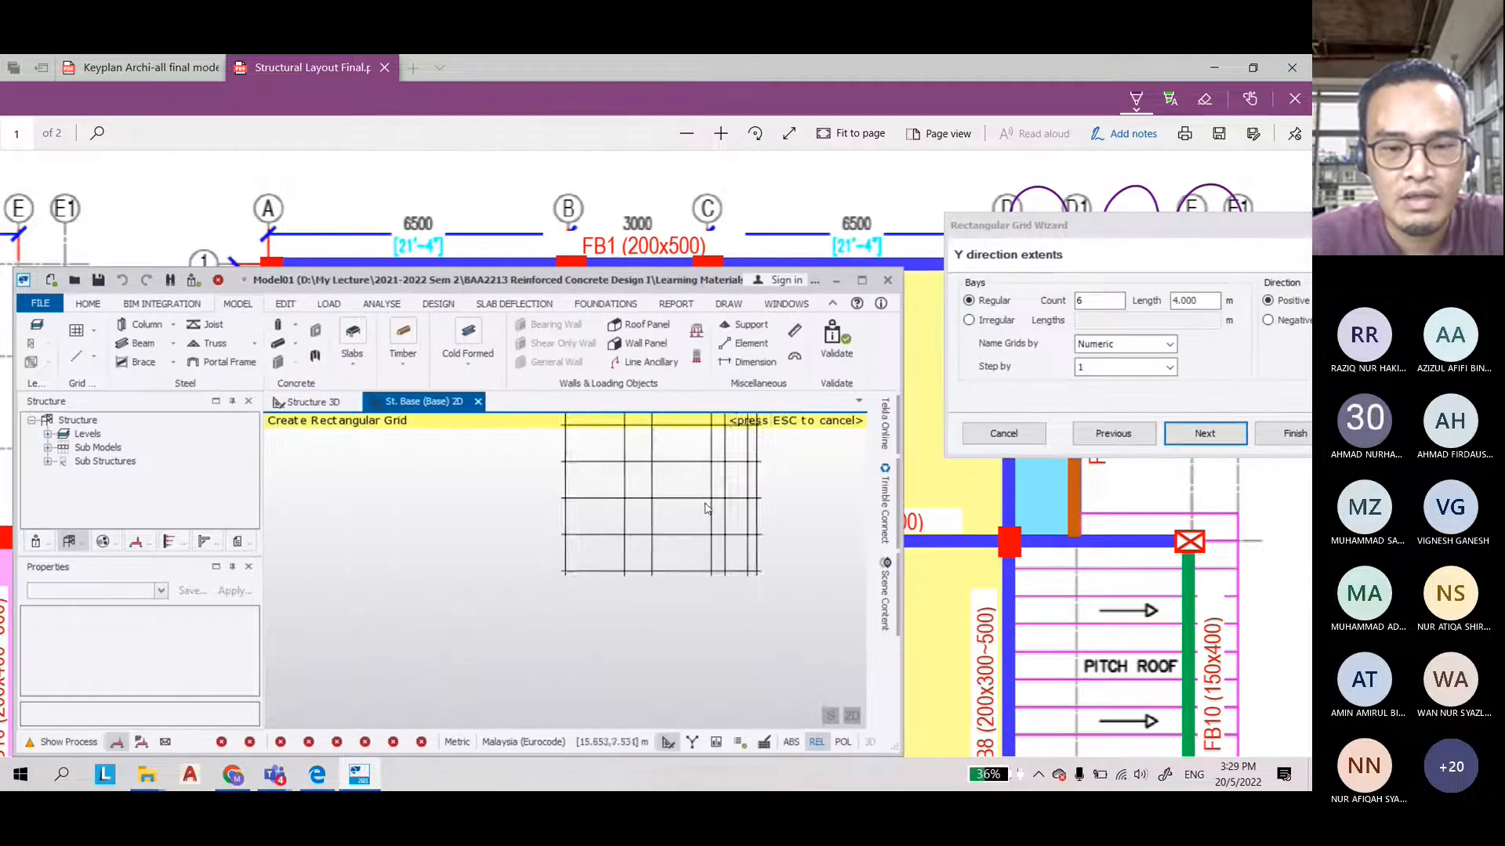
pyautogui.moveTo(703, 481); pyautogui.dragTo(596, 599, button='middle')
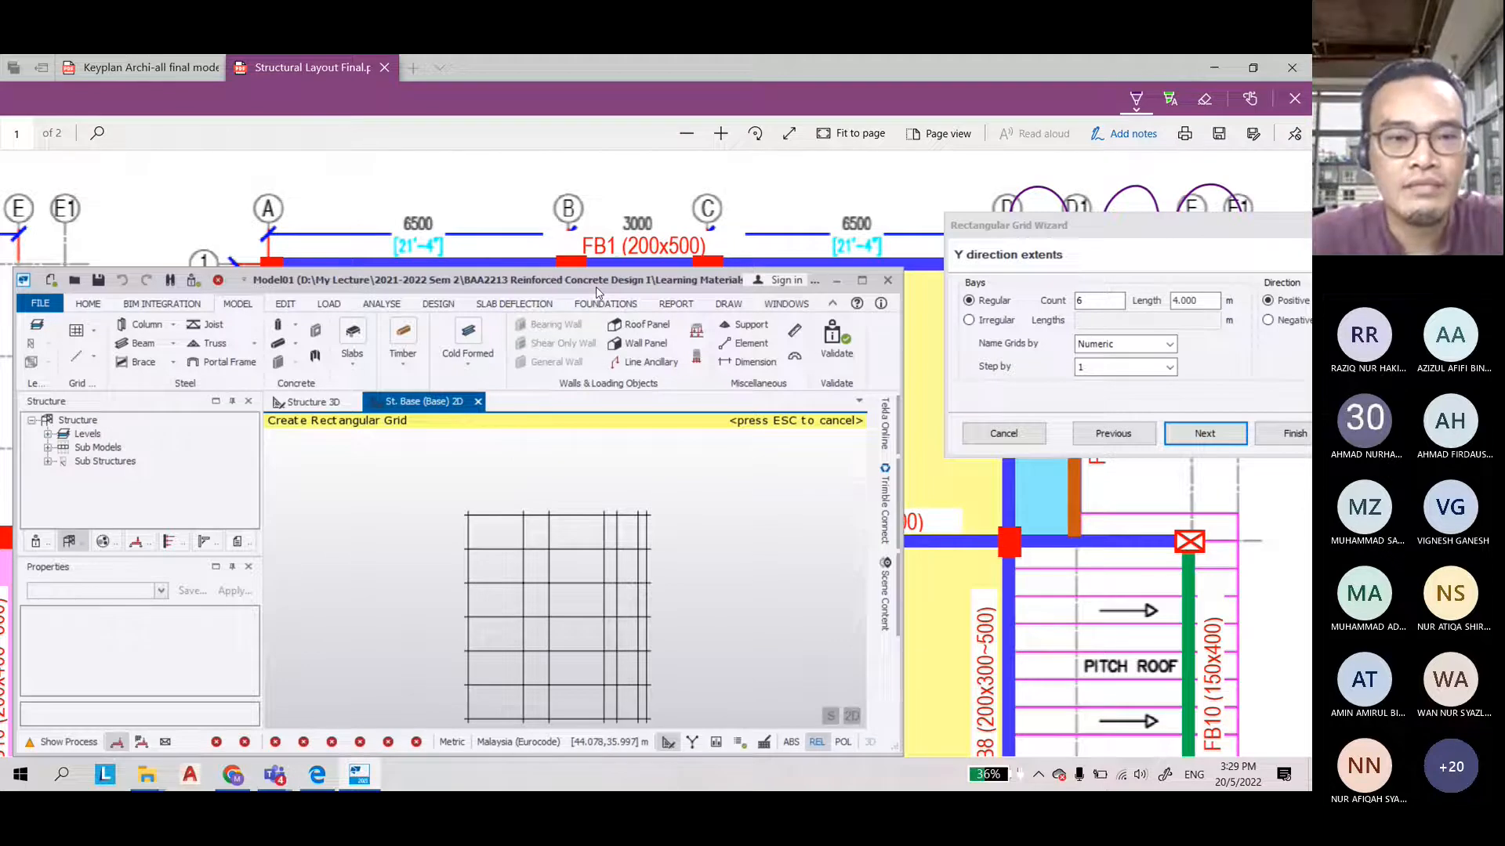
# Examine gridlines 1 to 5a on the ground and first floor plans in the PDF at a smaller scale
pyautogui.click(686, 133)
pyautogui.click(687, 133)
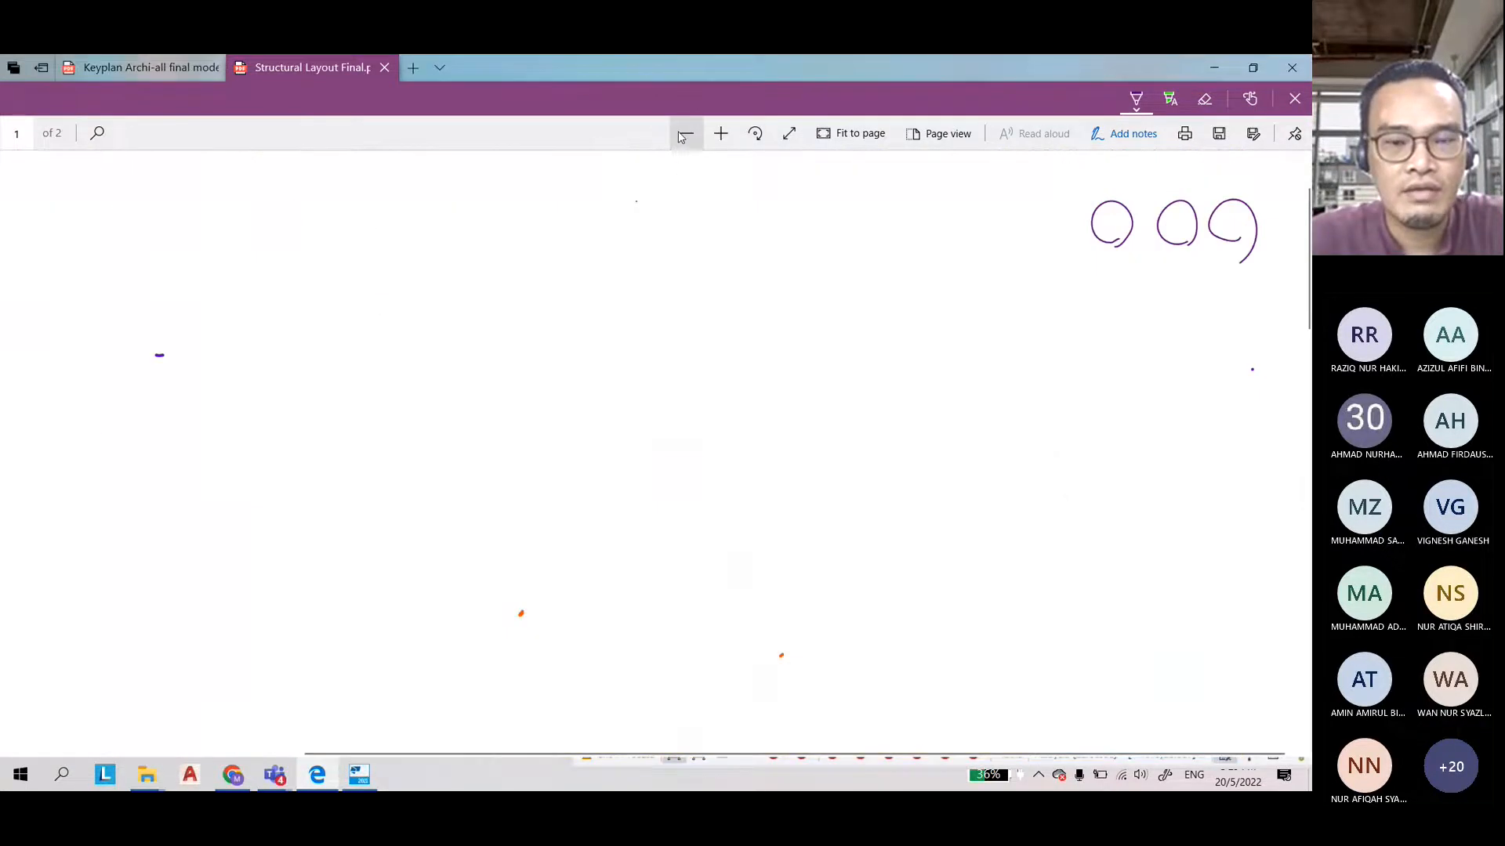
pyautogui.scroll(-4, 615, 284)
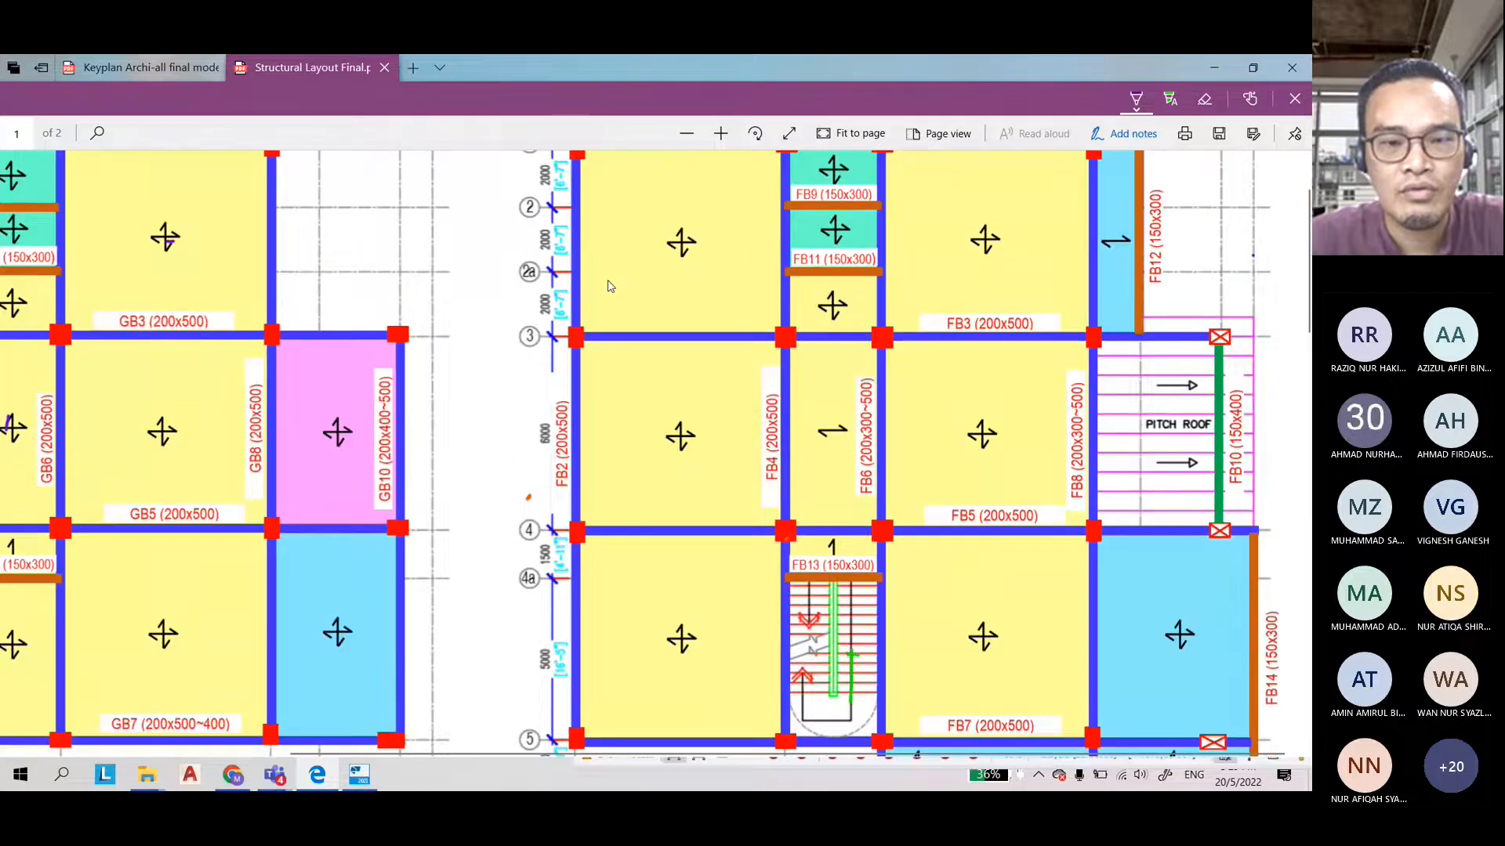
pyautogui.scroll(3, 610, 286)
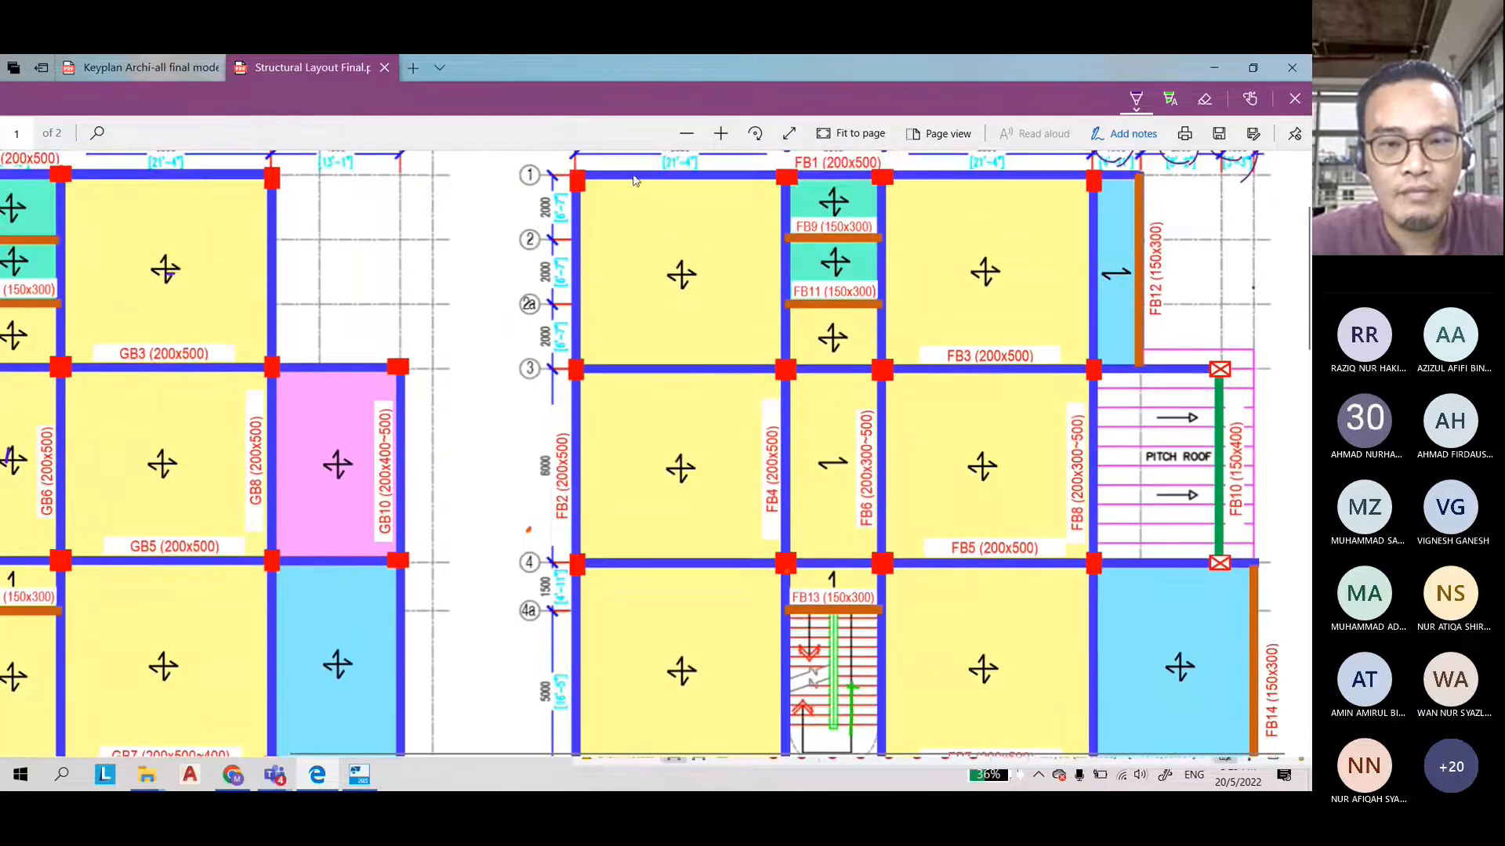
pyautogui.click(687, 133)
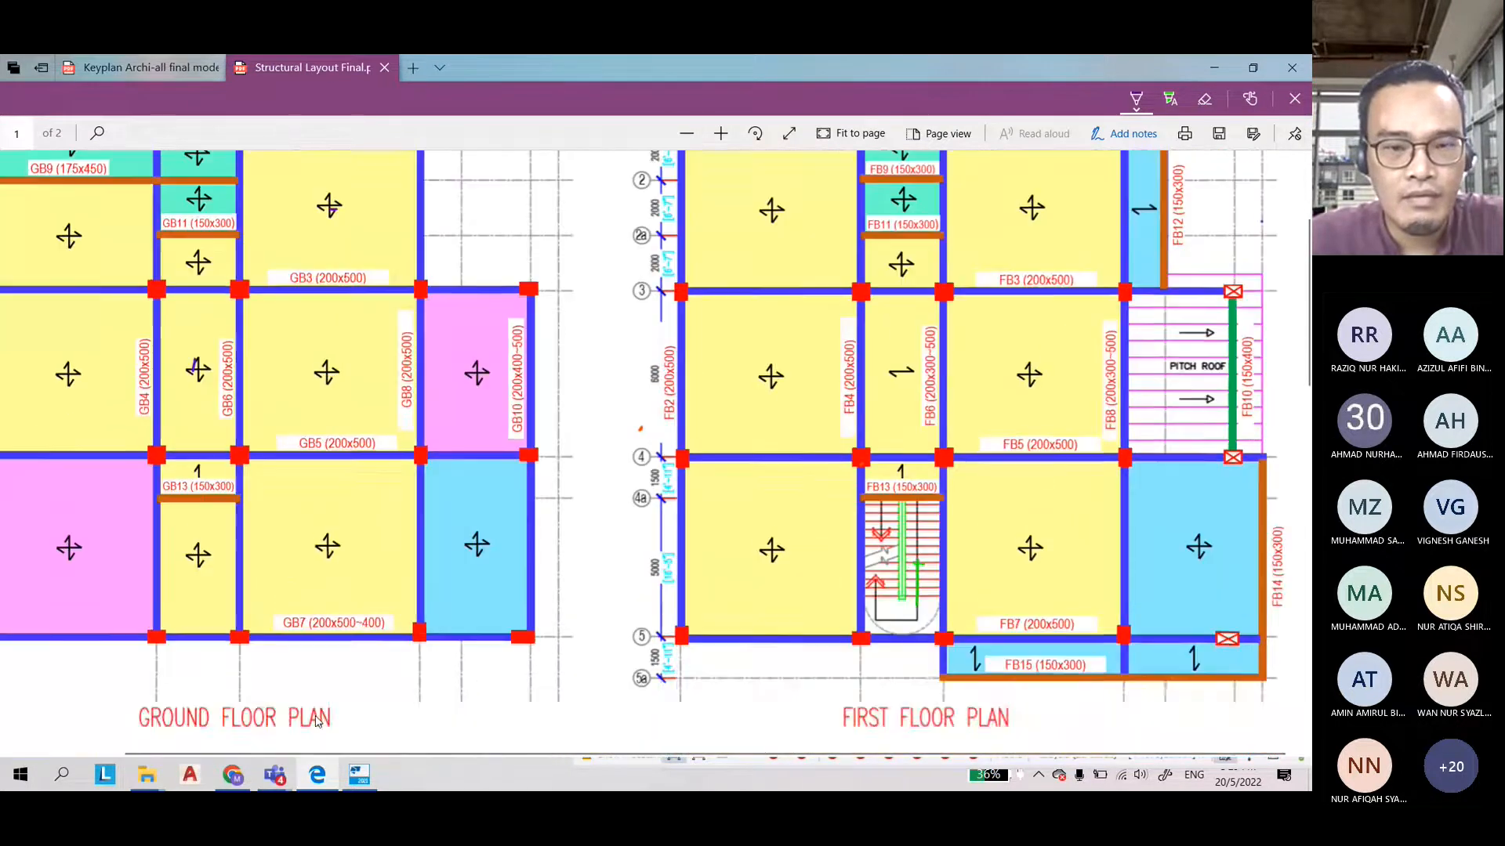
# Return to the grid wizard, arrange the windows clear of the plan's numbered gridlines, and set the direction to Negative Y
pyautogui.click(359, 775)
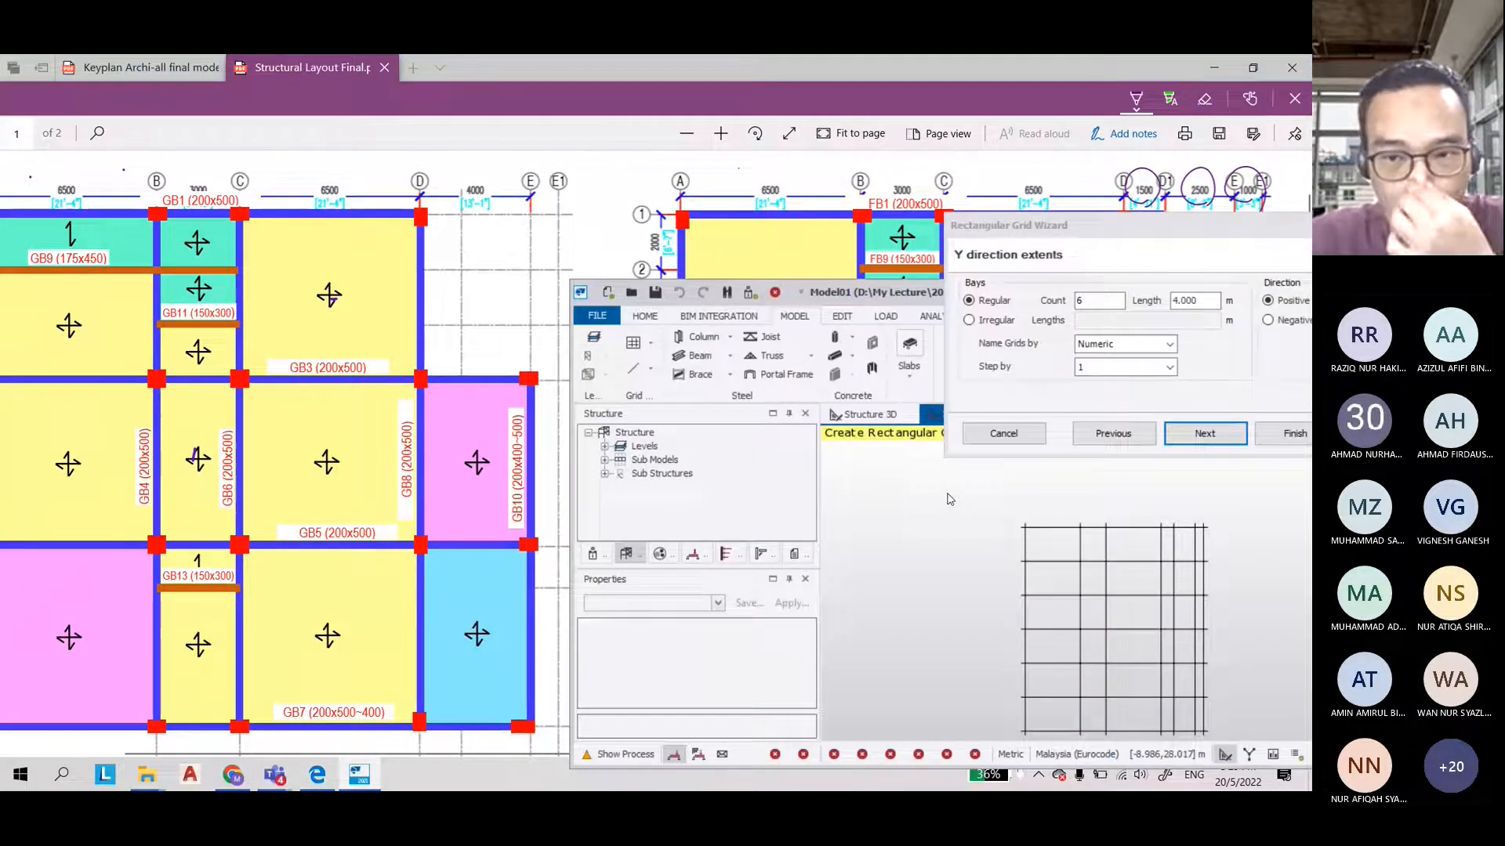
pyautogui.moveTo(856, 297); pyautogui.dragTo(1061, 570)
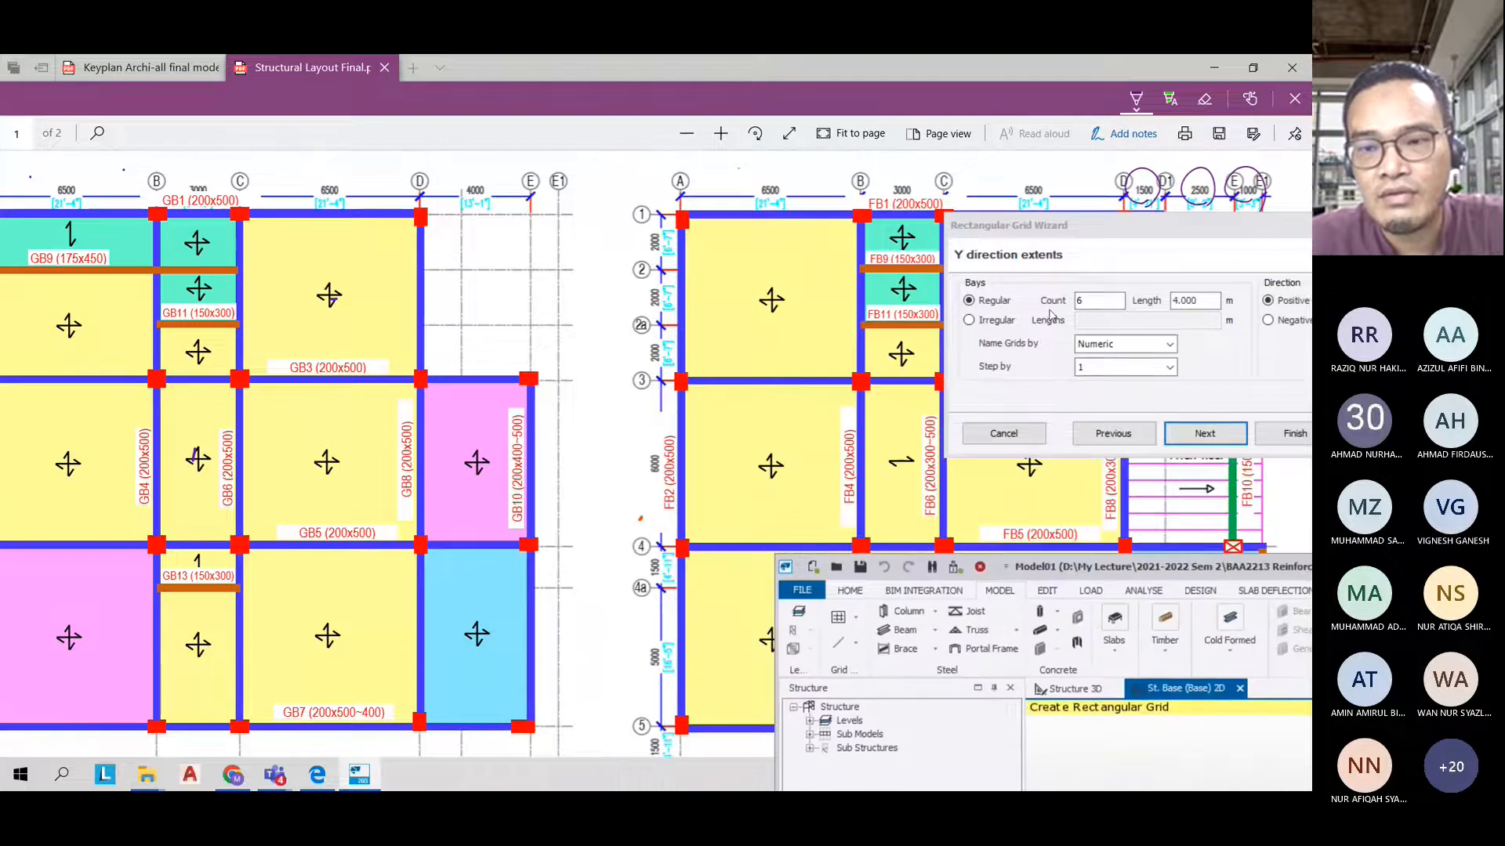
pyautogui.moveTo(1083, 234); pyautogui.dragTo(900, 284)
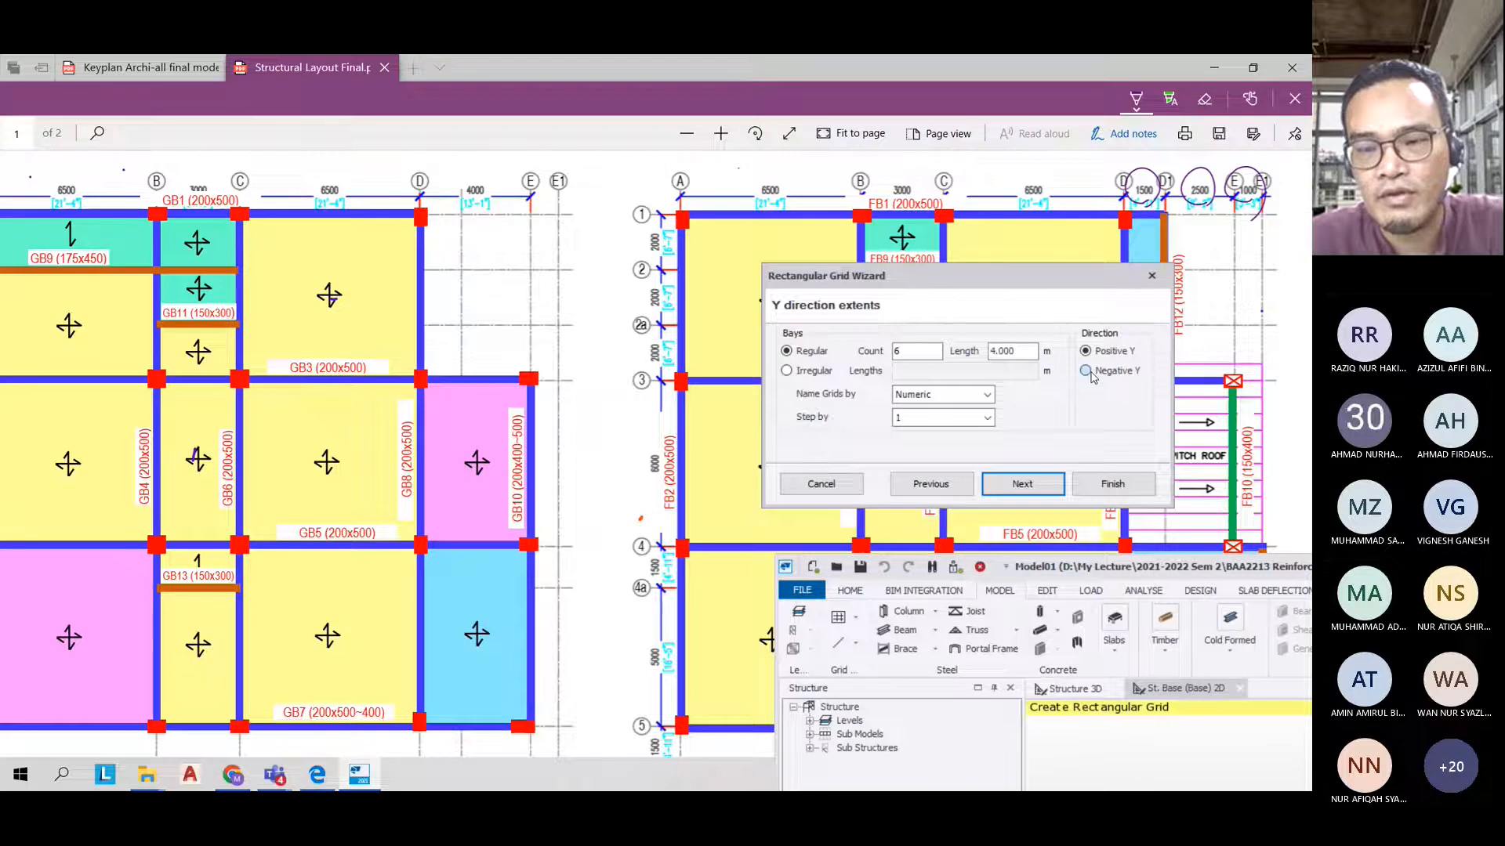
pyautogui.click(1087, 372)
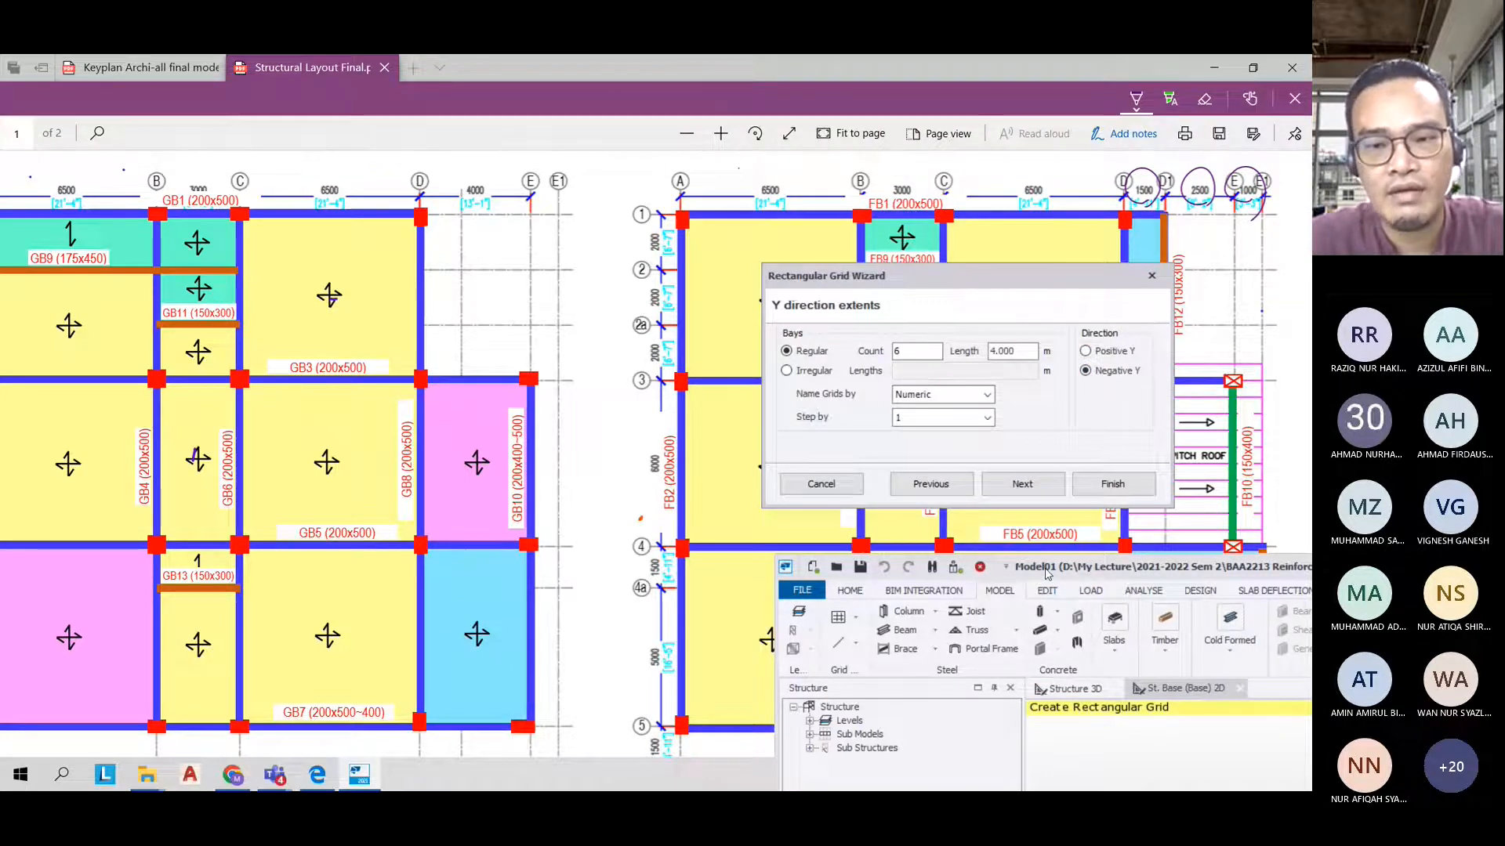
# Place the modelling window beside the wizard and check the full grid preview with the Negative Y direction selected
pyautogui.moveTo(1046, 575); pyautogui.dragTo(167, 212)
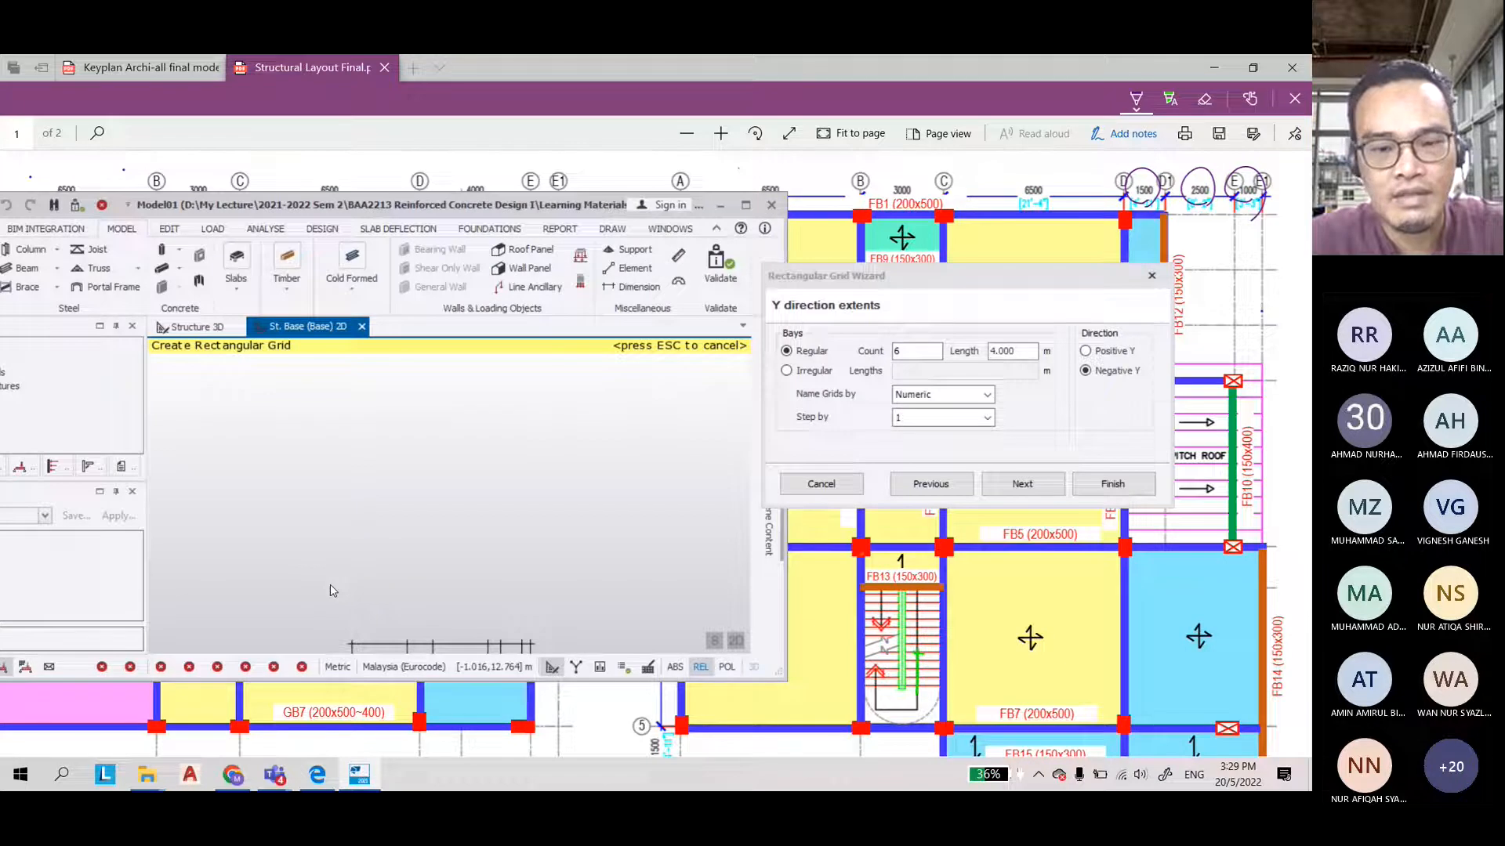
pyautogui.middleClick(333, 591)
pyautogui.middleClick(332, 590)
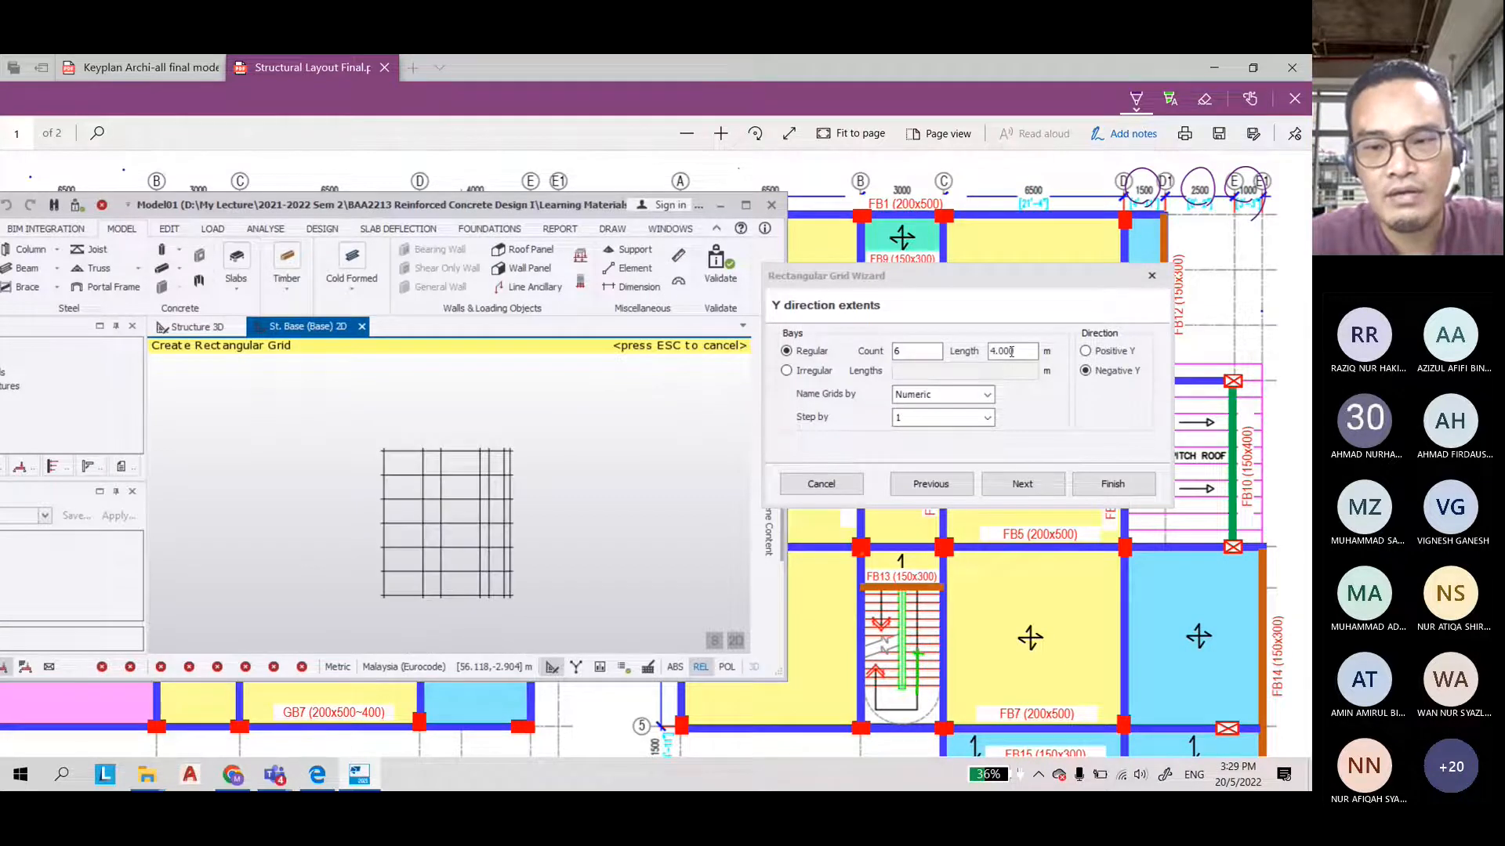
pyautogui.click(1086, 371)
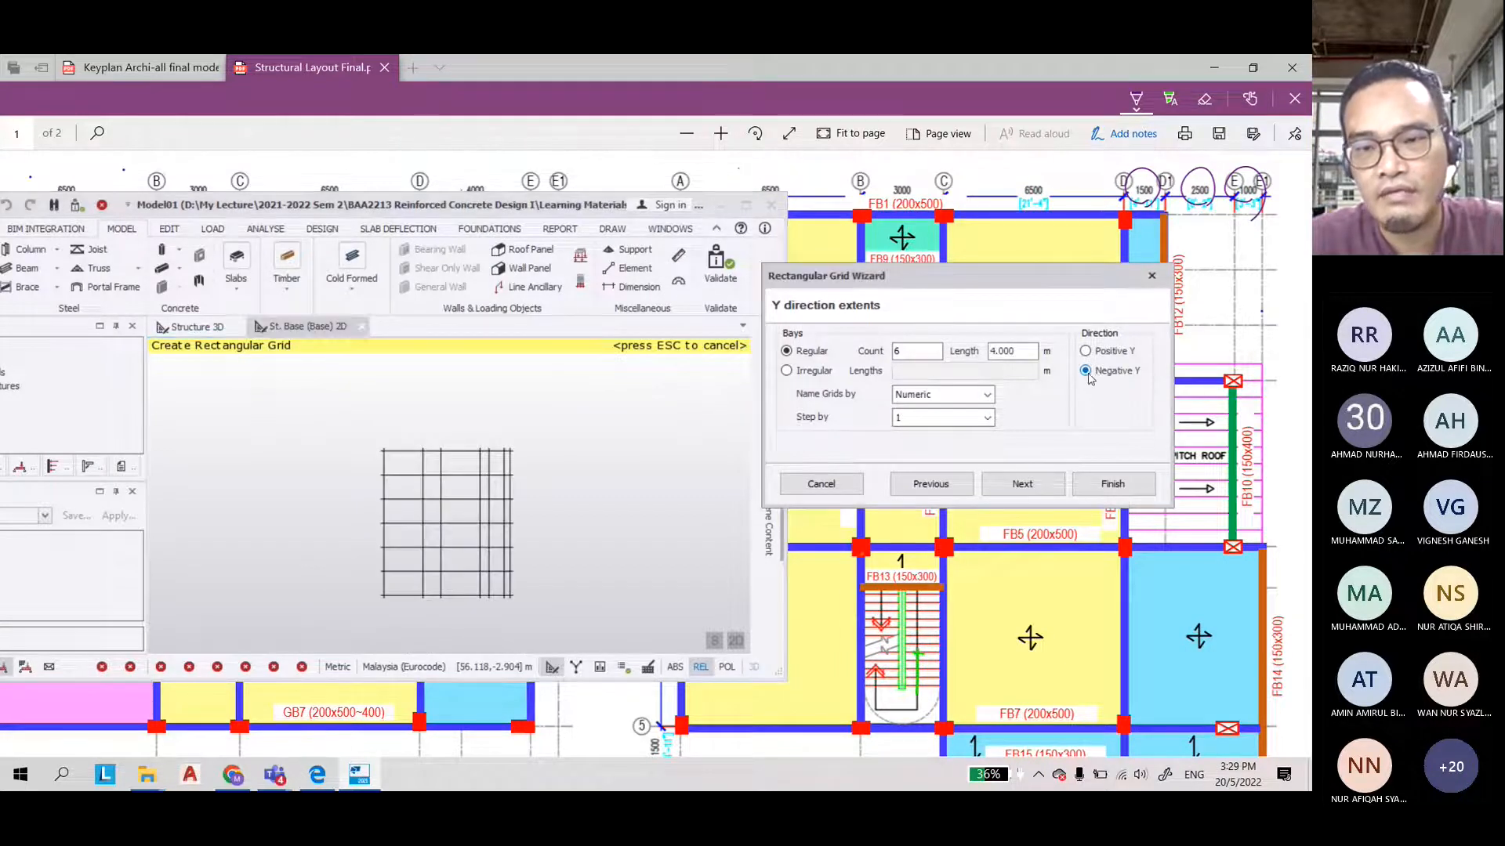
# Circle the 2000, 2000, 2000, 6000, 1500 and 5000 spacings on the first floor plan and review the spacing down to gridline 5a
pyautogui.moveTo(650, 212); pyautogui.dragTo(332, 279)
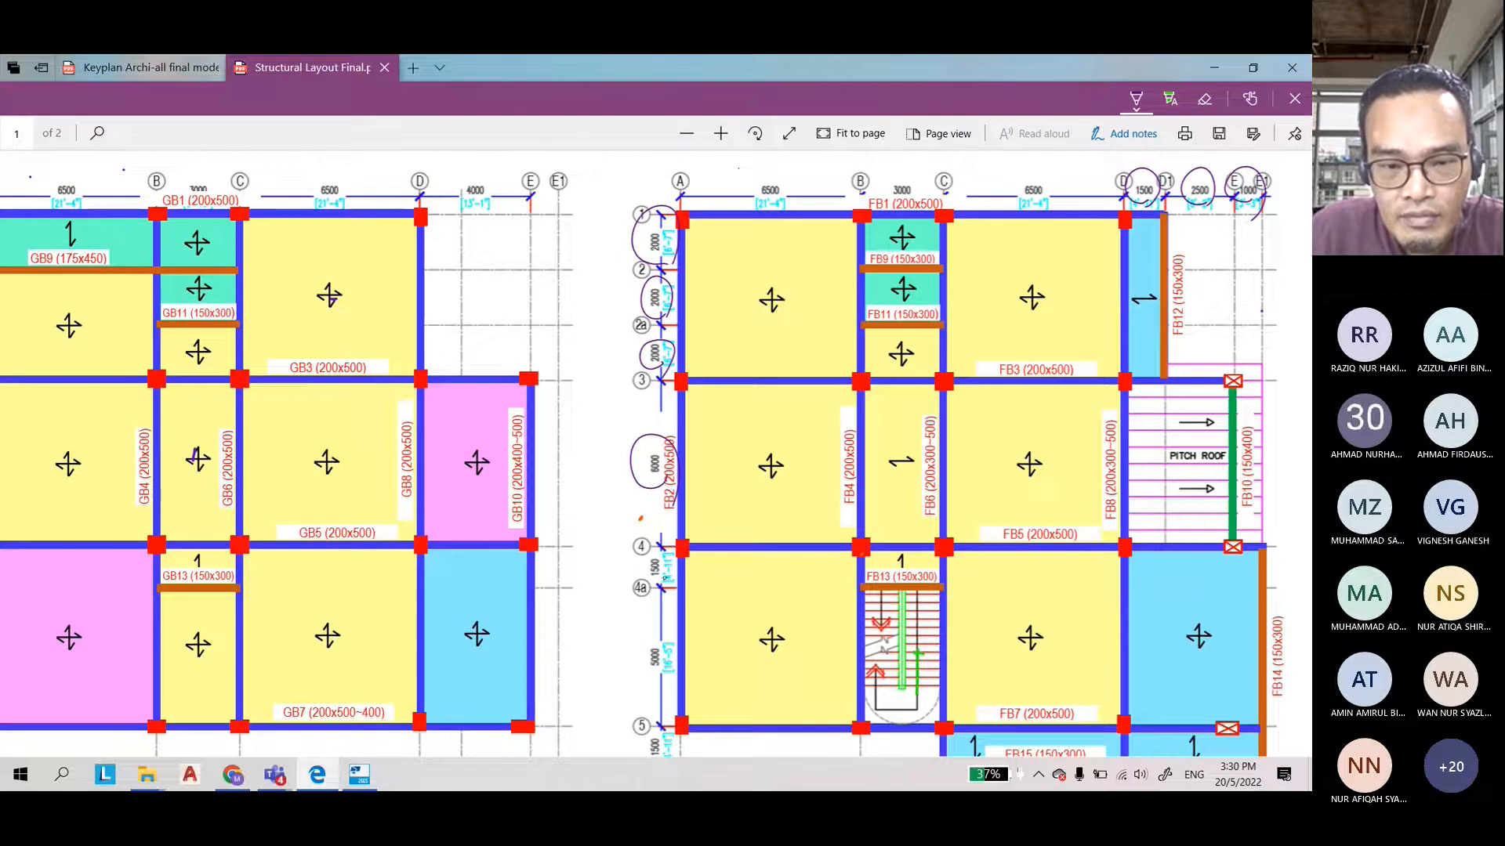
pyautogui.moveTo(663, 547); pyautogui.dragTo(675, 584)
pyautogui.moveTo(664, 672); pyautogui.dragTo(671, 666)
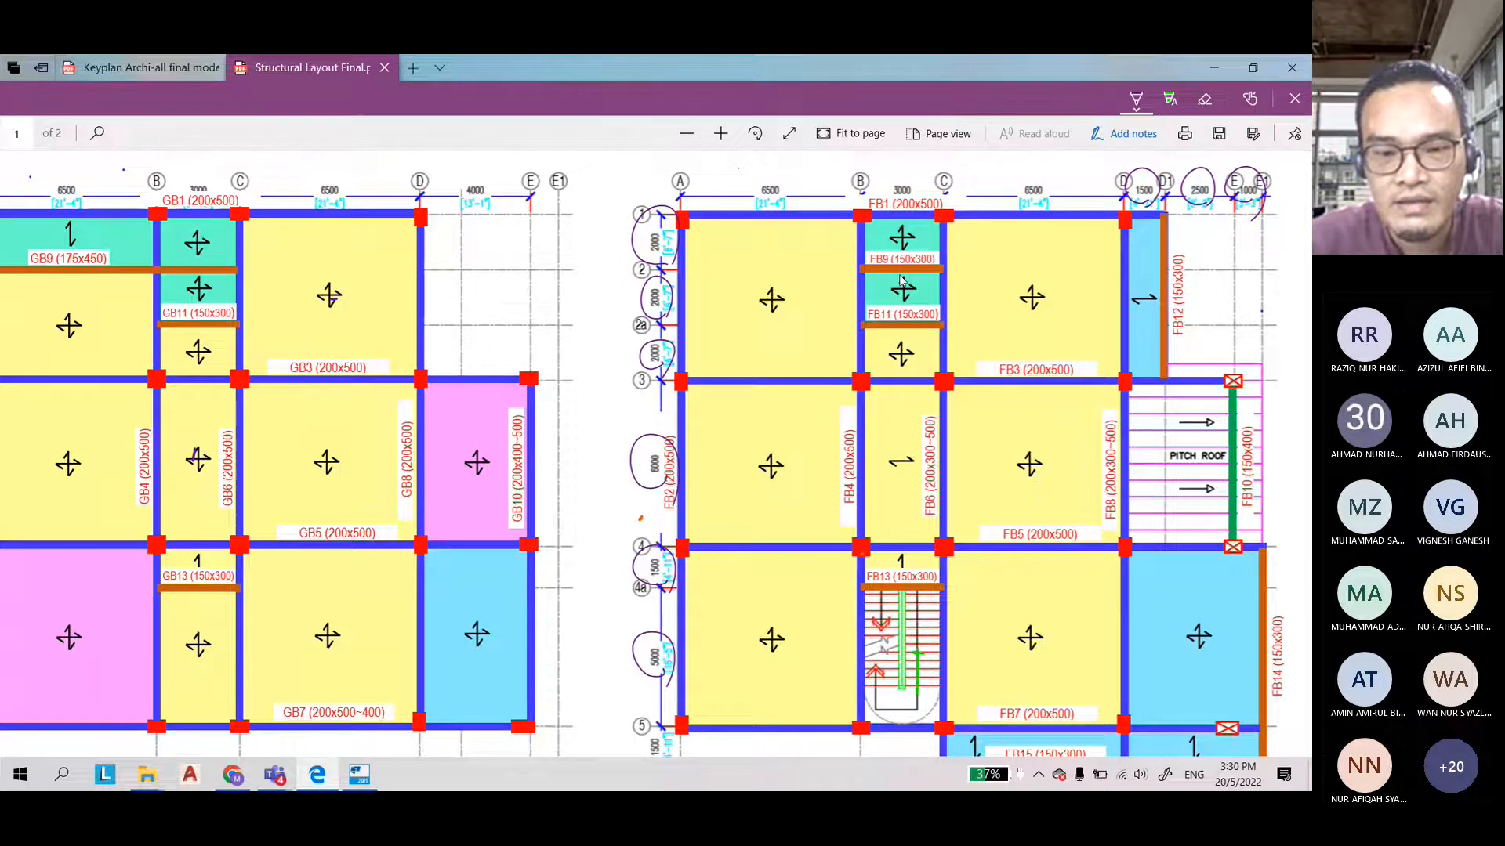
pyautogui.scroll(-5, 791, 351)
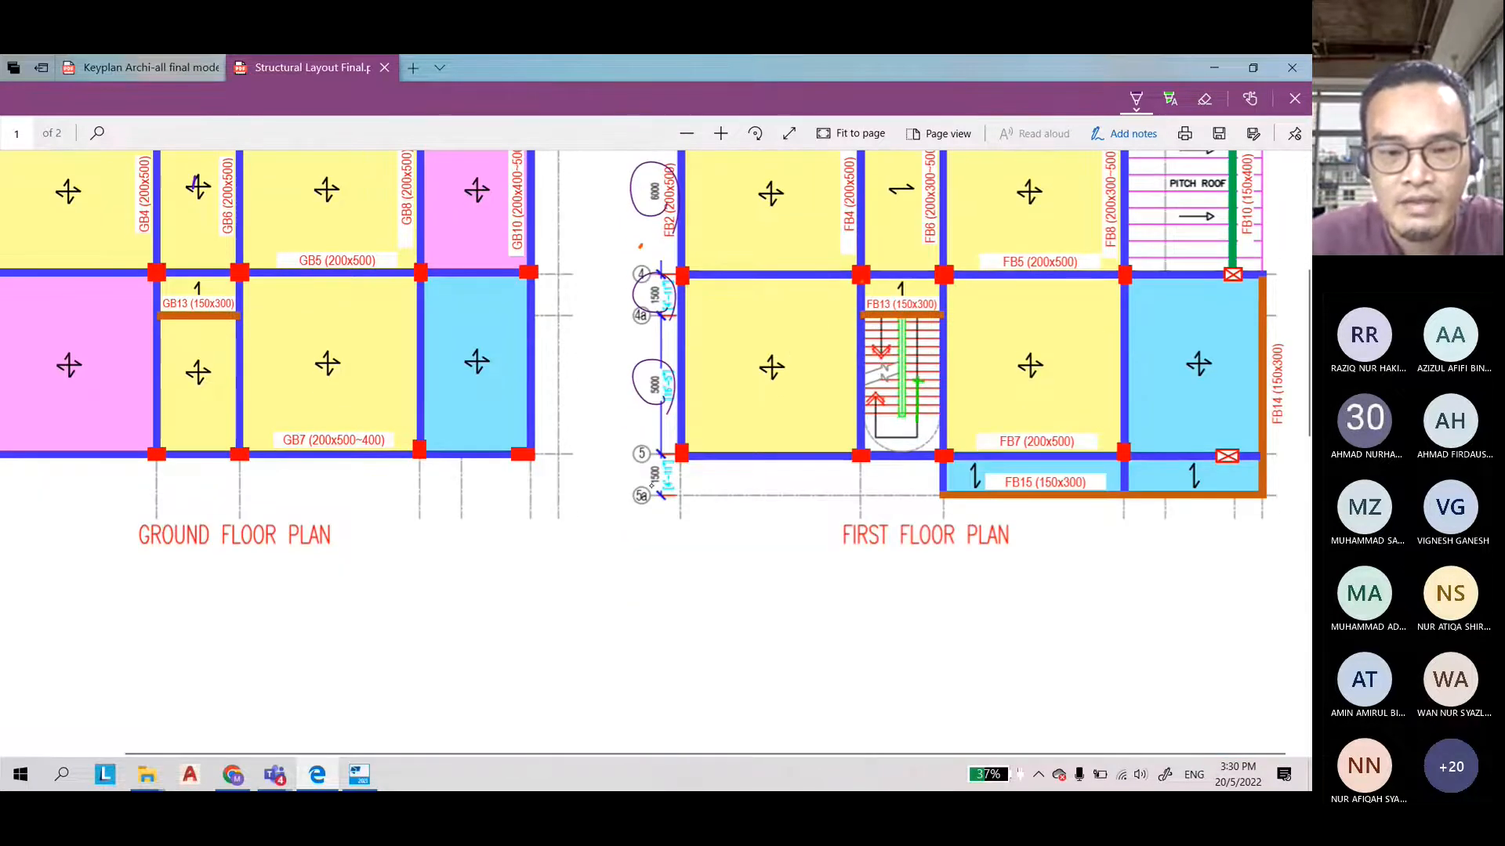
pyautogui.scroll(1, 800, 365)
pyautogui.scroll(5, 799, 365)
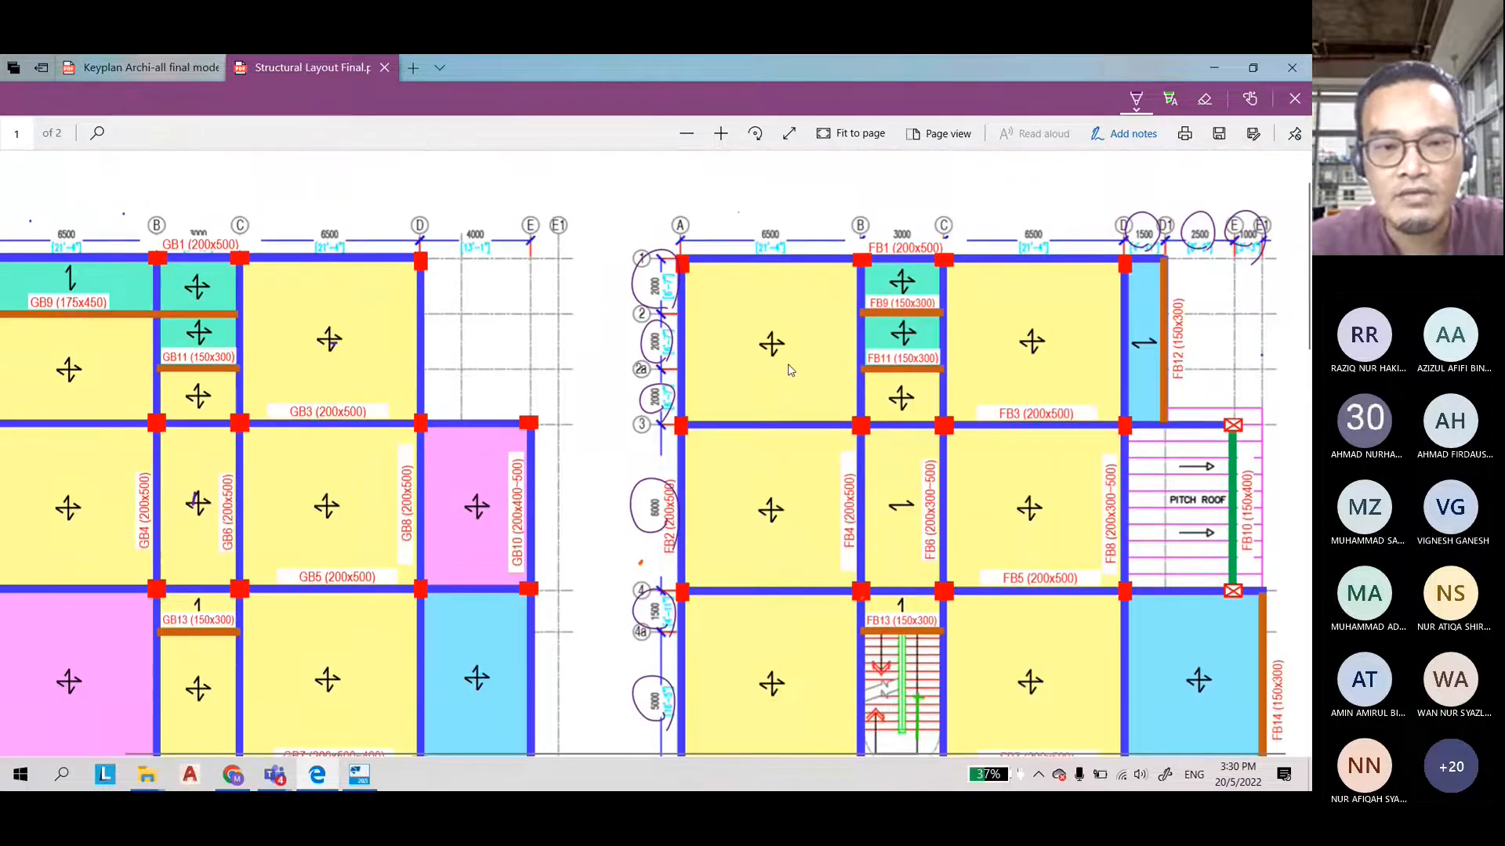
# Return to the grid wizard and set the Y direction to irregular bays with lengths 2,2,2,6,1.5,5,1.5 m
pyautogui.scroll(-1, 790, 369)
pyautogui.hotkey('alt', 'Tab')
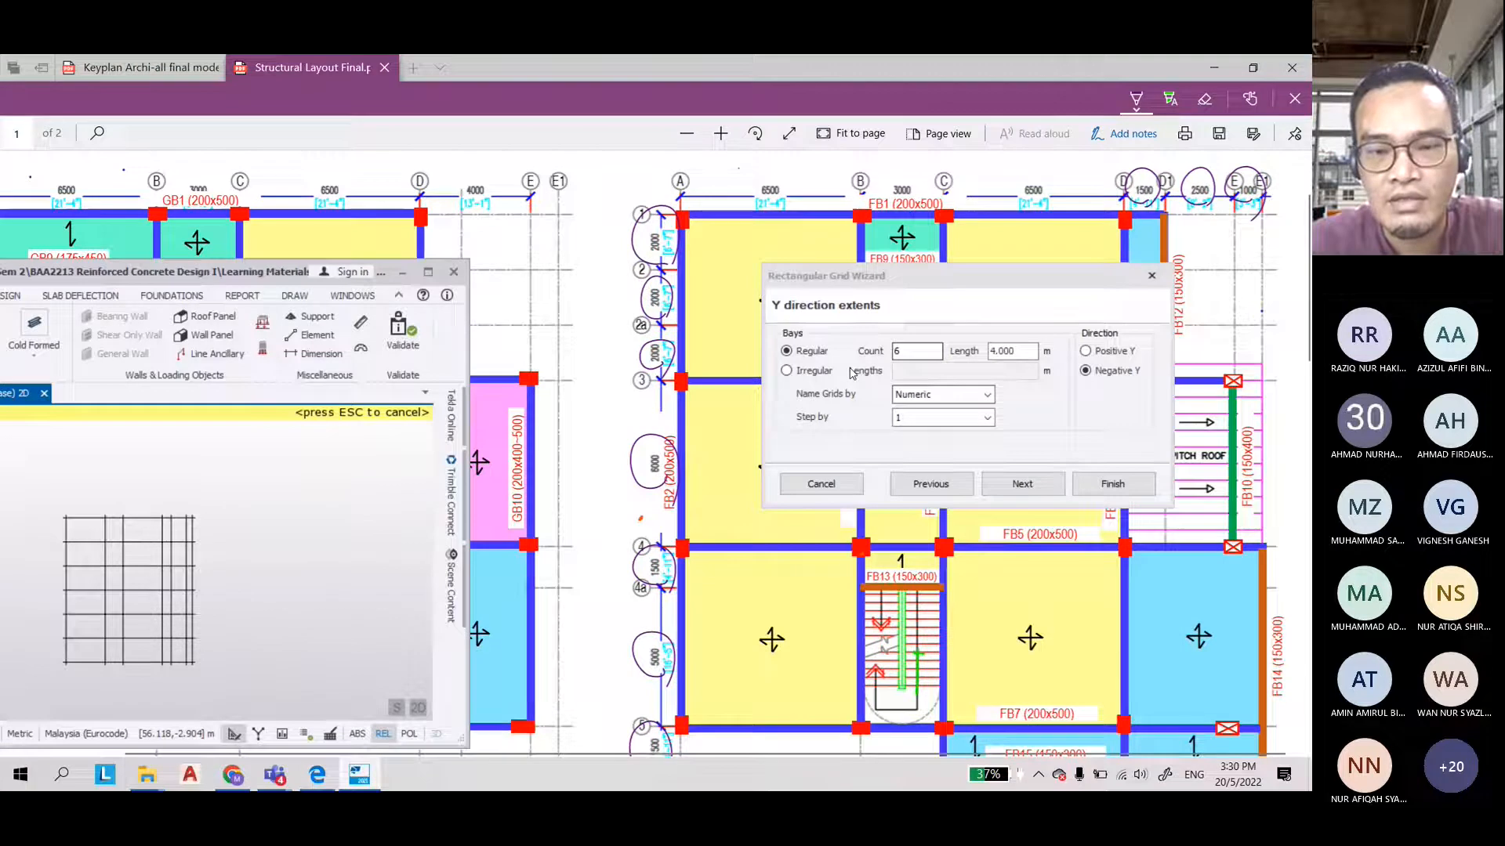
pyautogui.click(787, 371)
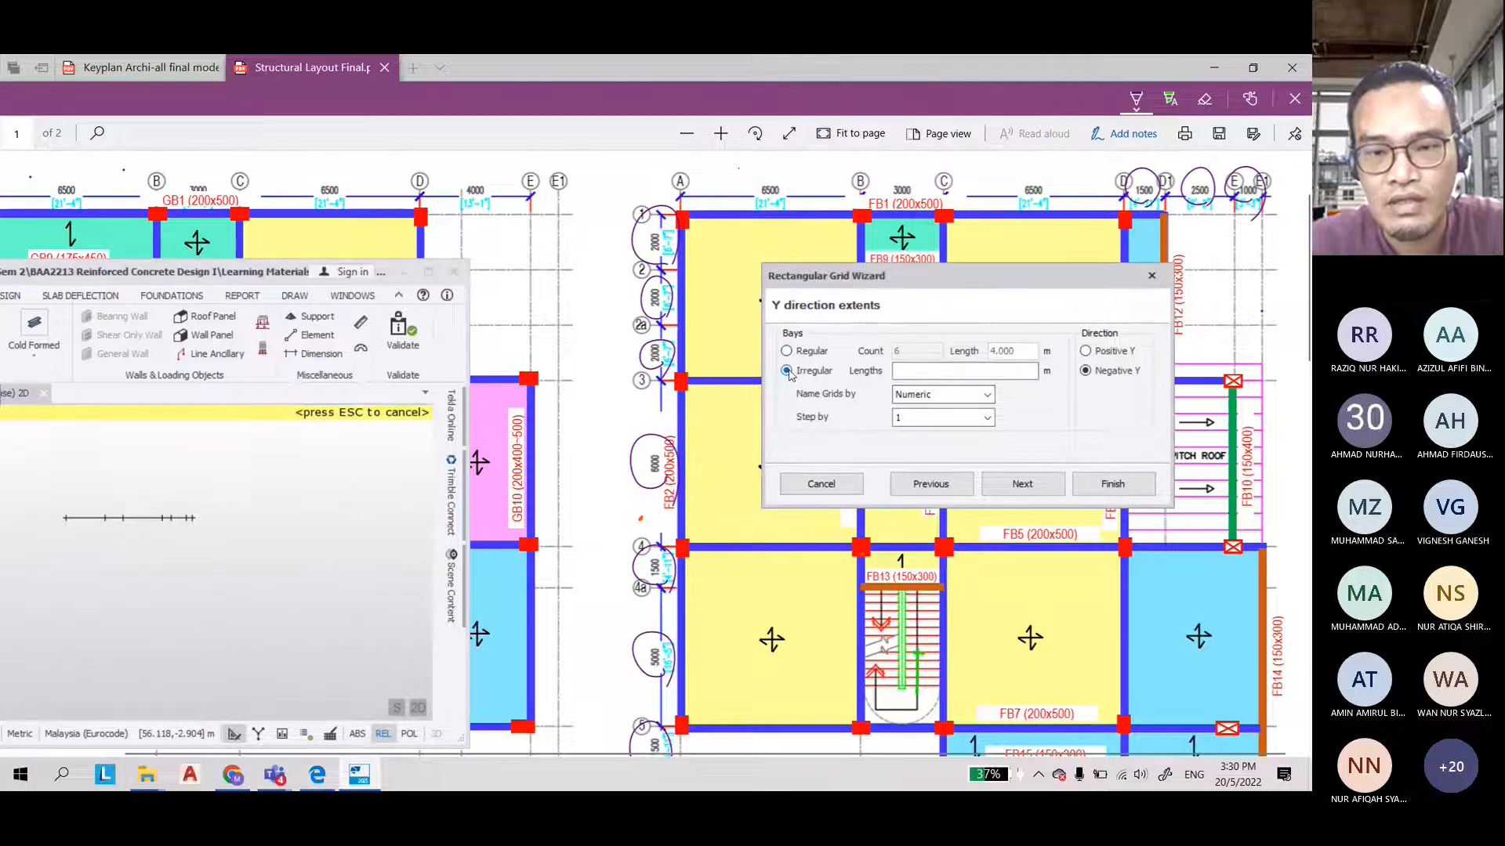
pyautogui.press('Tab')
pyautogui.write('2,')
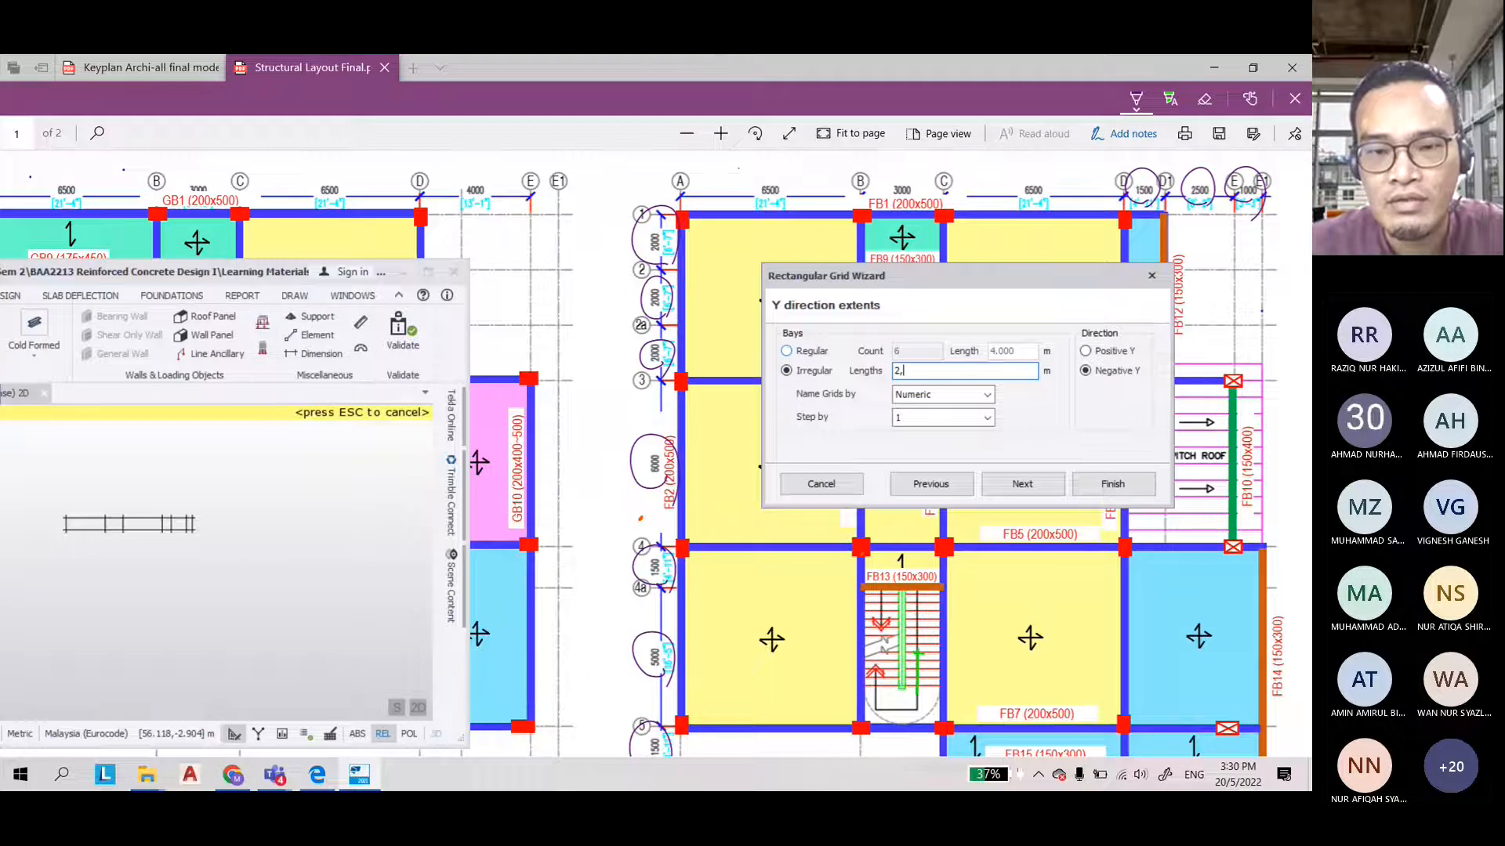
pyautogui.write('2,2,')
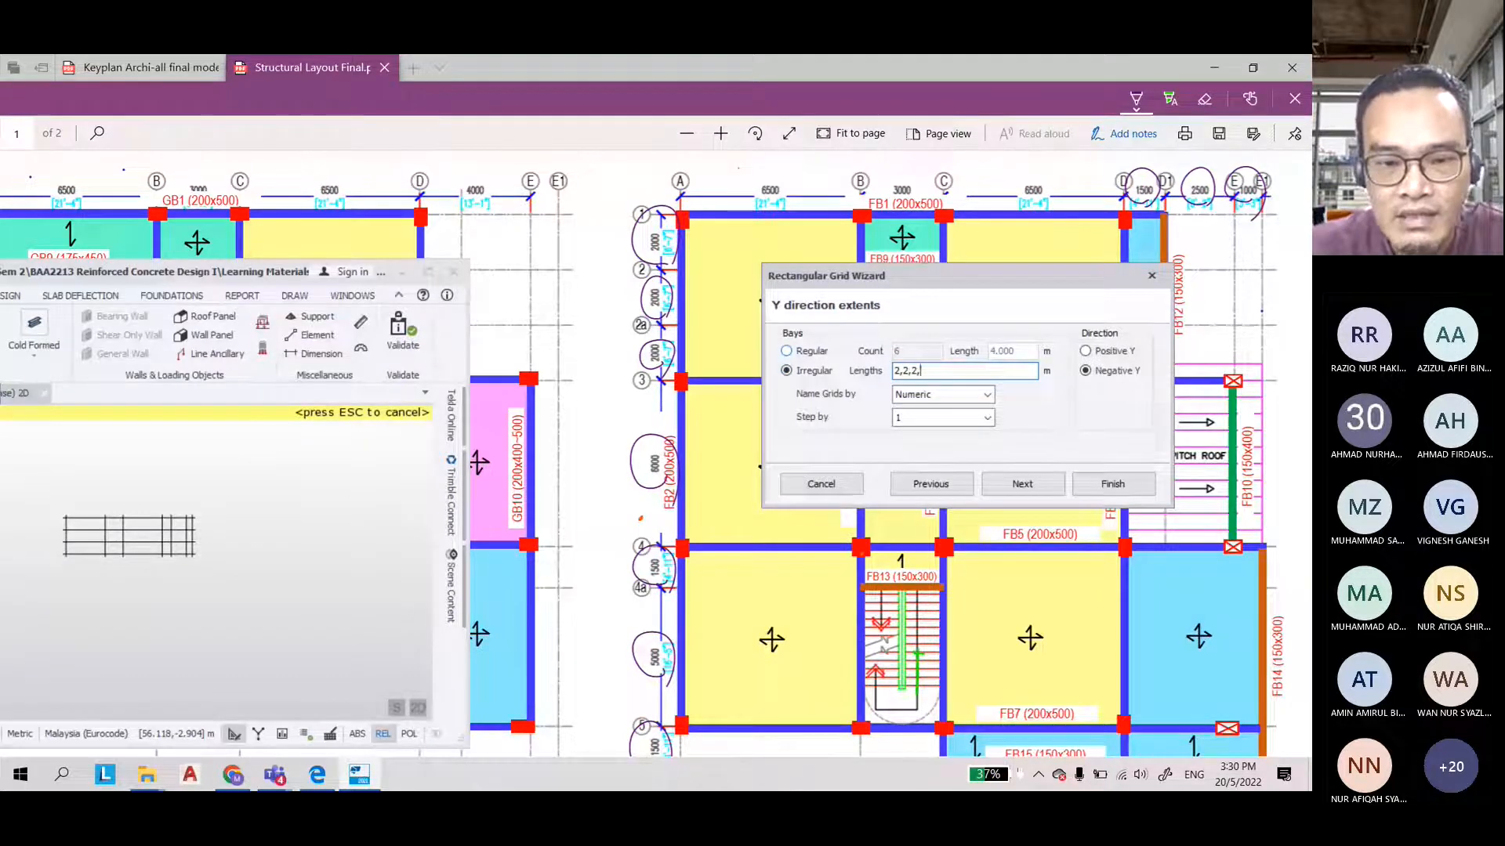
pyautogui.write('6,1.5,')
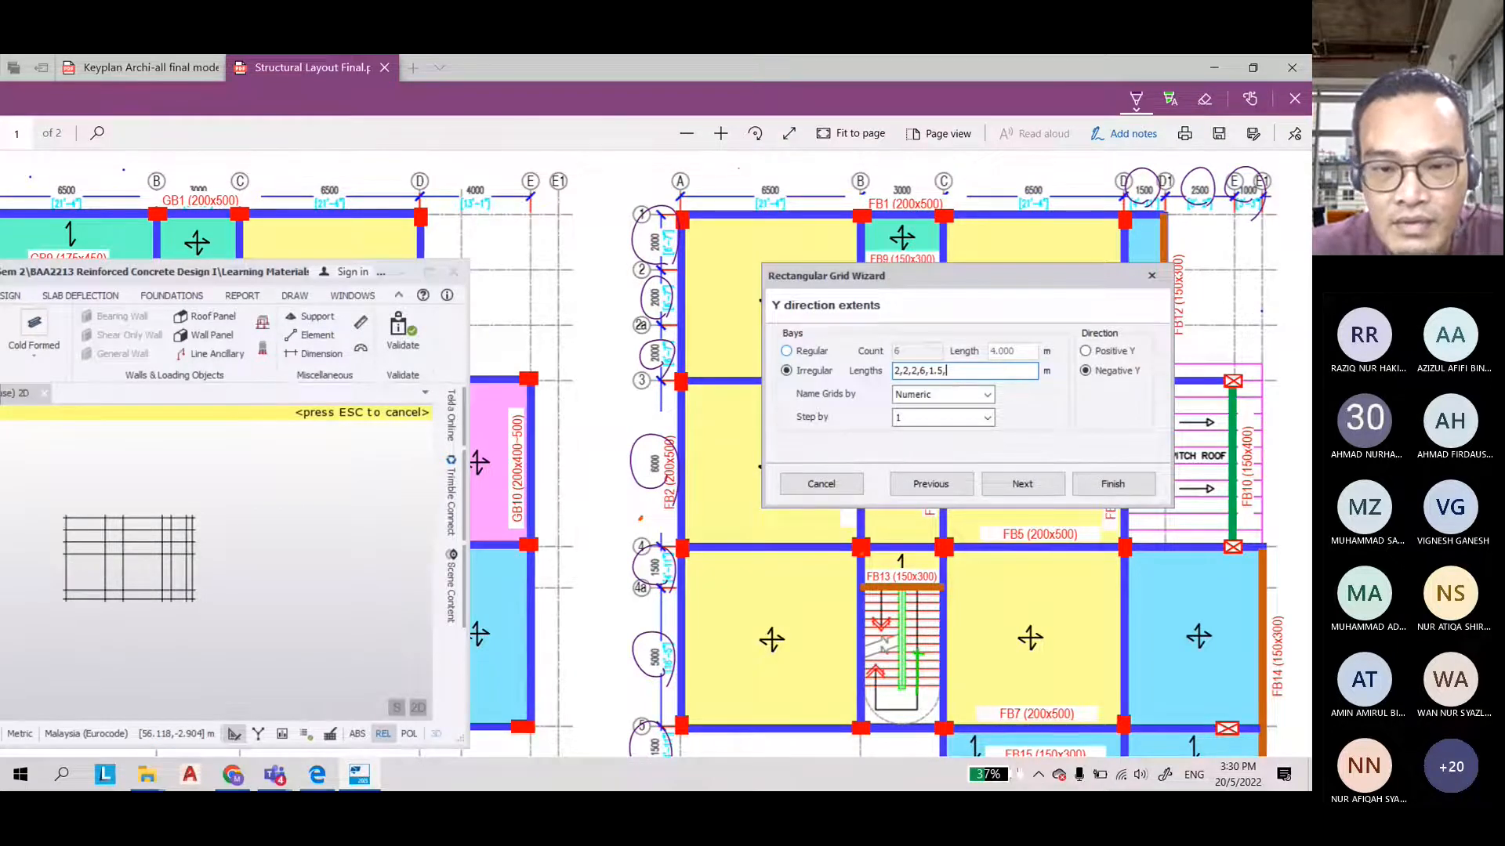
pyautogui.write('5,')
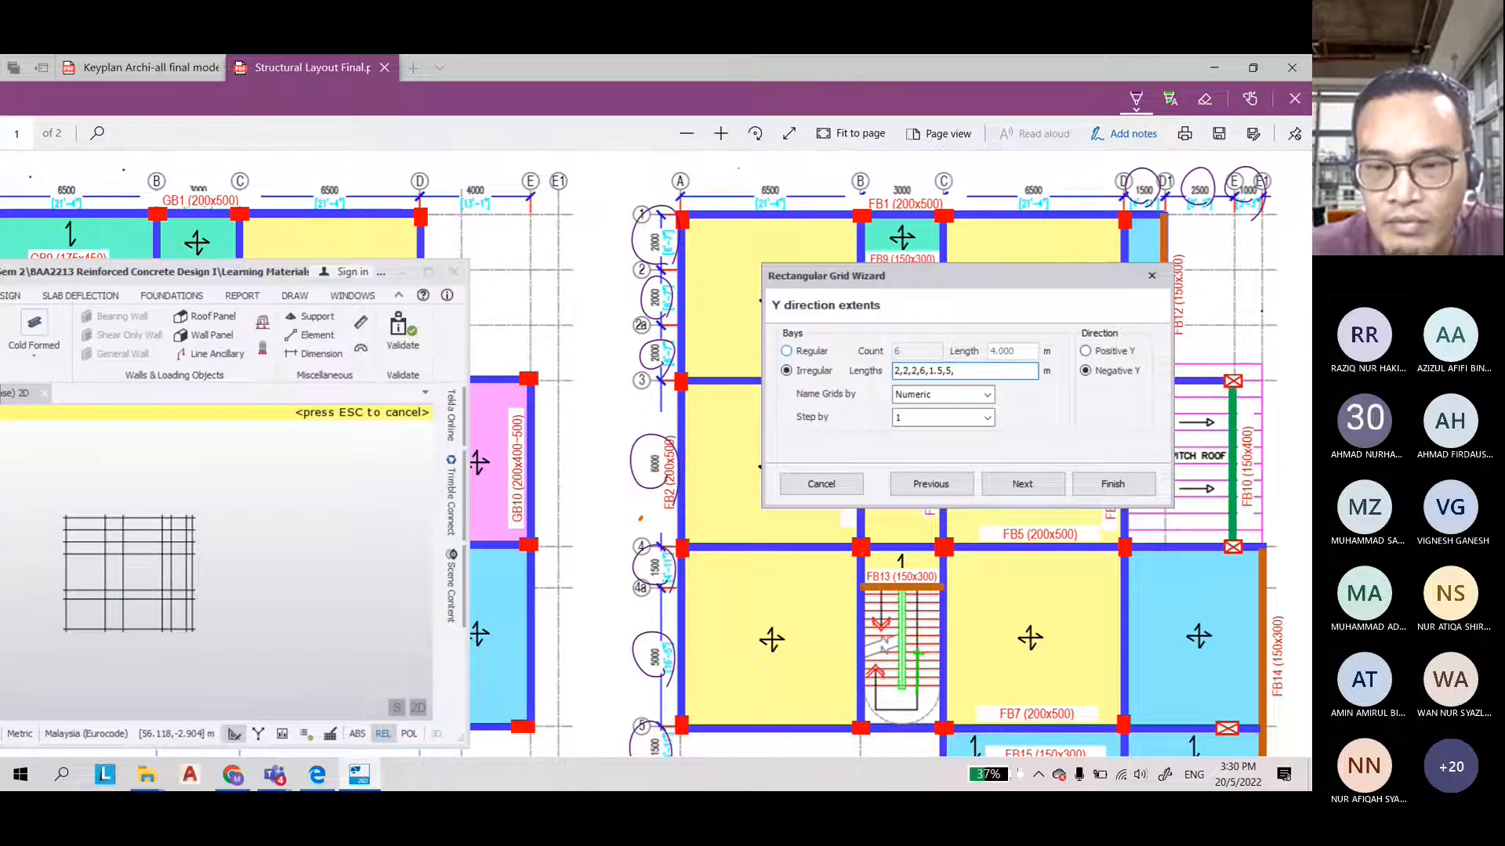
pyautogui.write('1.5')
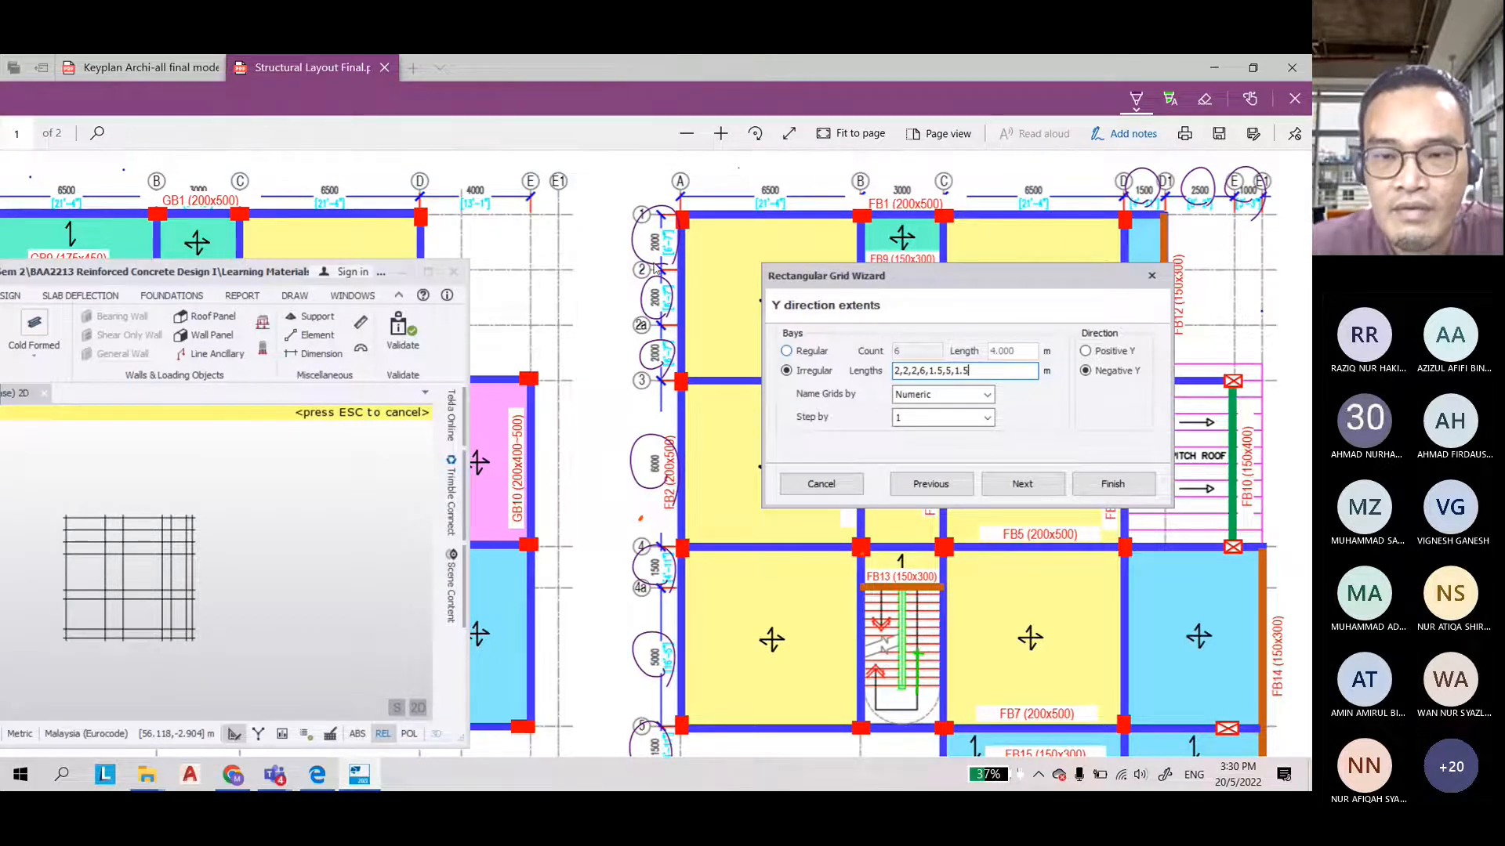
# Check the entered bays against the plan down to gridline 5a, and finish the rectangular grid with a rotation of 0.0000°
pyautogui.scroll(-2, 655, 275)
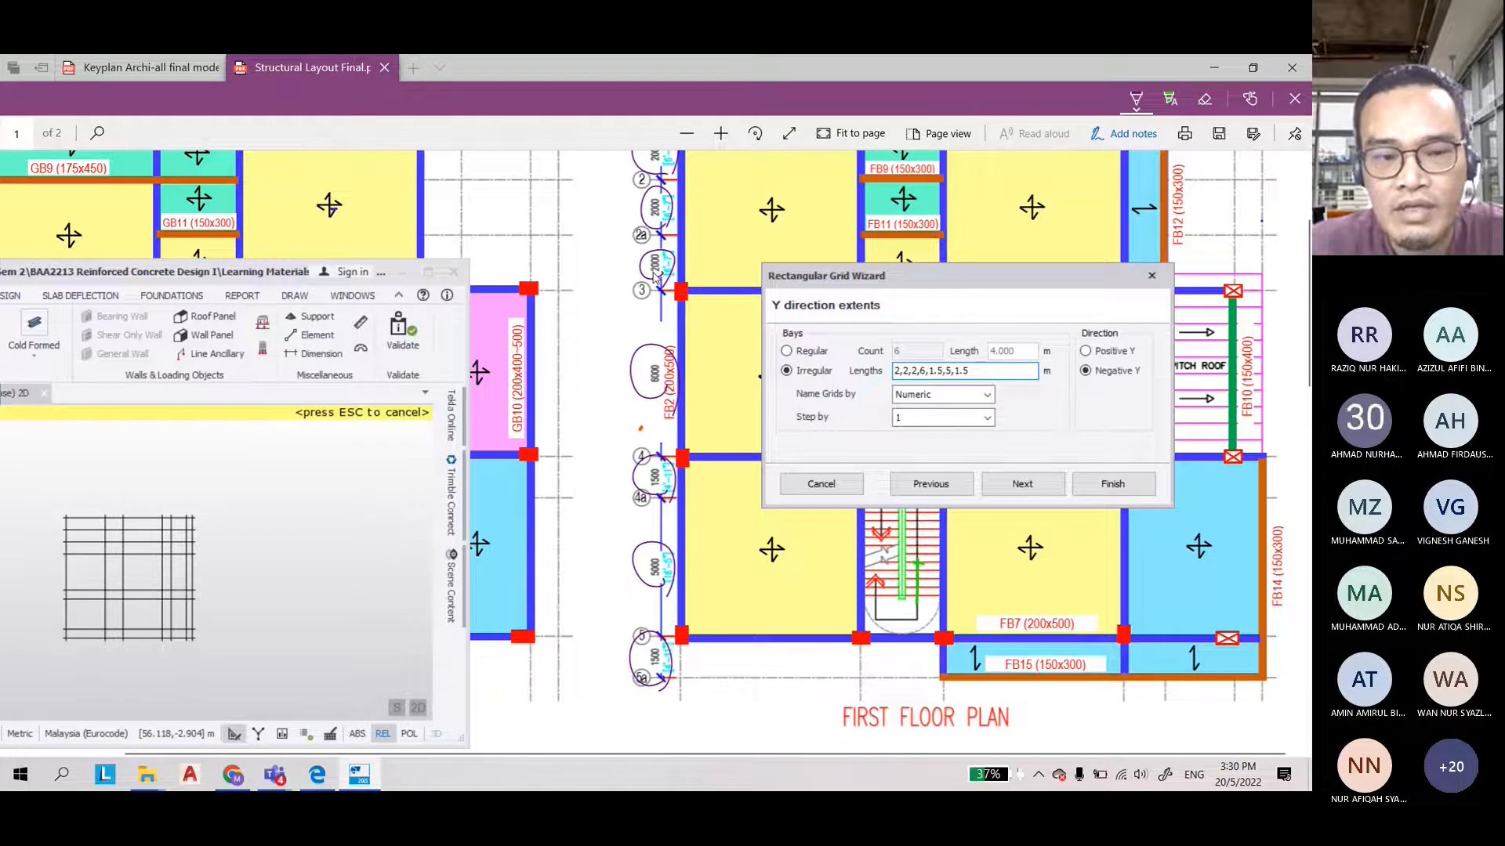
pyautogui.scroll(2, 654, 275)
pyautogui.click(1035, 489)
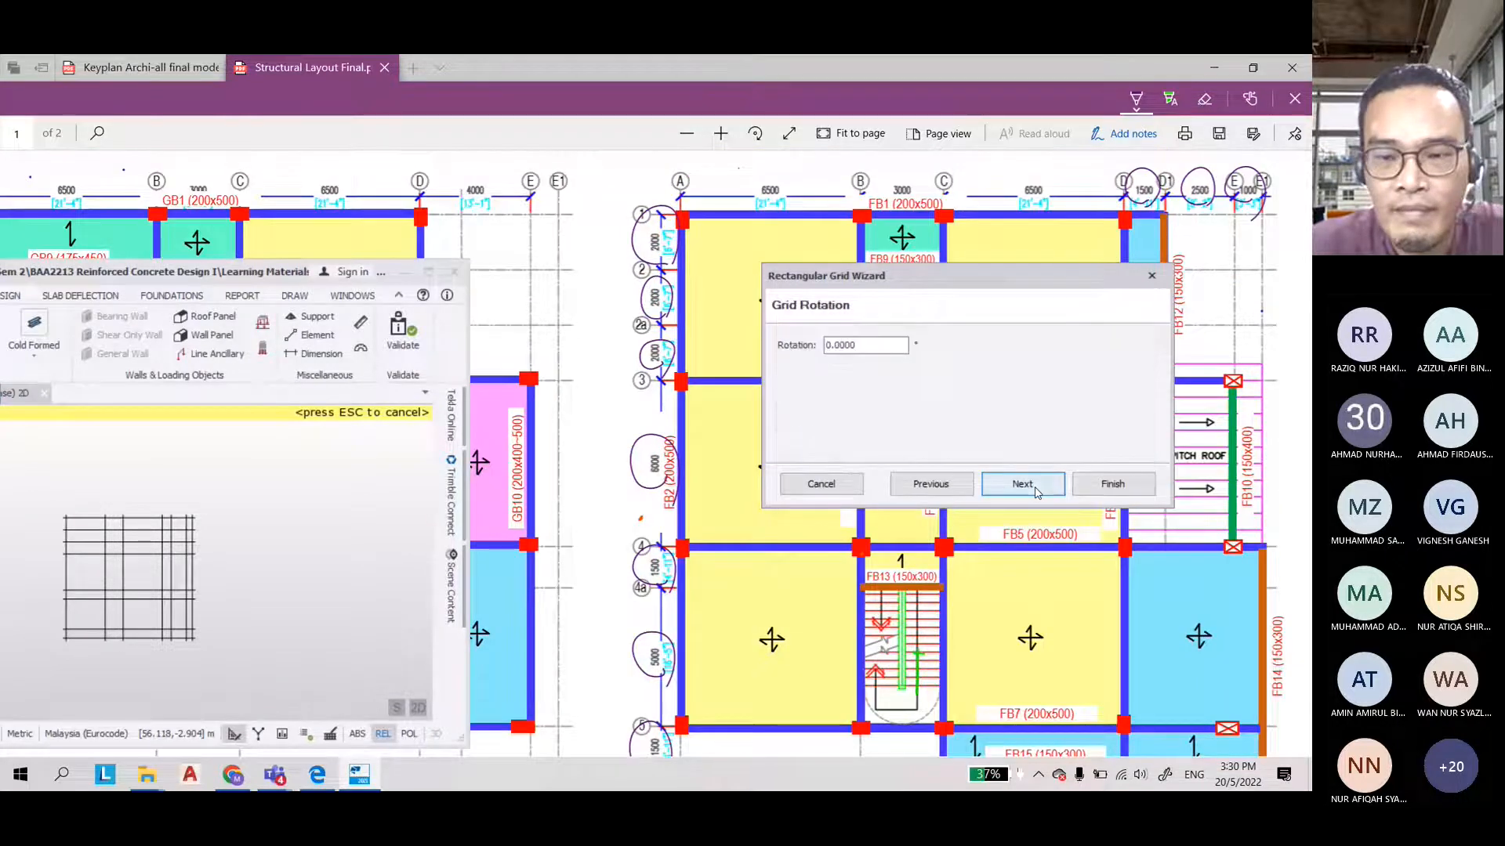
pyautogui.click(1036, 491)
pyautogui.click(1113, 483)
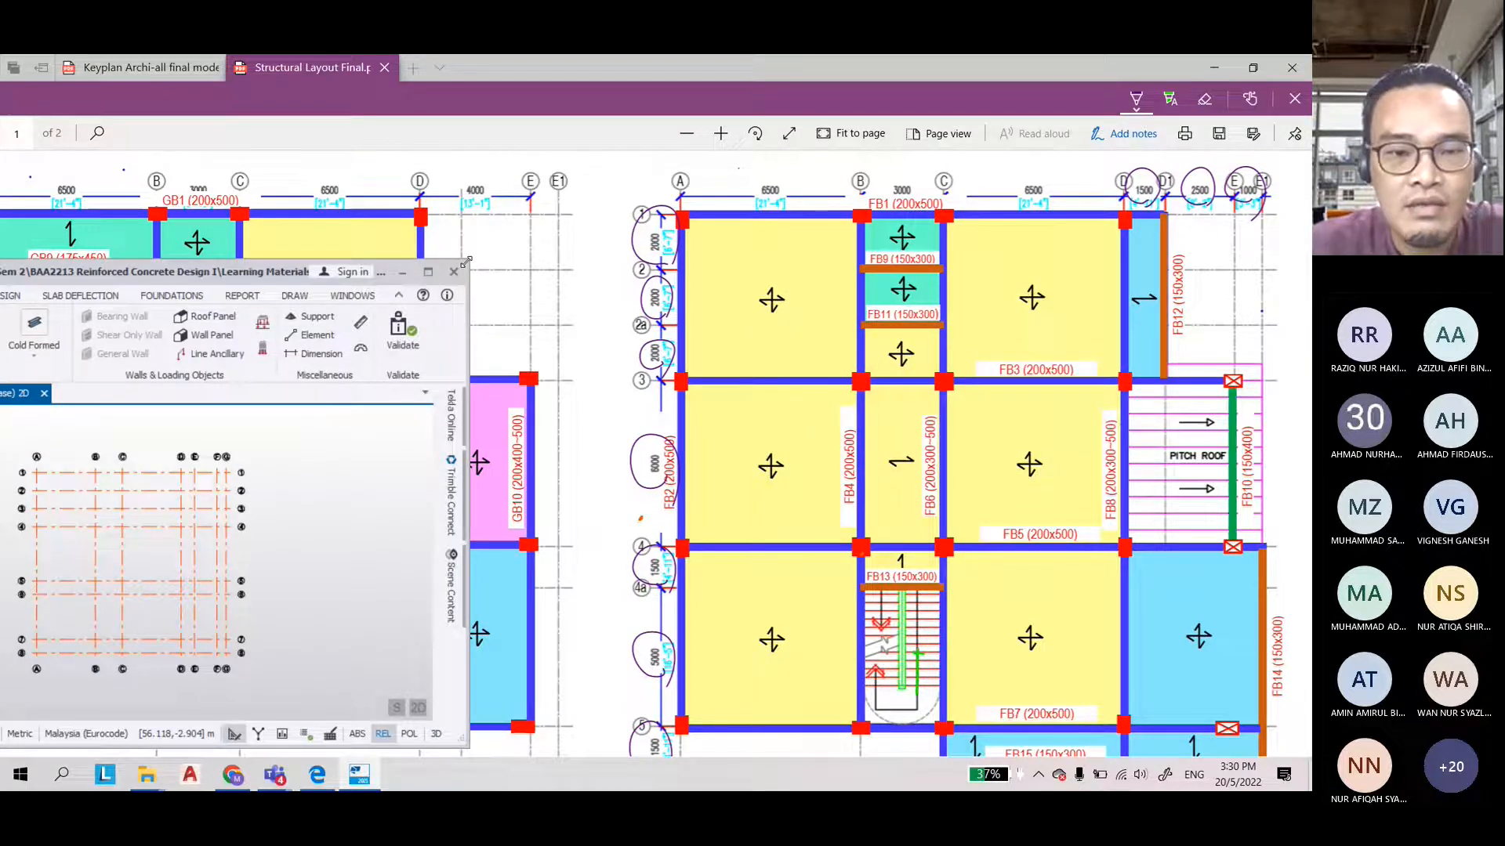
# Enlarge and reposition the modelling window to show the whole grid and compare its labels with the plan's gridlines
pyautogui.moveTo(466, 261); pyautogui.dragTo(906, 60)
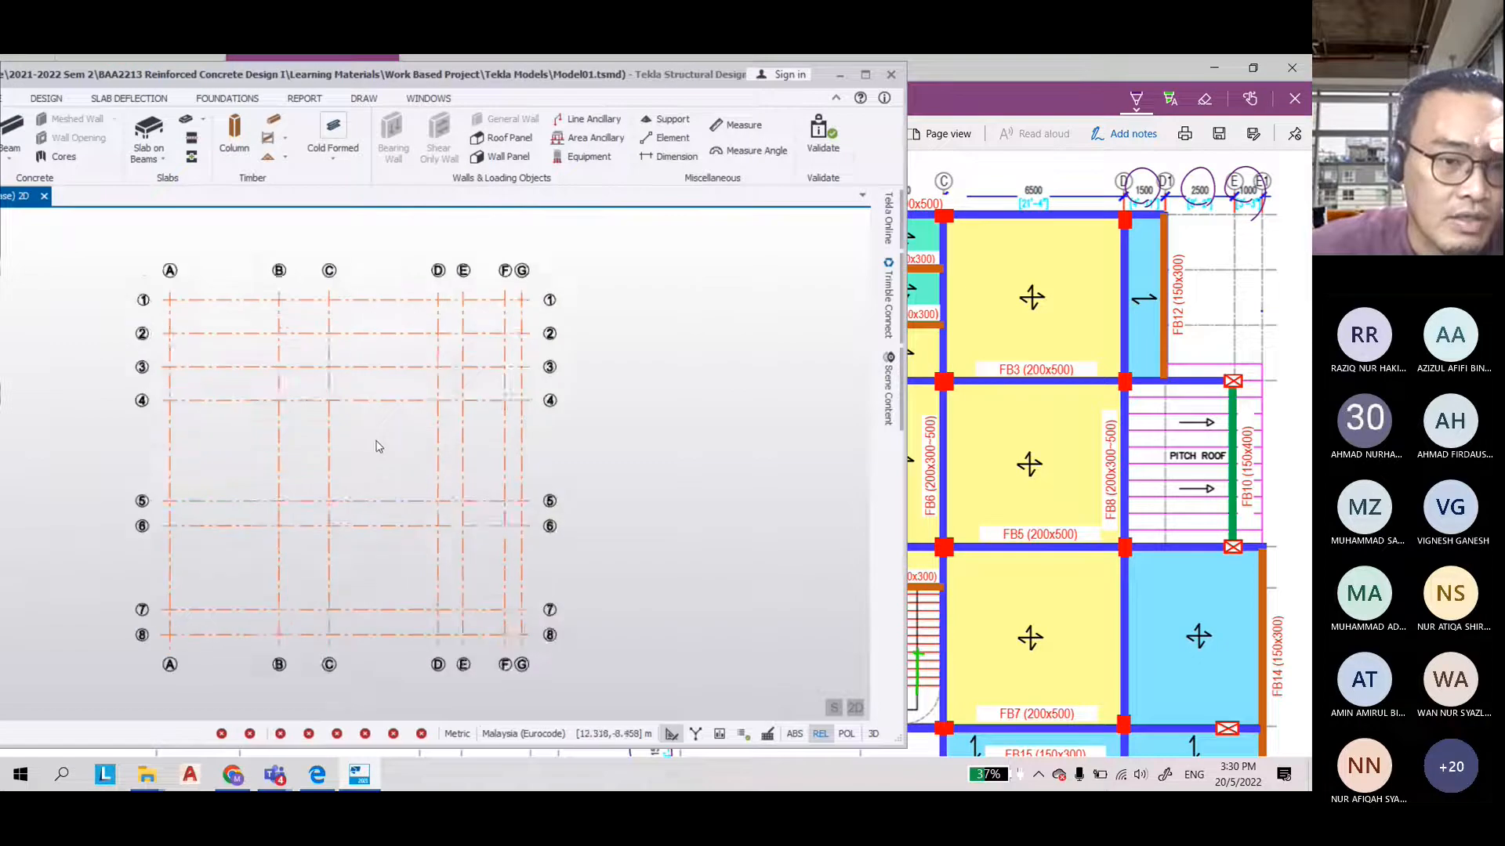
pyautogui.moveTo(316, 274)
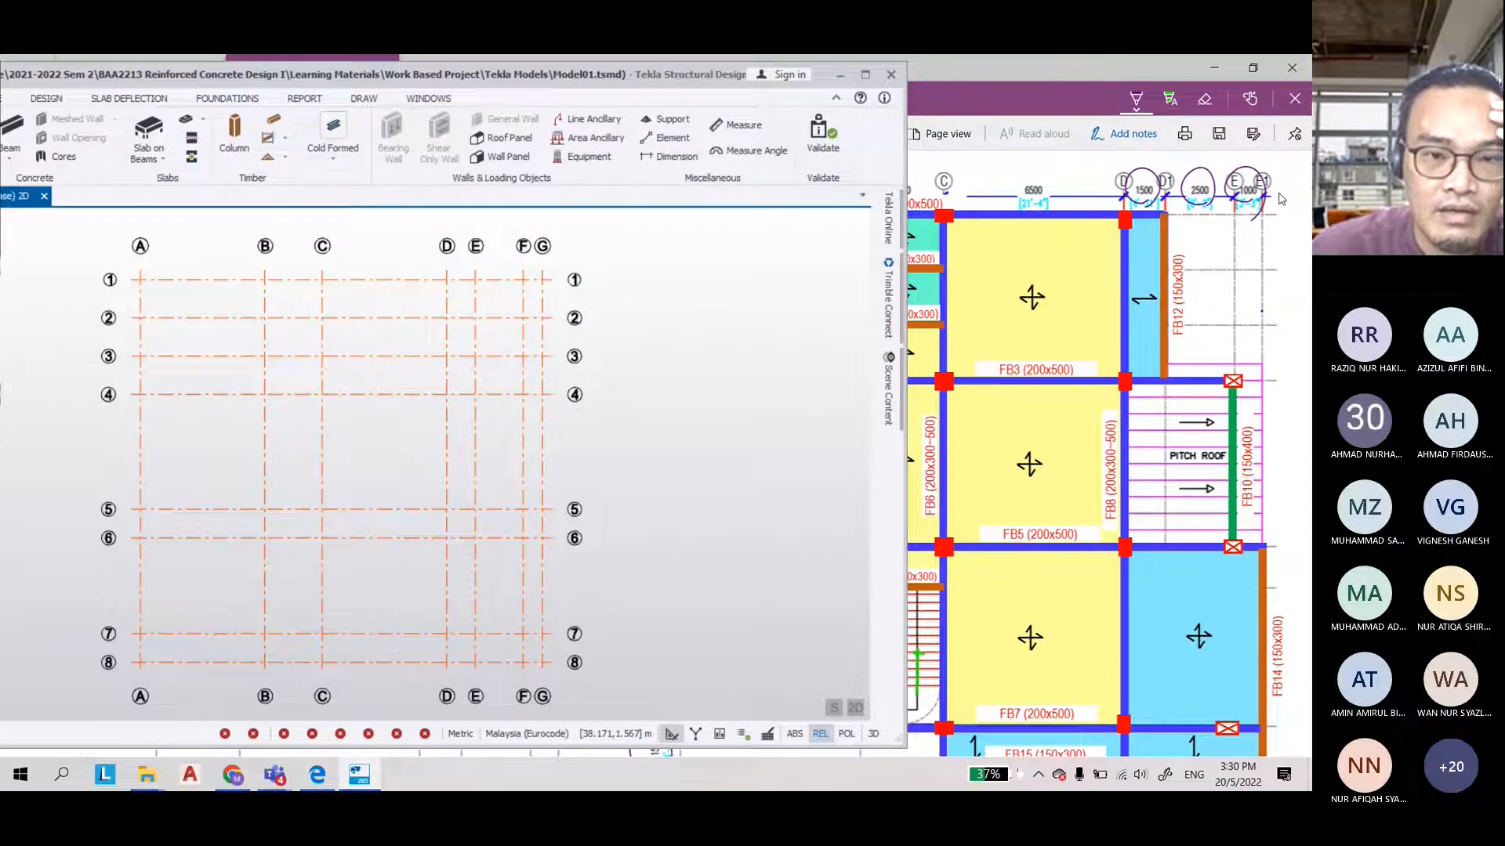
pyautogui.moveTo(666, 75); pyautogui.dragTo(1045, 82)
pyautogui.scroll(-1, 576, 456)
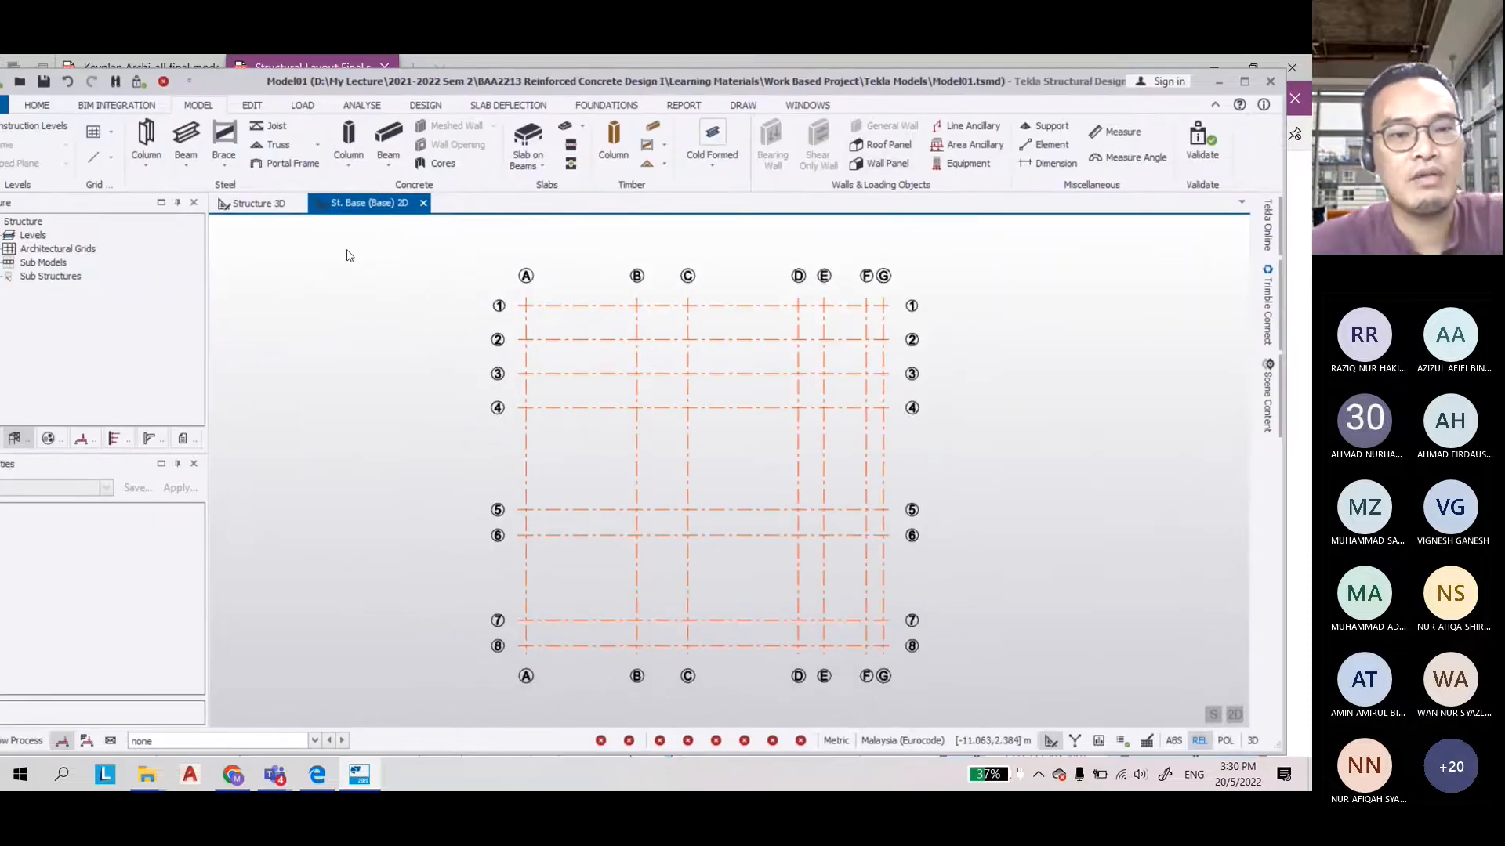
pyautogui.moveTo(470, 81); pyautogui.dragTo(531, 81)
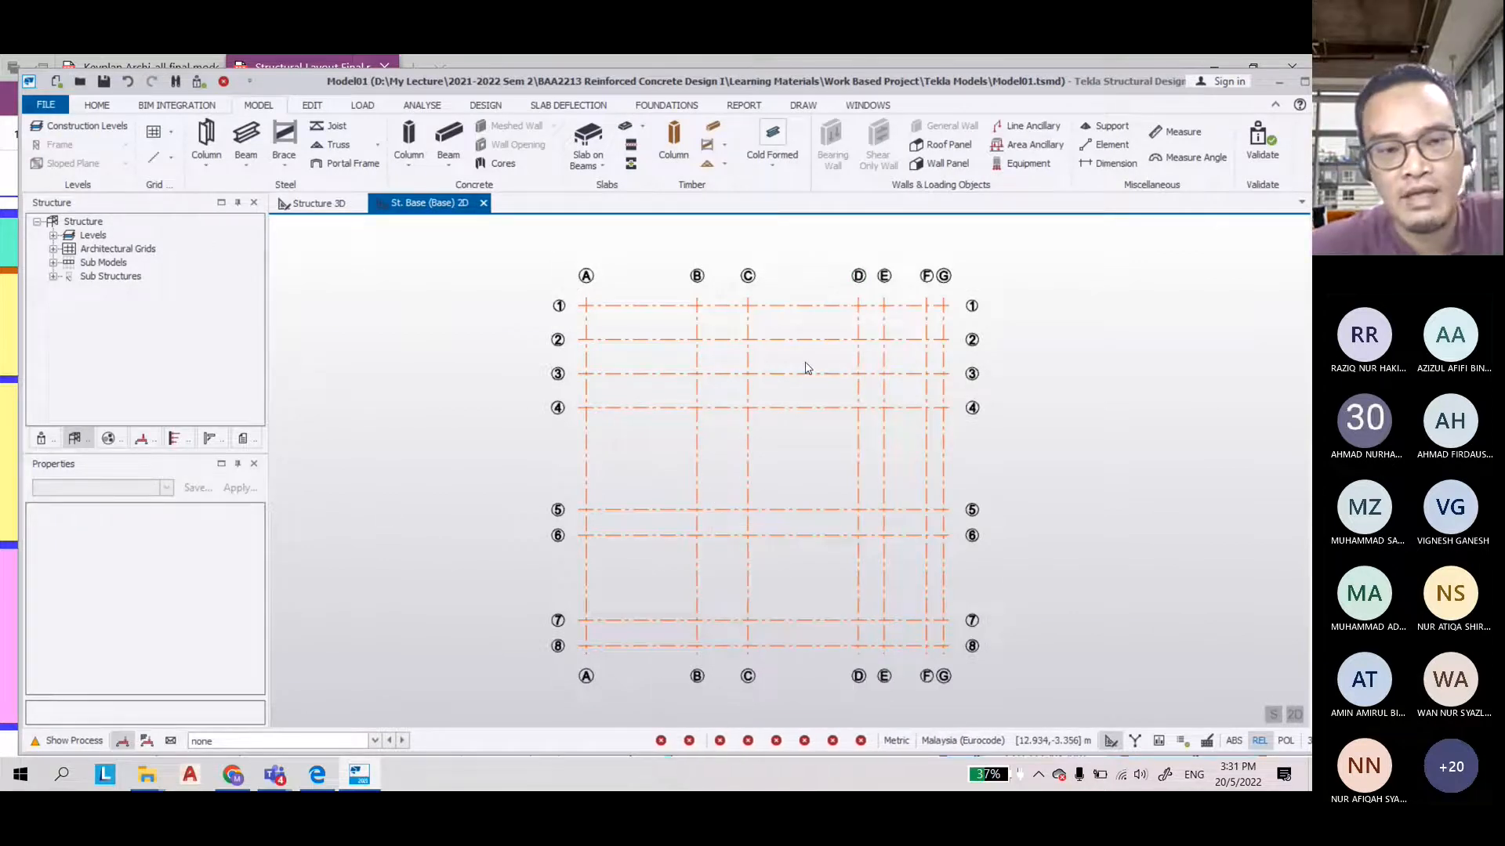
# Open the Construction Levels dialog, and switch to the roof plan on page 2 of the structural layout PDF
pyautogui.doubleClick(91, 236)
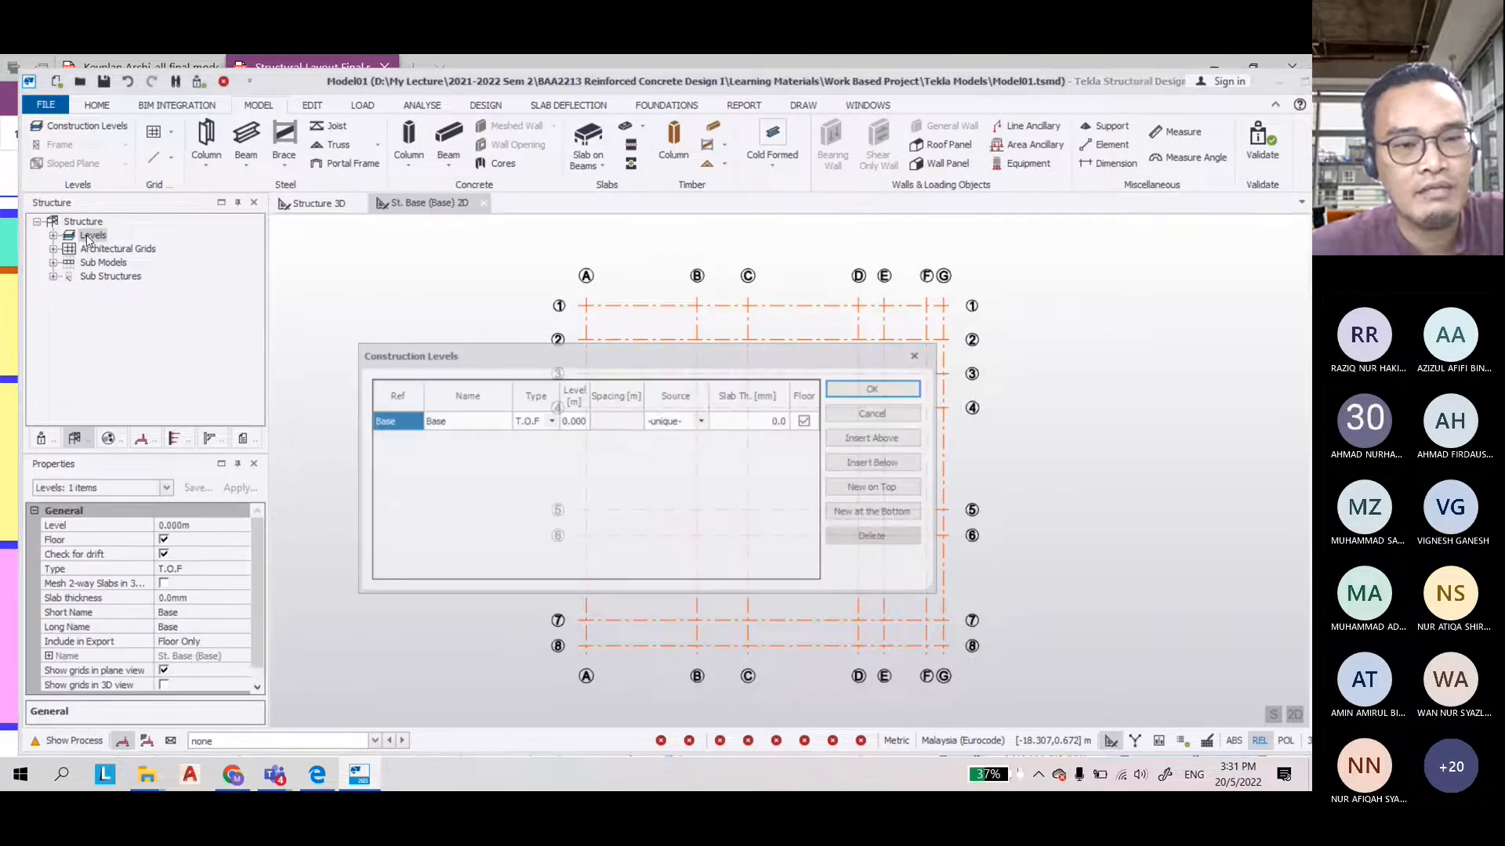
pyautogui.moveTo(624, 362); pyautogui.dragTo(731, 343)
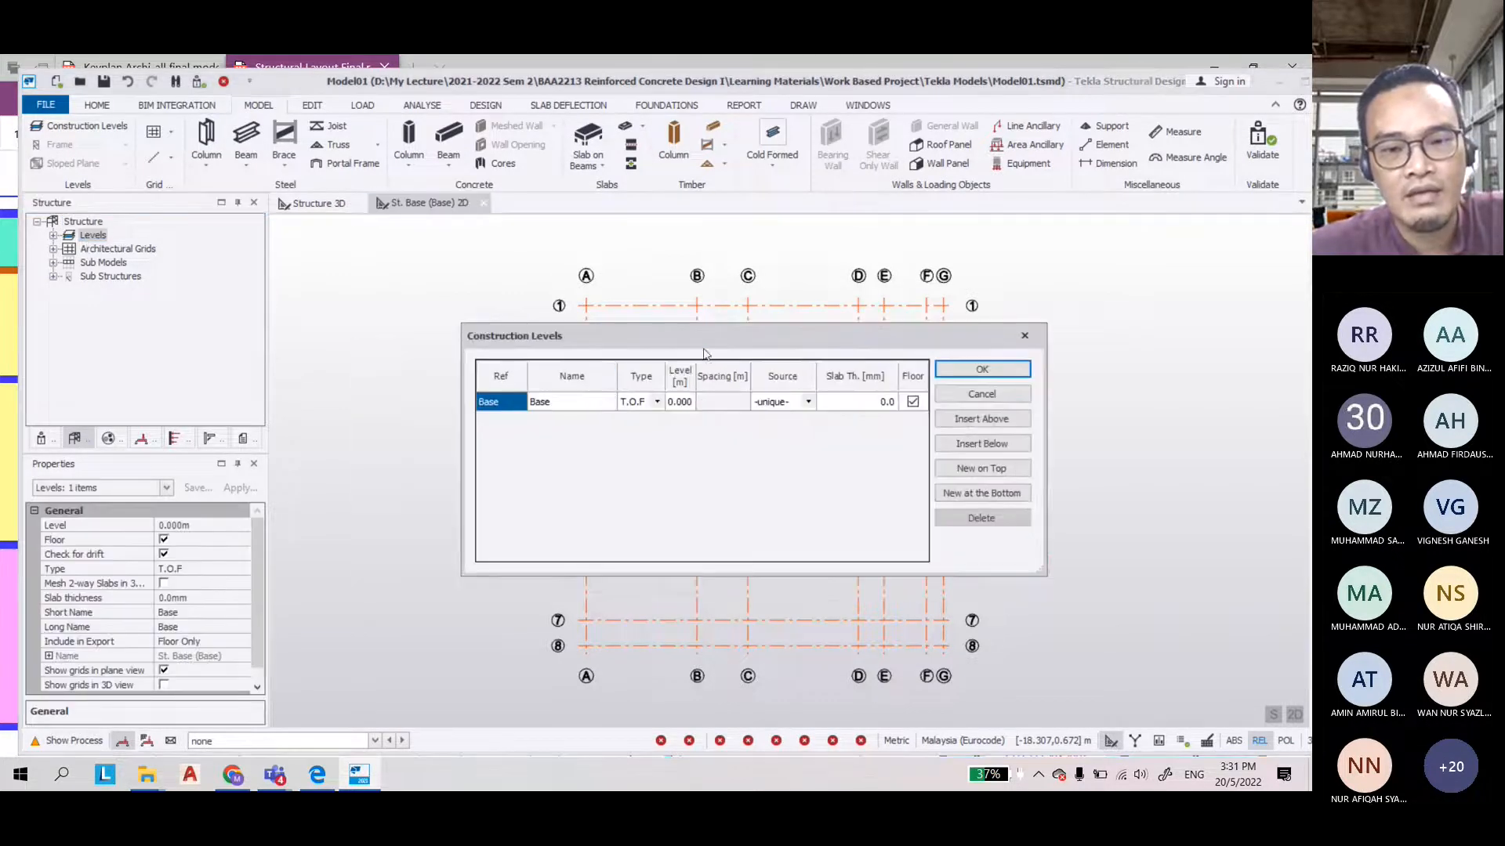
pyautogui.click(346, 782)
pyautogui.scroll(-4, 558, 335)
pyautogui.scroll(1, 558, 335)
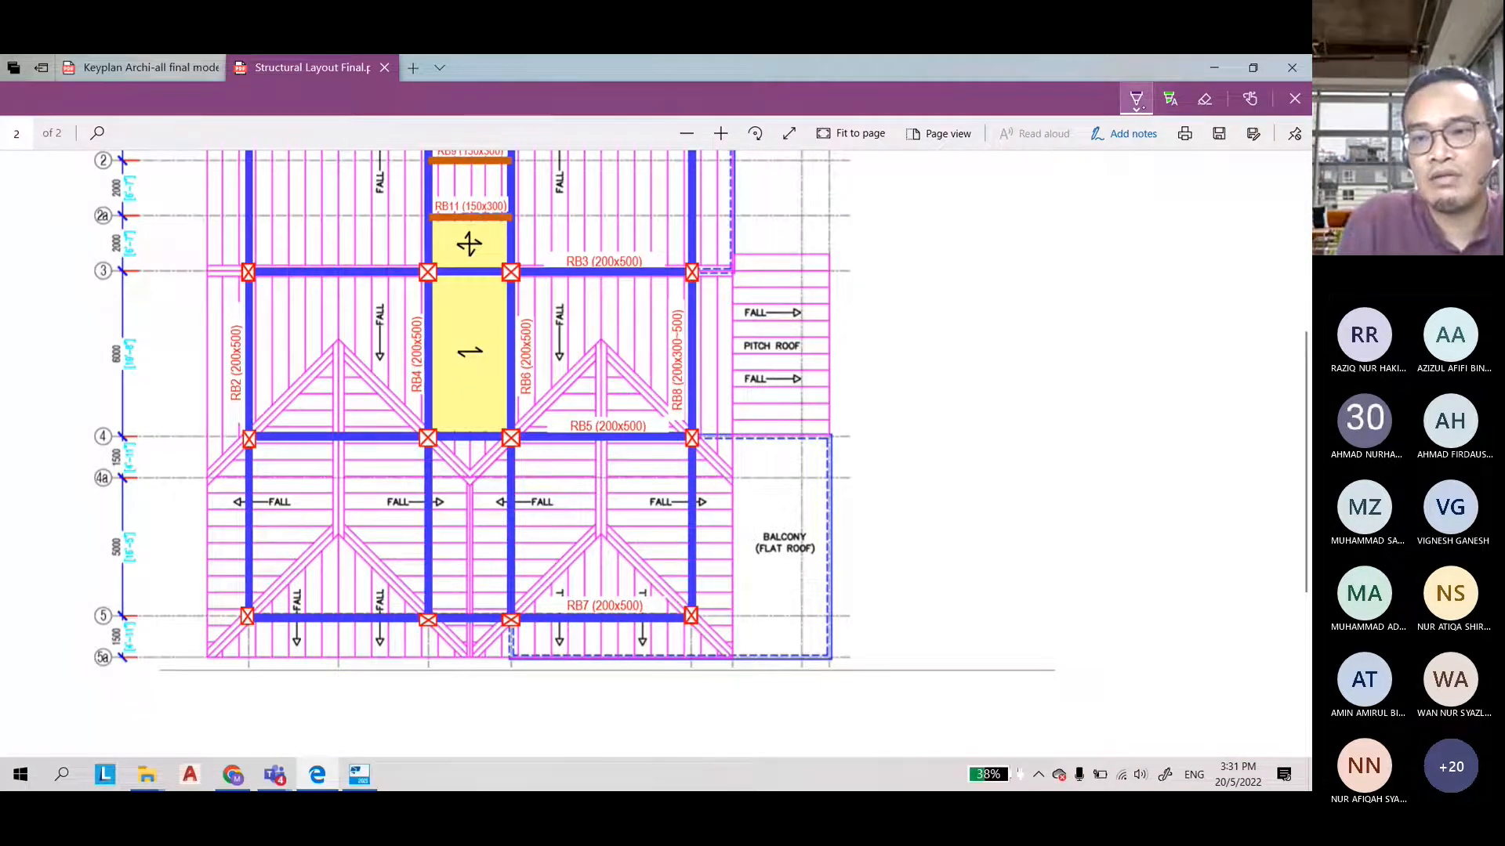
# Sketch a building section beside the roof plan with three floor lines joined by a column line
pyautogui.click(1136, 101)
pyautogui.click(933, 366)
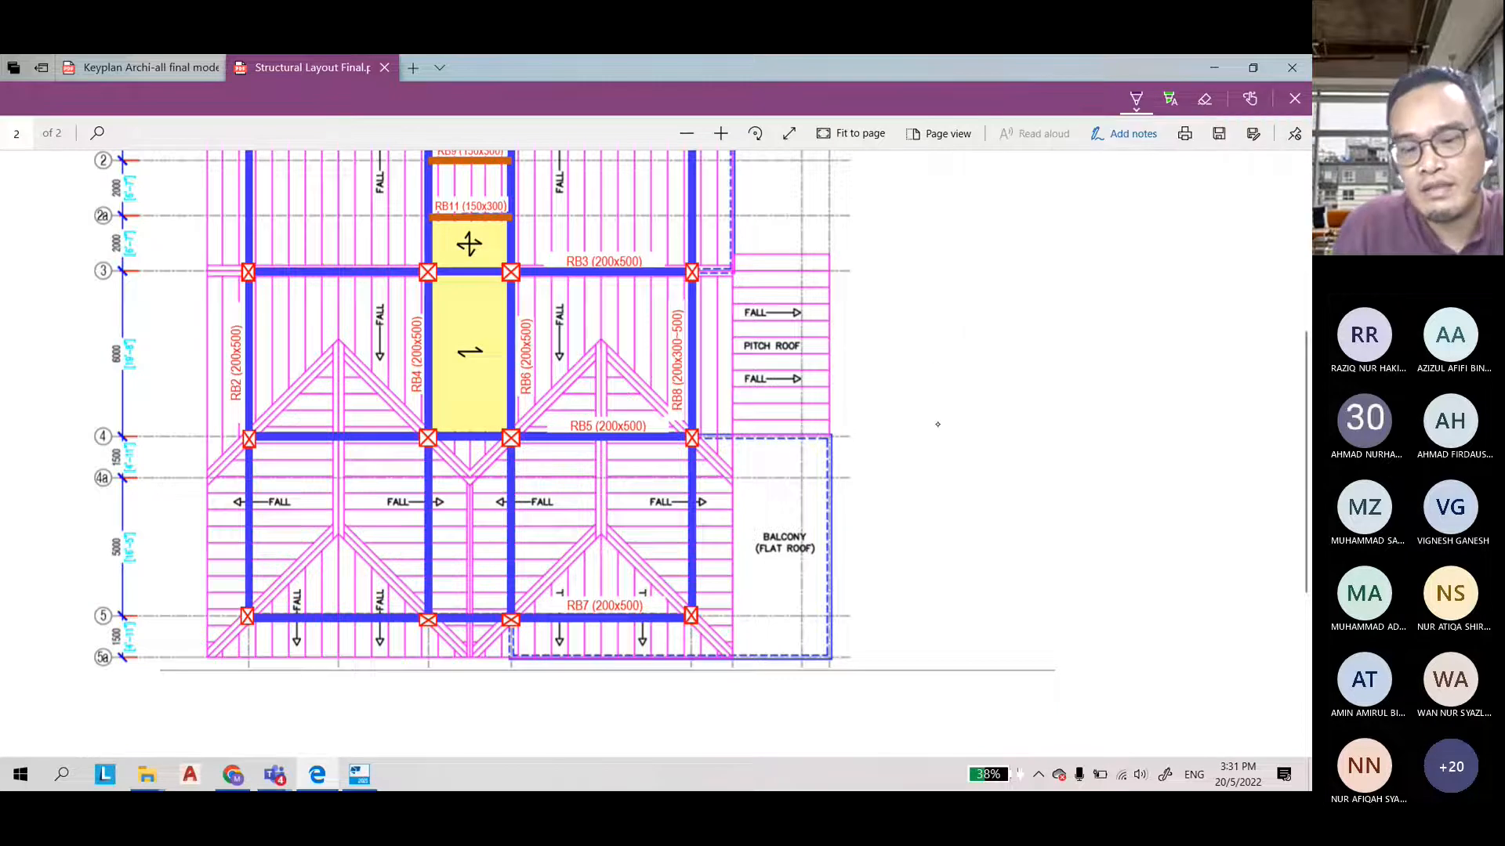
pyautogui.moveTo(929, 513); pyautogui.dragTo(1191, 490)
pyautogui.moveTo(951, 401); pyautogui.dragTo(972, 507)
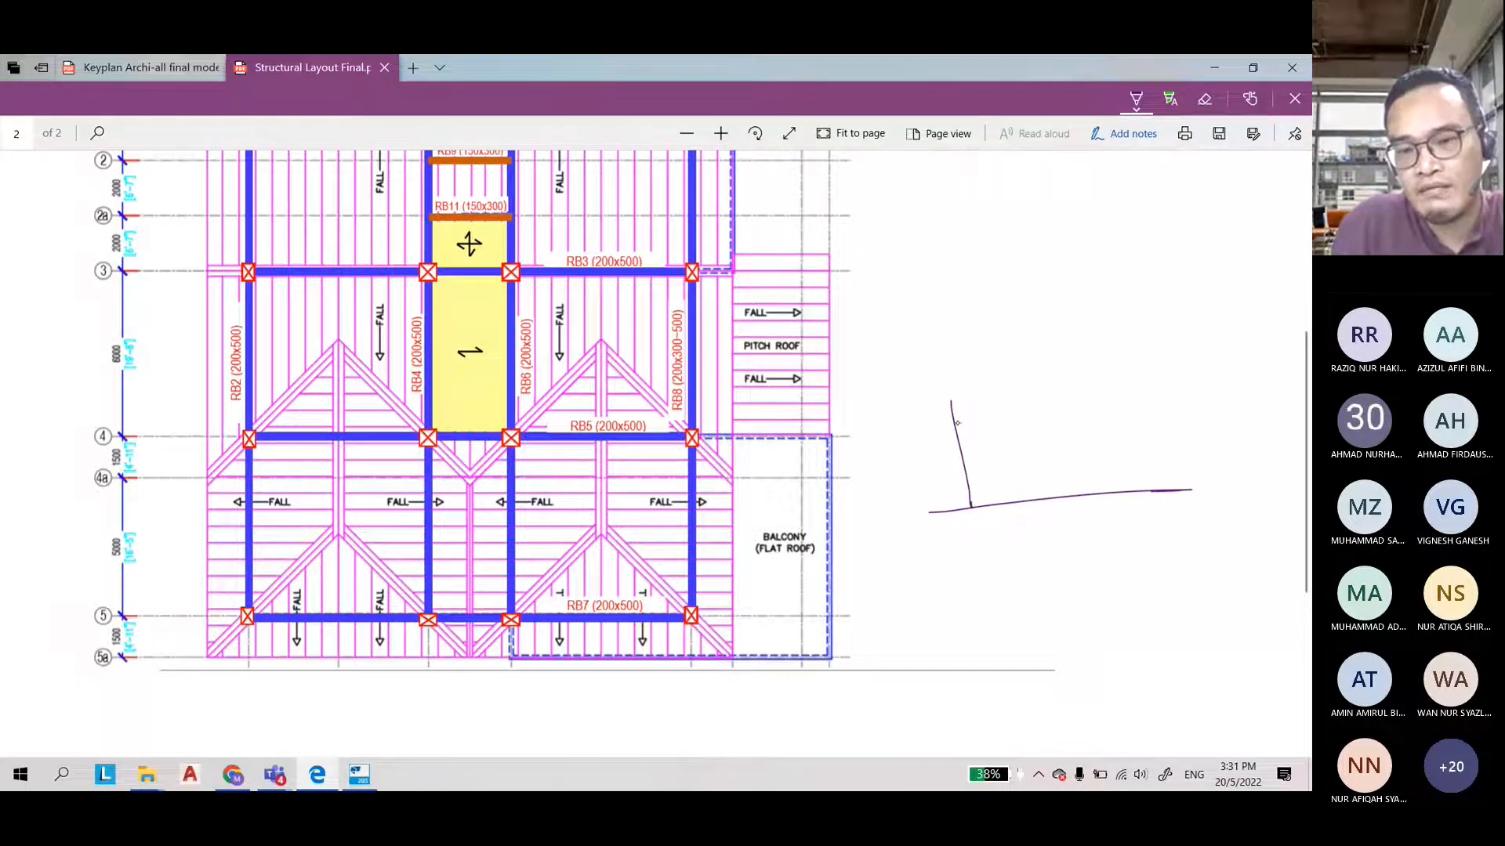
pyautogui.moveTo(917, 405); pyautogui.dragTo(1176, 381)
pyautogui.moveTo(950, 404)
pyautogui.mouseDown()
pyautogui.moveTo(940, 290)
pyautogui.moveTo(911, 296)
pyautogui.moveTo(1162, 270)
pyautogui.moveTo(1181, 294)
pyautogui.moveTo(1211, 282)
pyautogui.mouseUp()
# Label the sketched floor lines Roof, 1st and ground by hand
pyautogui.moveTo(1220, 258); pyautogui.dragTo(1215, 288)
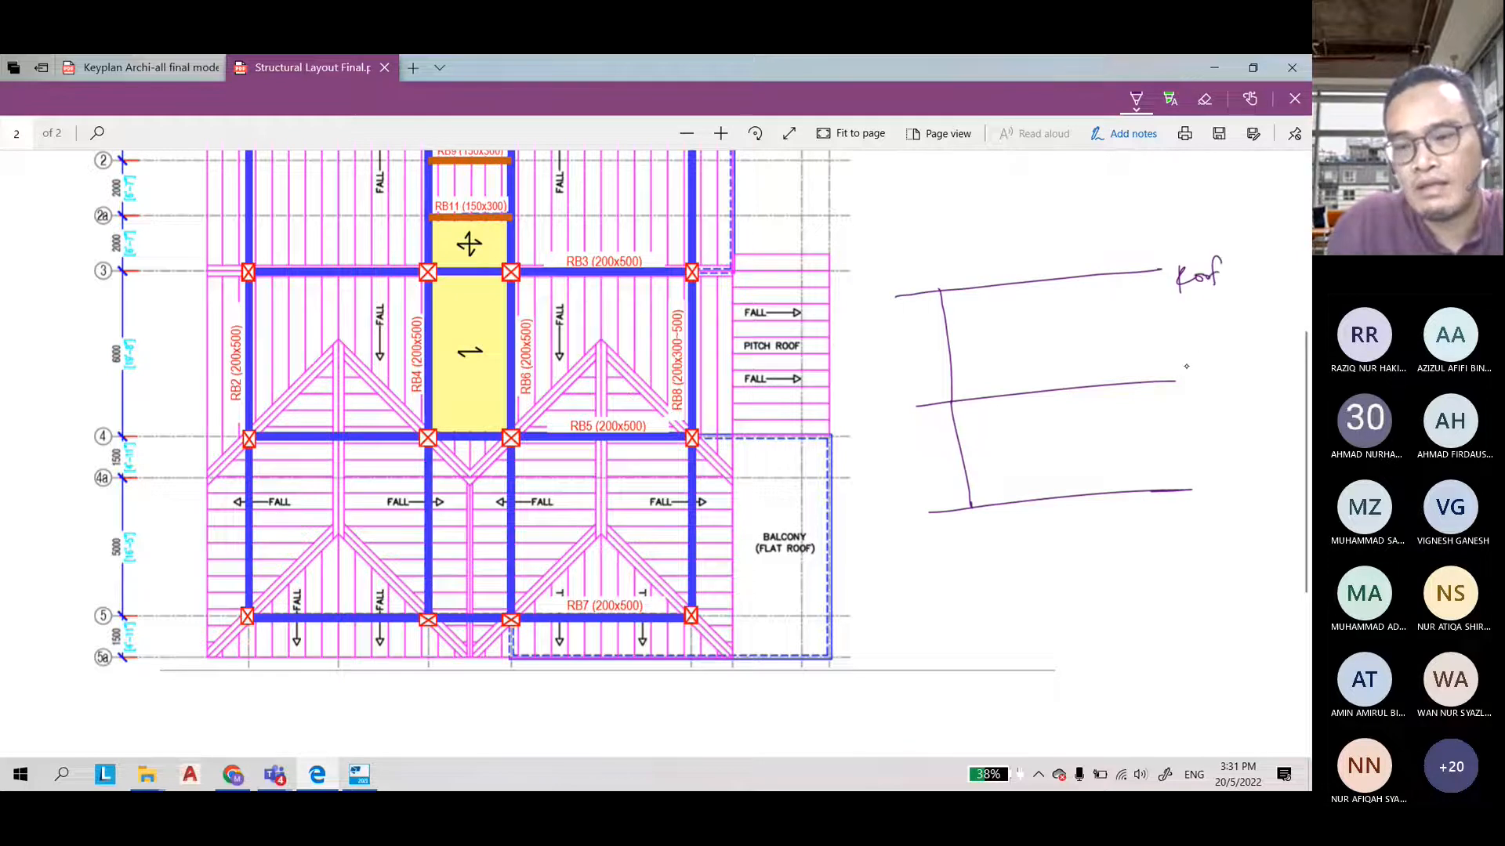
pyautogui.moveTo(1187, 367); pyautogui.dragTo(1191, 389)
pyautogui.moveTo(1207, 367)
pyautogui.mouseDown()
pyautogui.moveTo(1198, 387)
pyautogui.moveTo(1211, 387)
pyautogui.mouseUp()
pyautogui.moveTo(1206, 376); pyautogui.dragTo(1221, 373)
pyautogui.moveTo(1204, 465)
pyautogui.mouseDown()
pyautogui.moveTo(1207, 499)
pyautogui.moveTo(1269, 440)
pyautogui.mouseUp()
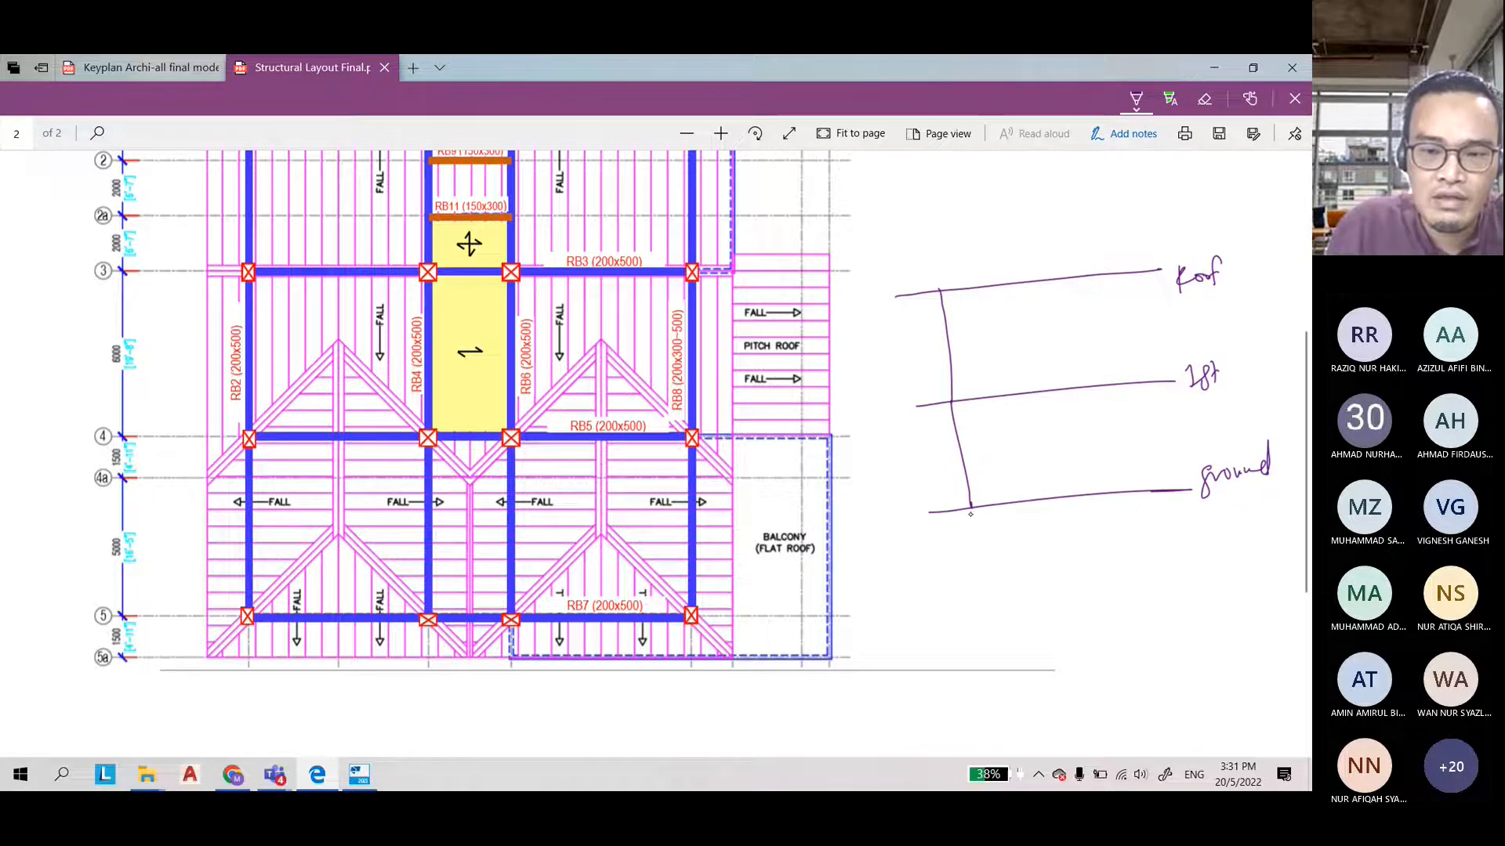
# Sketch the column stump and footing below the ground line, mark a 1.2m depth, and draw the soil and slab beside them
pyautogui.moveTo(970, 514)
pyautogui.mouseDown()
pyautogui.moveTo(969, 552)
pyautogui.moveTo(995, 544)
pyautogui.moveTo(984, 561)
pyautogui.moveTo(952, 566)
pyautogui.moveTo(949, 550)
pyautogui.moveTo(979, 529)
pyautogui.moveTo(981, 543)
pyautogui.moveTo(925, 556)
pyautogui.moveTo(929, 517)
pyautogui.moveTo(906, 542)
pyautogui.mouseUp()
pyautogui.moveTo(915, 563)
pyautogui.mouseDown()
pyautogui.moveTo(932, 548)
pyautogui.moveTo(863, 563)
pyautogui.moveTo(905, 552)
pyautogui.mouseUp()
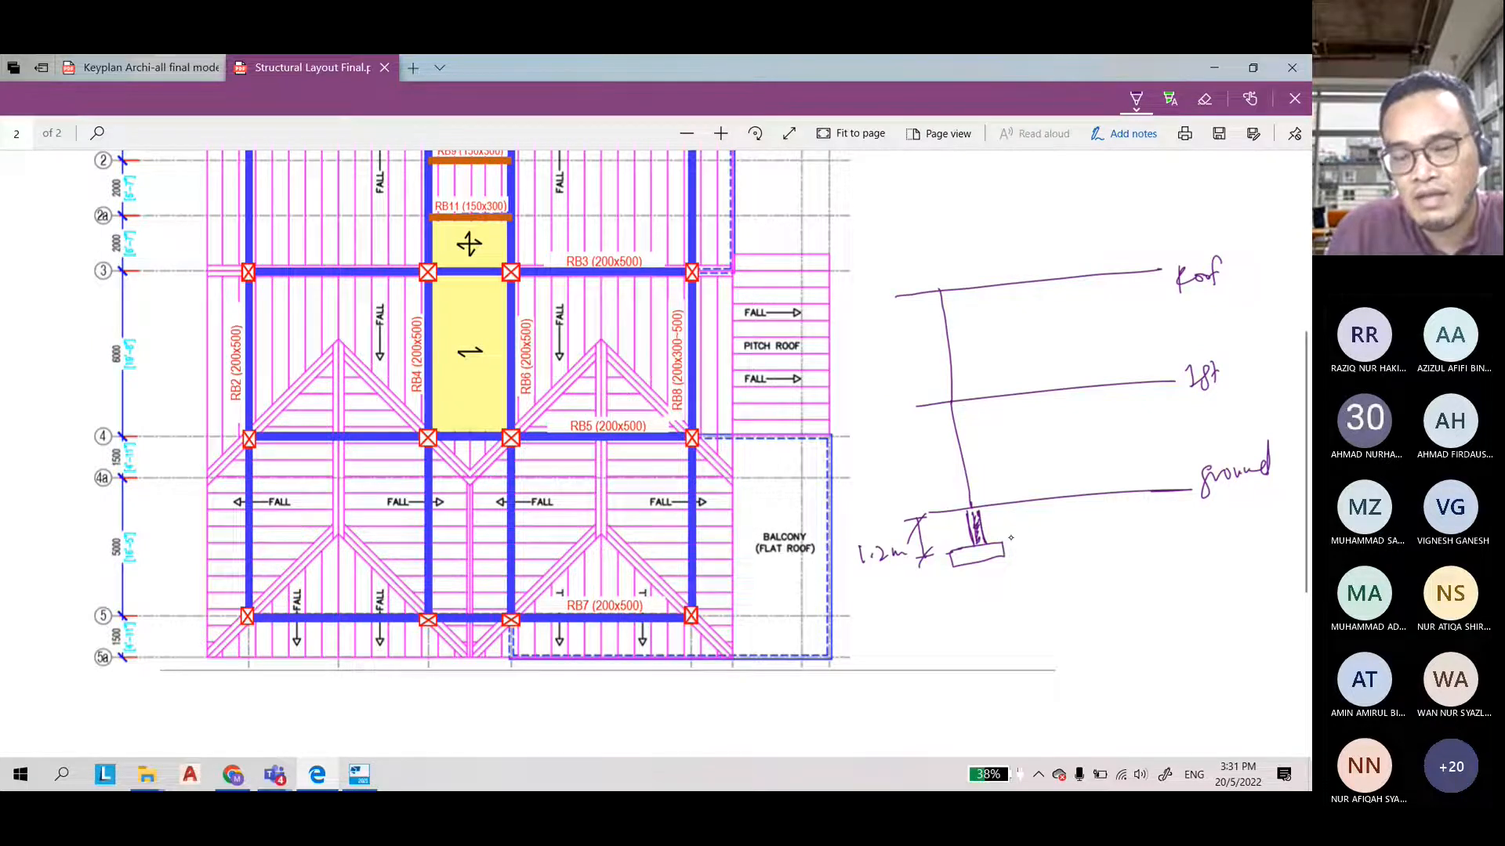
pyautogui.moveTo(1016, 516); pyautogui.dragTo(1027, 520)
pyautogui.moveTo(1048, 517); pyautogui.dragTo(1043, 519)
pyautogui.moveTo(1065, 514)
pyautogui.mouseDown()
pyautogui.moveTo(1036, 514)
pyautogui.moveTo(1161, 498)
pyautogui.mouseUp()
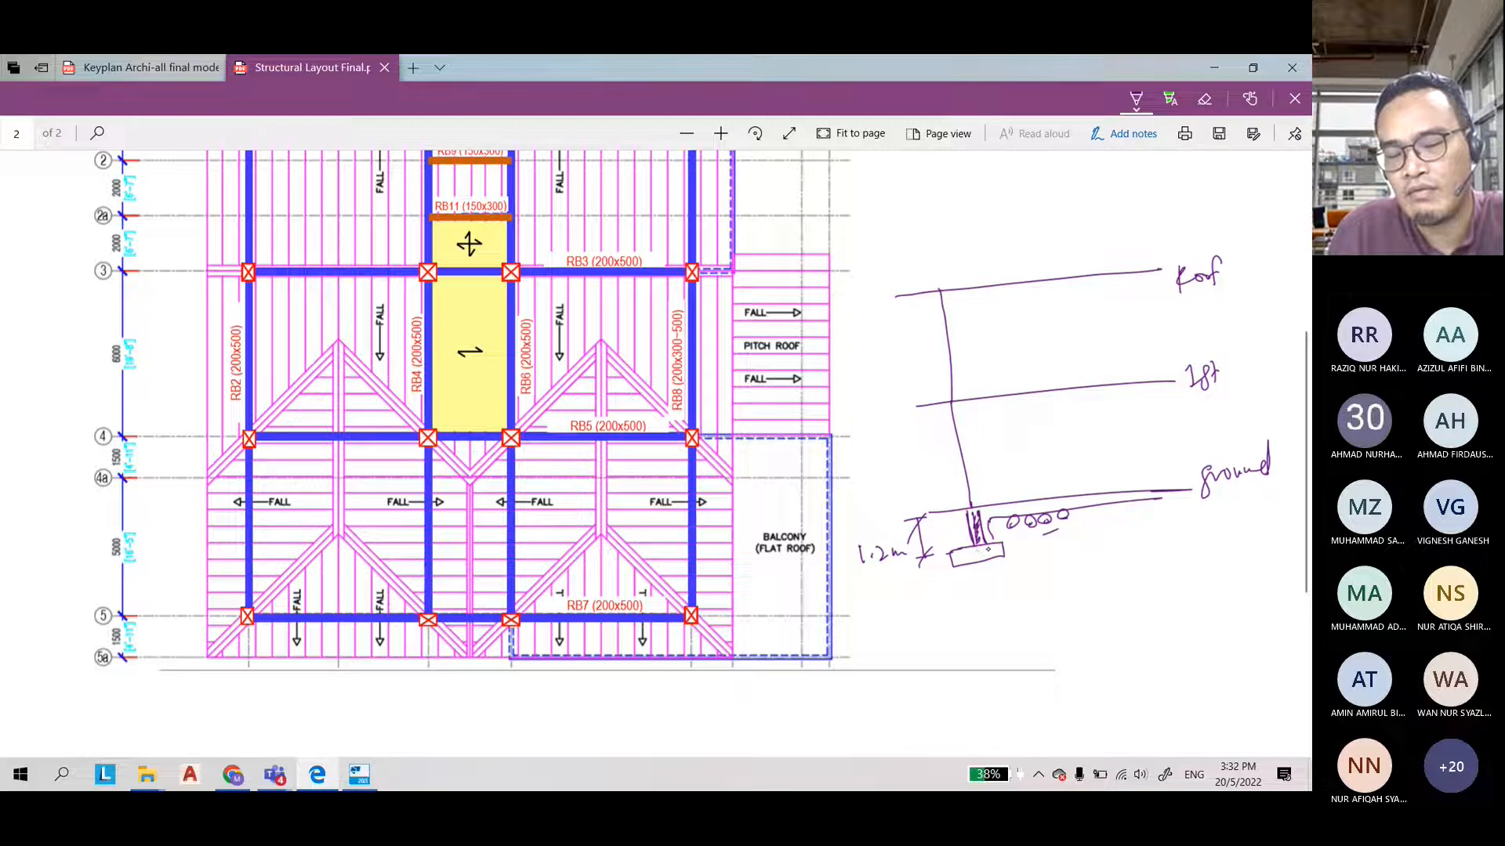
pyautogui.moveTo(986, 543); pyautogui.dragTo(1003, 558)
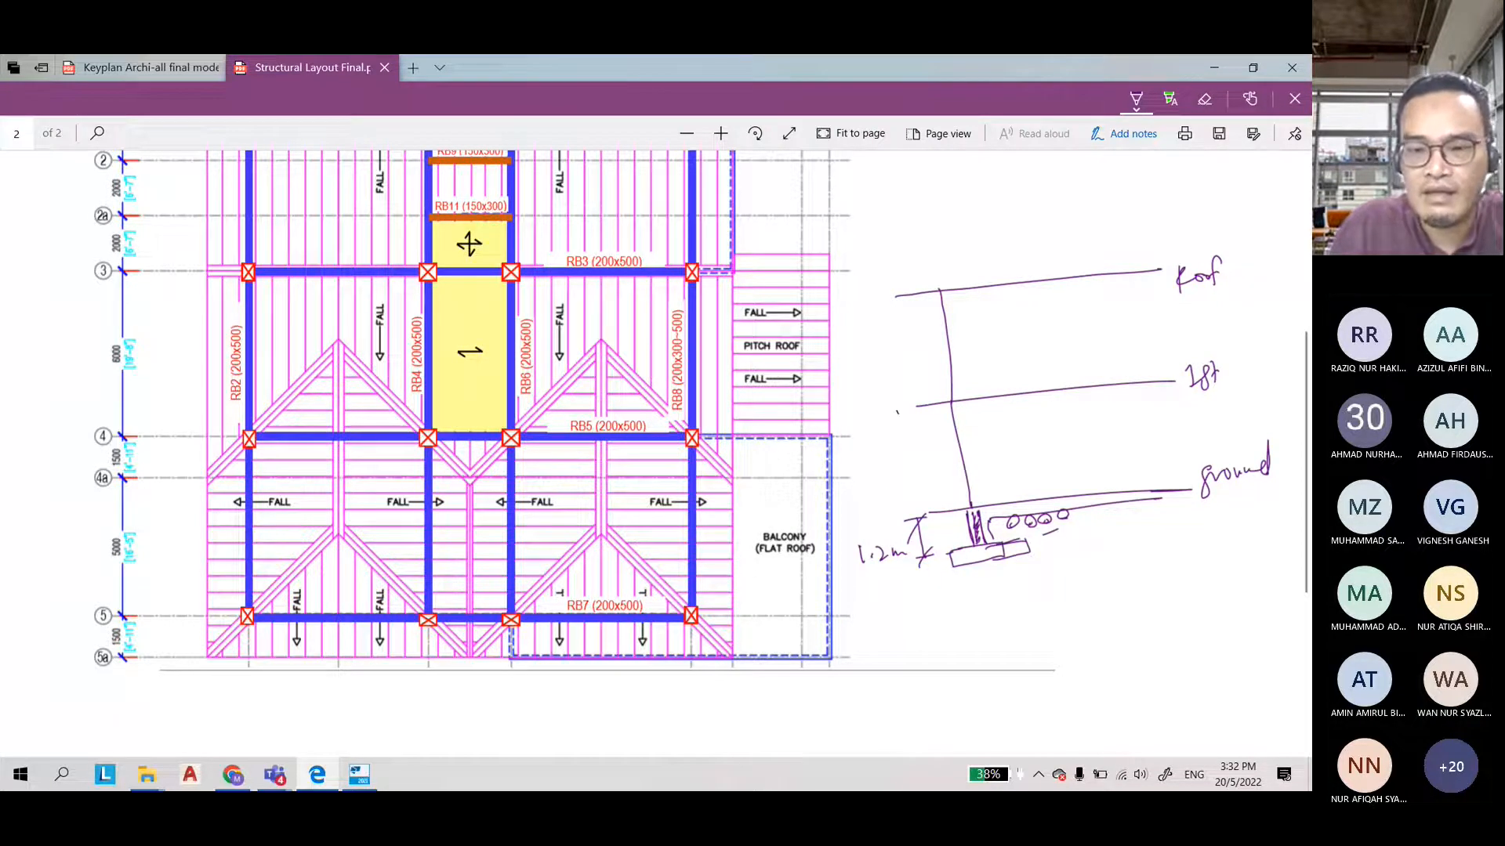
# Add height marks of 3.0 m from ground to 1st floor and 3.0 m from 1st floor to roof
pyautogui.moveTo(897, 411)
pyautogui.mouseDown()
pyautogui.moveTo(919, 520)
pyautogui.moveTo(910, 413)
pyautogui.mouseUp()
pyautogui.moveTo(882, 436); pyautogui.dragTo(909, 402)
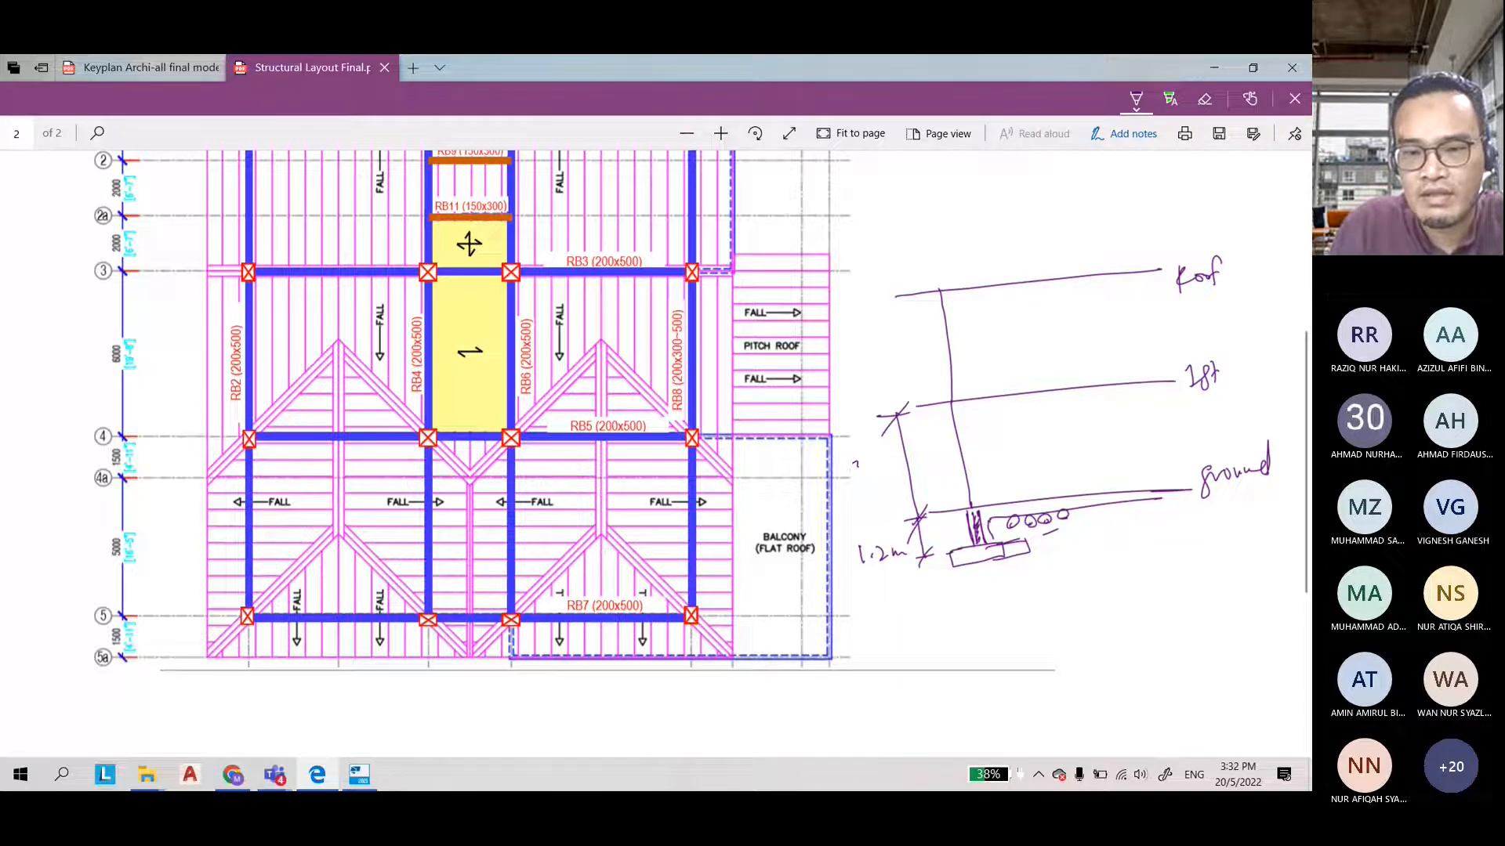
pyautogui.moveTo(851, 463); pyautogui.dragTo(860, 478)
pyautogui.click(867, 473)
pyautogui.moveTo(879, 455); pyautogui.dragTo(890, 485)
pyautogui.moveTo(874, 306); pyautogui.dragTo(896, 406)
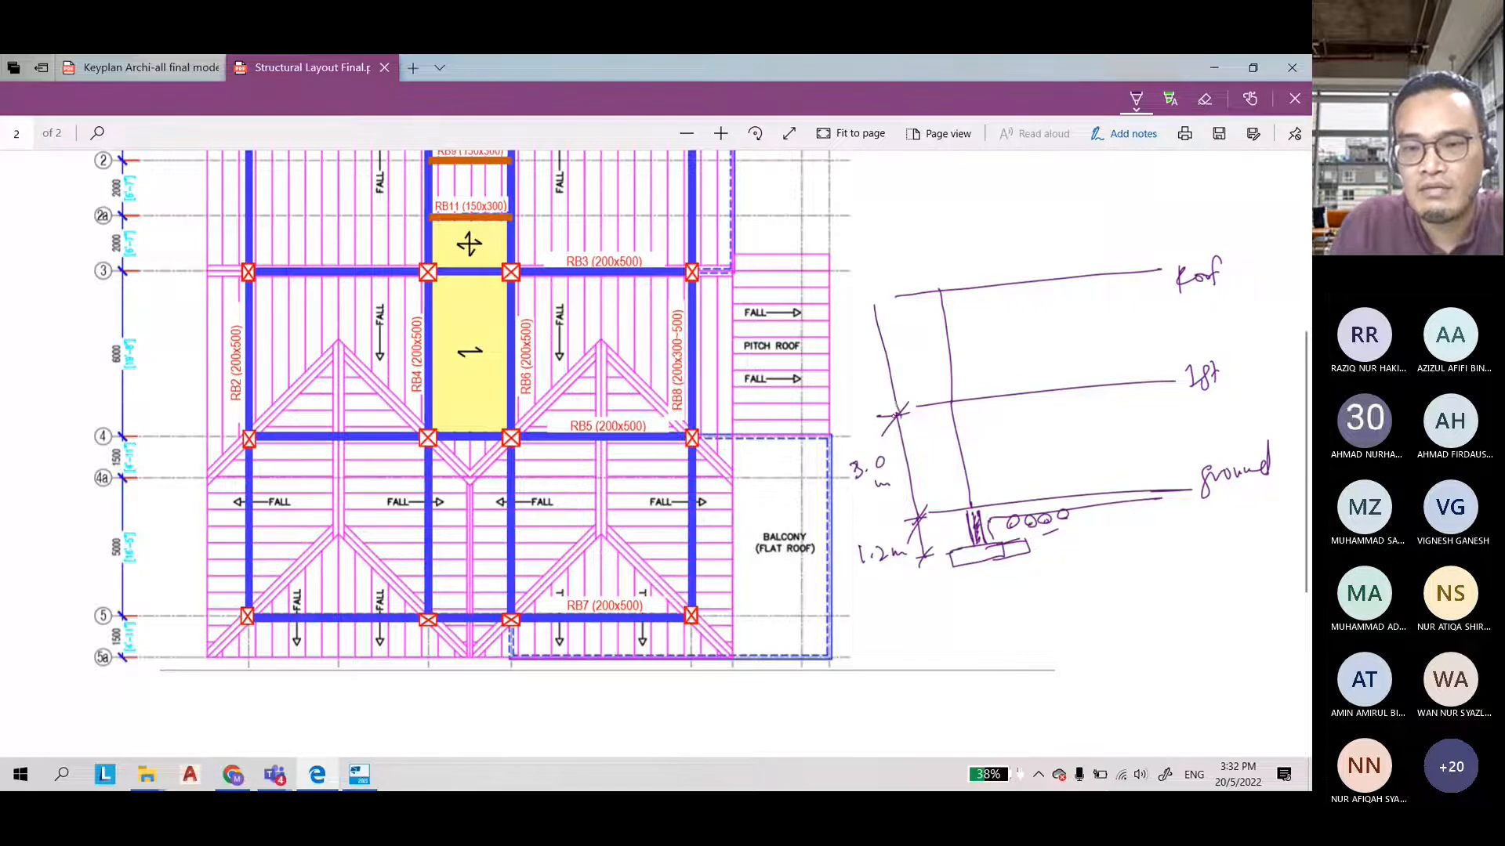
pyautogui.moveTo(865, 326)
pyautogui.mouseDown()
pyautogui.moveTo(885, 294)
pyautogui.moveTo(899, 365)
pyautogui.moveTo(944, 345)
pyautogui.mouseUp()
pyautogui.click(911, 360)
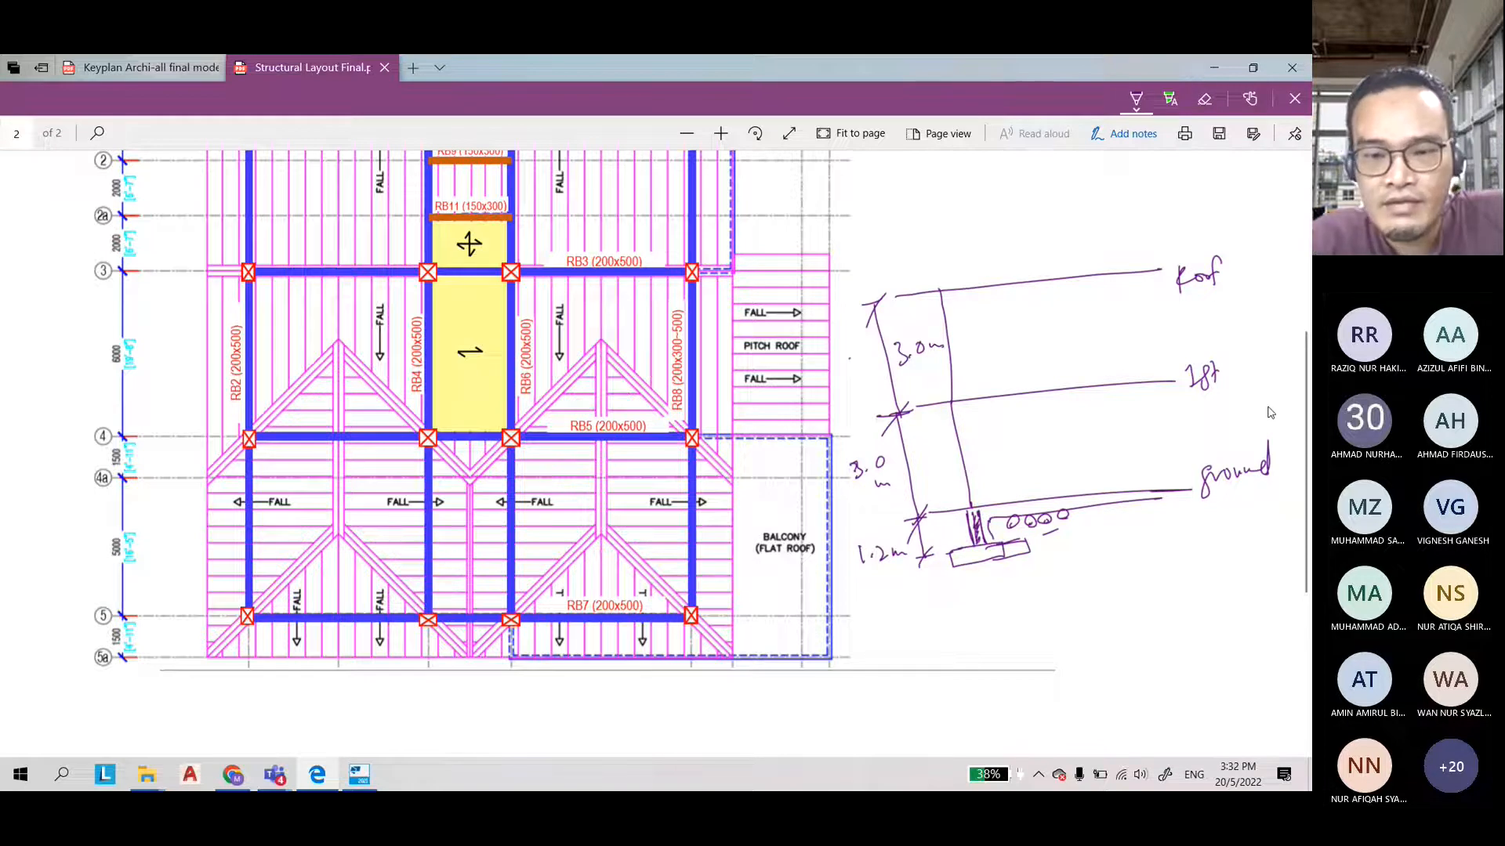
# Check the Base row in the Construction Levels dialog and return to the section sketch in the PDF
pyautogui.click(365, 782)
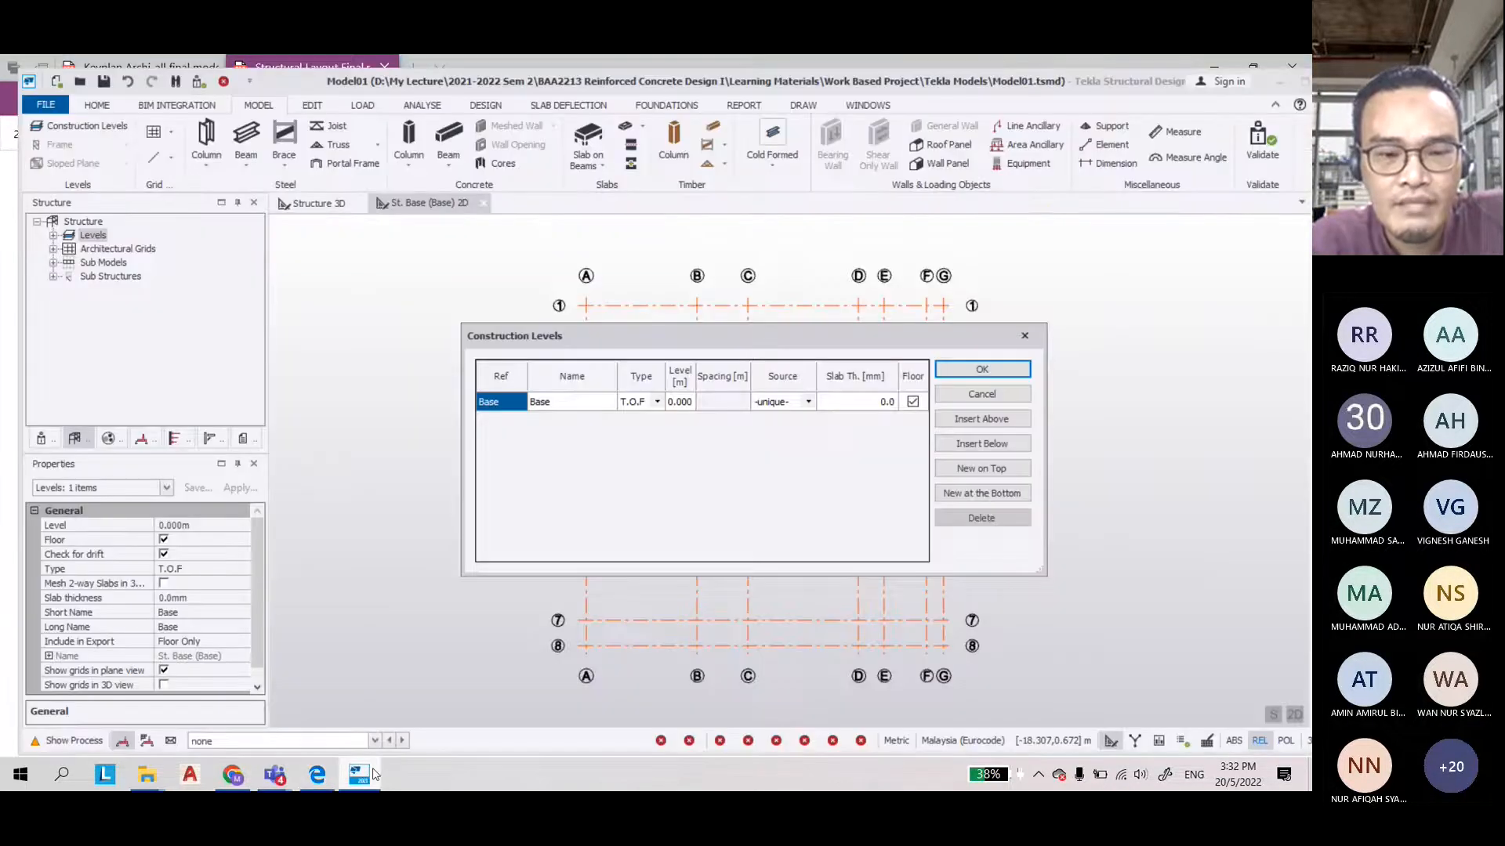
pyautogui.moveTo(366, 778)
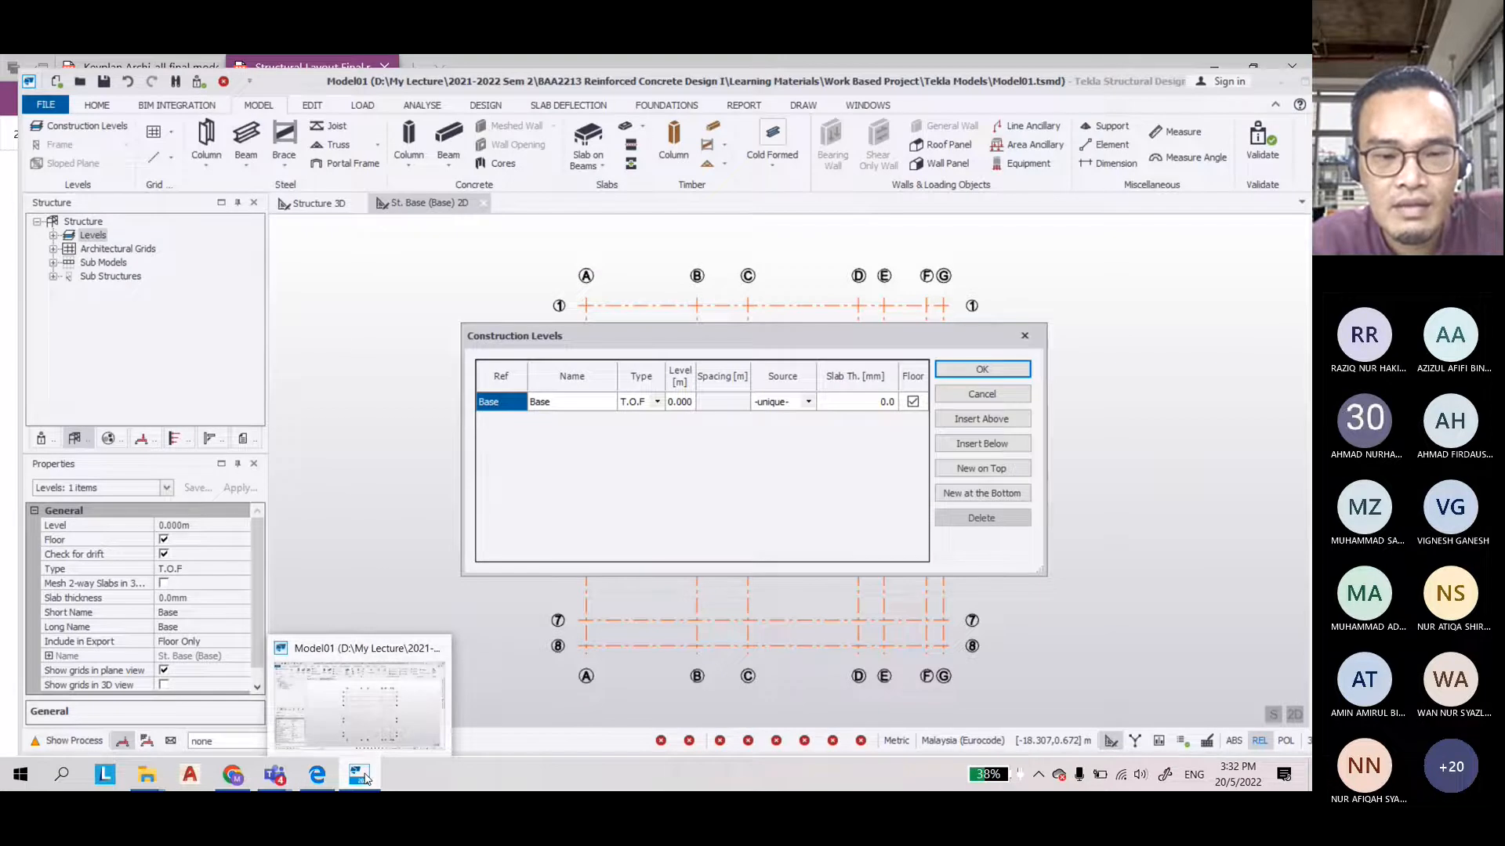
pyautogui.click(365, 778)
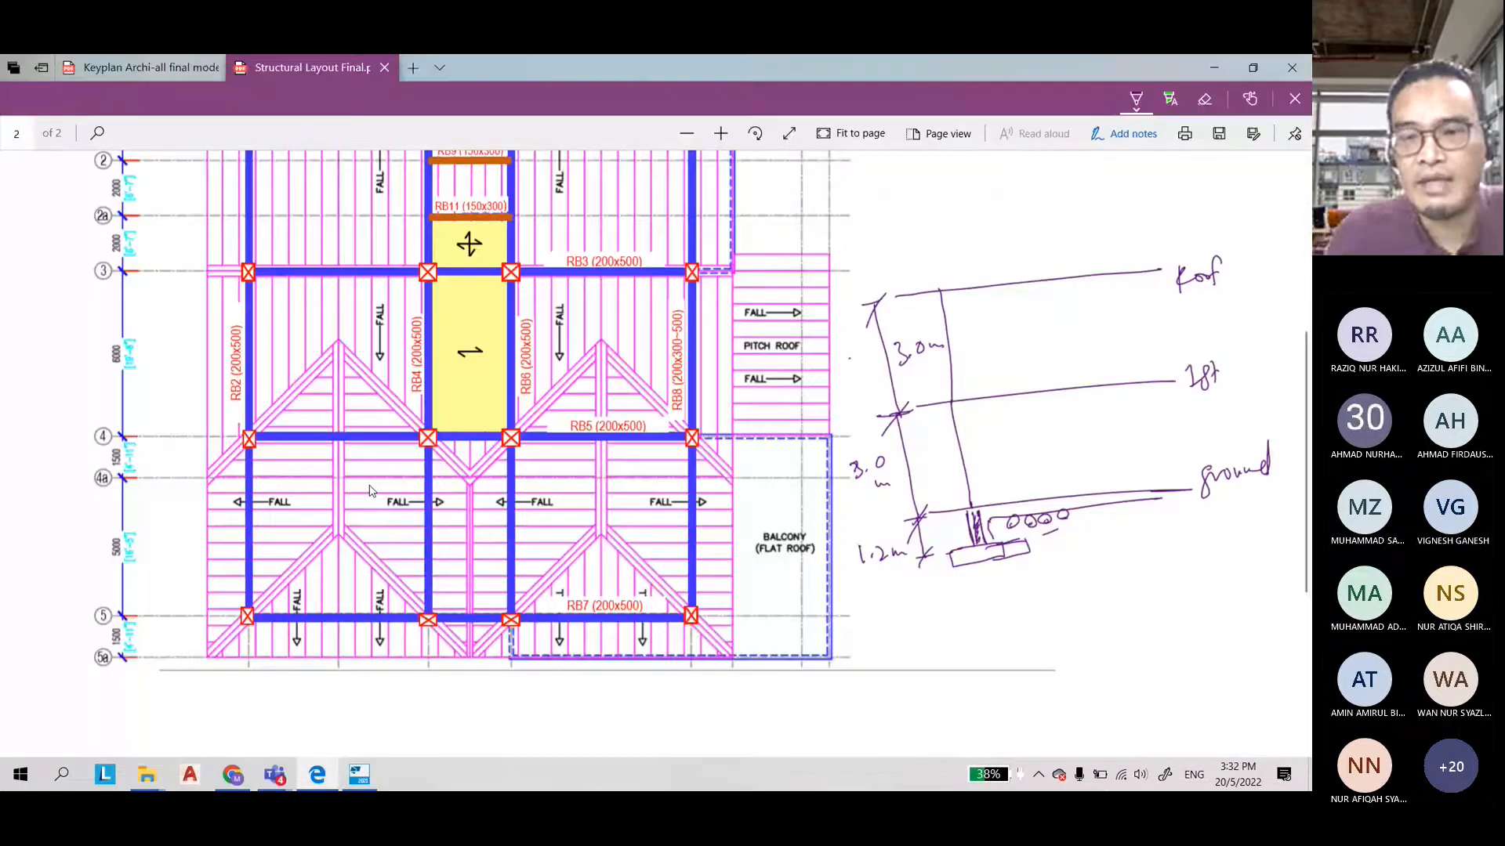
# With an orange pen, draw a line at footing level labelled Base and mark the ground line as (1)
pyautogui.click(1135, 99)
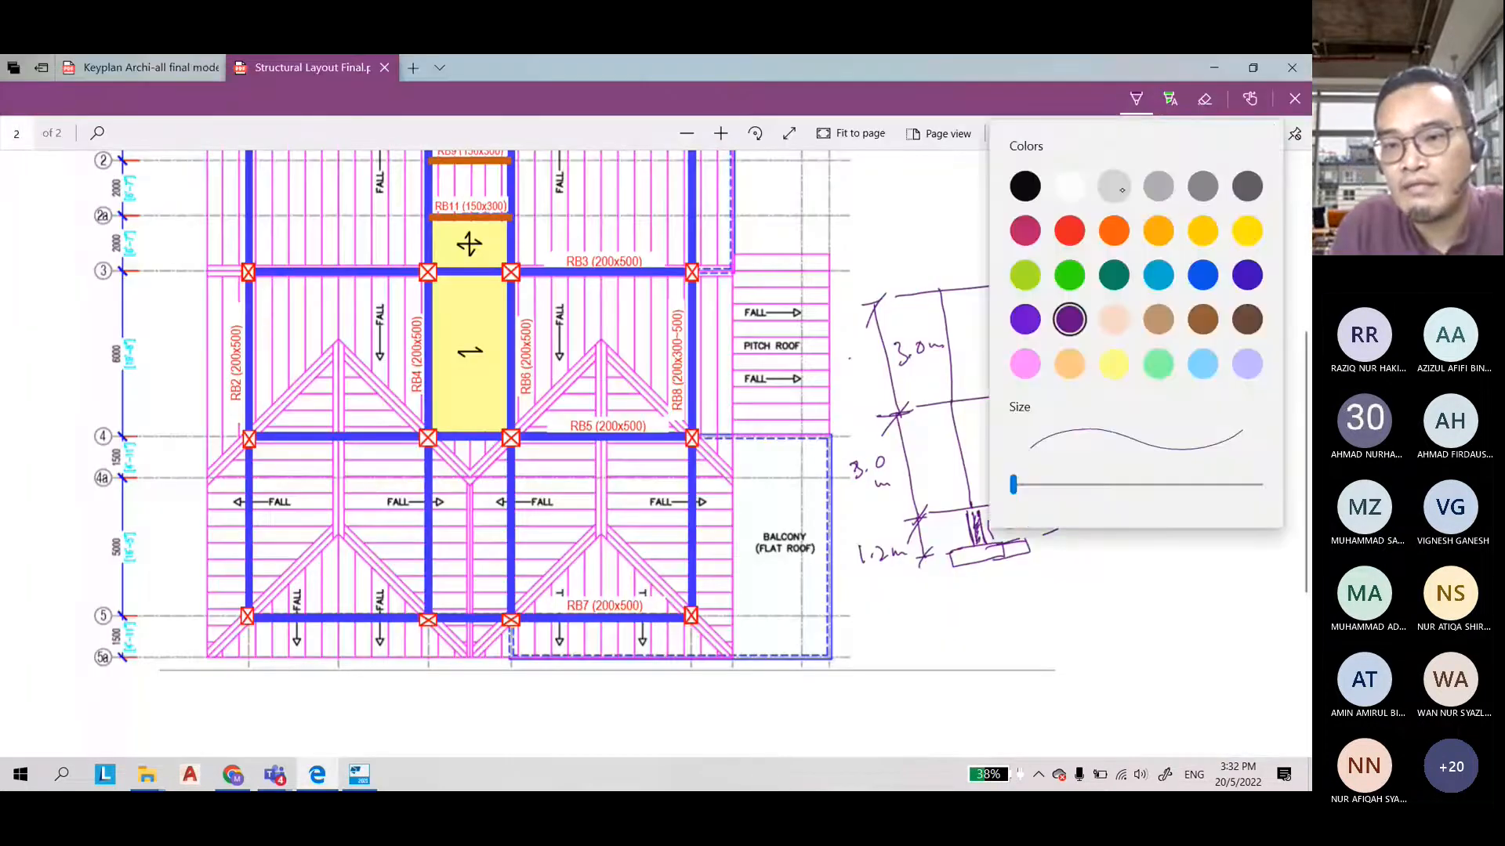
pyautogui.click(1105, 231)
pyautogui.moveTo(925, 555); pyautogui.dragTo(1243, 530)
pyautogui.moveTo(1130, 469); pyautogui.dragTo(1126, 486)
pyautogui.moveTo(1147, 468); pyautogui.dragTo(1145, 488)
pyautogui.moveTo(1157, 469)
pyautogui.mouseDown()
pyautogui.moveTo(1161, 486)
pyautogui.moveTo(1187, 473)
pyautogui.mouseUp()
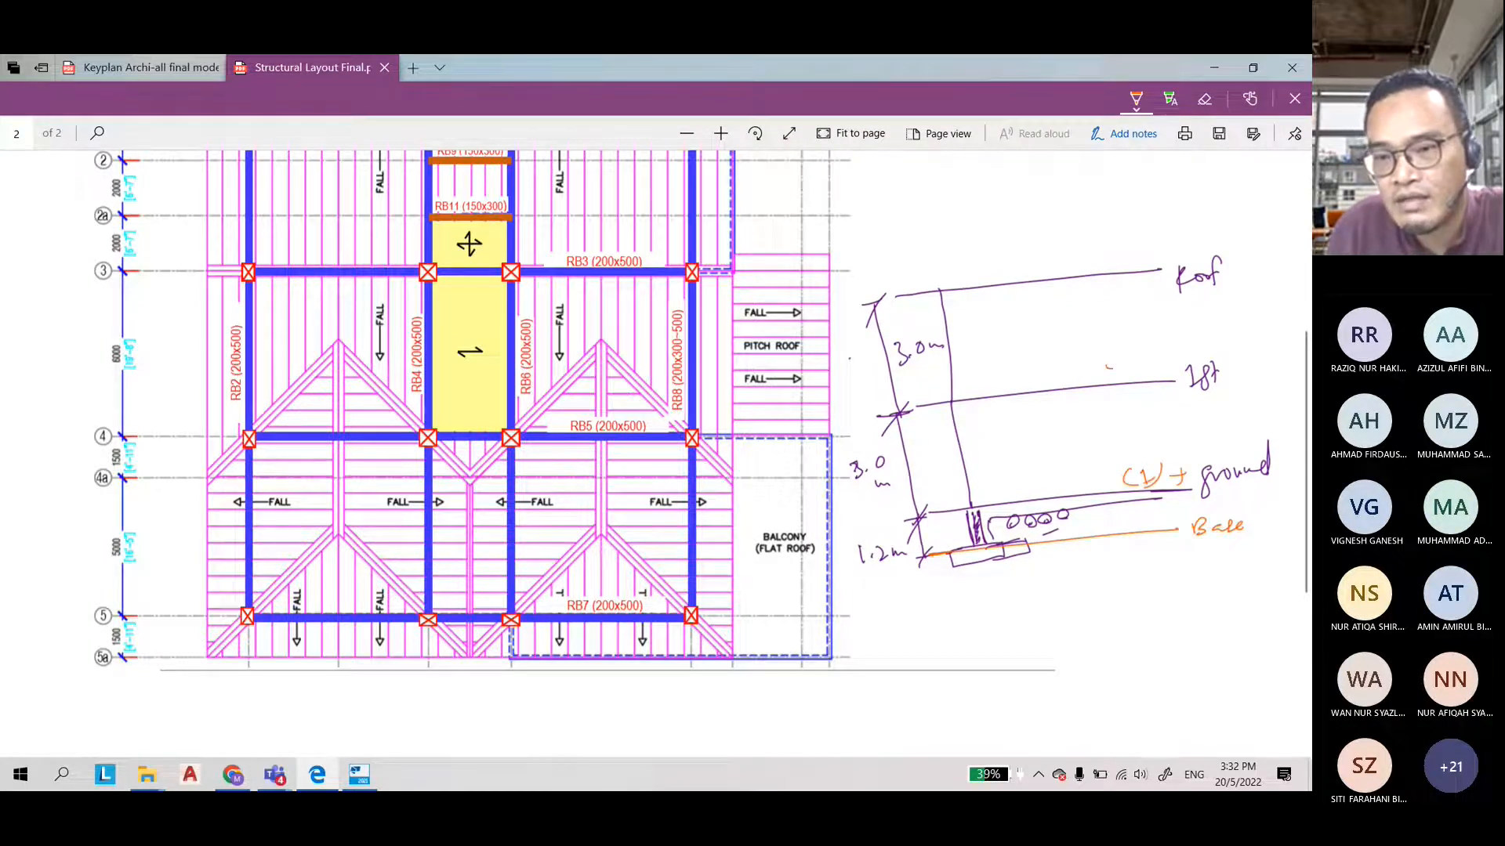
# Mark the 1st floor line as (2nd) and the roof line as (3rd) in orange, each with an arrow
pyautogui.moveTo(1097, 361); pyautogui.dragTo(1093, 380)
pyautogui.moveTo(1103, 367); pyautogui.dragTo(1118, 376)
pyautogui.moveTo(1121, 371); pyautogui.dragTo(1176, 374)
pyautogui.moveTo(1169, 368); pyautogui.dragTo(1171, 381)
pyautogui.moveTo(1087, 259)
pyautogui.mouseDown()
pyautogui.moveTo(1094, 273)
pyautogui.moveTo(1112, 261)
pyautogui.mouseUp()
pyautogui.moveTo(1119, 262); pyautogui.dragTo(1077, 276)
pyautogui.moveTo(1122, 252); pyautogui.dragTo(1127, 271)
pyautogui.moveTo(1137, 264); pyautogui.dragTo(1166, 259)
pyautogui.moveTo(1158, 249); pyautogui.dragTo(1161, 266)
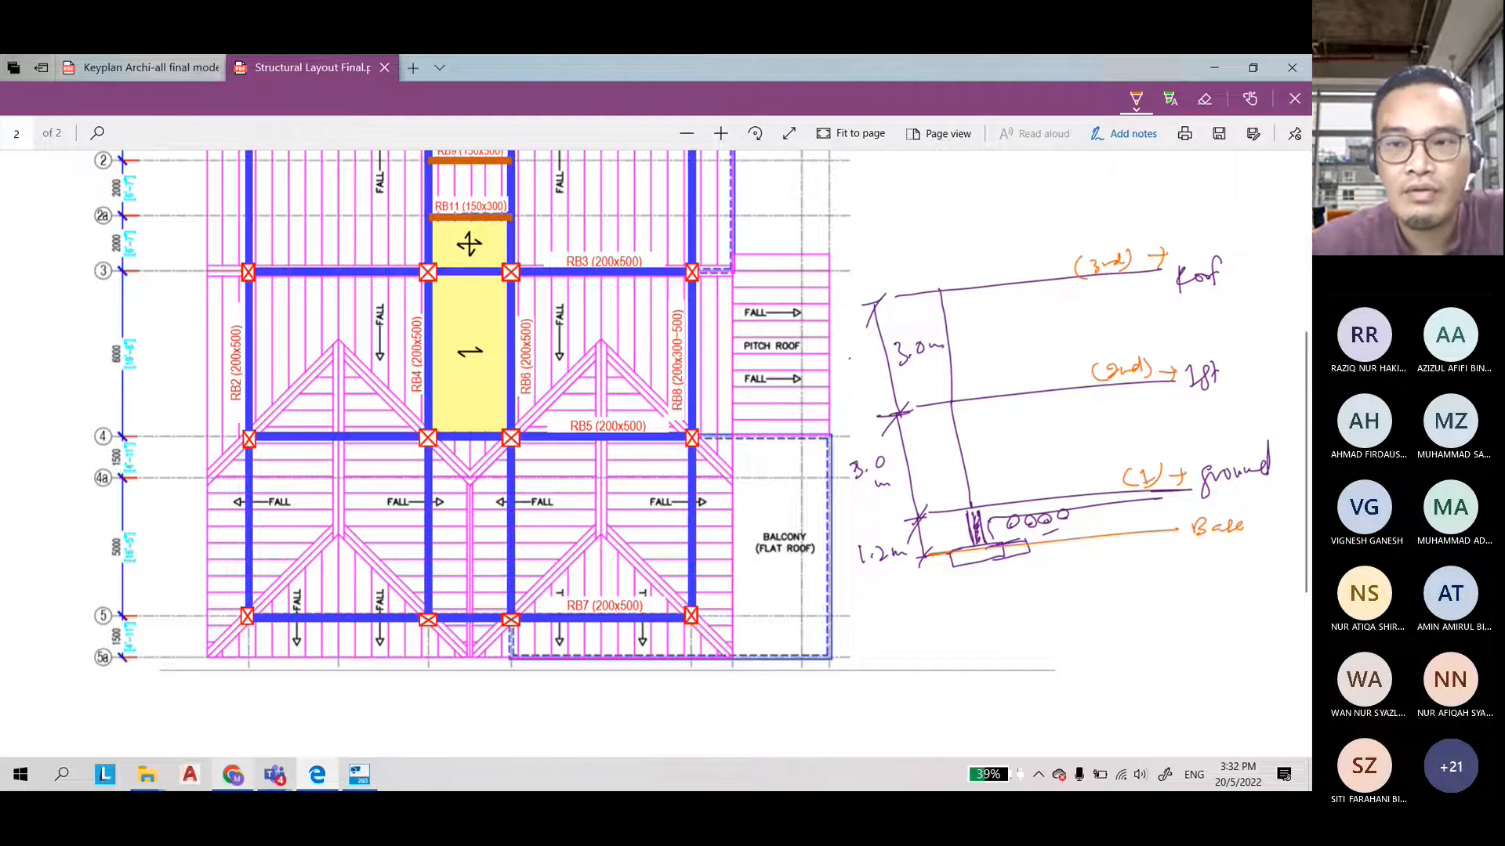
# Switch back to Tekla Structural Designer and close the Construction Levels dialog
pyautogui.hotkey('alt', 'Tab')
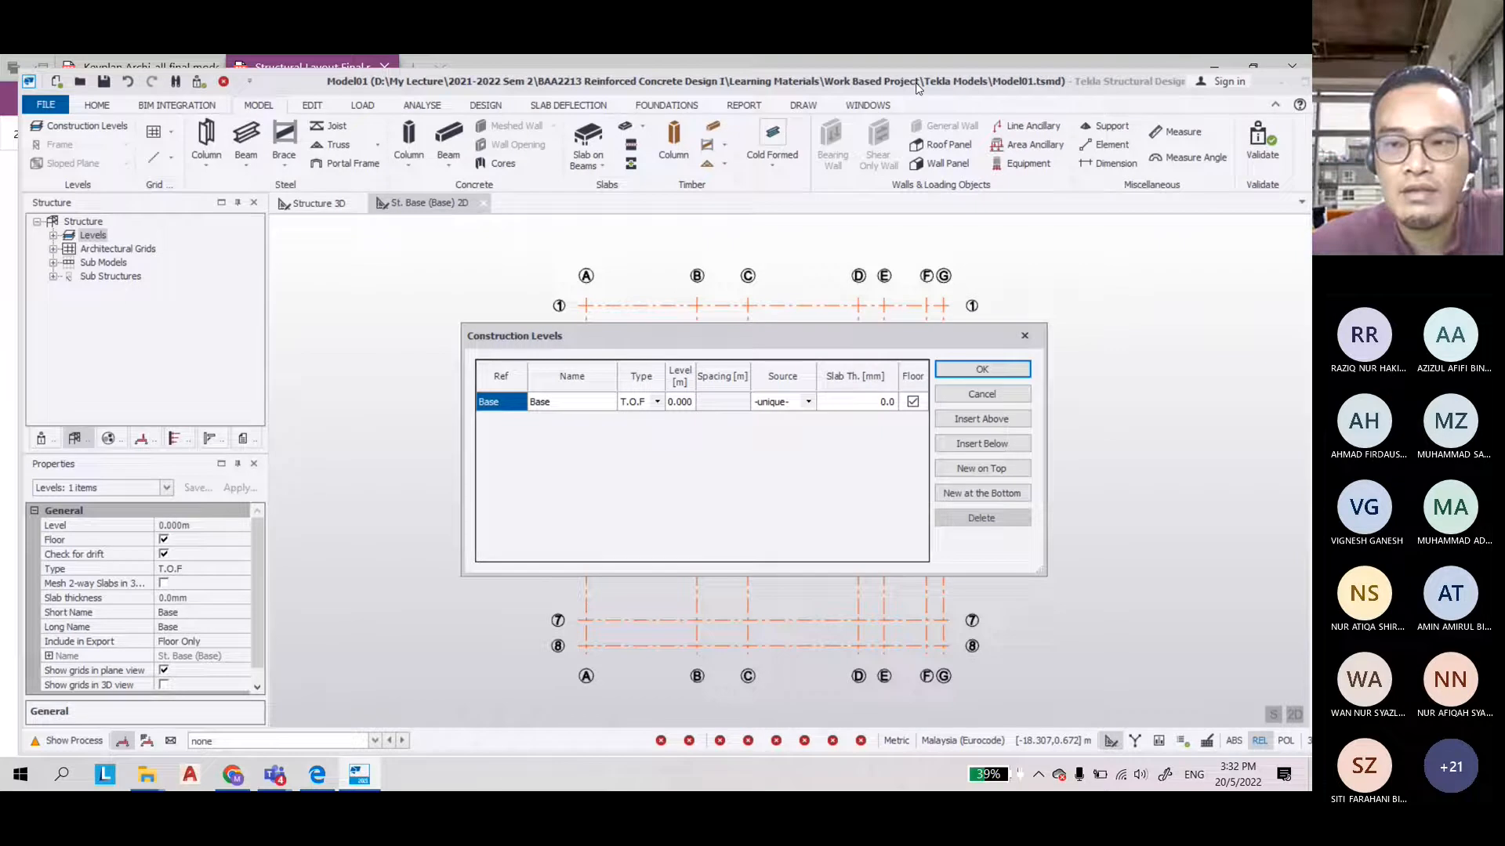
pyautogui.click(1024, 335)
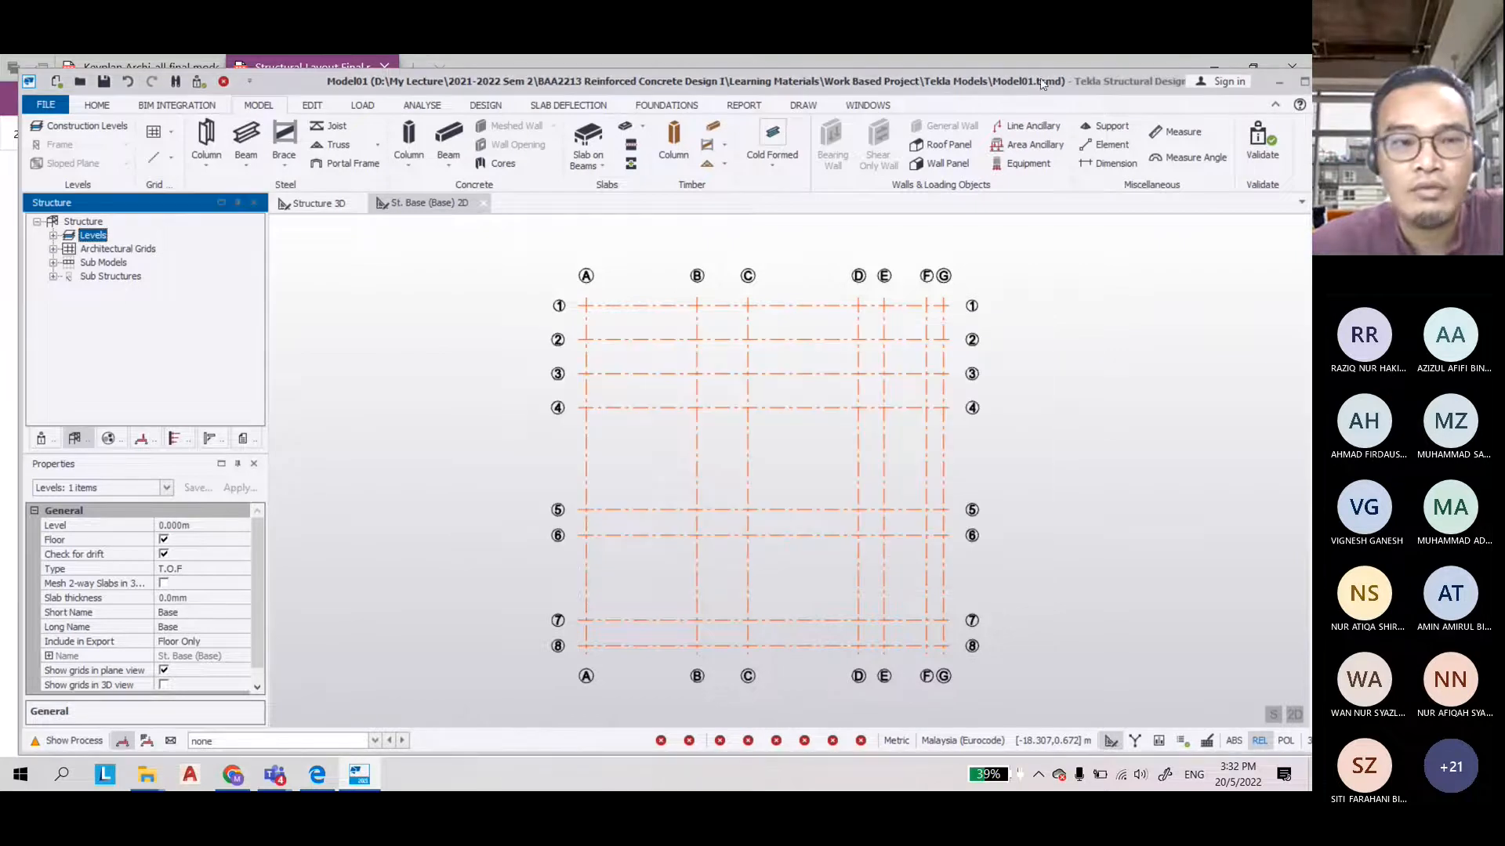
# Resize and move the Tekla Structural Designer window so the level labels of the PDF section sketch stay visible beside it
pyautogui.moveTo(19, 183); pyautogui.dragTo(578, 183)
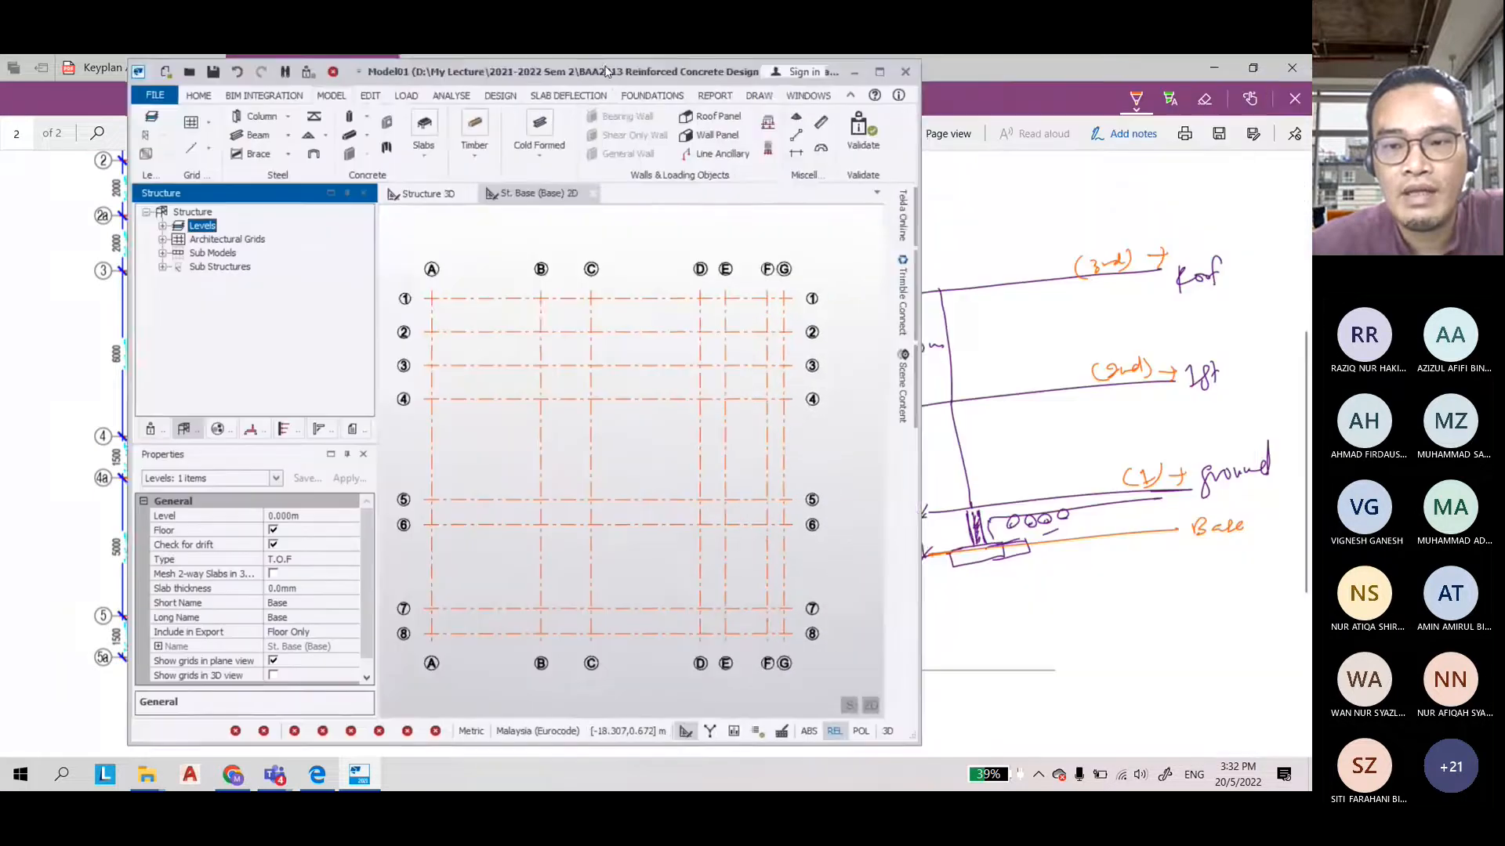
pyautogui.moveTo(588, 90); pyautogui.dragTo(548, 70)
pyautogui.moveTo(878, 261); pyautogui.dragTo(1027, 261)
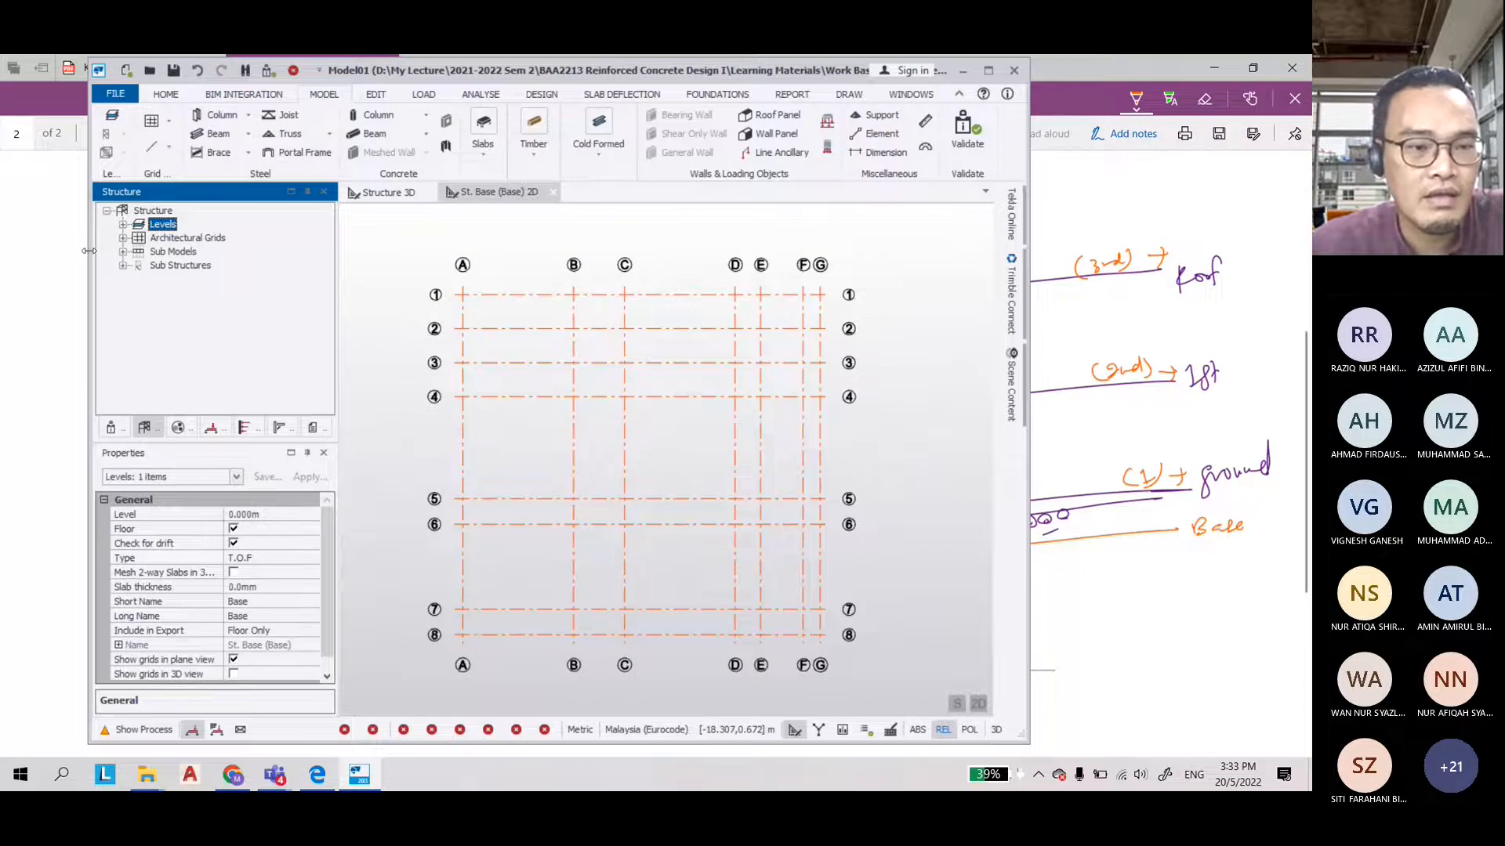
pyautogui.moveTo(88, 251); pyautogui.dragTo(15, 251)
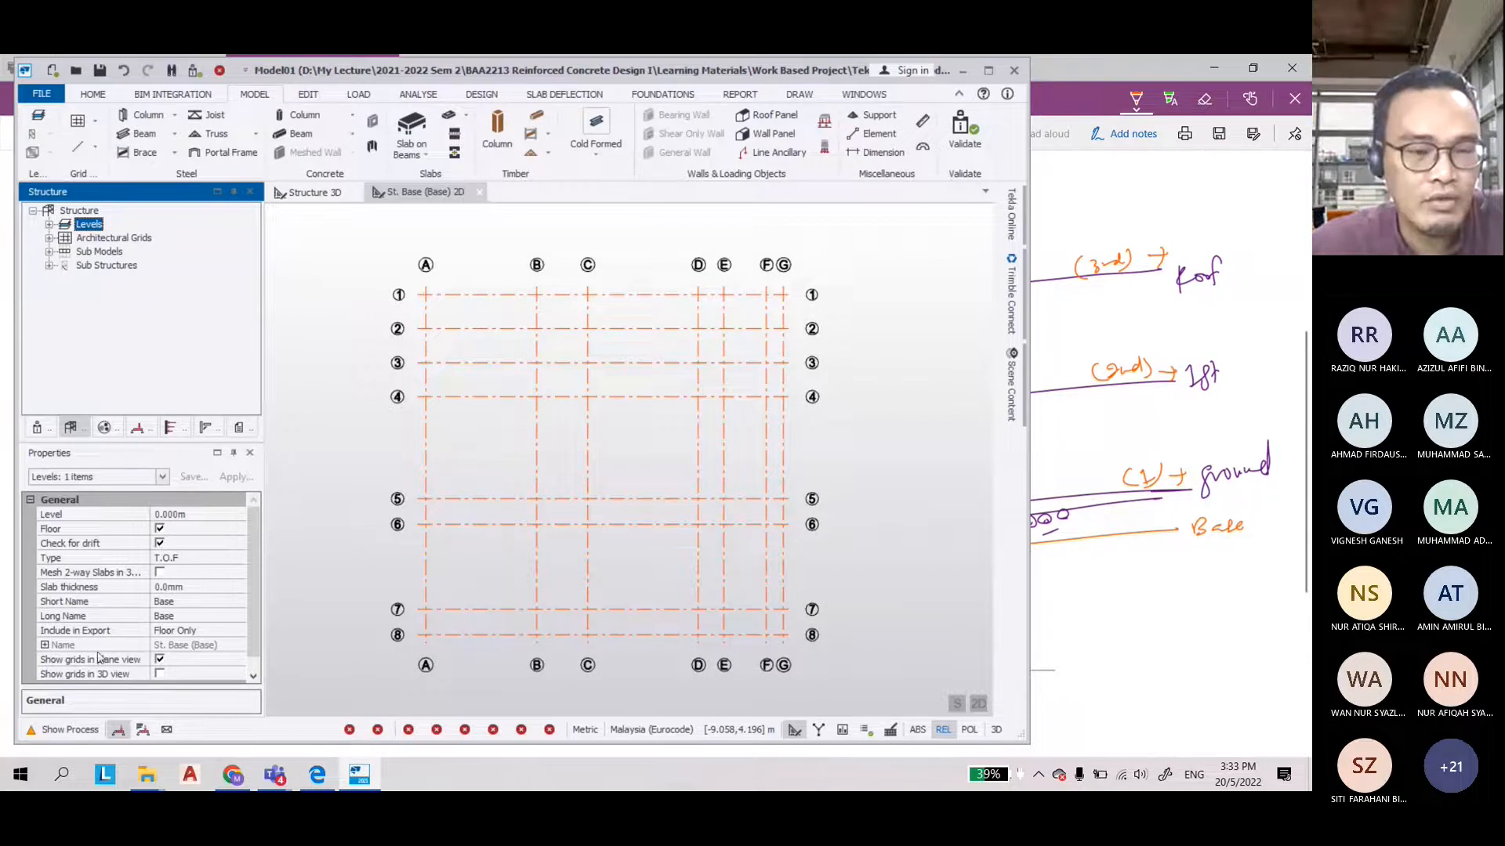
# Reopen Construction Levels, set the Base level to -1.2 m and disable its Floor option
pyautogui.click(864, 94)
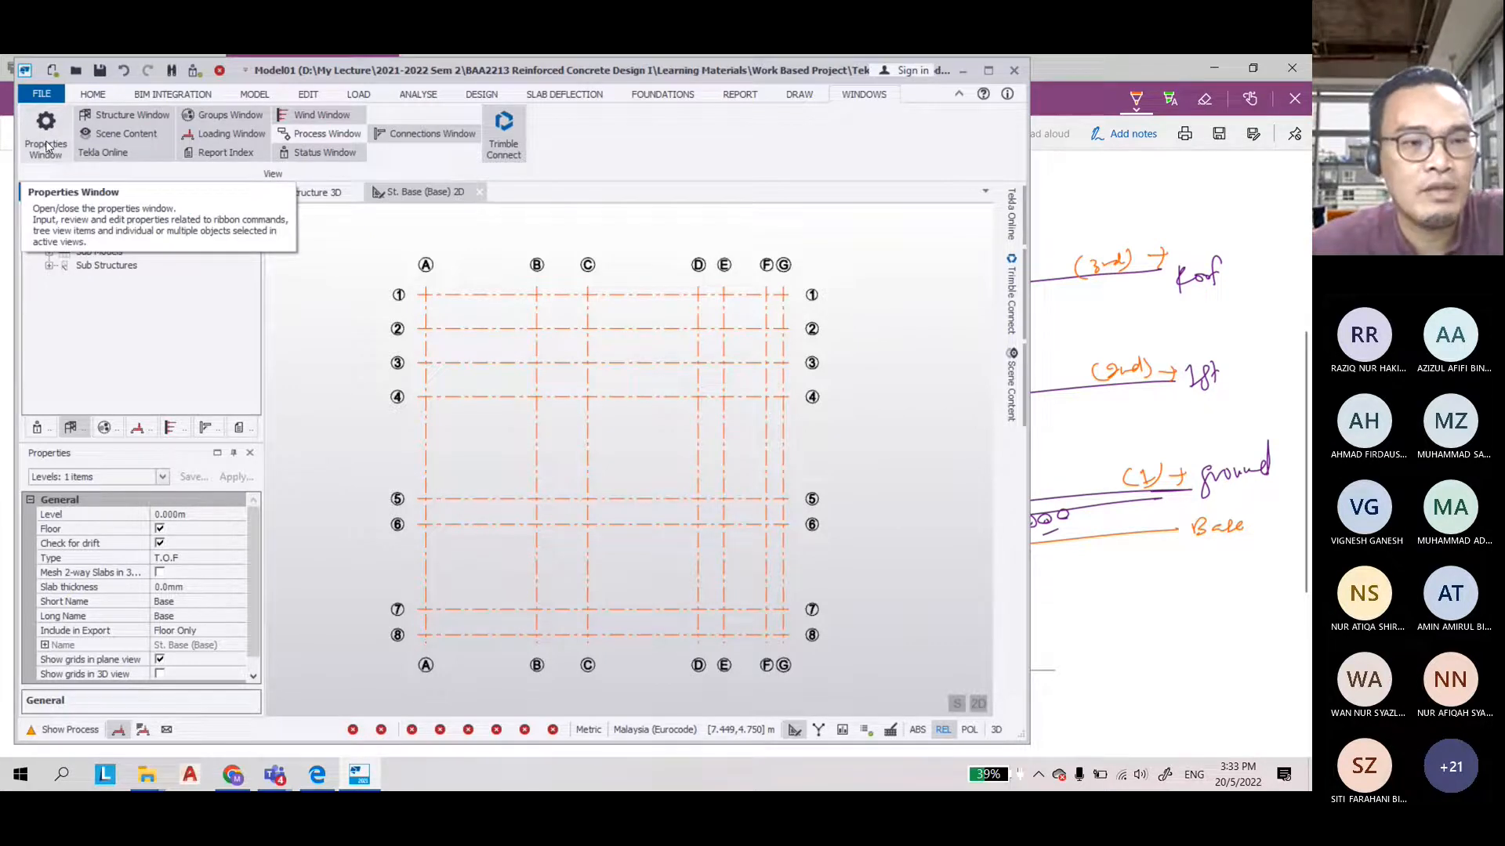
pyautogui.click(254, 94)
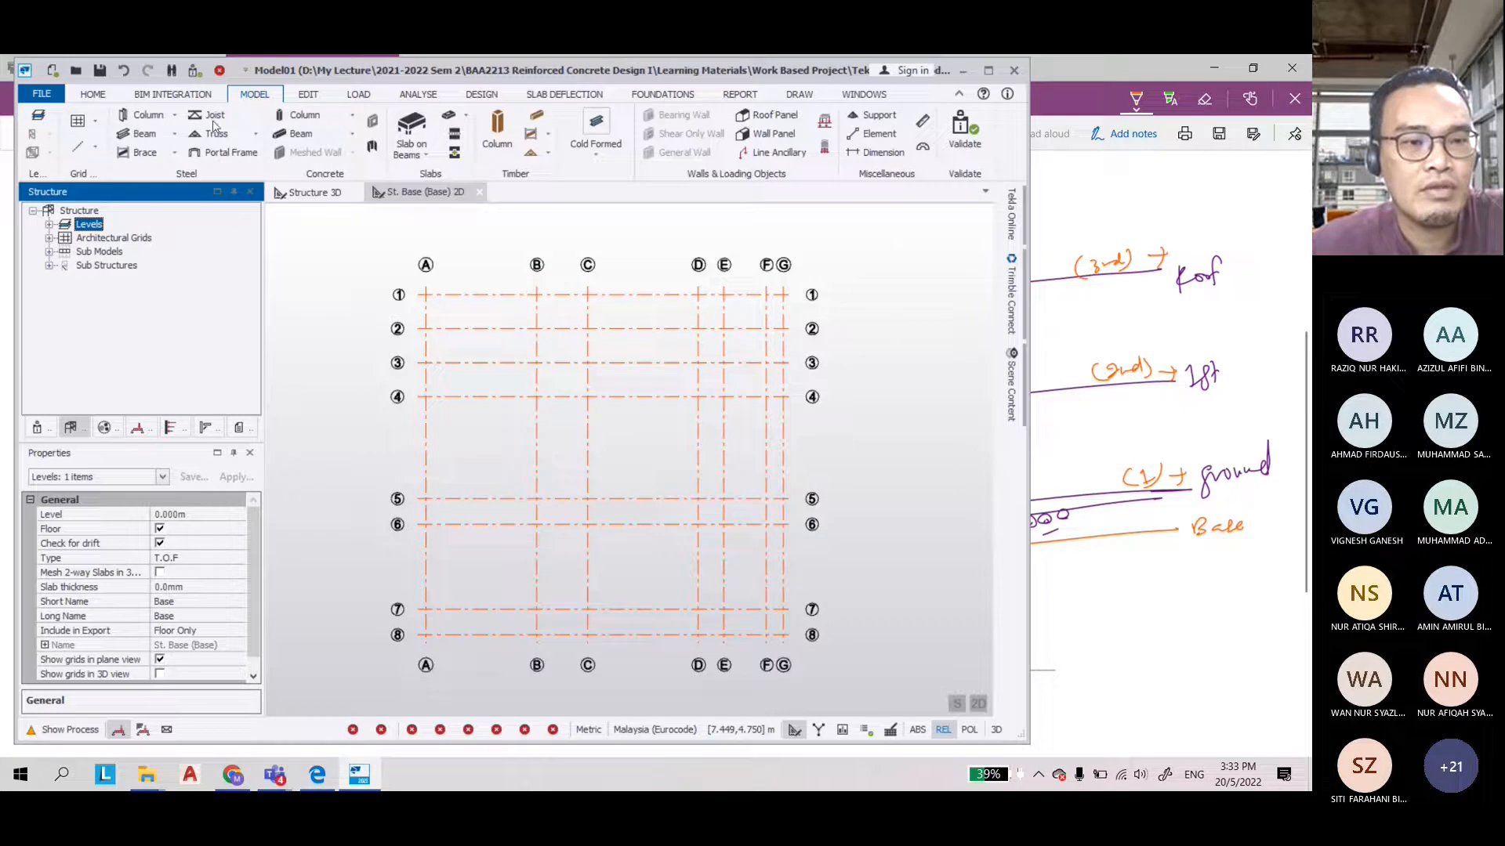
pyautogui.doubleClick(94, 227)
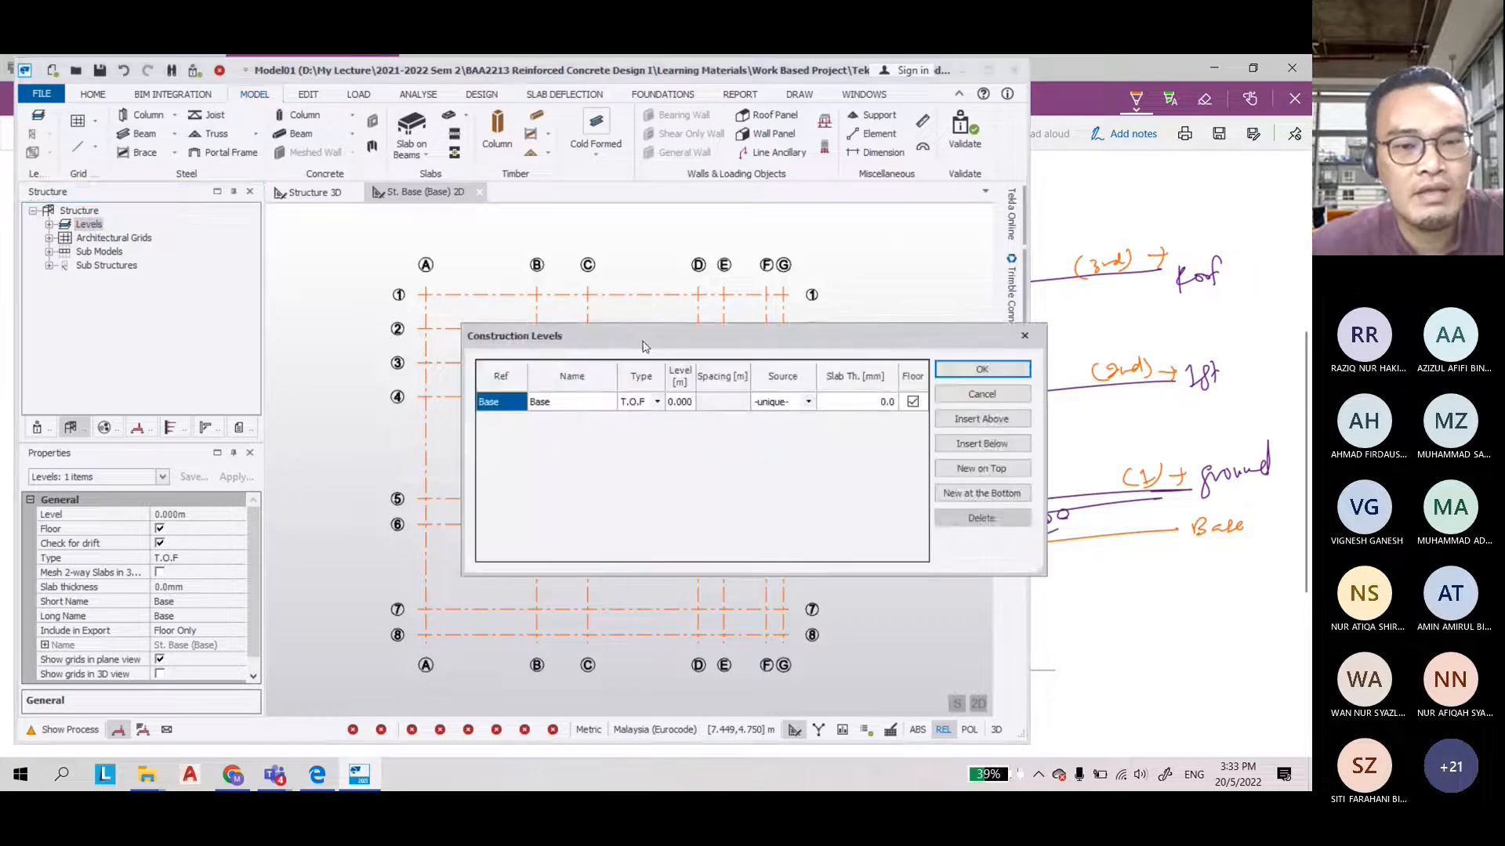
pyautogui.moveTo(672, 346); pyautogui.dragTo(455, 356)
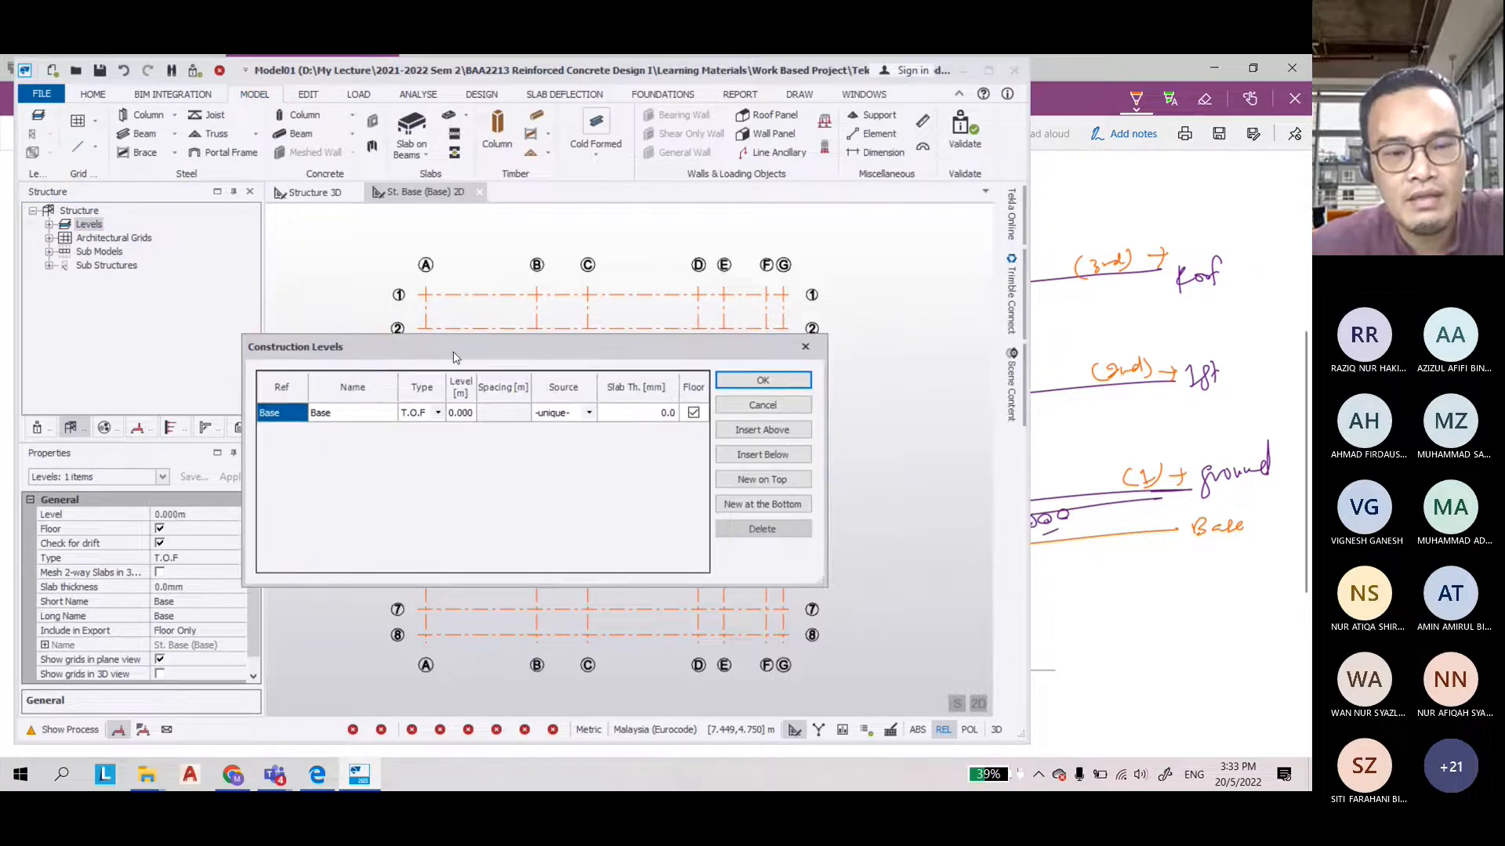
pyautogui.click(460, 413)
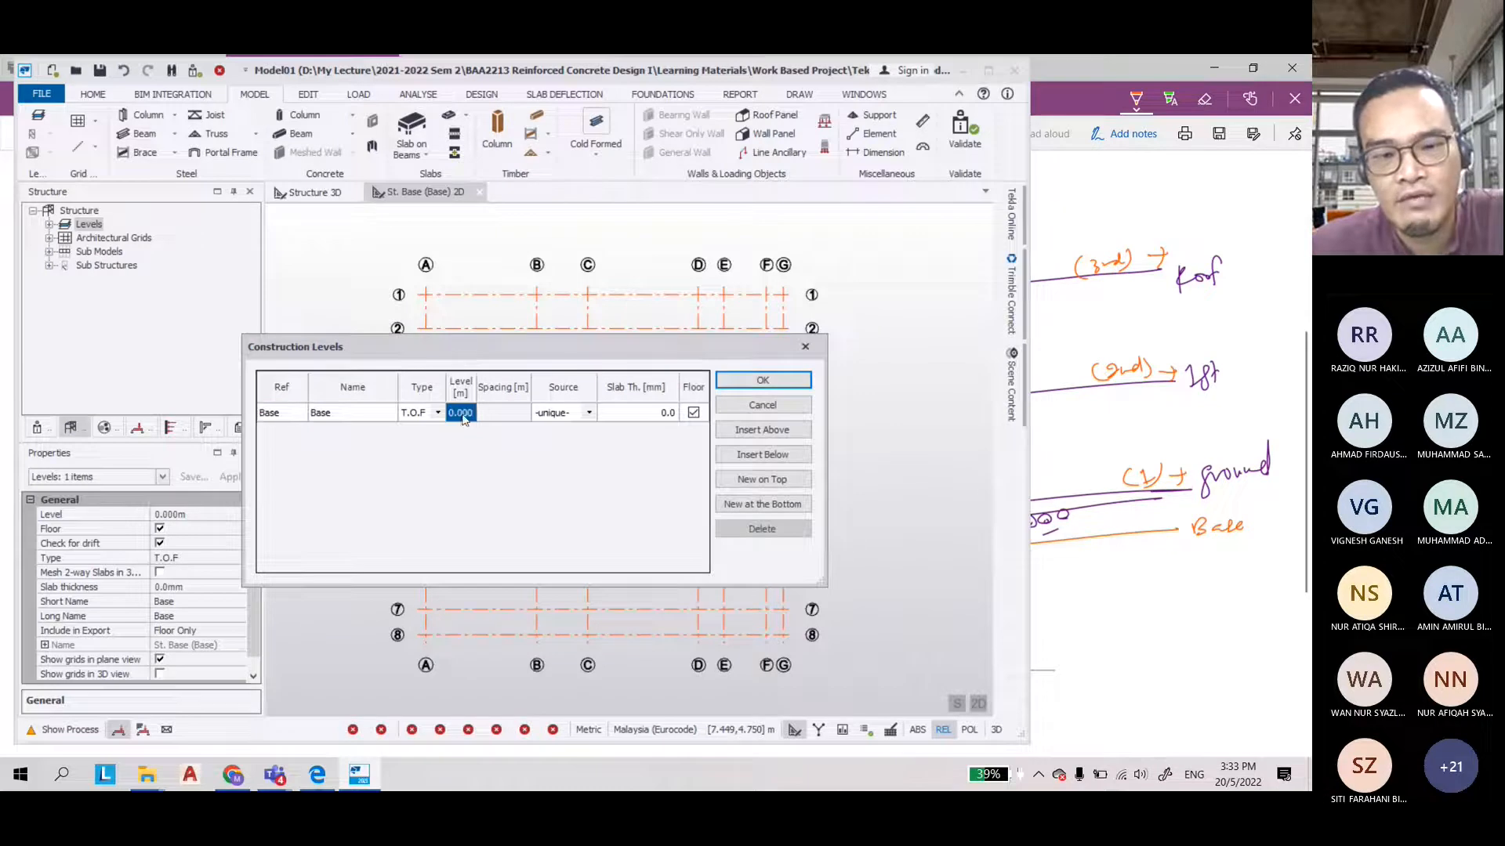
pyautogui.write('-1.2')
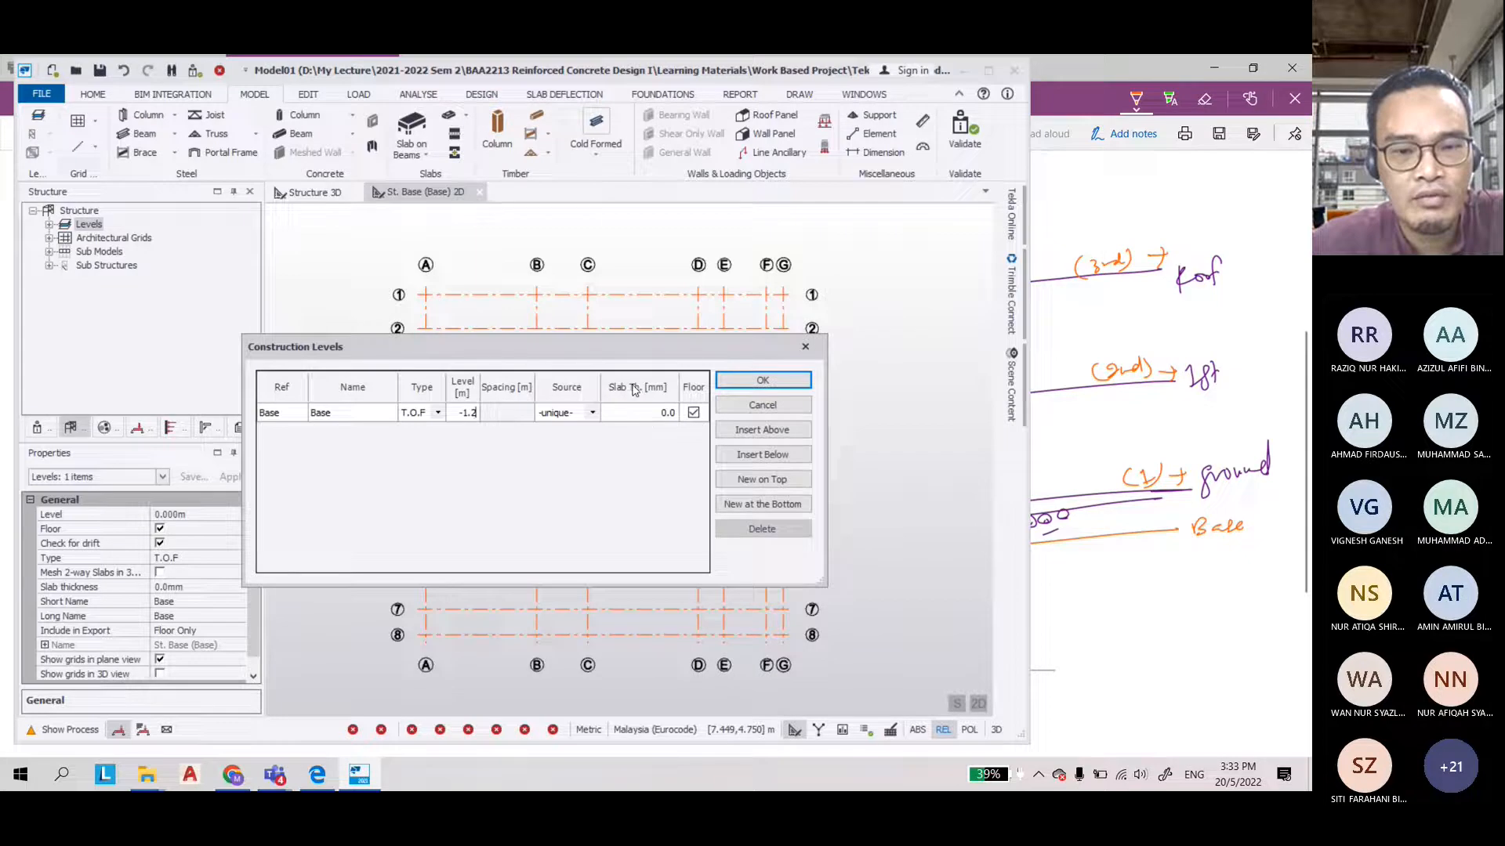
pyautogui.click(693, 413)
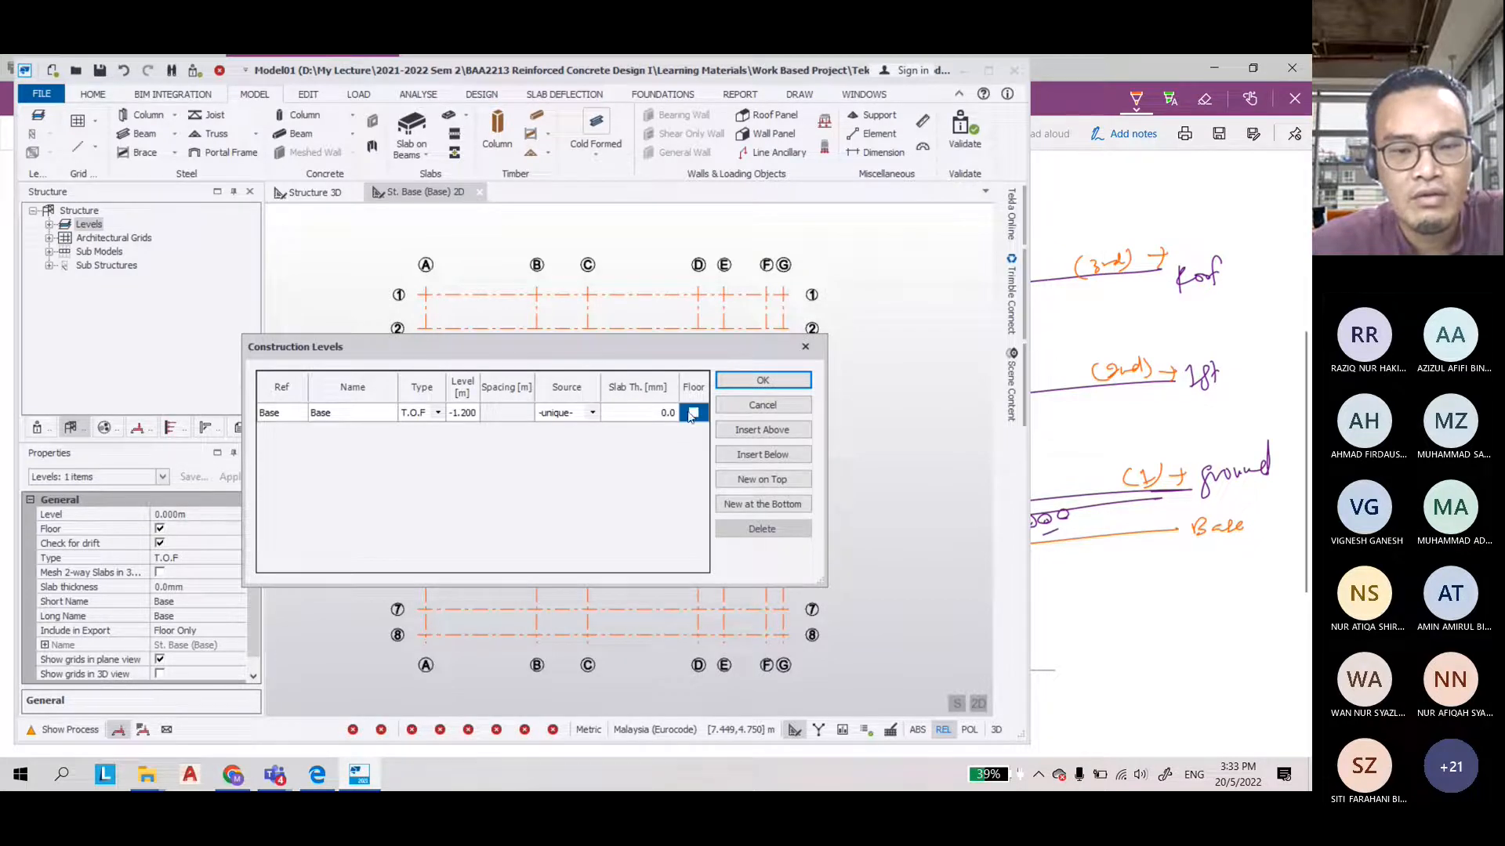
# Insert a construction level above Base and name it Grnd
pyautogui.click(353, 411)
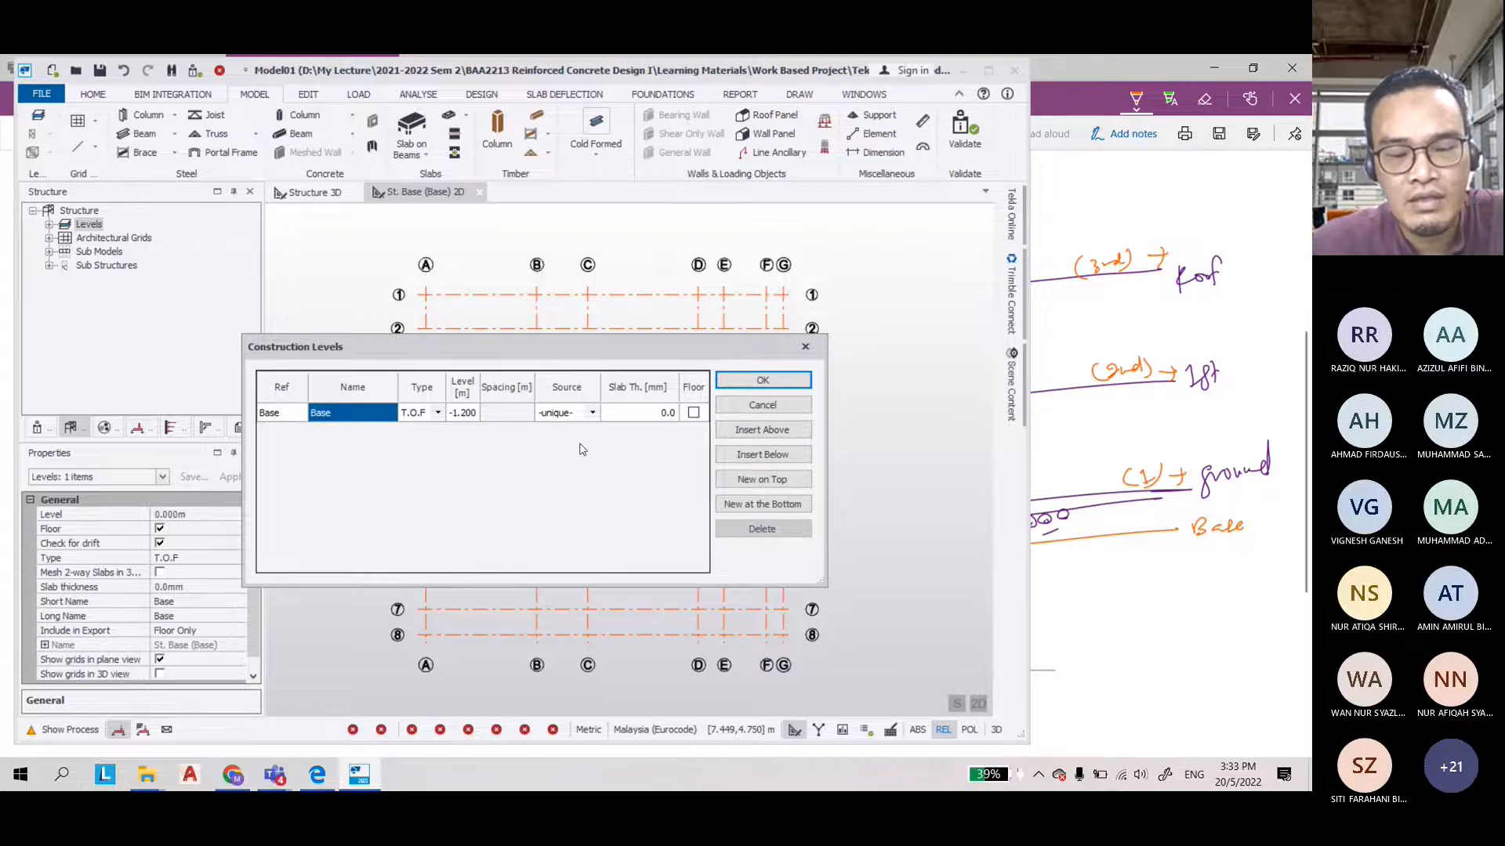
pyautogui.click(764, 431)
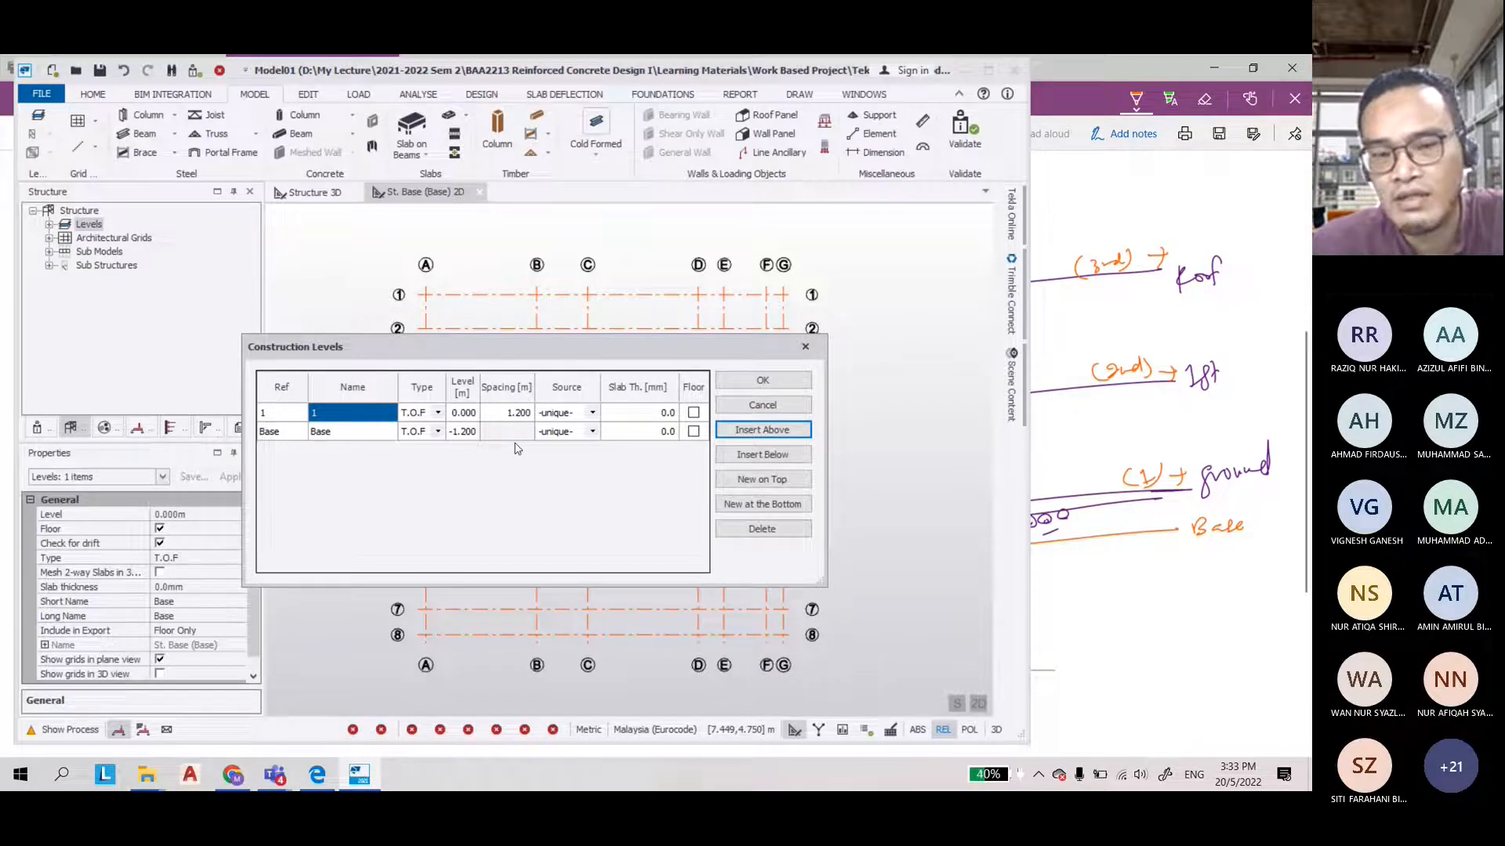
pyautogui.write('Gr')
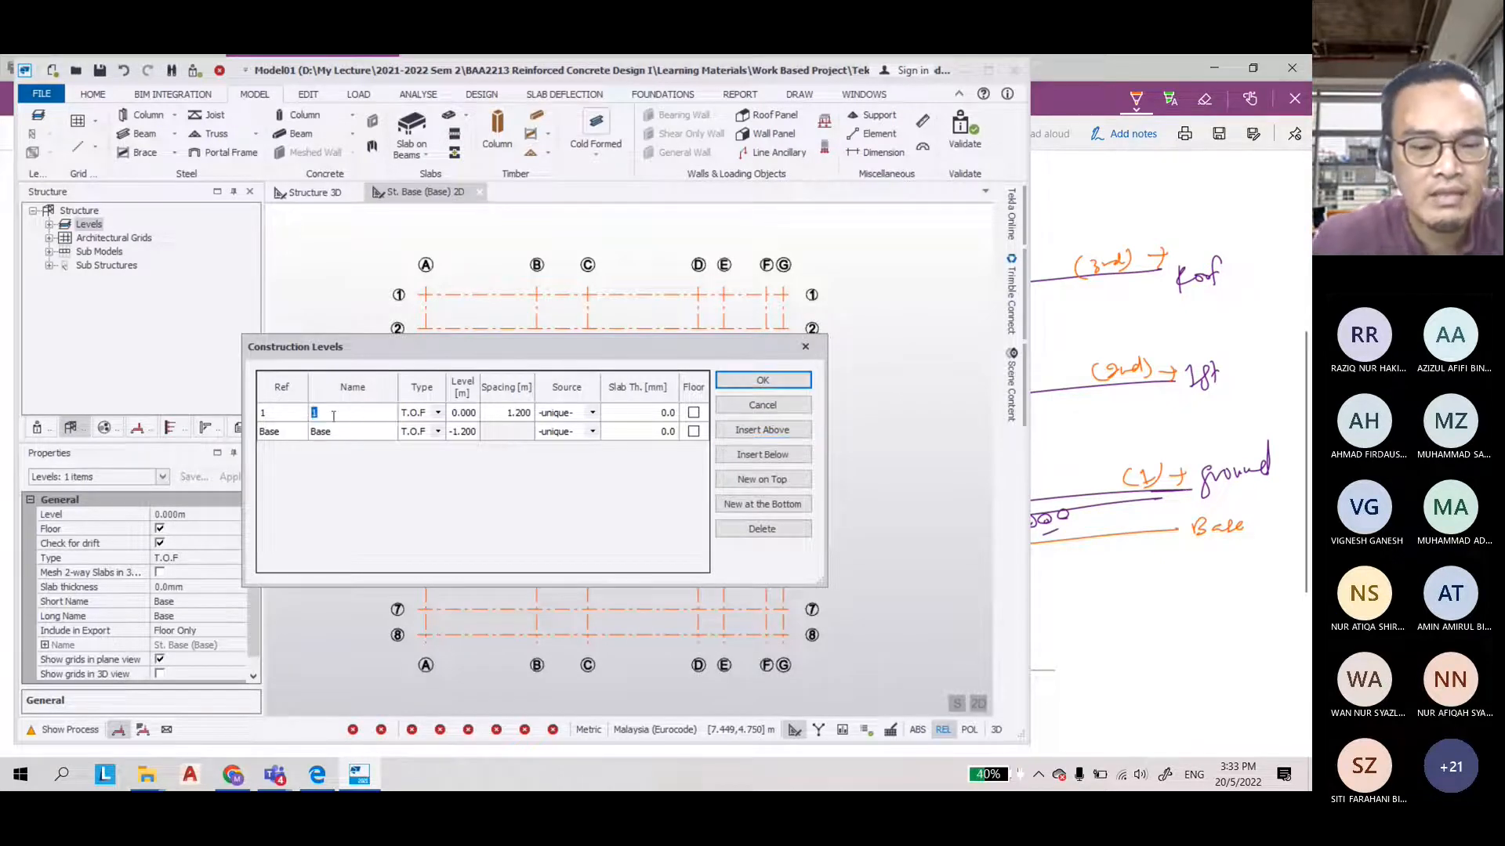
pyautogui.write('nd')
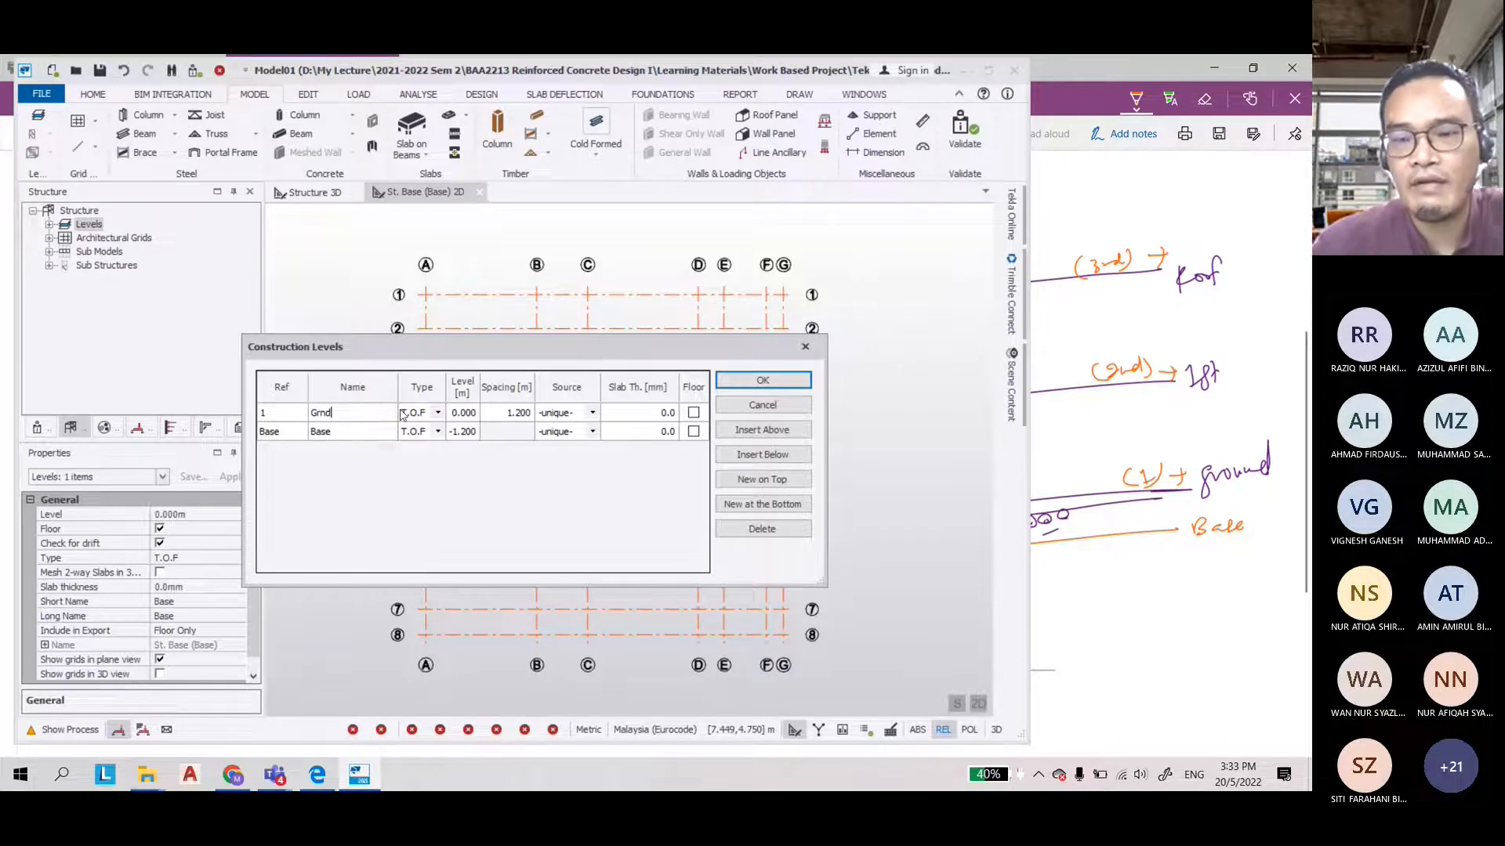
# Switch to the PDF and write a red TOF (Top of foundation) note under the footing in the section sketch
pyautogui.click(1082, 438)
pyautogui.click(1136, 98)
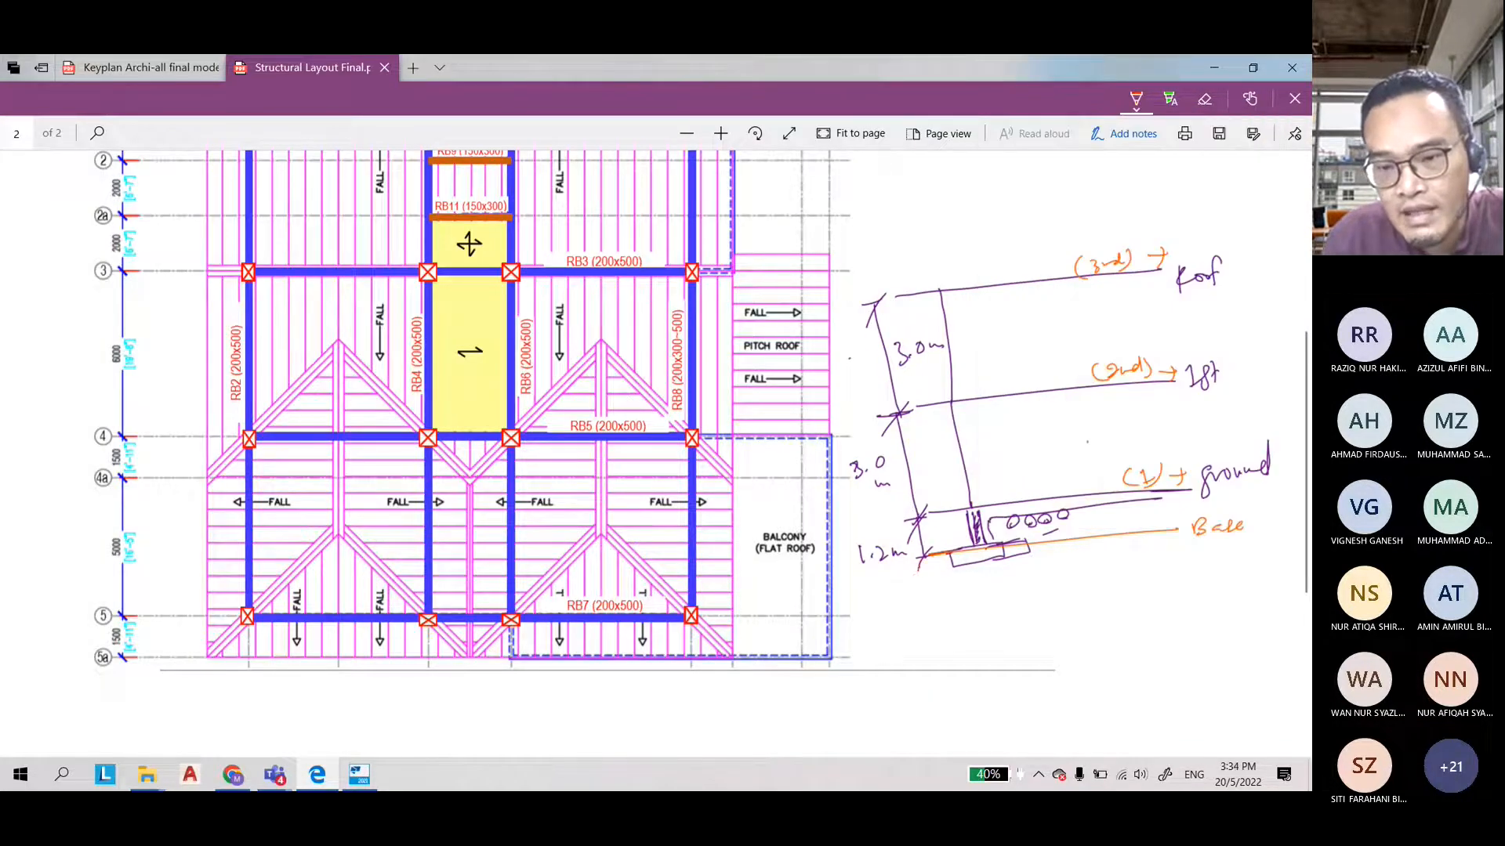
pyautogui.moveTo(880, 591)
pyautogui.mouseDown()
pyautogui.moveTo(898, 590)
pyautogui.moveTo(915, 616)
pyautogui.moveTo(975, 609)
pyautogui.mouseUp()
pyautogui.moveTo(972, 599)
pyautogui.mouseDown()
pyautogui.moveTo(986, 621)
pyautogui.moveTo(1043, 568)
pyautogui.moveTo(1058, 595)
pyautogui.moveTo(1103, 578)
pyautogui.moveTo(1099, 592)
pyautogui.moveTo(1131, 588)
pyautogui.mouseUp()
# Mark the ground, 1st floor and roof lines in the section sketch as S.S.L in red, each with an arrow
pyautogui.moveTo(985, 480); pyautogui.dragTo(971, 505)
pyautogui.moveTo(1128, 467); pyautogui.dragTo(1133, 481)
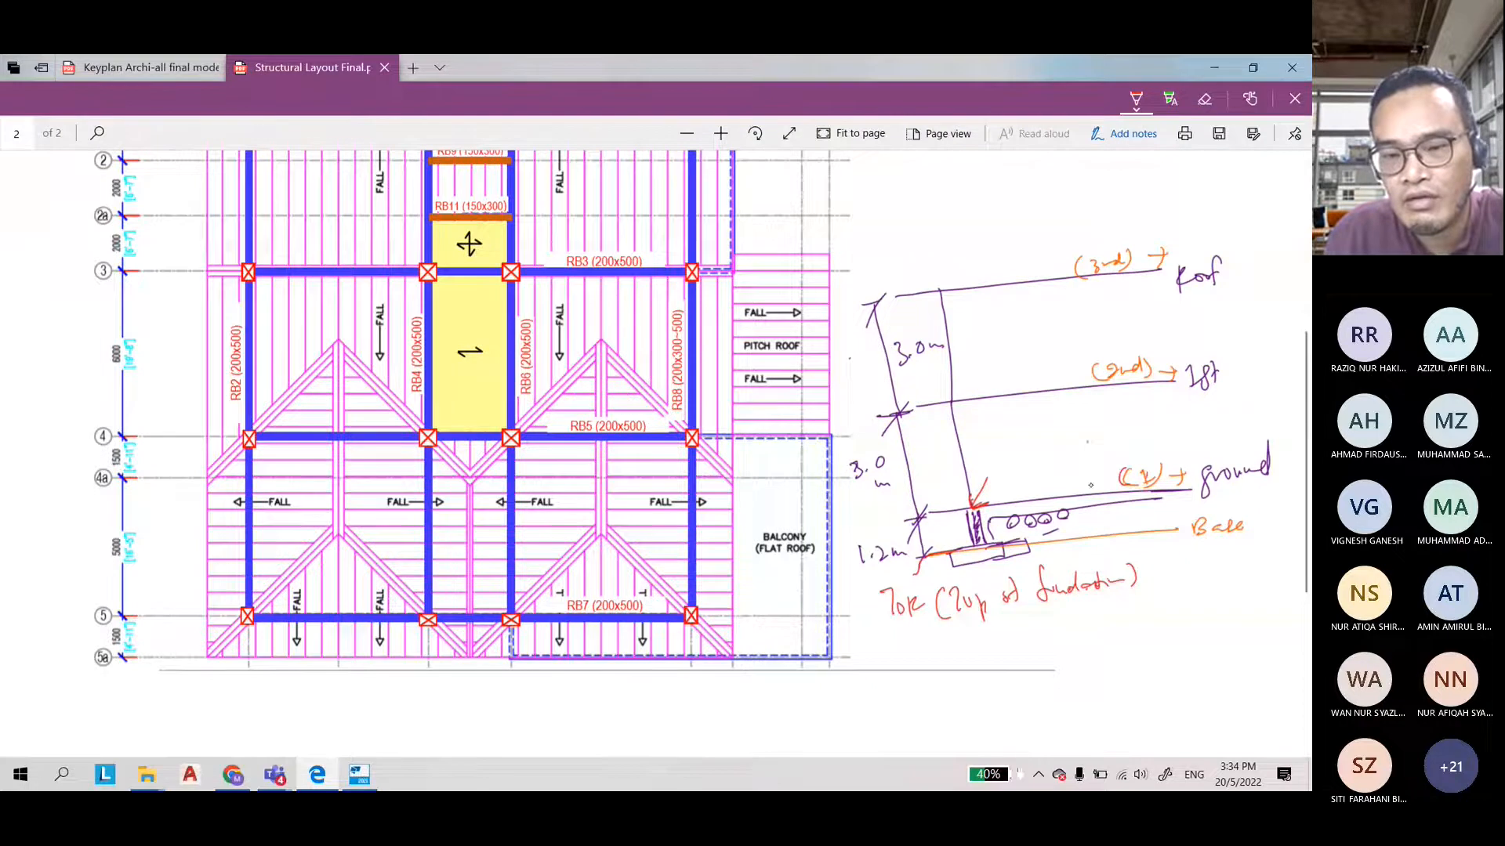
pyautogui.moveTo(986, 478); pyautogui.dragTo(997, 473)
pyautogui.click(1021, 470)
pyautogui.moveTo(1017, 453)
pyautogui.mouseDown()
pyautogui.moveTo(1006, 471)
pyautogui.moveTo(1059, 452)
pyautogui.mouseUp()
pyautogui.click(1040, 466)
pyautogui.moveTo(976, 371); pyautogui.dragTo(967, 398)
pyautogui.click(997, 368)
pyautogui.moveTo(994, 350)
pyautogui.mouseDown()
pyautogui.moveTo(987, 367)
pyautogui.moveTo(1042, 358)
pyautogui.mouseUp()
pyautogui.click(1016, 365)
pyautogui.moveTo(964, 258); pyautogui.dragTo(944, 285)
pyautogui.moveTo(941, 272); pyautogui.dragTo(953, 286)
pyautogui.click(981, 246)
pyautogui.moveTo(976, 227)
pyautogui.mouseDown()
pyautogui.moveTo(966, 249)
pyautogui.moveTo(1025, 234)
pyautogui.mouseUp()
pyautogui.click(1005, 239)
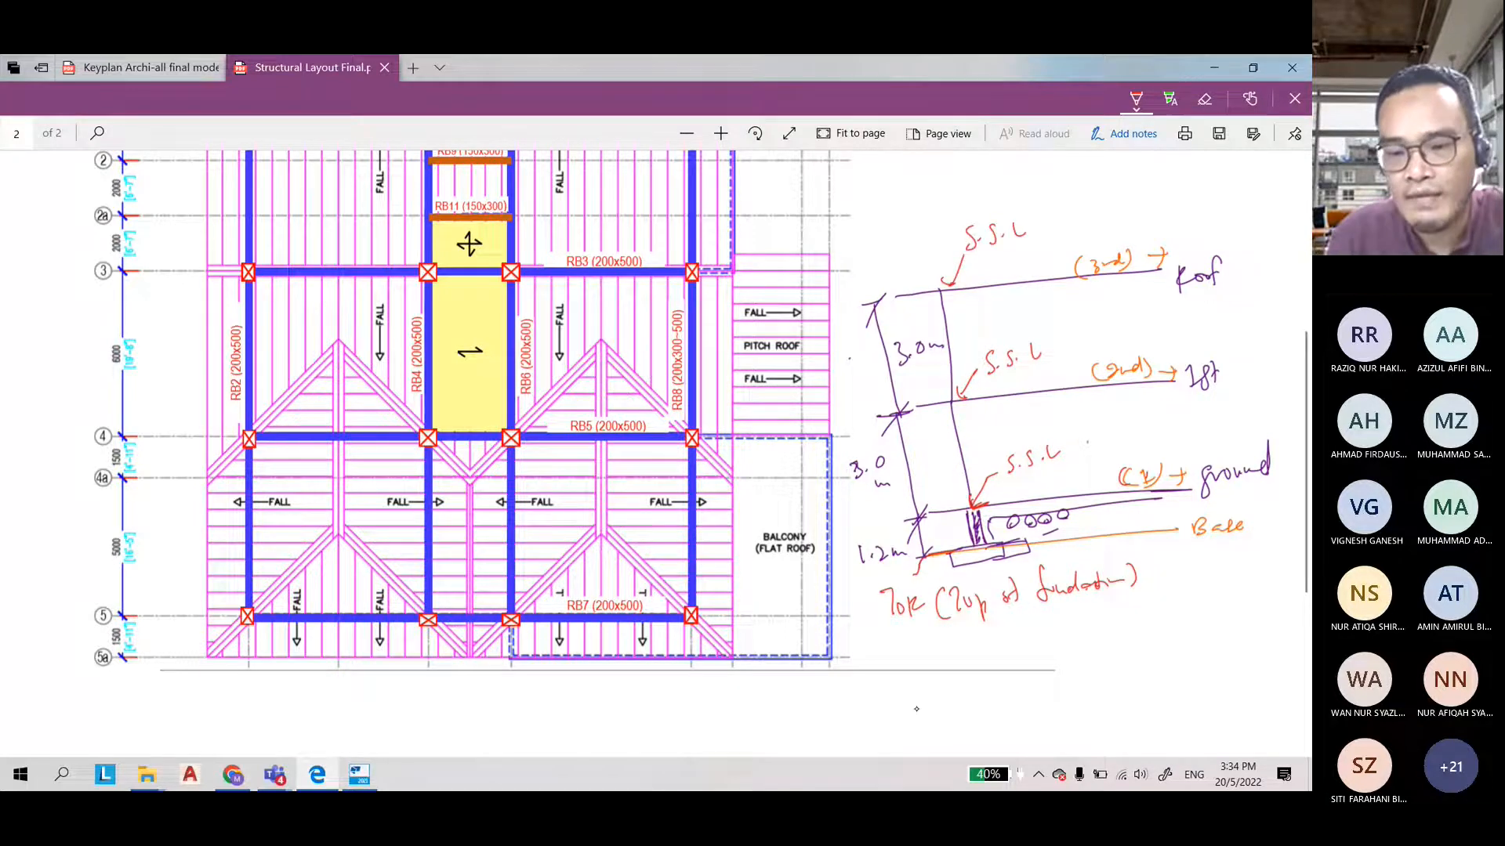
# Write a red note below the sketch explaining SSL as slab surface level
pyautogui.moveTo(867, 695); pyautogui.dragTo(878, 715)
pyautogui.moveTo(888, 700); pyautogui.dragTo(906, 710)
pyautogui.moveTo(915, 706); pyautogui.dragTo(939, 703)
pyautogui.moveTo(930, 695); pyautogui.dragTo(965, 702)
pyautogui.moveTo(979, 678); pyautogui.dragTo(1004, 696)
pyautogui.moveTo(1017, 689); pyautogui.dragTo(1109, 671)
pyautogui.moveTo(1126, 665)
pyautogui.mouseDown()
pyautogui.moveTo(1121, 679)
pyautogui.moveTo(1182, 649)
pyautogui.mouseUp()
pyautogui.moveTo(1188, 658); pyautogui.dragTo(1203, 653)
pyautogui.moveTo(1127, 687); pyautogui.dragTo(1130, 704)
pyautogui.moveTo(1139, 700); pyautogui.dragTo(1170, 695)
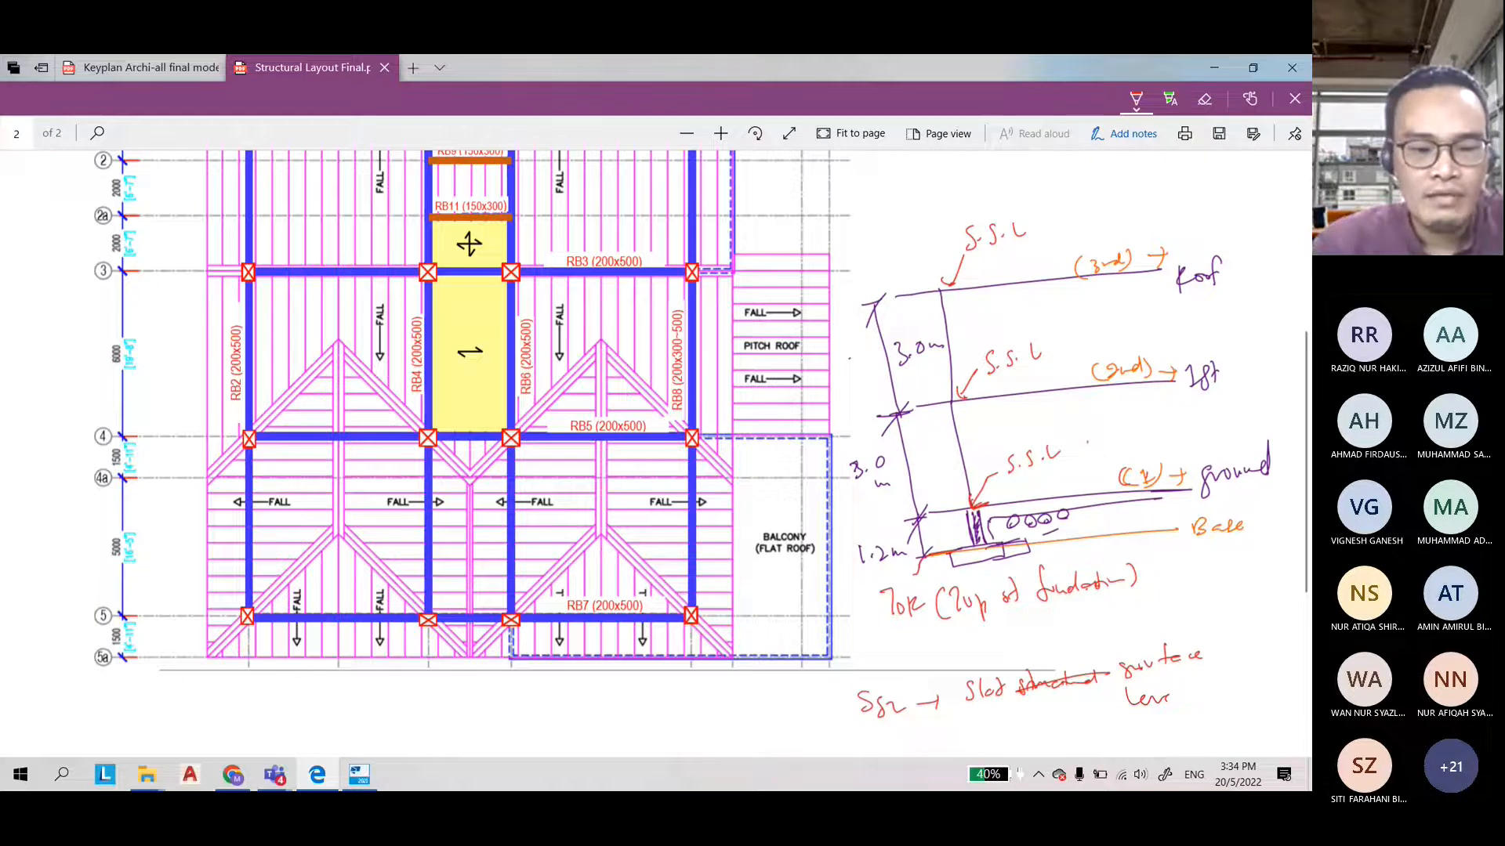
# Switch back to Tekla Structural Designer and set the Grnd level to type S.S.L, slab thickness 150 mm, with Floor enabled
pyautogui.click(359, 774)
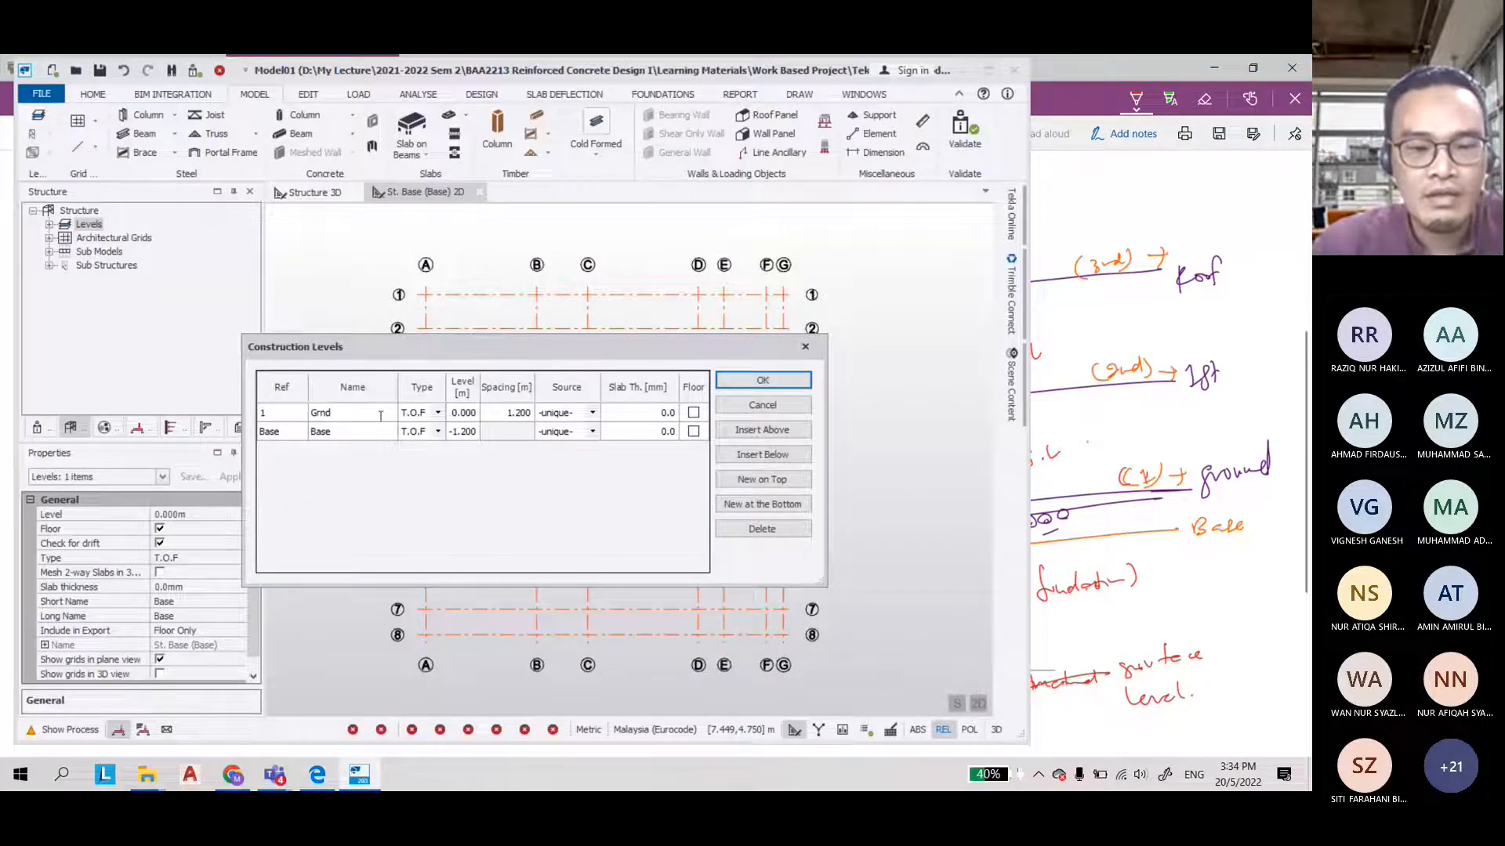
pyautogui.click(438, 413)
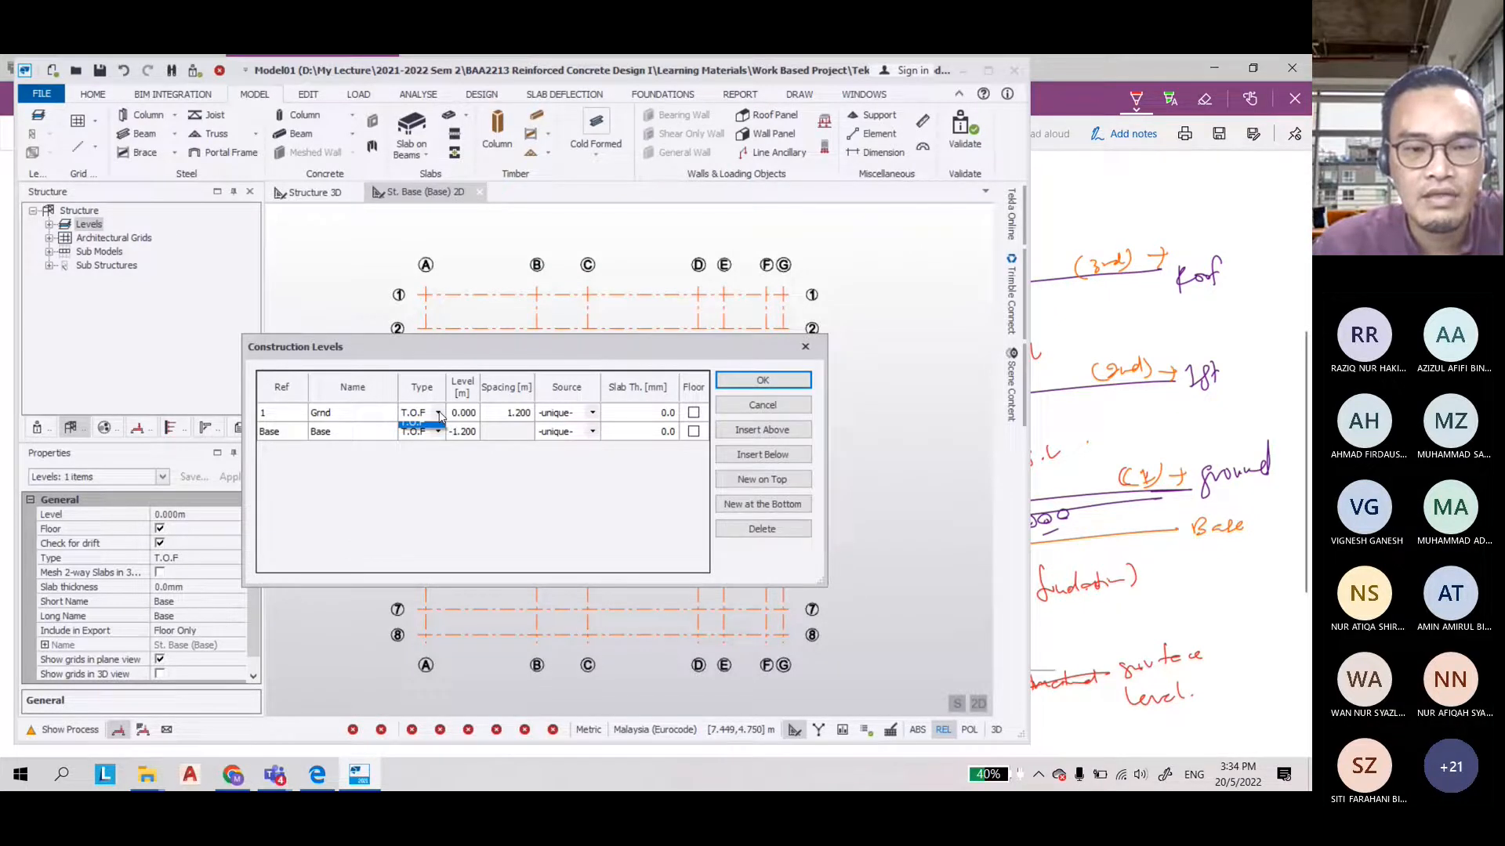
pyautogui.click(423, 424)
pyautogui.click(515, 414)
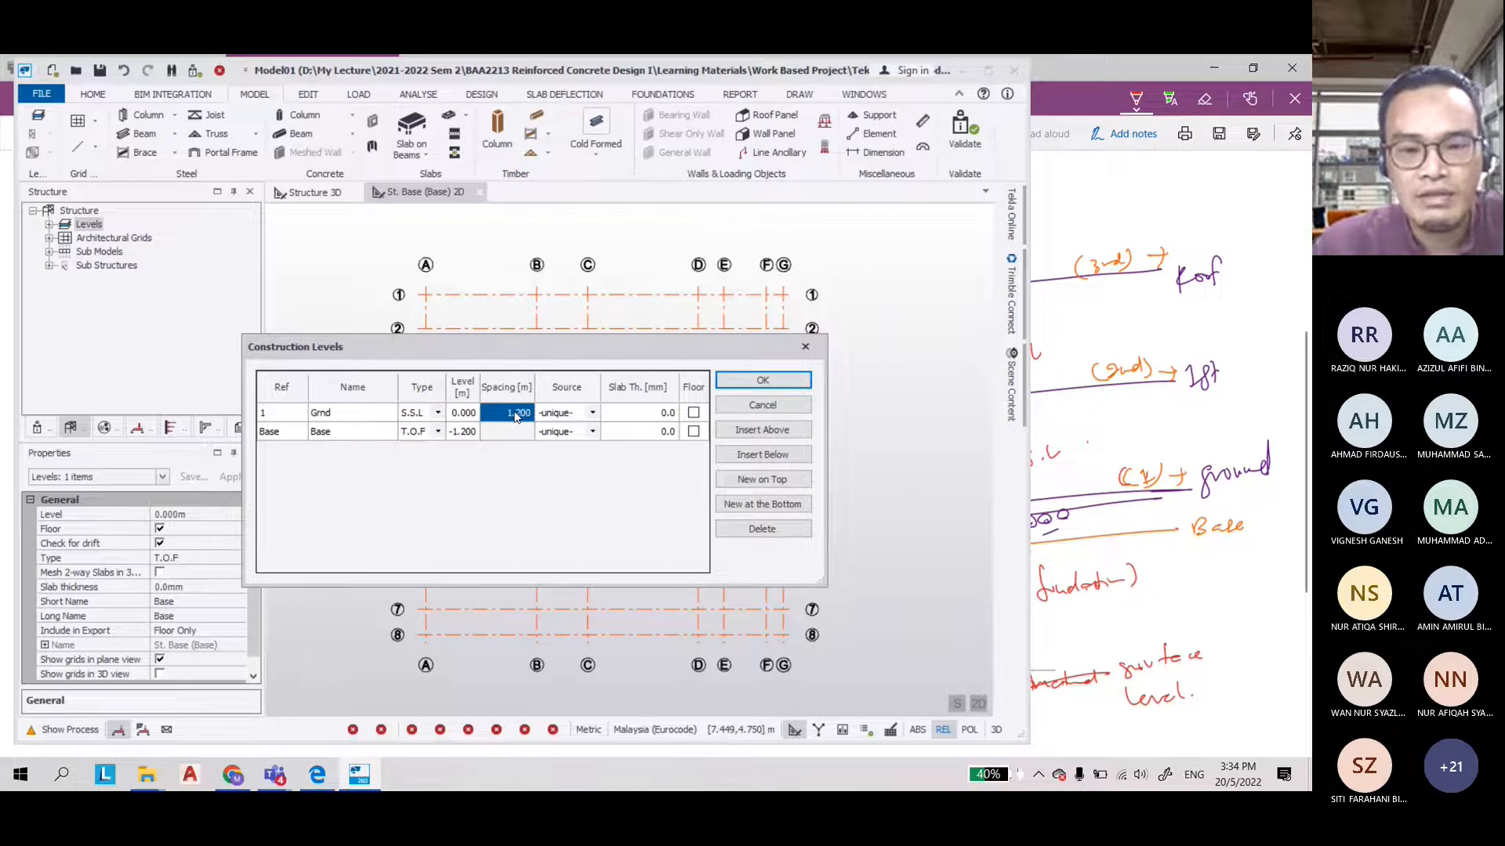
pyautogui.click(665, 414)
pyautogui.write('15')
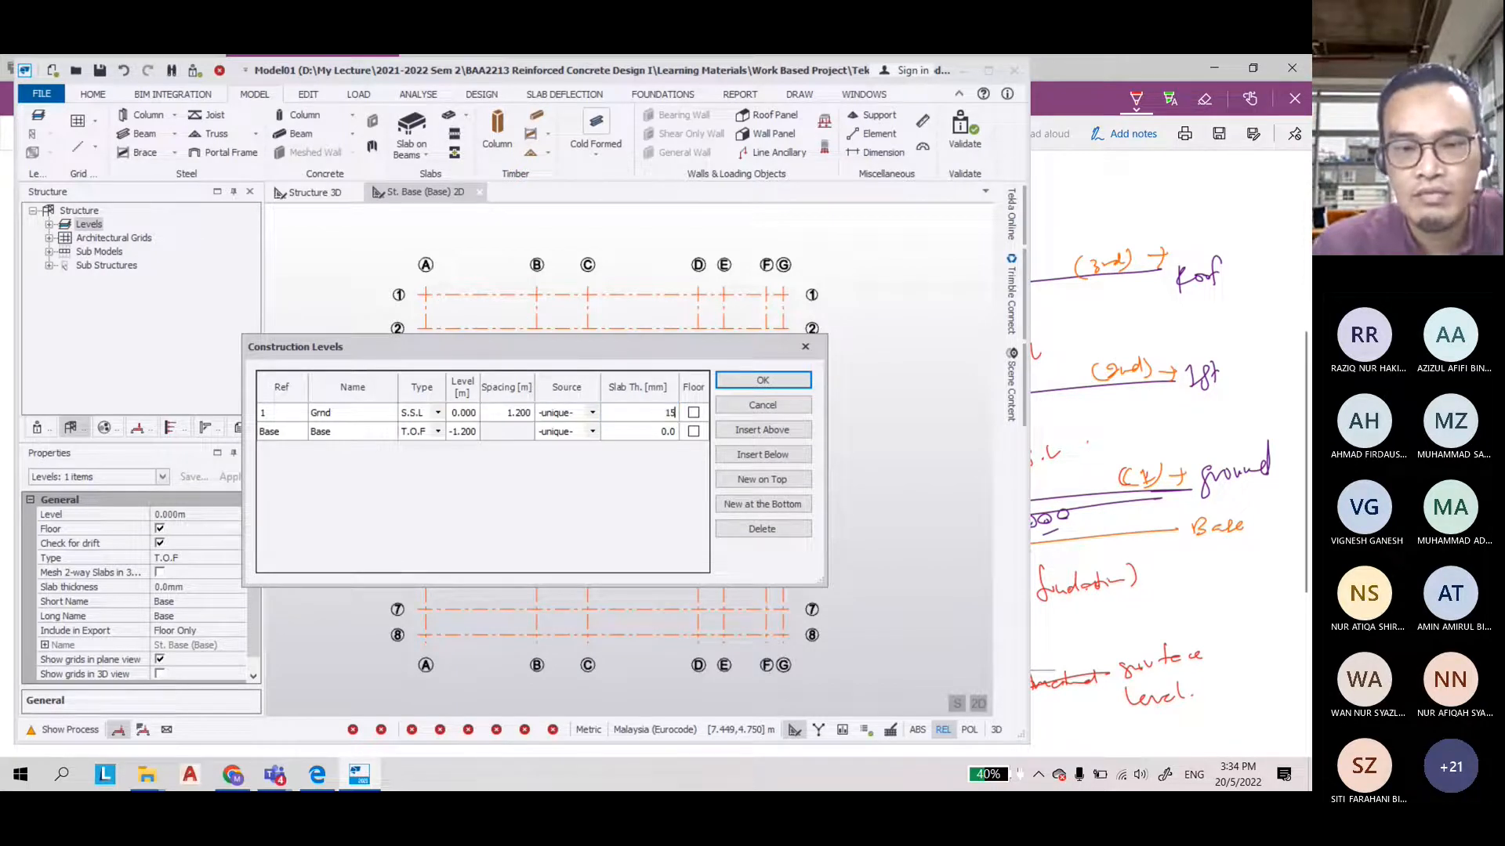
pyautogui.write('0')
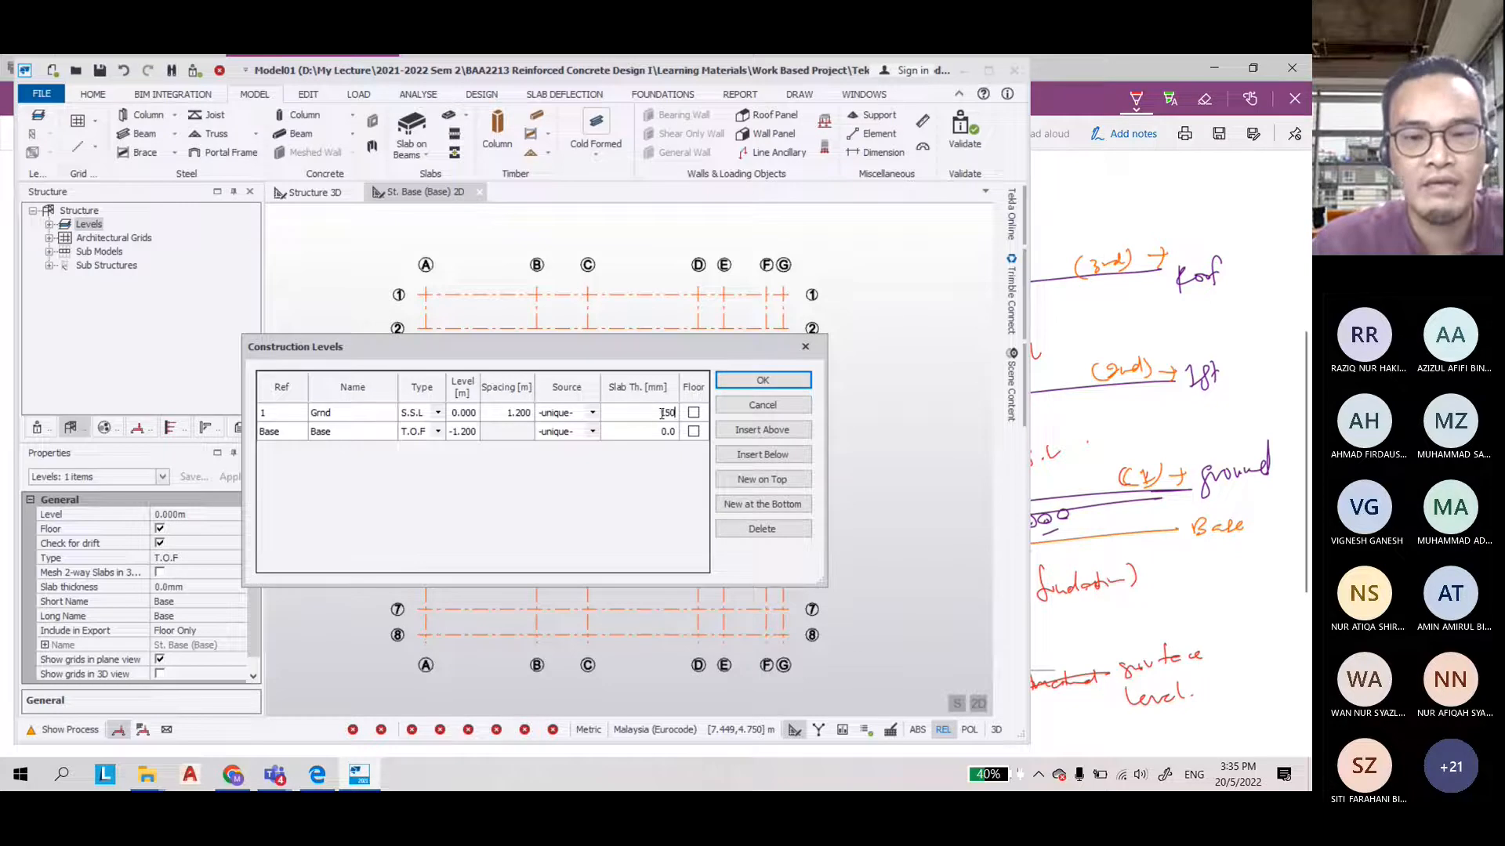
pyautogui.click(693, 412)
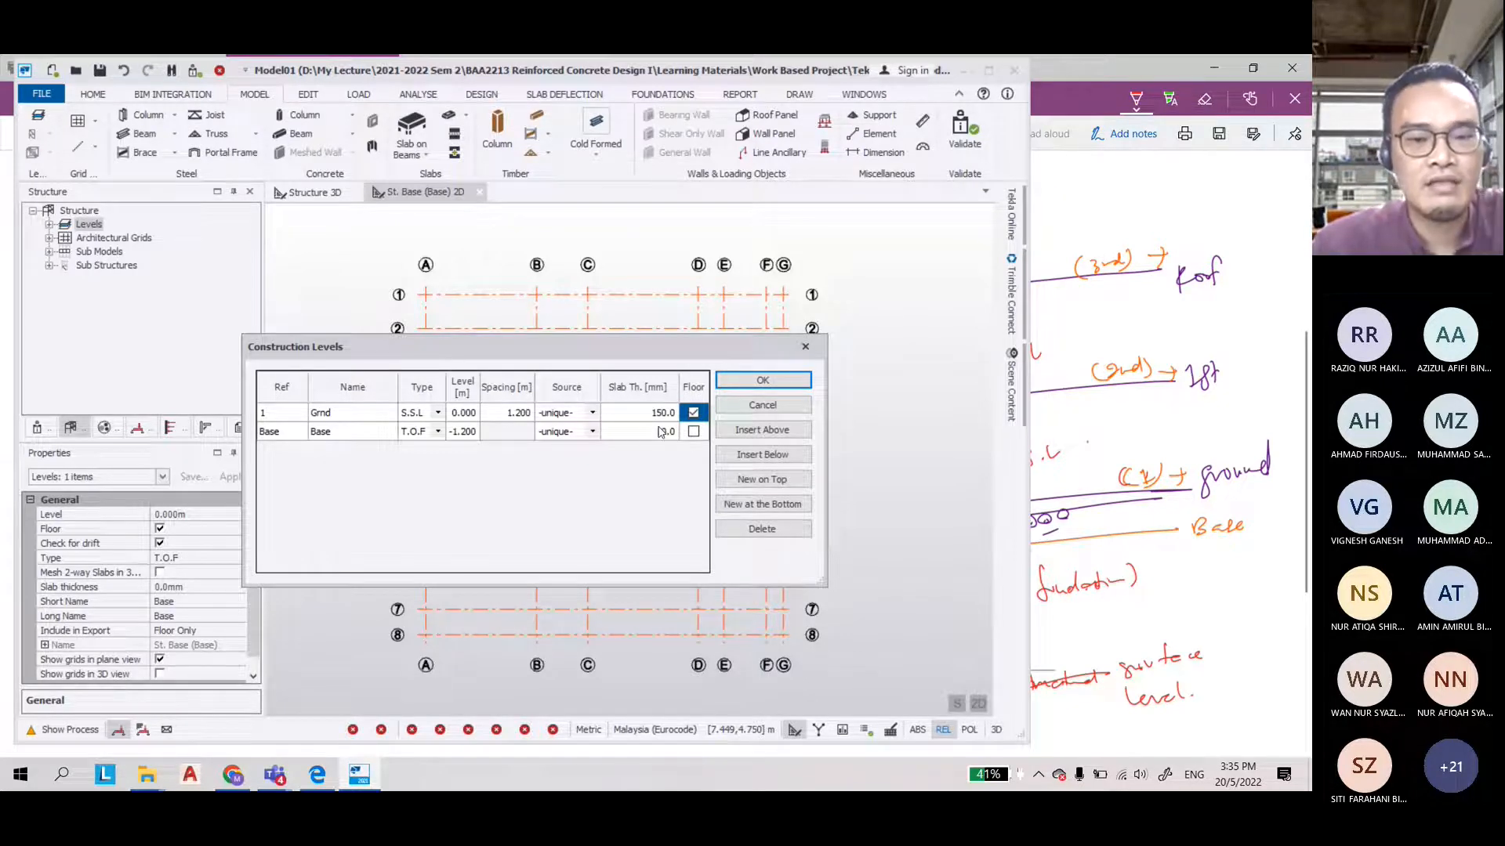
# Insert a construction level above Grnd, keep its reference as 2 and name it First
pyautogui.click(763, 429)
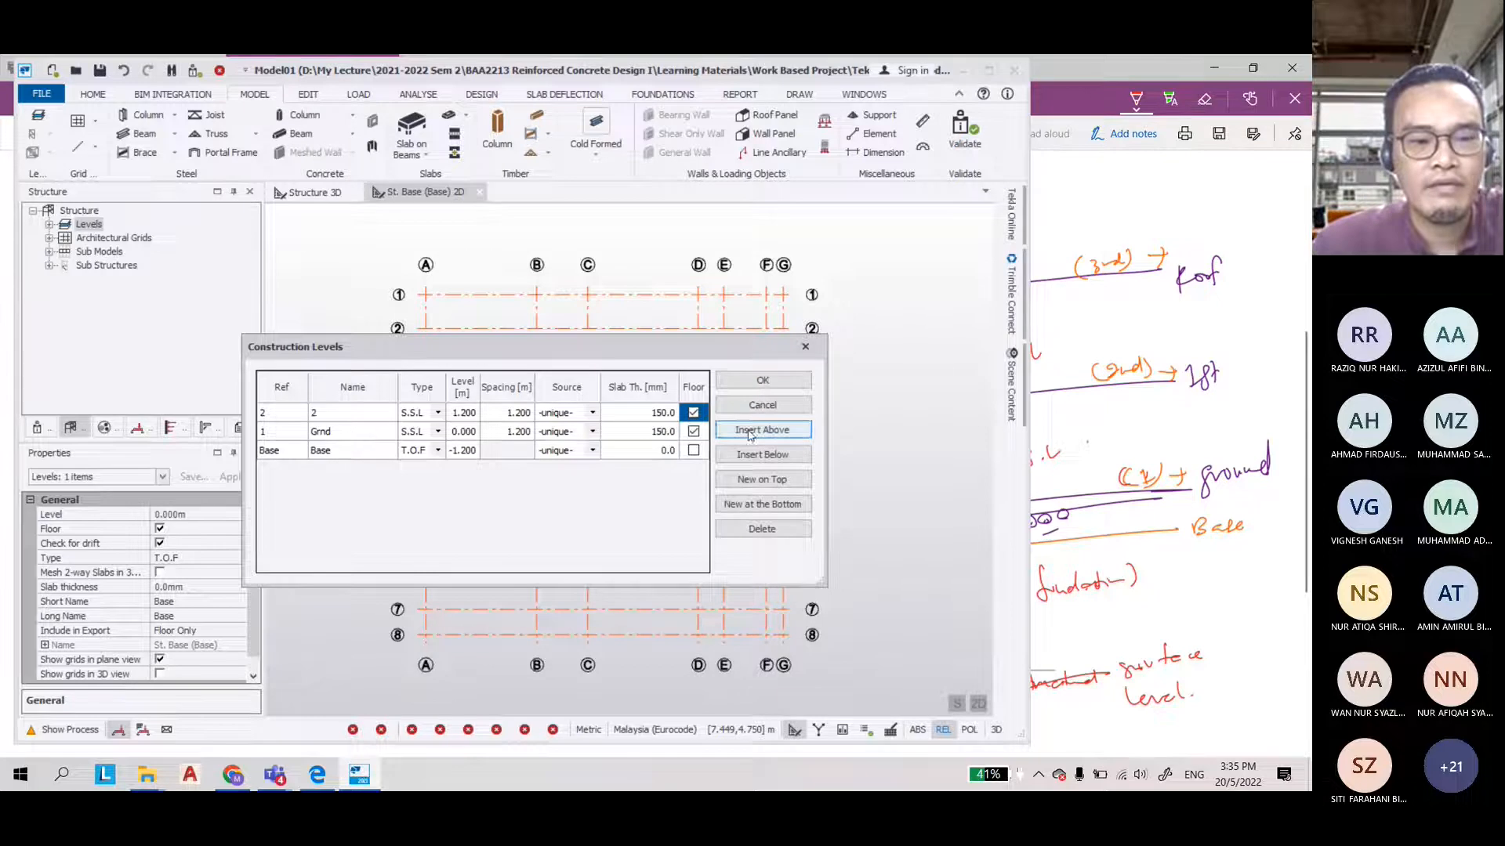
pyautogui.click(320, 420)
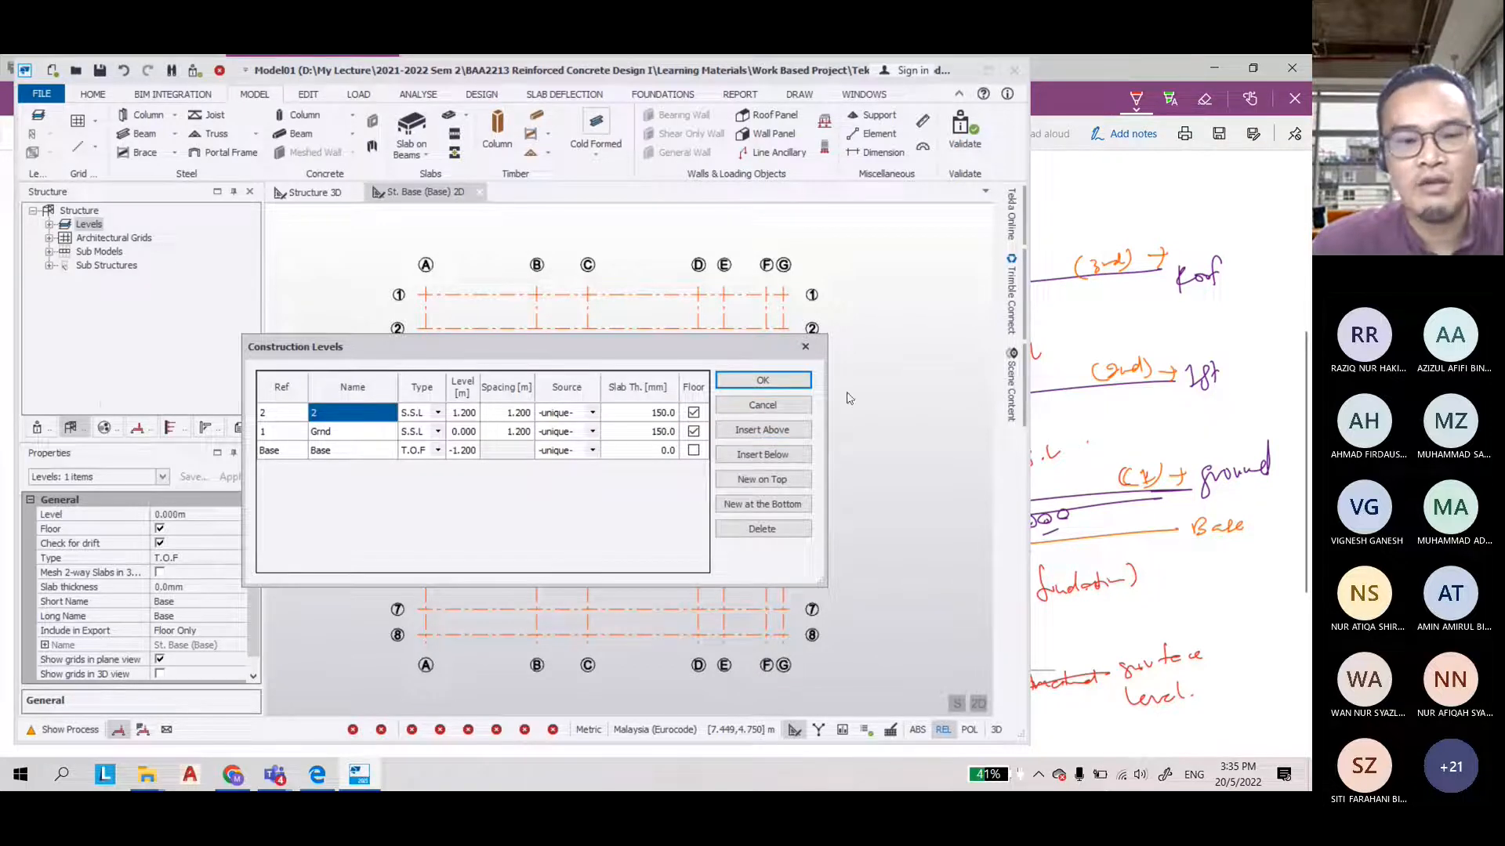
pyautogui.click(316, 411)
pyautogui.write('1')
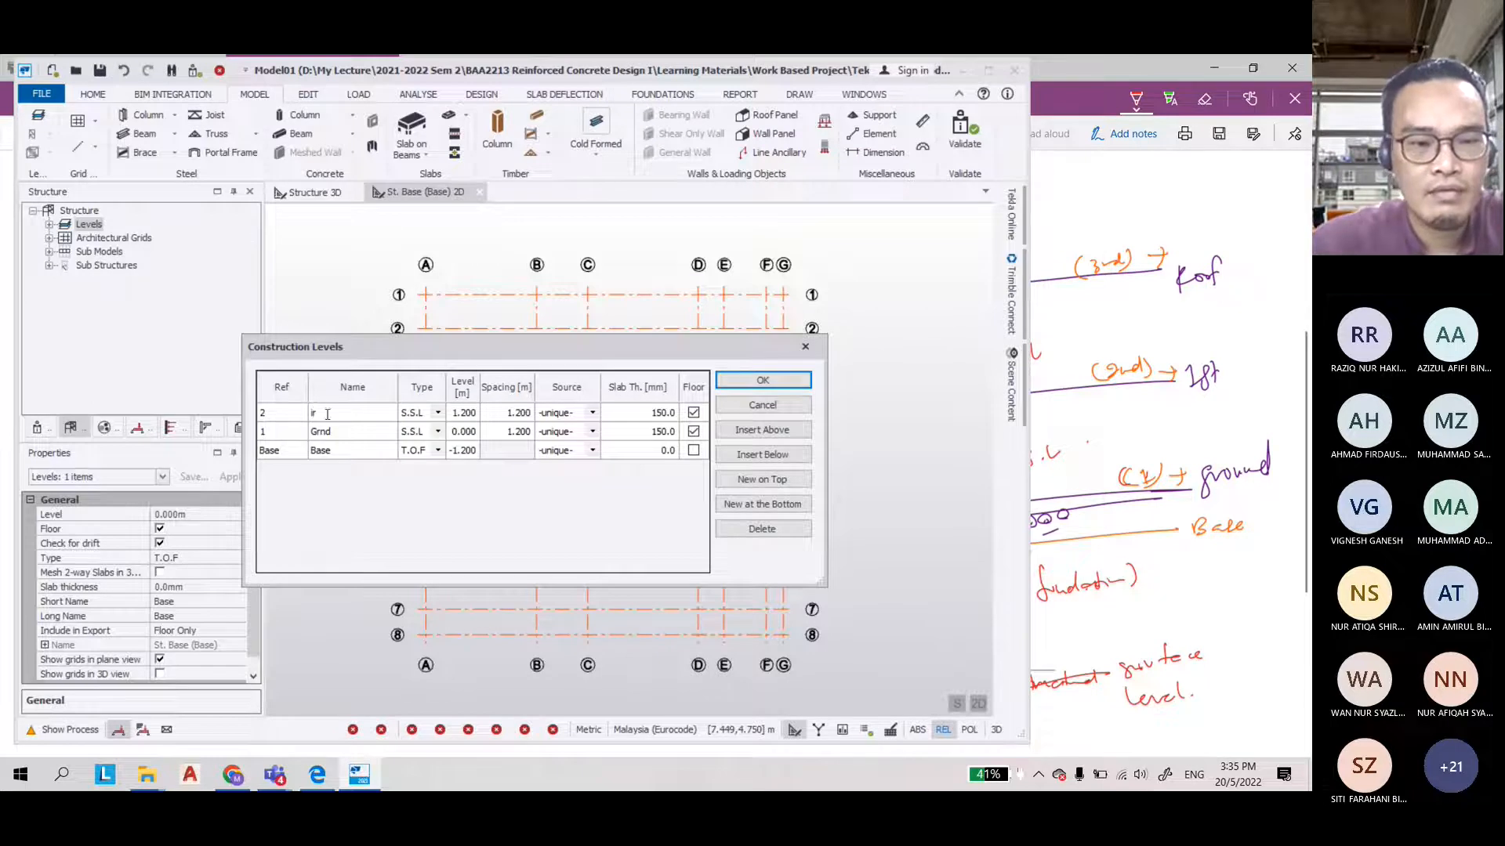
pyautogui.click(302, 416)
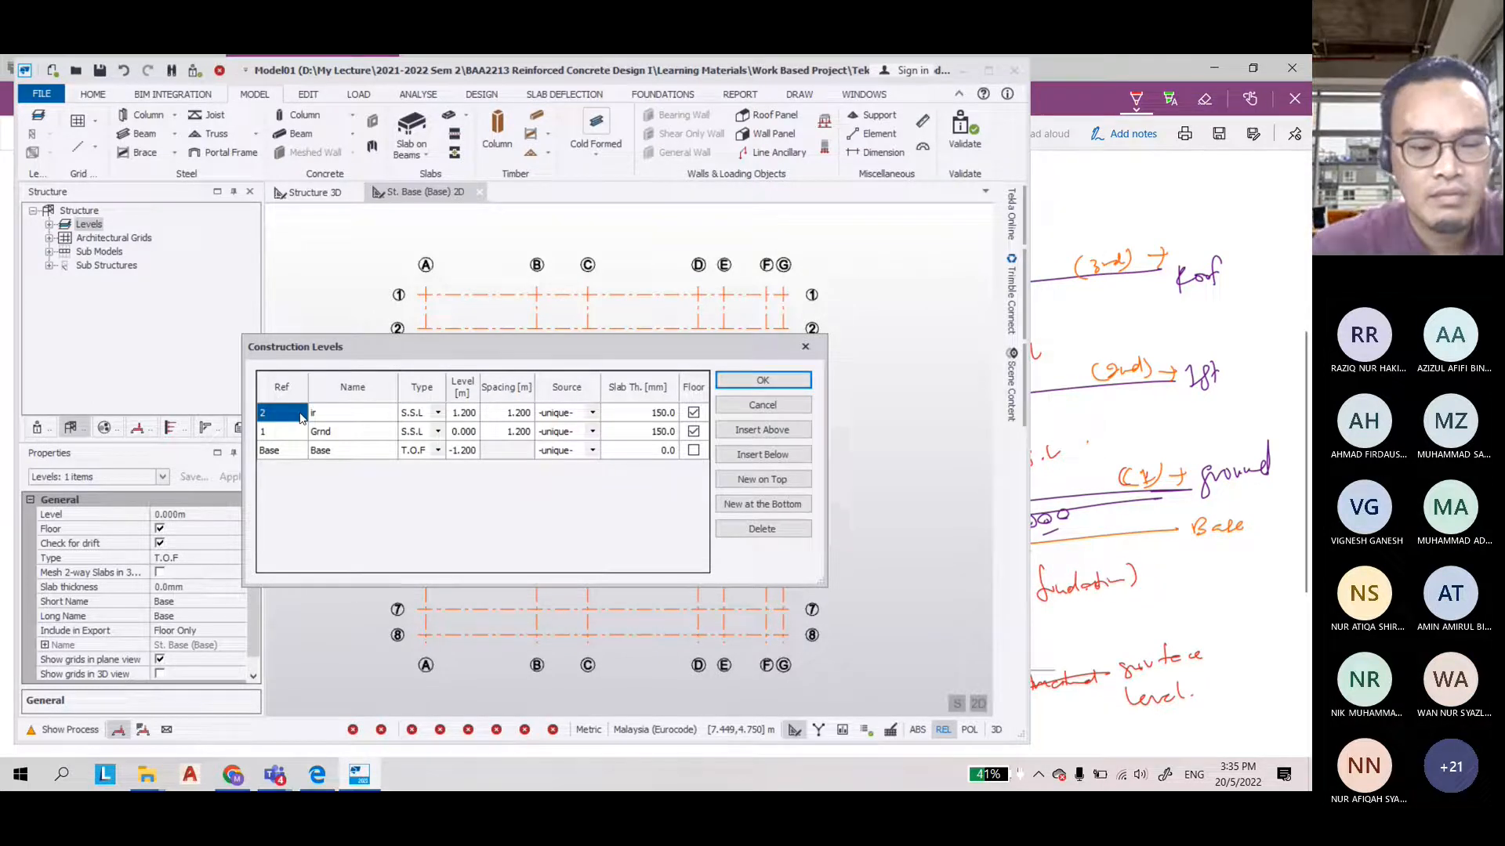
pyautogui.write('Firs')
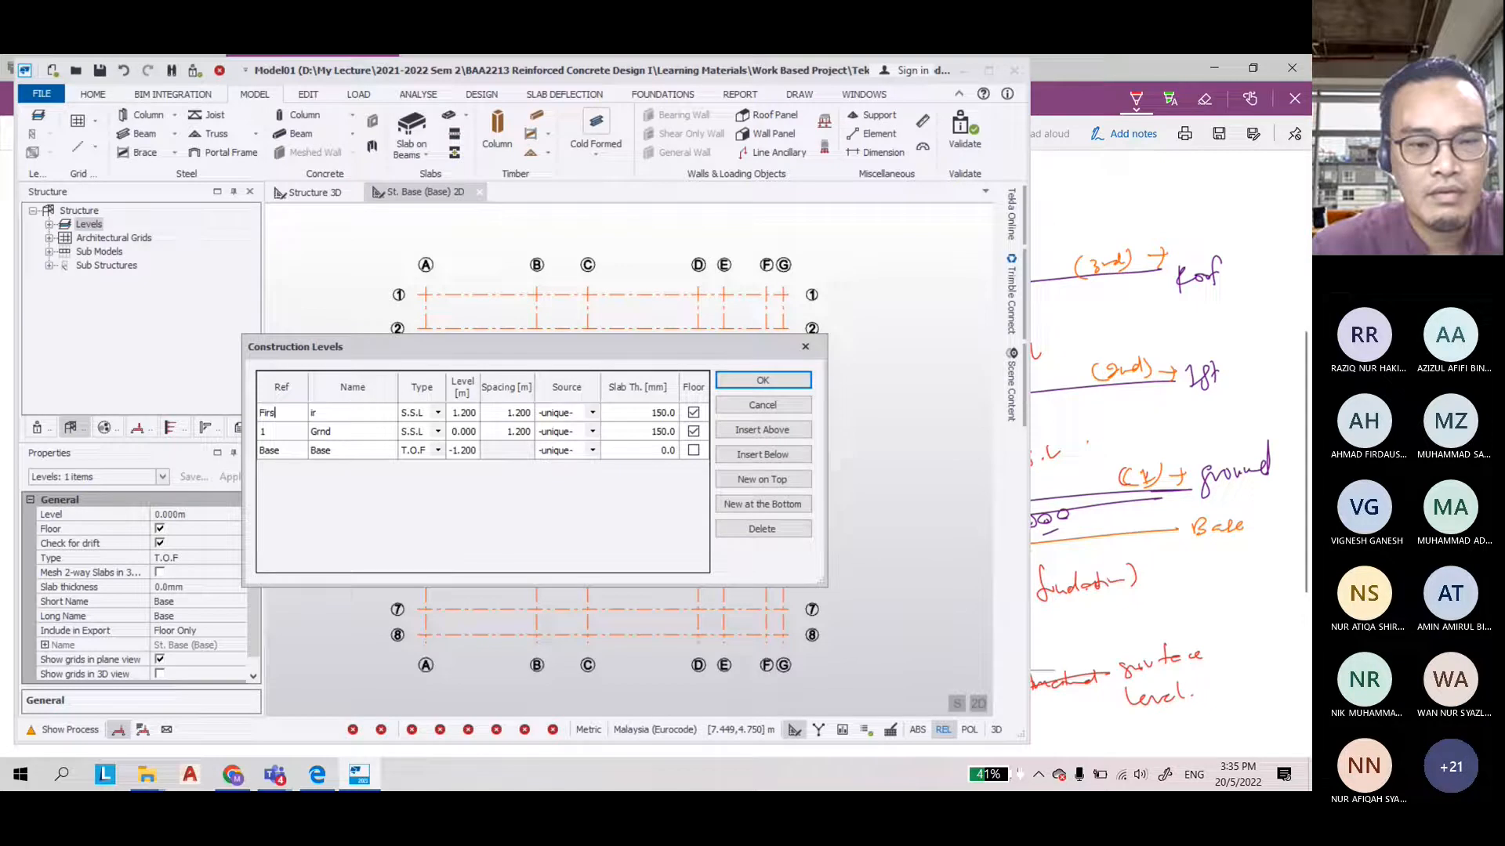
pyautogui.press('BackSpace')
pyautogui.press('BackSpace')
pyautogui.press('BackSpace')
pyautogui.press('BackSpace')
pyautogui.write('2')
pyautogui.press('Tab')
pyautogui.write('First')
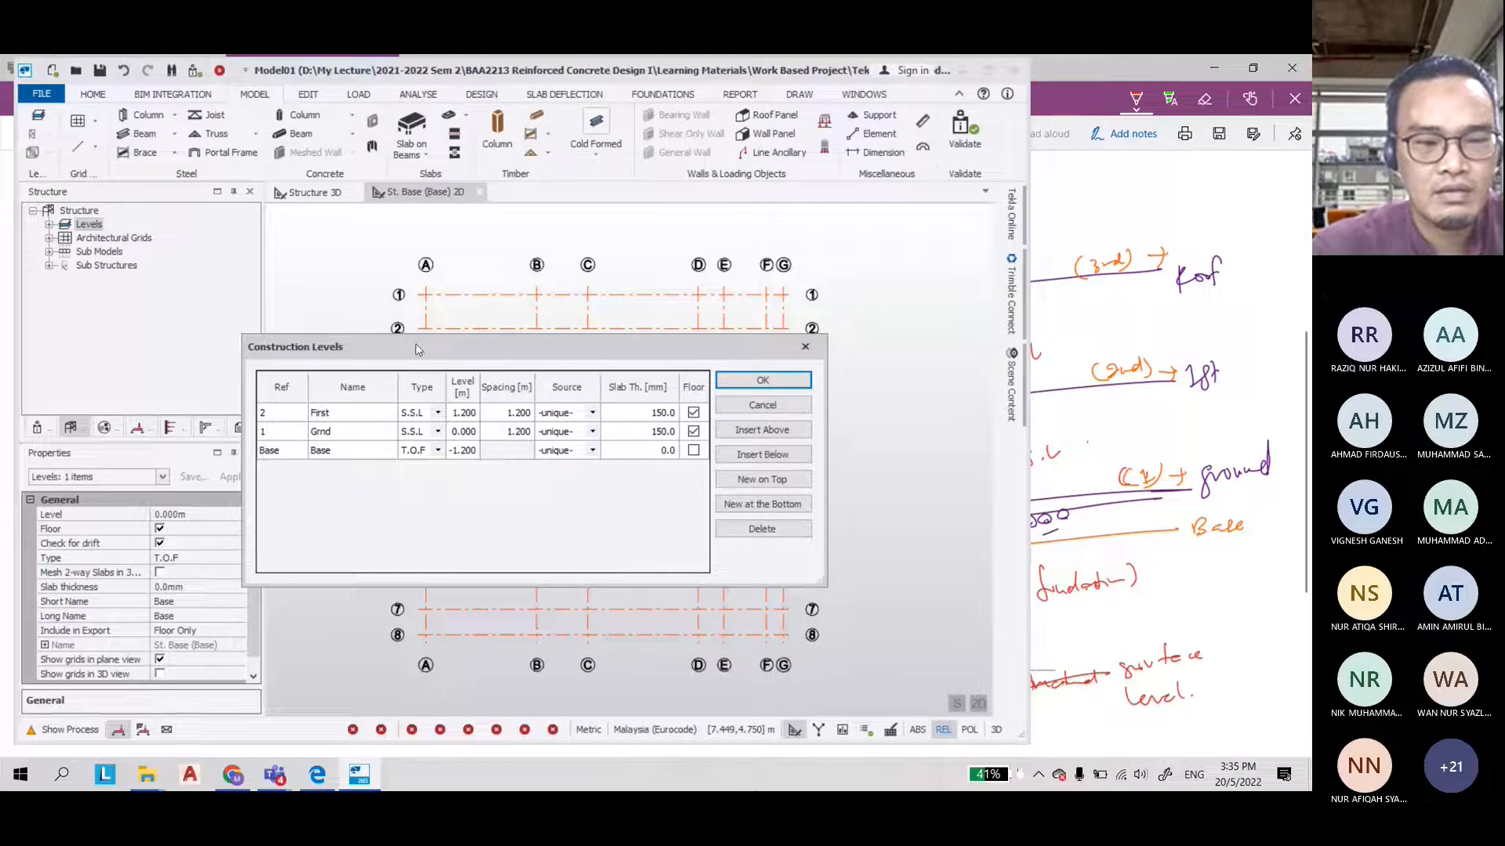
# Set the First level's spacing to 3.0 m
pyautogui.click(511, 417)
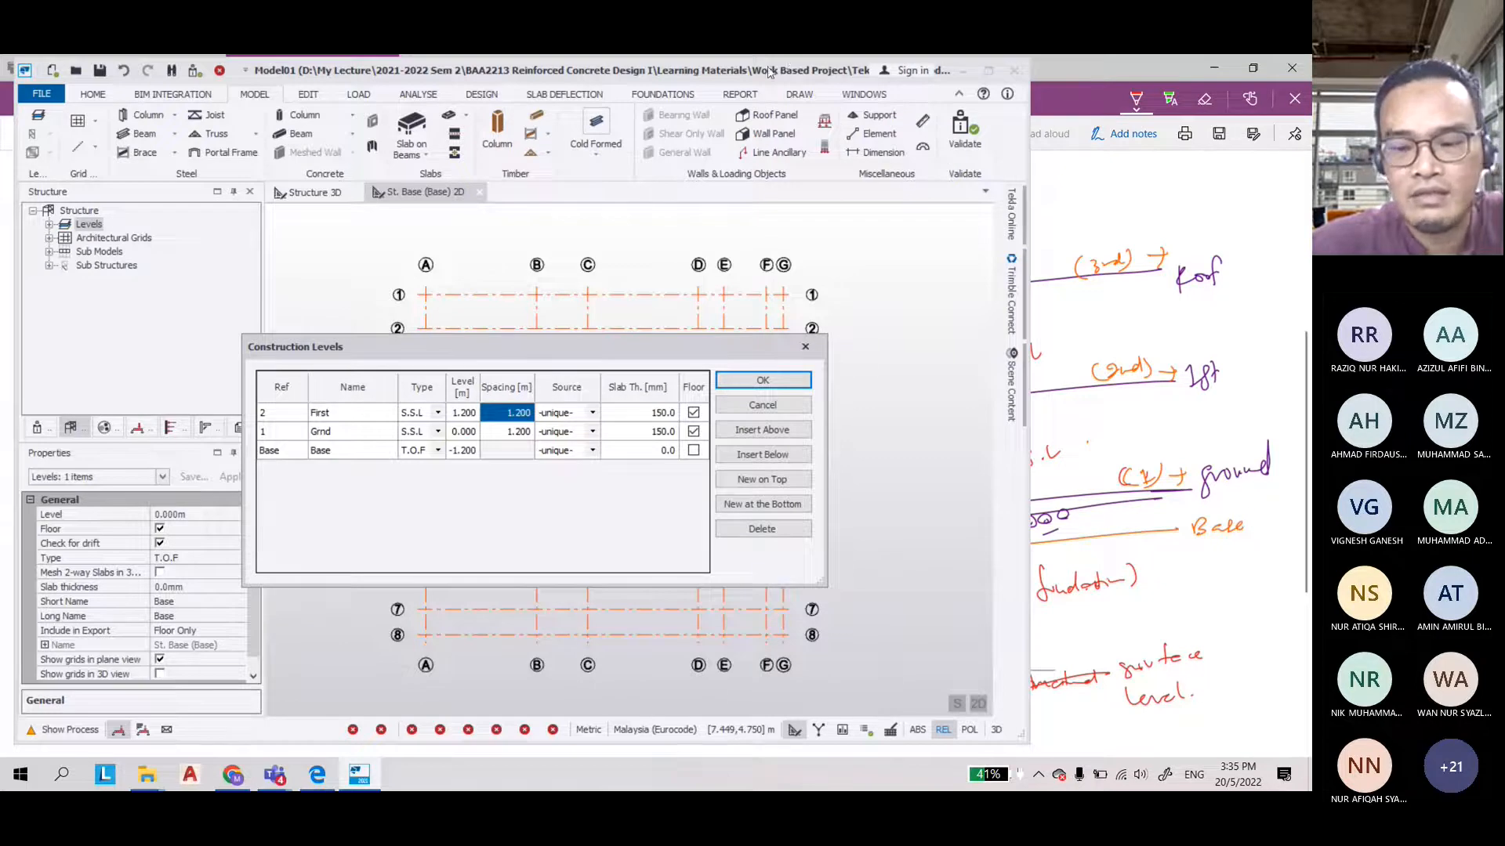
pyautogui.write('3')
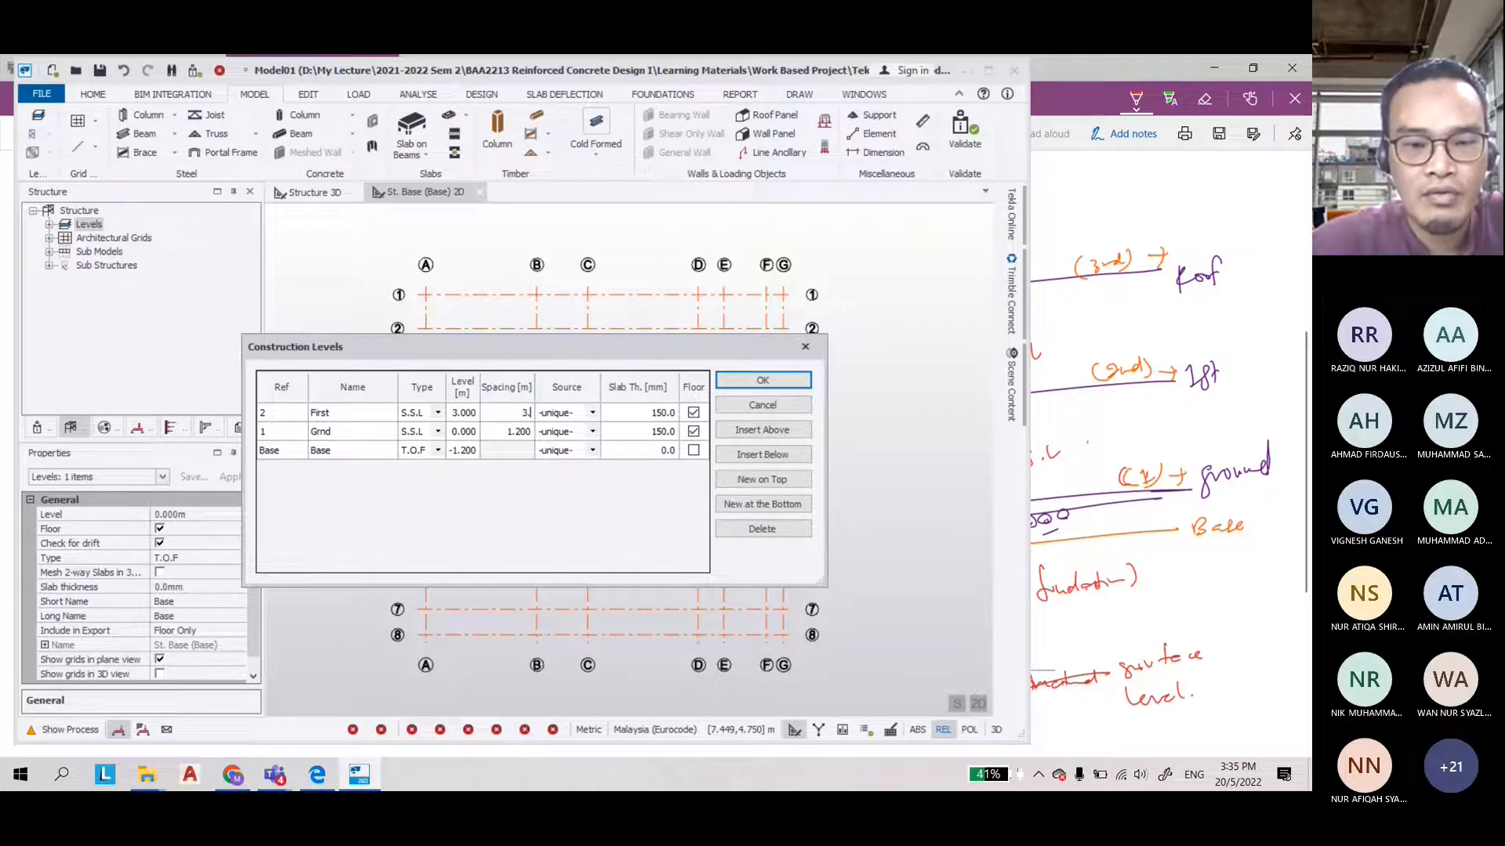
pyautogui.write('.0')
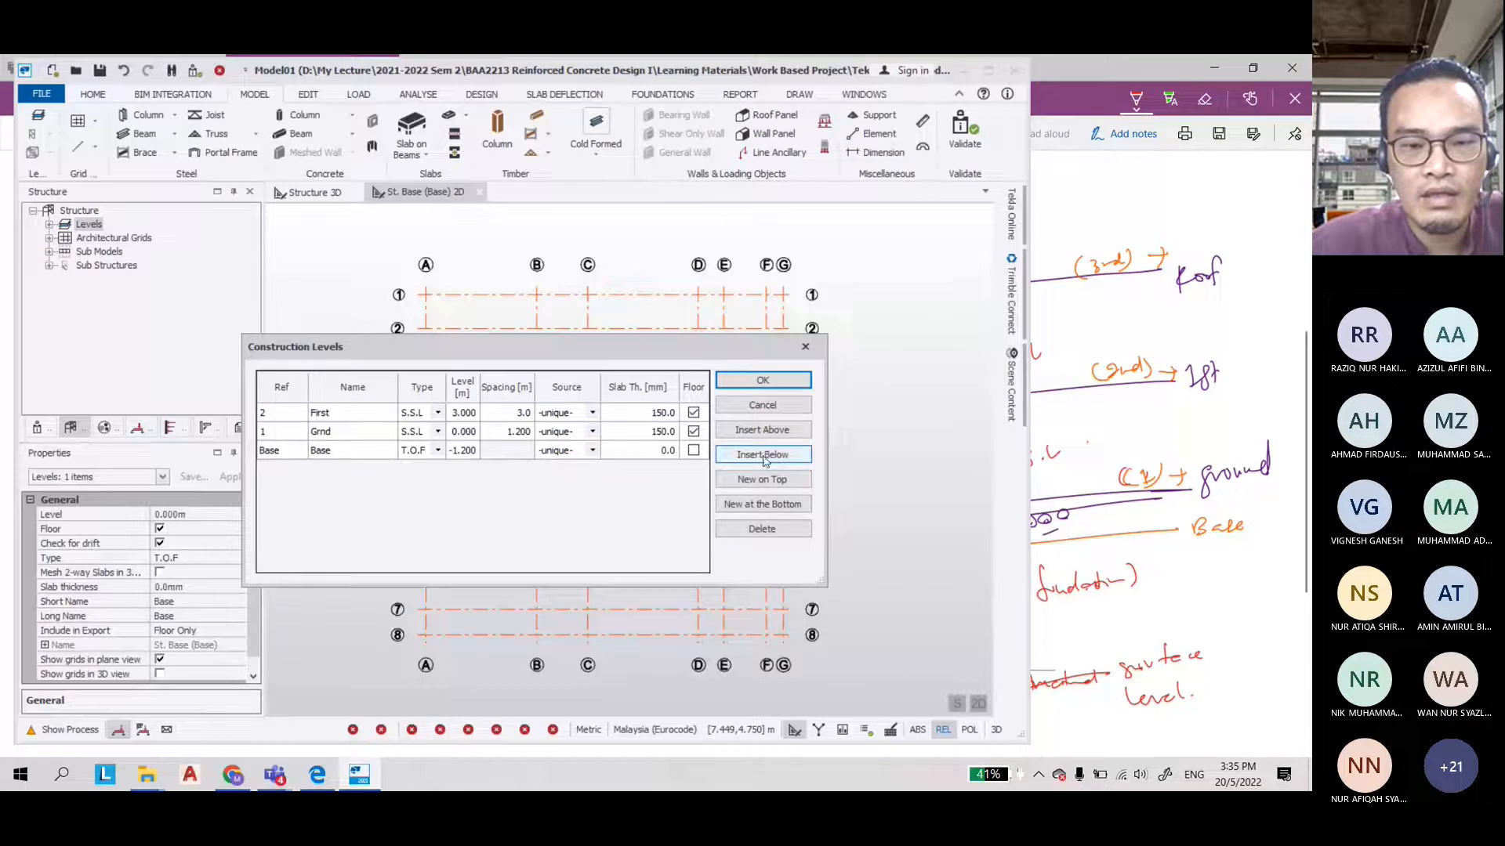
# Insert a construction level above First, name it Roof, and accept the construction levels
pyautogui.click(773, 430)
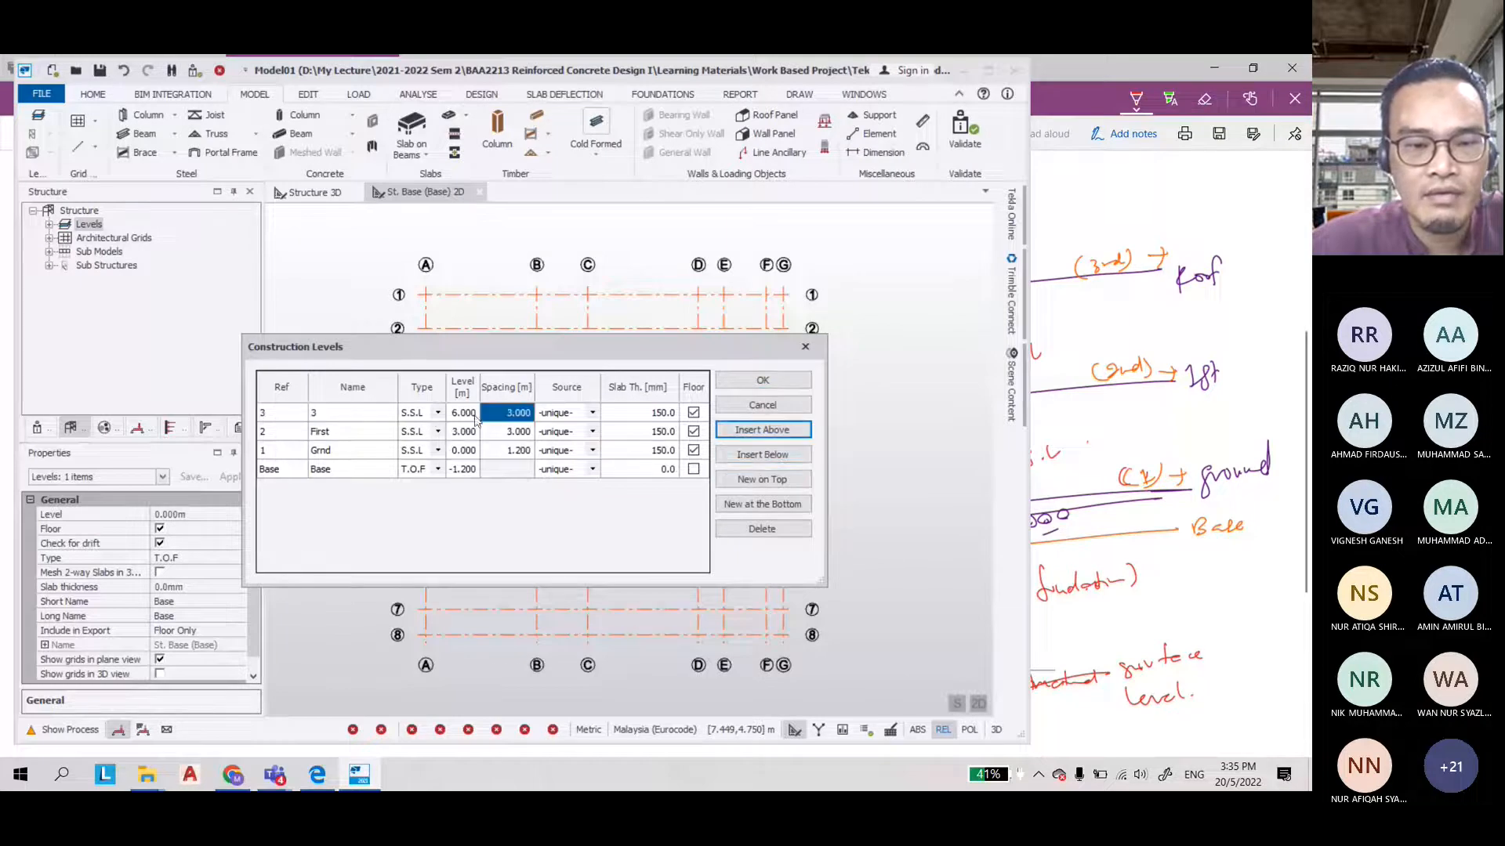
pyautogui.click(318, 415)
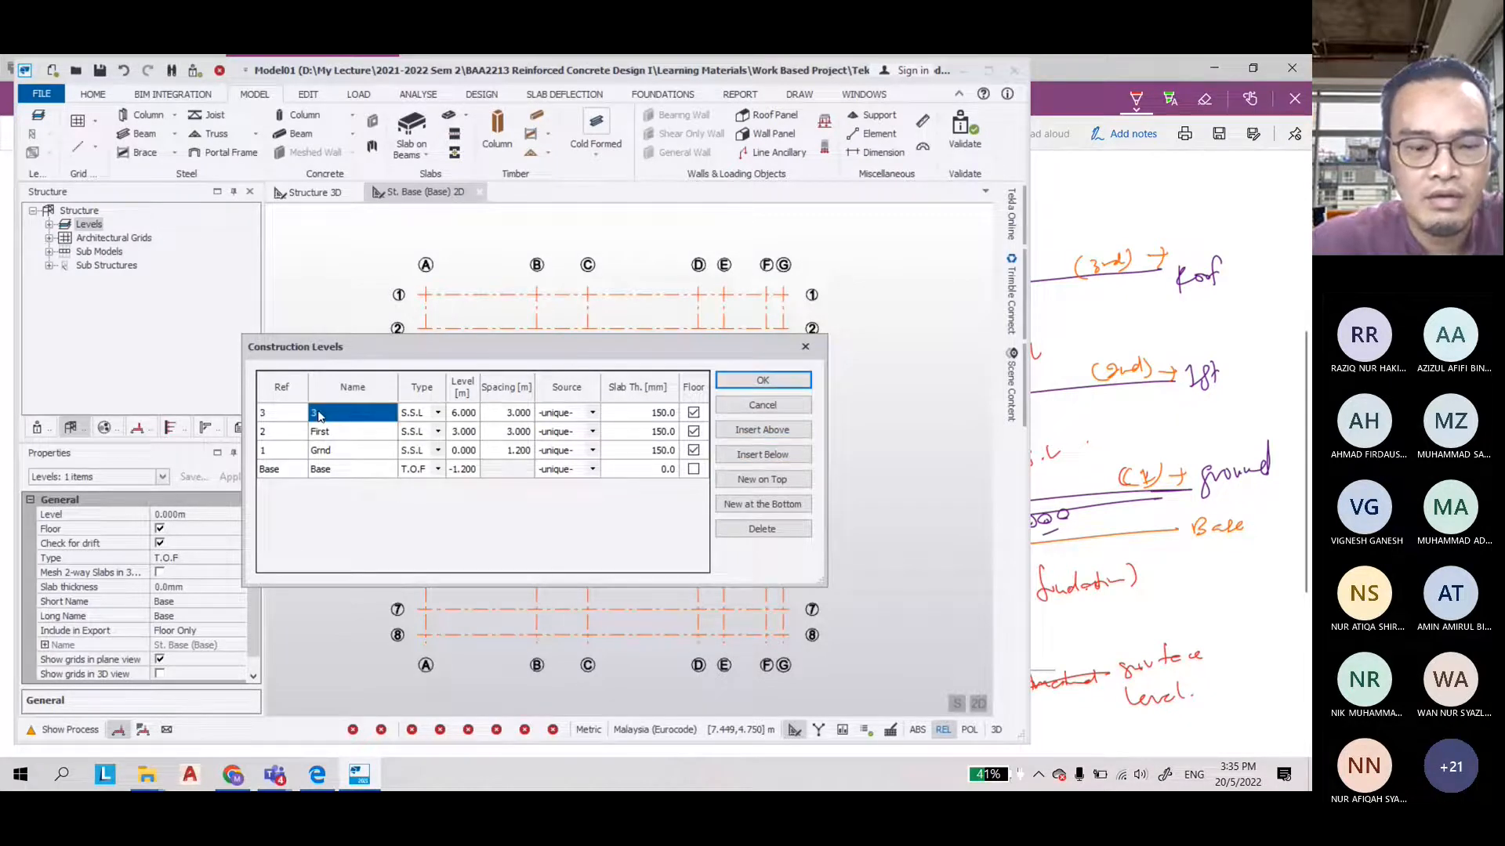
pyautogui.write('Roof')
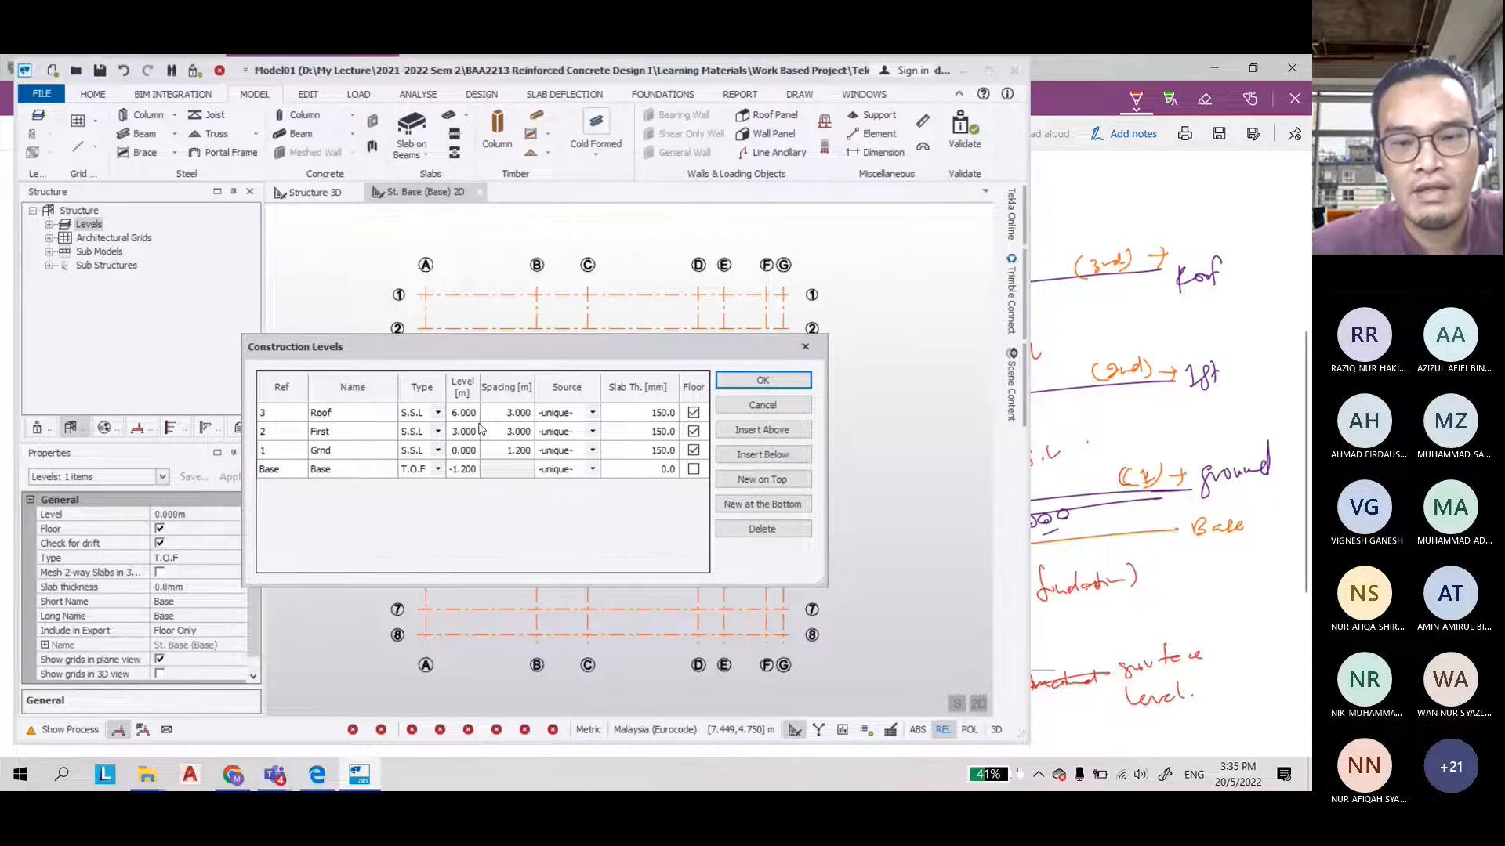
pyautogui.click(775, 382)
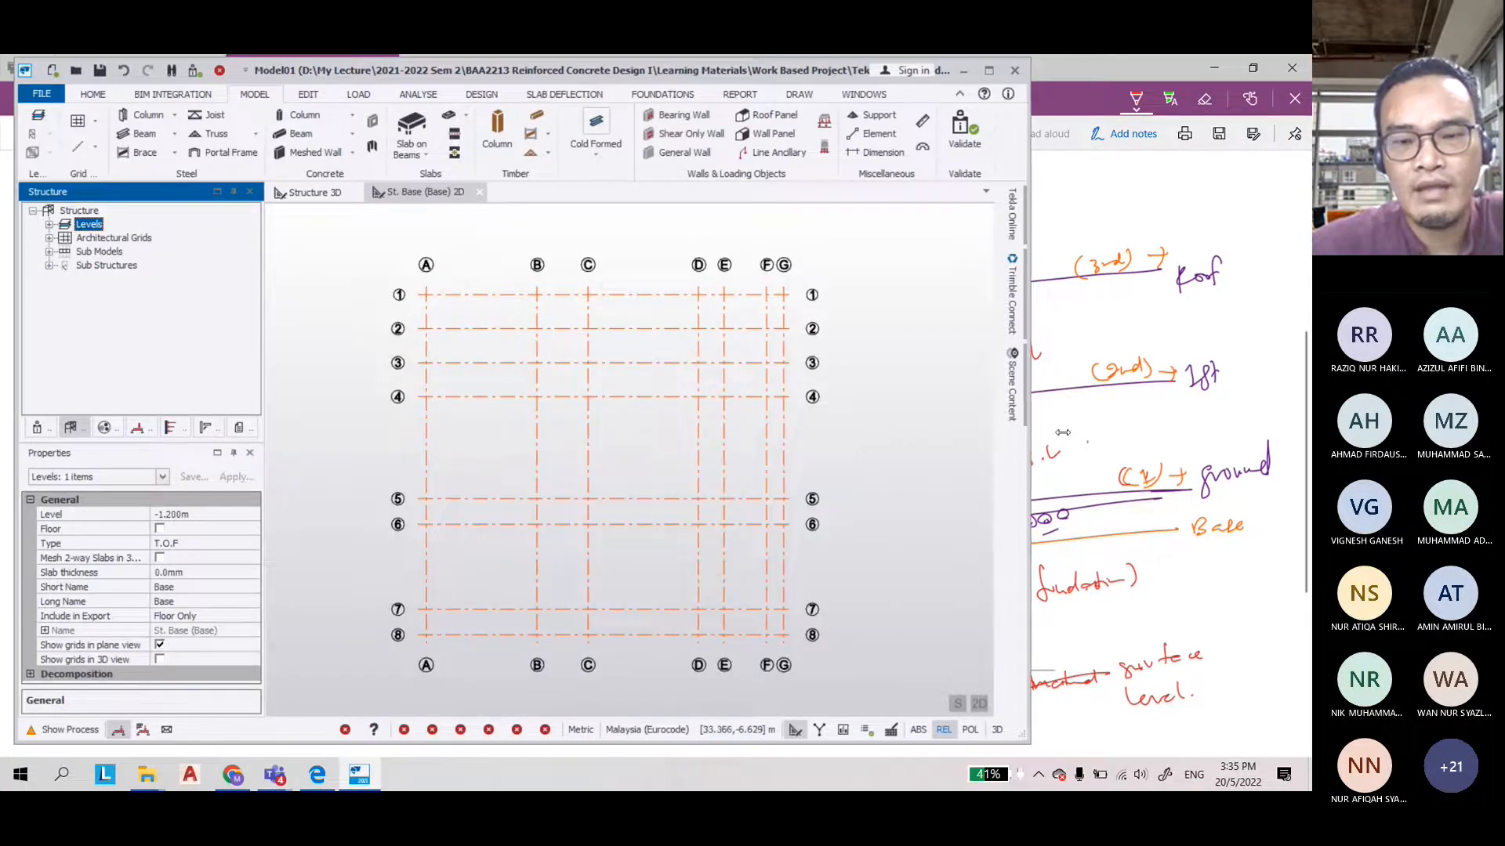
# Switch to the structural layout PDF and write a red list below the roof plan: setup level, setup gridline, assign column
pyautogui.moveTo(1062, 432); pyautogui.dragTo(1254, 432)
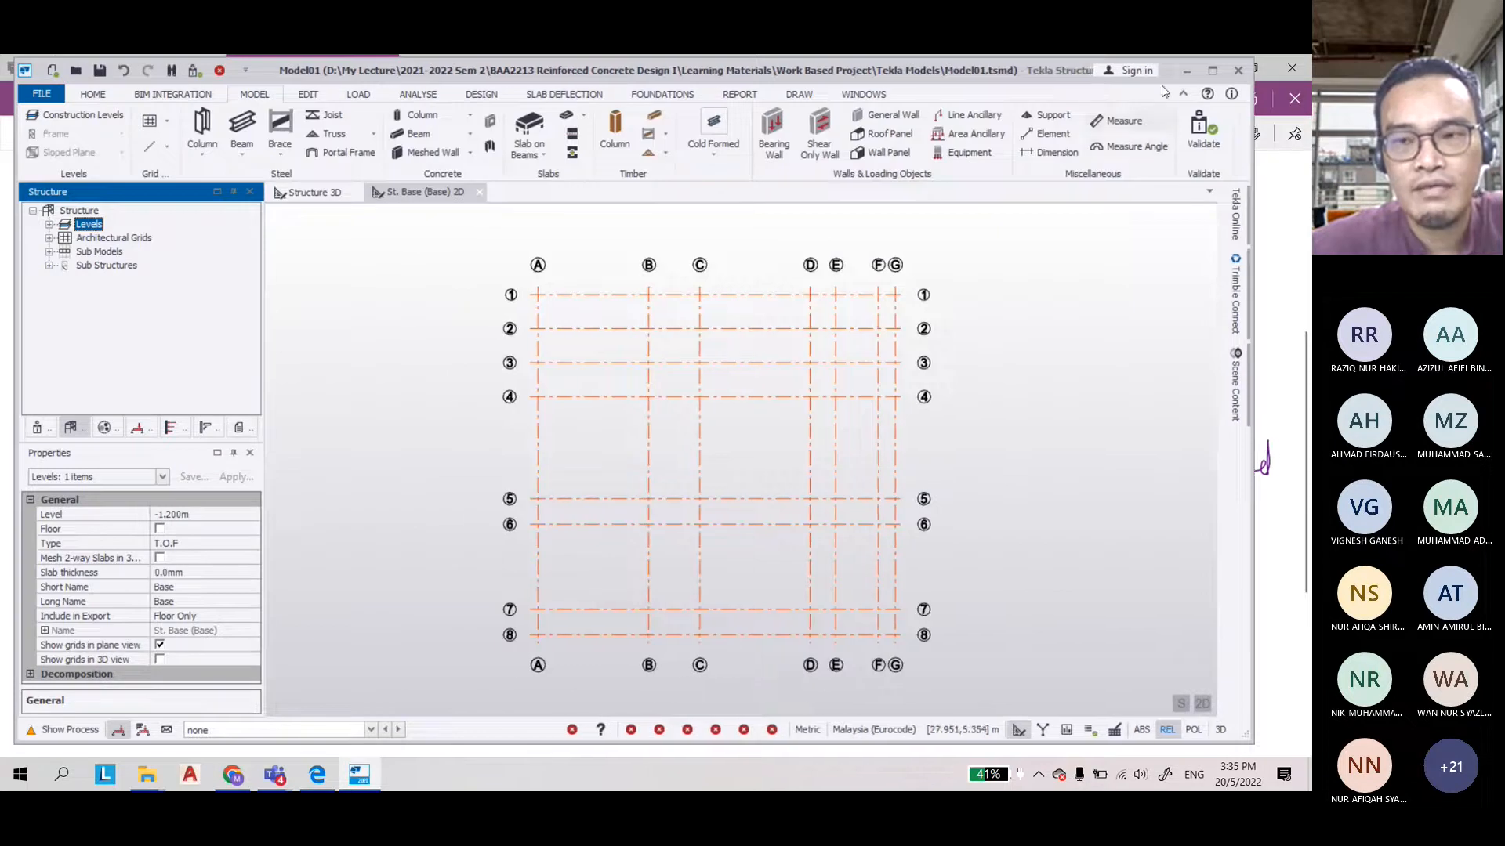
pyautogui.click(1187, 71)
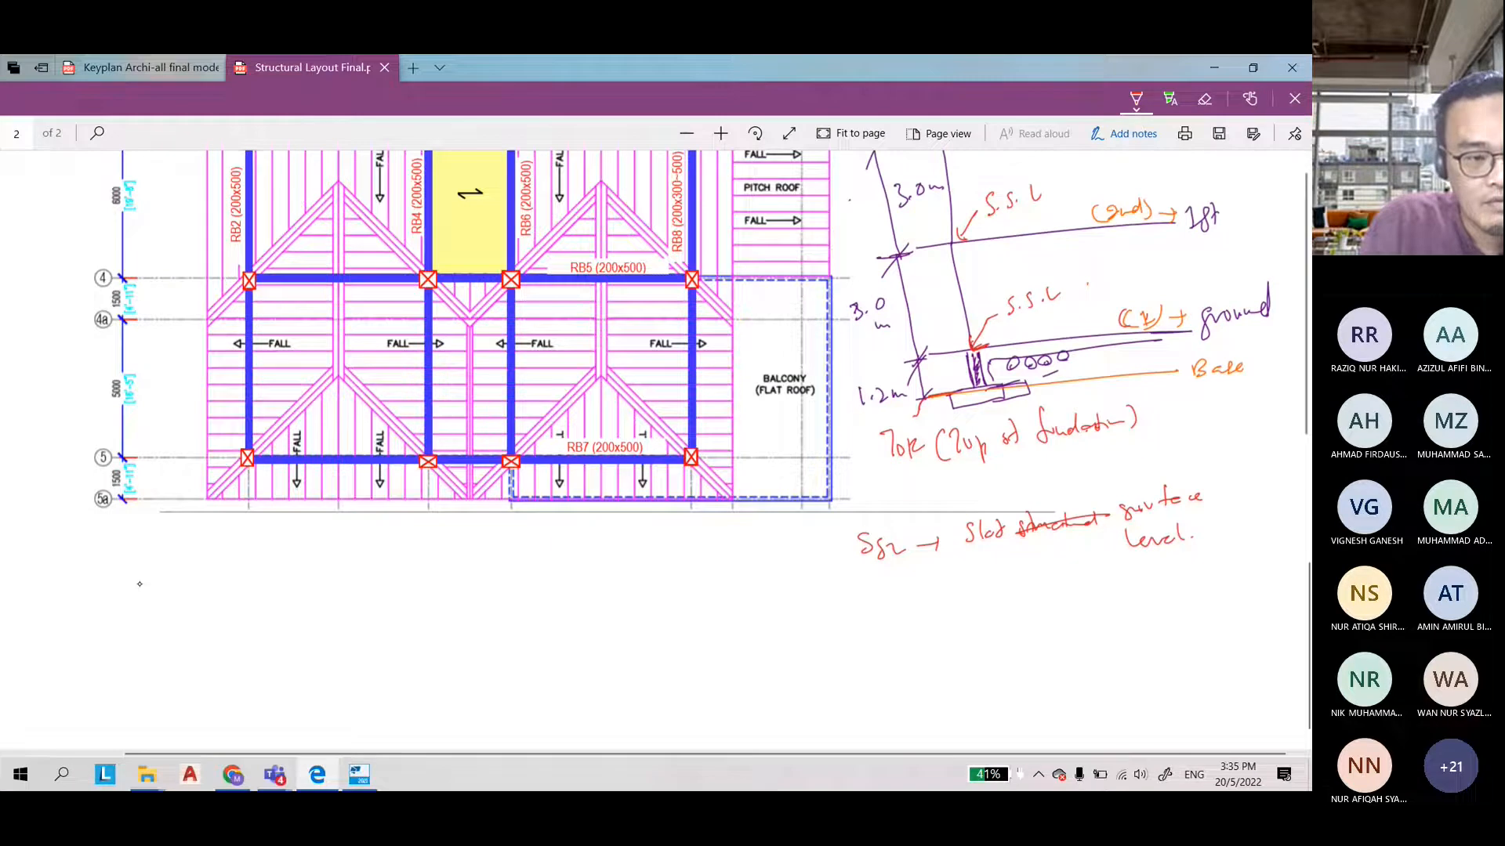
pyautogui.moveTo(113, 550); pyautogui.dragTo(265, 574)
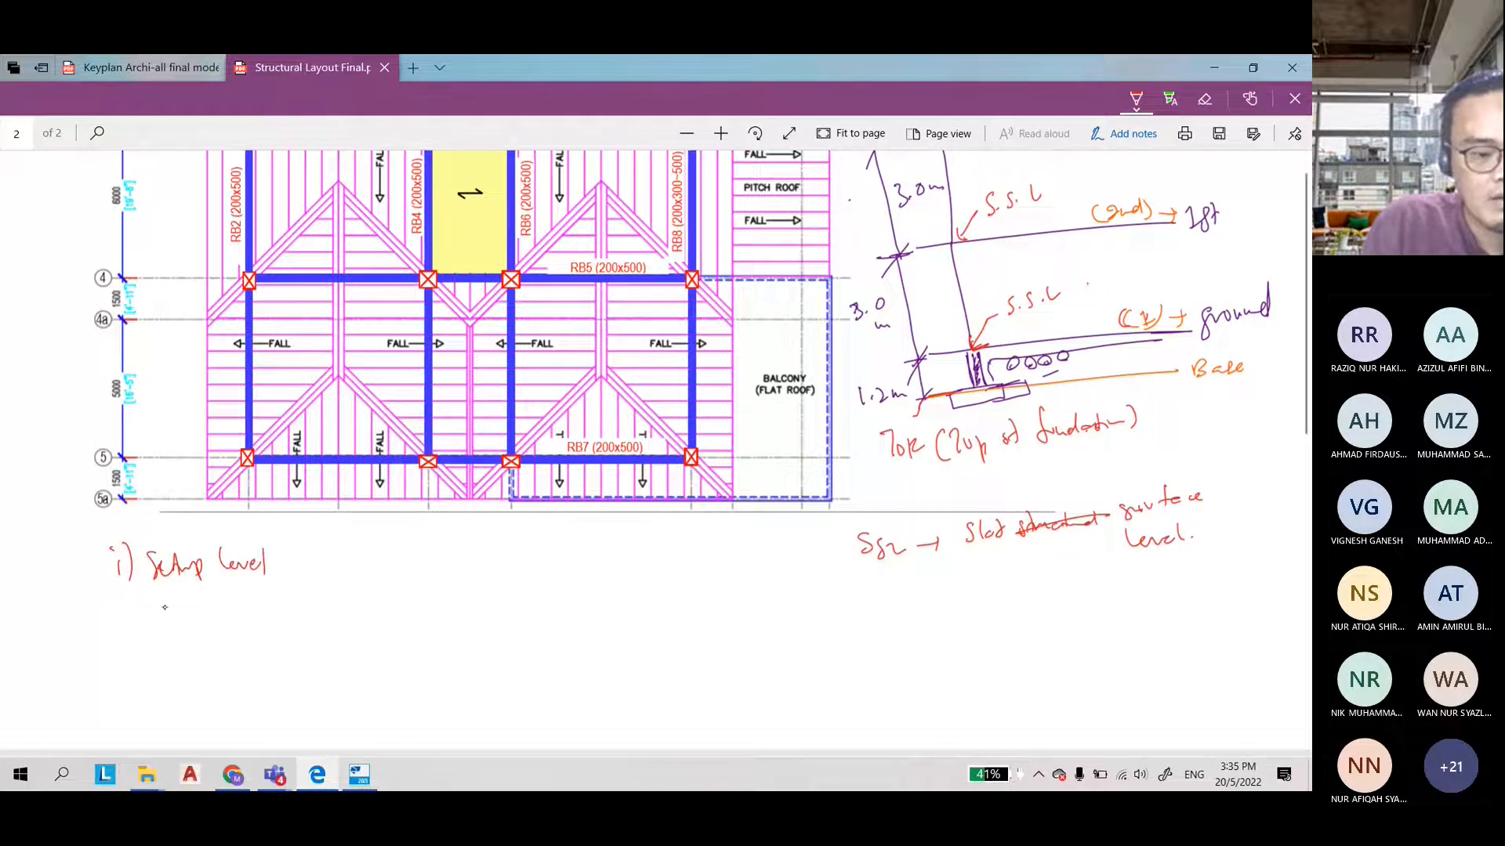
pyautogui.moveTo(108, 602)
pyautogui.mouseDown()
pyautogui.moveTo(127, 624)
pyautogui.moveTo(203, 619)
pyautogui.mouseUp()
pyautogui.moveTo(221, 627)
pyautogui.mouseDown()
pyautogui.moveTo(242, 604)
pyautogui.moveTo(299, 604)
pyautogui.mouseUp()
pyautogui.moveTo(105, 648)
pyautogui.mouseDown()
pyautogui.moveTo(130, 677)
pyautogui.moveTo(175, 652)
pyautogui.moveTo(224, 664)
pyautogui.mouseUp()
pyautogui.moveTo(260, 644)
pyautogui.mouseDown()
pyautogui.moveTo(249, 667)
pyautogui.moveTo(317, 663)
pyautogui.mouseUp()
pyautogui.click(329, 661)
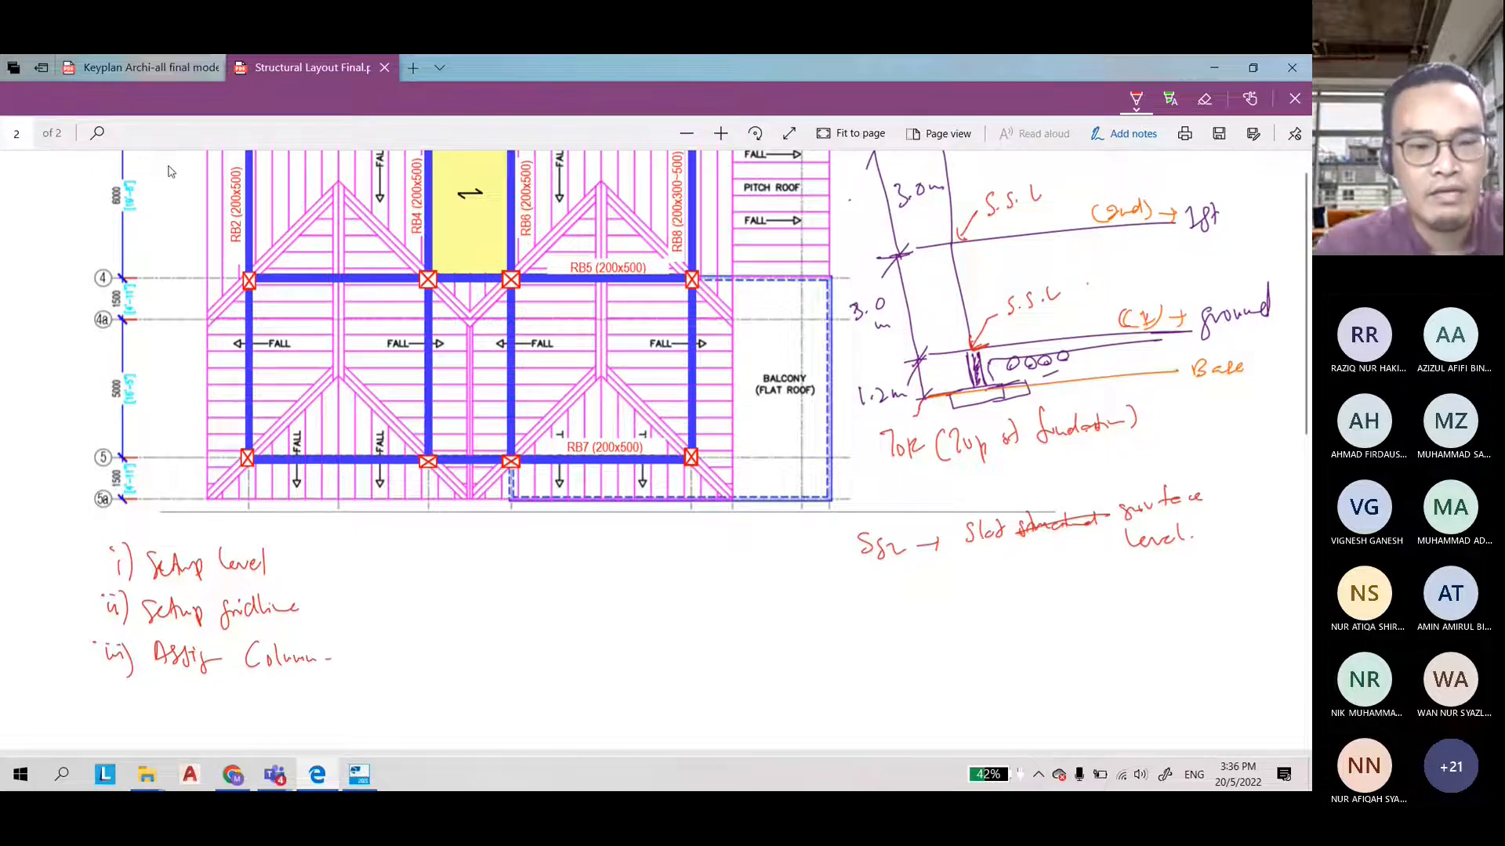
# Circle in blue ink the four interior columns where grids B and C cross grids 3 and 4 on the ground floor plan
pyautogui.scroll(1, 329, 448)
pyautogui.scroll(2, 329, 448)
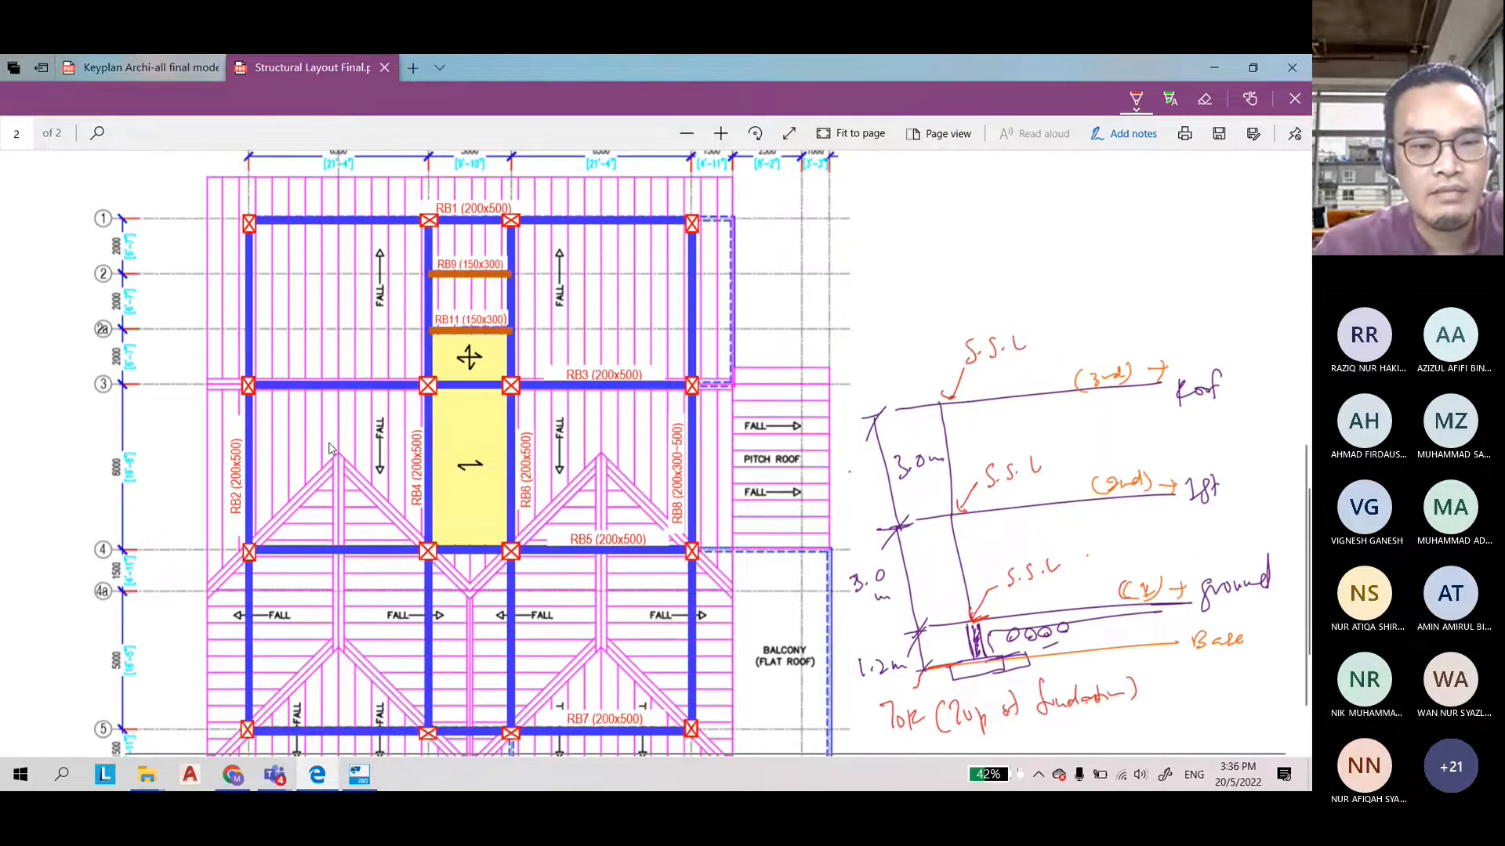
pyautogui.scroll(12, 209, 448)
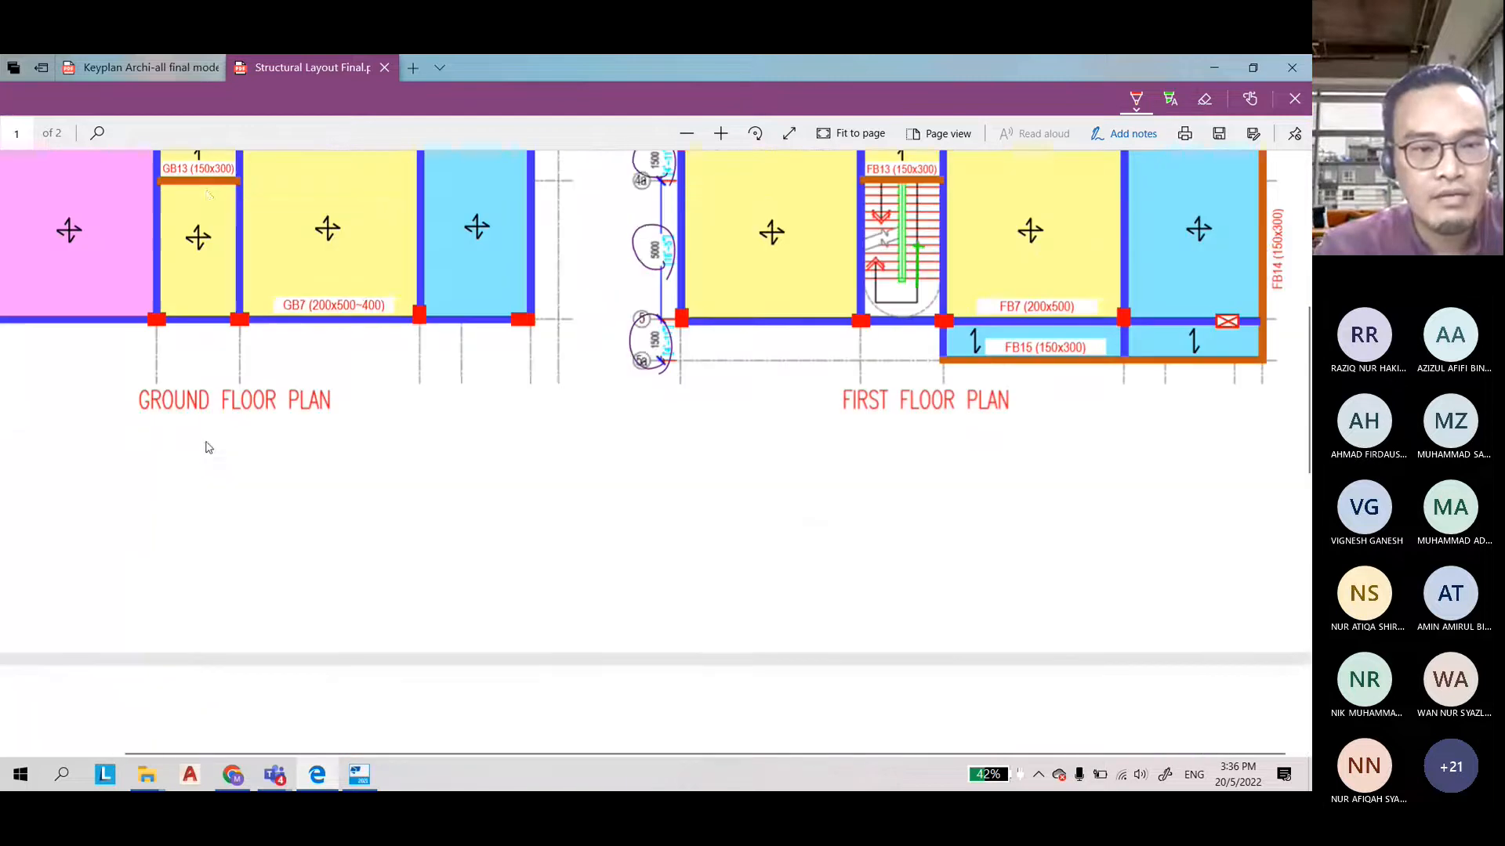
pyautogui.scroll(1, 209, 444)
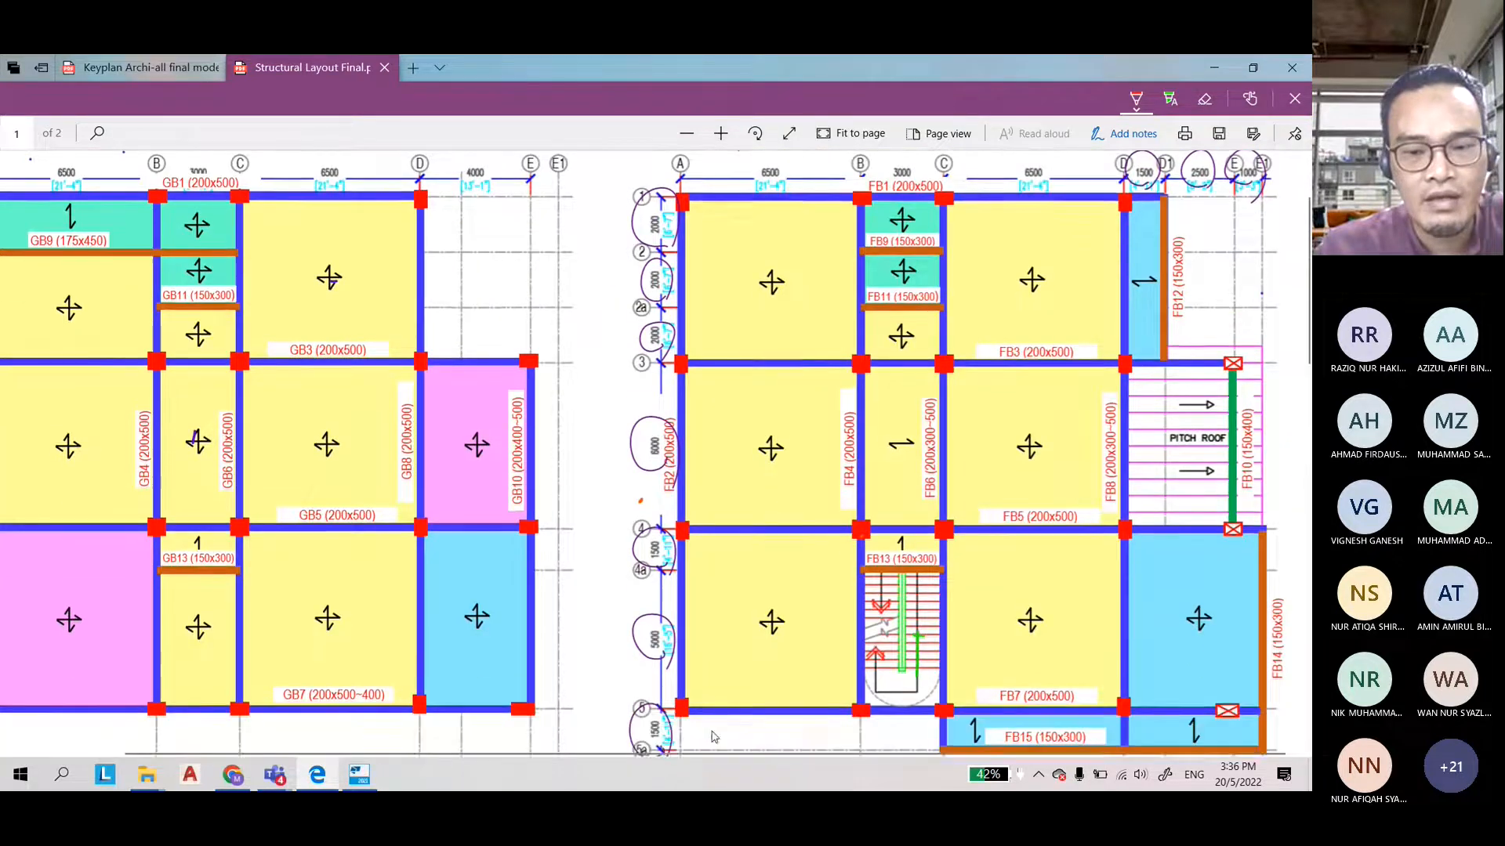
pyautogui.hscroll(-3, 692, 749)
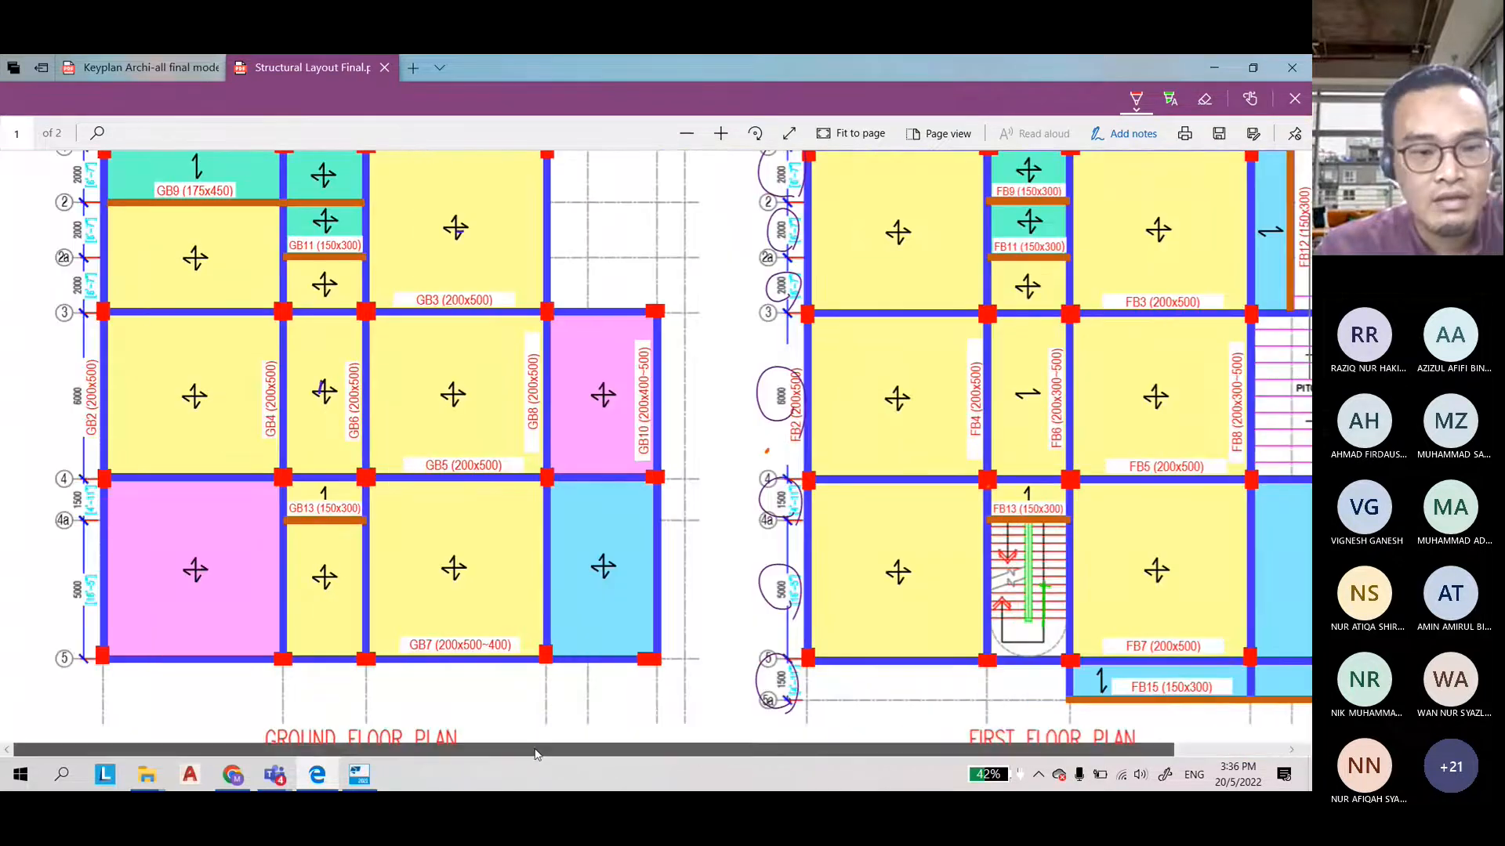
pyautogui.scroll(1, 142, 564)
pyautogui.scroll(1, 142, 563)
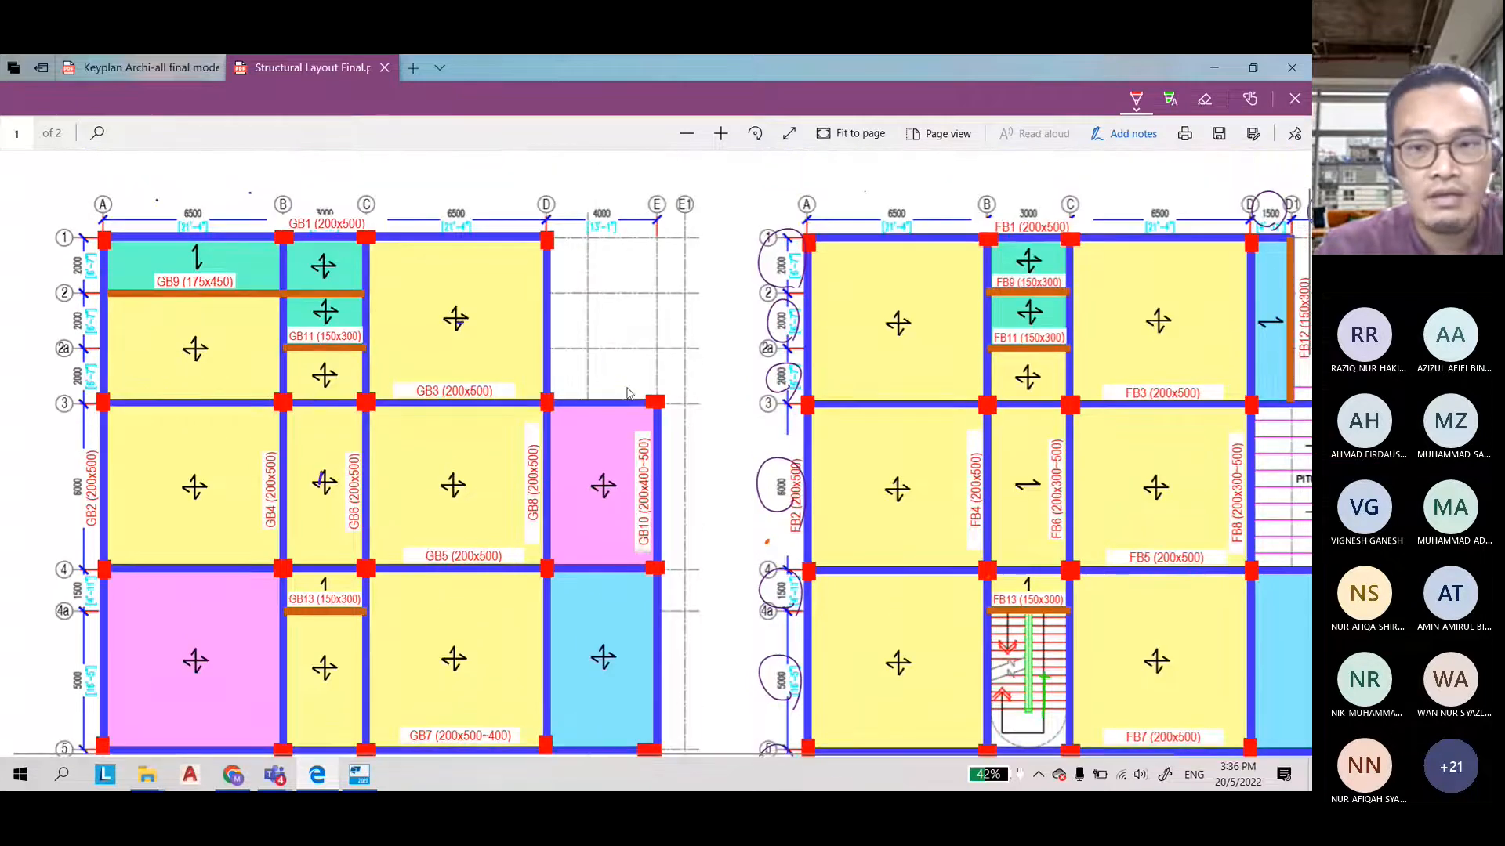
pyautogui.click(686, 134)
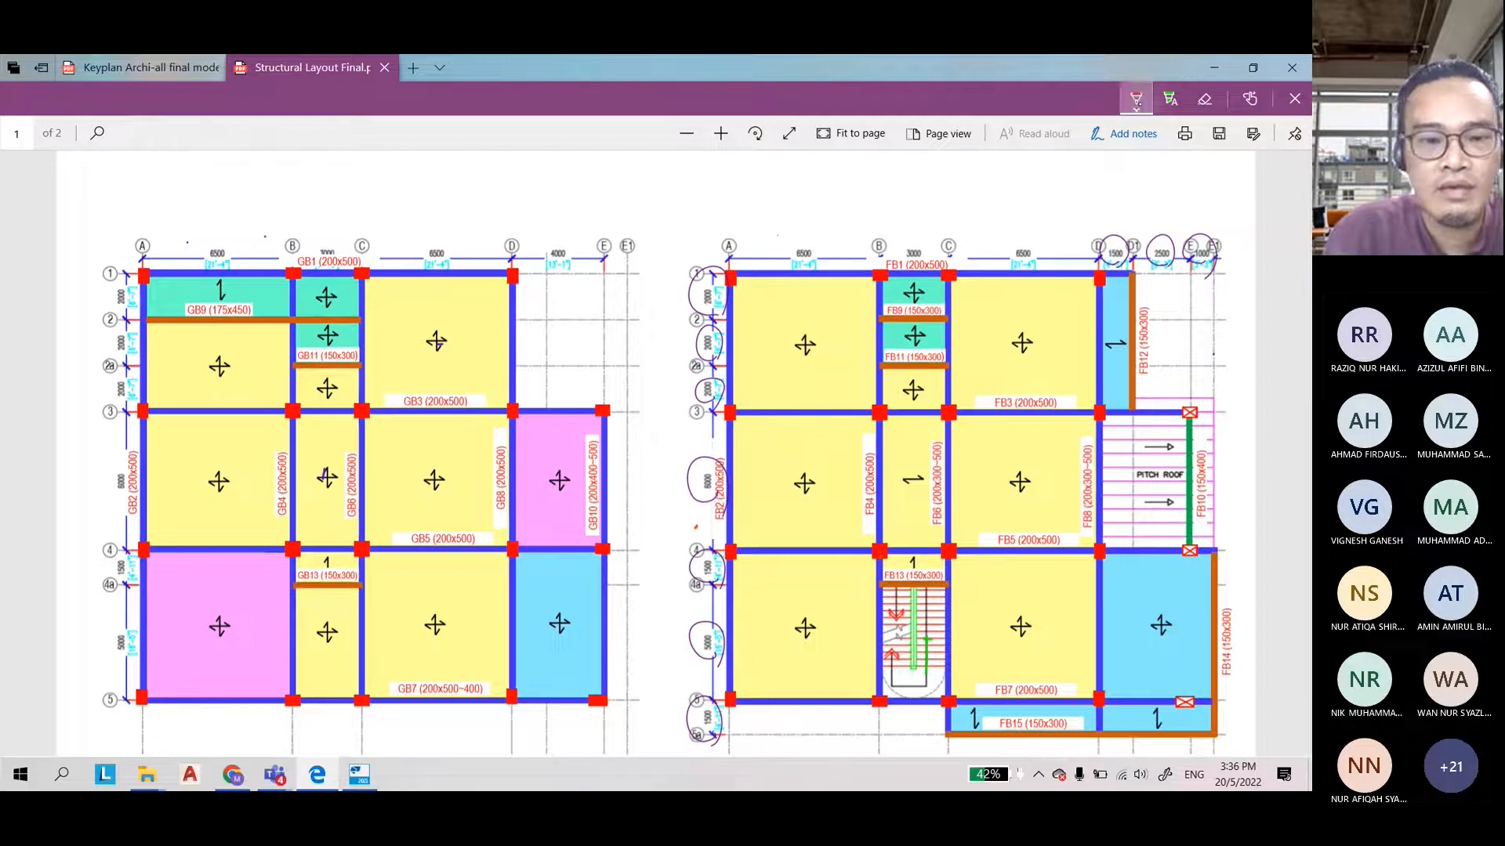
pyautogui.click(1136, 98)
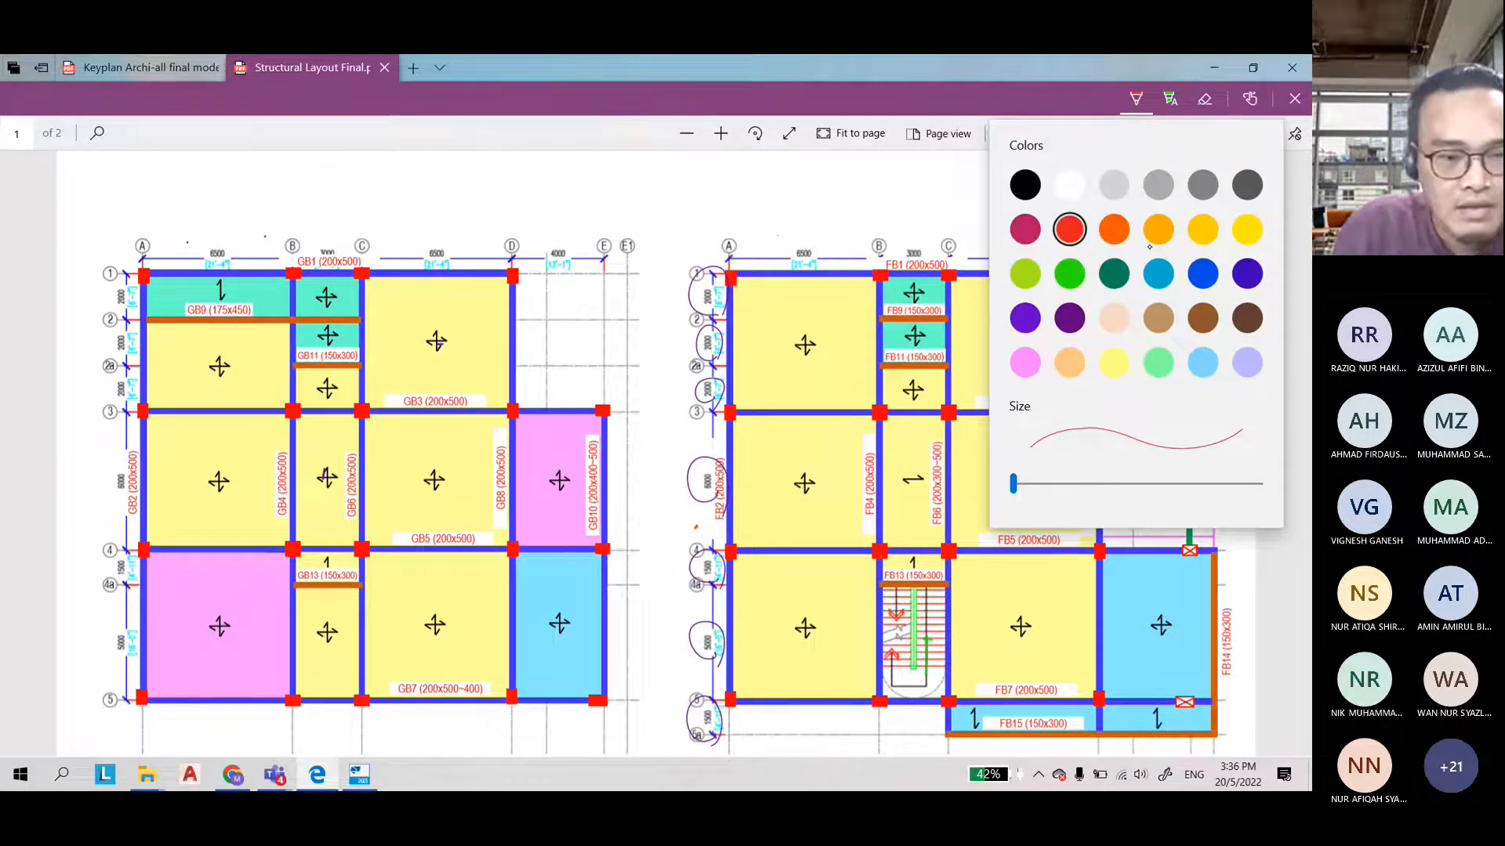
pyautogui.moveTo(290, 394); pyautogui.dragTo(295, 396)
pyautogui.moveTo(357, 392); pyautogui.dragTo(361, 394)
pyautogui.moveTo(361, 529); pyautogui.dragTo(306, 589)
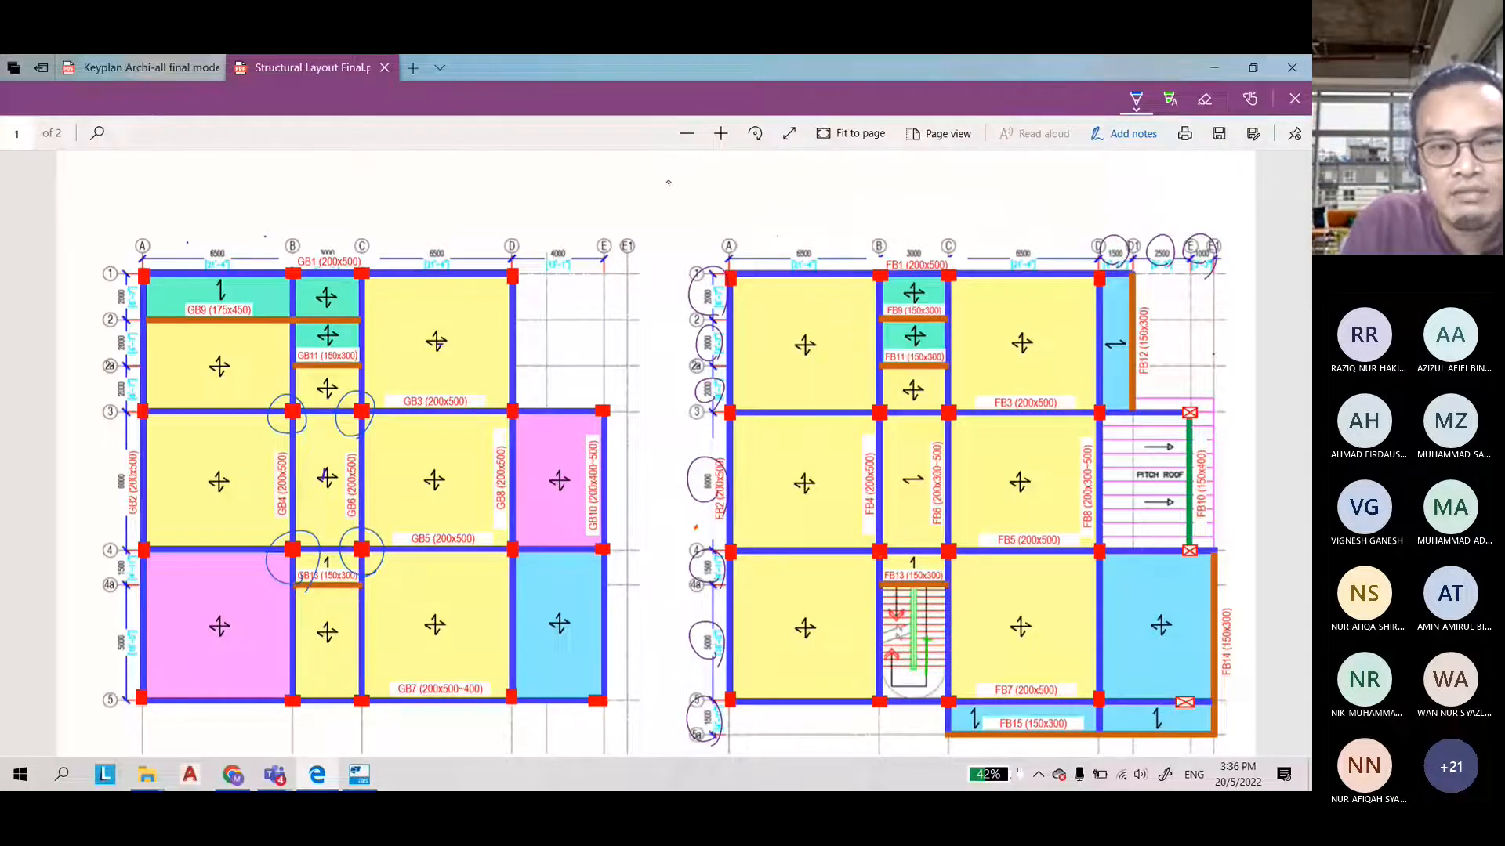
# Label the circled columns C2 and write the size note C2 = 250x250 above the plans
pyautogui.moveTo(256, 385)
pyautogui.mouseDown()
pyautogui.moveTo(252, 397)
pyautogui.moveTo(274, 397)
pyautogui.mouseUp()
pyautogui.moveTo(371, 385); pyautogui.dragTo(388, 380)
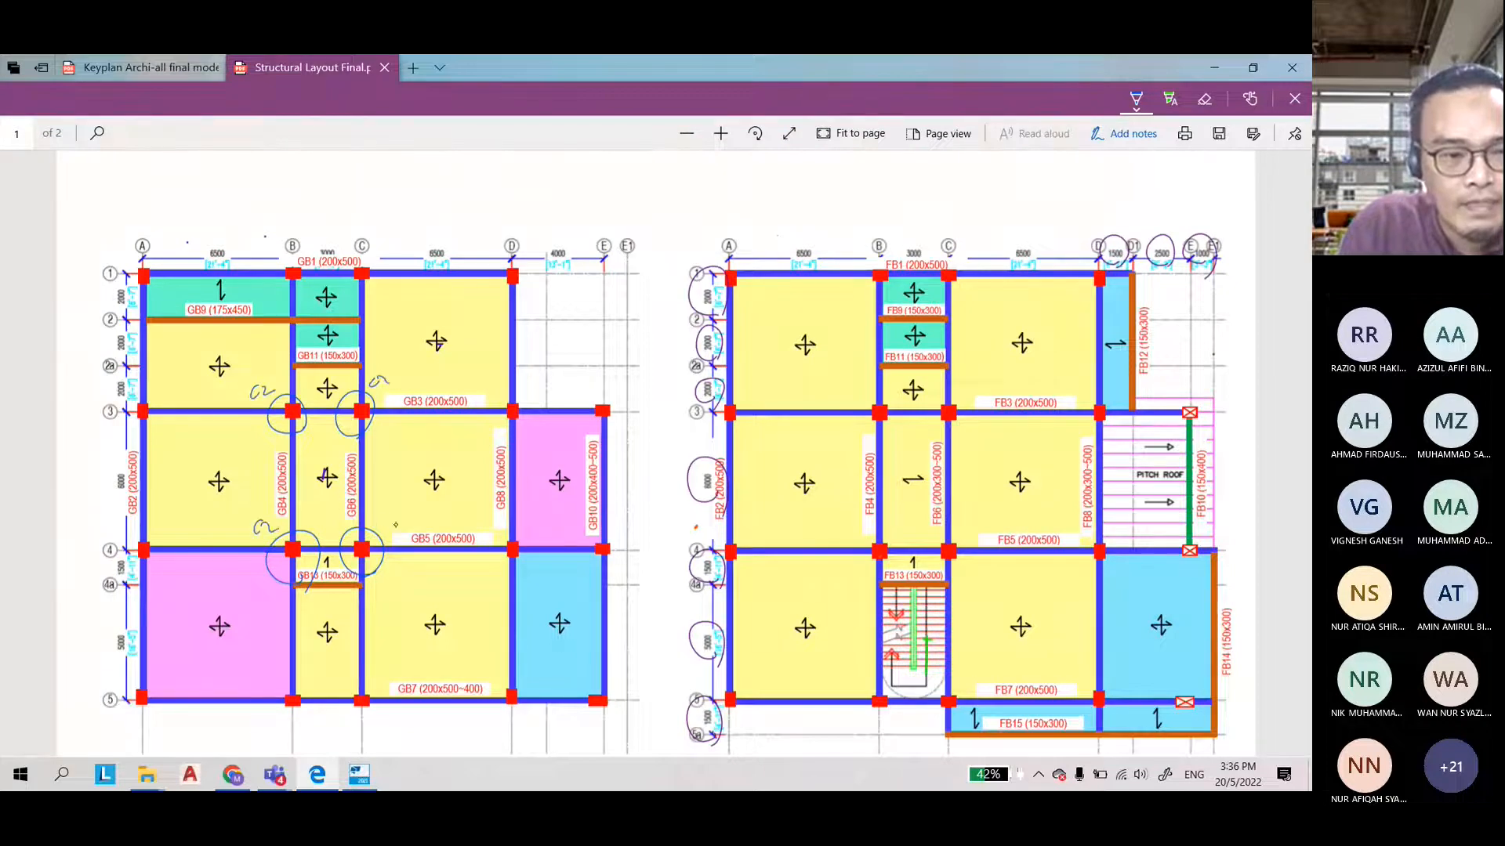
pyautogui.moveTo(674, 186)
pyautogui.mouseDown()
pyautogui.moveTo(666, 201)
pyautogui.moveTo(699, 200)
pyautogui.mouseUp()
pyautogui.moveTo(709, 189); pyautogui.dragTo(752, 192)
pyautogui.moveTo(767, 174)
pyautogui.mouseDown()
pyautogui.moveTo(756, 191)
pyautogui.moveTo(798, 191)
pyautogui.mouseUp()
pyautogui.moveTo(813, 174); pyautogui.dragTo(827, 186)
pyautogui.moveTo(842, 170); pyautogui.dragTo(834, 186)
pyautogui.moveTo(854, 171); pyautogui.dragTo(867, 168)
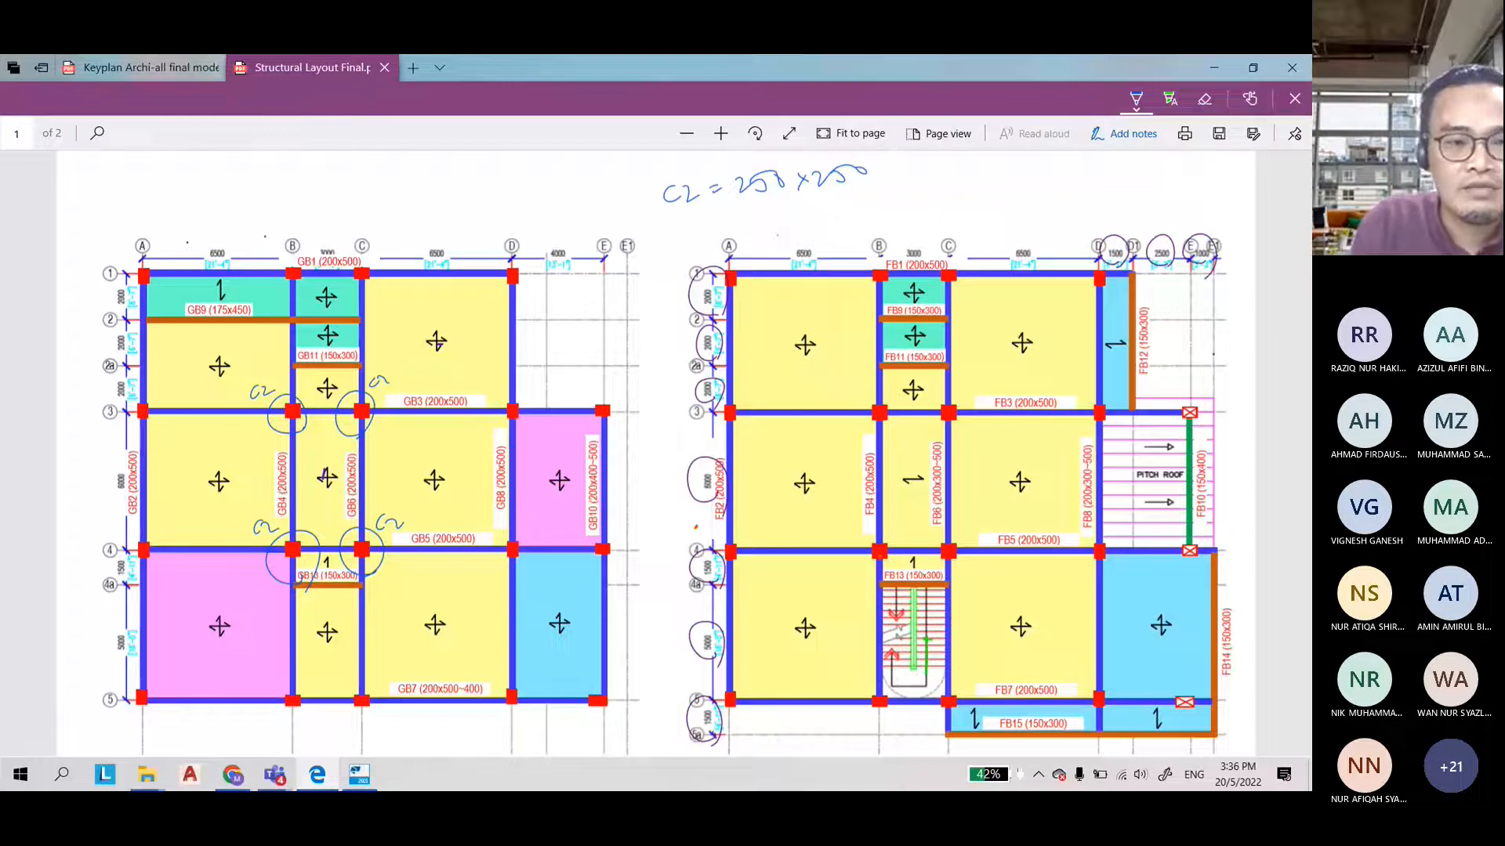
# Start a C1 size note above the ground floor plan and label the four grid 1 columns C1
pyautogui.moveTo(266, 179); pyautogui.dragTo(259, 190)
pyautogui.moveTo(271, 180); pyautogui.dragTo(297, 178)
pyautogui.moveTo(108, 256); pyautogui.dragTo(101, 267)
pyautogui.moveTo(113, 254); pyautogui.dragTo(117, 266)
pyautogui.moveTo(307, 237); pyautogui.dragTo(304, 247)
pyautogui.moveTo(312, 235)
pyautogui.mouseDown()
pyautogui.moveTo(315, 248)
pyautogui.moveTo(398, 253)
pyautogui.mouseUp()
pyautogui.moveTo(541, 259); pyautogui.dragTo(536, 273)
pyautogui.moveTo(547, 258); pyautogui.dragTo(546, 274)
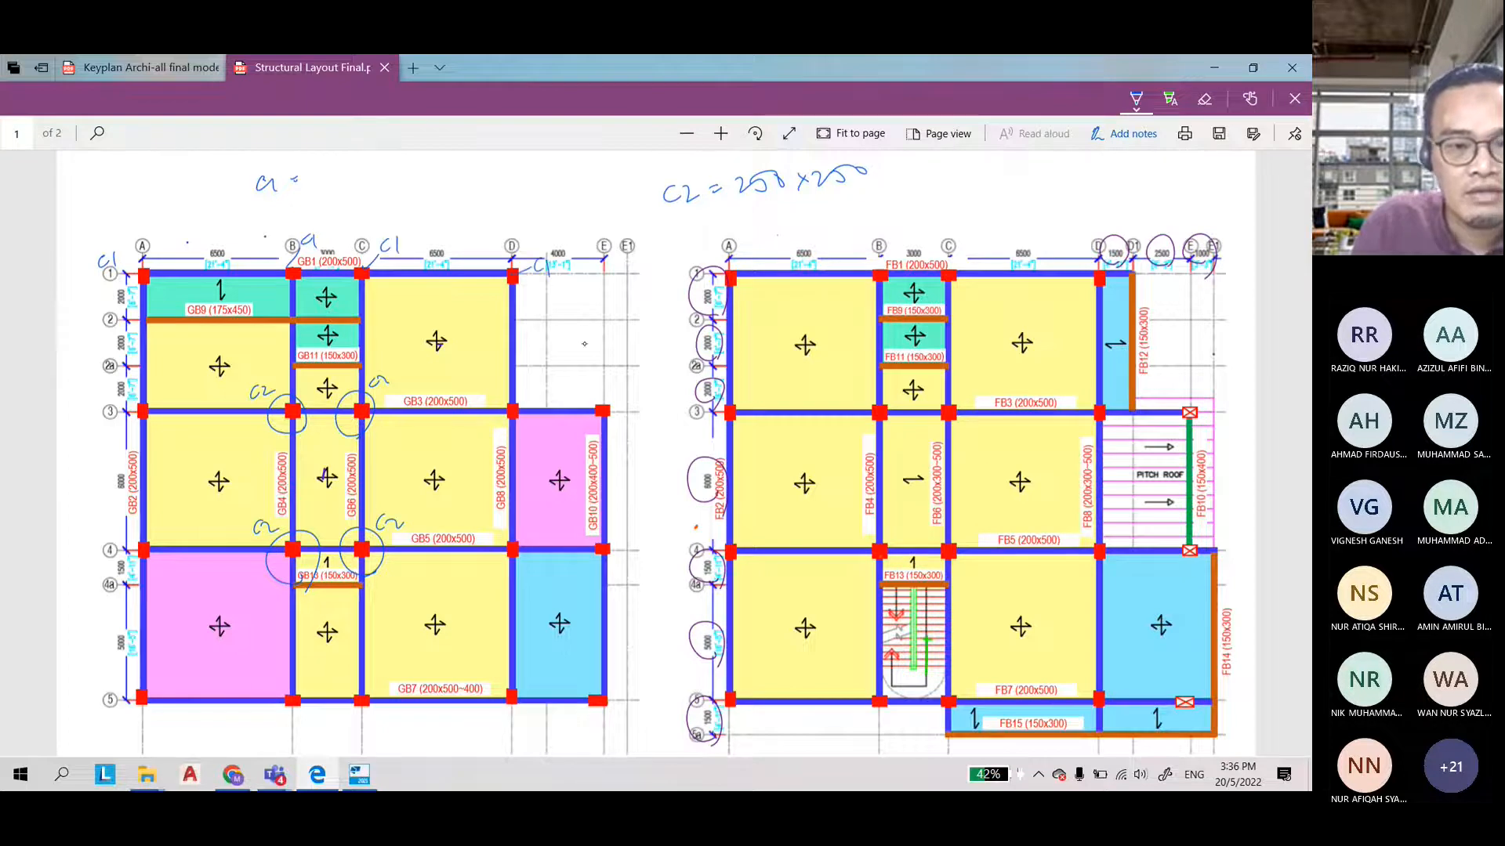
# Label the D/3 and E/3 ground floor columns C1 and the first floor E/3 column C3, and complete the note as C1 = C3 = 200x300
pyautogui.moveTo(627, 387); pyautogui.dragTo(633, 401)
pyautogui.moveTo(534, 393); pyautogui.dragTo(524, 405)
pyautogui.moveTo(545, 384); pyautogui.dragTo(555, 403)
pyautogui.moveTo(1221, 384); pyautogui.dragTo(1224, 398)
pyautogui.moveTo(315, 173); pyautogui.dragTo(452, 186)
pyautogui.moveTo(471, 171); pyautogui.dragTo(487, 170)
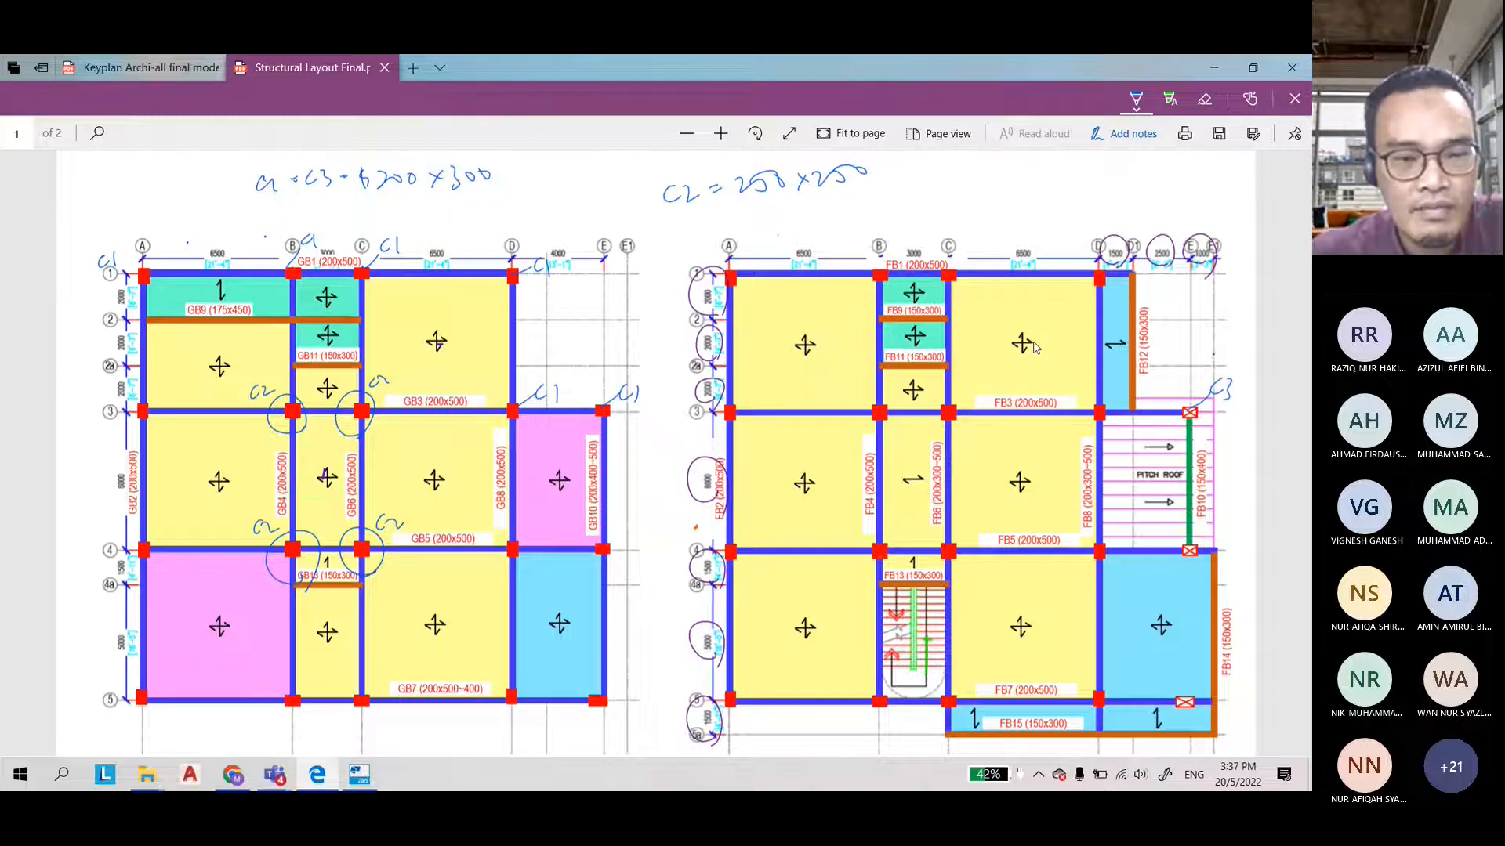
# Switch back to Tekla Structural Designer and arrange its window in front of the PDF, with the PDF still partly showing beside it
pyautogui.moveTo(753, 67); pyautogui.dragTo(445, 80)
pyautogui.scroll(-1, 807, 536)
pyautogui.scroll(1, 807, 535)
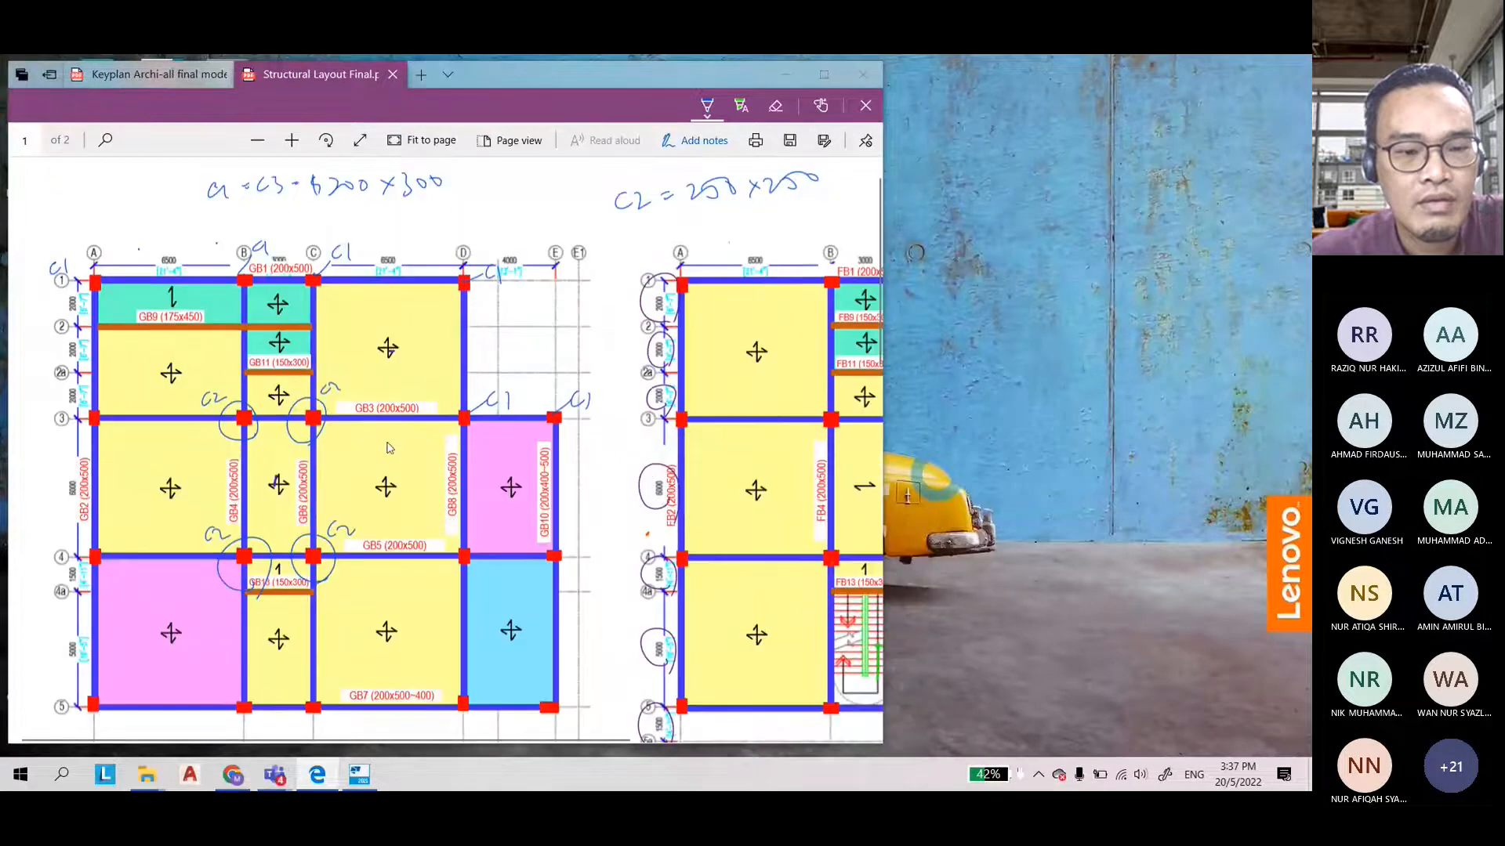
pyautogui.click(359, 775)
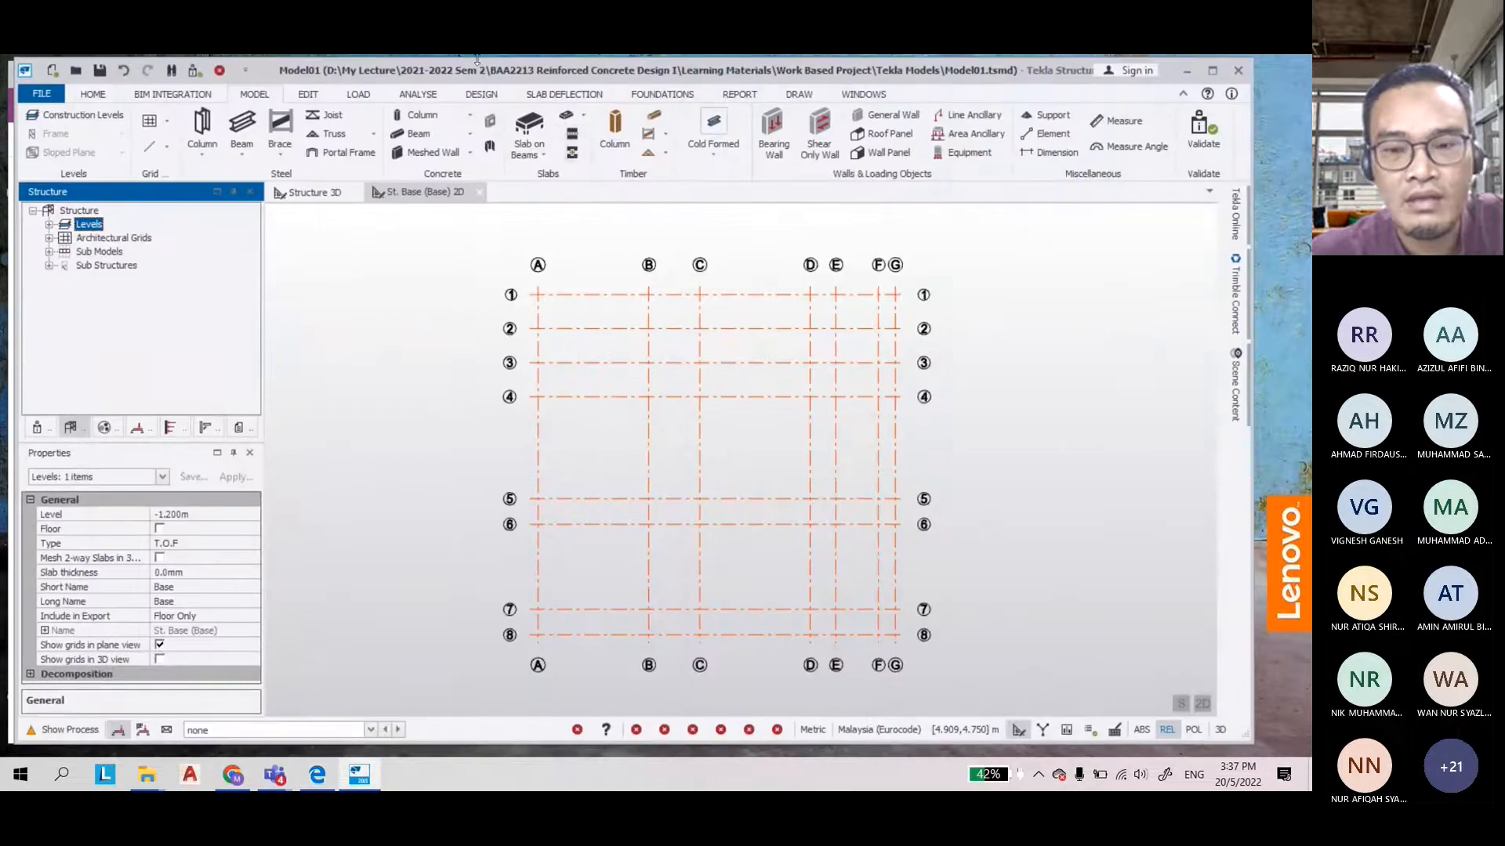
pyautogui.moveTo(459, 71)
pyautogui.mouseDown()
pyautogui.moveTo(953, 73)
pyautogui.moveTo(197, 90)
pyautogui.mouseUp()
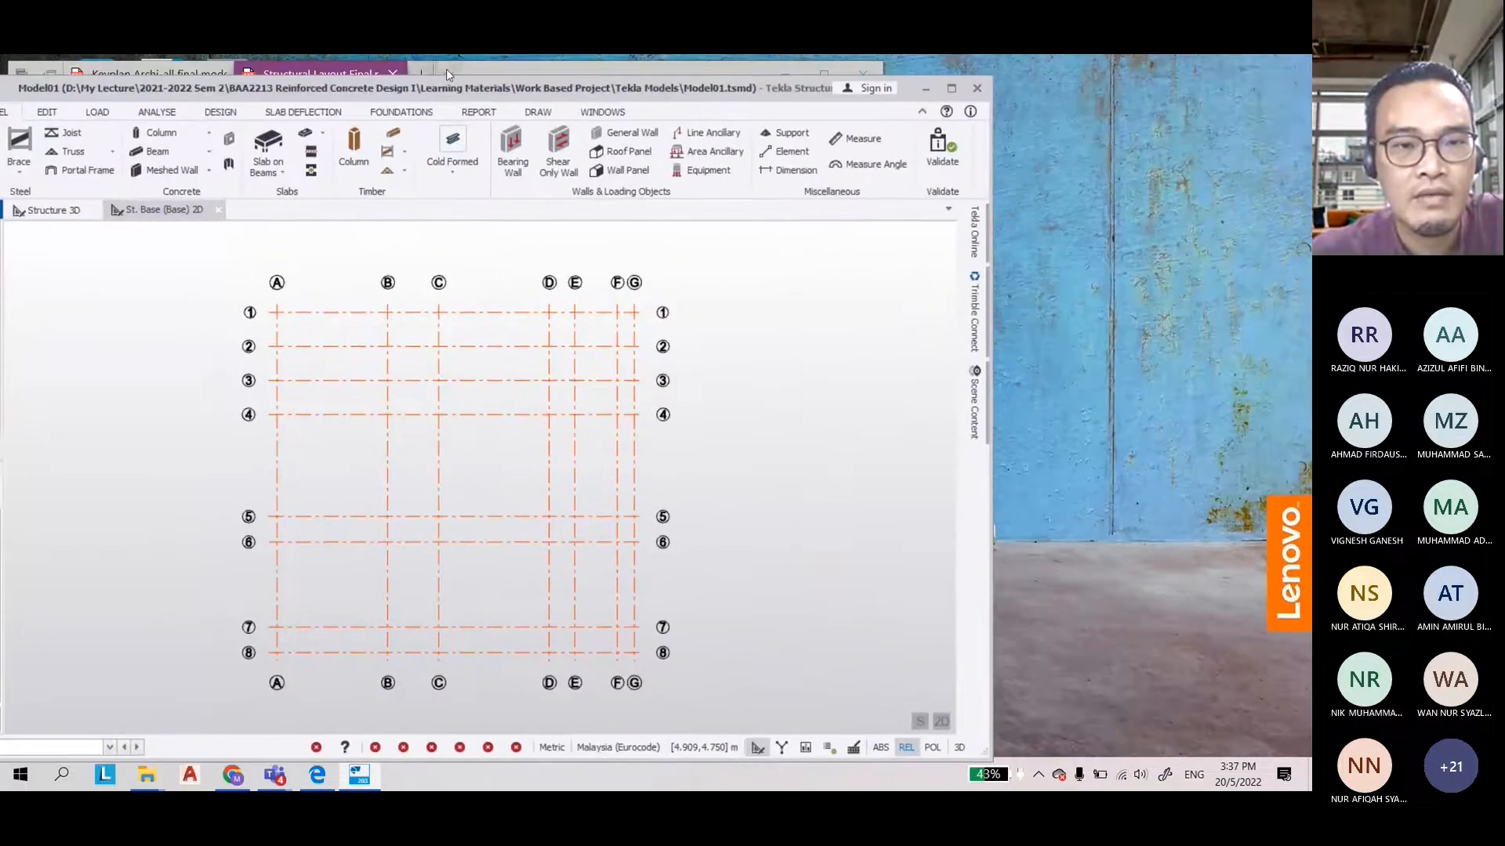
pyautogui.moveTo(447, 75); pyautogui.dragTo(1188, 77)
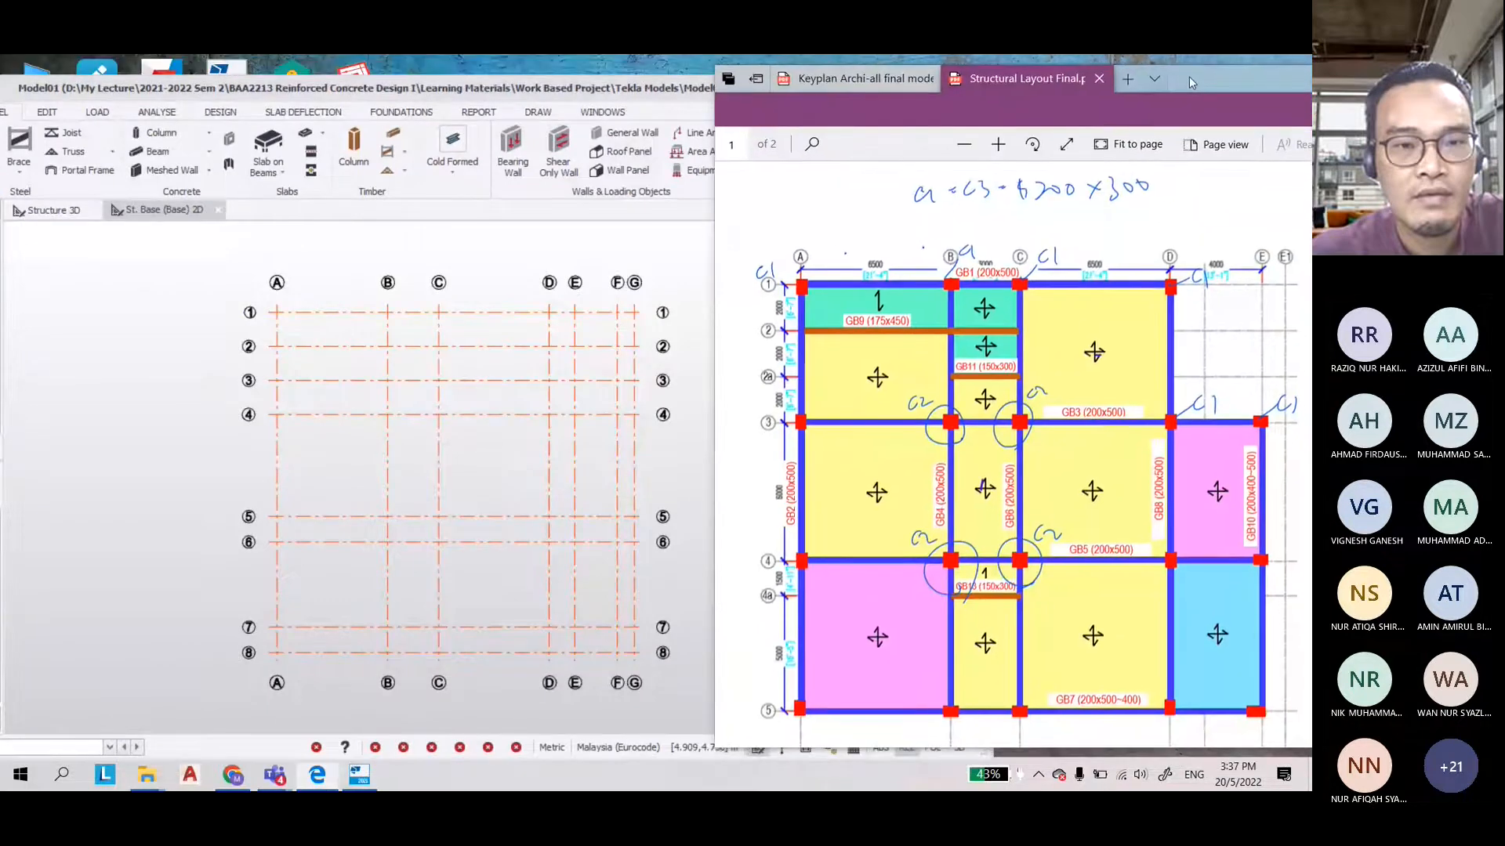
pyautogui.scroll(1, 325, 340)
pyautogui.scroll(-4, 319, 339)
pyautogui.moveTo(319, 339); pyautogui.dragTo(245, 344, button='middle')
pyautogui.moveTo(351, 92); pyautogui.dragTo(598, 79)
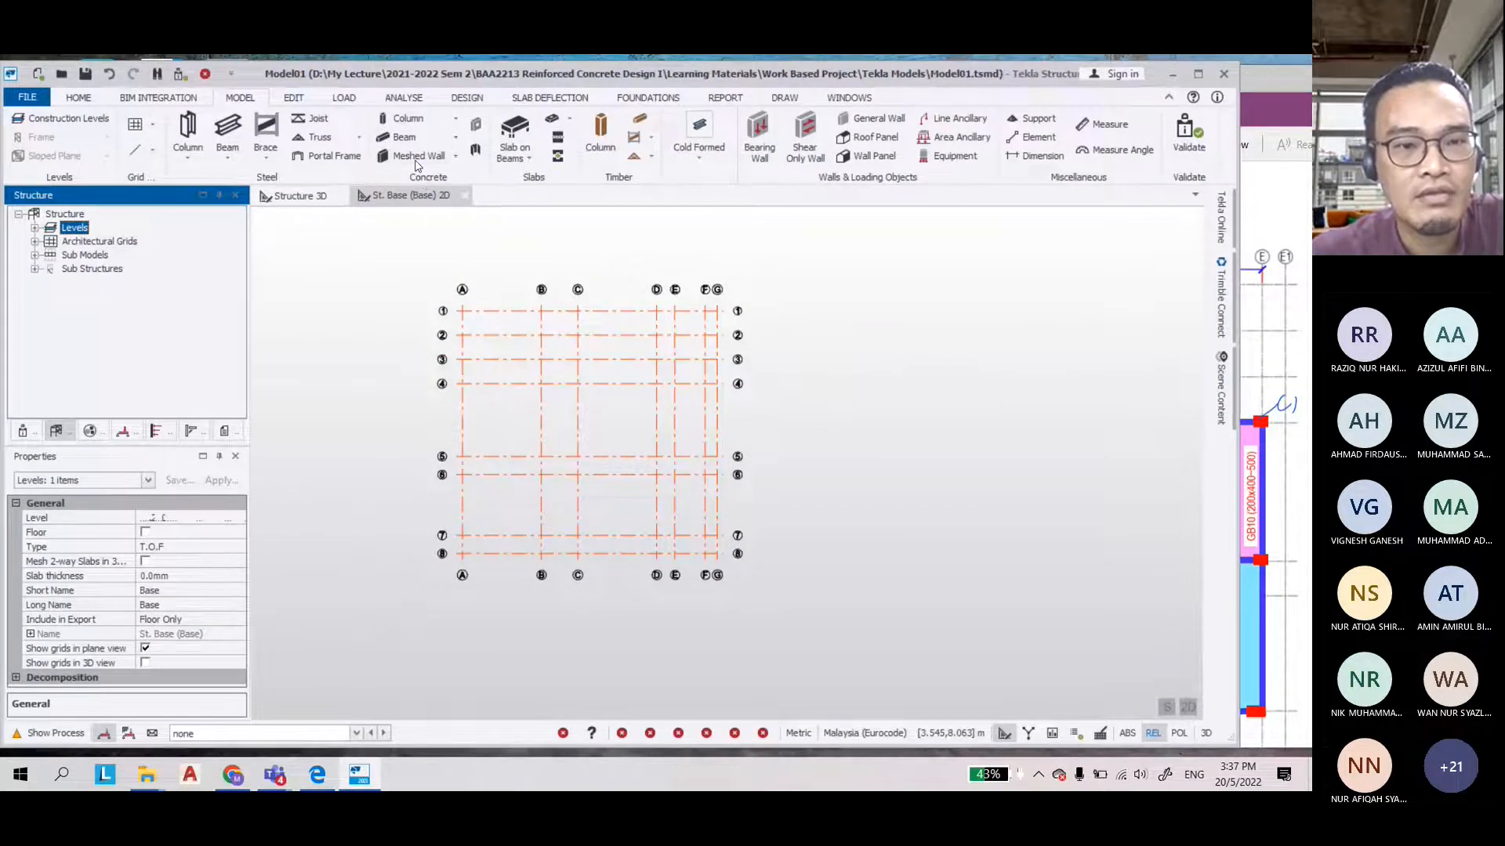
pyautogui.click(405, 118)
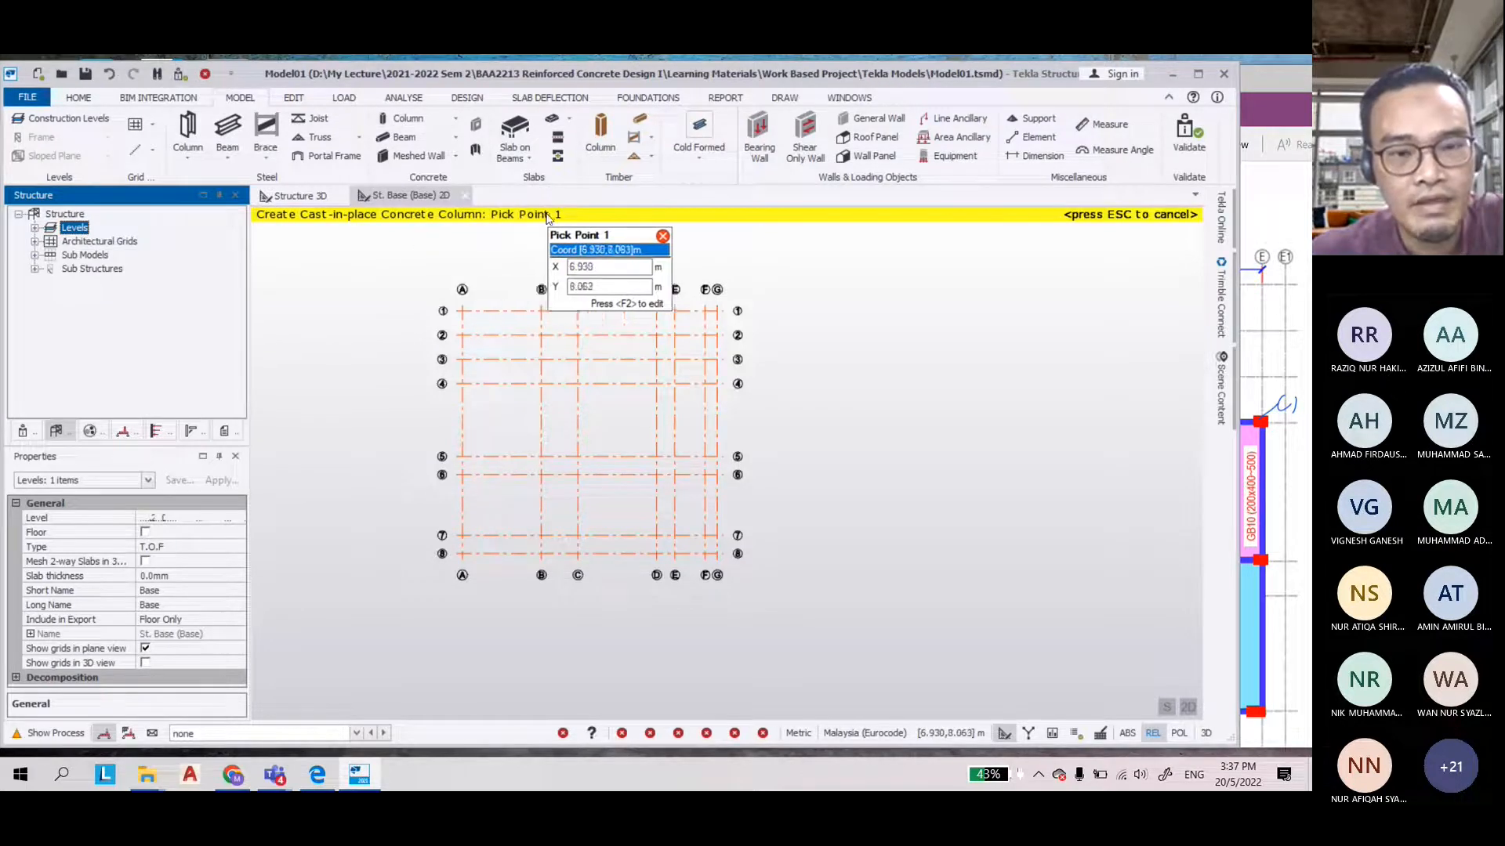
pyautogui.scroll(3, 523, 243)
pyautogui.scroll(-3, 526, 247)
pyautogui.scroll(3, 518, 333)
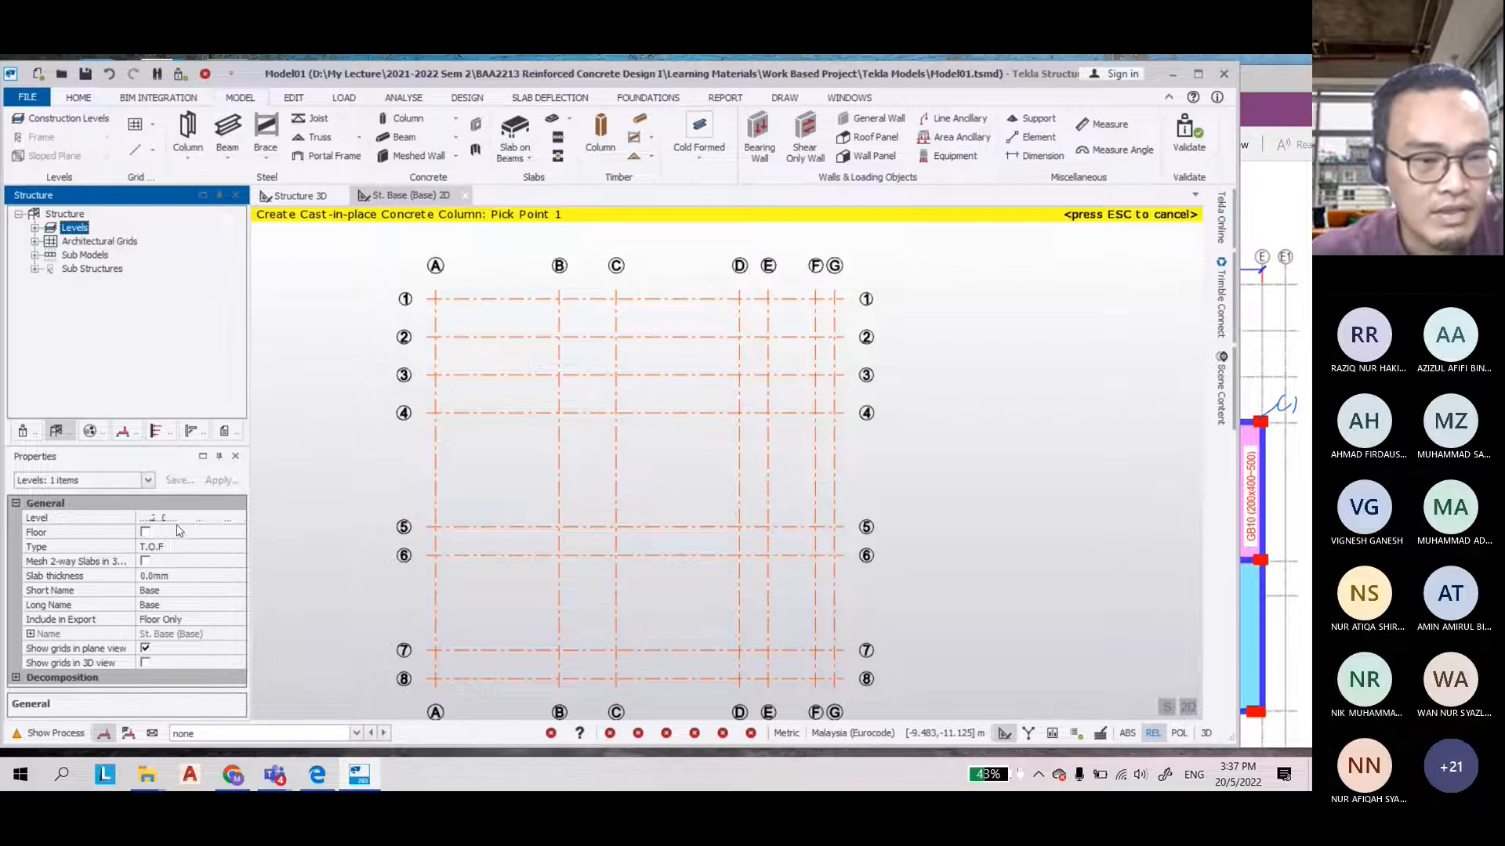
pyautogui.click(156, 466)
pyautogui.click(183, 620)
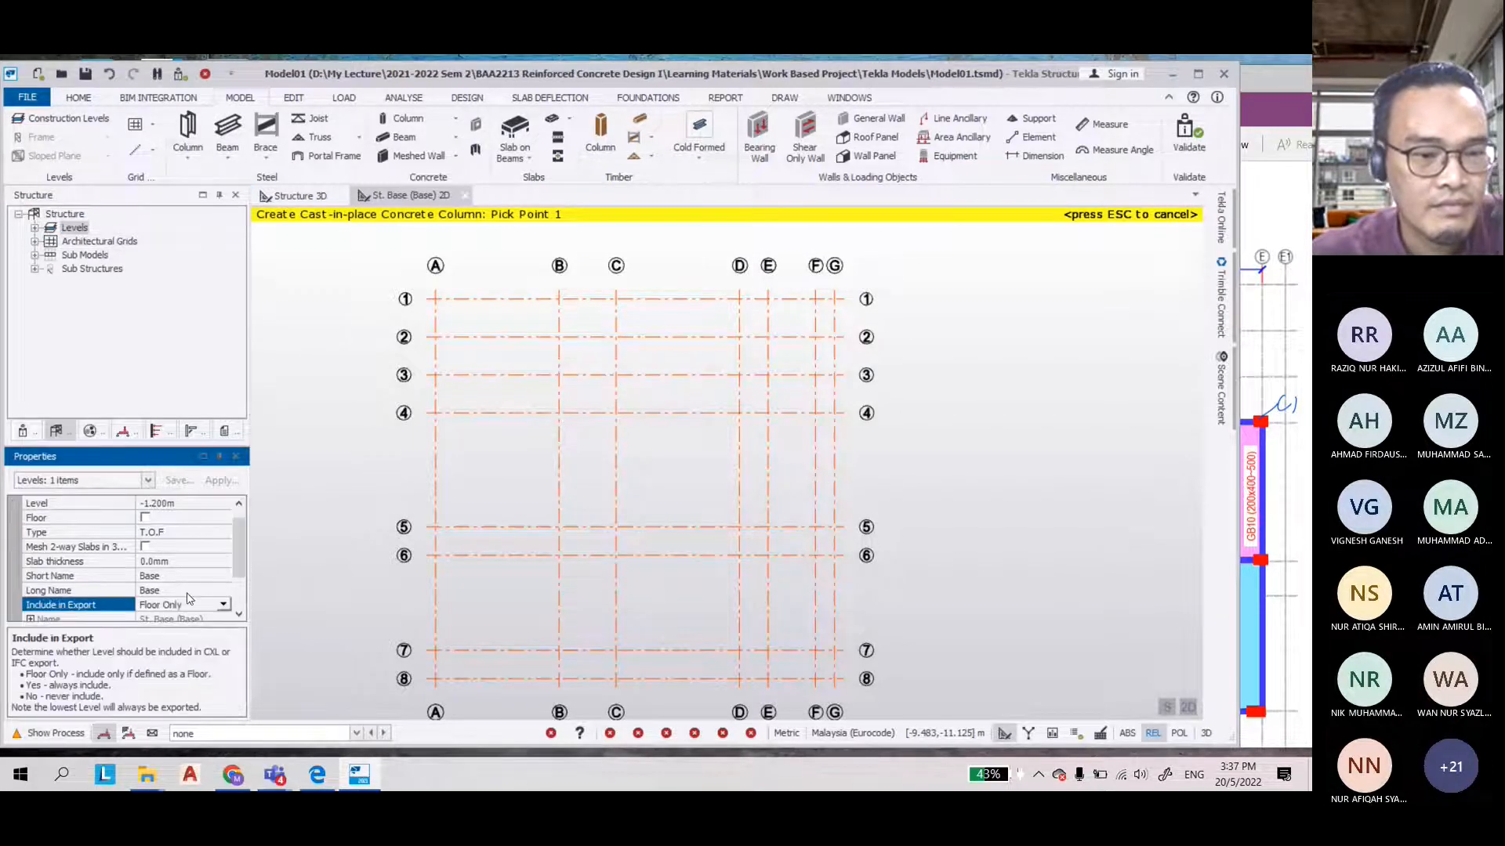
pyautogui.scroll(-2, 233, 559)
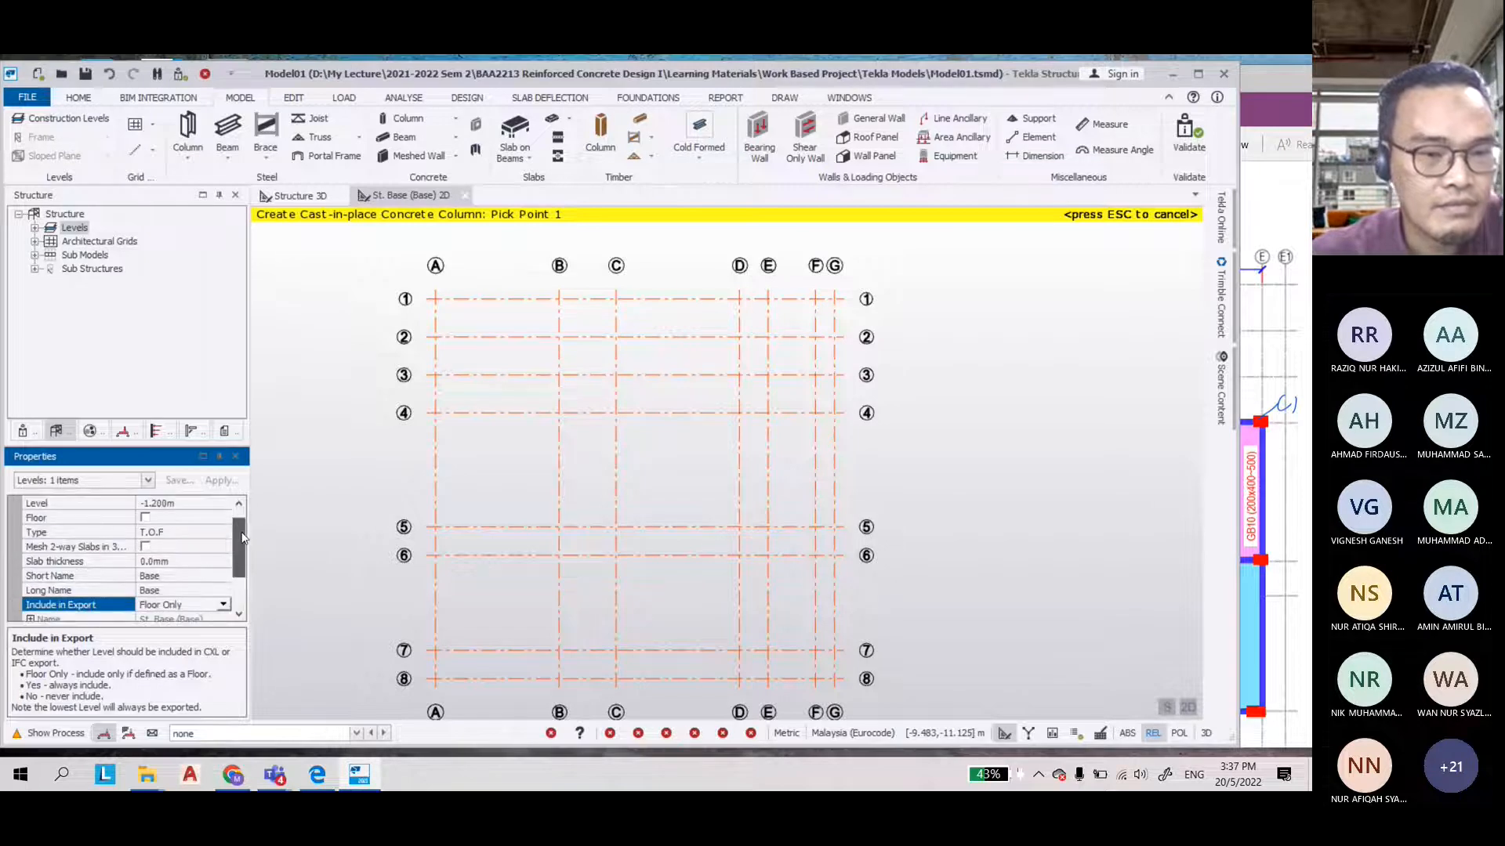
pyautogui.press('Escape')
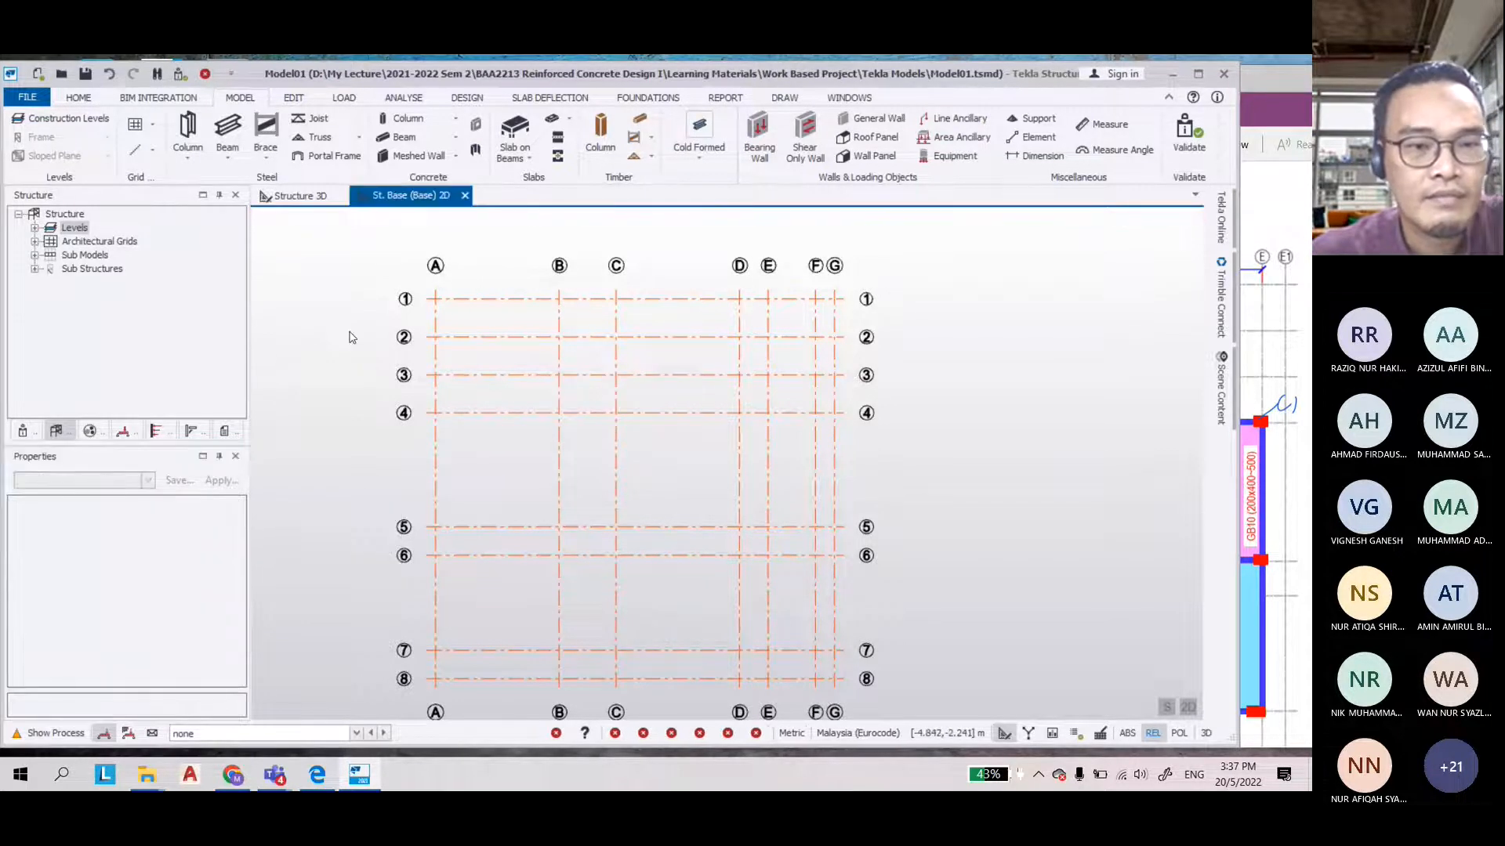
# Start a cast-in-place concrete column and open a new section definition for it
pyautogui.click(408, 119)
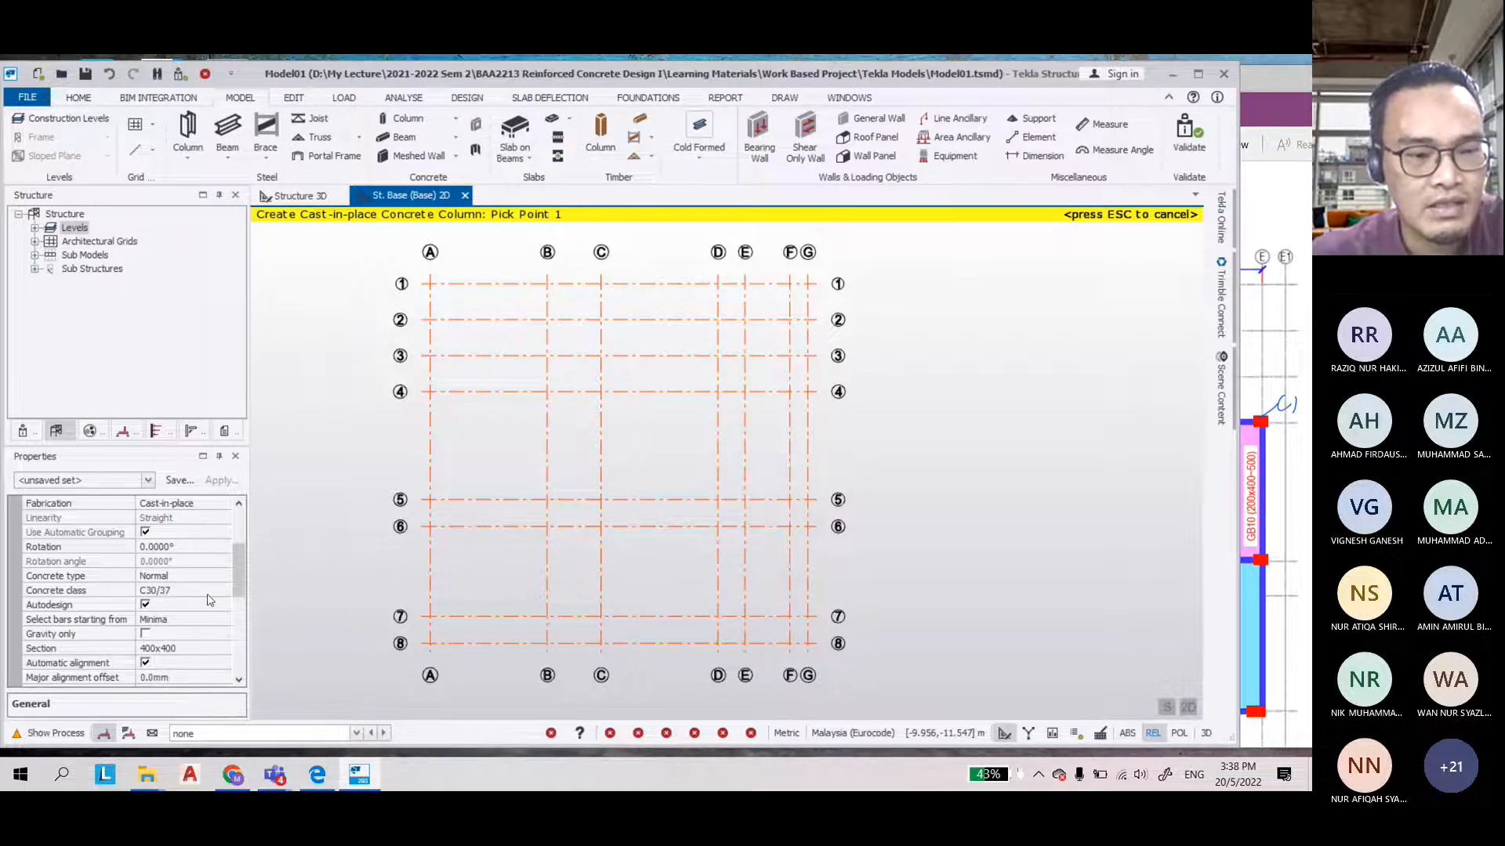
pyautogui.scroll(-2, 188, 603)
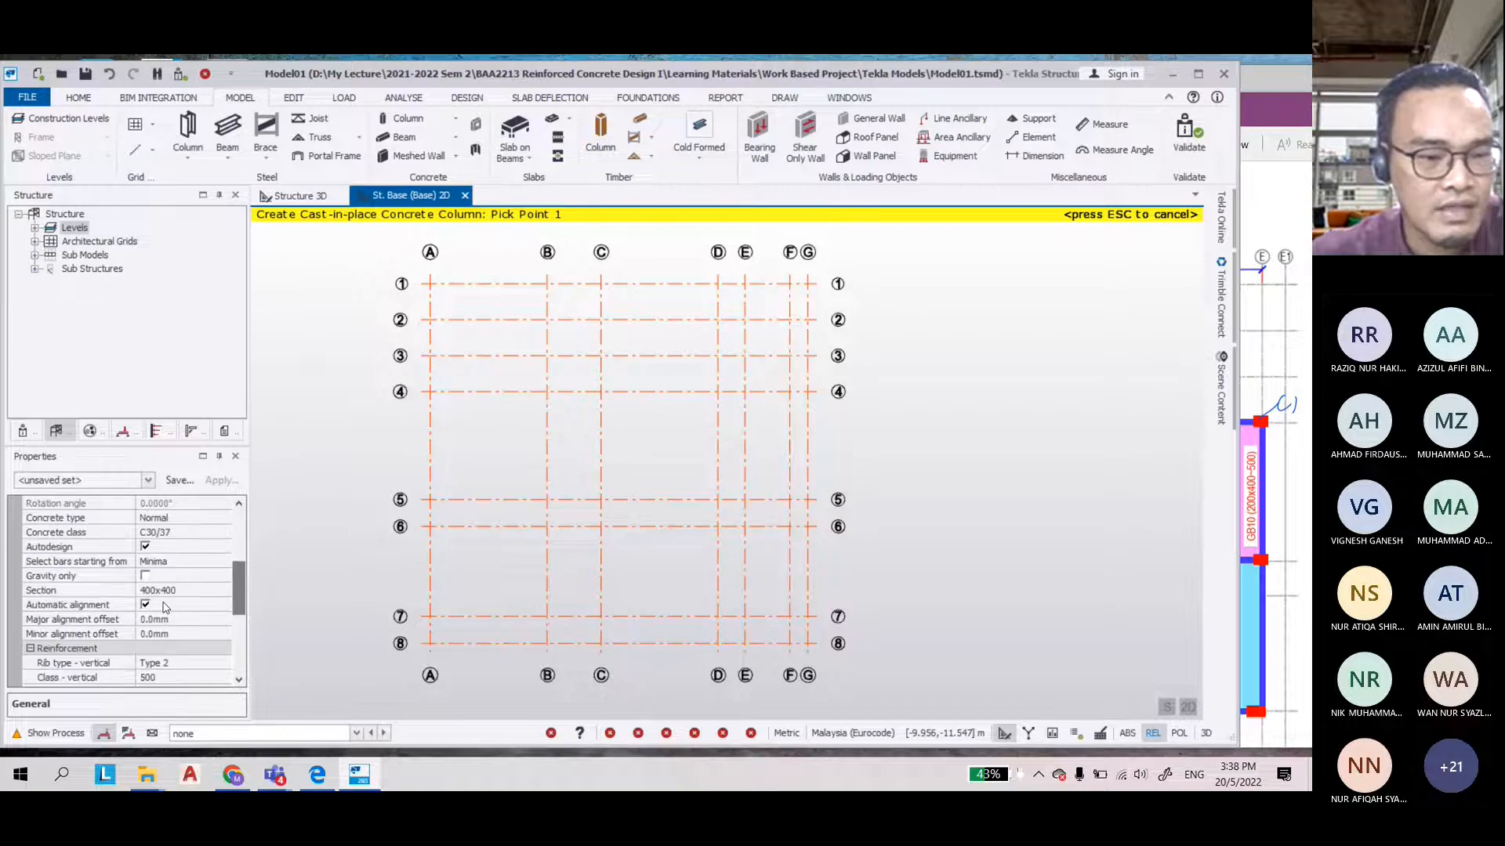
pyautogui.click(168, 591)
pyautogui.click(180, 590)
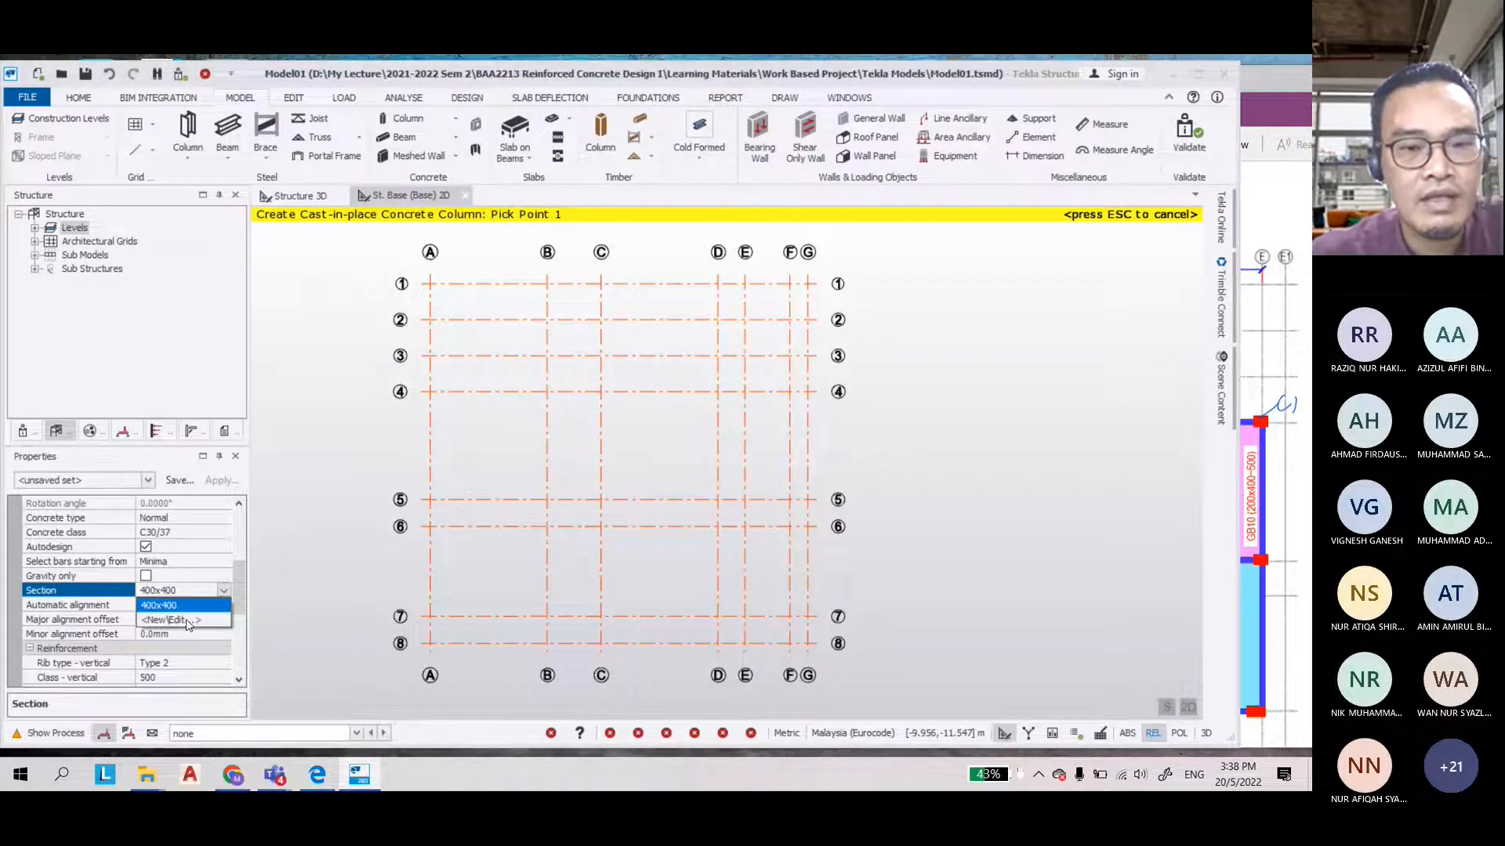
pyautogui.click(188, 624)
# Try a 250x250 mm rectangle and preview the circular, C-section and elbow shapes for the column section
pyautogui.moveTo(600, 302); pyautogui.dragTo(567, 324)
pyautogui.write('250')
pyautogui.write('5')
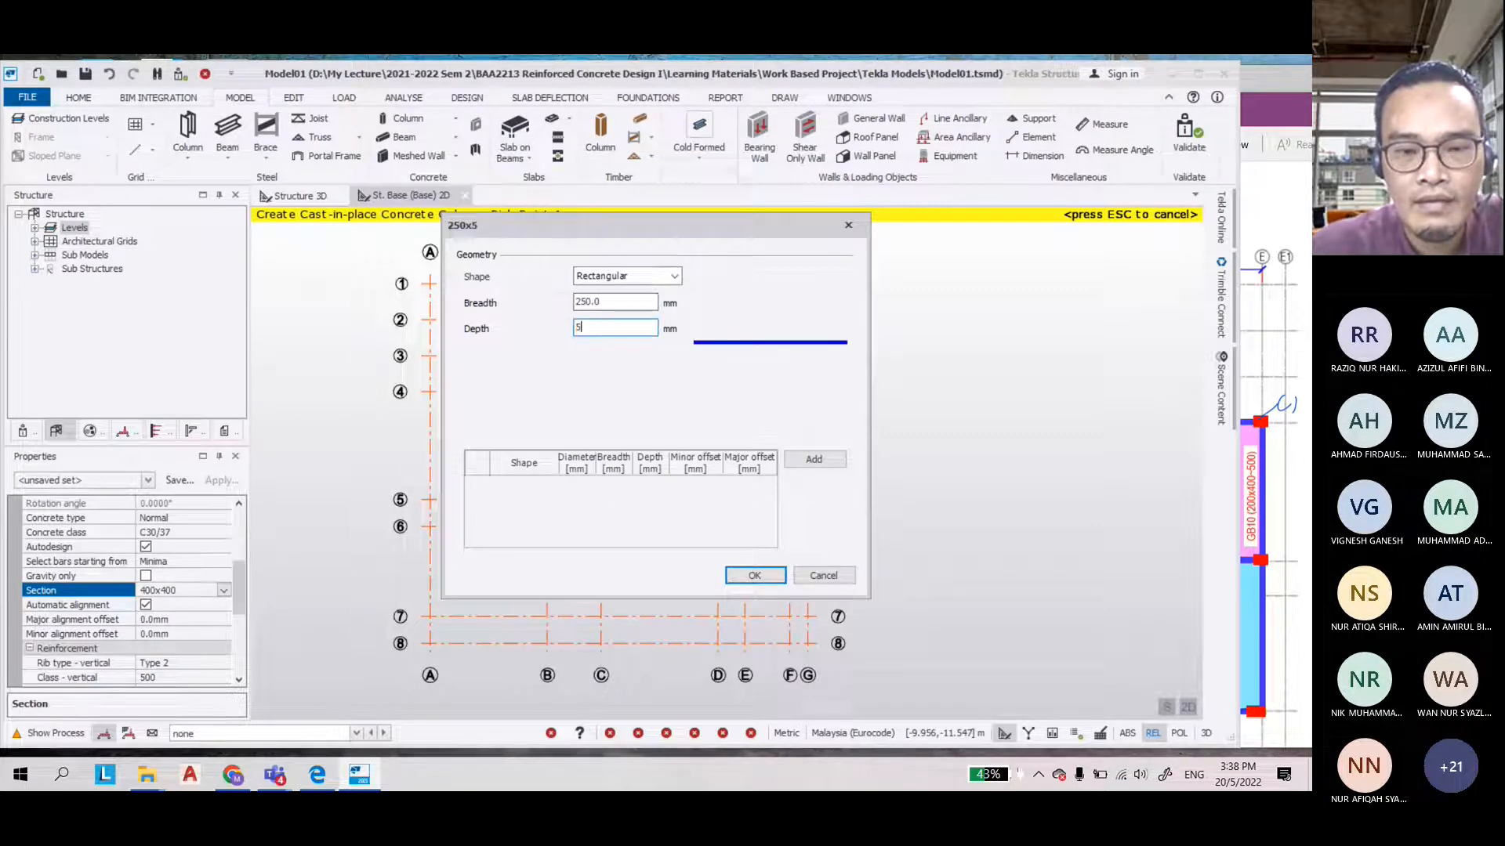
pyautogui.write('50')
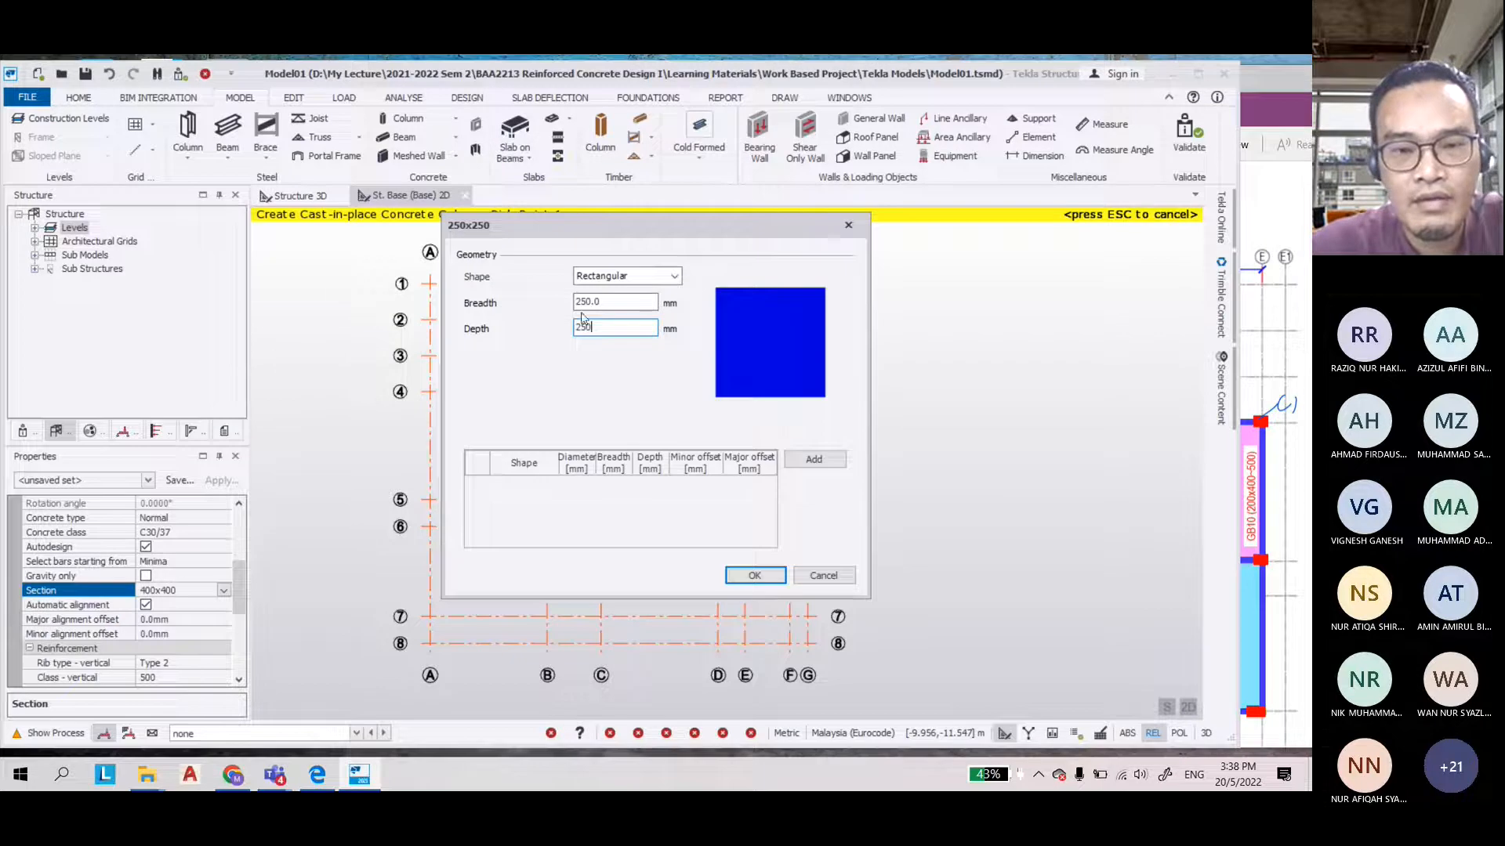
pyautogui.click(676, 277)
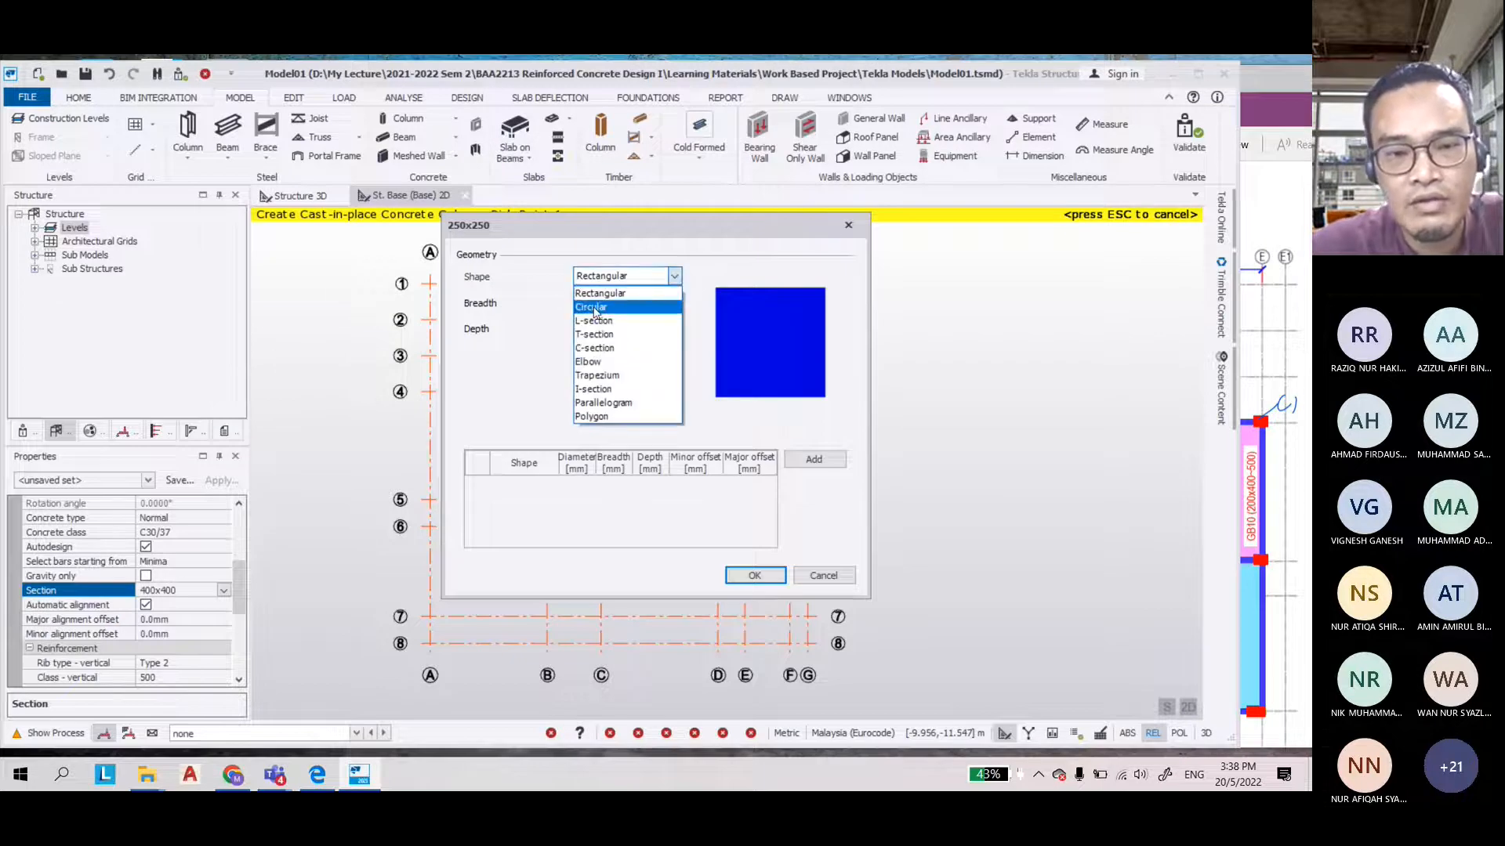
pyautogui.click(594, 308)
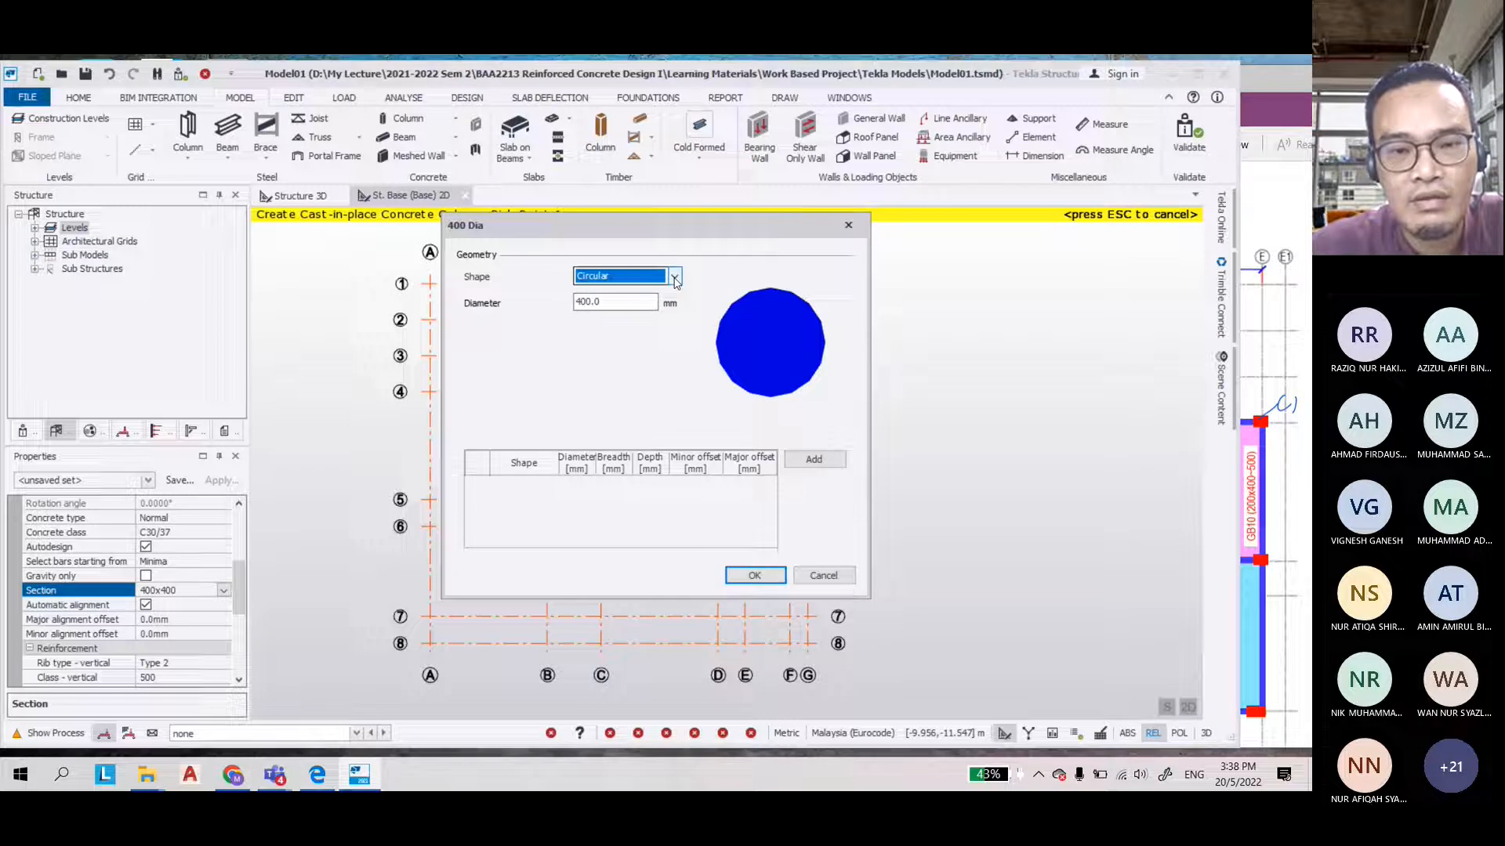
pyautogui.scroll(-3, 676, 282)
pyautogui.click(674, 277)
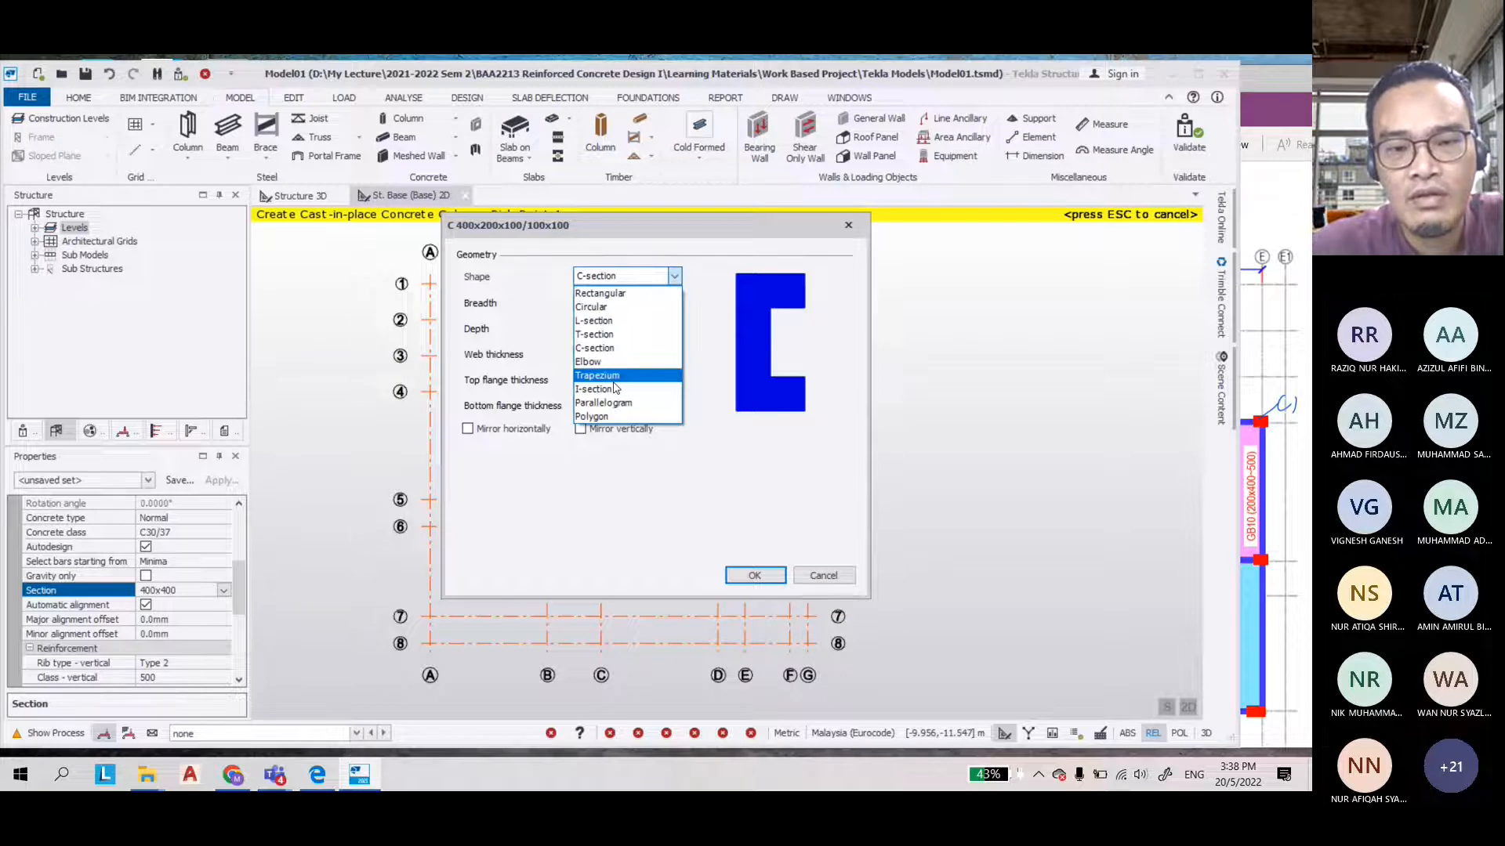
pyautogui.click(590, 362)
pyautogui.click(622, 276)
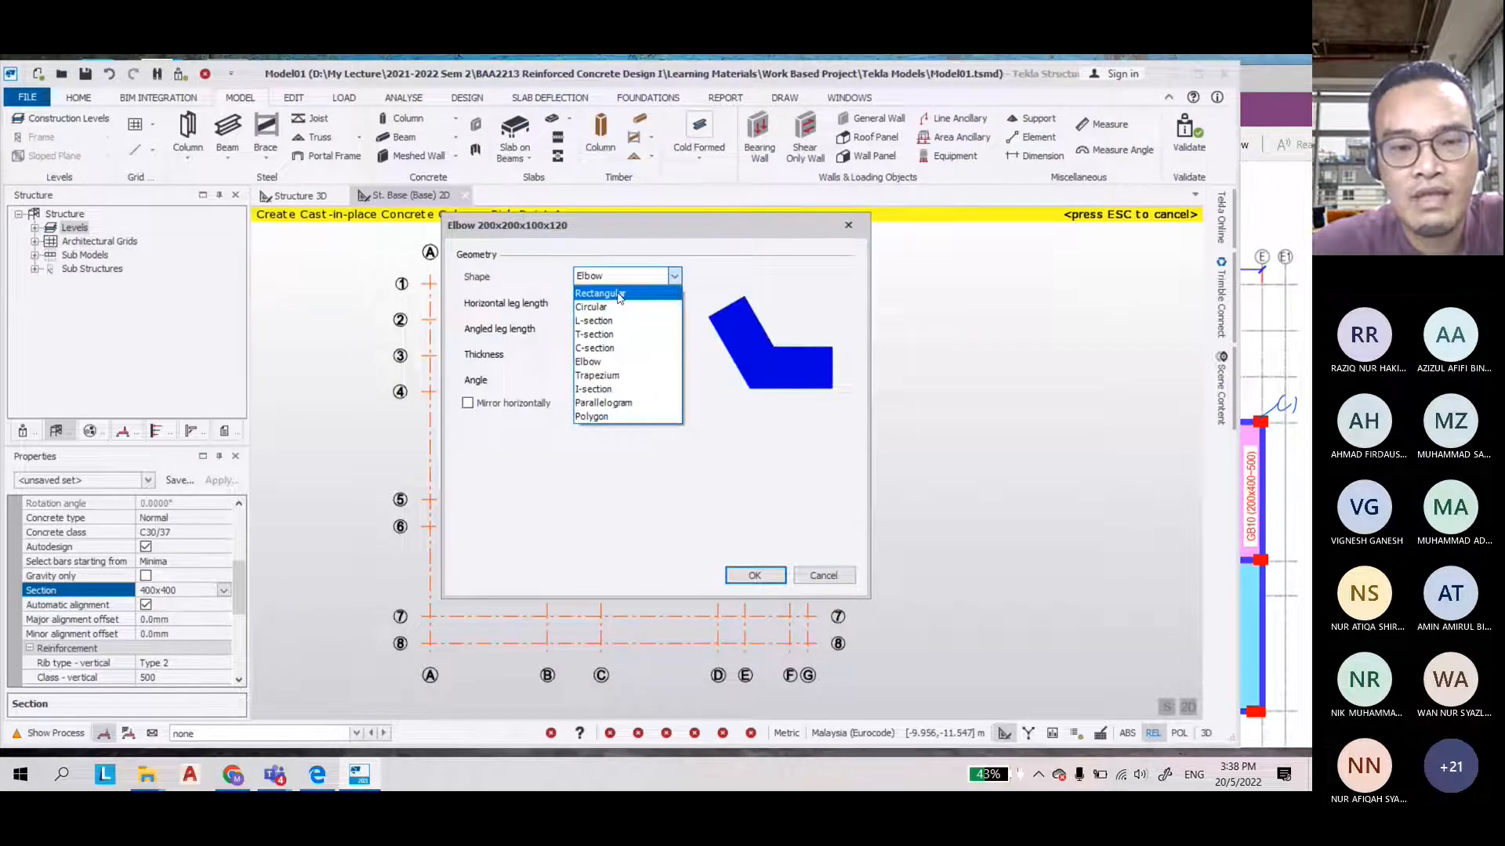
# Define the column section as rectangular with 250 mm breadth and 250 mm depth
pyautogui.click(599, 294)
pyautogui.write('250')
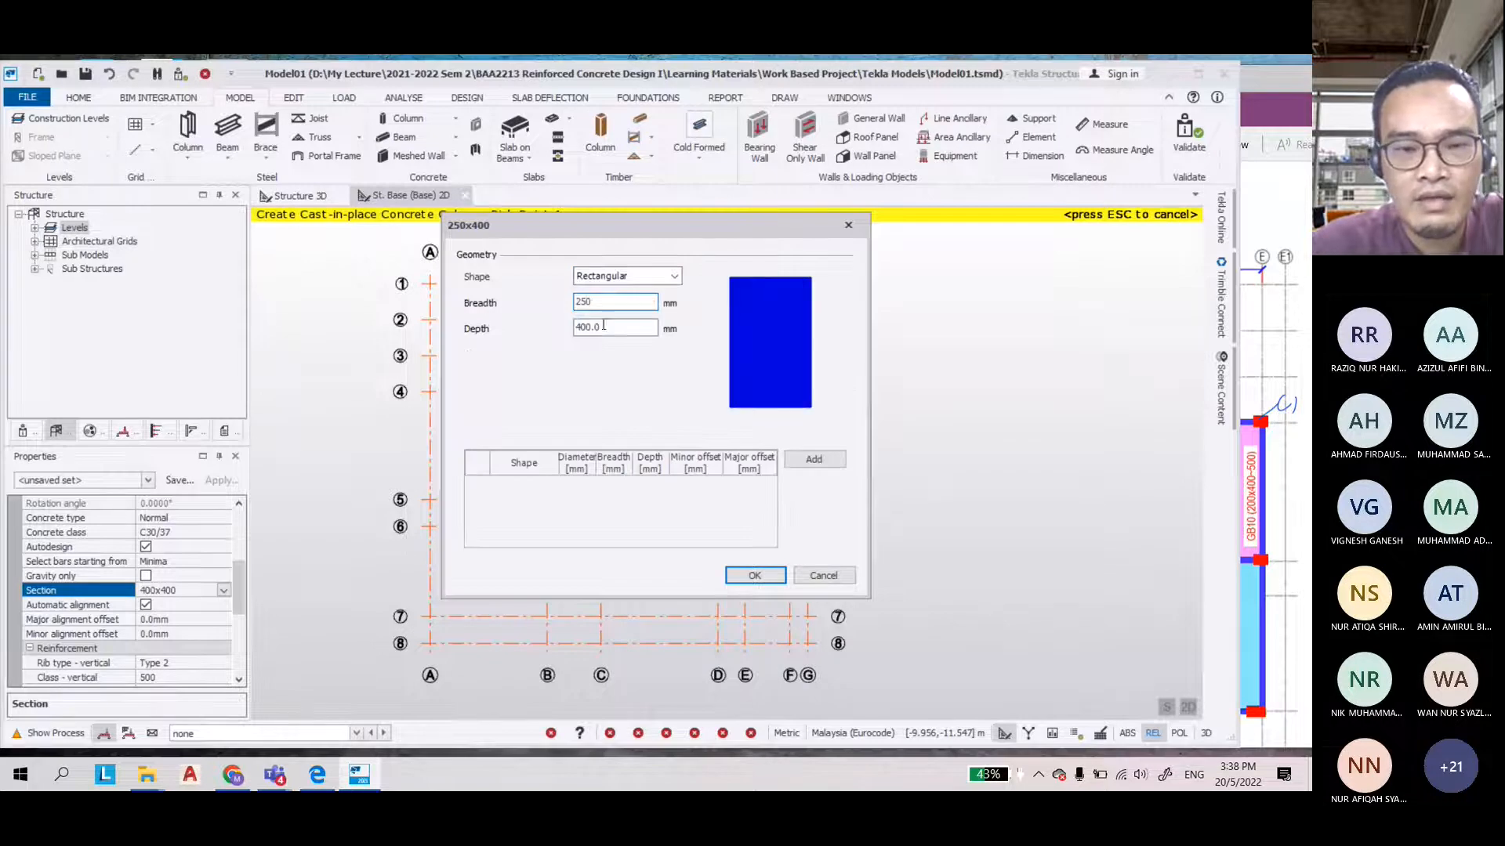
pyautogui.press('Tab')
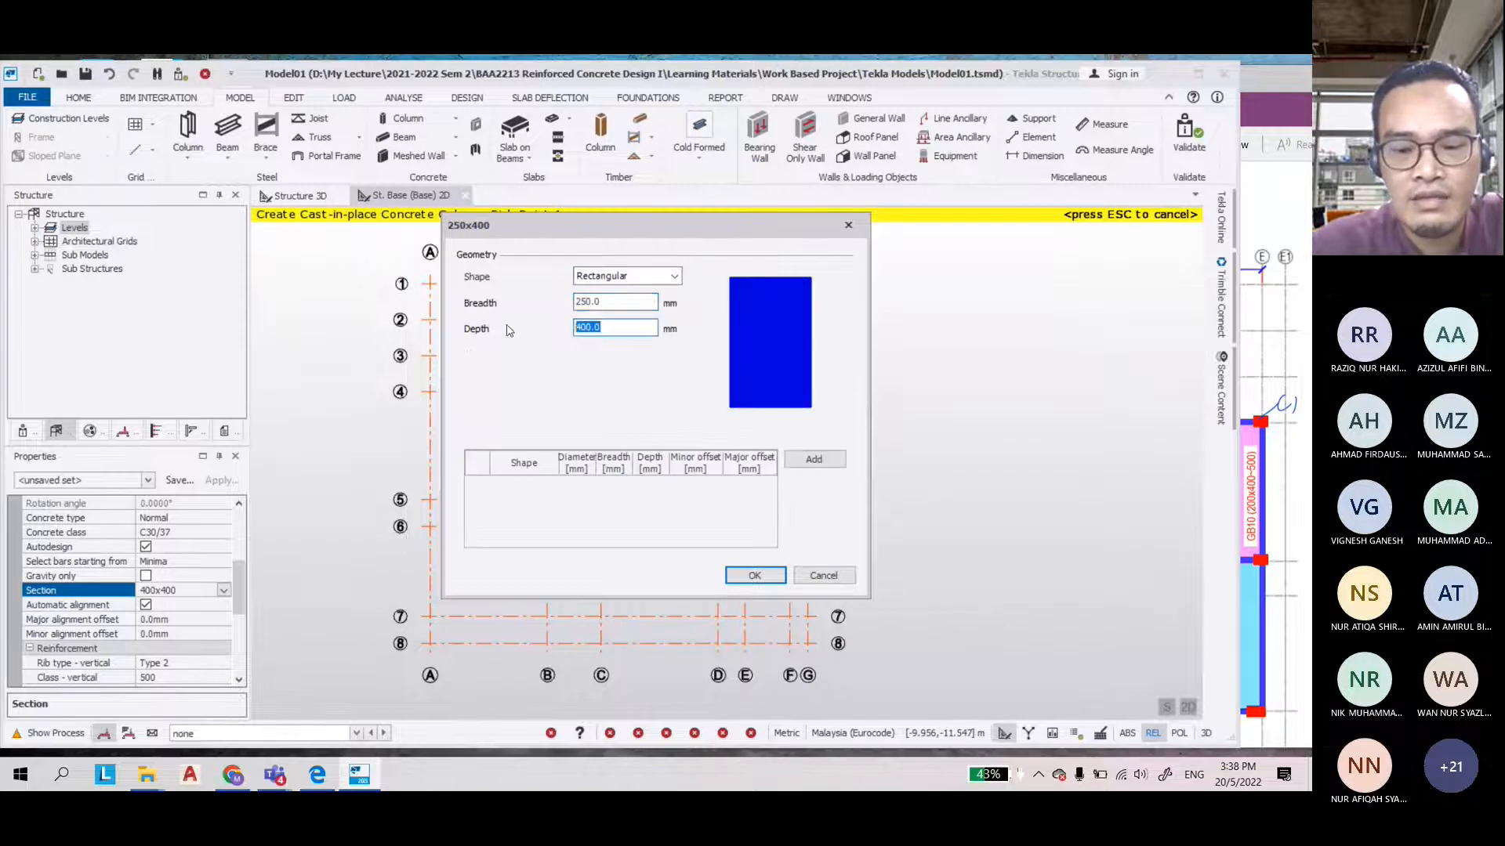
pyautogui.write('250')
pyautogui.press('Tab')
pyautogui.click(754, 575)
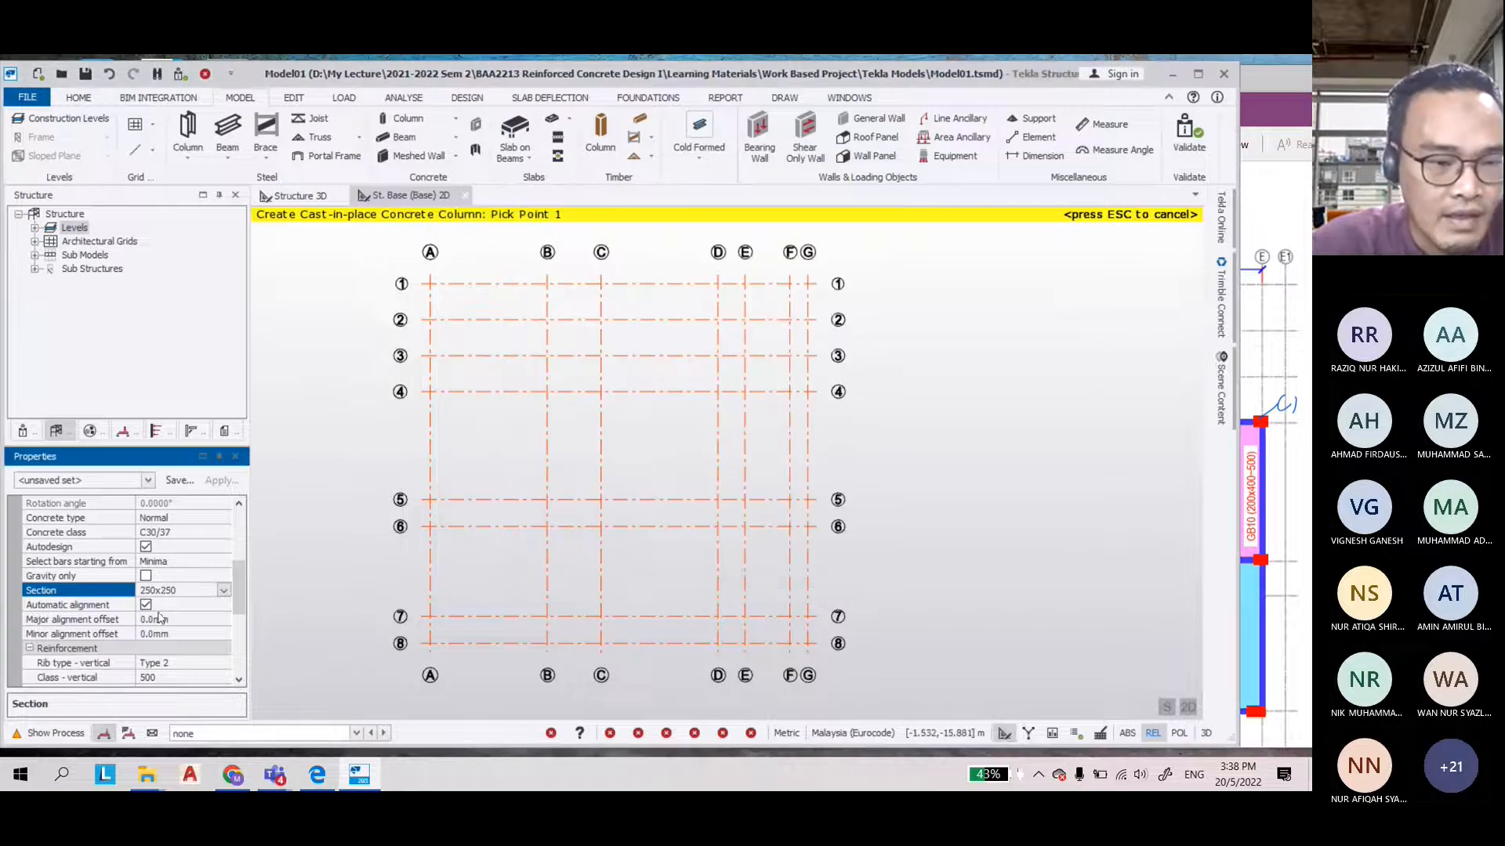
# Set the column's nominal cover to 30 mm
pyautogui.scroll(-1, 159, 617)
pyautogui.scroll(-2, 153, 618)
pyautogui.scroll(-2, 43, 619)
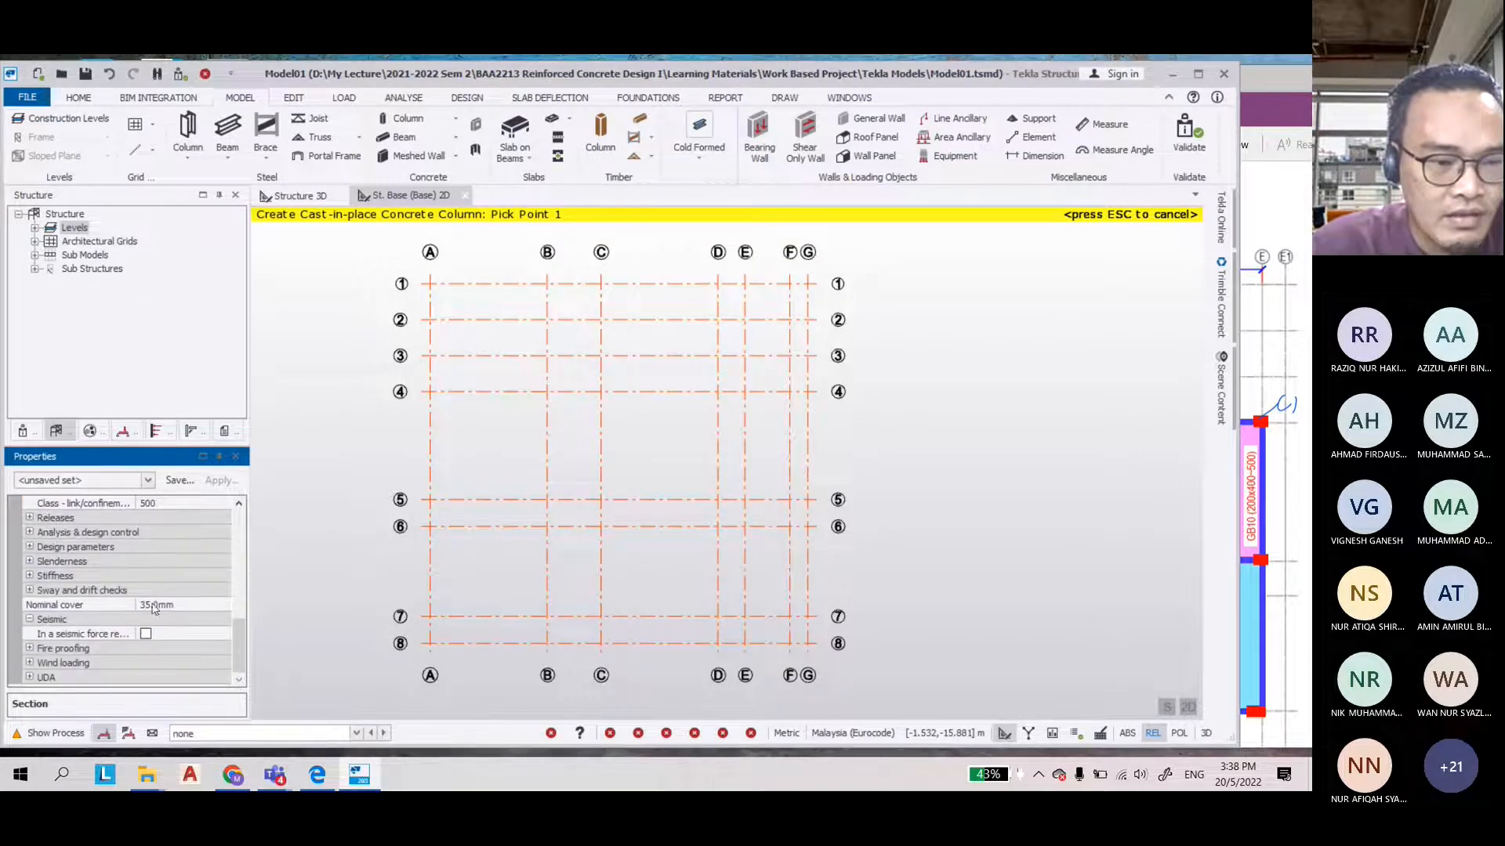
pyautogui.click(154, 608)
pyautogui.write('3')
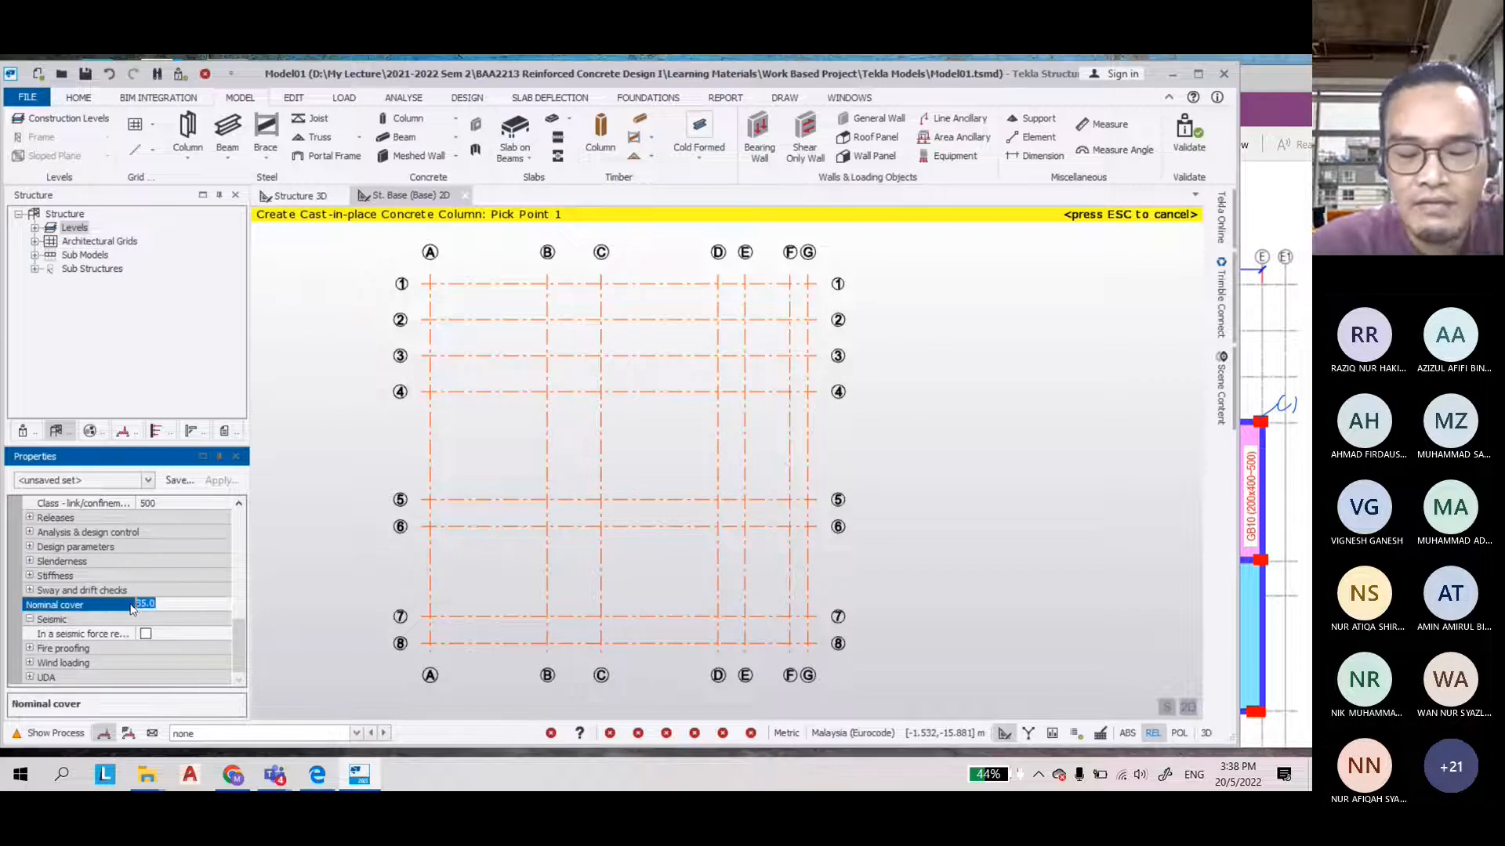
pyautogui.write('0')
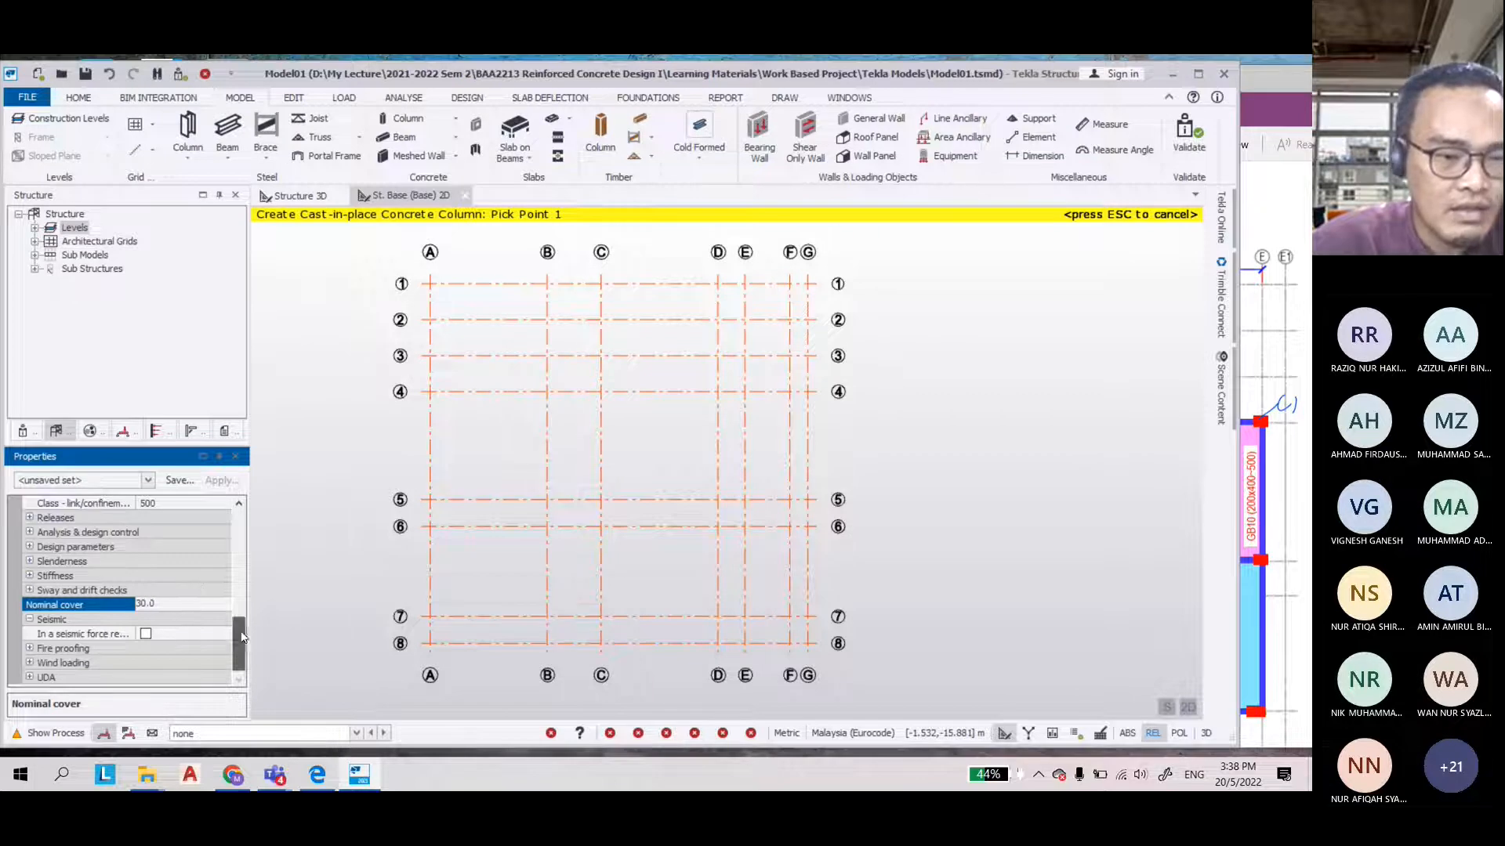
# Turn off automatic alignment for the new column
pyautogui.scroll(2, 238, 626)
pyautogui.moveTo(238, 625); pyautogui.dragTo(237, 572)
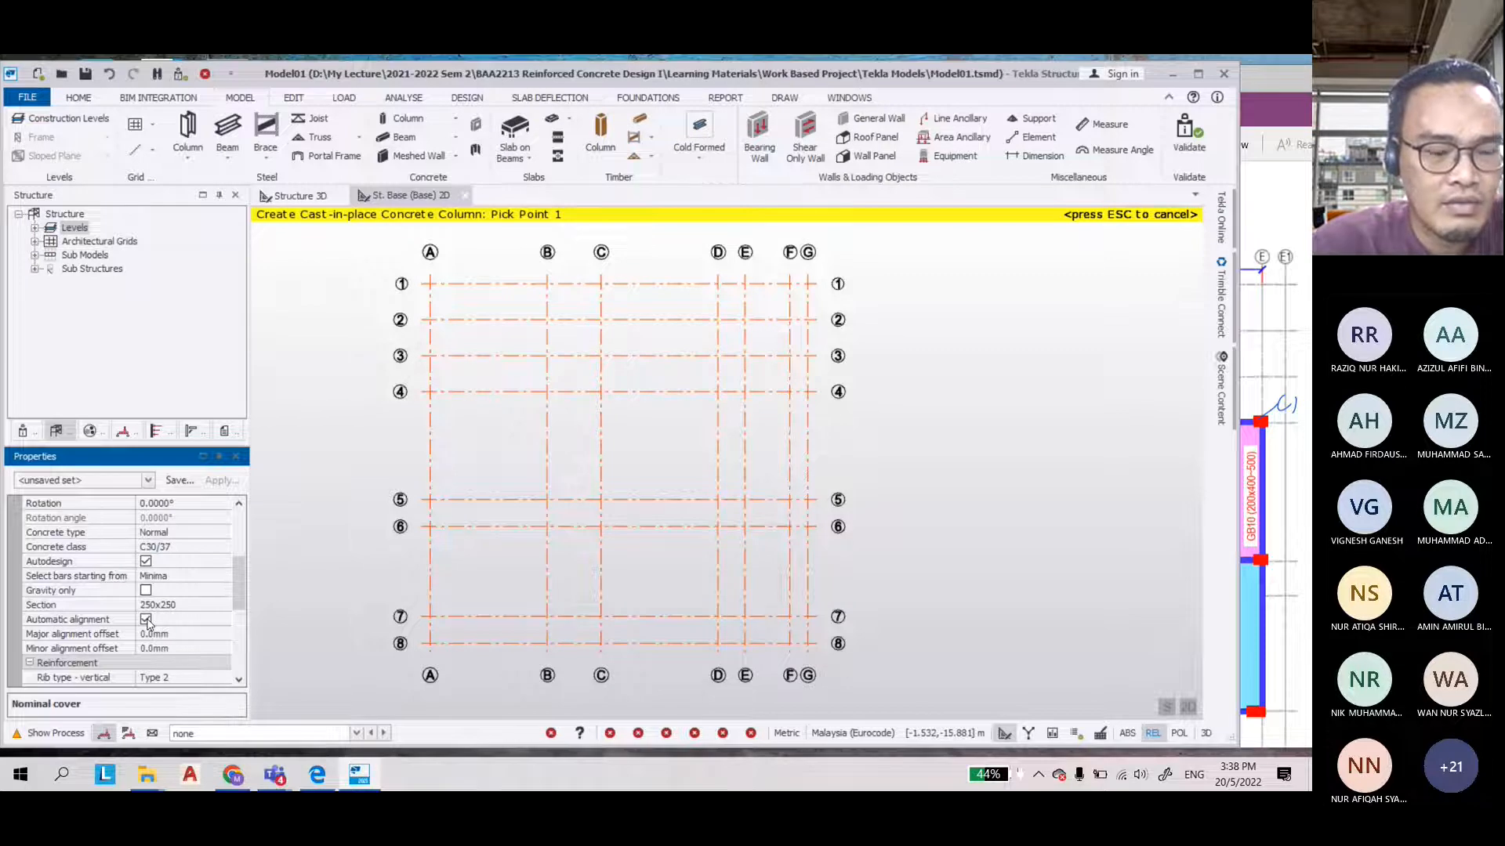
pyautogui.click(146, 620)
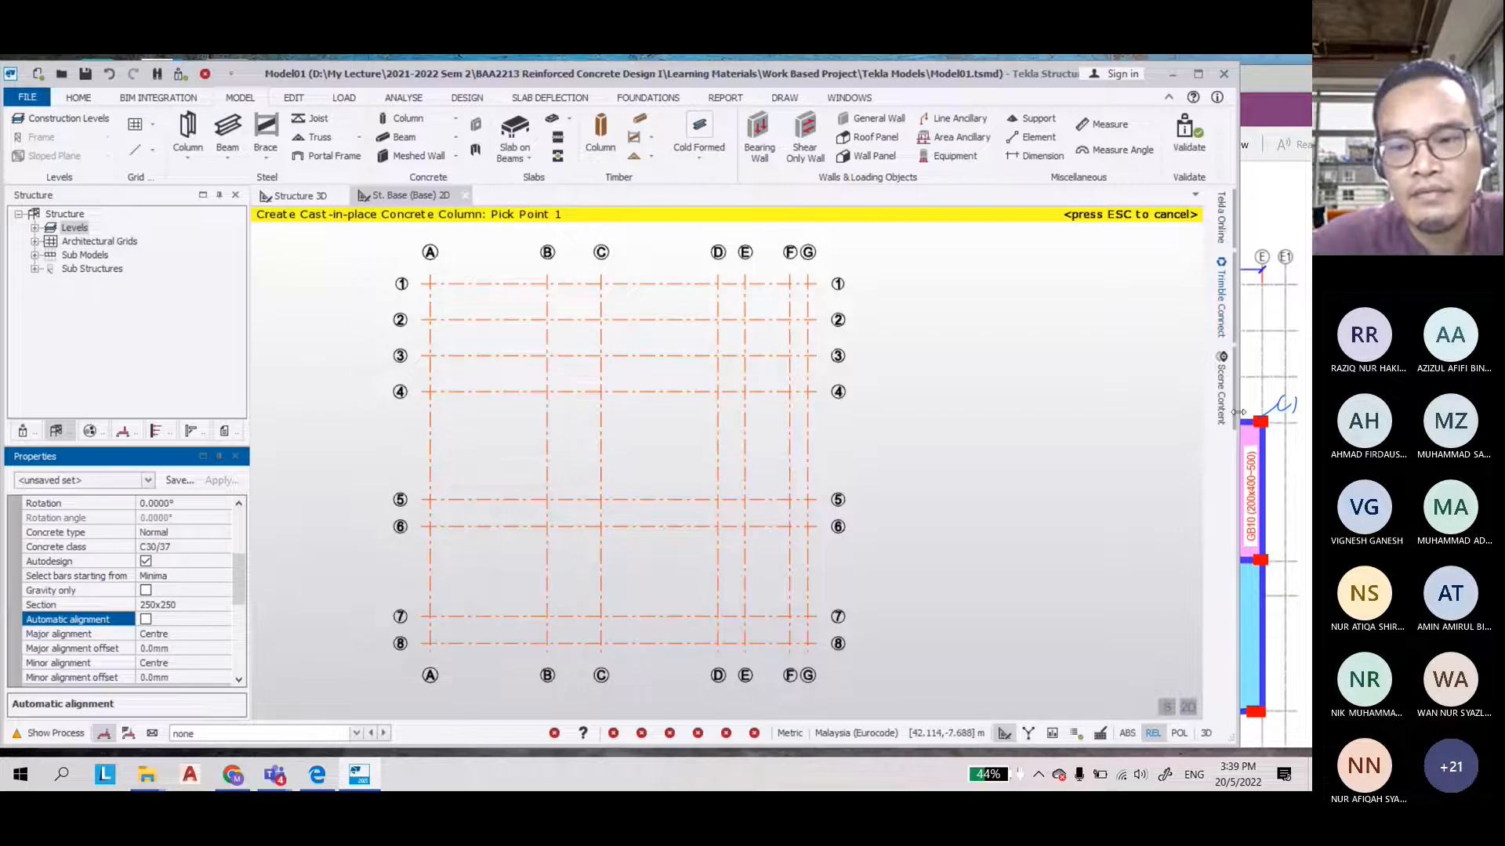
# Show the ground floor plan beside the model and place the 250x250 columns at grid intersections B/4, C/4, B/5 and C/5
pyautogui.hotkey('alt', 'Tab')
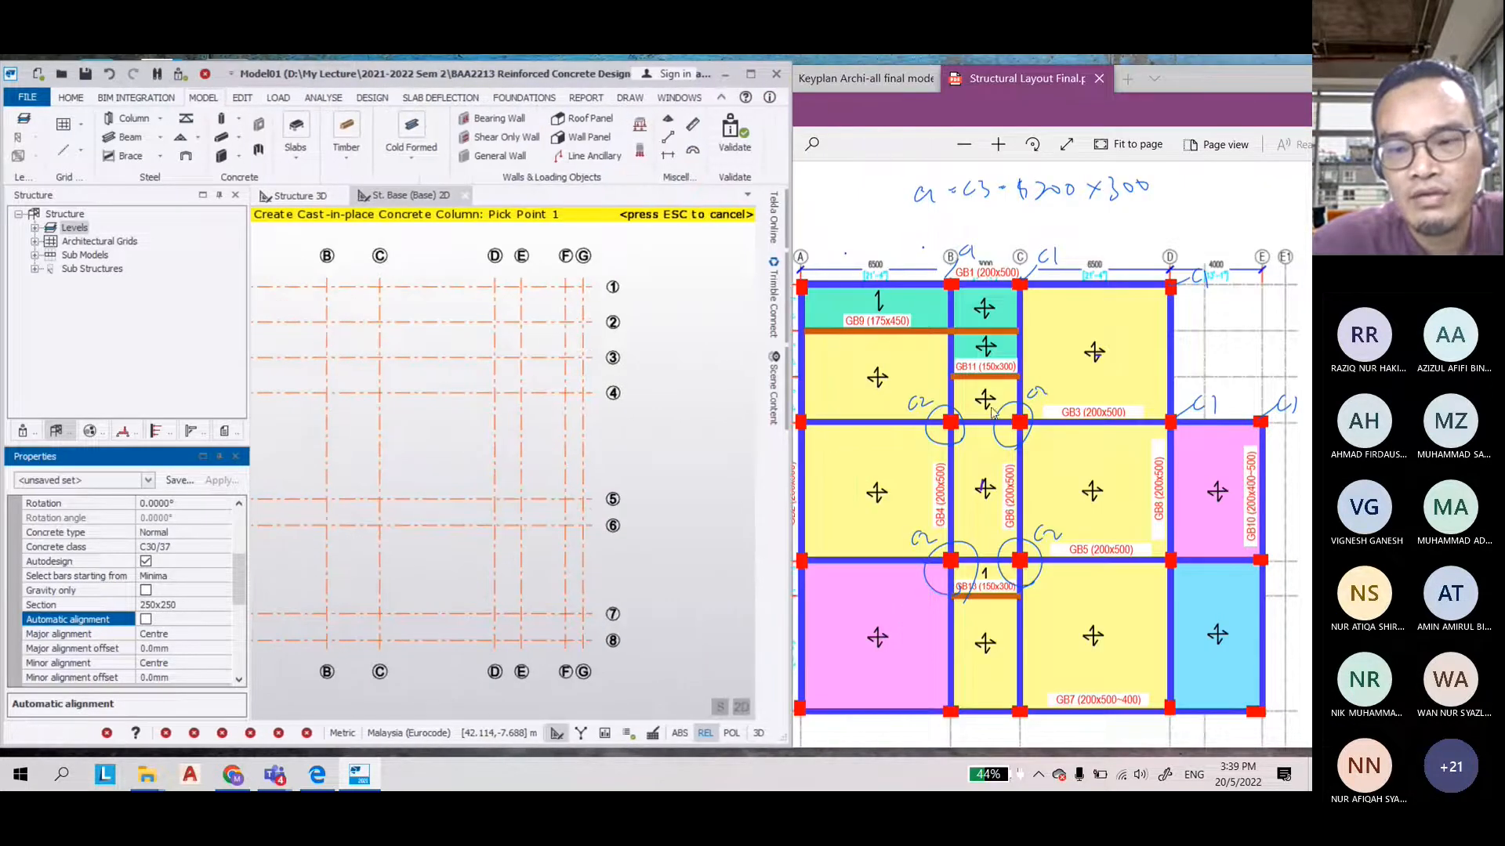
pyautogui.scroll(-1, 994, 413)
pyautogui.scroll(-1, 576, 584)
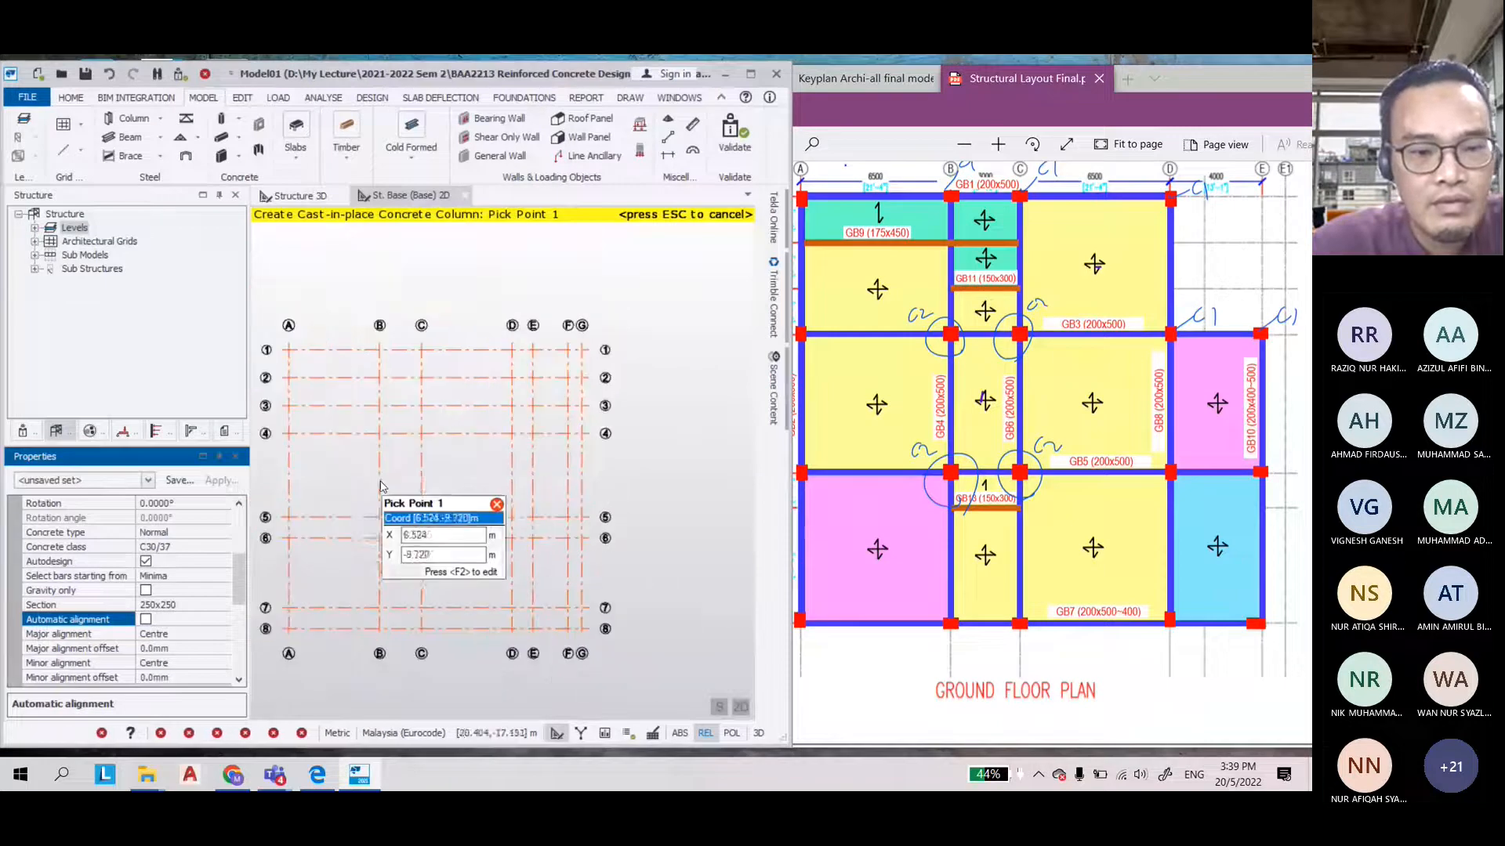
pyautogui.click(379, 434)
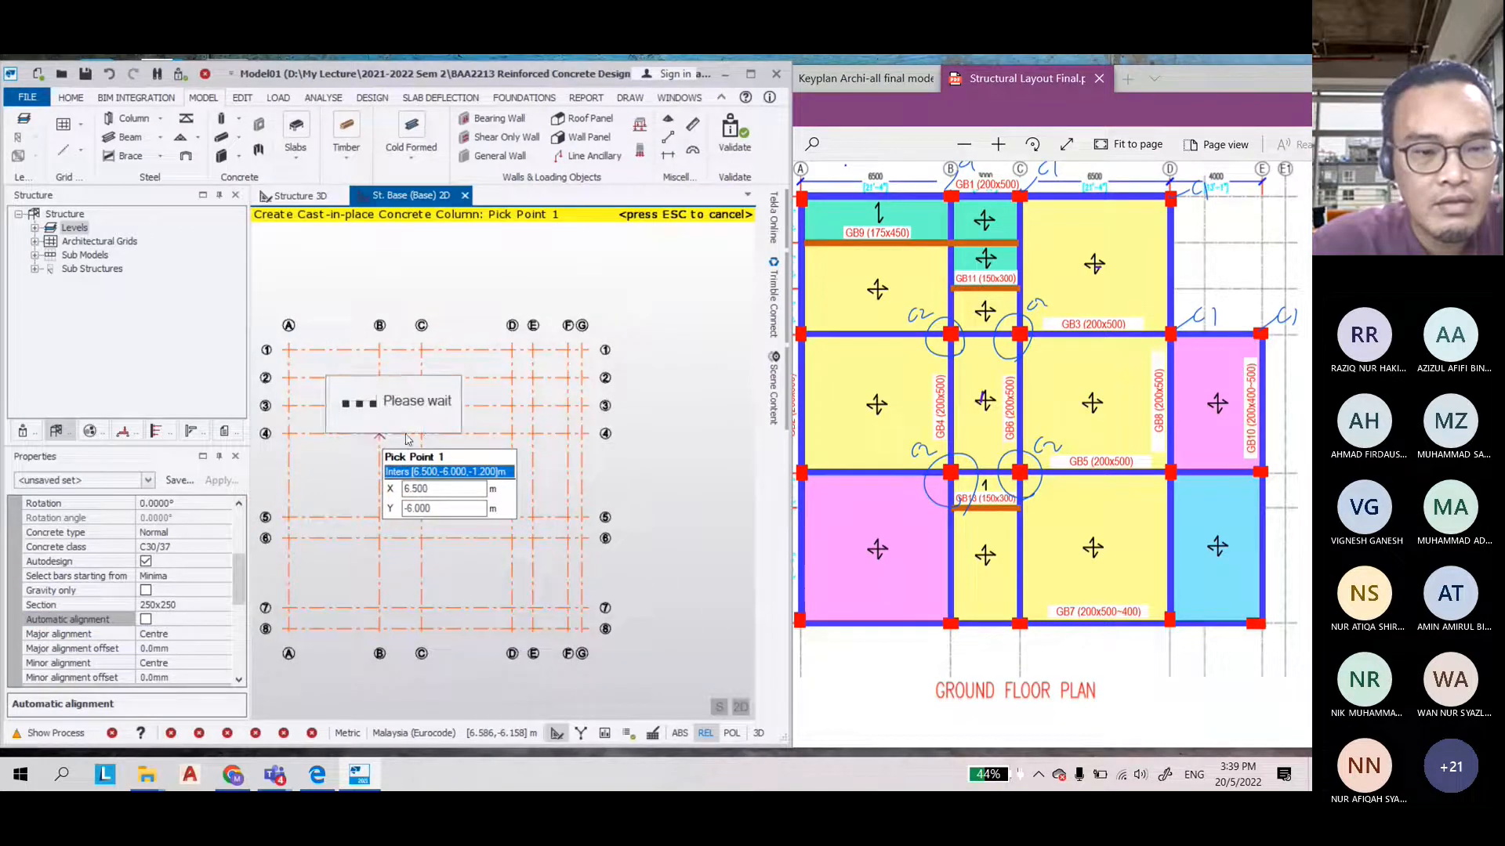
pyautogui.click(422, 433)
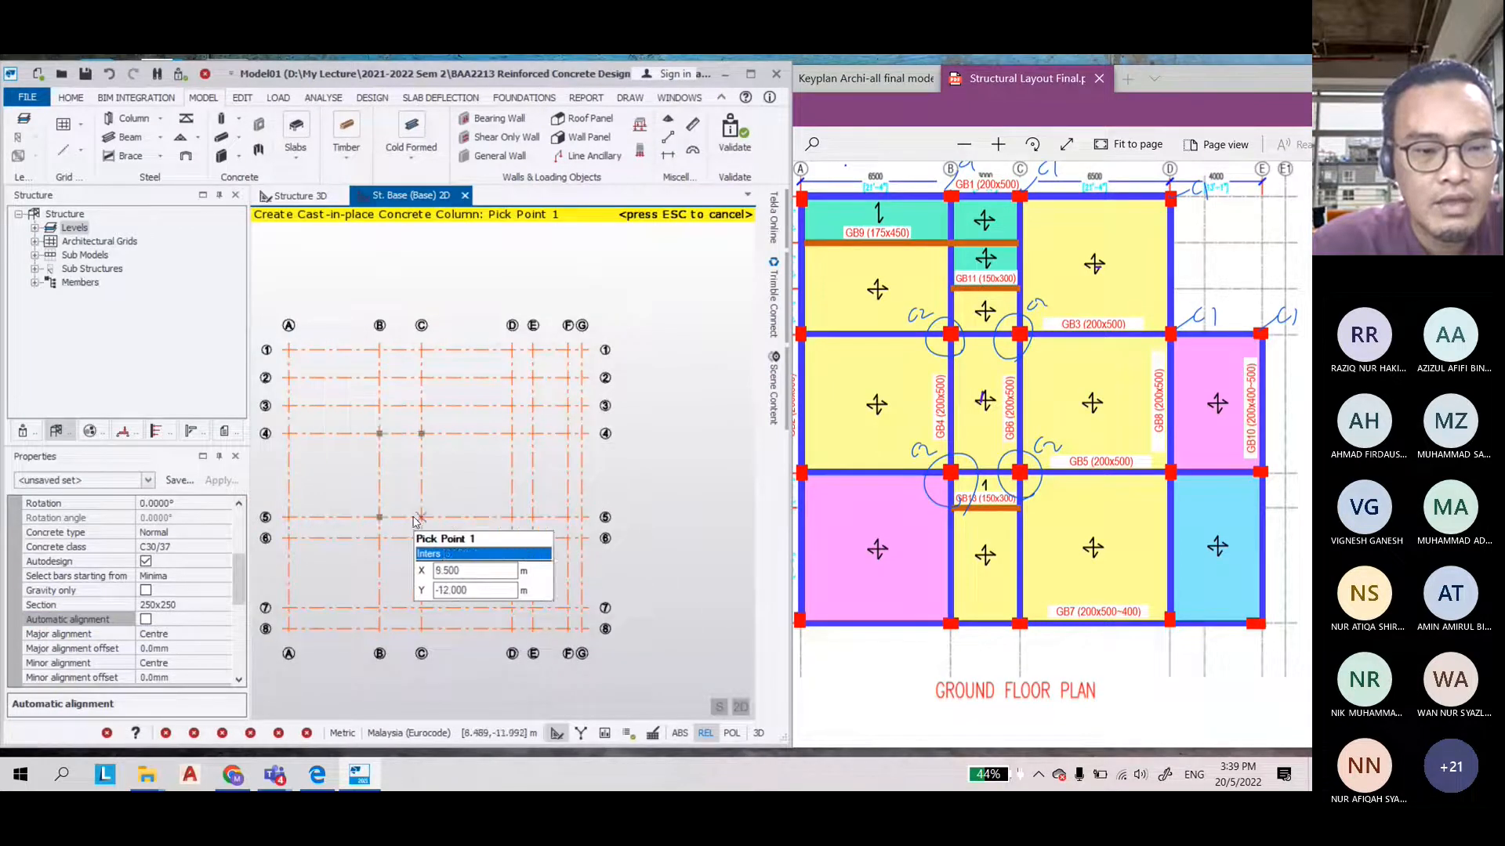
pyautogui.click(380, 517)
pyautogui.scroll(2, 376, 478)
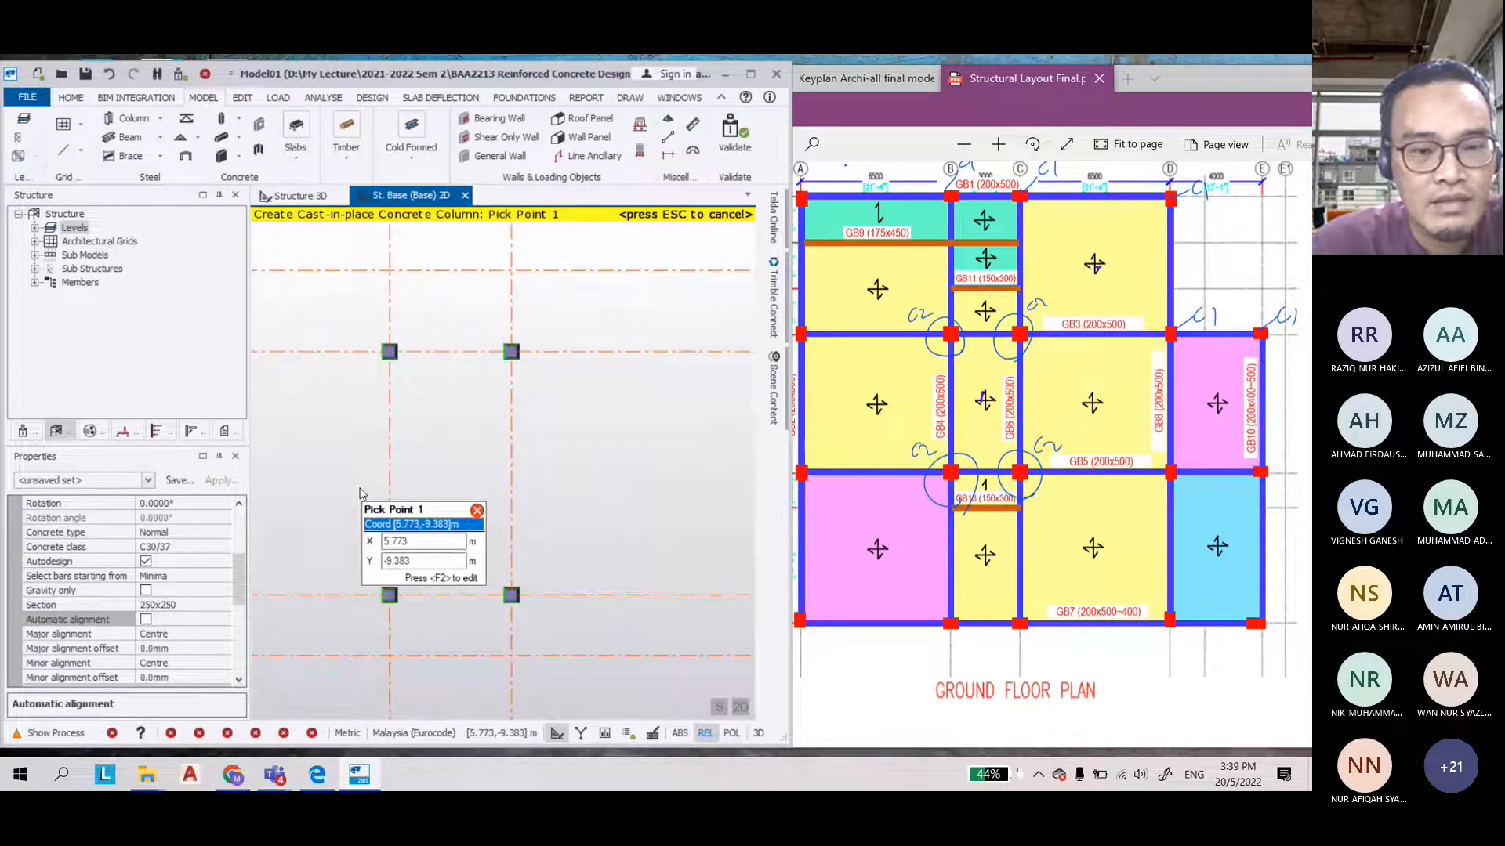
pyautogui.scroll(3, 376, 439)
pyautogui.scroll(-5, 401, 372)
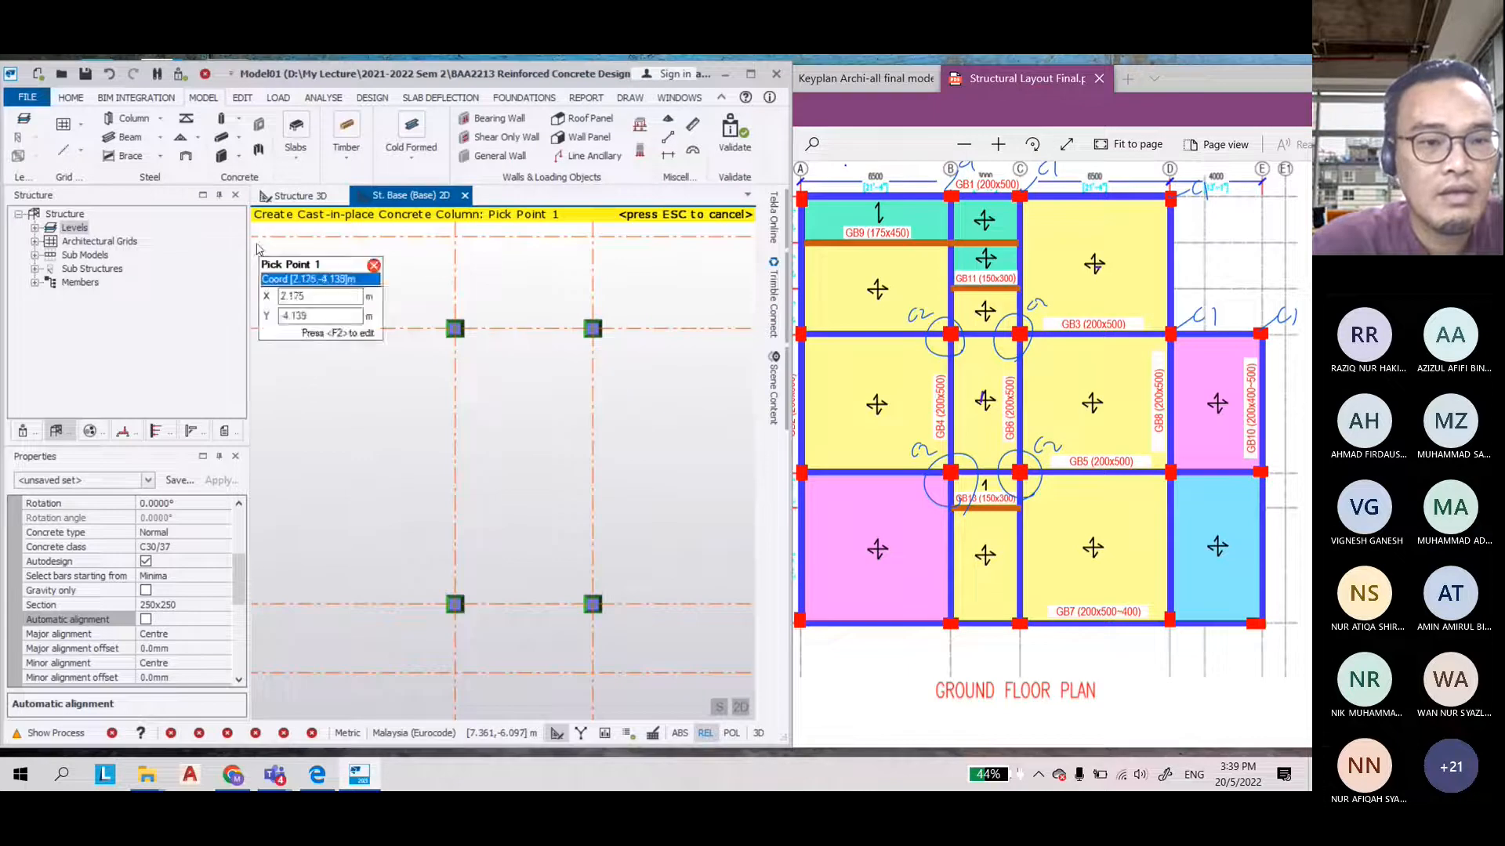
# Inspect the four placed columns in the Structure 3D view and return to the St. Base (Base) 2D plan
pyautogui.click(293, 199)
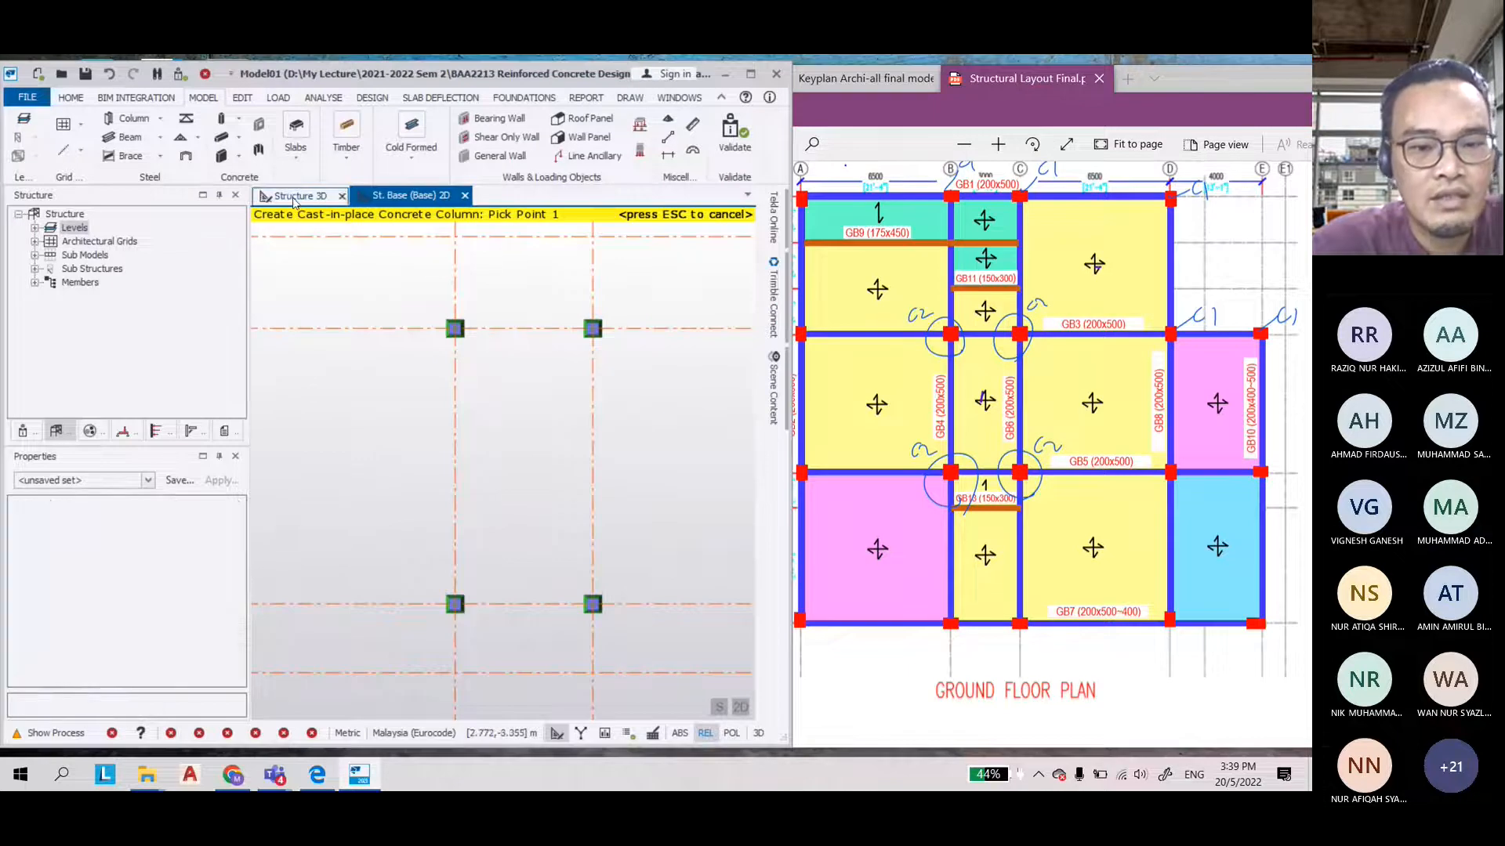
pyautogui.click(294, 199)
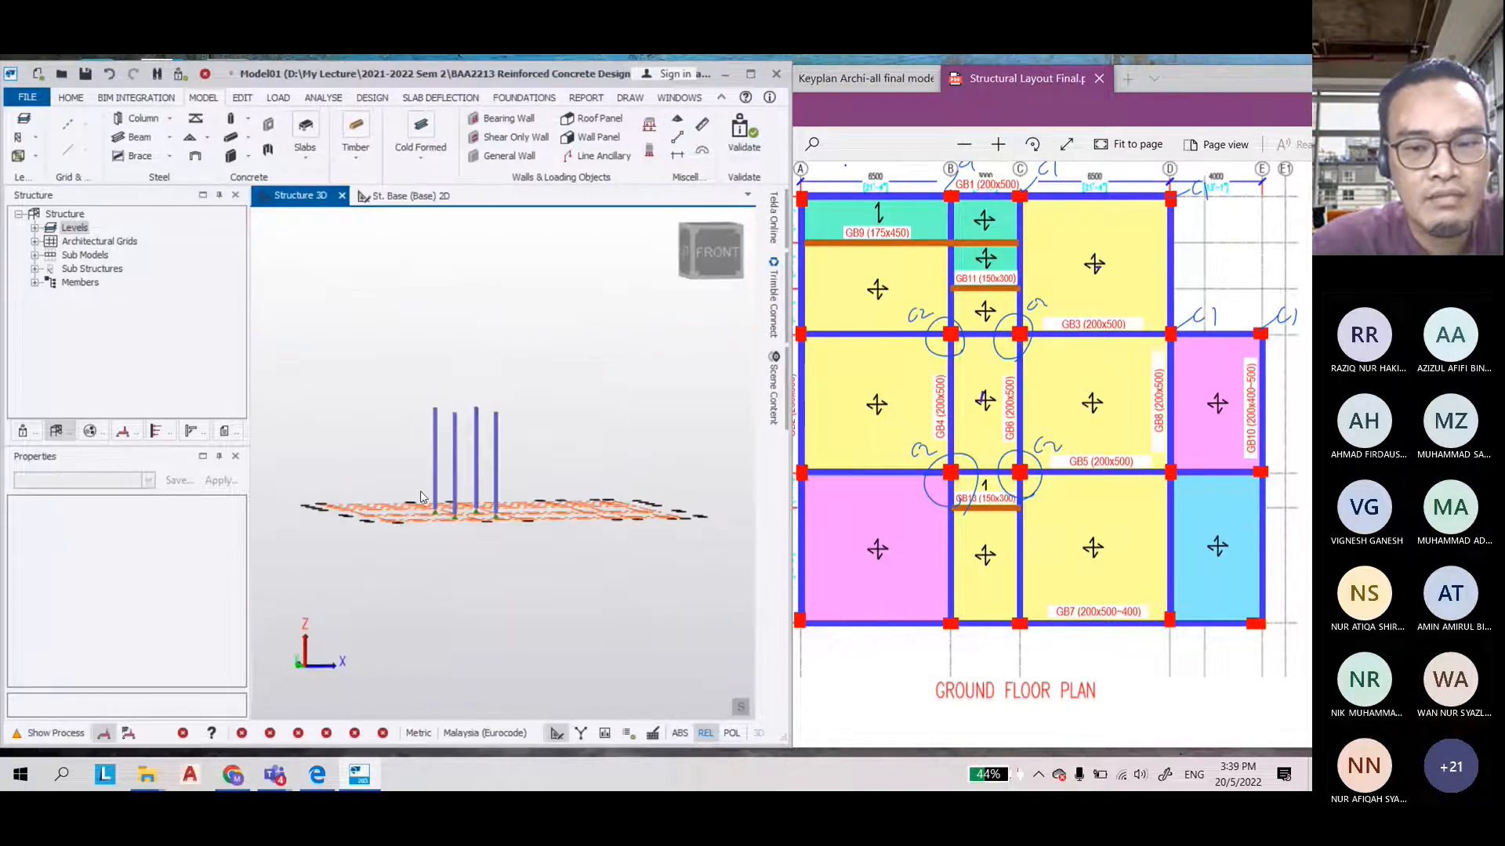
pyautogui.moveTo(423, 497); pyautogui.dragTo(452, 541, button='right')
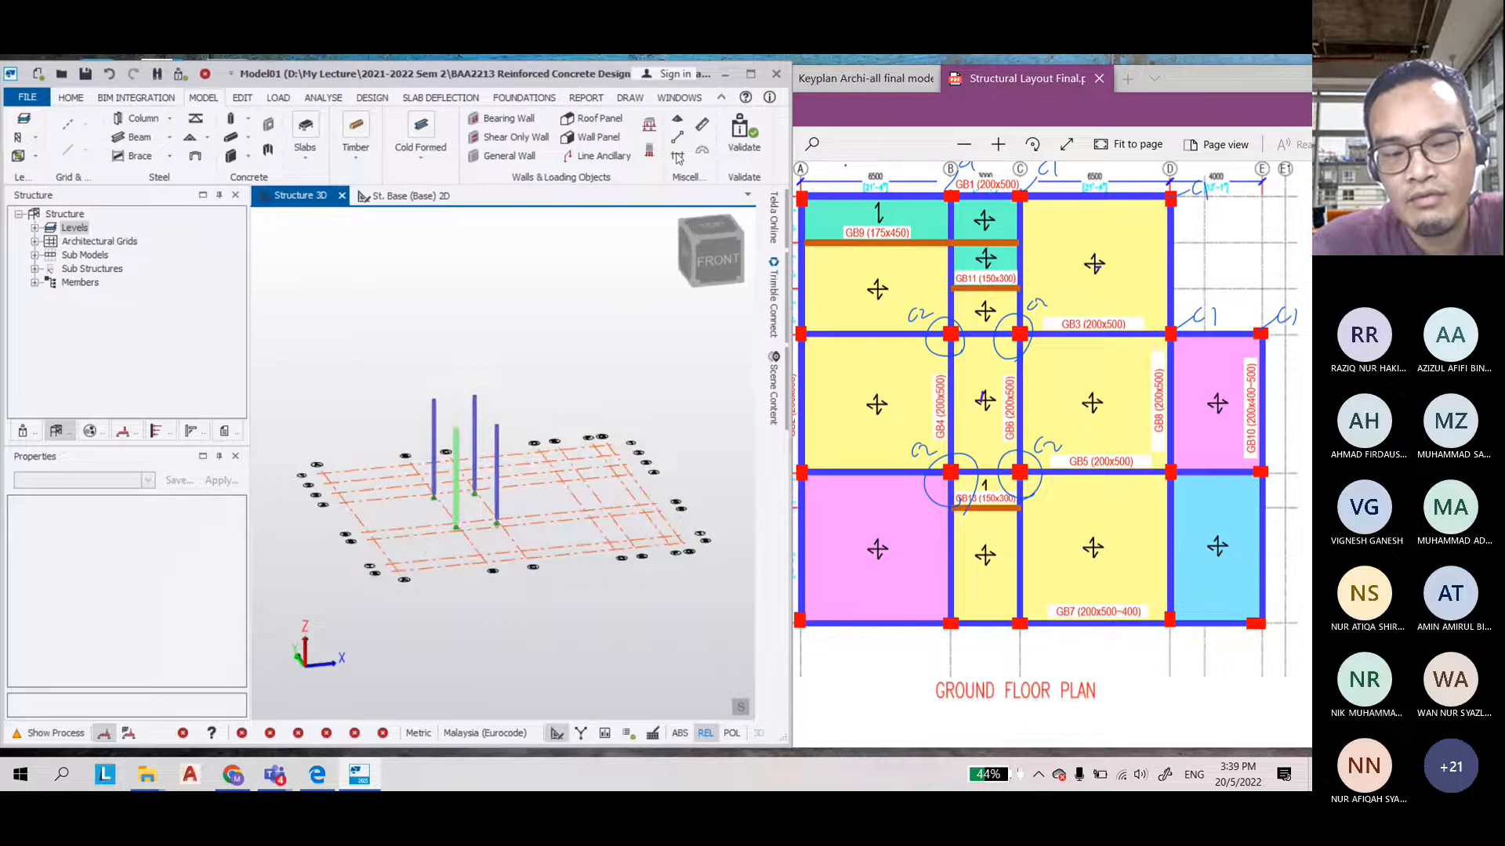
pyautogui.click(426, 198)
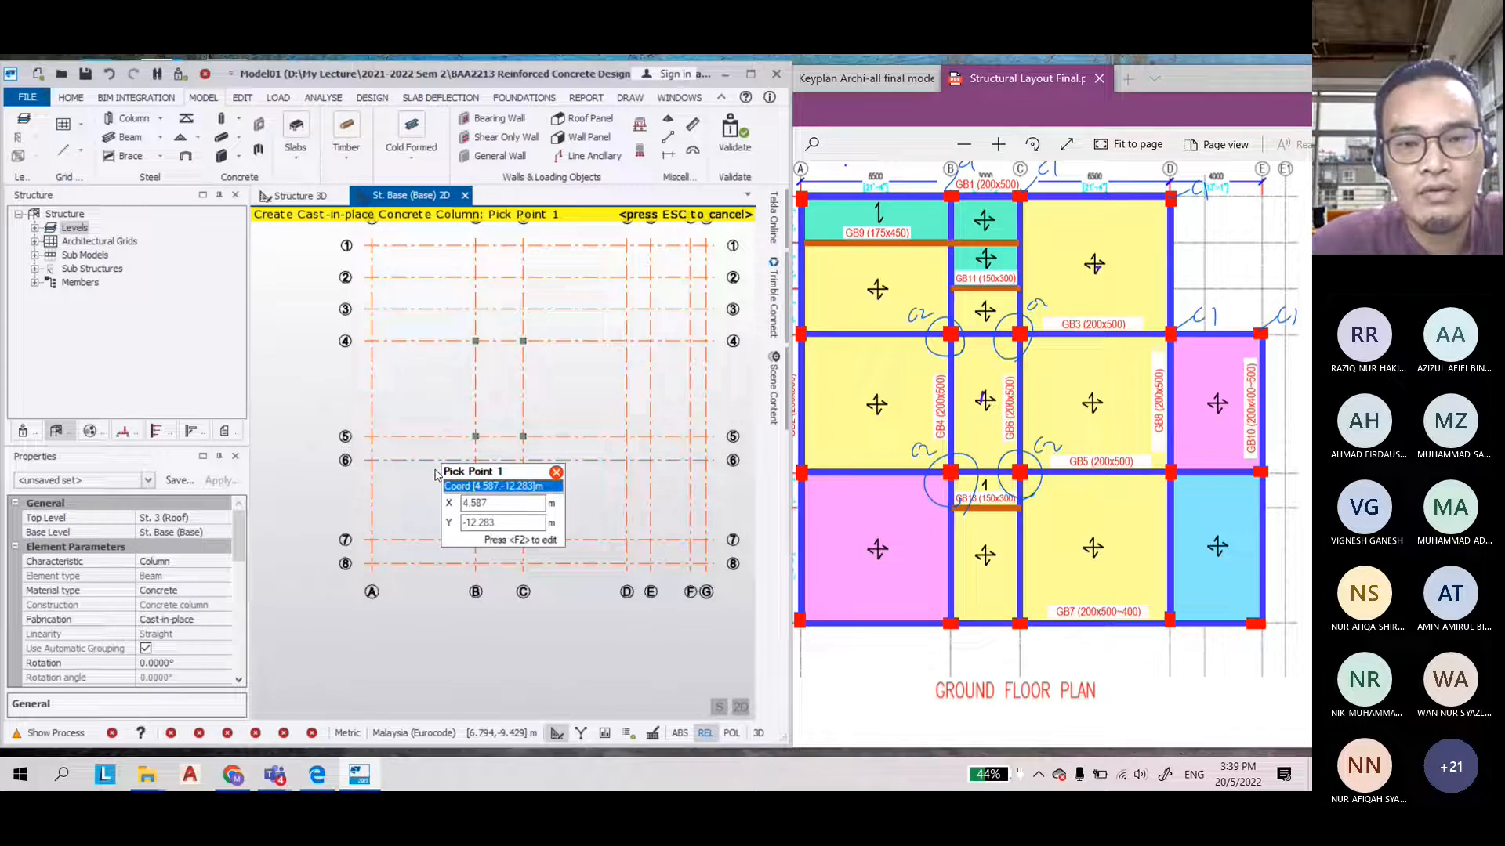
pyautogui.scroll(2, 435, 475)
pyautogui.moveTo(435, 475); pyautogui.dragTo(424, 584, button='middle')
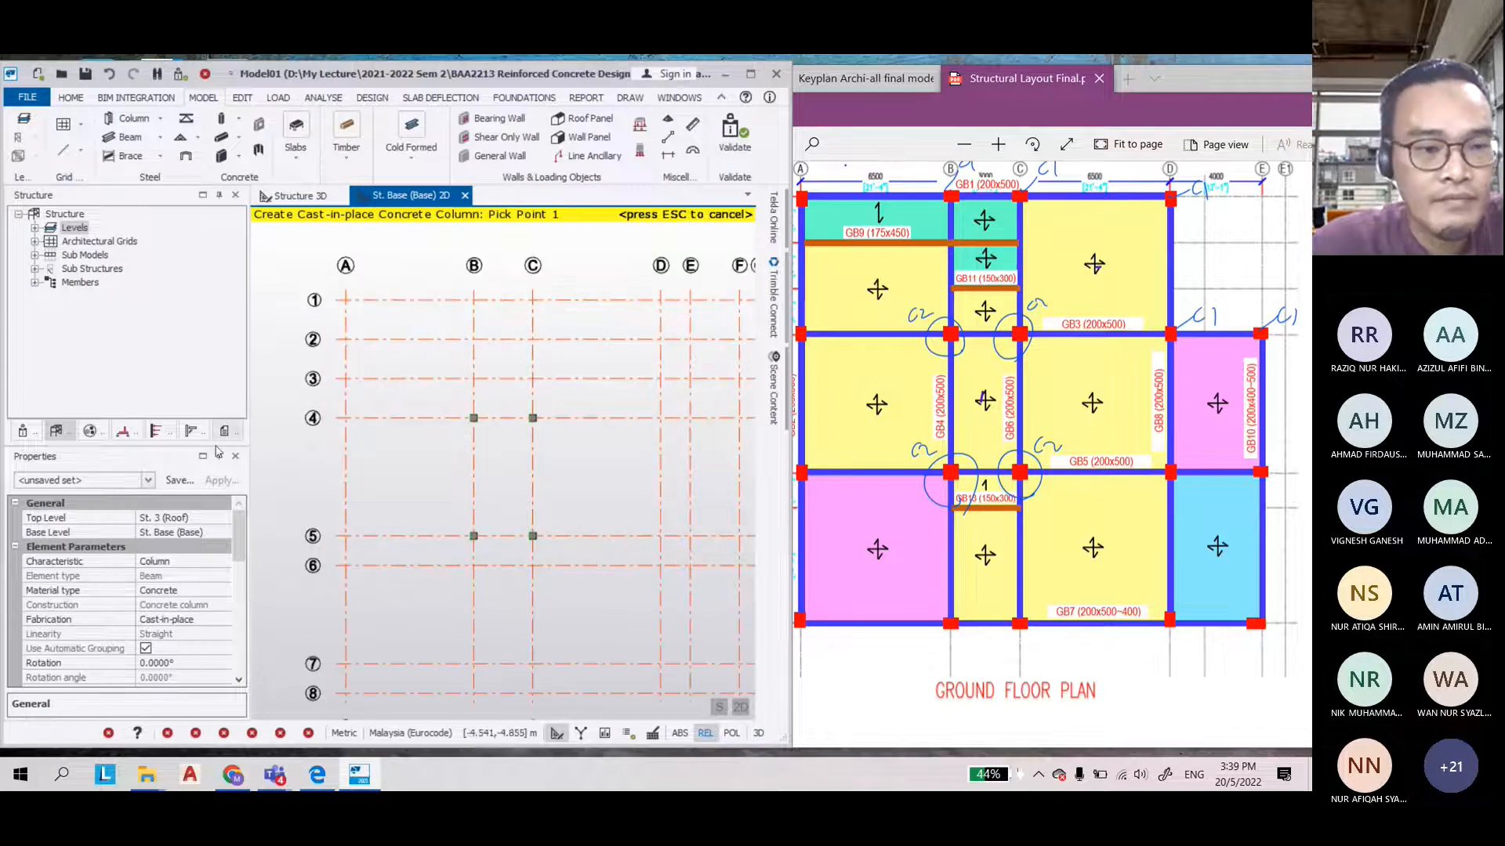
pyautogui.moveTo(240, 537); pyautogui.dragTo(239, 550)
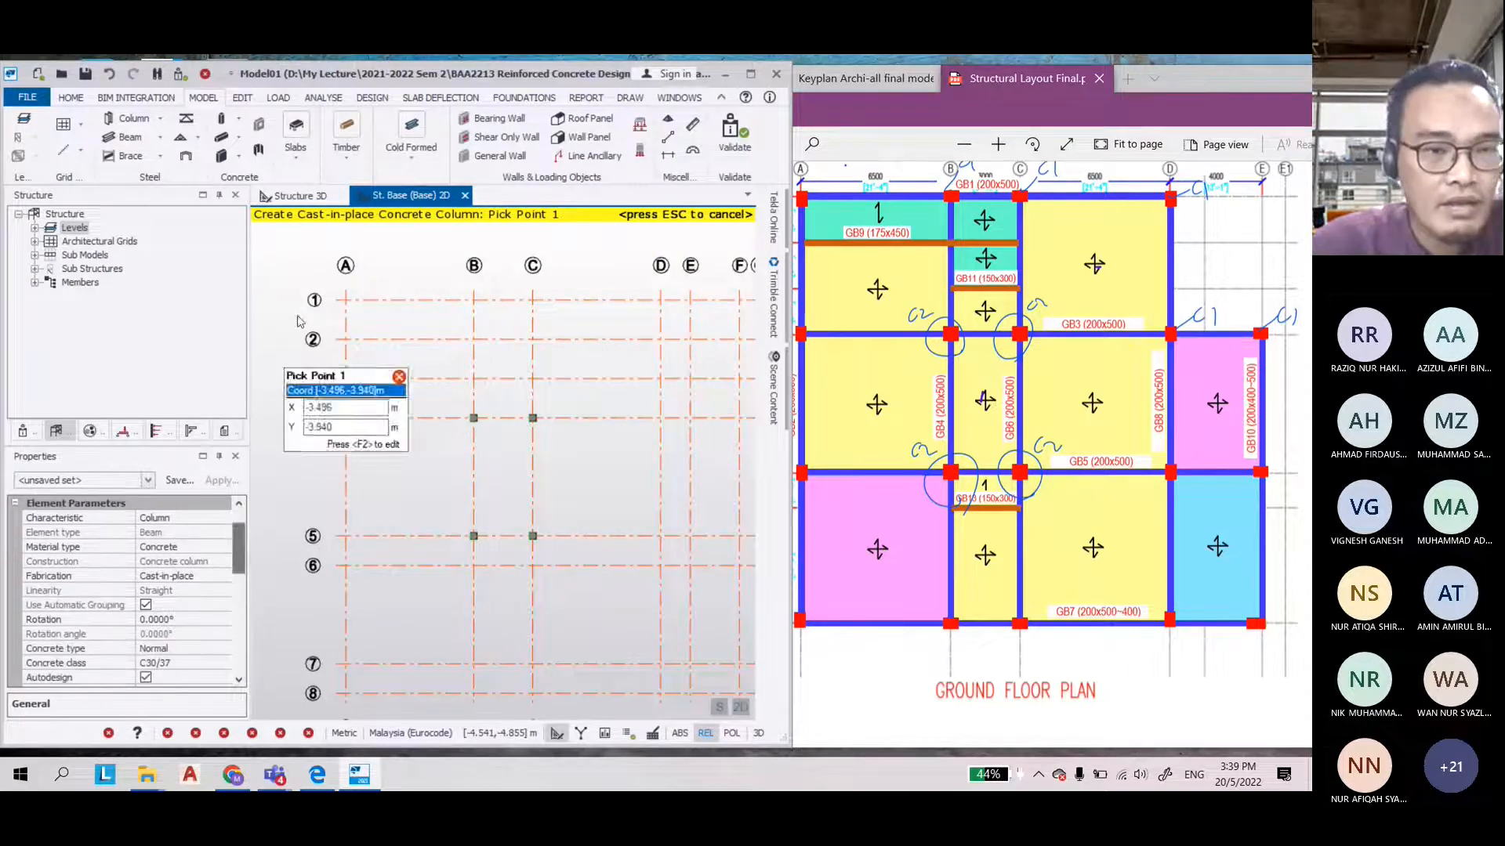
pyautogui.press('Escape')
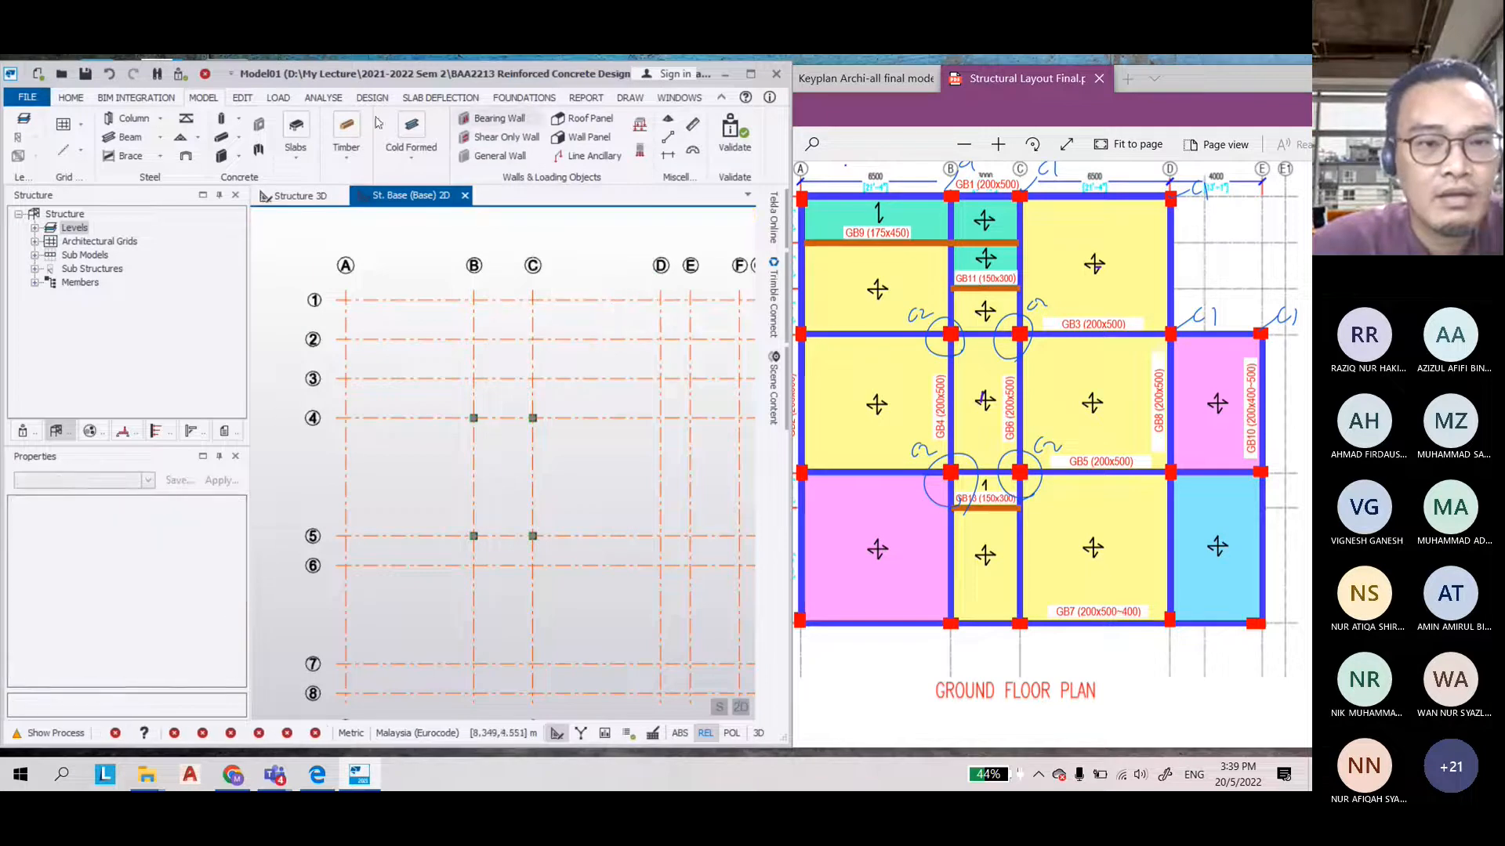
# Restart the concrete column command and define a new rectangular section with 200 mm breadth and 300 mm depth
pyautogui.click(221, 119)
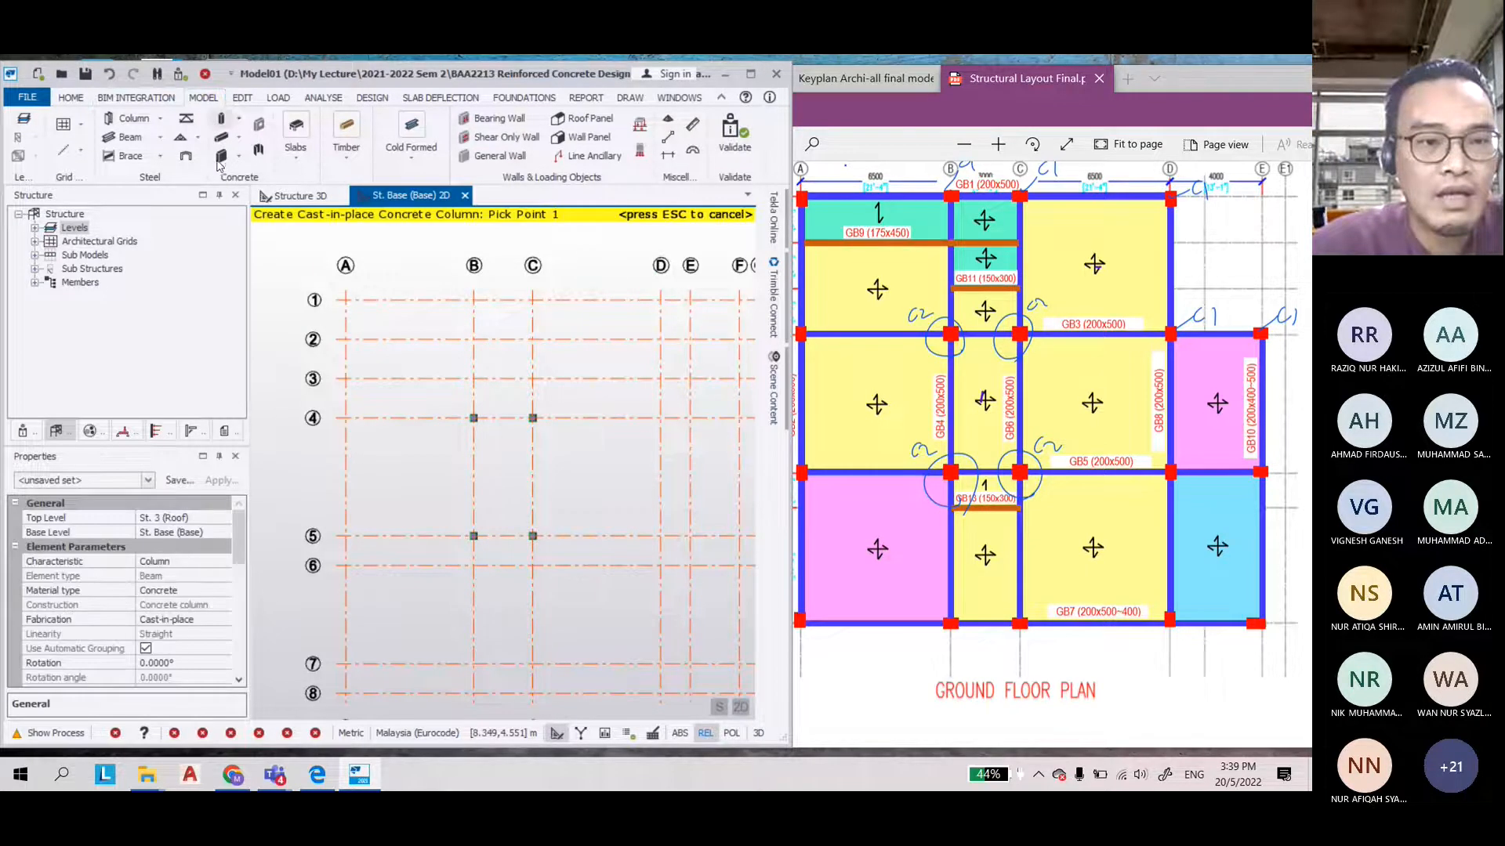
pyautogui.moveTo(240, 546); pyautogui.dragTo(240, 581)
pyautogui.click(223, 620)
pyautogui.click(224, 619)
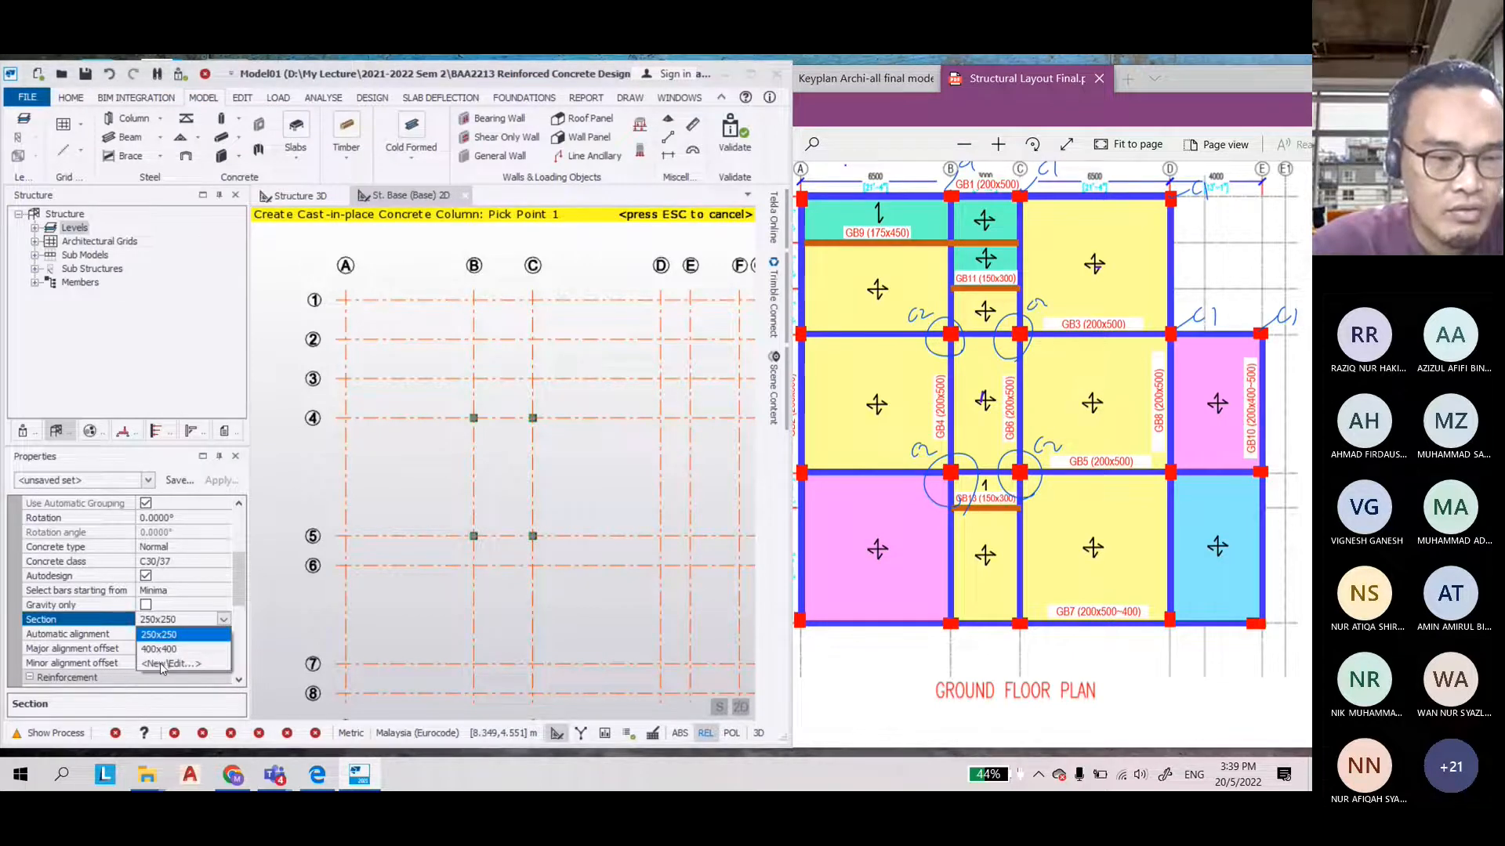
pyautogui.click(161, 663)
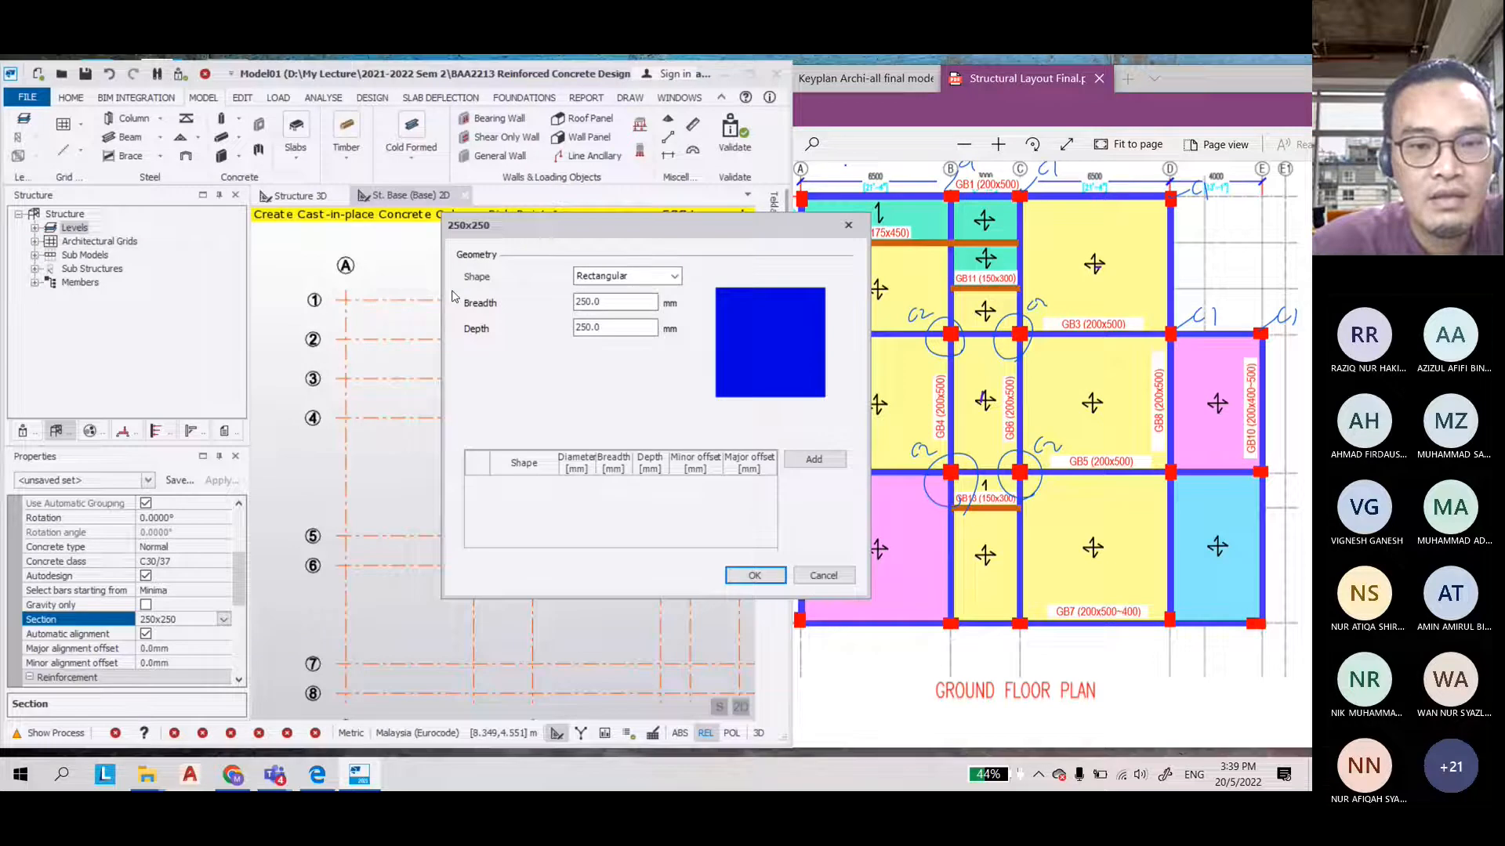
pyautogui.click(584, 302)
pyautogui.press('BackSpace')
pyautogui.write('0')
pyautogui.press('Tab')
pyautogui.write('300')
pyautogui.click(754, 576)
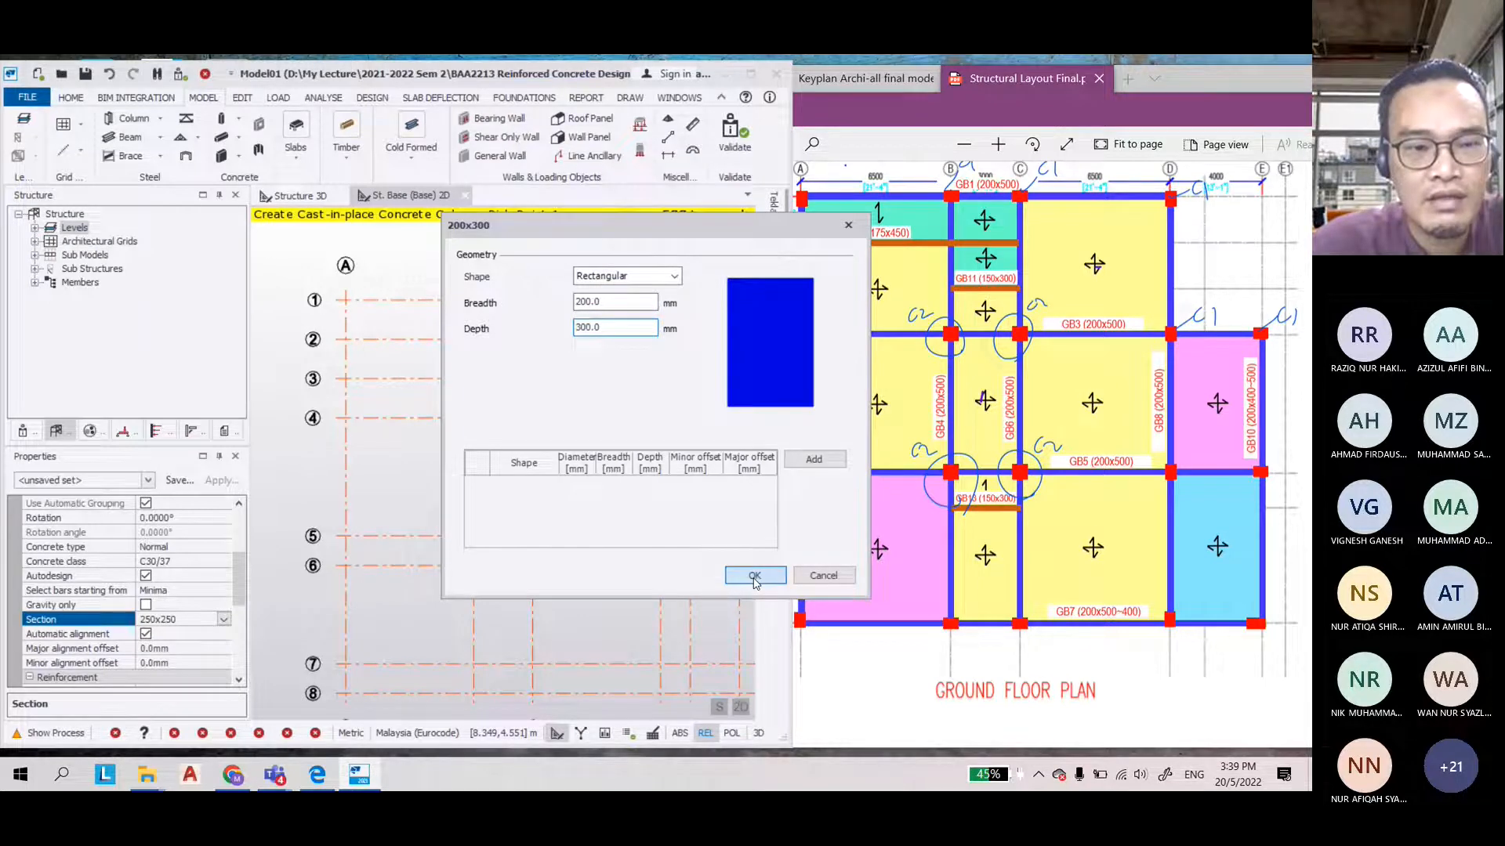
# Place a 200x300 column at grid intersection A/1
pyautogui.scroll(5, 336, 309)
pyautogui.click(371, 284)
pyautogui.scroll(-4, 394, 314)
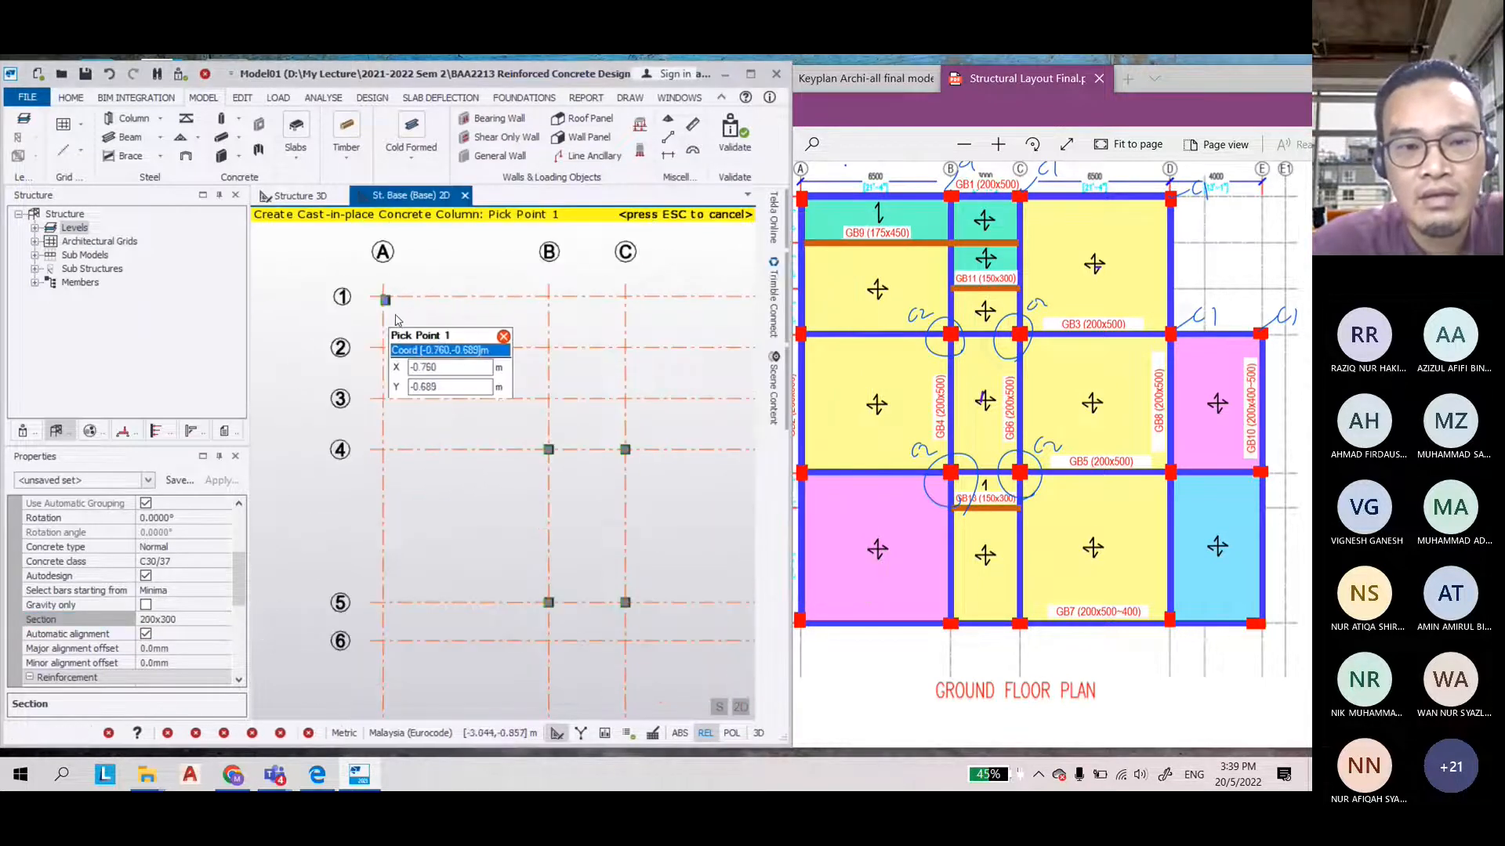
# Undo the 200x300 column at grid intersection A/1 and turn off automatic alignment in the column properties
pyautogui.scroll(3, 384, 302)
pyautogui.scroll(2, 372, 298)
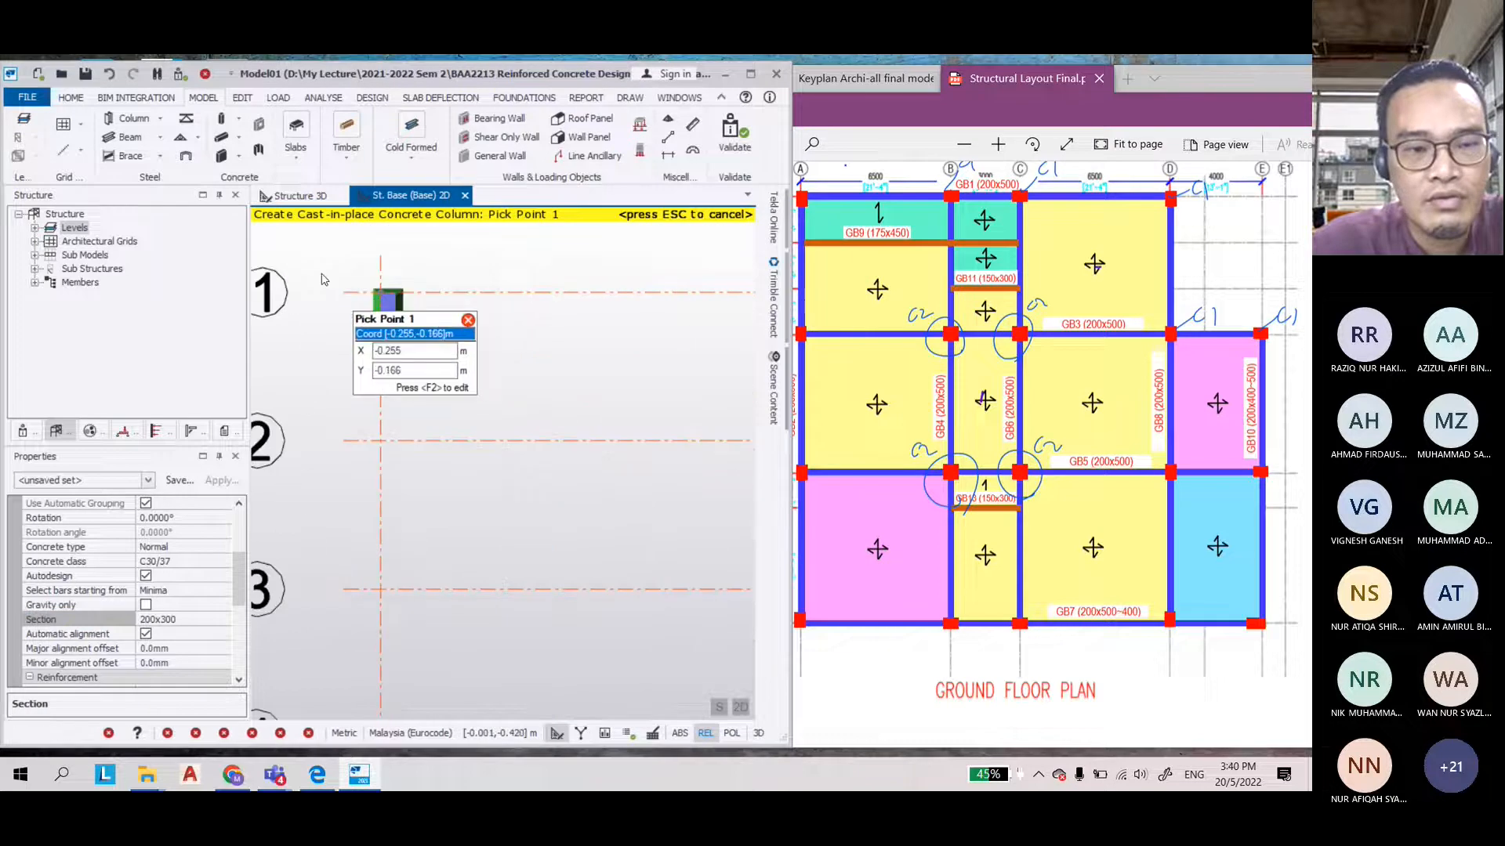
pyautogui.click(109, 74)
pyautogui.scroll(-2, 461, 227)
pyautogui.scroll(-1, 461, 226)
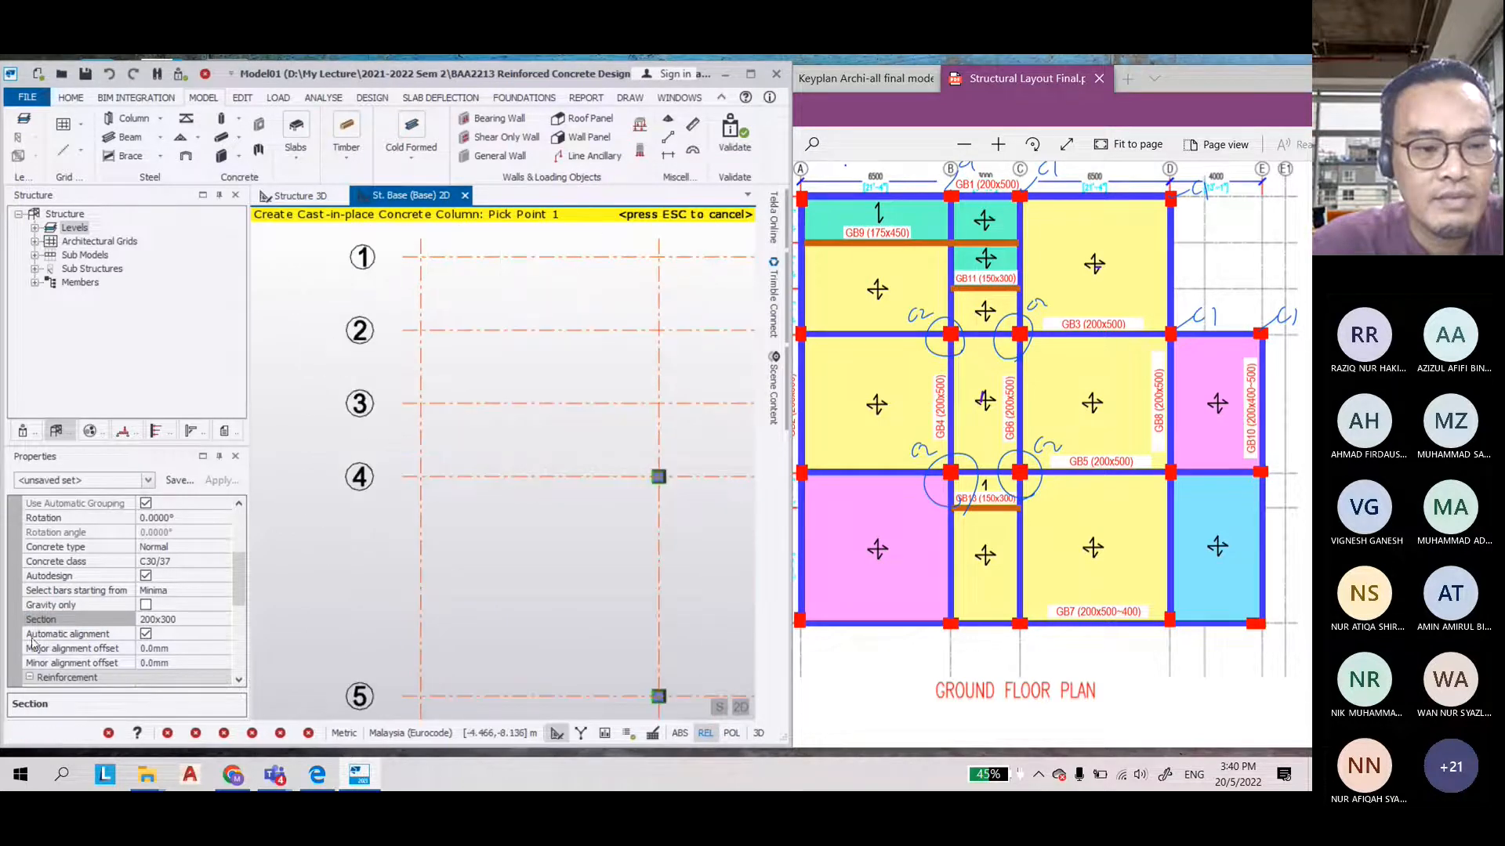
pyautogui.click(146, 634)
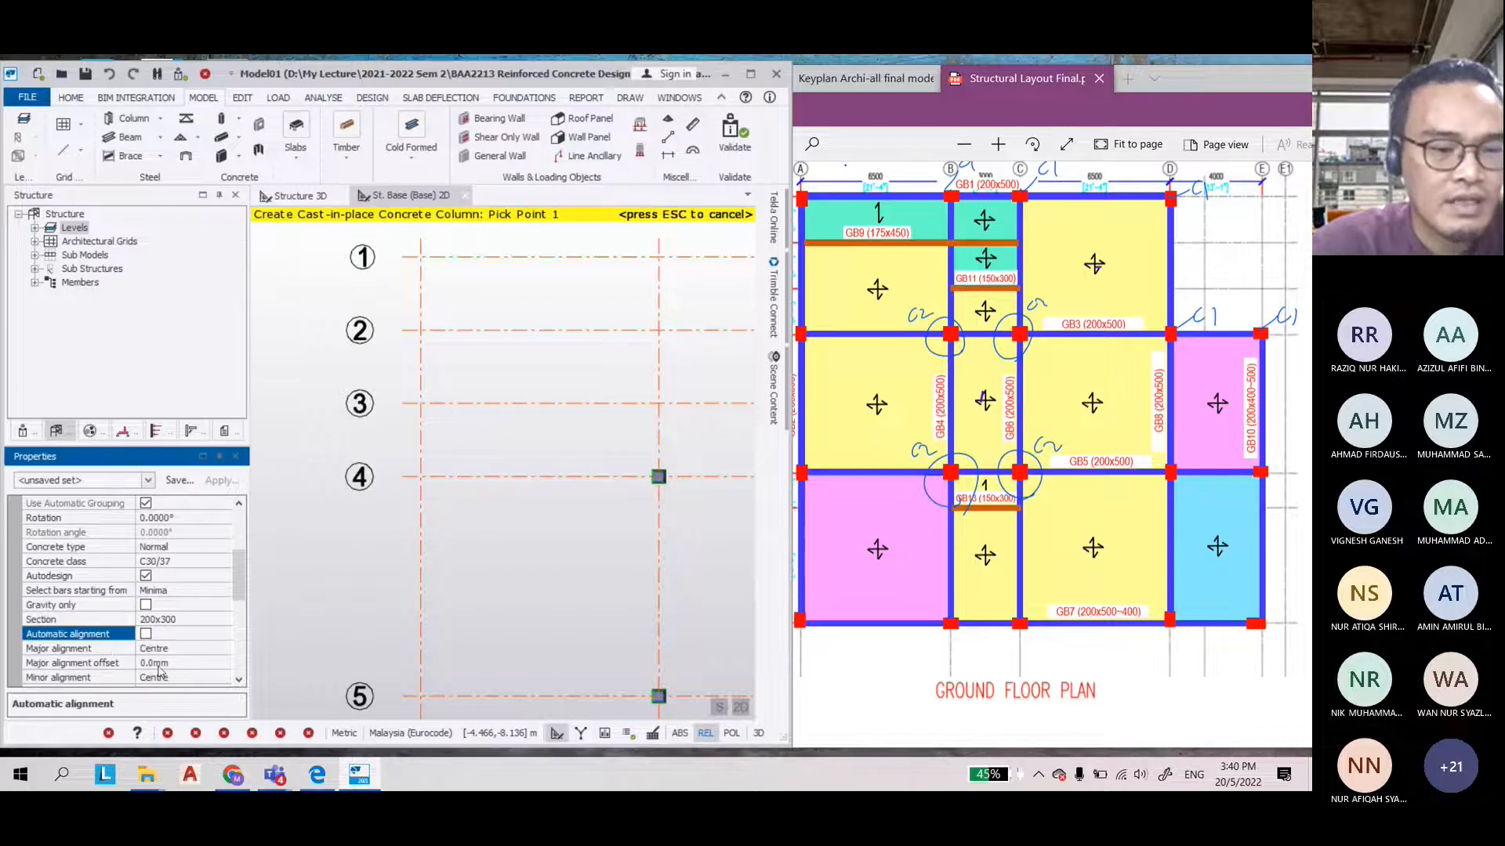
# Place 200x300 columns with centred alignment at grid intersections A/1 and D/1
pyautogui.click(421, 257)
pyautogui.scroll(-3, 446, 282)
pyautogui.moveTo(447, 283); pyautogui.dragTo(351, 382, button='middle')
pyautogui.scroll(2, 683, 372)
pyautogui.scroll(-3, 321, 373)
pyautogui.scroll(1, 659, 378)
pyautogui.scroll(-2, 400, 376)
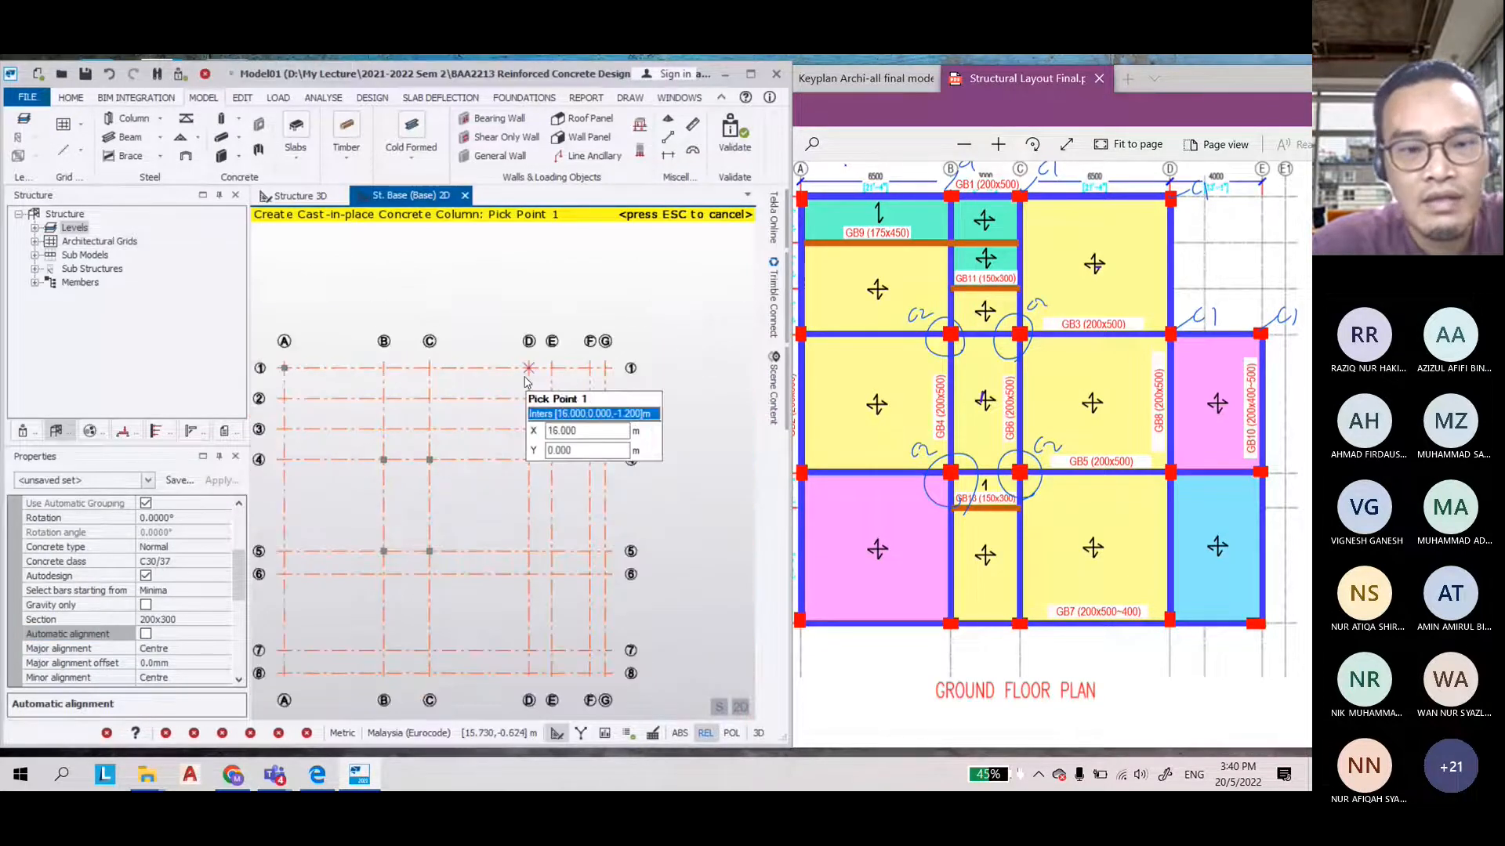
pyautogui.scroll(2, 530, 367)
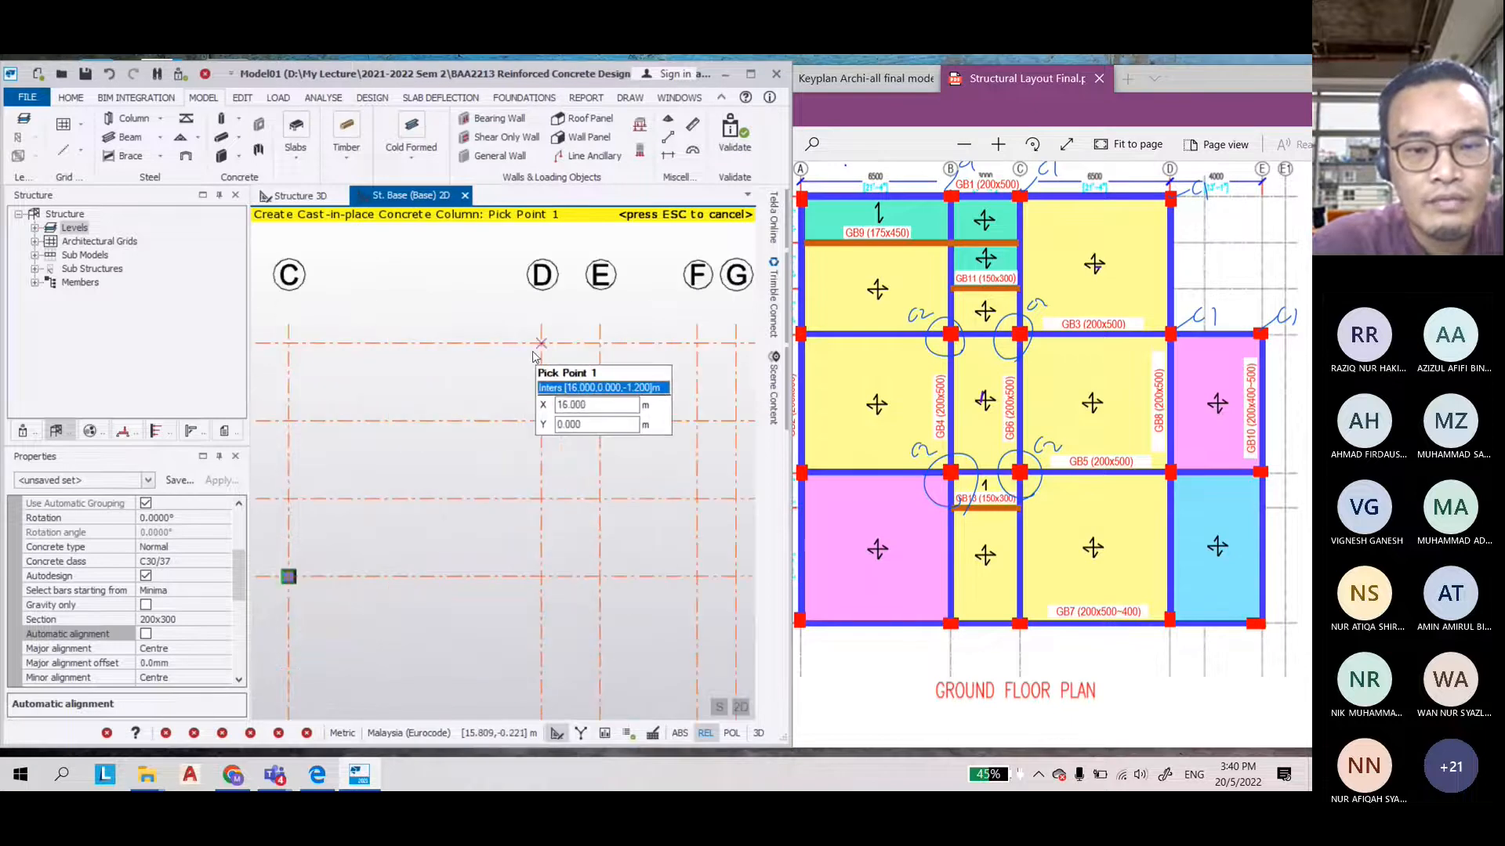
pyautogui.scroll(-2, 595, 298)
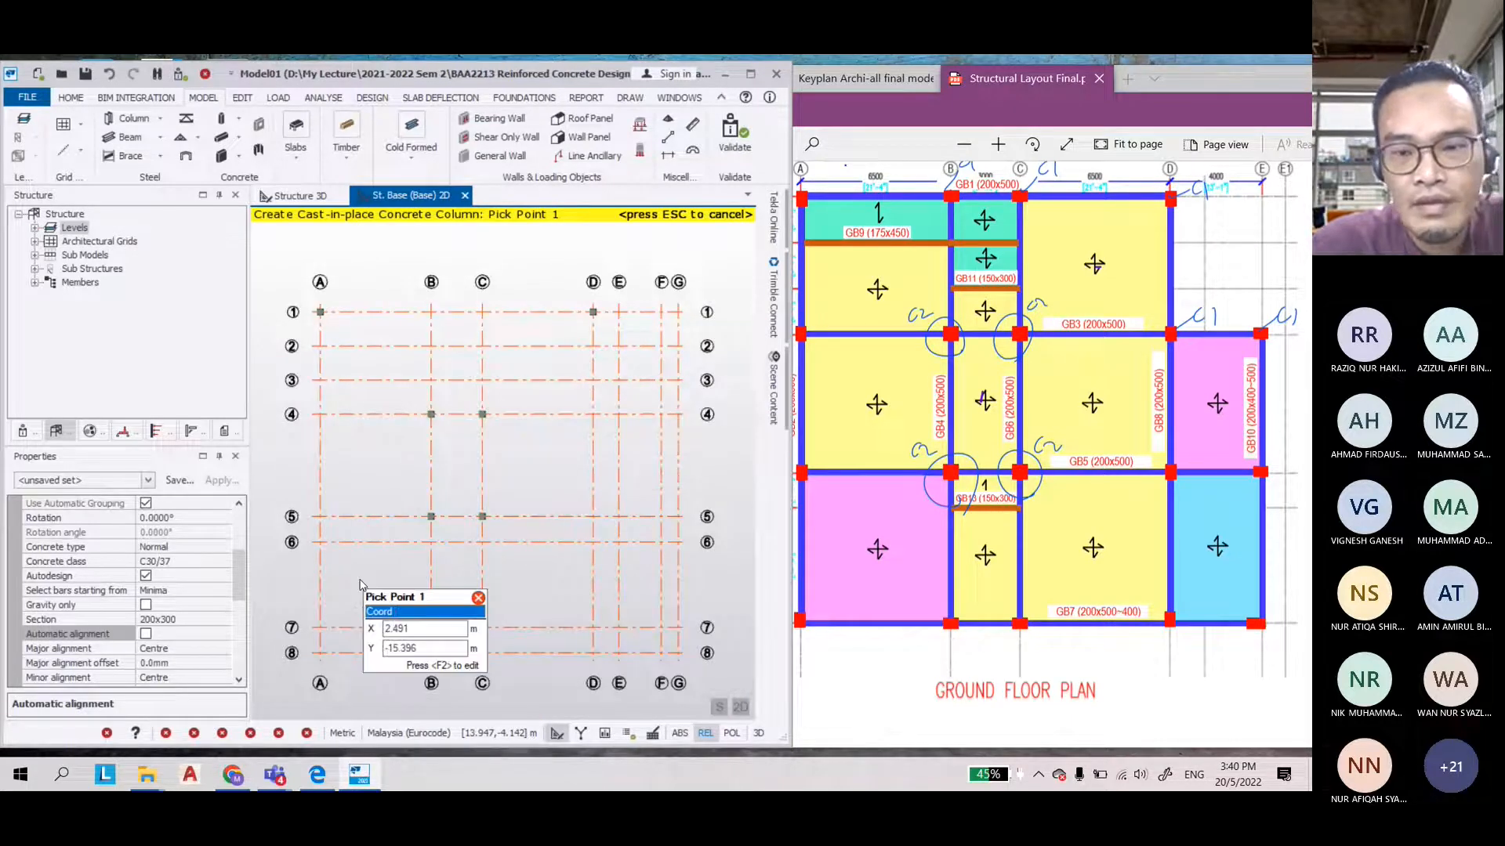
# Place 200x300 columns along gridline A at its intersections with gridlines 4, 5 and 7
pyautogui.scroll(2, 313, 392)
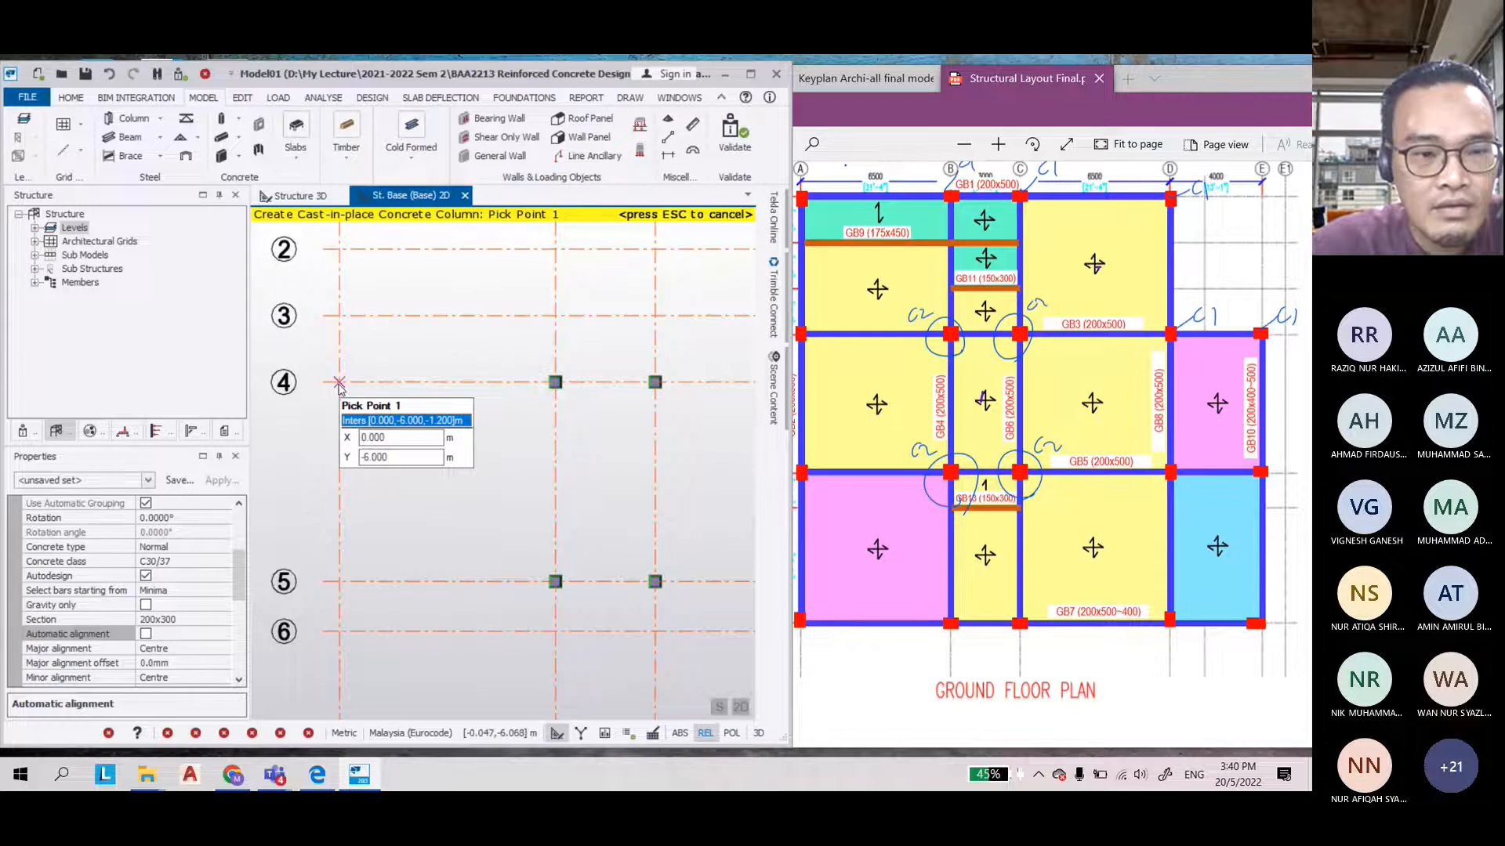
pyautogui.click(339, 384)
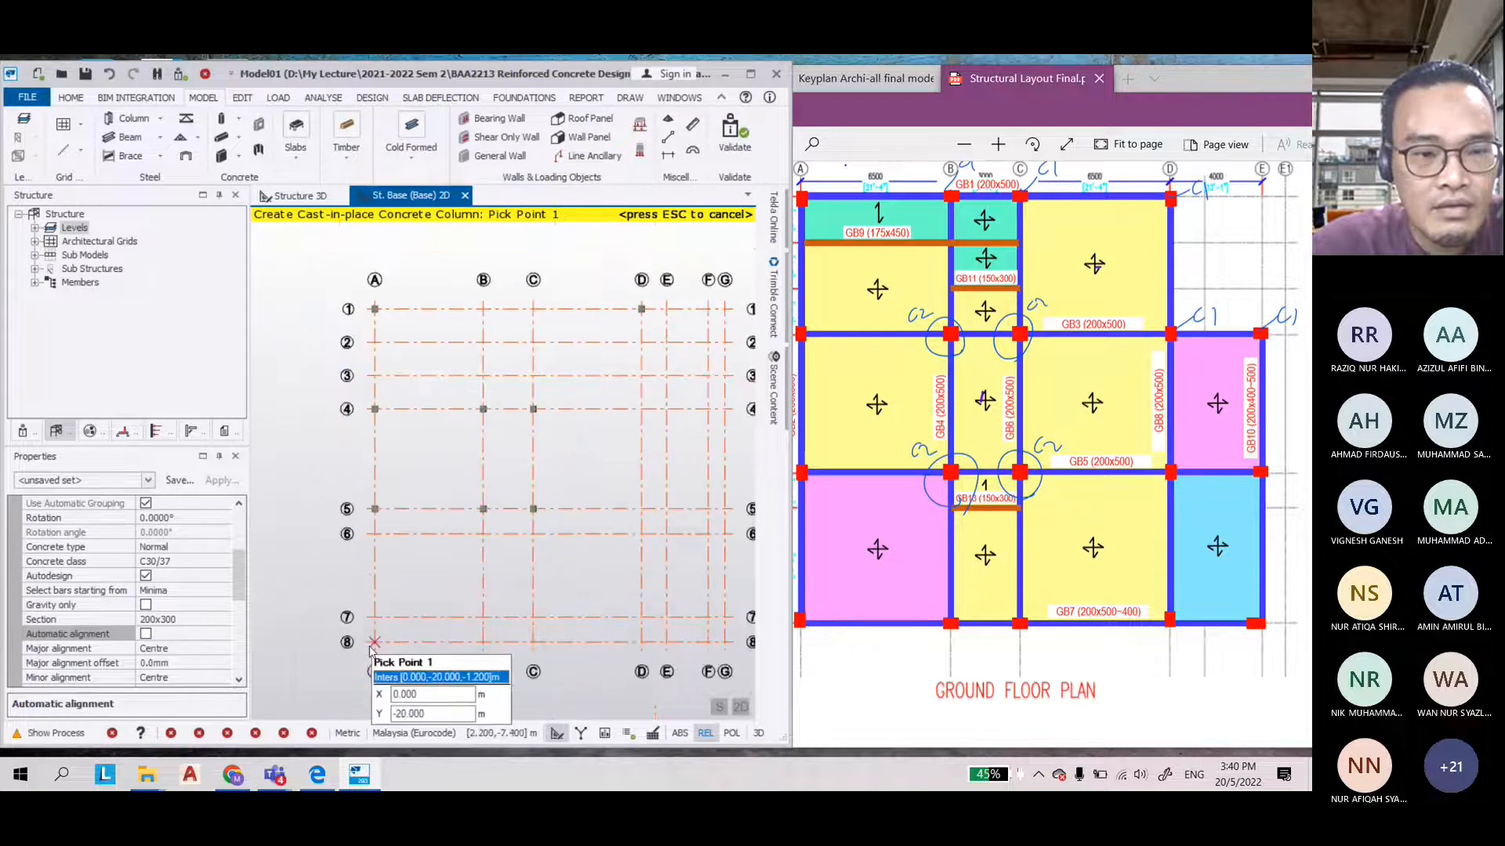
pyautogui.scroll(3, 365, 662)
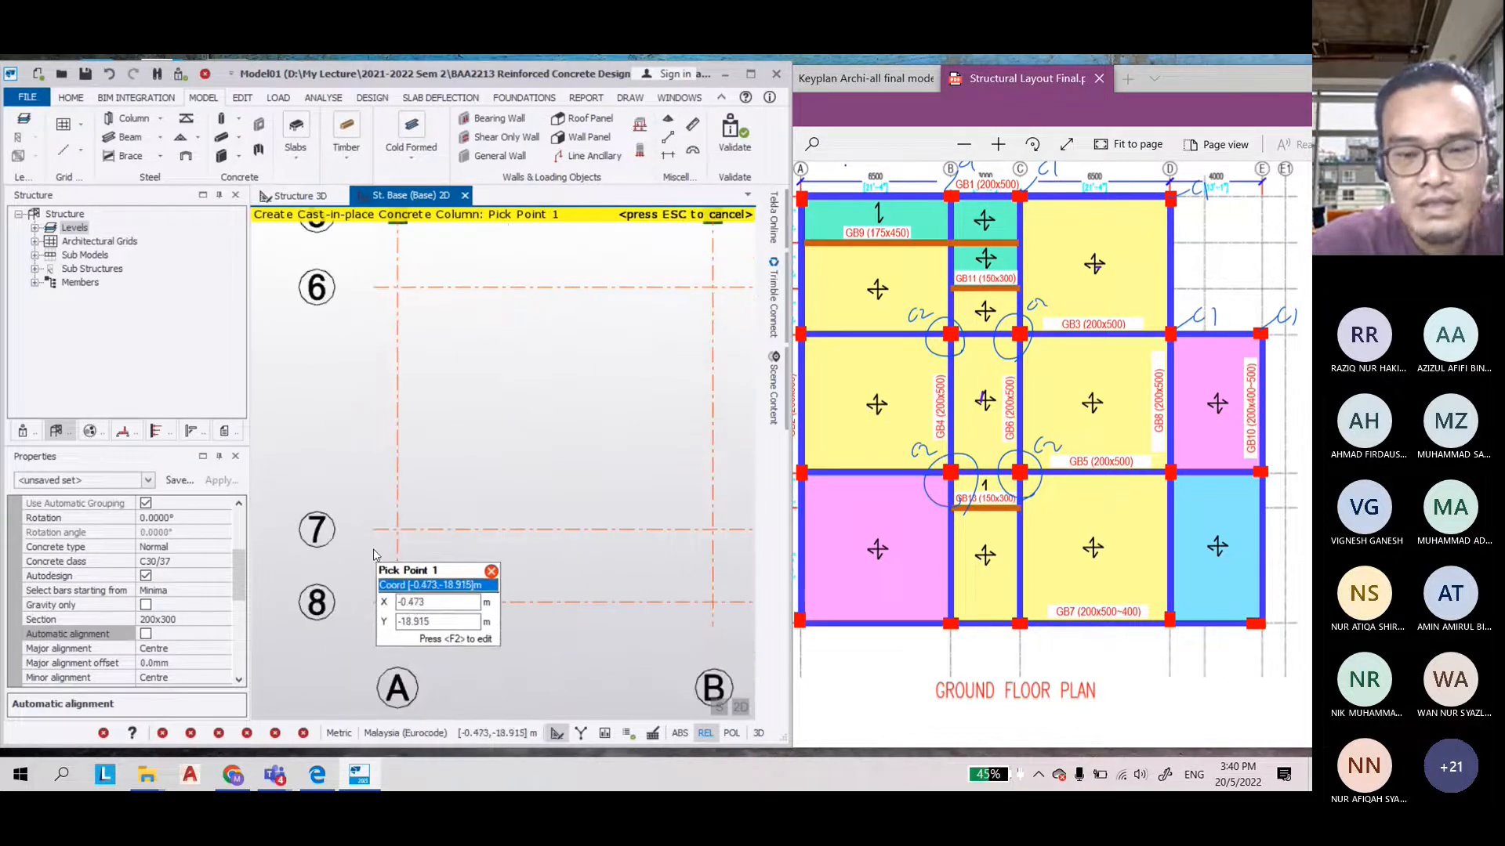
pyautogui.scroll(-3, 287, 581)
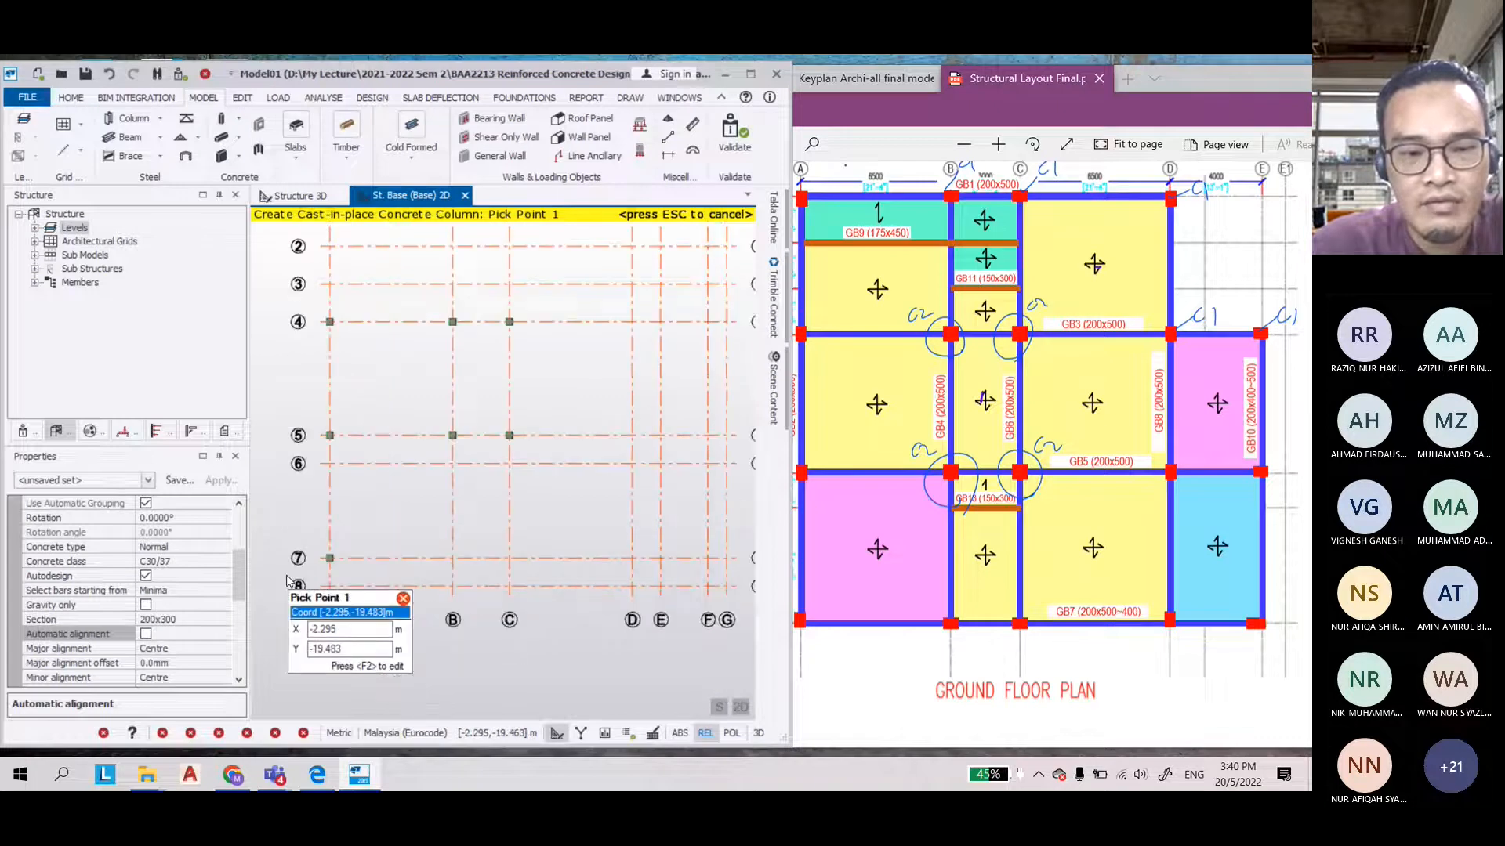
# Place a 200x300 column at grid intersection D/7 and inspect its position and orientation up close
pyautogui.scroll(-1, 513, 562)
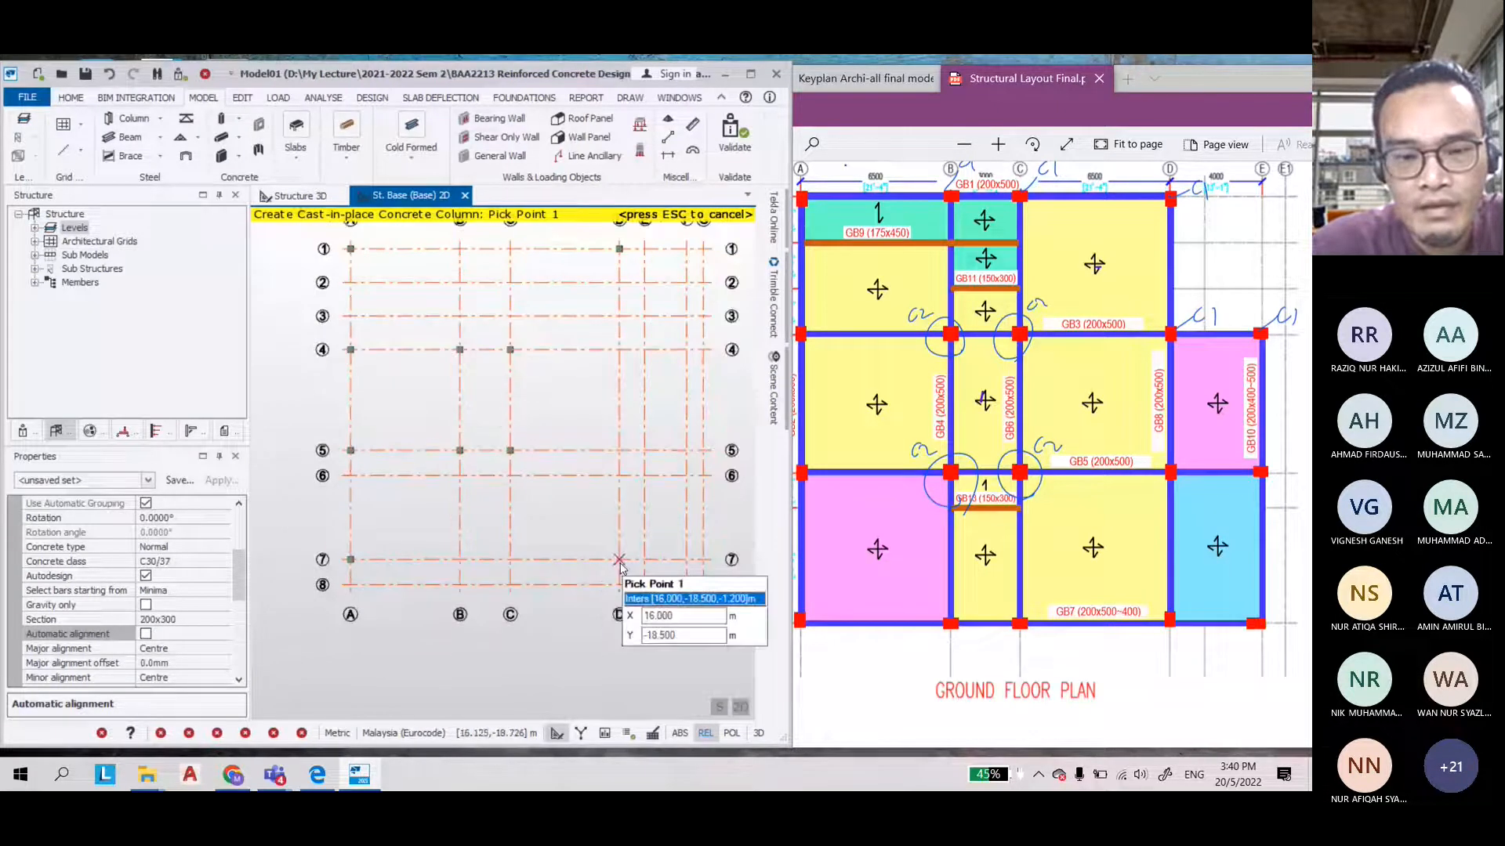
pyautogui.scroll(5, 604, 560)
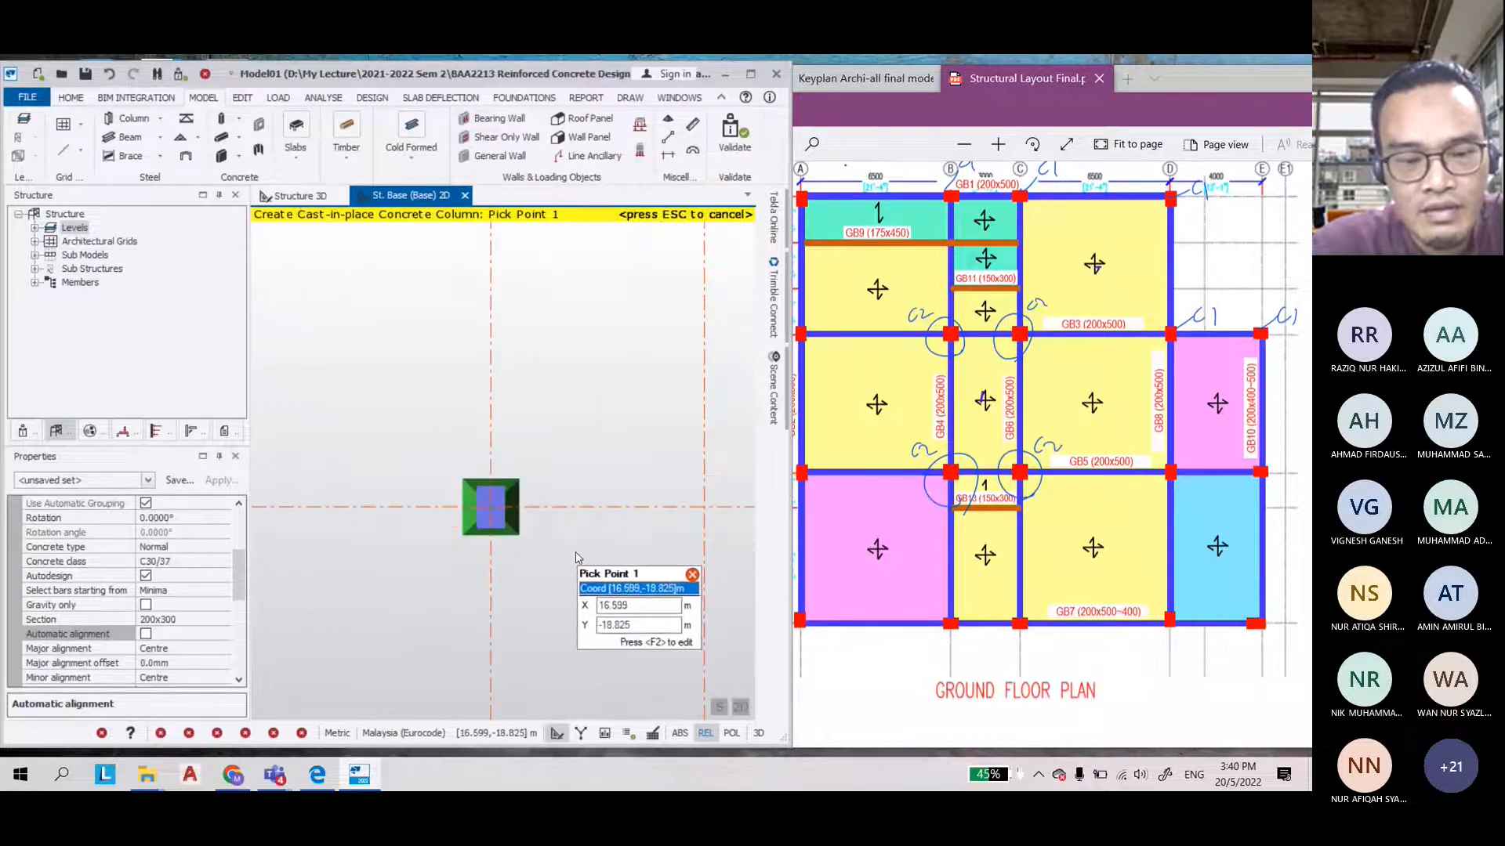
pyautogui.scroll(2, 445, 555)
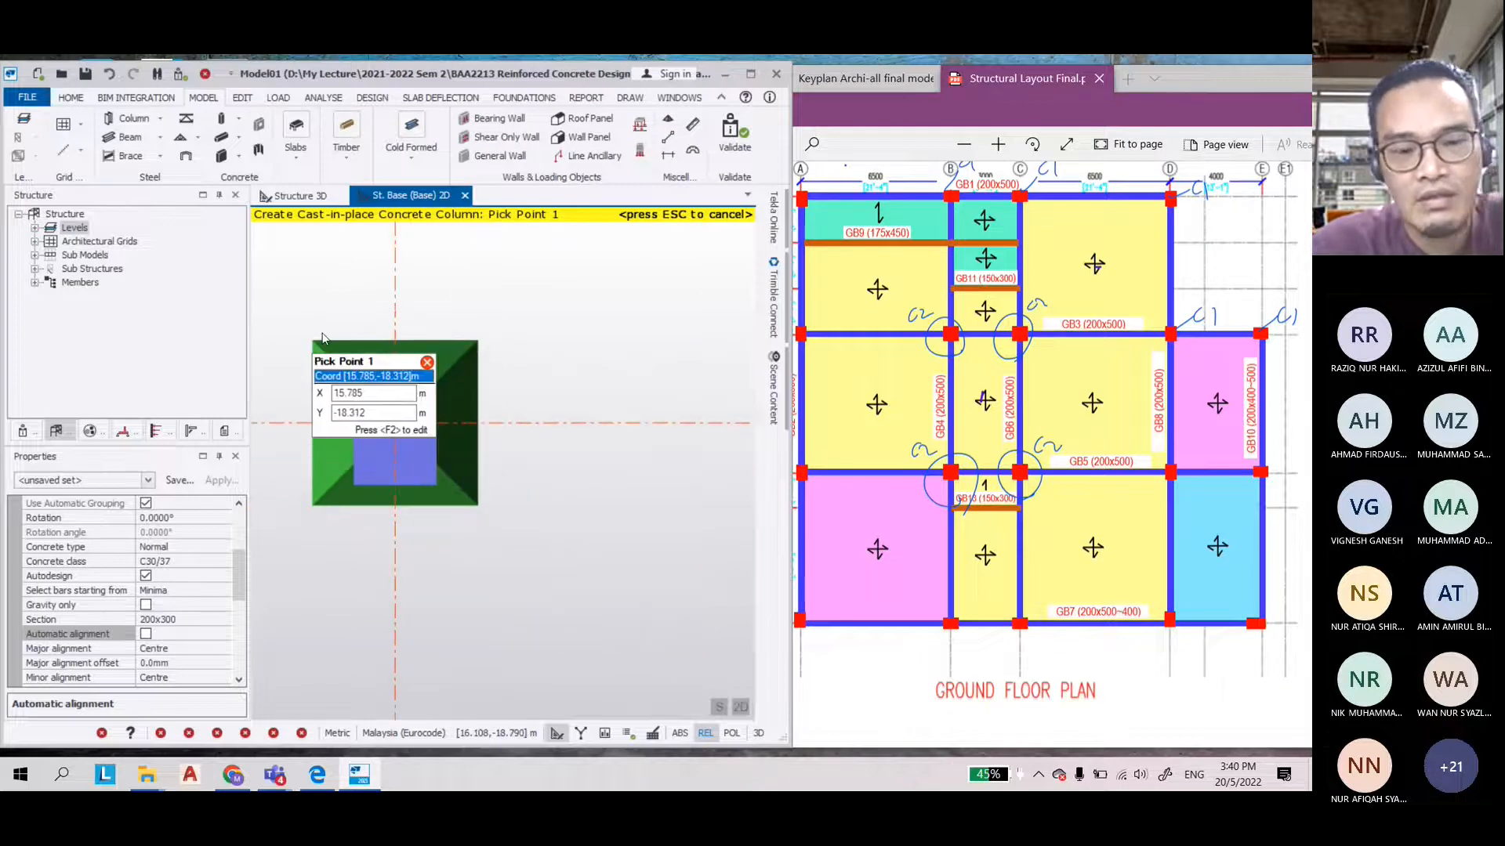
pyautogui.scroll(-5, 379, 555)
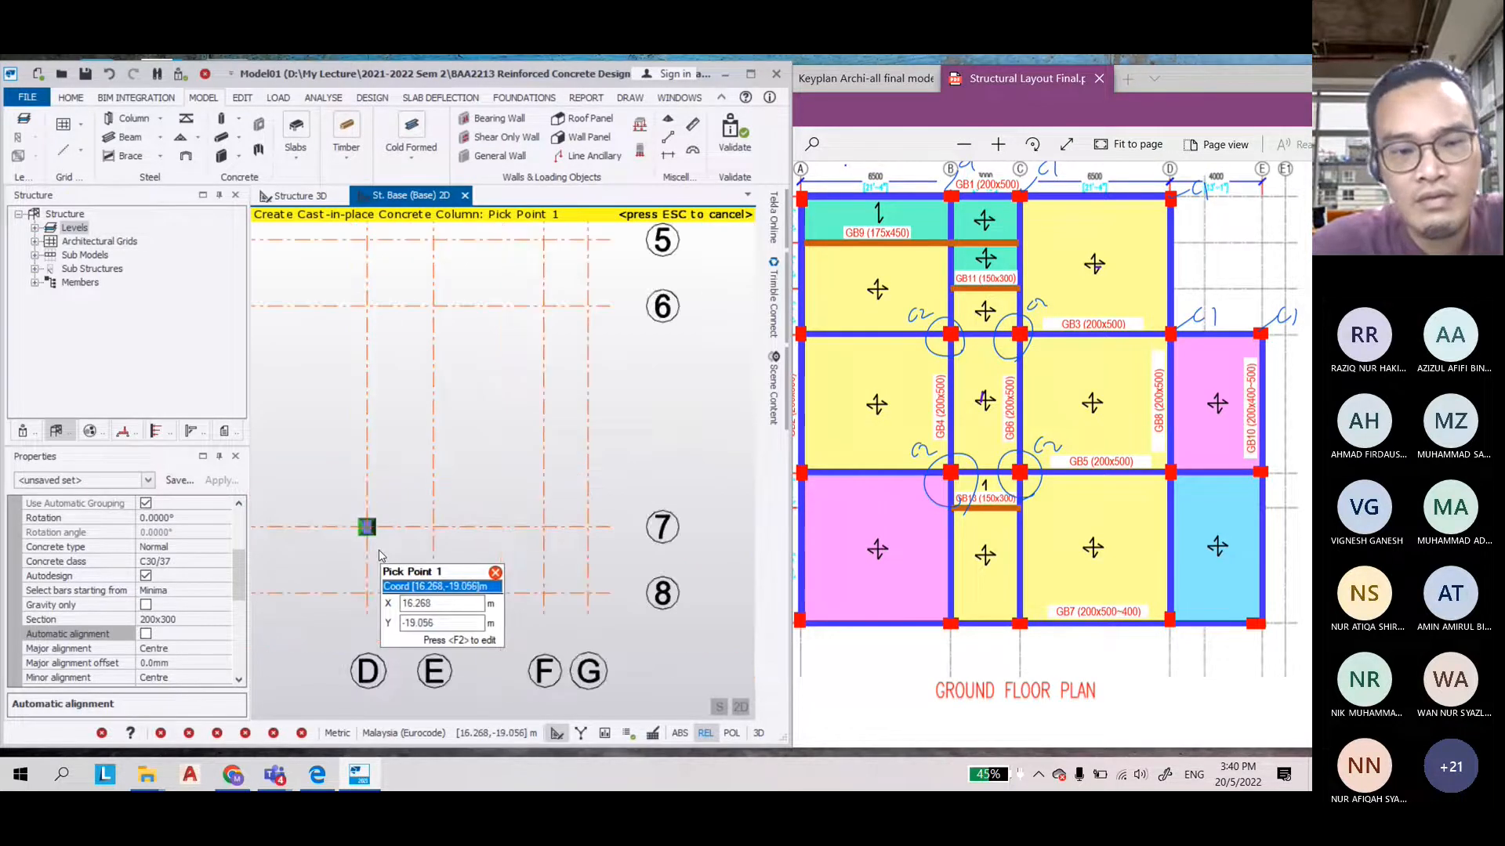
pyautogui.click(367, 306)
pyautogui.scroll(-1, 430, 452)
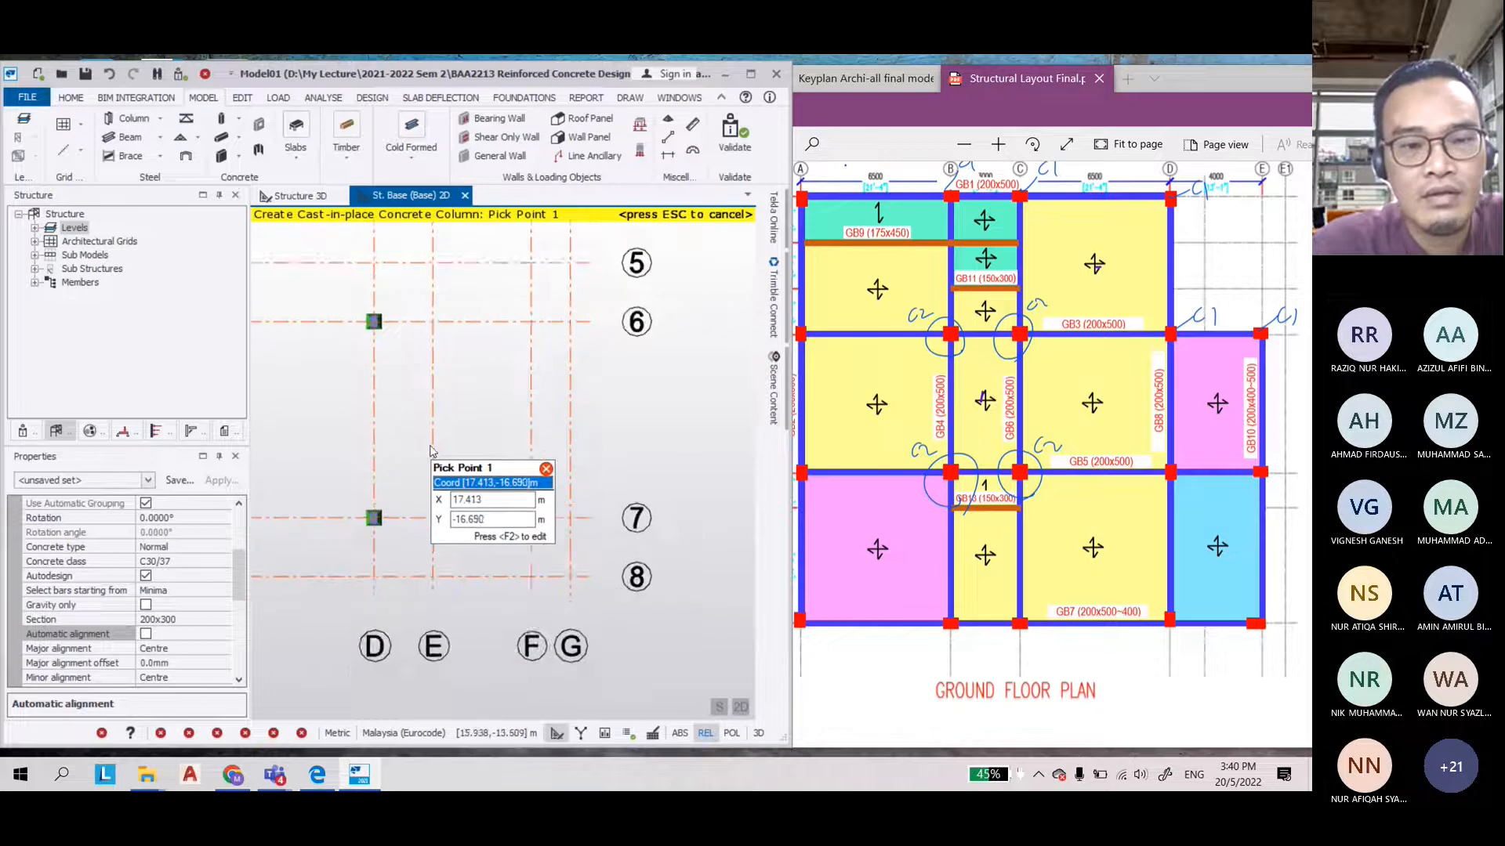
pyautogui.moveTo(430, 446); pyautogui.dragTo(488, 630, button='middle')
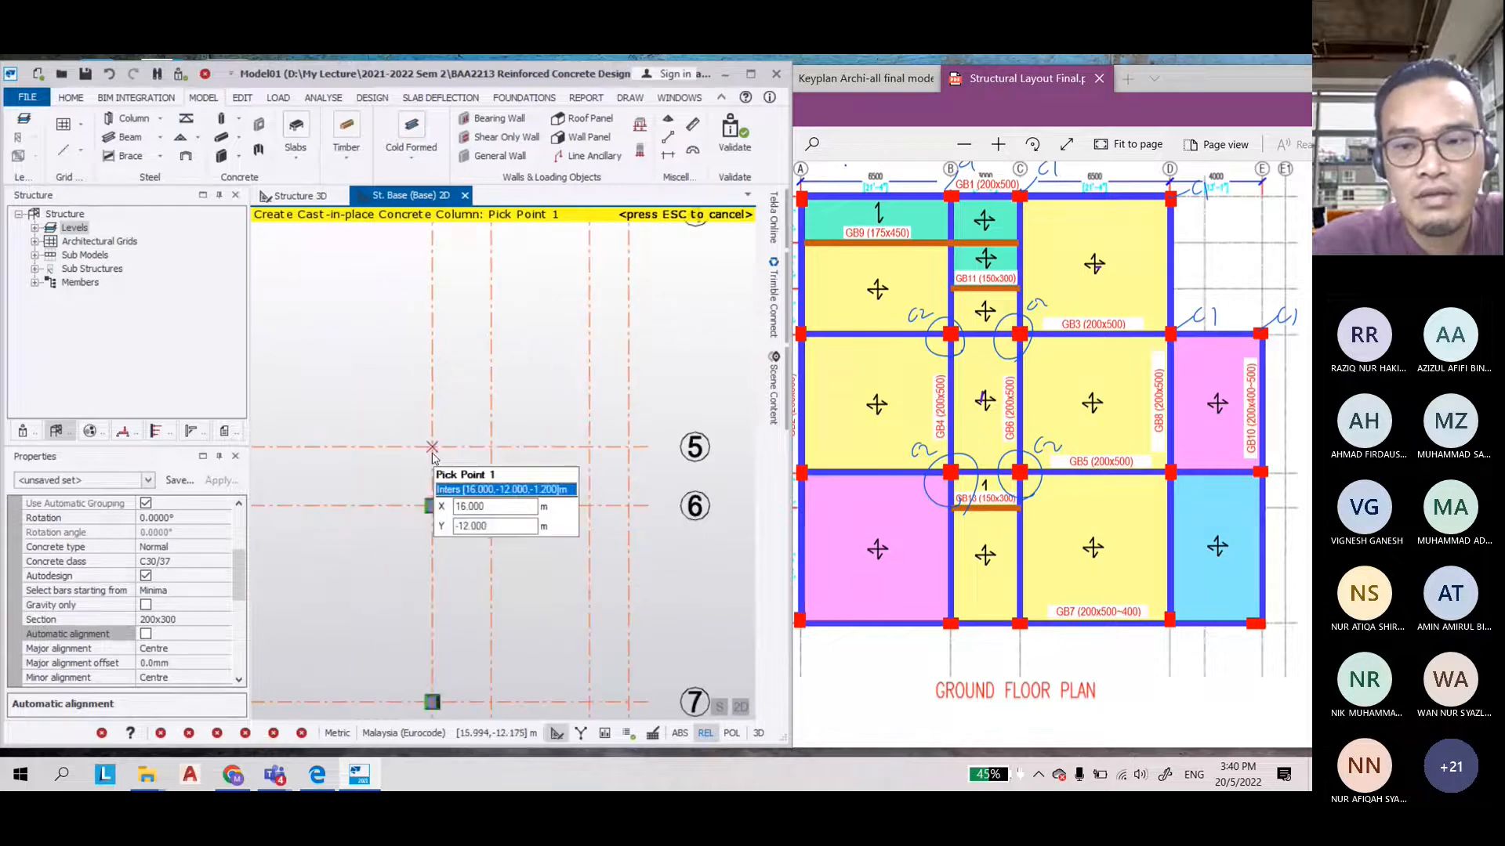
# Place 200x300 columns at grid intersections D/5 and D/4
pyautogui.scroll(-3, 570, 627)
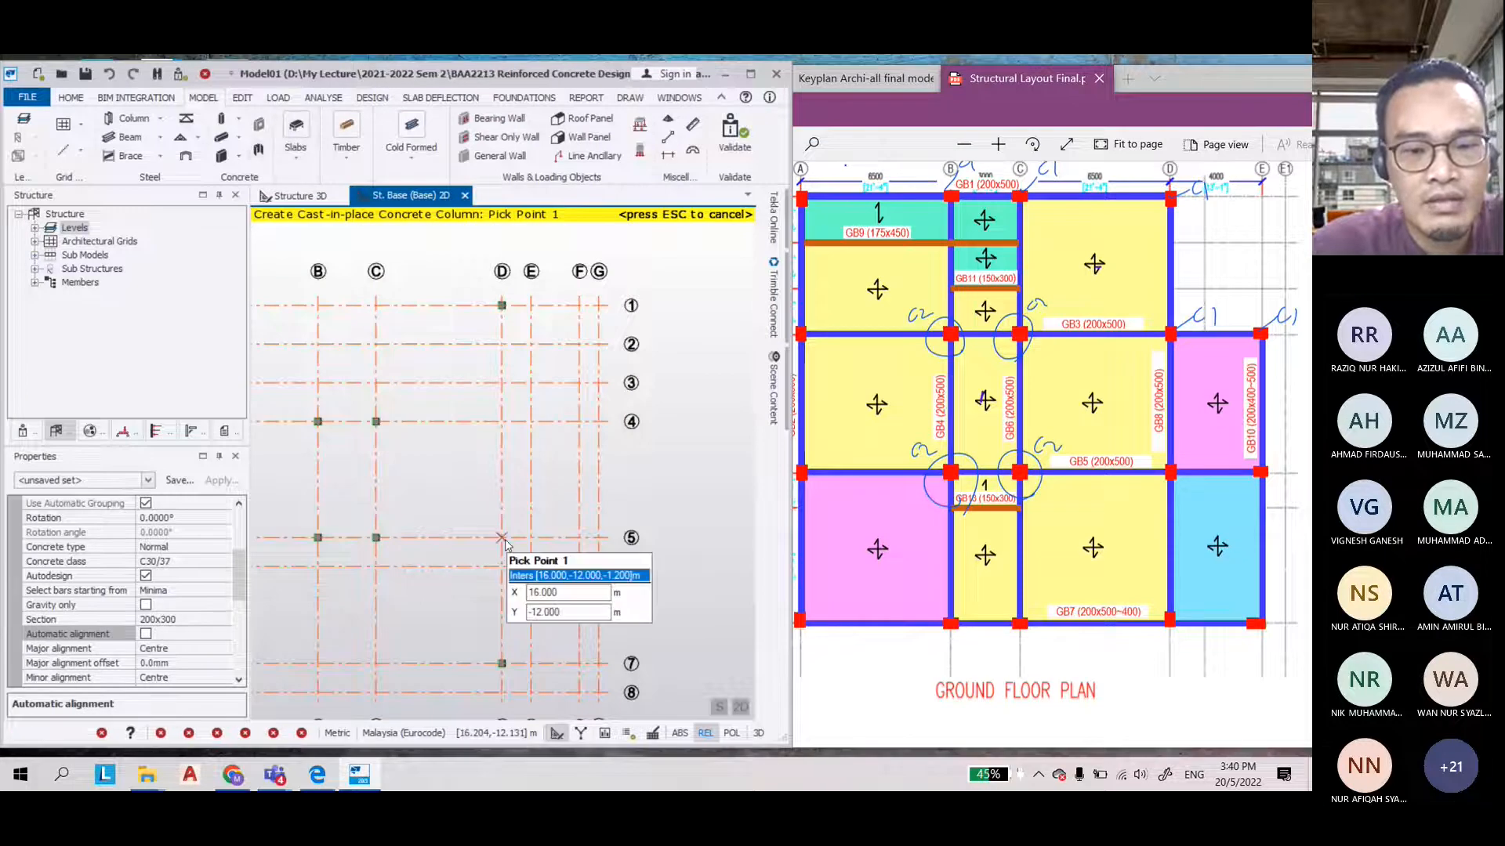
pyautogui.click(502, 539)
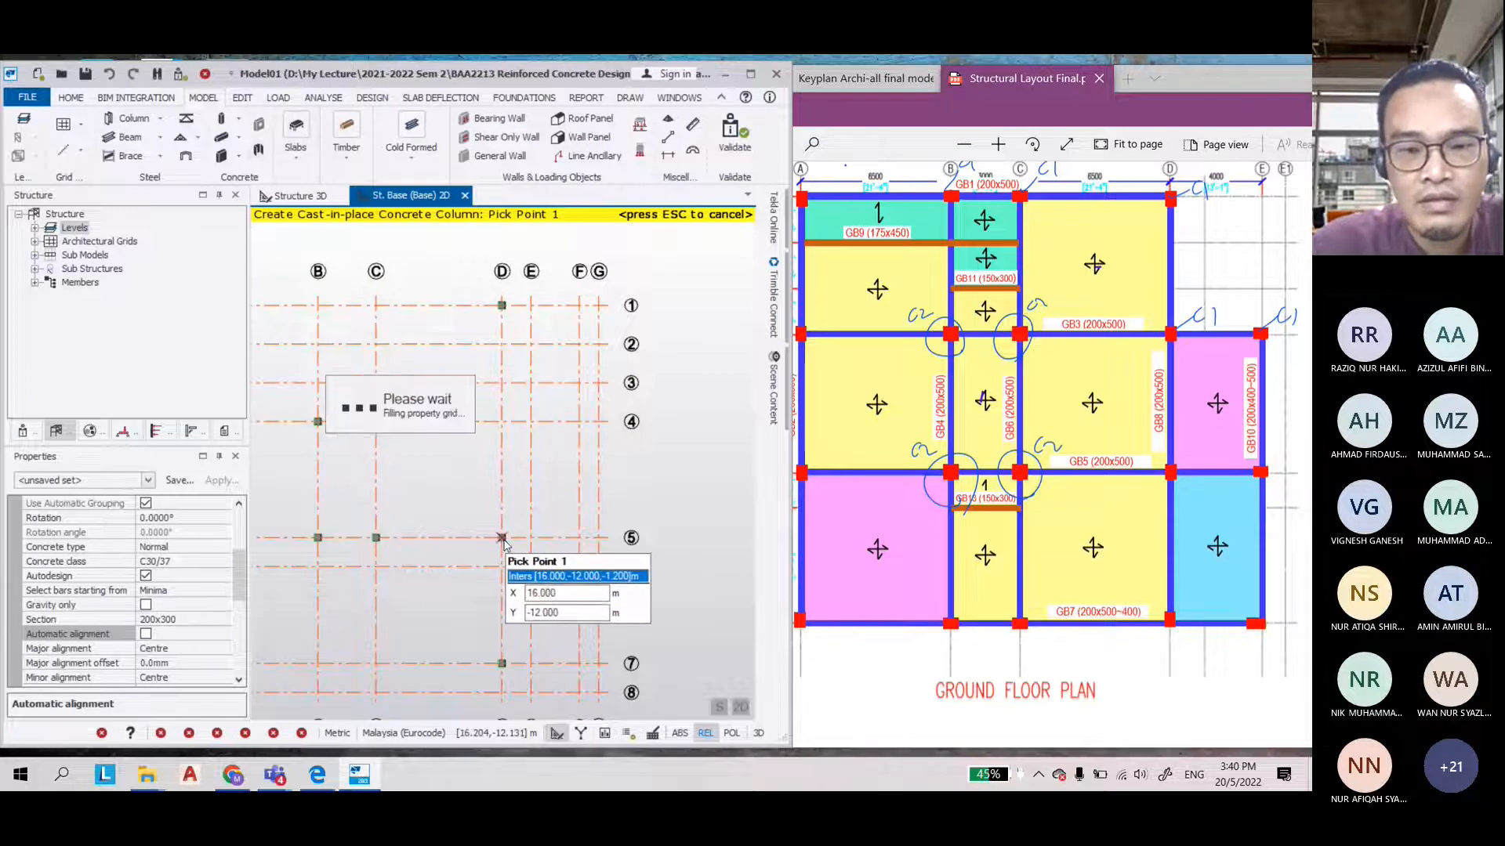
pyautogui.click(501, 421)
pyautogui.scroll(-3, 648, 413)
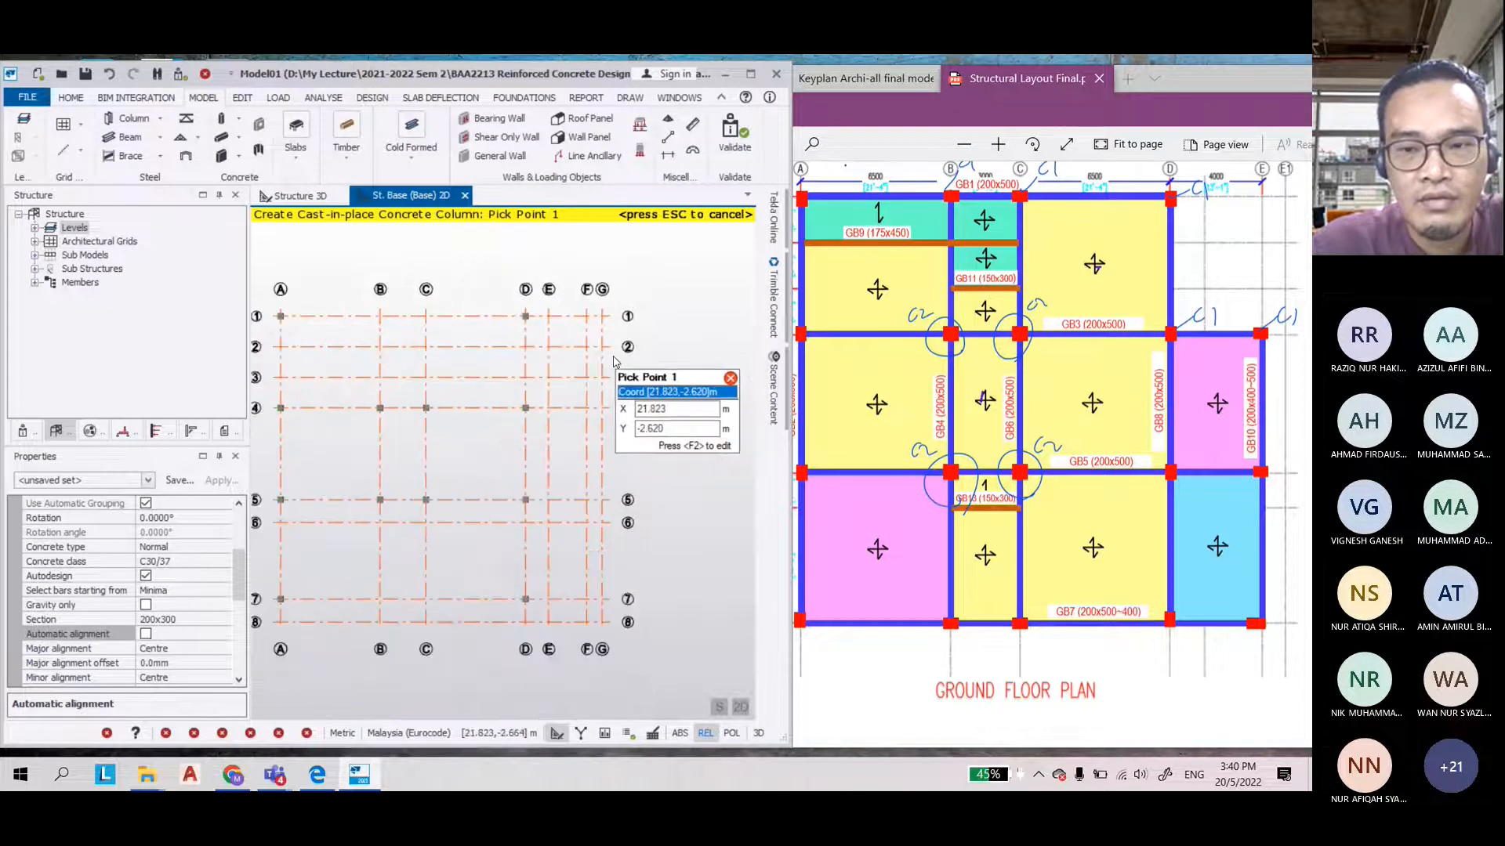
pyautogui.scroll(2, 487, 410)
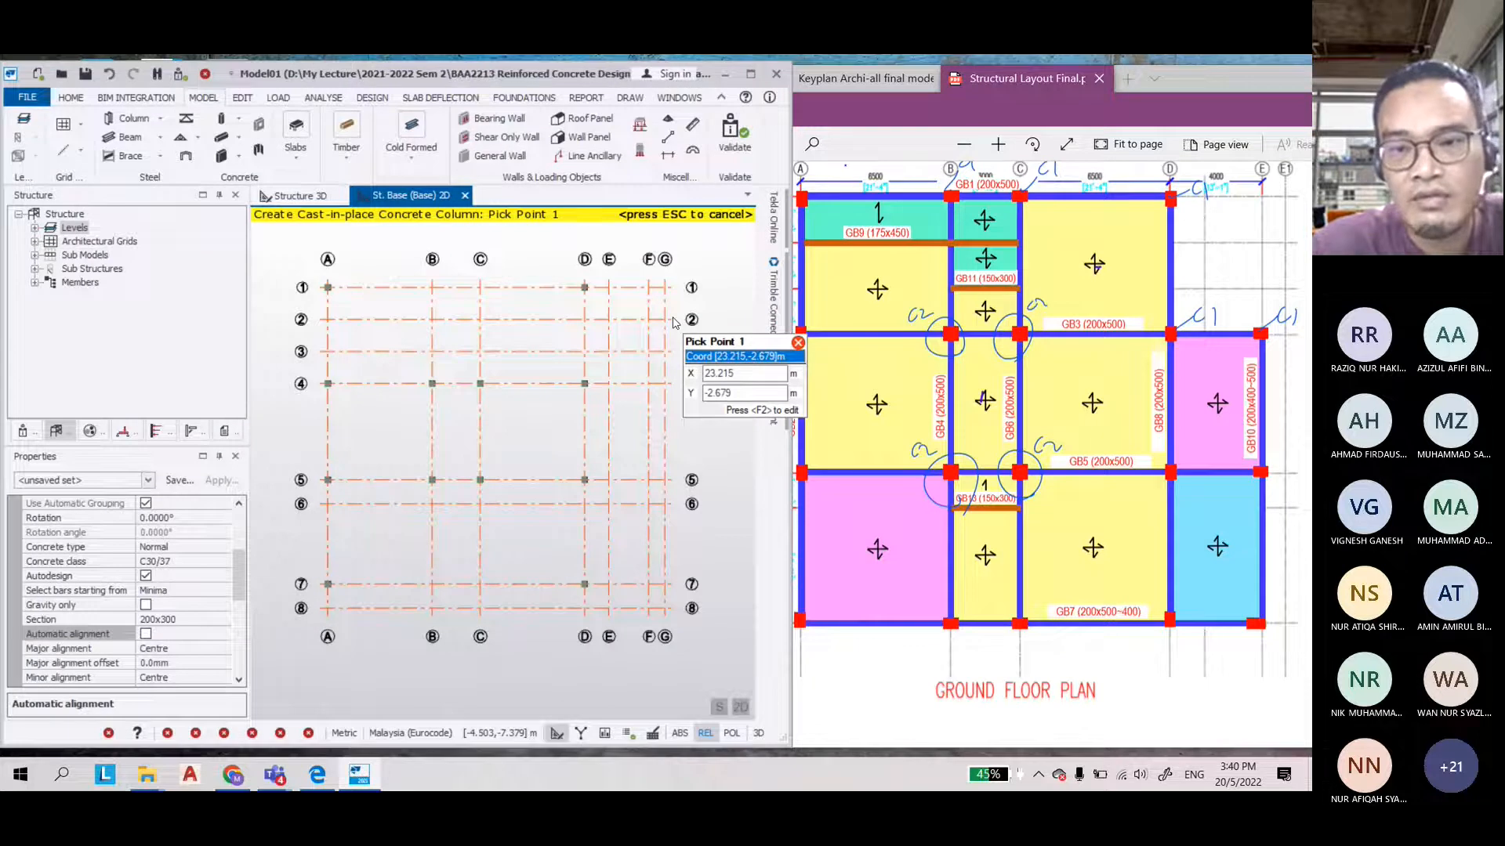
# Compare the column orientation with the layout and change the rotation property so the 300 mm side runs parallel to the numbered gridlines
pyautogui.scroll(4, 418, 271)
pyautogui.scroll(1, 946, 295)
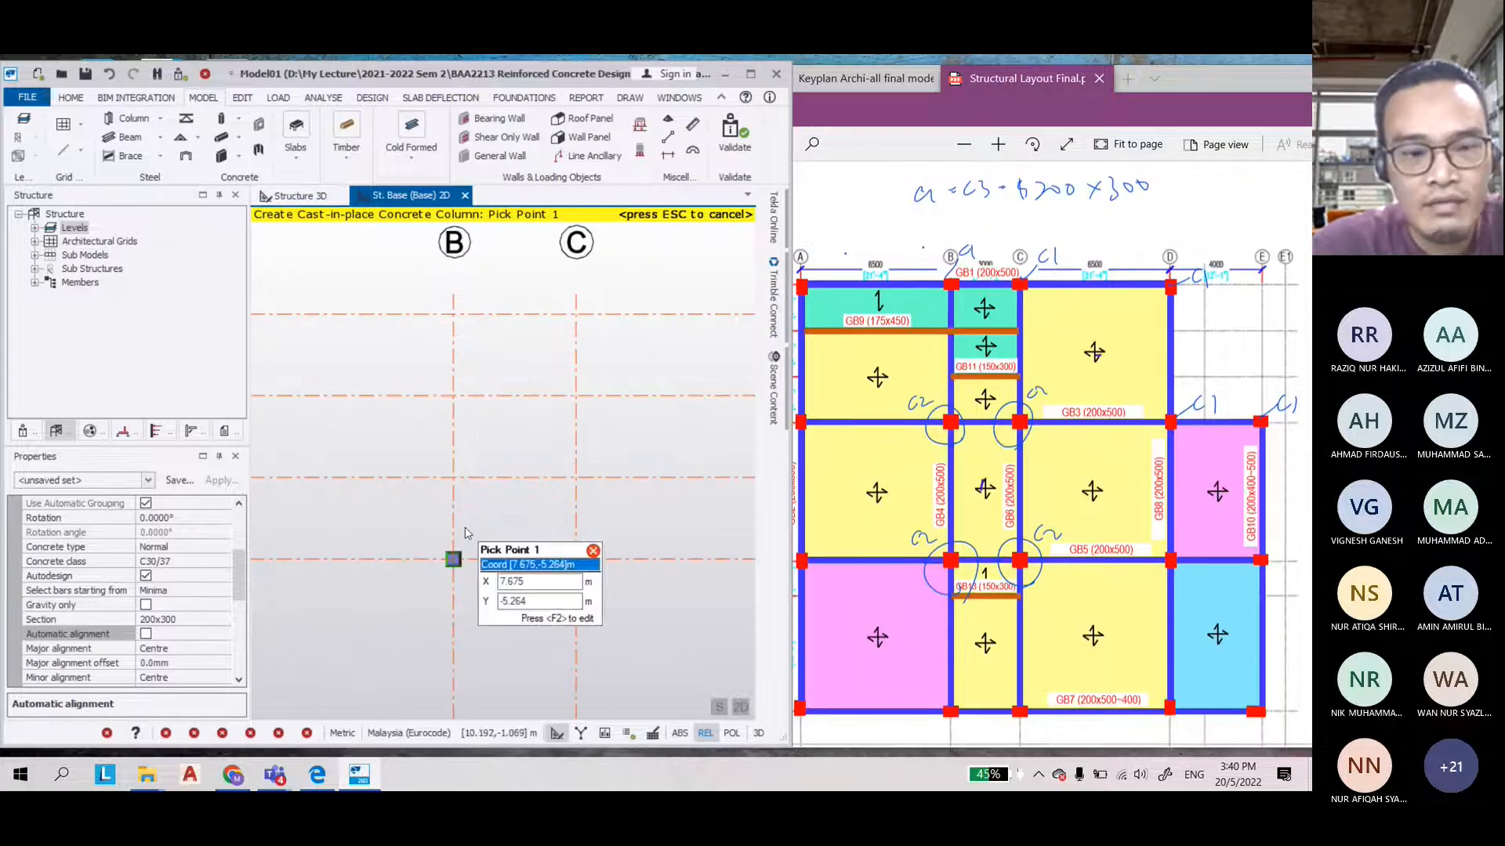
pyautogui.scroll(-1, 536, 564)
pyautogui.scroll(5, 393, 375)
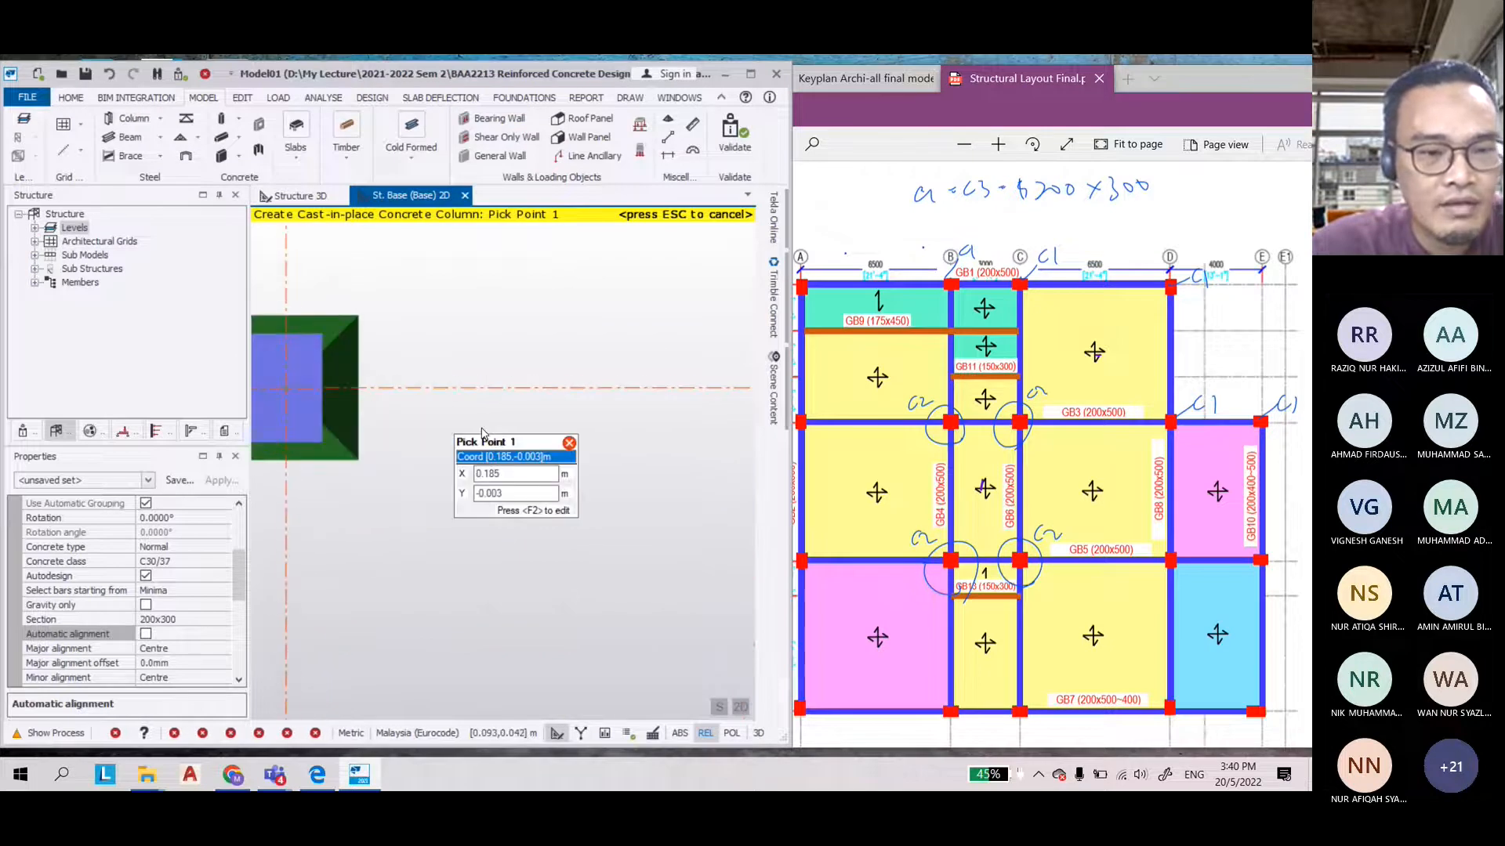
pyautogui.scroll(4, 359, 402)
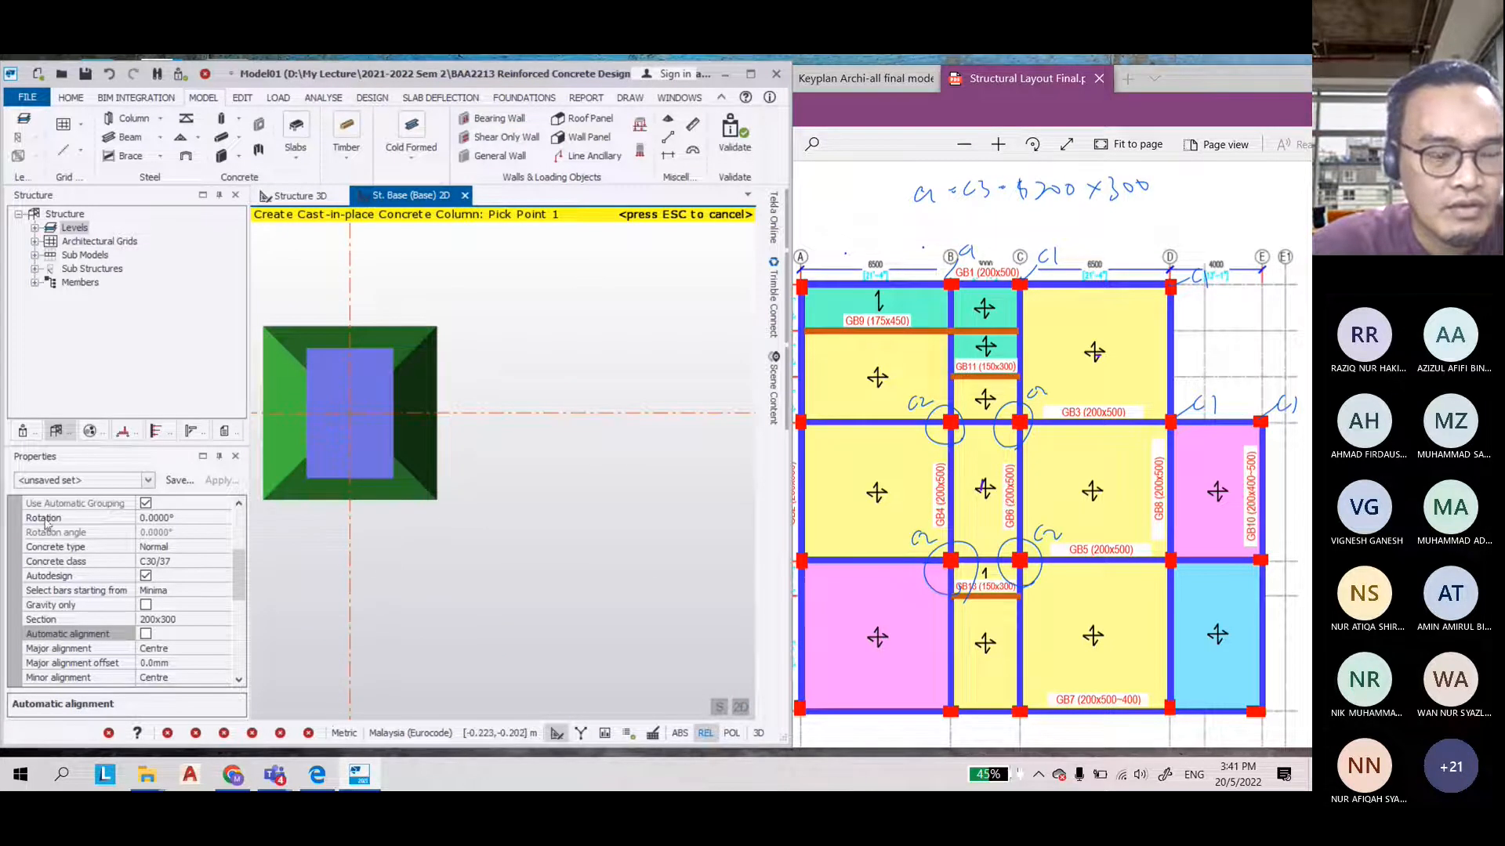
pyautogui.click(182, 523)
pyautogui.click(202, 473)
pyautogui.scroll(-5, 202, 472)
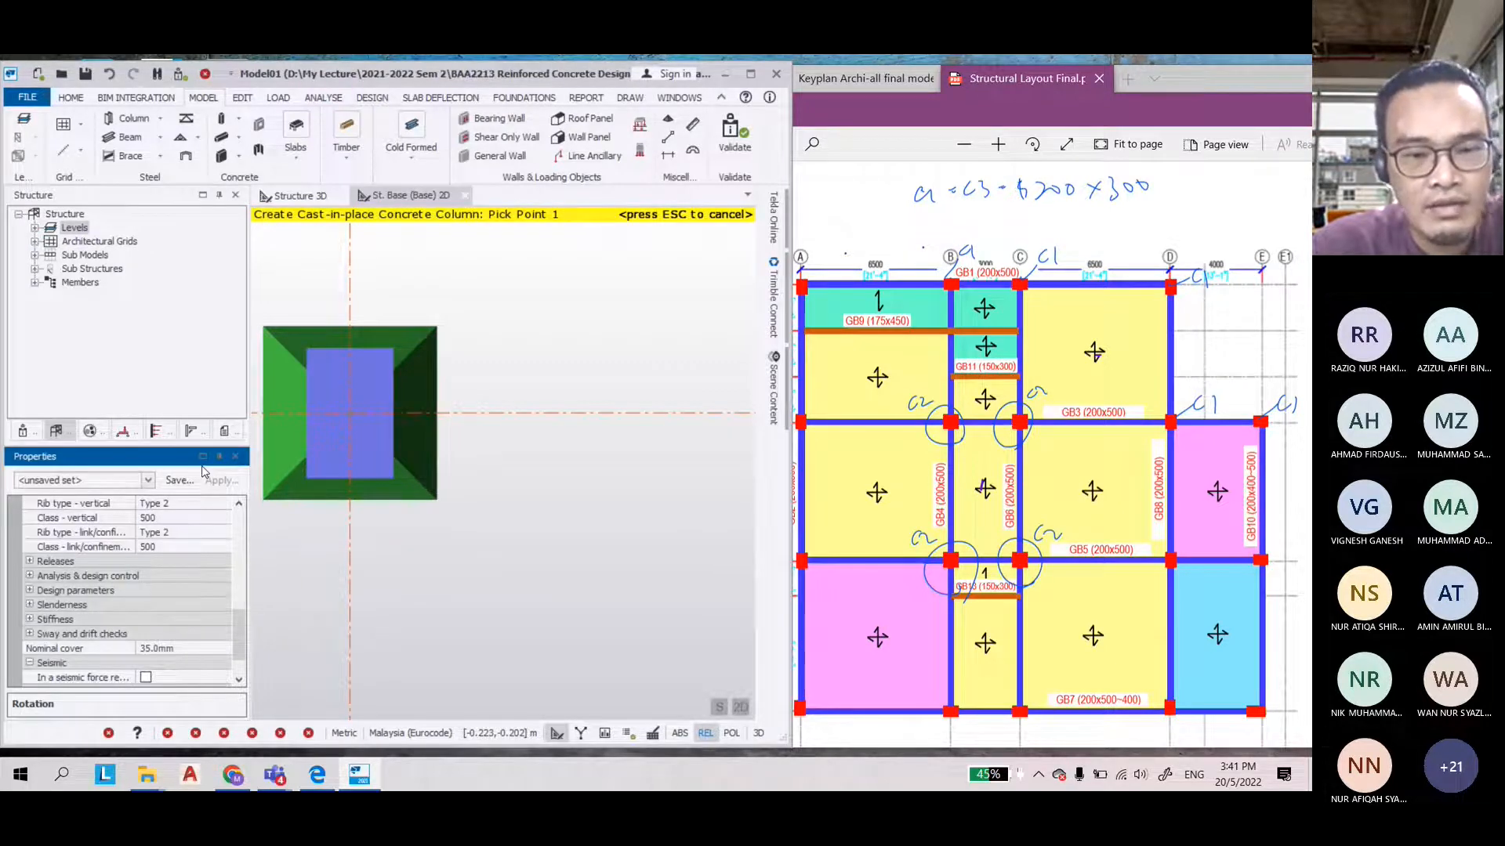
# Place rotated 200x300 columns at grid intersections B/1 and C/1
pyautogui.scroll(2, 559, 353)
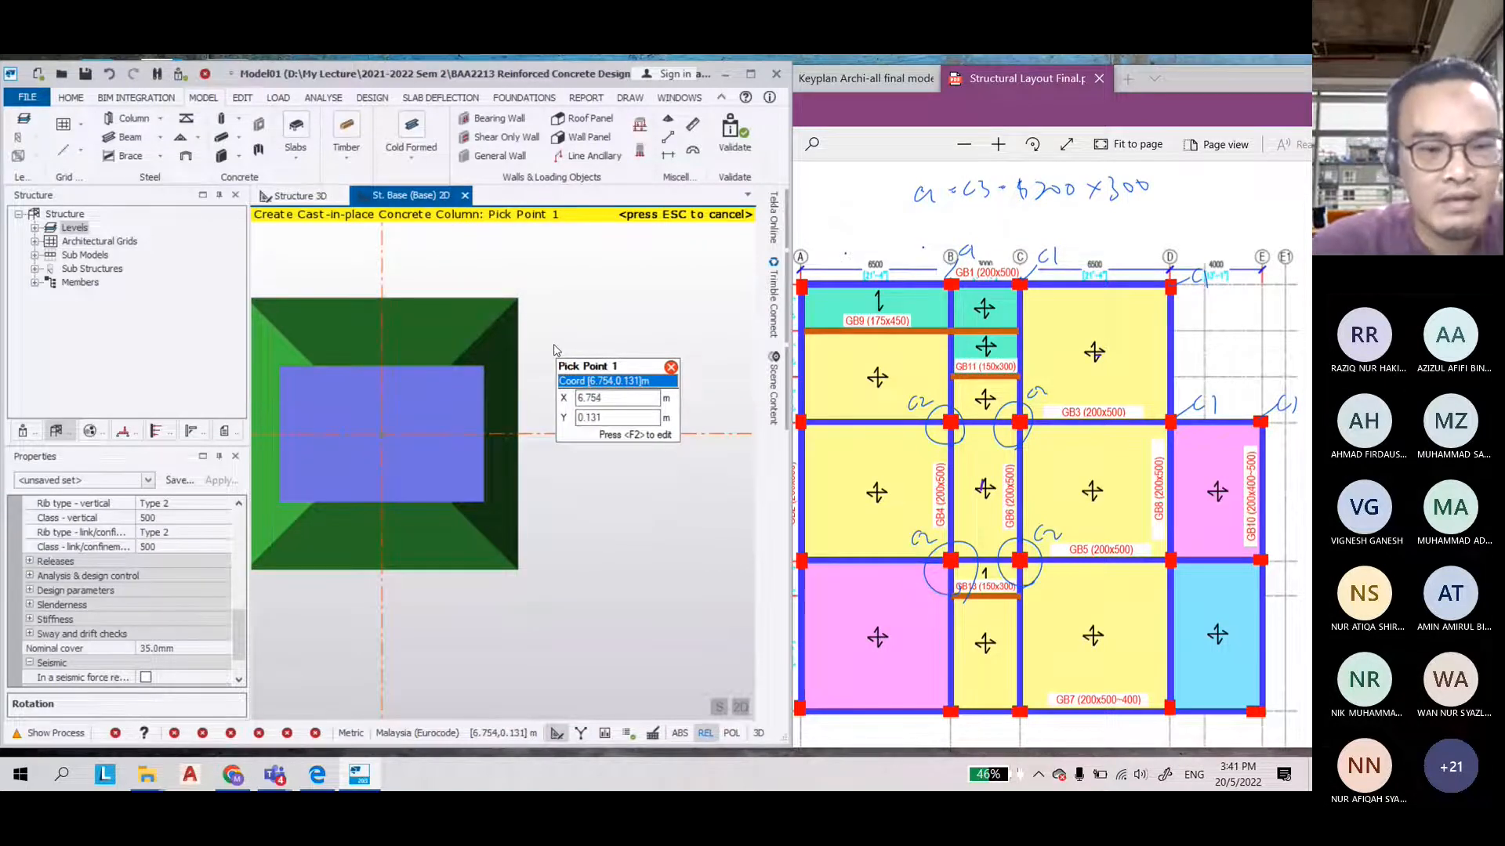
pyautogui.scroll(-5, 553, 349)
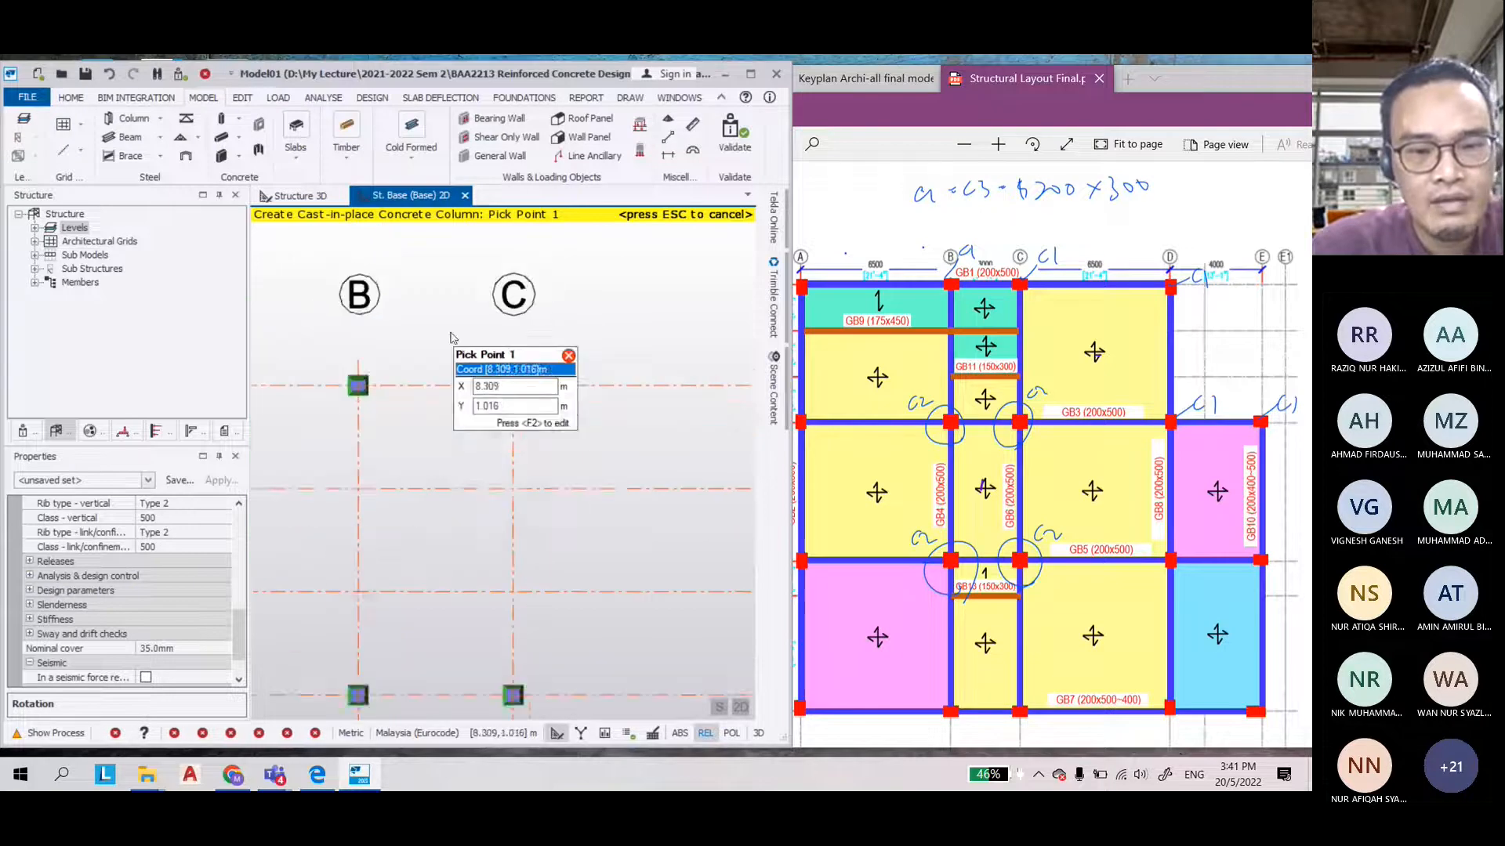
pyautogui.scroll(-2, 452, 399)
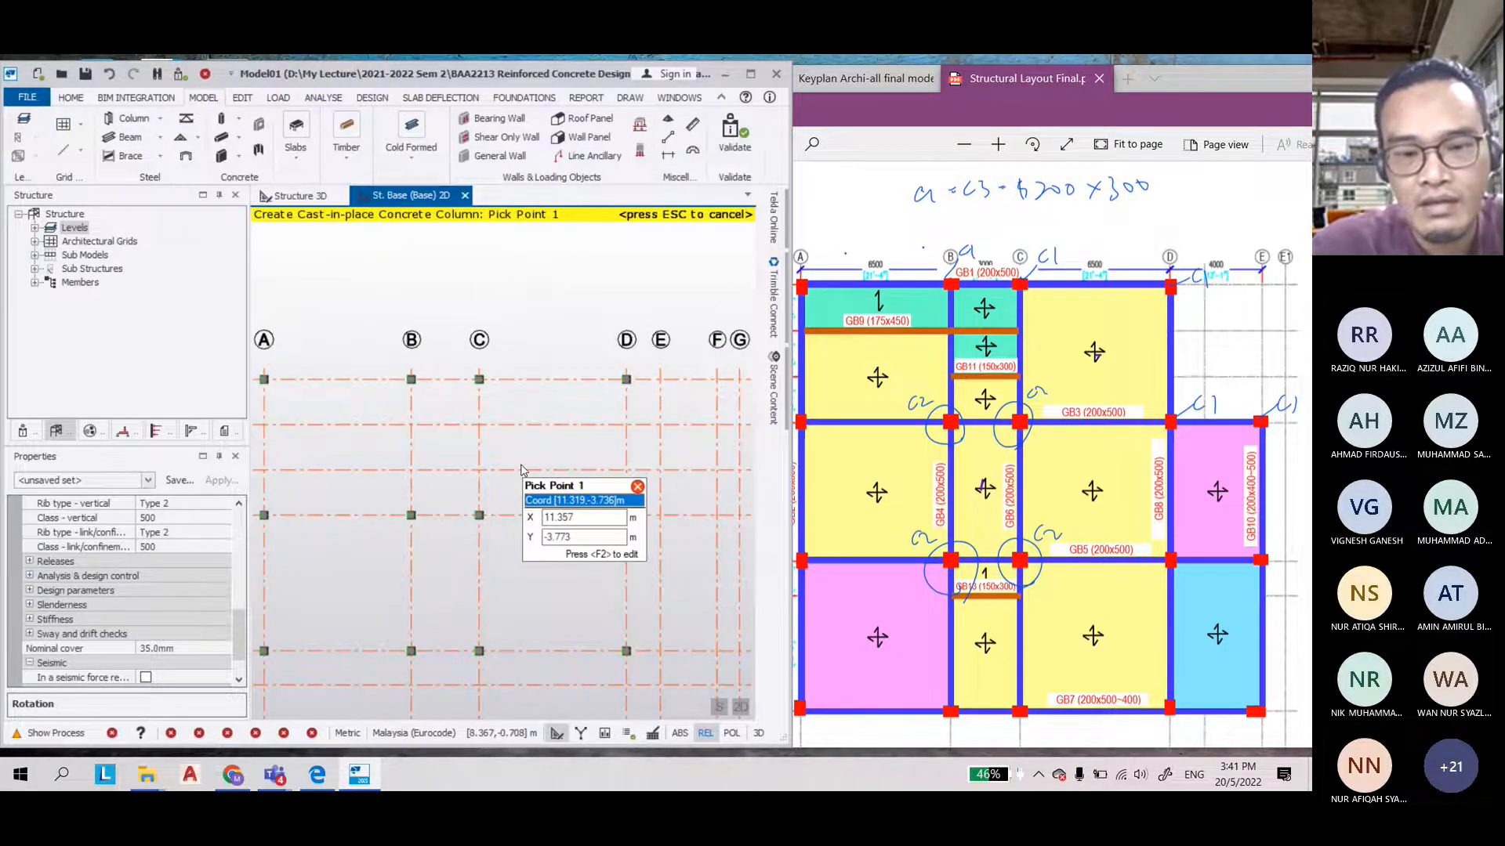
# Place rotated 200x300 columns at grid intersections F/5 and F/4, following the ground floor plan
pyautogui.scroll(-2, 616, 511)
pyautogui.scroll(2, 663, 486)
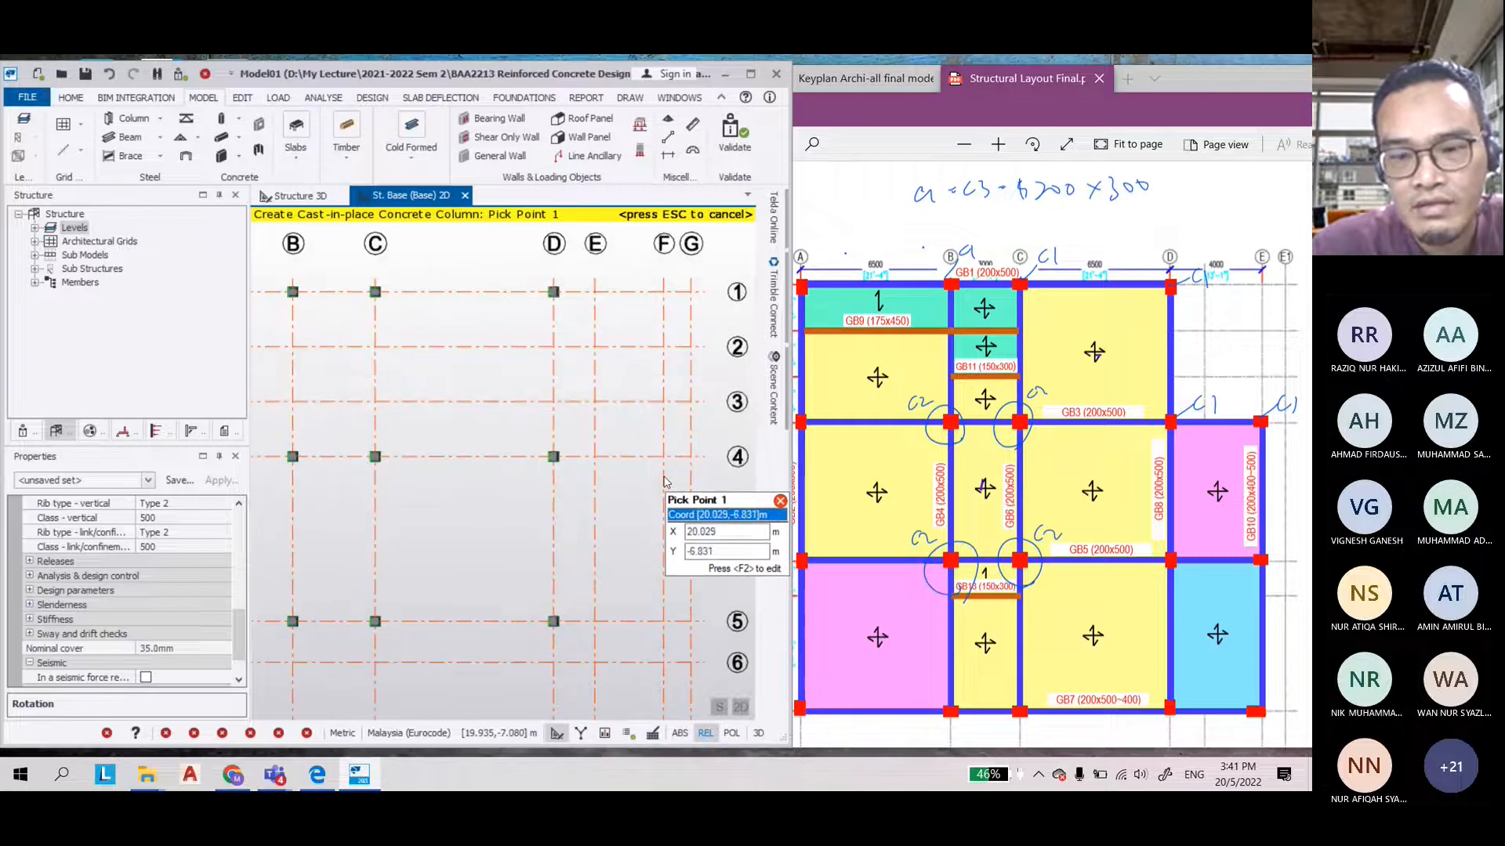
pyautogui.scroll(-2, 646, 459)
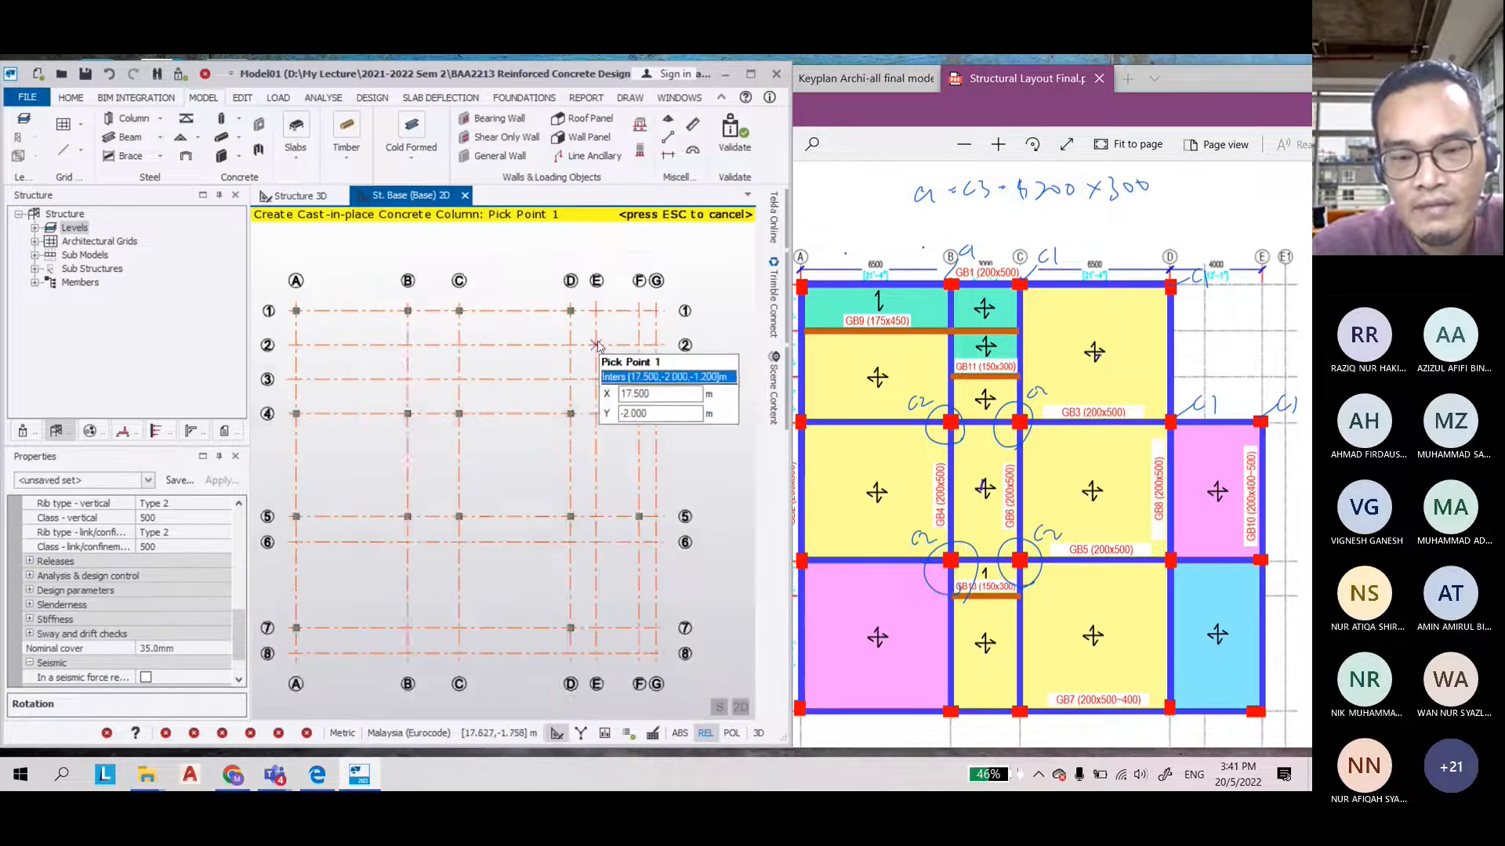
pyautogui.scroll(2, 601, 619)
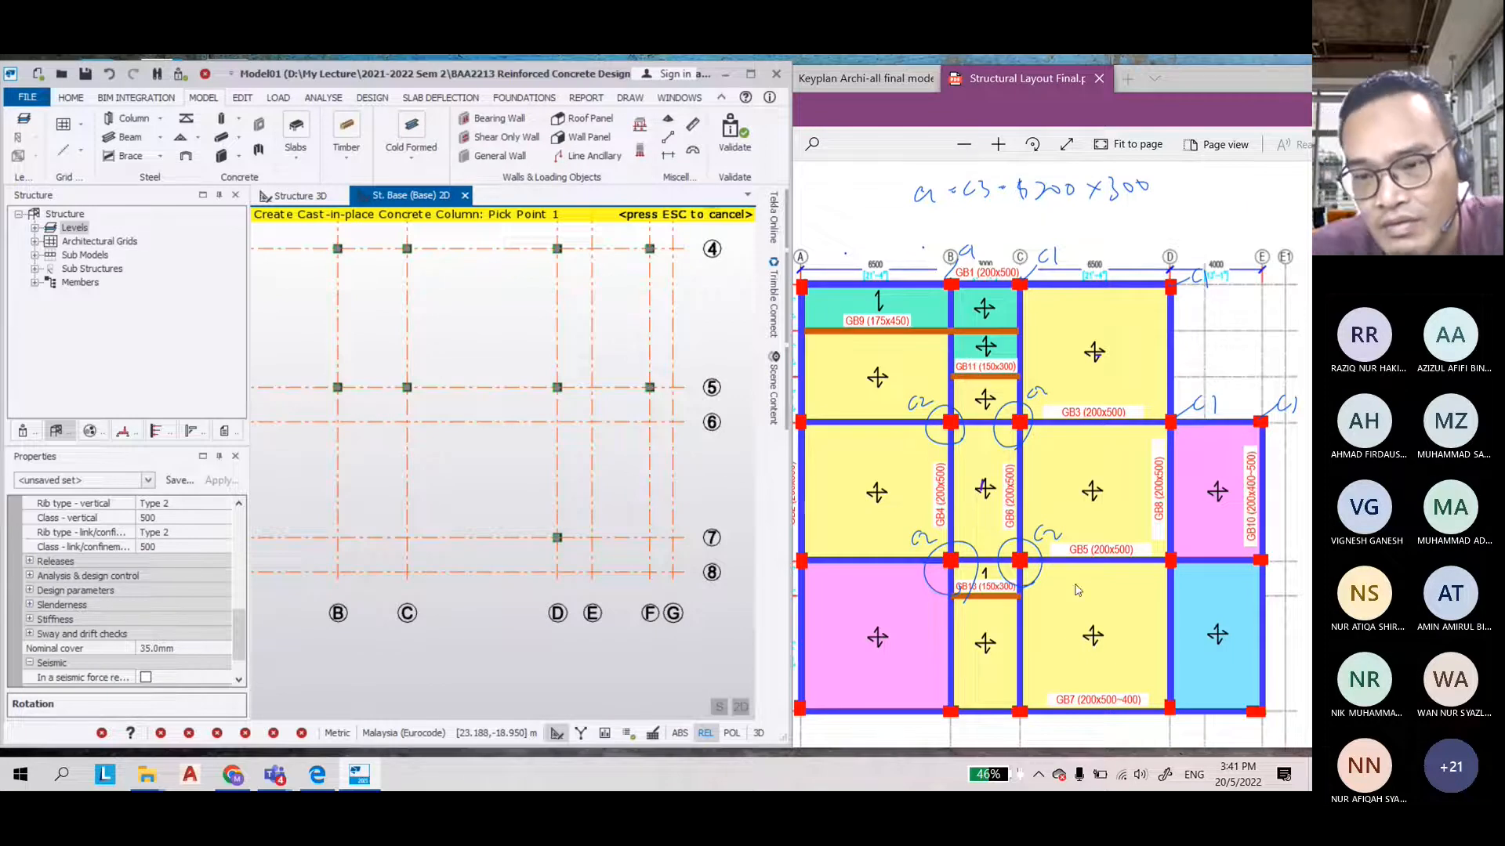
pyautogui.scroll(-3, 1013, 490)
pyautogui.scroll(1, 1013, 490)
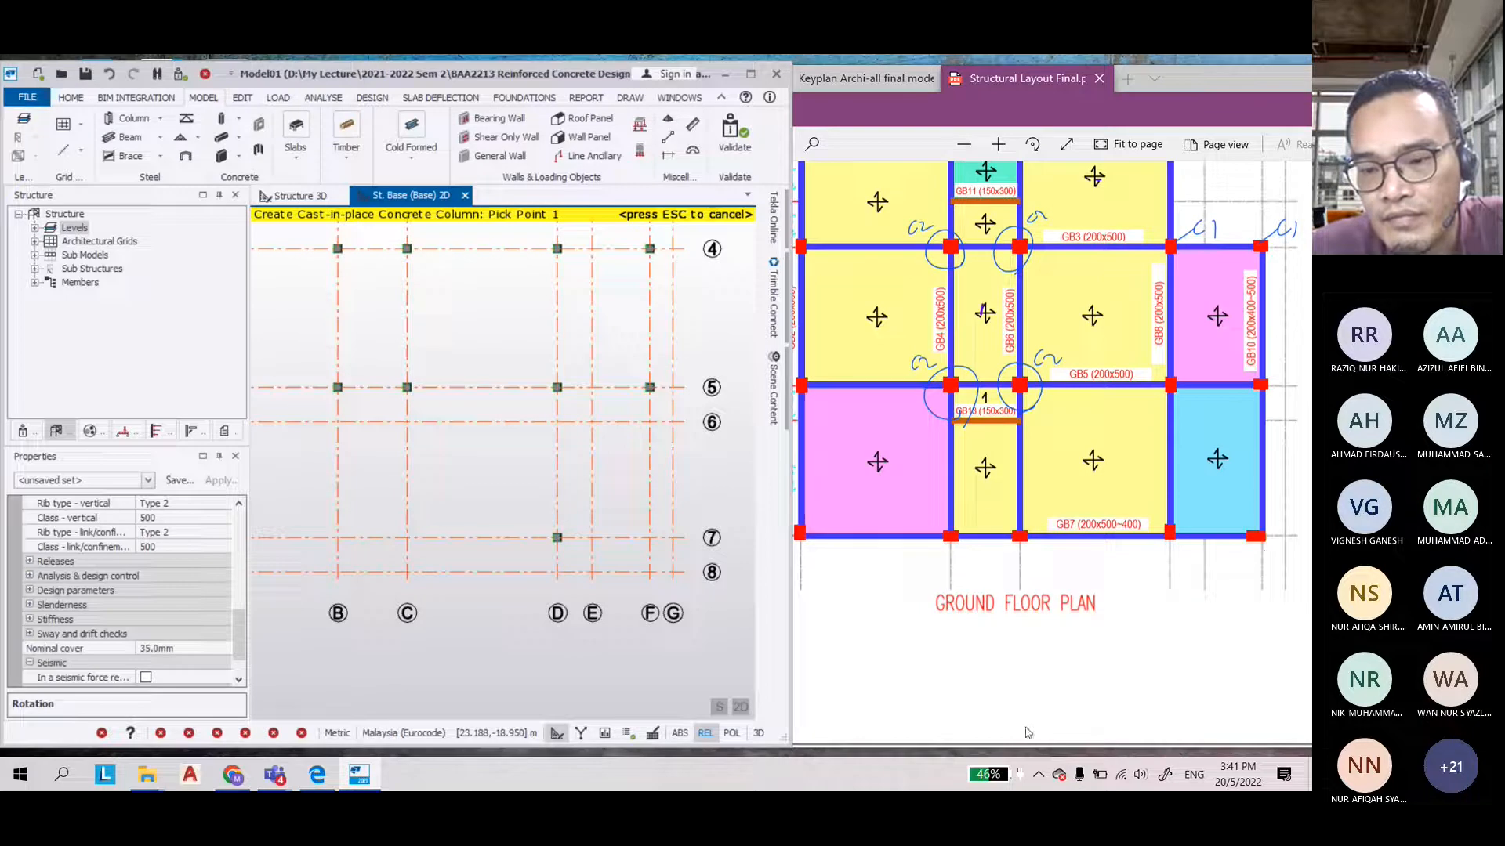
# Check the column positions on the first floor plan and place a rotated 200x300 column at grid intersection F/7
pyautogui.moveTo(1223, 78); pyautogui.dragTo(730, 96)
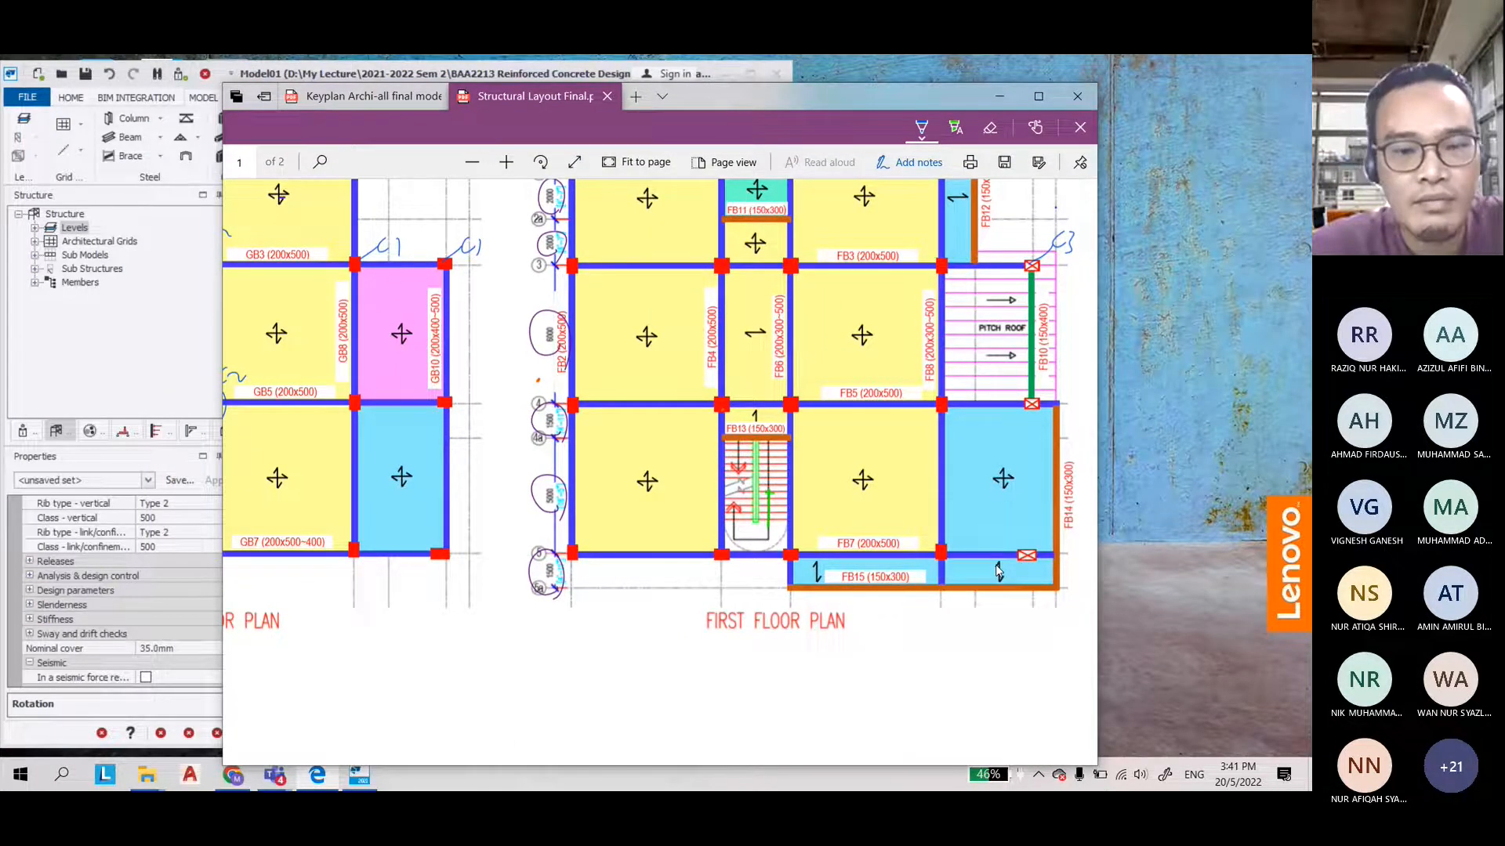
pyautogui.moveTo(745, 96); pyautogui.dragTo(1224, 84)
pyautogui.scroll(3, 645, 535)
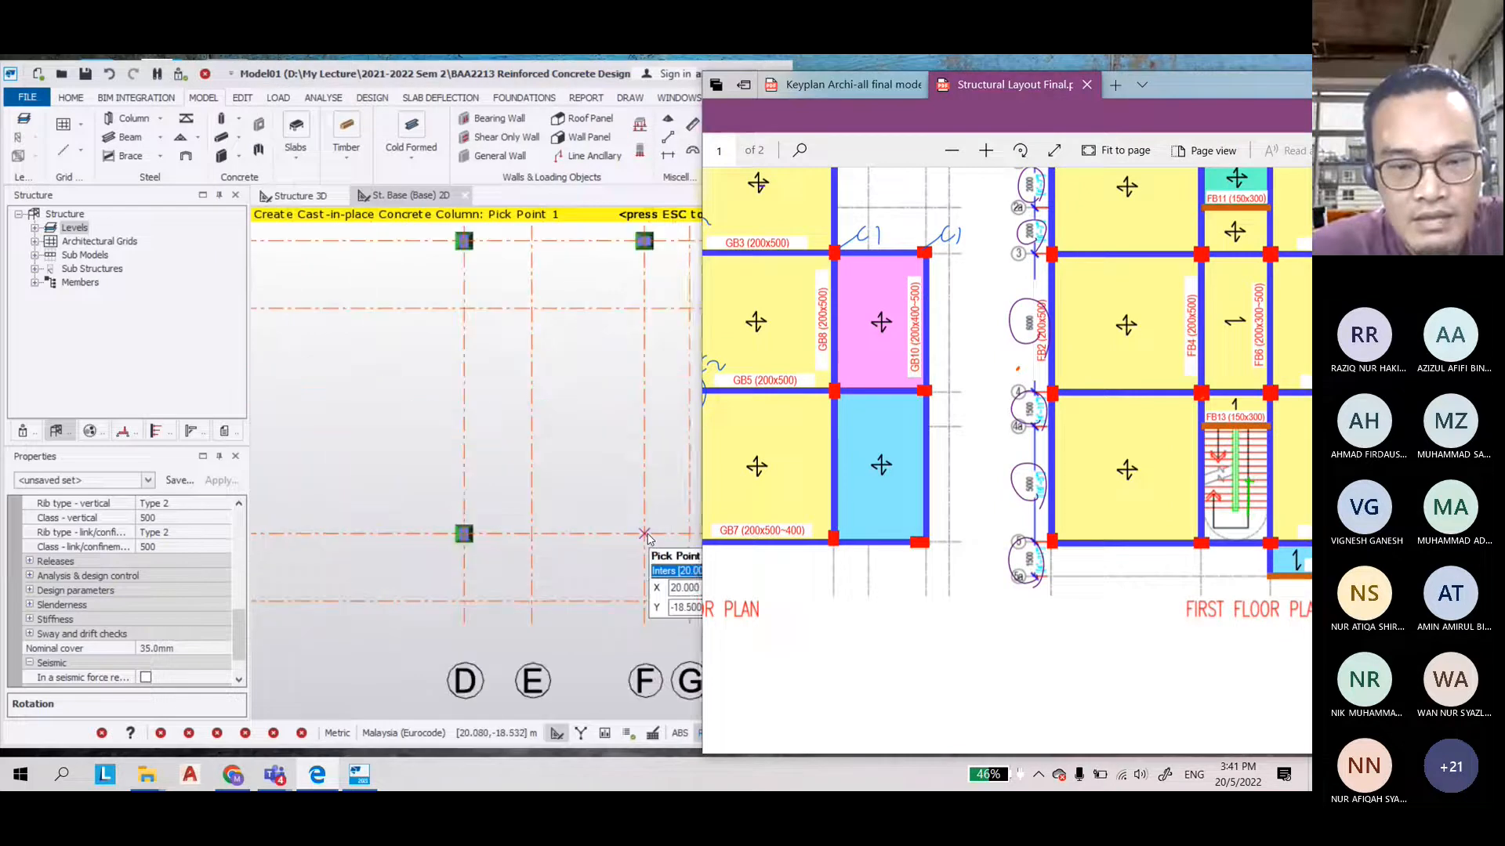
pyautogui.click(644, 533)
pyautogui.scroll(-1, 706, 564)
# Reposition the structural layout beside the model to show the ground floor columns again
pyautogui.scroll(-3, 1042, 376)
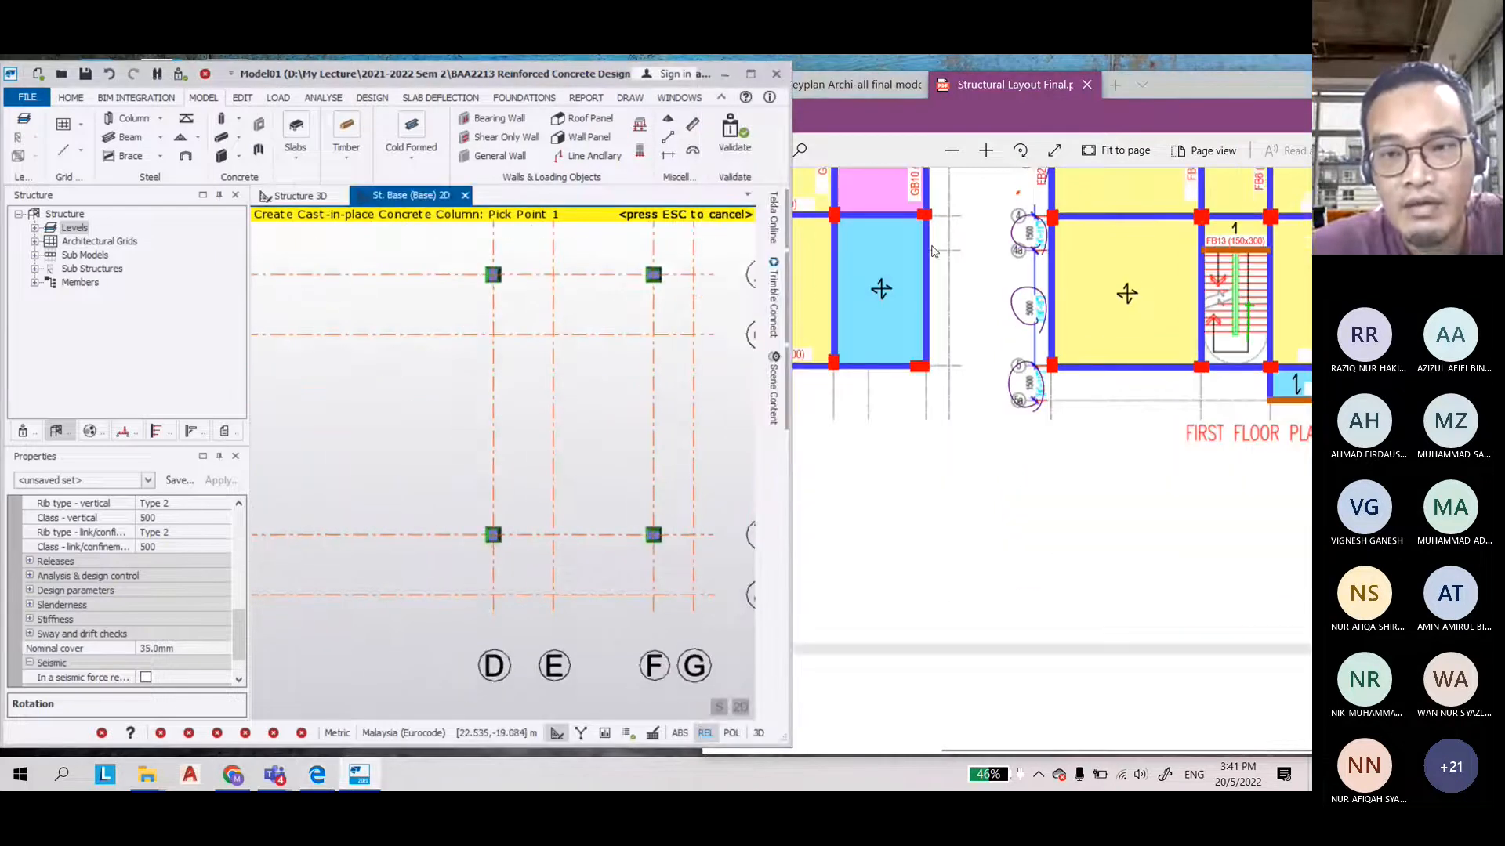
pyautogui.moveTo(1038, 72); pyautogui.dragTo(1130, 78)
pyautogui.scroll(4, 913, 502)
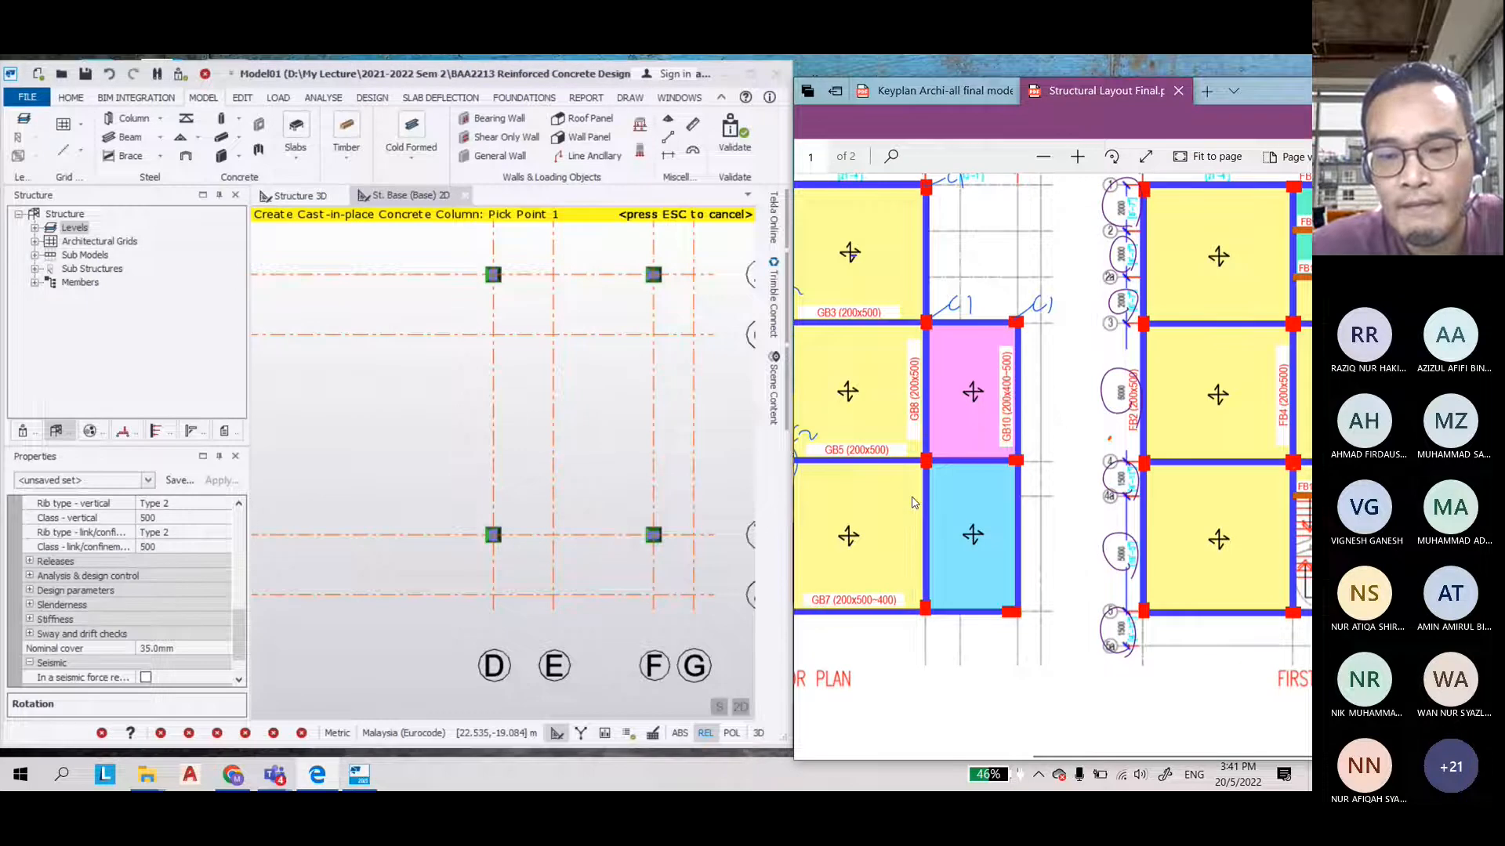
# Place rotated 200x300 columns at grid intersections C/7 and B/7, then end column placement
pyautogui.hscroll(-4, 912, 497)
pyautogui.scroll(-2, 584, 537)
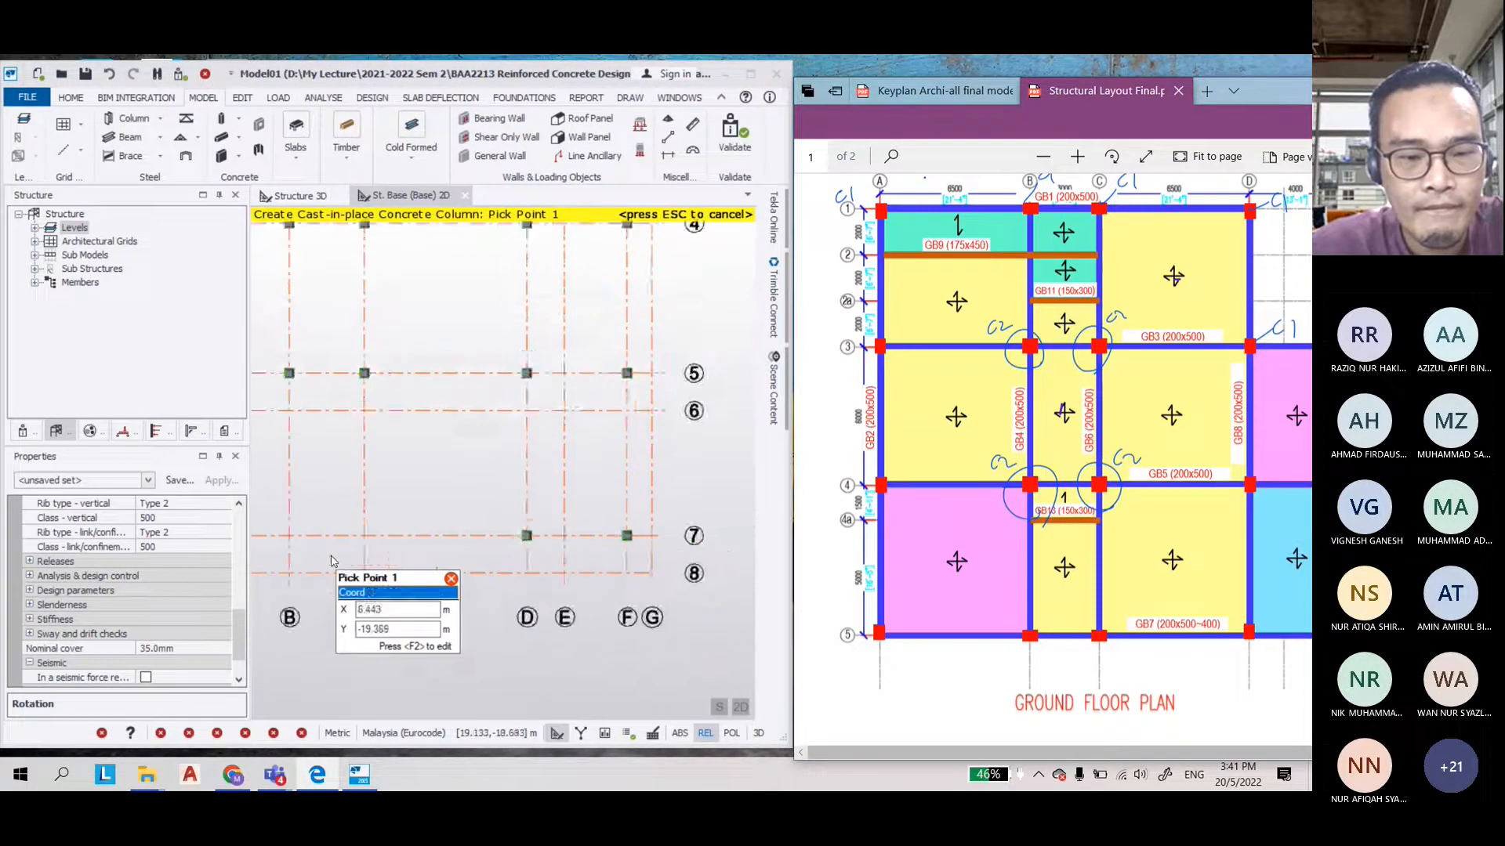
pyautogui.scroll(3, 302, 548)
pyautogui.click(426, 523)
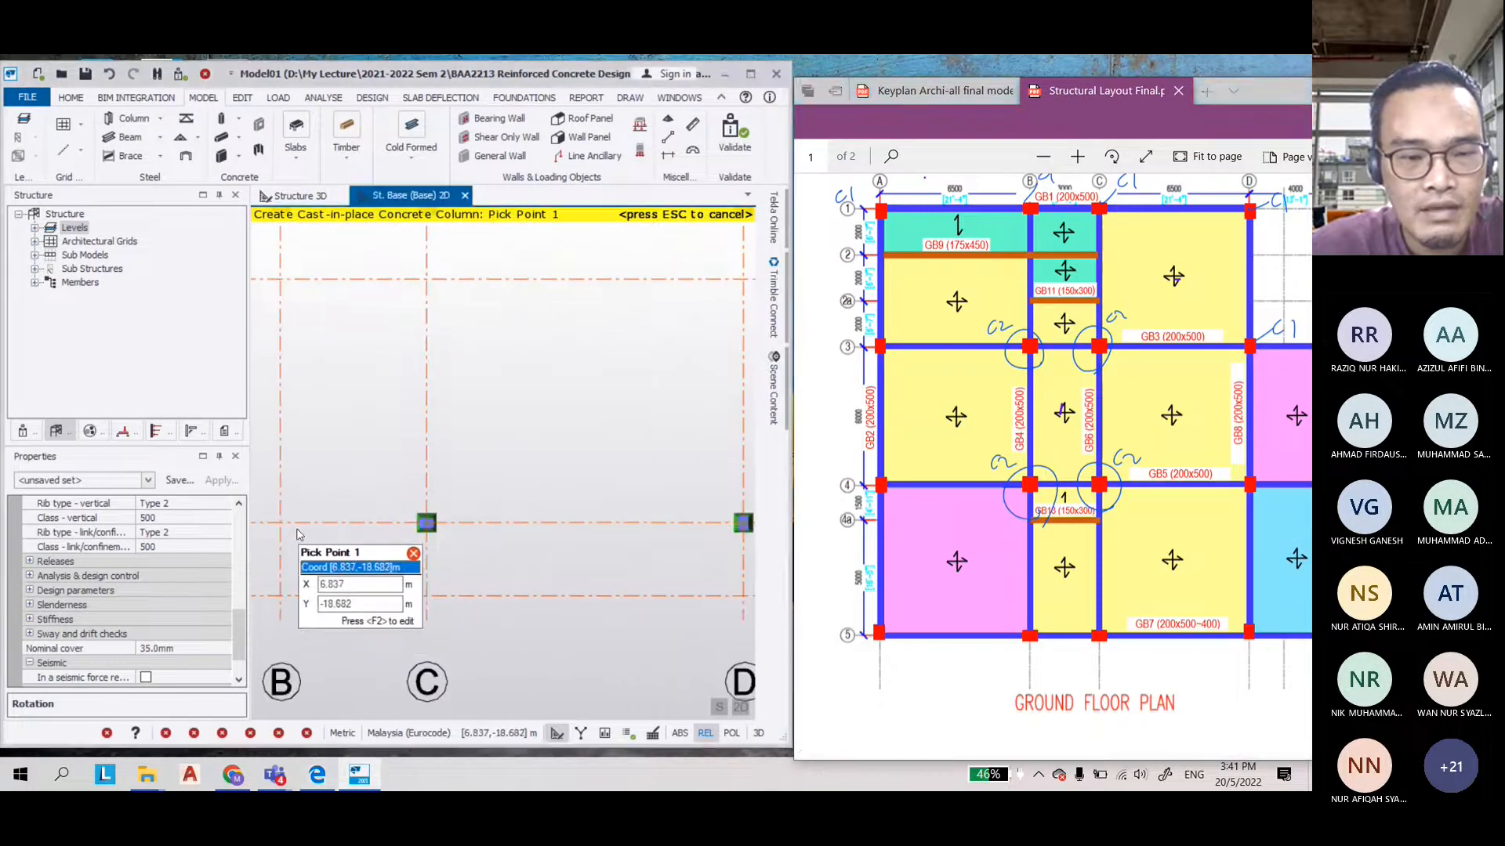
pyautogui.scroll(-3, 643, 502)
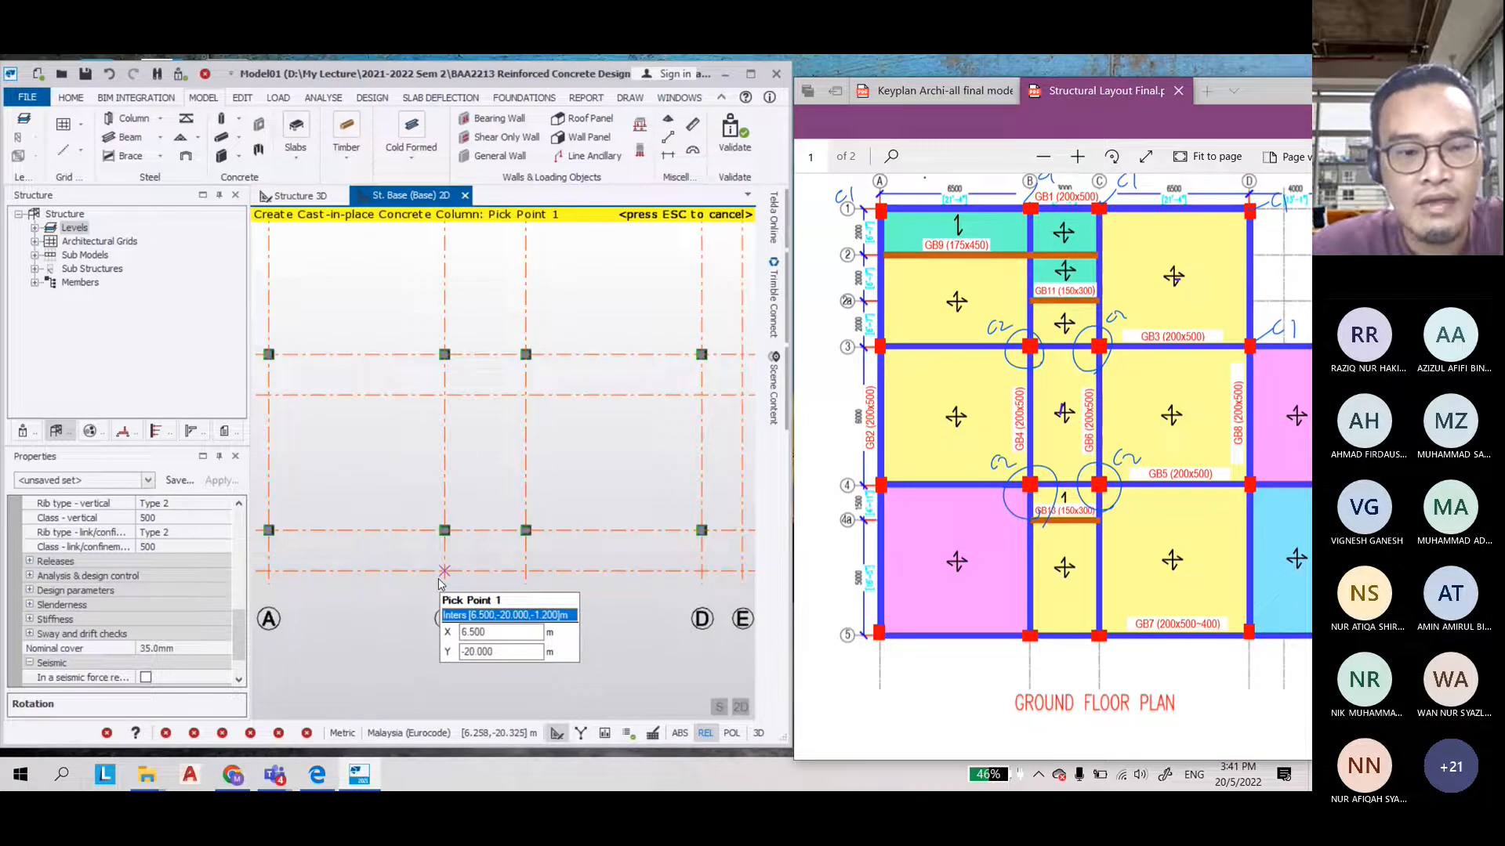
pyautogui.scroll(-2, 439, 581)
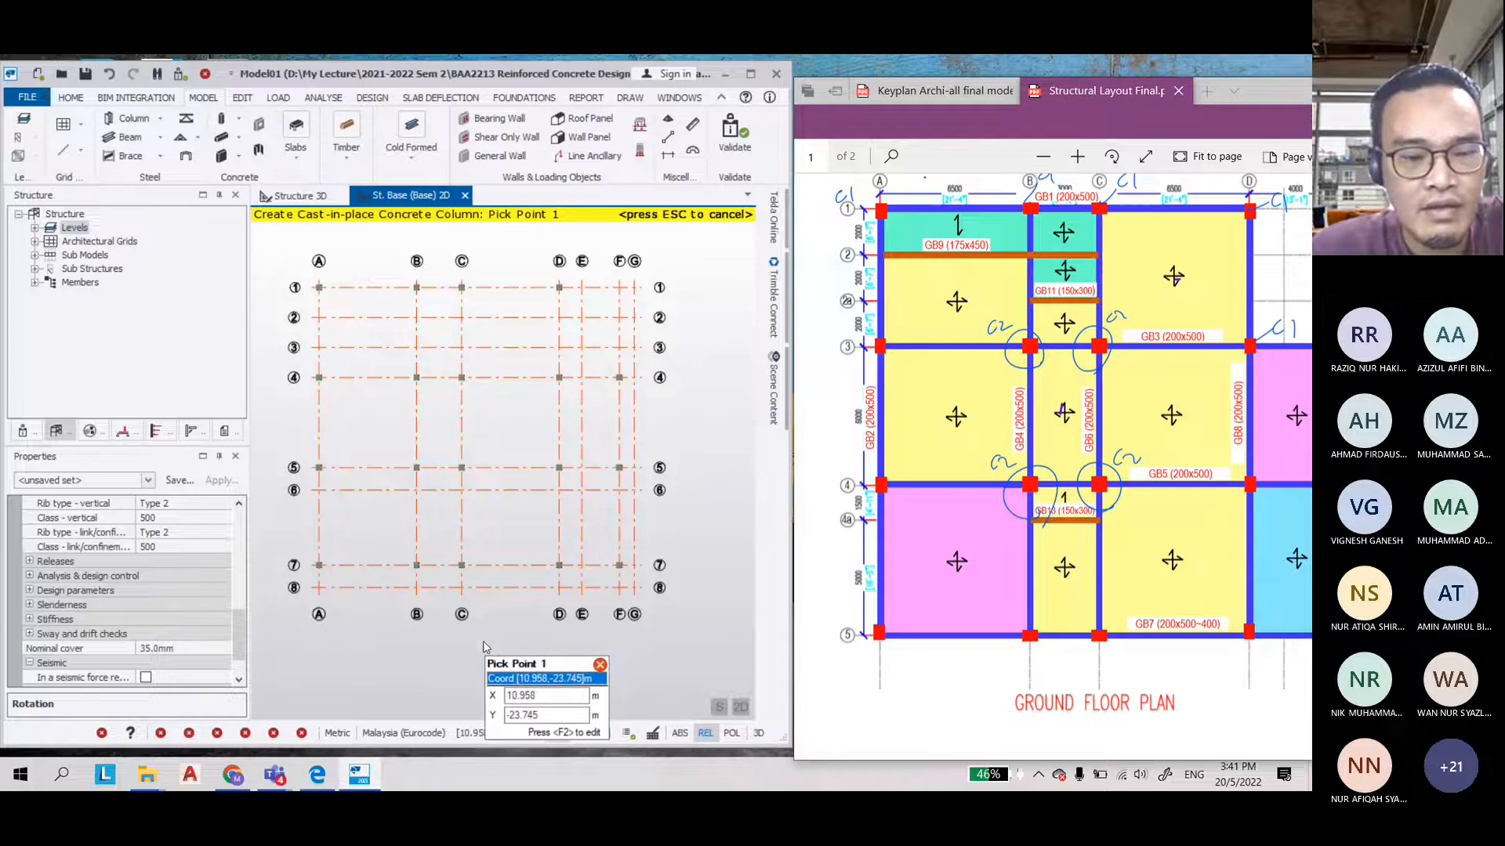
pyautogui.press('Escape')
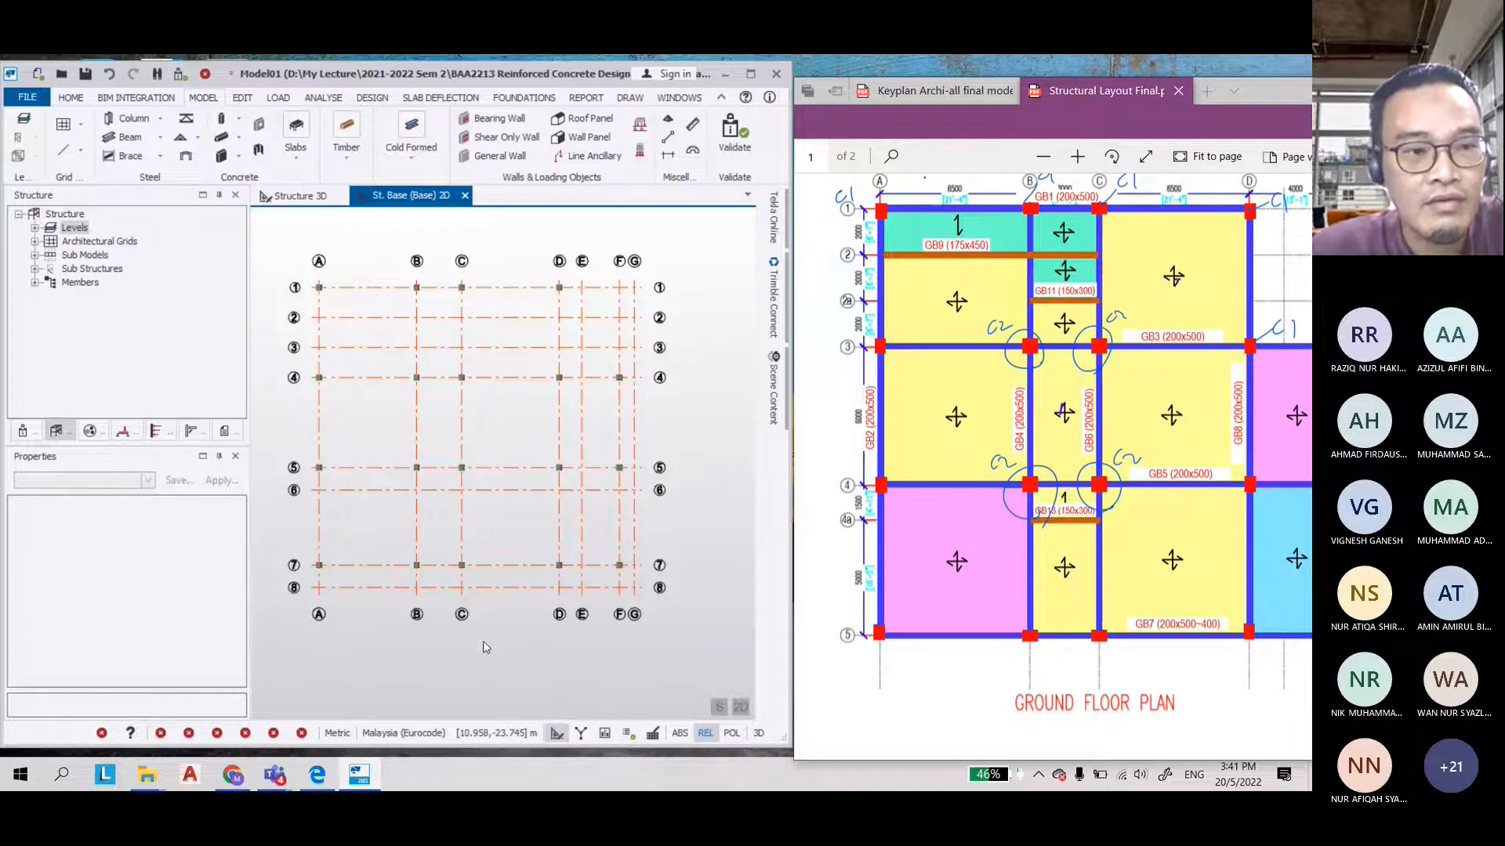
# Inspect the placed columns in the 3D structure view from several angles, including the column tops
pyautogui.click(300, 195)
pyautogui.scroll(-3, 481, 484)
pyautogui.moveTo(575, 608); pyautogui.dragTo(475, 562, button='right')
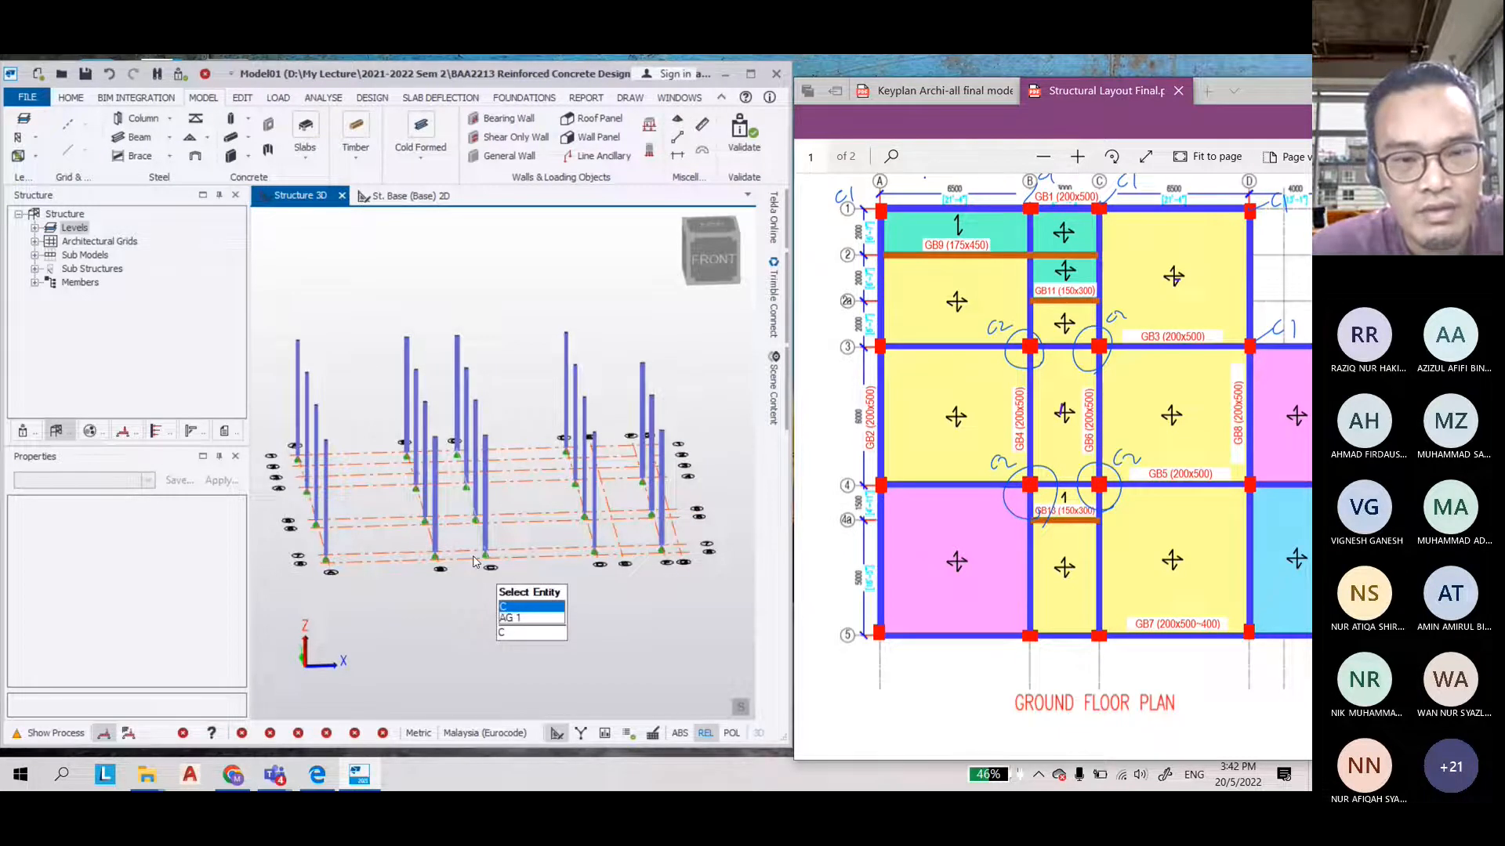
pyautogui.scroll(5, 474, 561)
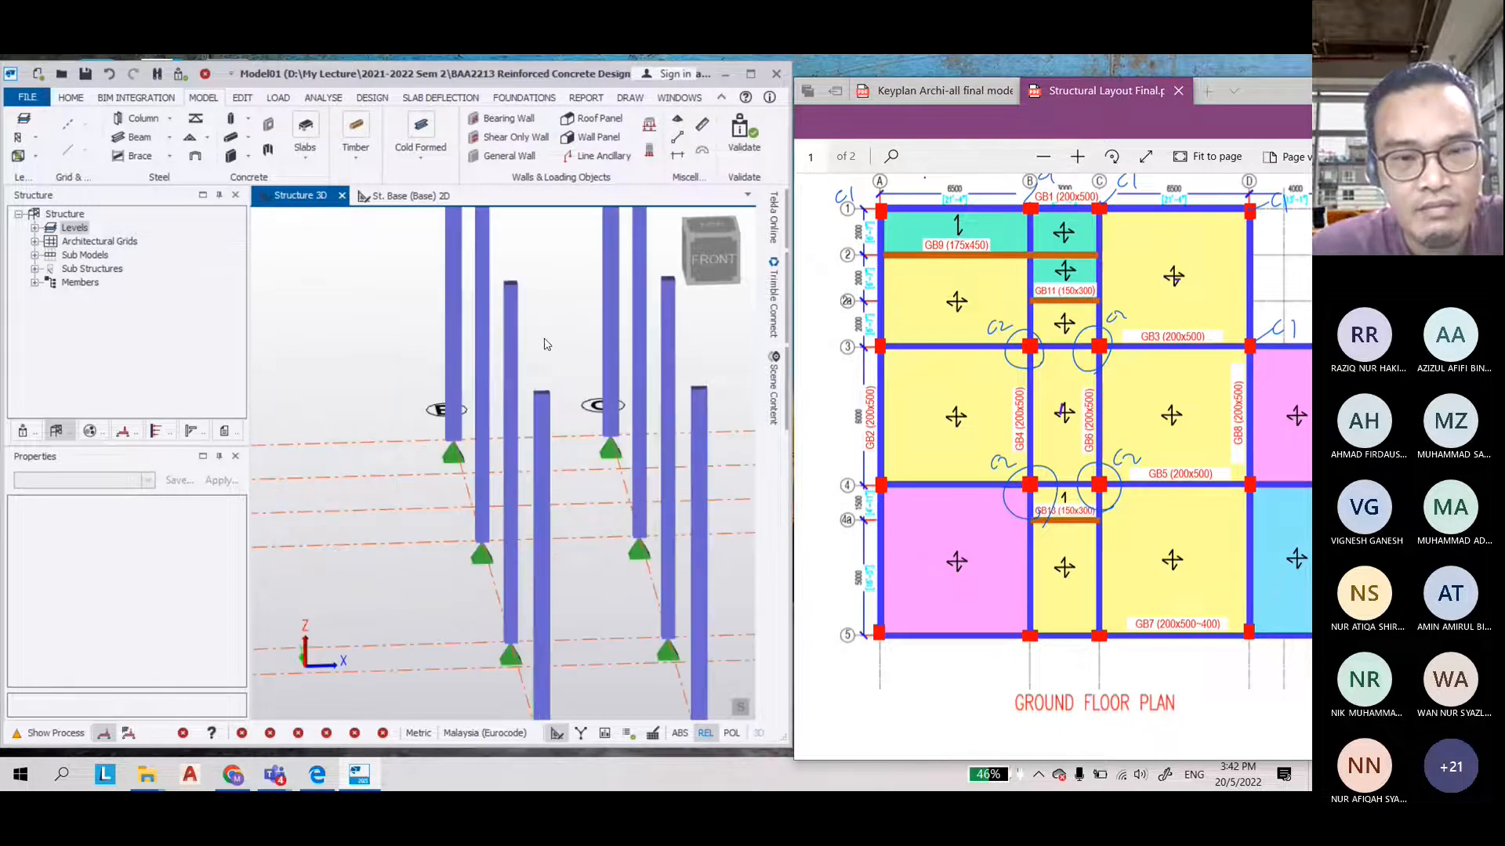
pyautogui.keyDown('shift'); pyautogui.moveTo(546, 344); pyautogui.dragTo(560, 407, button='middle'); pyautogui.keyUp('shift')
pyautogui.scroll(3, 337, 595)
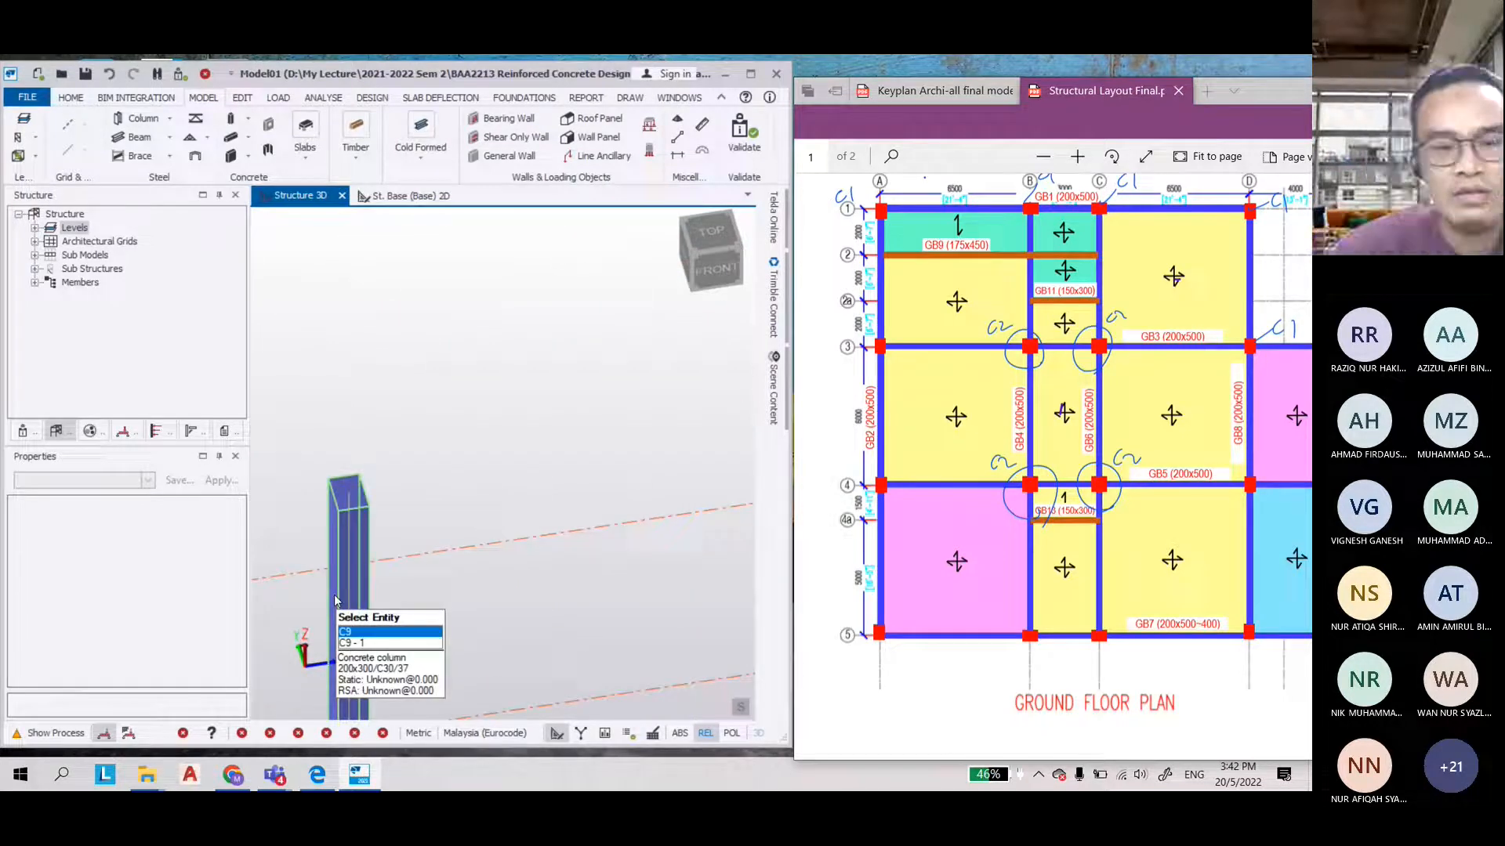
pyautogui.scroll(-5, 334, 594)
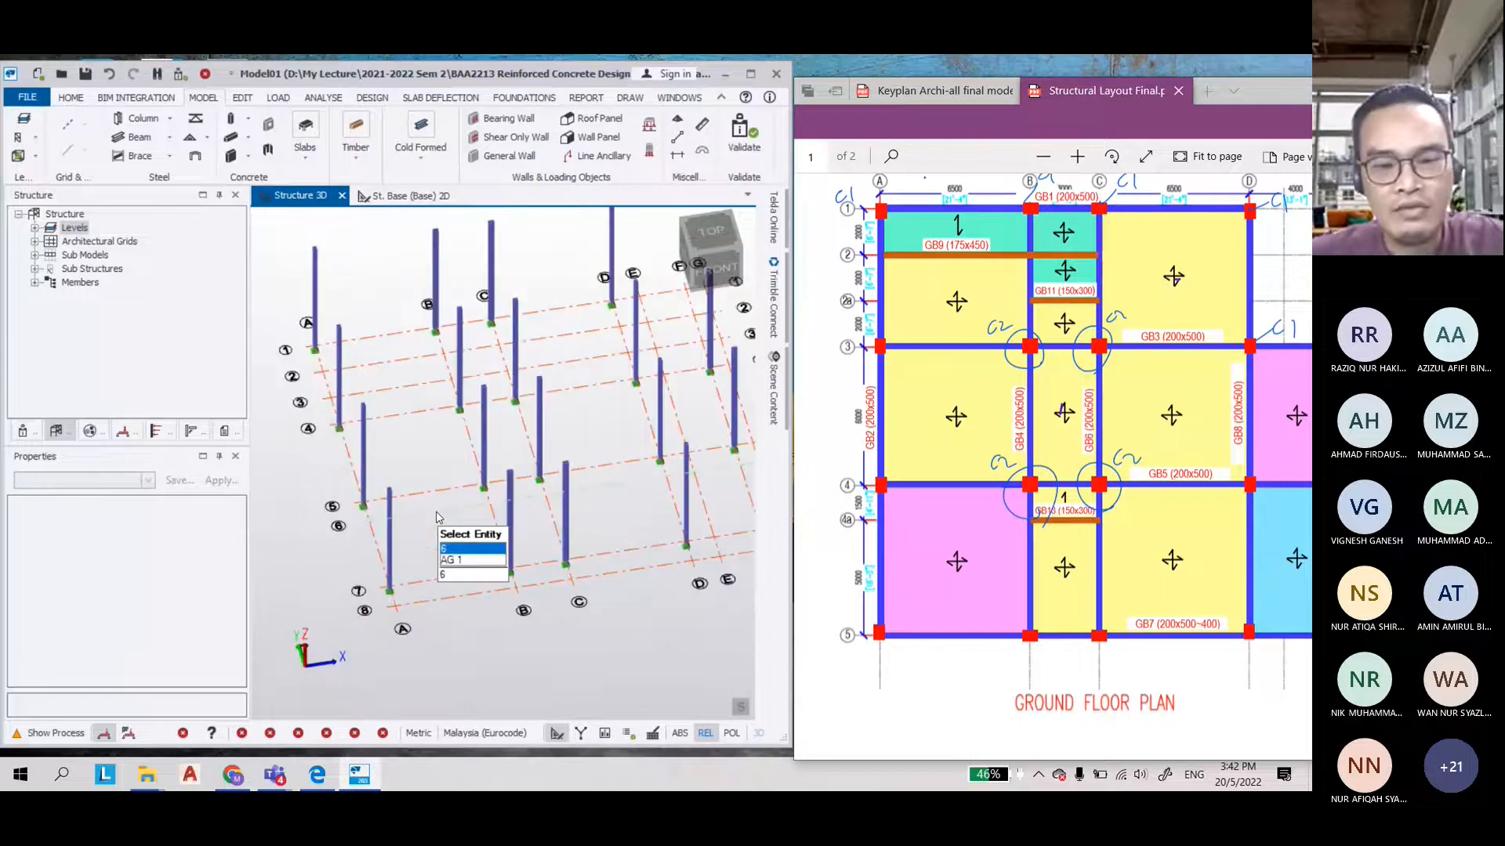
pyautogui.scroll(2, 609, 432)
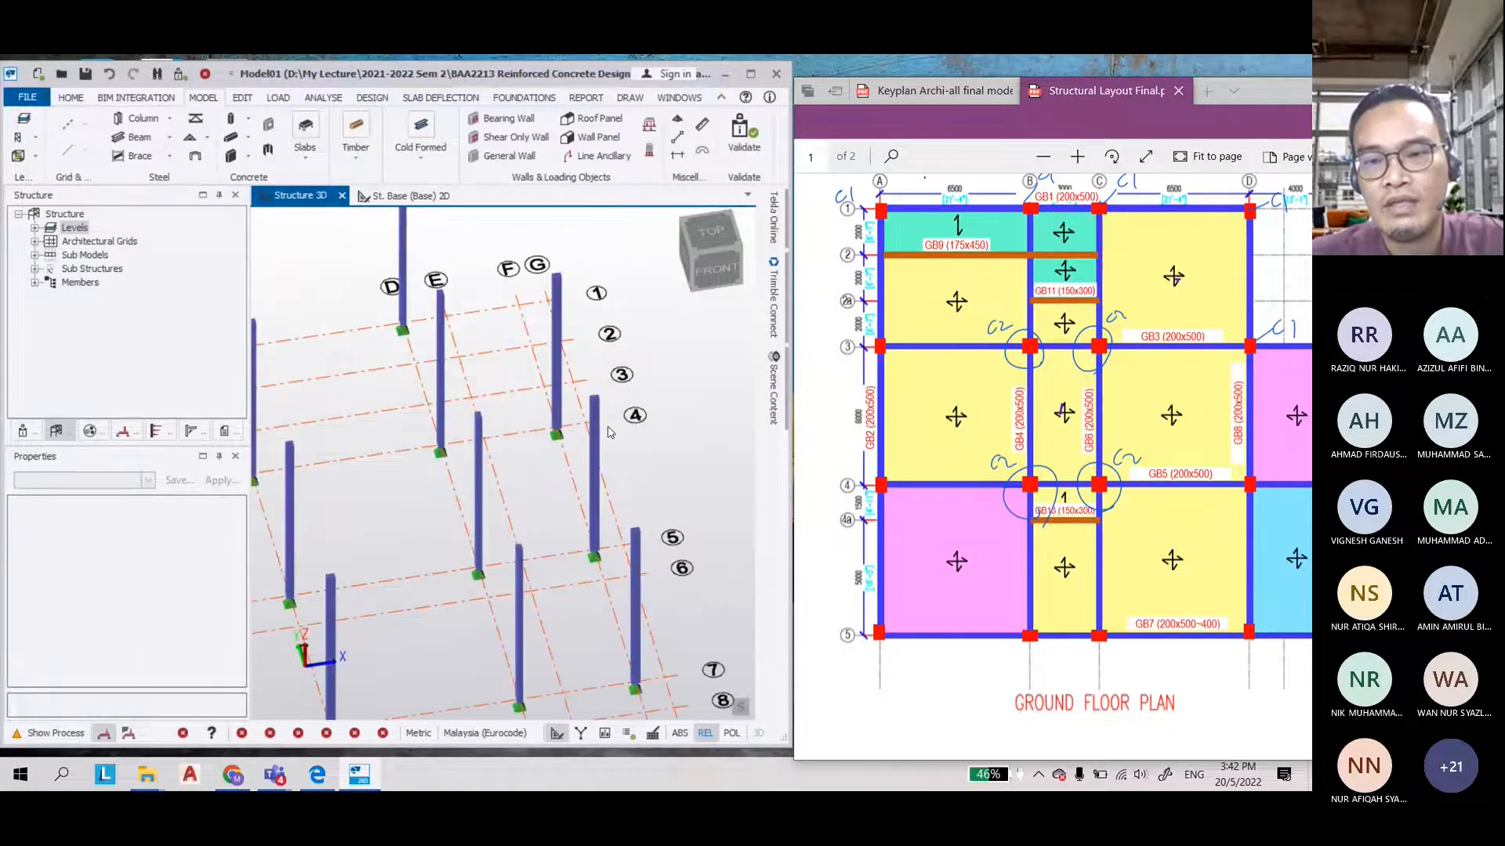
# Circle the C3 columns at E/3 and E/4 in ink on the first floor plan, then reveal the model again
pyautogui.moveTo(1285, 90); pyautogui.dragTo(578, 77)
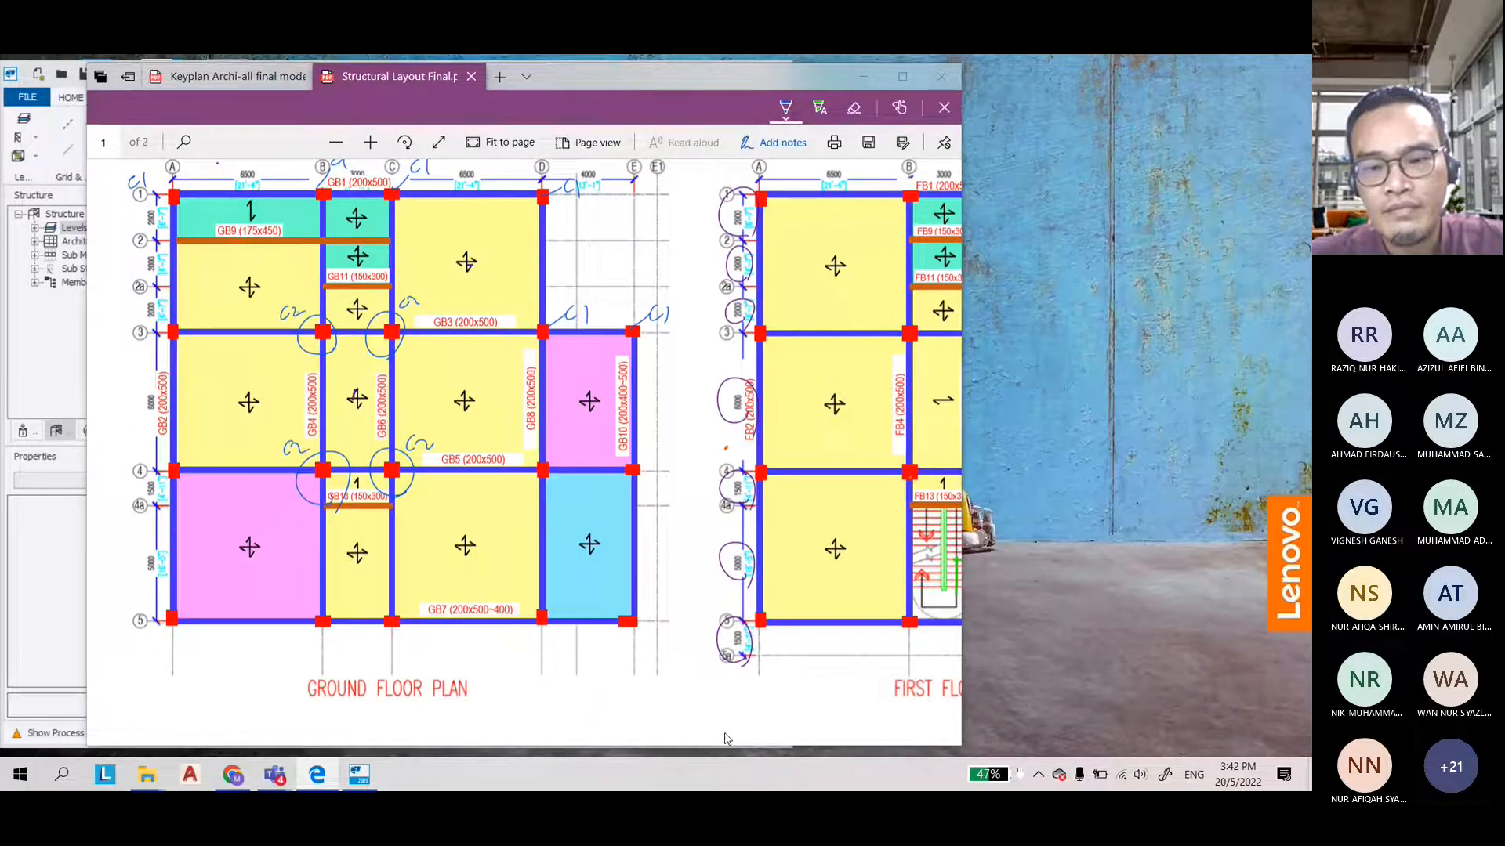
pyautogui.scroll(-2, 690, 729)
pyautogui.moveTo(636, 739); pyautogui.dragTo(885, 732)
pyautogui.scroll(3, 902, 501)
pyautogui.scroll(-1, 904, 490)
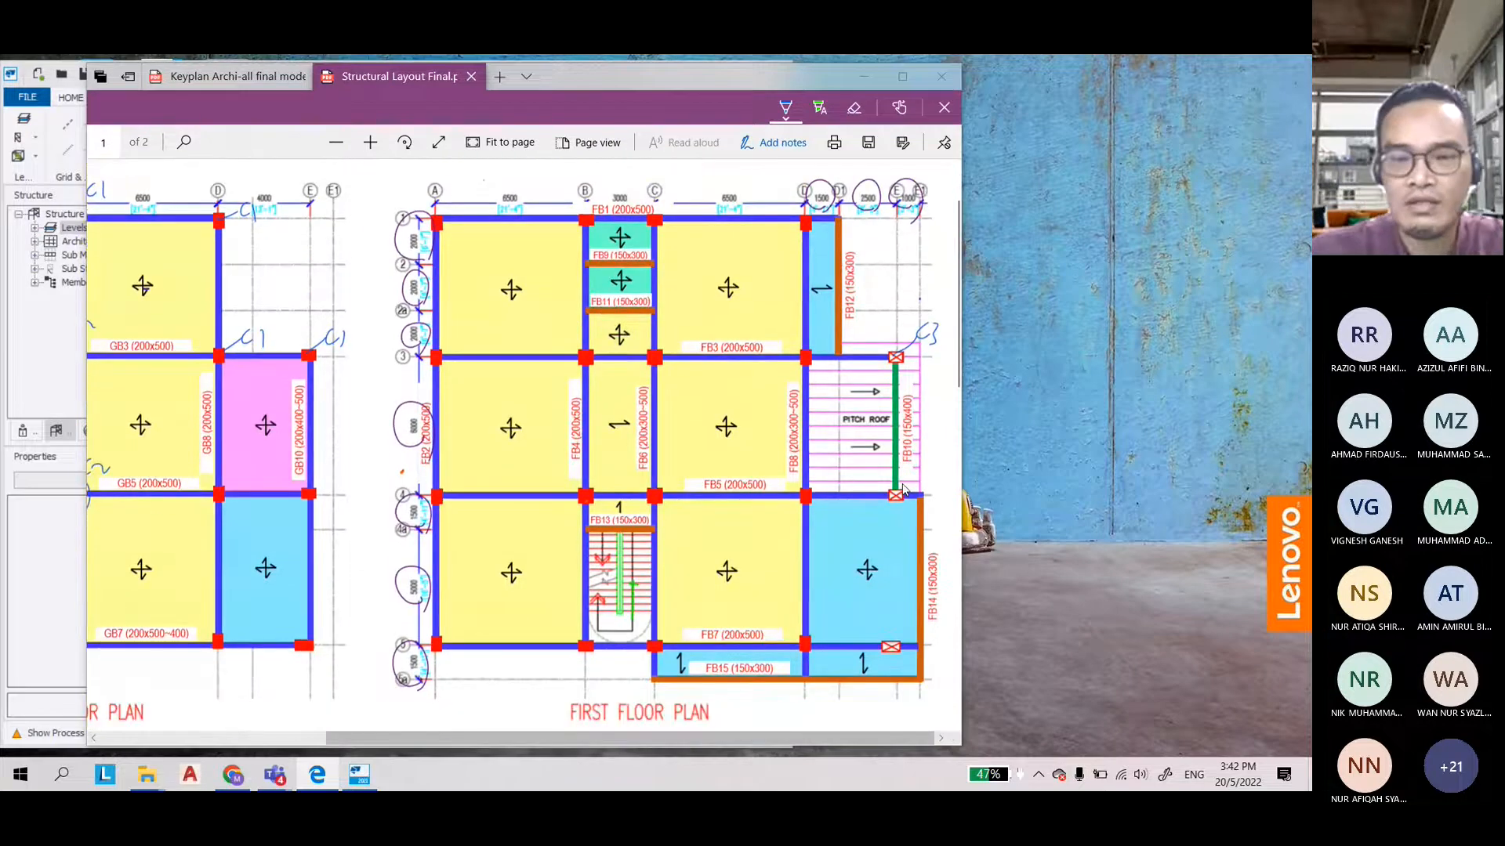
pyautogui.moveTo(909, 318)
pyautogui.mouseDown()
pyautogui.moveTo(866, 376)
pyautogui.moveTo(913, 317)
pyautogui.mouseUp()
pyautogui.moveTo(878, 505); pyautogui.dragTo(913, 490)
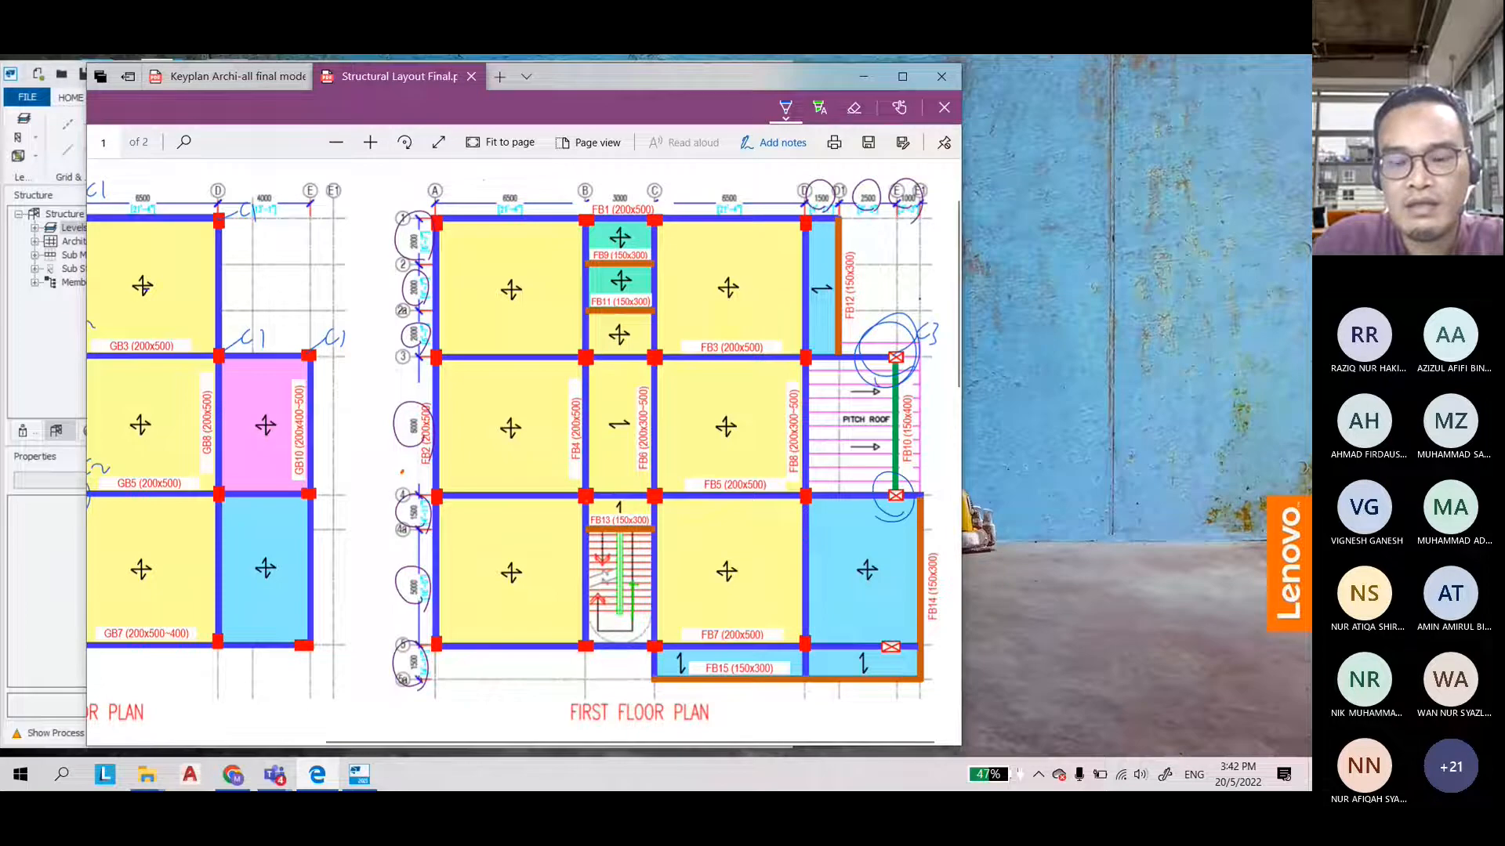
pyautogui.moveTo(878, 325); pyautogui.dragTo(909, 395)
pyautogui.moveTo(881, 470); pyautogui.dragTo(908, 501)
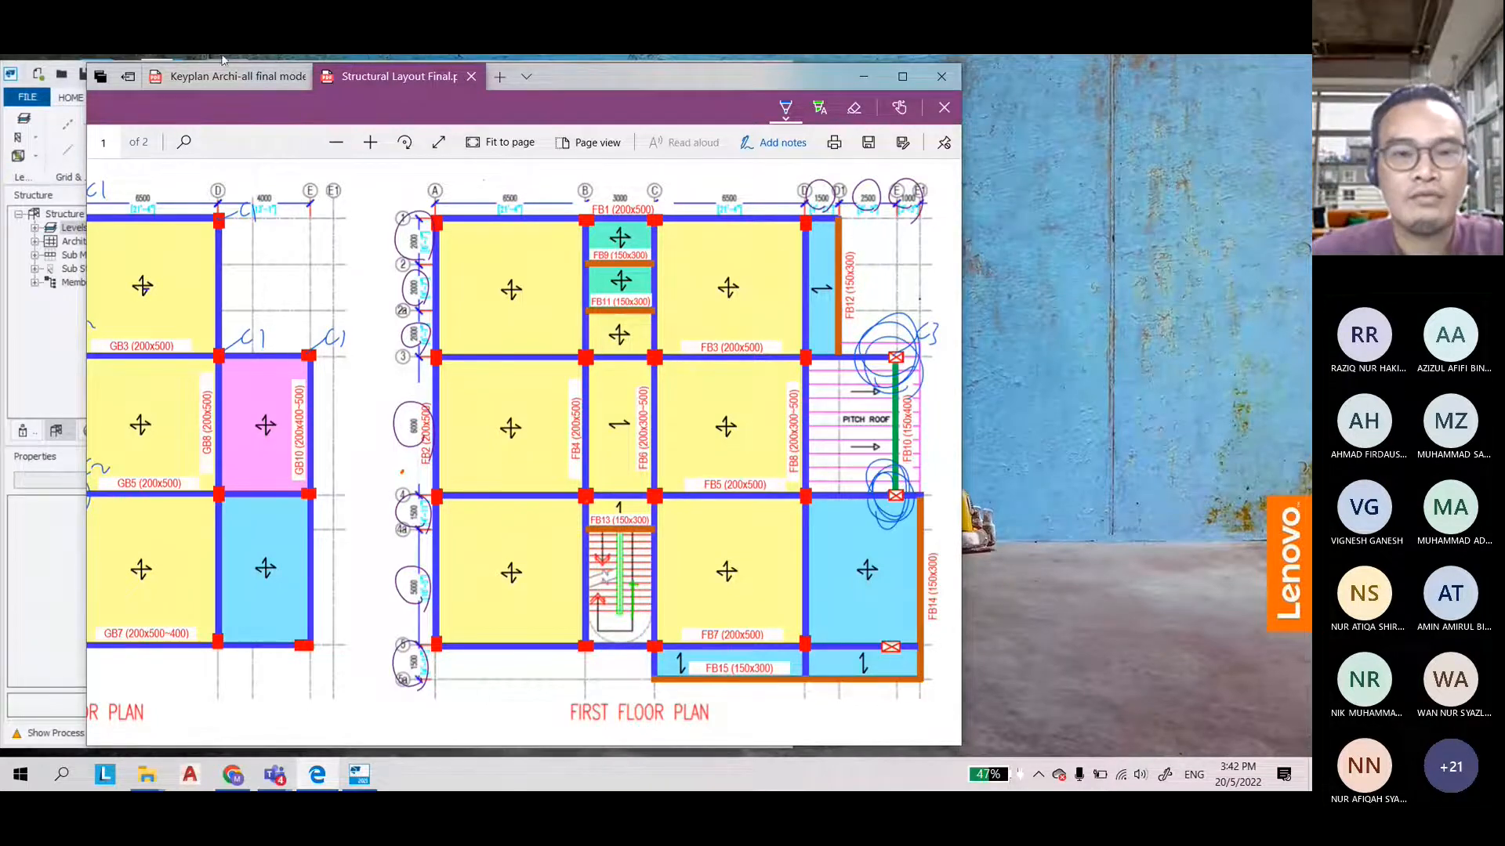
pyautogui.moveTo(585, 78); pyautogui.dragTo(1174, 80)
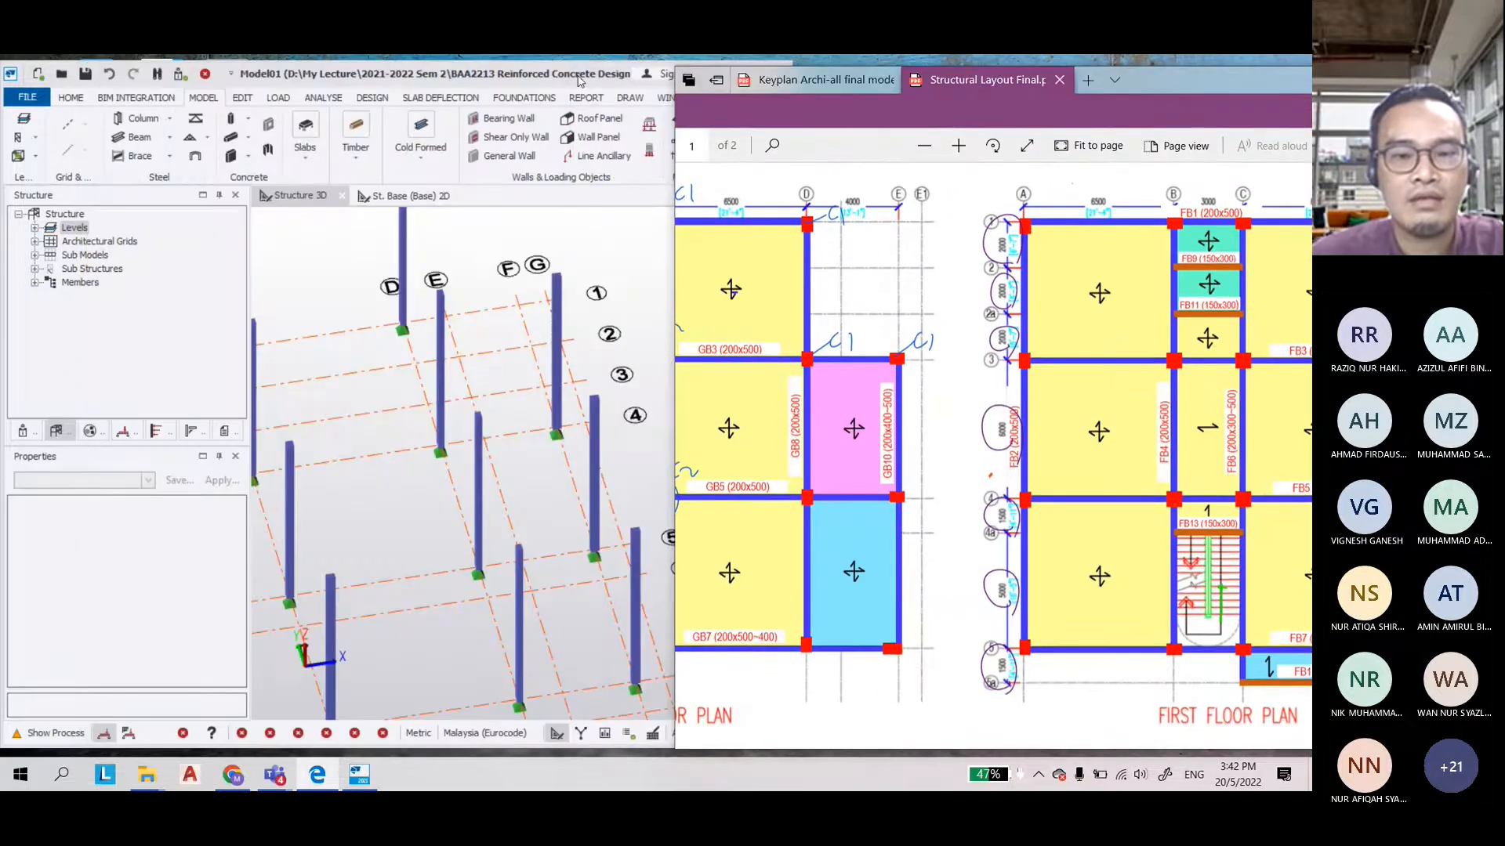
# Select the column at F/5 in the model and circle the crossed-out column at E/5 on the first floor plan
pyautogui.click(578, 81)
pyautogui.moveTo(647, 406)
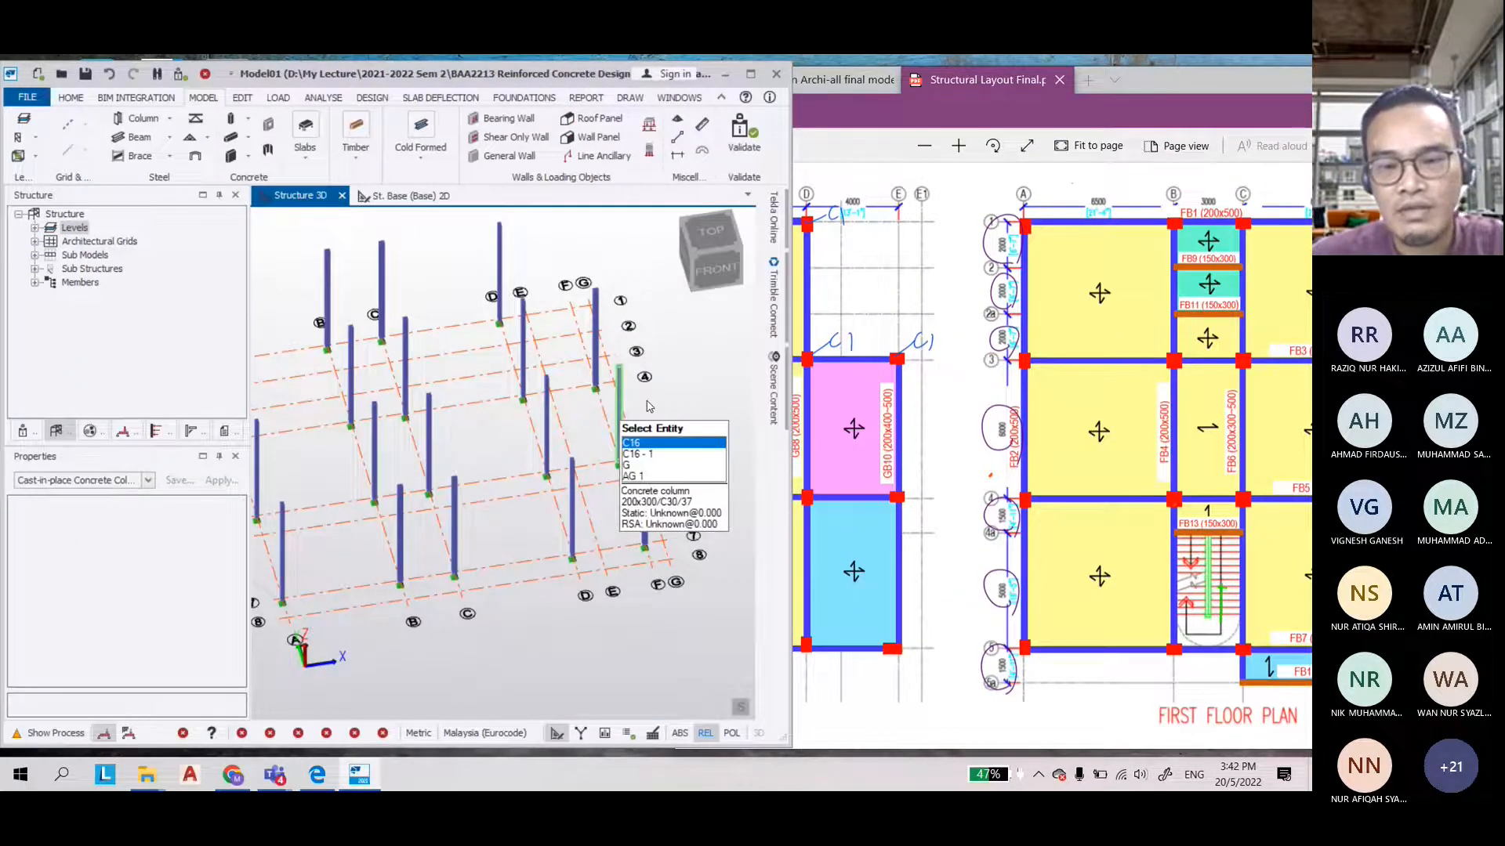
pyautogui.click(631, 443)
pyautogui.click(1178, 97)
pyautogui.moveTo(1178, 97); pyautogui.dragTo(660, 88)
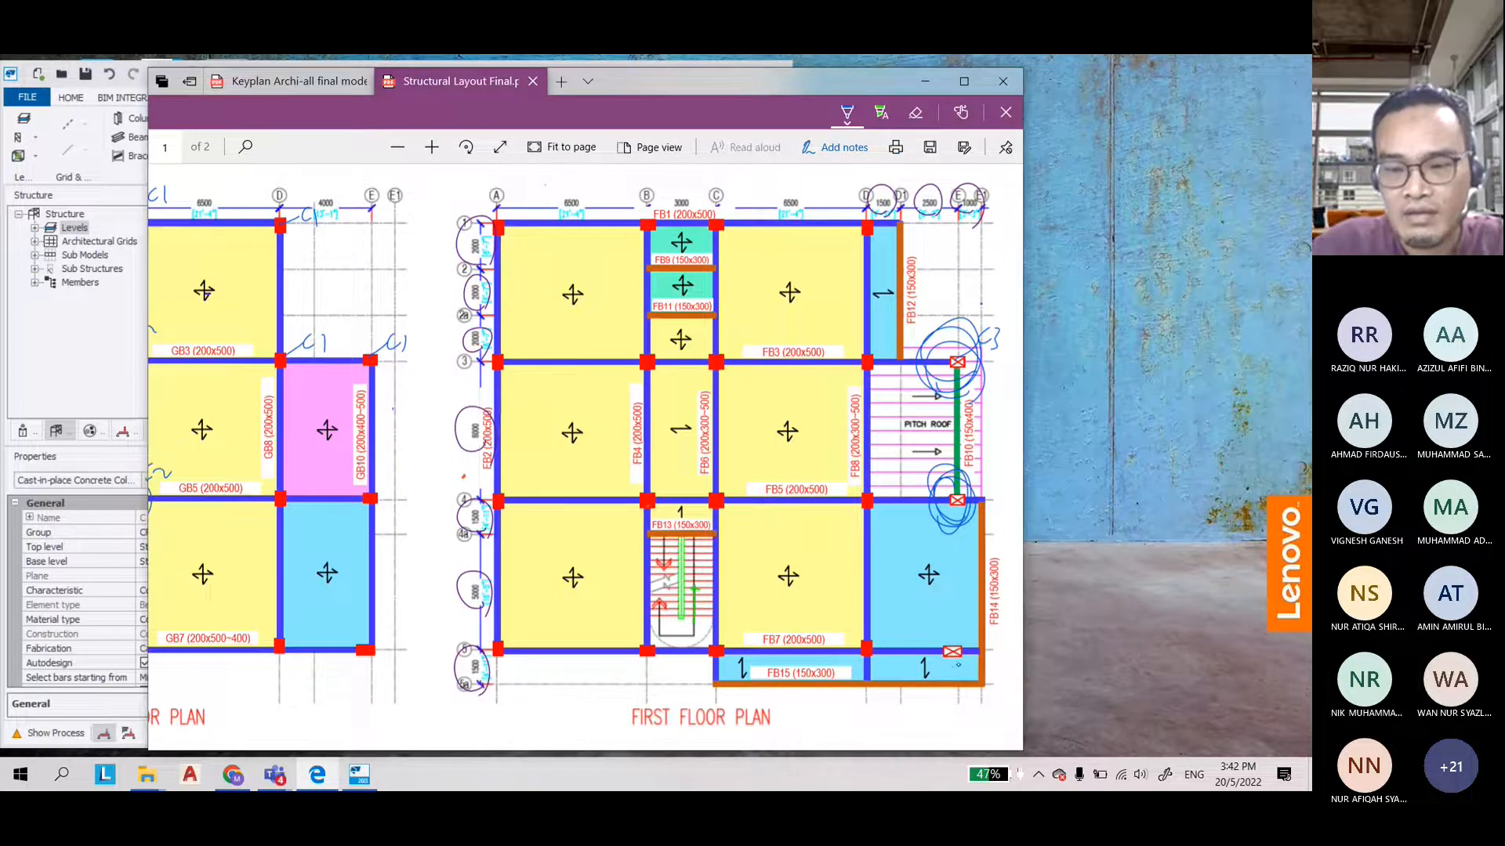
pyautogui.moveTo(956, 664); pyautogui.dragTo(972, 623)
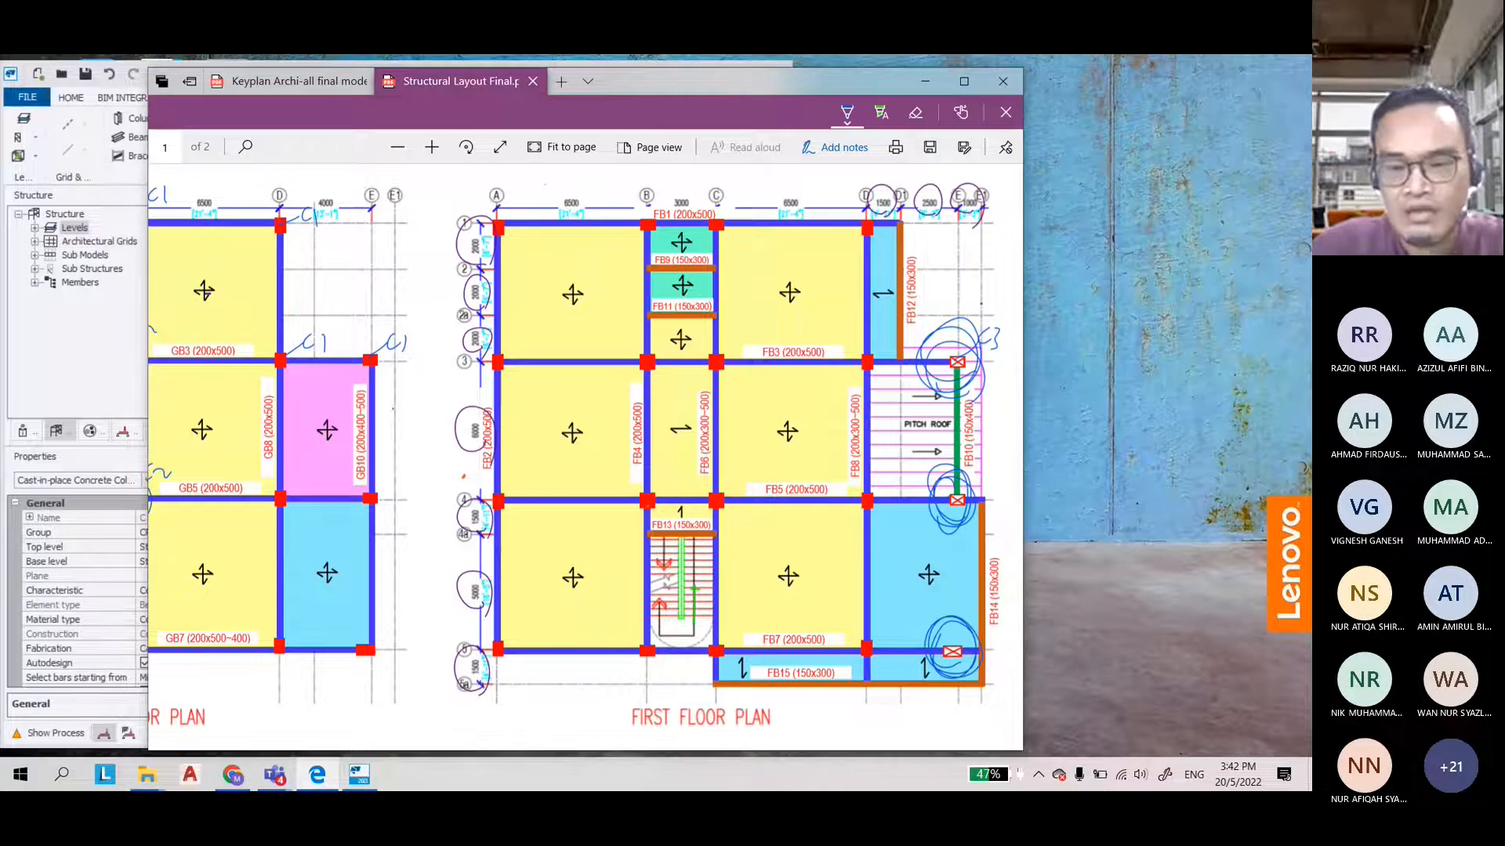
pyautogui.moveTo(631, 79); pyautogui.dragTo(1236, 80)
pyautogui.click(648, 333)
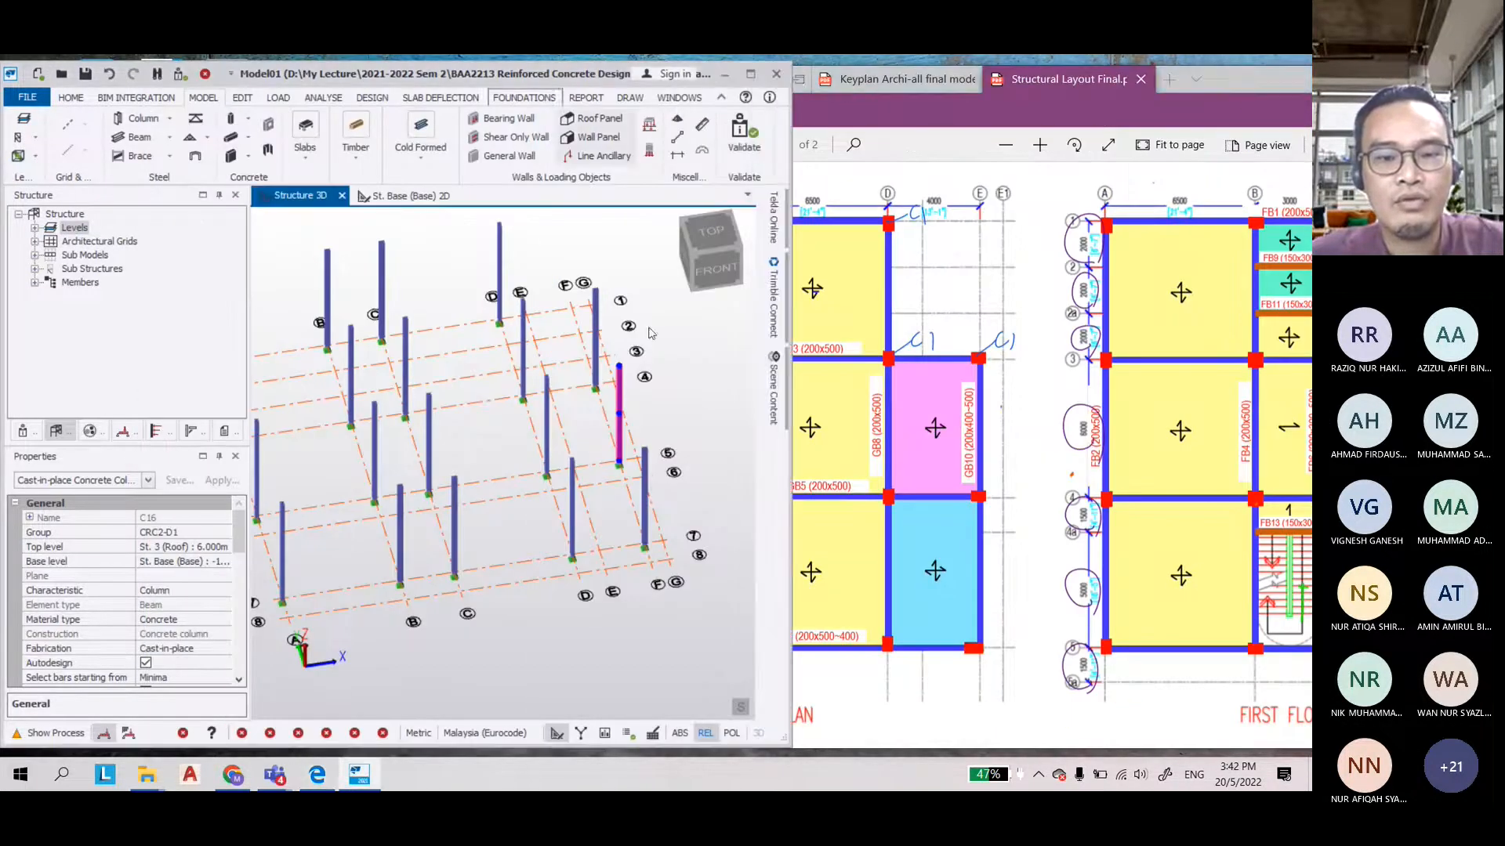
pyautogui.scroll(3, 658, 345)
pyautogui.keyDown('ctrl'); pyautogui.click(641, 368); pyautogui.keyUp('ctrl')
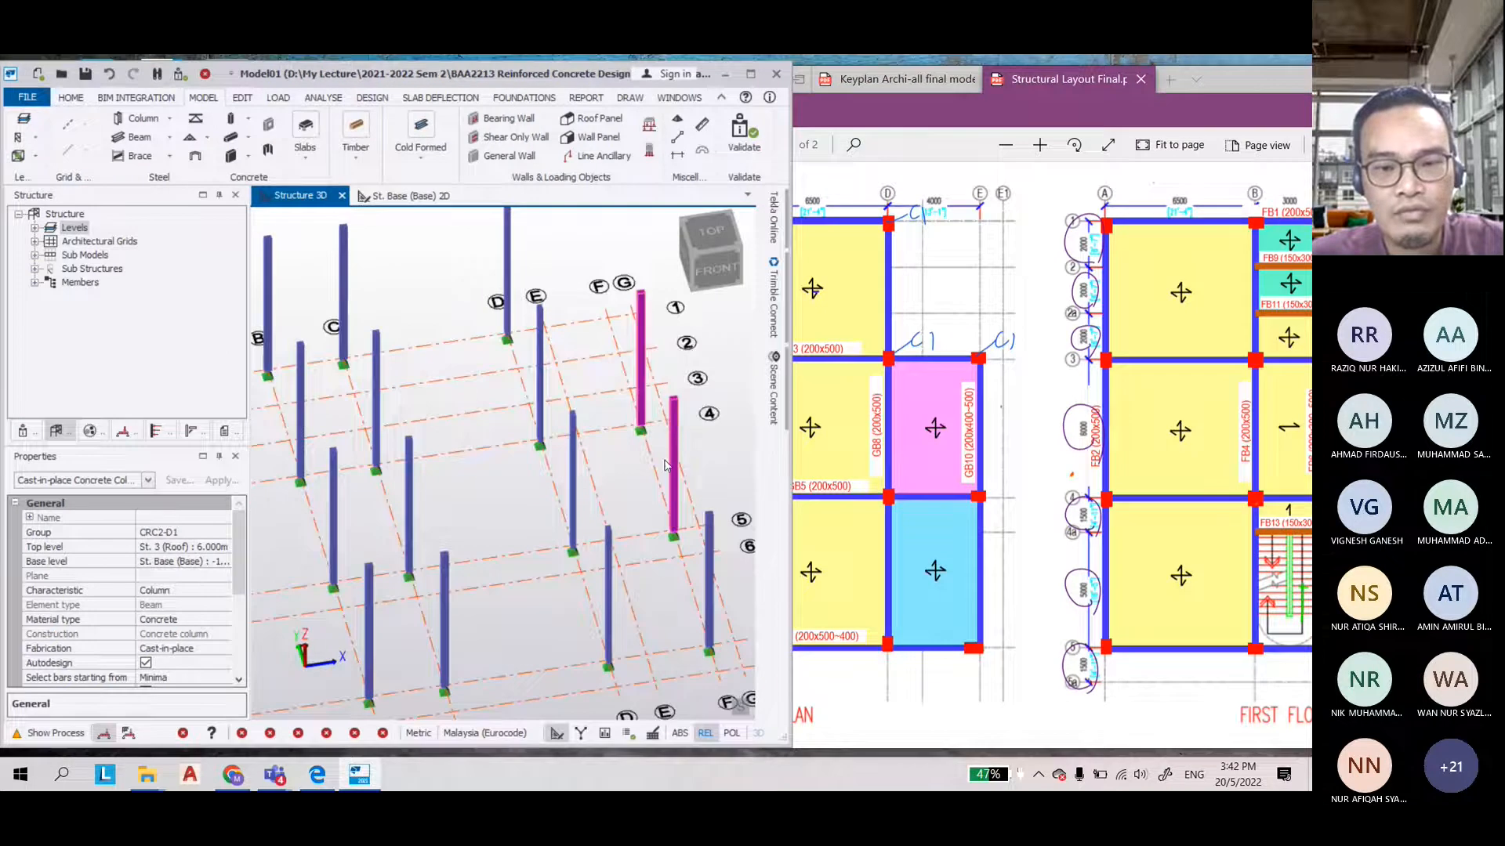
pyautogui.keyDown('ctrl'); pyautogui.click(707, 564); pyautogui.keyUp('ctrl')
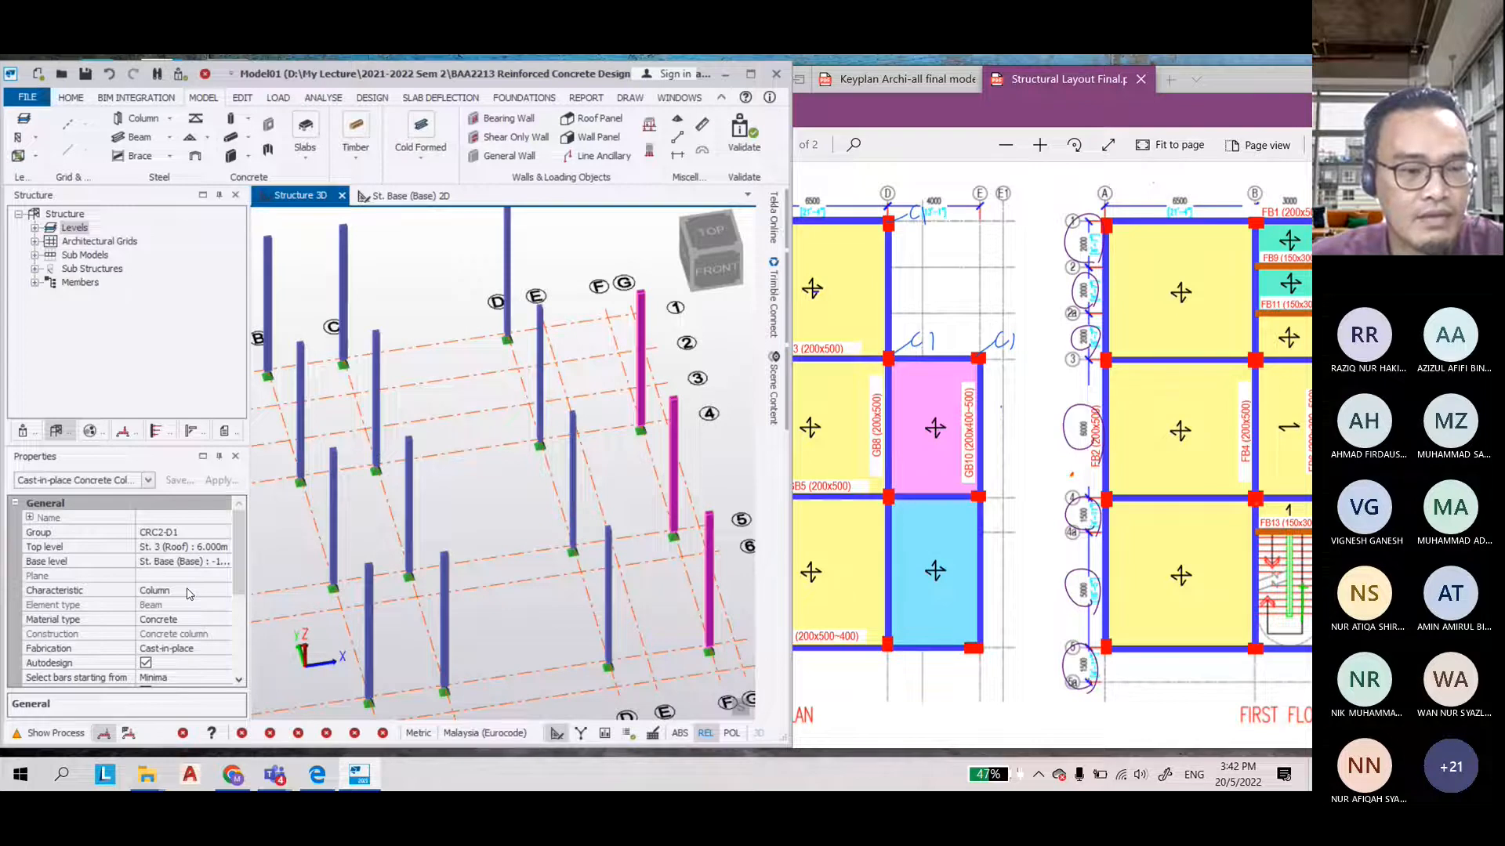
pyautogui.click(234, 642)
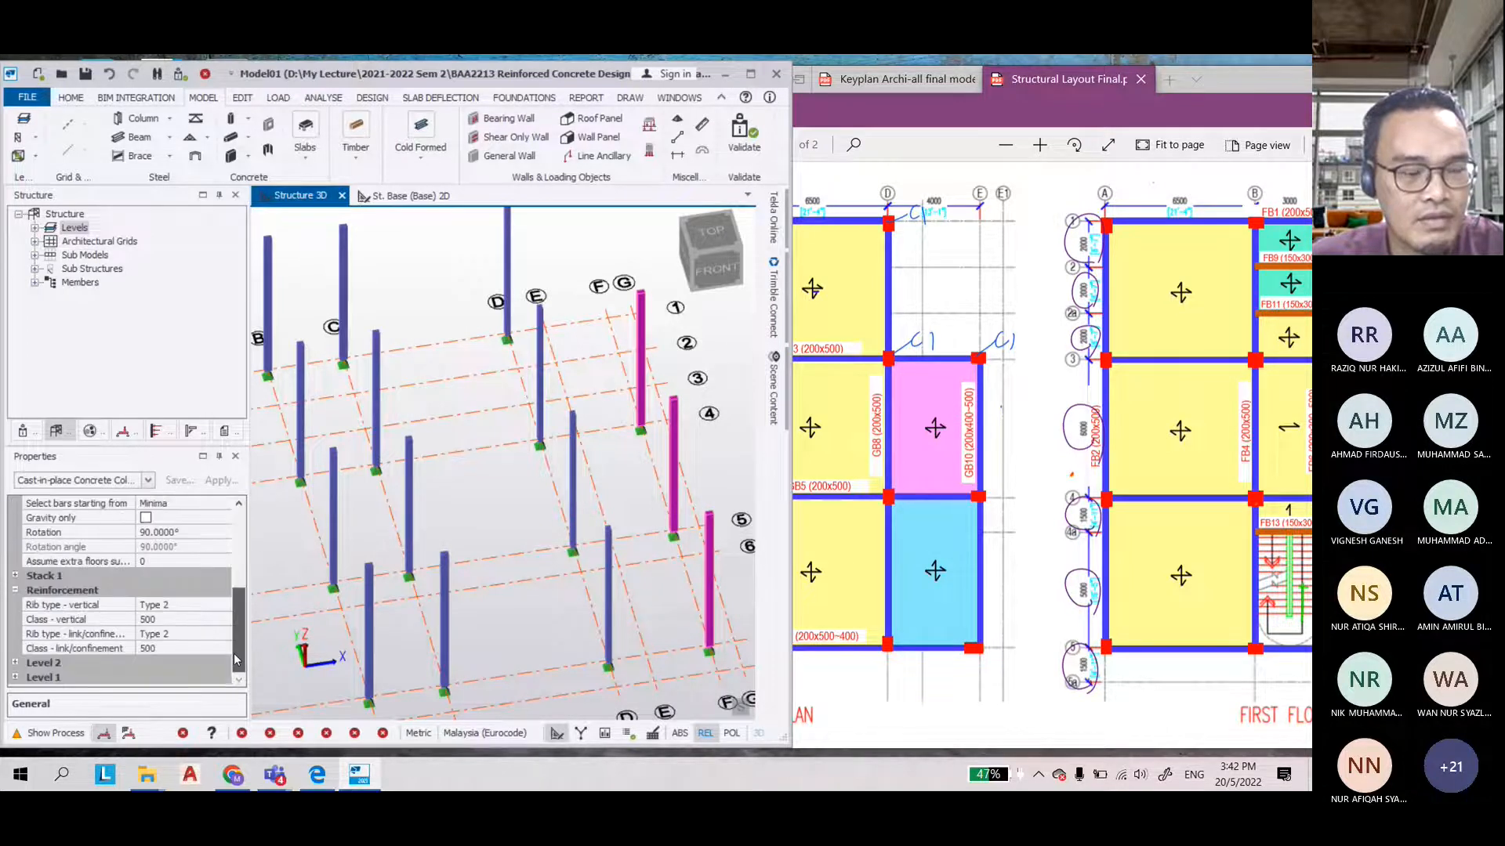
pyautogui.click(233, 646)
pyautogui.moveTo(233, 645); pyautogui.dragTo(243, 568)
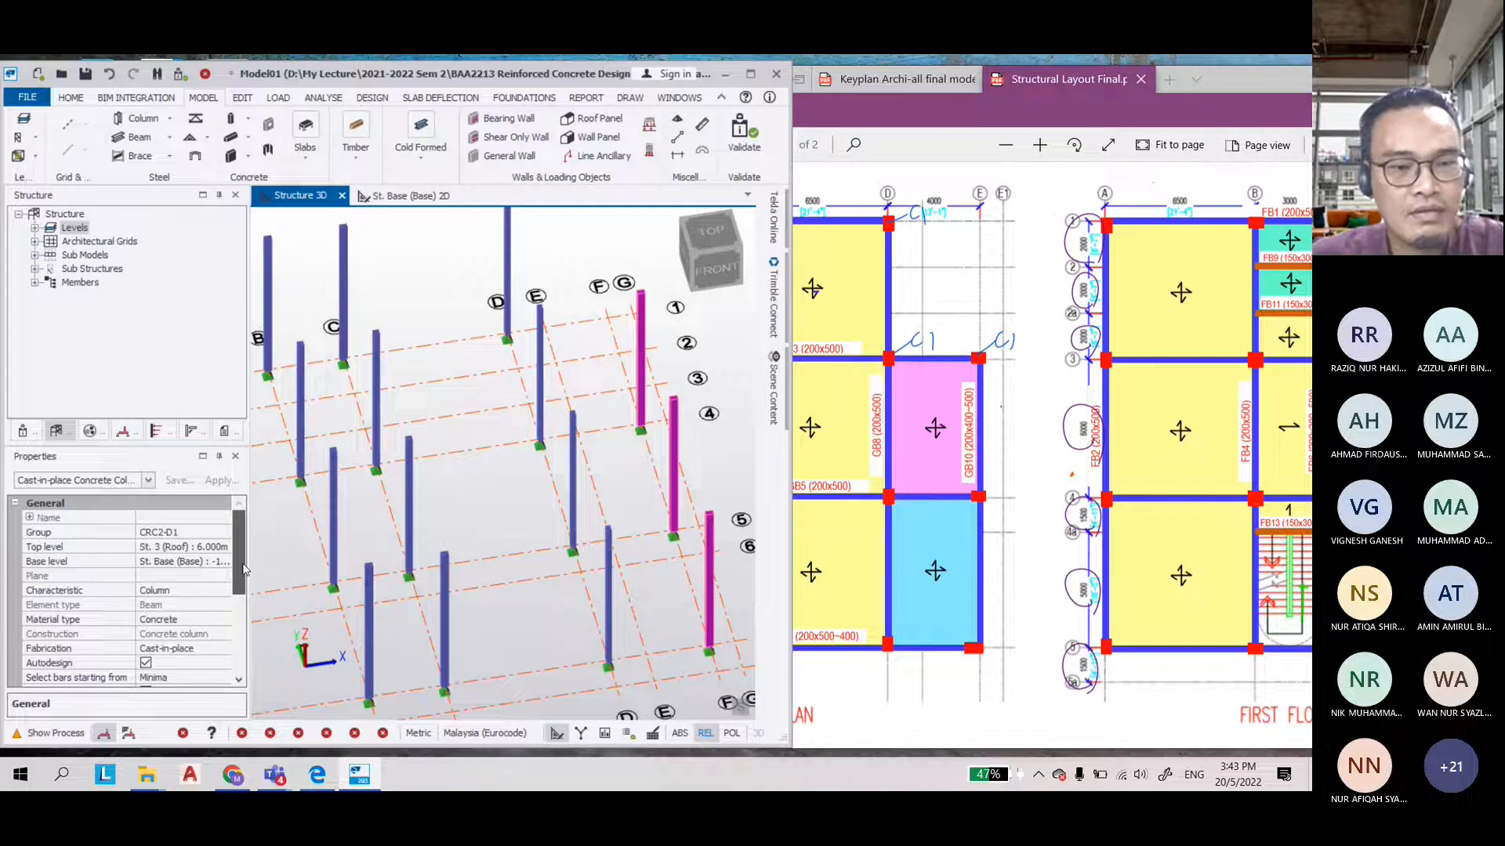
pyautogui.press('Escape')
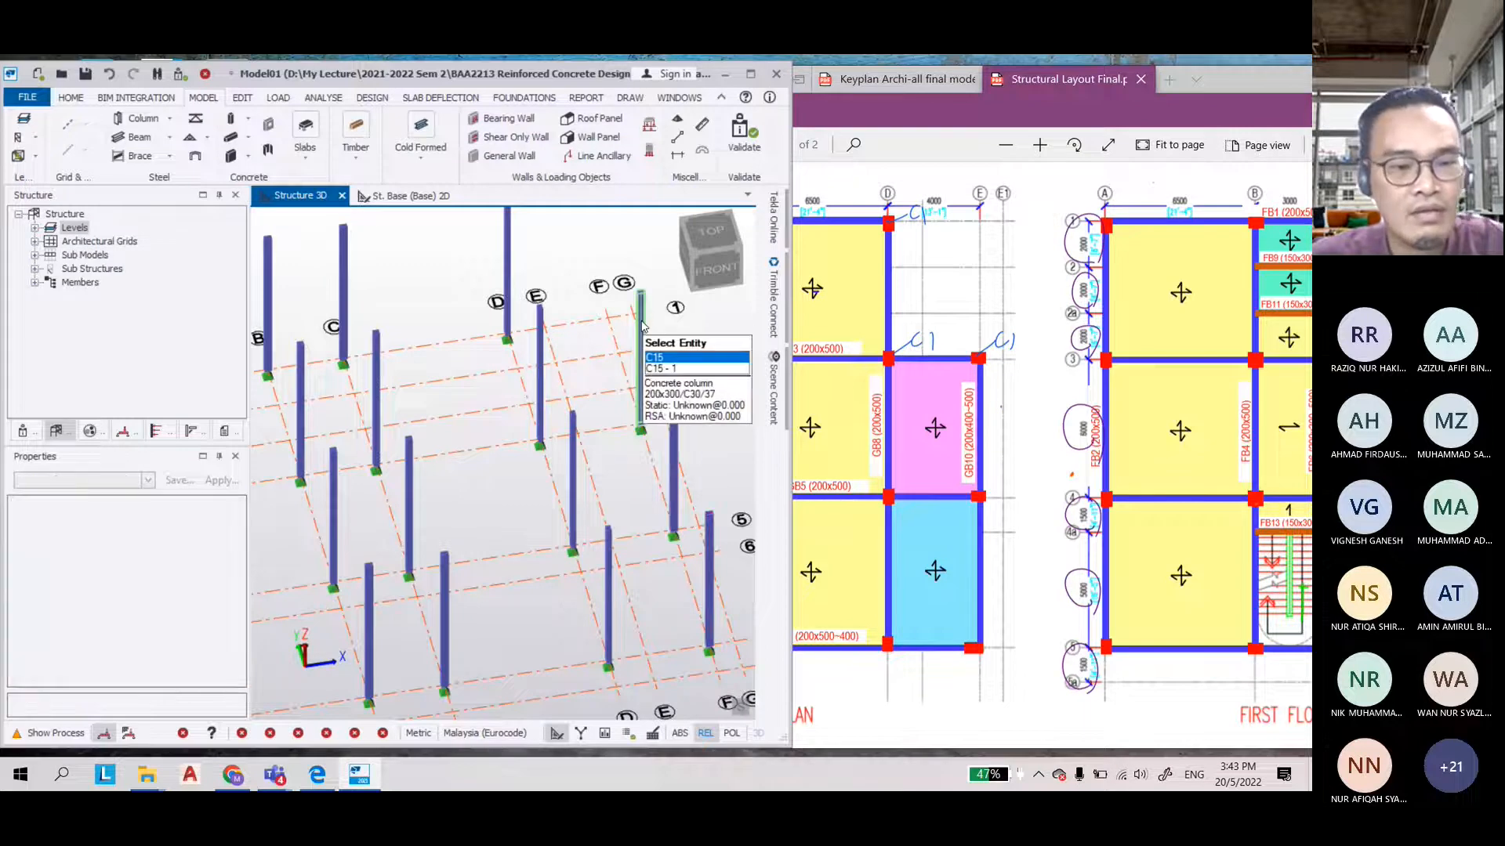
# Set the top level of the three columns on gridline F to St. 2 (First) and clear the selection
pyautogui.click(640, 322)
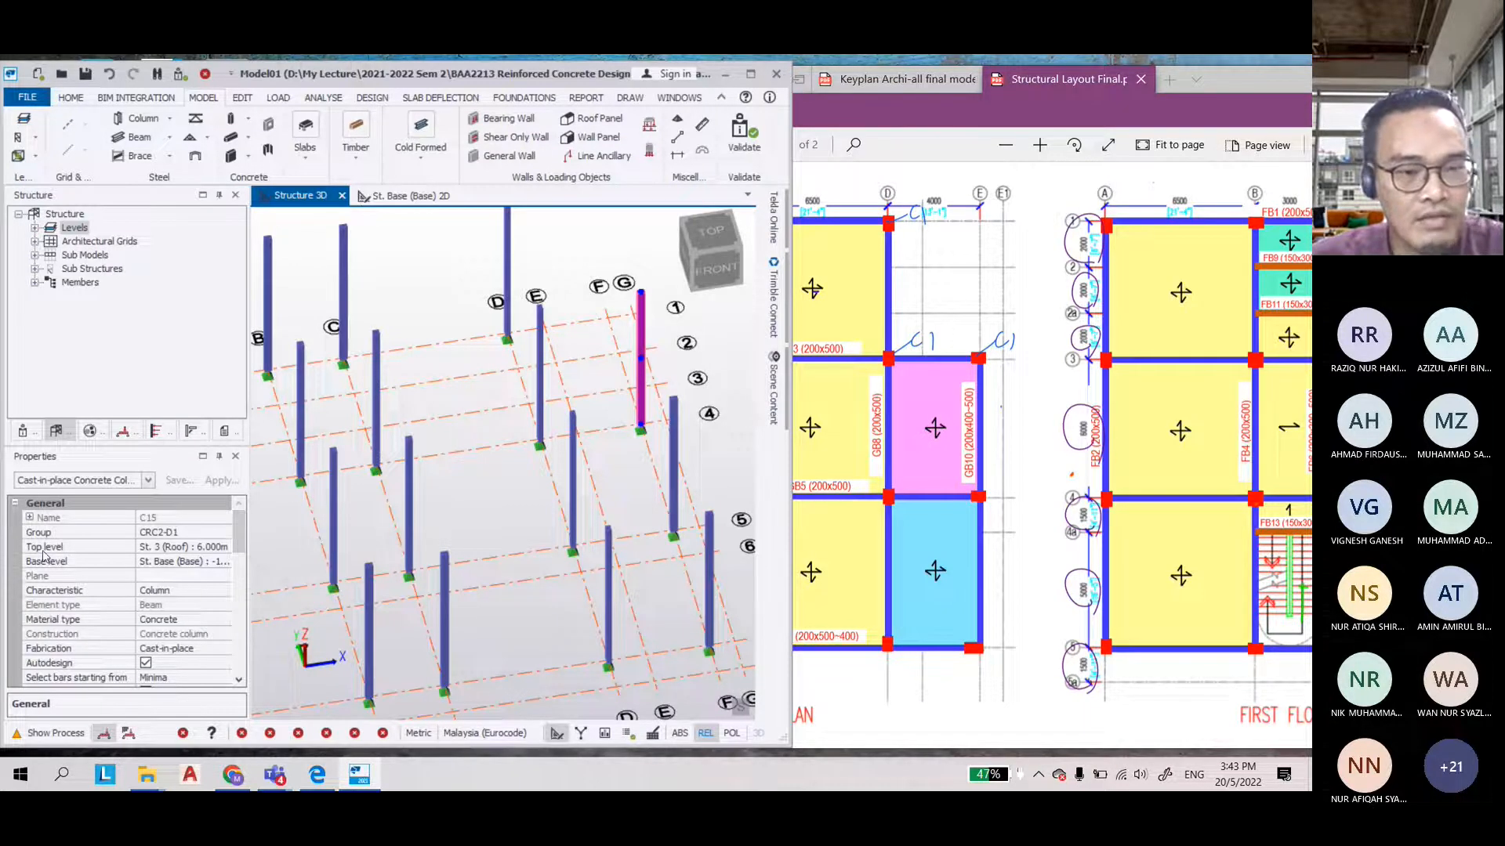
pyautogui.click(674, 470)
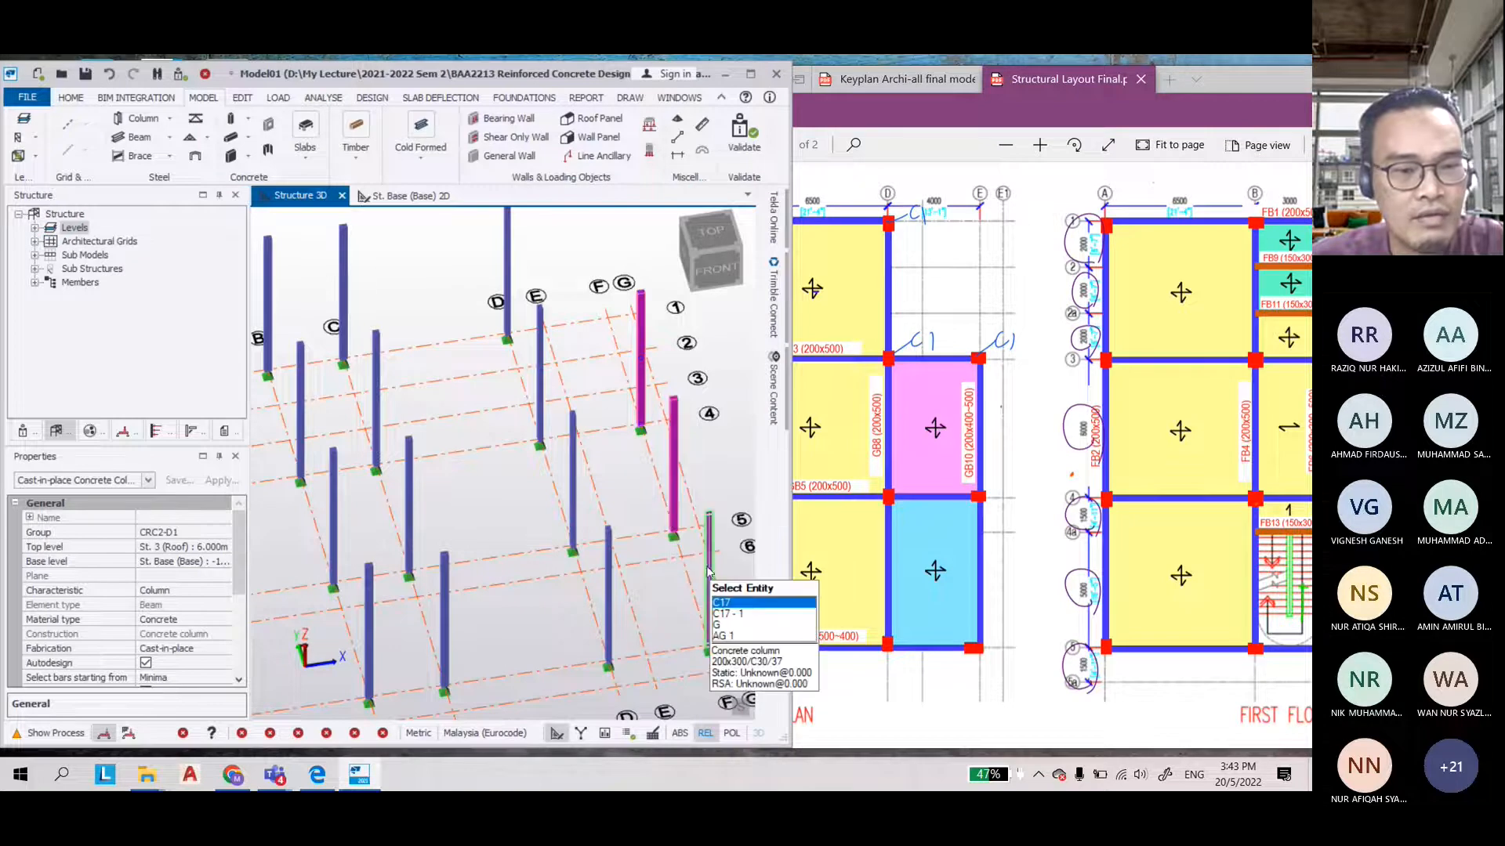
pyautogui.doubleClick(709, 561)
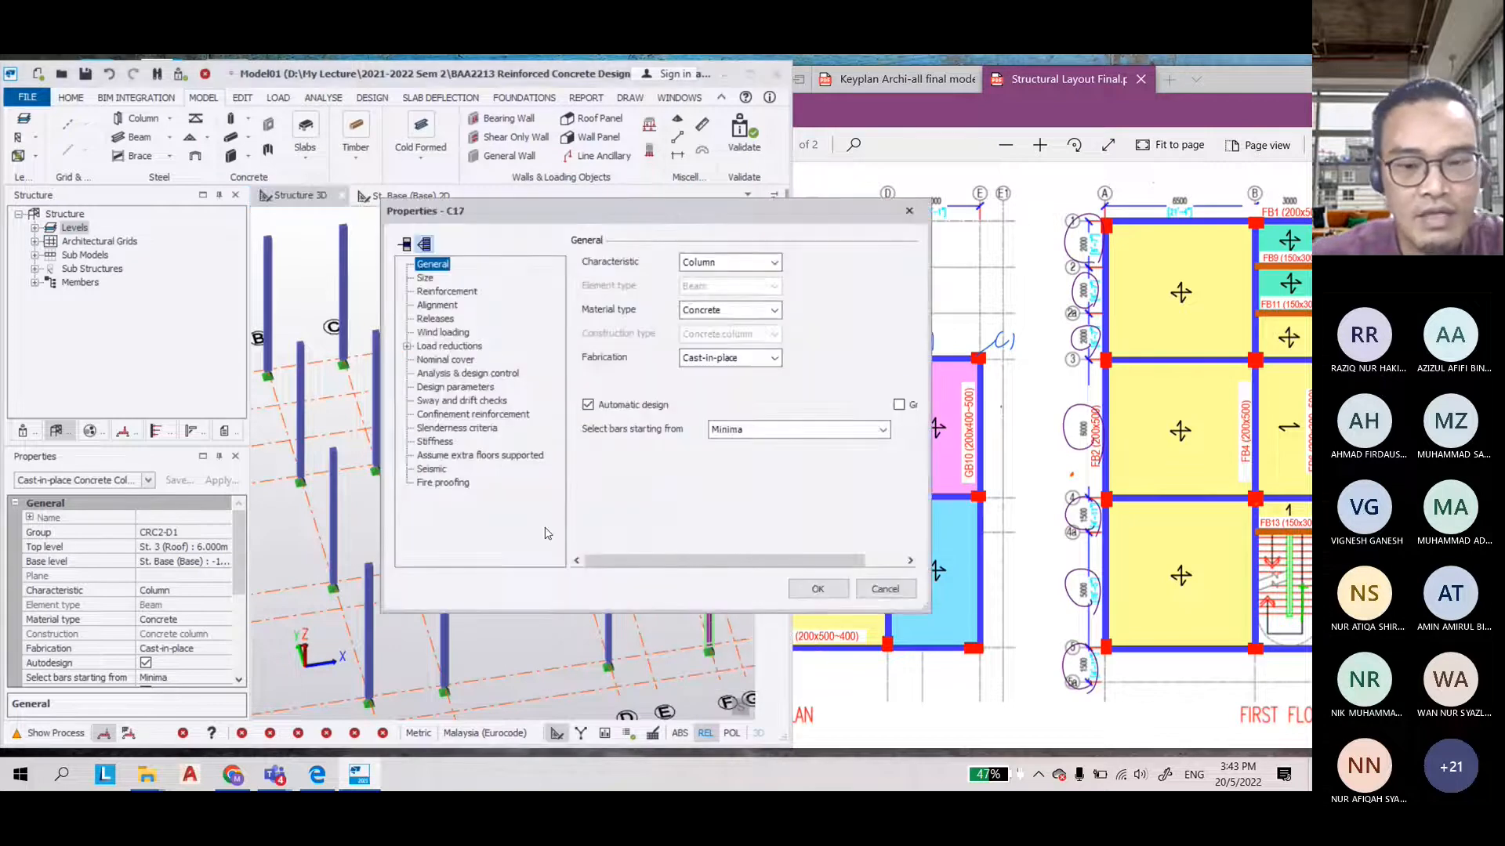
pyautogui.click(884, 589)
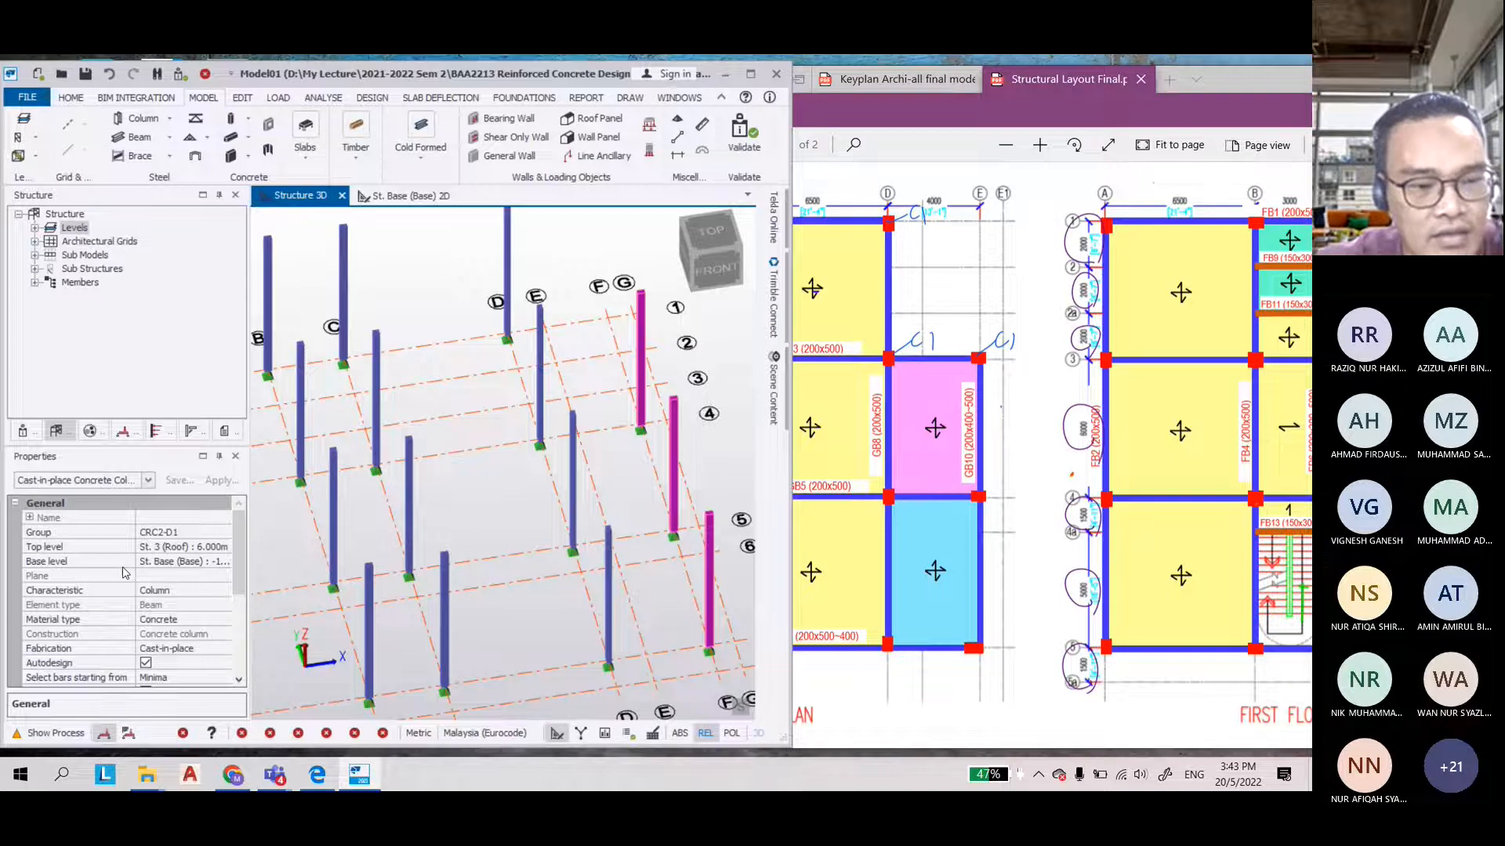
pyautogui.click(188, 547)
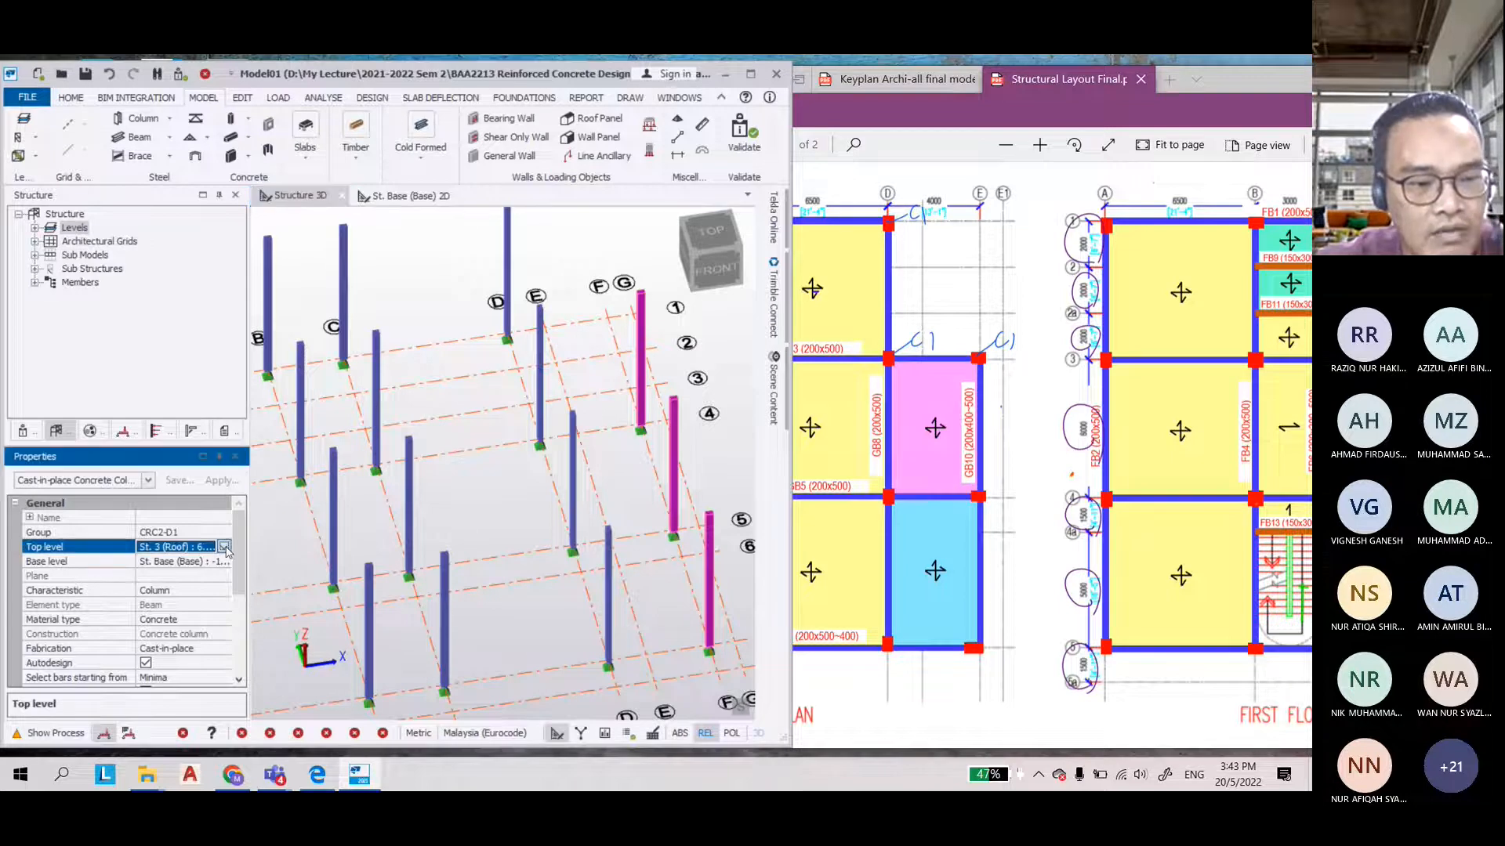
pyautogui.click(189, 547)
pyautogui.click(167, 578)
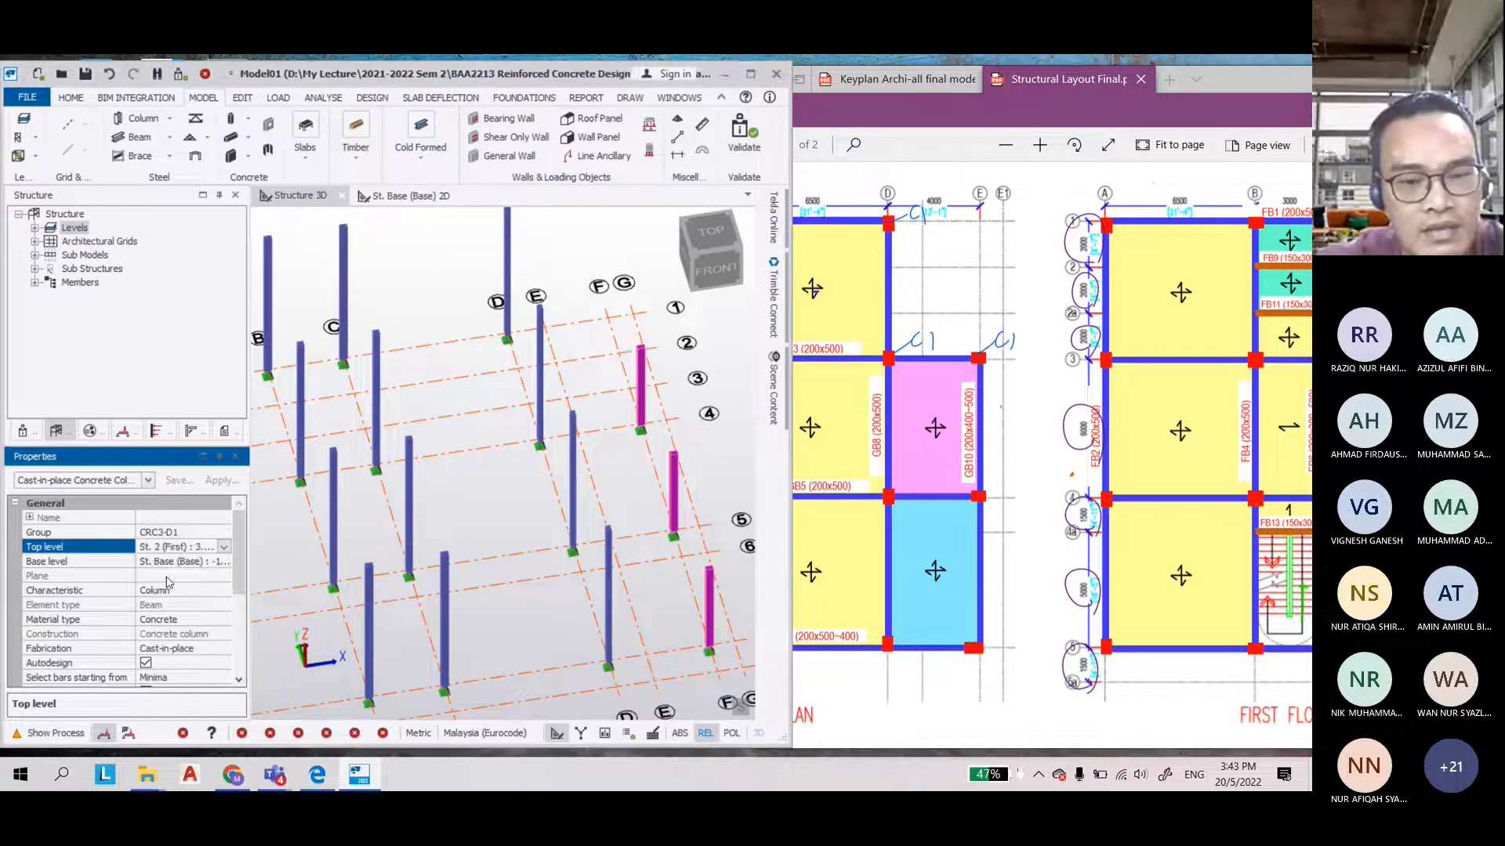
pyautogui.click(506, 481)
pyautogui.press('Escape')
# Check the heights of the gridline F columns in the front view, return to an angled 3D view and save the model
pyautogui.scroll(1, 669, 550)
pyautogui.scroll(-2, 676, 423)
pyautogui.click(714, 269)
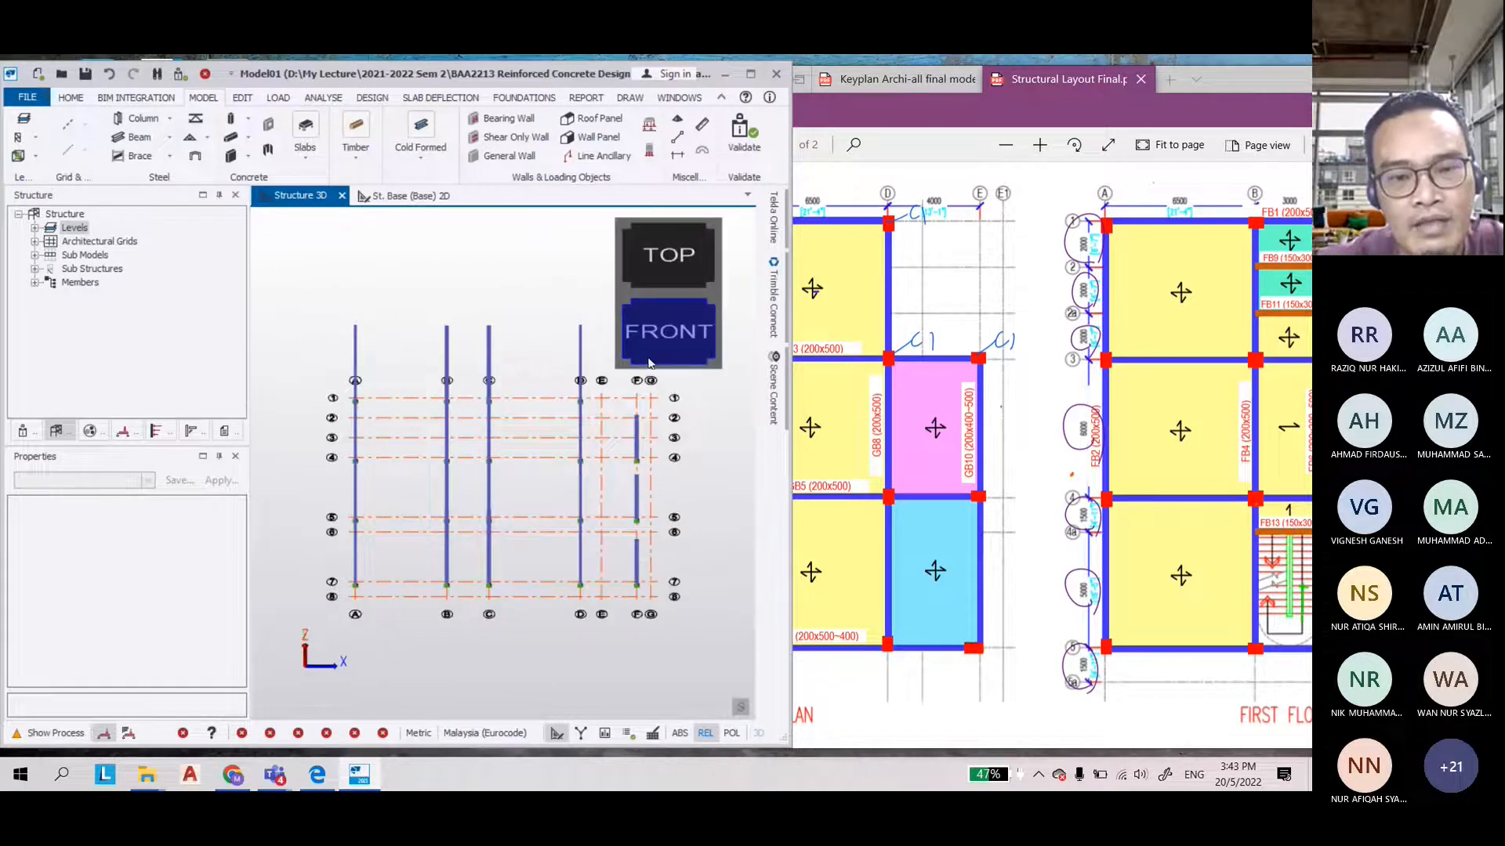
pyautogui.click(652, 354)
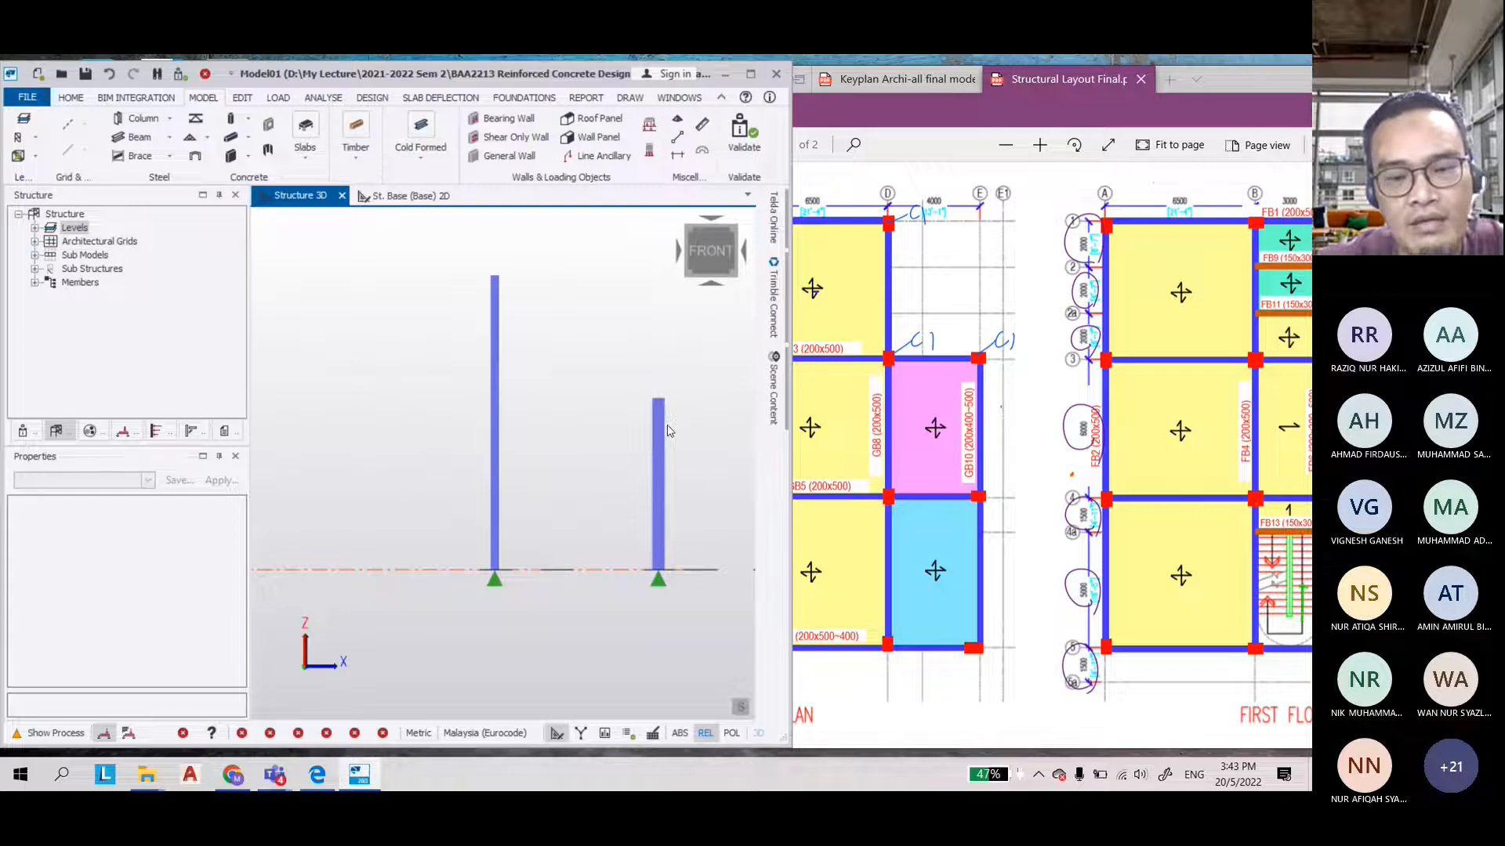
pyautogui.scroll(-3, 563, 456)
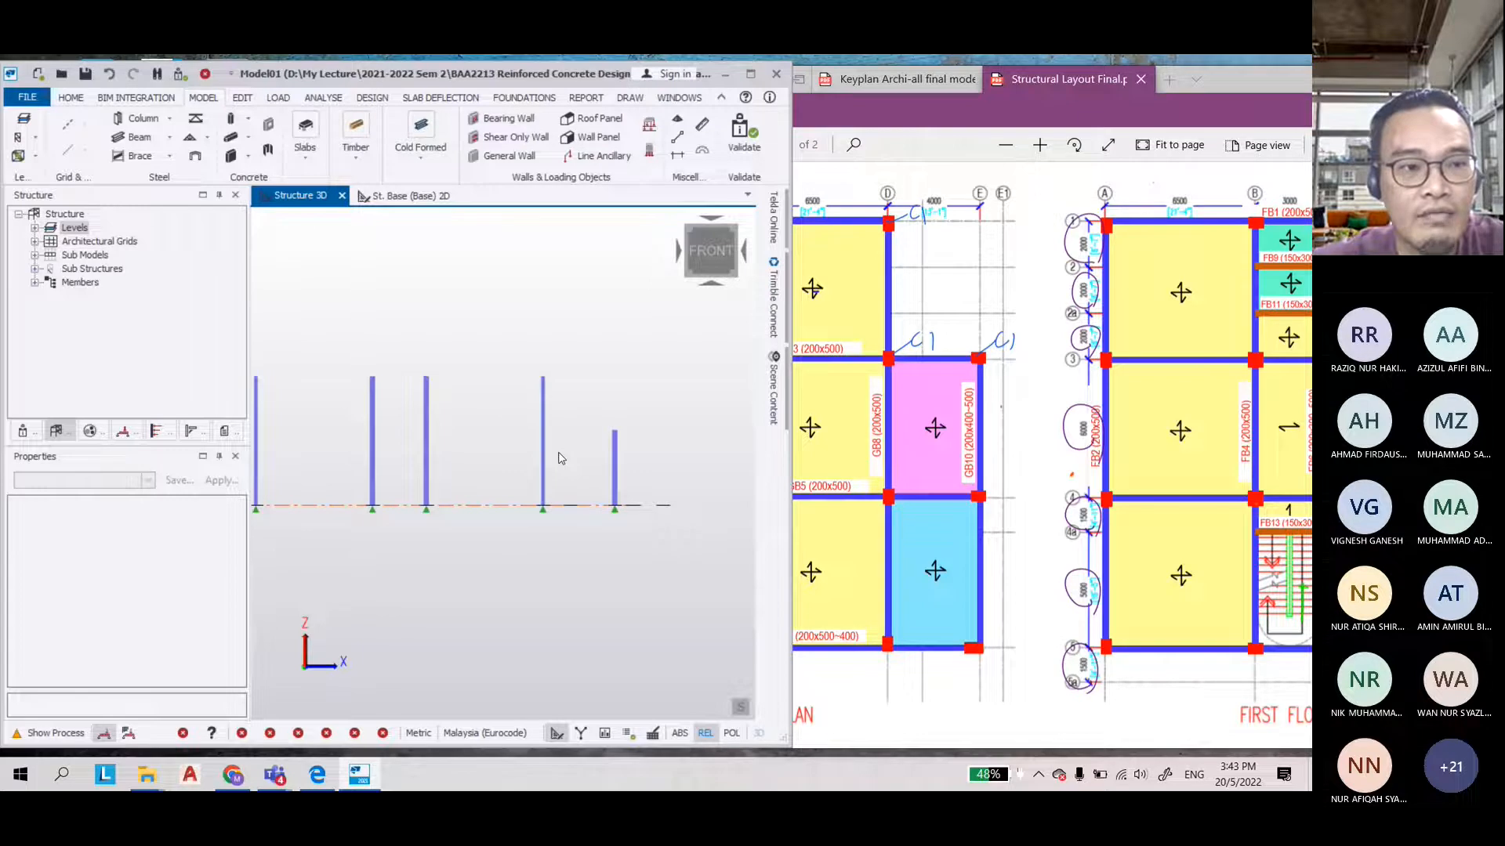
pyautogui.moveTo(561, 458); pyautogui.dragTo(615, 494, button='right')
pyautogui.click(85, 74)
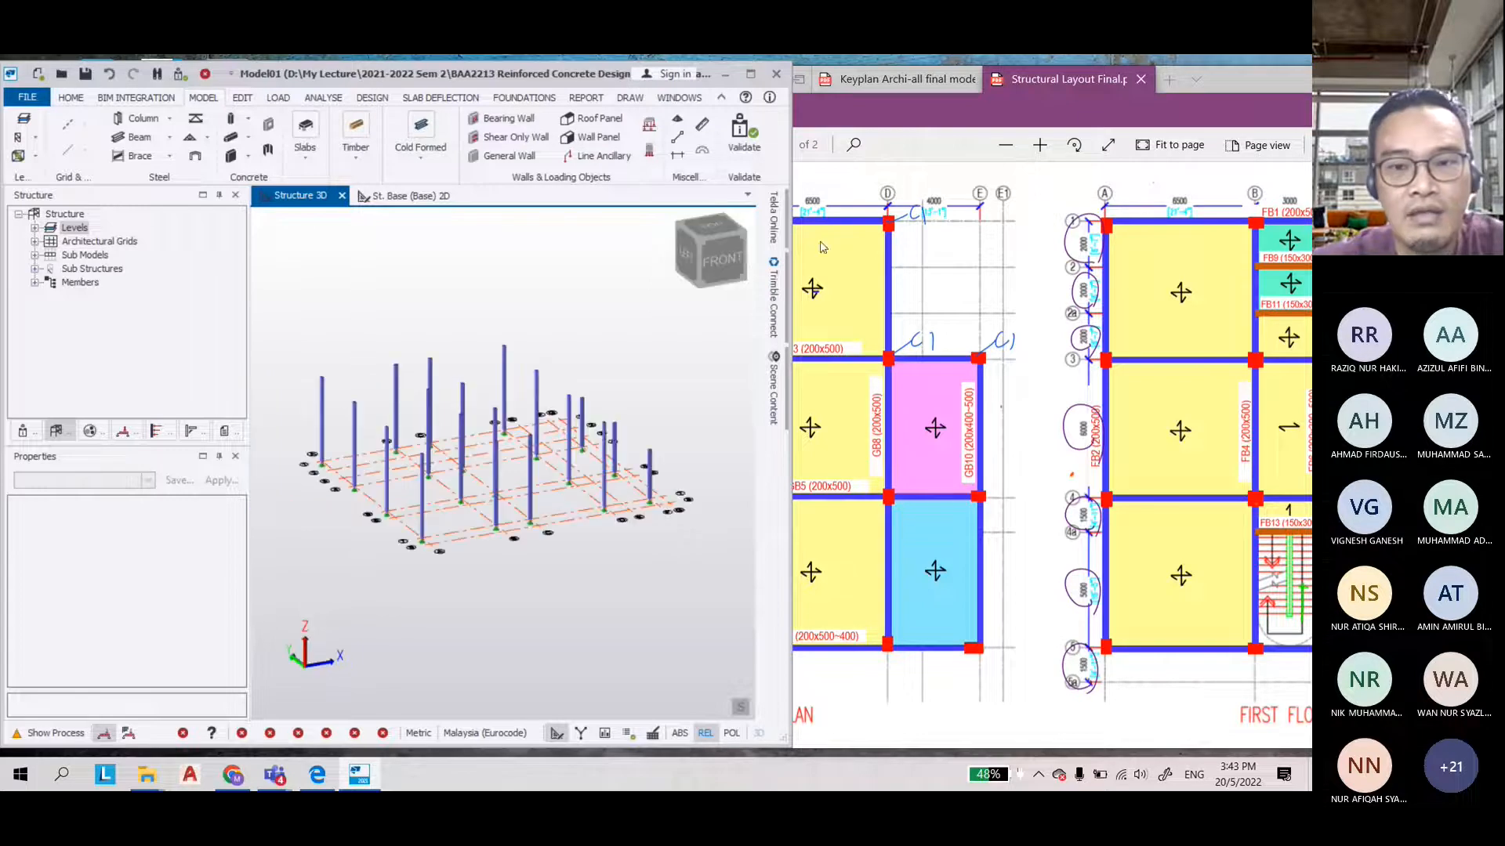
# Widen and enlarge the structural layout PDF, then circle the column at A/5 on the first floor plan in ink
pyautogui.click(924, 186)
pyautogui.scroll(-3, 925, 187)
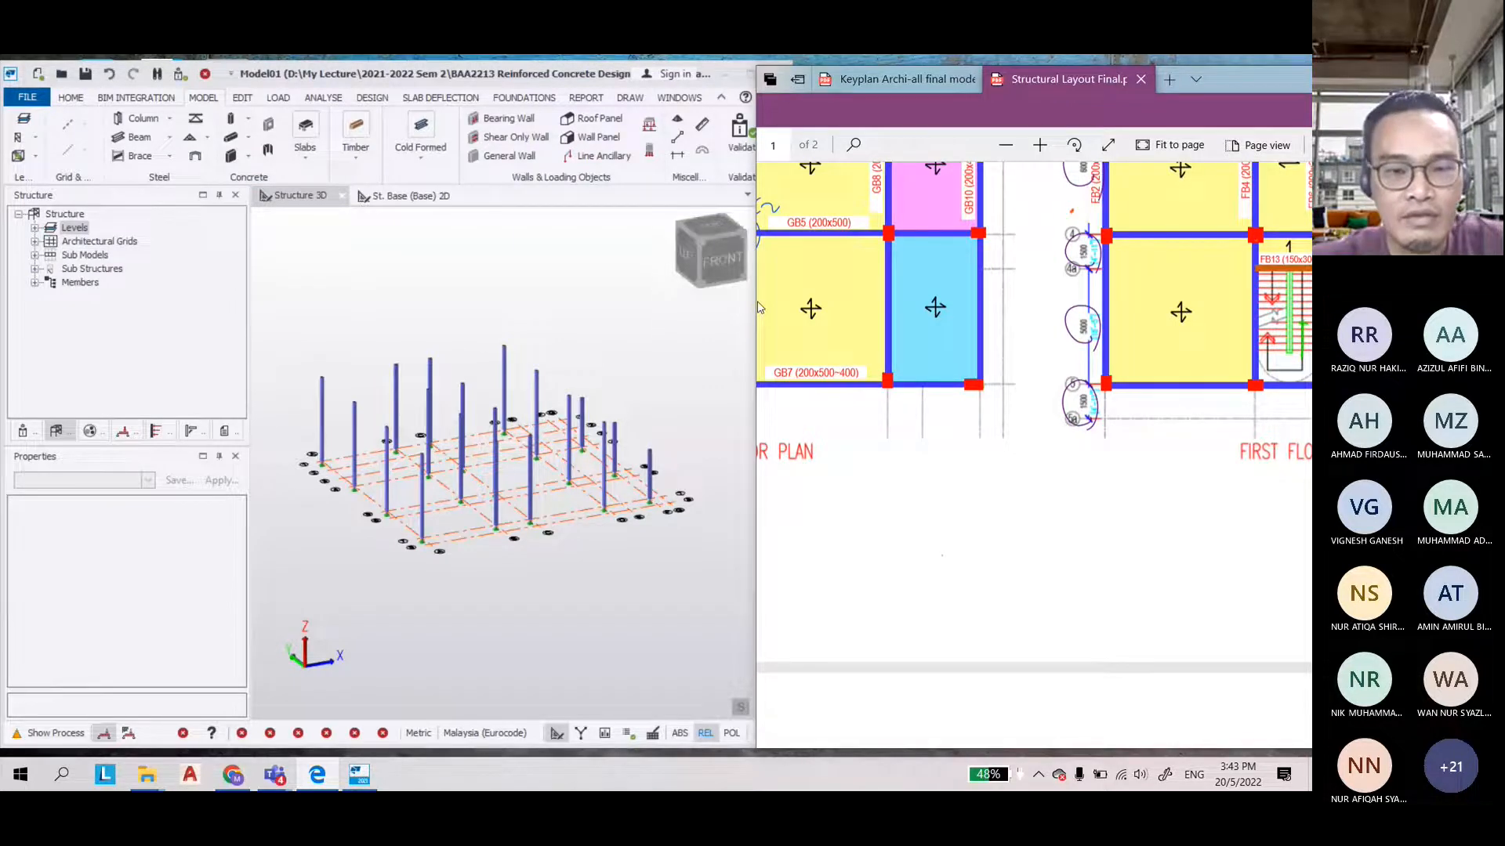
pyautogui.moveTo(757, 306); pyautogui.dragTo(318, 306)
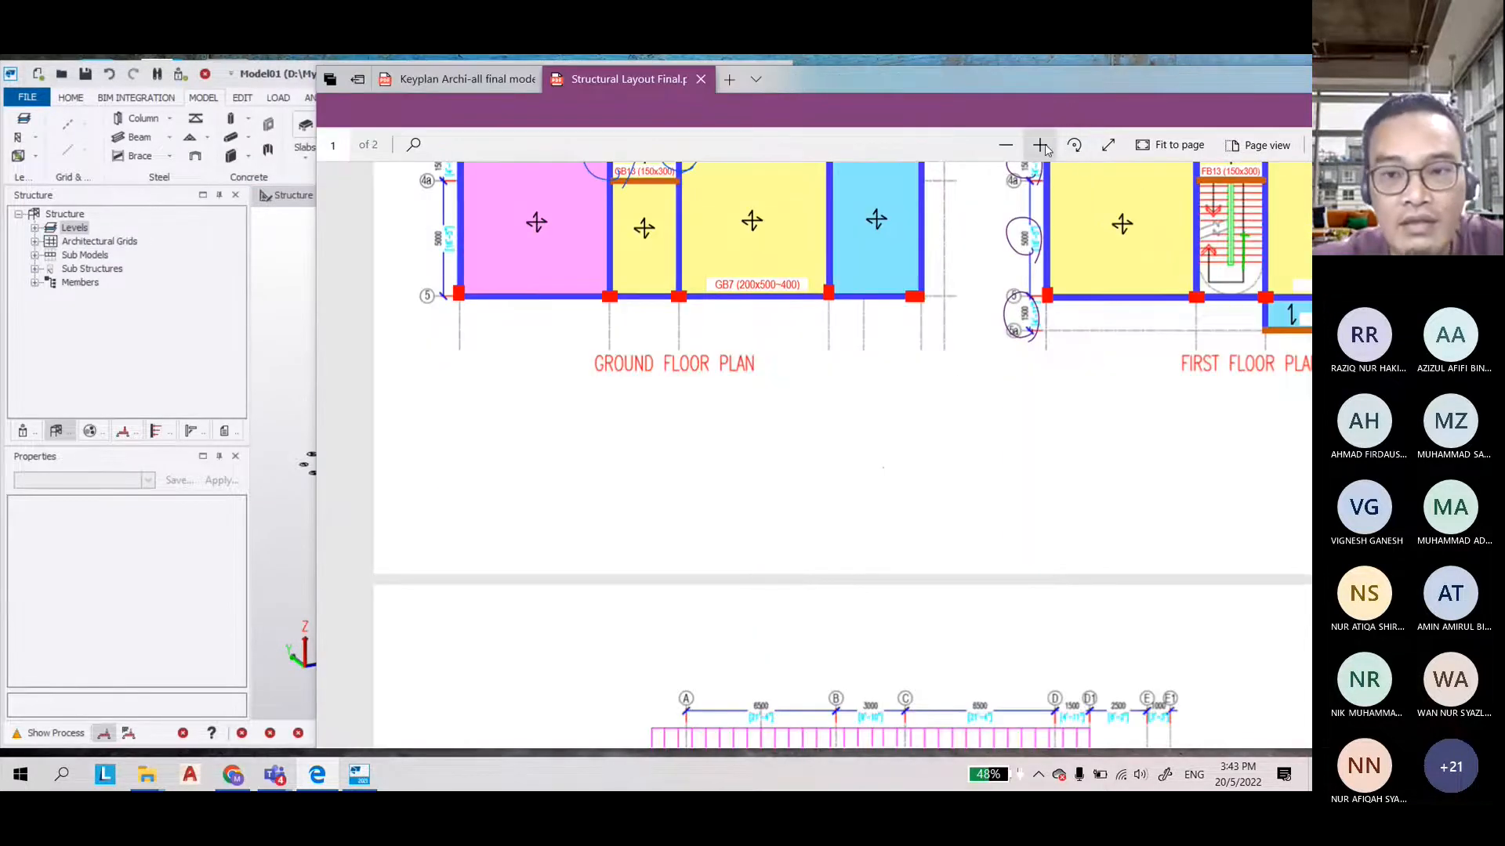
pyautogui.click(1042, 146)
pyautogui.click(1043, 147)
pyautogui.click(1043, 147)
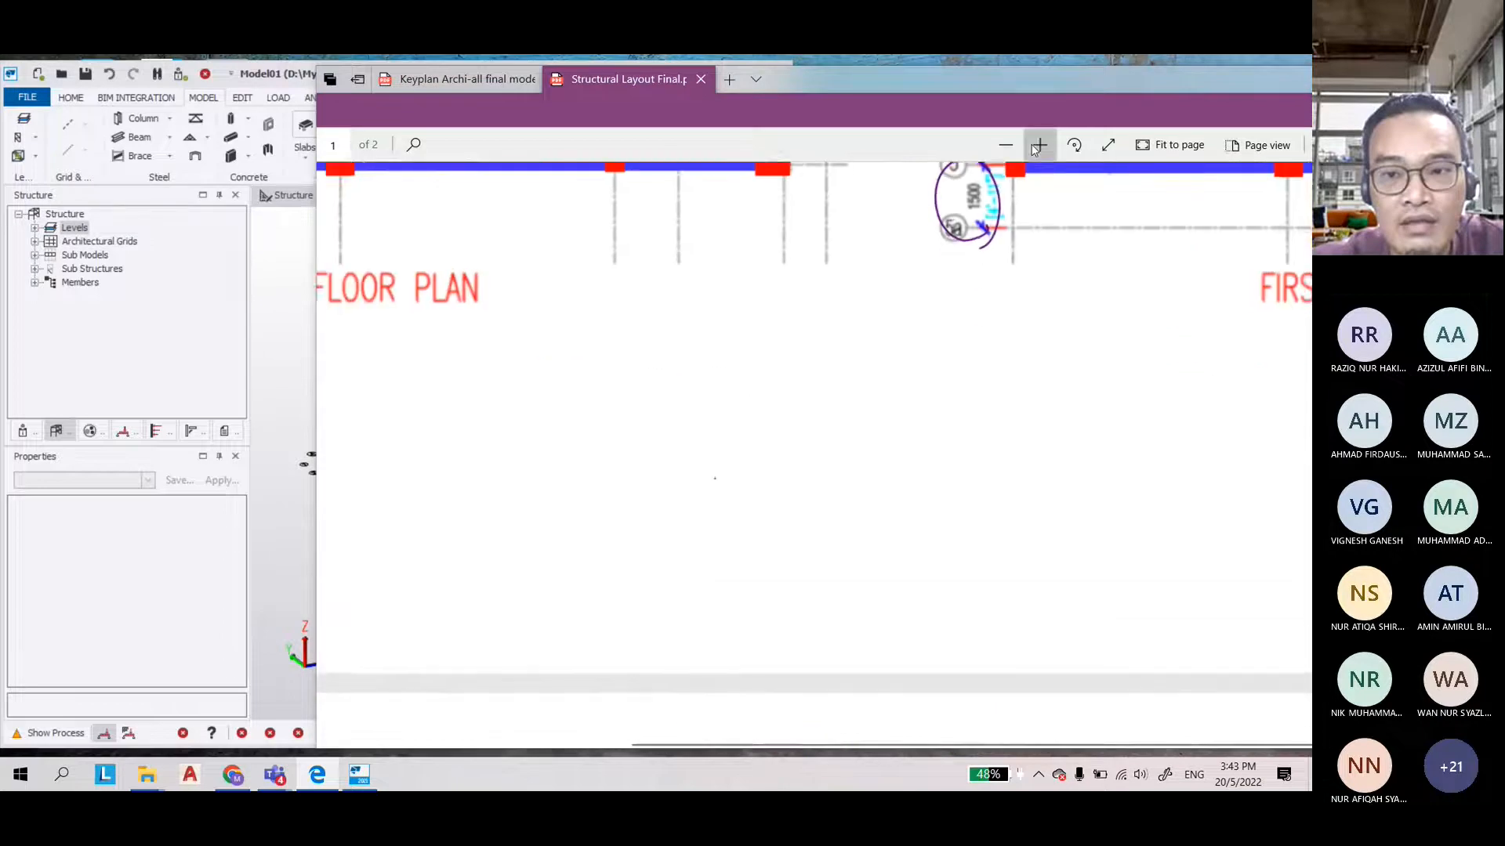
pyautogui.click(1042, 146)
pyautogui.scroll(3, 991, 244)
pyautogui.scroll(2, 991, 245)
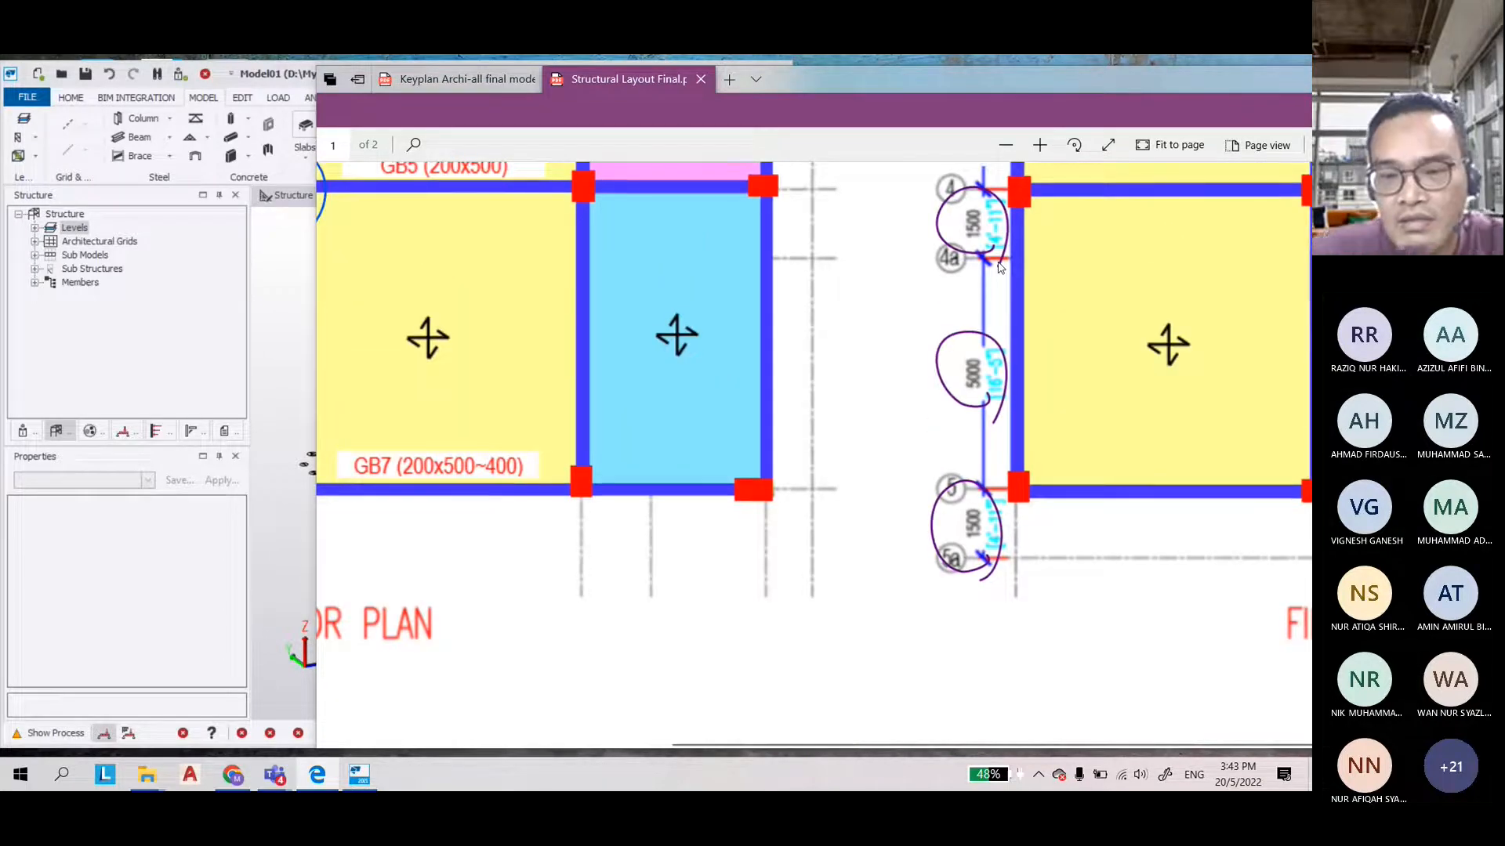
pyautogui.moveTo(1023, 462); pyautogui.dragTo(1028, 513)
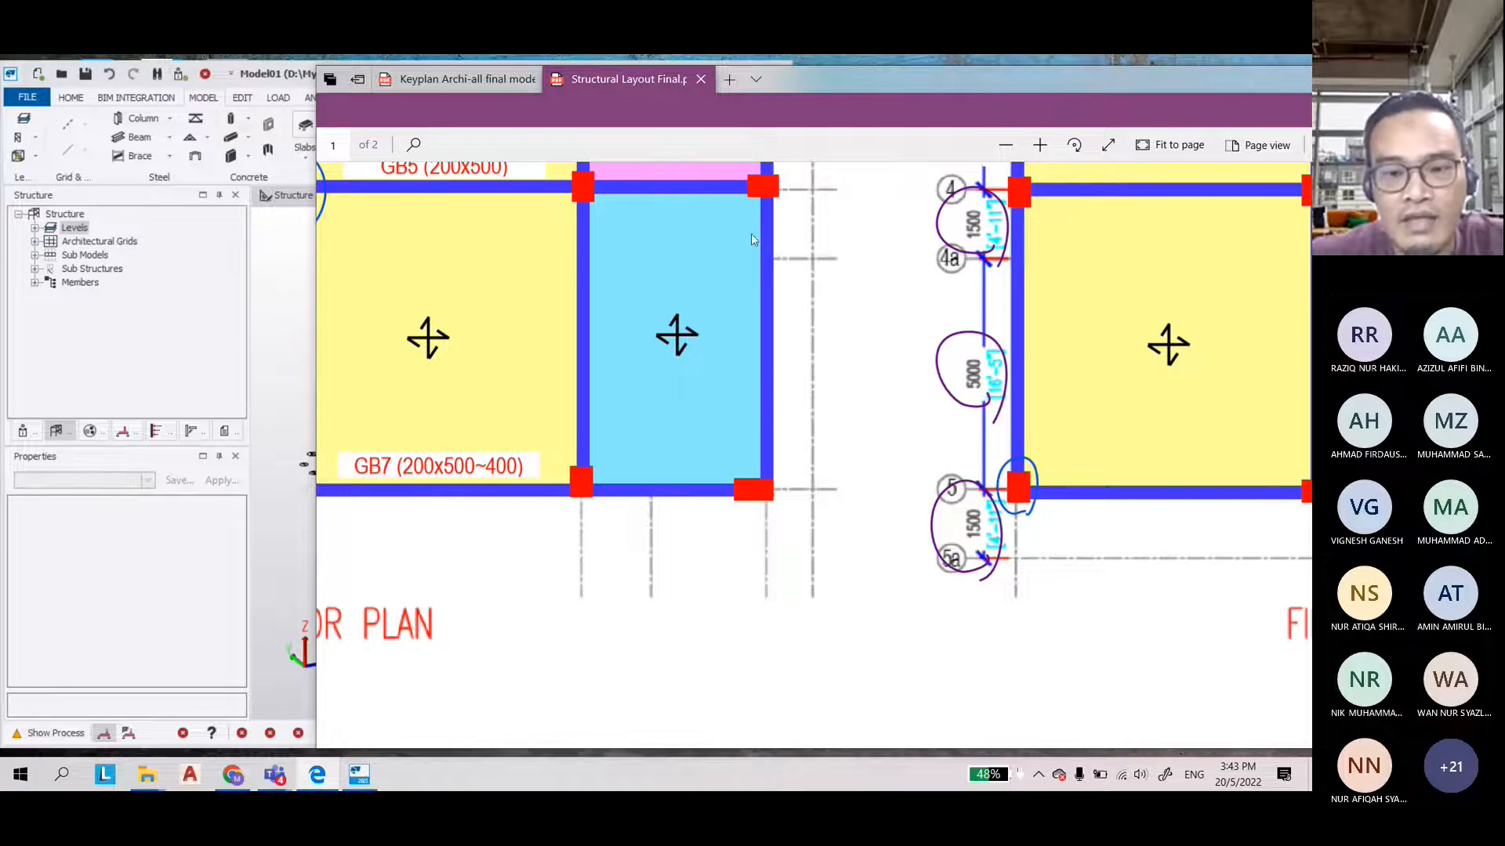
# Circle the column at E/5 on the ground floor plan in ink and write an xy note beneath it
pyautogui.scroll(2, 949, 230)
pyautogui.moveTo(762, 595); pyautogui.dragTo(775, 599)
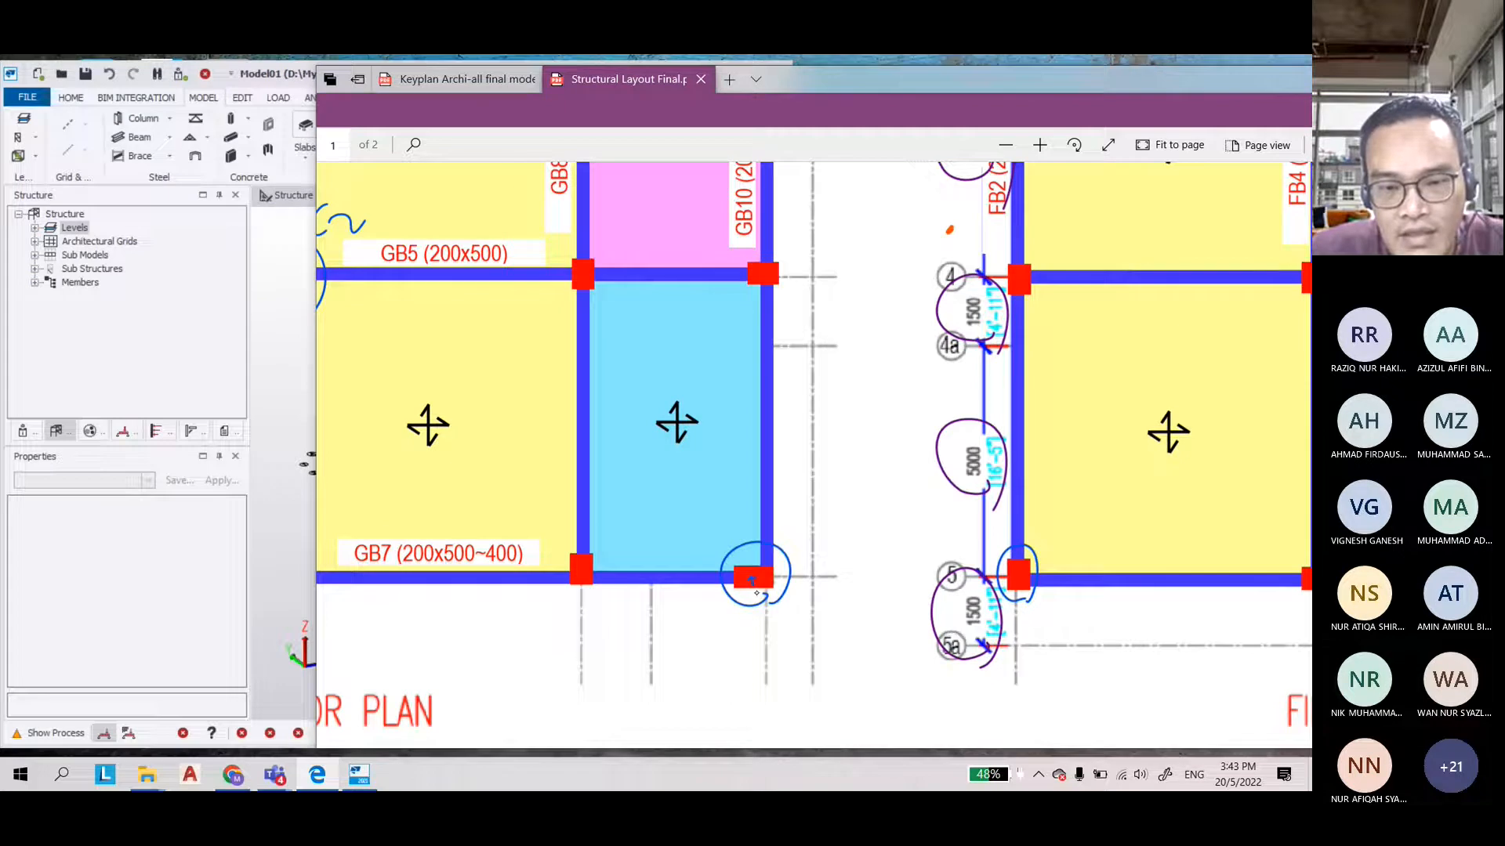
pyautogui.moveTo(752, 615)
pyautogui.mouseDown()
pyautogui.moveTo(767, 633)
pyautogui.moveTo(748, 632)
pyautogui.mouseUp()
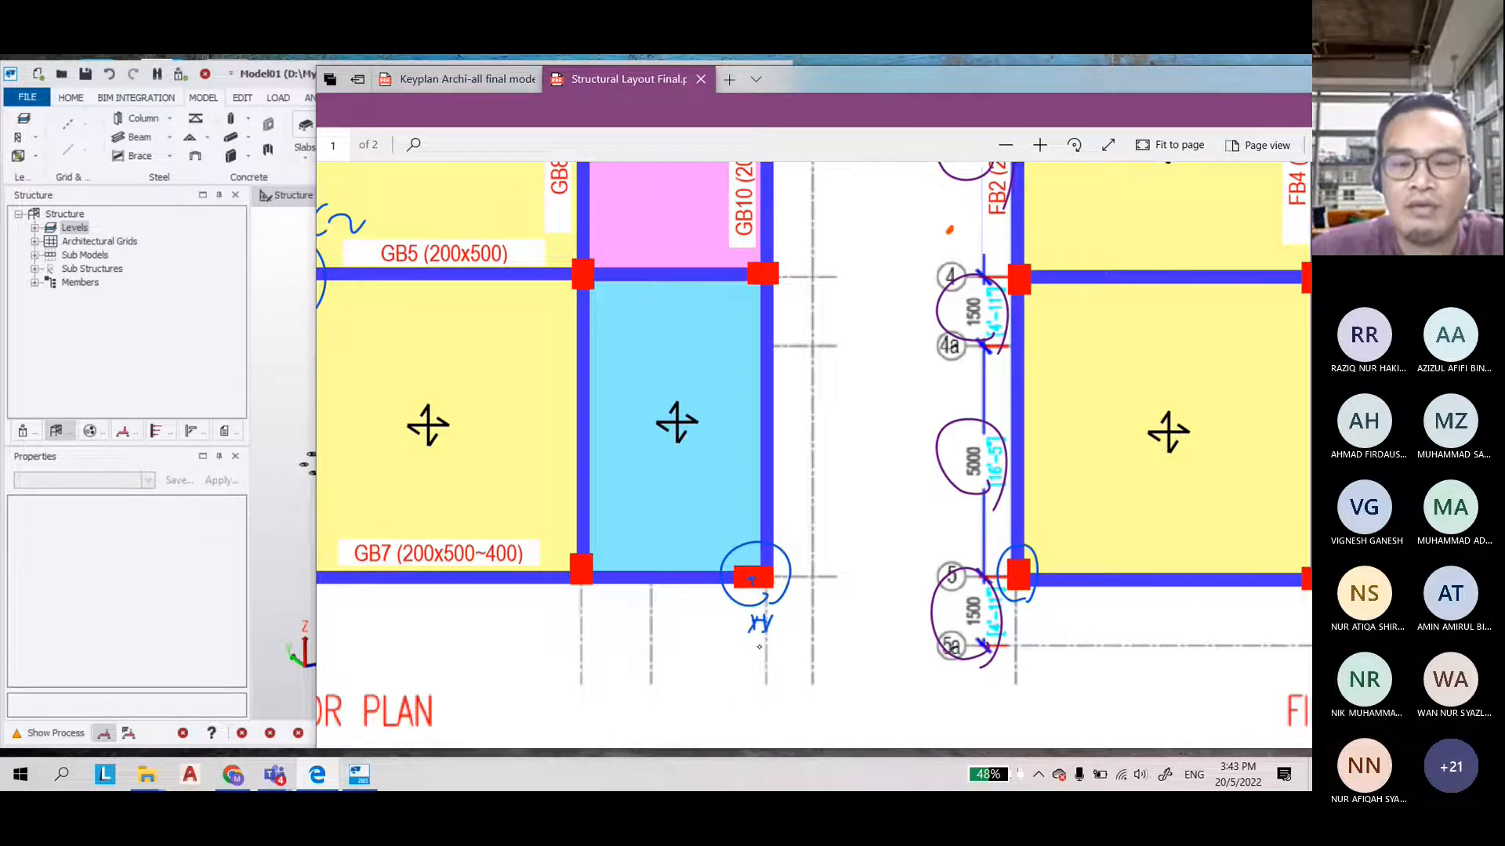
pyautogui.moveTo(754, 645); pyautogui.dragTo(767, 651)
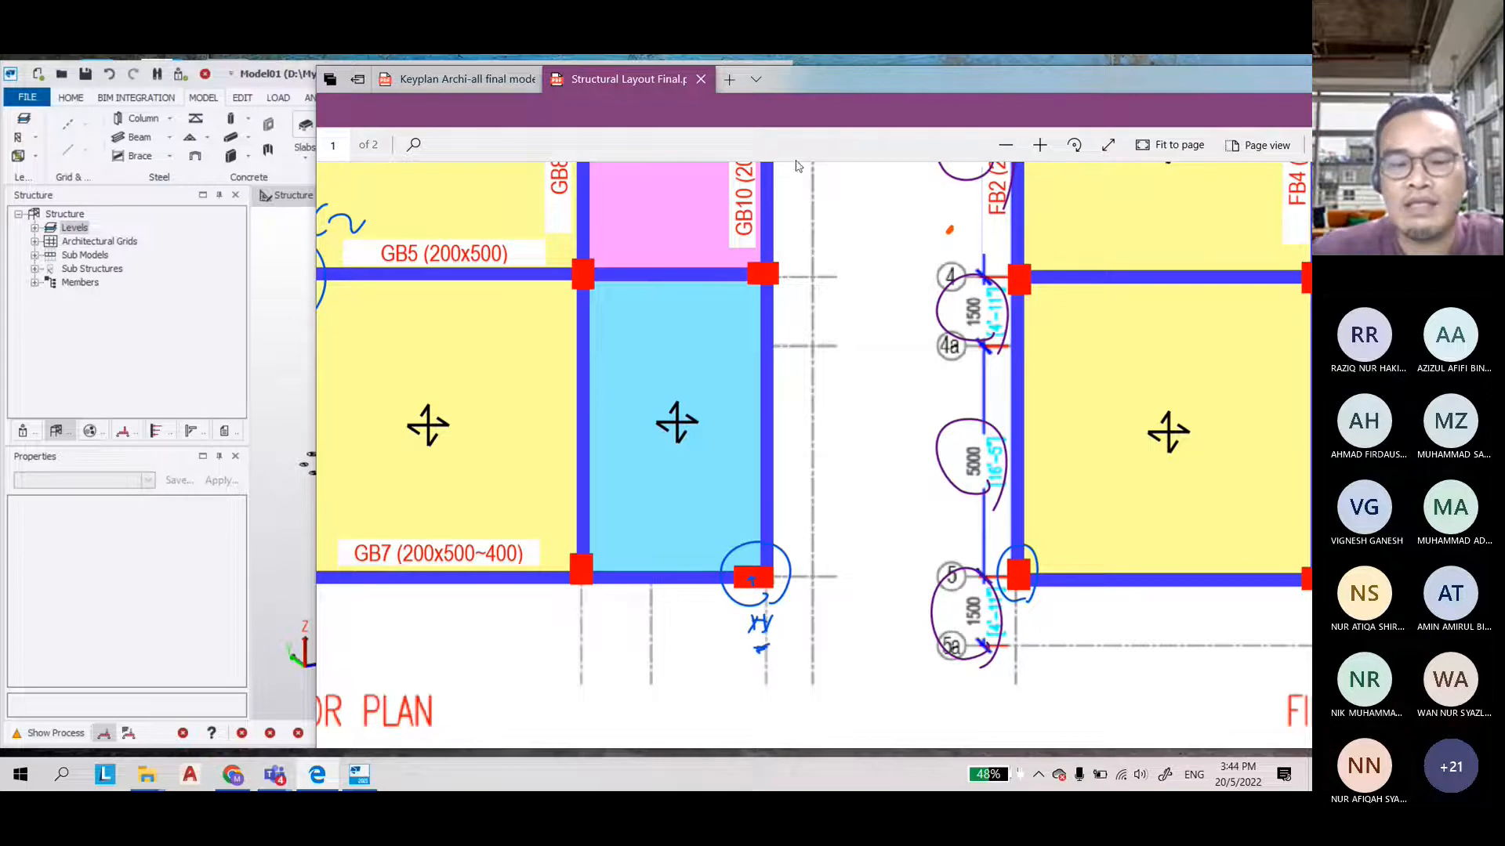
# Handwrite "iv) Assign Beam" as the fourth item of the task list below the roof plan on page 2
pyautogui.scroll(-5, 1061, 219)
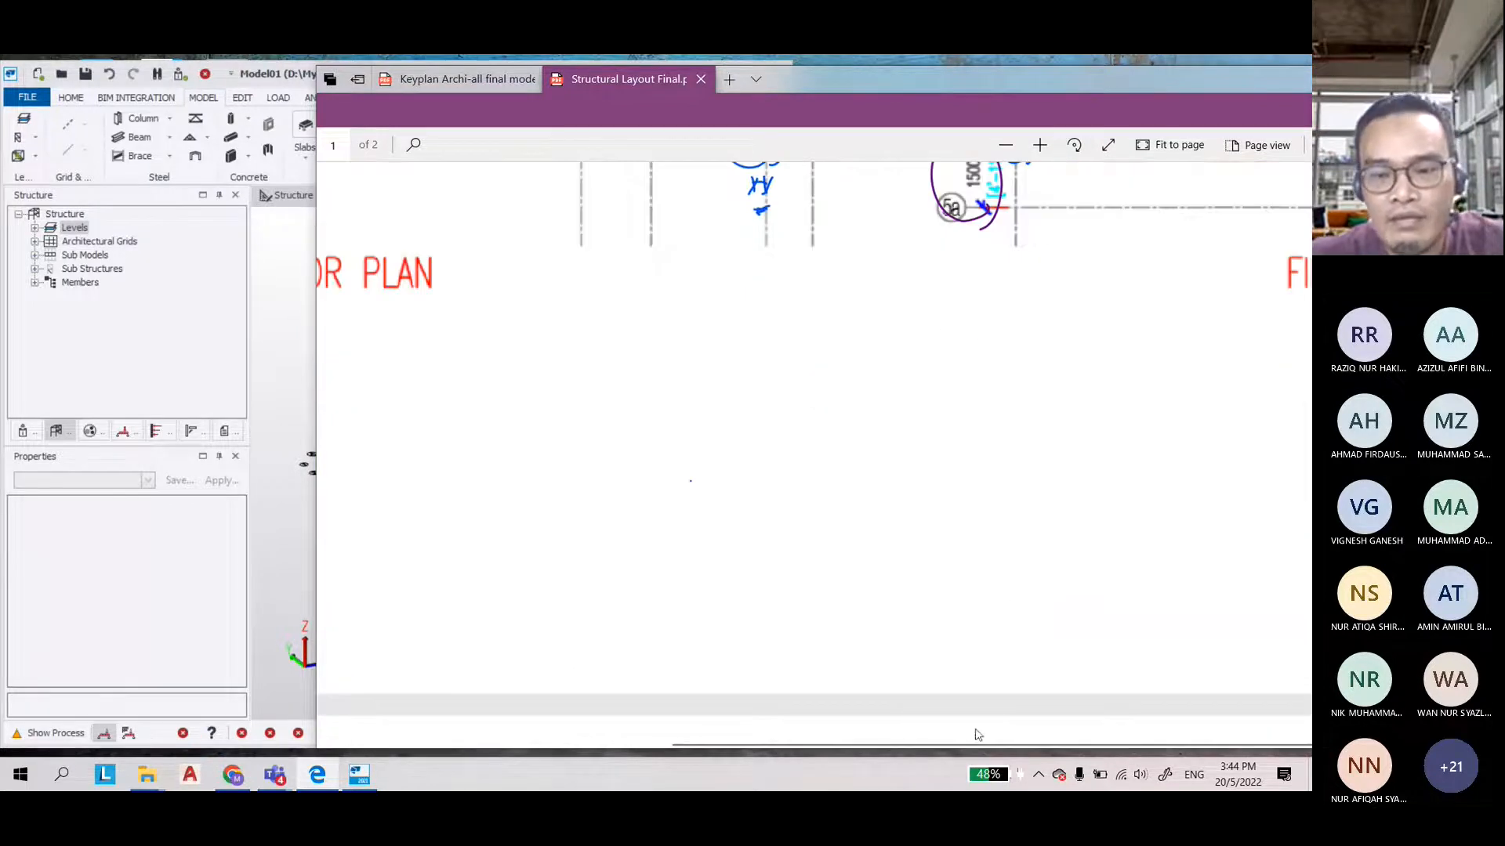
pyautogui.moveTo(975, 739); pyautogui.dragTo(598, 732)
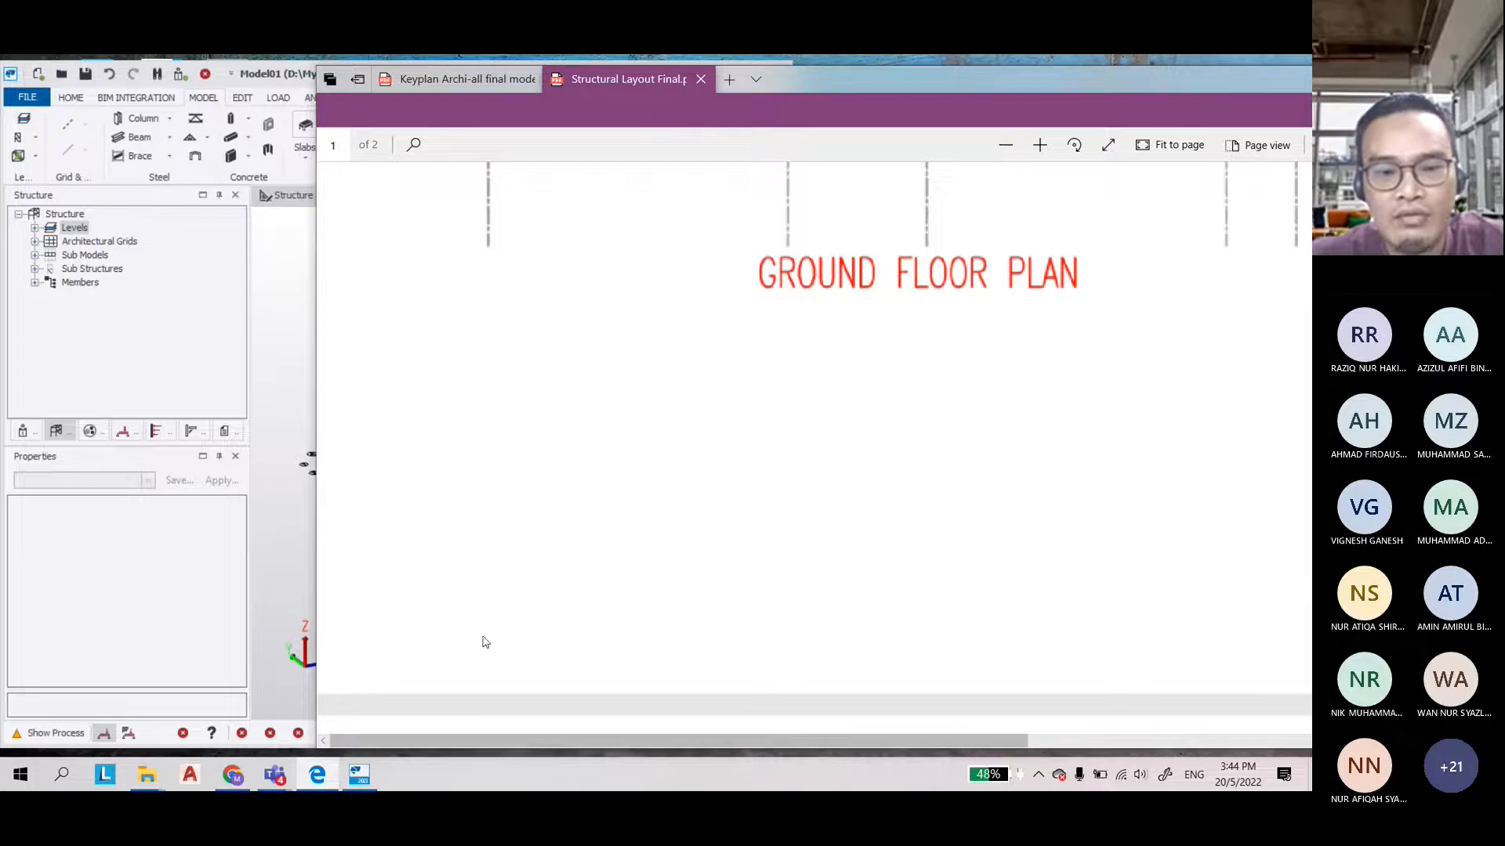
pyautogui.scroll(-5, 494, 587)
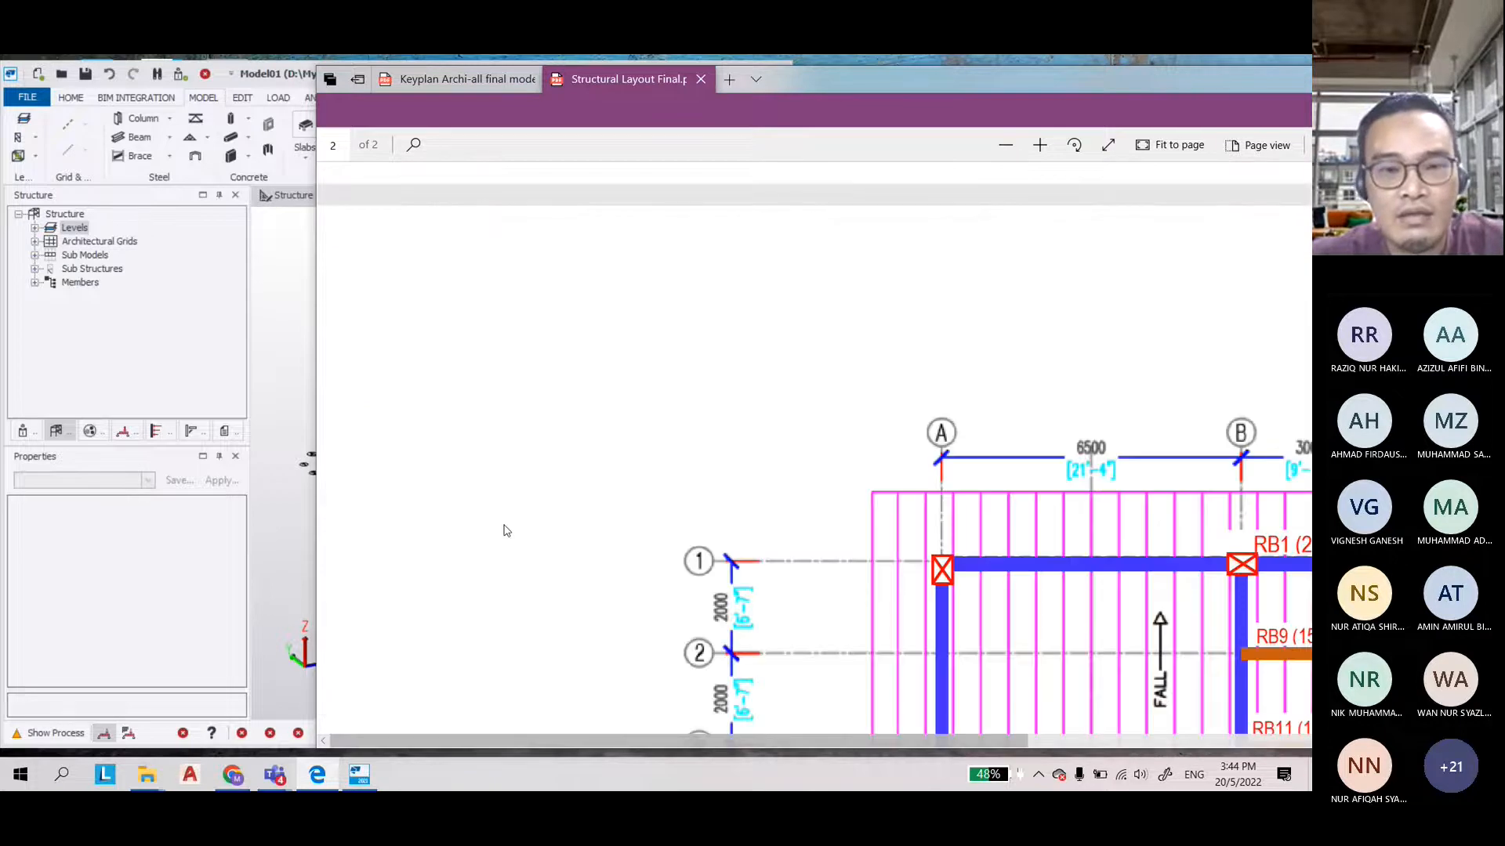
pyautogui.scroll(5, 505, 529)
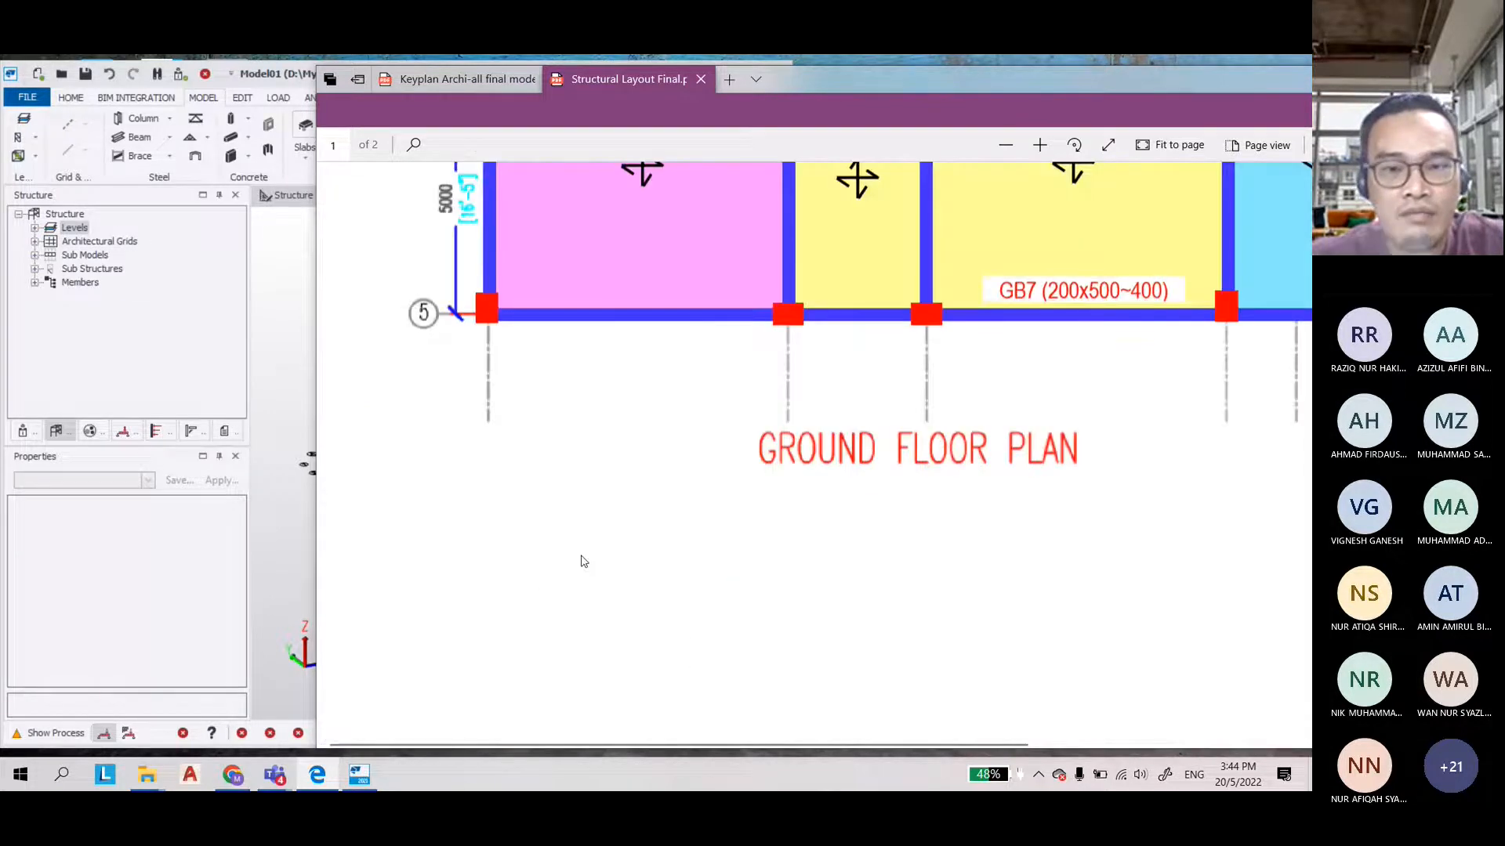
pyautogui.click(1005, 145)
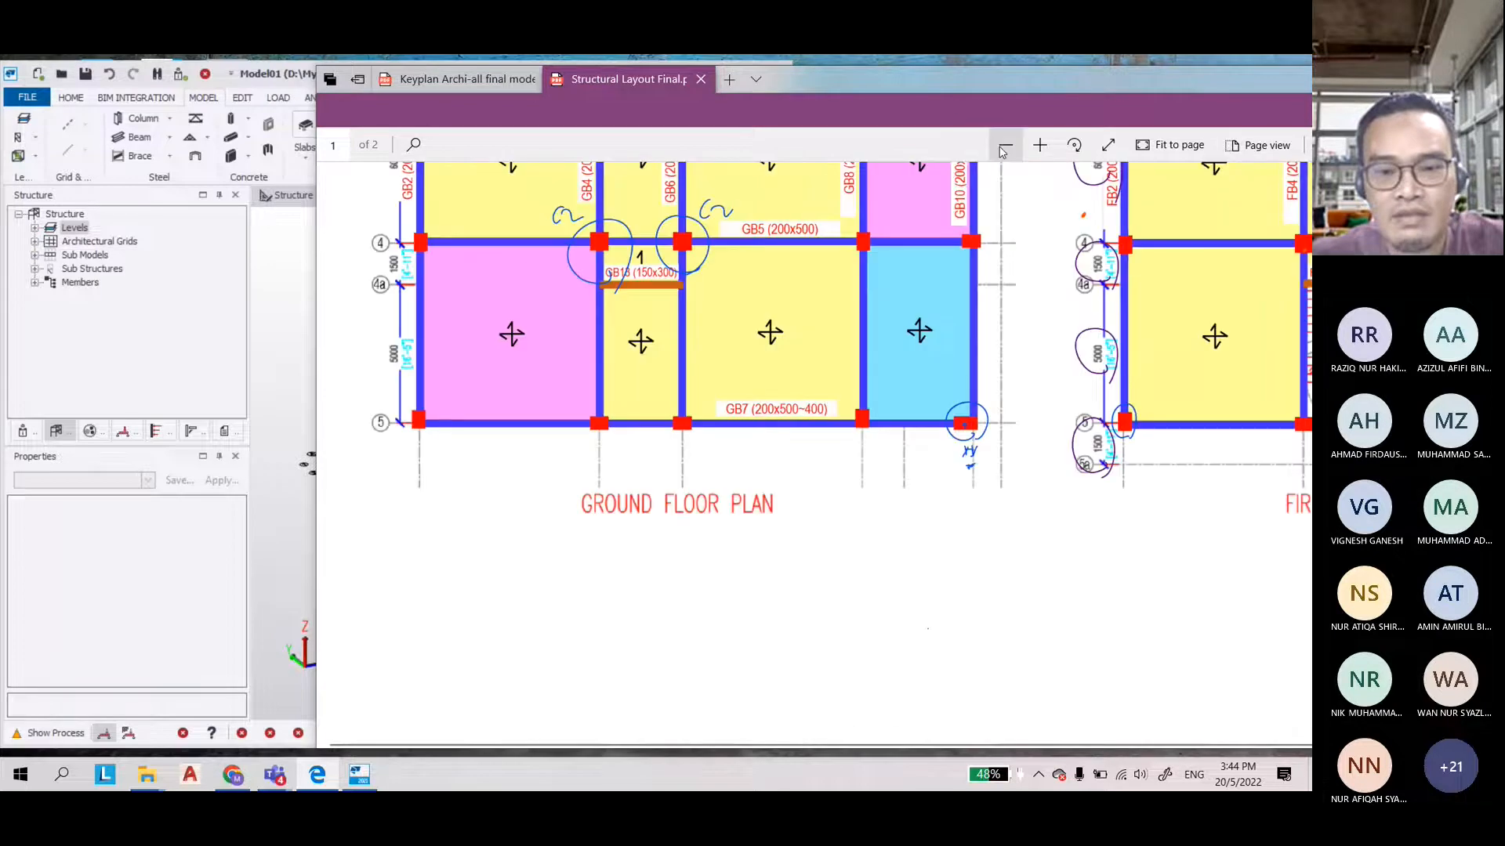
pyautogui.click(1004, 145)
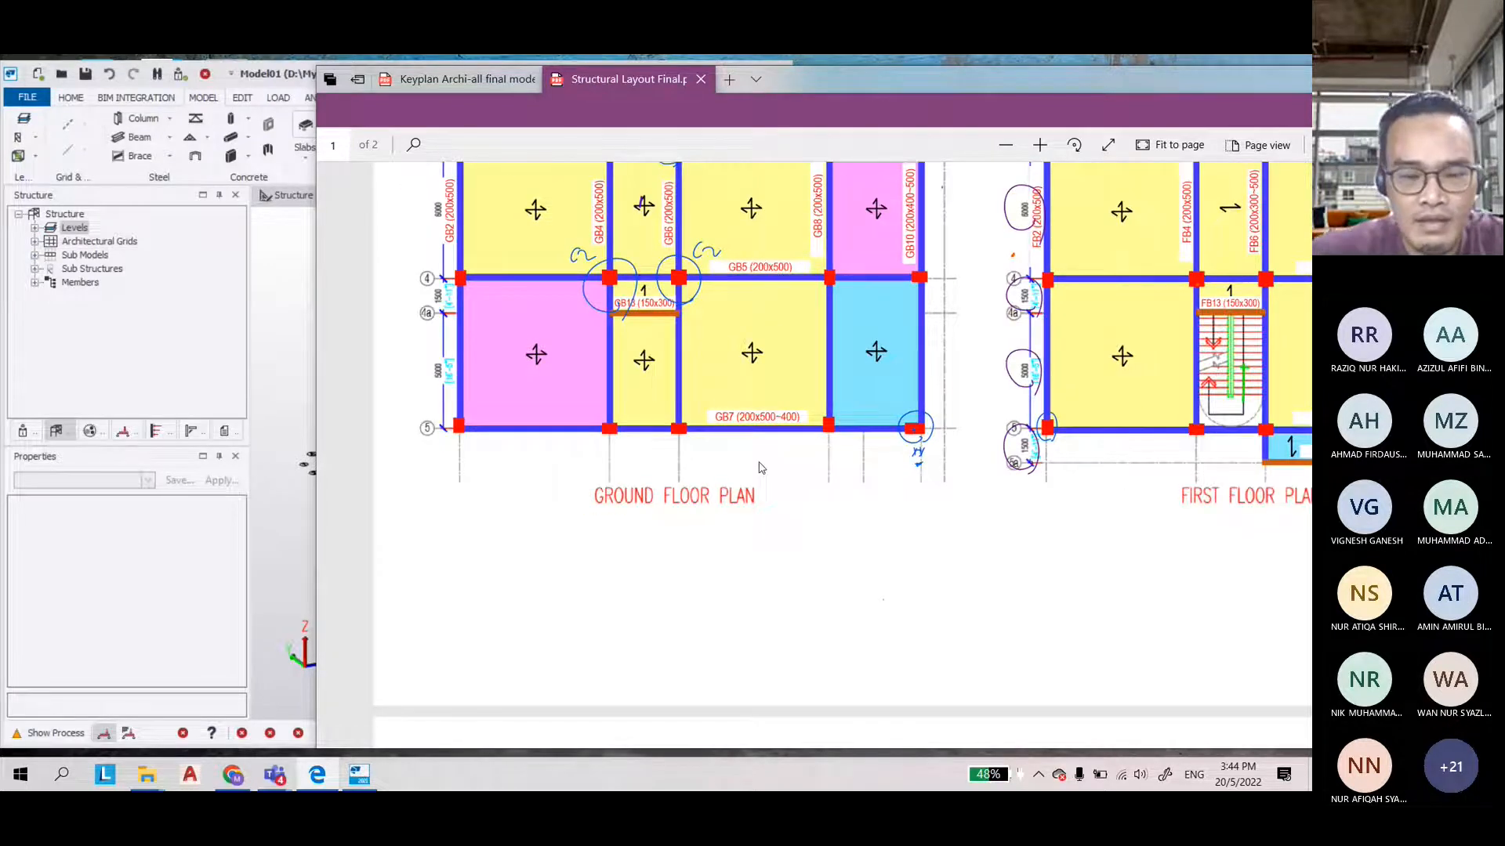
pyautogui.scroll(-5, 759, 467)
pyautogui.moveTo(567, 698)
pyautogui.mouseDown()
pyautogui.moveTo(586, 715)
pyautogui.moveTo(623, 691)
pyautogui.moveTo(623, 711)
pyautogui.moveTo(740, 713)
pyautogui.mouseUp()
pyautogui.click(557, 688)
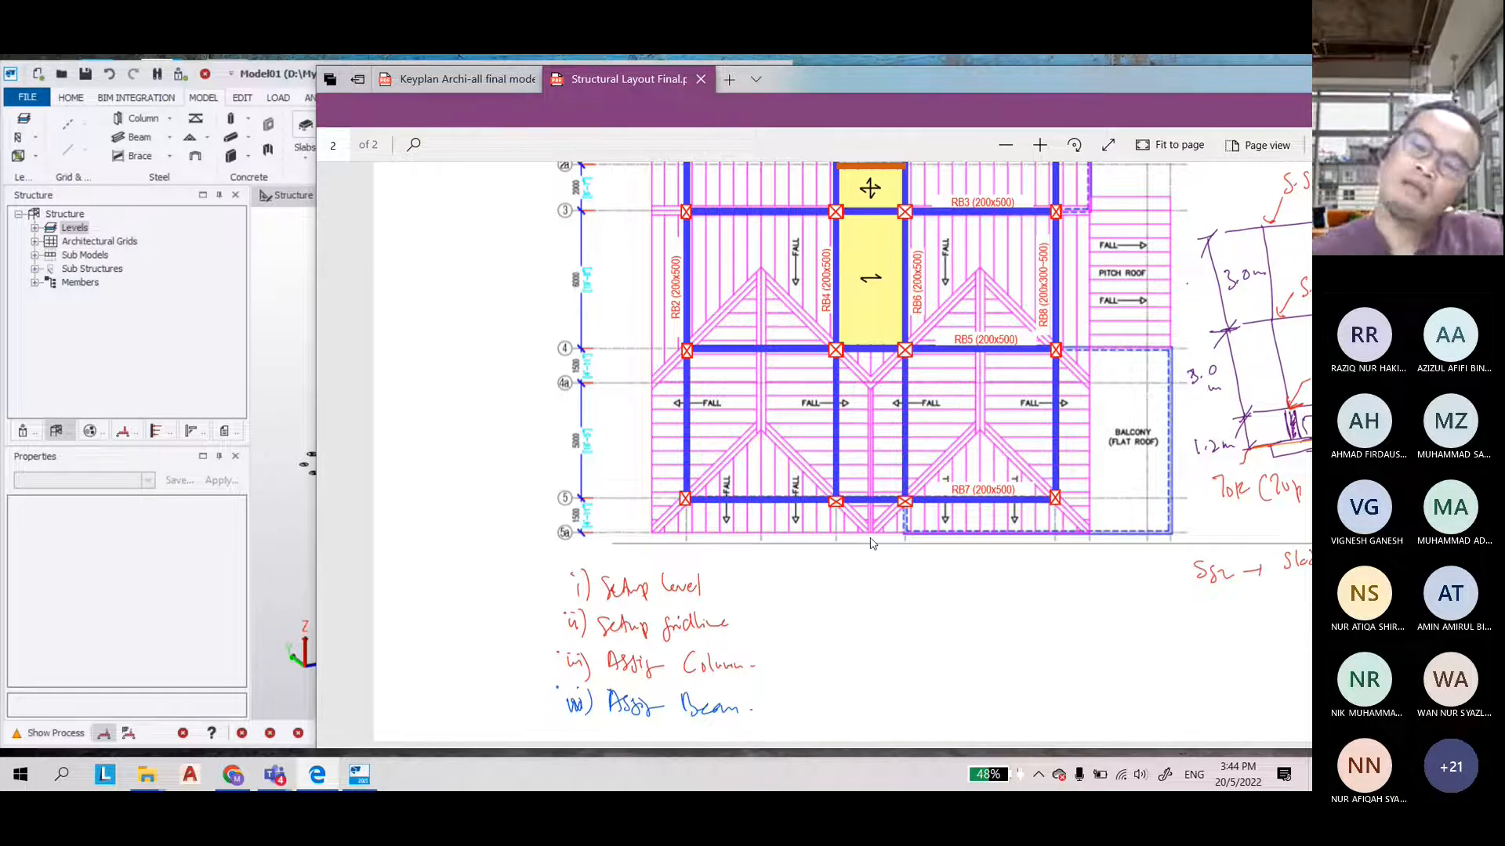
# Return to the ground floor plan and narrow the PDF window so the column model shows beside it
pyautogui.scroll(1, 792, 490)
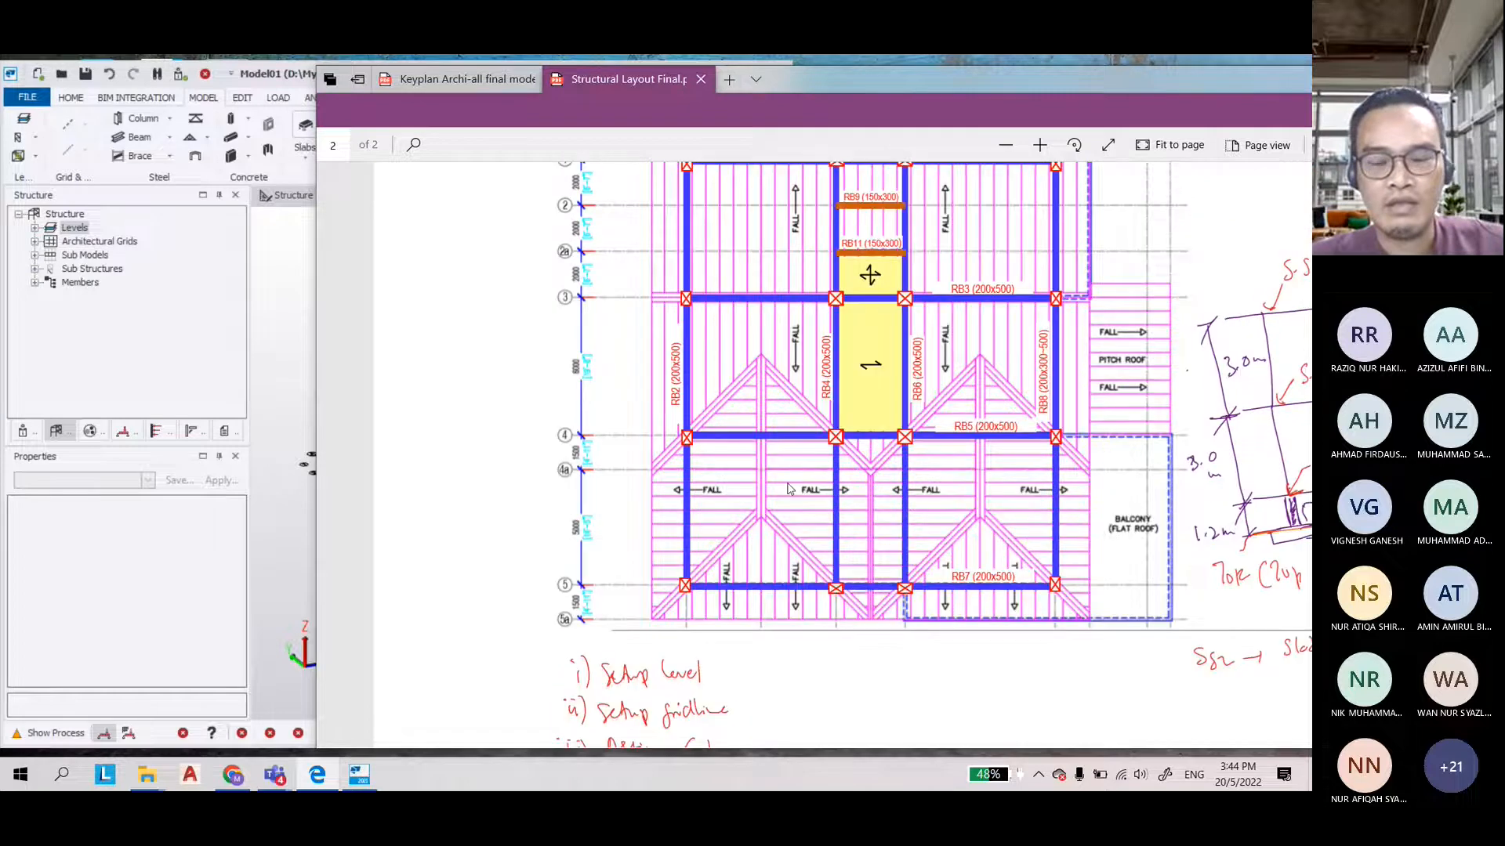
pyautogui.scroll(10, 788, 489)
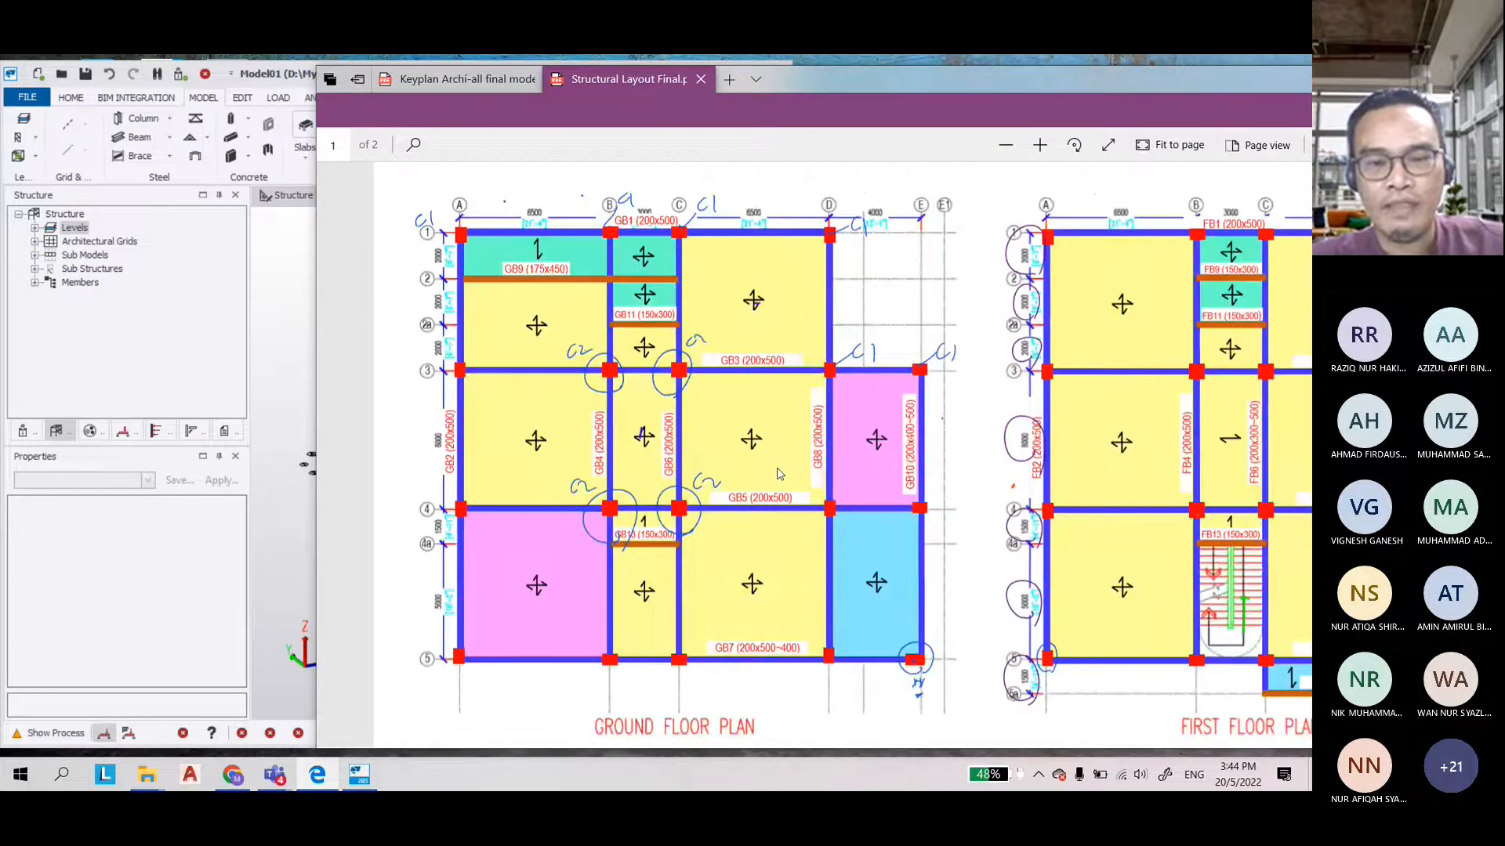
pyautogui.moveTo(317, 344); pyautogui.dragTo(627, 363)
pyautogui.scroll(1, 799, 258)
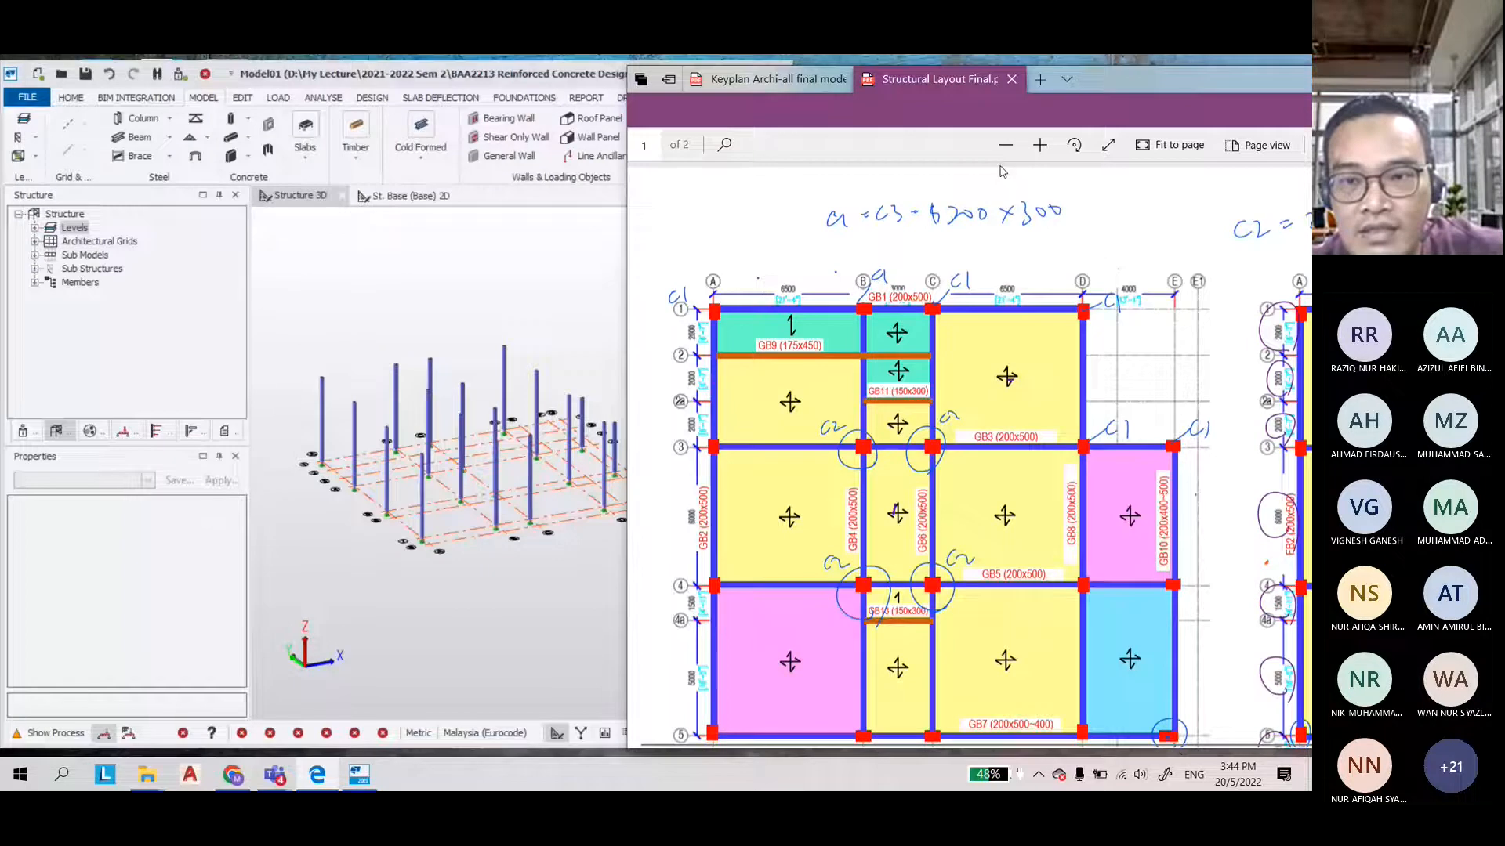
pyautogui.click(1040, 145)
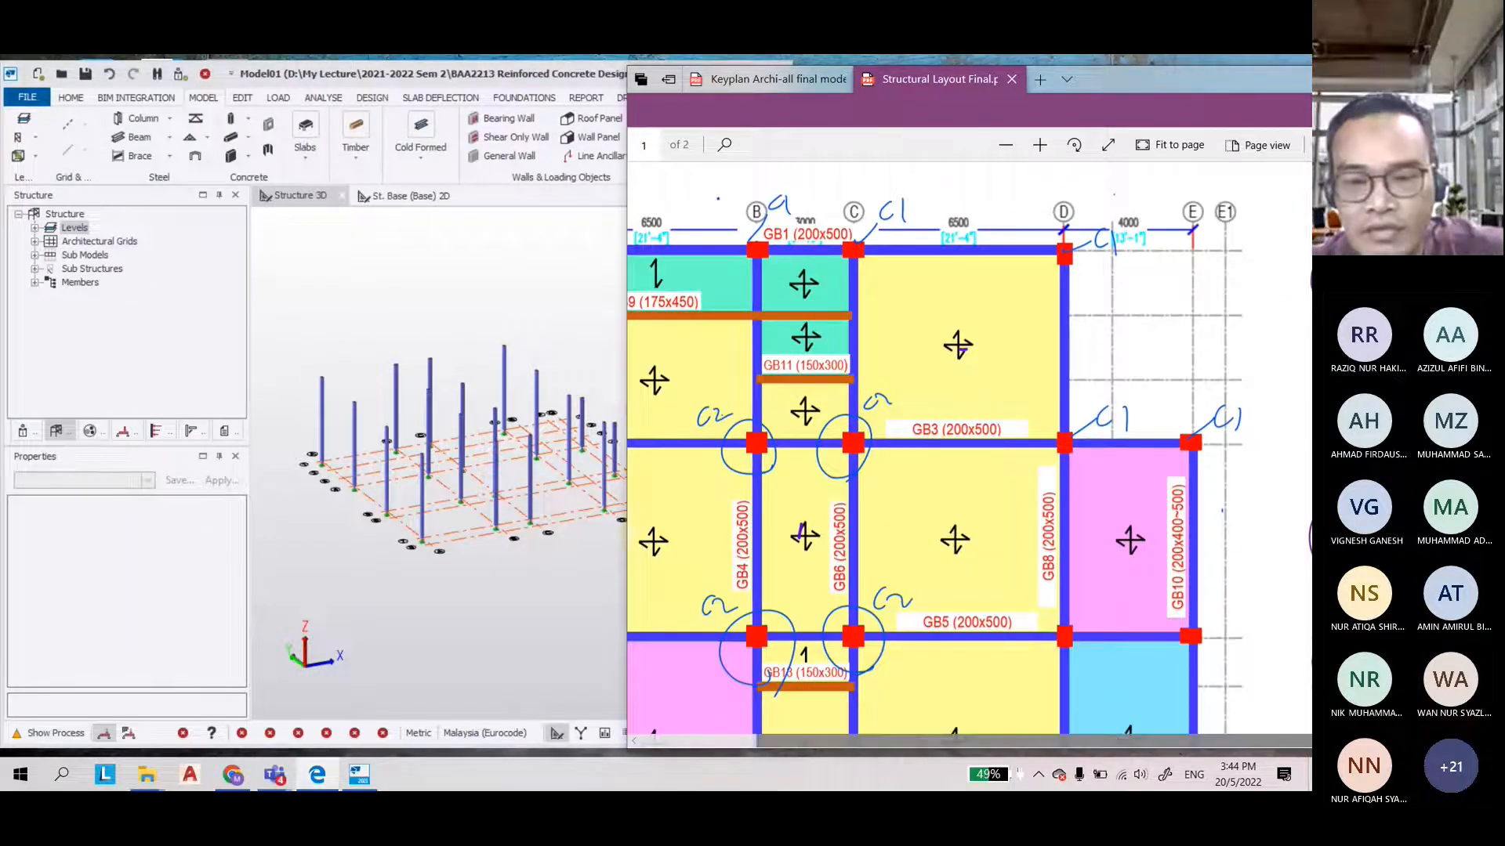
pyautogui.hscroll(-3, 805, 686)
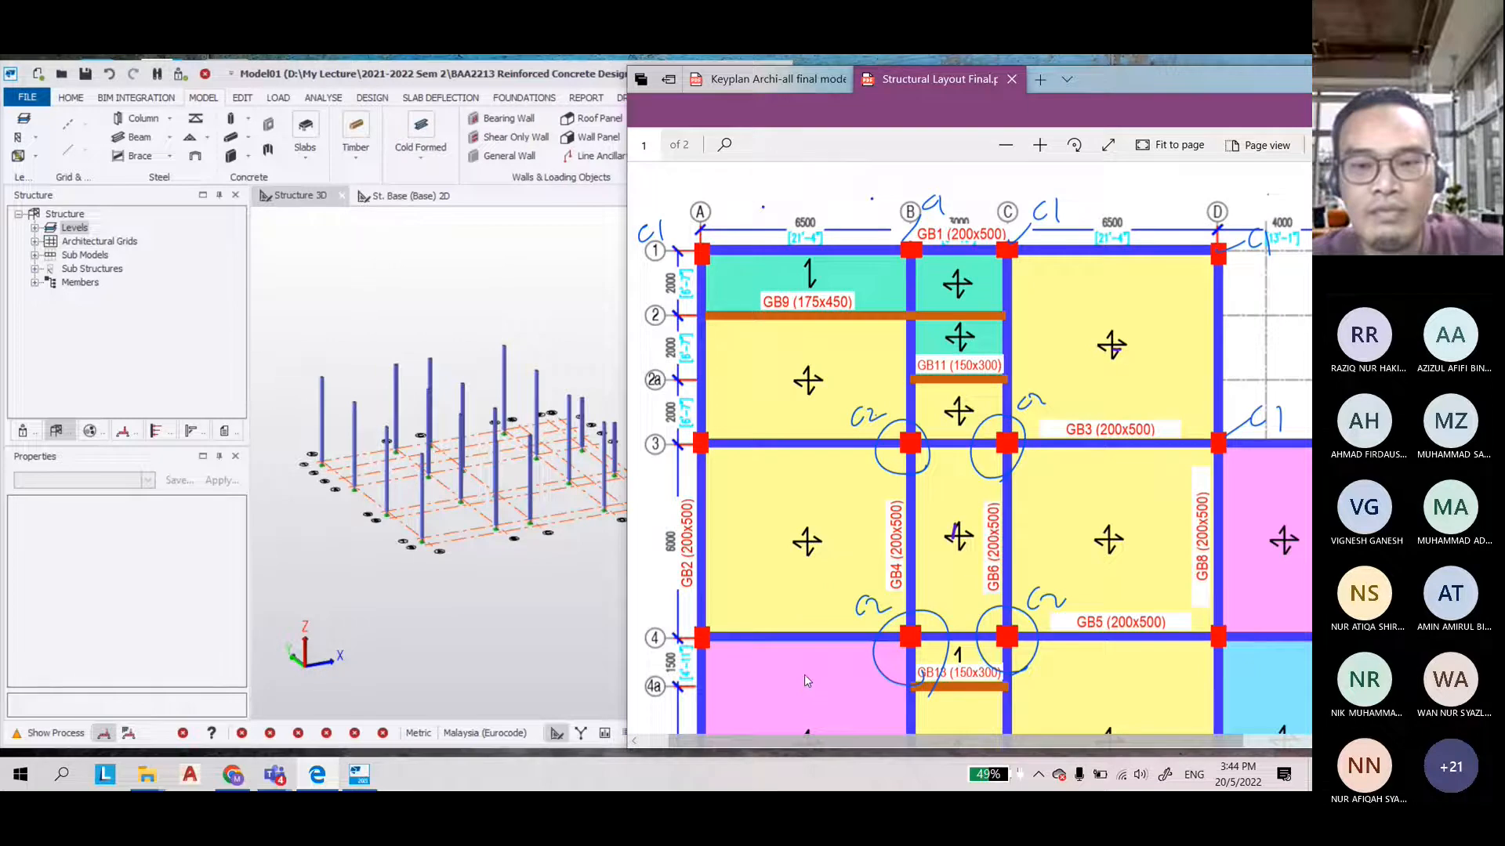
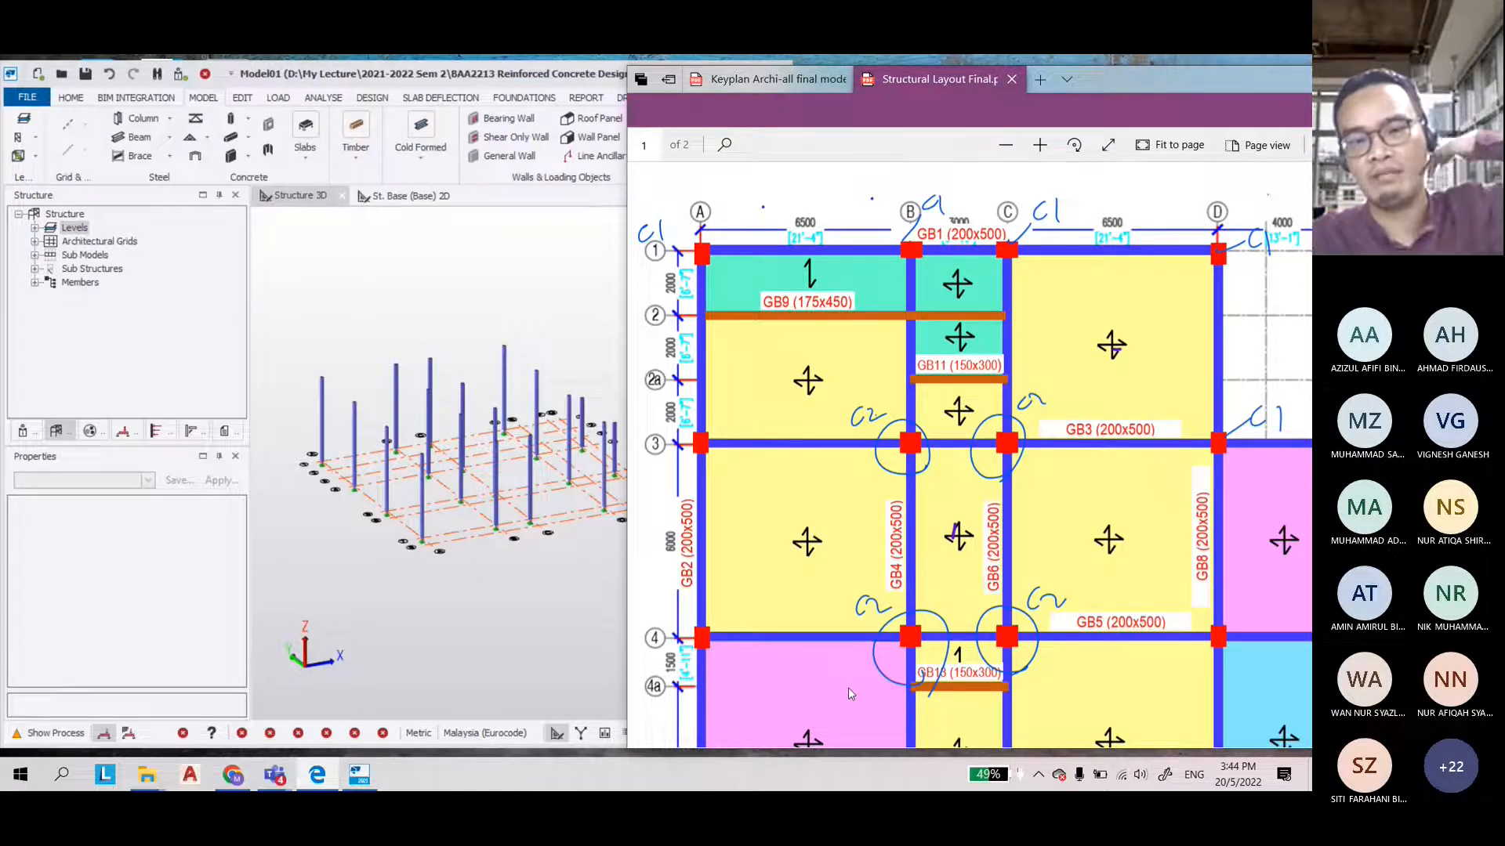
# Narrow the Tekla Structural Designer window to fit beside the PDF and enlarge the ground floor plan around gridlines A to E
pyautogui.click(253, 204)
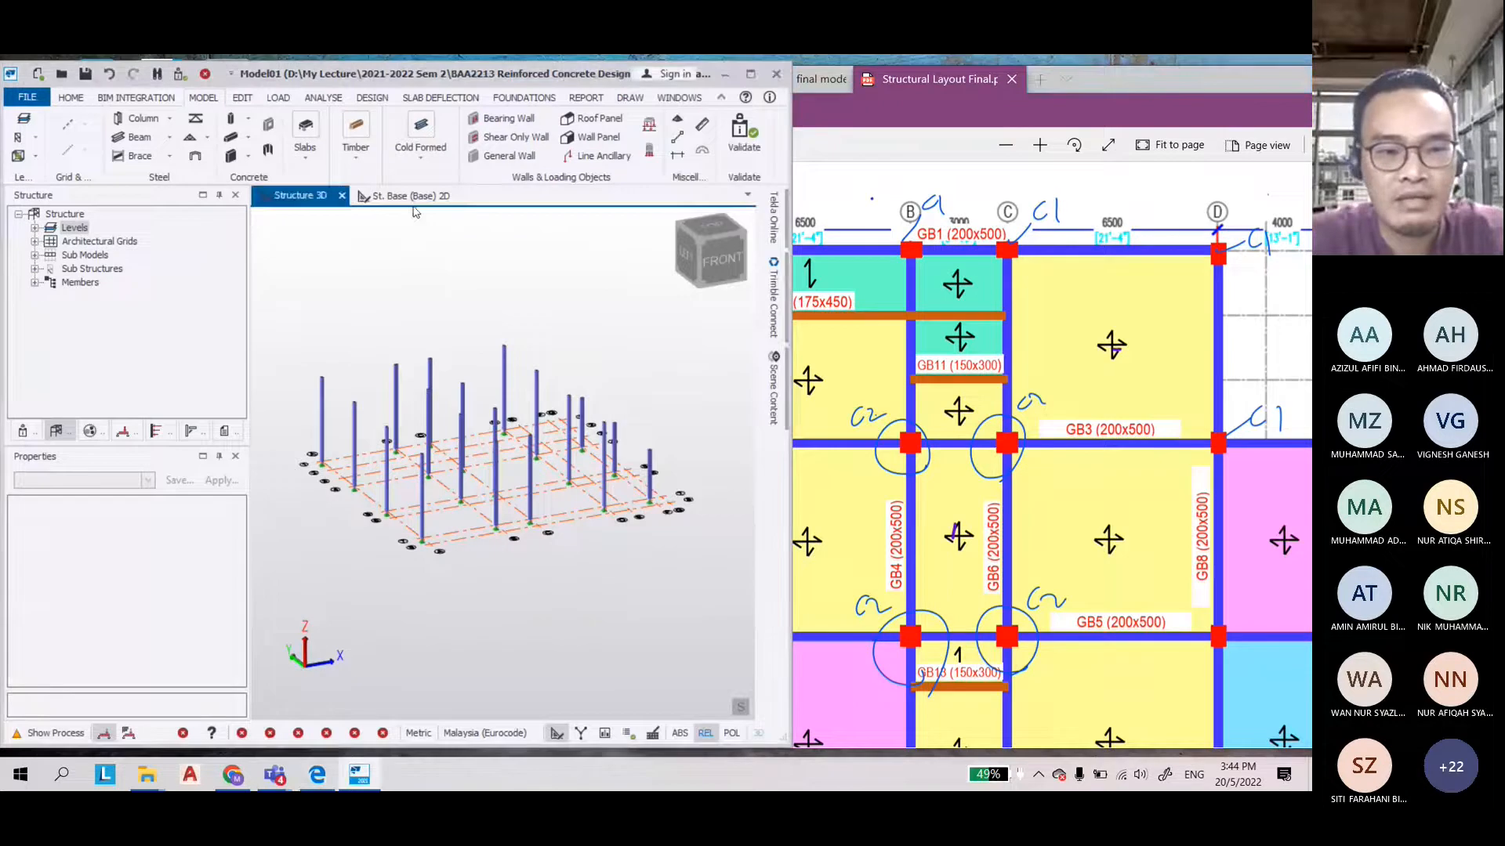
pyautogui.moveTo(790, 347)
pyautogui.mouseDown()
pyautogui.moveTo(609, 347)
pyautogui.moveTo(650, 347)
pyautogui.mouseUp()
pyautogui.click(865, 342)
pyautogui.keyDown('ctrl'); pyautogui.scroll(-3, 865, 342); pyautogui.keyUp('ctrl')
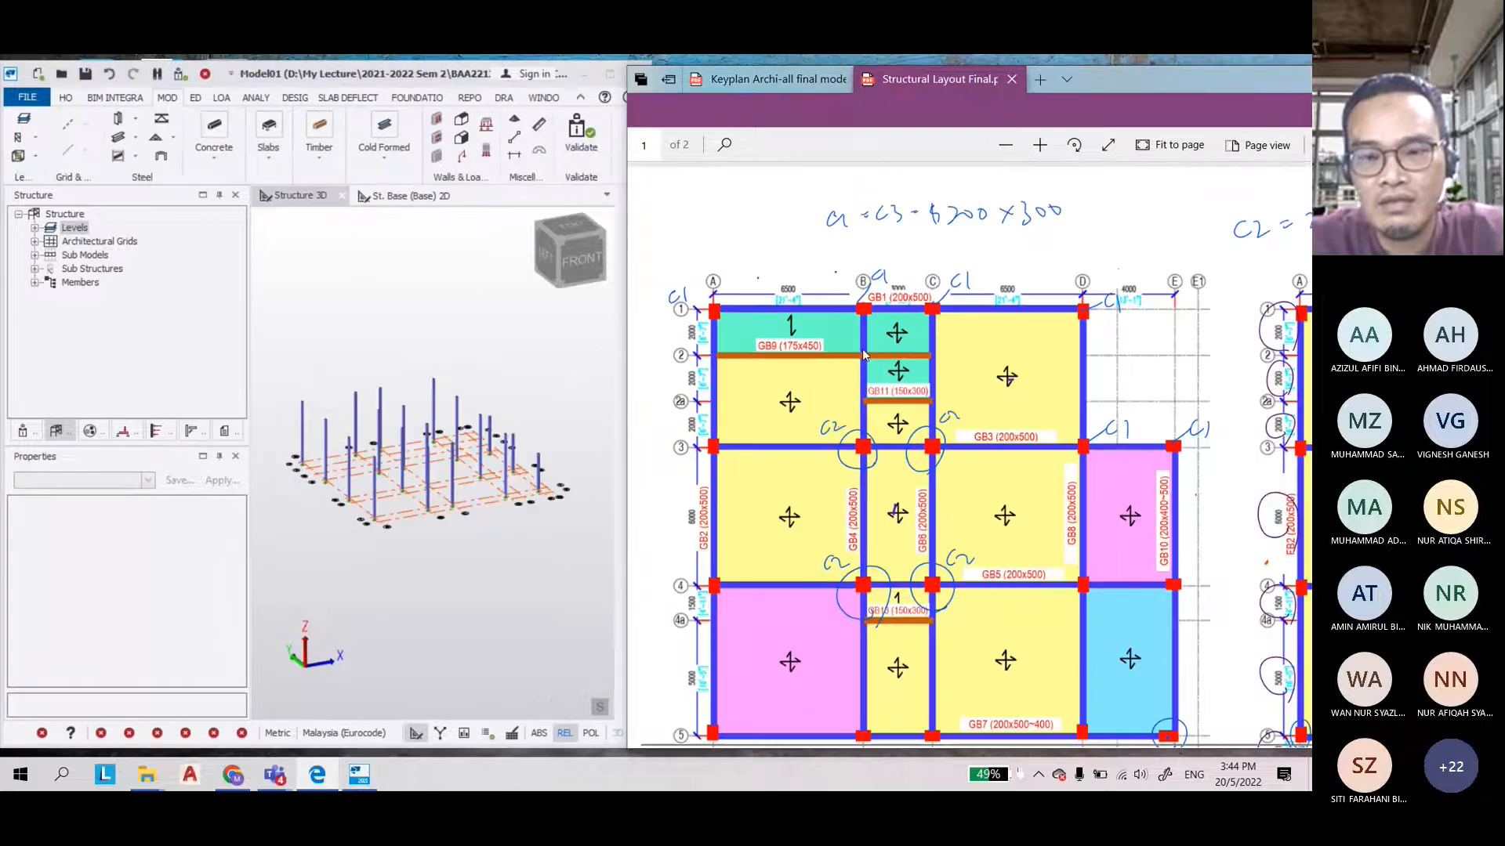
pyautogui.scroll(-2, 865, 343)
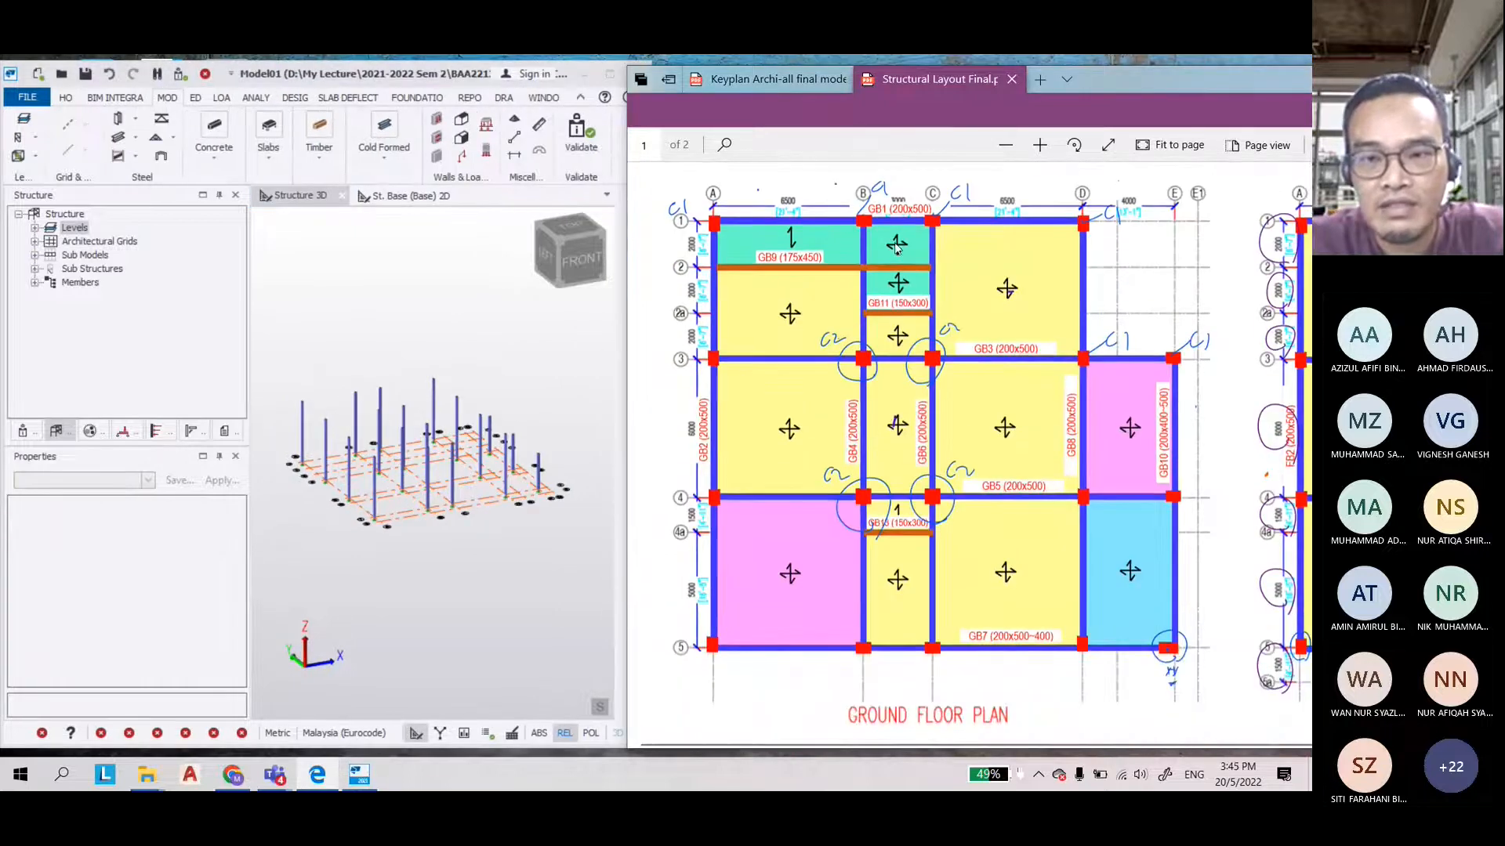
pyautogui.click(1038, 146)
pyautogui.scroll(-4, 921, 275)
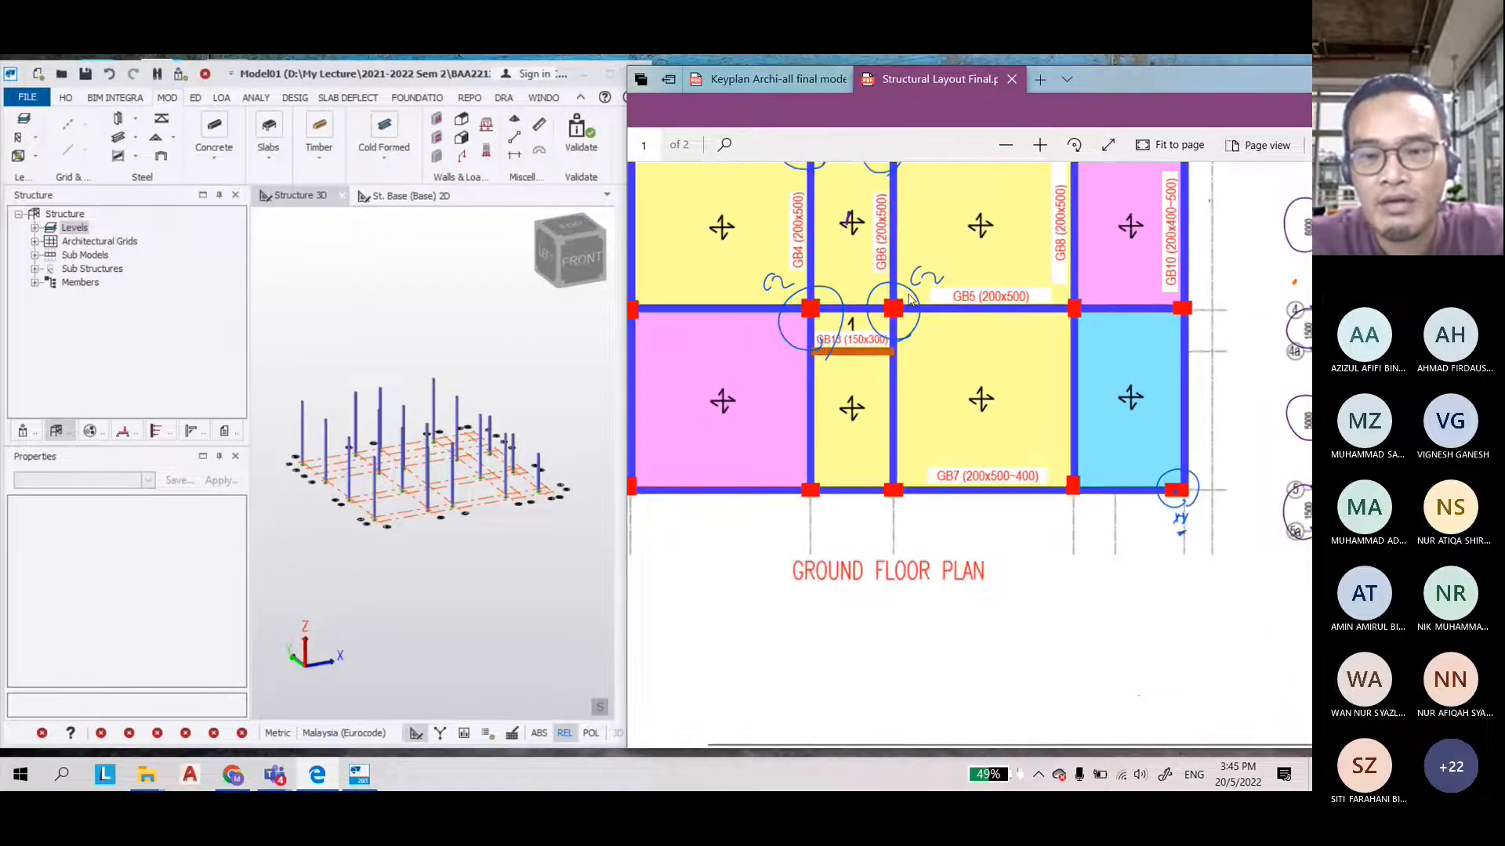
pyautogui.scroll(5, 913, 306)
pyautogui.moveTo(1123, 740); pyautogui.dragTo(1056, 735)
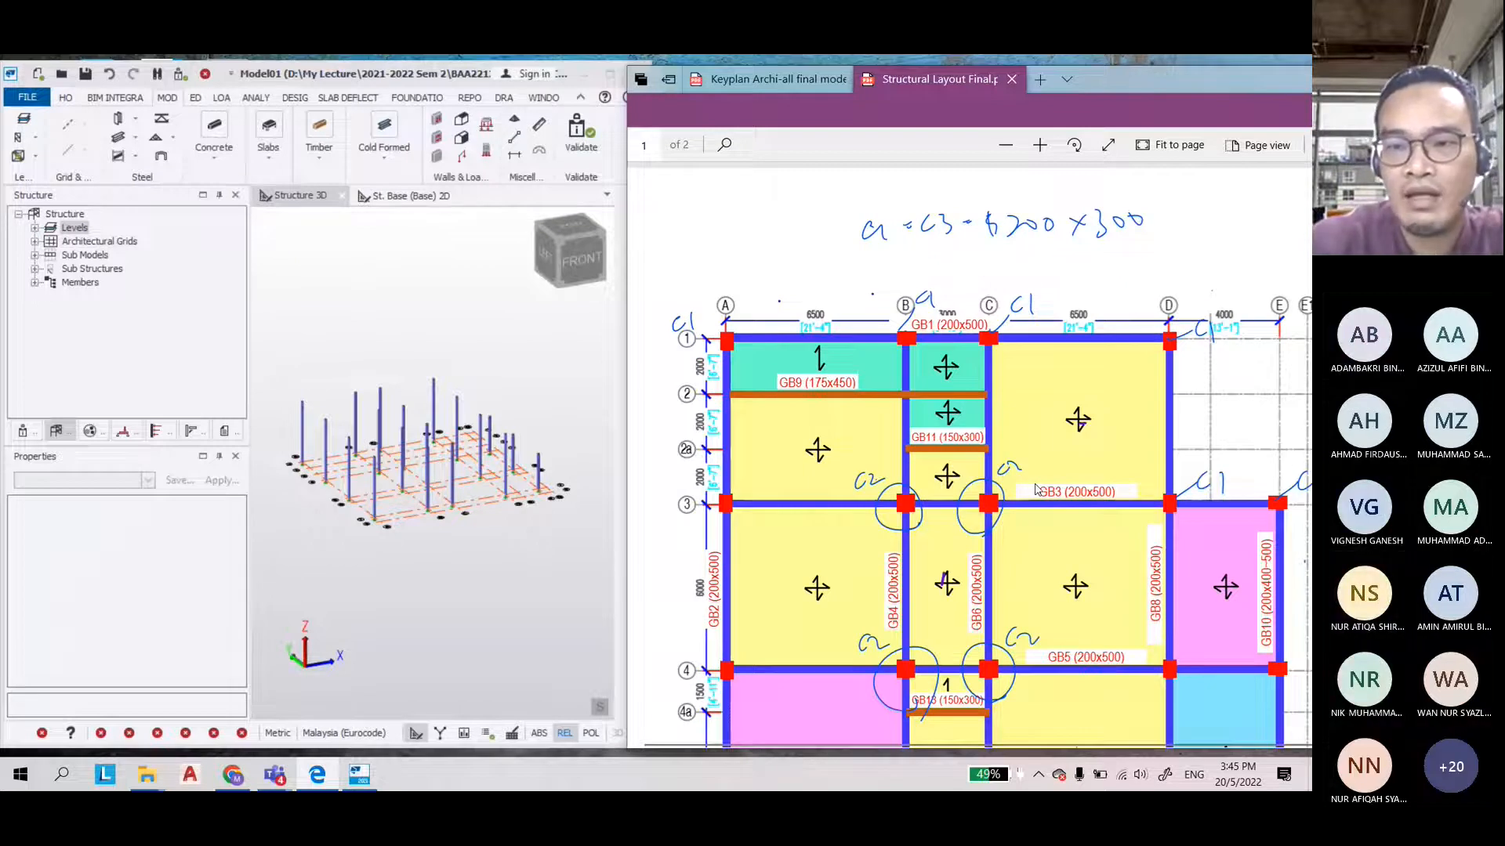
# Move the PDF window to reach its ink tools, choose red ink and erase the C1 = C3 size note above the plan
pyautogui.moveTo(1160, 78); pyautogui.dragTo(828, 77)
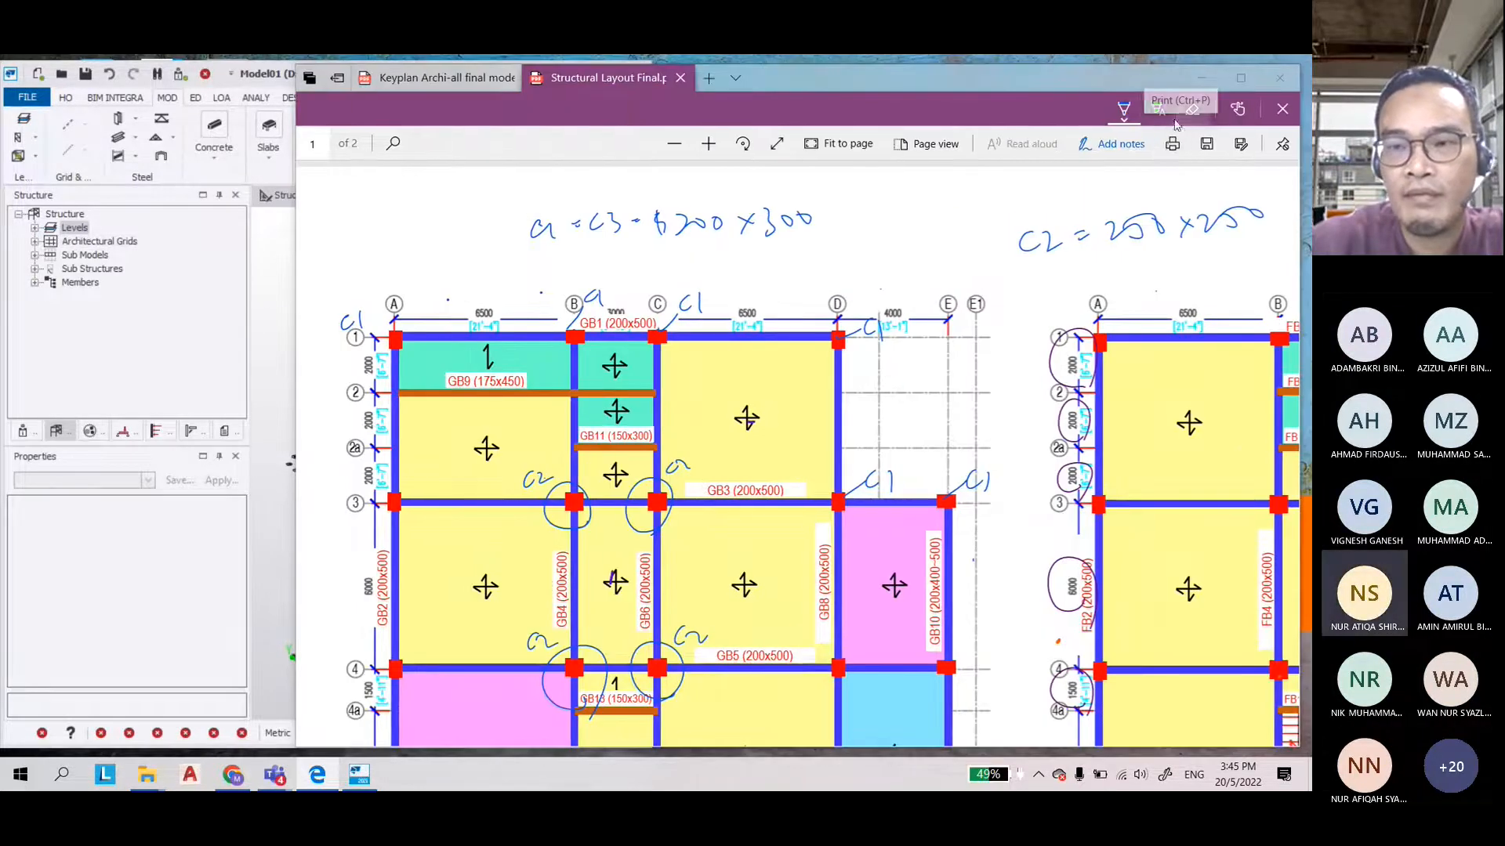
pyautogui.click(1122, 111)
pyautogui.click(1122, 111)
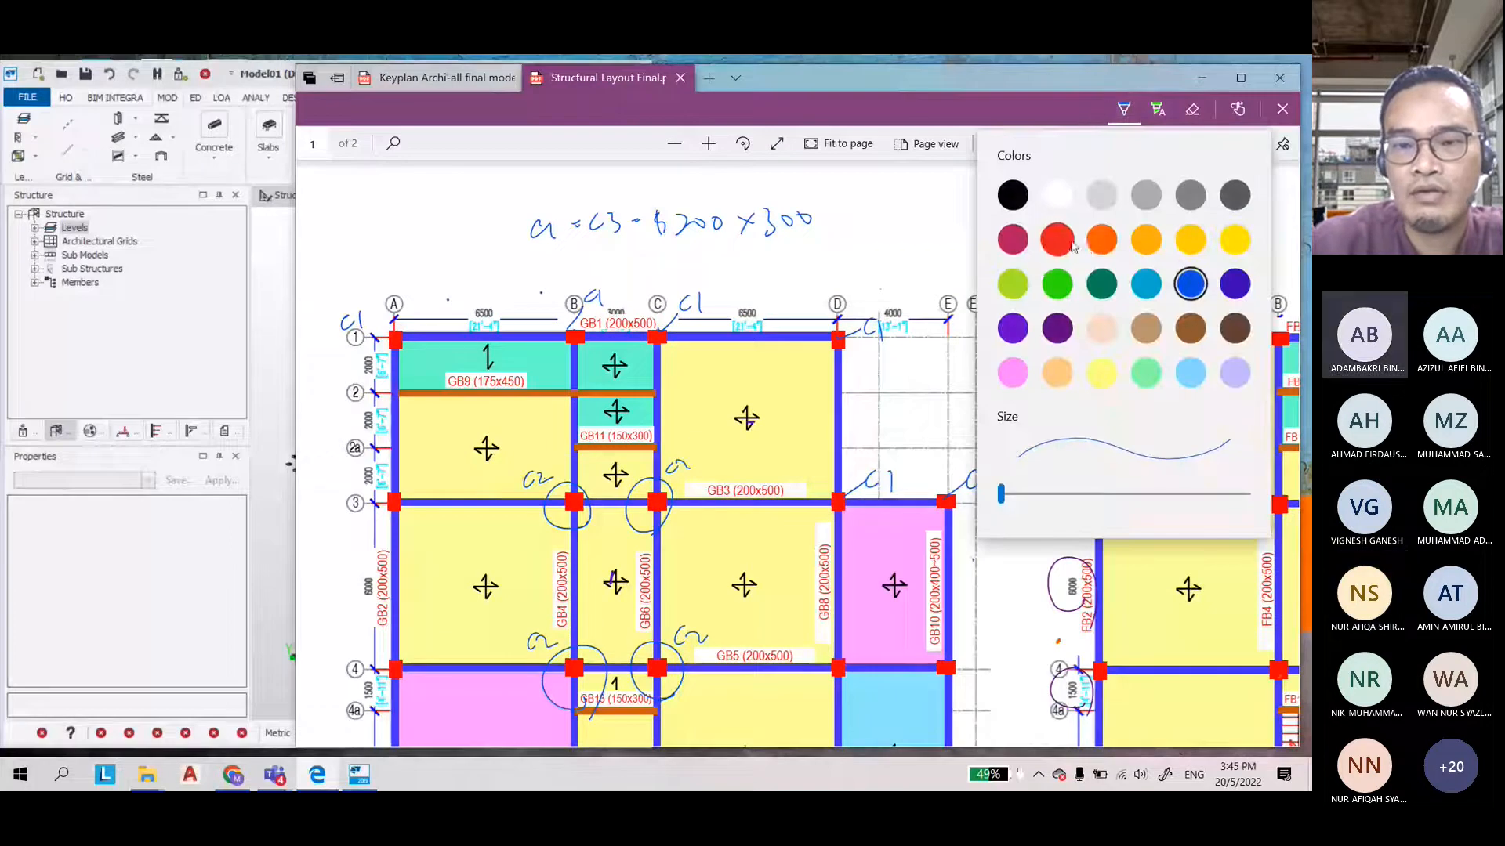
pyautogui.click(1060, 240)
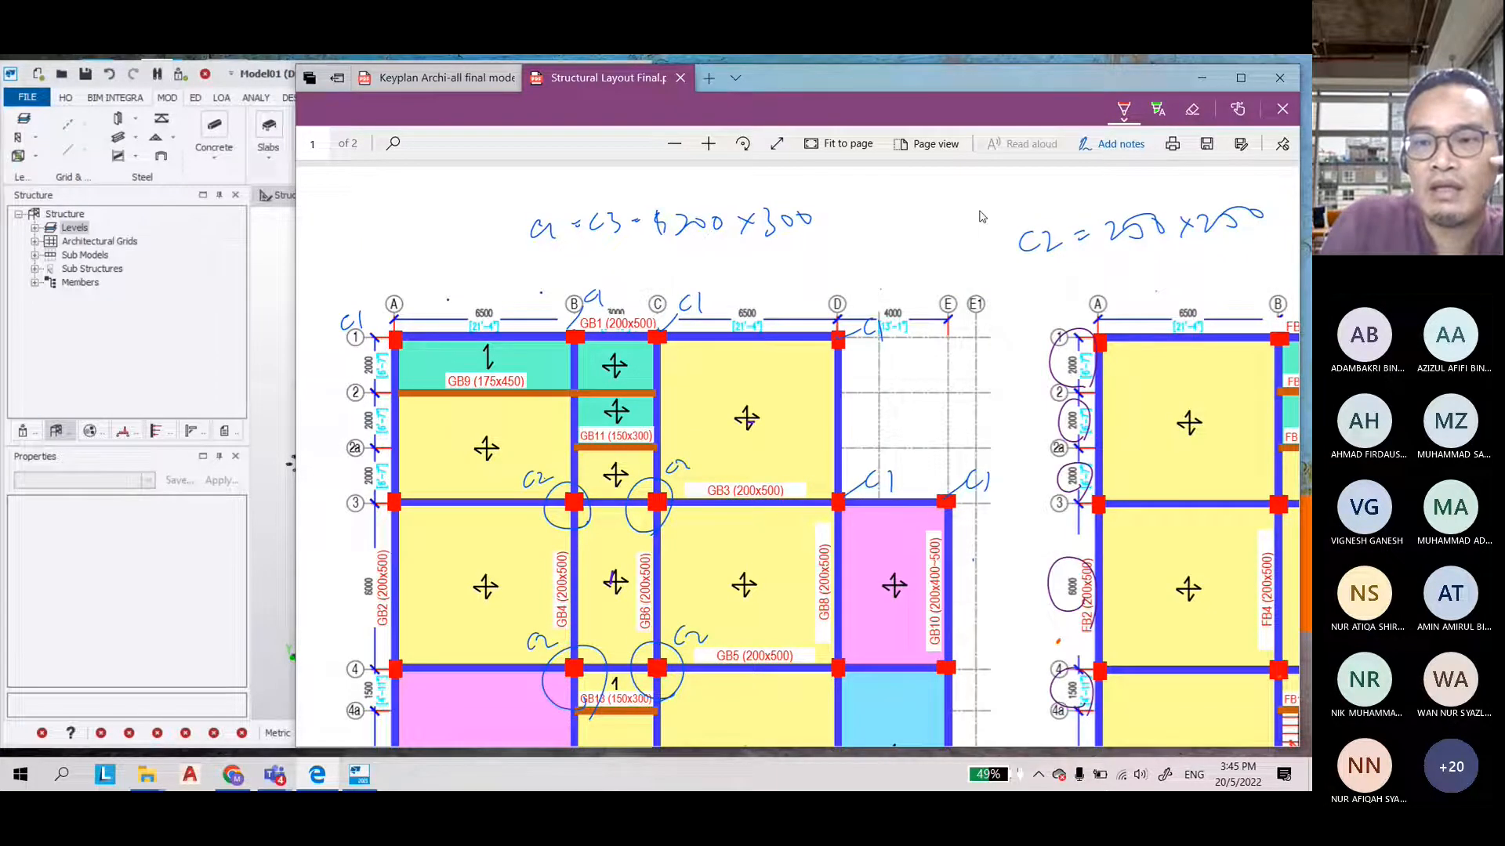
pyautogui.click(1192, 109)
pyautogui.moveTo(533, 227); pyautogui.dragTo(815, 229)
pyautogui.click(1124, 109)
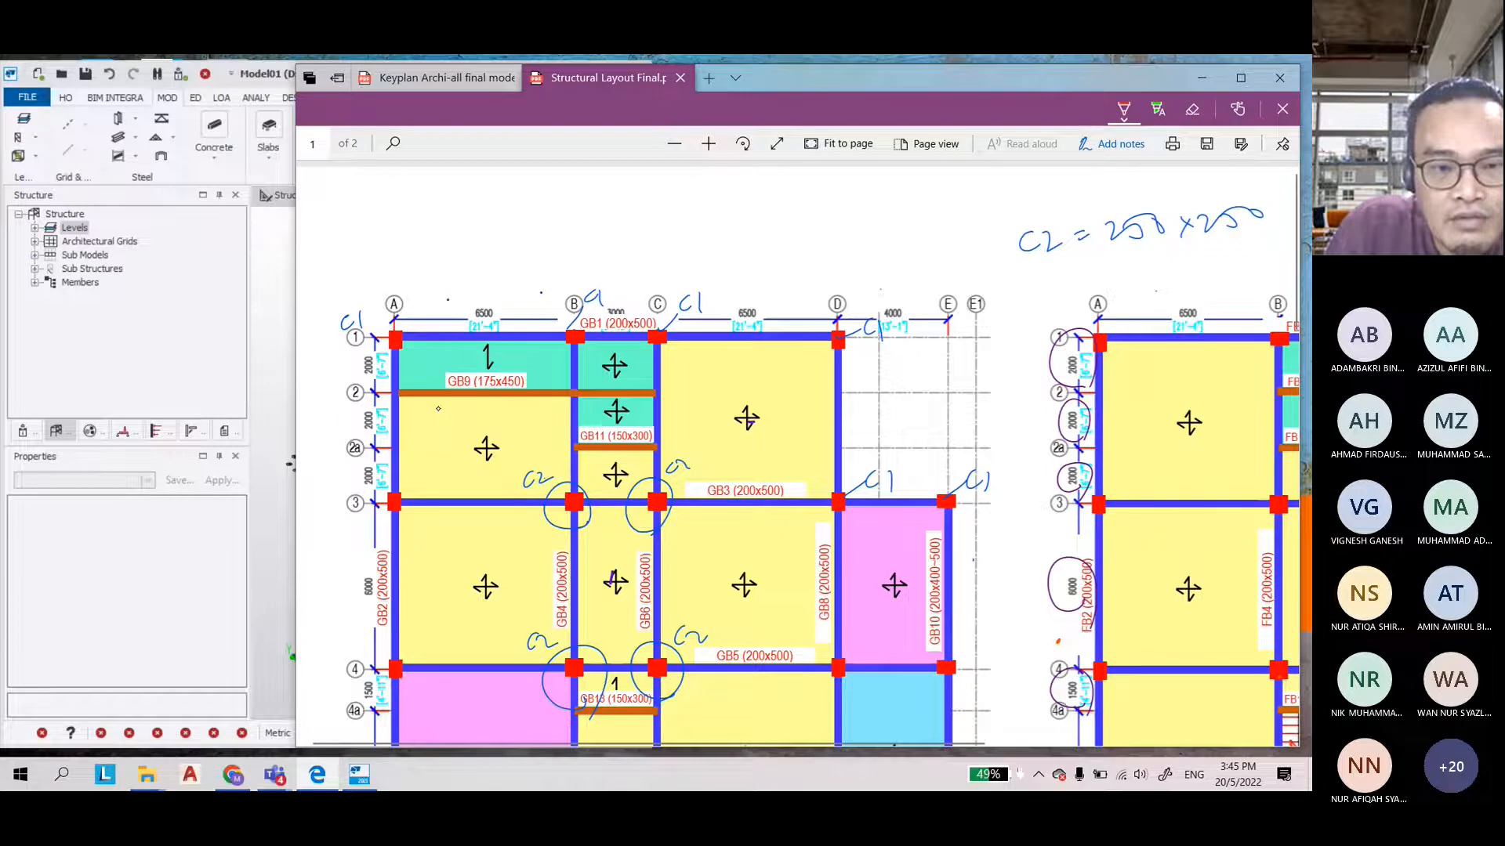
# Number the three spans of beam GB1 along gridline 1 with circled 1, 2 and 3 in red ink
pyautogui.moveTo(507, 343); pyautogui.dragTo(508, 355)
pyautogui.moveTo(507, 338); pyautogui.dragTo(513, 338)
pyautogui.moveTo(613, 346); pyautogui.dragTo(624, 358)
pyautogui.moveTo(615, 339); pyautogui.dragTo(620, 337)
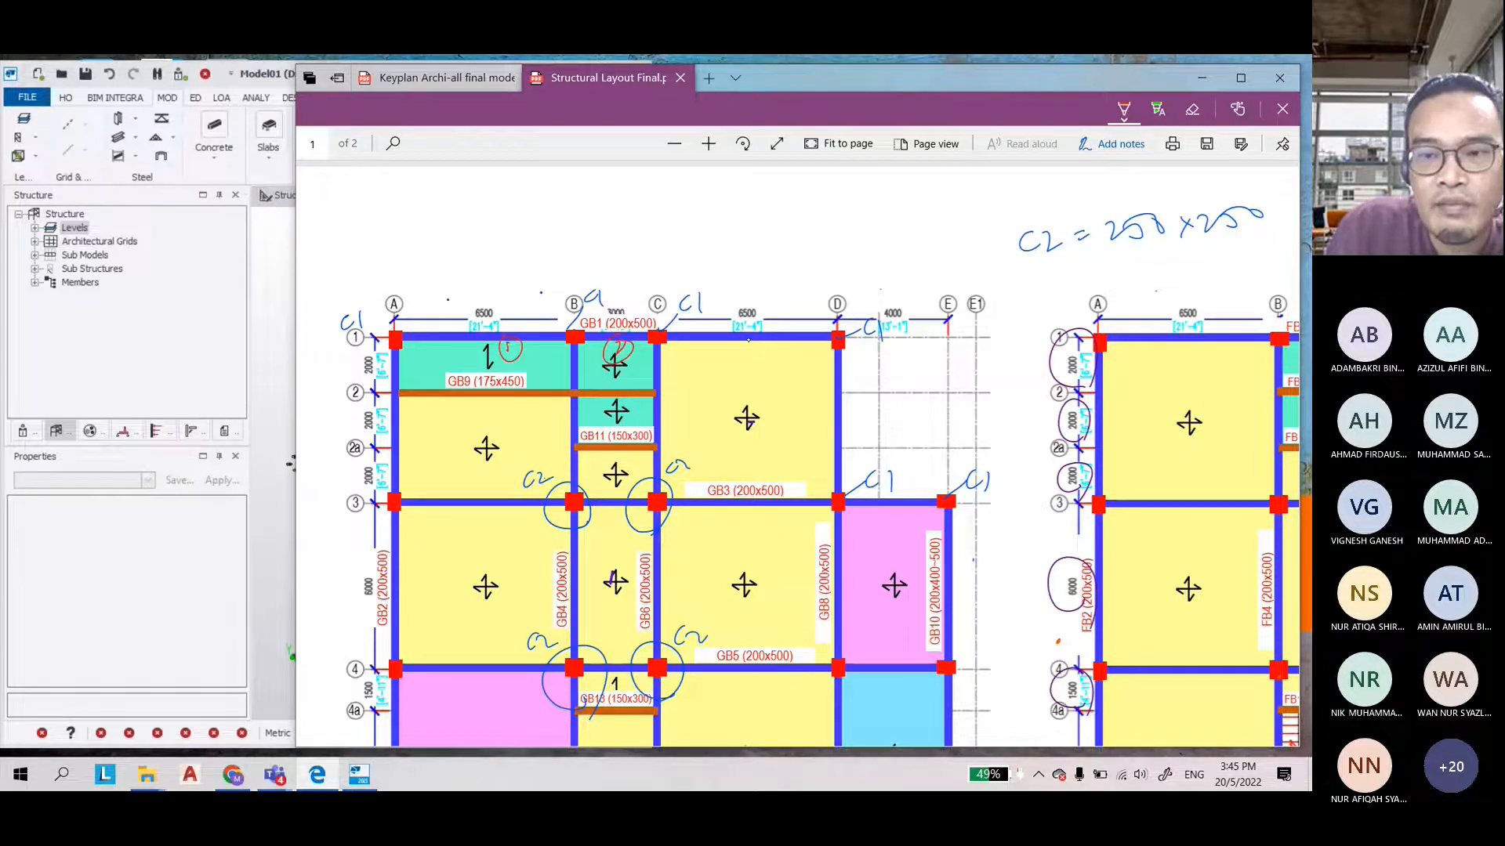
pyautogui.moveTo(749, 344); pyautogui.dragTo(747, 356)
pyautogui.moveTo(757, 338); pyautogui.dragTo(762, 337)
# Switch to blue ink and number the columns at A/1, B/1, C/1 and D/1 with circled 1 to 4
pyautogui.click(1124, 112)
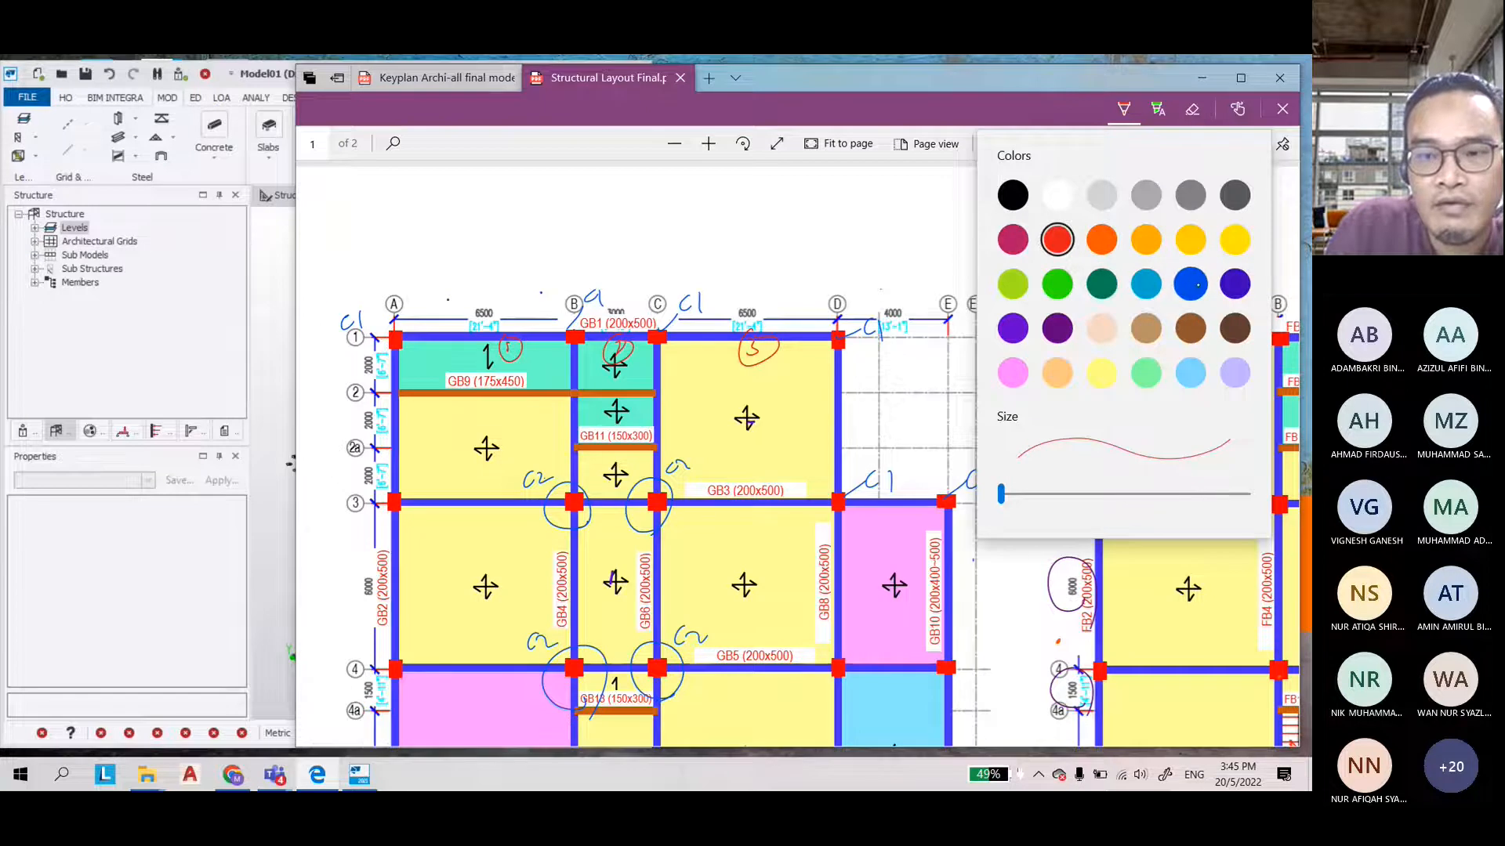
pyautogui.click(1156, 282)
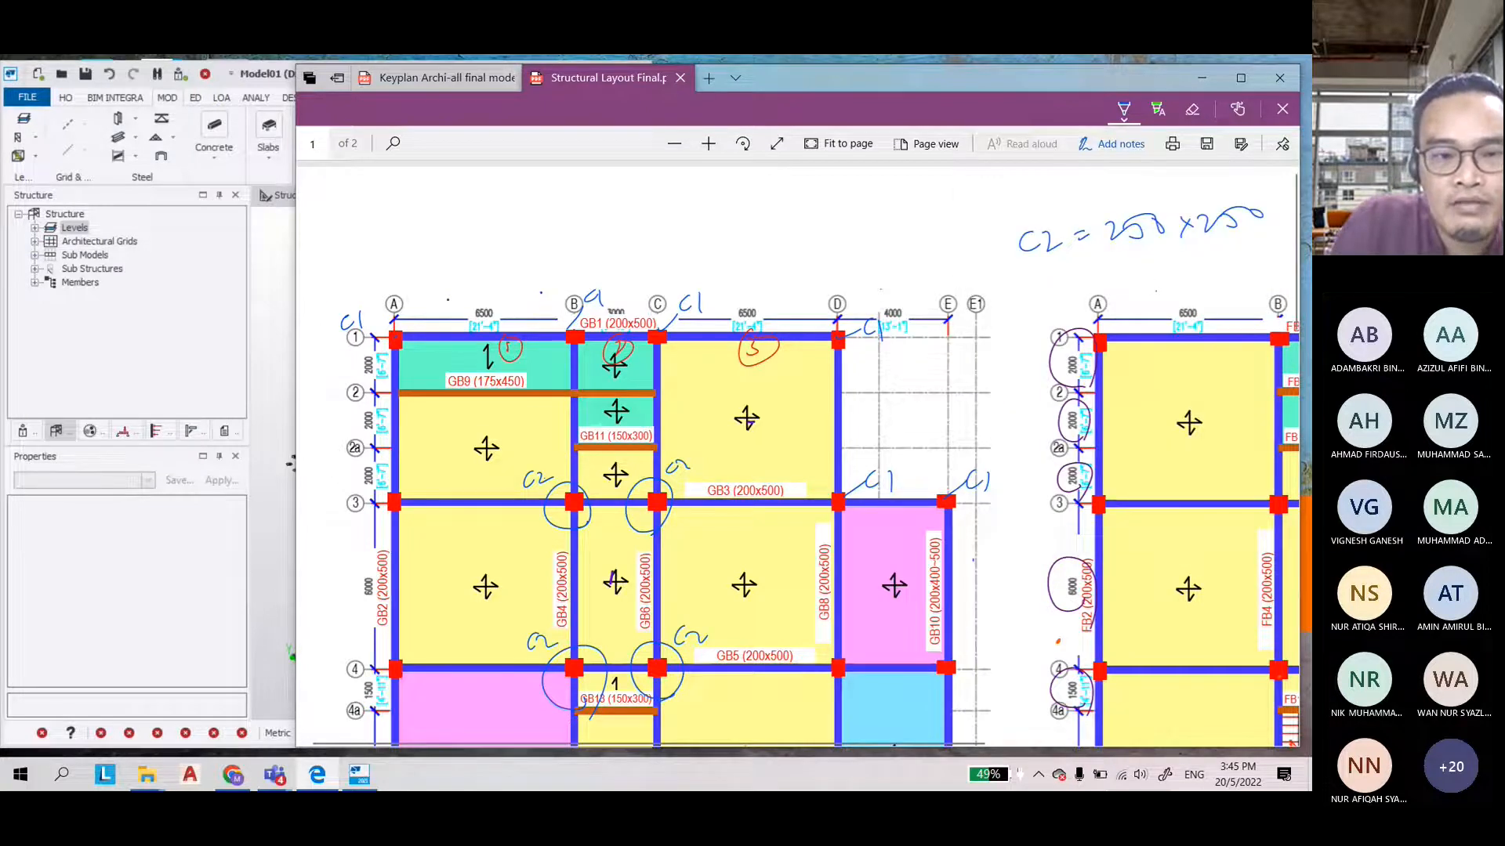
pyautogui.moveTo(405, 274); pyautogui.dragTo(406, 293)
pyautogui.moveTo(400, 270); pyautogui.dragTo(411, 272)
pyautogui.moveTo(401, 298); pyautogui.dragTo(394, 329)
pyautogui.moveTo(557, 265); pyautogui.dragTo(571, 276)
pyautogui.moveTo(561, 256); pyautogui.dragTo(564, 259)
pyautogui.moveTo(566, 286); pyautogui.dragTo(573, 298)
pyautogui.moveTo(656, 266); pyautogui.dragTo(659, 251)
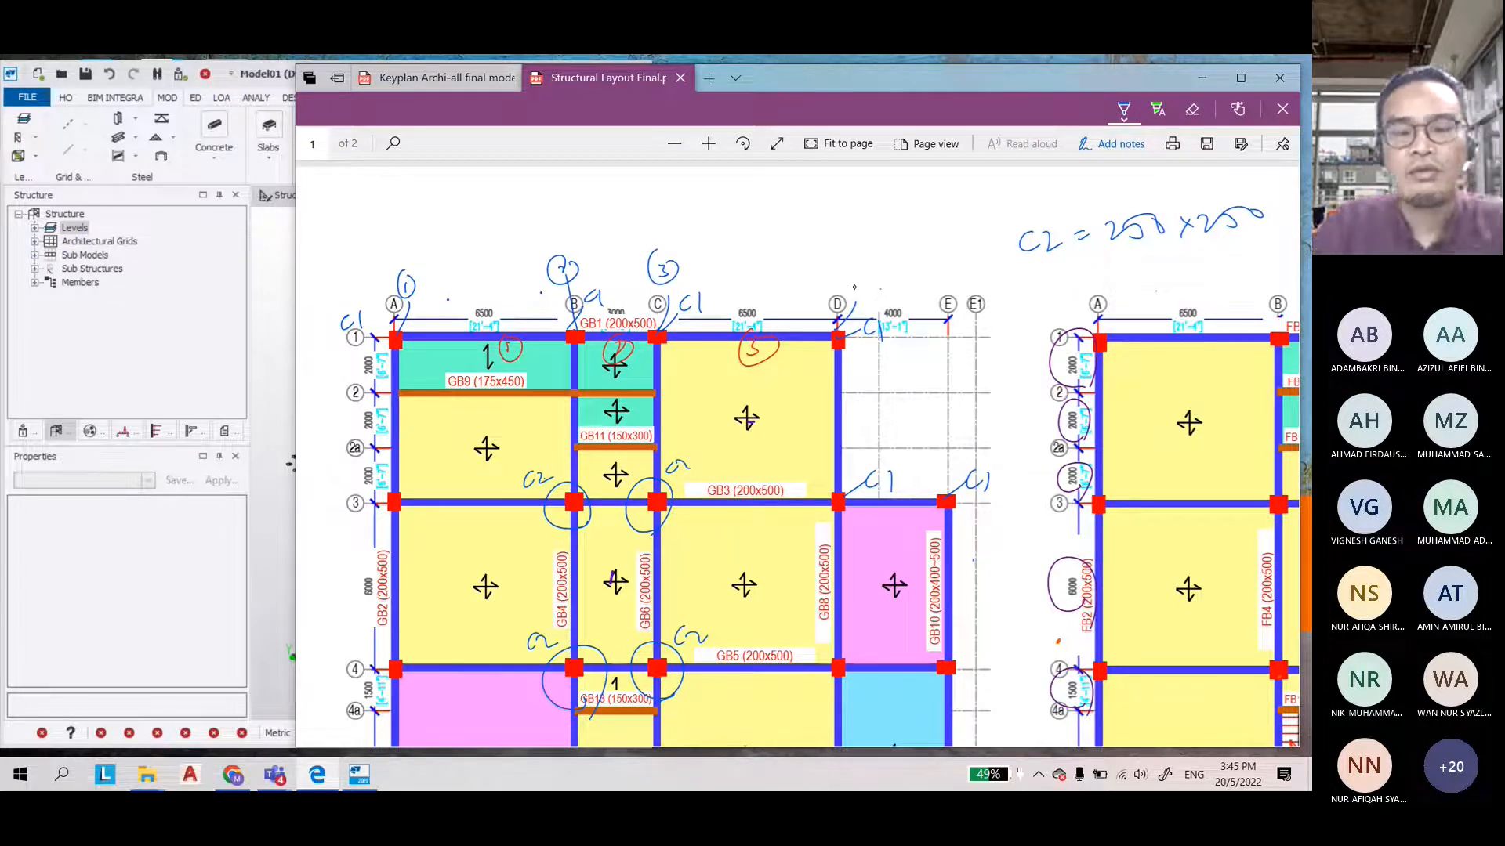
pyautogui.moveTo(852, 273); pyautogui.dragTo(858, 297)
pyautogui.moveTo(857, 267); pyautogui.dragTo(854, 268)
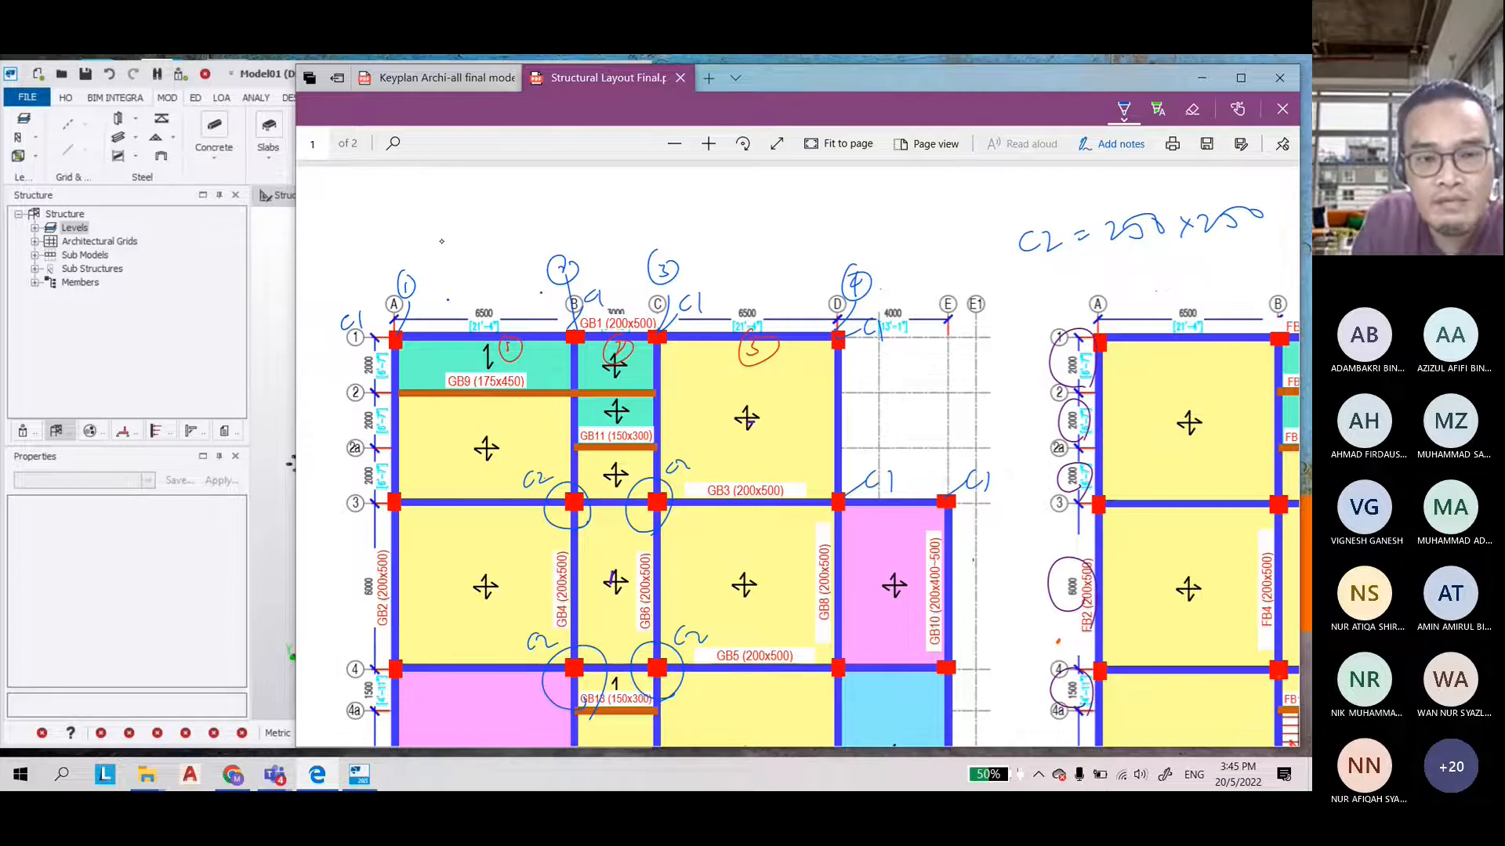
# Sketch a blue beam line with four upward support arrows above the structural plan
pyautogui.moveTo(426, 217); pyautogui.dragTo(747, 210)
pyautogui.moveTo(424, 232)
pyautogui.mouseDown()
pyautogui.moveTo(431, 245)
pyautogui.moveTo(434, 230)
pyautogui.mouseUp()
pyautogui.moveTo(746, 213)
pyautogui.mouseDown()
pyautogui.moveTo(748, 235)
pyautogui.moveTo(750, 222)
pyautogui.mouseUp()
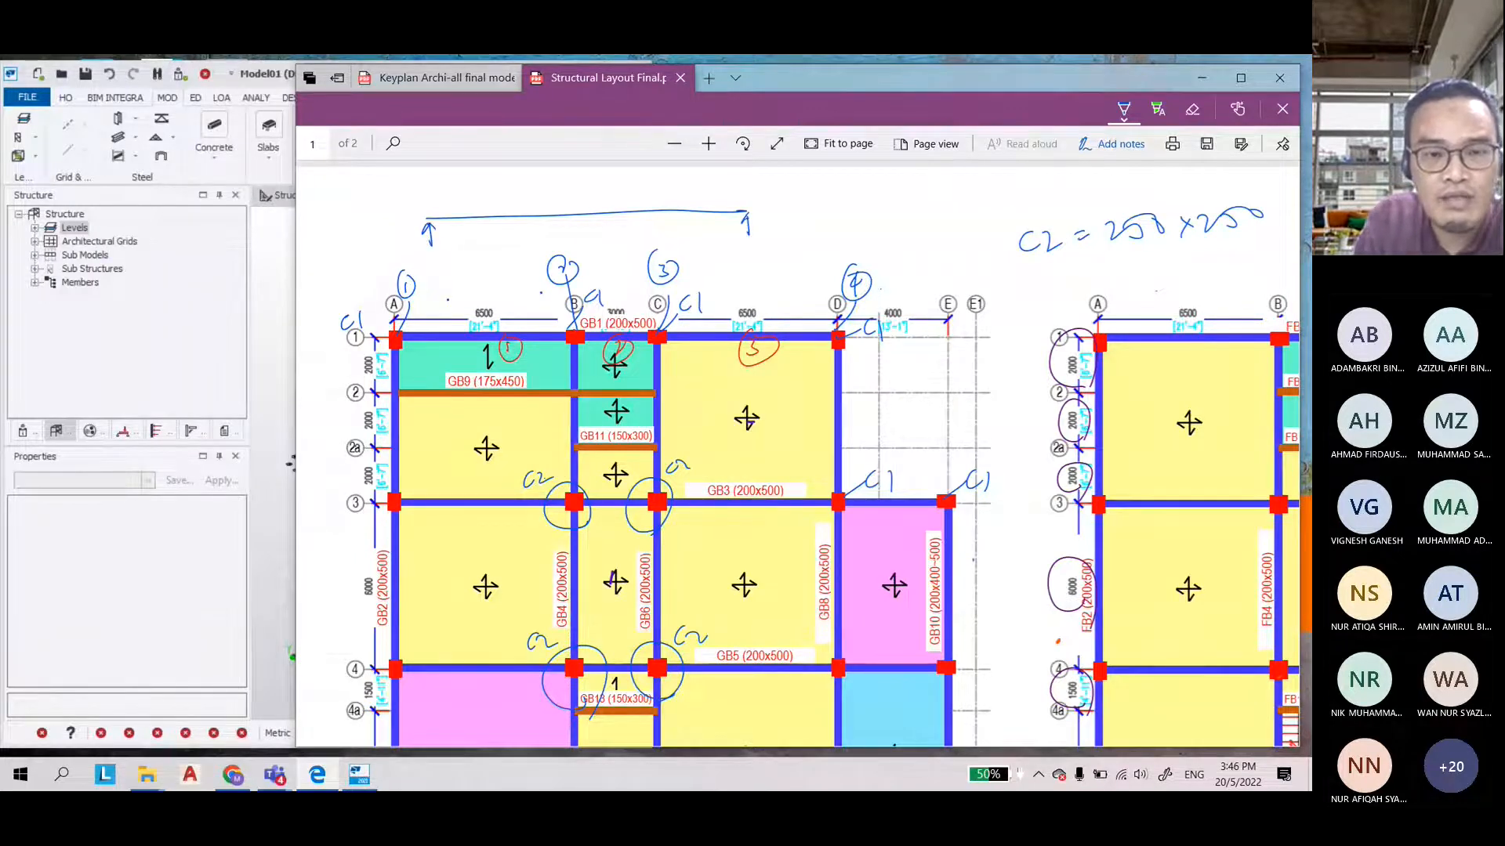
pyautogui.moveTo(540, 243); pyautogui.dragTo(538, 221)
pyautogui.moveTo(532, 230); pyautogui.dragTo(550, 229)
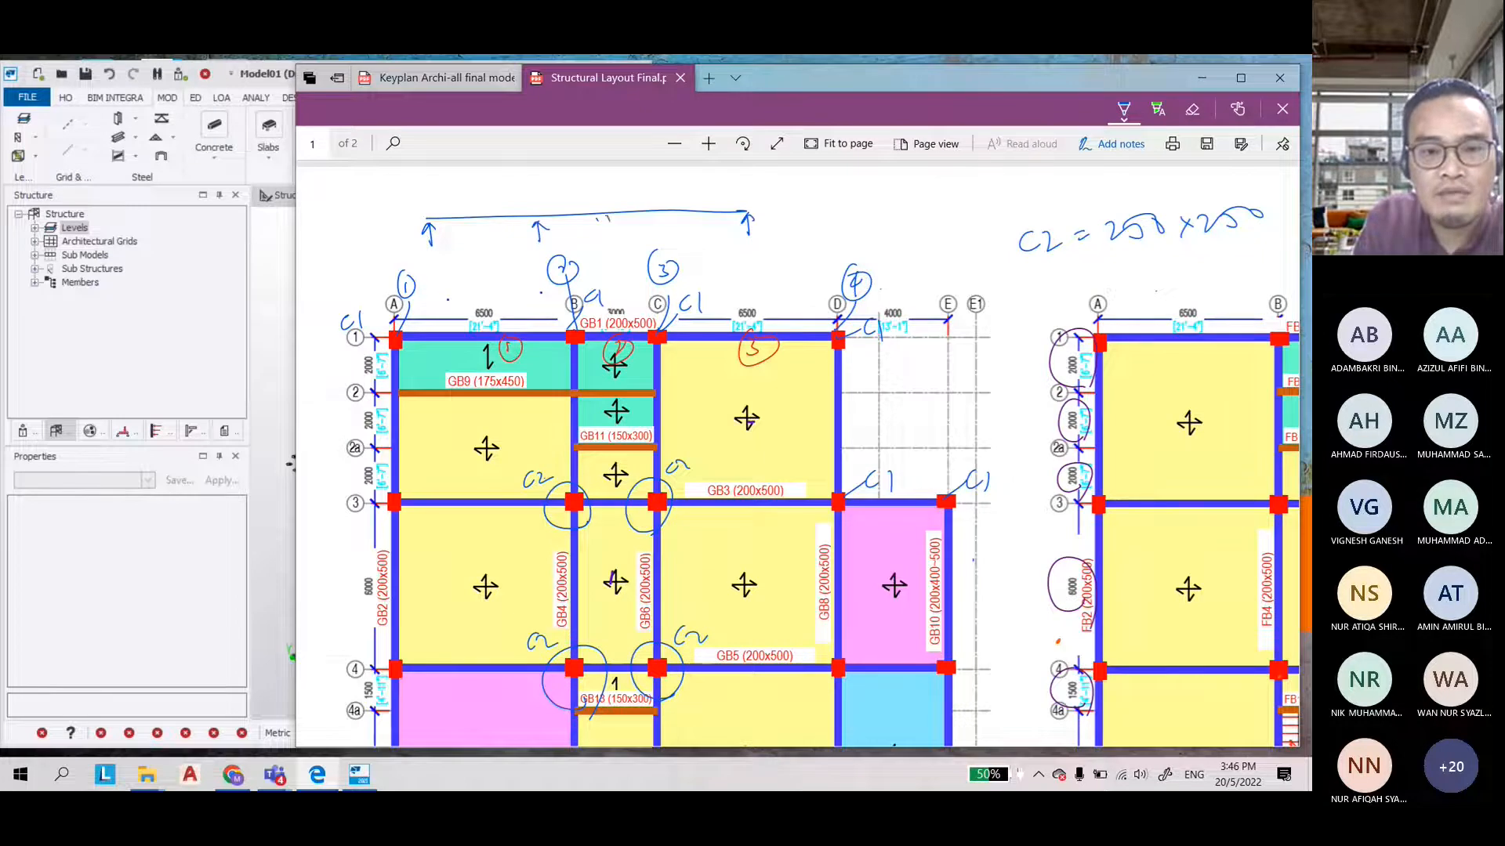
pyautogui.moveTo(607, 221); pyautogui.dragTo(608, 241)
# Write the note "click 4 times" beside the beam sketch and underline "4 times" twice
pyautogui.moveTo(791, 235); pyautogui.dragTo(982, 226)
pyautogui.moveTo(865, 255); pyautogui.dragTo(959, 239)
pyautogui.moveTo(864, 256); pyautogui.dragTo(954, 245)
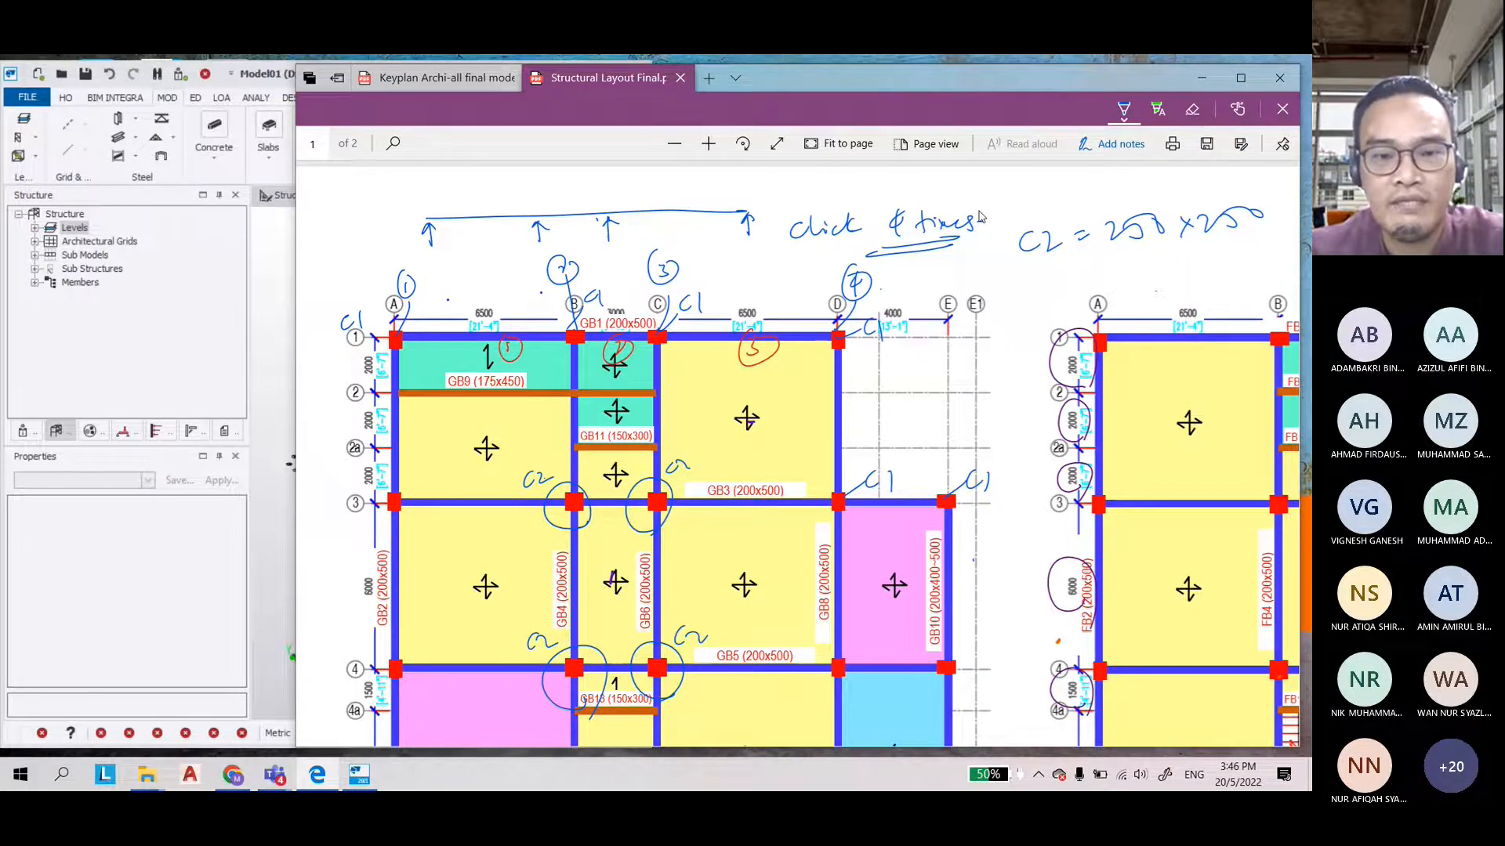
# Narrow the PDF window to uncover the model, and circle the columns at A/1 and D/1 in green ink
pyautogui.moveTo(296, 284); pyautogui.dragTo(633, 279)
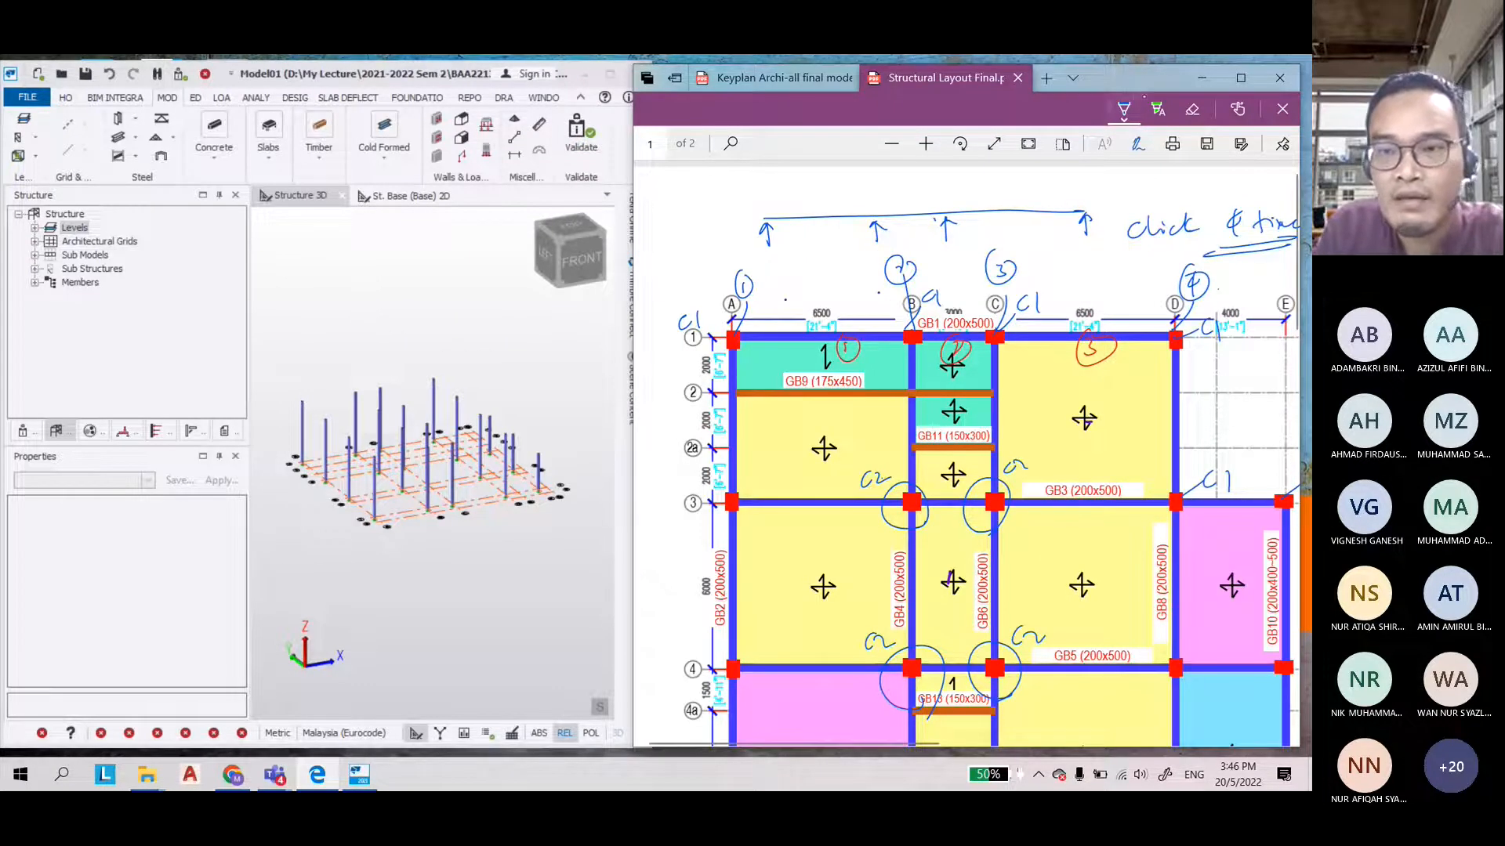
pyautogui.click(1122, 110)
pyautogui.click(767, 364)
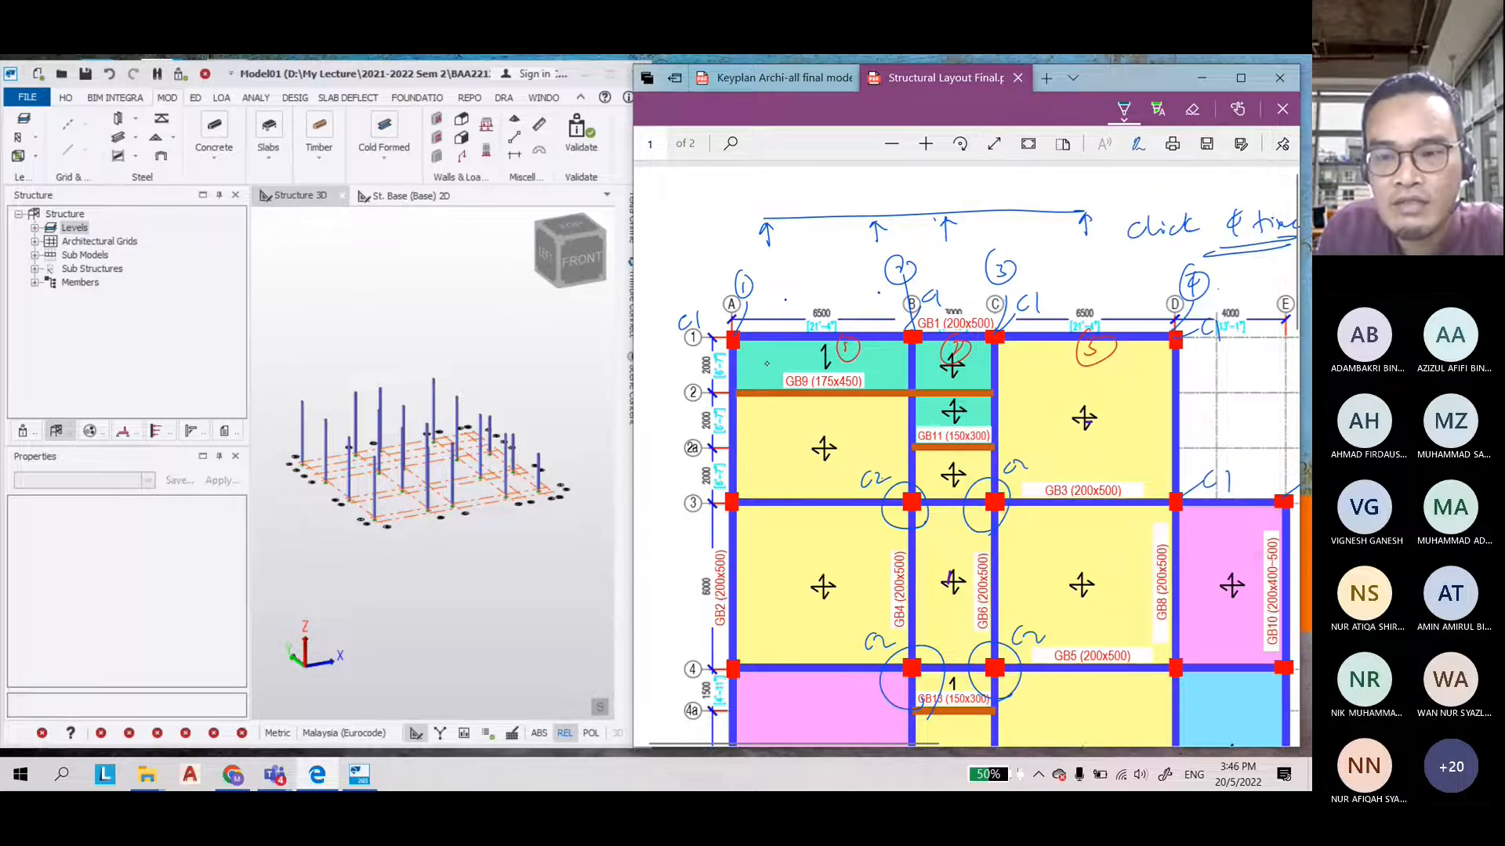
pyautogui.moveTo(749, 325); pyautogui.dragTo(744, 328)
pyautogui.moveTo(1183, 330); pyautogui.dragTo(1179, 333)
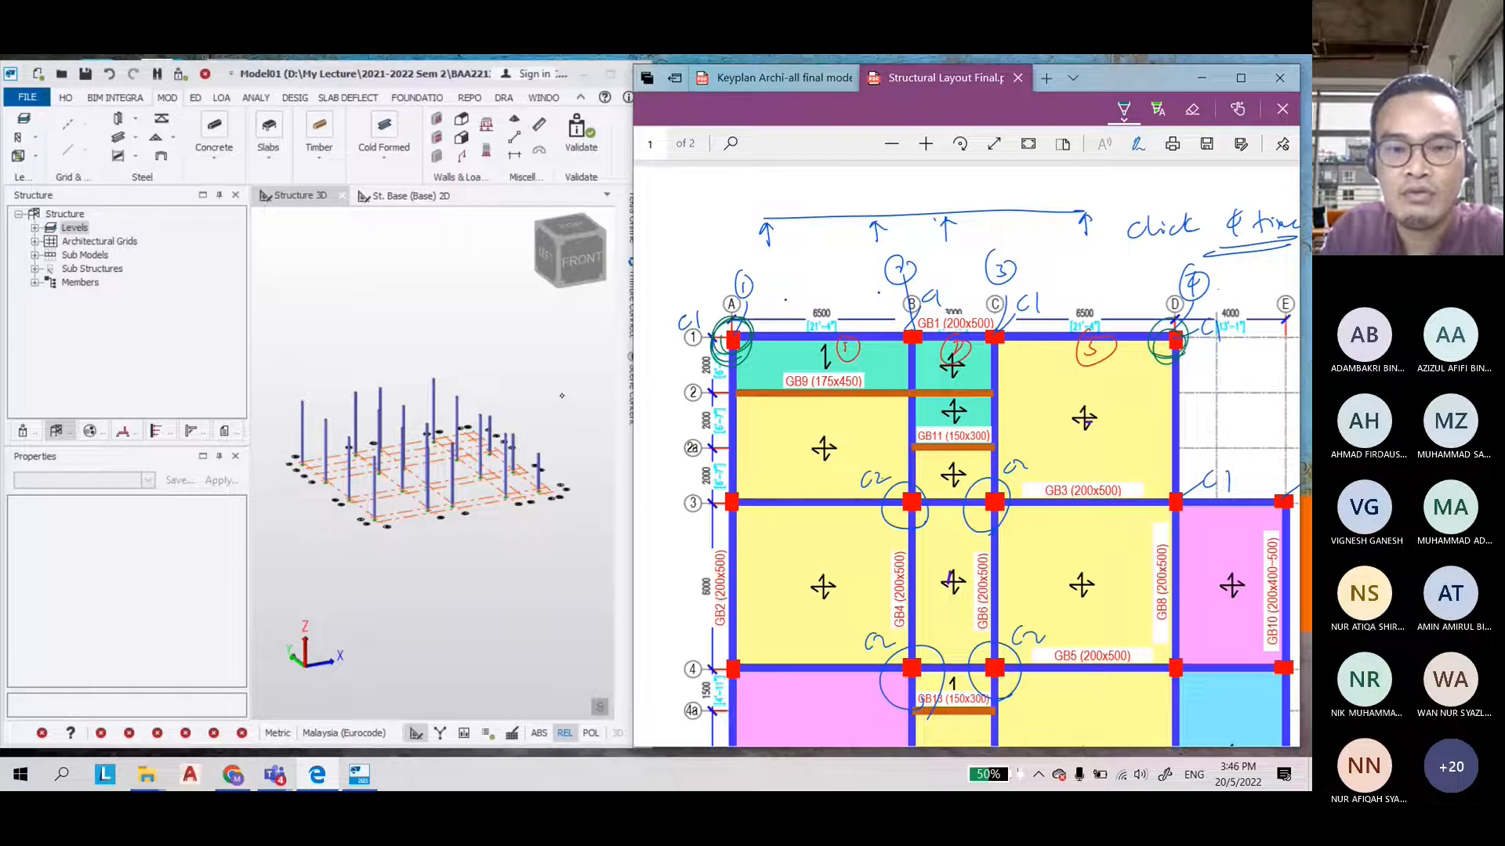
# Write "ESTEEM" with a double underline beside the beam sketch and re-circle columns A/1 and D/1 in green
pyautogui.moveTo(639, 213)
pyautogui.mouseDown()
pyautogui.moveTo(734, 203)
pyautogui.moveTo(714, 220)
pyautogui.mouseUp()
pyautogui.moveTo(665, 238); pyautogui.dragTo(712, 228)
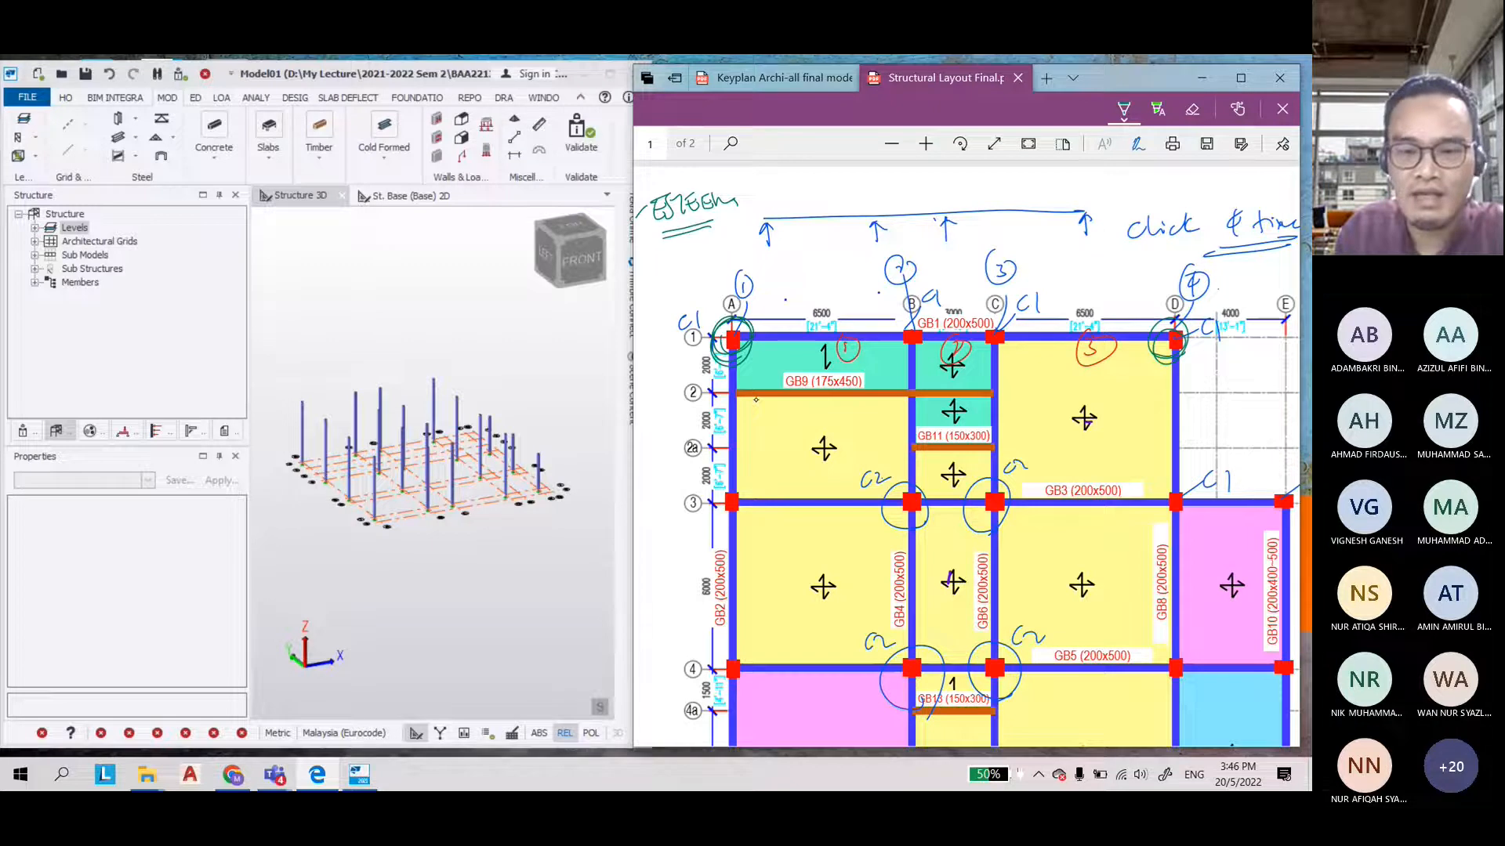
pyautogui.moveTo(725, 358)
pyautogui.mouseDown()
pyautogui.moveTo(716, 335)
pyautogui.moveTo(744, 351)
pyautogui.moveTo(716, 356)
pyautogui.mouseUp()
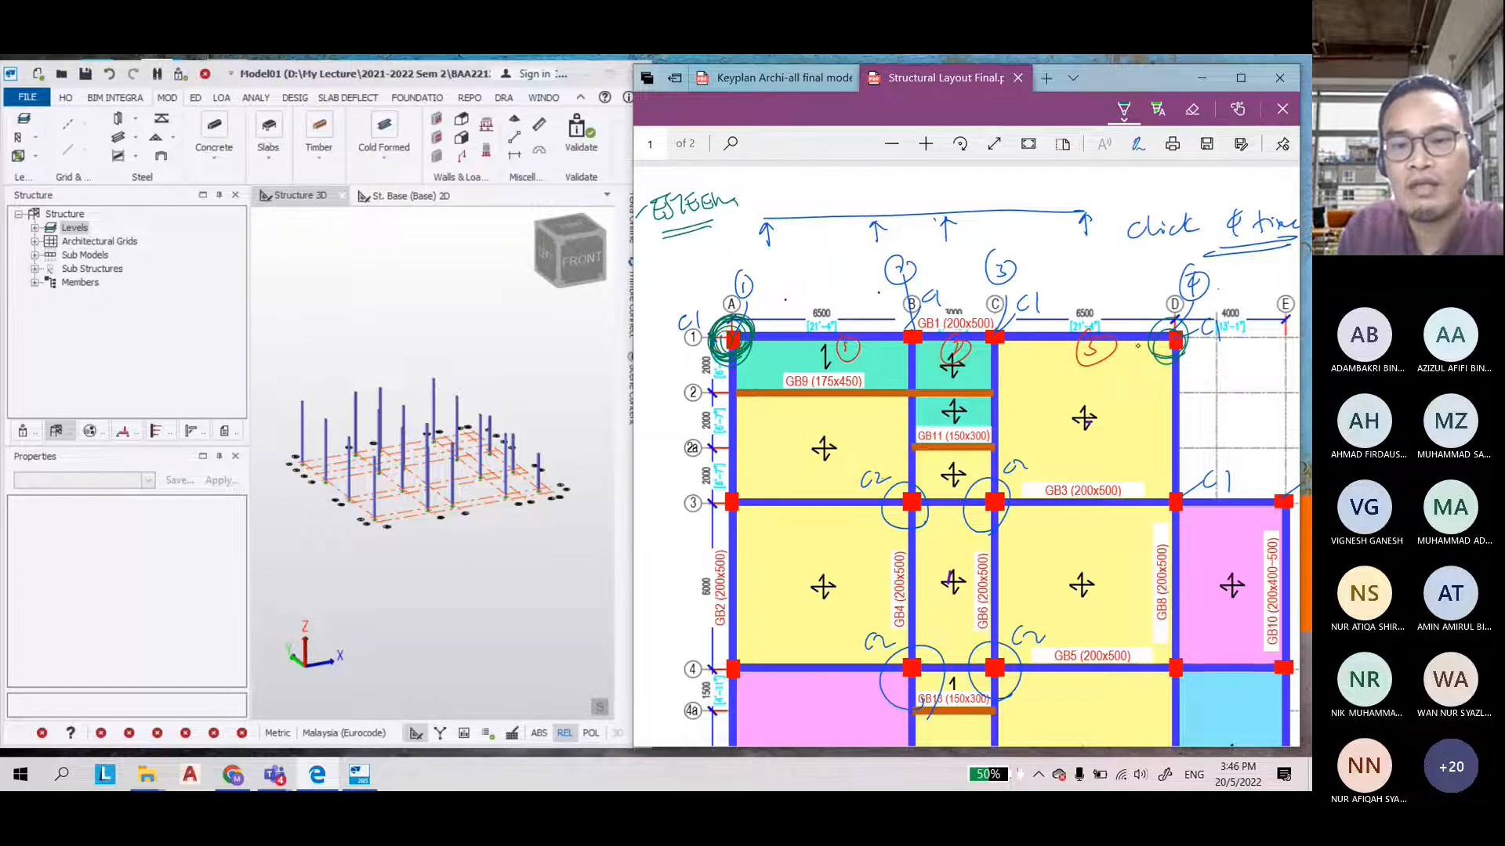
pyautogui.moveTo(1169, 345); pyautogui.dragTo(1176, 336)
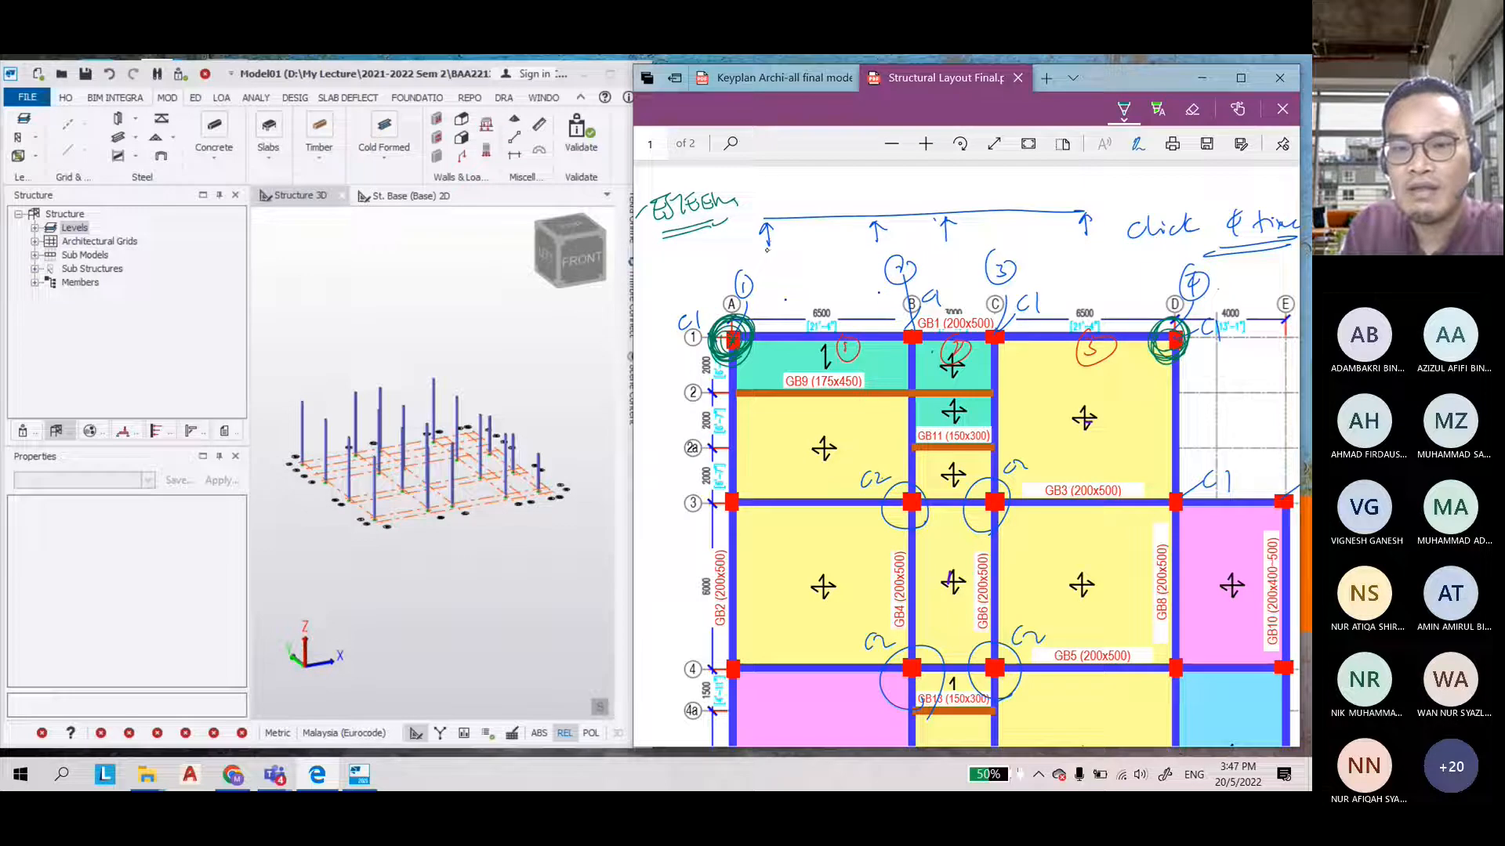
# Sketch a green beam above the blue one, with support arrows only at its two ends
pyautogui.moveTo(764, 189); pyautogui.dragTo(765, 215)
pyautogui.moveTo(757, 204)
pyautogui.mouseDown()
pyautogui.moveTo(764, 188)
pyautogui.moveTo(772, 200)
pyautogui.mouseUp()
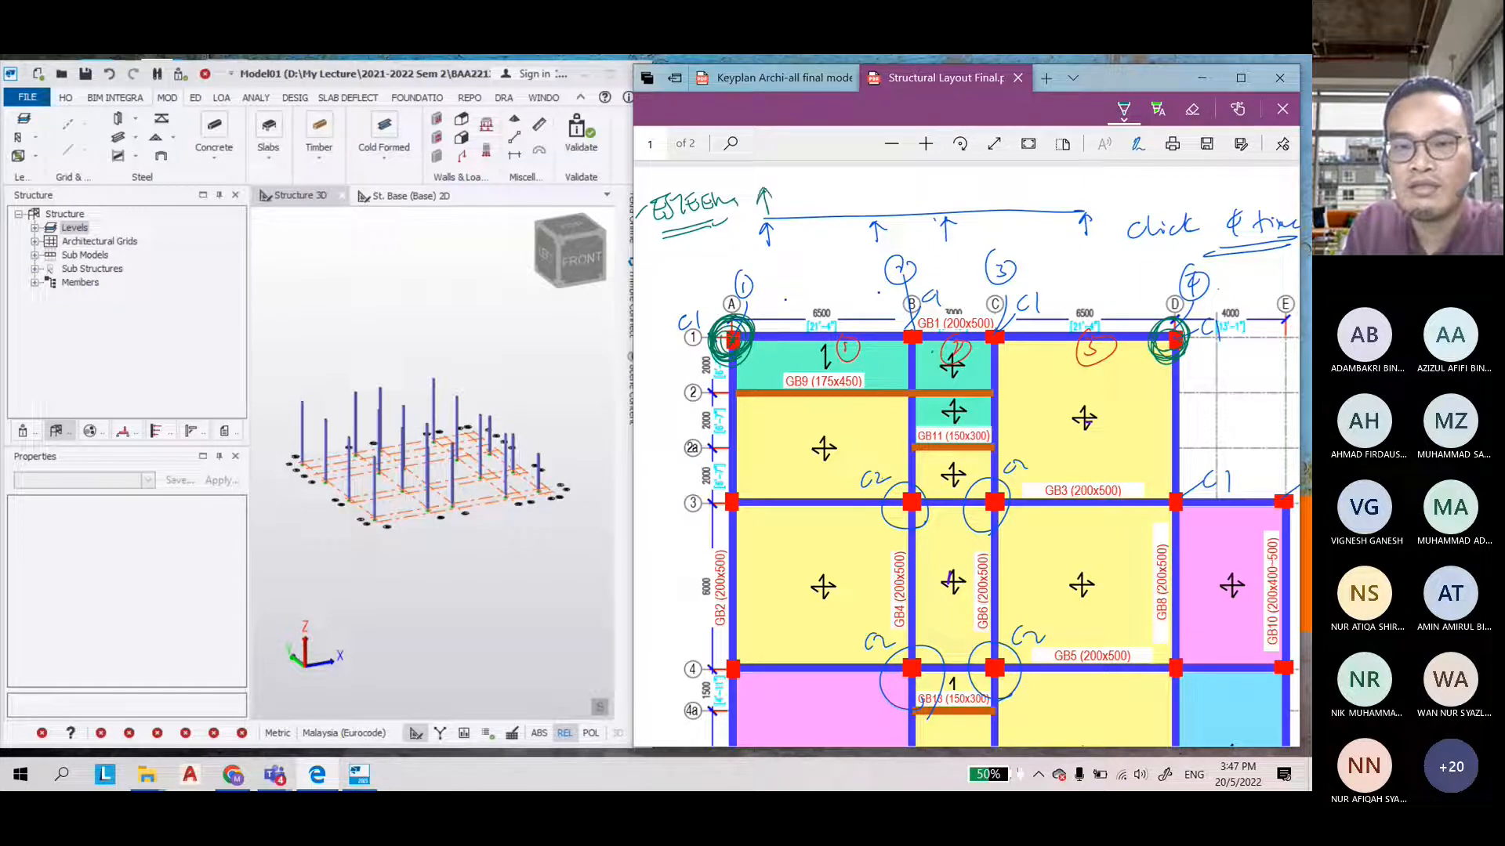
pyautogui.moveTo(1079, 186)
pyautogui.mouseDown()
pyautogui.moveTo(1081, 209)
pyautogui.moveTo(1087, 196)
pyautogui.mouseUp()
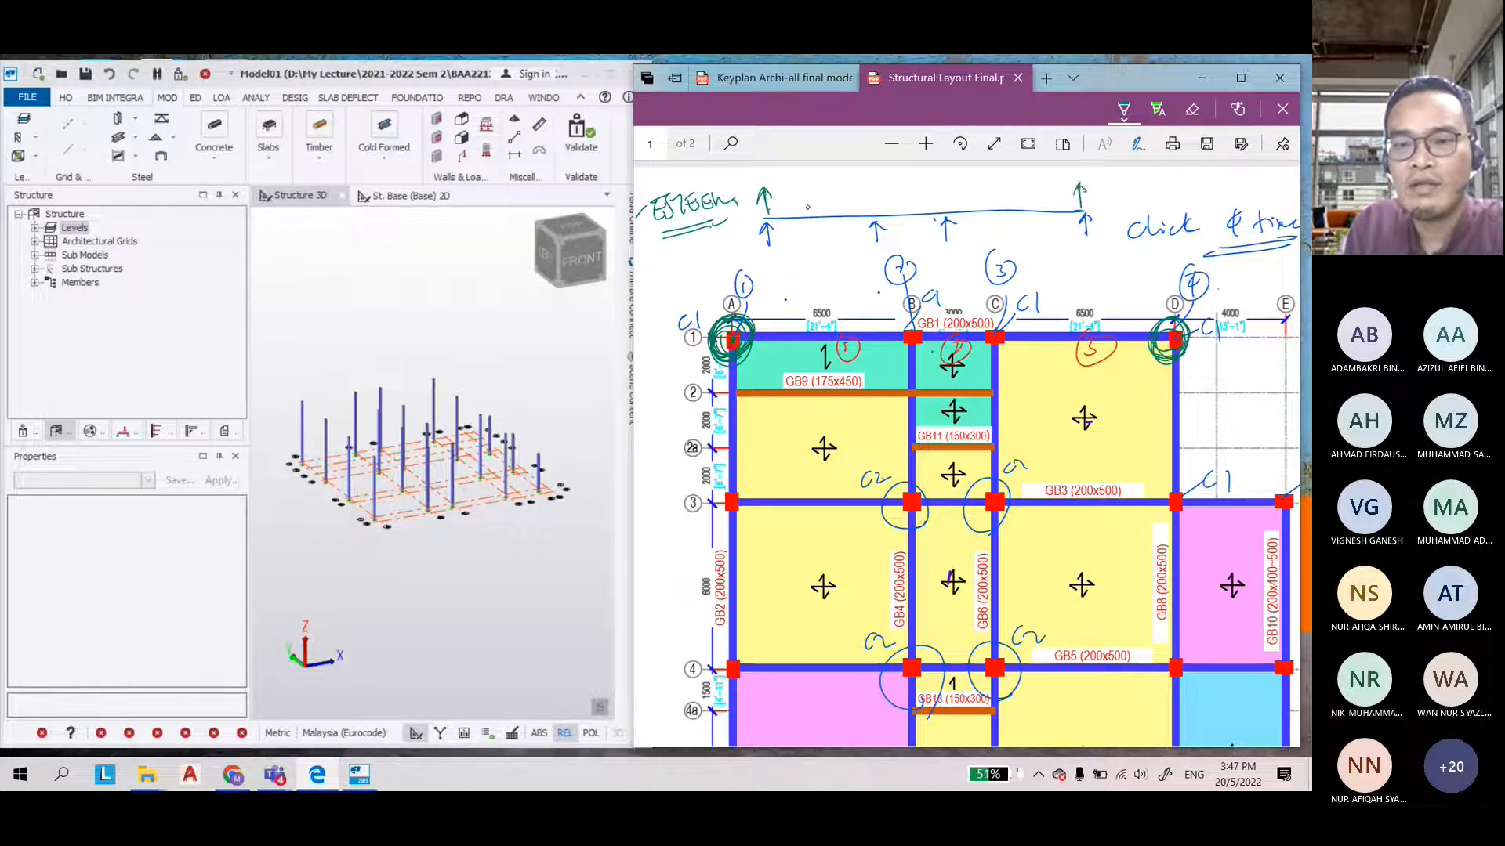
pyautogui.moveTo(767, 186); pyautogui.dragTo(1080, 183)
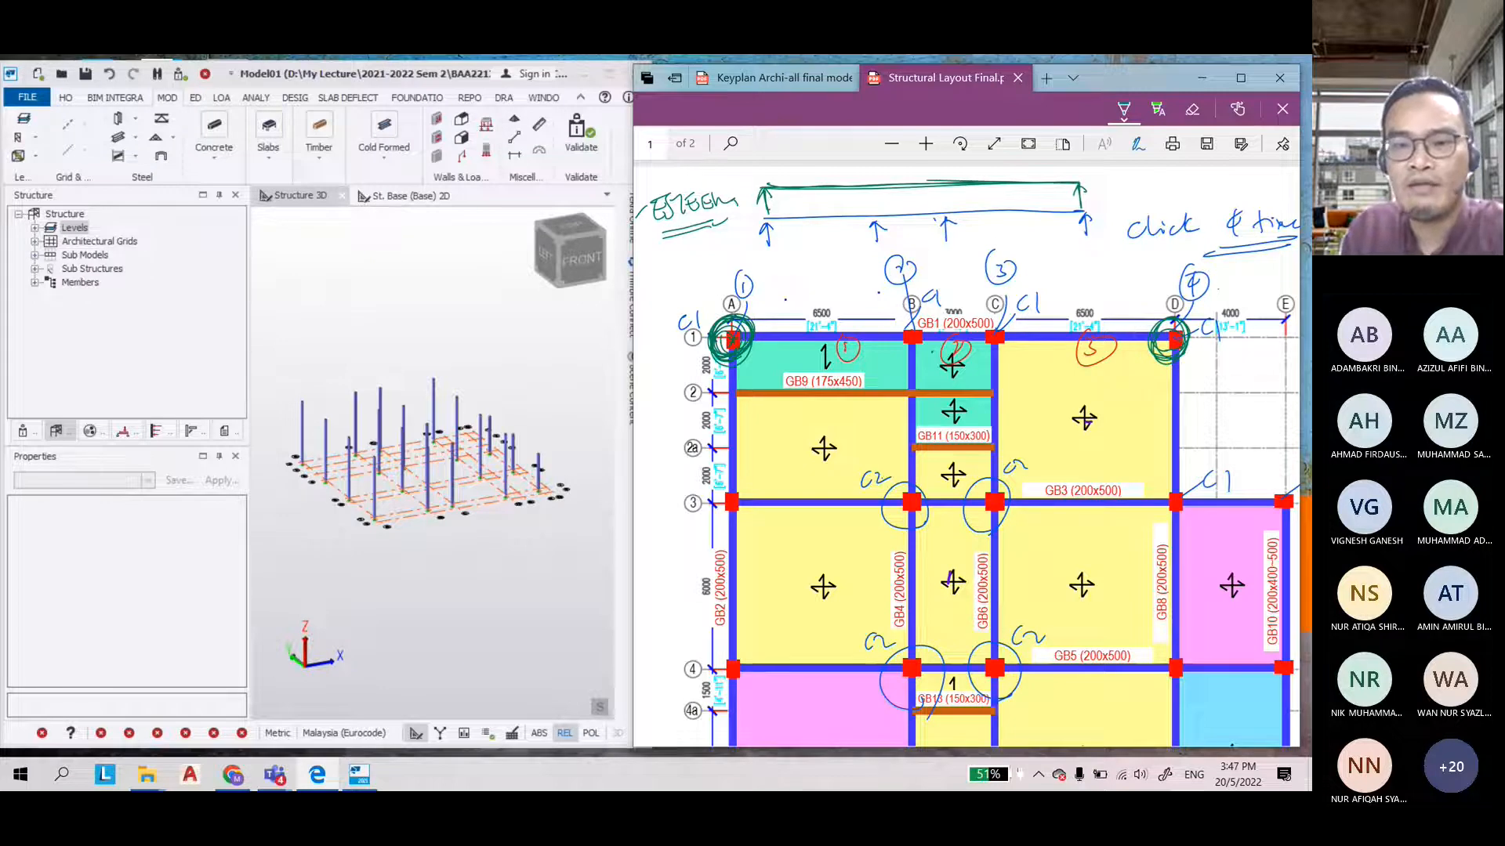
# Mark the two intermediate column positions on the green beam with red strokes and add a short red dash on its first span
pyautogui.click(1124, 109)
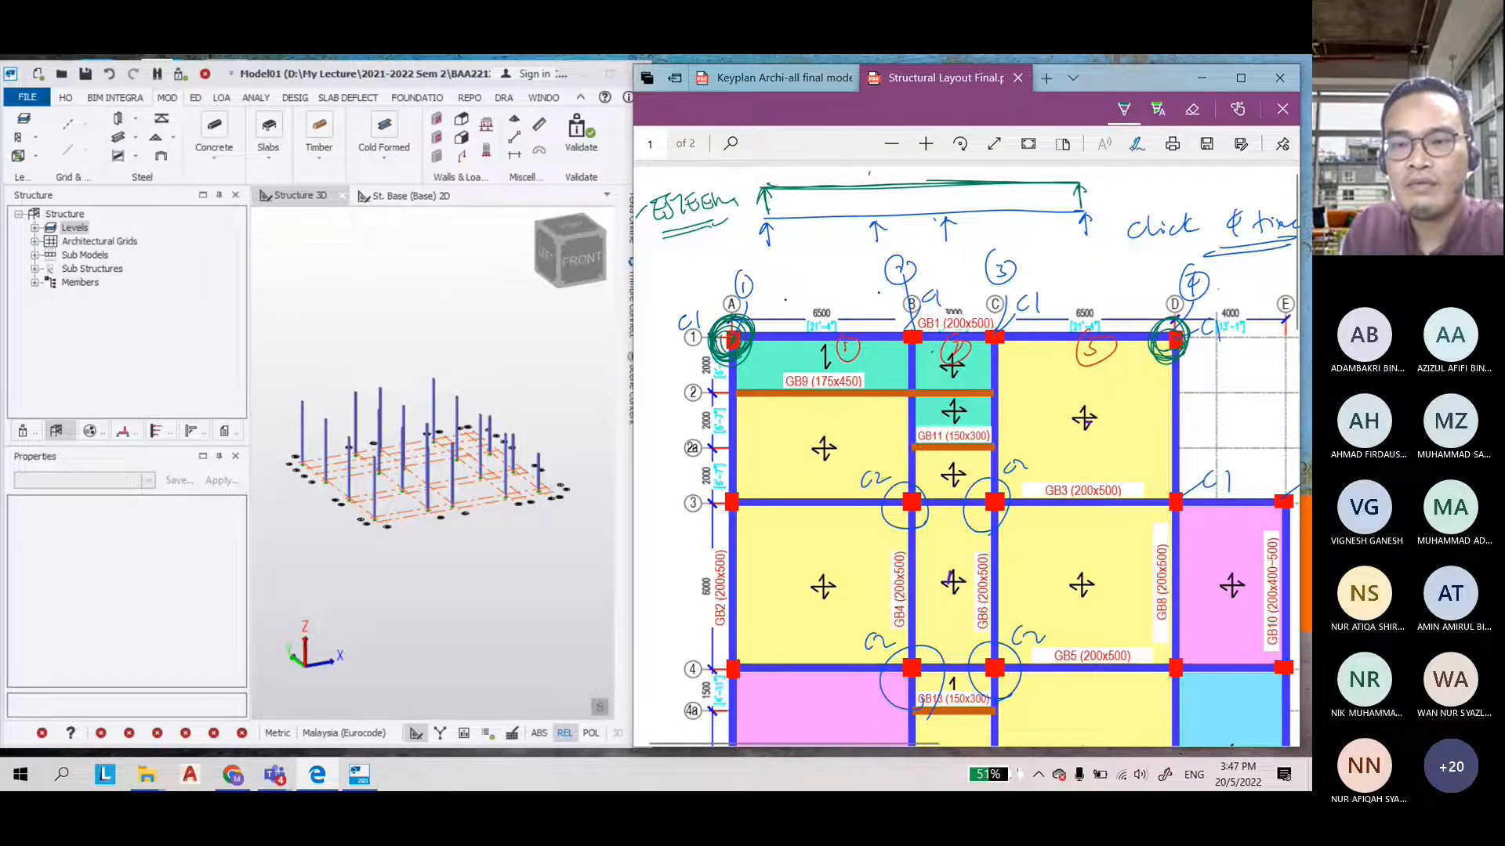
pyautogui.click(1100, 239)
pyautogui.moveTo(869, 175); pyautogui.dragTo(869, 212)
pyautogui.moveTo(878, 178)
pyautogui.mouseDown()
pyautogui.moveTo(877, 212)
pyautogui.moveTo(872, 200)
pyautogui.moveTo(935, 207)
pyautogui.mouseUp()
pyautogui.moveTo(942, 171)
pyautogui.mouseDown()
pyautogui.moveTo(942, 209)
pyautogui.moveTo(940, 186)
pyautogui.mouseUp()
pyautogui.moveTo(824, 183); pyautogui.dragTo(840, 183)
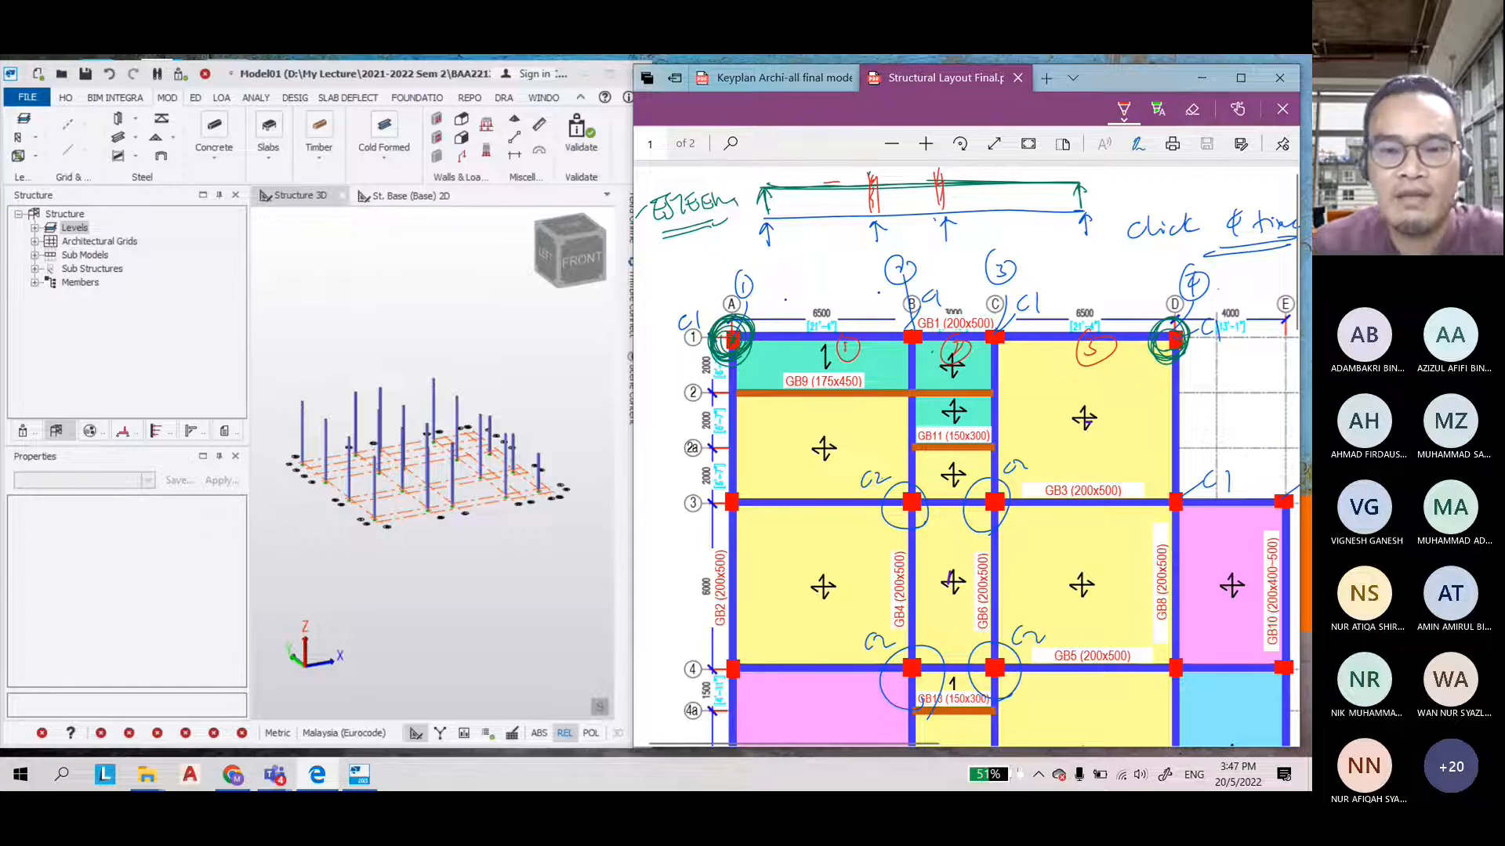
# Switch to Tekla Structural Designer, widen its window and open the 2D view of level St. 1 (Grnd)
pyautogui.click(470, 307)
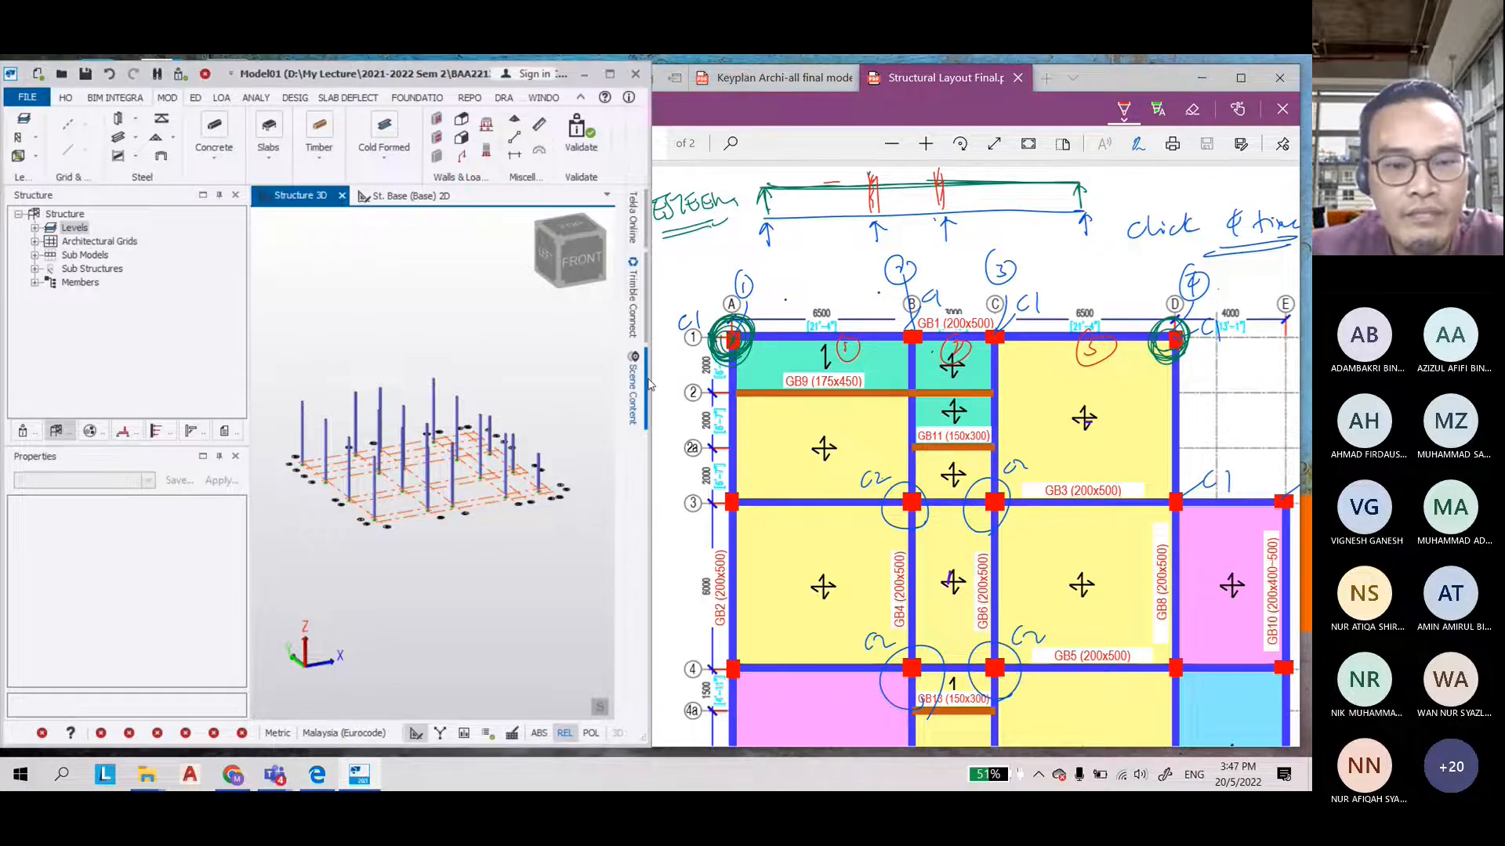
pyautogui.moveTo(650, 381); pyautogui.dragTo(872, 384)
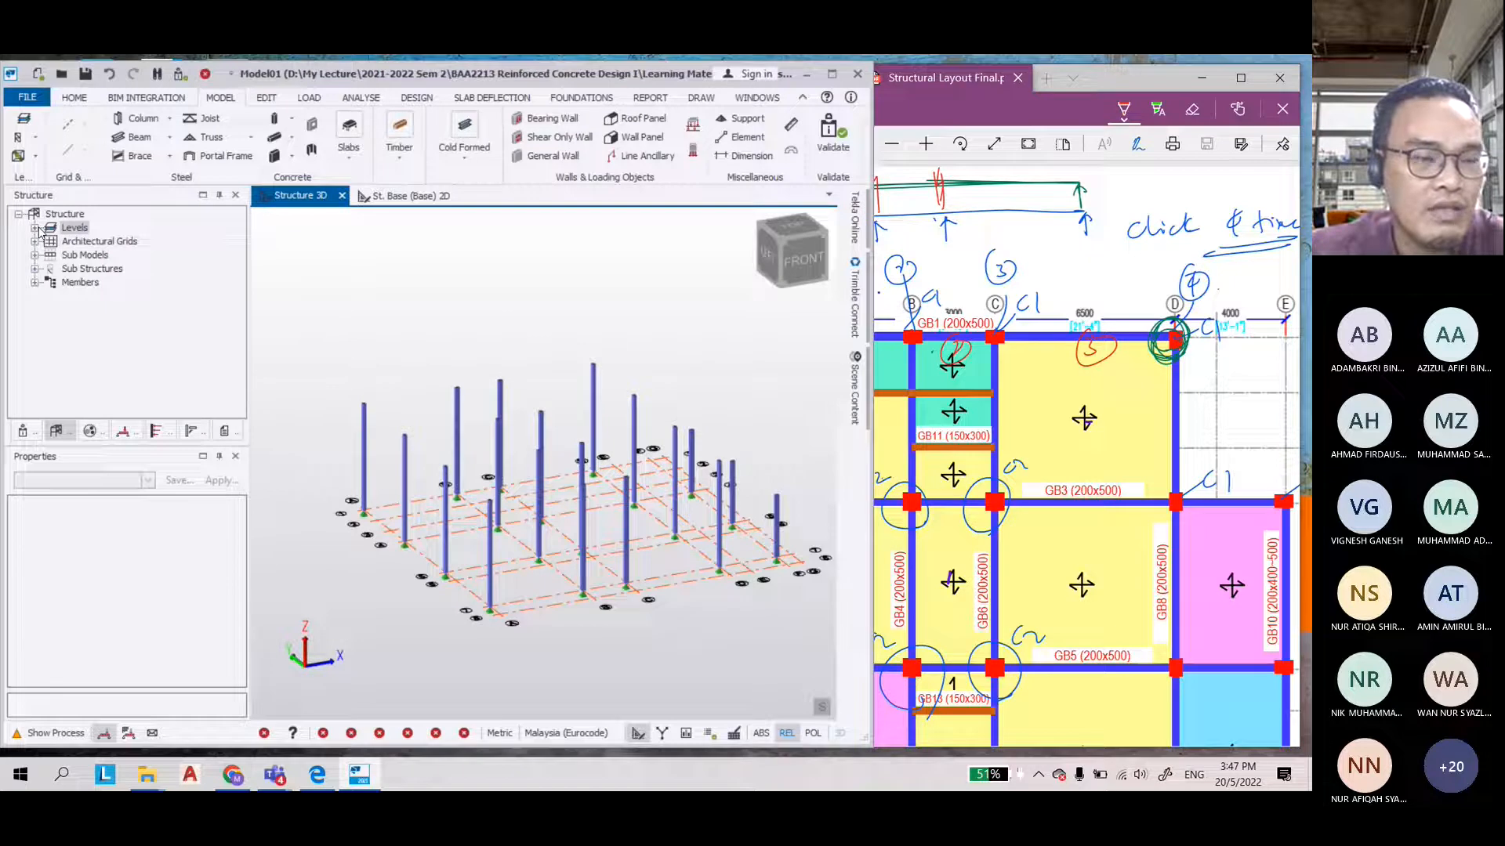
pyautogui.click(34, 227)
pyautogui.doubleClick(102, 269)
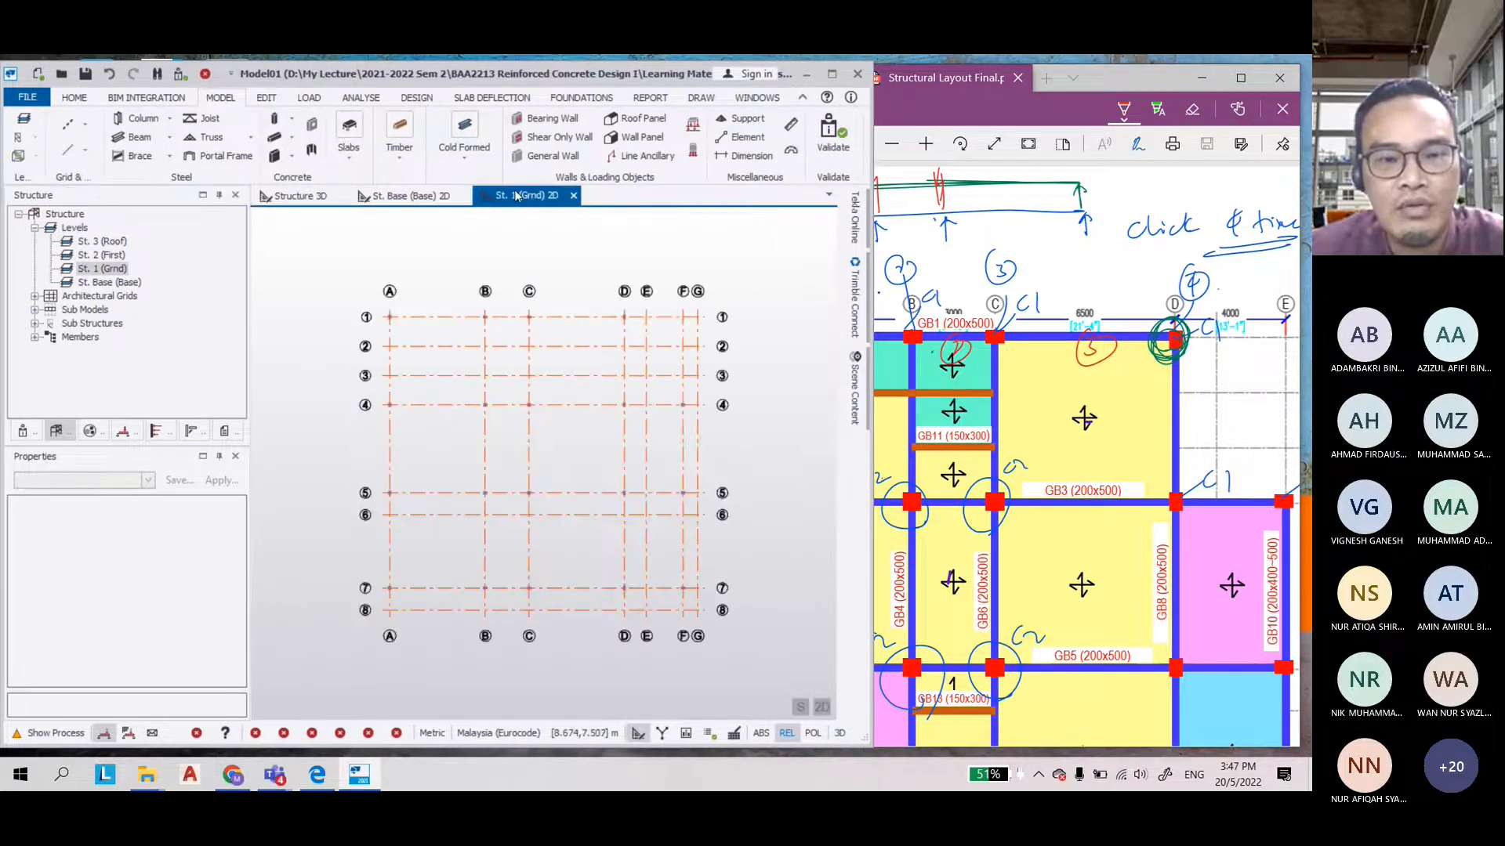
pyautogui.scroll(1, 531, 219)
pyautogui.scroll(2, 502, 242)
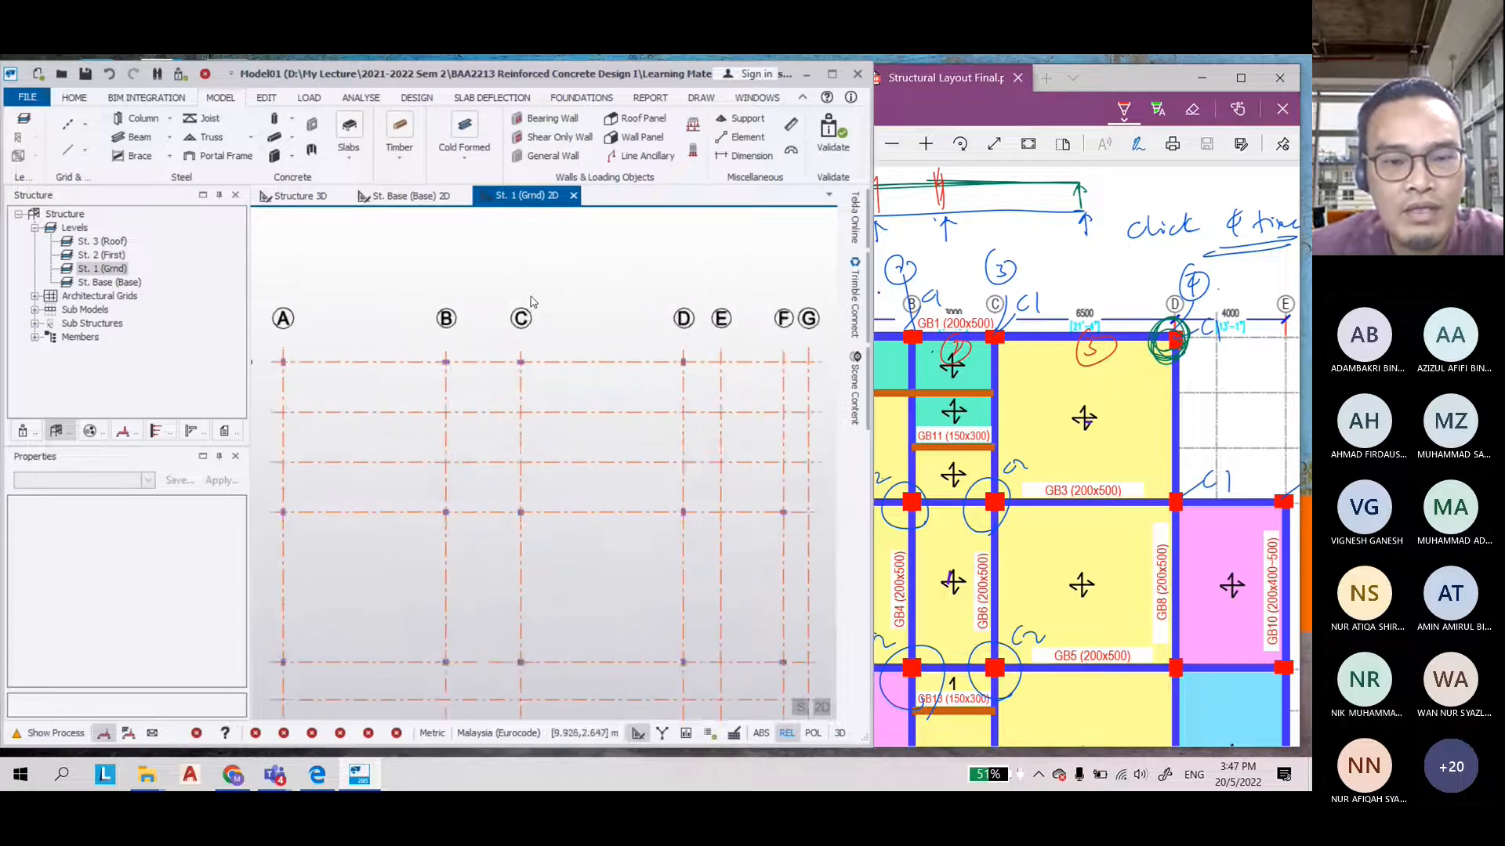
pyautogui.scroll(1, 492, 250)
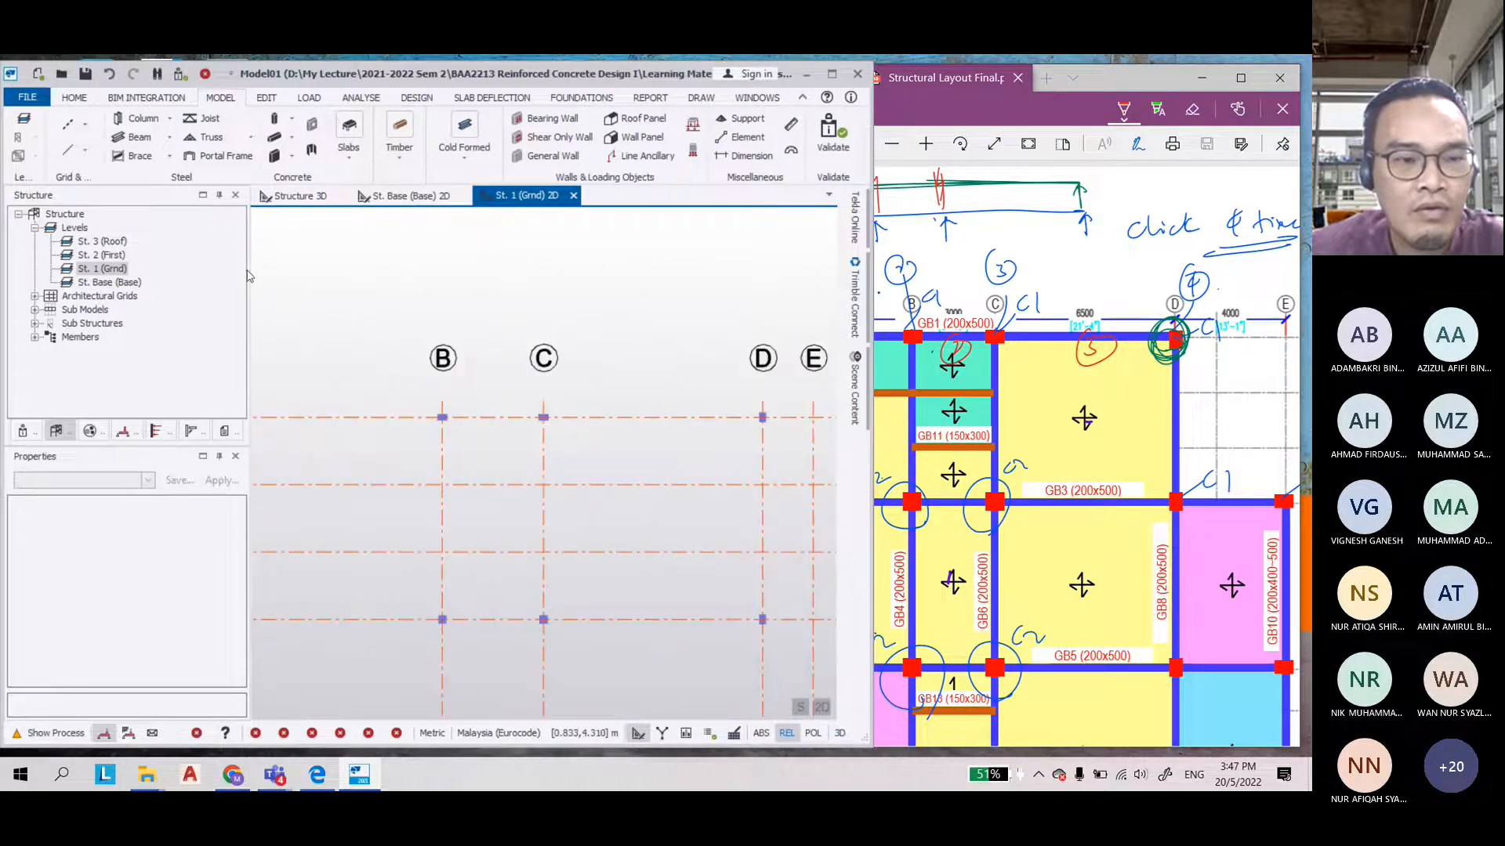
# Enlarge the drawing area by narrowing the Structure and Properties panes and widening the modelling window further
pyautogui.moveTo(248, 275); pyautogui.dragTo(208, 276)
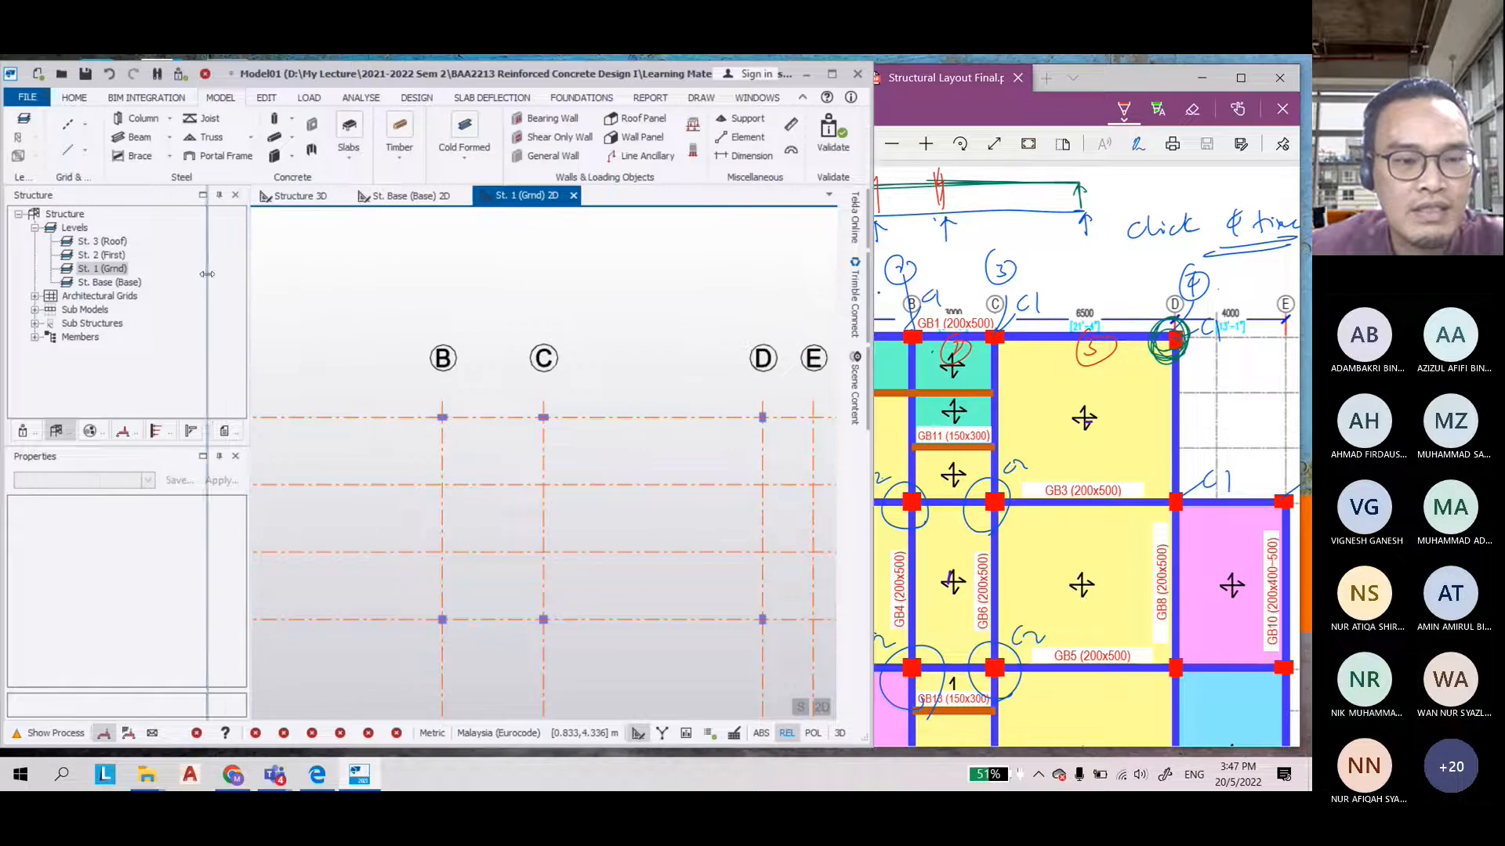
pyautogui.scroll(-1, 470, 362)
pyautogui.scroll(2, 338, 406)
pyautogui.scroll(-1, 565, 408)
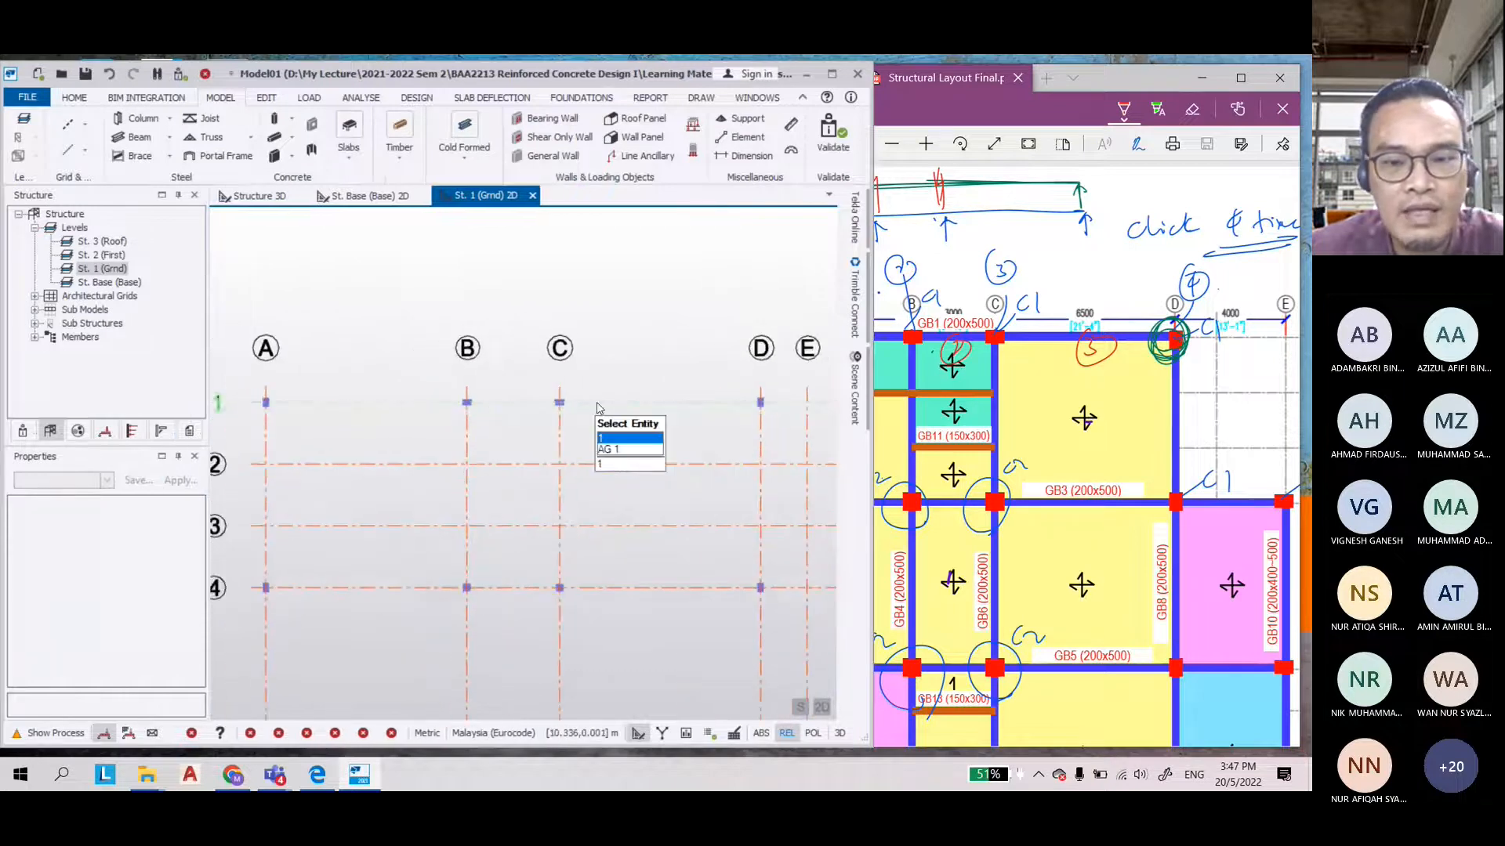
pyautogui.moveTo(872, 453); pyautogui.dragTo(1030, 453)
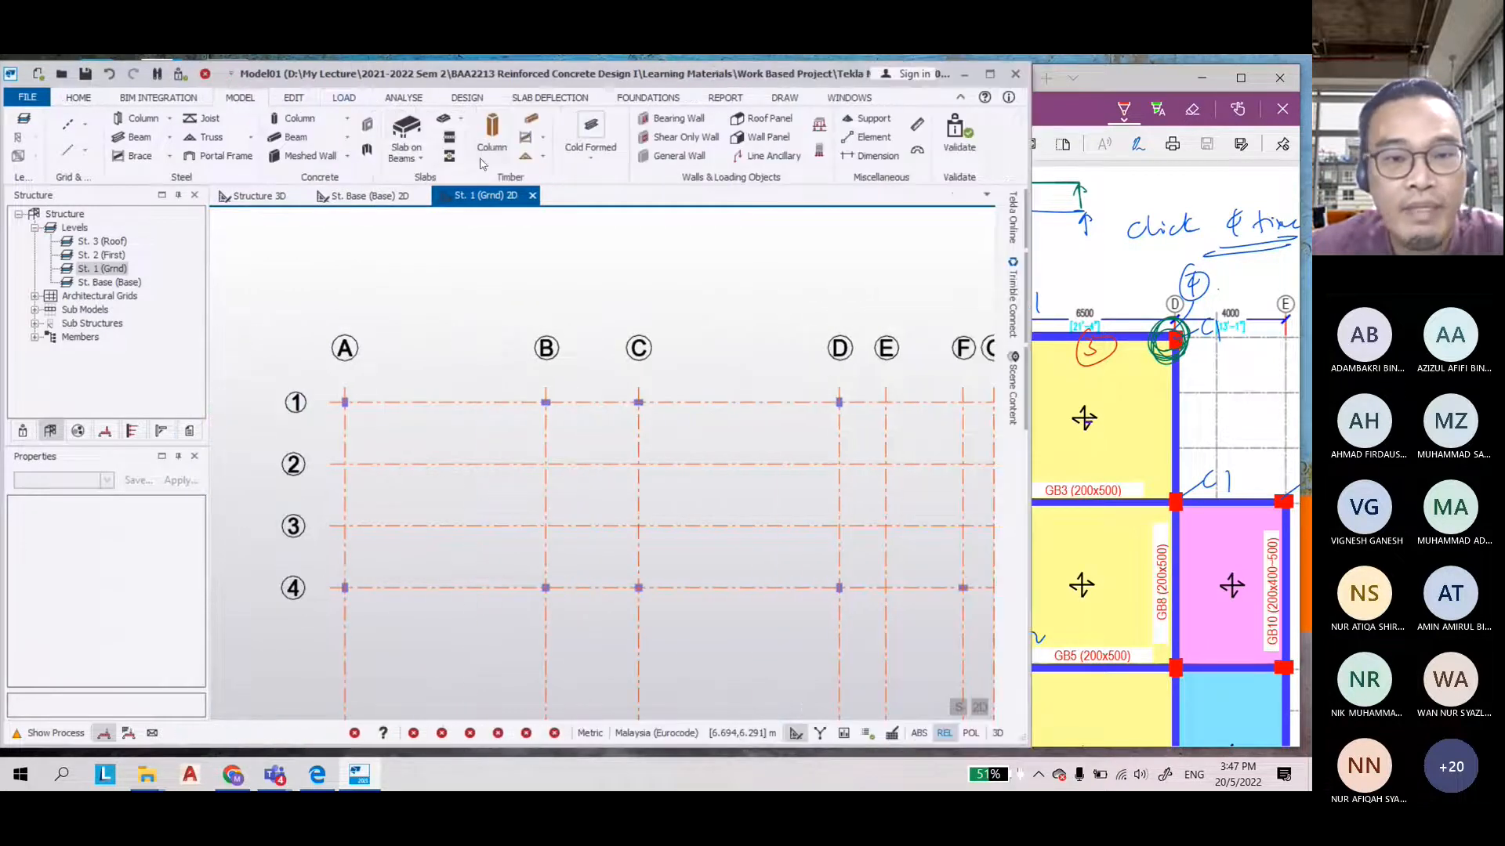
# Start a cast-in-place concrete beam and set its rectangular section breadth to 200 mm for a 200x500 section, matching GB1 on the layout
pyautogui.click(297, 138)
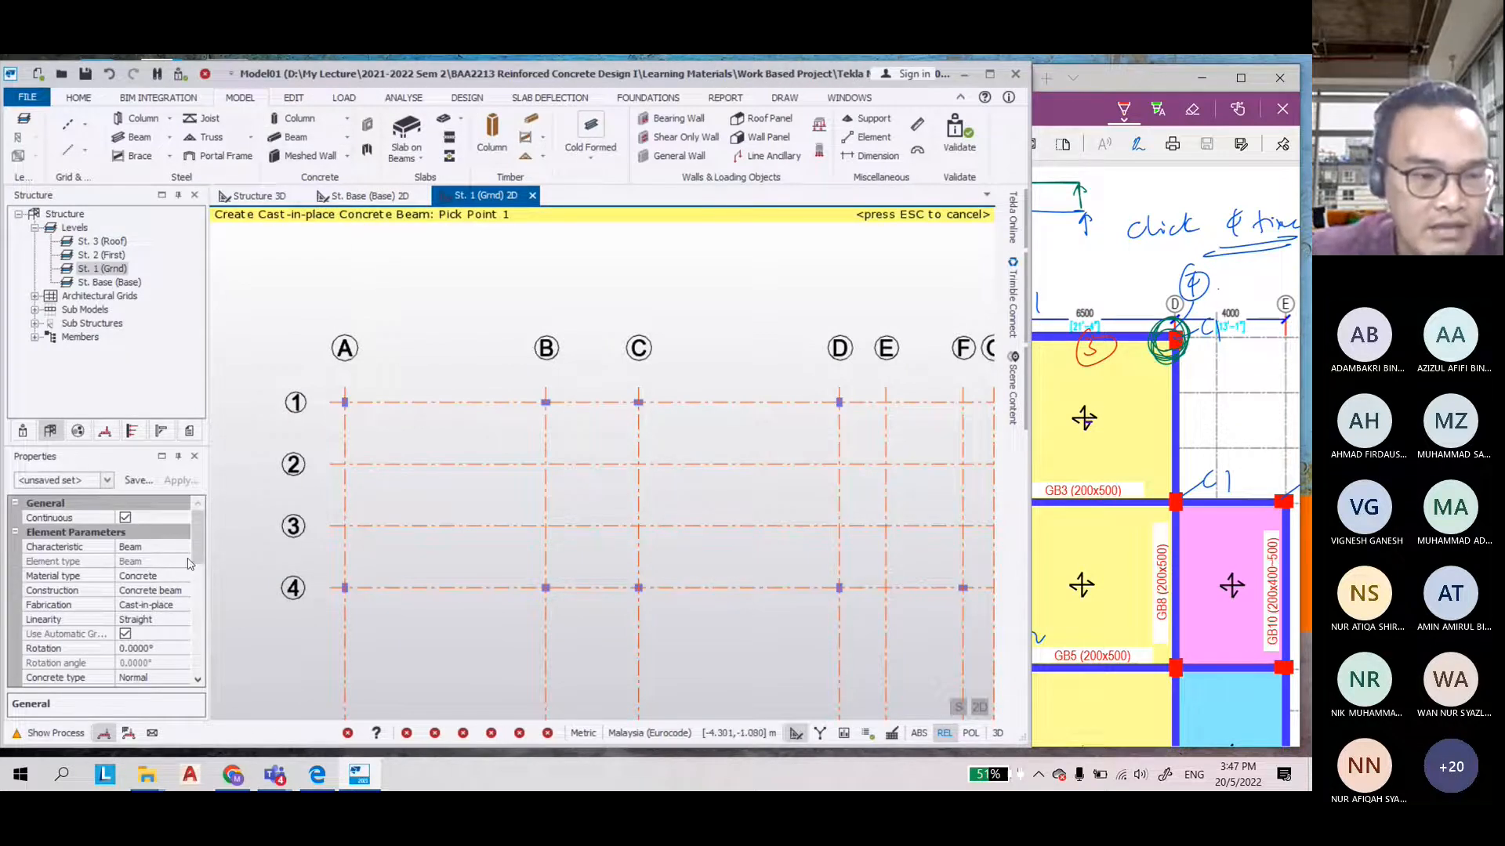
pyautogui.scroll(-4, 188, 563)
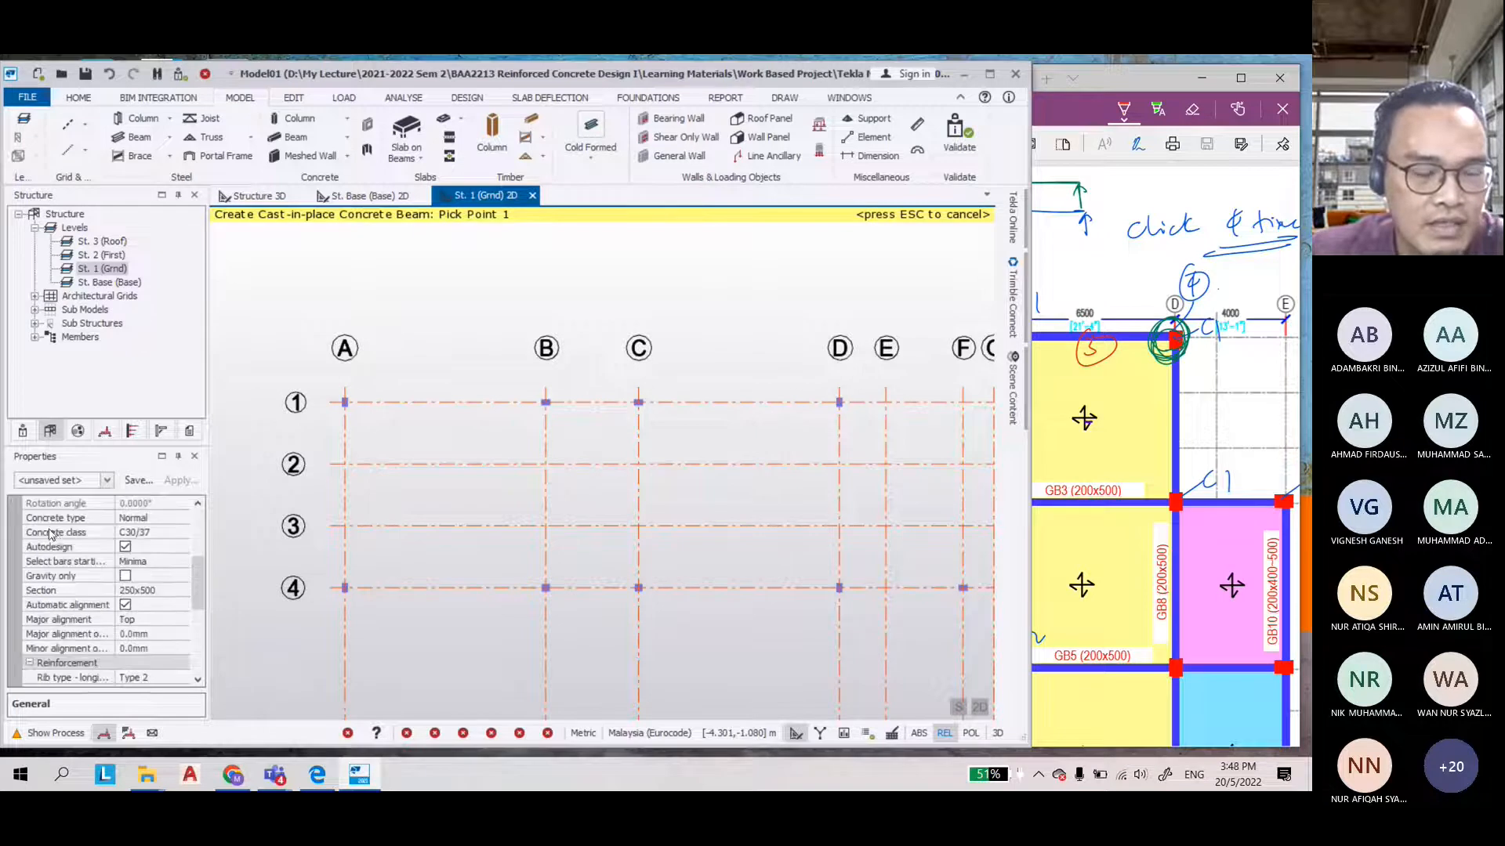
pyautogui.click(105, 533)
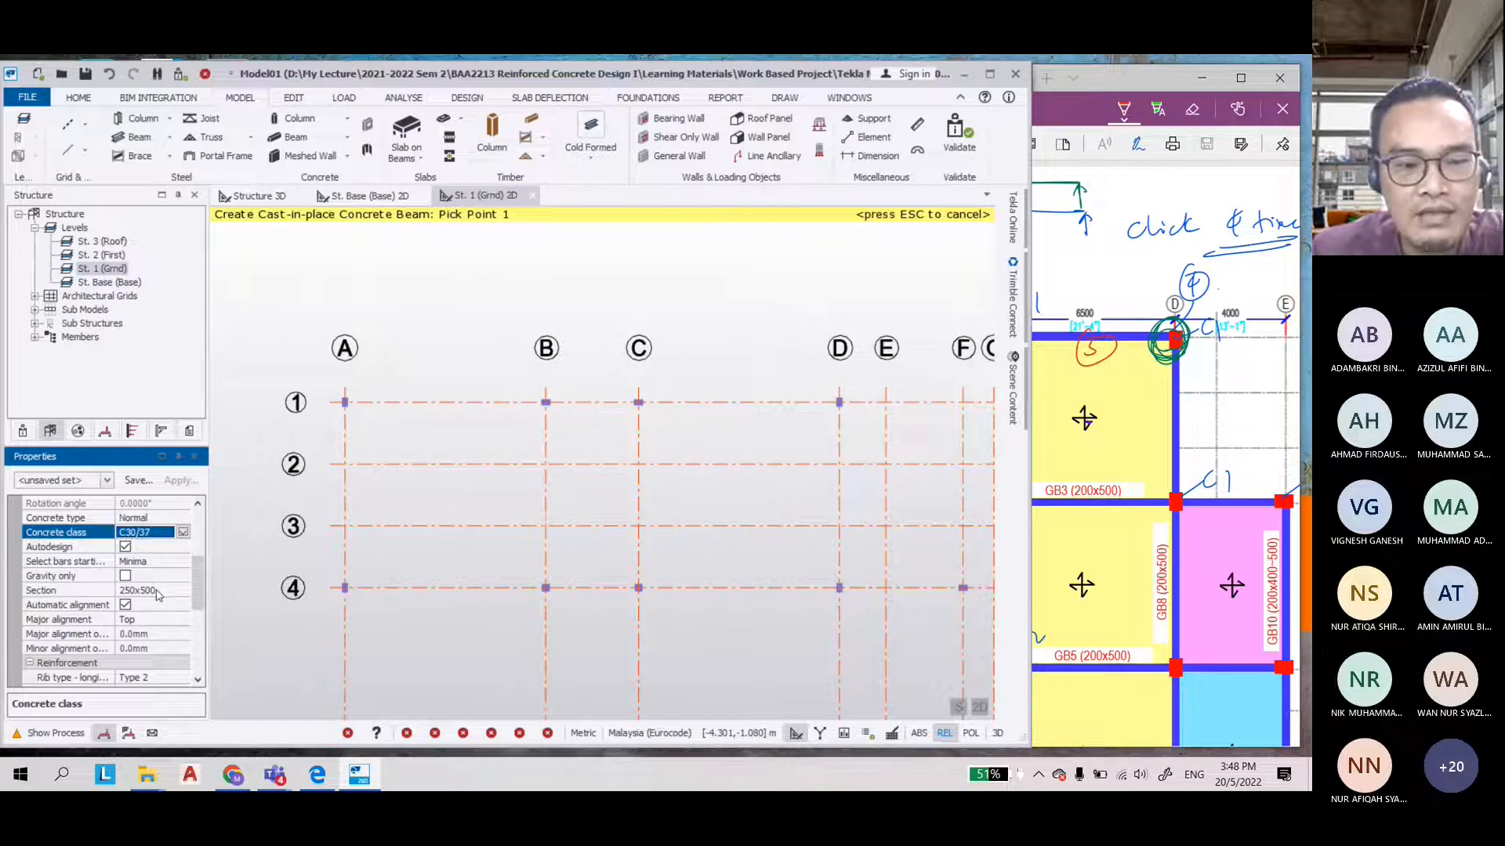
pyautogui.click(1104, 282)
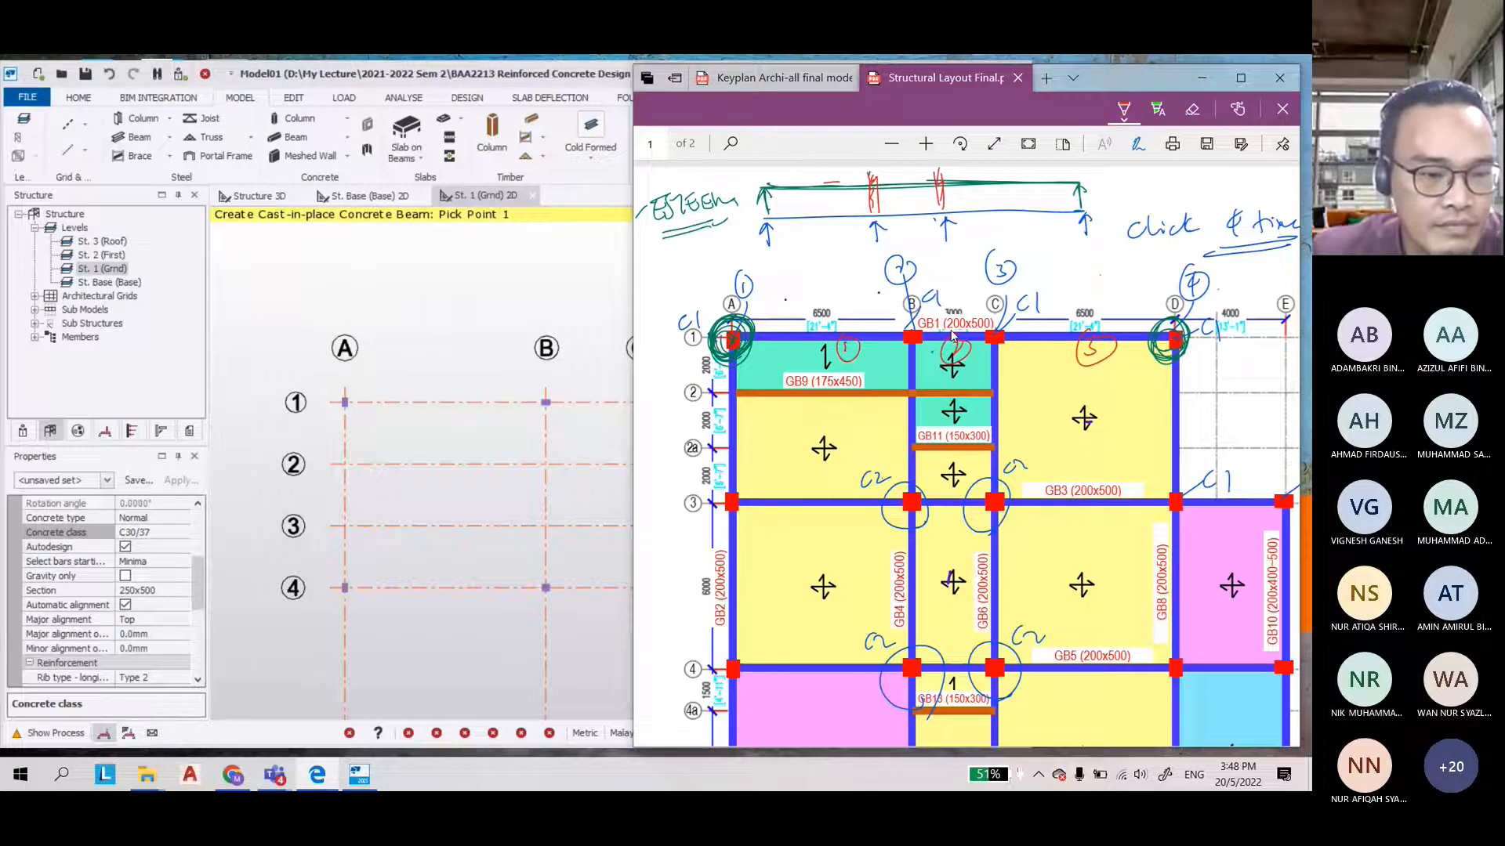
pyautogui.click(149, 590)
pyautogui.click(182, 590)
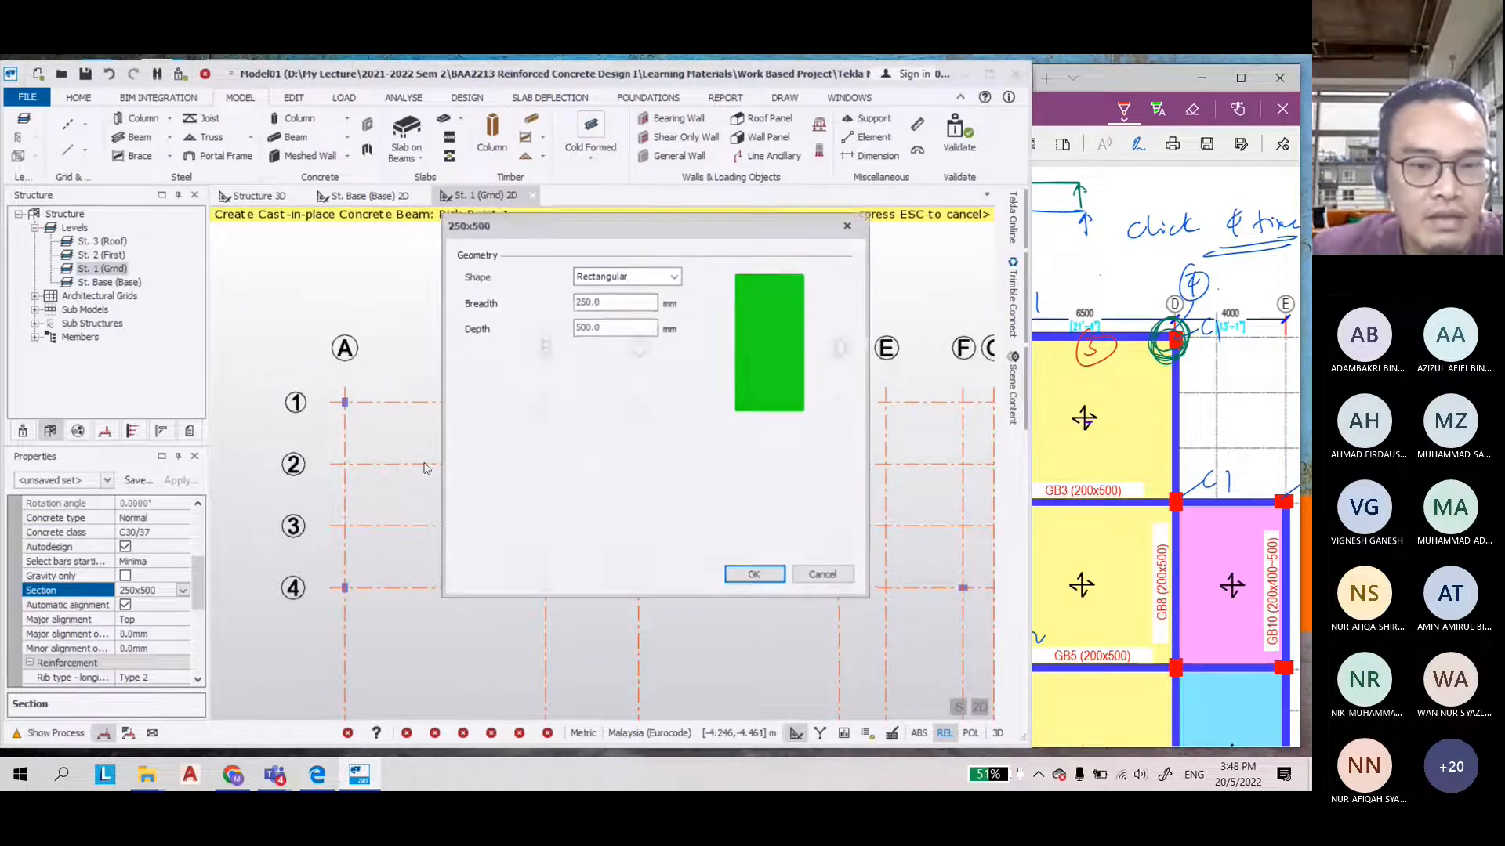
pyautogui.doubleClick(608, 302)
pyautogui.write('200')
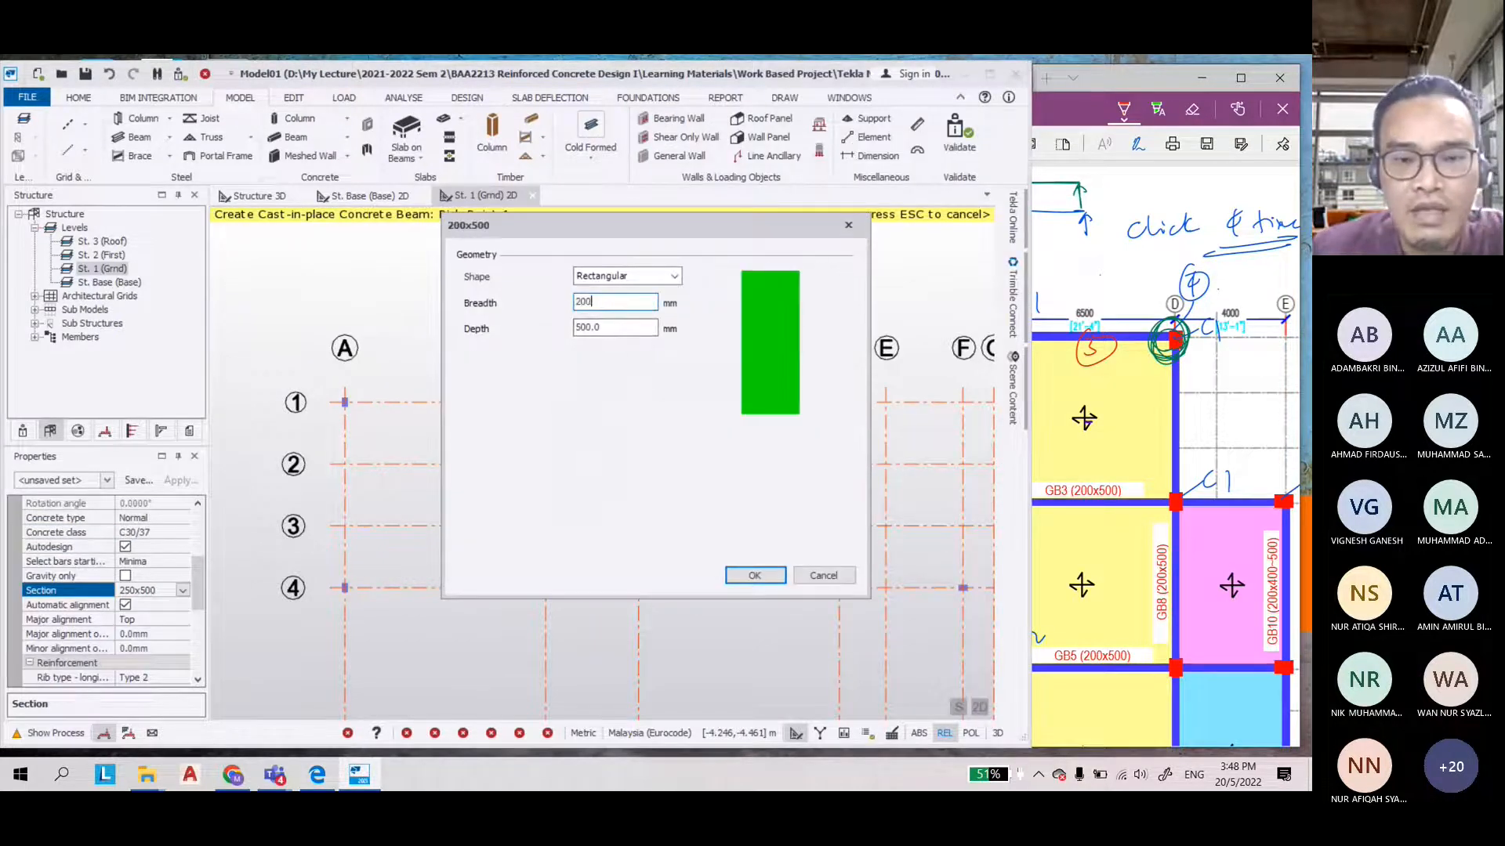
pyautogui.press('Tab')
pyautogui.click(614, 330)
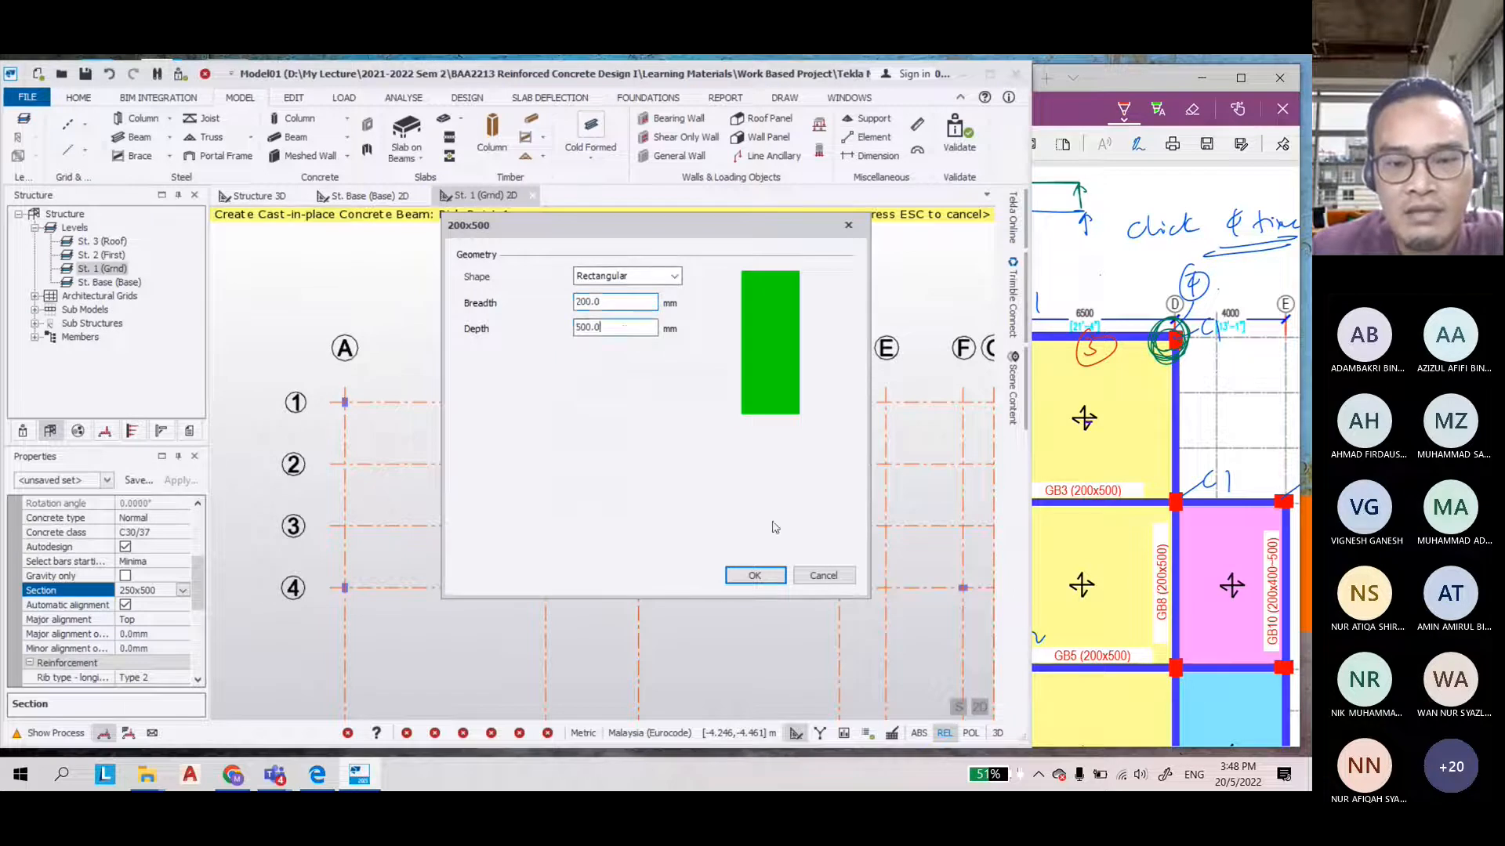
pyautogui.click(760, 575)
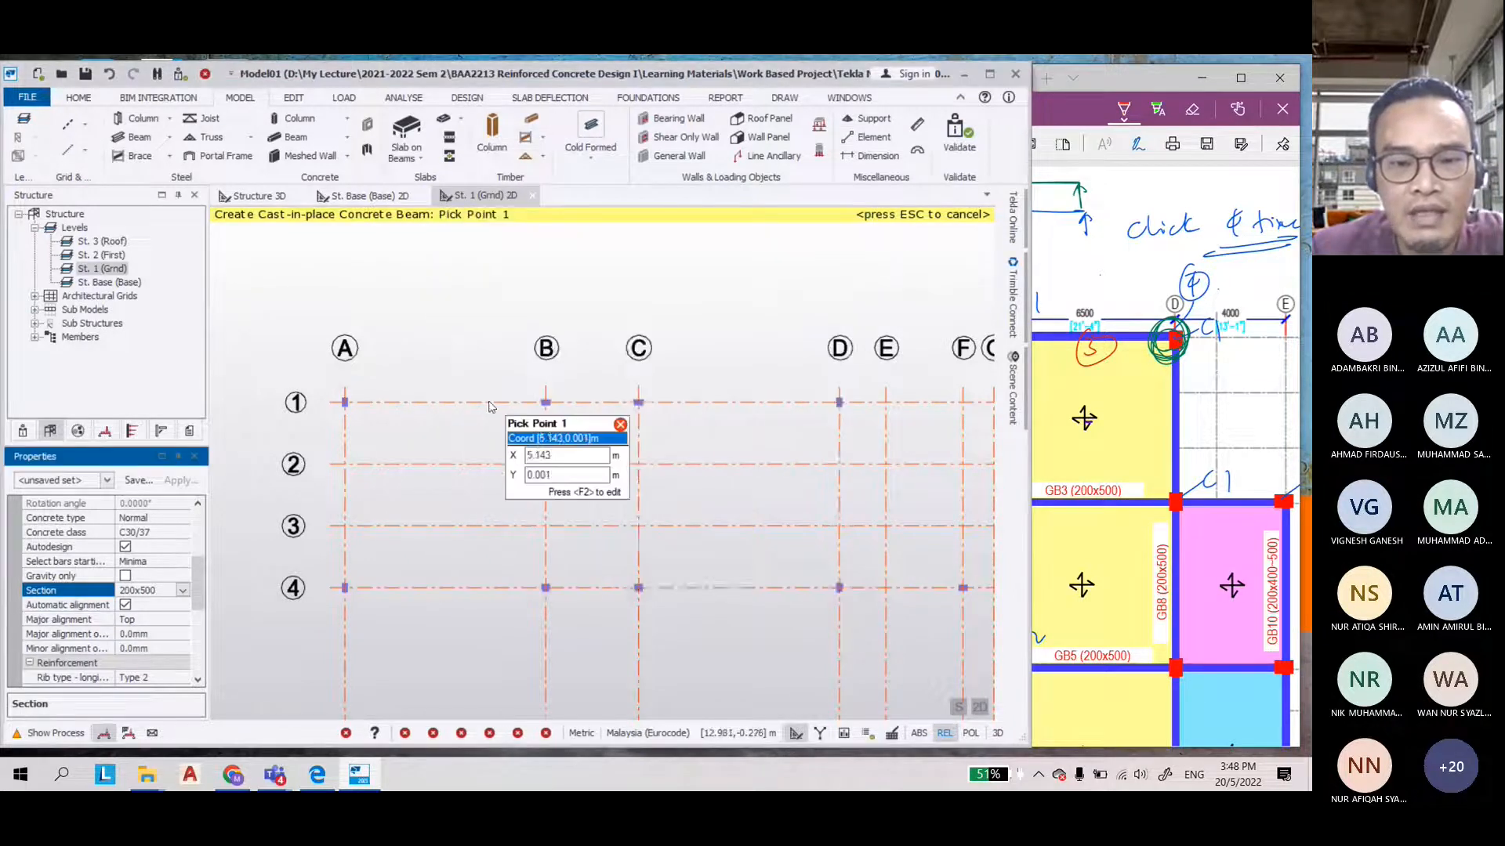
# Draw the 200x500 cast-in-place concrete beam along grid line 1, picking the columns at A, B, C and D in turn
pyautogui.scroll(-3, 350, 413)
pyautogui.scroll(5, 445, 420)
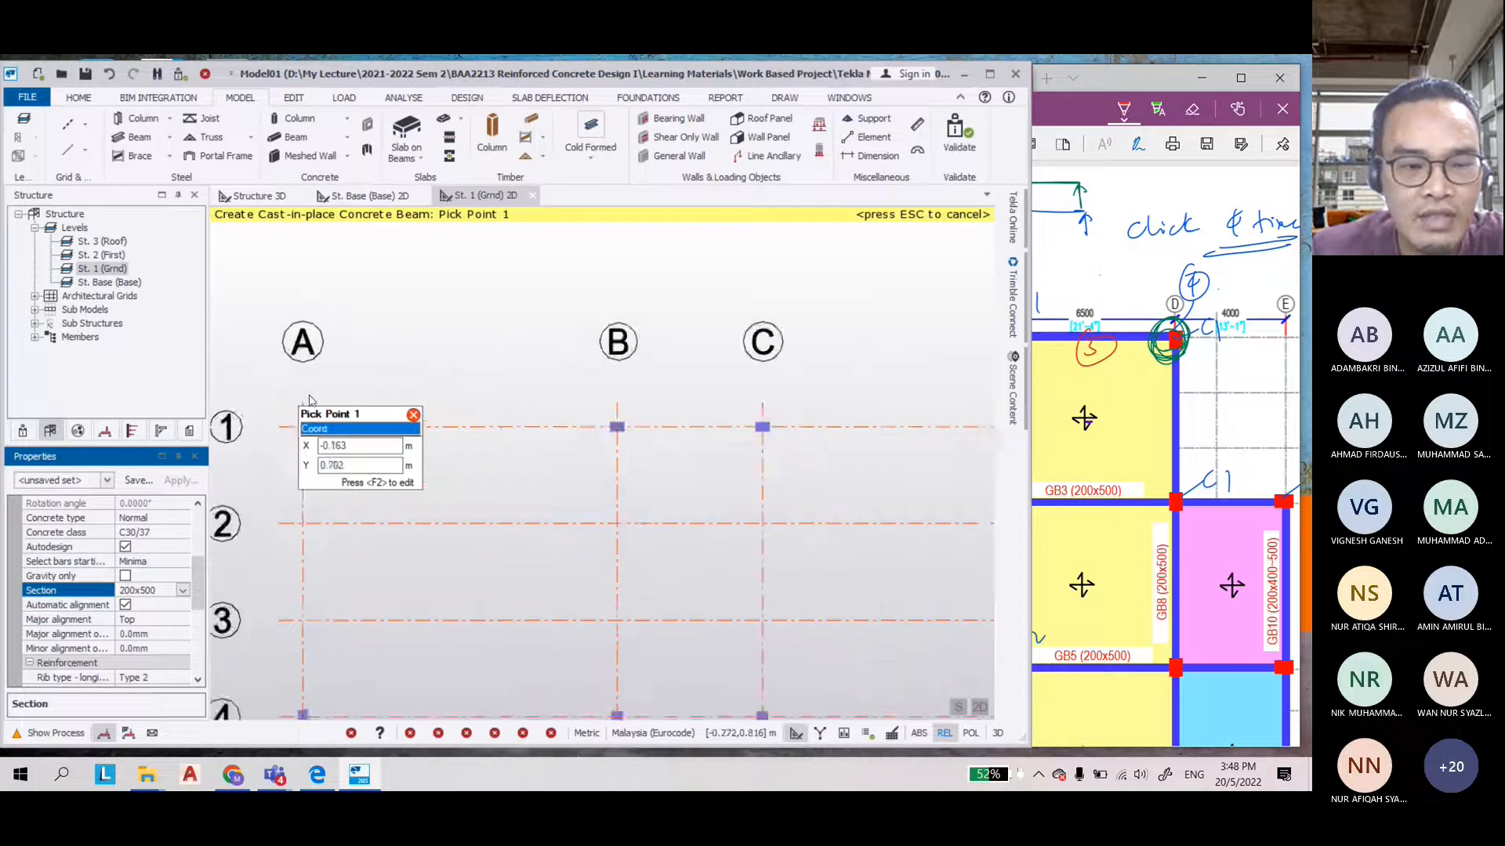
pyautogui.scroll(2, 298, 458)
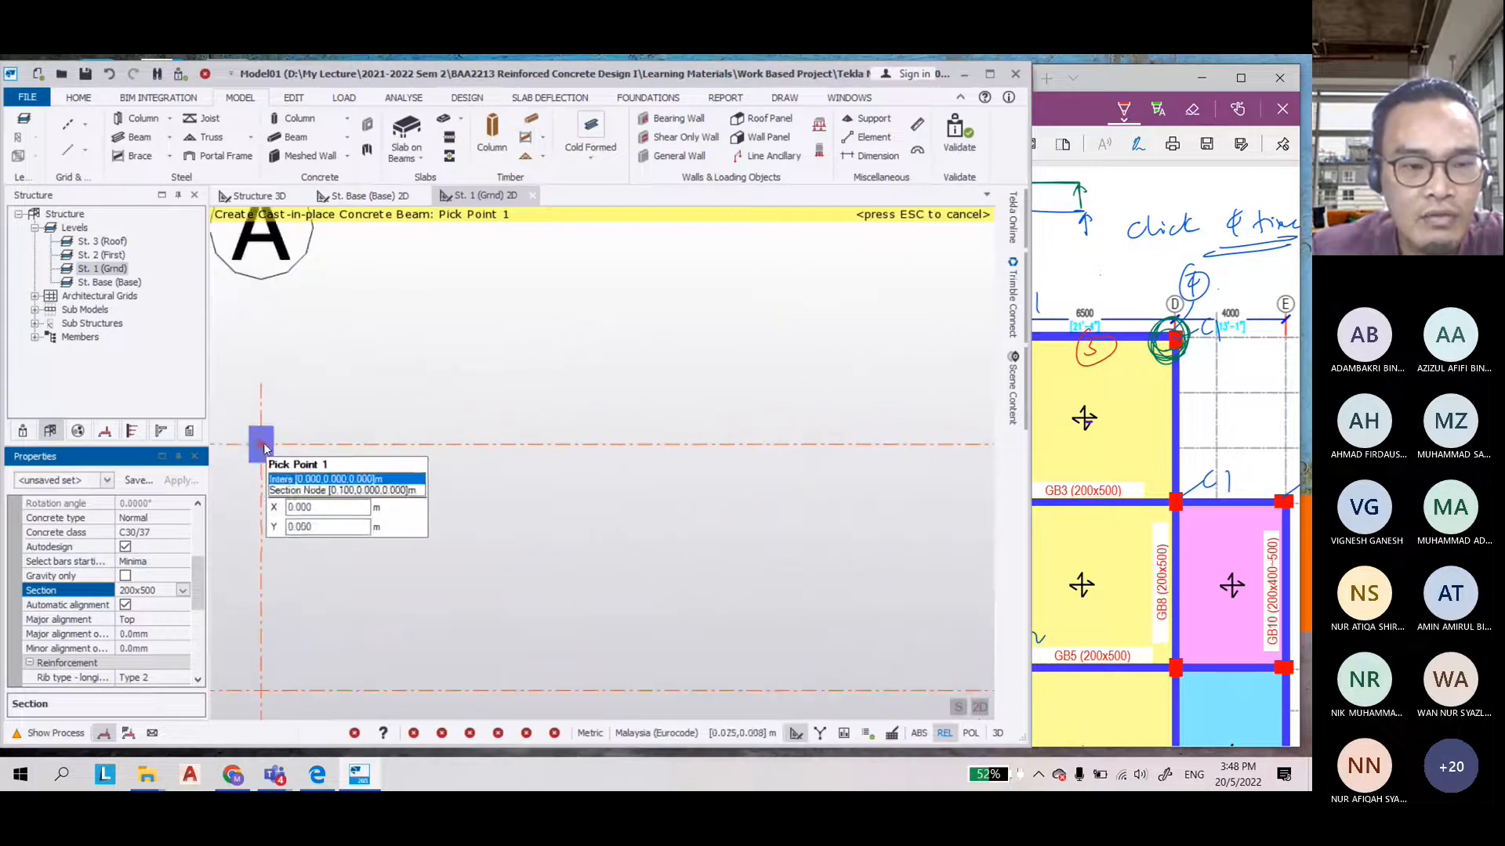
pyautogui.click(263, 449)
pyautogui.scroll(-2, 282, 377)
pyautogui.scroll(2, 599, 396)
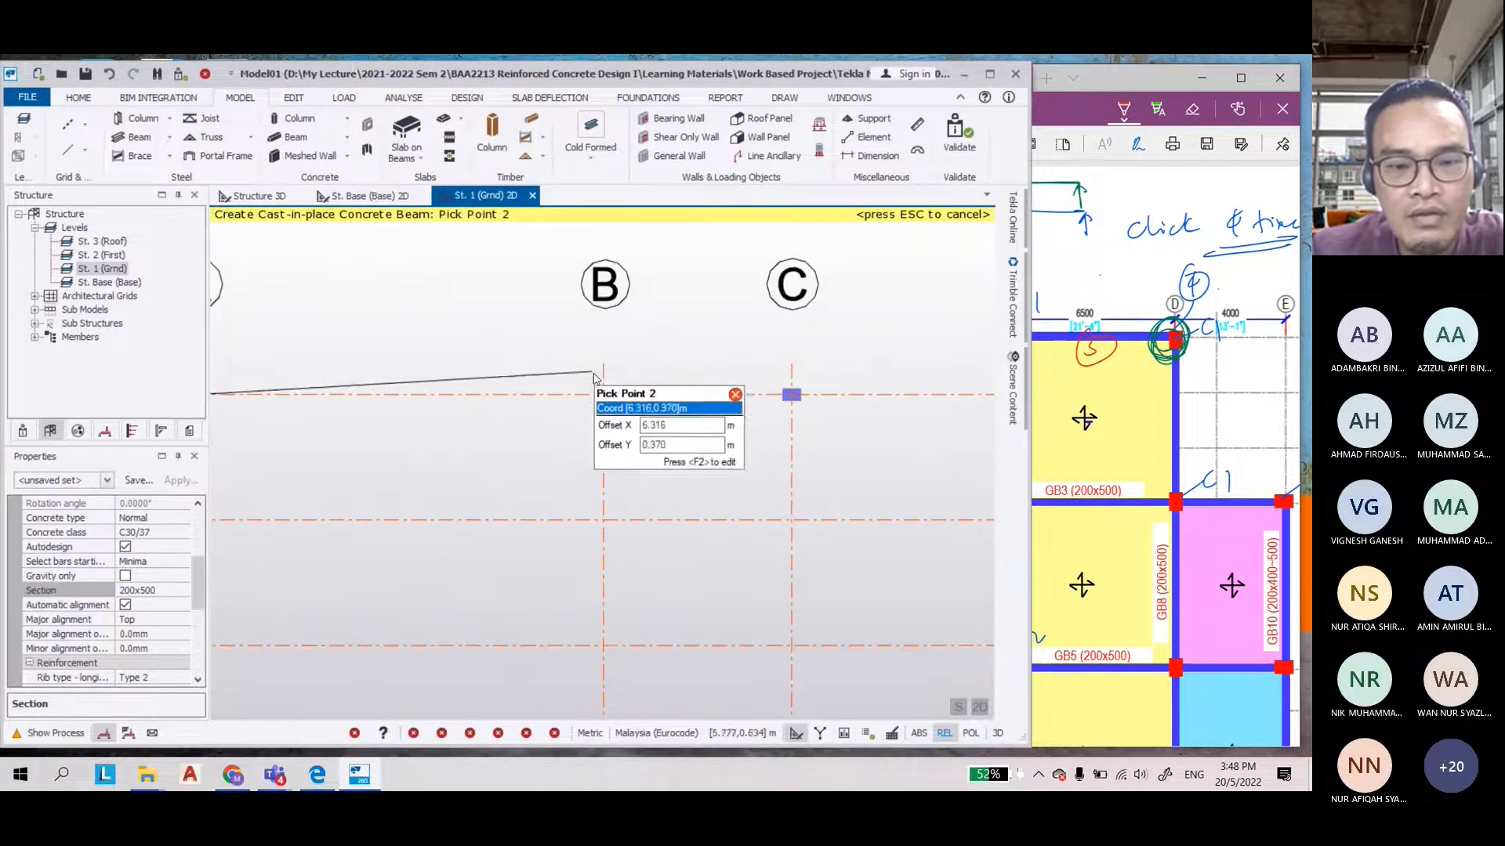
pyautogui.click(599, 398)
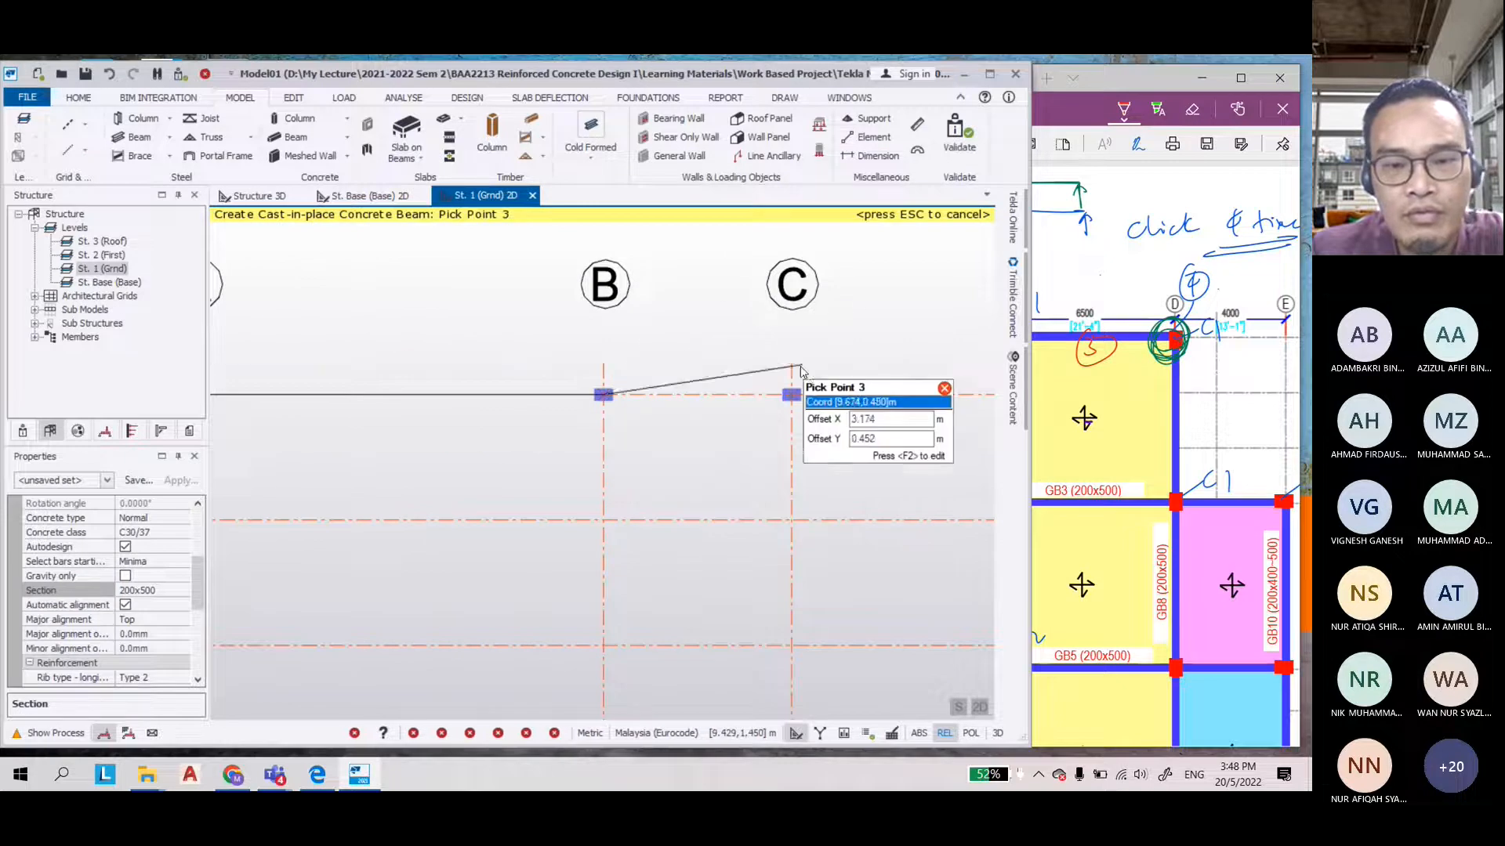
pyautogui.click(790, 397)
pyautogui.scroll(-2, 391, 380)
pyautogui.scroll(2, 772, 407)
pyautogui.click(774, 409)
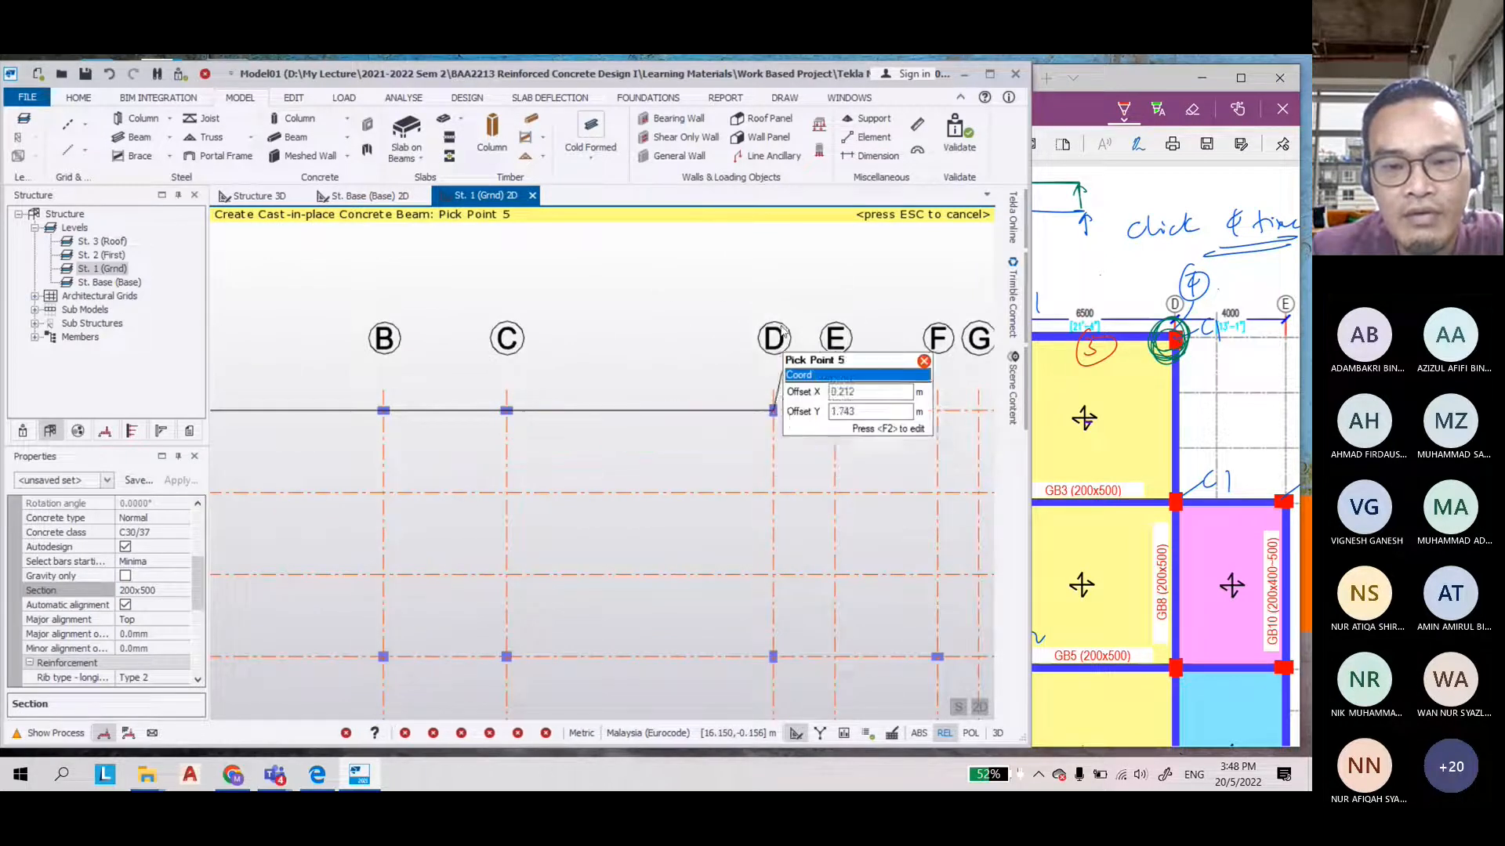
pyautogui.middleClick(841, 262)
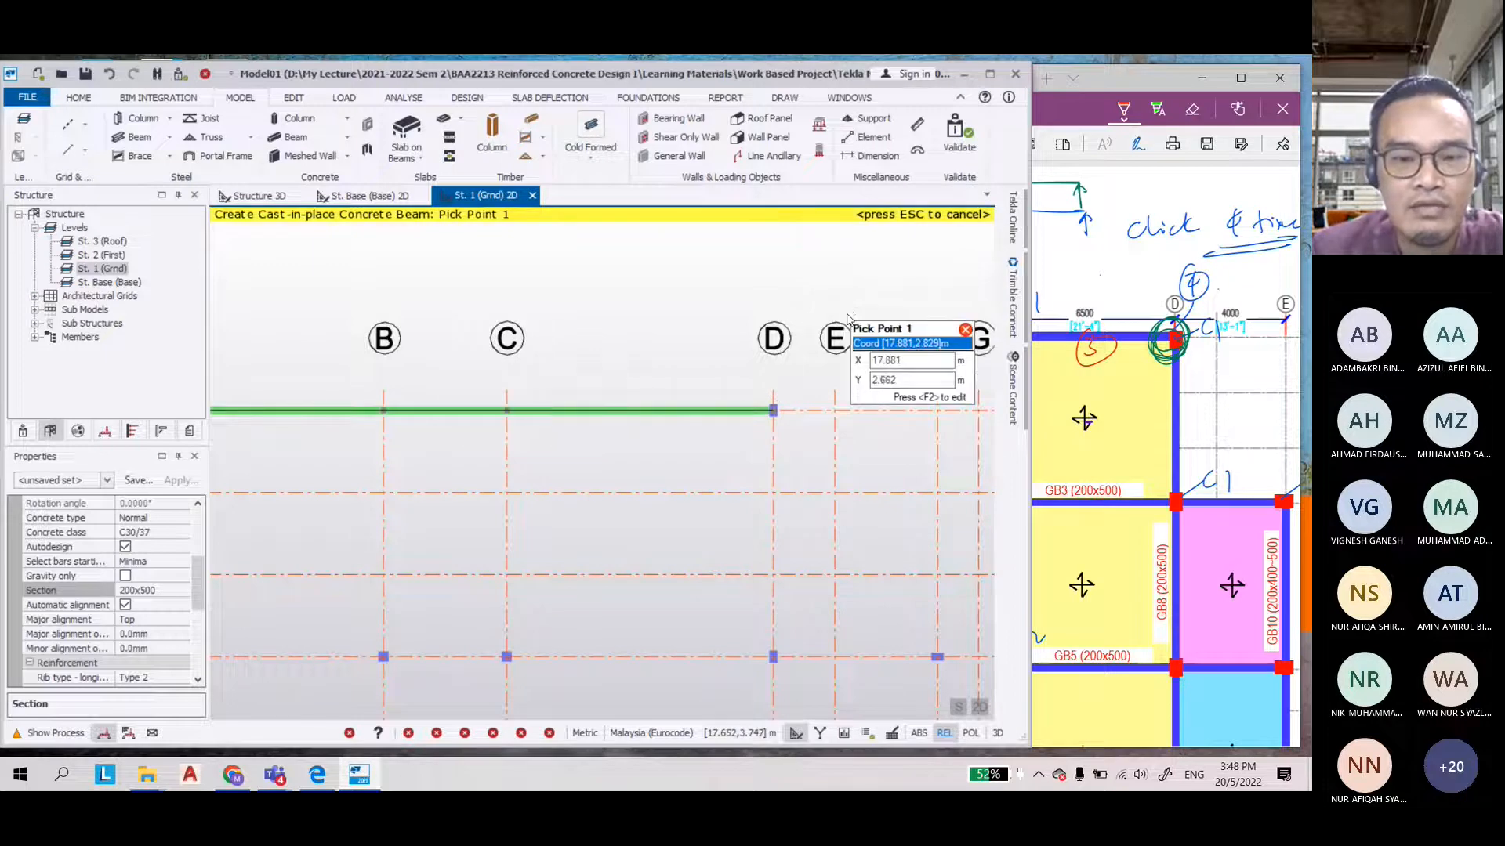
pyautogui.scroll(-2, 847, 318)
pyautogui.press('Escape')
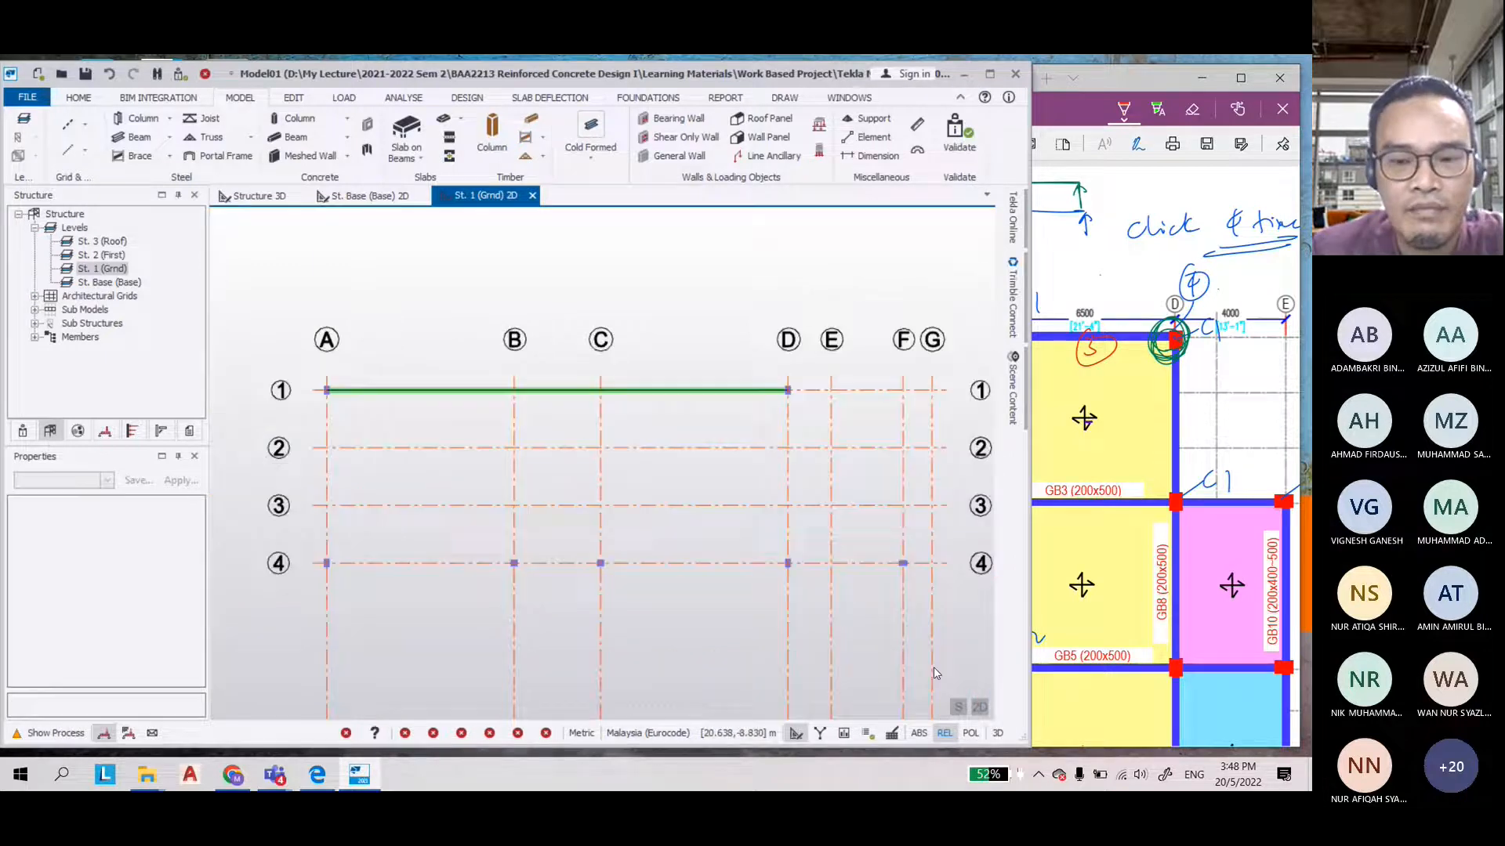
# Inspect the new beam's spans between its four columns in 3D and validate the model
pyautogui.click(981, 710)
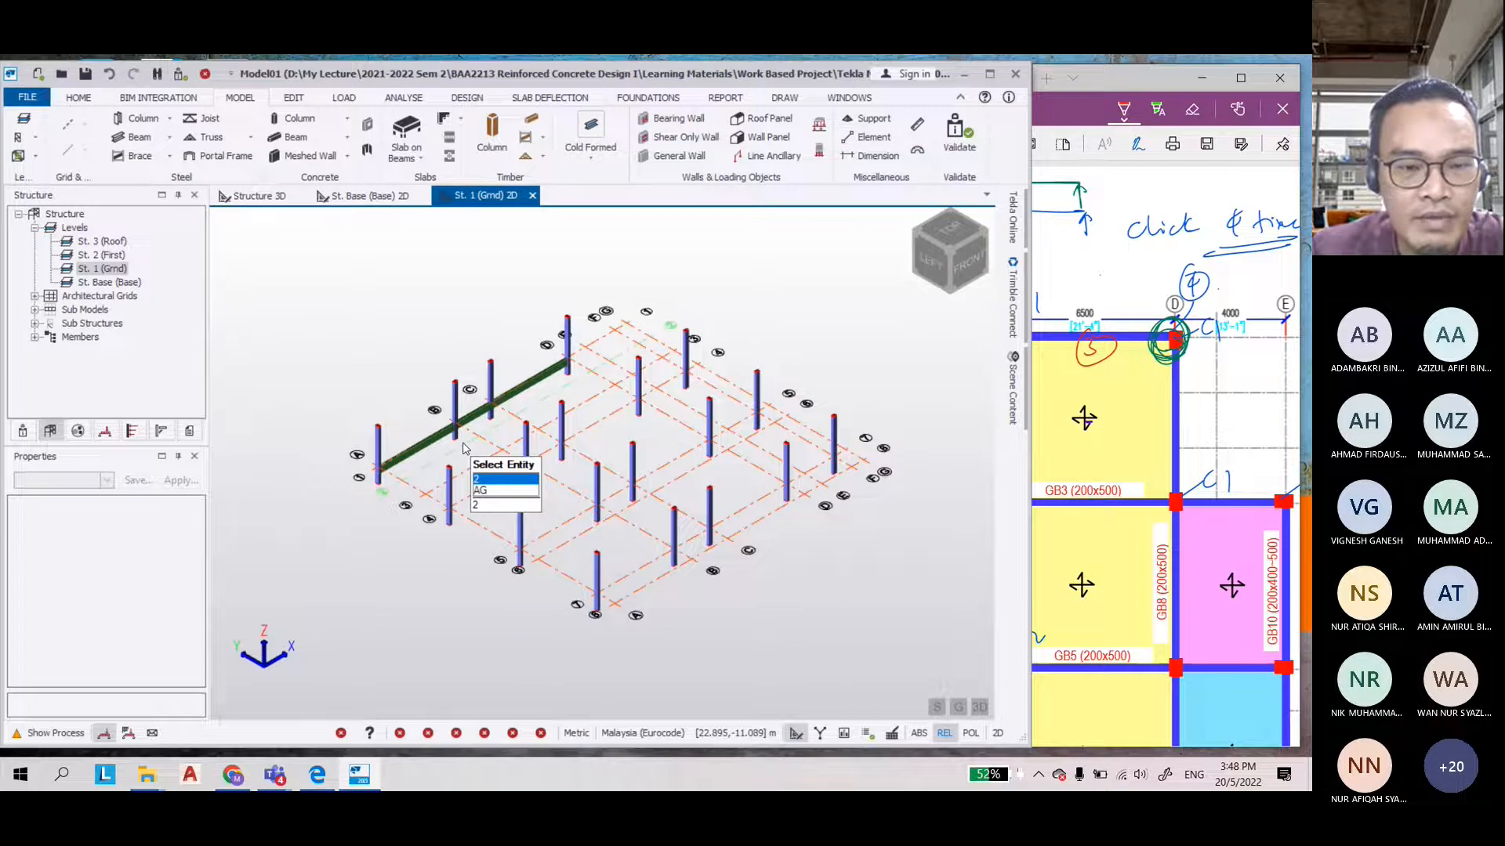
pyautogui.scroll(4, 426, 441)
pyautogui.click(396, 477)
pyautogui.scroll(-1, 400, 479)
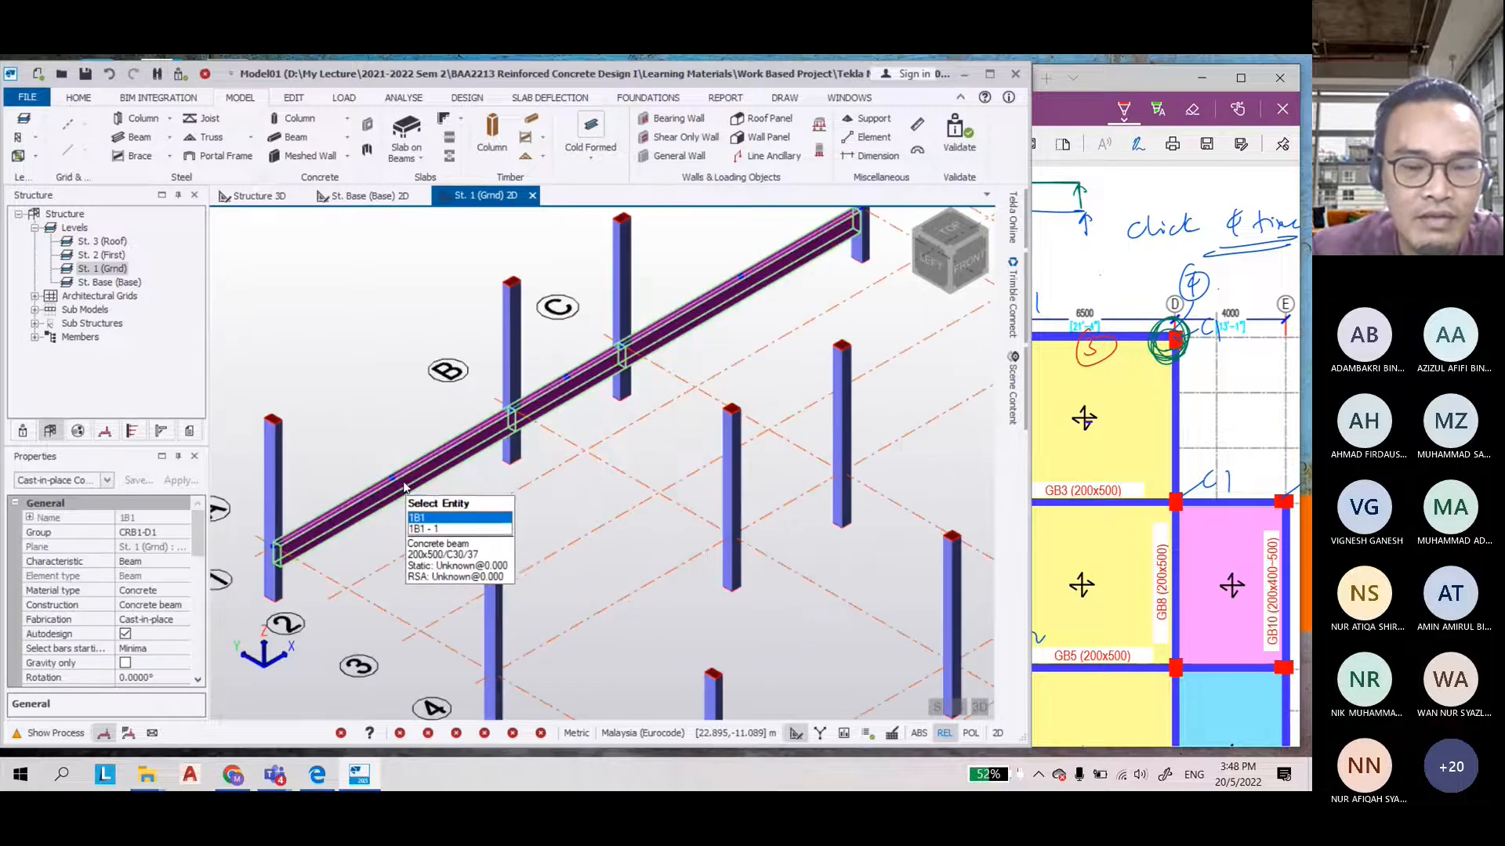
pyautogui.scroll(-1, 407, 487)
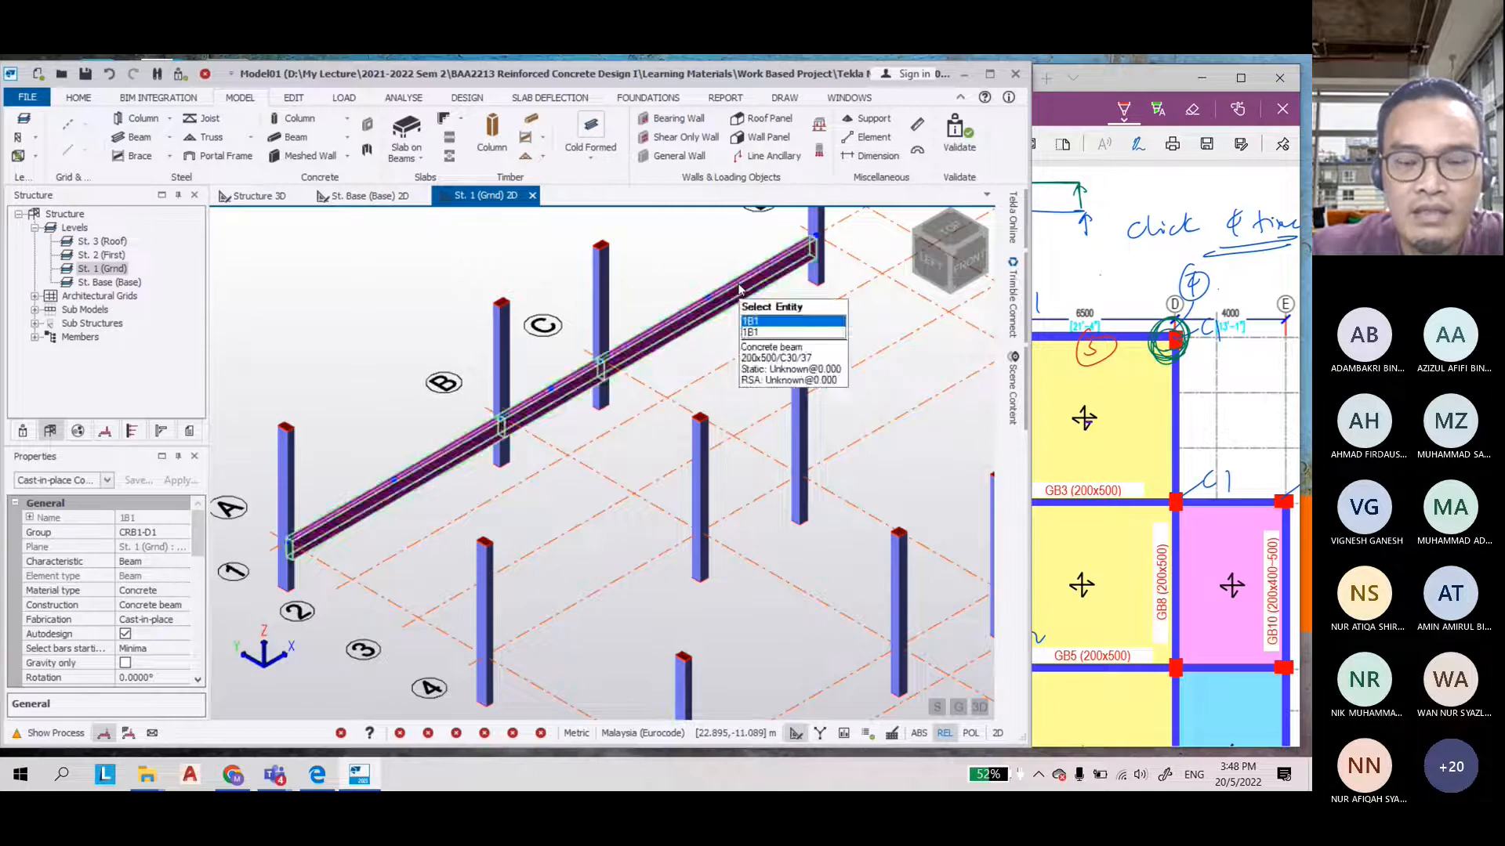
pyautogui.scroll(-2, 504, 507)
pyautogui.click(504, 507)
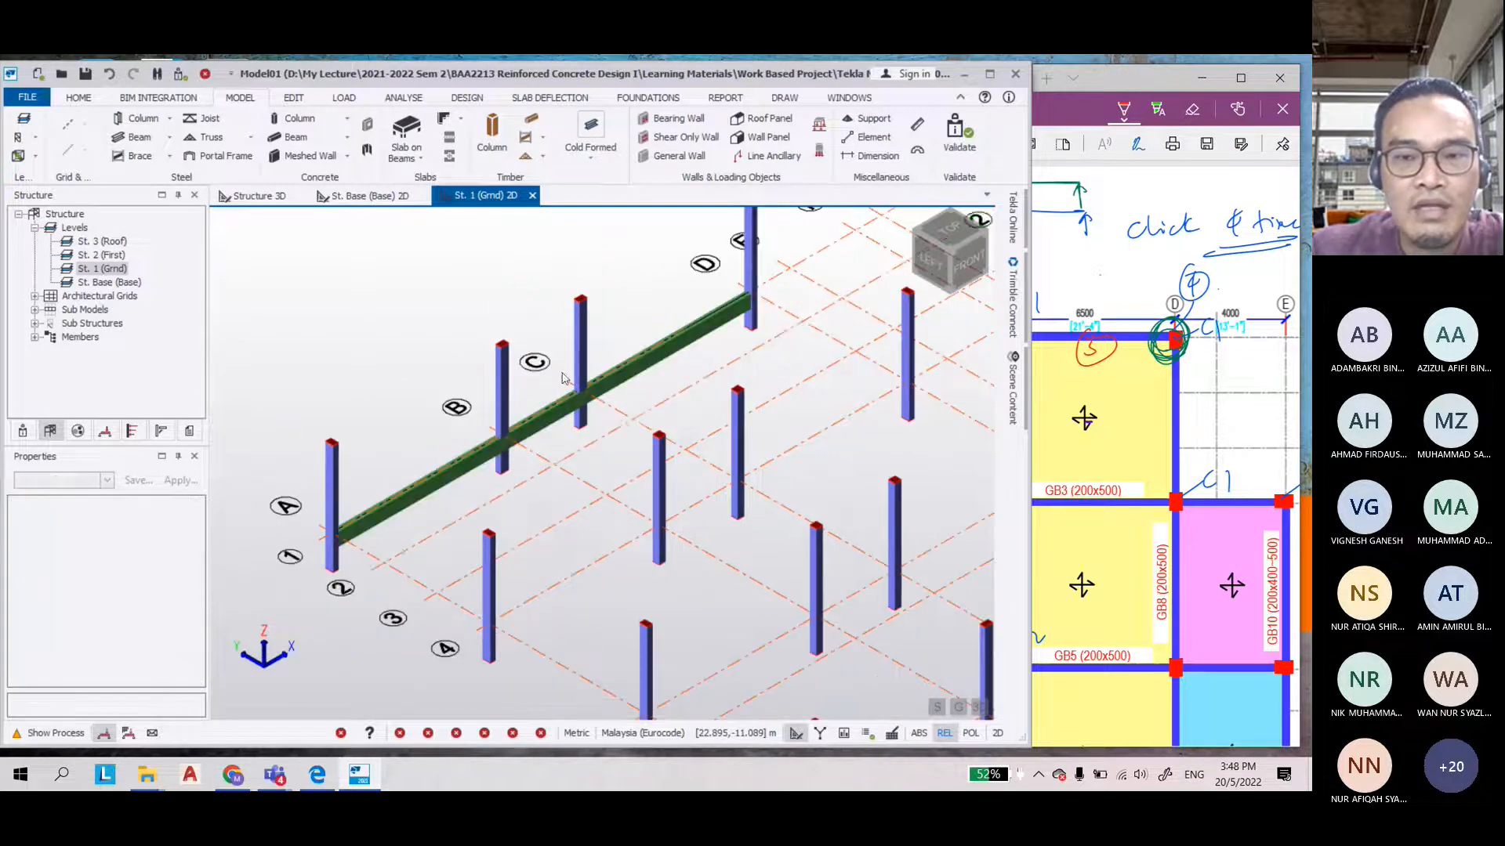
pyautogui.scroll(-2, 504, 507)
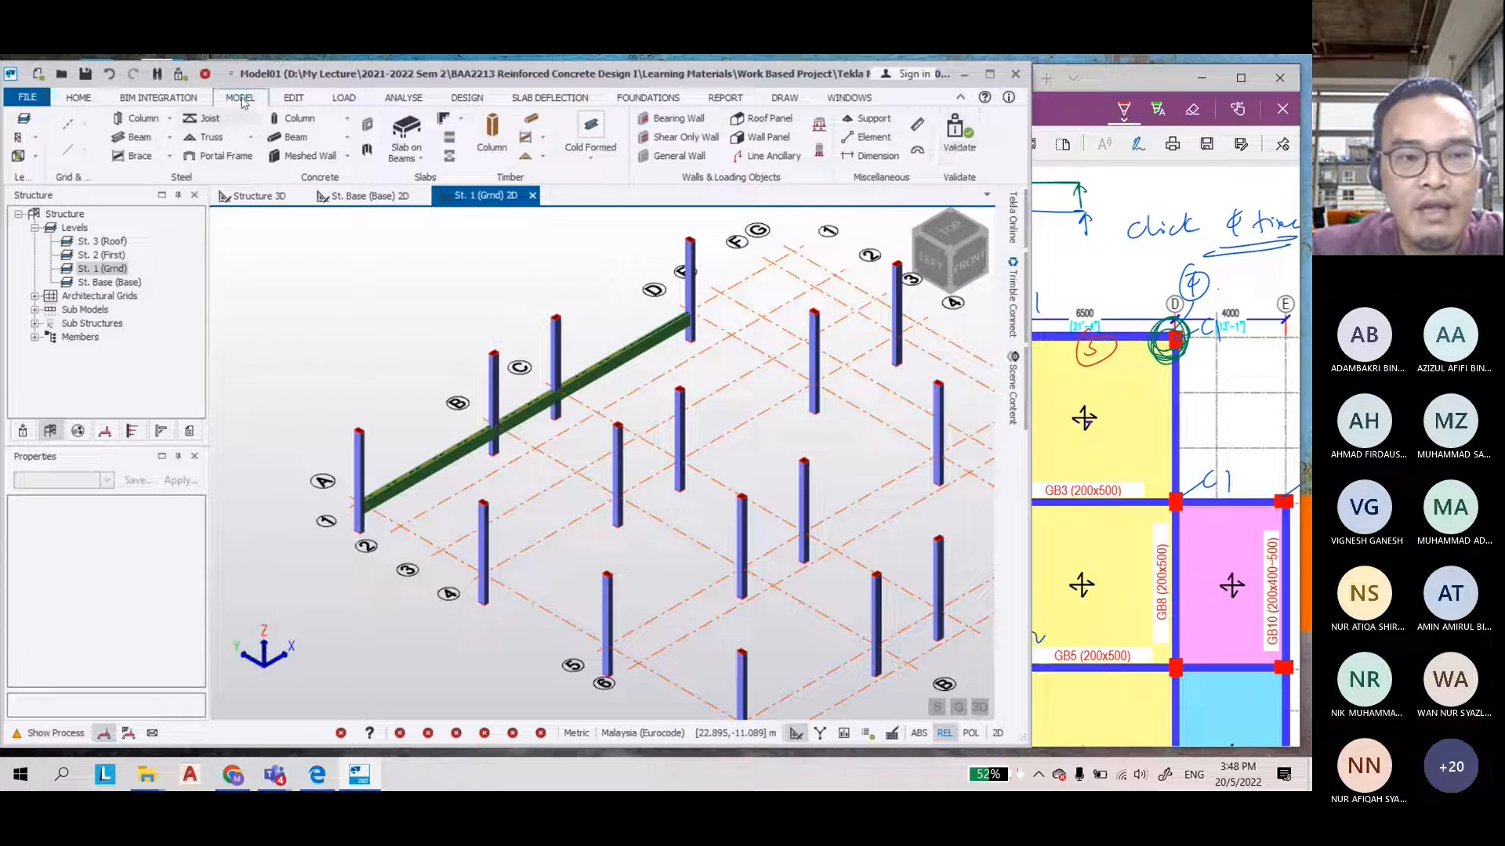
pyautogui.click(961, 137)
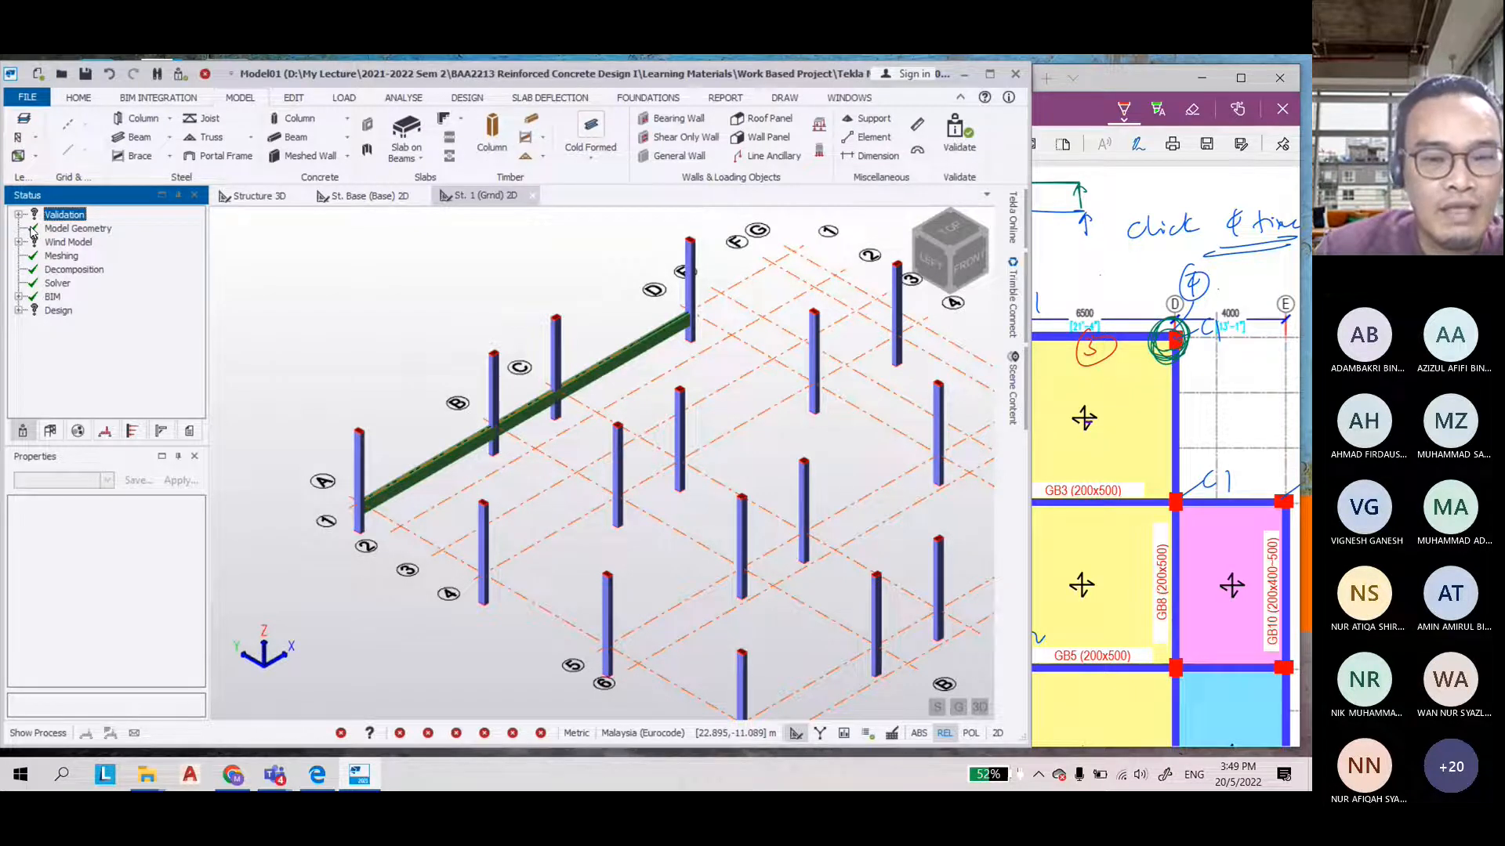
pyautogui.click(458, 280)
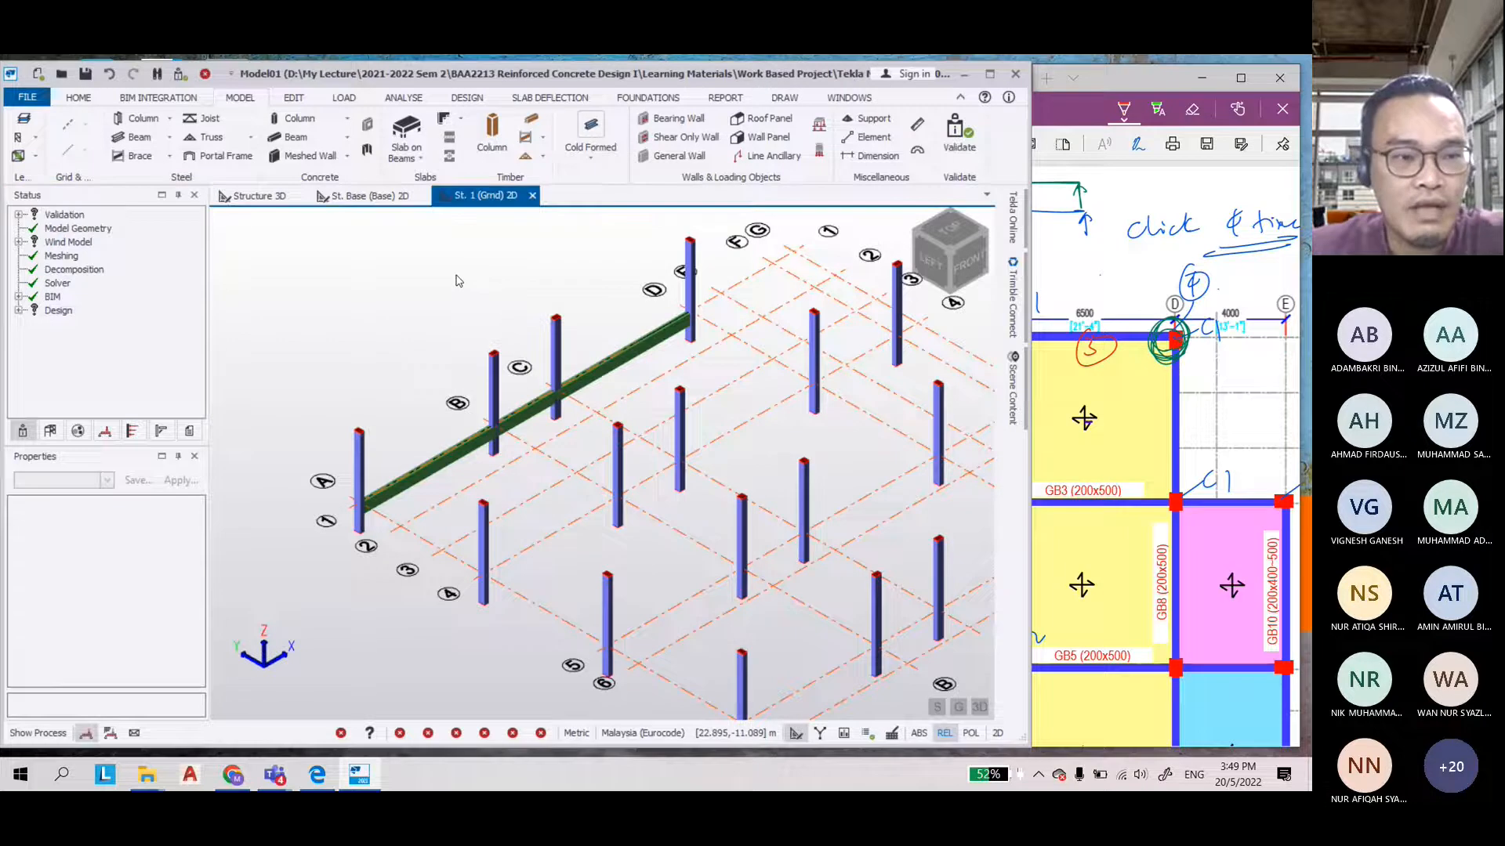
# Undo the beam picked through columns A, B, C and D and return to the 2D view of St. 1 (Grnd)
pyautogui.click(110, 79)
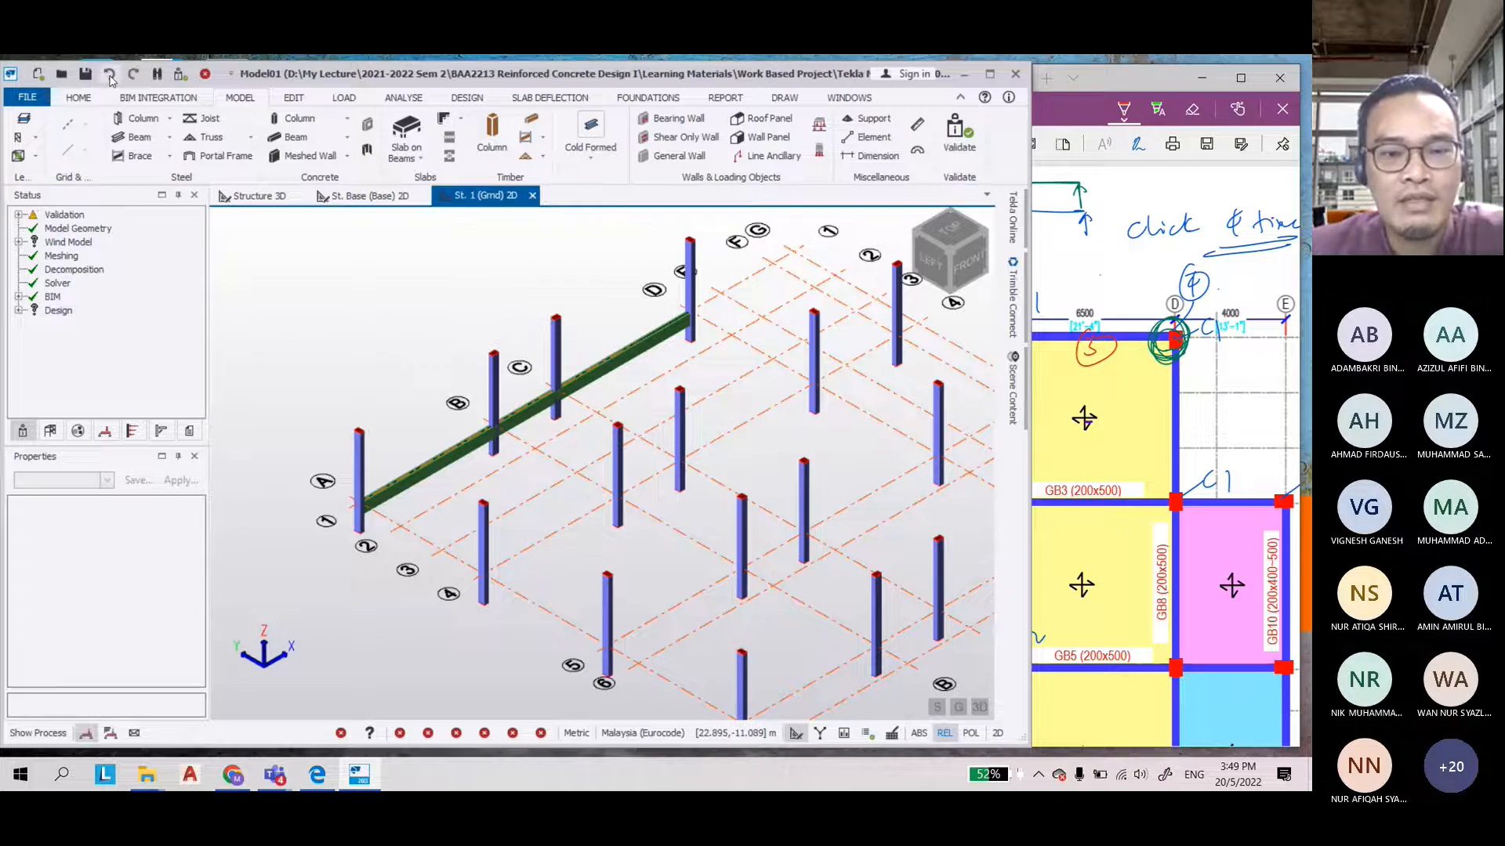
pyautogui.click(110, 79)
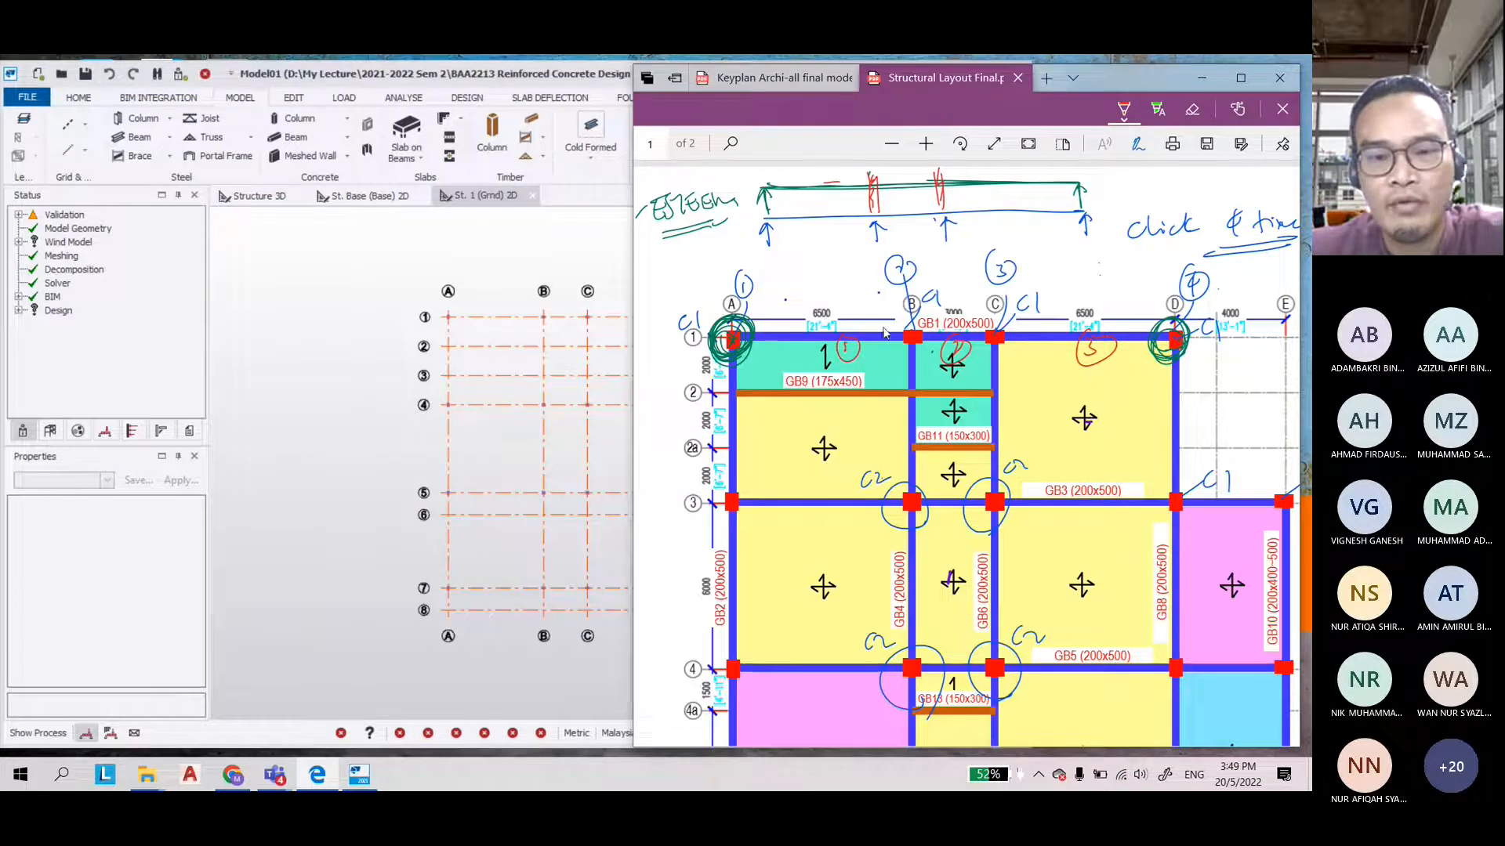
pyautogui.click(446, 279)
# Draw a 200x500 cast-in-place concrete beam along grid line 1 directly from the column at A to the column at D
pyautogui.scroll(-1, 445, 279)
pyautogui.scroll(5, 513, 249)
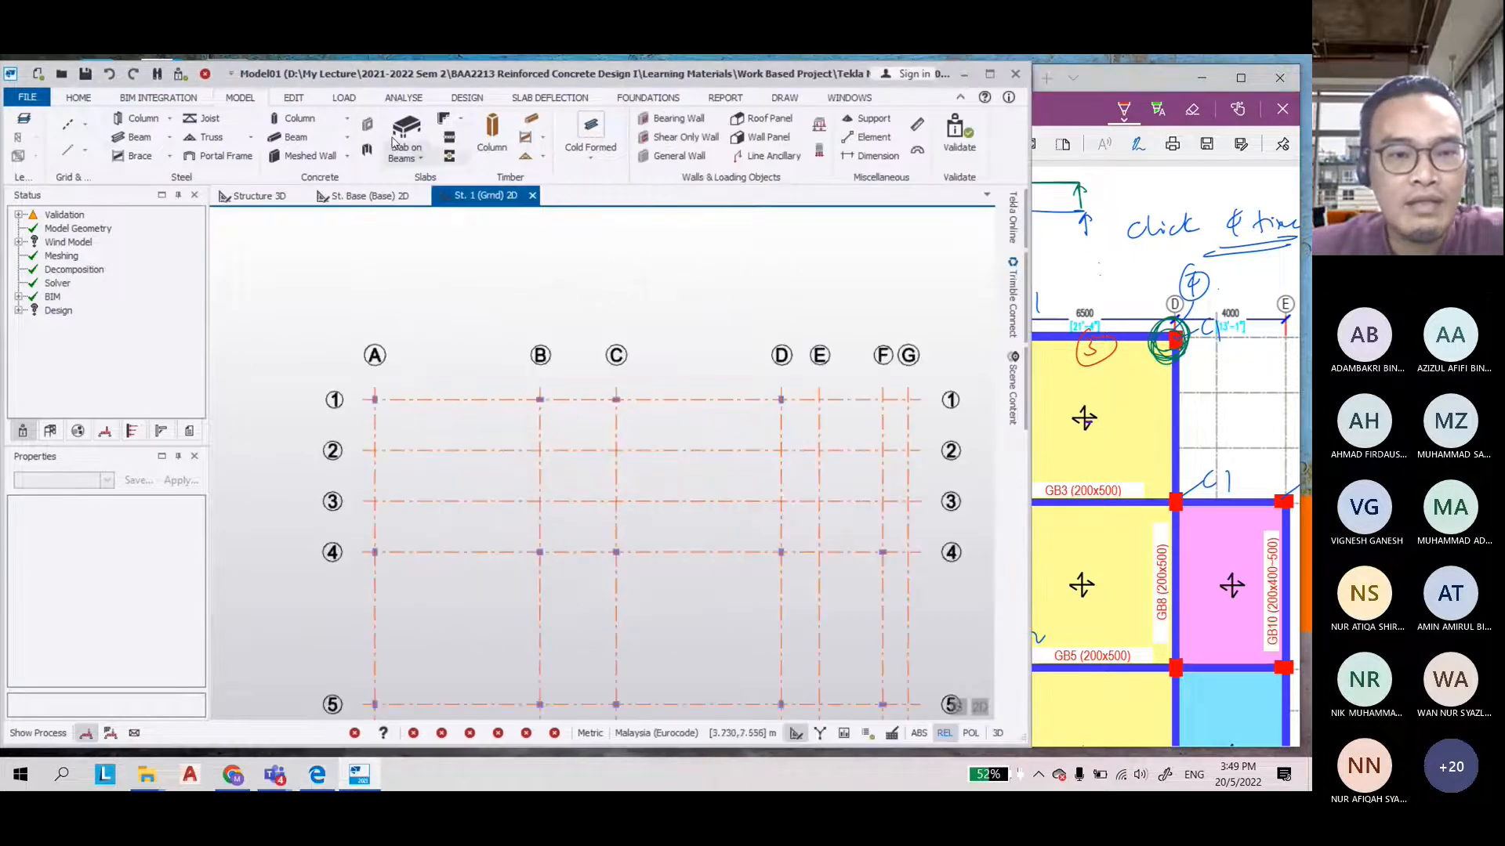
pyautogui.click(290, 137)
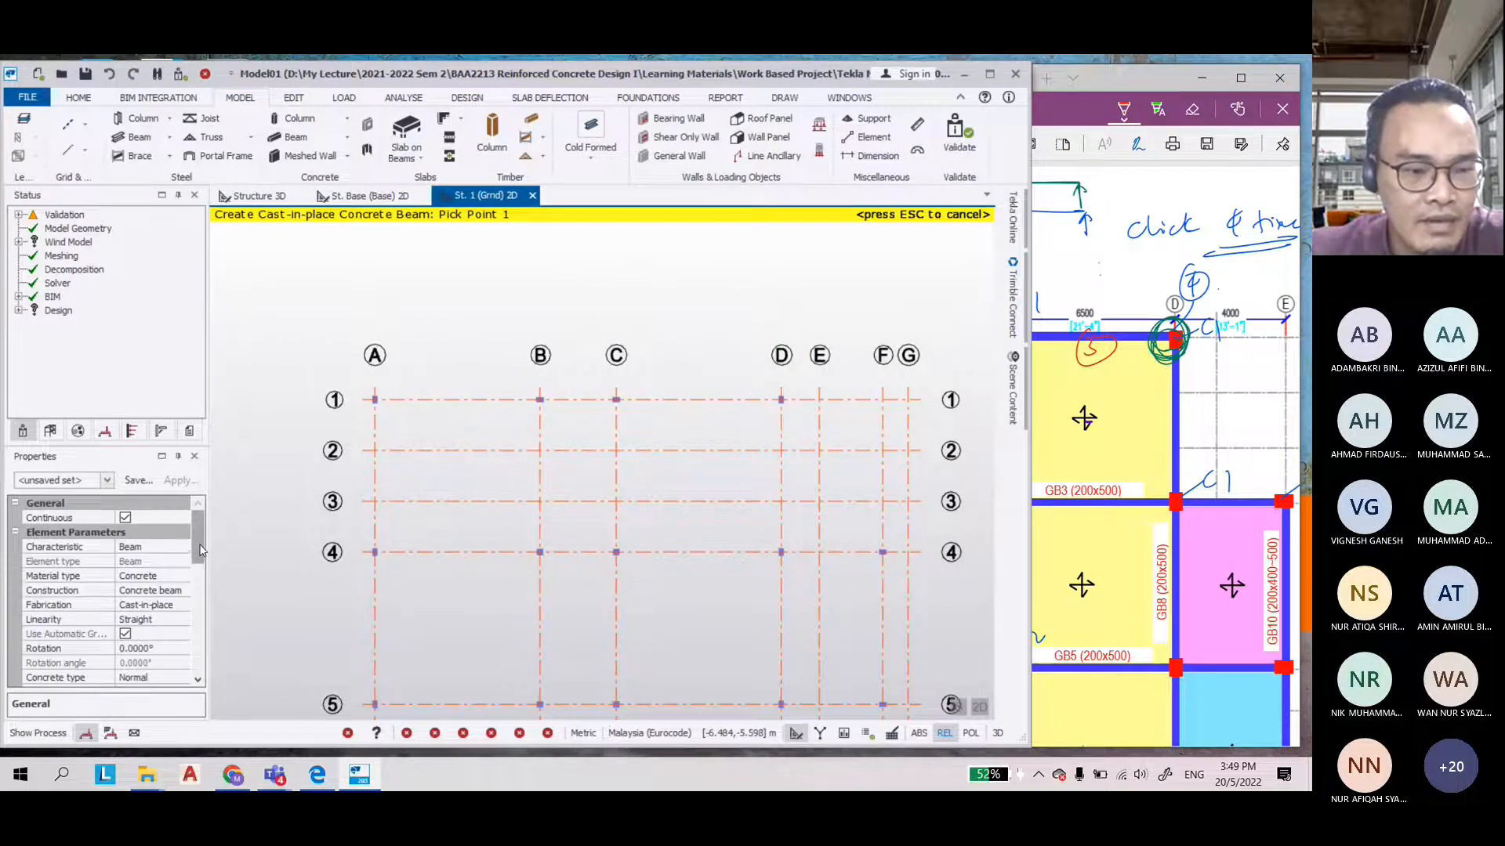
pyautogui.click(199, 595)
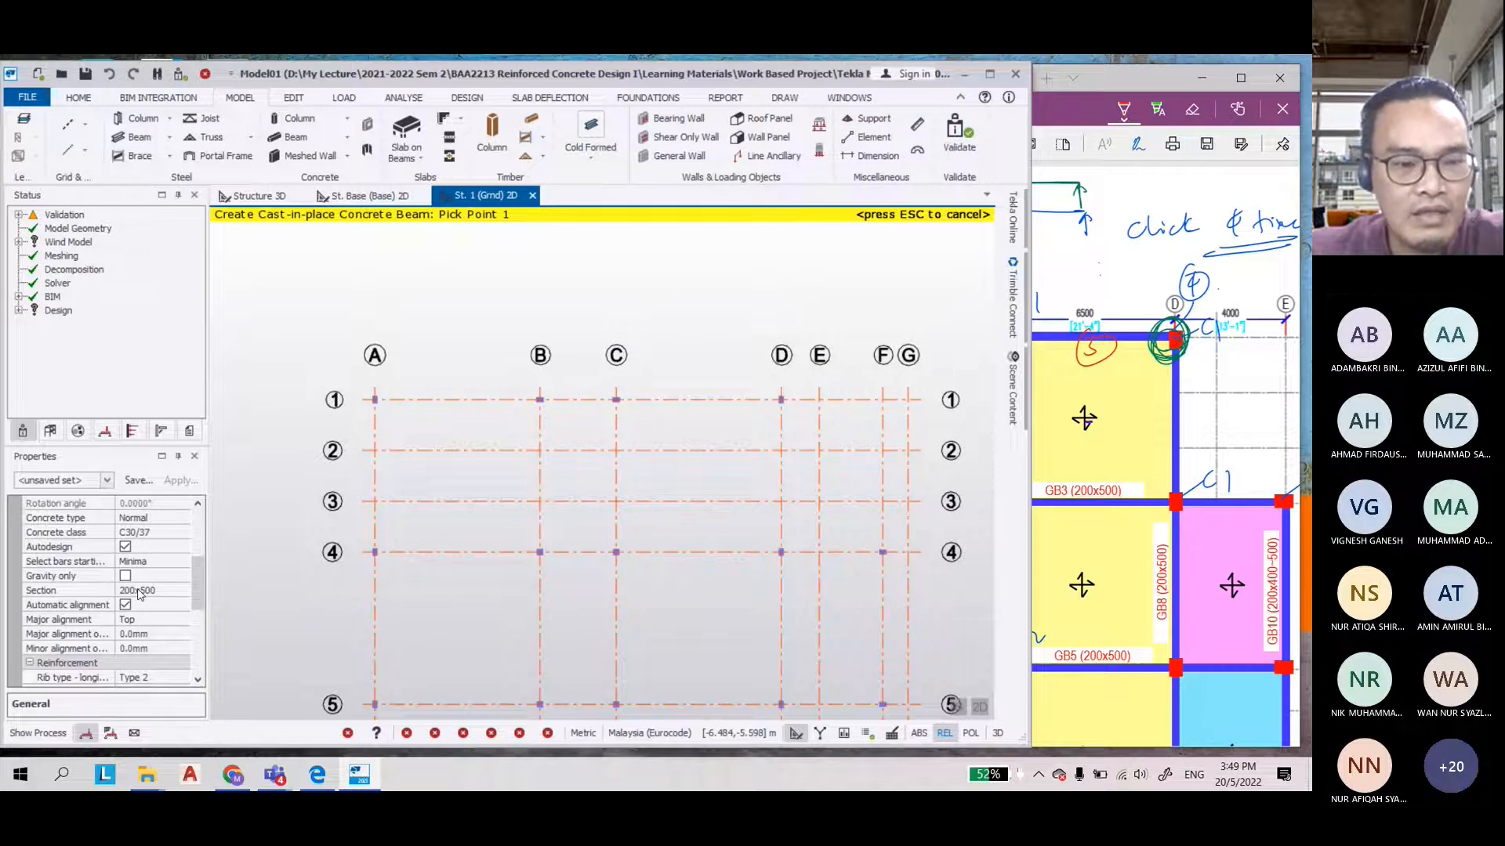
pyautogui.scroll(5, 331, 503)
pyautogui.click(329, 504)
pyautogui.scroll(-3, 255, 448)
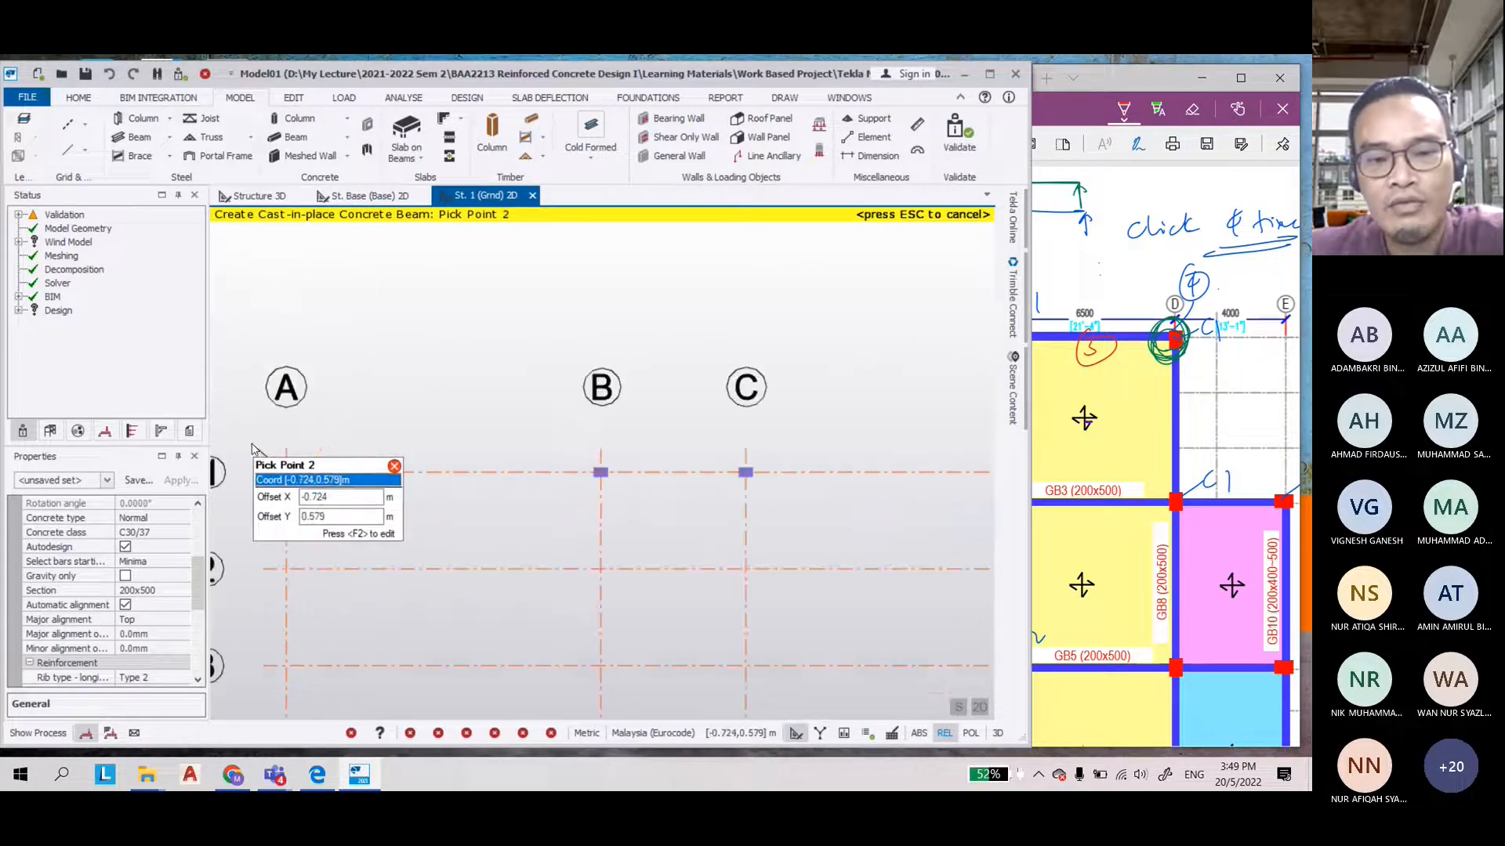
pyautogui.scroll(-2, 368, 423)
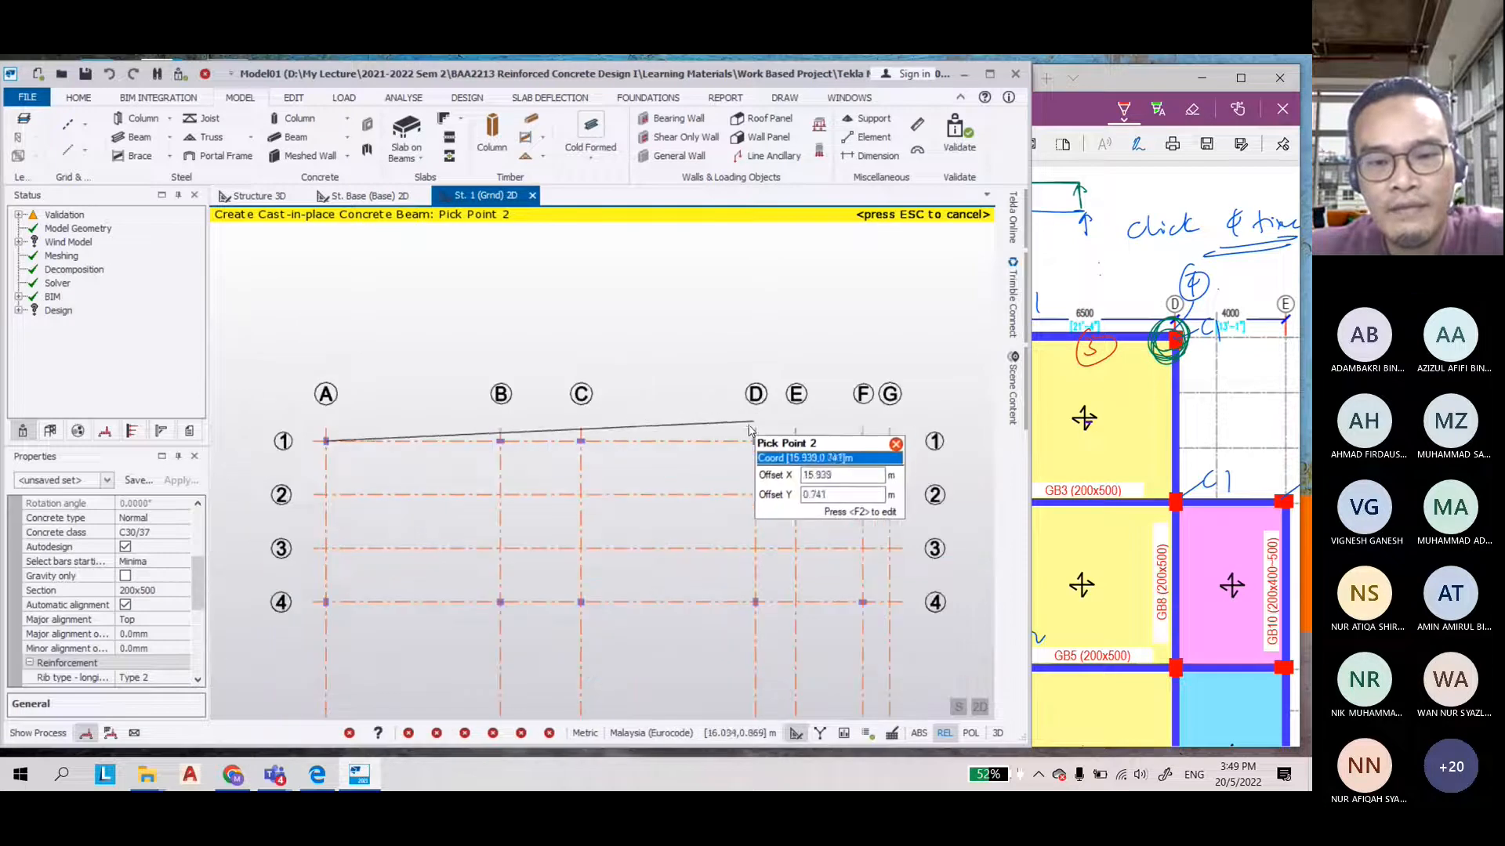
pyautogui.scroll(3, 778, 372)
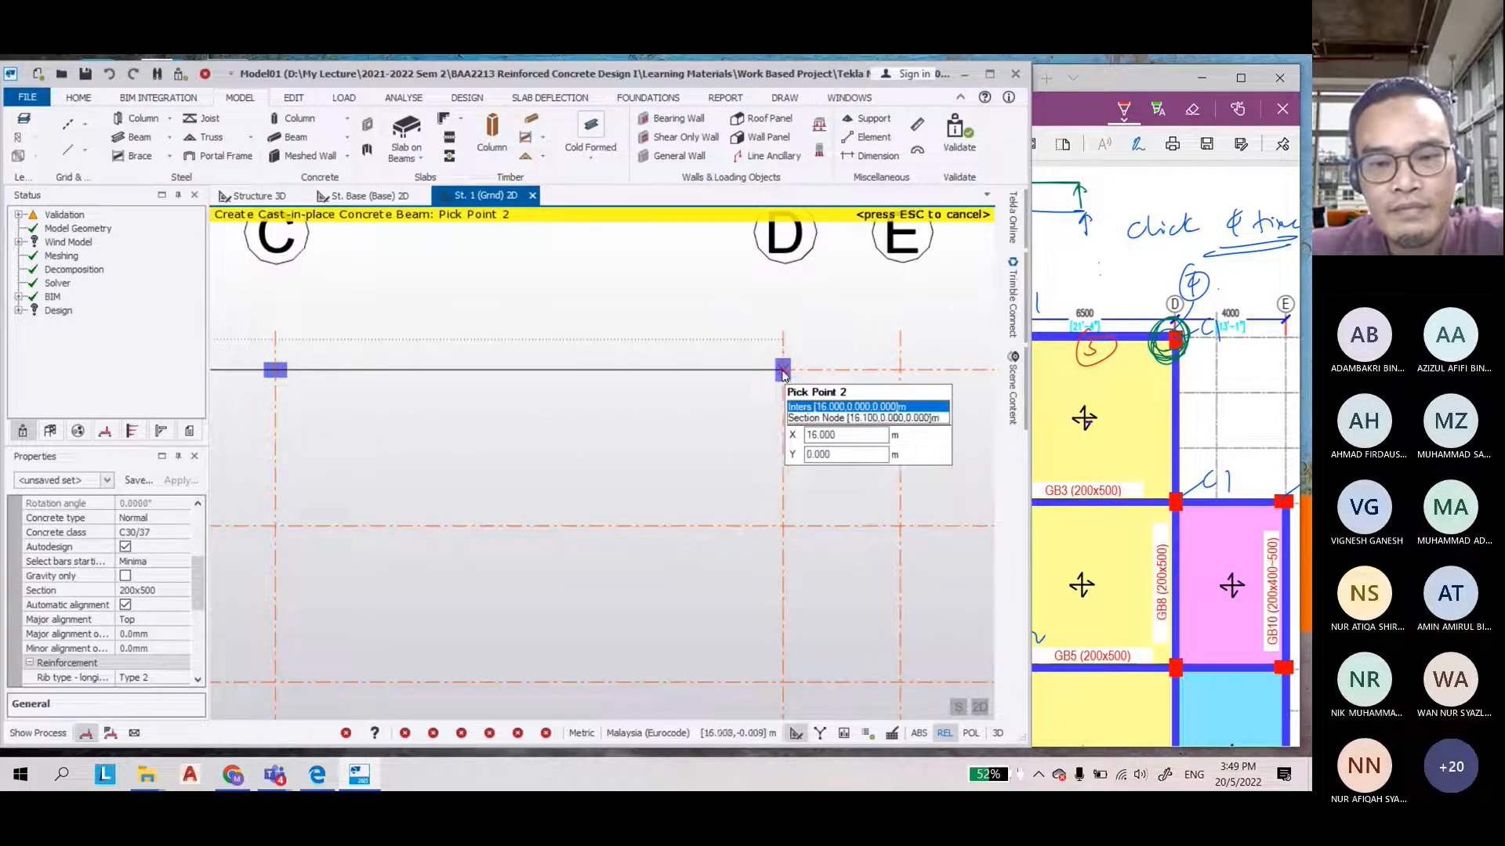
pyautogui.click(780, 373)
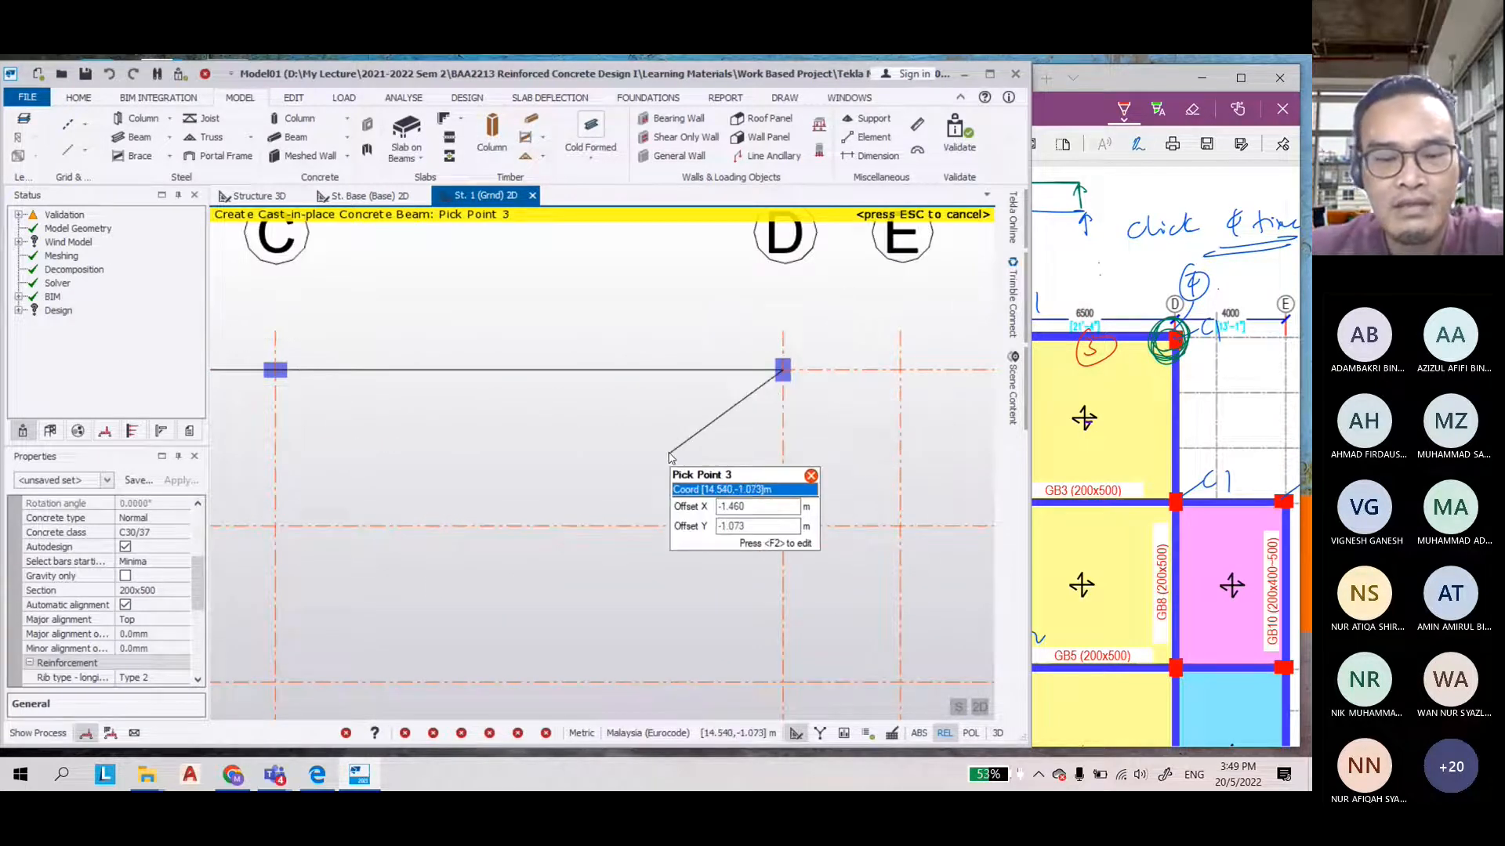
pyautogui.press('Escape')
pyautogui.scroll(-3, 673, 449)
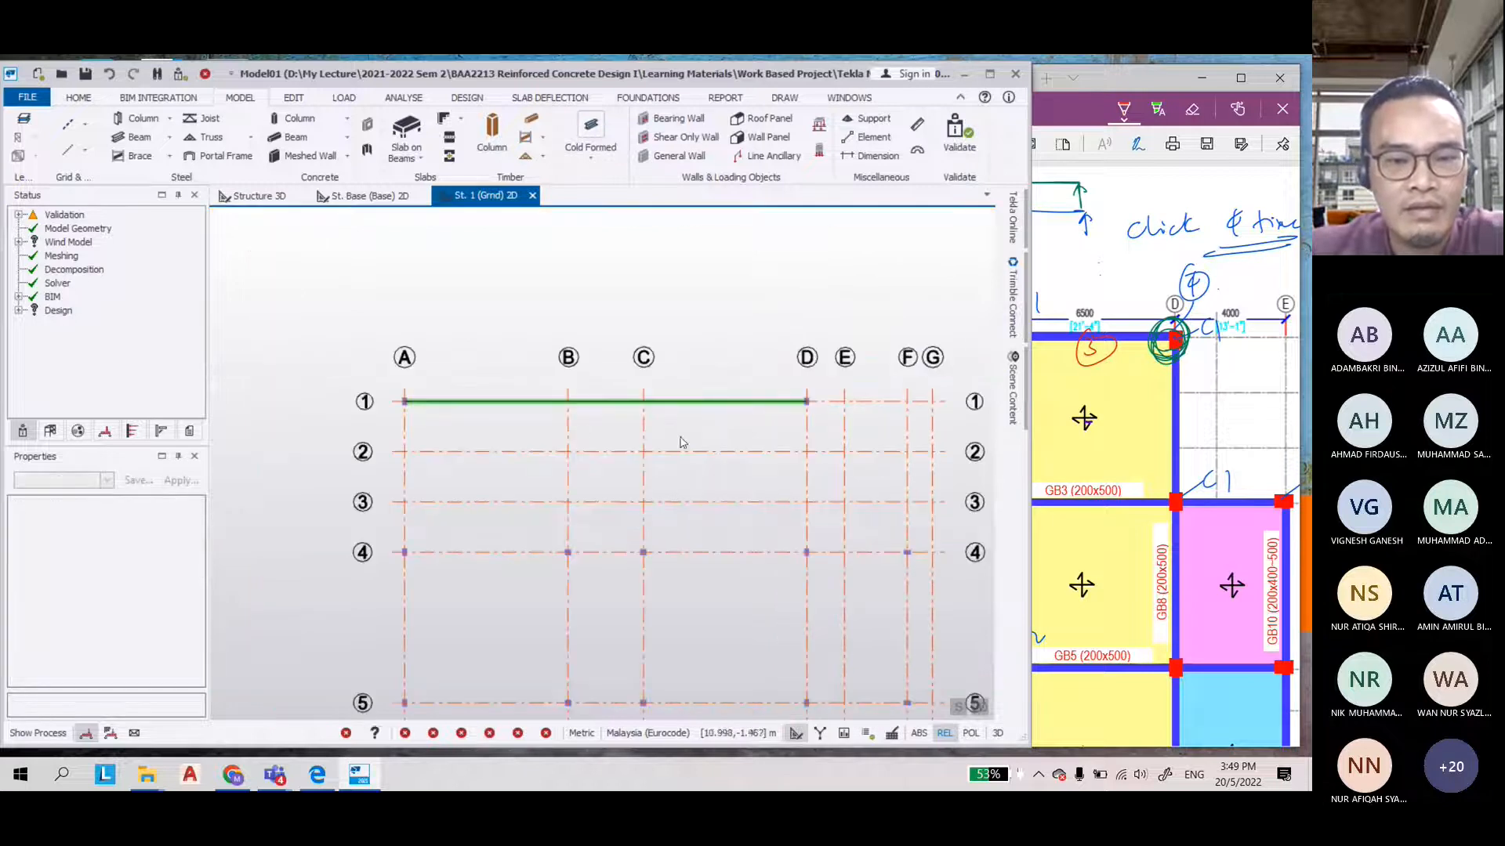
# Select the beam from A to D on grid line 1 and show it in 3D
pyautogui.click(576, 406)
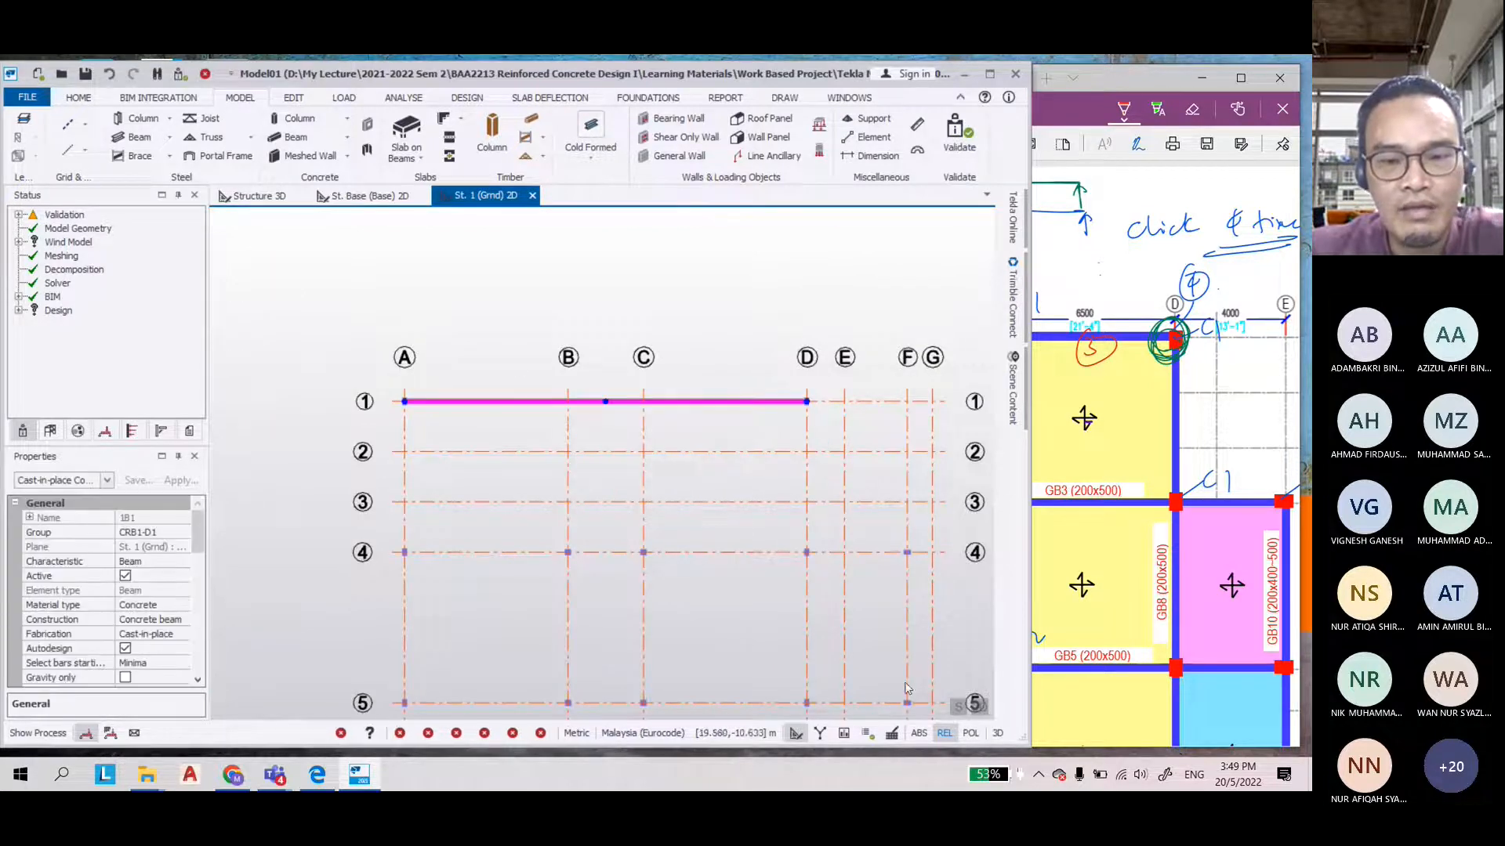
pyautogui.scroll(2, 556, 388)
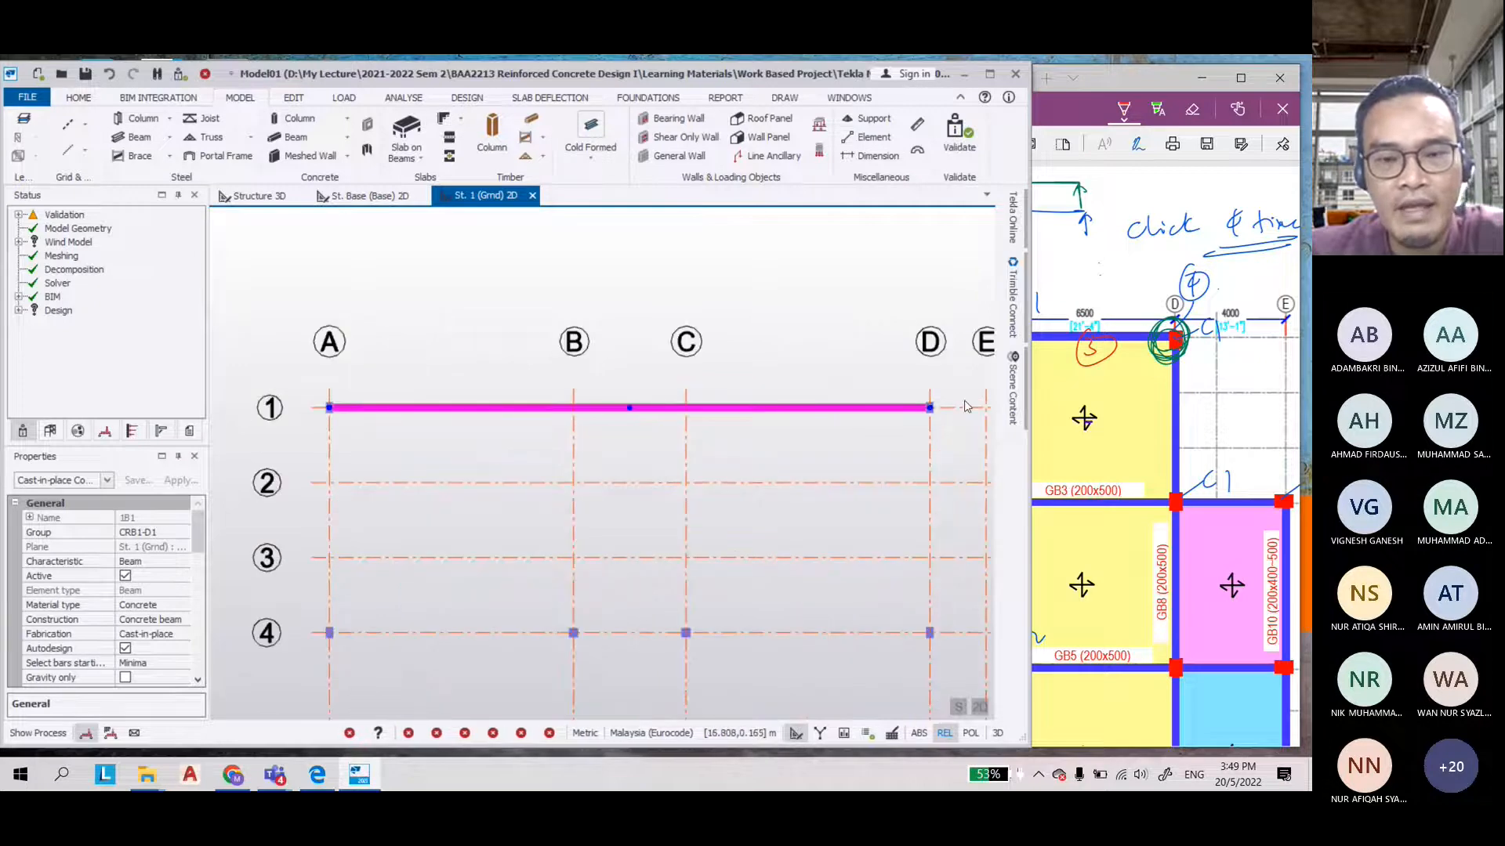
pyautogui.click(997, 734)
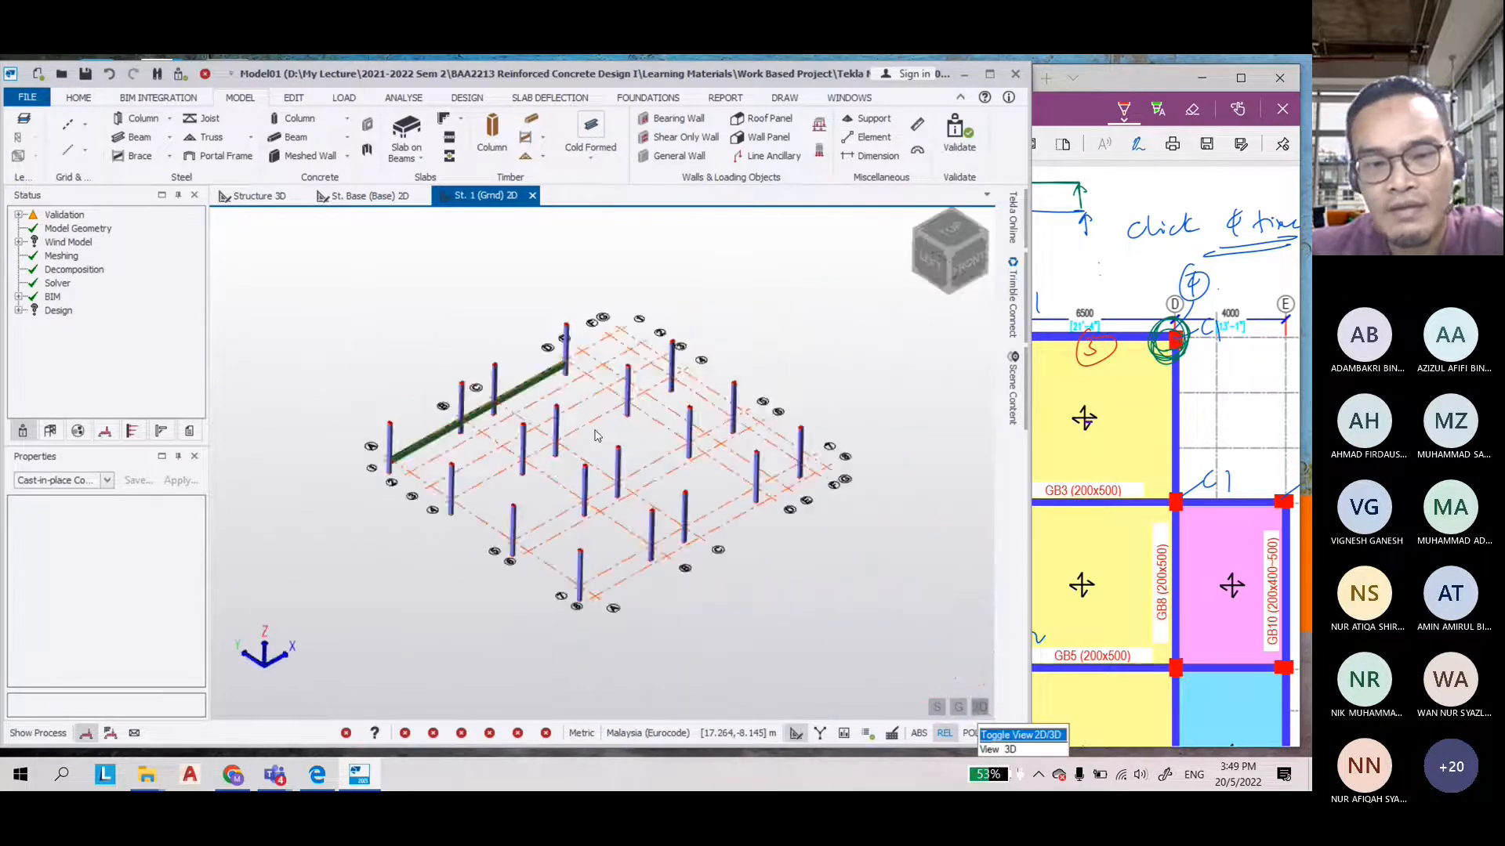
pyautogui.scroll(6, 417, 439)
pyautogui.click(482, 489)
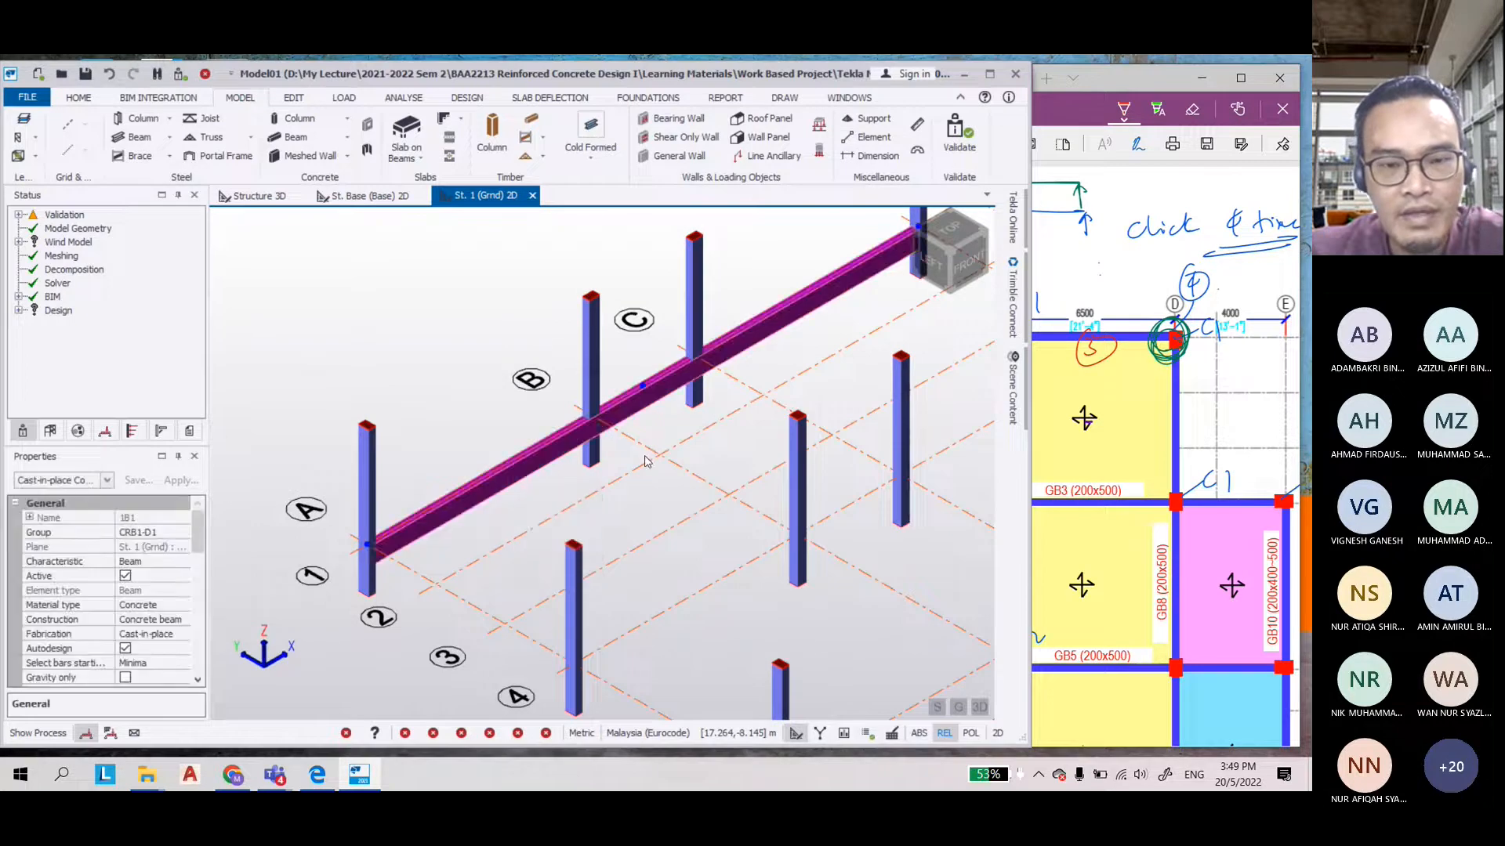
# Examine the selected beam's end nodes at columns A and D and where it passes the intermediate columns B and C
pyautogui.scroll(-2, 646, 461)
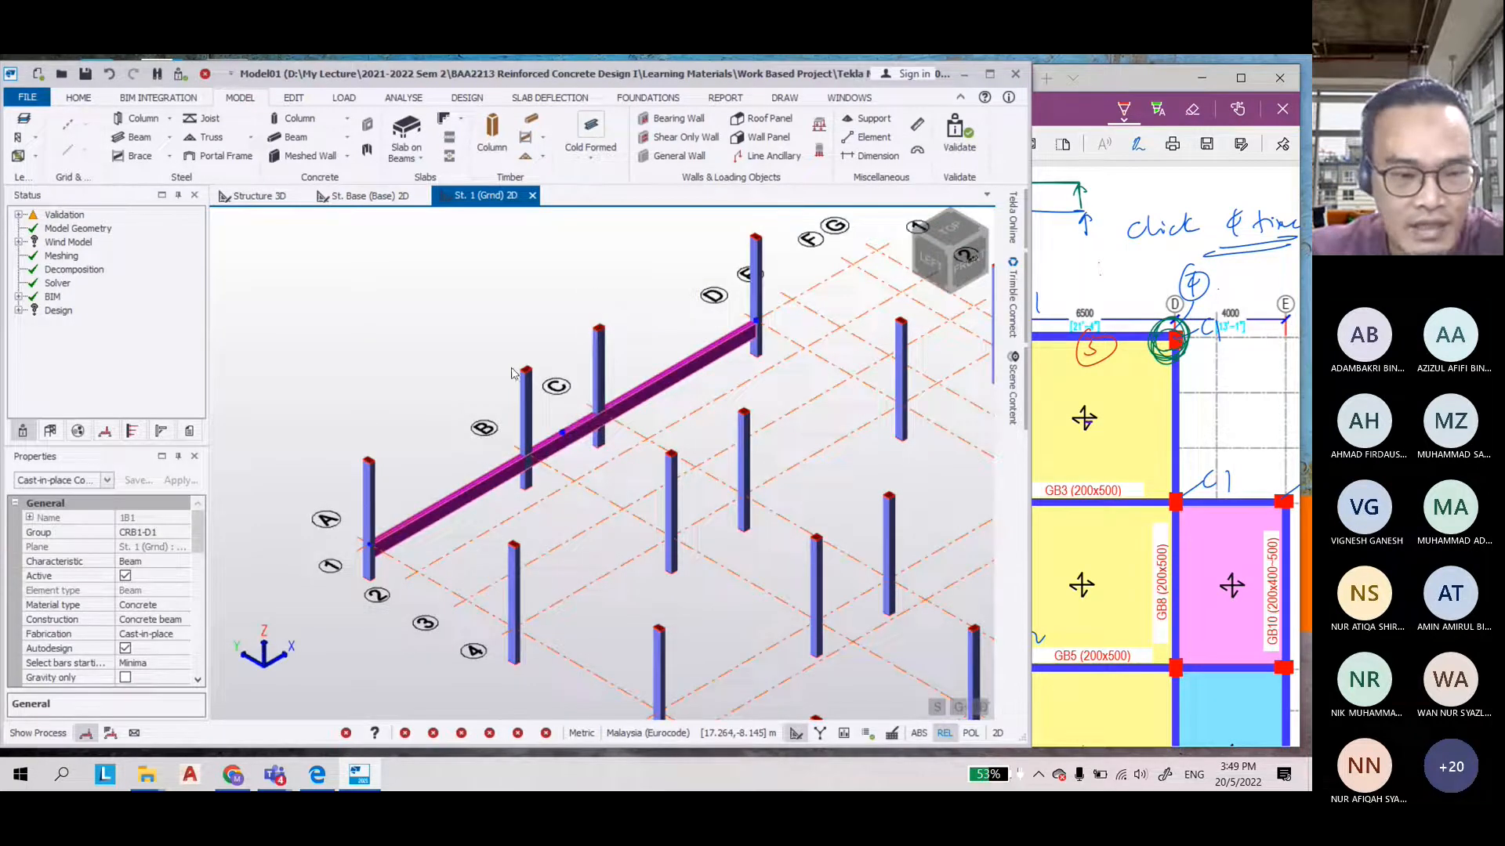
pyautogui.scroll(3, 511, 373)
pyautogui.moveTo(655, 412)
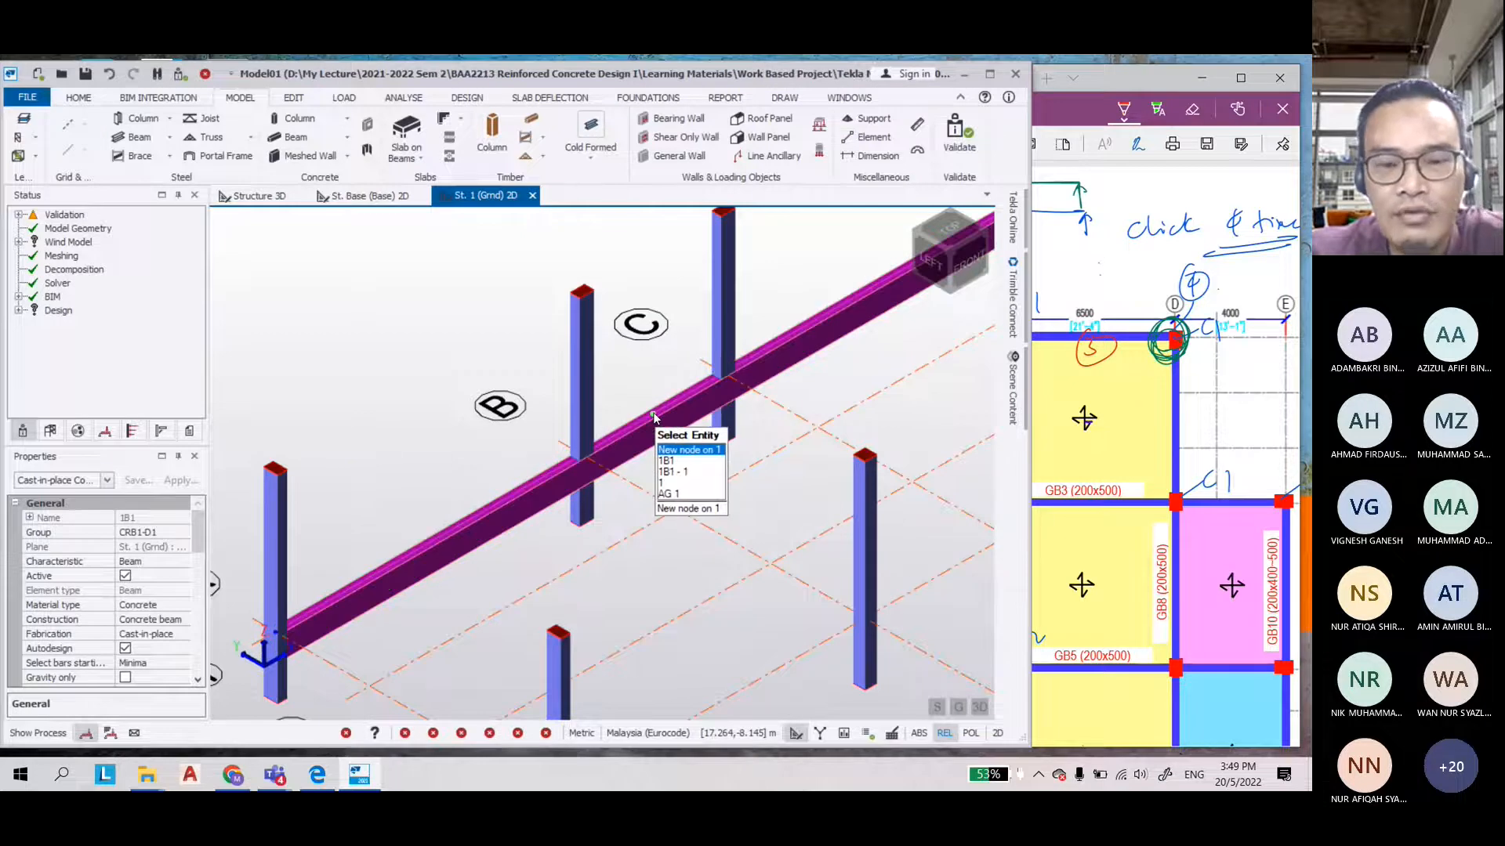
pyautogui.scroll(-3, 654, 416)
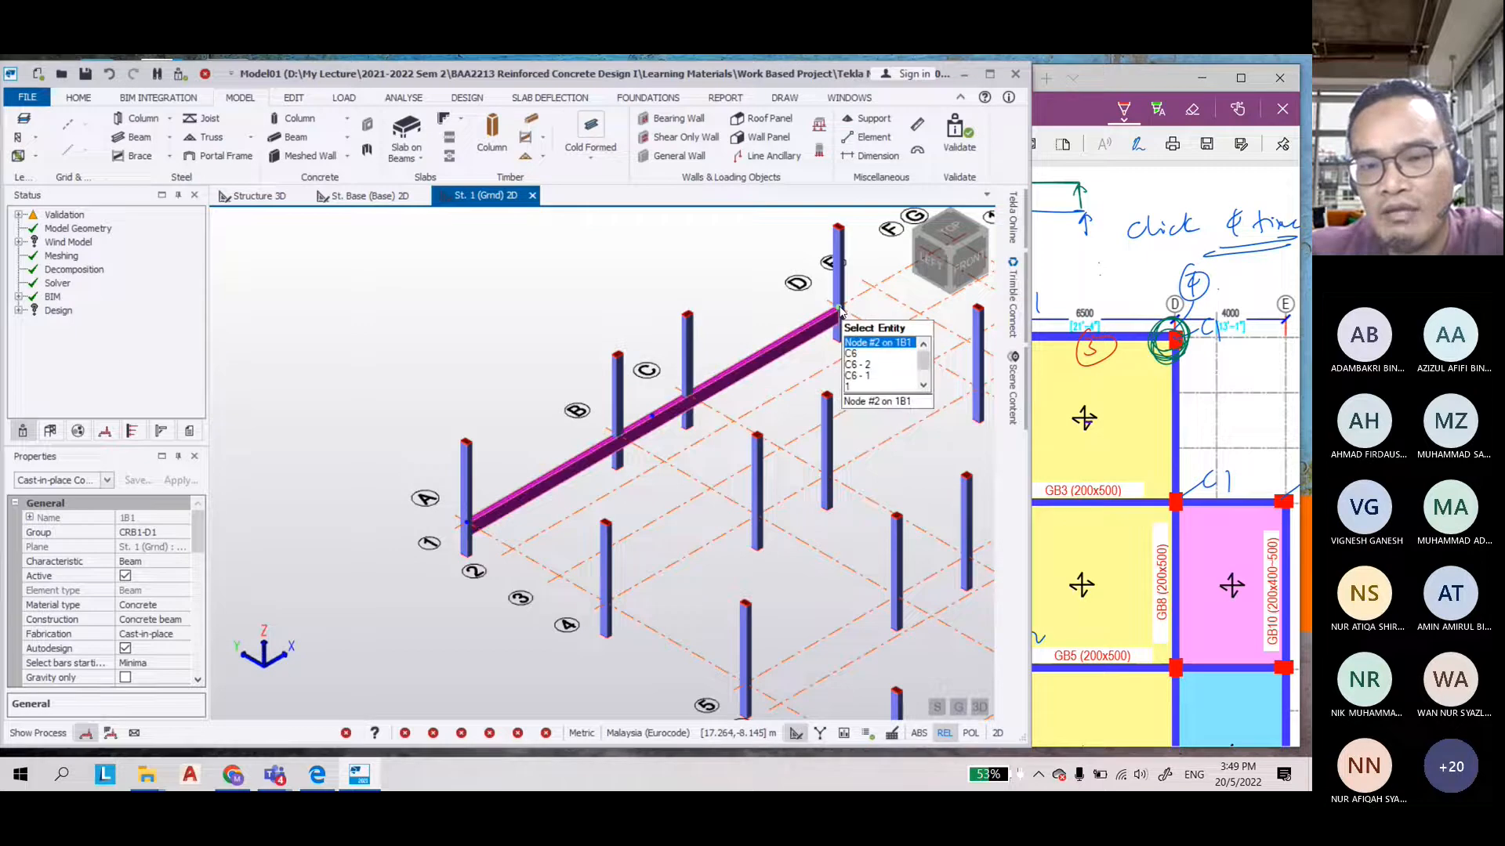
pyautogui.scroll(5, 464, 523)
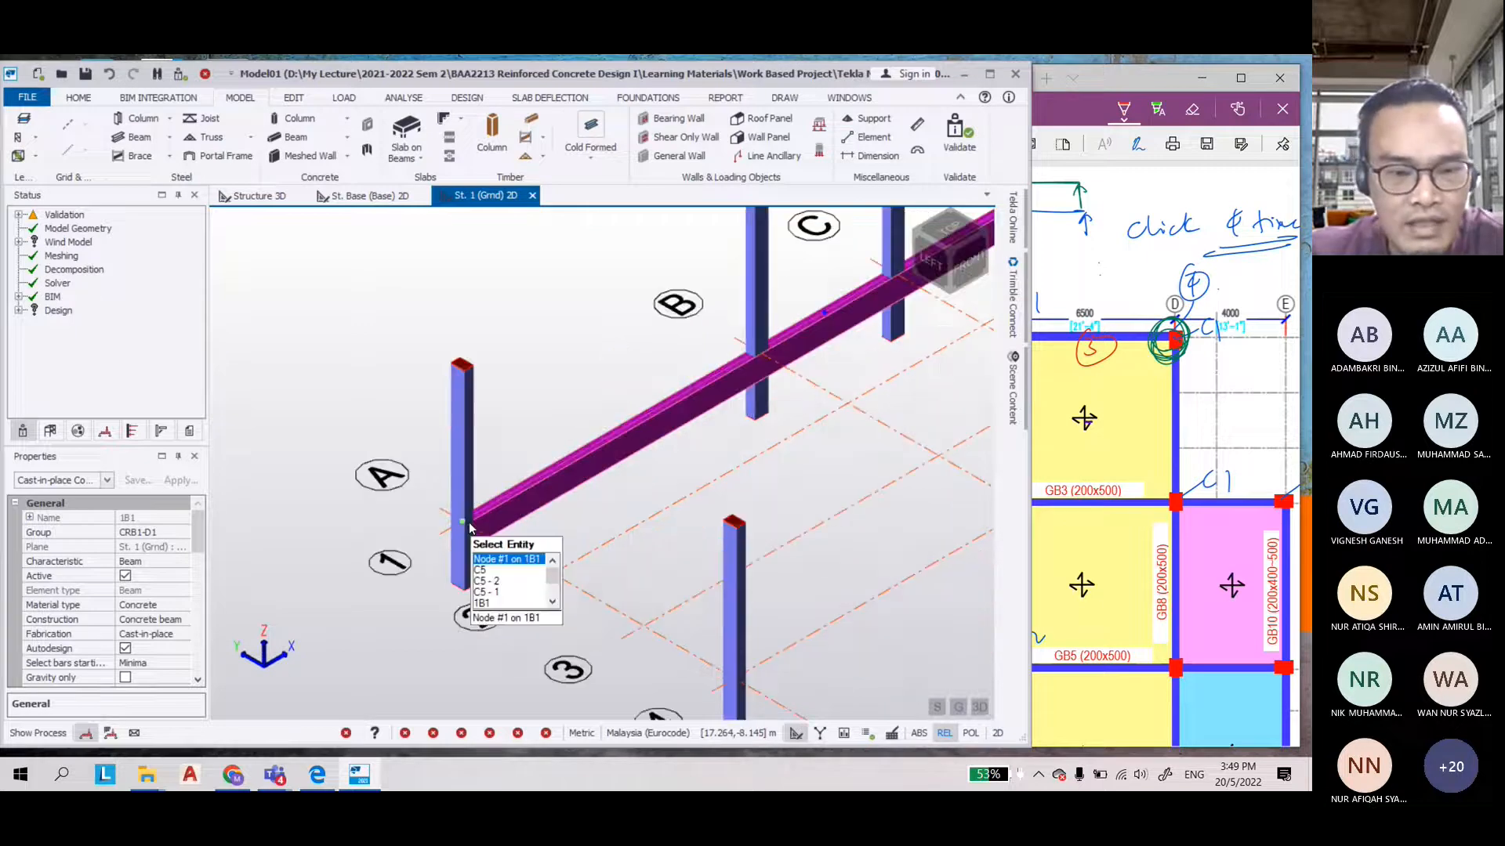
pyautogui.scroll(-5, 470, 517)
pyautogui.scroll(4, 596, 486)
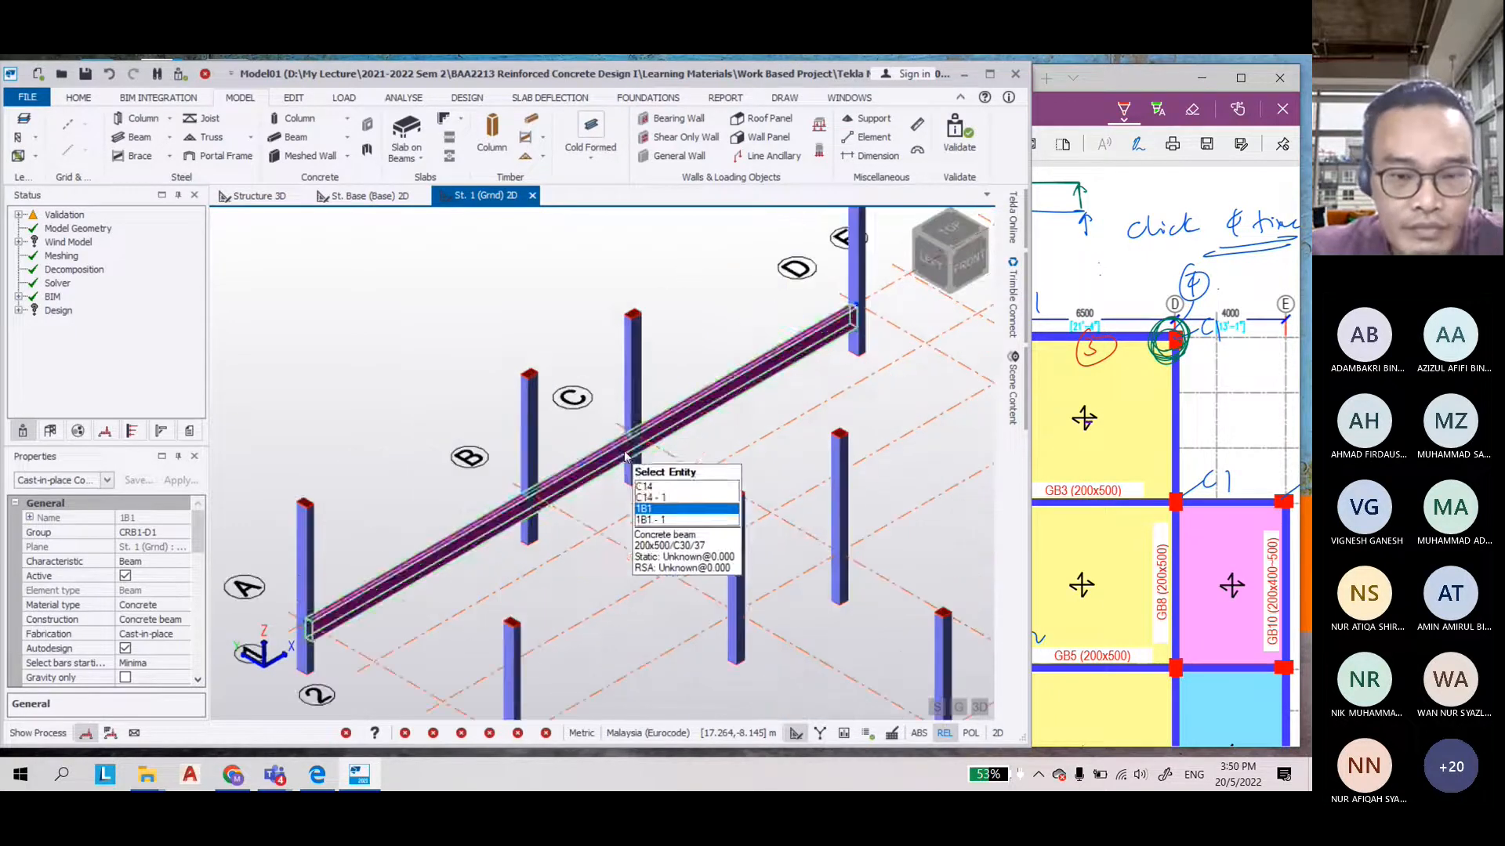
pyautogui.scroll(1, 576, 522)
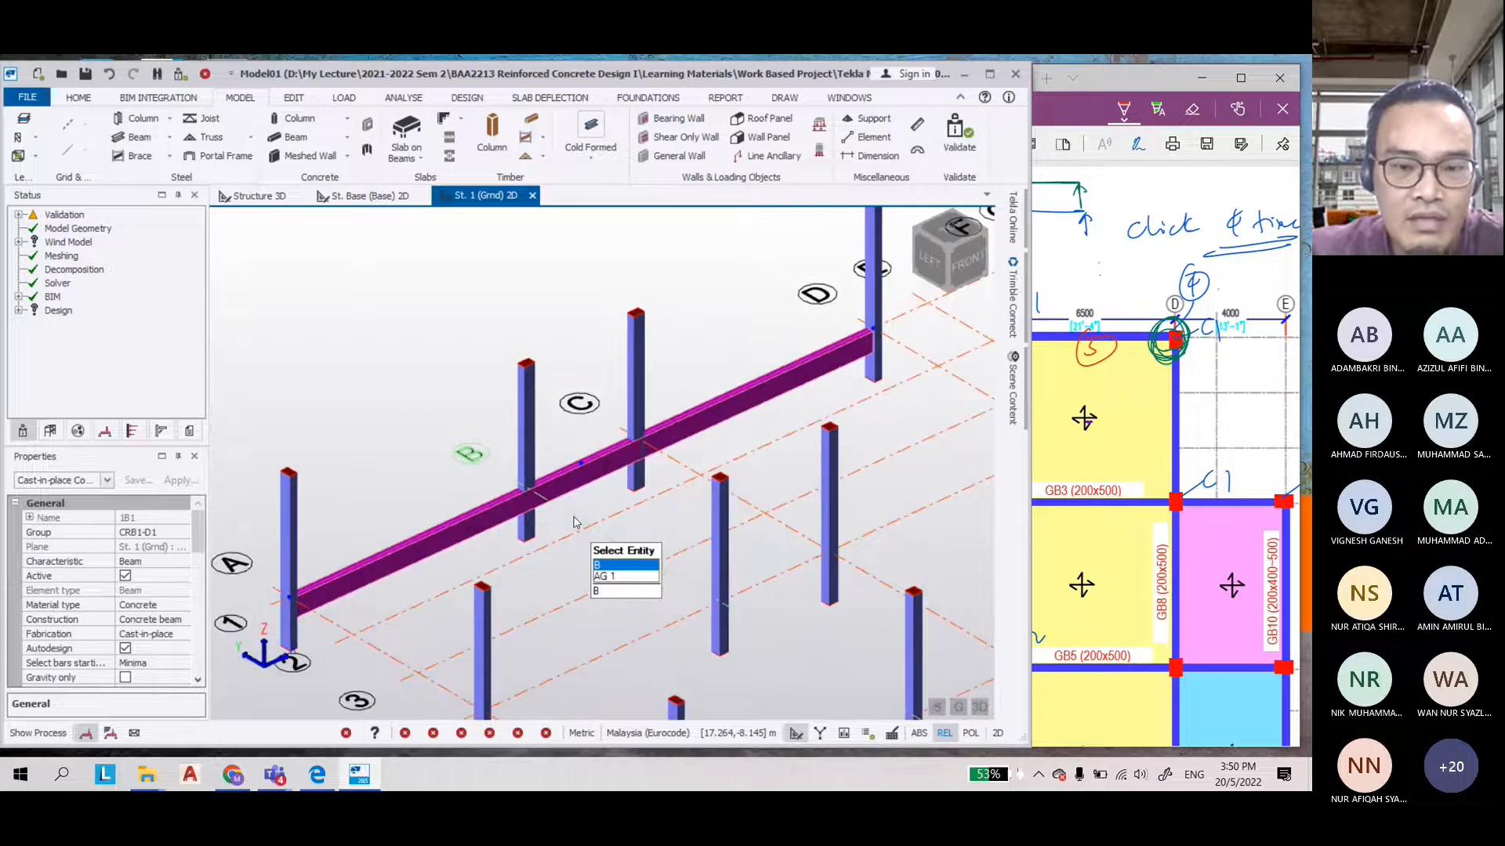
pyautogui.moveTo(576, 522); pyautogui.dragTo(542, 482, button='right')
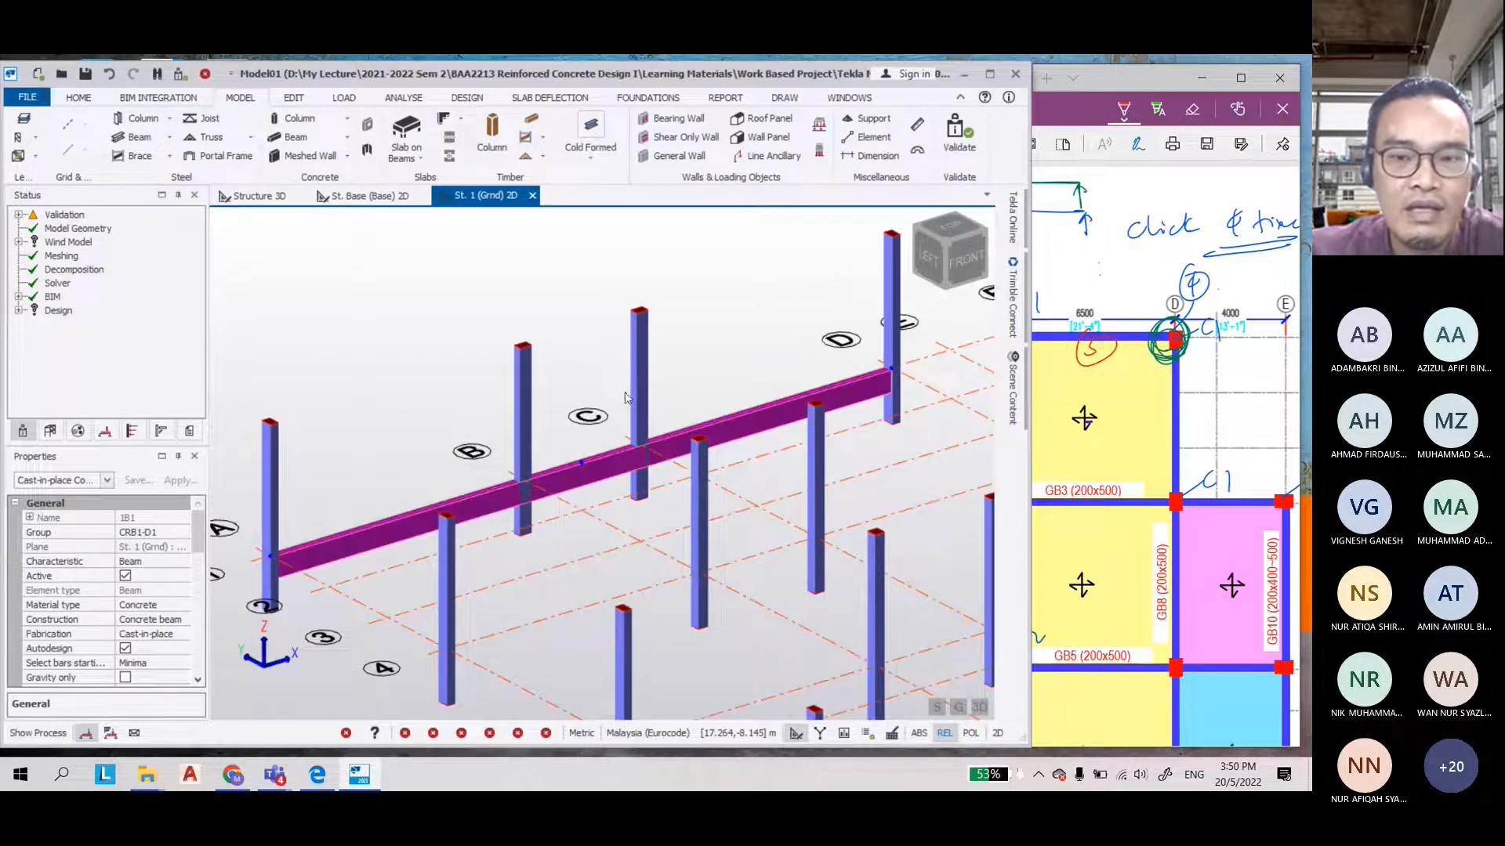
# Validate the model and expand the validation results down to the member intersection warning
pyautogui.click(964, 146)
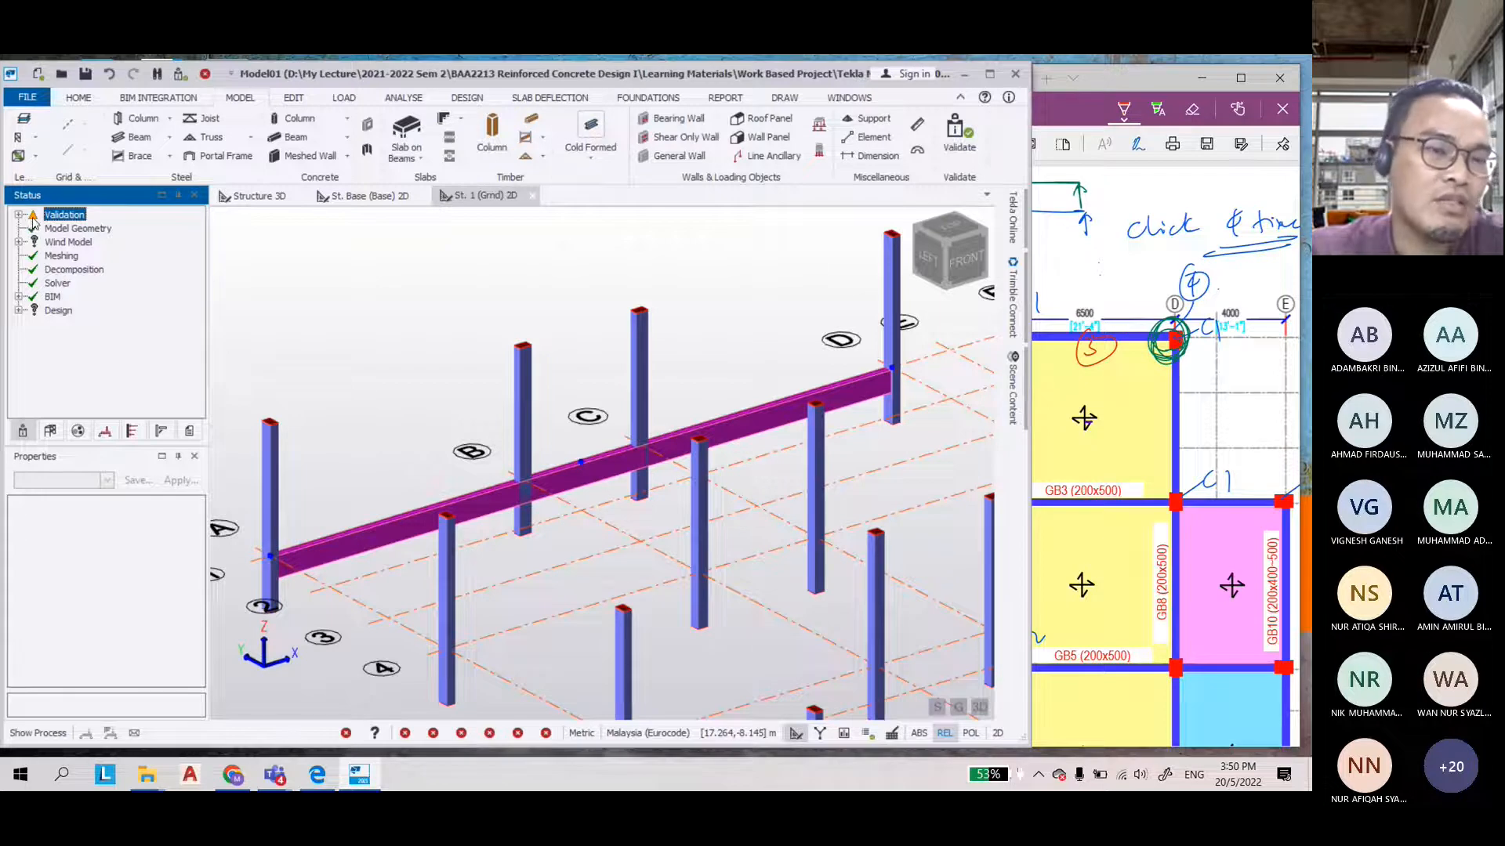
pyautogui.click(20, 216)
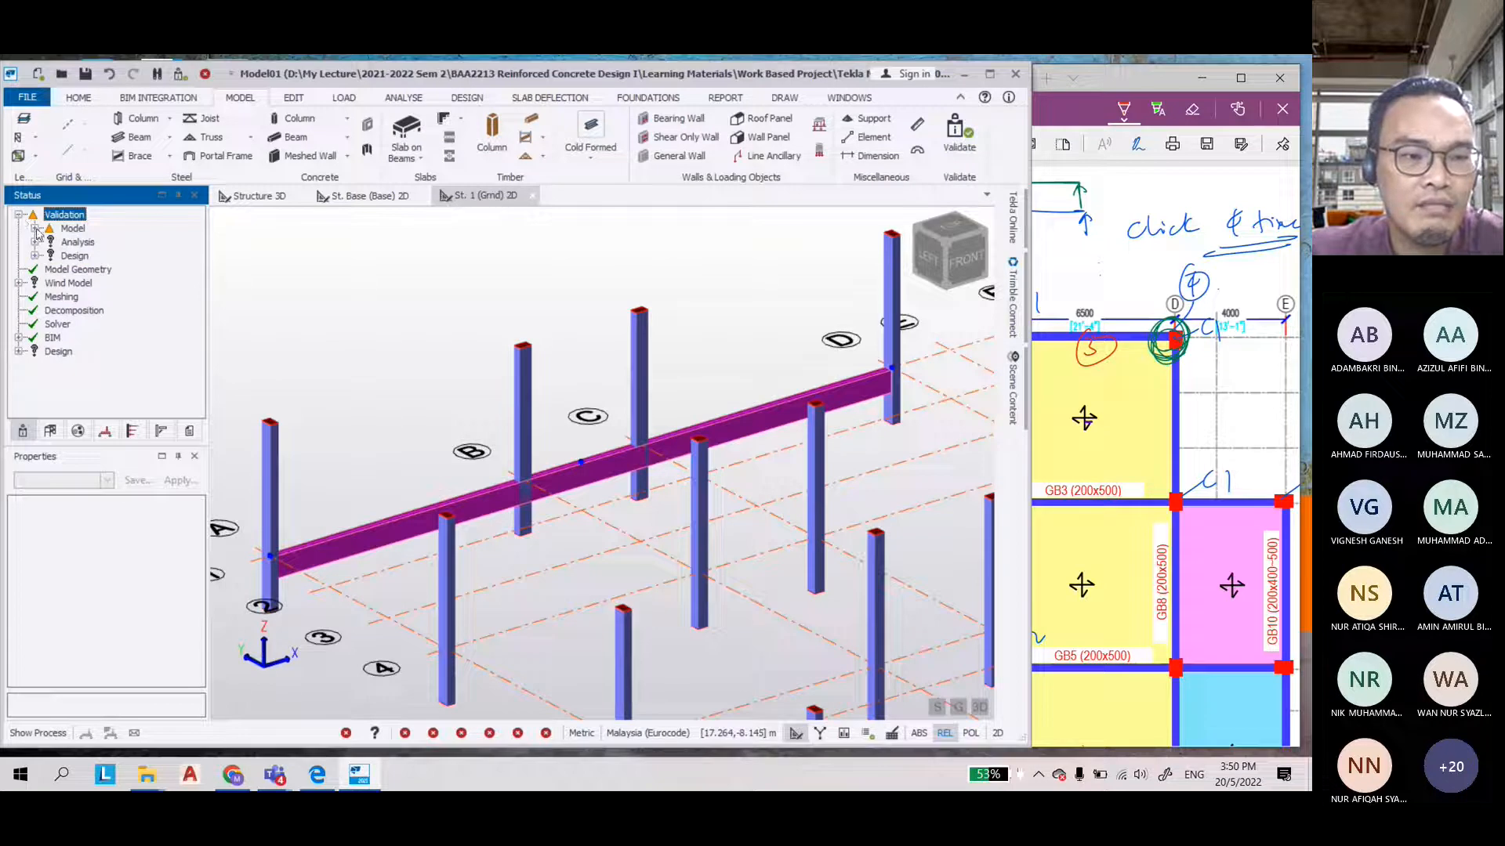
pyautogui.click(36, 229)
pyautogui.click(51, 242)
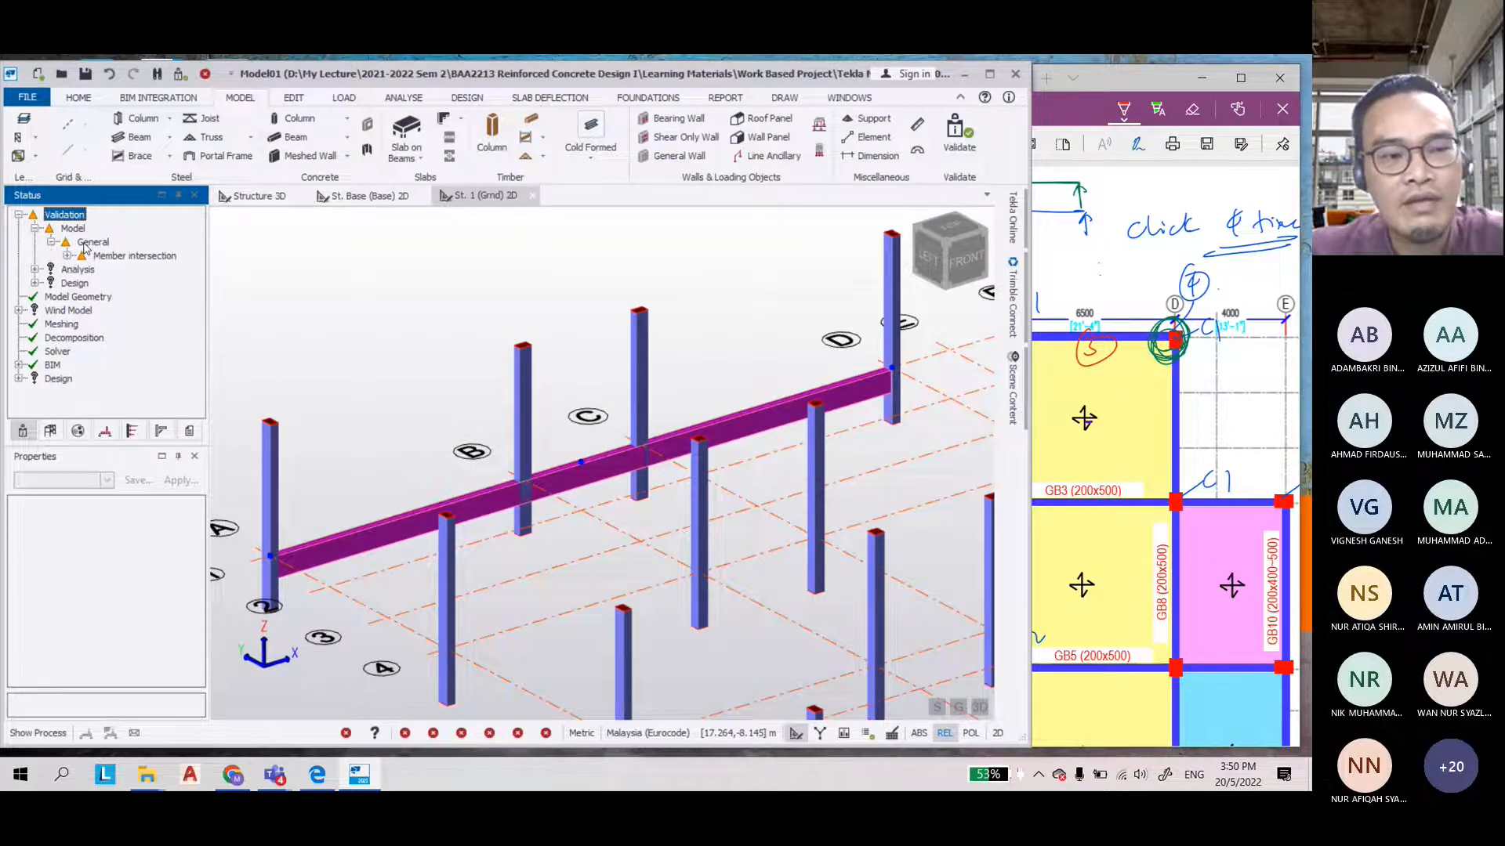
pyautogui.moveTo(159, 259)
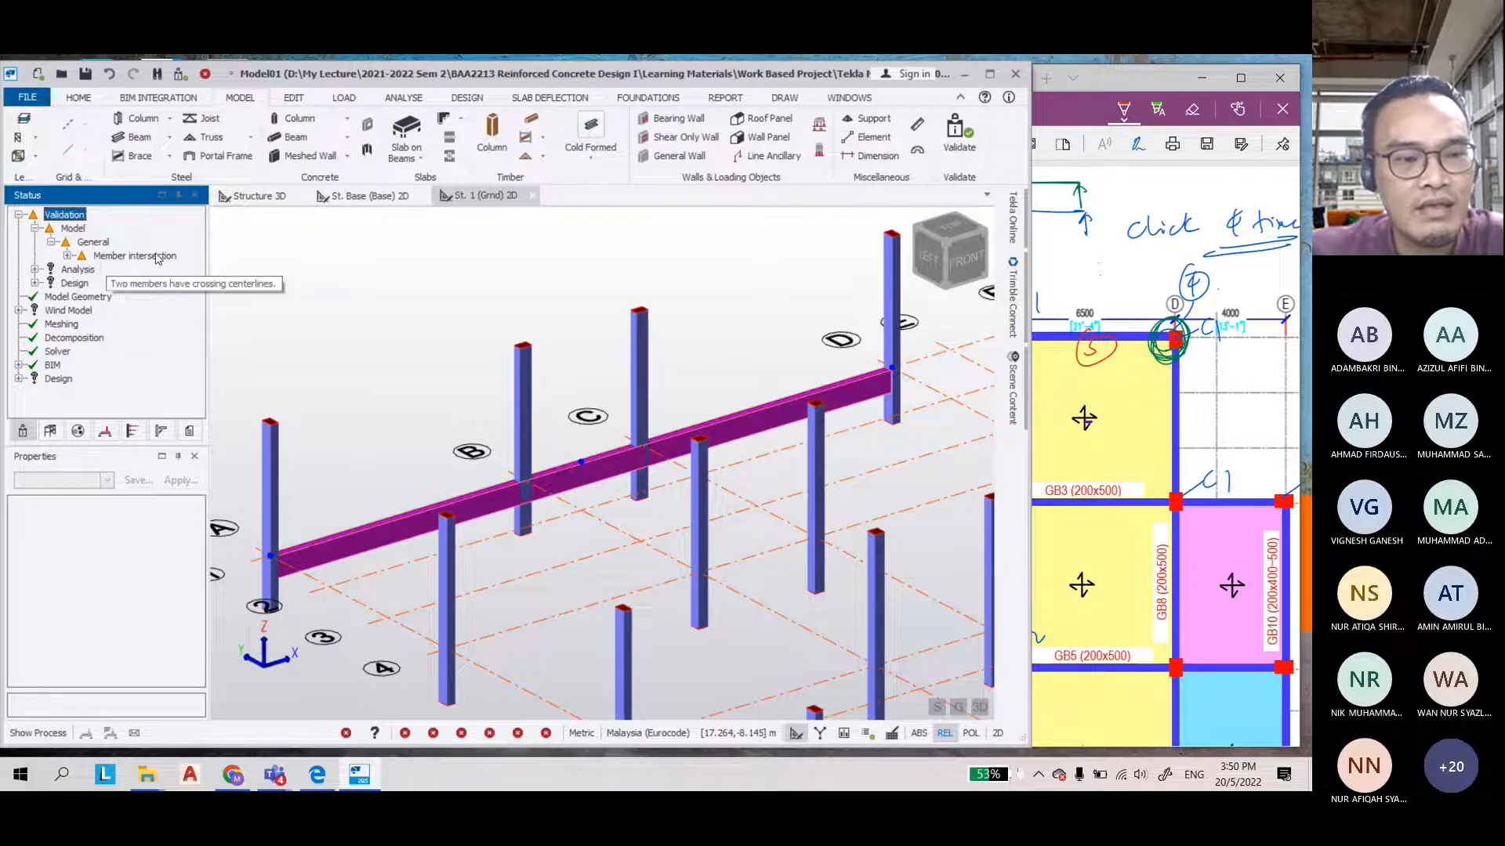
# Locate column C13 - 1 from the member intersection warning in 3D and examine where the beam crosses it
pyautogui.doubleClick(159, 256)
pyautogui.click(139, 284)
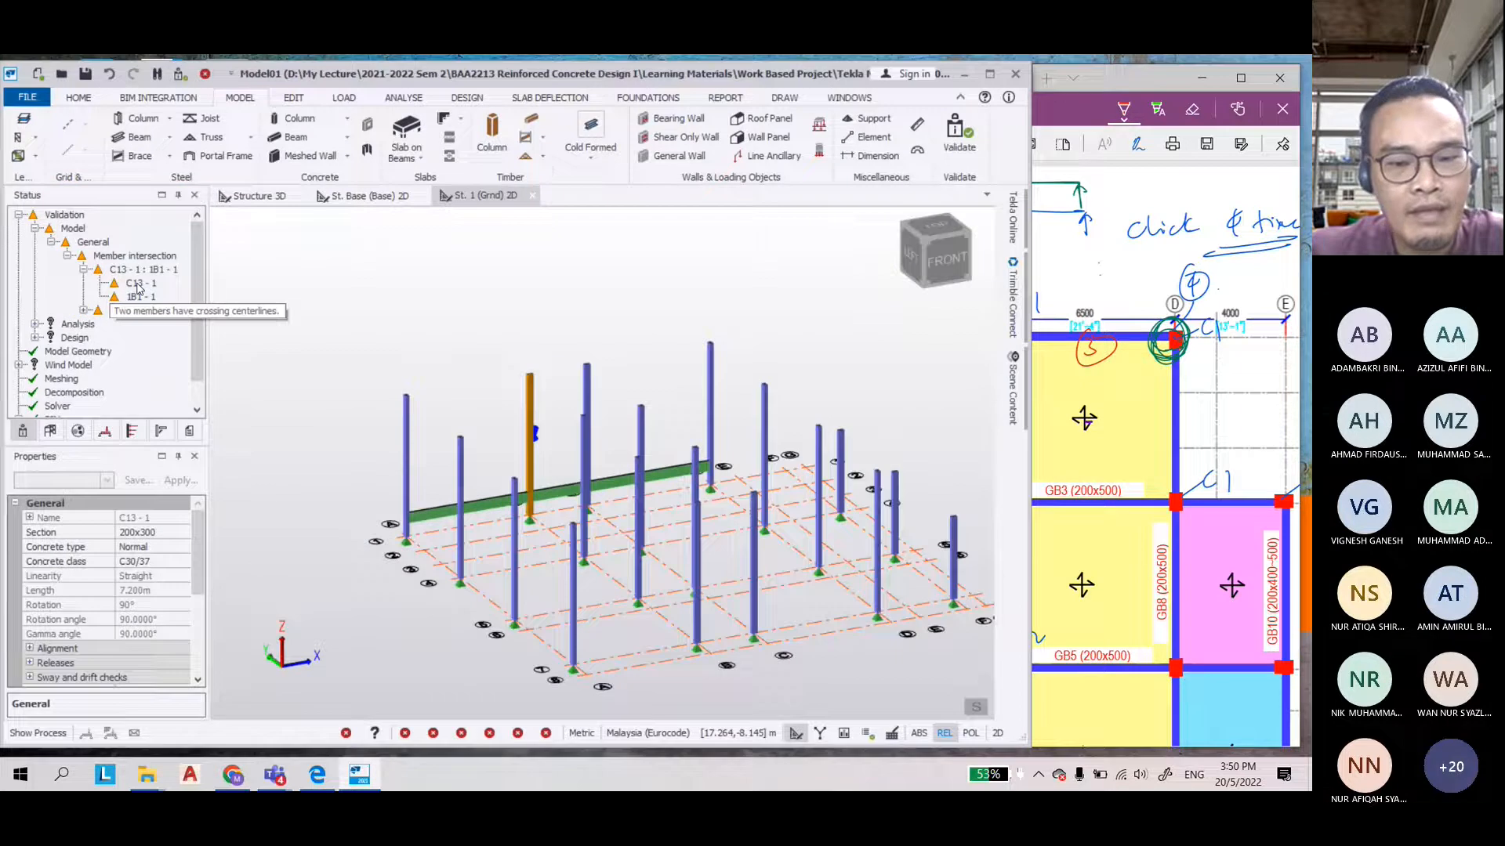
pyautogui.doubleClick(138, 287)
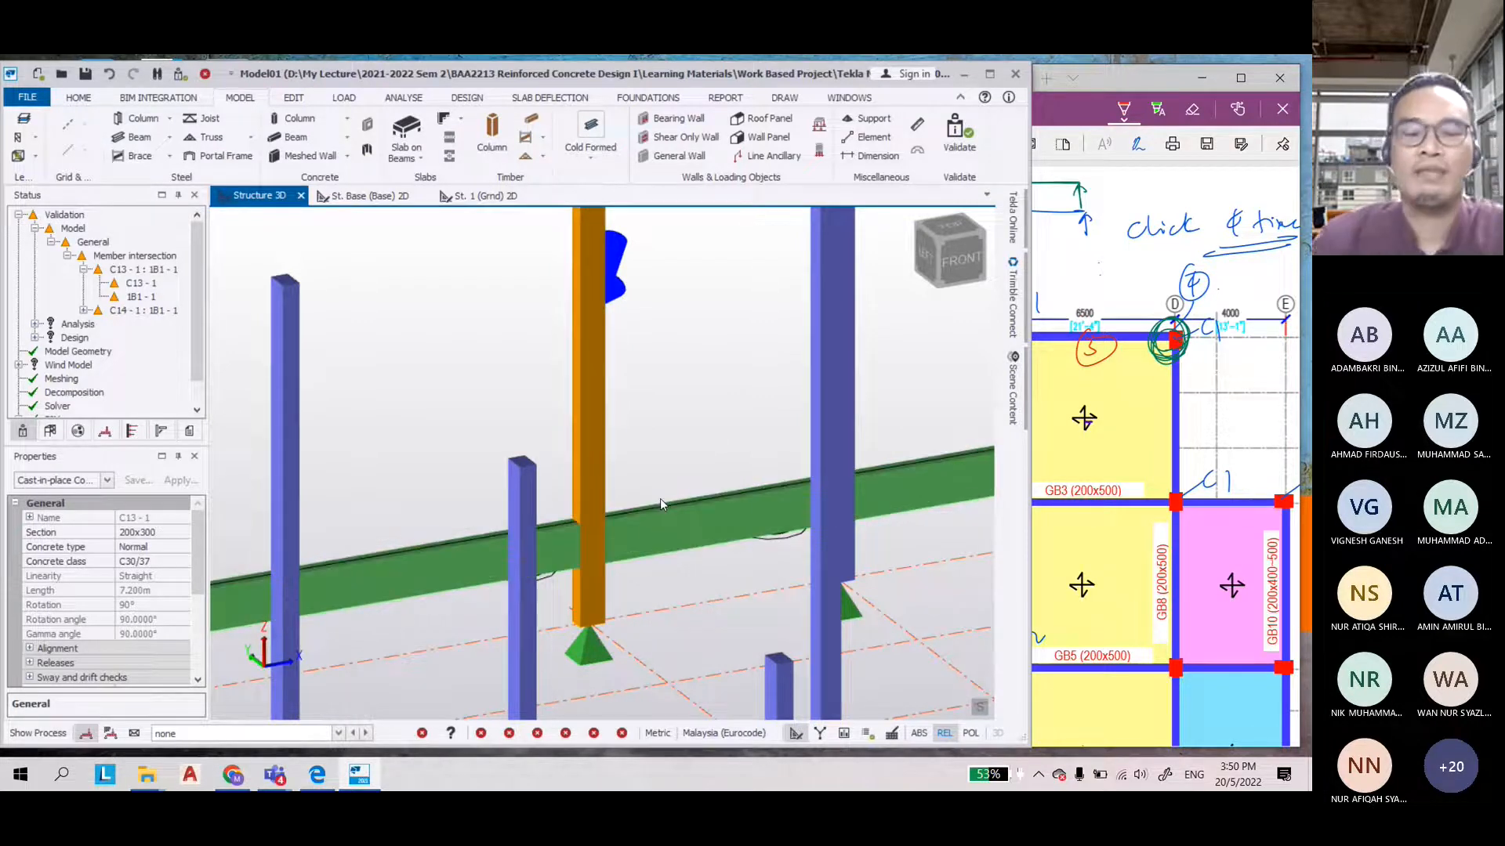
pyautogui.scroll(-5, 660, 499)
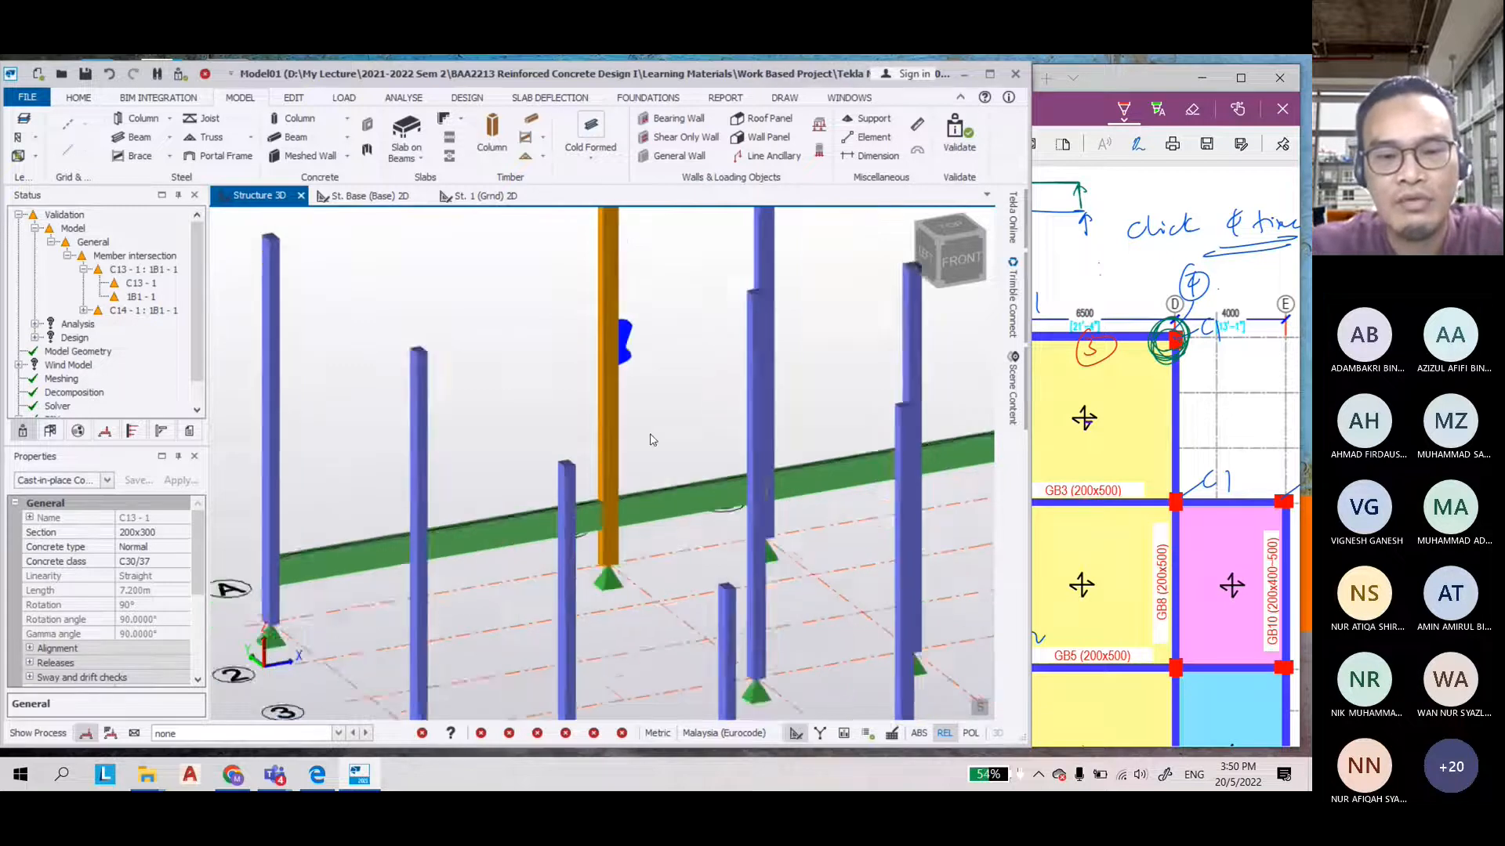
pyautogui.click(647, 405)
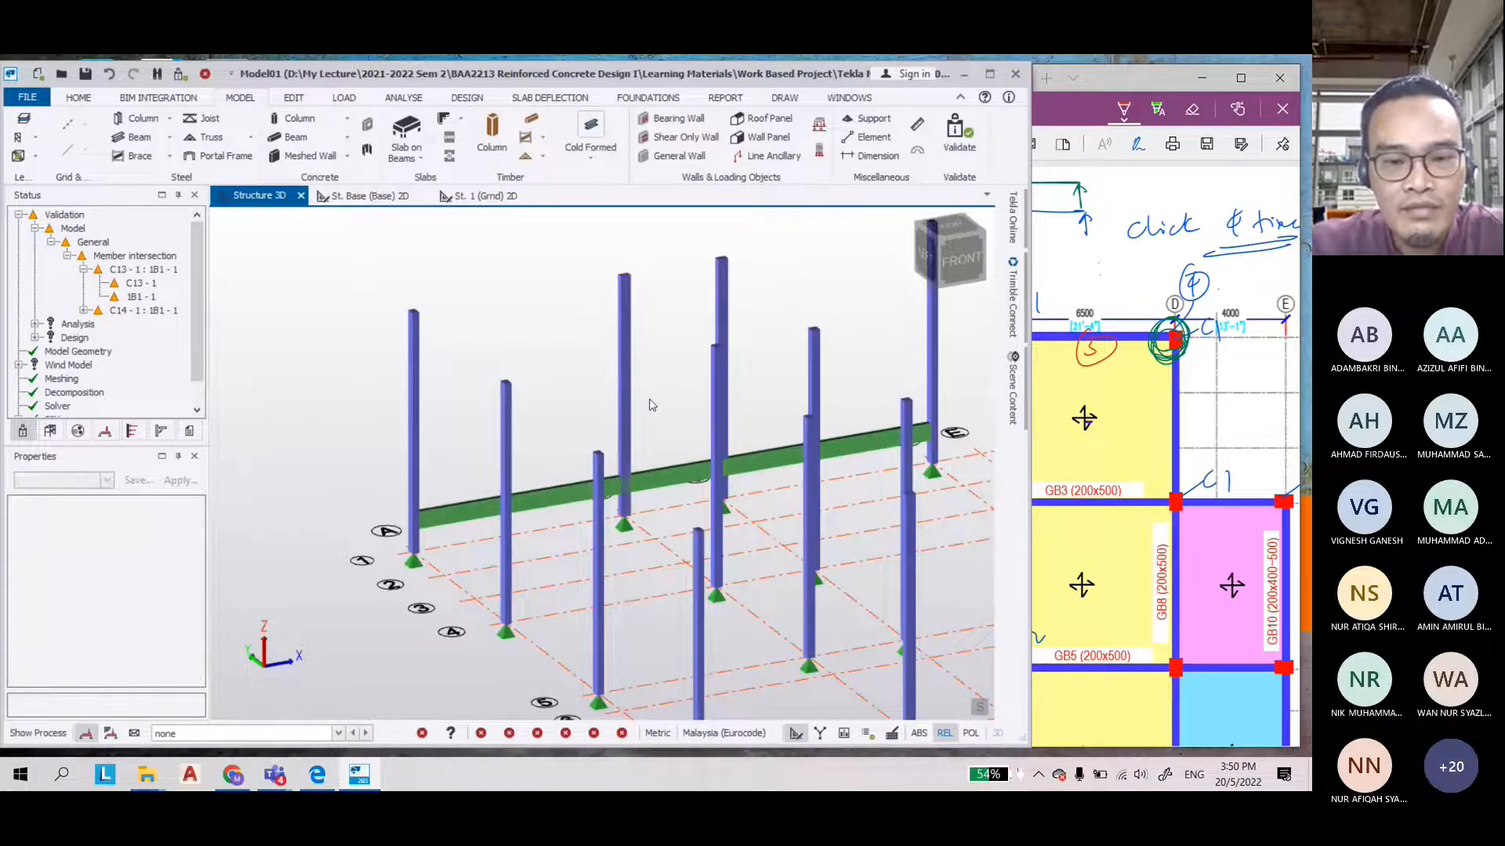
# Undo the beam drawn directly from A to D on grid line 1 and return to the 2D view of St. 1 (Grnd)
pyautogui.click(666, 481)
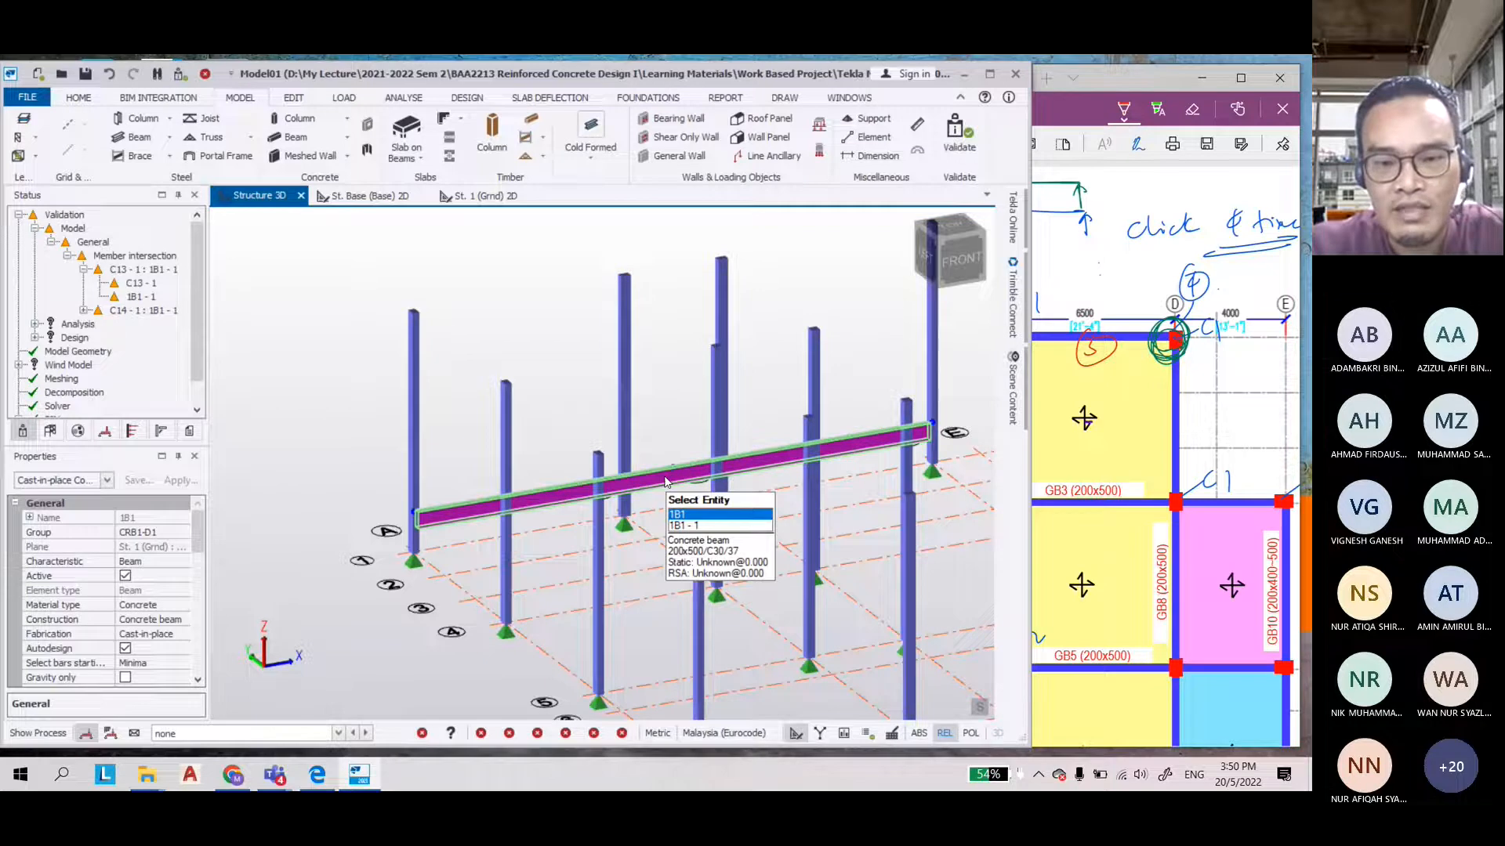
pyautogui.moveTo(667, 483); pyautogui.dragTo(707, 490, button='right')
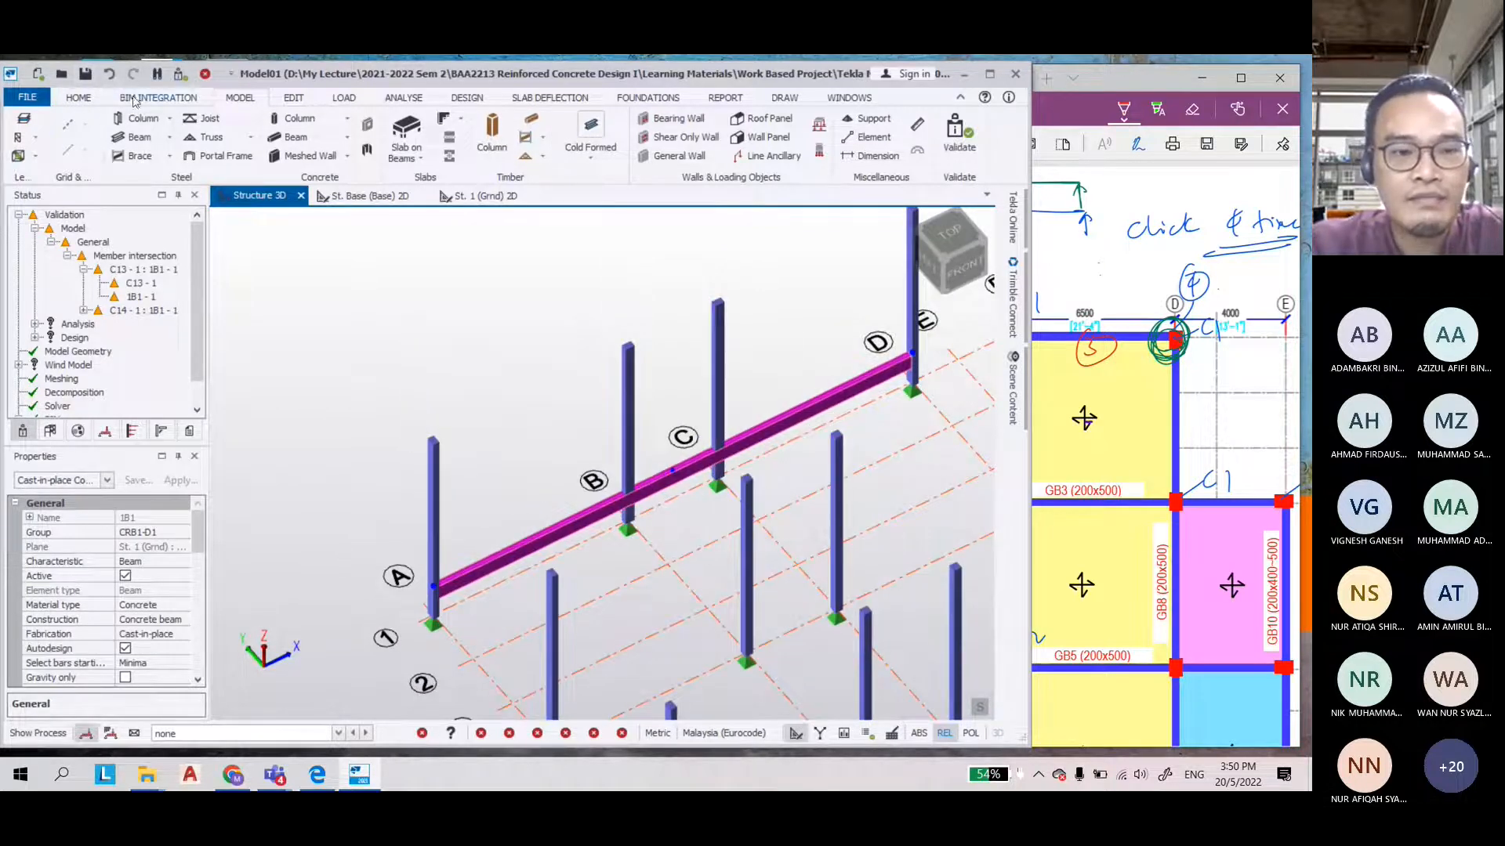
pyautogui.click(109, 75)
pyautogui.click(110, 79)
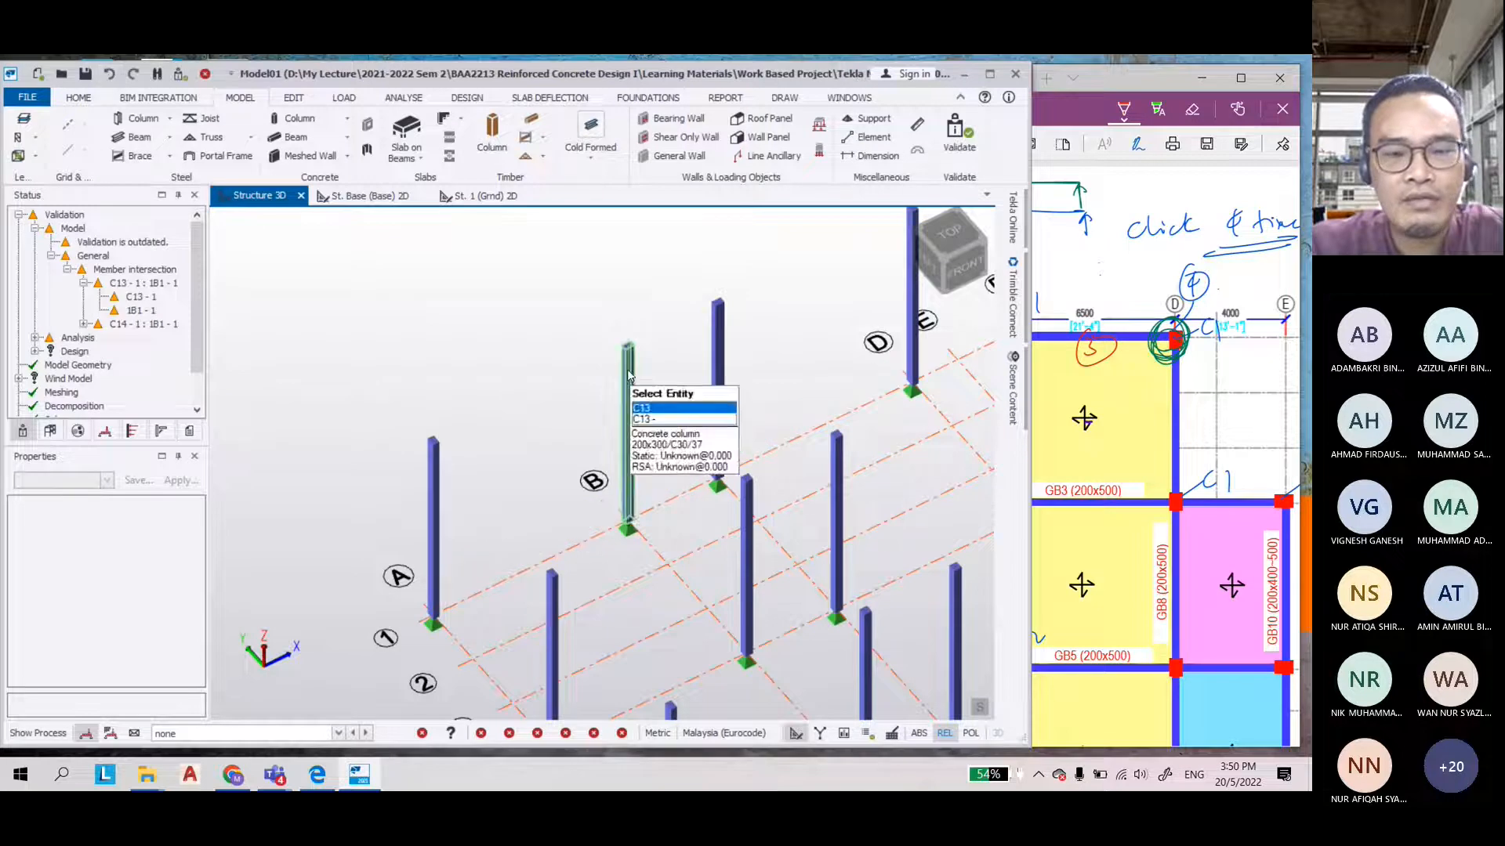
pyautogui.scroll(-2, 628, 371)
pyautogui.scroll(-1, 727, 475)
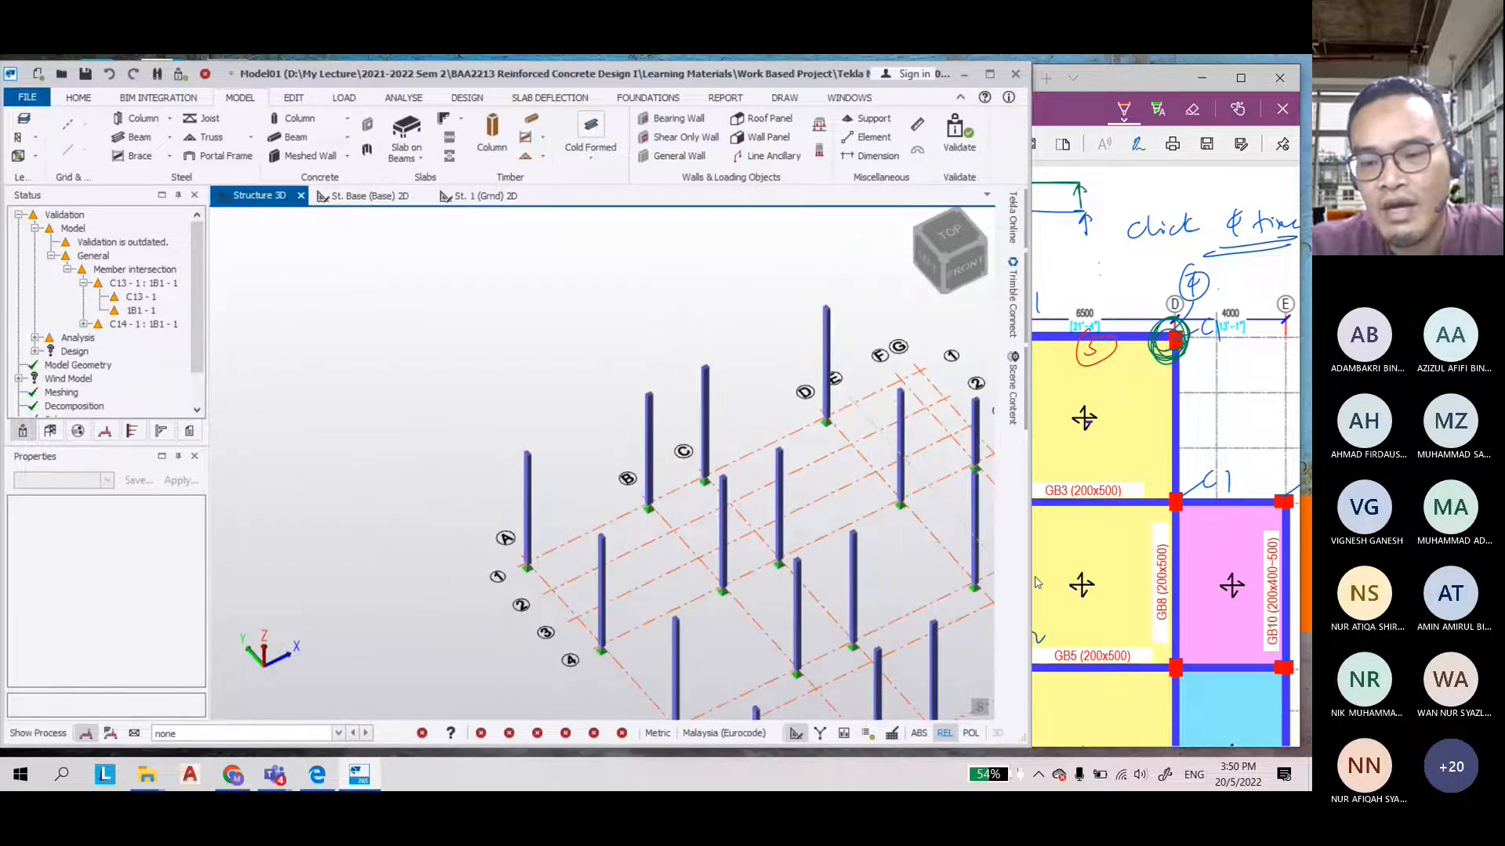
pyautogui.moveTo(1034, 581); pyautogui.dragTo(1121, 581)
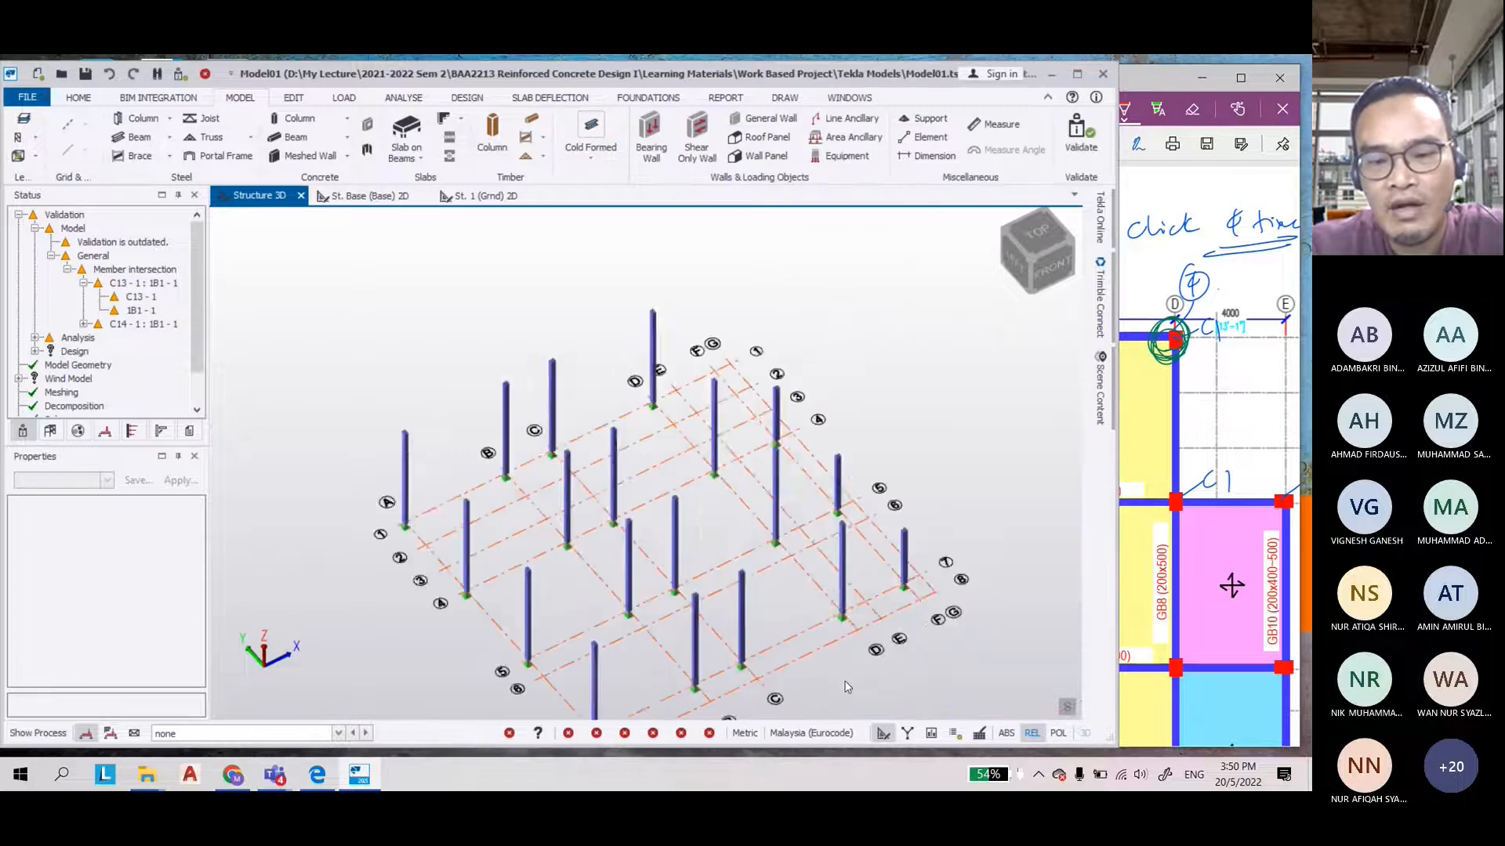
pyautogui.click(480, 198)
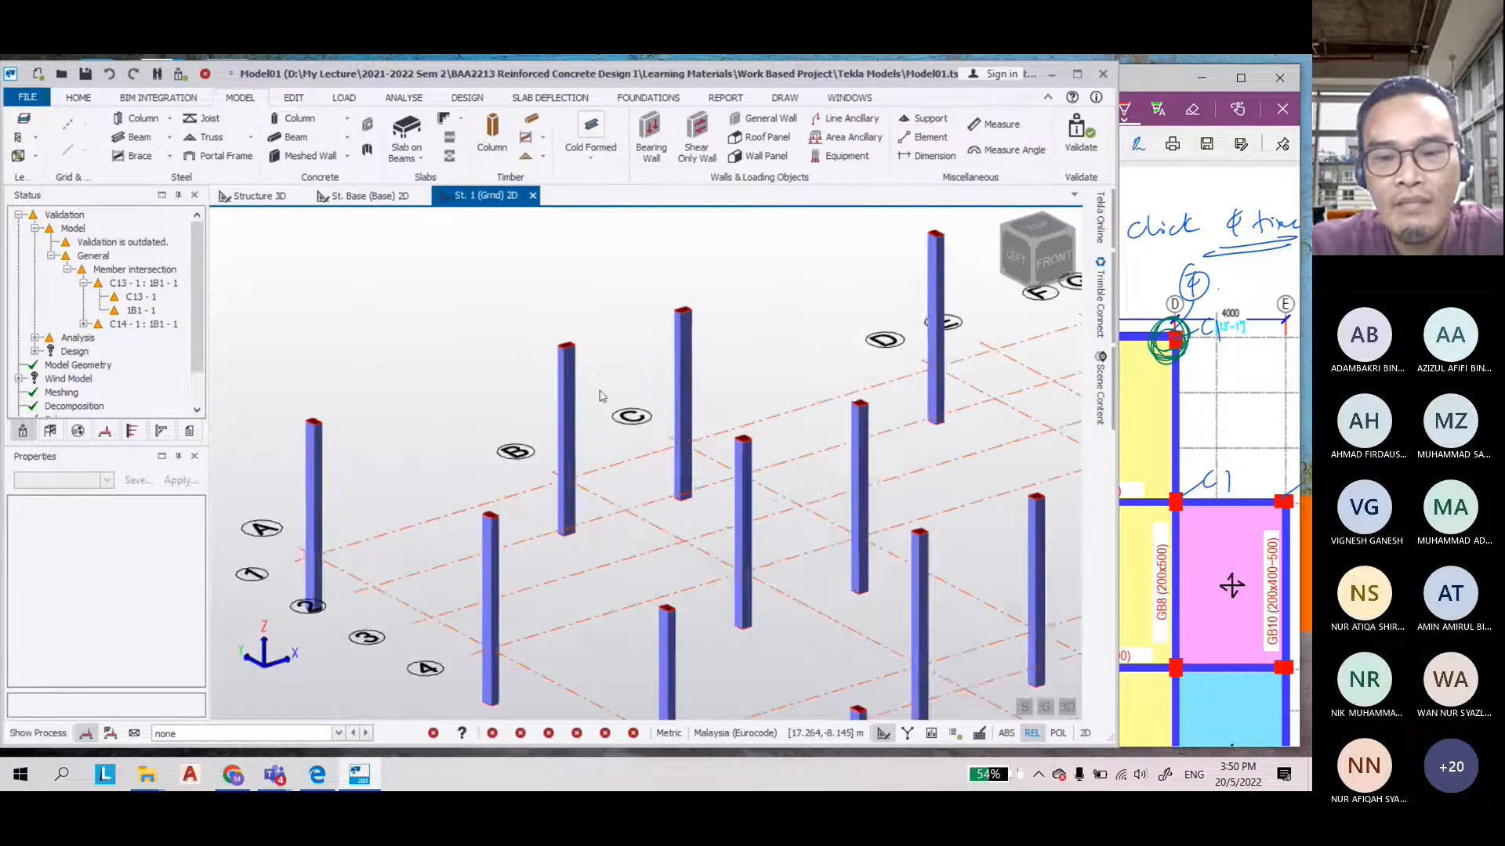
pyautogui.click(1070, 708)
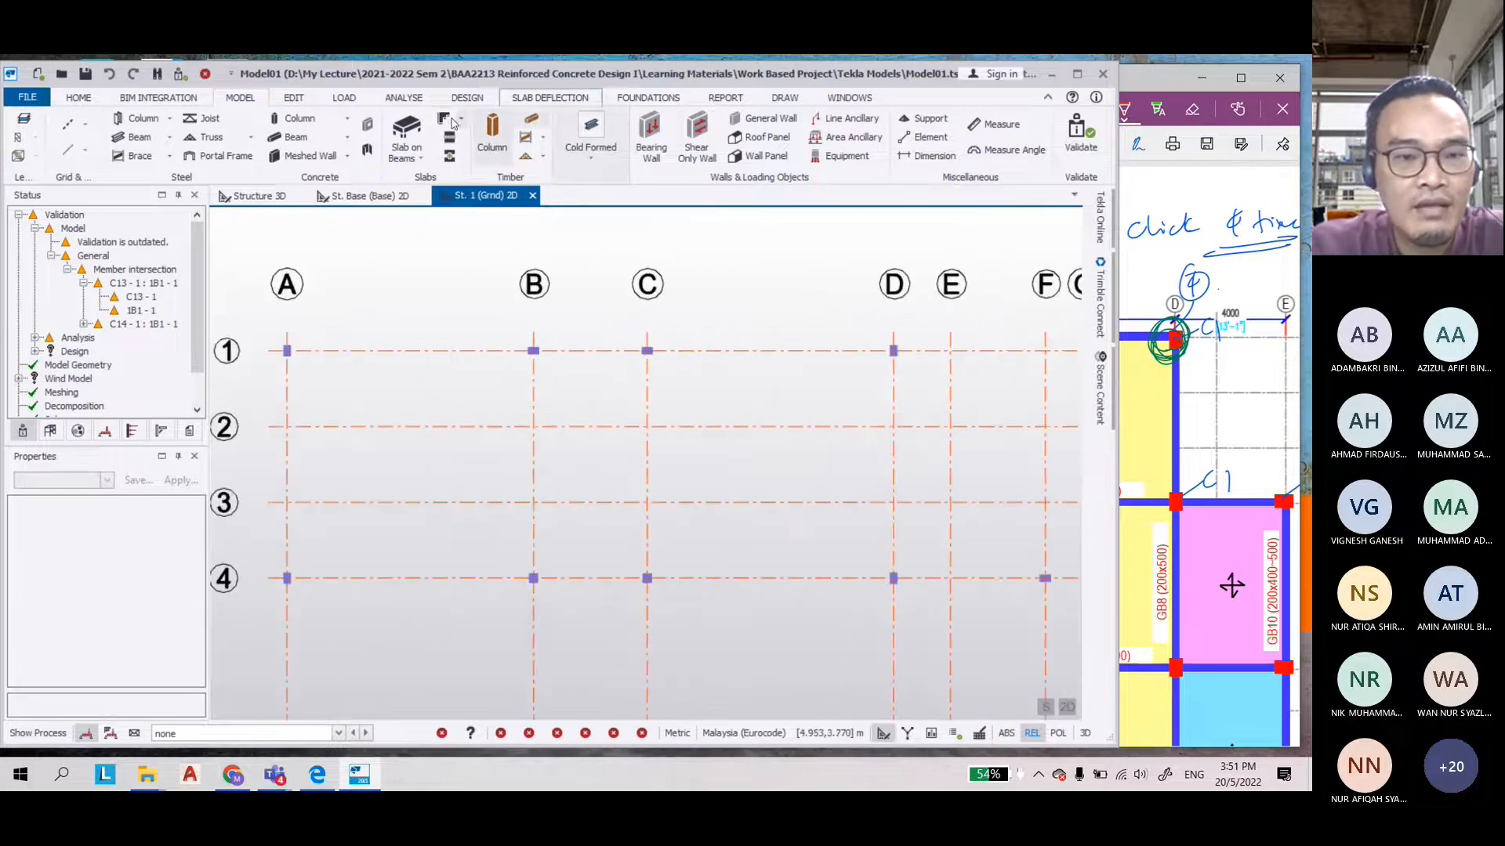
# Draw a 200x500 continuous cast-in-place concrete beam along grid line 1, picking the columns at A, B, C and D in turn
pyautogui.click(291, 137)
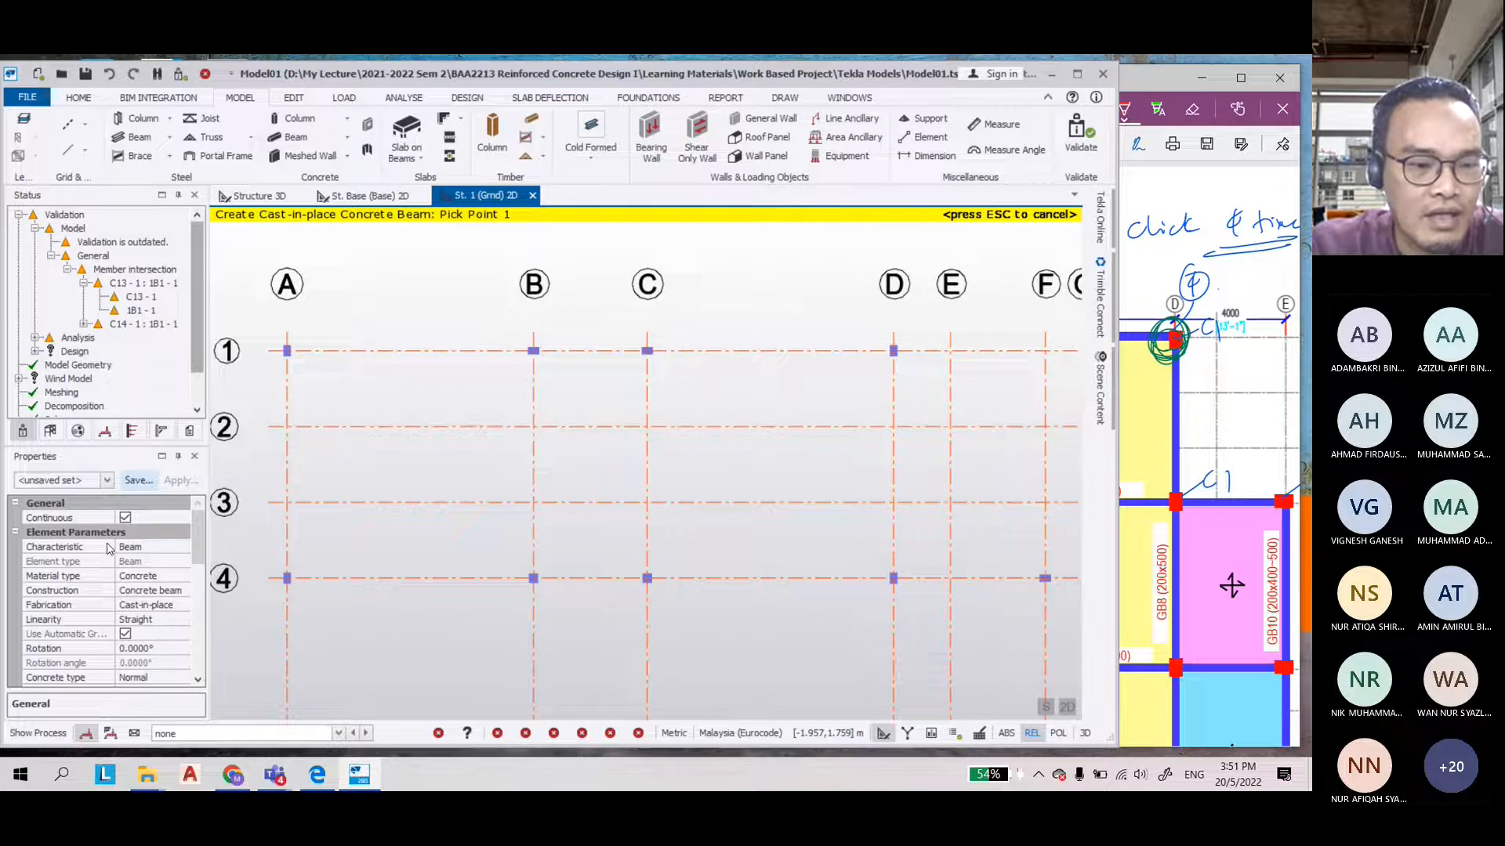
pyautogui.scroll(-4, 108, 548)
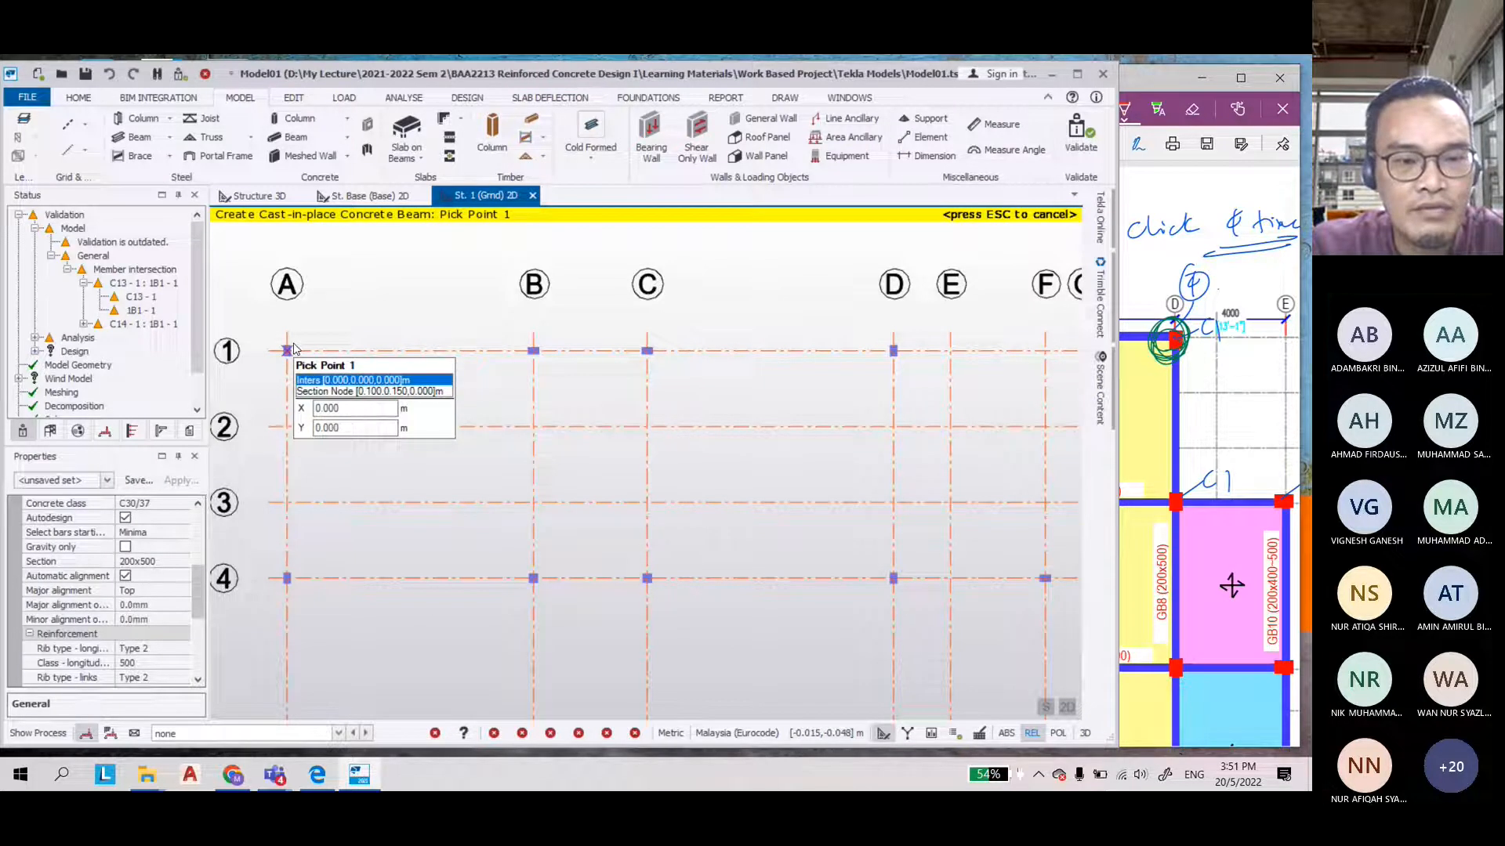
pyautogui.scroll(2, 293, 349)
pyautogui.click(270, 364)
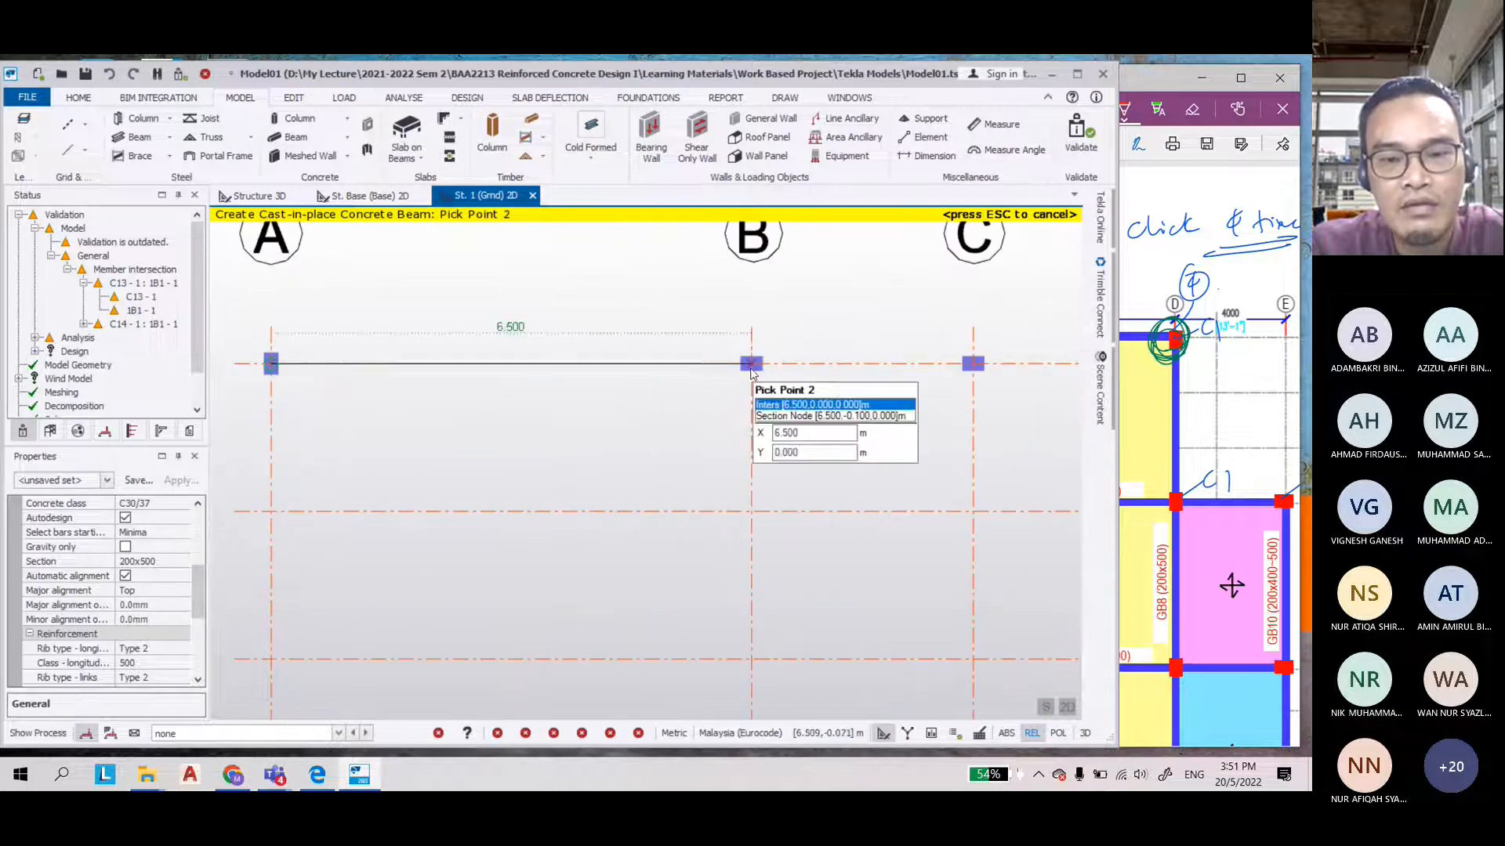
pyautogui.click(752, 363)
pyautogui.scroll(-2, 470, 470)
pyautogui.scroll(2, 736, 458)
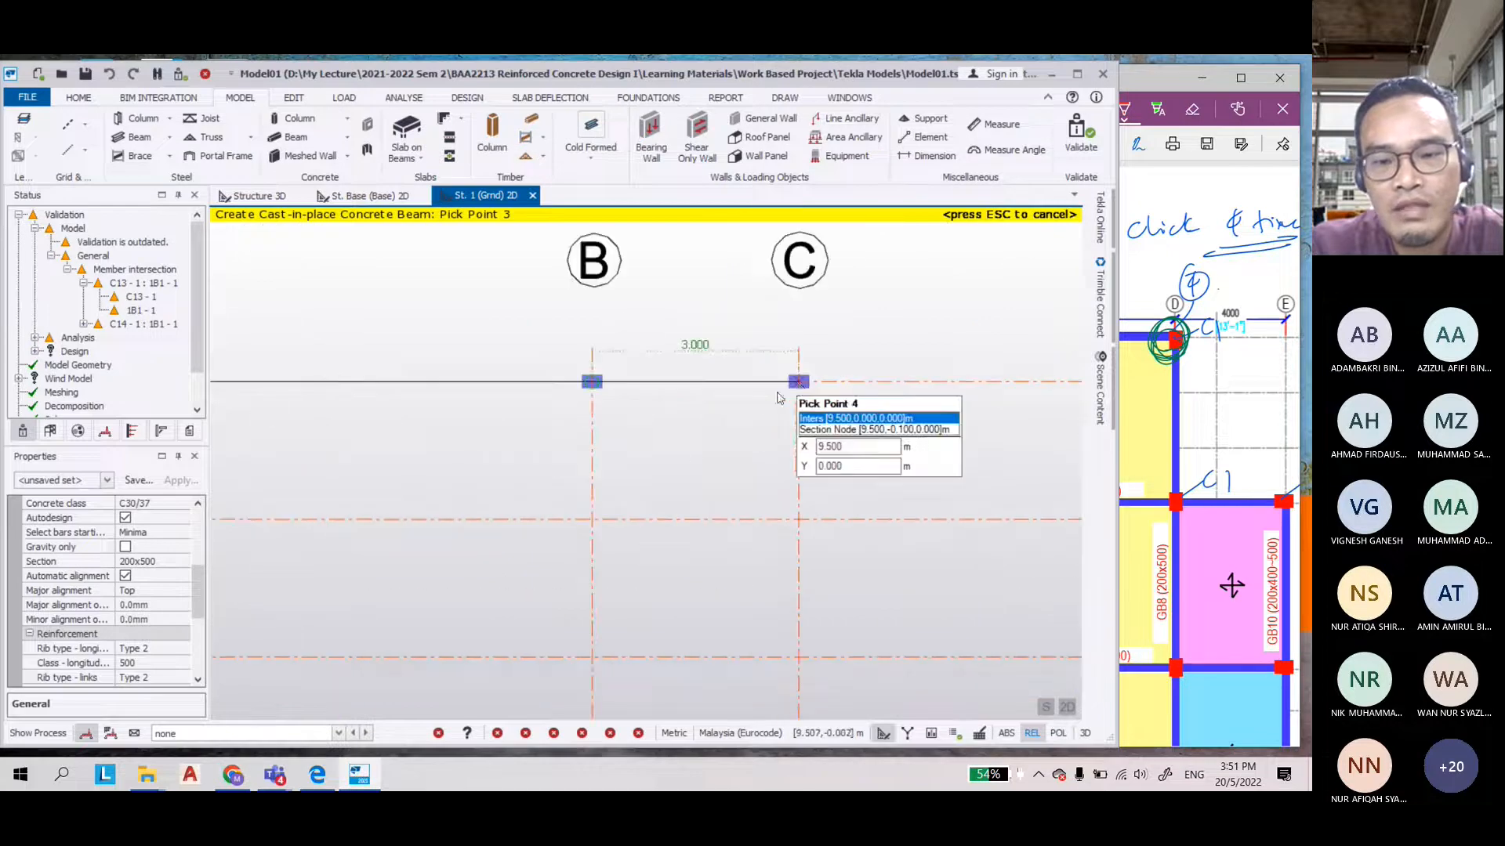
pyautogui.click(799, 379)
pyautogui.scroll(-2, 800, 380)
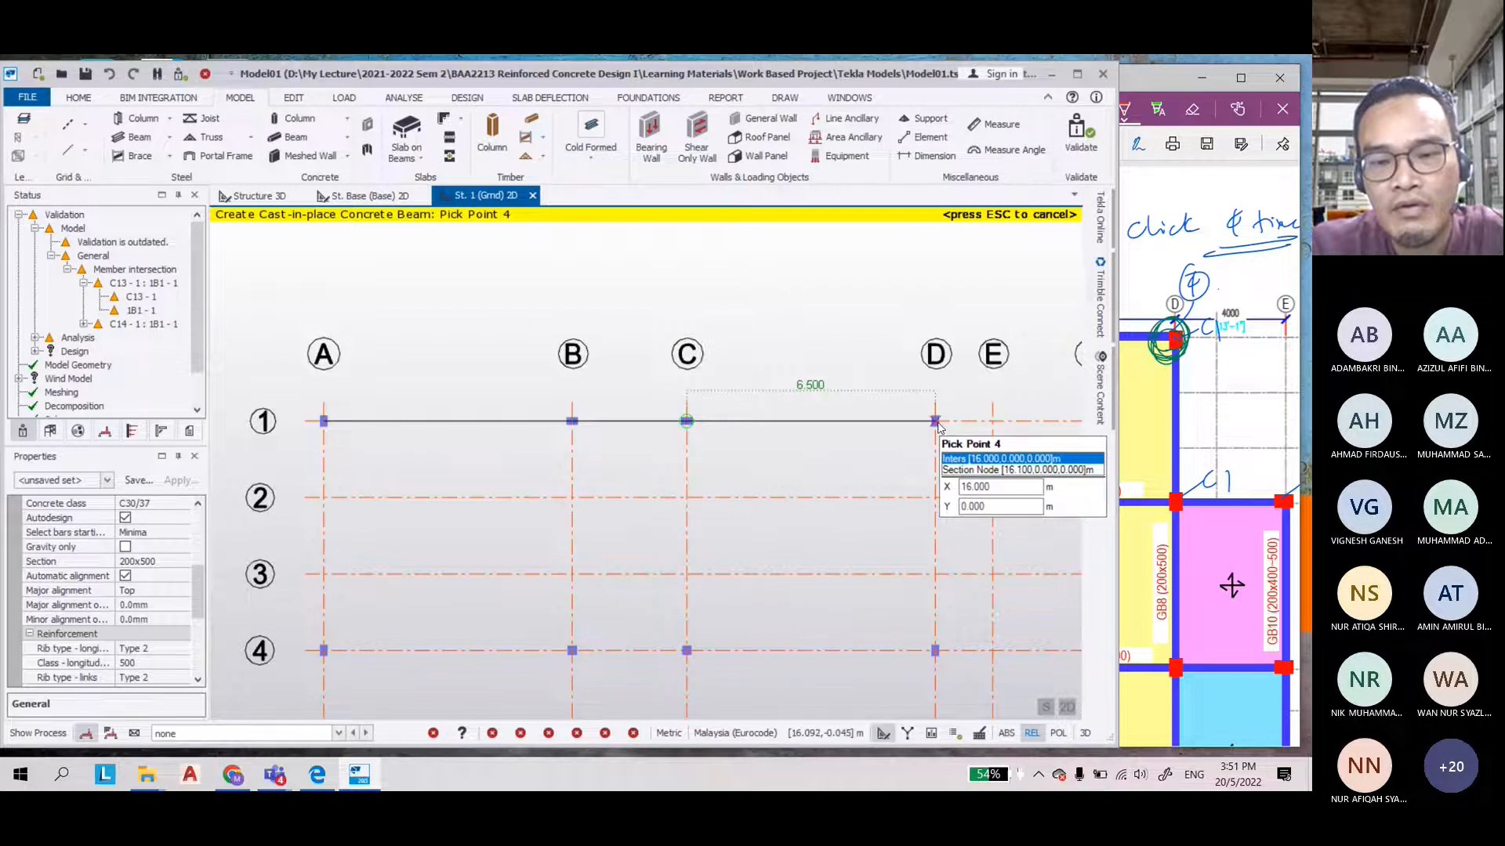
pyautogui.click(945, 431)
pyautogui.middleClick(832, 360)
pyautogui.press('Escape')
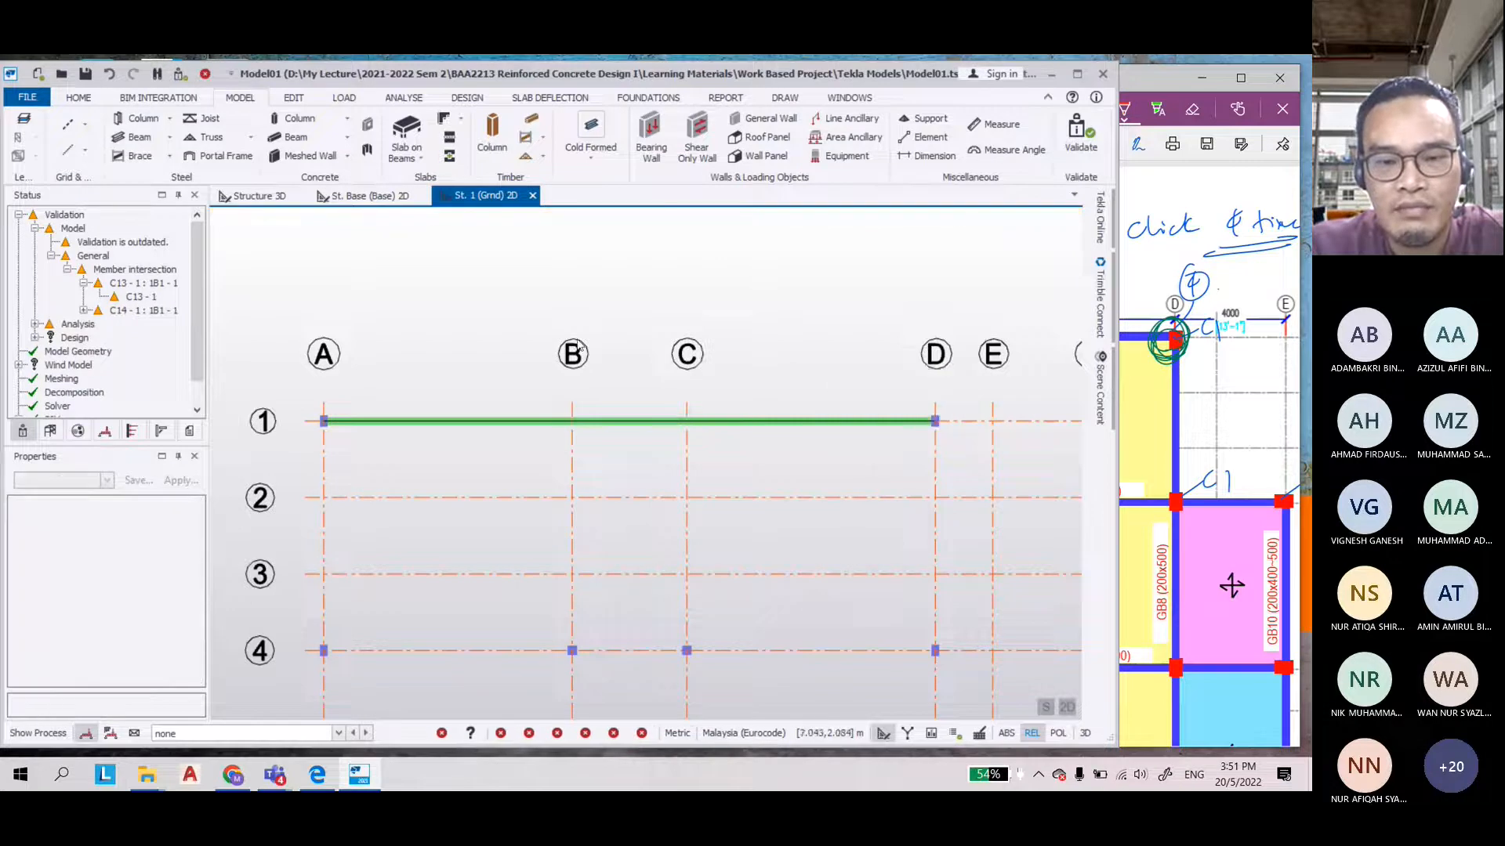
# Switch to the structural layout PDF and circle beam GB3 (200x500) along grid line 3 in red ink
pyautogui.scroll(-2, 541, 328)
pyautogui.click(1163, 258)
pyautogui.scroll(-2, 1033, 349)
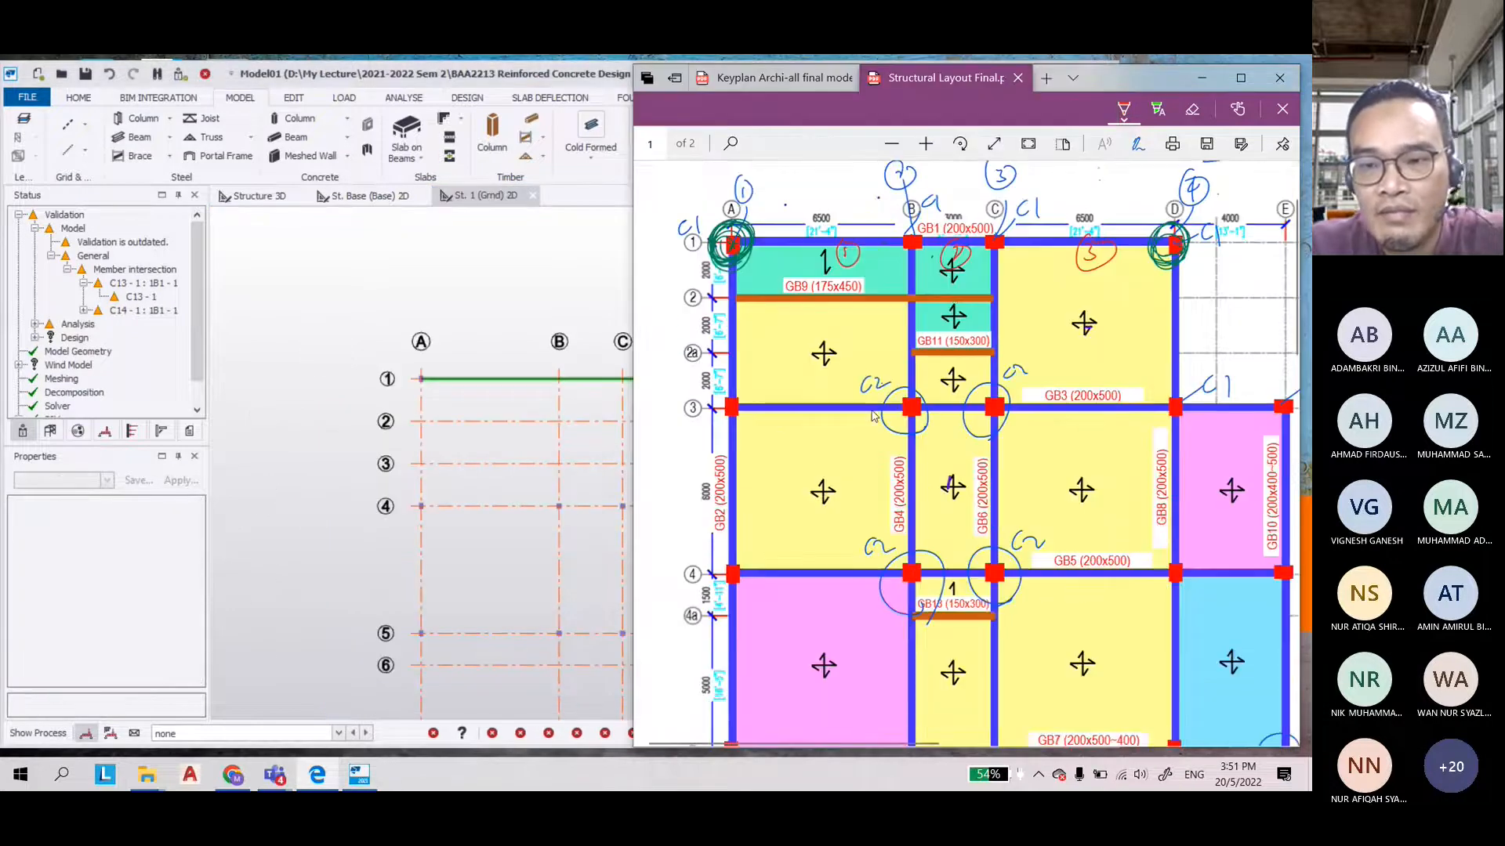
pyautogui.scroll(1, 1033, 349)
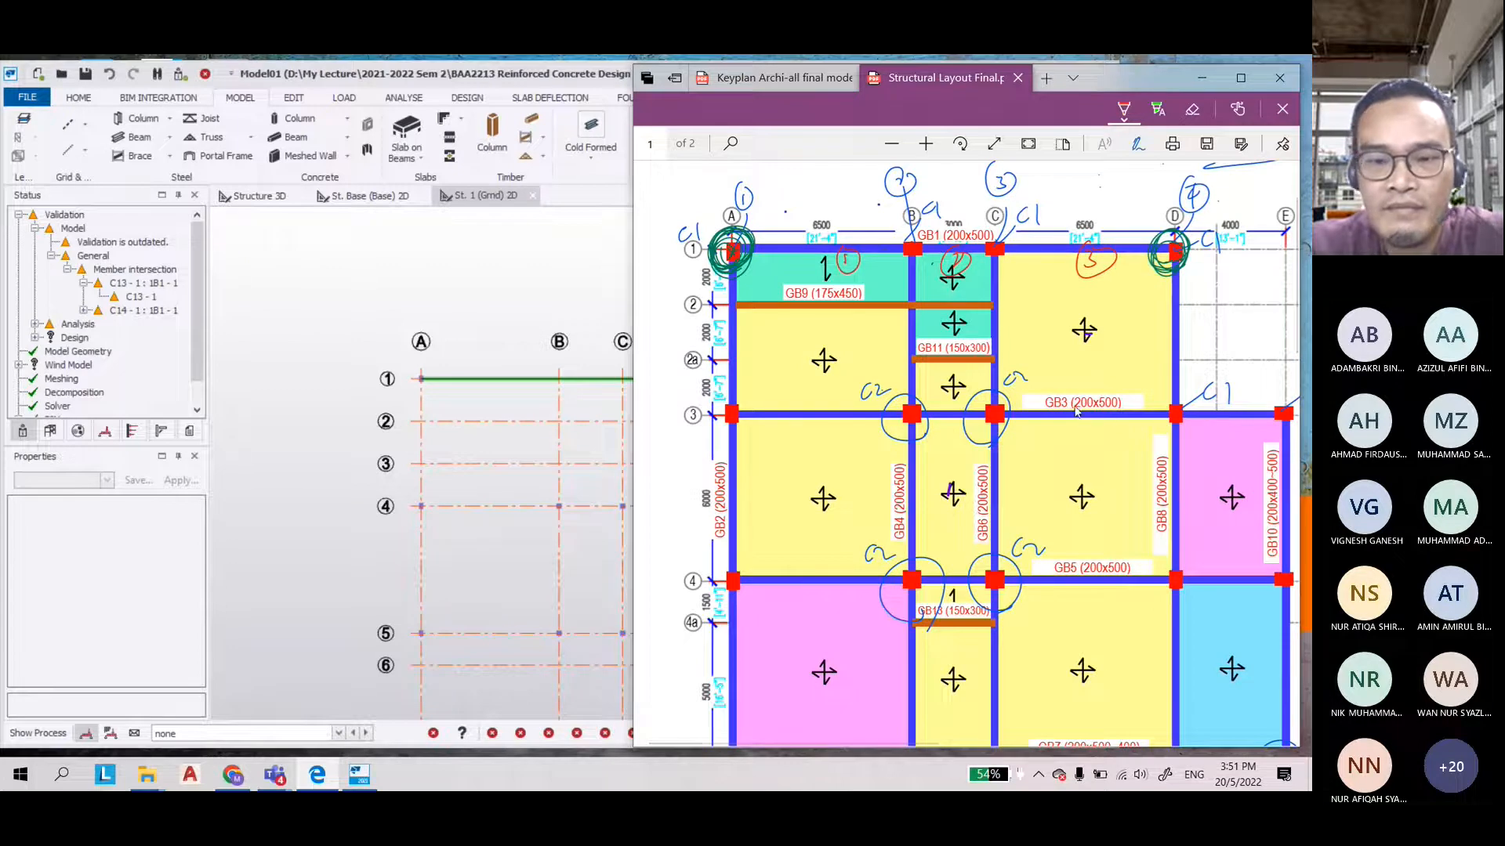
pyautogui.click(261, 465)
pyautogui.scroll(2, 501, 519)
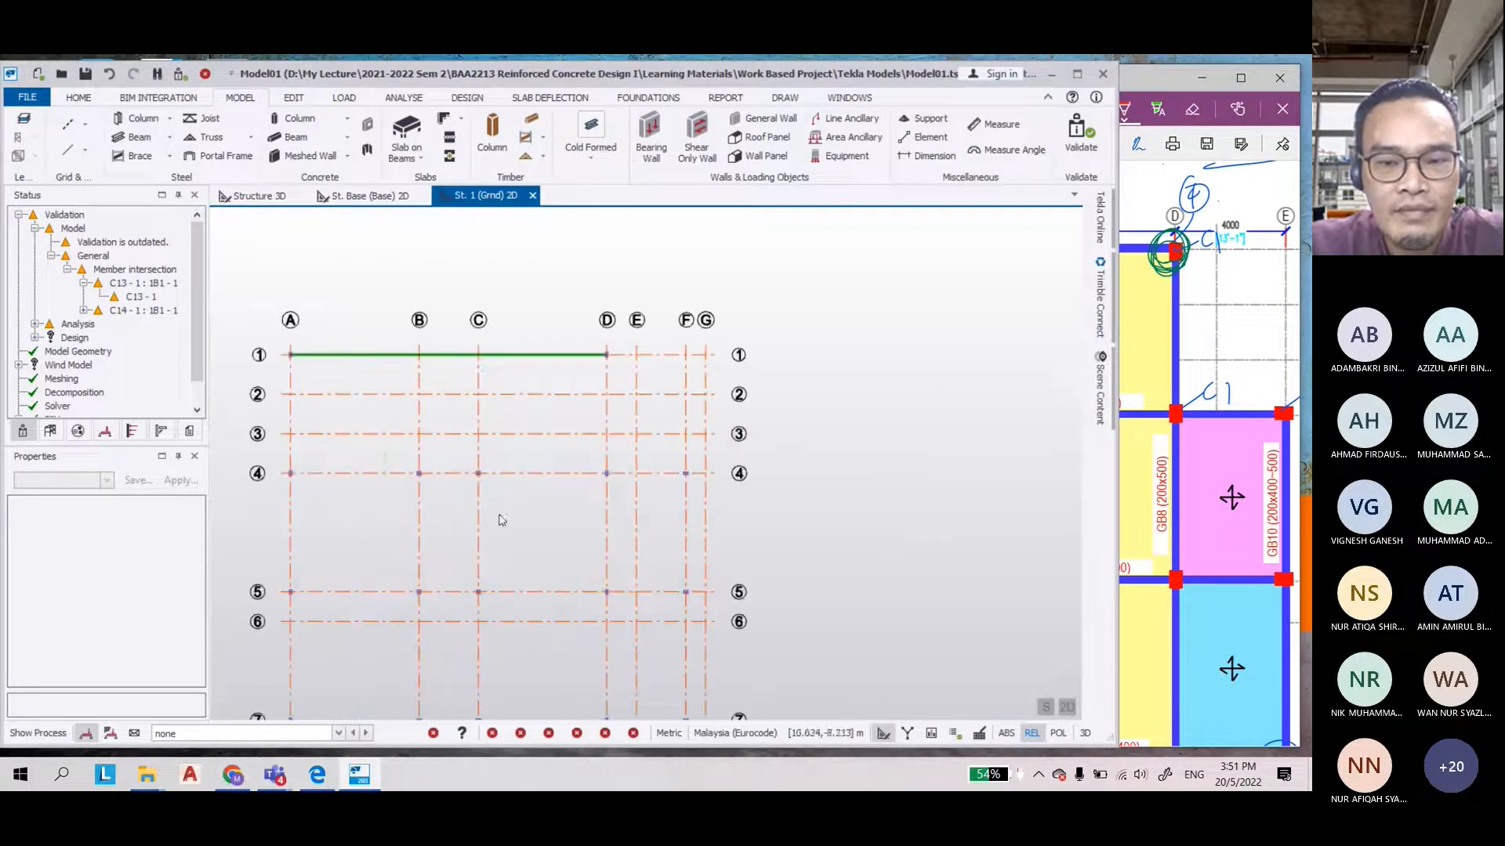
pyautogui.click(1167, 435)
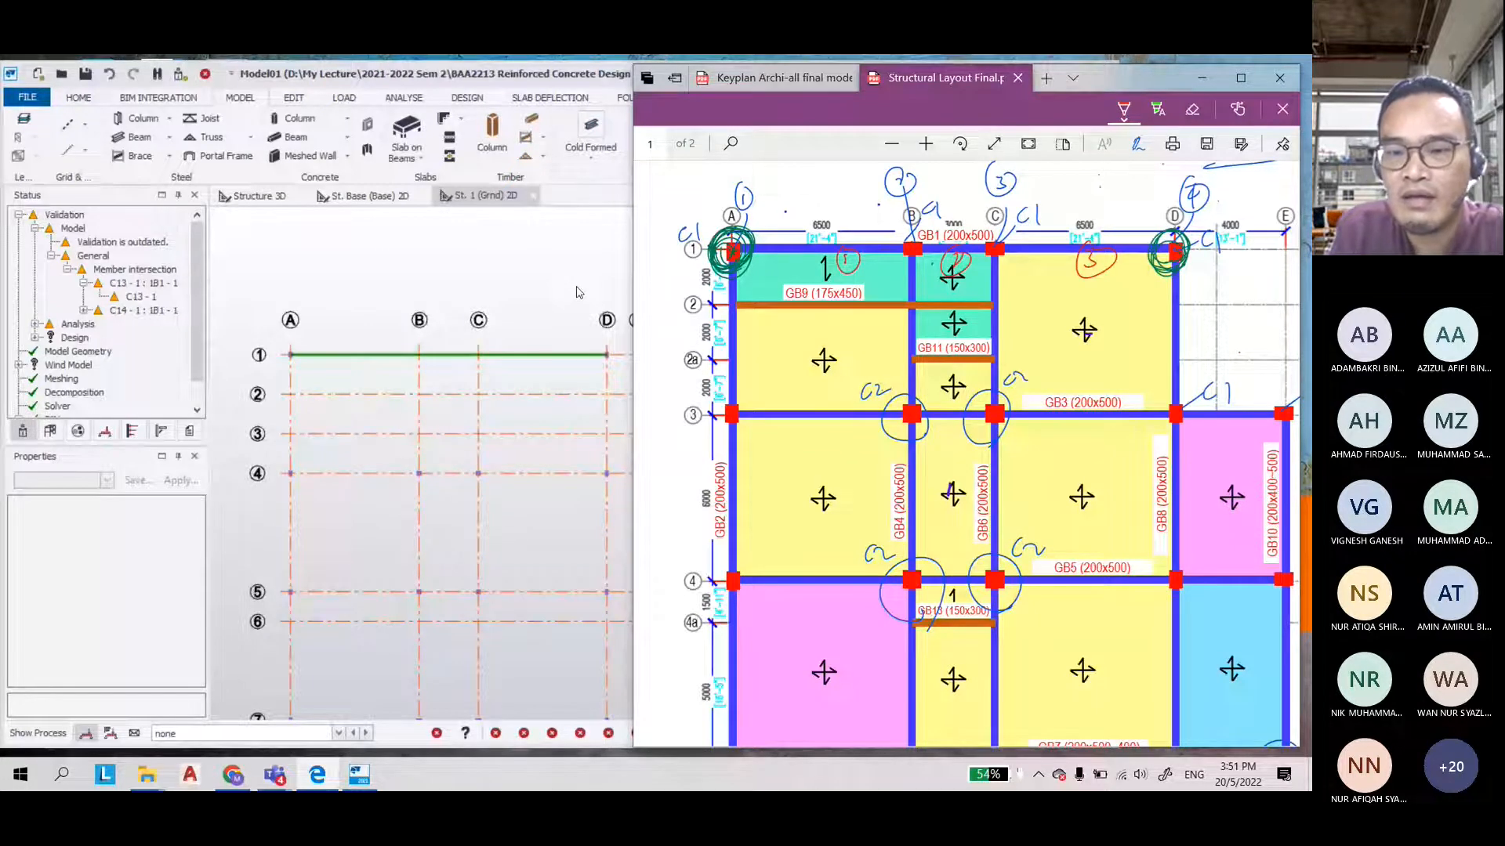
pyautogui.moveTo(1121, 431)
pyautogui.mouseDown()
pyautogui.moveTo(1113, 391)
pyautogui.moveTo(1284, 396)
pyautogui.moveTo(1293, 425)
pyautogui.moveTo(1093, 429)
pyautogui.mouseUp()
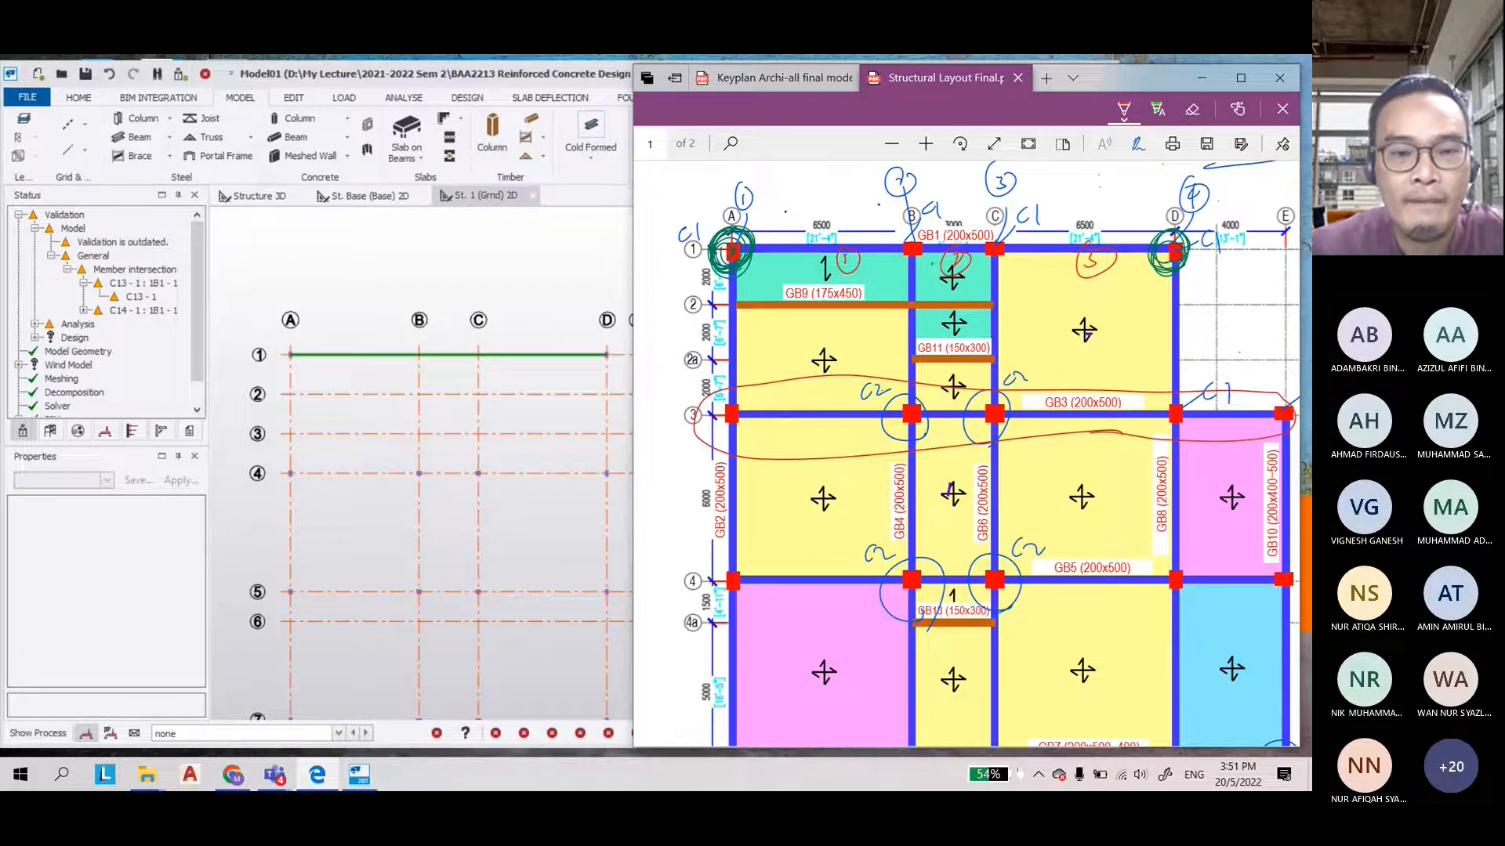
# Return to the Tekla model, narrow its window to sit beside the layout PDF and shrink the Status and Properties area
pyautogui.click(509, 251)
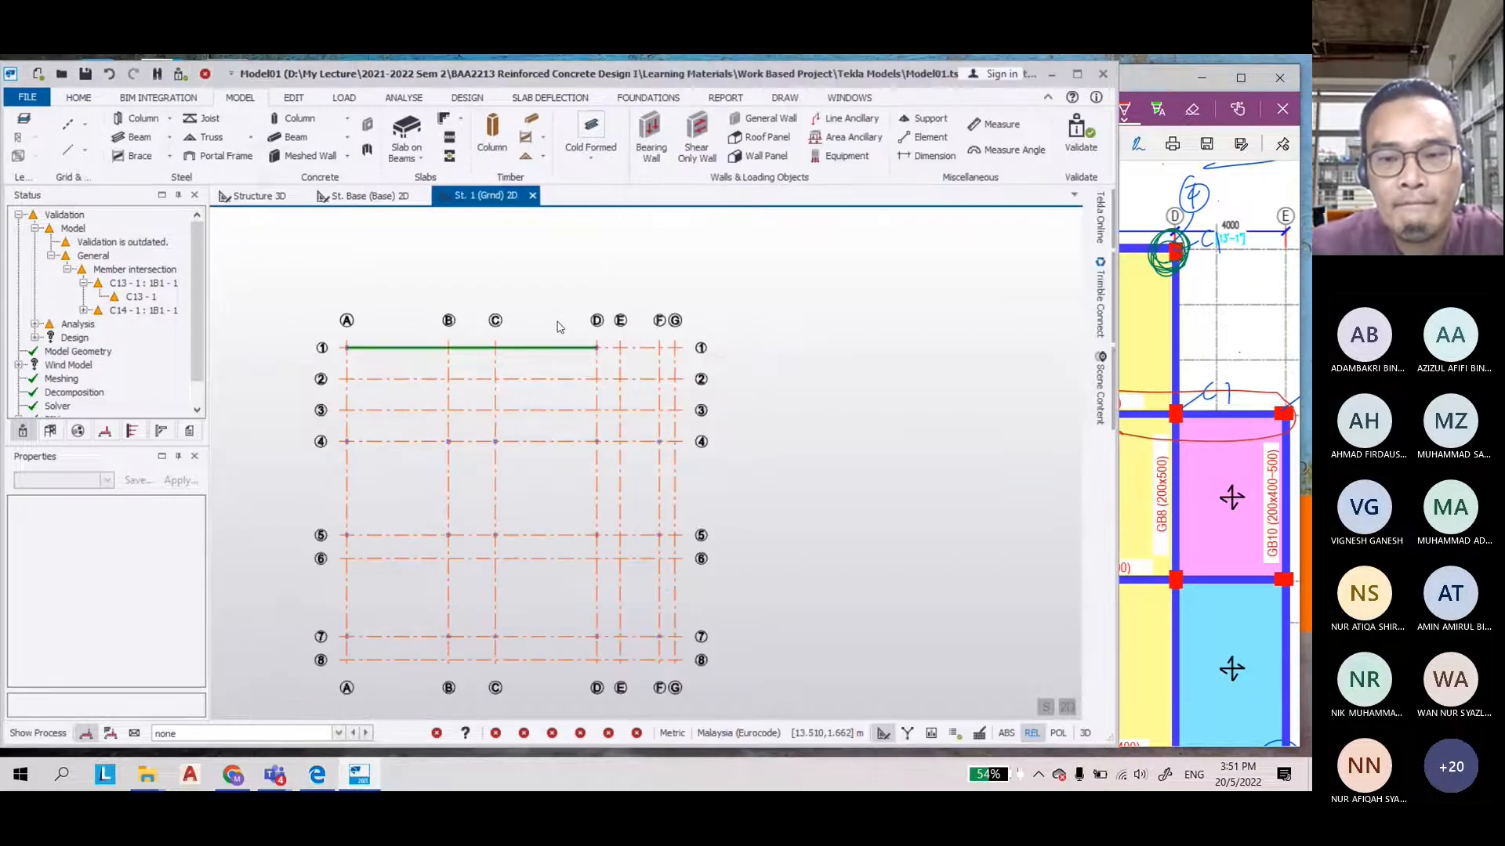
pyautogui.moveTo(1115, 460); pyautogui.dragTo(688, 465)
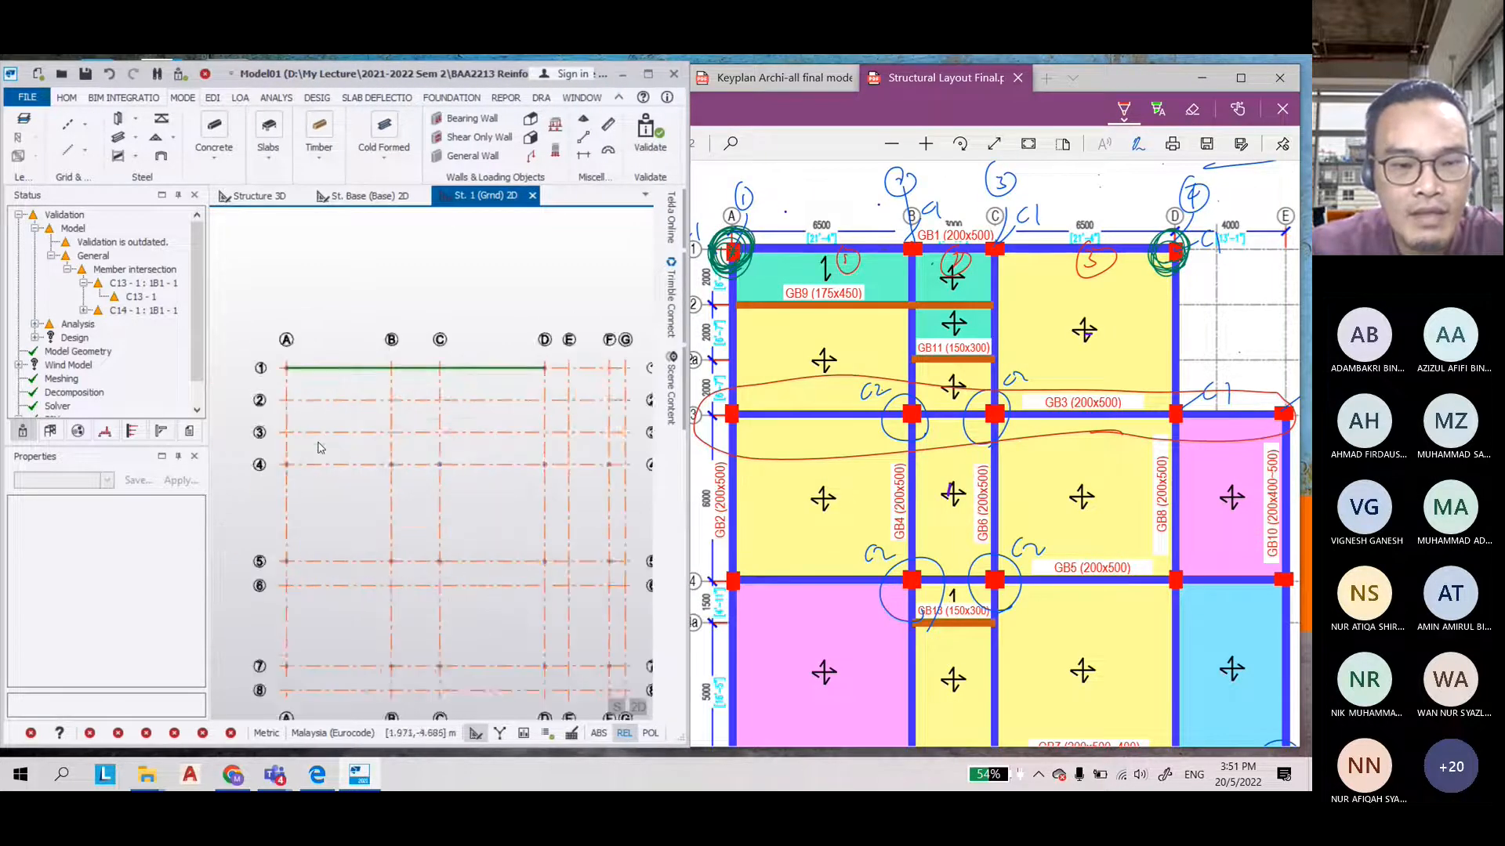
pyautogui.scroll(1, 441, 520)
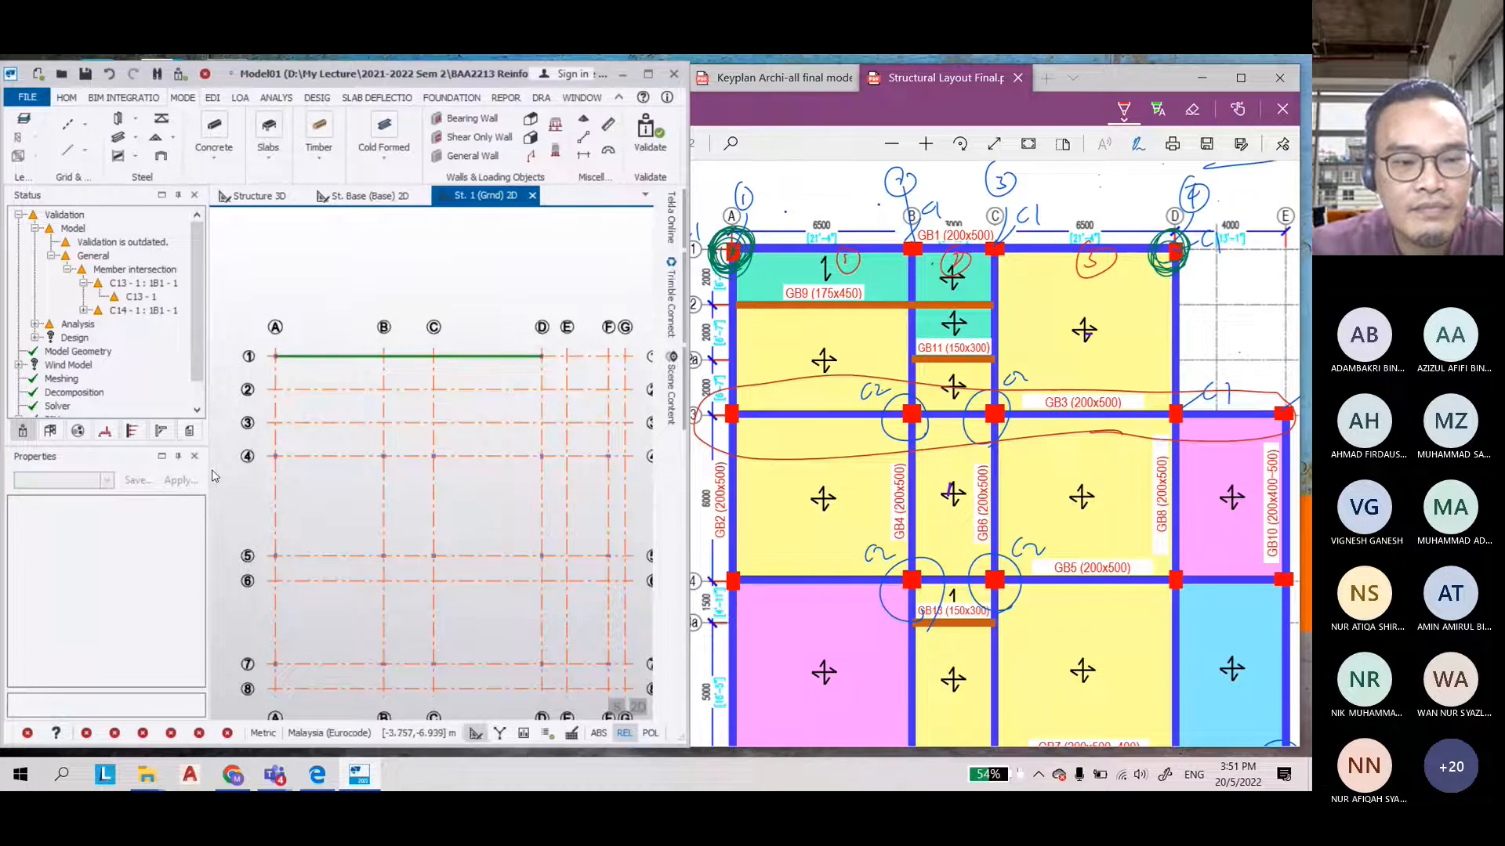
pyautogui.moveTo(208, 471); pyautogui.dragTo(155, 471)
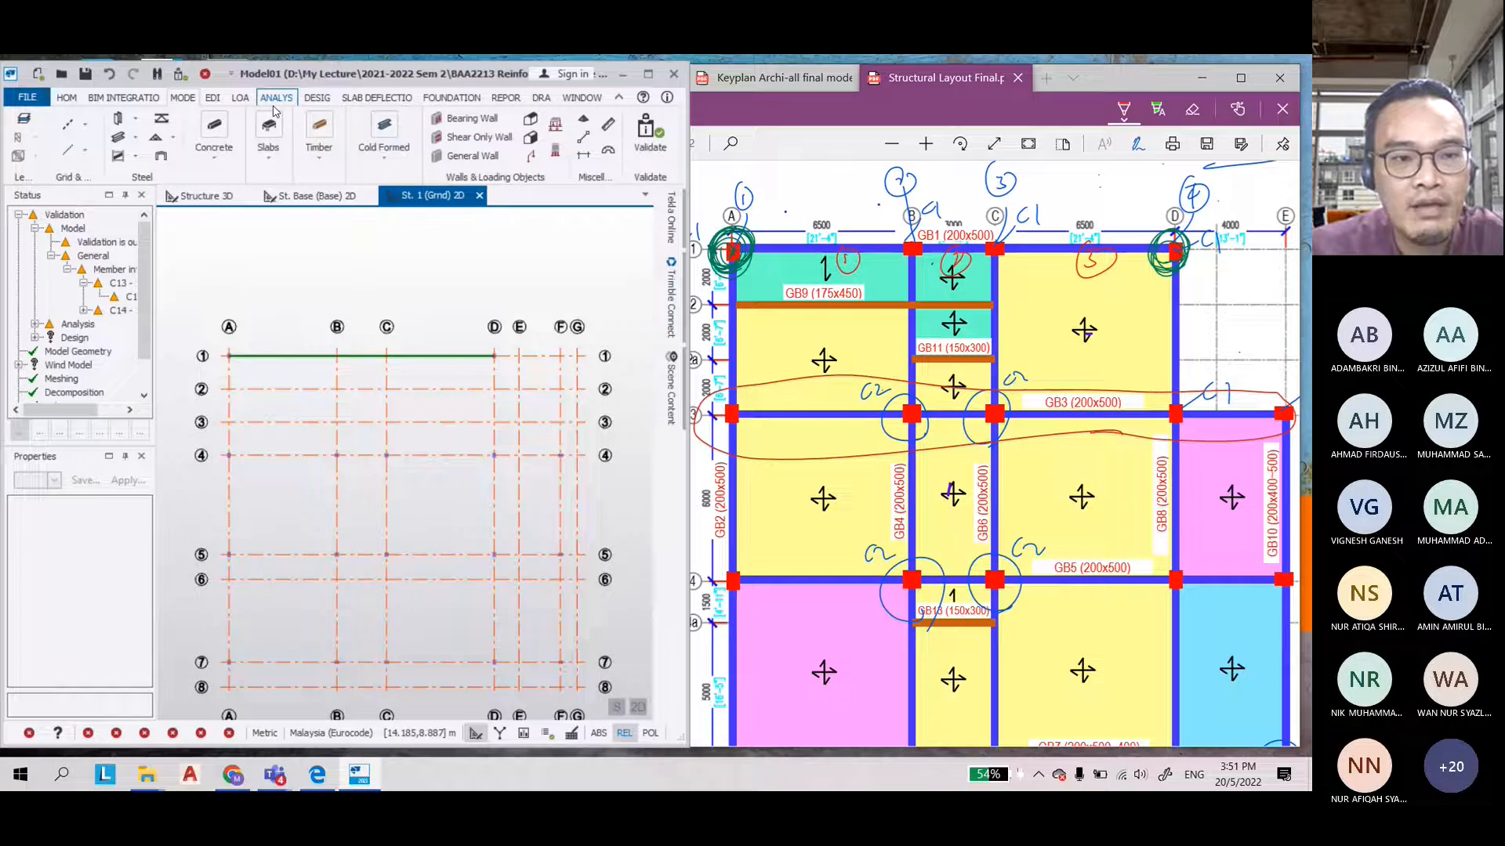
# Start a continuous cast-in-place concrete beam, then bring the structural layout PDF forward and widen its window over the model
pyautogui.click(214, 133)
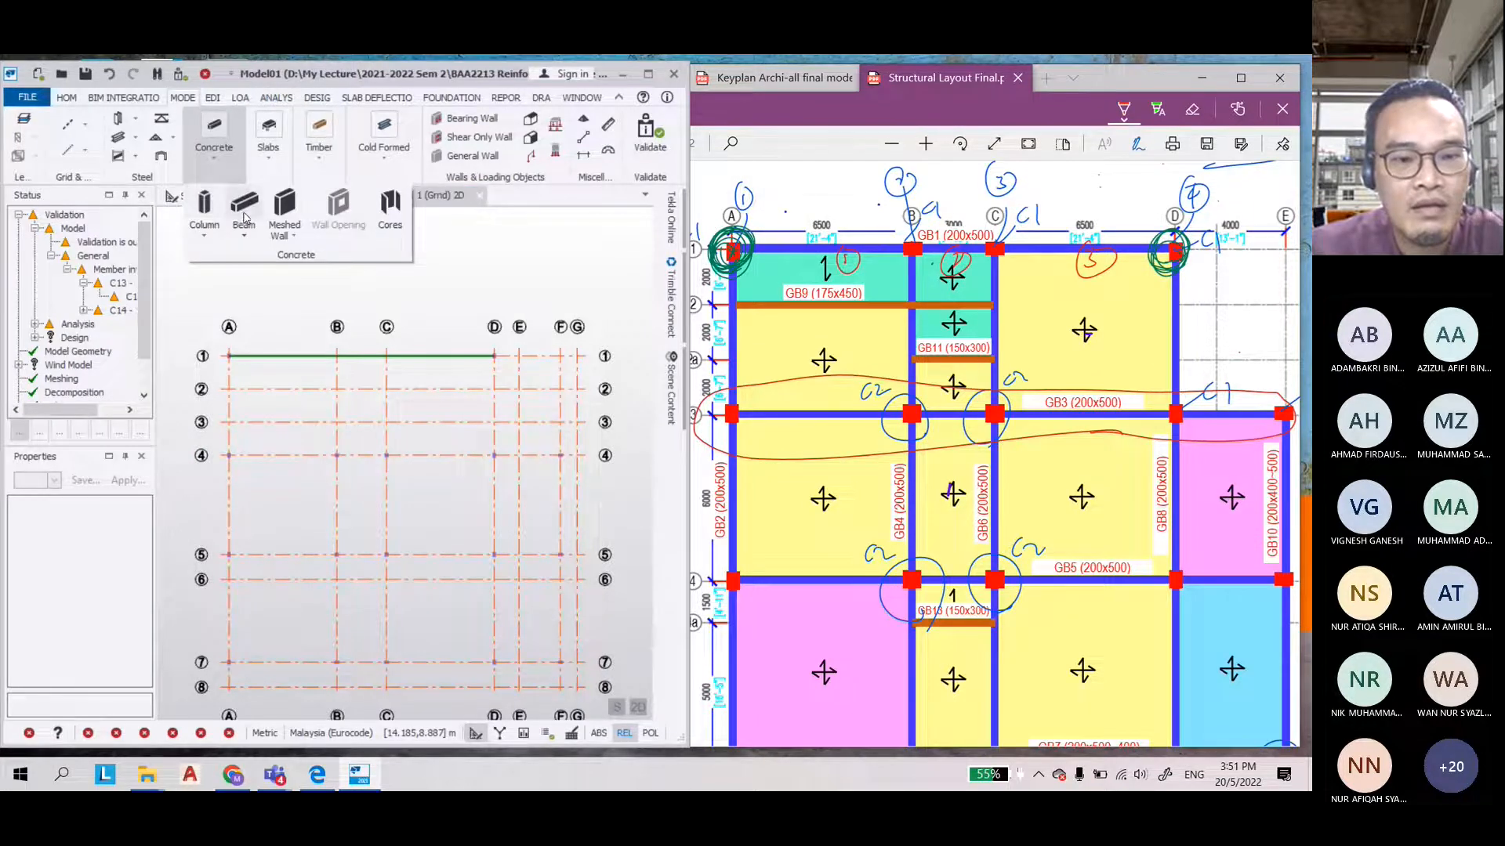
pyautogui.click(244, 216)
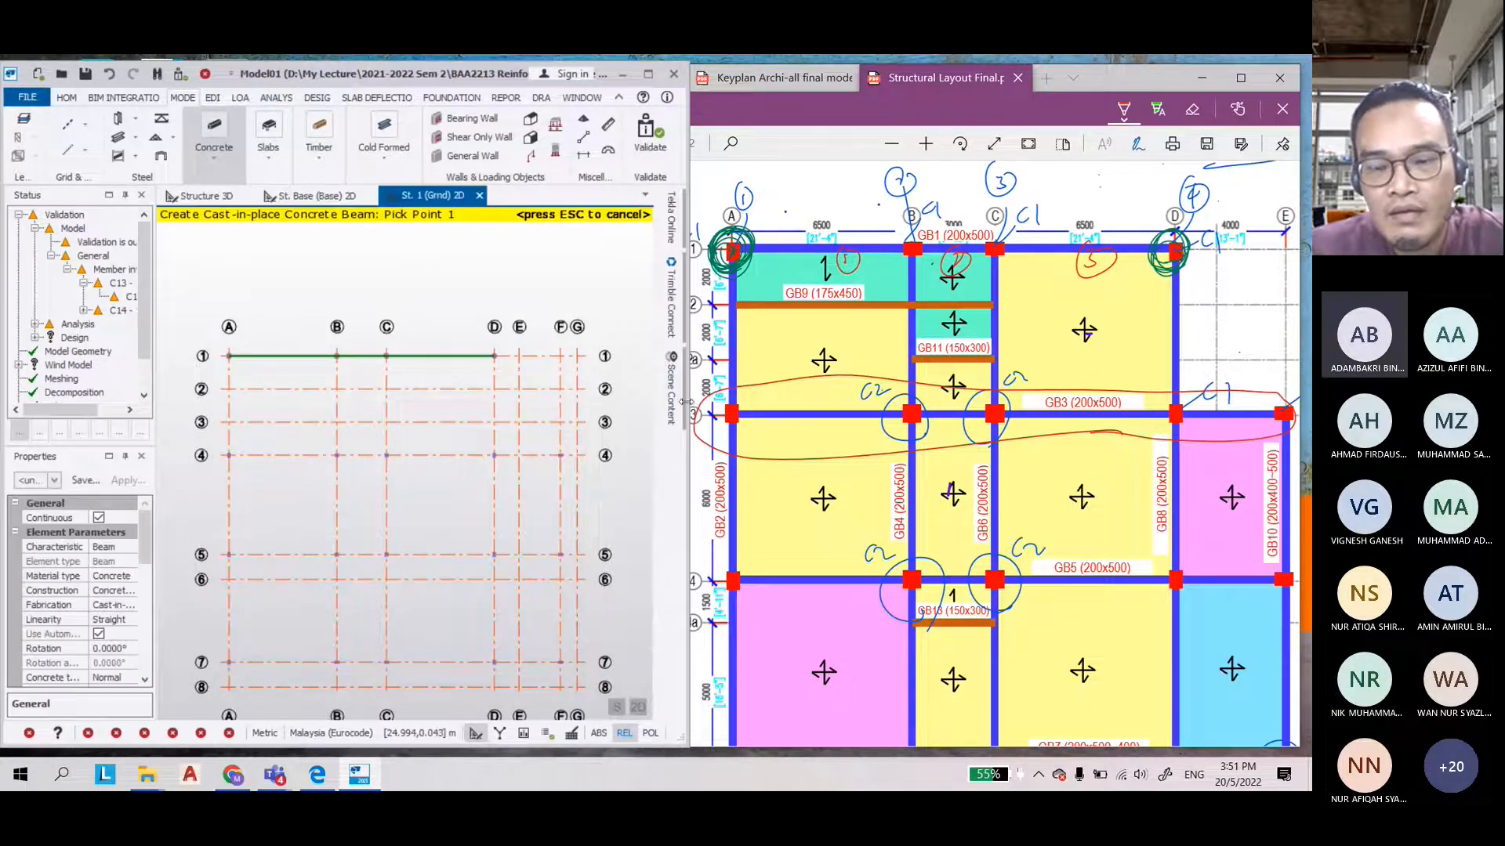
pyautogui.moveTo(685, 402)
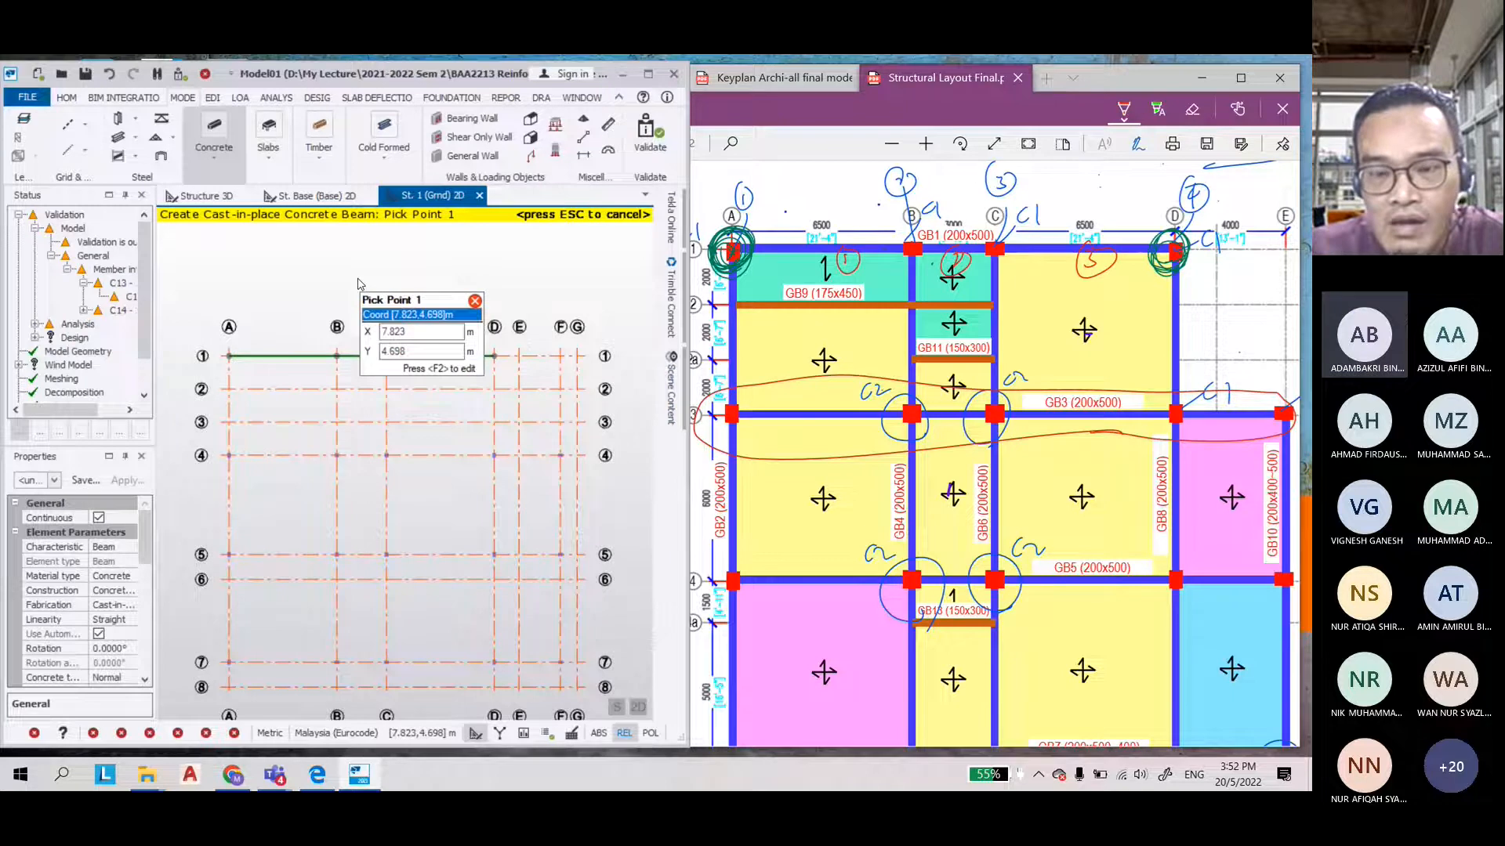
pyautogui.click(1027, 330)
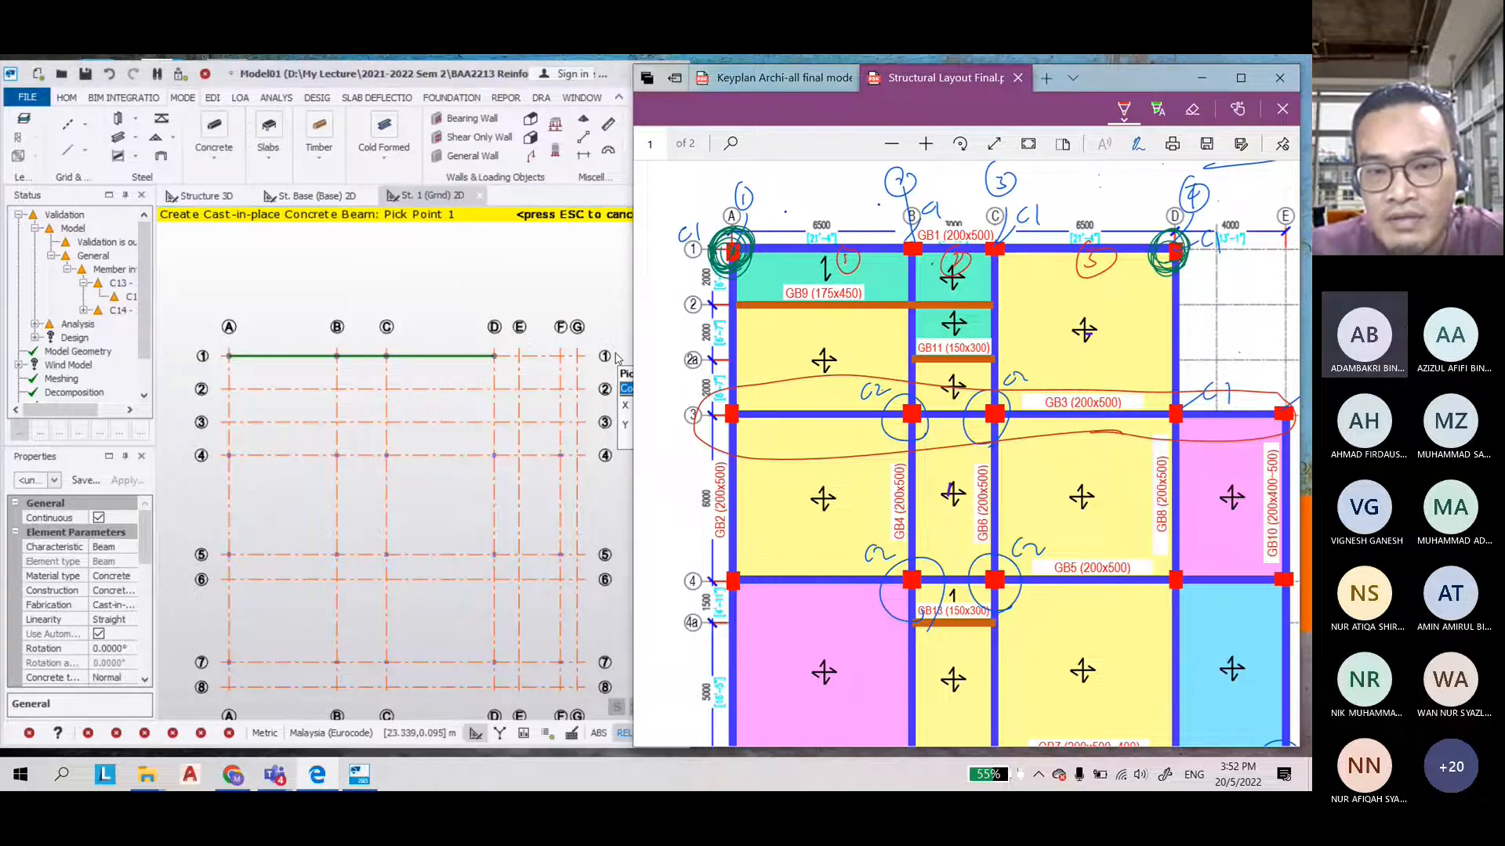
pyautogui.moveTo(632, 348); pyautogui.dragTo(418, 350)
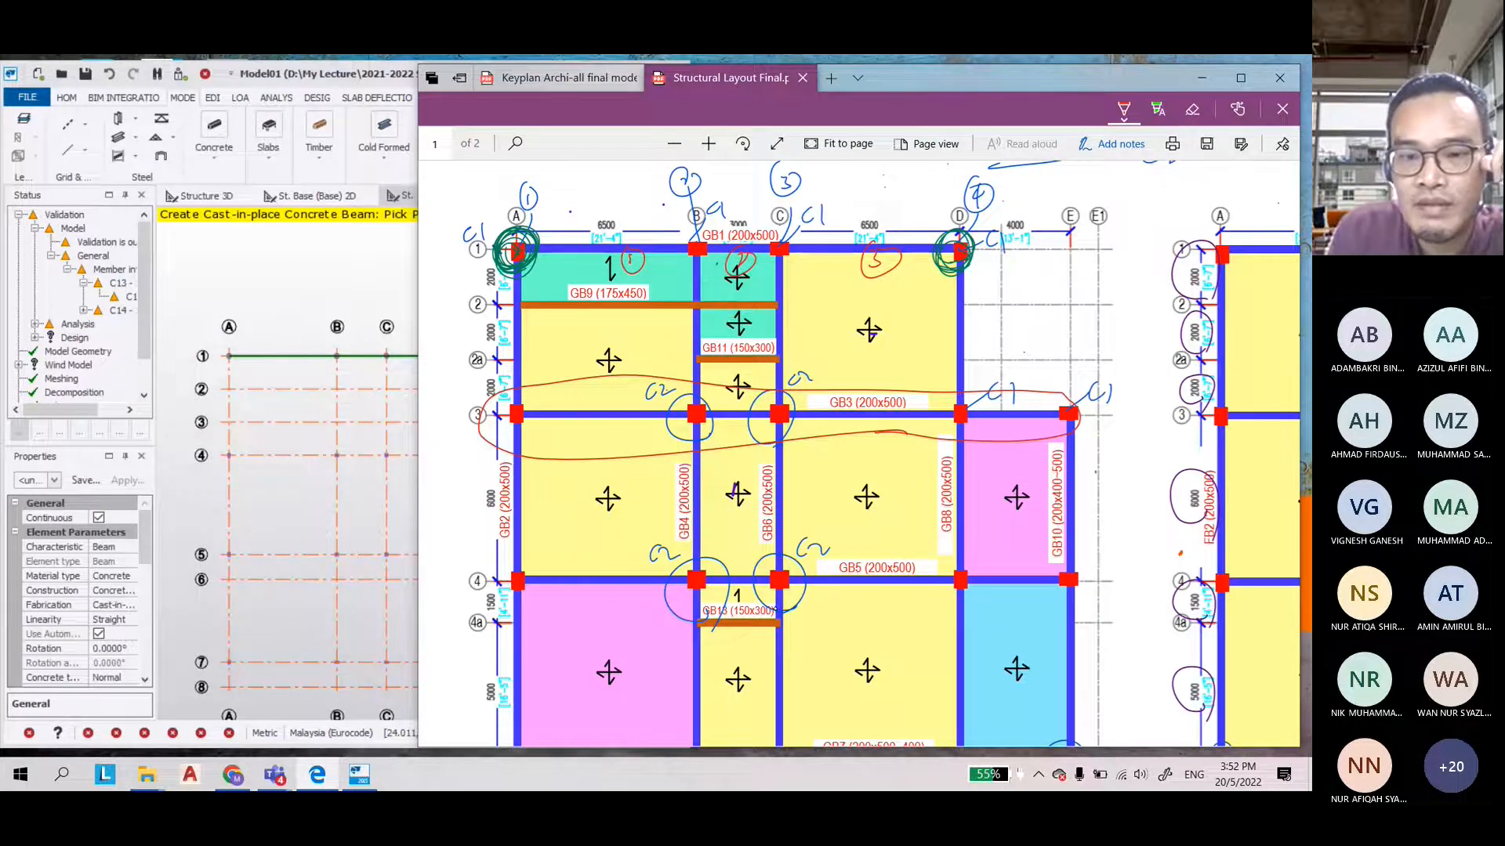
# Mark beam GB3 along grid line 3 of the layout in red and circle its five supporting columns in green ink
pyautogui.moveTo(980, 345); pyautogui.dragTo(891, 447)
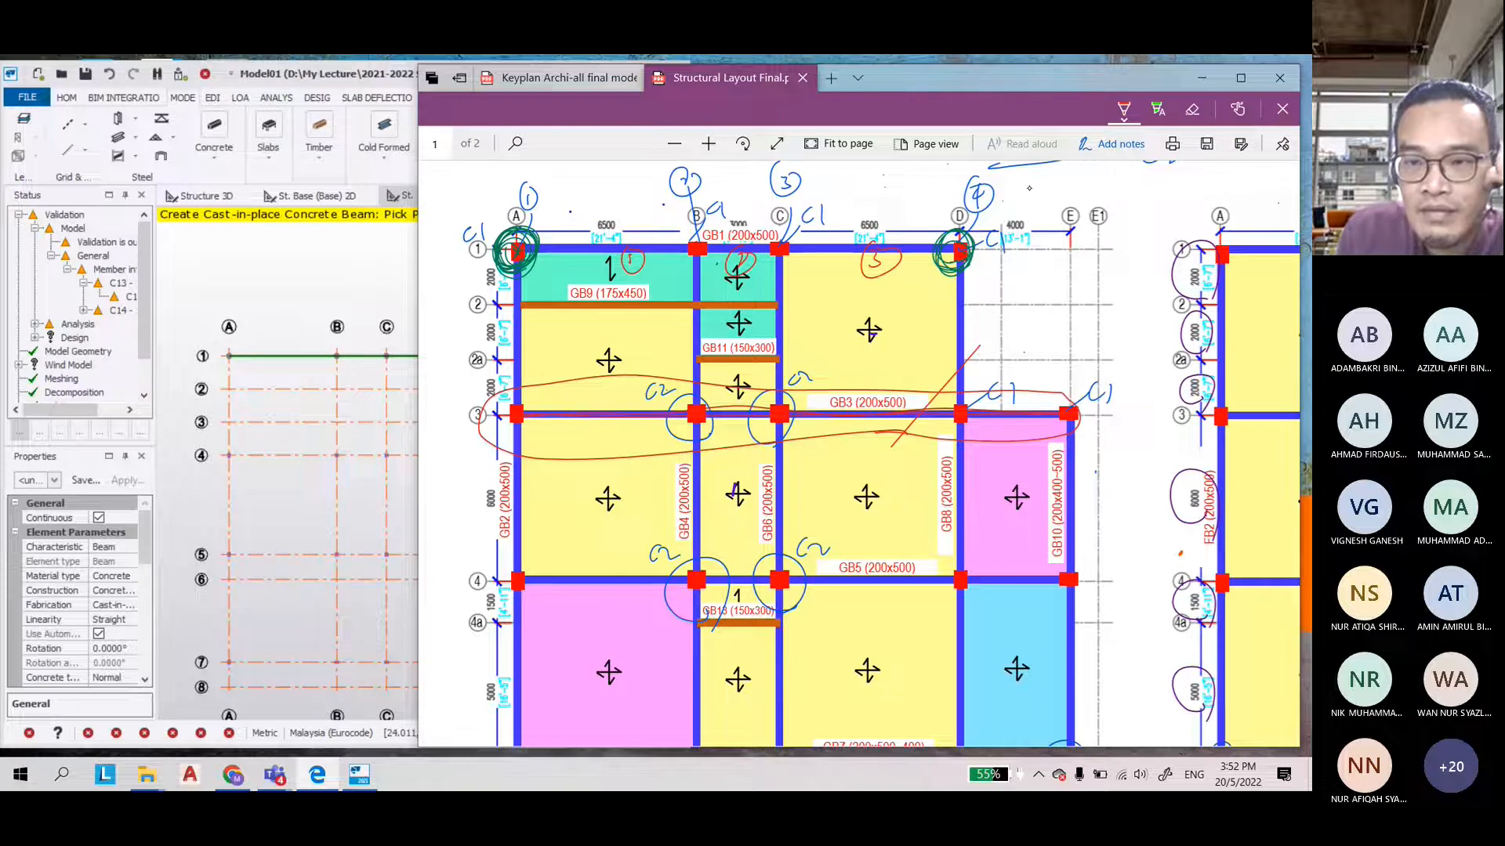
pyautogui.click(1123, 109)
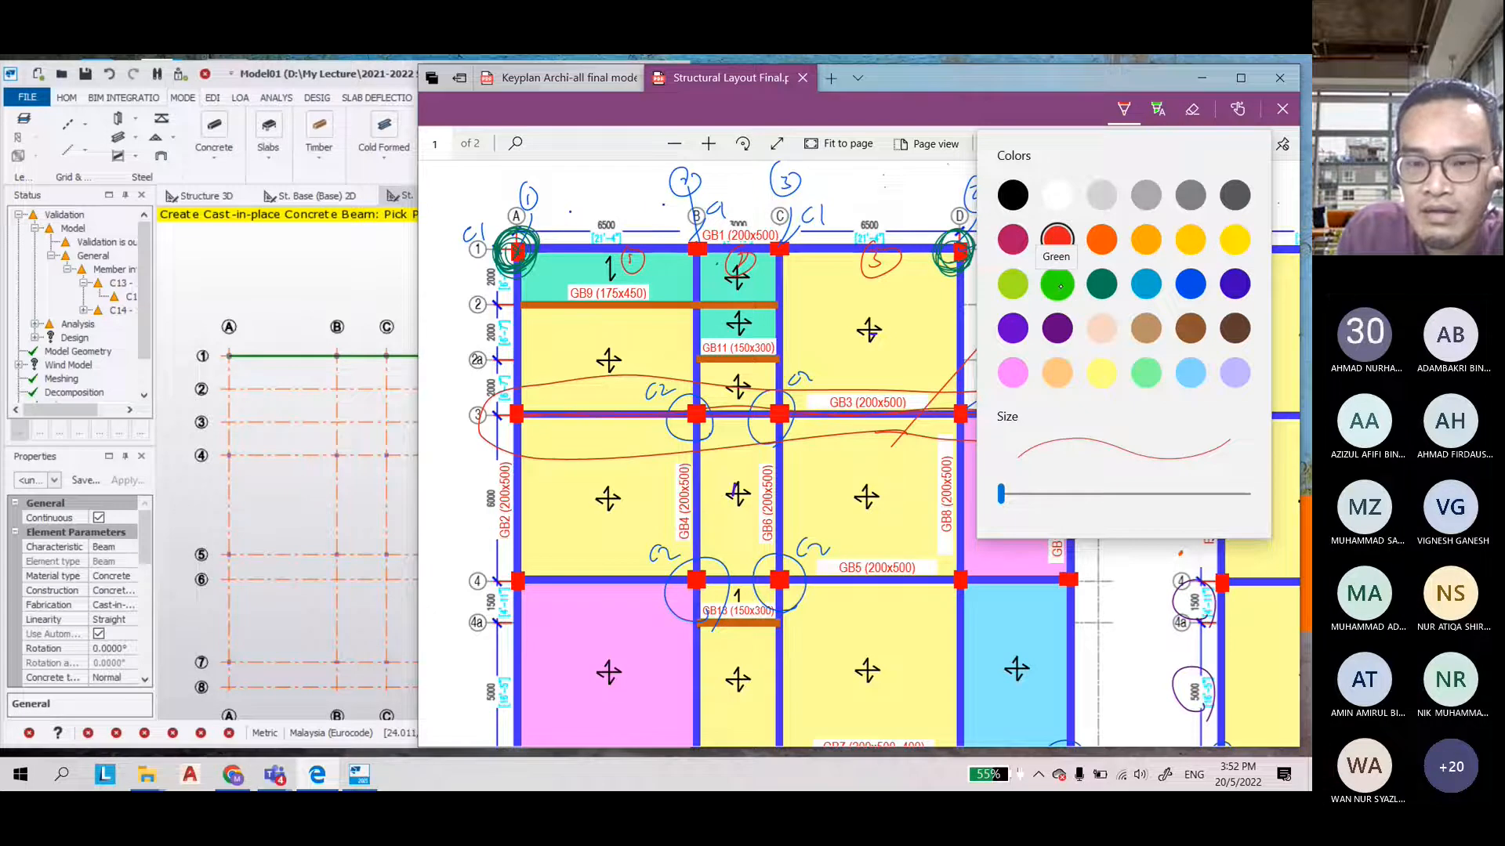
pyautogui.click(1059, 286)
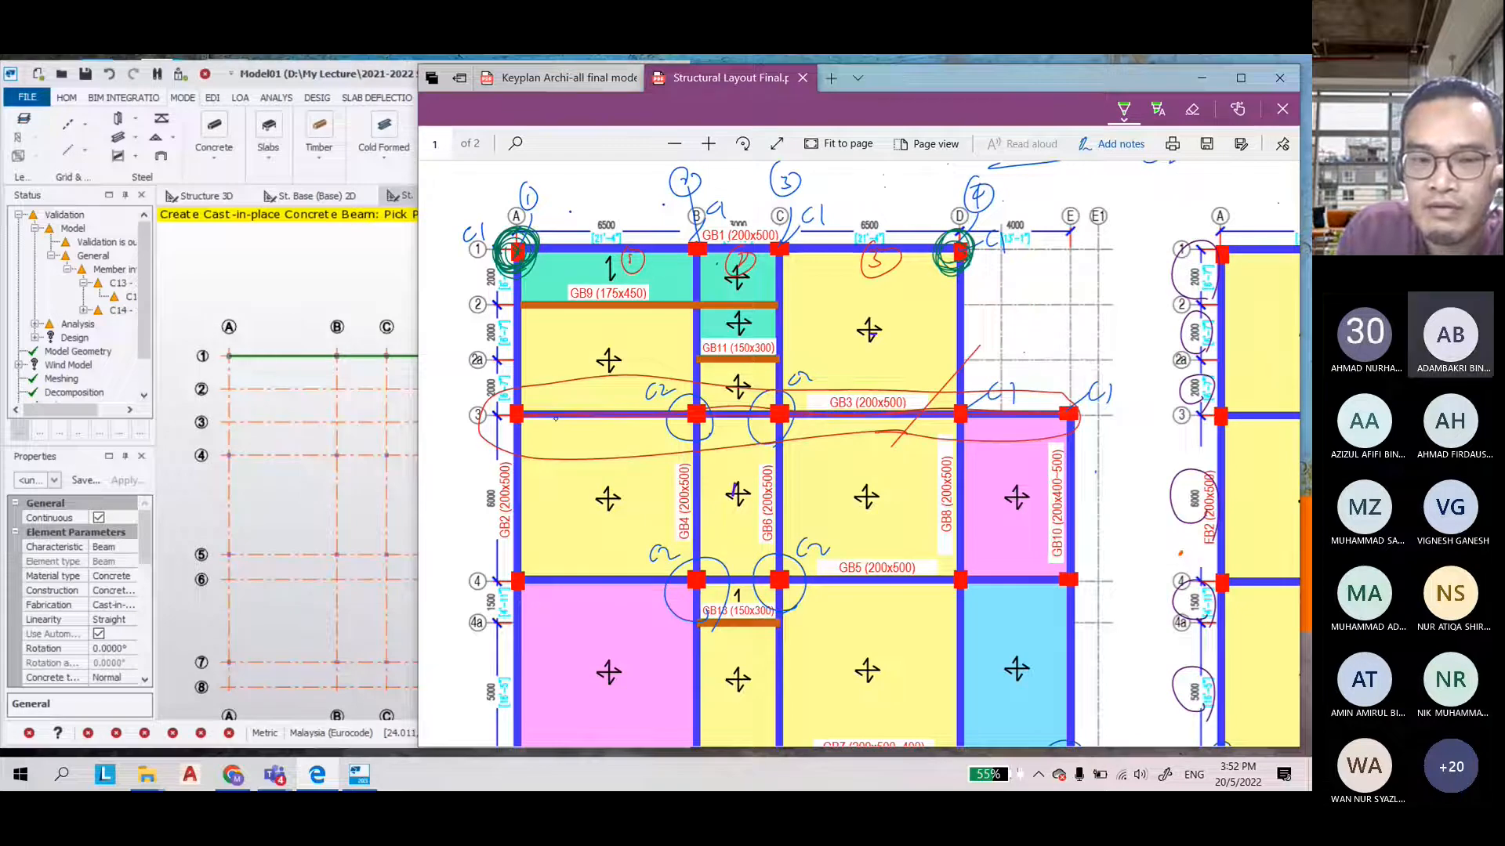
pyautogui.moveTo(517, 399); pyautogui.dragTo(502, 398)
pyautogui.moveTo(676, 424)
pyautogui.mouseDown()
pyautogui.moveTo(697, 423)
pyautogui.moveTo(689, 401)
pyautogui.mouseUp()
pyautogui.moveTo(776, 406); pyautogui.dragTo(780, 409)
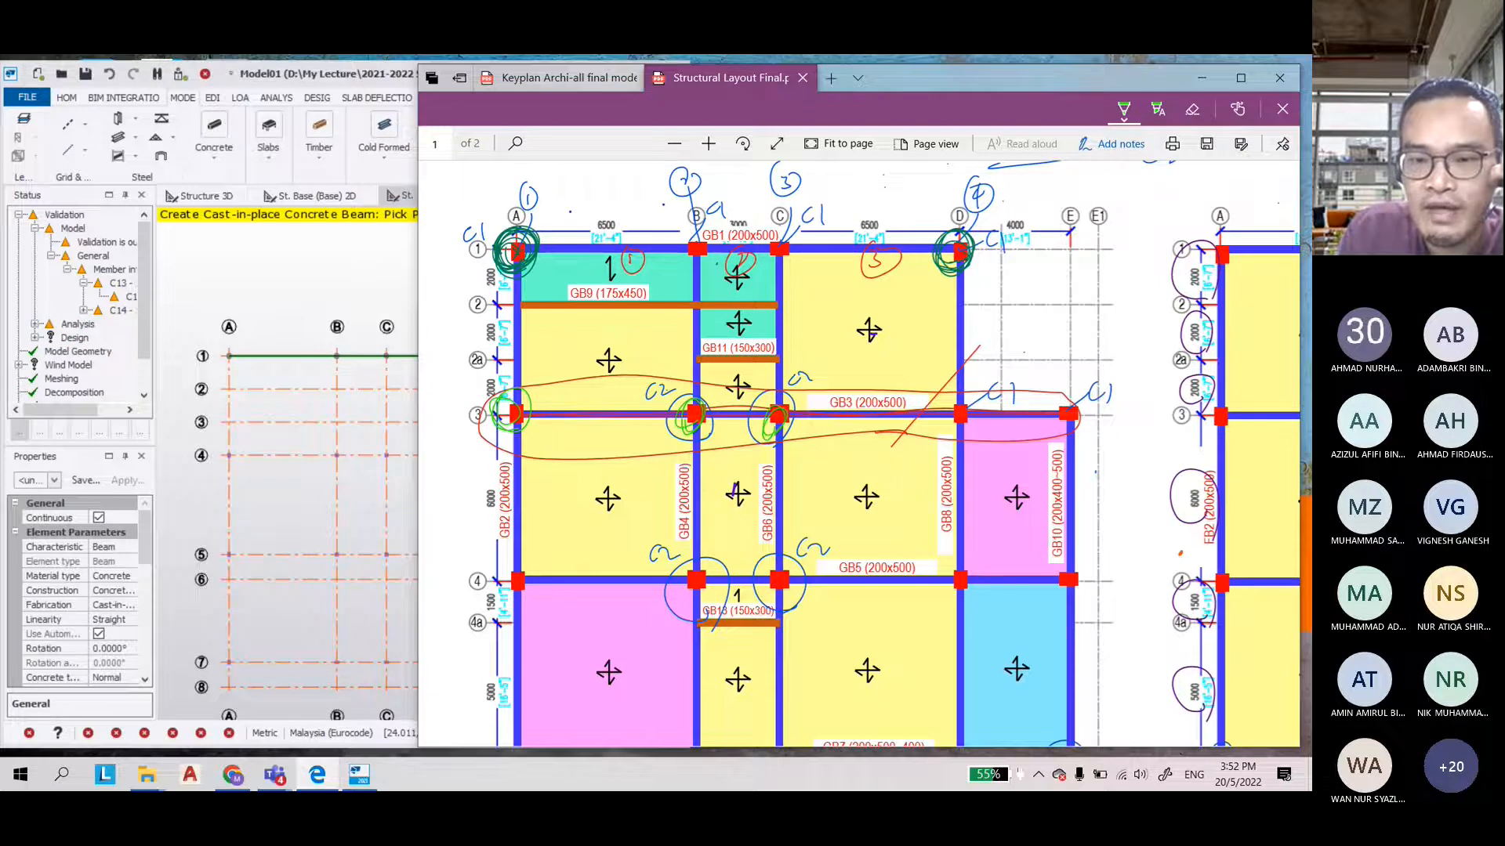
pyautogui.moveTo(965, 408); pyautogui.dragTo(961, 406)
pyautogui.moveTo(1074, 407); pyautogui.dragTo(1069, 405)
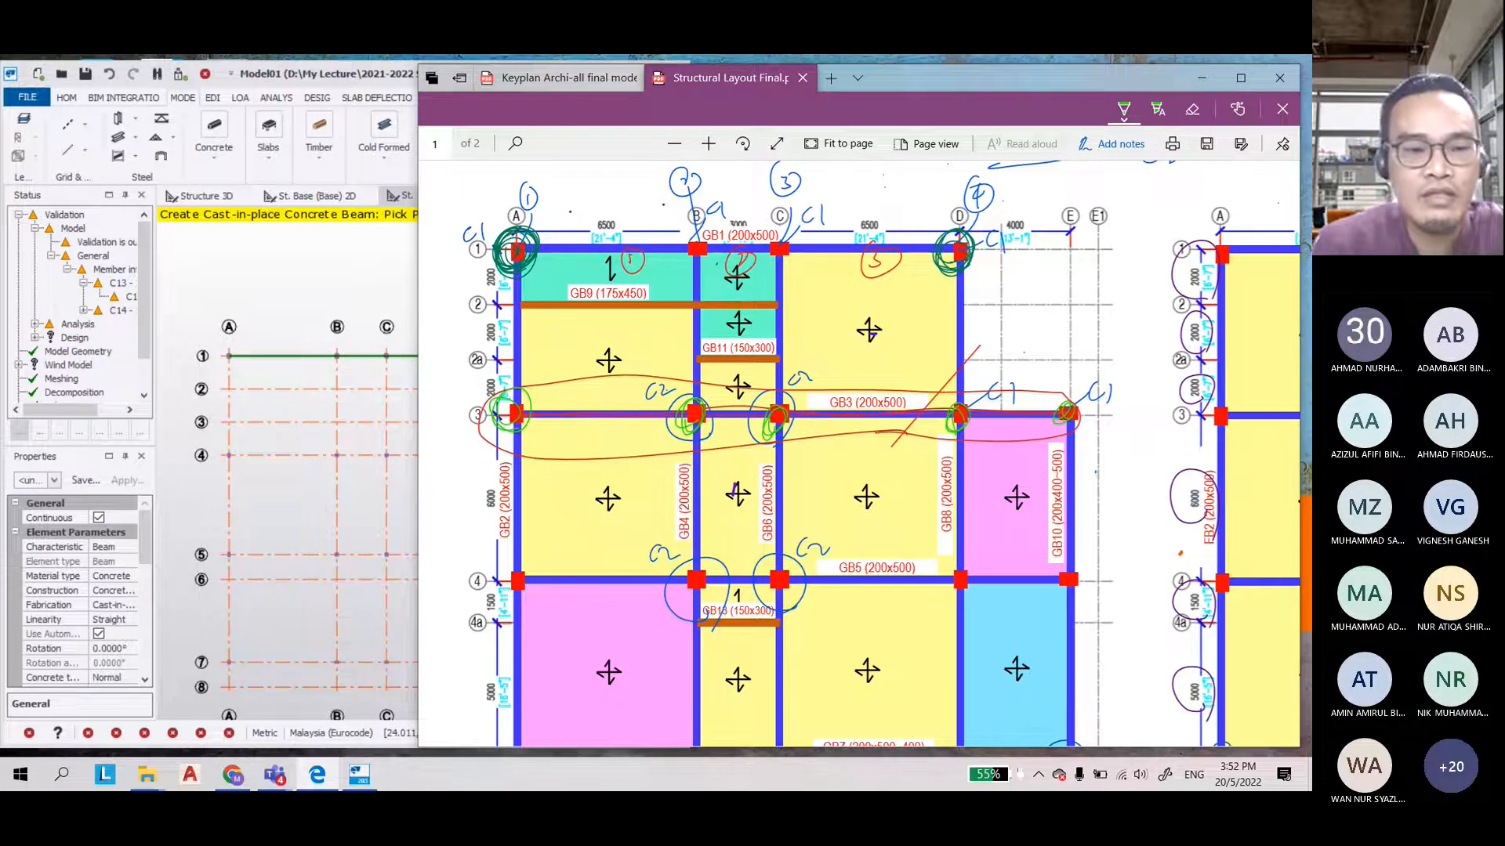
# Return to the Tekla model and draw the 200x500 continuous beam along grid line 4, picking the columns at A, B, C, D and F
pyautogui.click(355, 295)
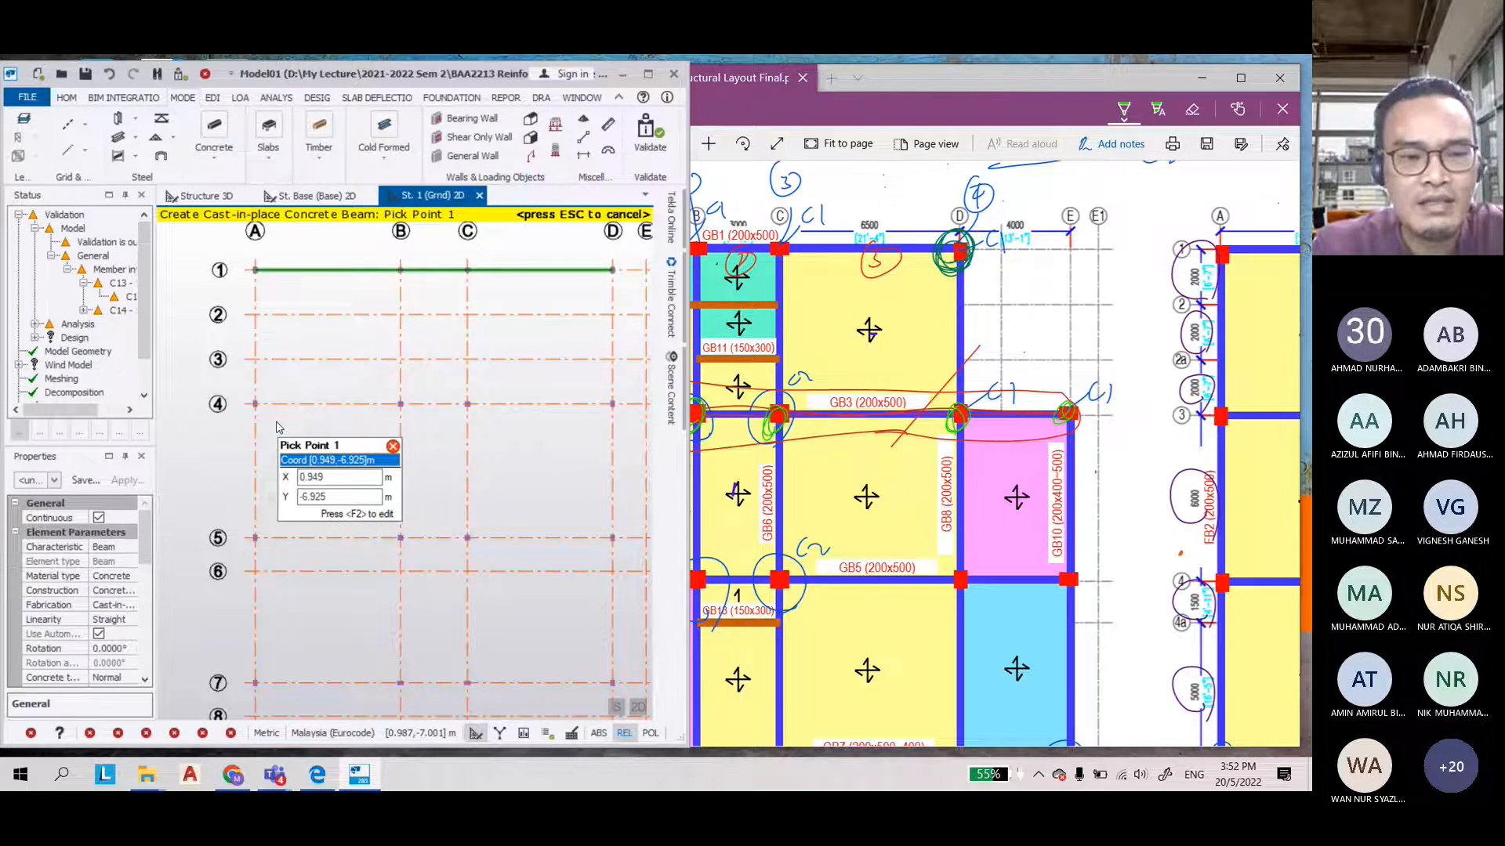
pyautogui.scroll(2, 276, 428)
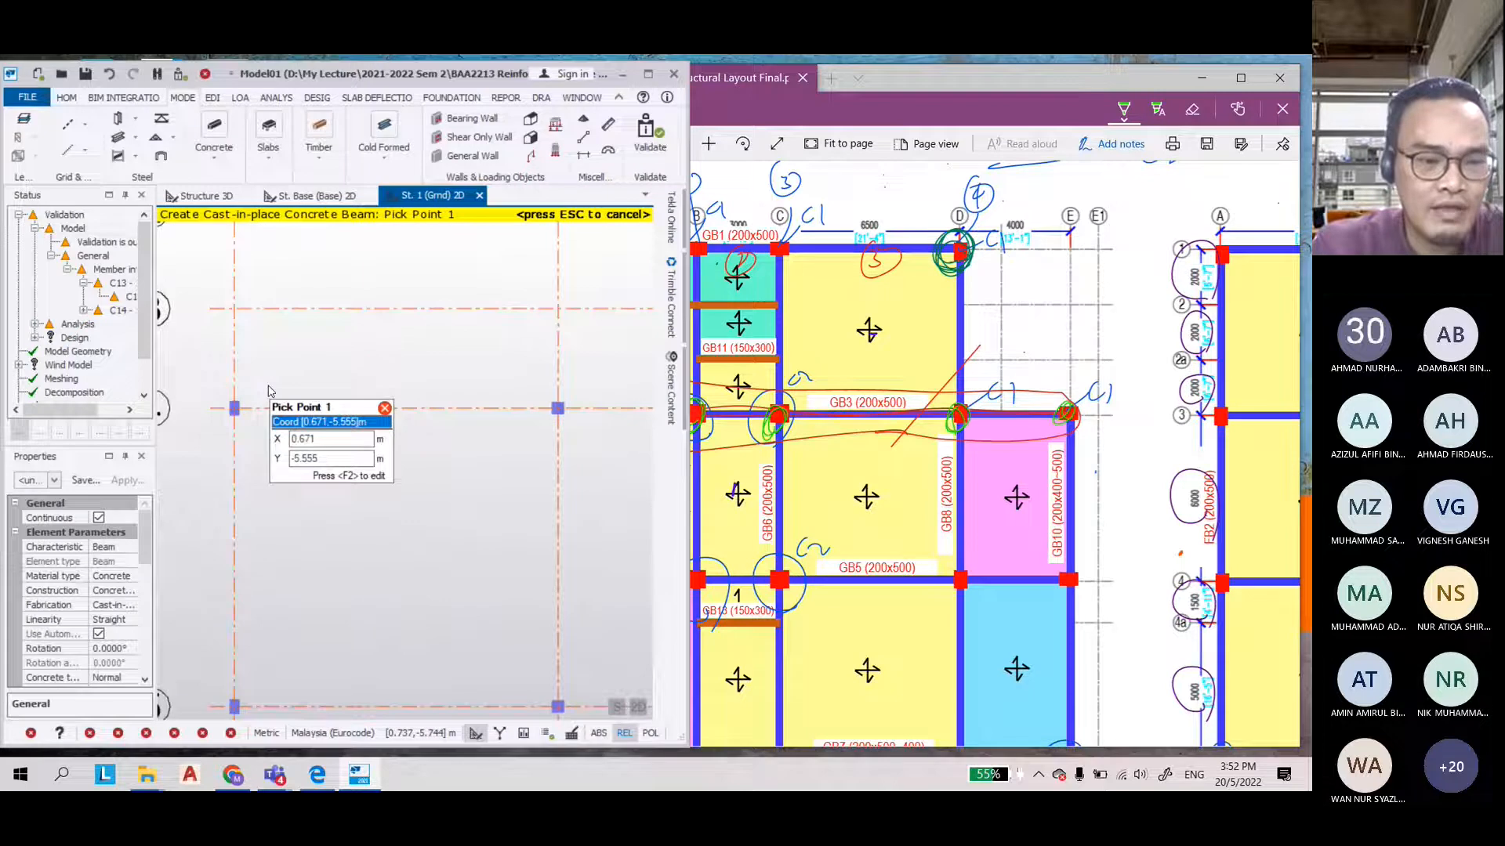
pyautogui.click(269, 391)
pyautogui.scroll(2, 269, 391)
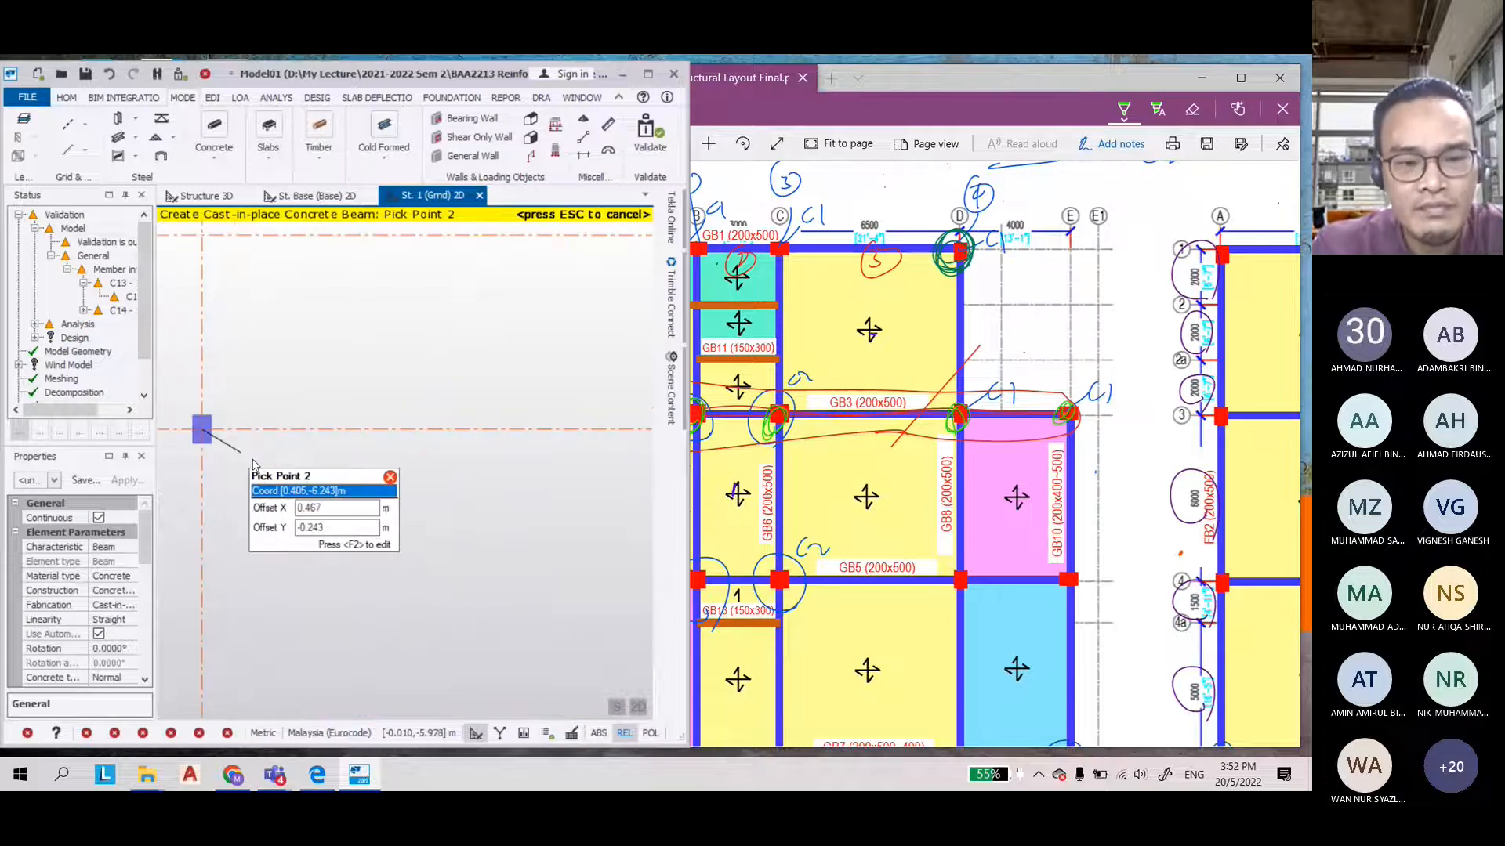
pyautogui.click(497, 445)
pyautogui.scroll(-3, 497, 445)
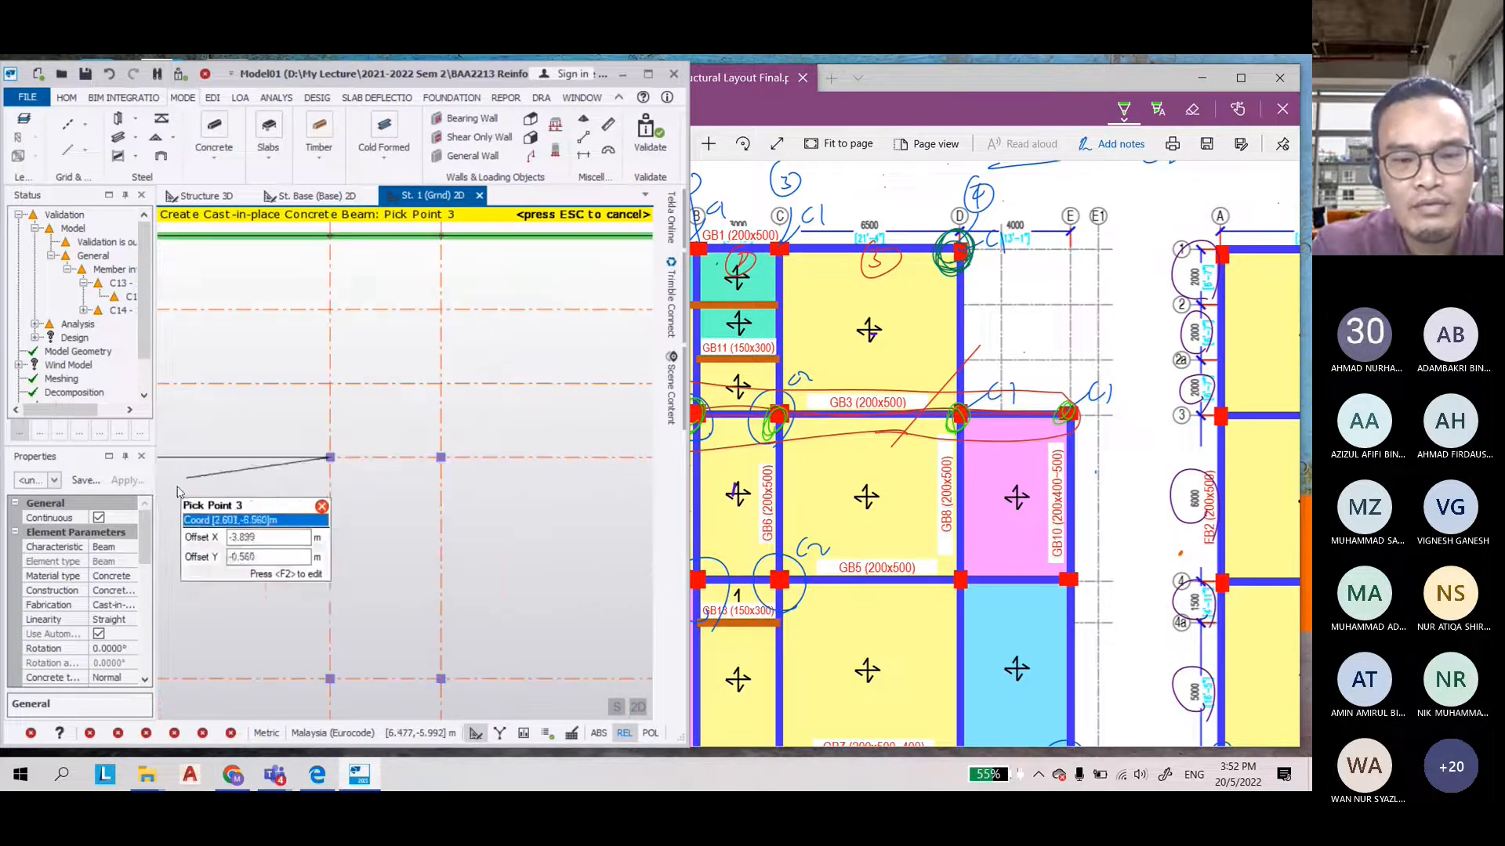
pyautogui.click(443, 462)
pyautogui.scroll(-2, 186, 507)
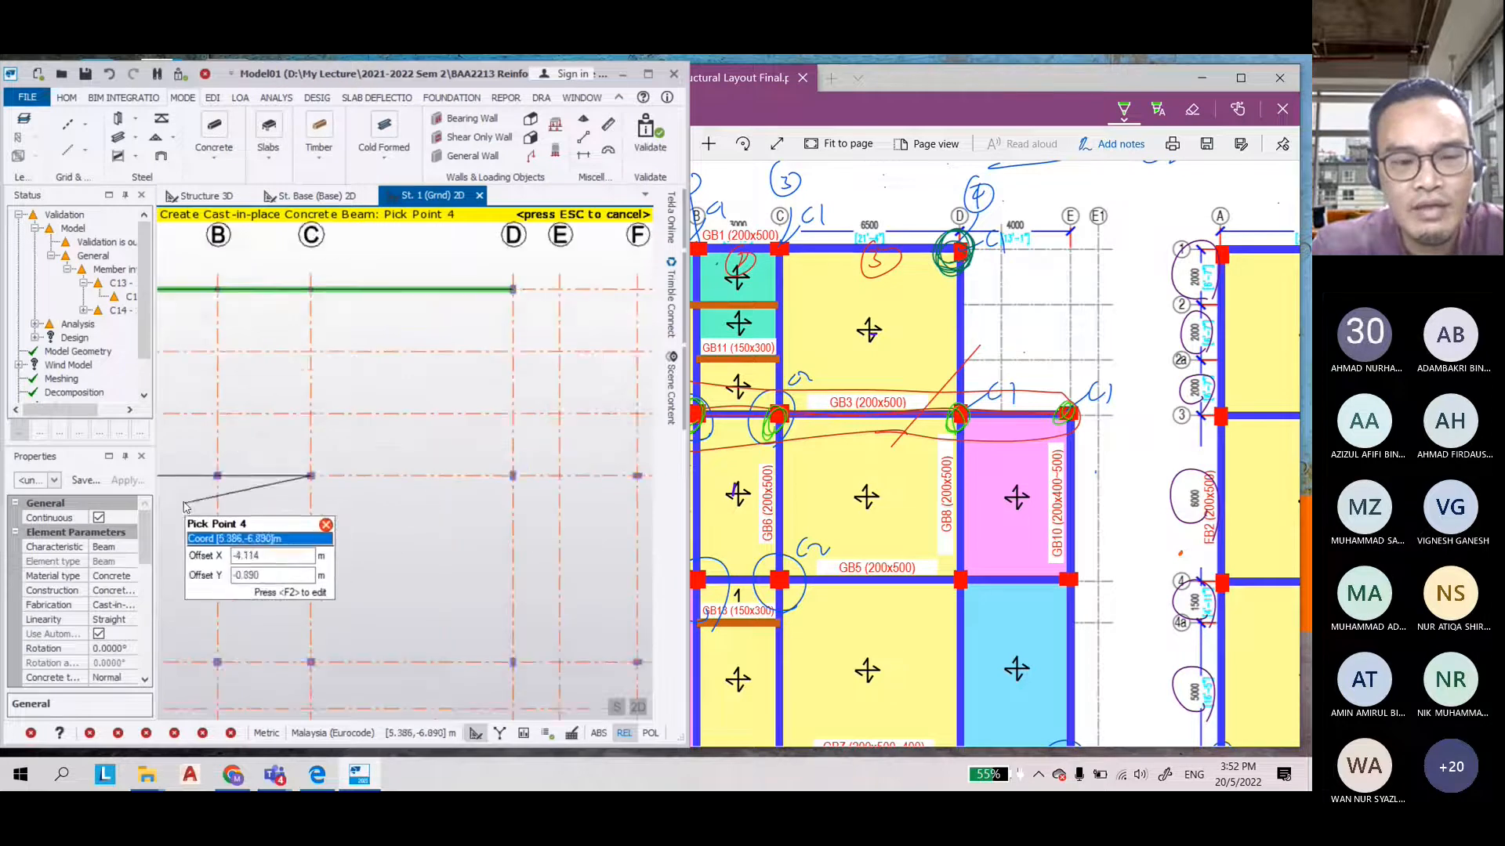
pyautogui.scroll(-1, 376, 494)
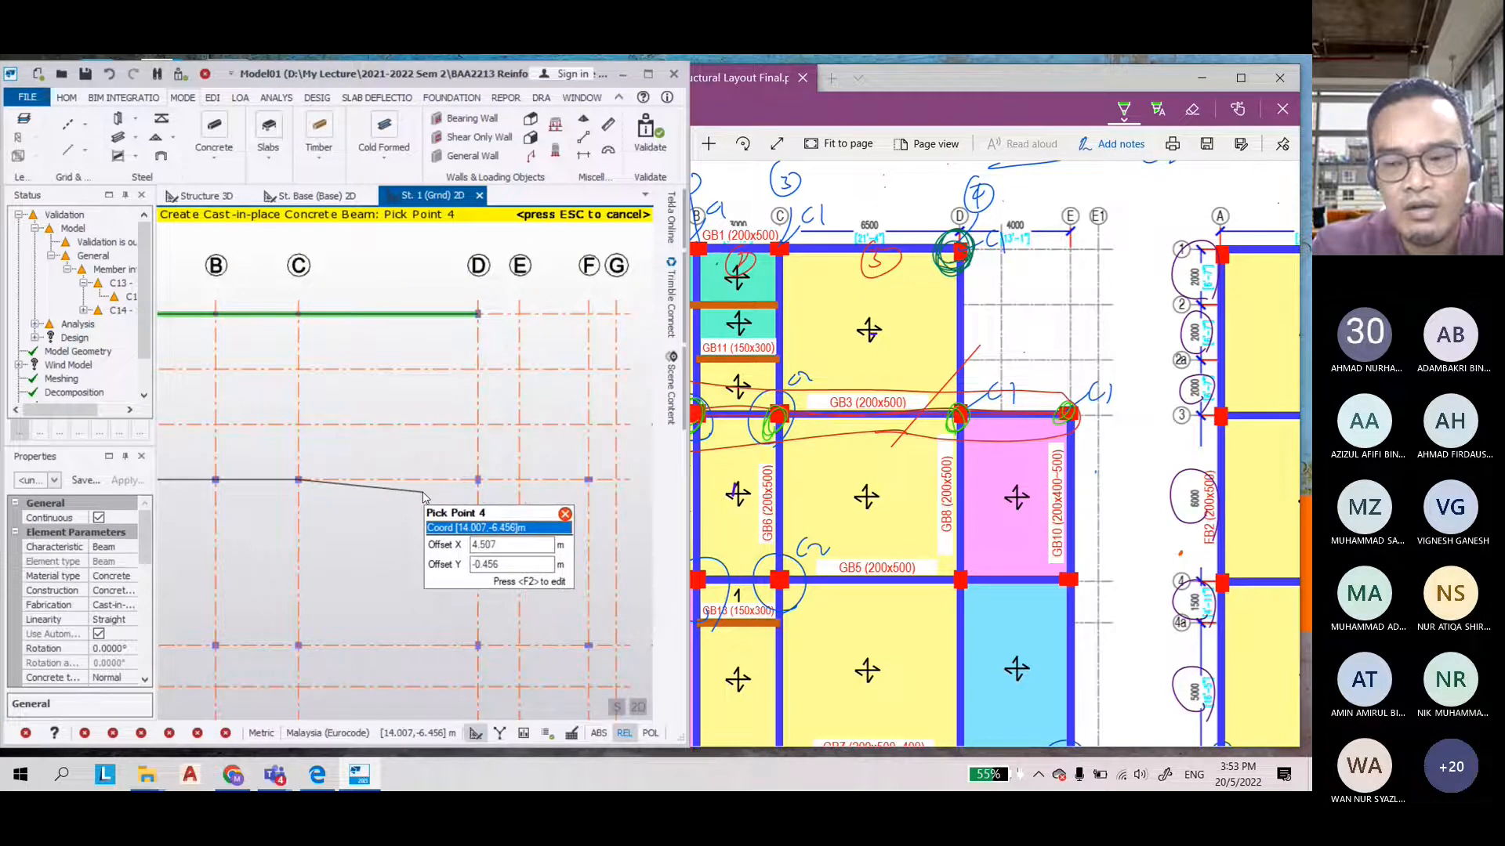
pyautogui.scroll(2, 470, 482)
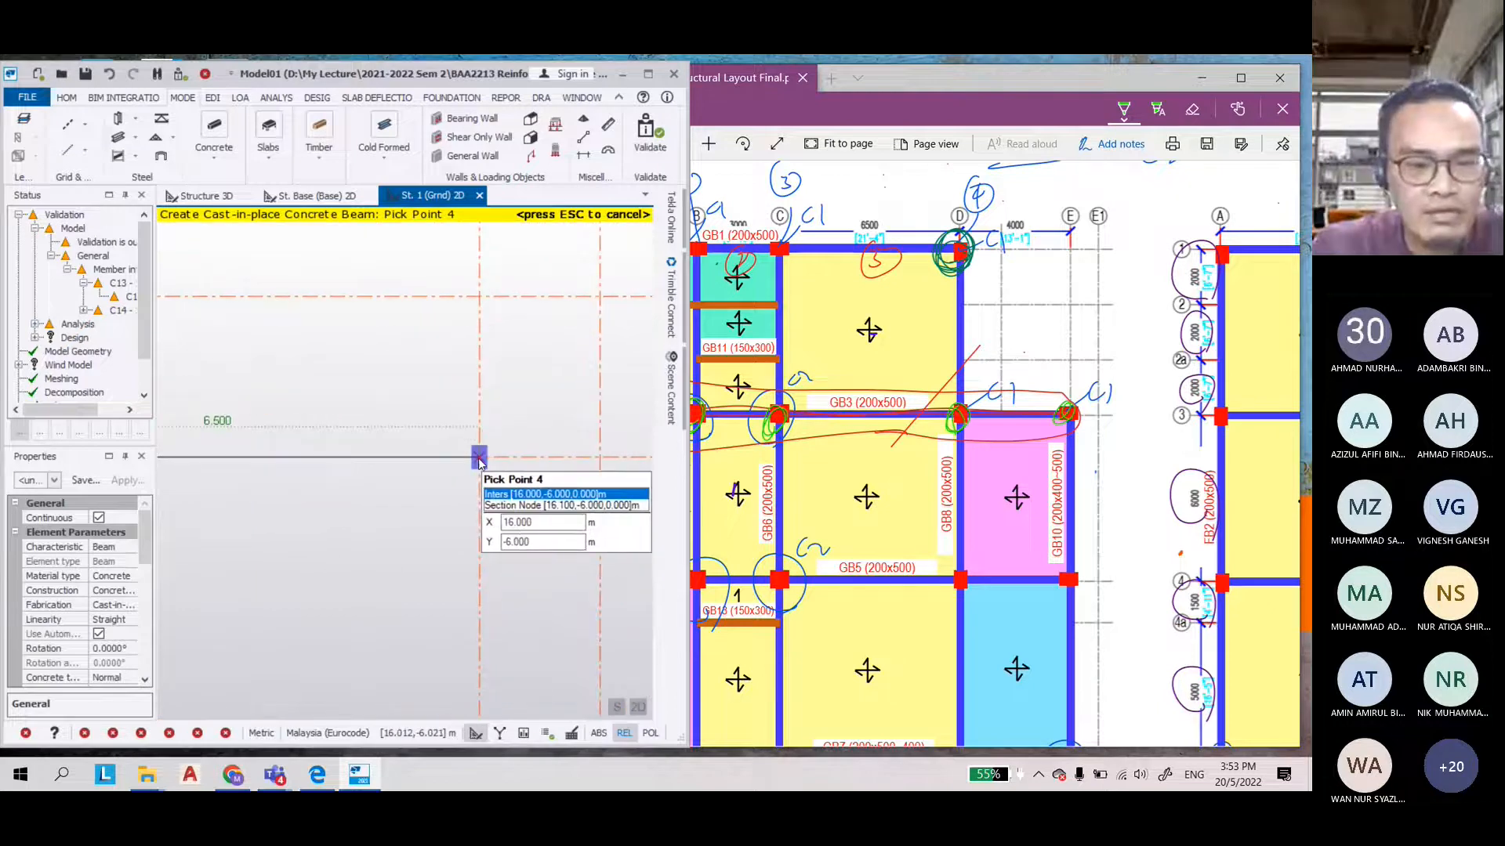
pyautogui.click(485, 475)
pyautogui.scroll(-2, 486, 488)
pyautogui.scroll(2, 523, 529)
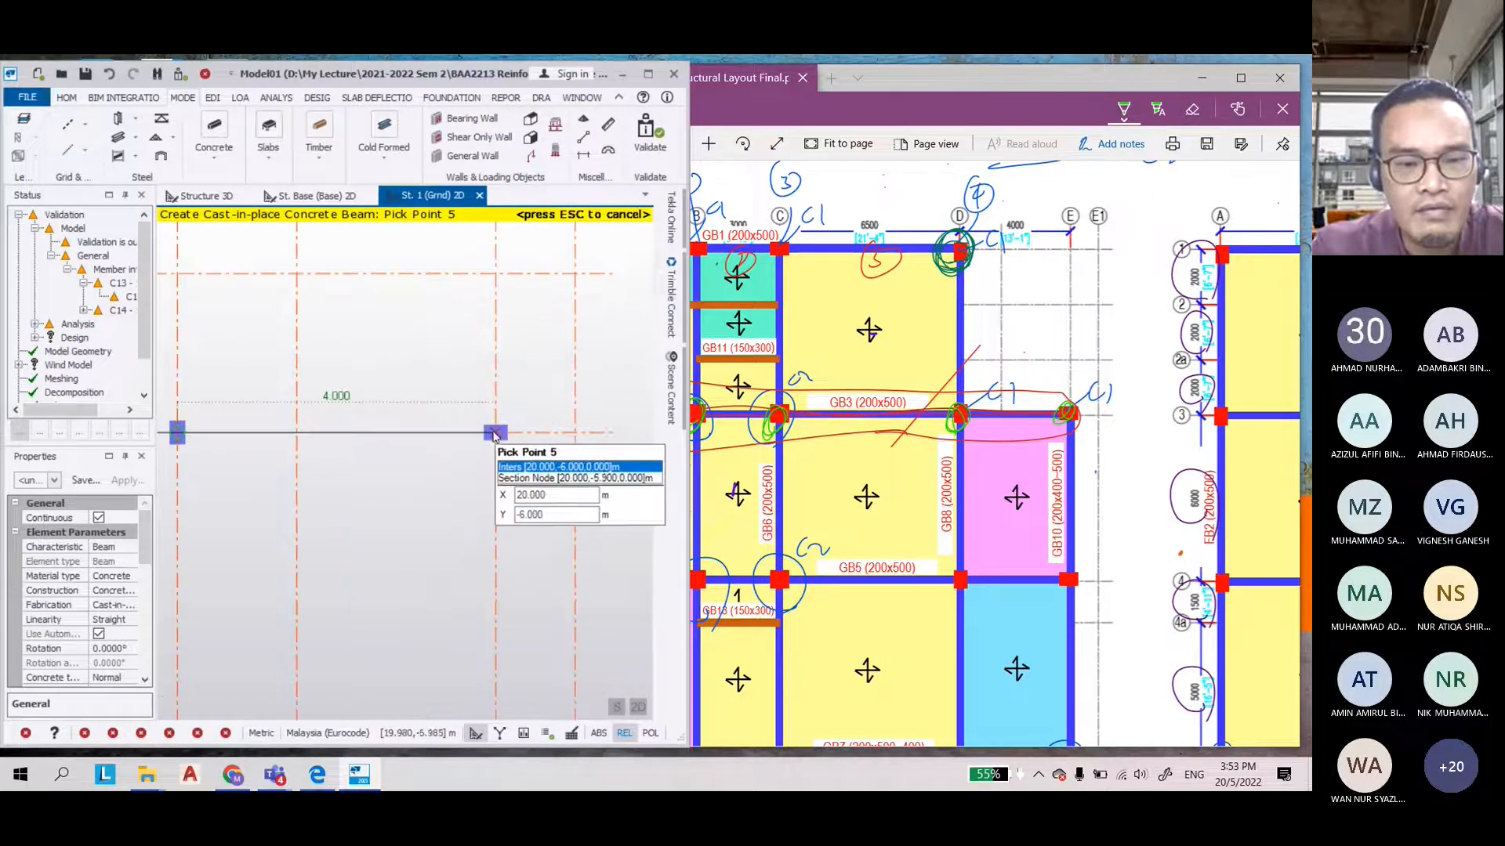
pyautogui.click(495, 432)
pyautogui.scroll(-2, 608, 477)
pyautogui.scroll(-1, 589, 487)
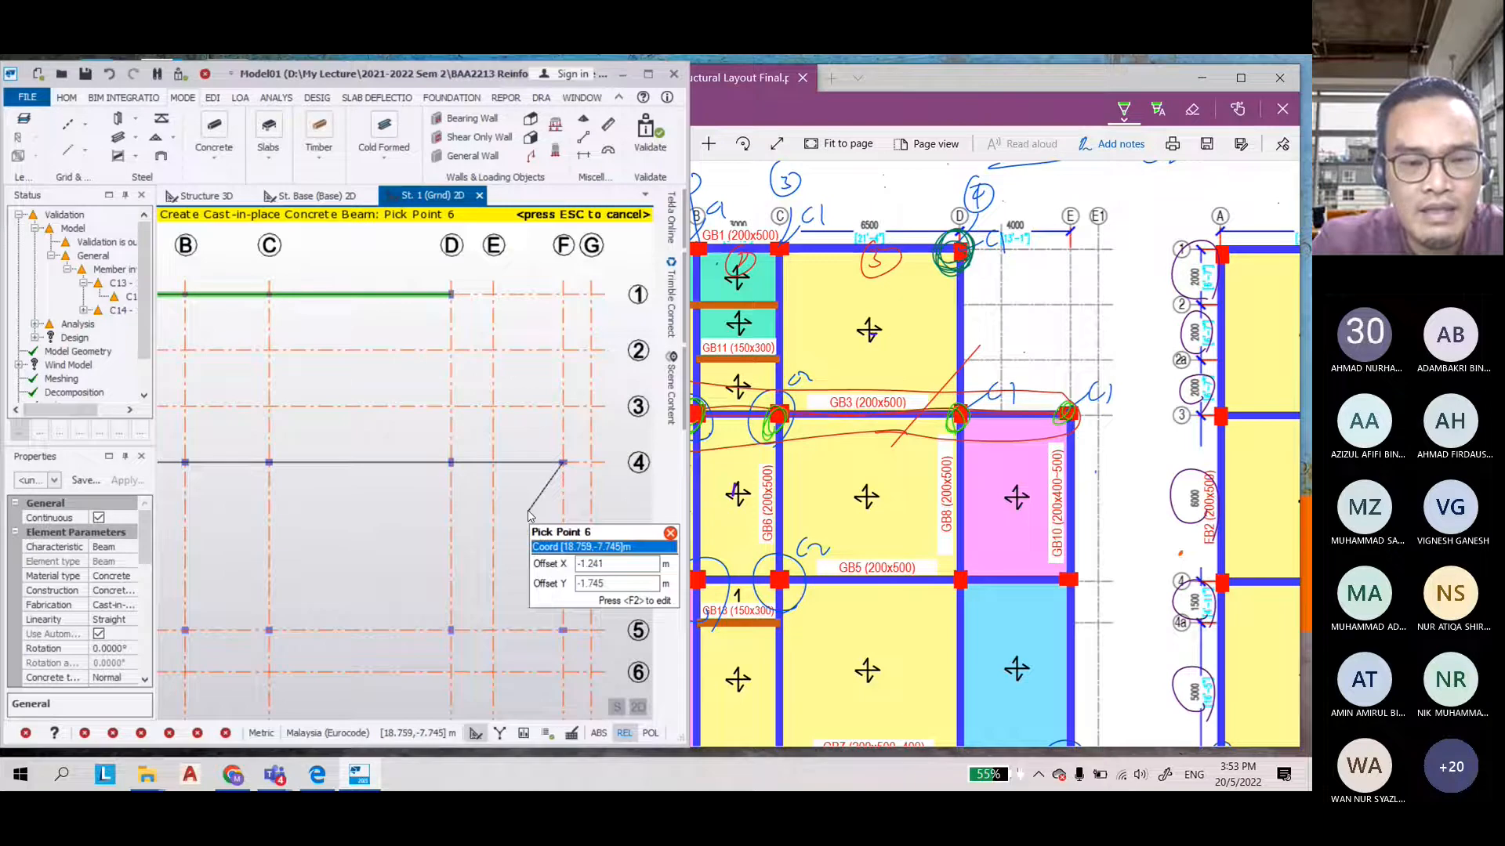
pyautogui.middleClick(528, 515)
pyautogui.scroll(-2, 648, 447)
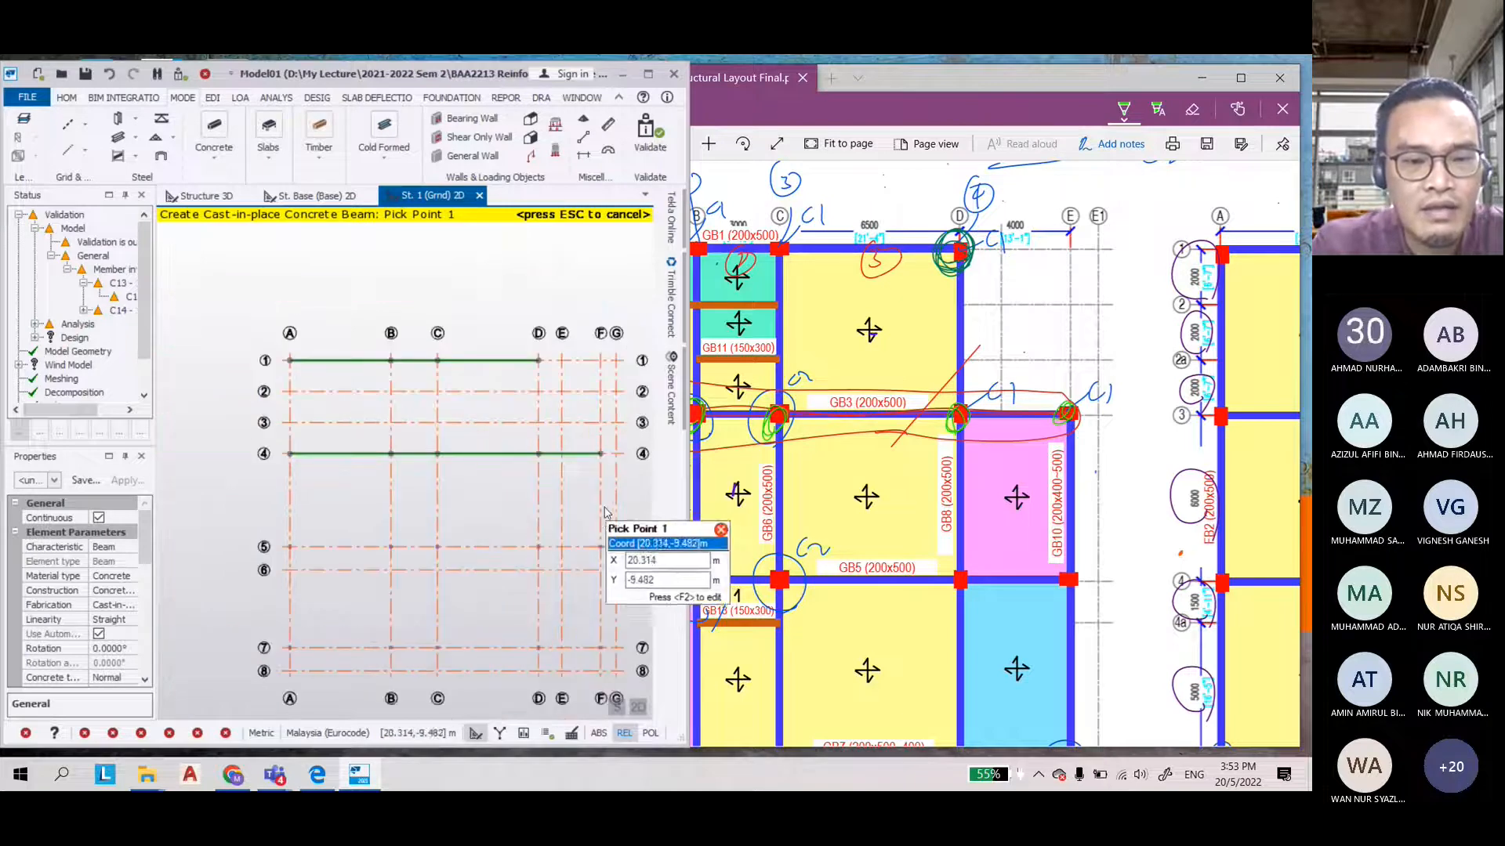
pyautogui.press('Escape')
# Widen the model window and select the grid line 4 beam in 3D to inspect its spans and column connections
pyautogui.moveTo(691, 470); pyautogui.dragTo(769, 466)
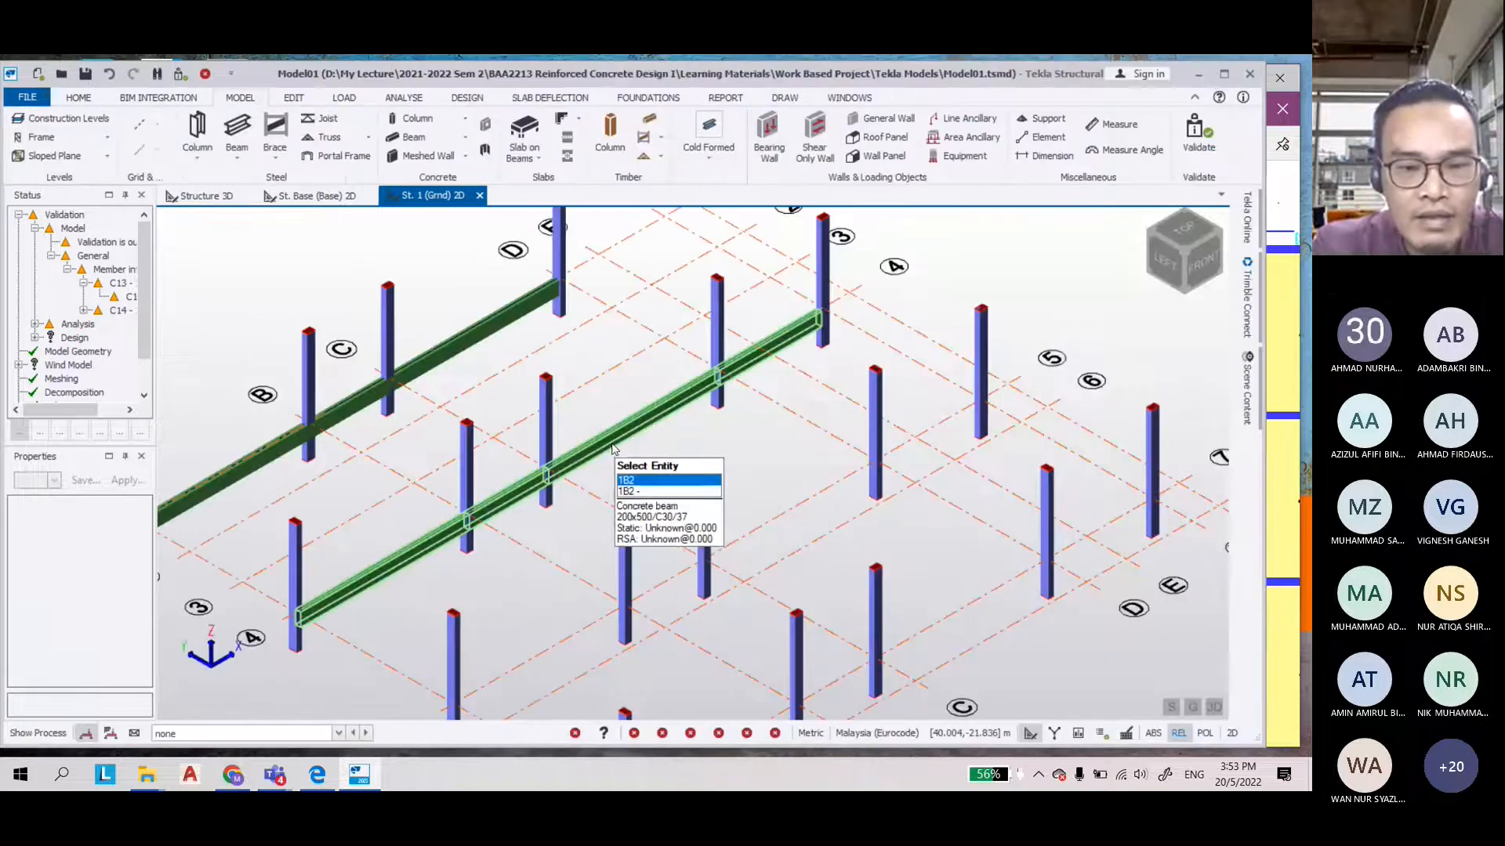
pyautogui.click(612, 441)
pyautogui.scroll(4, 383, 595)
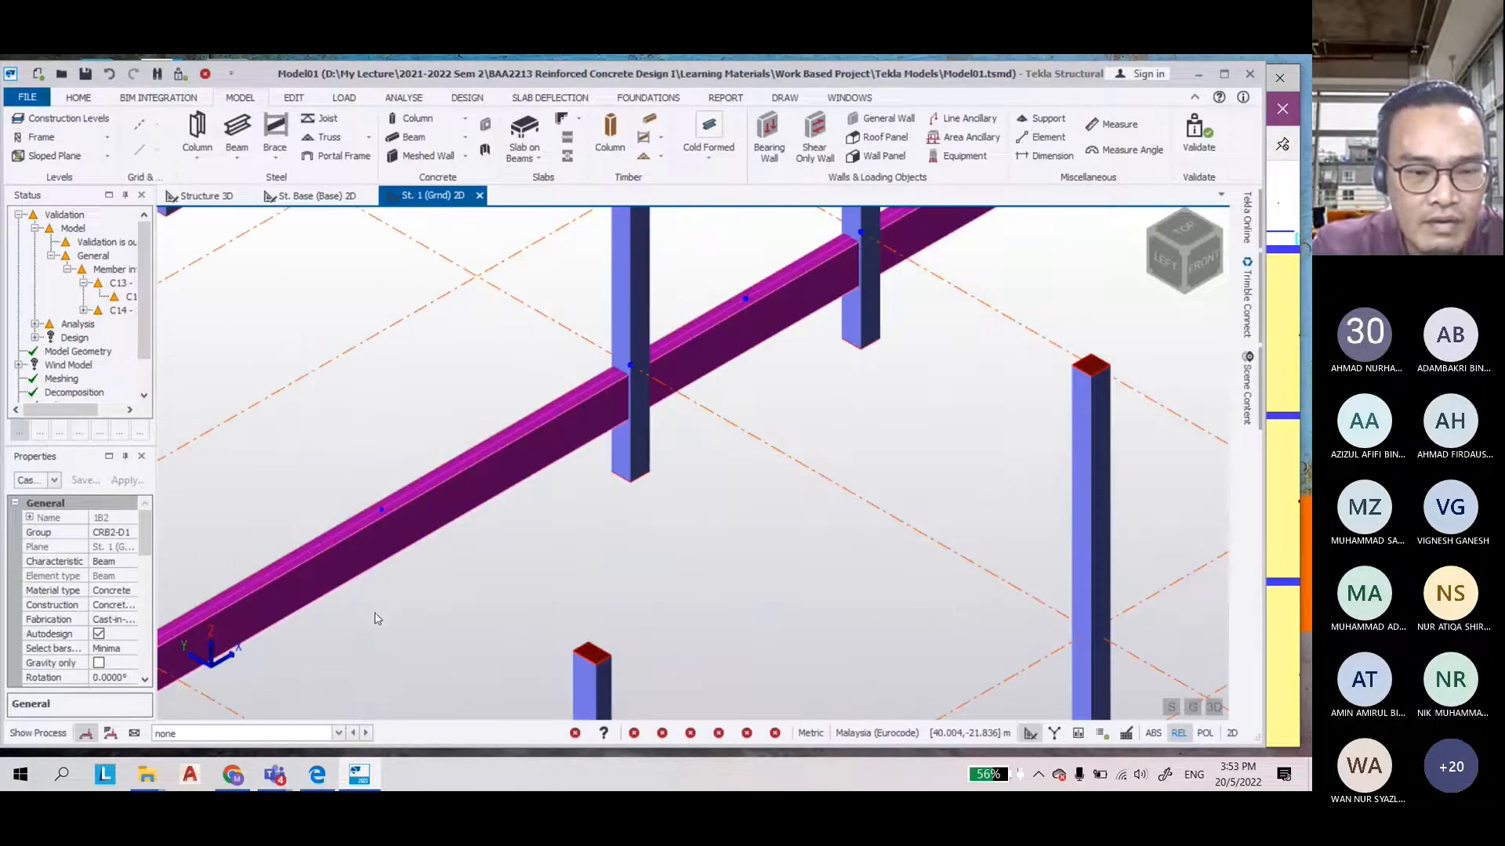
pyautogui.scroll(-3, 384, 537)
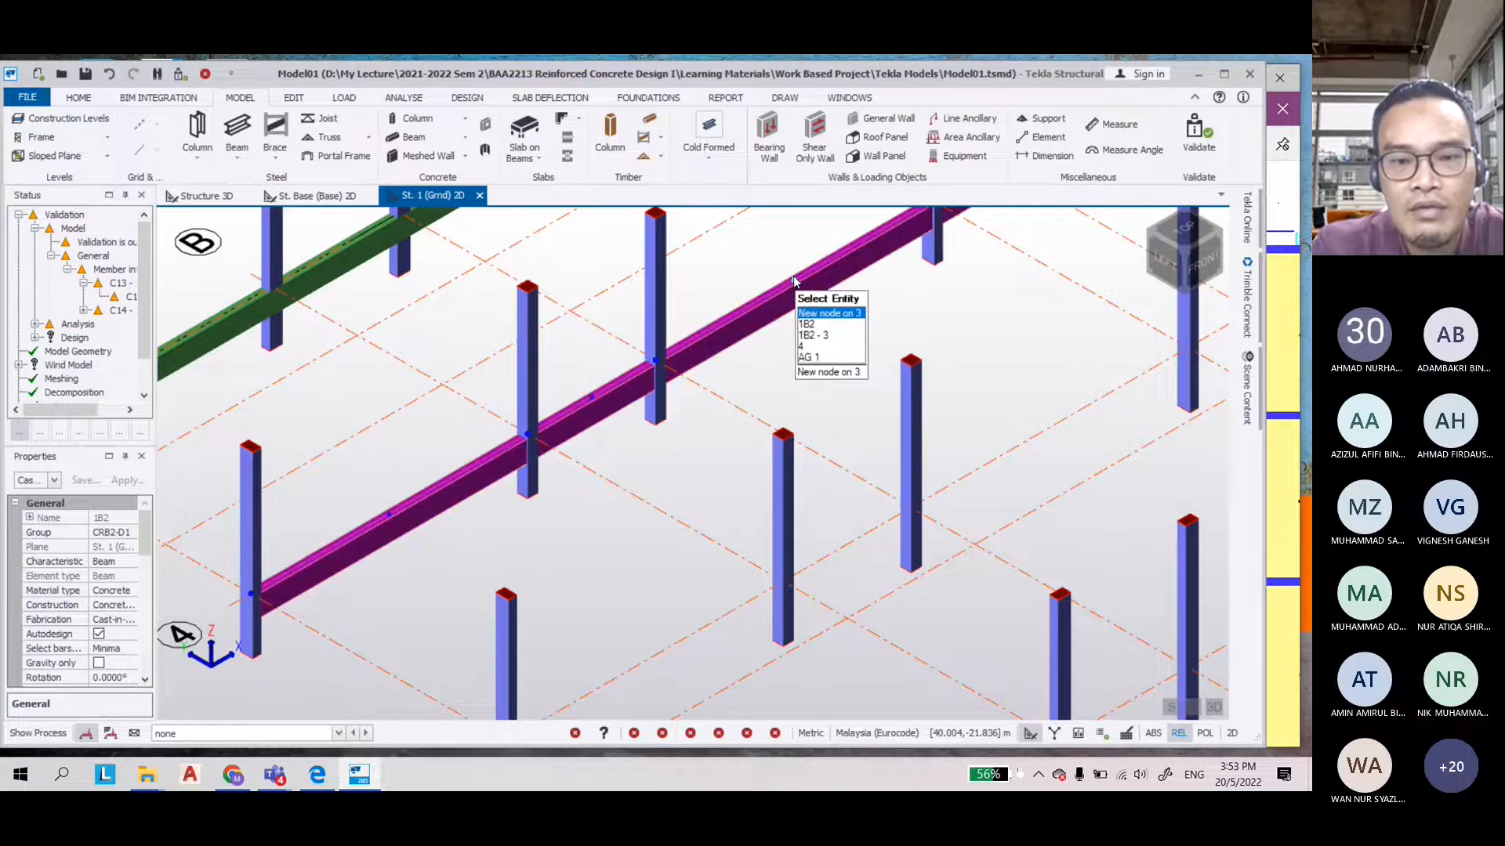
pyautogui.scroll(-3, 774, 429)
pyautogui.scroll(3, 775, 429)
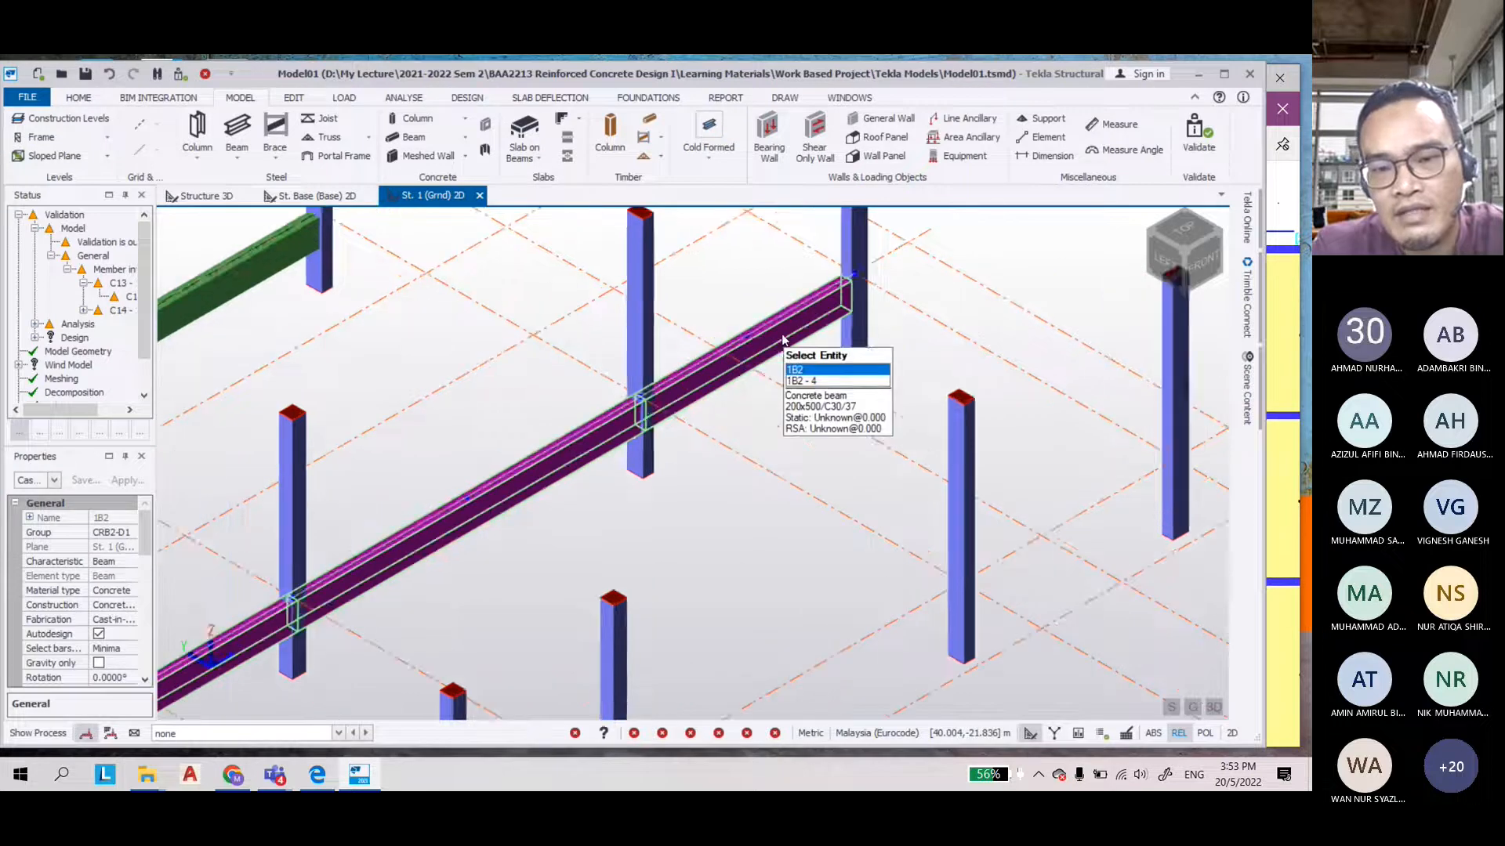
pyautogui.scroll(5, 782, 339)
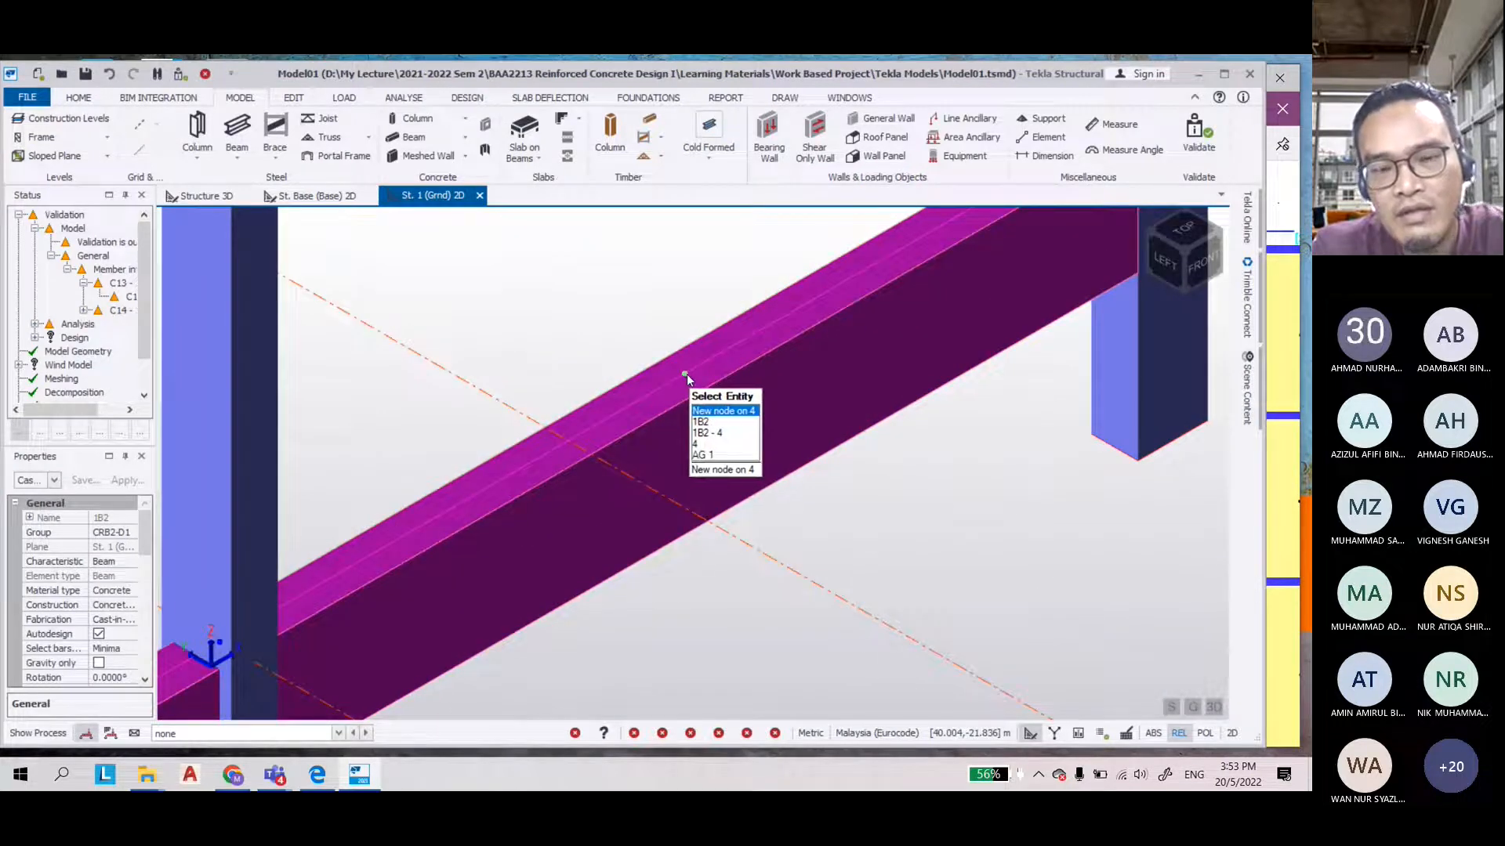
pyautogui.scroll(-5, 686, 374)
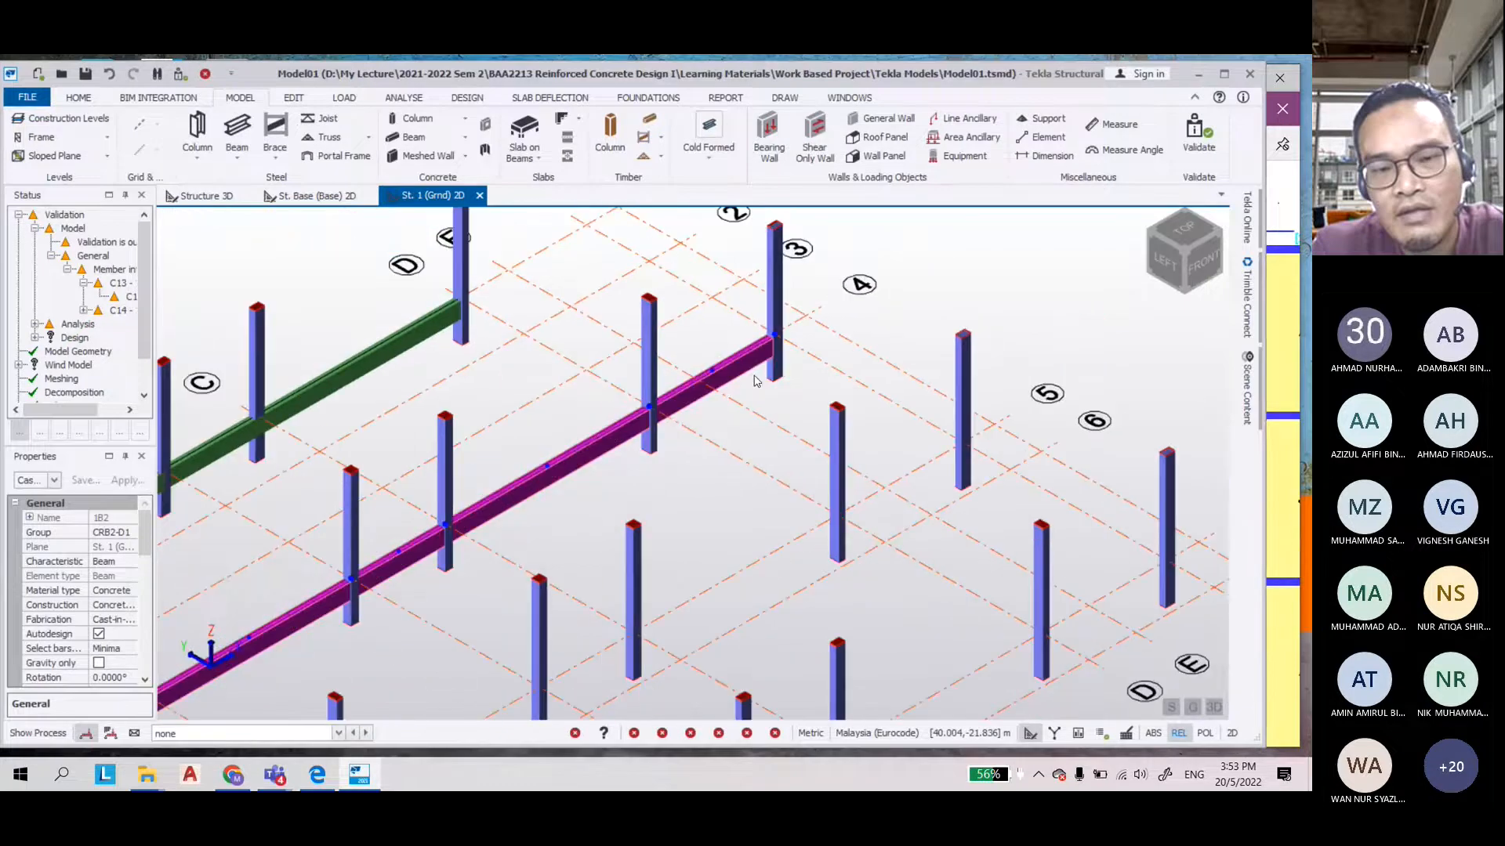
pyautogui.scroll(-2, 755, 381)
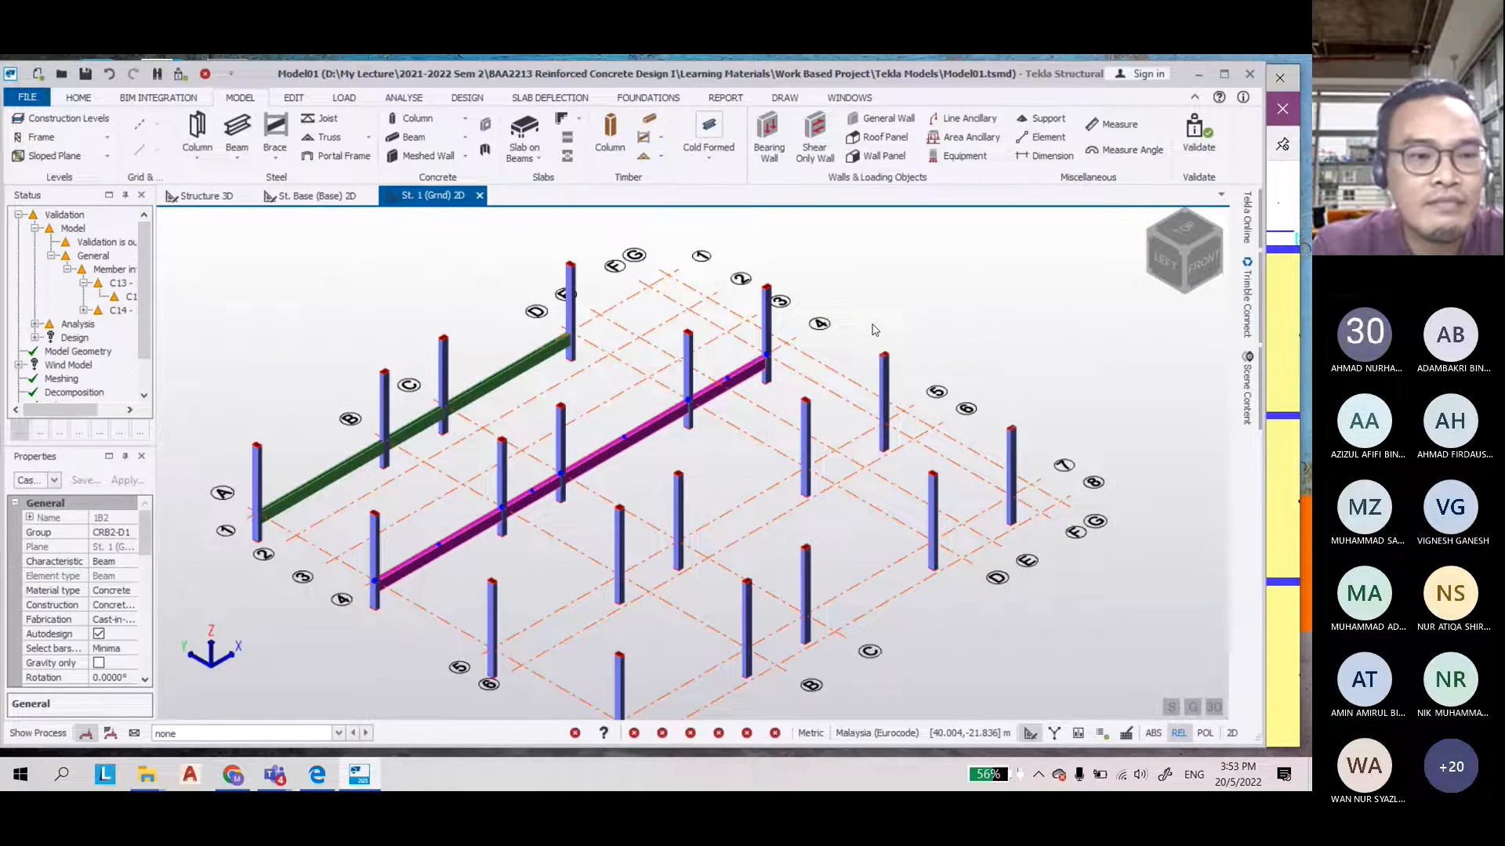
# Validate the model and return to the 2D view of St. 1 (Grnd)
pyautogui.click(1198, 137)
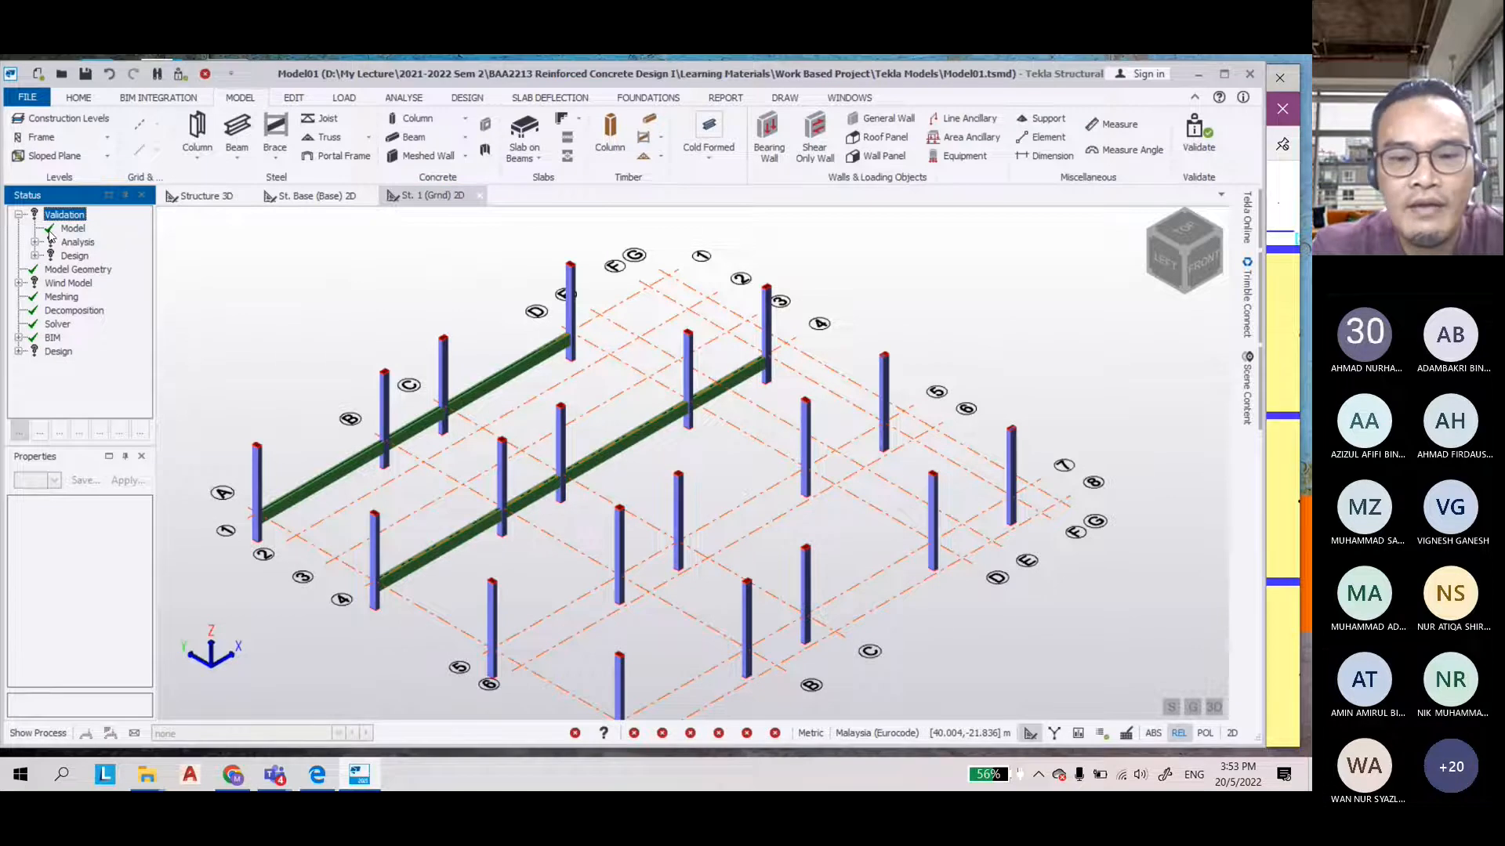
pyautogui.scroll(-2, 269, 379)
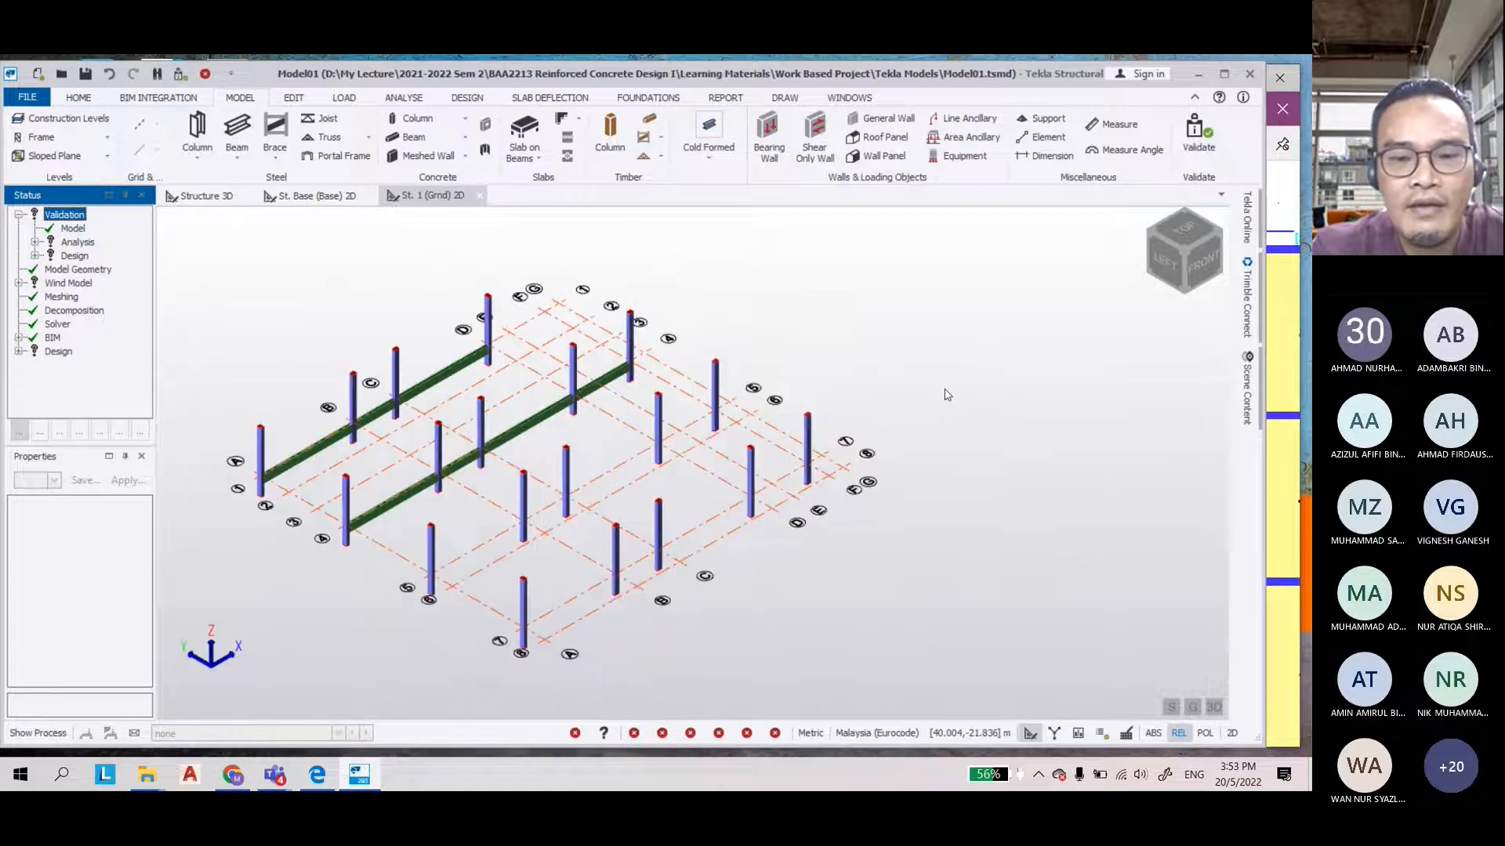
pyautogui.click(1210, 706)
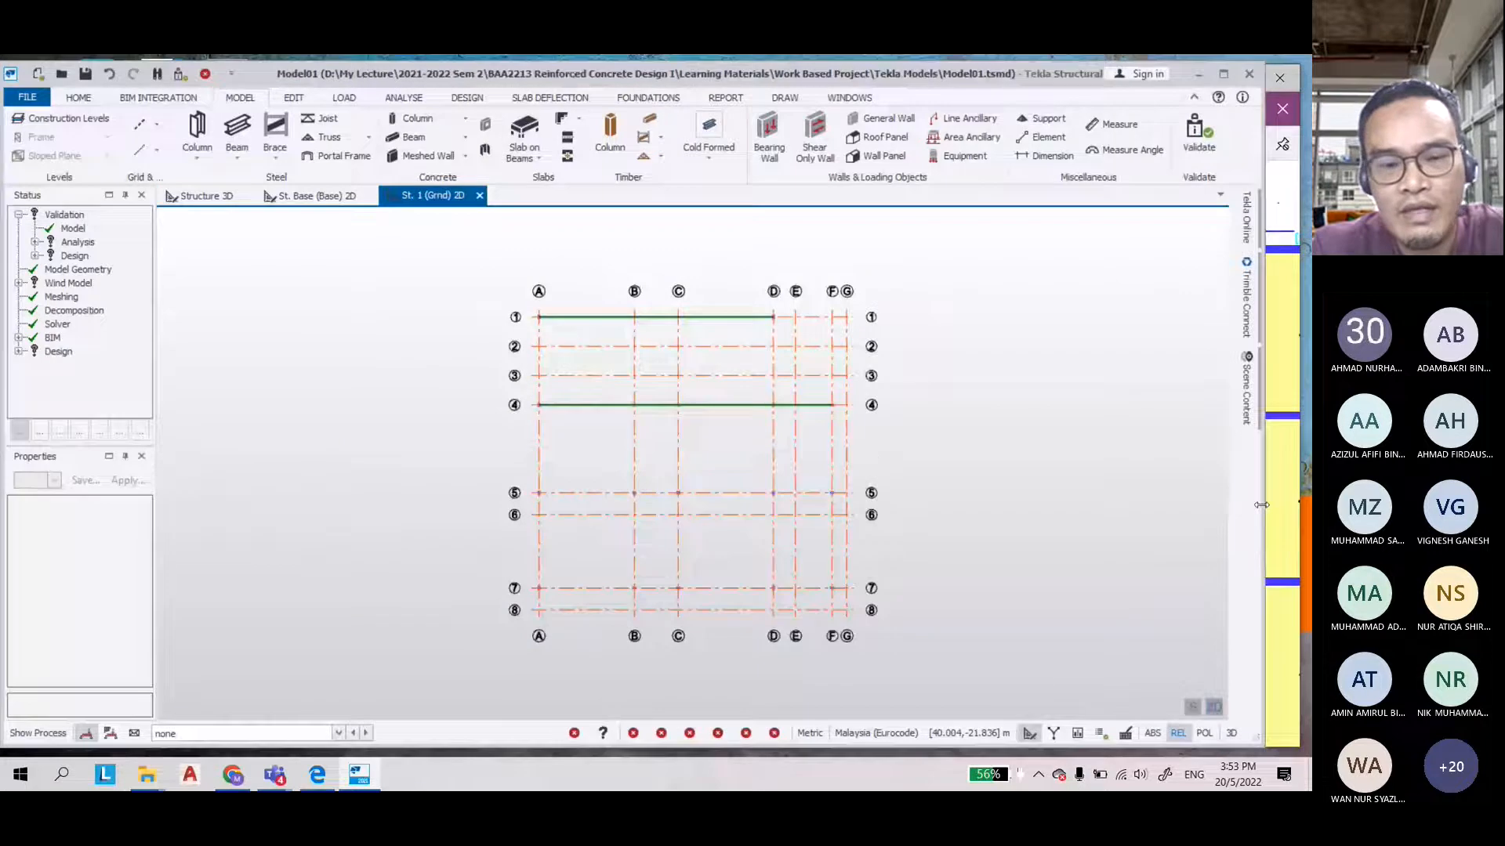
# Narrow the model window beside the layout PDF and examine beam GB5 (200x500) along grid line 4 against the model grid
pyautogui.hotkey('alt', 'Tab')
pyautogui.scroll(1, 349, 407)
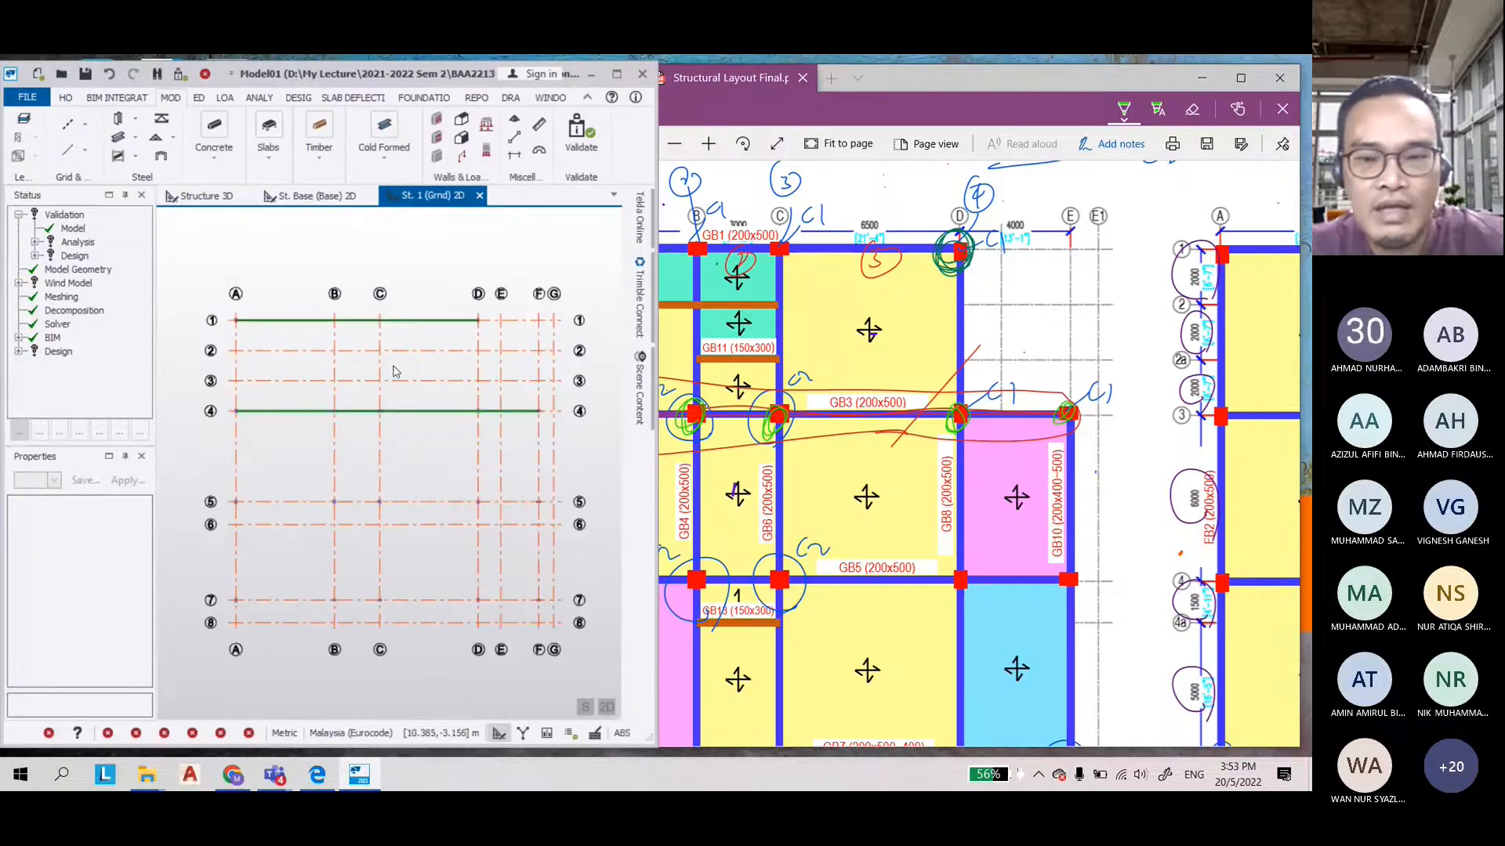
pyautogui.click(900, 91)
pyautogui.scroll(-3, 884, 290)
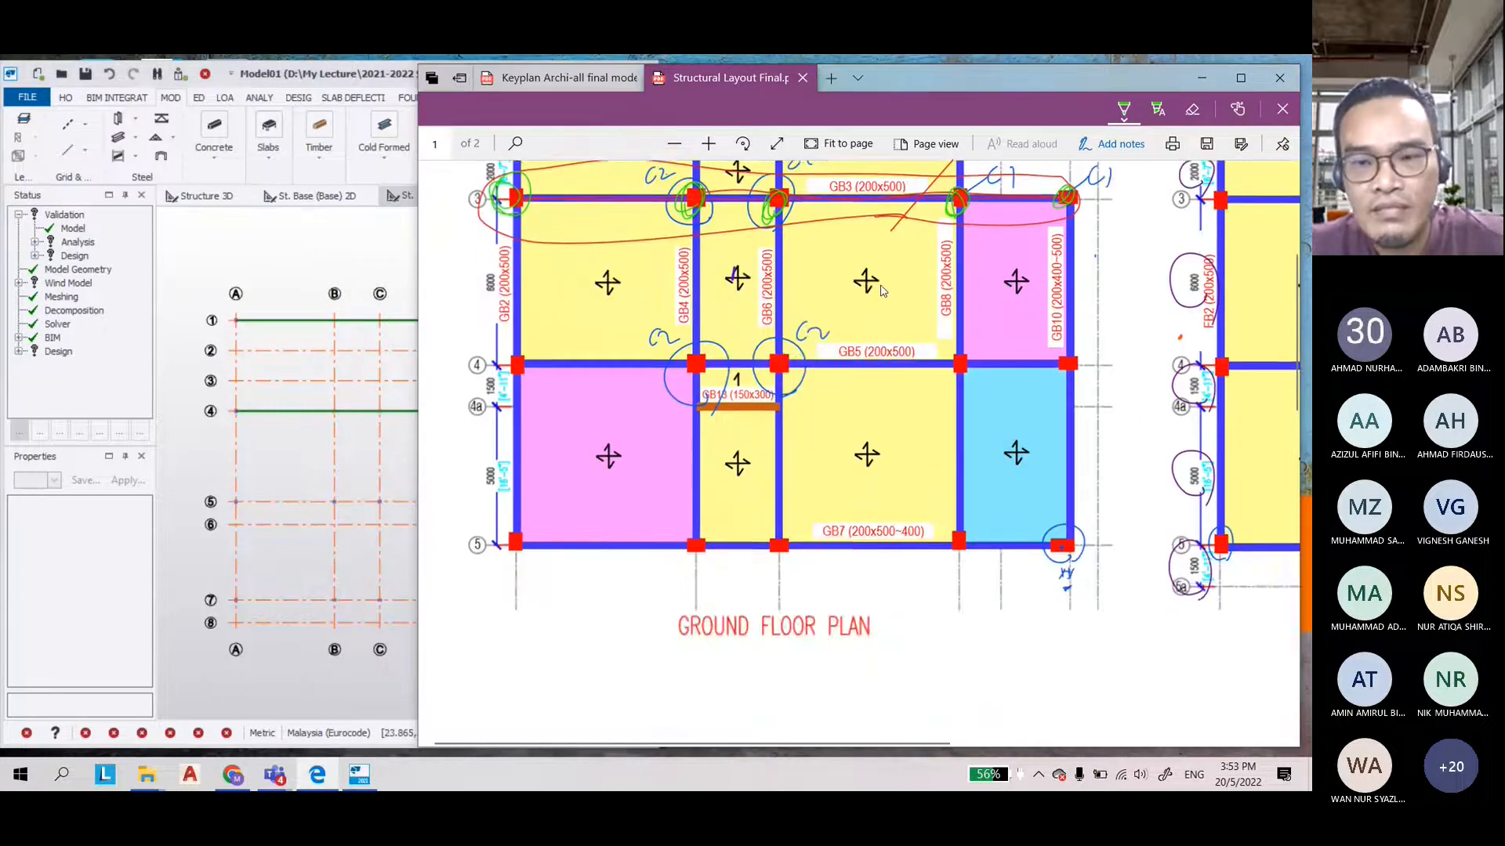
pyautogui.scroll(2, 884, 290)
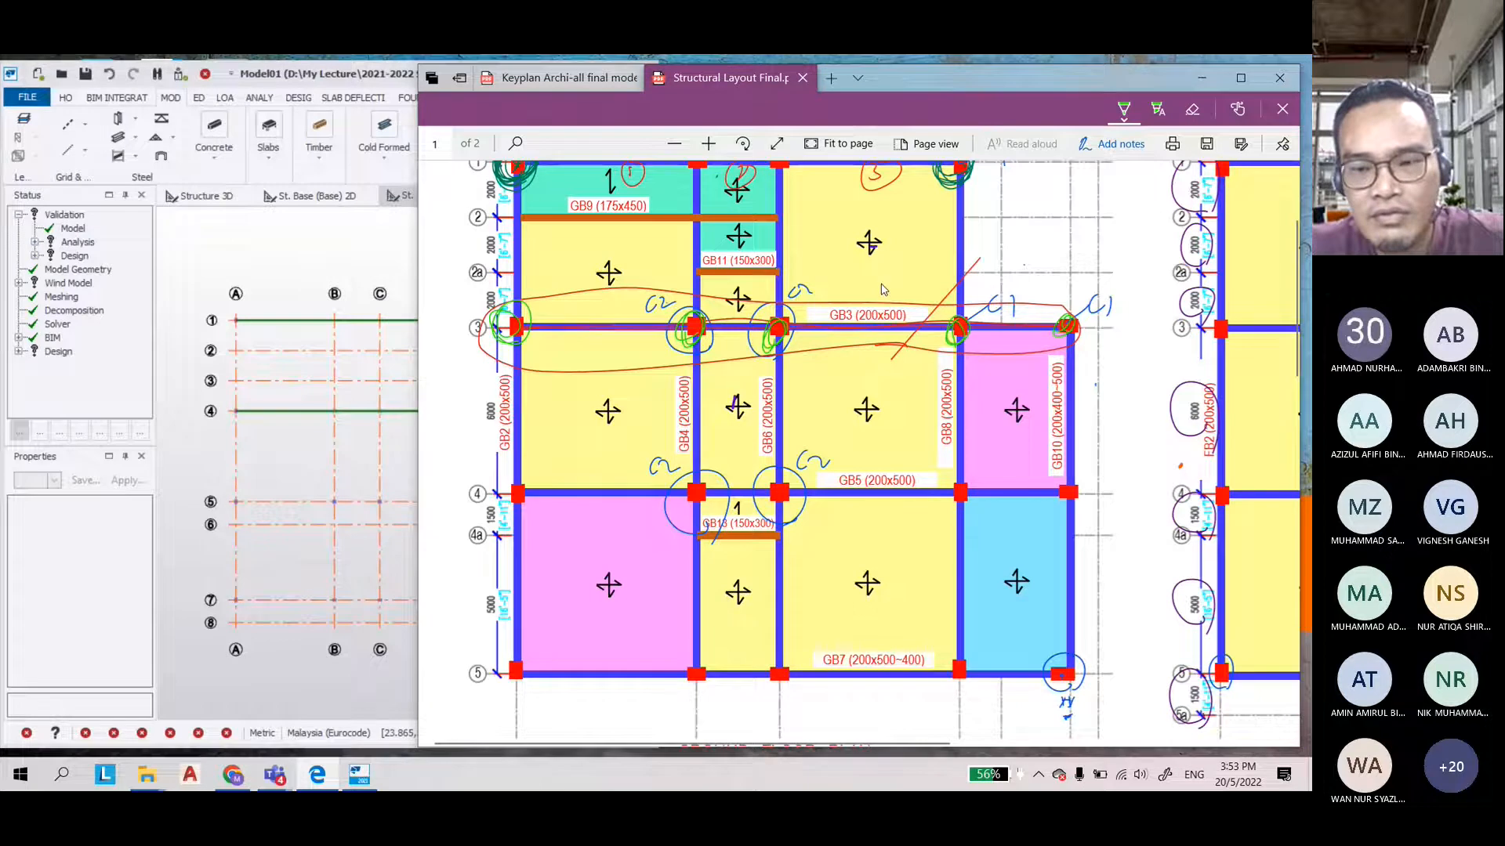
pyautogui.click(314, 461)
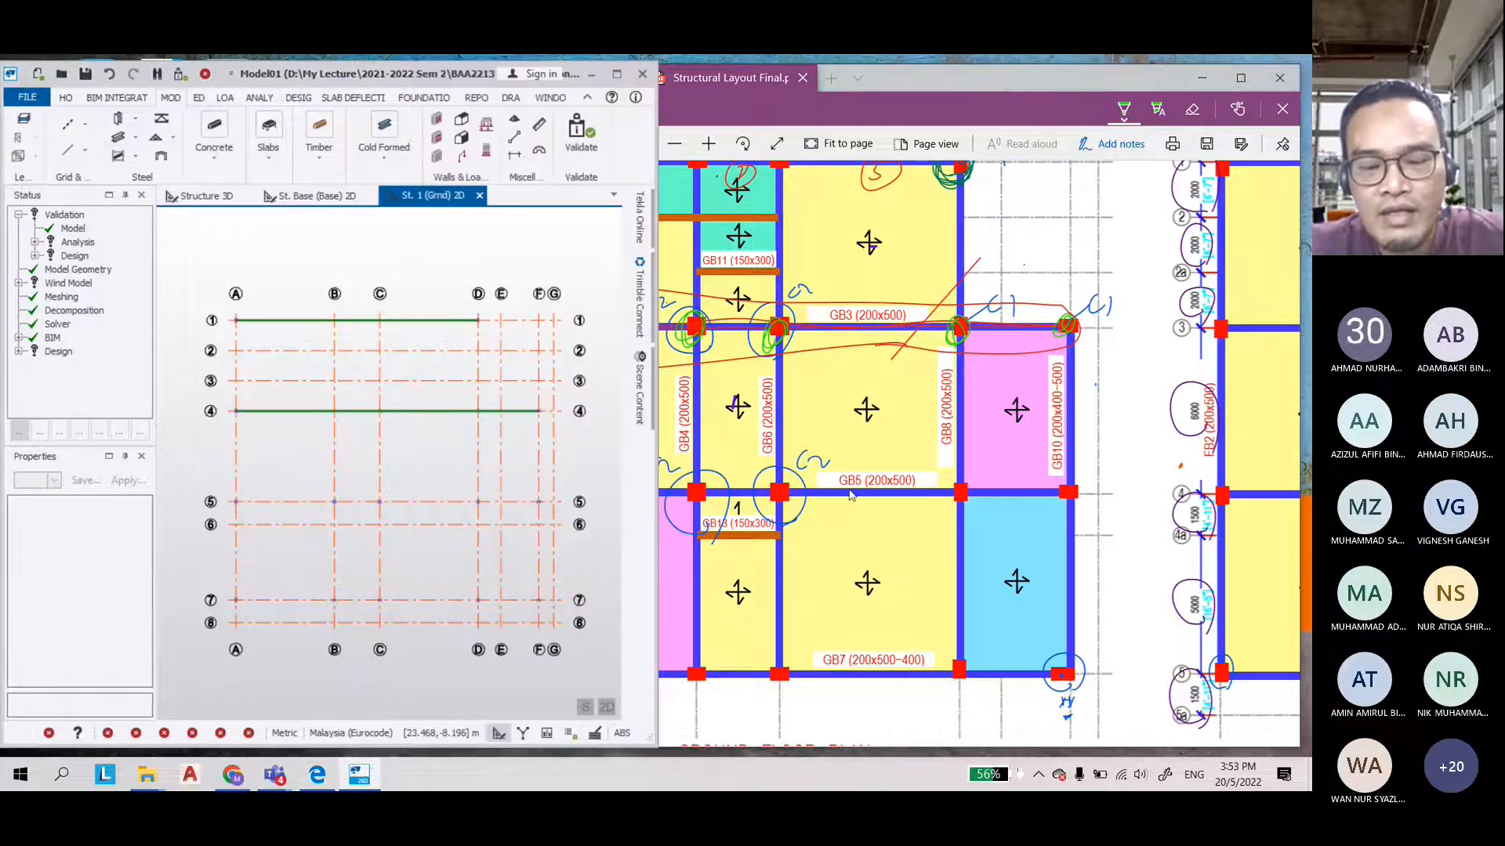
pyautogui.click(917, 427)
pyautogui.scroll(2, 917, 438)
pyautogui.scroll(-2, 918, 438)
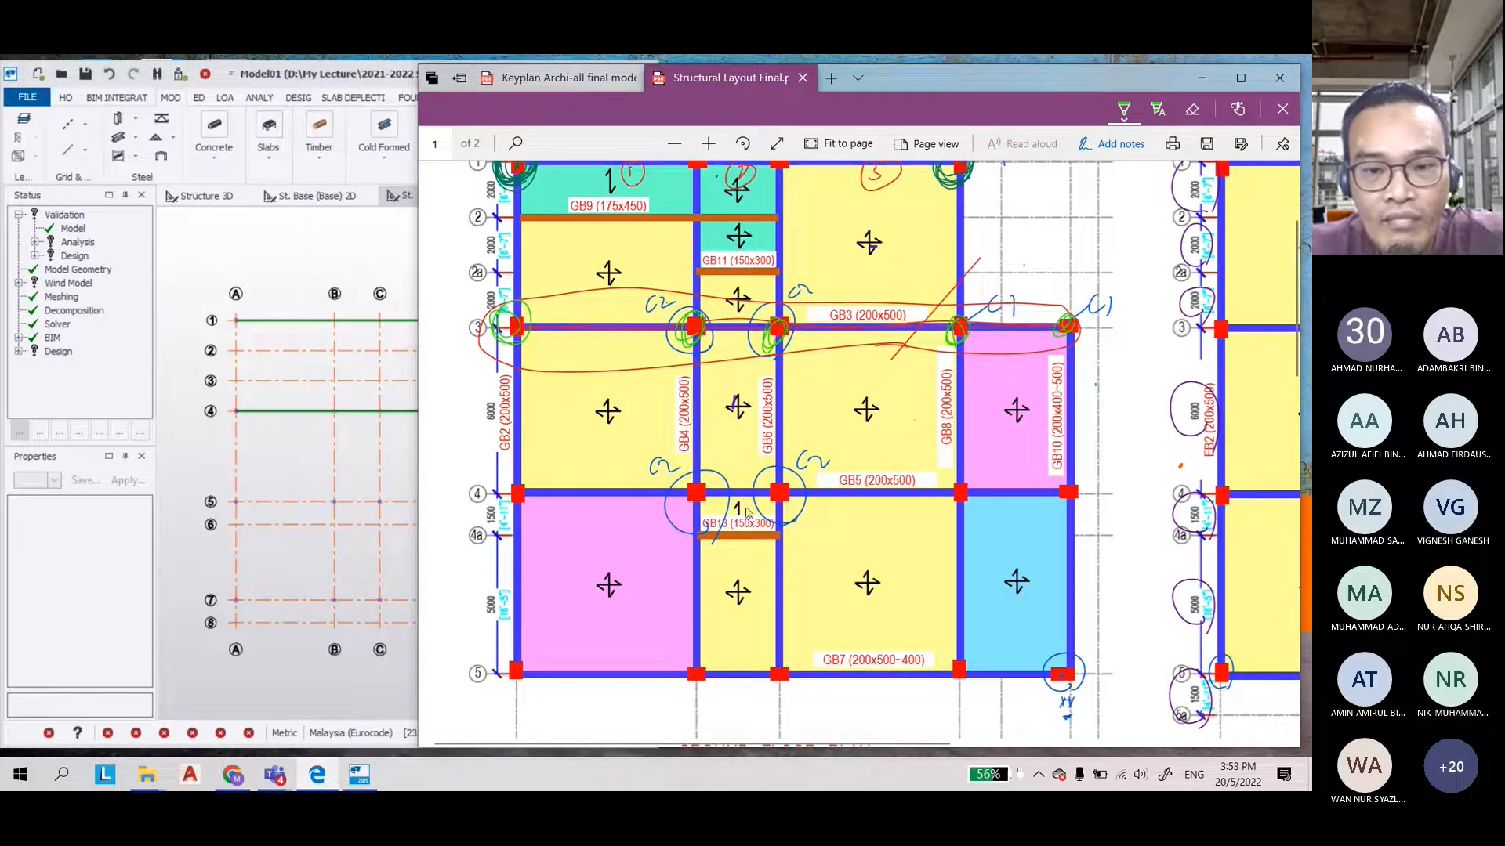
# Return to the Tekla model and draw the 200x500 continuous beam along grid line 5, picking the columns at A, B, C, D and F
pyautogui.click(215, 444)
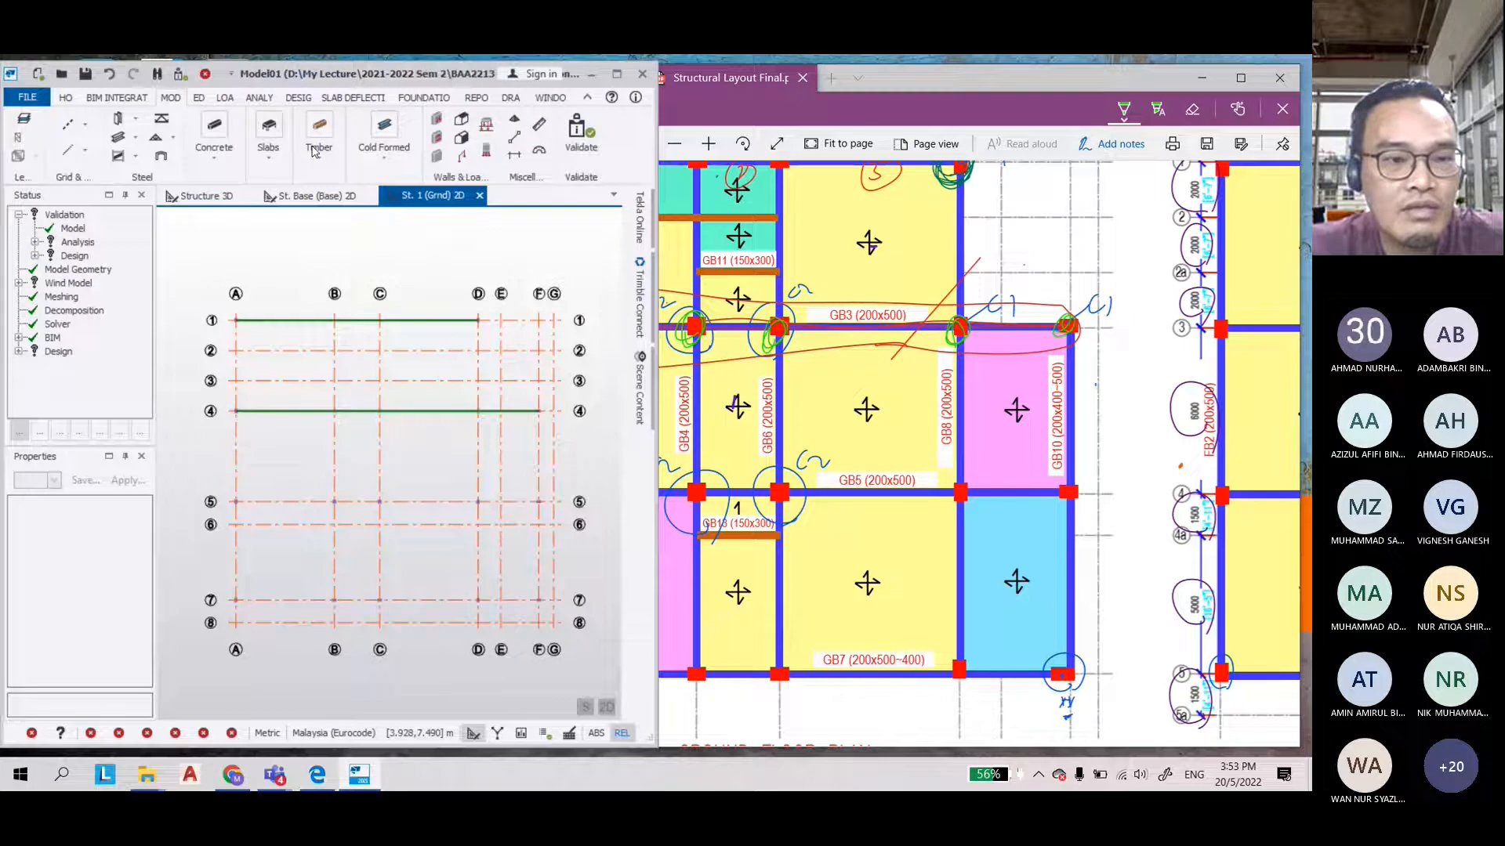
pyautogui.click(214, 130)
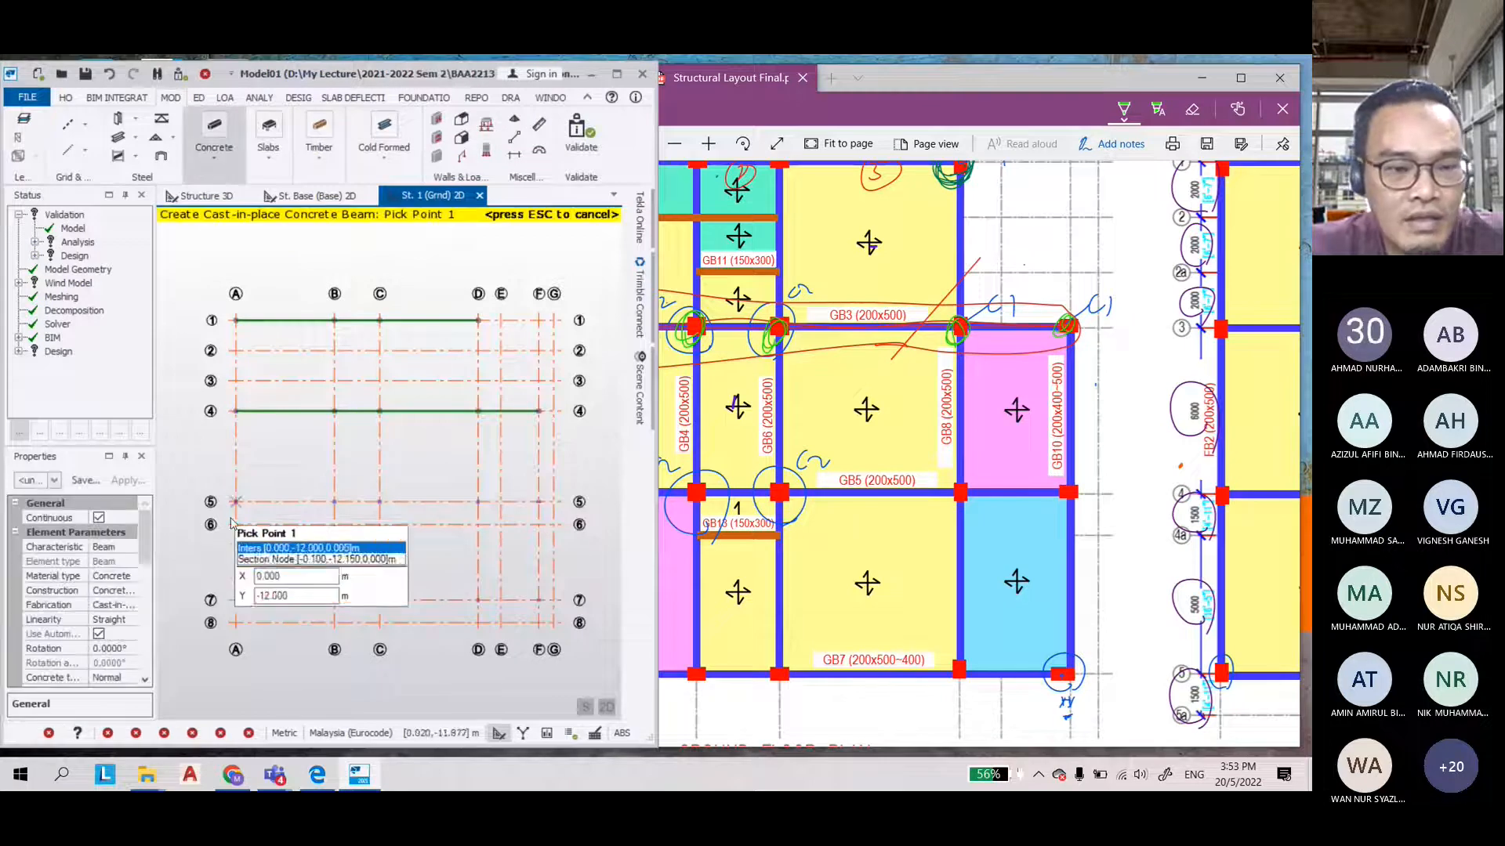
pyautogui.scroll(4, 231, 525)
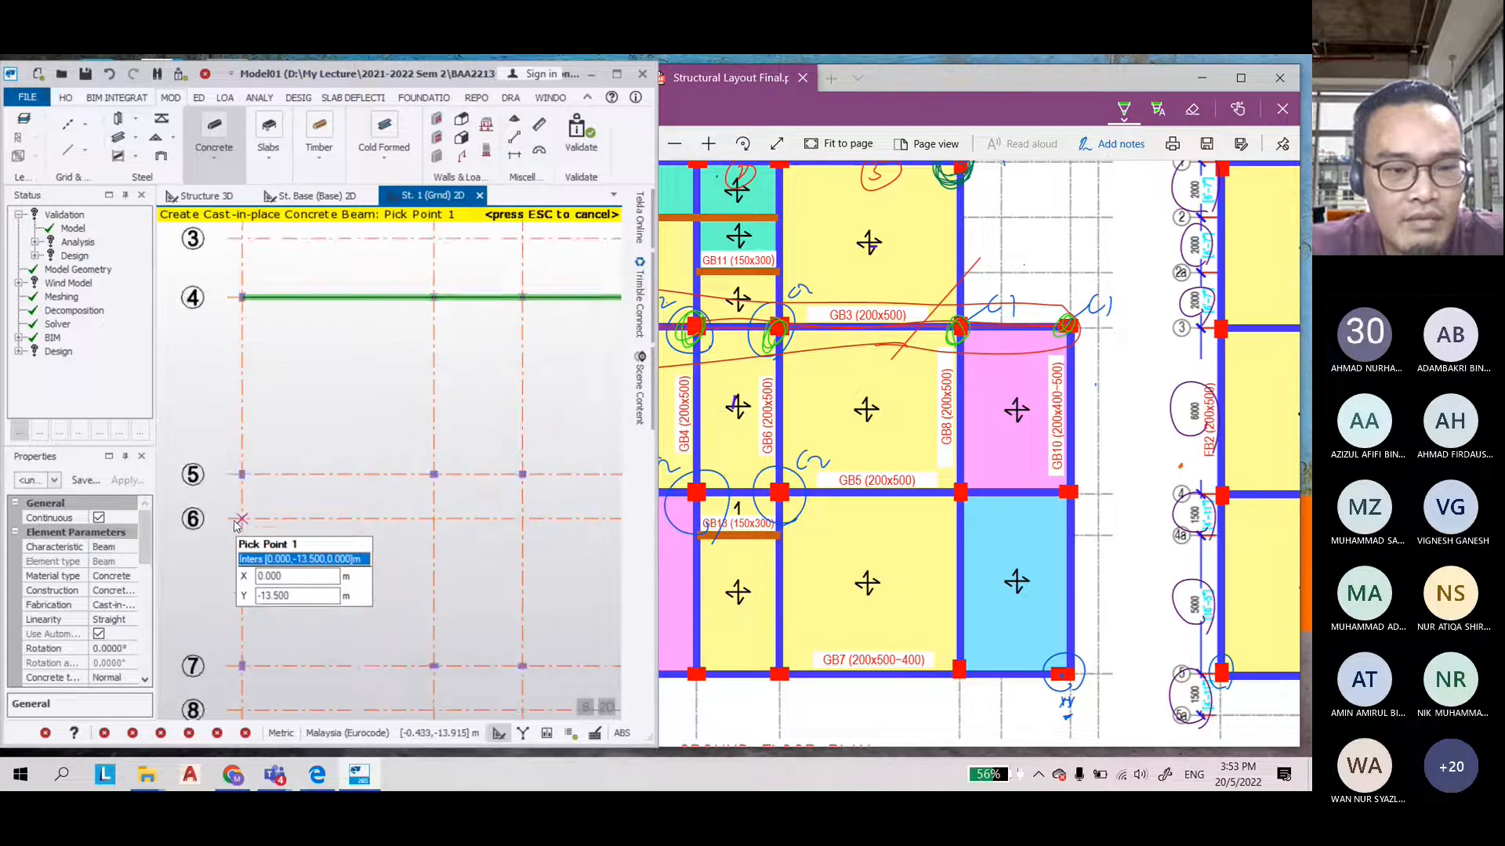
pyautogui.click(241, 468)
pyautogui.scroll(-2, 208, 484)
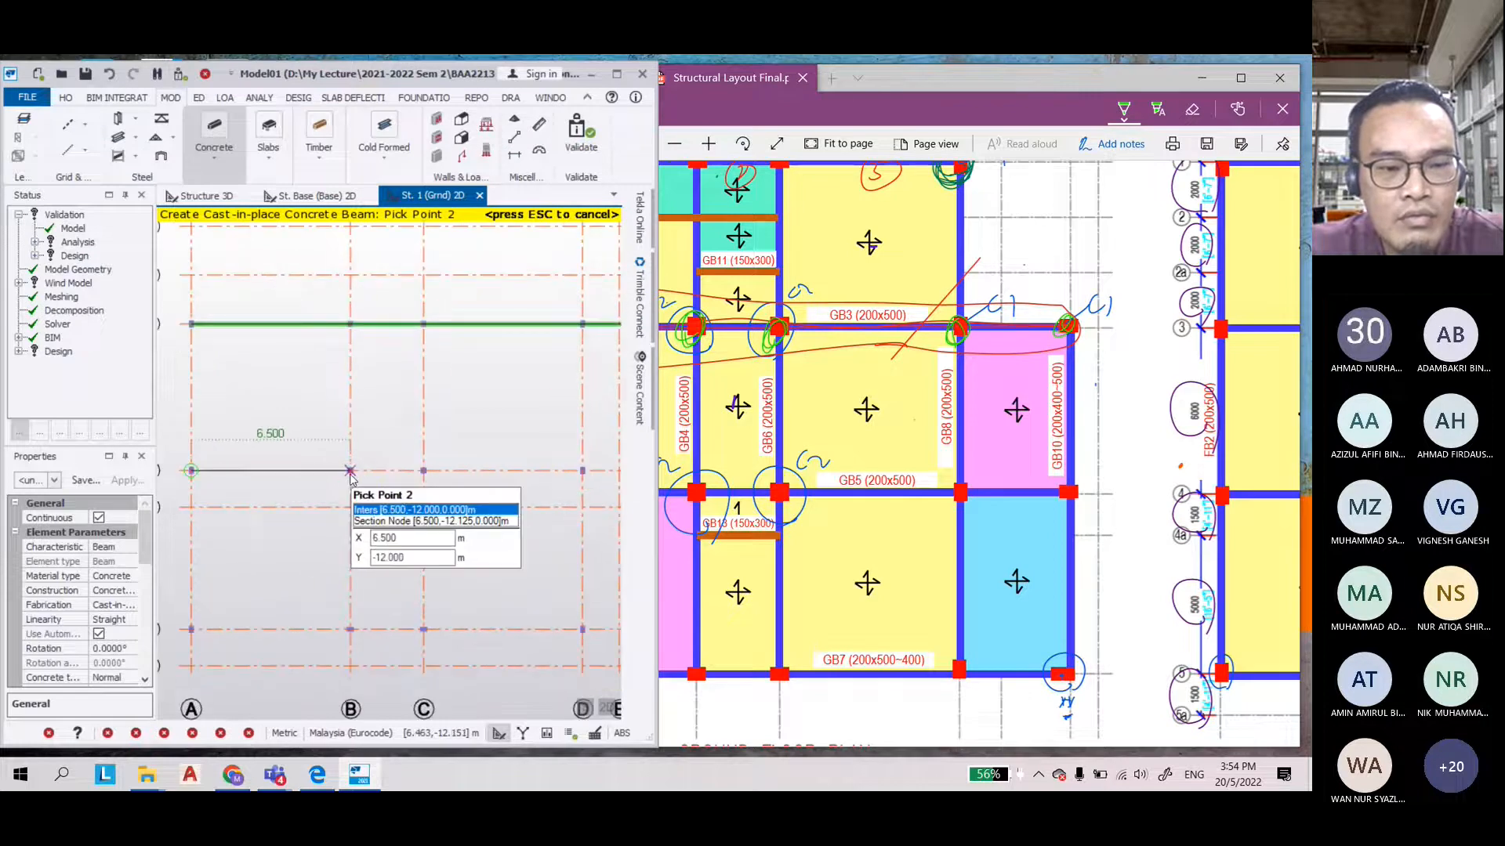
pyautogui.click(351, 470)
pyautogui.click(424, 470)
pyautogui.scroll(-1, 291, 540)
pyautogui.scroll(2, 459, 529)
pyautogui.scroll(-3, 353, 509)
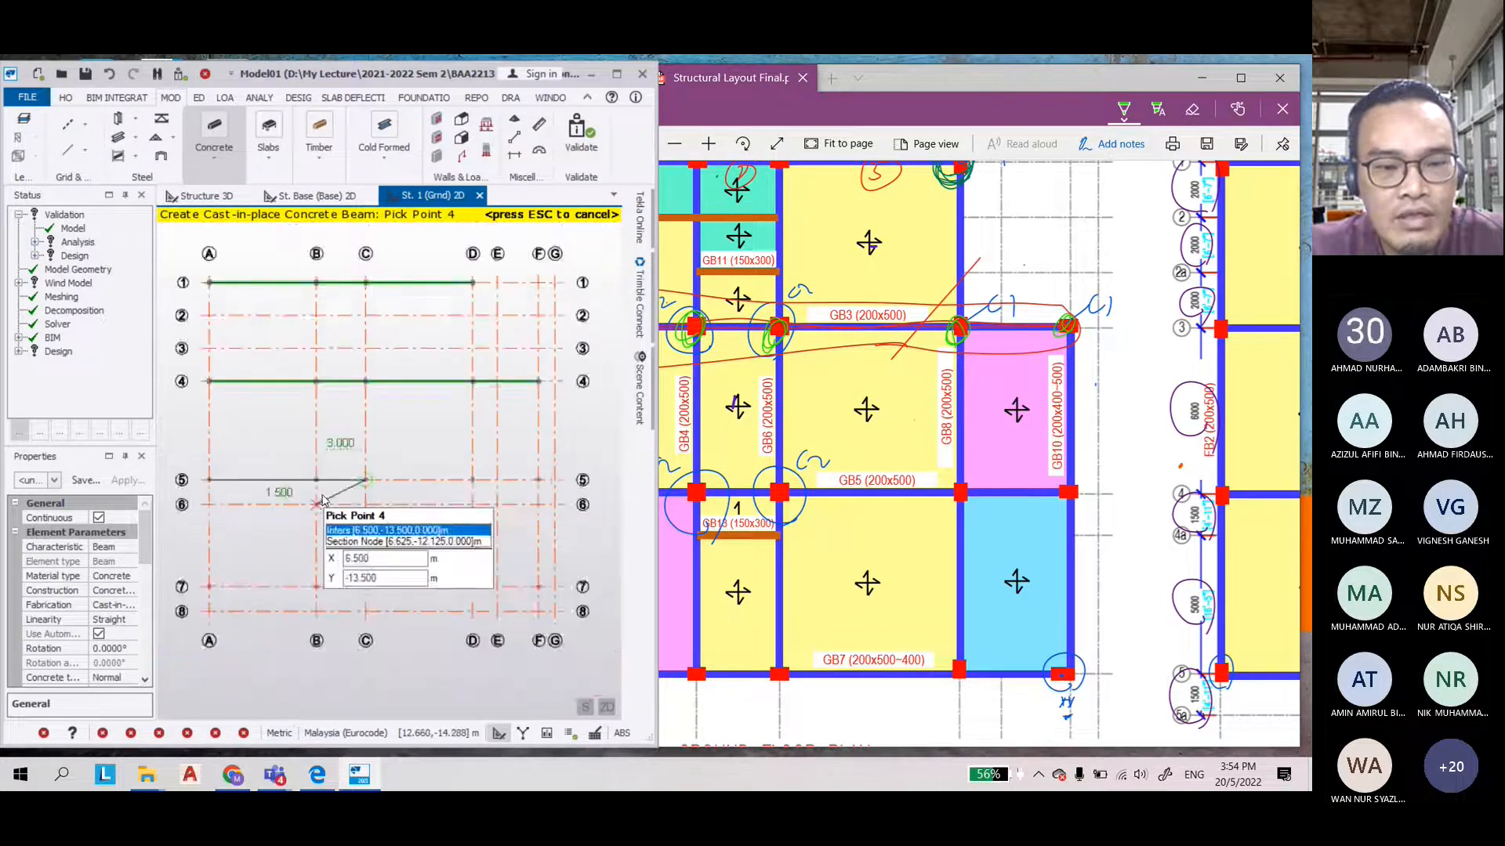
pyautogui.scroll(2, 505, 503)
pyautogui.click(460, 471)
pyautogui.click(560, 470)
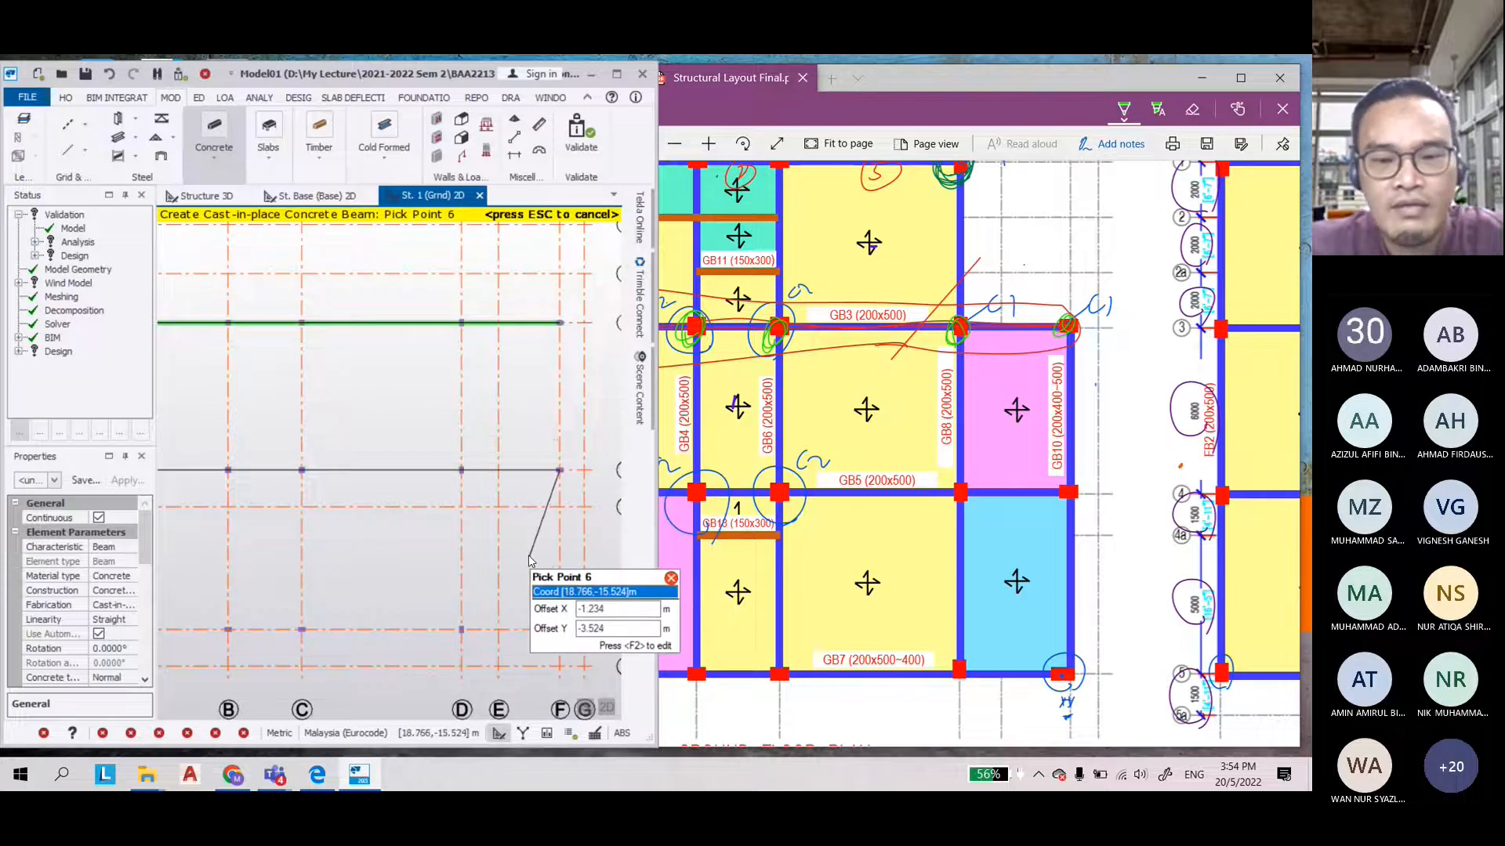
pyautogui.press('Return')
pyautogui.scroll(-1, 594, 458)
pyautogui.scroll(-1, 600, 433)
pyautogui.press('Escape')
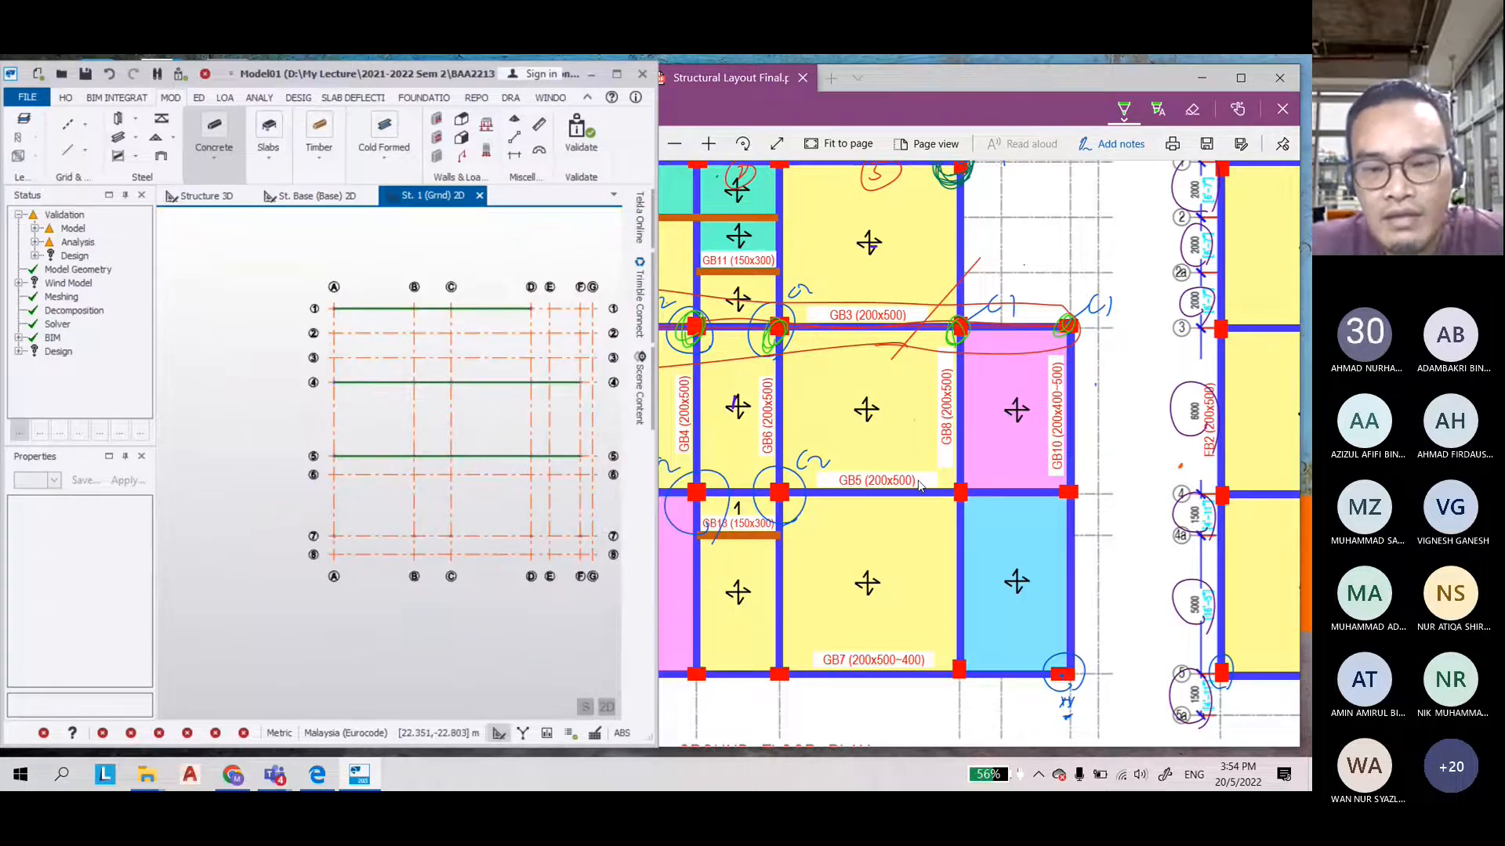
# Thicken the green pen in the layout PDF and number the first three spans of beam GB7 with circled 1, 2 and 3
pyautogui.scroll(-3, 920, 486)
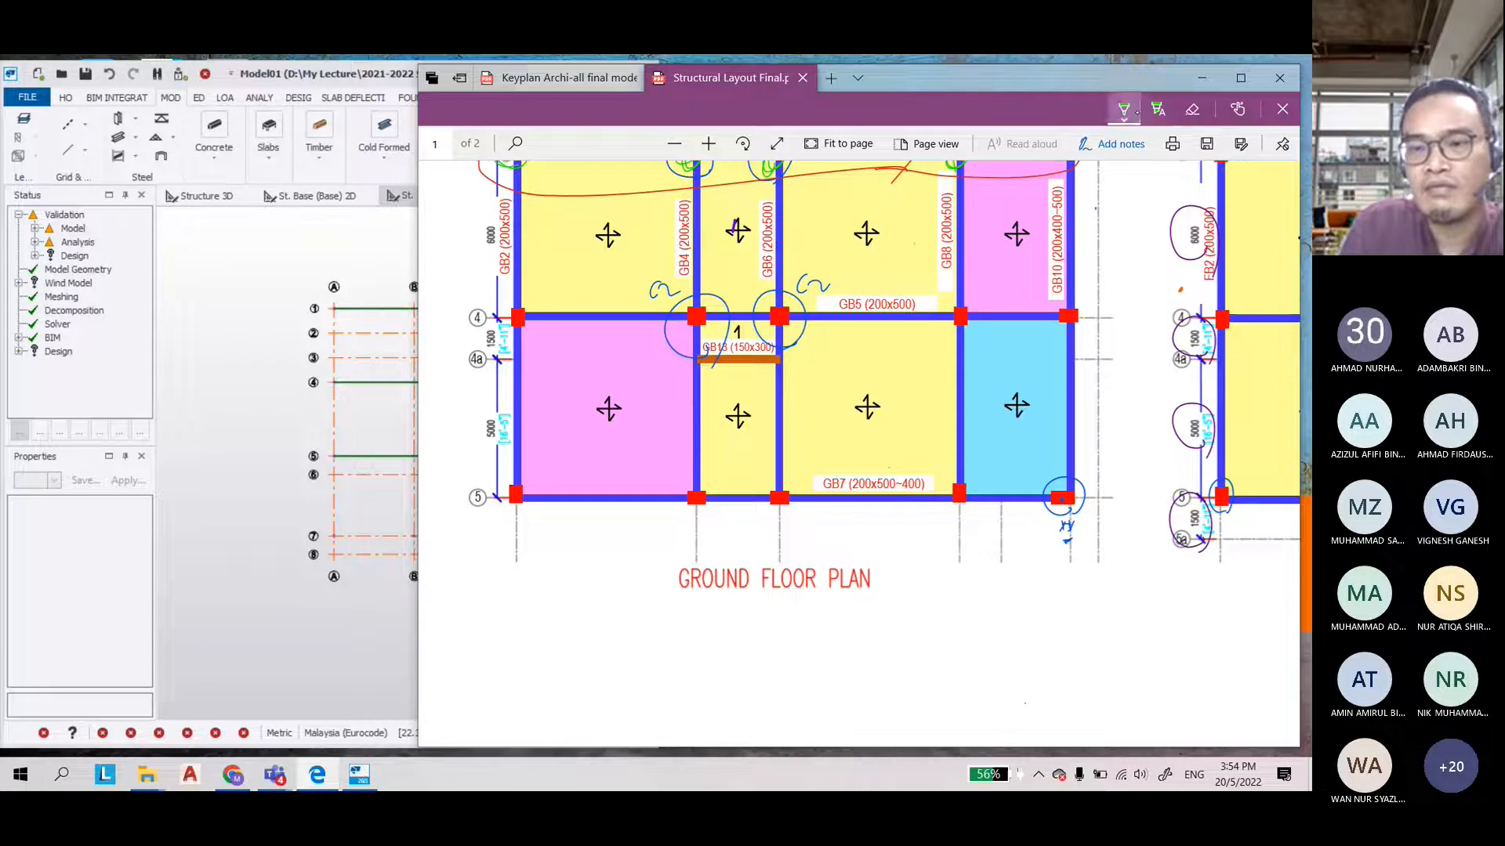
pyautogui.click(1123, 110)
pyautogui.moveTo(1000, 494); pyautogui.dragTo(1038, 490)
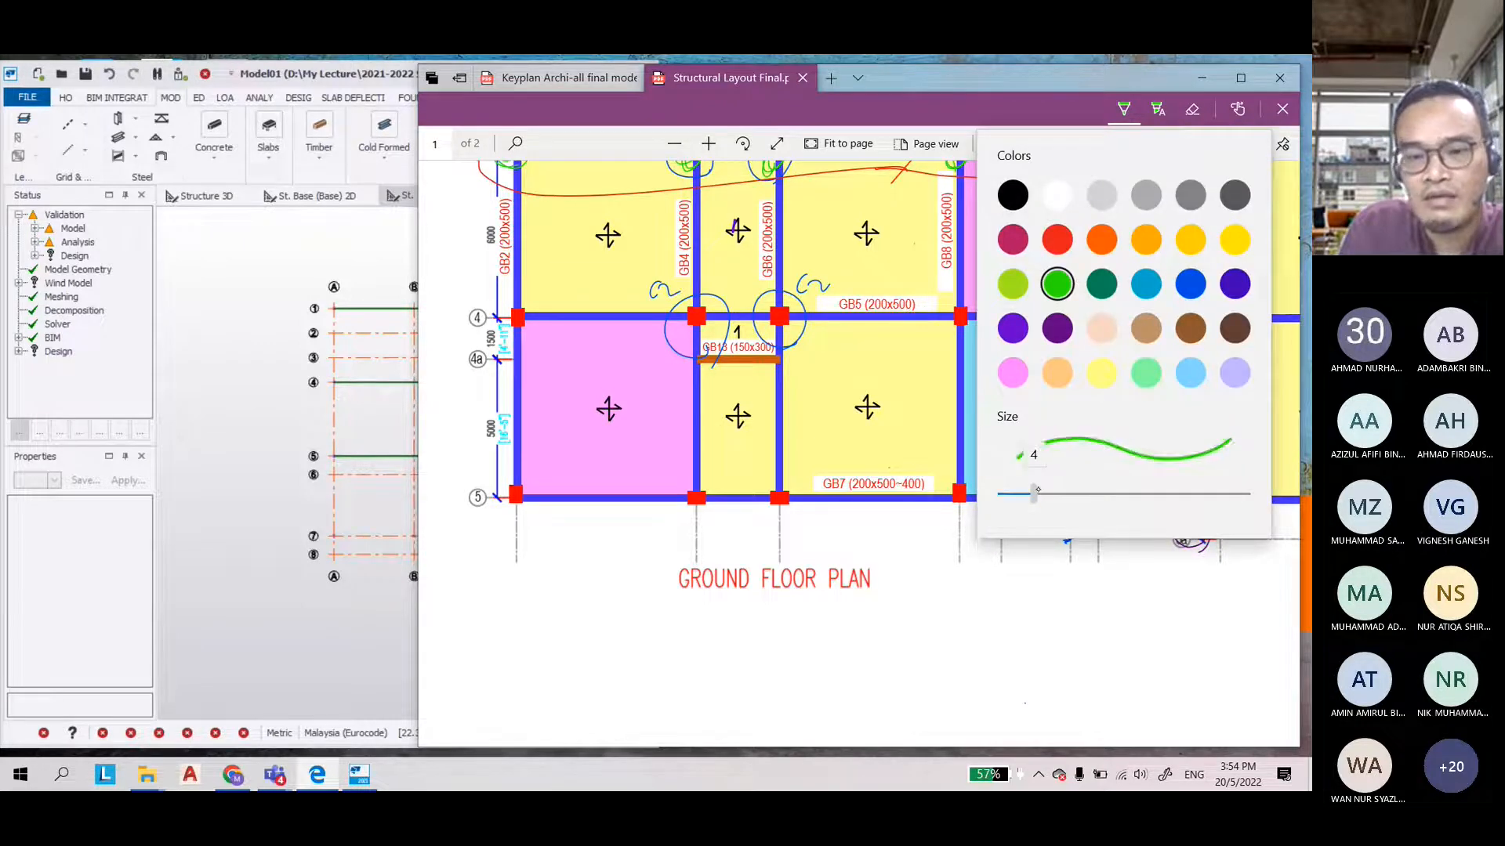
pyautogui.click(551, 518)
pyautogui.moveTo(593, 526); pyautogui.dragTo(599, 541)
pyautogui.moveTo(593, 511)
pyautogui.mouseDown()
pyautogui.moveTo(611, 541)
pyautogui.moveTo(595, 511)
pyautogui.mouseUp()
pyautogui.moveTo(723, 528); pyautogui.dragTo(741, 537)
pyautogui.moveTo(724, 510); pyautogui.dragTo(732, 510)
pyautogui.moveTo(853, 524)
pyautogui.mouseDown()
pyautogui.moveTo(855, 545)
pyautogui.moveTo(871, 513)
pyautogui.mouseUp()
# Handwrite the section size 200x500 beneath the three numbered spans of GB7
pyautogui.moveTo(686, 612); pyautogui.dragTo(707, 628)
pyautogui.moveTo(710, 619); pyautogui.dragTo(739, 608)
pyautogui.moveTo(755, 608)
pyautogui.mouseDown()
pyautogui.moveTo(776, 626)
pyautogui.moveTo(764, 630)
pyautogui.moveTo(782, 626)
pyautogui.mouseUp()
pyautogui.moveTo(785, 604); pyautogui.dragTo(811, 605)
pyautogui.moveTo(829, 601); pyautogui.dragTo(827, 602)
# Draw a leader line down from GB7's last span and handwrite its section size, 200x400
pyautogui.moveTo(1013, 506)
pyautogui.mouseDown()
pyautogui.moveTo(1017, 583)
pyautogui.moveTo(995, 635)
pyautogui.mouseUp()
pyautogui.moveTo(1006, 609); pyautogui.dragTo(1004, 613)
pyautogui.moveTo(1025, 607); pyautogui.dragTo(1024, 610)
pyautogui.moveTo(1004, 652); pyautogui.dragTo(1021, 667)
pyautogui.moveTo(1020, 651); pyautogui.dragTo(1003, 667)
pyautogui.moveTo(1032, 641)
pyautogui.mouseDown()
pyautogui.moveTo(1035, 668)
pyautogui.moveTo(1058, 644)
pyautogui.mouseUp()
pyautogui.moveTo(1080, 636); pyautogui.dragTo(1078, 640)
# Sketch a stepped downward arrow with a short handwritten note above GB7 where its last span begins
pyautogui.moveTo(933, 433); pyautogui.dragTo(1004, 457)
pyautogui.moveTo(918, 401); pyautogui.dragTo(914, 388)
pyautogui.moveTo(924, 398)
pyautogui.mouseDown()
pyautogui.moveTo(932, 432)
pyautogui.moveTo(945, 407)
pyautogui.moveTo(986, 404)
pyautogui.mouseUp()
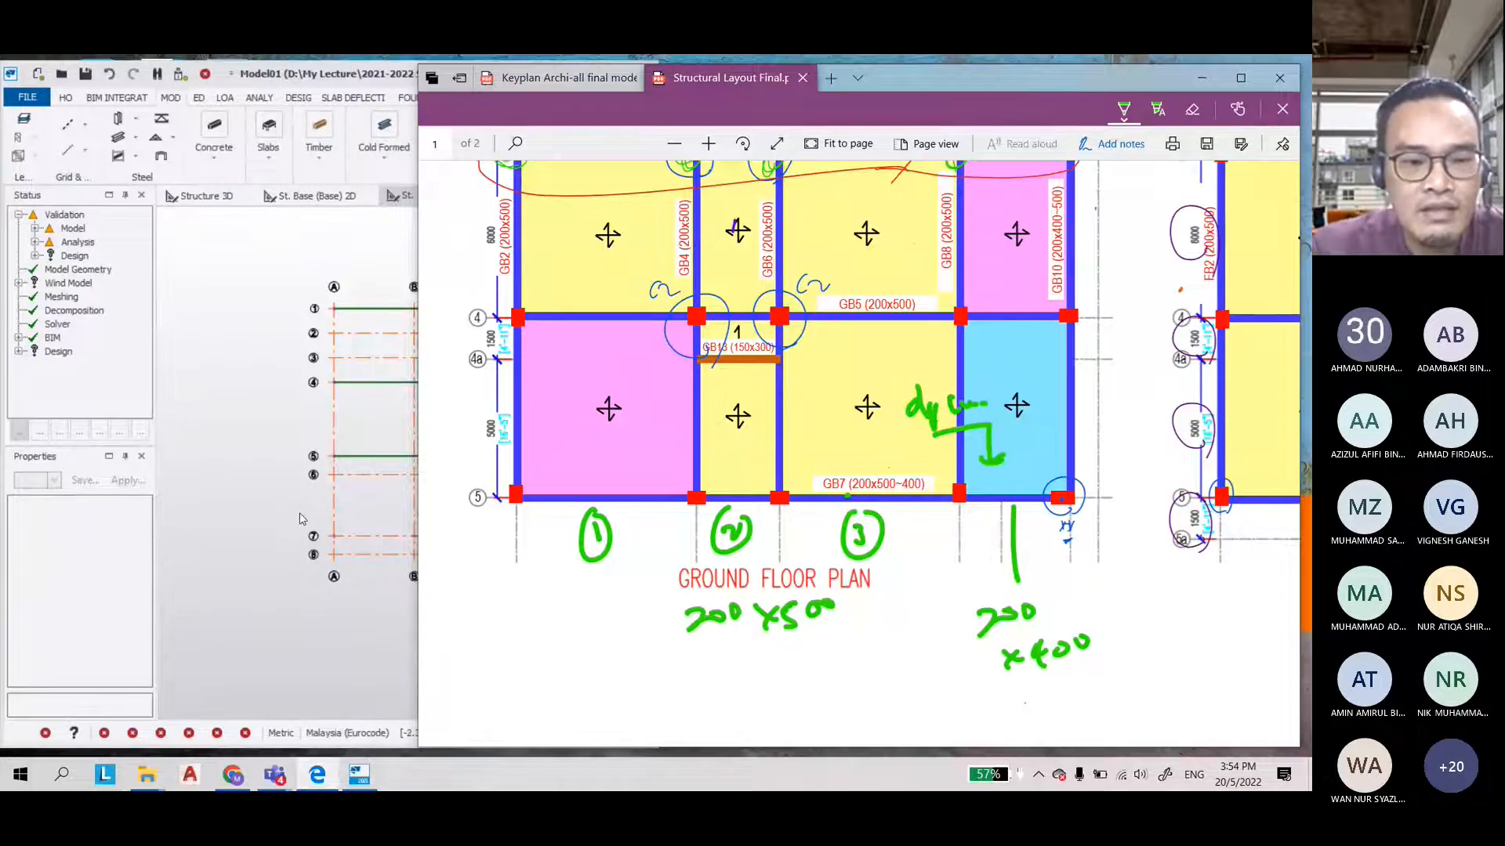
# Switch back to the Tekla model and widen its window around grid lines 5 to 8
pyautogui.click(373, 532)
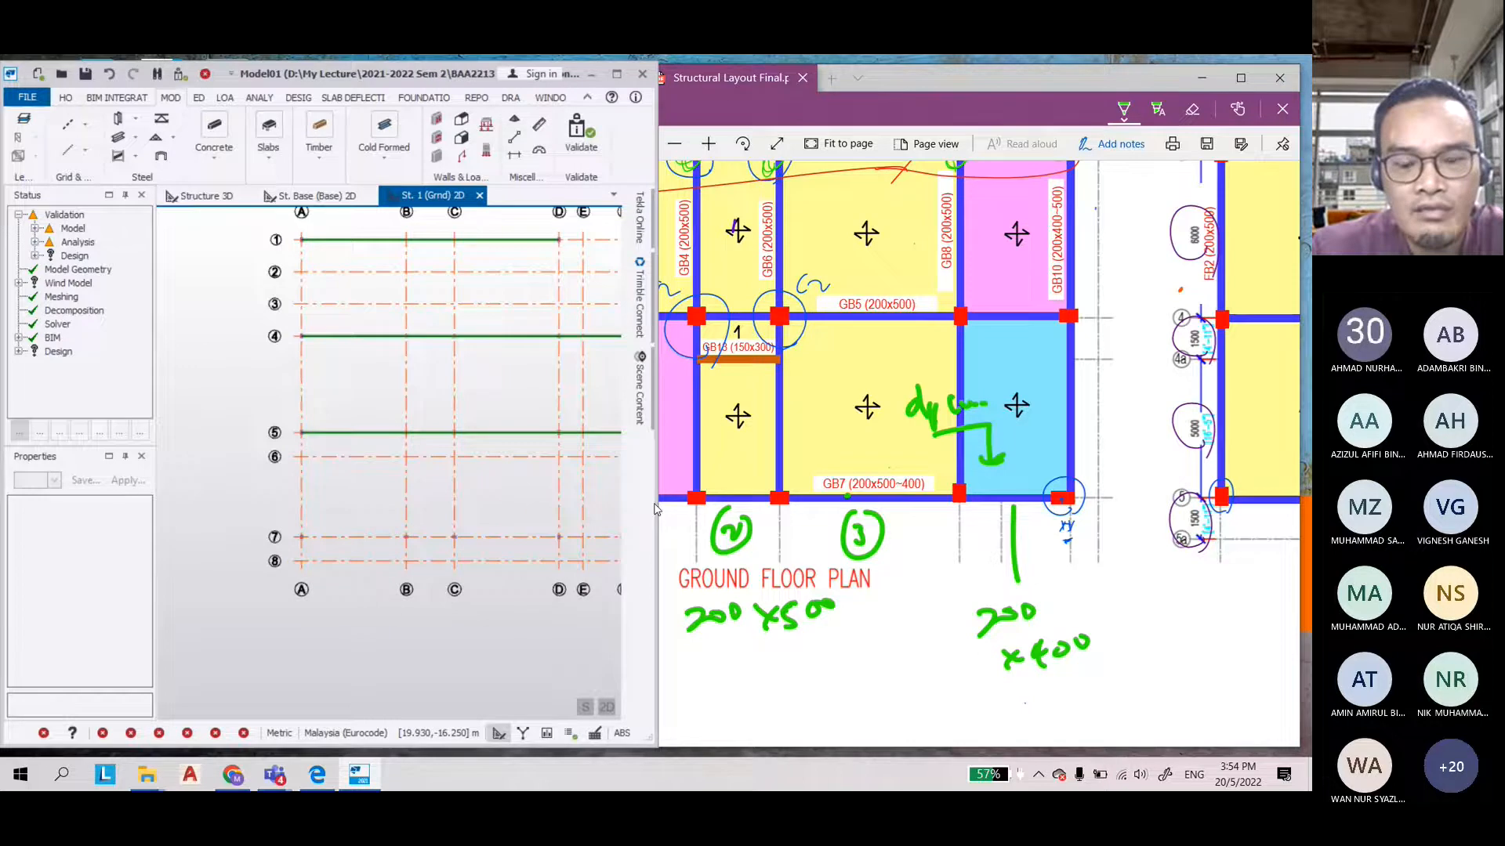
pyautogui.moveTo(655, 509); pyautogui.dragTo(1246, 510)
pyautogui.scroll(1, 345, 434)
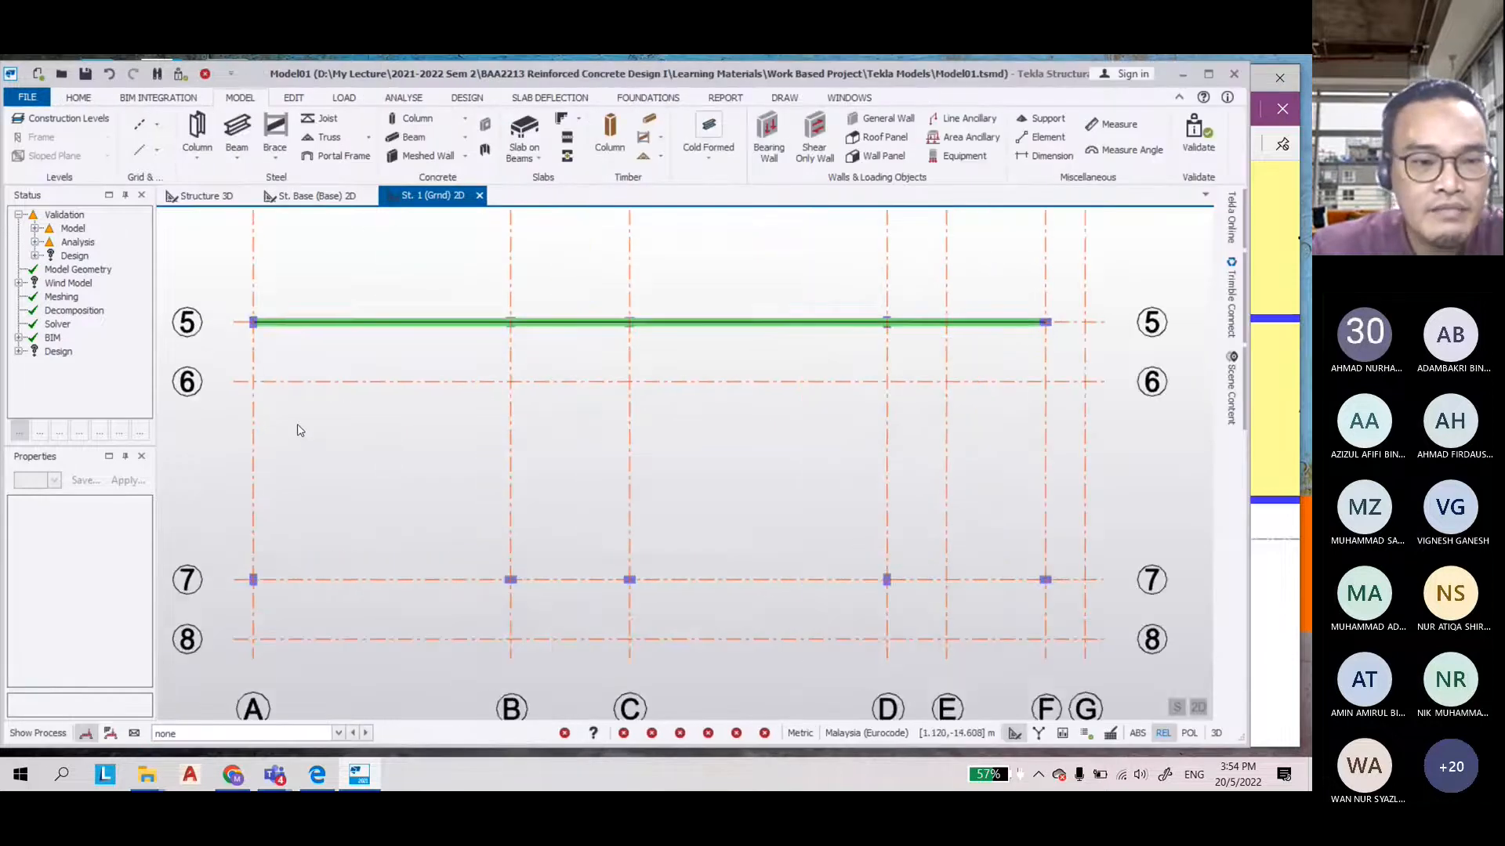
# Copy the grid line 5 beam to grid line 7, using the columns on grid line A as the reference and new positions
pyautogui.click(291, 99)
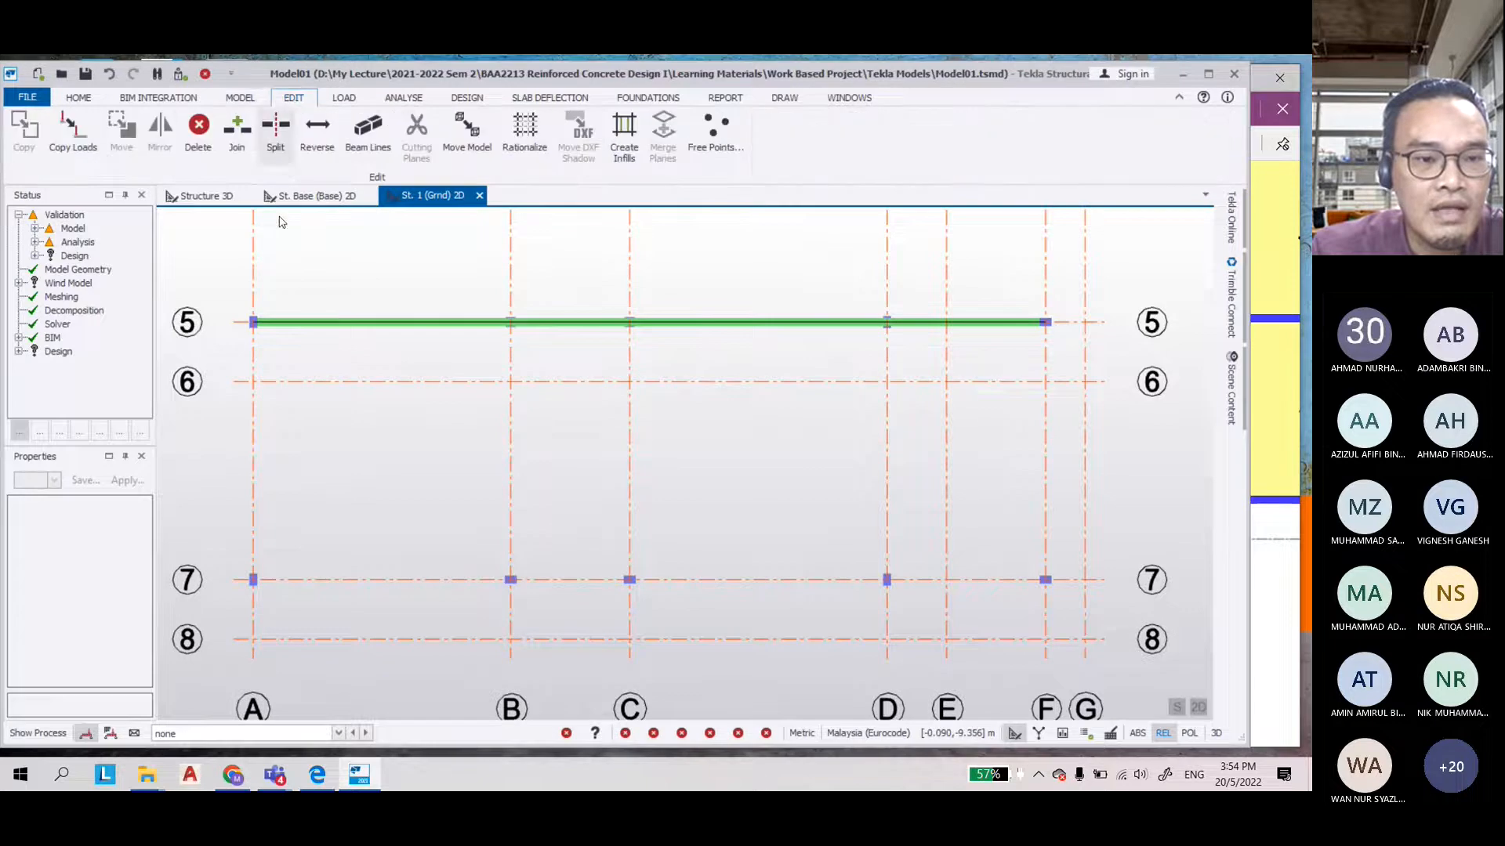
pyautogui.click(312, 322)
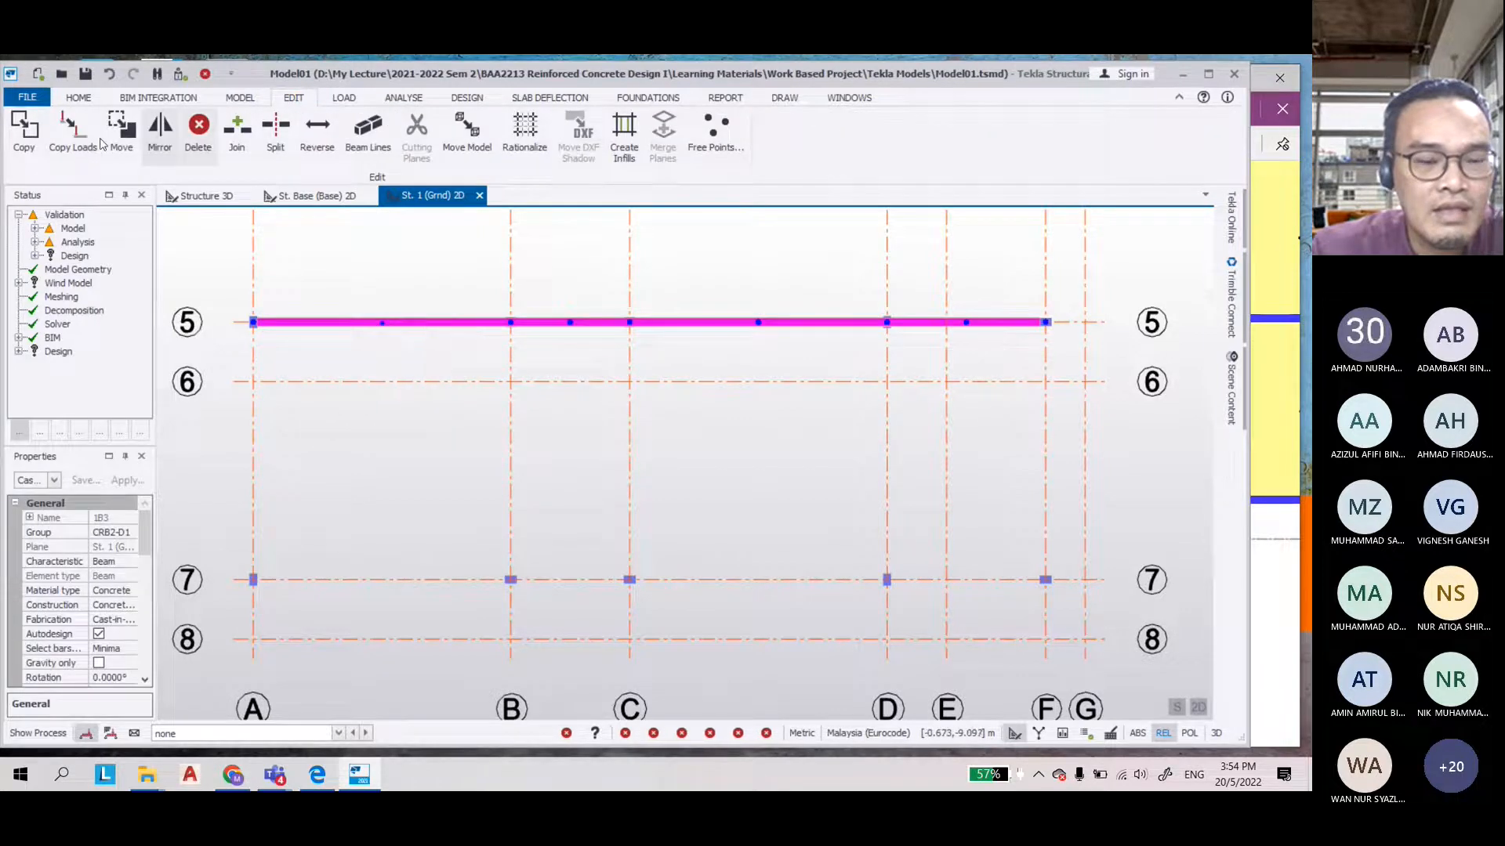
pyautogui.click(30, 135)
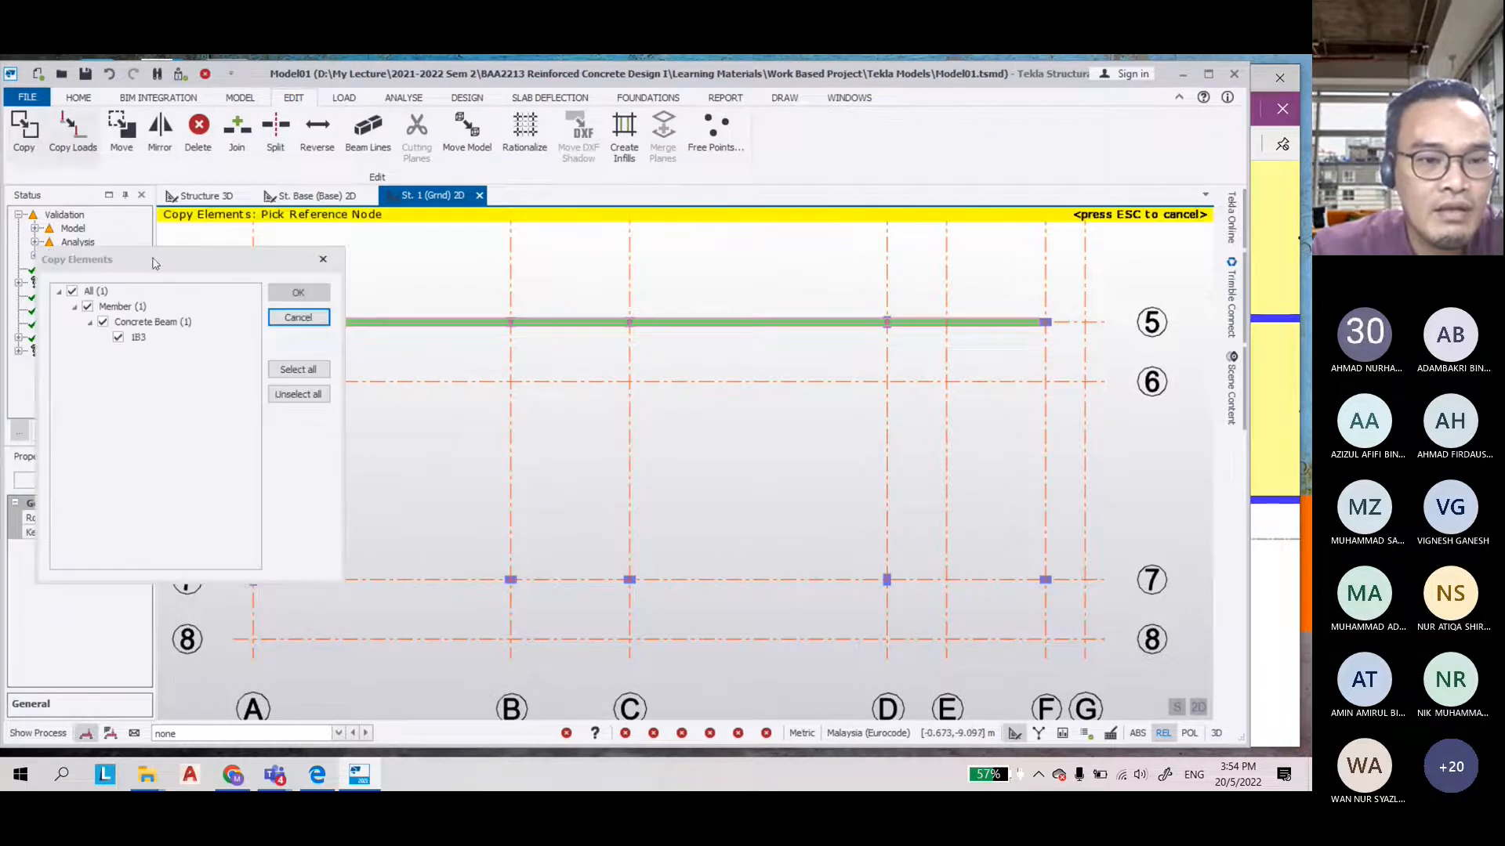
pyautogui.scroll(-3, 833, 400)
pyautogui.scroll(3, 462, 400)
pyautogui.scroll(2, 394, 420)
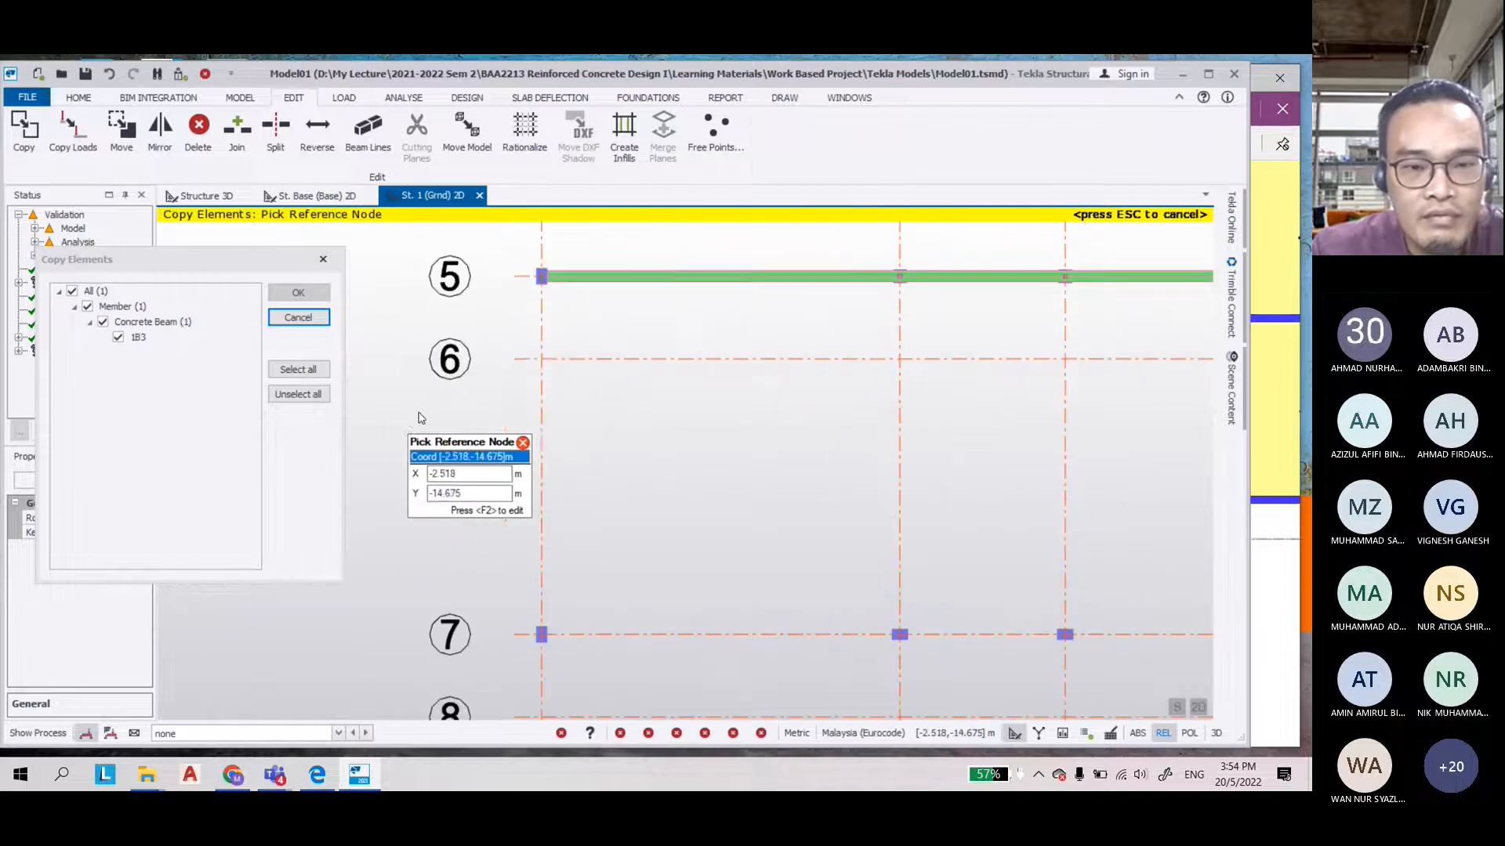
pyautogui.click(535, 283)
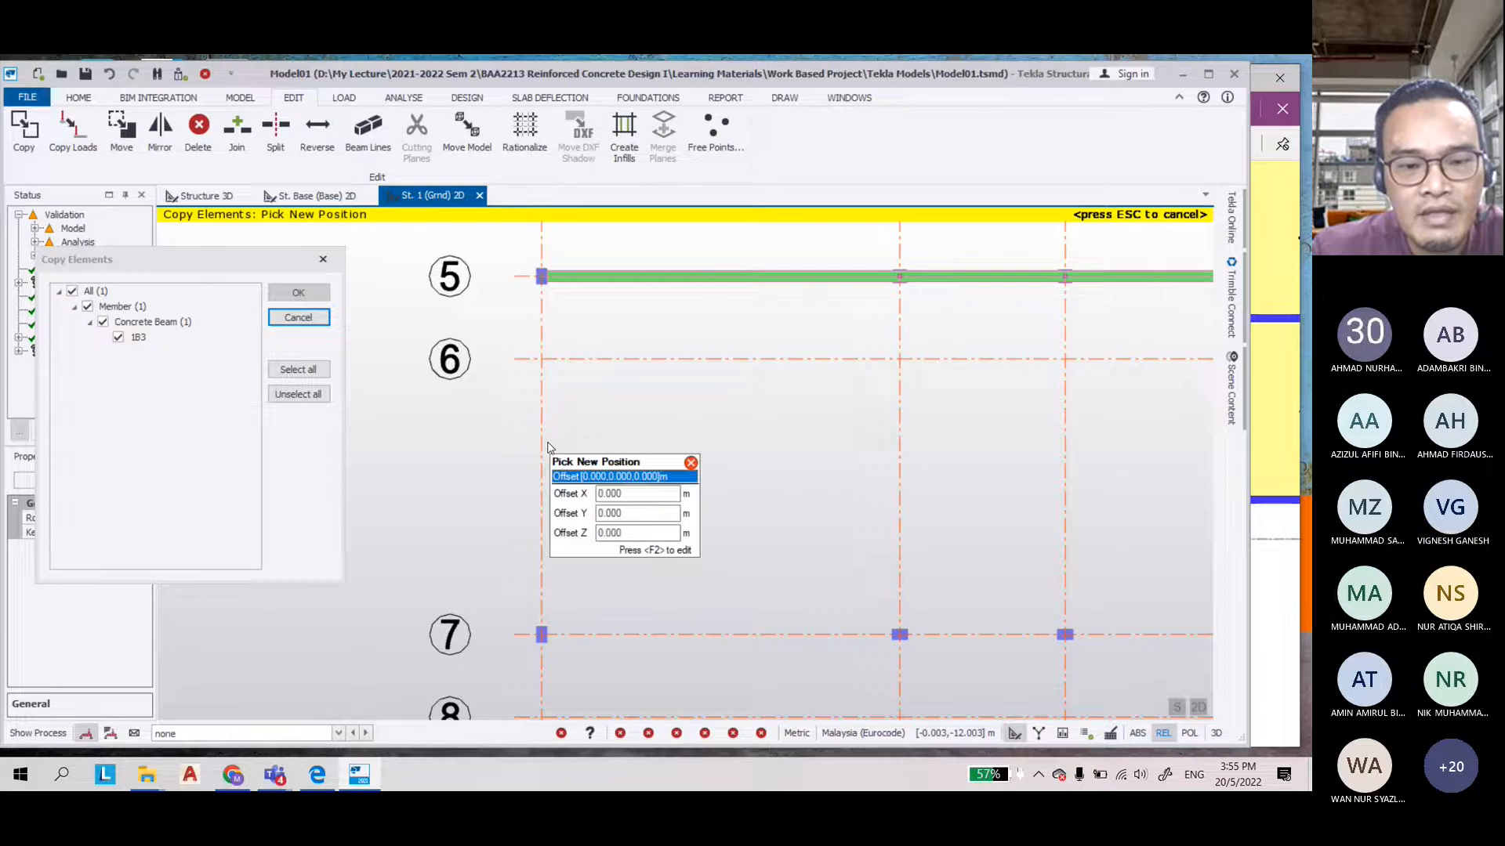
pyautogui.click(540, 637)
pyautogui.scroll(-2, 815, 608)
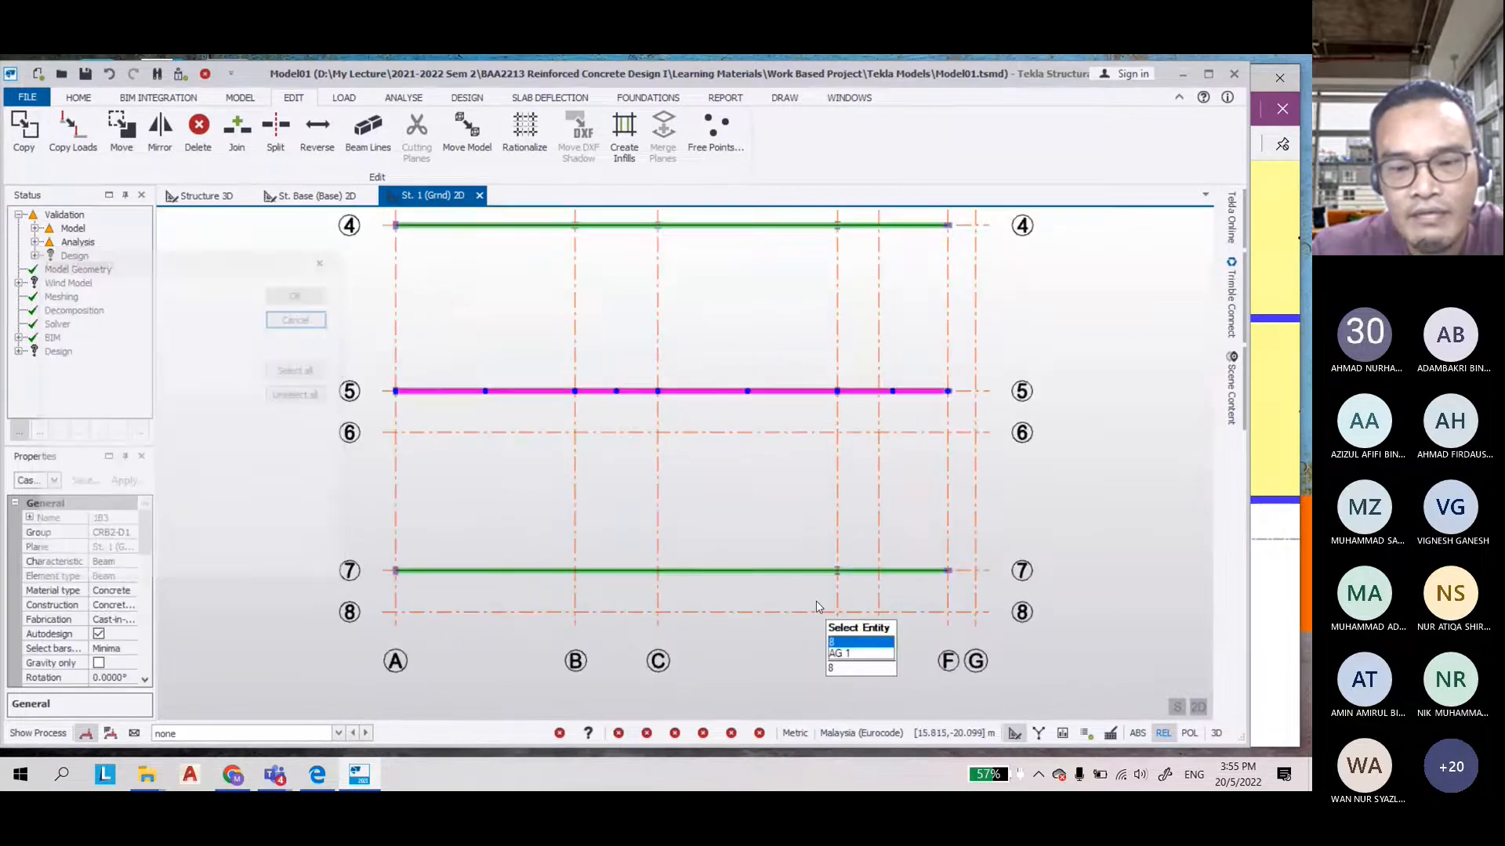
pyautogui.press('Escape')
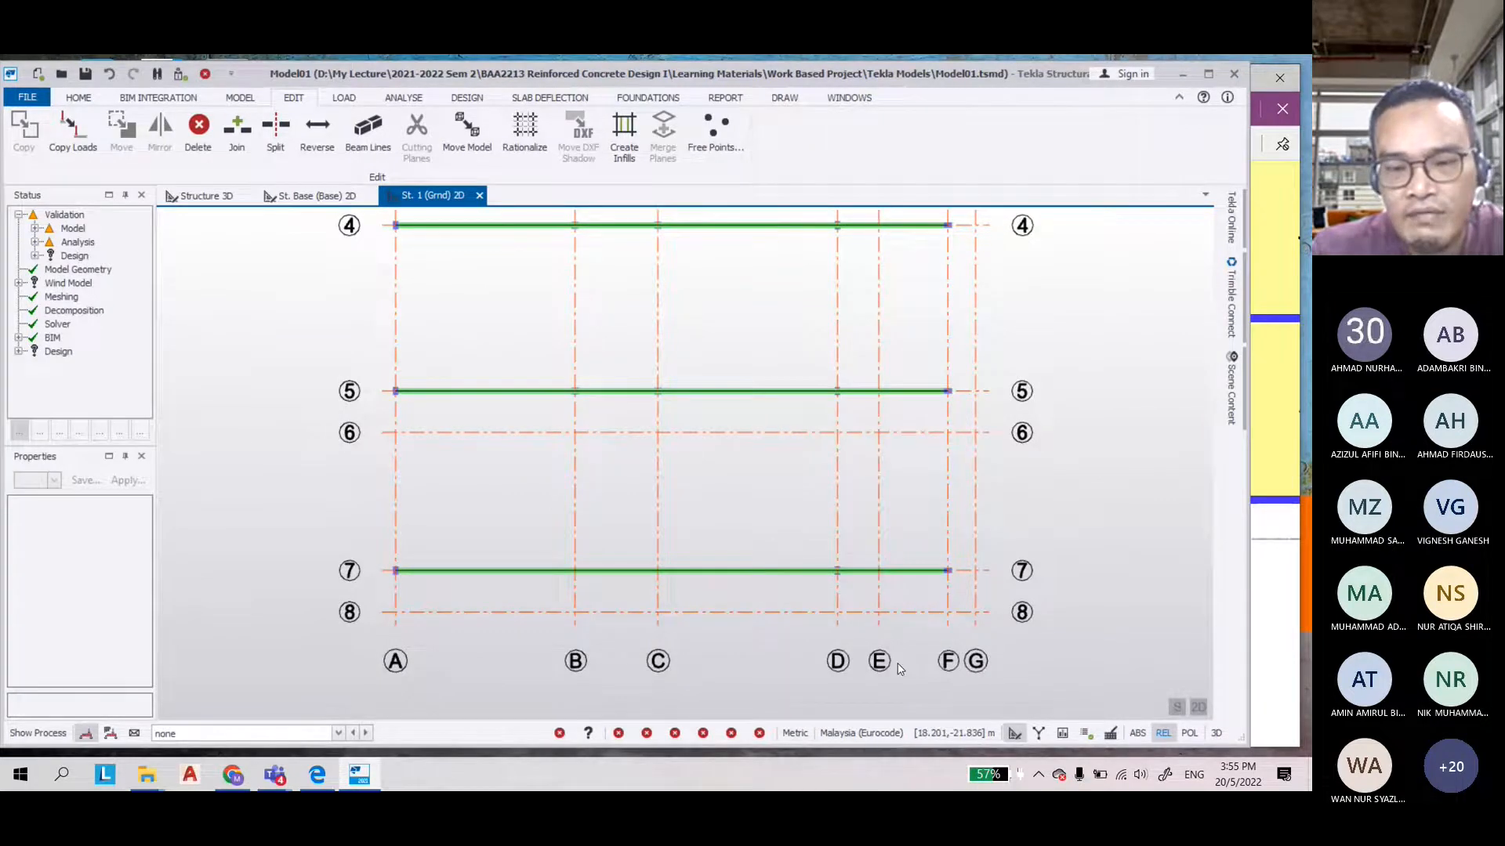
# Narrow the model window beside the layout PDF, then select the grid line 7 beam and expand its Span 4 properties
pyautogui.scroll(2, 896, 667)
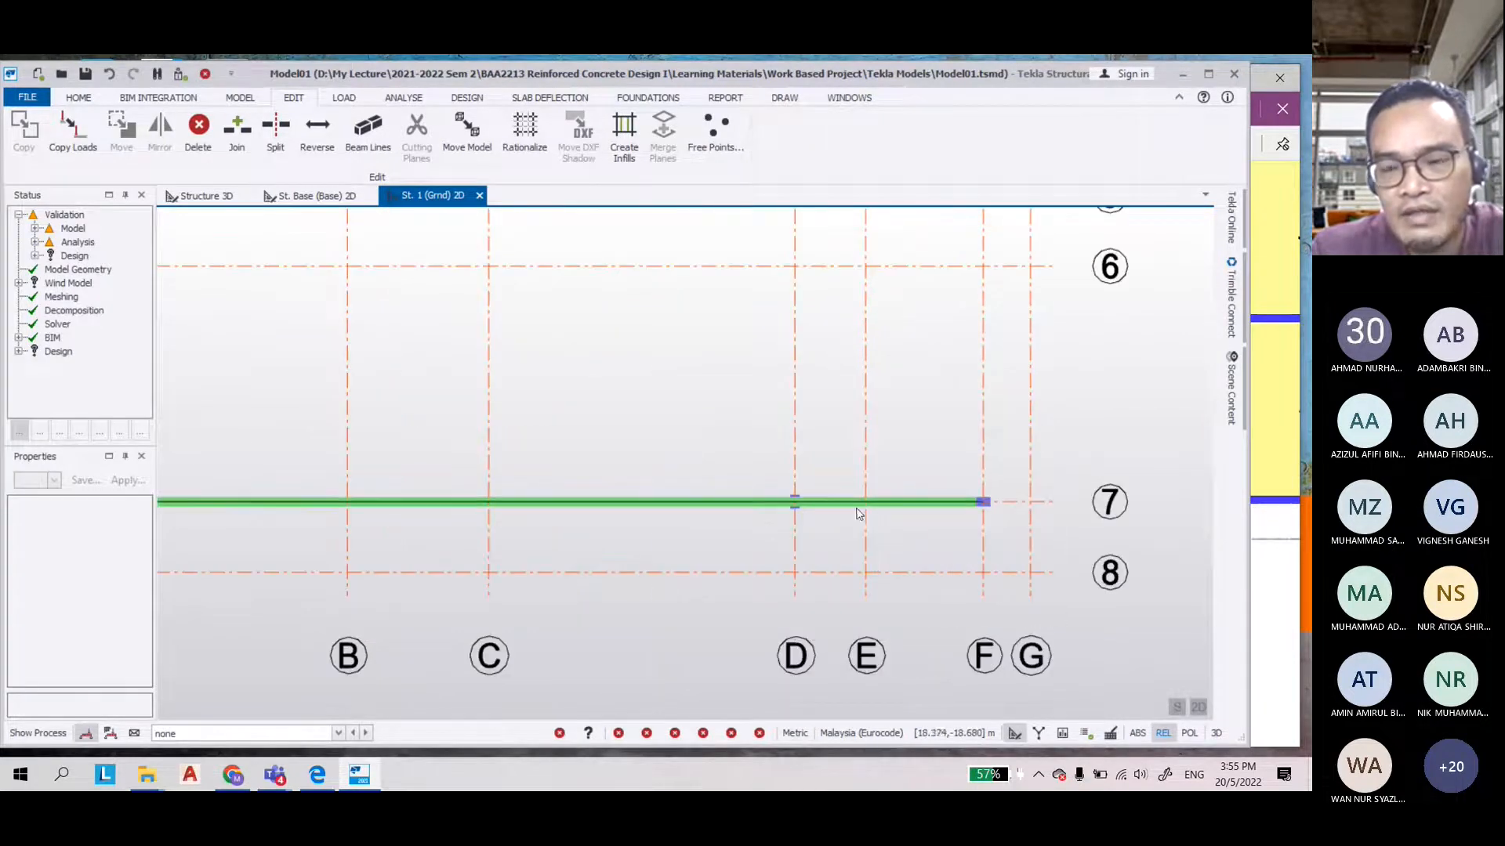
pyautogui.scroll(-3, 831, 482)
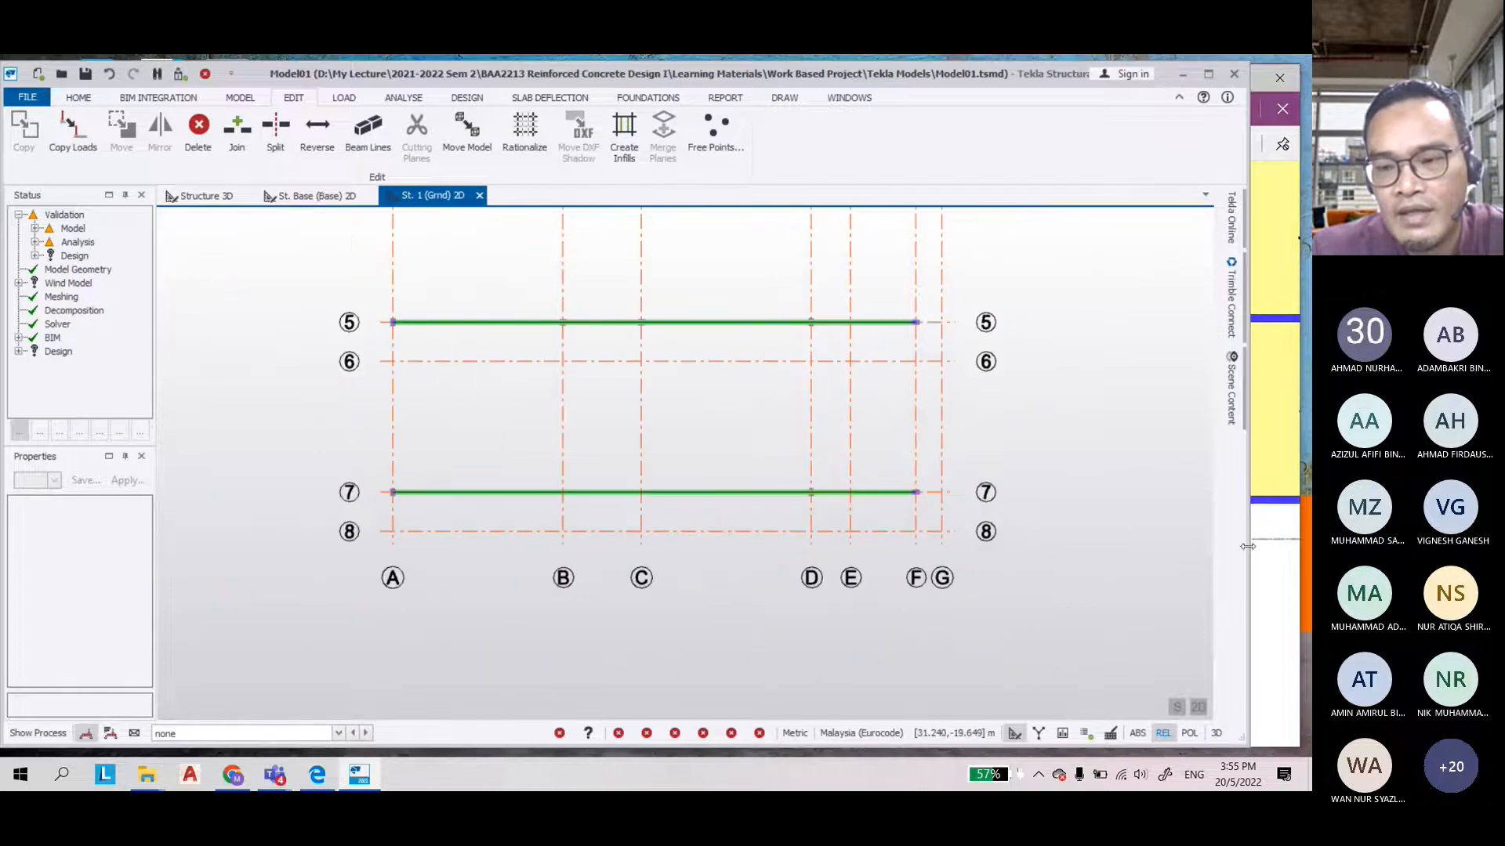
pyautogui.moveTo(1247, 546); pyautogui.dragTo(908, 546)
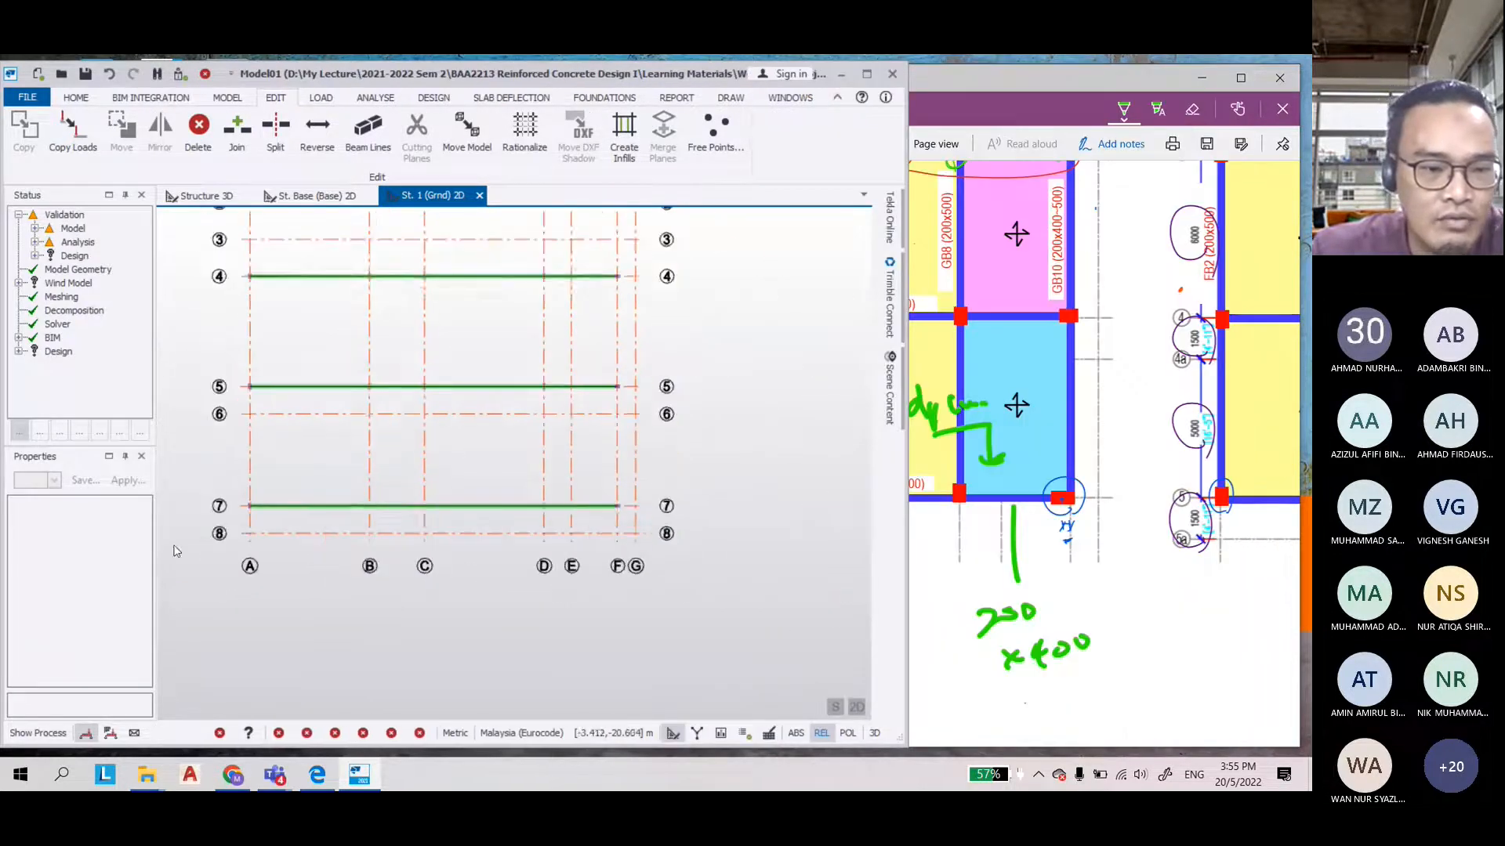
pyautogui.click(310, 493)
pyautogui.scroll(-10, 133, 673)
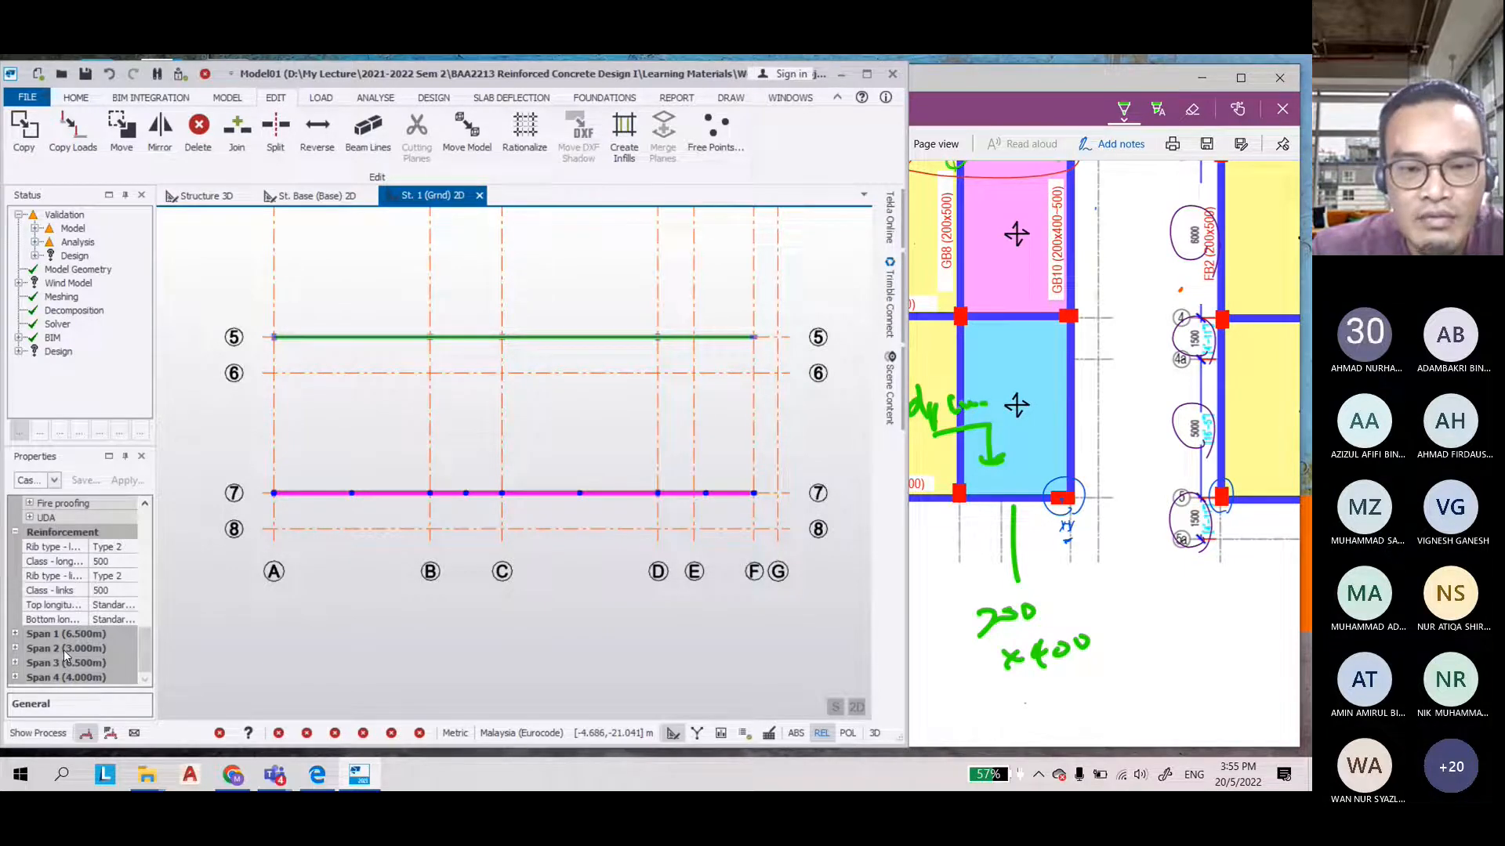
pyautogui.scroll(2, 710, 557)
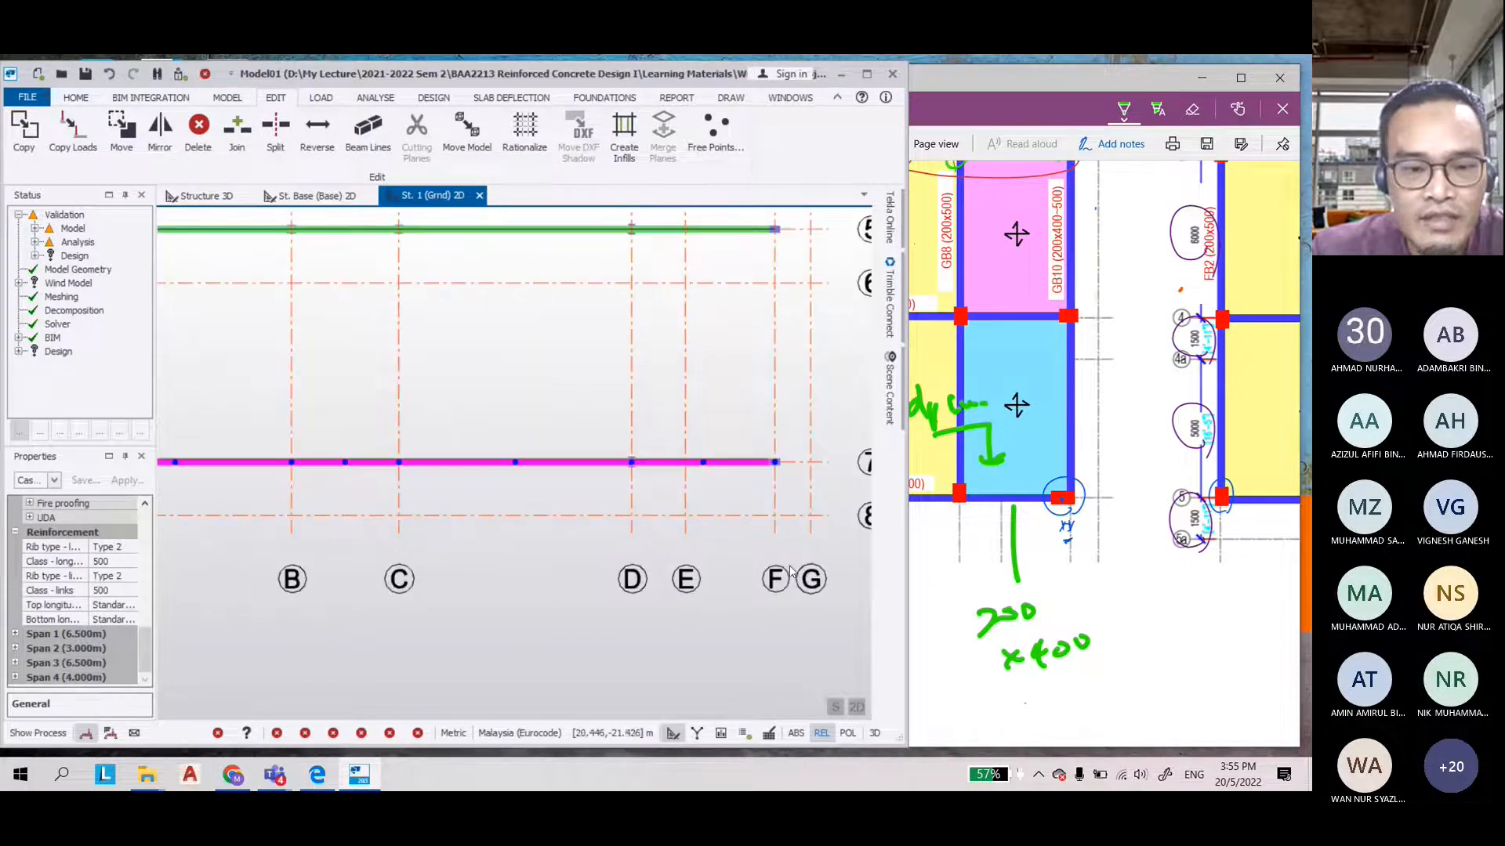
pyautogui.click(15, 677)
pyautogui.scroll(-1, 49, 638)
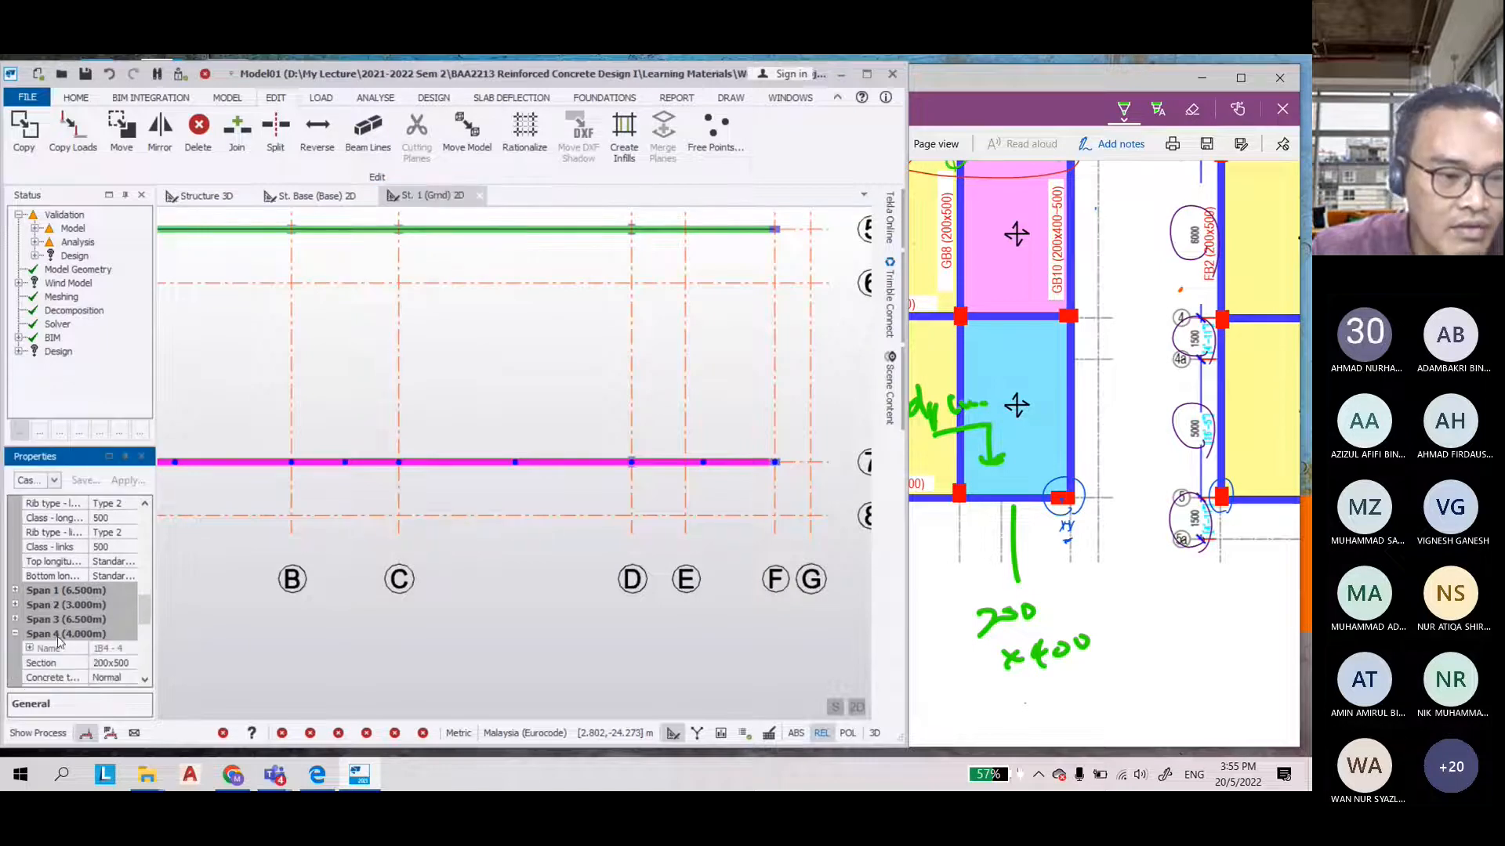
pyautogui.scroll(-1, 64, 623)
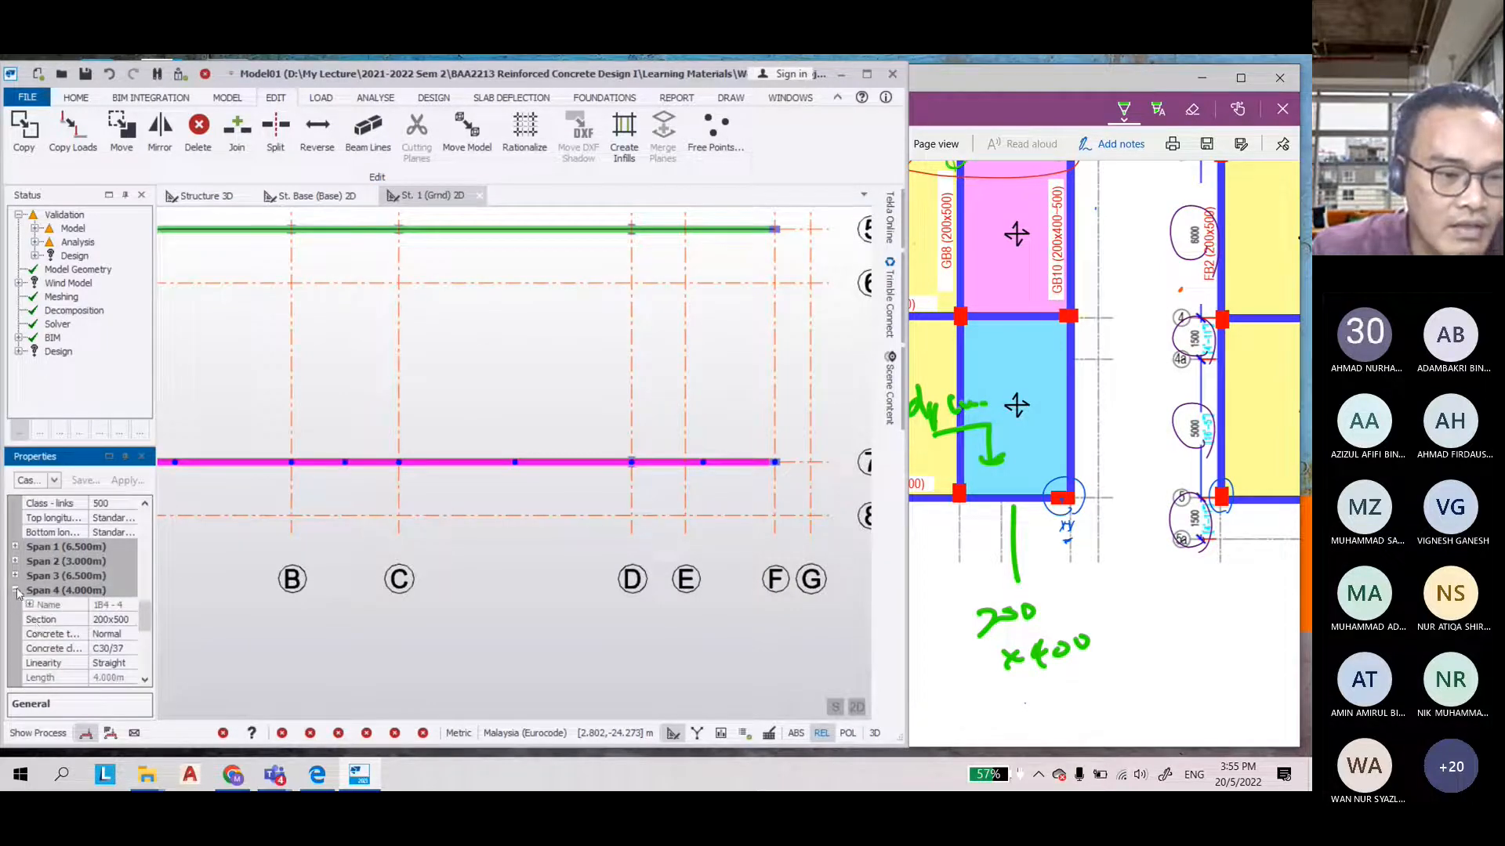
pyautogui.click(15, 591)
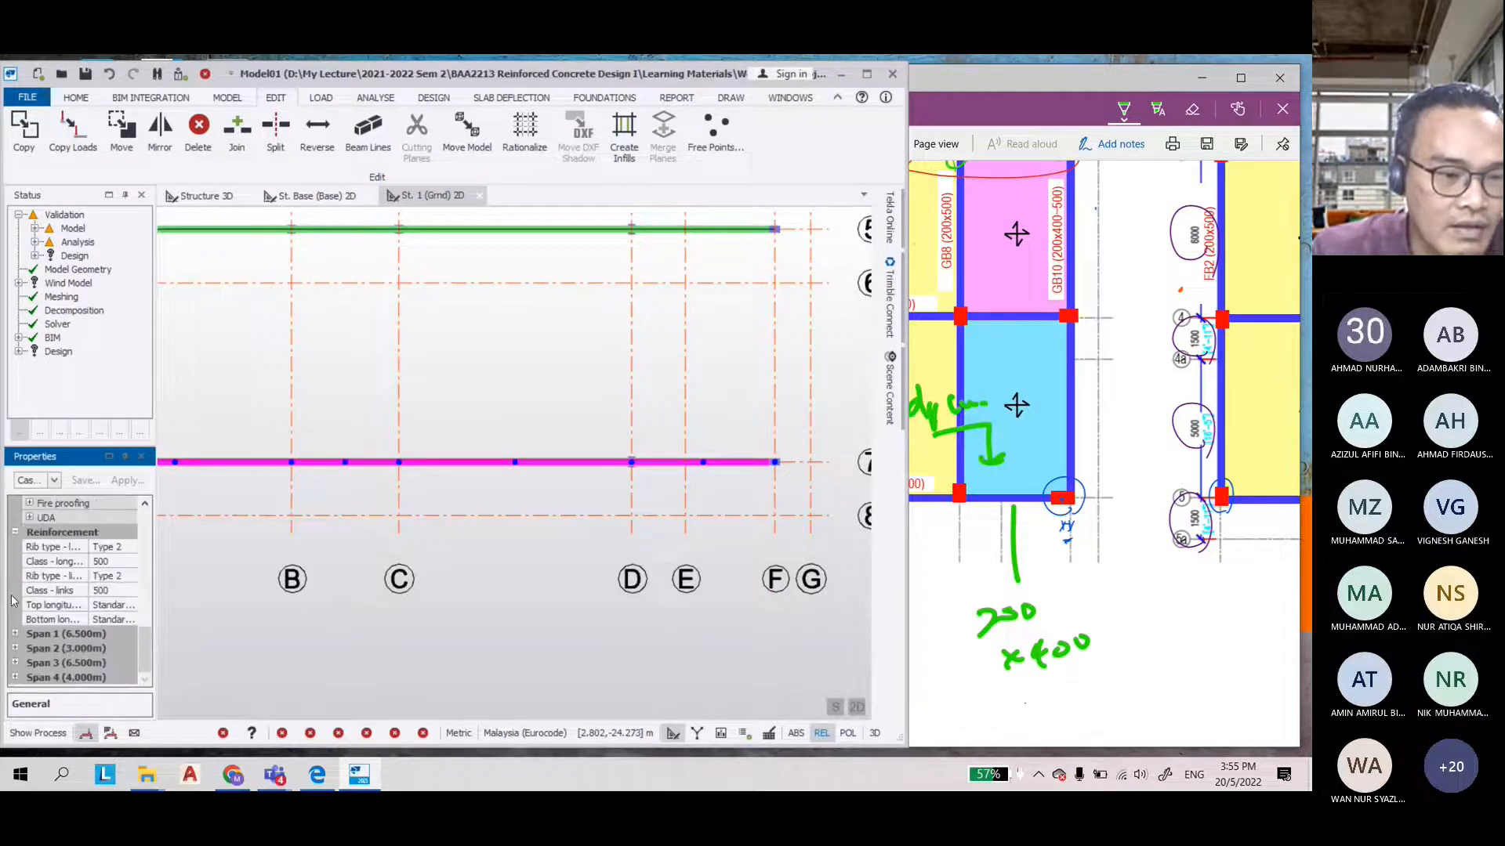
pyautogui.click(15, 677)
pyautogui.scroll(-2, 76, 621)
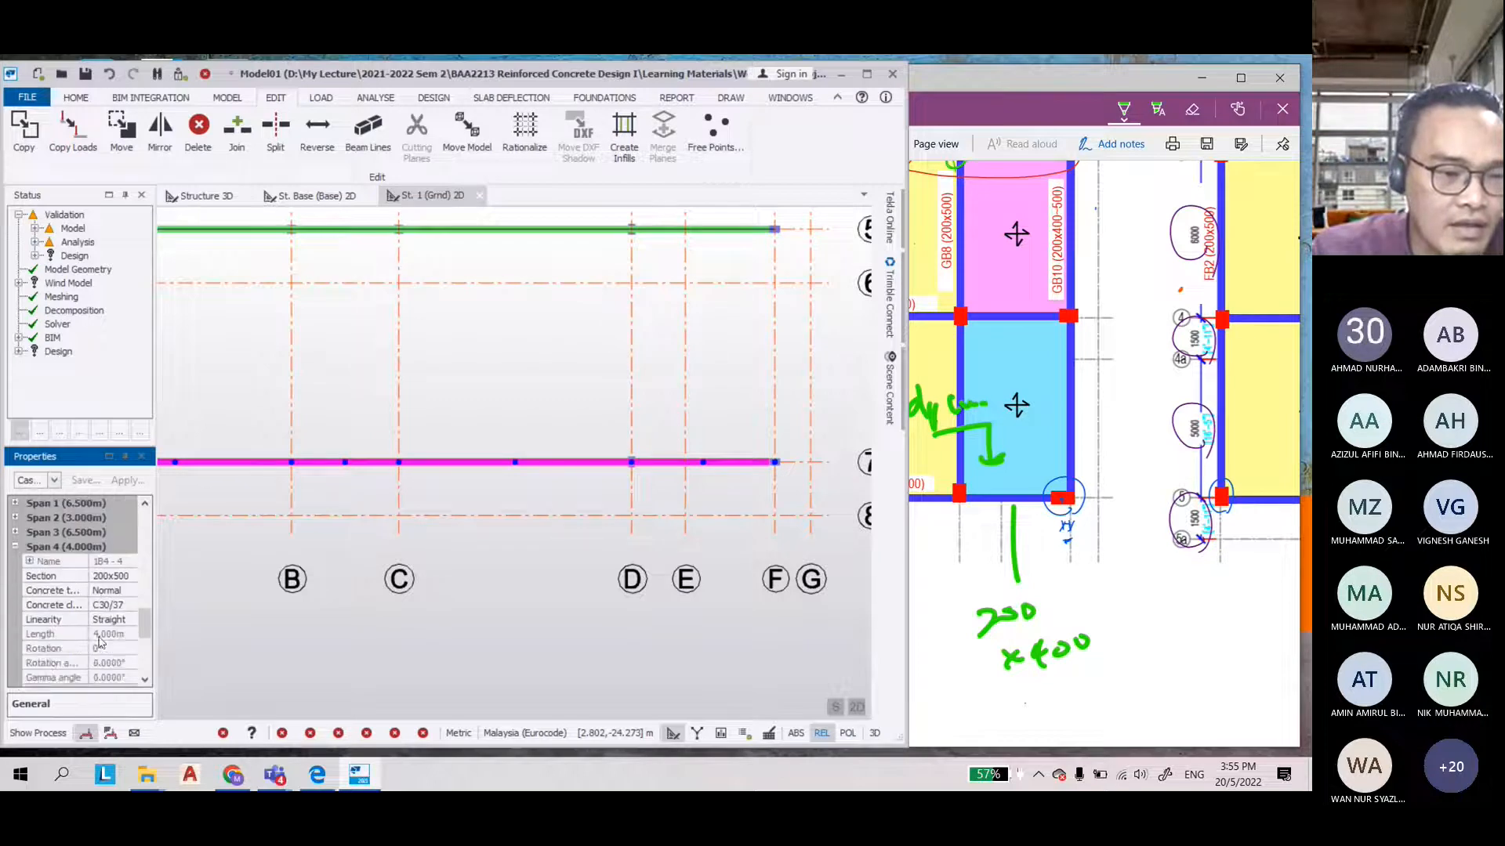
# Assign Span 4 of the grid line 7 beam a new rectangular section with a depth of 400 mm, 200x400, and deselect the beam
pyautogui.click(121, 578)
pyautogui.click(130, 577)
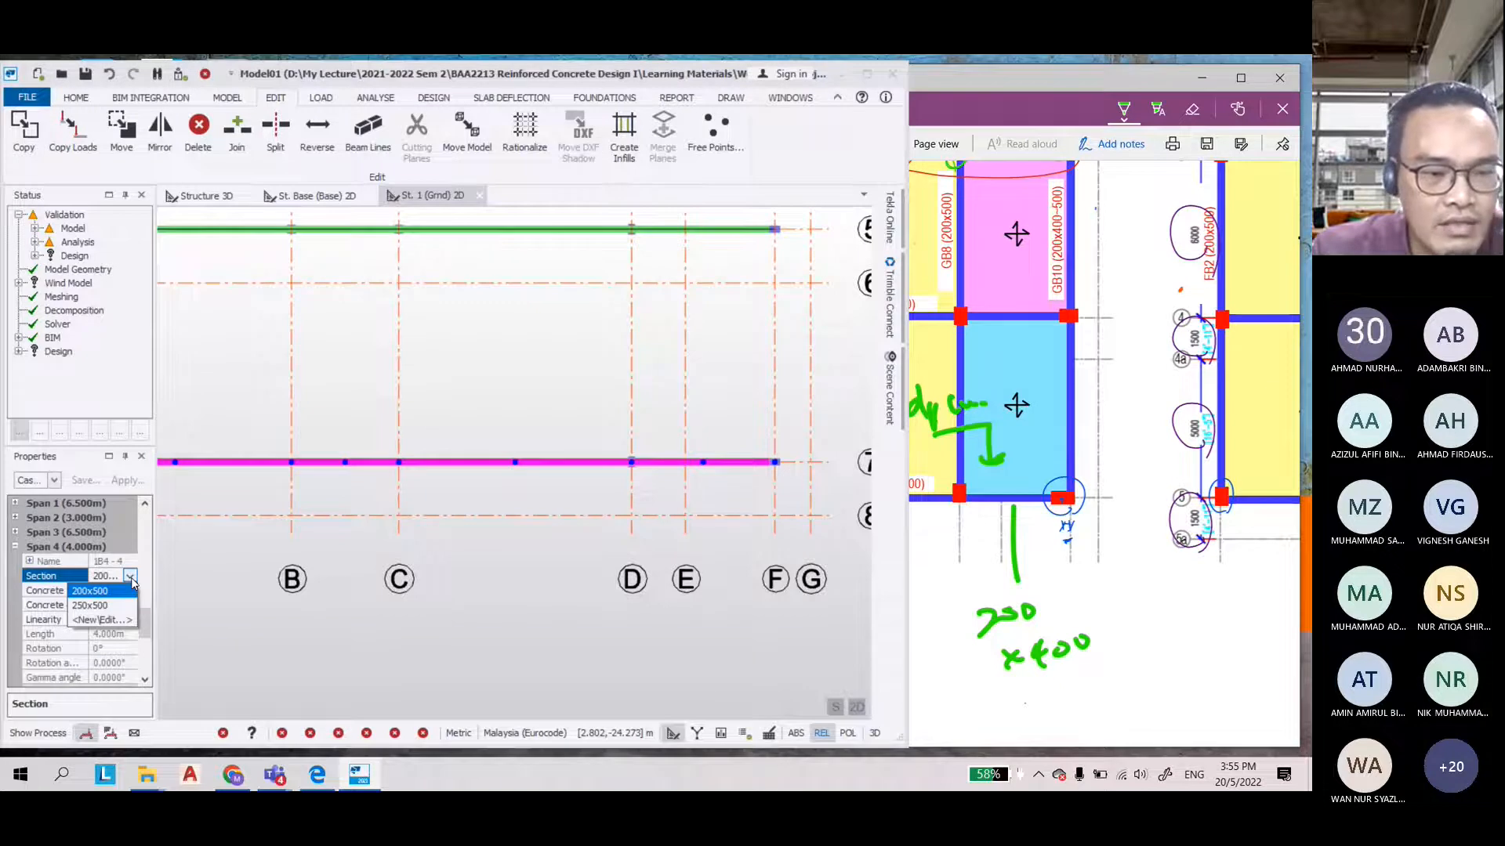
pyautogui.click(106, 621)
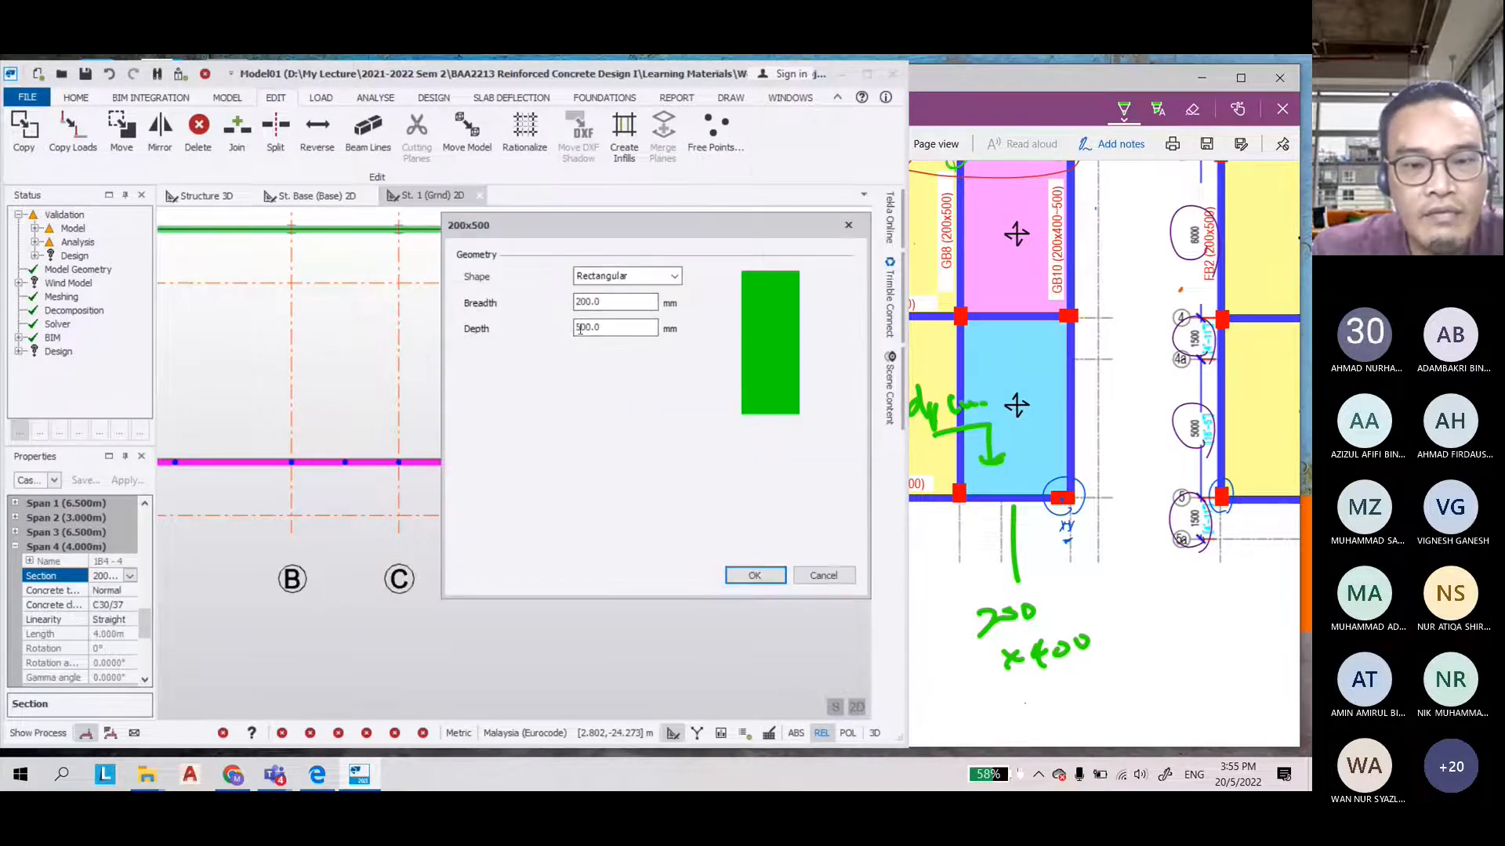
pyautogui.moveTo(580, 330); pyautogui.dragTo(574, 332)
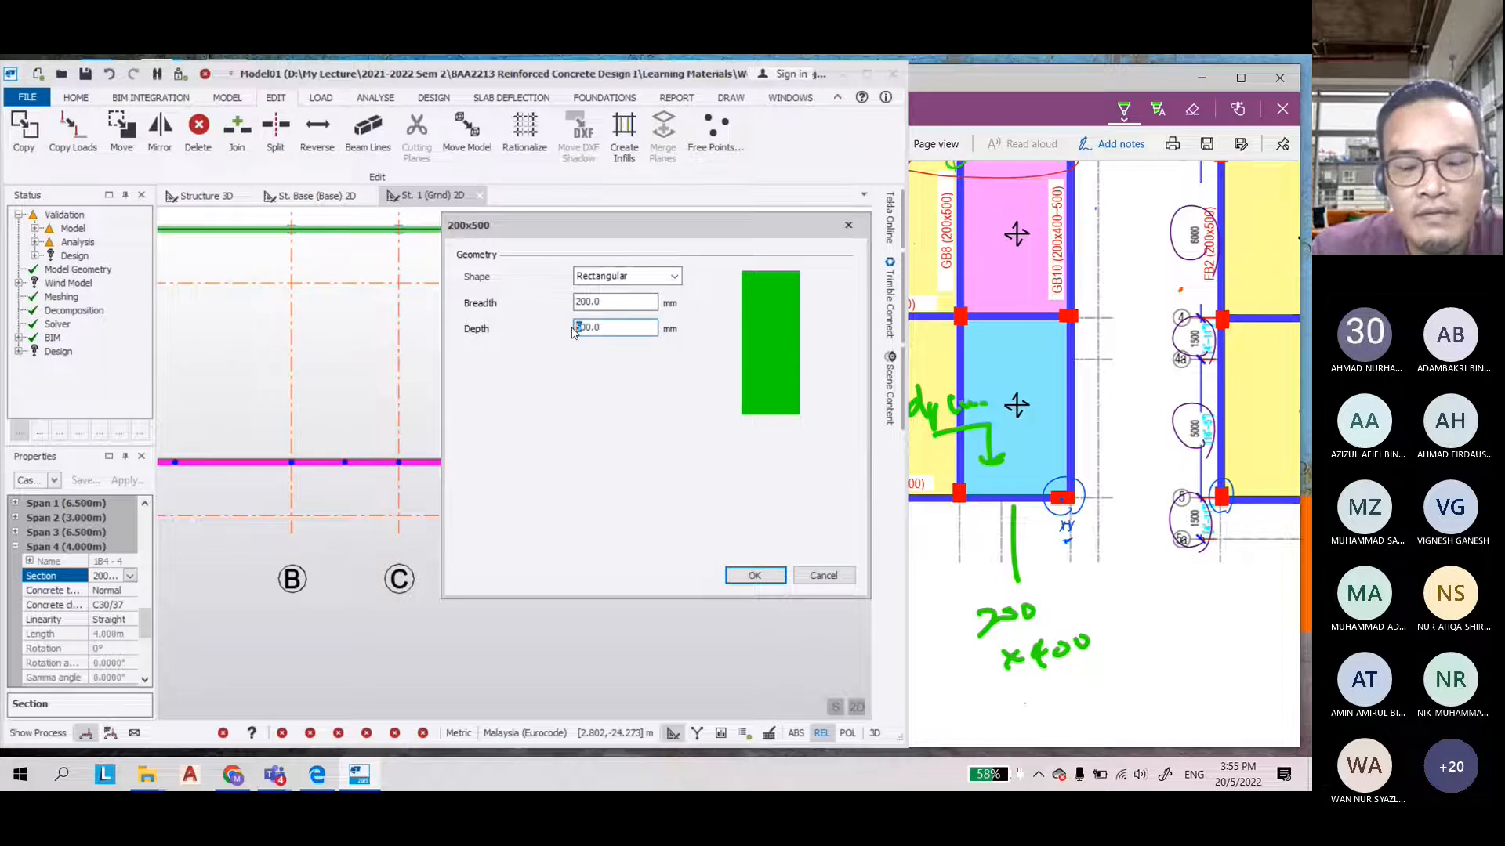
pyautogui.write('4')
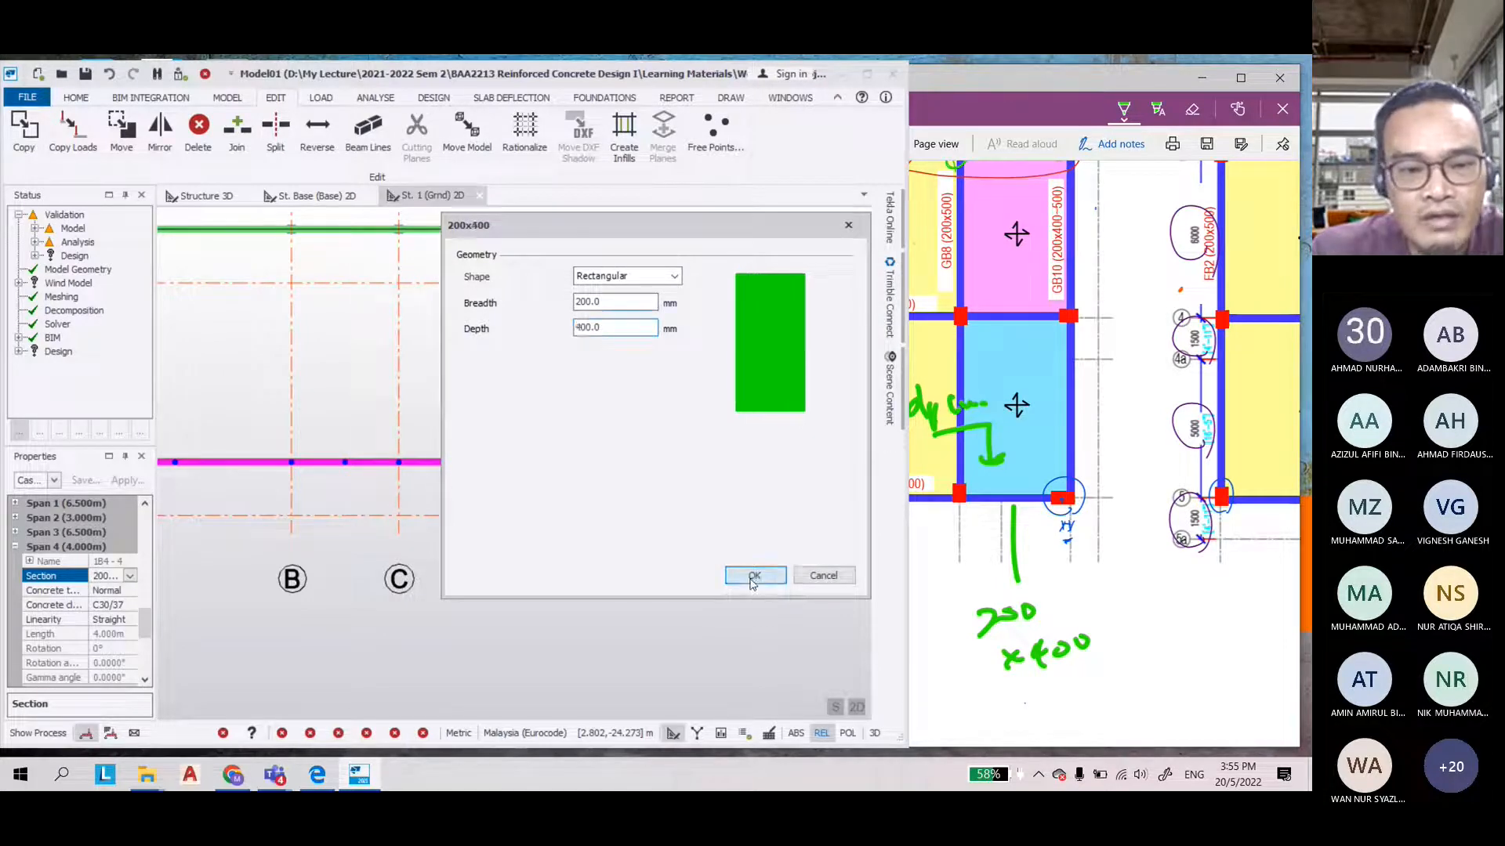
pyautogui.click(754, 575)
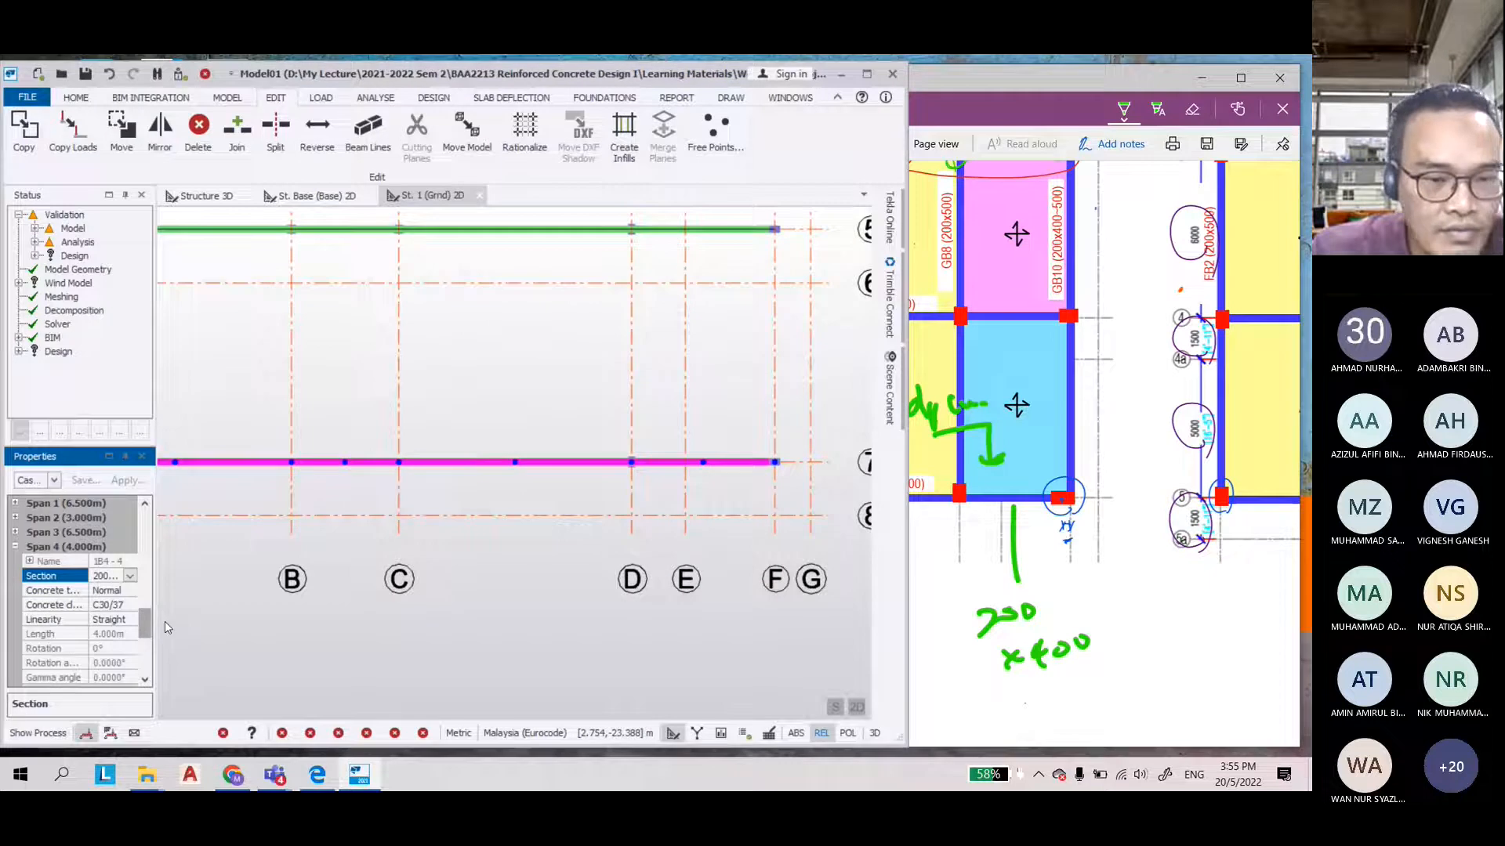
pyautogui.click(551, 594)
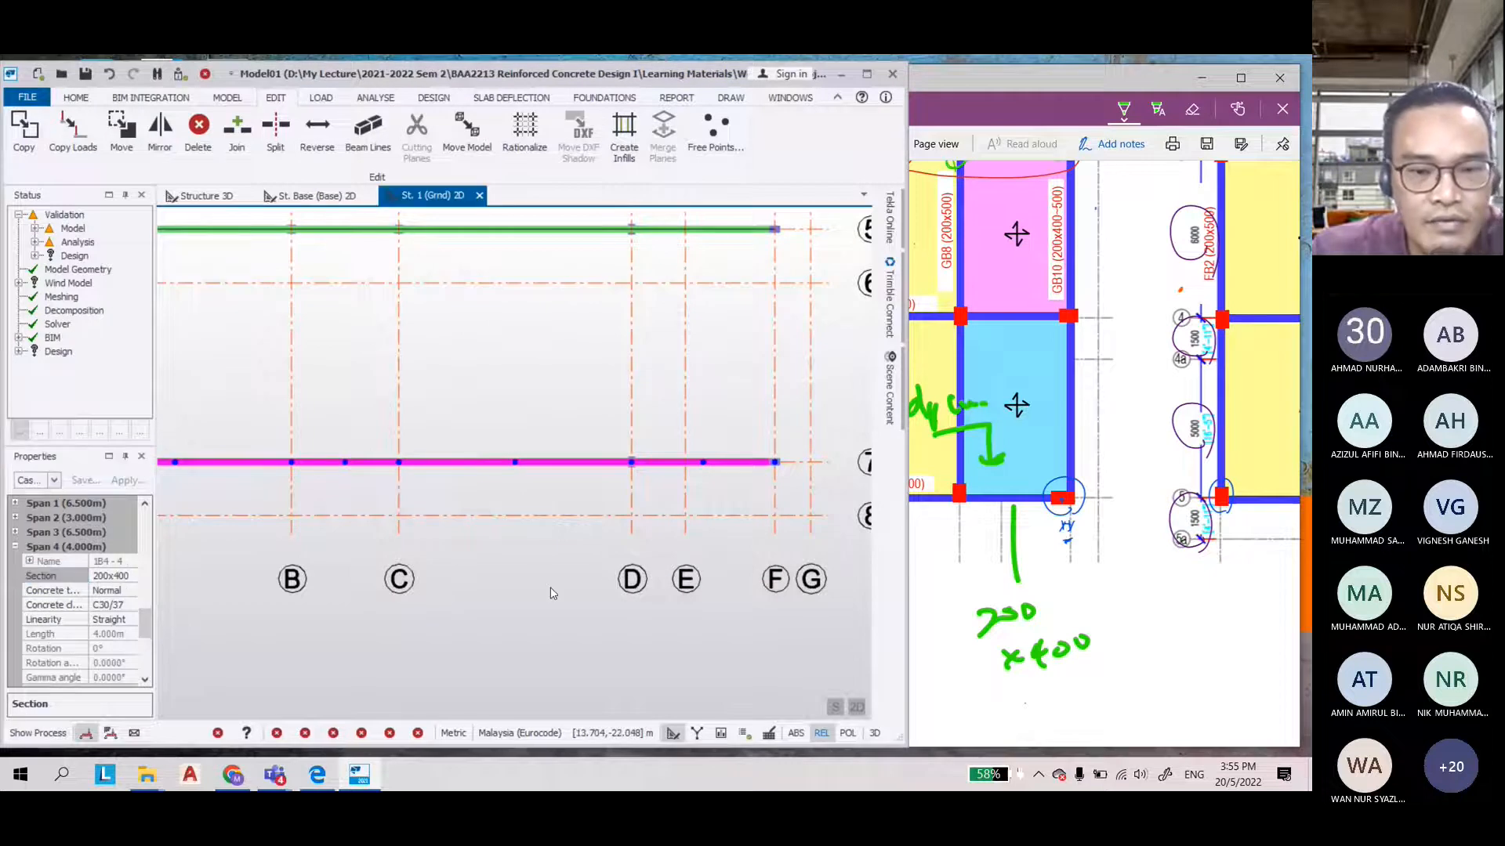
pyautogui.click(911, 664)
pyautogui.click(266, 549)
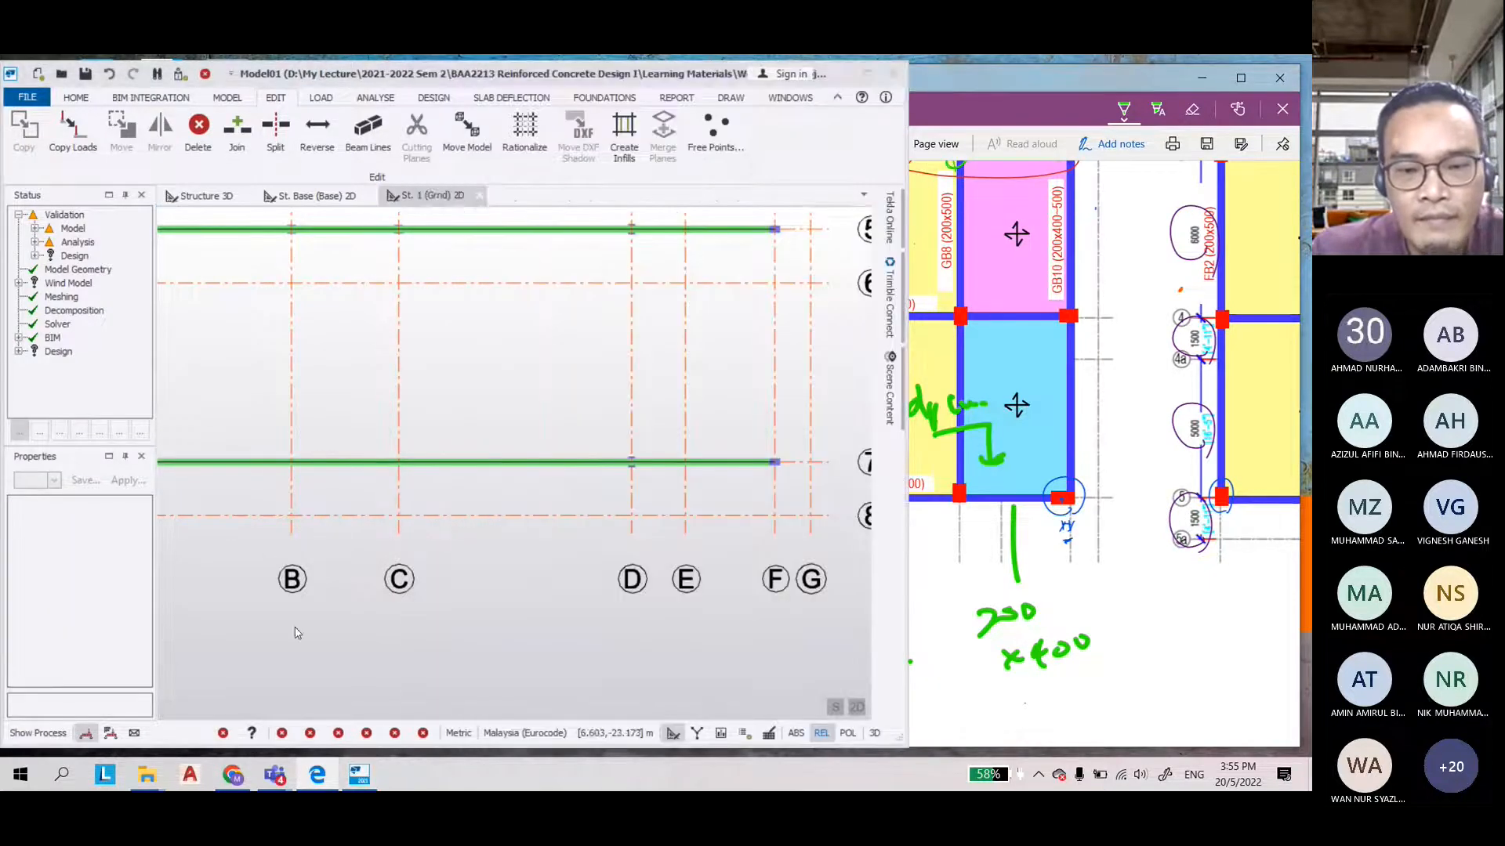
# Switch back to the Tekla model, widen its window and show the ground floor in 3D at the grid line 7 beam's depth change
pyautogui.click(911, 580)
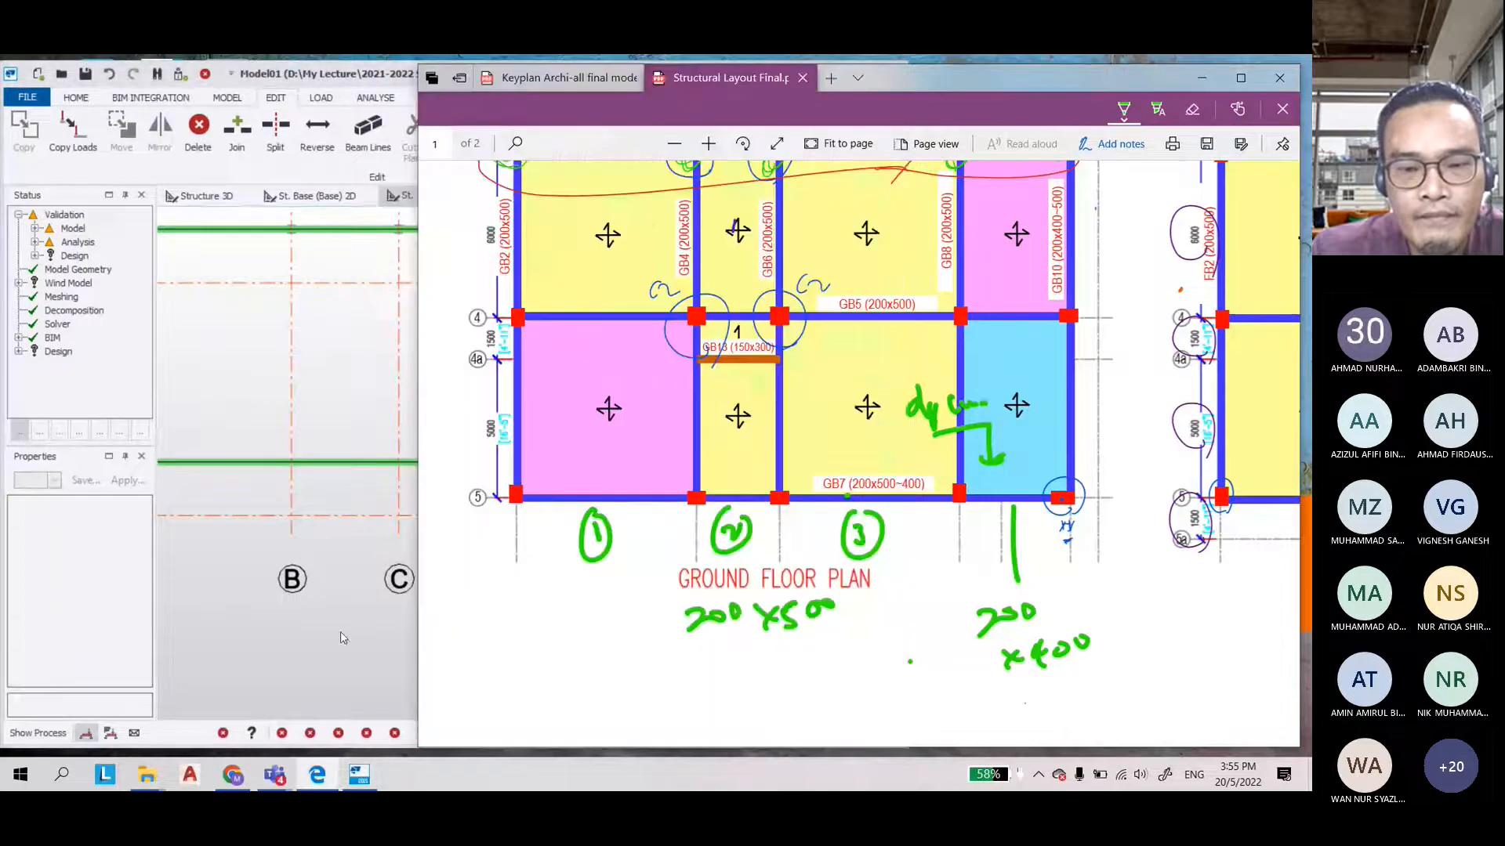
pyautogui.click(340, 636)
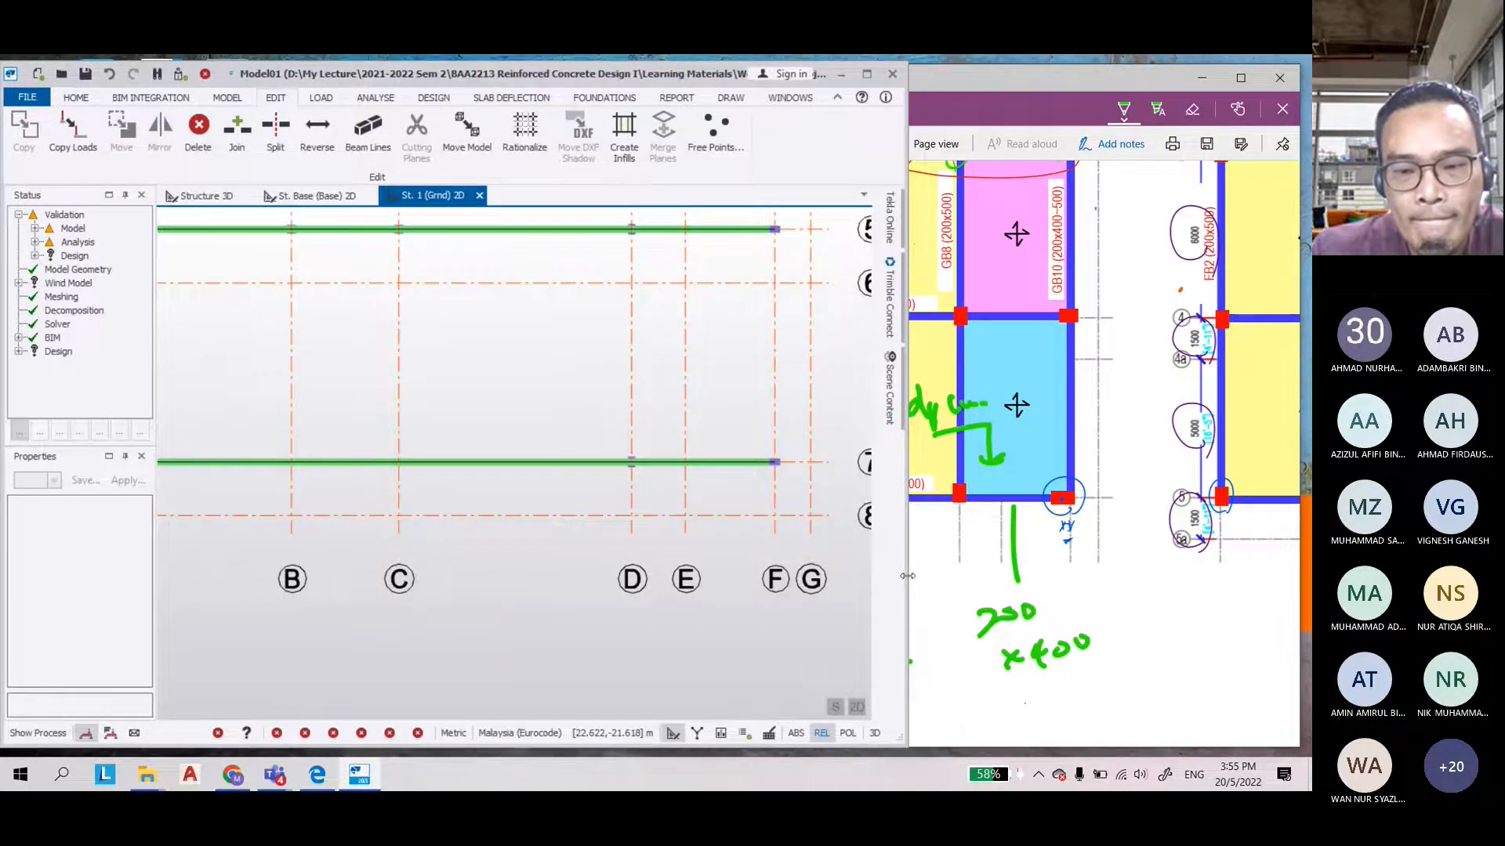
pyautogui.moveTo(909, 582); pyautogui.dragTo(1235, 581)
pyautogui.click(1185, 707)
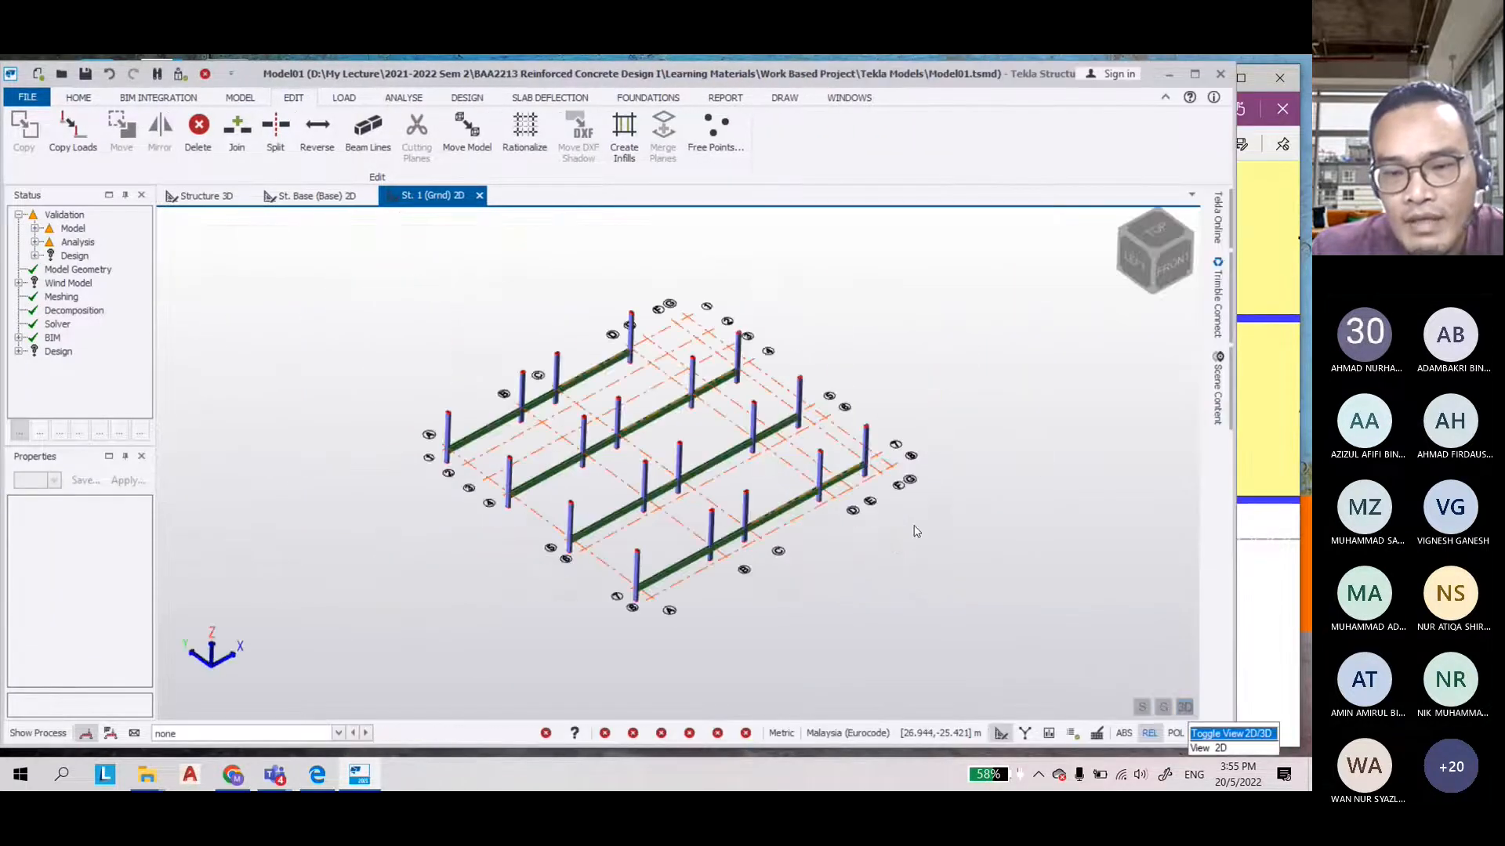
pyautogui.scroll(5, 849, 483)
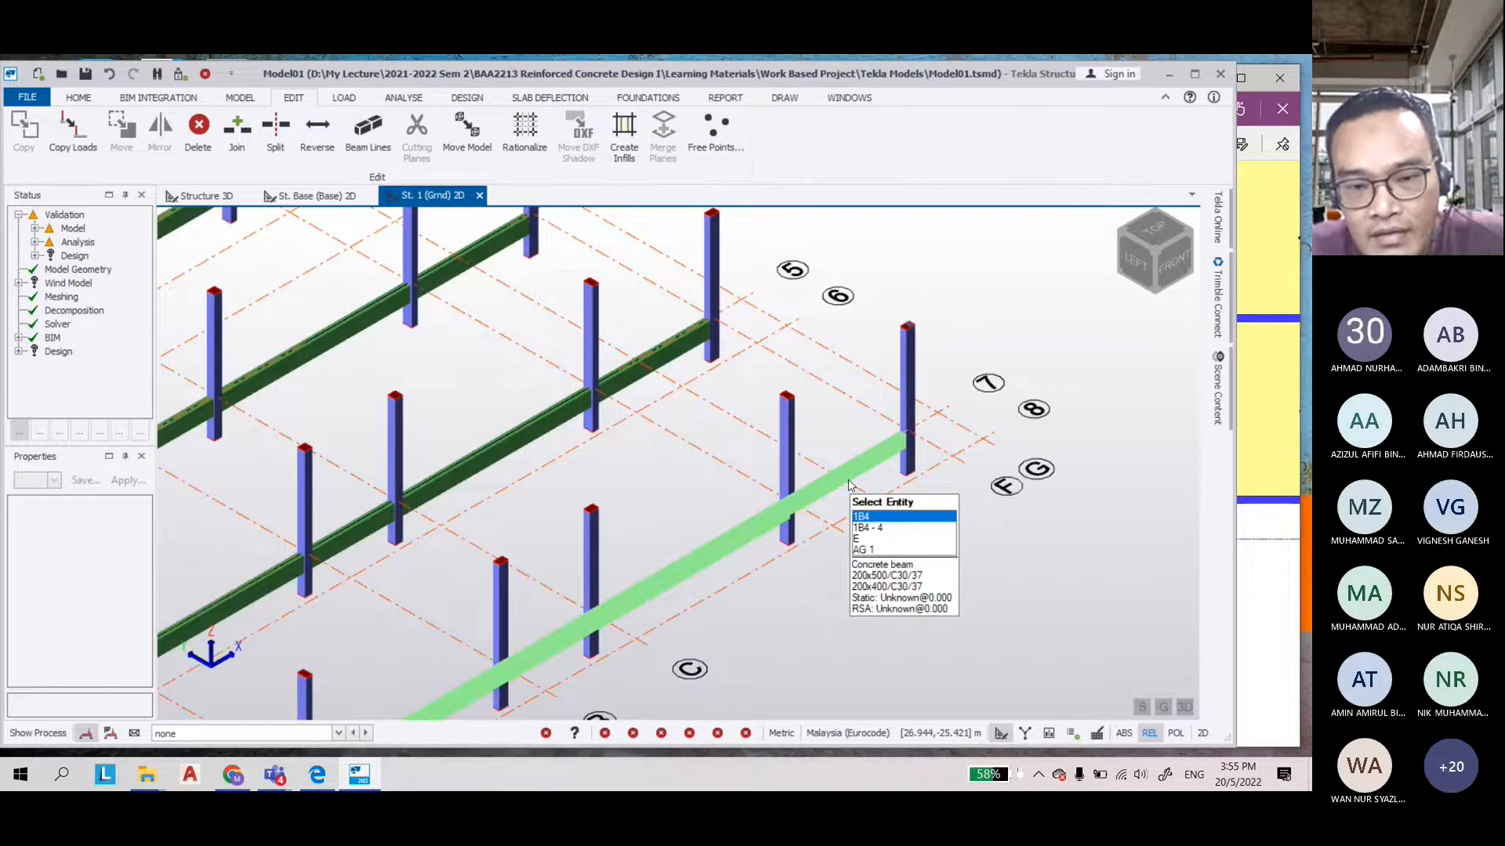
pyautogui.scroll(10, 849, 484)
pyautogui.scroll(2, 361, 448)
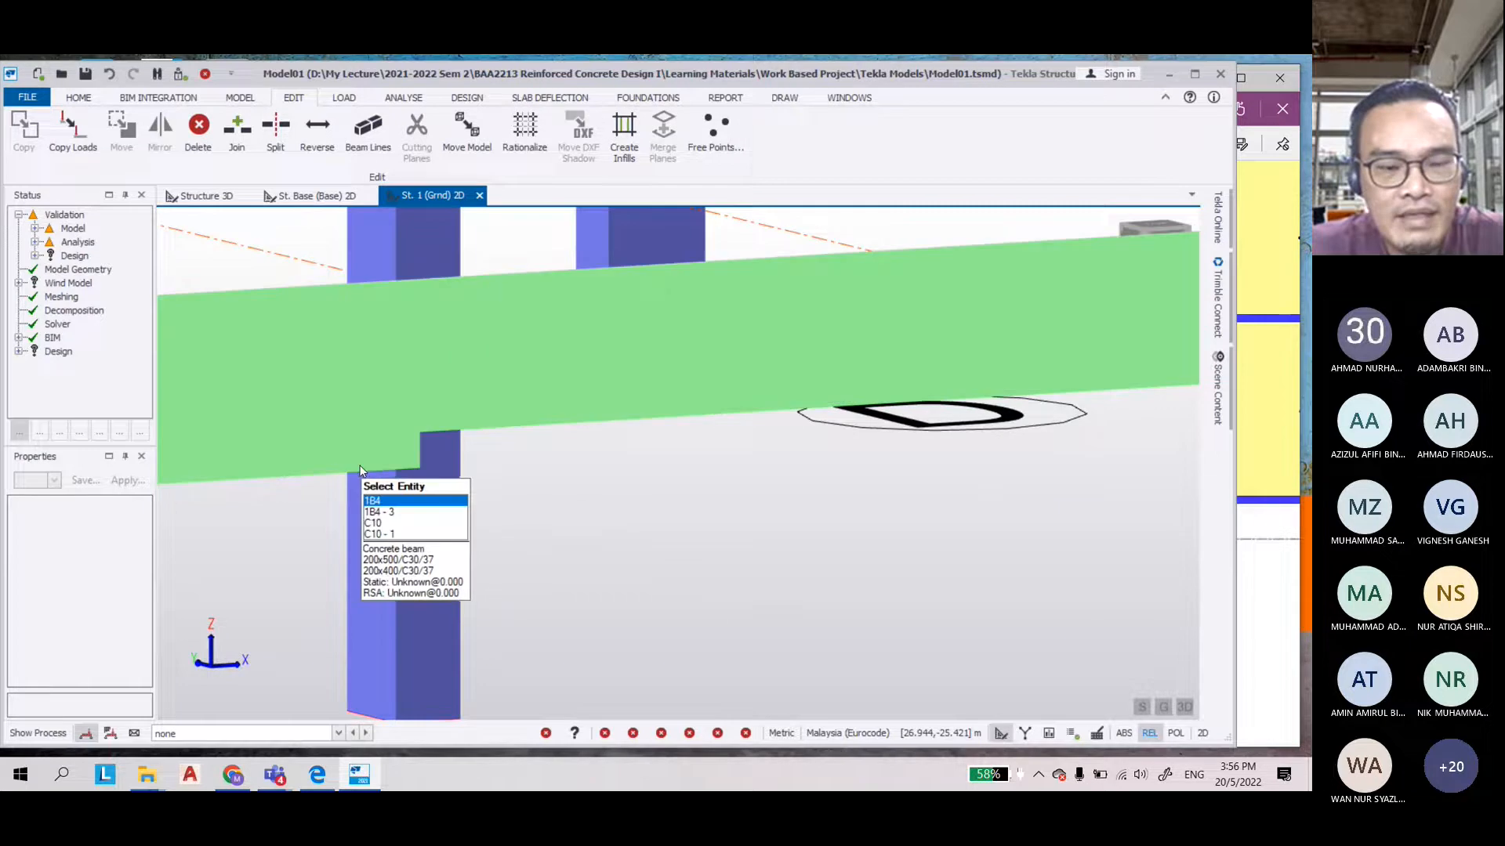
# Select the grid line 7 beam and expand the alignment properties of its Span 4
pyautogui.click(576, 427)
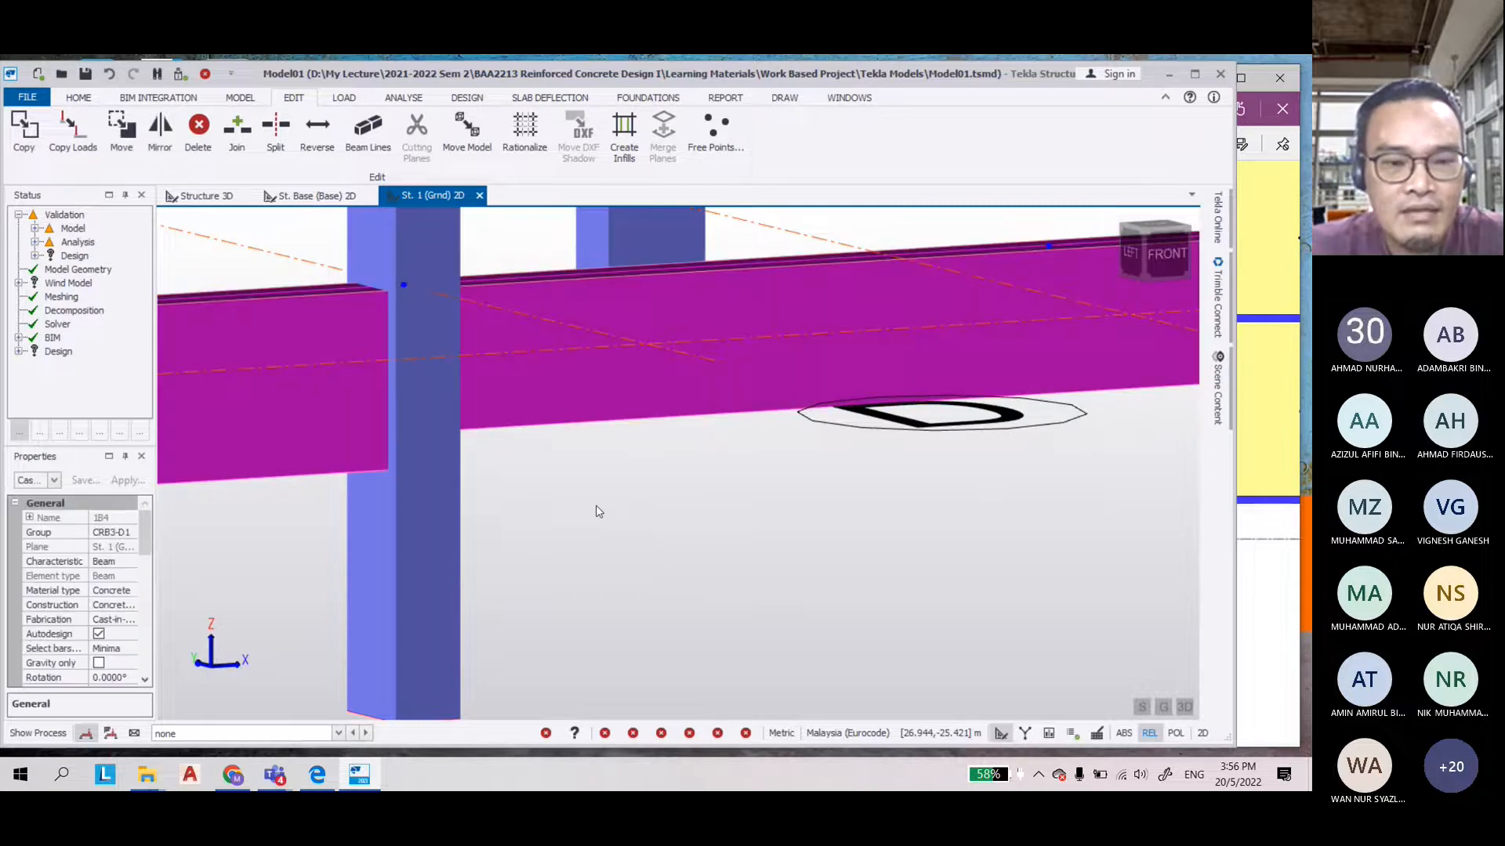
pyautogui.scroll(-4, 599, 512)
pyautogui.scroll(2, 627, 562)
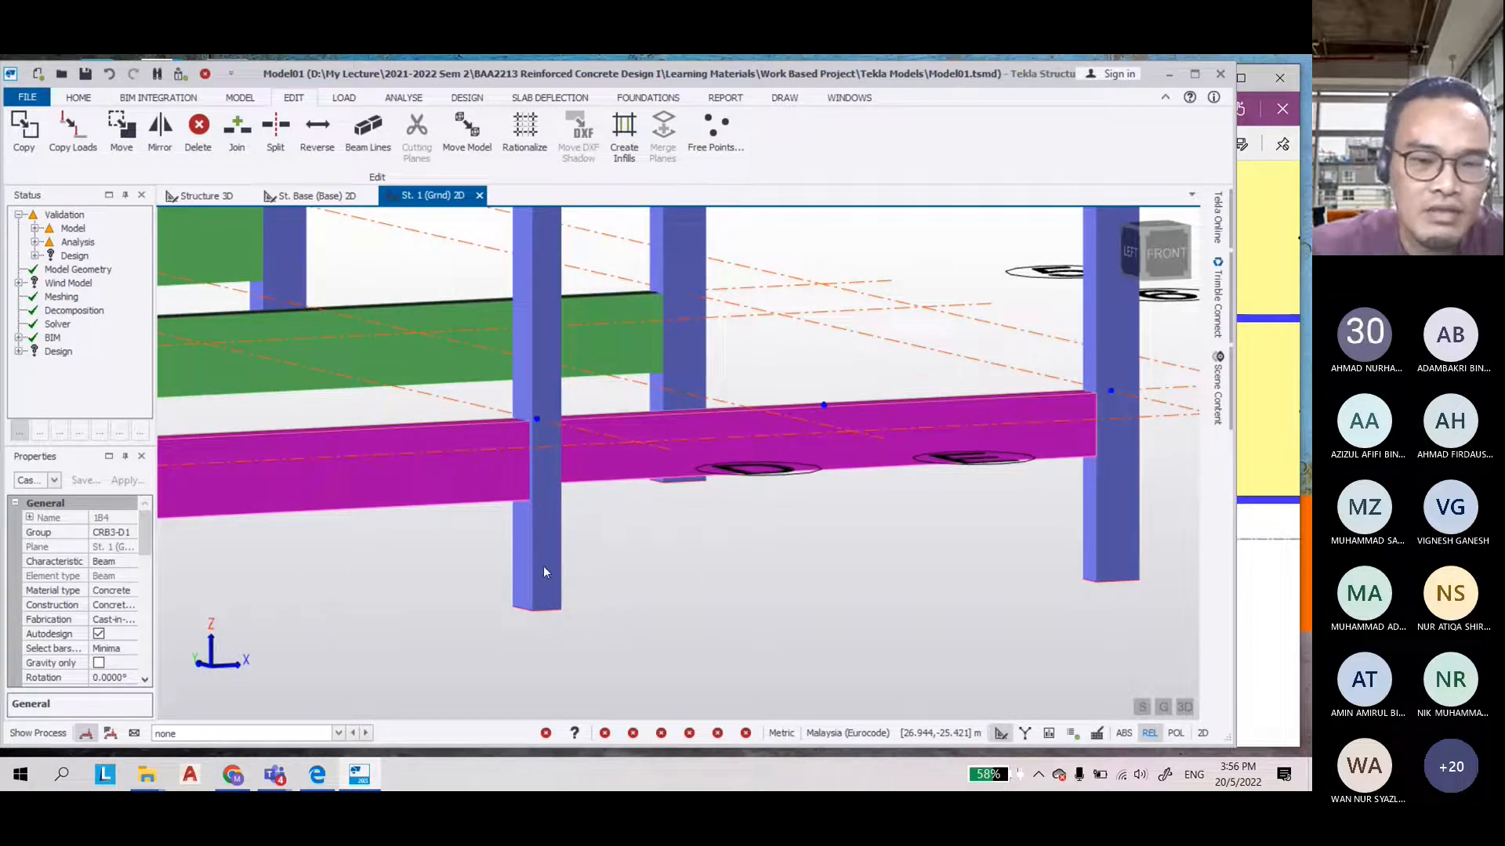
pyautogui.scroll(-3, 752, 574)
pyautogui.scroll(-1, 752, 574)
pyautogui.moveTo(145, 545); pyautogui.dragTo(145, 668)
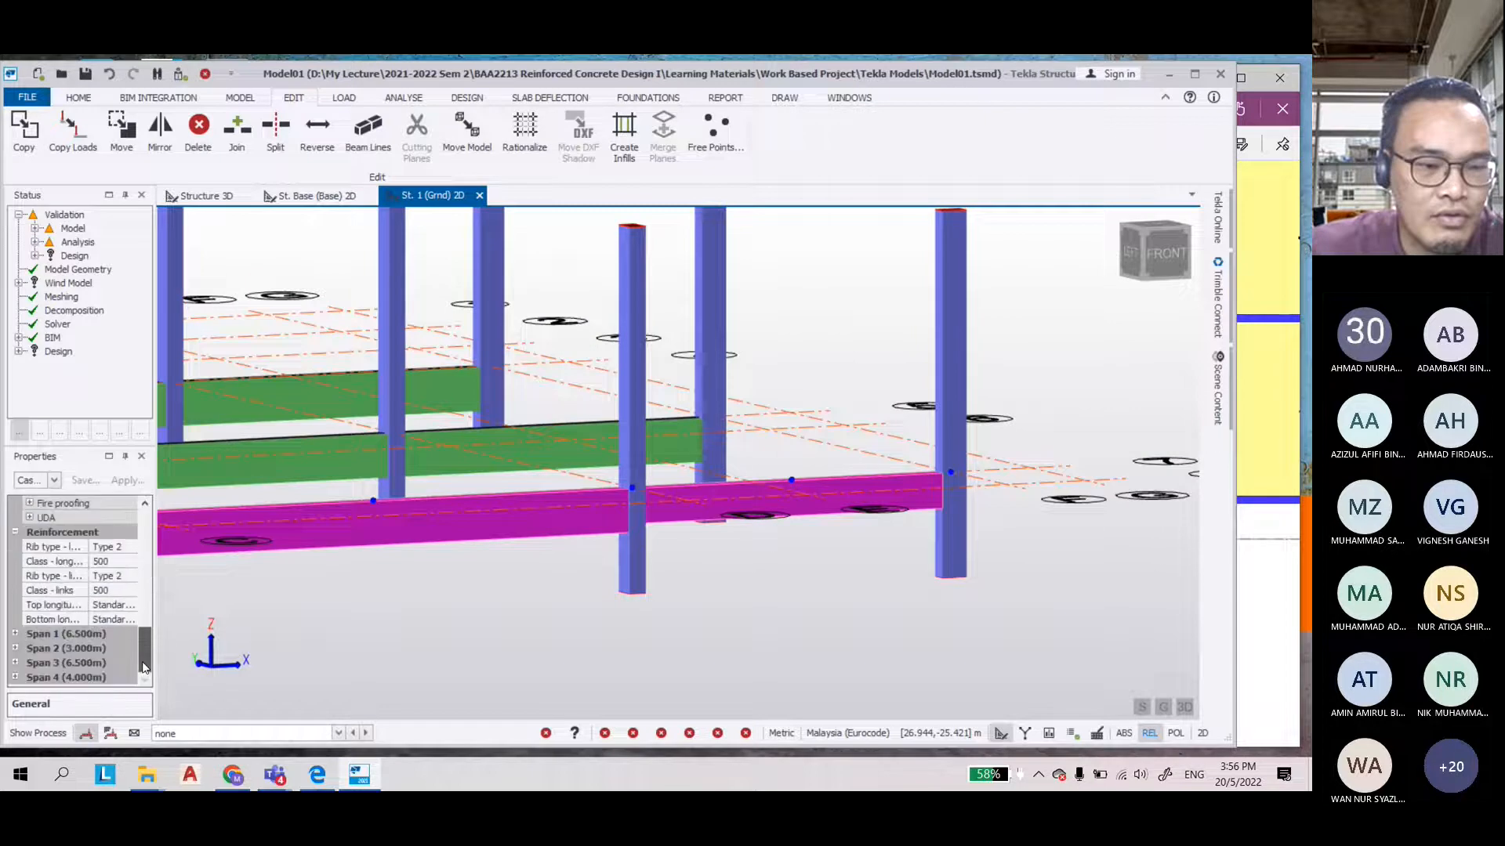
pyautogui.doubleClick(108, 677)
pyautogui.scroll(-4, 107, 647)
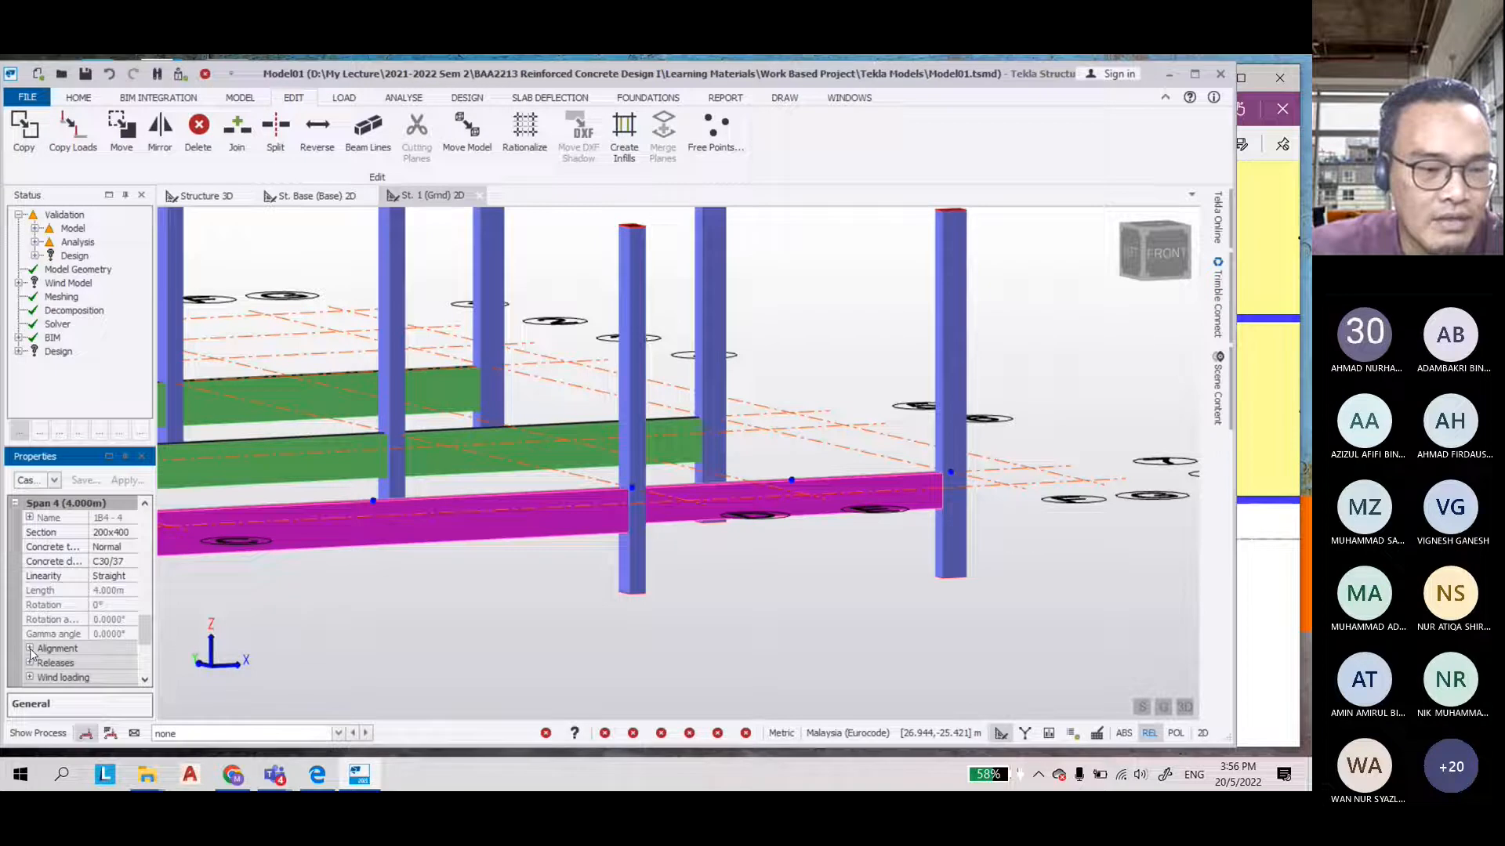
pyautogui.click(30, 650)
pyautogui.scroll(-1, 63, 647)
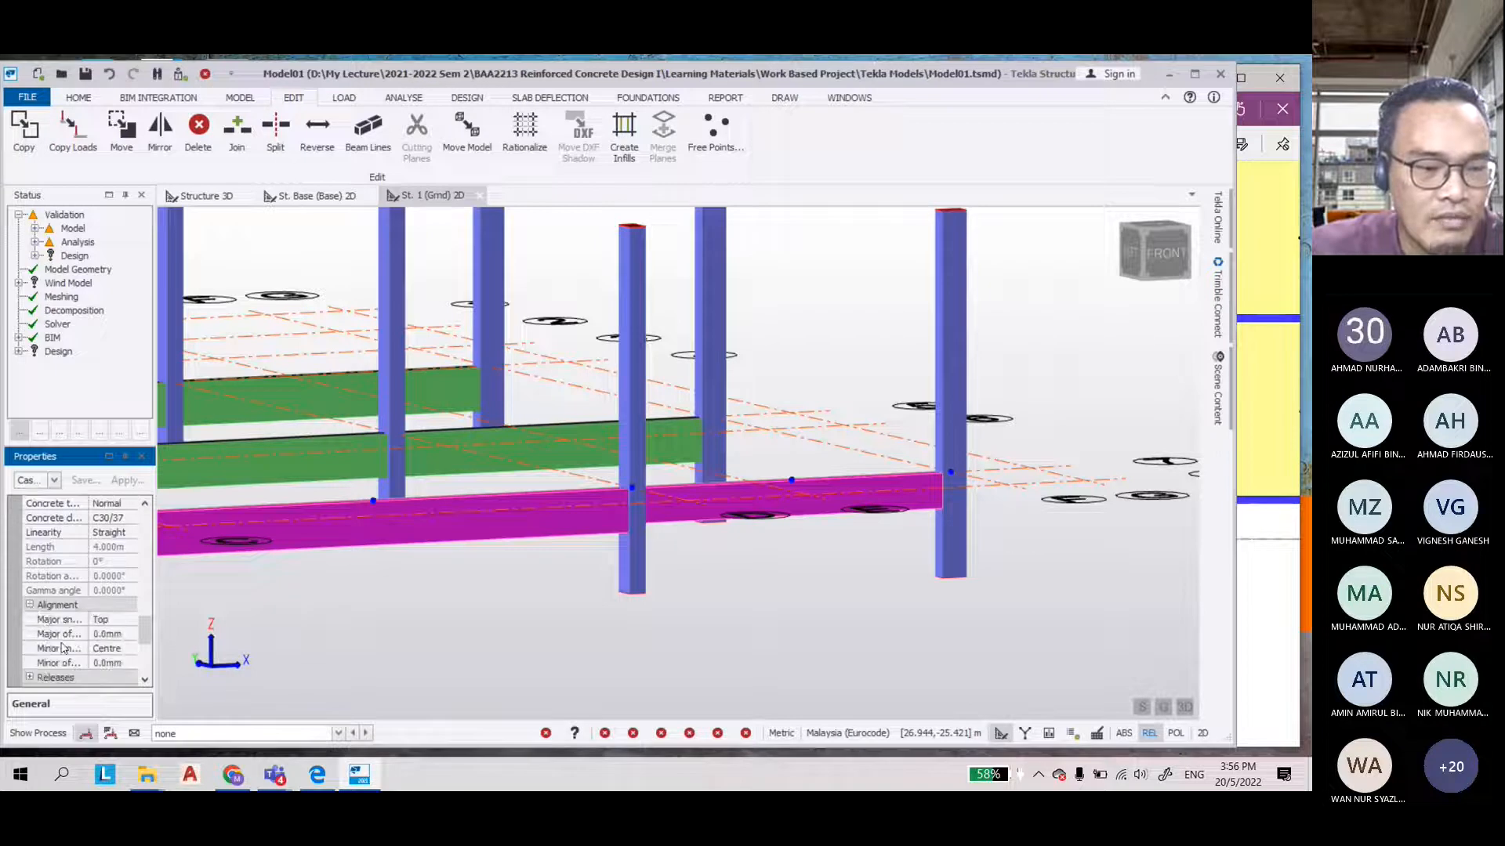
# Set the major offset of Span 4 on the grid line 7 beam to -100 mm
pyautogui.click(102, 636)
pyautogui.doubleClick(118, 634)
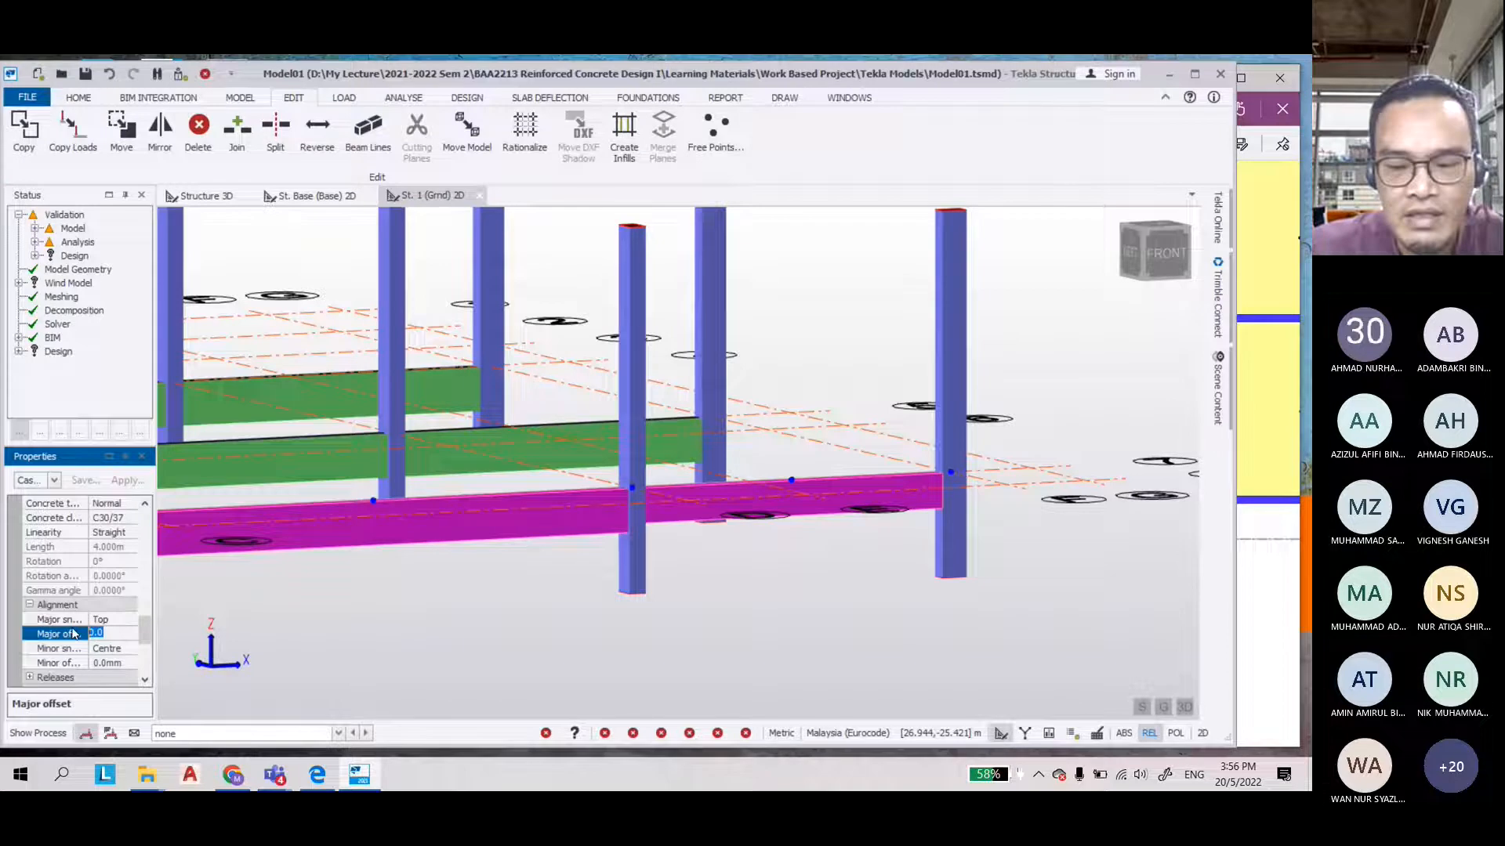
pyautogui.write('40')
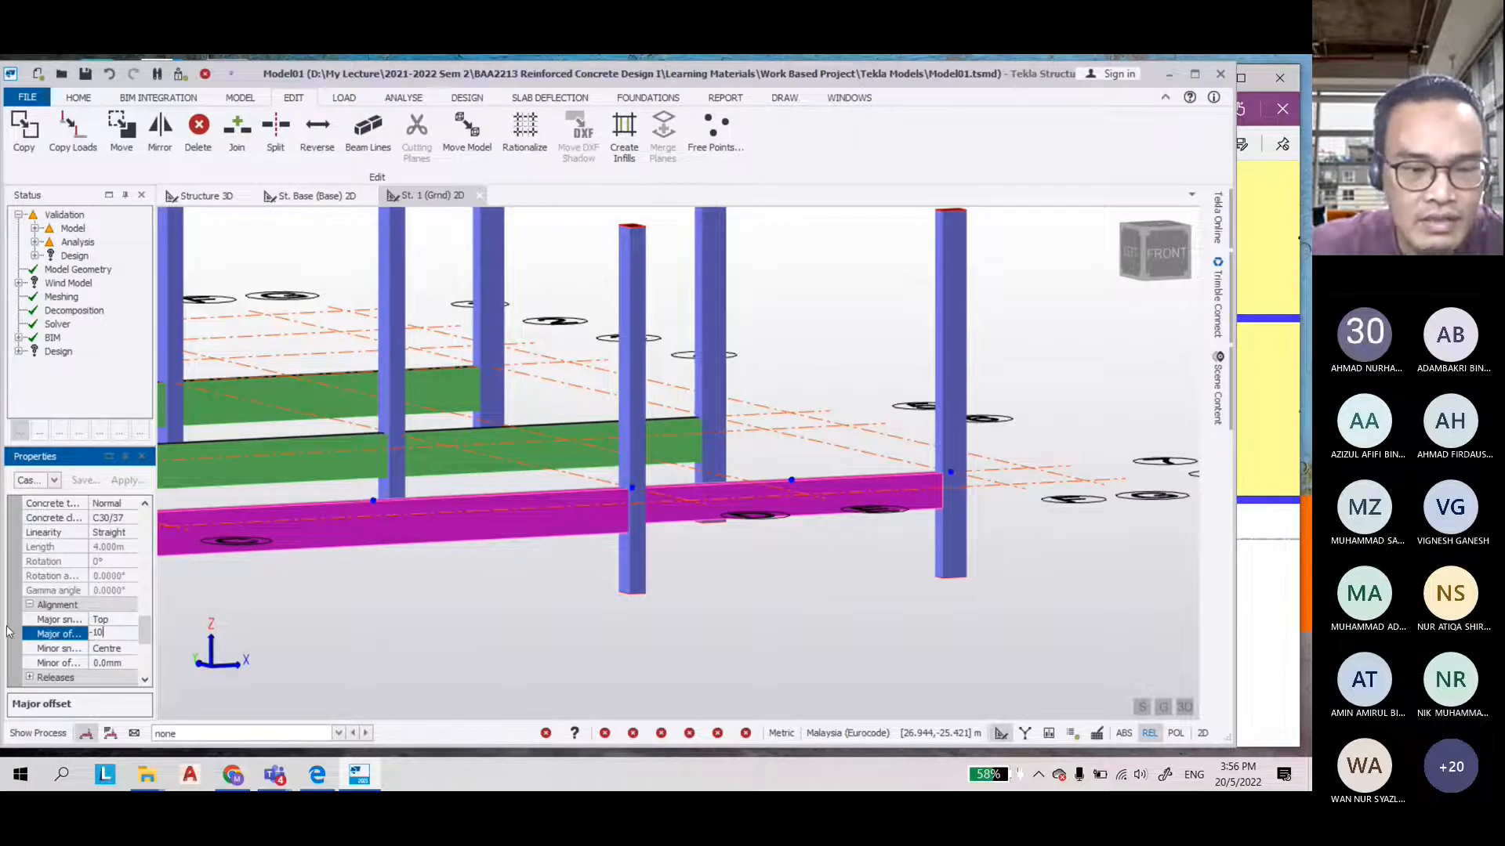
pyautogui.write('0')
pyautogui.press('Return')
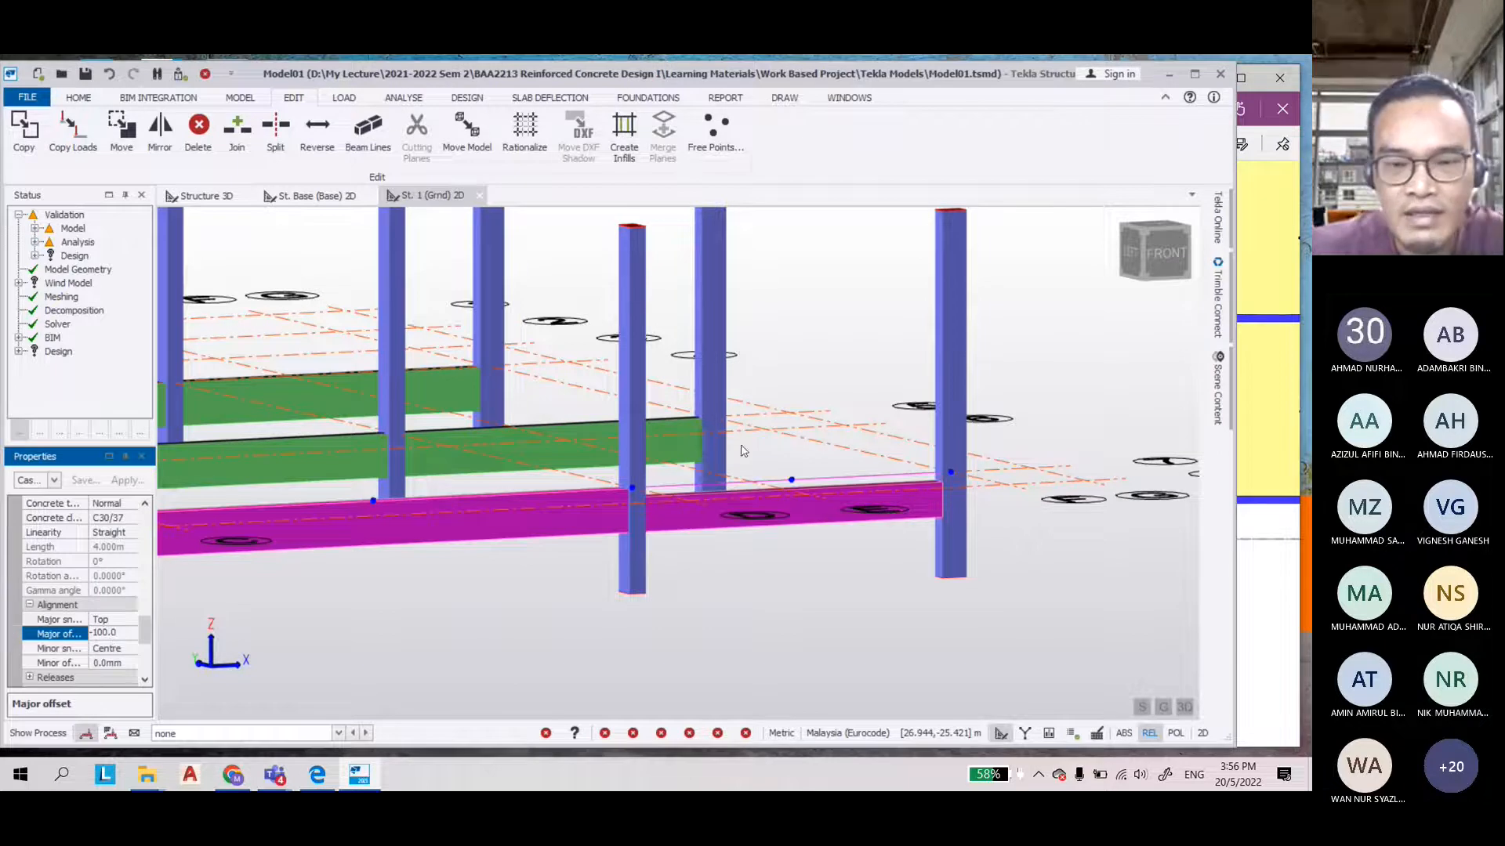
pyautogui.scroll(1, 654, 531)
pyautogui.scroll(1, 654, 531)
pyautogui.click(686, 533)
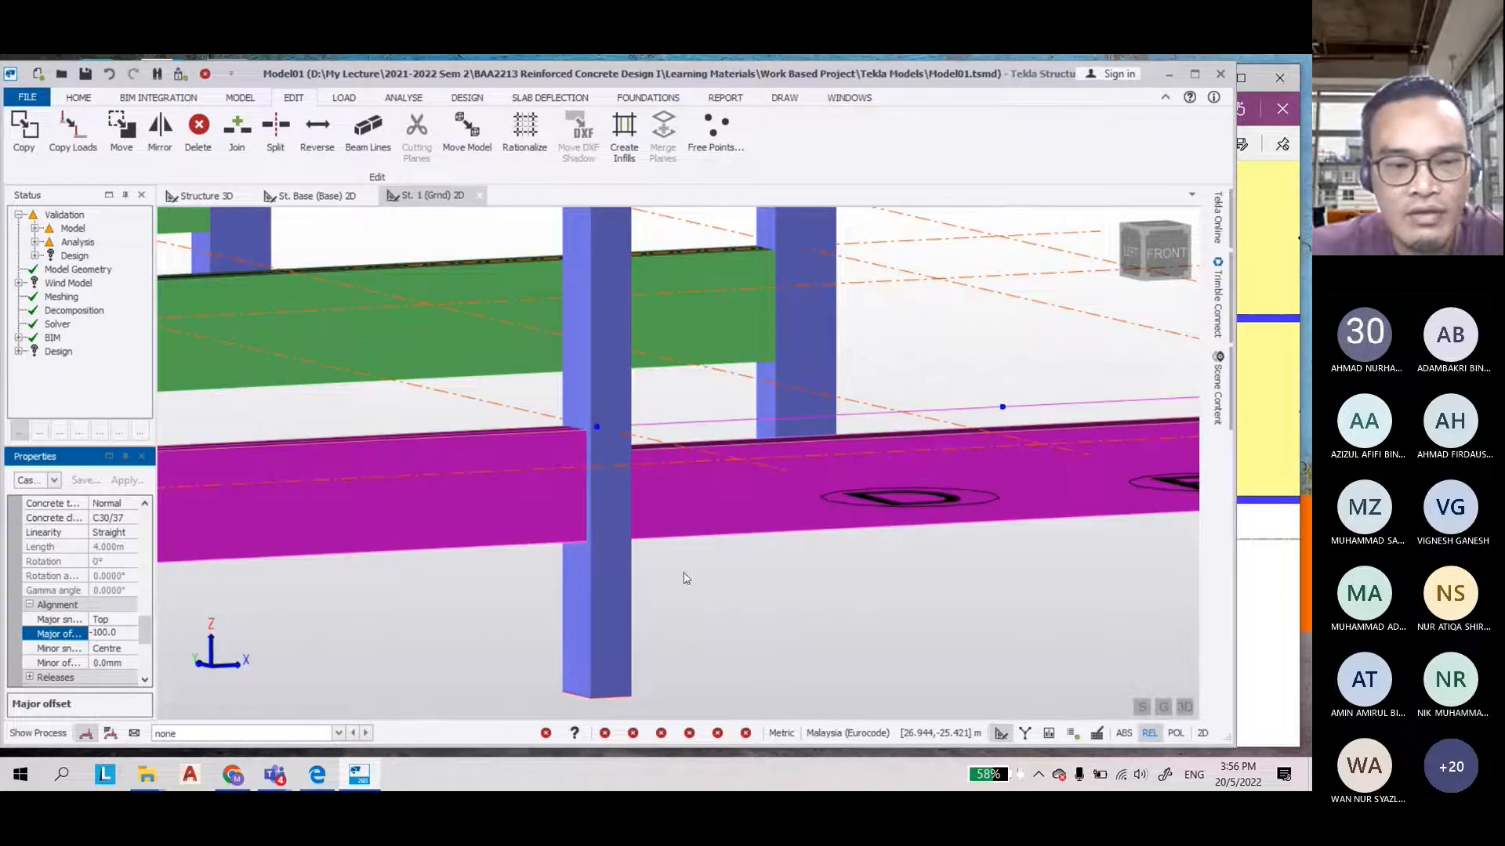
# Try a major offset of -200 mm on Span 4 and restore it to -100 mm
pyautogui.click(104, 631)
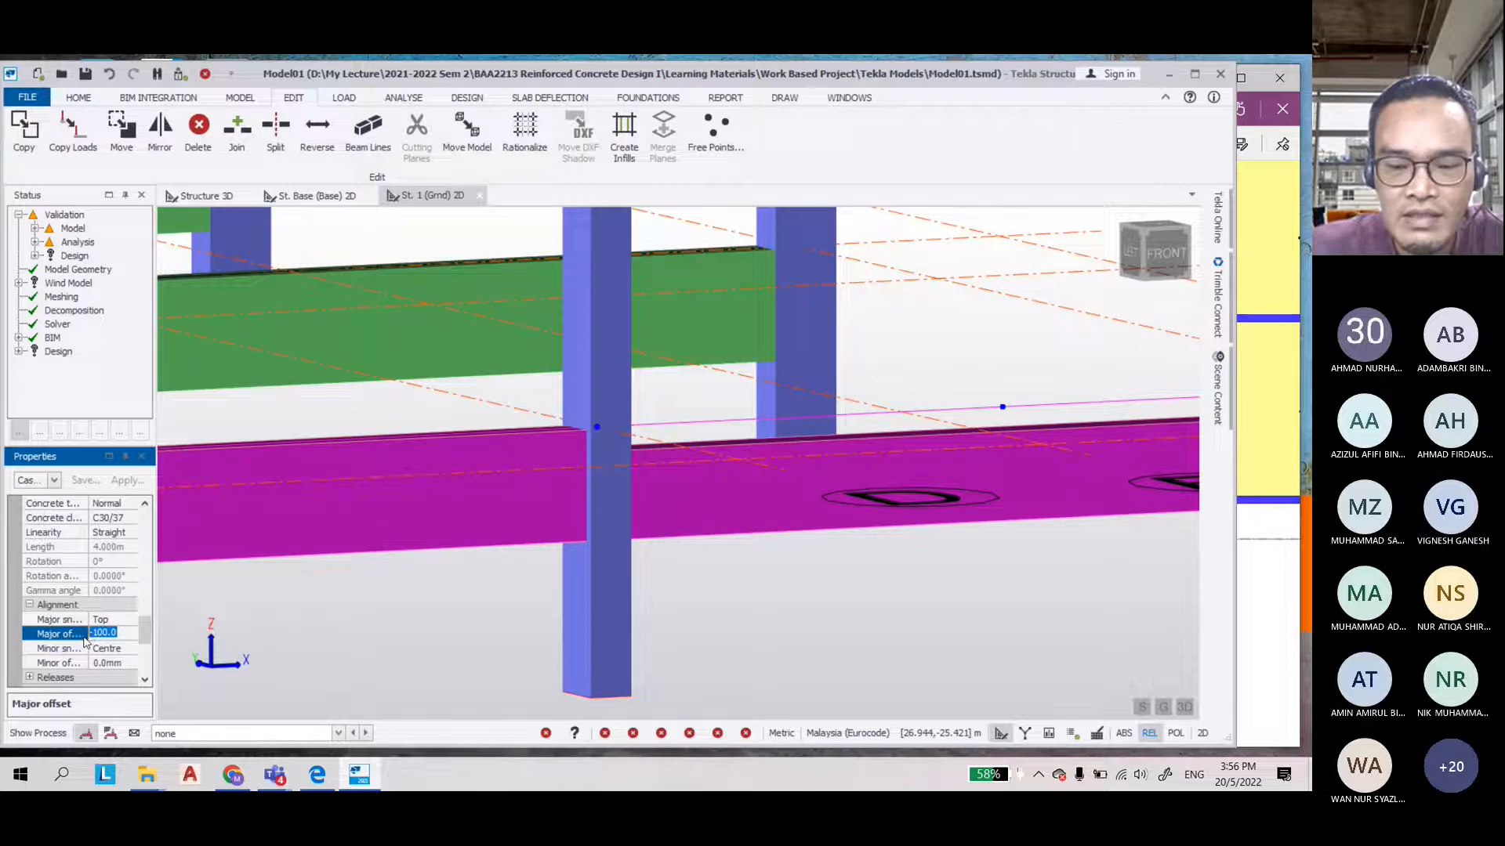
pyautogui.write('200')
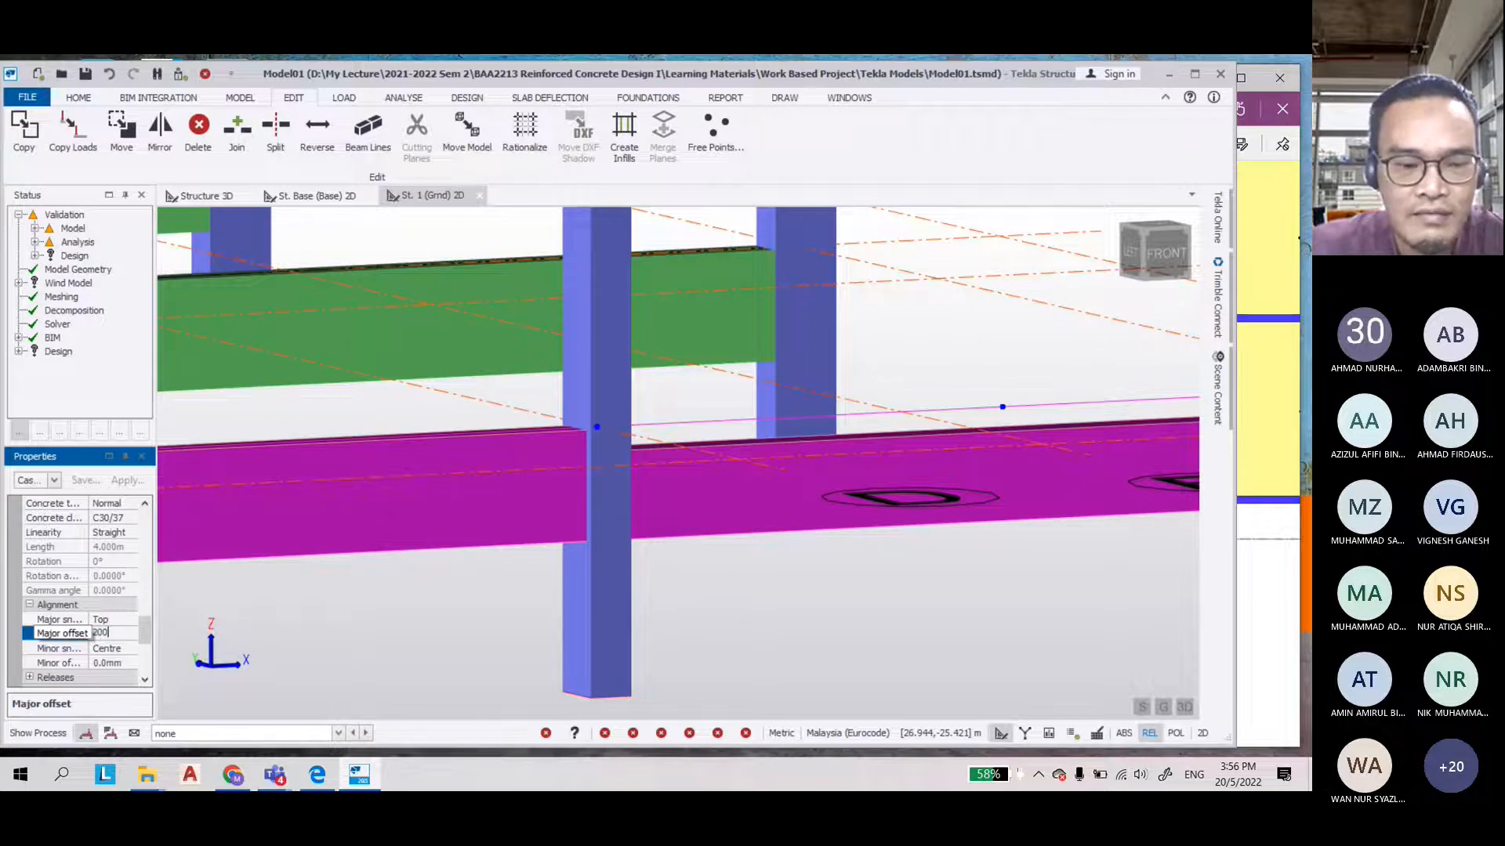
pyautogui.press('Return')
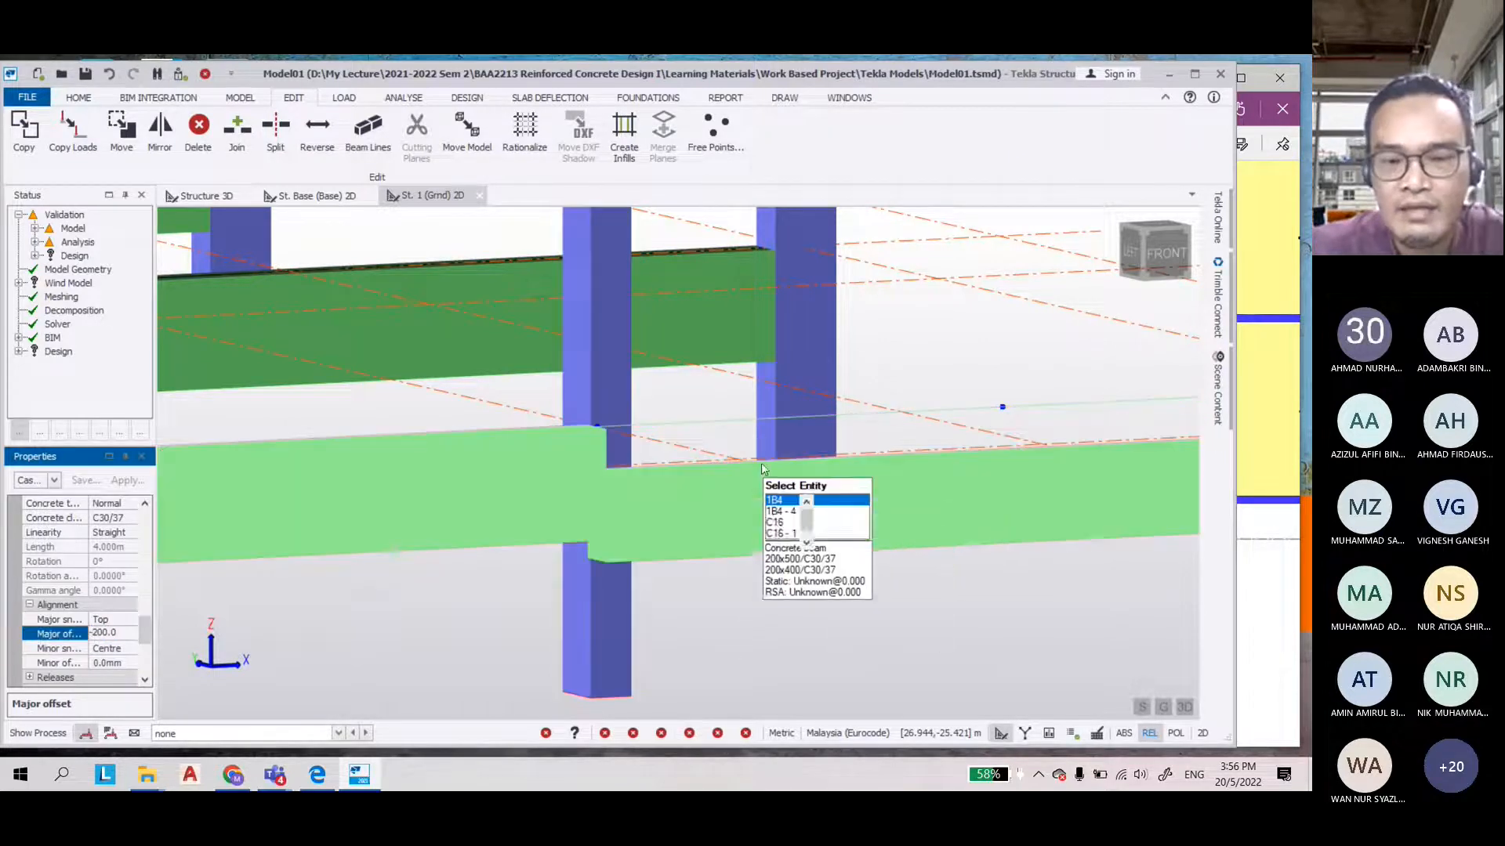
pyautogui.moveTo(116, 635); pyautogui.dragTo(92, 641)
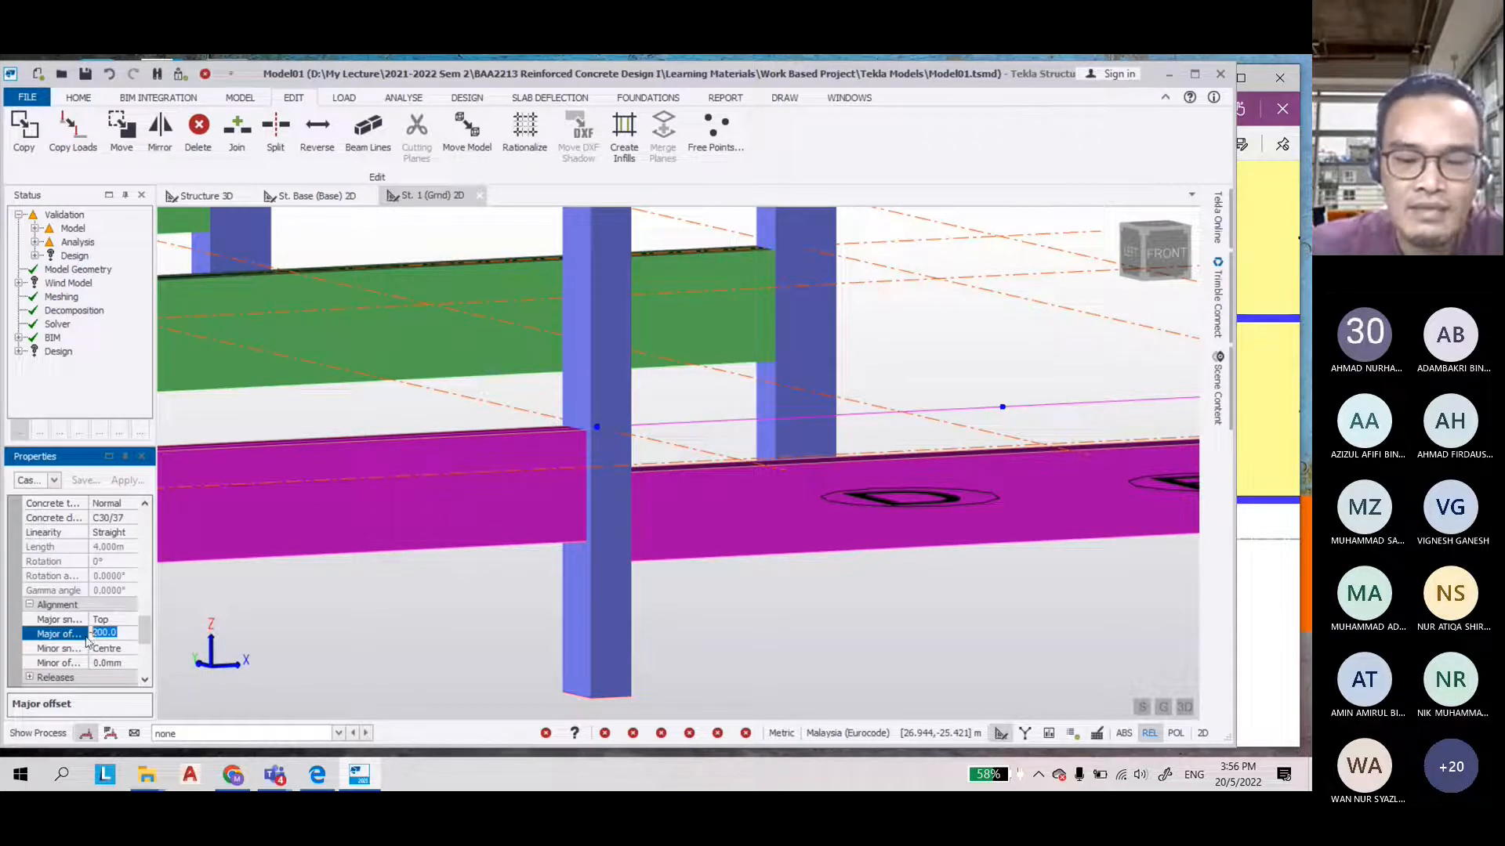
pyautogui.write('100')
pyautogui.press('Return')
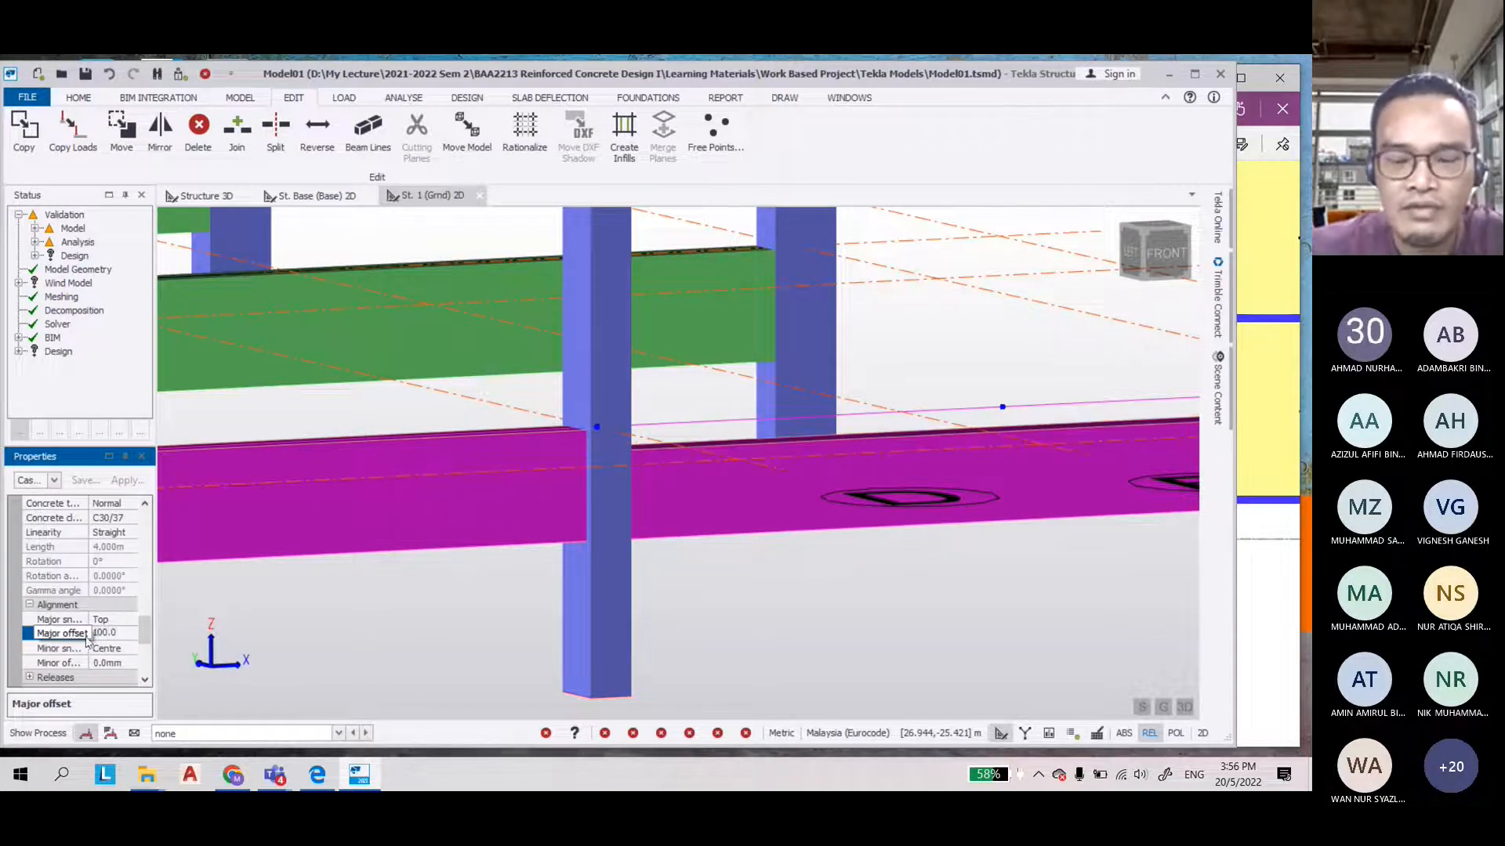
# Deselect the grid line 7 beam, check the ground-floor beams in 3D and return the view to 2D
pyautogui.scroll(-5, 694, 550)
pyautogui.click(816, 575)
pyautogui.scroll(-5, 815, 575)
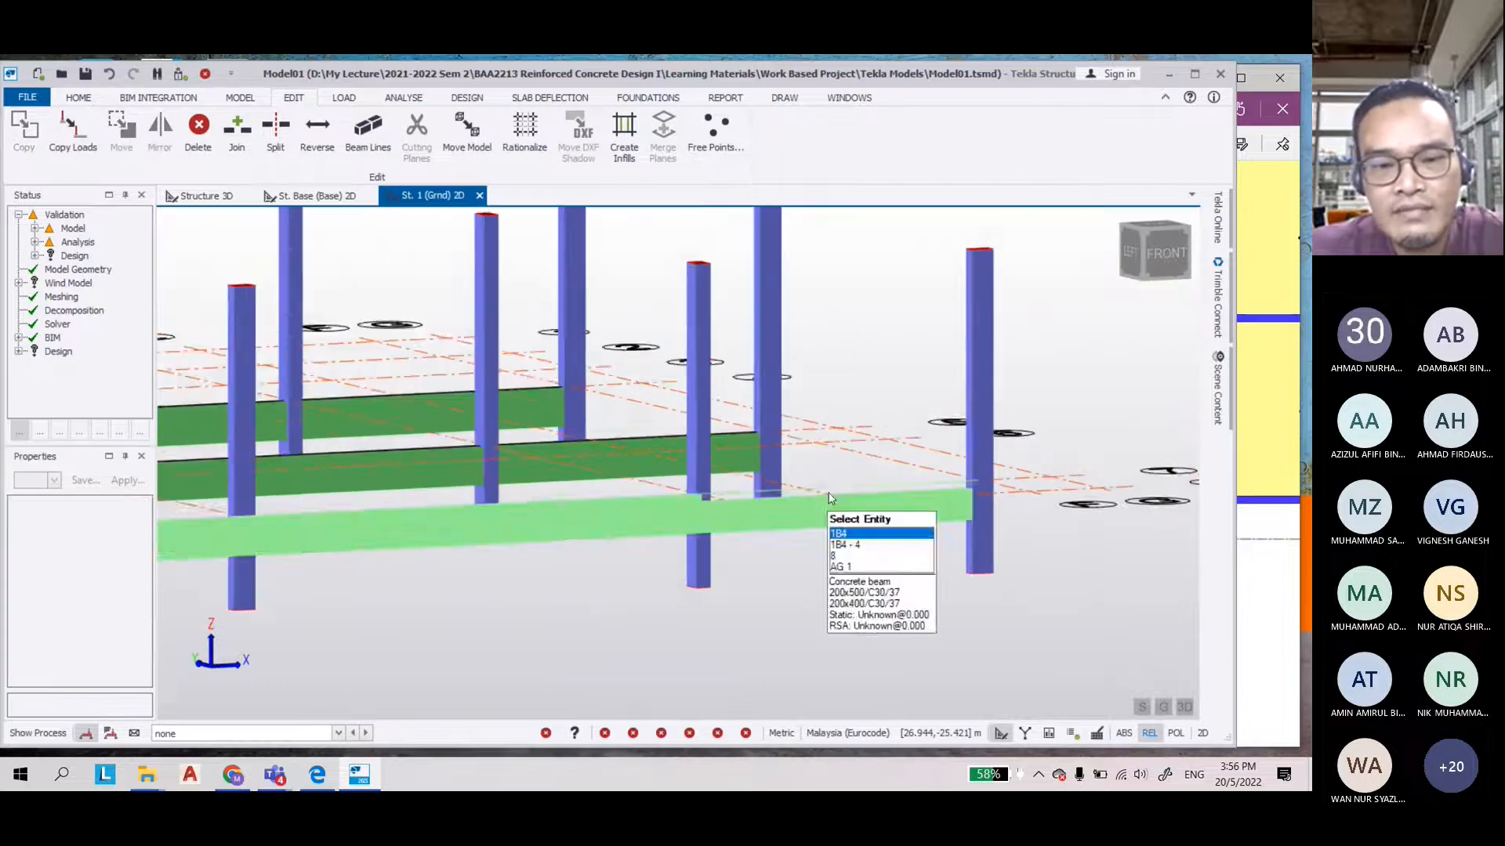
pyautogui.moveTo(760, 599); pyautogui.dragTo(785, 544, button='right')
pyautogui.scroll(-4, 786, 544)
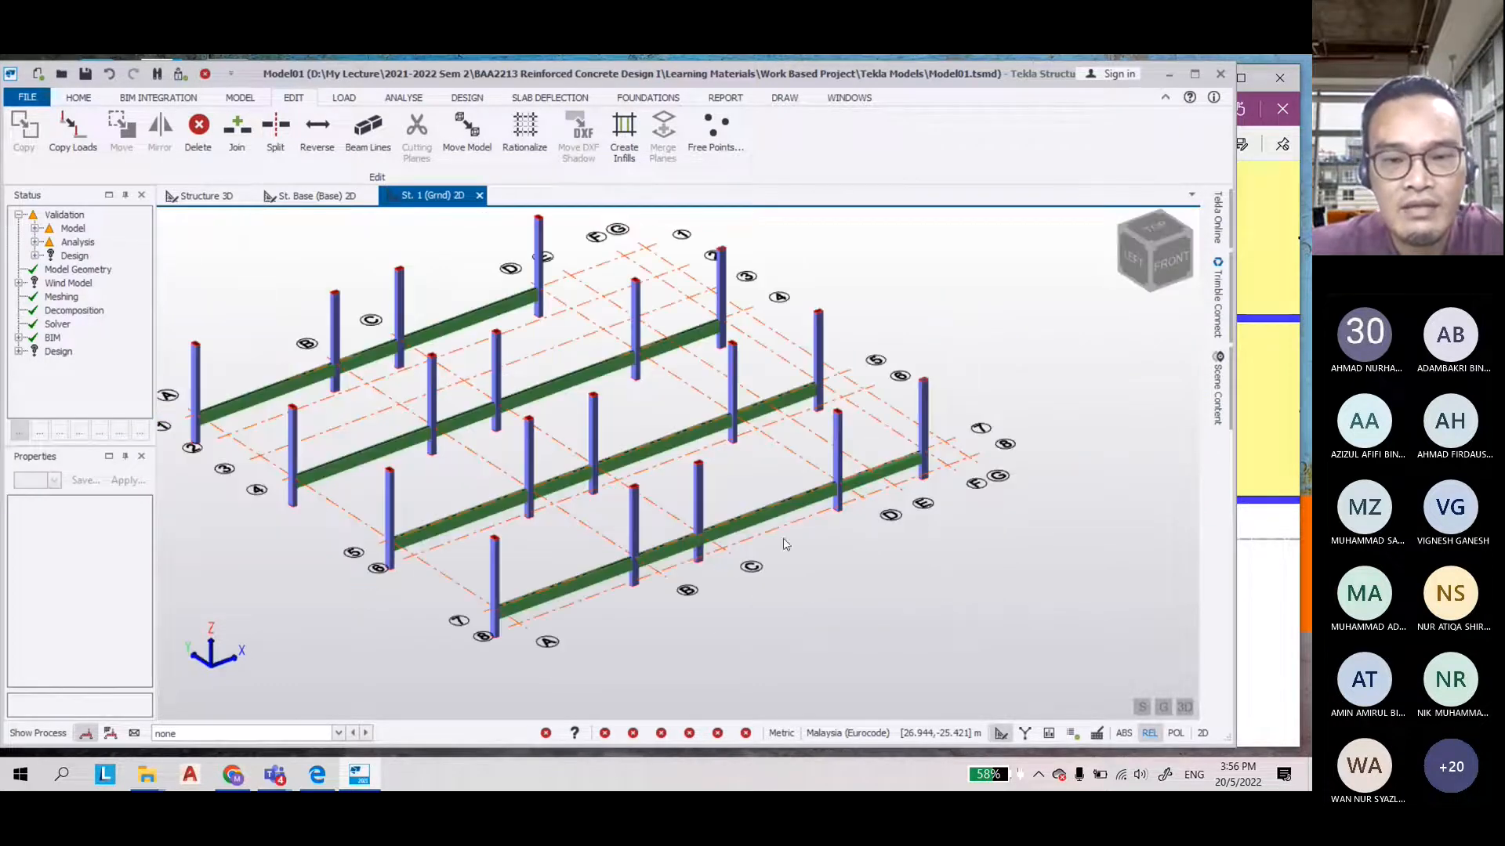
pyautogui.click(1187, 710)
# Switch to the structural layout PDF and circle the GB2 (200x500) label on grid line A of the ground floor plan
pyautogui.click(1263, 611)
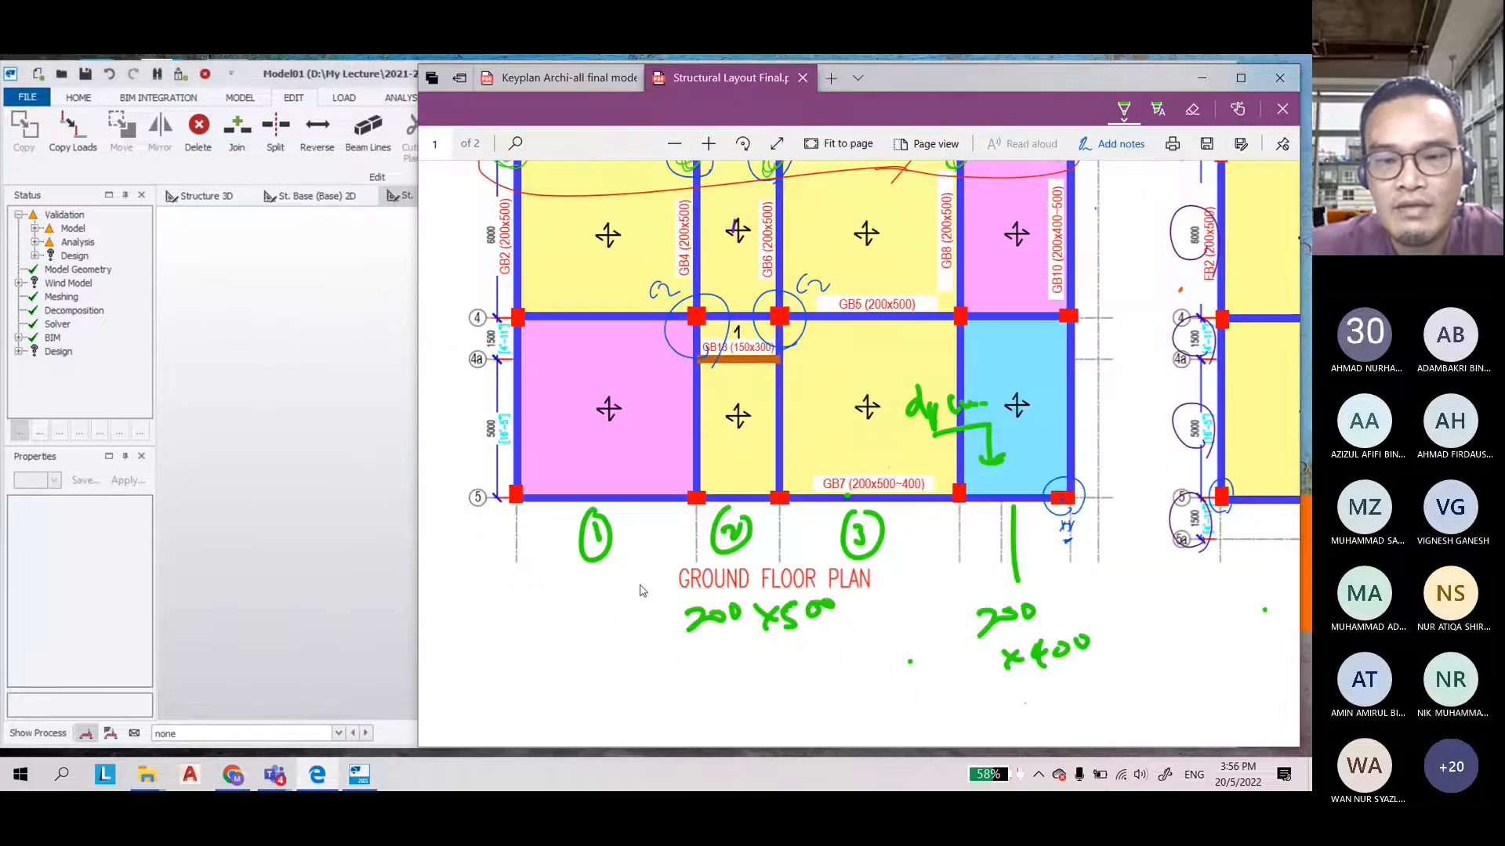
pyautogui.scroll(-3, 733, 558)
pyautogui.scroll(10, 733, 557)
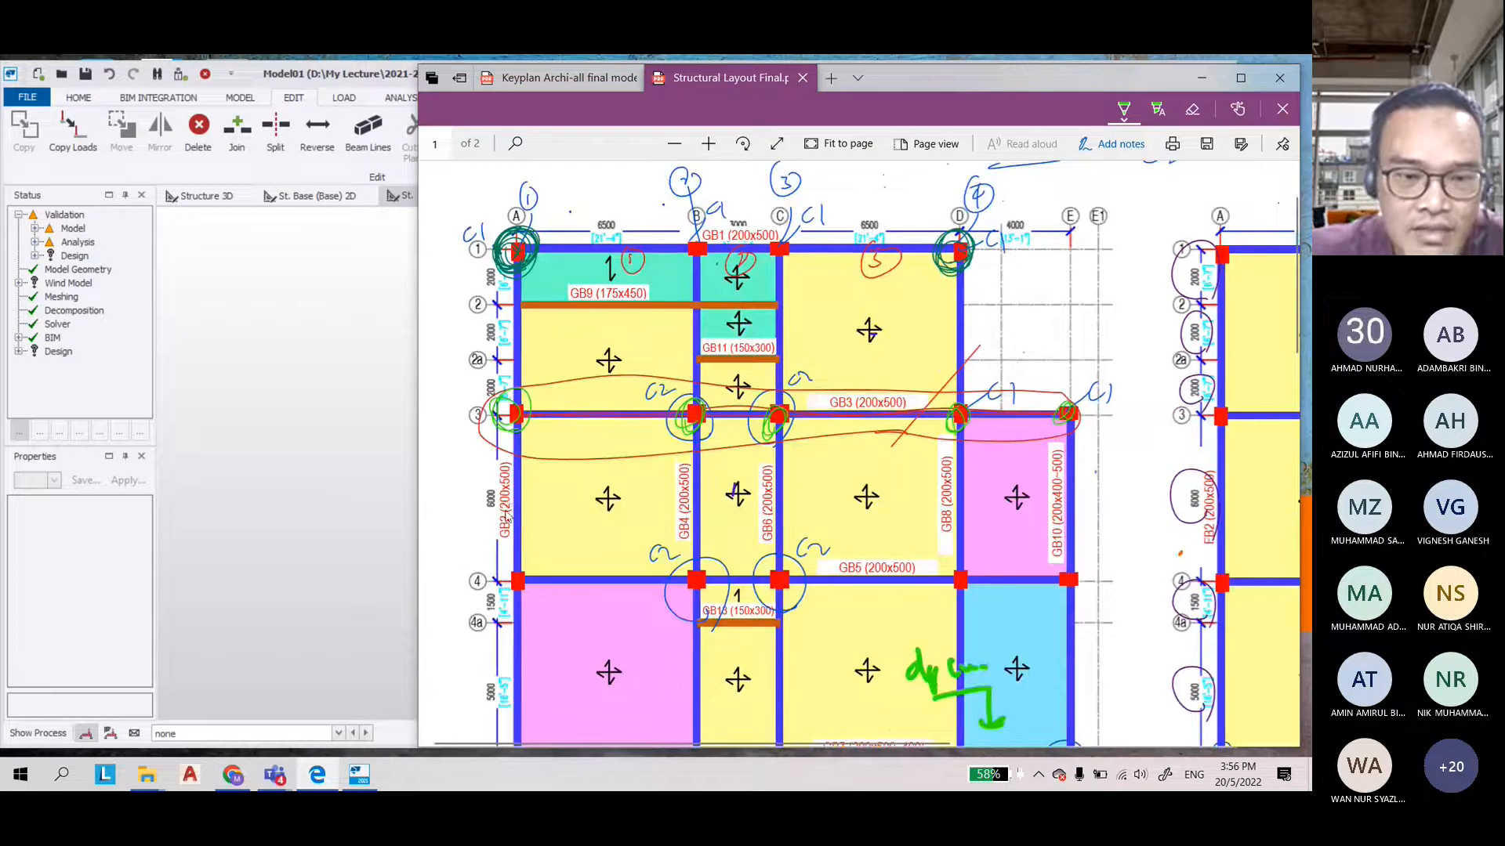
pyautogui.scroll(-1, 508, 464)
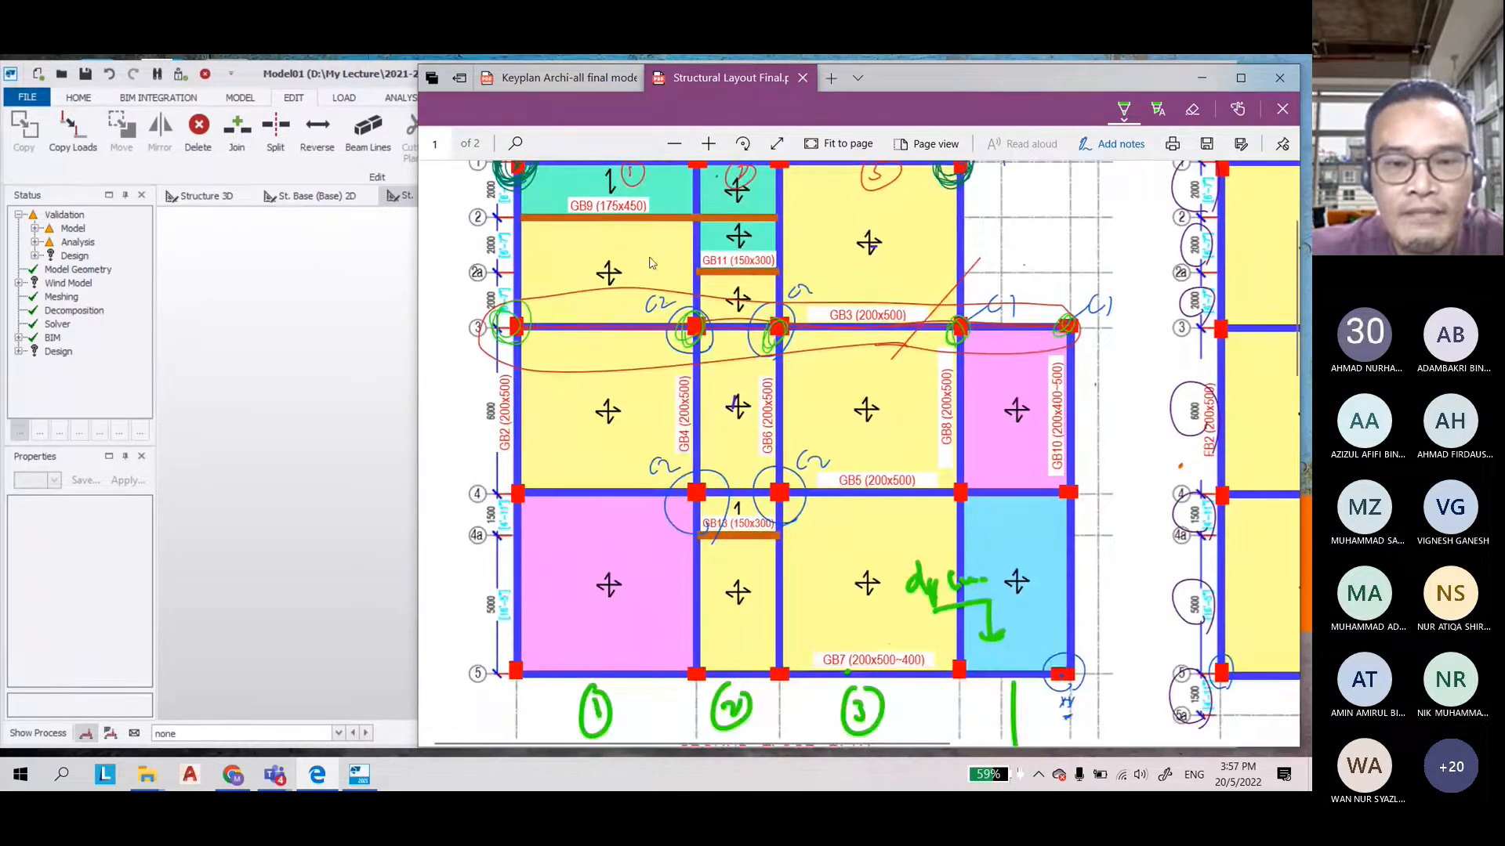
pyautogui.keyDown('ctrl'); pyautogui.scroll(-1, 506, 452); pyautogui.keyUp('ctrl')
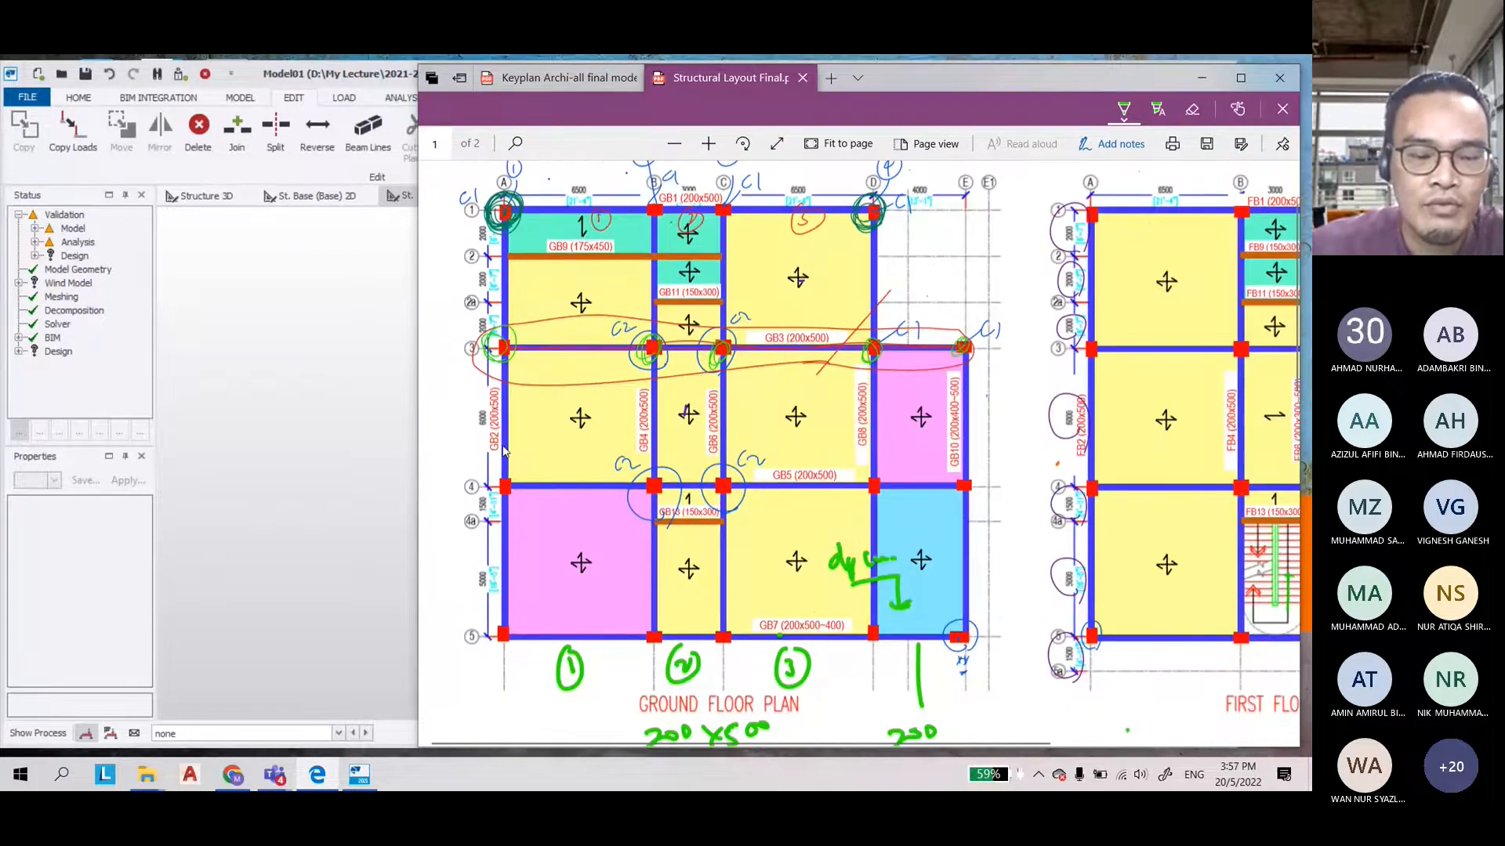
pyautogui.moveTo(506, 470)
pyautogui.mouseDown()
pyautogui.moveTo(474, 376)
pyautogui.moveTo(515, 403)
pyautogui.moveTo(506, 475)
pyautogui.mouseUp()
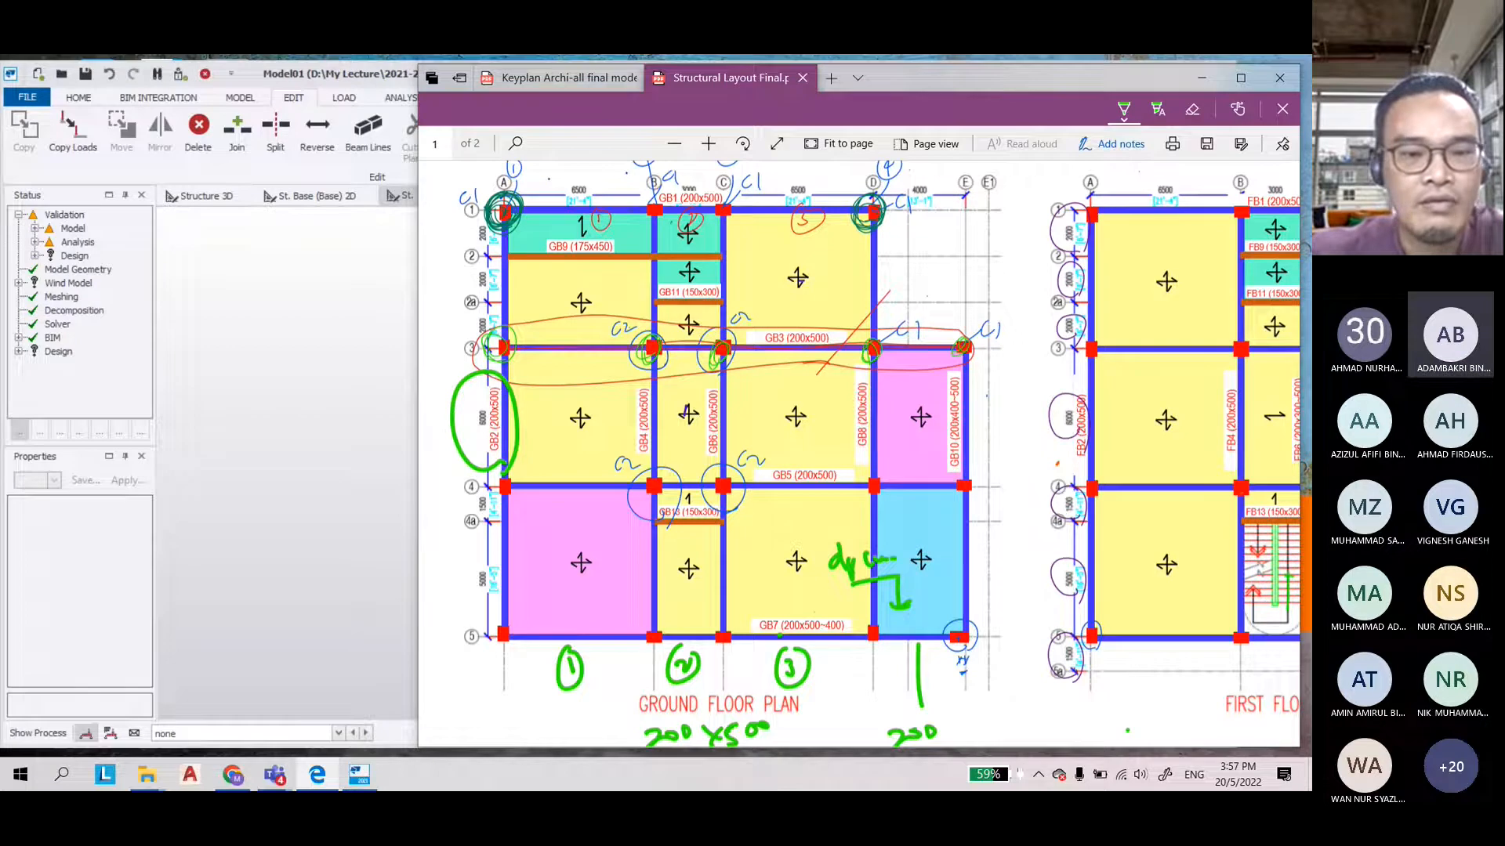
# Switch back to the Tekla model and start a continuous cast-in-place concrete beam with the 200x500 section
pyautogui.click(231, 415)
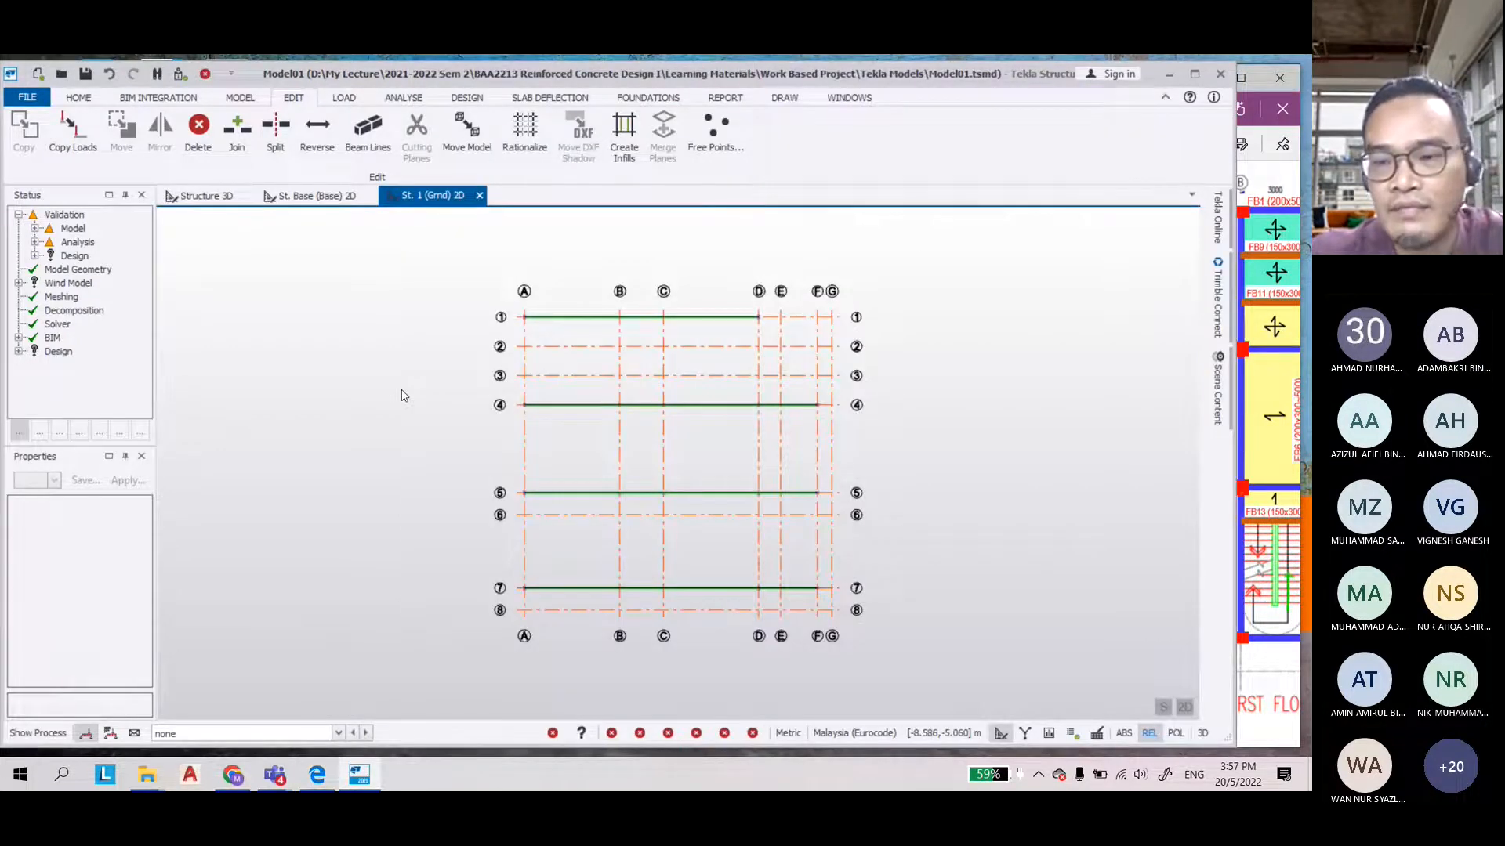
pyautogui.hotkey('alt', 'Tab')
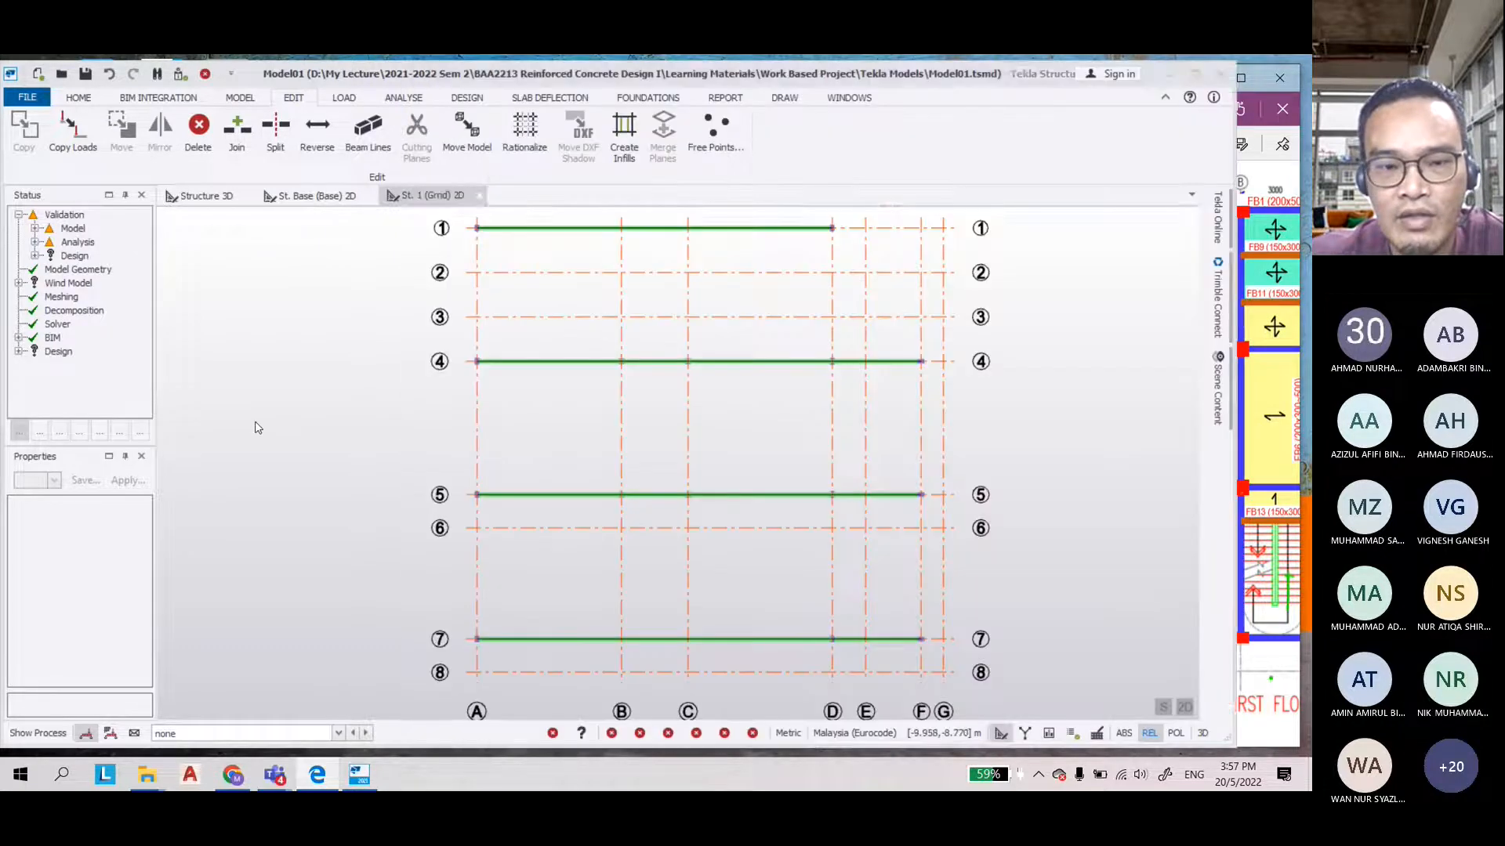
pyautogui.click(212, 419)
pyautogui.click(241, 98)
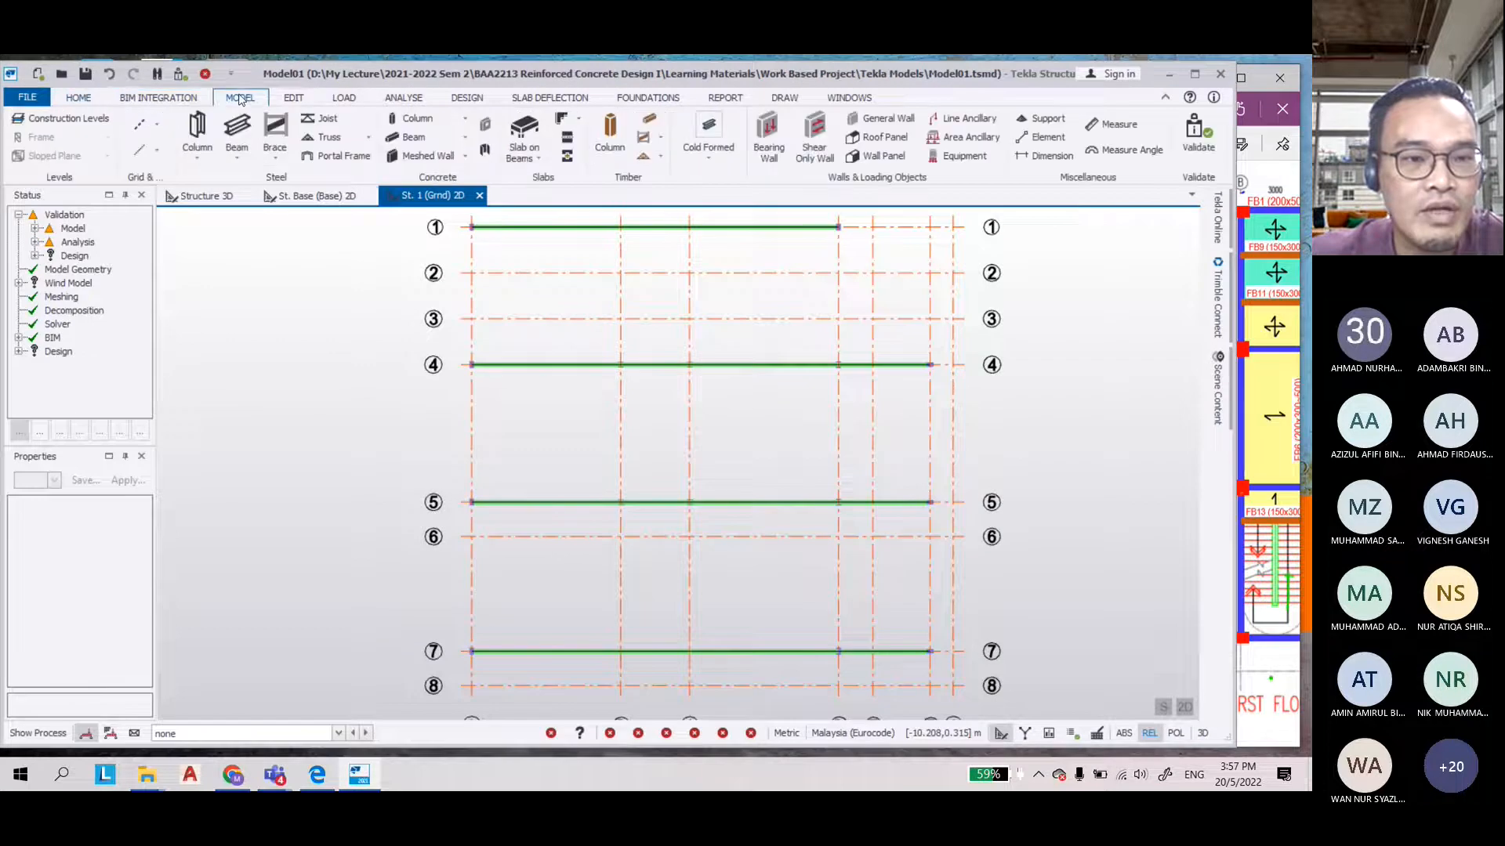
pyautogui.click(413, 138)
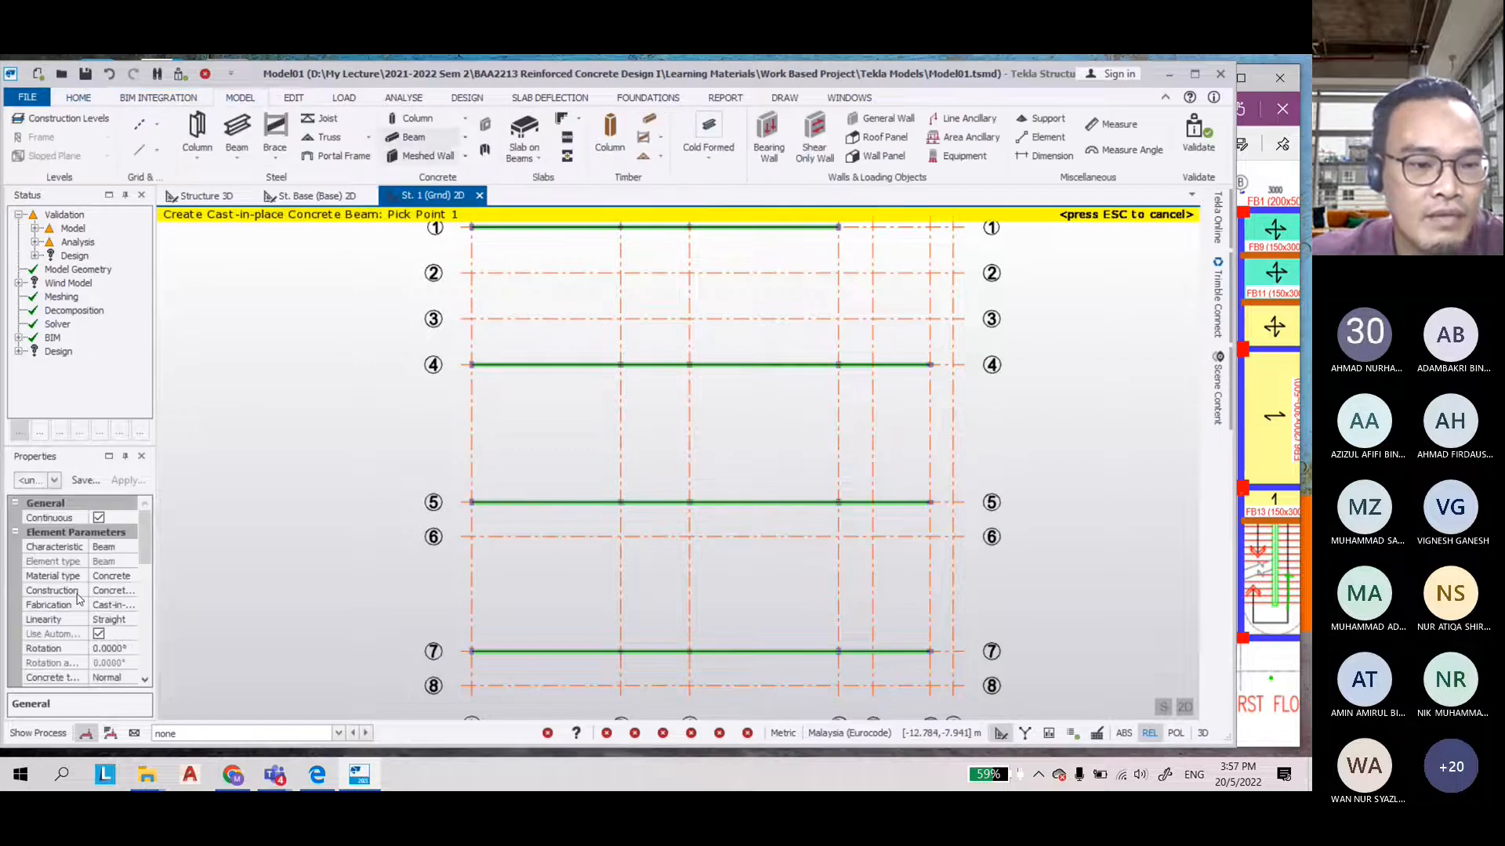
pyautogui.scroll(-3, 126, 587)
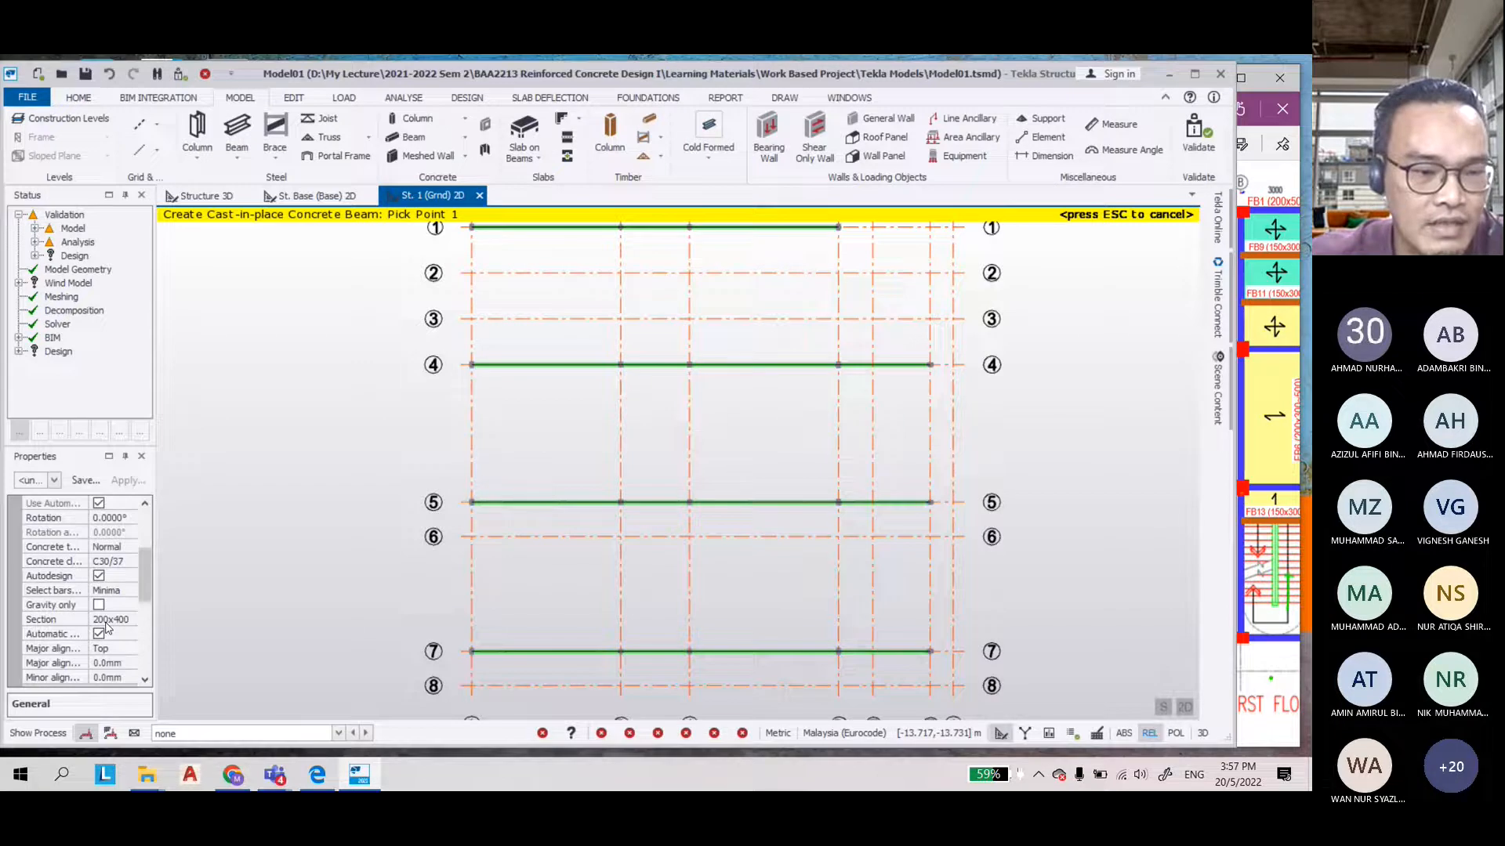
pyautogui.click(108, 620)
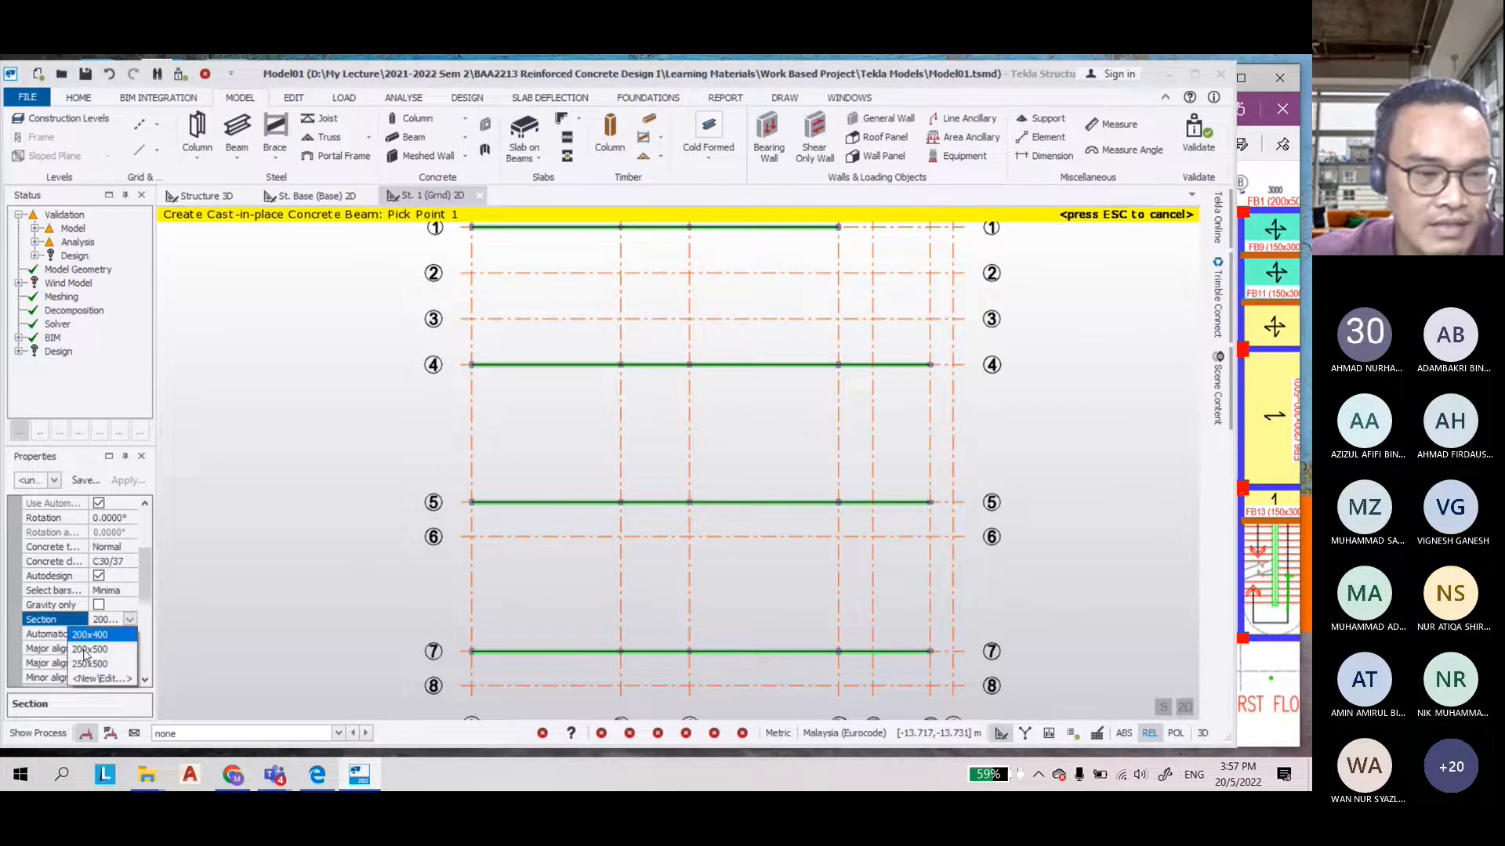
# Draw the continuous 200x500 concrete beam along grid line A from grid line 7 through 5 and 4 to 1
pyautogui.scroll(-1, 483, 650)
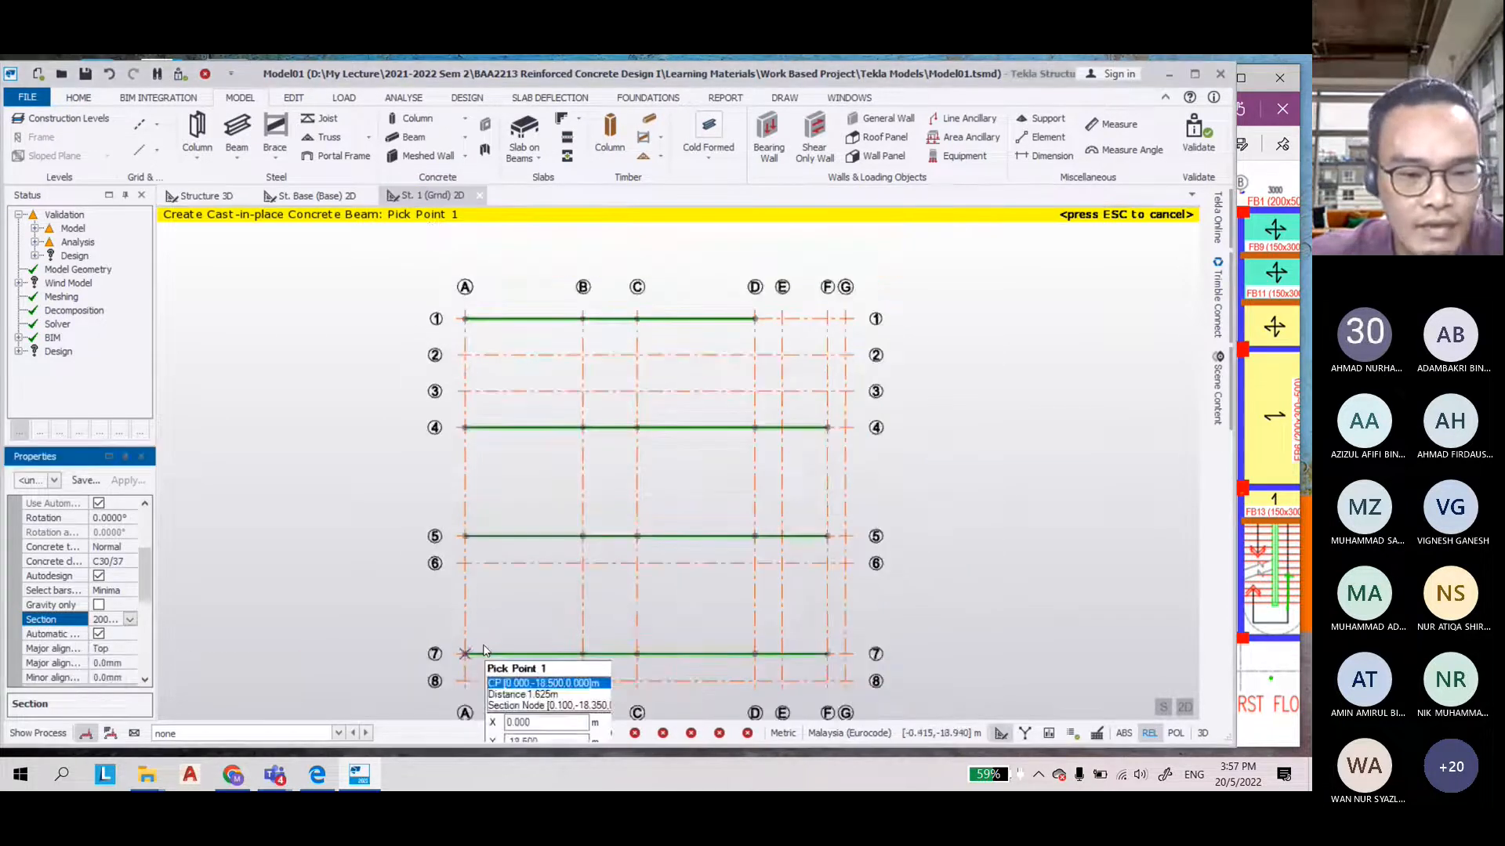
pyautogui.scroll(1, 483, 650)
pyautogui.scroll(1, 486, 633)
pyautogui.click(461, 658)
pyautogui.click(462, 523)
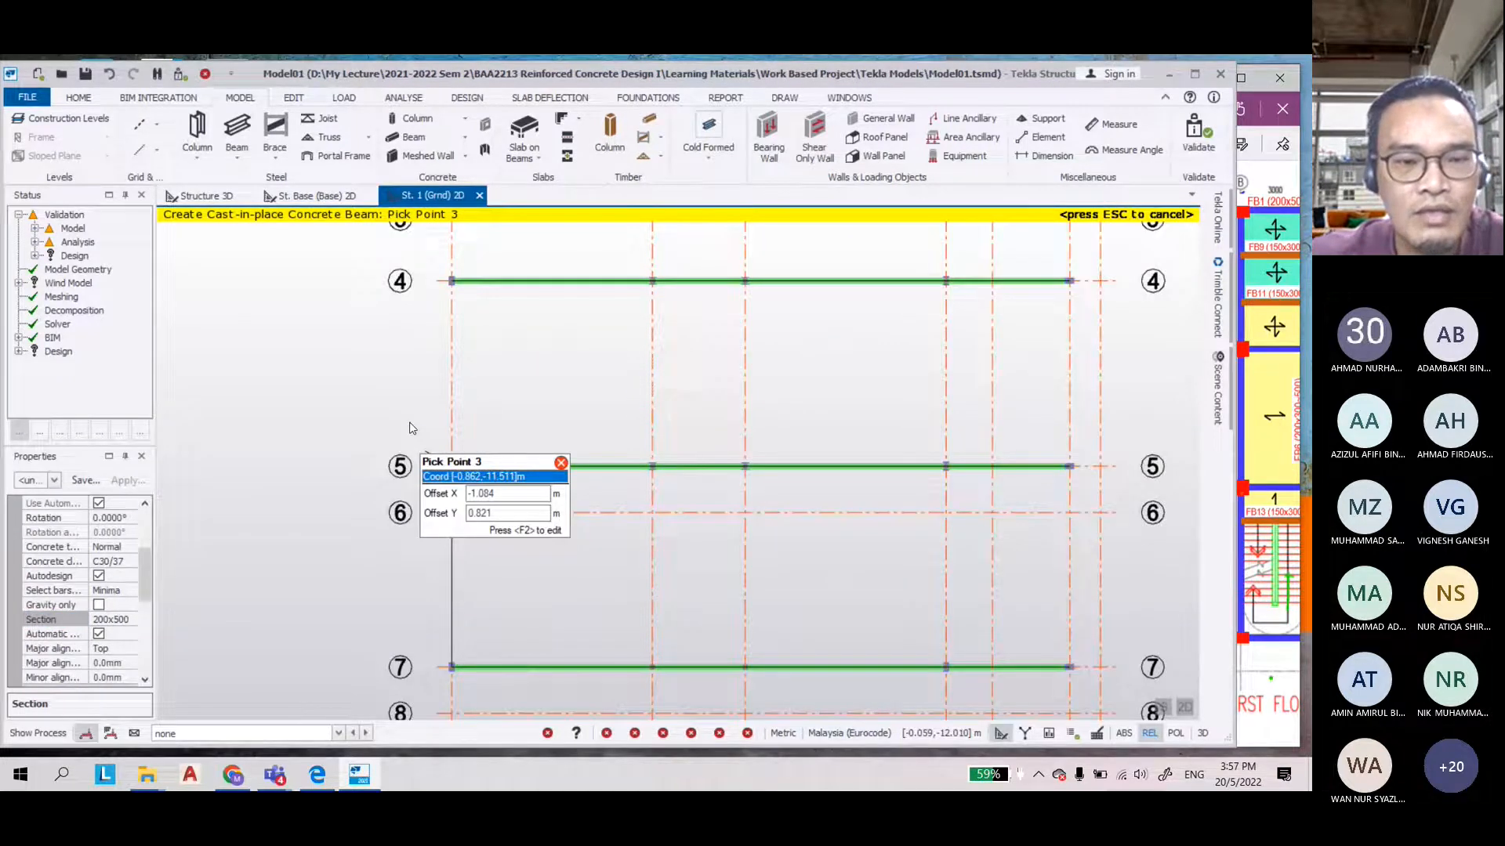
pyautogui.click(452, 282)
pyautogui.scroll(-3, 423, 329)
pyautogui.scroll(3, 418, 306)
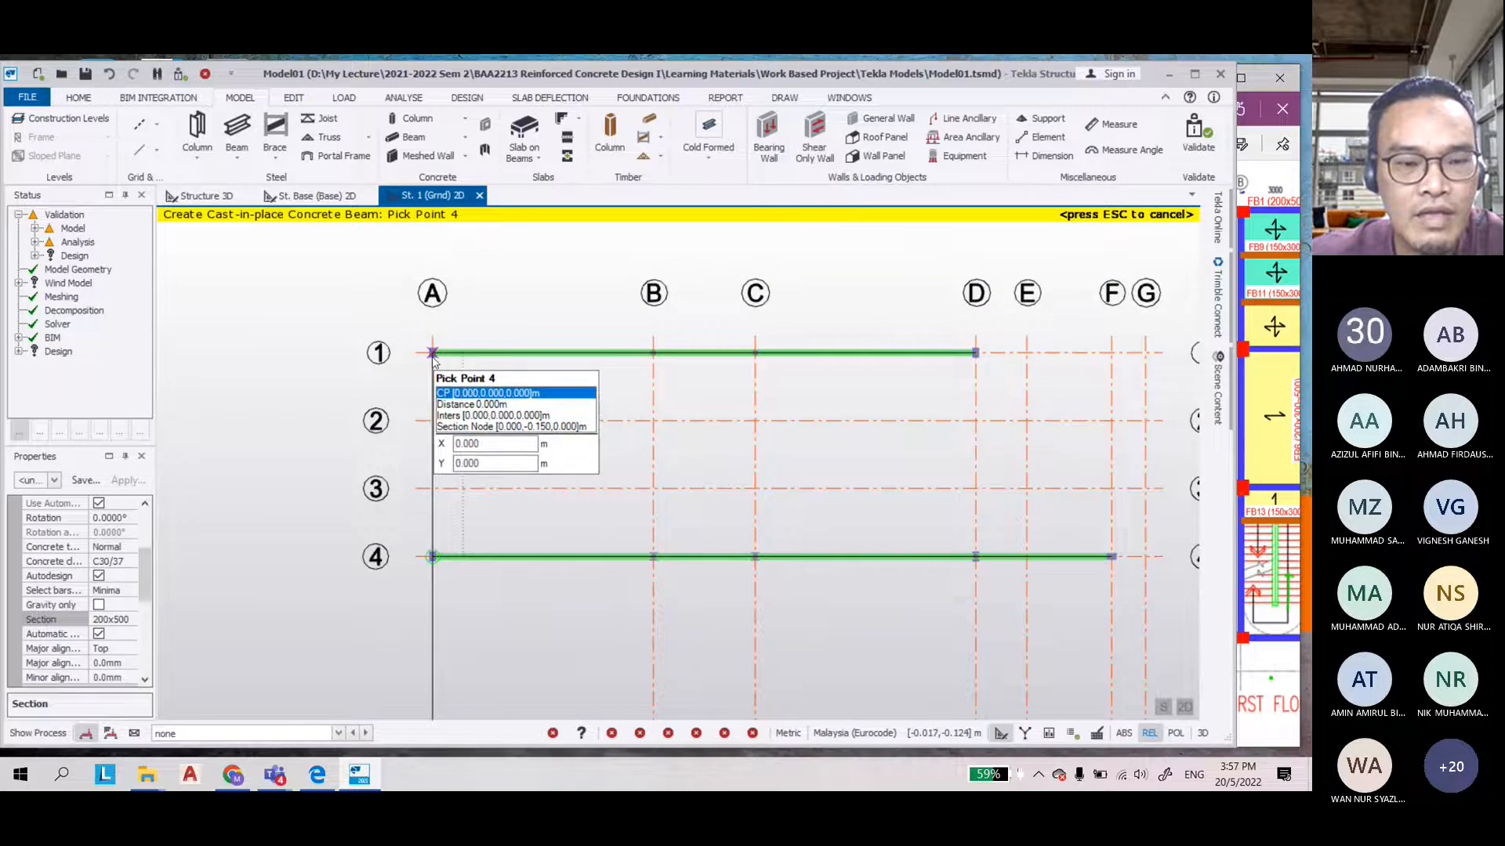
pyautogui.click(432, 354)
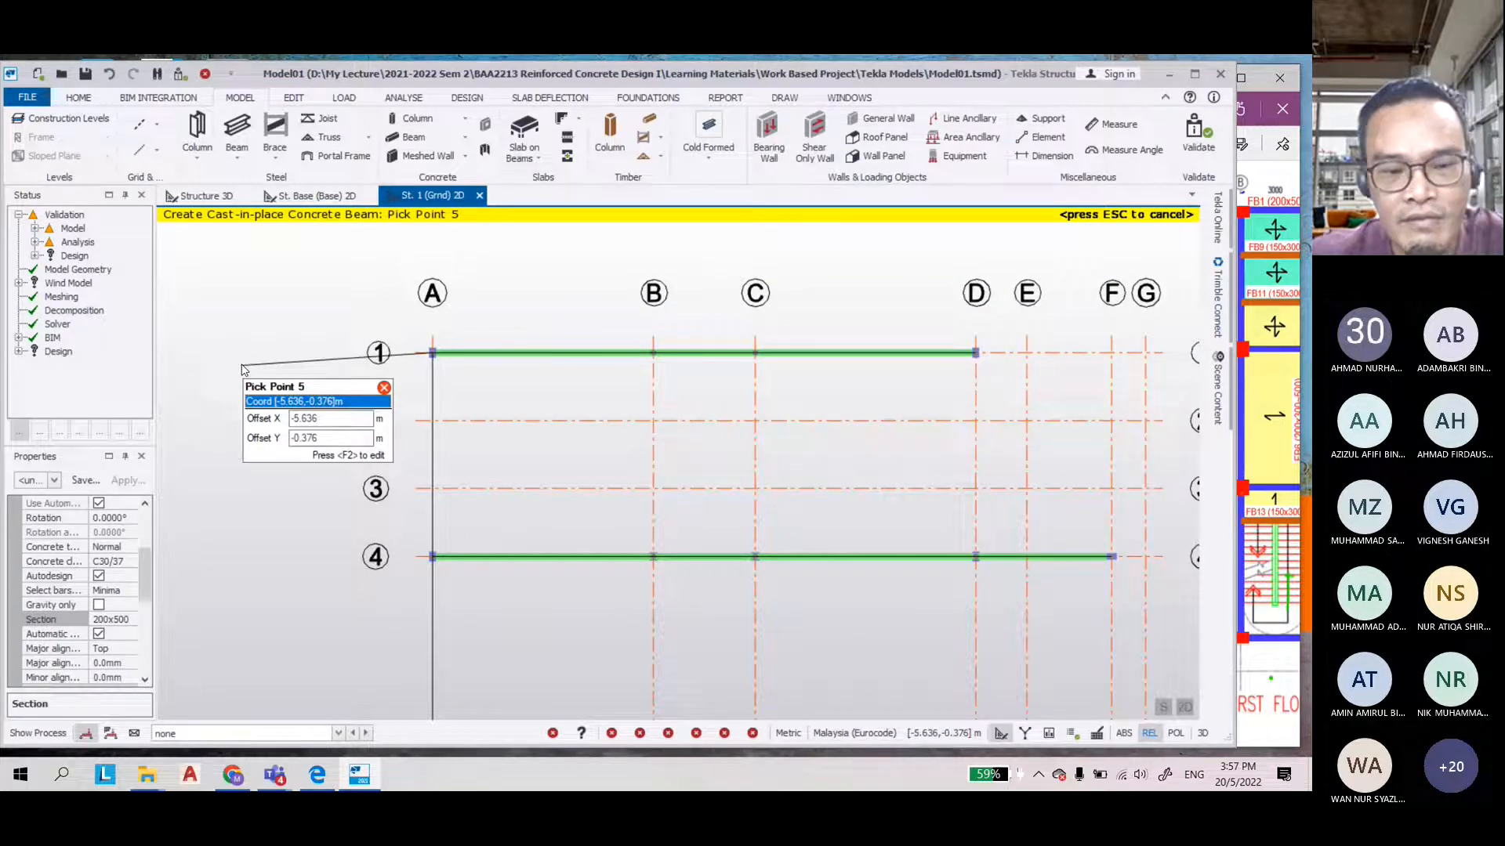
pyautogui.press('Escape')
pyautogui.scroll(-3, 451, 517)
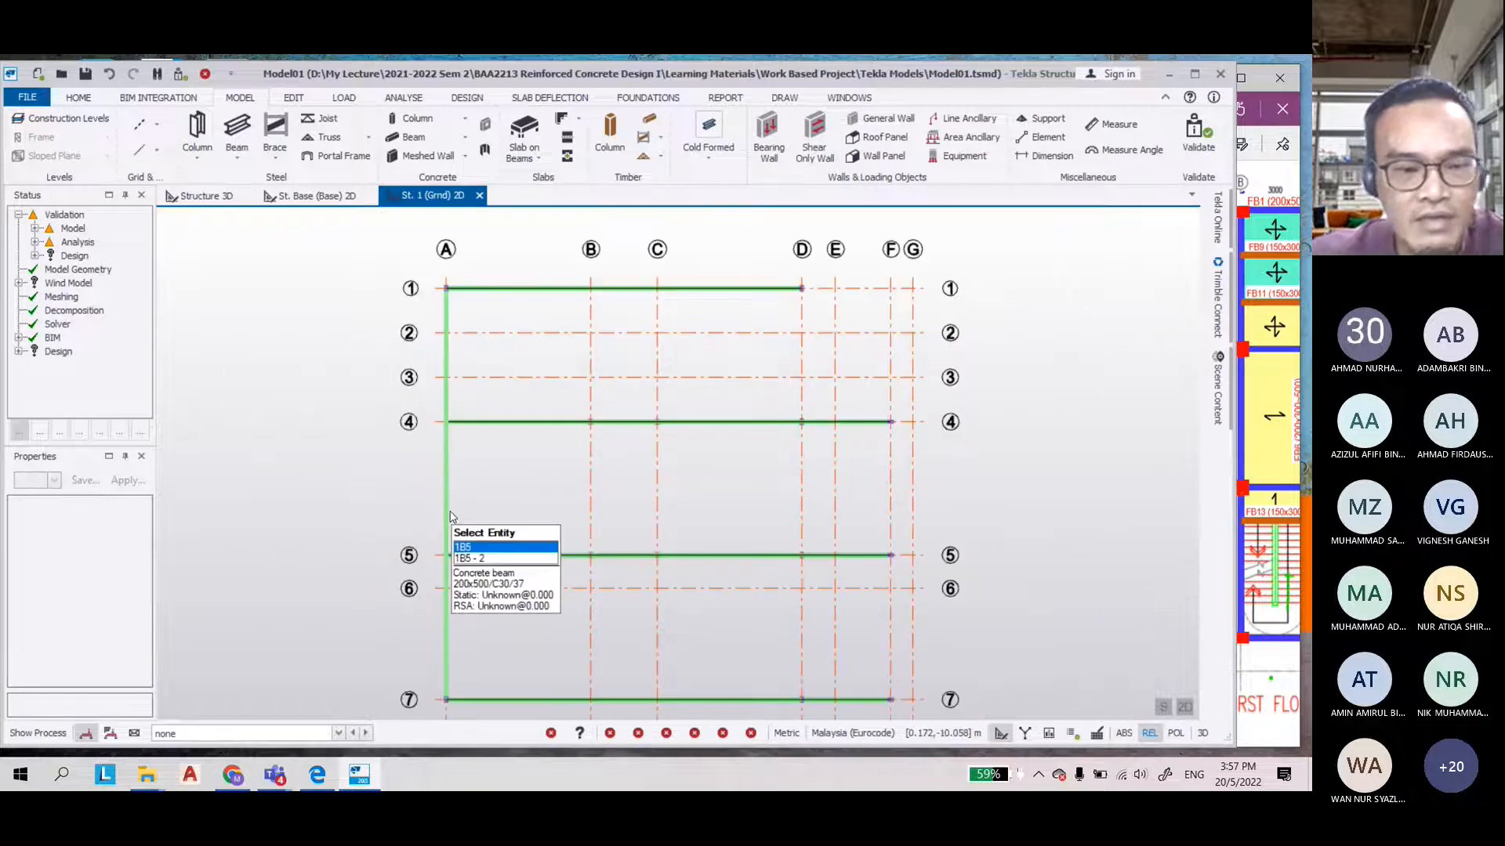
# Copy the grid line A beam to grid line B, using a column node on grid line A as the reference
pyautogui.click(451, 517)
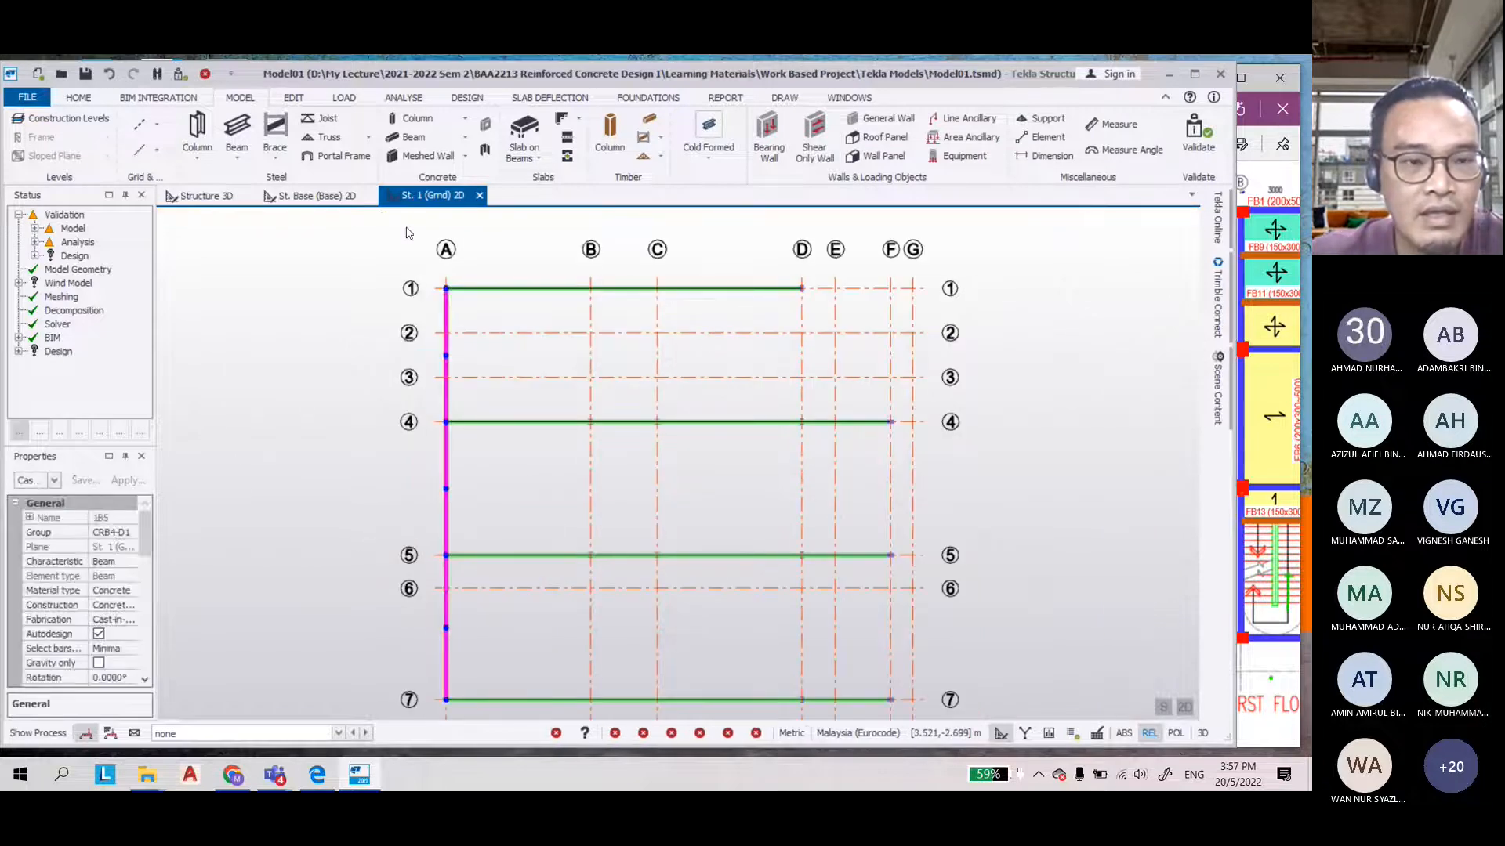
pyautogui.click(293, 98)
pyautogui.click(24, 133)
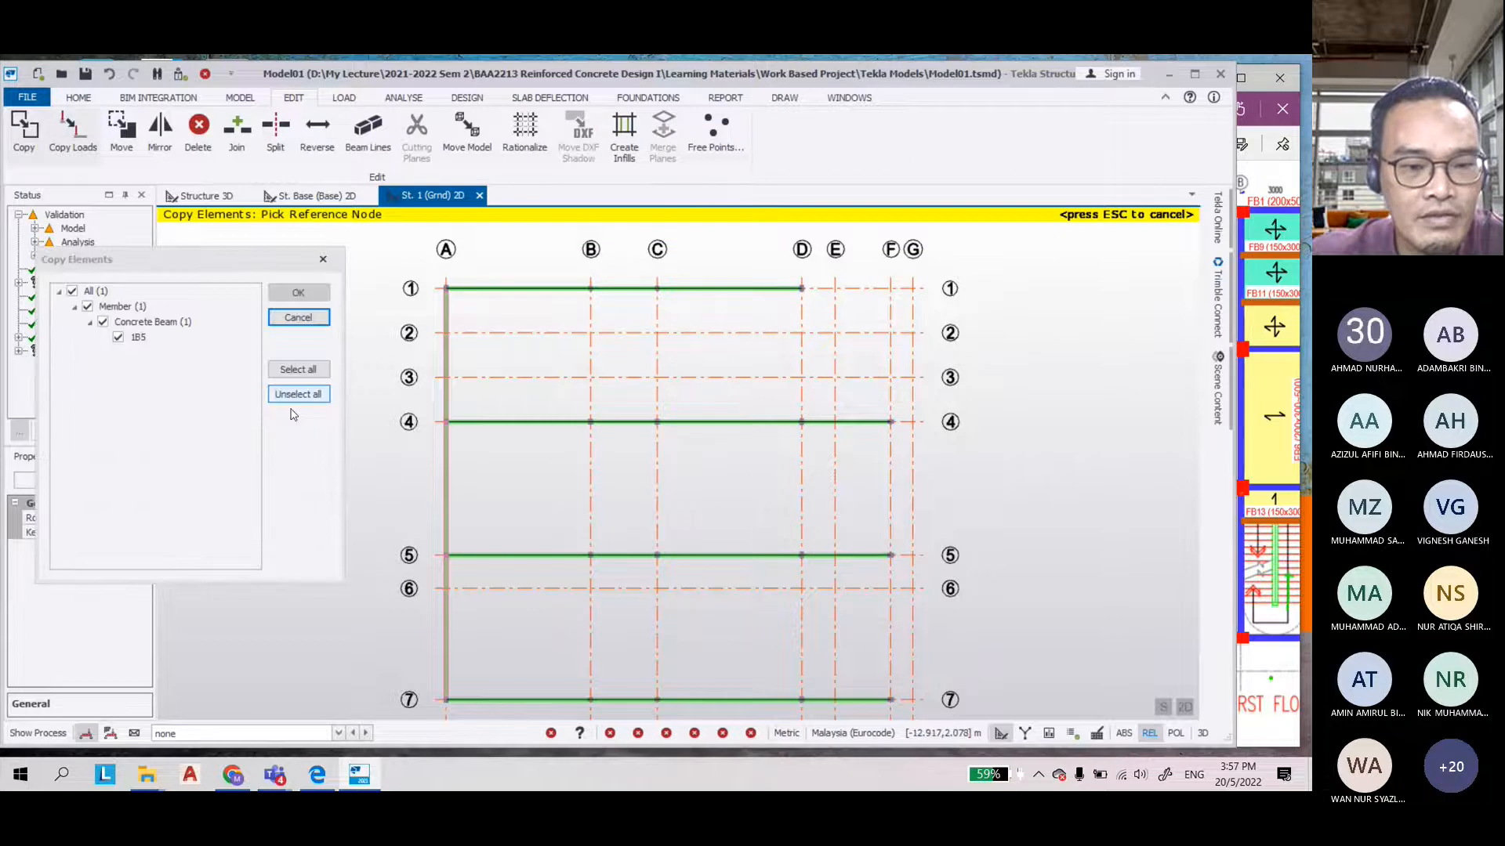
pyautogui.click(446, 700)
pyautogui.scroll(3, 446, 700)
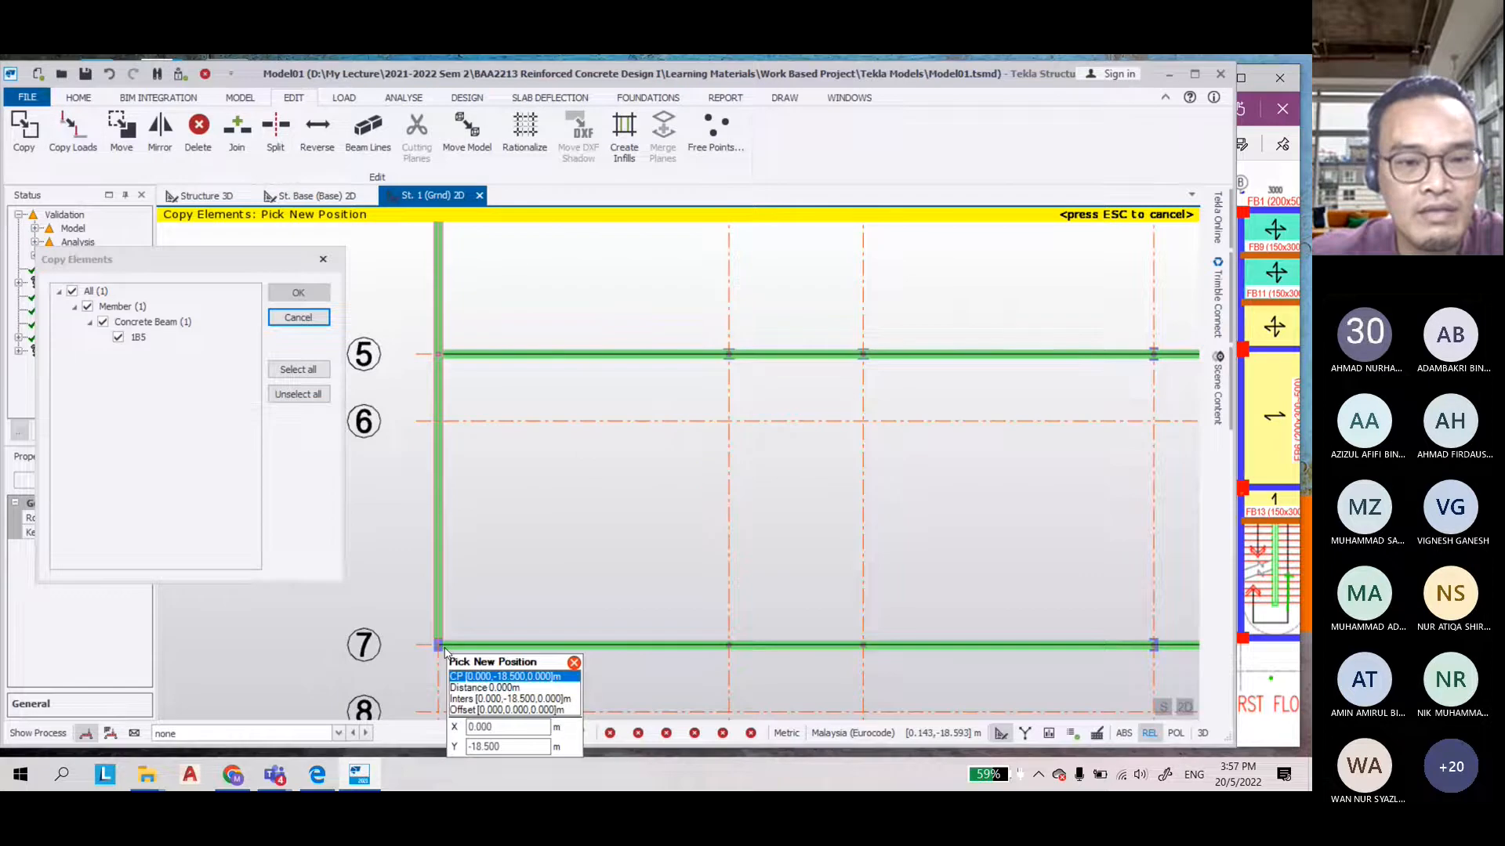
pyautogui.click(443, 648)
pyautogui.click(438, 355)
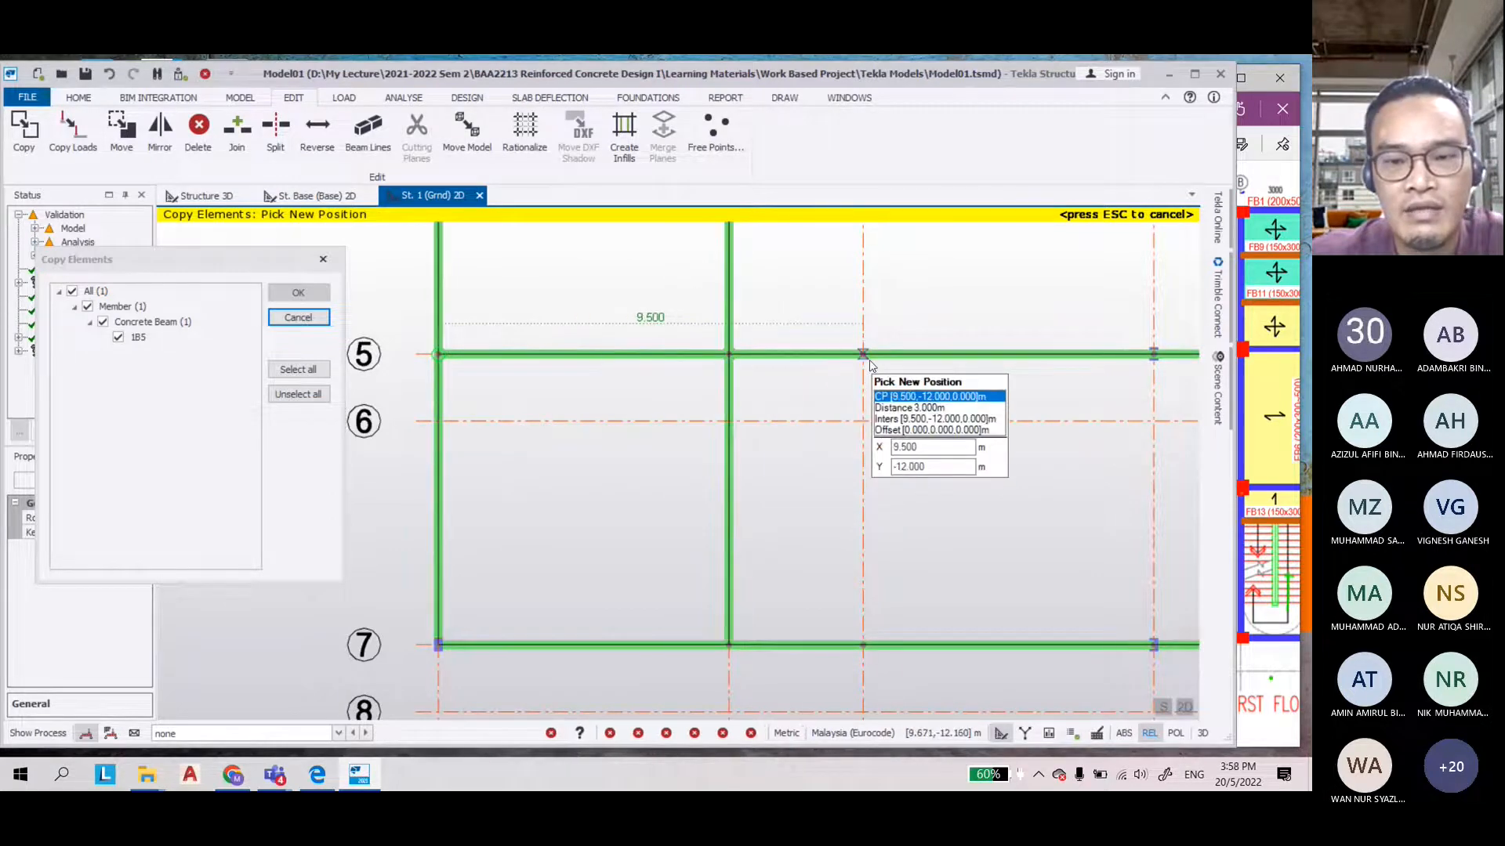
# Place further copies of the grid line A beam on grid lines C and D
pyautogui.scroll(-3, 827, 424)
pyautogui.scroll(3, 898, 407)
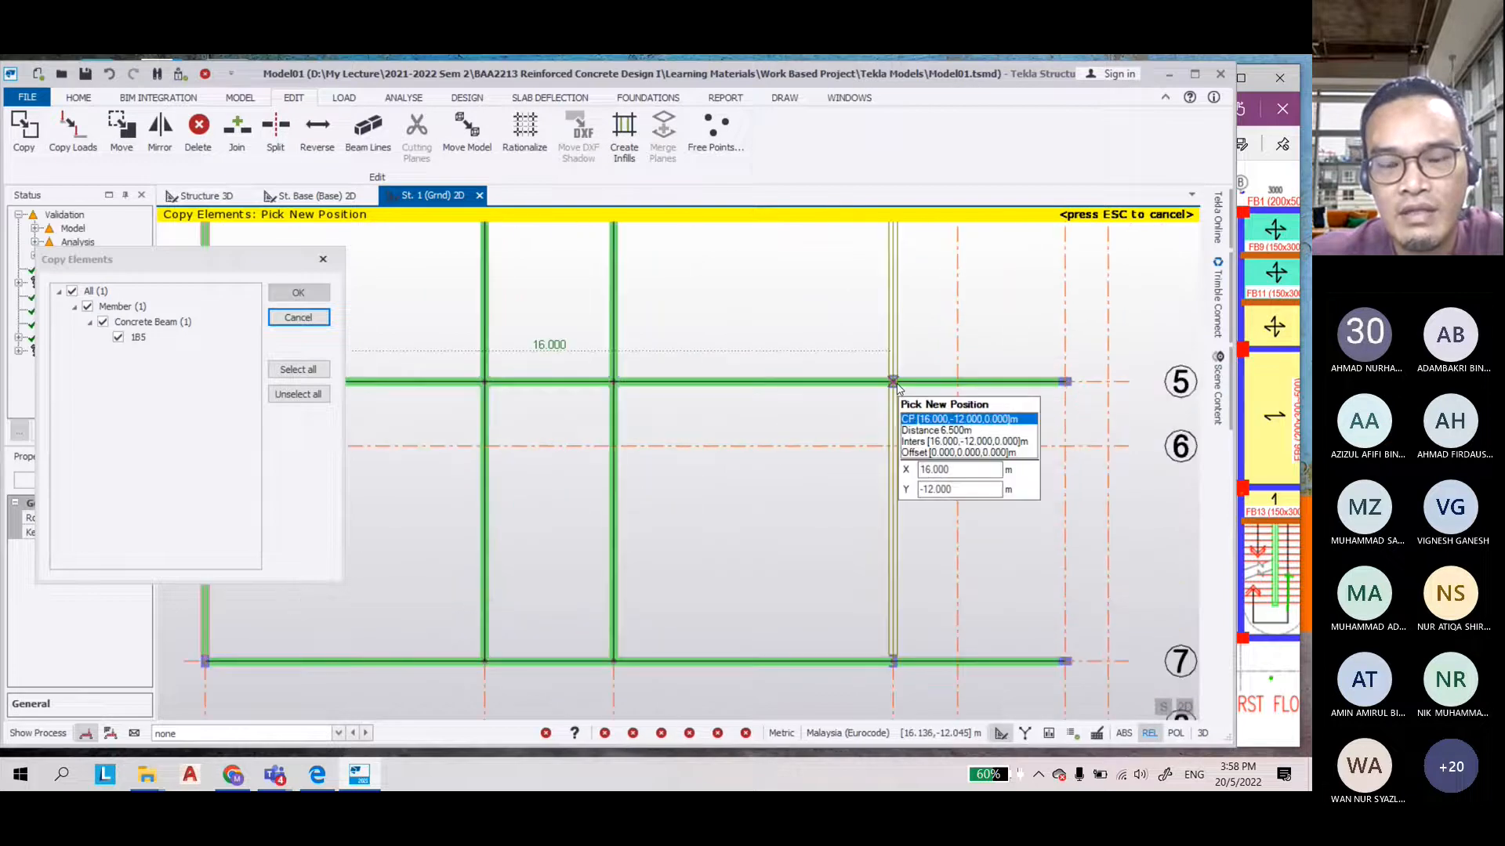
pyautogui.scroll(-3, 897, 386)
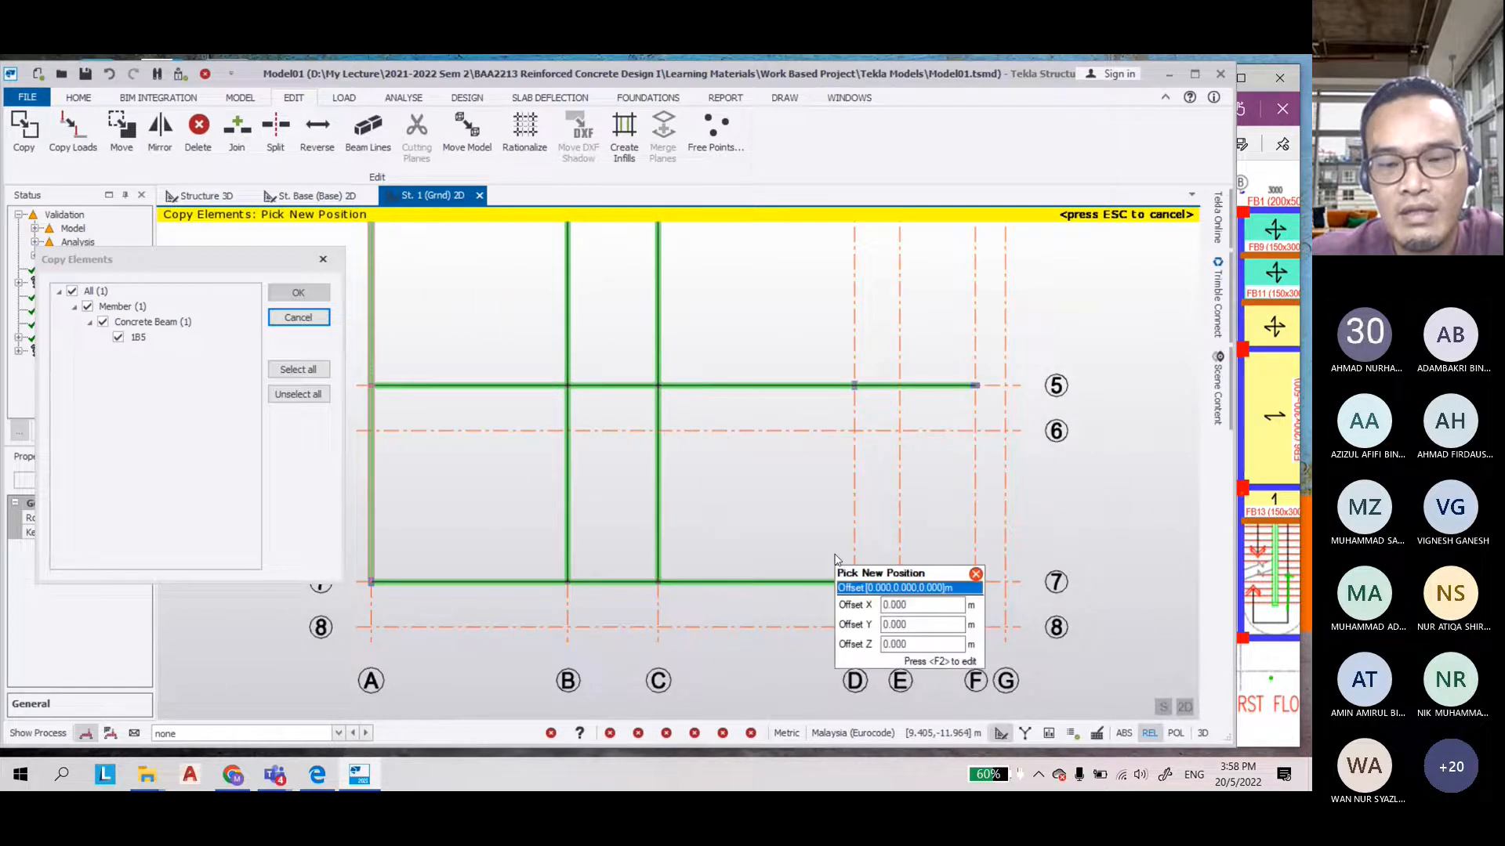
pyautogui.scroll(-3, 836, 559)
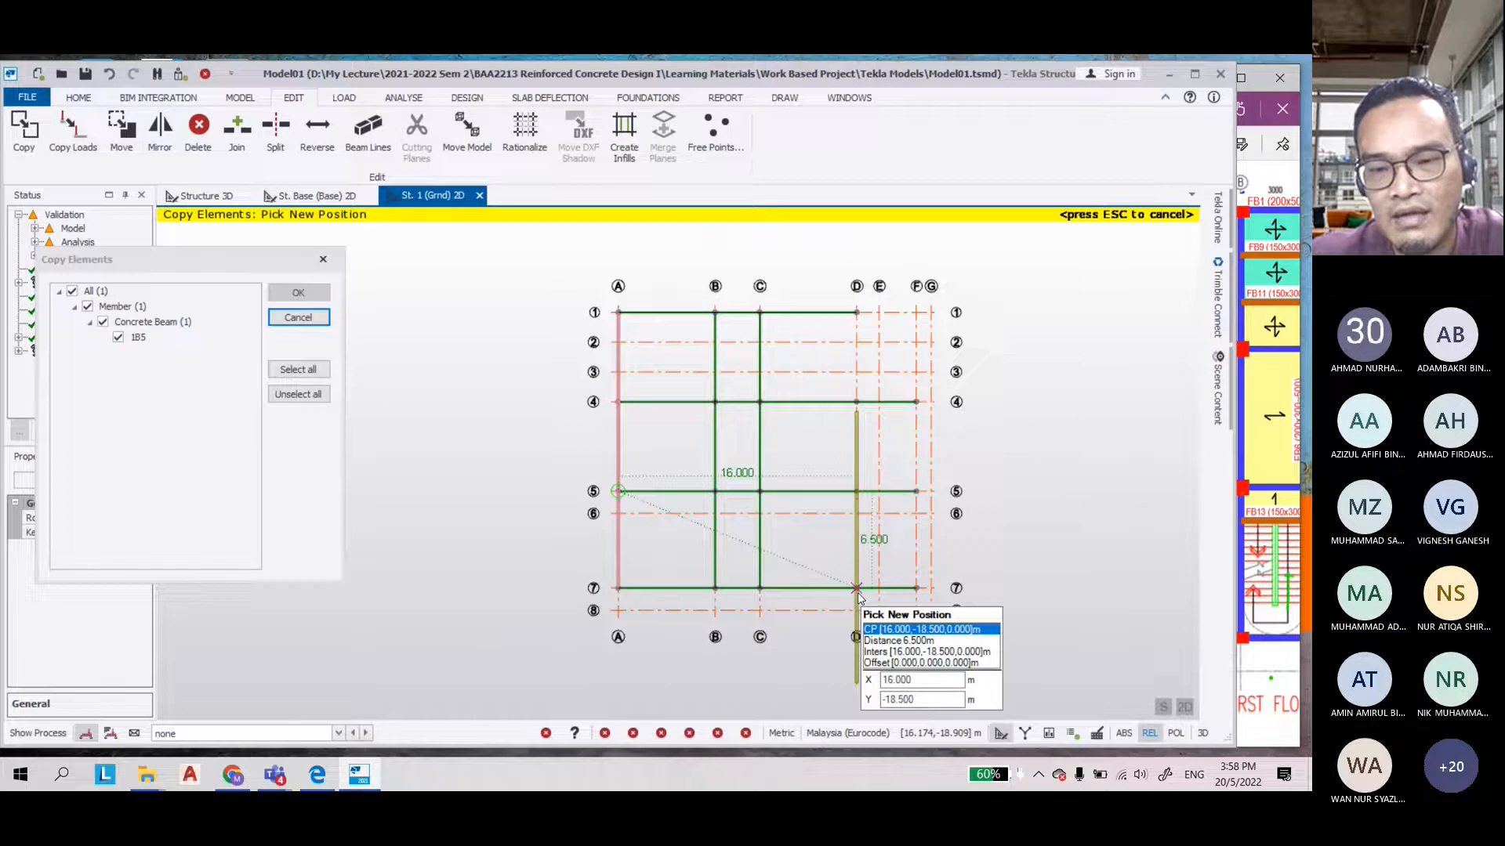
pyautogui.click(858, 589)
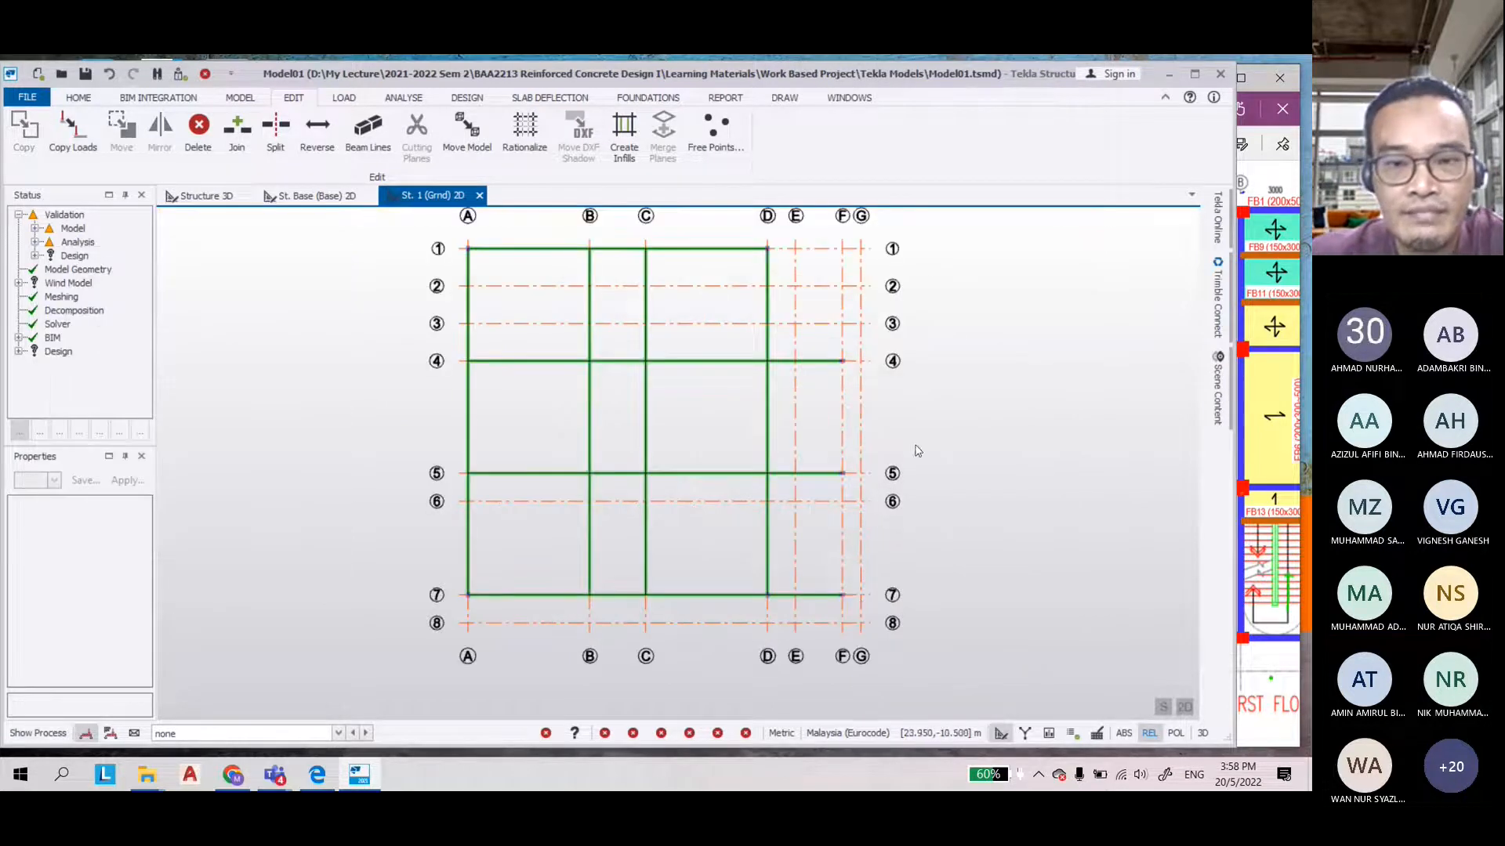
# Validate the model and save it
pyautogui.scroll(1, 389, 115)
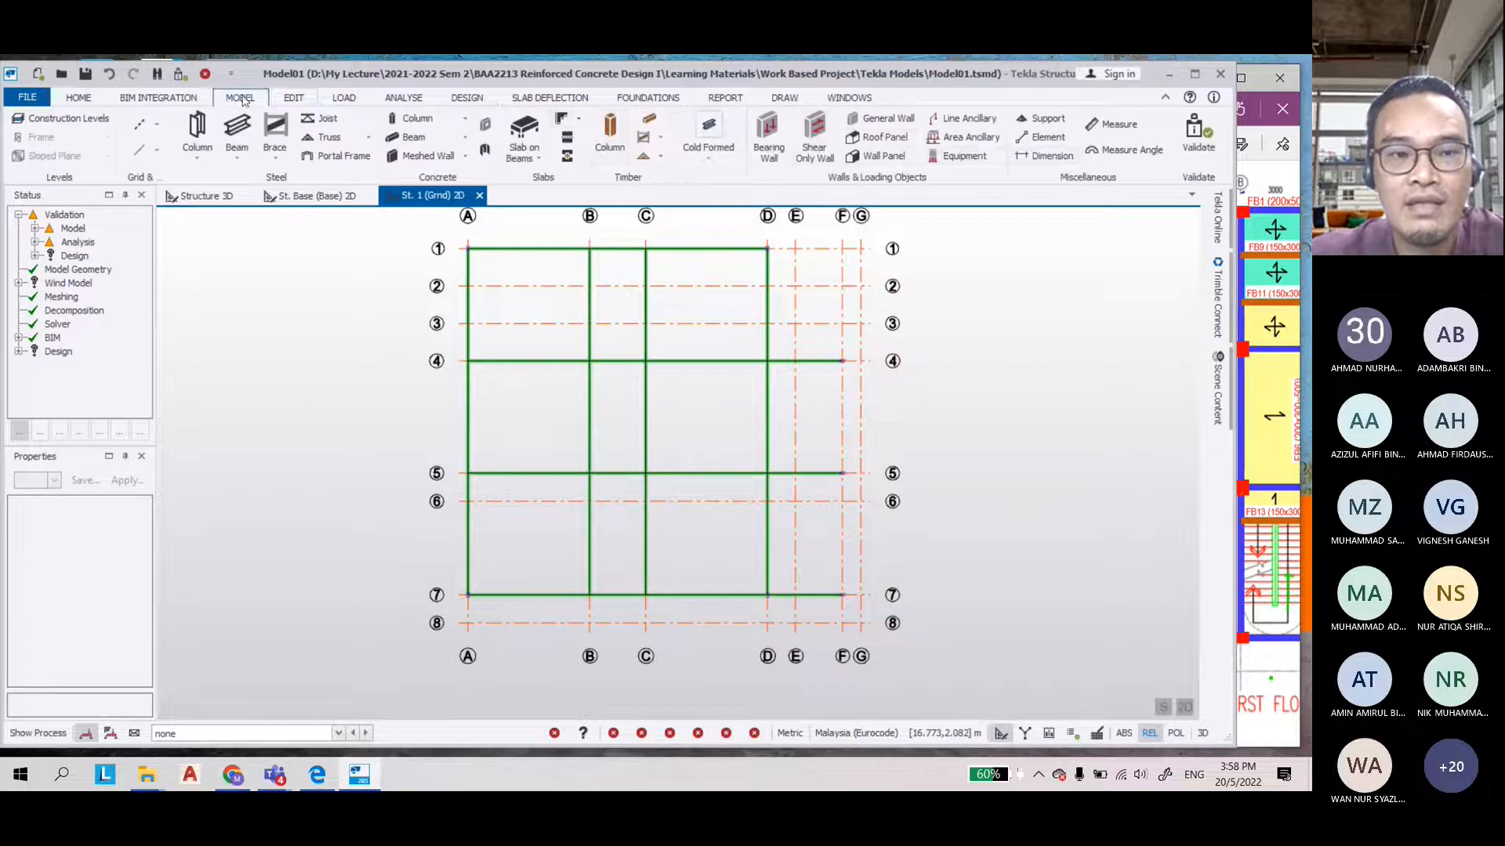
pyautogui.click(1200, 148)
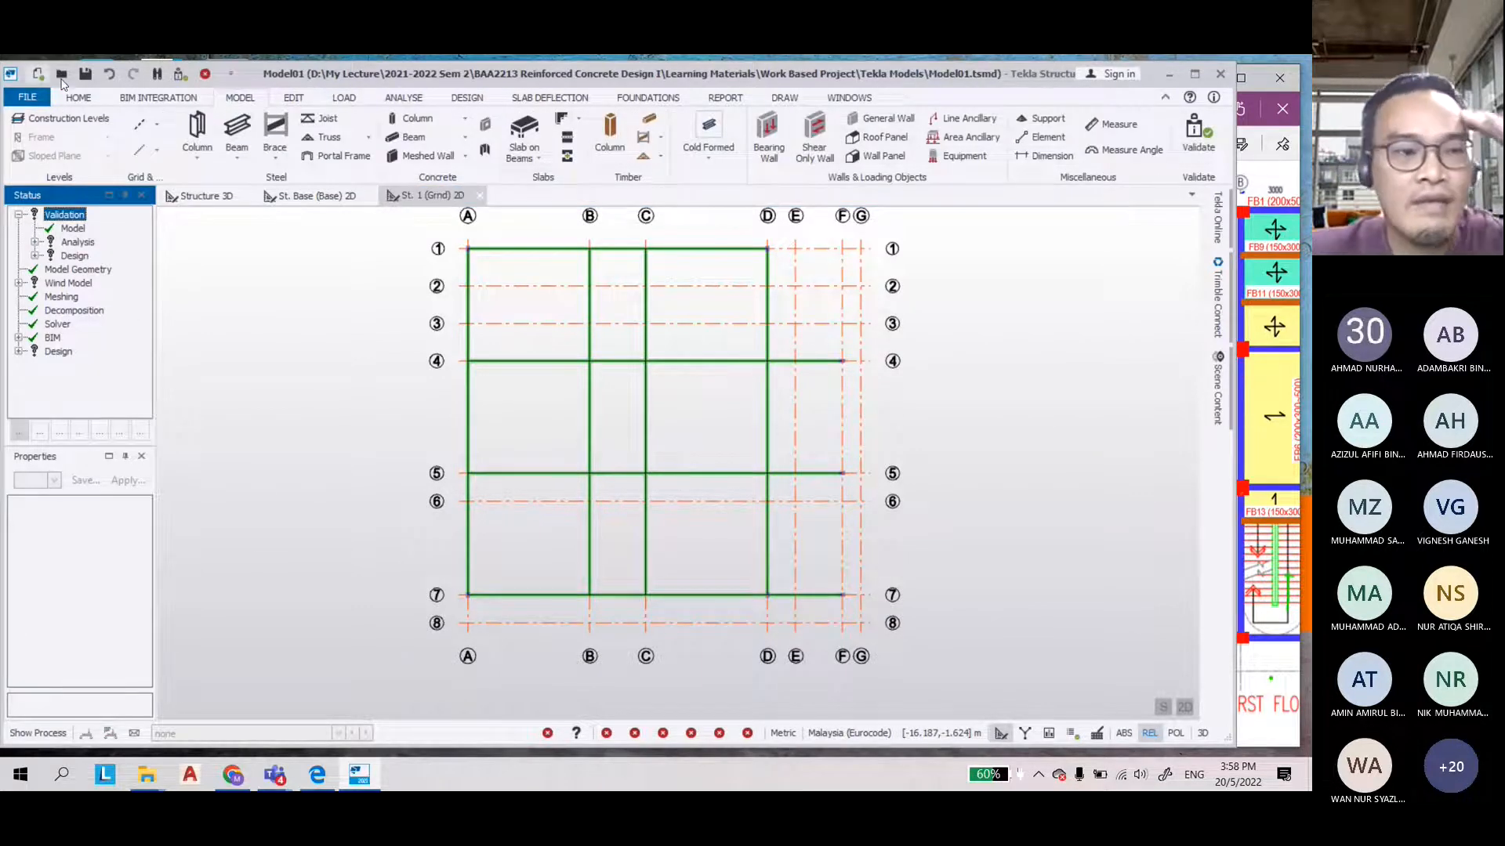
pyautogui.click(85, 74)
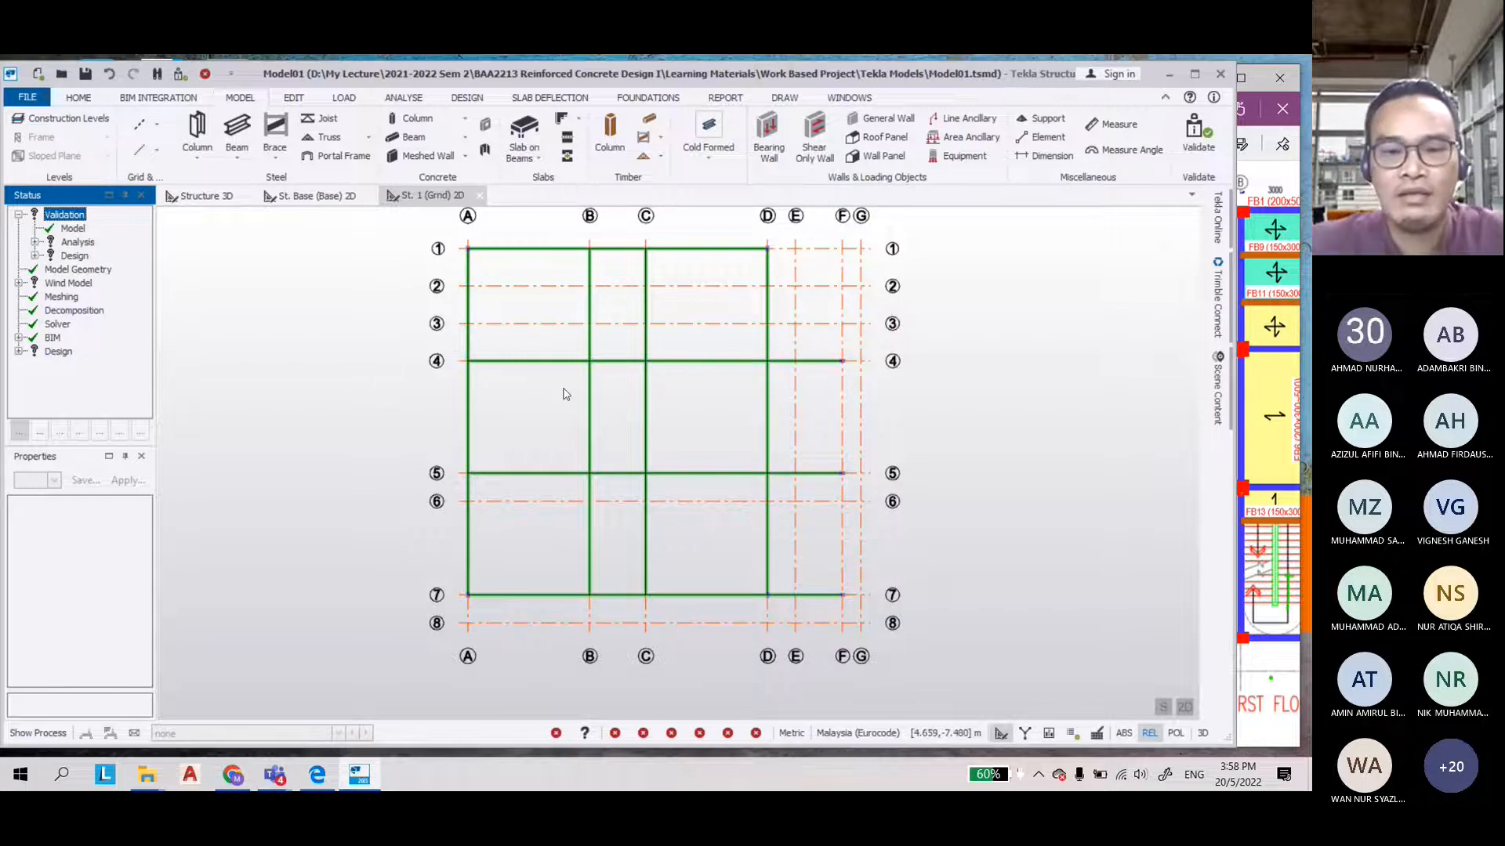
# Switch to the structural layout PDF, mark GB10, and bracket its span between grids 4 and 5 with the note 200x400
pyautogui.scroll(3, 844, 411)
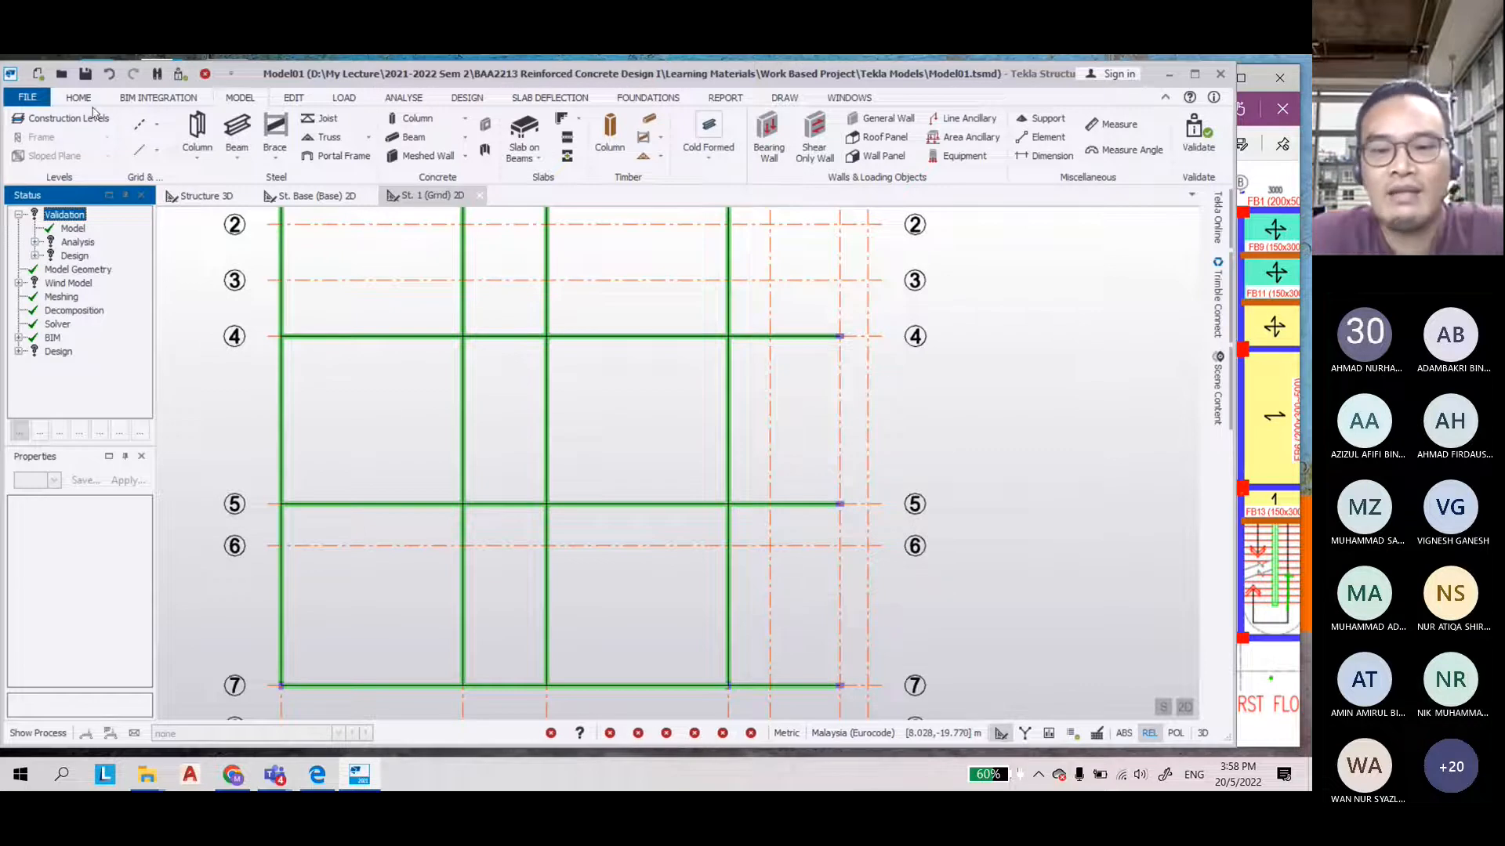
pyautogui.scroll(-2, 589, 145)
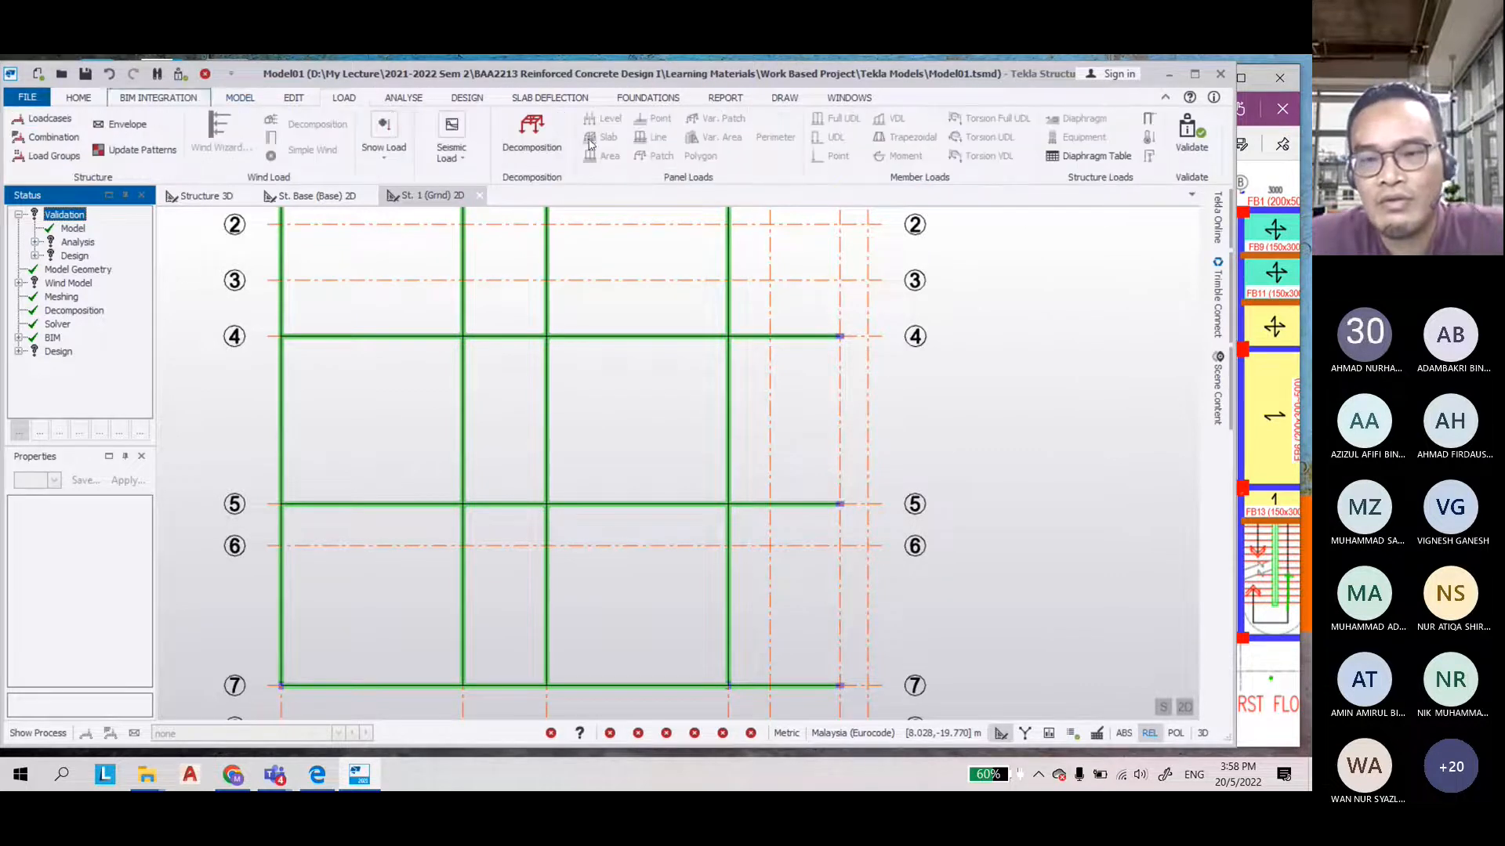
pyautogui.click(1269, 439)
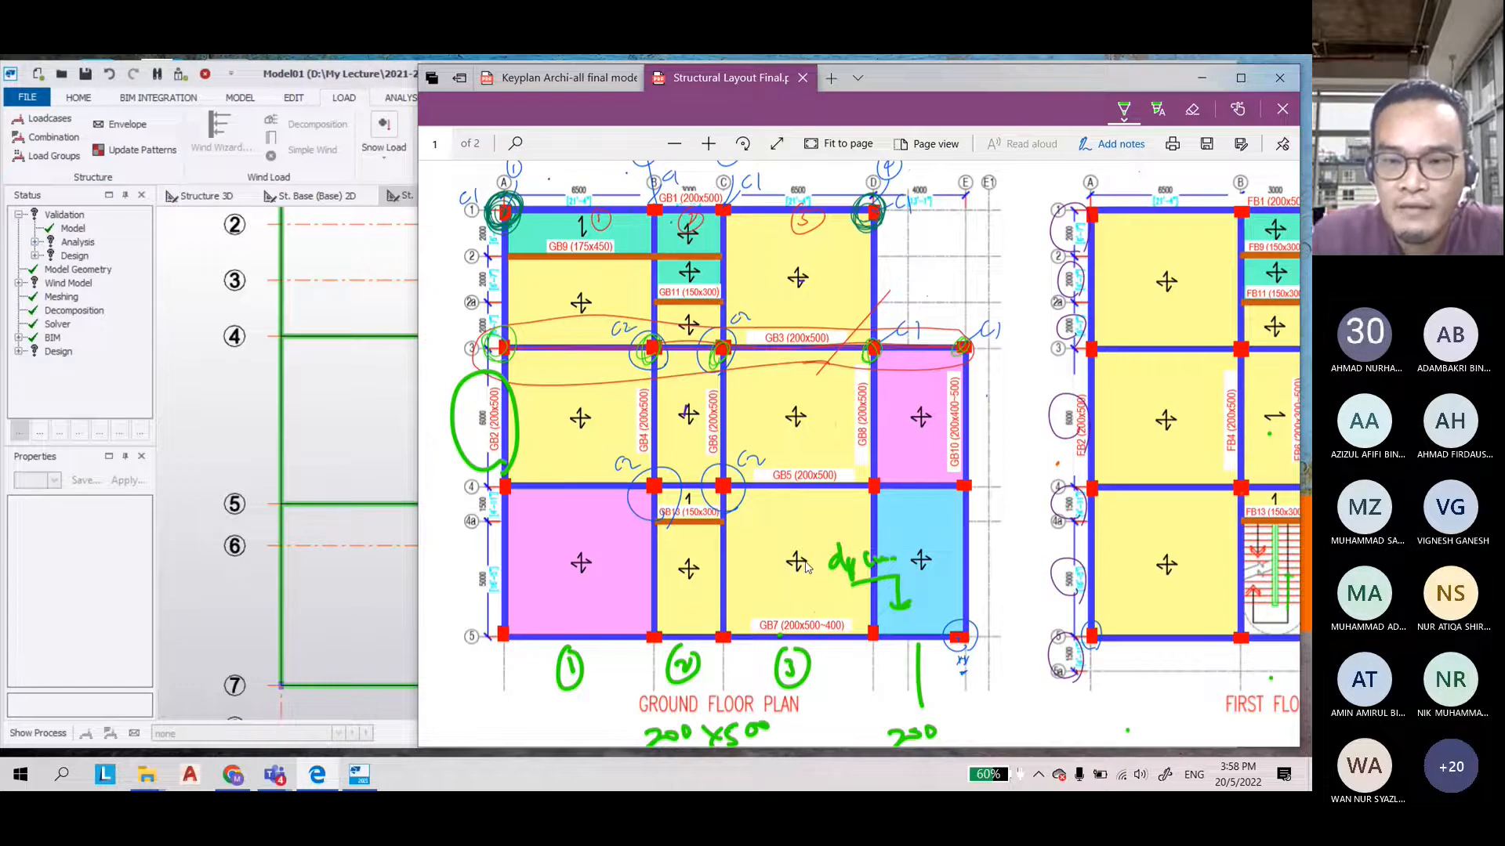
pyautogui.moveTo(895, 433); pyautogui.dragTo(917, 408)
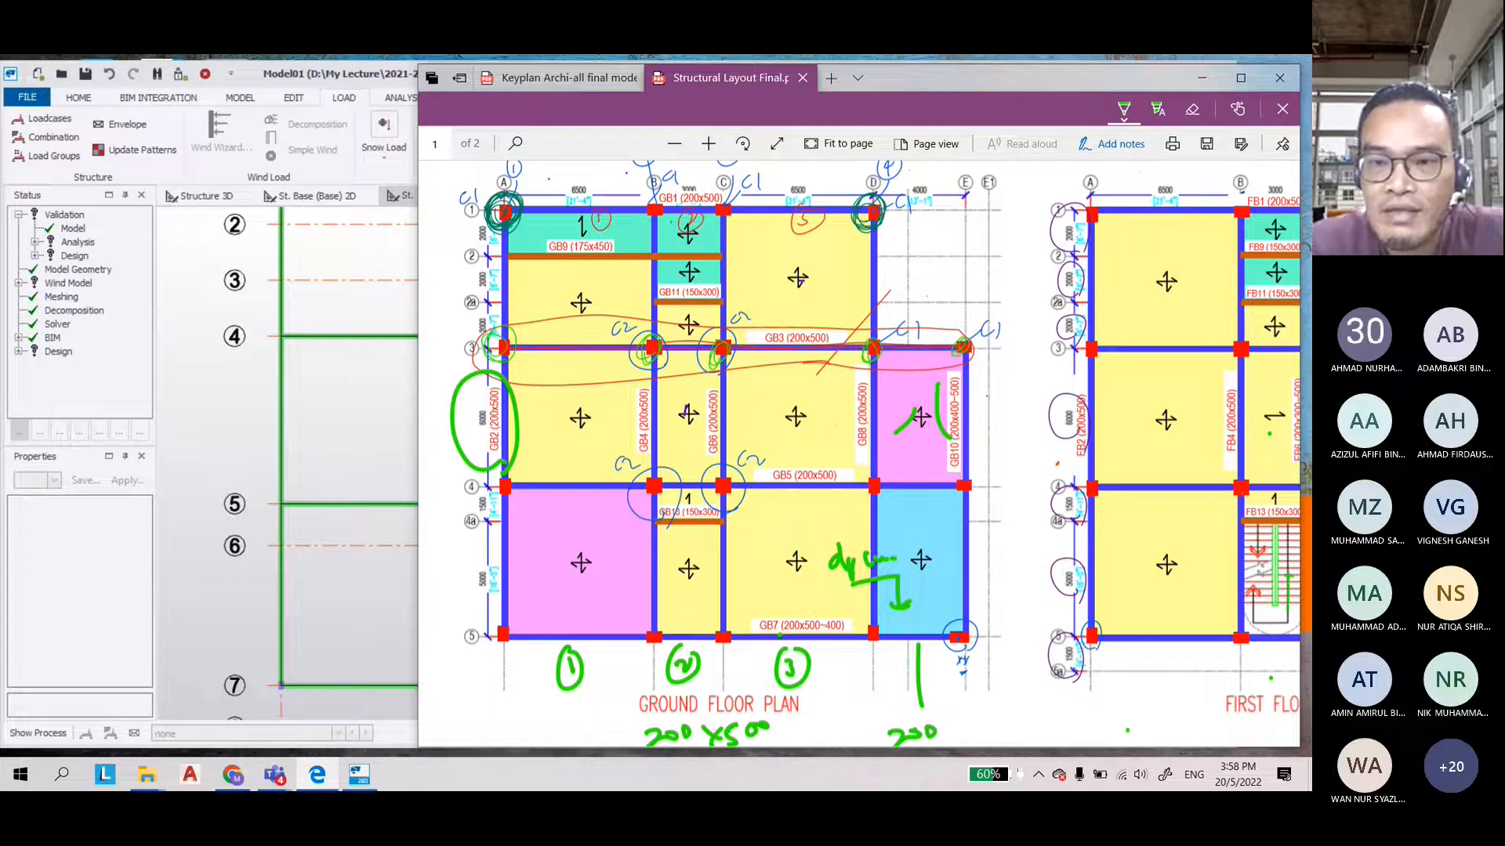
pyautogui.click(710, 145)
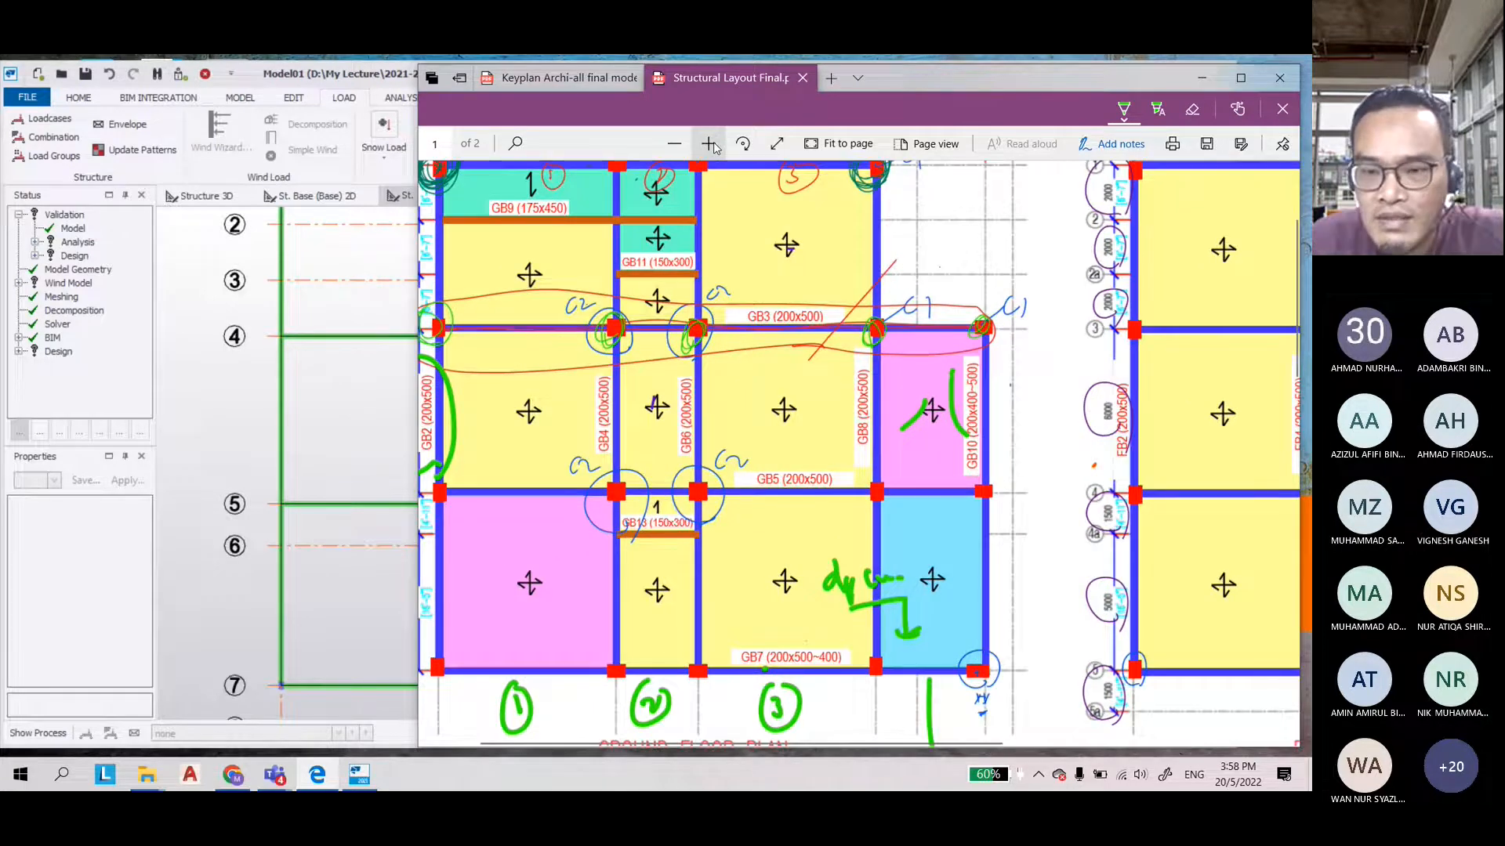
pyautogui.click(716, 148)
pyautogui.moveTo(1013, 514)
pyautogui.mouseDown()
pyautogui.moveTo(1044, 688)
pyautogui.moveTo(1025, 680)
pyautogui.mouseUp()
pyautogui.moveTo(1044, 585)
pyautogui.mouseDown()
pyautogui.moveTo(1070, 604)
pyautogui.moveTo(1058, 634)
pyautogui.moveTo(1109, 607)
pyautogui.mouseUp()
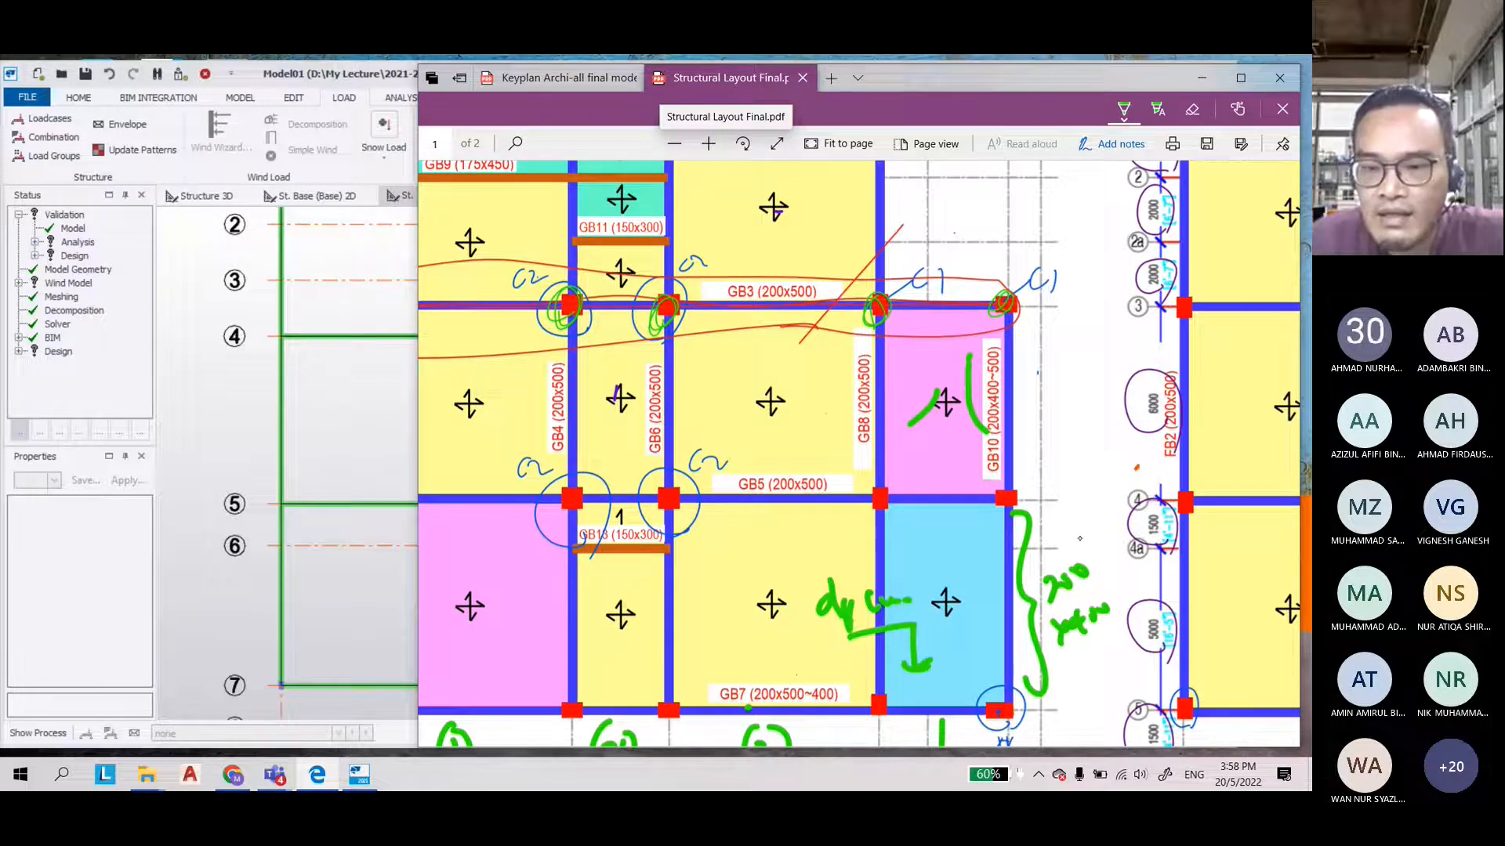
# Write the 200x500 section size beside the GB10 span between grids 3 and 4 of the ground floor plan
pyautogui.moveTo(985, 362); pyautogui.dragTo(980, 378)
pyautogui.moveTo(1011, 391); pyautogui.dragTo(1044, 373)
pyautogui.moveTo(1045, 362); pyautogui.dragTo(1075, 354)
pyautogui.moveTo(1063, 348); pyautogui.dragTo(1096, 338)
pyautogui.moveTo(1036, 416); pyautogui.dragTo(1076, 402)
pyautogui.moveTo(1059, 405); pyautogui.dragTo(1101, 384)
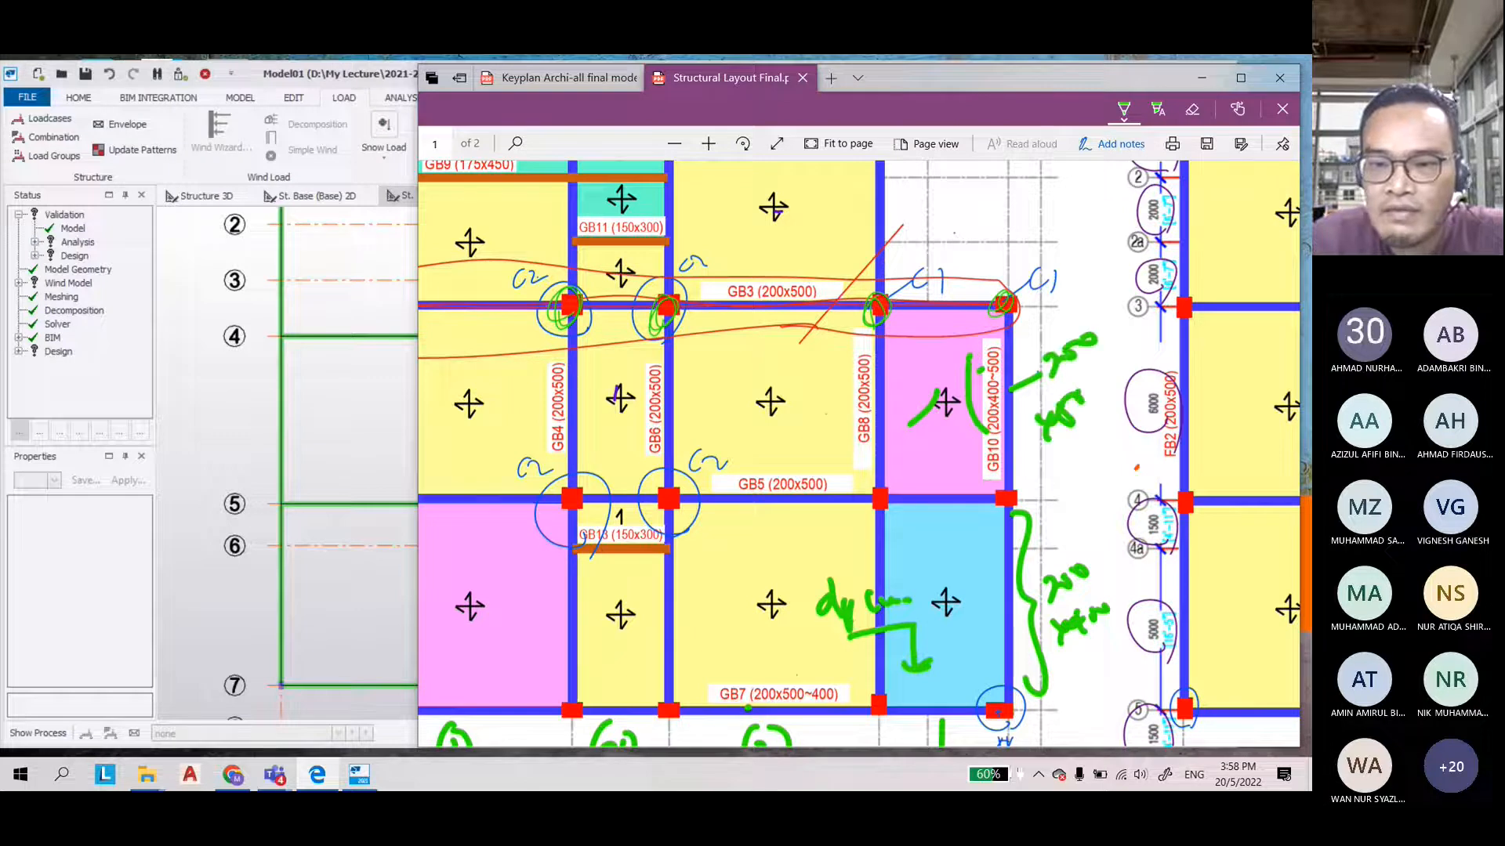
# Switch back to the Tekla model and start a continuous cast-in-place concrete beam with the 200x500 section
pyautogui.click(247, 69)
pyautogui.scroll(-3, 522, 268)
pyautogui.scroll(1, 280, 311)
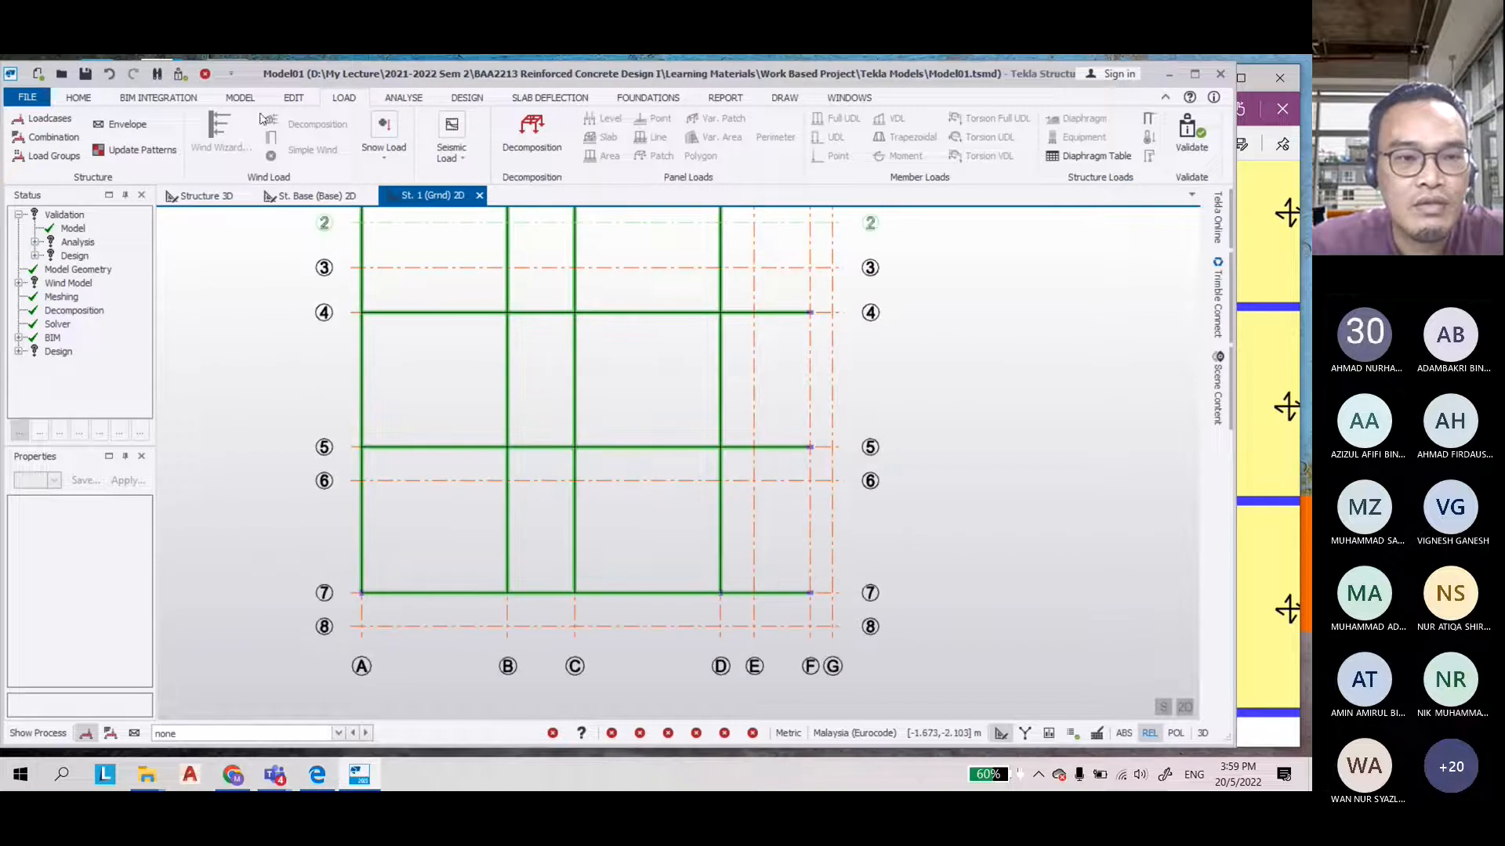
pyautogui.click(240, 98)
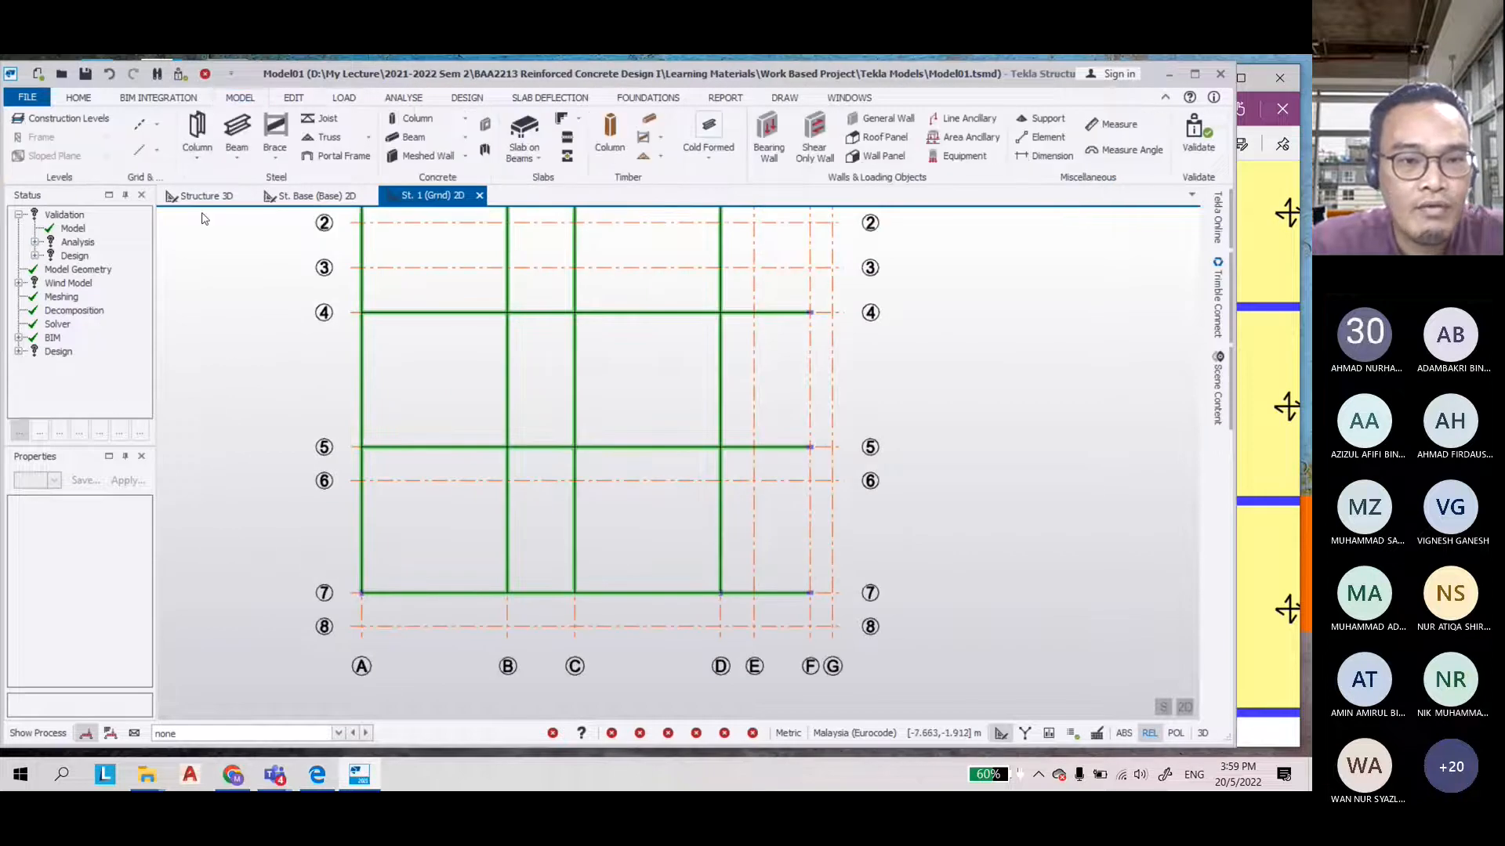
pyautogui.click(413, 137)
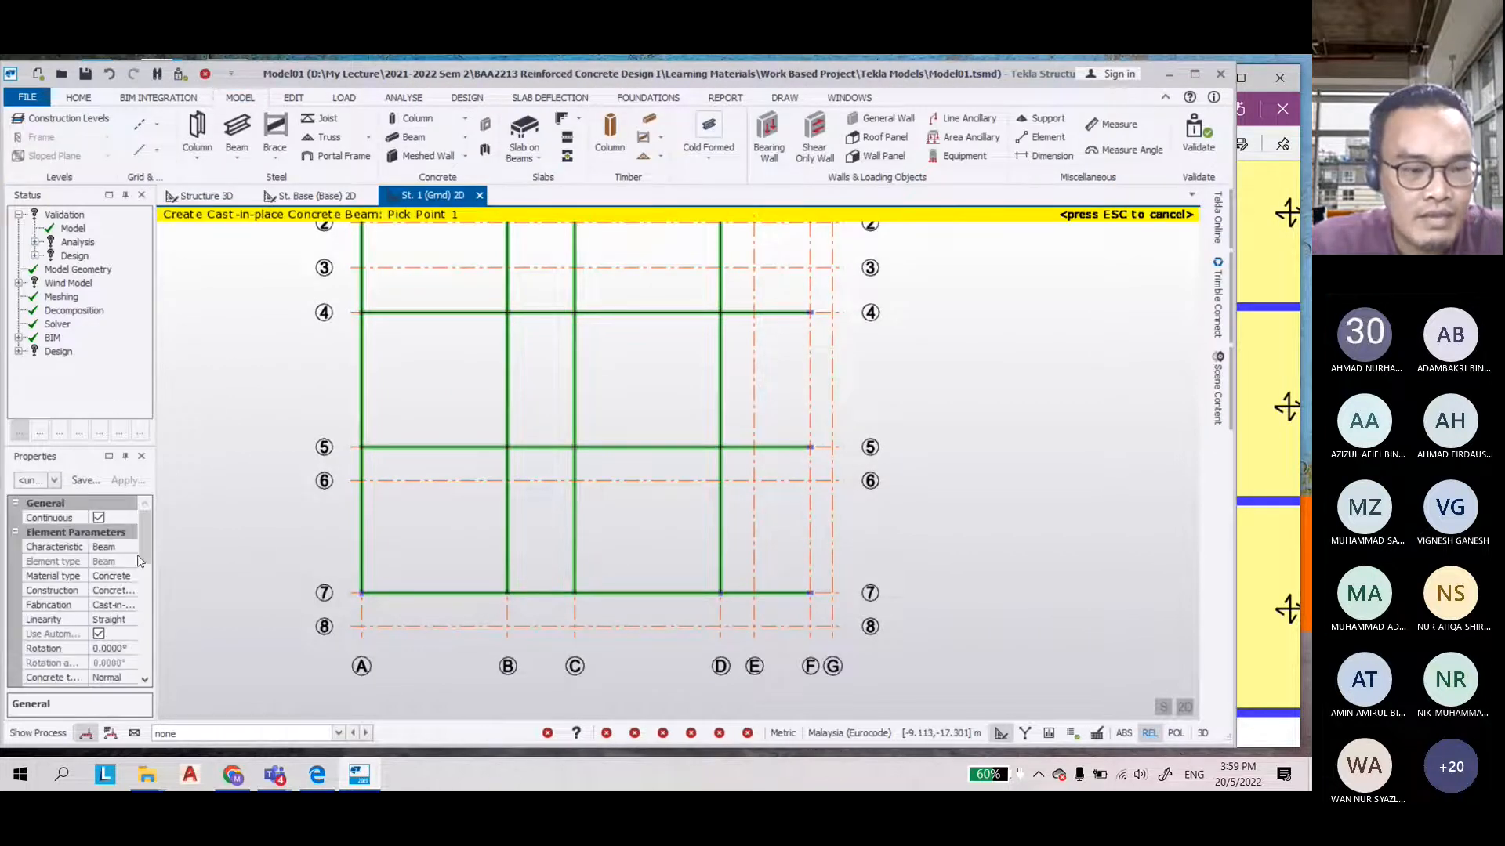
pyautogui.scroll(-4, 139, 561)
pyautogui.click(122, 577)
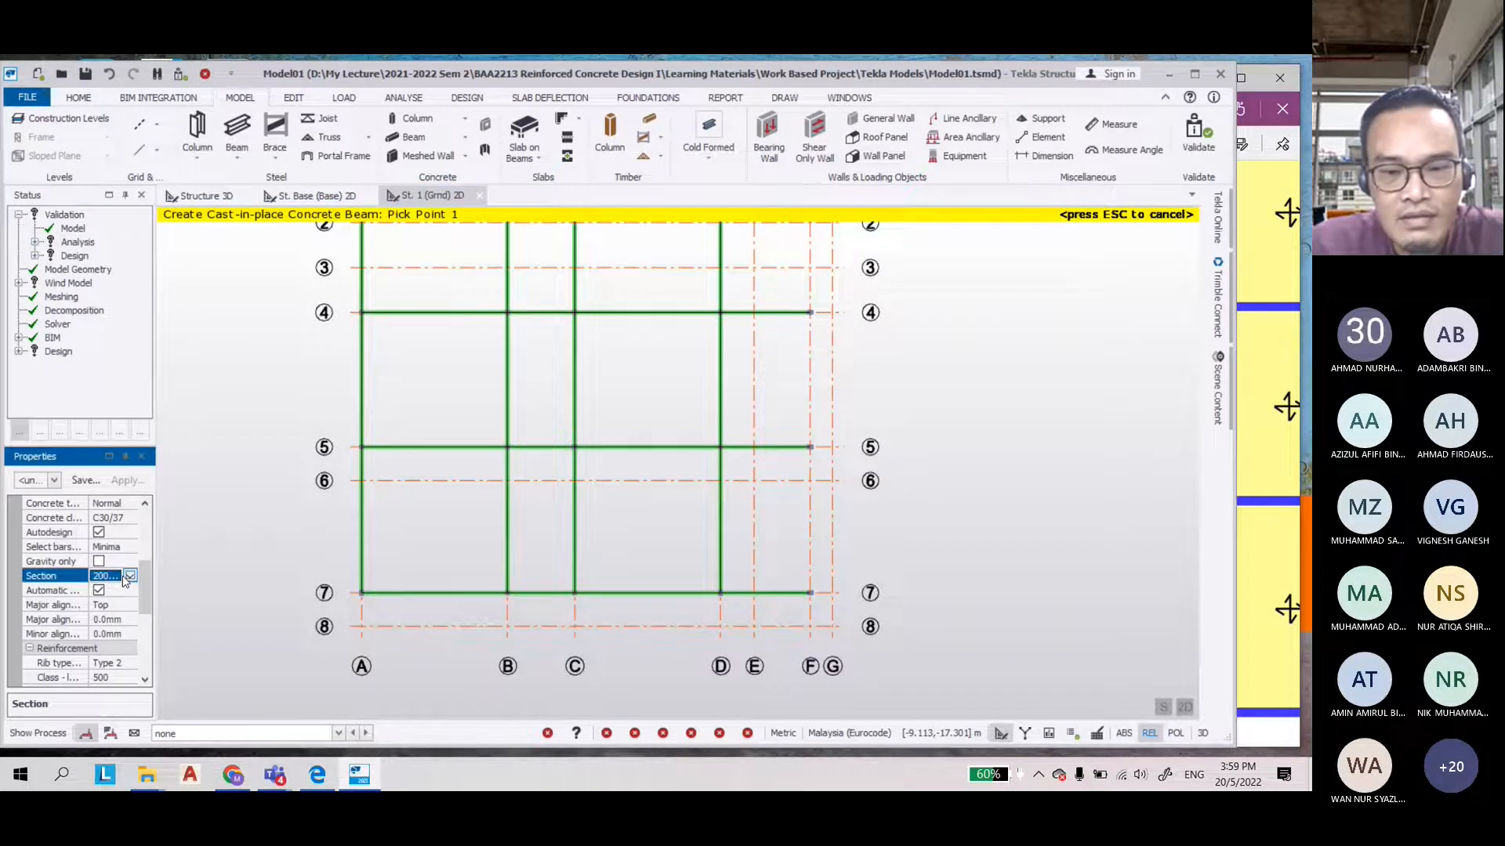
# Draw the beam along grid line F from grid line 7 through 5 to 4 and end the command
pyautogui.scroll(3, 793, 607)
pyautogui.click(792, 606)
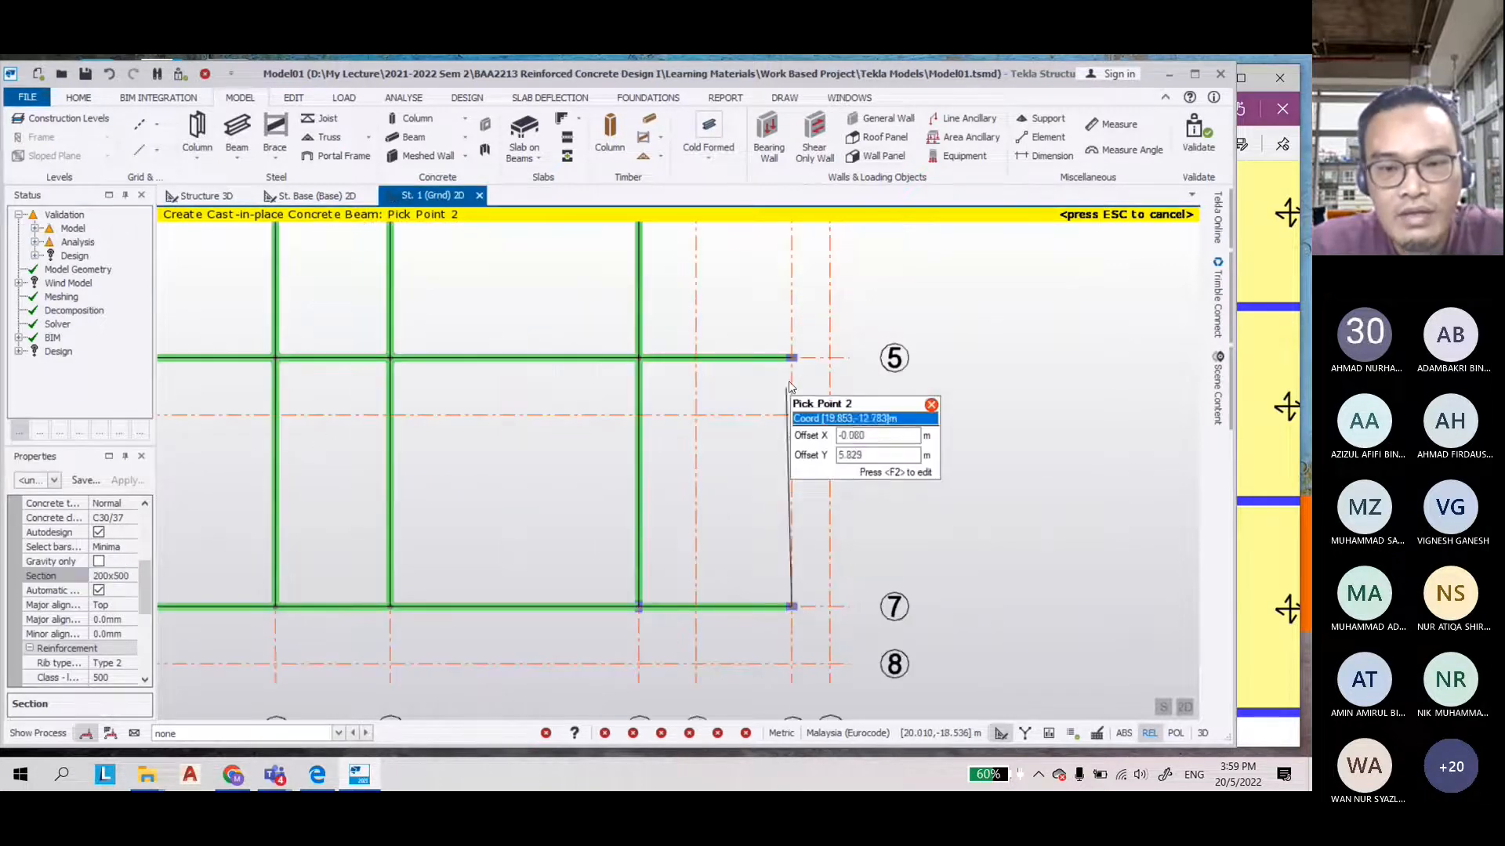
pyautogui.click(791, 358)
pyautogui.scroll(-3, 791, 360)
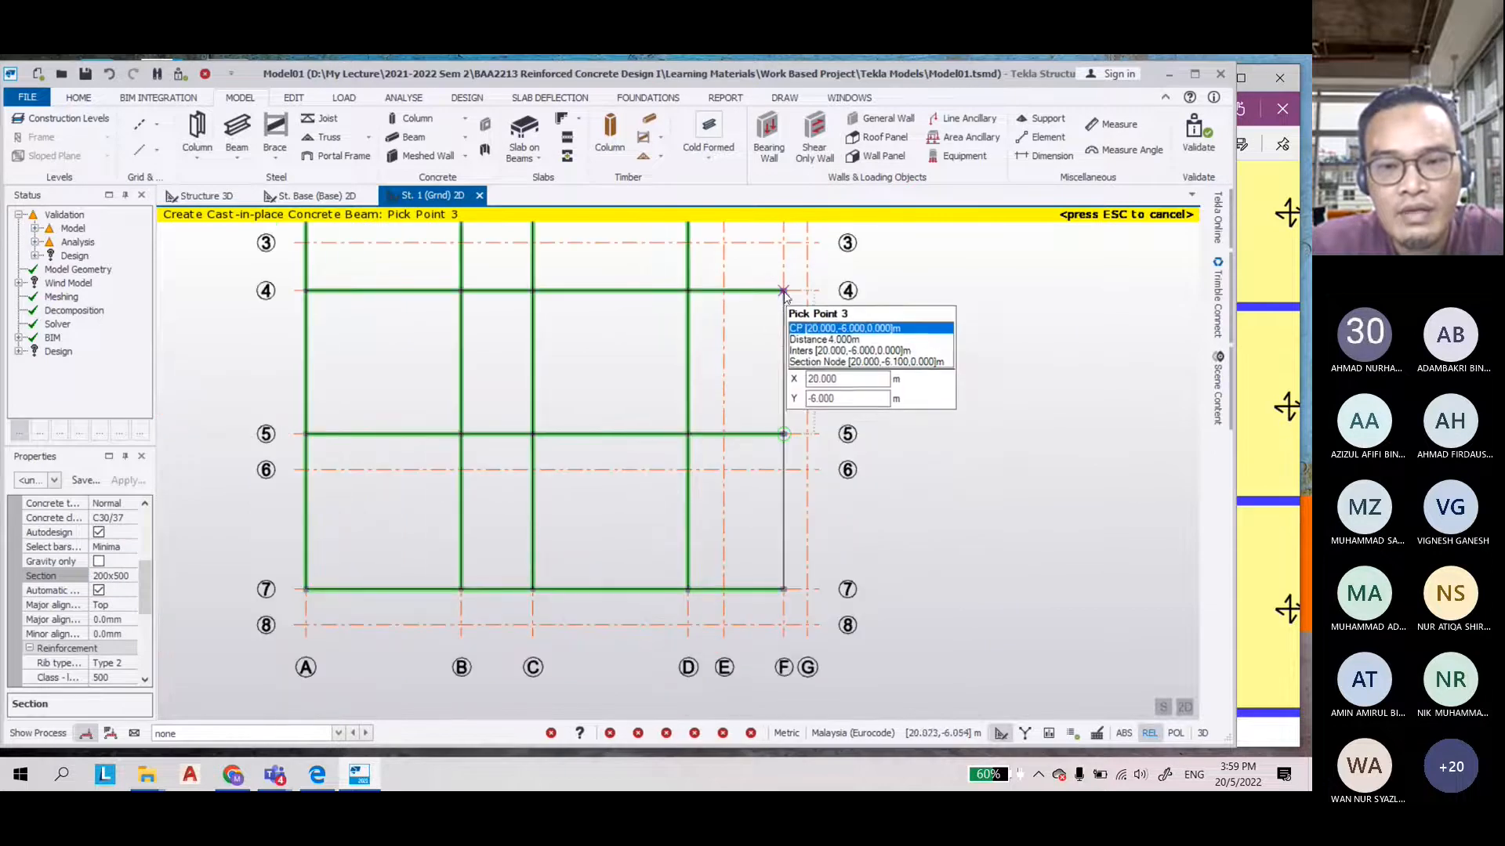
pyautogui.click(783, 291)
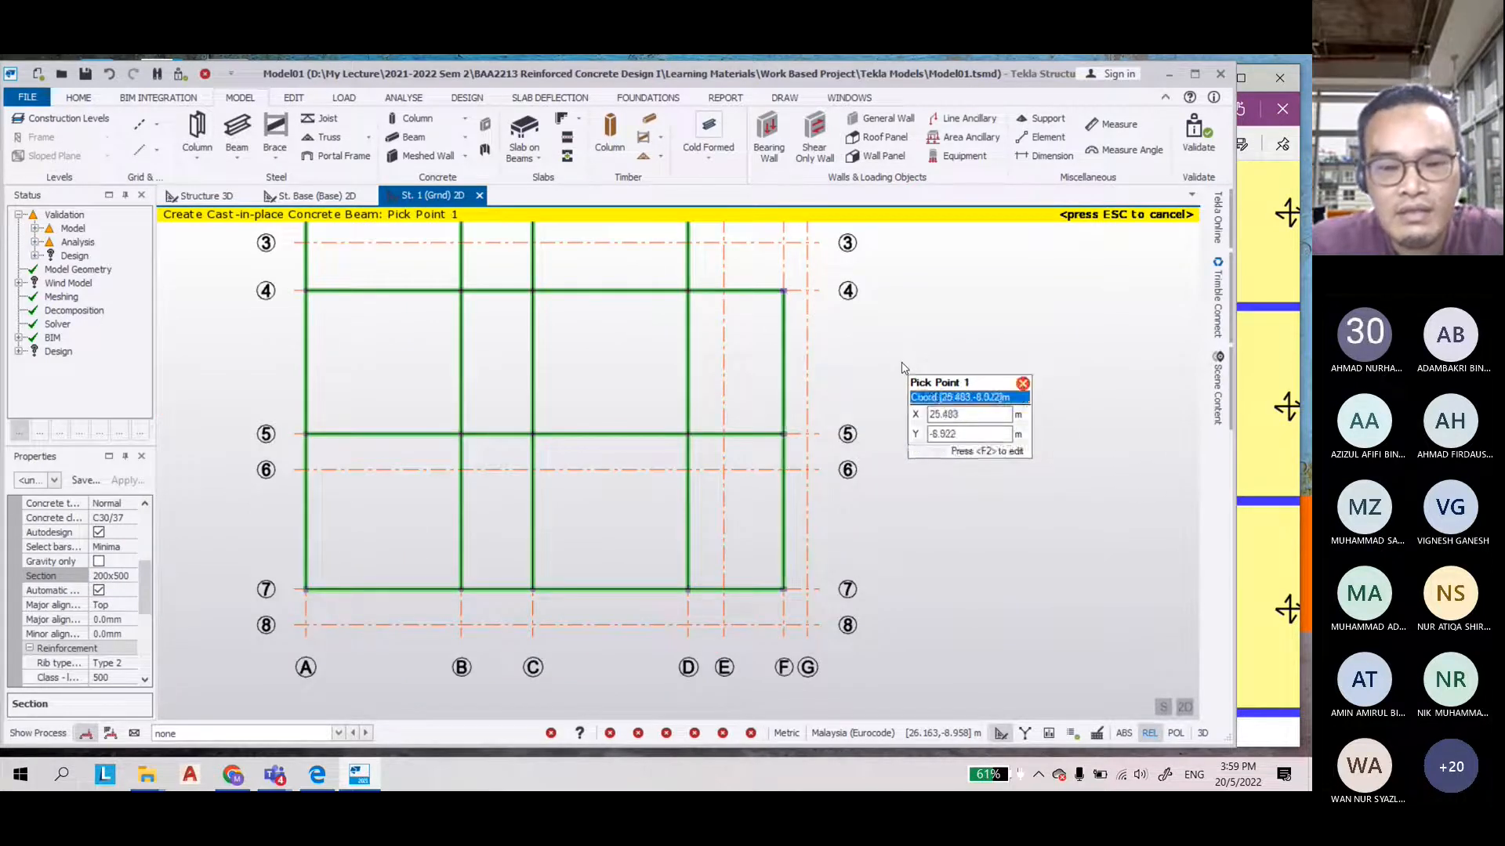
pyautogui.middleClick(893, 453)
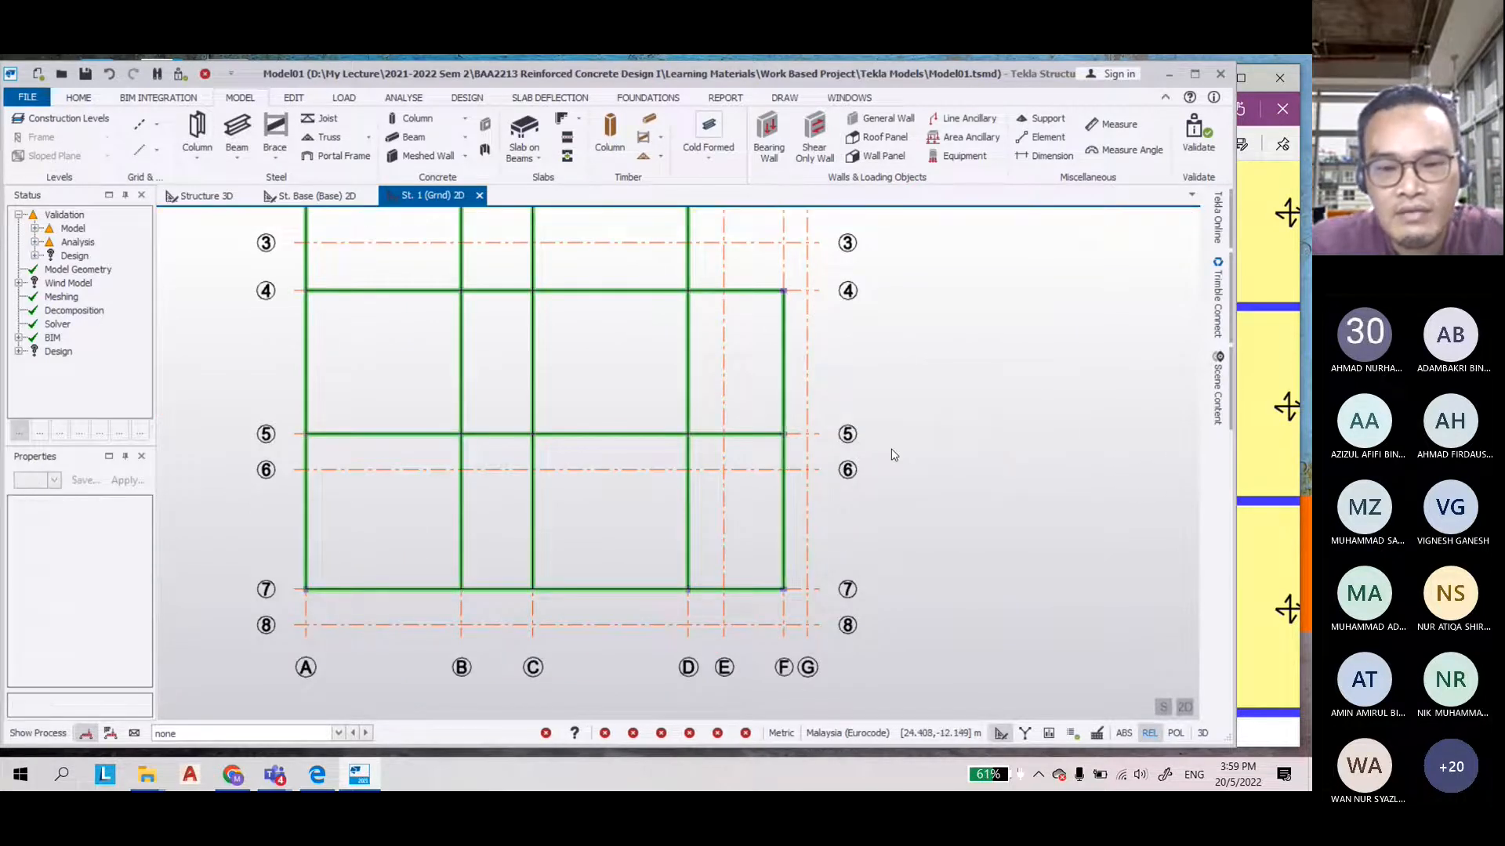
# Set the section of Span 1 of the grid line F beam, between grid lines 7 and 5, to 200x400
pyautogui.click(784, 541)
pyautogui.moveTo(142, 533); pyautogui.dragTo(137, 599)
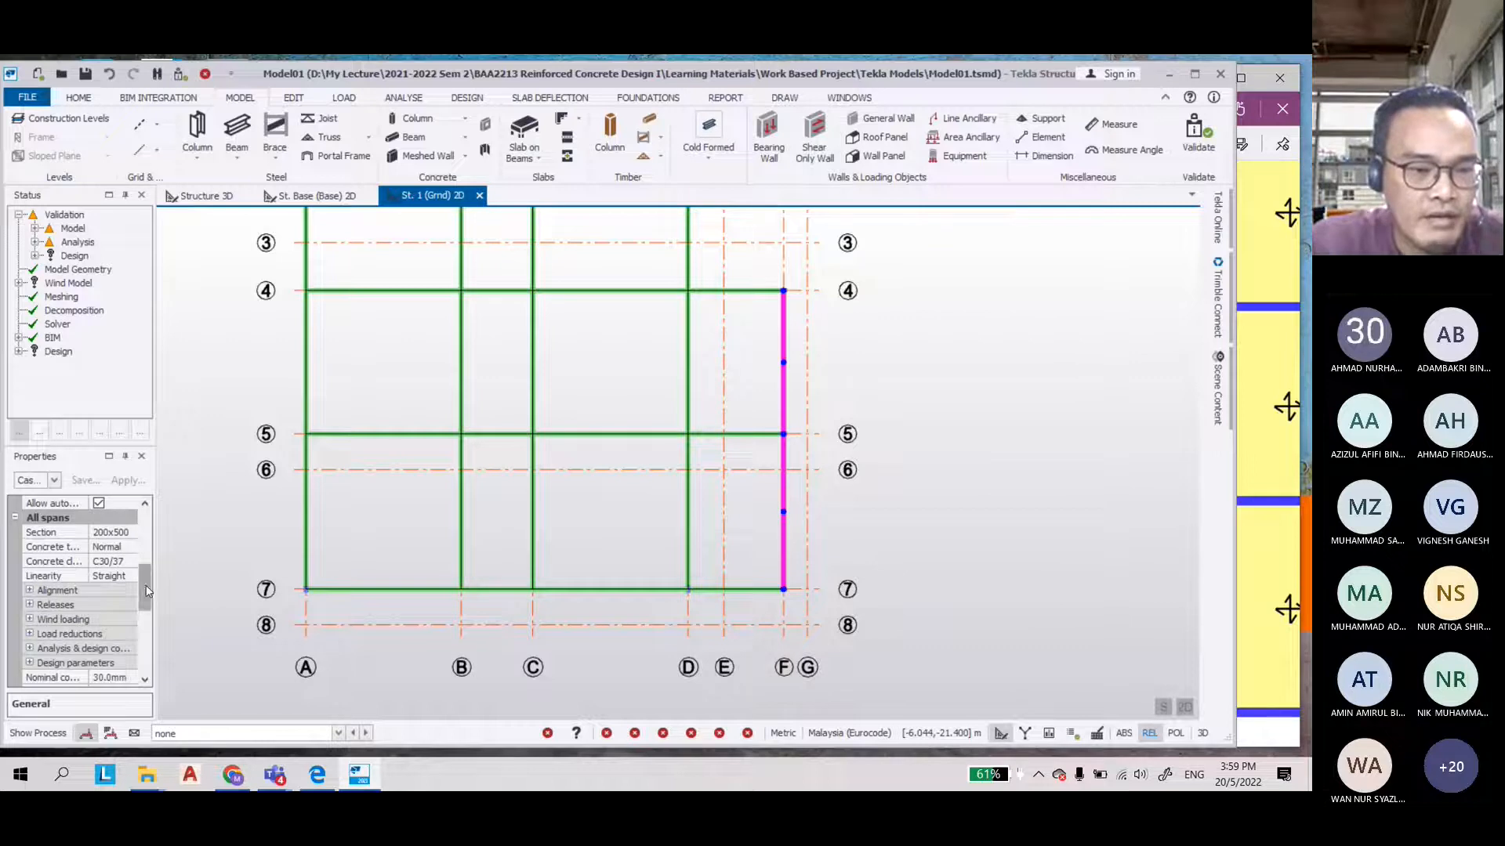
pyautogui.moveTo(146, 598); pyautogui.dragTo(147, 665)
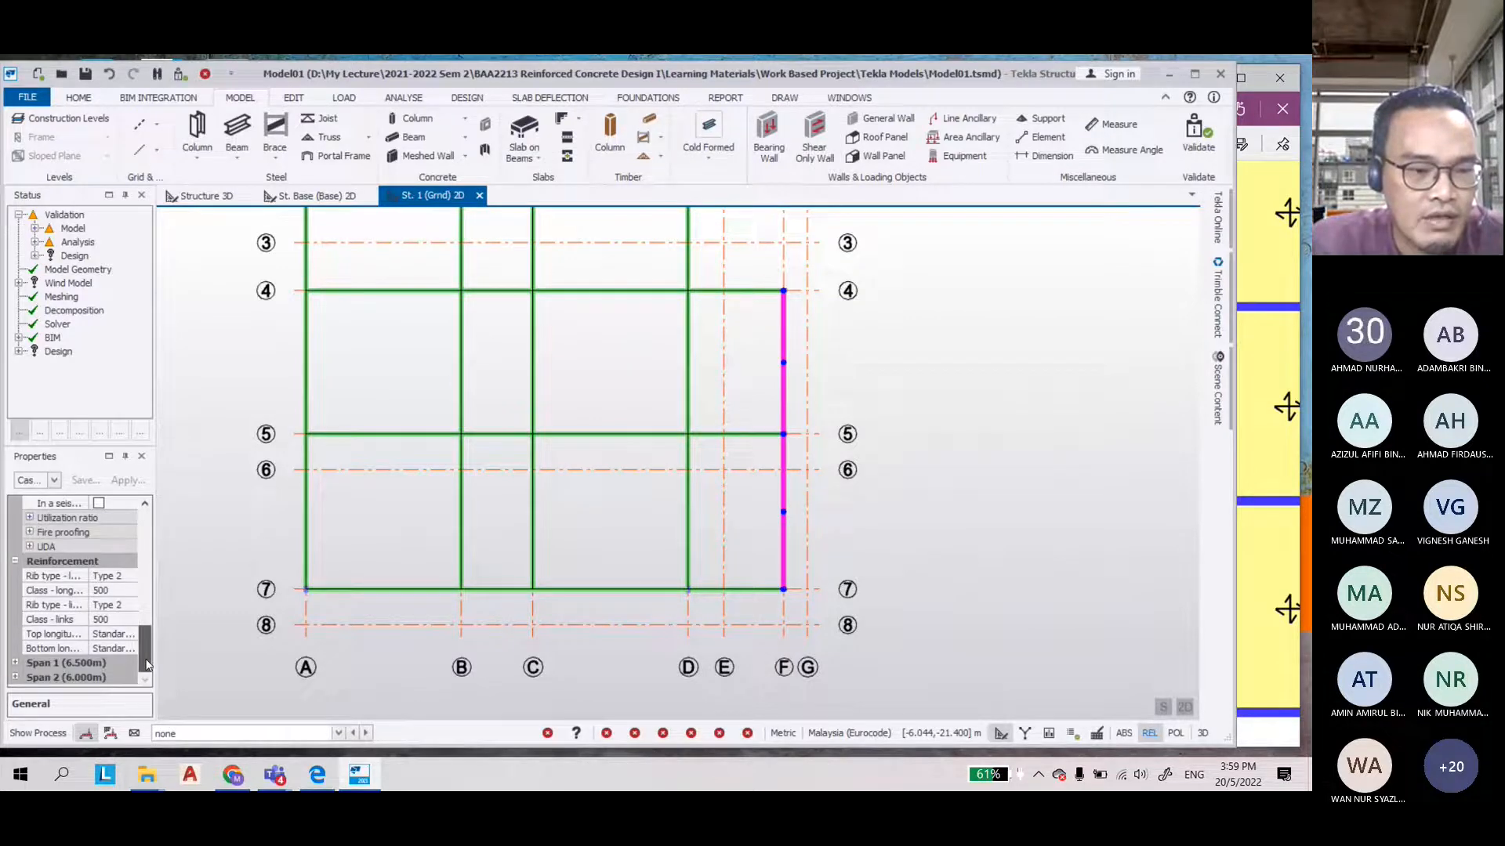
pyautogui.click(15, 663)
pyautogui.moveTo(146, 601); pyautogui.dragTo(139, 670)
pyautogui.click(125, 548)
pyautogui.scroll(4, 138, 553)
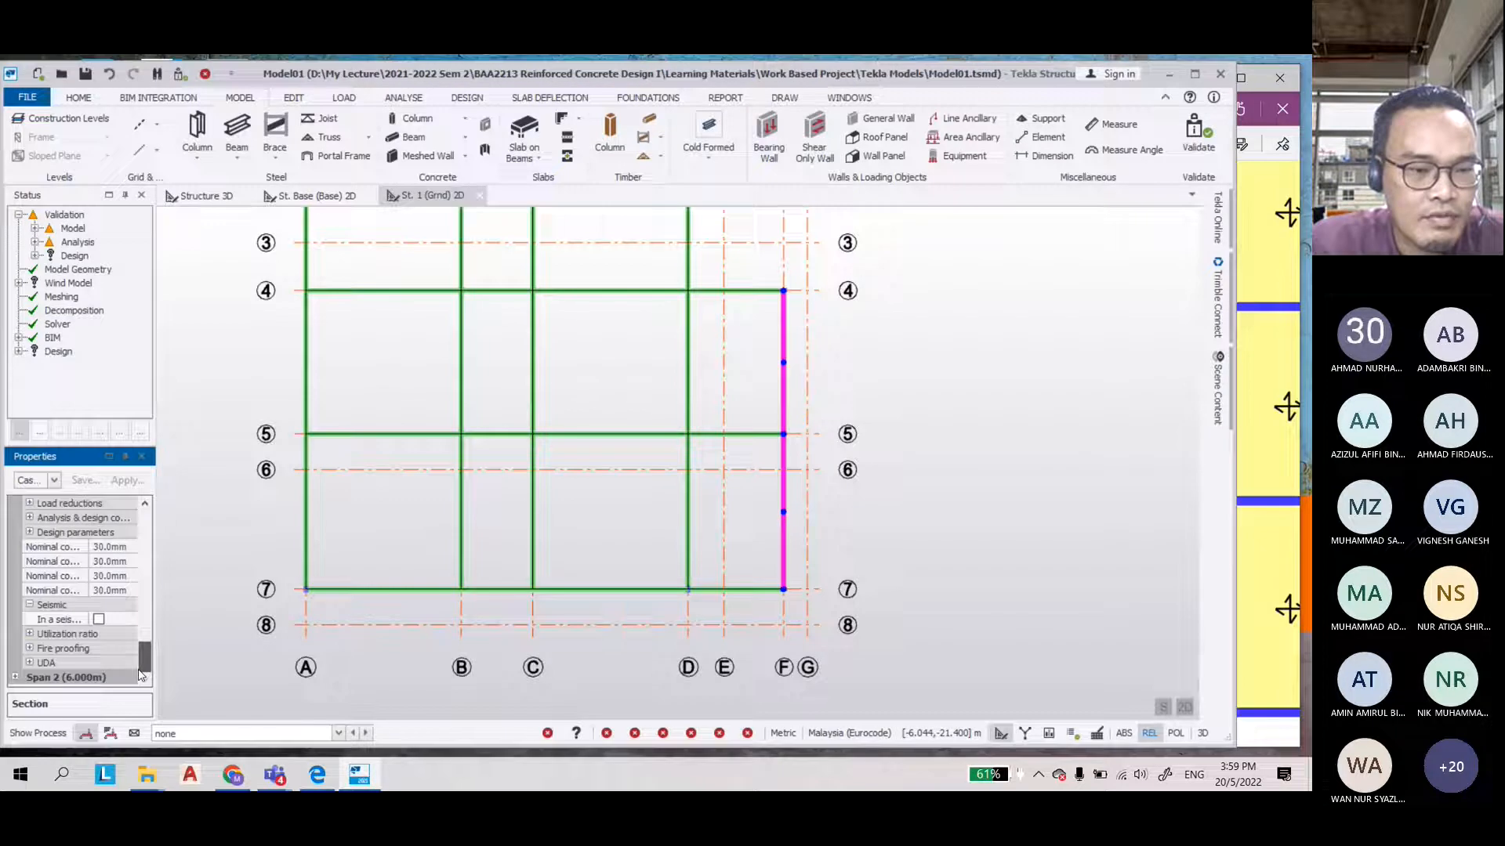
pyautogui.click(130, 576)
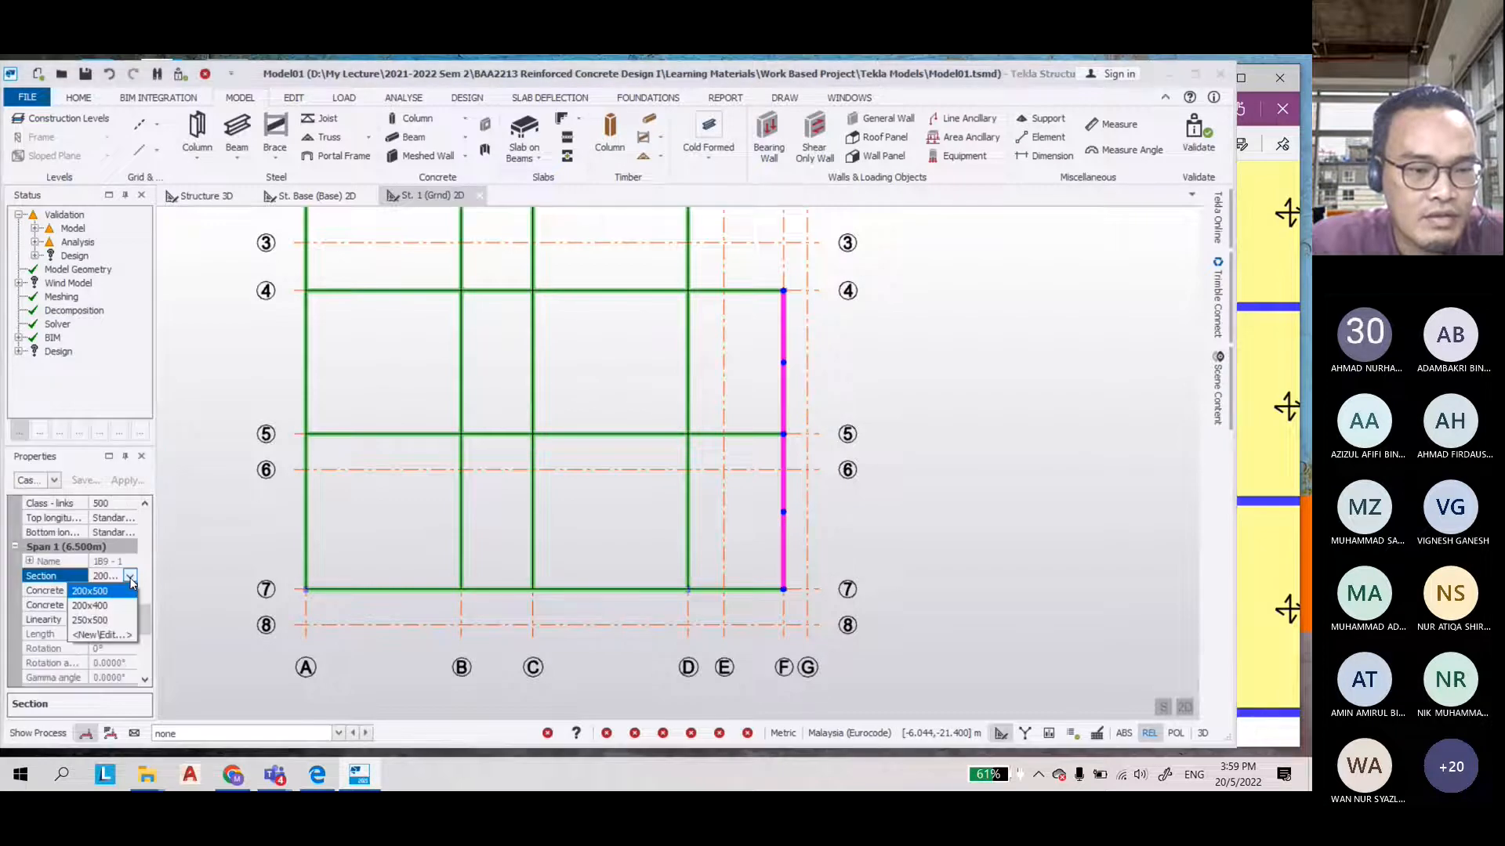
pyautogui.click(88, 608)
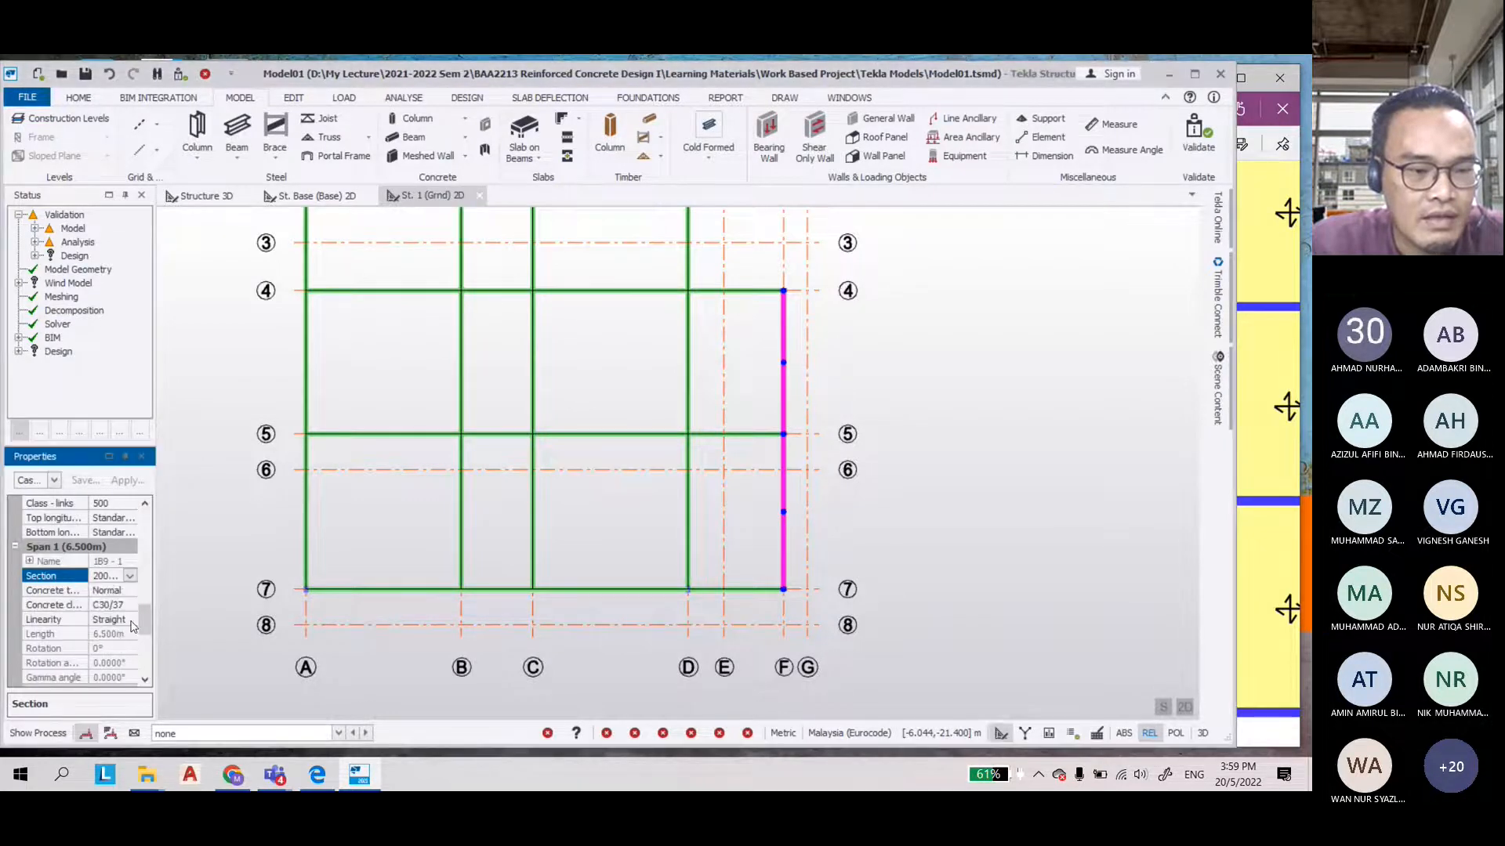
# Set the major offset in Span 1's alignment properties to -100.0 mm and deselect the beam
pyautogui.moveTo(144, 629); pyautogui.dragTo(144, 641)
pyautogui.click(31, 648)
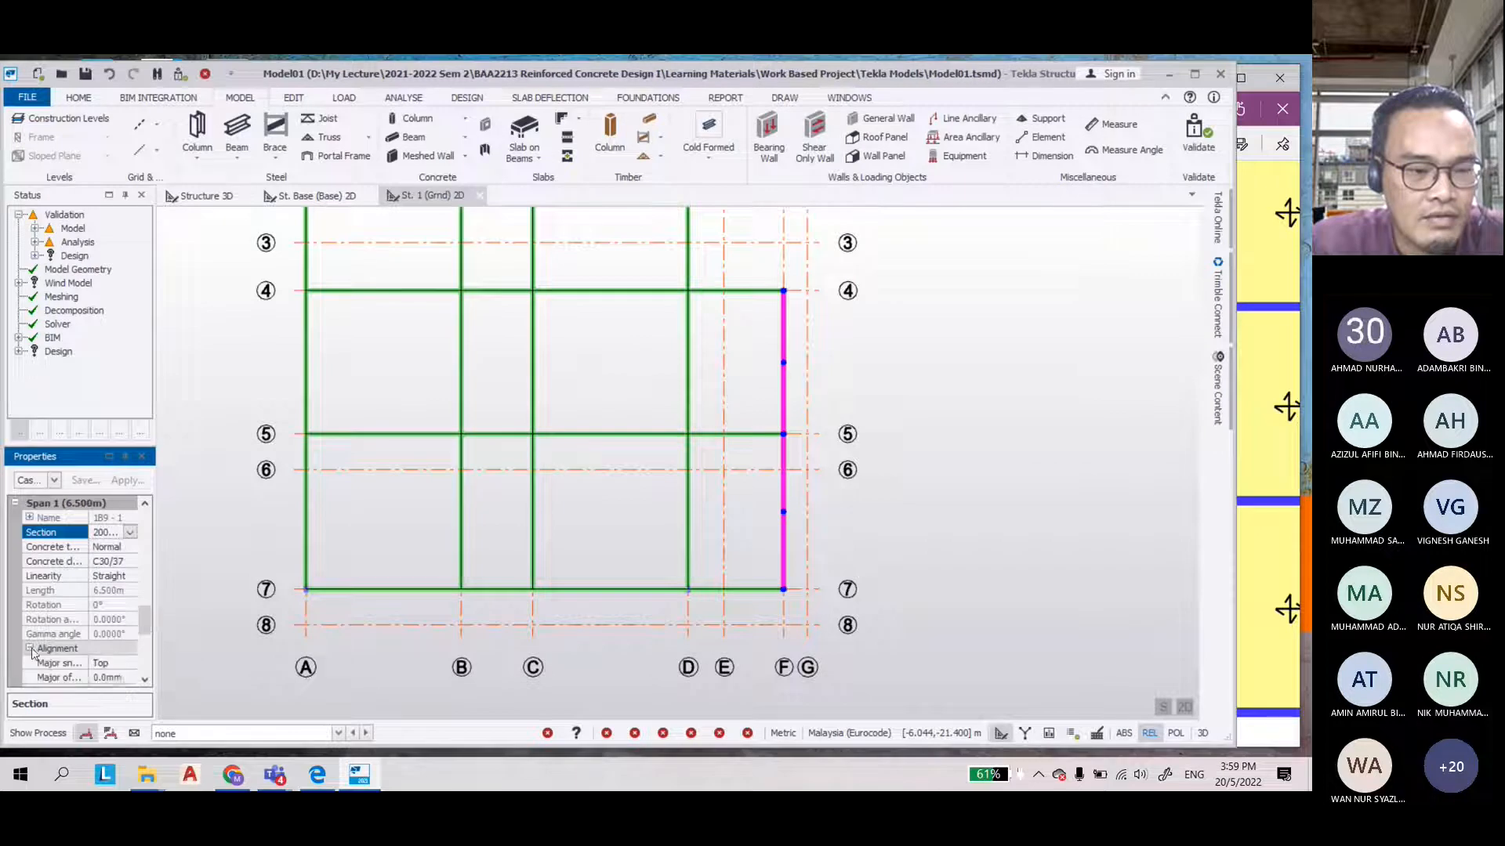
pyautogui.click(120, 679)
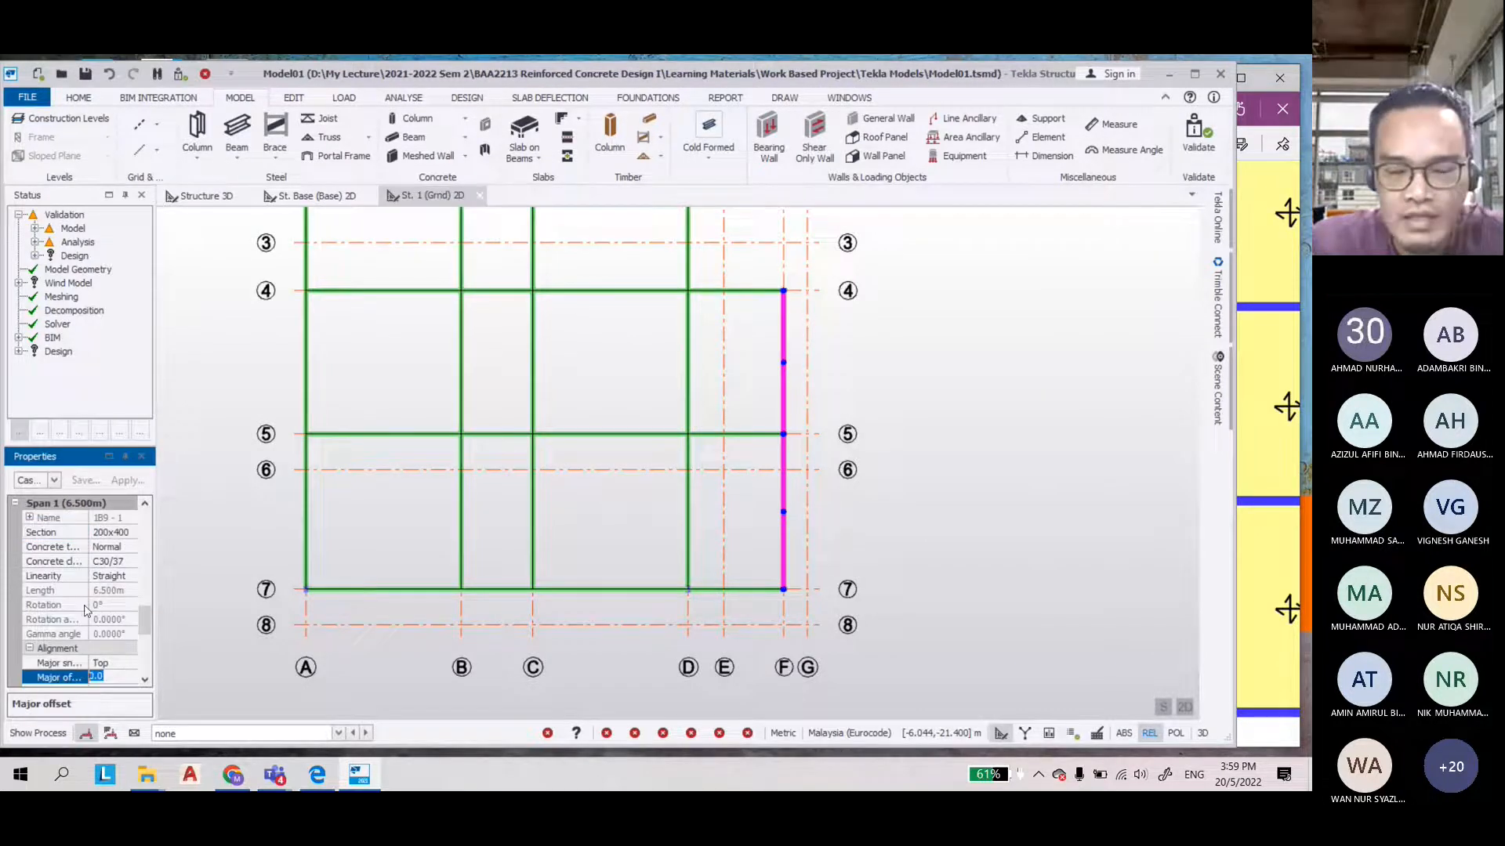
pyautogui.write('-100.0')
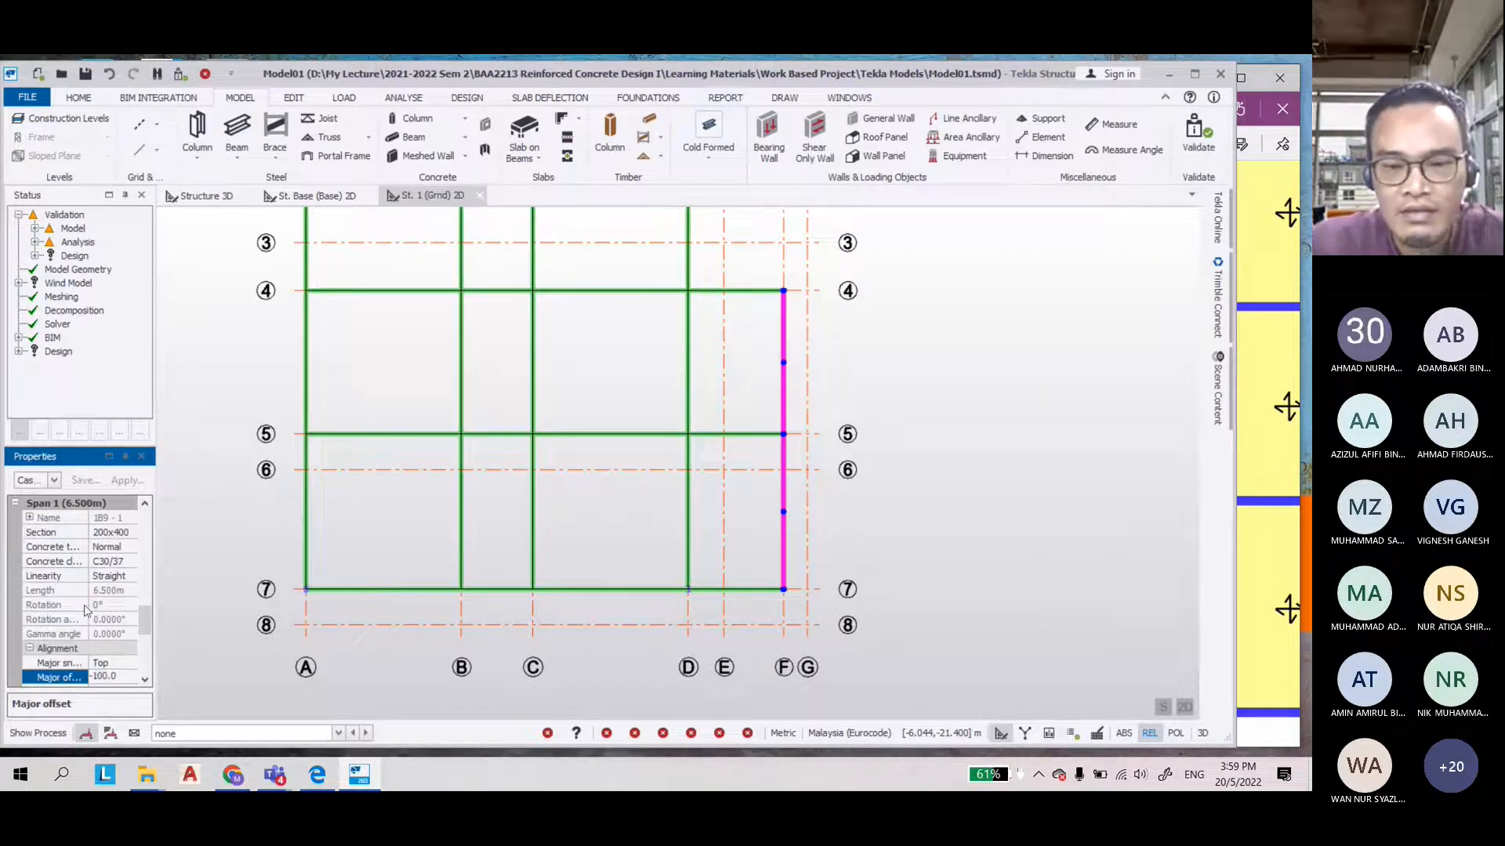
pyautogui.click(420, 578)
# Show the ground-floor level in 3D and examine how the beams, including the one on grid line F, meet the columns
pyautogui.click(1184, 707)
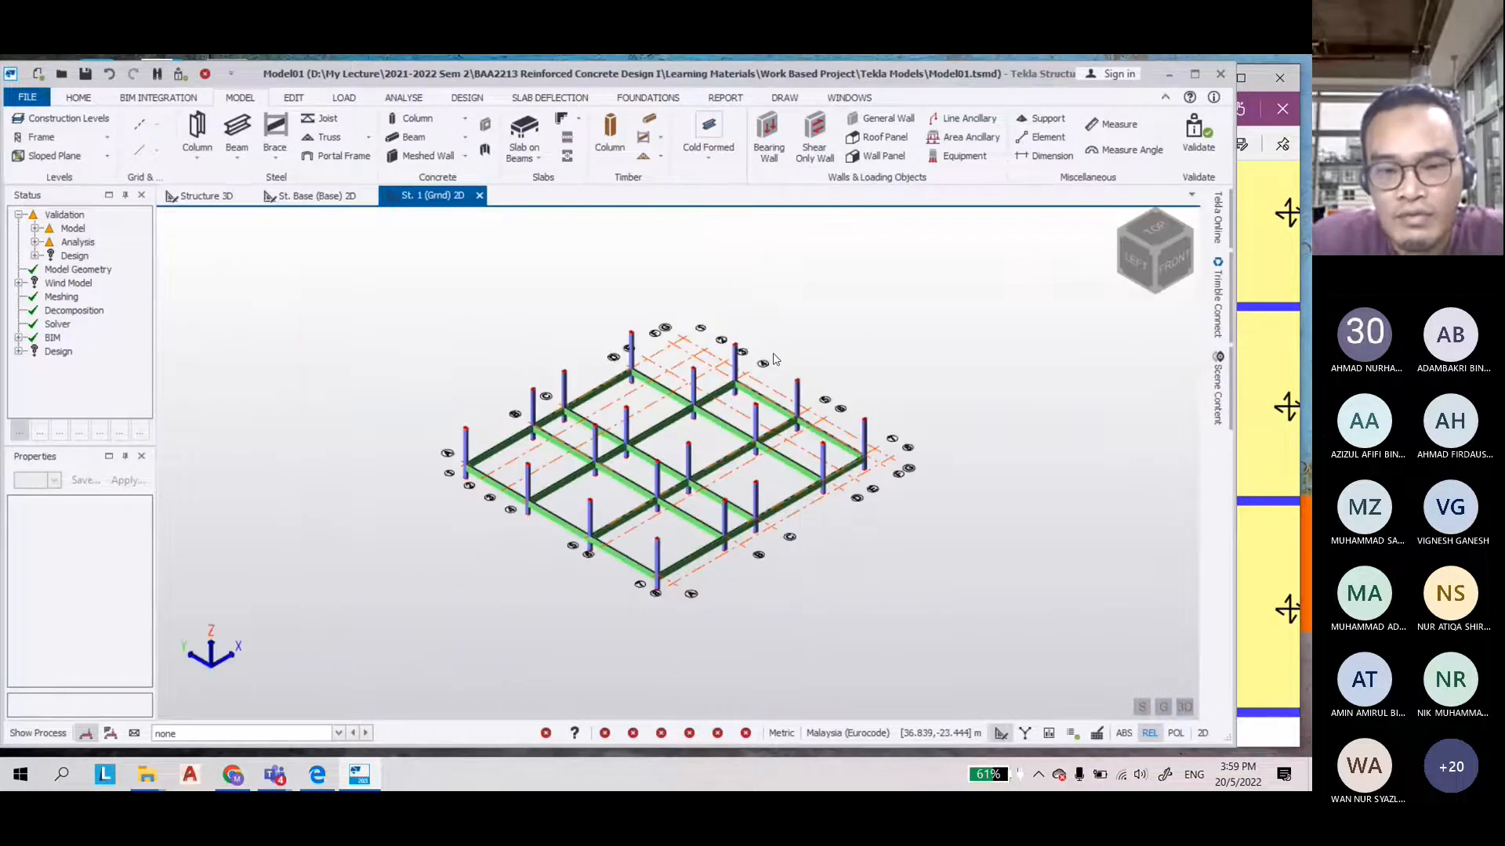
pyautogui.scroll(10, 773, 358)
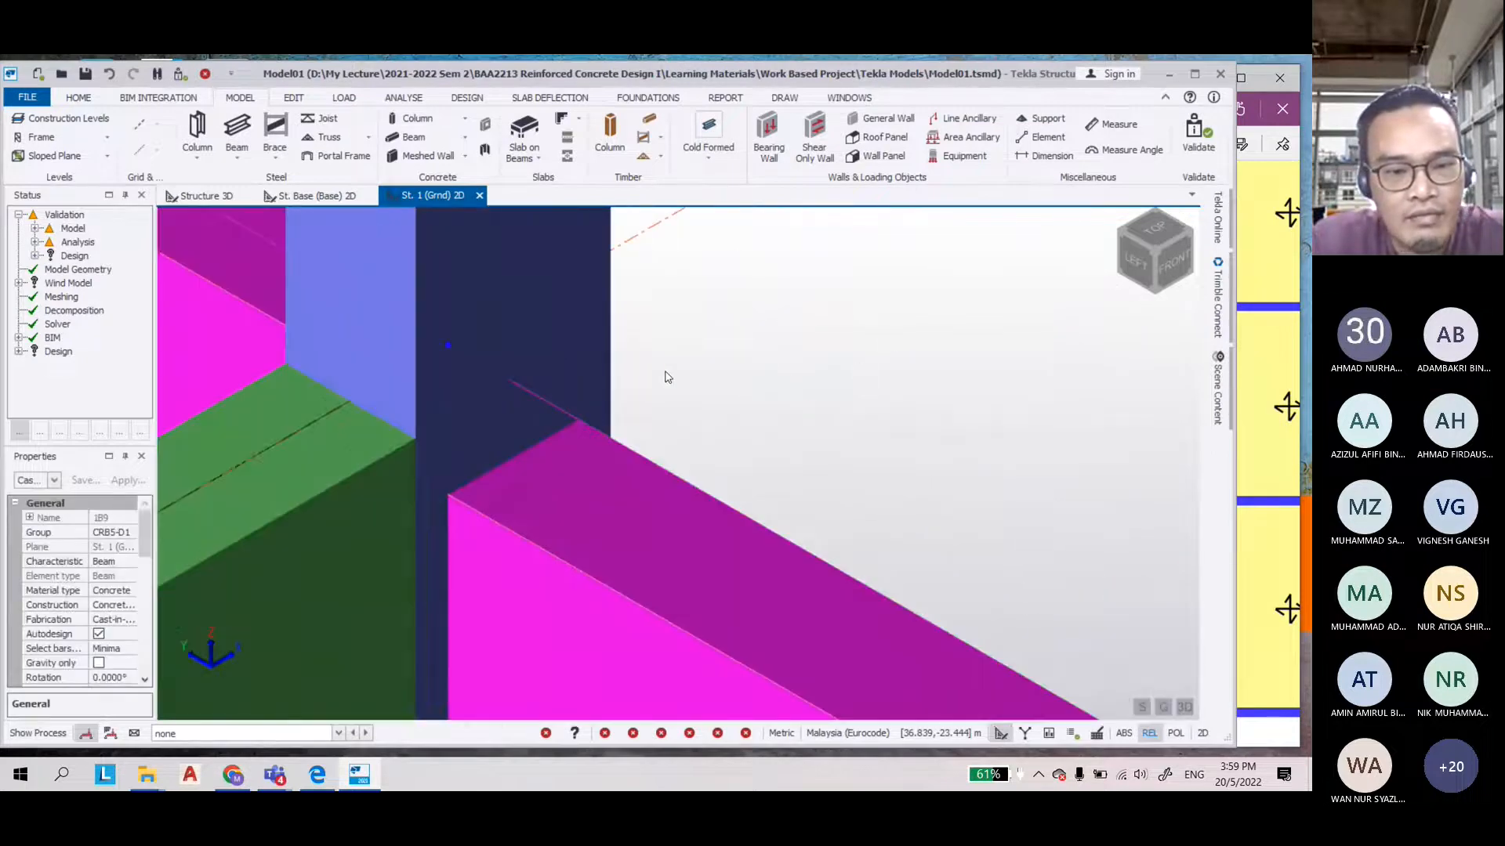
pyautogui.scroll(-2, 772, 341)
pyautogui.scroll(-3, 772, 342)
pyautogui.moveTo(806, 393); pyautogui.dragTo(867, 319, button='middle')
pyautogui.scroll(-5, 866, 319)
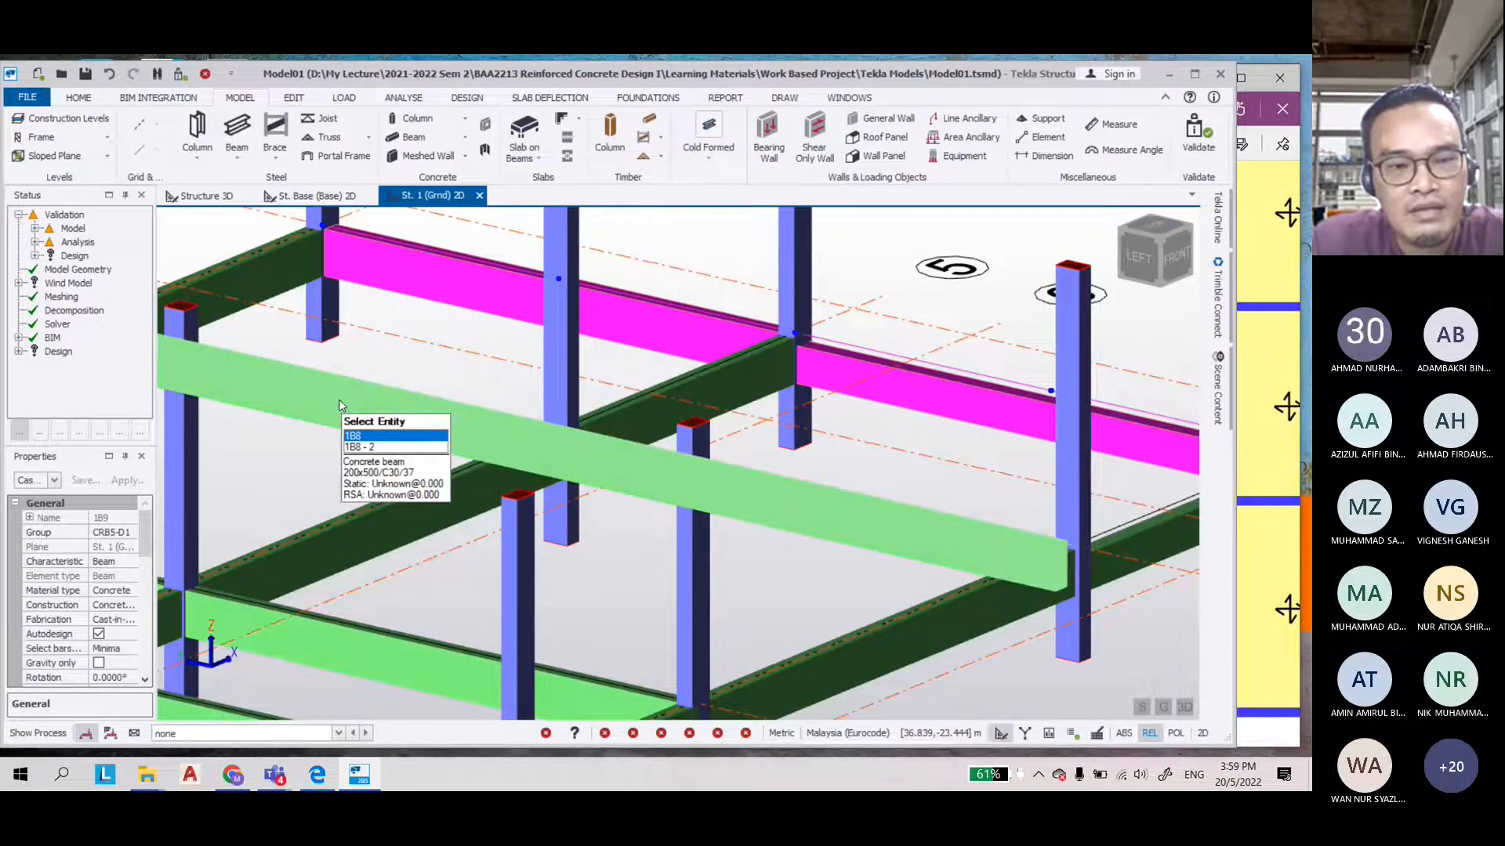
pyautogui.press('Escape')
pyautogui.scroll(2, 396, 345)
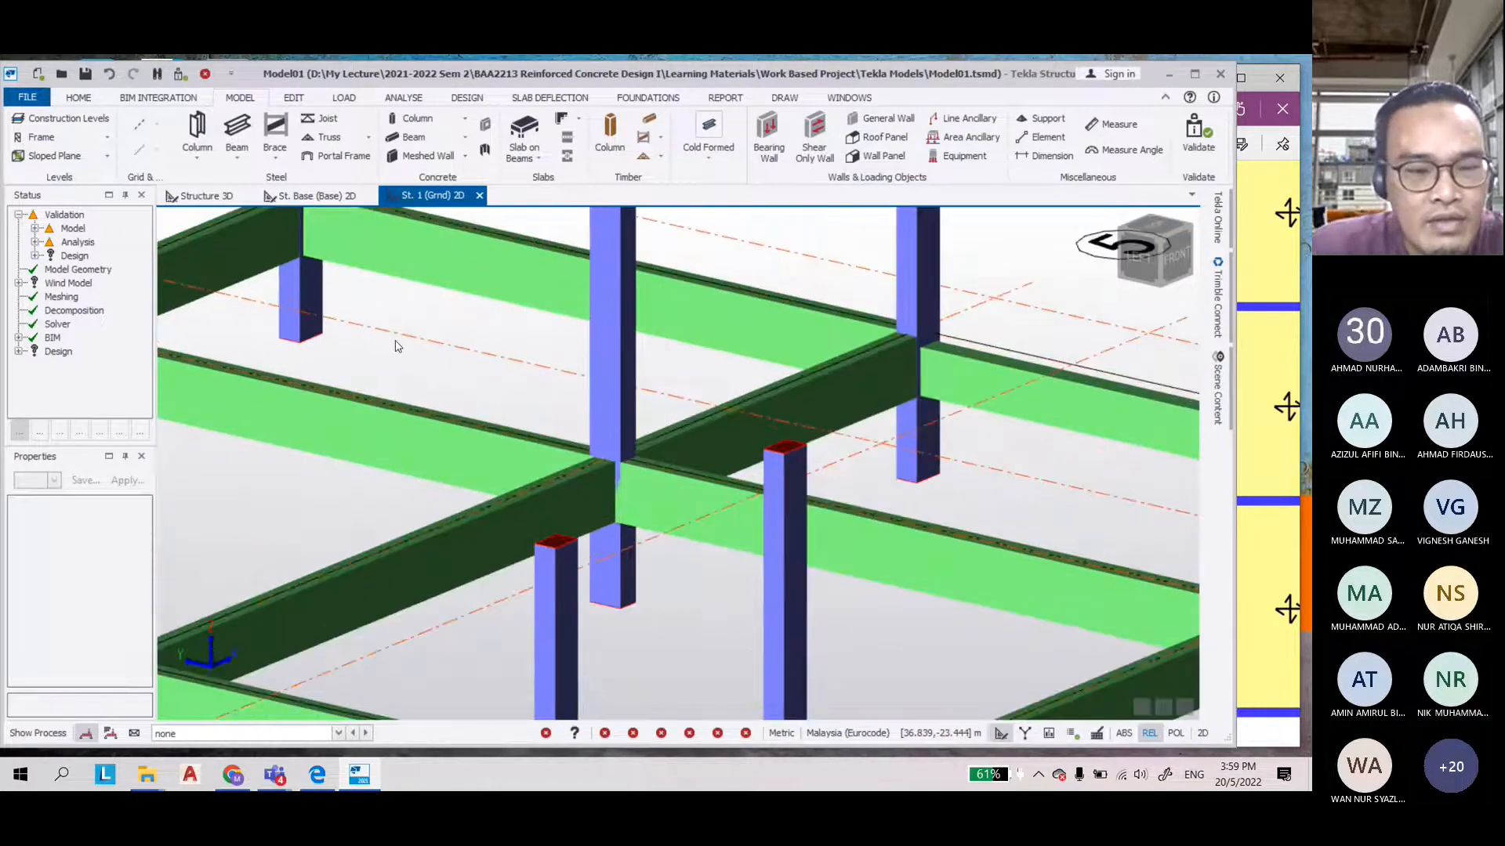
pyautogui.scroll(-2, 555, 360)
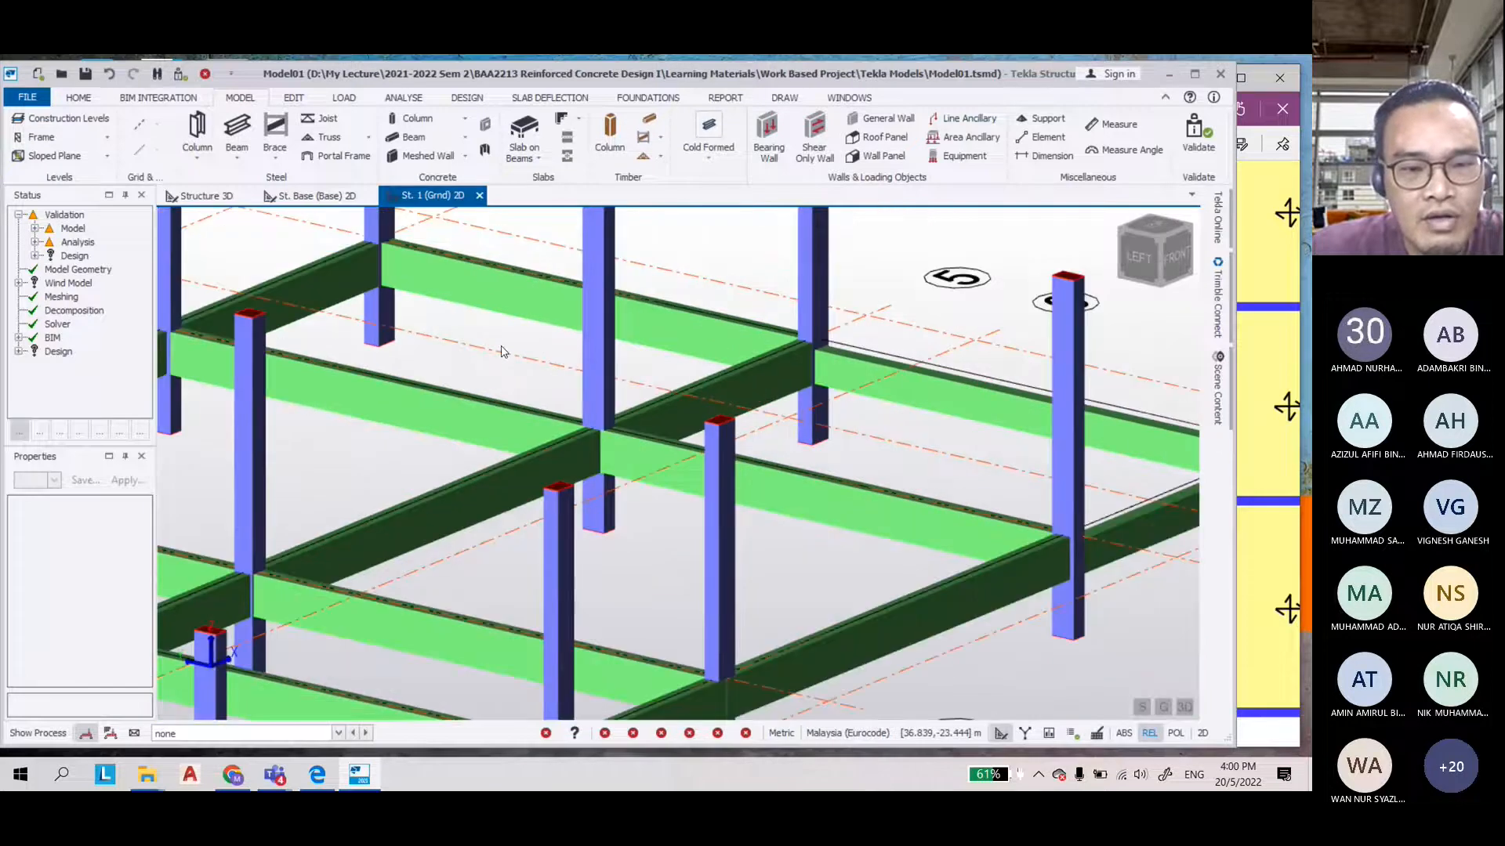
pyautogui.scroll(2, 470, 368)
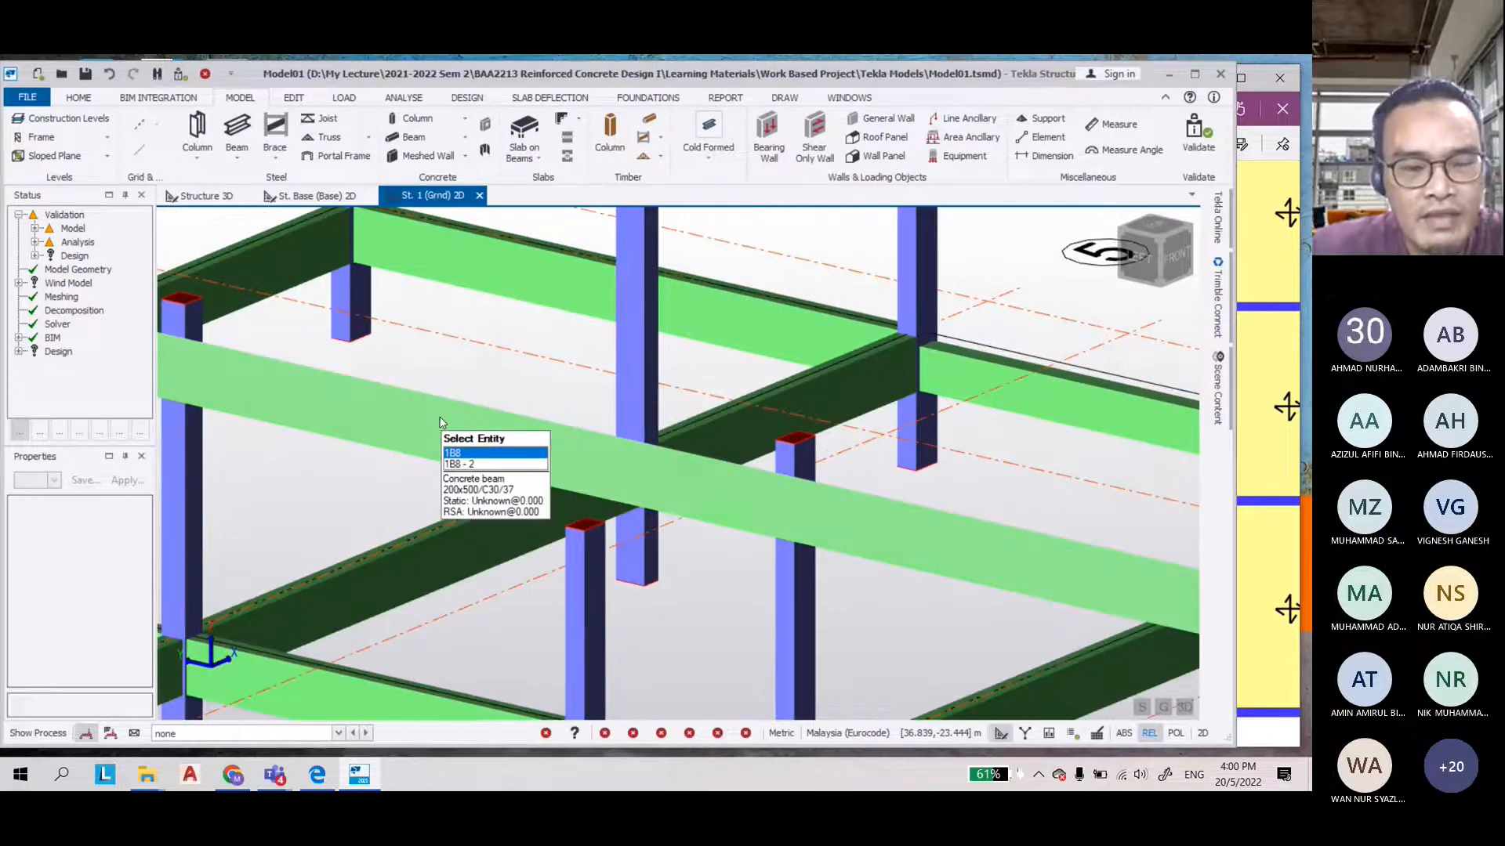
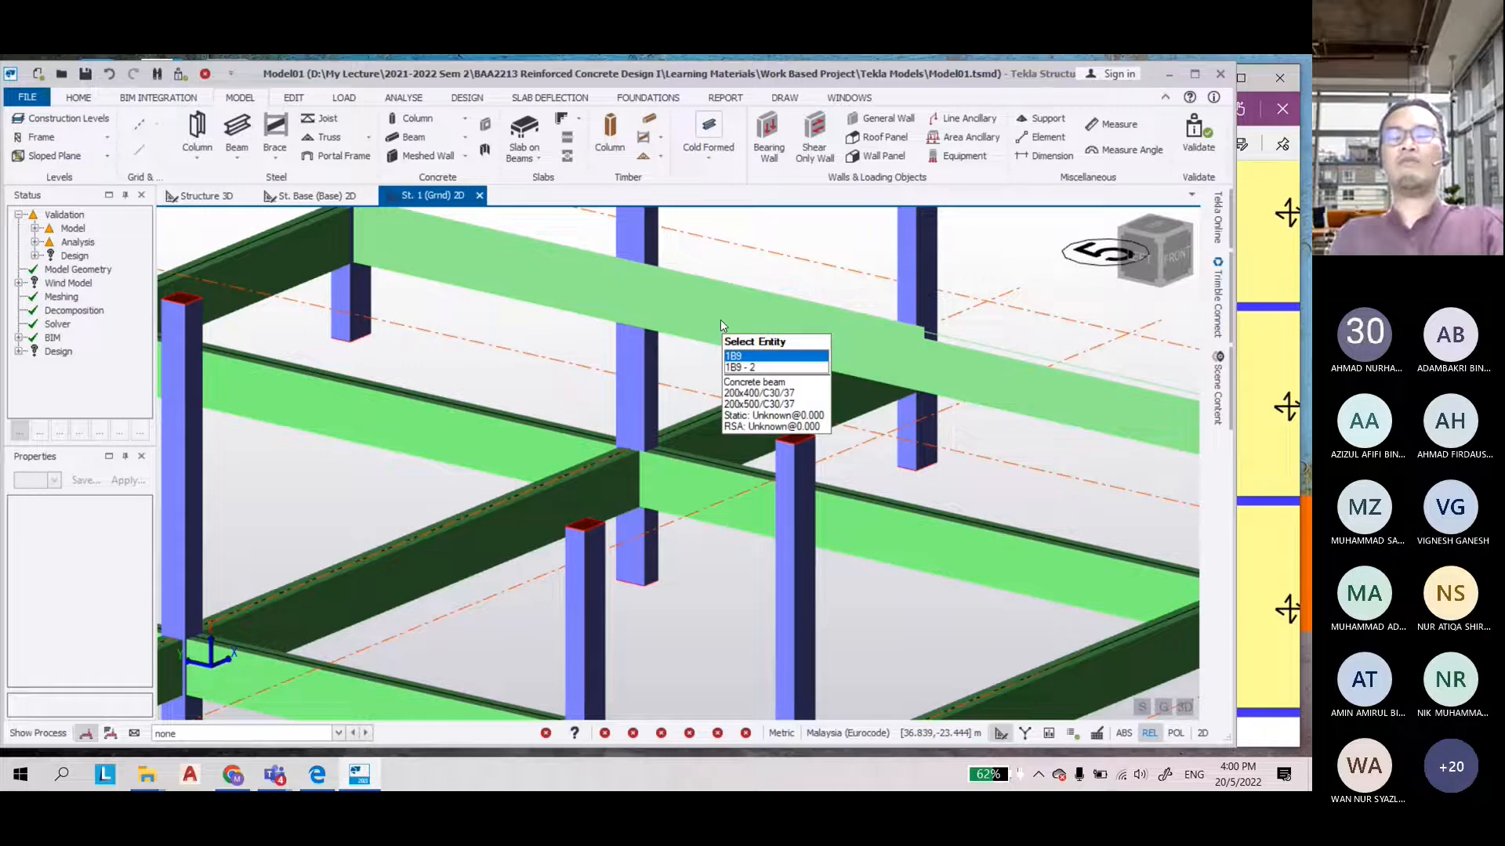
pyautogui.scroll(-5, 1024, 406)
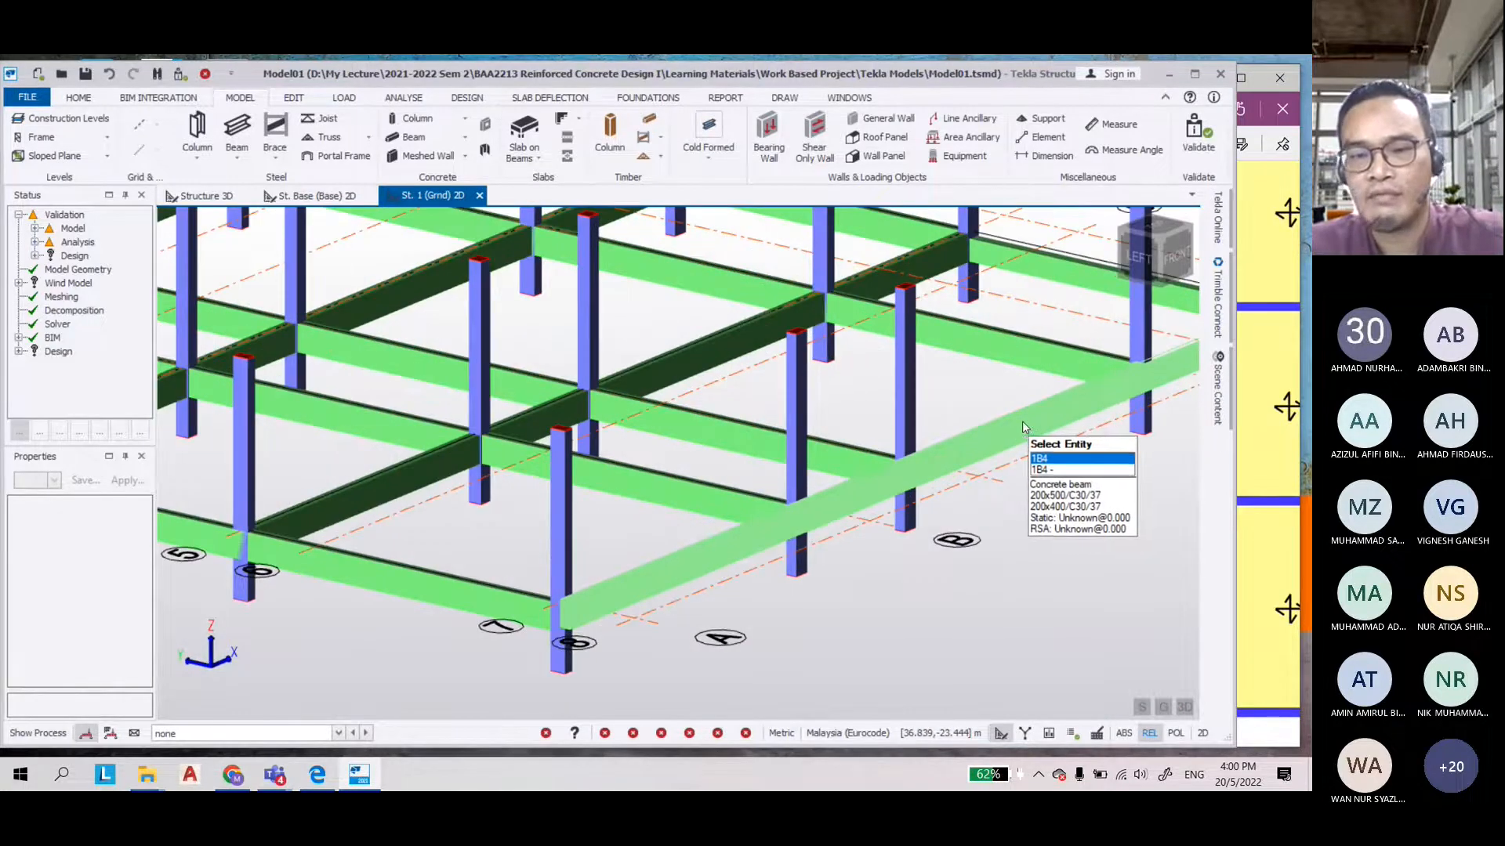
pyautogui.scroll(-3, 1023, 420)
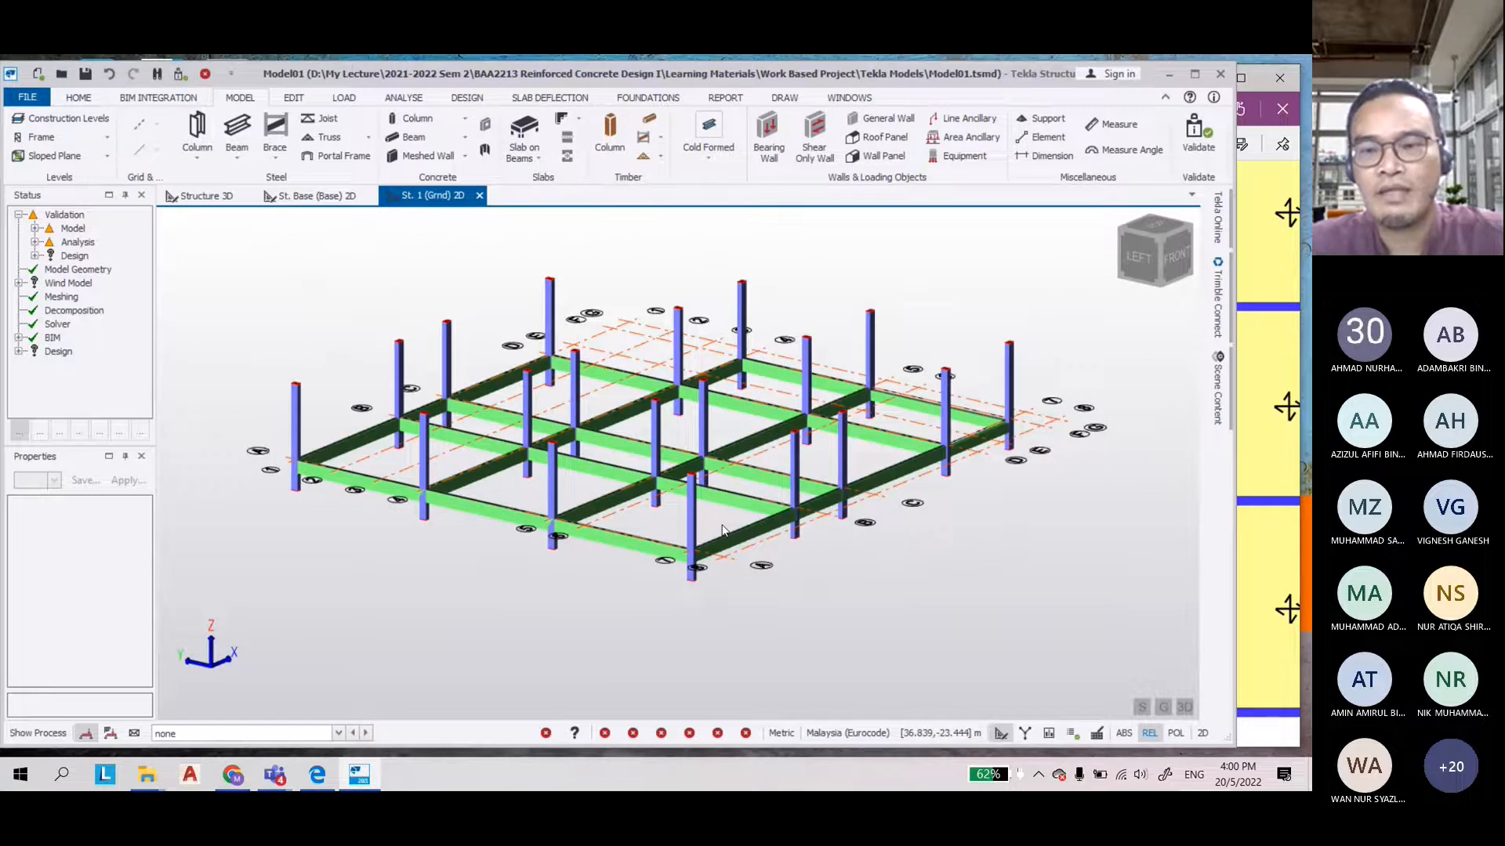
pyautogui.moveTo(724, 531); pyautogui.dragTo(684, 566, button='right')
# Switch to the structural layout PDF, leave inking mode, and look over the whole ground floor plan
pyautogui.click(1252, 289)
pyautogui.scroll(-3, 976, 399)
pyautogui.scroll(4, 976, 399)
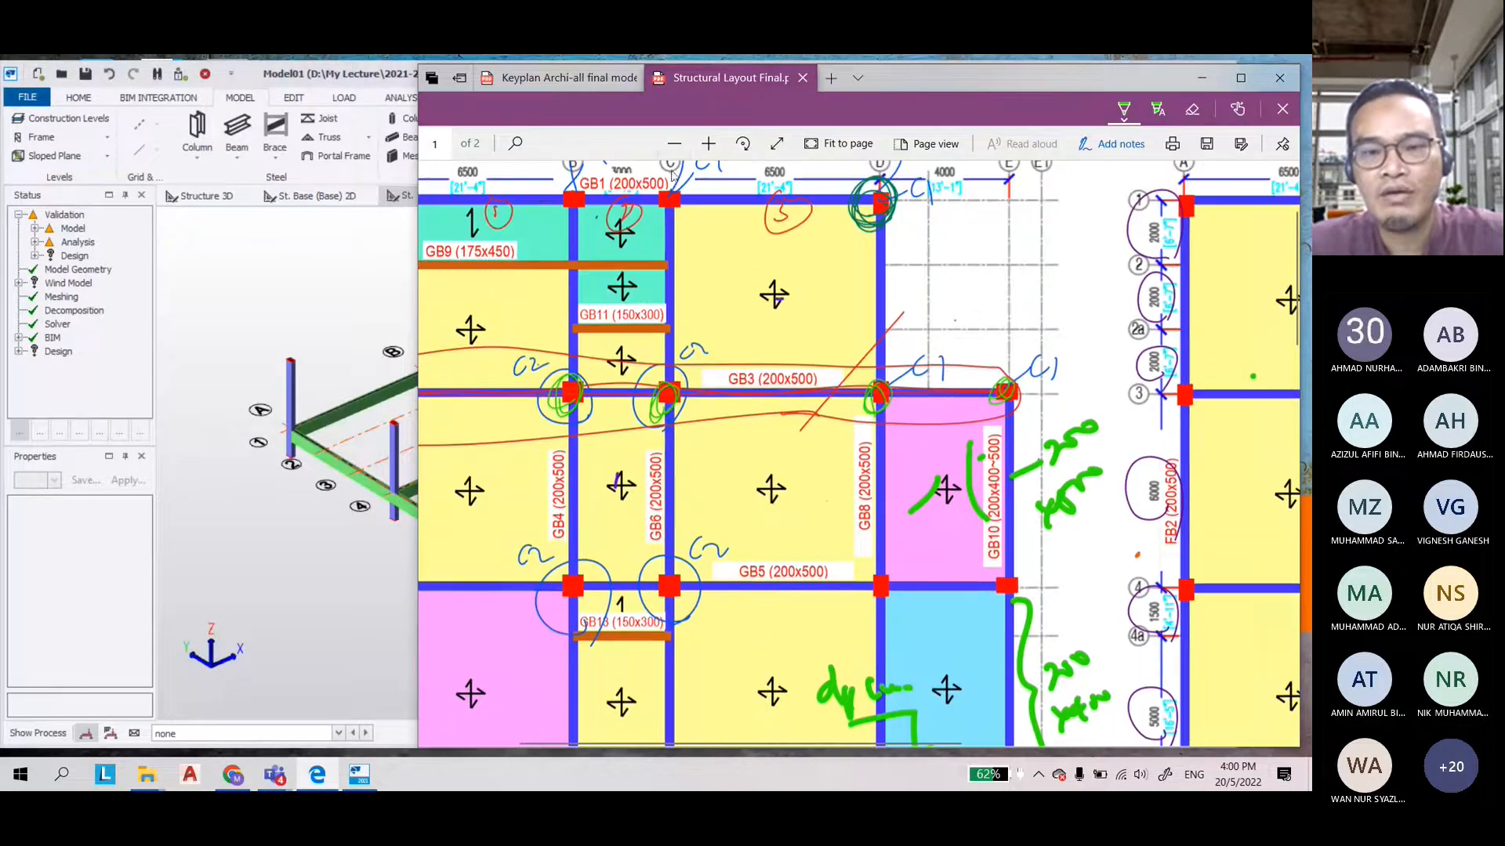
pyautogui.click(674, 143)
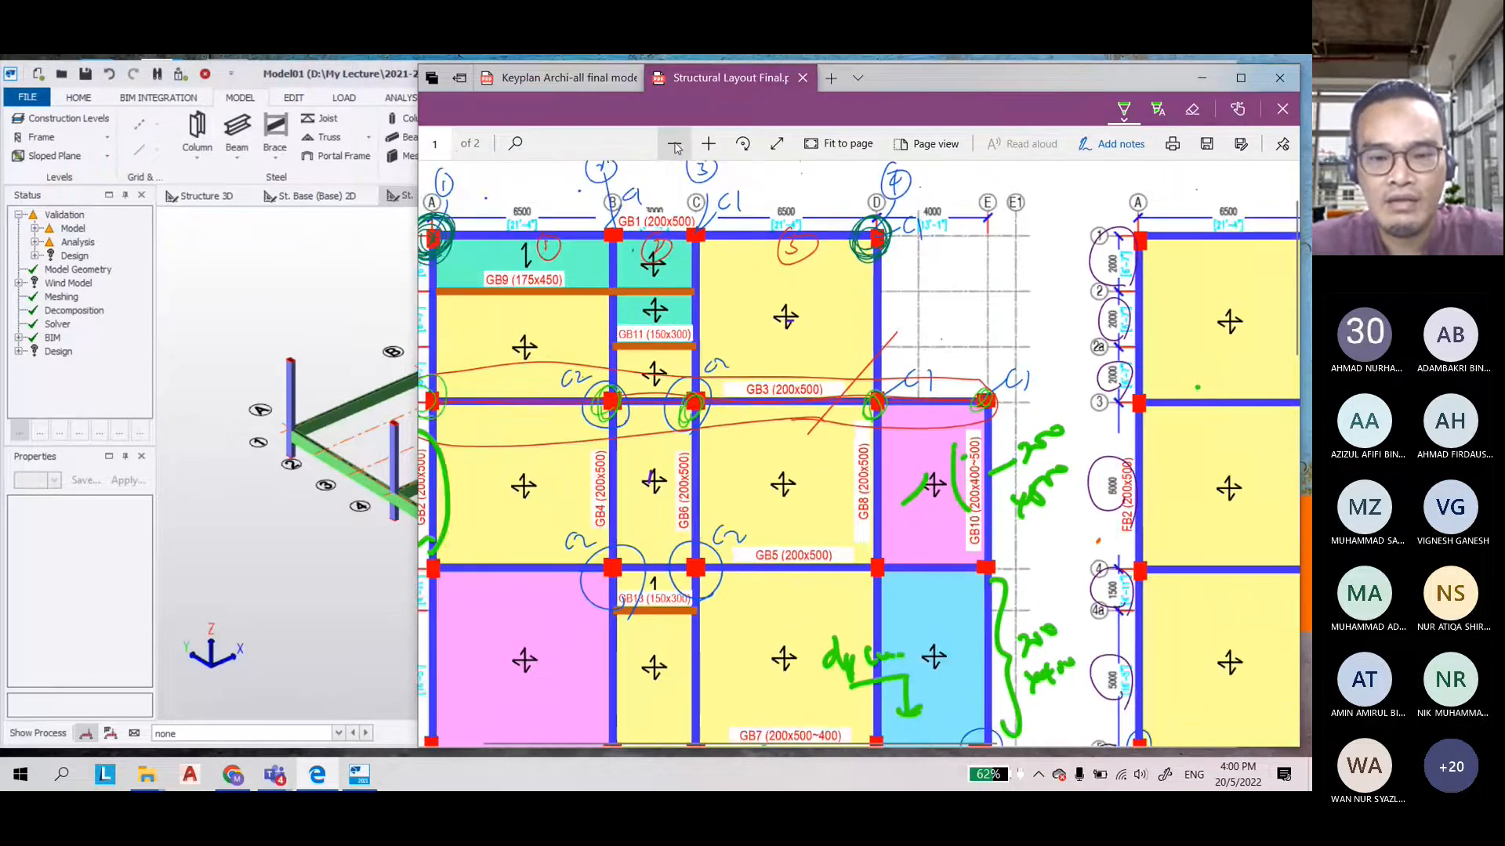
pyautogui.click(673, 143)
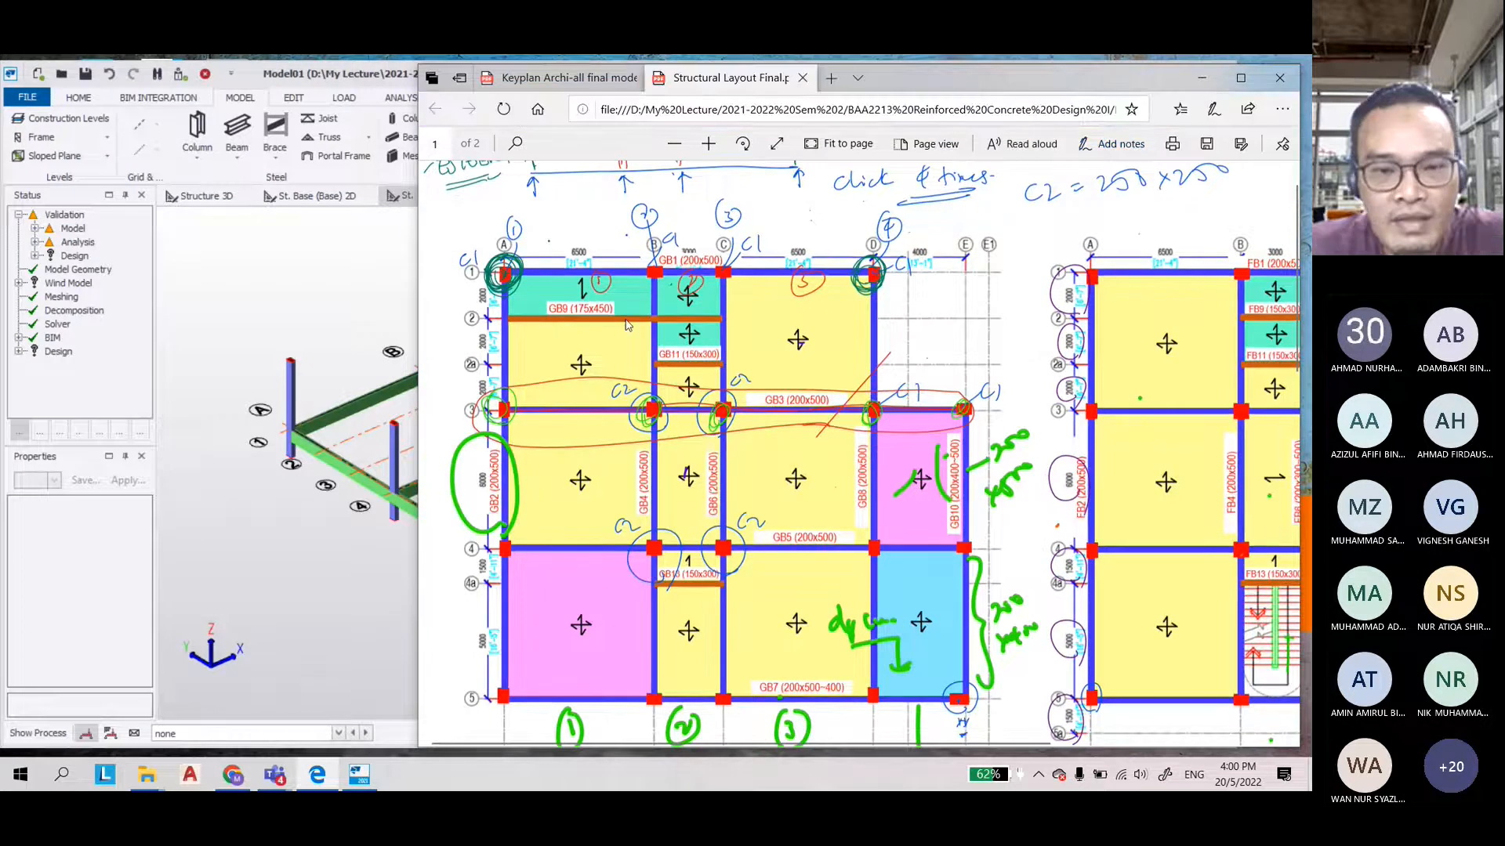
pyautogui.scroll(-1, 627, 323)
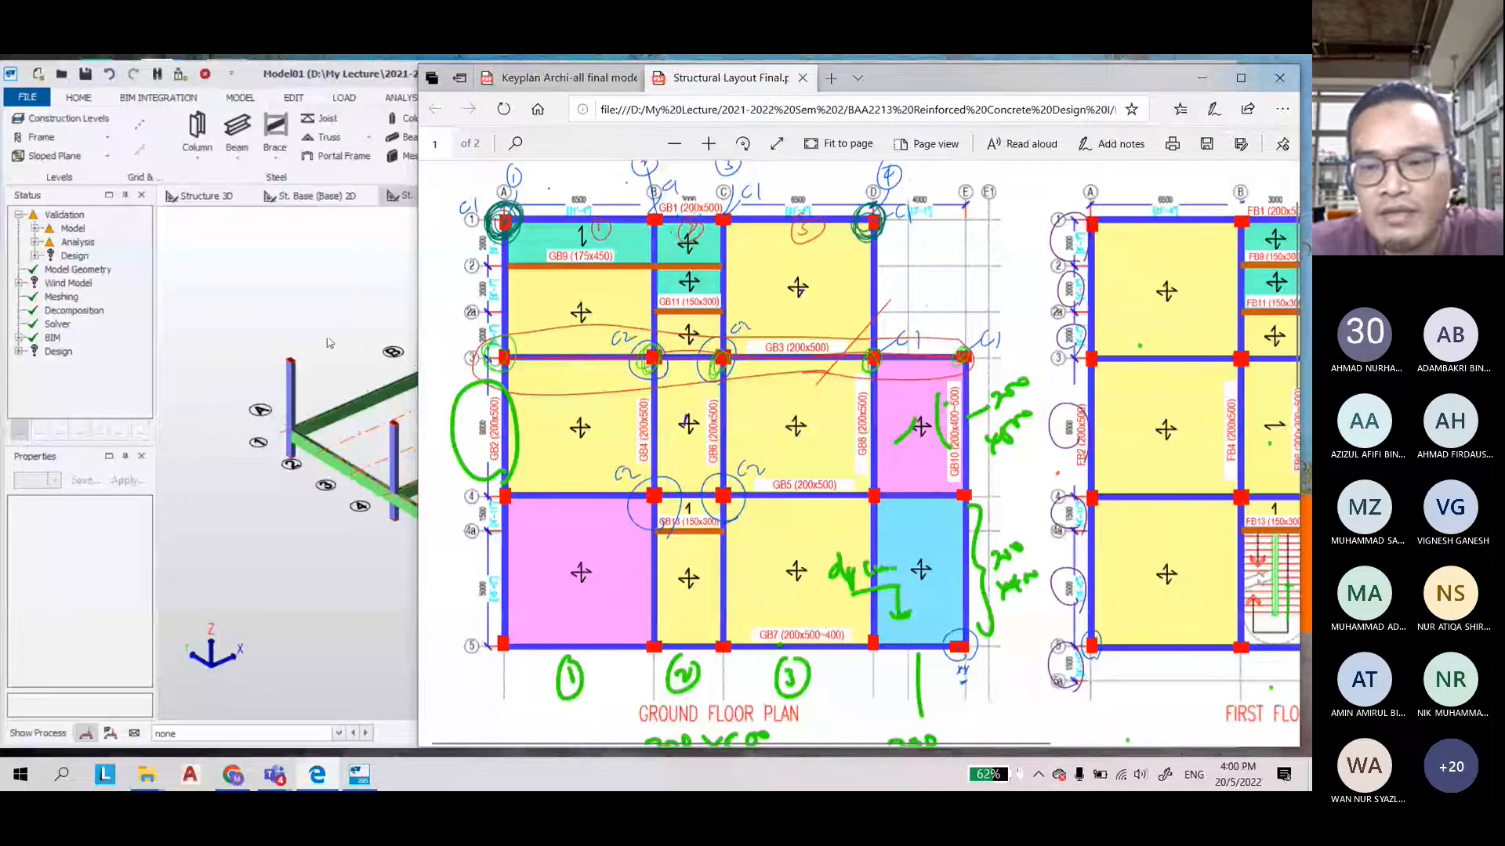
# Resize the Tekla and PDF windows to sit side by side, with the enlarged ground floor plan in the wider PDF window
pyautogui.click(329, 342)
pyautogui.moveTo(1229, 618); pyautogui.dragTo(754, 618)
pyautogui.click(831, 541)
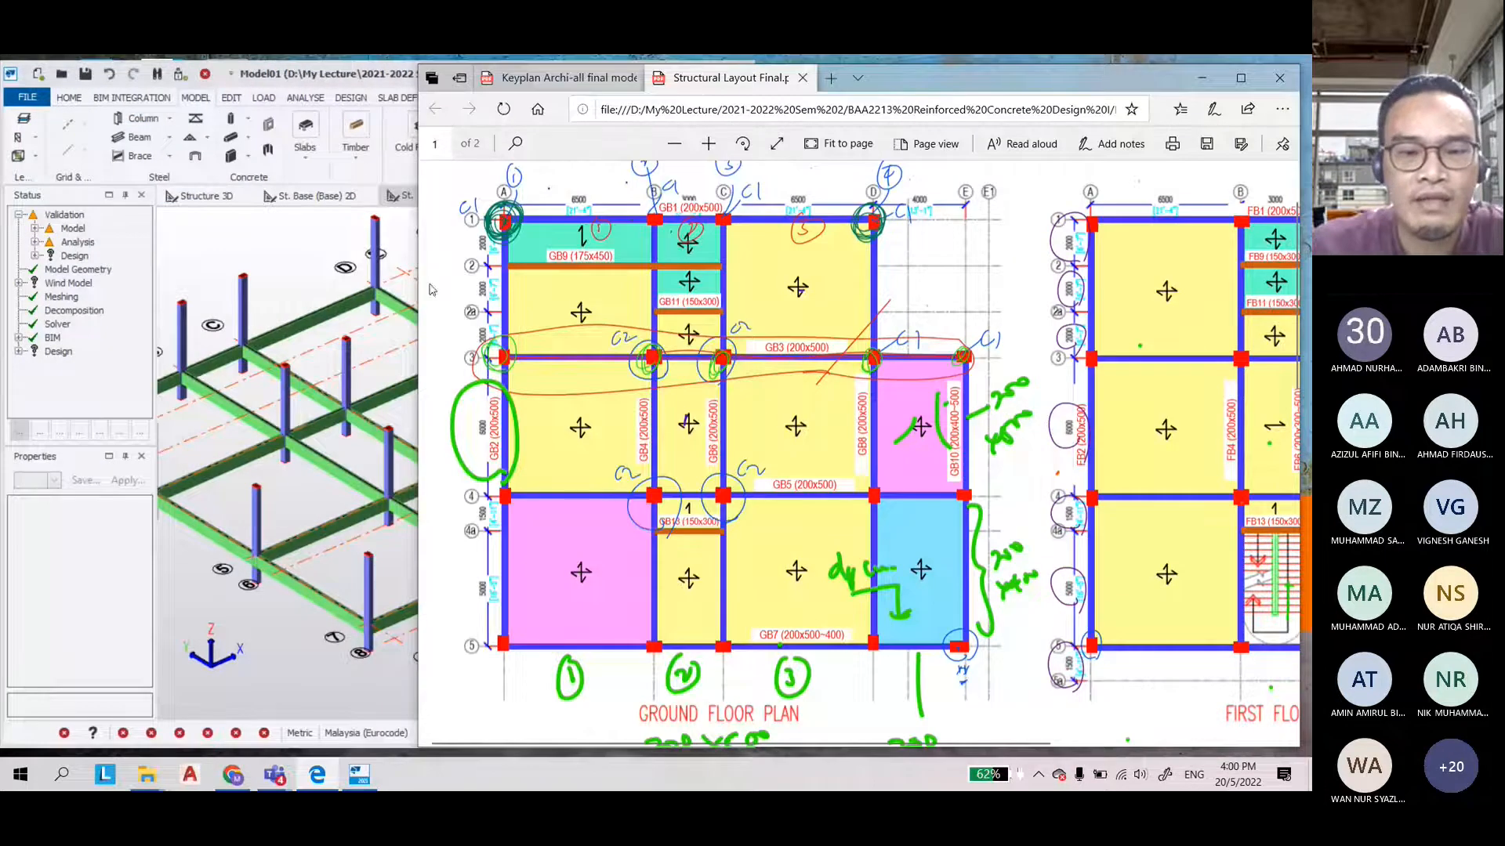
pyautogui.moveTo(417, 283); pyautogui.dragTo(746, 307)
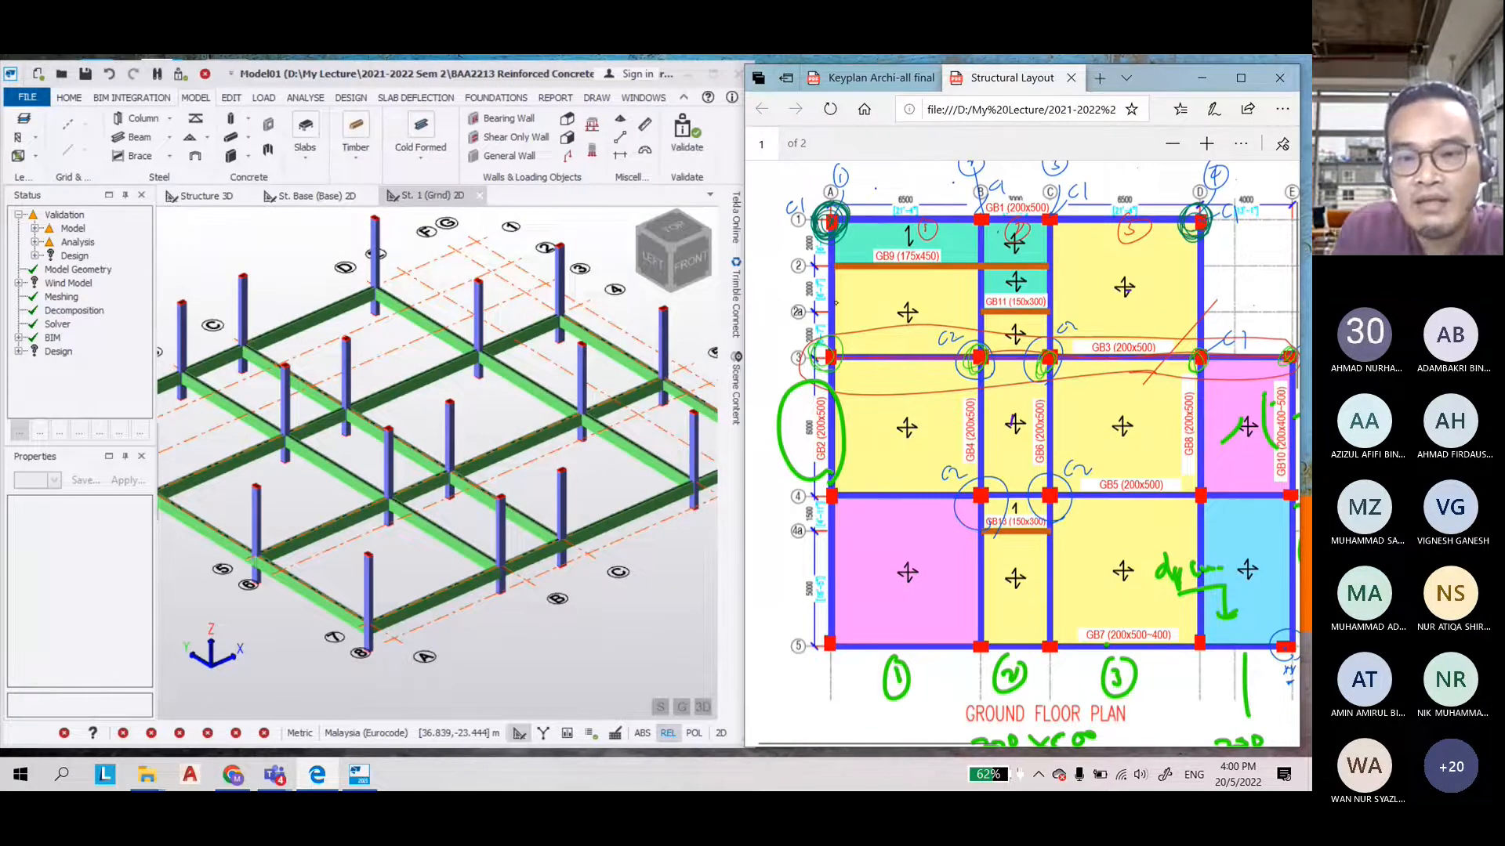
pyautogui.click(1205, 156)
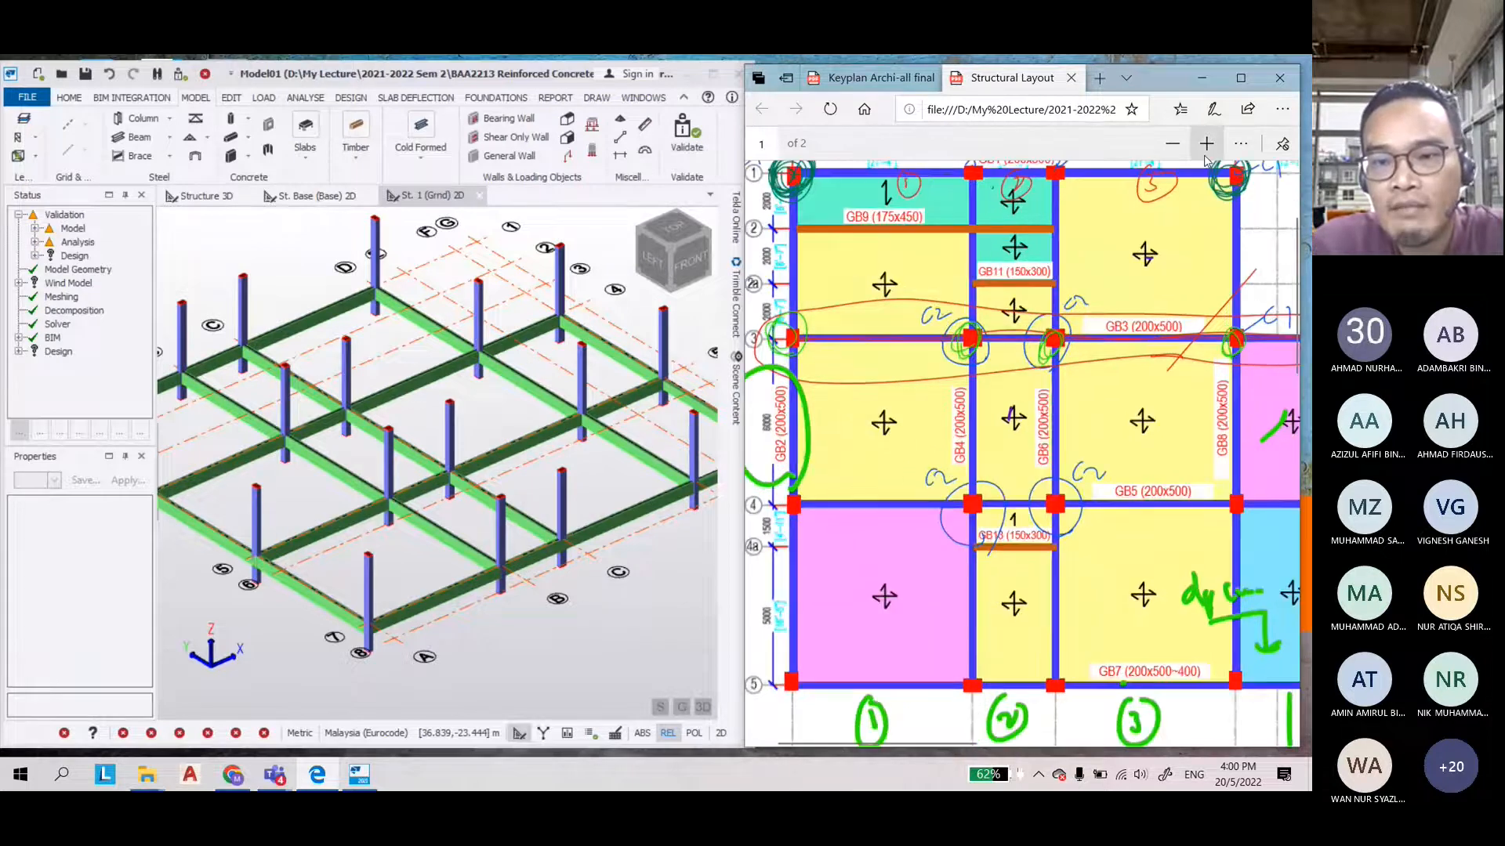
pyautogui.click(1205, 158)
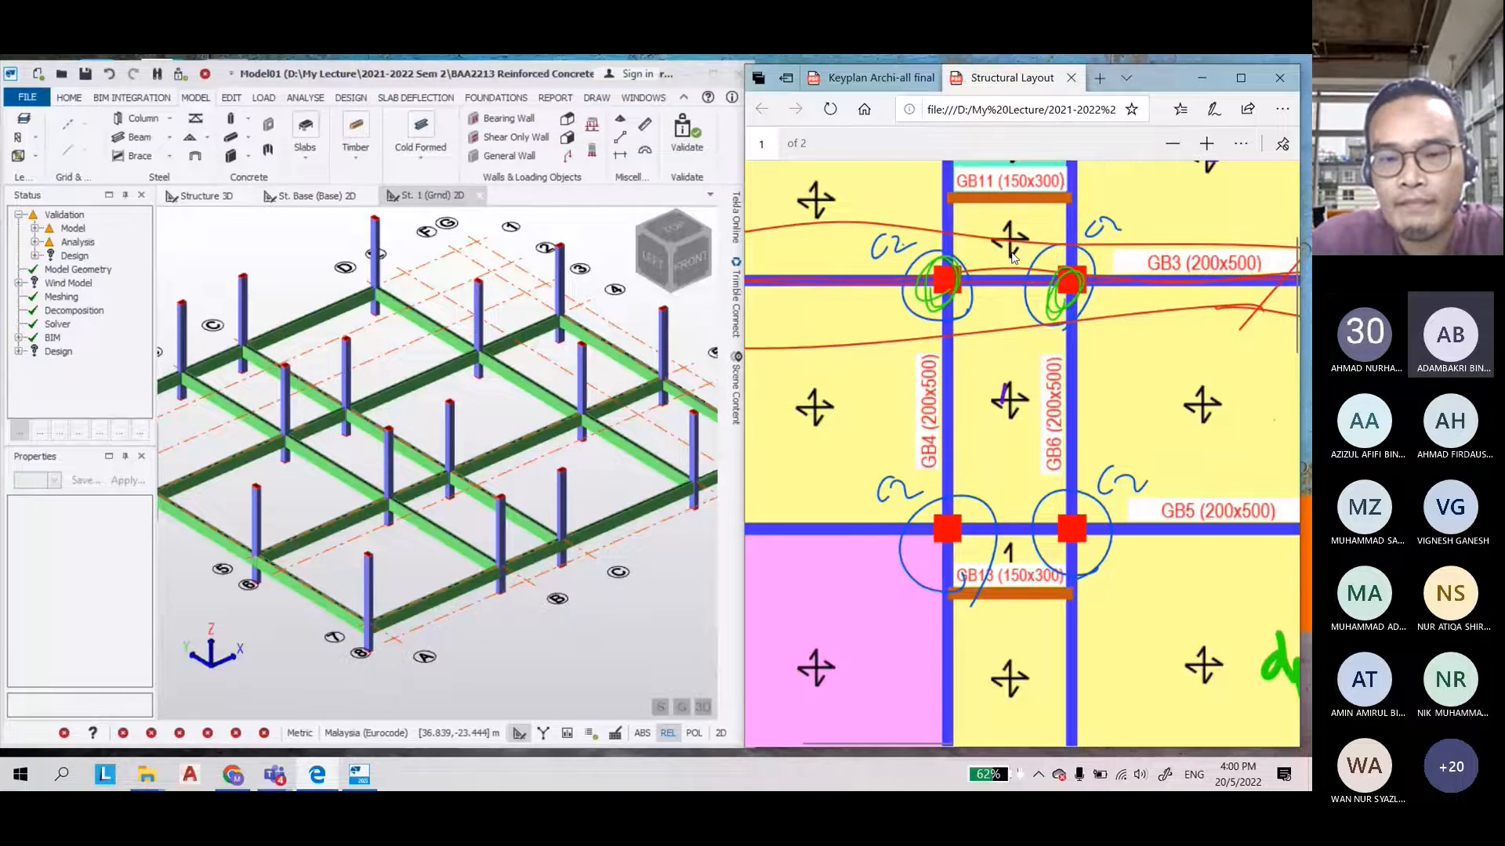
pyautogui.moveTo(744, 407); pyautogui.dragTo(543, 416)
# Find beam GB9 (175x450) on the ground floor plan between grids A and C and circle it in green ink
pyautogui.scroll(-10, 766, 437)
pyautogui.scroll(6, 705, 386)
pyautogui.scroll(8, 703, 378)
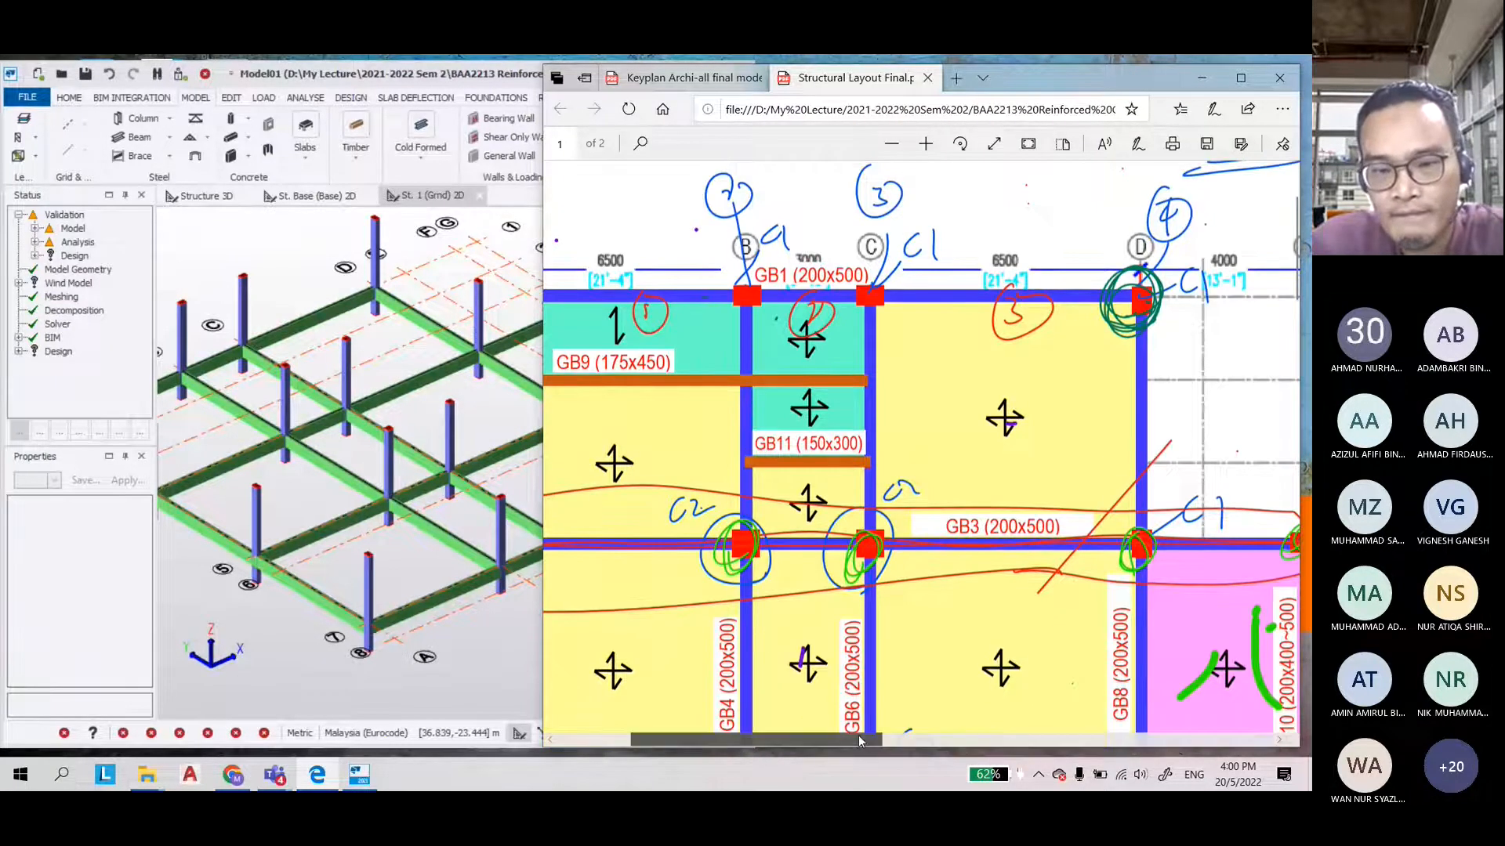
pyautogui.moveTo(862, 740); pyautogui.dragTo(801, 740)
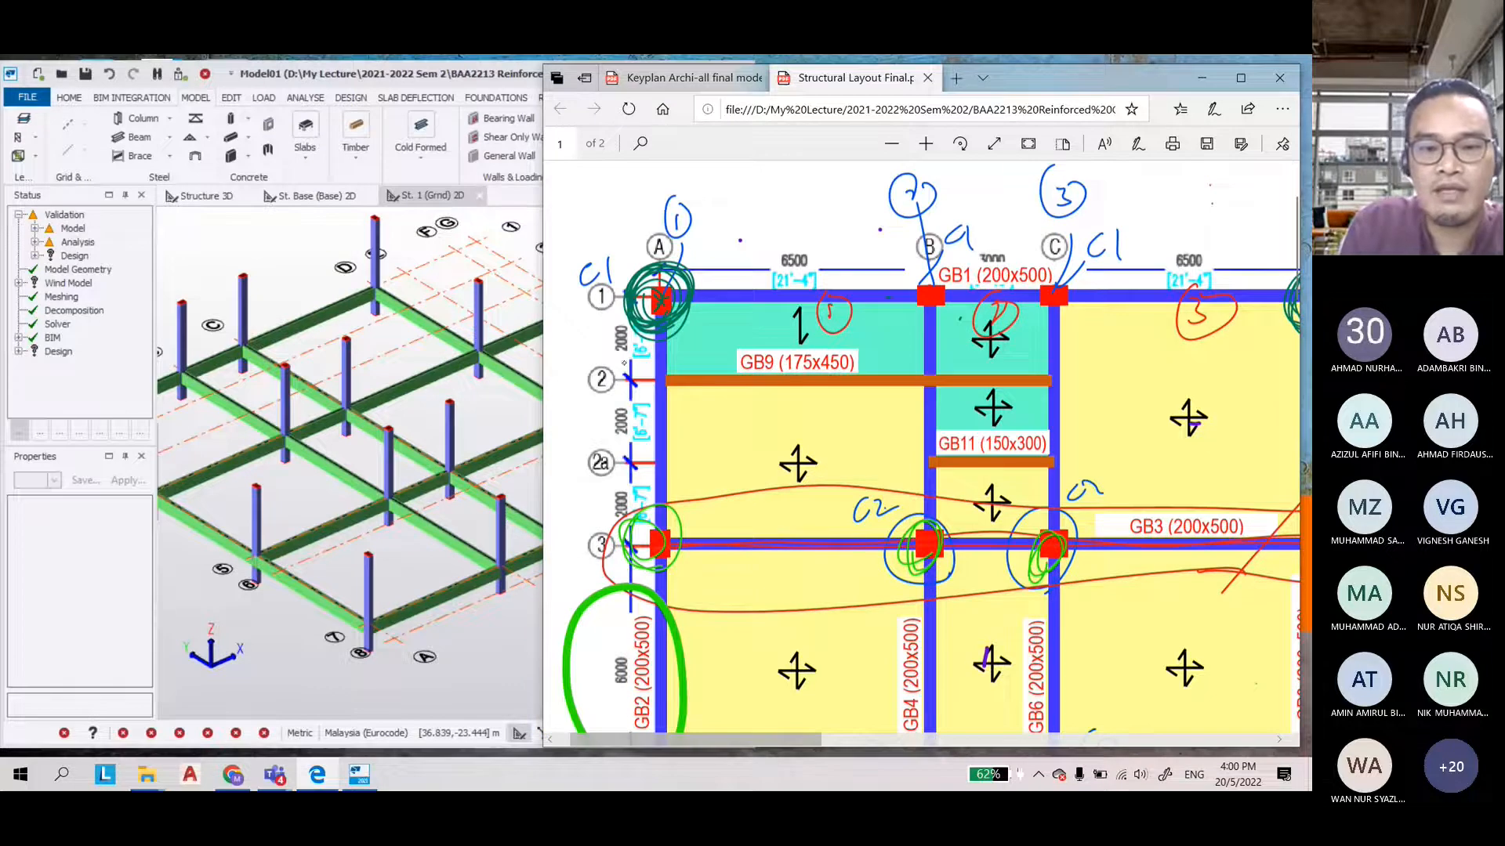
pyautogui.moveTo(650, 390)
pyautogui.mouseDown()
pyautogui.moveTo(587, 371)
pyautogui.moveTo(650, 329)
pyautogui.moveTo(1011, 361)
pyautogui.moveTo(1010, 401)
pyautogui.moveTo(612, 429)
pyautogui.moveTo(563, 365)
pyautogui.mouseUp()
pyautogui.click(1138, 143)
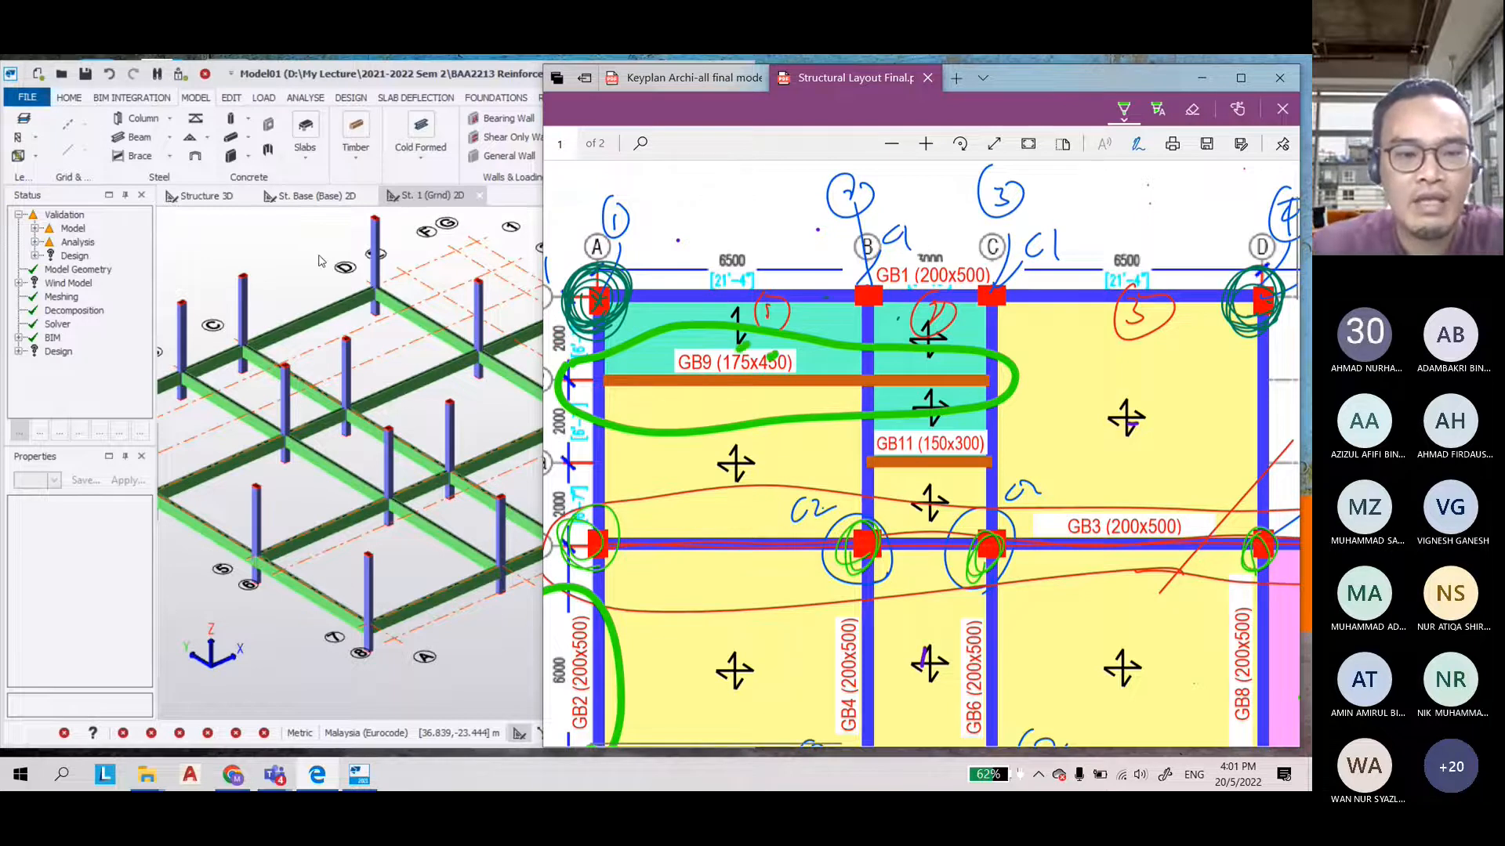
# Switch to the Tekla model and narrow its window to end where the PDF window begins
pyautogui.hotkey('alt', 'Tab')
pyautogui.moveTo(700, 407); pyautogui.dragTo(544, 409)
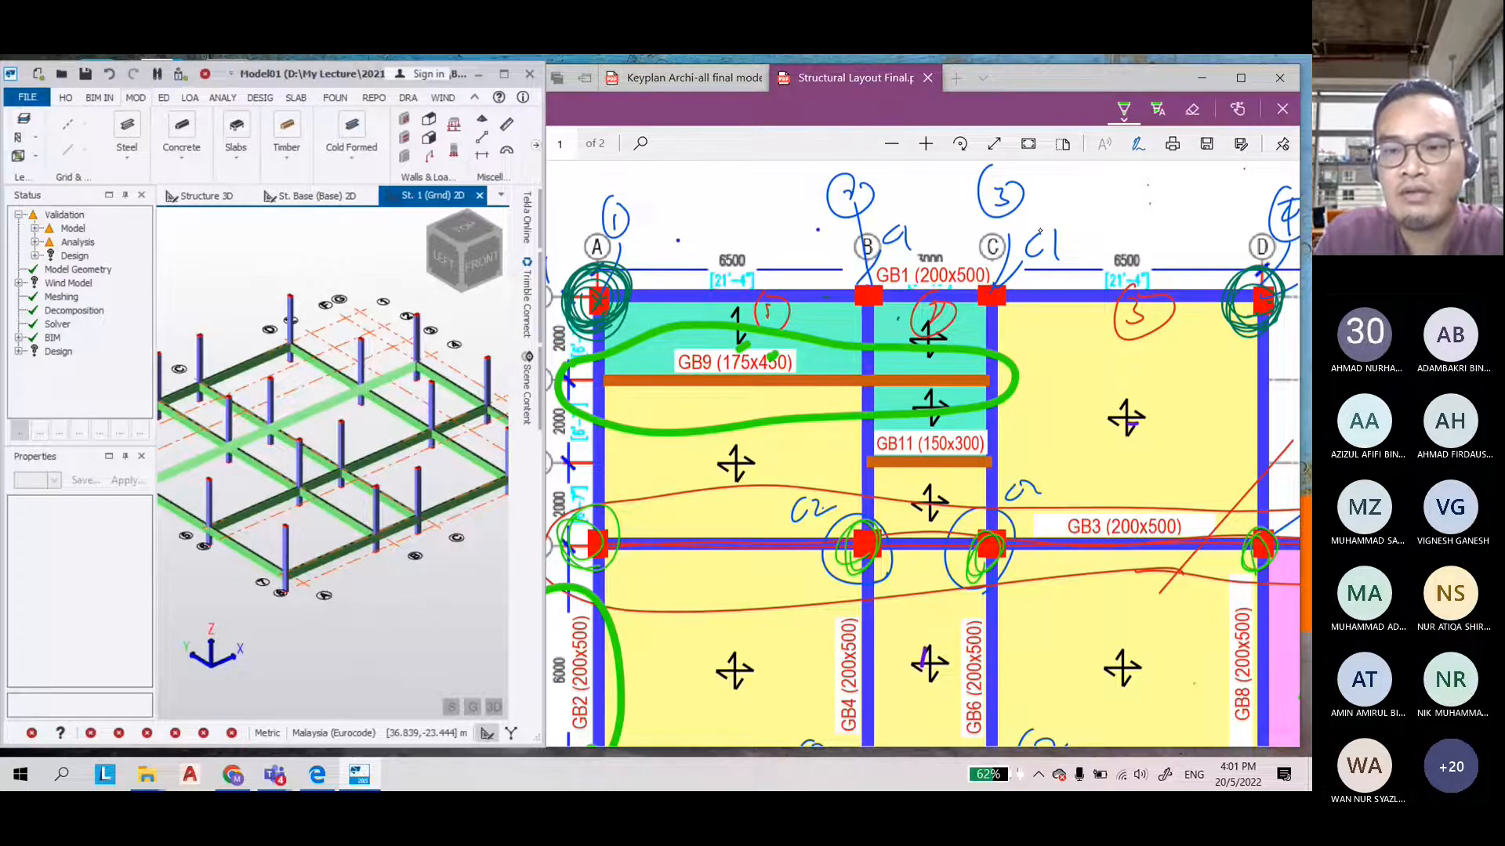
# Switch to the structural layout PDF and change the ink pen to red with a thinner stroke
pyautogui.click(1123, 112)
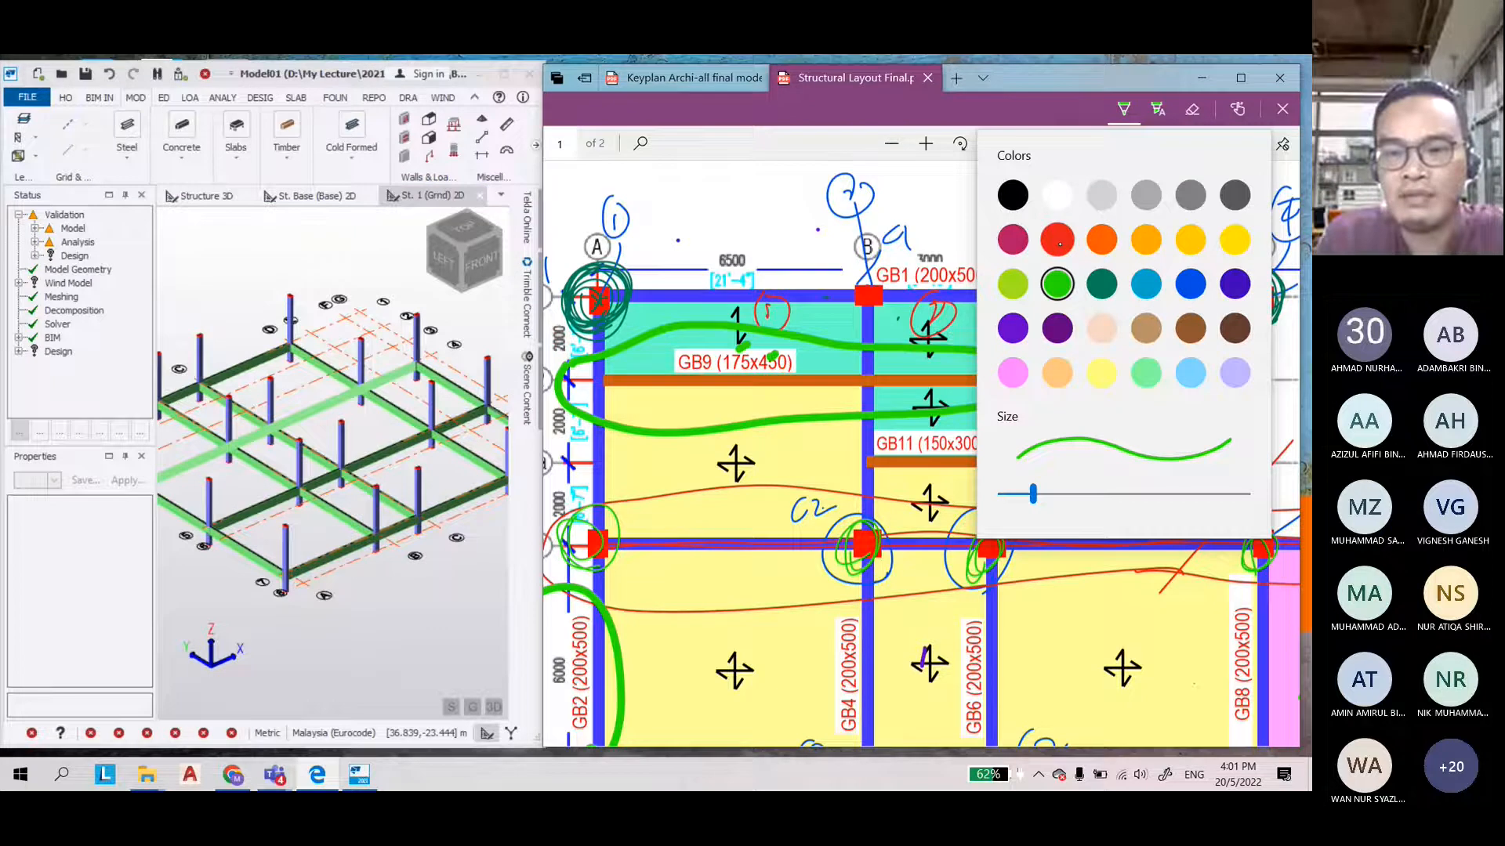
pyautogui.click(956, 238)
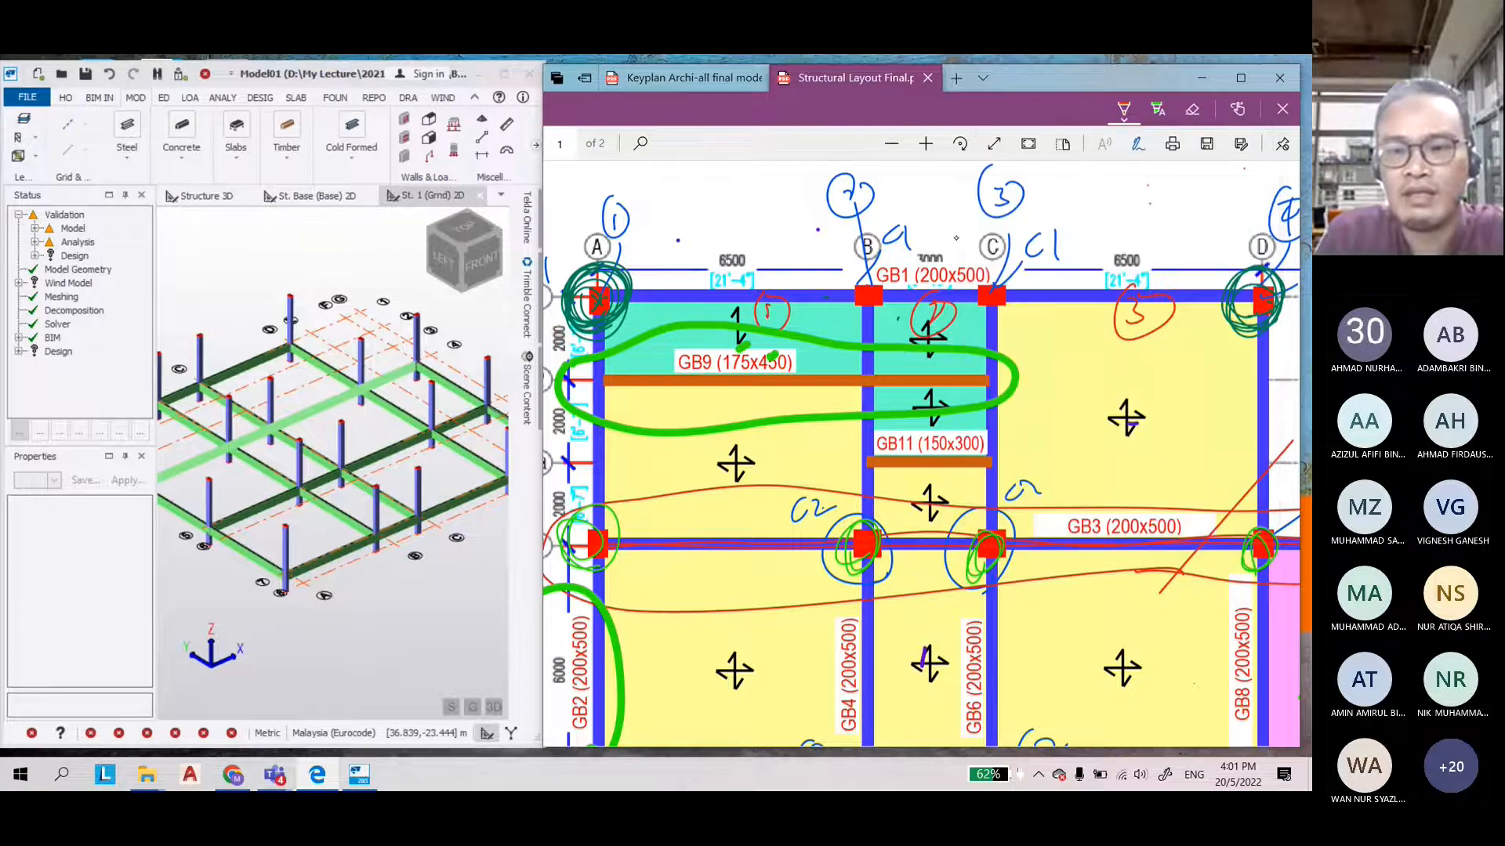
pyautogui.click(1123, 110)
pyautogui.moveTo(1032, 493); pyautogui.dragTo(1012, 496)
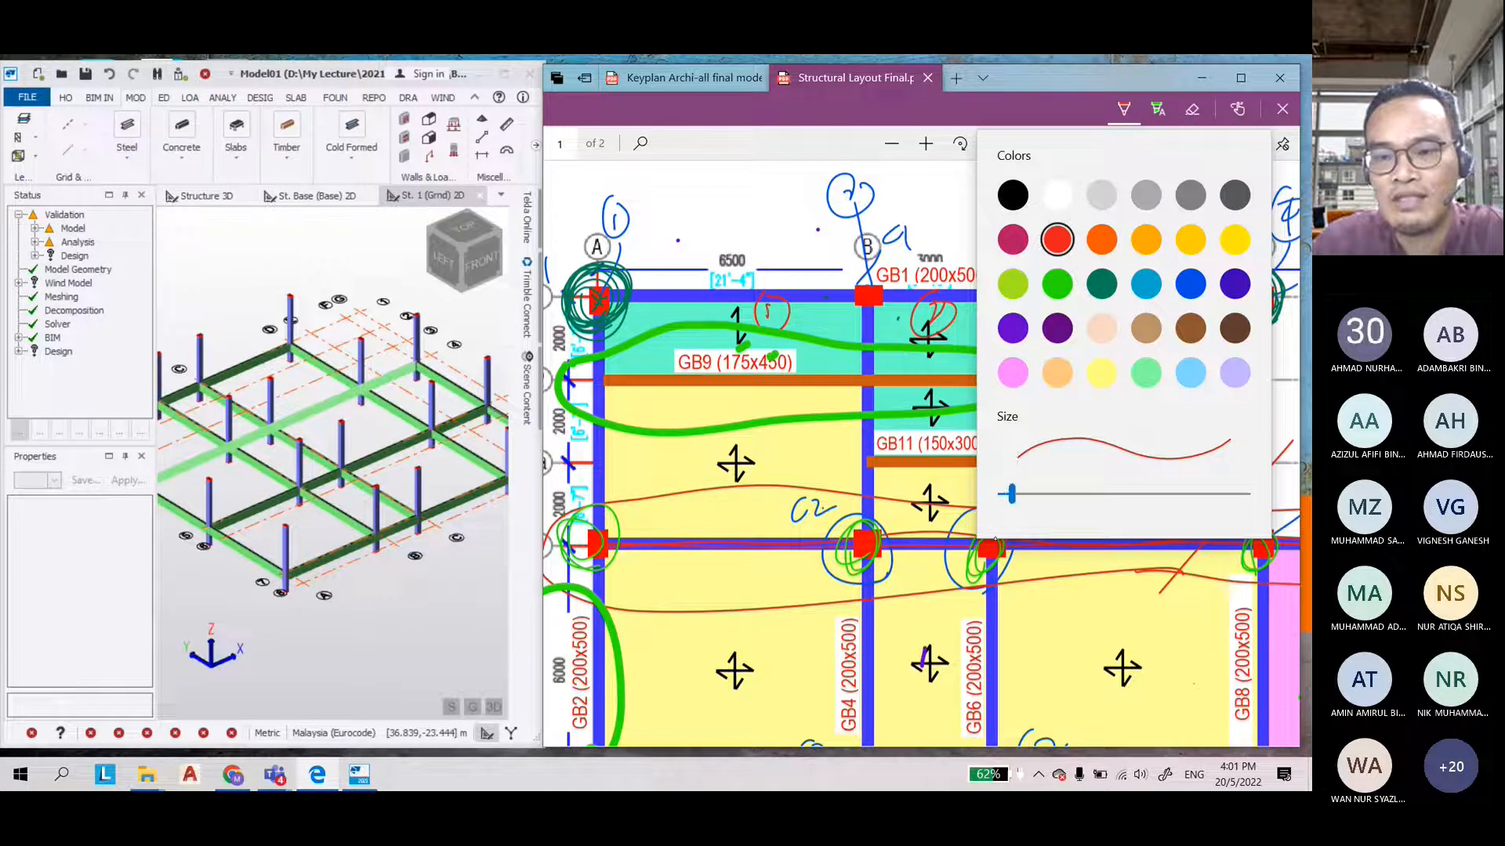
pyautogui.press('Escape')
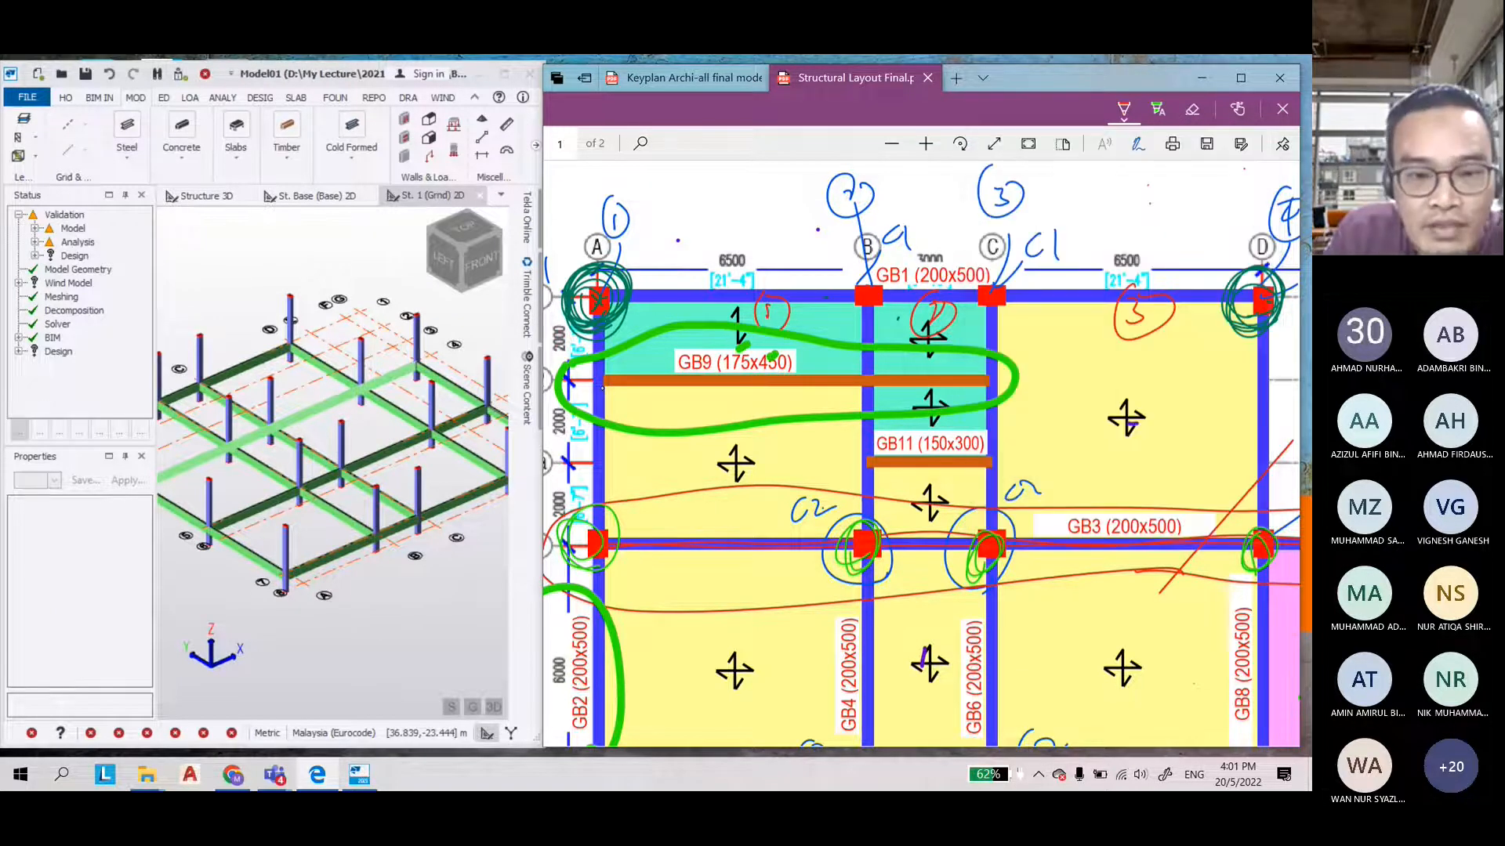
# Draw red upward support arrows under beam GB9 at grids A, B and C
pyautogui.moveTo(602, 384); pyautogui.dragTo(597, 437)
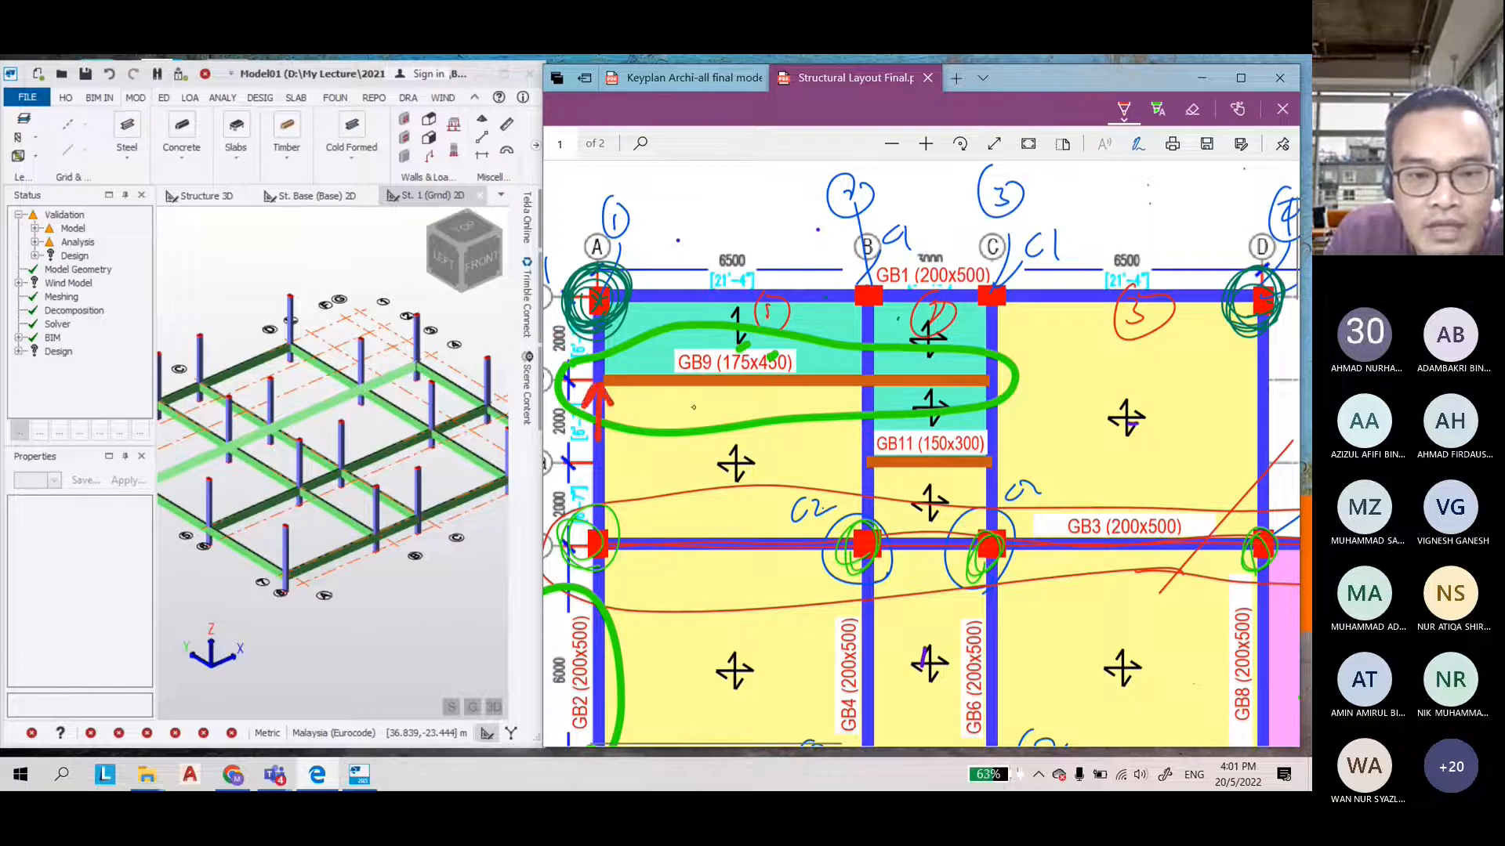
pyautogui.moveTo(598, 382); pyautogui.dragTo(611, 403)
pyautogui.moveTo(870, 429); pyautogui.dragTo(866, 387)
pyautogui.moveTo(853, 405); pyautogui.dragTo(880, 405)
pyautogui.moveTo(976, 404); pyautogui.dragTo(1007, 402)
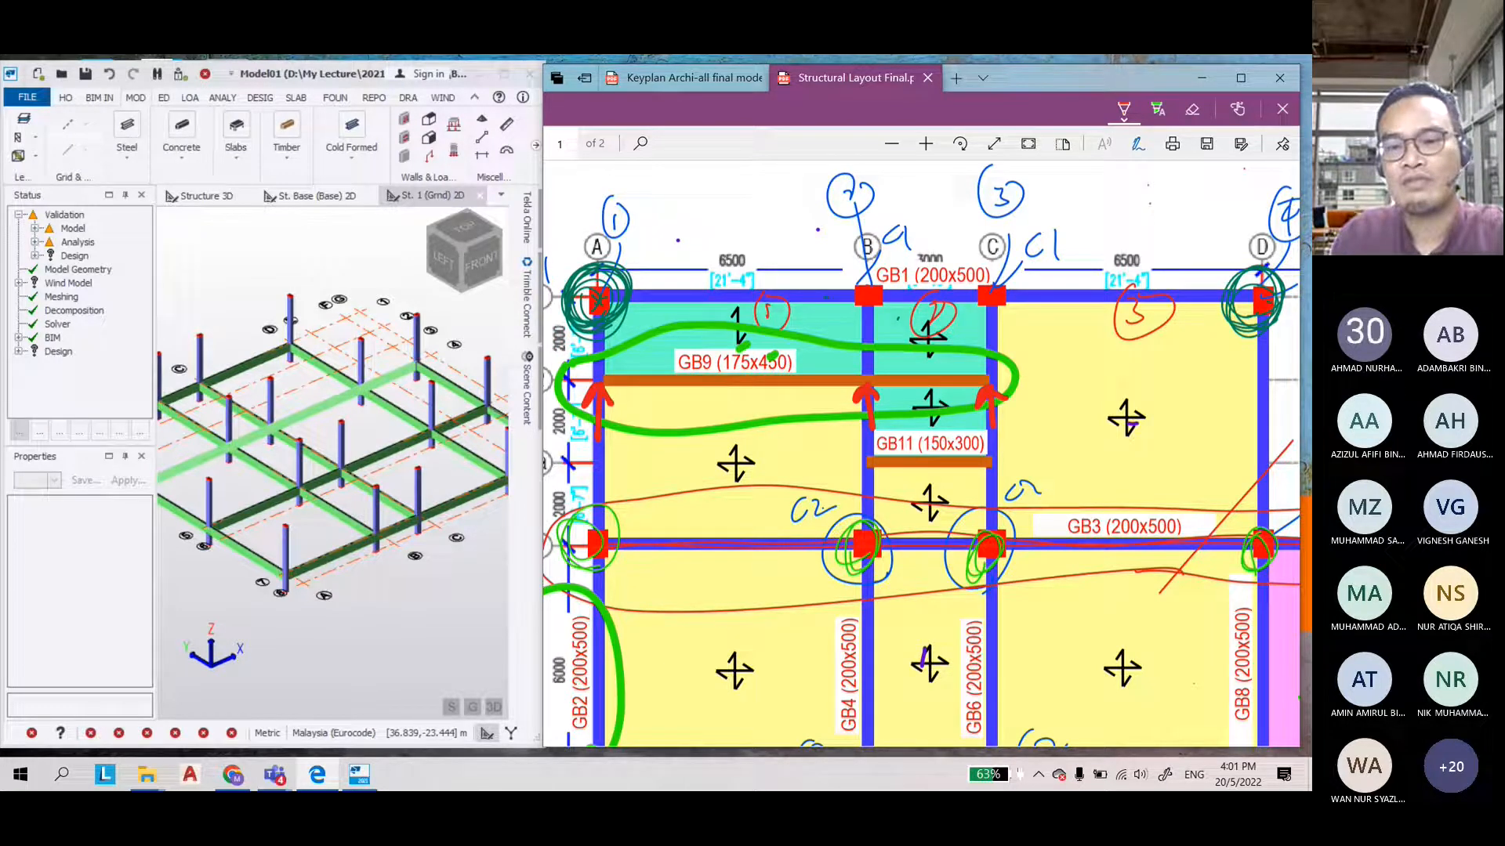
# Change the ink pen to green and circle the crossing of beam GB9 with grid B on the layout PDF
pyautogui.click(549, 539)
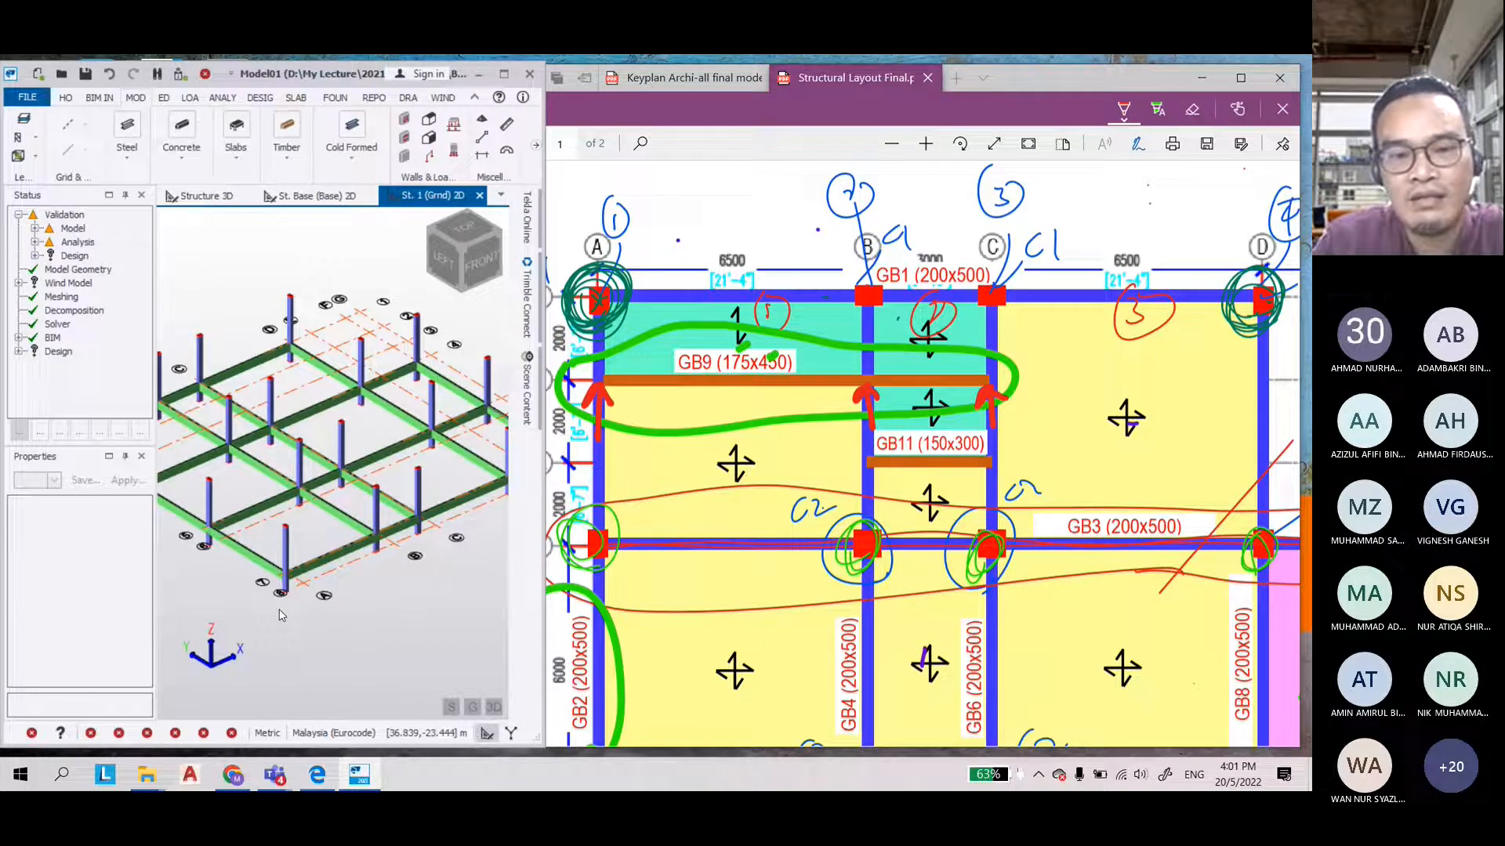
pyautogui.click(544, 462)
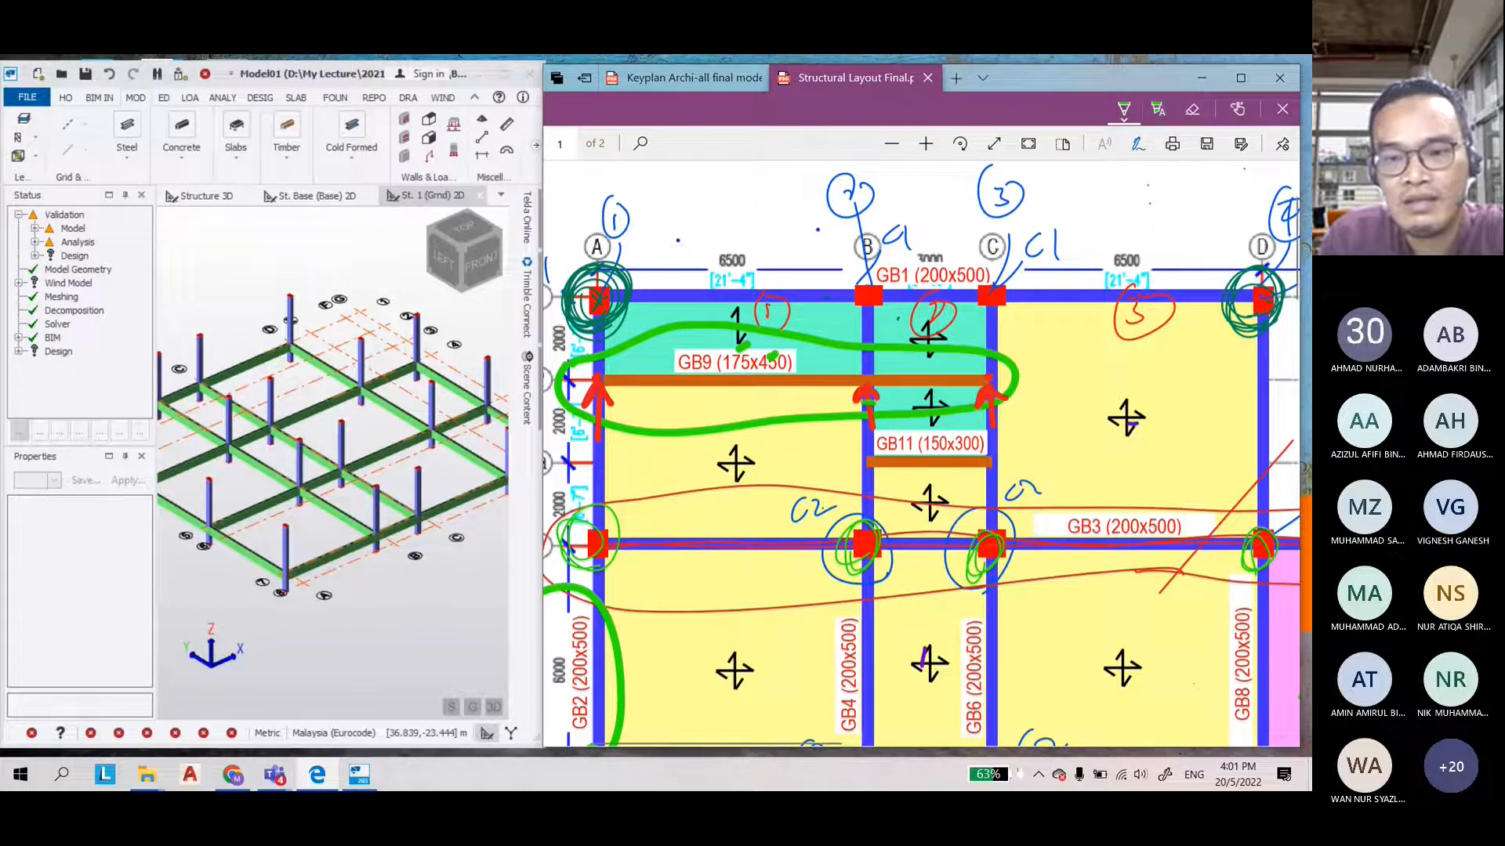
pyautogui.moveTo(878, 398); pyautogui.dragTo(869, 423)
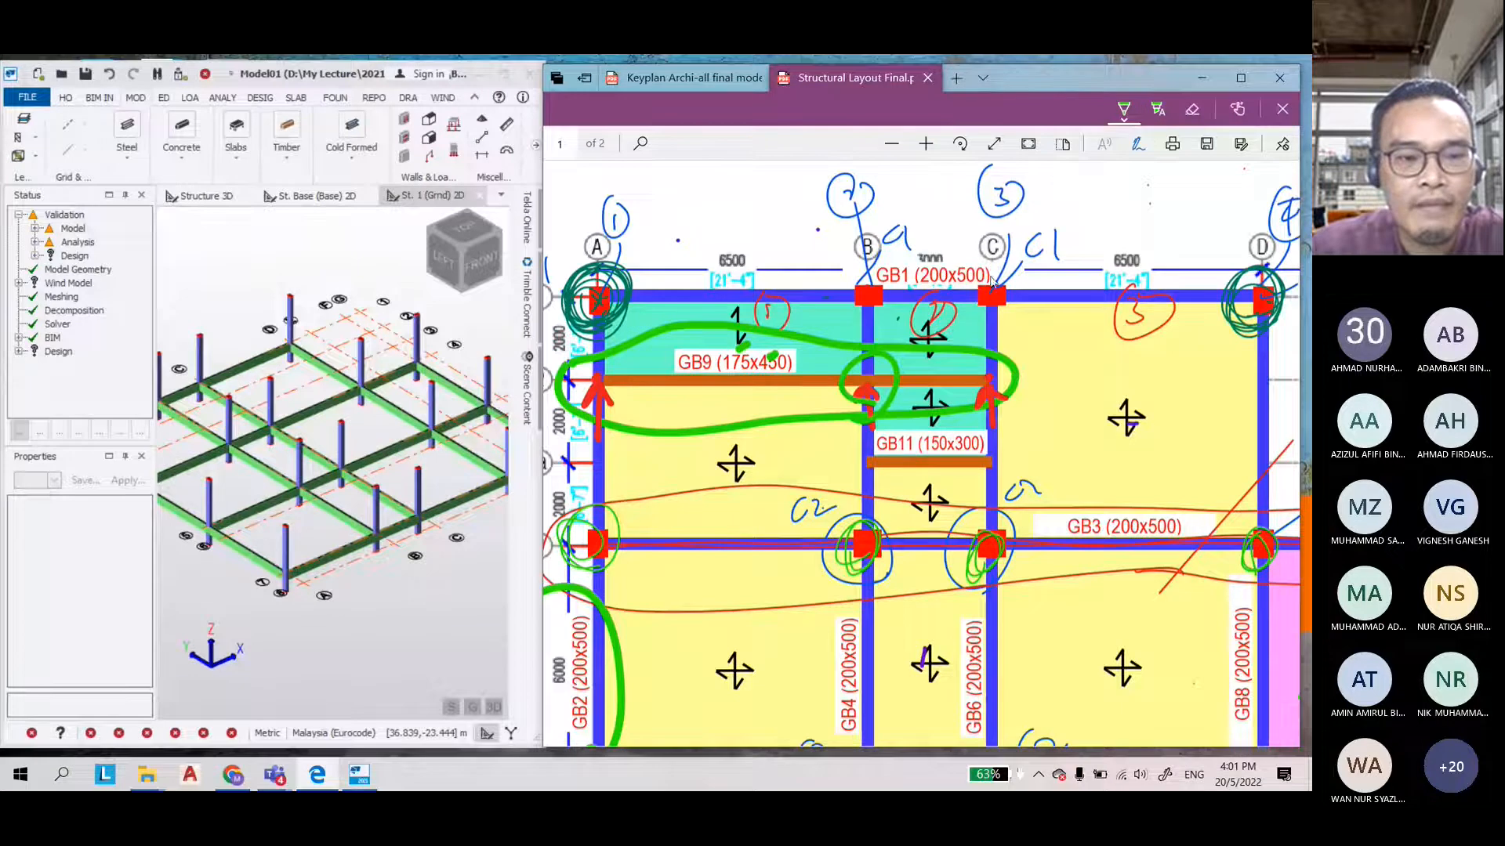
# Switch to the Tekla model, maximize its window and show the ground floor level as a 2D plan
pyautogui.click(276, 241)
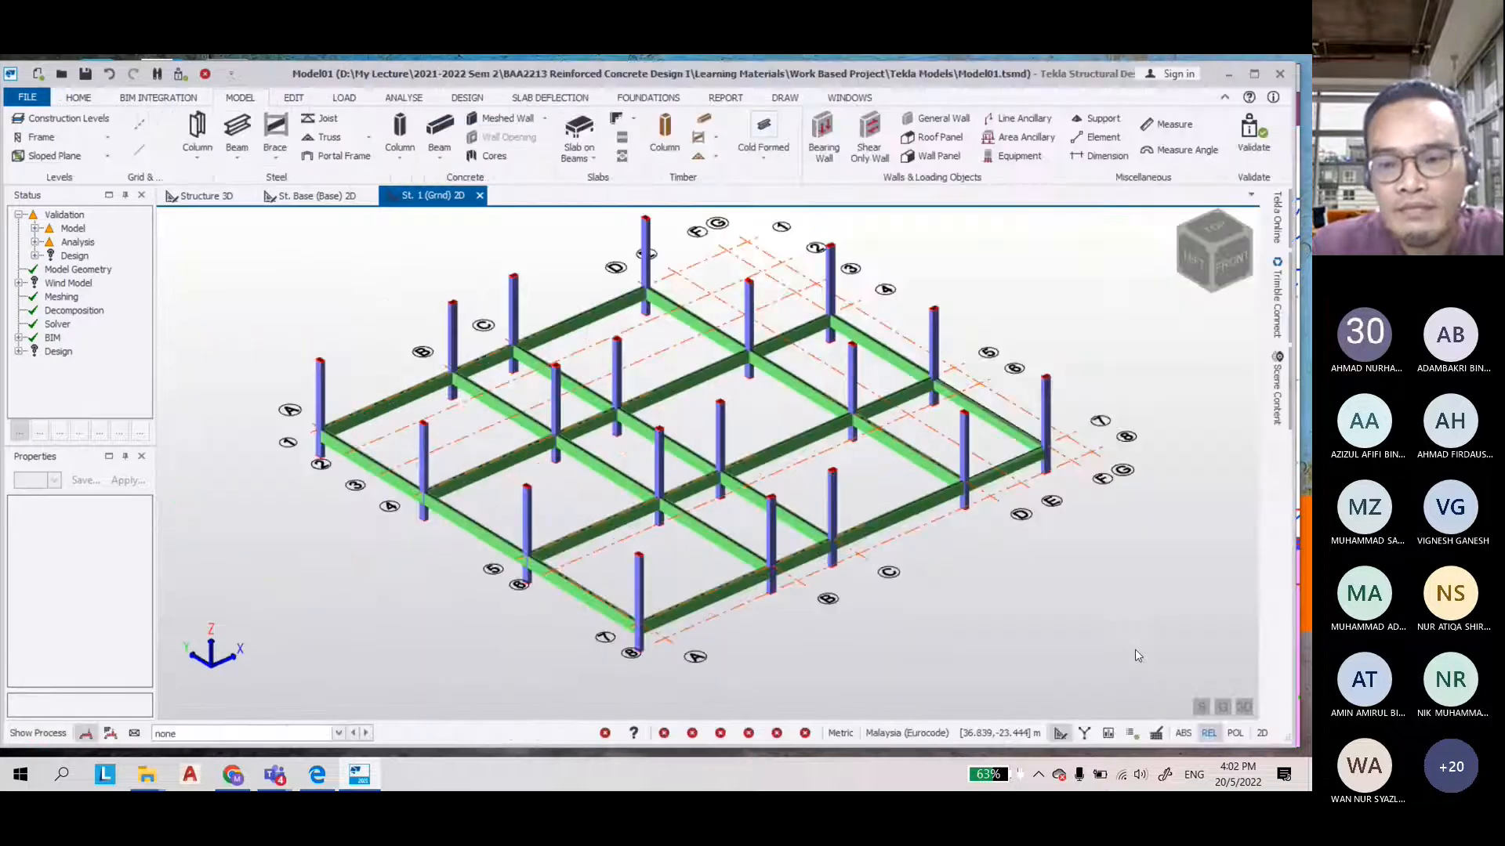
pyautogui.click(1244, 706)
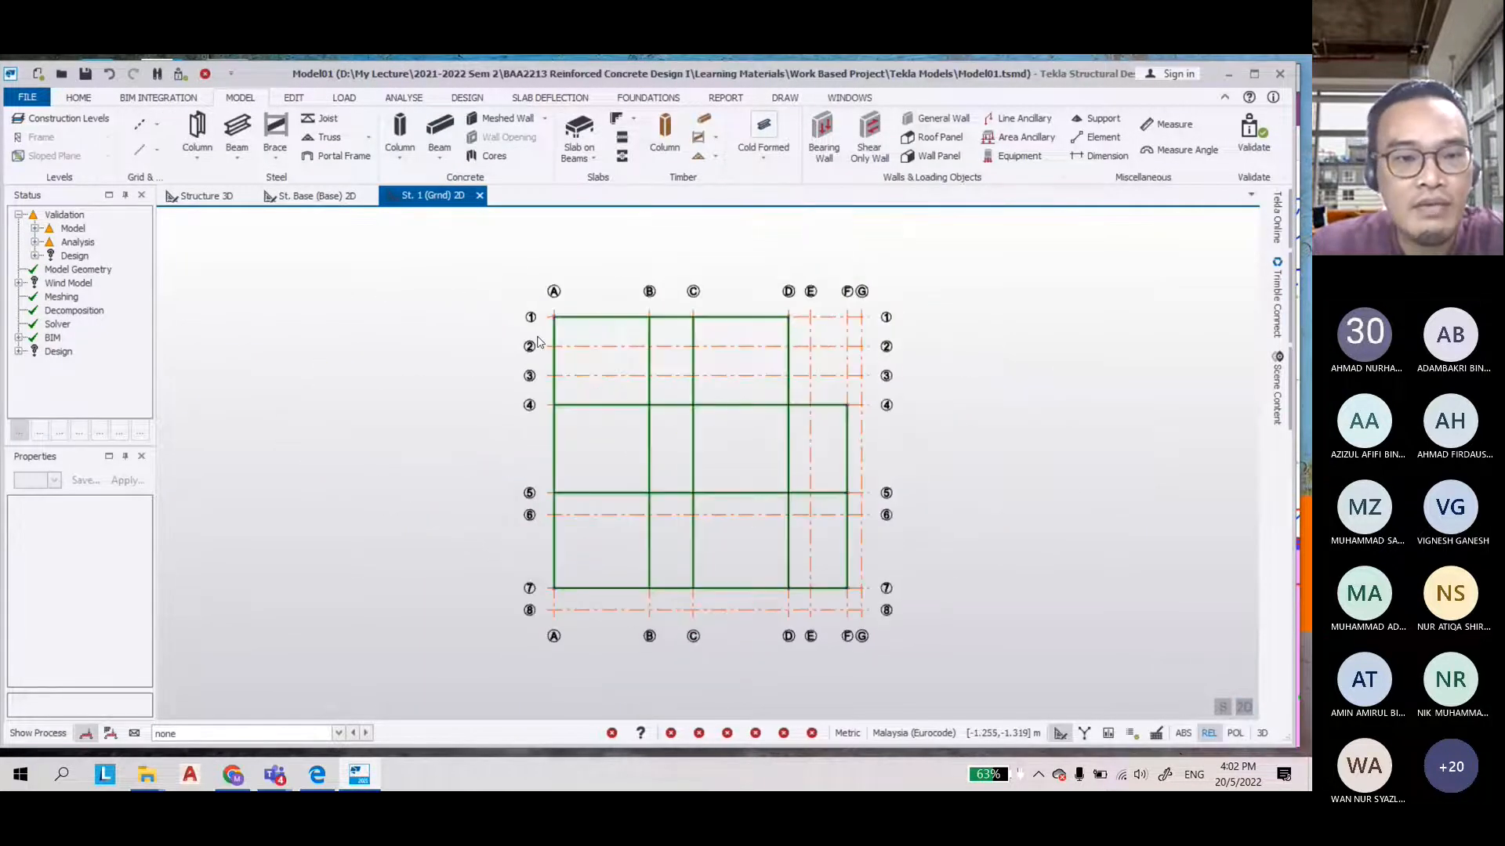
pyautogui.scroll(2, 538, 341)
# Start a cast-in-place concrete beam and set its rectangular section to 175 mm breadth and 450 mm depth
pyautogui.click(440, 131)
pyautogui.scroll(-2, 143, 576)
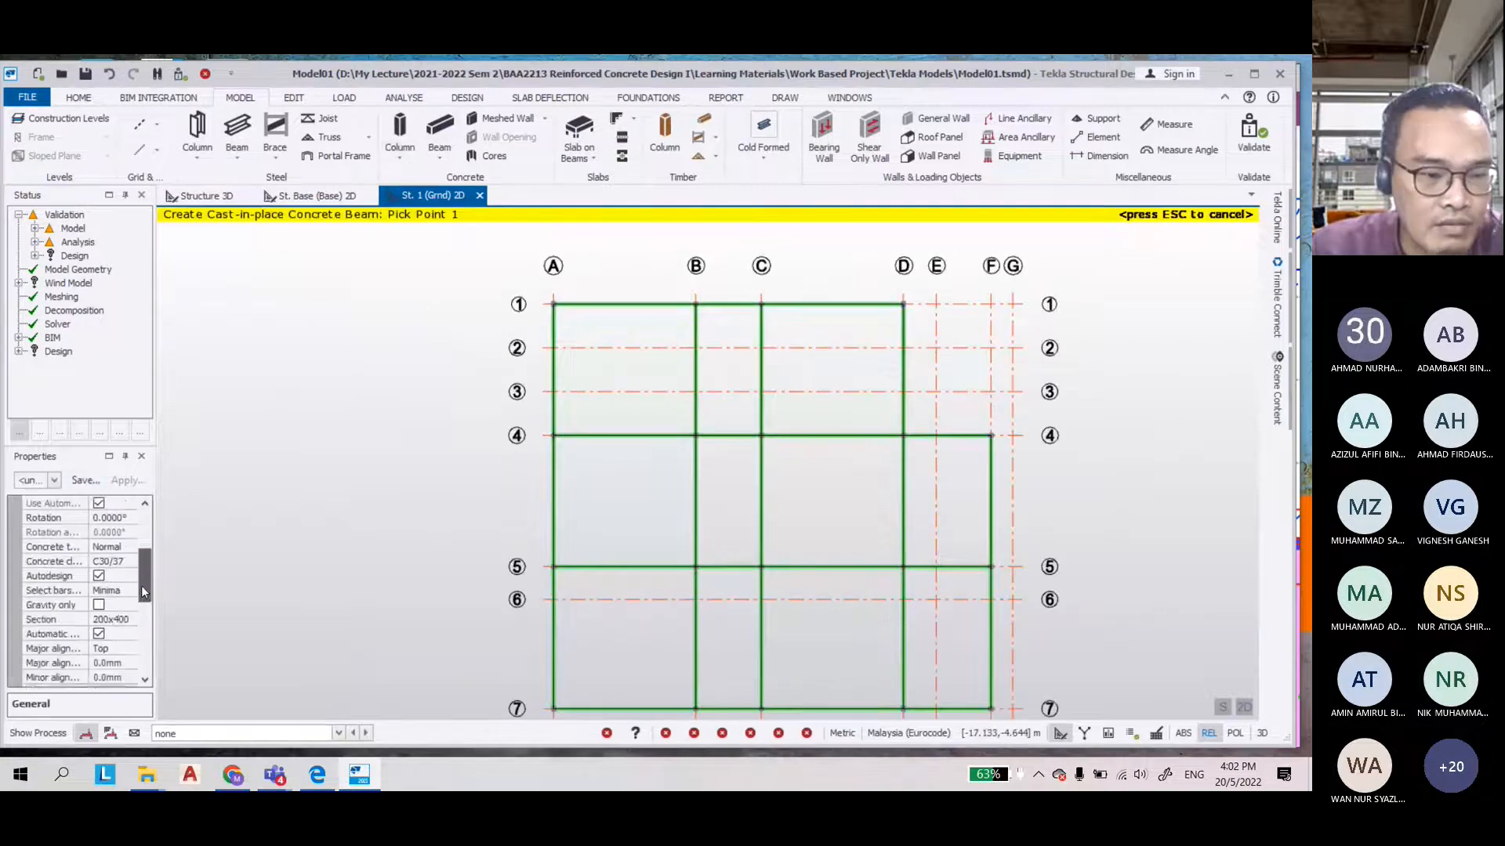
pyautogui.click(138, 608)
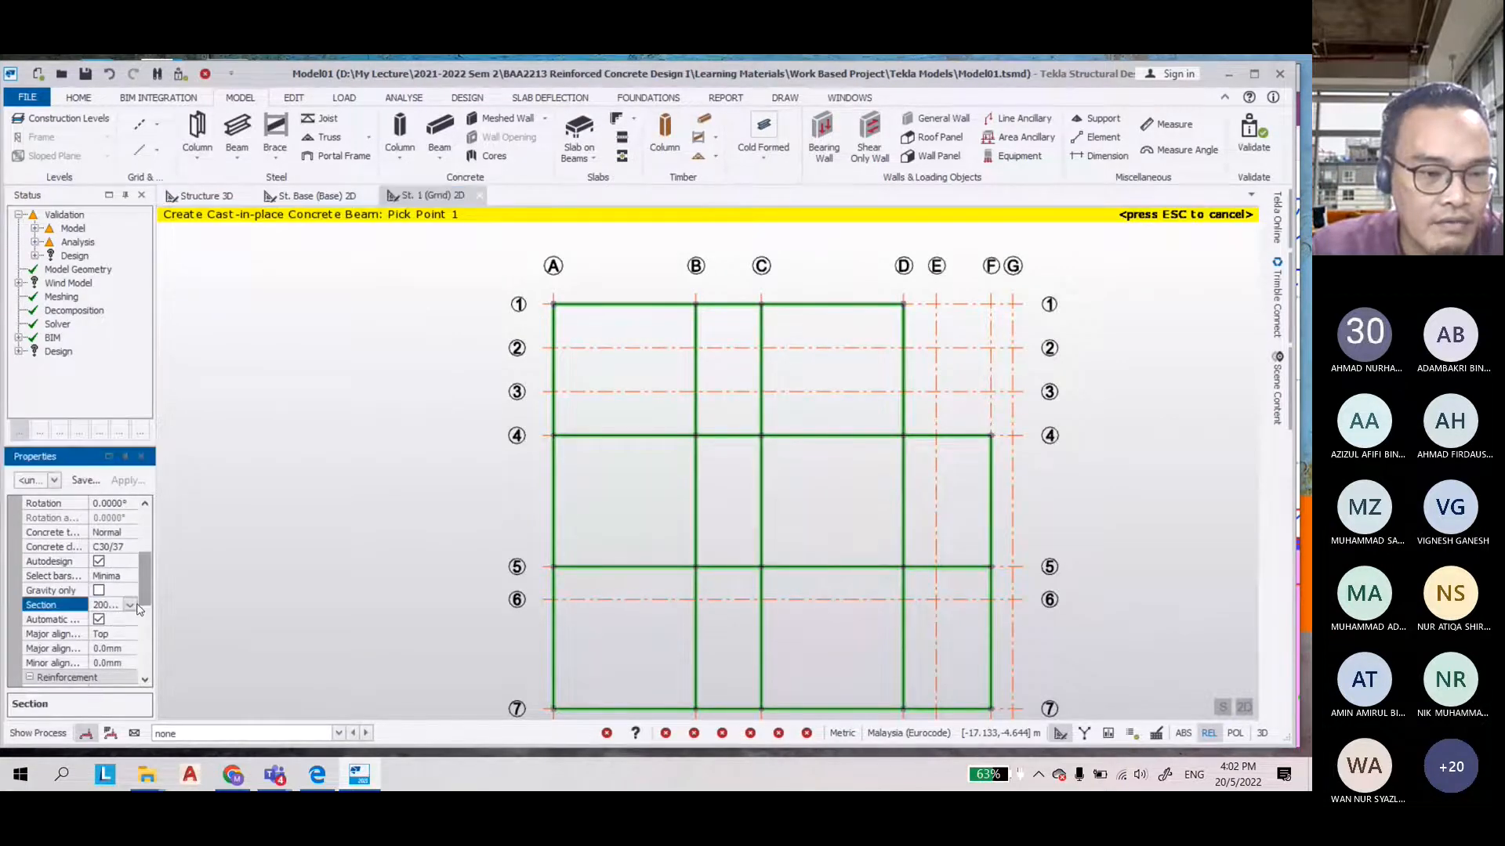
pyautogui.click(130, 605)
pyautogui.click(94, 666)
pyautogui.doubleClick(616, 303)
pyautogui.write('175')
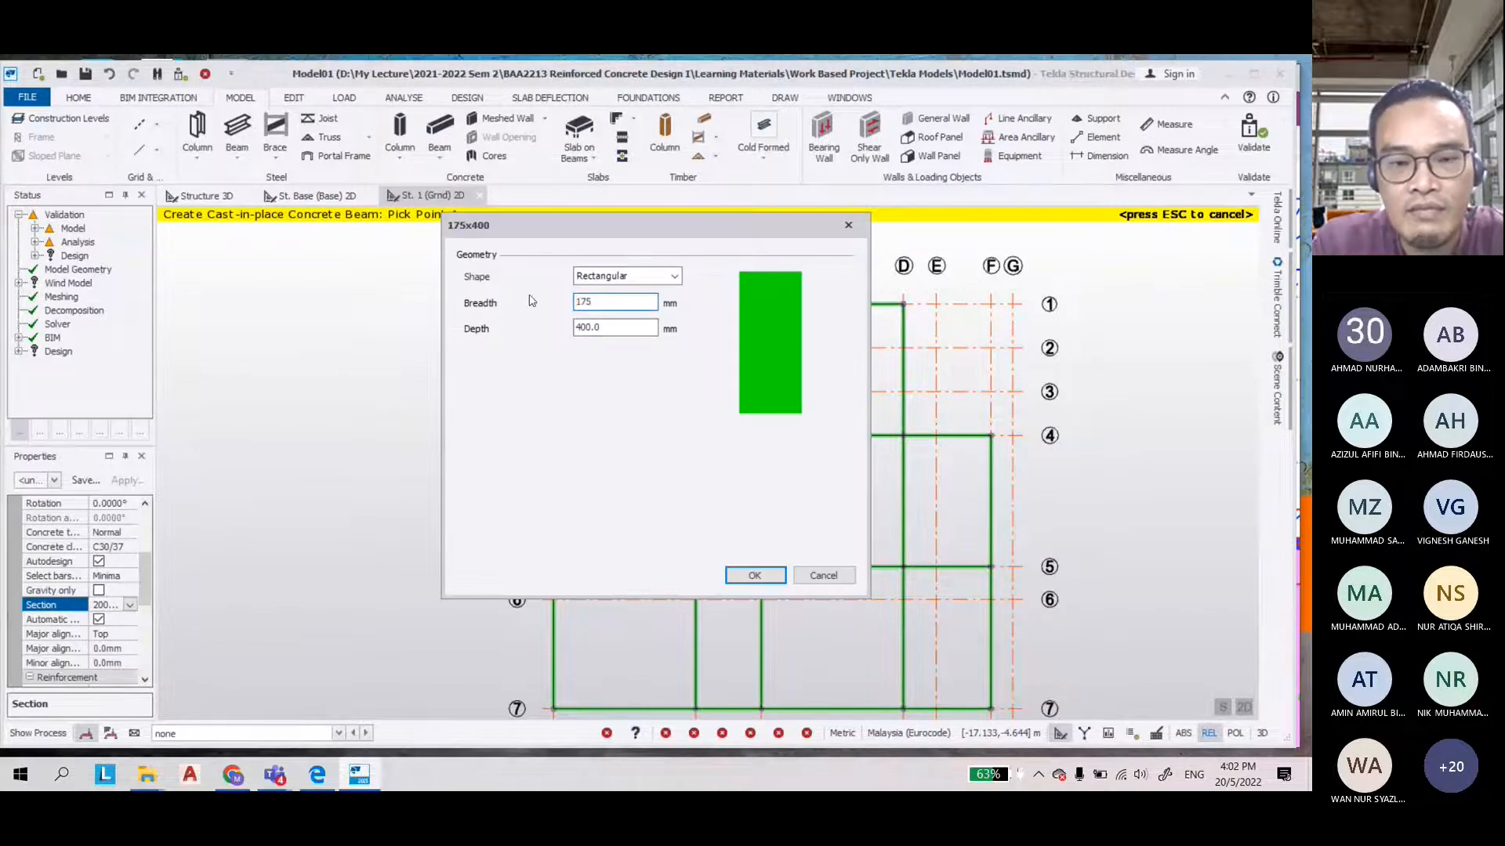
pyautogui.click(625, 326)
pyautogui.moveTo(613, 324); pyautogui.dragTo(588, 325)
pyautogui.write('50')
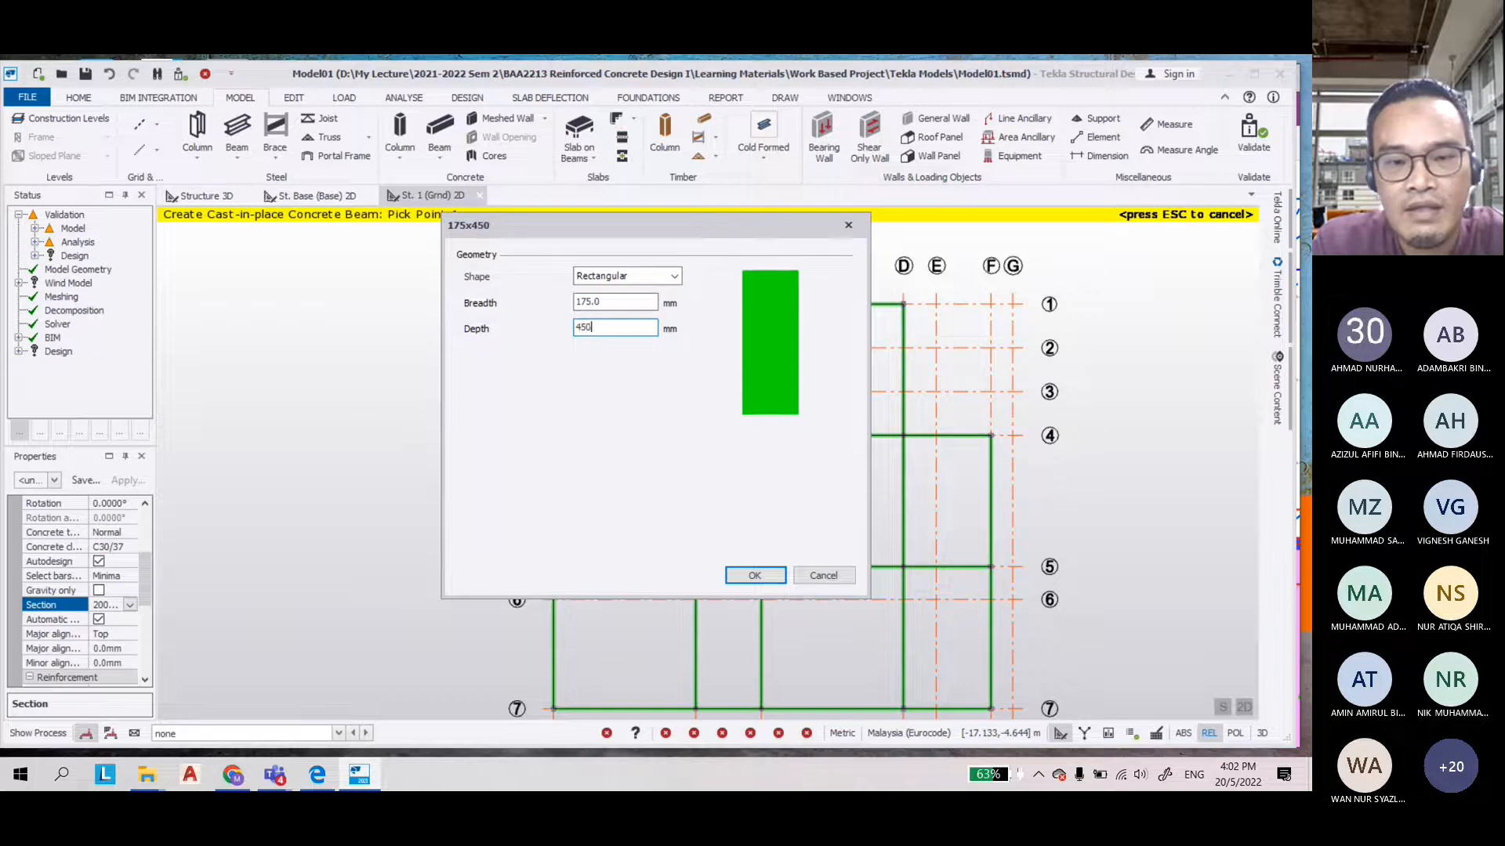
pyautogui.click(752, 572)
# Place the 175x450 beam along grid line 2 straight from grid A to grid C, without a point at grid B
pyautogui.scroll(4, 716, 373)
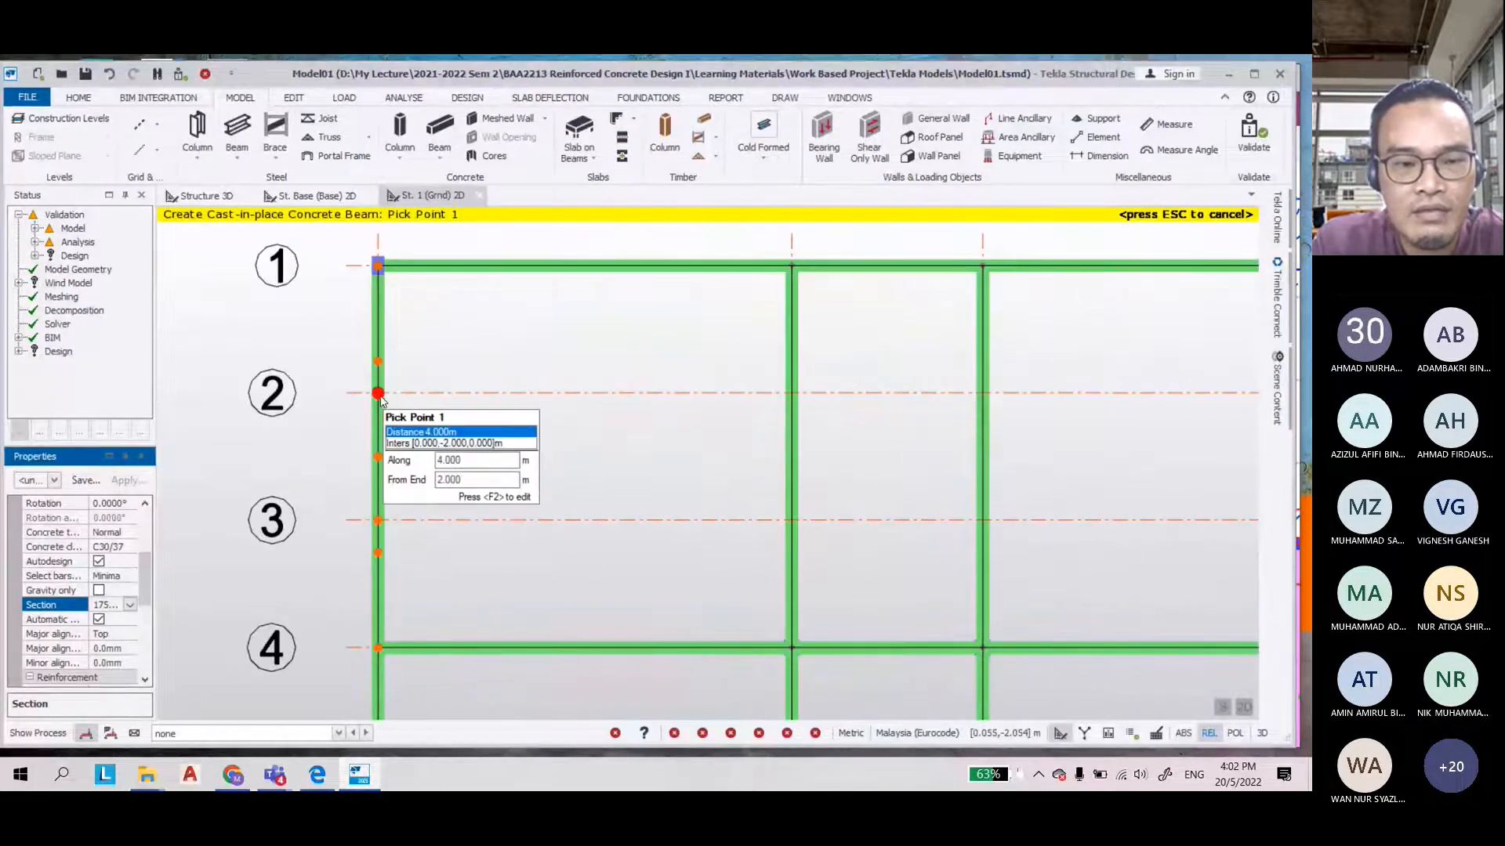
pyautogui.click(378, 394)
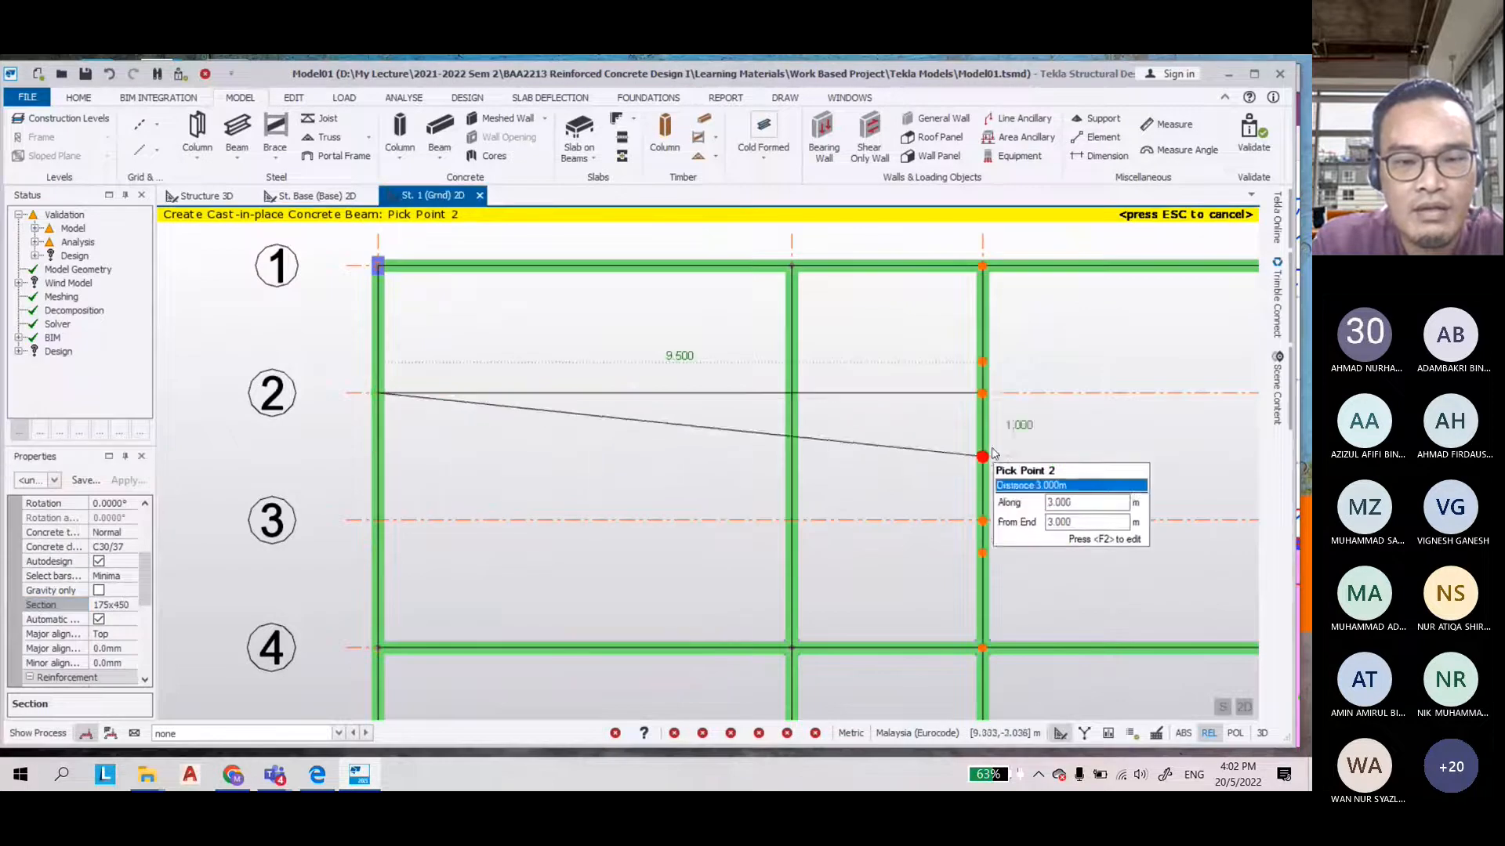
pyautogui.click(982, 394)
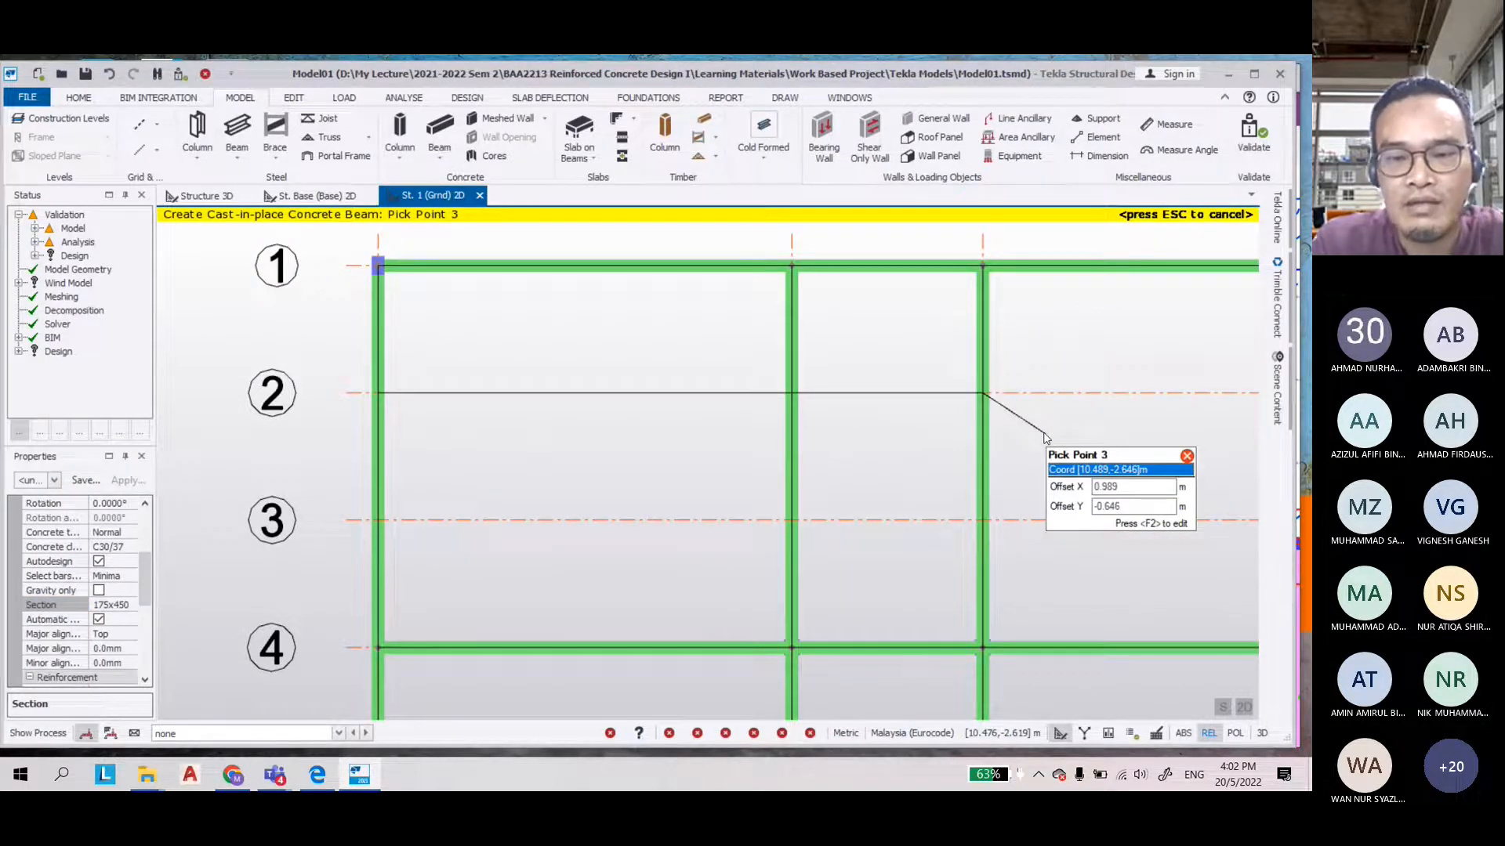
pyautogui.press('Return')
pyautogui.scroll(-3, 392, 401)
pyautogui.press('Escape')
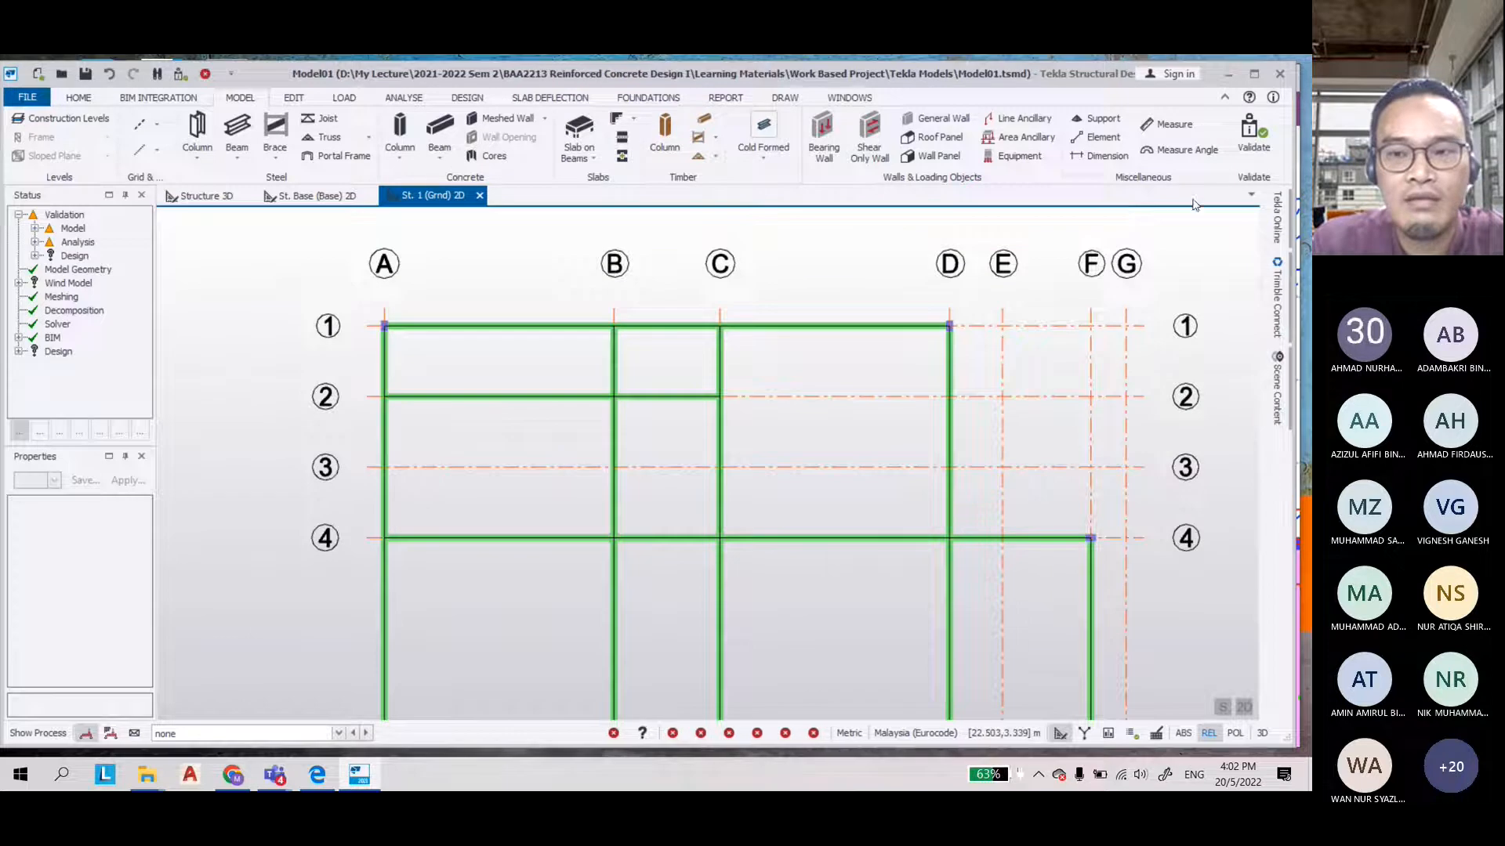
# Validate the model and examine the flagged member intersection by locating its two beams on the plan
pyautogui.click(45, 217)
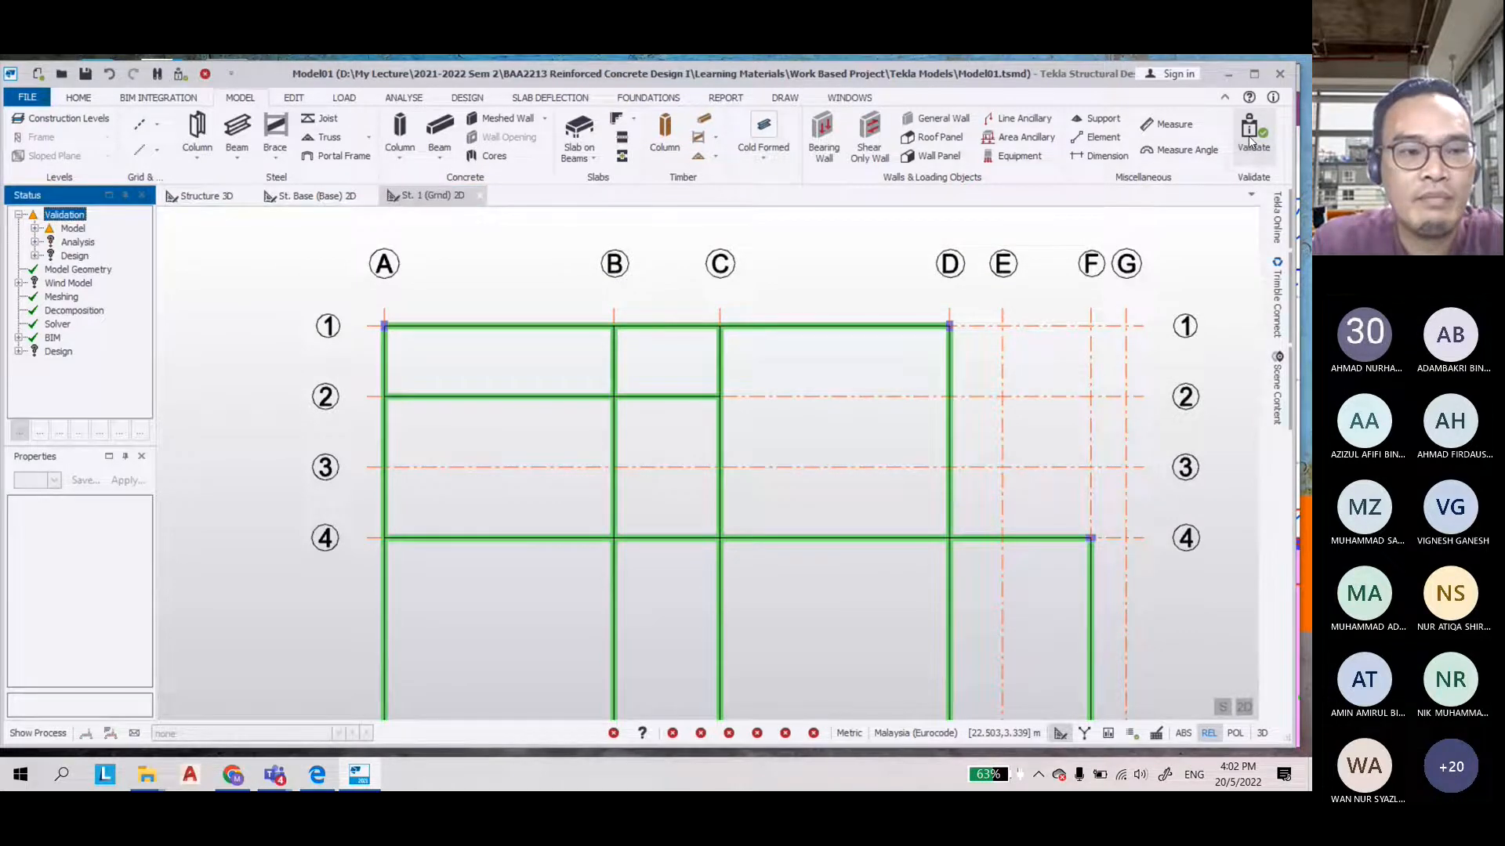
pyautogui.click(34, 228)
pyautogui.click(51, 242)
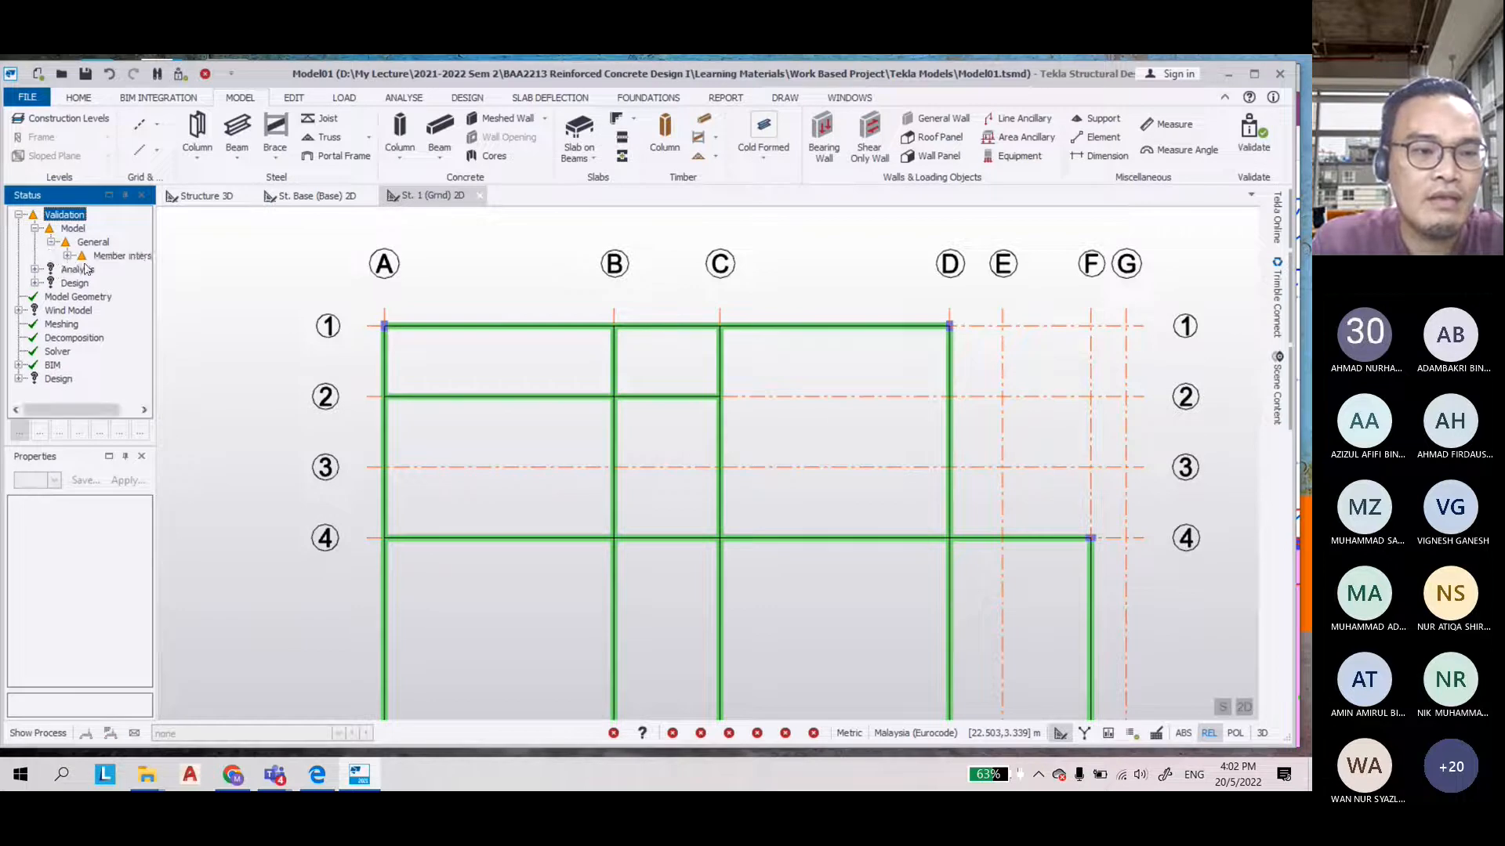
pyautogui.click(68, 256)
pyautogui.click(120, 271)
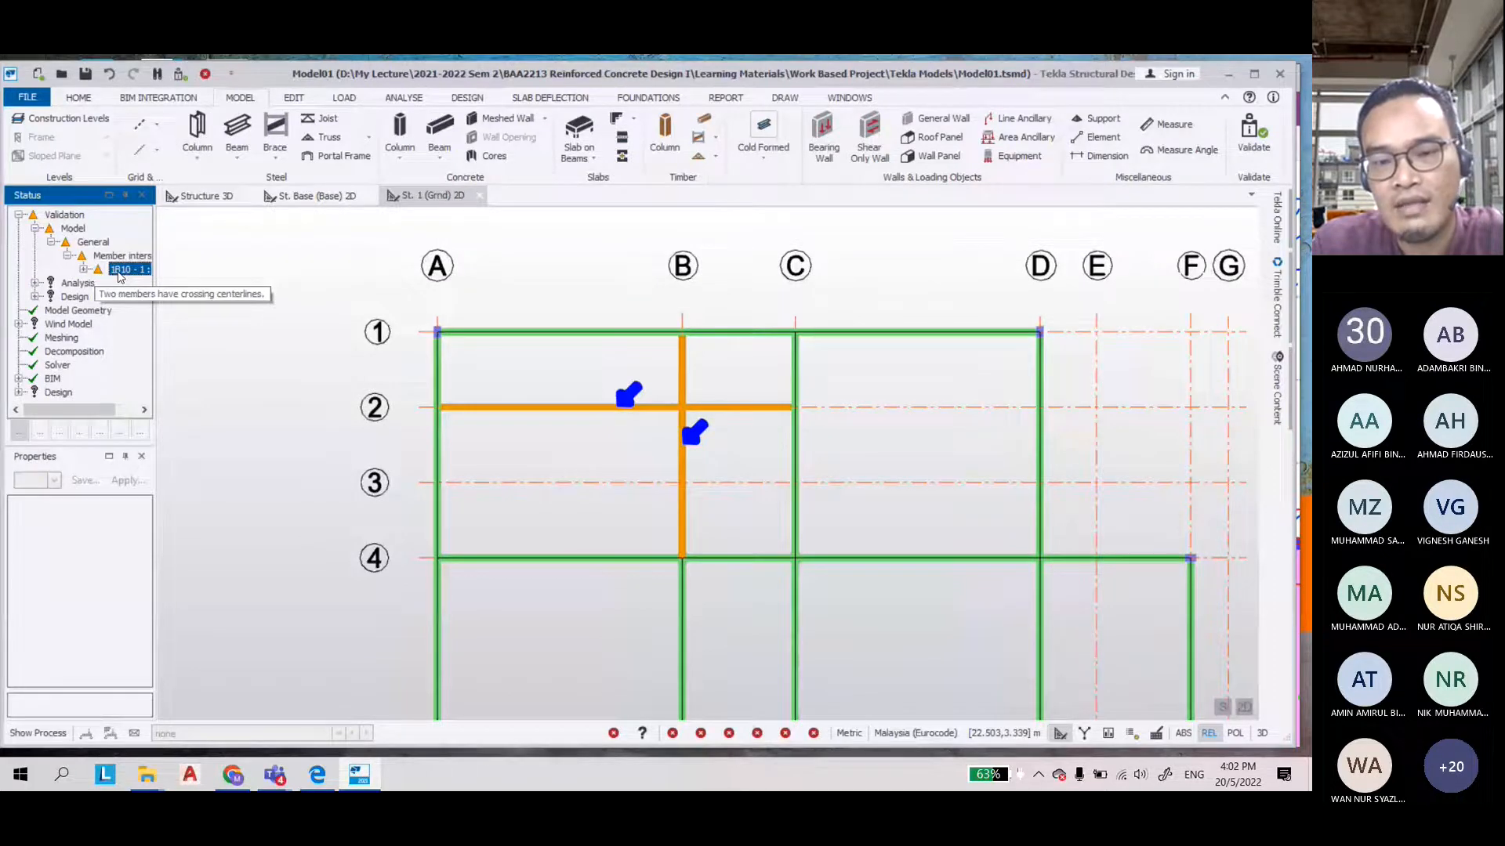
pyautogui.doubleClick(119, 271)
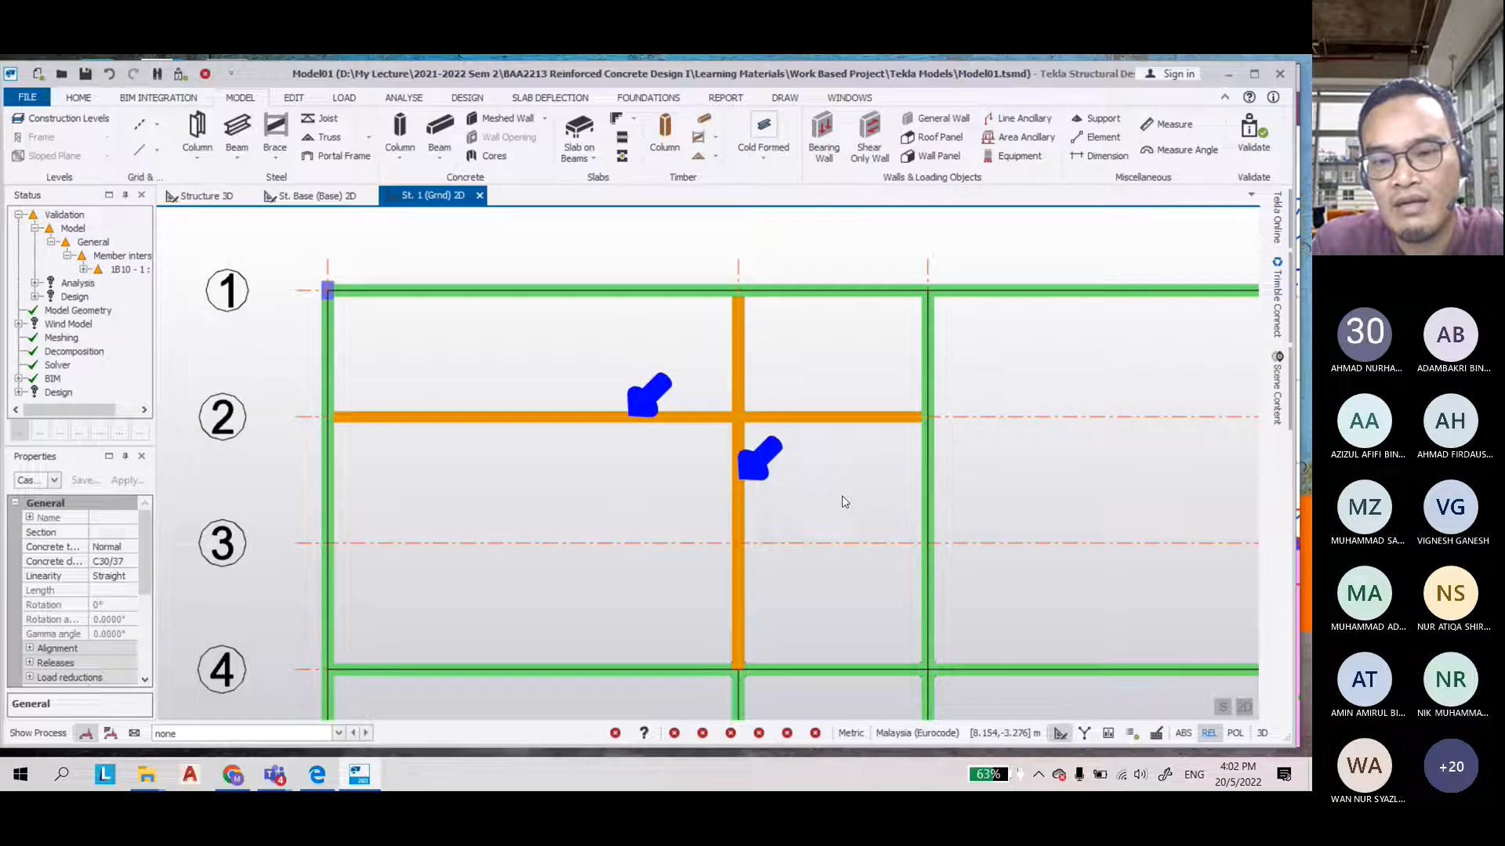
pyautogui.press('Escape')
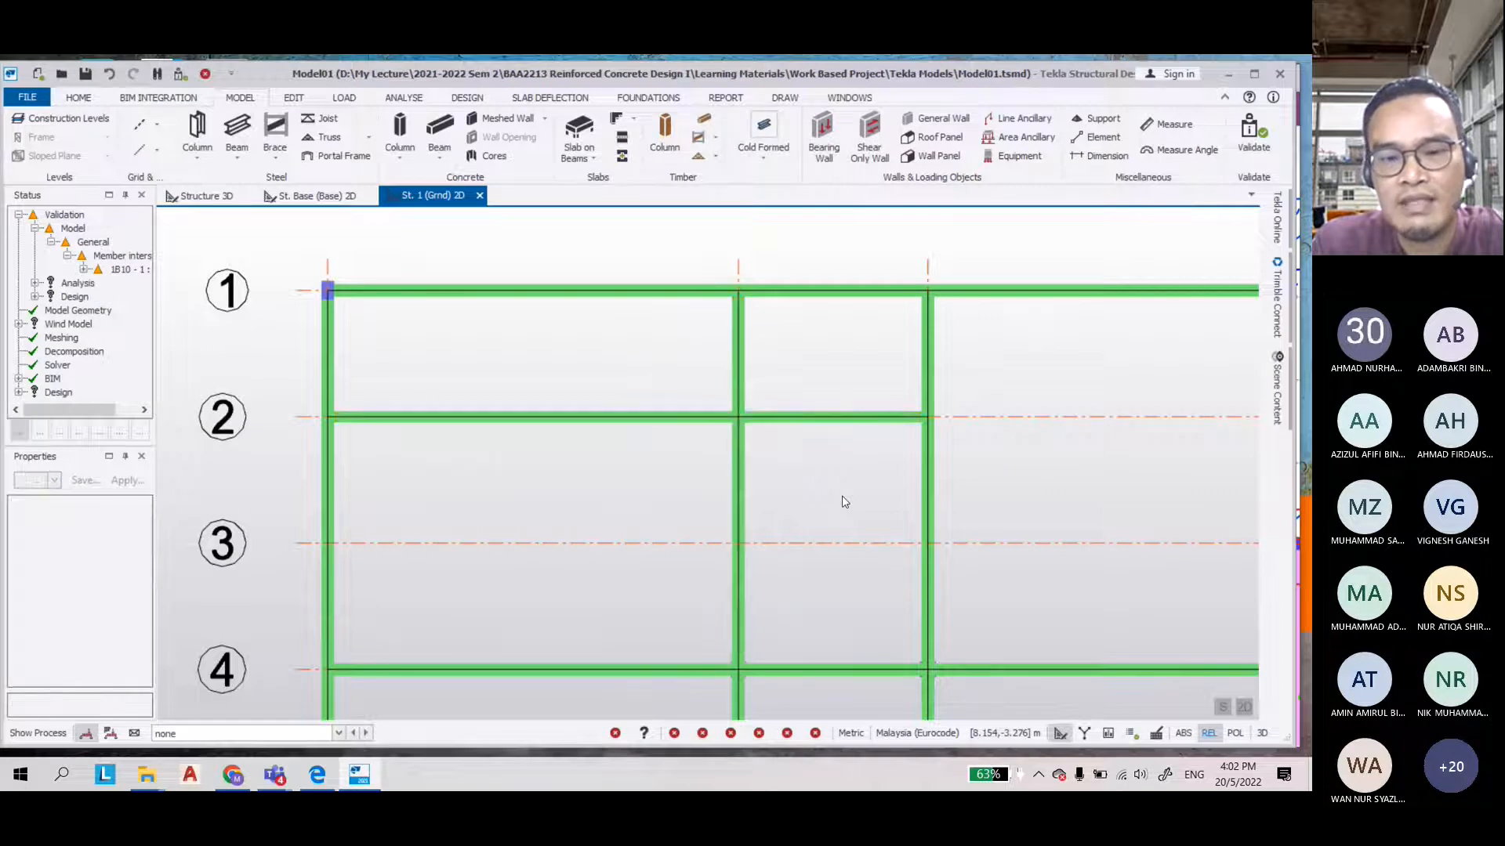
# Undo the last beam and place the 175x450 beam along grid line 2 through points at grids A, B and C
pyautogui.moveTo(312, 313)
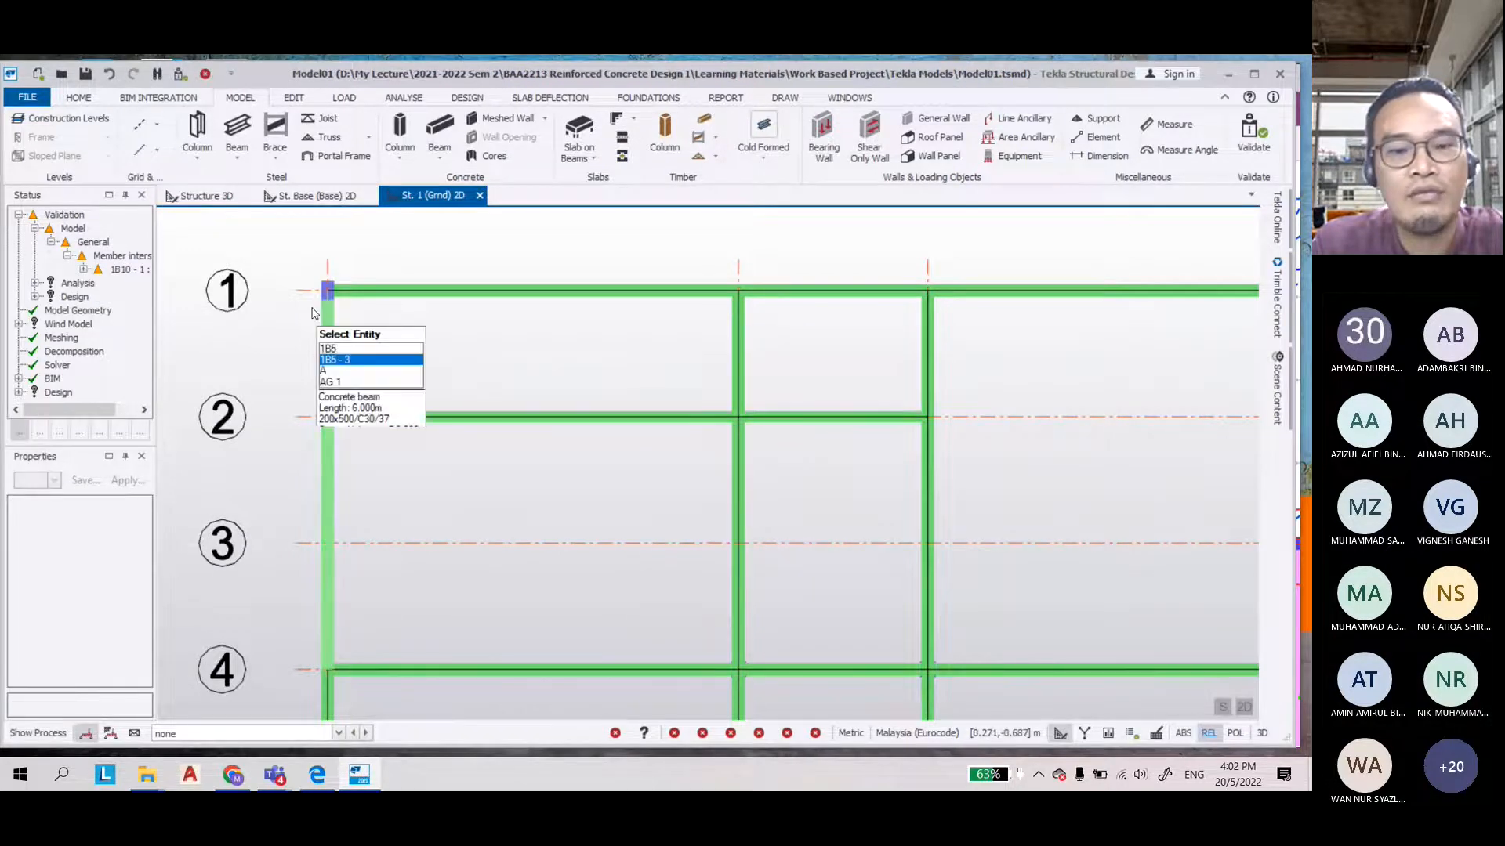
pyautogui.hotkey('ctrl', 'z')
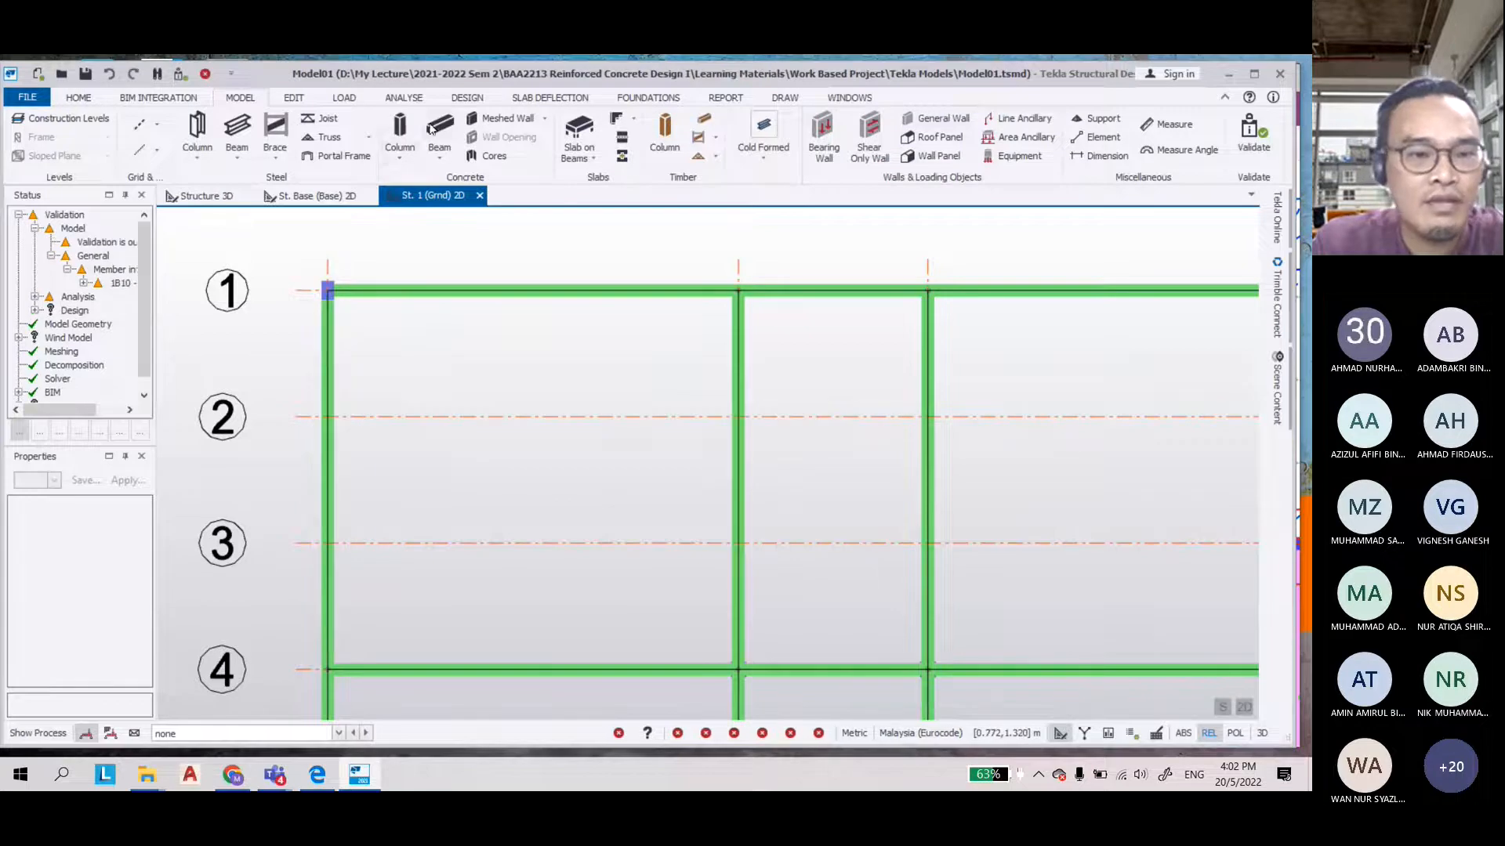
pyautogui.click(439, 132)
pyautogui.scroll(-5, 138, 583)
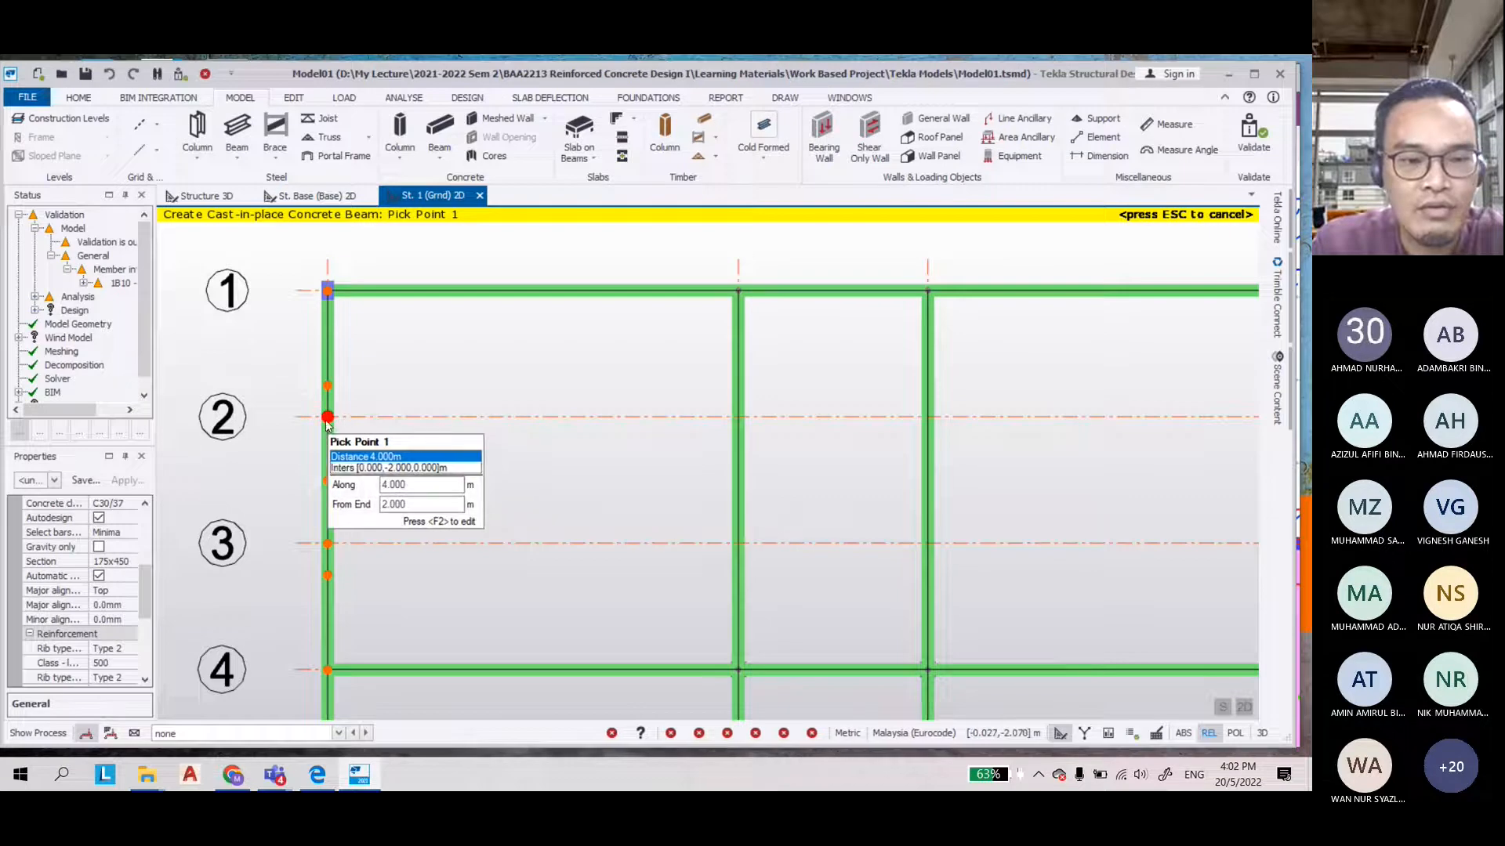
pyautogui.click(328, 418)
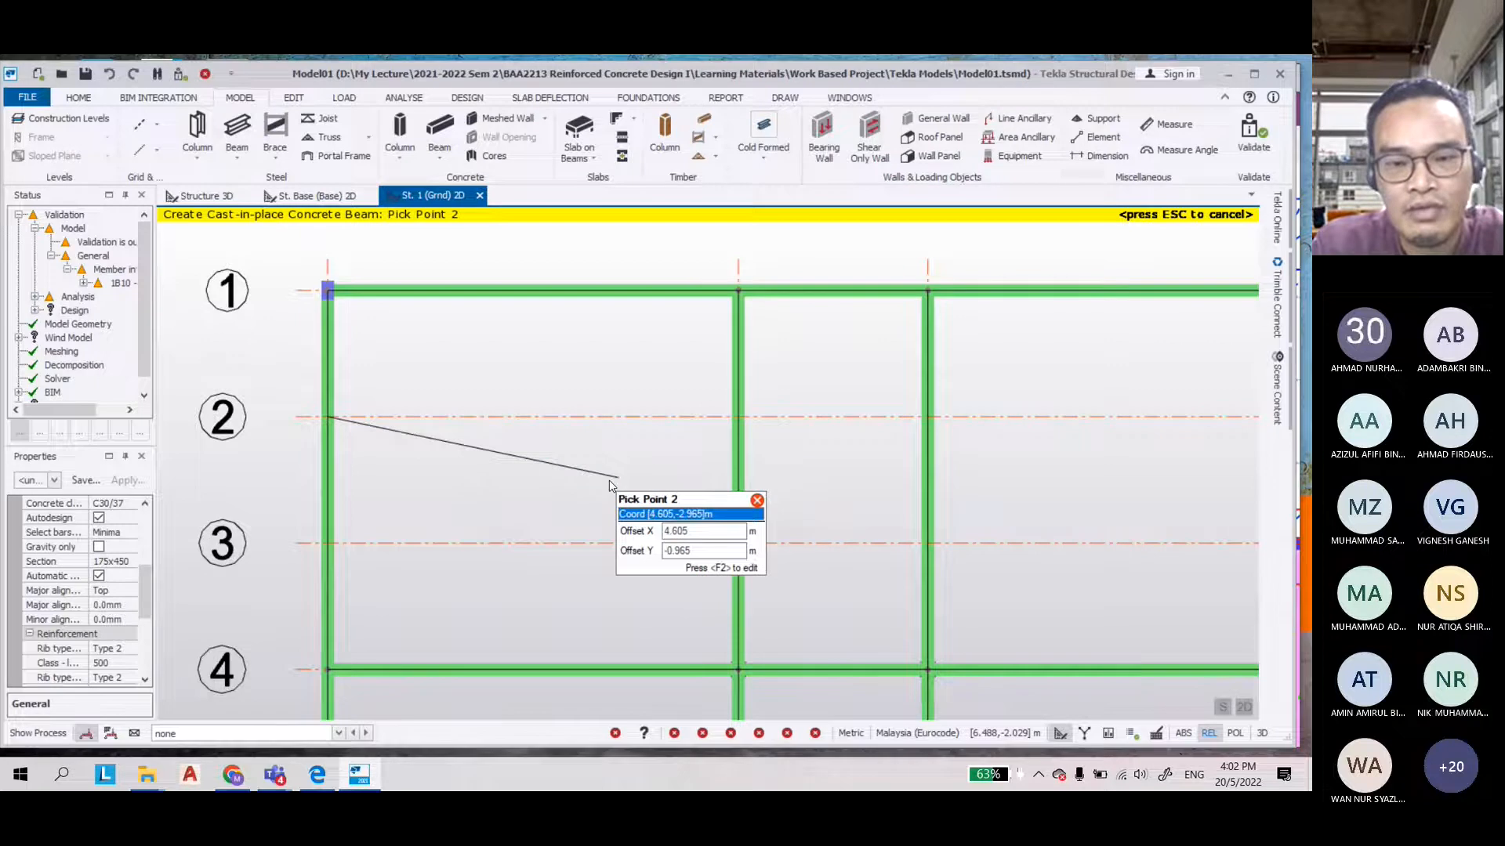
pyautogui.click(929, 427)
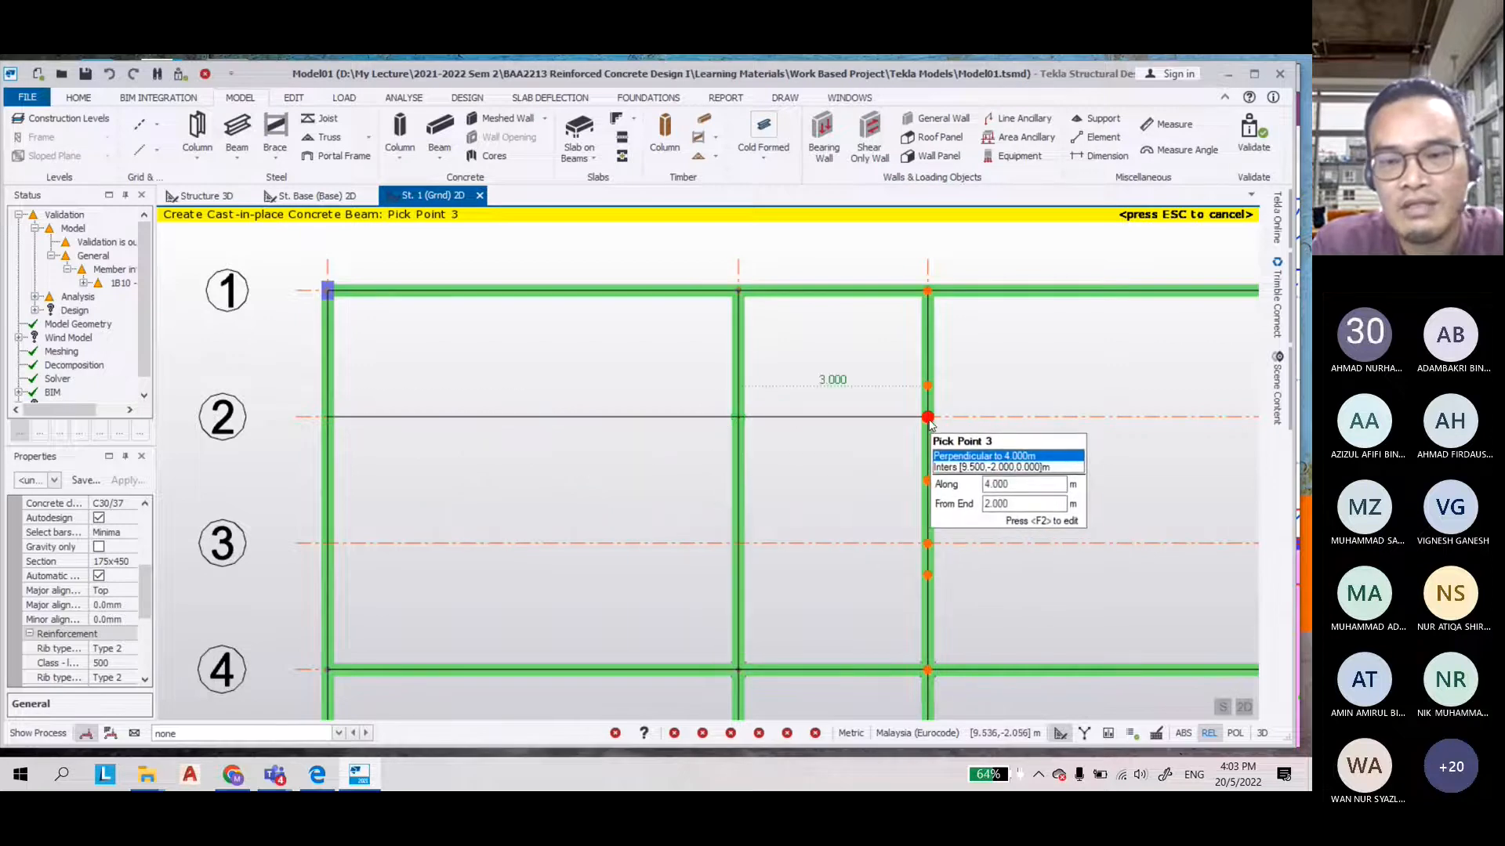
pyautogui.click(931, 436)
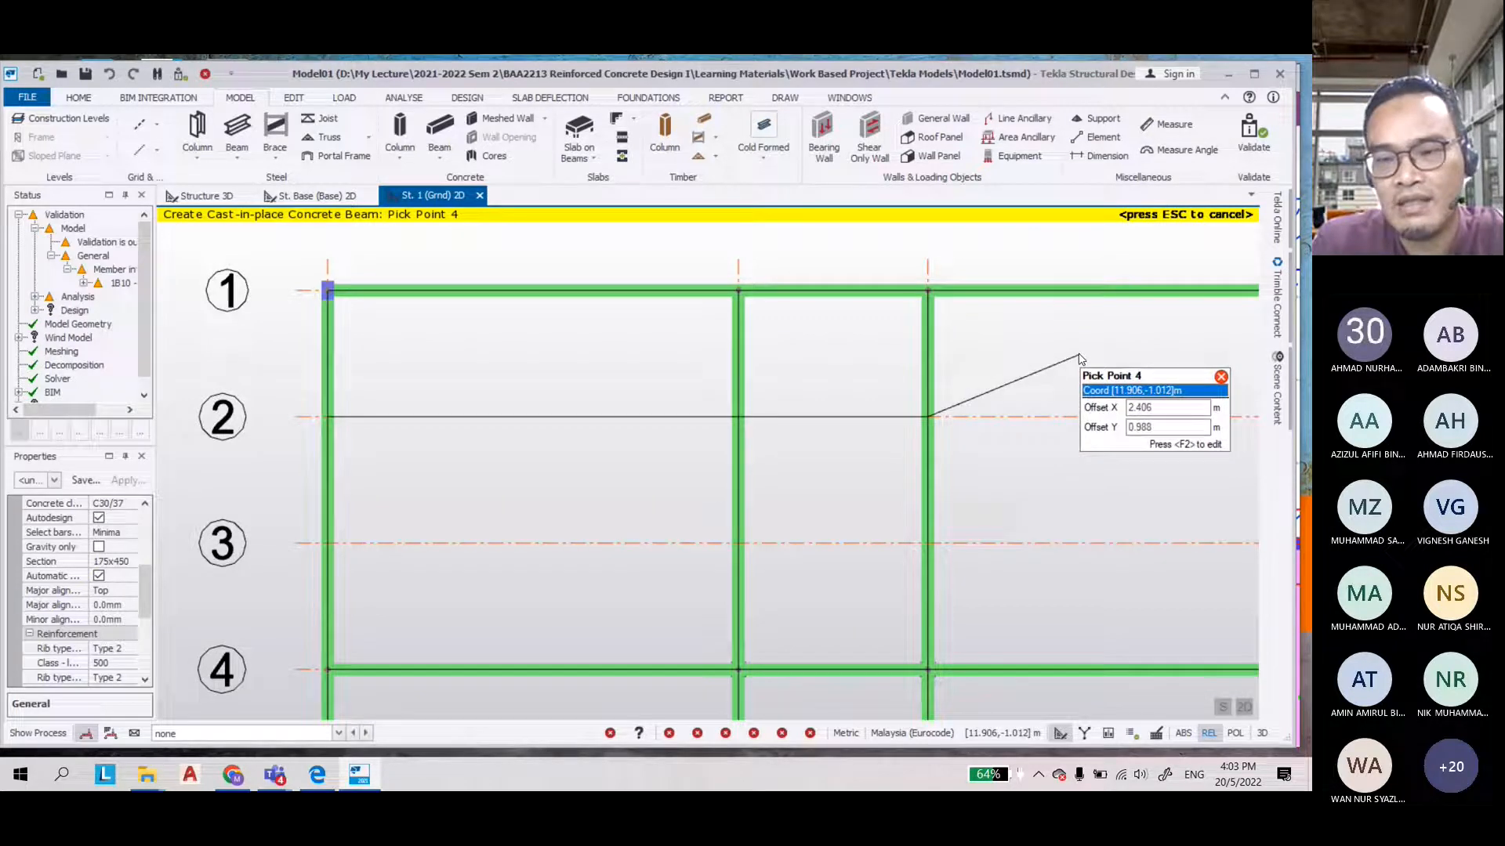
pyautogui.press('Escape')
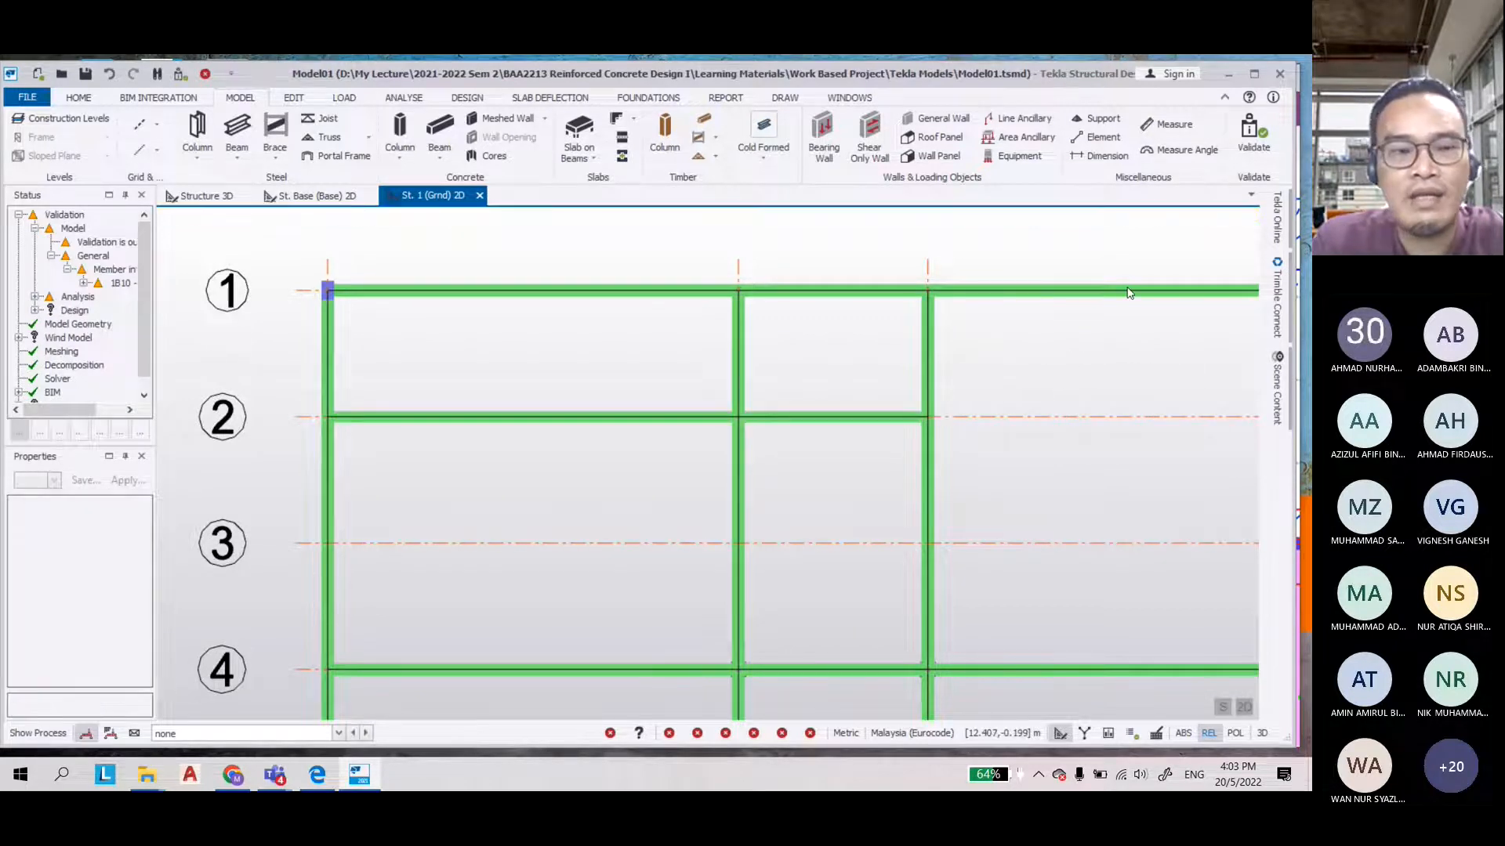
# Validate the model again and switch the ground floor view to 3D
pyautogui.click(1253, 133)
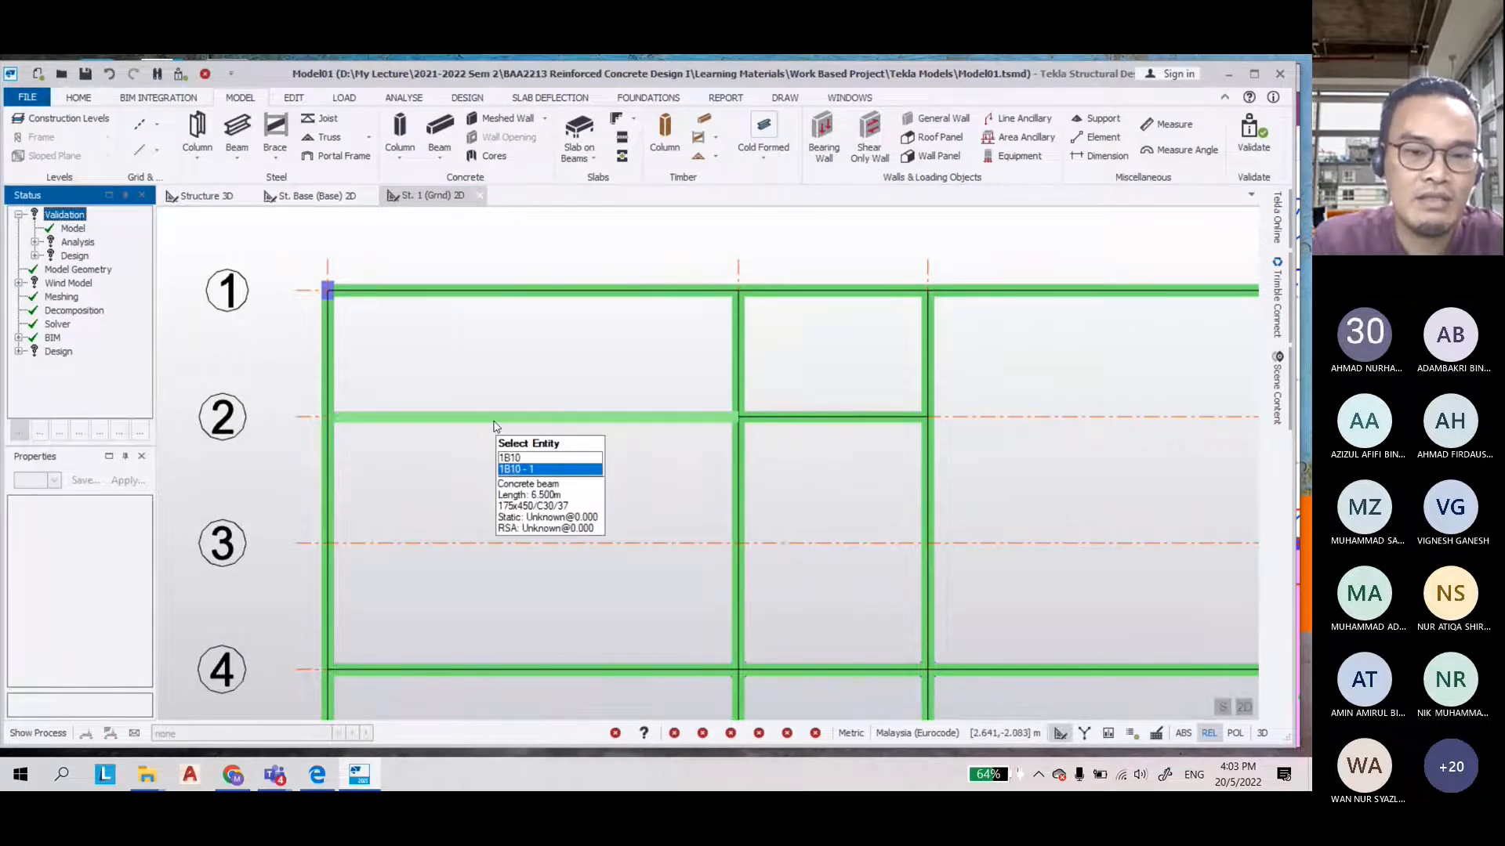
pyautogui.scroll(-1, 554, 425)
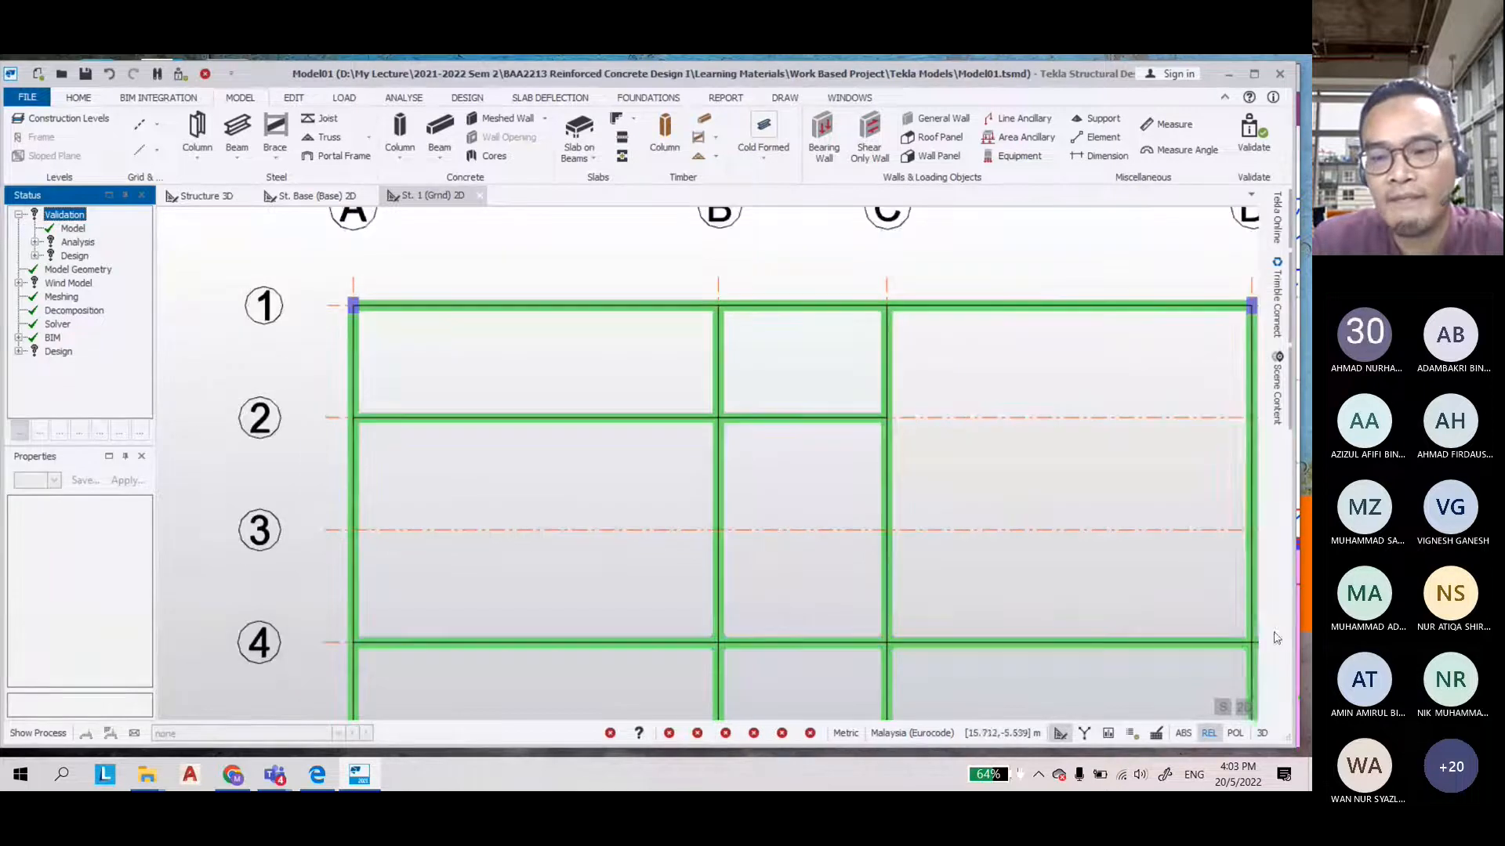
pyautogui.click(1242, 713)
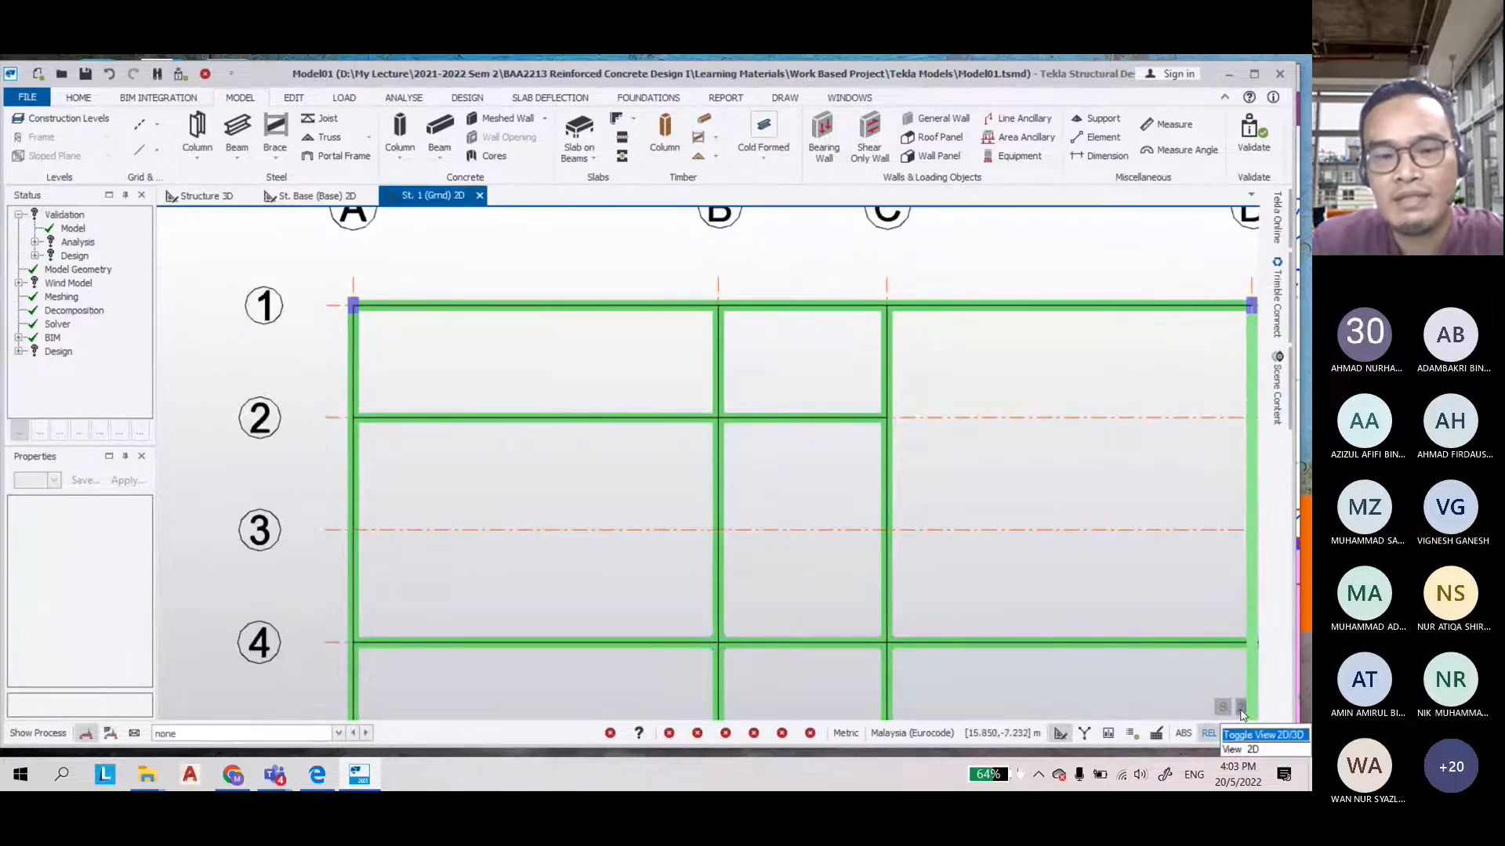
pyautogui.click(1242, 713)
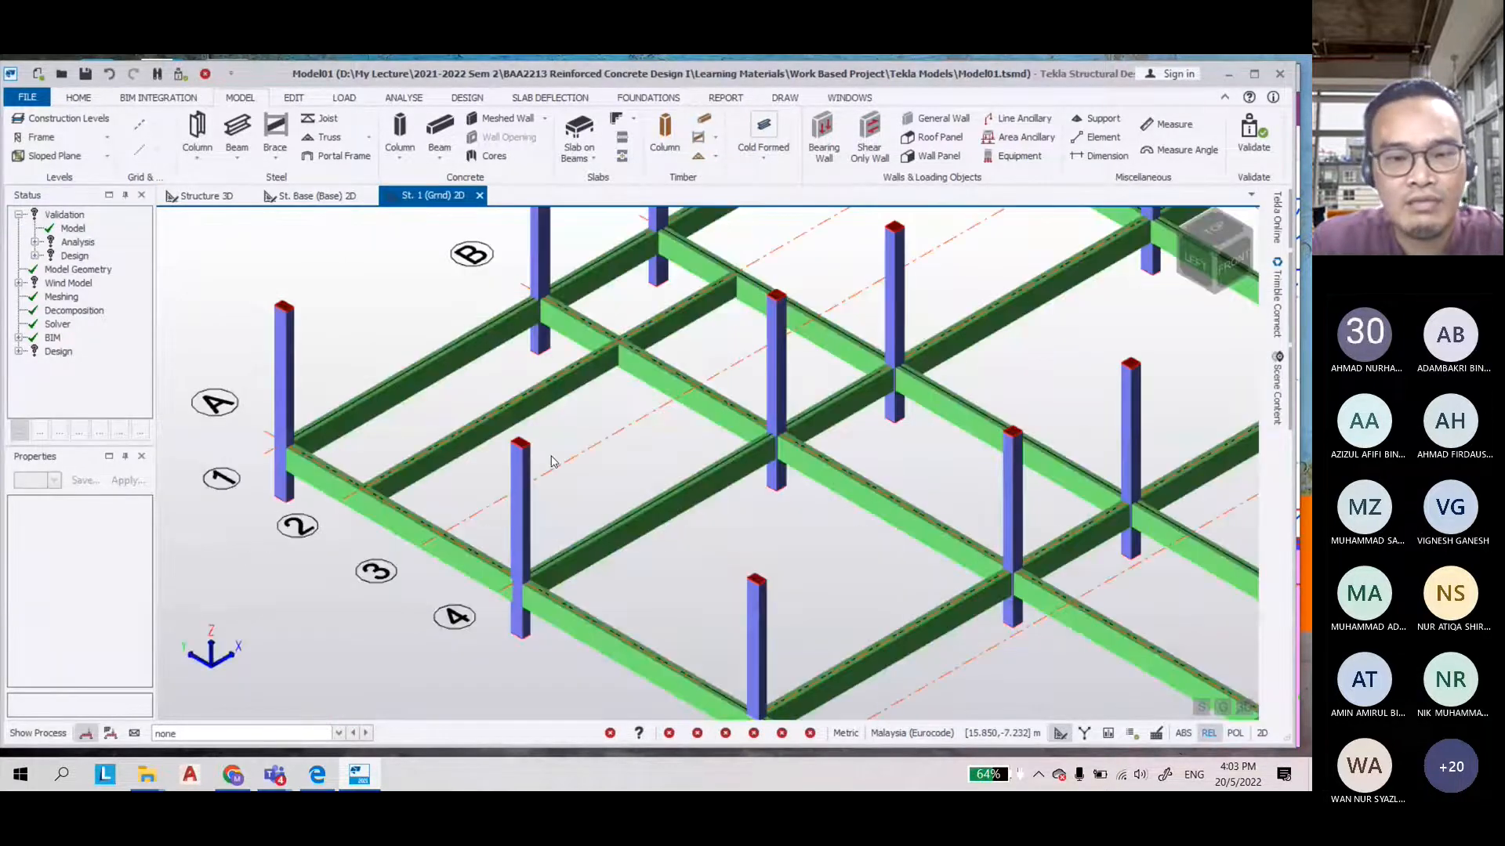
# Inspect the new beam along grid line 2 in 3D, selecting its B–C span and its A–B span in turn
pyautogui.scroll(5, 551, 461)
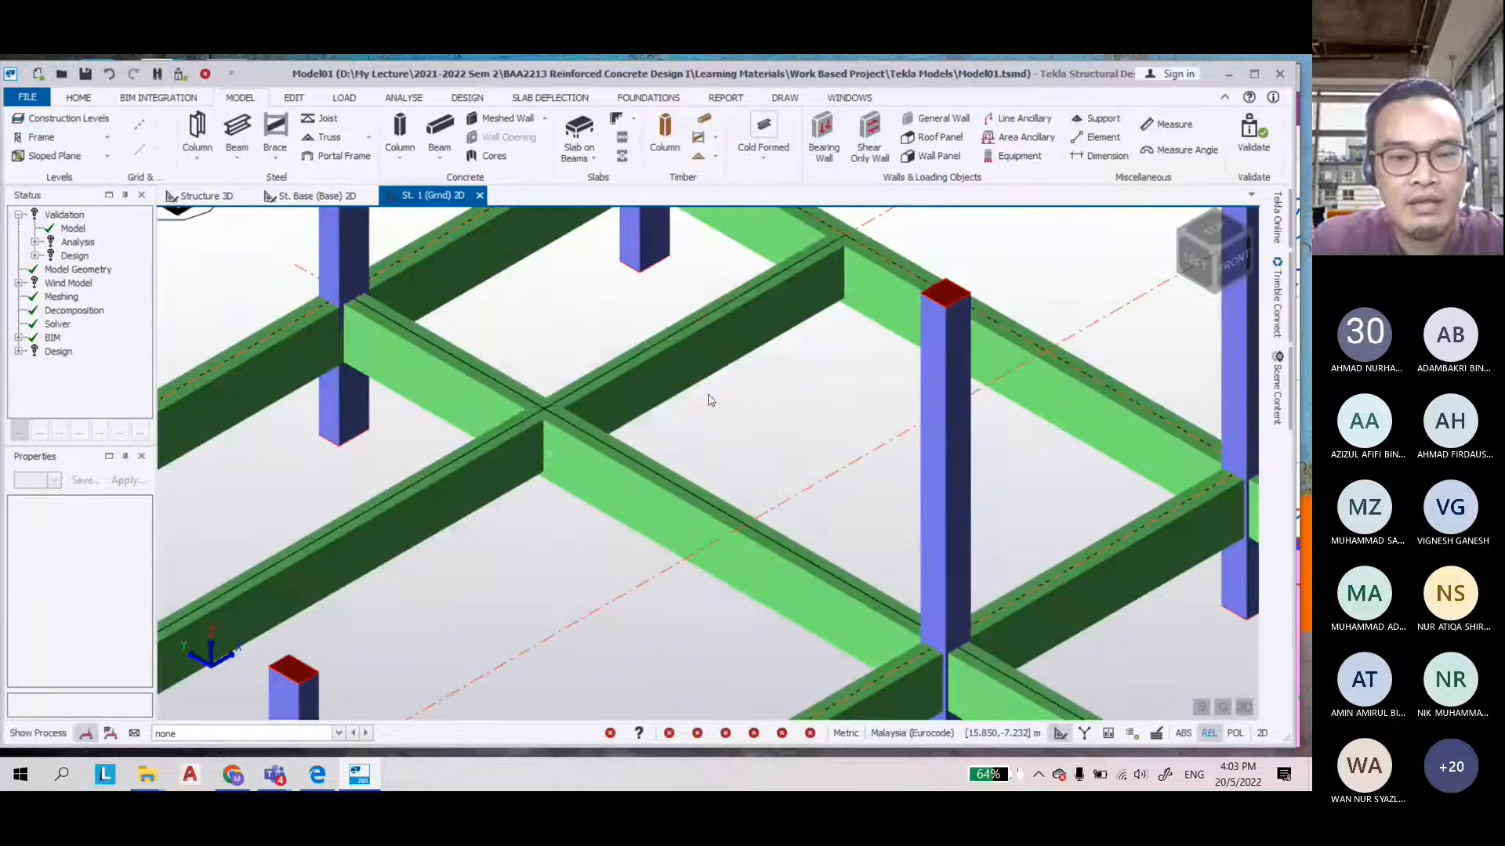
pyautogui.click(693, 388)
pyautogui.scroll(-2, 703, 458)
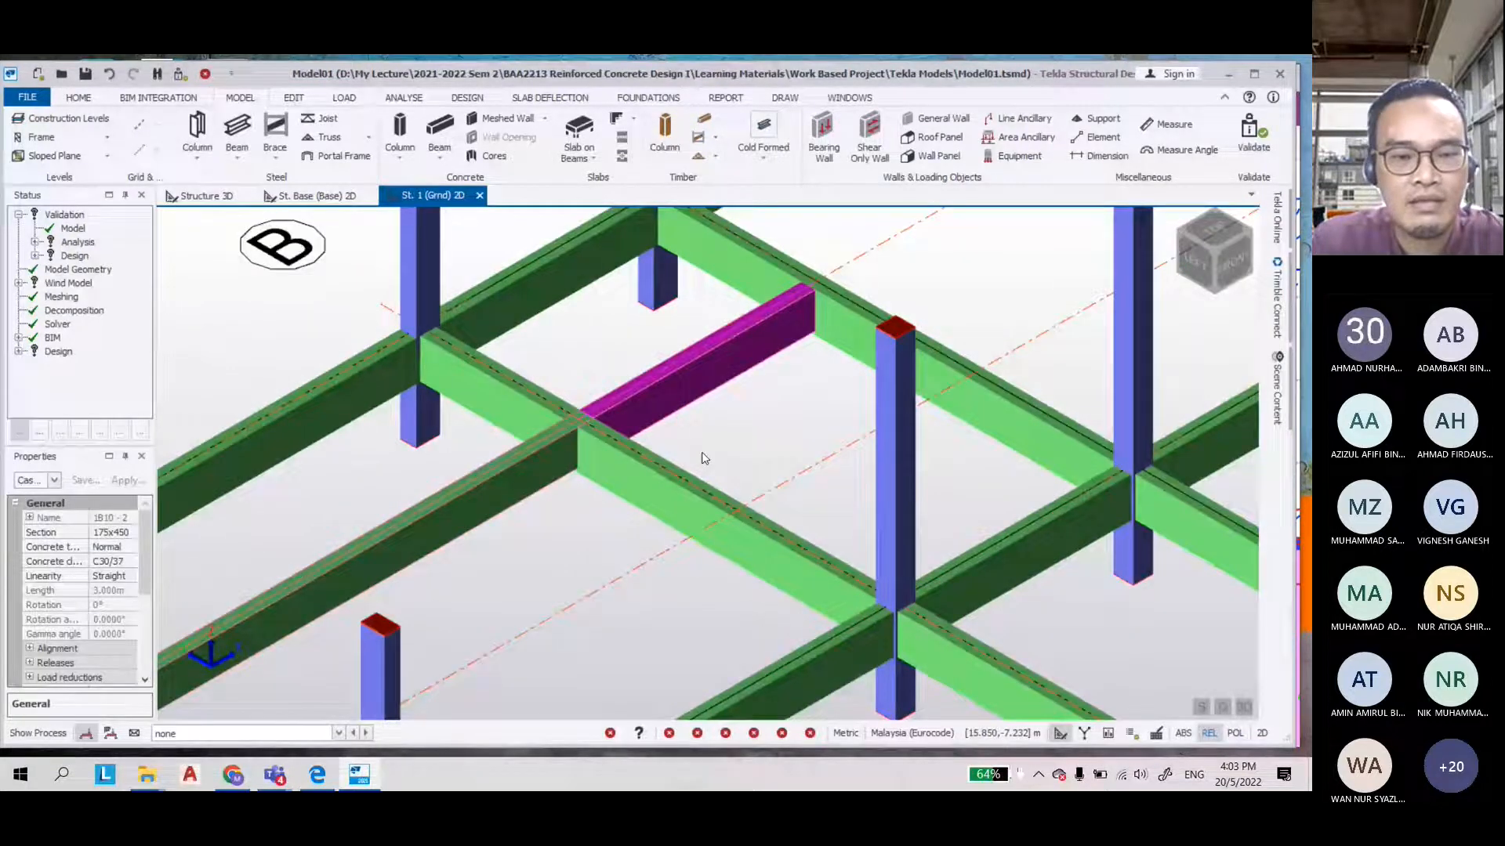
pyautogui.scroll(-1, 703, 454)
pyautogui.press('Escape')
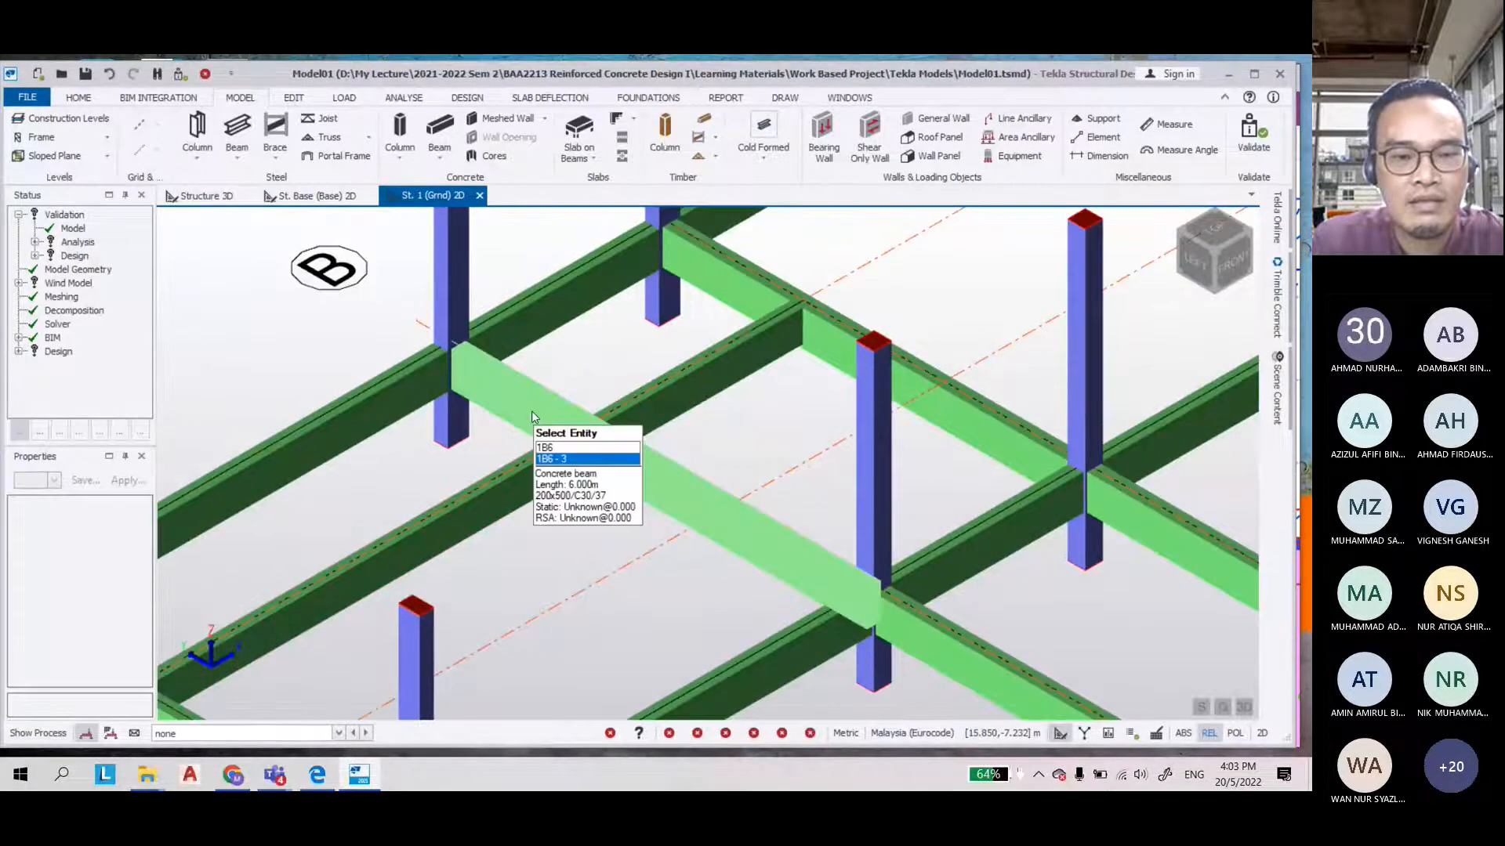
pyautogui.scroll(-2, 531, 412)
pyautogui.click(548, 481)
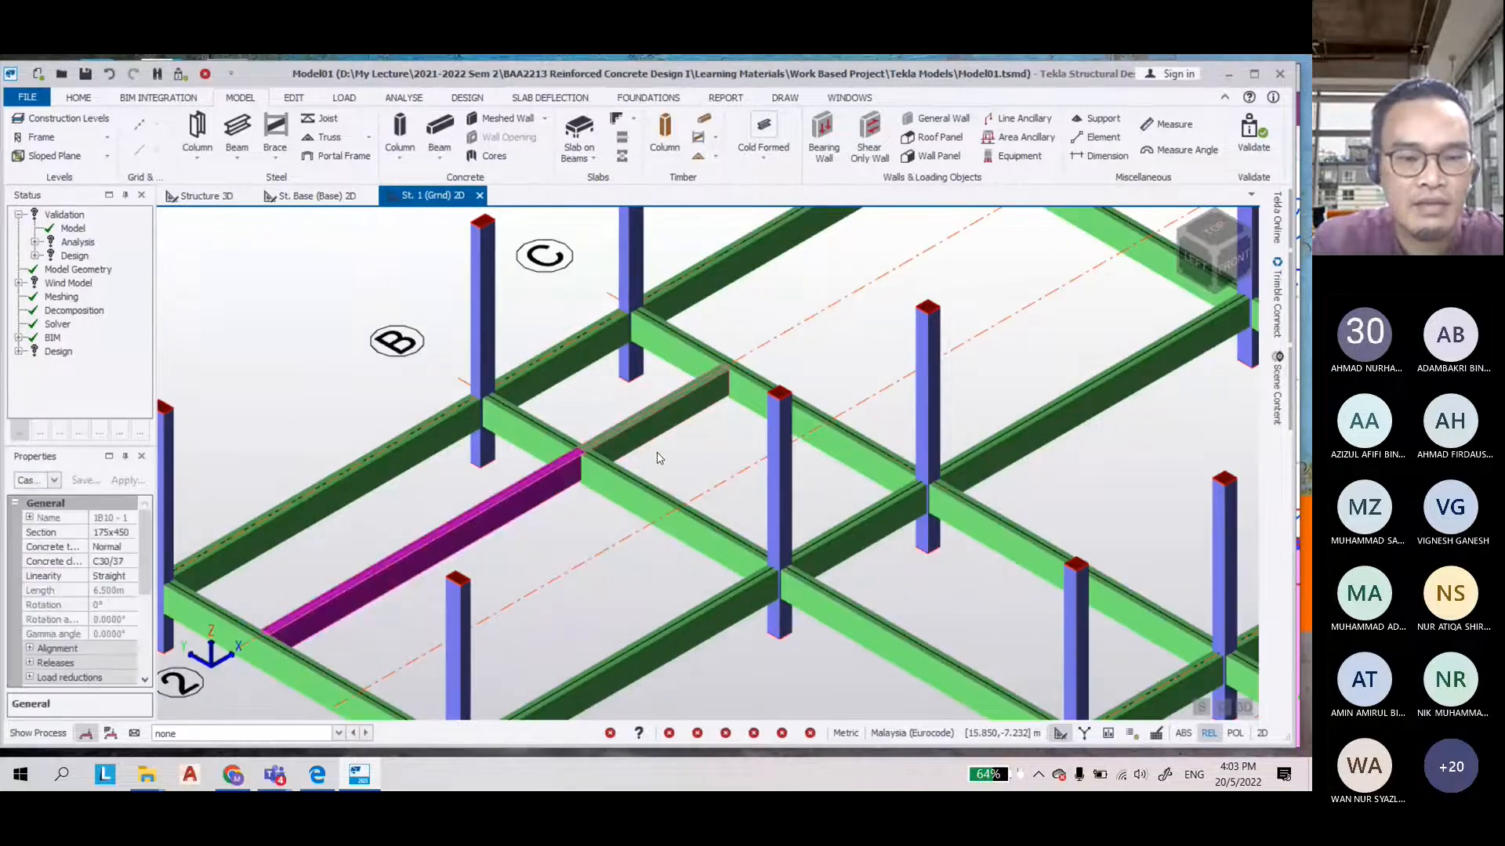
pyautogui.press('Escape')
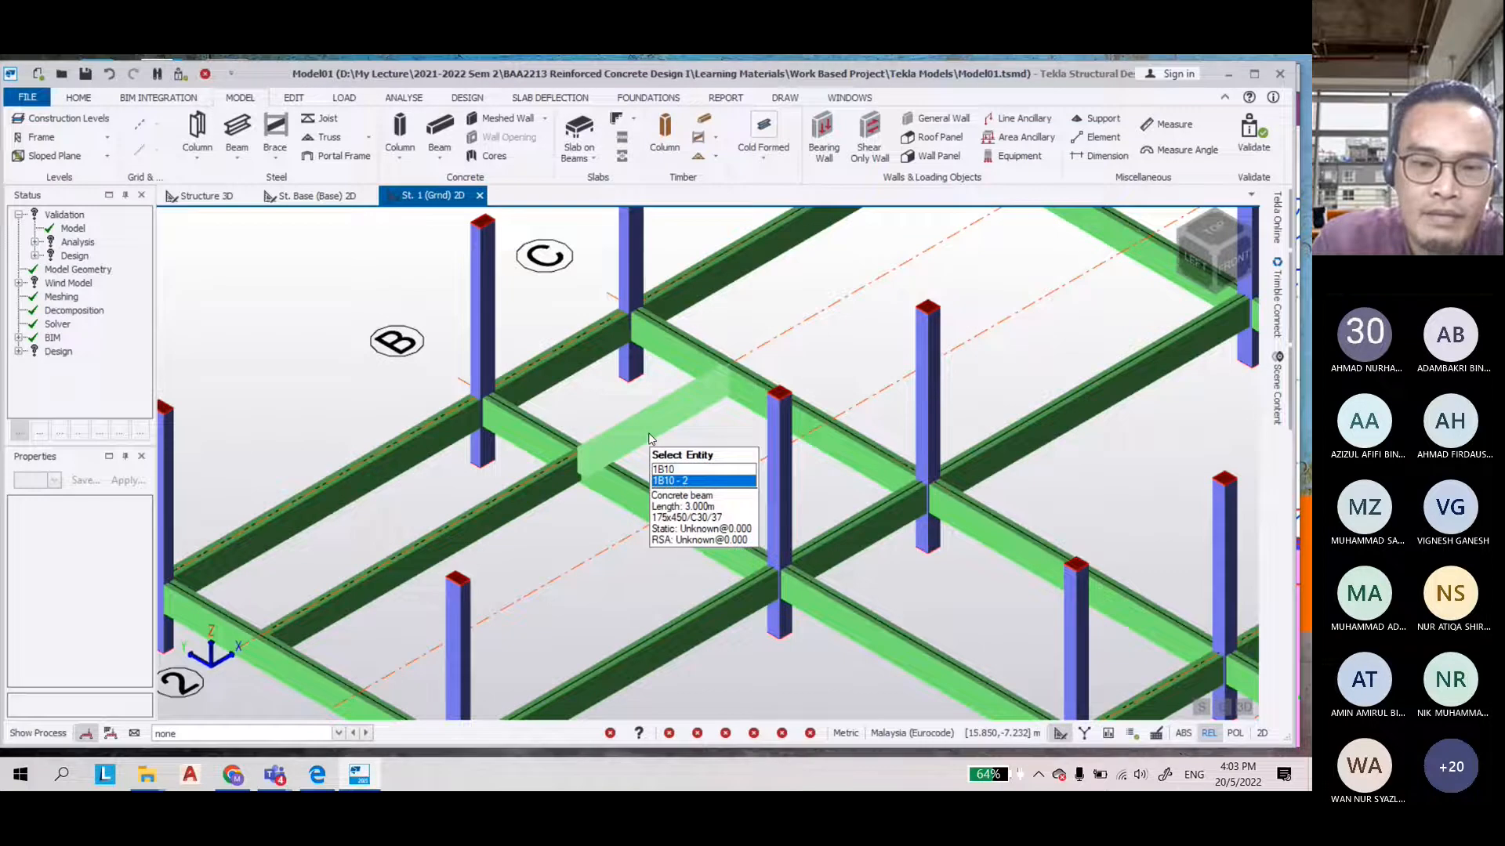
pyautogui.scroll(-2, 649, 437)
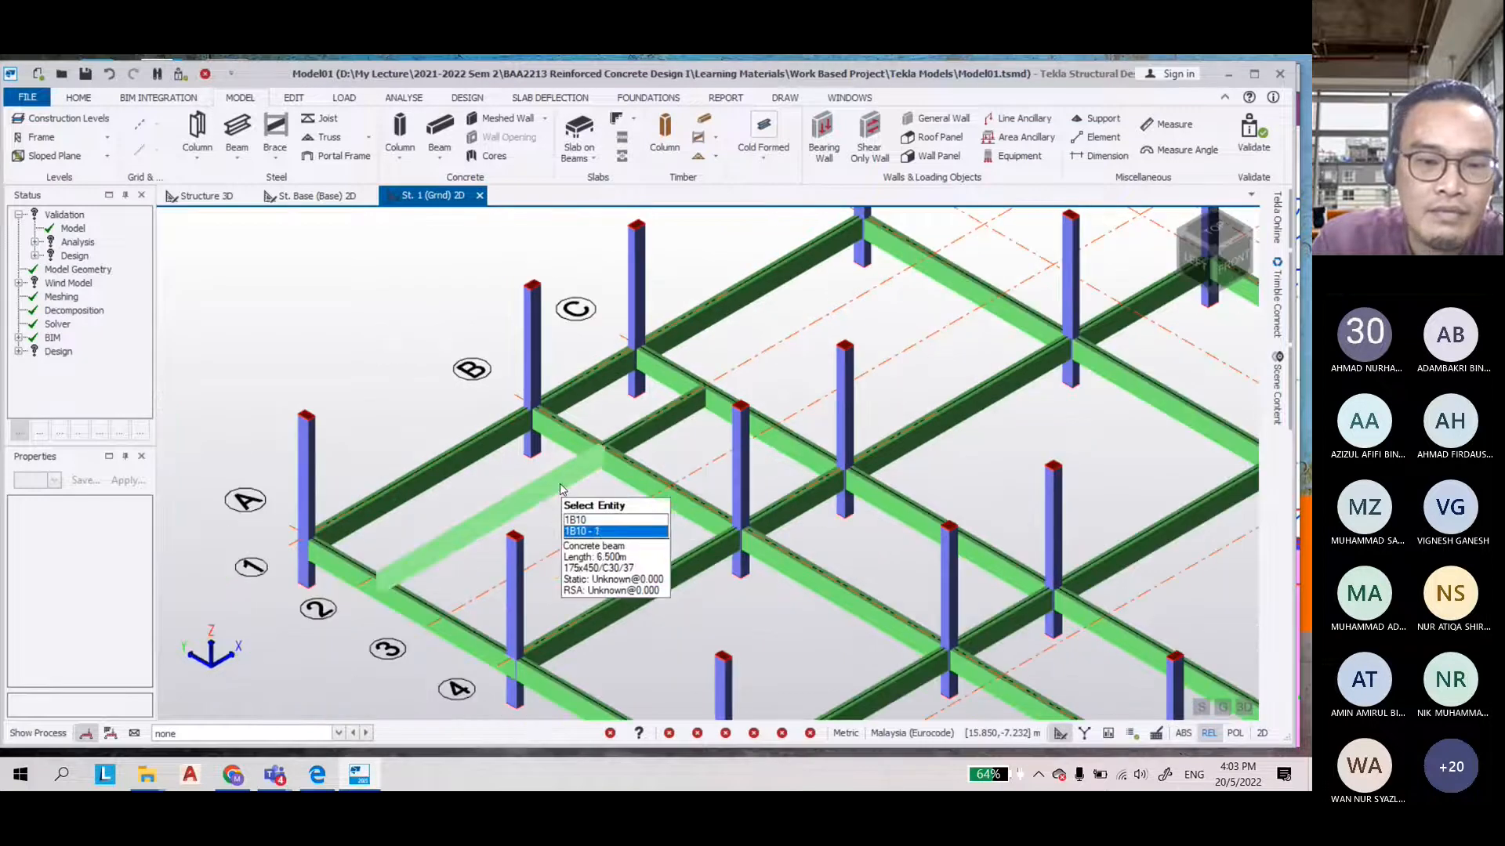
# Undo the last beam and place the 175x450 concrete beam along grid line 2 directly from grid A to grid C
pyautogui.click(108, 76)
pyautogui.click(440, 133)
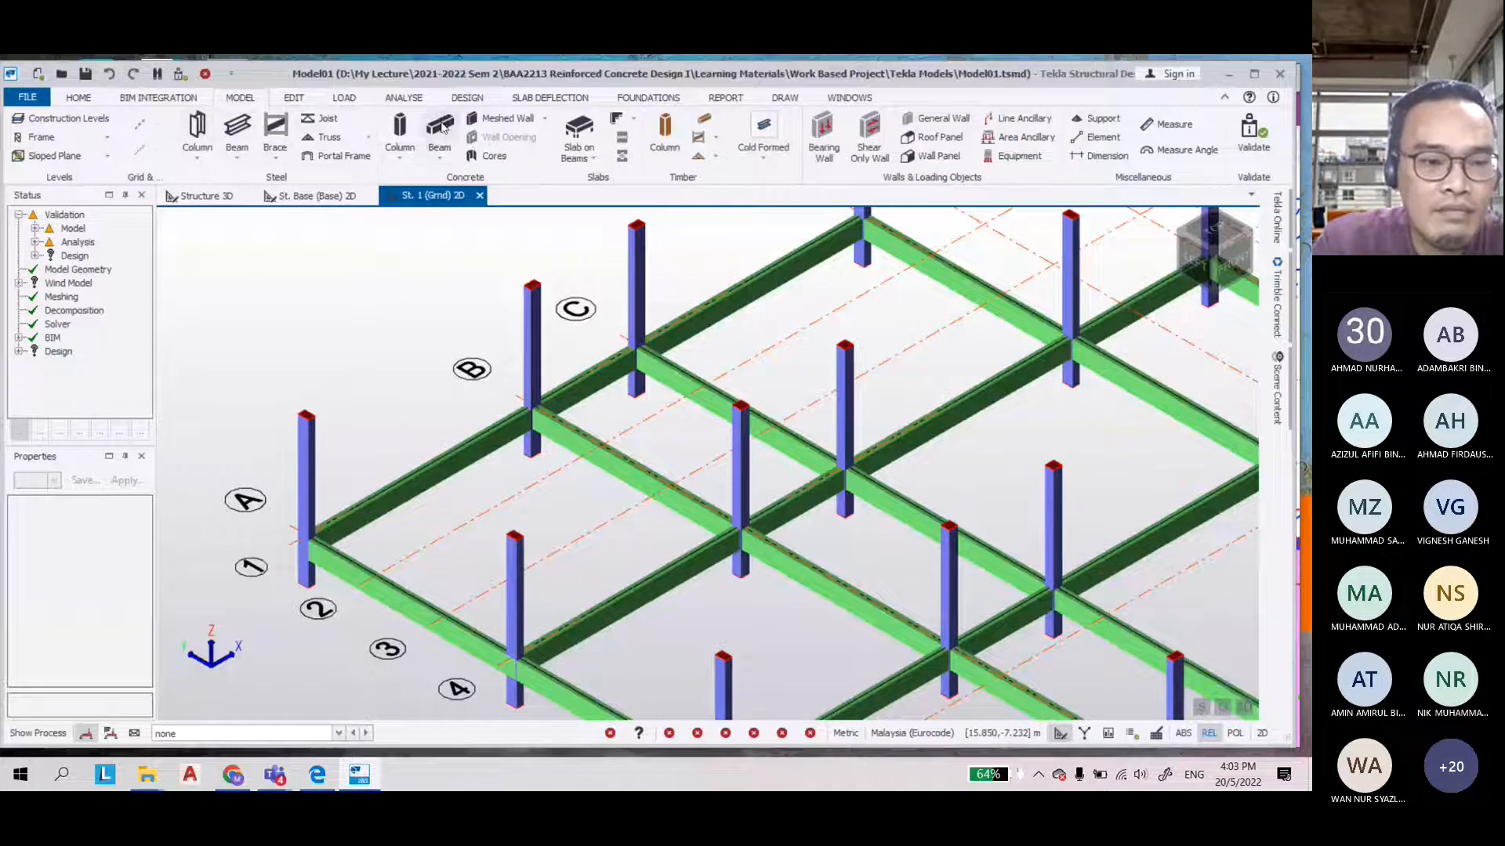
pyautogui.click(368, 584)
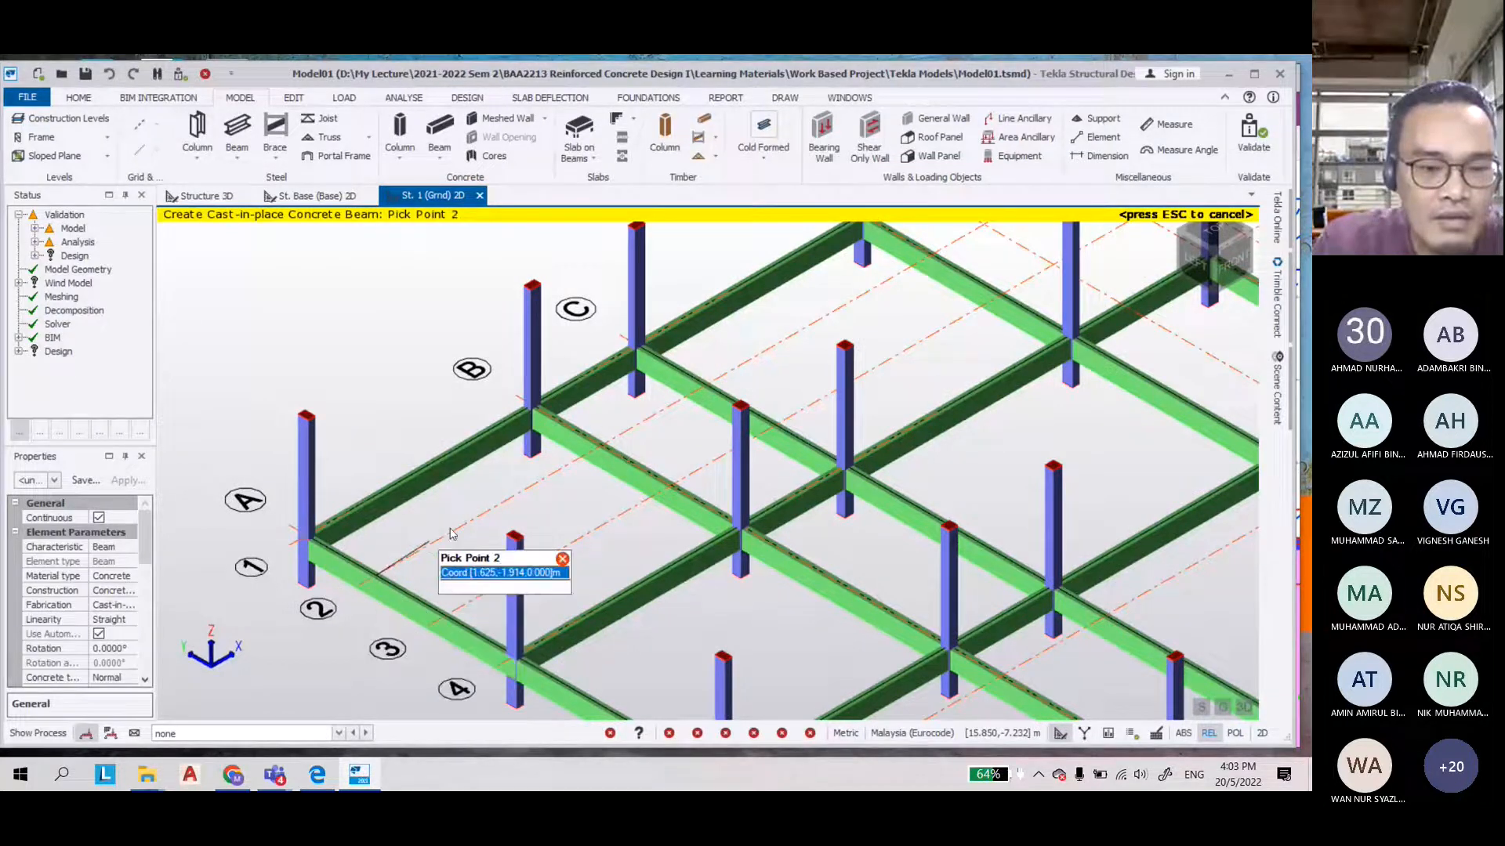
pyautogui.click(700, 387)
pyautogui.press('Escape')
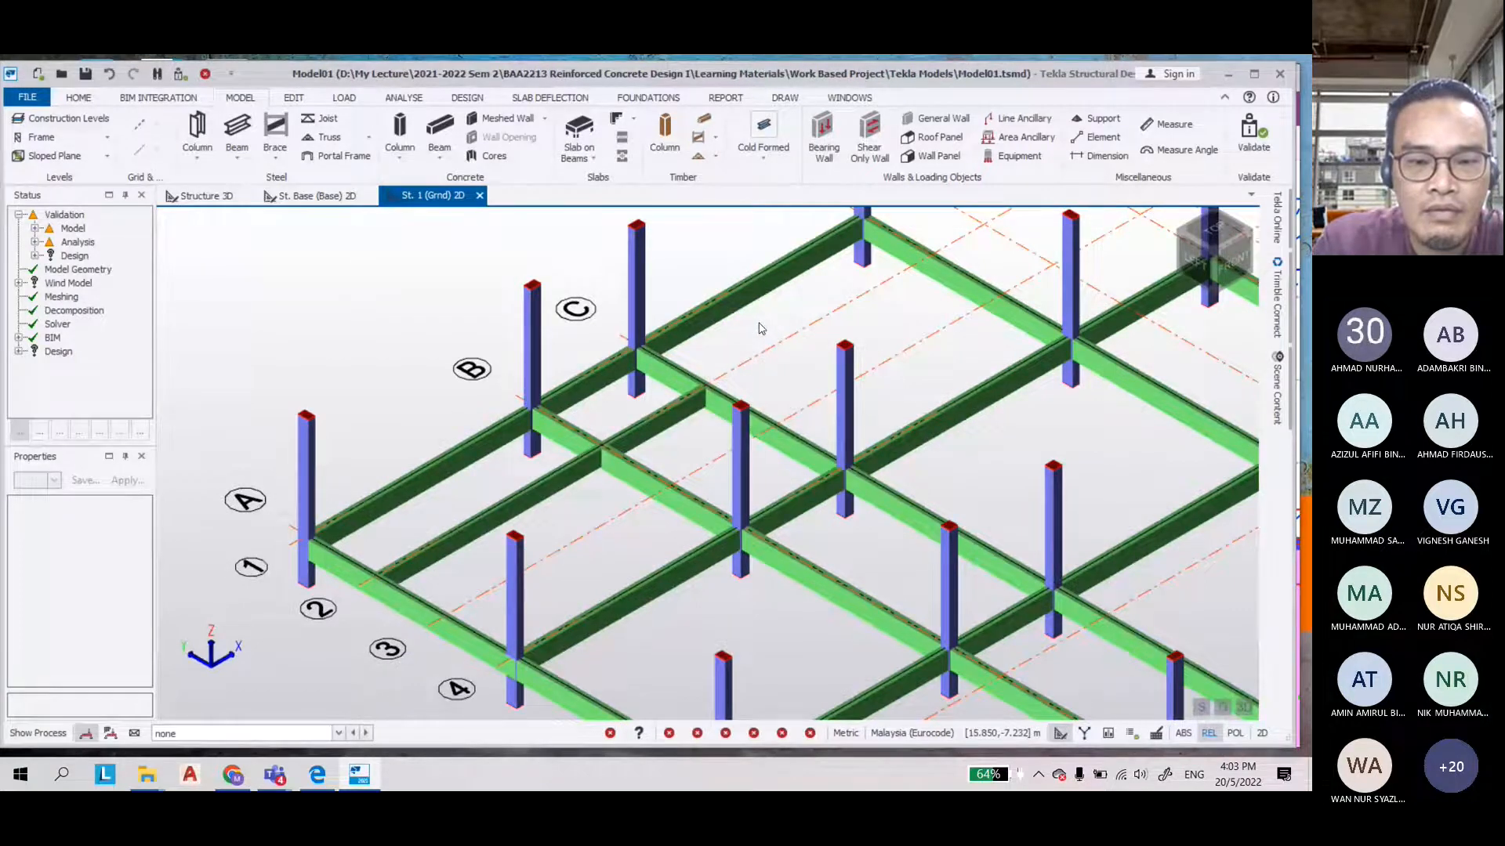
# Examine how the redrawn beam on grid line 2 is split at grid B, selecting its A–B span
pyautogui.scroll(3, 549, 508)
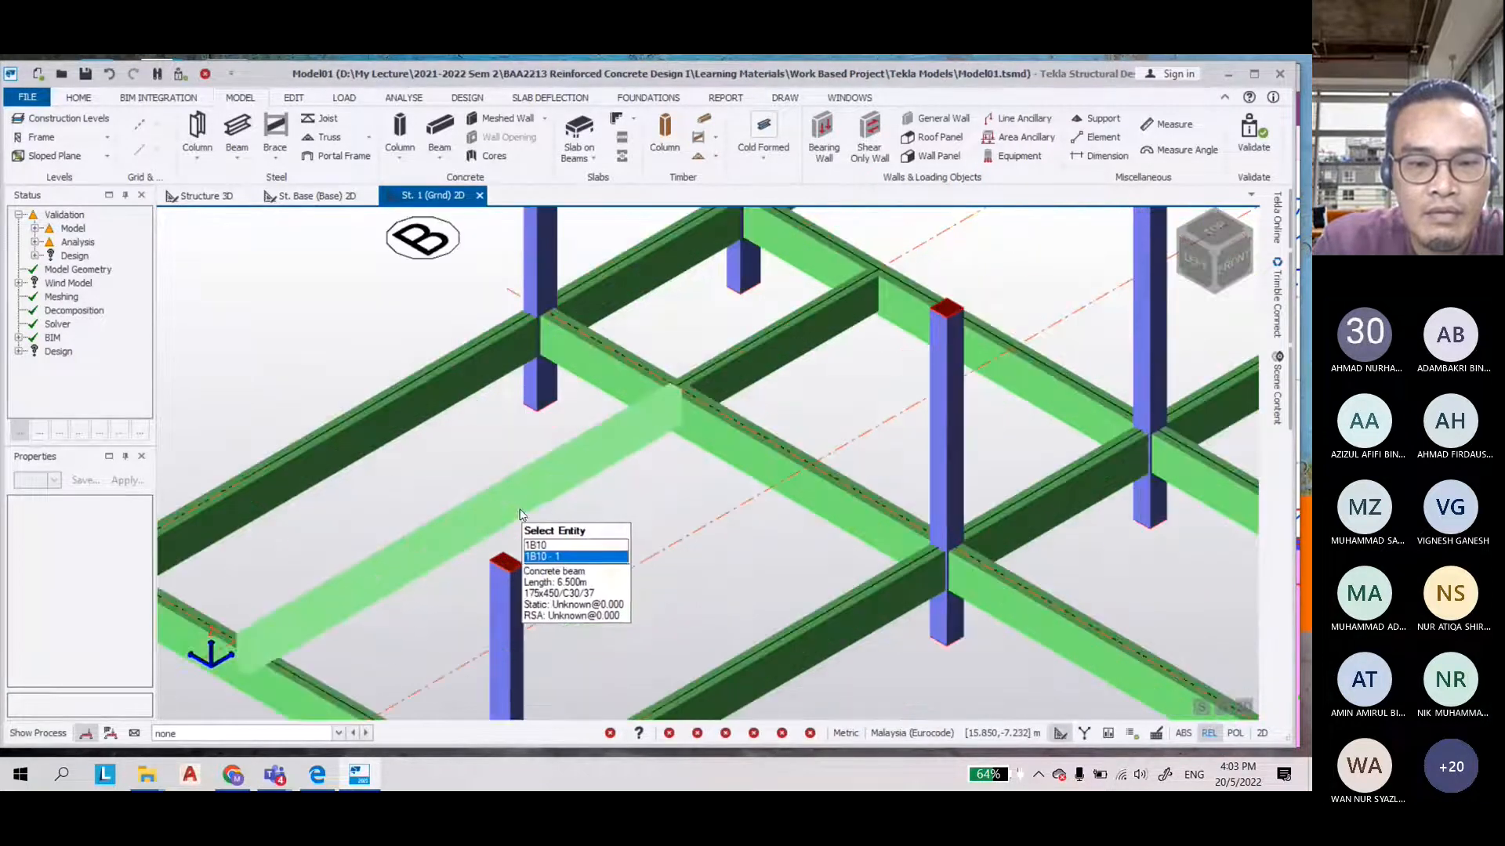
pyautogui.click(559, 472)
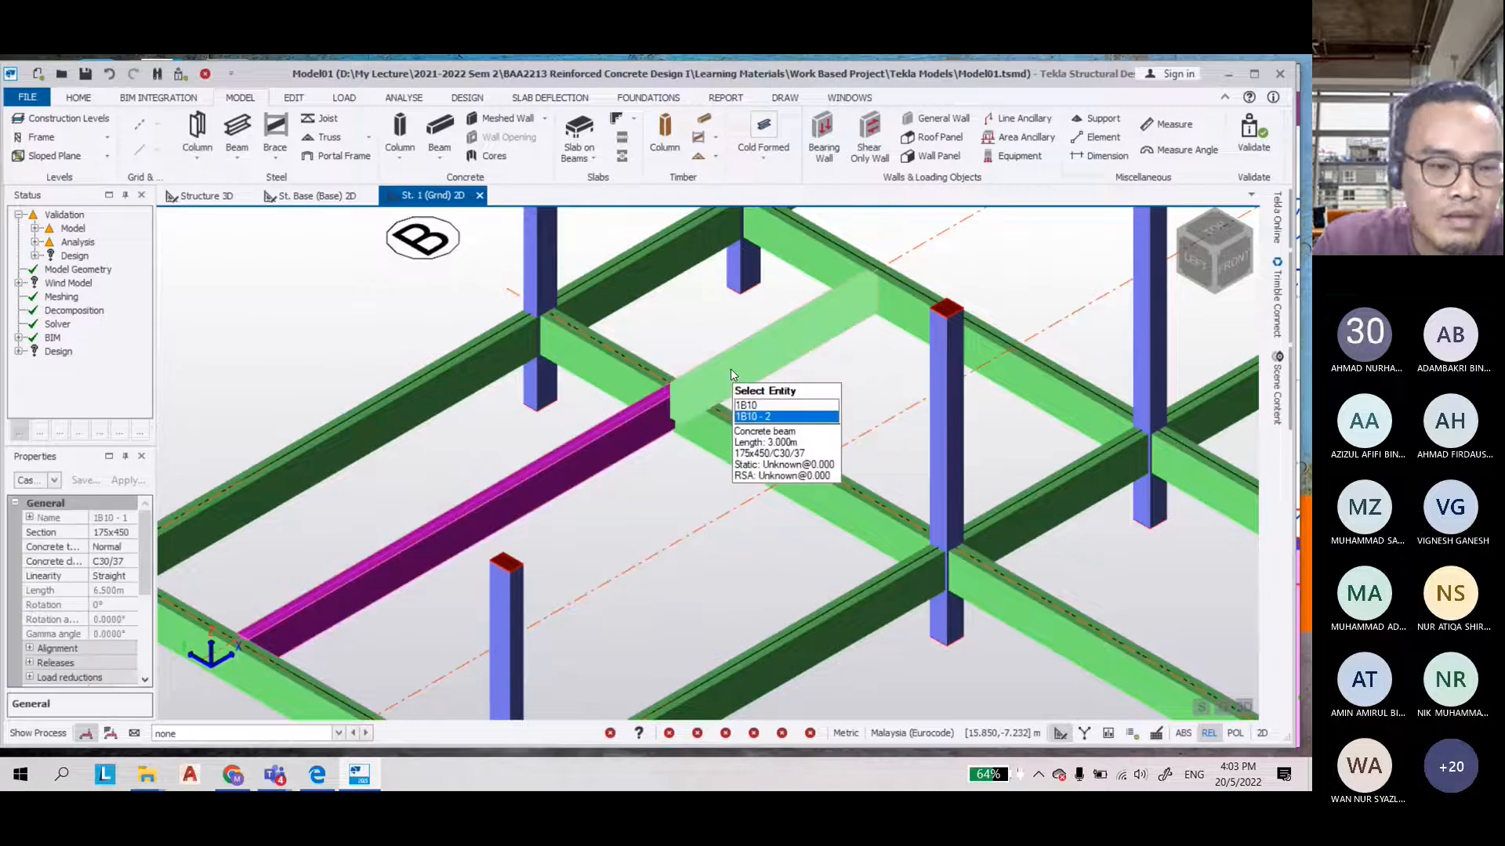
pyautogui.press('Escape')
pyautogui.scroll(-5, 263, 357)
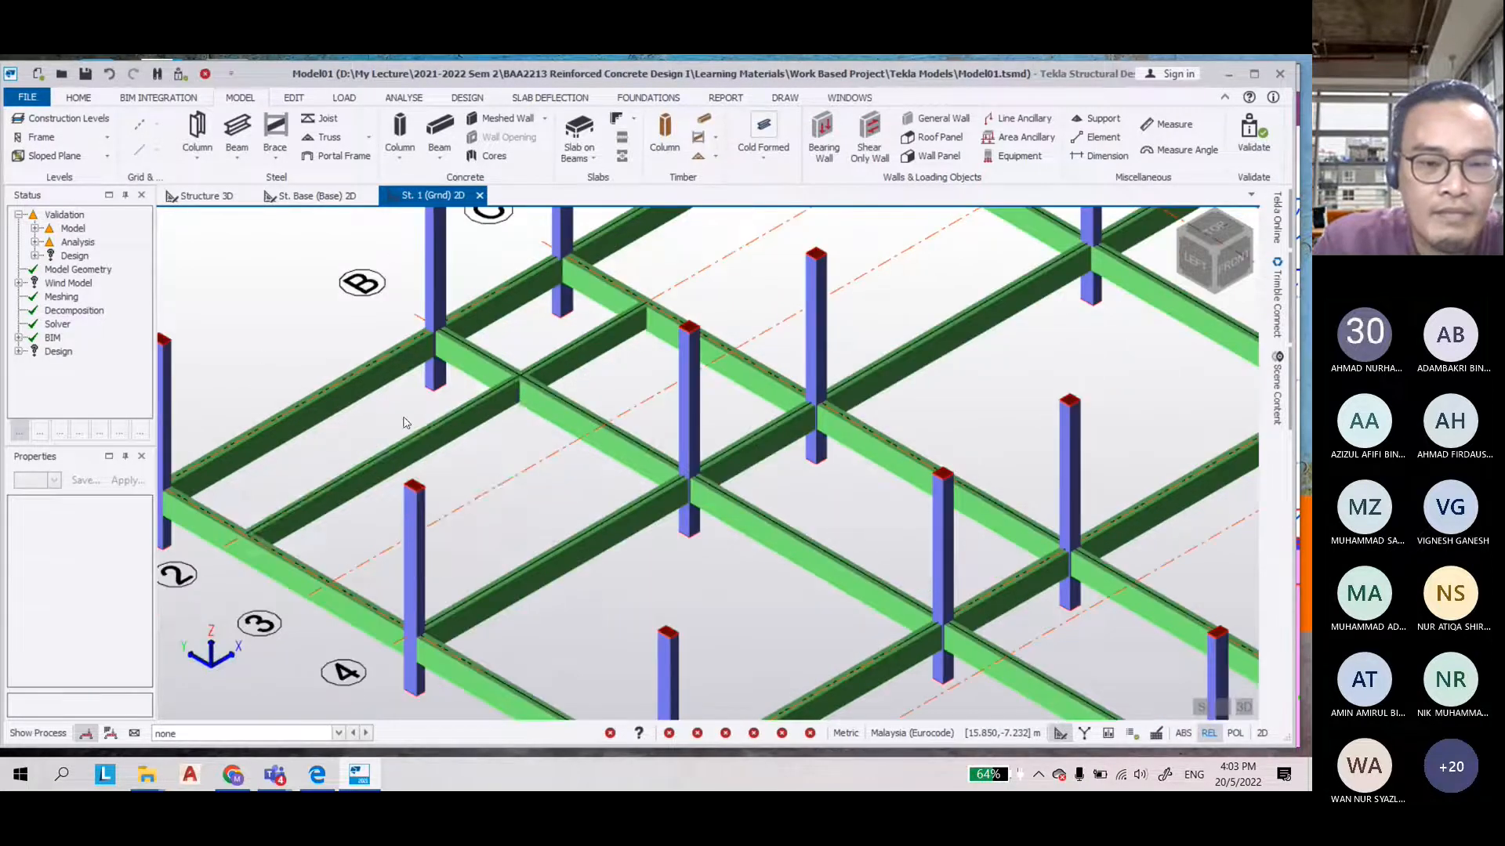
pyautogui.scroll(-3, 420, 444)
pyautogui.scroll(-2, 420, 444)
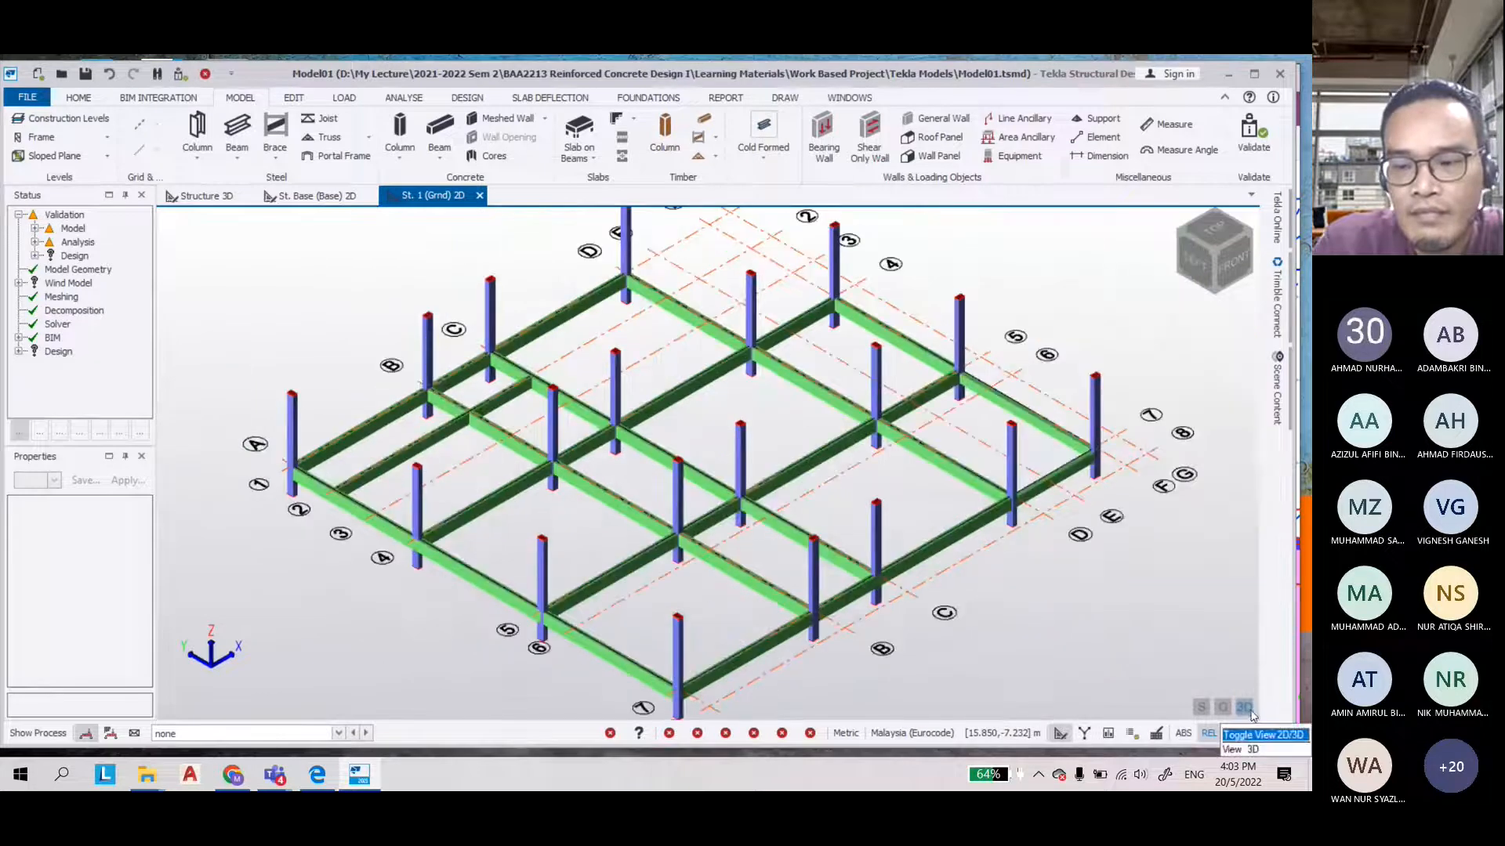
# Show the St. 1 (Grnd) level as a 2D plan and delete the beam along gridline 2 between gridlines A and C
pyautogui.click(1249, 711)
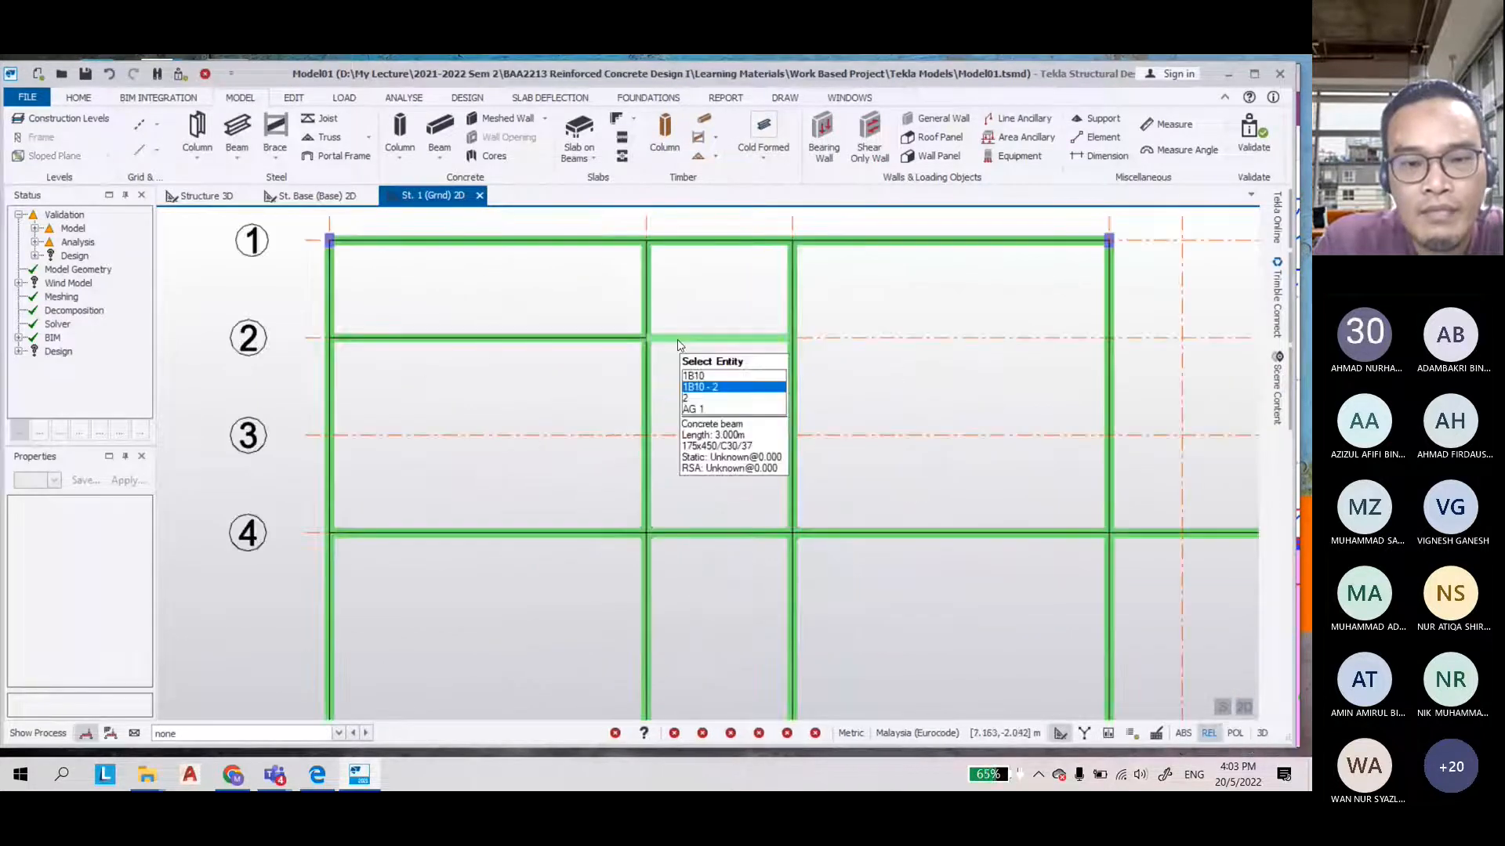
pyautogui.click(590, 355)
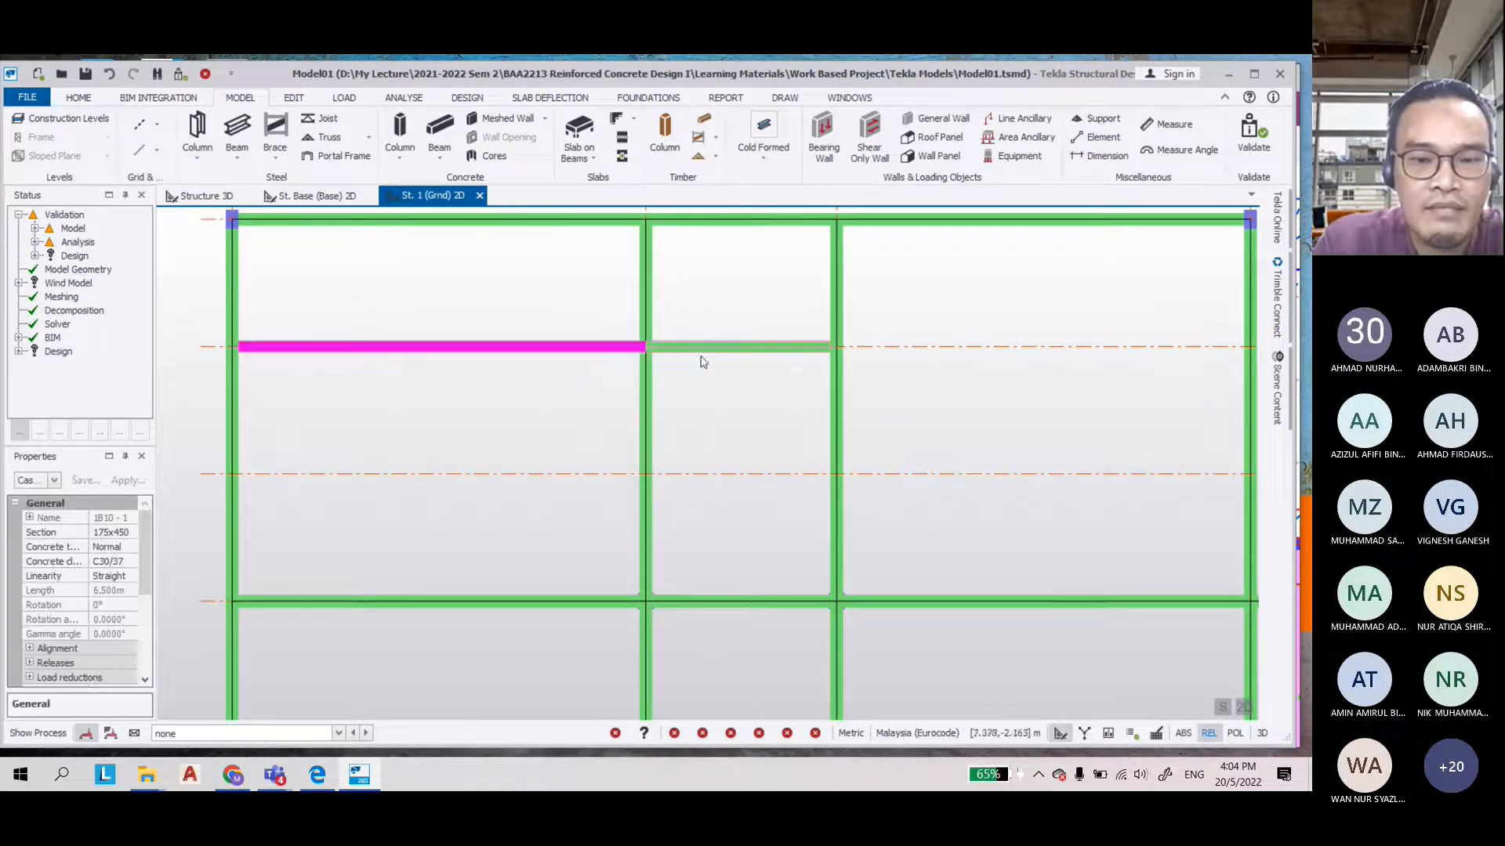
pyautogui.press('Delete')
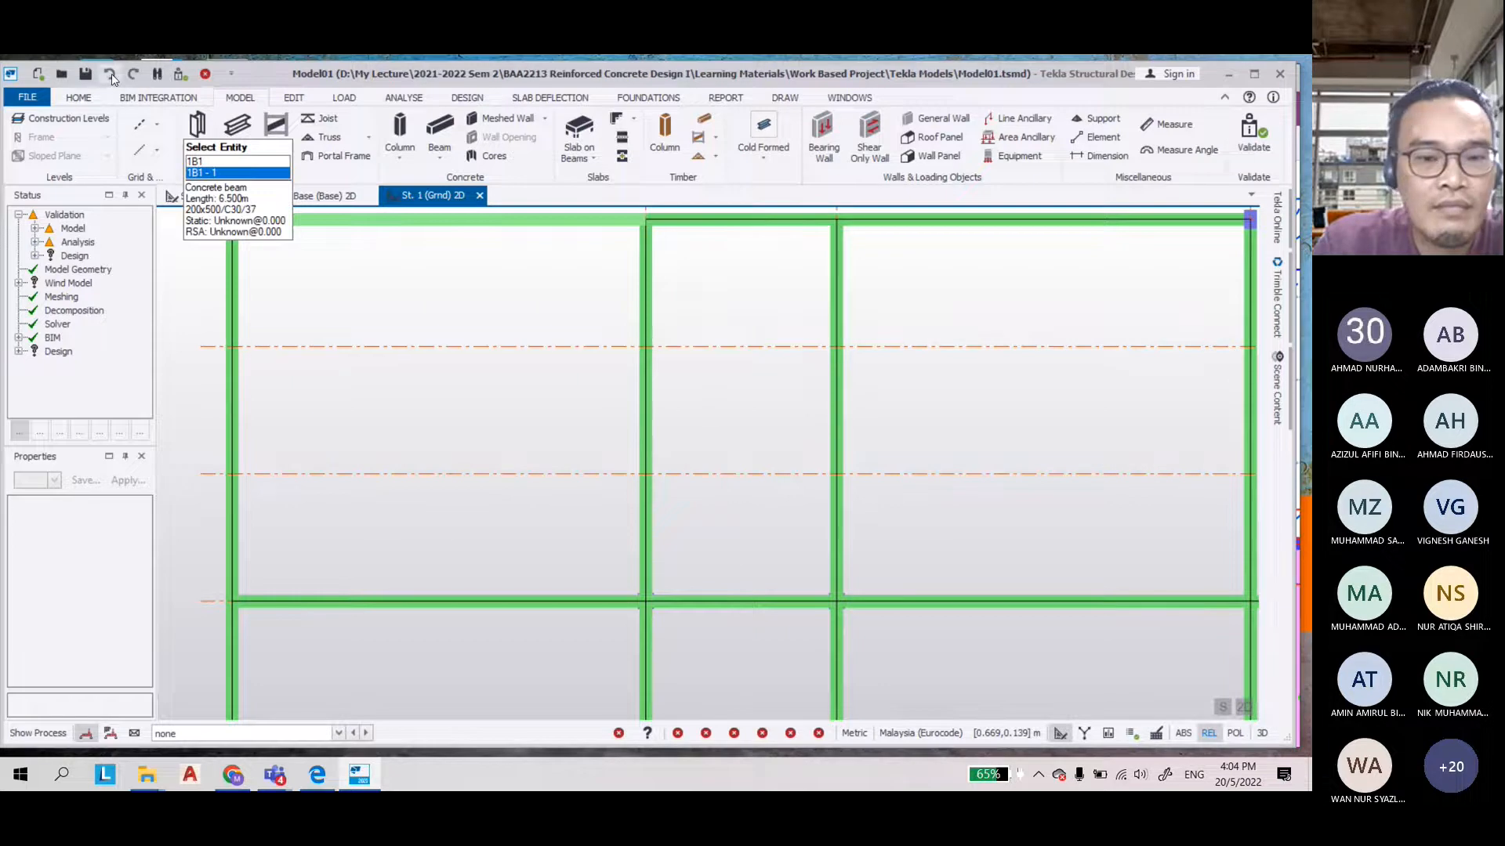
# Draw a continuous 175x450 cast-in-place concrete beam along gridline 2 from gridline A through B to C
pyautogui.click(439, 141)
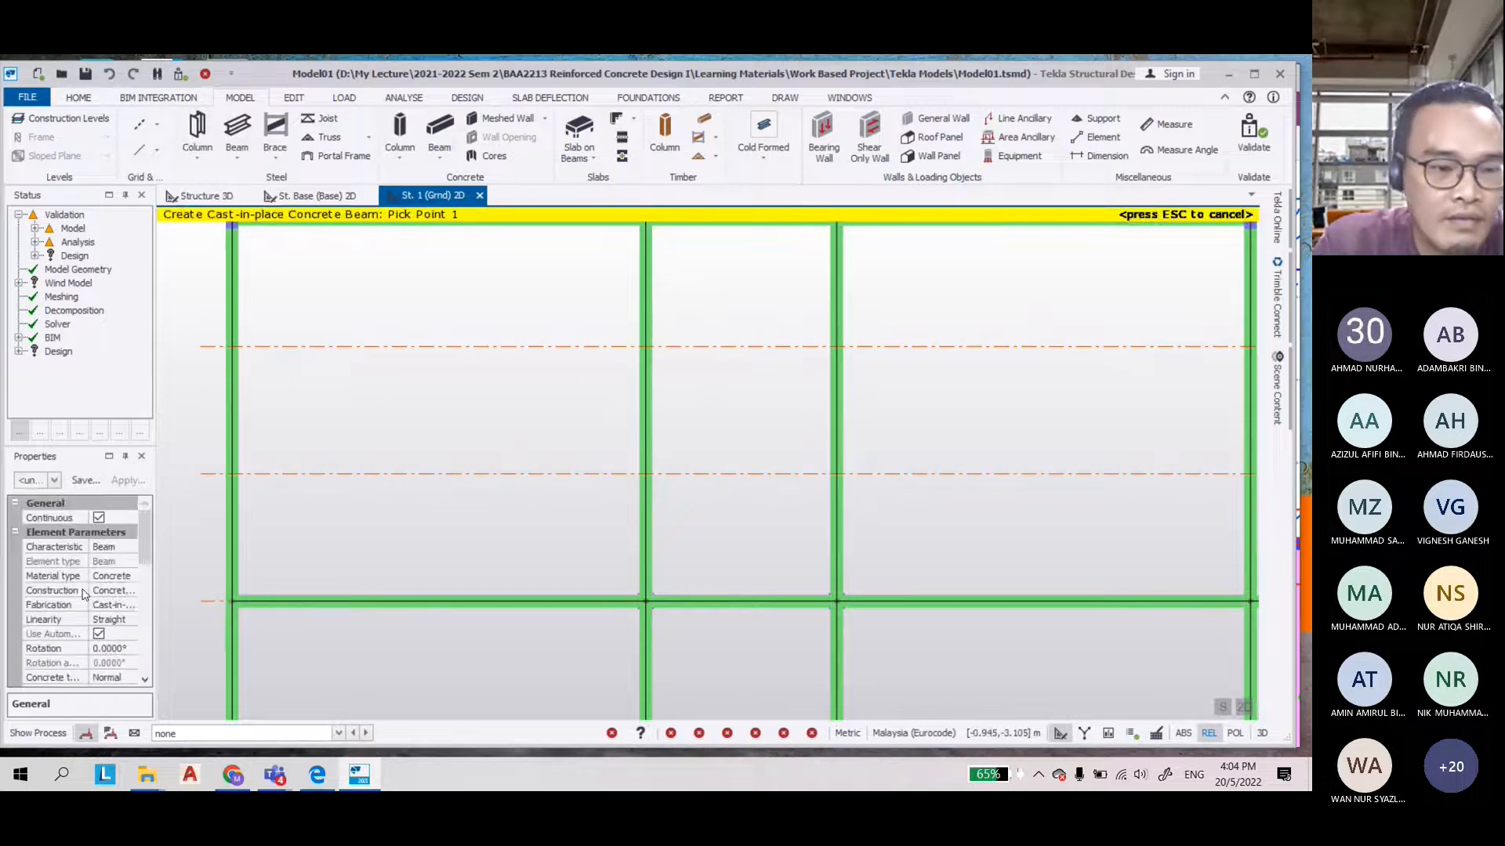
pyautogui.moveTo(148, 542); pyautogui.dragTo(148, 597)
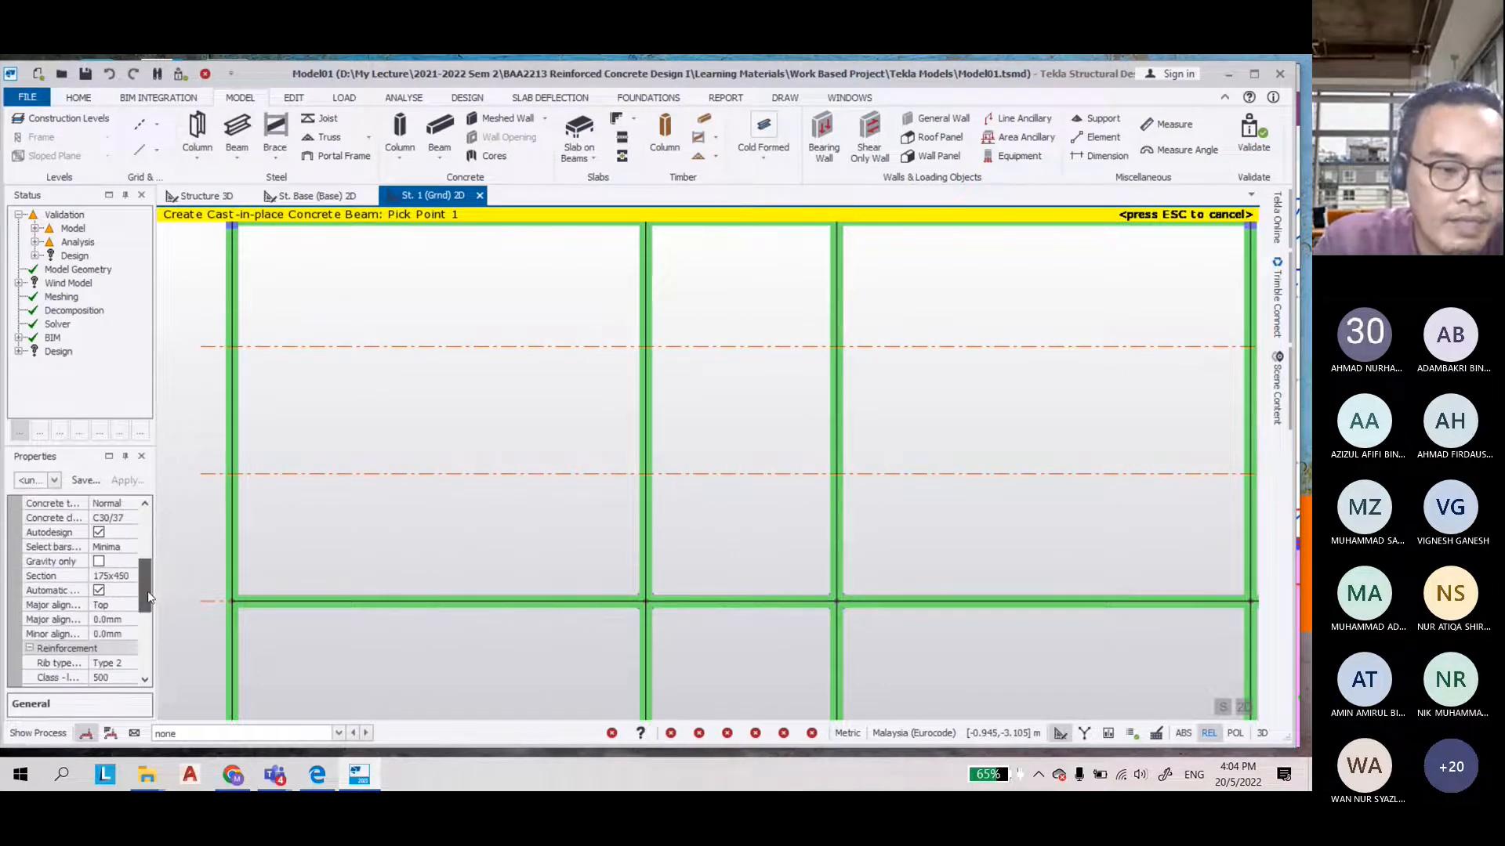
pyautogui.moveTo(197, 312); pyautogui.dragTo(161, 318)
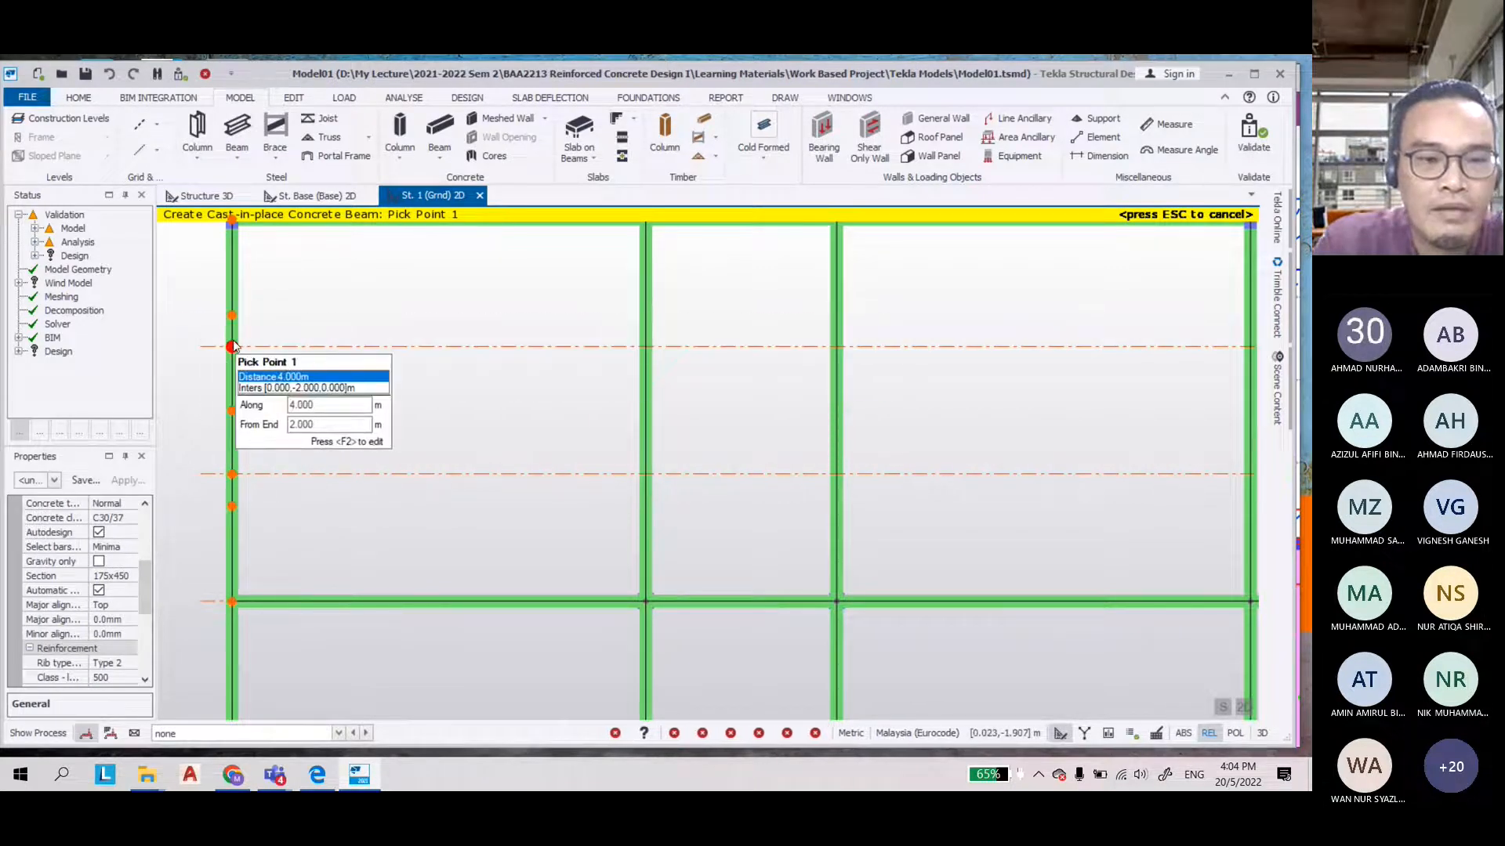
pyautogui.click(232, 347)
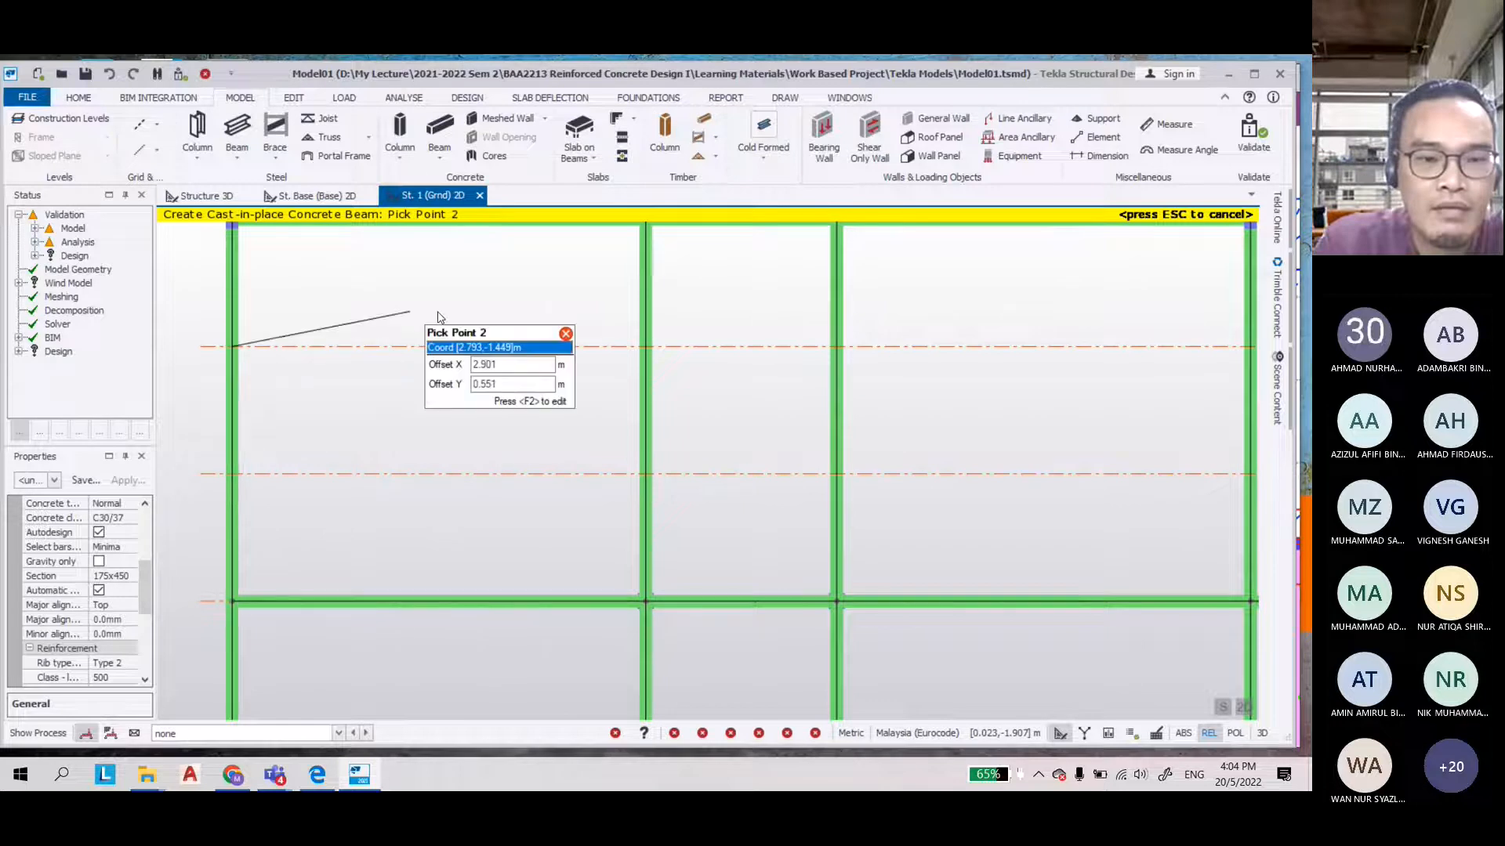
pyautogui.click(646, 347)
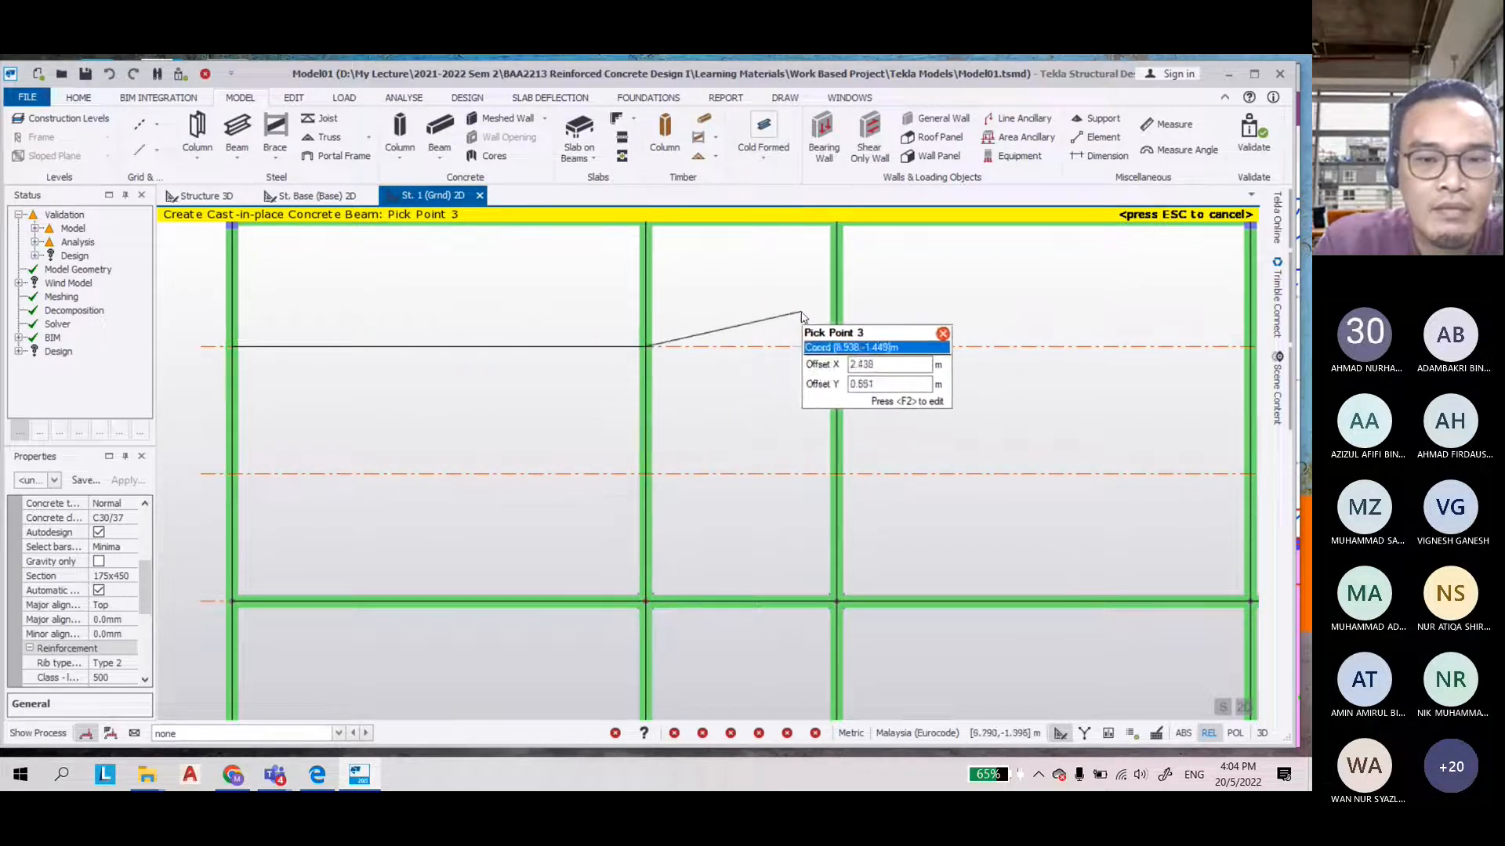
pyautogui.click(837, 346)
pyautogui.rightClick(945, 304)
pyautogui.press('Escape')
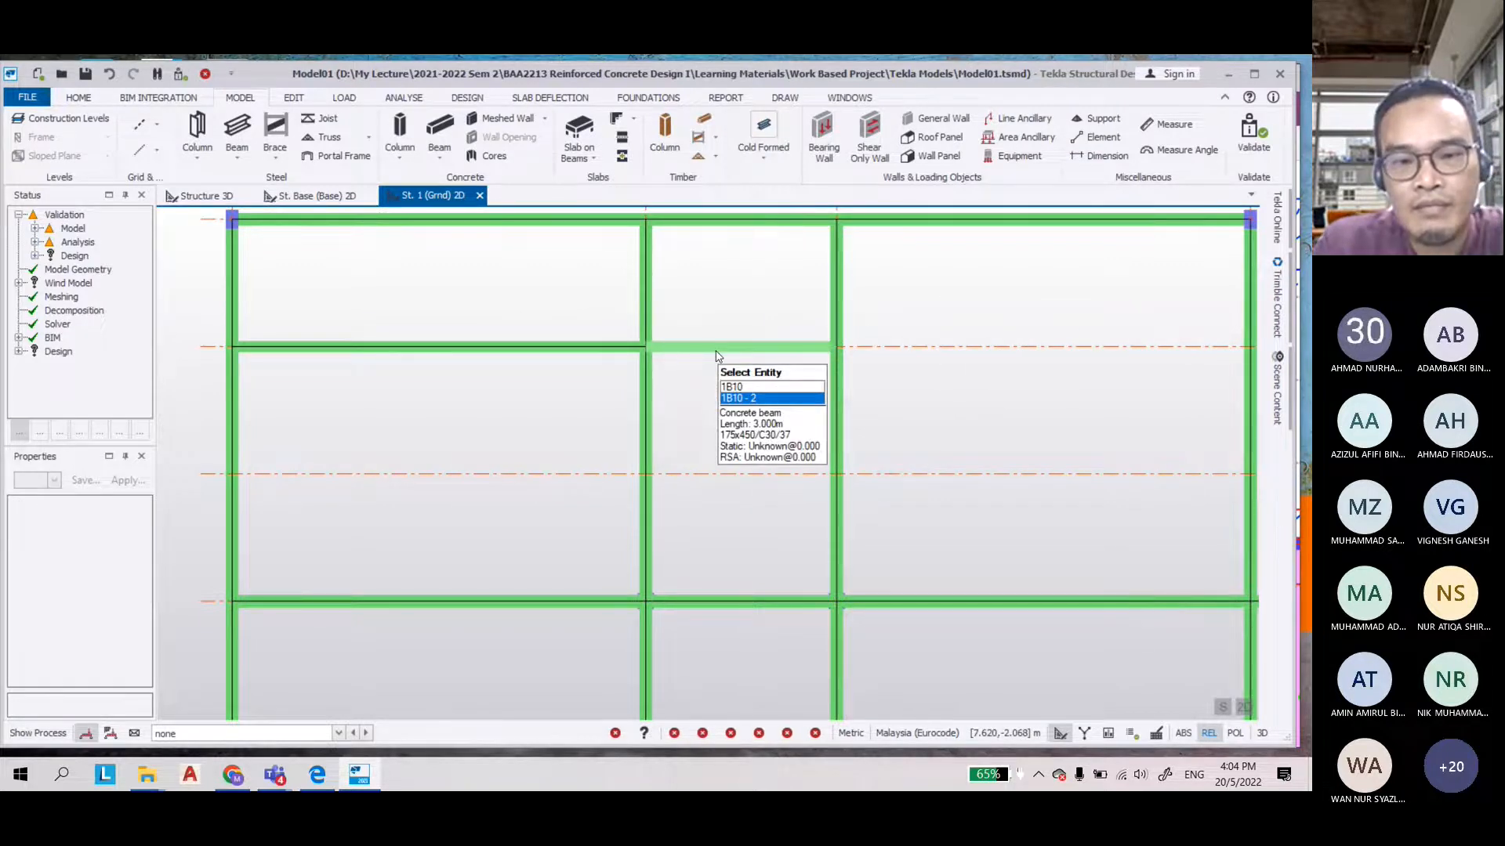
pyautogui.scroll(-2, 557, 397)
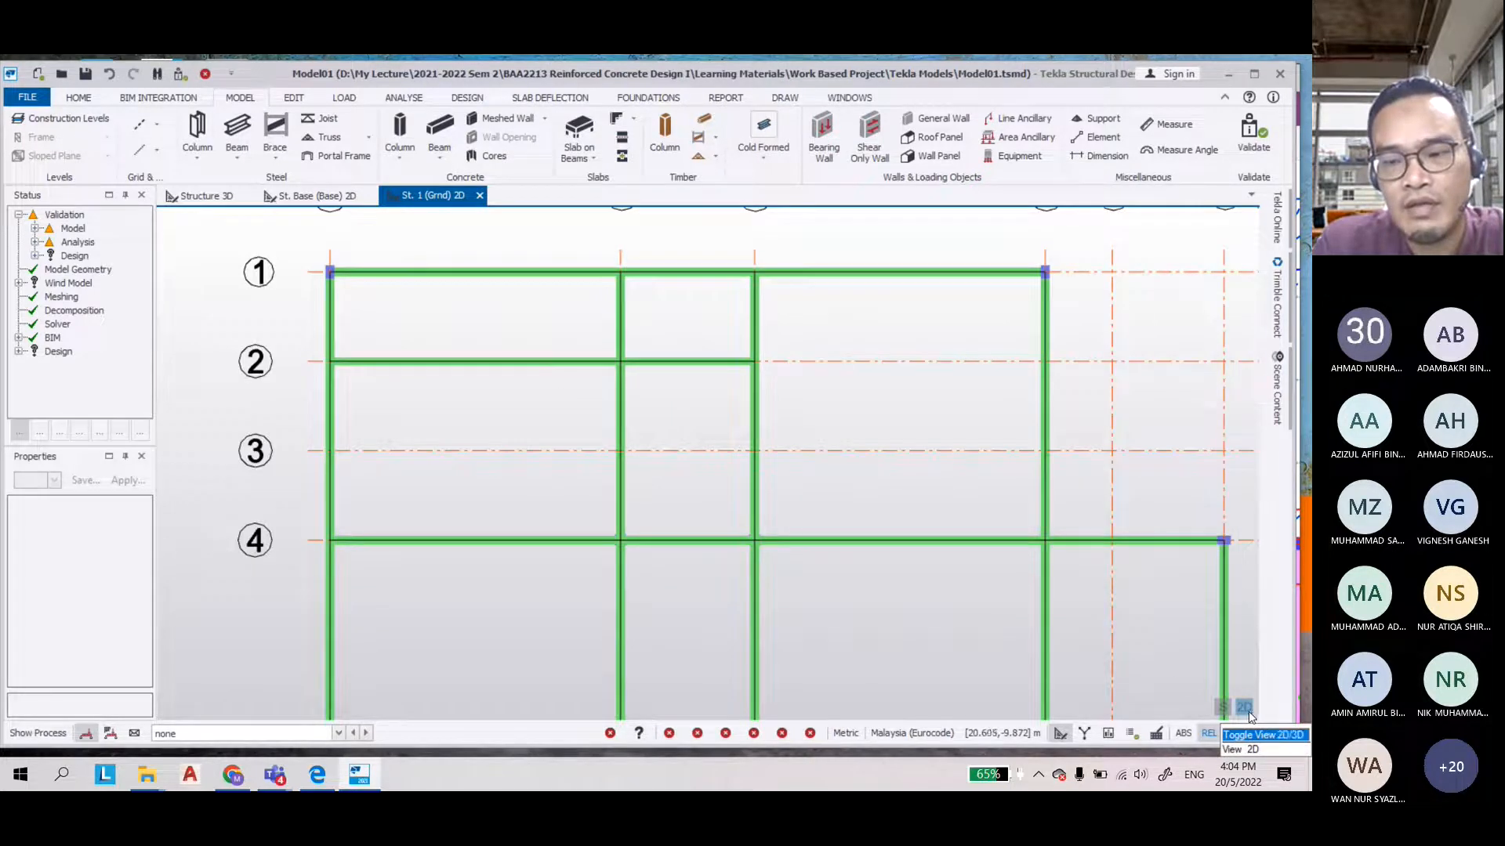
# Narrow the modelling window so the structural layout PDF shows beside it, with gridlines 1 to 4 of the plan in view
pyautogui.moveTo(1294, 580); pyautogui.dragTo(549, 576)
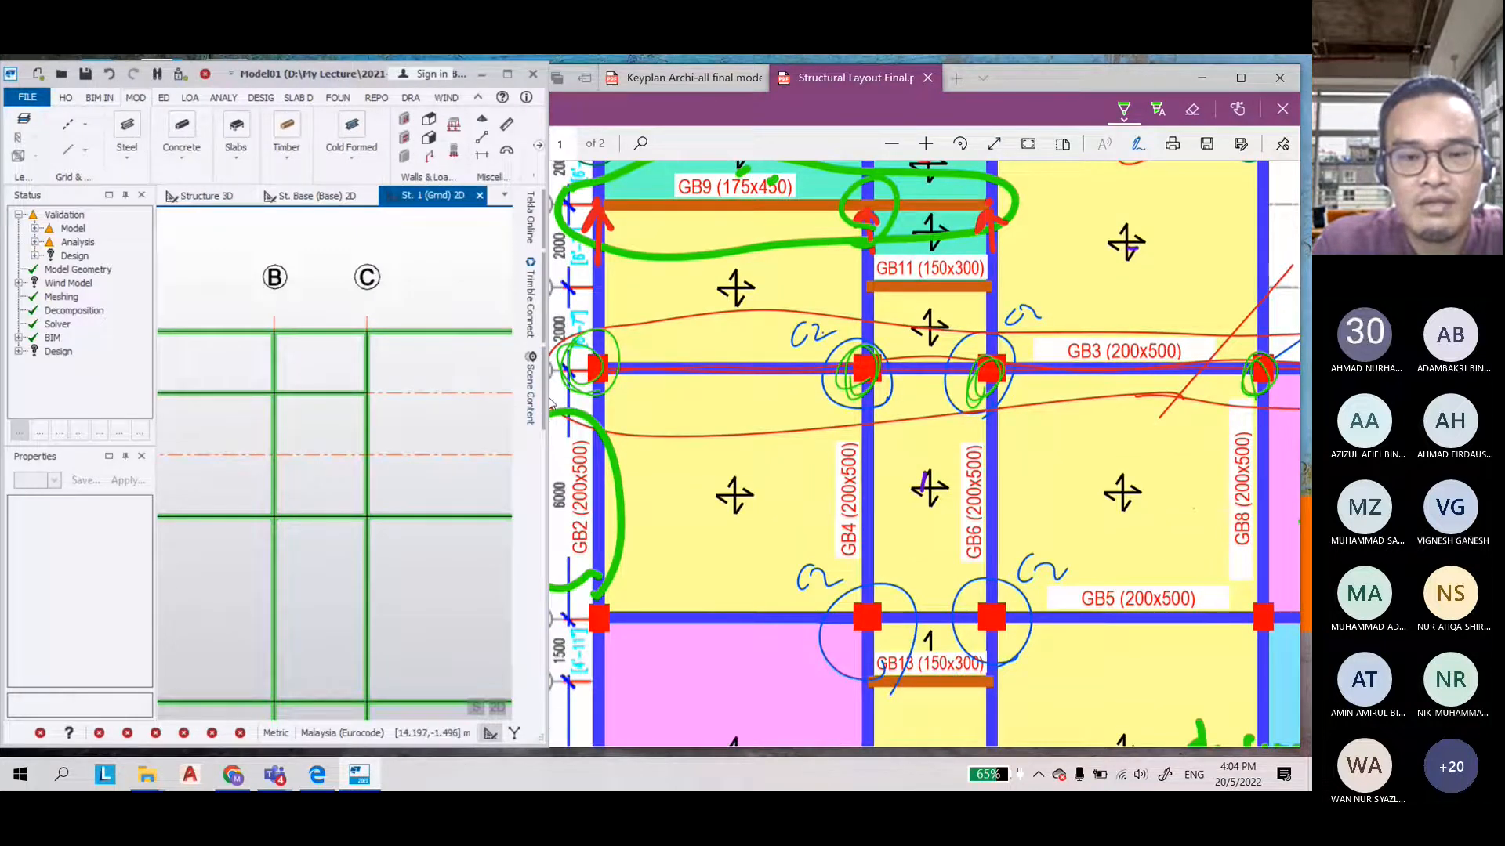
pyautogui.moveTo(548, 402); pyautogui.dragTo(901, 395)
pyautogui.scroll(-2, 739, 436)
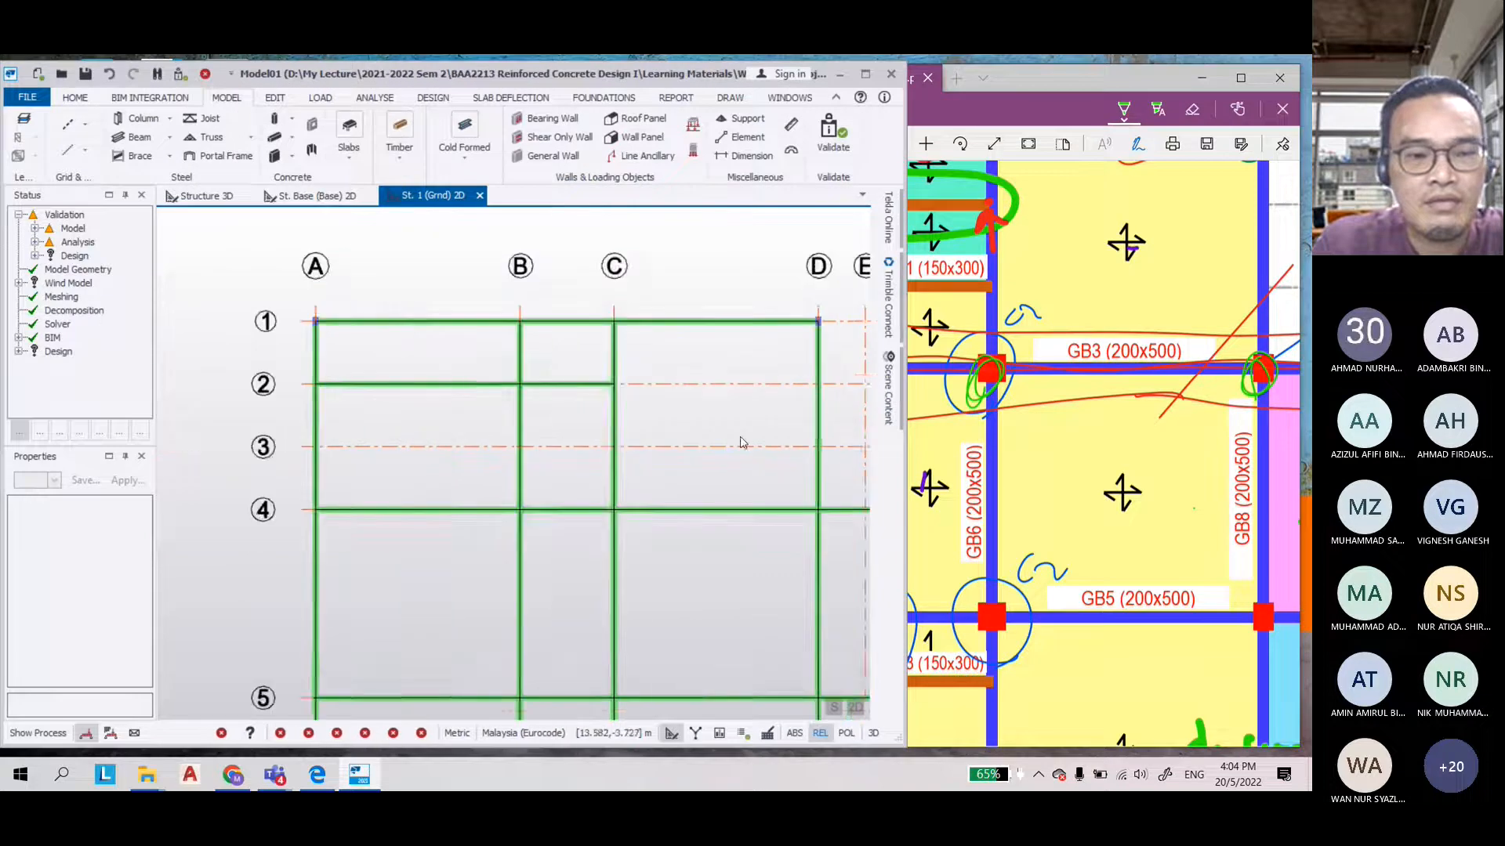
pyautogui.scroll(1, 671, 487)
# Start a new cast-in-place concrete beam and set its rectangular section to 150 mm breadth and 300 mm depth
pyautogui.click(275, 137)
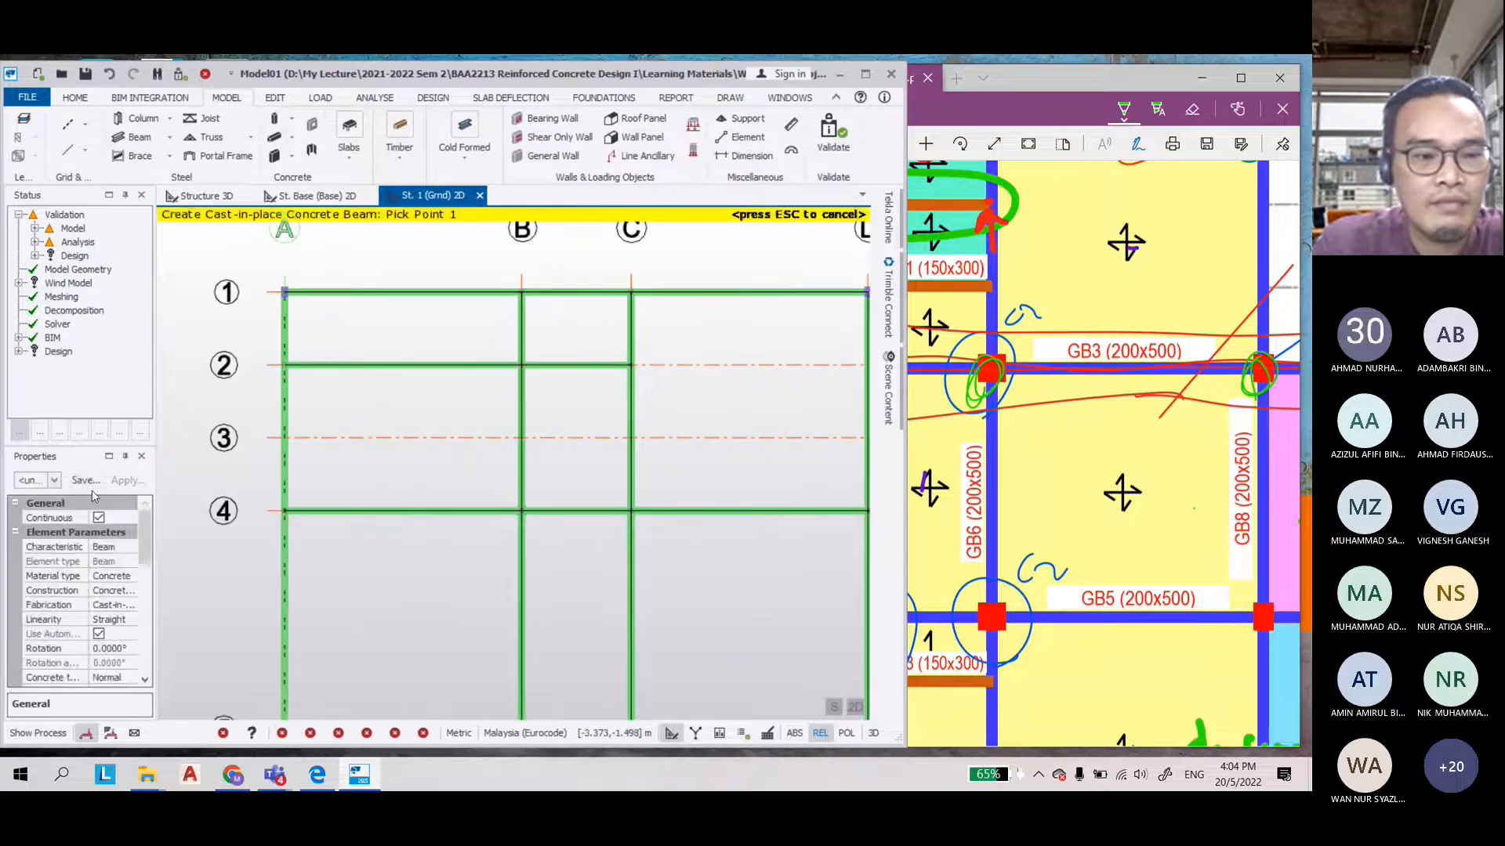
pyautogui.scroll(-3, 129, 577)
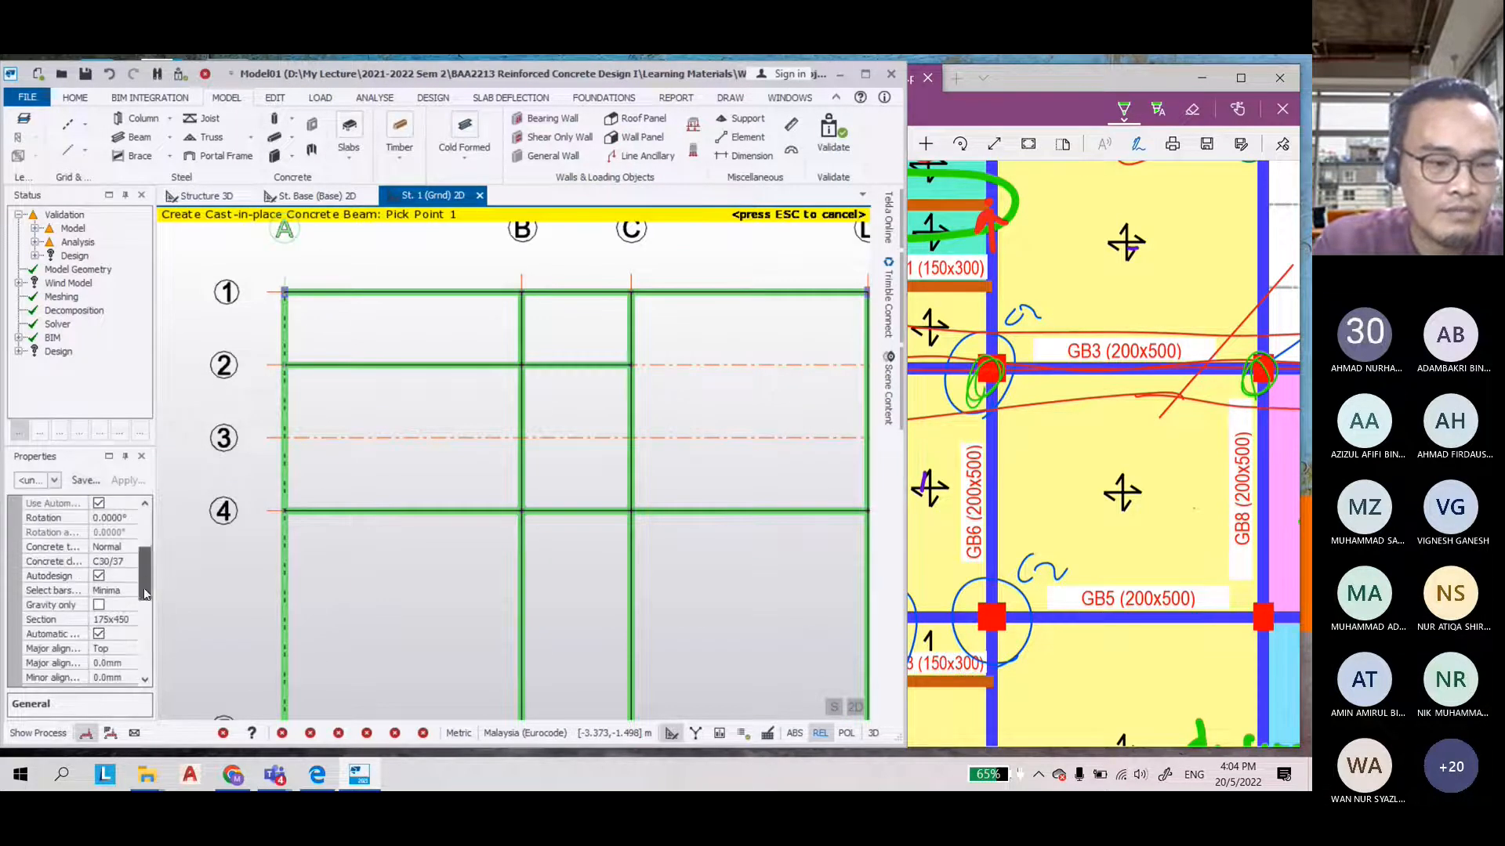
pyautogui.click(125, 619)
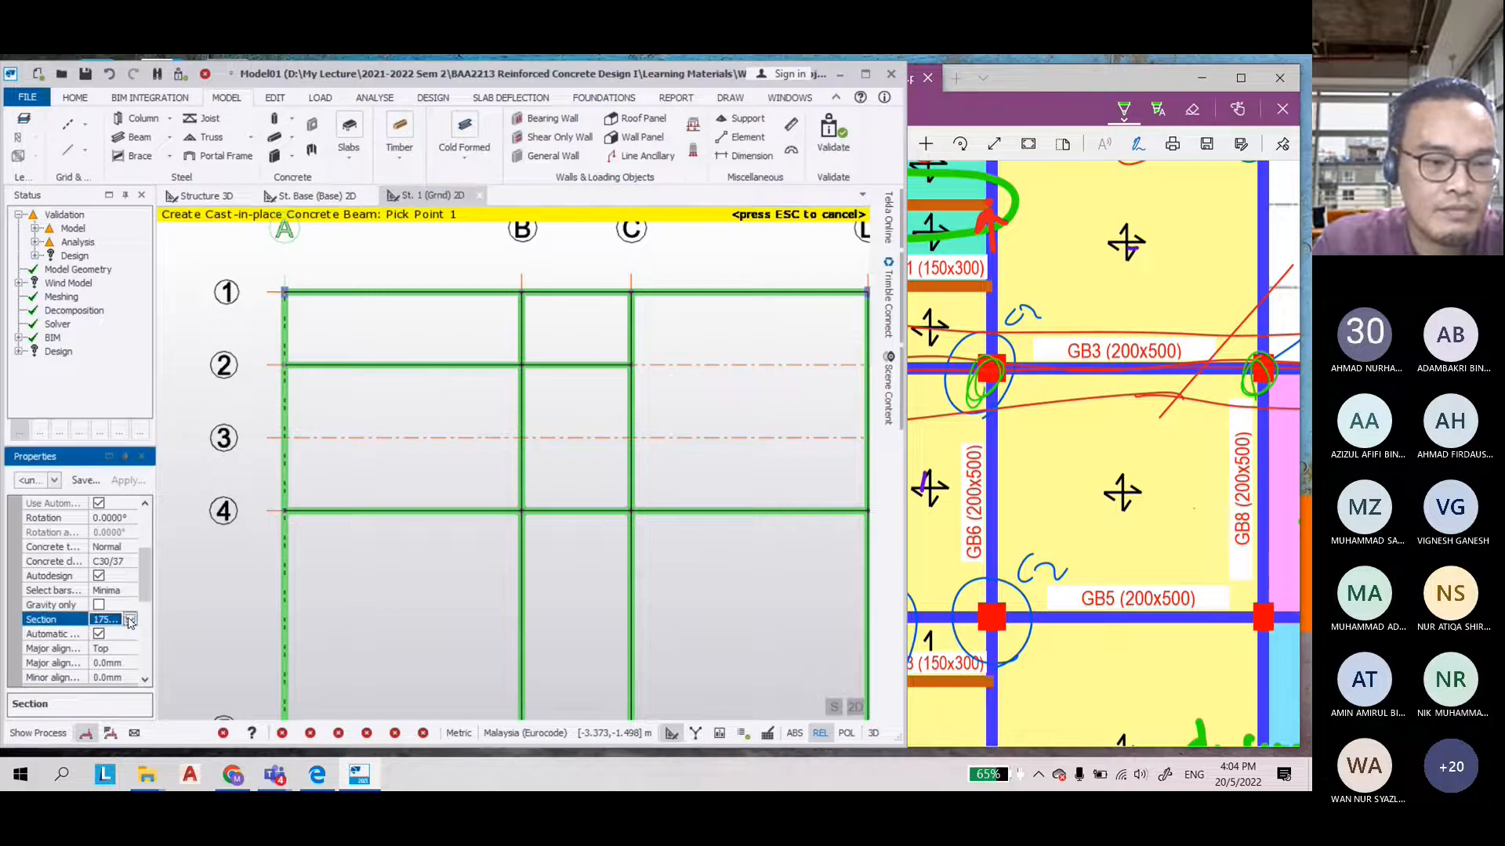
pyautogui.click(130, 620)
pyautogui.click(102, 693)
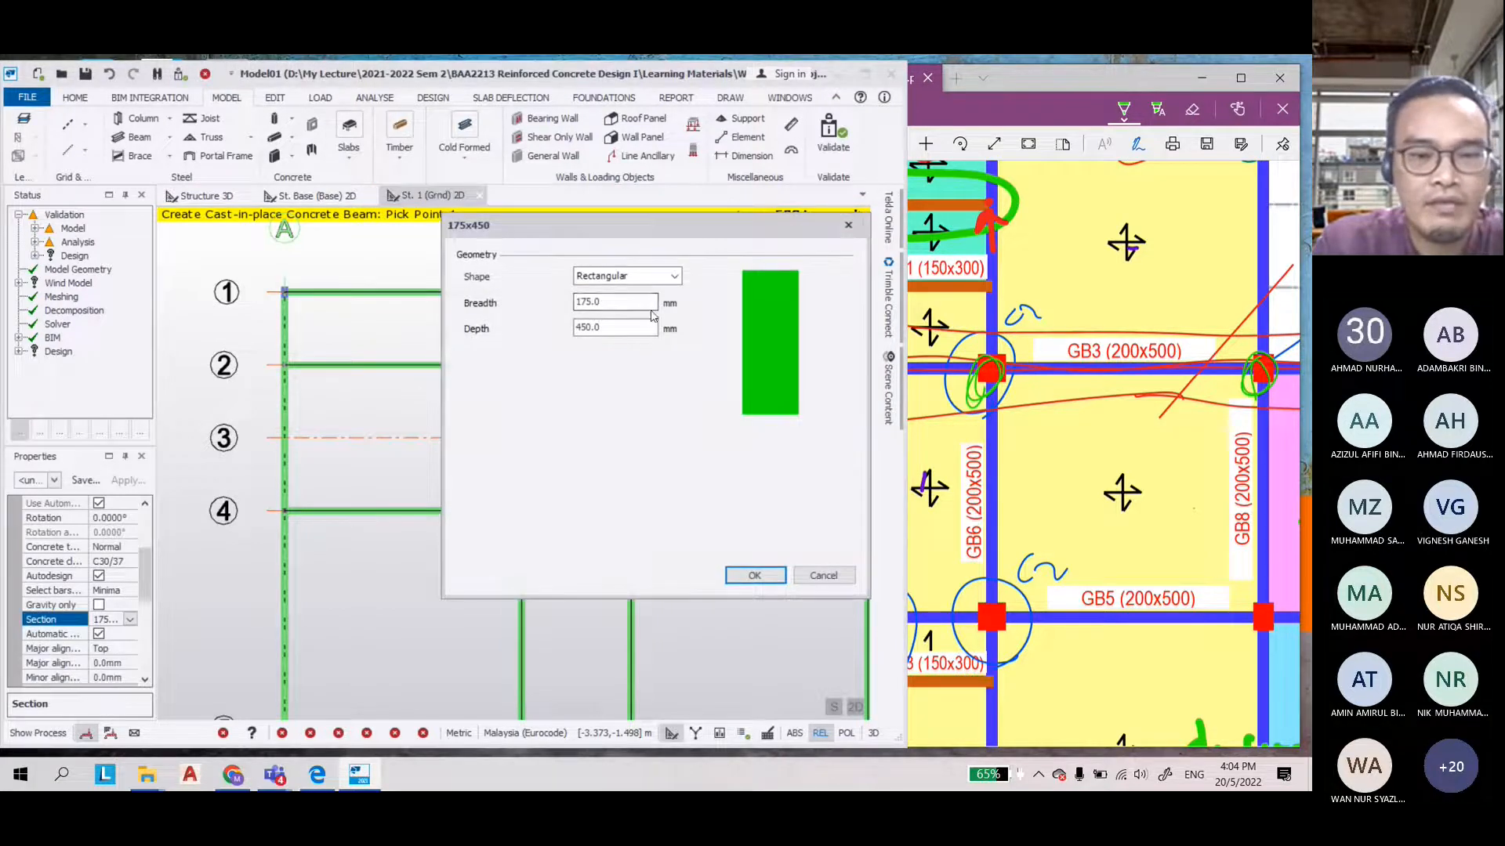
pyautogui.write('150')
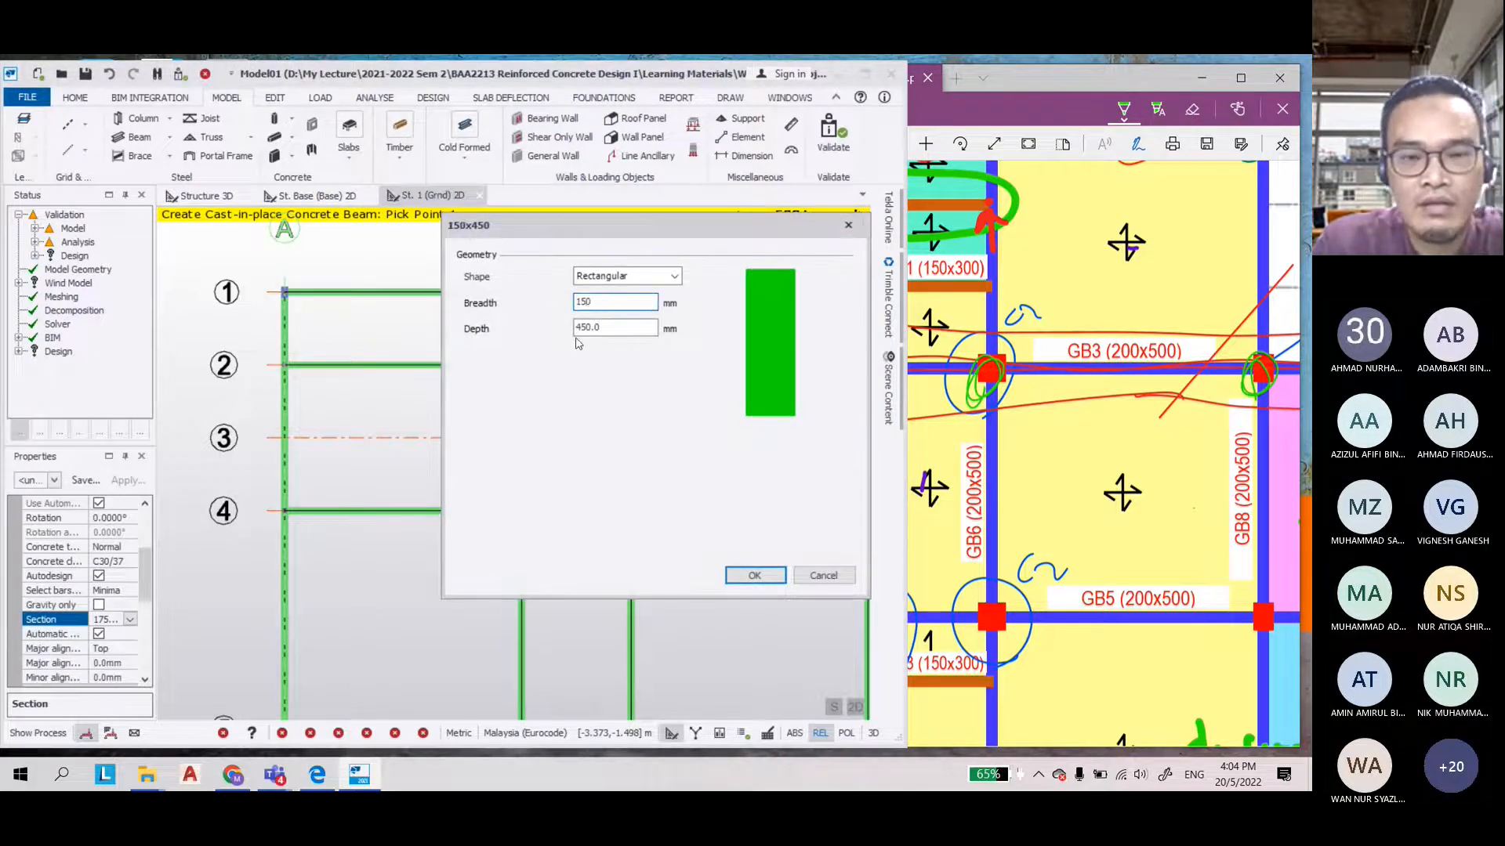
pyautogui.click(583, 328)
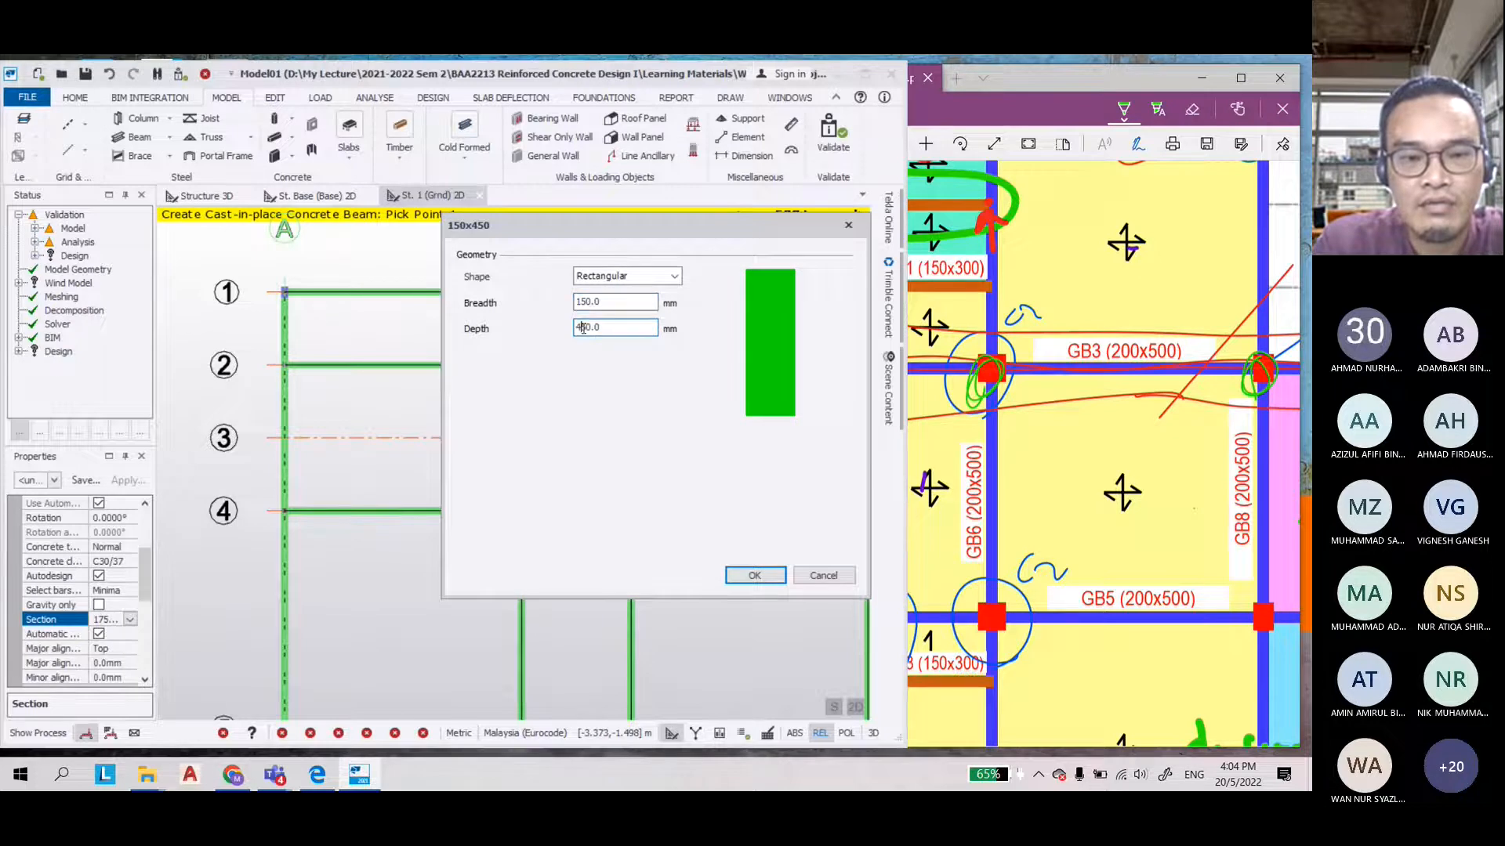
pyautogui.click(745, 575)
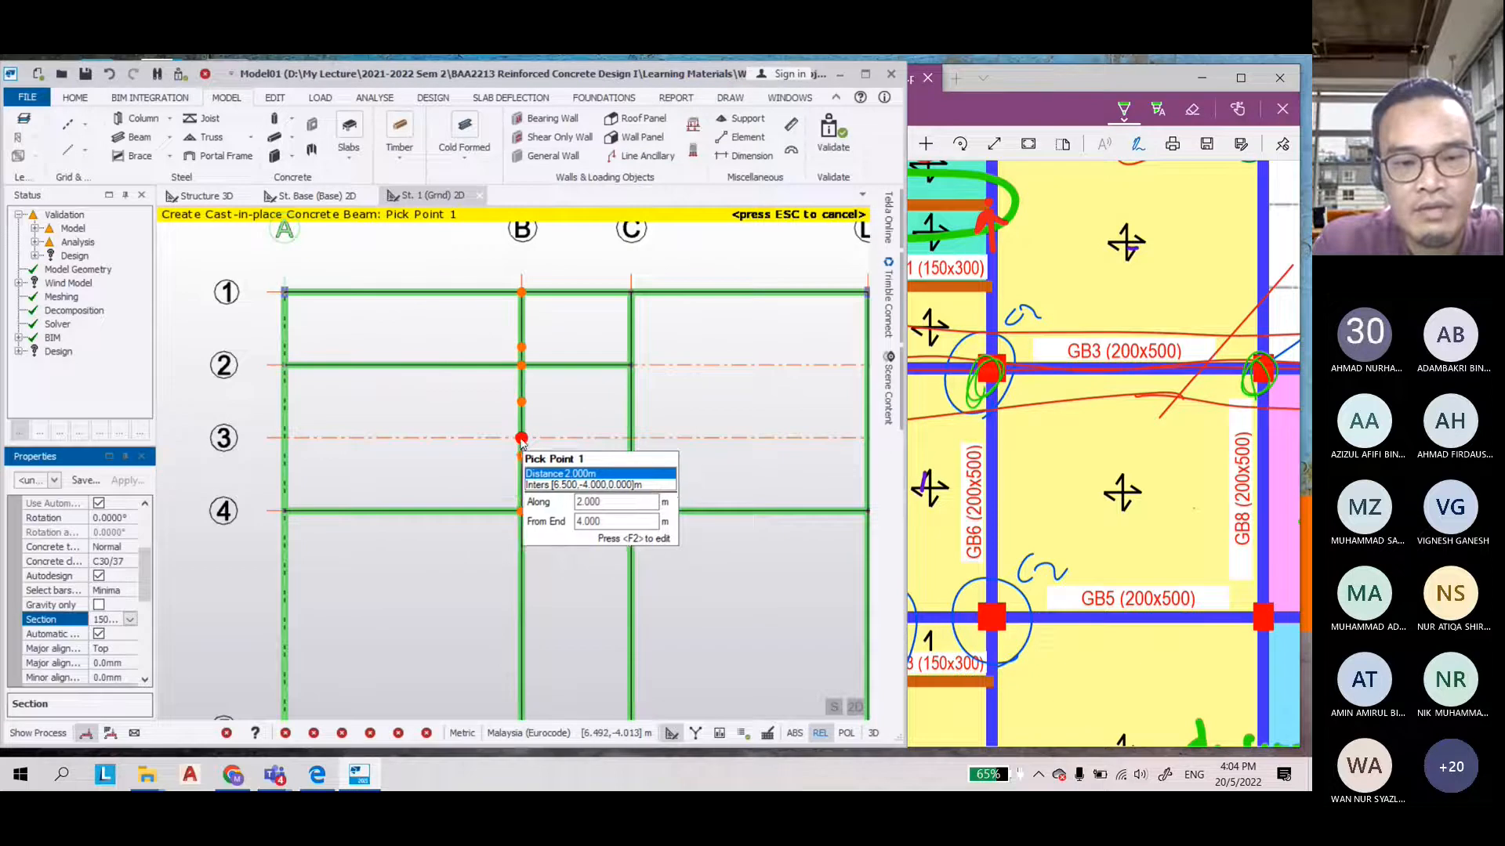
# Place the 150x300 beam along gridline 3 between gridlines B and C
pyautogui.click(521, 437)
pyautogui.click(631, 437)
pyautogui.press('Escape')
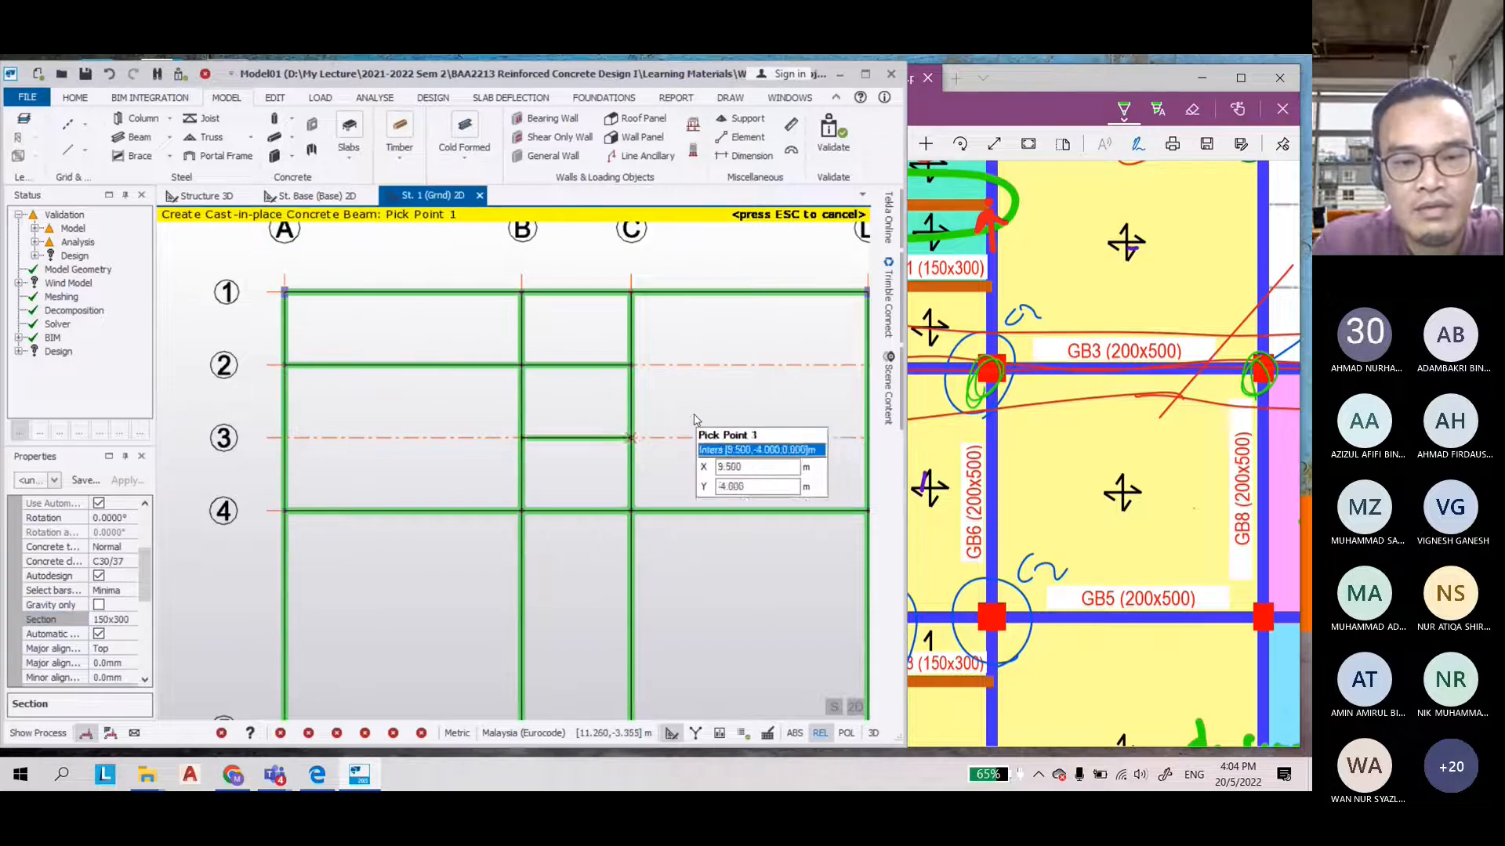
# Draw a 150x300 beam along gridline 6 between gridlines B and C, starting 5 m along the gridline B beam span
pyautogui.scroll(-1, 655, 368)
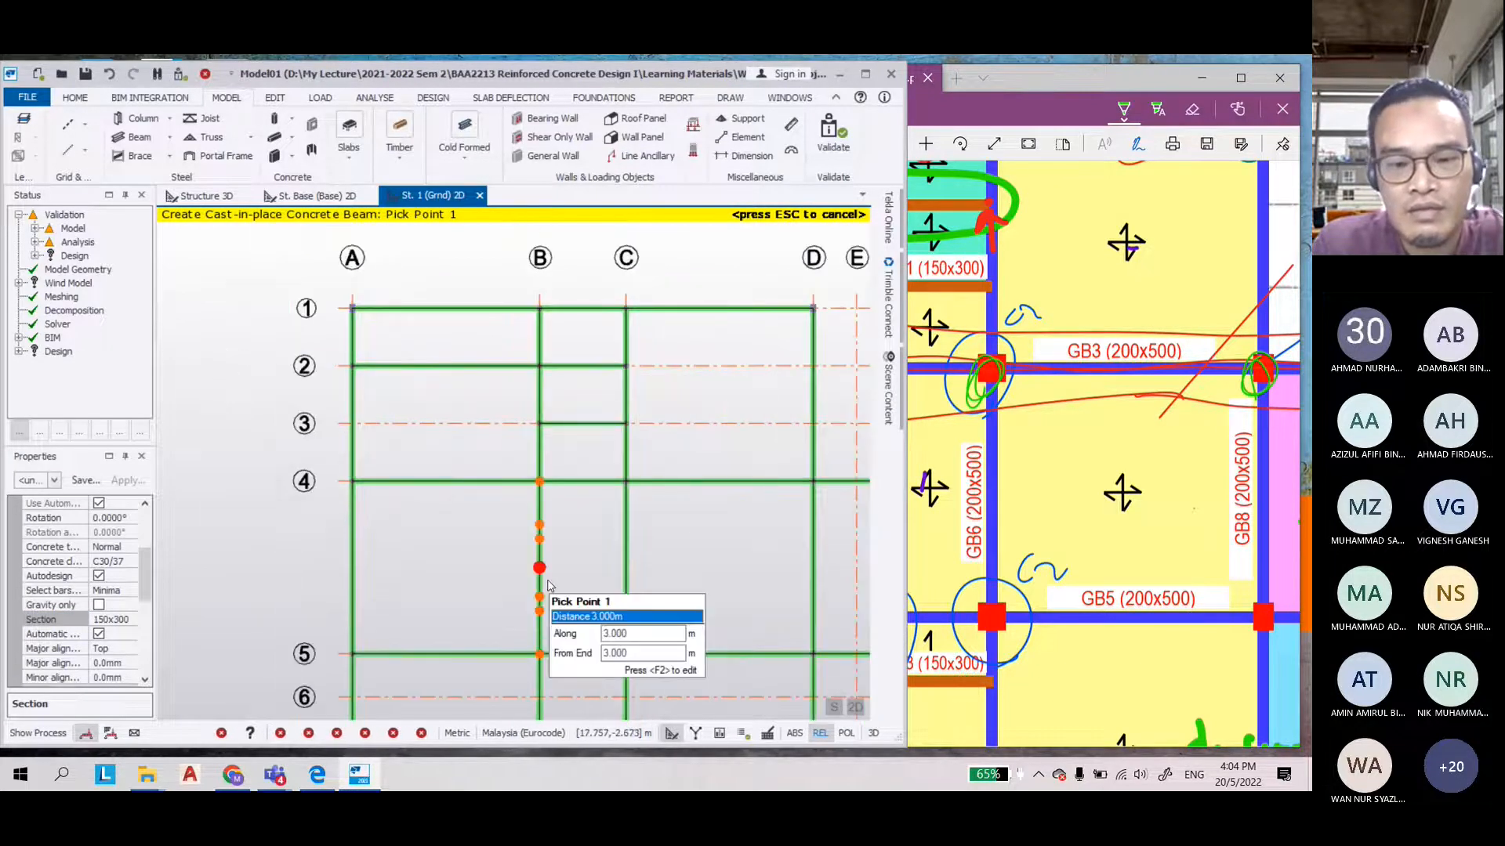
pyautogui.scroll(2, 525, 587)
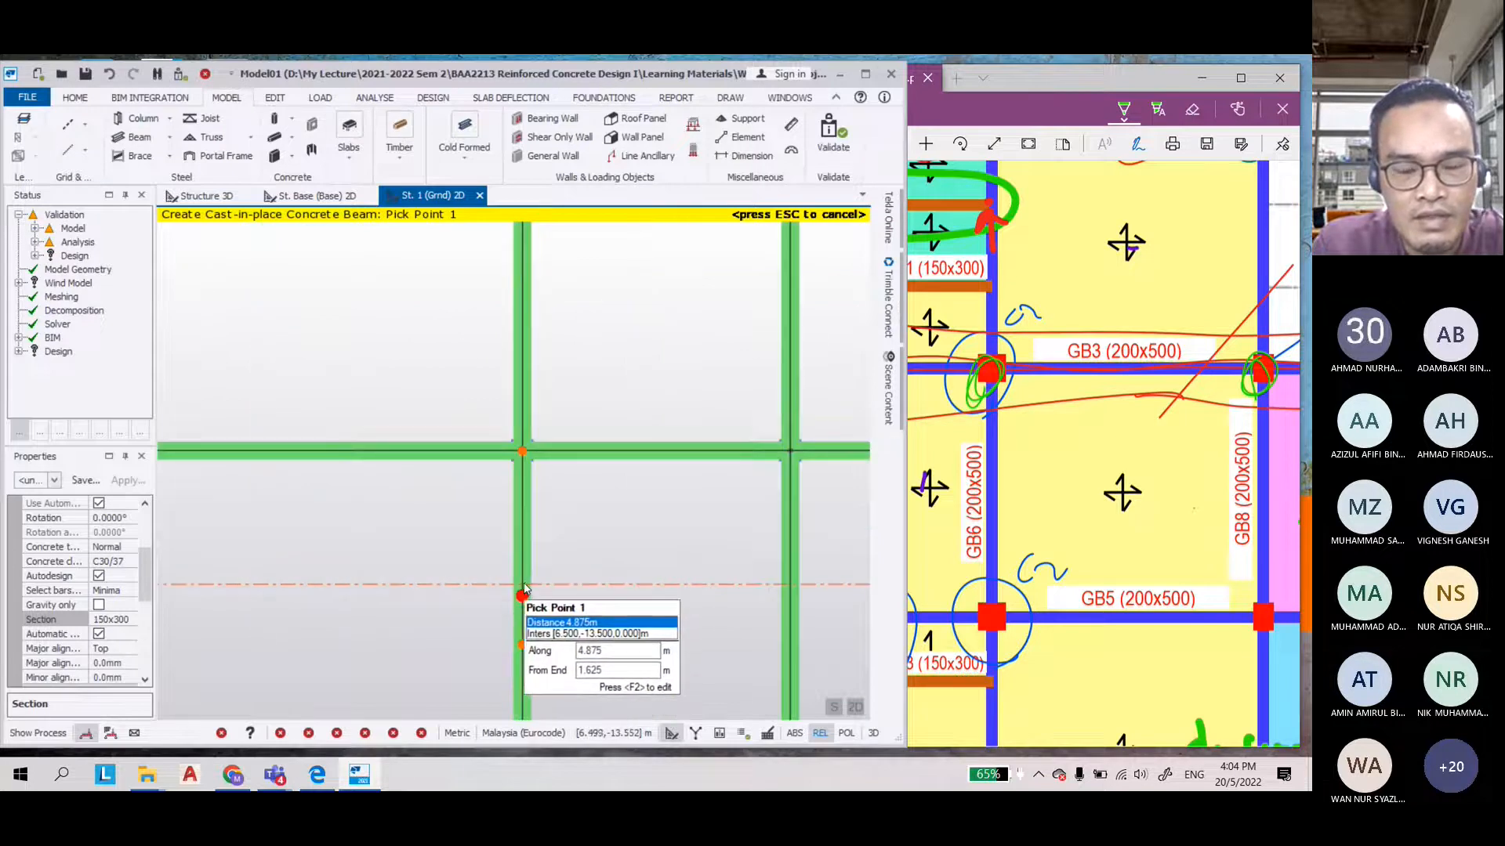
pyautogui.scroll(2, 525, 586)
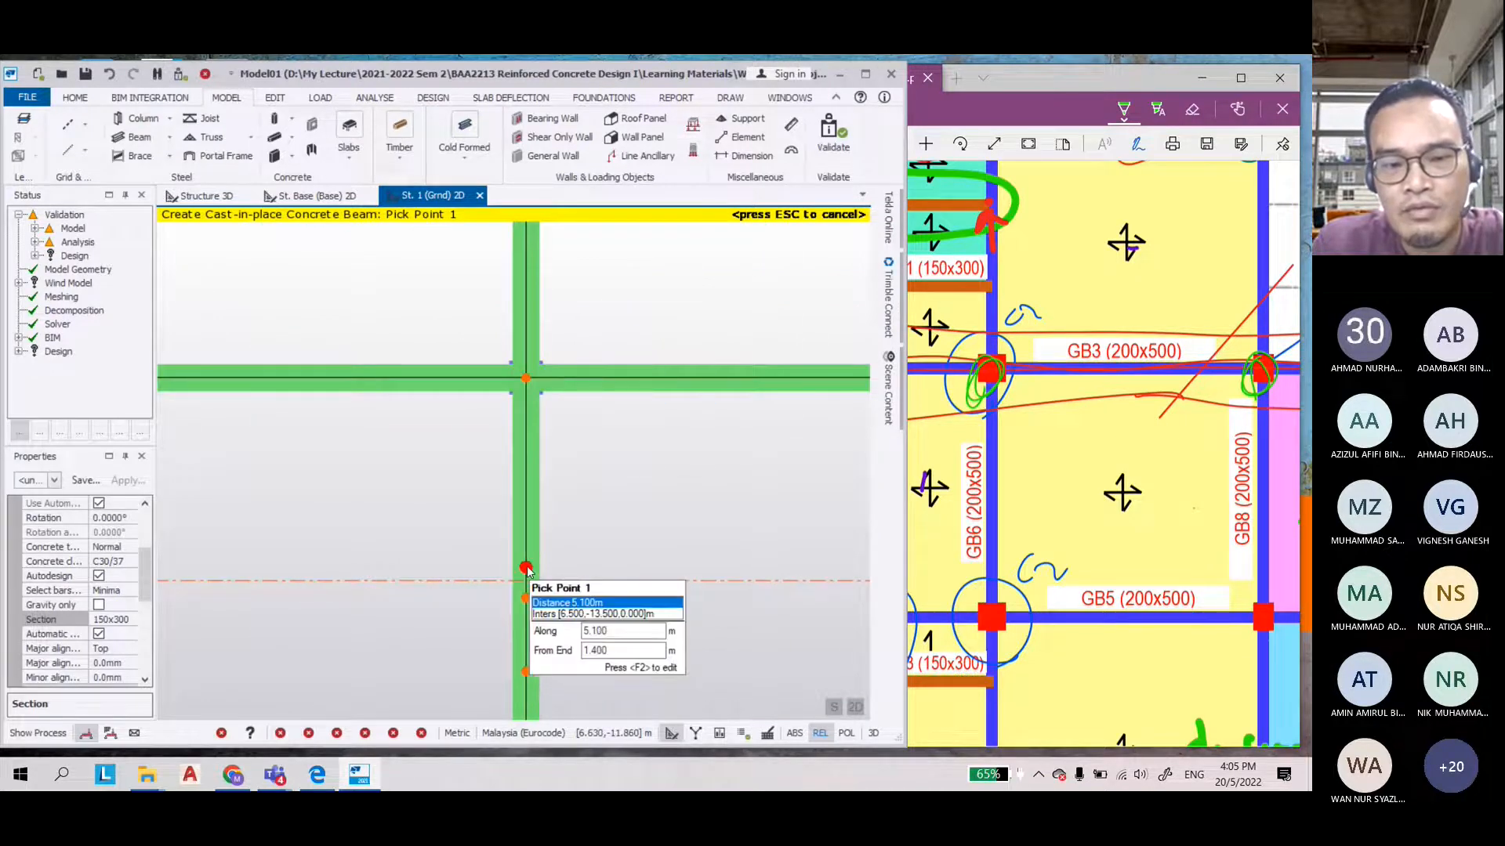
pyautogui.scroll(-1, 516, 504)
pyautogui.scroll(-2, 1069, 464)
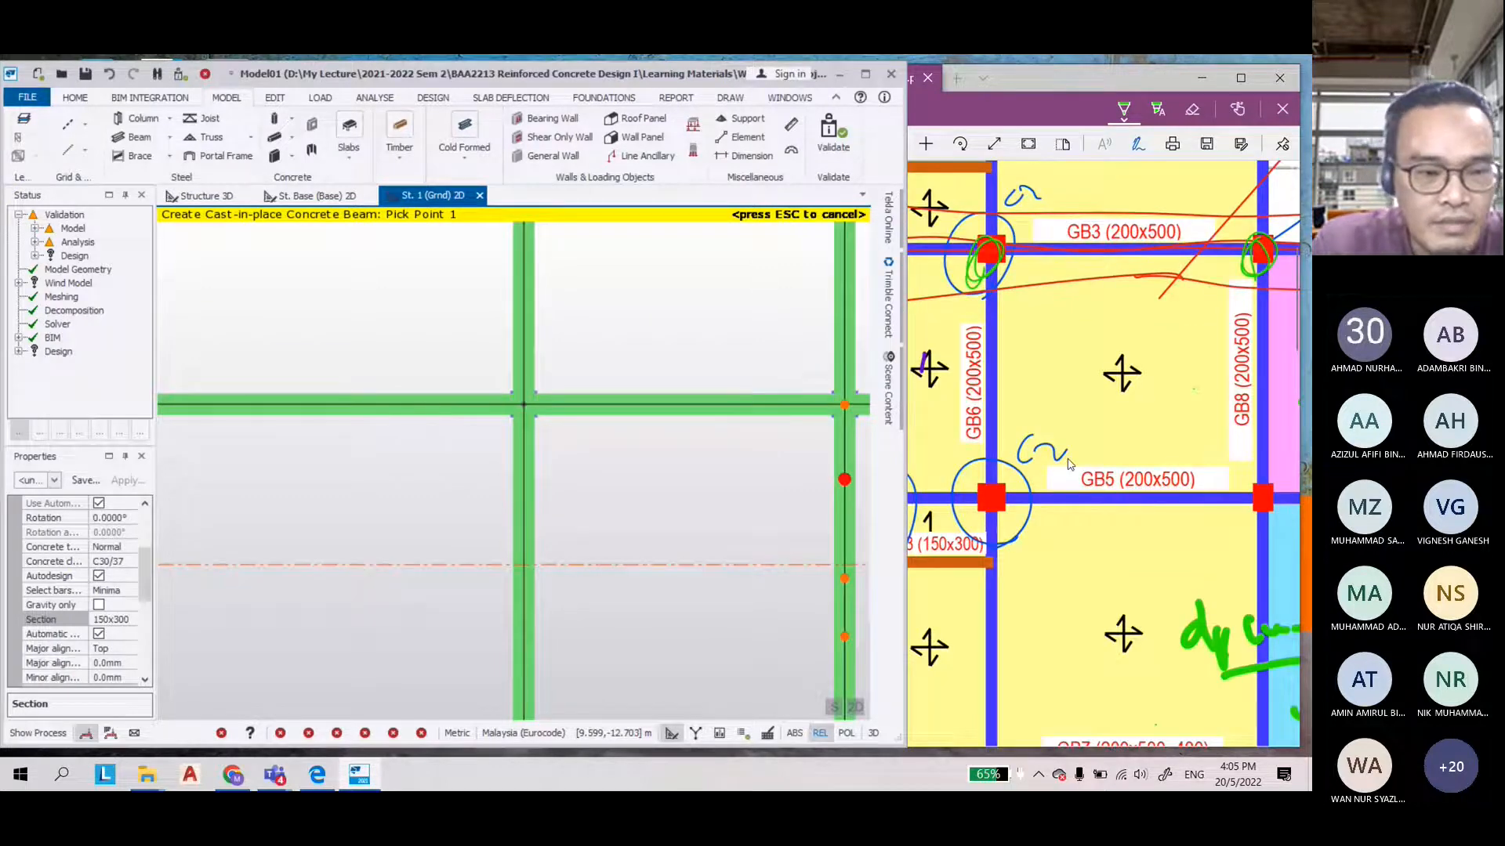
pyautogui.scroll(-2, 1070, 464)
pyautogui.scroll(-2, 410, 504)
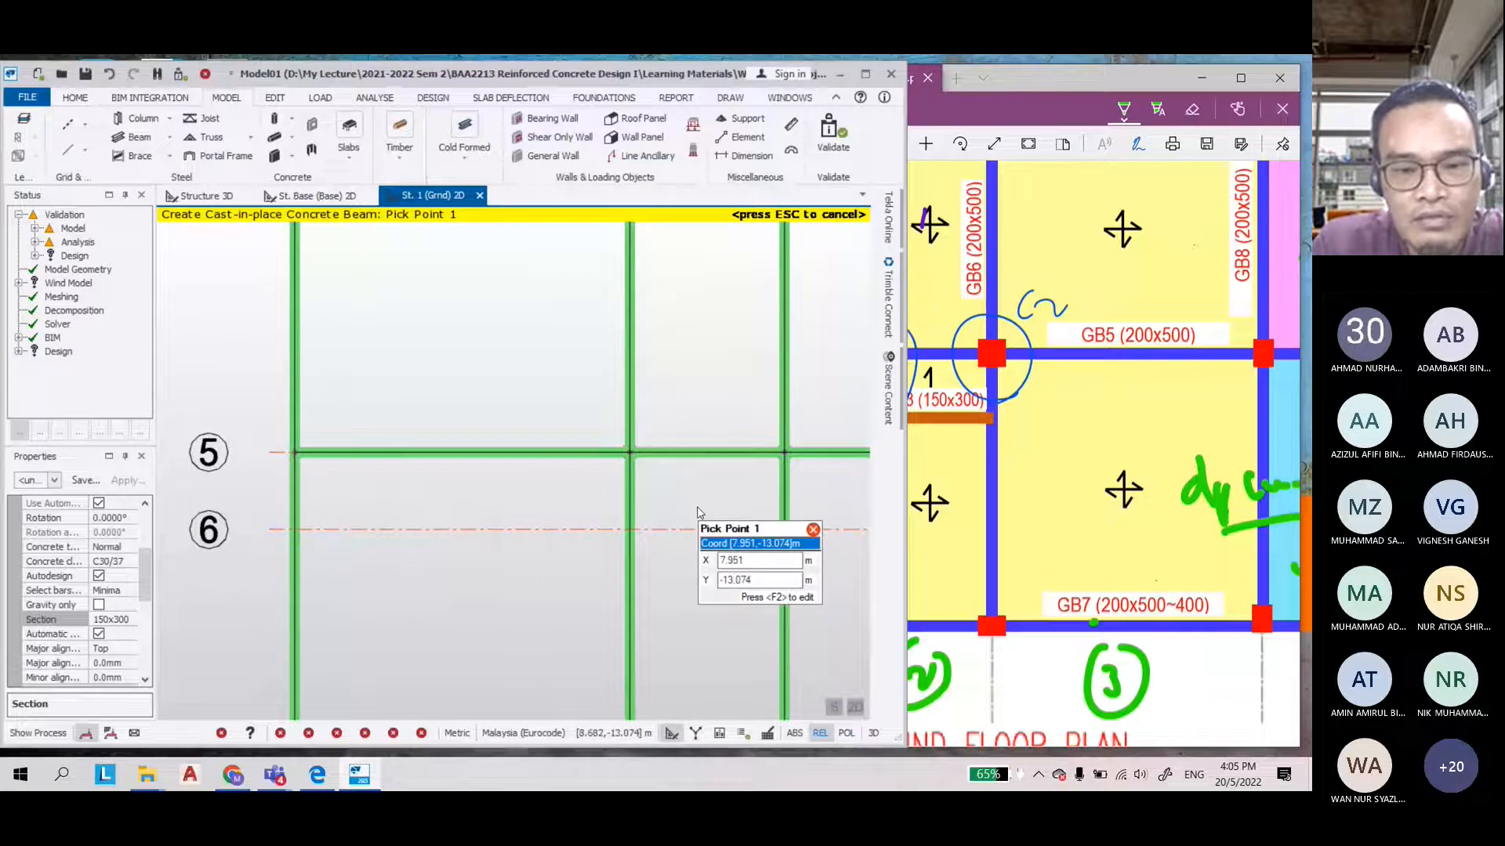
pyautogui.scroll(1, 698, 512)
pyautogui.scroll(-2, 686, 503)
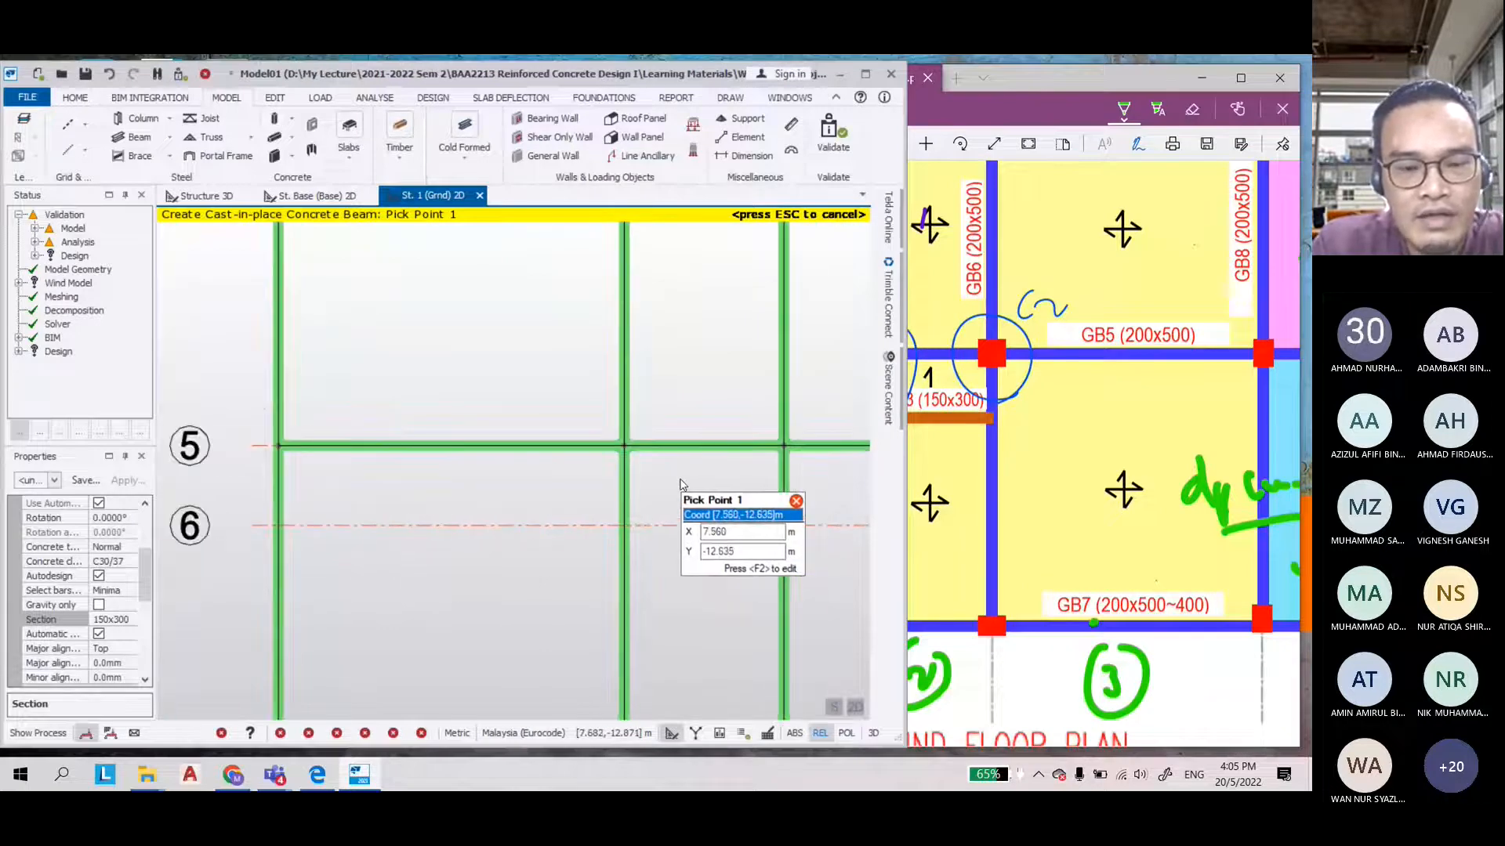
pyautogui.scroll(1, 667, 491)
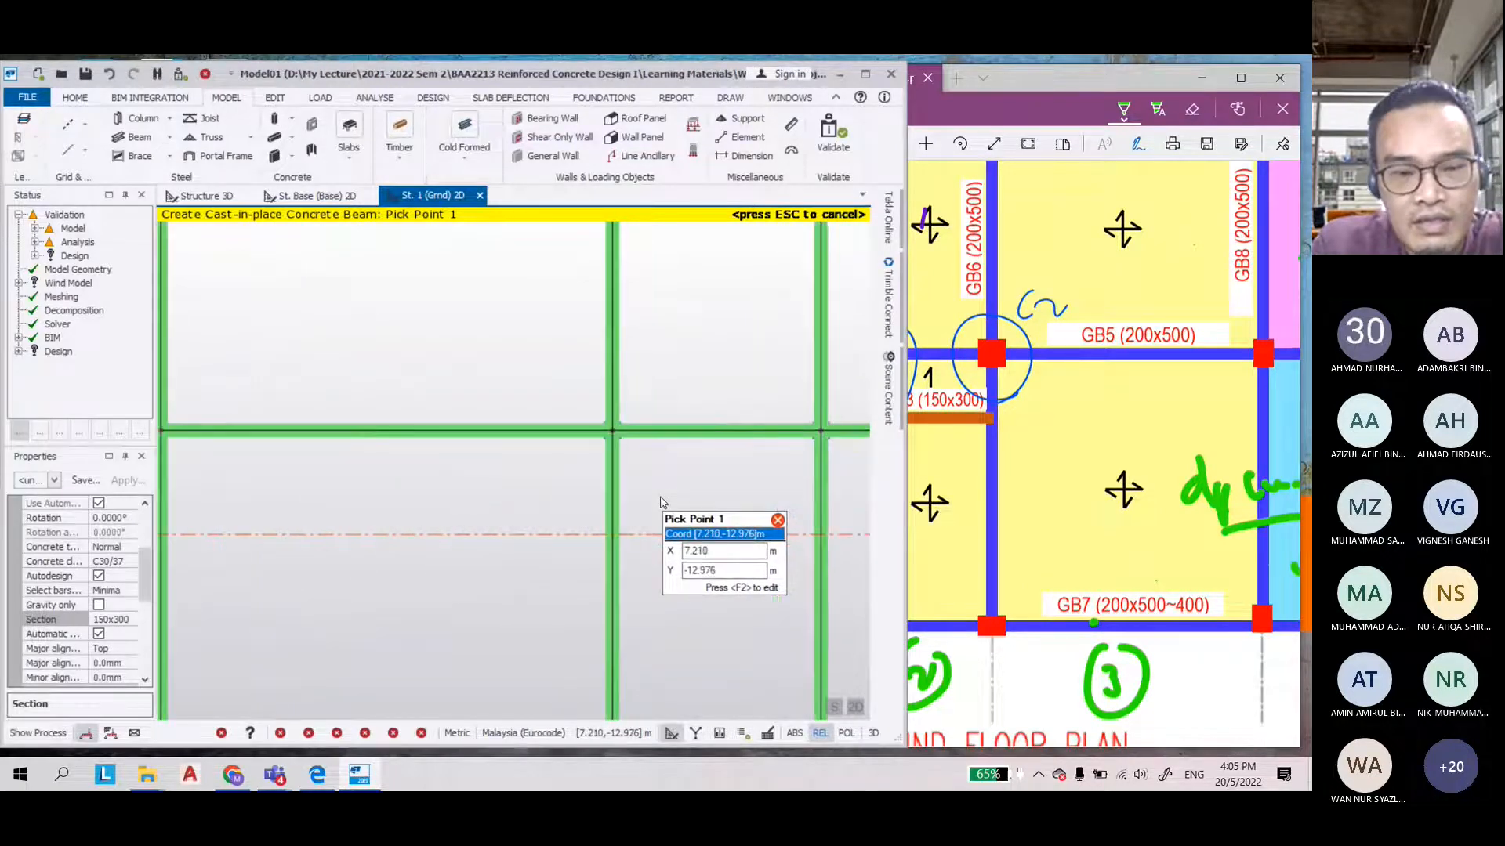
pyautogui.scroll(3, 618, 549)
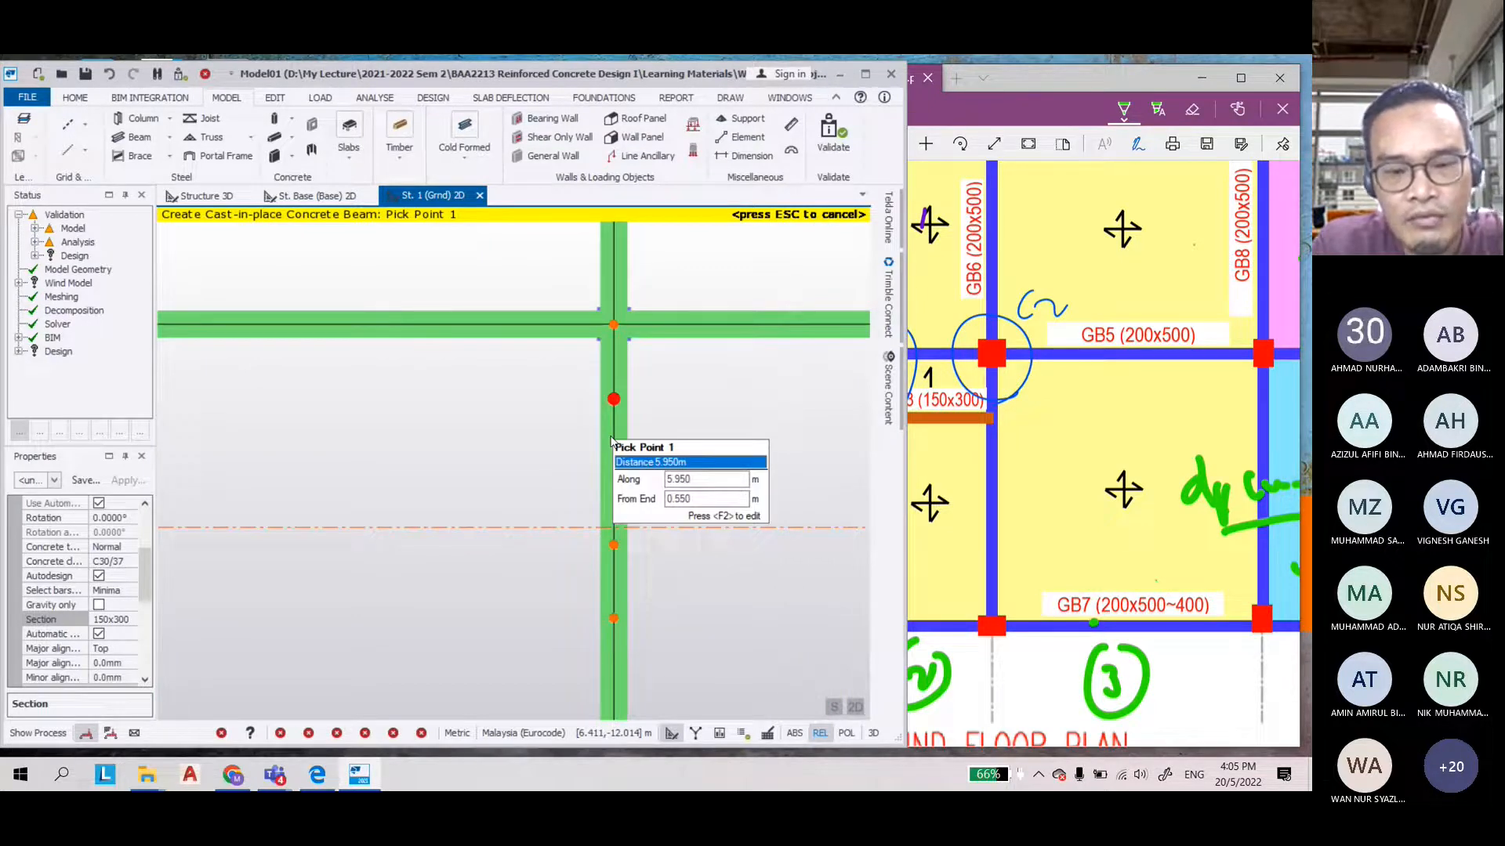
pyautogui.press('F2')
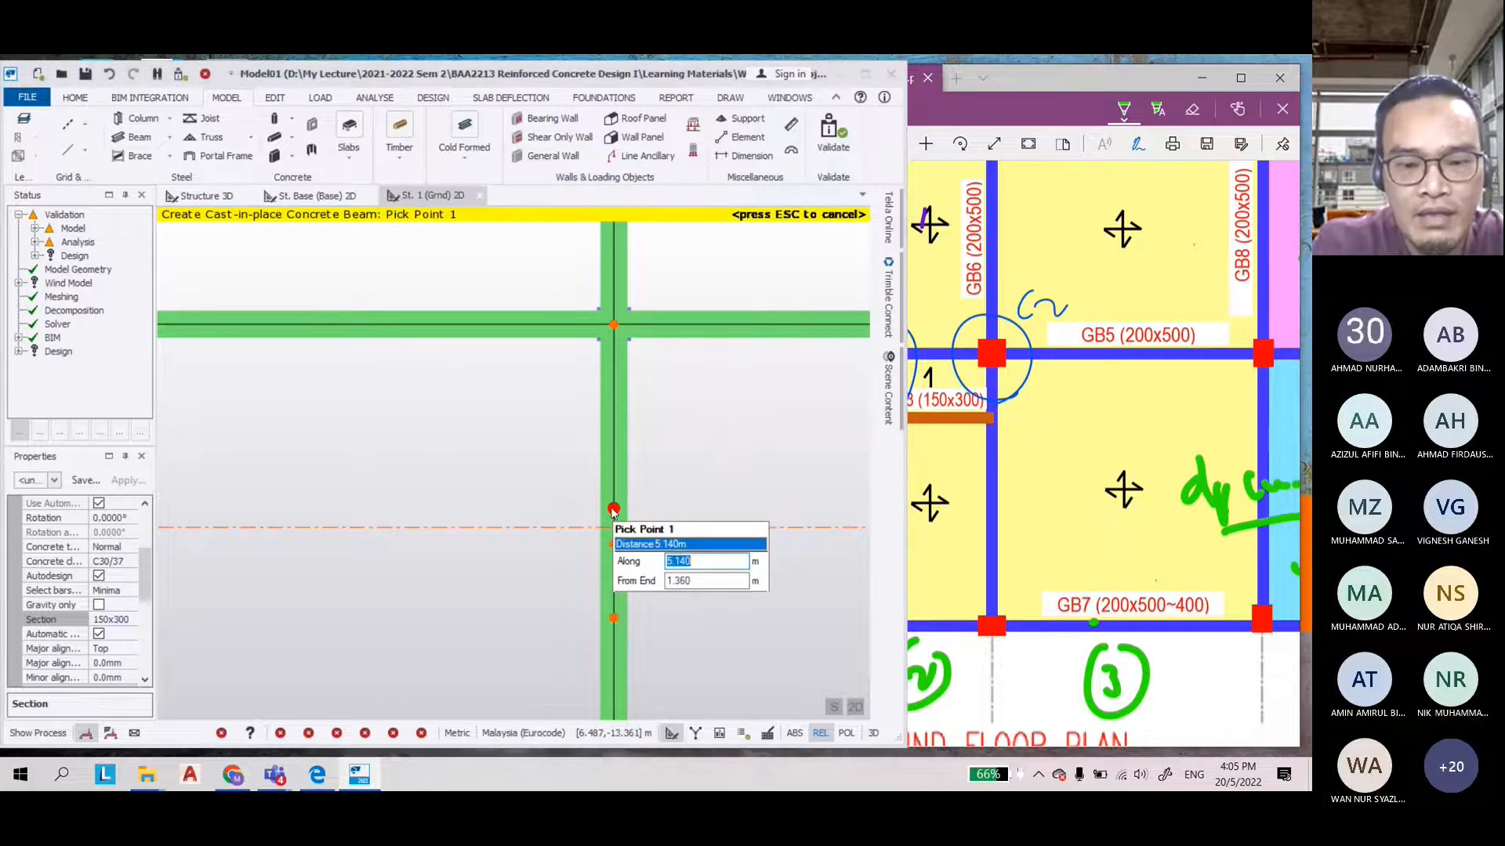
pyautogui.write('5')
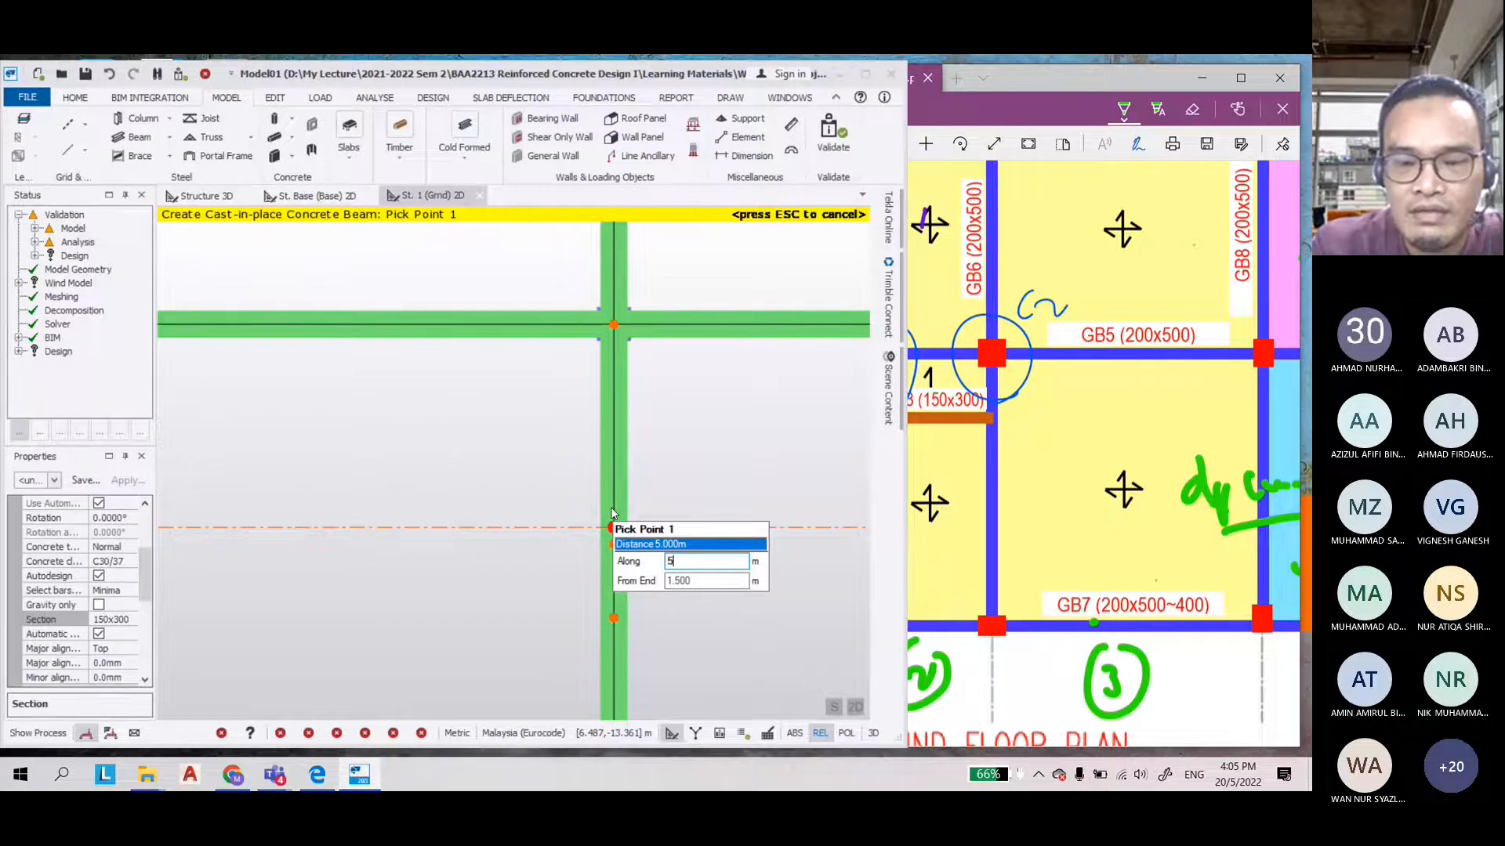
pyautogui.press('Return')
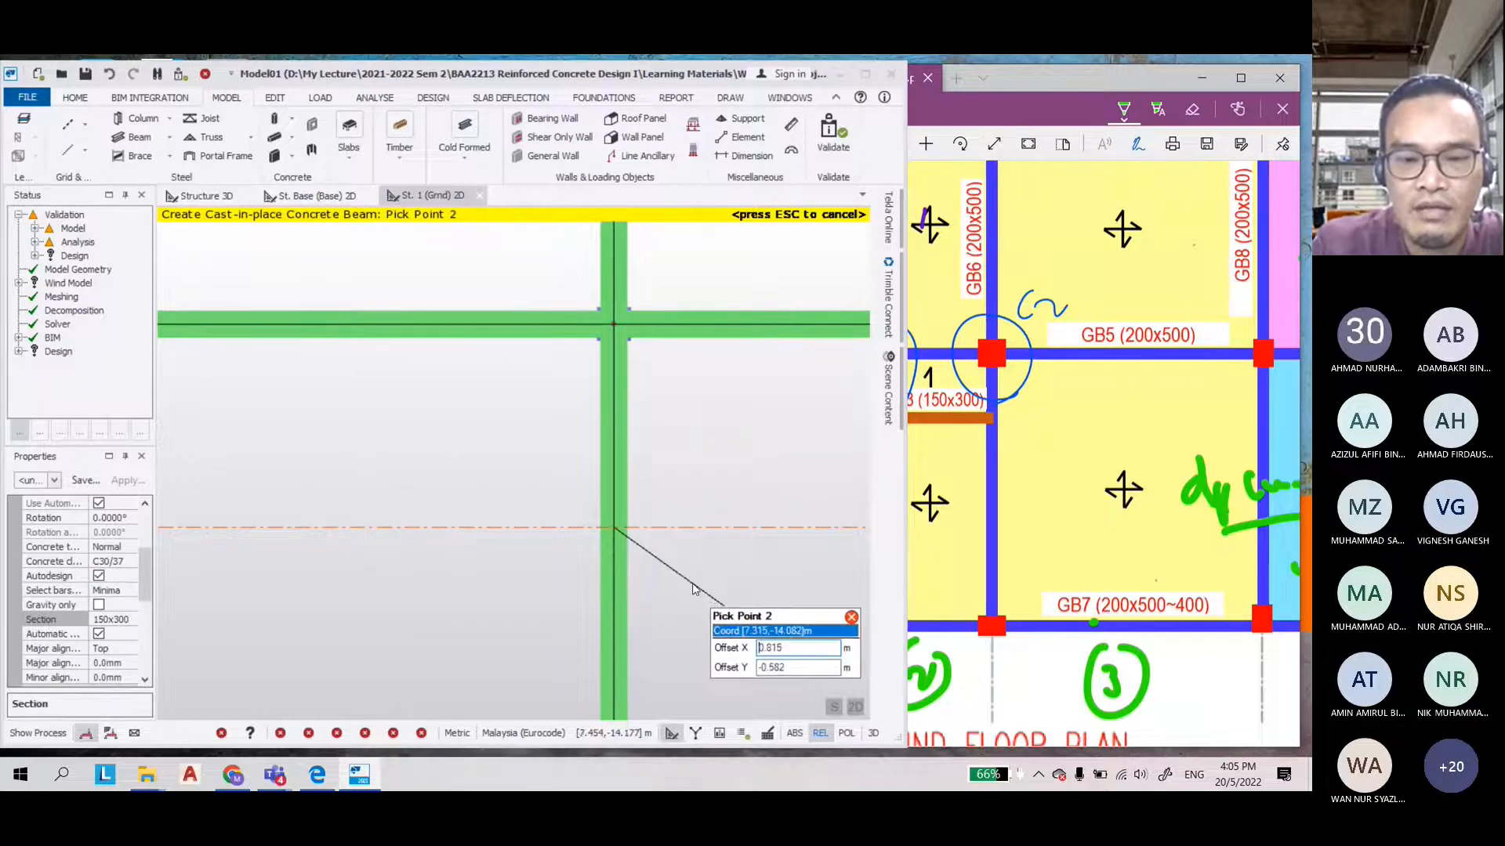
pyautogui.scroll(-2, 210, 416)
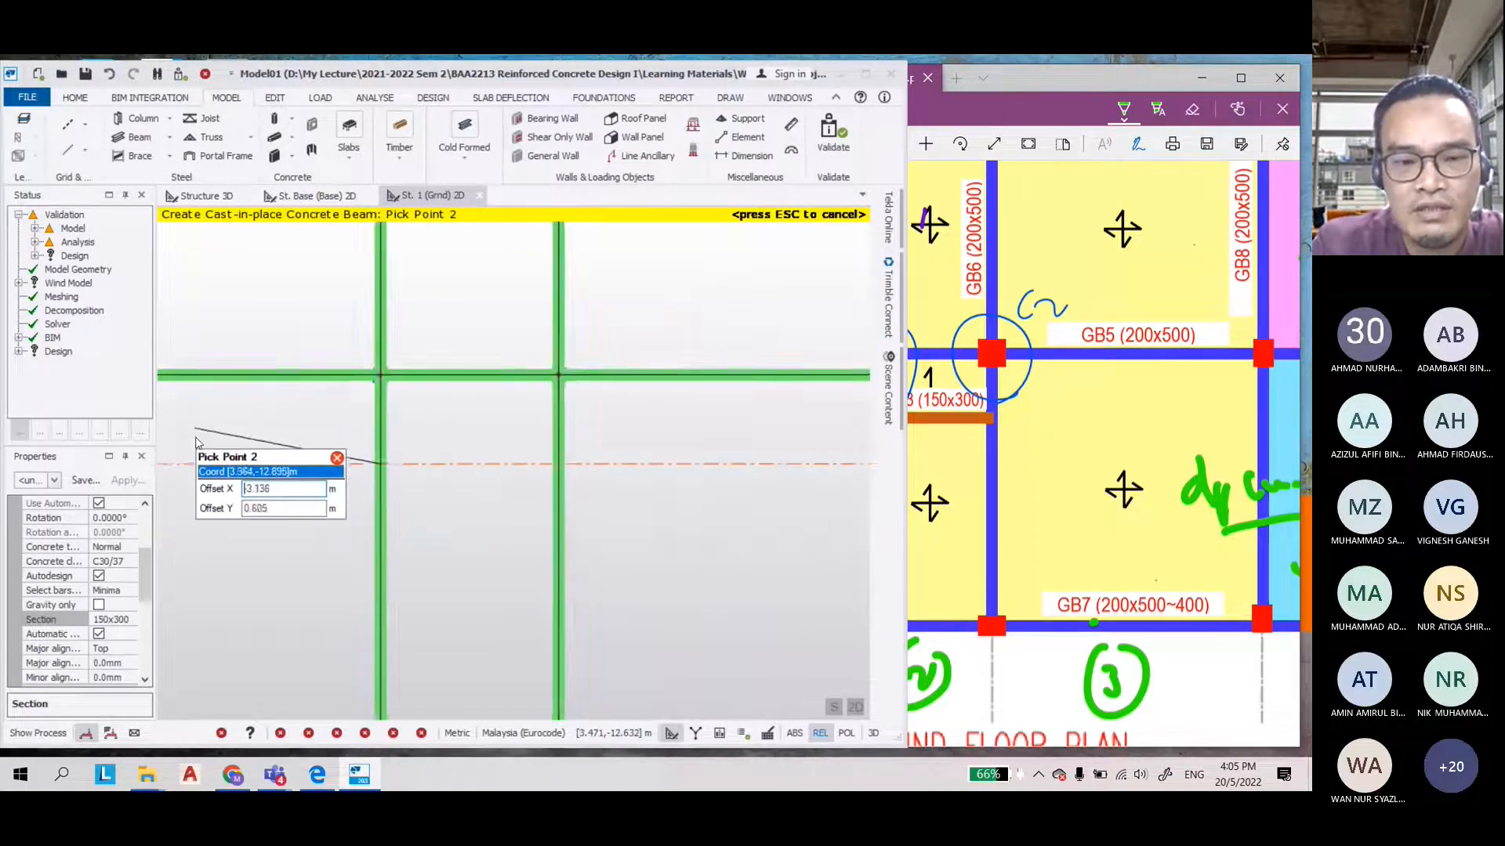
pyautogui.scroll(1, 486, 493)
pyautogui.click(600, 446)
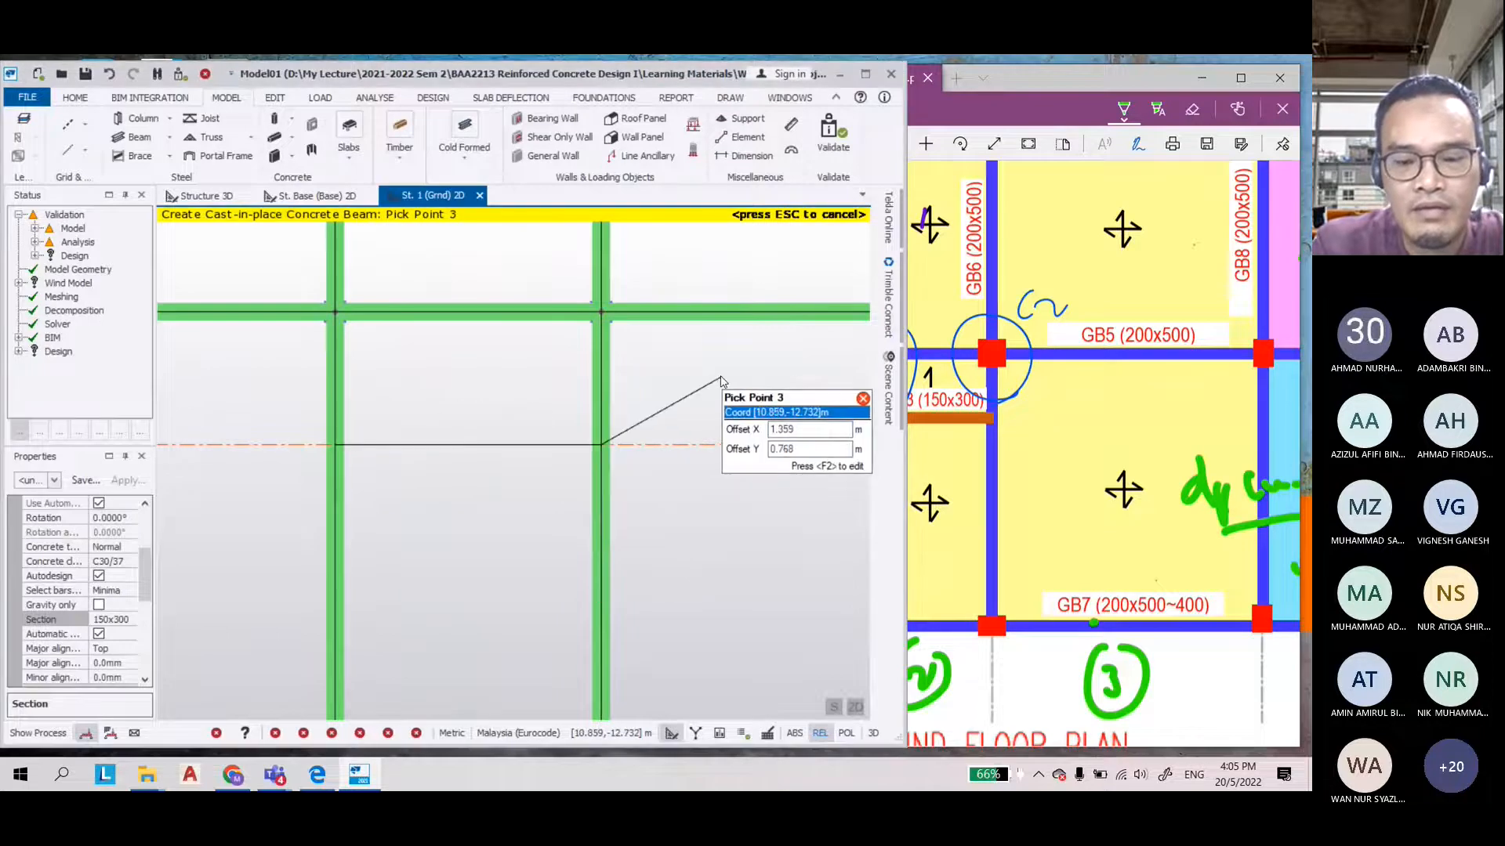
pyautogui.press('Escape')
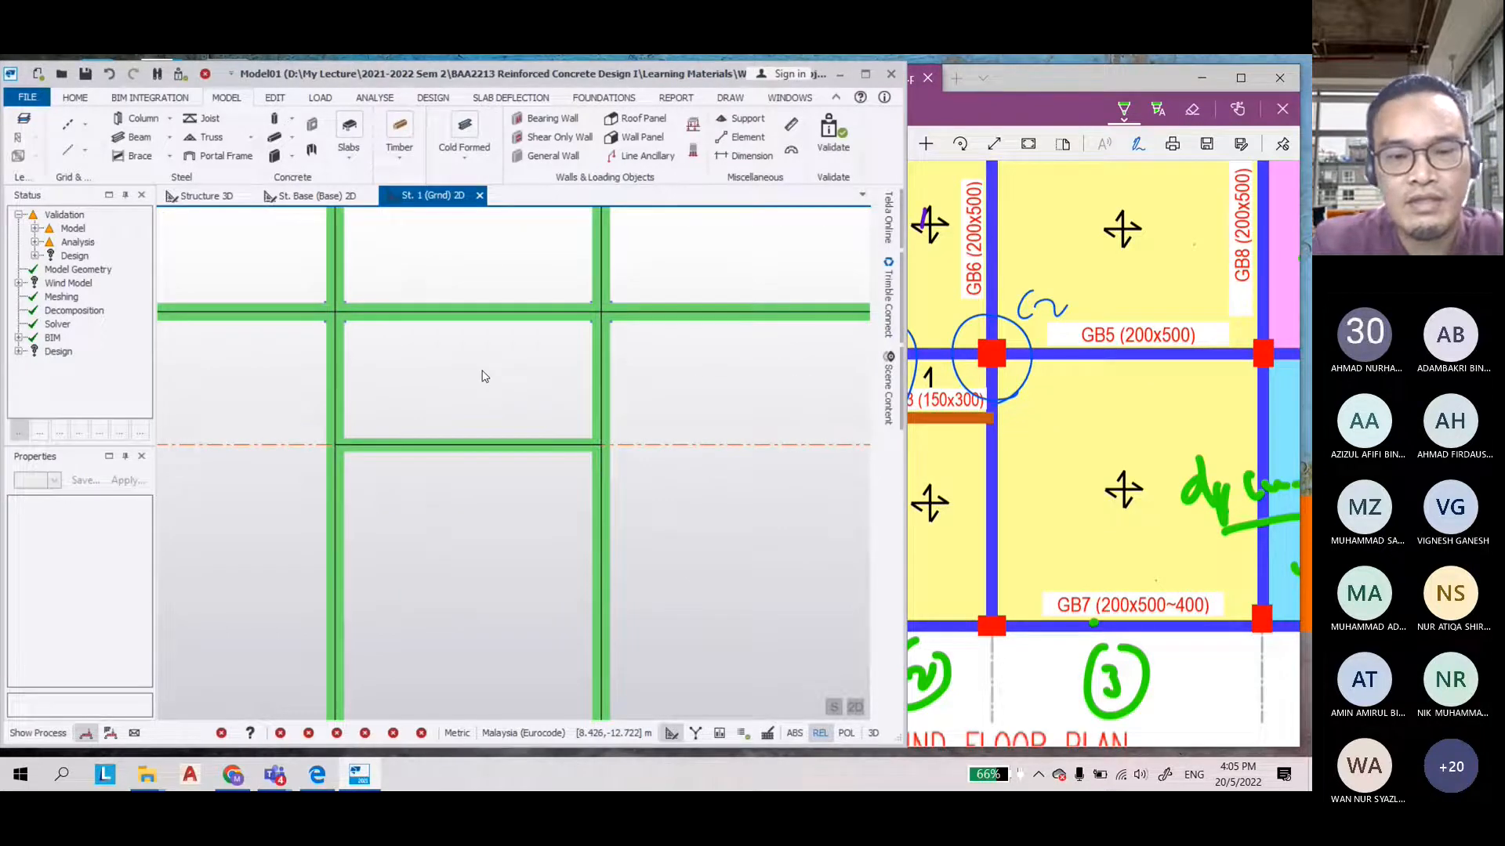
pyautogui.scroll(-2, 470, 384)
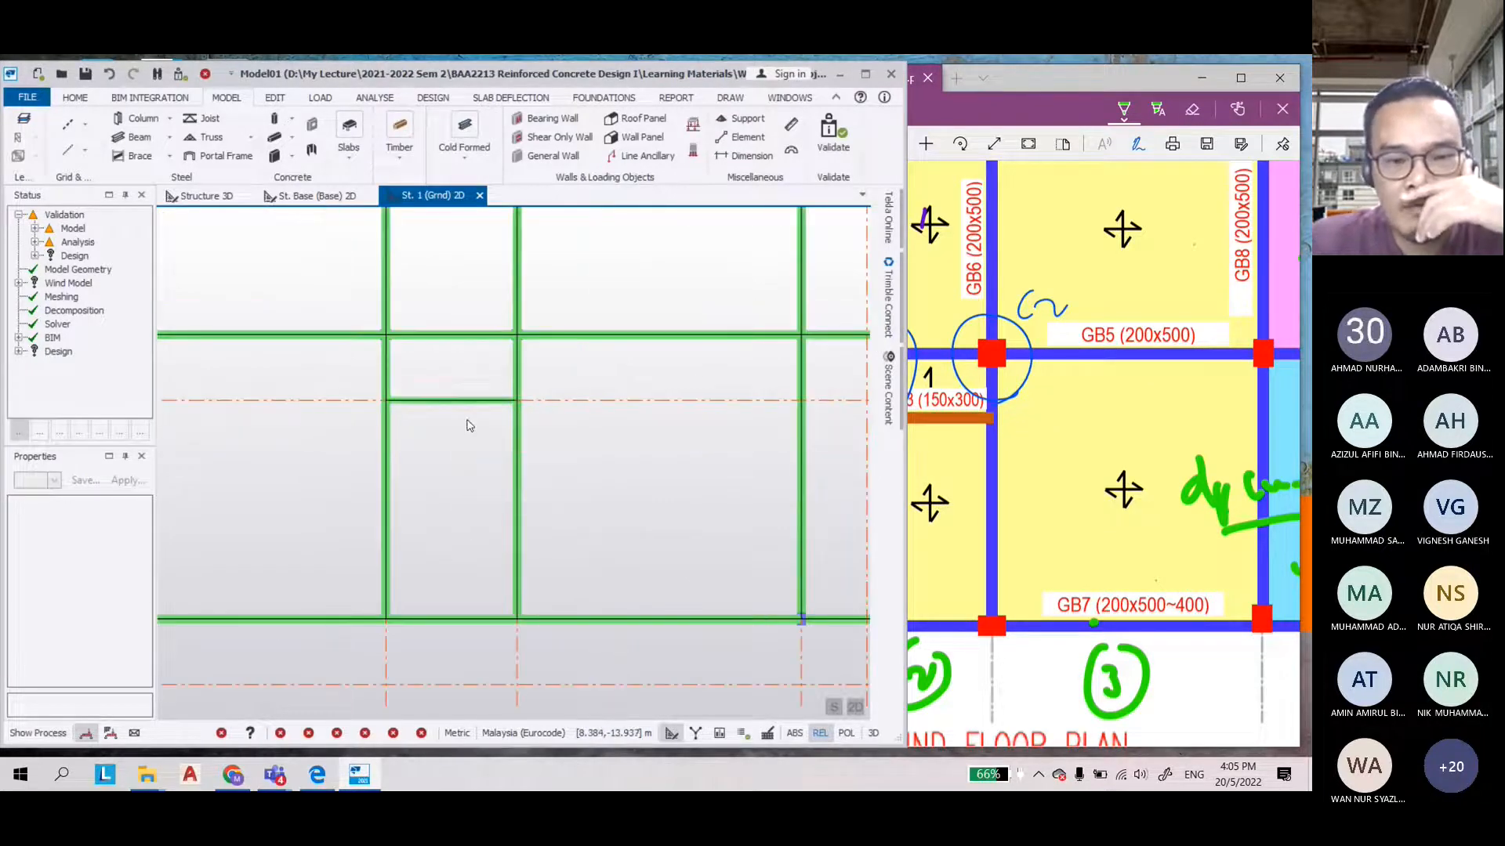
# Compare the modelled ground floor beams with the full ground floor plan in the structural layout PDF
pyautogui.scroll(-2, 468, 424)
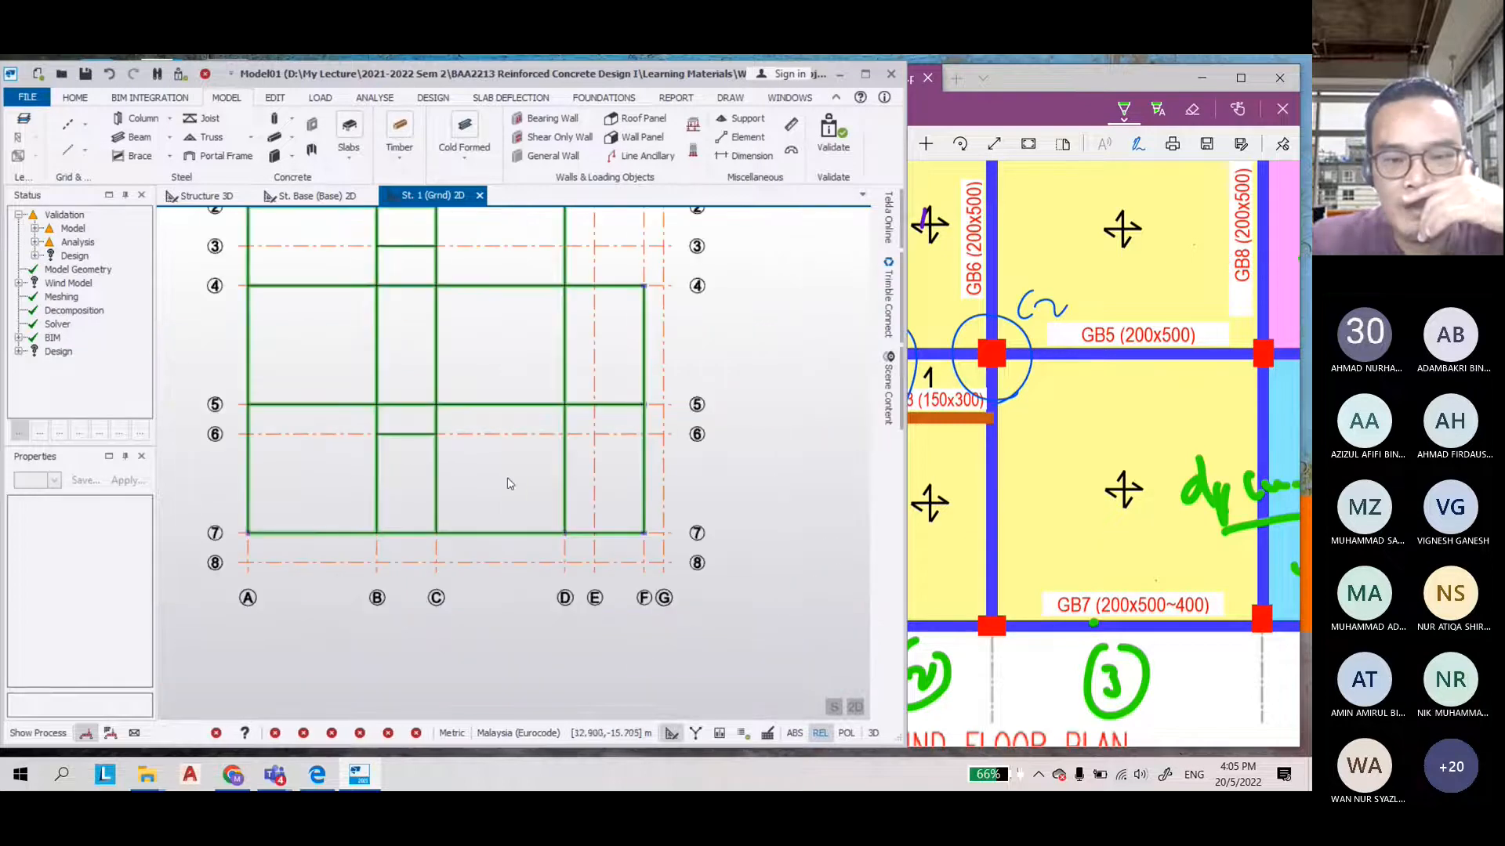
pyautogui.click(1049, 506)
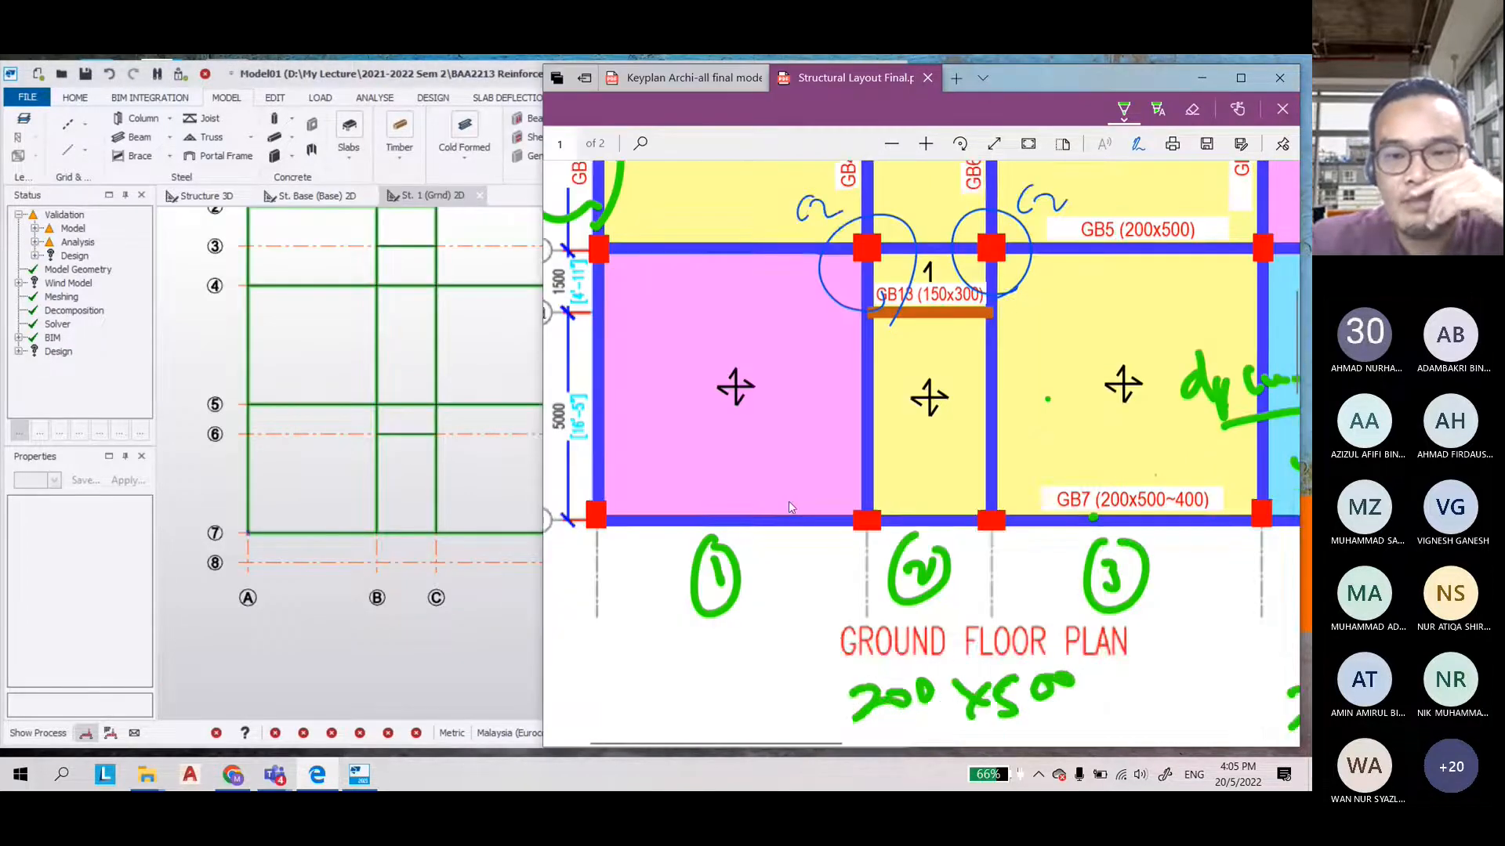
pyautogui.click(891, 144)
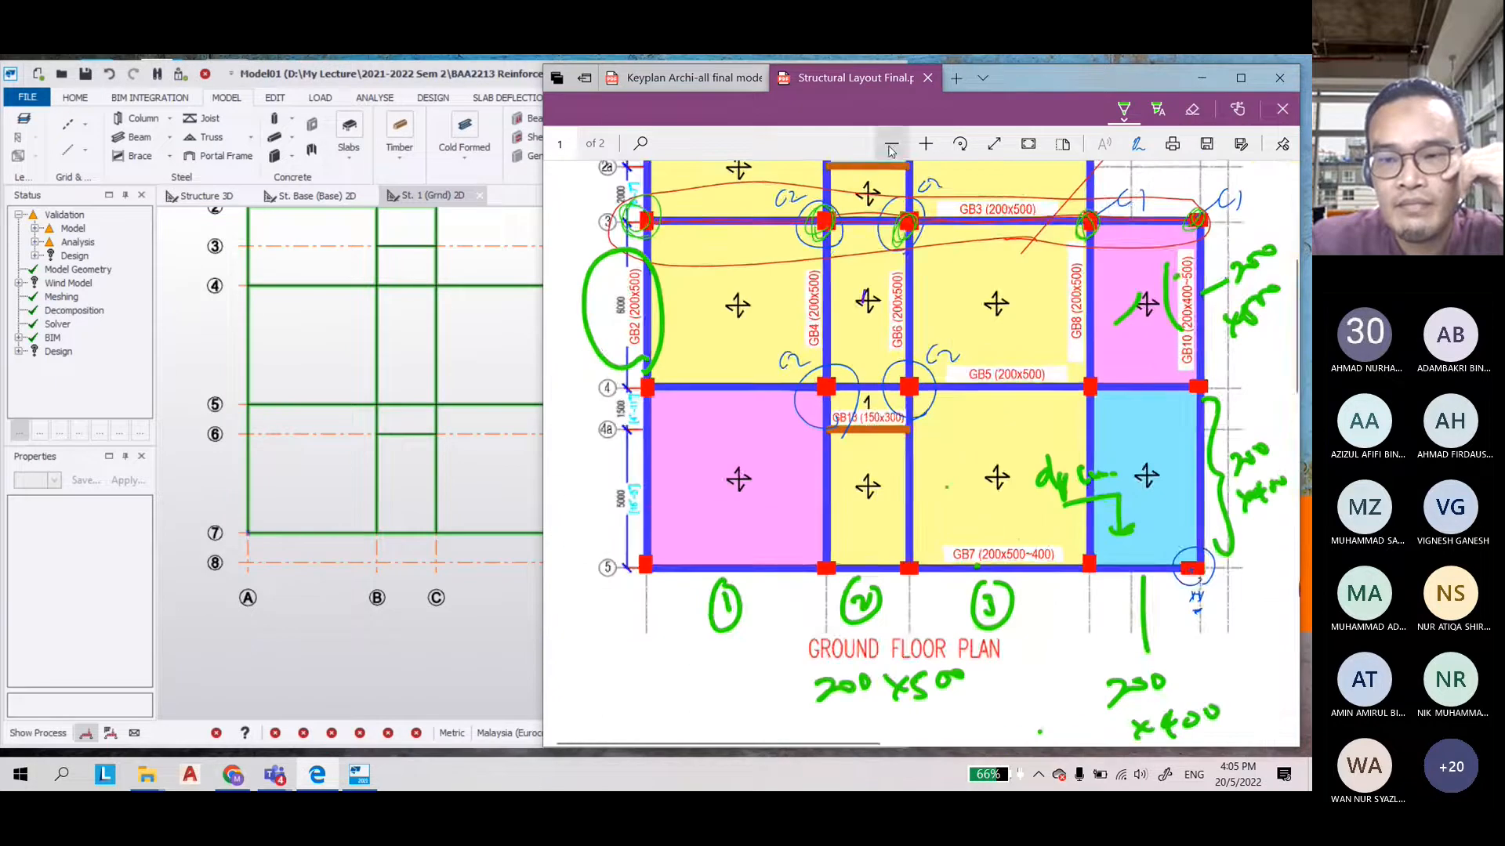
pyautogui.click(891, 143)
pyautogui.click(487, 447)
pyautogui.scroll(2, 486, 448)
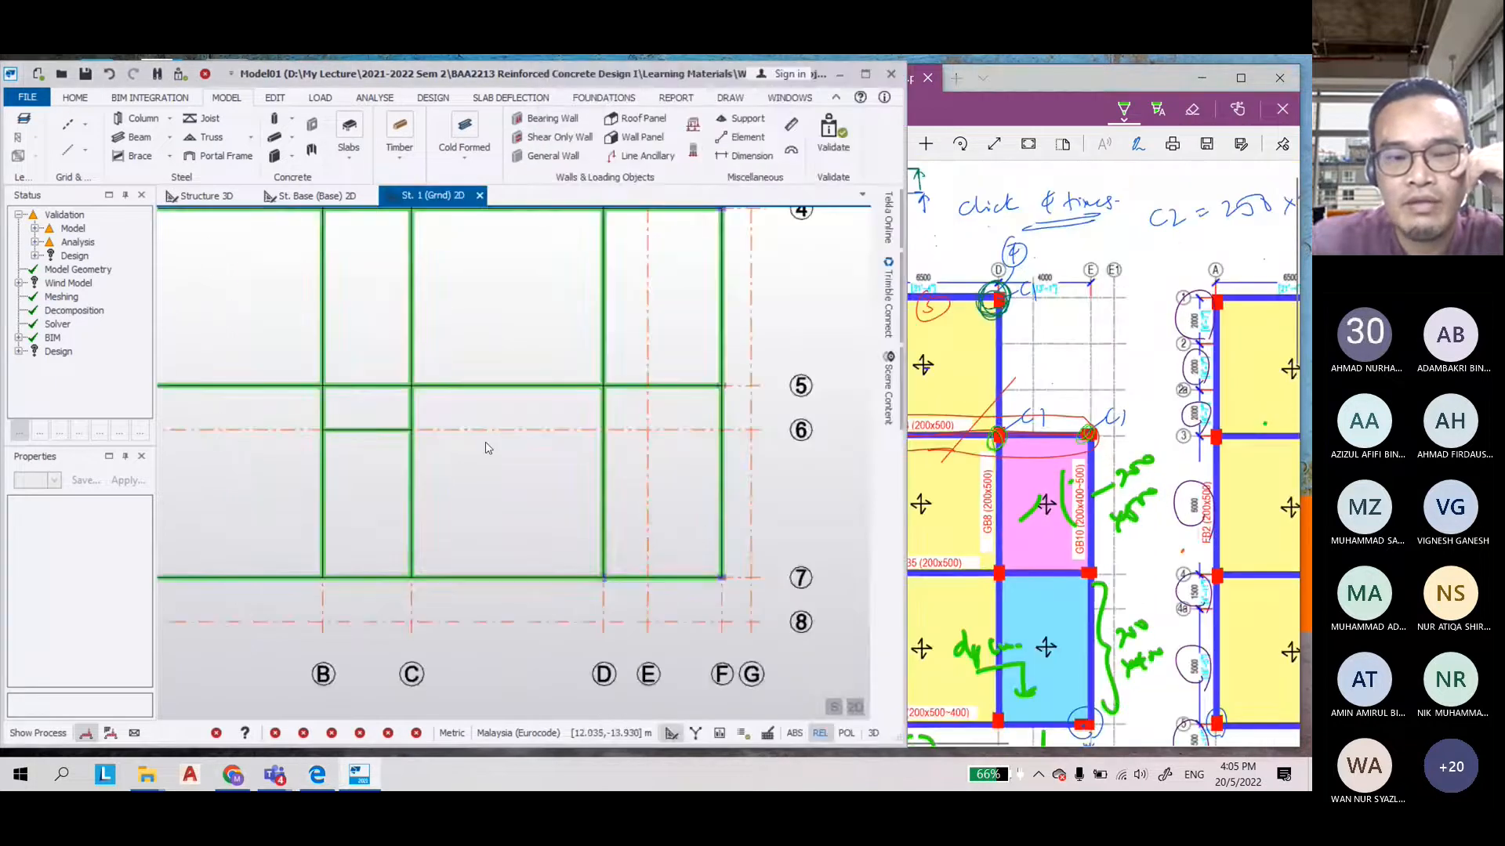
pyautogui.scroll(-3, 486, 448)
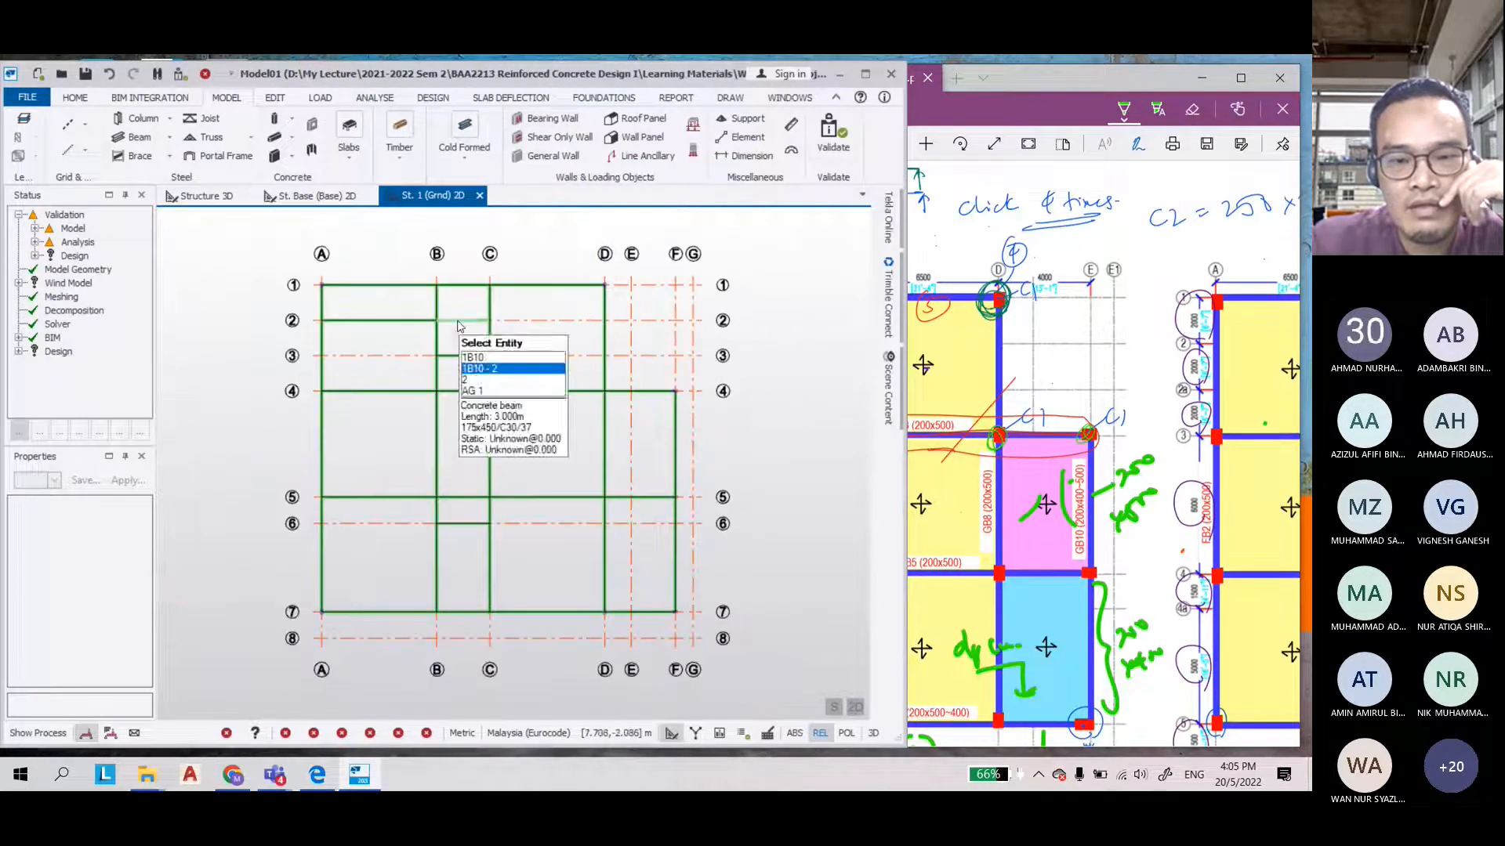
# Validate the model and inspect the ground floor frame in the Structure 3D view
pyautogui.click(829, 133)
pyautogui.click(202, 195)
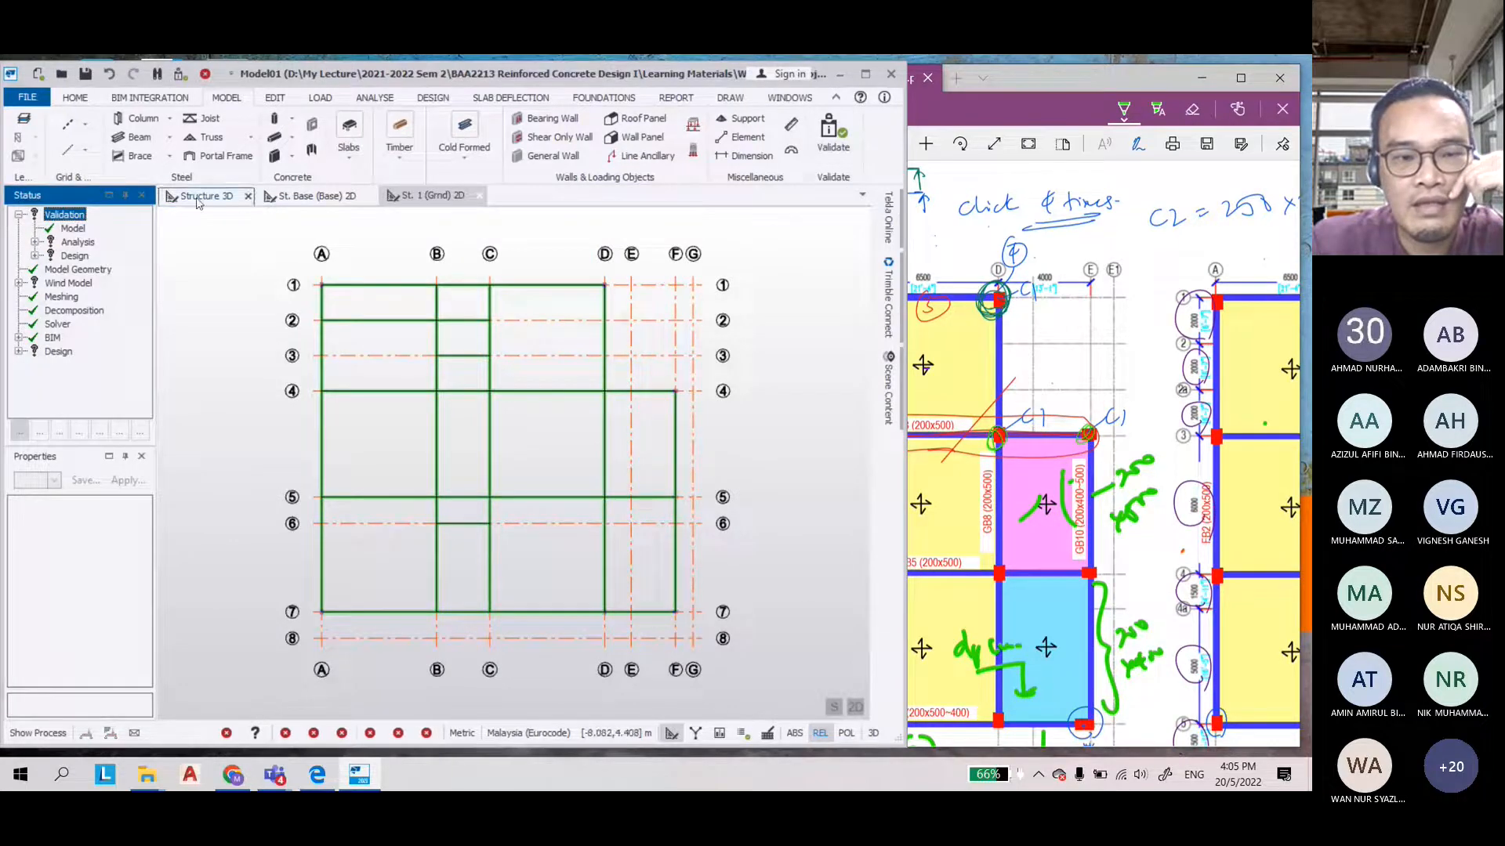
pyautogui.moveTo(651, 642)
pyautogui.mouseDown(button='right')
pyautogui.moveTo(629, 582)
pyautogui.moveTo(621, 605)
pyautogui.moveTo(646, 617)
pyautogui.mouseUp(button='right')
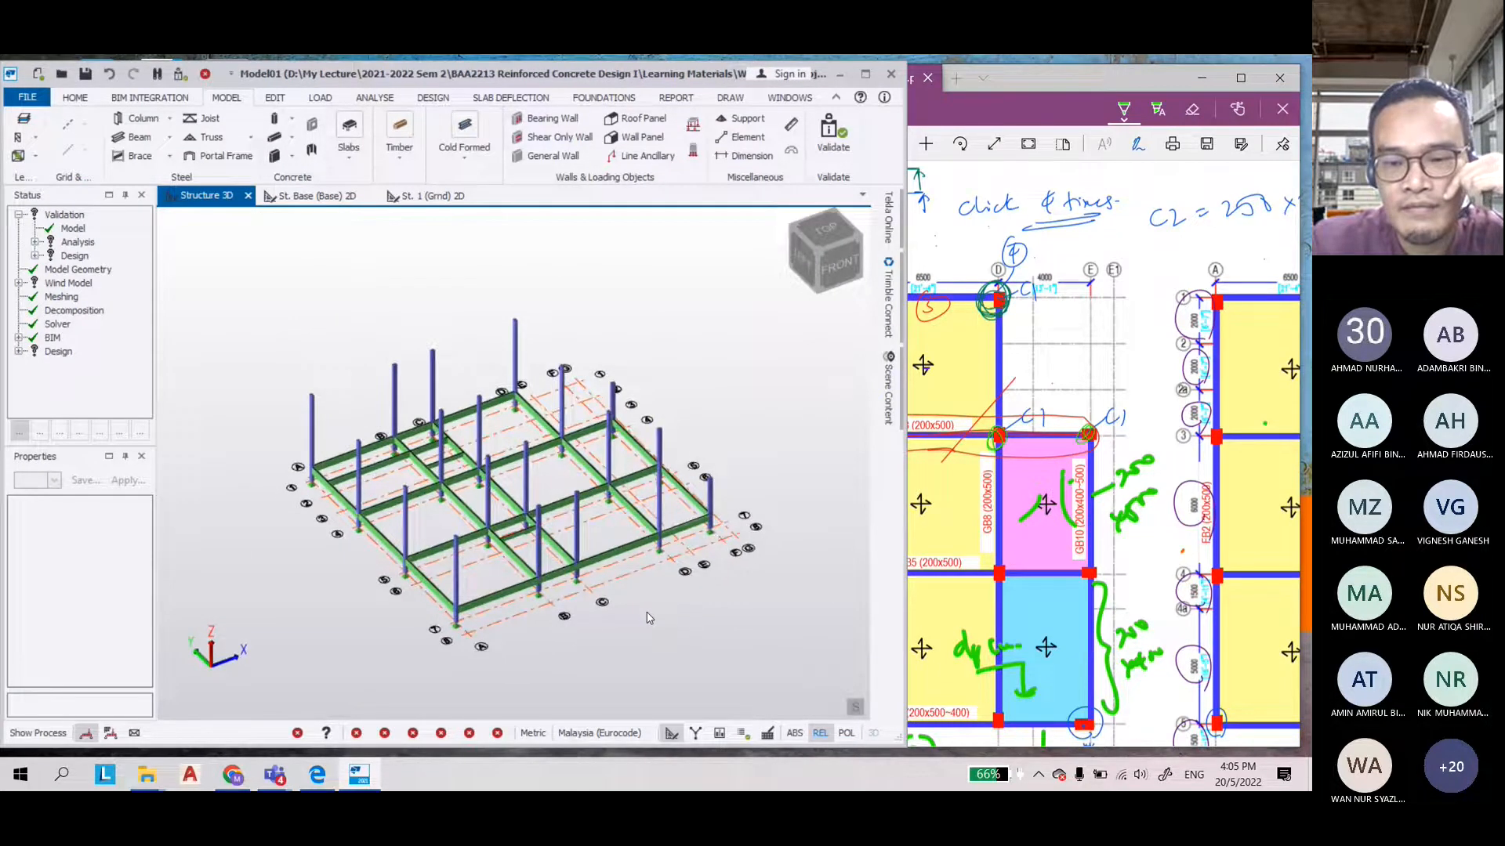
# Bring the first floor plan into view beside the model and open the 2D view of level St. 2 (First)
pyautogui.click(1227, 496)
pyautogui.hscroll(5, 1227, 496)
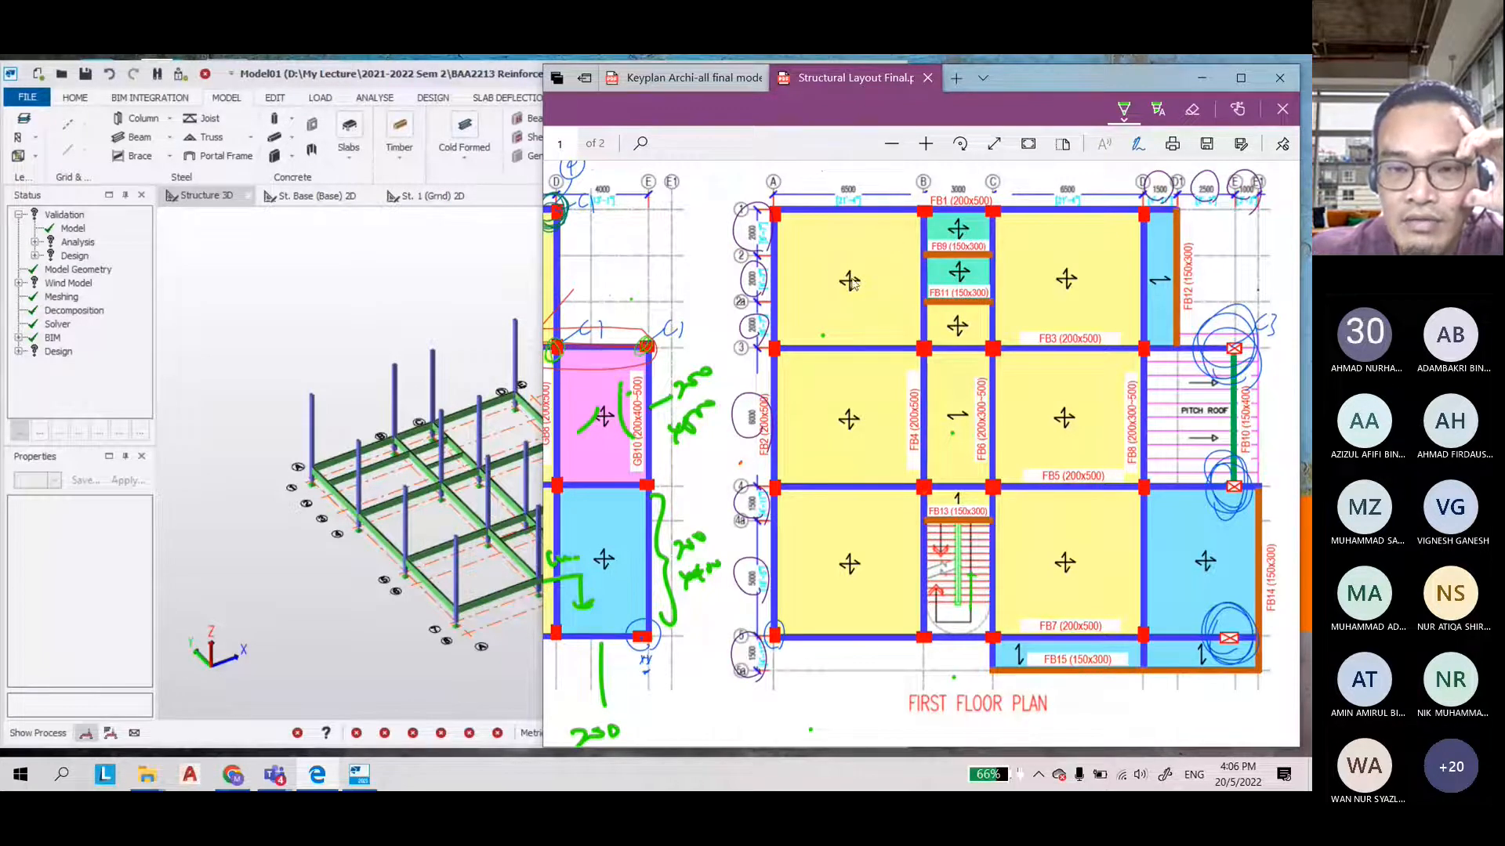
pyautogui.click(33, 235)
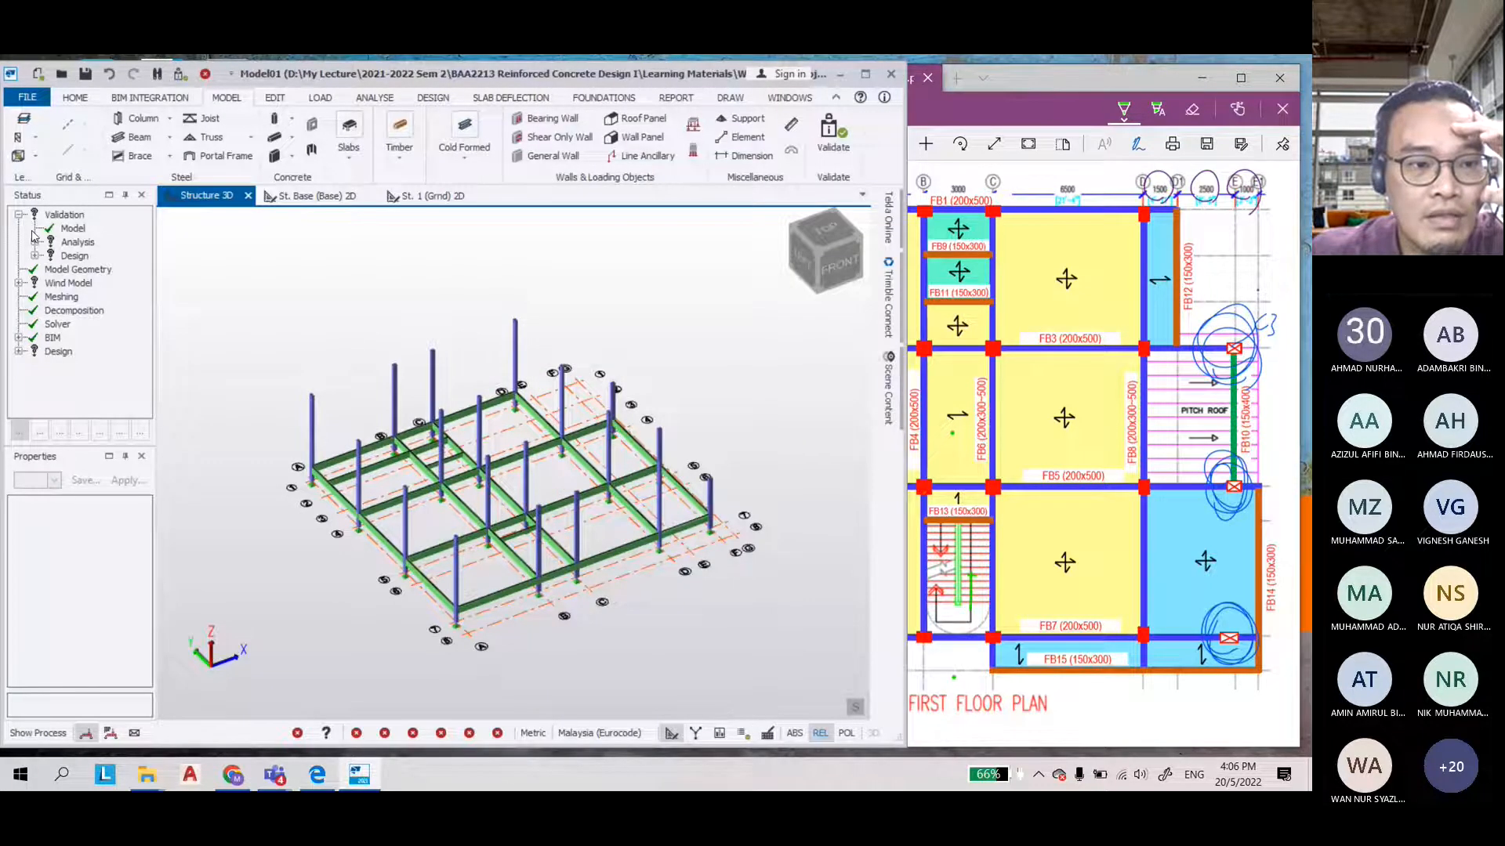
pyautogui.moveTo(156, 260); pyautogui.dragTo(254, 262)
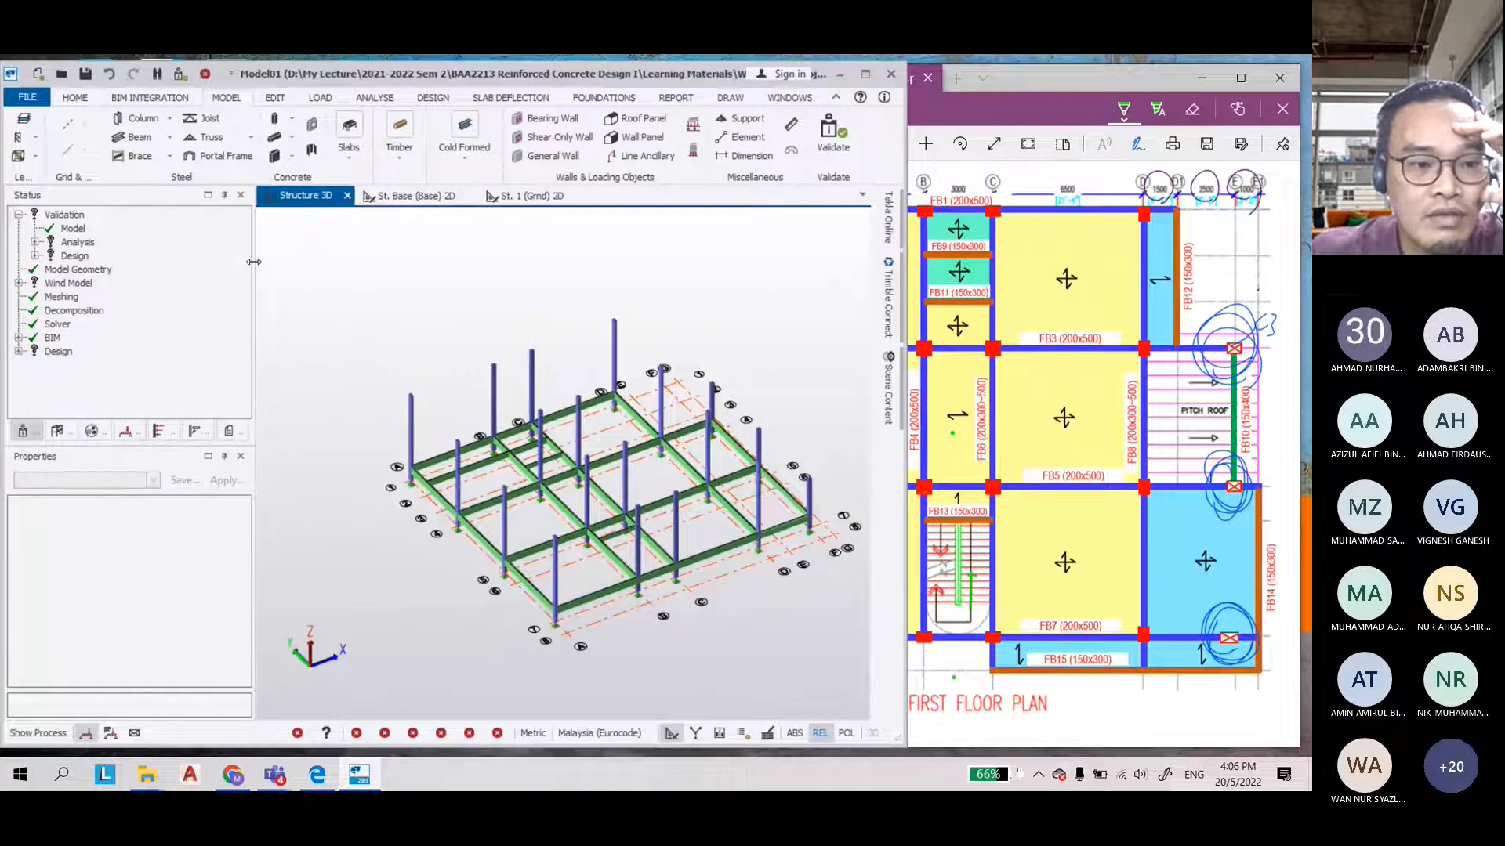
pyautogui.click(57, 432)
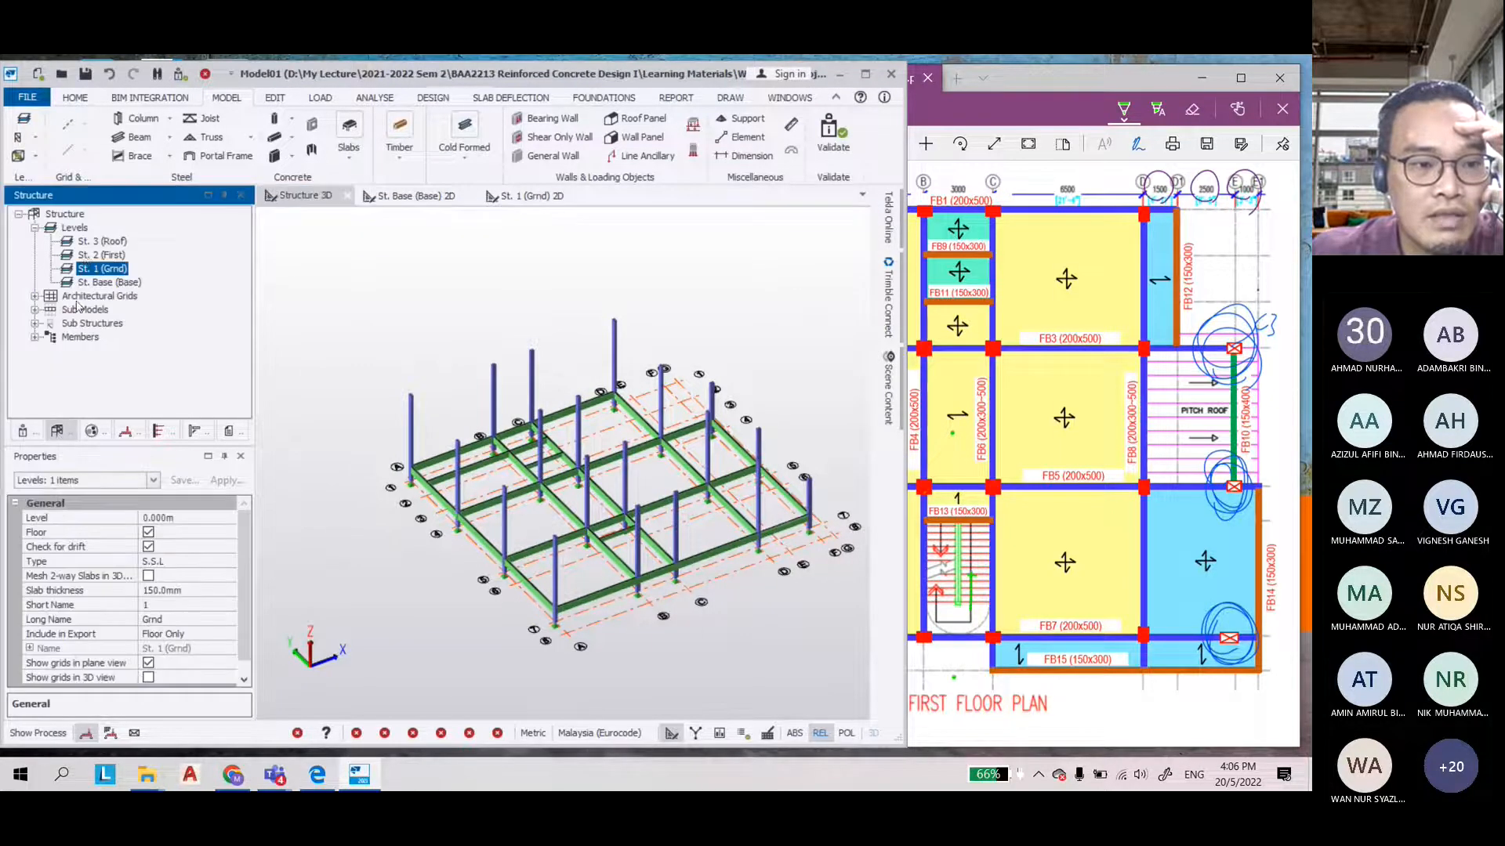
pyautogui.click(102, 256)
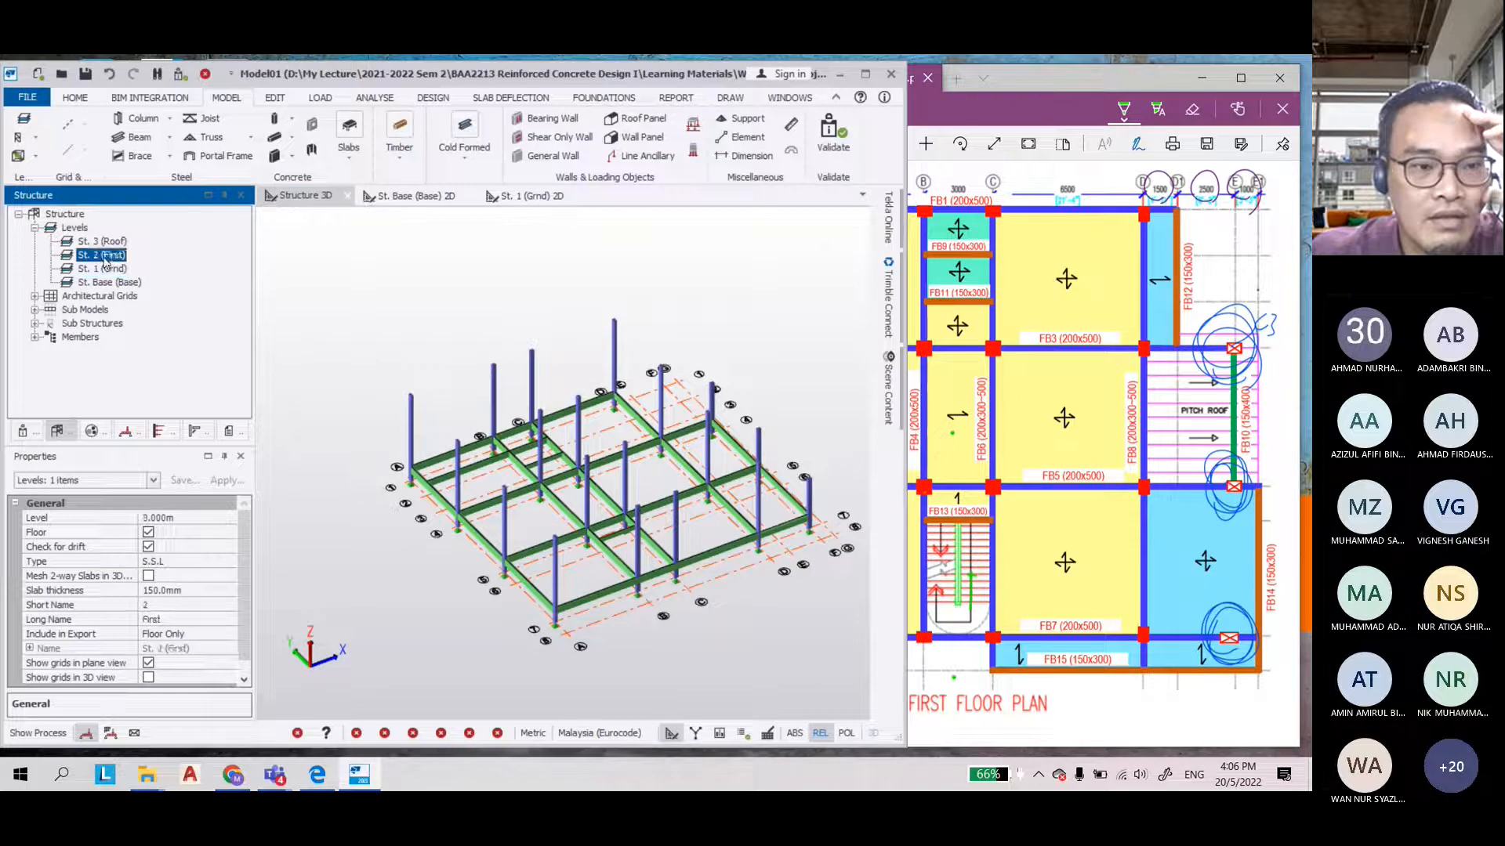
pyautogui.doubleClick(104, 256)
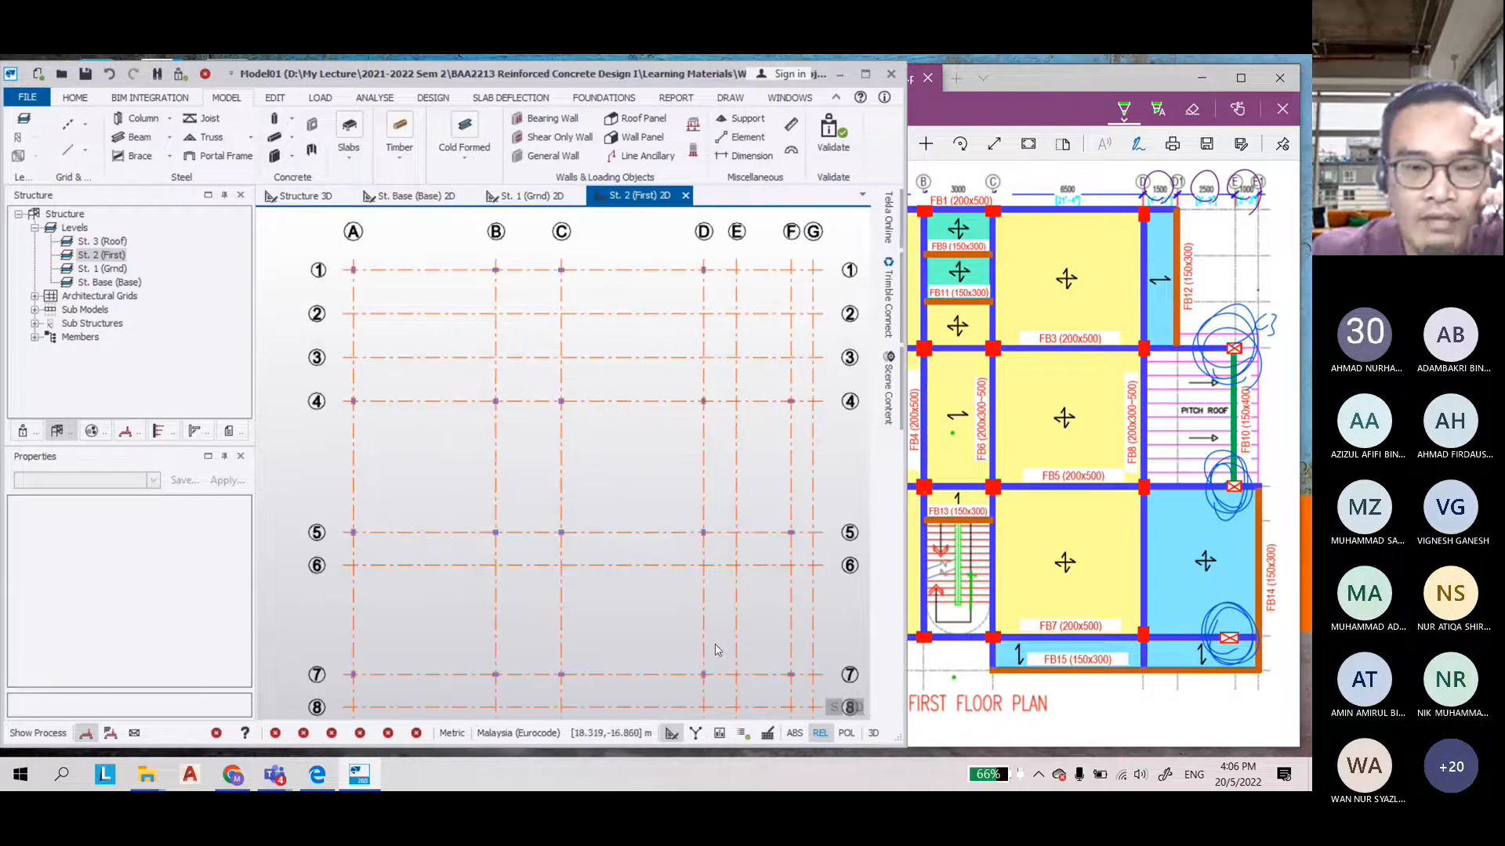
pyautogui.scroll(-1, 547, 383)
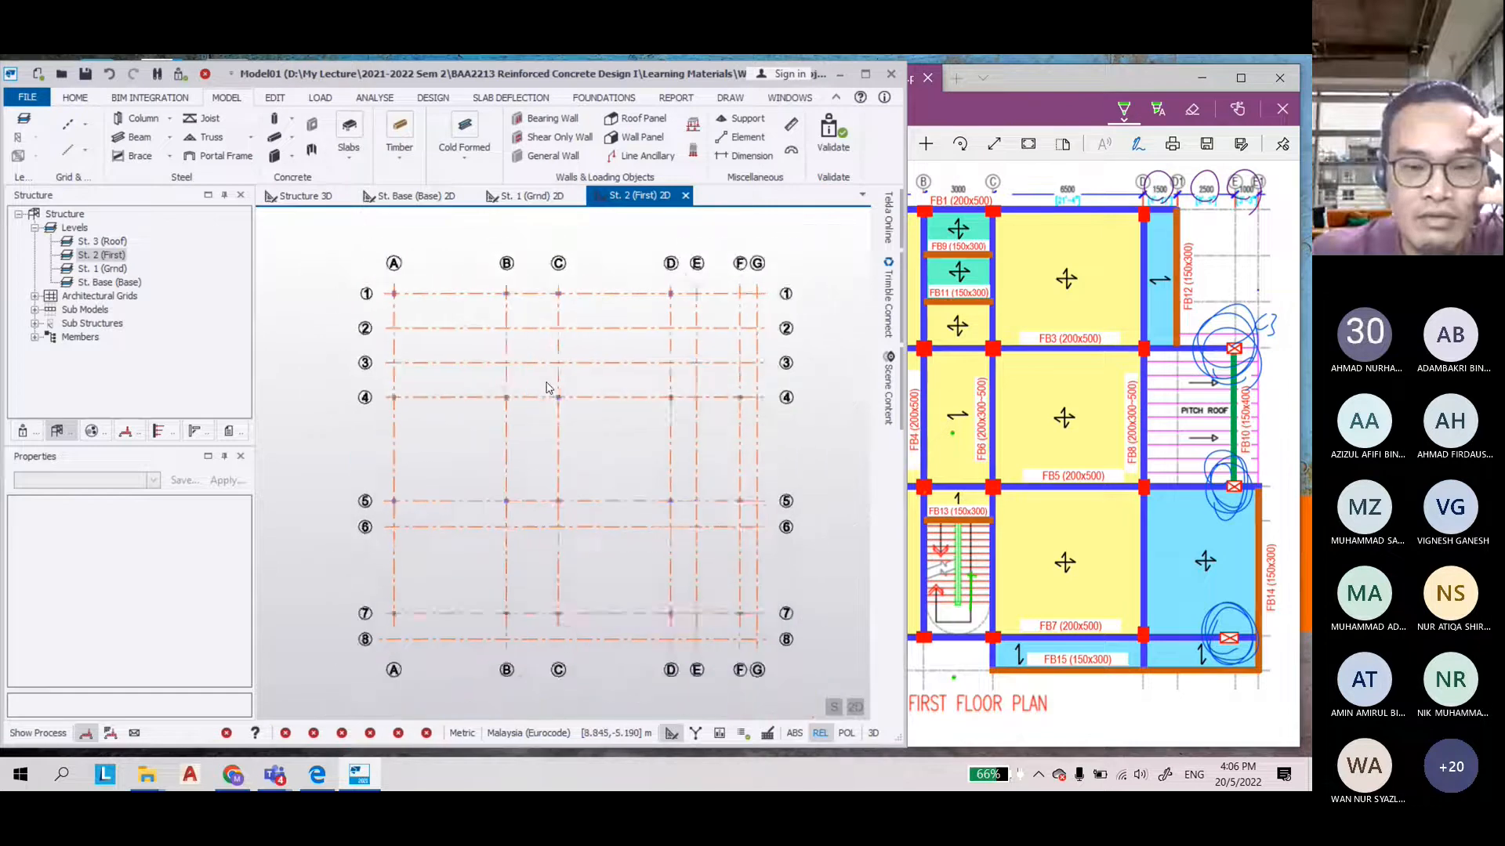
pyautogui.scroll(1, 546, 386)
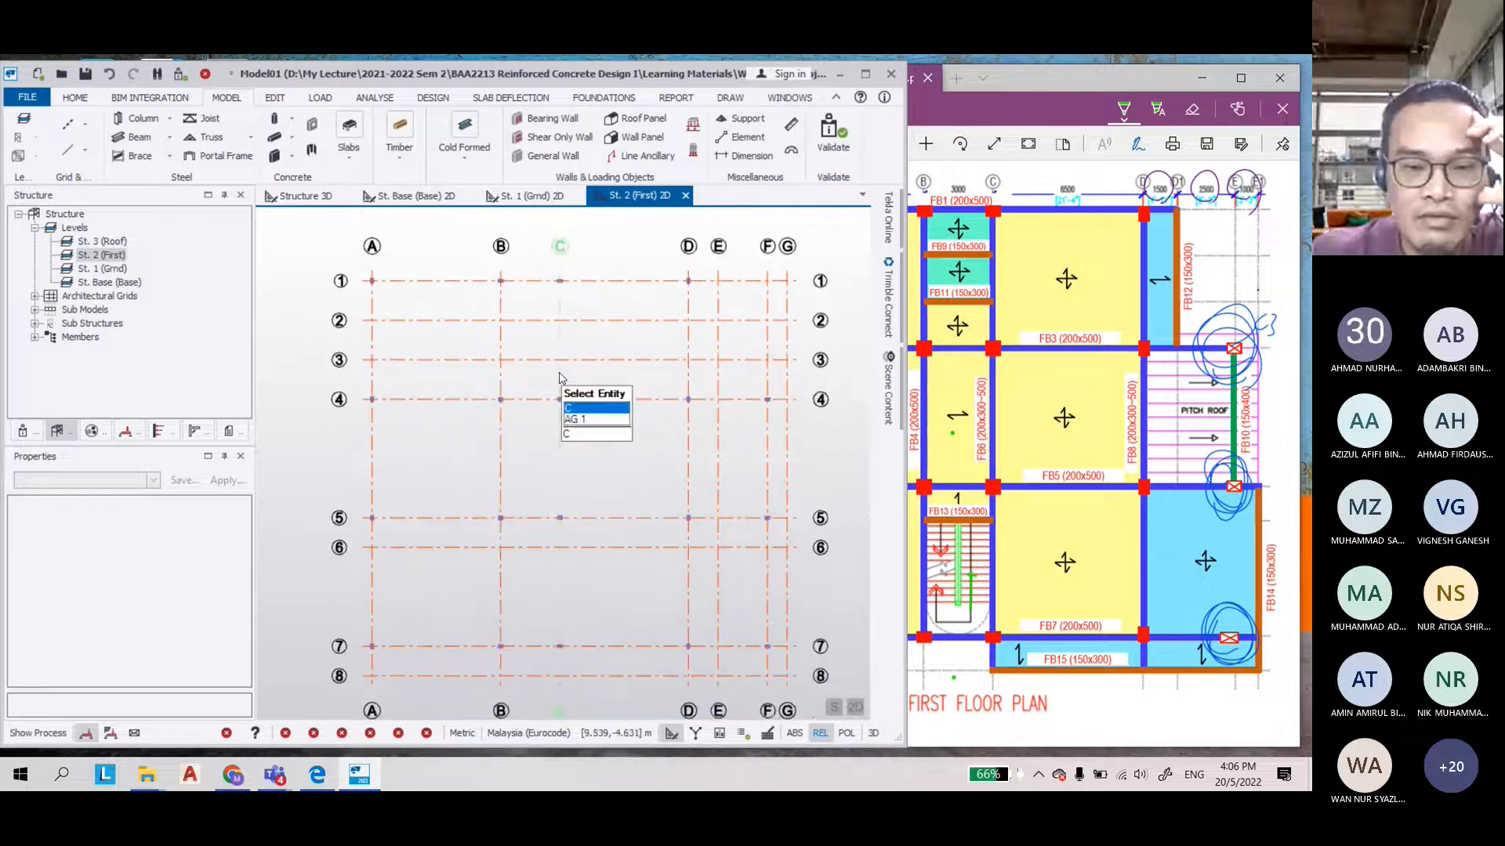
# Show both floor plans in the layout PDF and circle beam labels FB1, FB2 and FB3 on the first floor plan
pyautogui.click(1213, 269)
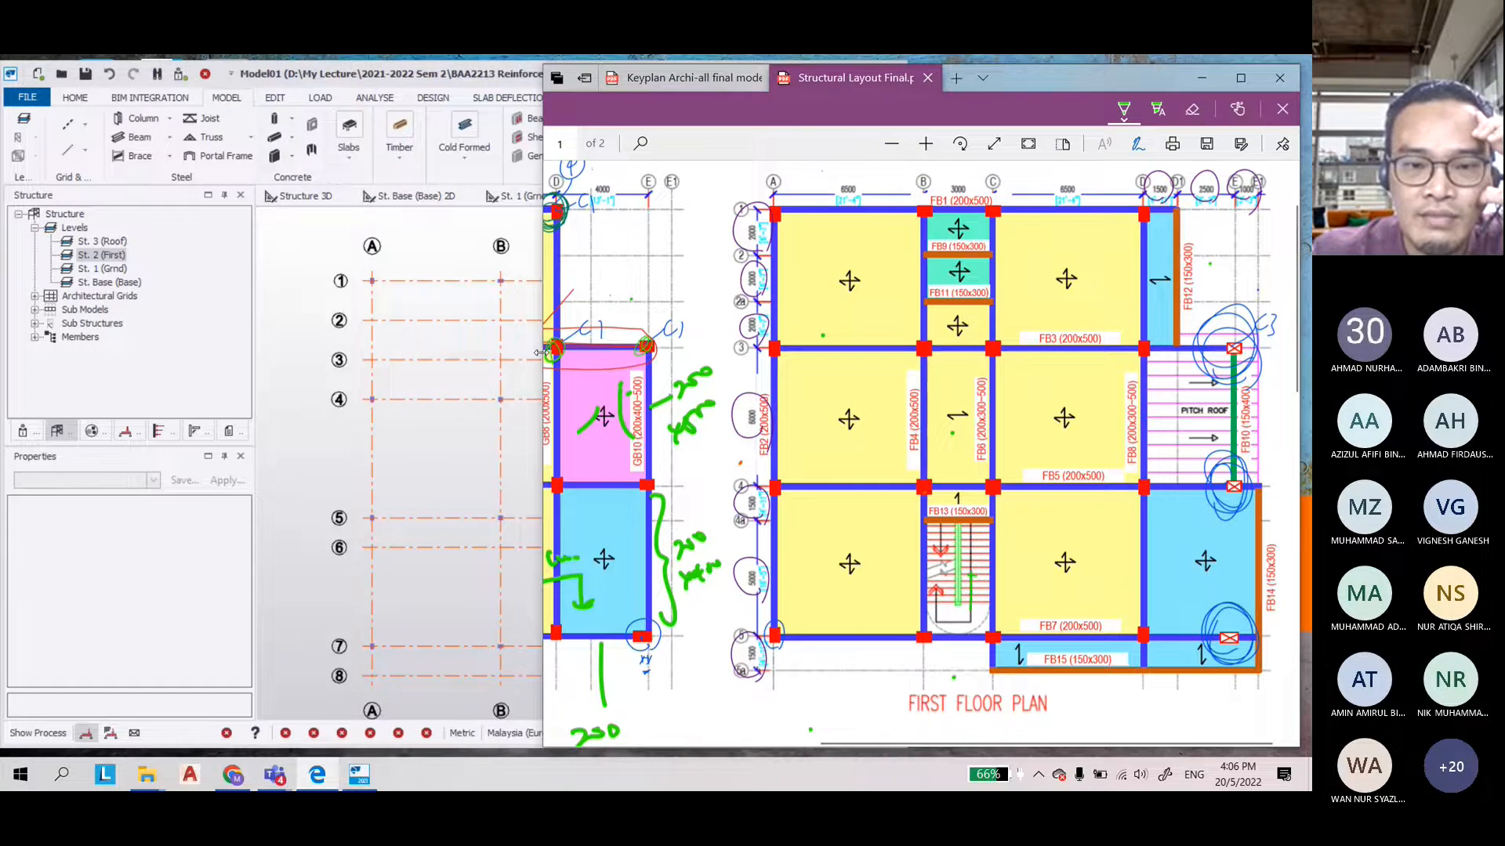
pyautogui.click(679, 146)
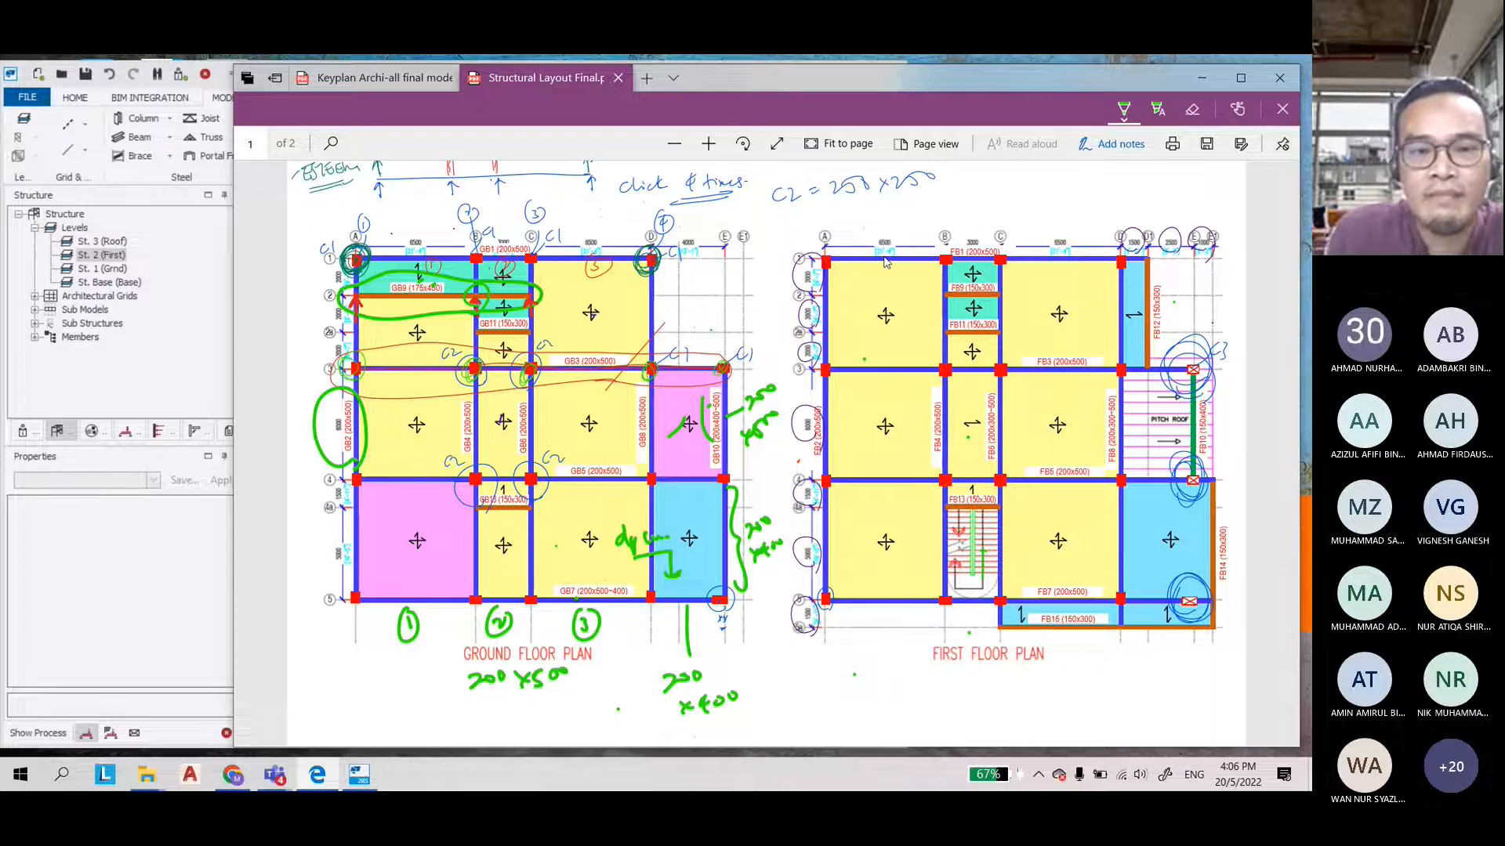
pyautogui.moveTo(990, 264)
pyautogui.mouseDown()
pyautogui.moveTo(932, 262)
pyautogui.moveTo(966, 230)
pyautogui.moveTo(1007, 259)
pyautogui.mouseUp()
pyautogui.moveTo(820, 396); pyautogui.dragTo(829, 460)
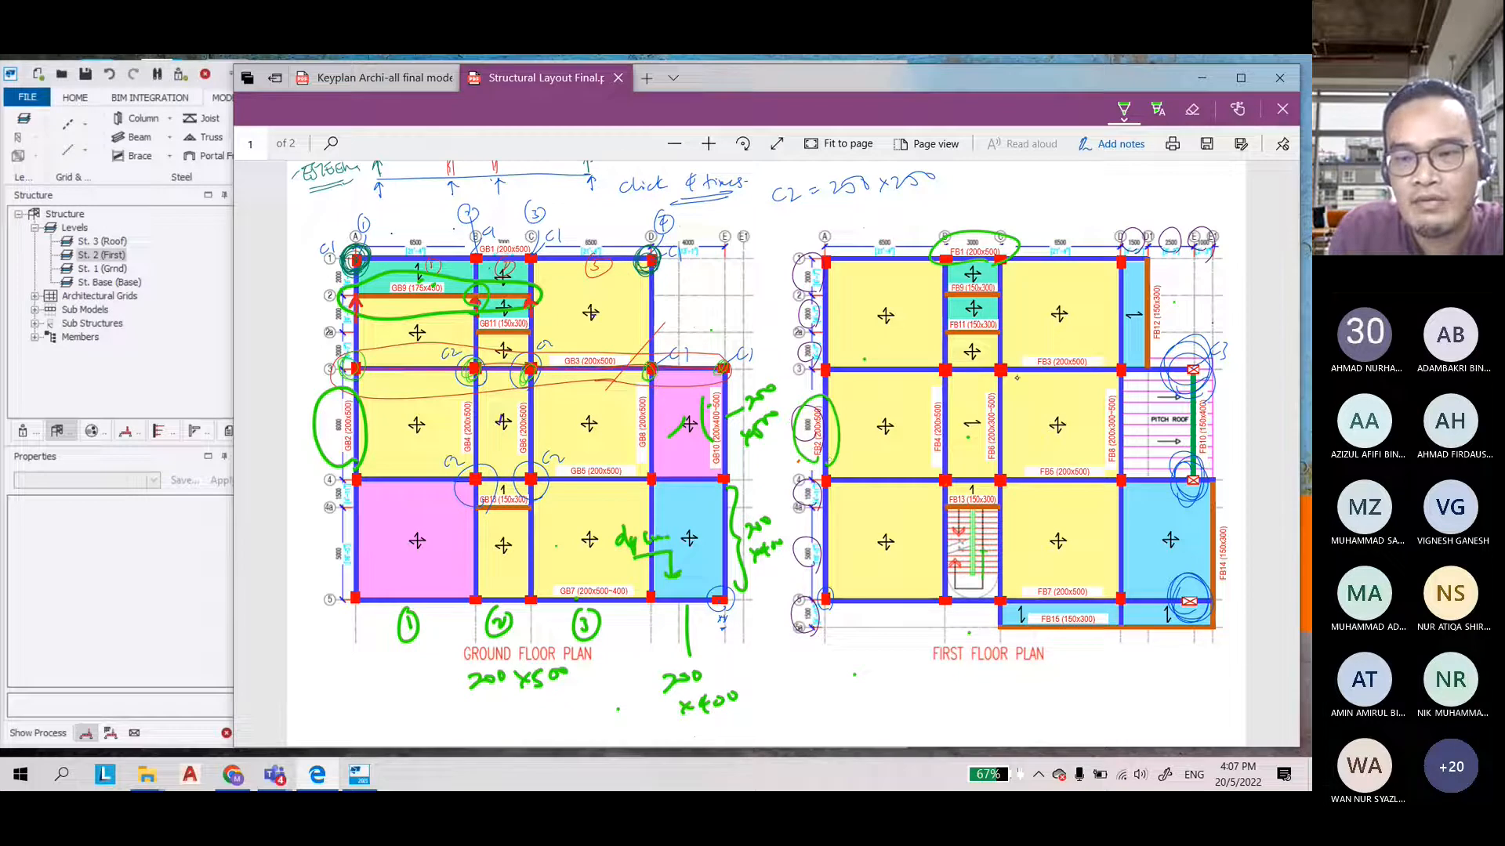
pyautogui.moveTo(1048, 380)
pyautogui.mouseDown()
pyautogui.moveTo(1027, 370)
pyautogui.moveTo(1097, 352)
pyautogui.moveTo(1046, 382)
pyautogui.mouseUp()
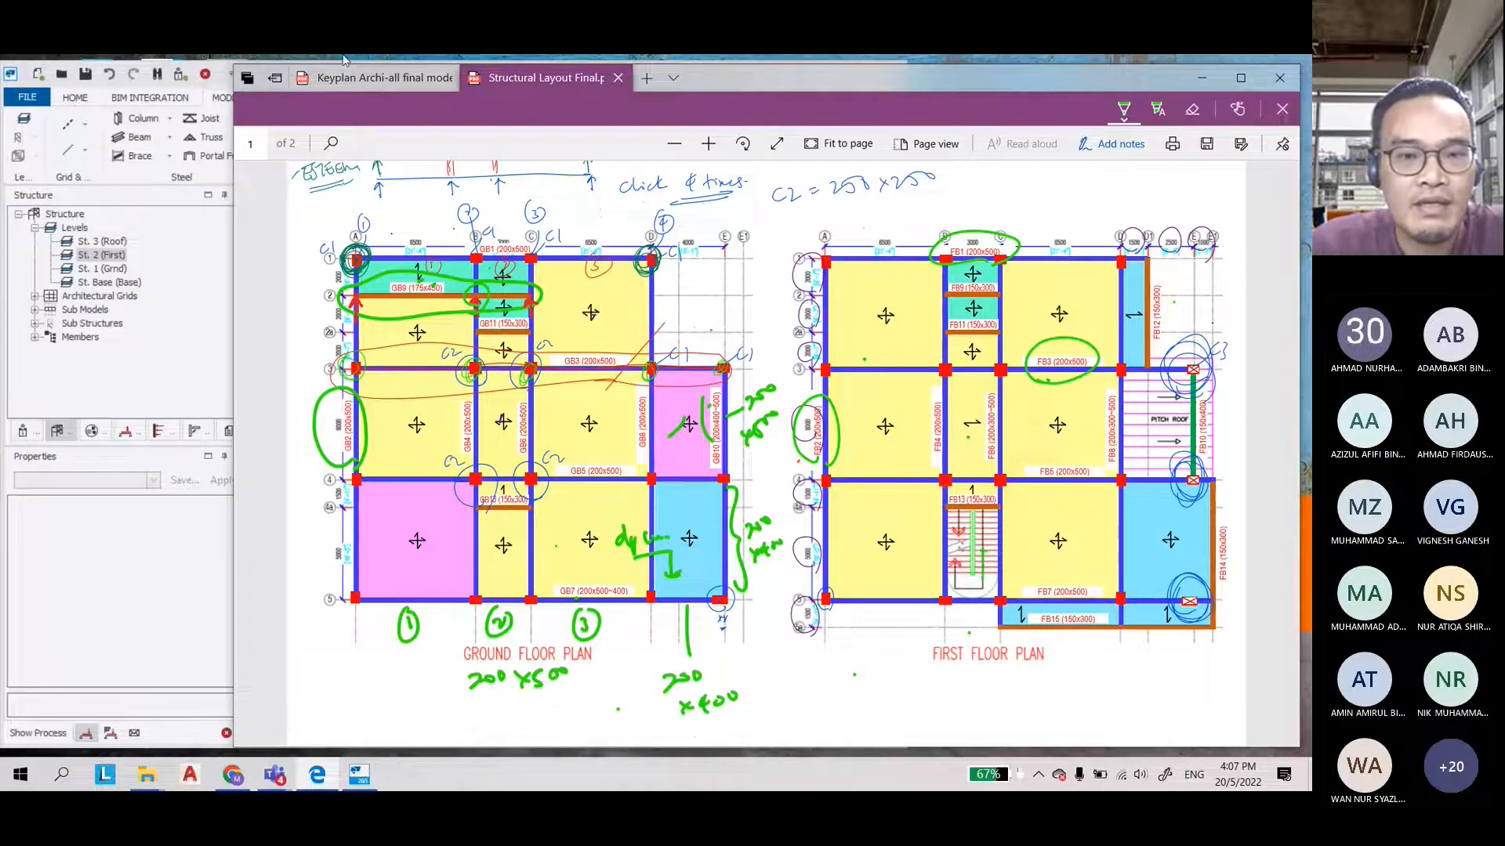
# Return to the 3D model and select the ground floor beams along gridlines A, 1 and 4
pyautogui.click(359, 775)
pyautogui.click(300, 197)
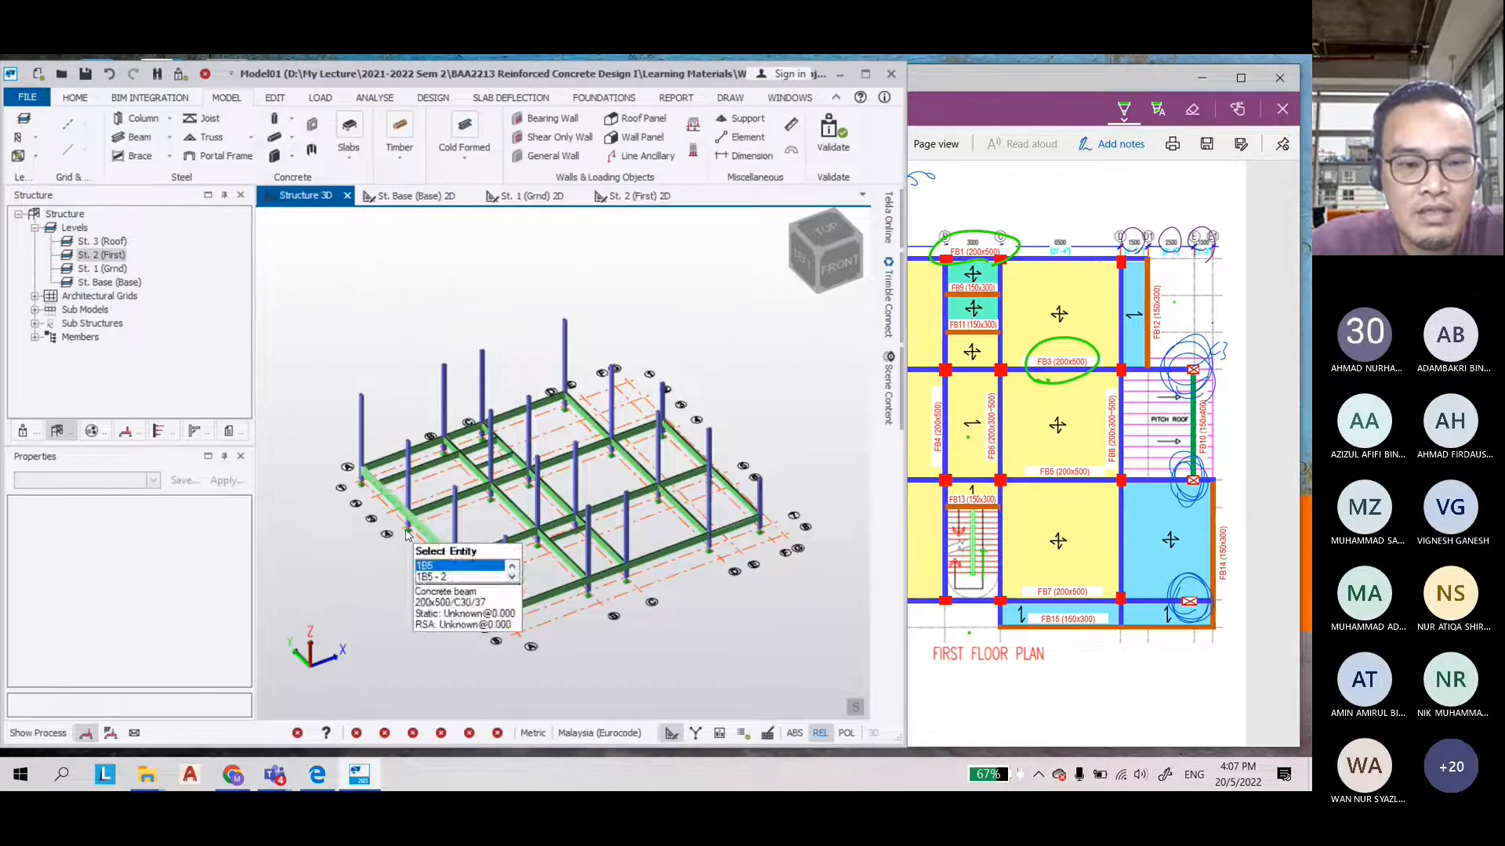
pyautogui.scroll(3, 376, 541)
pyautogui.click(409, 485)
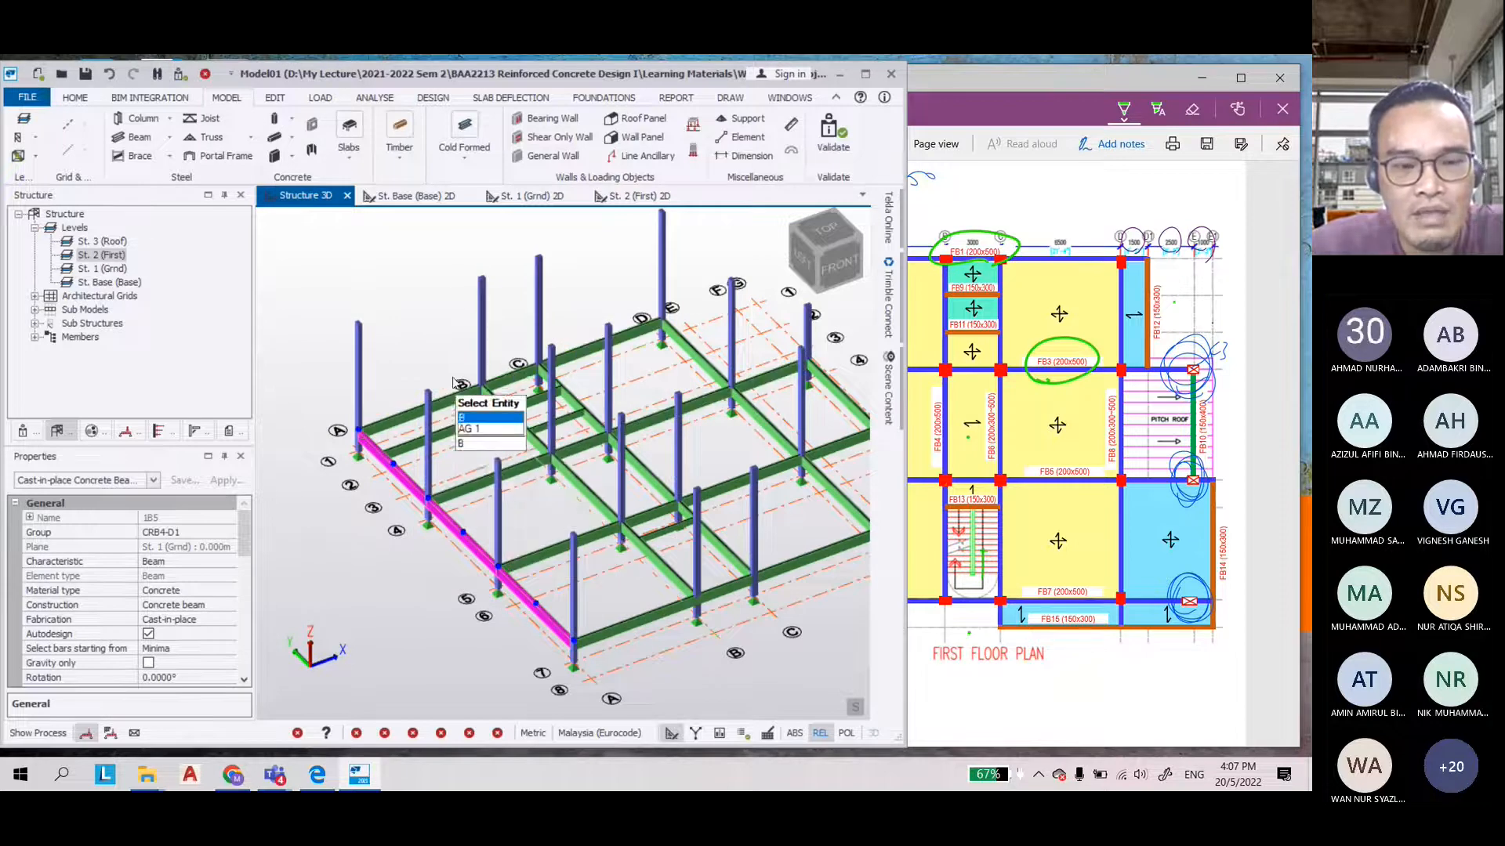
pyautogui.click(461, 401)
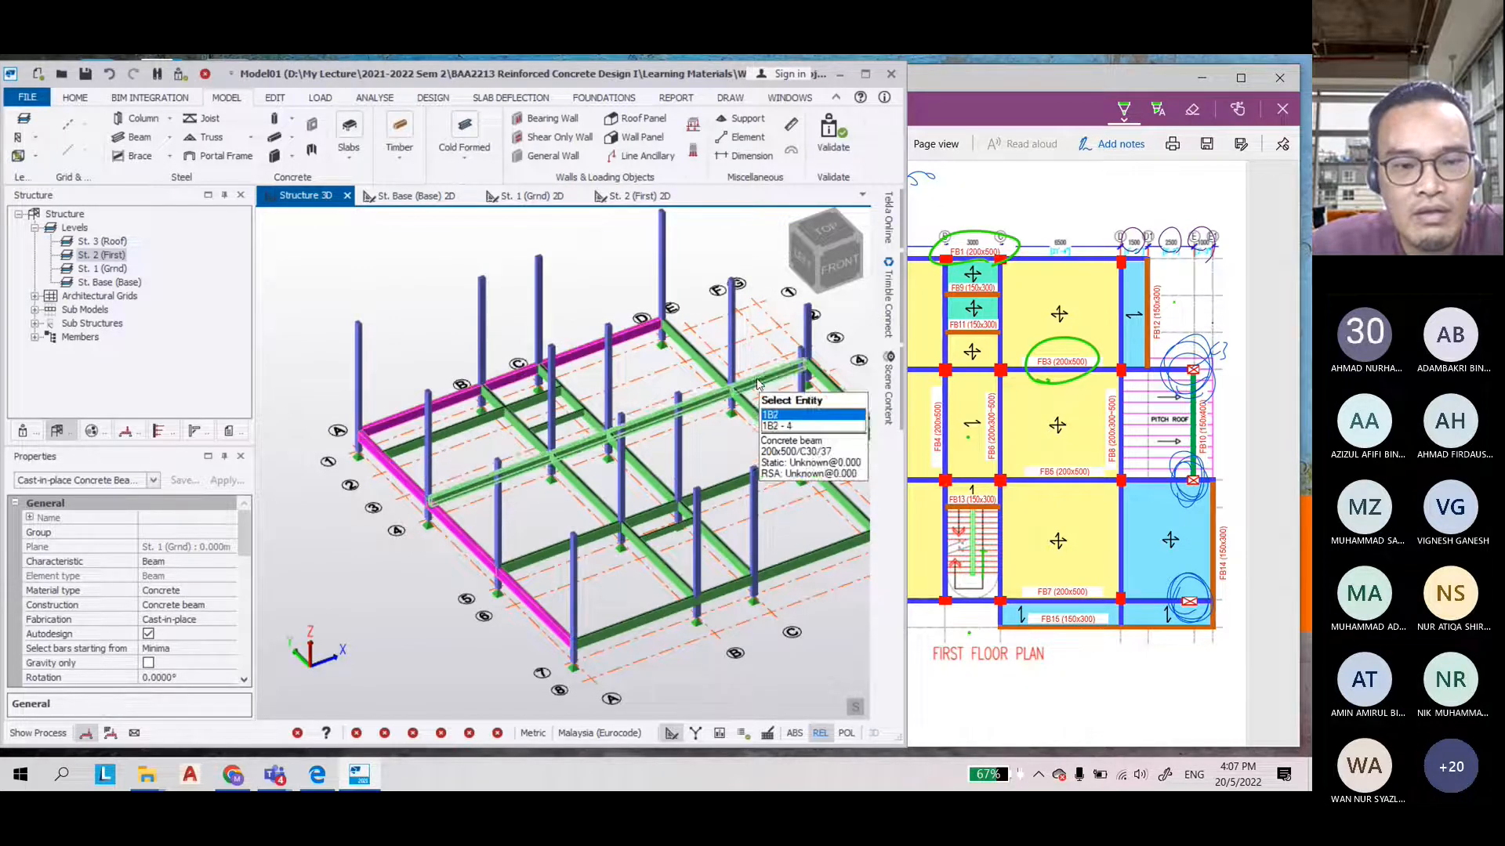
pyautogui.click(708, 400)
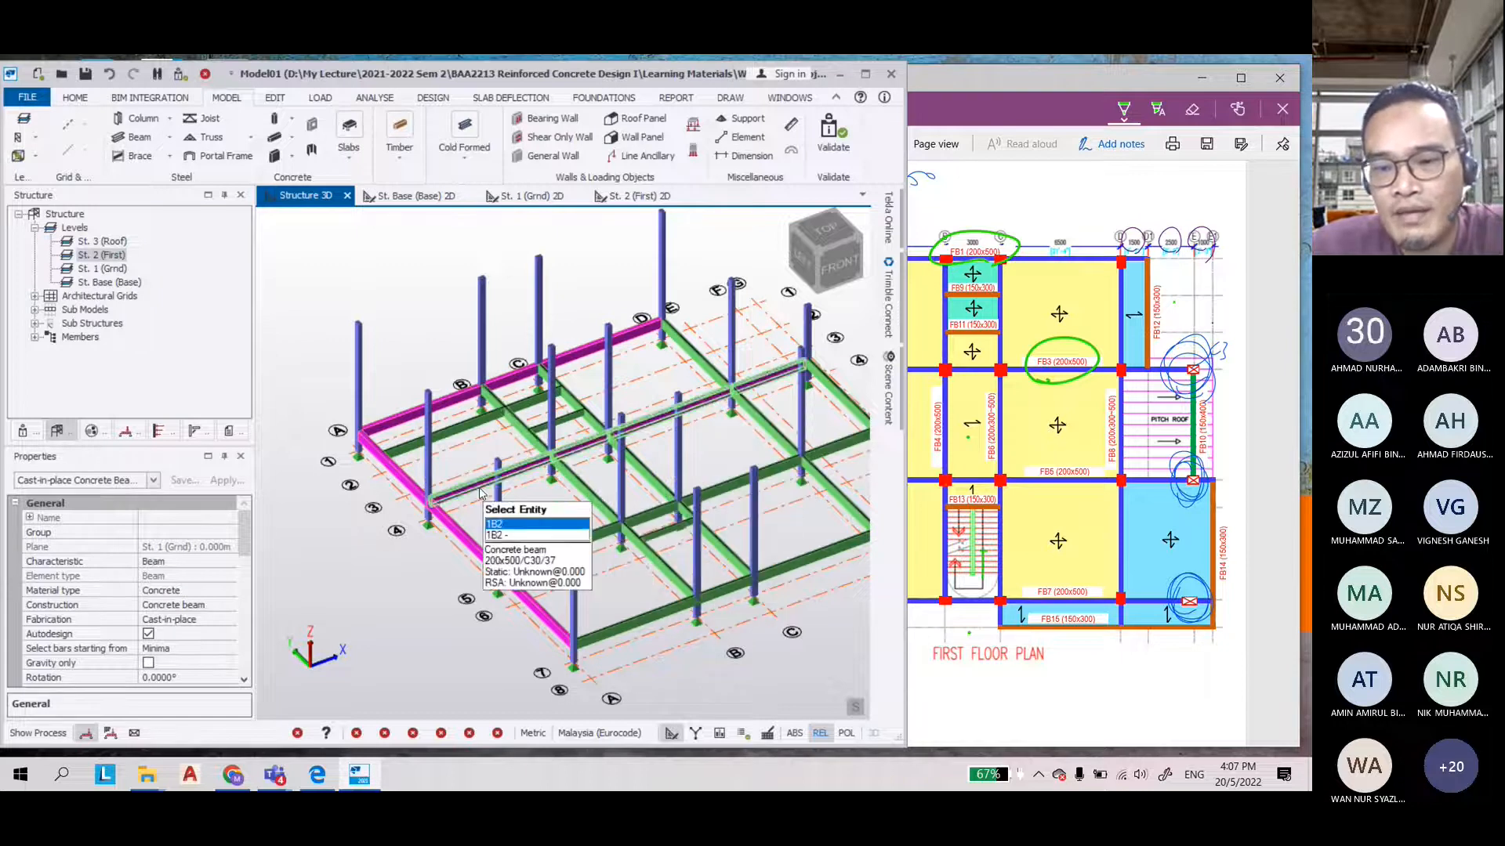
pyautogui.click(437, 508)
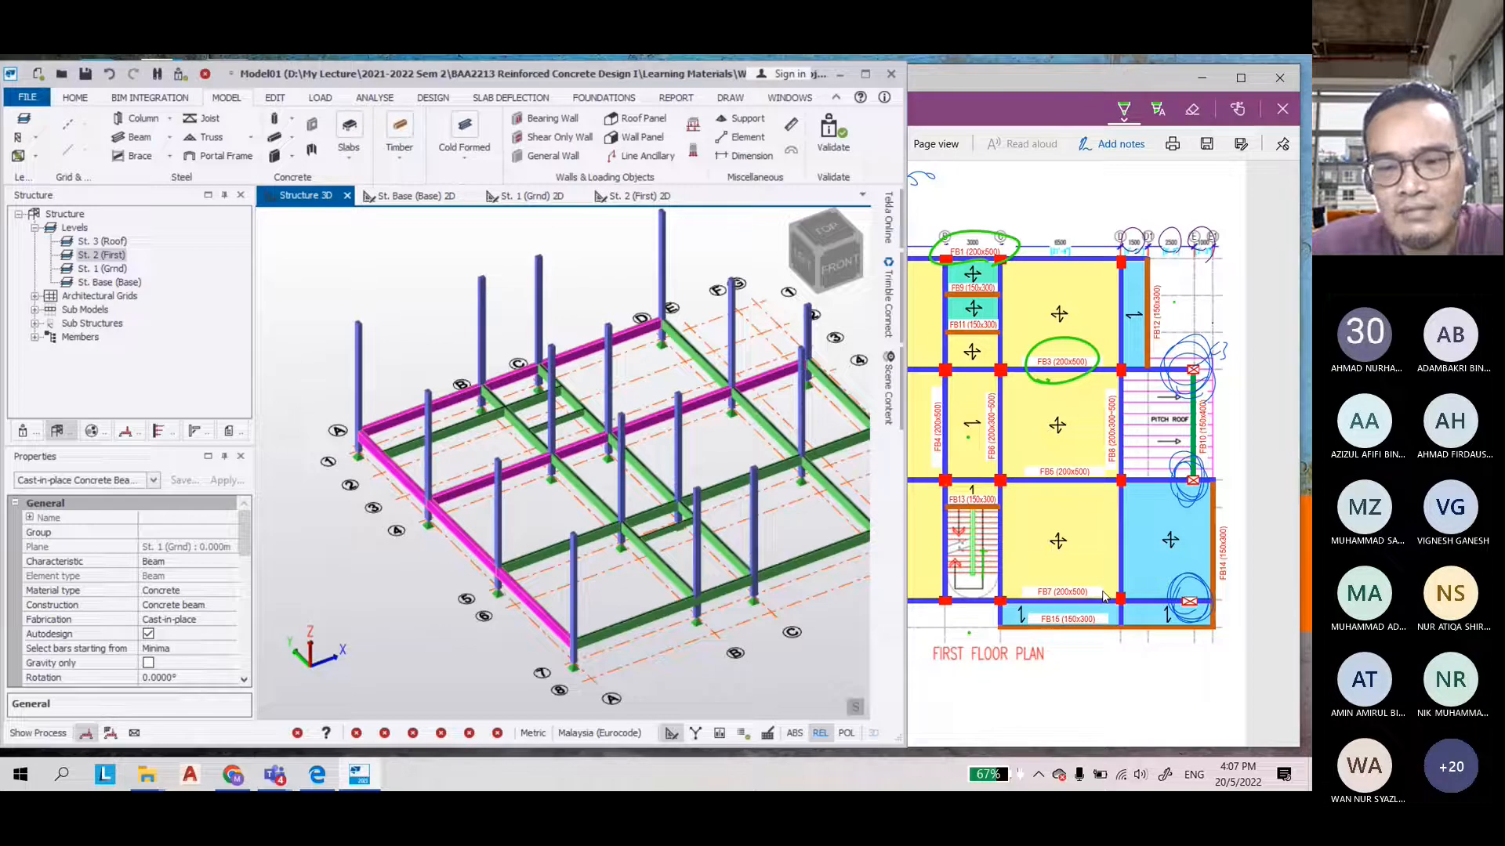
# Circle beam label FB4 on the first floor plan and add the ground beam along gridline B to the selection
pyautogui.scroll(-2, 1070, 589)
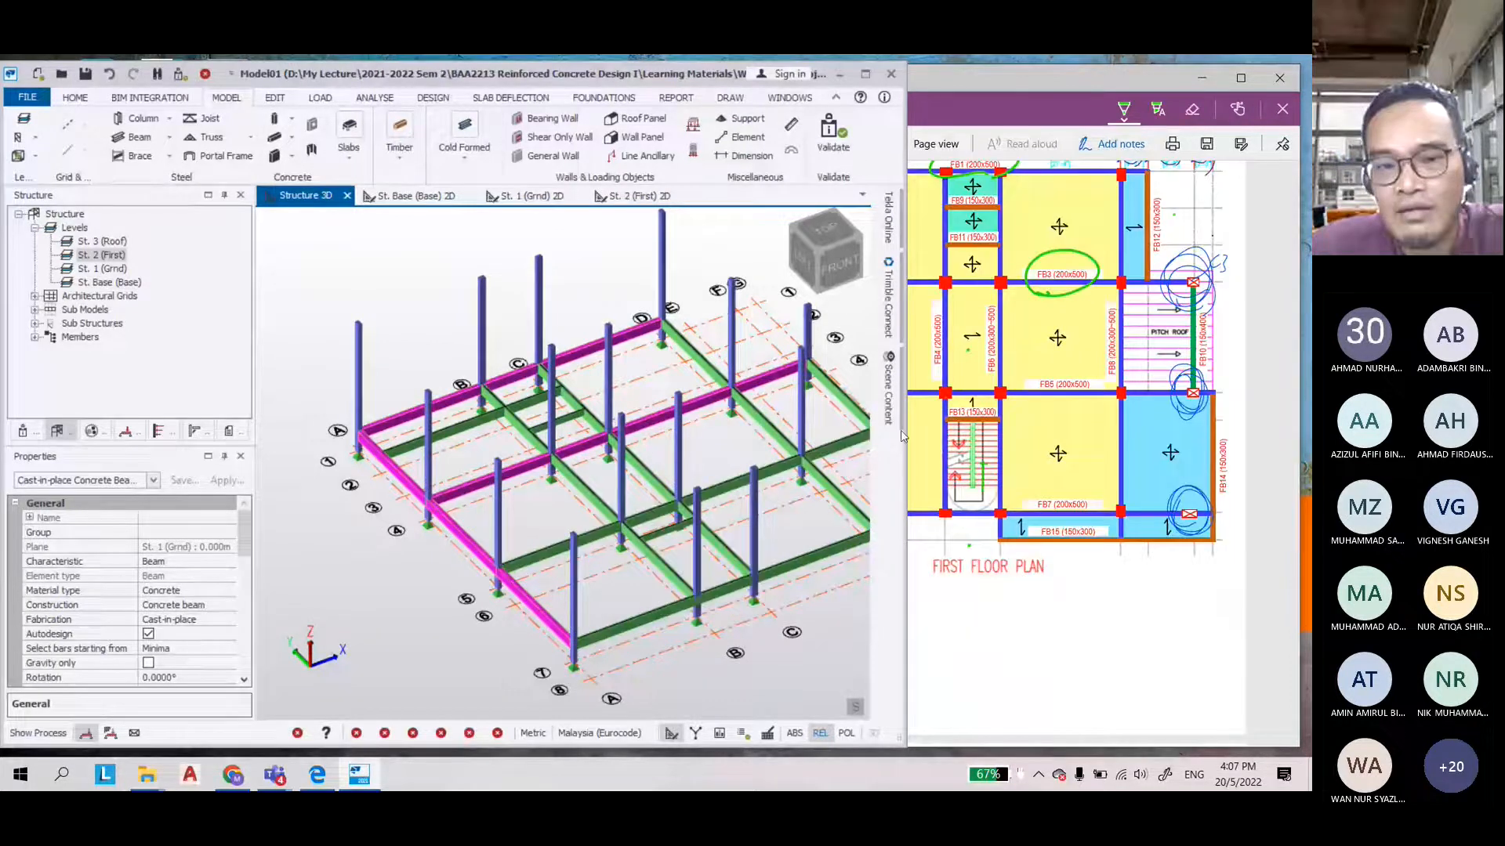
pyautogui.moveTo(935, 376)
pyautogui.mouseDown()
pyautogui.moveTo(920, 352)
pyautogui.moveTo(954, 318)
pyautogui.moveTo(940, 379)
pyautogui.mouseUp()
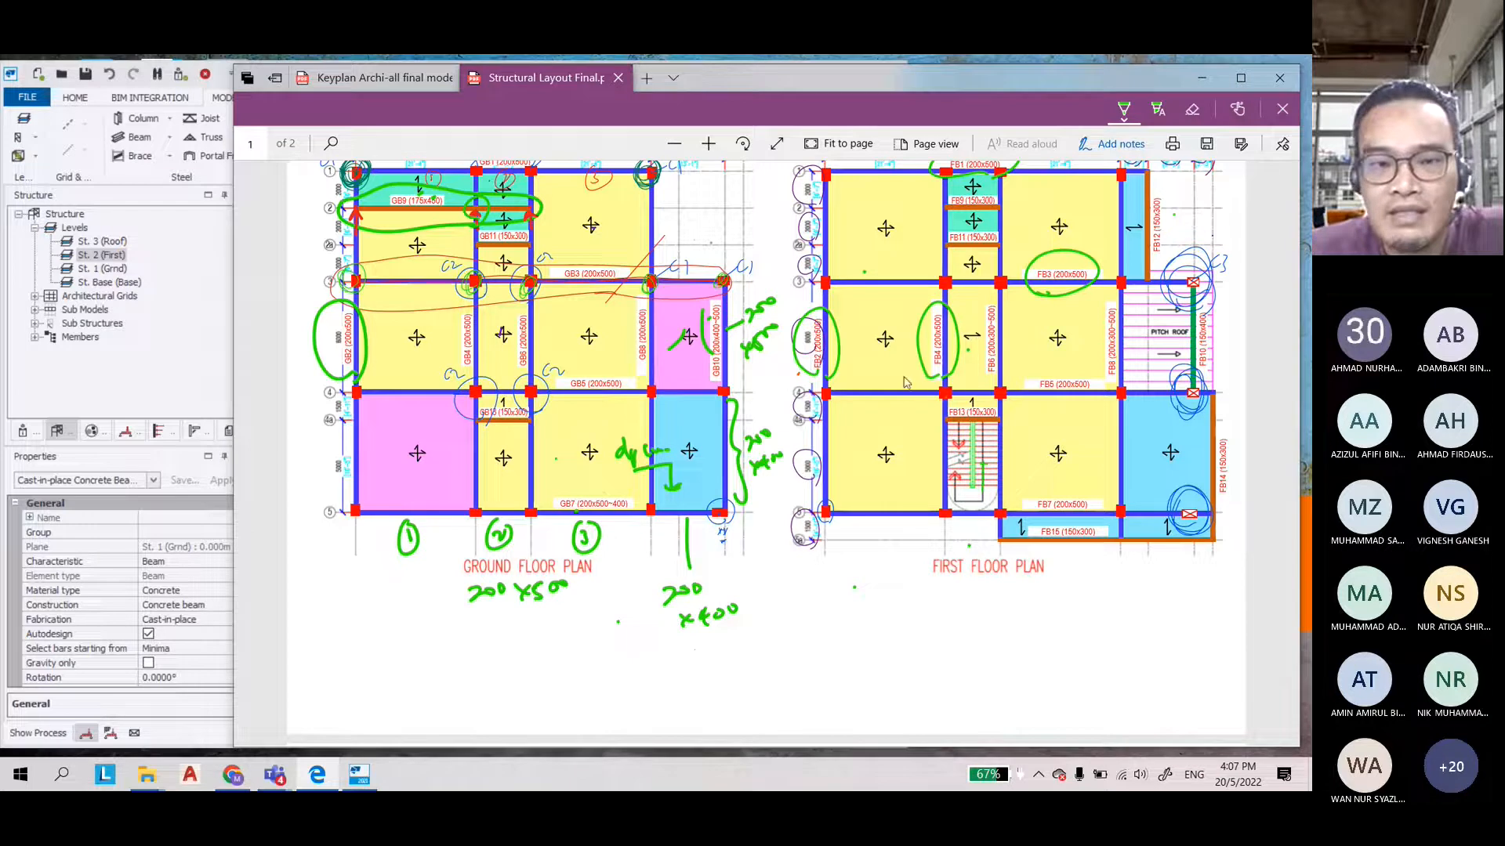
pyautogui.click(373, 773)
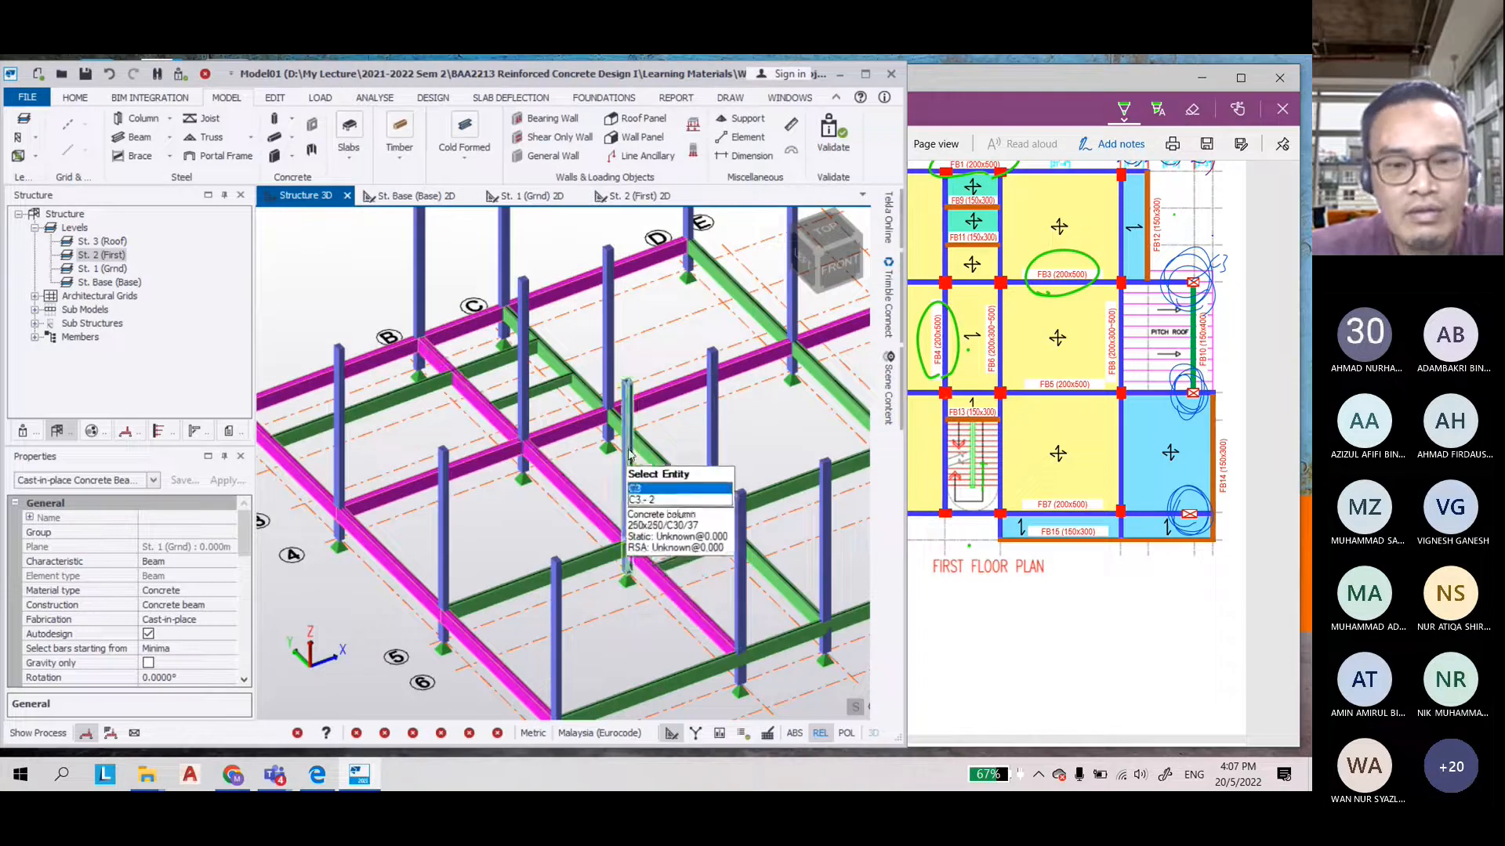
# Copy the four selected ground beams 3 m up to first floor level, using their corner at gridlines A and 1 as reference
pyautogui.scroll(-2, 631, 445)
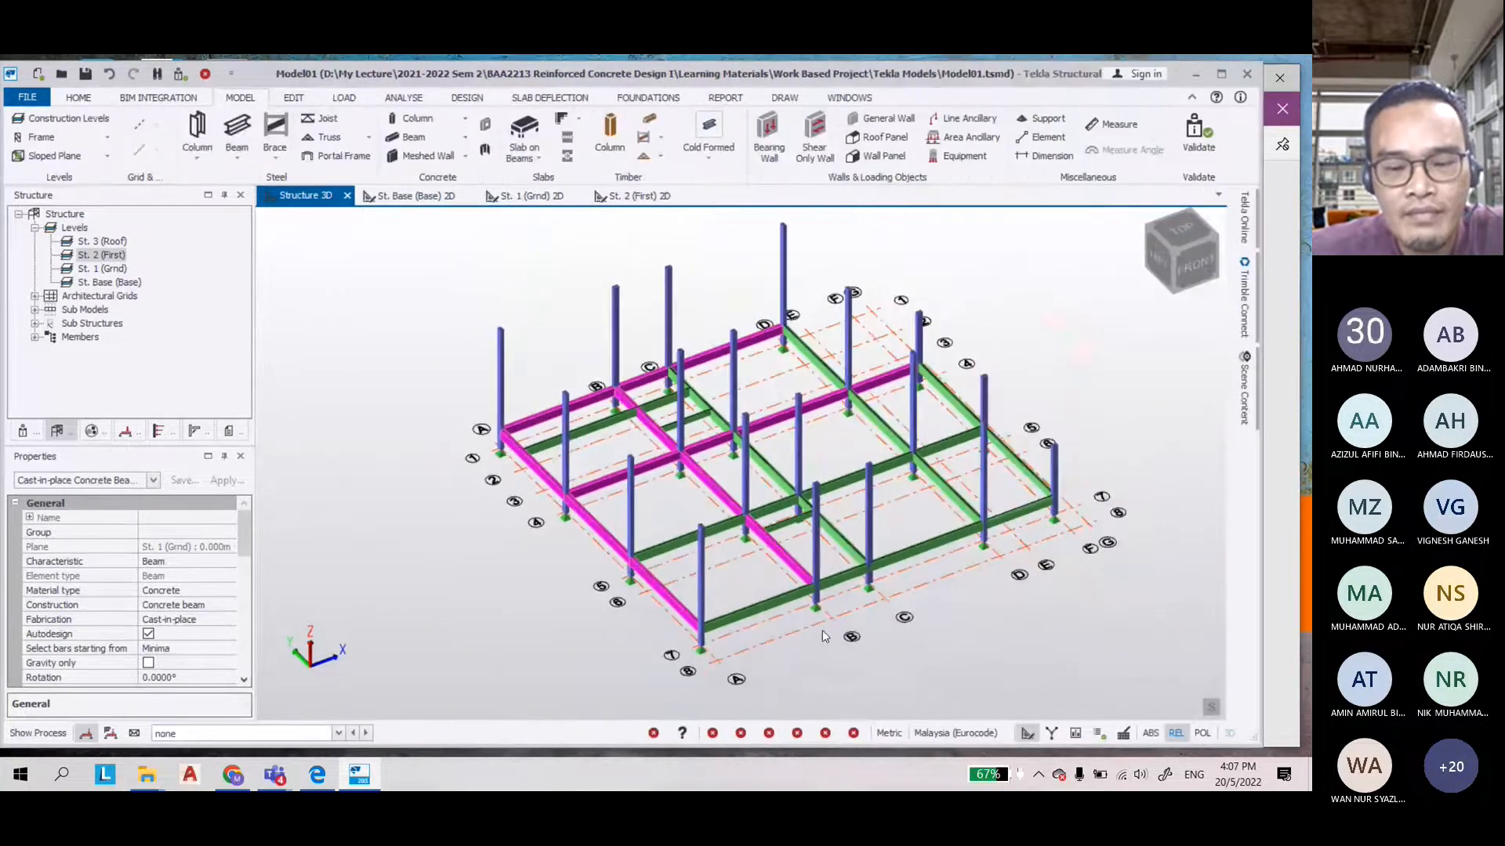
pyautogui.moveTo(835, 645); pyautogui.dragTo(833, 577, button='middle')
pyautogui.moveTo(634, 416)
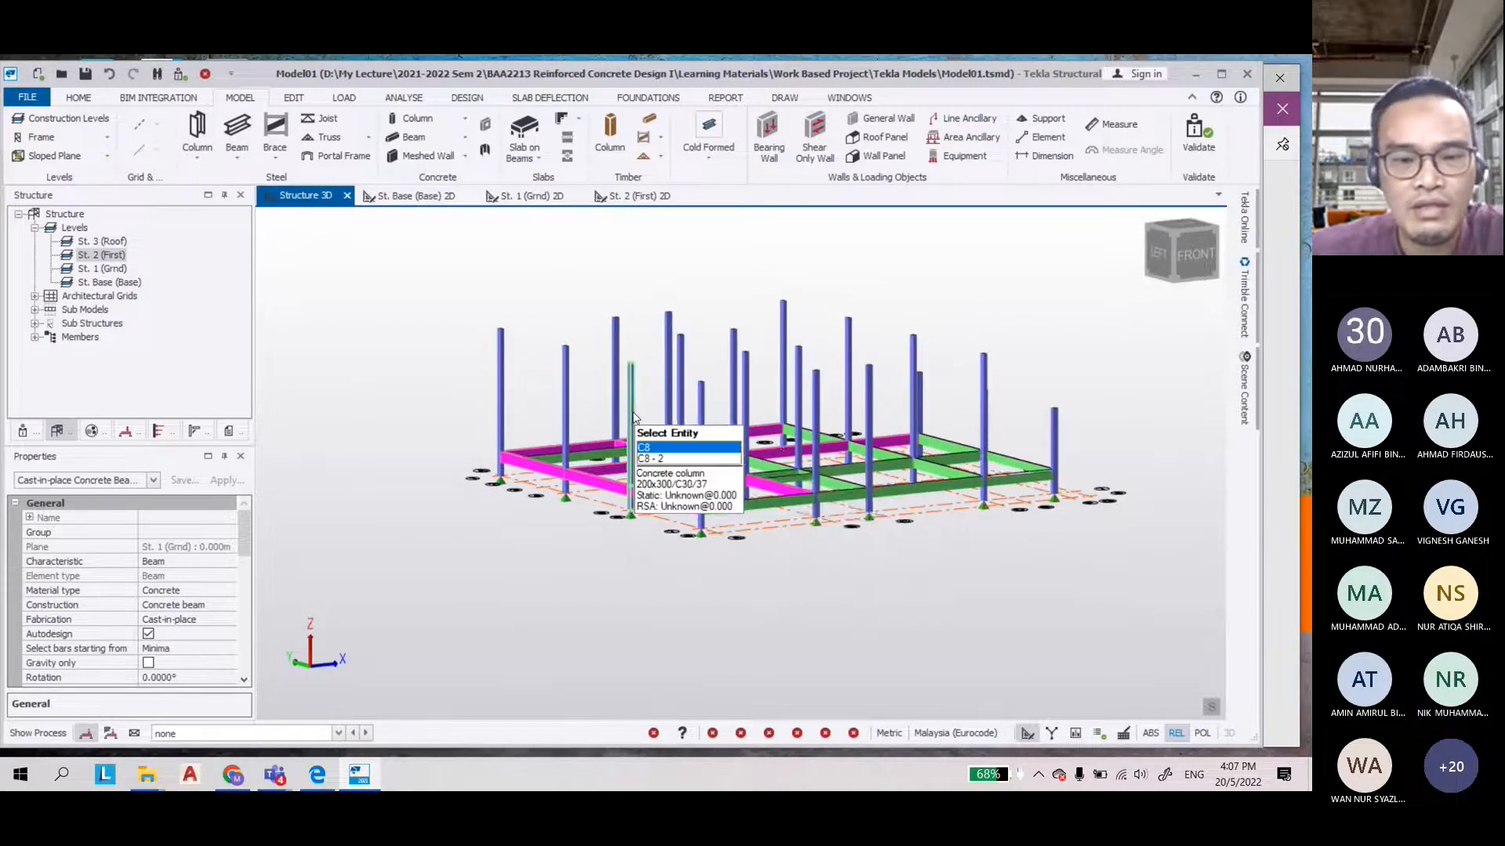
pyautogui.scroll(3, 626, 412)
pyautogui.scroll(2, 615, 406)
pyautogui.click(293, 97)
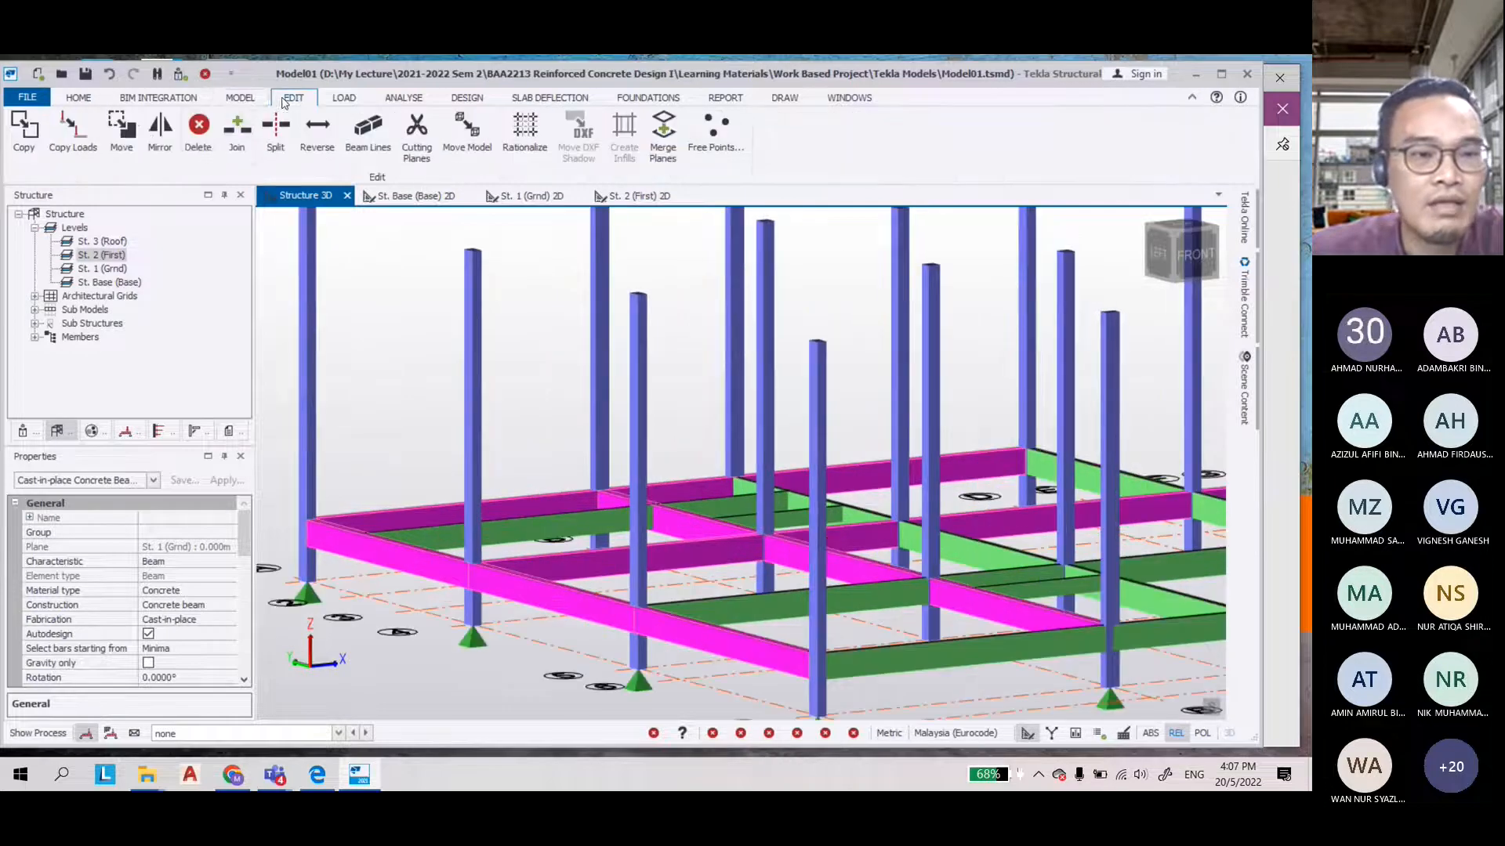
pyautogui.click(23, 133)
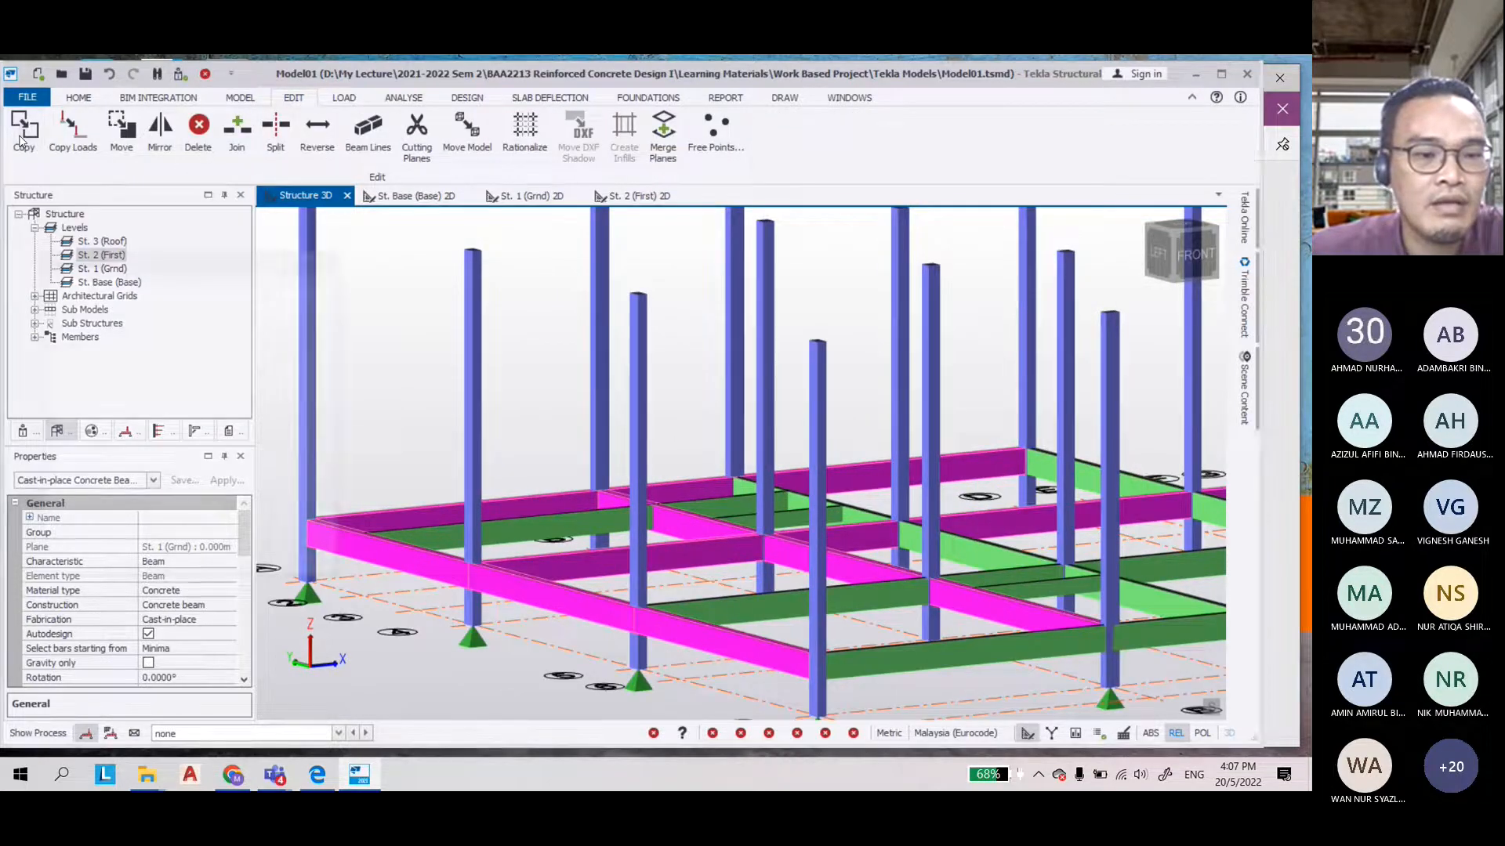
pyautogui.scroll(5, 451, 470)
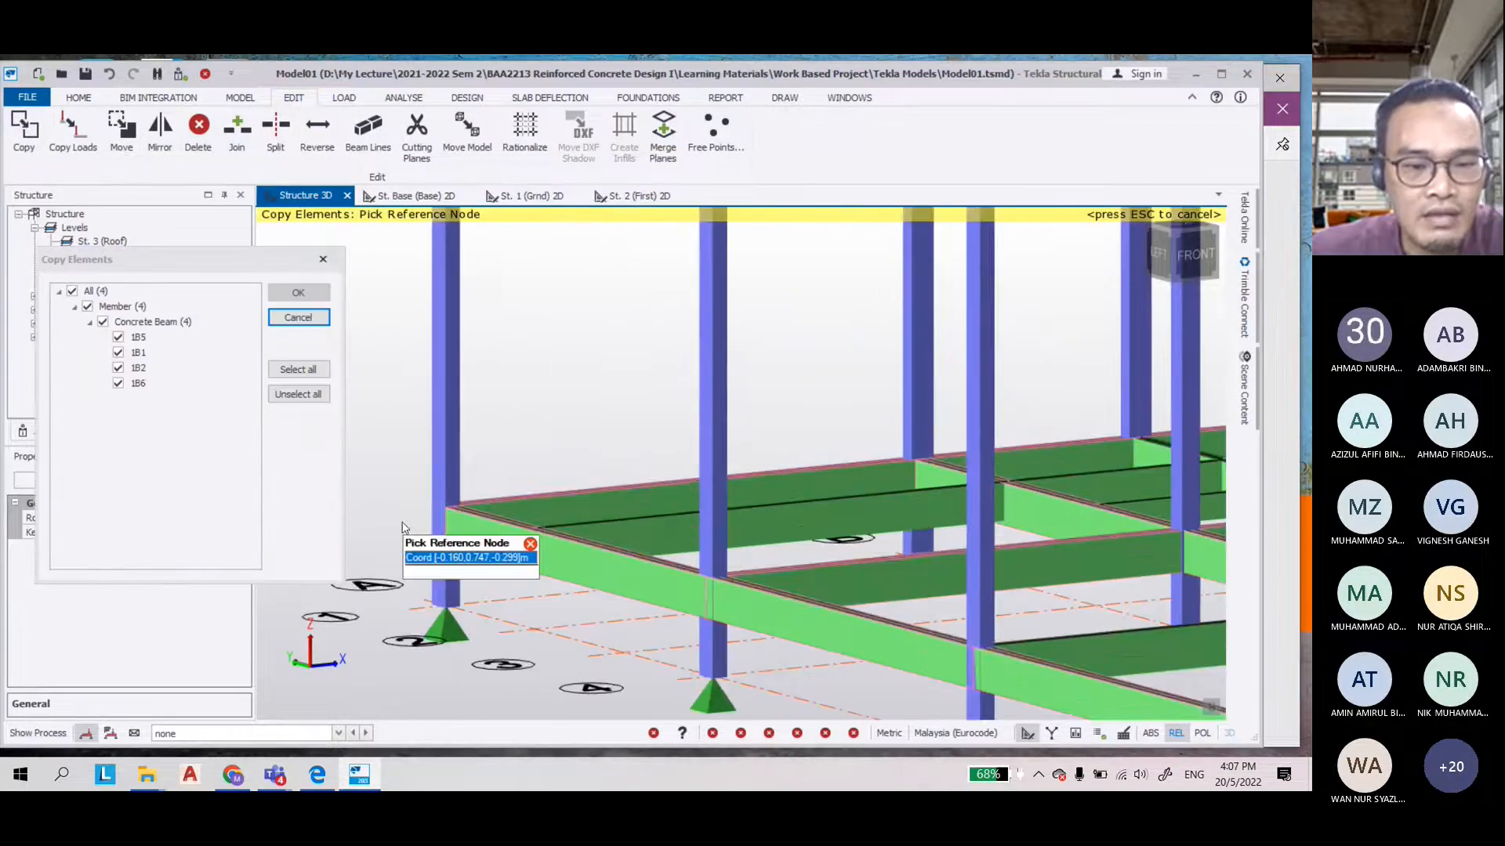
pyautogui.click(443, 507)
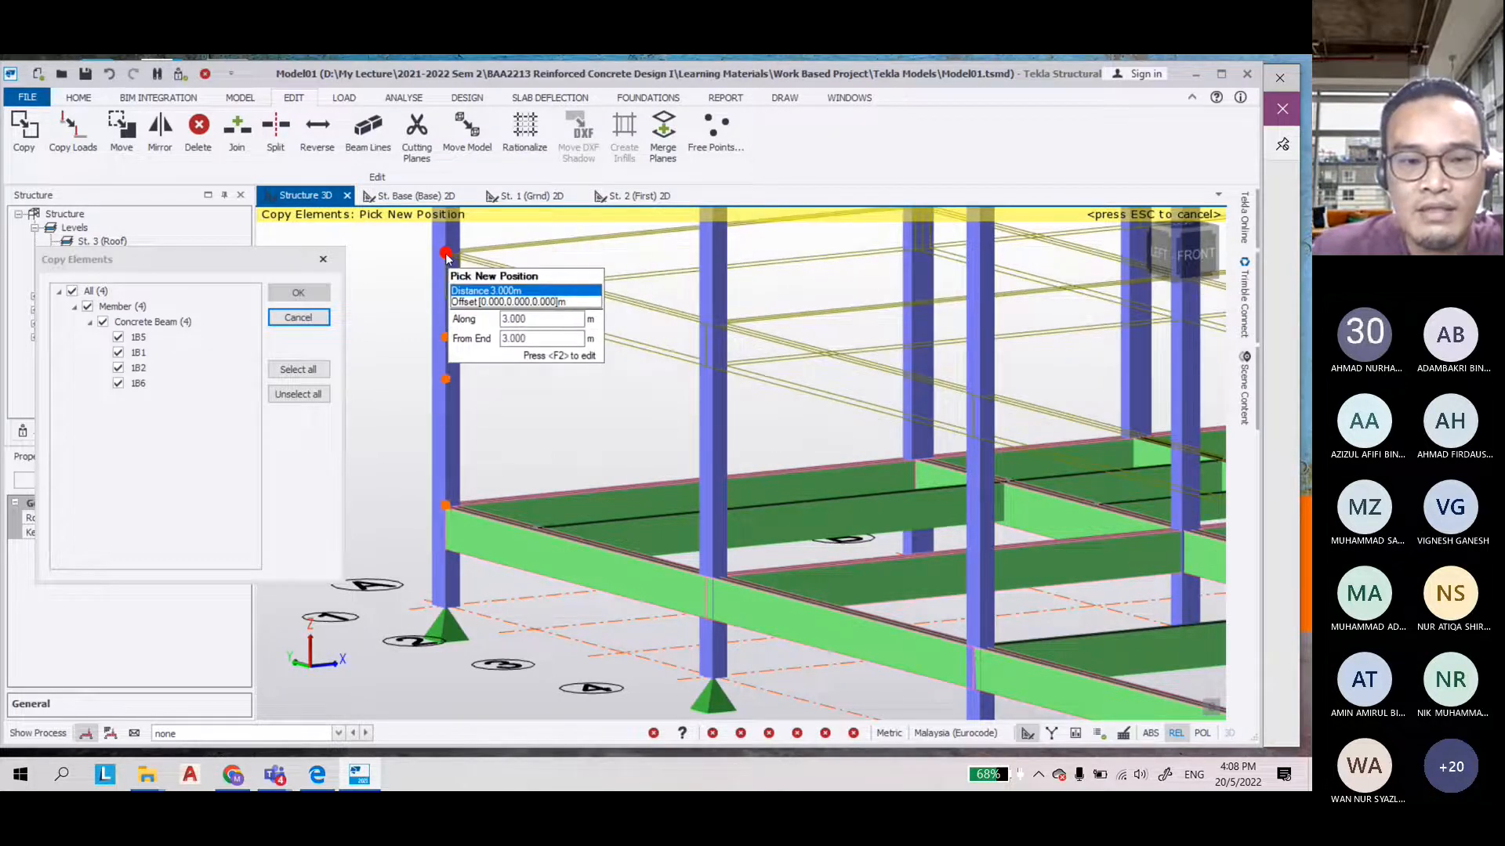
pyautogui.scroll(-5, 446, 257)
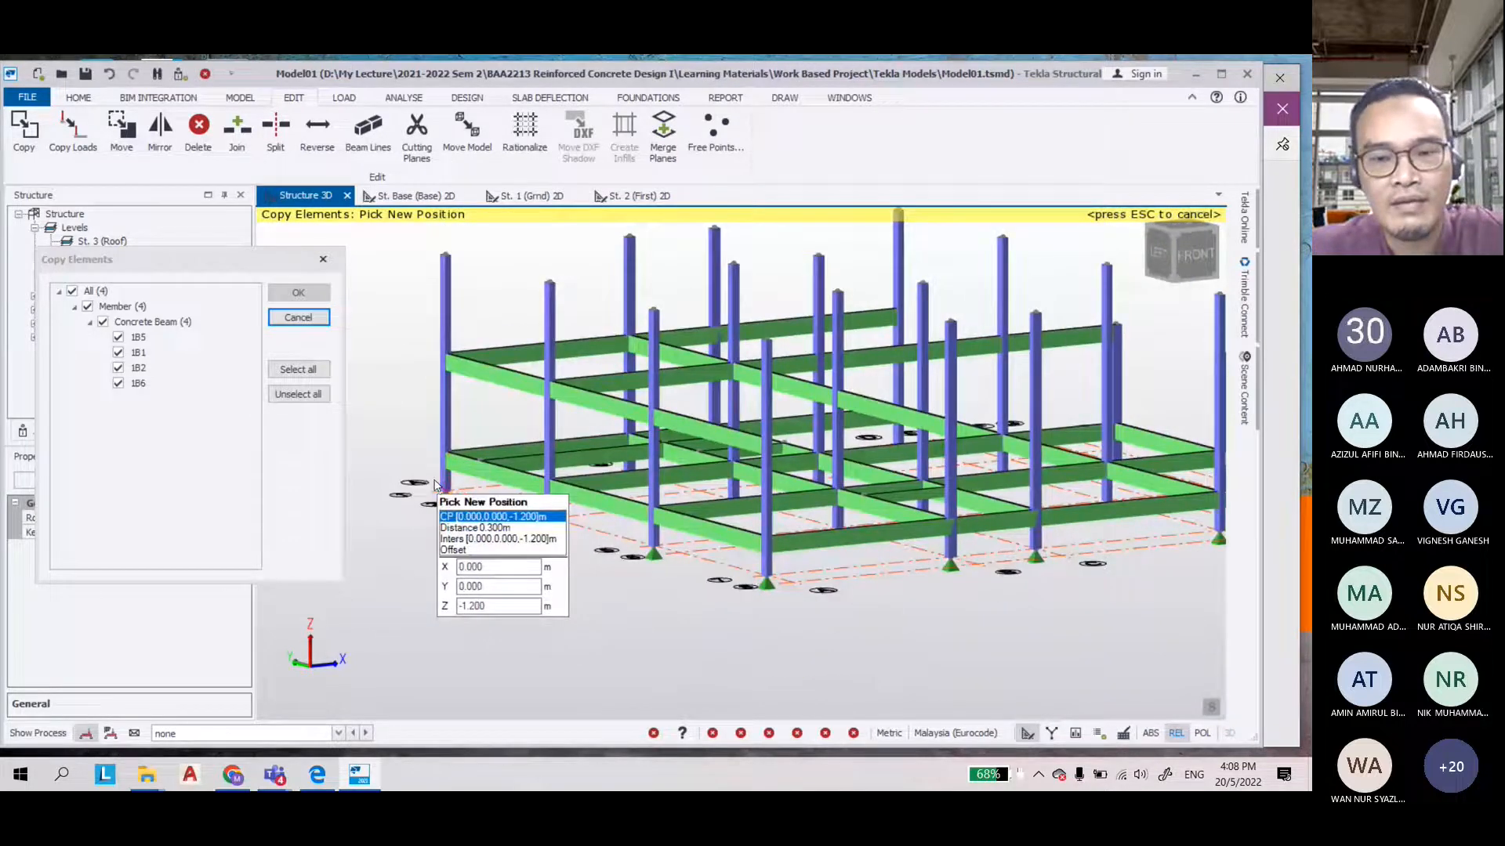
pyautogui.press('Escape')
pyautogui.scroll(-2, 436, 485)
pyautogui.moveTo(672, 590); pyautogui.dragTo(630, 589, button='right')
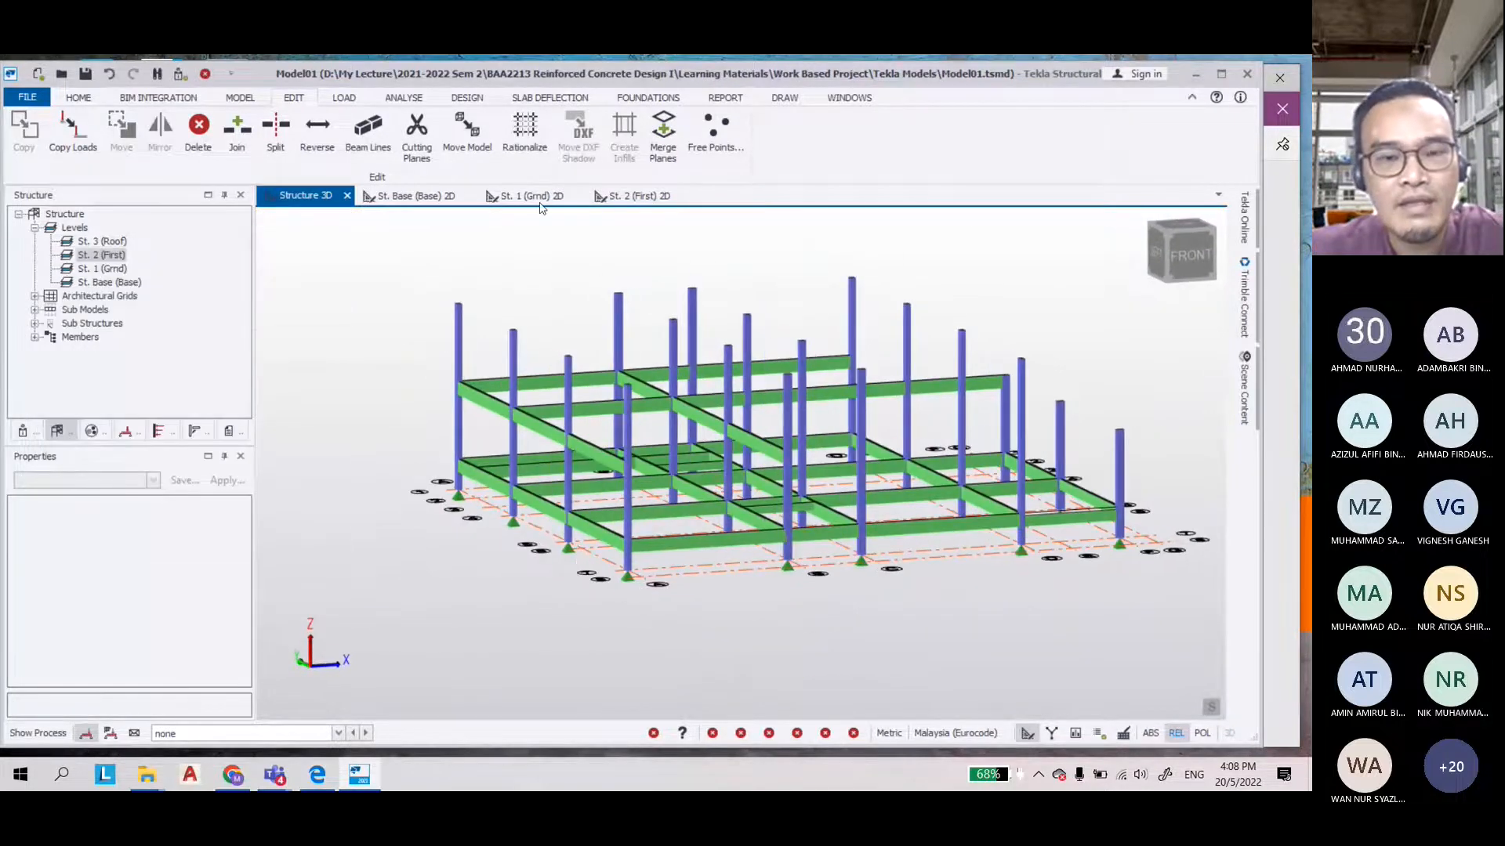
# Open the first floor 2D view and narrow the modelling window so the first floor plan in the layout PDF shows beside it
pyautogui.click(654, 201)
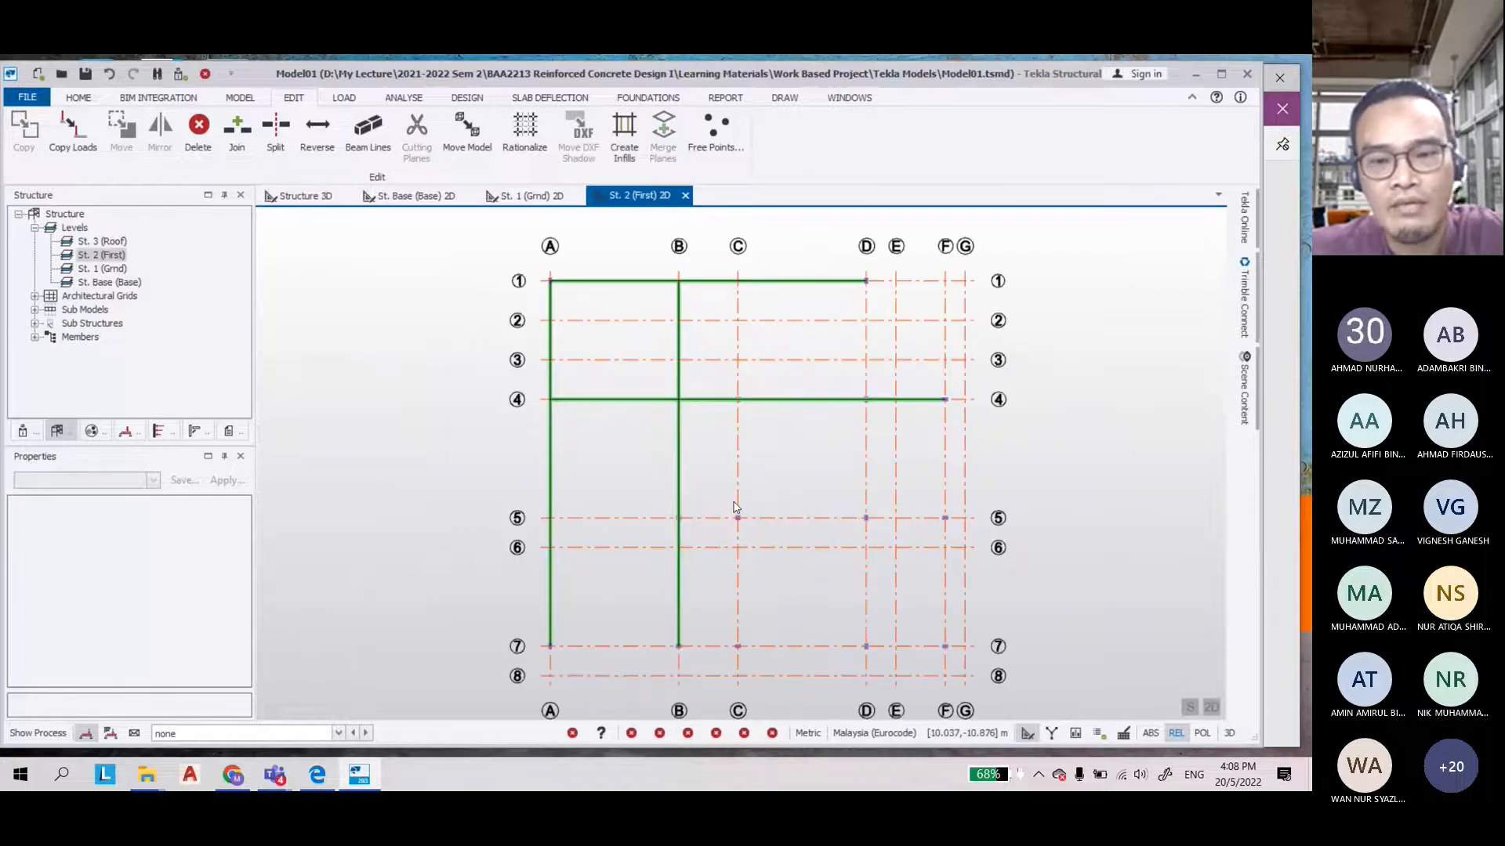
pyautogui.scroll(1, 857, 351)
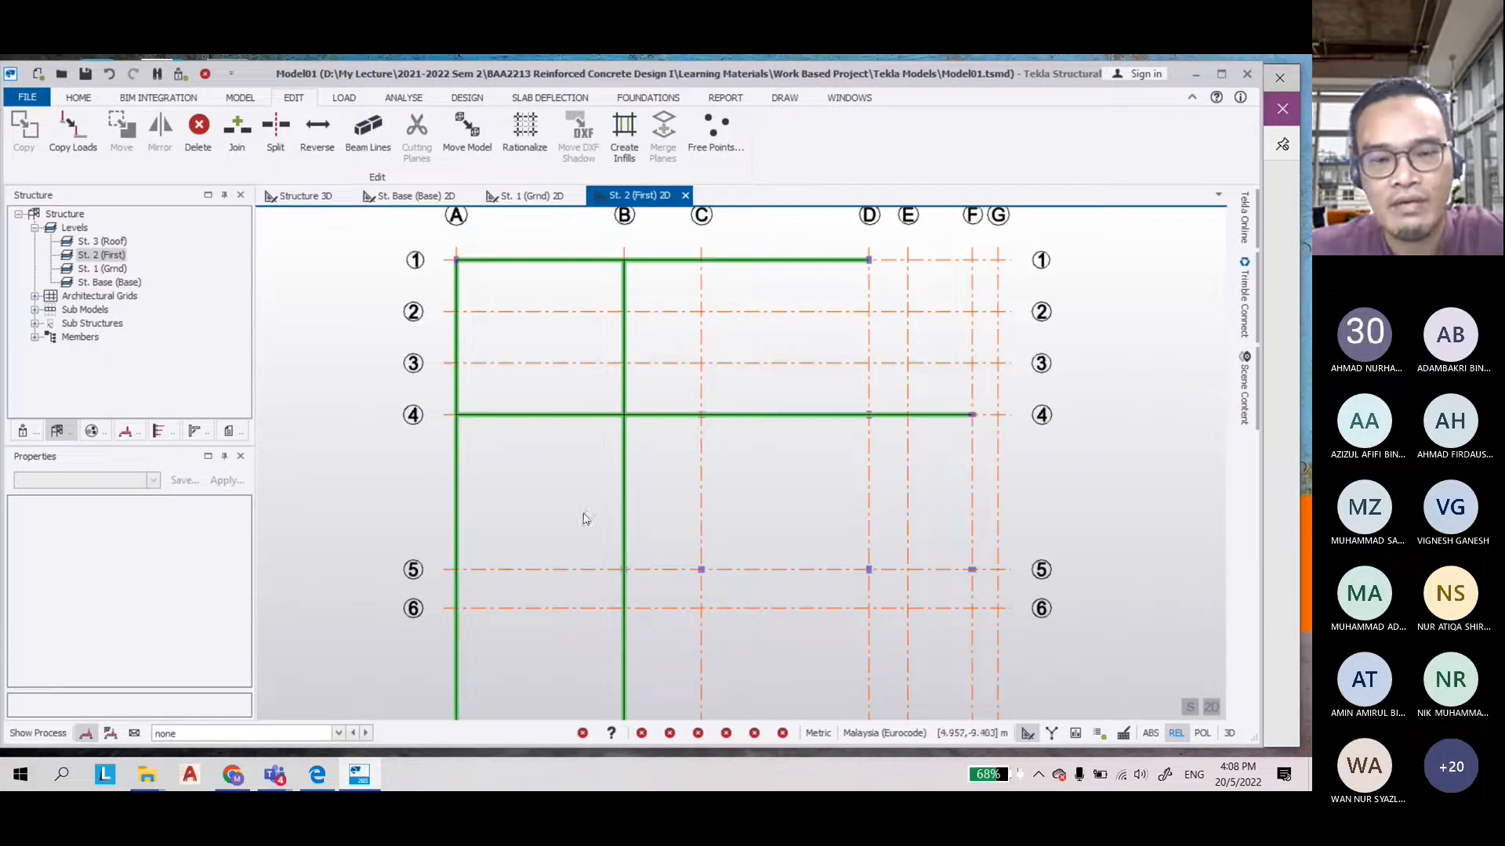
pyautogui.scroll(-1, 614, 494)
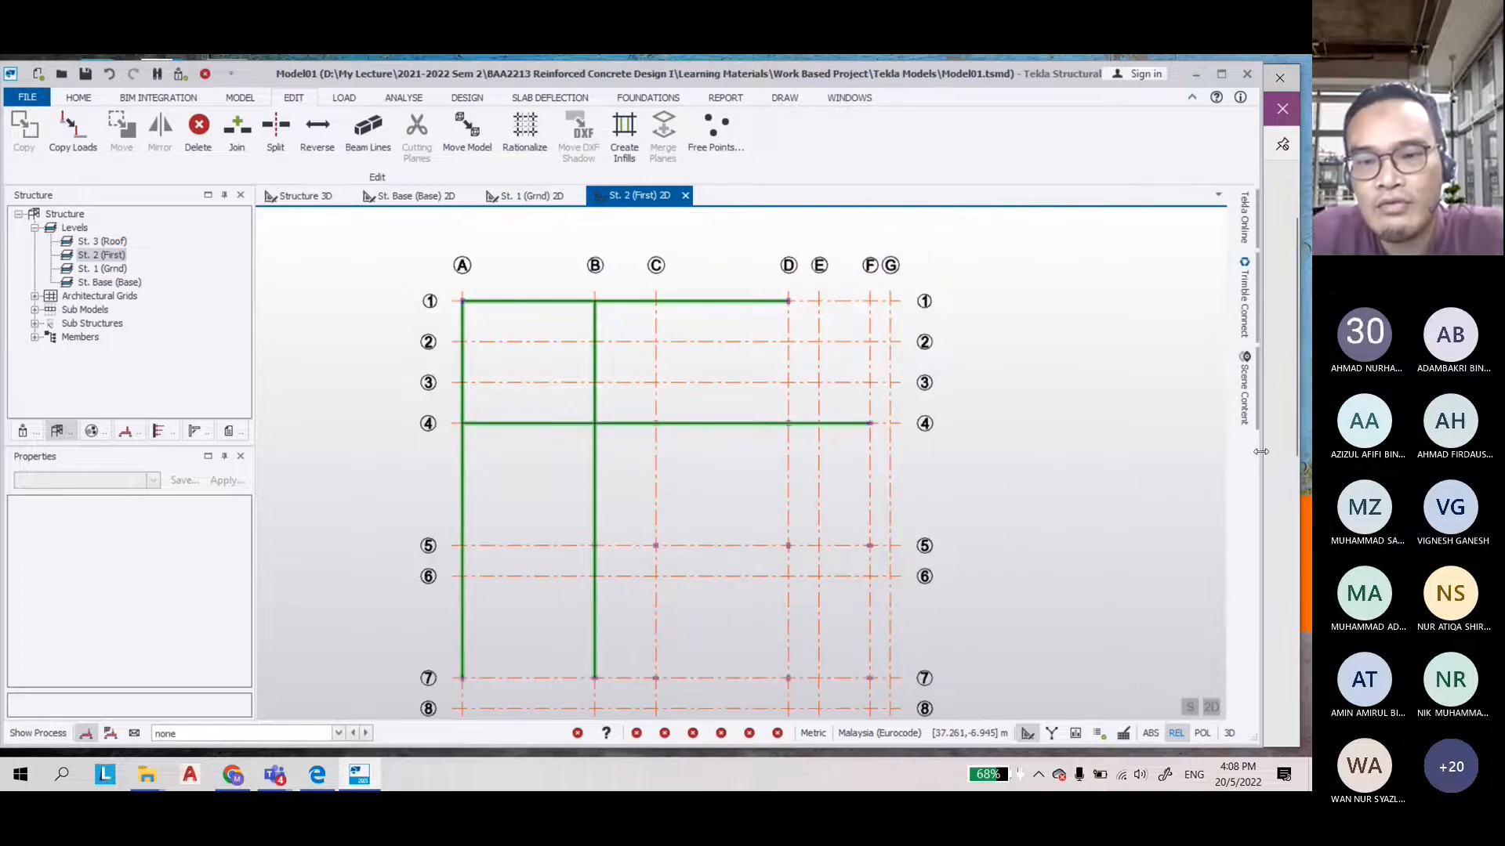
pyautogui.moveTo(1260, 451); pyautogui.dragTo(846, 452)
pyautogui.scroll(-1, 504, 588)
pyautogui.scroll(1, 495, 622)
pyautogui.scroll(-2, 494, 622)
pyautogui.moveTo(537, 641)
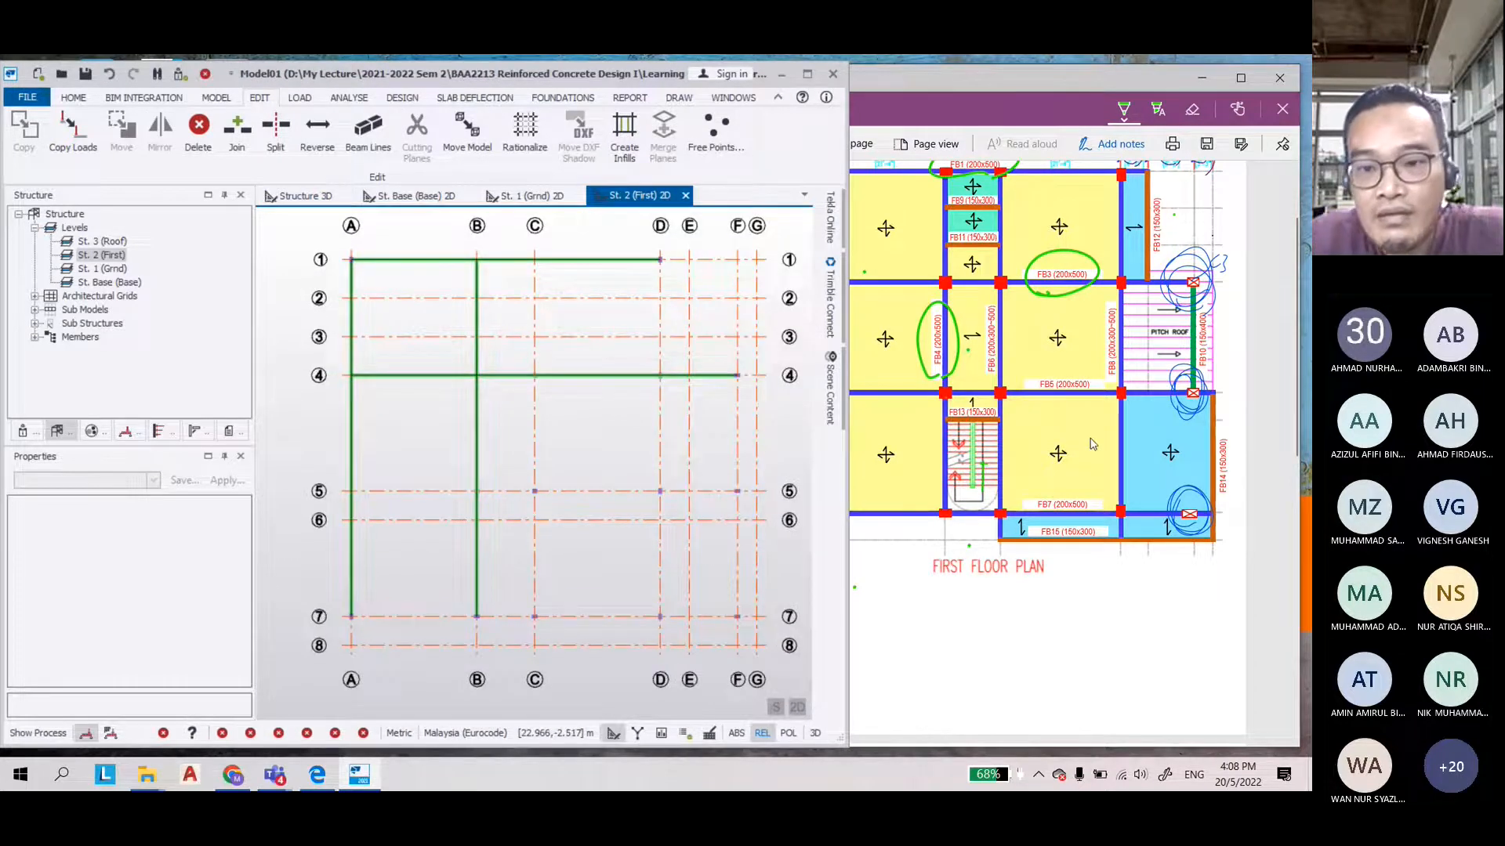
# Bring the structural layout PDF forward and enlarge the first floor plan
pyautogui.click(974, 610)
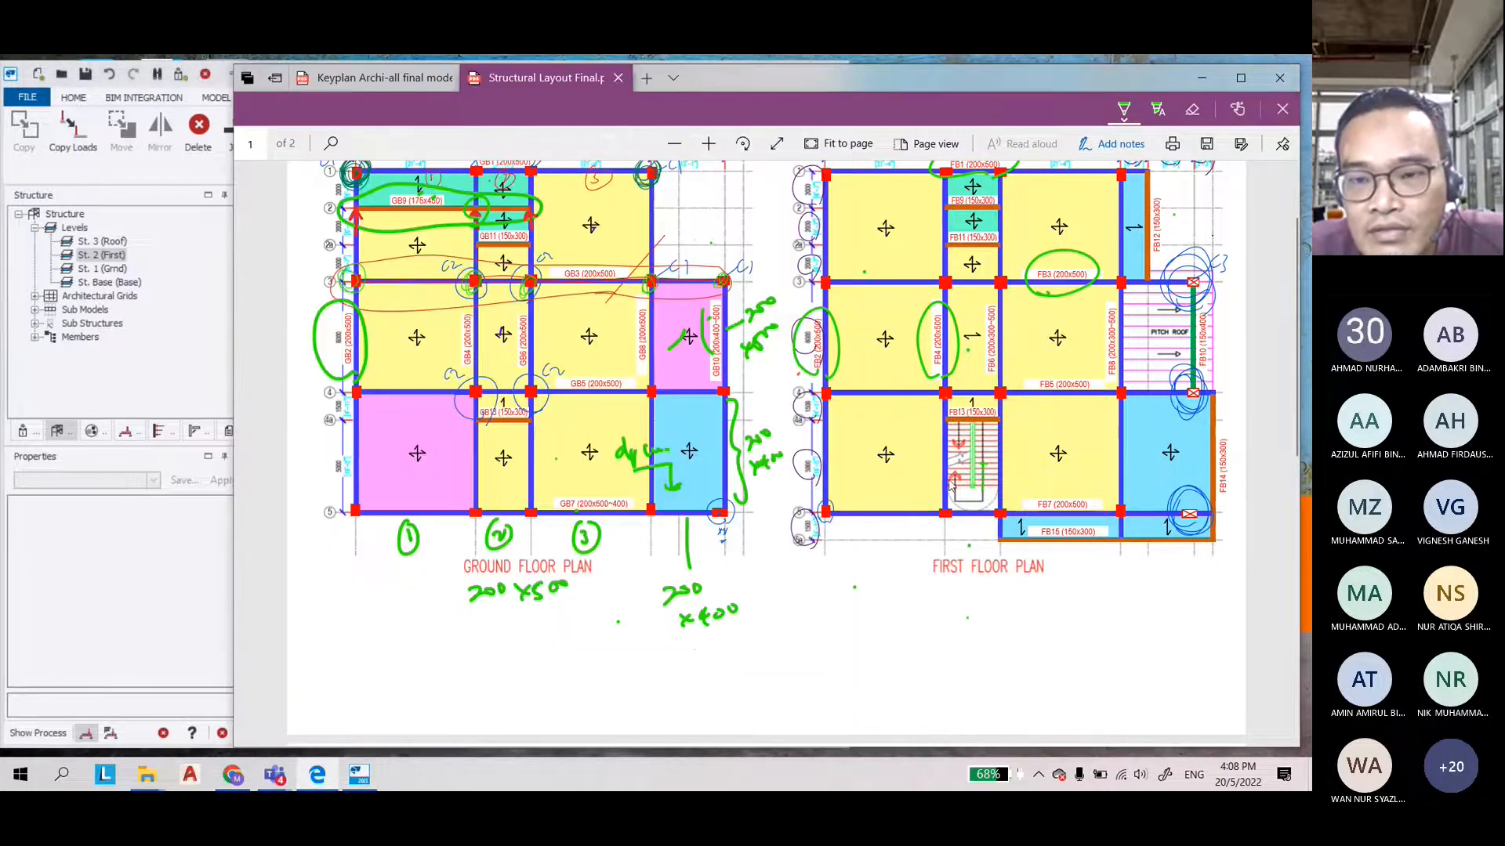
pyautogui.scroll(1, 951, 469)
pyautogui.click(708, 143)
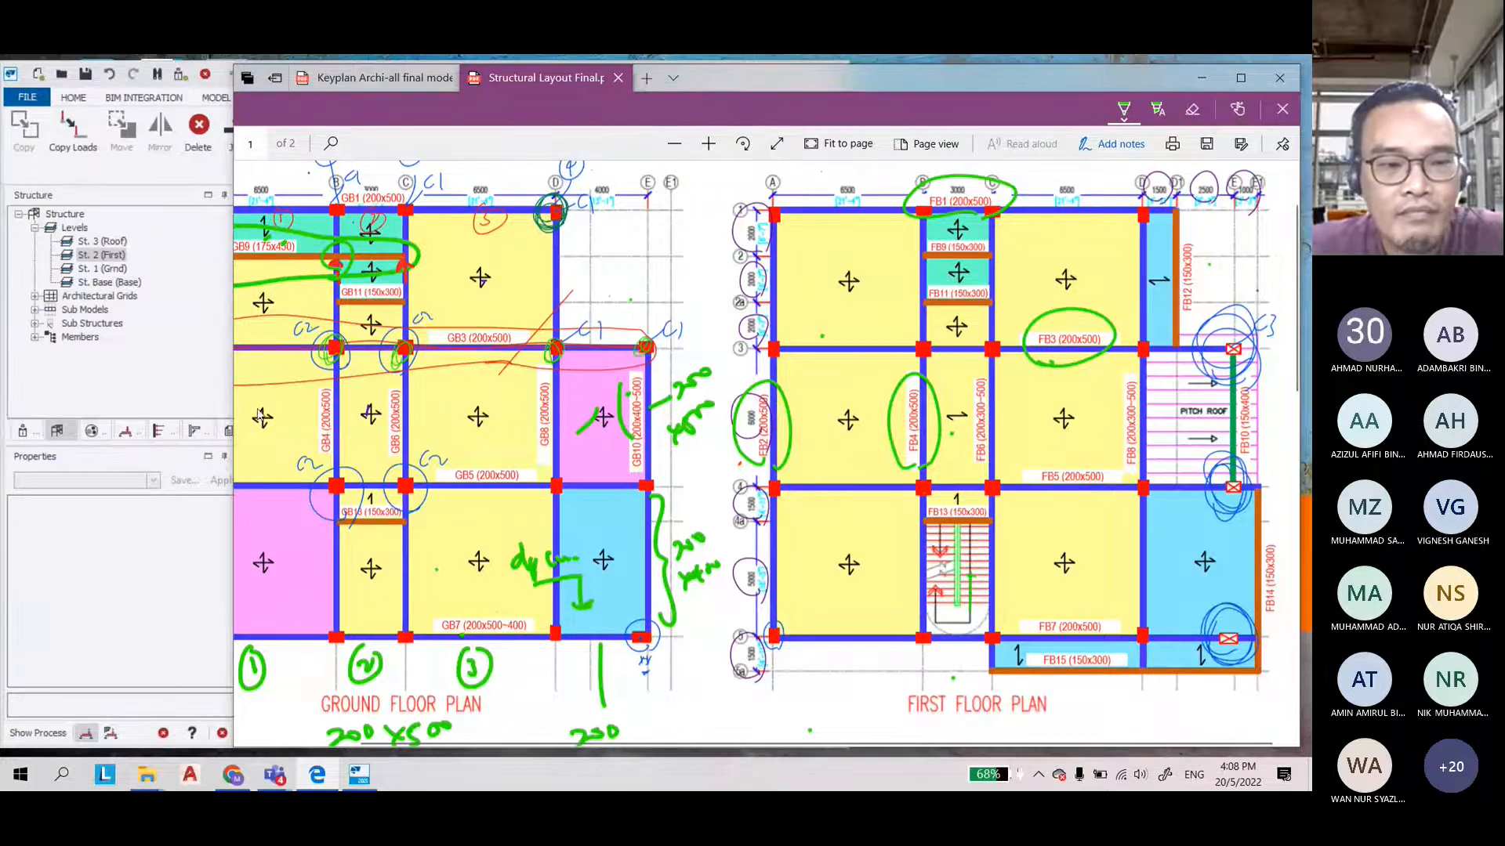
# Return to the first floor 2D view and start a cast-in-place concrete beam with section 200x500
pyautogui.click(219, 405)
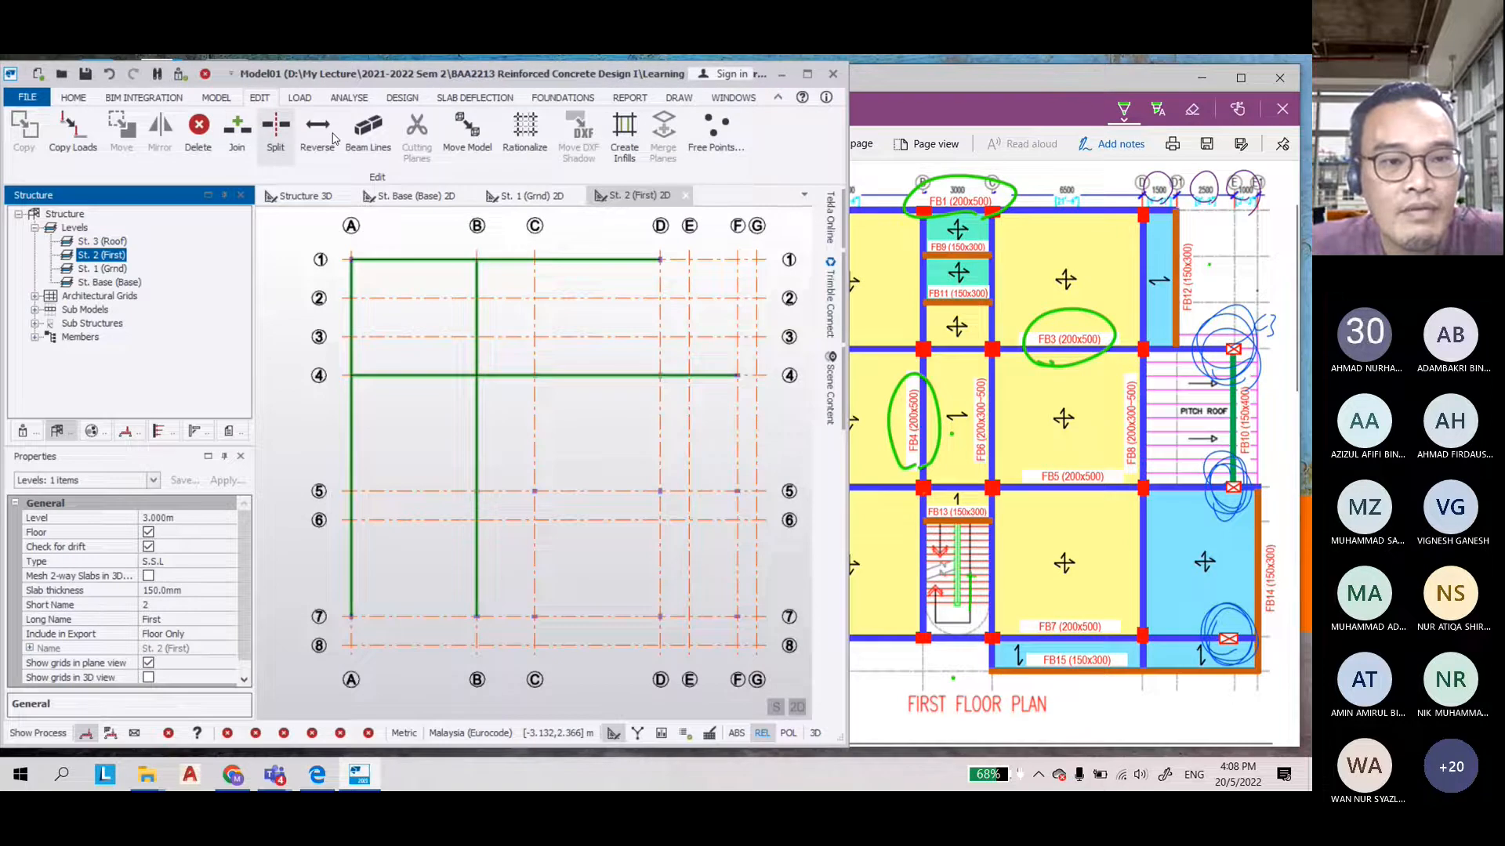
pyautogui.scroll(1, 318, 145)
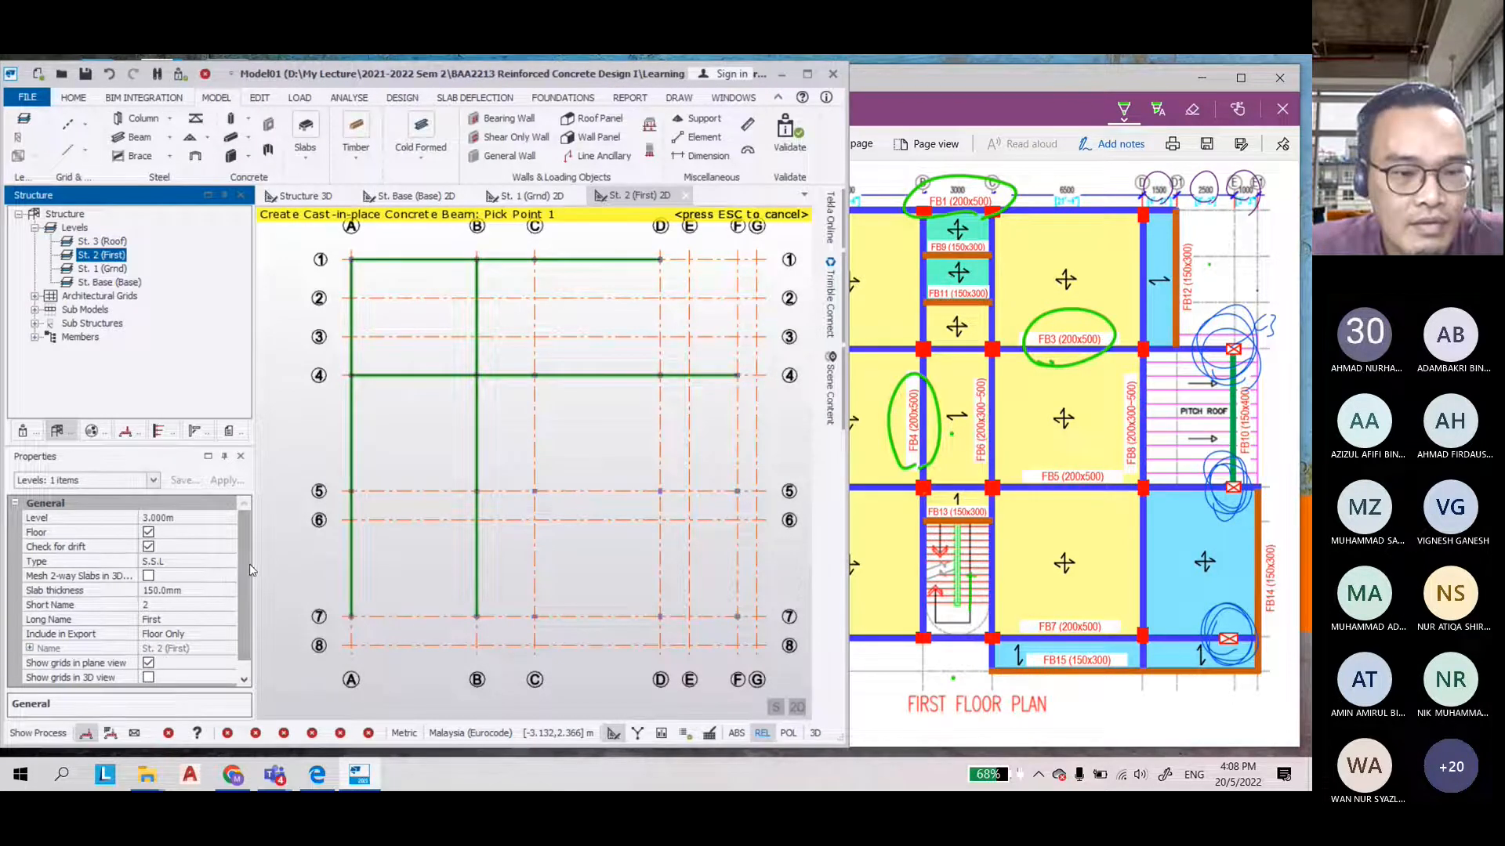
pyautogui.scroll(-1, 249, 566)
pyautogui.click(283, 487)
pyautogui.press('Escape')
pyautogui.click(231, 138)
pyautogui.scroll(-3, 232, 507)
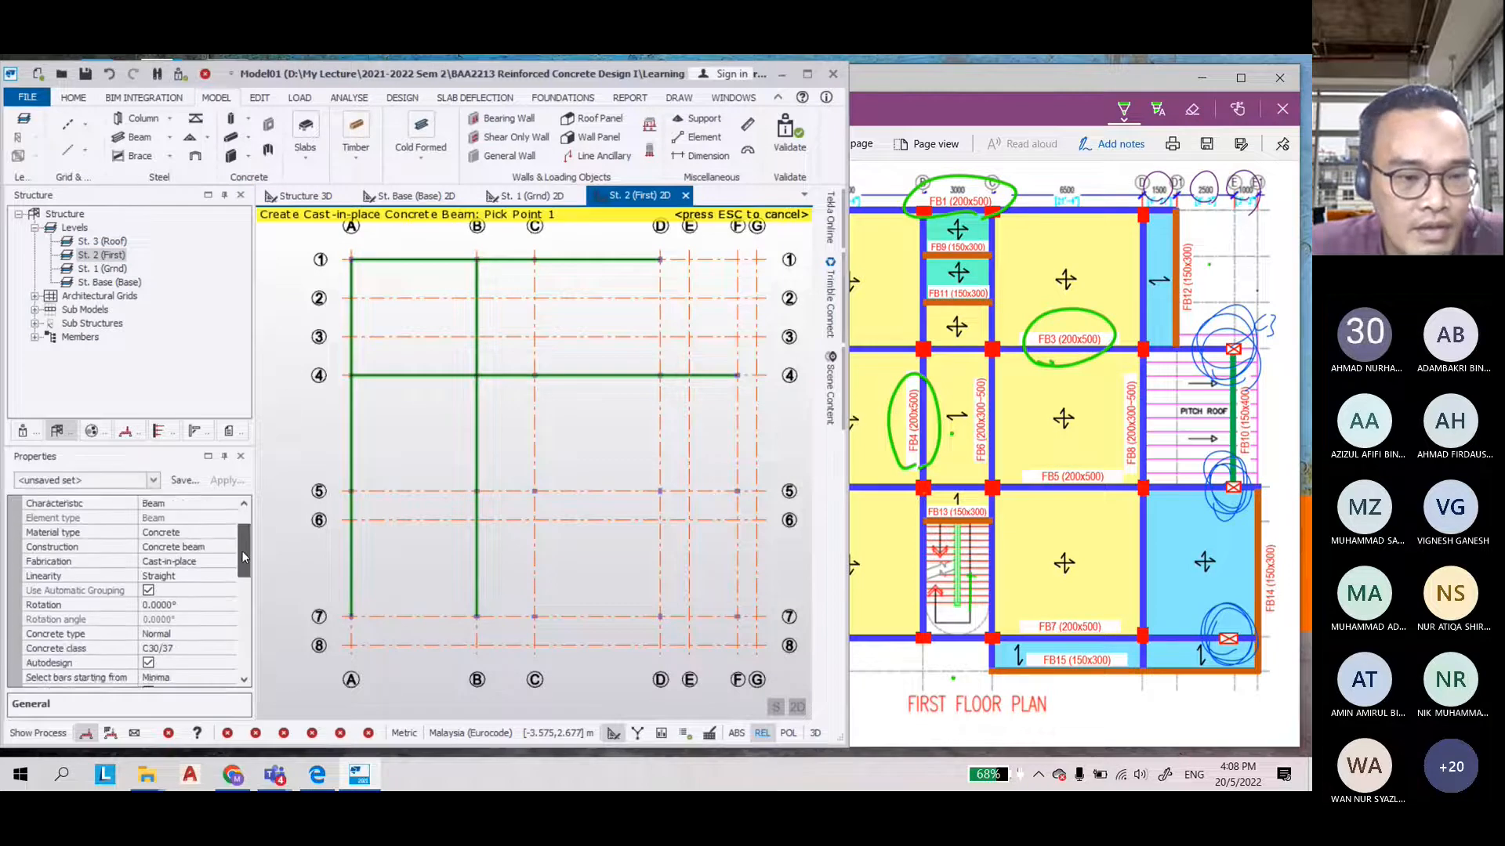
pyautogui.click(172, 621)
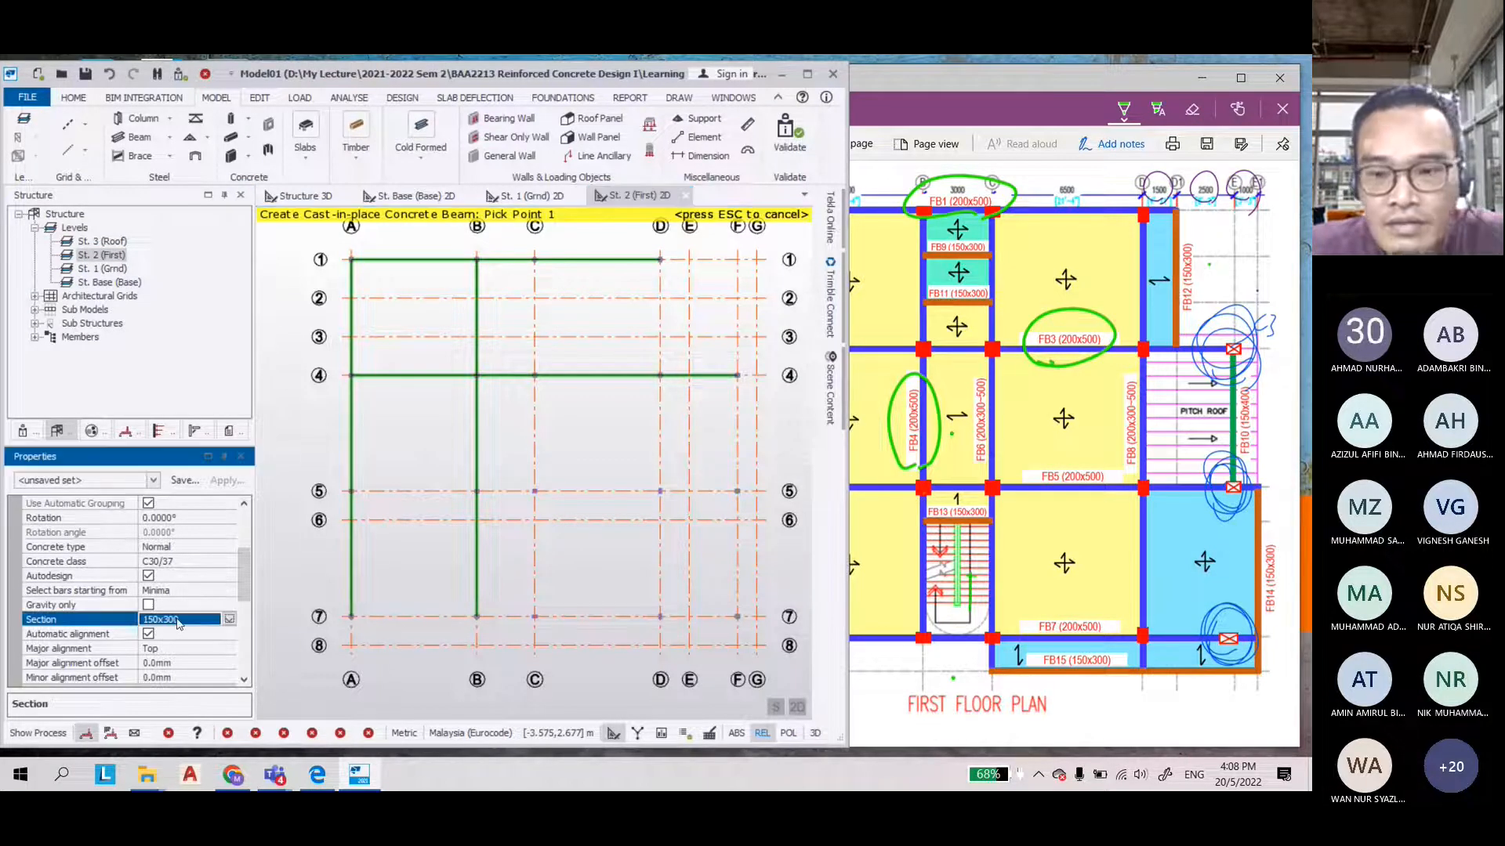
pyautogui.click(182, 620)
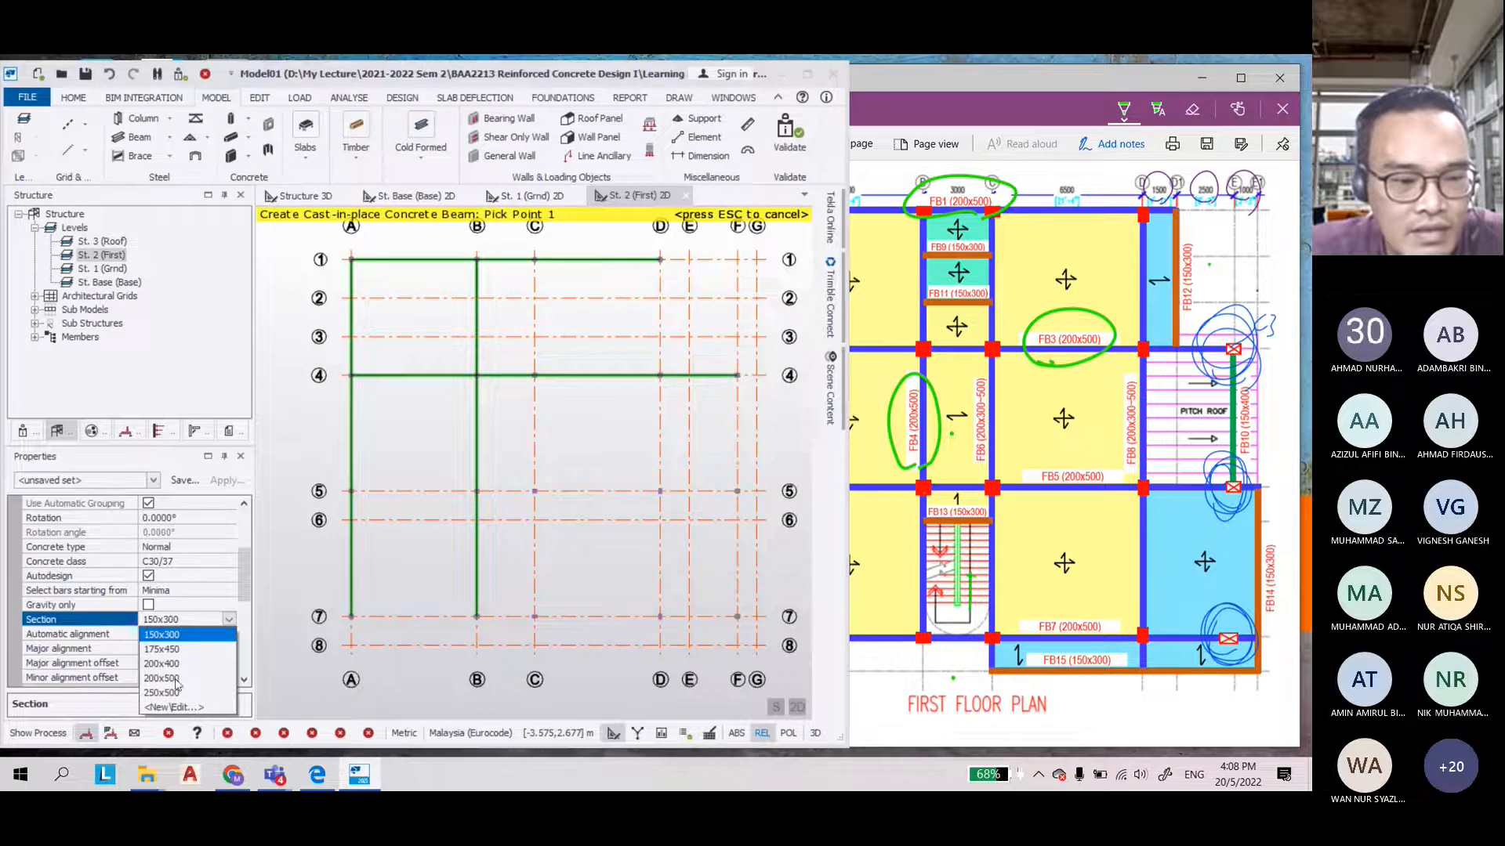
pyautogui.click(172, 679)
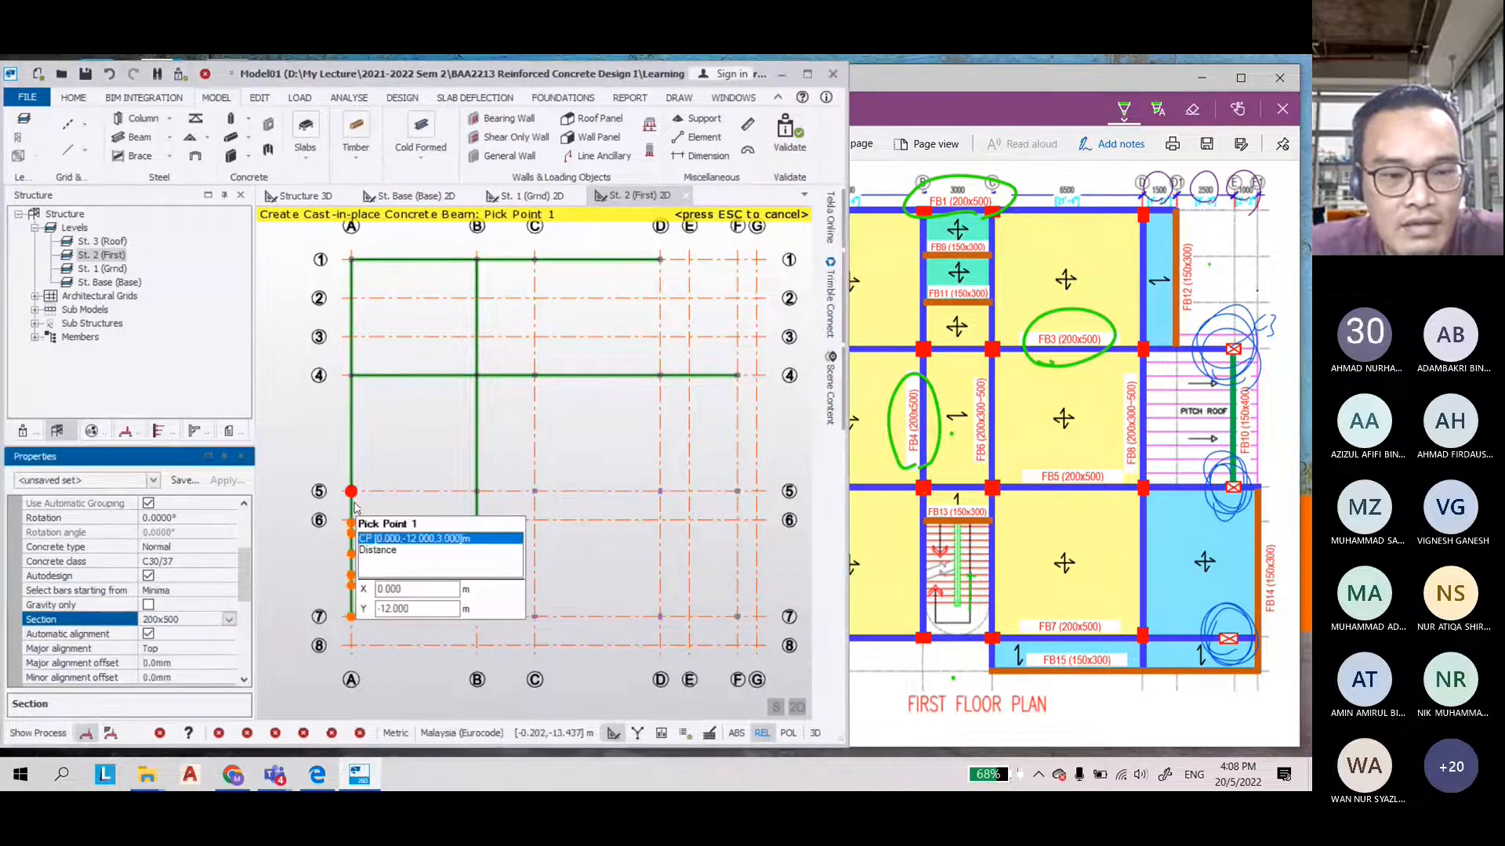
# Draw the continuous 200x500 beam along gridline 5 from gridline A through B, C, D and F to gridline G
pyautogui.scroll(3, 347, 492)
pyautogui.click(347, 491)
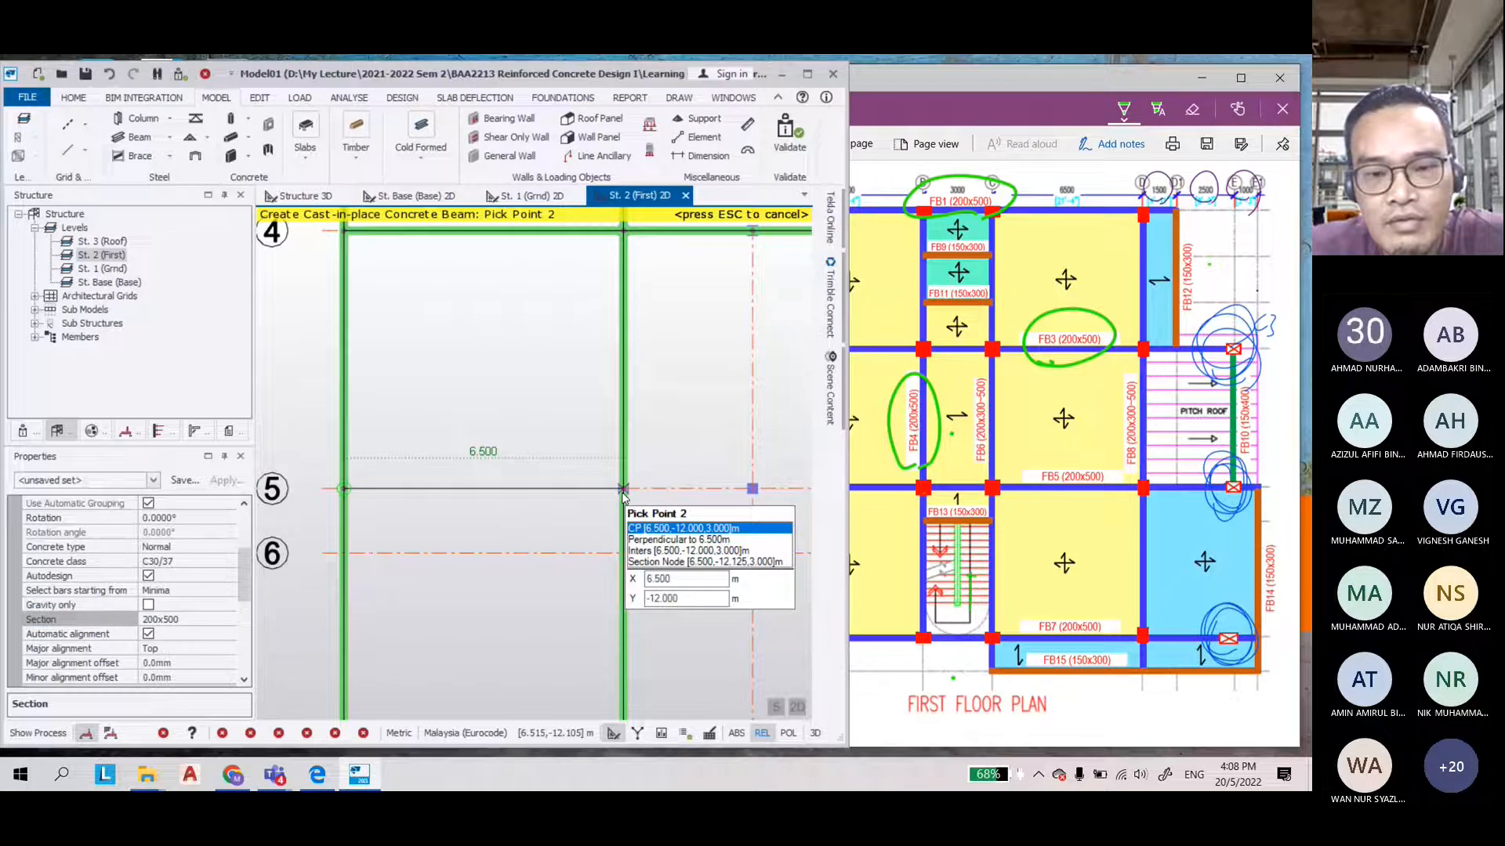
pyautogui.click(623, 489)
pyautogui.click(753, 489)
pyautogui.scroll(-3, 549, 509)
pyautogui.scroll(2, 610, 521)
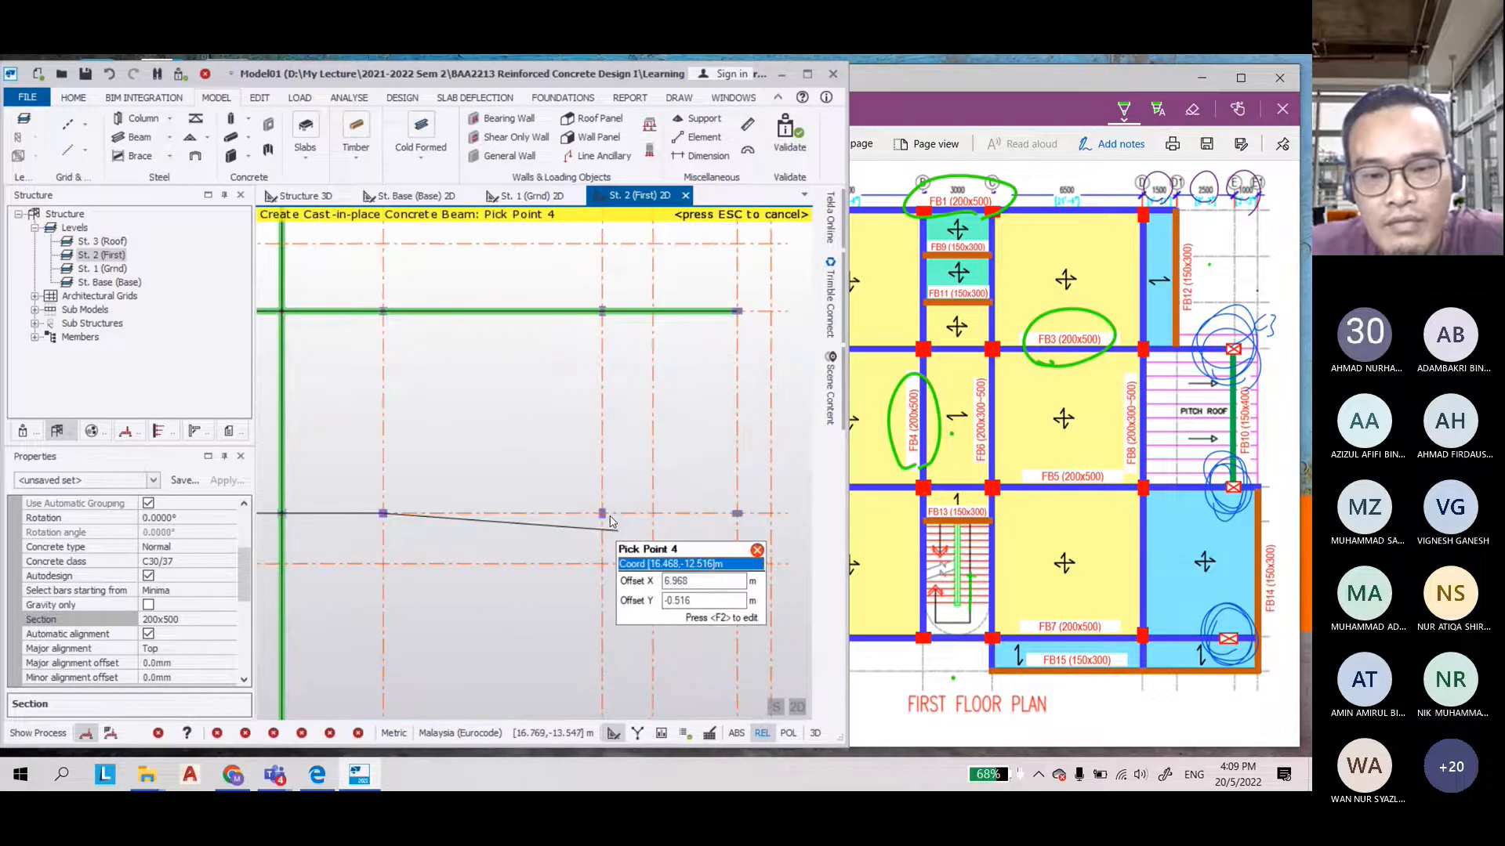
pyautogui.click(610, 519)
pyautogui.scroll(-2, 610, 520)
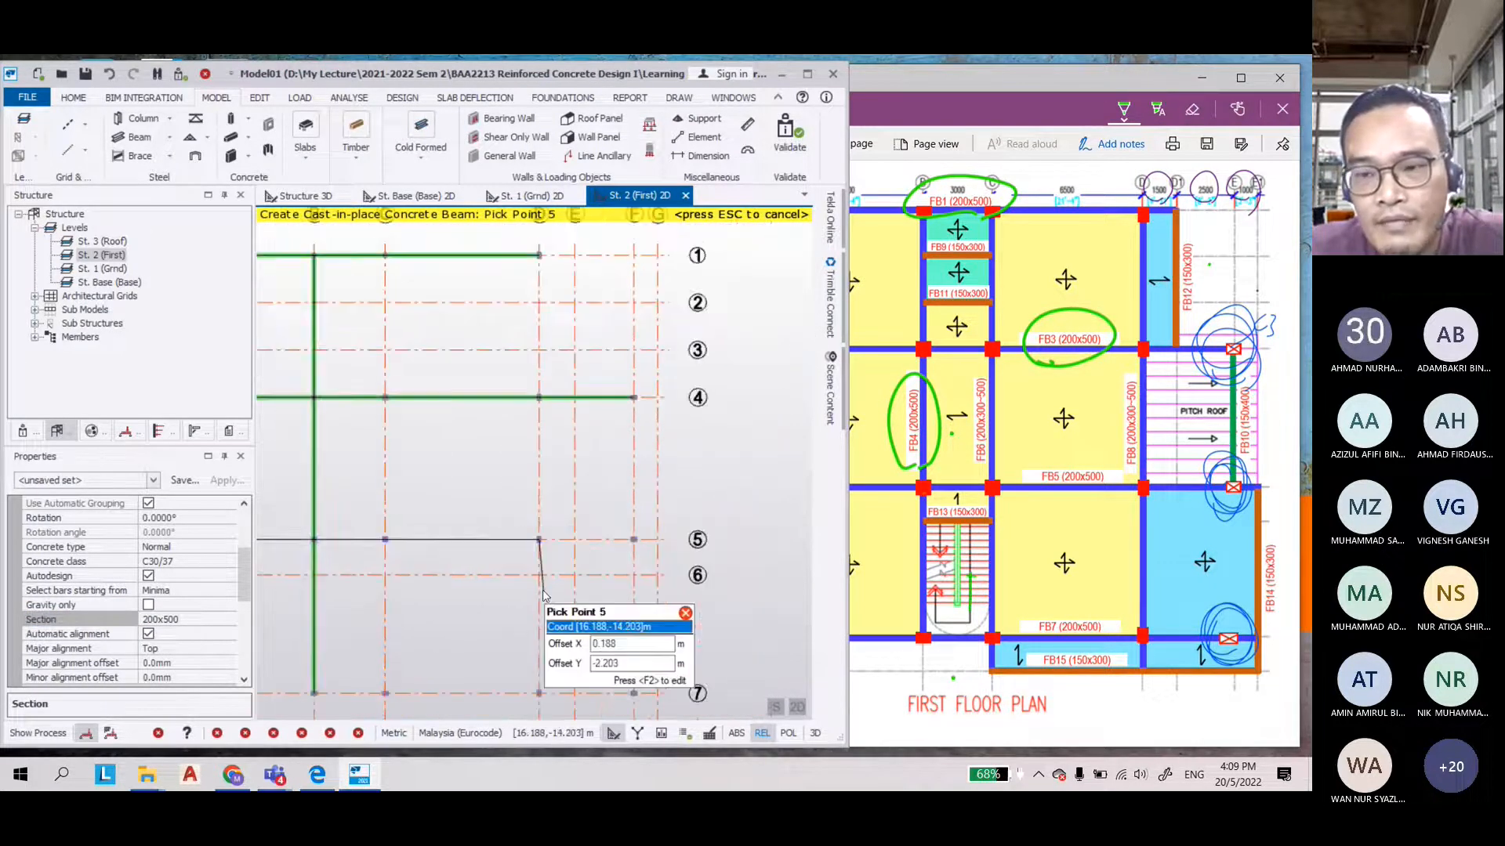
pyautogui.scroll(3, 655, 522)
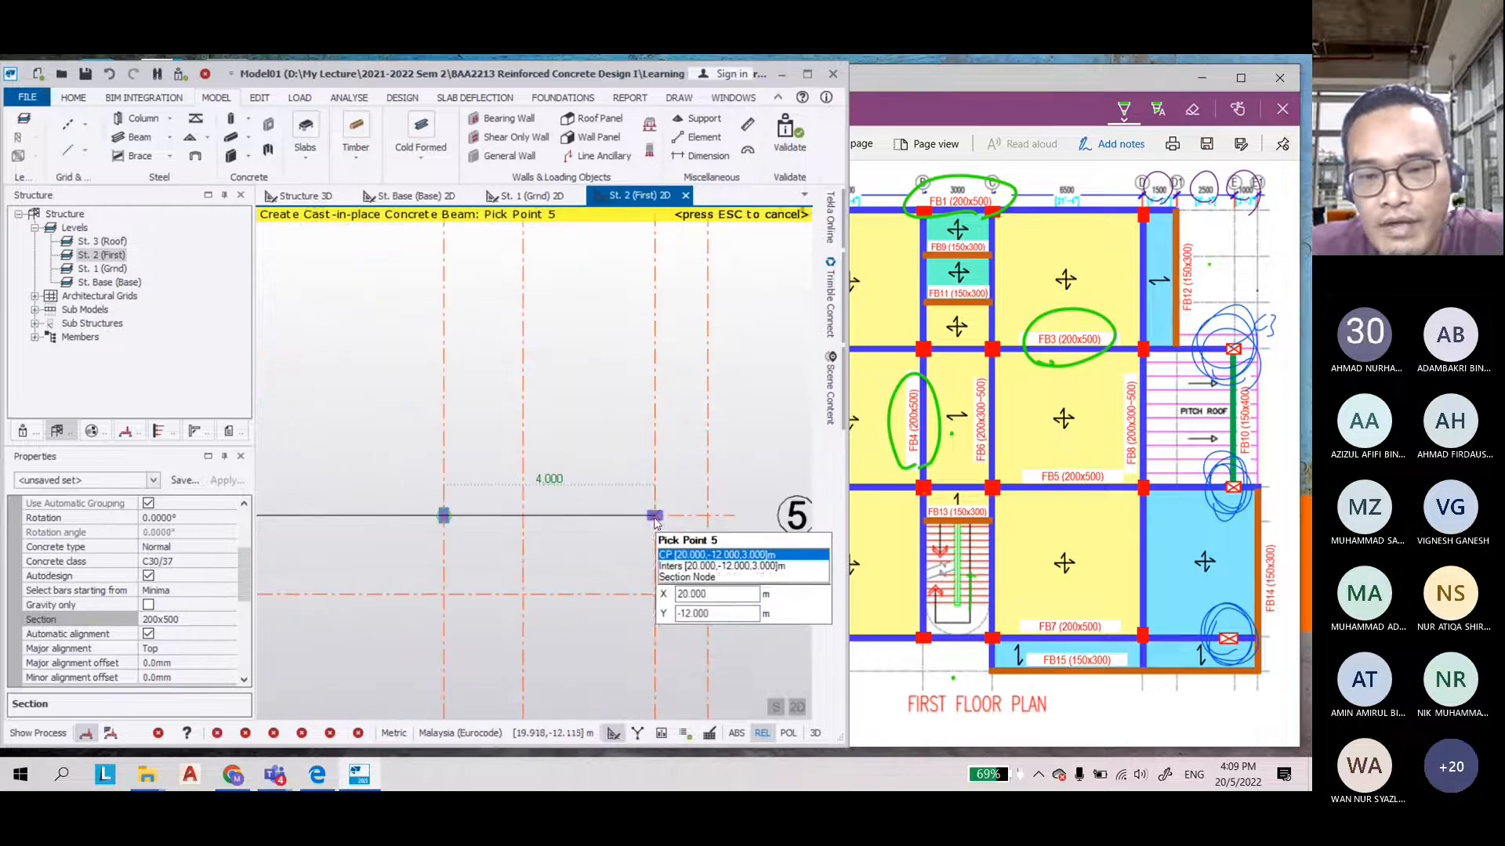
pyautogui.click(655, 520)
pyautogui.scroll(-1, 637, 566)
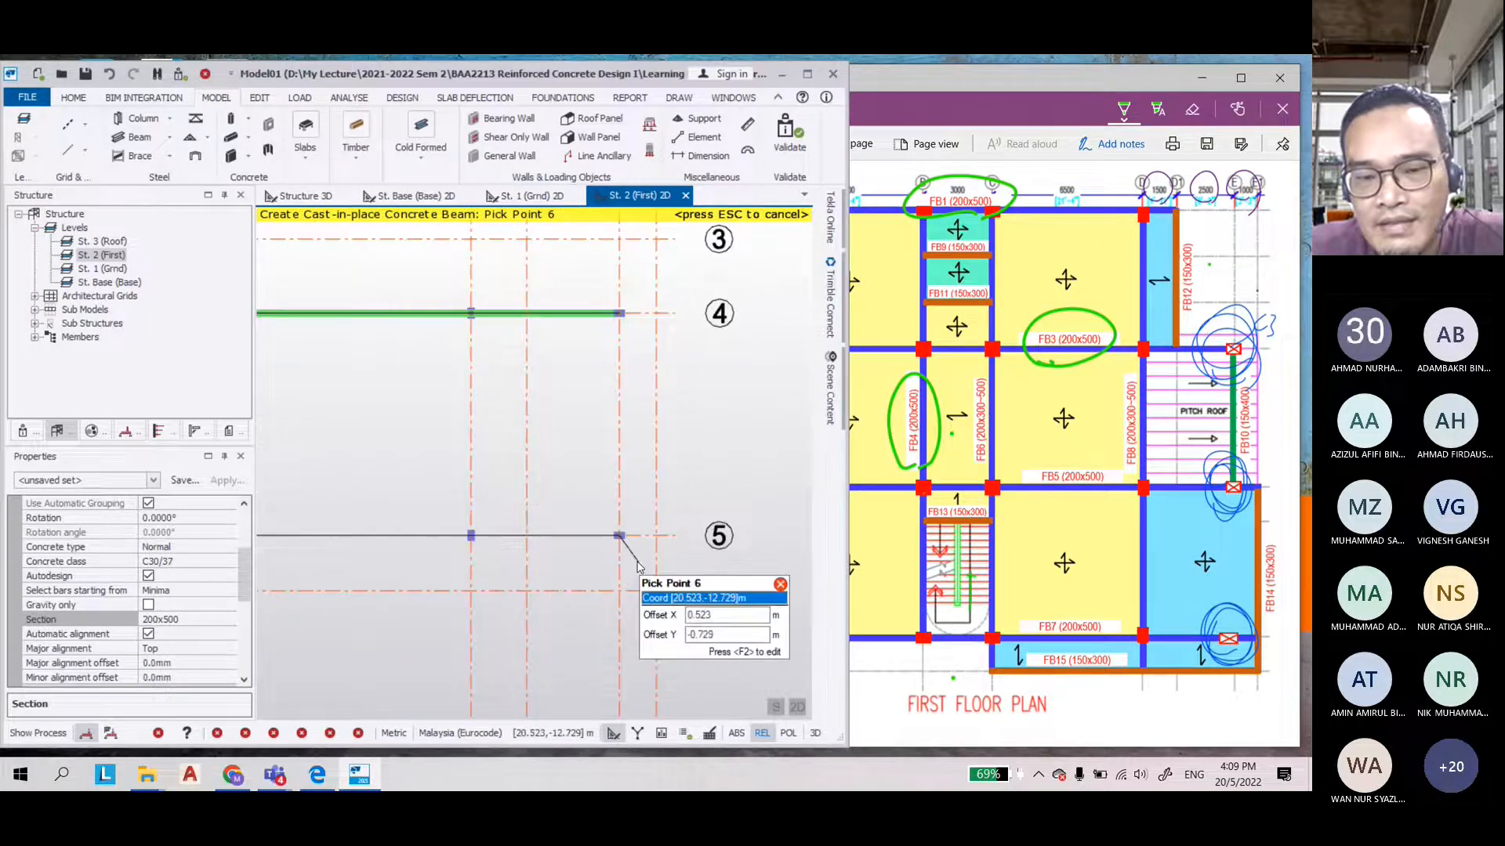
pyautogui.scroll(3, 637, 566)
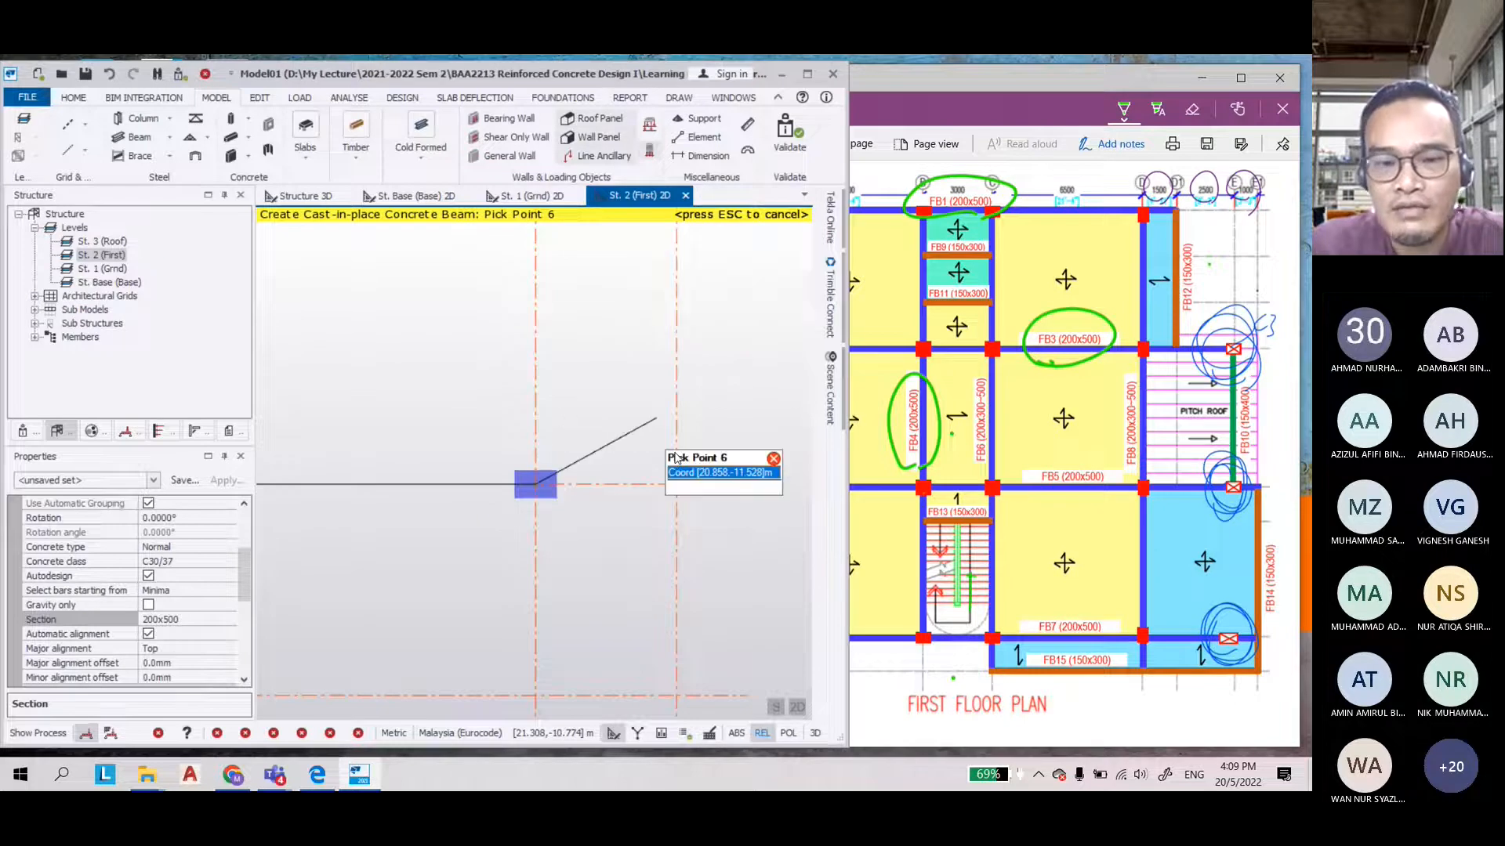
pyautogui.click(678, 486)
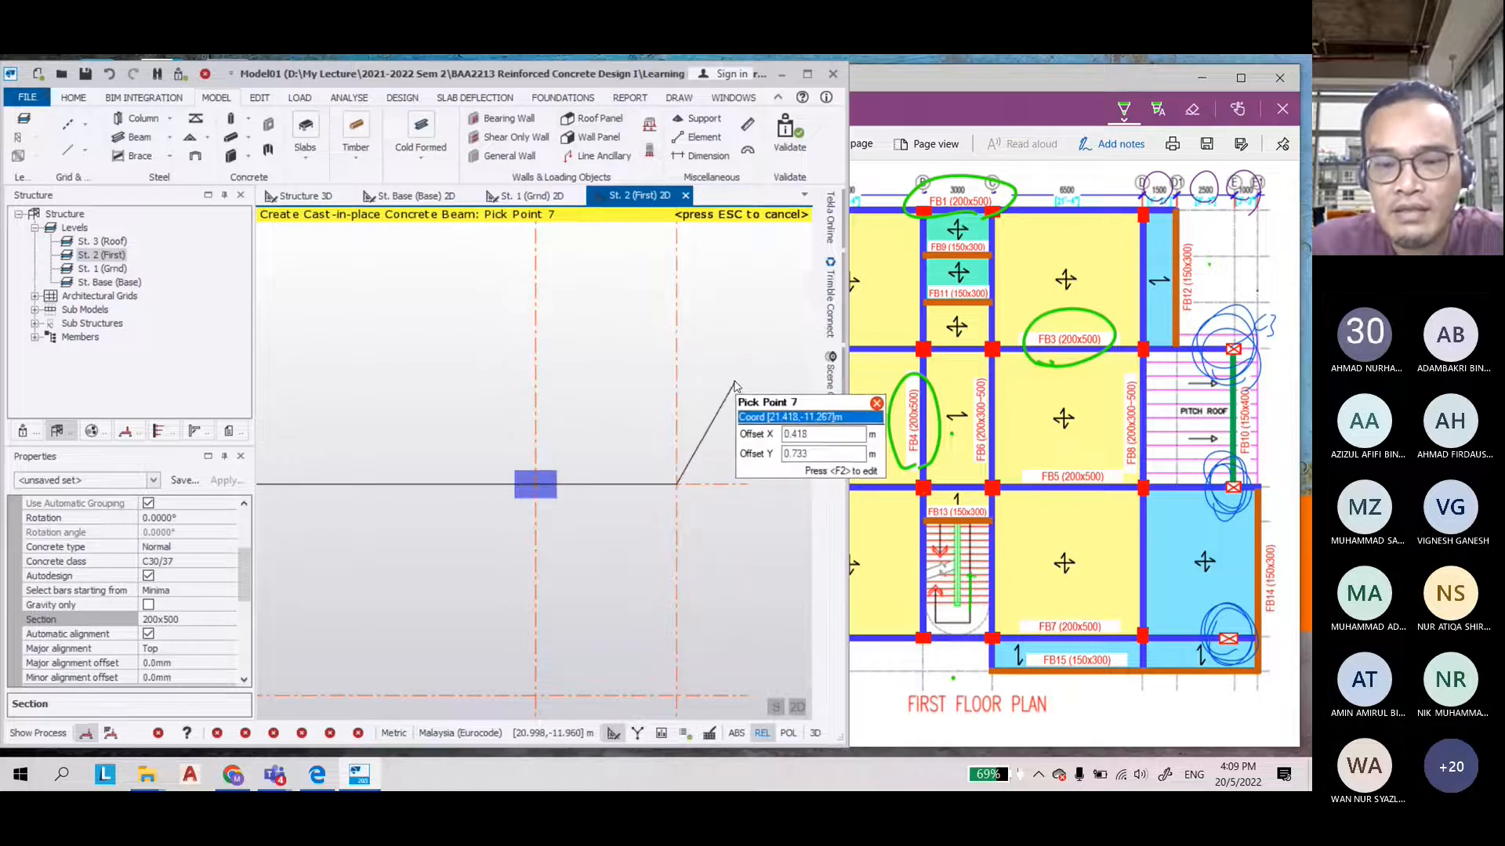
pyautogui.press('Escape')
pyautogui.scroll(-1, 733, 564)
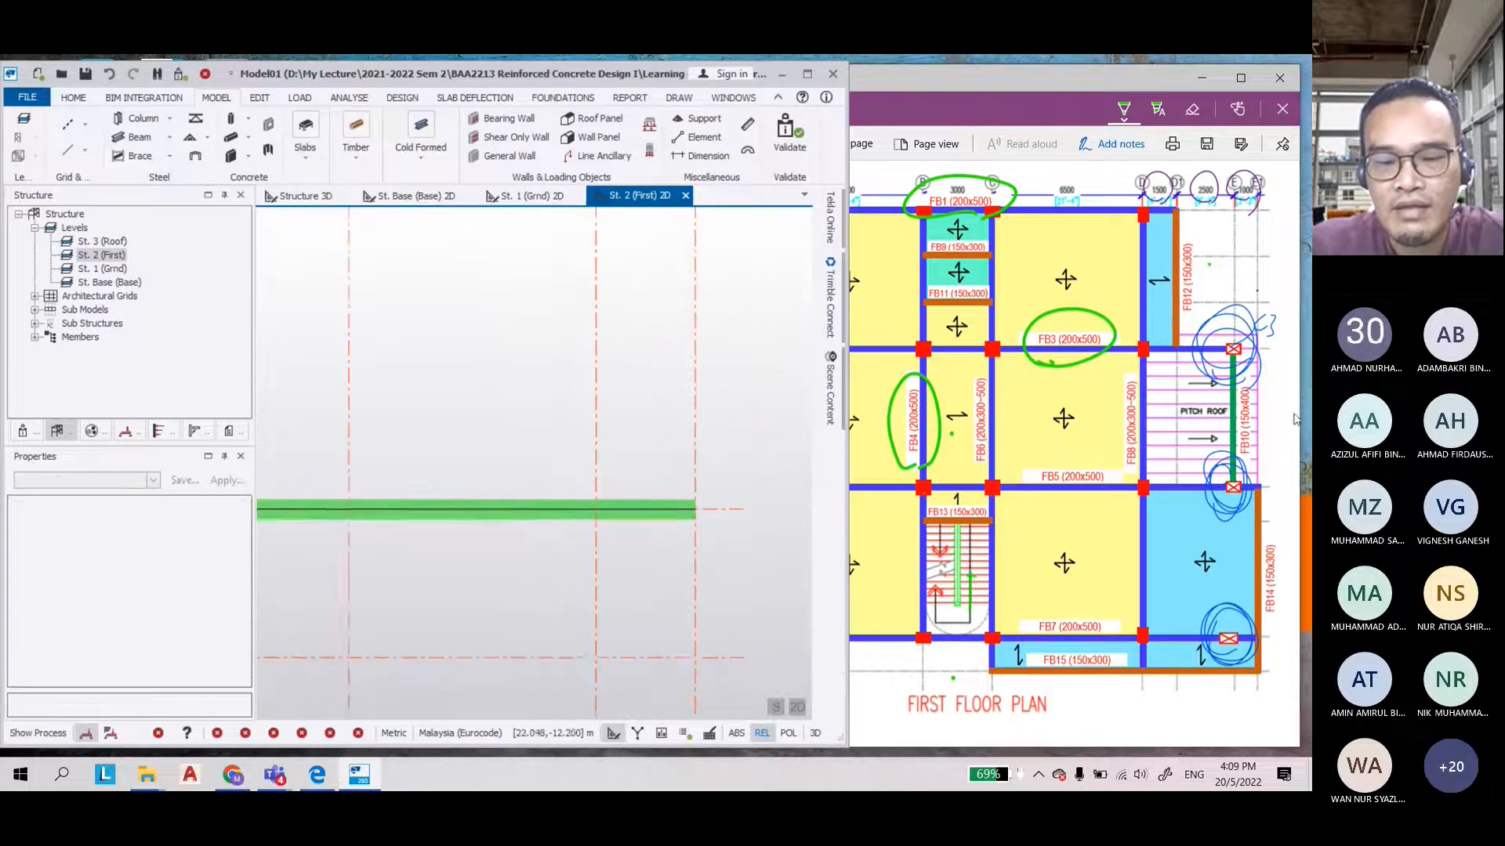
# Enlarge the first floor plan in the layout PDF and erase the blue circle around the column at the lower end of FB10
pyautogui.click(1131, 408)
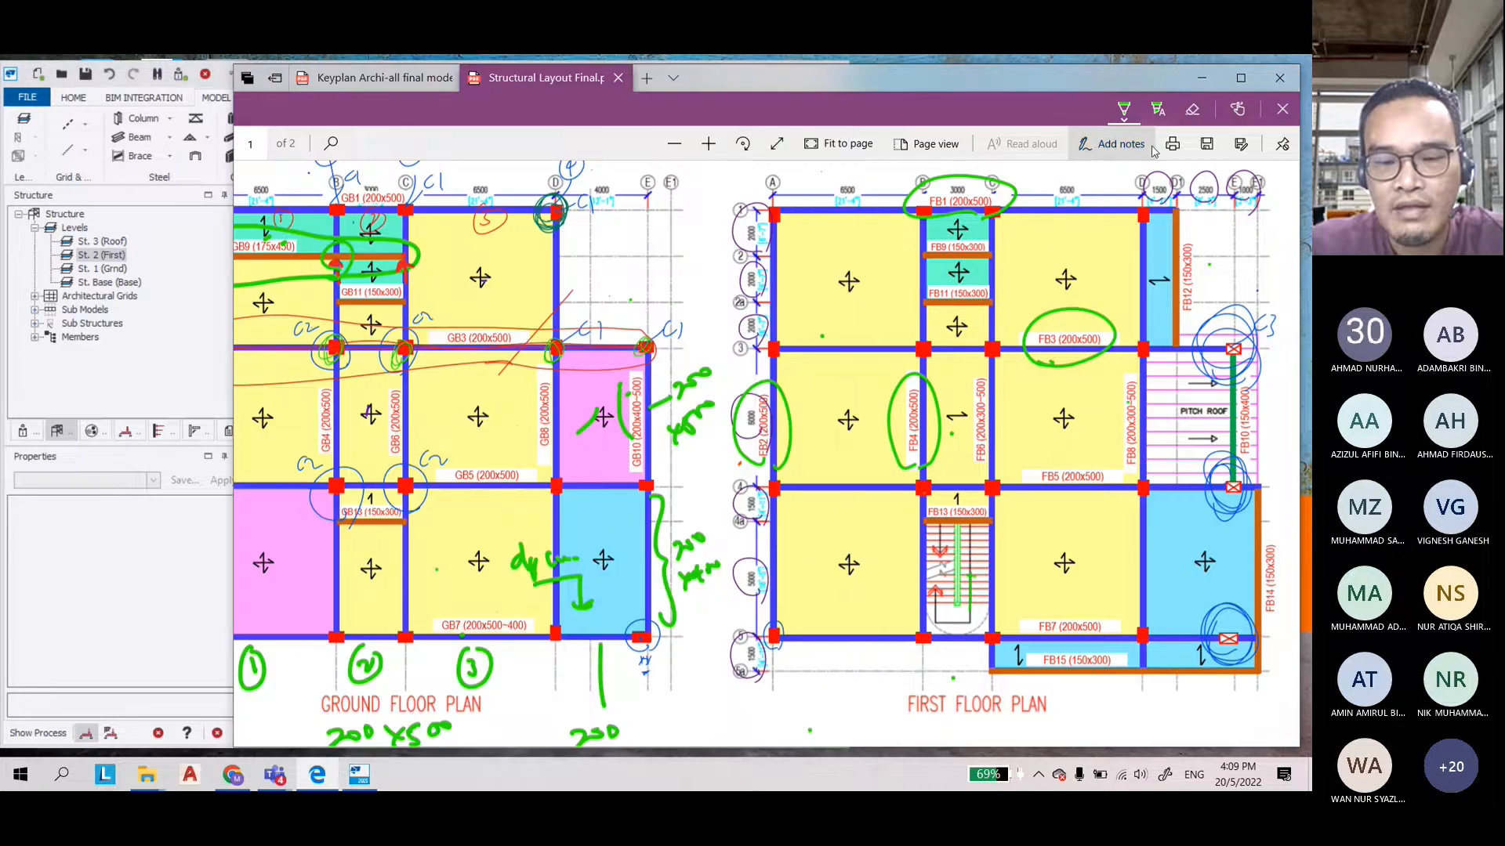
pyautogui.click(711, 144)
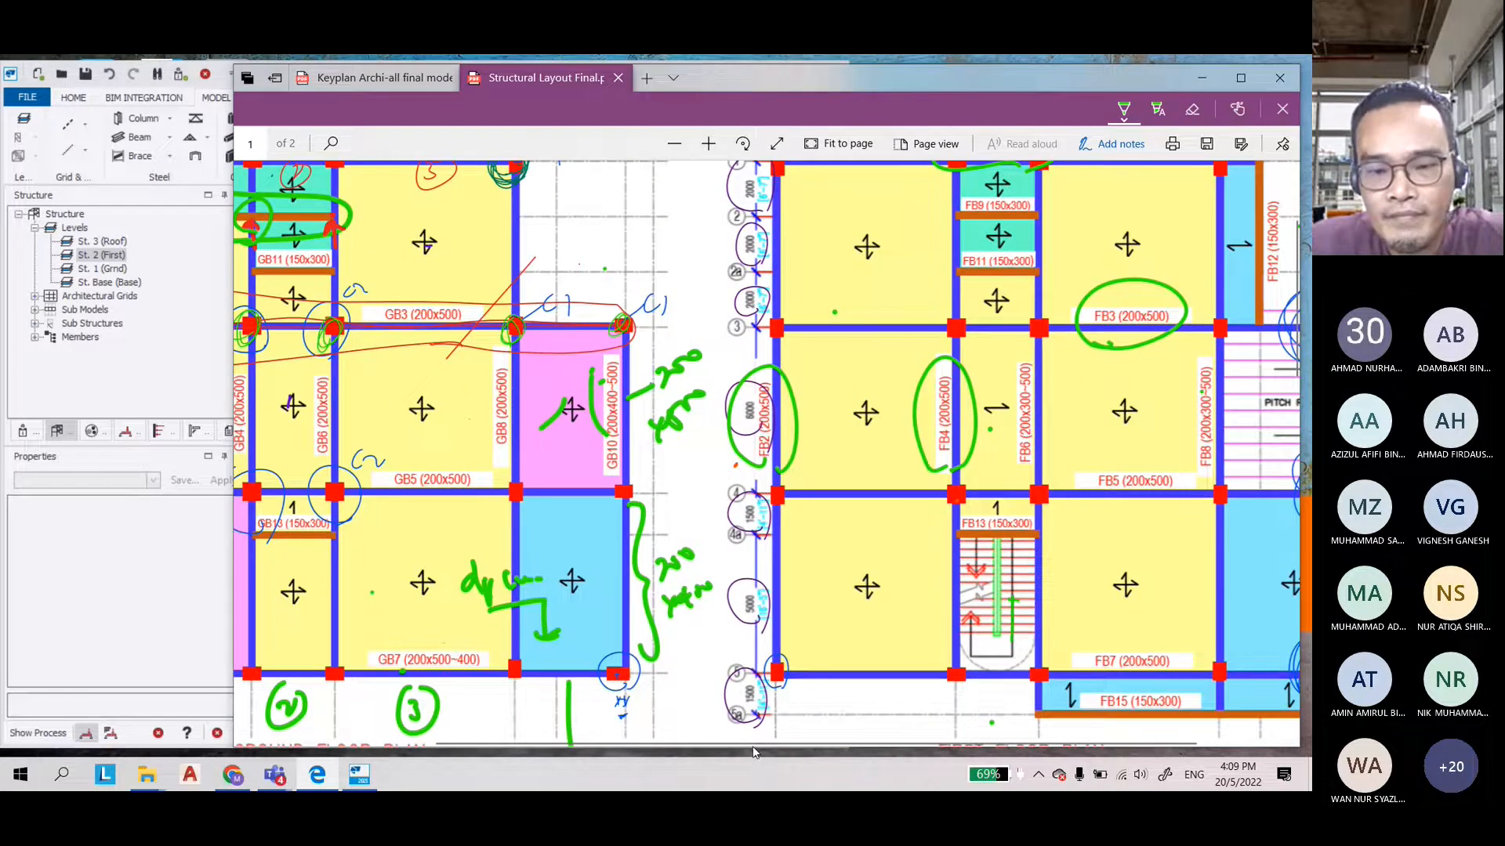
pyautogui.moveTo(764, 740); pyautogui.dragTo(838, 740)
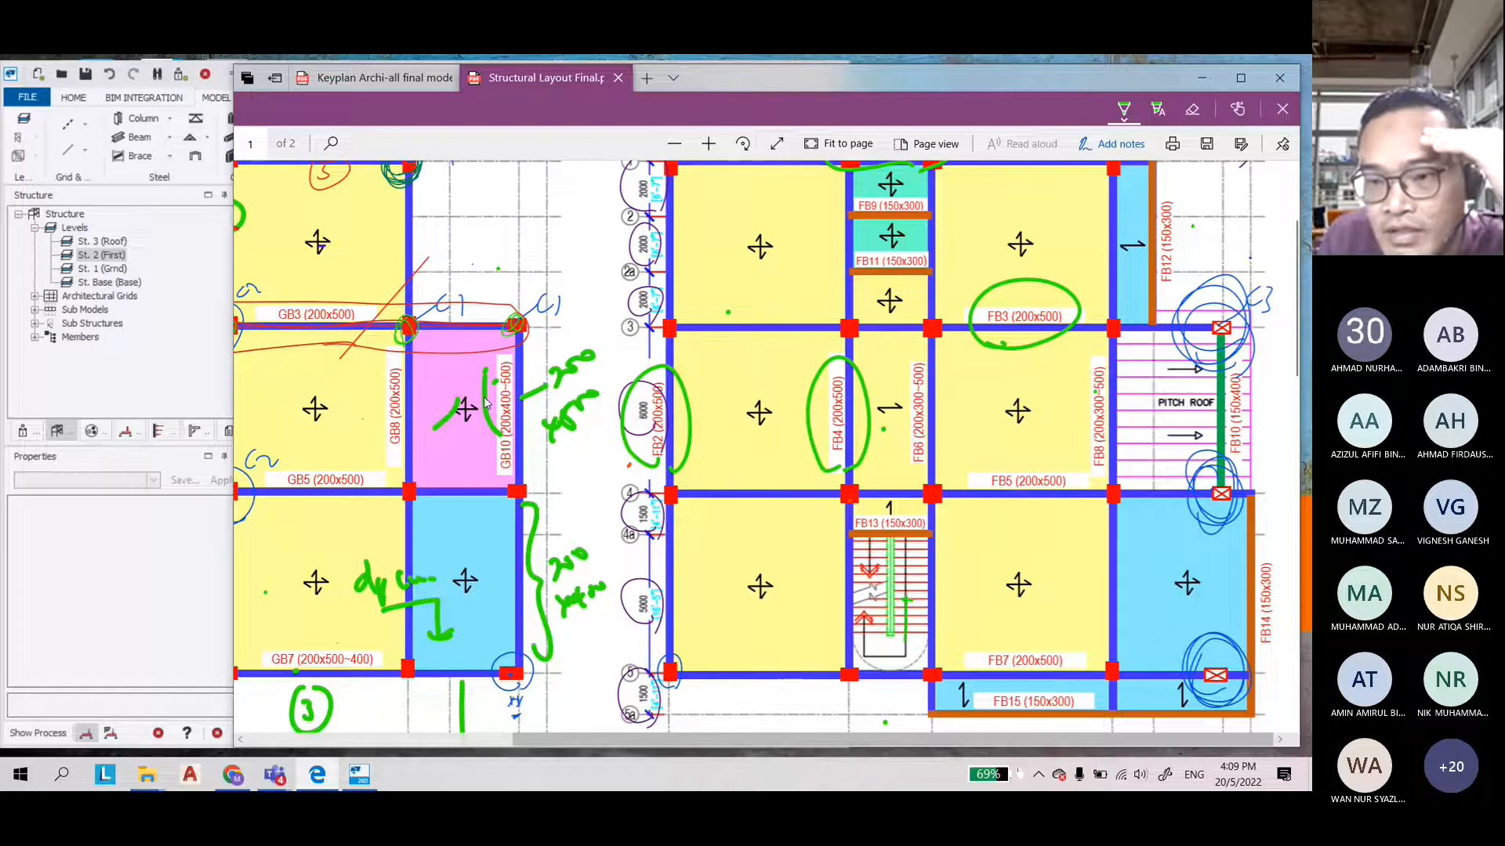
pyautogui.click(1191, 109)
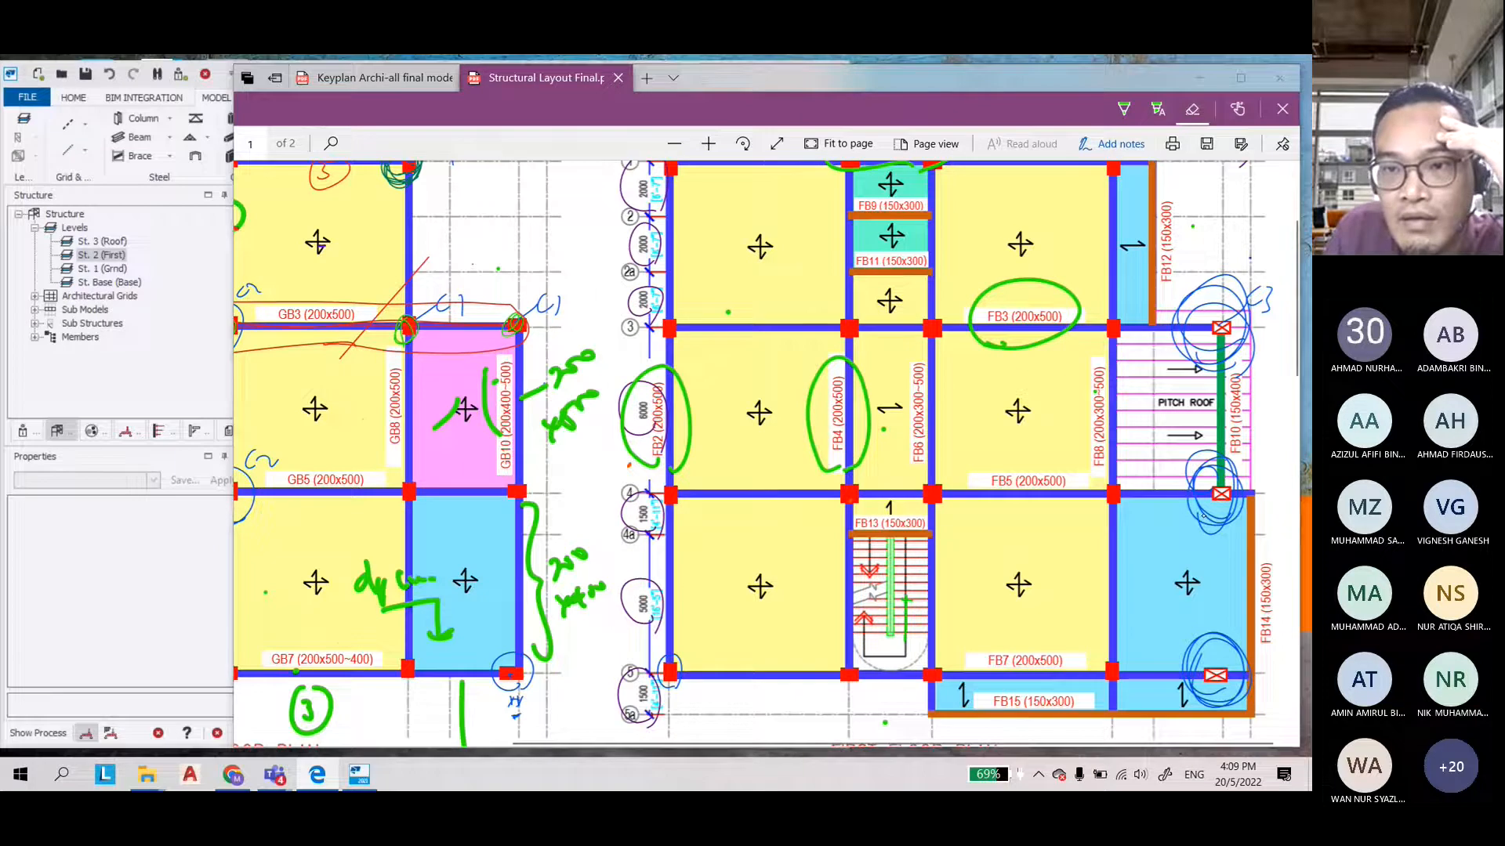
pyautogui.click(1202, 515)
# Change the pen to dark blue and circle the outer end of the FB5 beam line and the FB14 label
pyautogui.click(1124, 109)
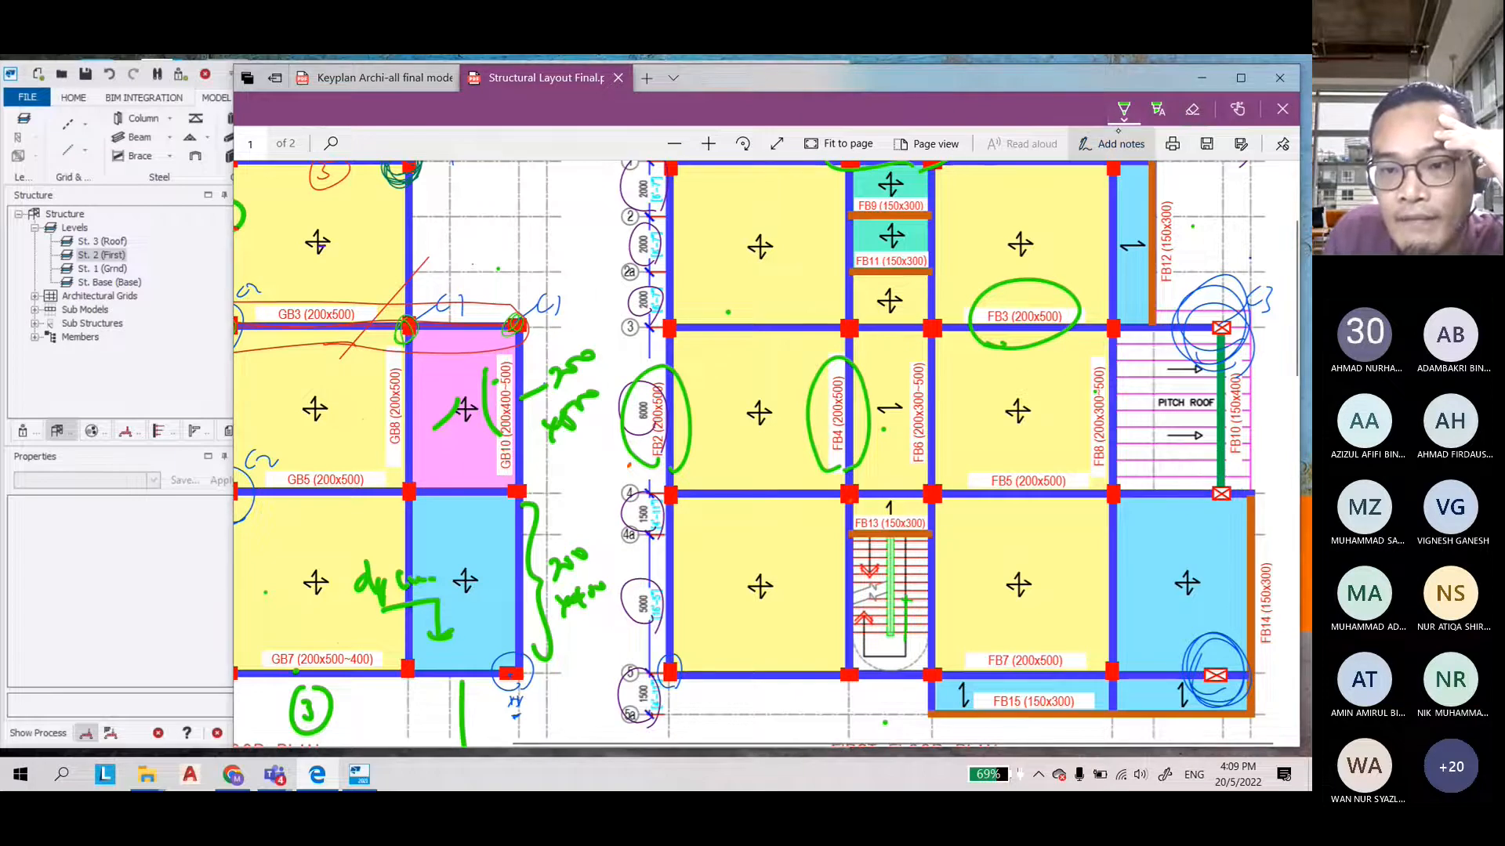
pyautogui.click(1123, 111)
pyautogui.click(1174, 312)
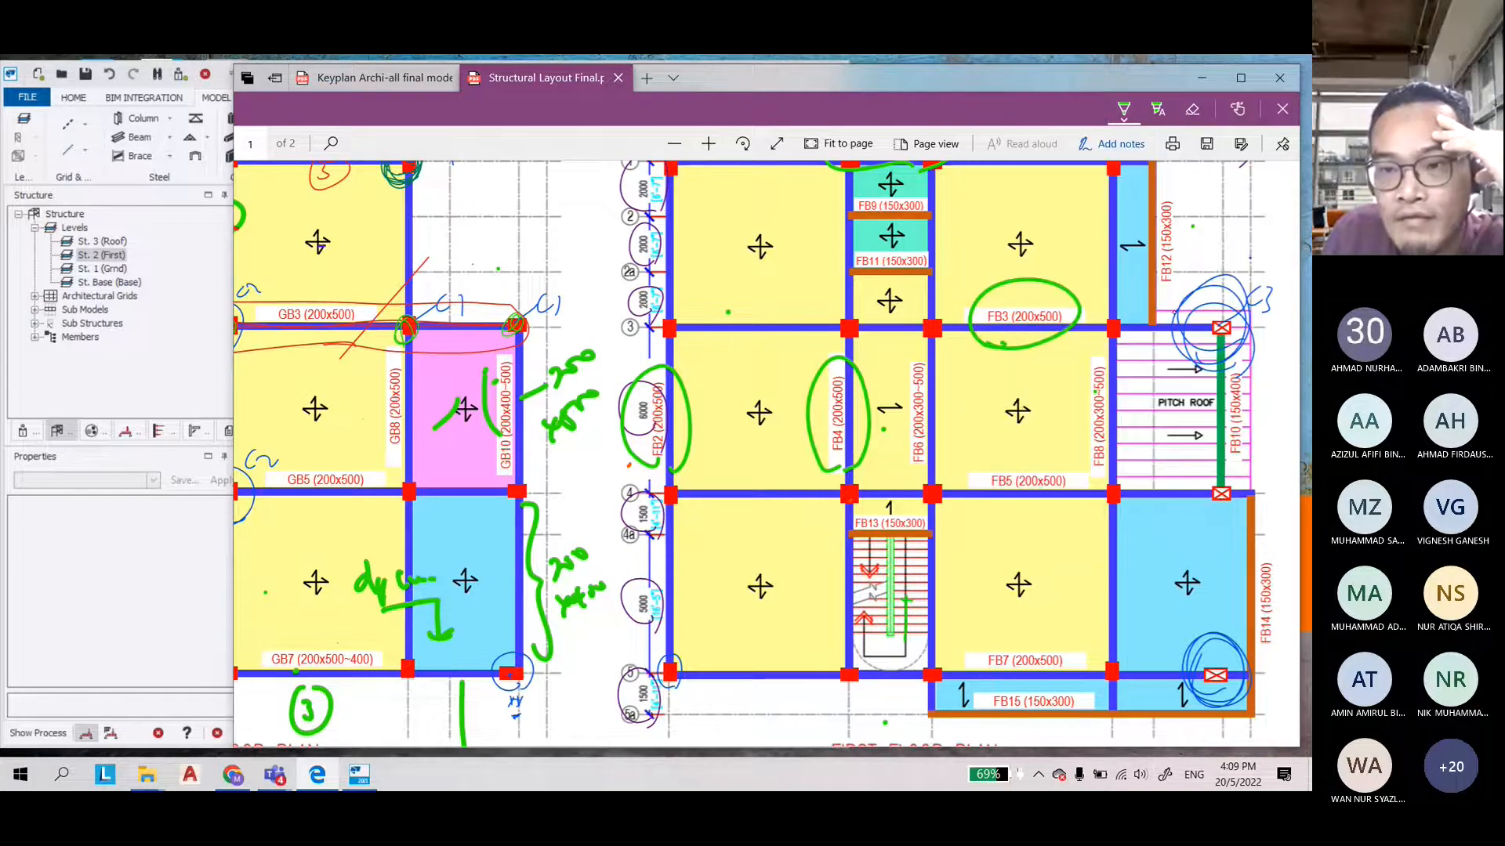
pyautogui.click(1123, 111)
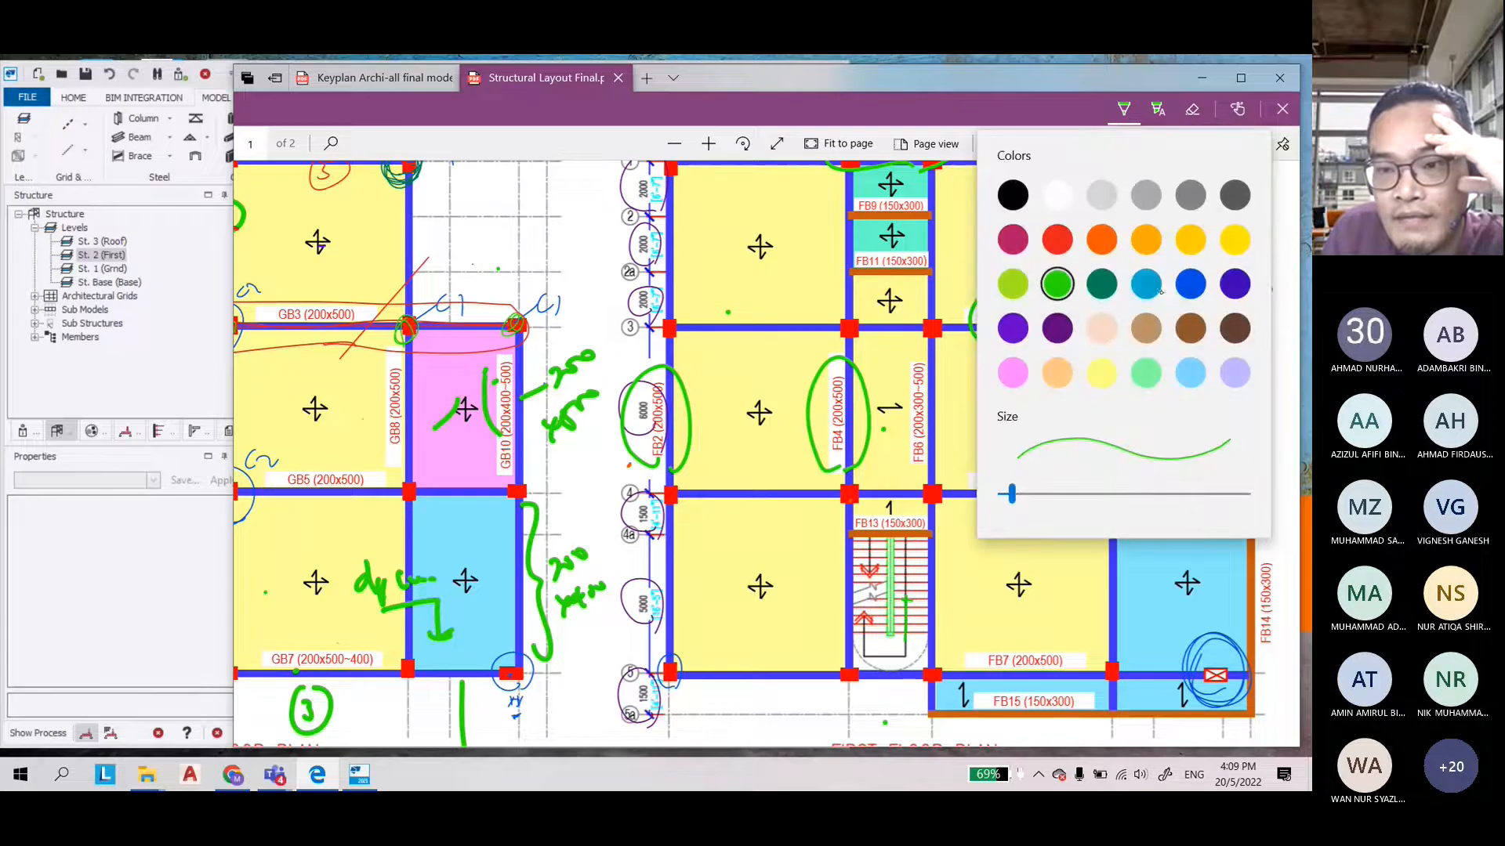
pyautogui.click(1190, 283)
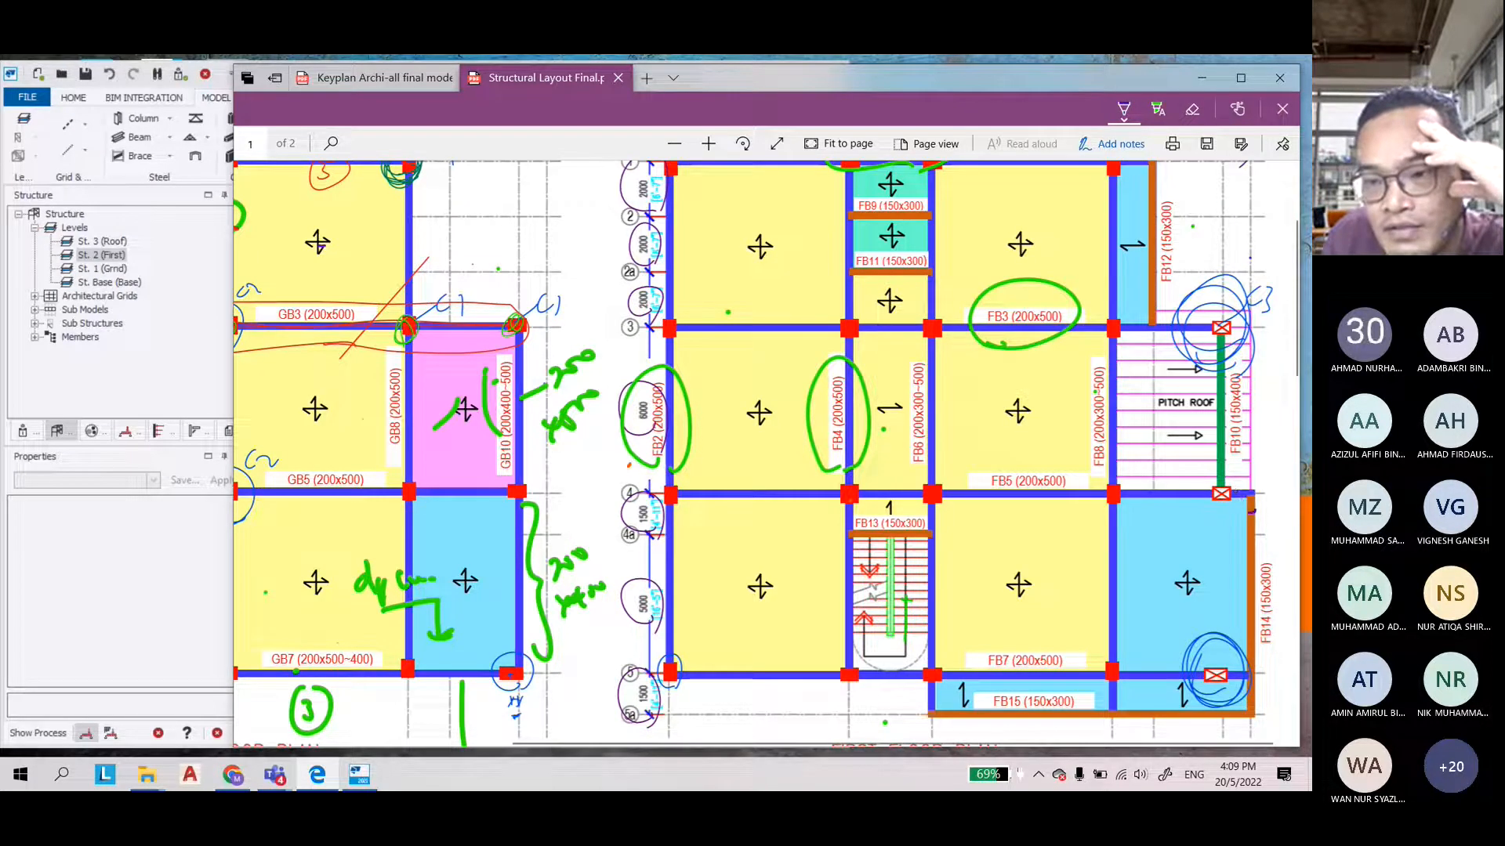
pyautogui.moveTo(1248, 506)
pyautogui.mouseDown()
pyautogui.moveTo(1258, 470)
pyautogui.moveTo(1254, 511)
pyautogui.mouseUp()
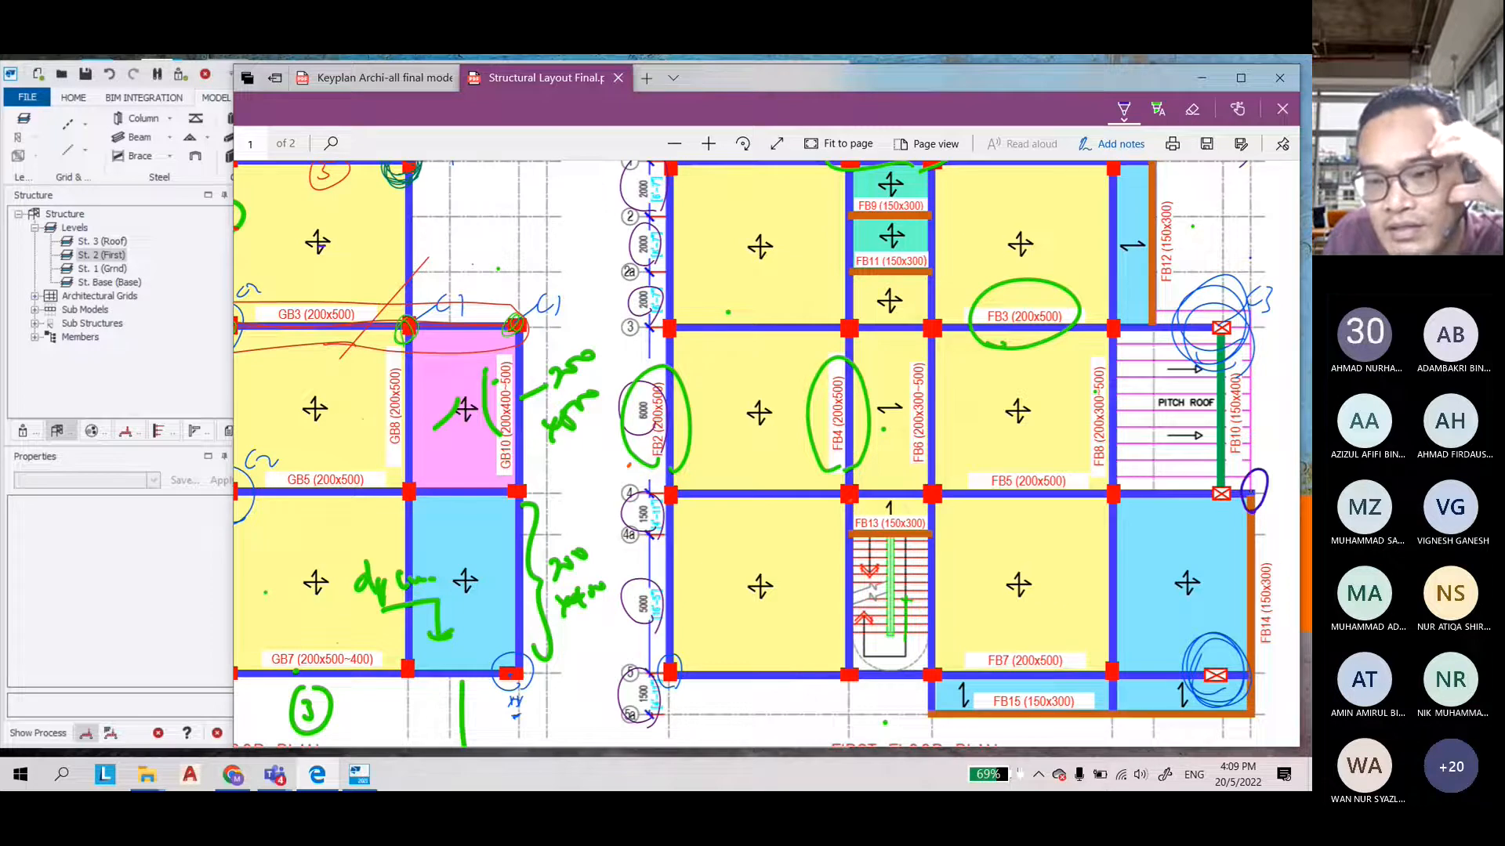
pyautogui.moveTo(1261, 650)
pyautogui.mouseDown()
pyautogui.moveTo(1272, 608)
pyautogui.moveTo(1267, 648)
pyautogui.mouseUp()
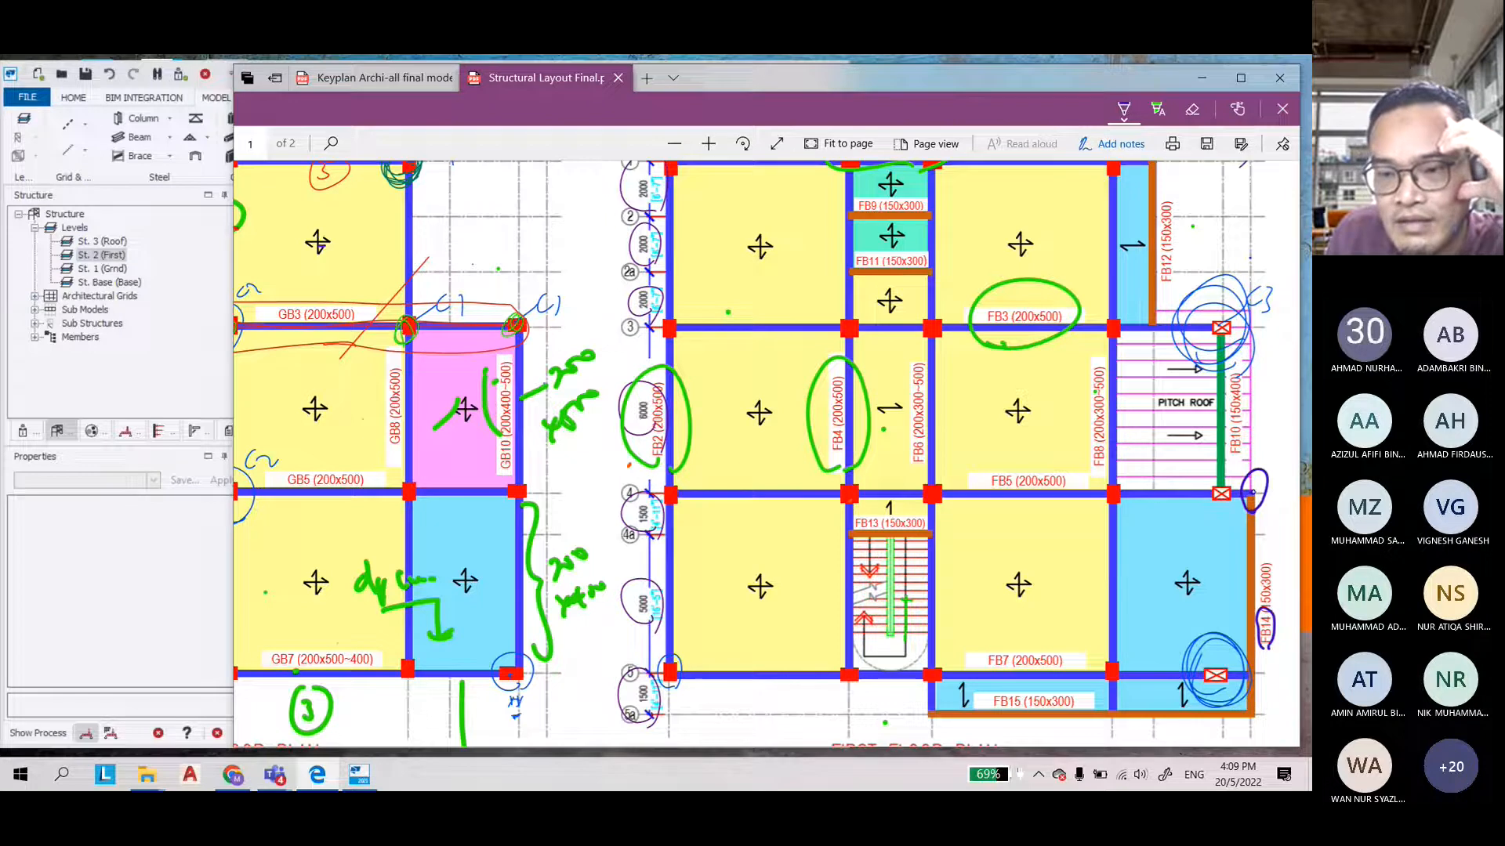
# Tick the supports along the FB5 beam line on the first floor plan and write a circled 6 beside FB10
pyautogui.moveTo(674, 485); pyautogui.dragTo(693, 472)
pyautogui.moveTo(848, 492); pyautogui.dragTo(957, 477)
pyautogui.moveTo(1113, 497)
pyautogui.mouseDown()
pyautogui.moveTo(1137, 479)
pyautogui.moveTo(1267, 476)
pyautogui.mouseUp()
pyautogui.moveTo(1269, 410)
pyautogui.mouseDown()
pyautogui.moveTo(1258, 431)
pyautogui.moveTo(1274, 408)
pyautogui.mouseUp()
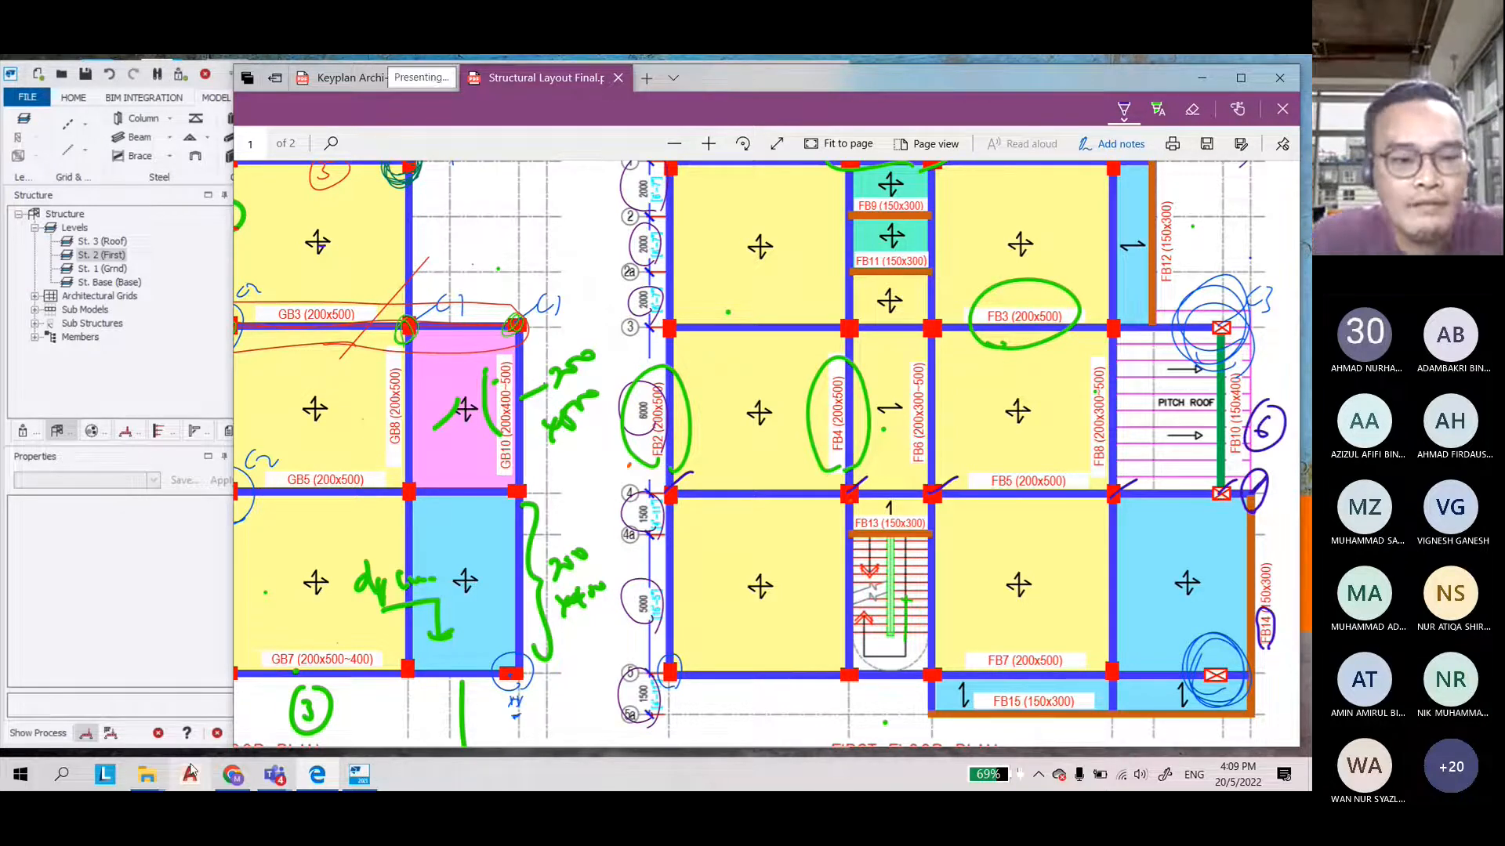
pyautogui.click(164, 615)
pyautogui.click(1063, 578)
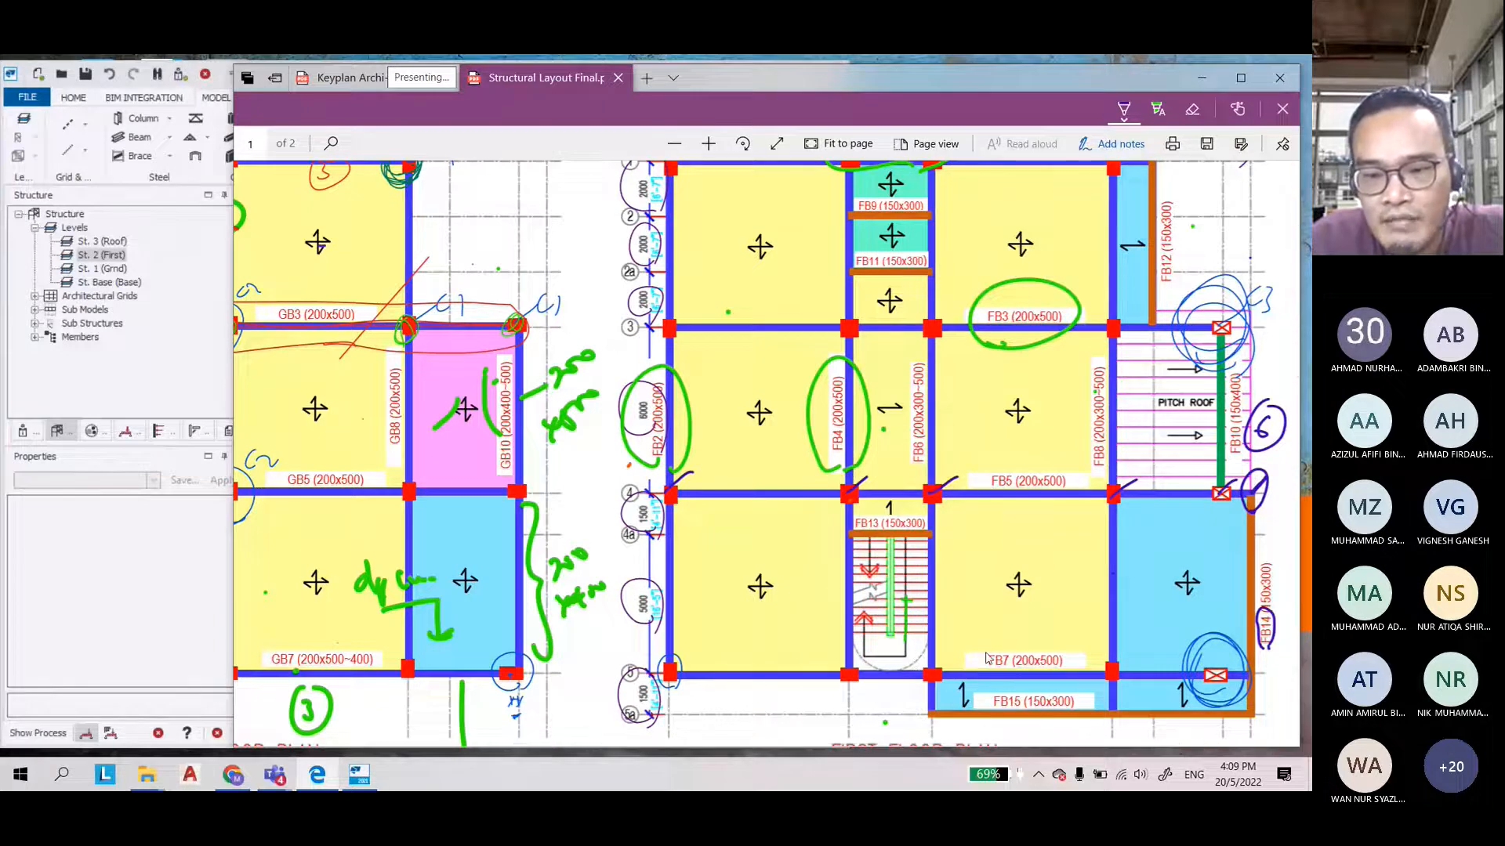
# Circle beam labels FB5 and FB7 on the first floor plan, and return to the first floor 2D view in Tekla Structural Designer
pyautogui.scroll(-1, 987, 658)
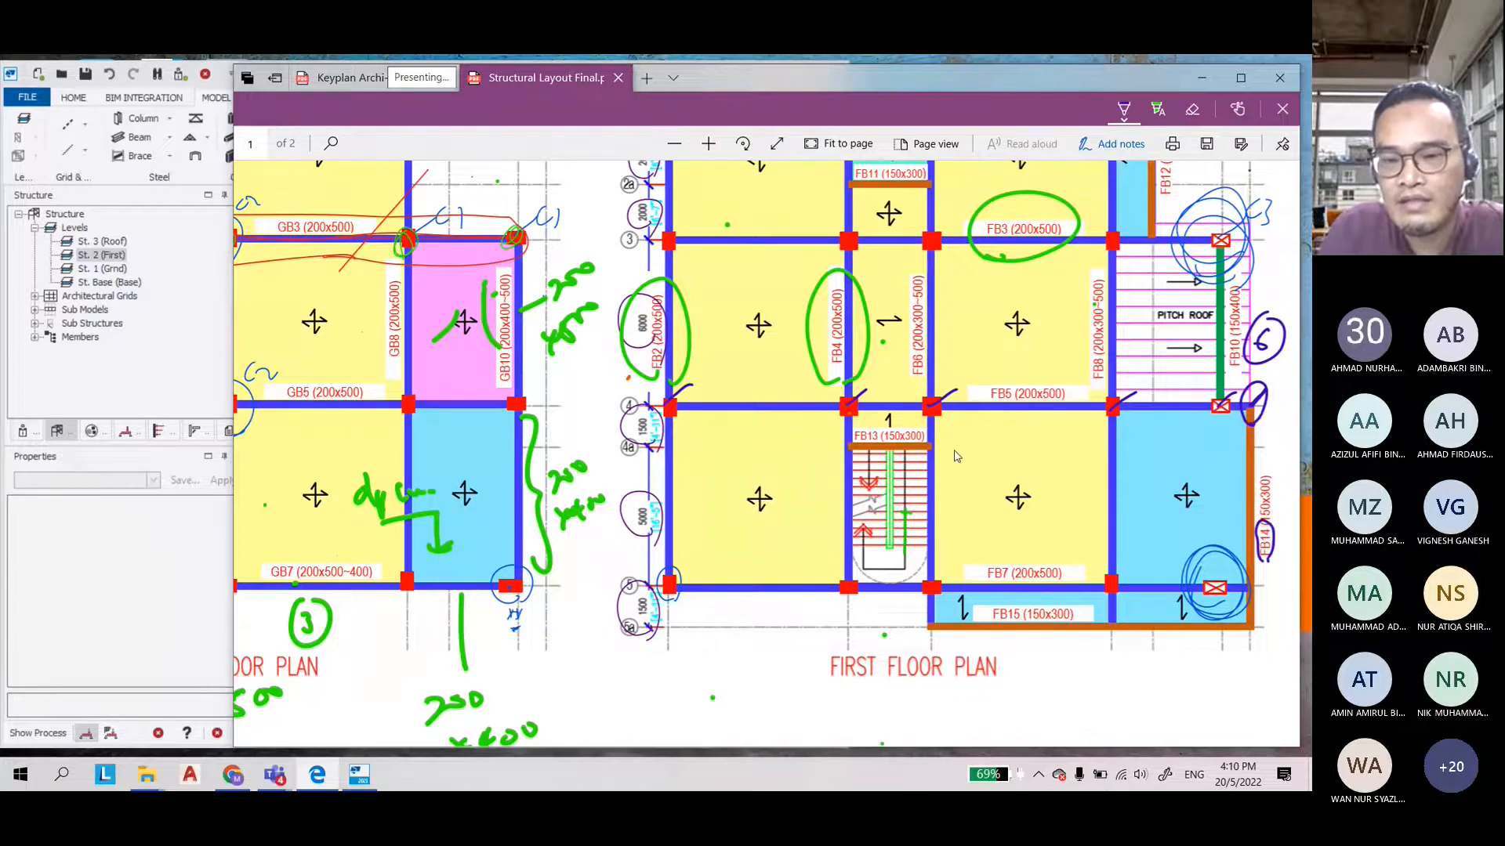
pyautogui.moveTo(1038, 409)
pyautogui.mouseDown()
pyautogui.moveTo(1077, 376)
pyautogui.moveTo(960, 391)
pyautogui.mouseUp()
pyautogui.moveTo(1034, 536)
pyautogui.mouseDown()
pyautogui.moveTo(963, 584)
pyautogui.moveTo(972, 549)
pyautogui.mouseUp()
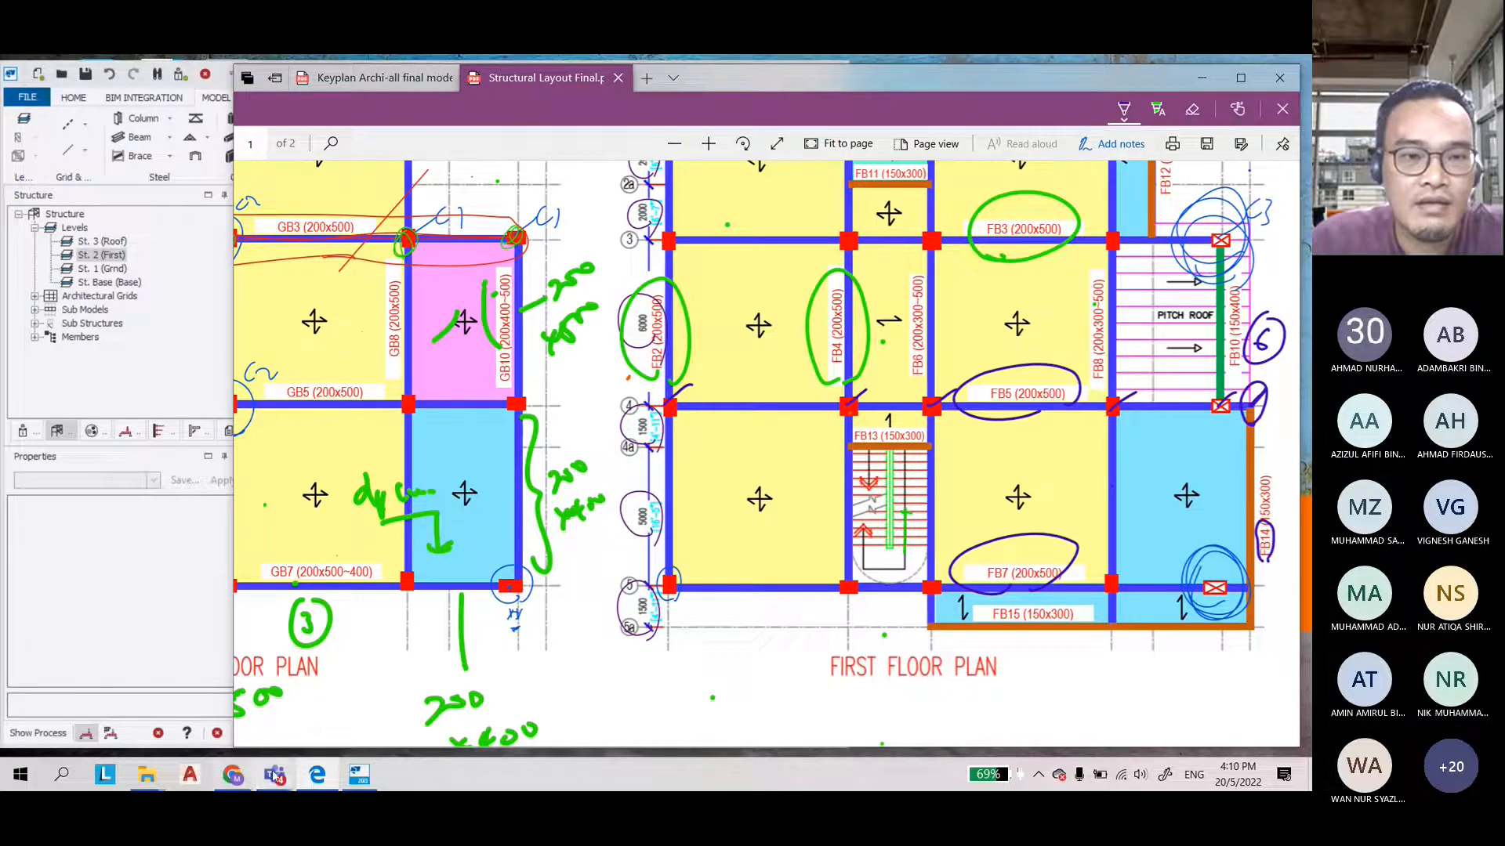
pyautogui.click(361, 776)
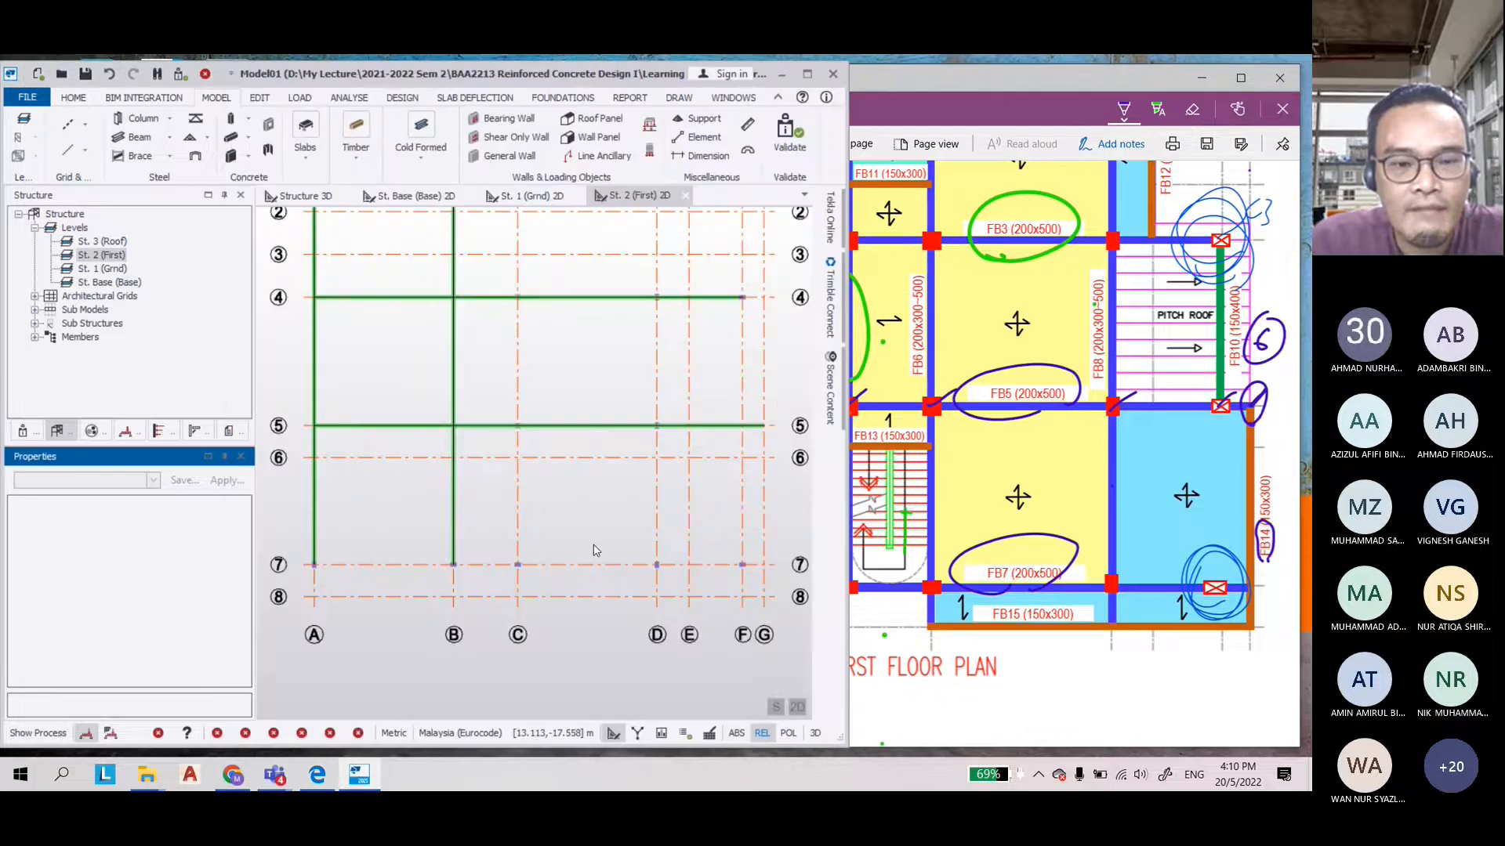
# Copy the first floor concrete beam on gridline 5 to gridline 7, using its end at gridline A as the base point
pyautogui.scroll(2, 301, 455)
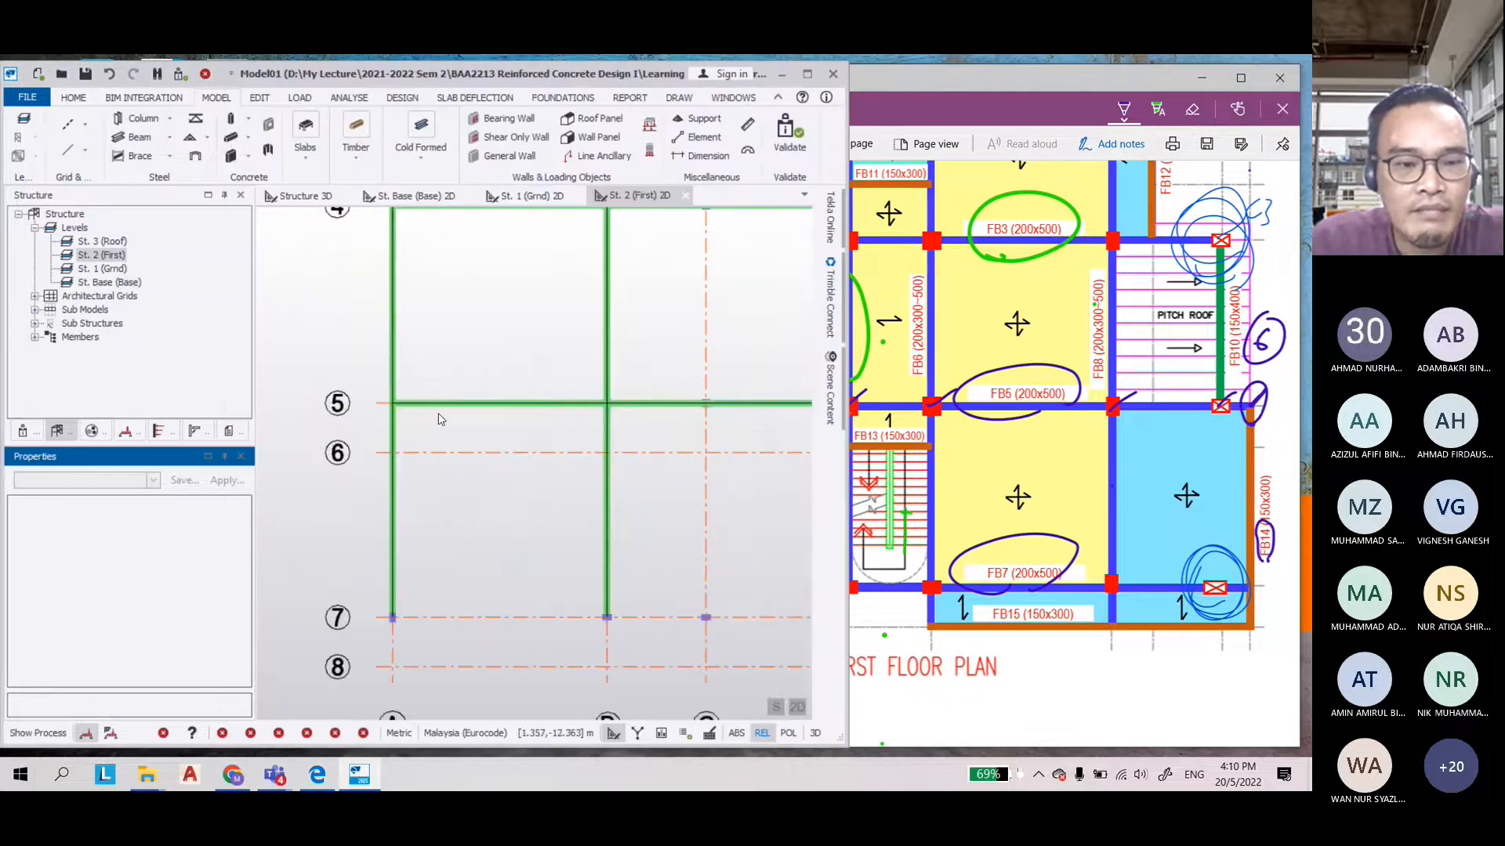
pyautogui.click(440, 407)
pyautogui.click(260, 97)
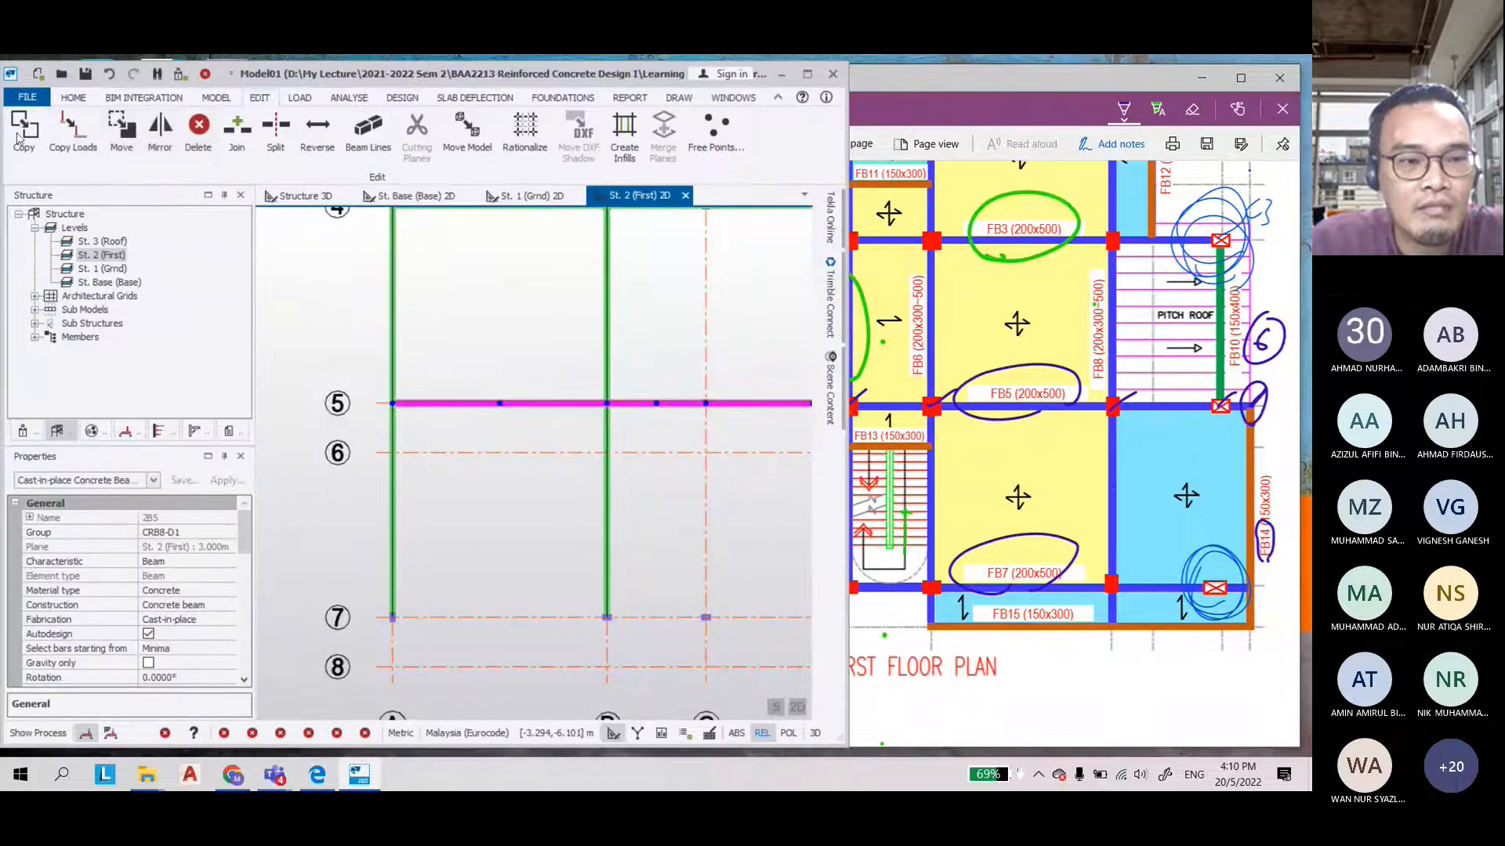
pyautogui.click(24, 129)
pyautogui.click(391, 406)
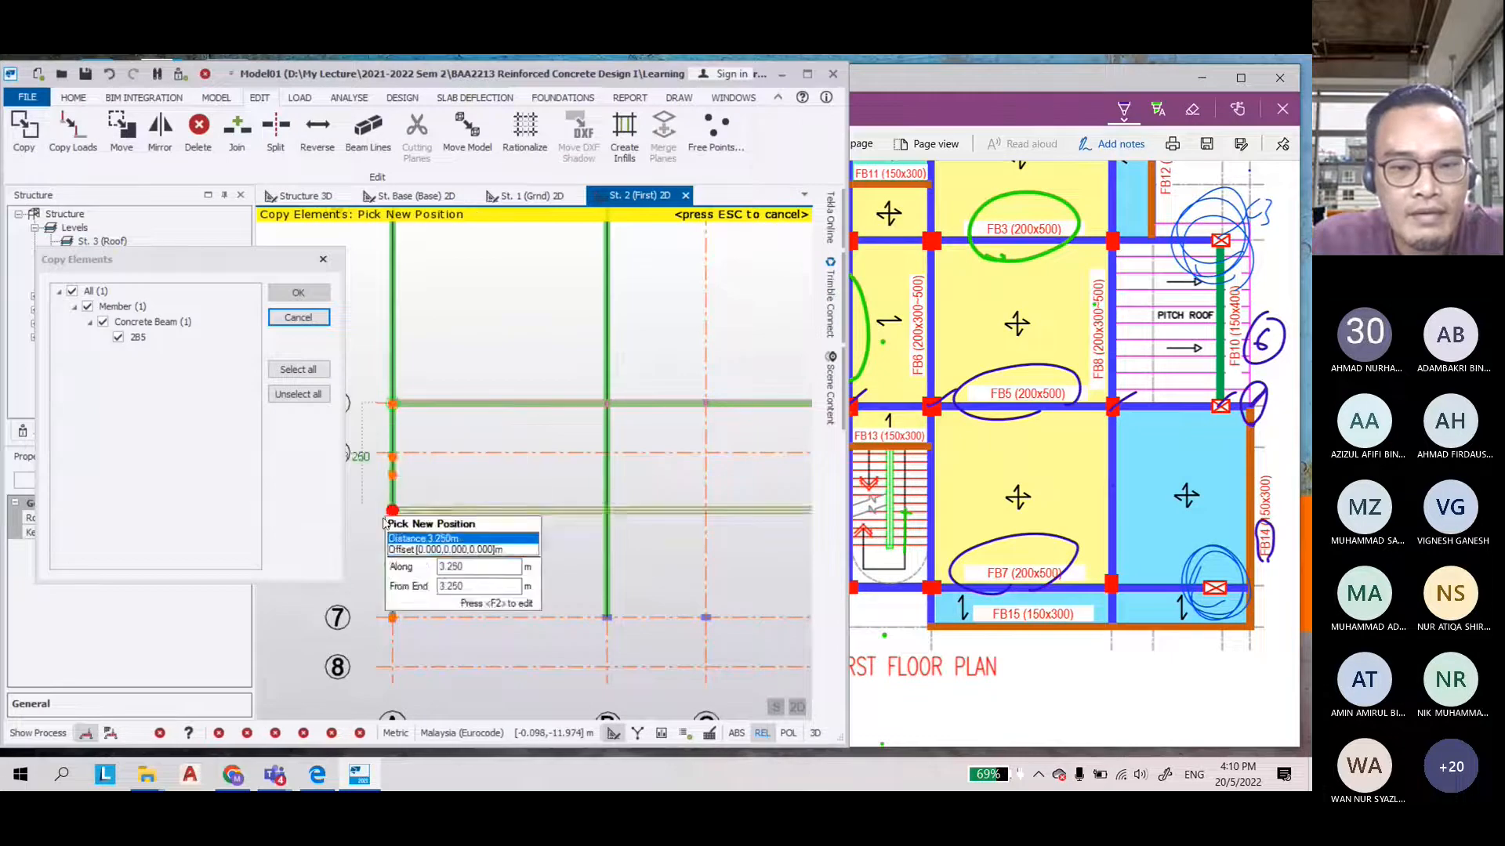
pyautogui.scroll(-3, 332, 632)
pyautogui.press('Escape')
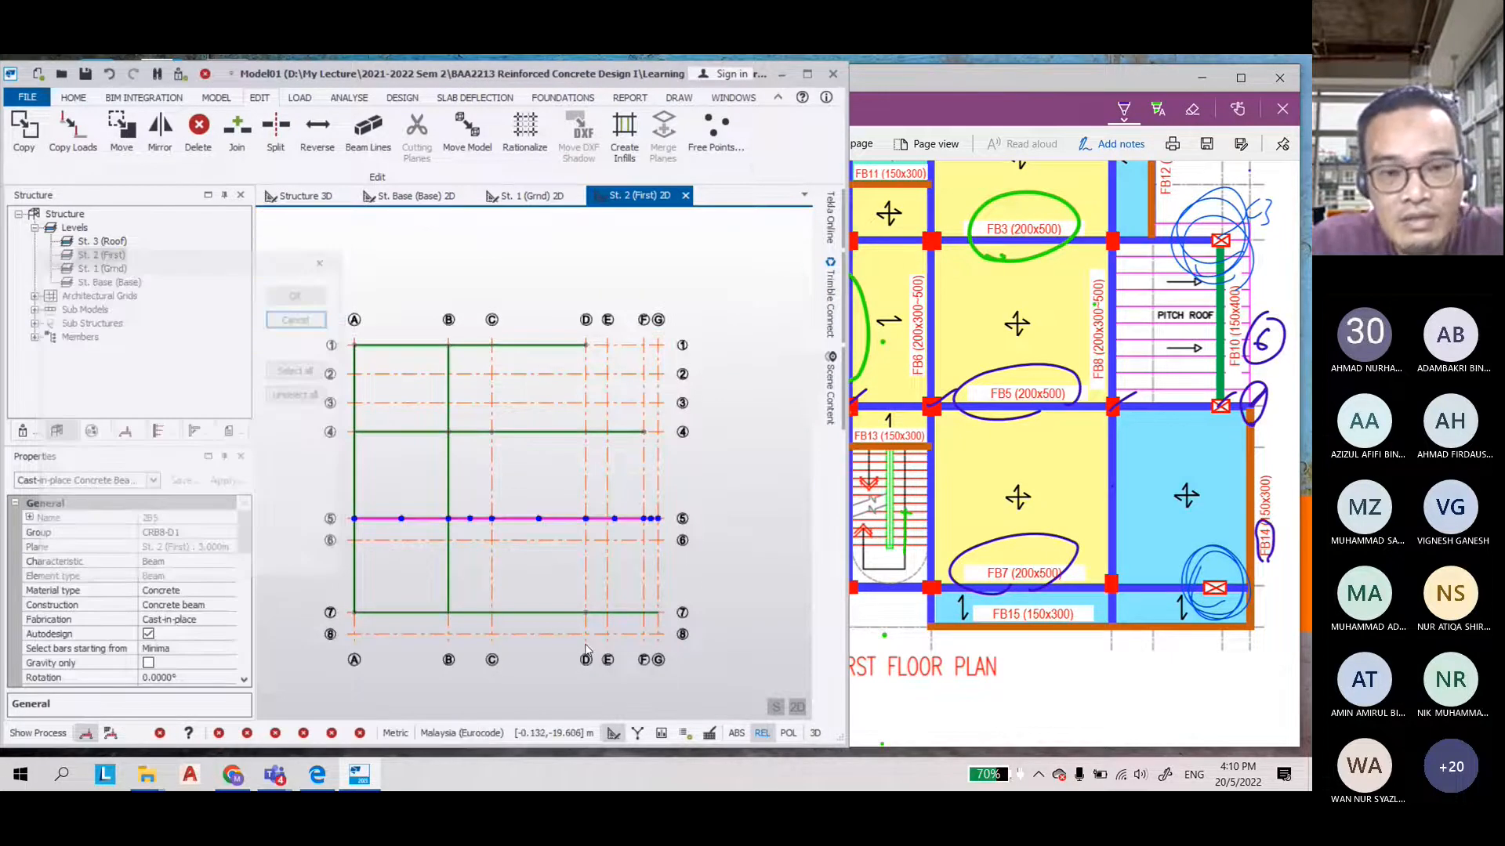
# Examine the overhanging ends of the gridline 5 and 7 beams in plan and in the 3D structure, and return to the first floor 2D view
pyautogui.scroll(3, 586, 649)
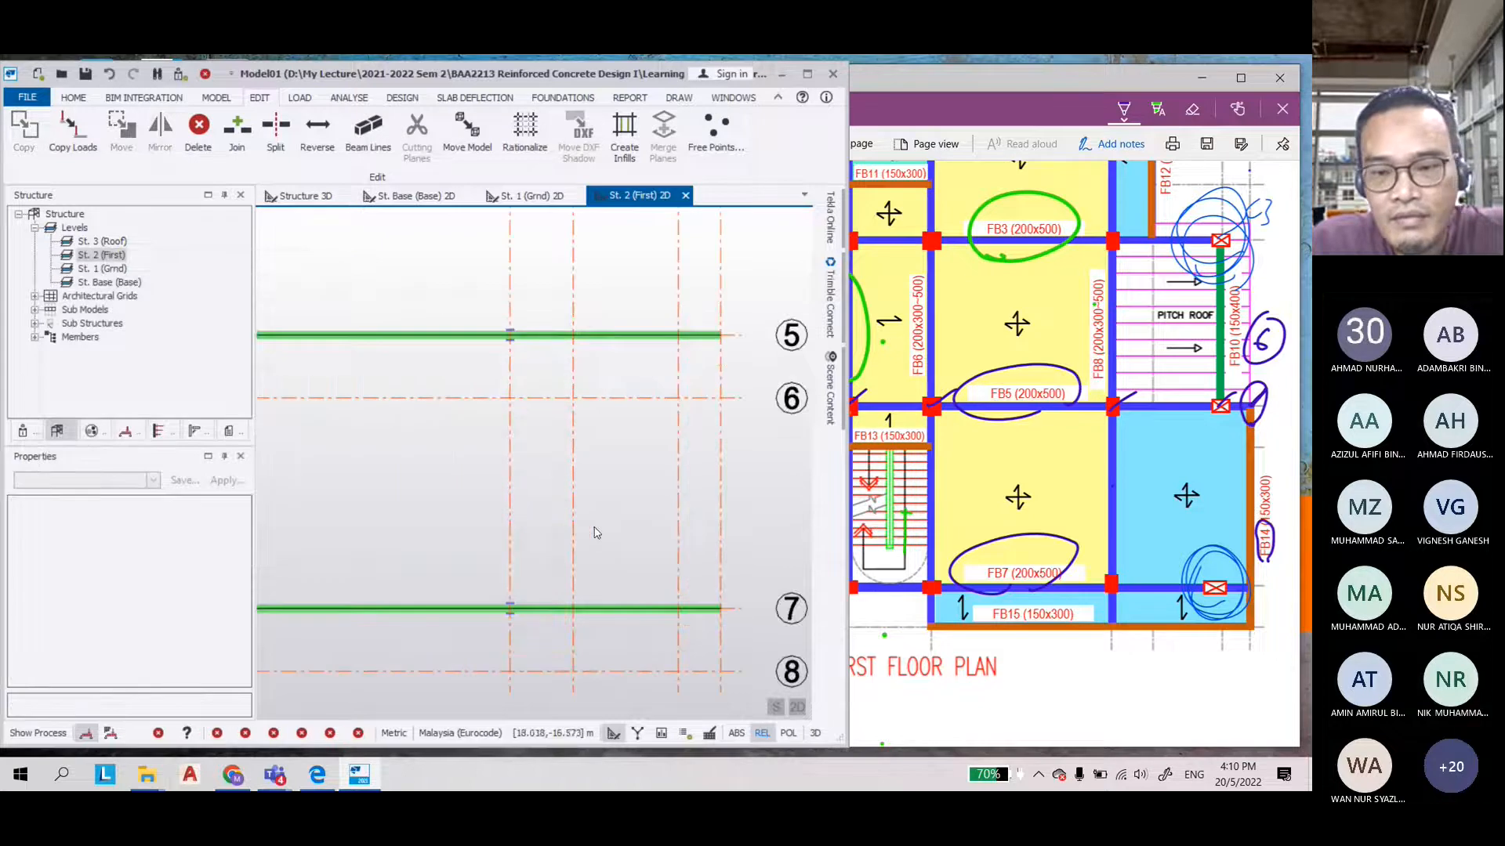
pyautogui.scroll(3, 550, 619)
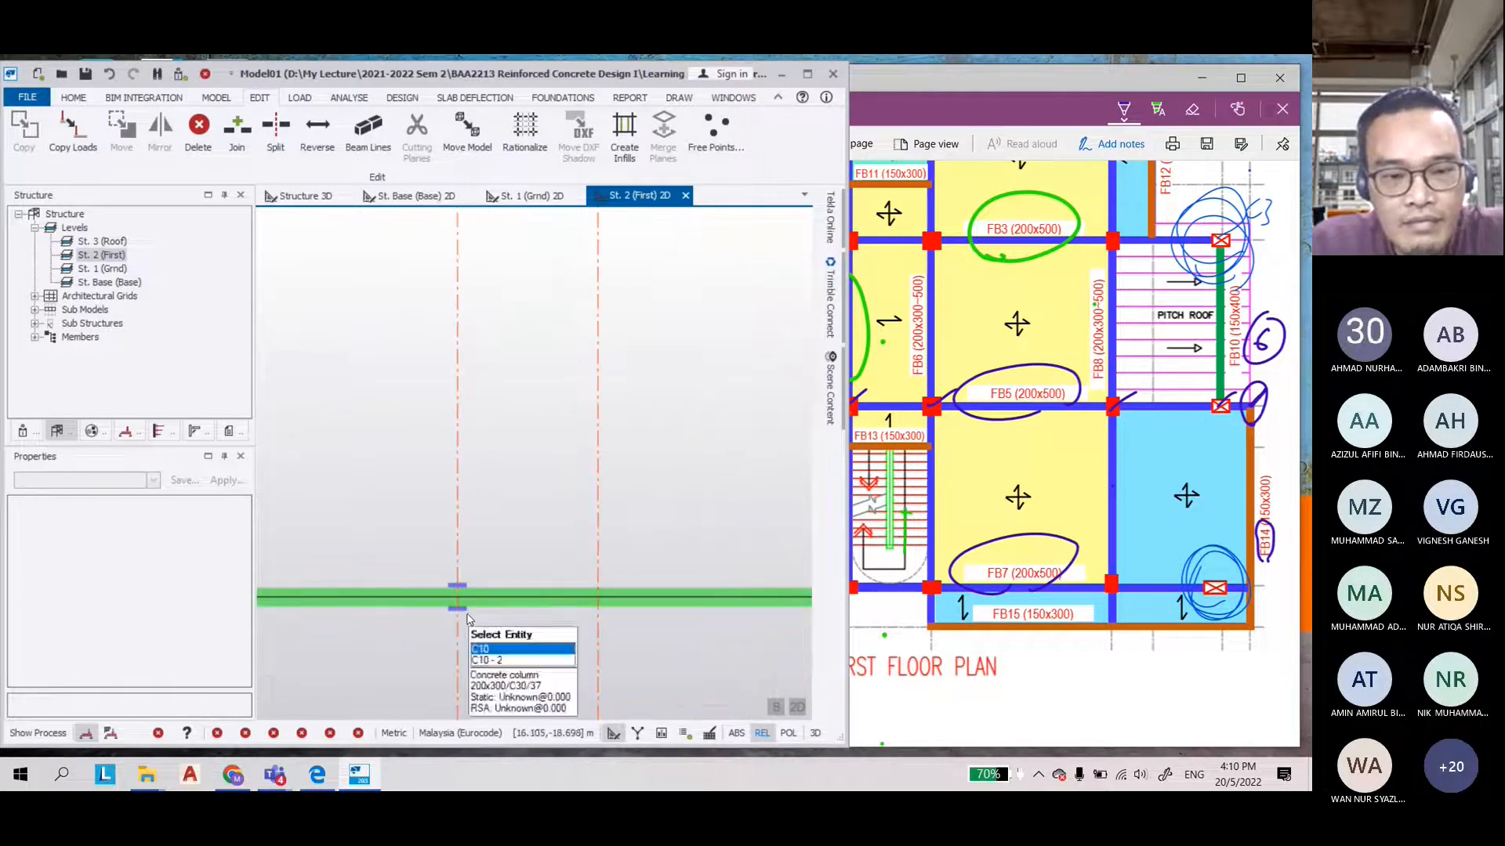
pyautogui.scroll(-2, 510, 568)
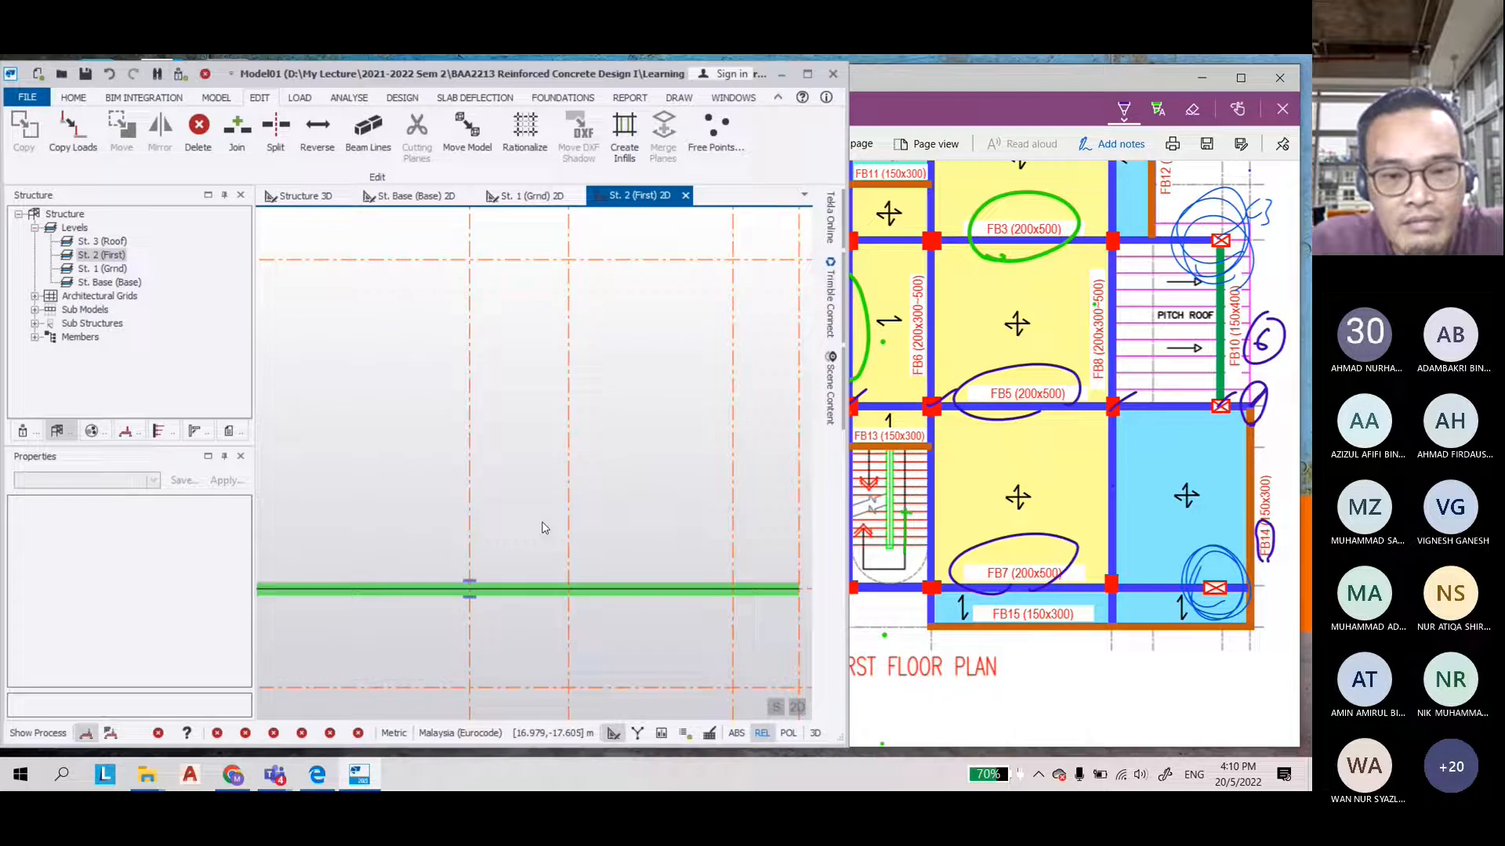
pyautogui.scroll(-5, 542, 528)
pyautogui.click(307, 197)
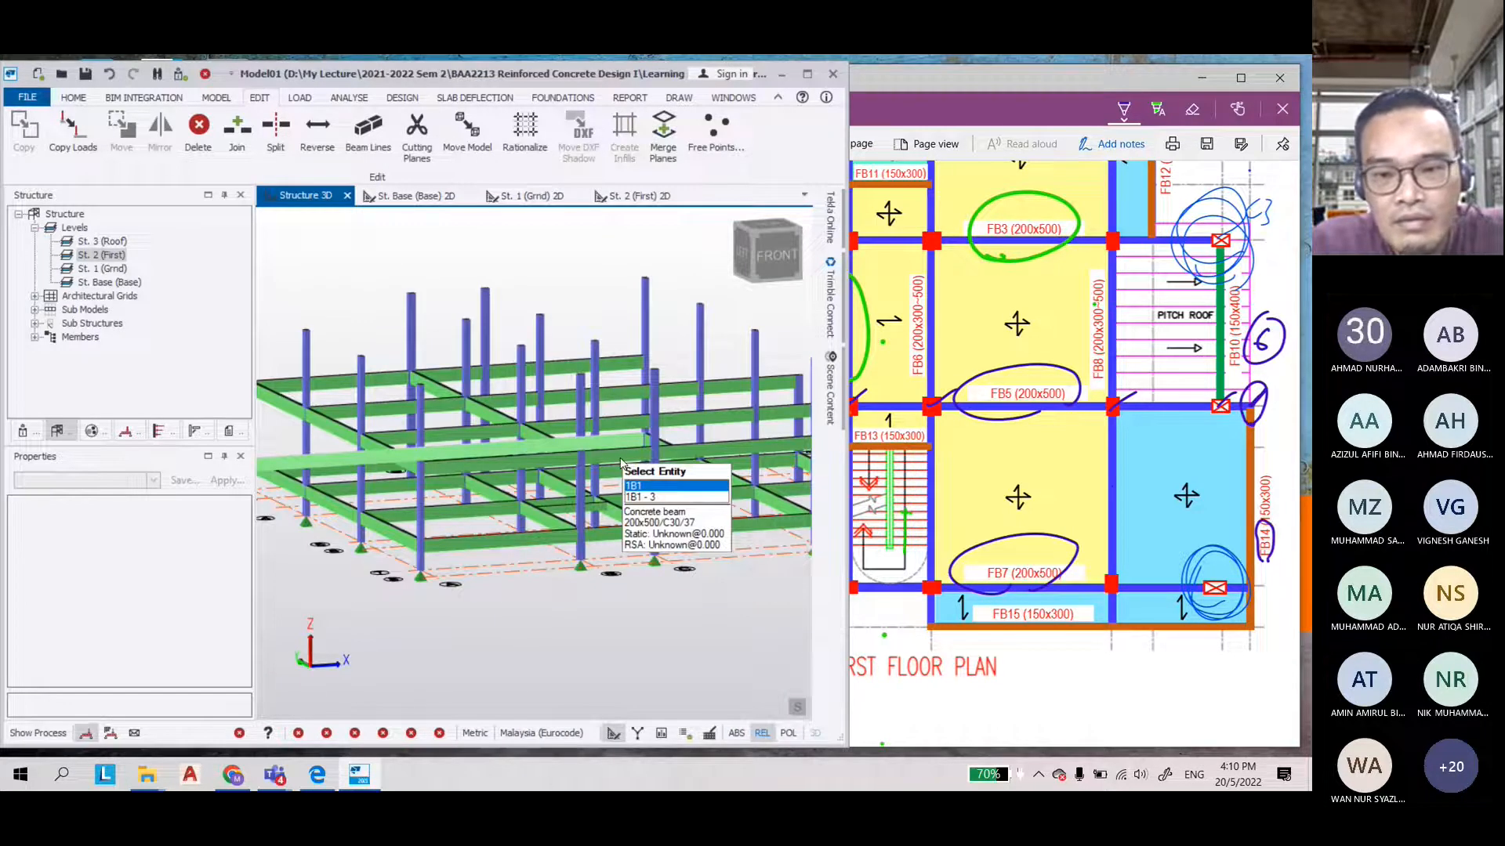
pyautogui.scroll(-3, 636, 525)
pyautogui.moveTo(665, 628); pyautogui.dragTo(615, 639, button='right')
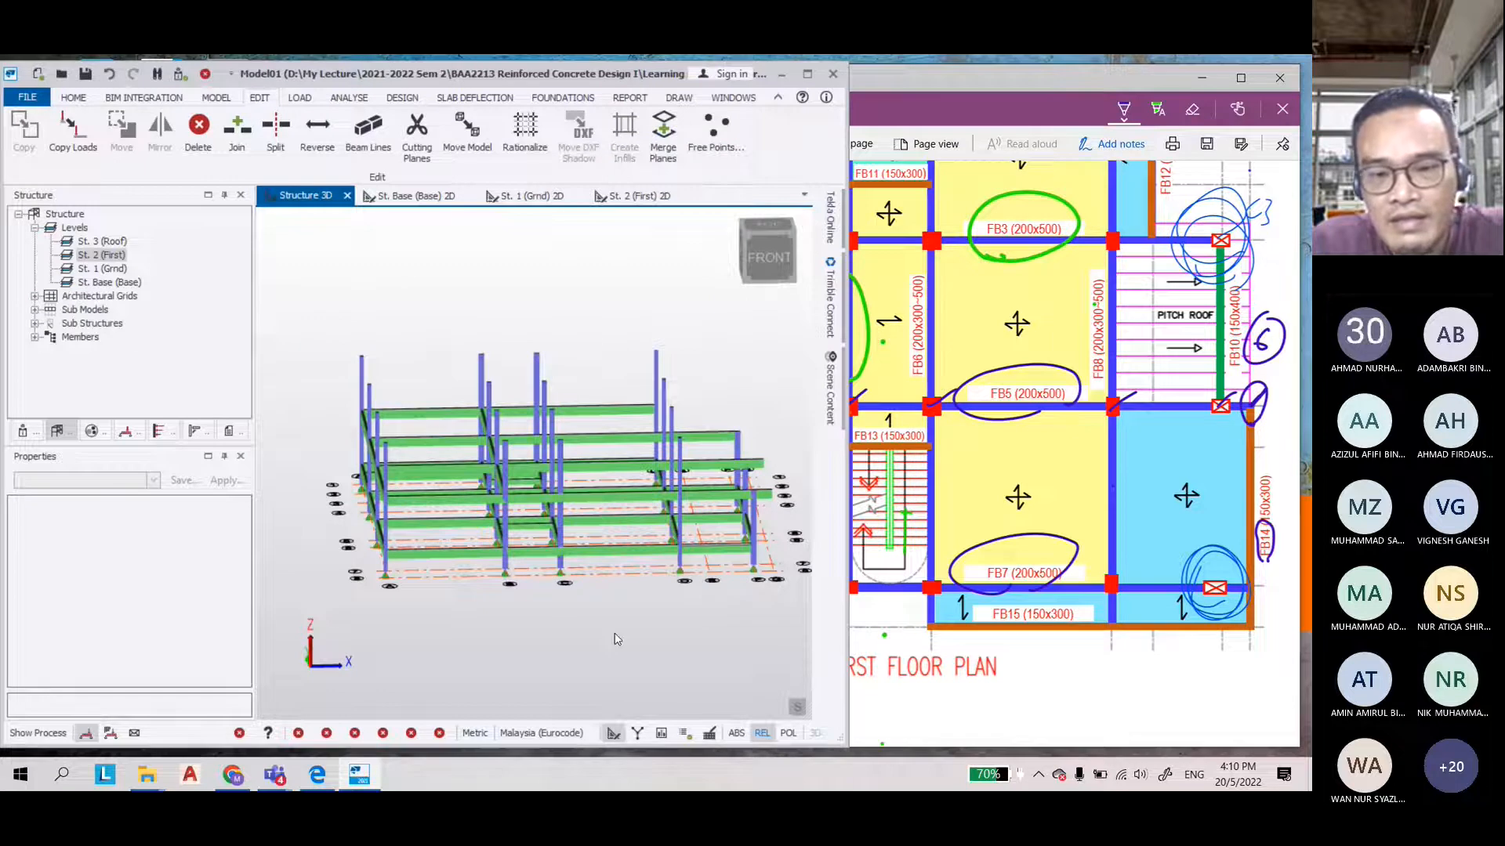
pyautogui.scroll(5, 615, 639)
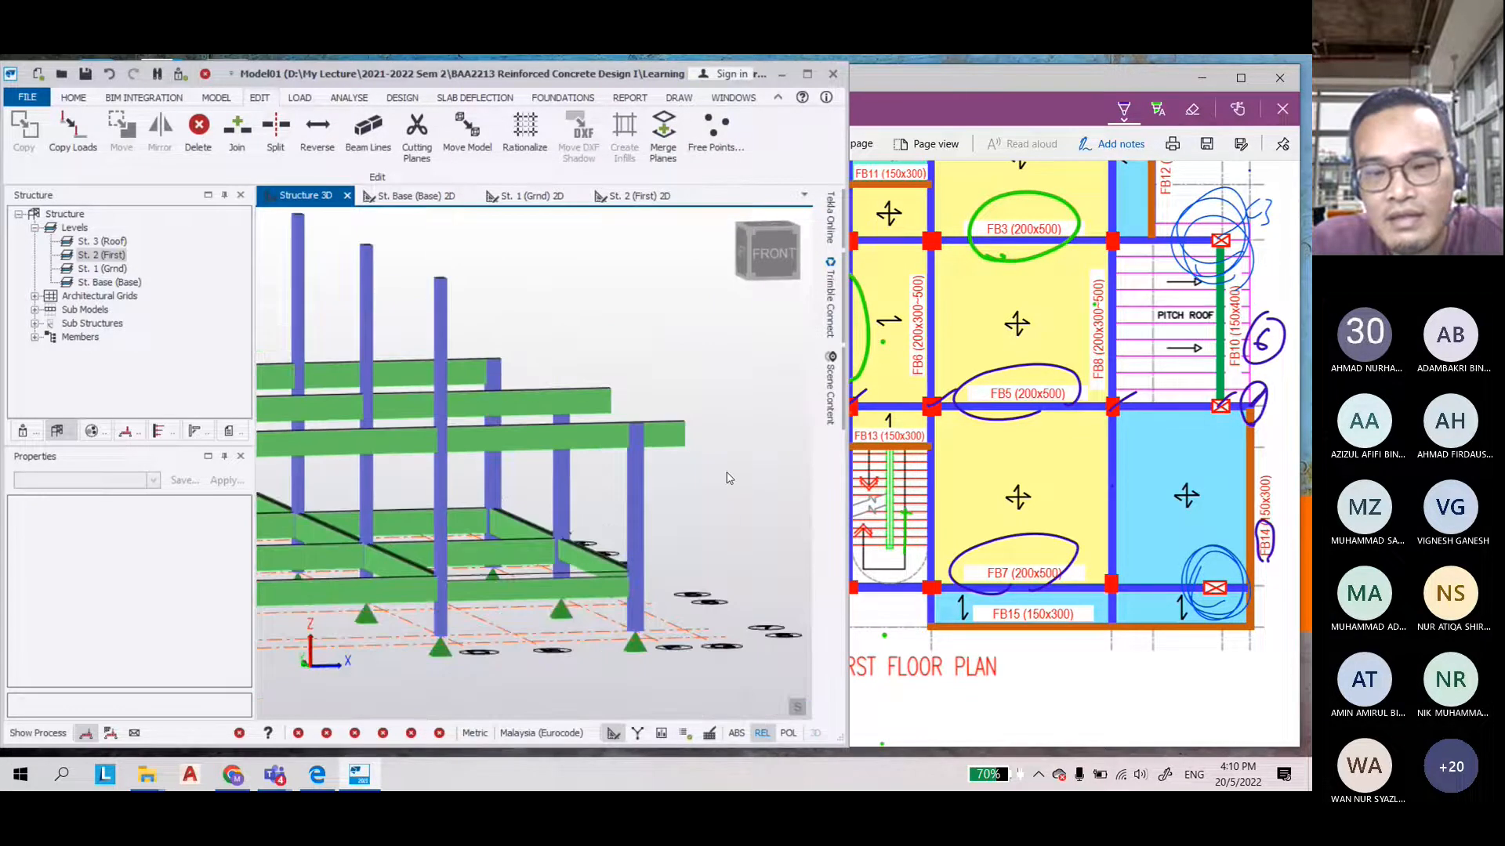
pyautogui.scroll(2, 671, 497)
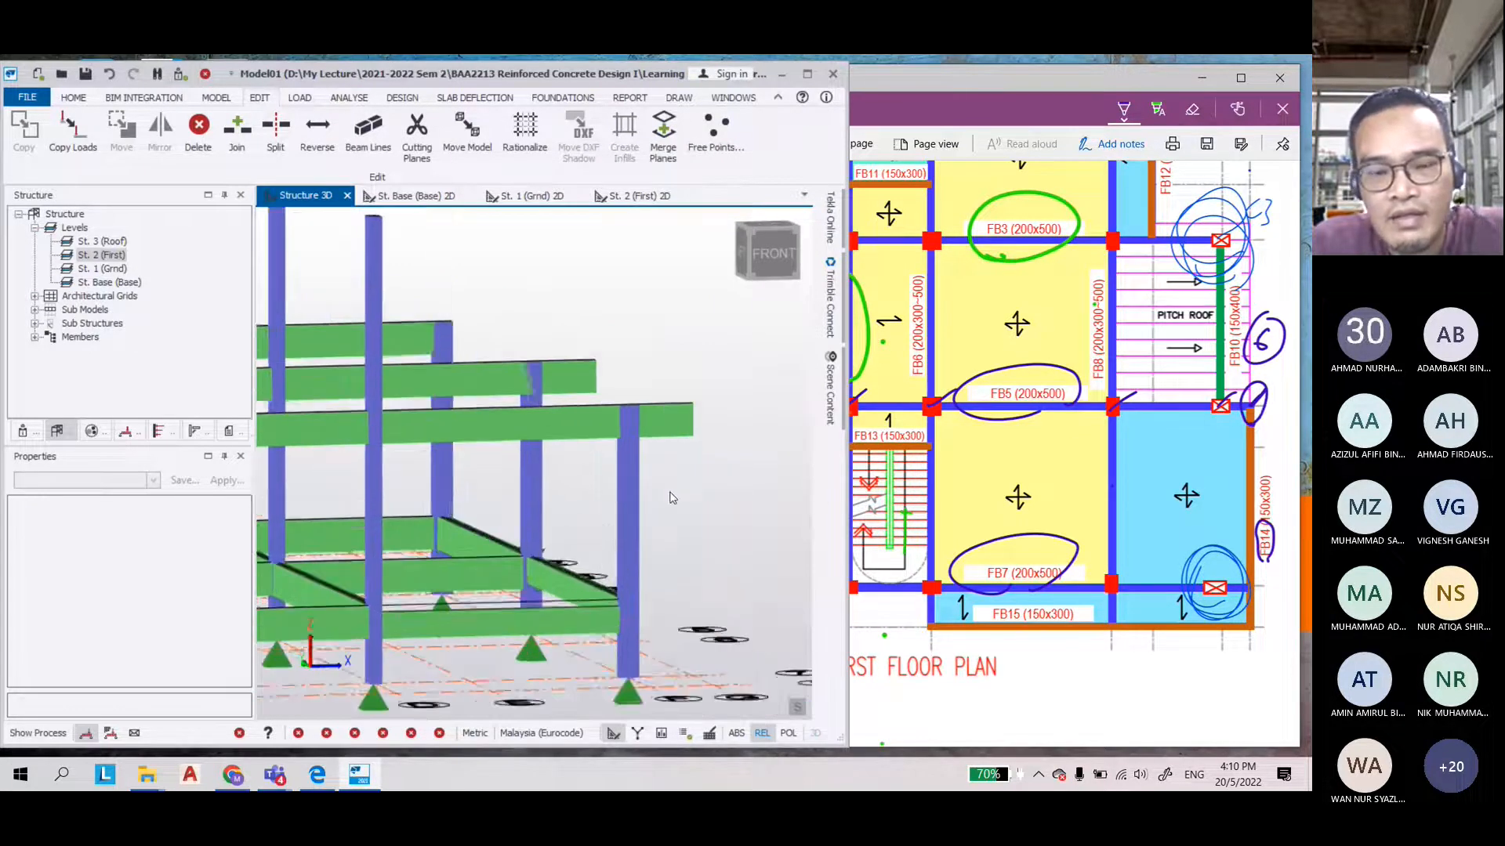
pyautogui.scroll(-3, 672, 497)
pyautogui.click(631, 196)
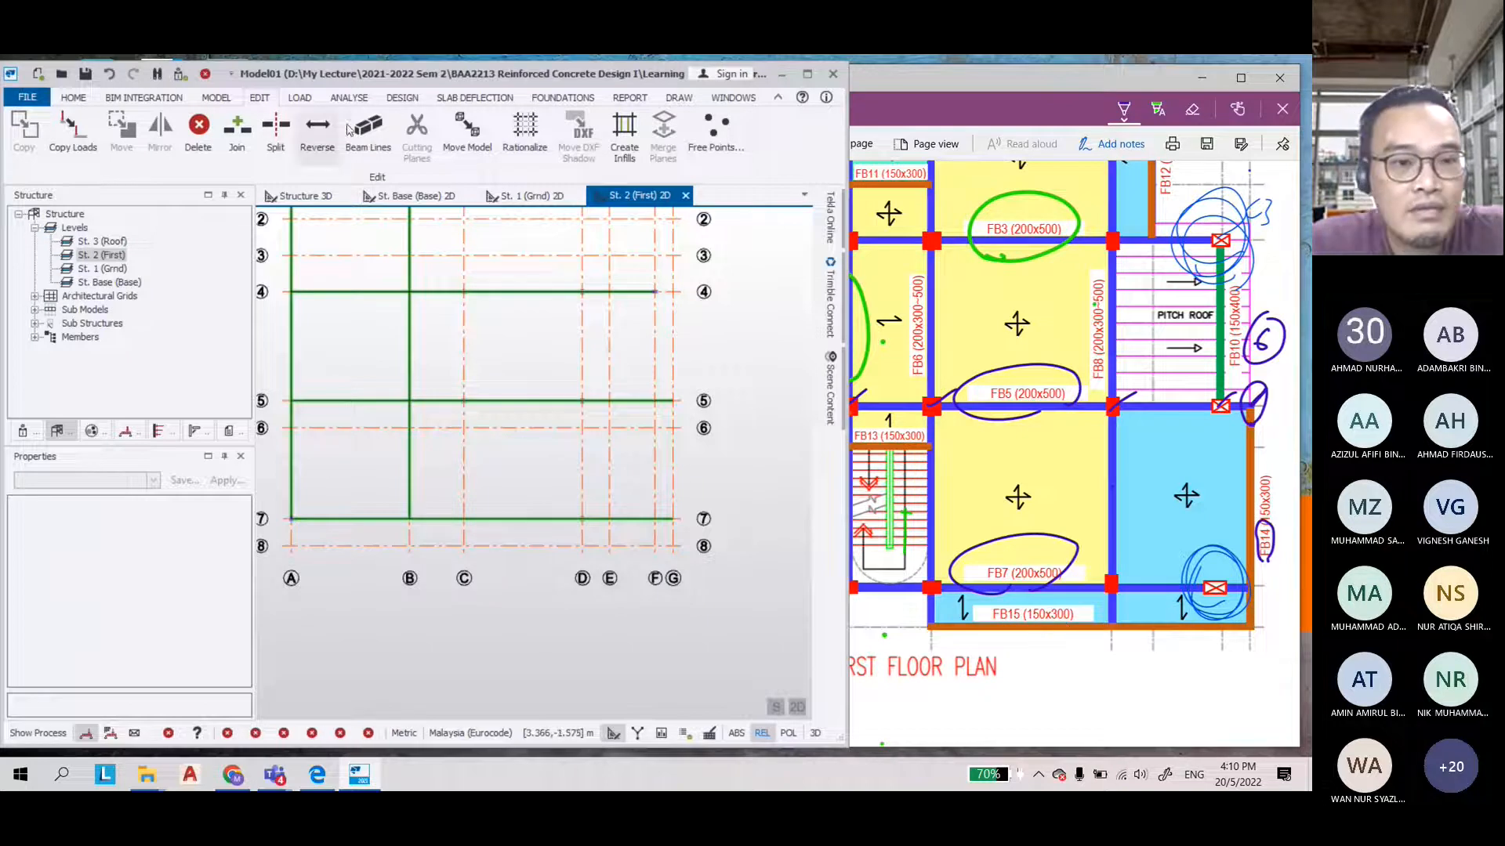
pyautogui.click(215, 98)
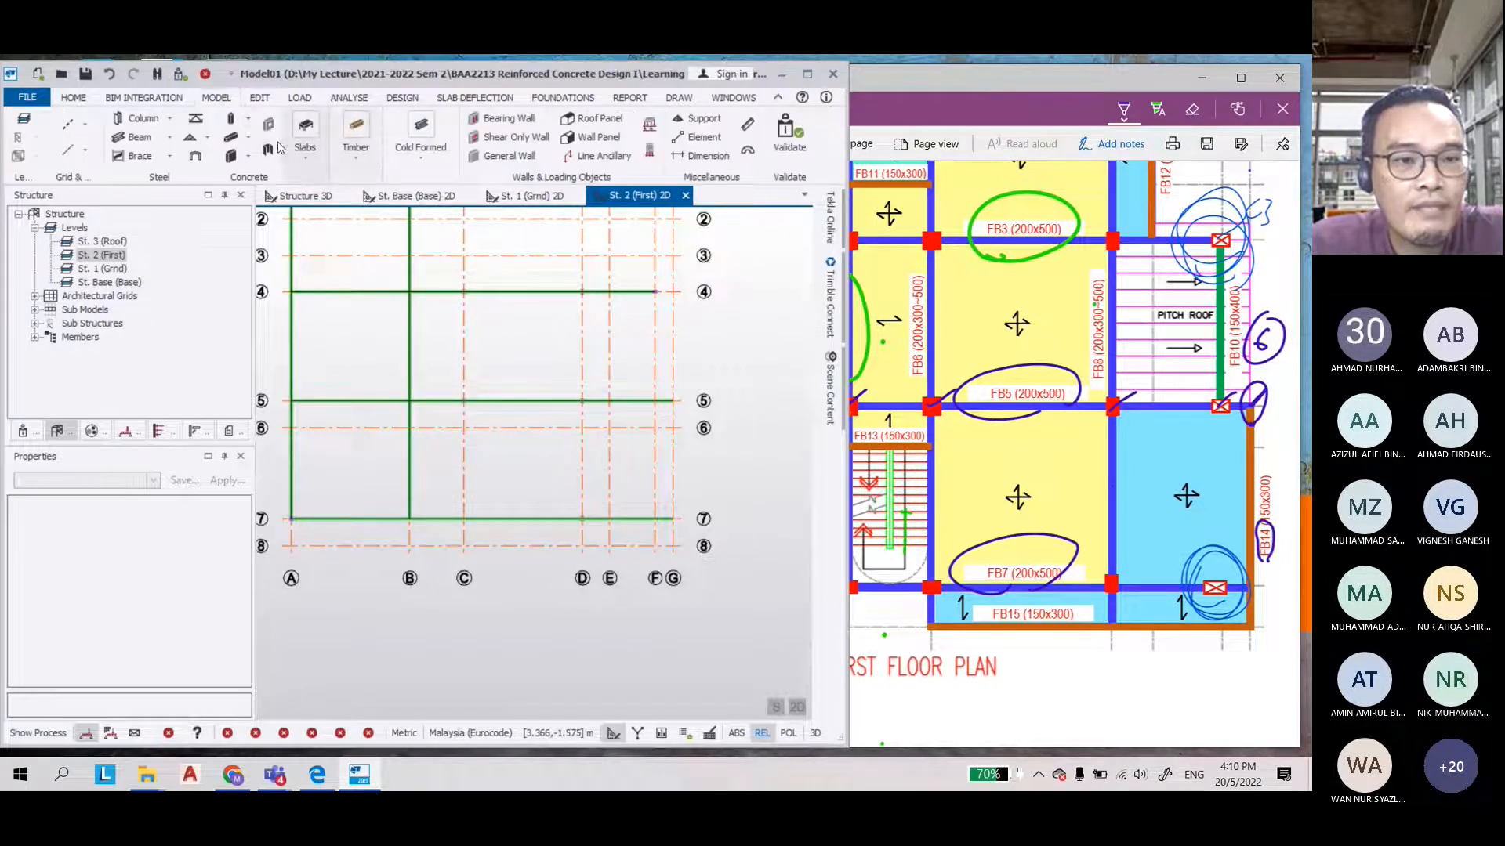
pyautogui.click(230, 137)
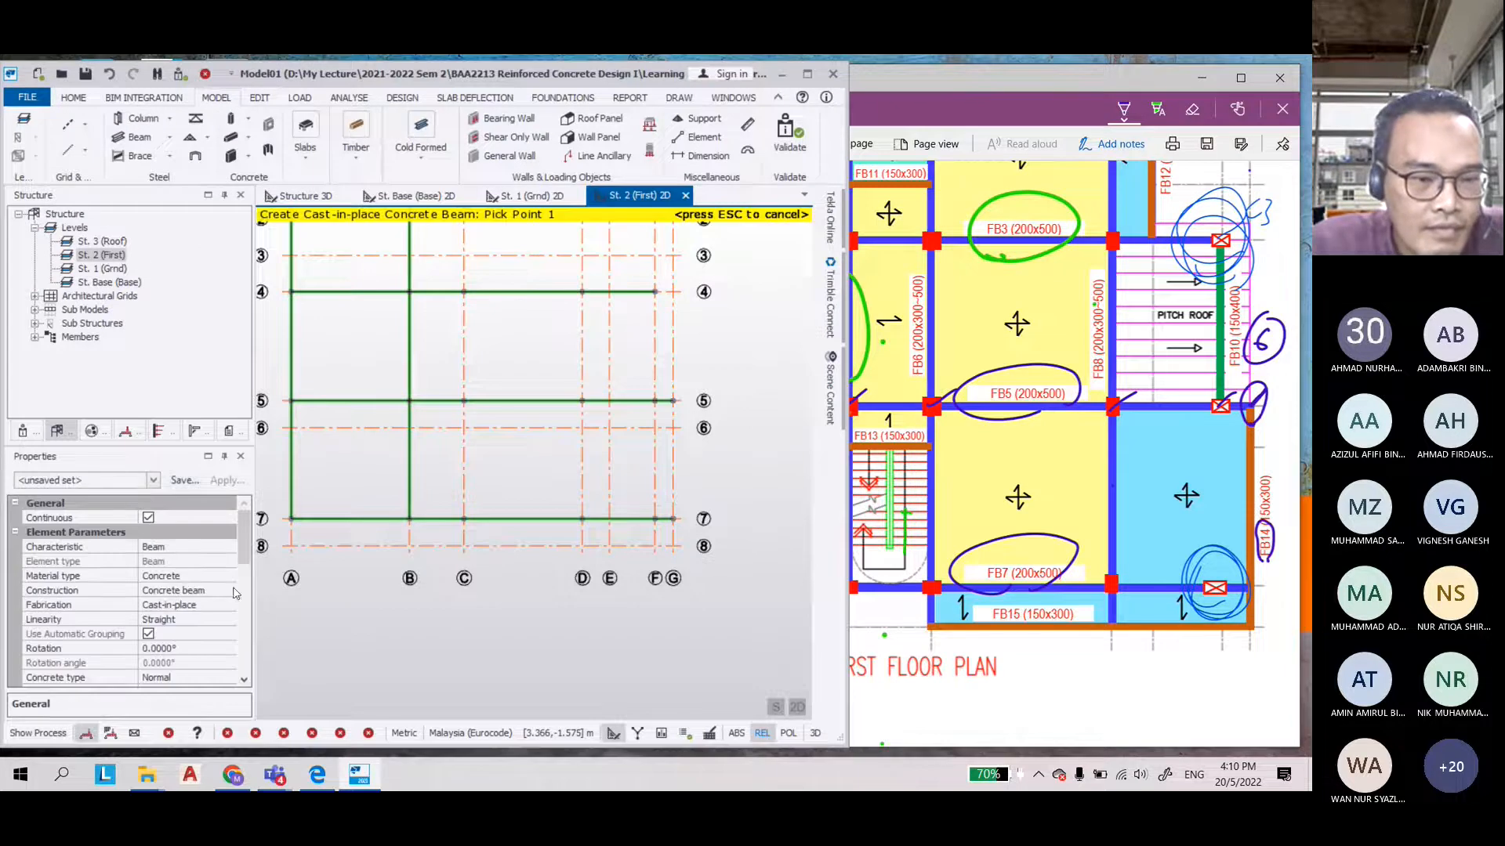
pyautogui.moveTo(247, 547); pyautogui.dragTo(233, 590)
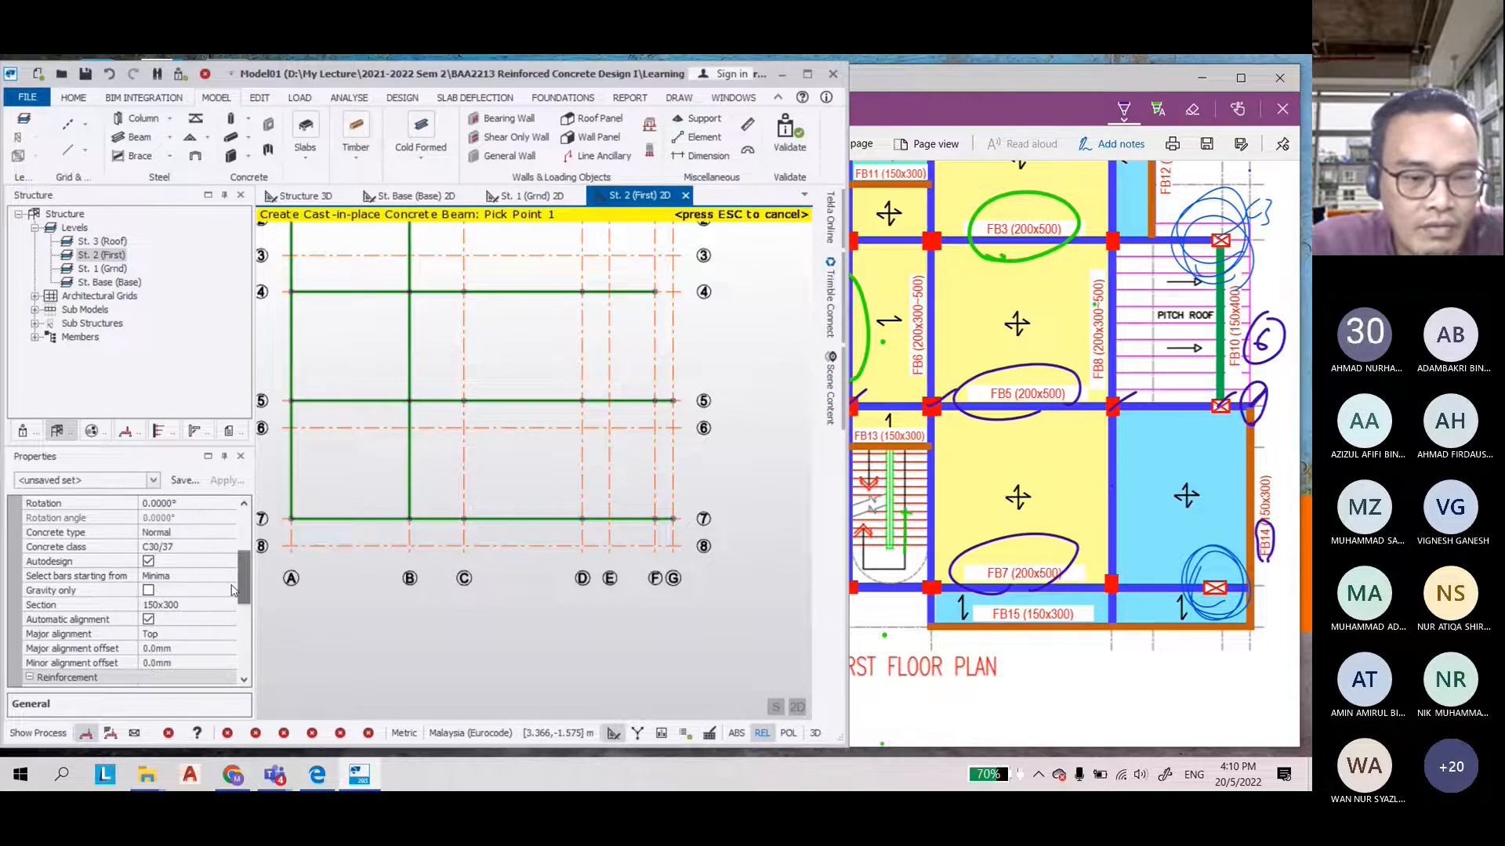
pyautogui.scroll(3, 444, 536)
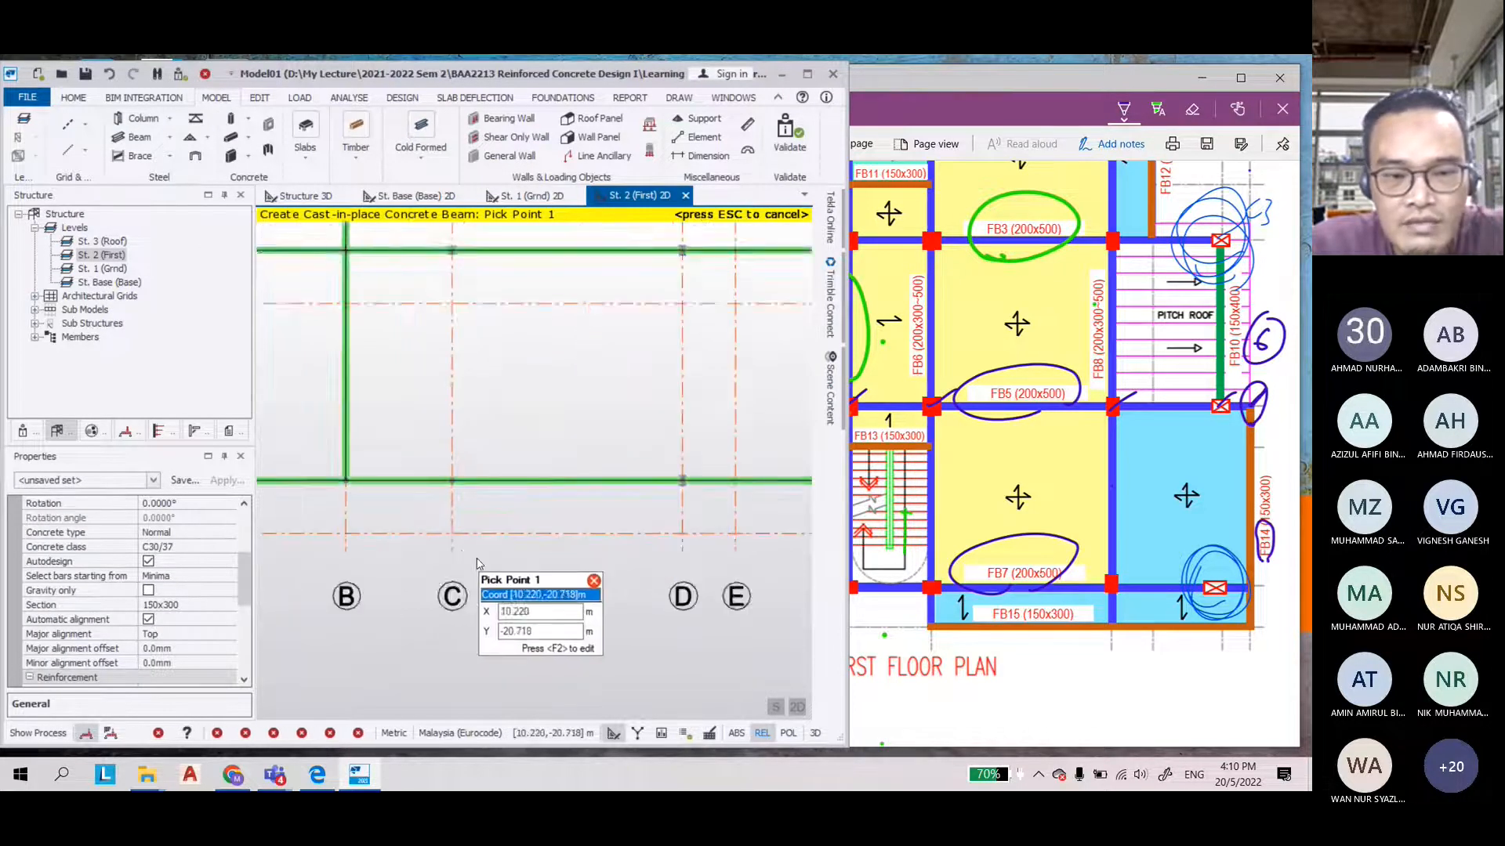
pyautogui.click(443, 531)
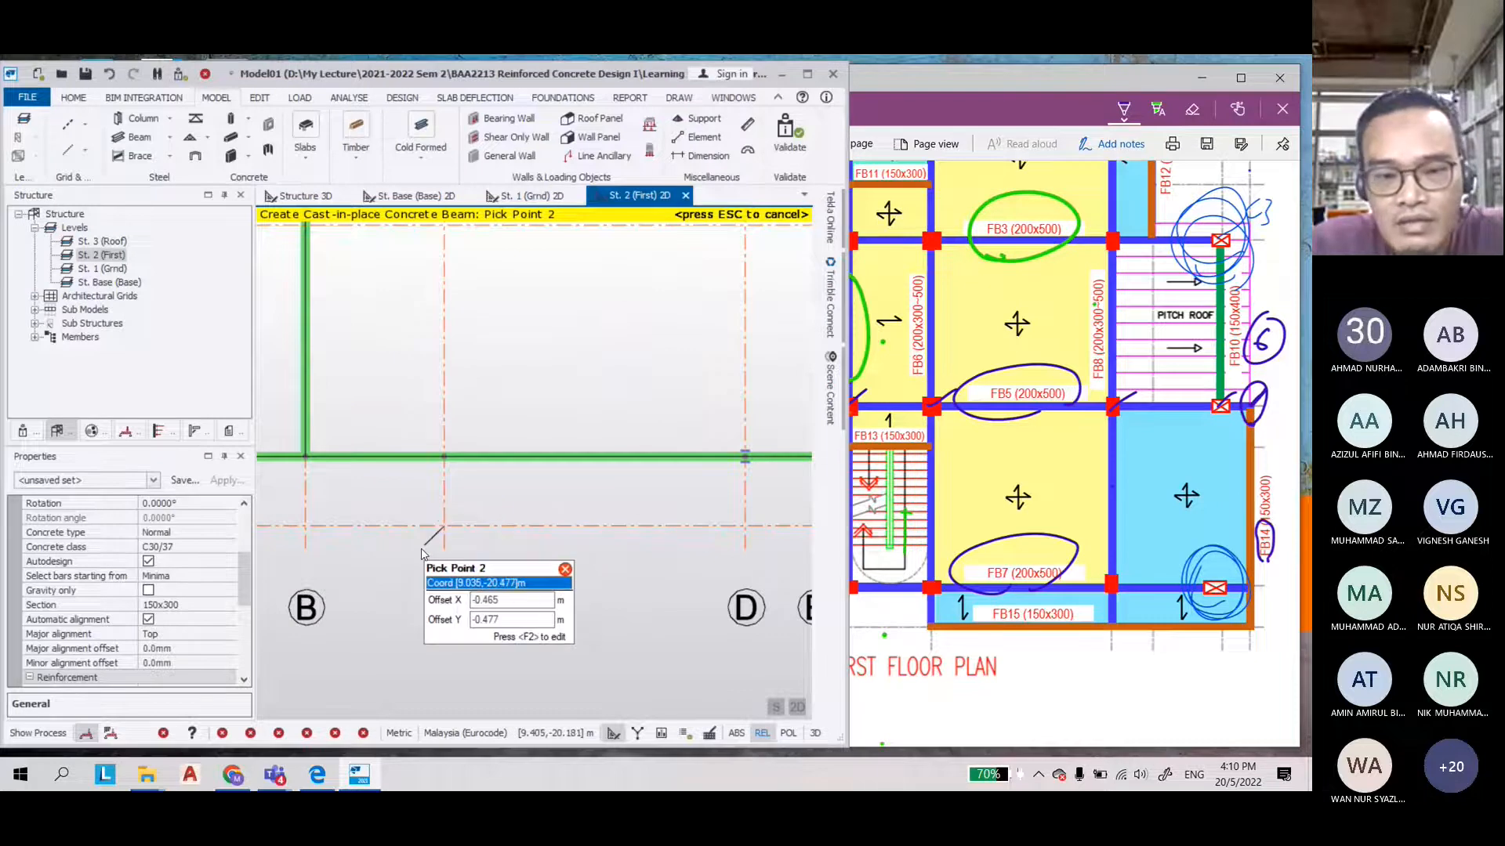
pyautogui.scroll(-2, 421, 553)
pyautogui.scroll(3, 584, 580)
pyautogui.click(650, 511)
pyautogui.scroll(-2, 431, 619)
pyautogui.scroll(2, 705, 564)
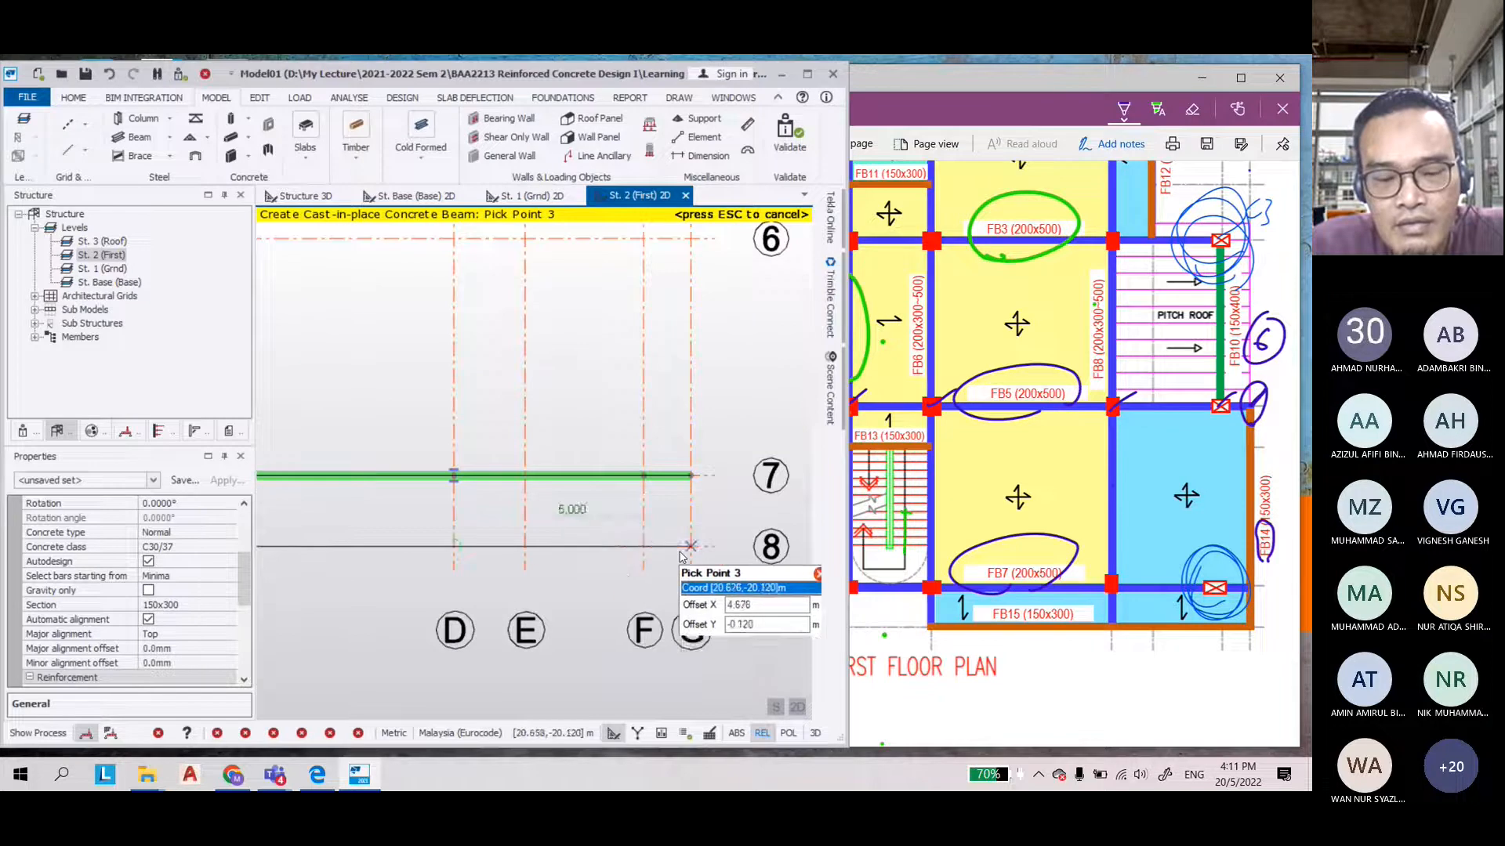
pyautogui.press('Escape')
pyautogui.scroll(-2, 729, 623)
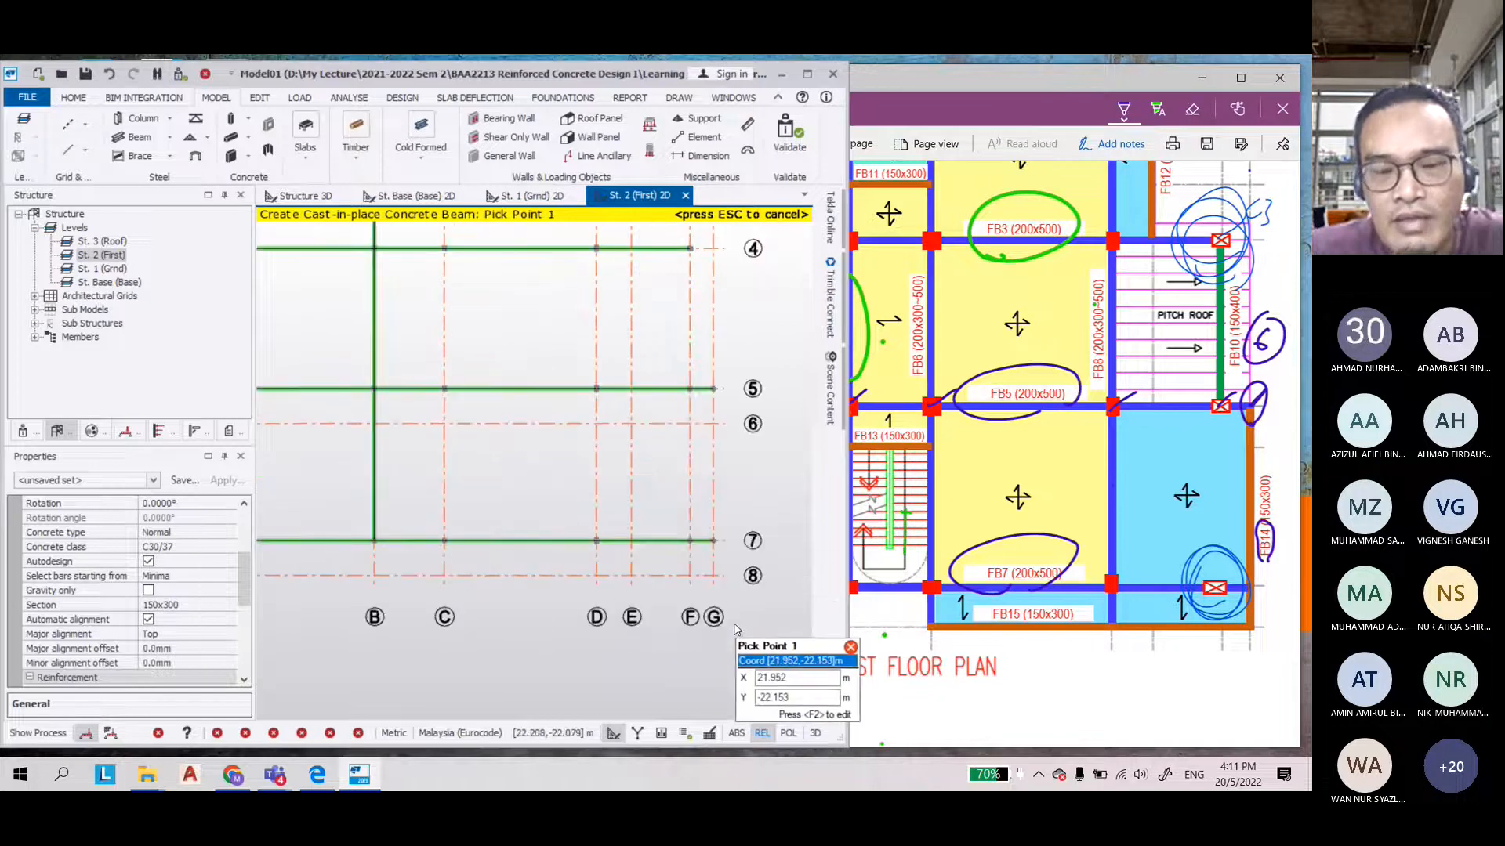
pyautogui.scroll(-2, 732, 630)
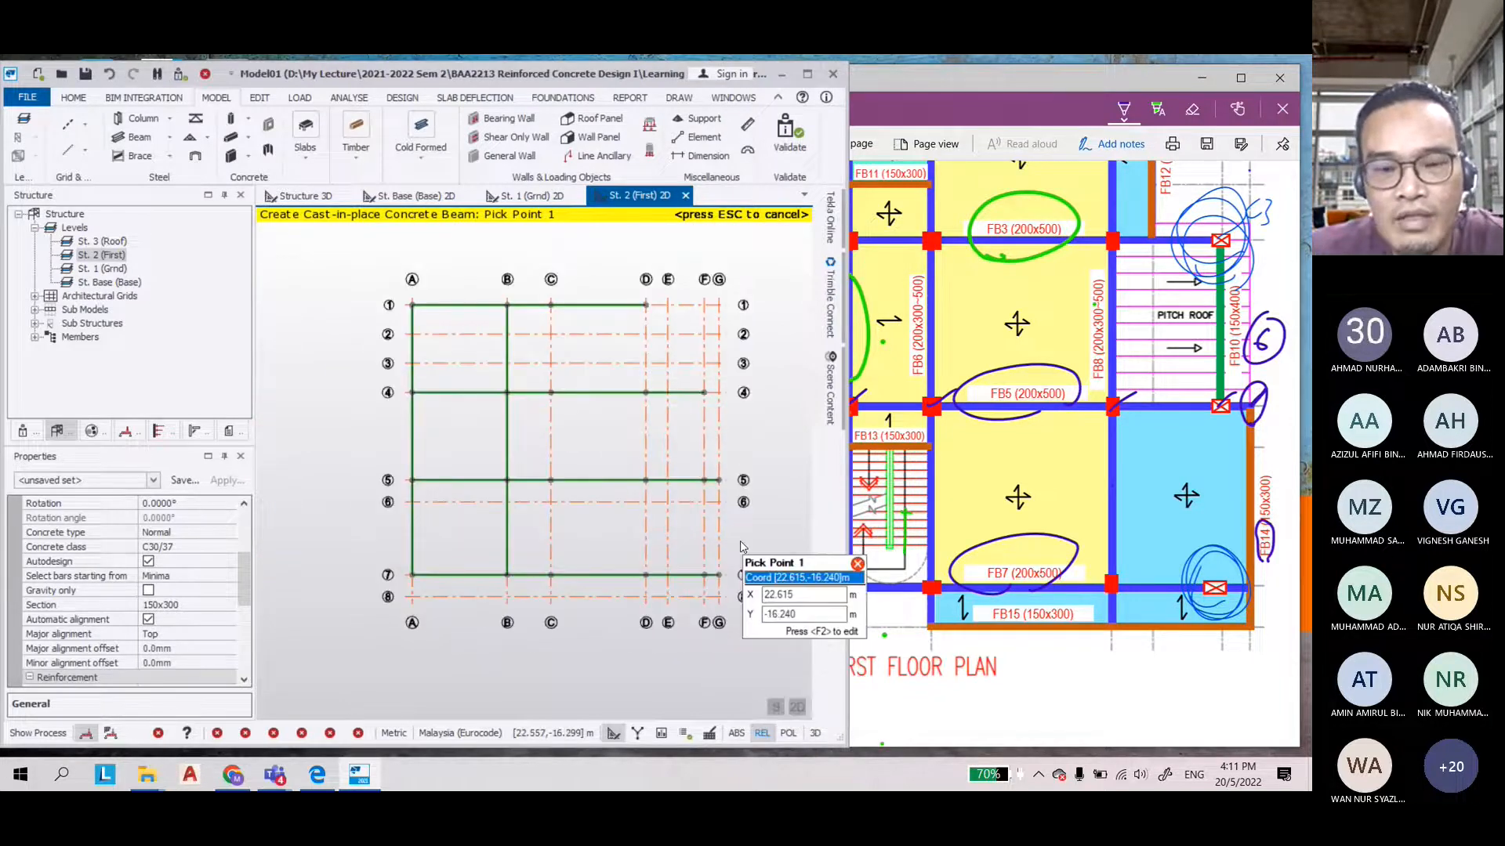
# Check the beam sizes on the first floor plan in the layout PDF, and set the new cast-in-place concrete beam's section to 200x500
pyautogui.click(858, 565)
pyautogui.scroll(4, 840, 576)
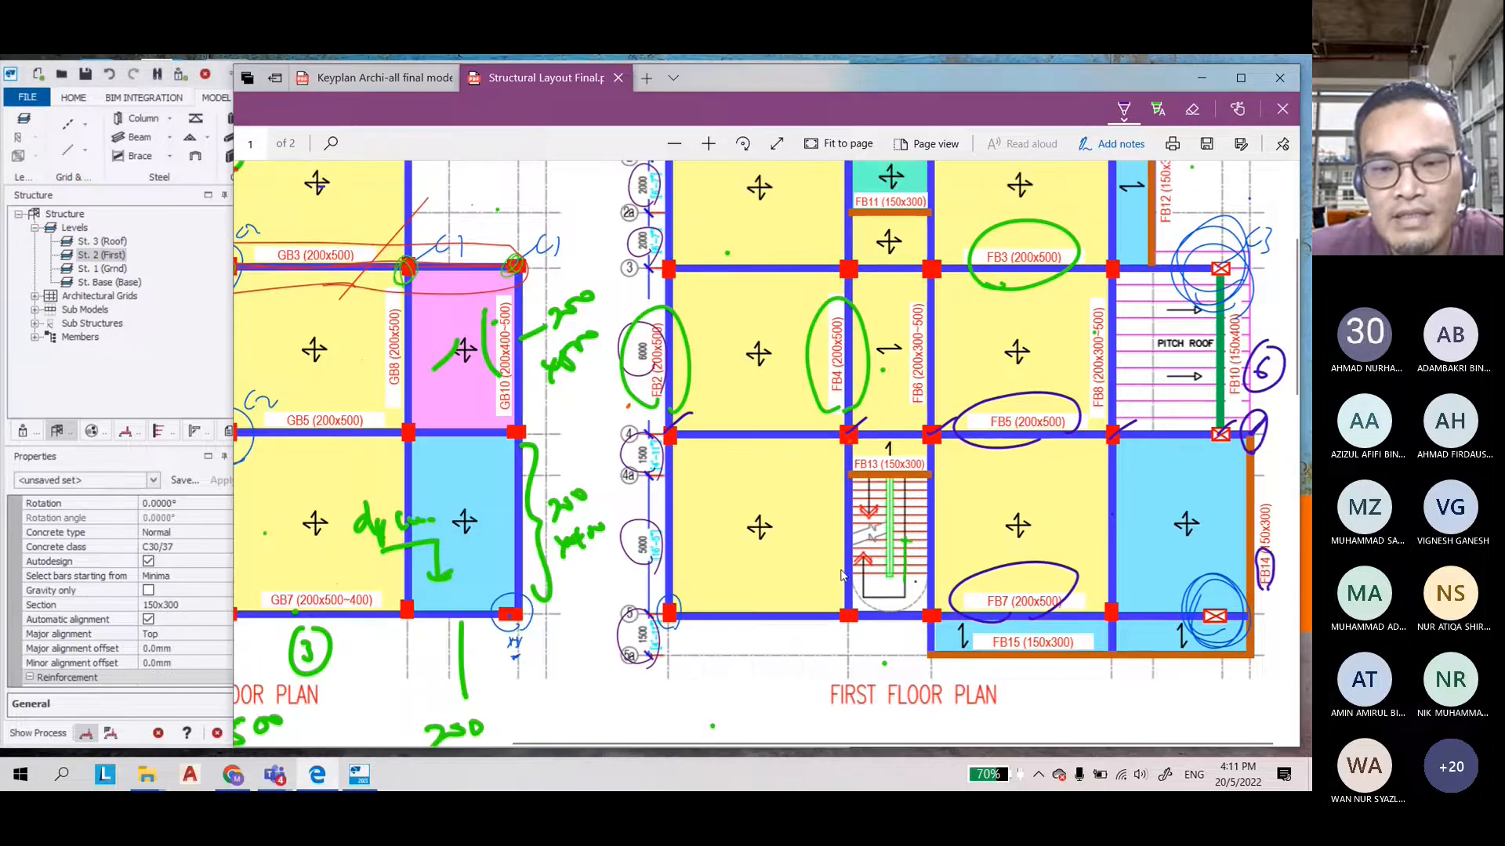
pyautogui.scroll(-1, 840, 575)
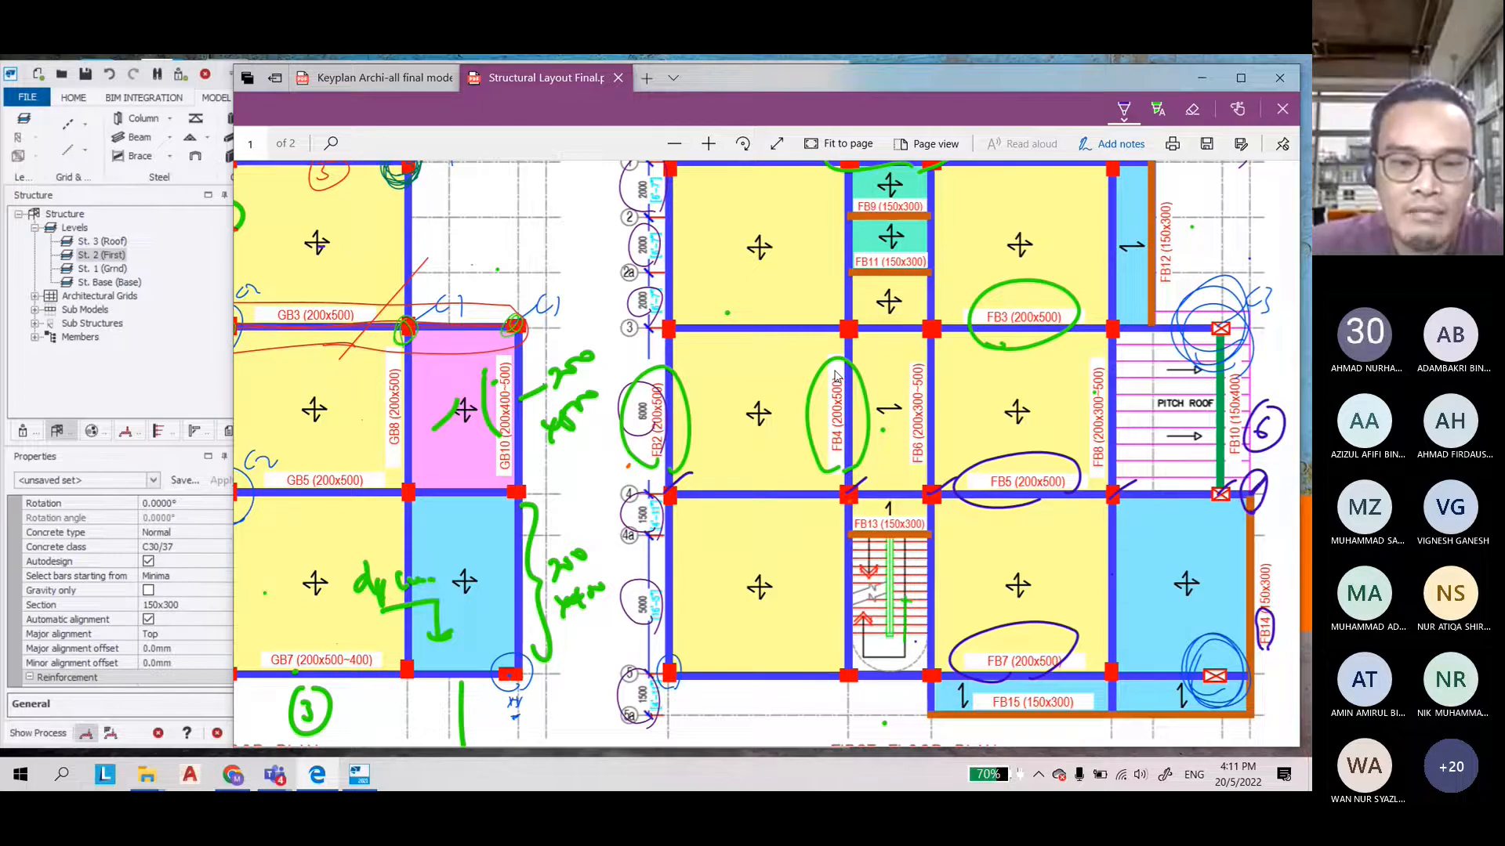
pyautogui.click(359, 775)
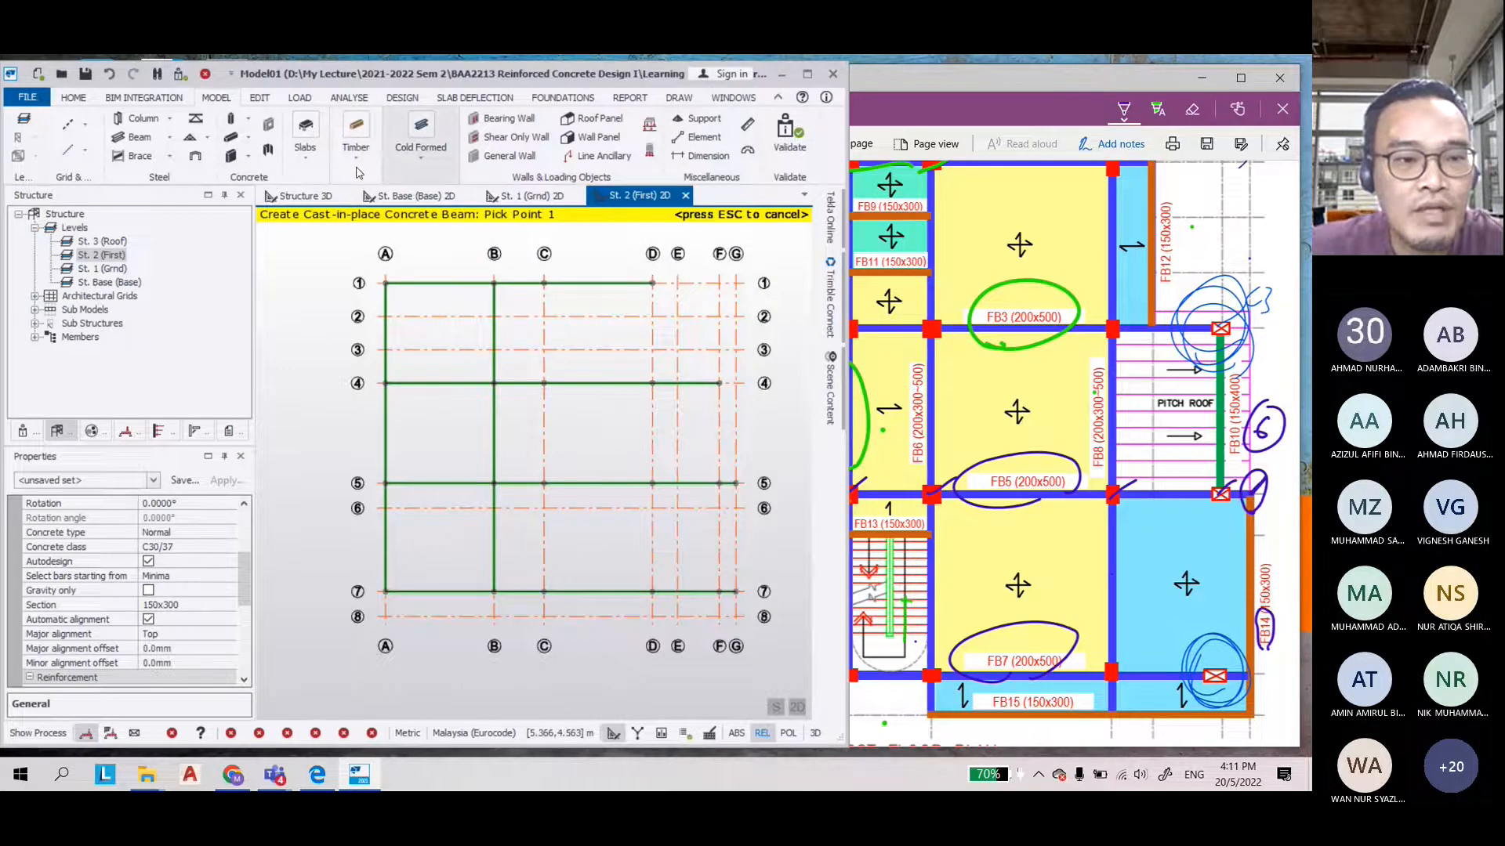
pyautogui.click(248, 138)
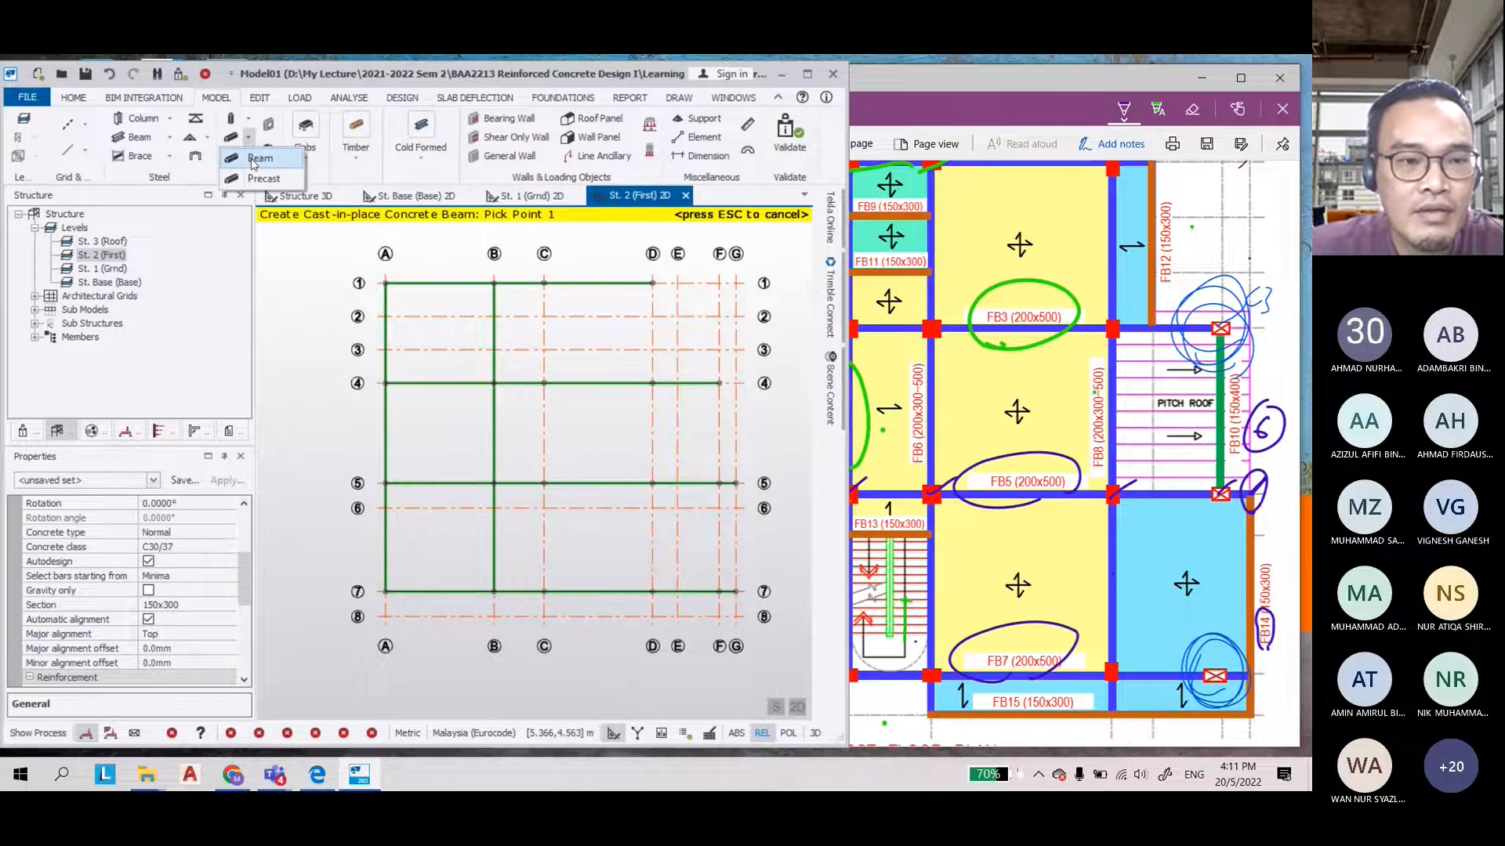
pyautogui.click(254, 159)
pyautogui.click(188, 605)
pyautogui.click(229, 605)
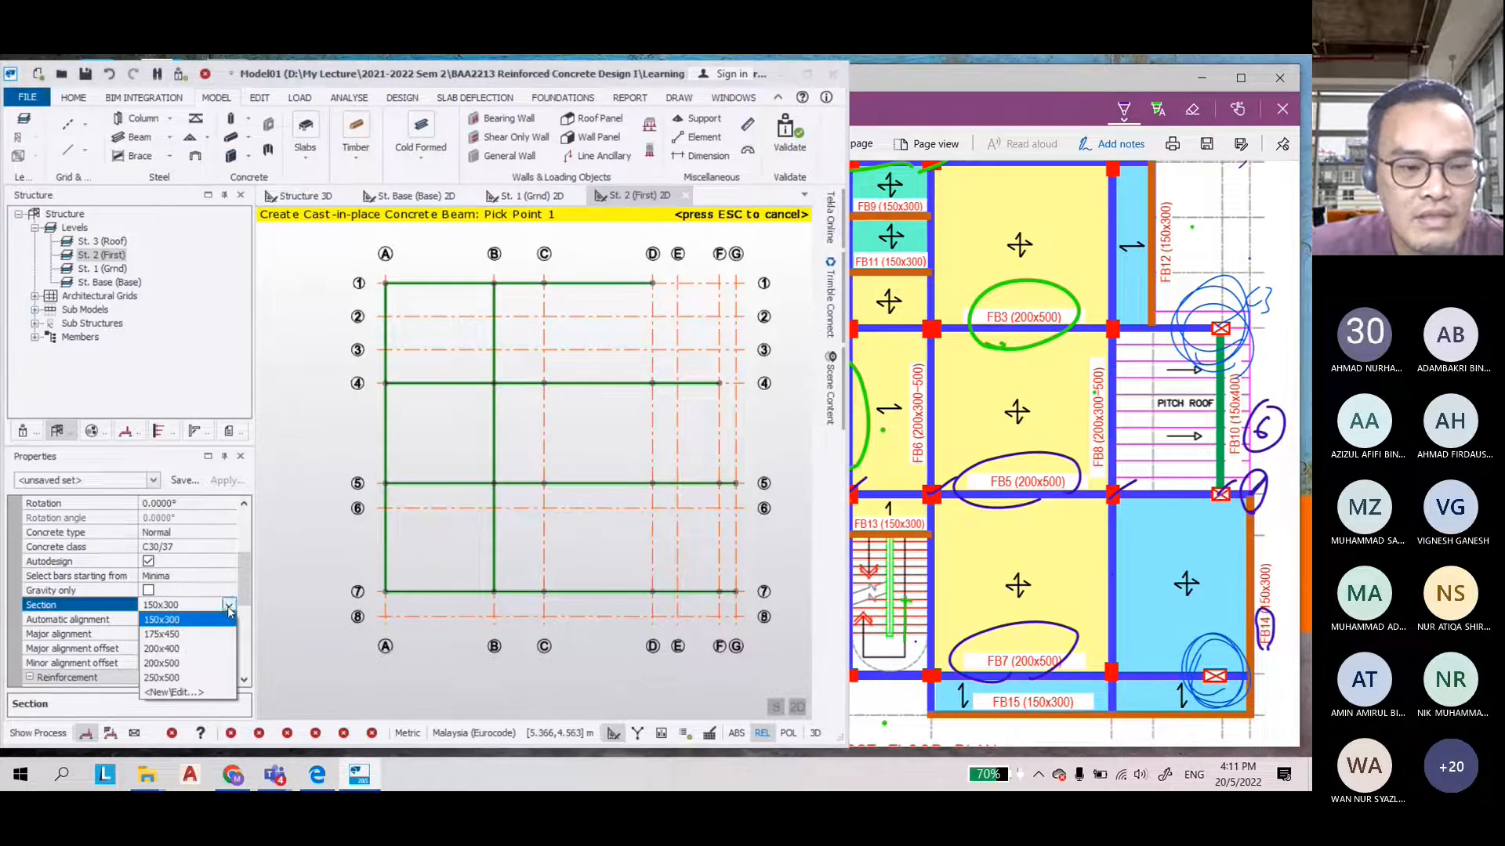
pyautogui.click(162, 664)
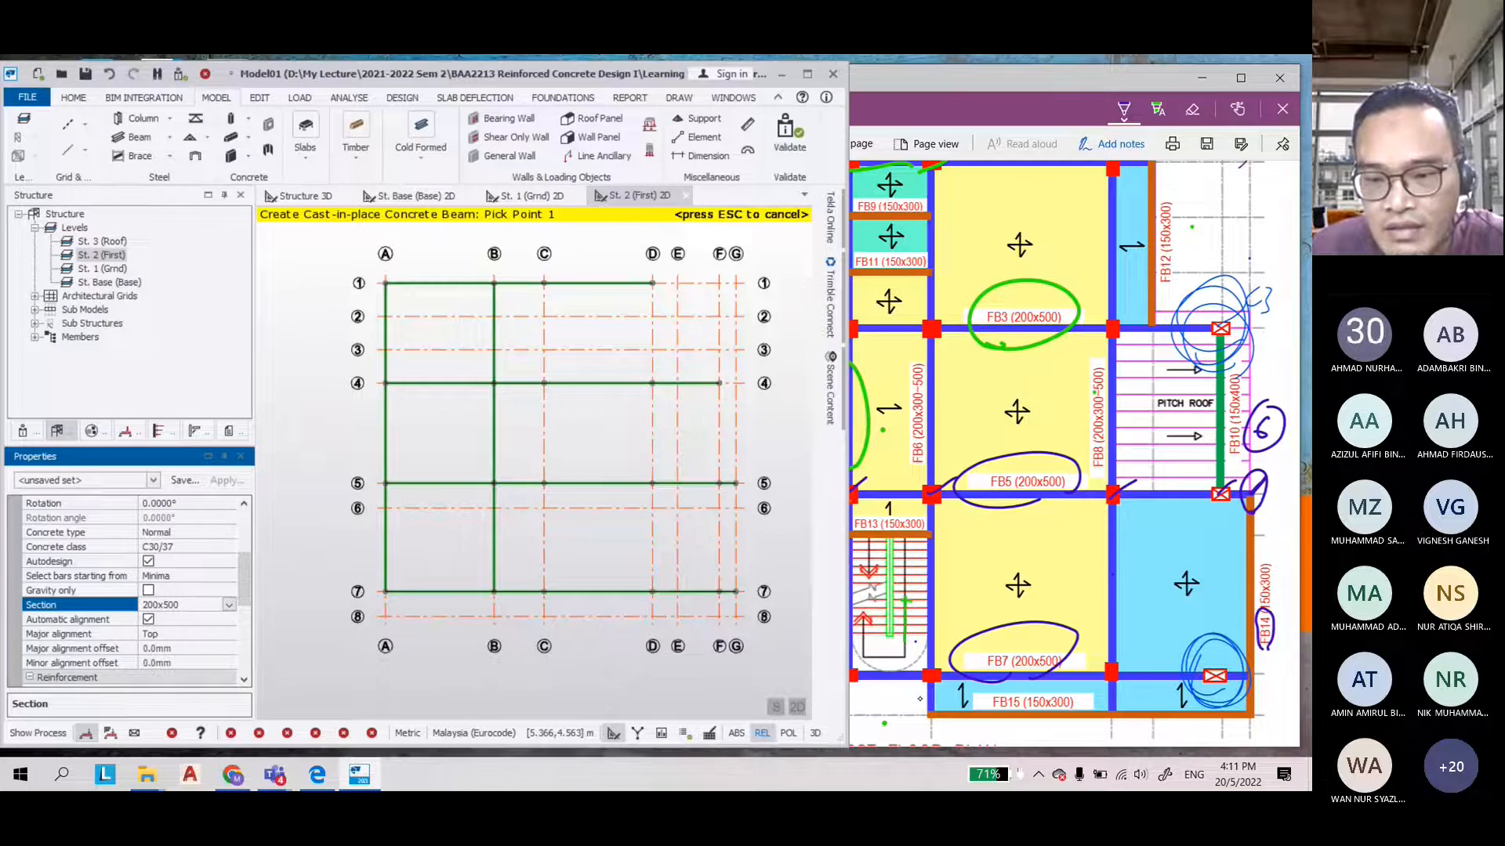
# On the first floor plan PDF, circle the ends of FB6 and FB8 and their 300 sizes, and sketch a drop mark in the adjoining slab
pyautogui.hotkey('alt', 'Tab')
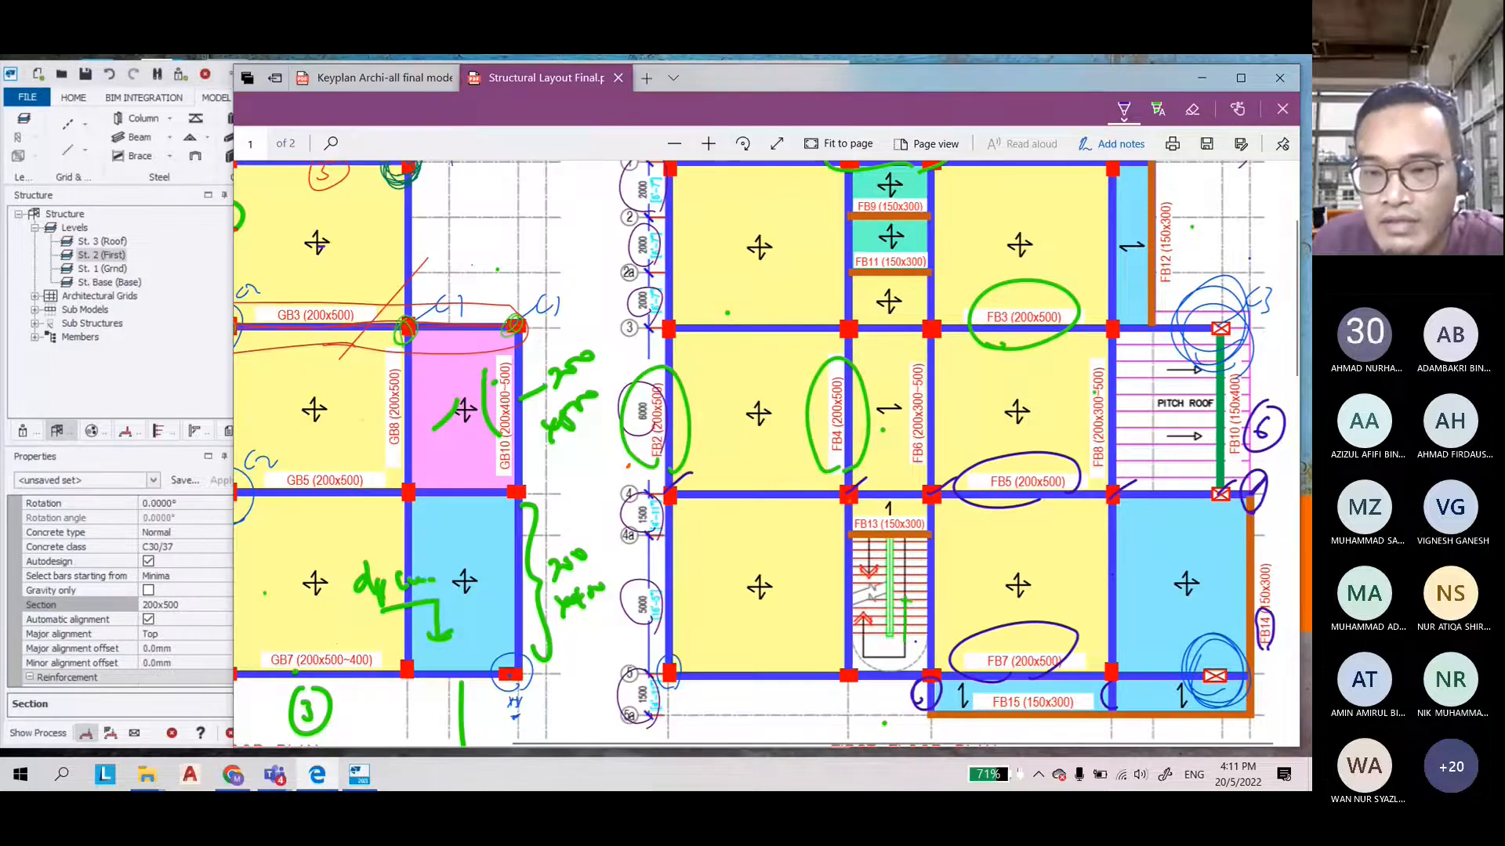
pyautogui.moveTo(1105, 683); pyautogui.dragTo(1119, 683)
pyautogui.moveTo(1101, 392); pyautogui.dragTo(1093, 398)
pyautogui.moveTo(921, 367)
pyautogui.mouseDown()
pyautogui.moveTo(931, 439)
pyautogui.moveTo(909, 388)
pyautogui.moveTo(957, 436)
pyautogui.moveTo(950, 693)
pyautogui.mouseUp()
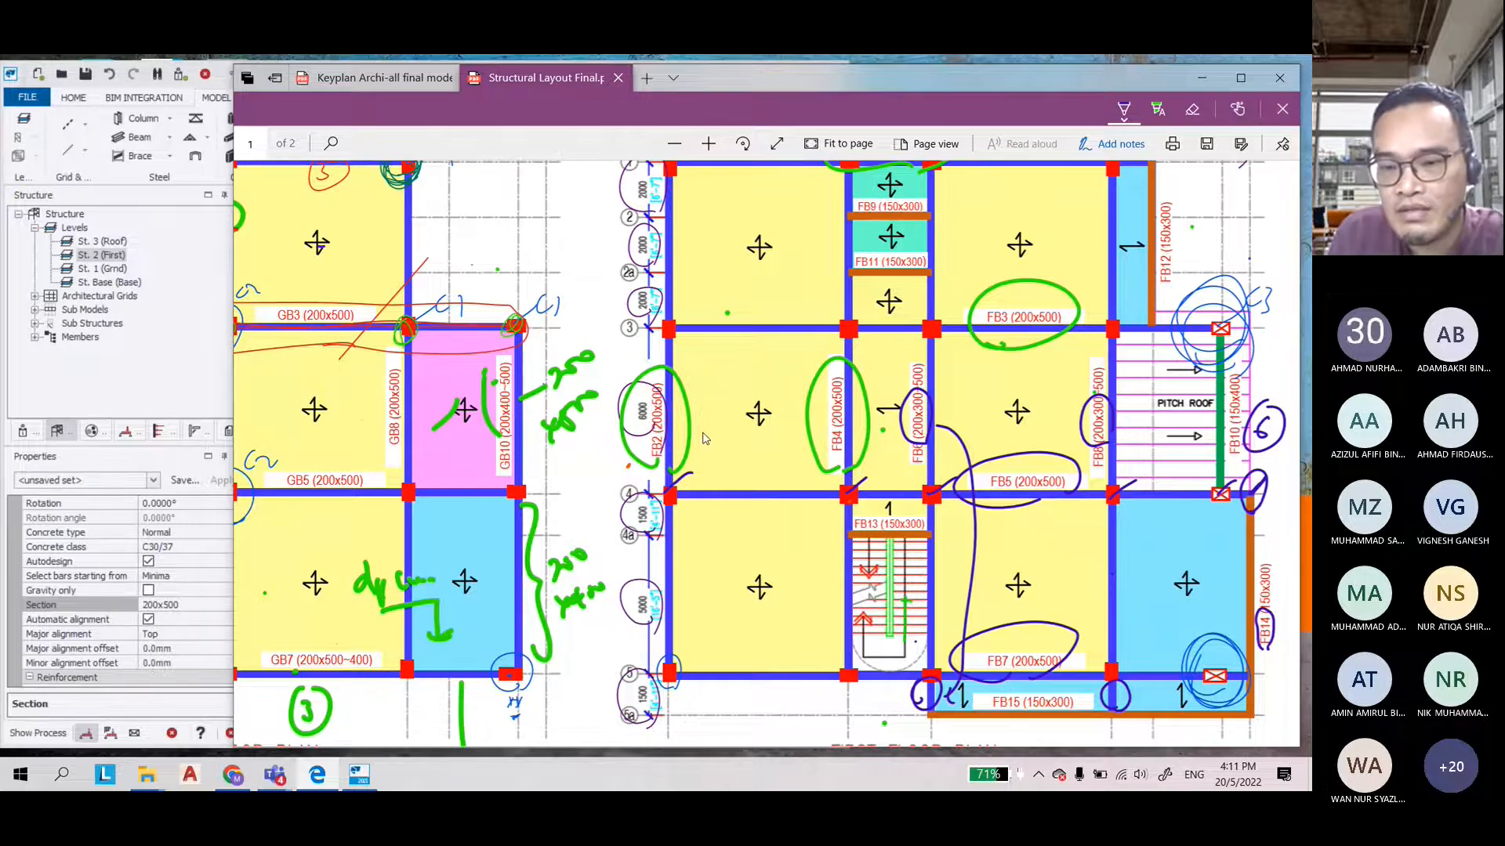
pyautogui.moveTo(1095, 578); pyautogui.dragTo(1156, 588)
pyautogui.moveTo(1065, 547)
pyautogui.mouseDown()
pyautogui.moveTo(1071, 569)
pyautogui.moveTo(1107, 551)
pyautogui.mouseUp()
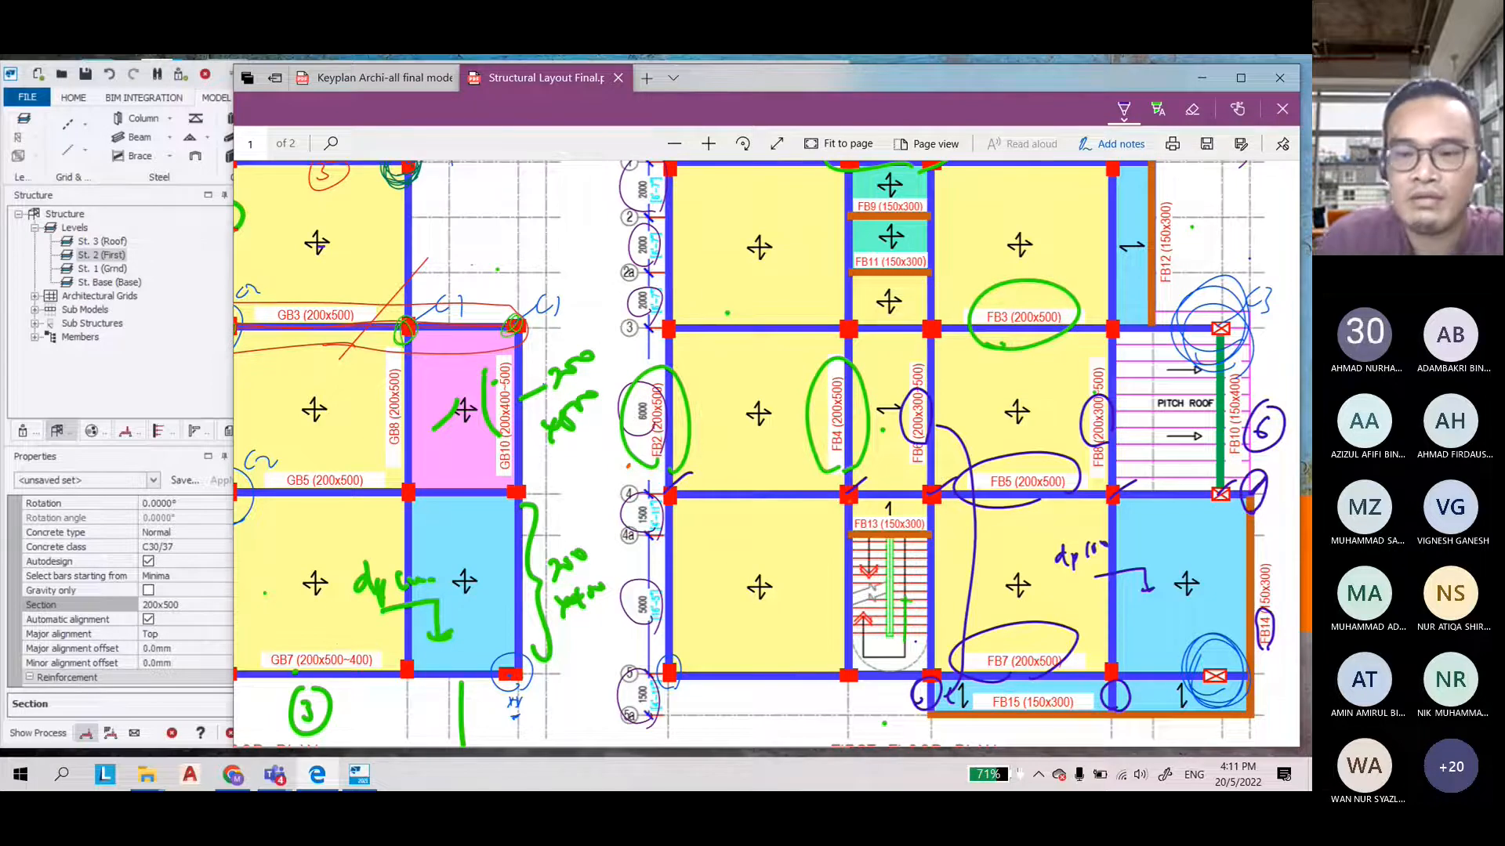
# Draw a continuous concrete beam along gridline C from gridline 1 through 4, 5 and 7 to gridline 8 on the first floor
pyautogui.click(169, 369)
pyautogui.scroll(3, 521, 280)
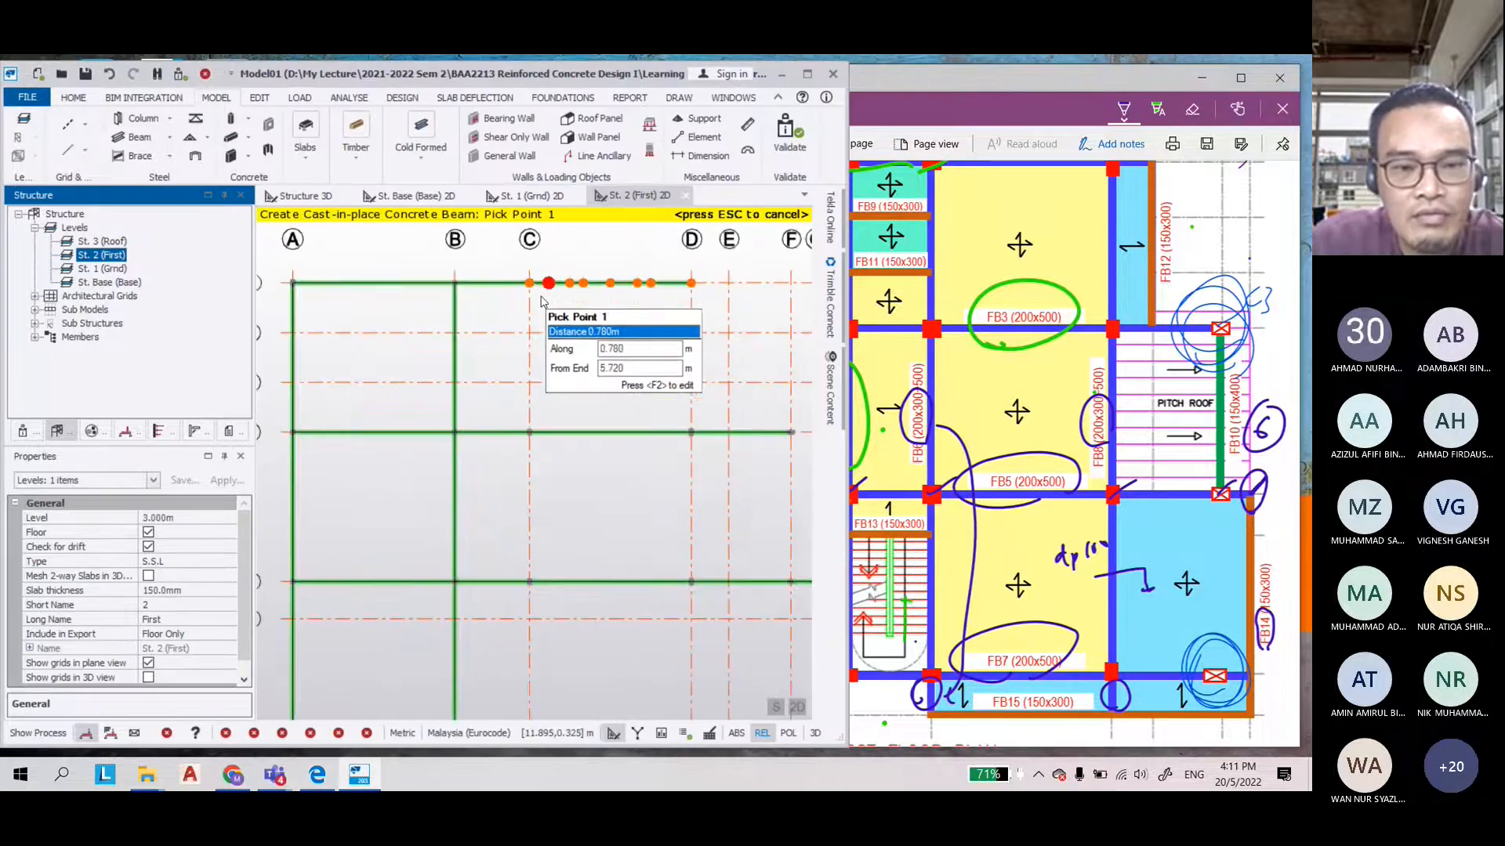
pyautogui.click(523, 279)
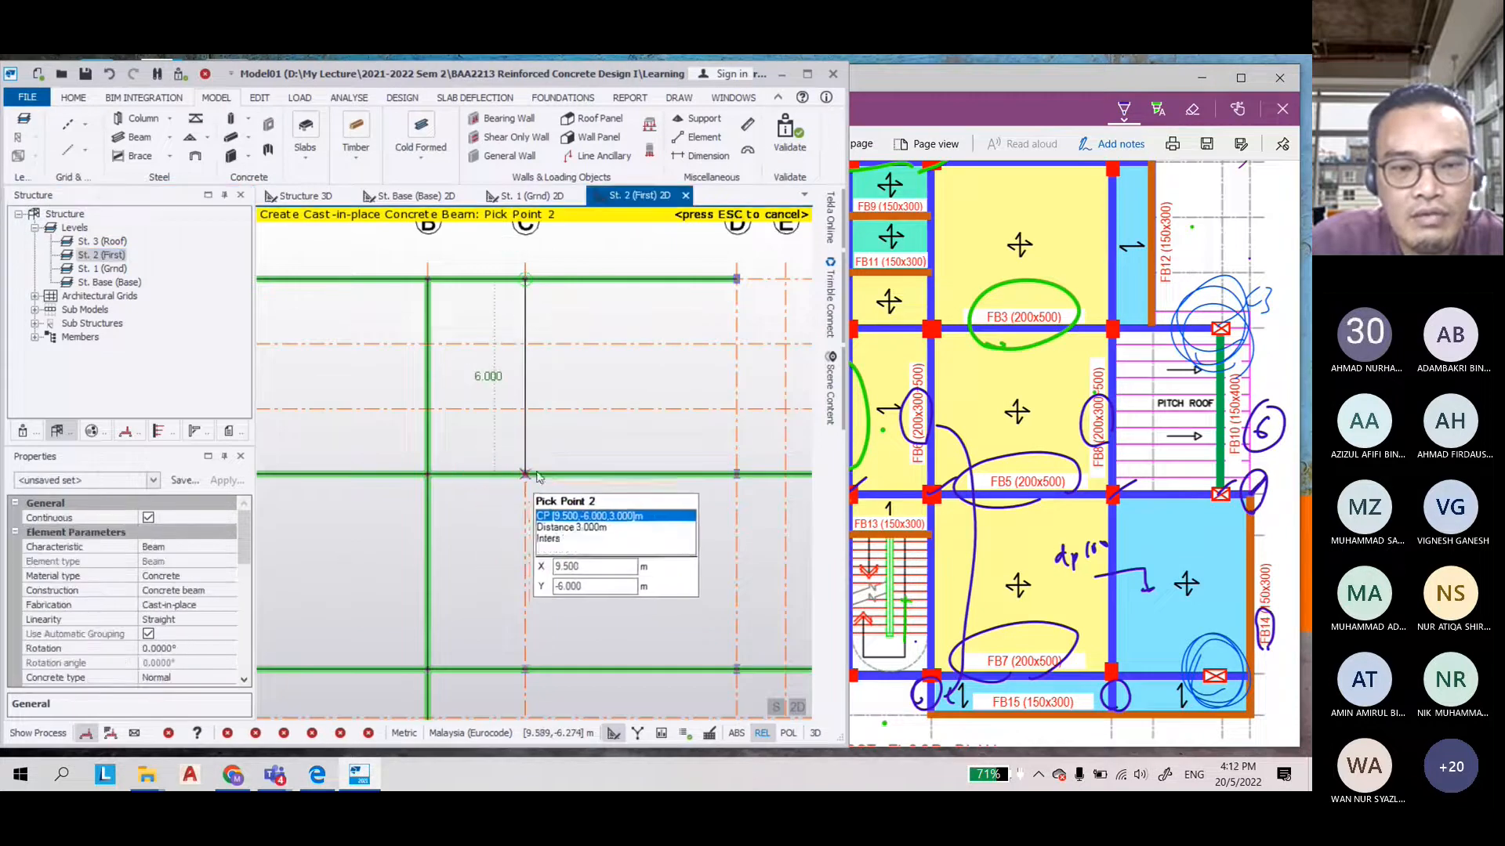
pyautogui.click(525, 474)
pyautogui.scroll(-3, 566, 425)
pyautogui.scroll(2, 559, 566)
pyautogui.click(546, 541)
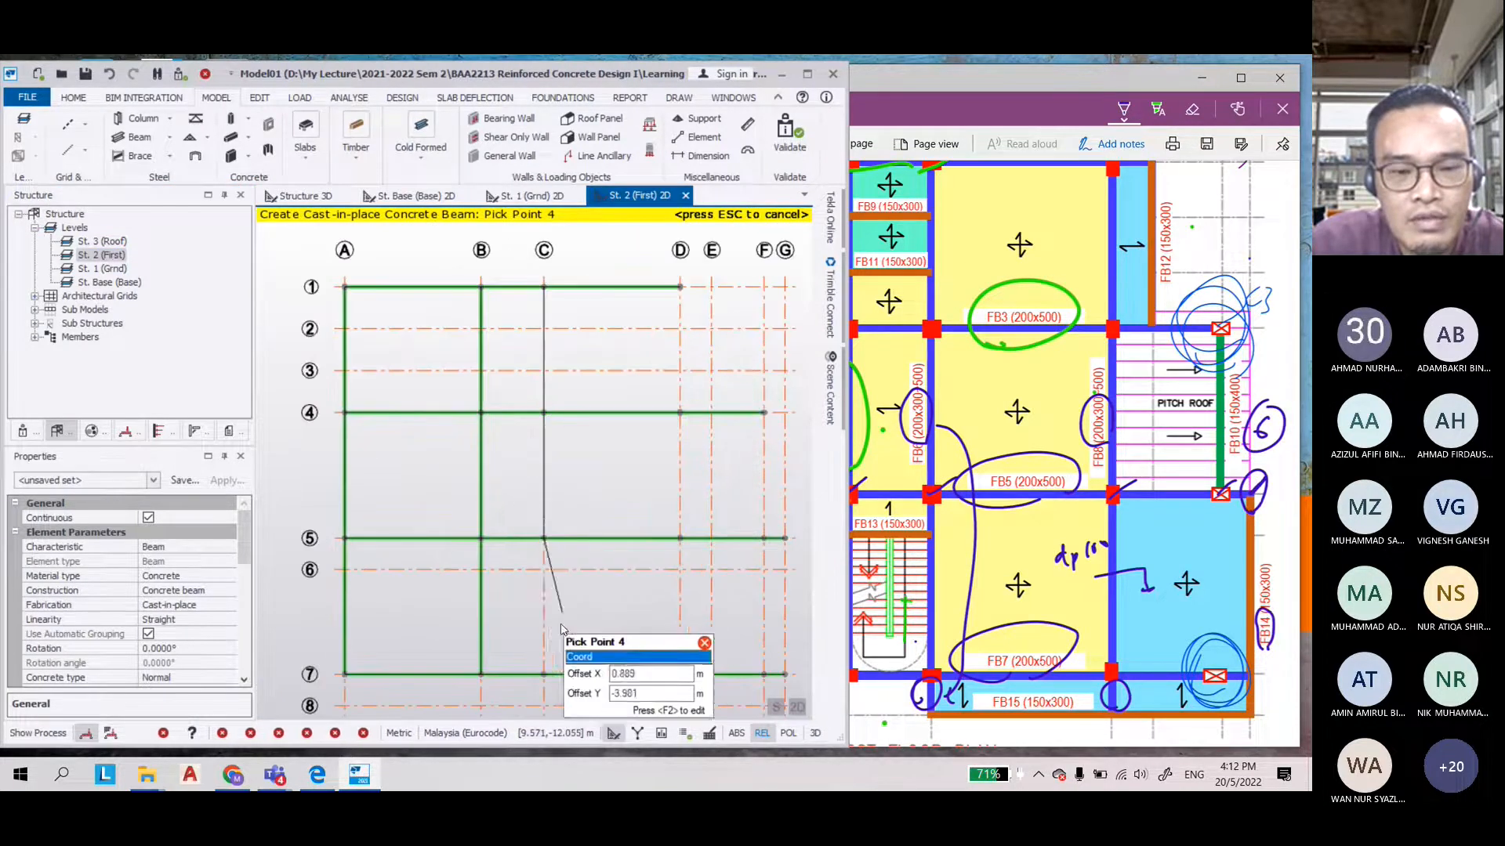
pyautogui.scroll(2, 573, 636)
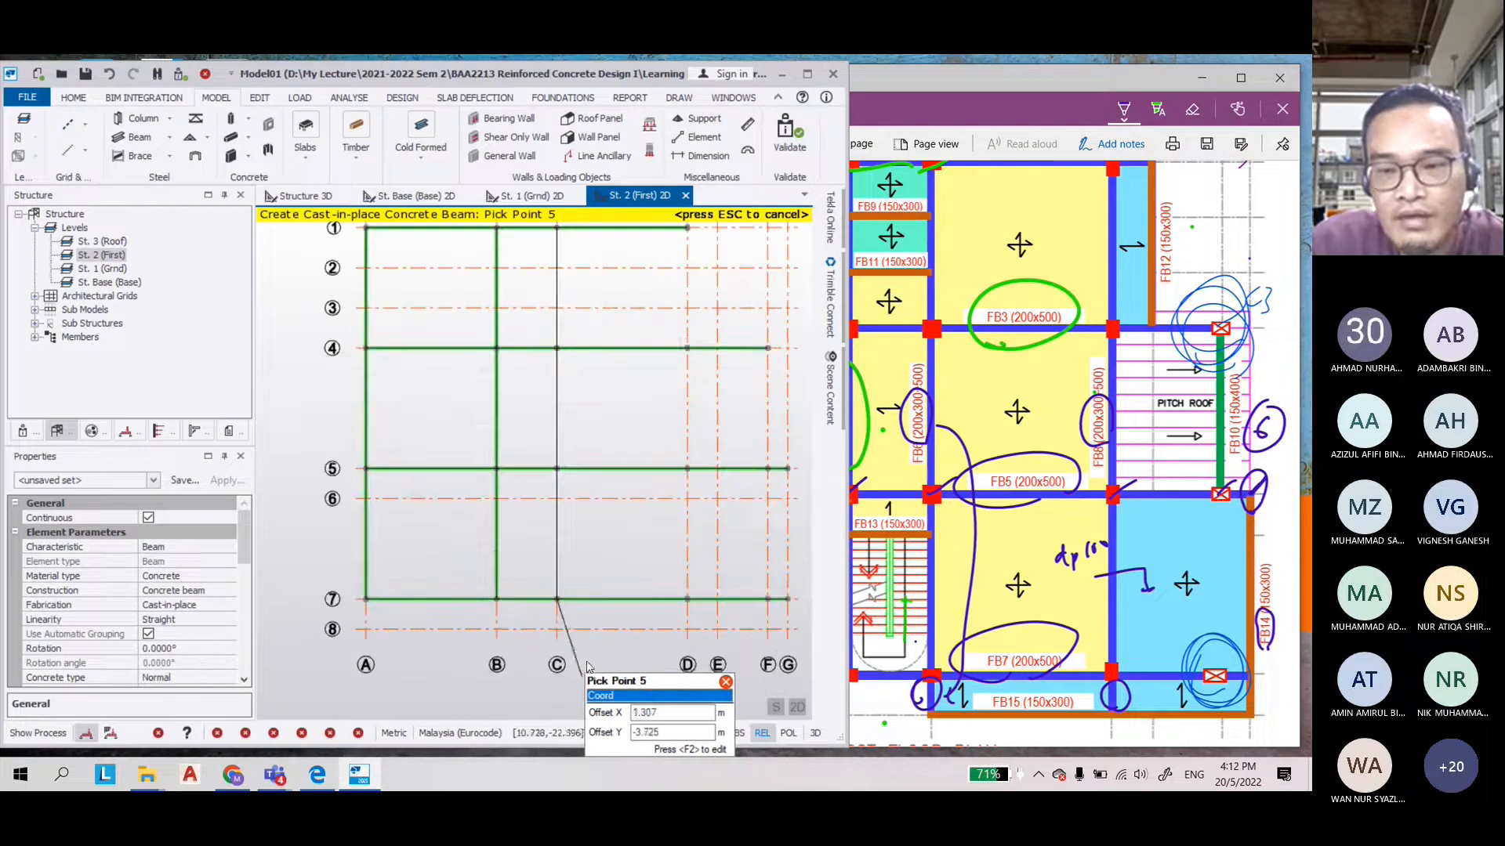
pyautogui.scroll(2, 558, 658)
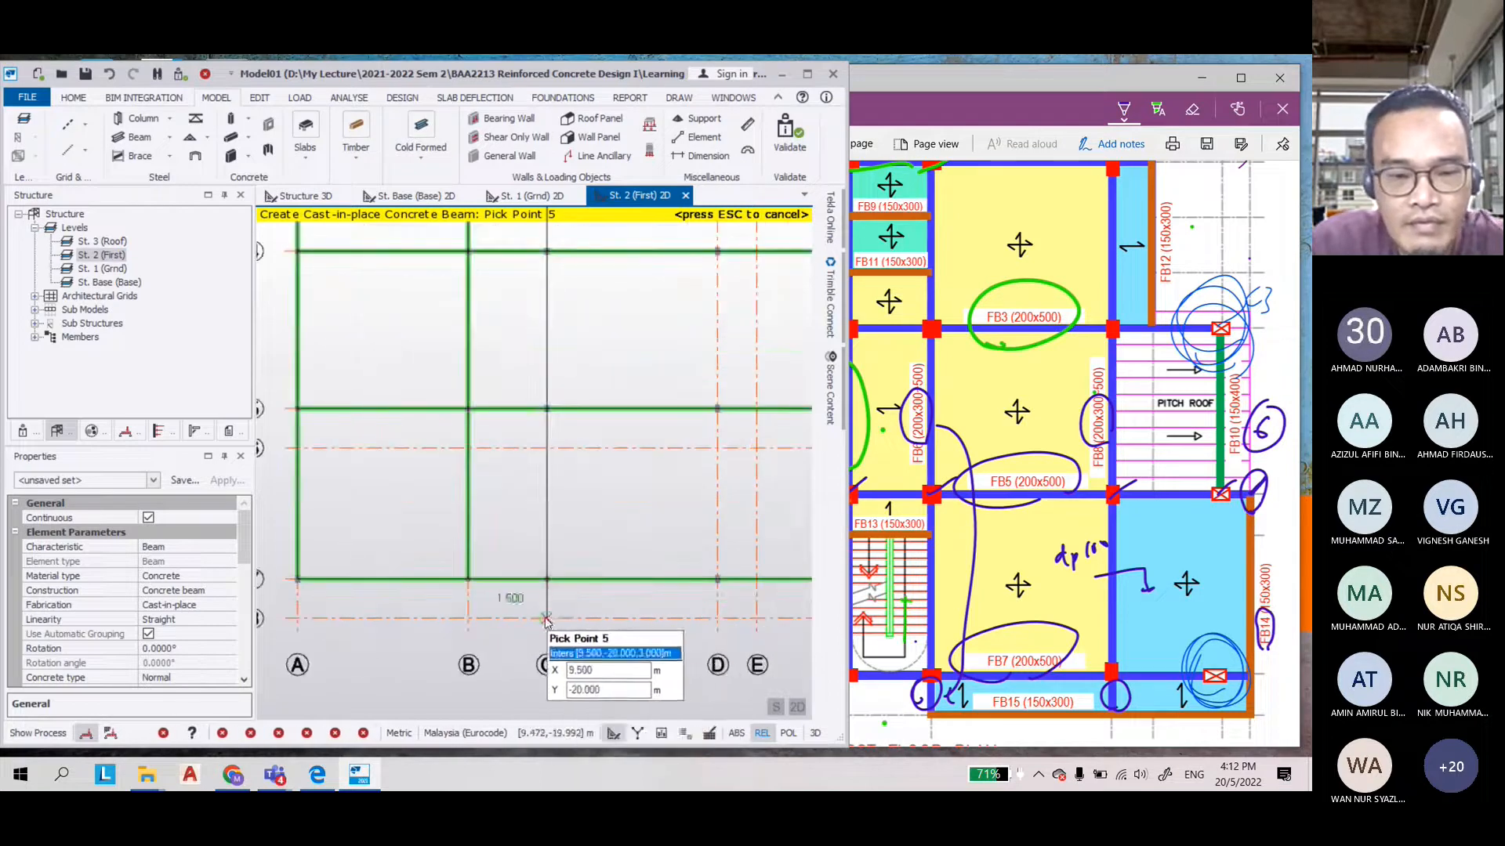
pyautogui.click(547, 620)
pyautogui.press('Escape')
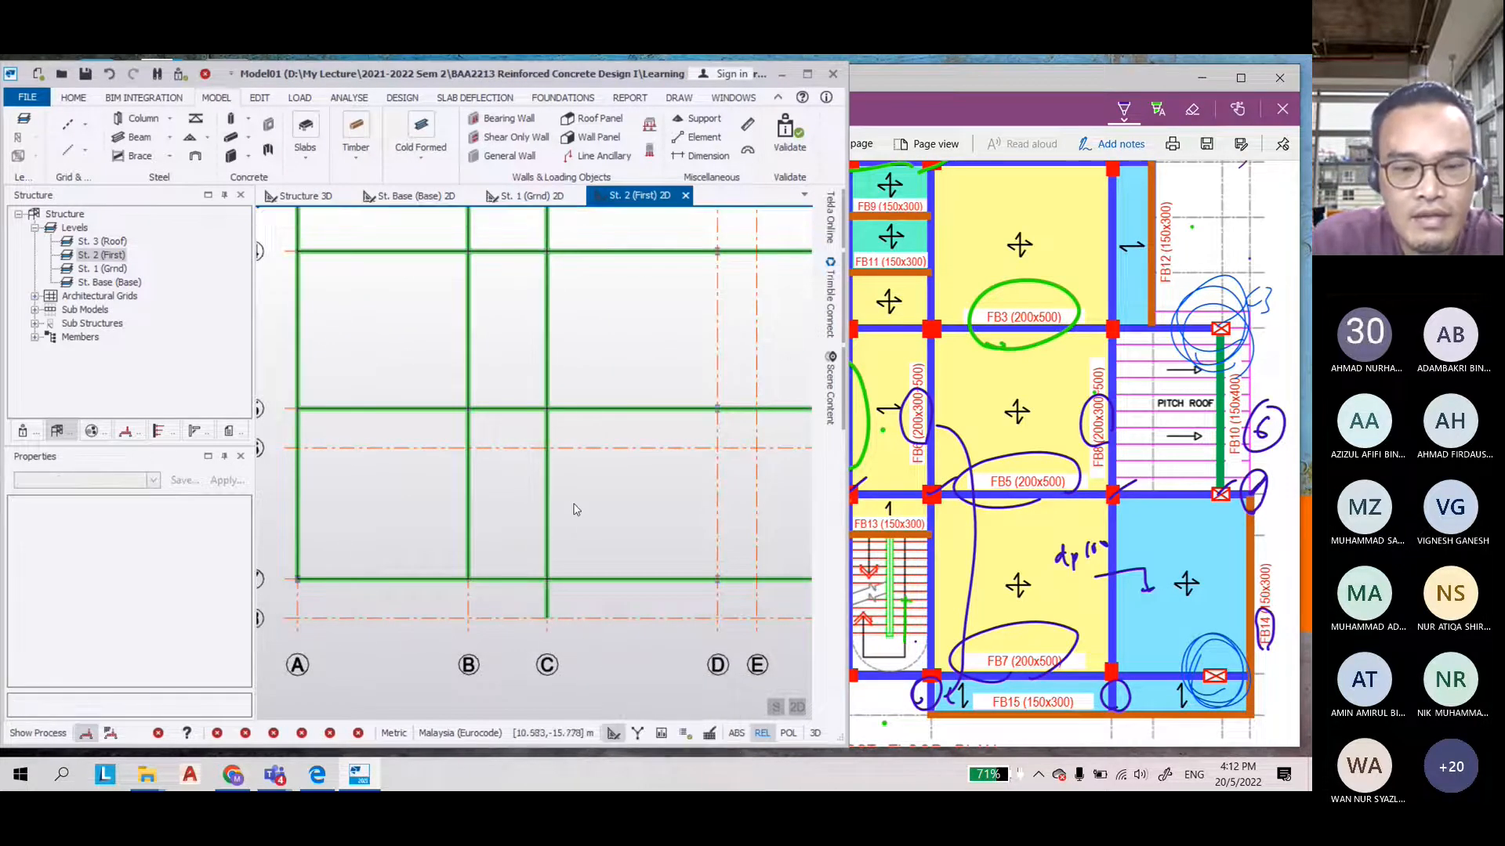
# Change span 4 of the gridline C beam, the 1.5 m overhang past gridline 7, to a new 200x300 section
pyautogui.click(551, 502)
pyautogui.scroll(-4, 615, 415)
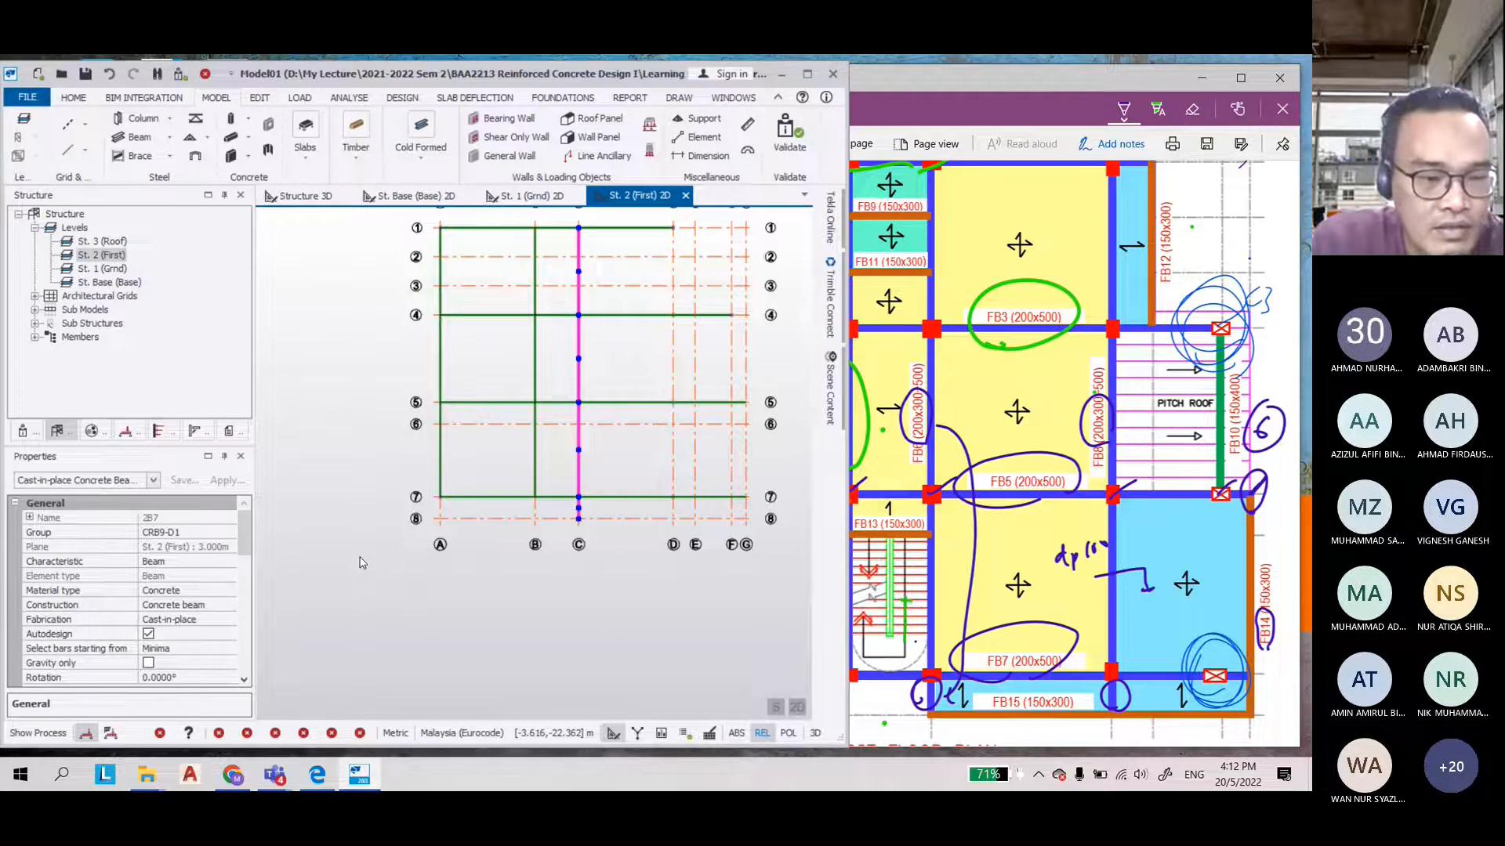
pyautogui.scroll(-5, 126, 596)
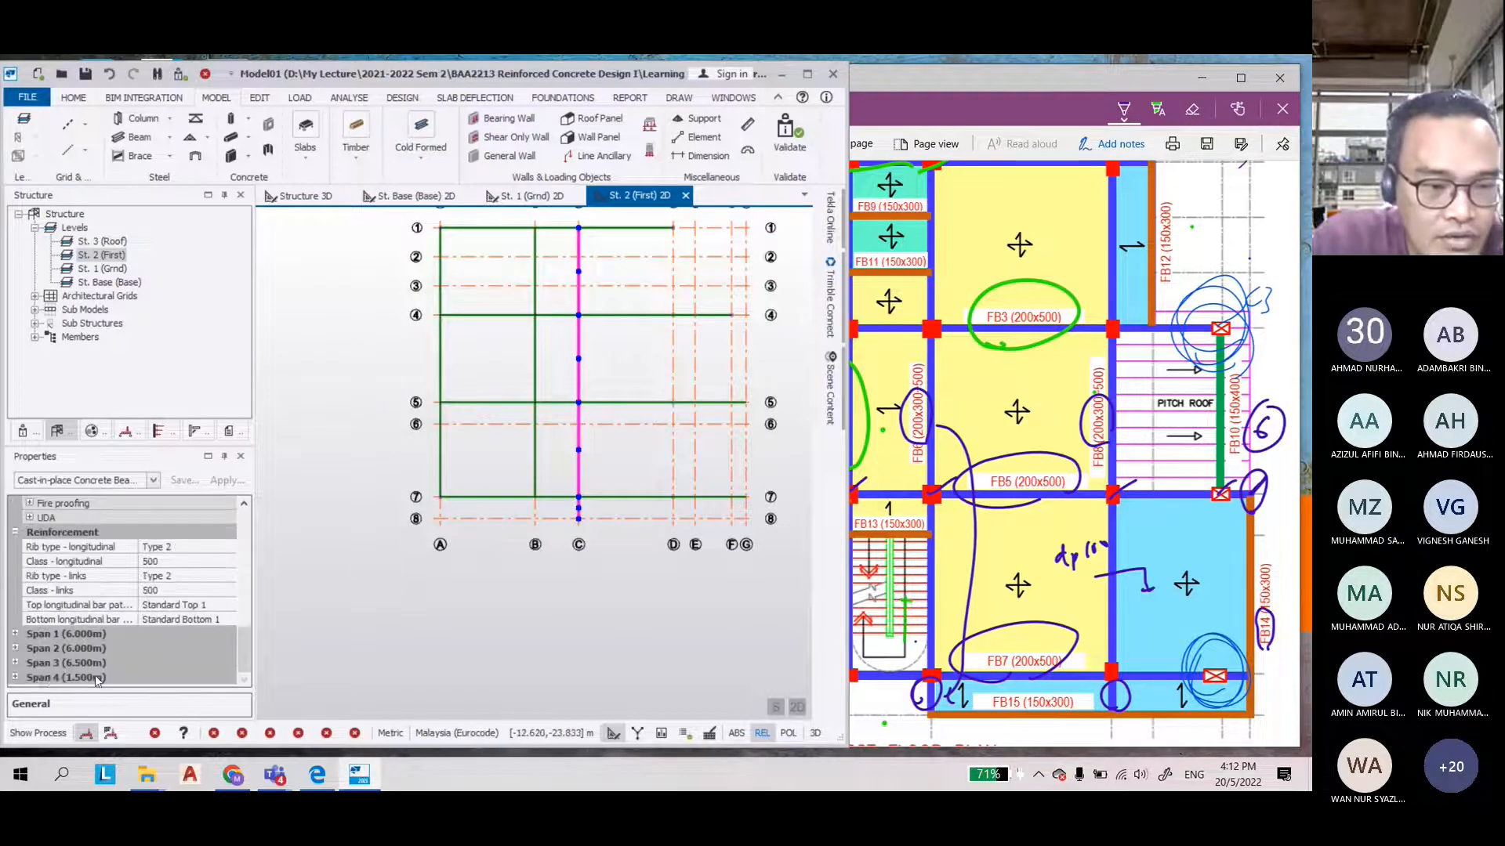
pyautogui.click(14, 678)
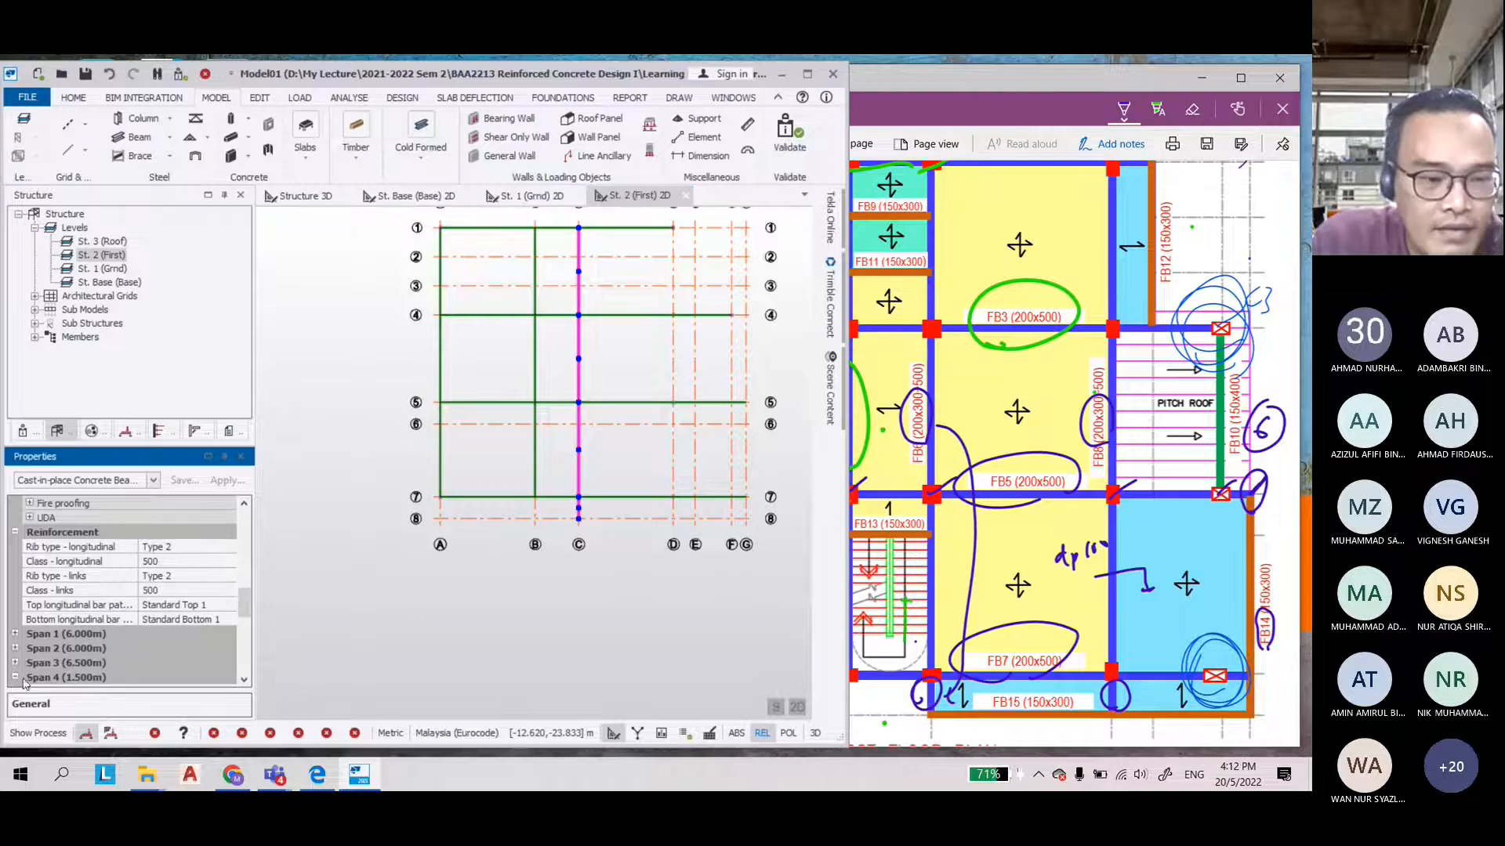
pyautogui.scroll(-2, 138, 624)
pyautogui.click(180, 619)
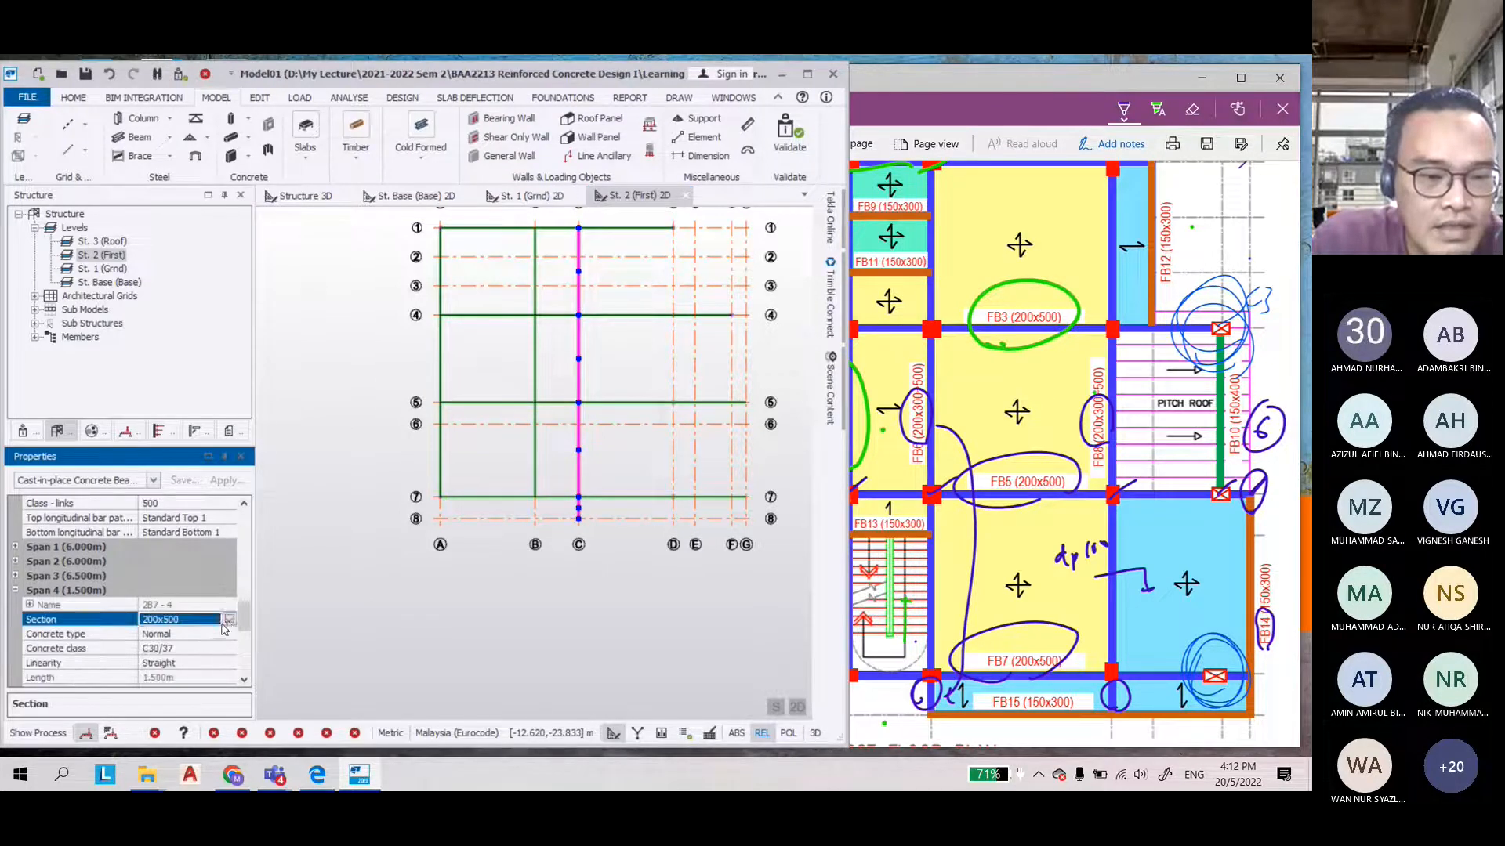
pyautogui.click(229, 619)
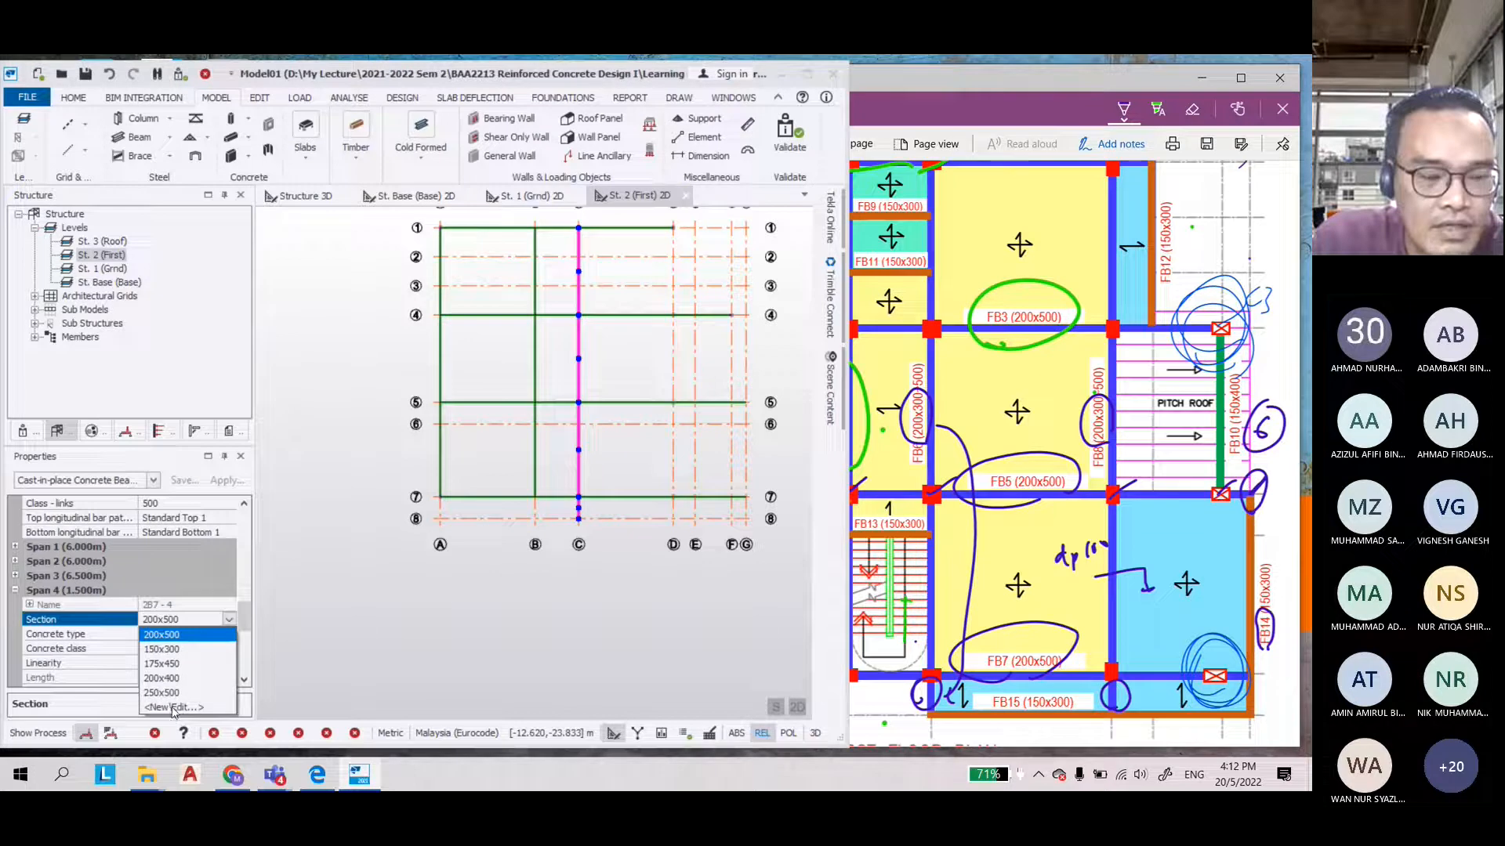
pyautogui.click(172, 707)
pyautogui.click(589, 328)
pyautogui.write('300')
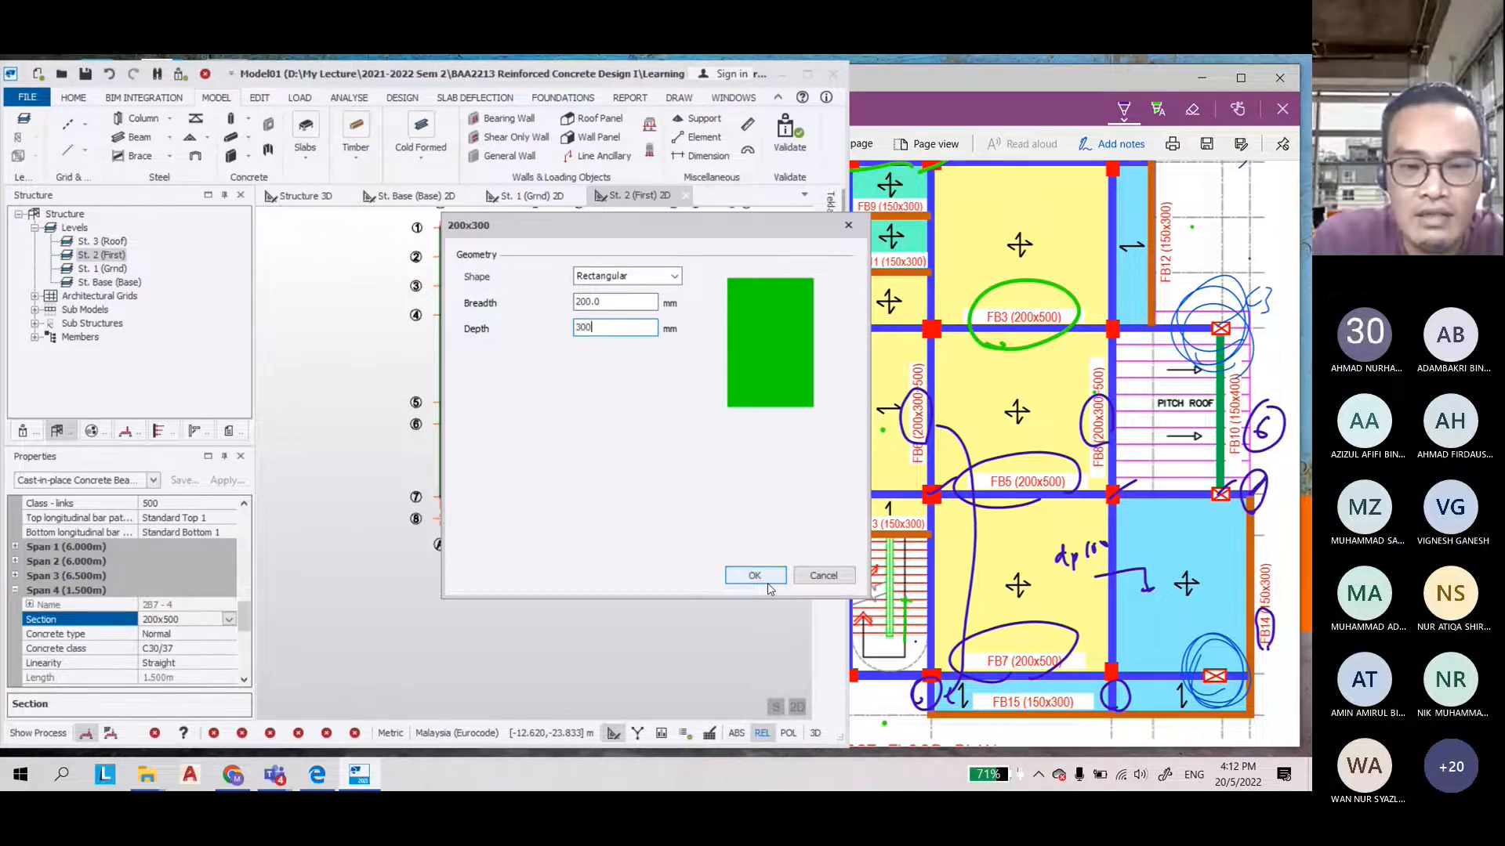
pyautogui.click(764, 580)
# Set the major alignment offset of span 4 of the gridline C beam to -100 mm, and deselect the beam
pyautogui.scroll(-5, 88, 614)
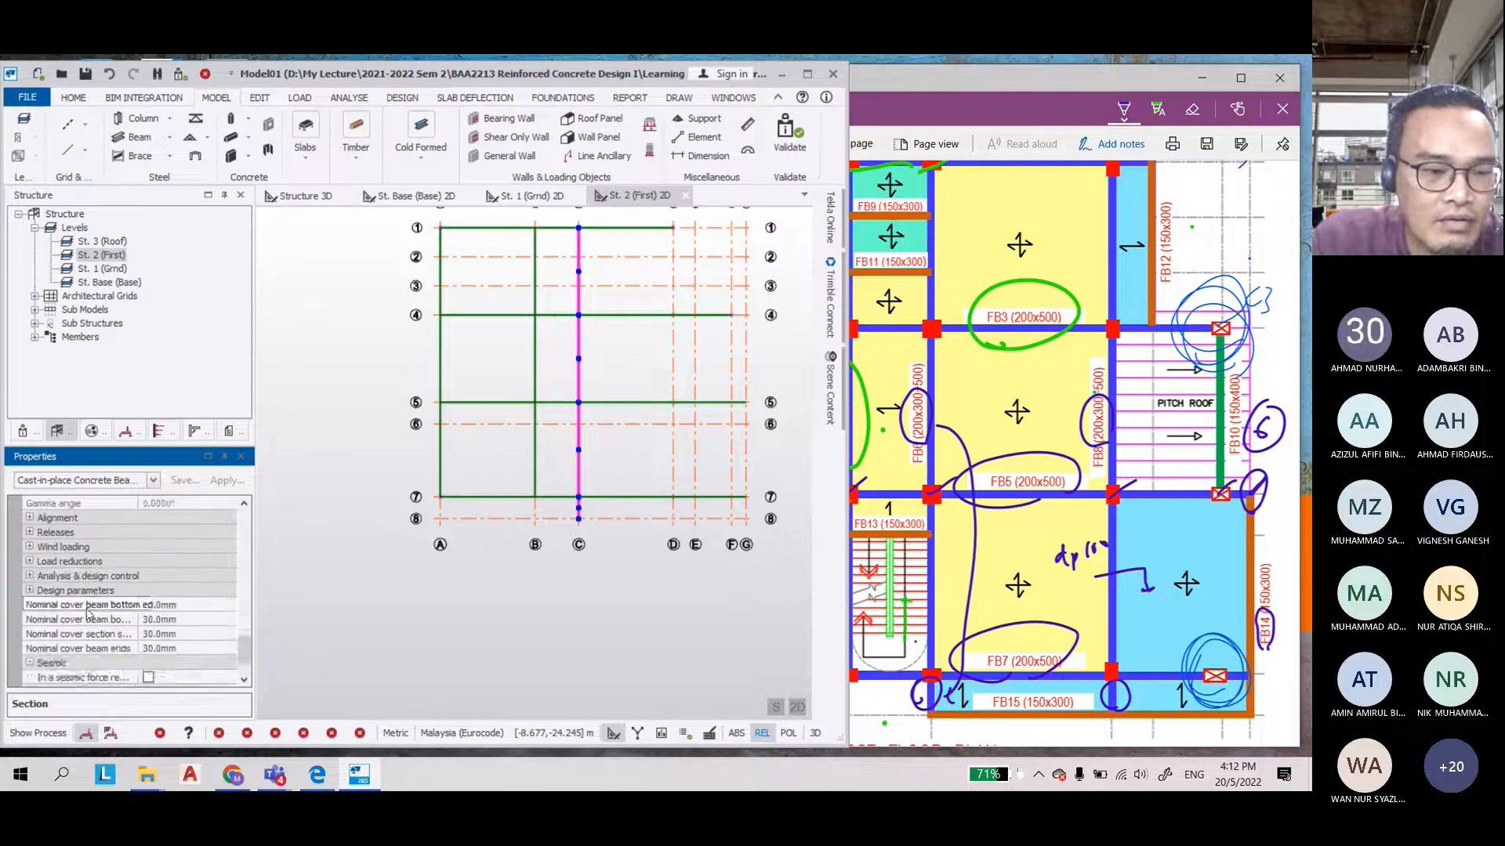
pyautogui.scroll(2, 88, 613)
pyautogui.click(30, 561)
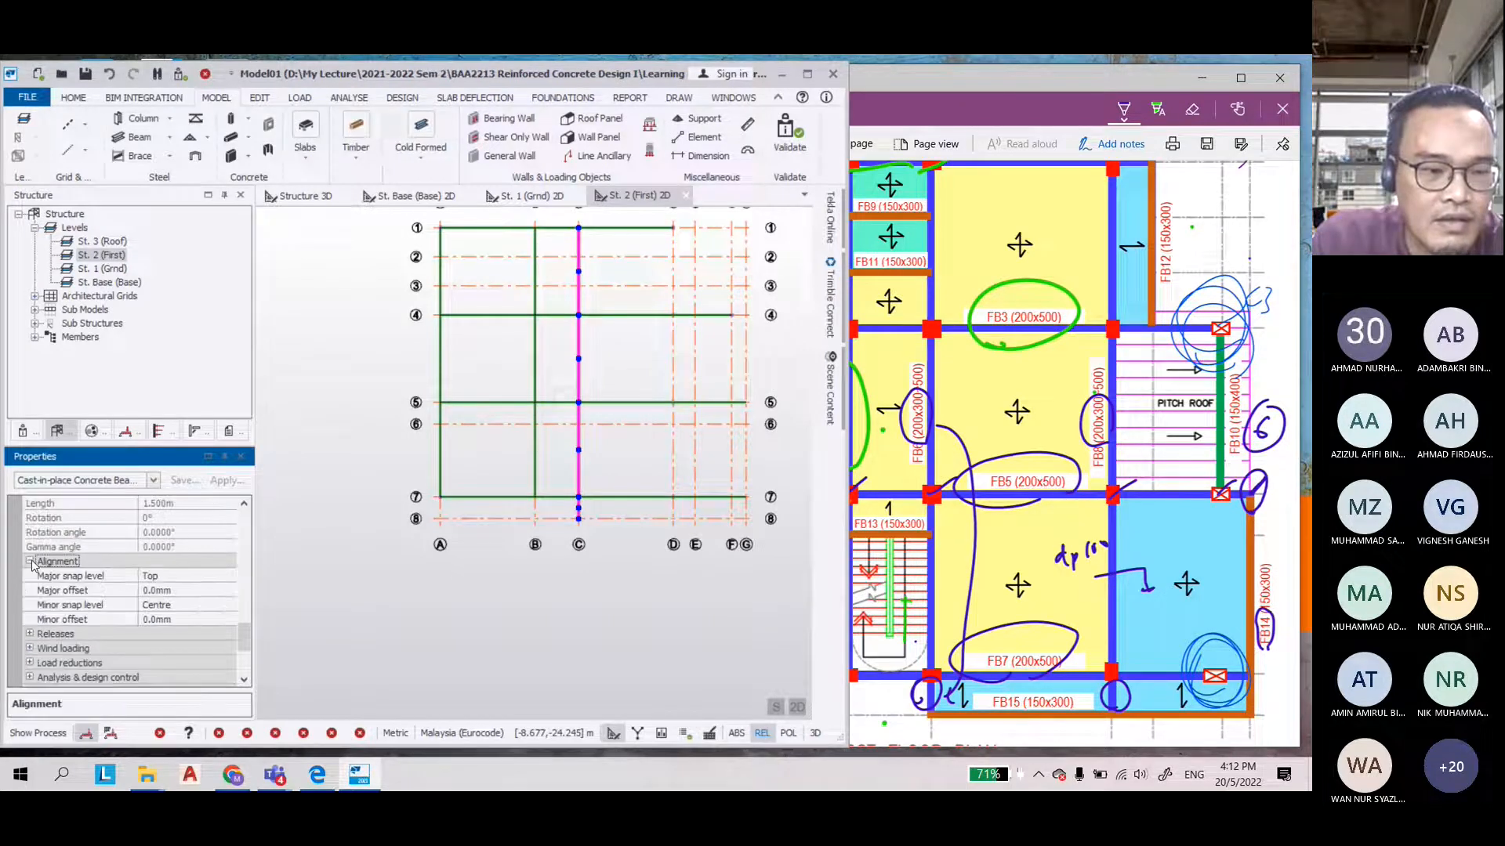
pyautogui.click(158, 591)
pyautogui.moveTo(162, 592); pyautogui.dragTo(138, 591)
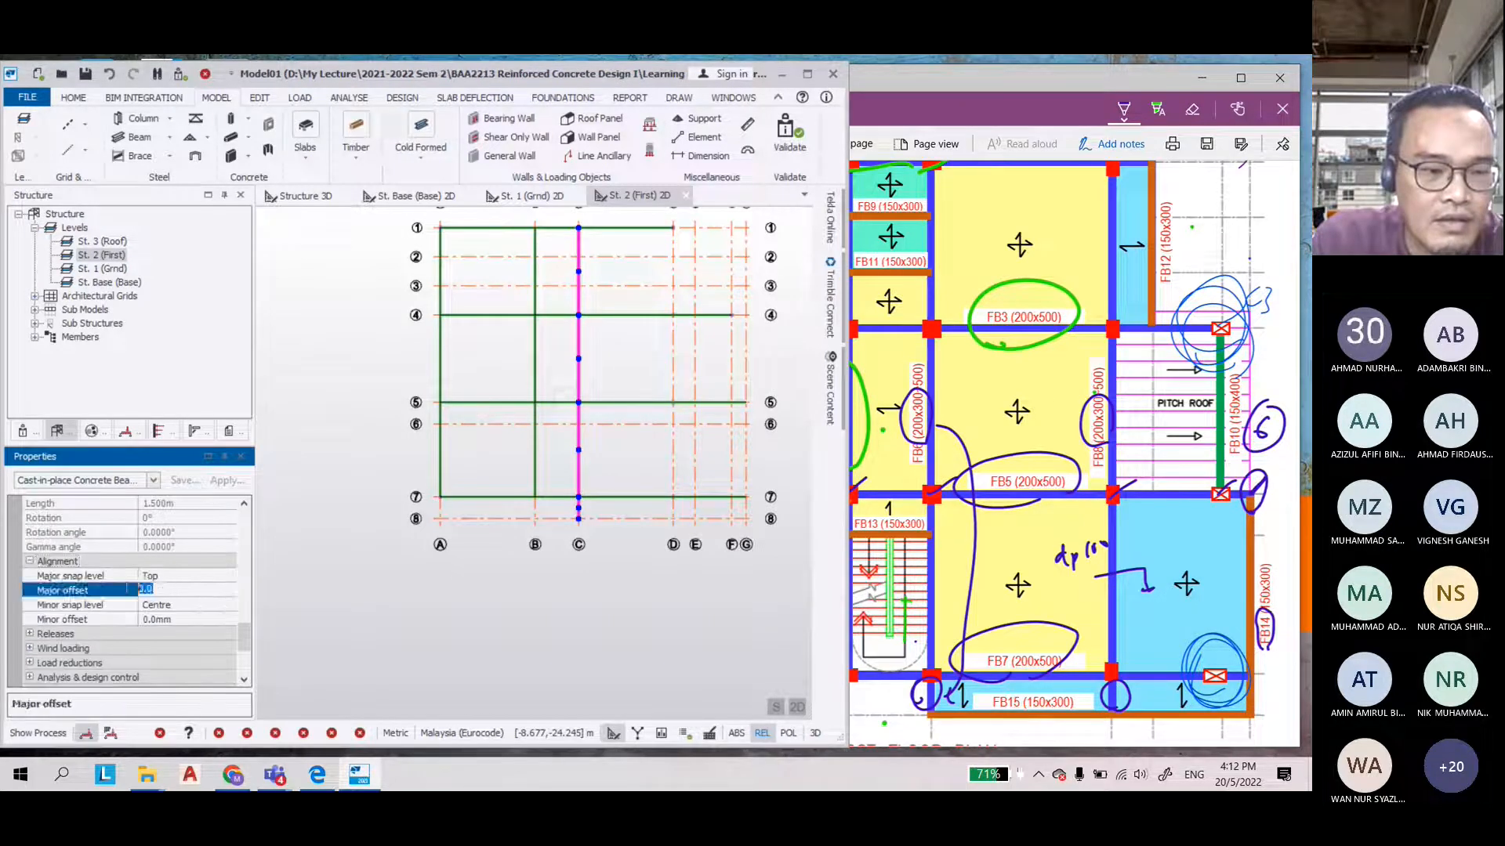
pyautogui.write('-100.0')
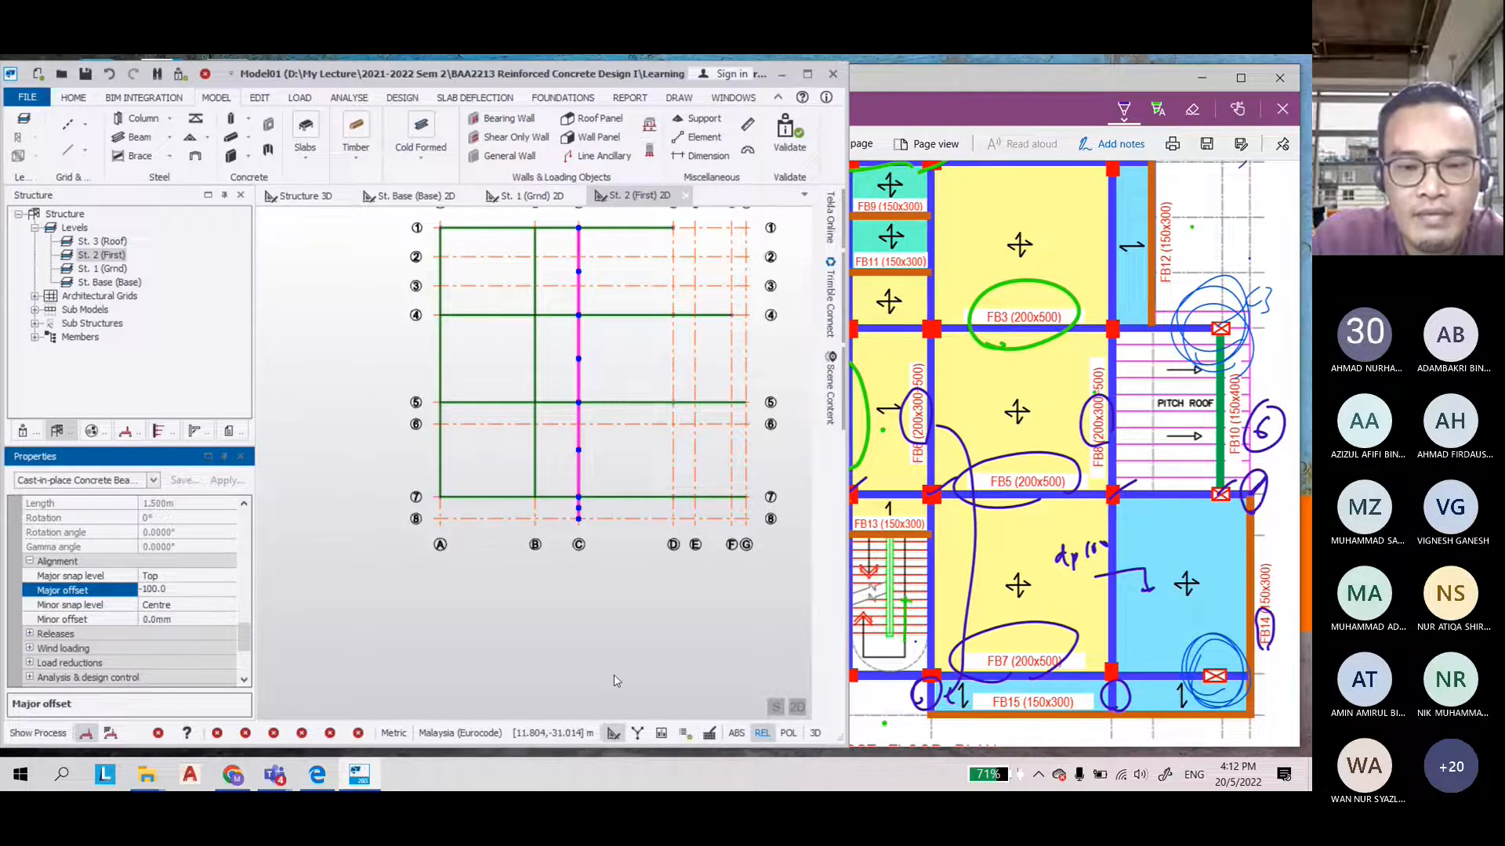
pyautogui.click(617, 680)
# Examine the shallower, lowered overhang of the gridline C beam at the gridline 7 column in the first floor 3D view
pyautogui.click(797, 707)
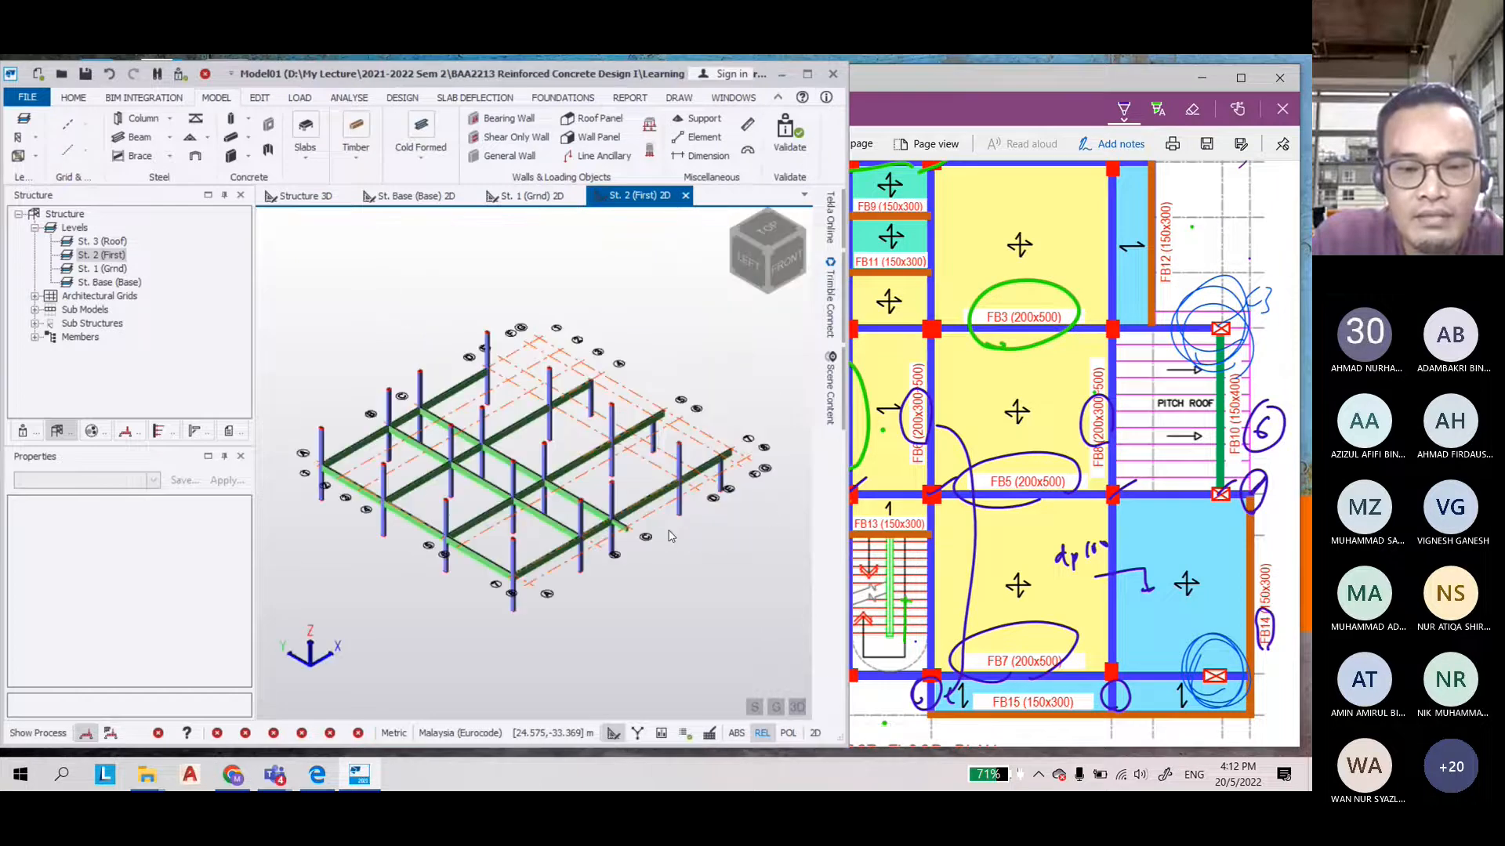
pyautogui.scroll(4, 607, 525)
pyautogui.scroll(4, 636, 521)
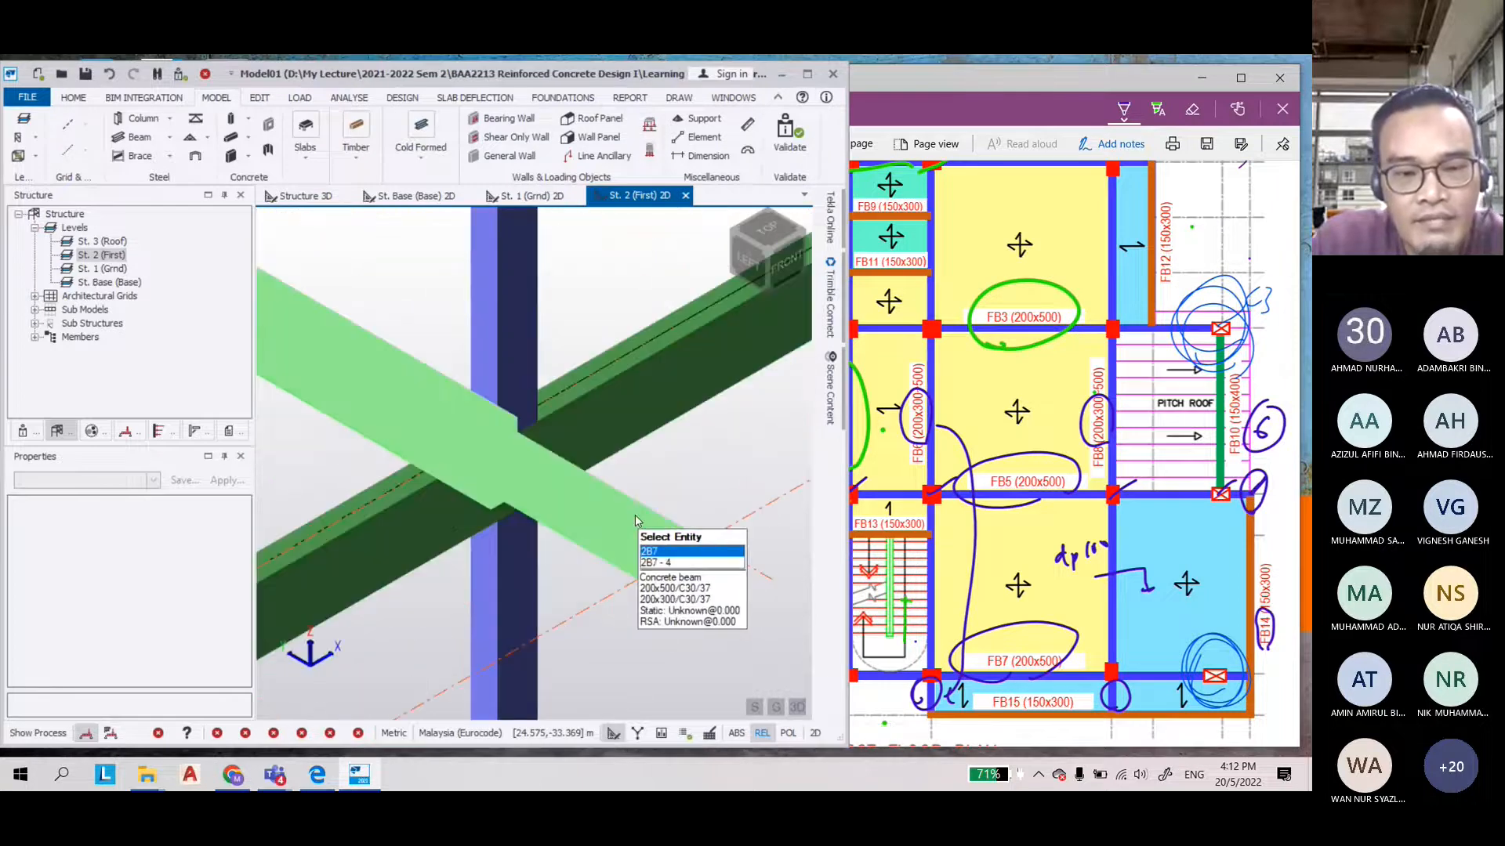
pyautogui.moveTo(608, 596); pyautogui.dragTo(621, 580, button='right')
pyautogui.scroll(-2, 423, 578)
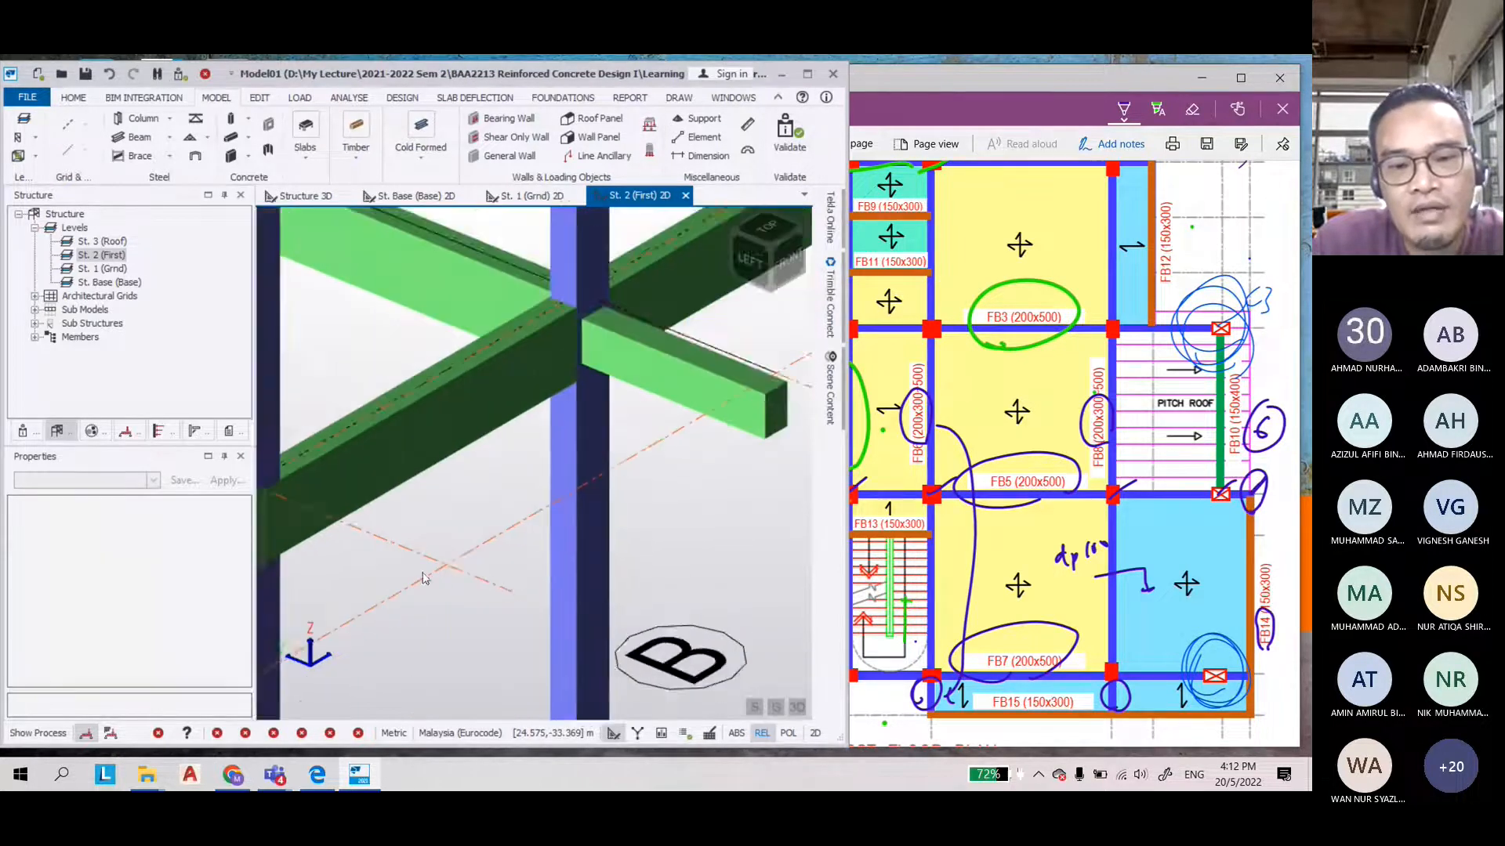
pyautogui.scroll(-2, 423, 578)
pyautogui.moveTo(849, 479); pyautogui.dragTo(1243, 479)
pyautogui.scroll(5, 749, 502)
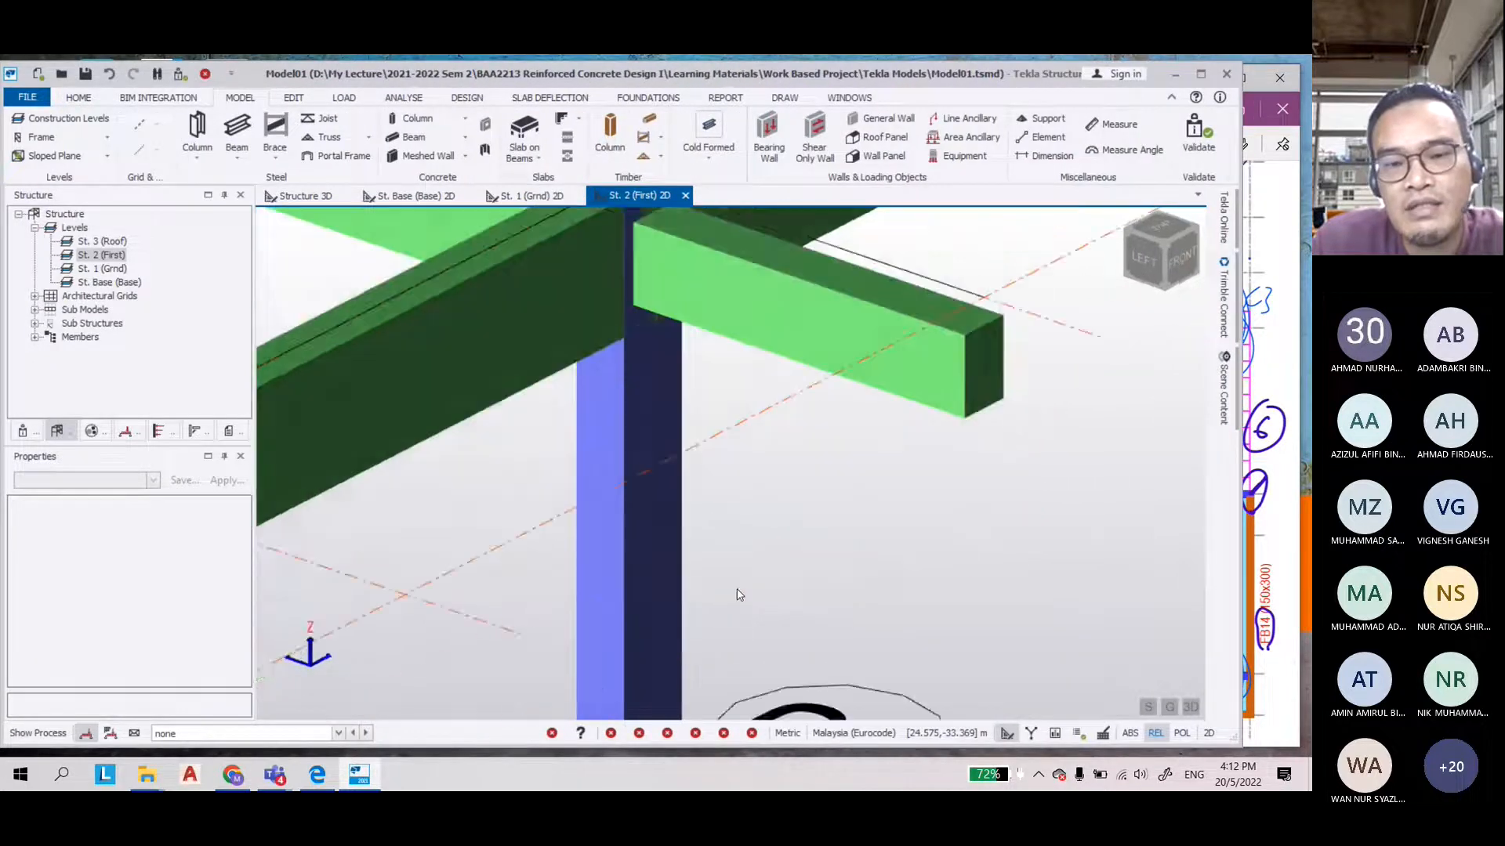
pyautogui.moveTo(736, 594); pyautogui.dragTo(860, 494, button='right')
pyautogui.scroll(-6, 885, 441)
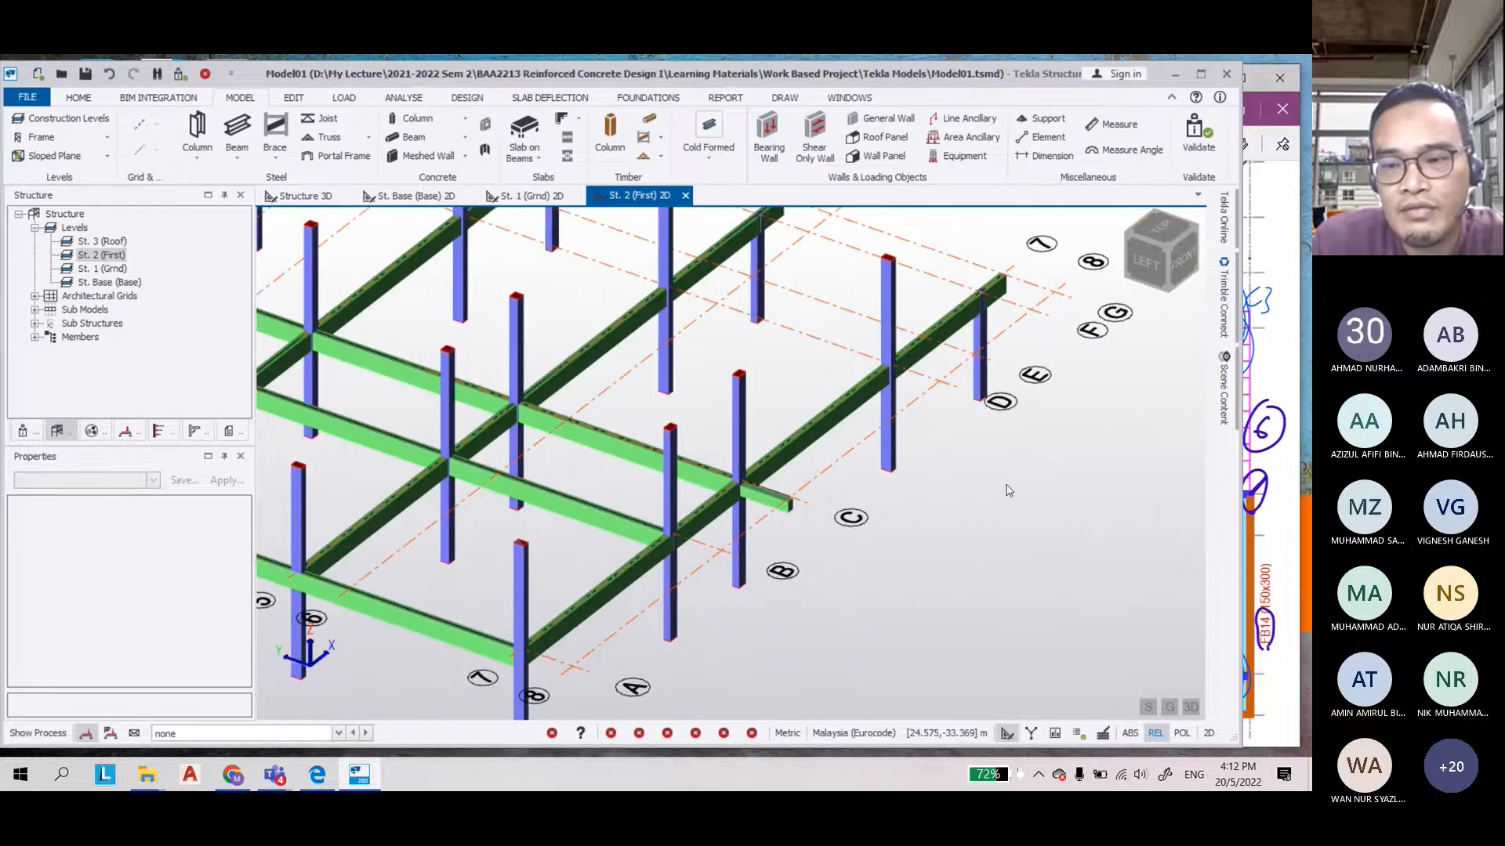
pyautogui.scroll(-2, 950, 498)
# On the first floor plan PDF, circle the FB6 and FB8 labels and link them with an arrow
pyautogui.moveTo(1244, 469); pyautogui.dragTo(823, 502)
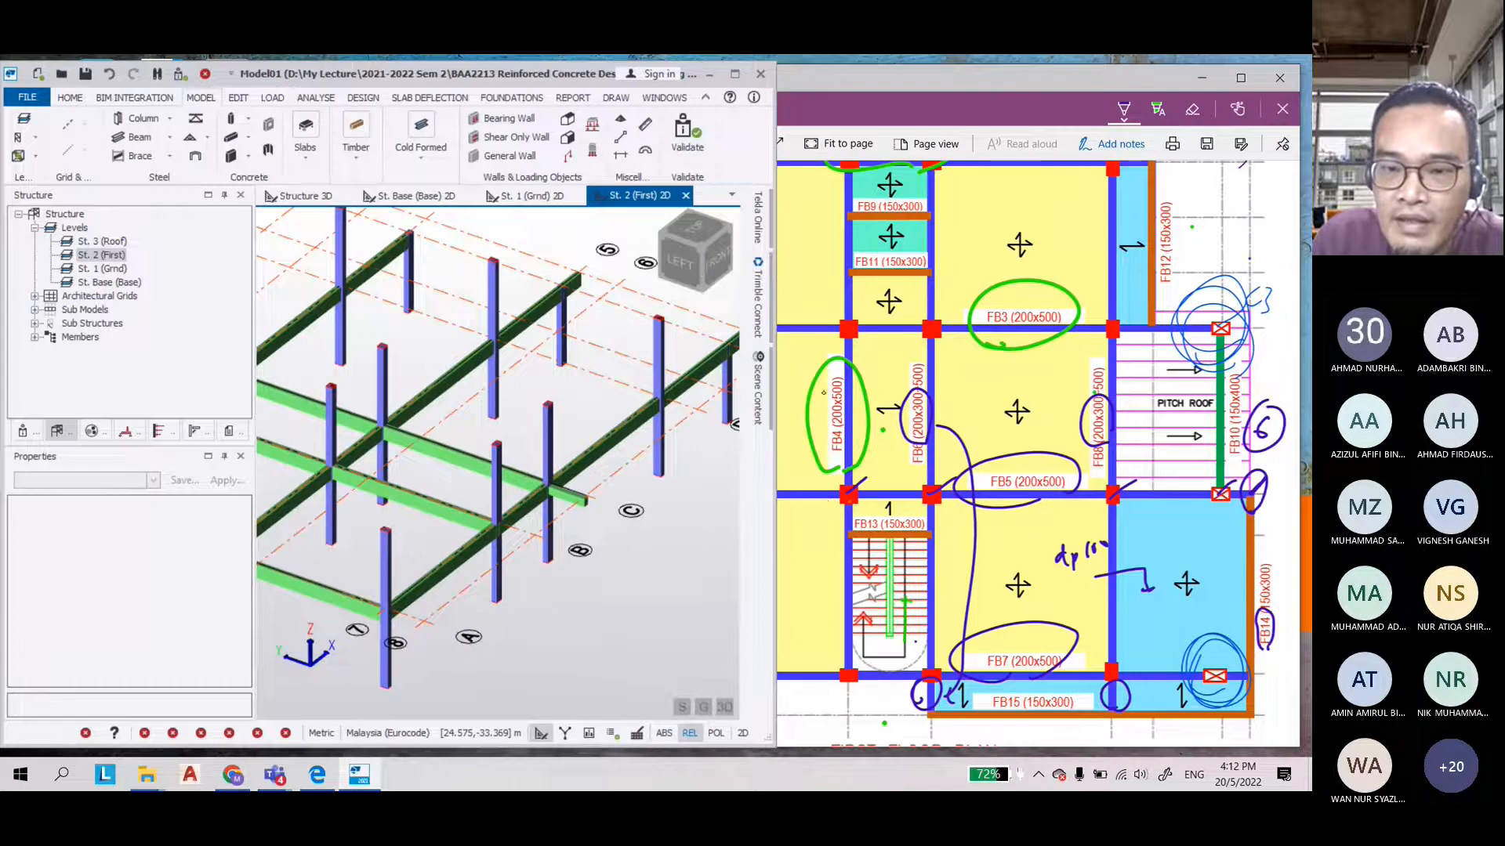
pyautogui.click(823, 502)
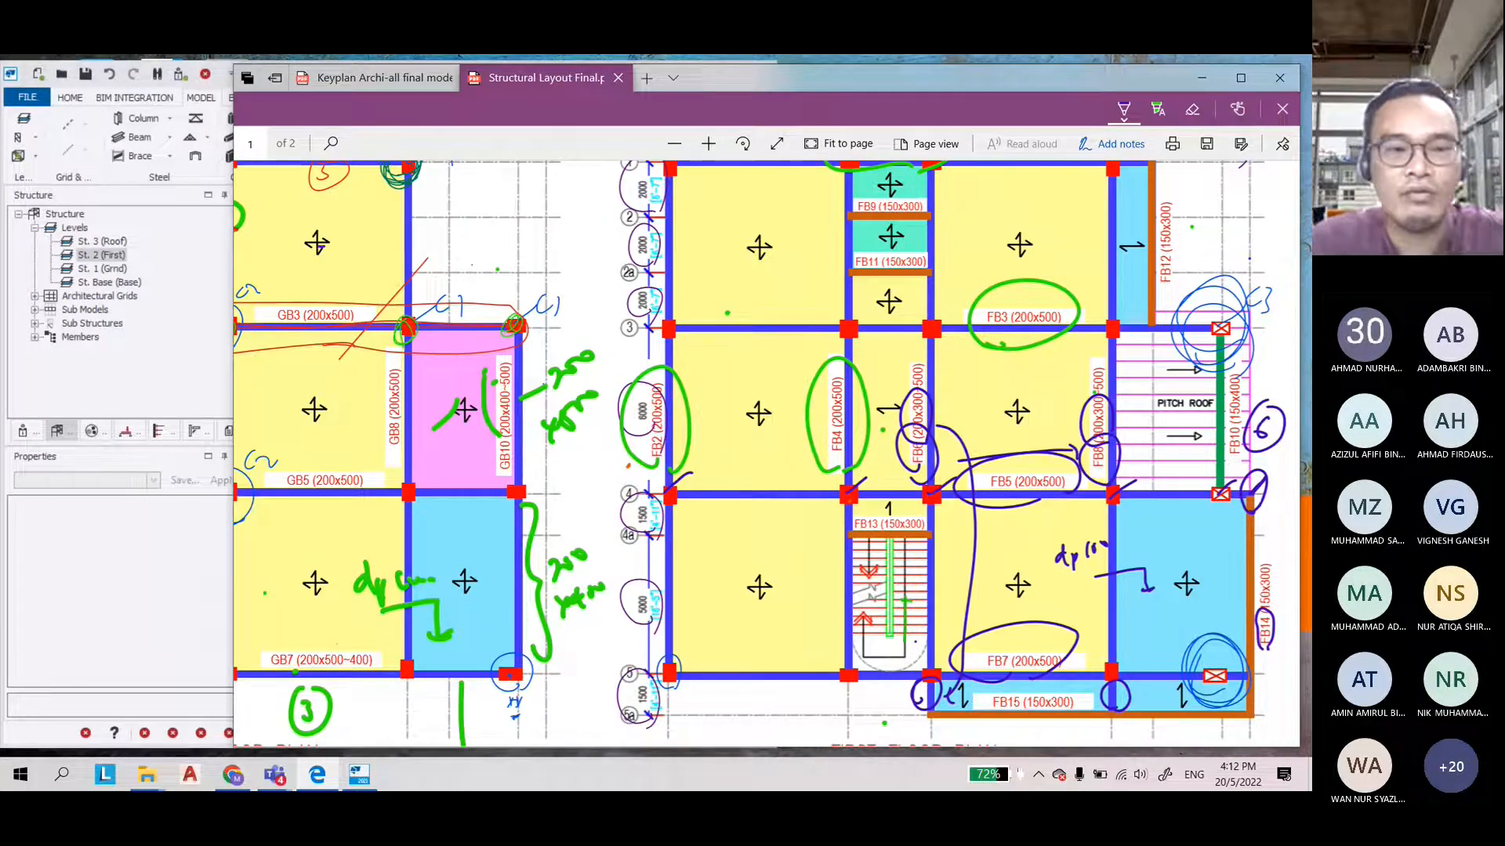
pyautogui.click(172, 557)
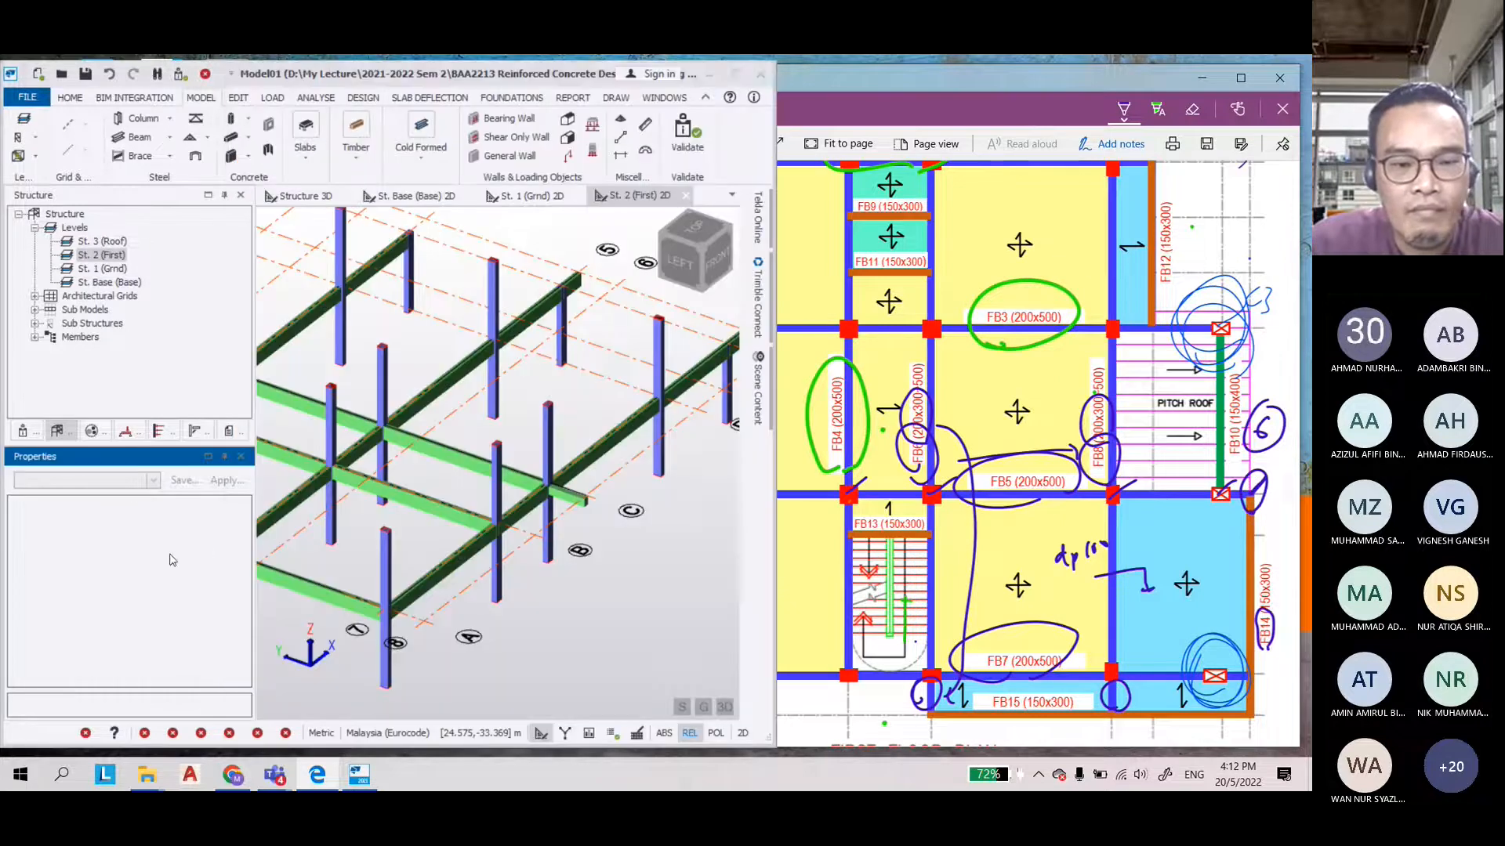
# Copy the continuous gridline C beam to gridline D, using its gridline 1 end as the reference node
pyautogui.scroll(-2, 684, 588)
pyautogui.scroll(-4, 686, 587)
pyautogui.scroll(6, 390, 504)
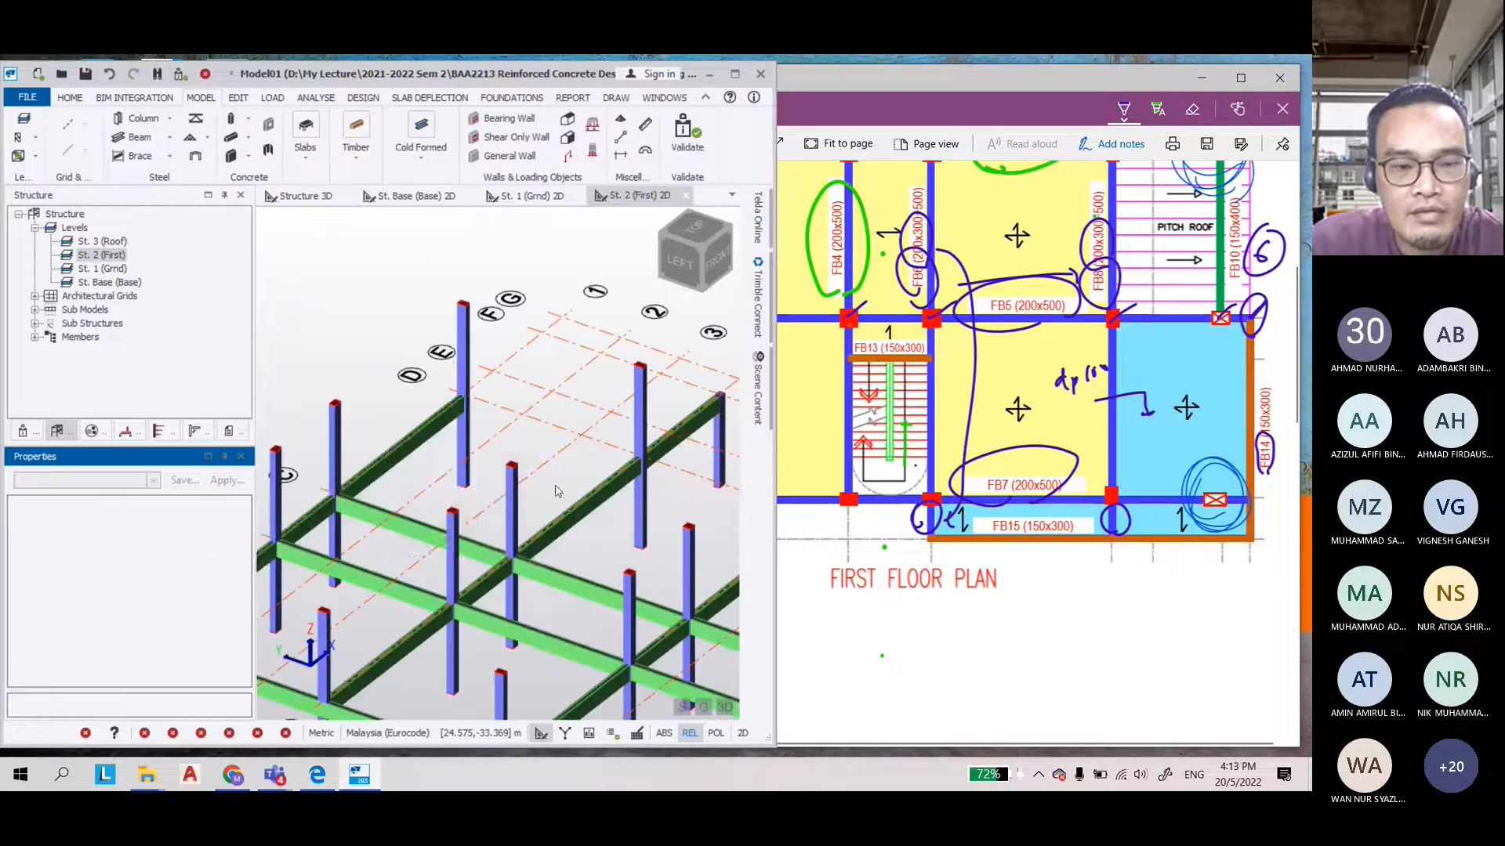
pyautogui.click(239, 97)
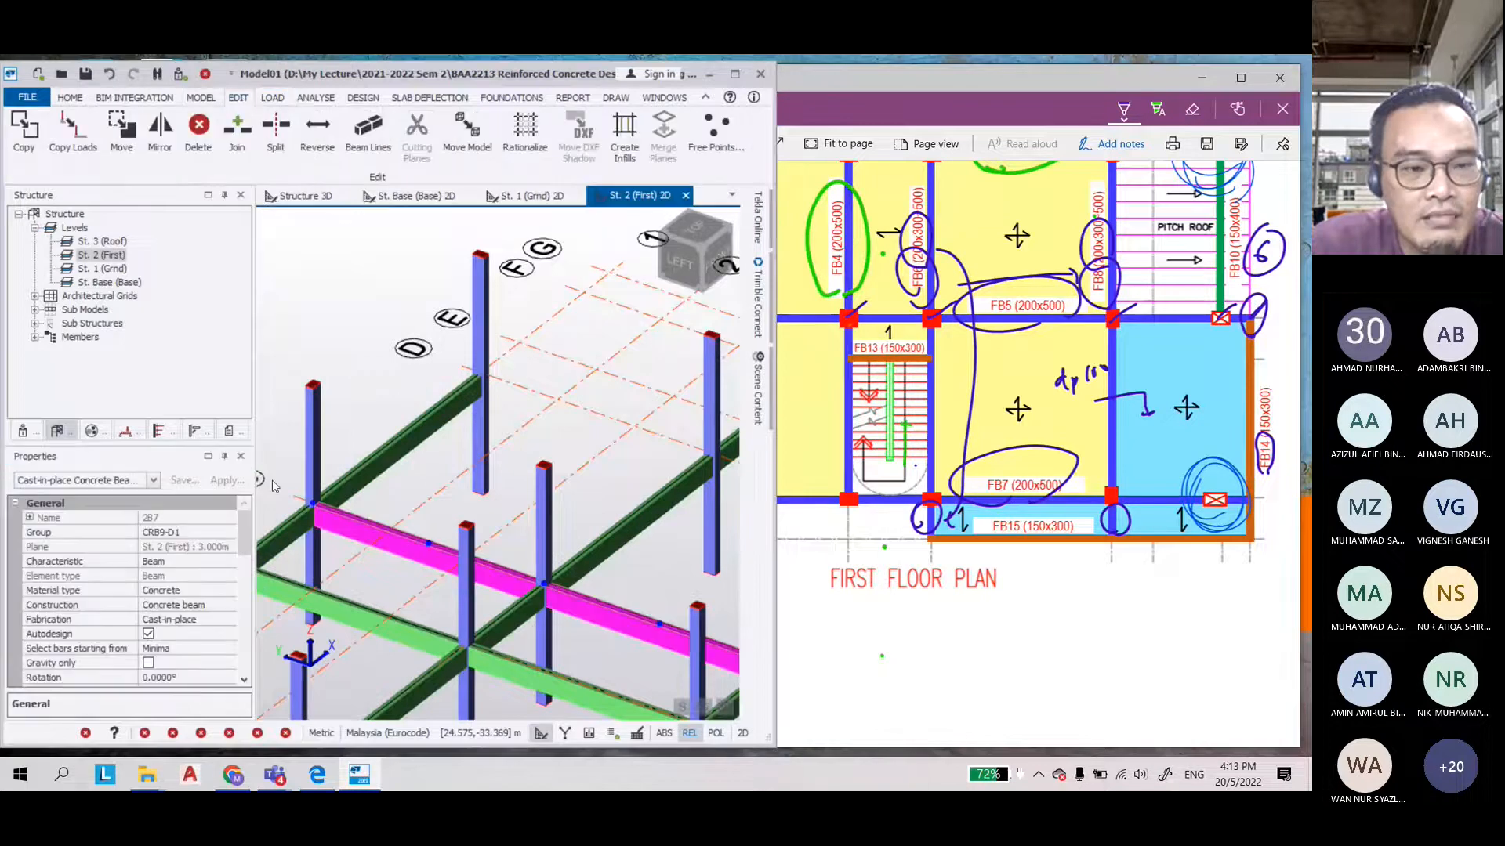
pyautogui.click(44, 129)
pyautogui.scroll(-3, 564, 420)
pyautogui.scroll(3, 391, 509)
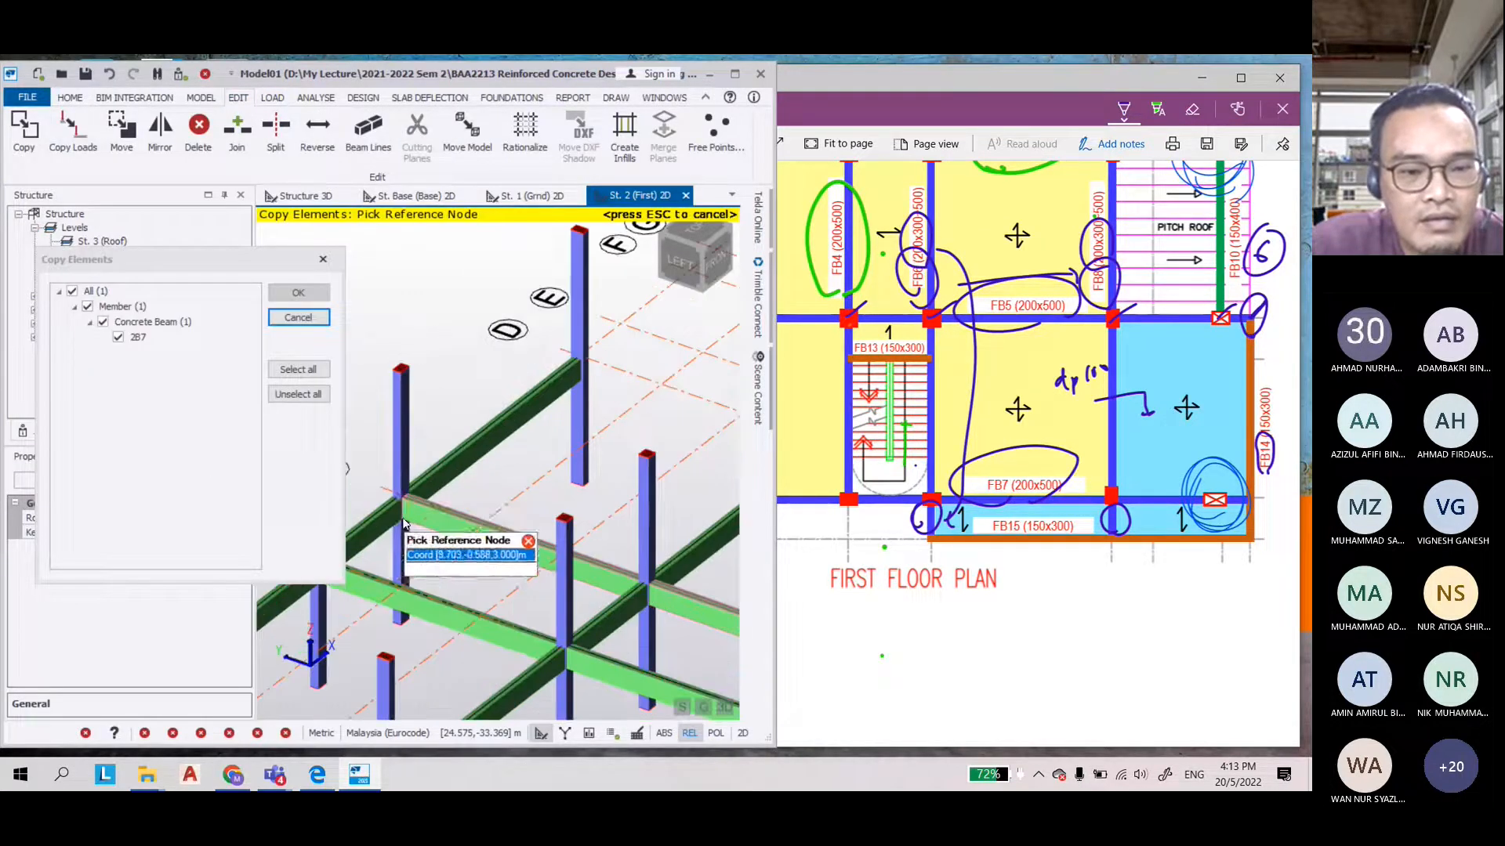
pyautogui.click(400, 500)
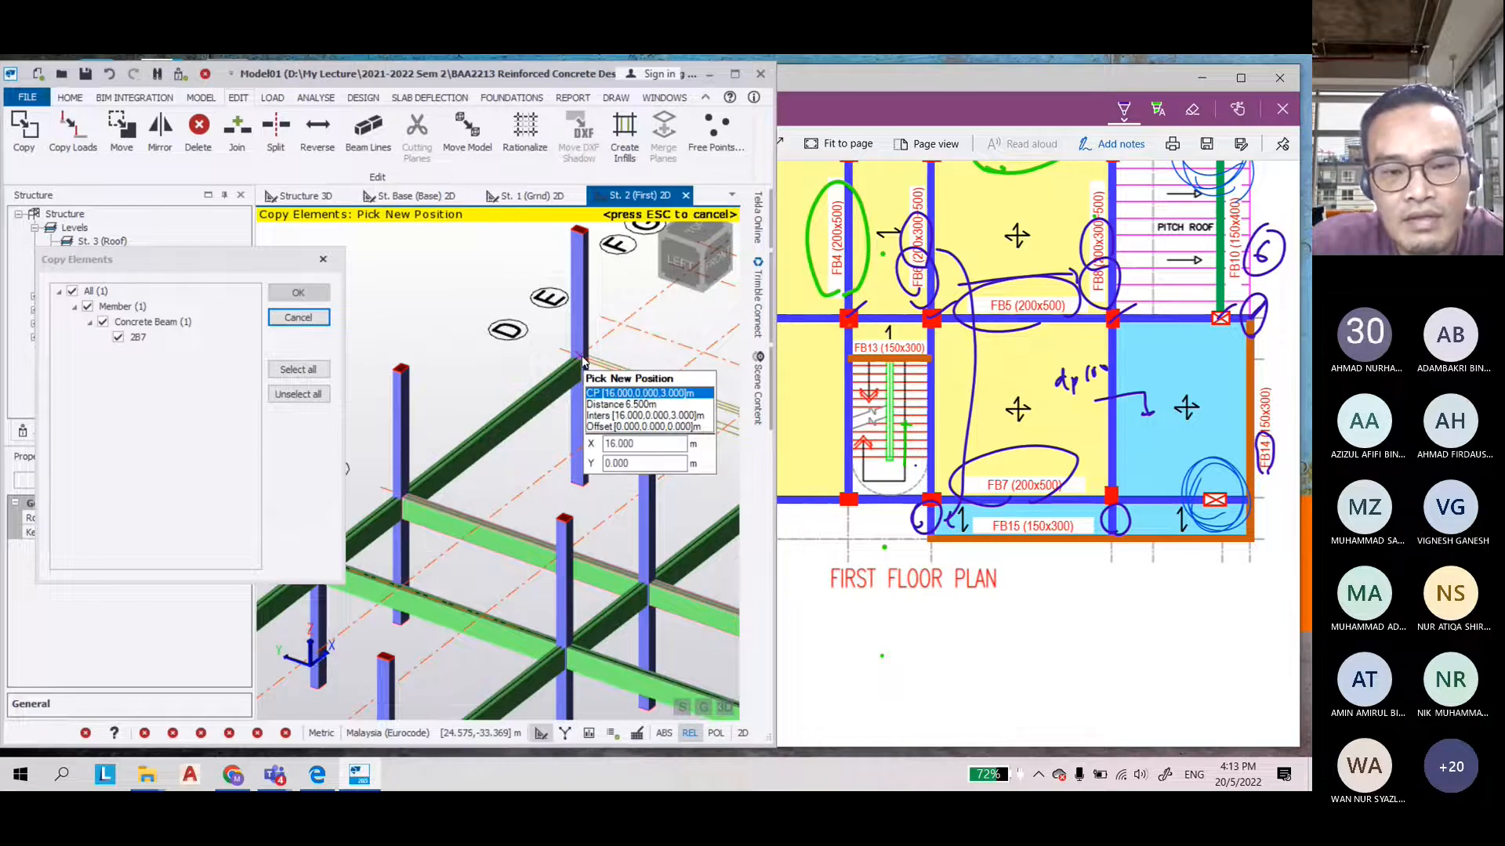
pyautogui.click(582, 360)
# Check the beams on gridlines C and D and their overhangs in 3D against the first floor plan PDF
pyautogui.scroll(-3, 634, 500)
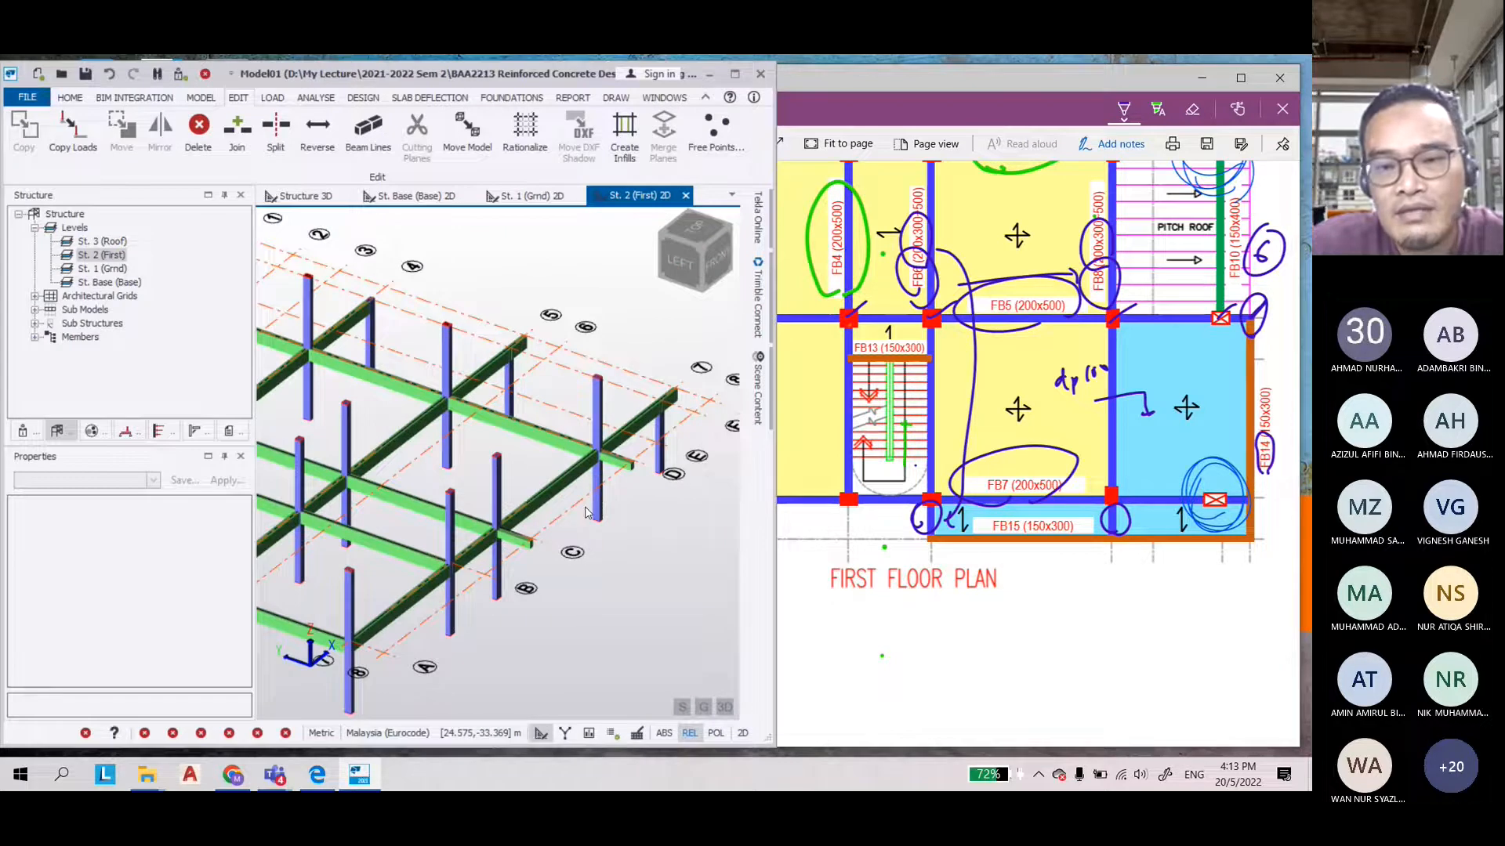
pyautogui.scroll(2, 588, 513)
pyautogui.scroll(5, 919, 420)
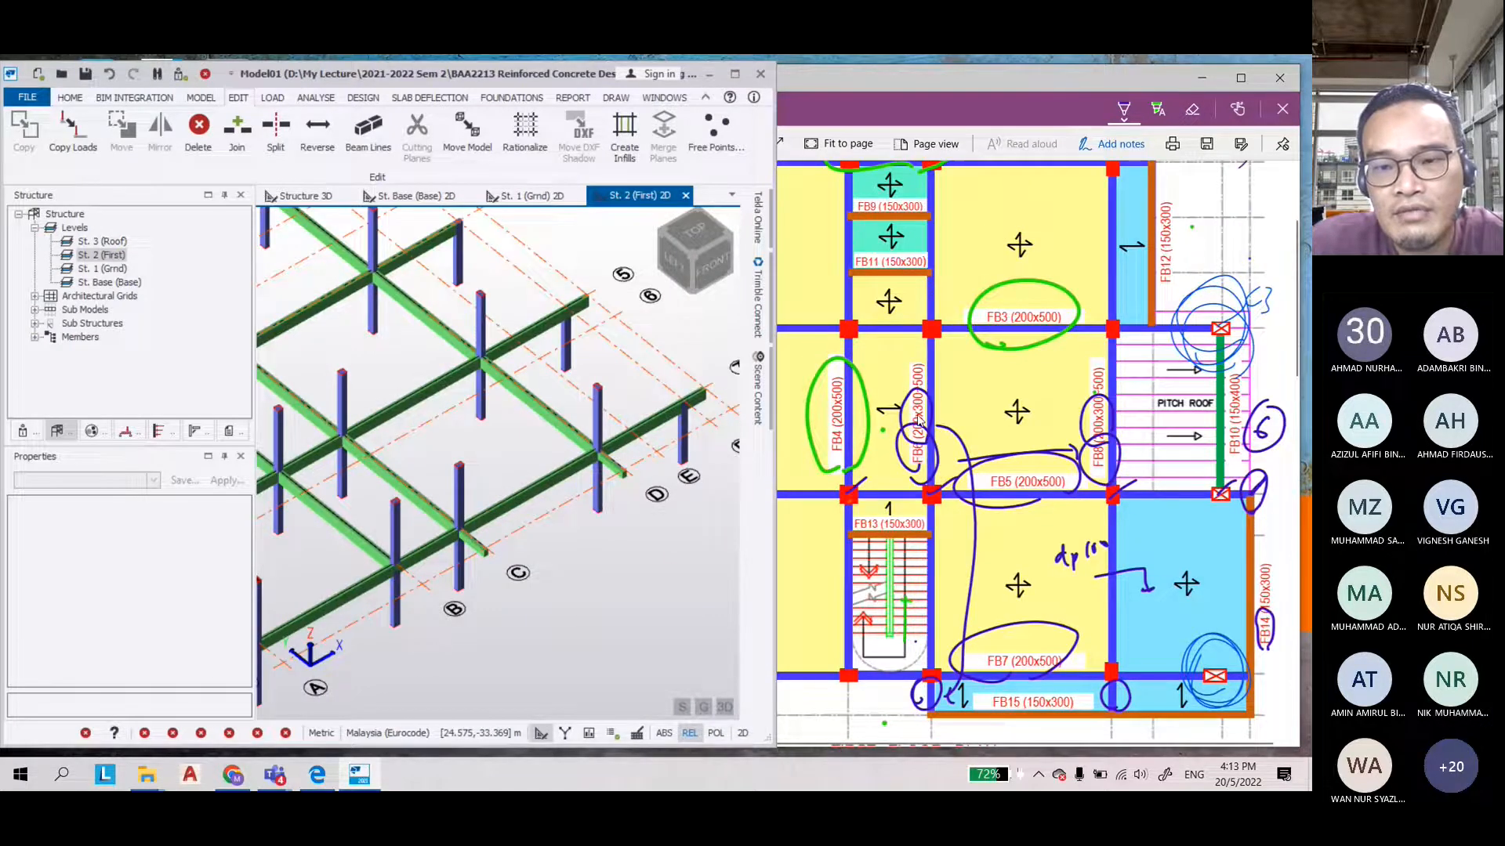
pyautogui.moveTo(777, 416); pyautogui.dragTo(629, 439)
pyautogui.scroll(3, 890, 313)
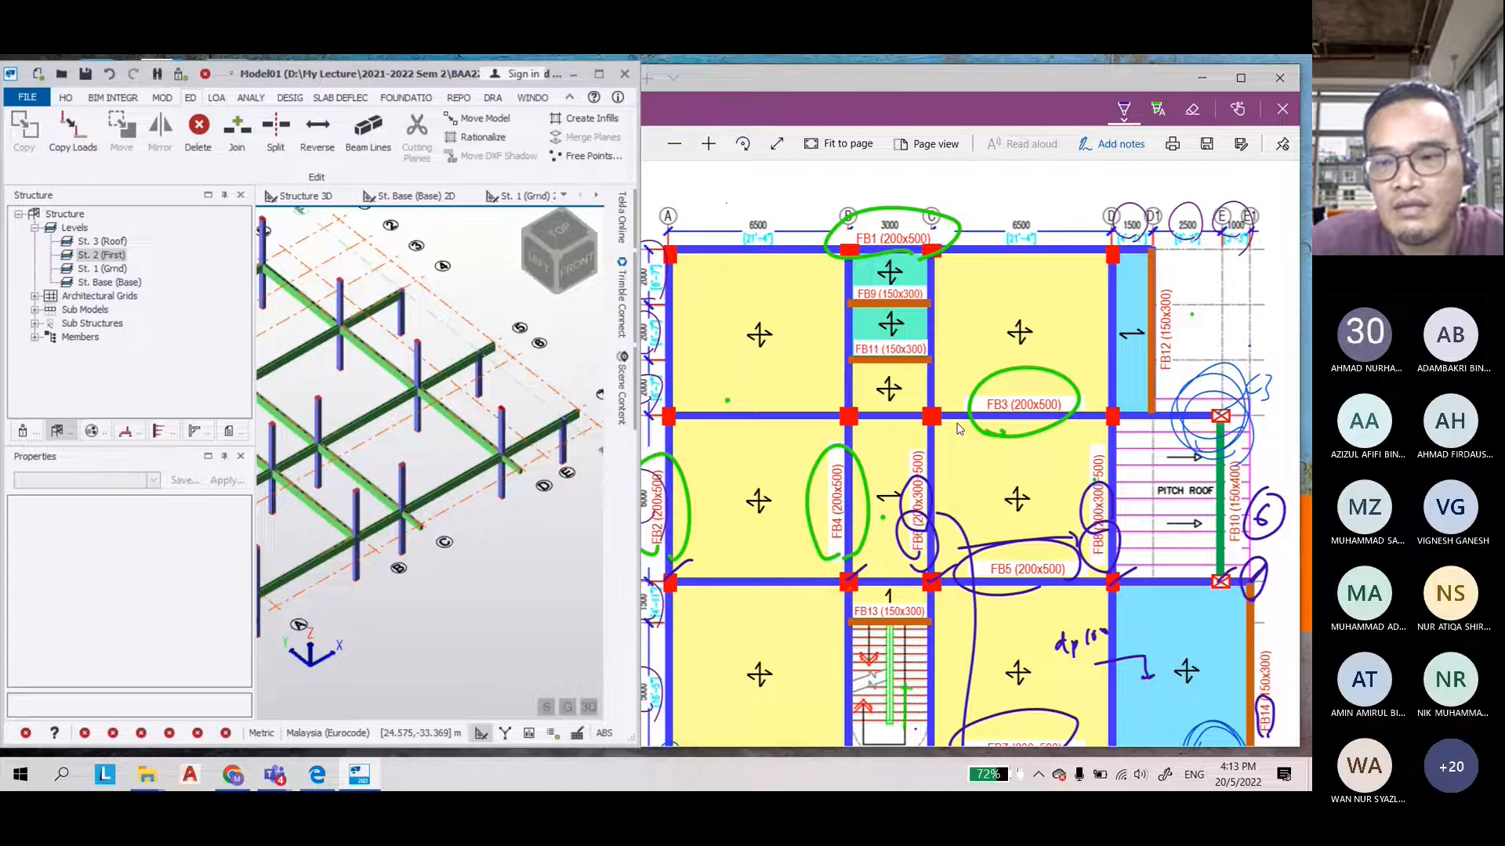
pyautogui.scroll(-1, 958, 428)
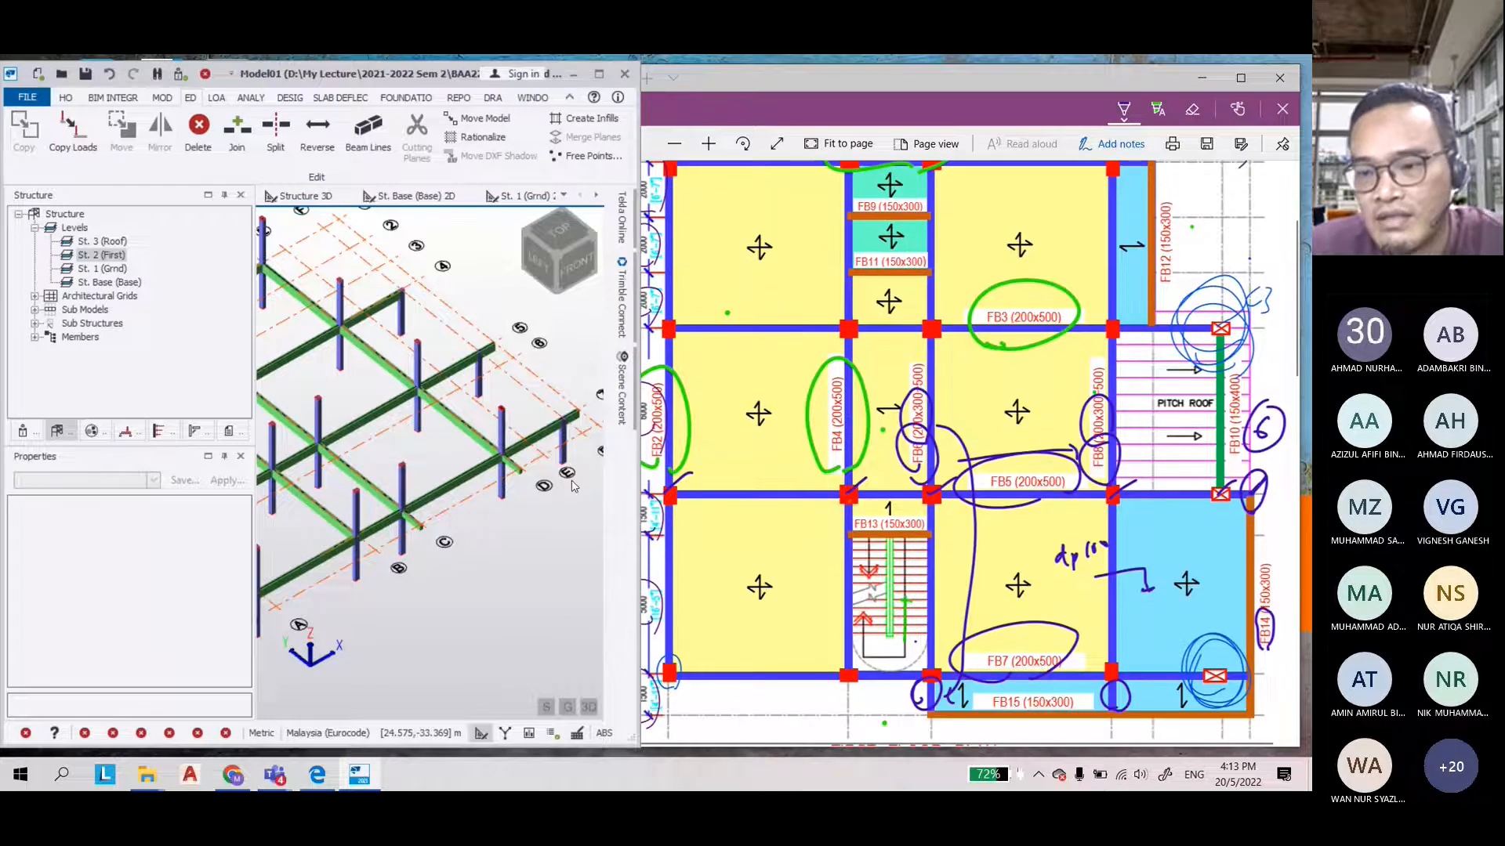
pyautogui.moveTo(570, 482)
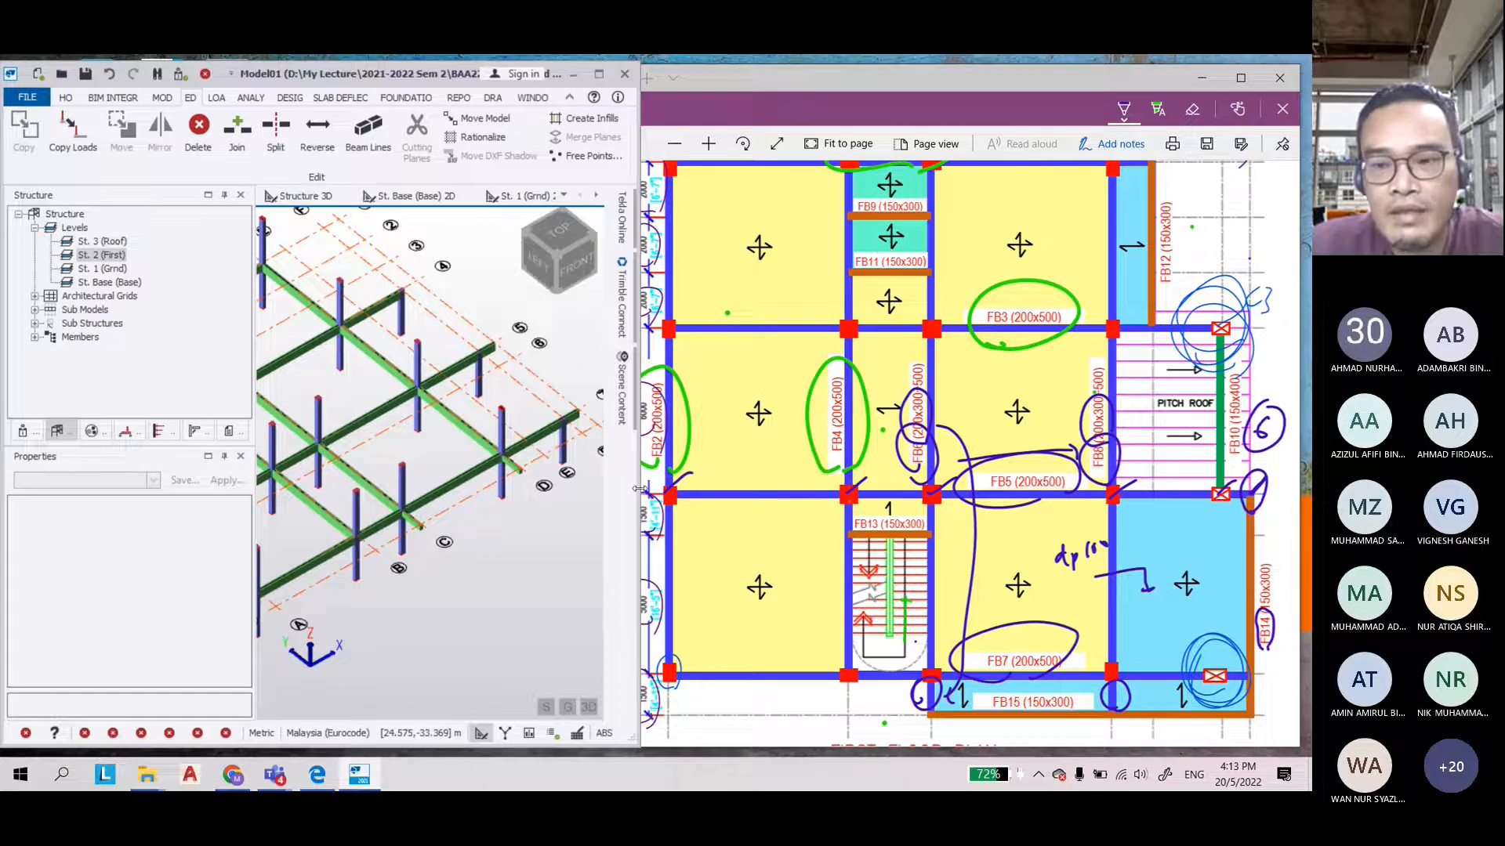
pyautogui.moveTo(638, 488); pyautogui.dragTo(944, 489)
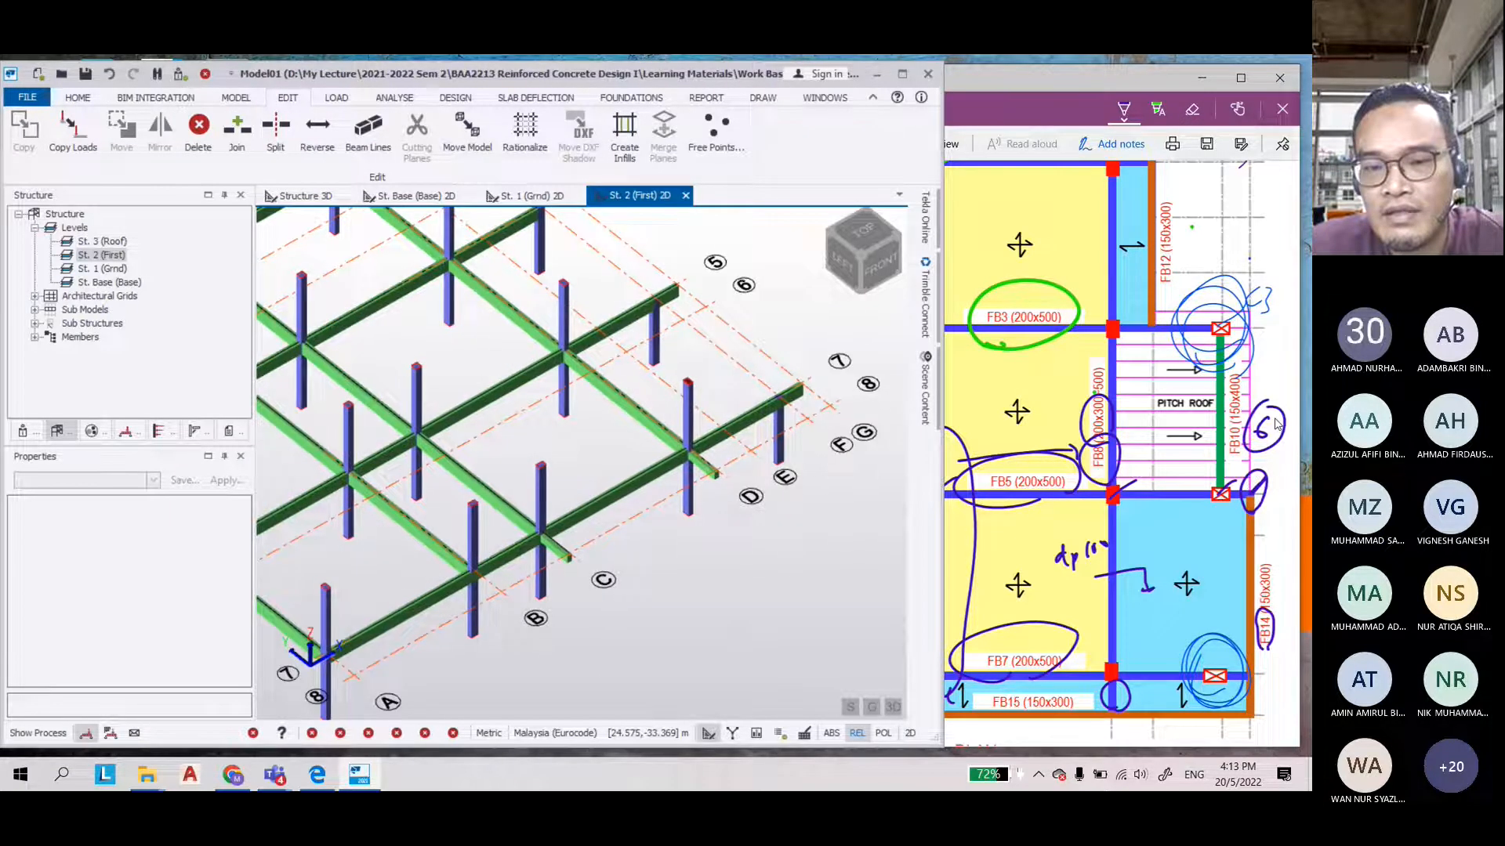
# In the first floor 2D plan, start a cast-in-place concrete beam with a new rectangular 150x400 section, 150 mm breadth and 400 mm depth
pyautogui.click(891, 709)
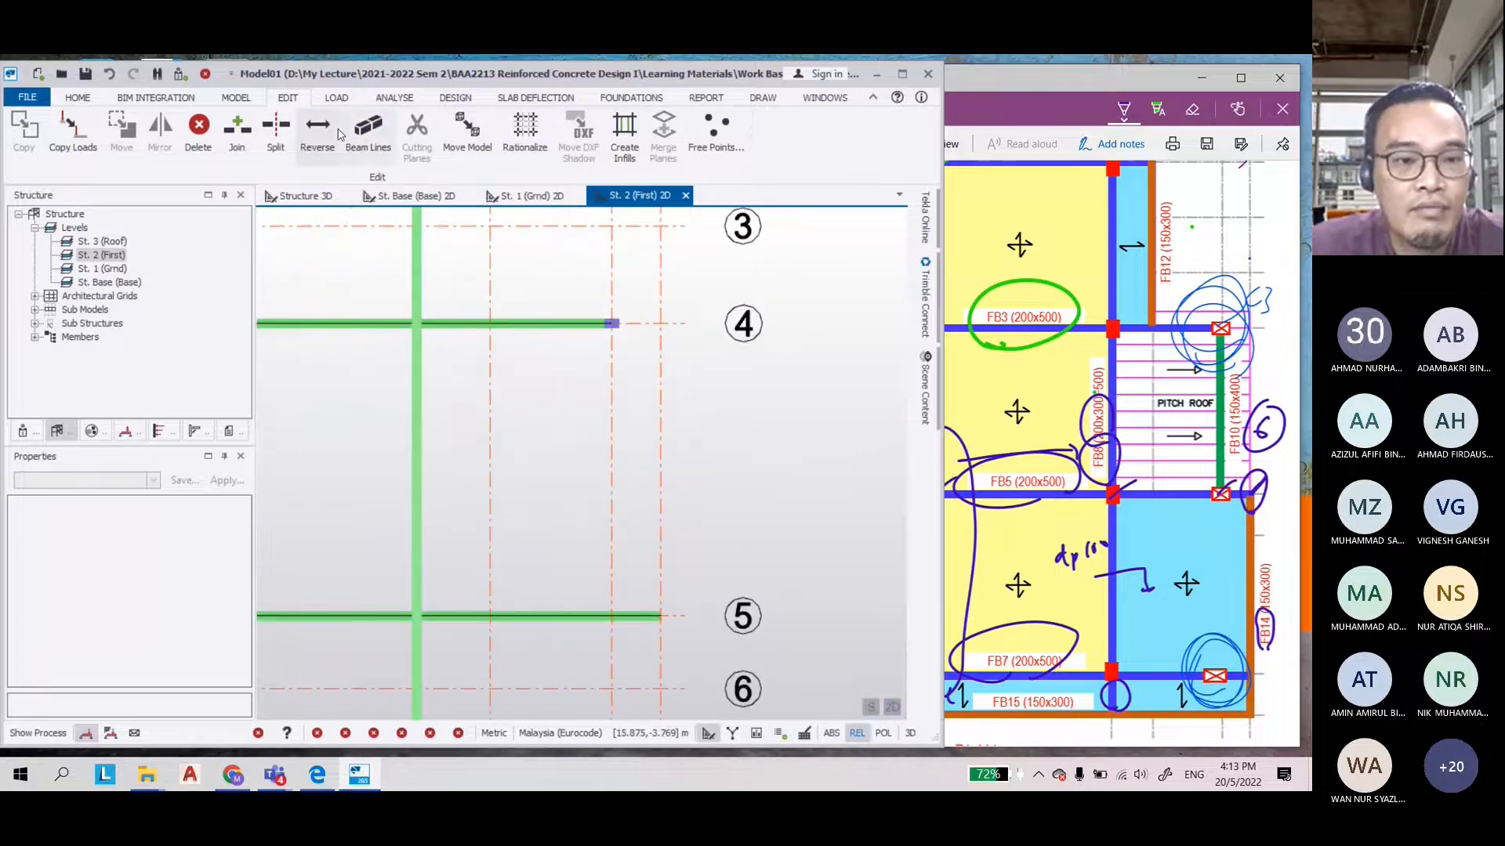
pyautogui.click(237, 99)
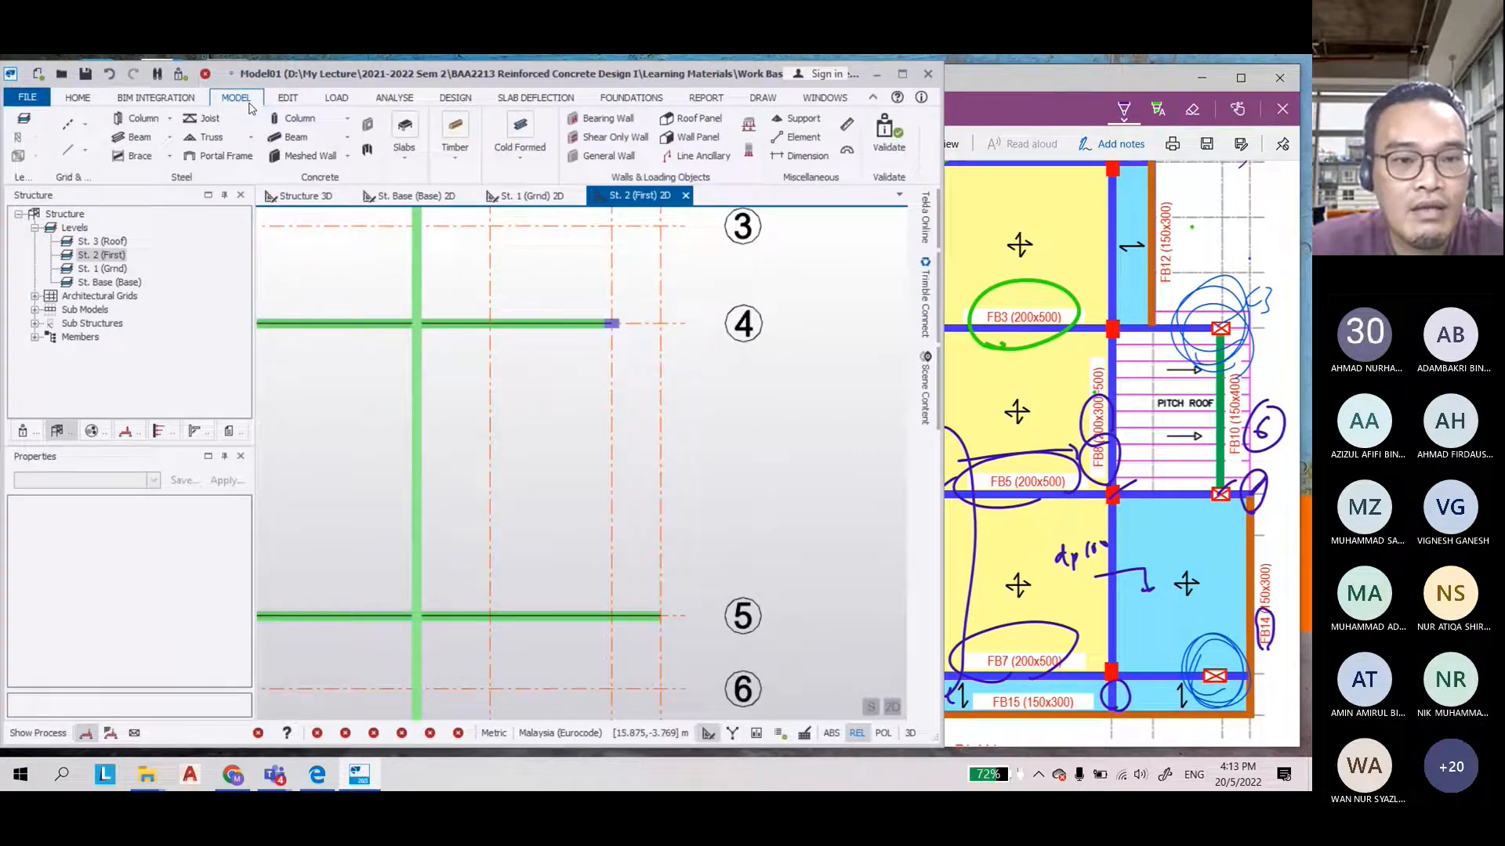
pyautogui.click(294, 141)
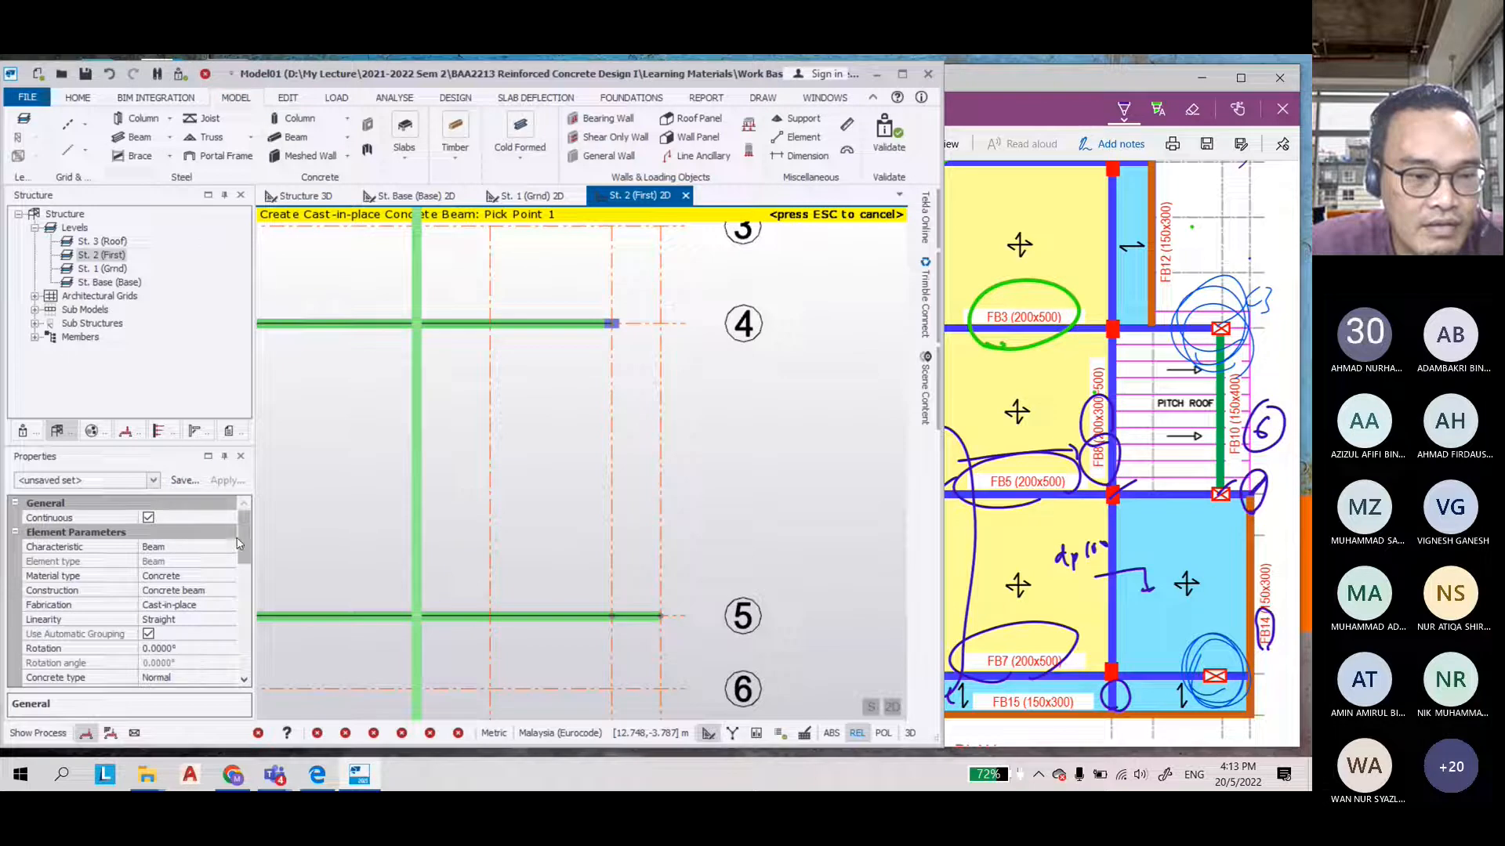
pyautogui.moveTo(242, 541); pyautogui.dragTo(243, 589)
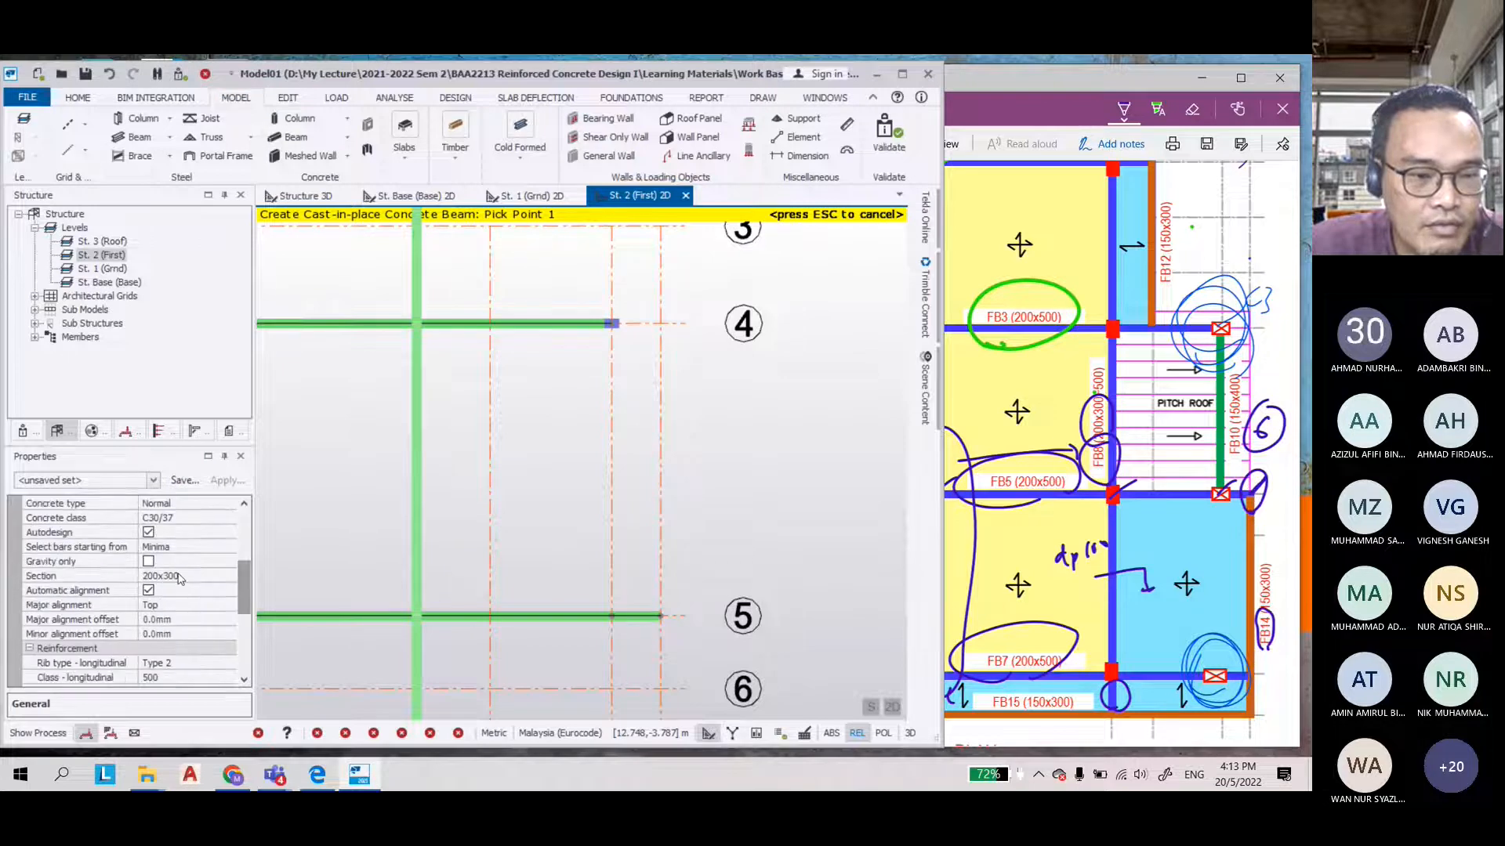
pyautogui.click(179, 577)
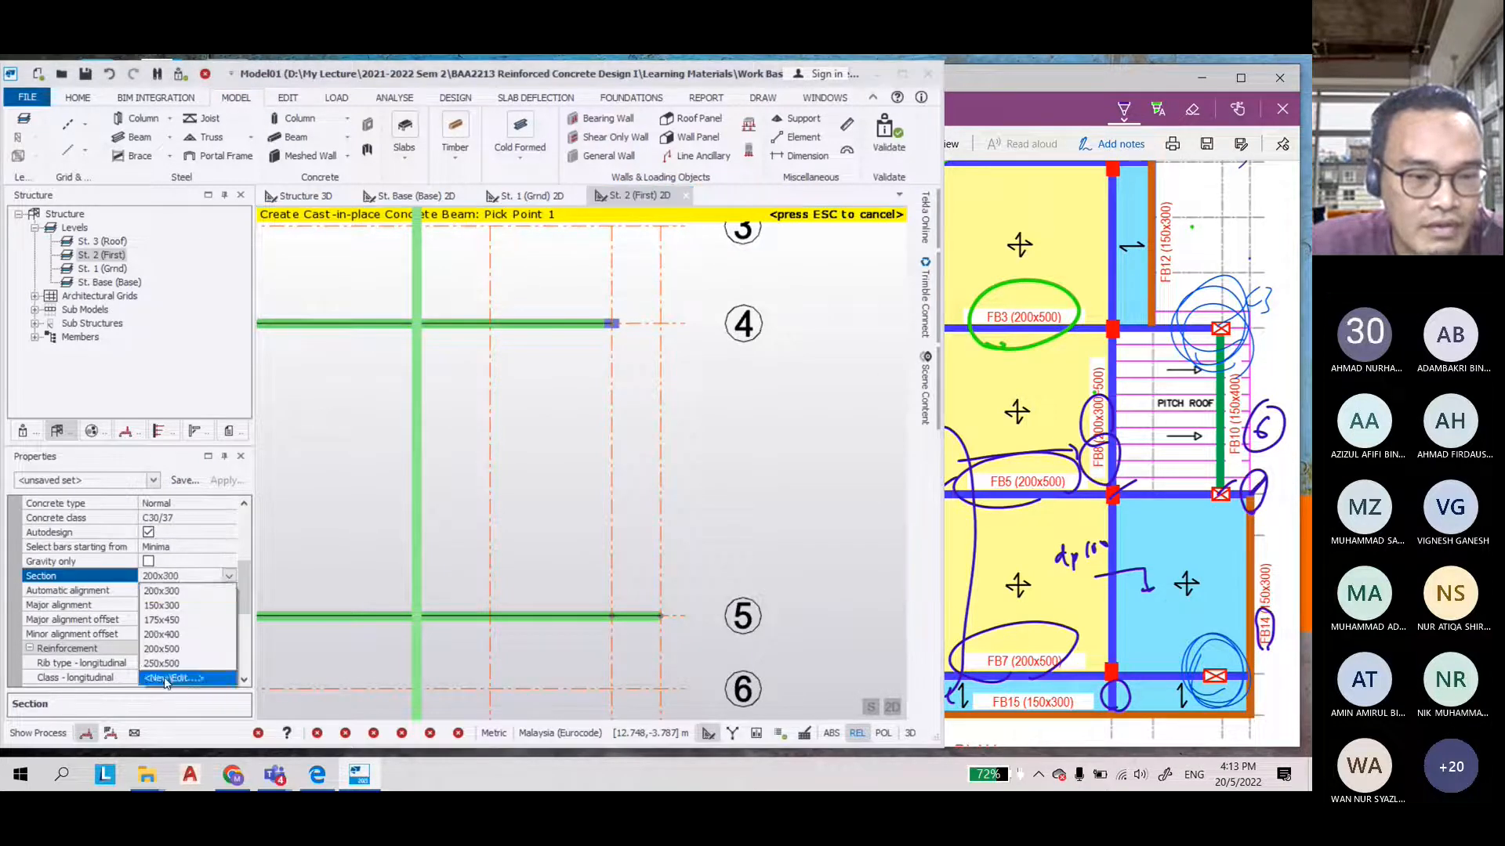
pyautogui.click(184, 679)
pyautogui.doubleClick(591, 302)
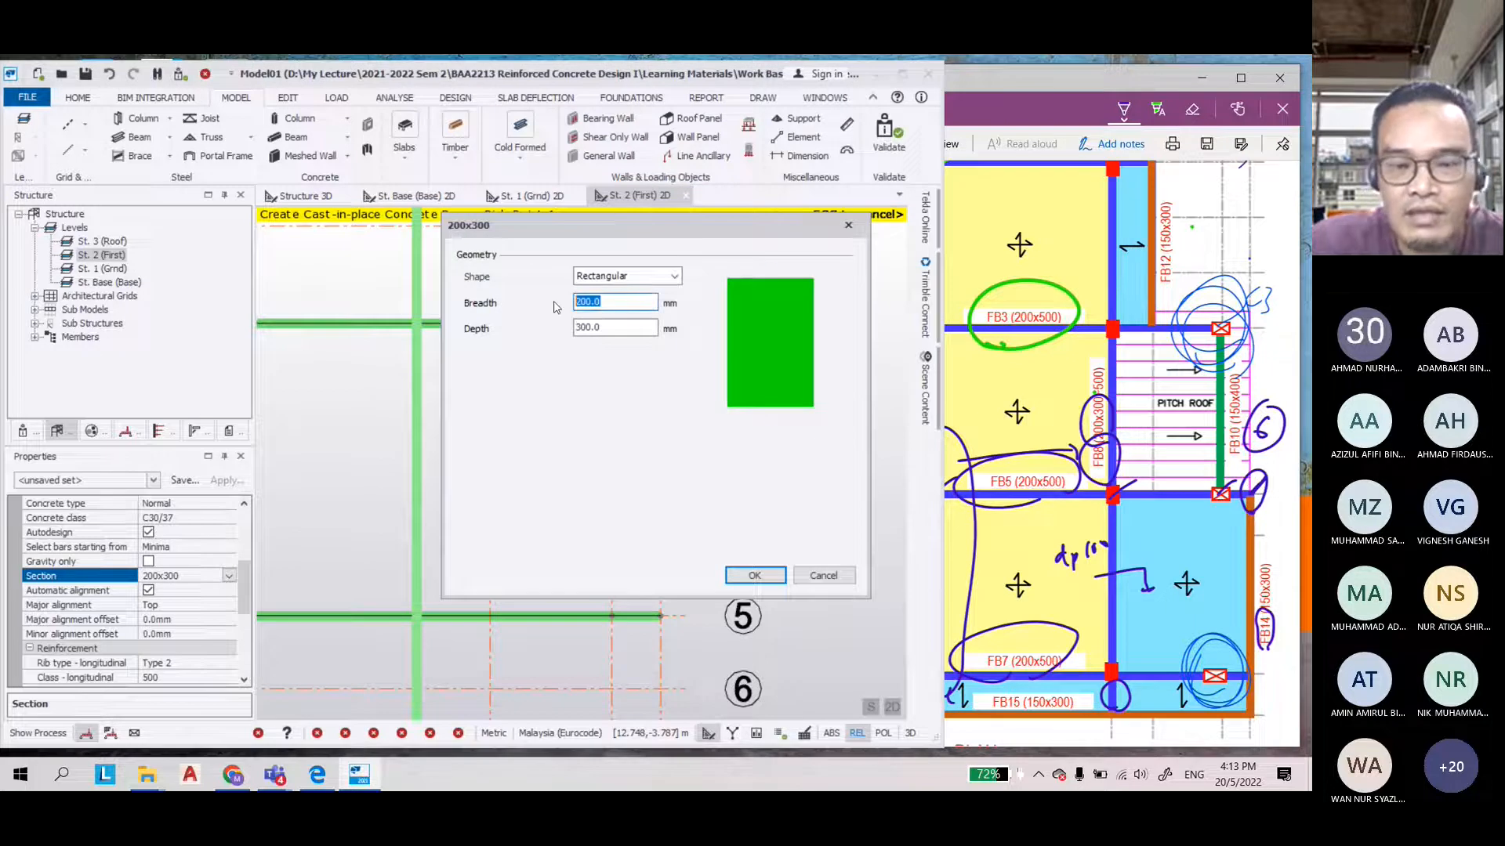
pyautogui.write('150')
pyautogui.moveTo(588, 328); pyautogui.dragTo(573, 329)
pyautogui.write('40')
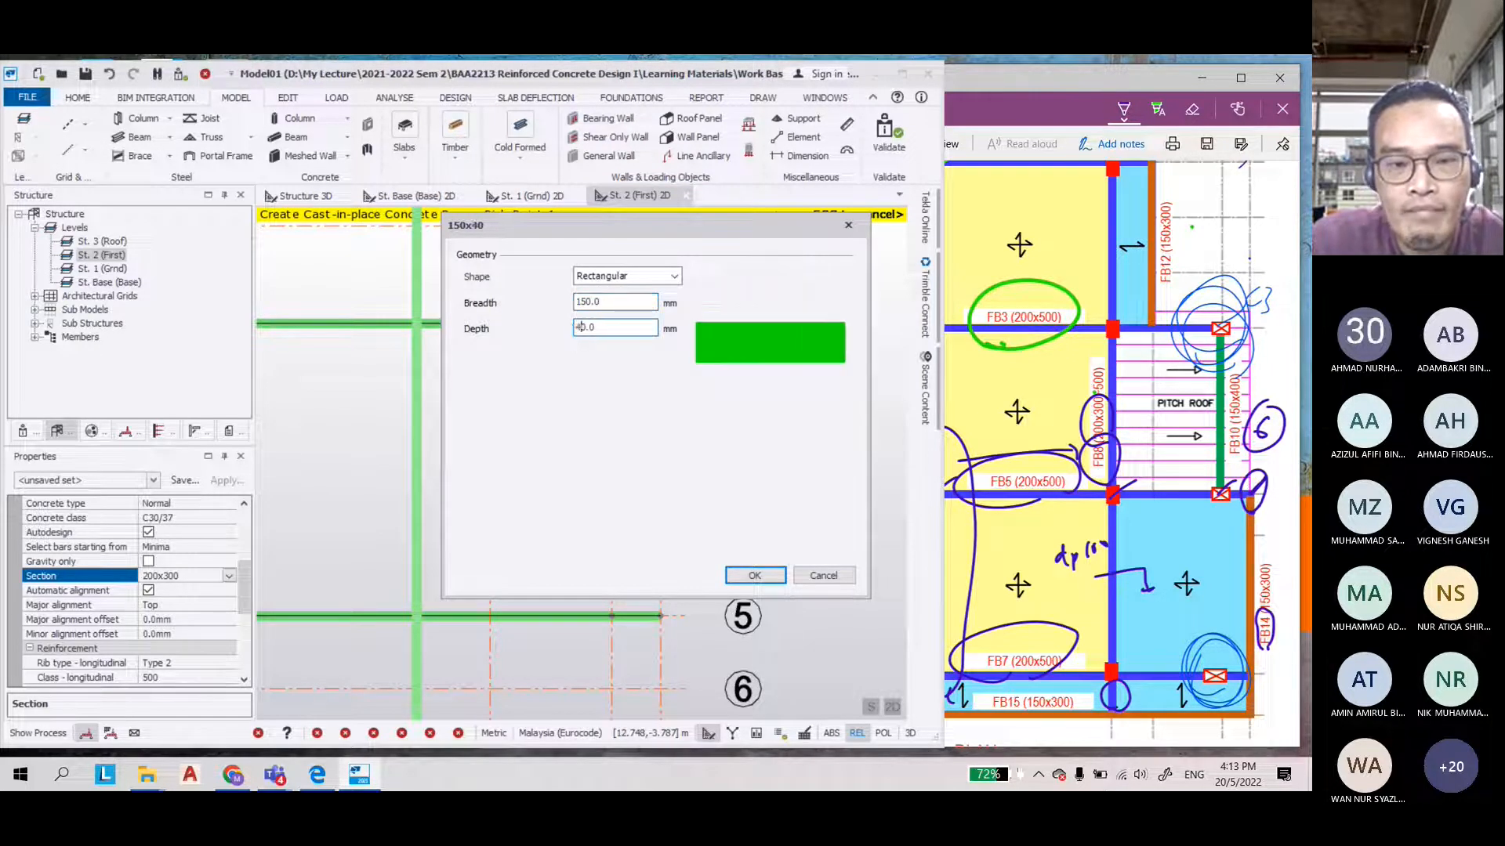
pyautogui.click(741, 576)
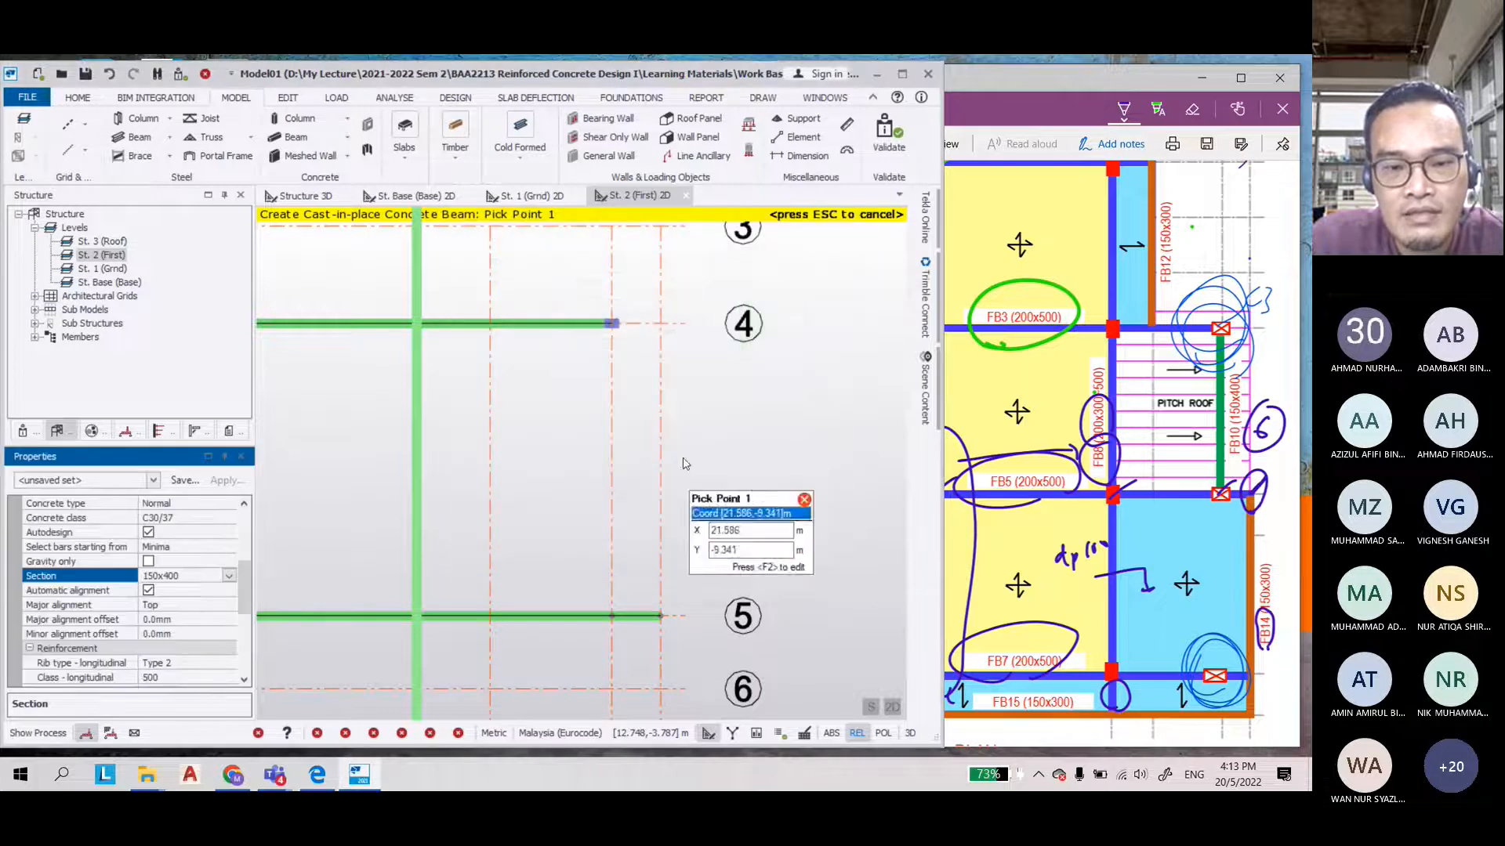
# Place the 150x400 beam FB10 along gridline F from gridline 4 to gridline 5
pyautogui.click(614, 327)
pyautogui.scroll(2, 638, 611)
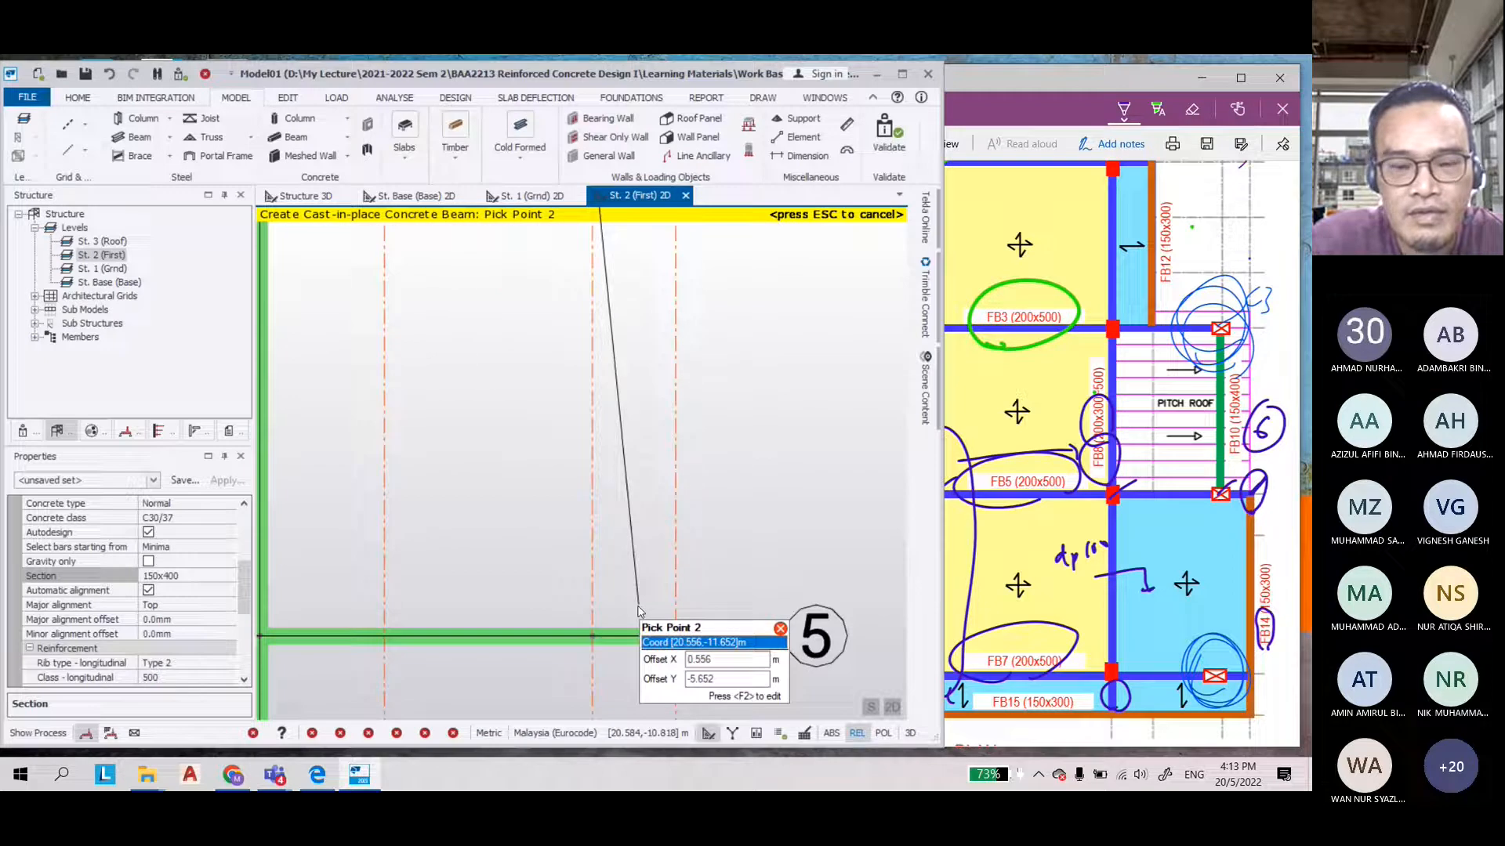
pyautogui.click(638, 611)
pyautogui.scroll(-2, 711, 478)
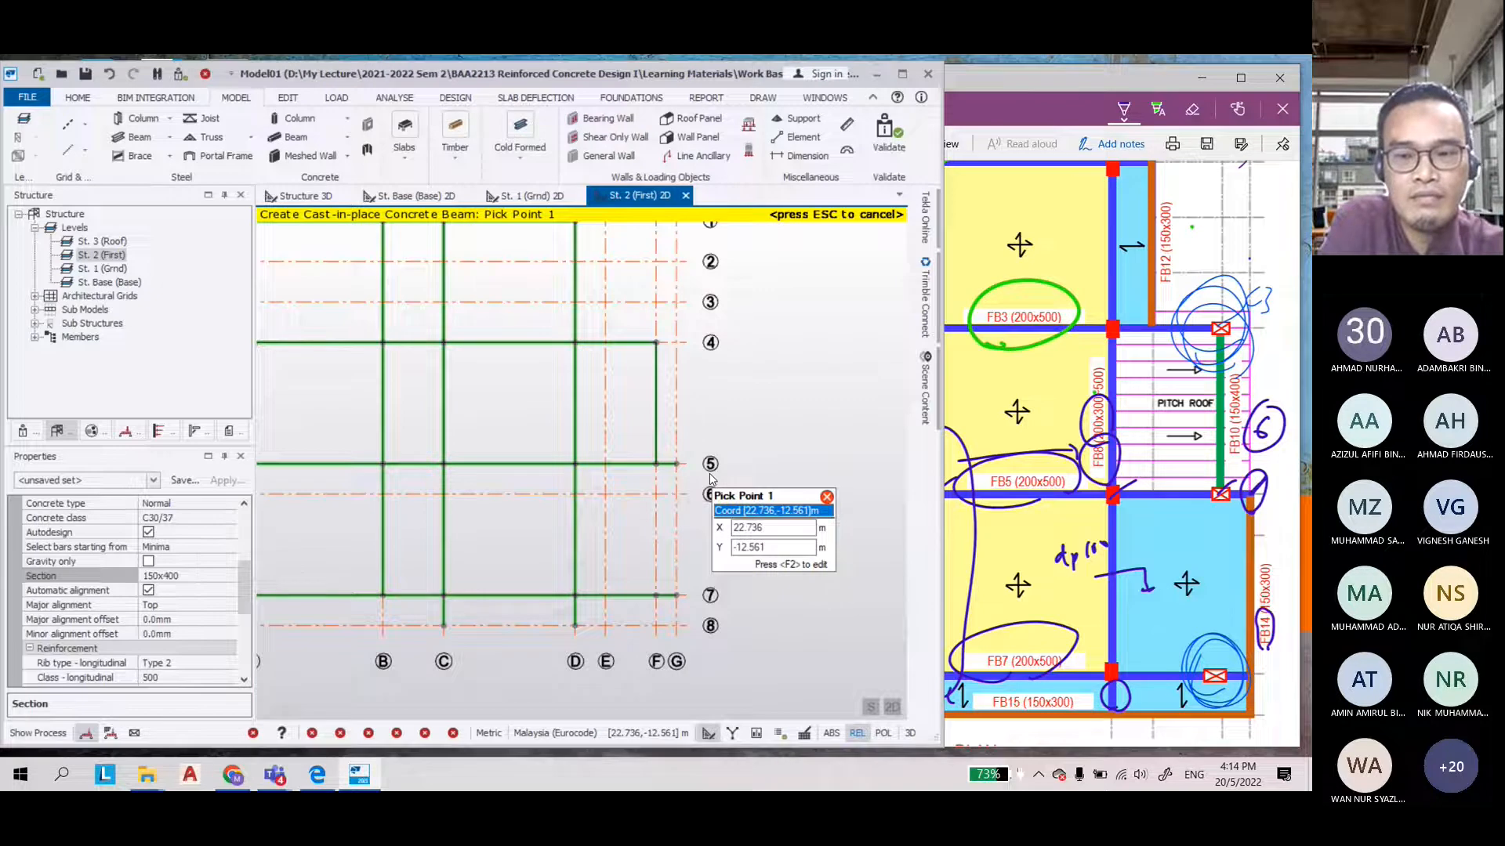
# Draw a continuous 150x300 concrete beam along gridline G from gridline 5 through gridline 7 to gridline 8
pyautogui.scroll(1, 711, 478)
pyautogui.scroll(-2, 712, 351)
pyautogui.scroll(3, 666, 550)
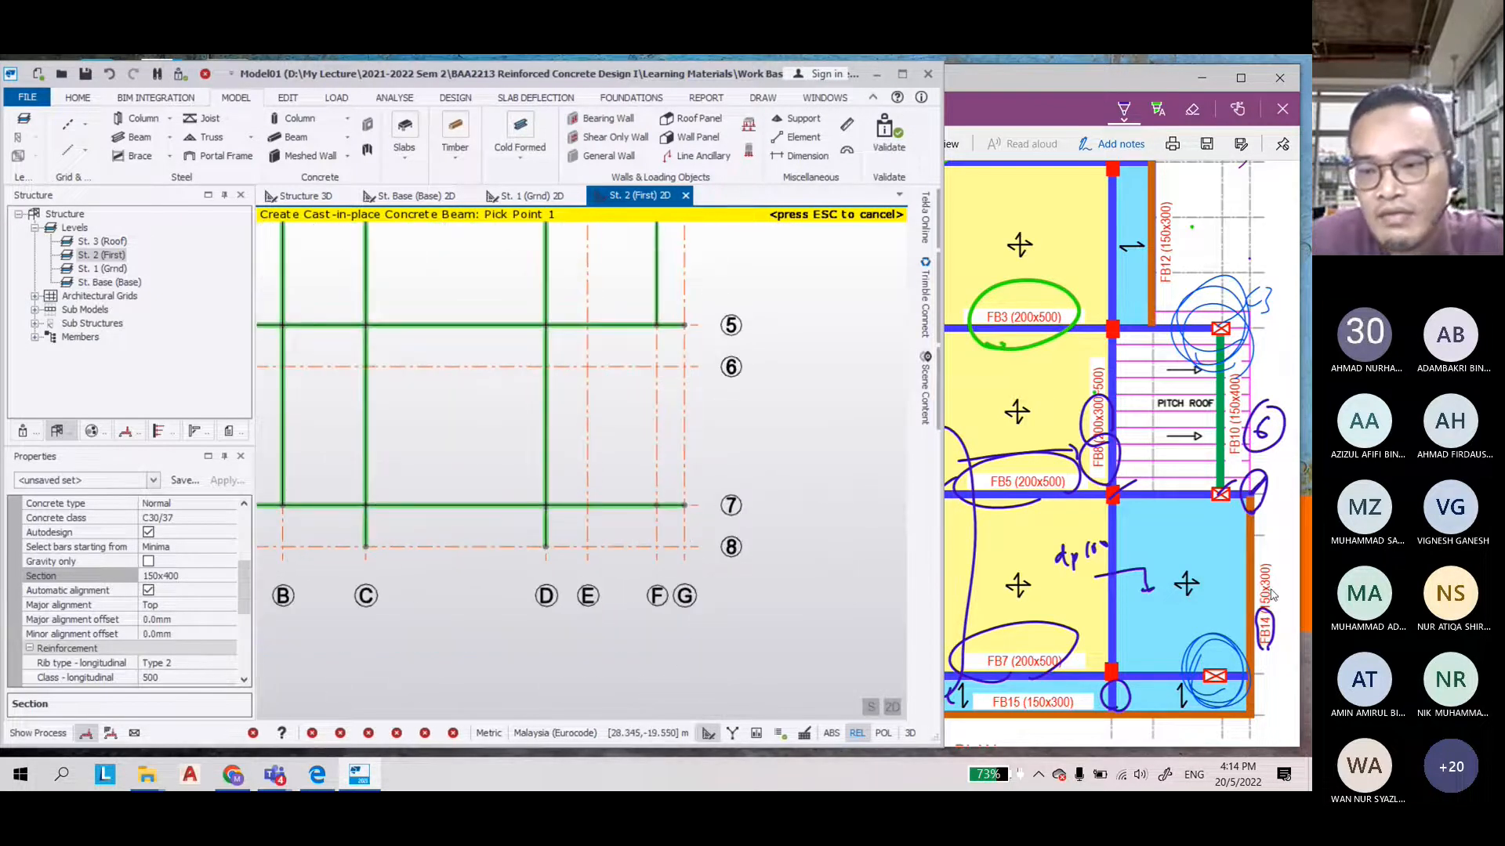
pyautogui.click(182, 577)
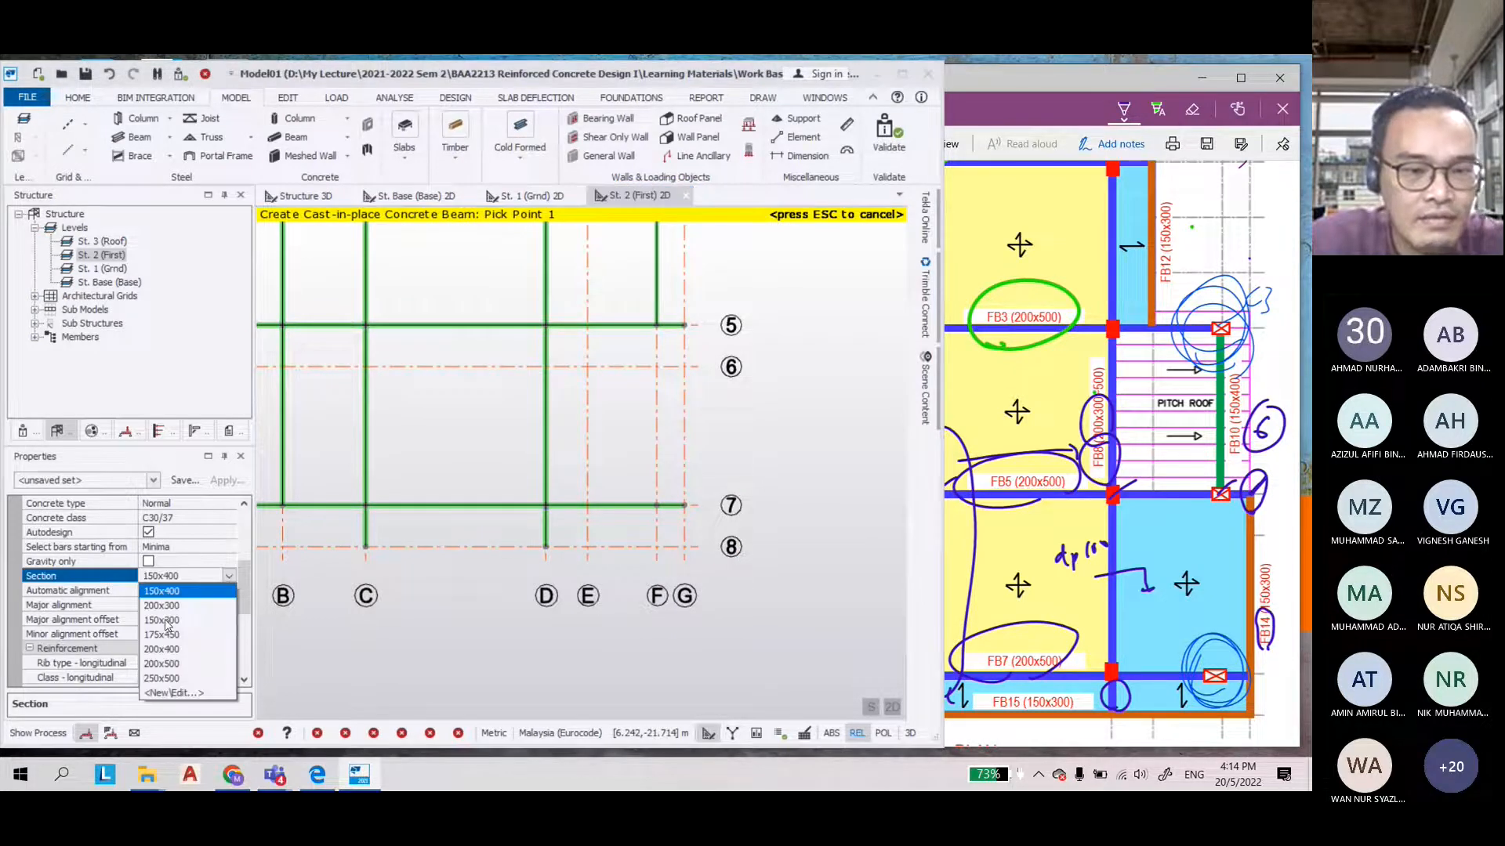
pyautogui.click(165, 623)
pyautogui.scroll(3, 672, 381)
pyautogui.click(694, 273)
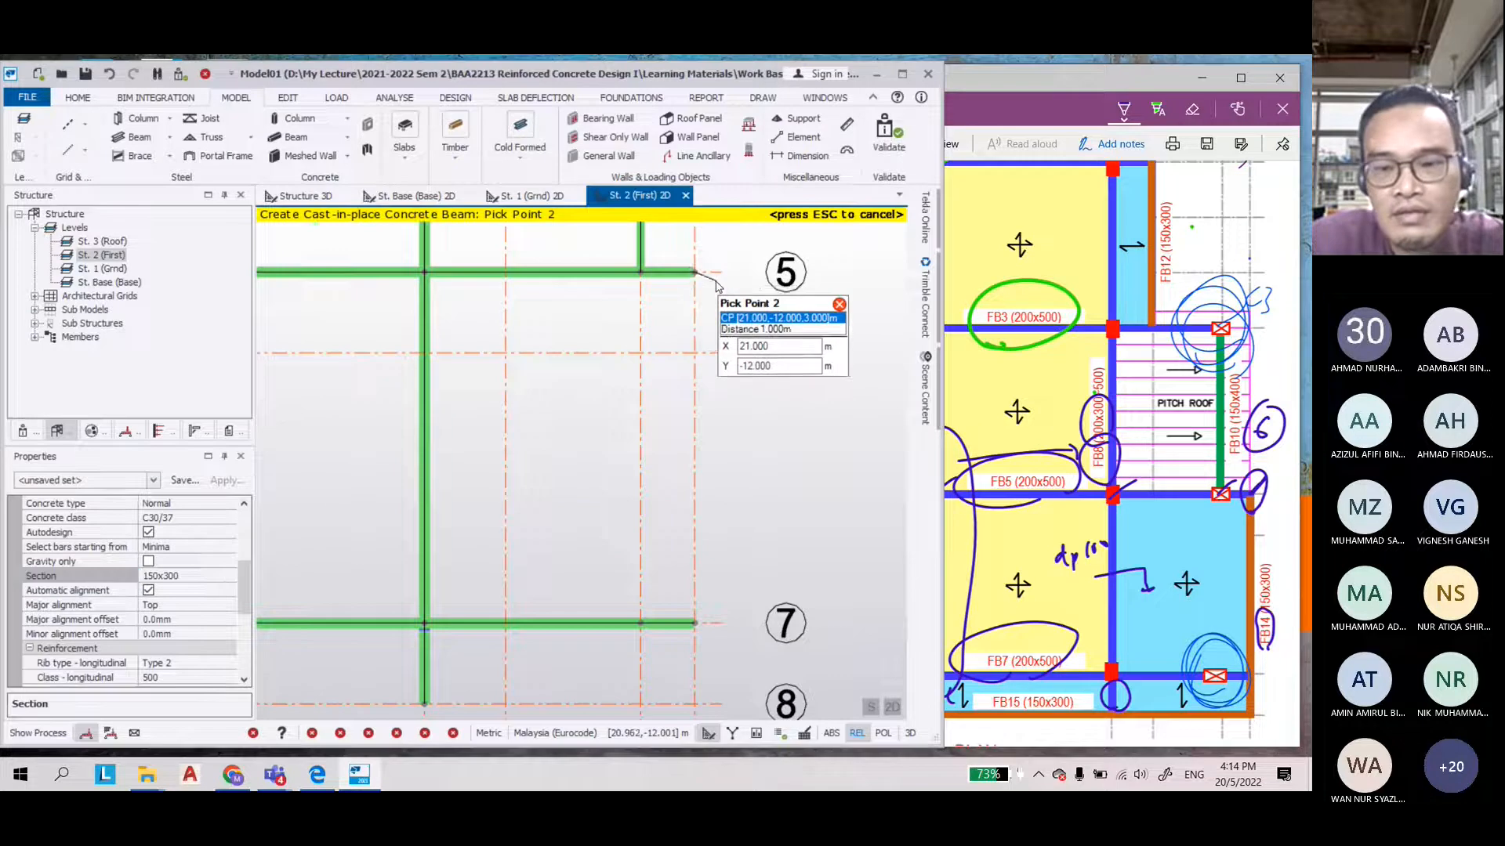
pyautogui.scroll(-2, 716, 282)
pyautogui.scroll(2, 705, 470)
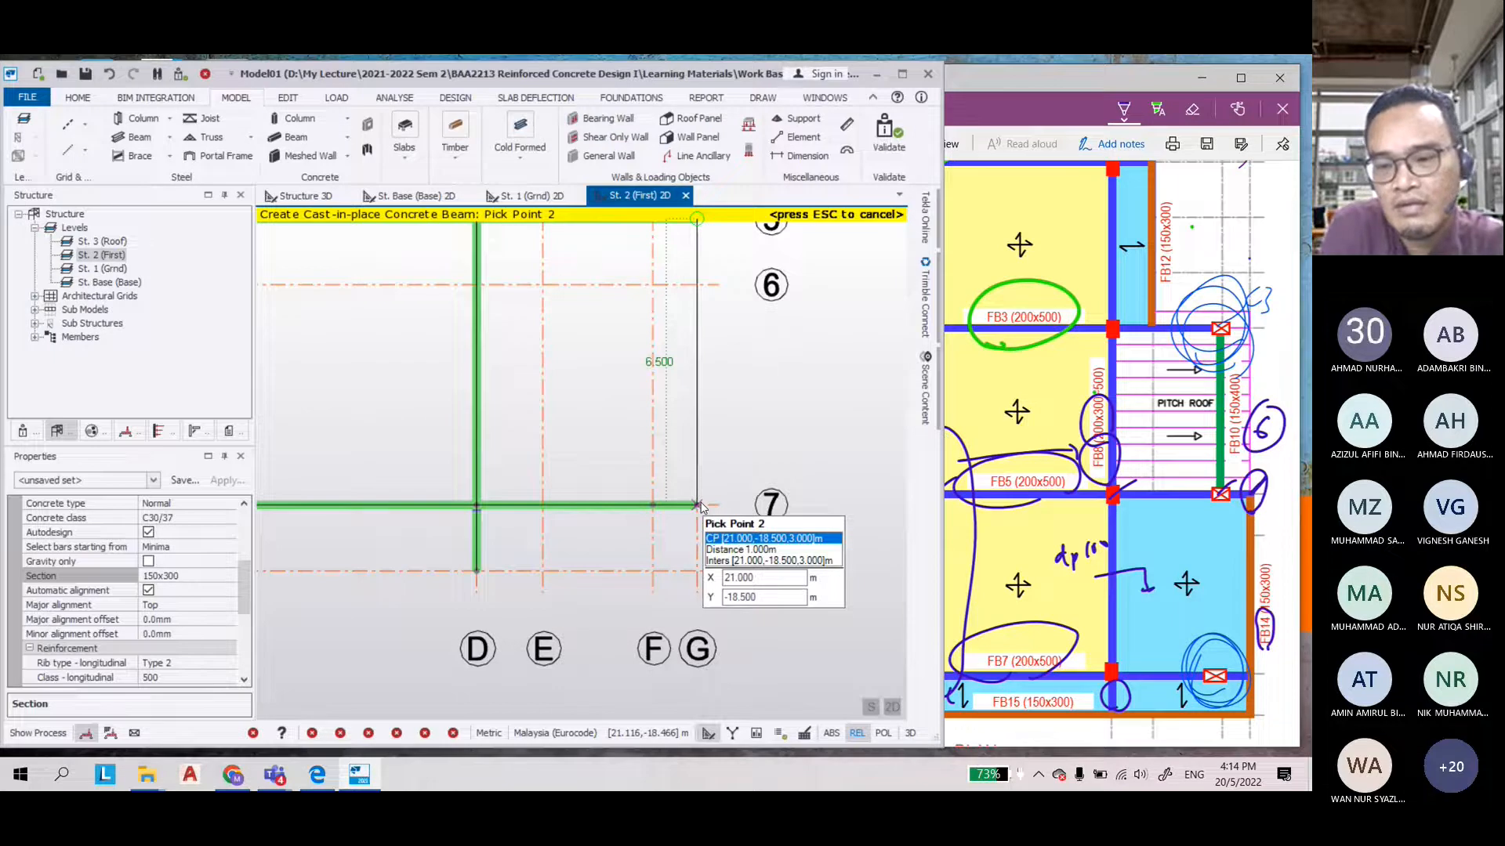
pyautogui.click(697, 505)
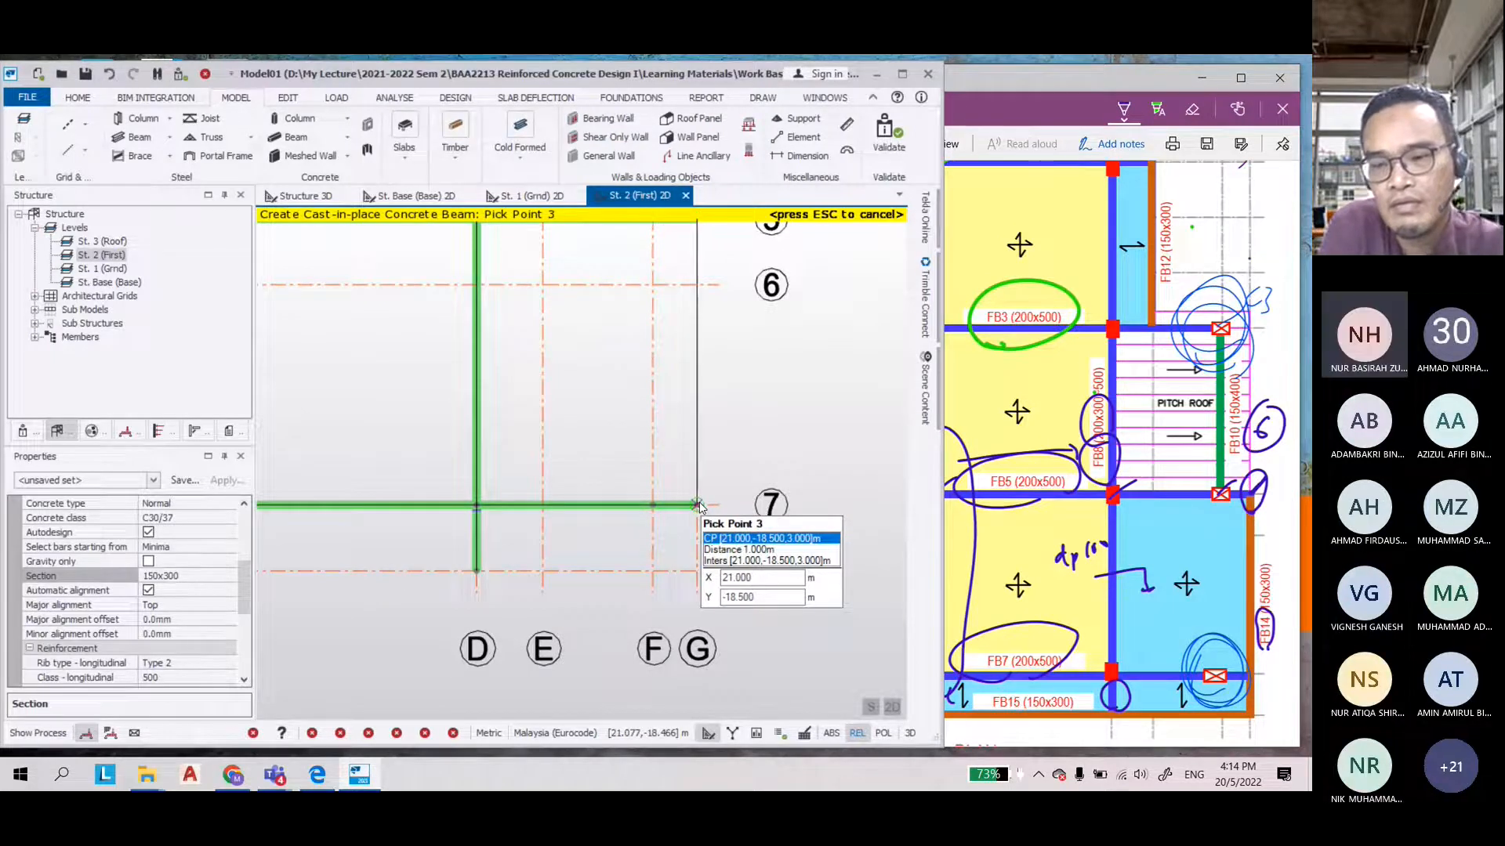
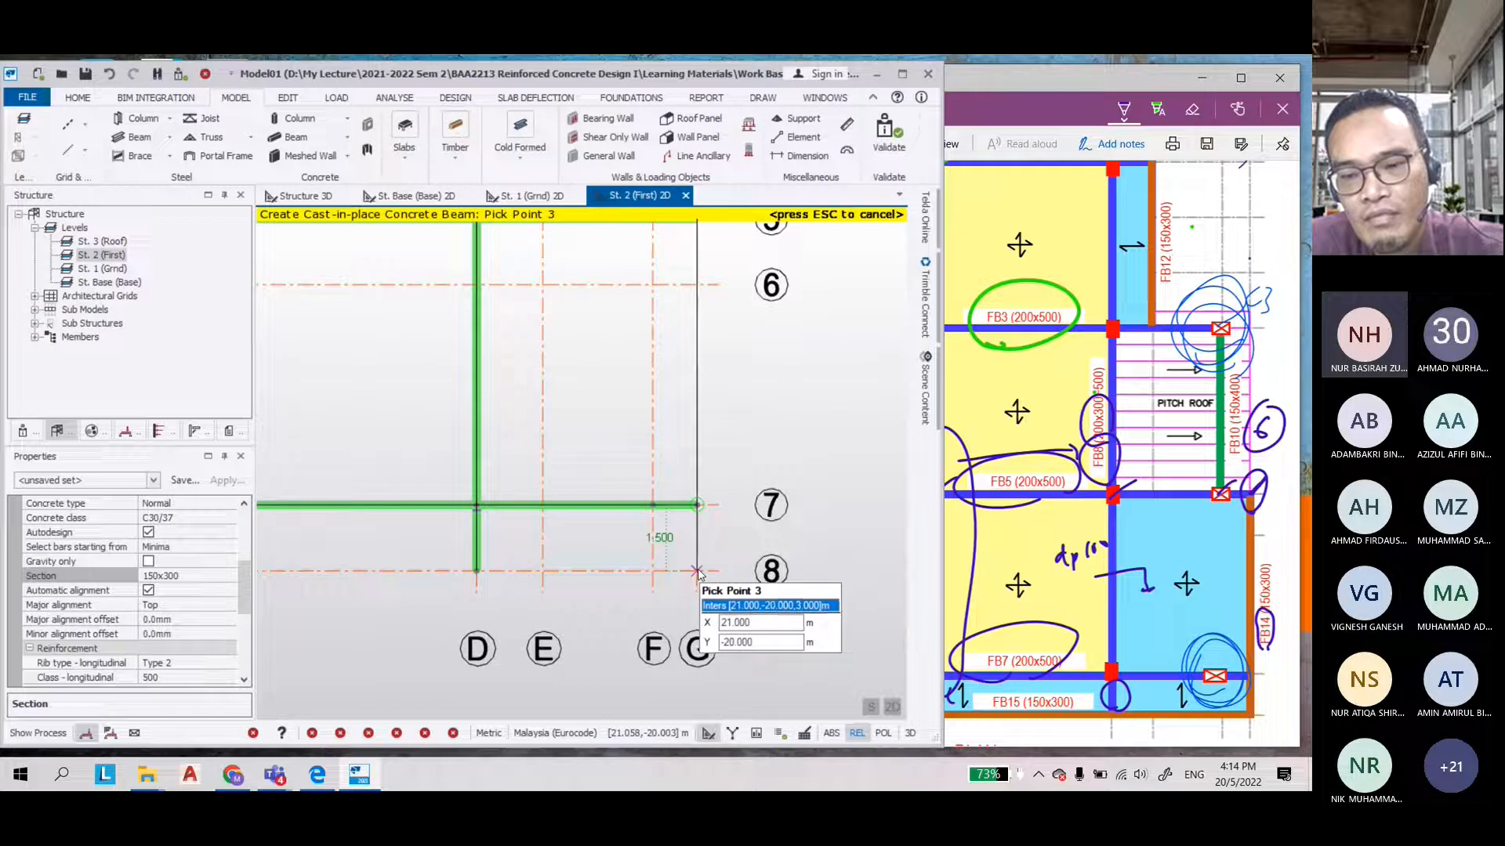
pyautogui.click(698, 572)
pyautogui.press('Escape')
# Draw a continuous 150x300 concrete beam along gridline 8 from gridline C through D to G
pyautogui.scroll(-3, 784, 540)
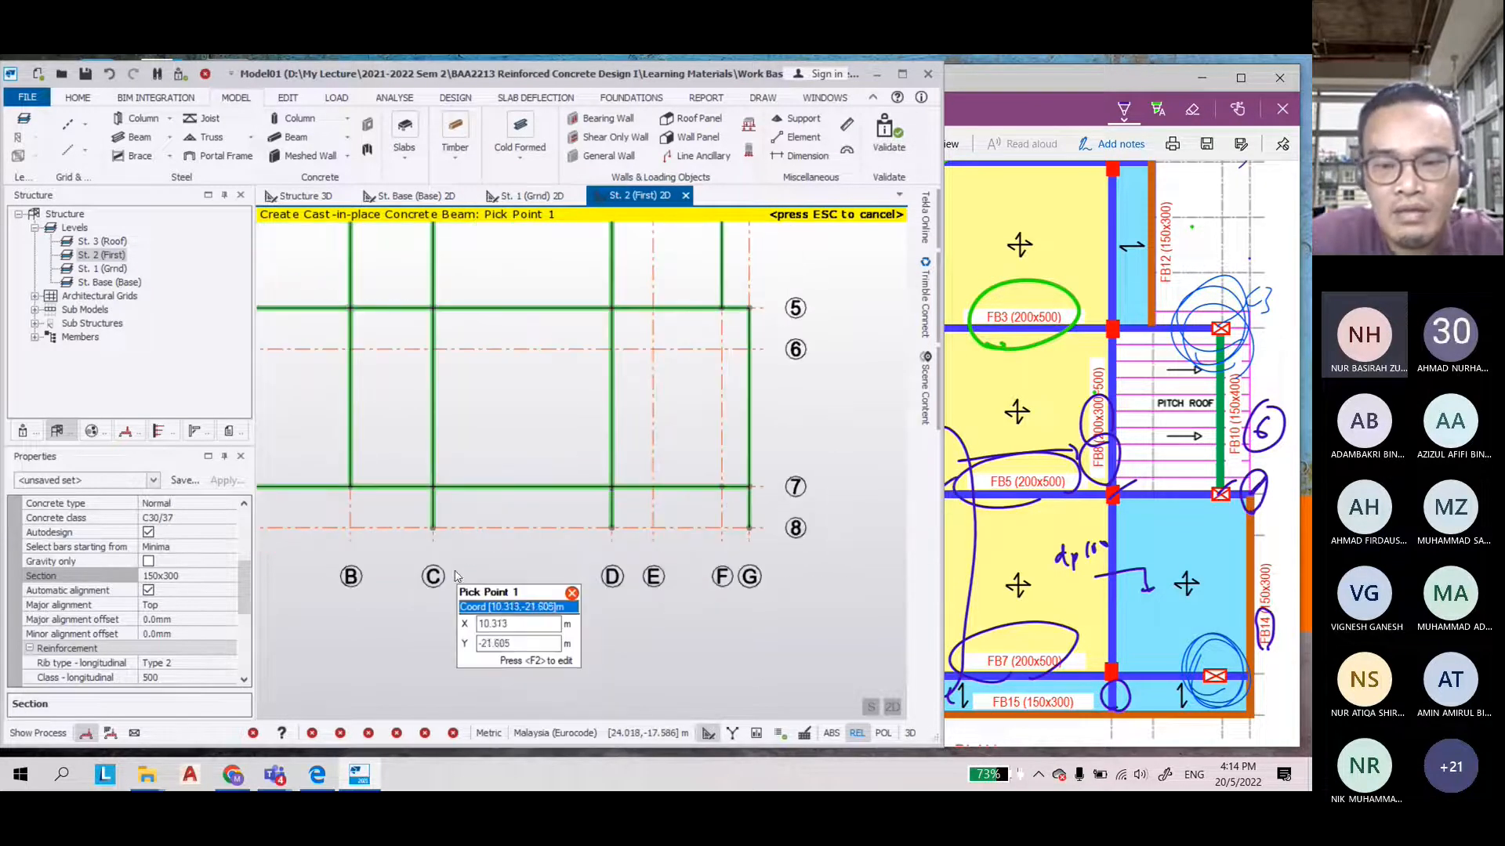
pyautogui.click(433, 528)
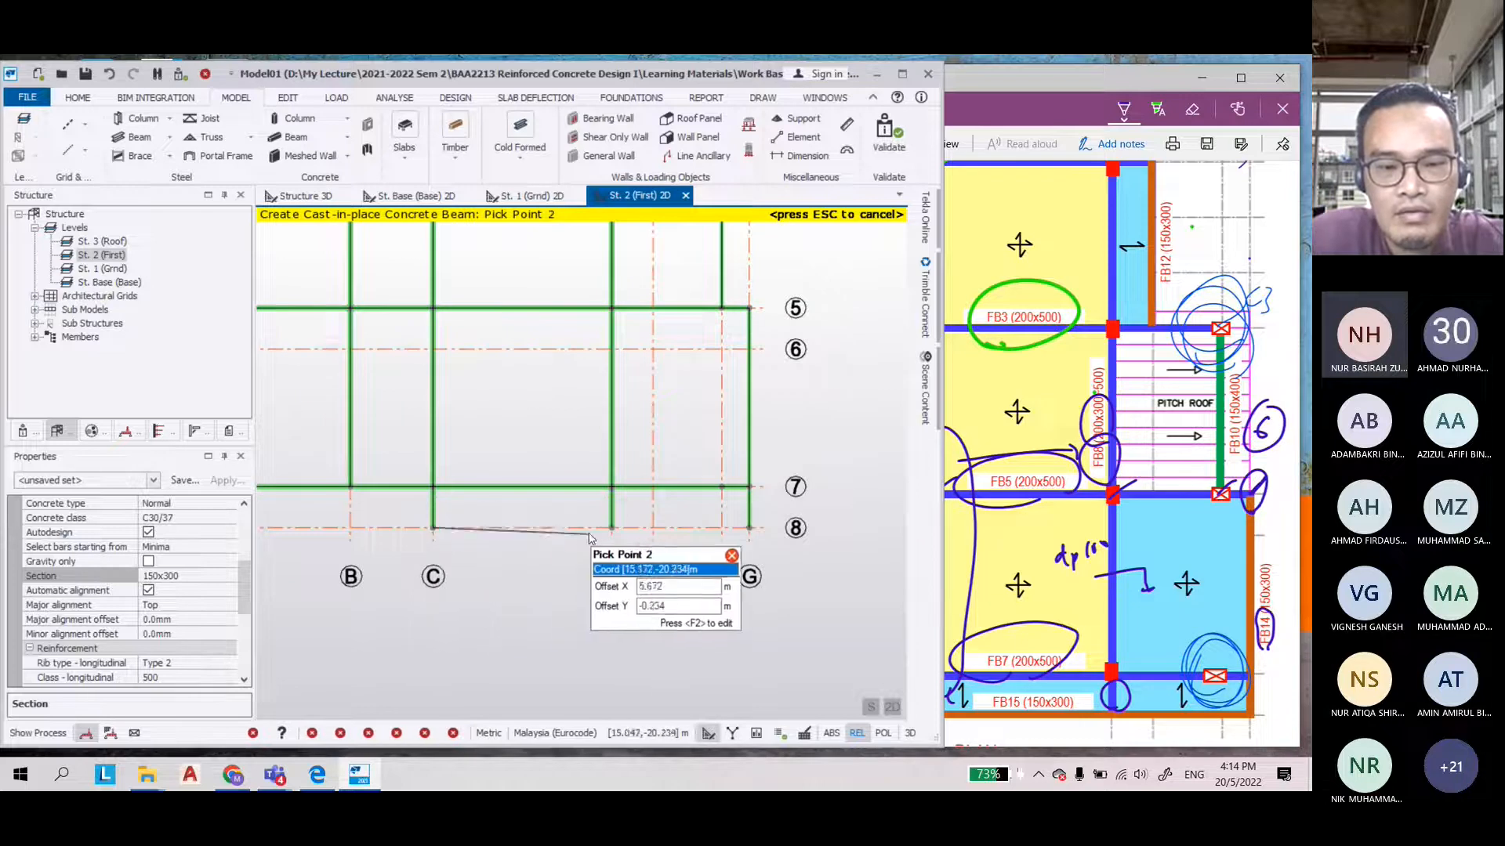
pyautogui.click(611, 529)
pyautogui.click(749, 528)
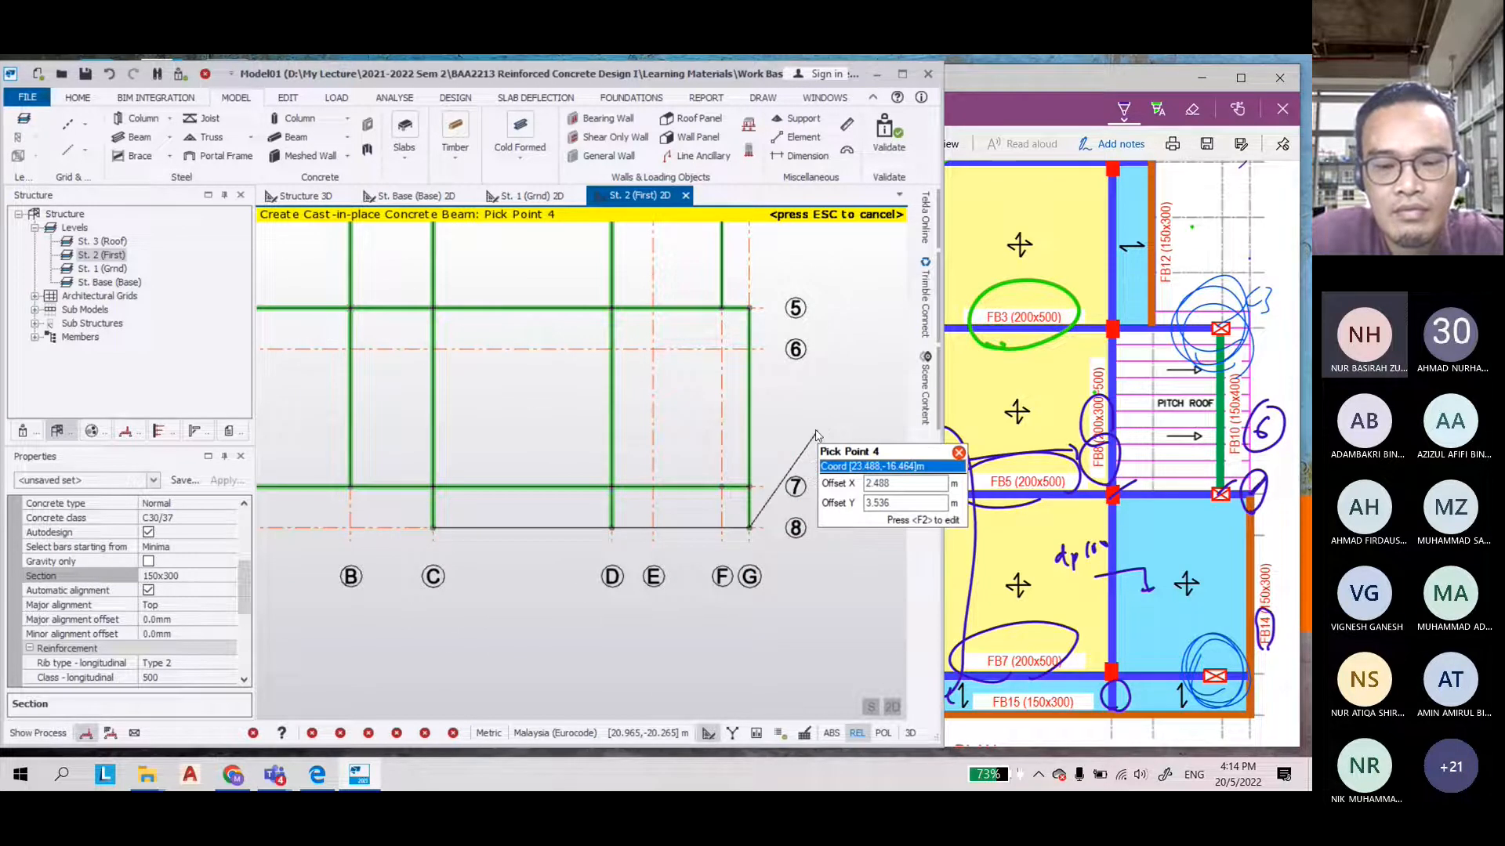
pyautogui.press('Escape')
pyautogui.press('Escape')
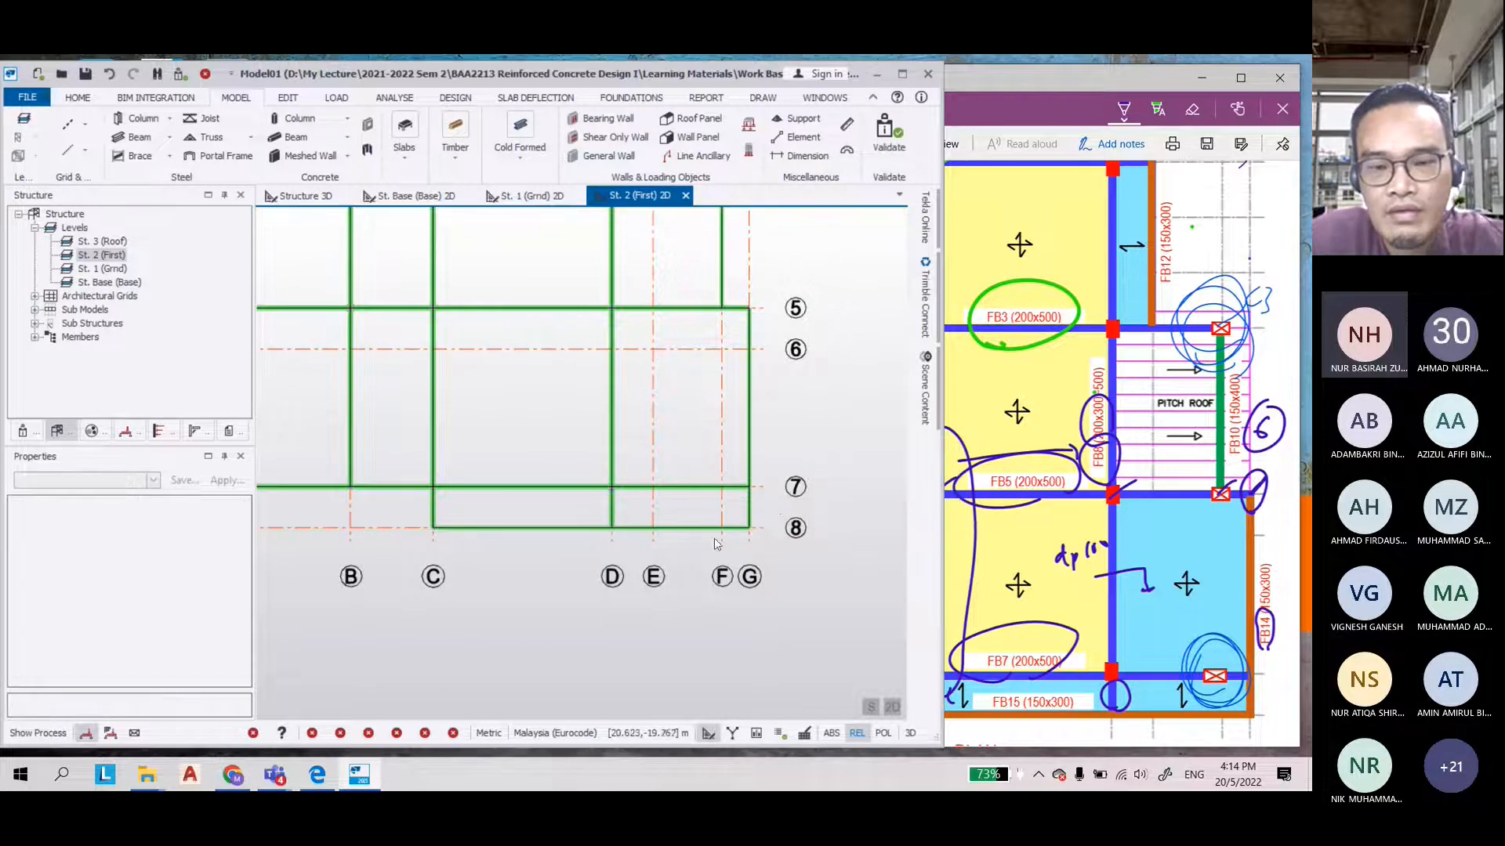
# Examine the new edge beams on gridlines 8 and G and the gridline 7 beam in 3D against the first floor plan PDF
pyautogui.scroll(-1, 764, 592)
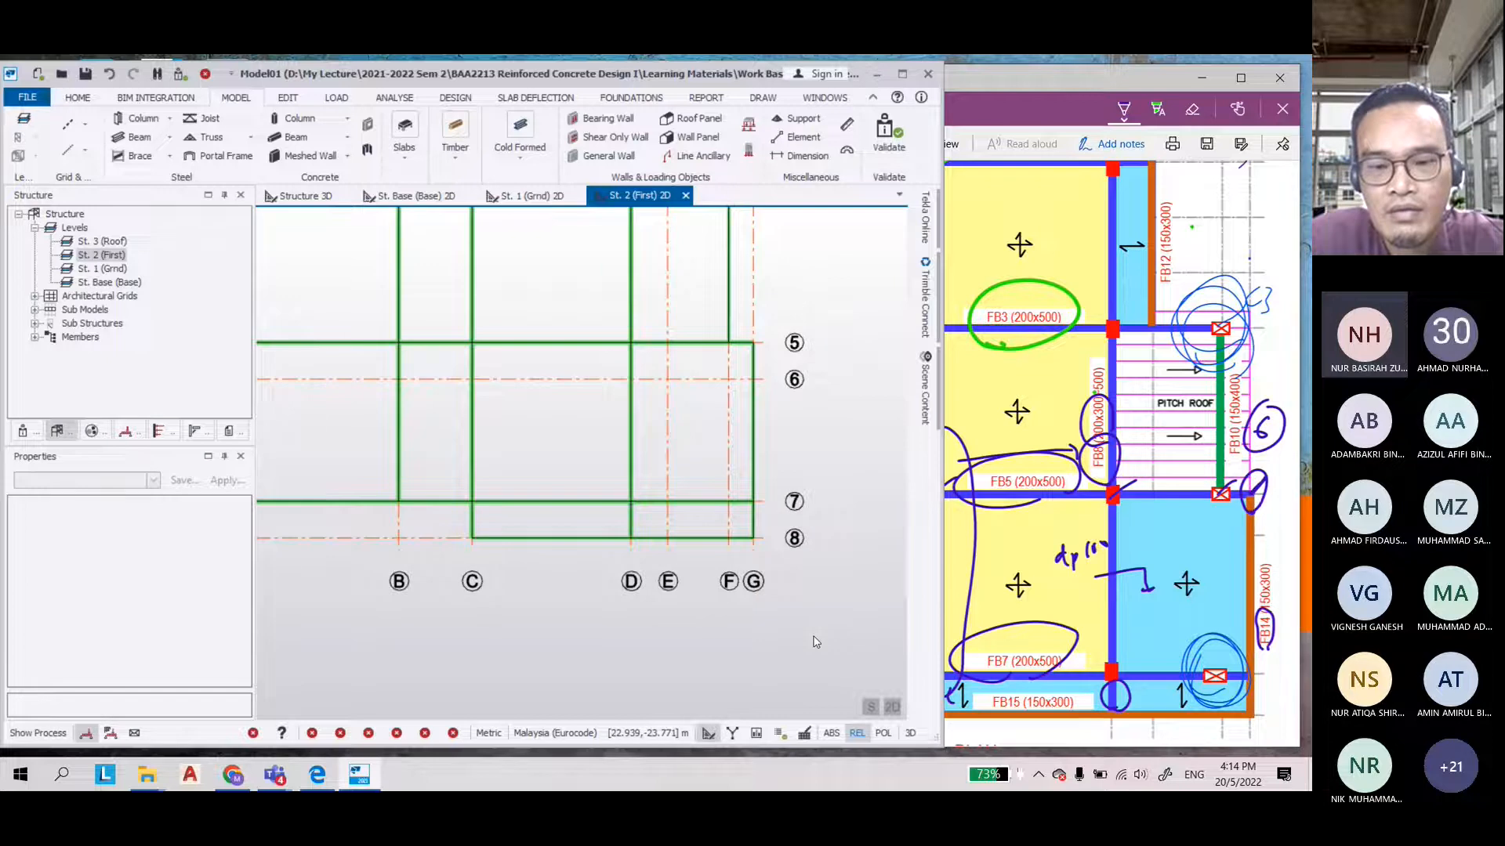
pyautogui.click(890, 708)
pyautogui.scroll(3, 736, 470)
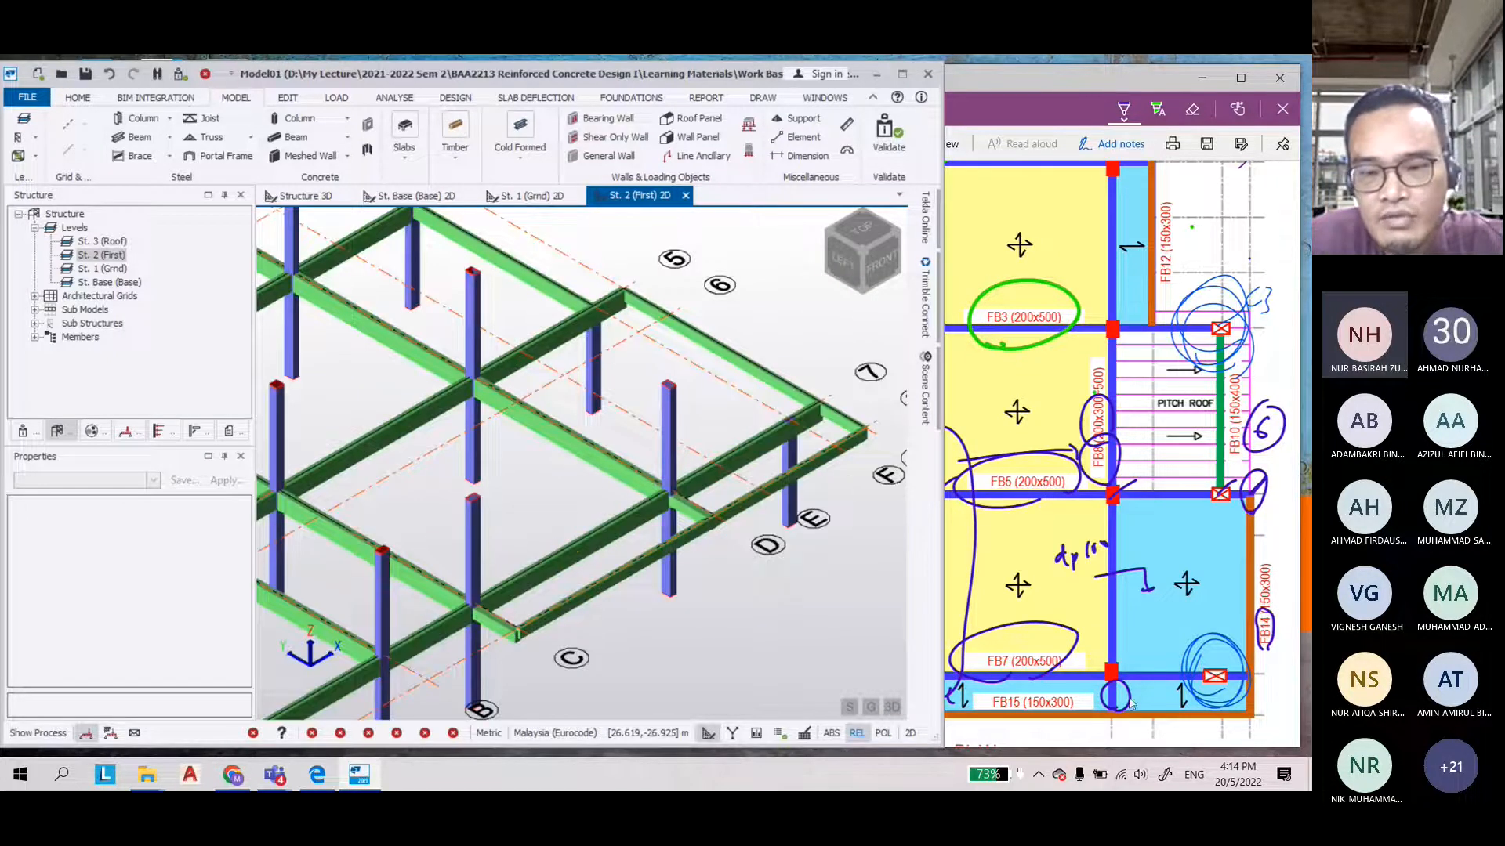
pyautogui.scroll(2, 682, 497)
pyautogui.click(755, 445)
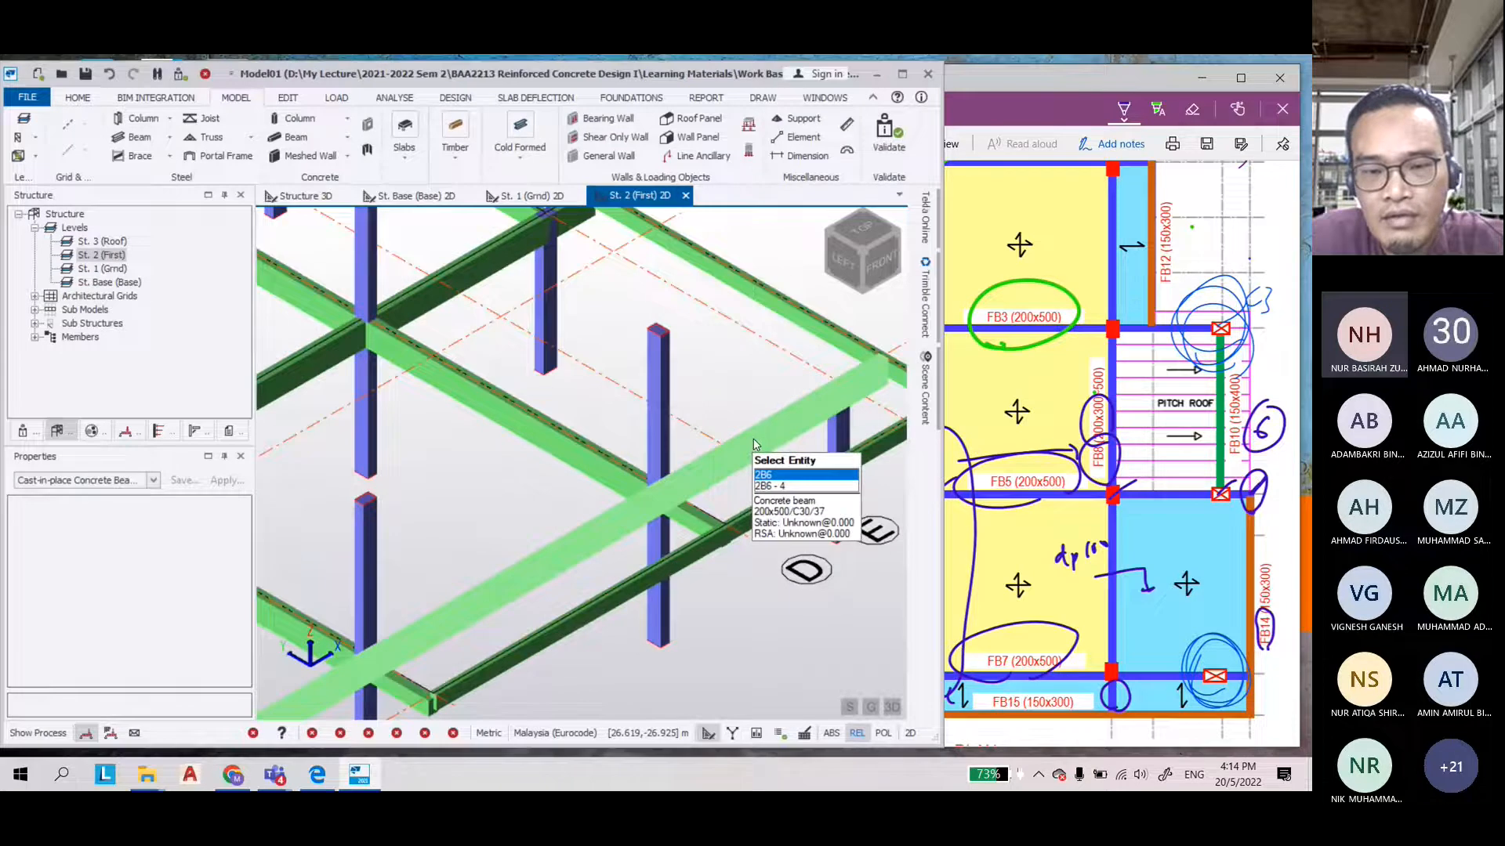
pyautogui.click(806, 475)
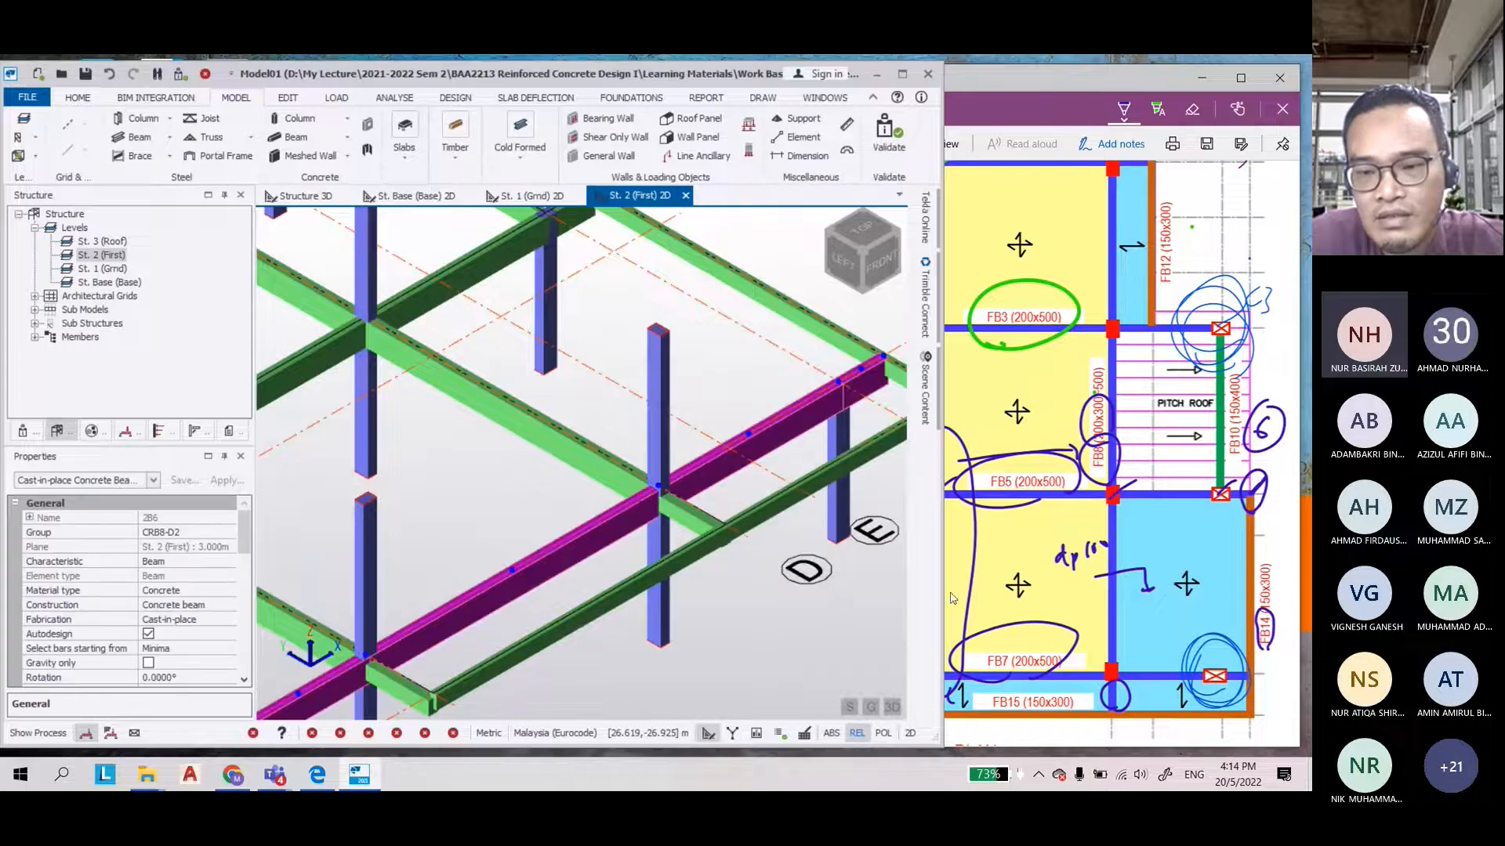
pyautogui.scroll(-3, 952, 598)
pyautogui.click(670, 492)
pyautogui.click(681, 492)
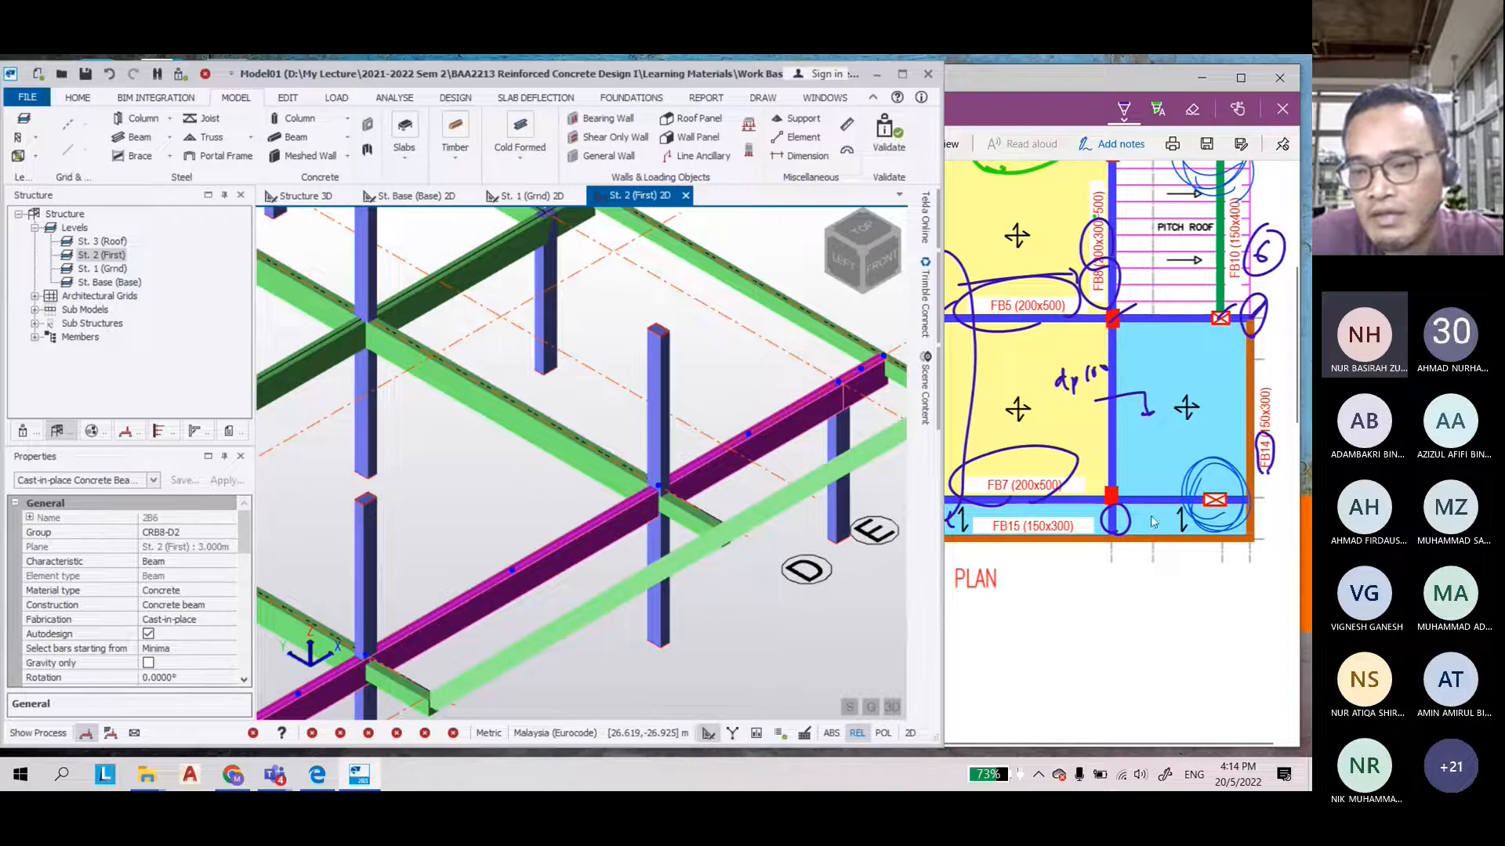
# Set the section of Span 4 of the continuous gridline 7 beam, the 4 m span beyond gridline D, to 200x400
pyautogui.scroll(5, 714, 484)
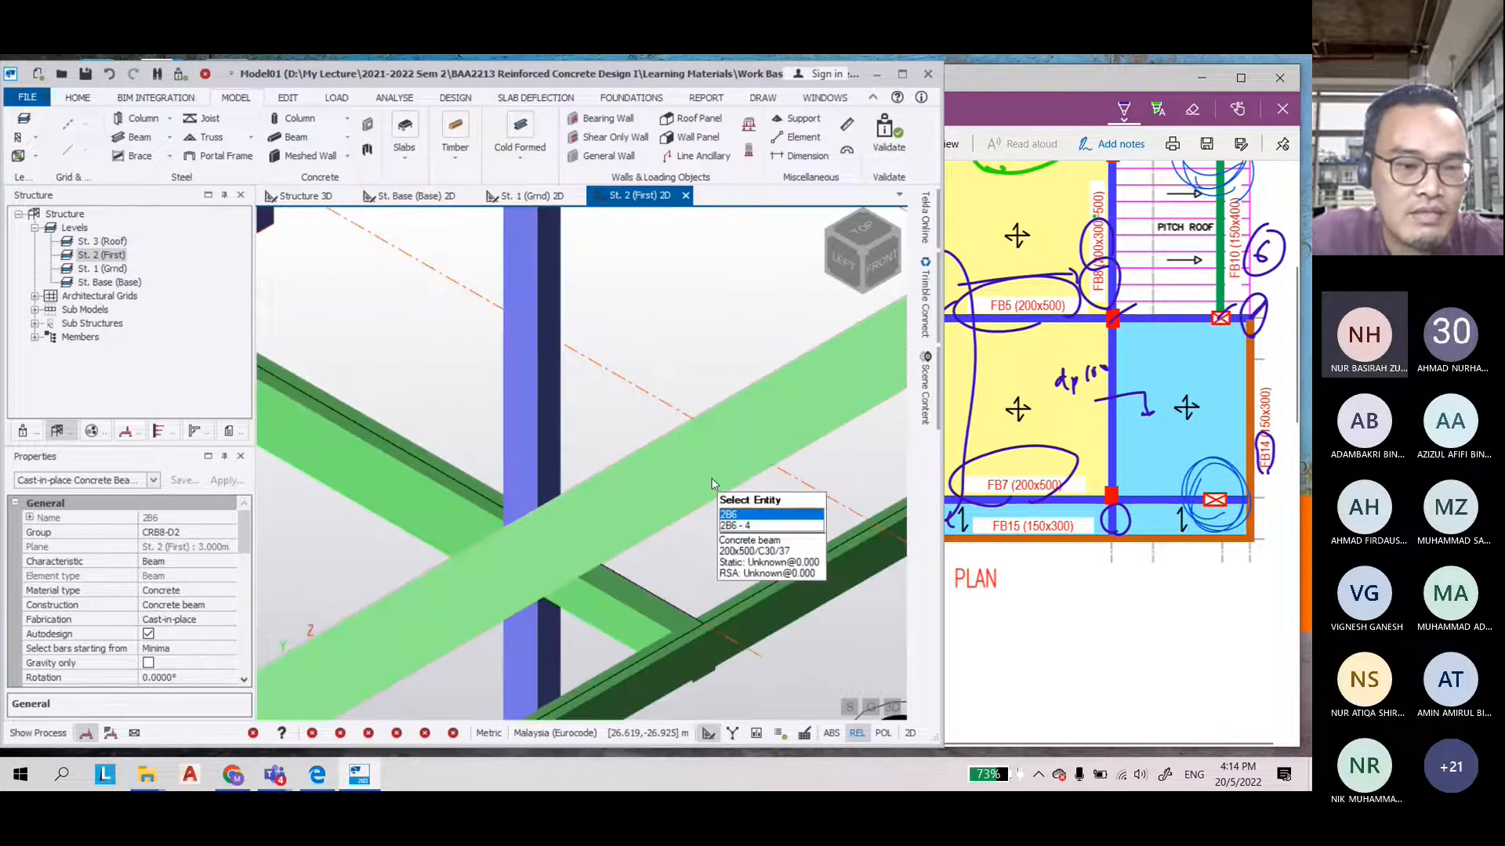
pyautogui.click(713, 483)
pyautogui.click(229, 590)
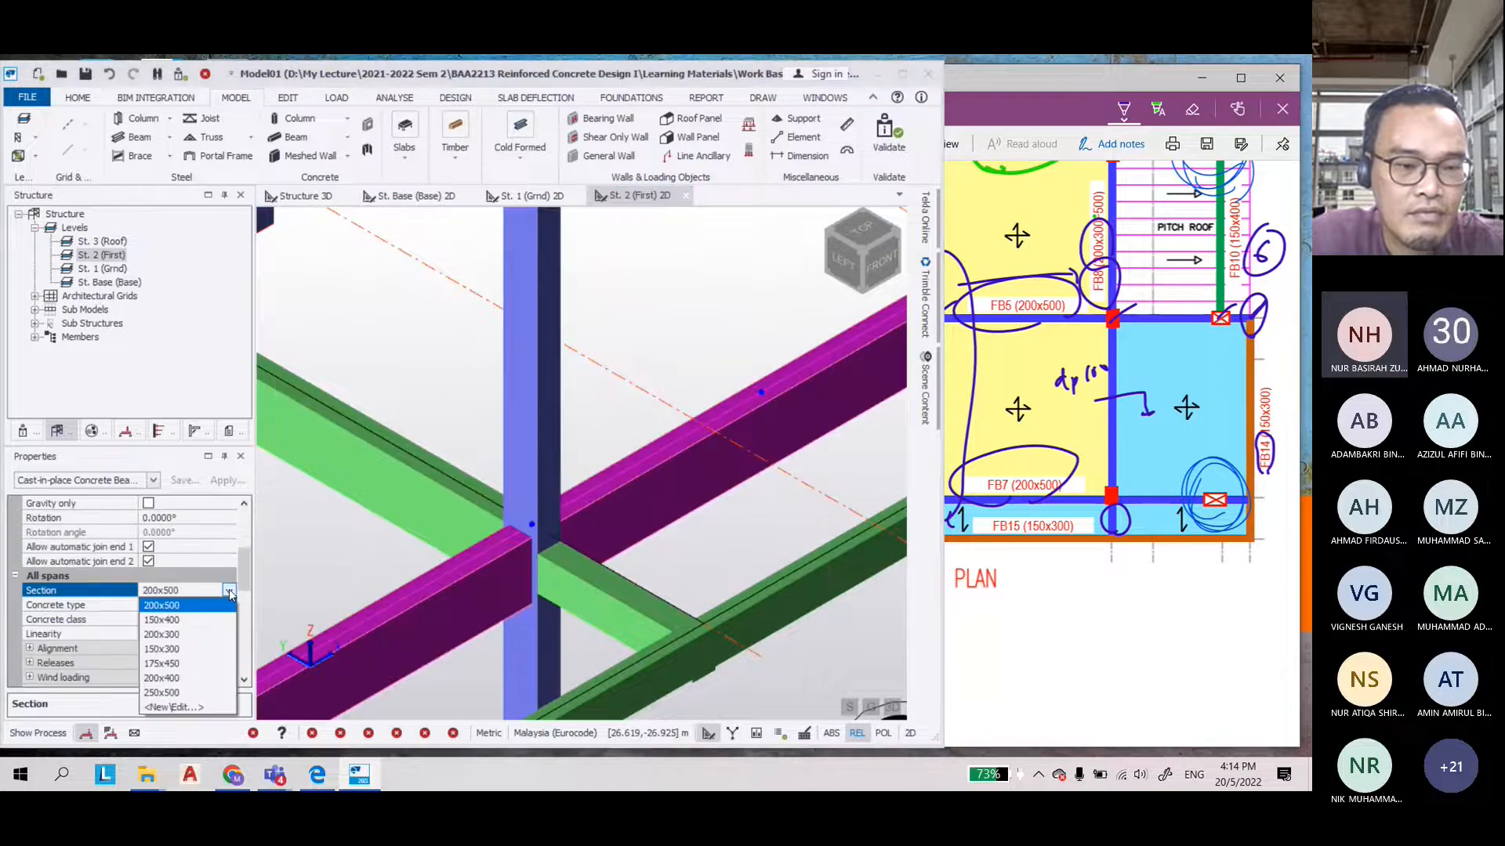
pyautogui.click(161, 634)
pyautogui.scroll(-10, 177, 638)
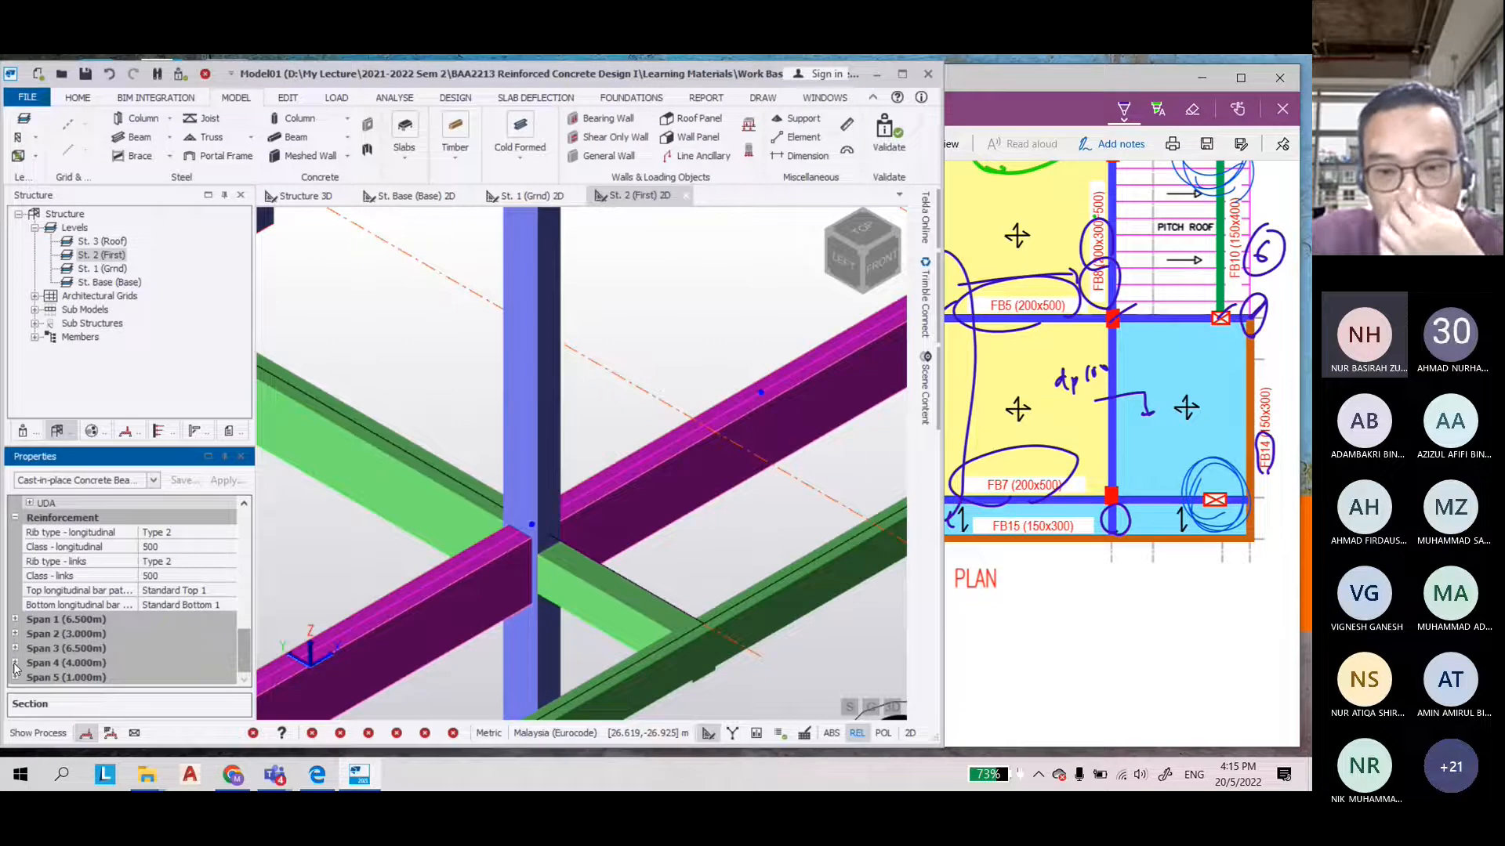
pyautogui.scroll(-5, 416, 515)
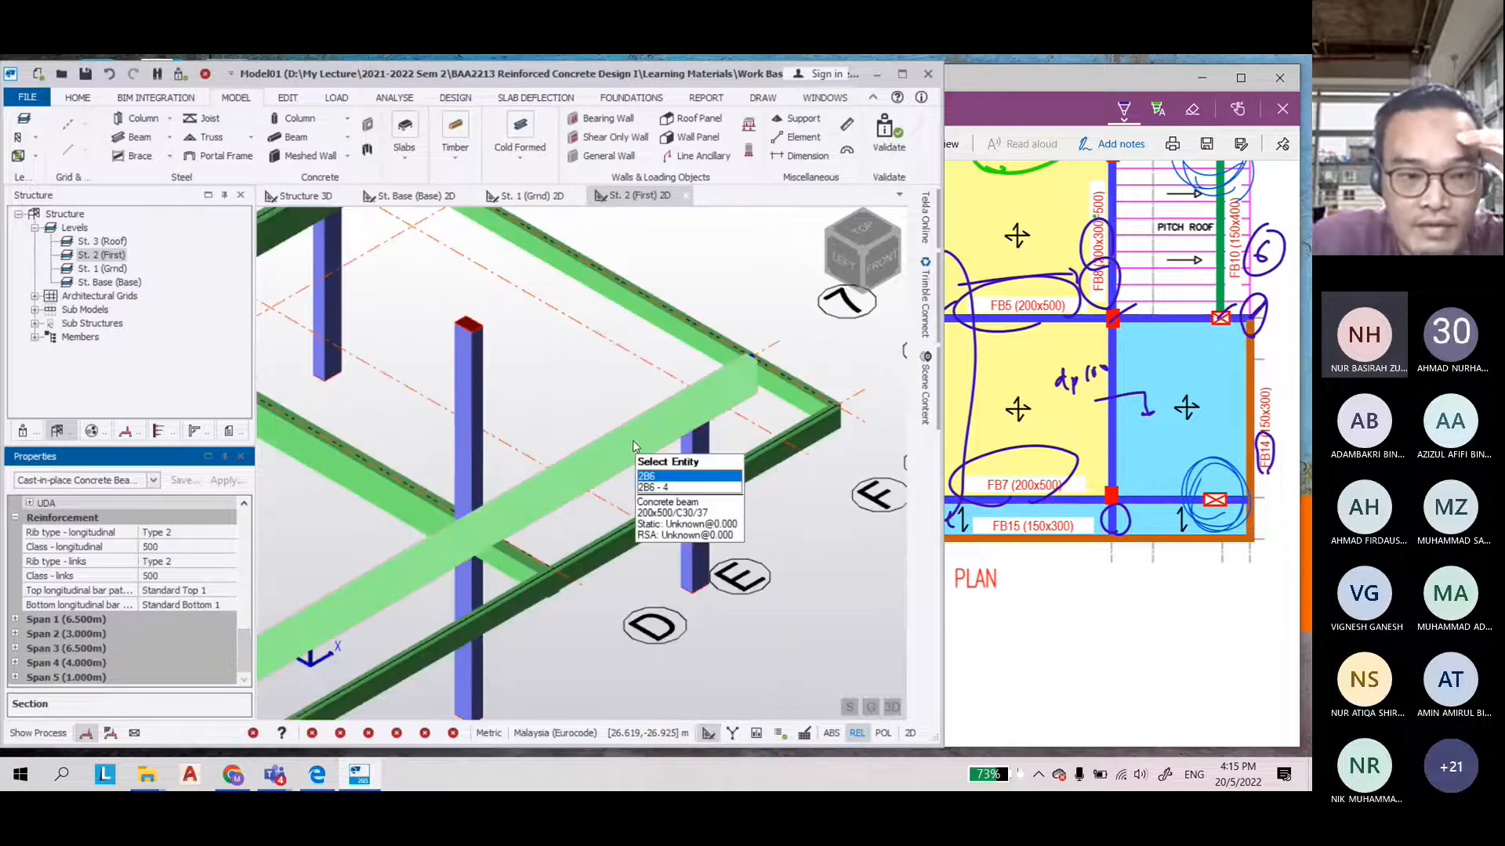
pyautogui.click(15, 663)
pyautogui.click(200, 605)
pyautogui.click(229, 605)
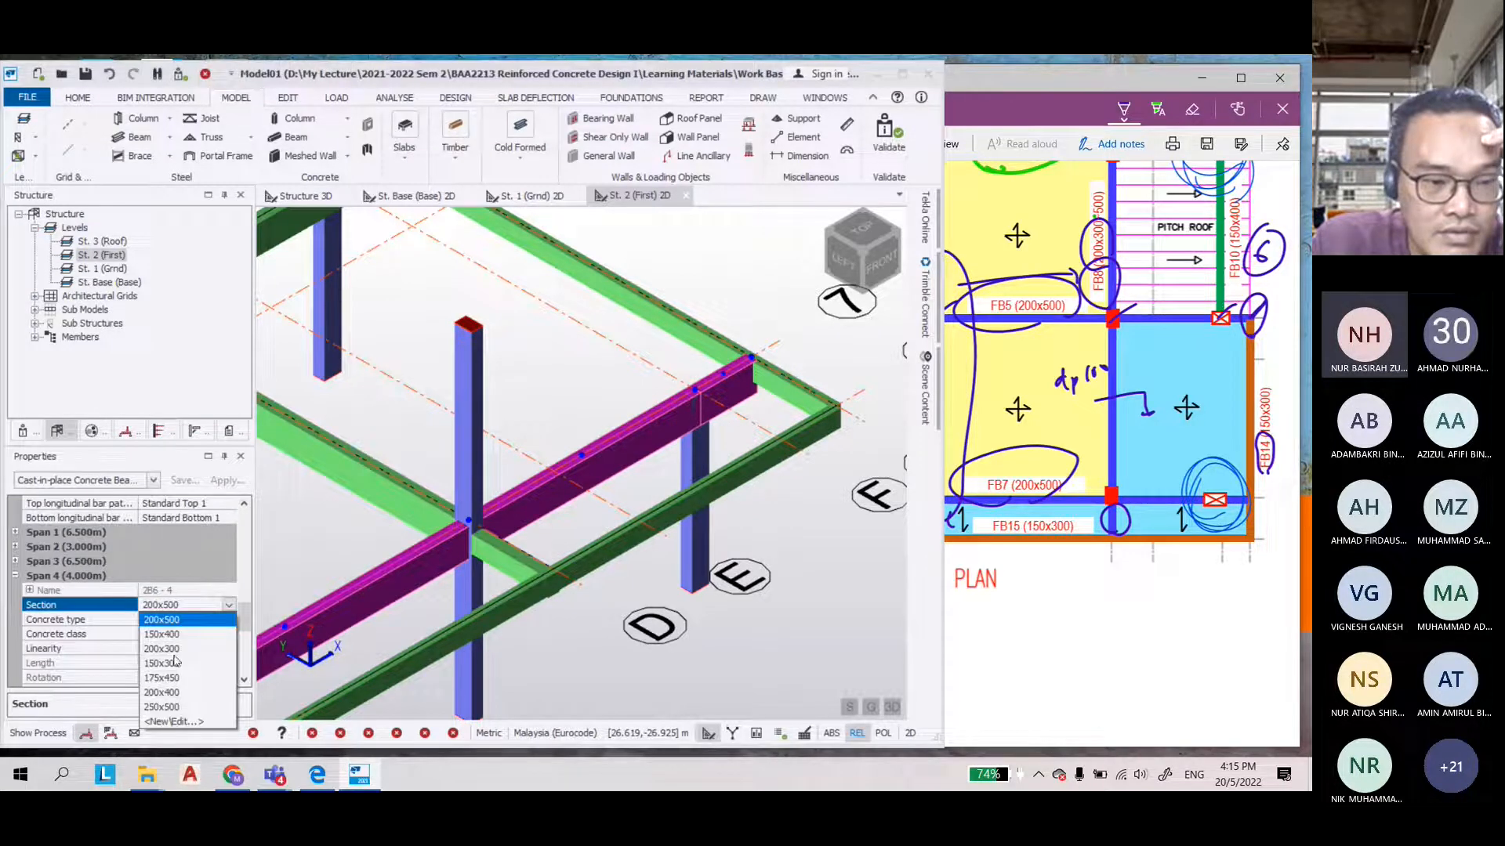
pyautogui.click(163, 693)
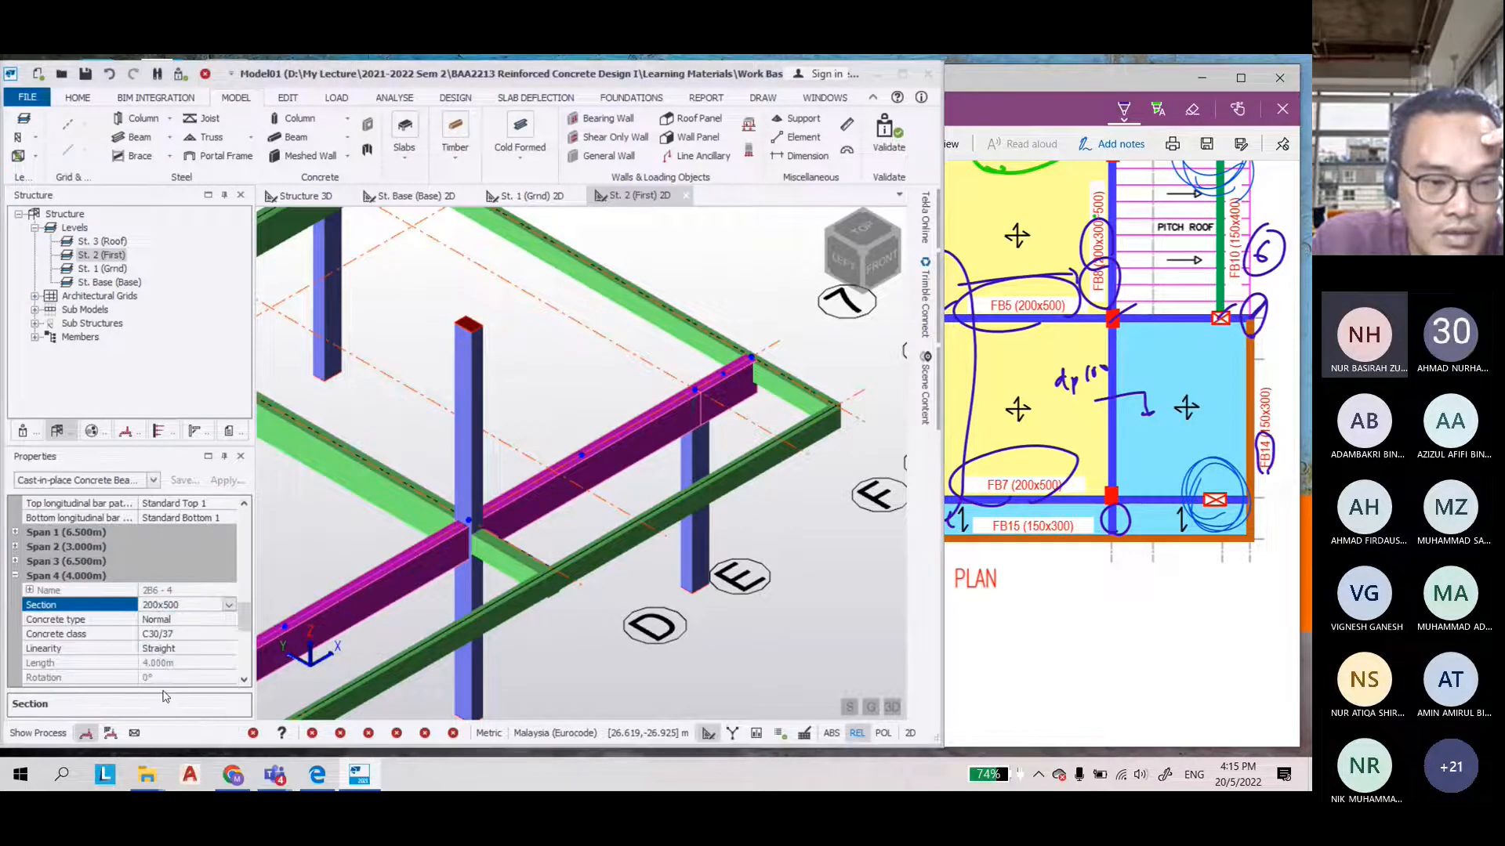
# Set the major offset of Span 4 of the gridline 7 beam to -100 mm and inspect the lowered span in 3D
pyautogui.click(30, 678)
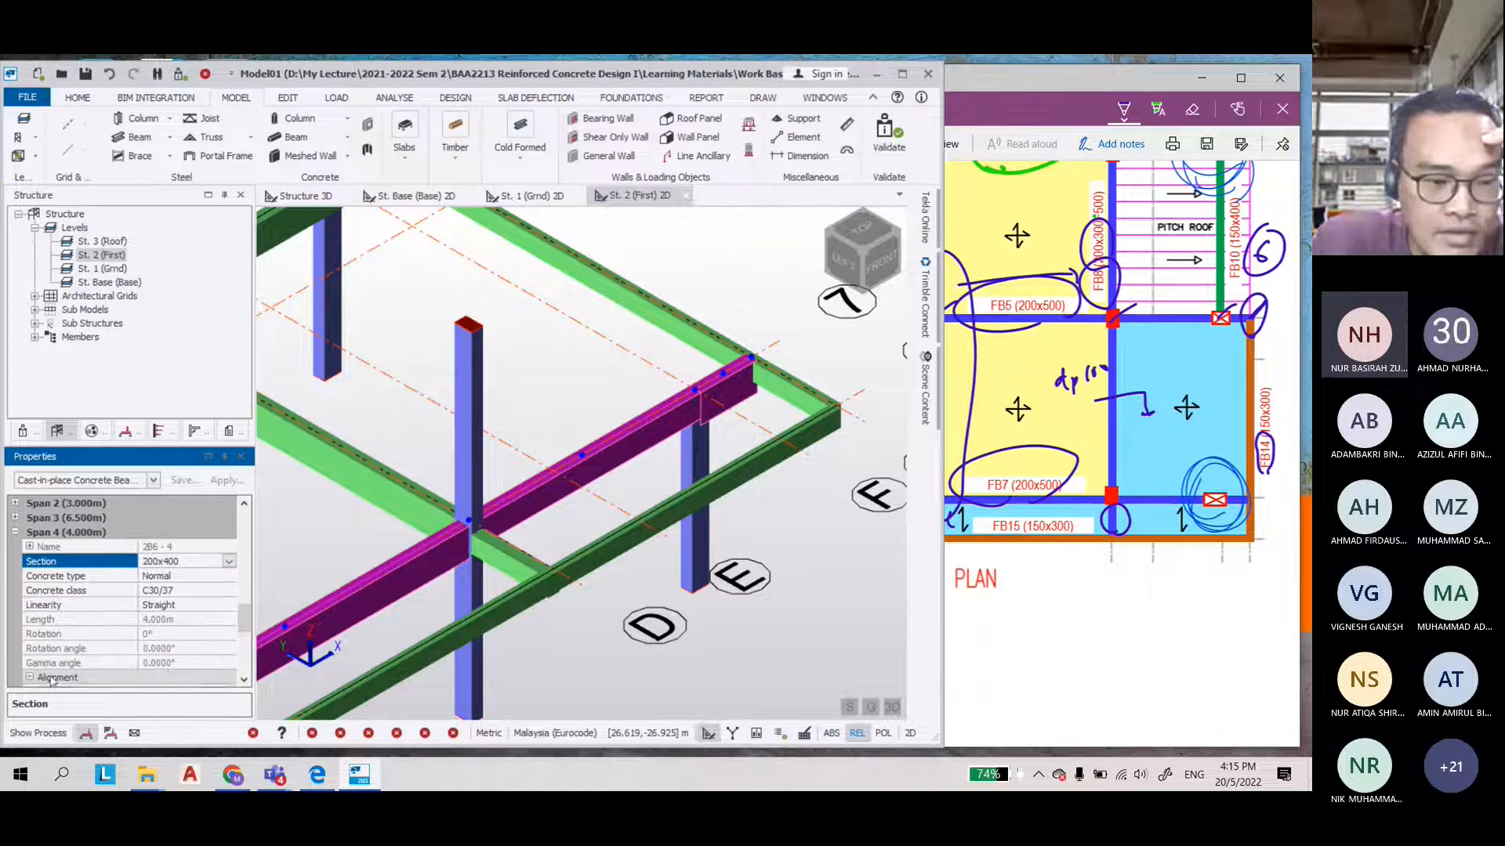
pyautogui.scroll(-2, 165, 652)
pyautogui.click(162, 618)
pyautogui.write('-100')
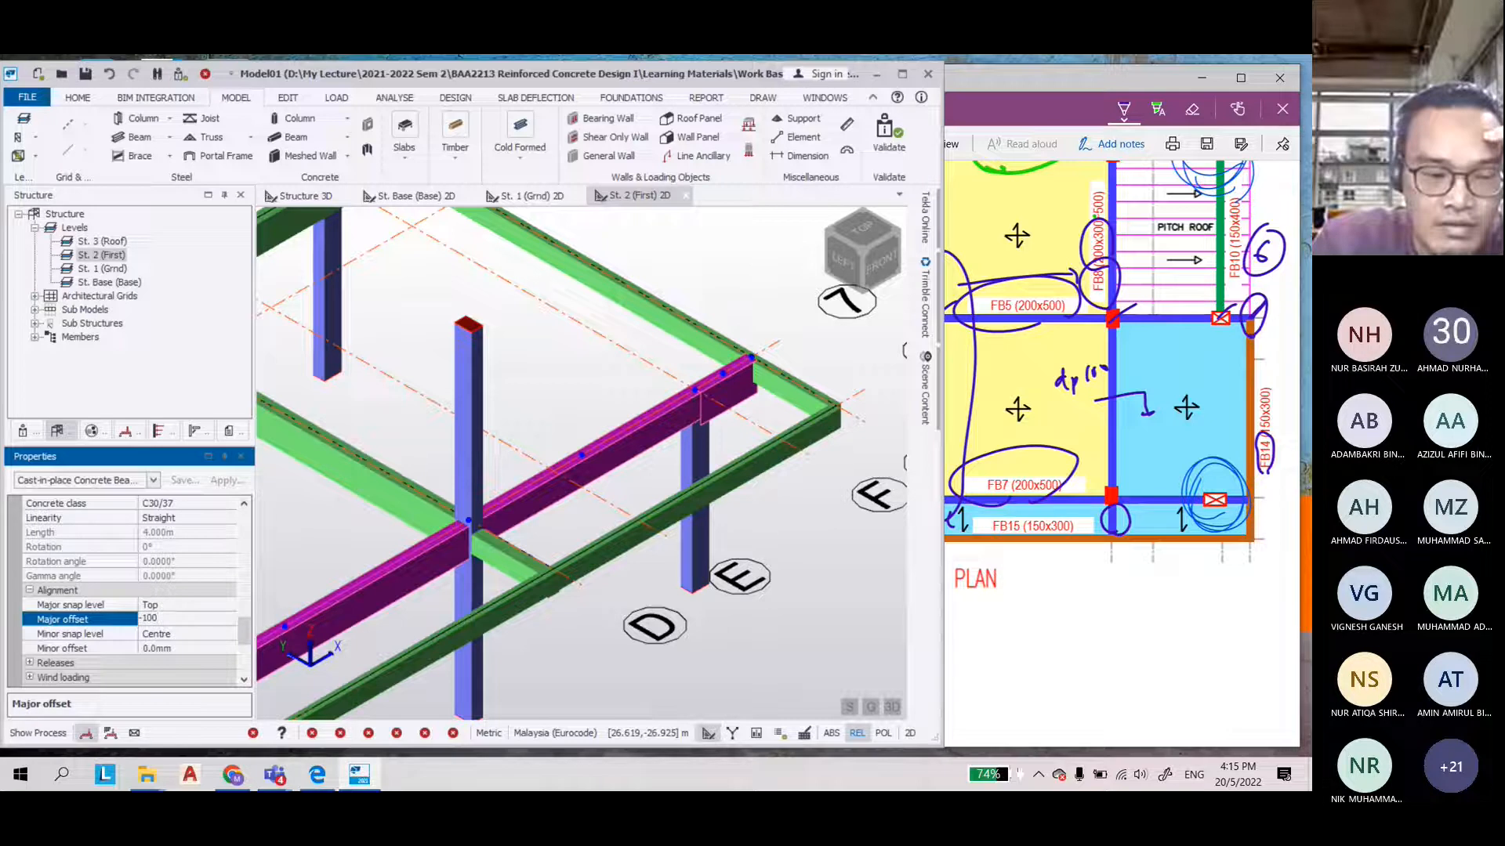
pyautogui.click(123, 633)
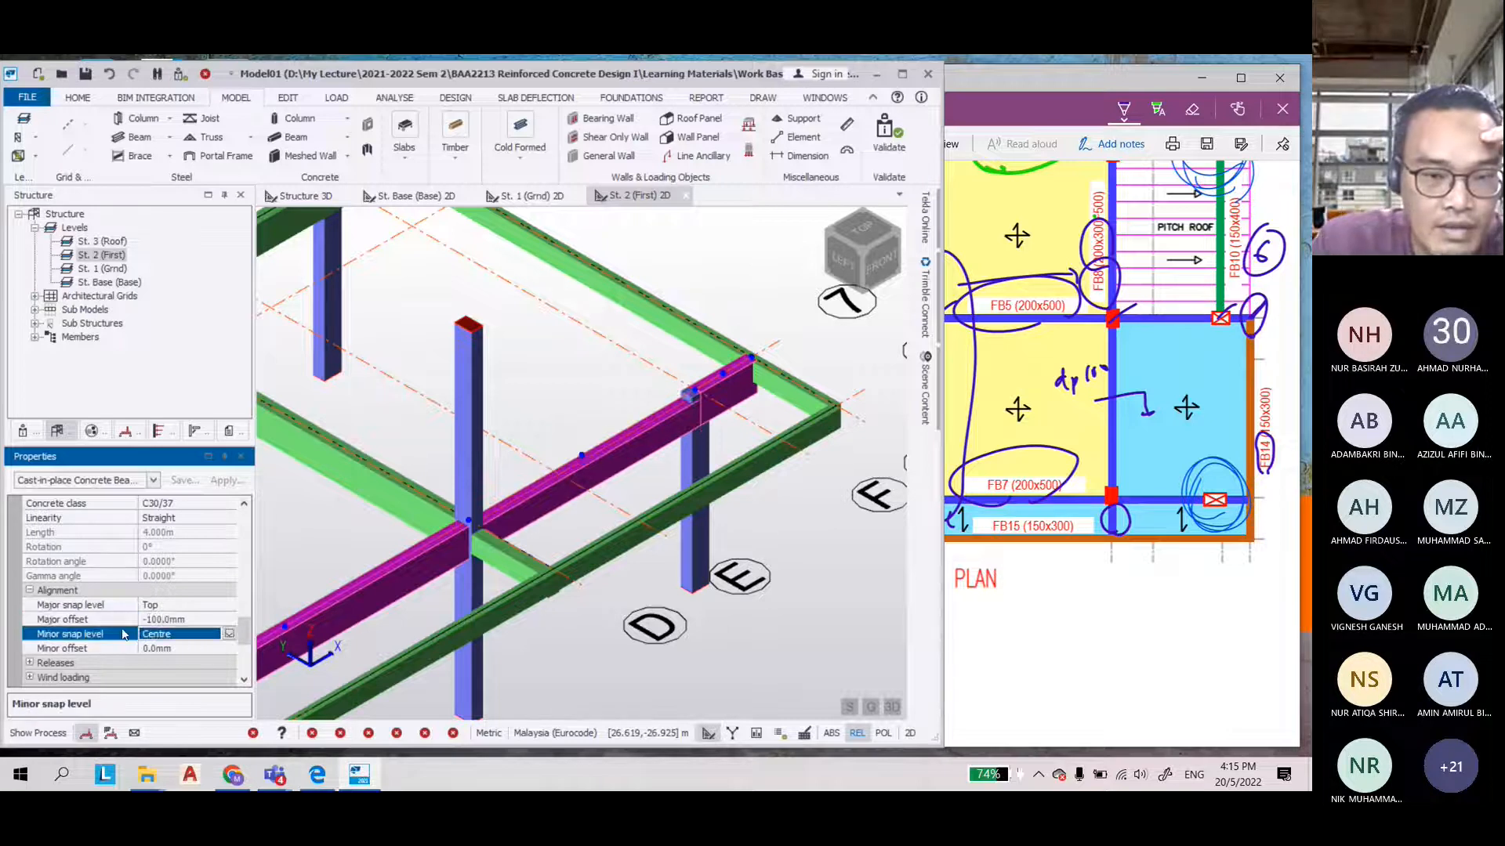
pyautogui.scroll(3, 707, 398)
pyautogui.click(506, 508)
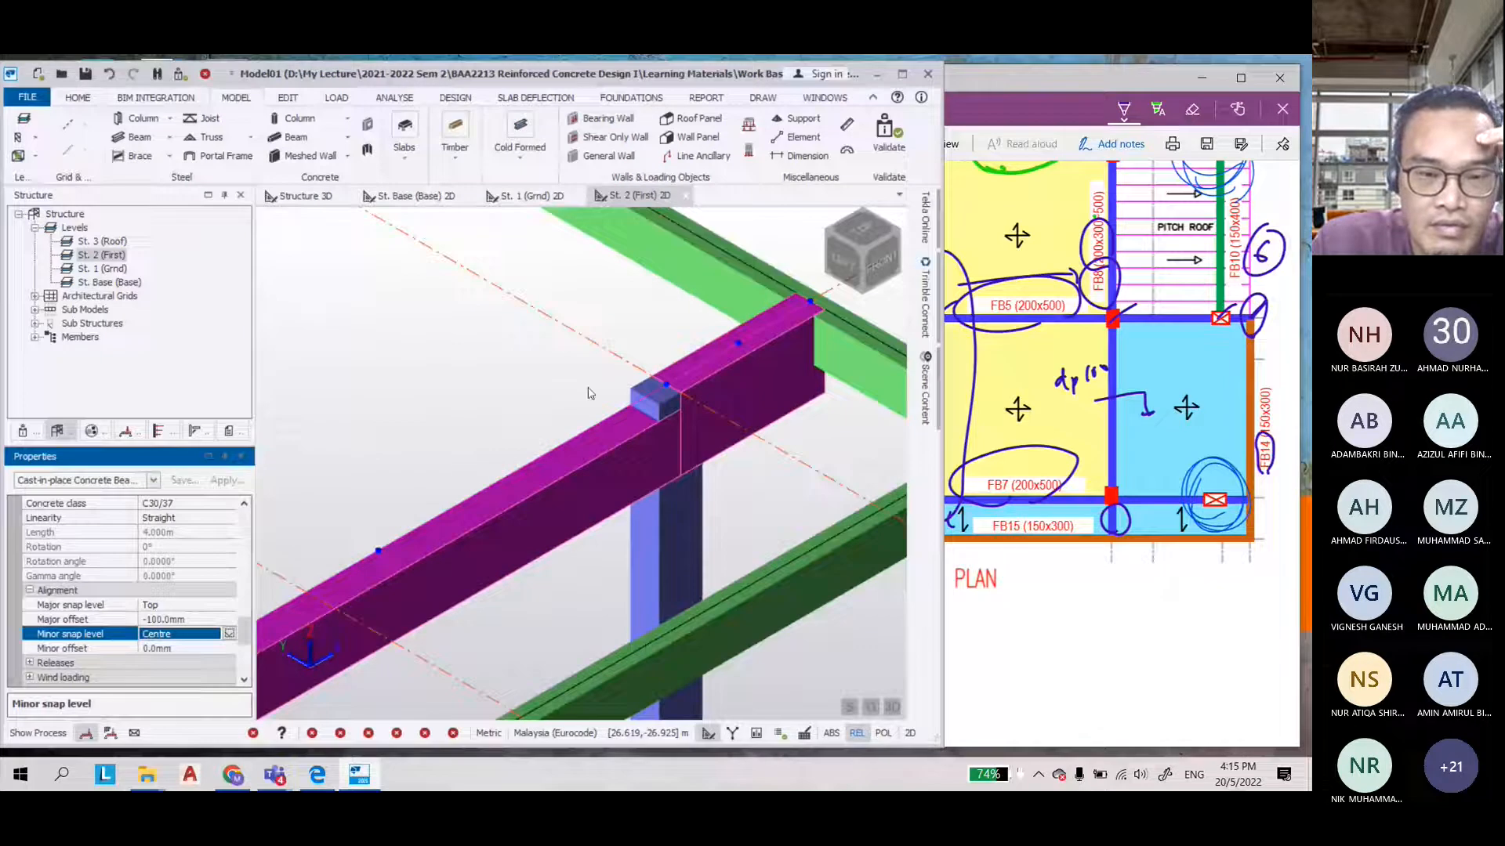
# Set the section of Span 5 of the continuous gridline 7 beam, the 1 m end span, to 200x400
pyautogui.scroll(-8, 77, 623)
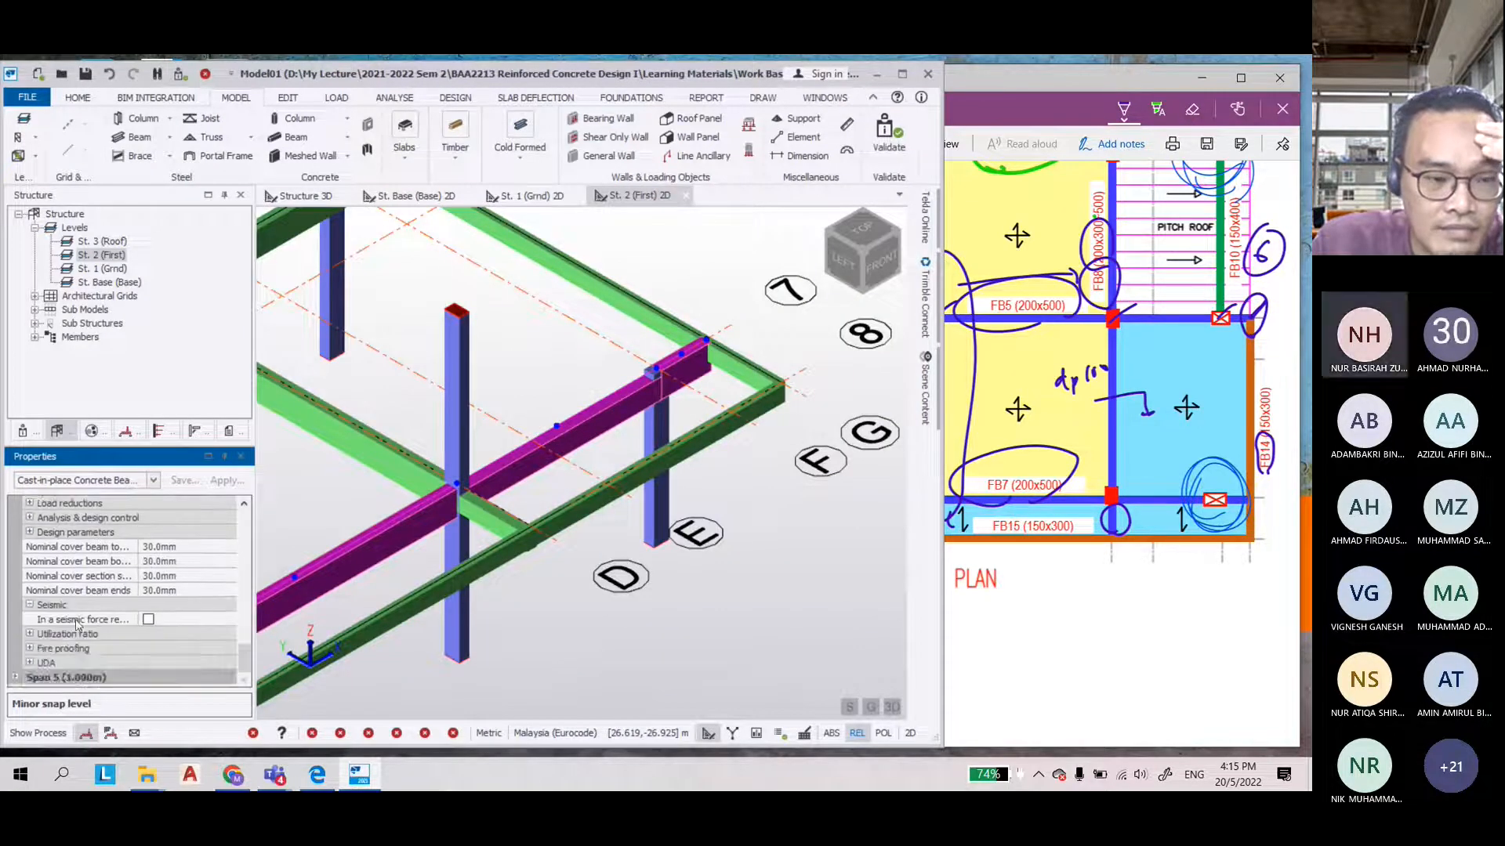
pyautogui.click(16, 678)
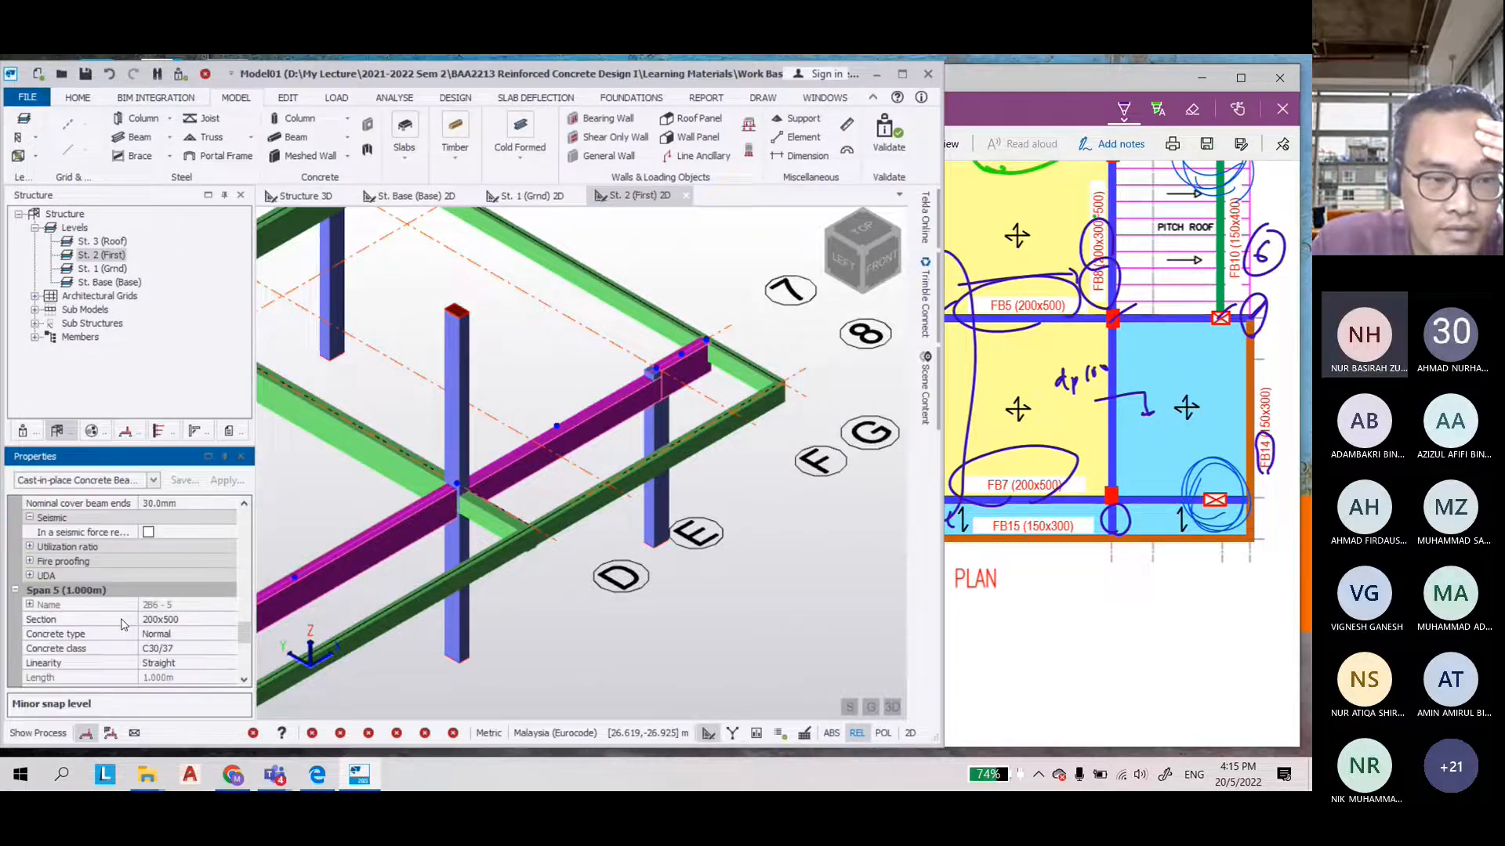
pyautogui.click(183, 621)
pyautogui.click(182, 621)
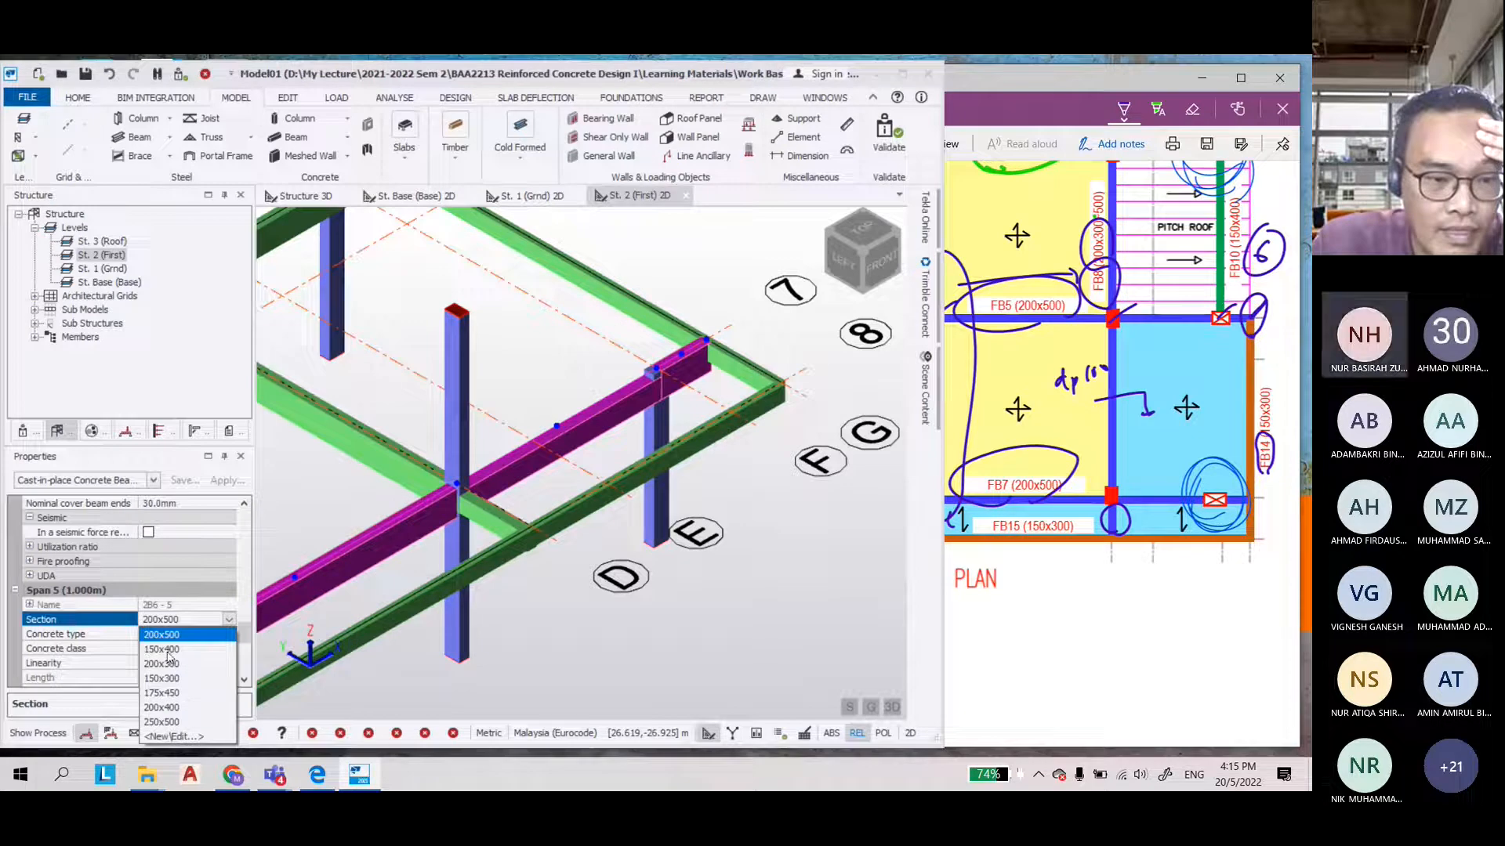
pyautogui.click(171, 707)
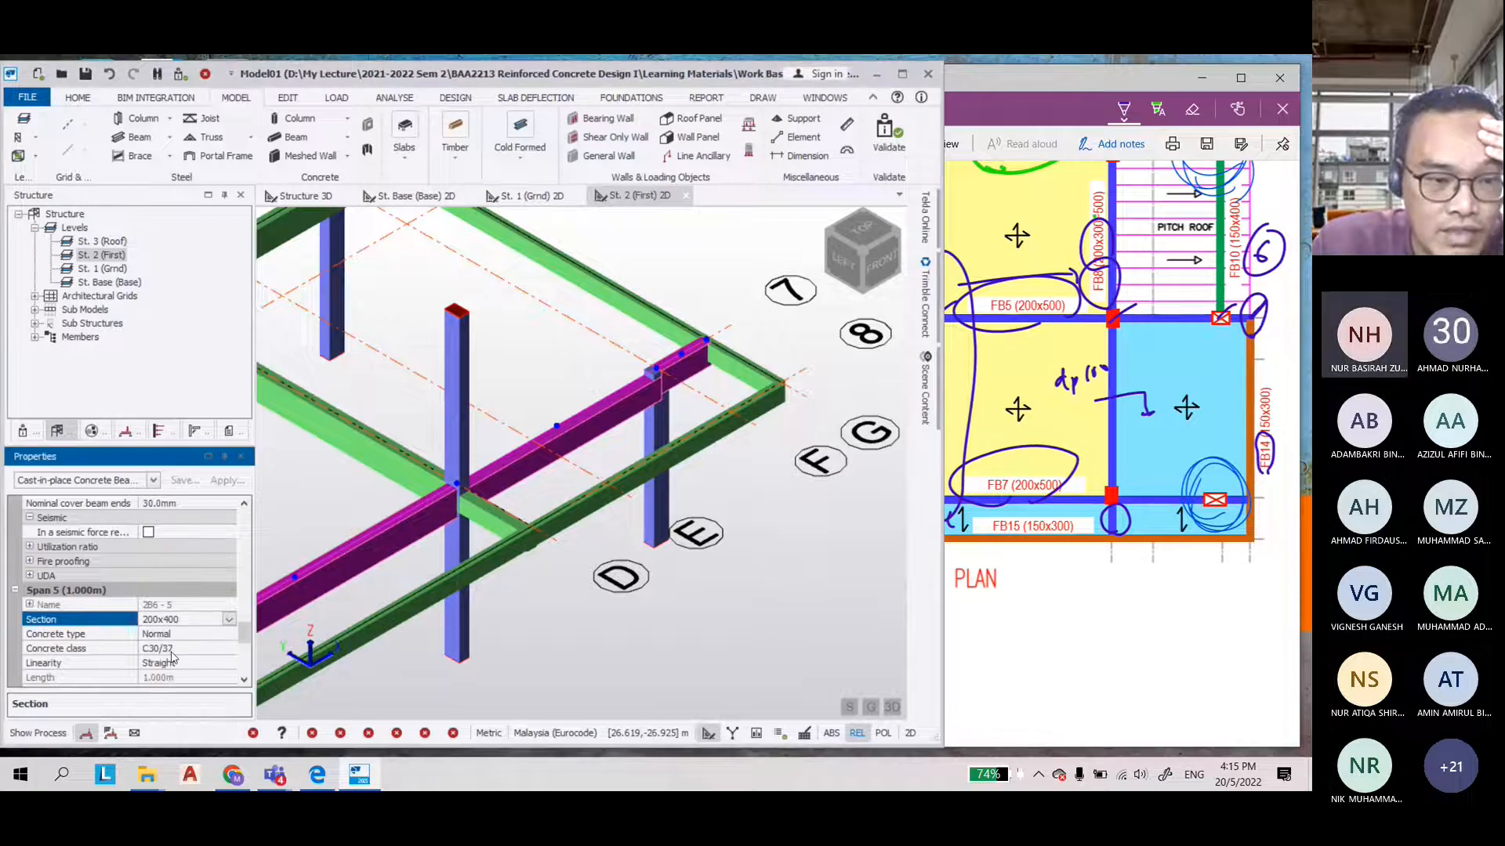
# Set the major offset of Span 5 of the gridline 7 beam to -100 mm and clear the selection
pyautogui.scroll(-2, 94, 655)
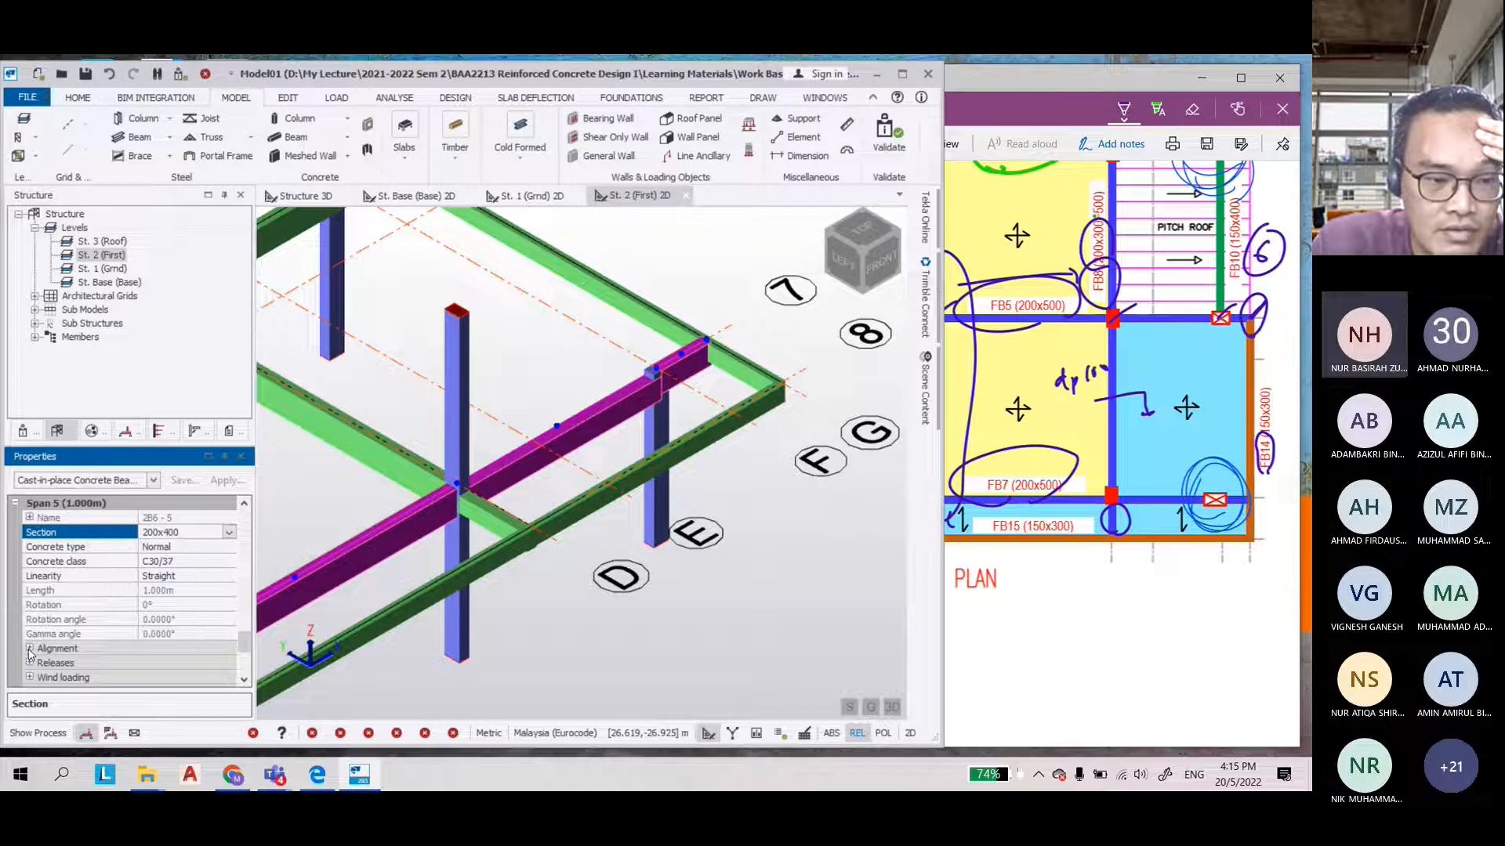
pyautogui.click(30, 650)
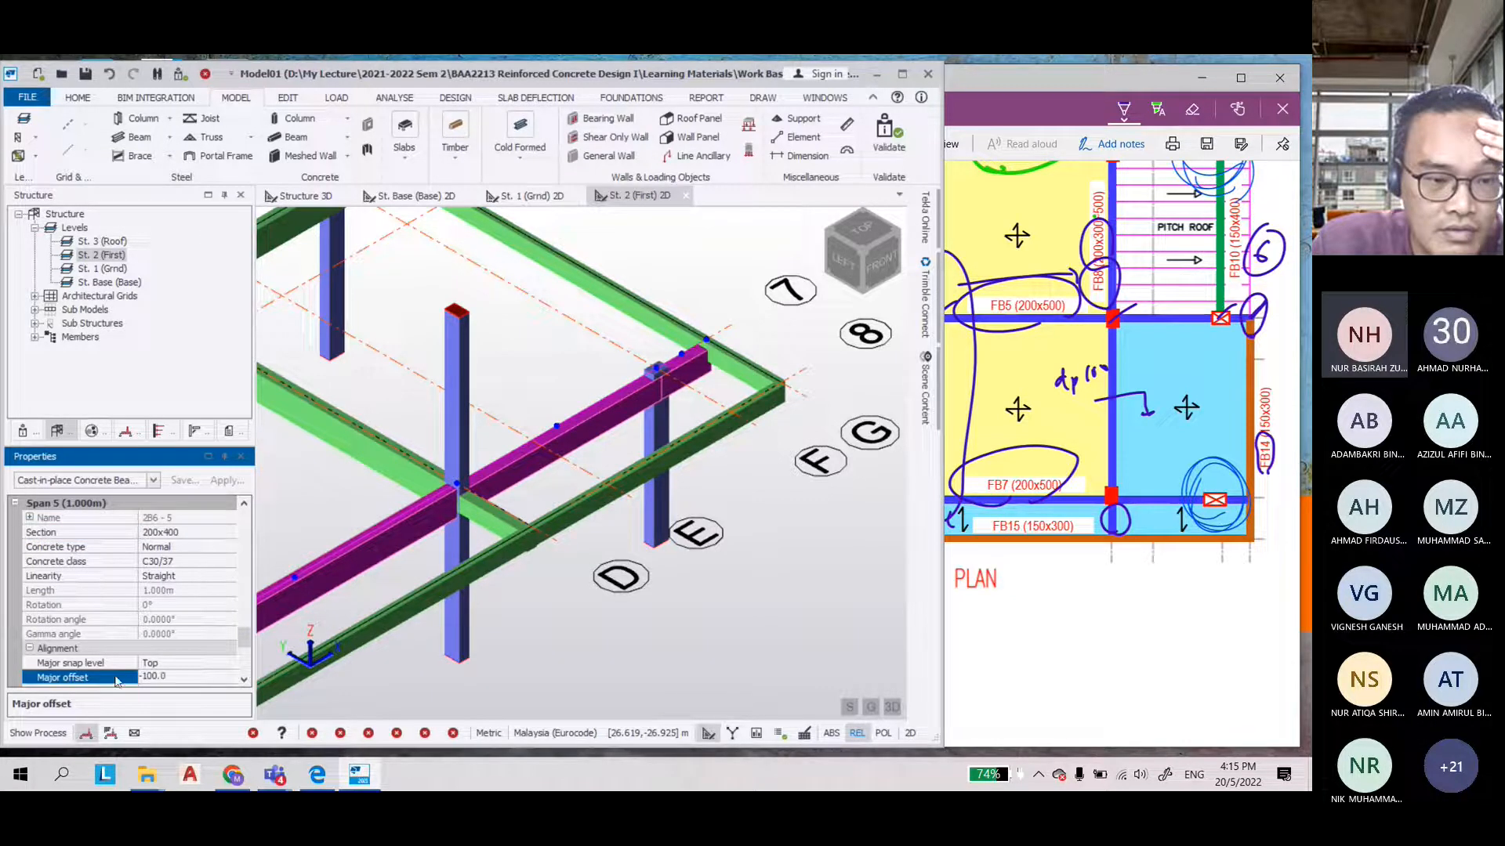
pyautogui.click(735, 354)
# Examine the lowered end spans of the gridline 7 beam in 3D, then check the first floor plan PDF for secondary beams between gridlines B and C
pyautogui.scroll(2, 735, 354)
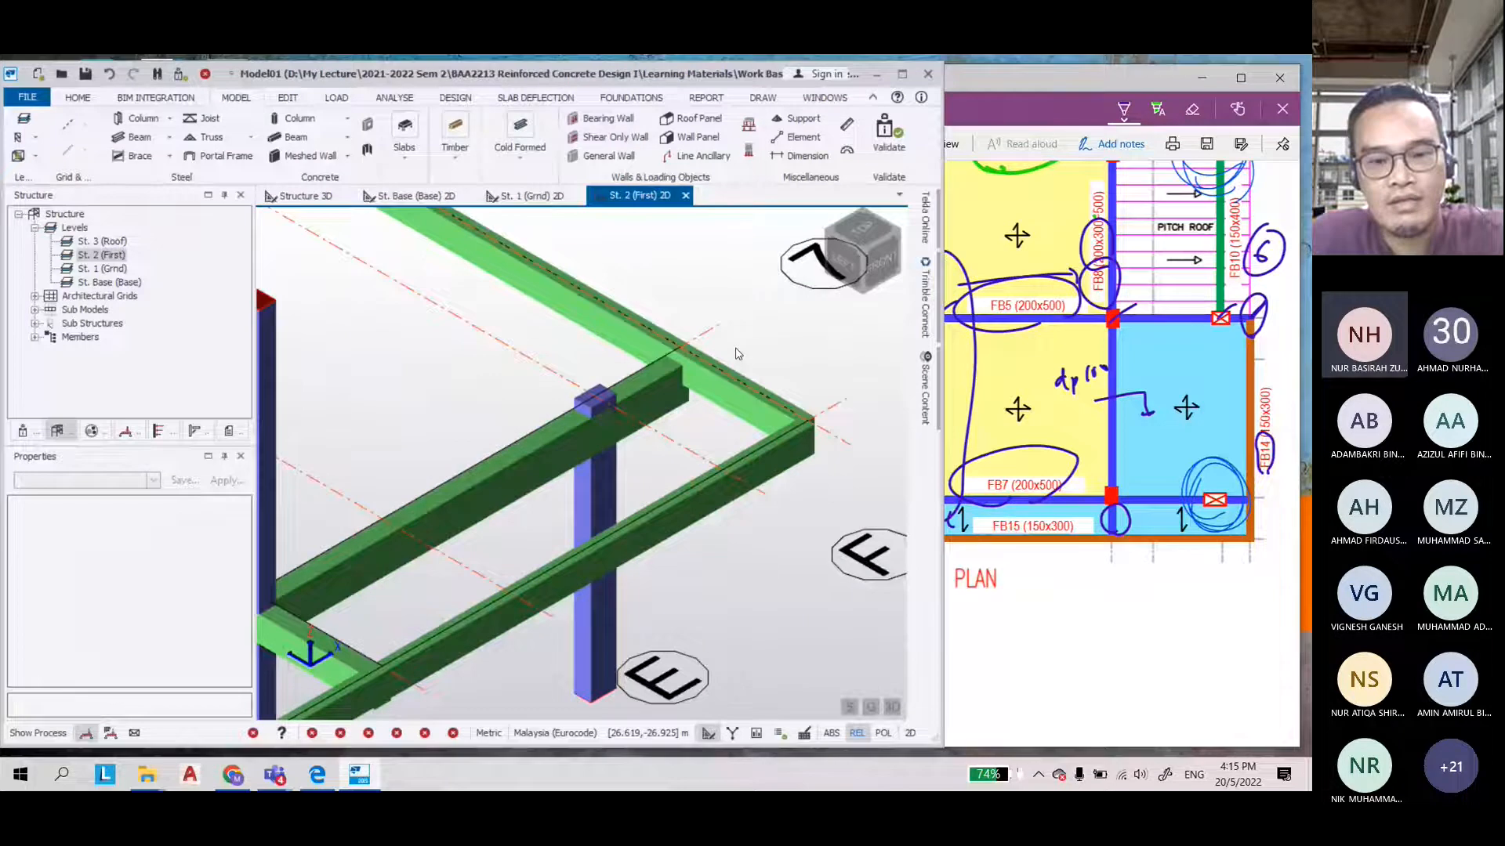
pyautogui.scroll(1, 735, 354)
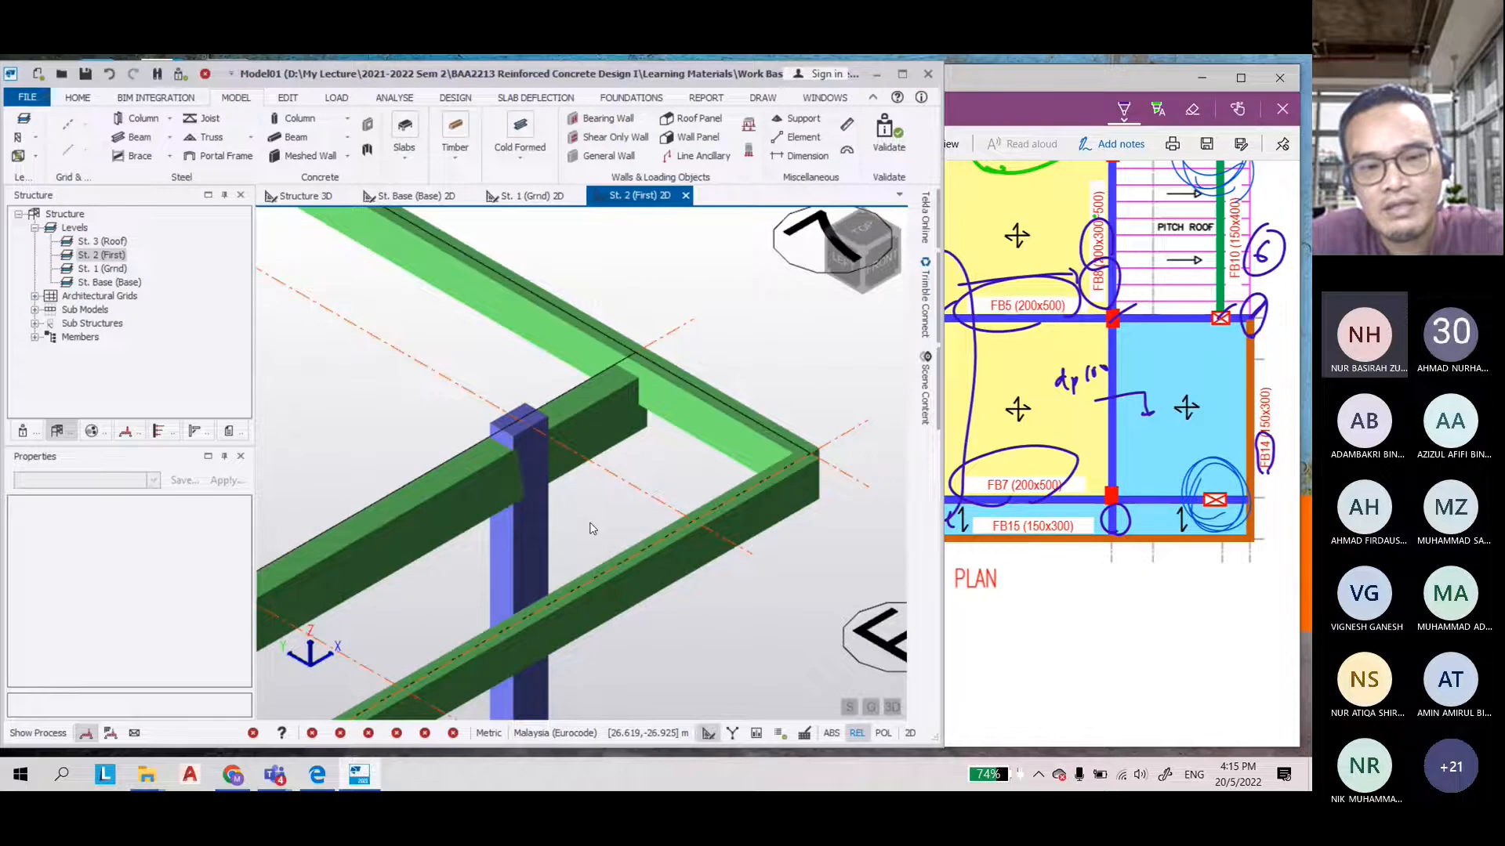
pyautogui.moveTo(592, 529); pyautogui.dragTo(501, 390, button='middle')
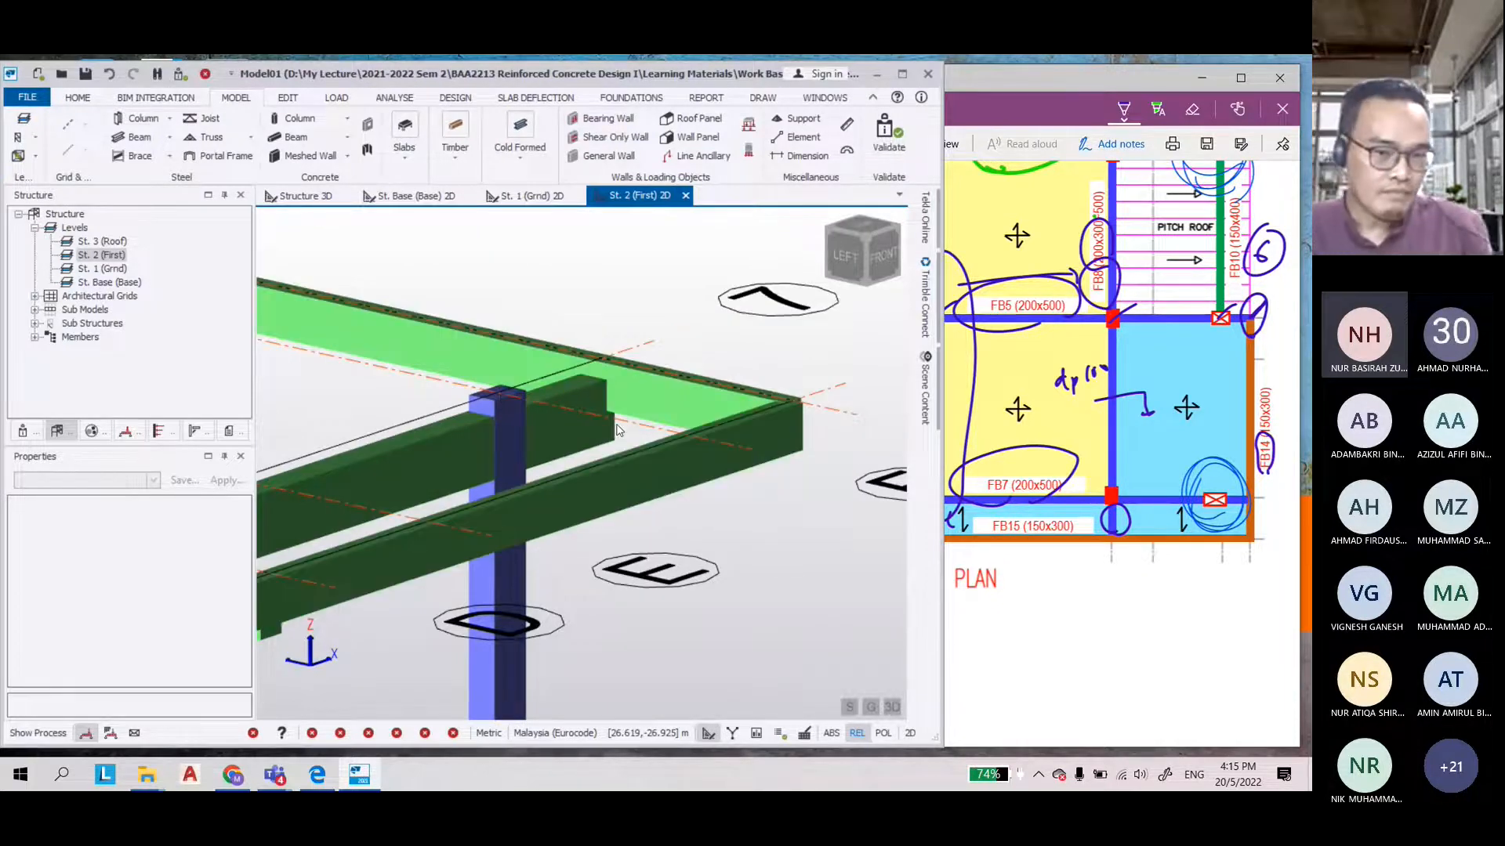
pyautogui.scroll(2, 616, 429)
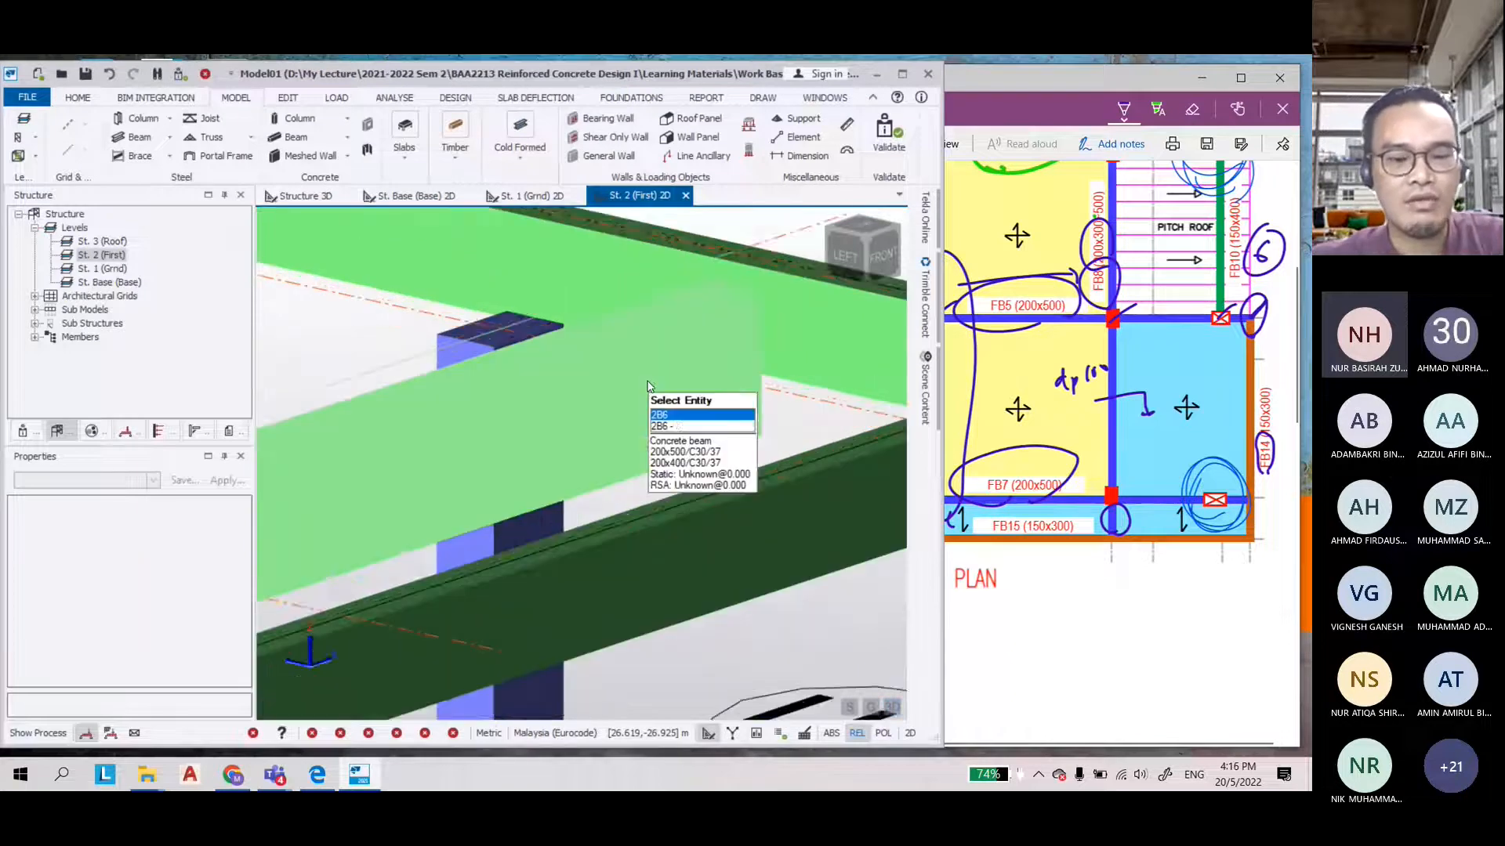
pyautogui.scroll(1, 655, 403)
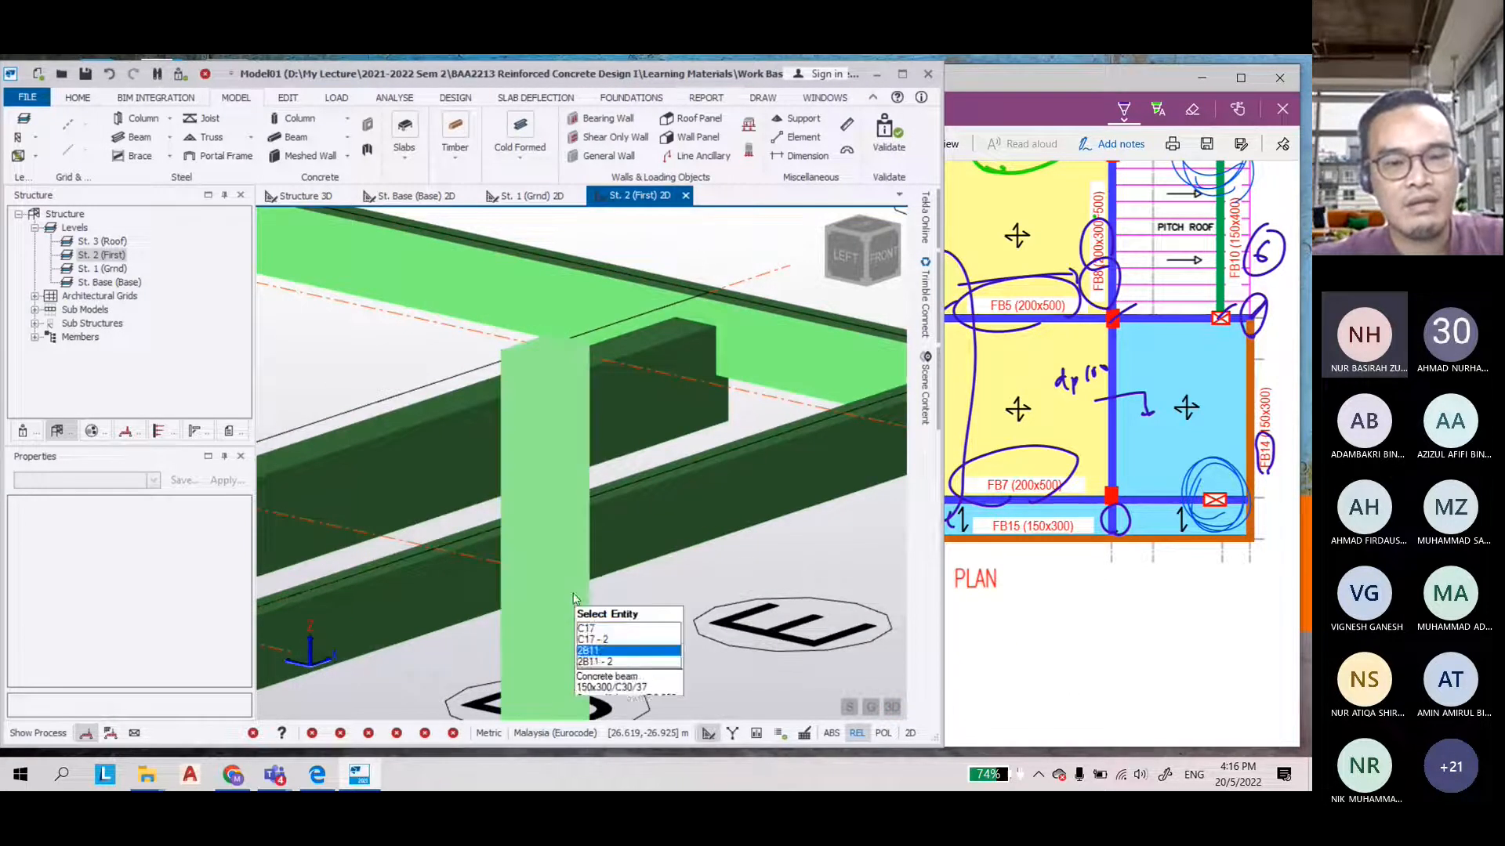
pyautogui.click(584, 560)
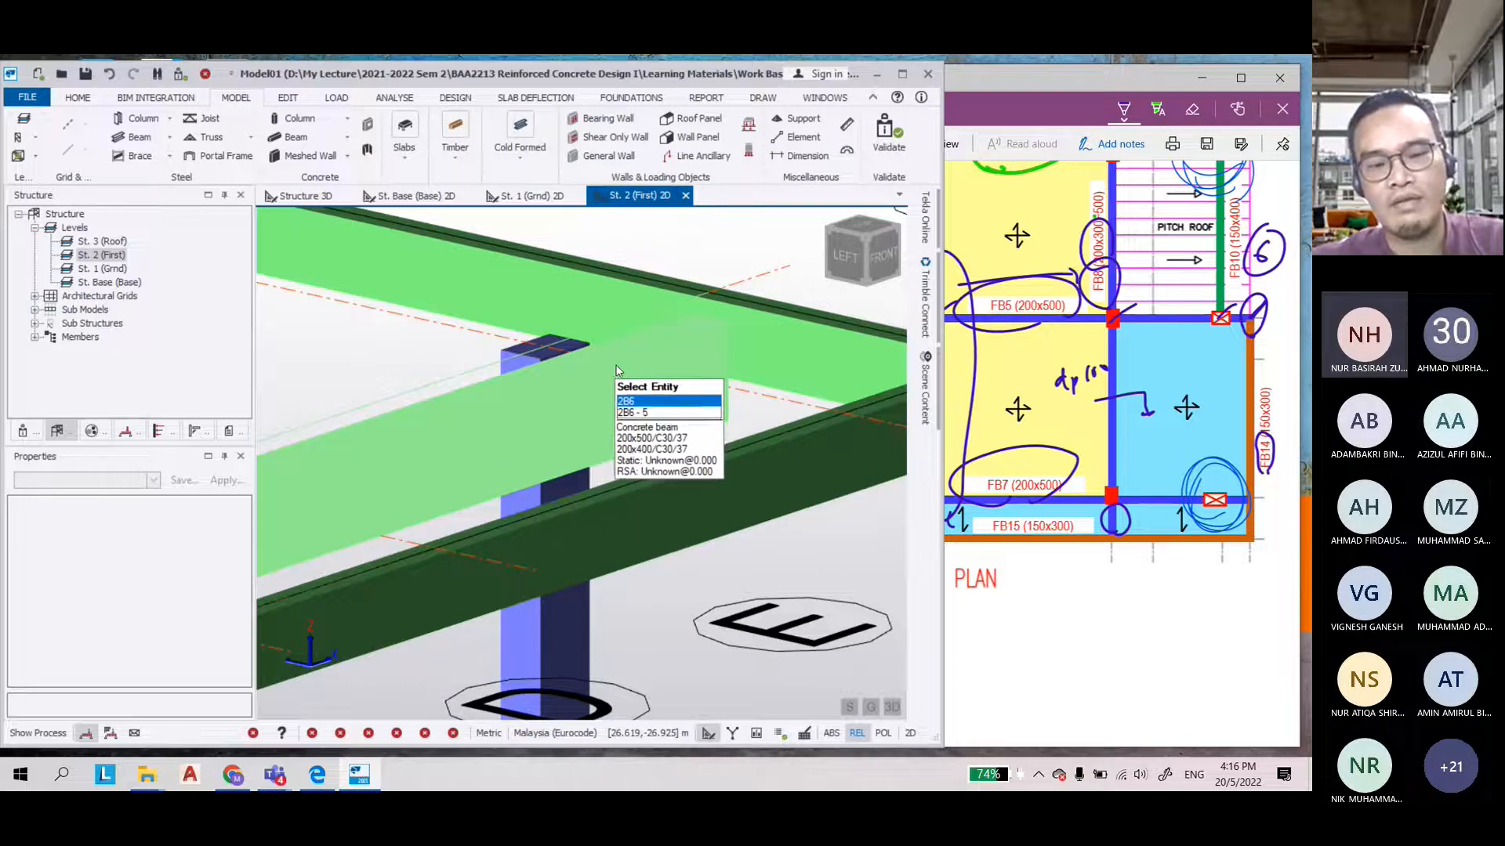
pyautogui.scroll(-5, 479, 396)
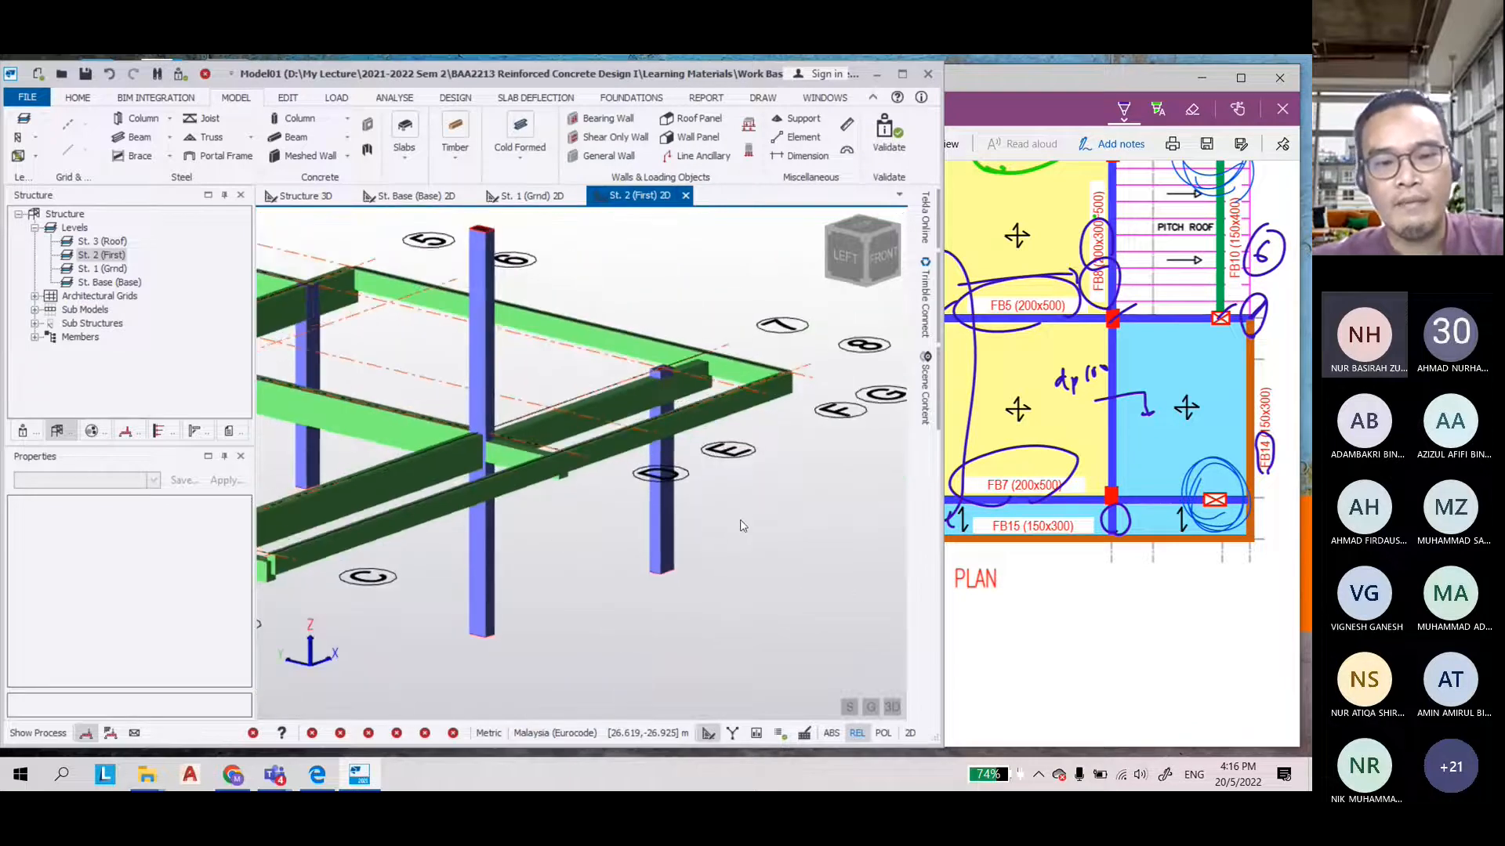
pyautogui.scroll(-3, 709, 584)
pyautogui.click(1018, 438)
pyautogui.scroll(3, 876, 526)
pyautogui.scroll(2, 866, 503)
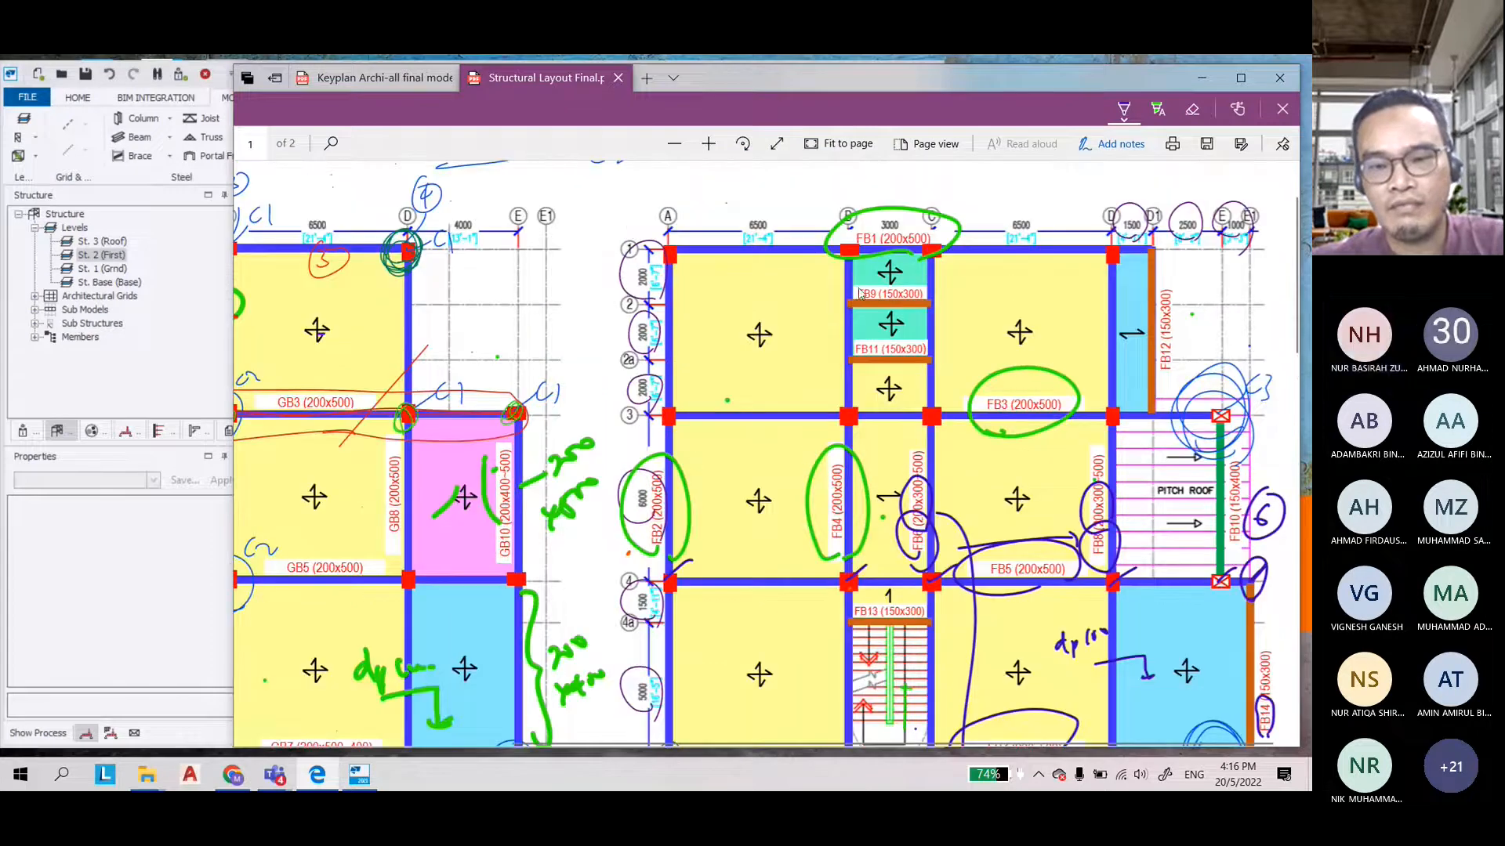
pyautogui.click(152, 635)
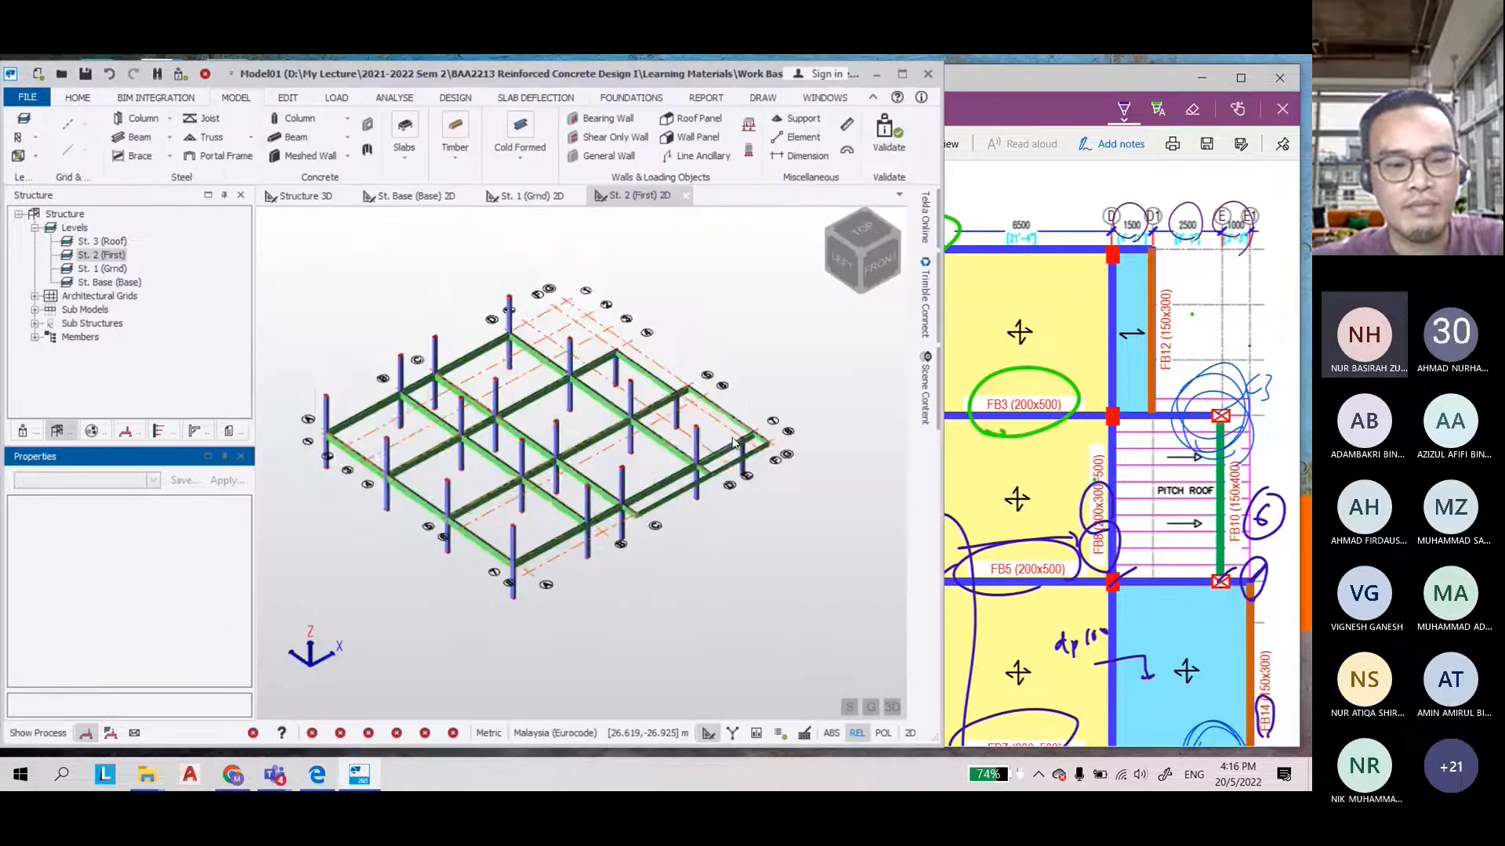
# In the 2D first floor view, draw a 150x300 concrete beam on gridline 2 from gridline B to C
pyautogui.click(894, 711)
pyautogui.scroll(1, 512, 305)
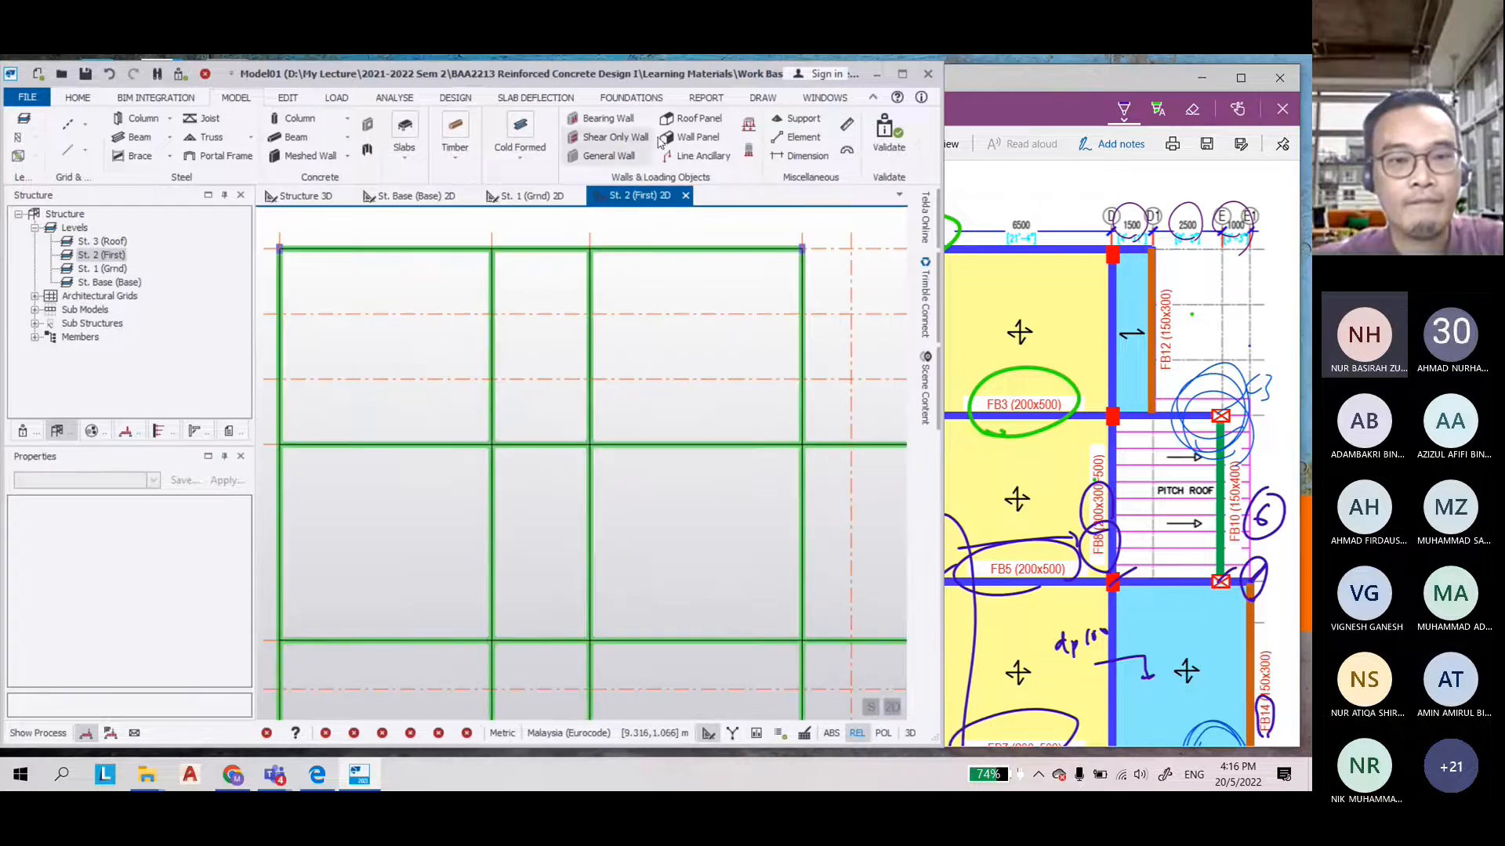
pyautogui.click(296, 137)
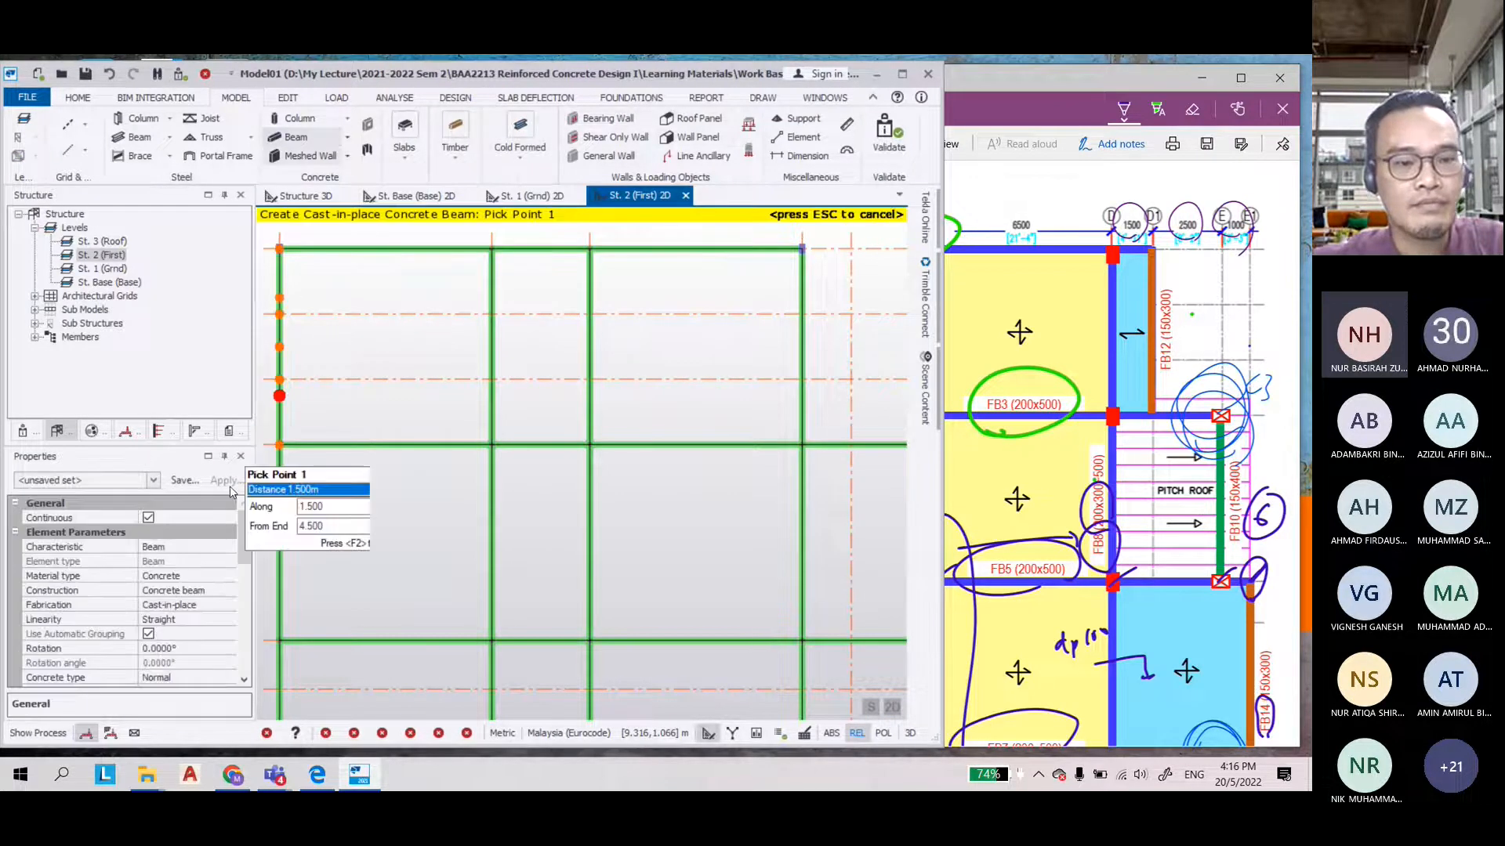
pyautogui.moveTo(246, 542); pyautogui.dragTo(238, 583)
pyautogui.click(228, 605)
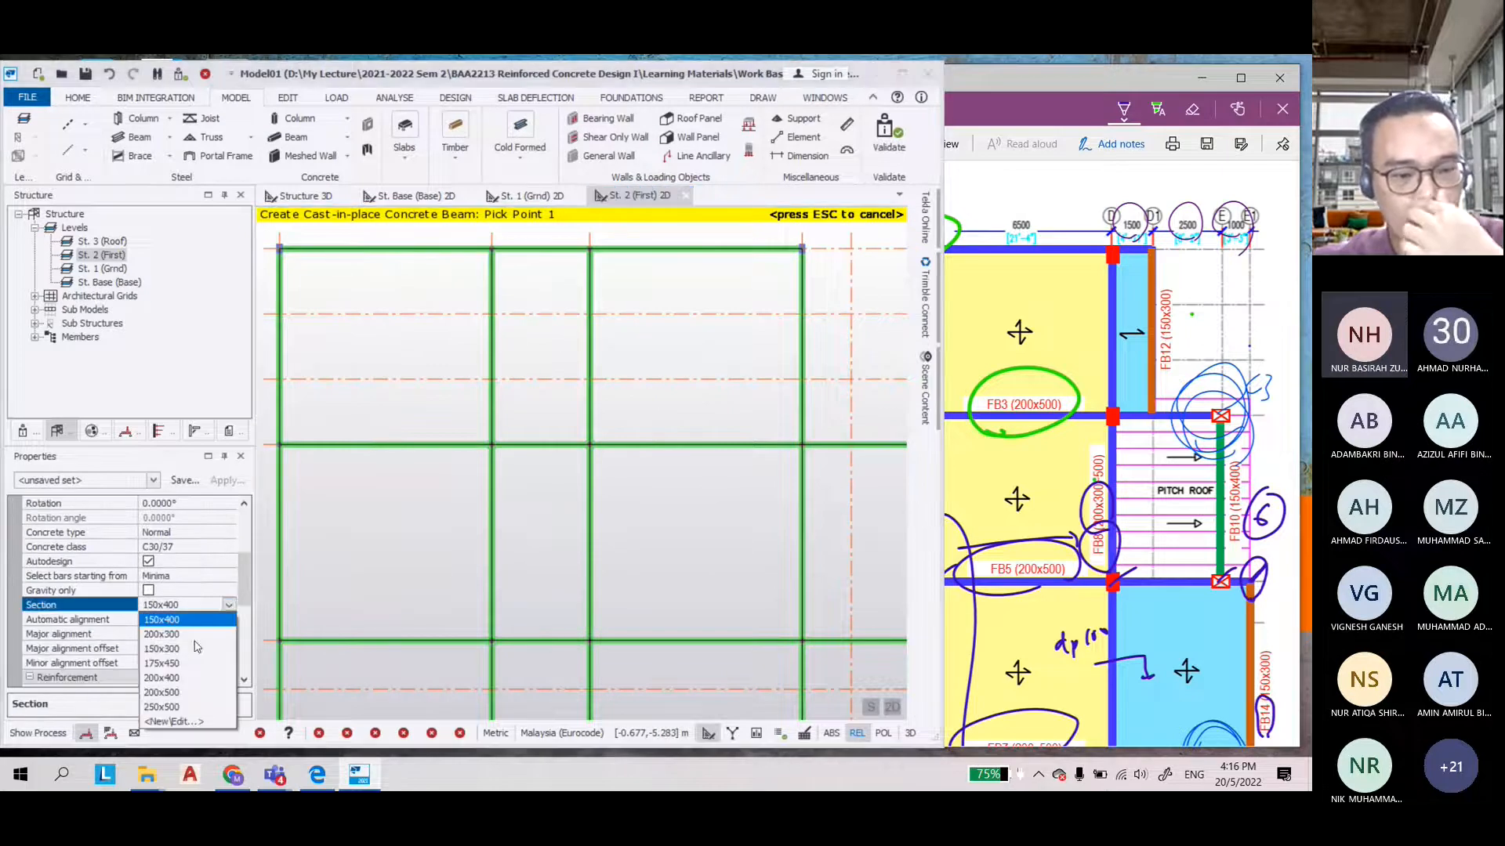
pyautogui.click(186, 651)
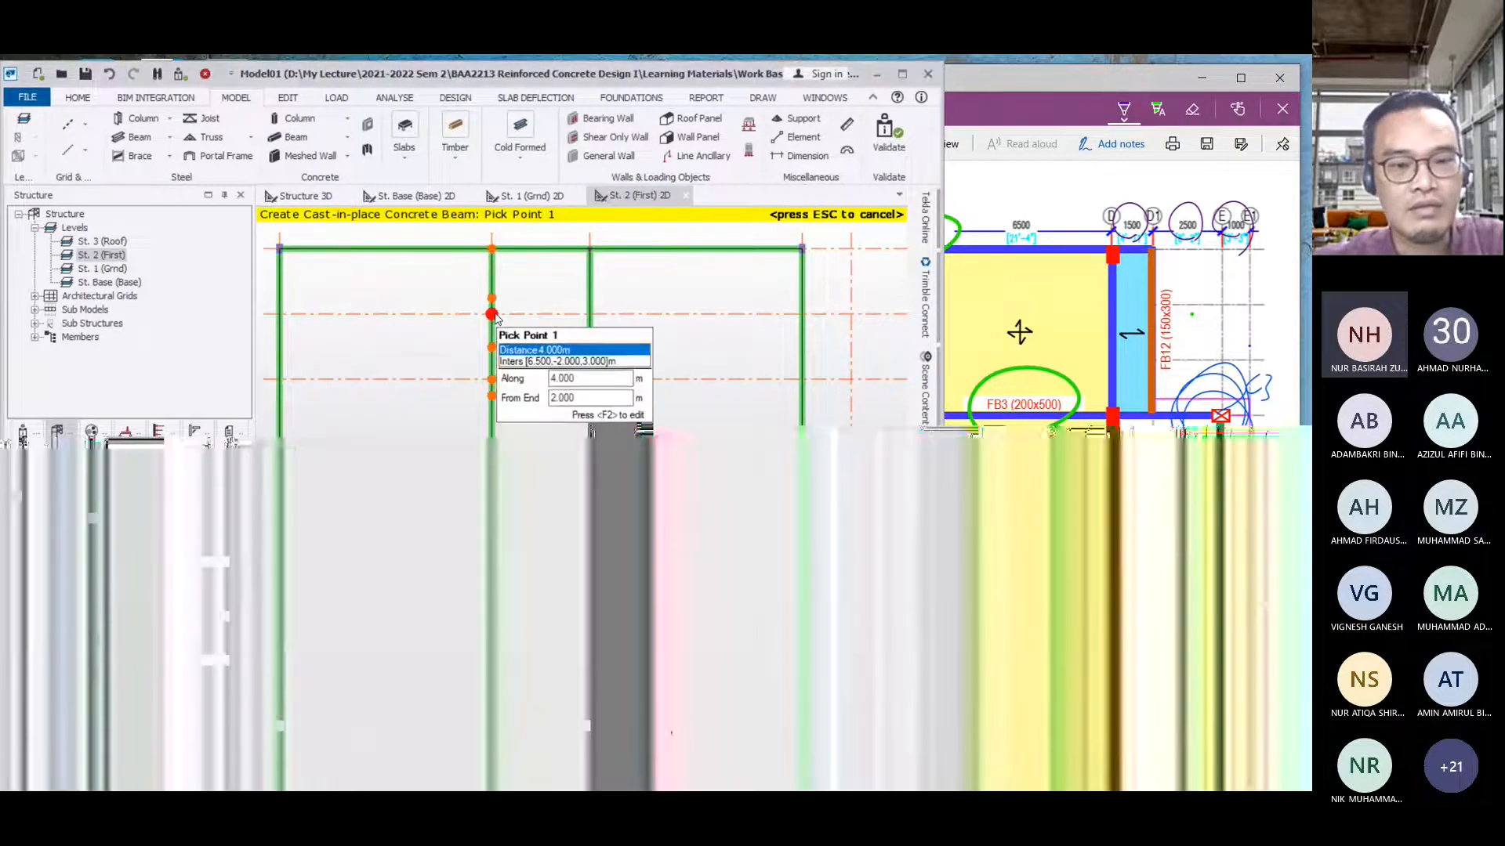
pyautogui.click(491, 313)
pyautogui.click(589, 314)
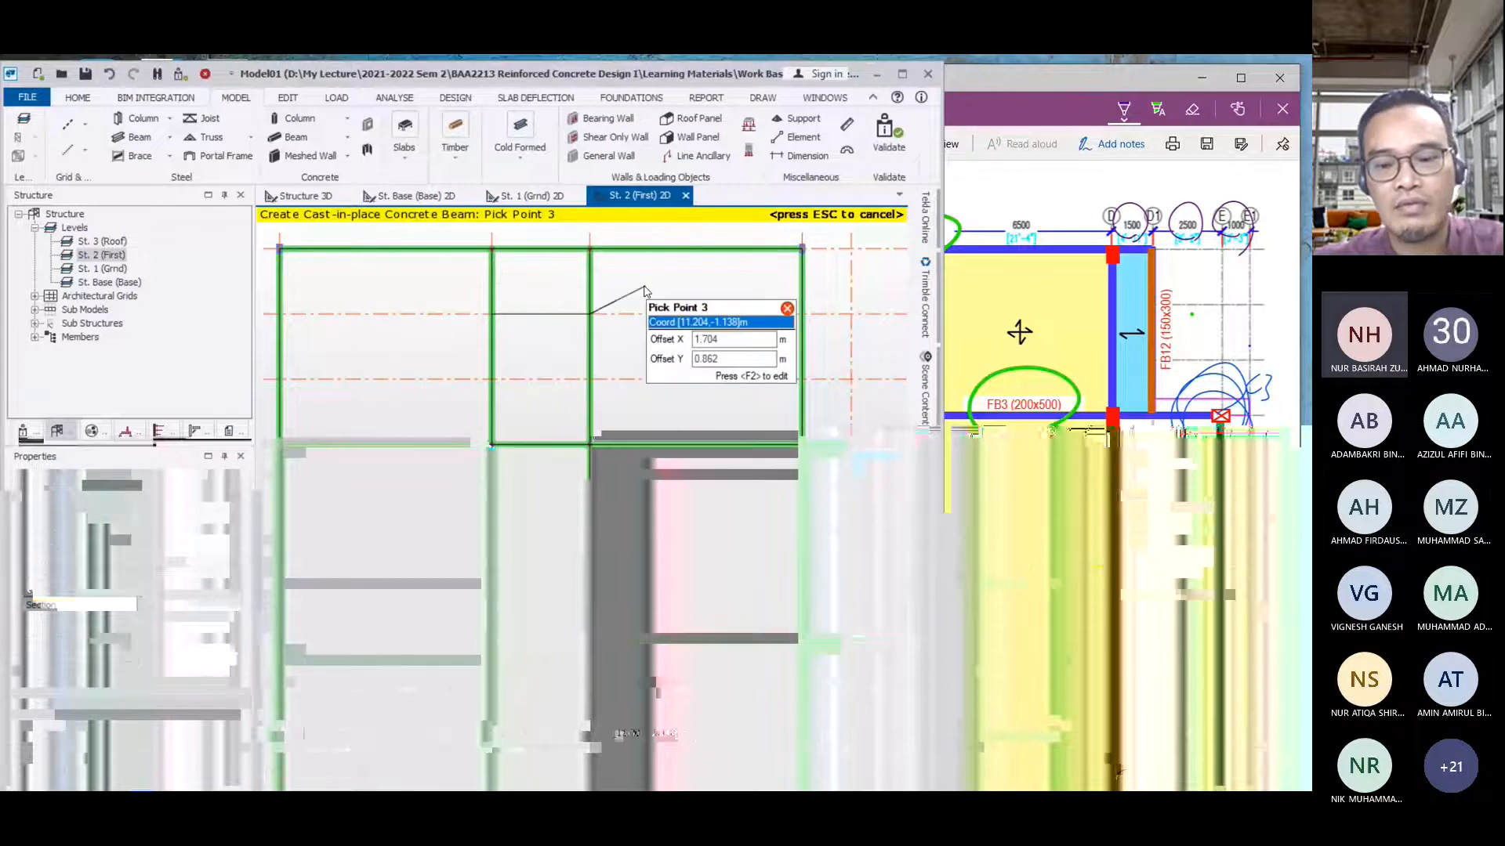
pyautogui.press('Return')
# Draw another 150x300 concrete beam on gridline 3 from gridline B to C
pyautogui.click(491, 379)
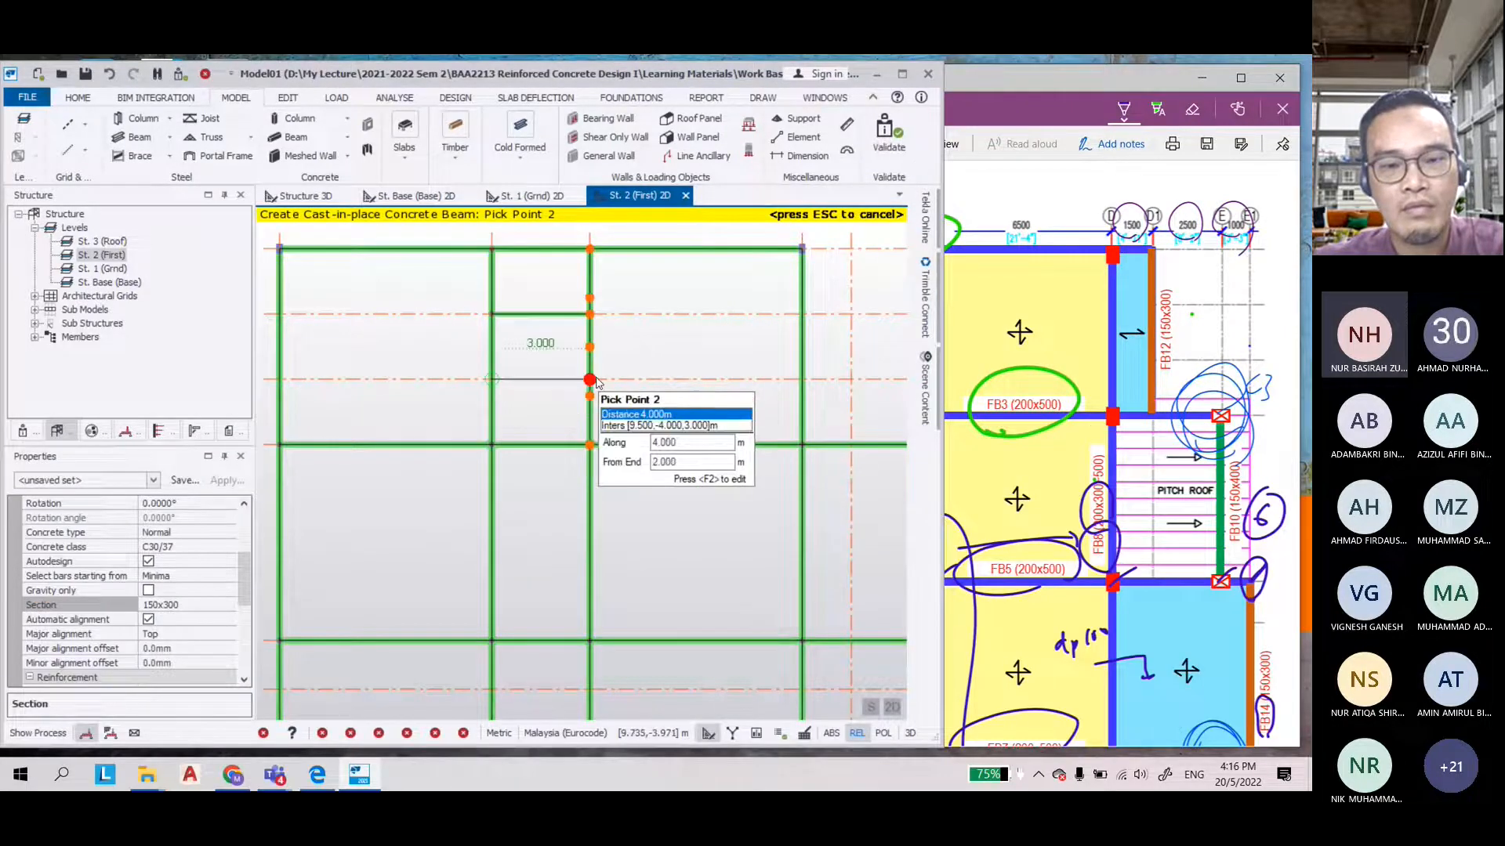
pyautogui.click(589, 379)
pyautogui.press('Return')
# Draw a 150x300 concrete beam on gridline 6 from gridline B to C, starting 5 m along the gridline B beam span
pyautogui.scroll(-3, 644, 339)
pyautogui.scroll(4, 561, 539)
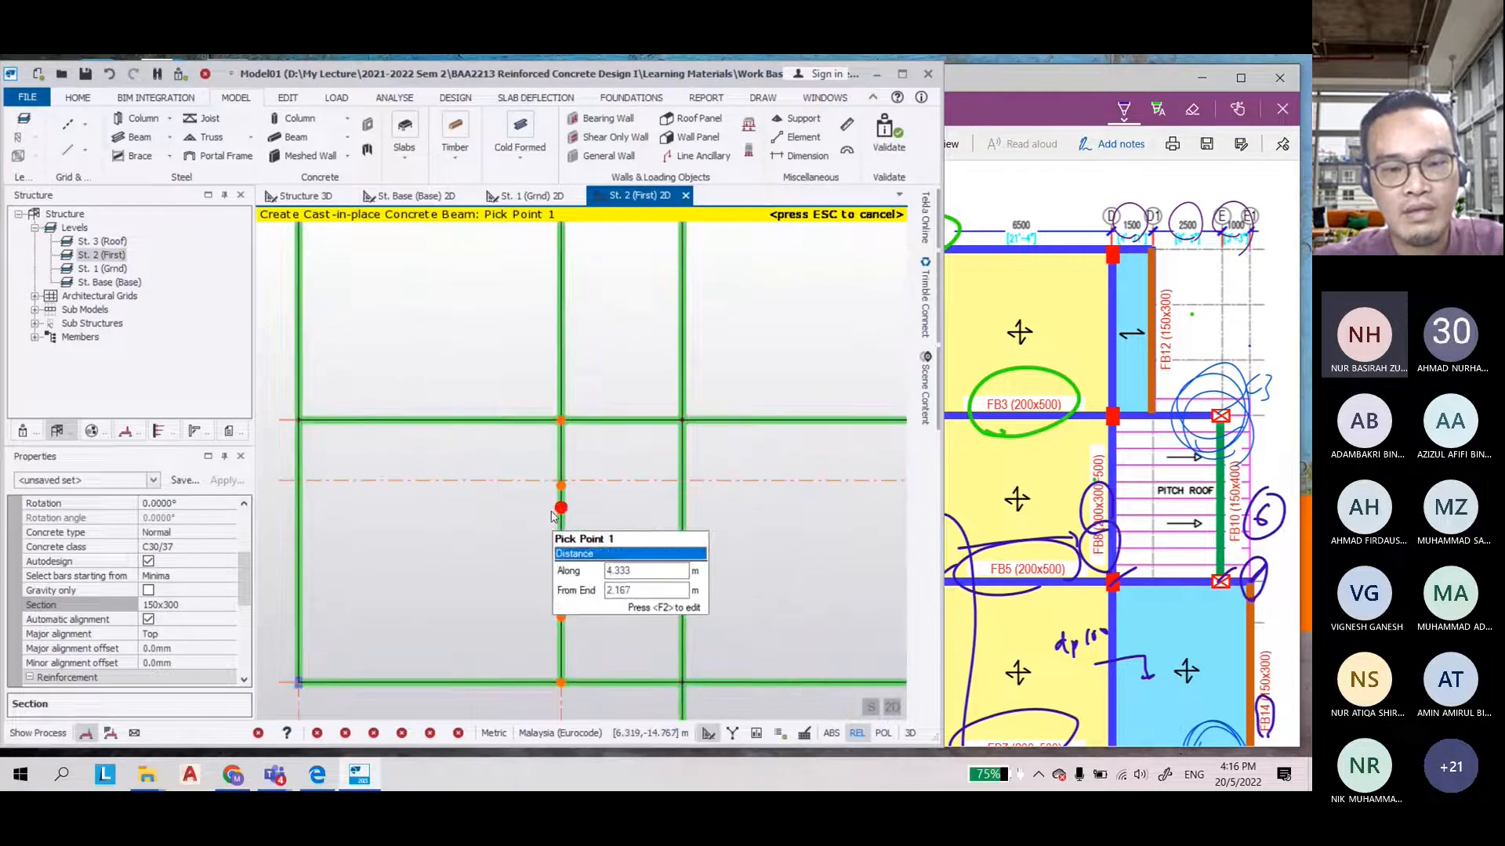
pyautogui.scroll(3, 557, 492)
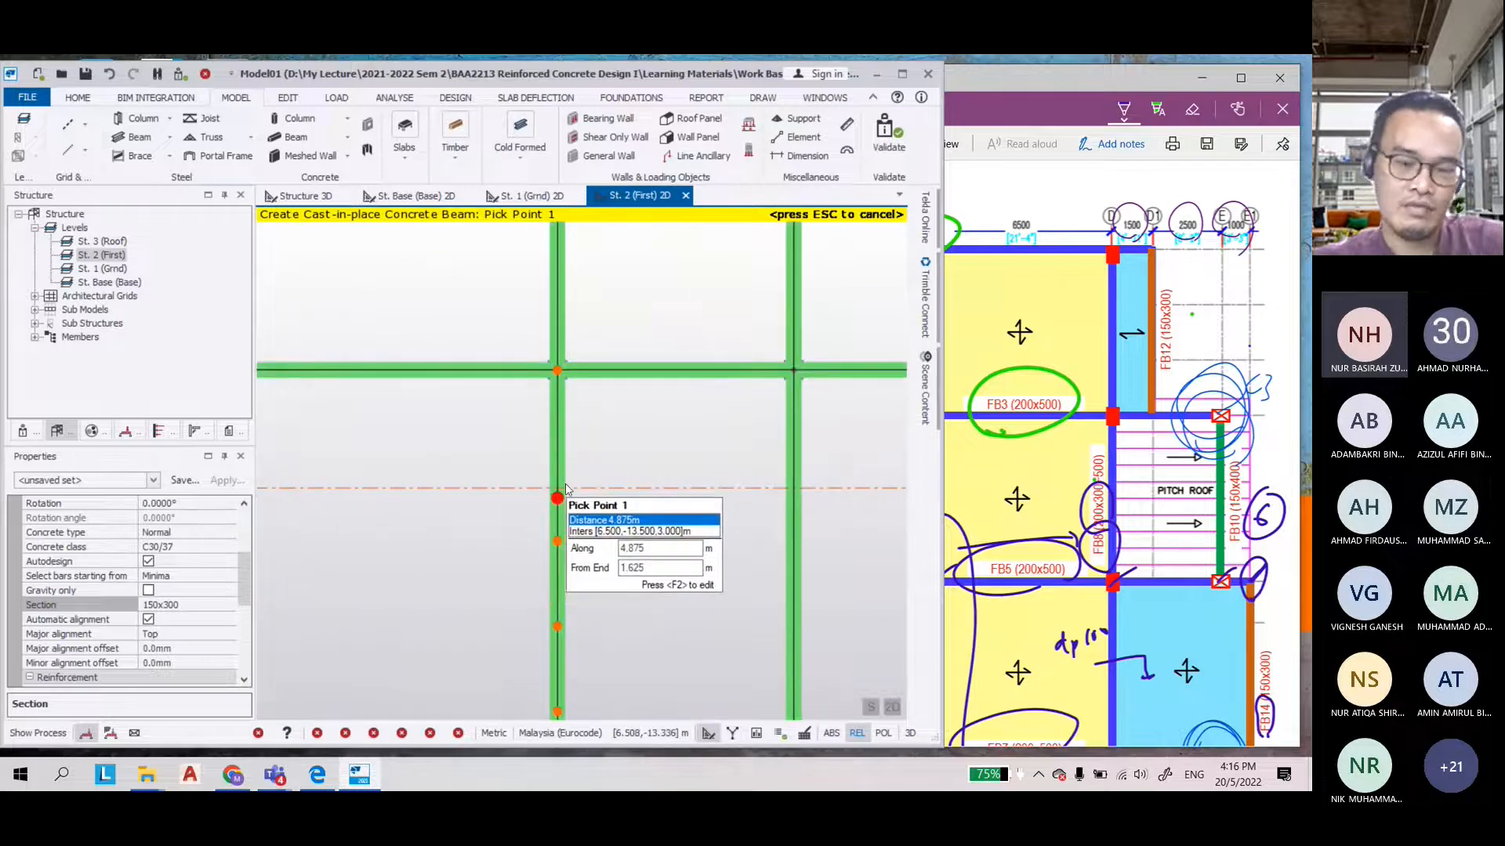
pyautogui.scroll(2, 565, 487)
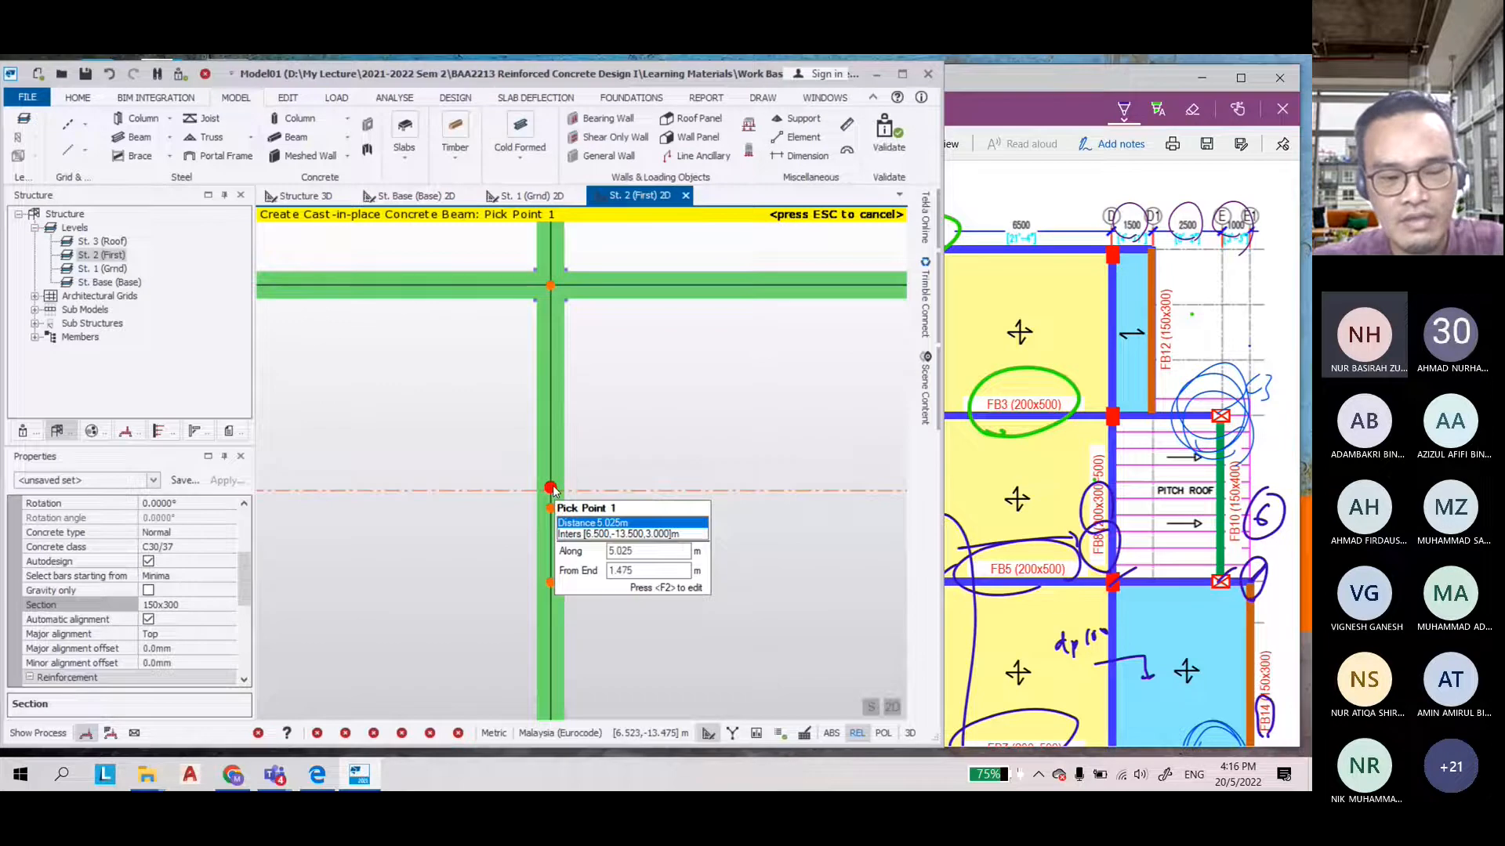
pyautogui.press('F2')
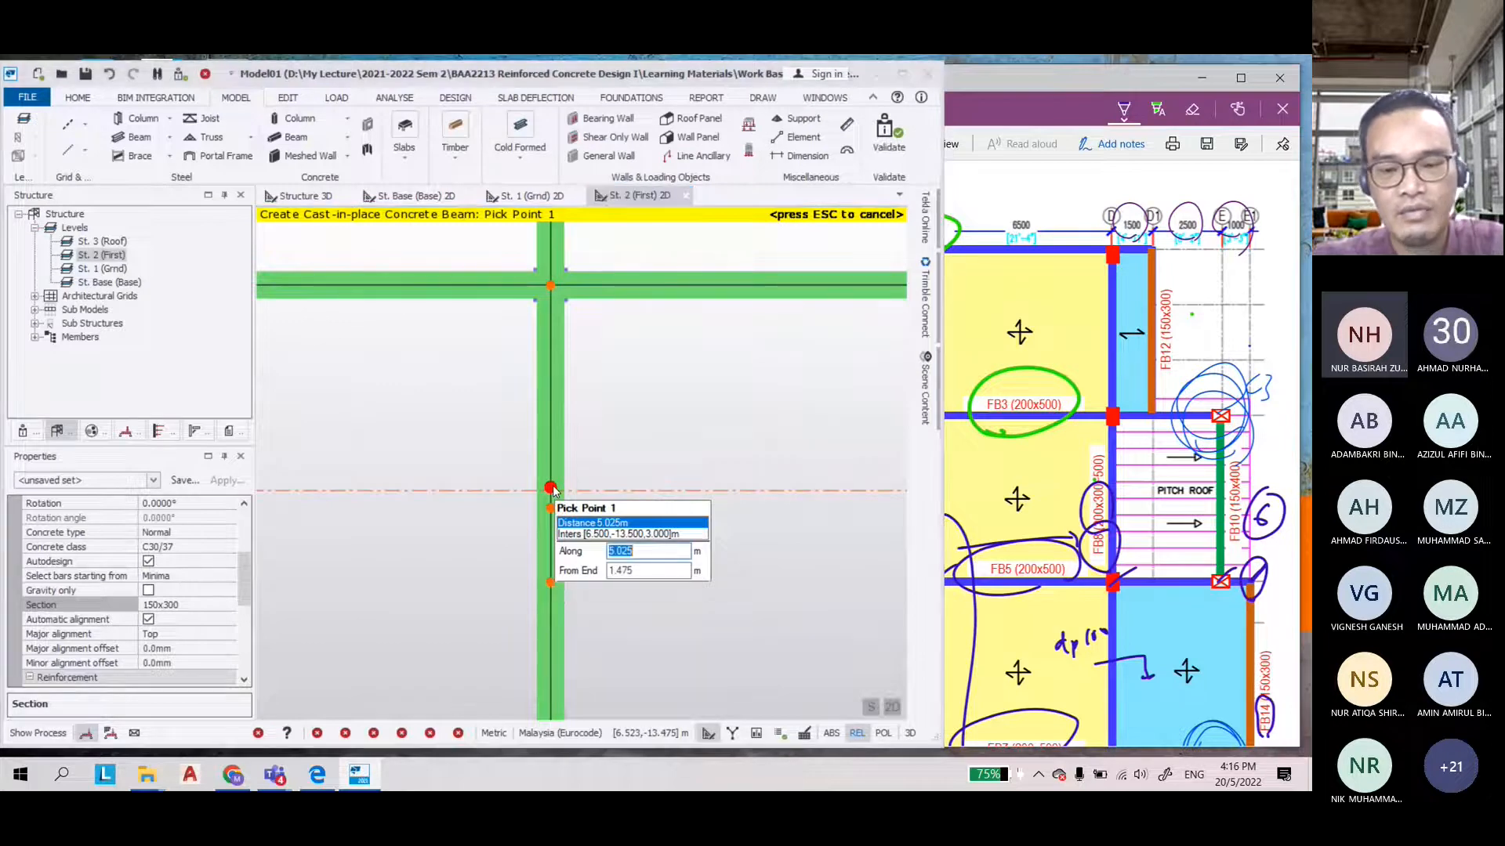
pyautogui.write('5')
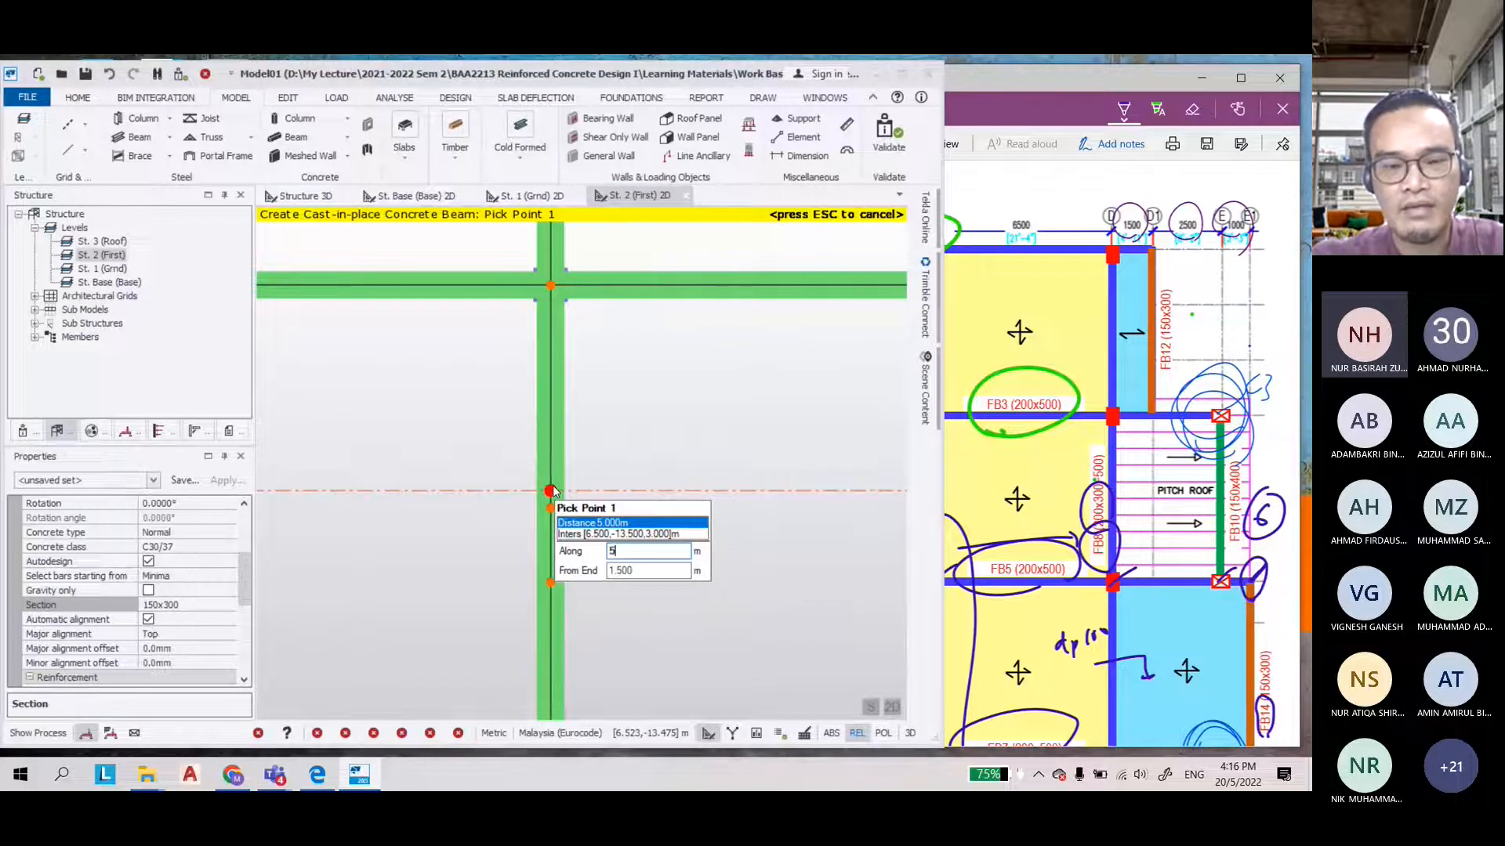
pyautogui.press('Return')
pyautogui.scroll(-3, 367, 423)
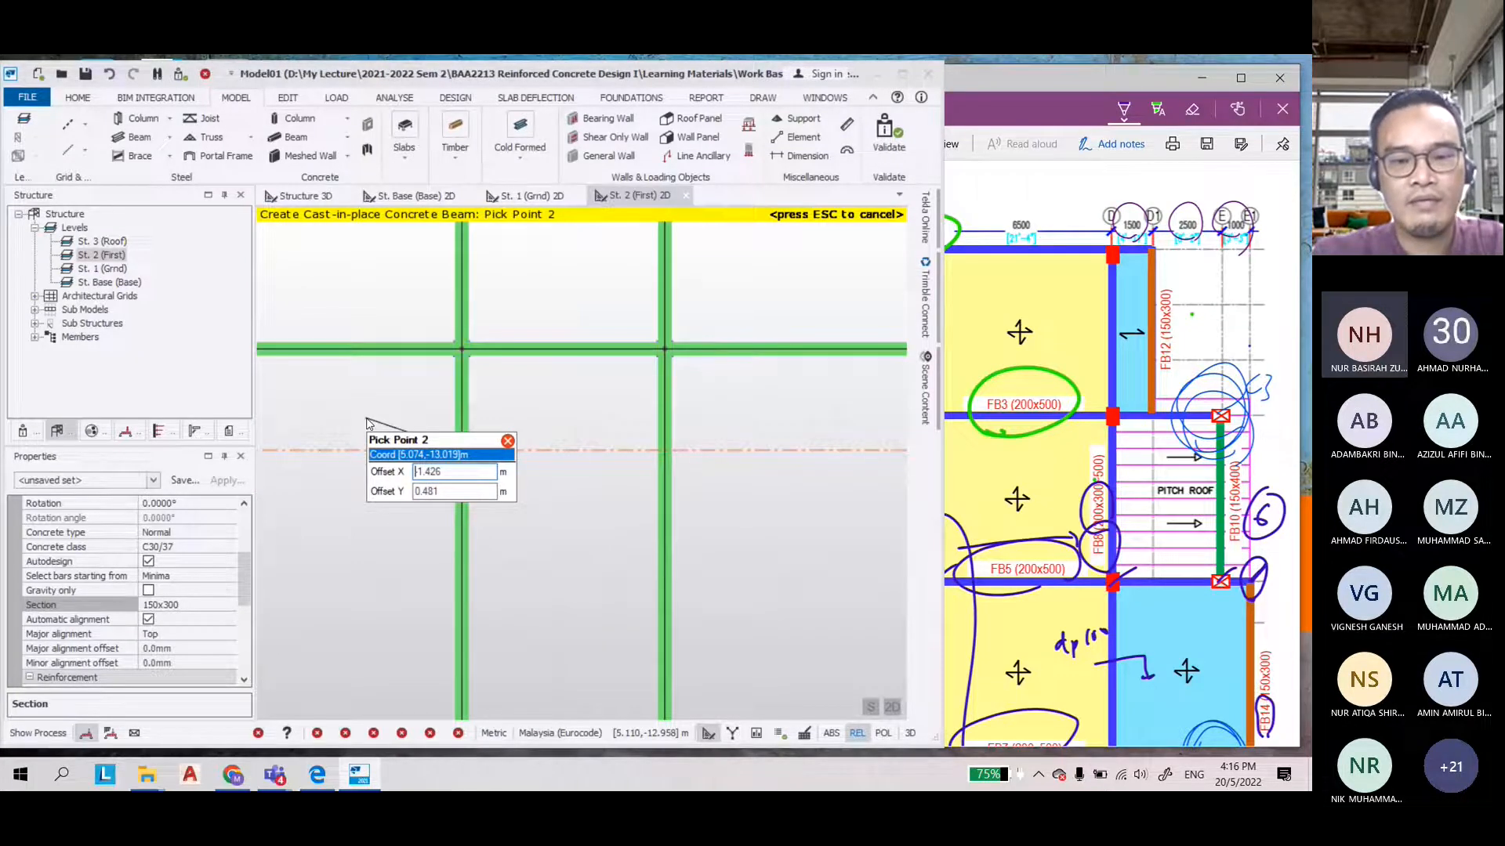
pyautogui.press('Escape')
pyautogui.scroll(-8, 611, 509)
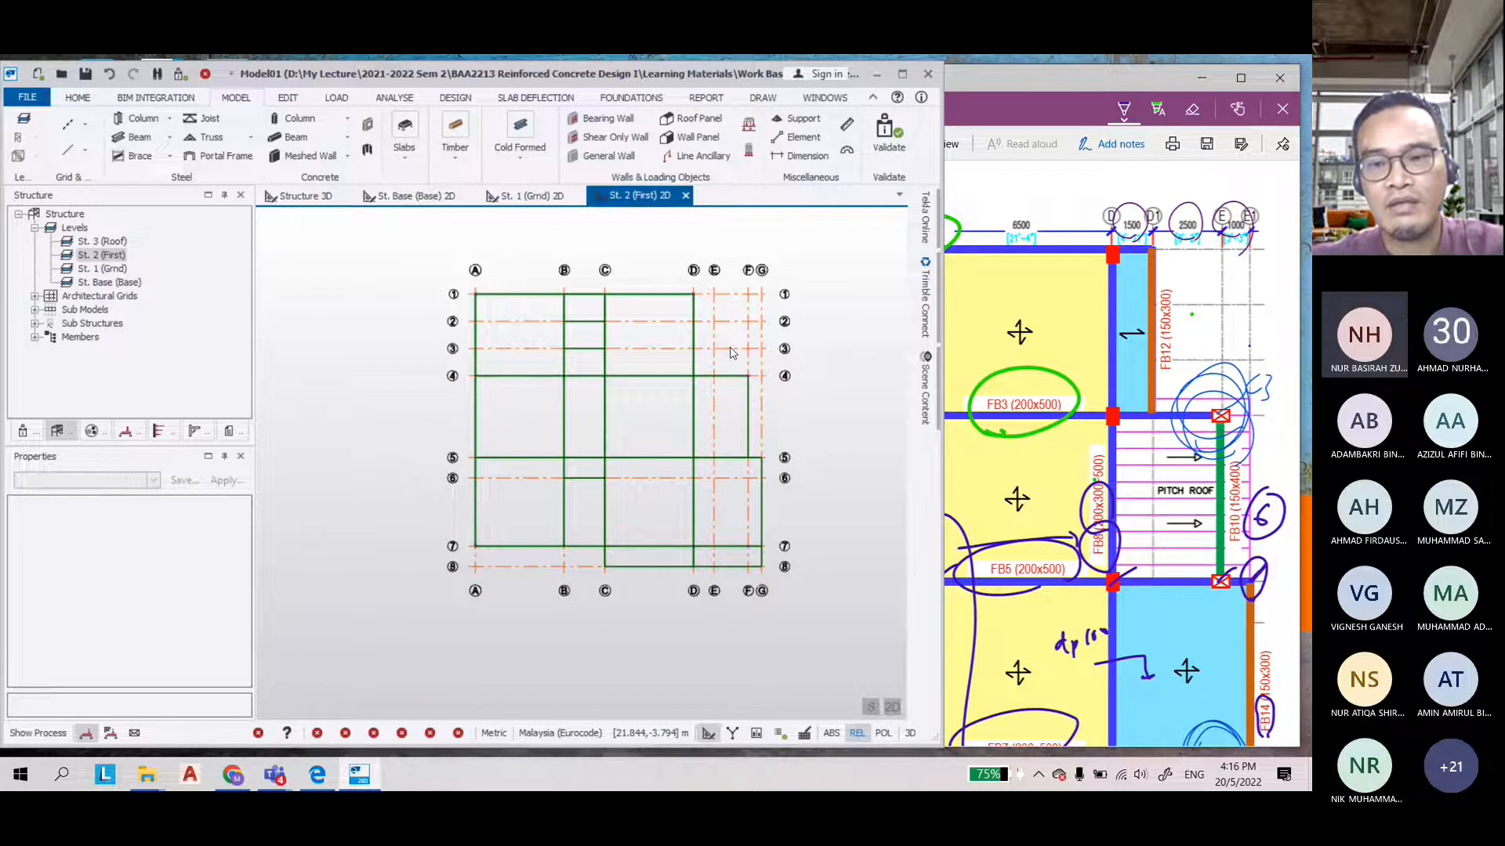
# Check gridline 1 on the first floor plan PDF and delete the existing continuous beam on gridline 1 from A to D
pyautogui.hotkey('alt', 'Tab')
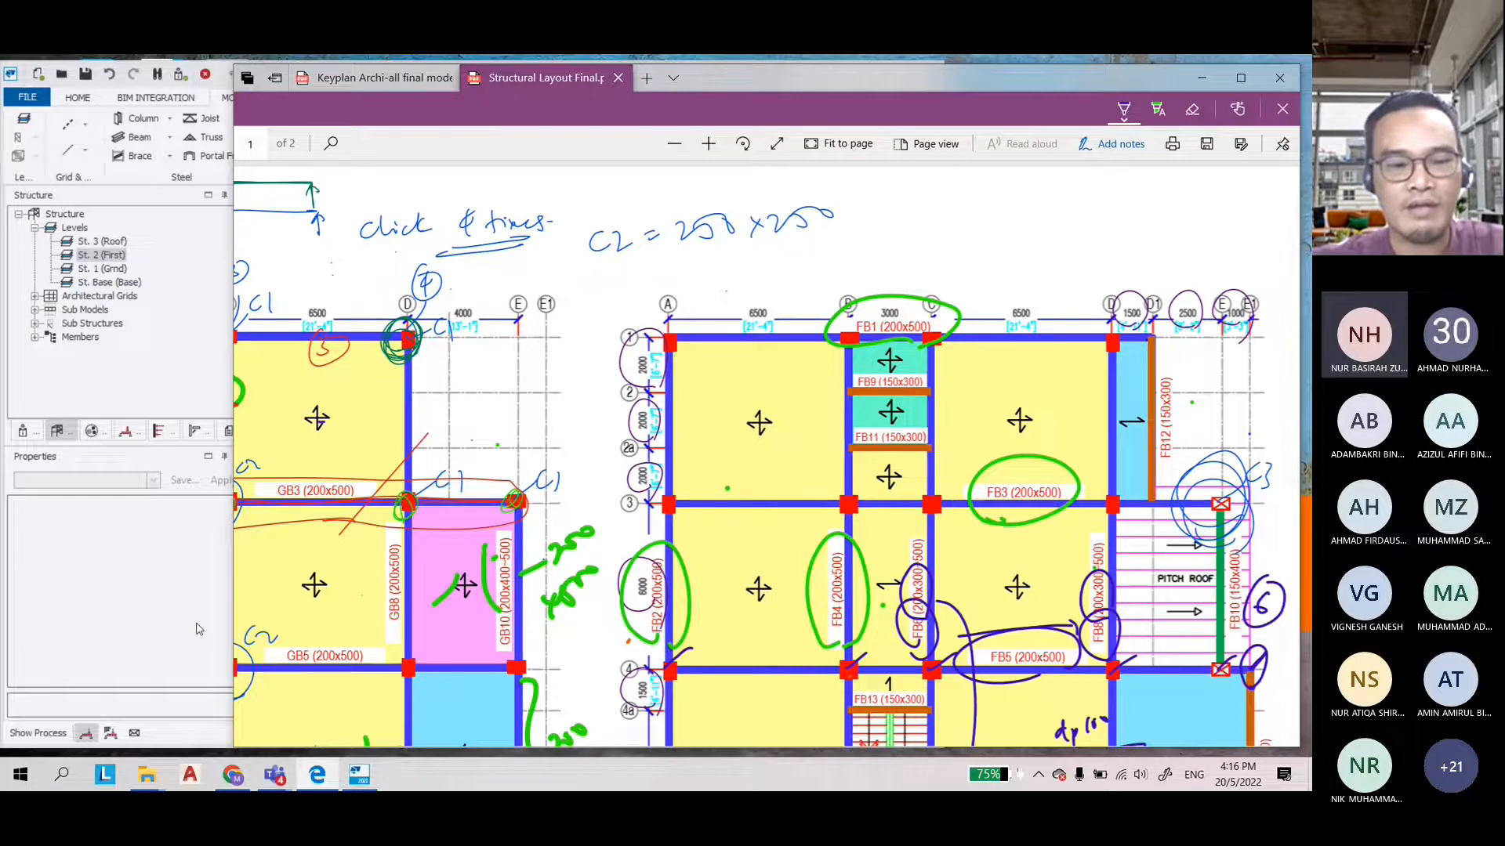
pyautogui.hotkey('alt', 'Tab')
pyautogui.scroll(4, 571, 286)
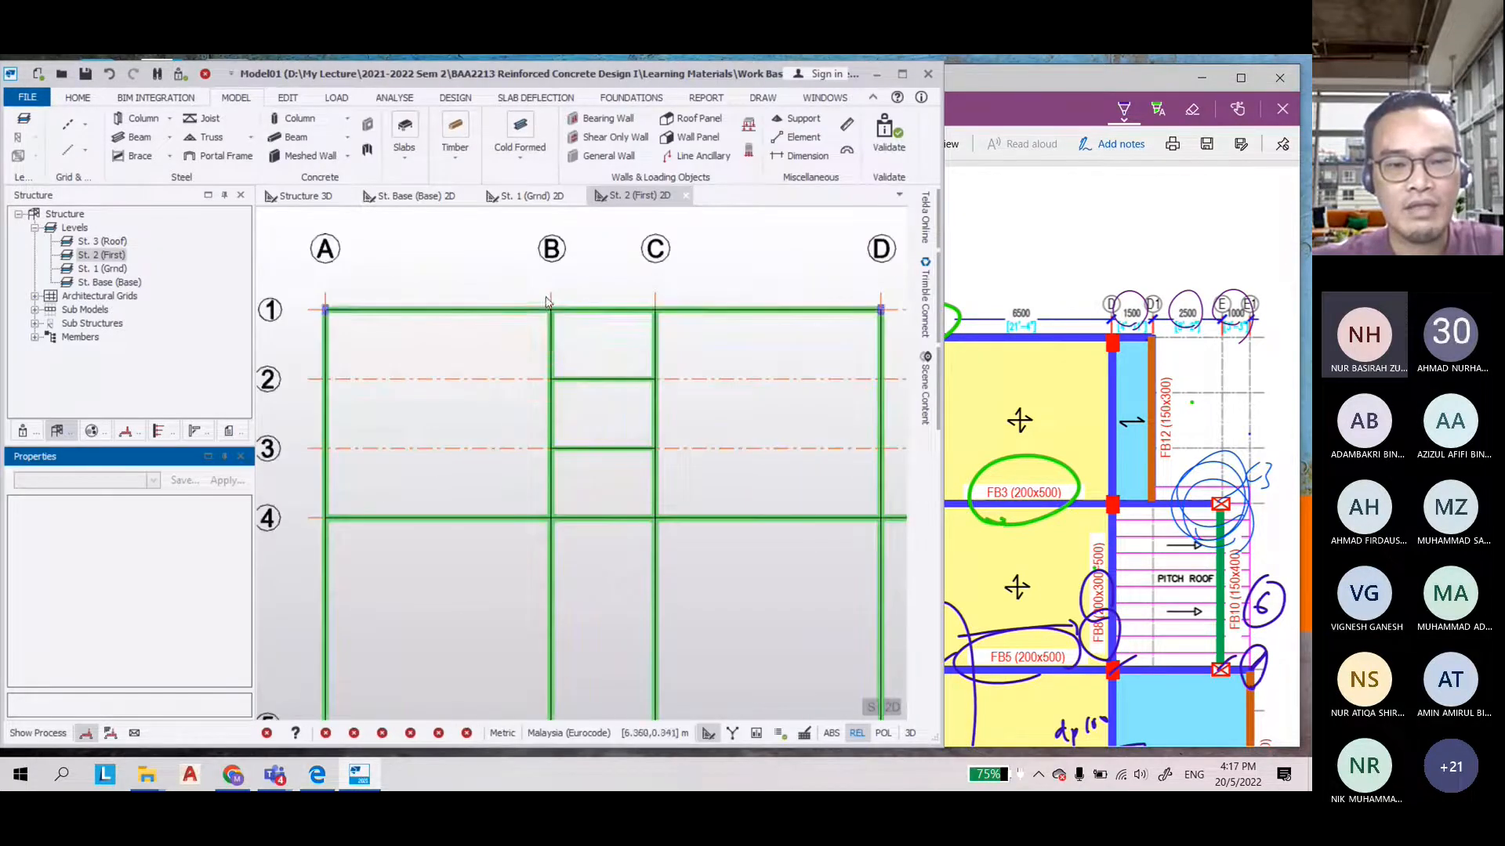
pyautogui.click(507, 312)
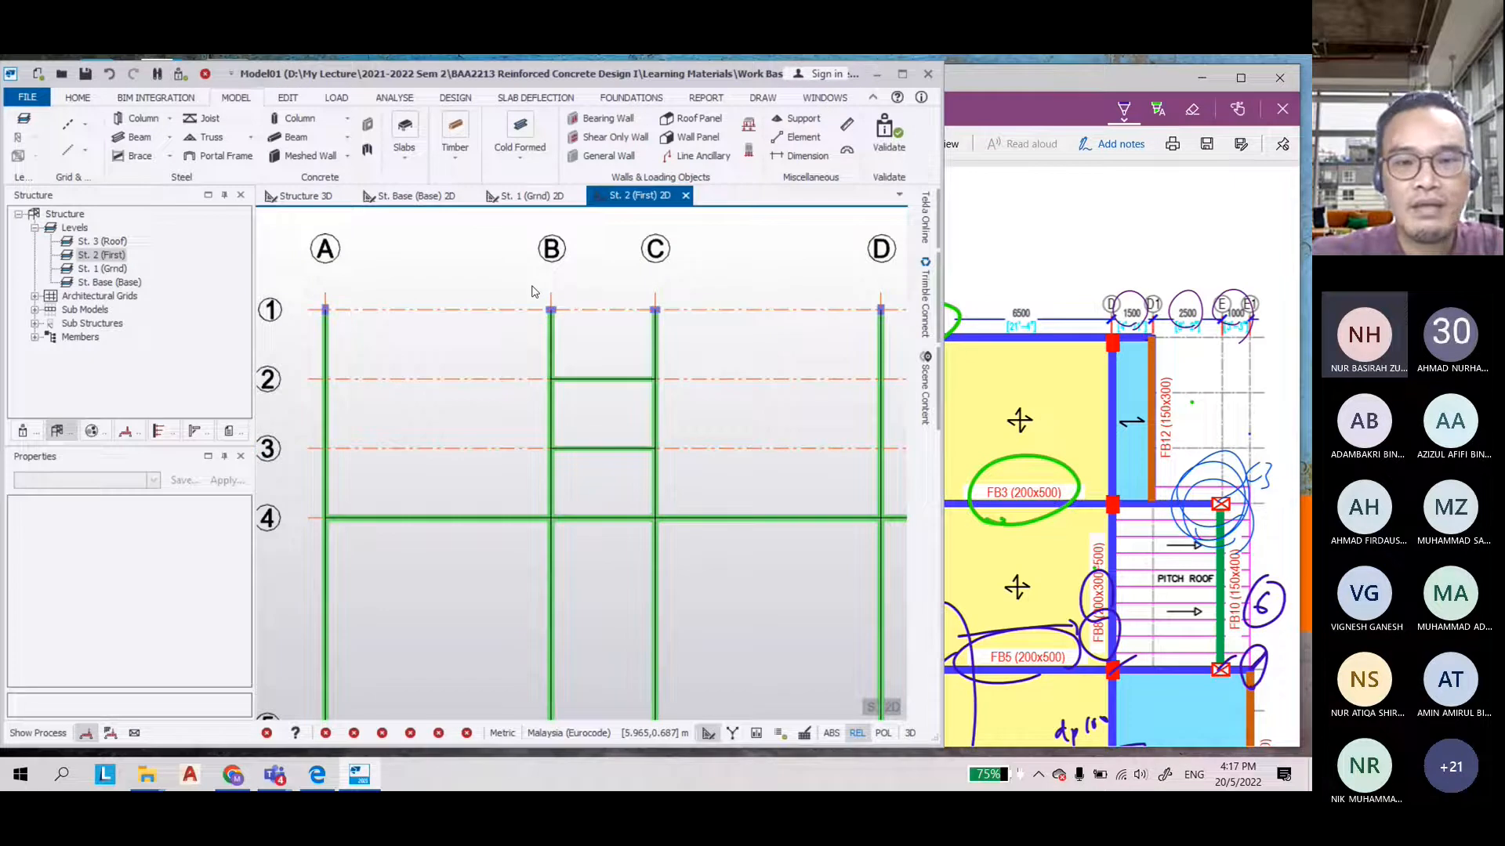
# Check FB1 on the first floor plan and try to draw a 200x500 concrete beam along gridline 1 from gridline A towards C
pyautogui.hotkey('alt', 'Tab')
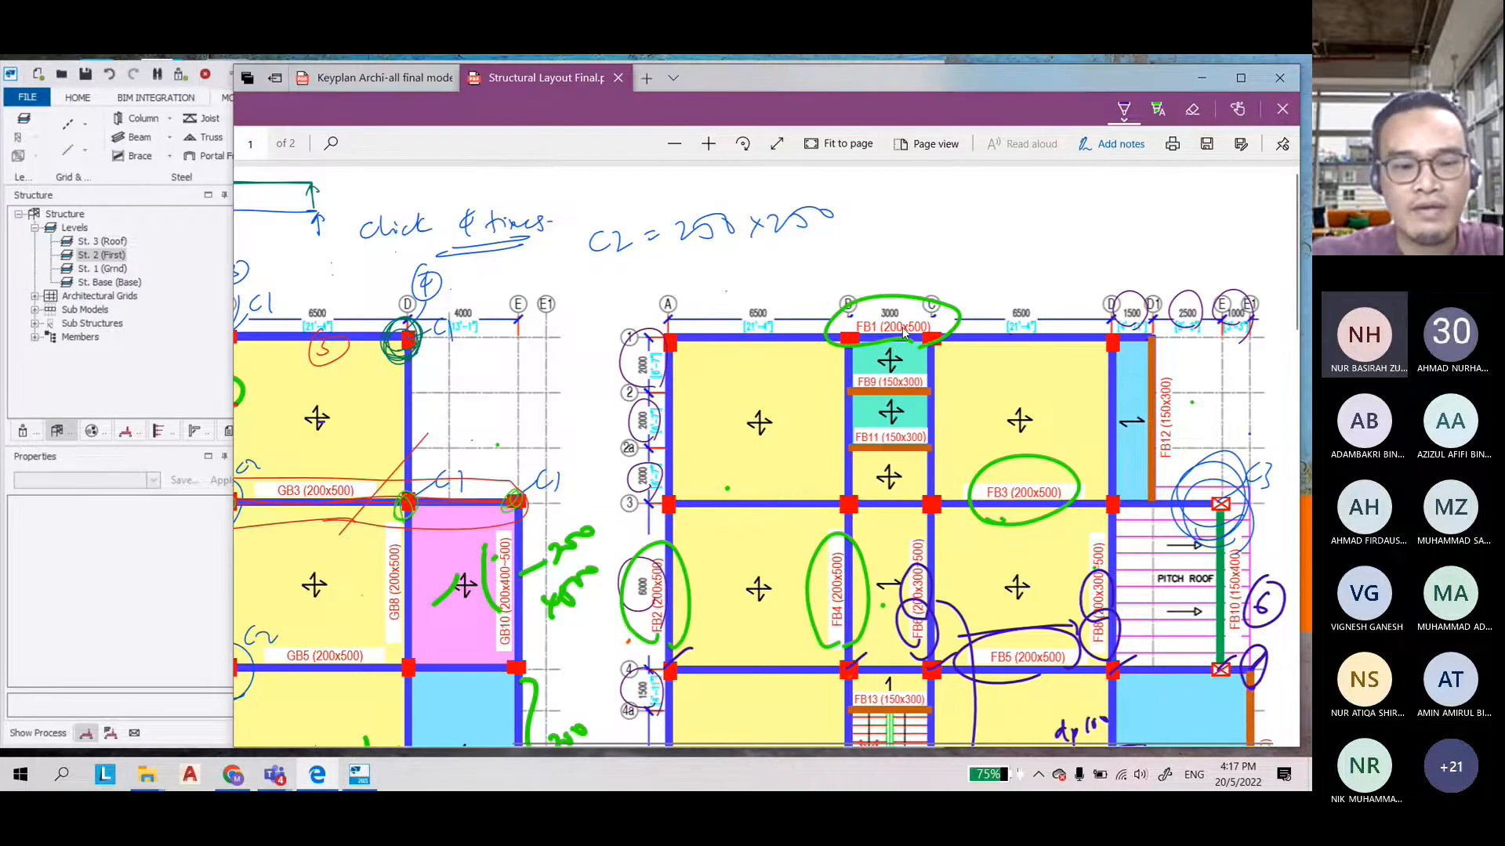
pyautogui.click(221, 670)
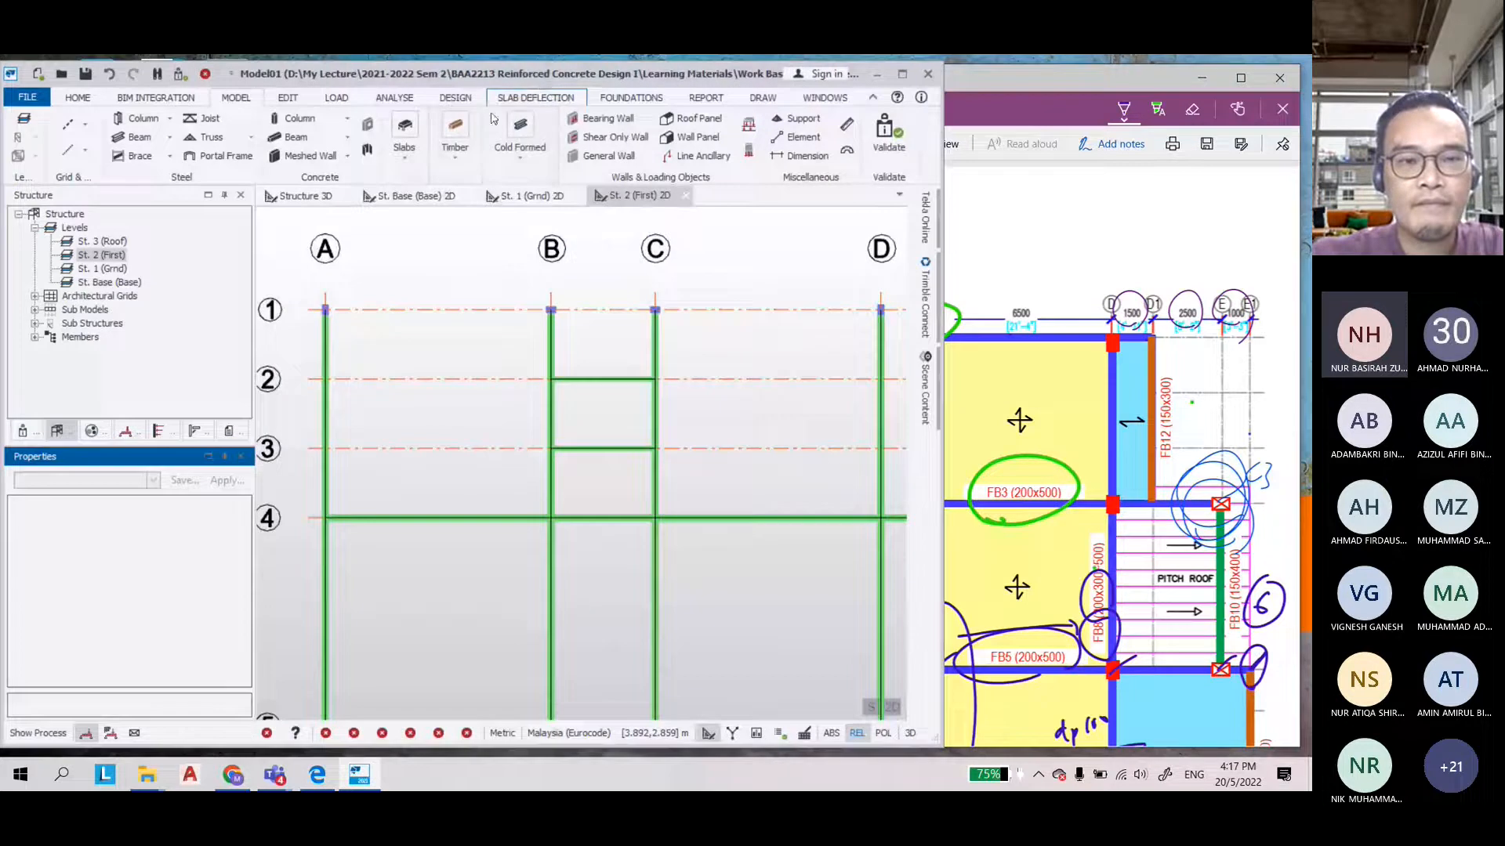
pyautogui.click(296, 136)
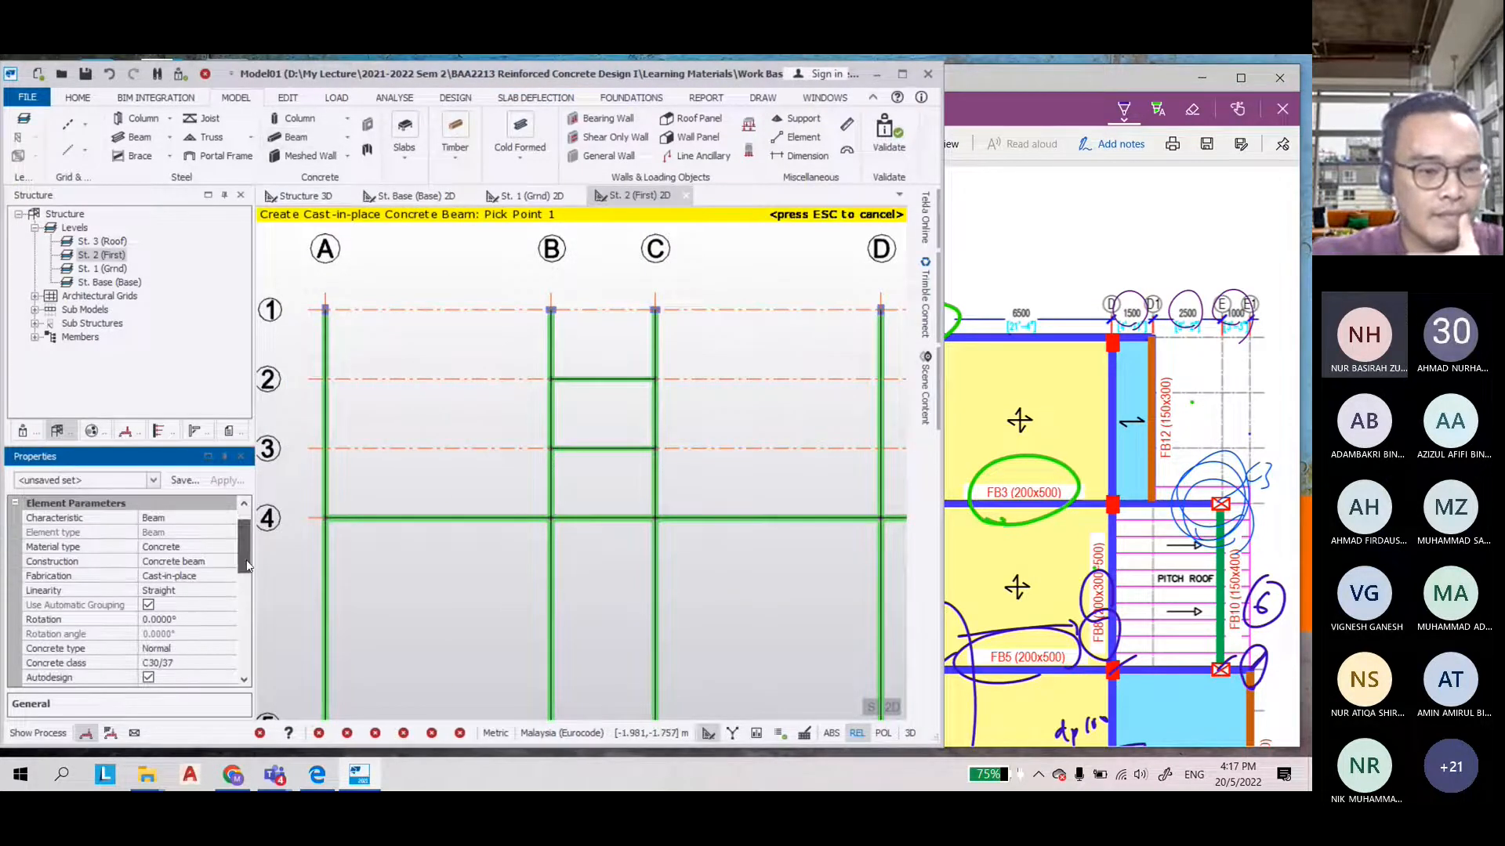
pyautogui.scroll(-2, 248, 566)
pyautogui.click(227, 619)
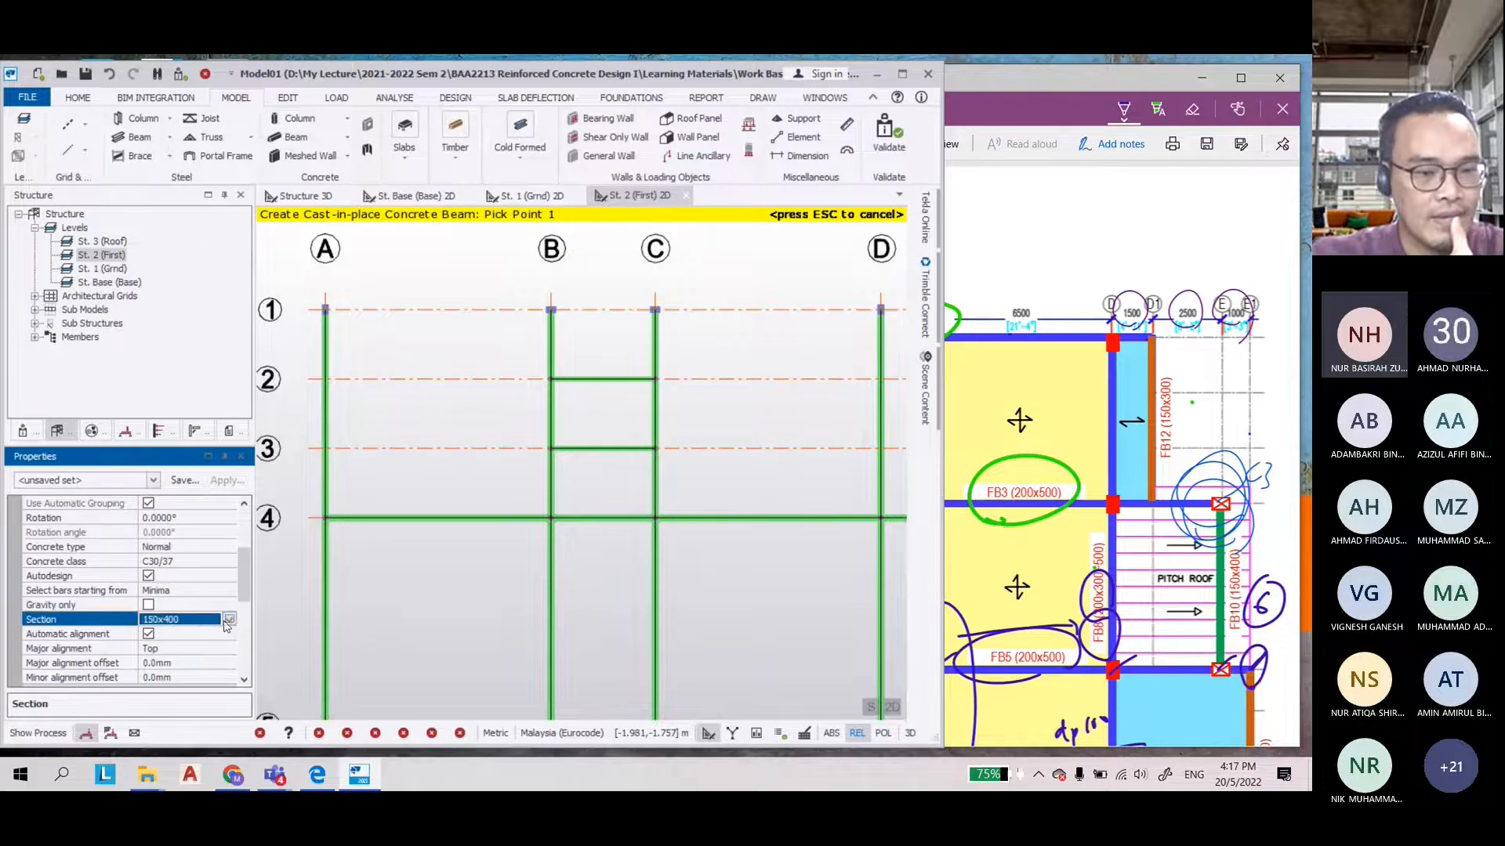
pyautogui.click(229, 620)
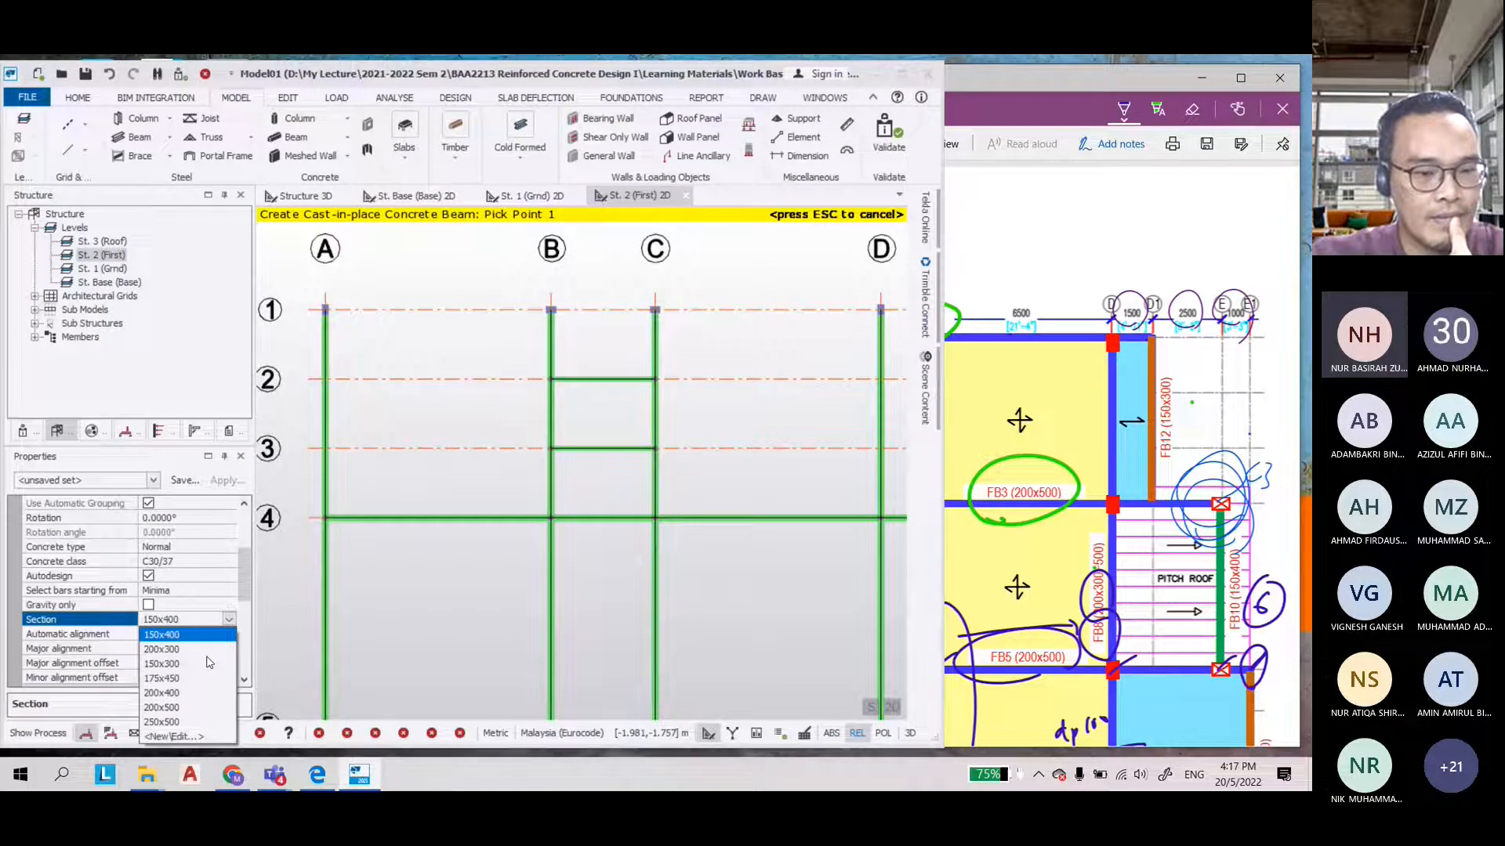
pyautogui.click(161, 707)
pyautogui.scroll(2, 288, 282)
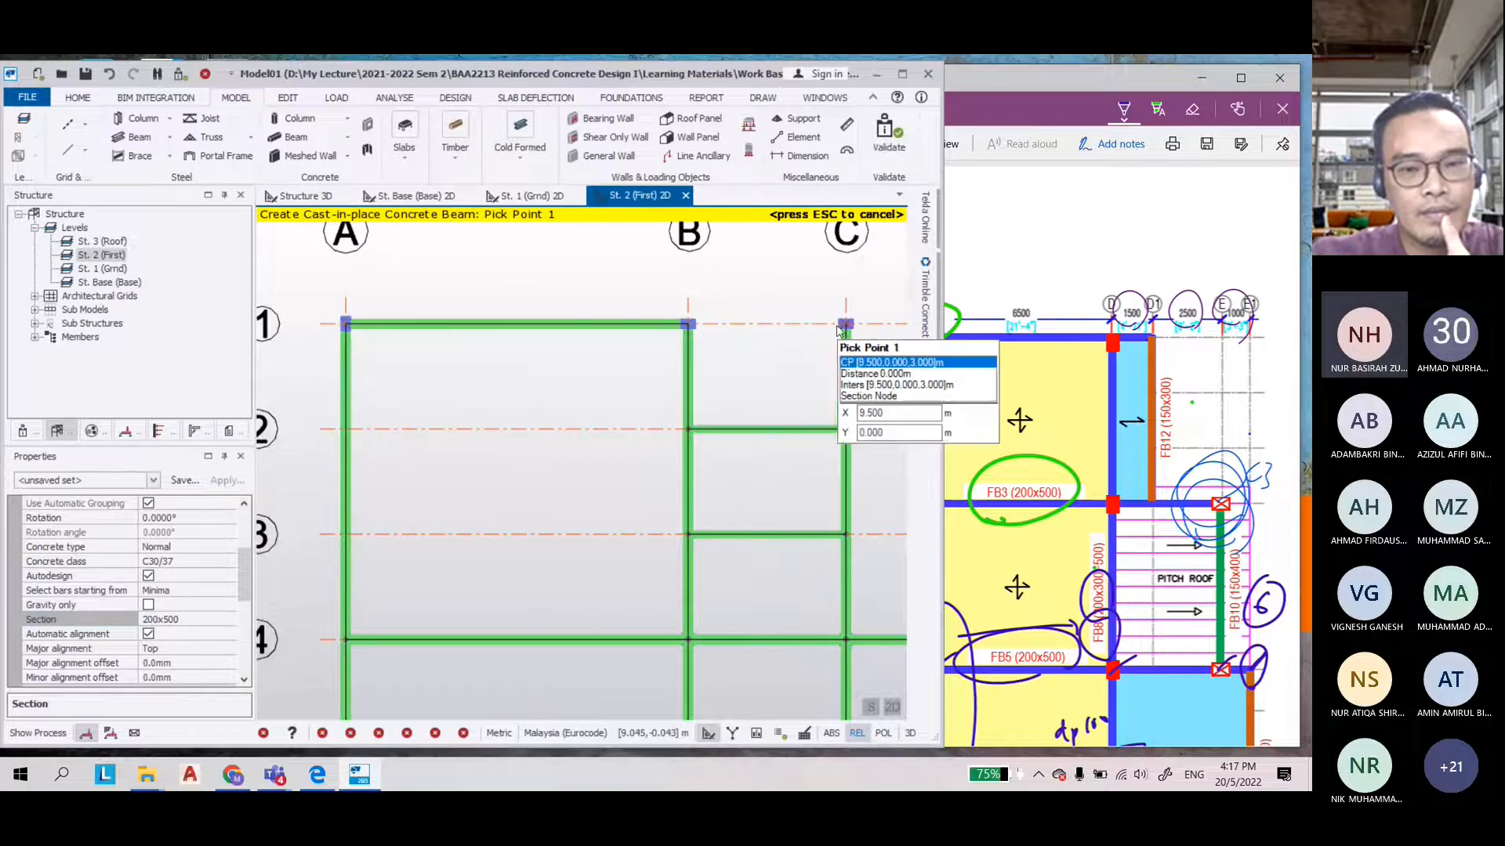
pyautogui.click(846, 324)
pyautogui.scroll(-2, 329, 455)
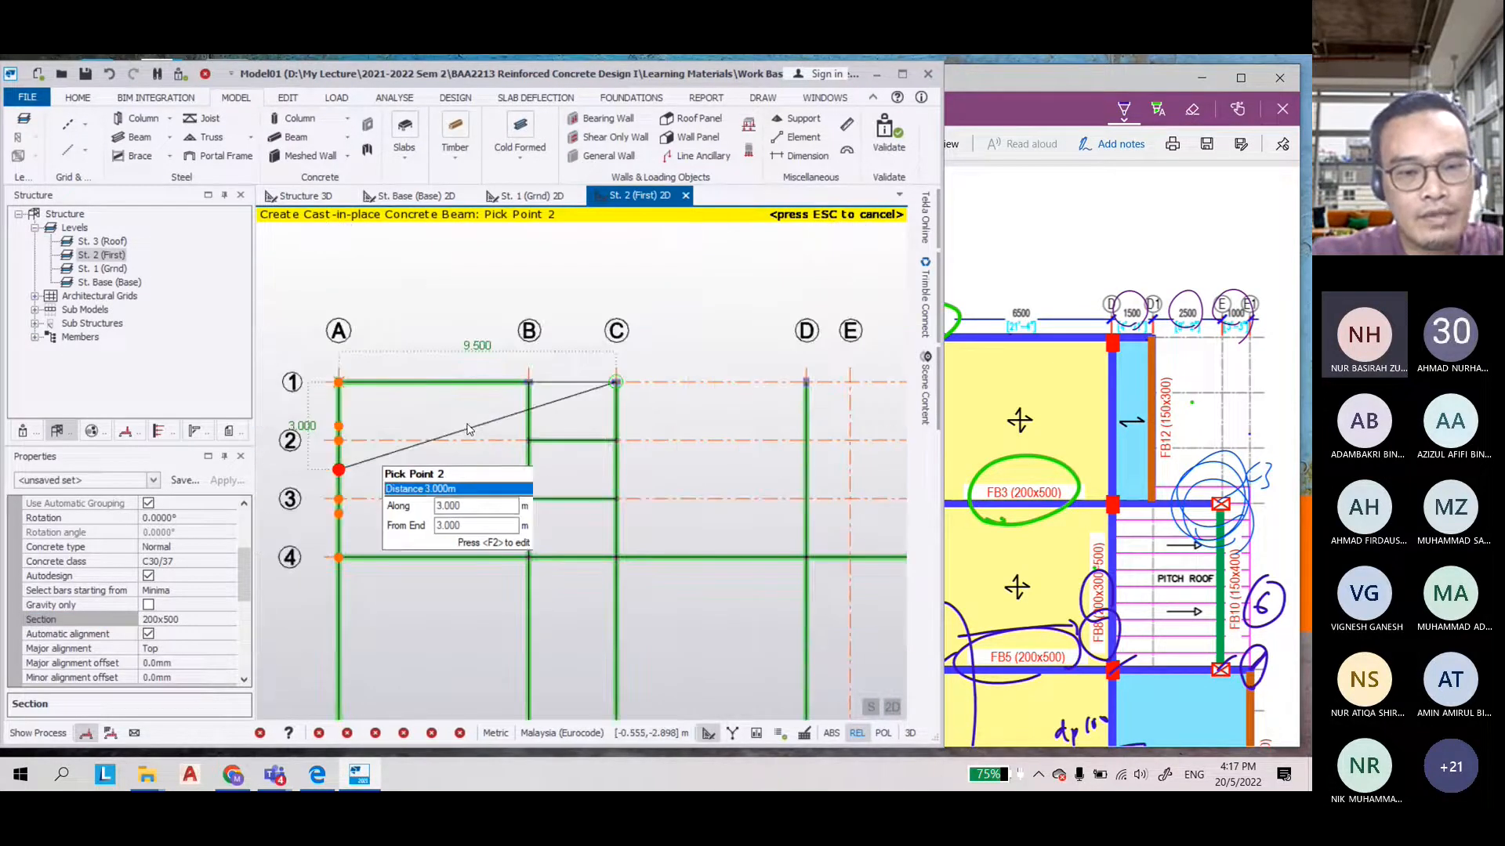
pyautogui.scroll(1, 569, 329)
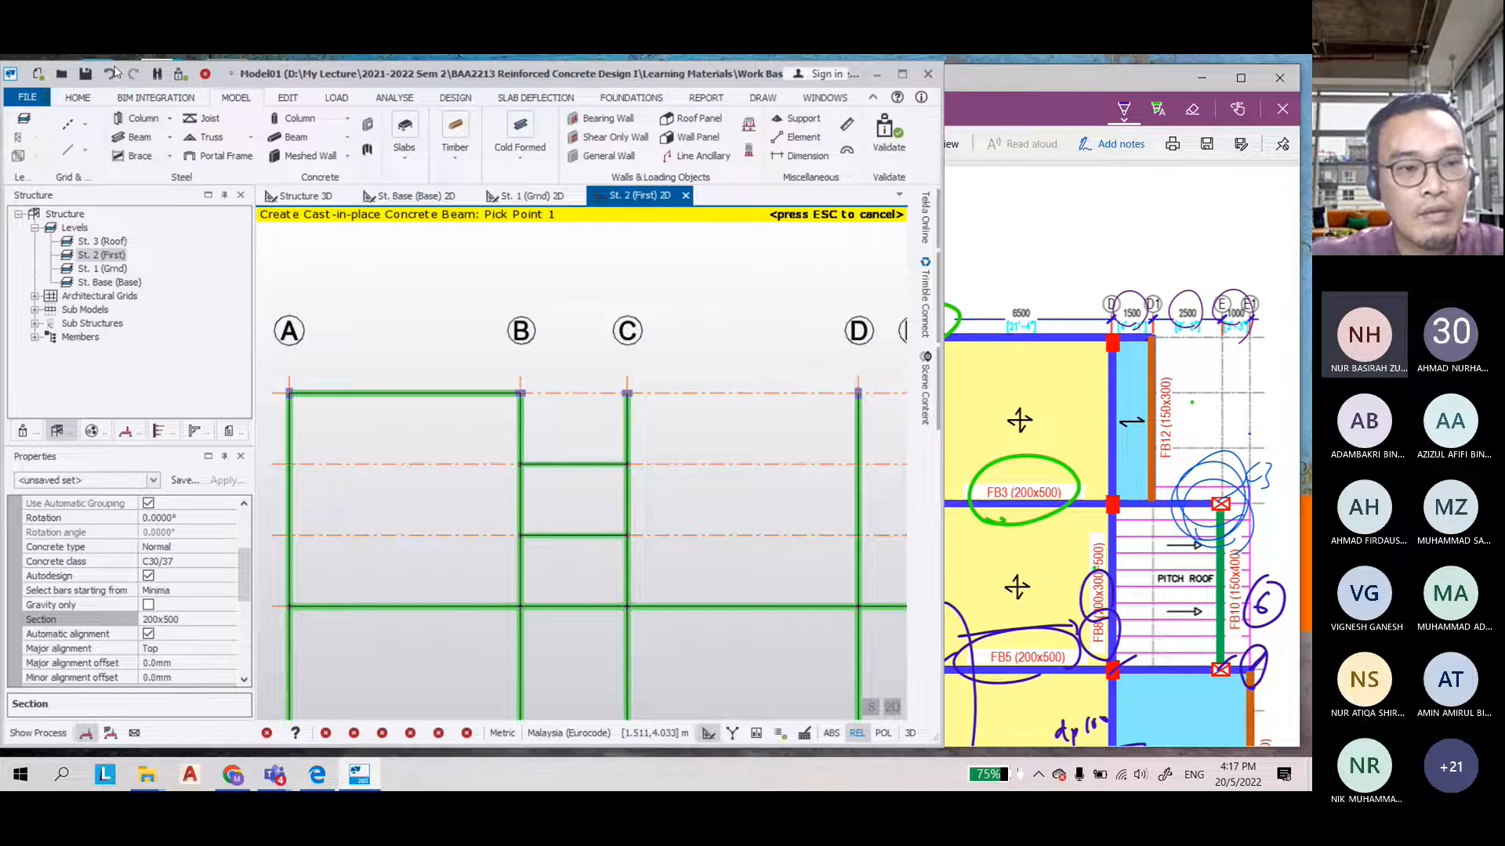
pyautogui.press('Escape')
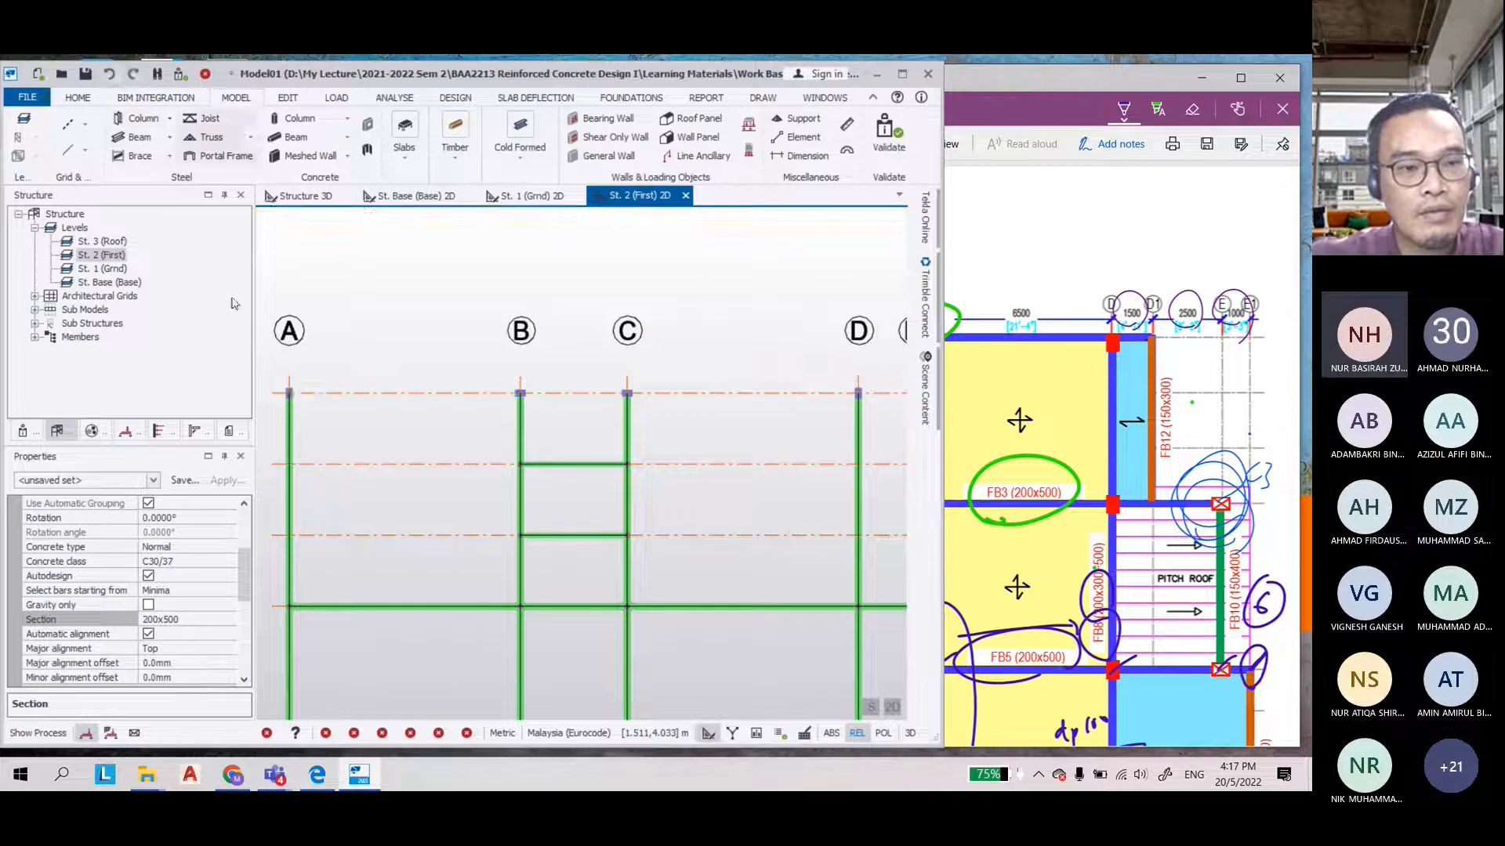
# Draw a continuous 150x400 concrete beam on gridline 1 from gridline A through B, C and D to E
pyautogui.click(297, 138)
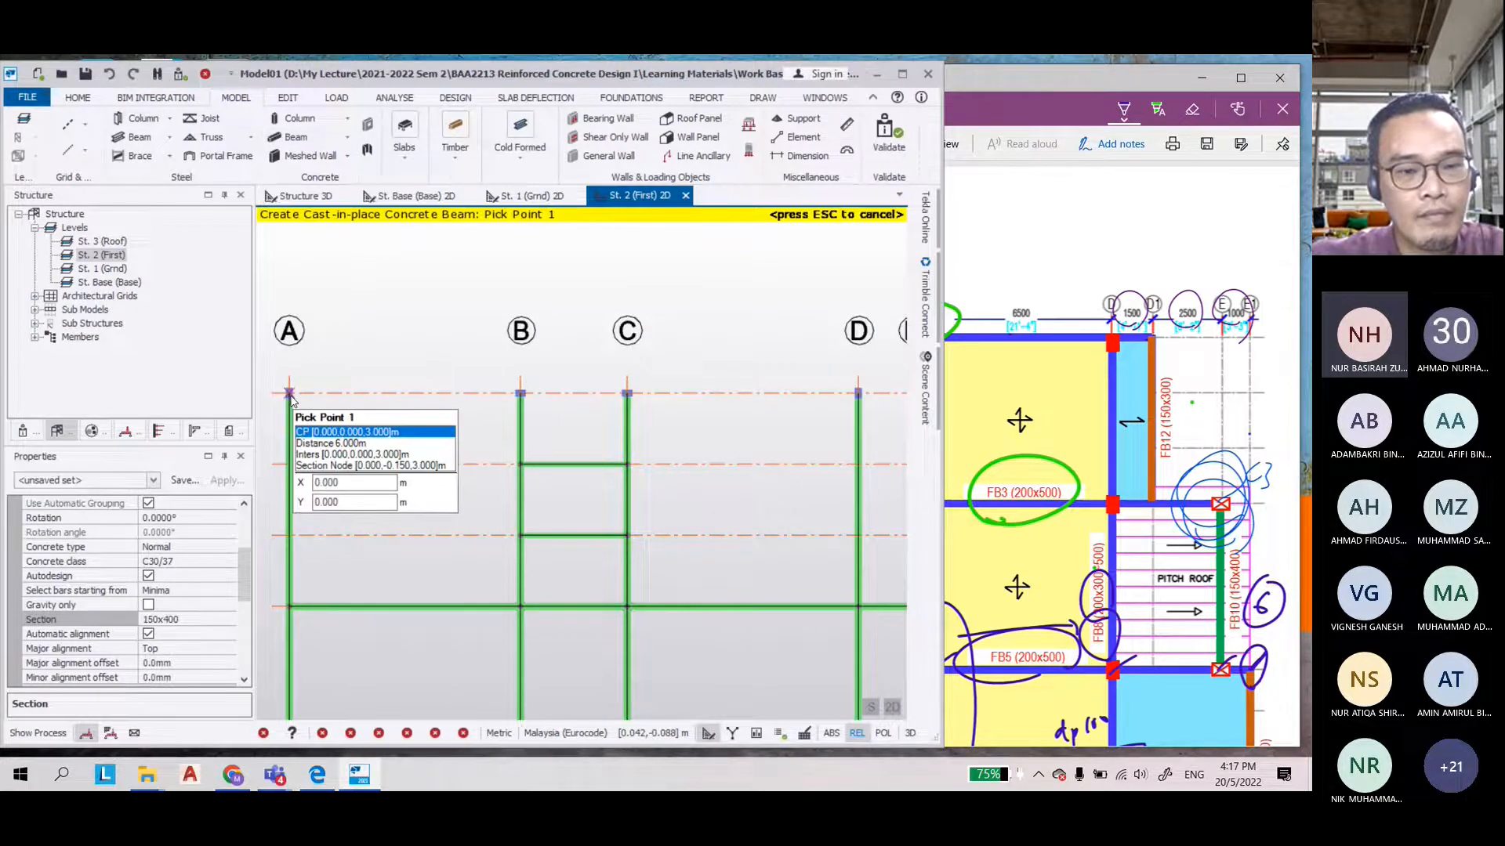
pyautogui.click(289, 393)
pyautogui.click(521, 393)
pyautogui.click(626, 393)
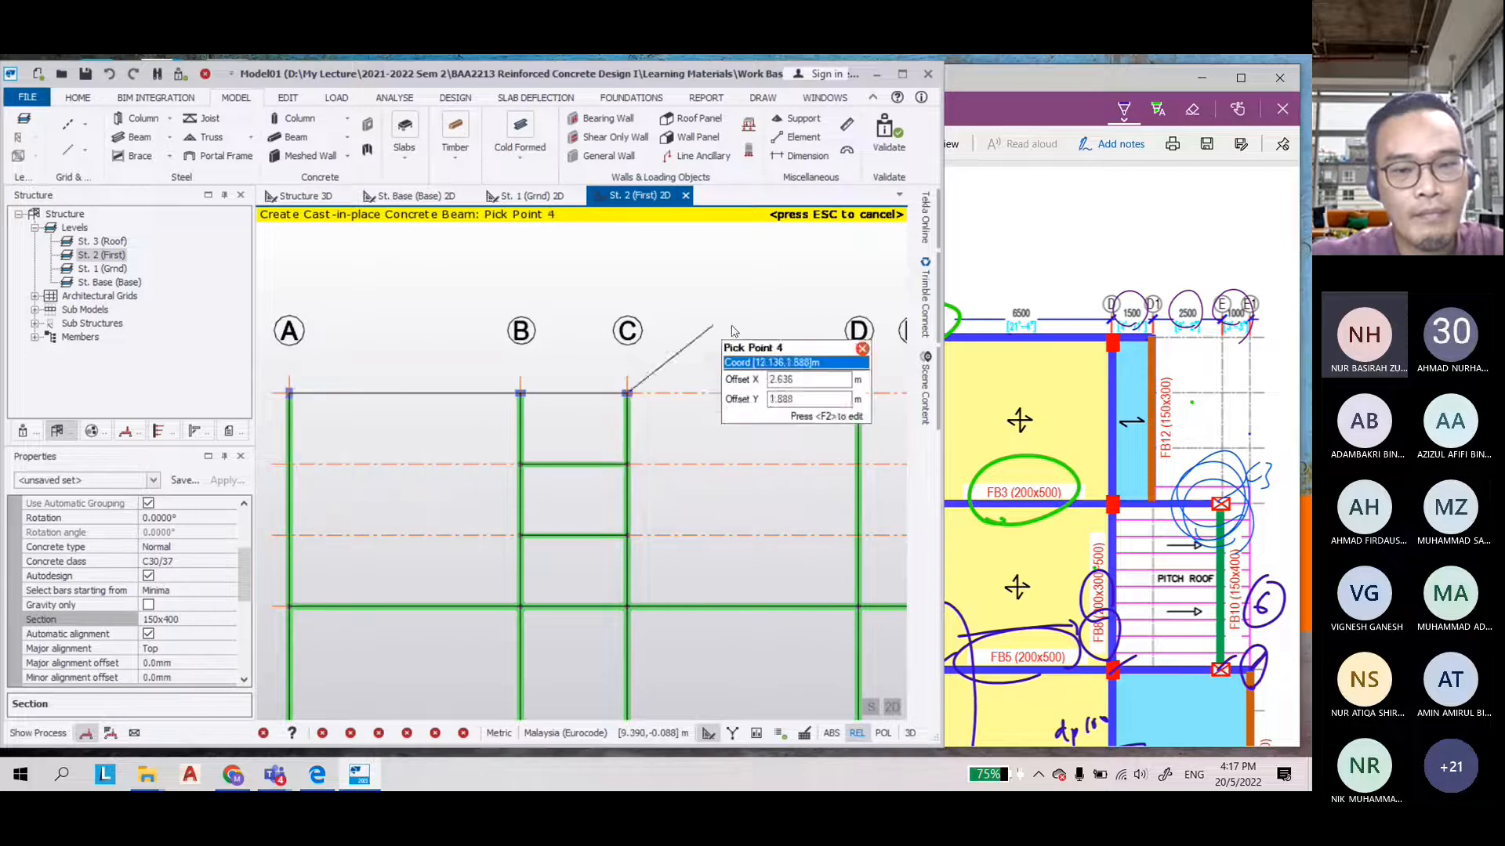
pyautogui.click(857, 393)
pyautogui.scroll(-1, 298, 407)
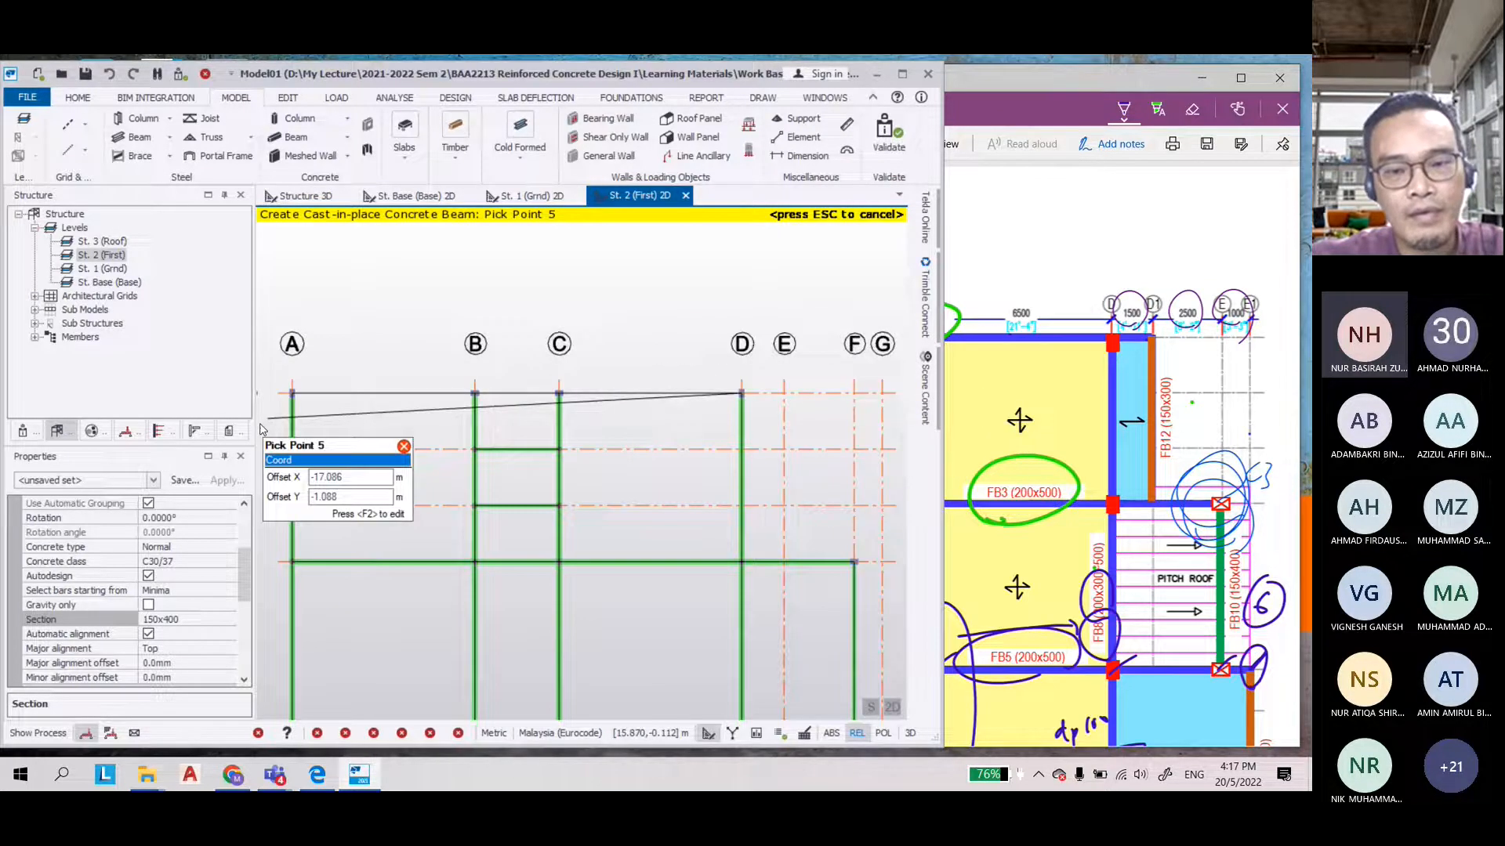
pyautogui.scroll(3, 843, 418)
pyautogui.click(727, 368)
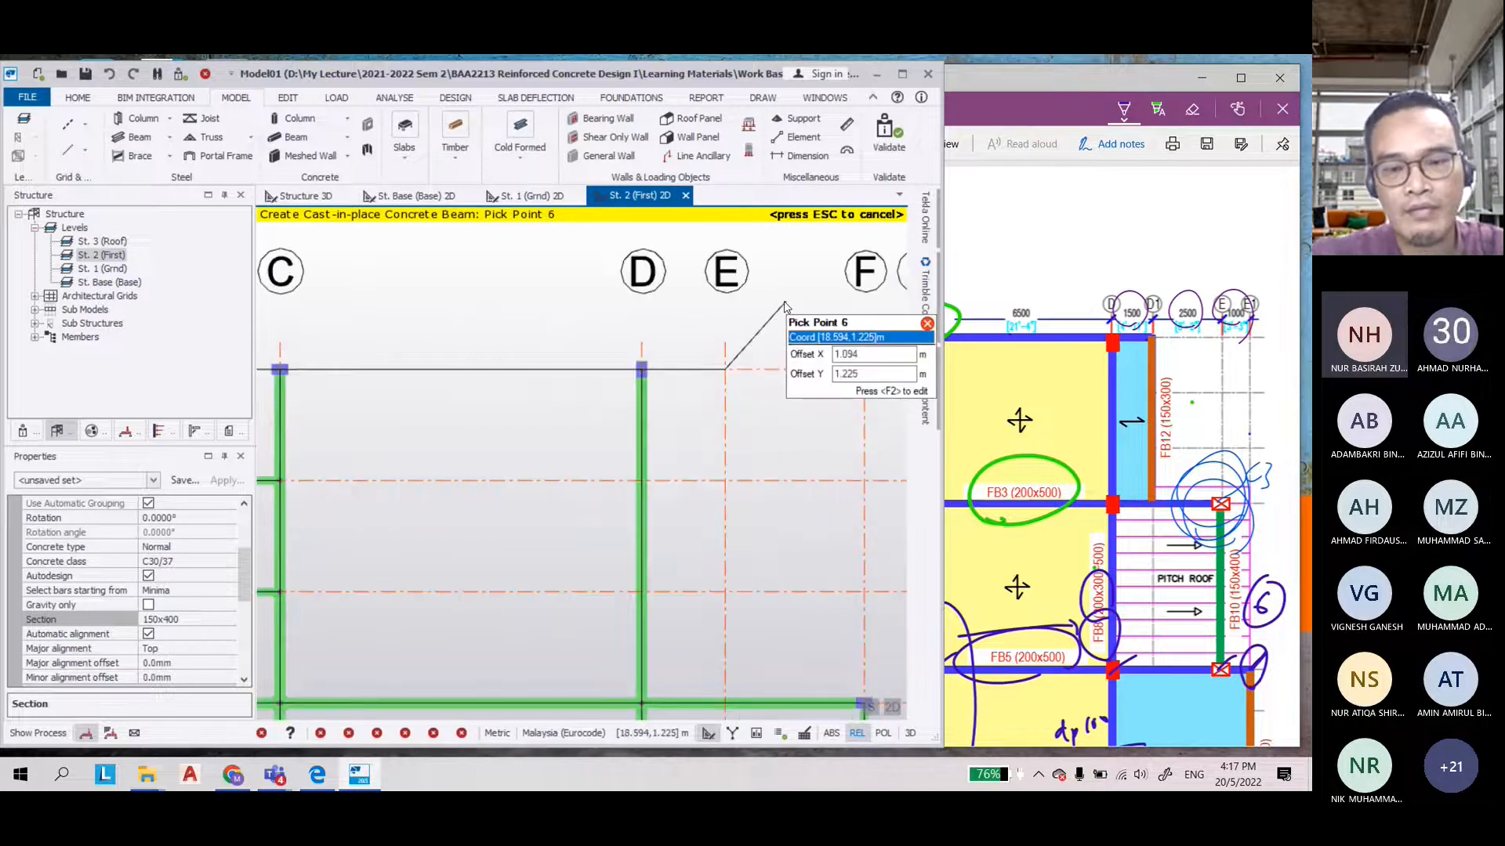
pyautogui.press('Return')
pyautogui.scroll(-2, 651, 345)
pyautogui.scroll(3, 674, 435)
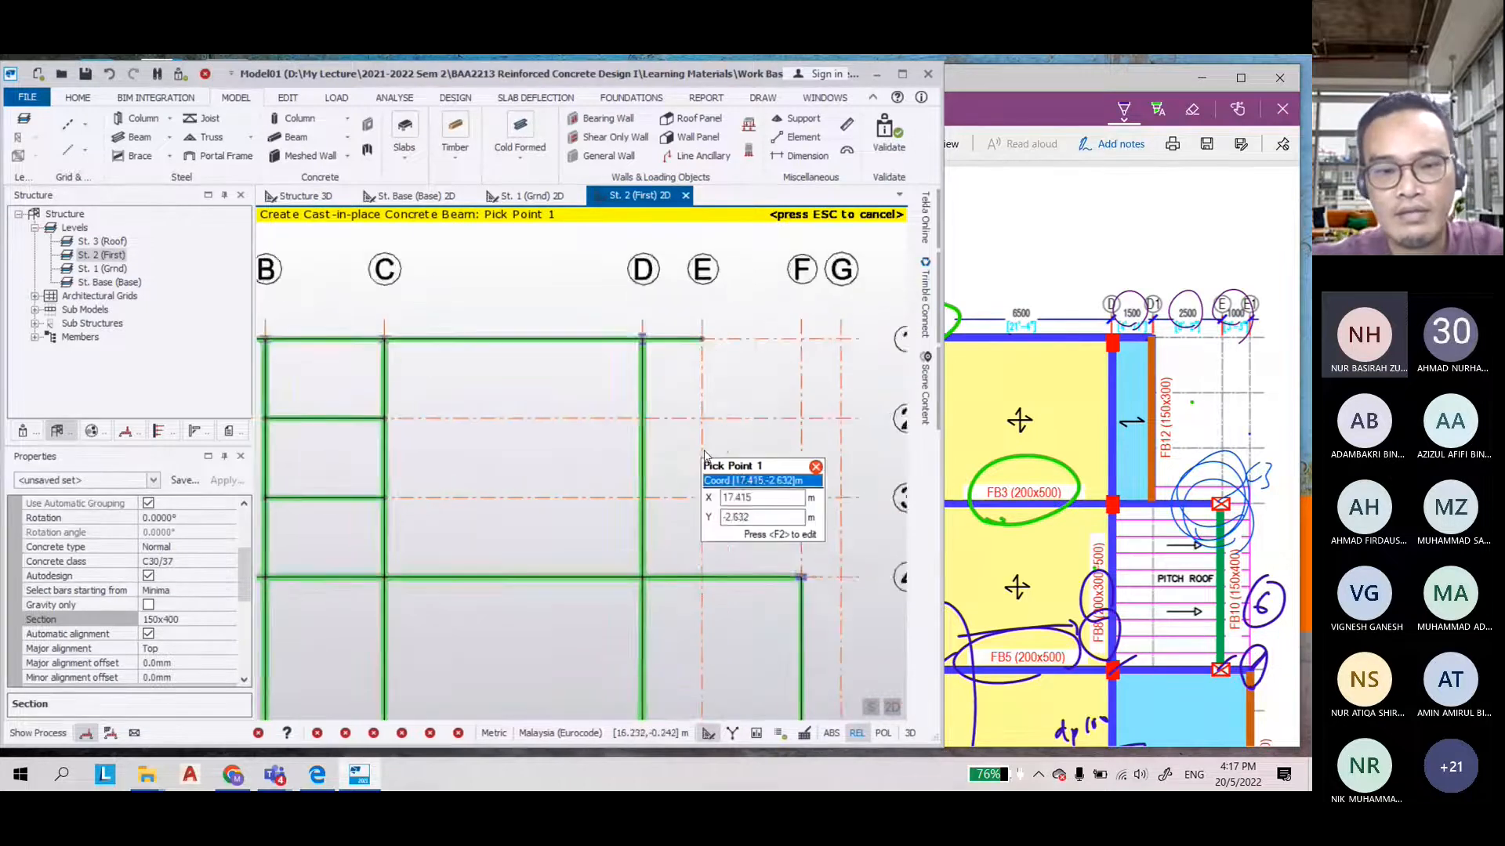
pyautogui.press('Escape')
pyautogui.click(295, 136)
pyautogui.scroll(-3, 242, 573)
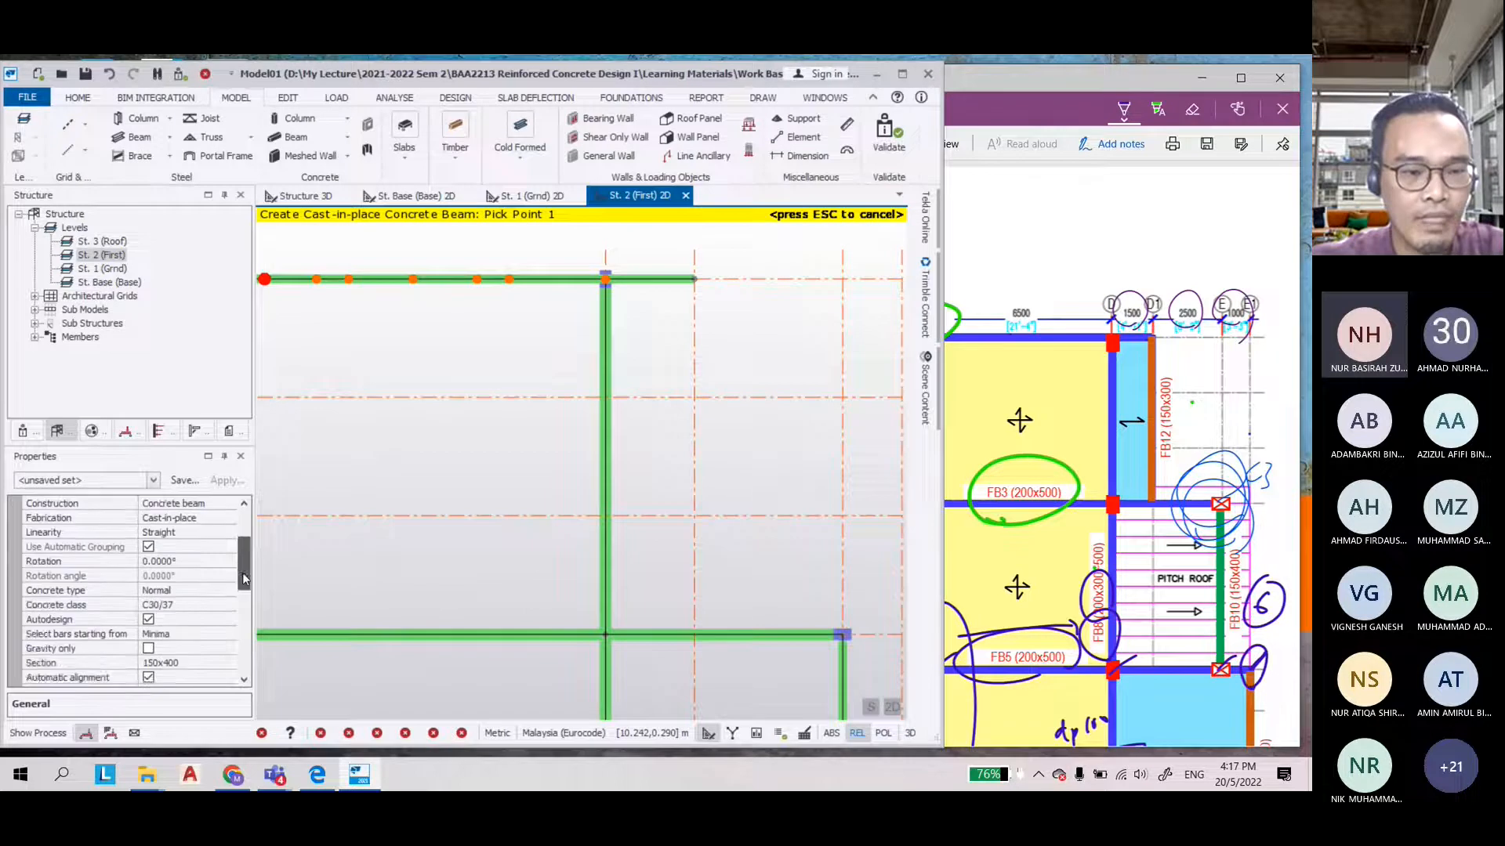
pyautogui.moveTo(242, 574); pyautogui.dragTo(242, 576)
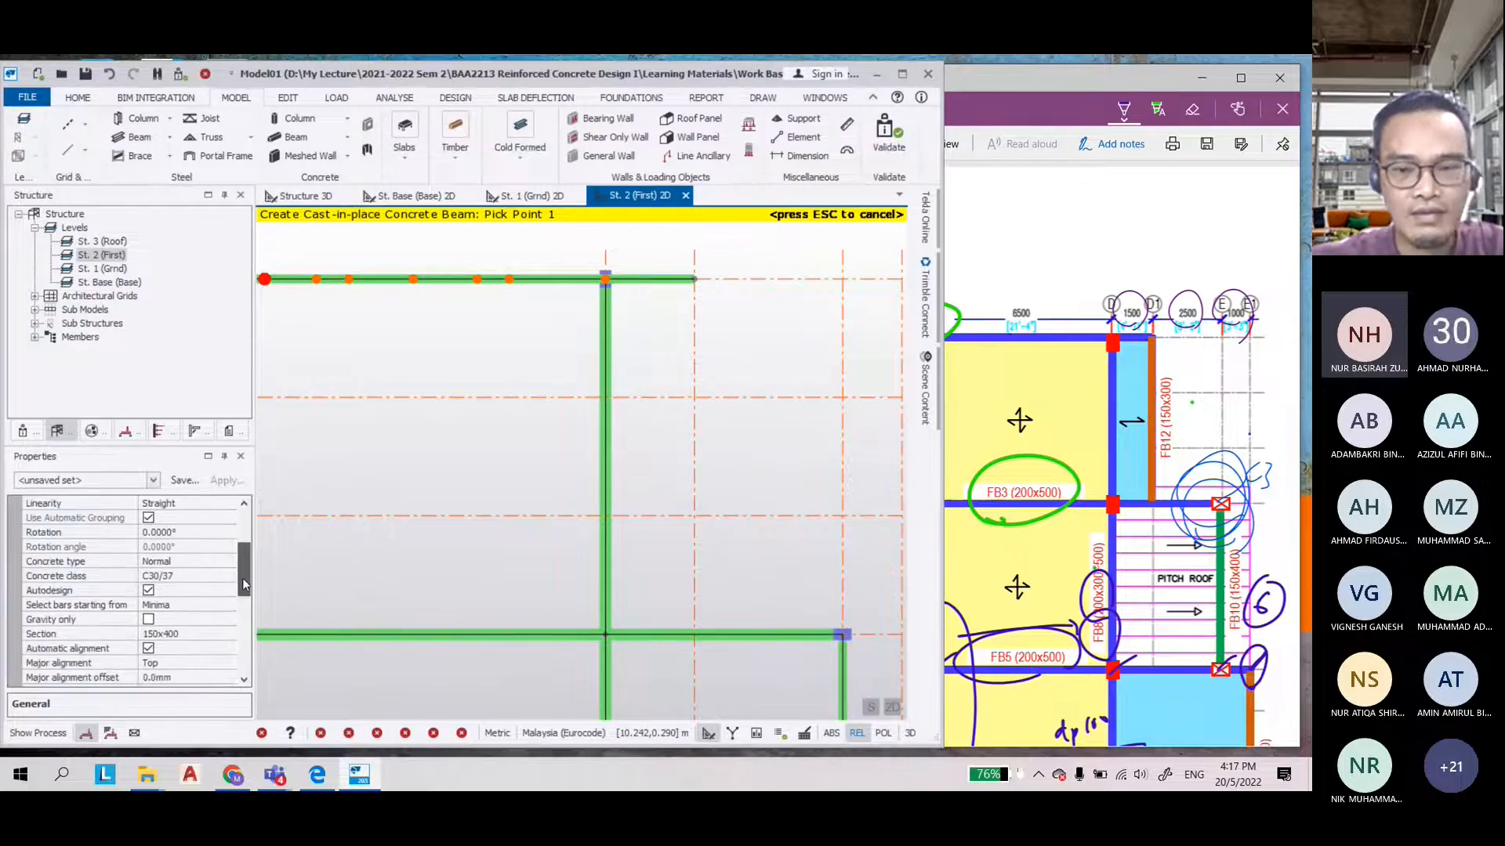
# On the first floor plan PDF, strike through the beam labels FB1, FB9, FB11 and FB3 with orange ink
pyautogui.click(1011, 273)
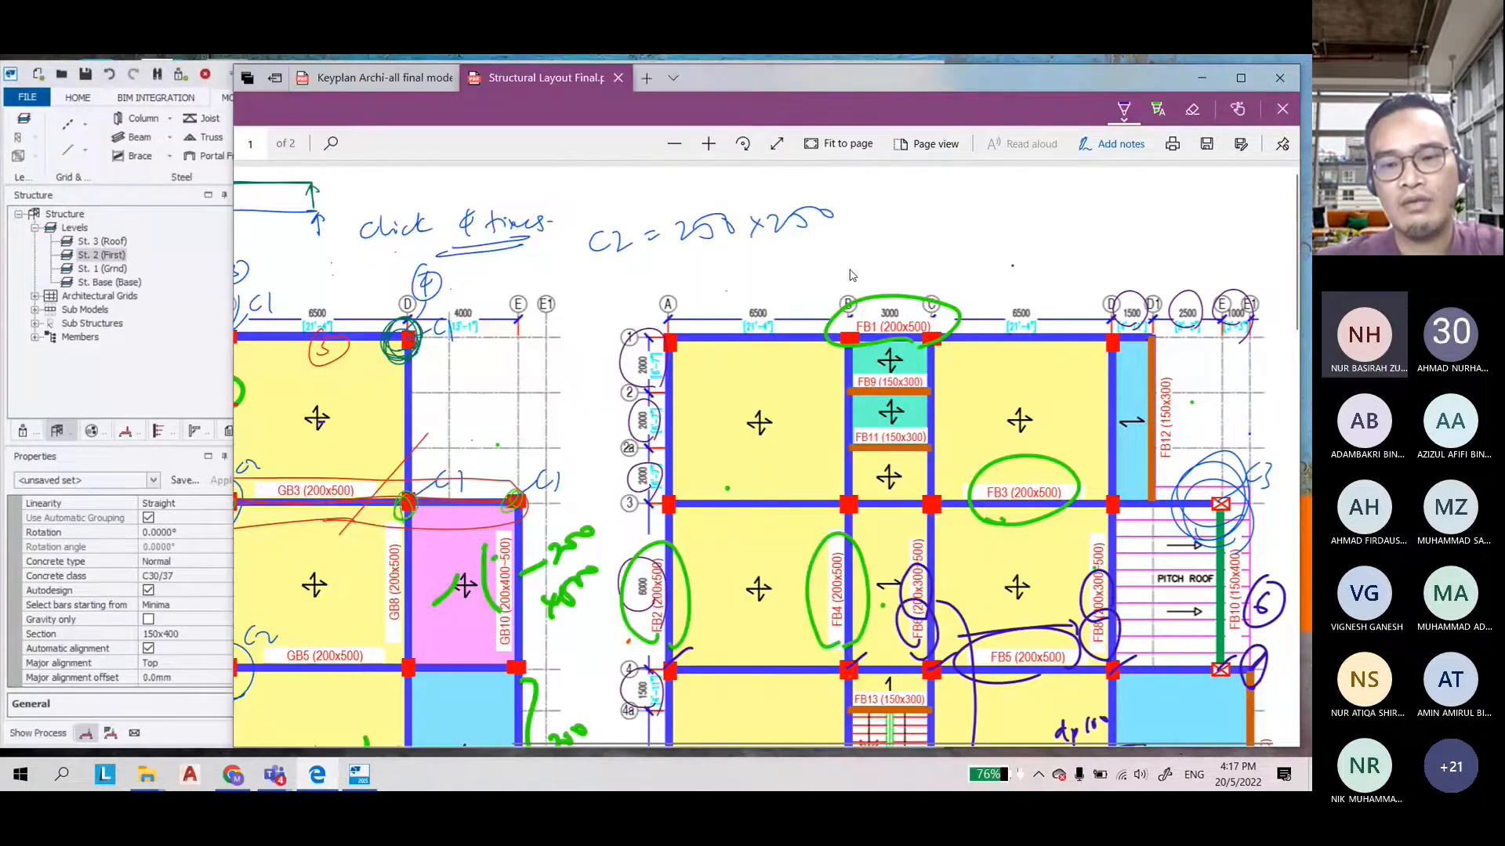
pyautogui.scroll(-2, 853, 276)
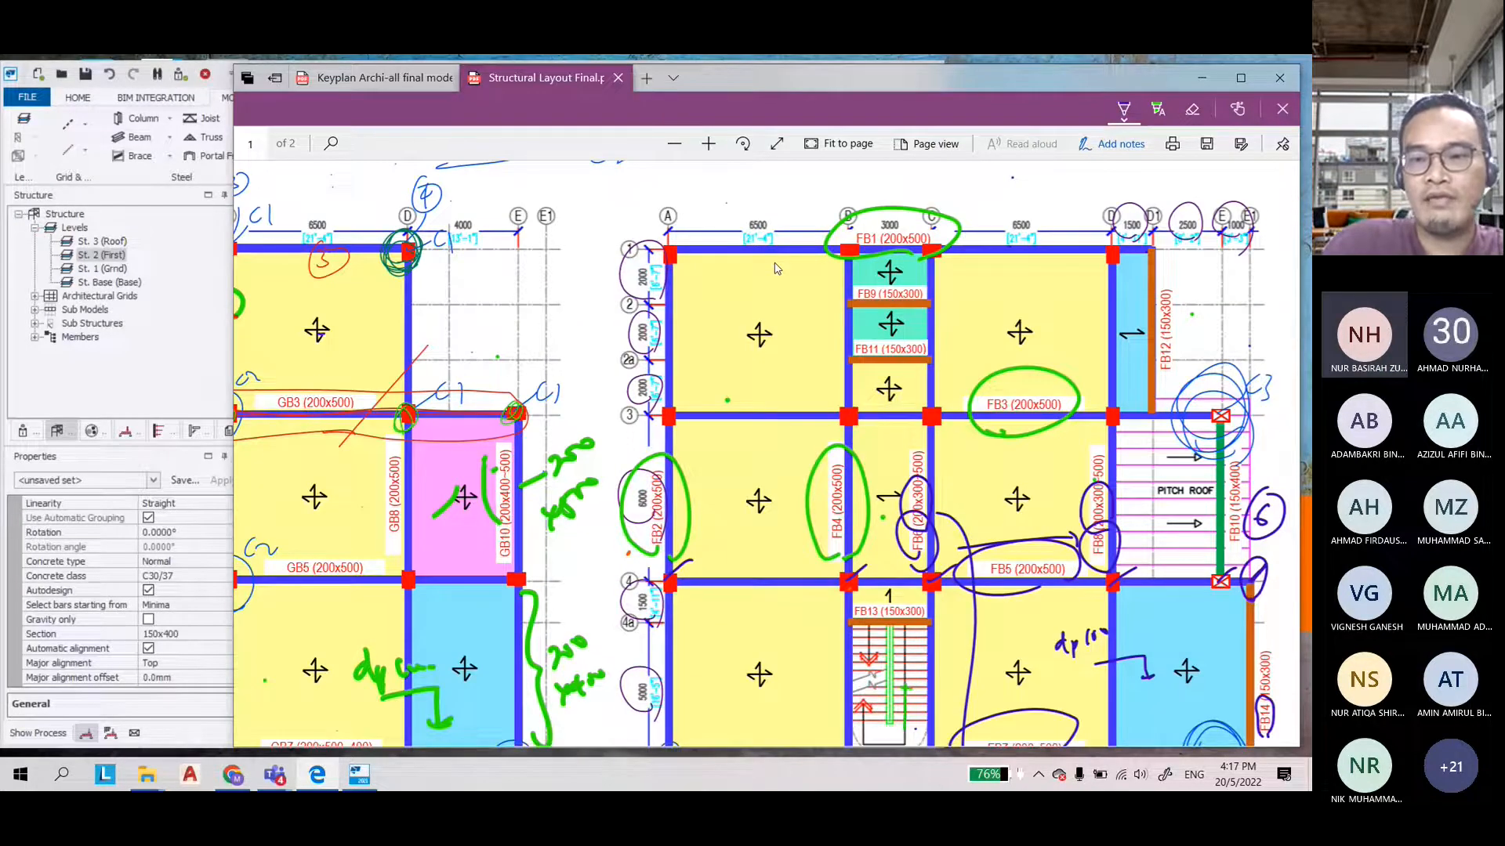
pyautogui.click(1124, 109)
pyautogui.click(1021, 246)
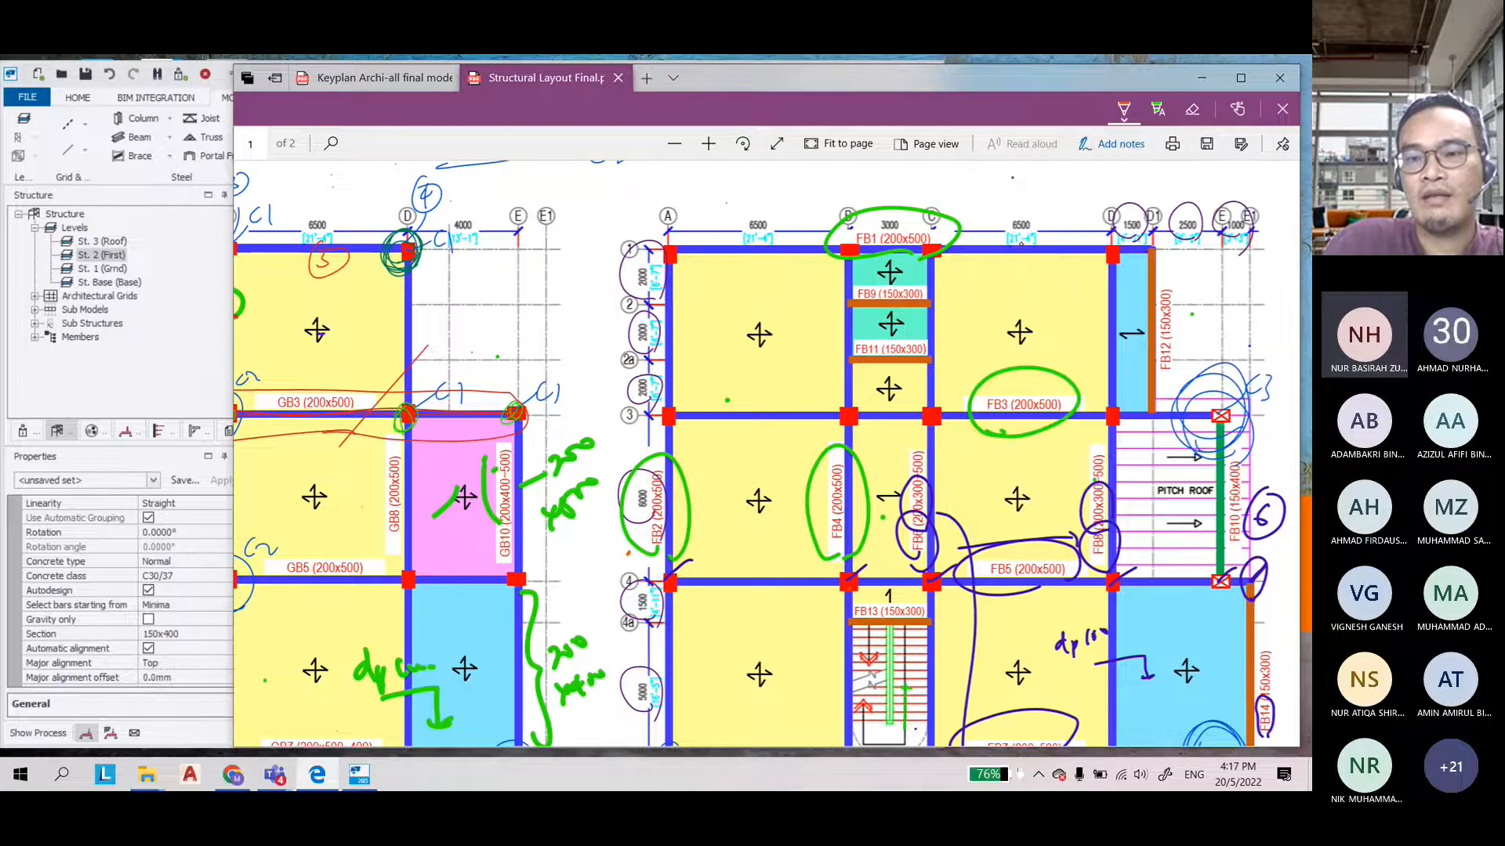
pyautogui.moveTo(860, 236); pyautogui.dragTo(921, 224)
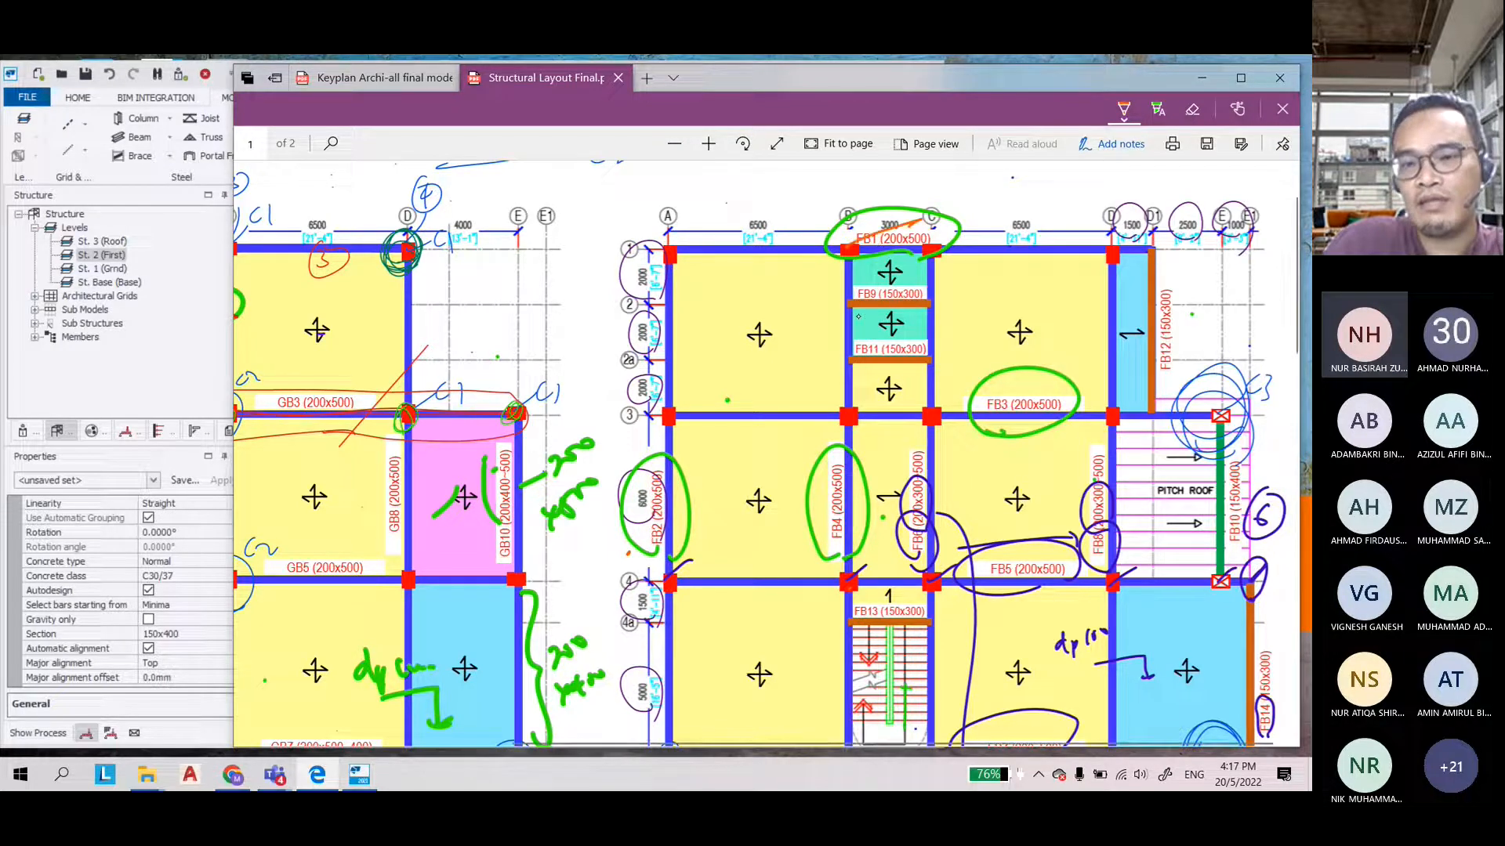
pyautogui.moveTo(855, 316); pyautogui.dragTo(922, 286)
pyautogui.moveTo(854, 362); pyautogui.dragTo(925, 333)
pyautogui.moveTo(997, 429); pyautogui.dragTo(1063, 397)
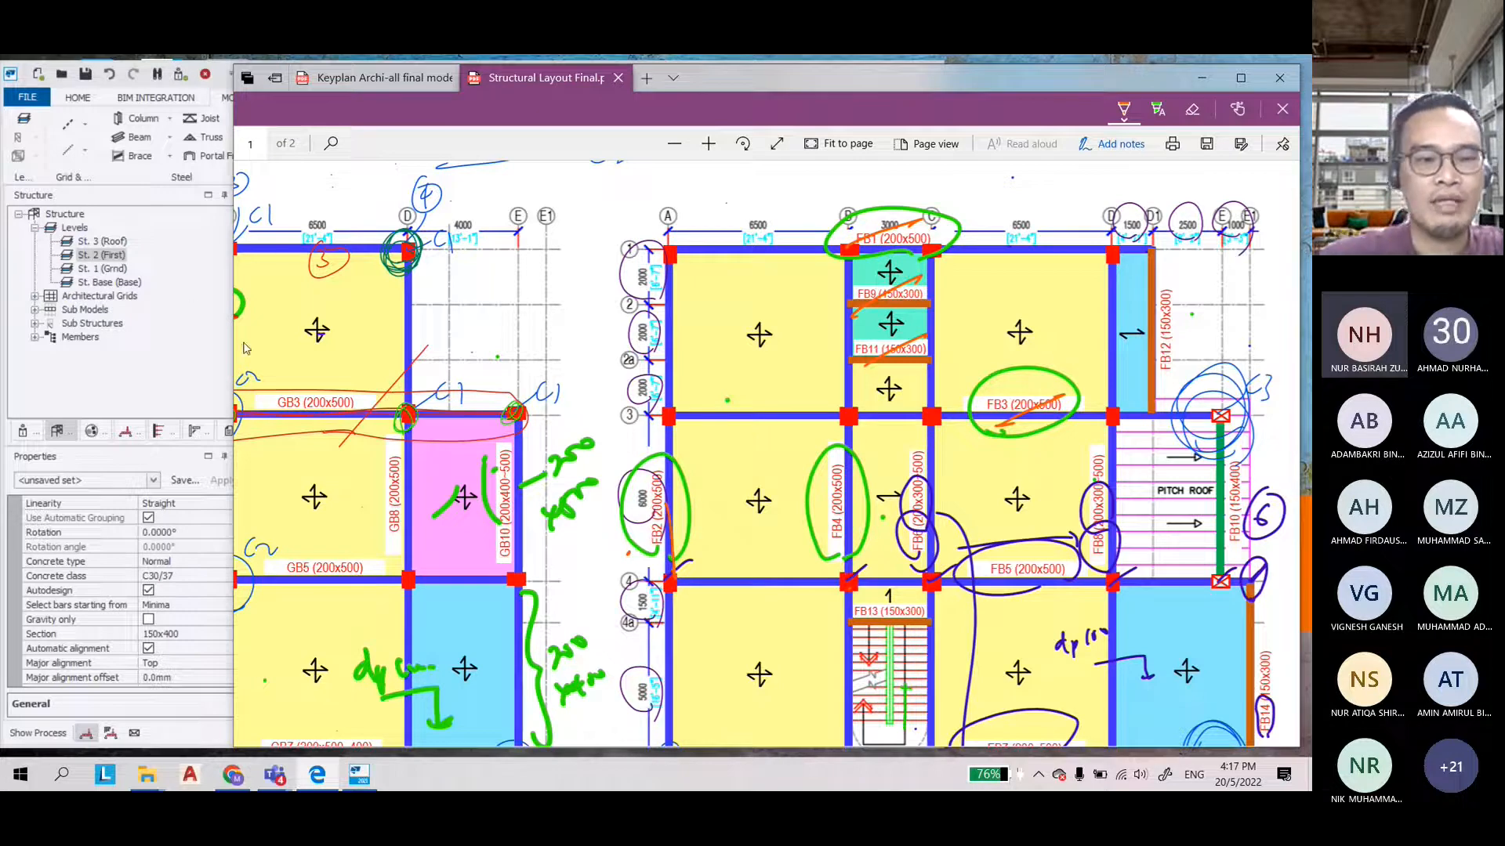
# Back in Tekla Structural Designer, draw a 150x300 concrete beam on gridline E from gridline 1 to gridline 4
pyautogui.hotkey('alt', 'Tab')
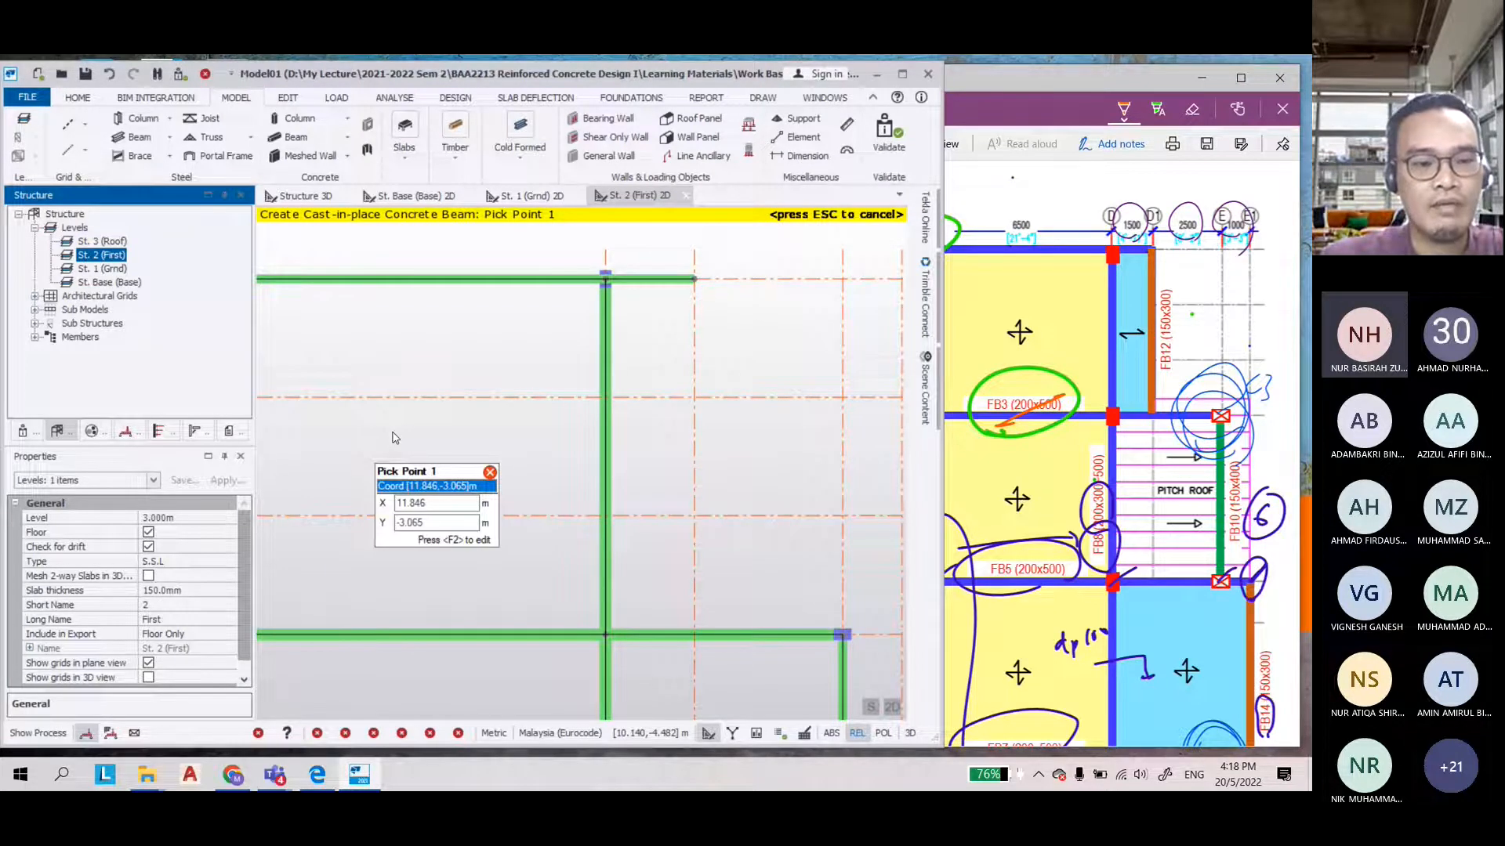
pyautogui.click(294, 137)
pyautogui.moveTo(246, 560); pyautogui.dragTo(247, 604)
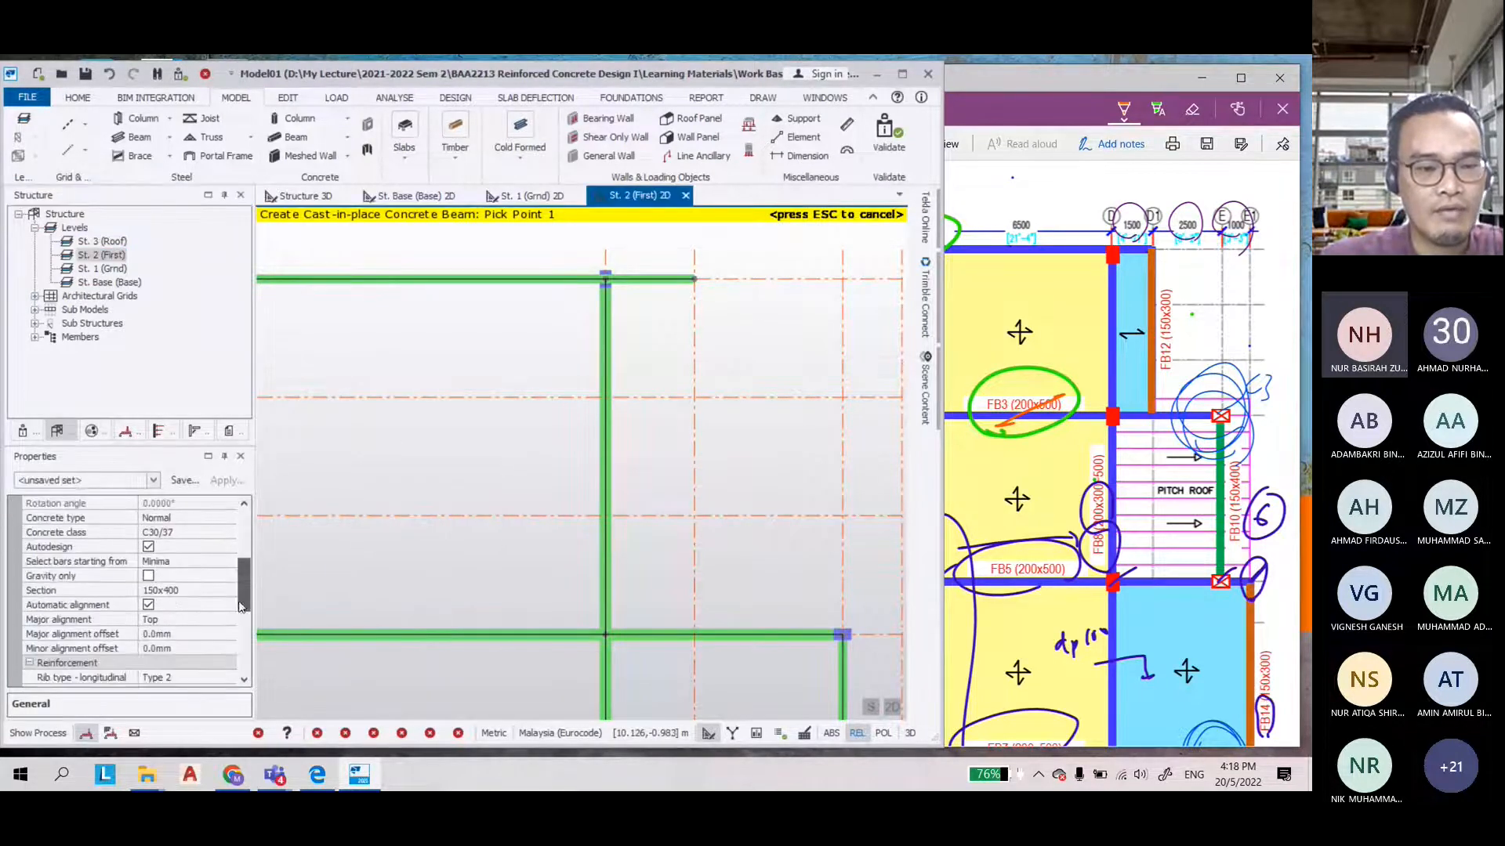
pyautogui.click(196, 594)
pyautogui.click(174, 635)
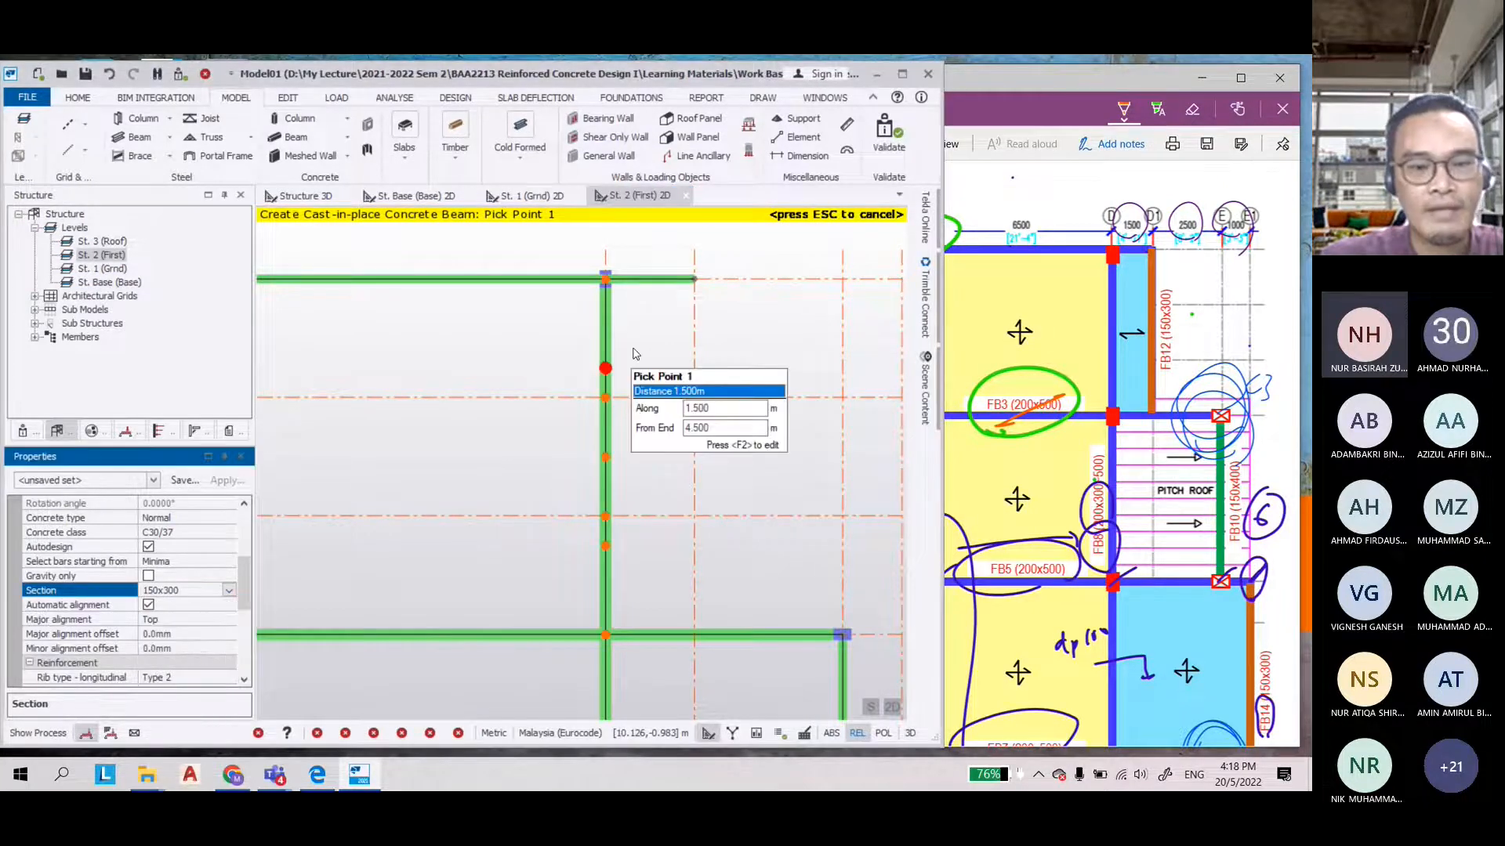
pyautogui.click(694, 278)
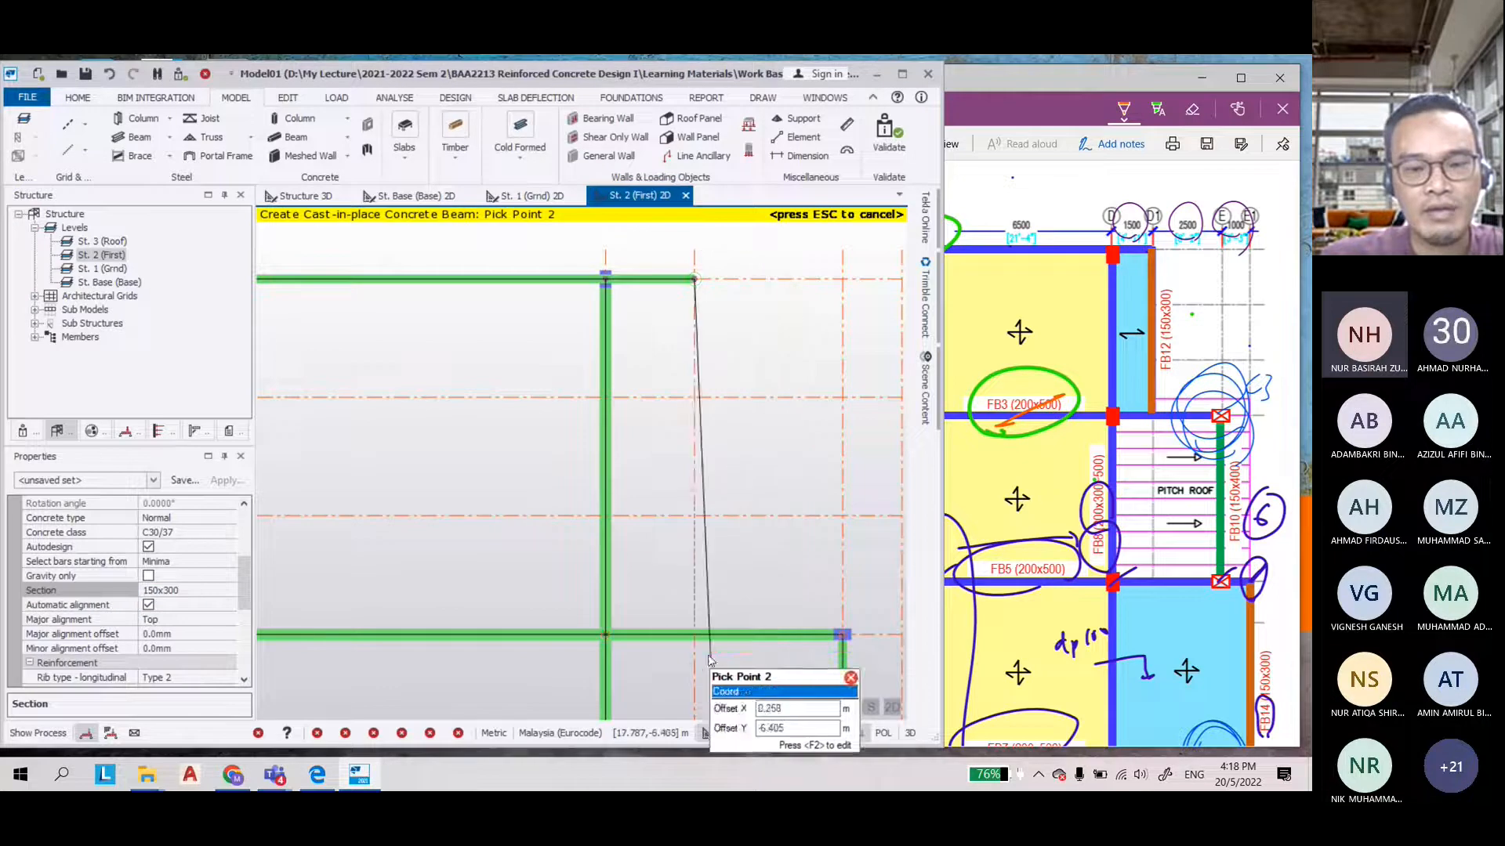
pyautogui.click(741, 543)
pyautogui.press('Escape')
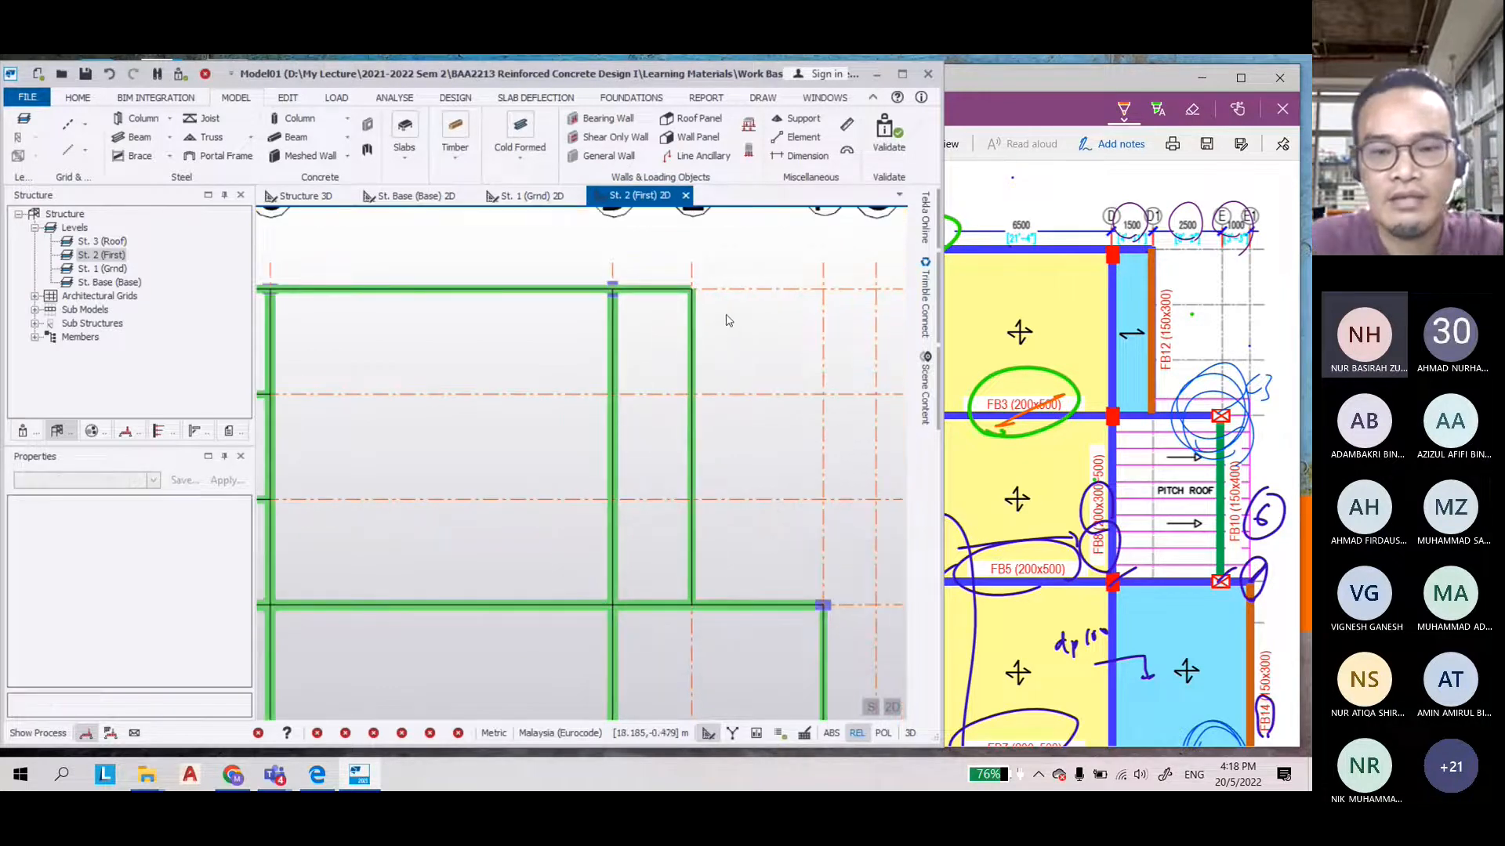
# Examine the first floor beam layout in plan, and inspect the beam and column connections in the 3D structure view
pyautogui.scroll(-5, 723, 313)
pyautogui.moveTo(711, 325)
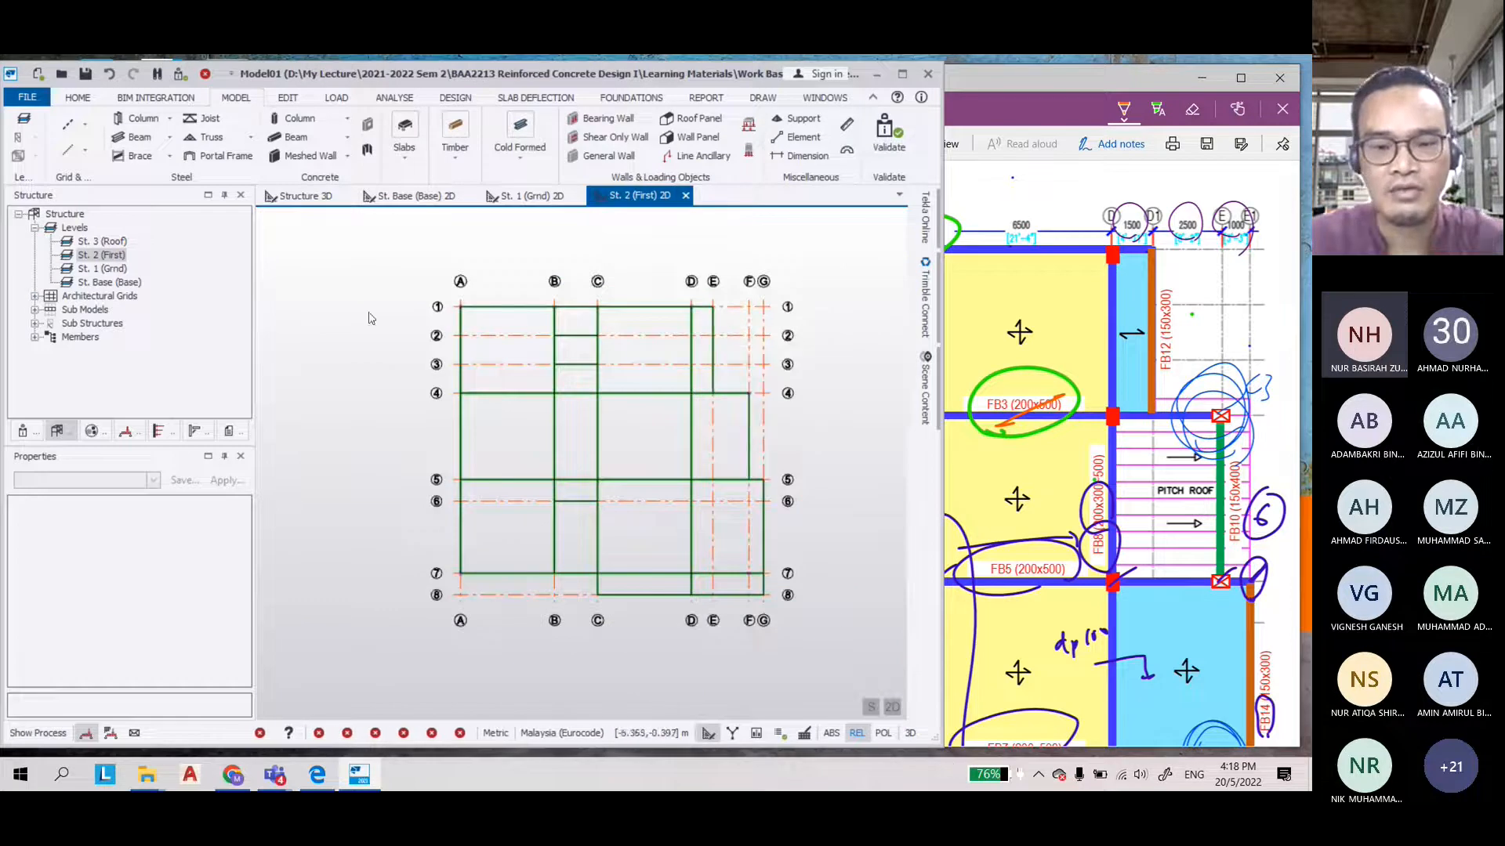
pyautogui.click(301, 195)
pyautogui.scroll(-3, 719, 425)
pyautogui.moveTo(718, 478); pyautogui.dragTo(614, 578, button='right')
pyautogui.scroll(6, 613, 574)
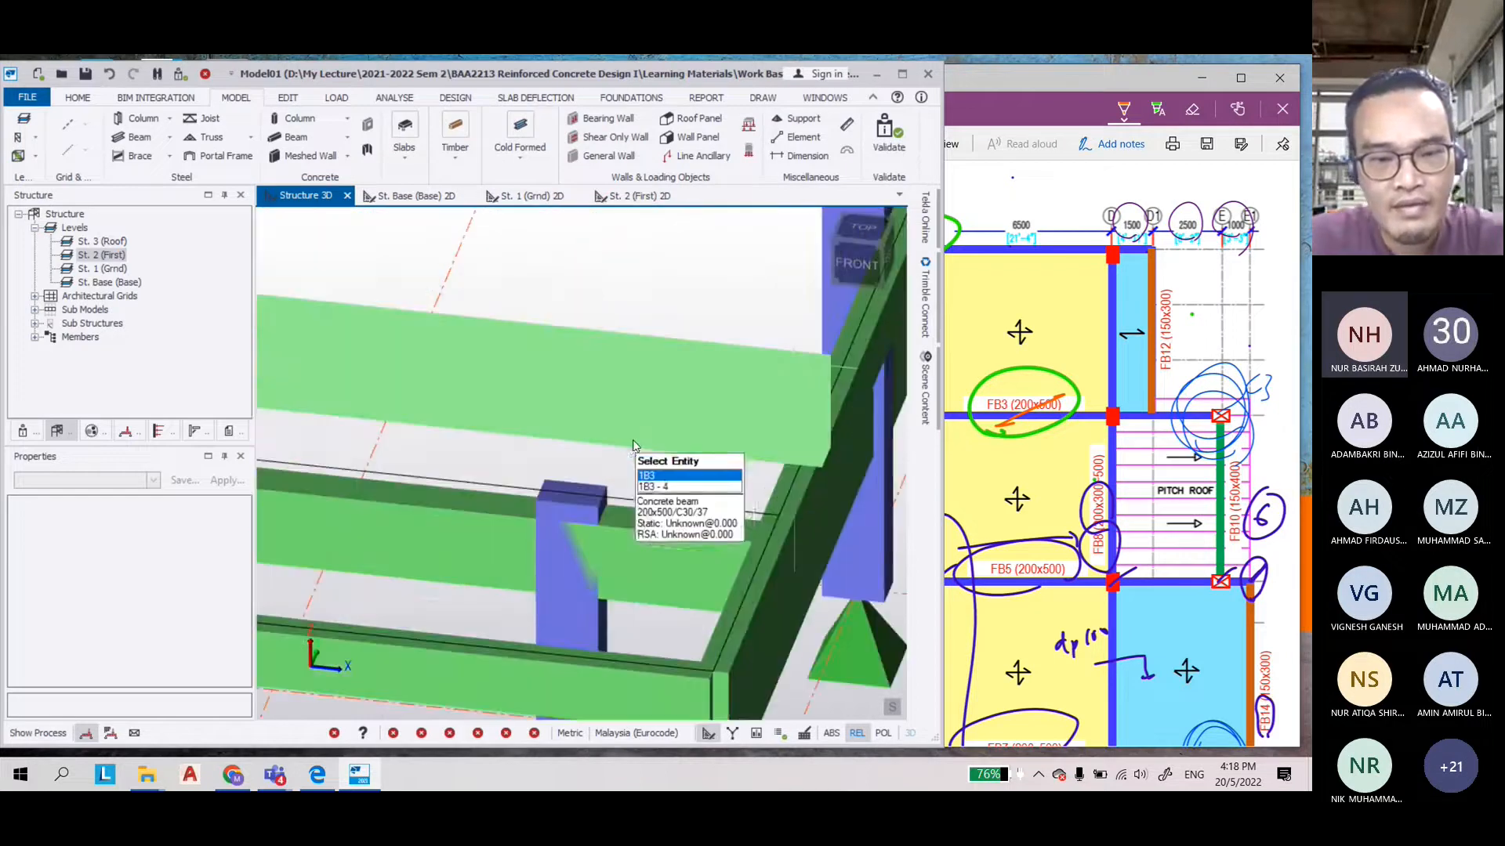
pyautogui.scroll(5, 556, 392)
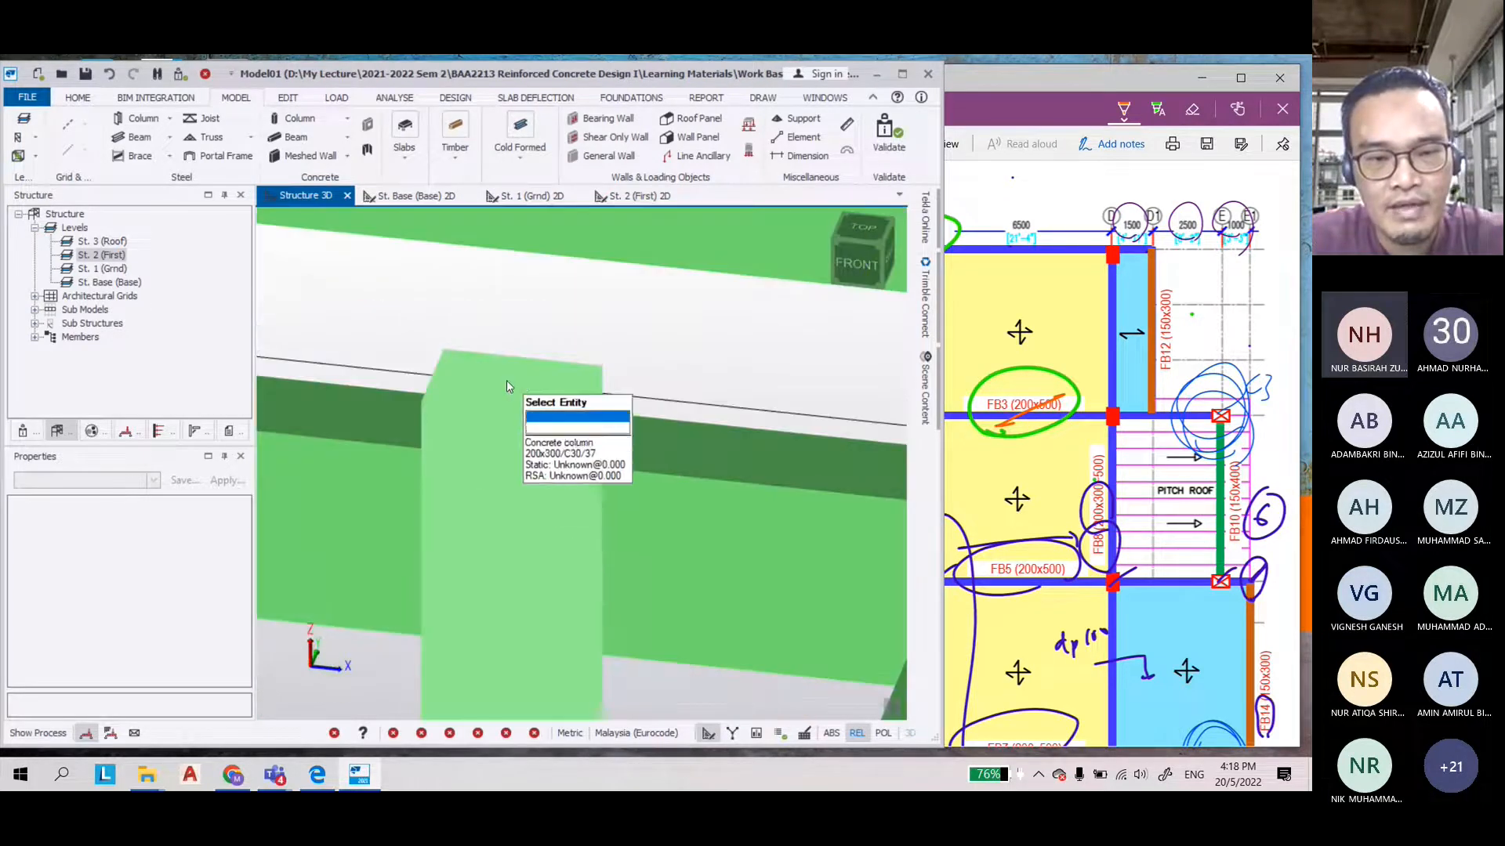
pyautogui.scroll(-4, 571, 300)
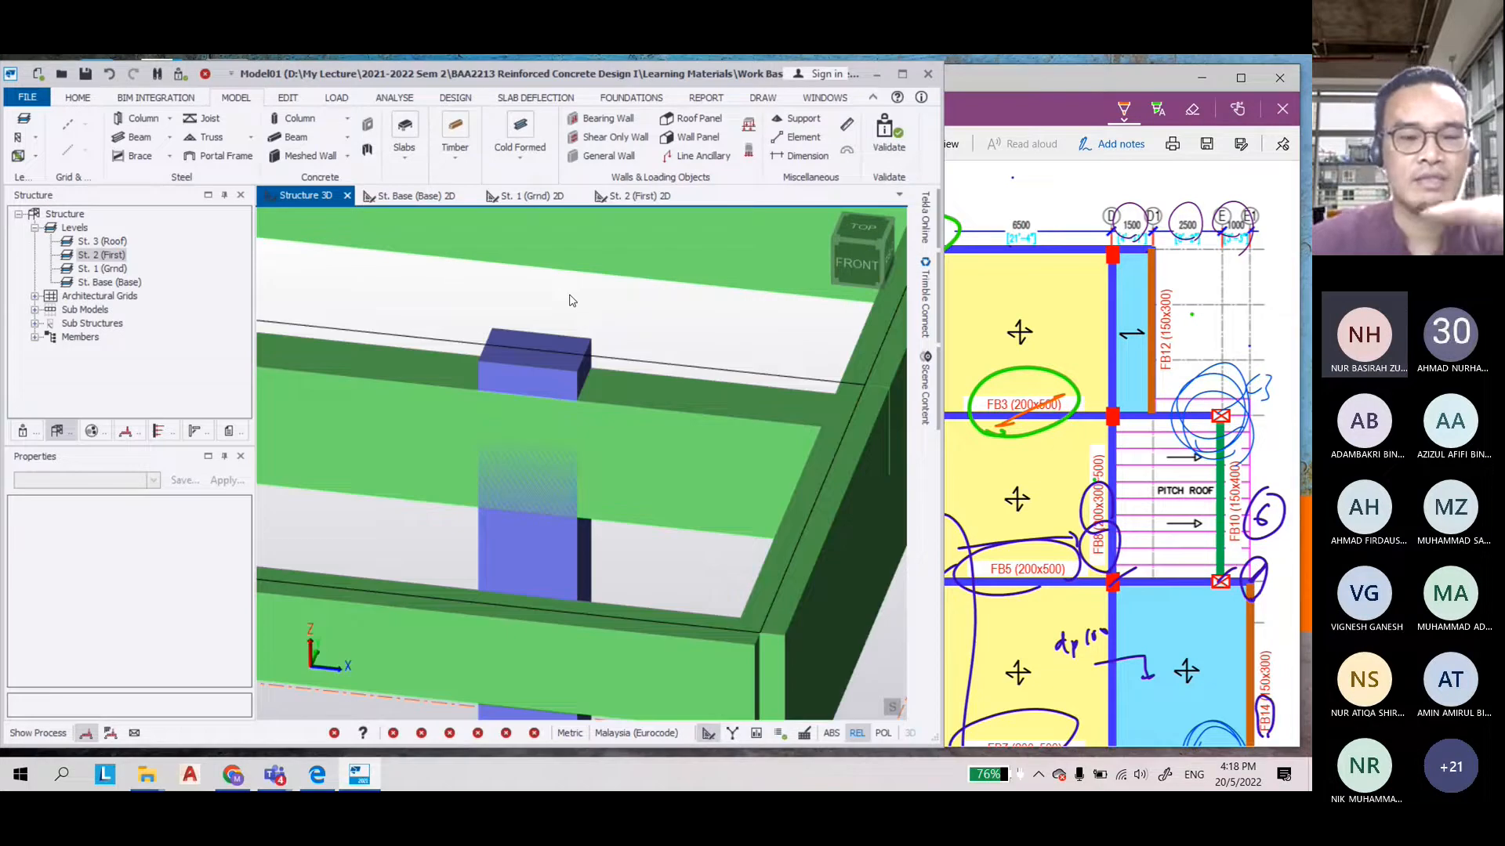
pyautogui.scroll(3, 546, 381)
pyautogui.scroll(-5, 693, 482)
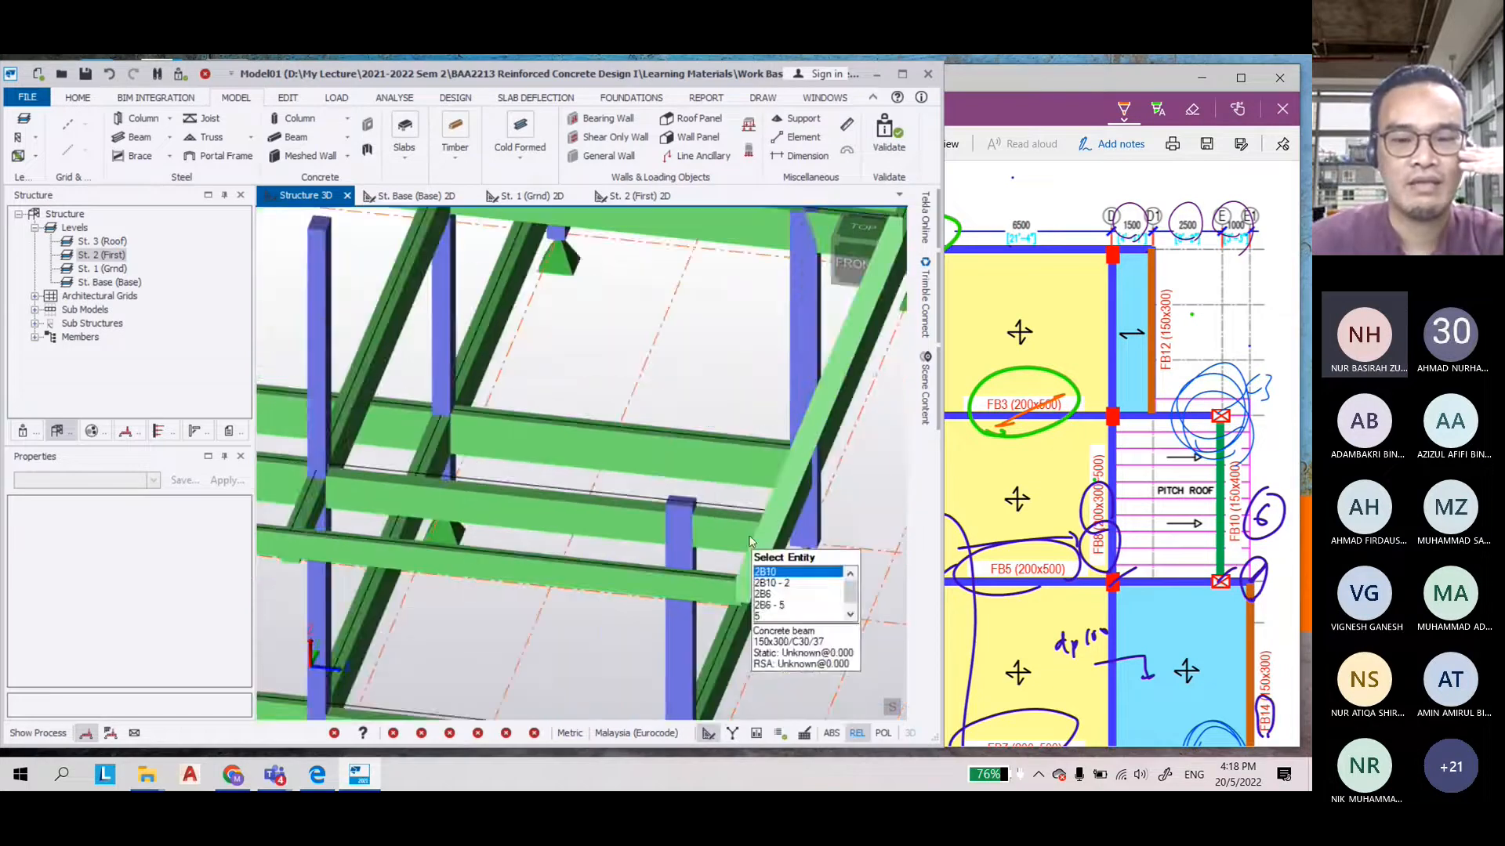
pyautogui.scroll(-6, 756, 370)
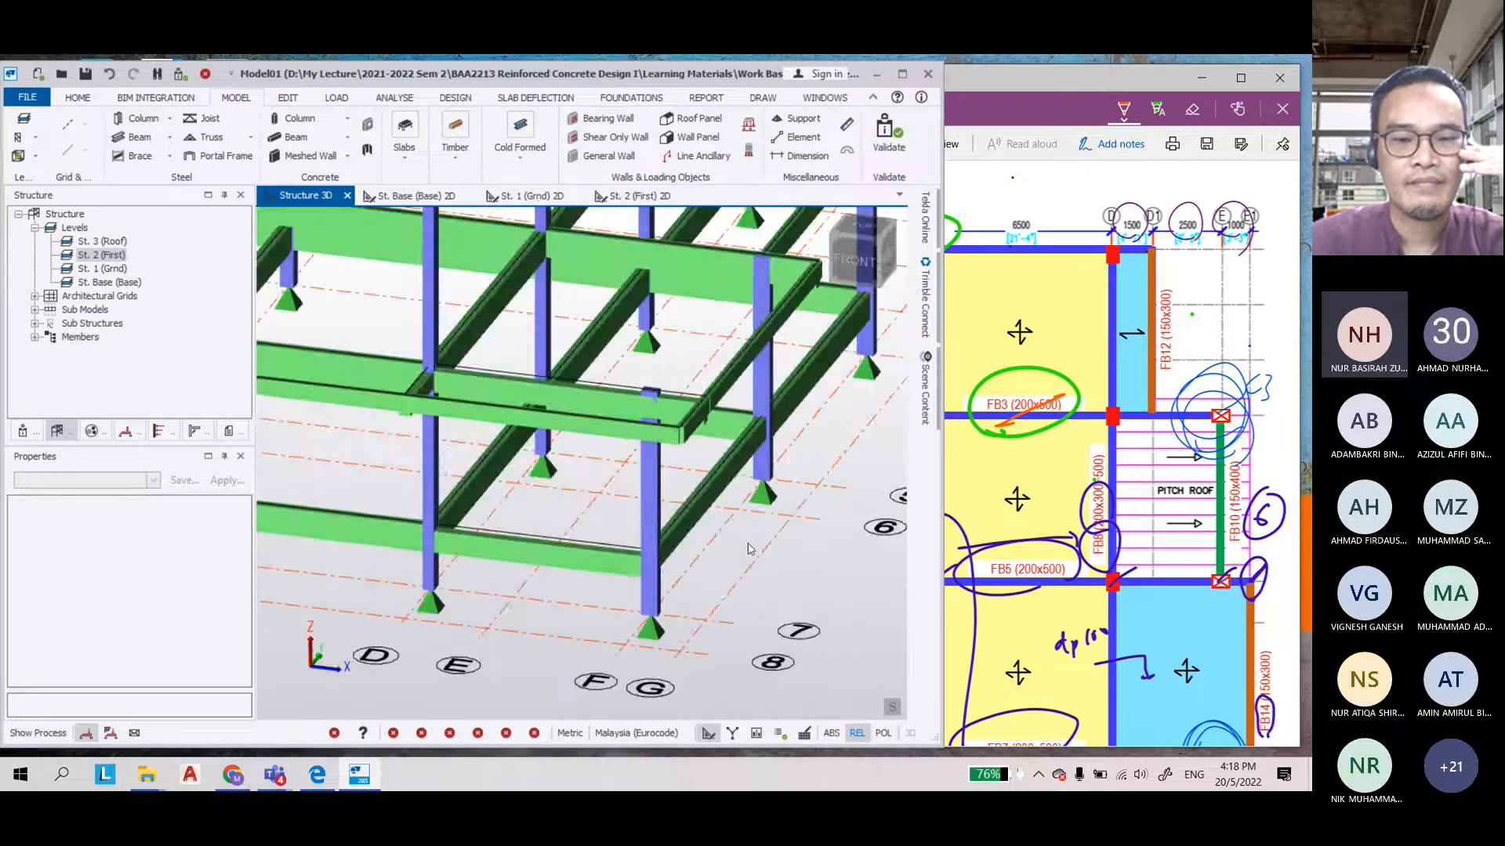
pyautogui.scroll(-5, 744, 612)
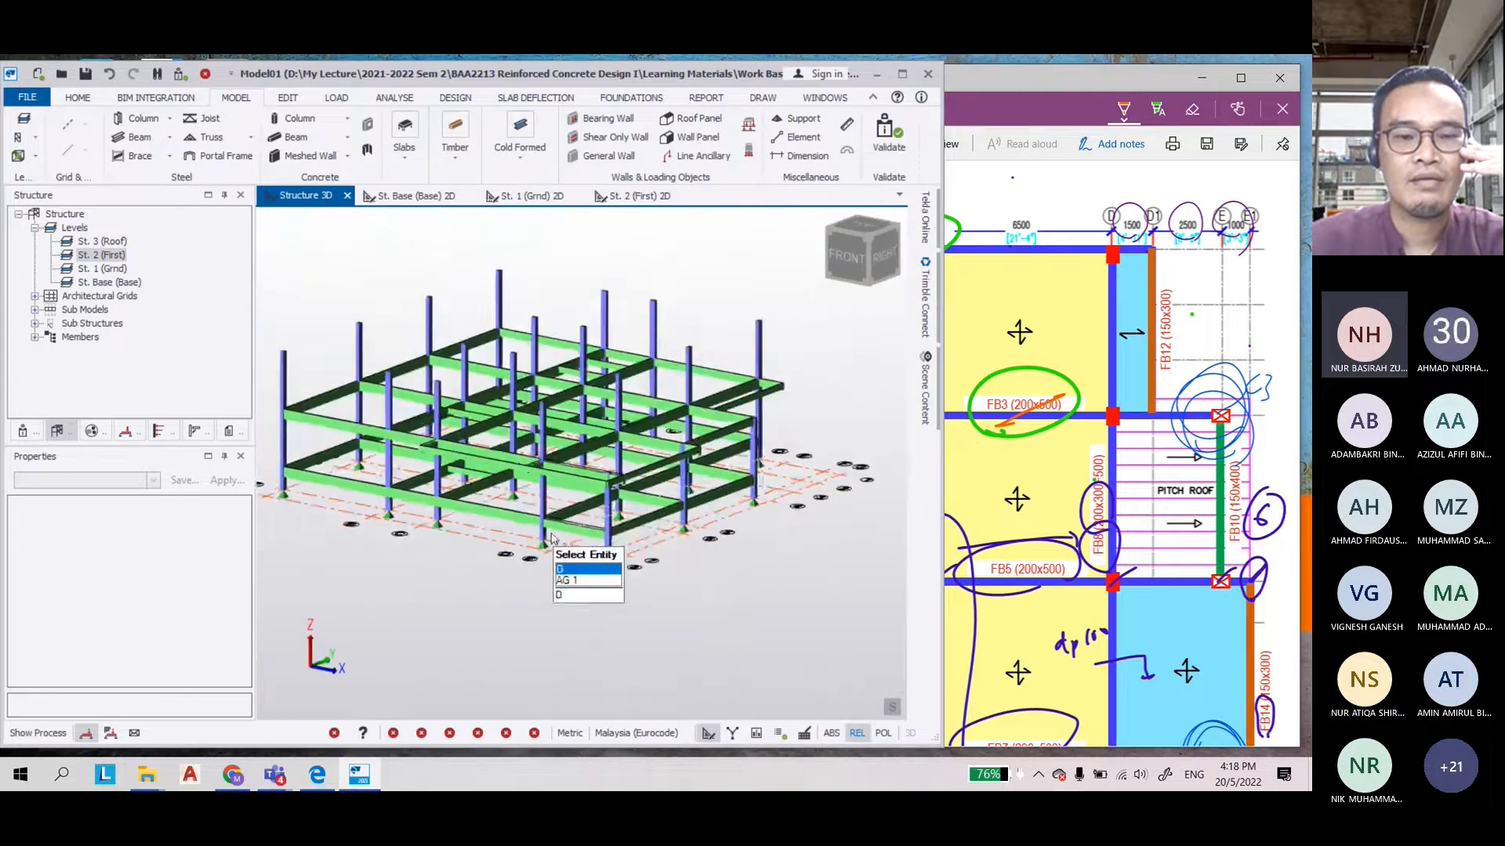
# Switch to the structural layout PDF and view the roof beam plan on page 2
pyautogui.click(1064, 378)
pyautogui.scroll(-10, 1065, 379)
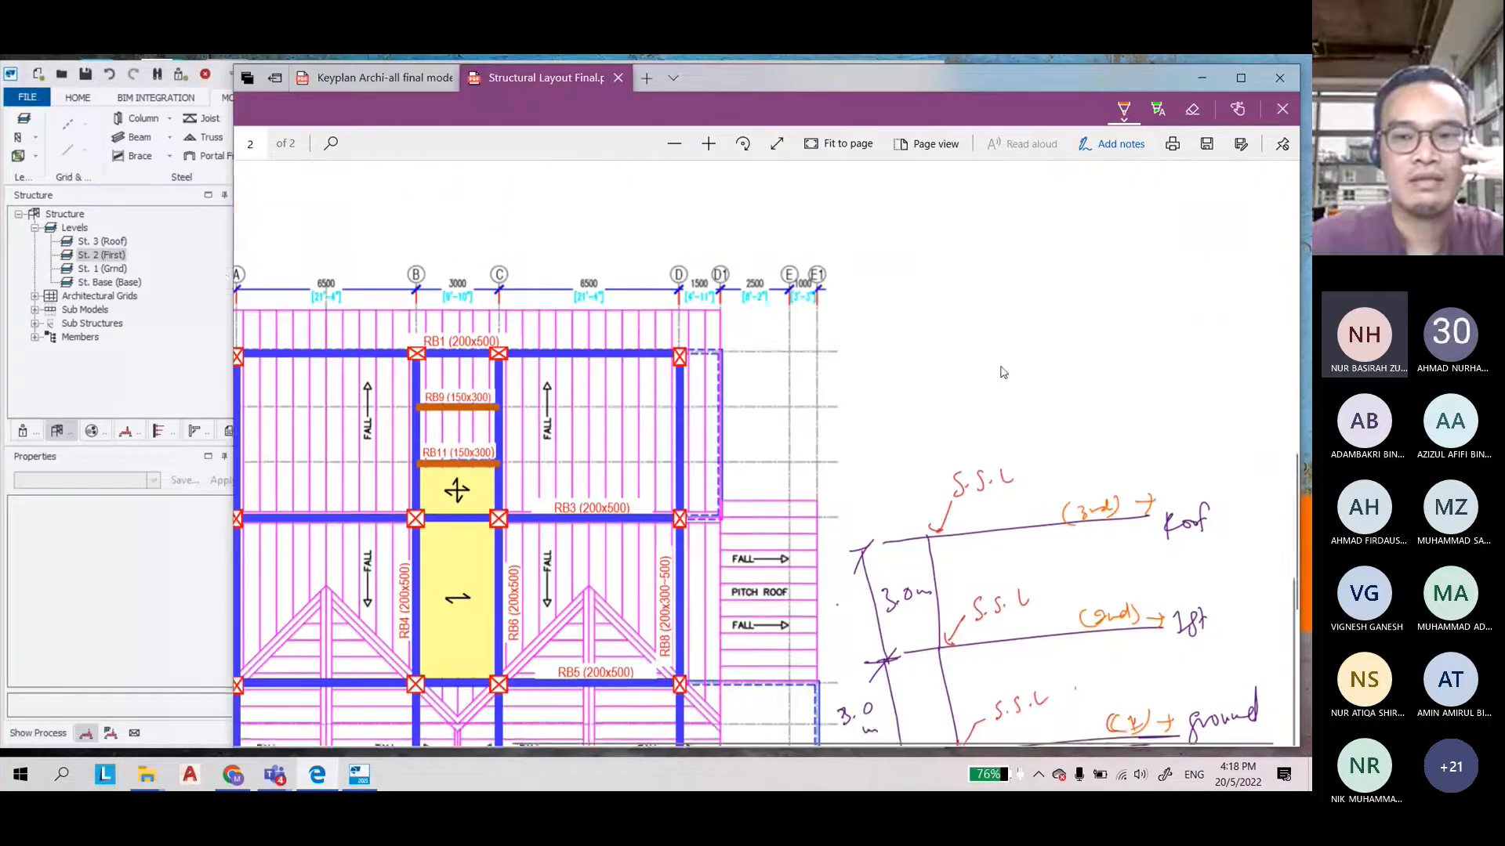
pyautogui.scroll(-3, 426, 389)
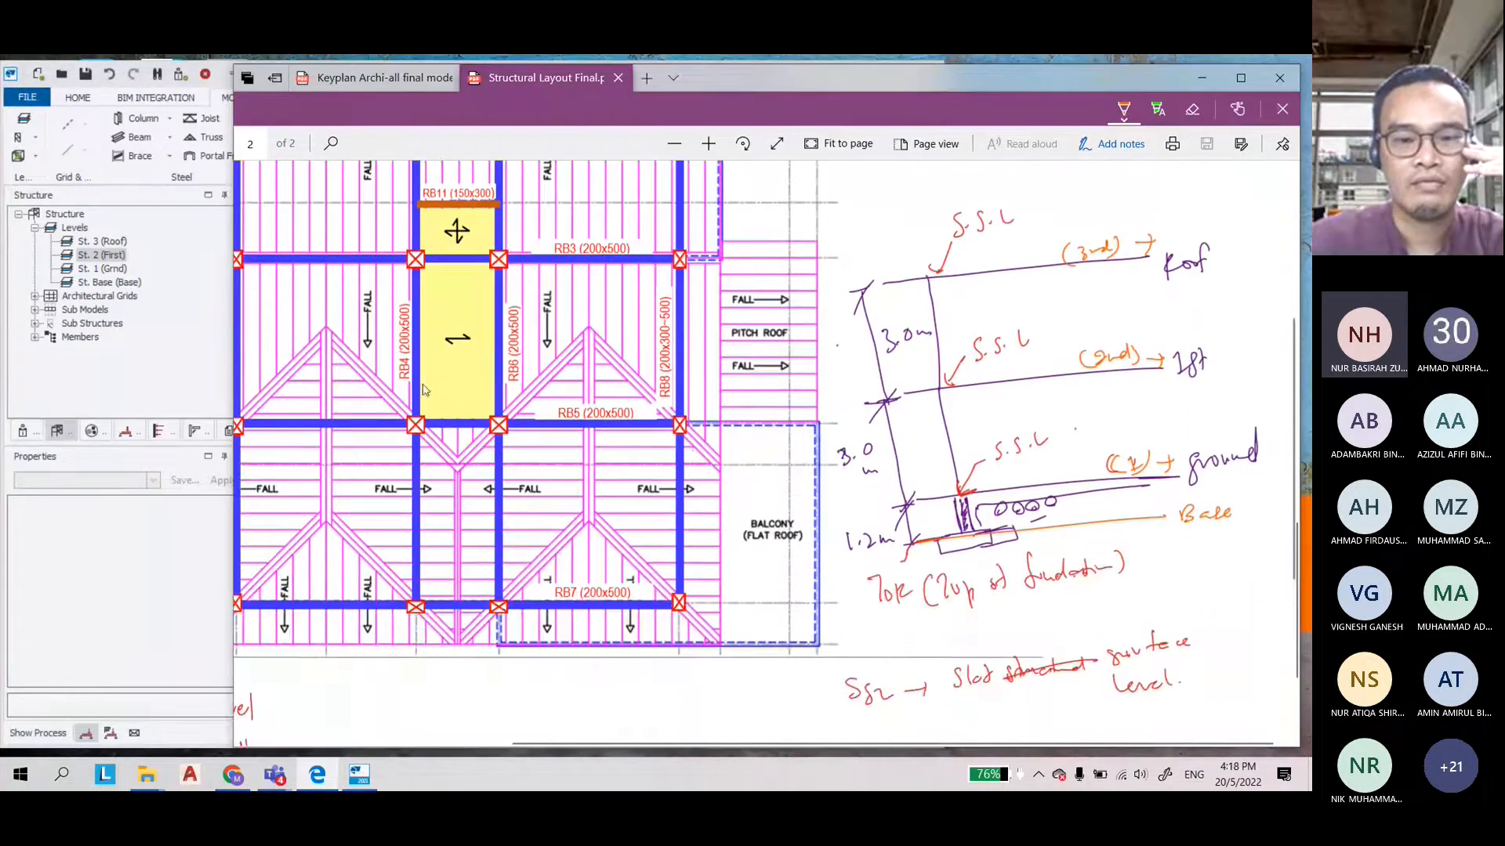
# Review the roof beam plan in the PDF and open the St. 3 (Roof) level's 2D view in Tekla Structural Designer
pyautogui.moveTo(755, 740); pyautogui.dragTo(613, 738)
pyautogui.scroll(2, 539, 520)
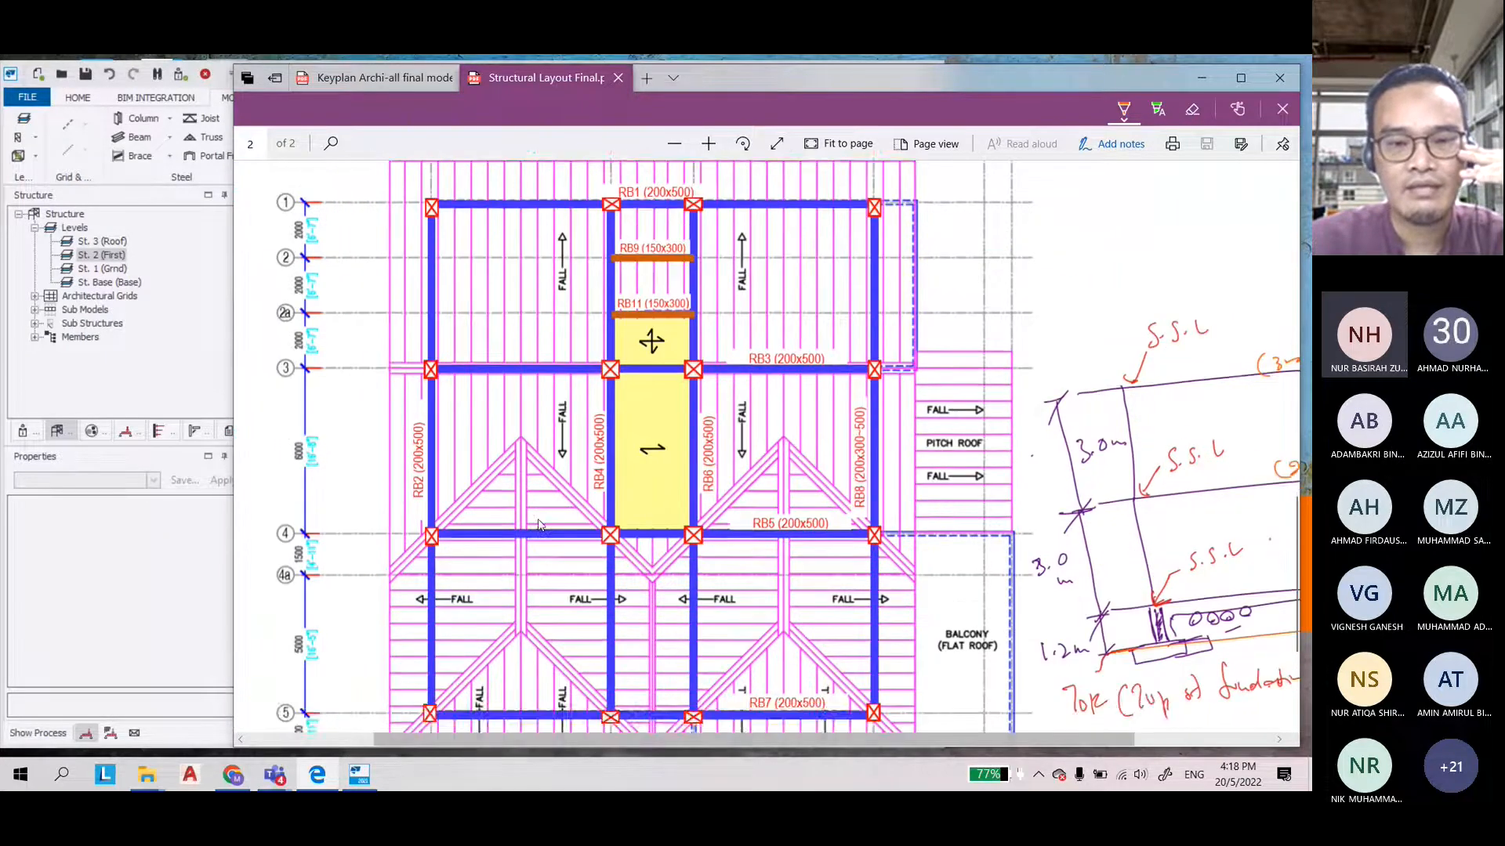
pyautogui.scroll(-1, 538, 521)
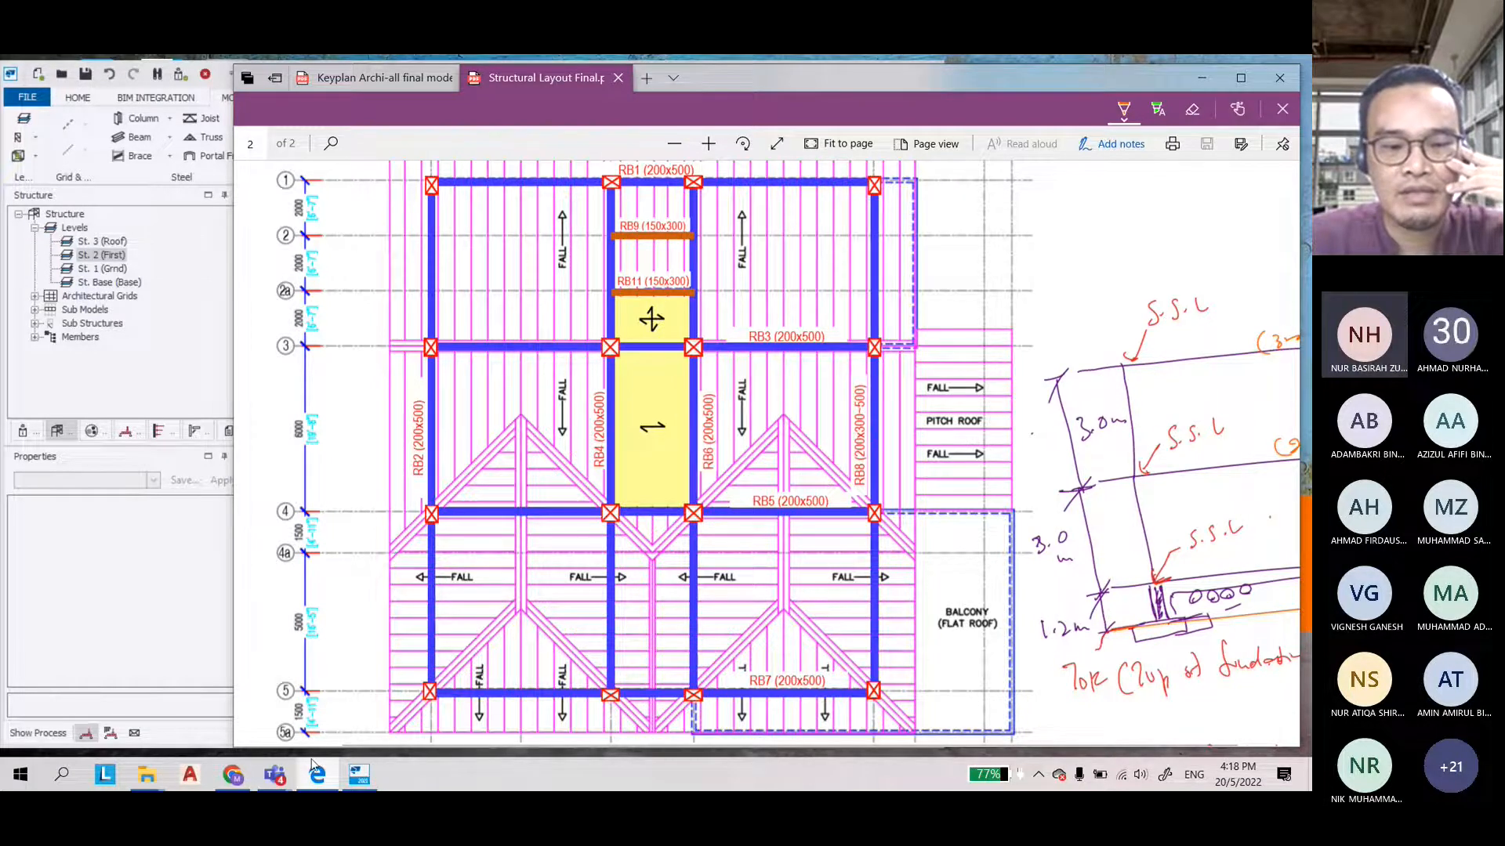
pyautogui.moveTo(360, 786)
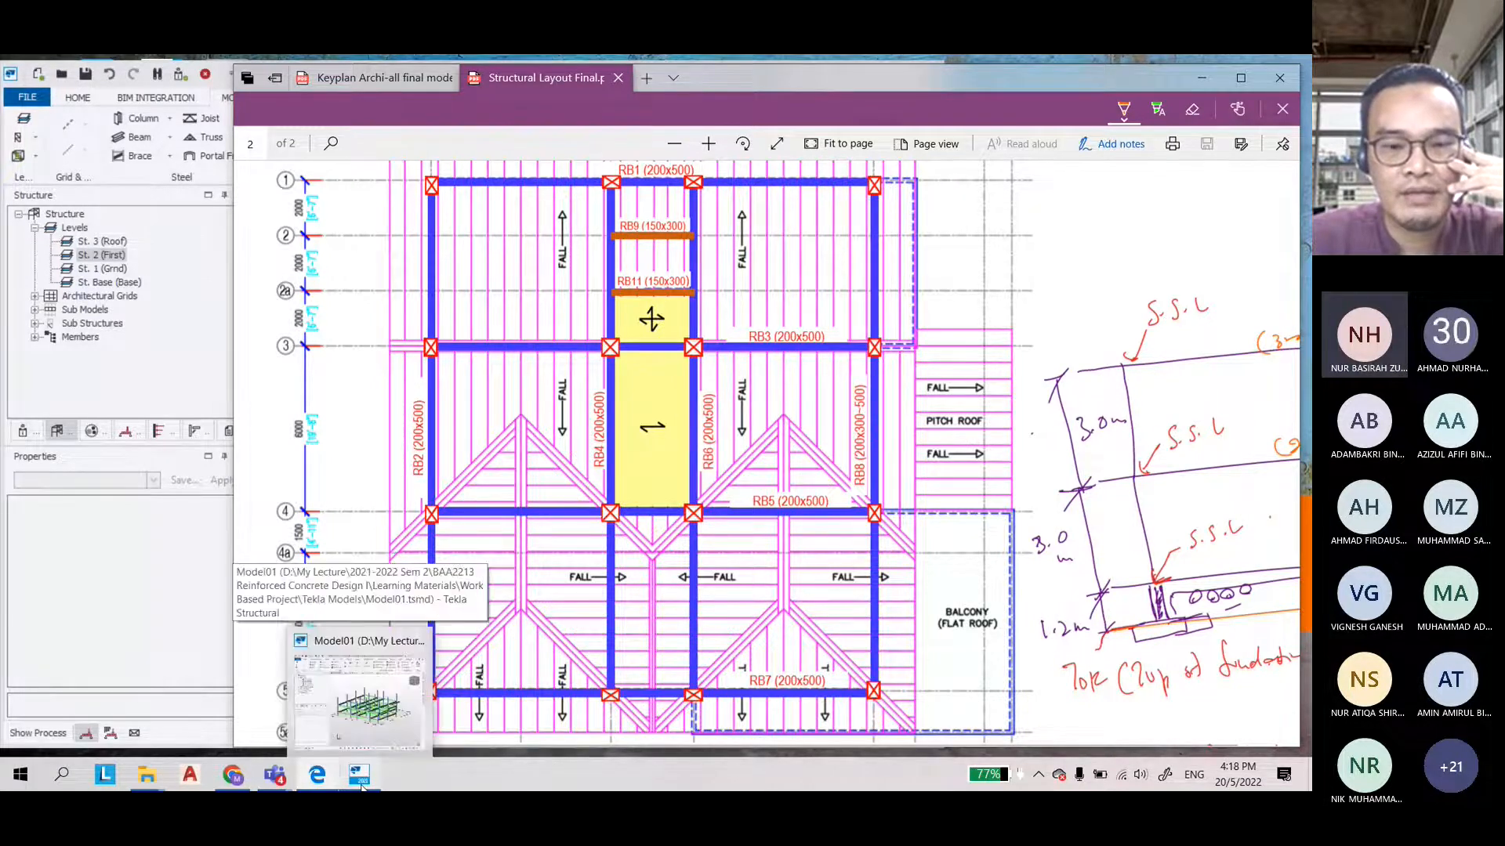
pyautogui.click(359, 698)
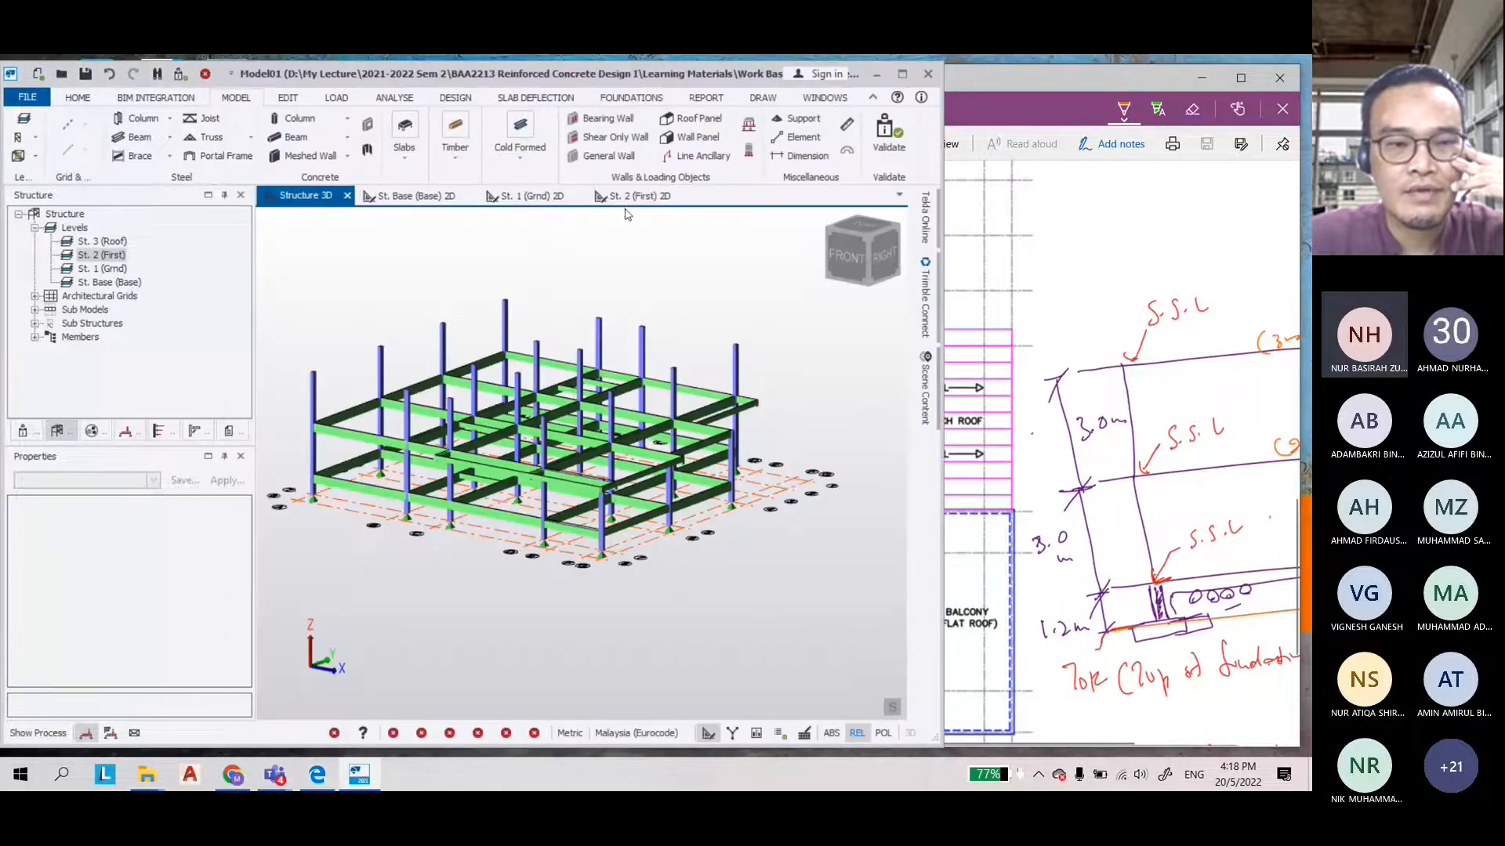
pyautogui.click(104, 242)
pyautogui.doubleClick(104, 242)
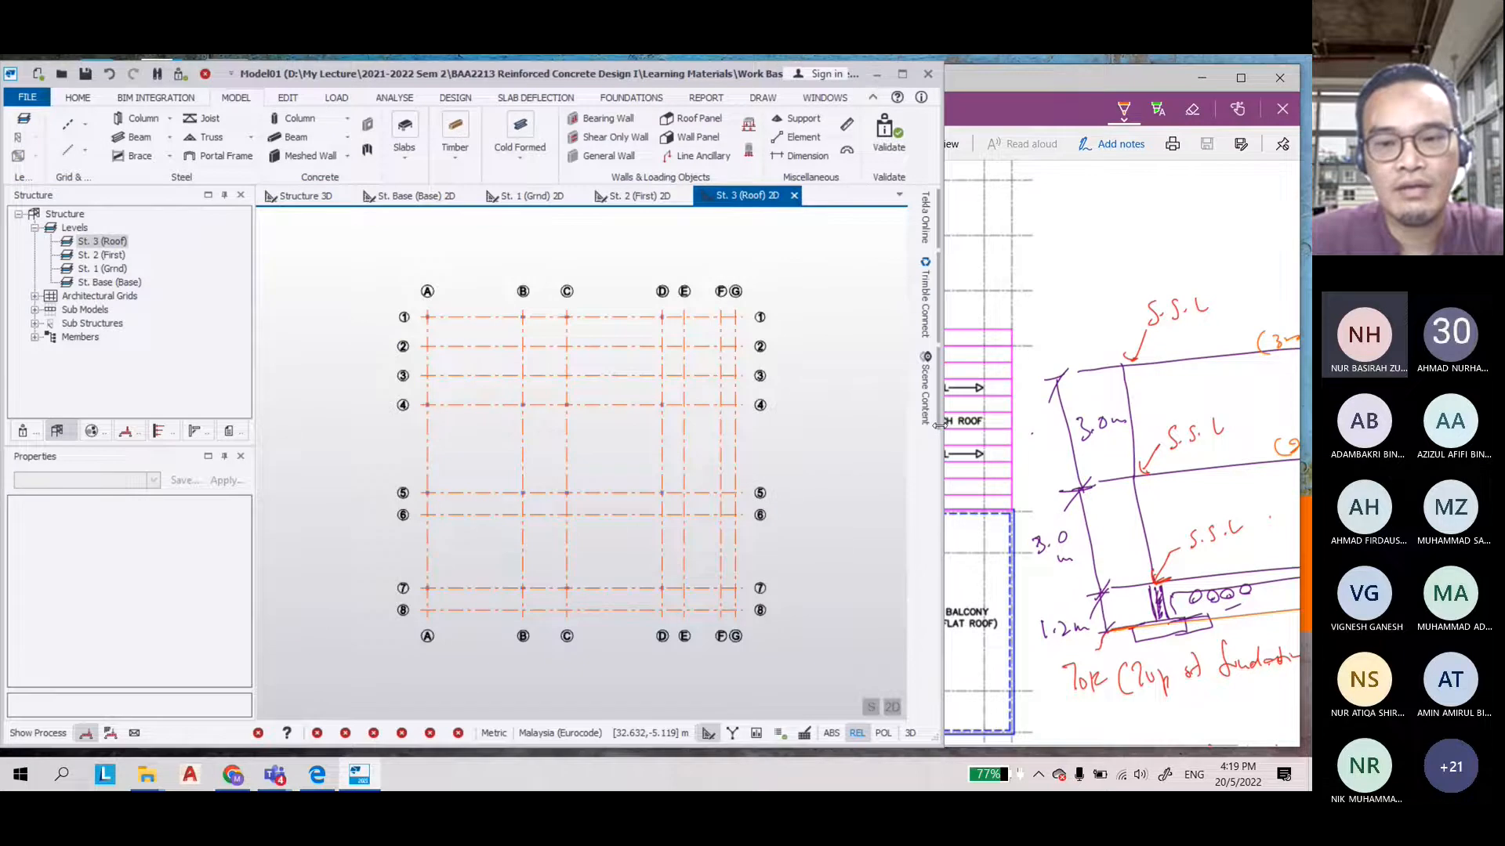
pyautogui.click(1039, 367)
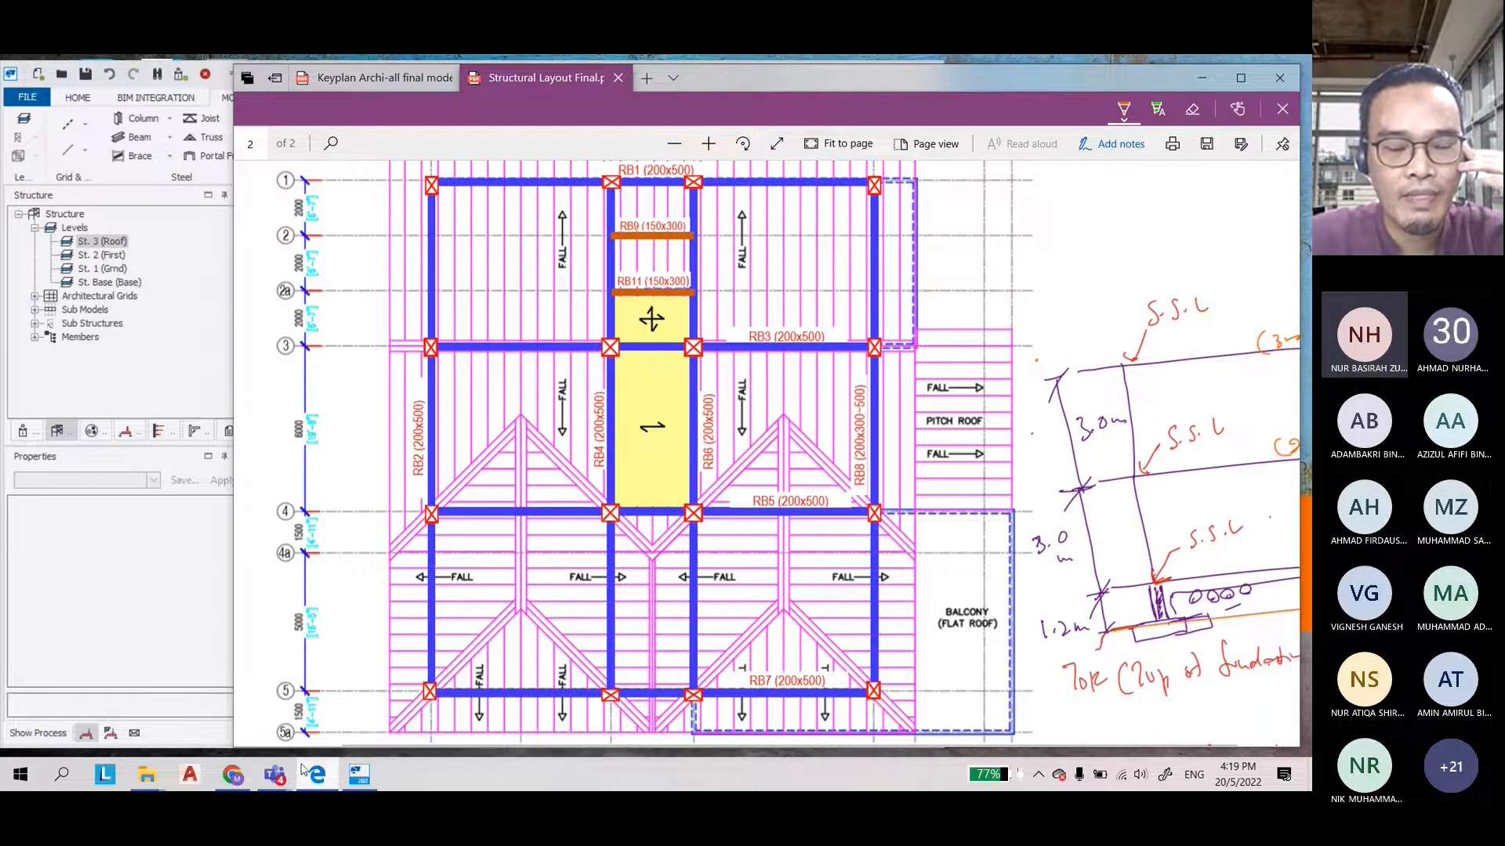
pyautogui.click(359, 776)
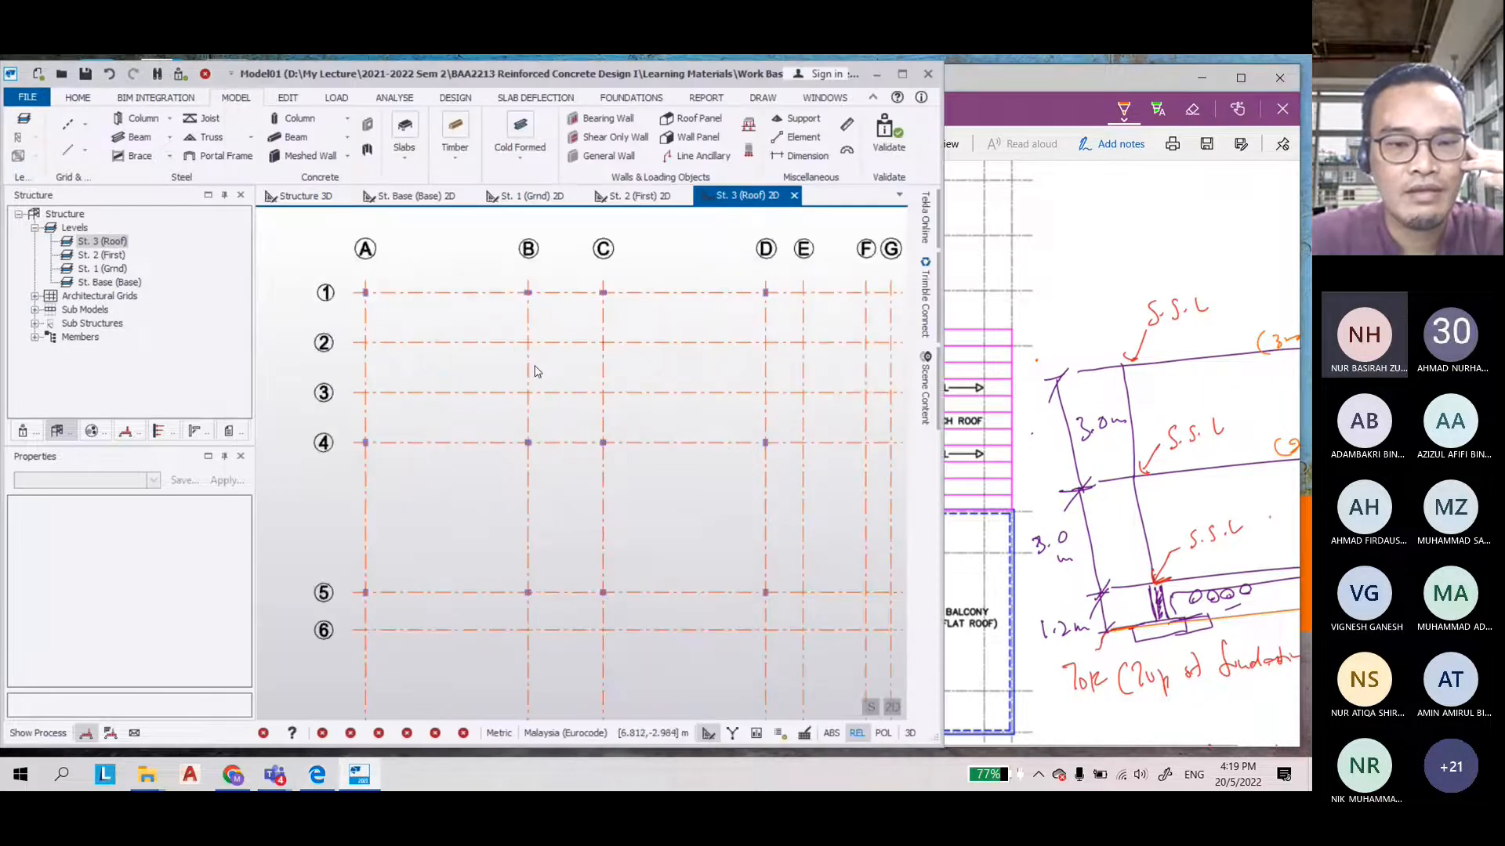
# Draw a 200x500 cast-in-place concrete beam on gridline 1 from gridline A through B and C to D
pyautogui.click(295, 136)
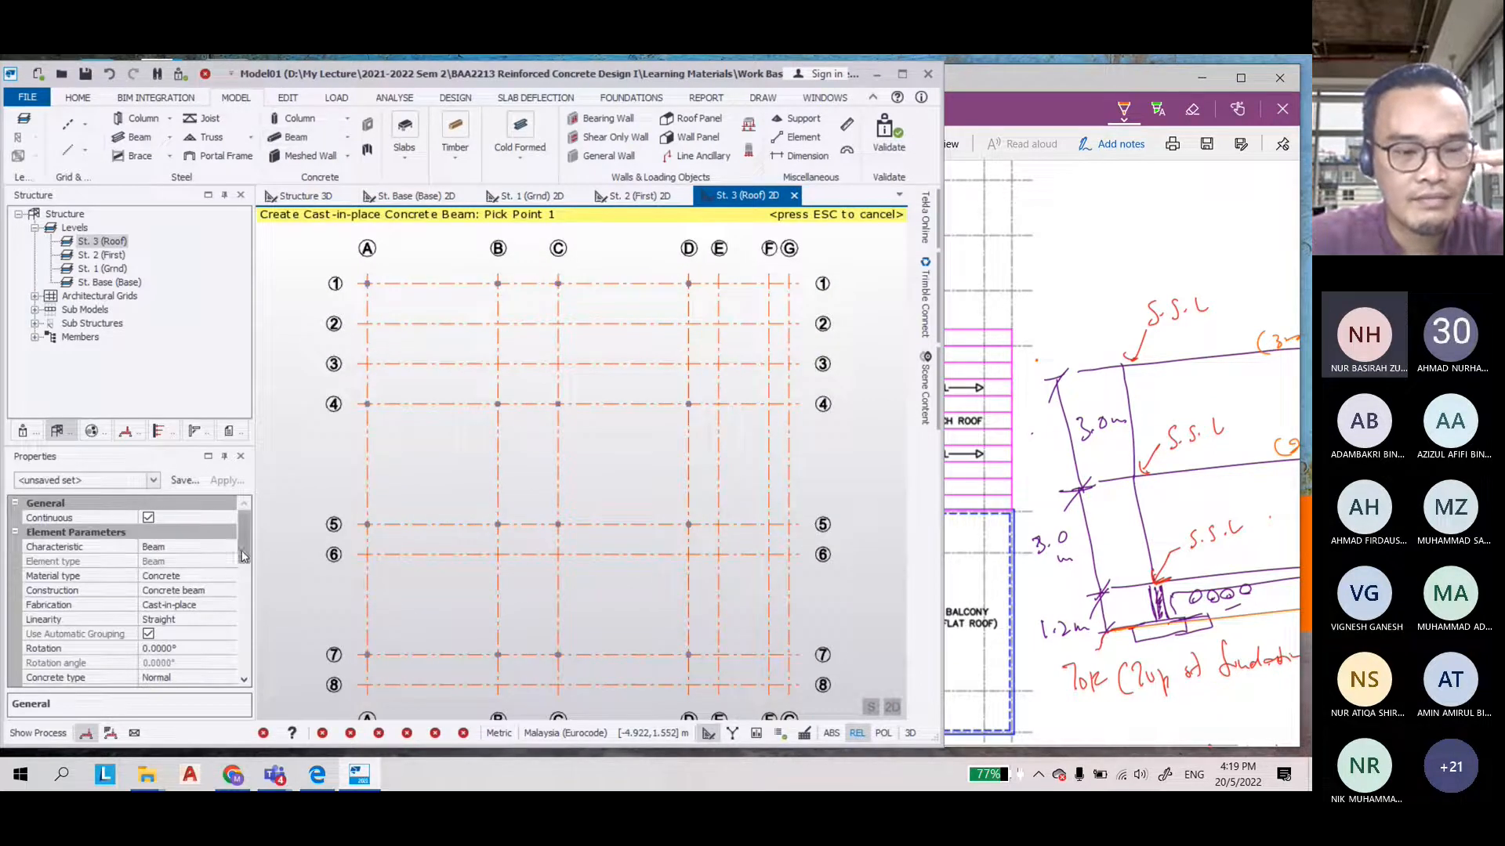
pyautogui.scroll(-5, 227, 601)
pyautogui.click(227, 602)
pyautogui.click(228, 604)
pyautogui.click(170, 693)
pyautogui.scroll(3, 370, 307)
pyautogui.click(367, 284)
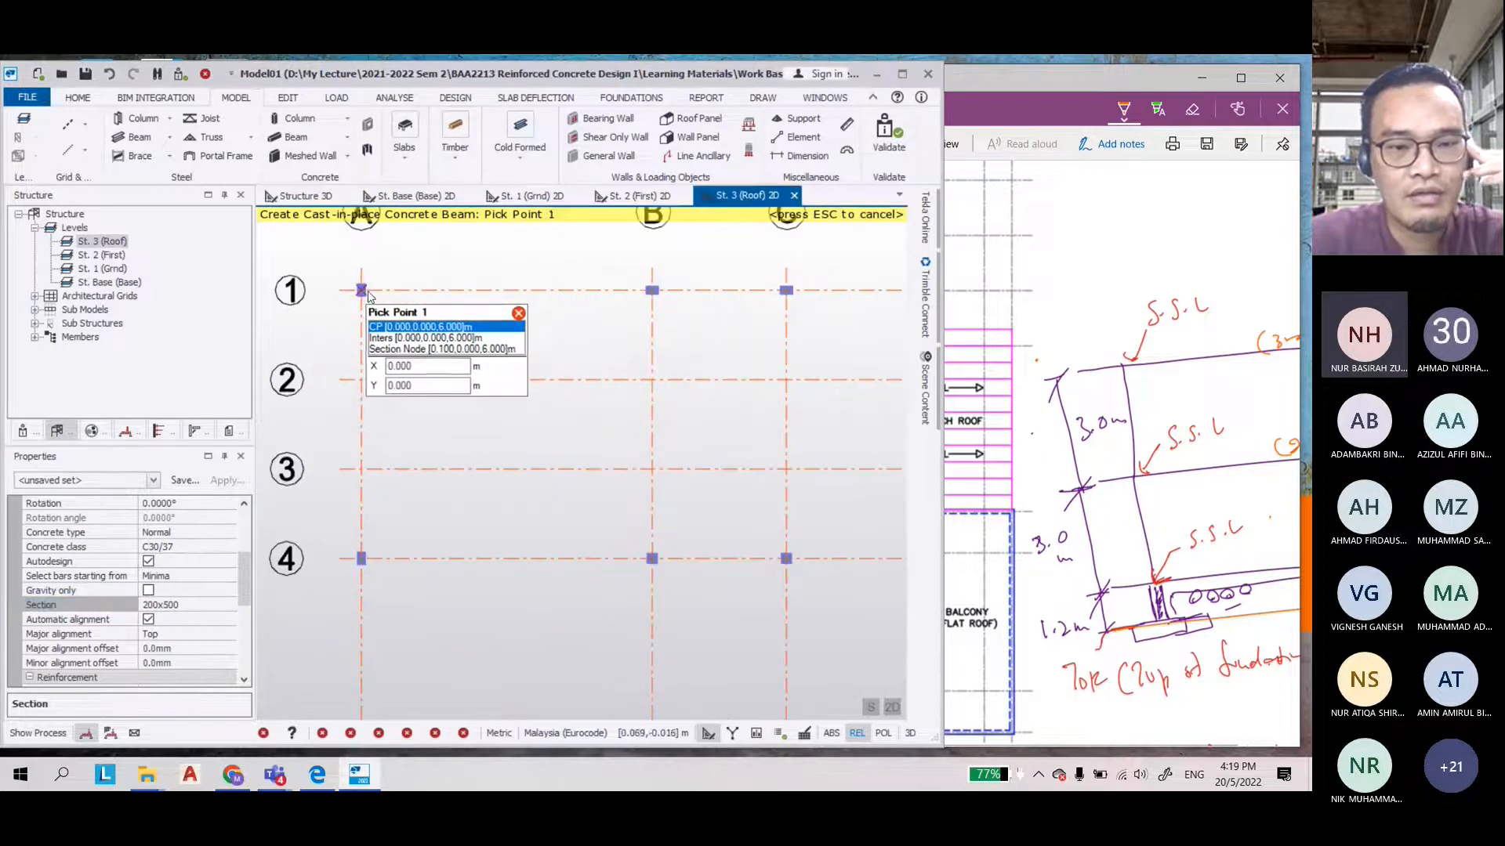
pyautogui.click(664, 292)
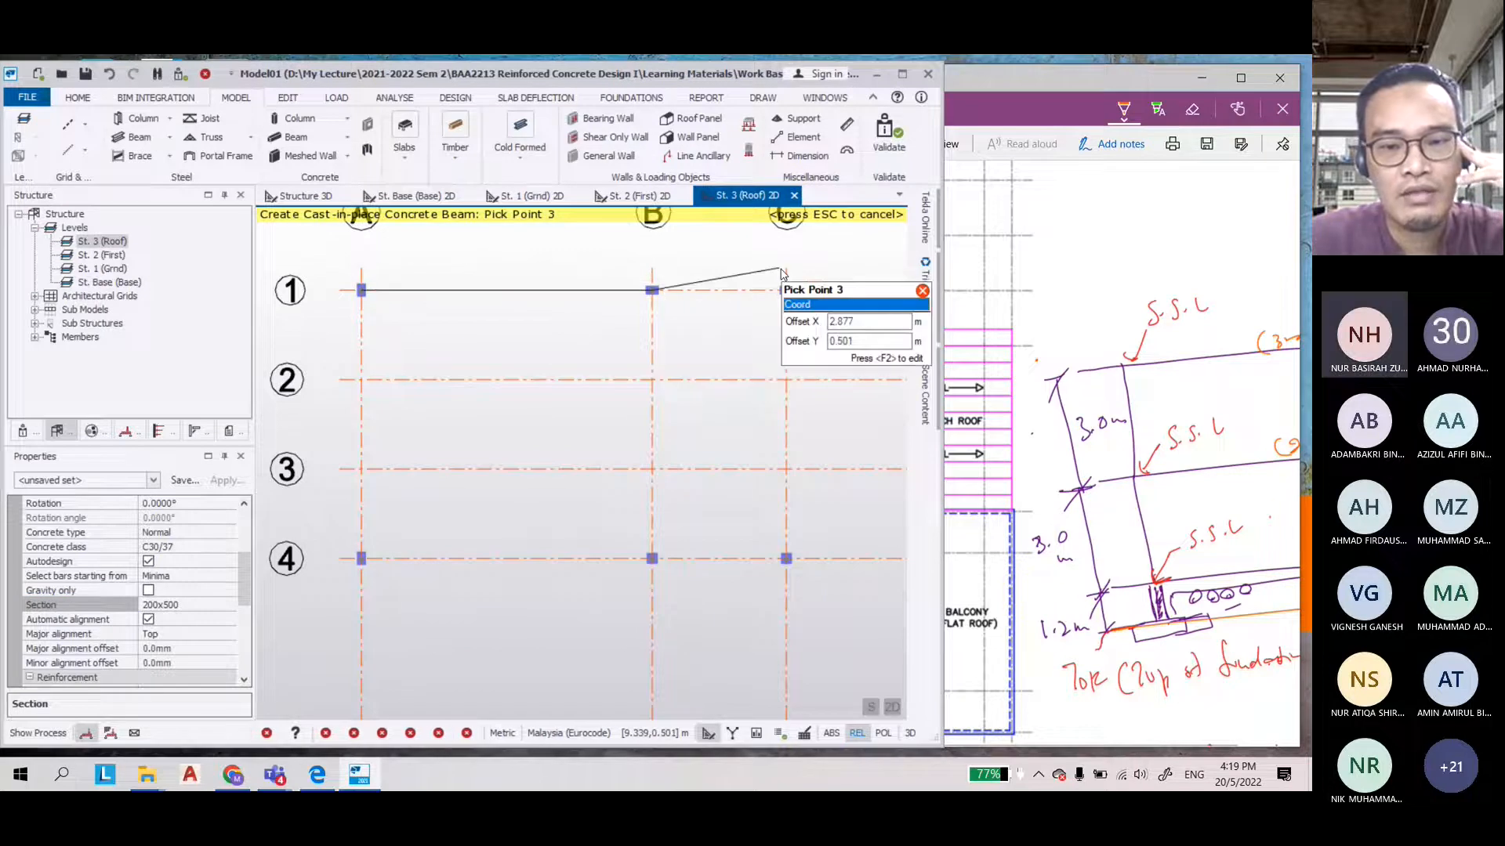
pyautogui.click(782, 275)
pyautogui.scroll(-2, 782, 274)
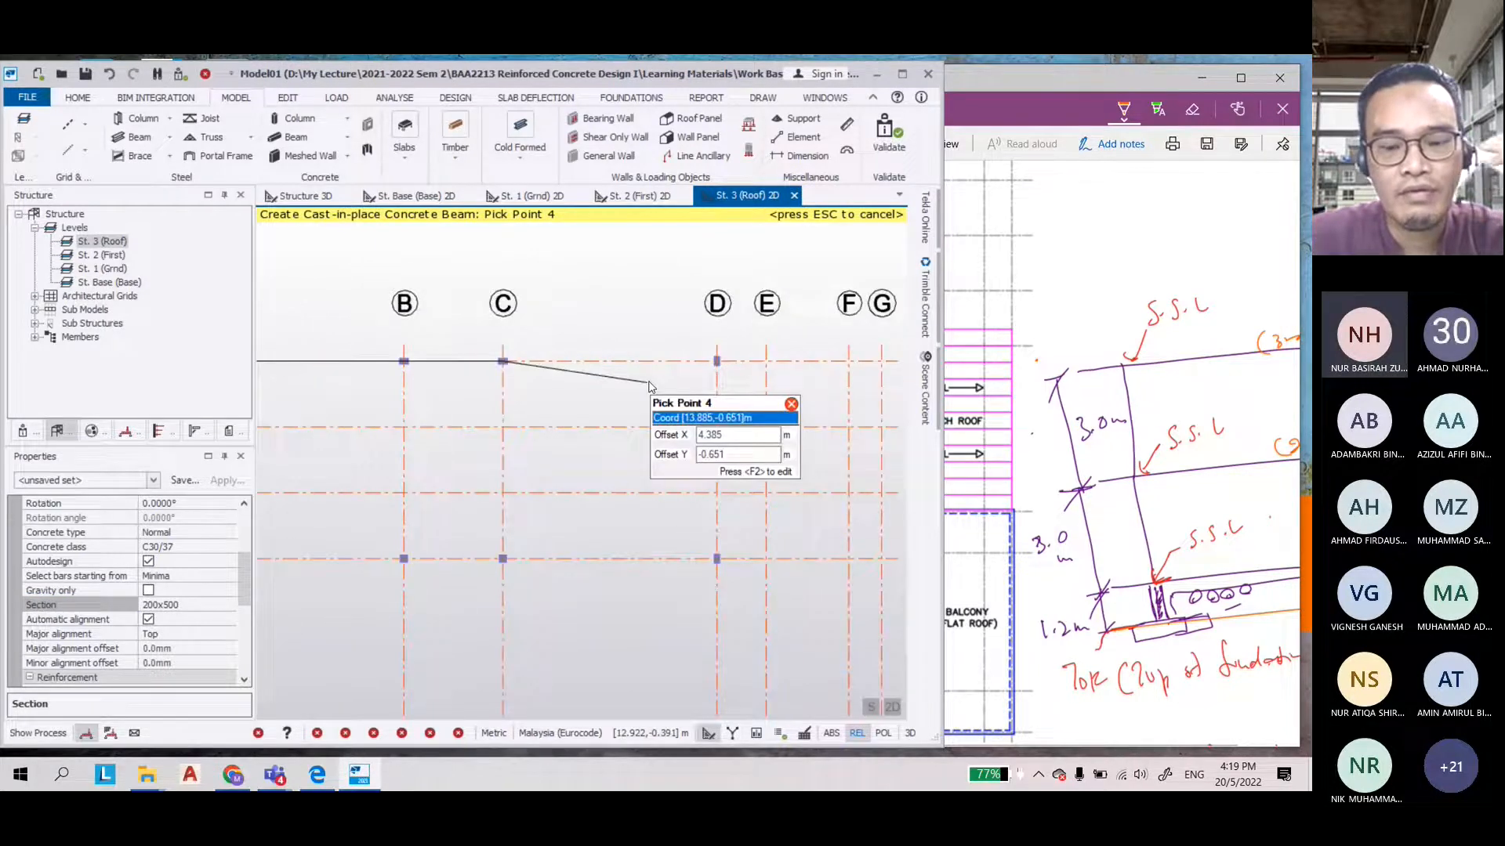
pyautogui.click(717, 361)
pyautogui.press('Escape')
pyautogui.scroll(-1, 725, 259)
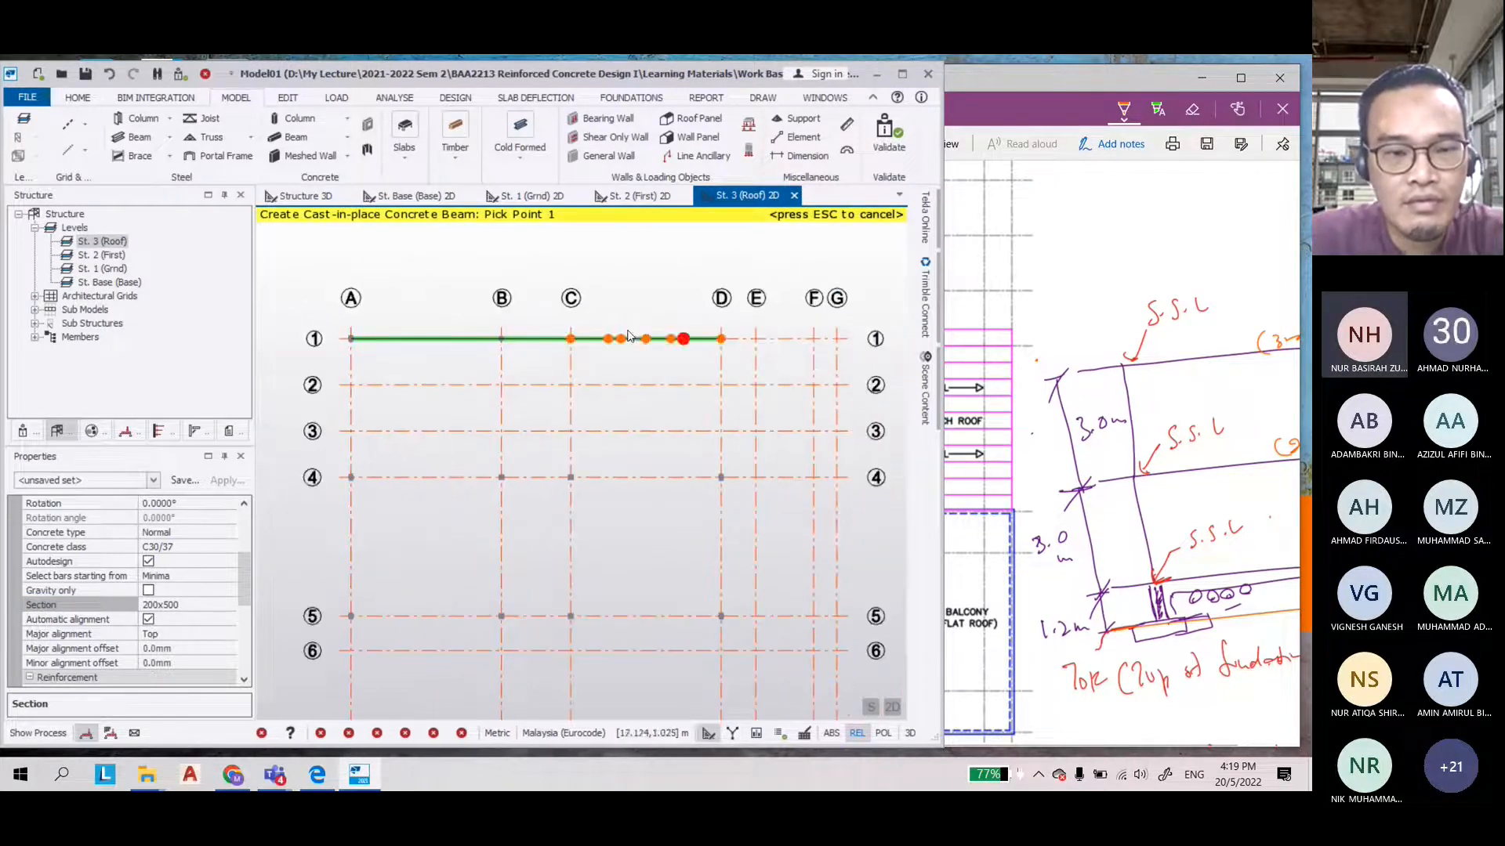
pyautogui.press('Escape')
# Copy the roof beam on gridline 1 to gridlines 4, 5 and 7
pyautogui.scroll(2, 429, 346)
pyautogui.click(429, 346)
pyautogui.scroll(-2, 428, 346)
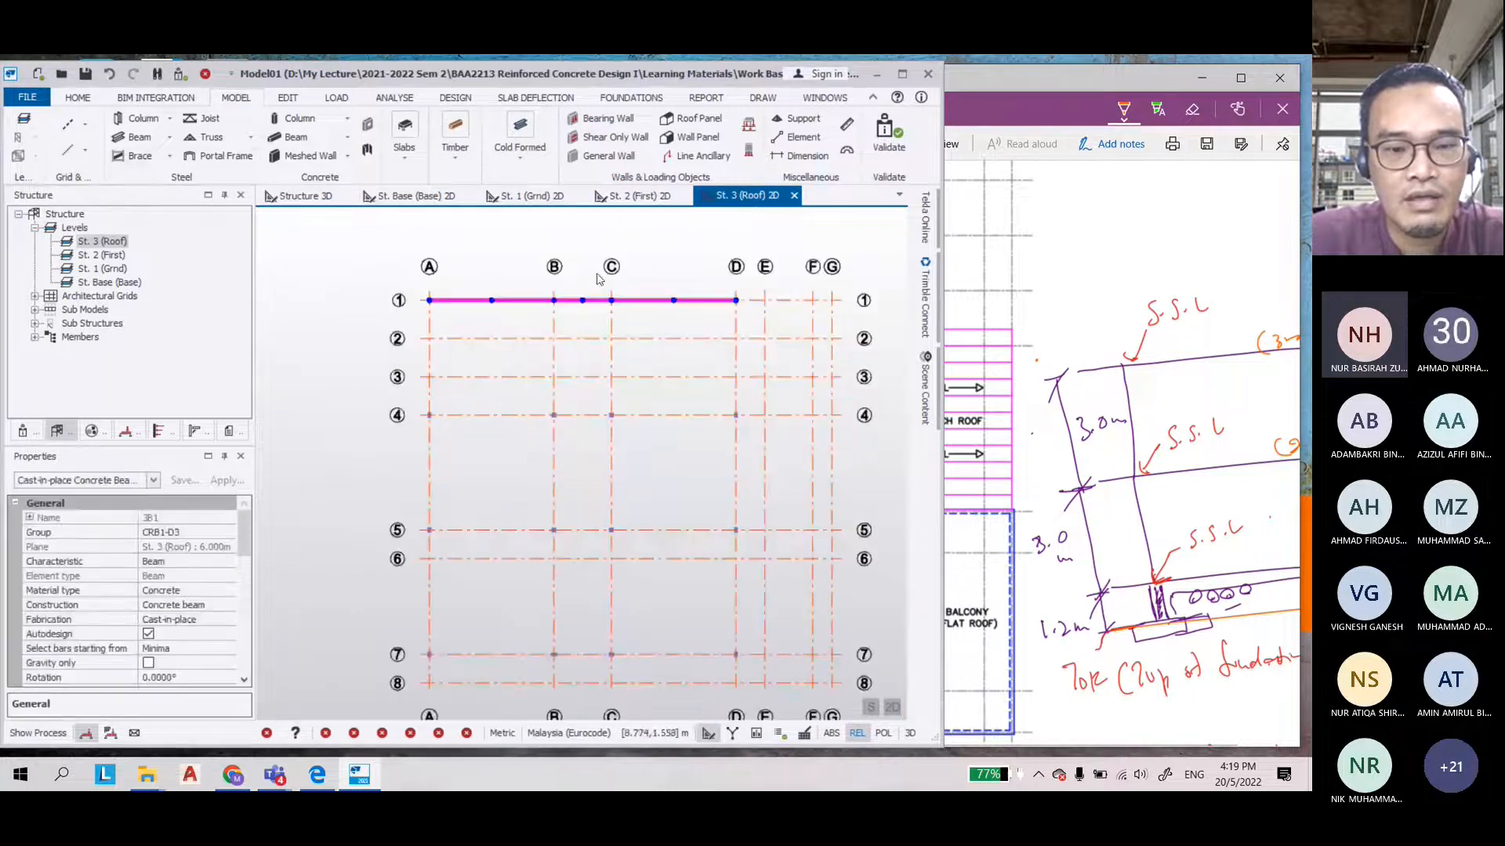
pyautogui.click(288, 97)
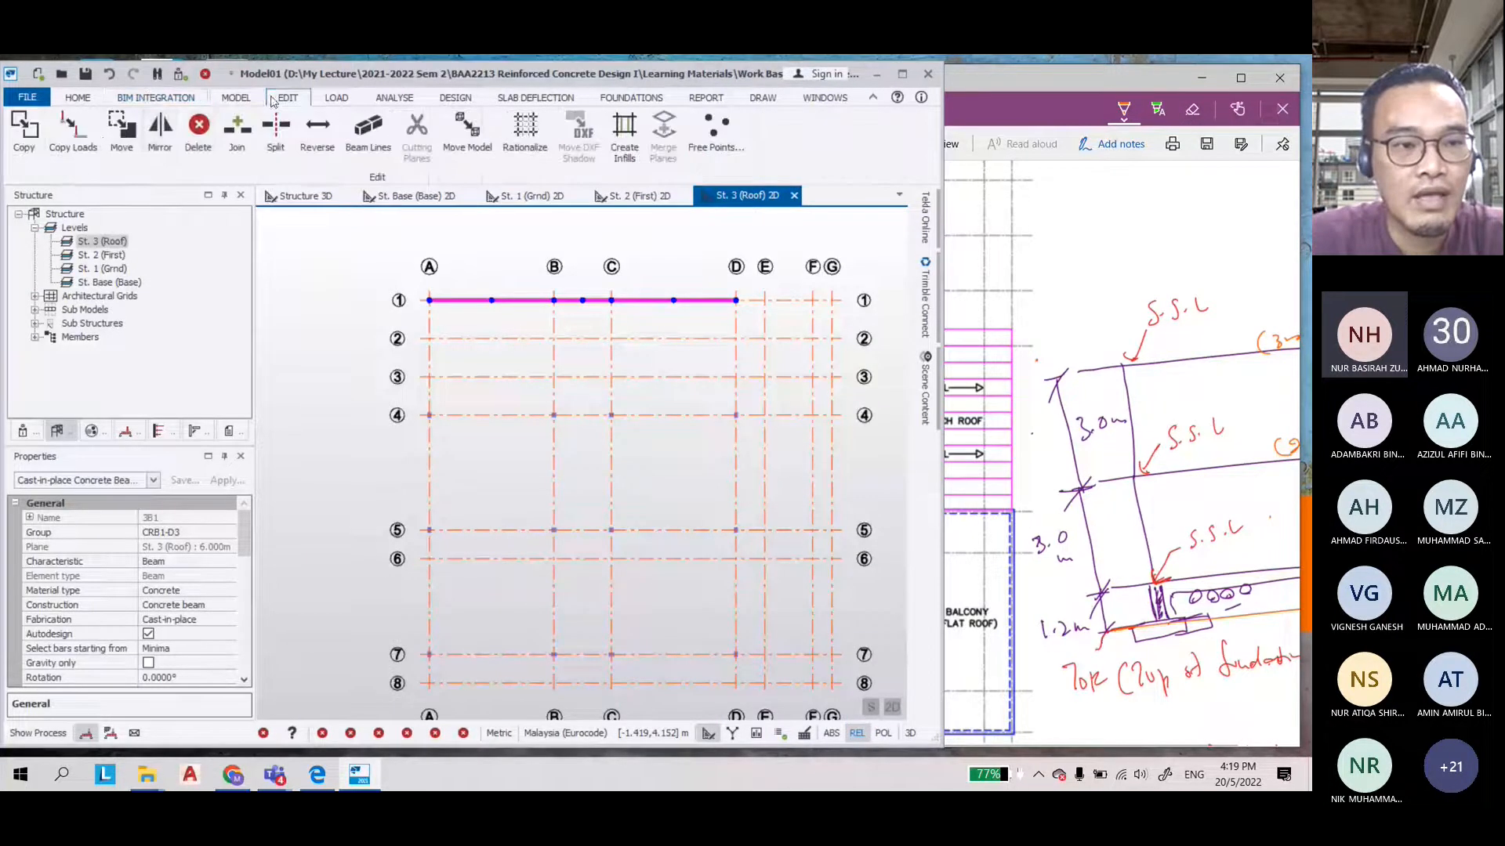
pyautogui.click(23, 133)
pyautogui.click(429, 300)
pyautogui.click(431, 415)
pyautogui.click(429, 531)
pyautogui.click(429, 654)
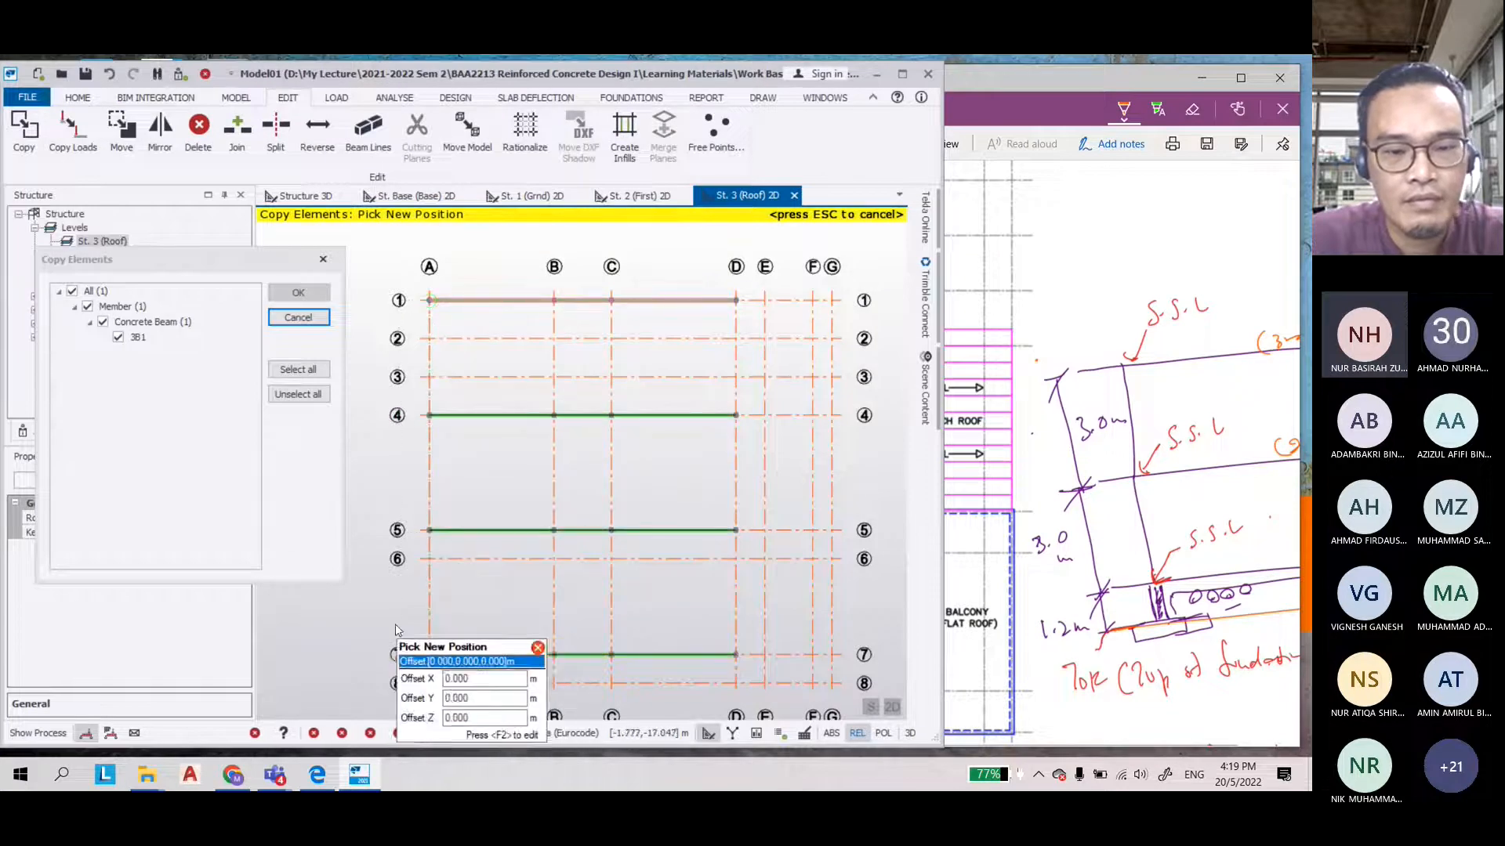
pyautogui.press('Escape')
pyautogui.press('Escape')
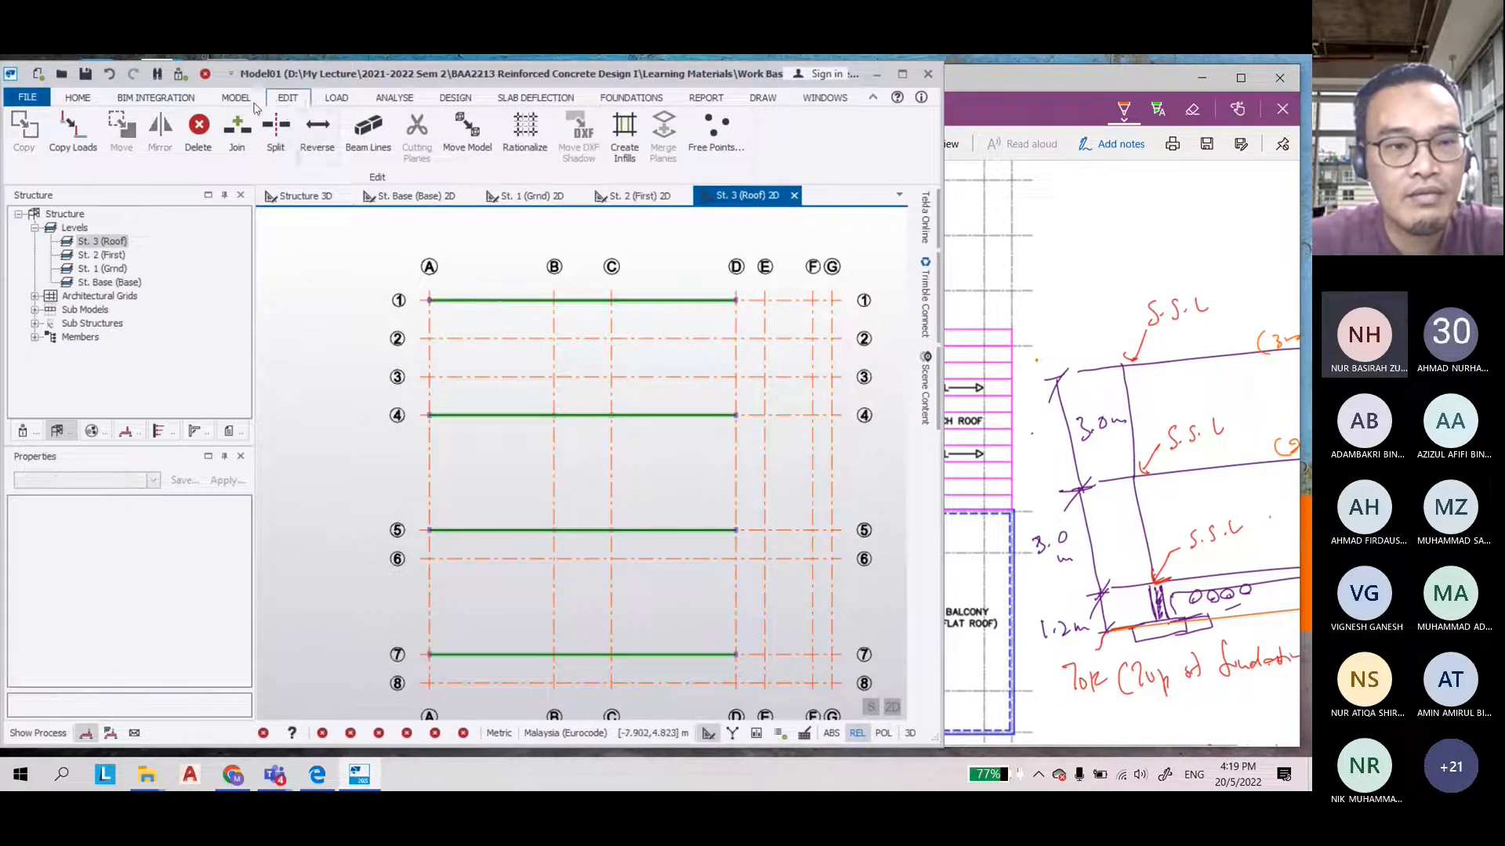
# Draw a continuous concrete roof beam on gridline A from gridline 7 to gridline 1
pyautogui.click(249, 101)
pyautogui.click(296, 136)
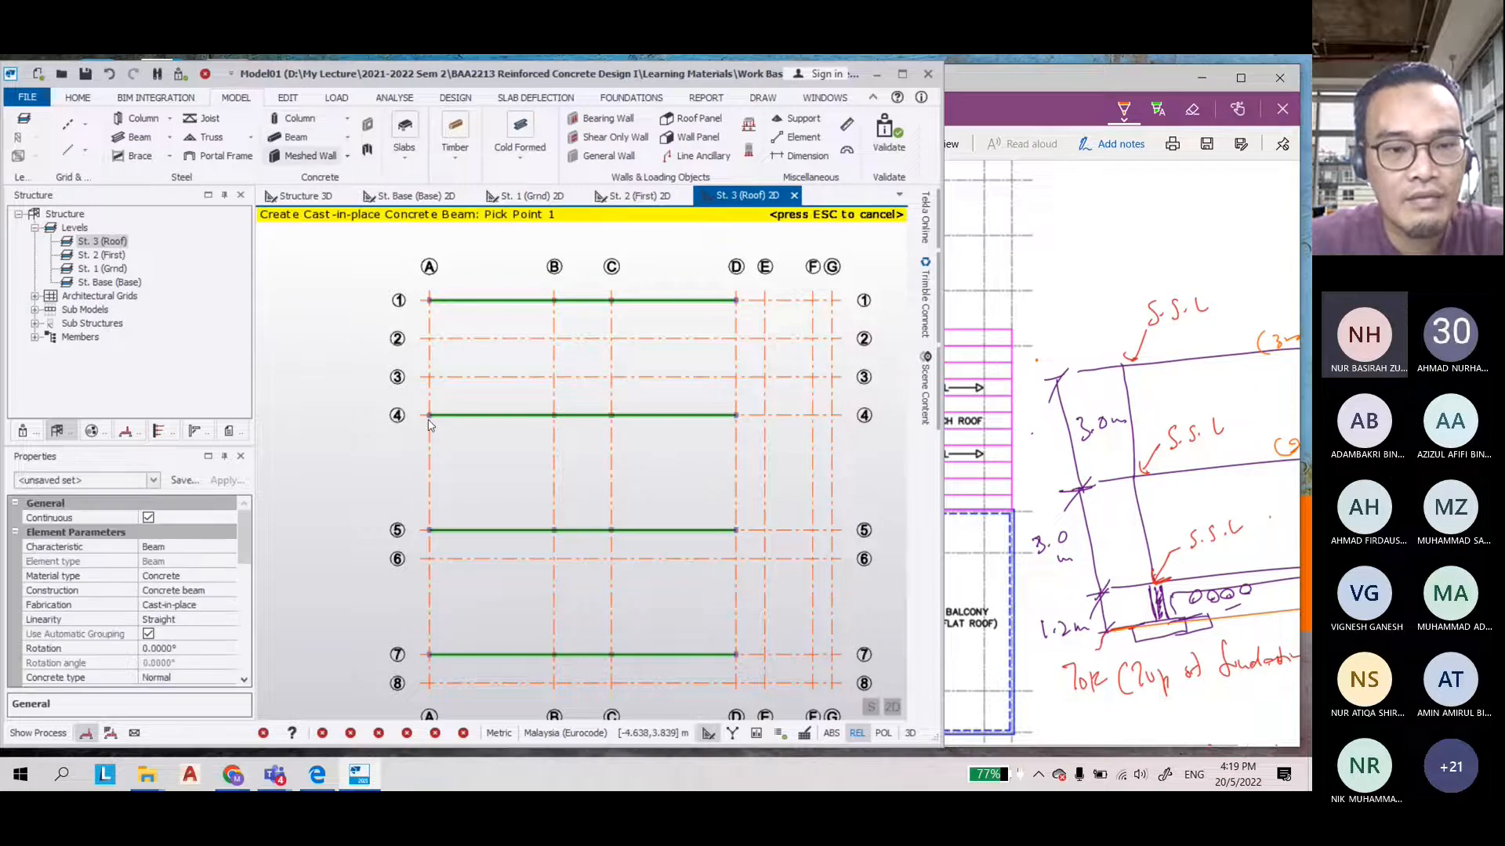
pyautogui.scroll(1, 430, 674)
pyautogui.click(430, 510)
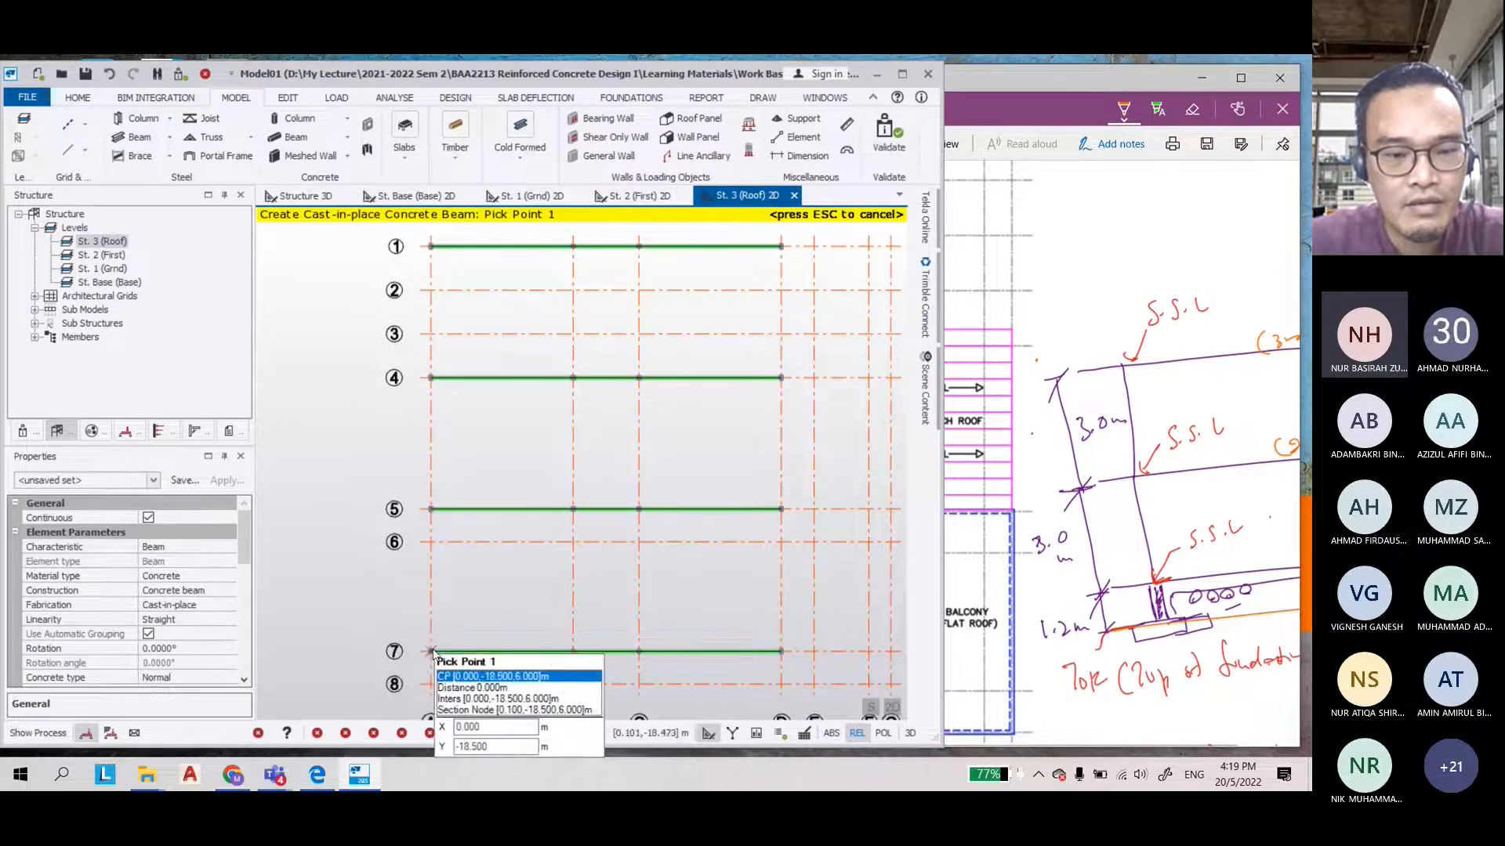
pyautogui.click(431, 651)
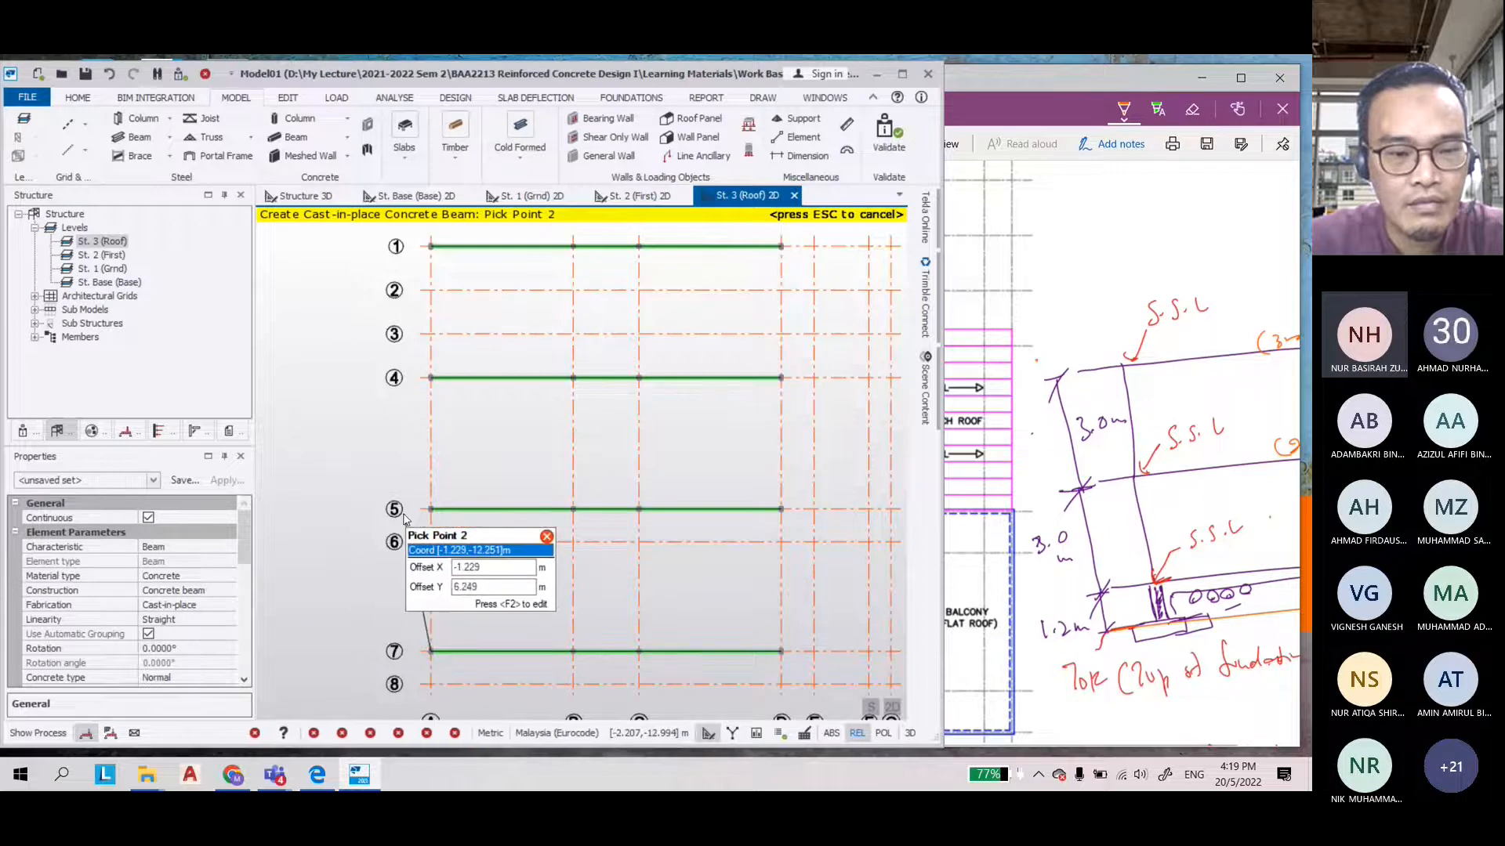
pyautogui.click(430, 377)
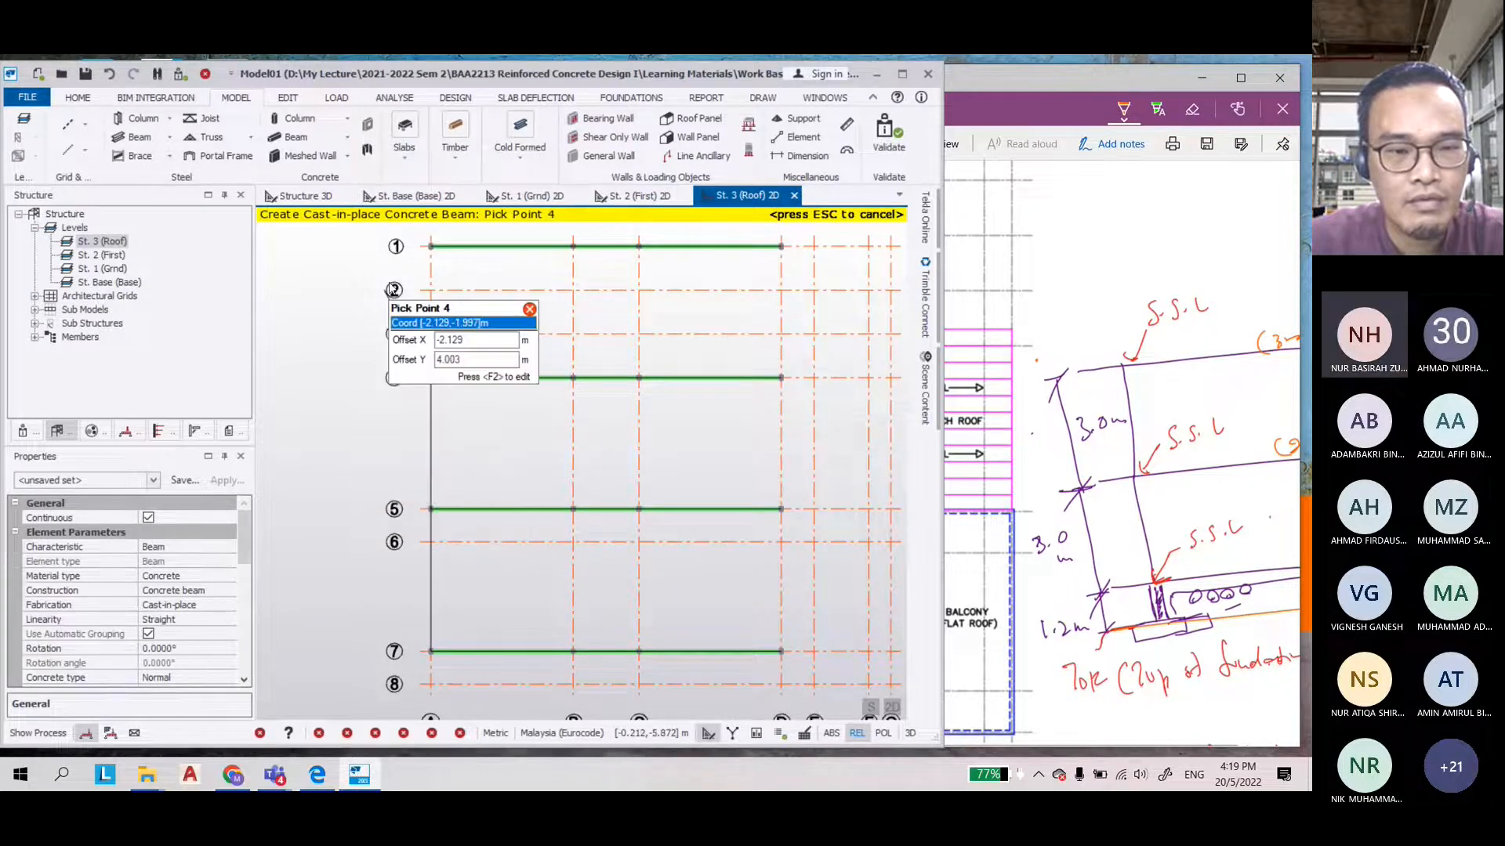
pyautogui.click(430, 247)
pyautogui.press('Escape')
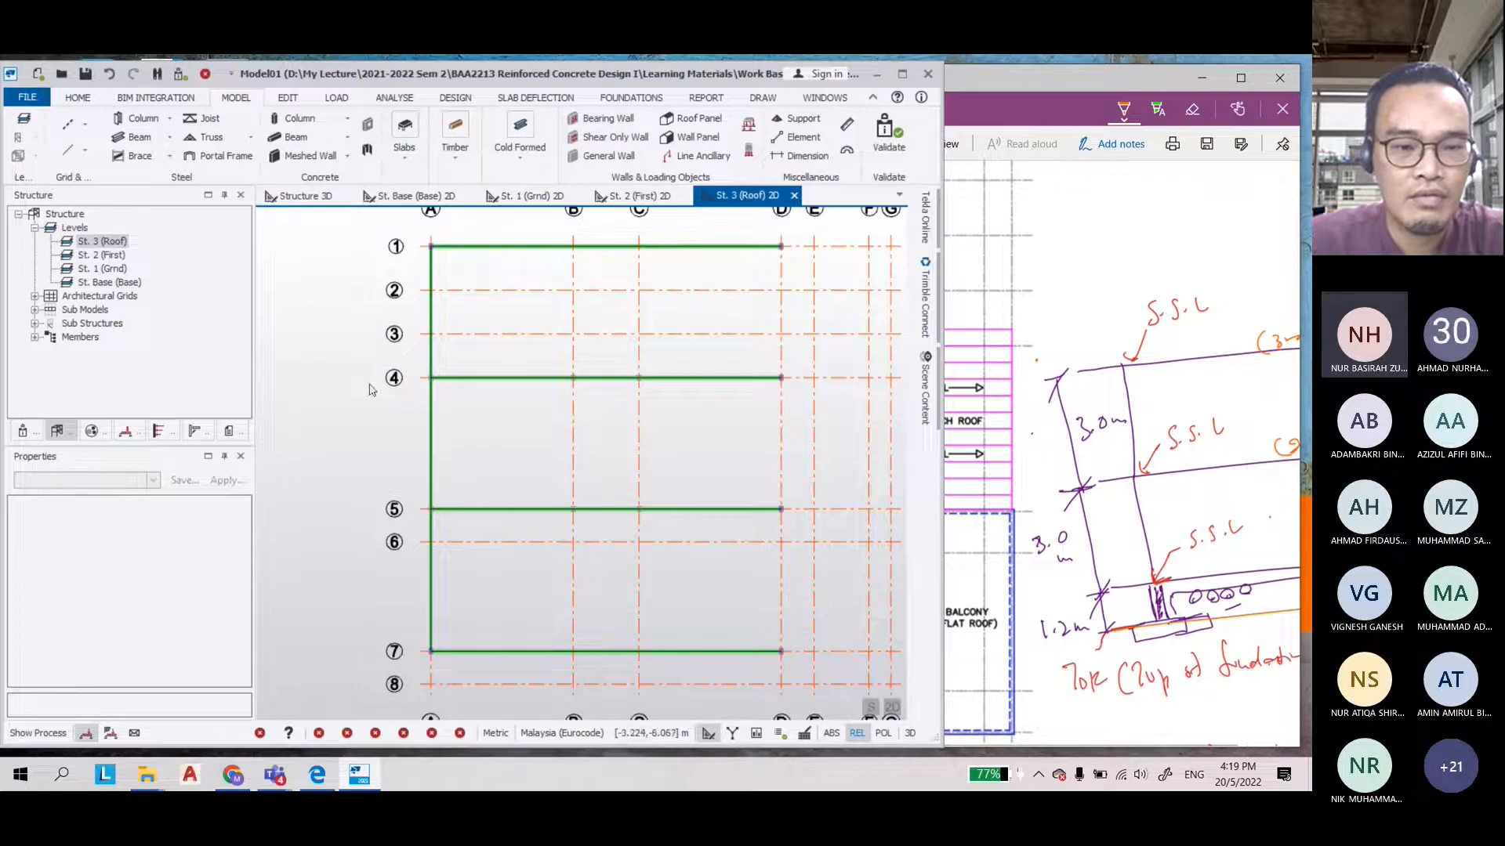
# Copy the roof beam on gridline A to gridlines B, C and D
pyautogui.click(433, 434)
pyautogui.click(287, 97)
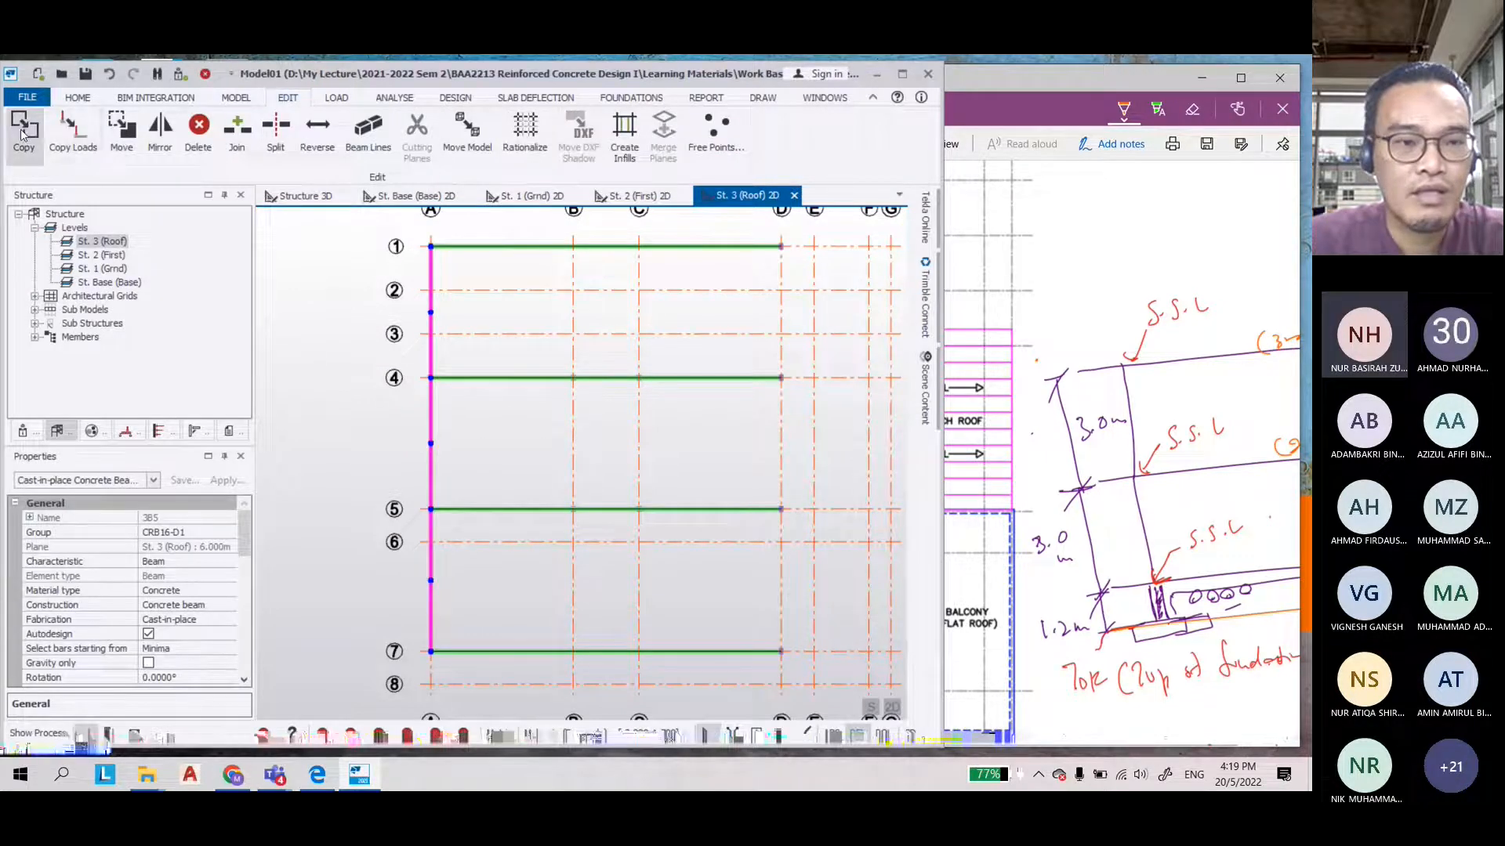
pyautogui.click(21, 135)
pyautogui.click(573, 651)
pyautogui.click(638, 651)
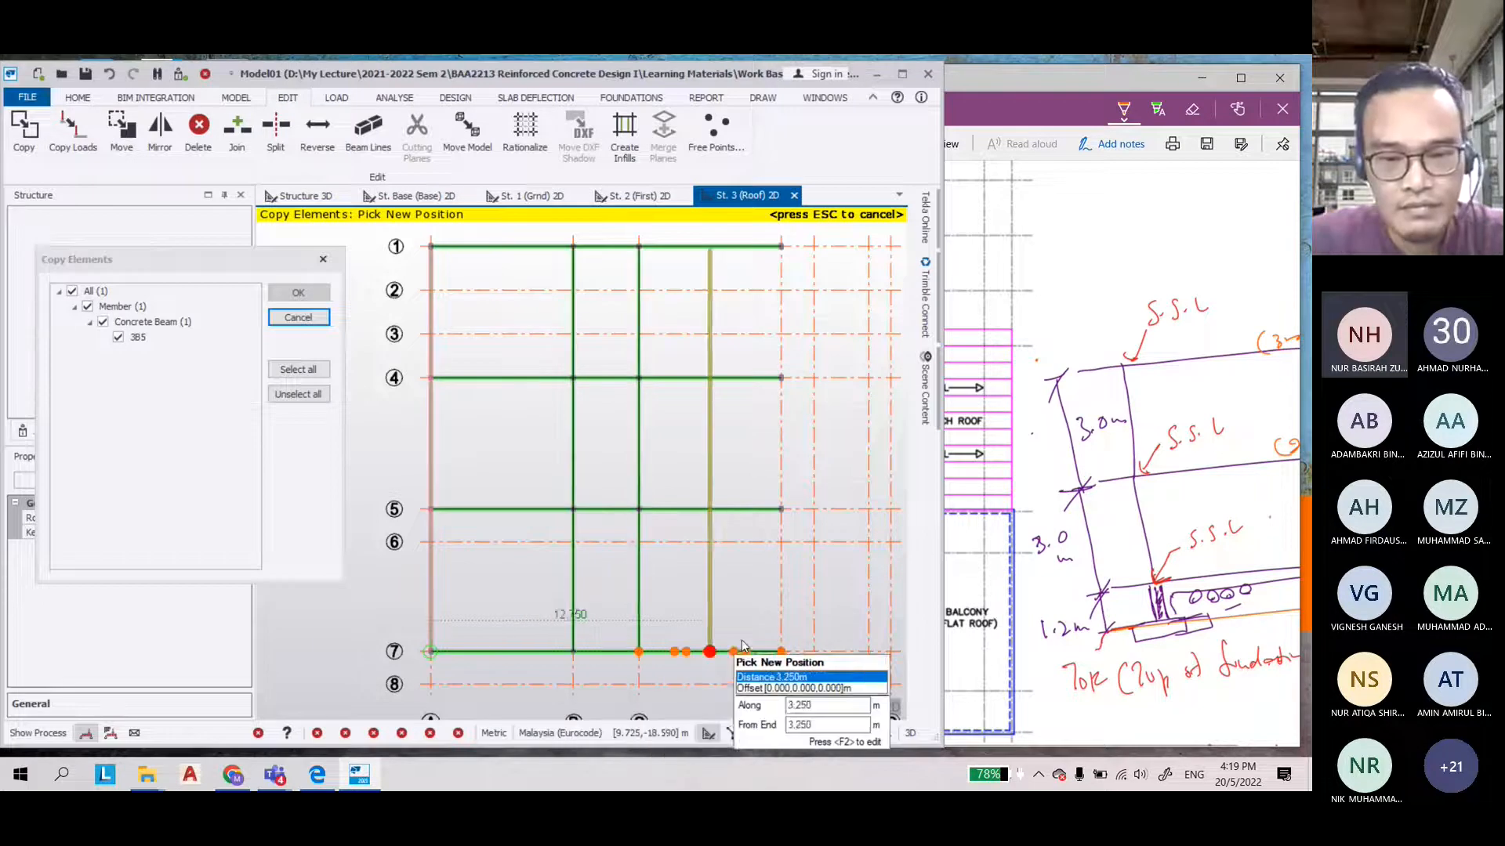
pyautogui.click(781, 651)
pyautogui.press('Escape')
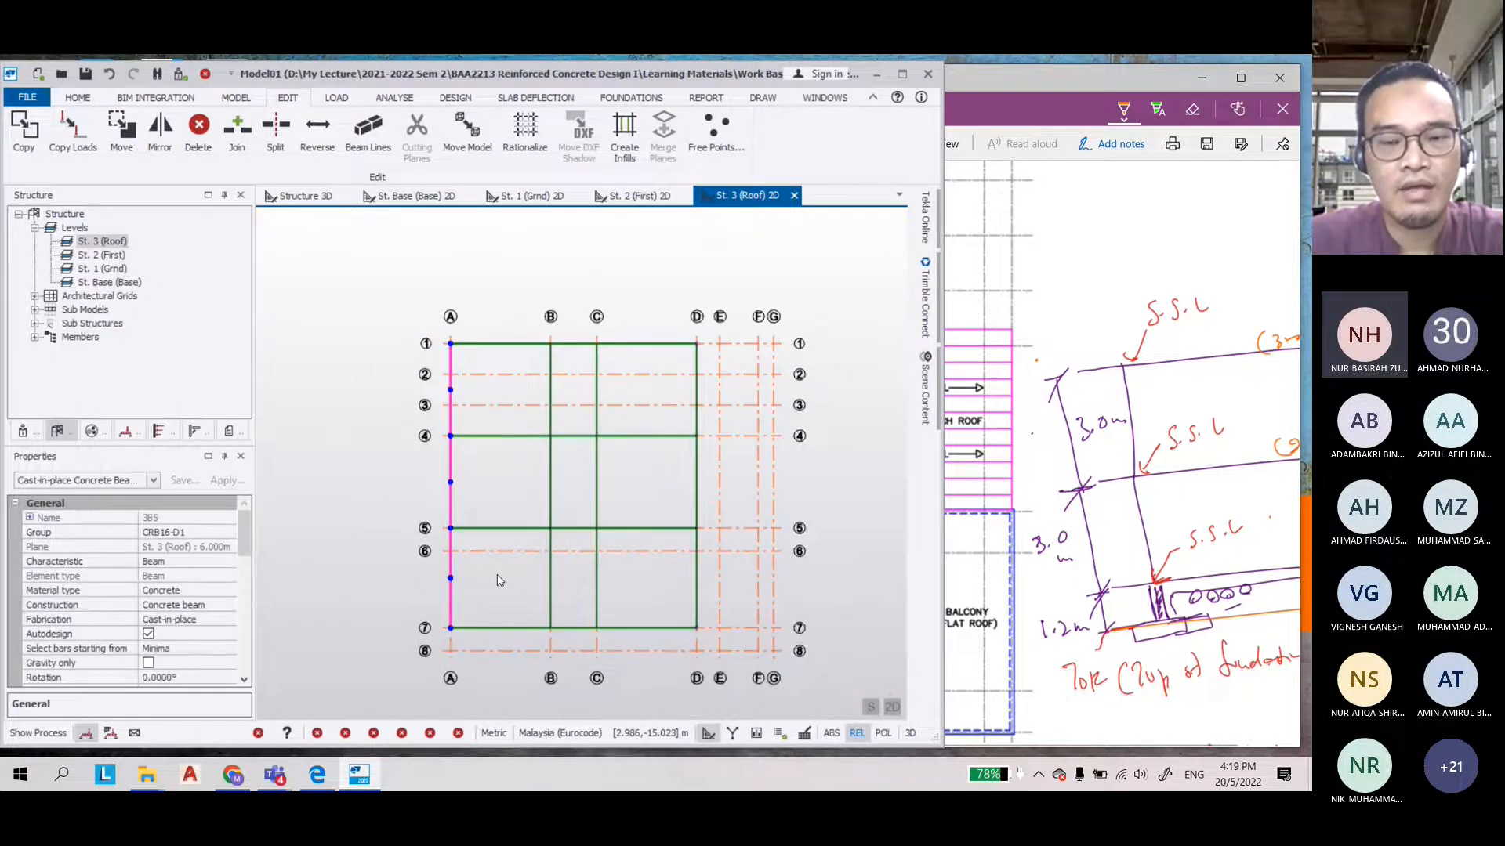
pyautogui.press('Escape')
# Check the secondary beams on the roof plan PDF and, in Tekla Structural Designer, draw a 150x300 concrete beam on gridline 2 between gridlines B and C
pyautogui.click(974, 482)
pyautogui.scroll(-1, 744, 371)
pyautogui.scroll(2, 744, 371)
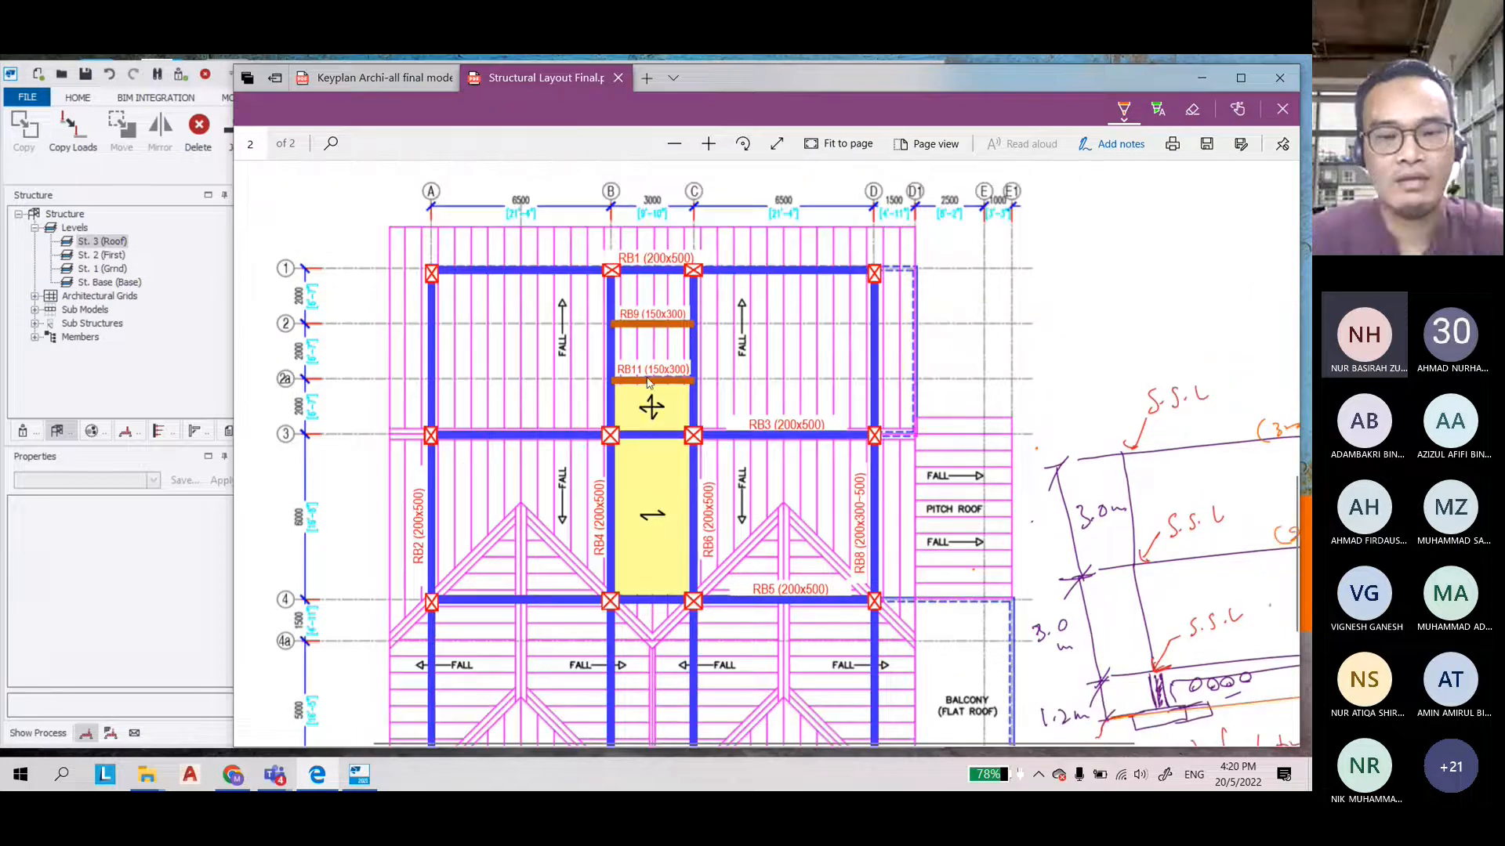
pyautogui.scroll(-1, 650, 384)
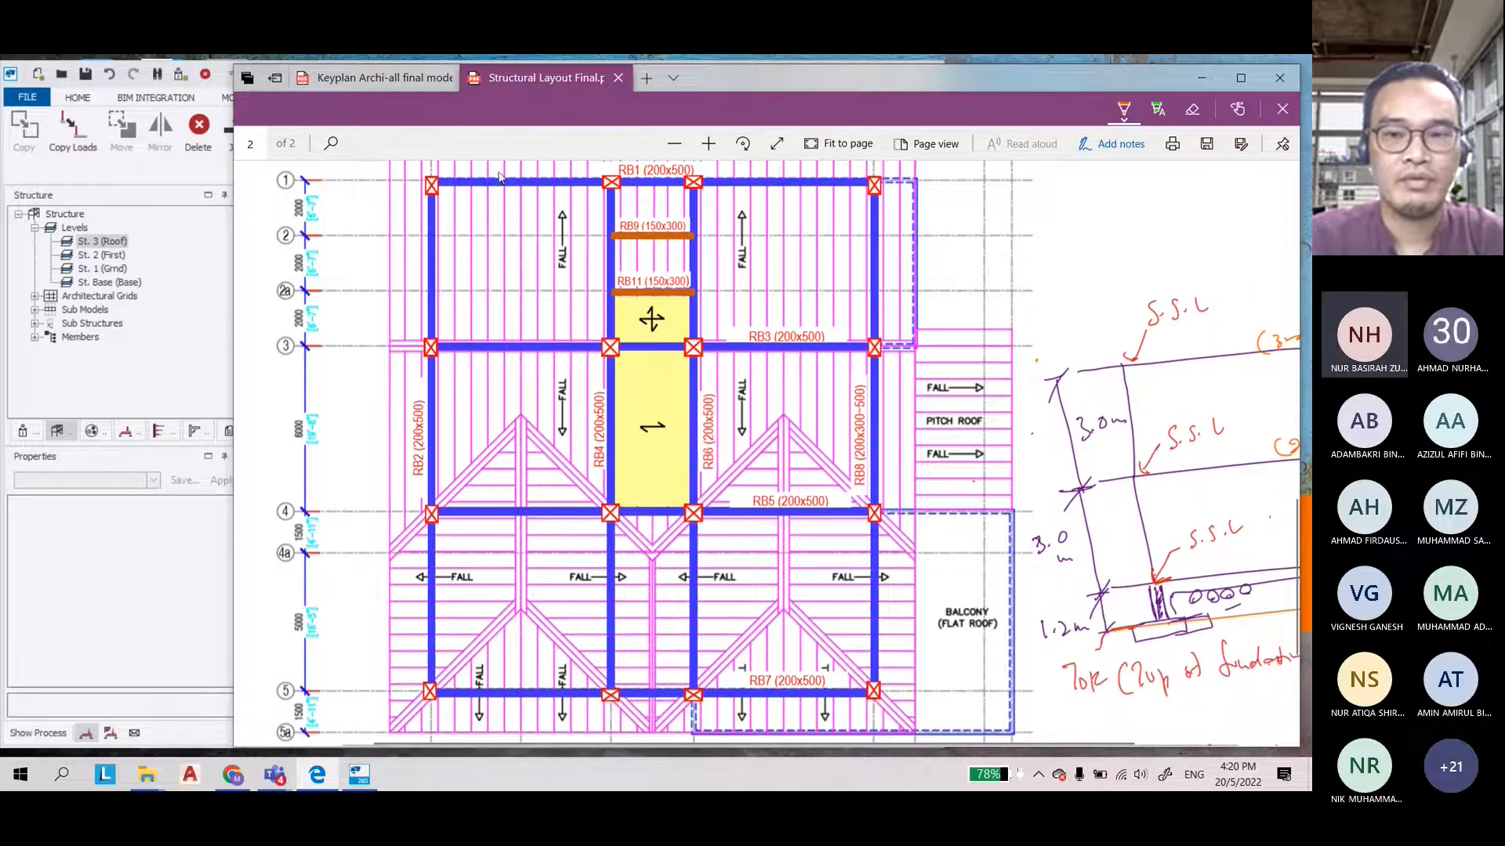
pyautogui.click(163, 666)
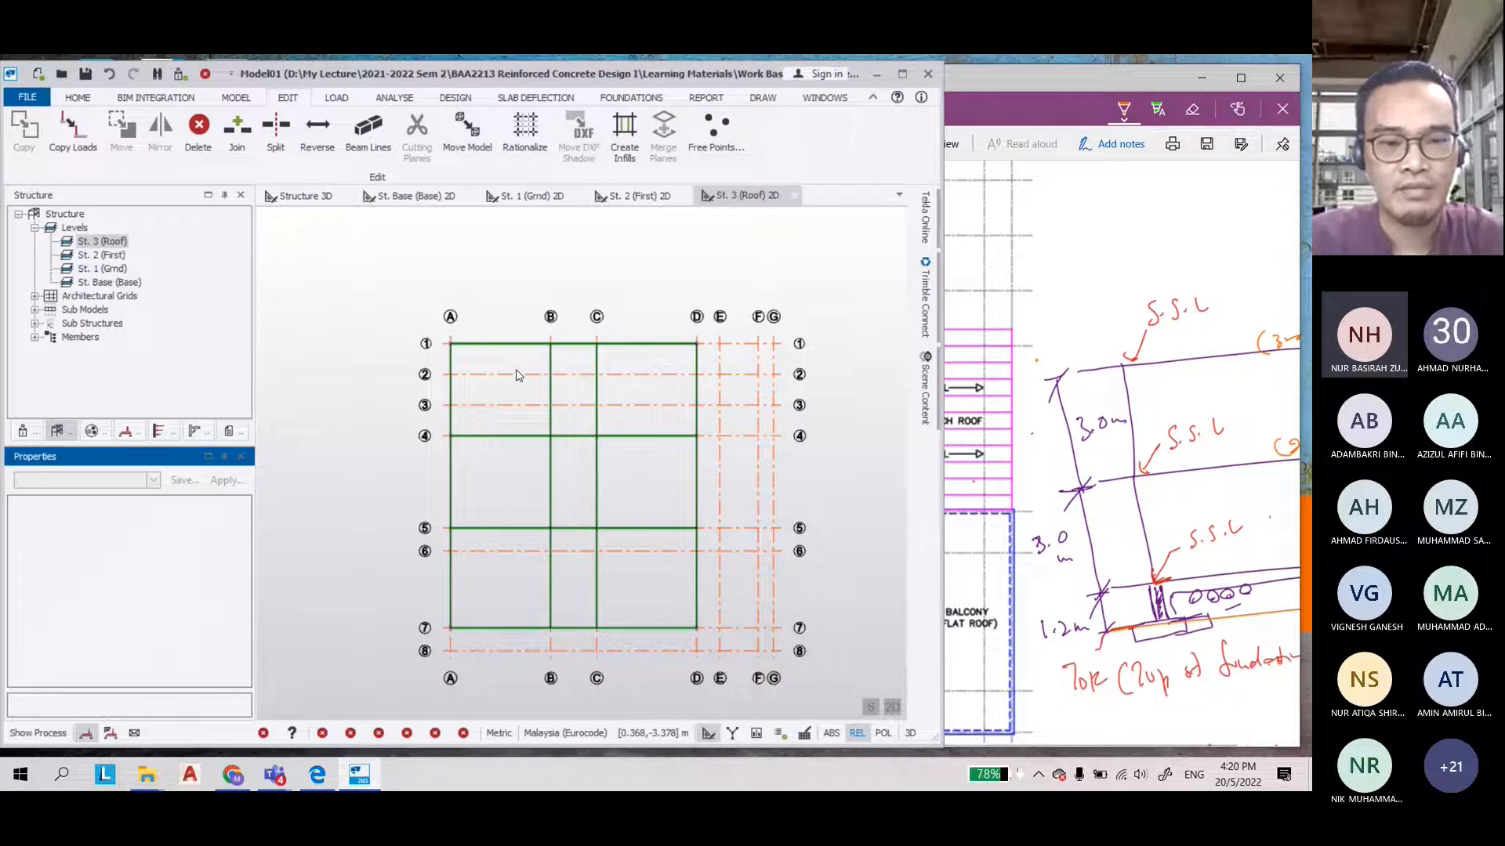
pyautogui.scroll(3, 566, 397)
pyautogui.click(235, 97)
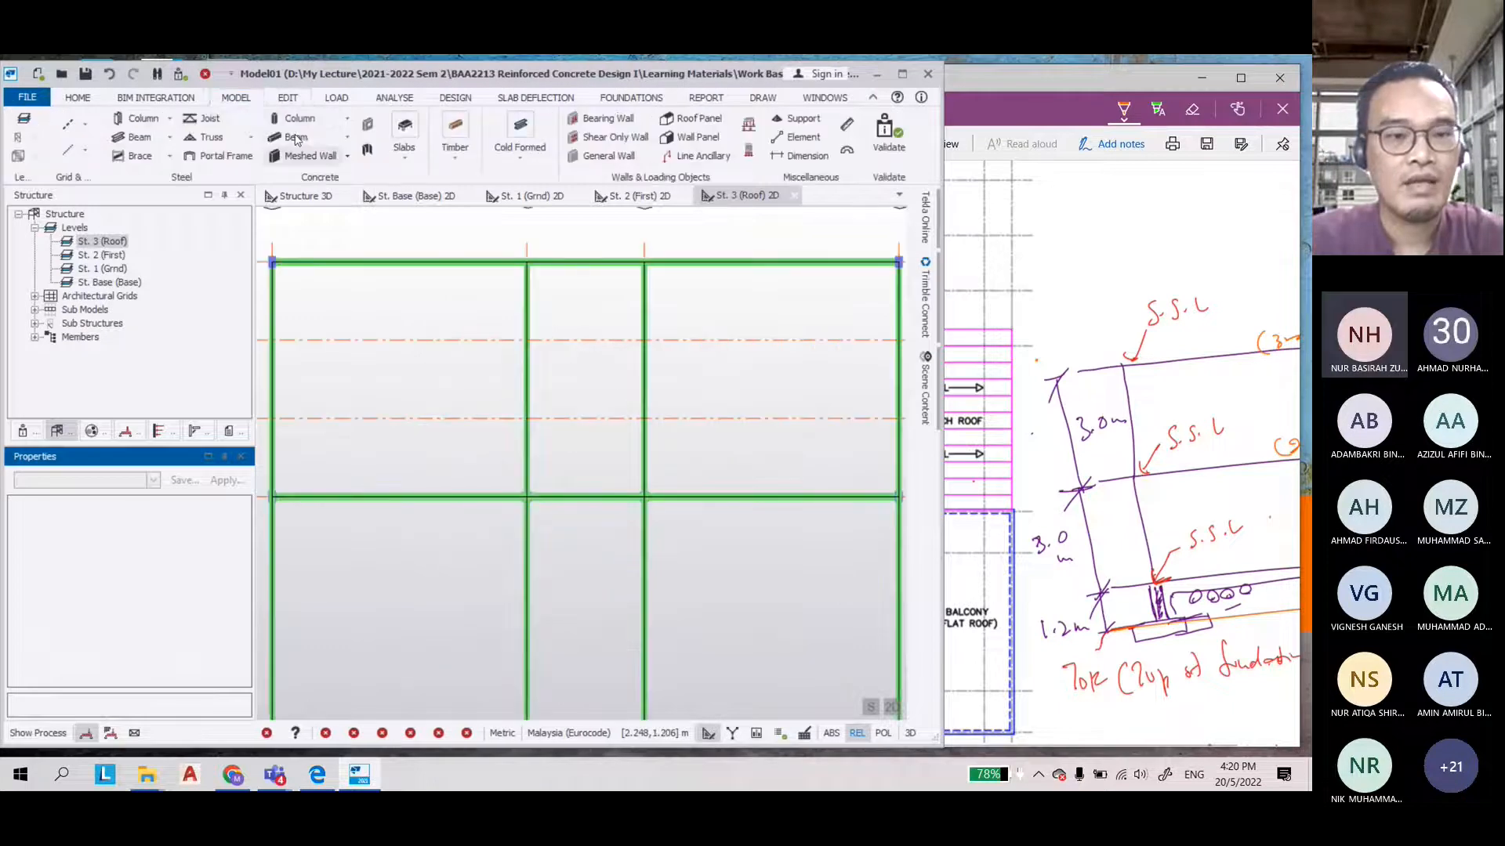
pyautogui.click(296, 136)
pyautogui.scroll(-2, 188, 590)
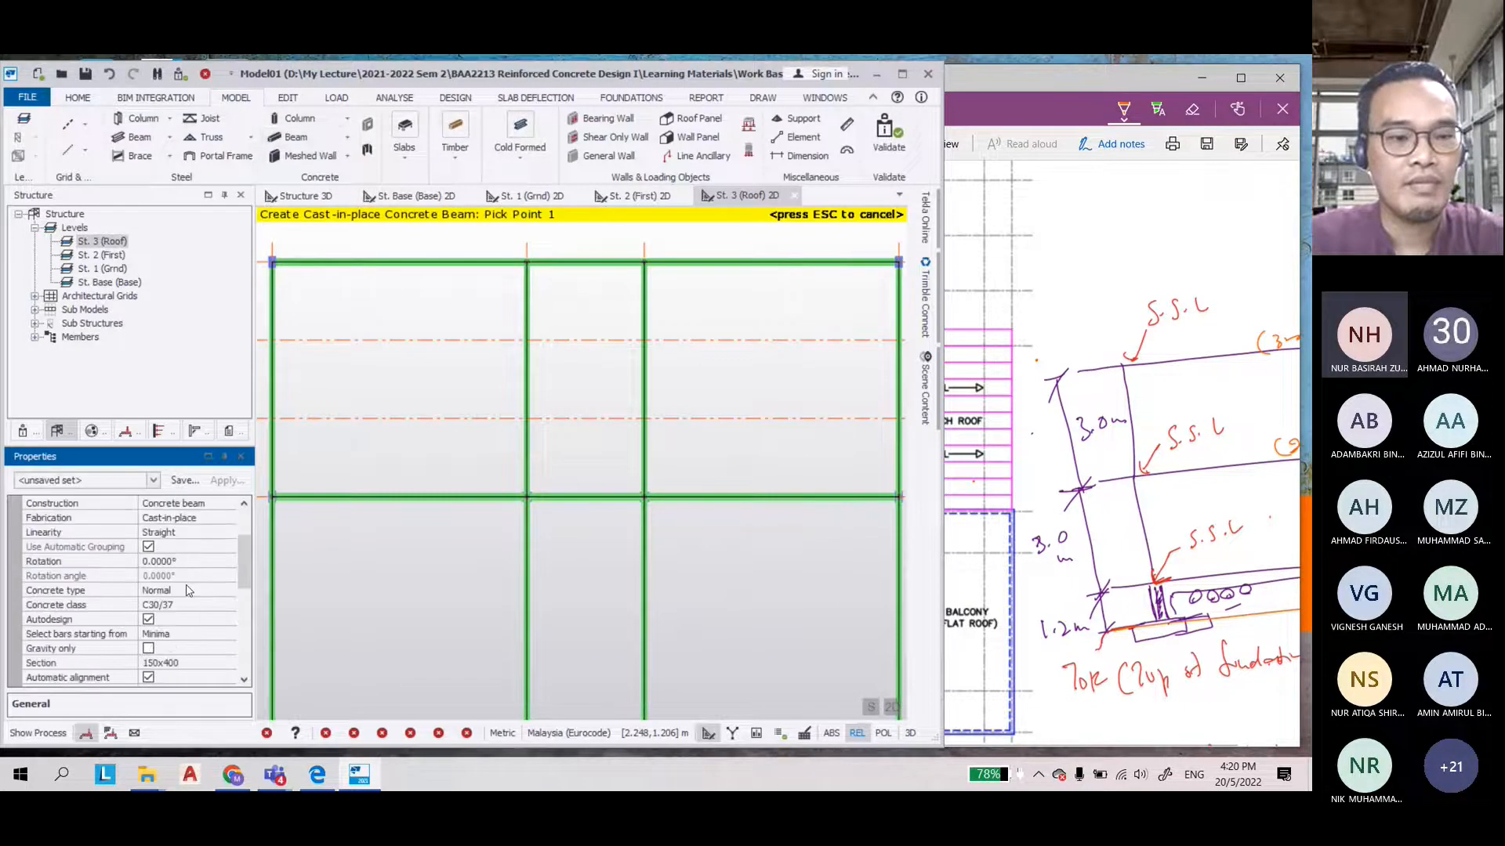
pyautogui.scroll(-1, 188, 590)
pyautogui.click(208, 619)
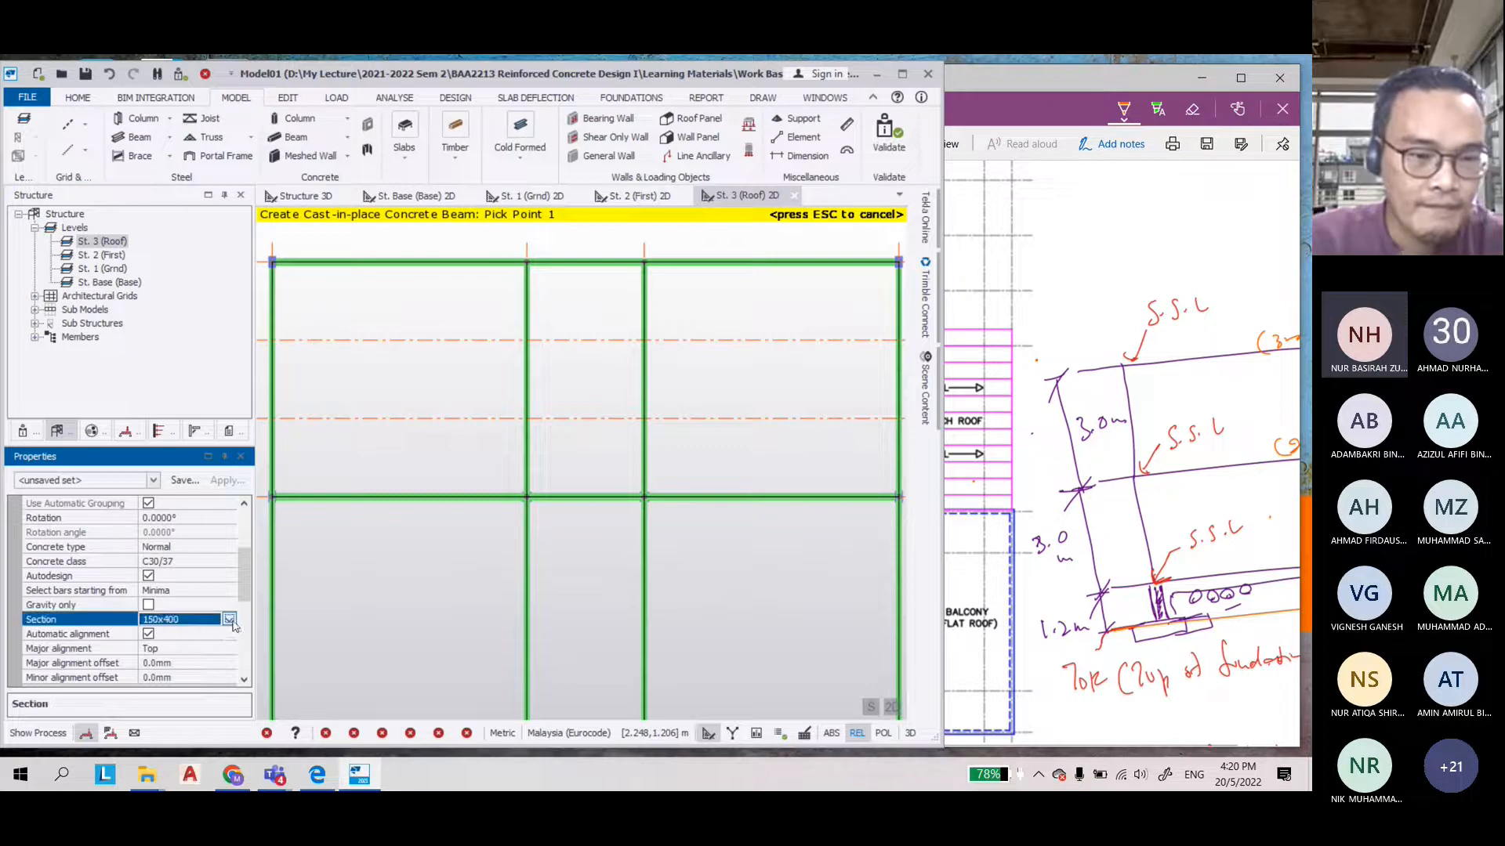
pyautogui.click(207, 619)
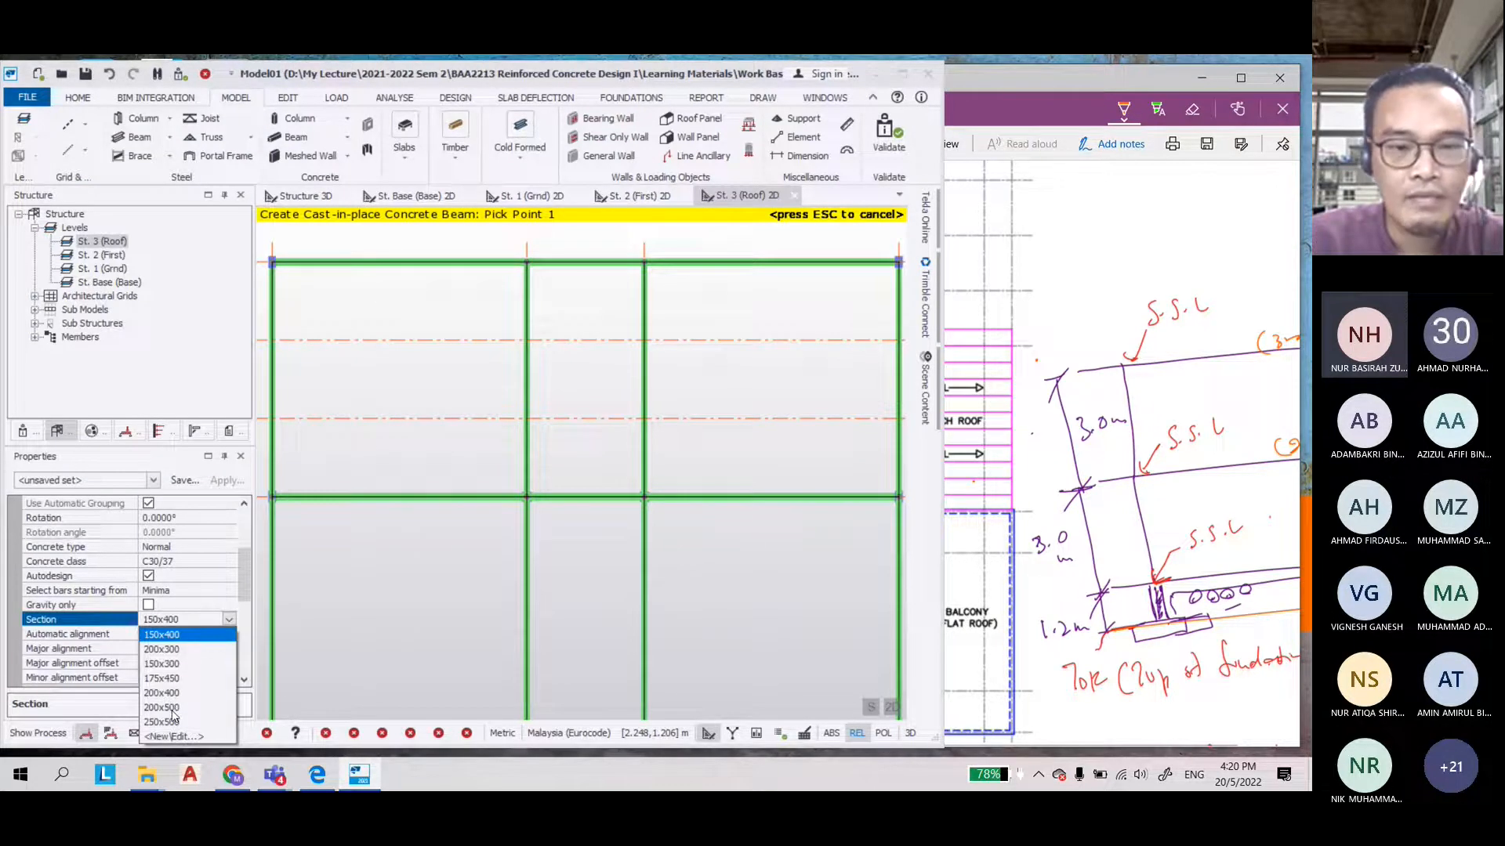
pyautogui.click(162, 663)
pyautogui.click(526, 340)
pyautogui.click(644, 341)
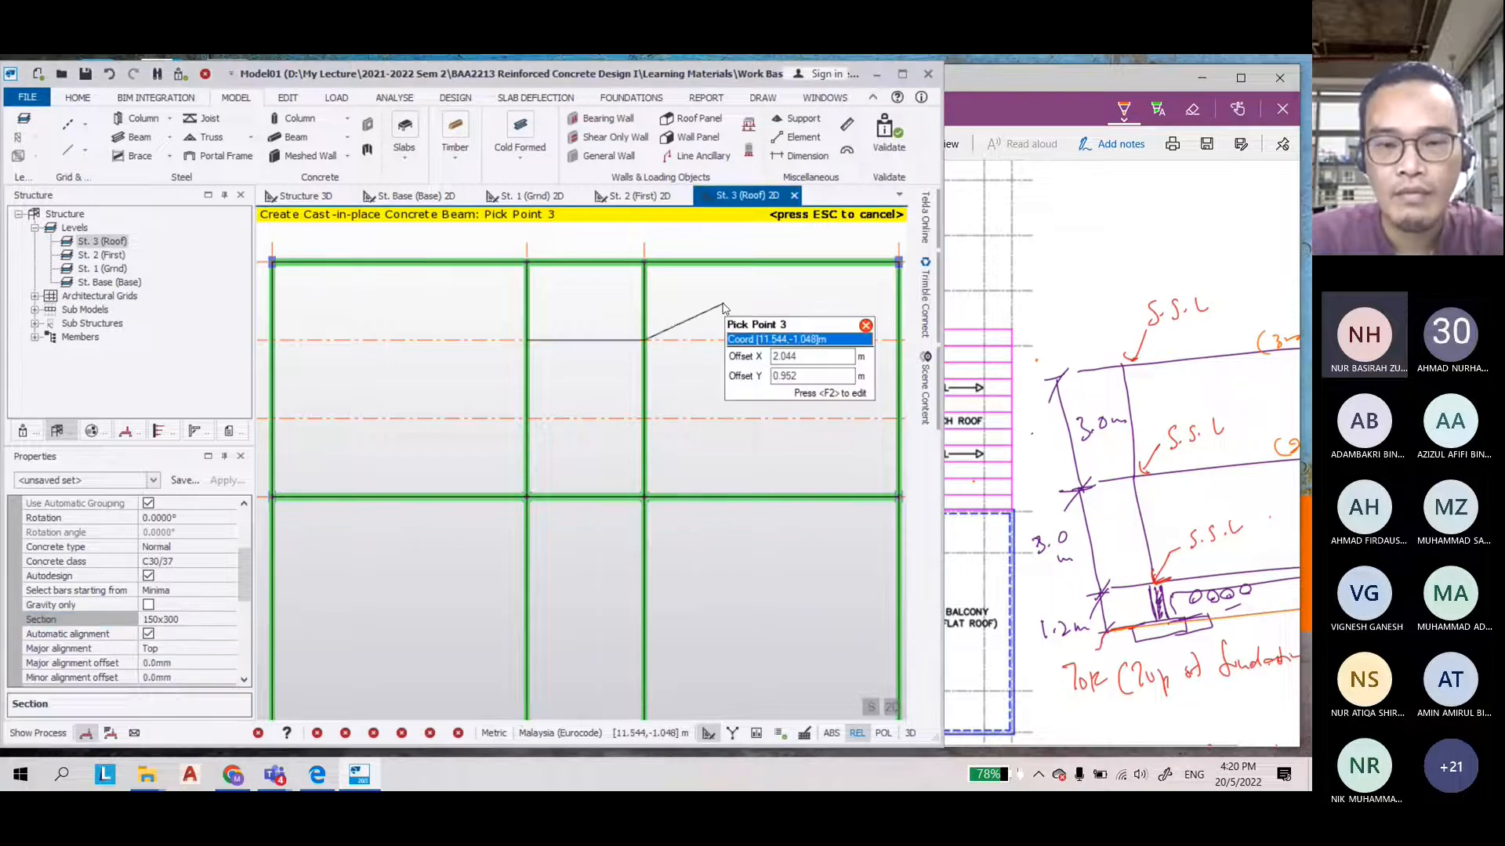
pyautogui.press('Escape')
# Draw a second 150x300 concrete roof beam on gridline 3 between gridlines B and C
pyautogui.click(526, 418)
pyautogui.click(644, 419)
pyautogui.press('Return')
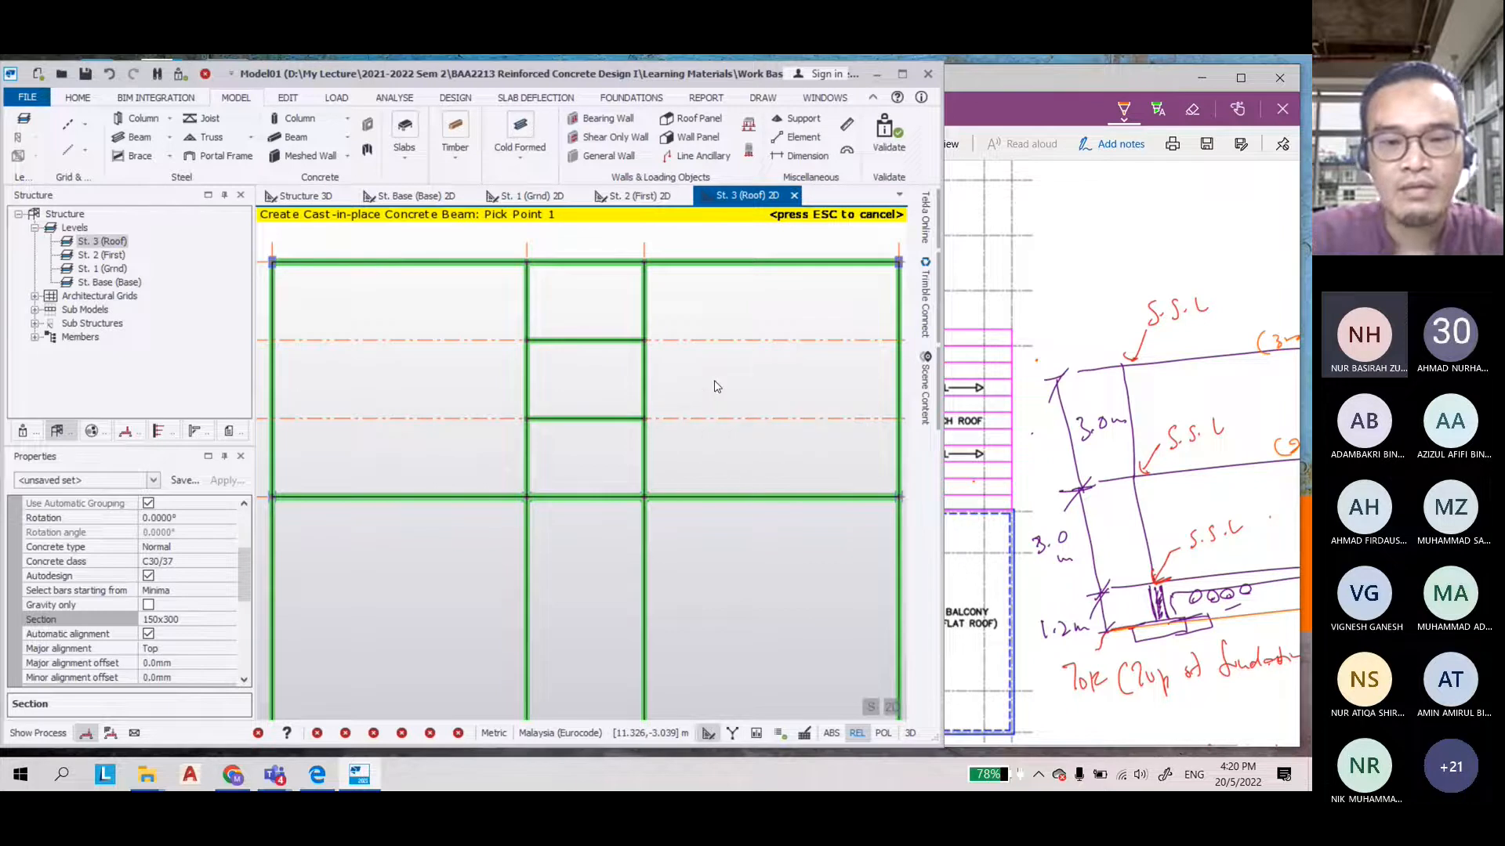
pyautogui.press('Escape')
pyautogui.scroll(-7, 715, 384)
pyautogui.scroll(1, 774, 485)
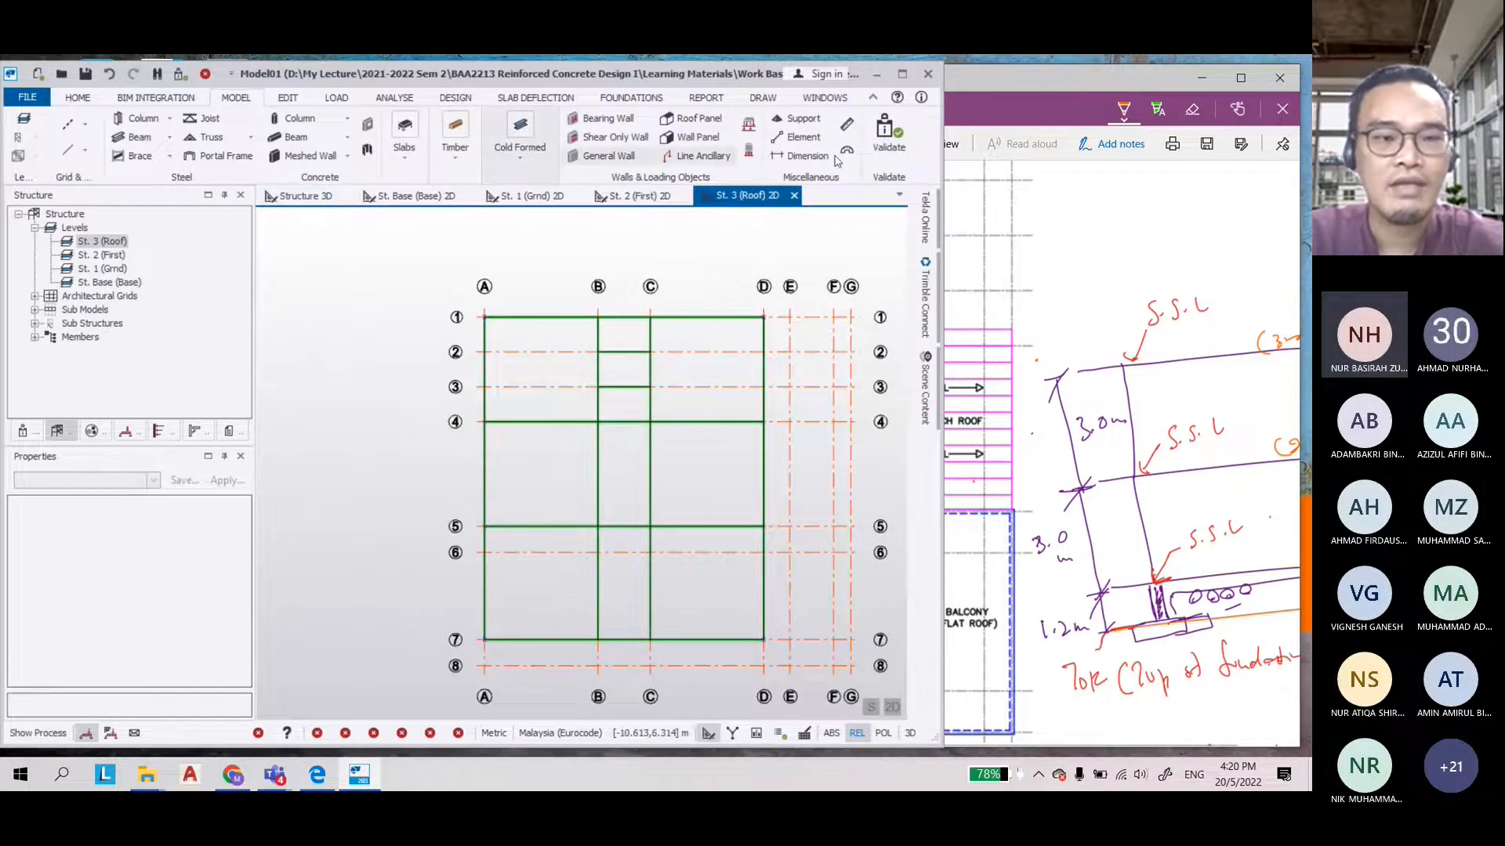
# Validate the model and check the frame in the 3D structure view against the roof beam plan in the layout PDF
pyautogui.click(886, 129)
pyautogui.click(298, 197)
pyautogui.moveTo(691, 590); pyautogui.dragTo(659, 577, button='right')
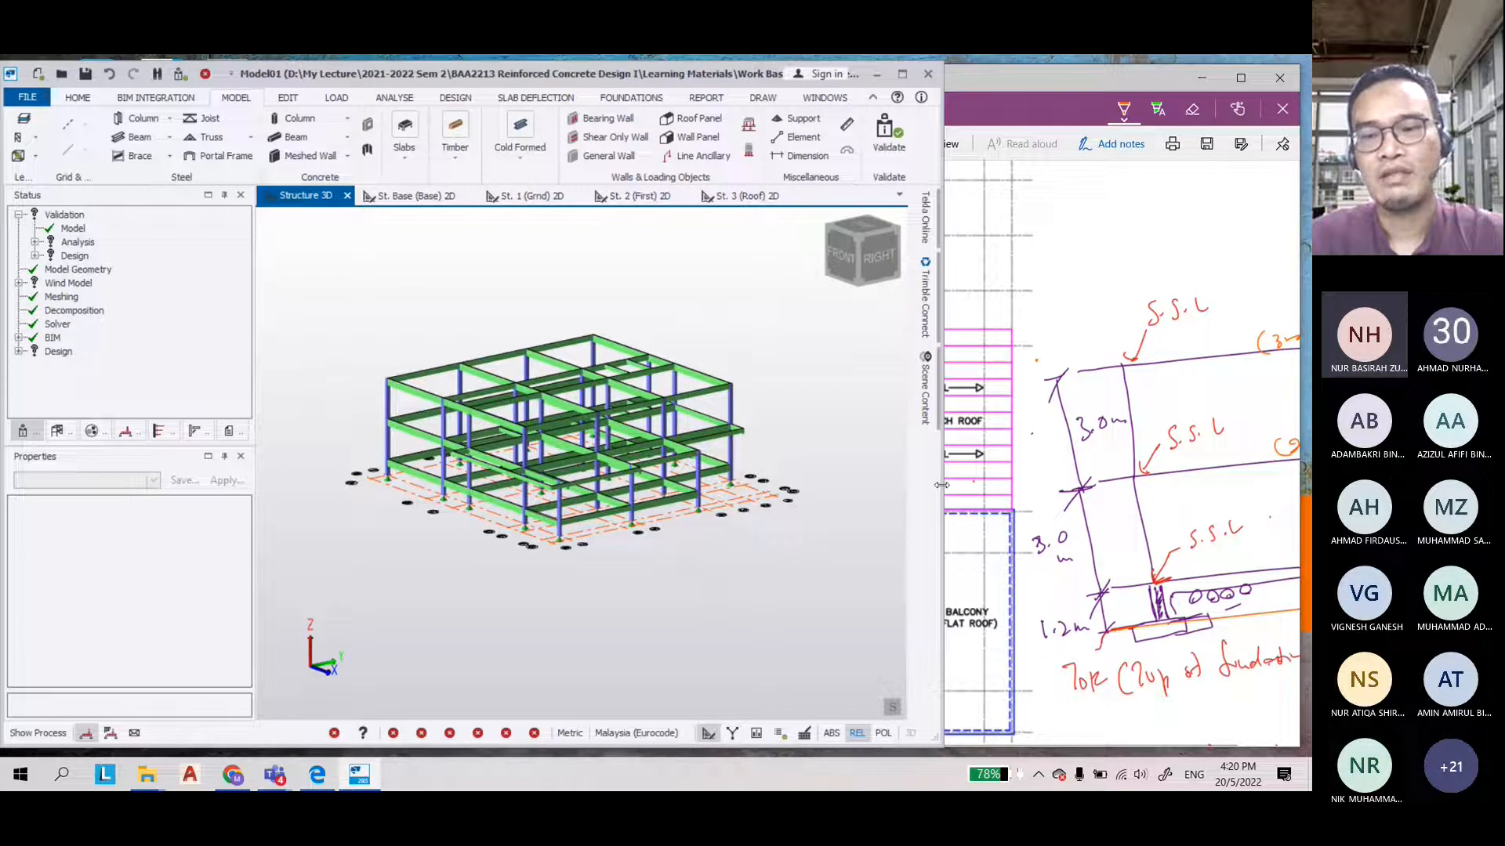
pyautogui.click(1063, 476)
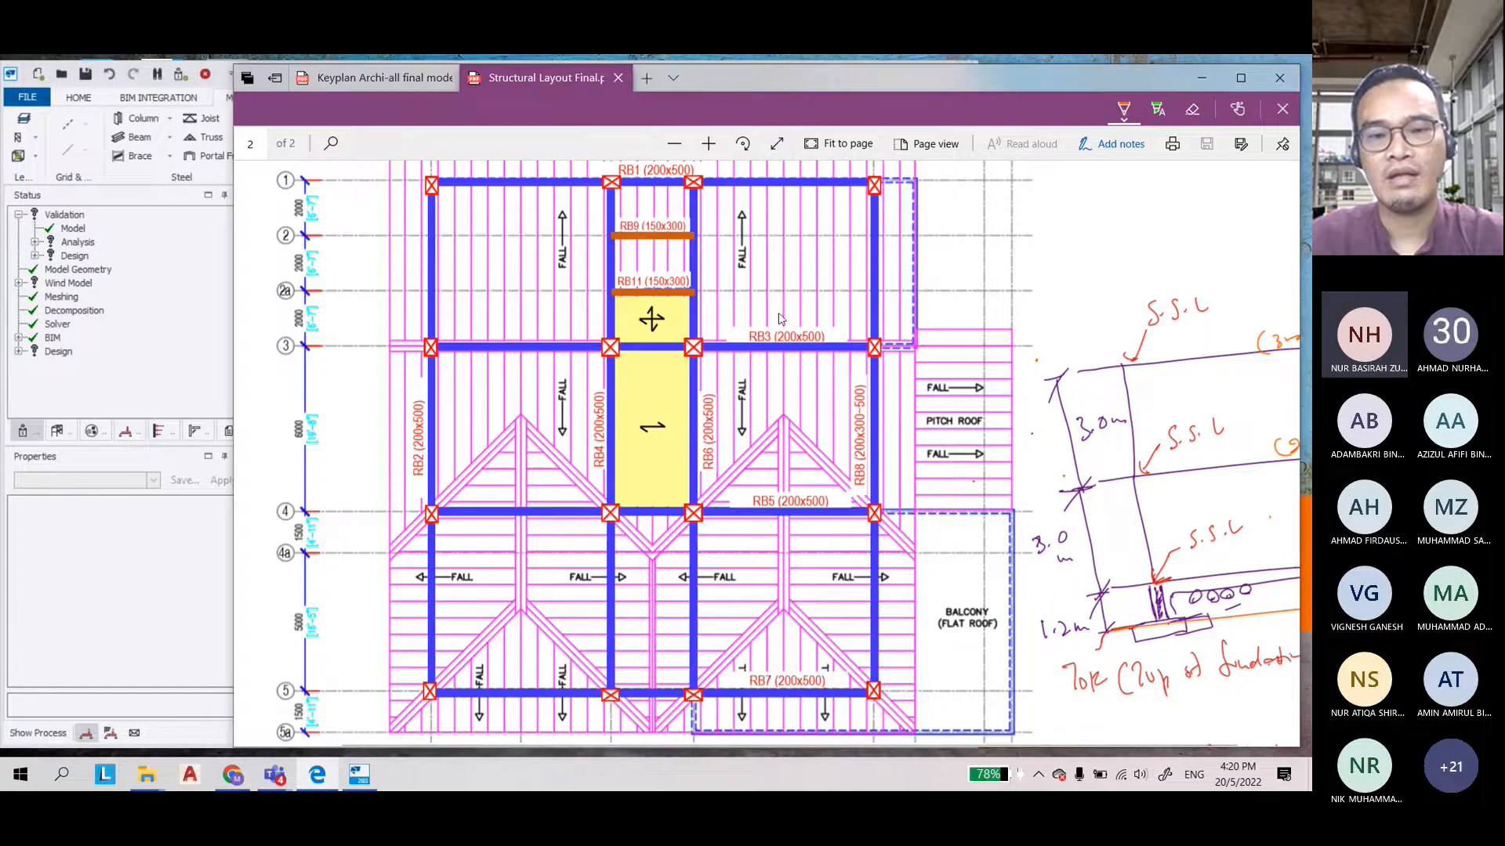
# Handwrite "v) Assign slab" in red beside the workflow list below the roof plan
pyautogui.scroll(-3, 678, 372)
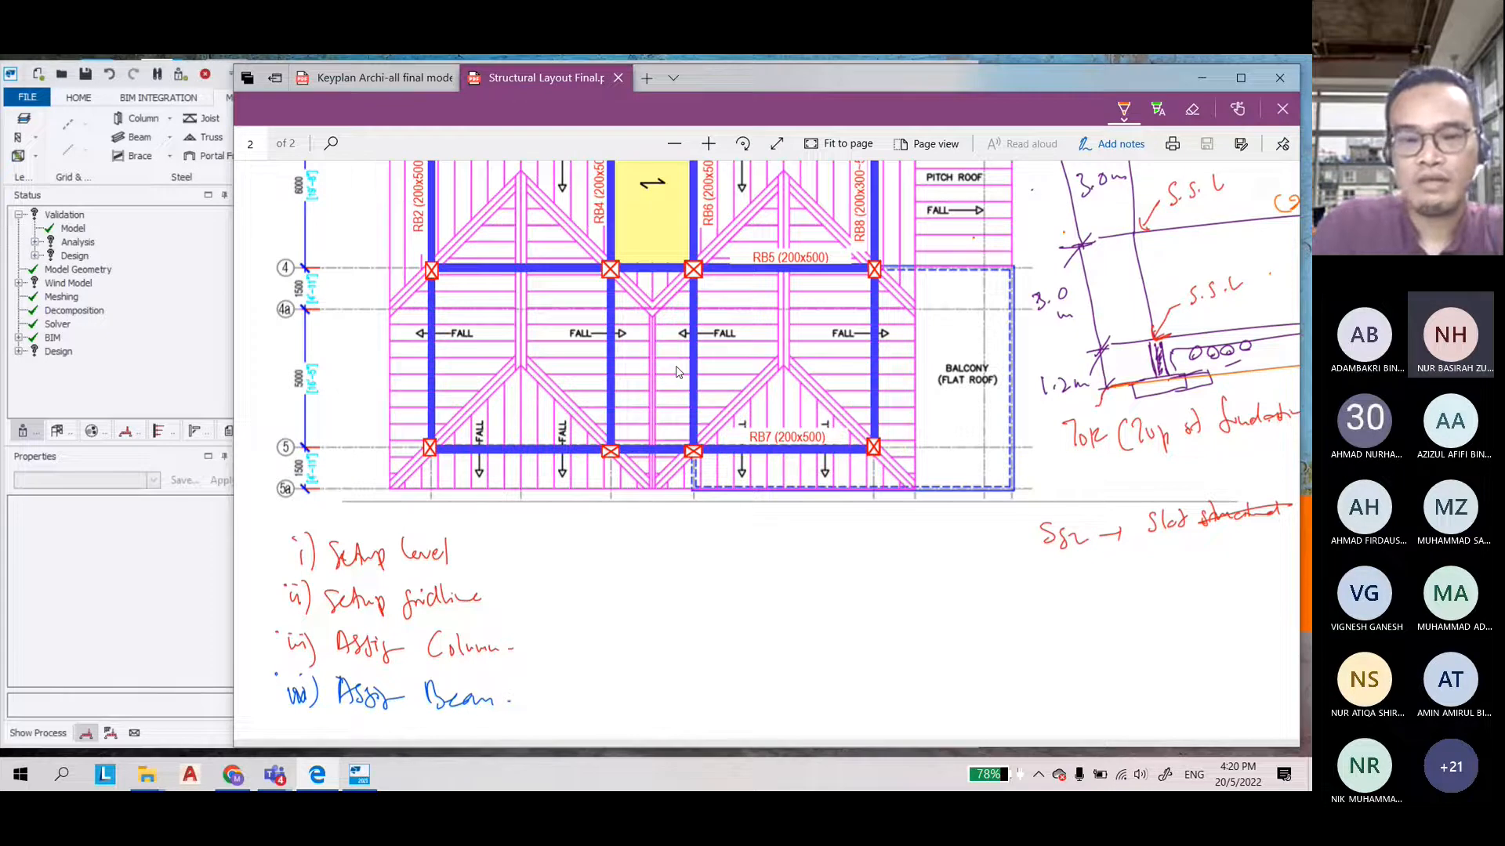
pyautogui.click(1124, 109)
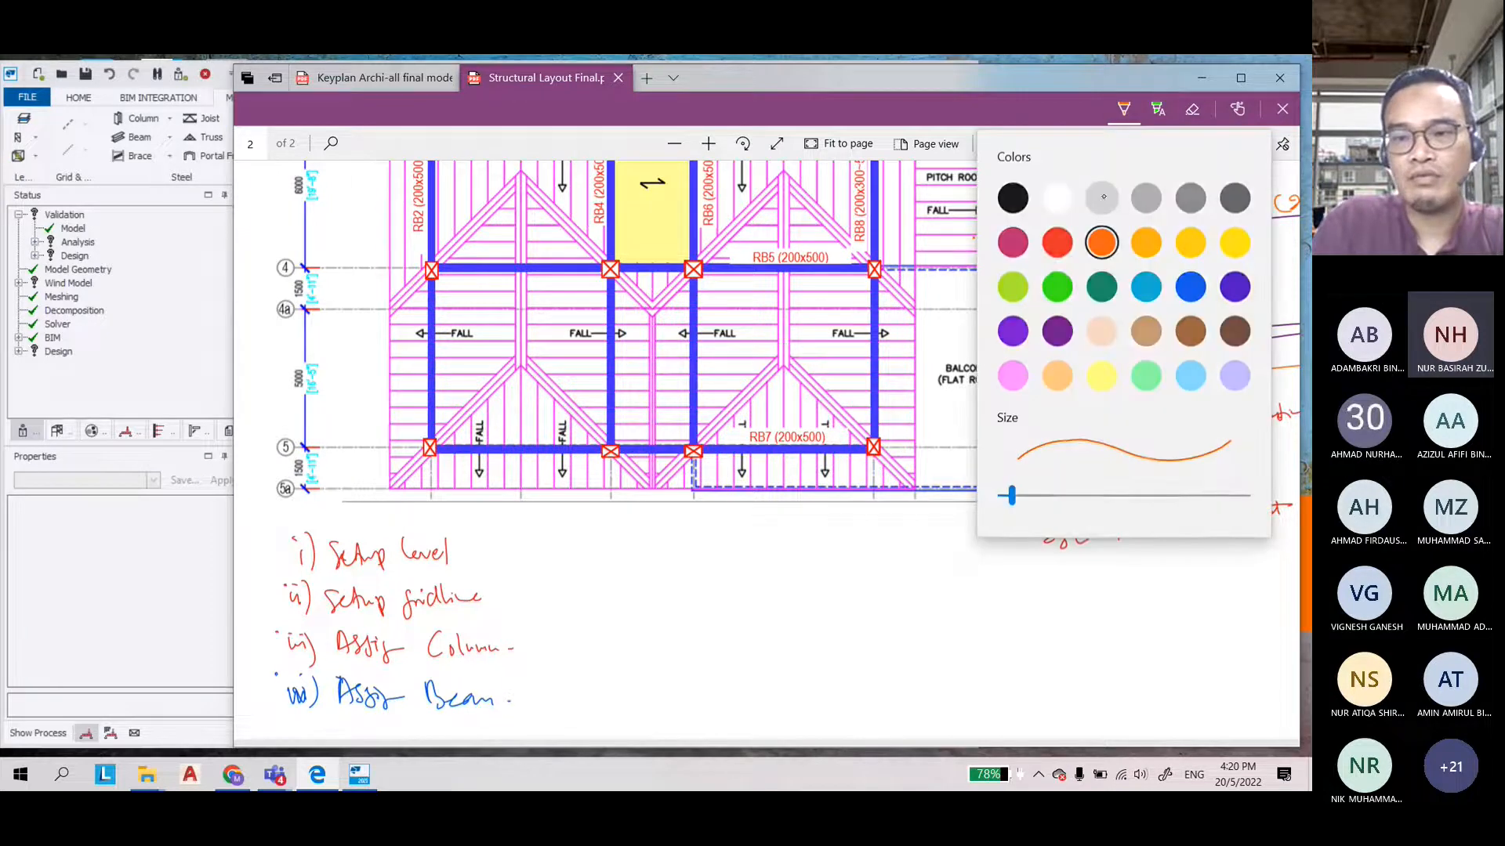
pyautogui.click(1059, 238)
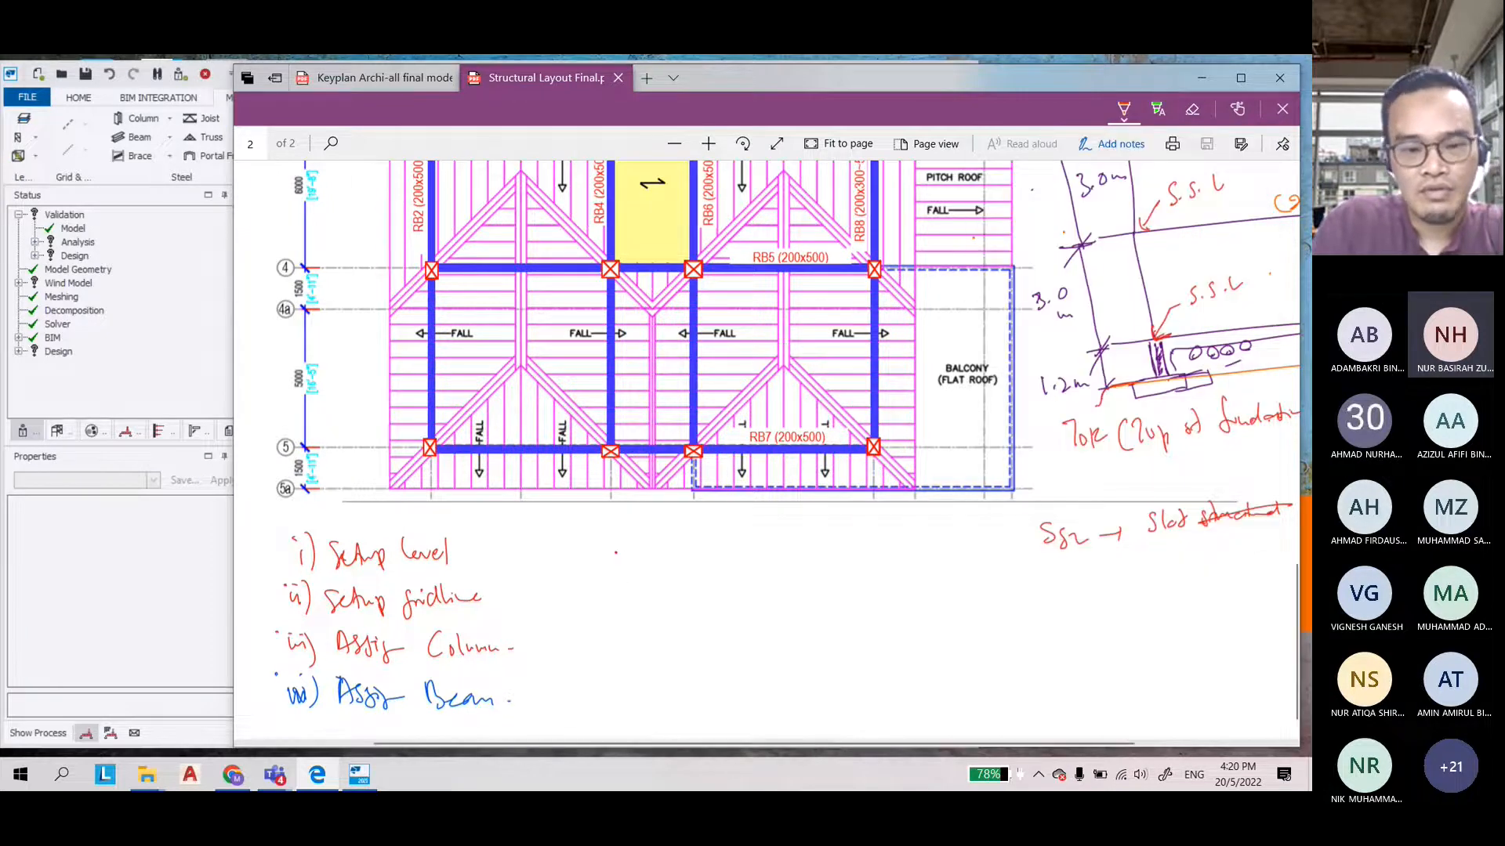
pyautogui.moveTo(615, 553)
pyautogui.mouseDown()
pyautogui.moveTo(640, 576)
pyautogui.moveTo(685, 548)
pyautogui.moveTo(676, 565)
pyautogui.moveTo(703, 580)
pyautogui.moveTo(723, 557)
pyautogui.moveTo(757, 560)
pyautogui.mouseUp()
pyautogui.moveTo(782, 539); pyautogui.dragTo(778, 560)
pyautogui.click(794, 547)
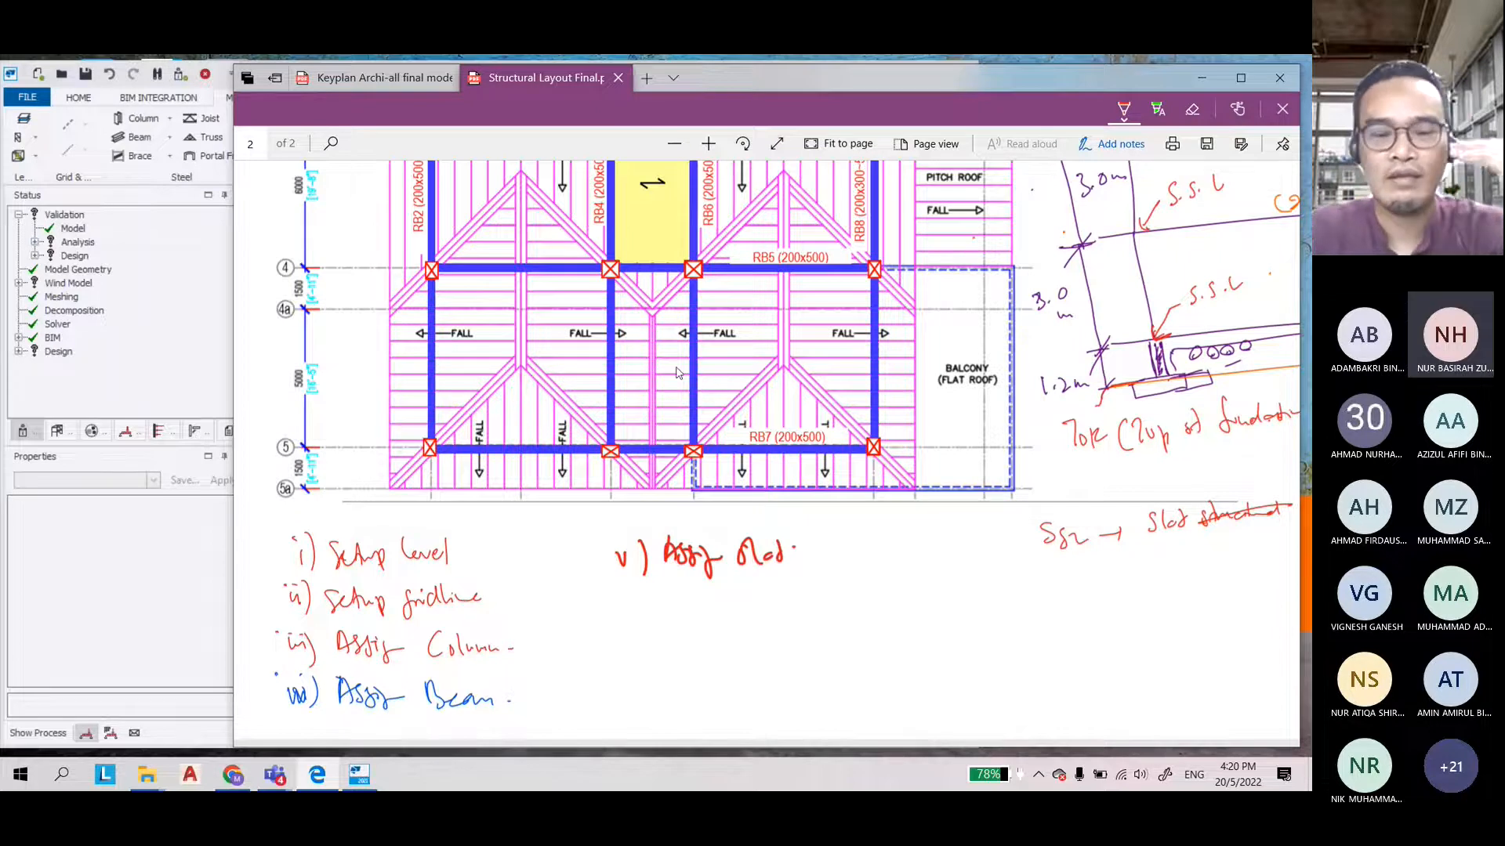
pyautogui.scroll(3, 670, 366)
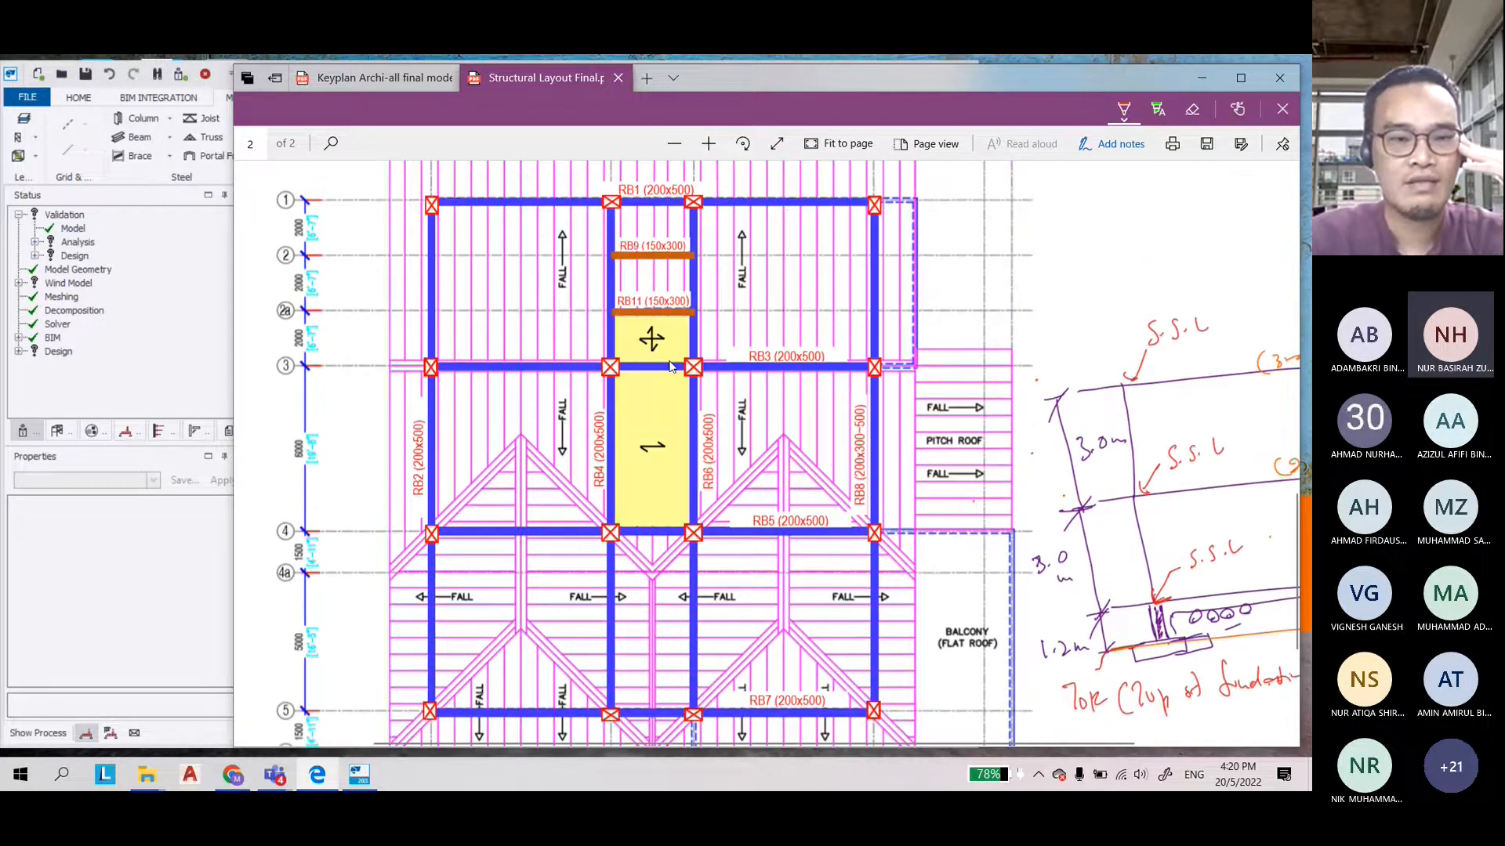
# Switch to Tekla Structural Designer and save the model
pyautogui.click(359, 775)
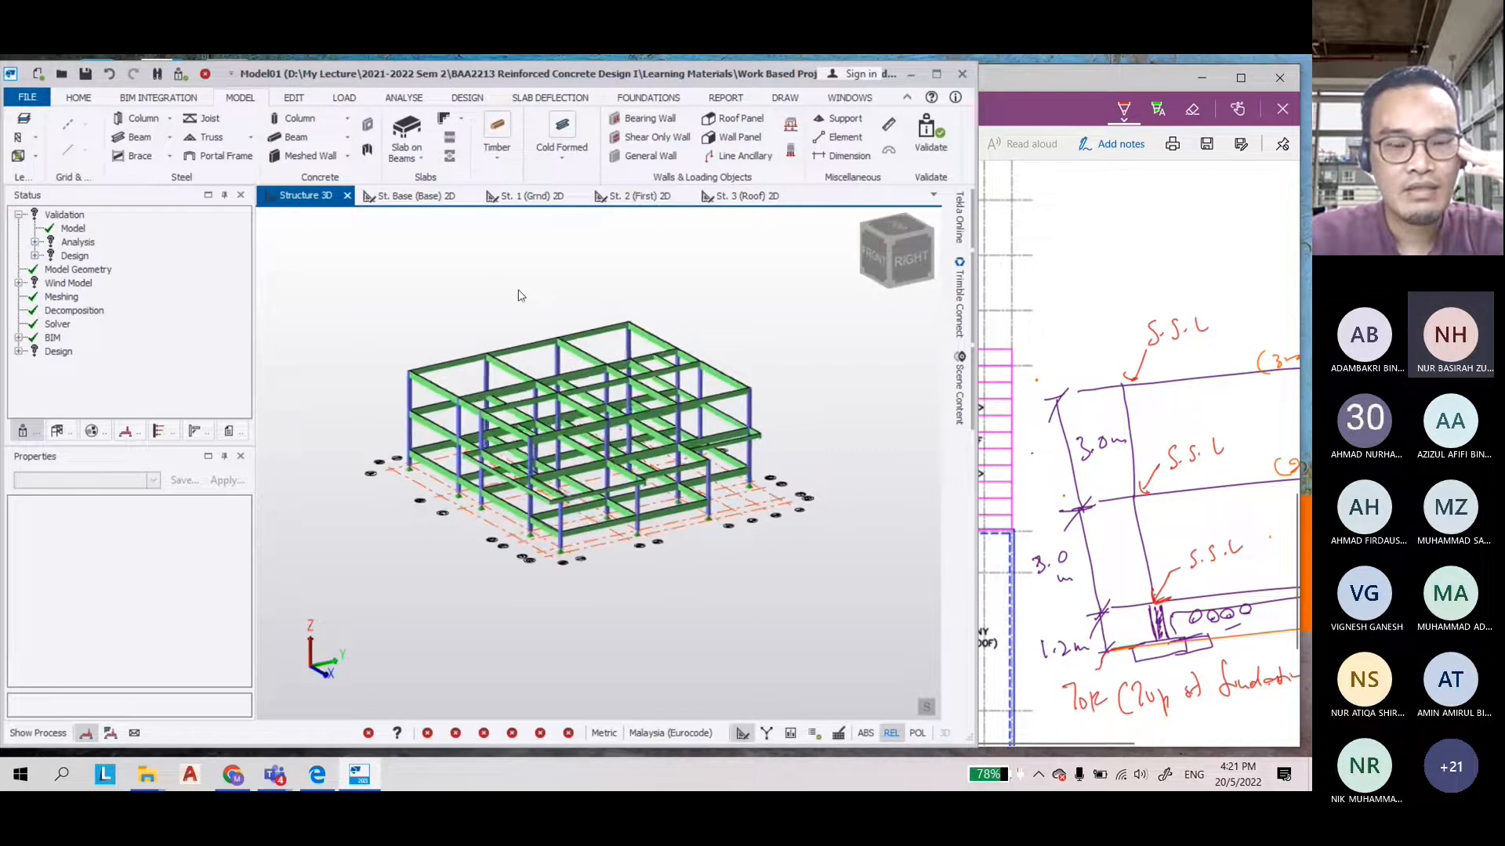
pyautogui.scroll(3, 519, 296)
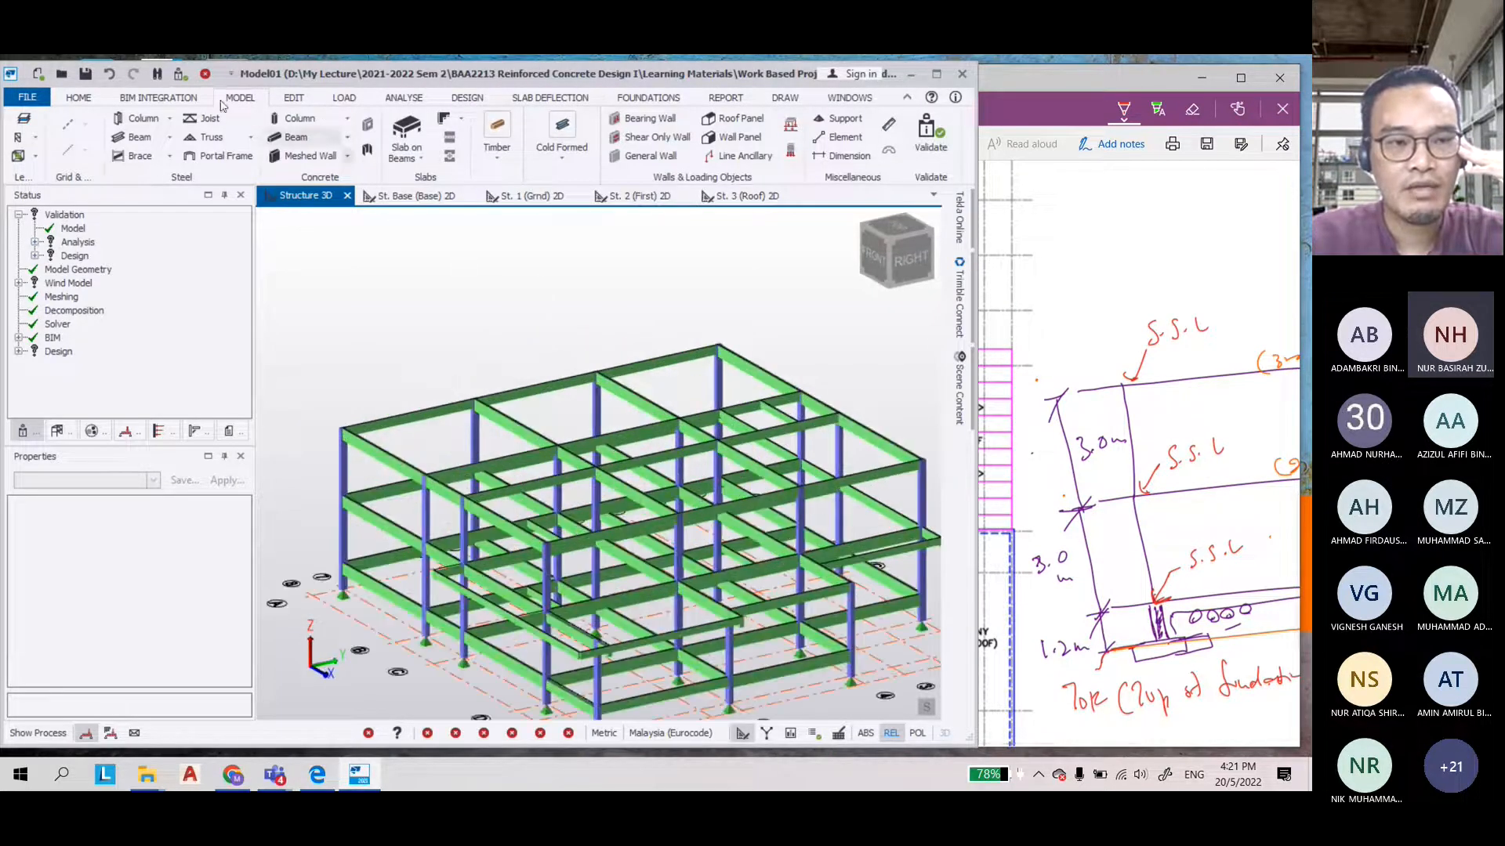
pyautogui.click(86, 74)
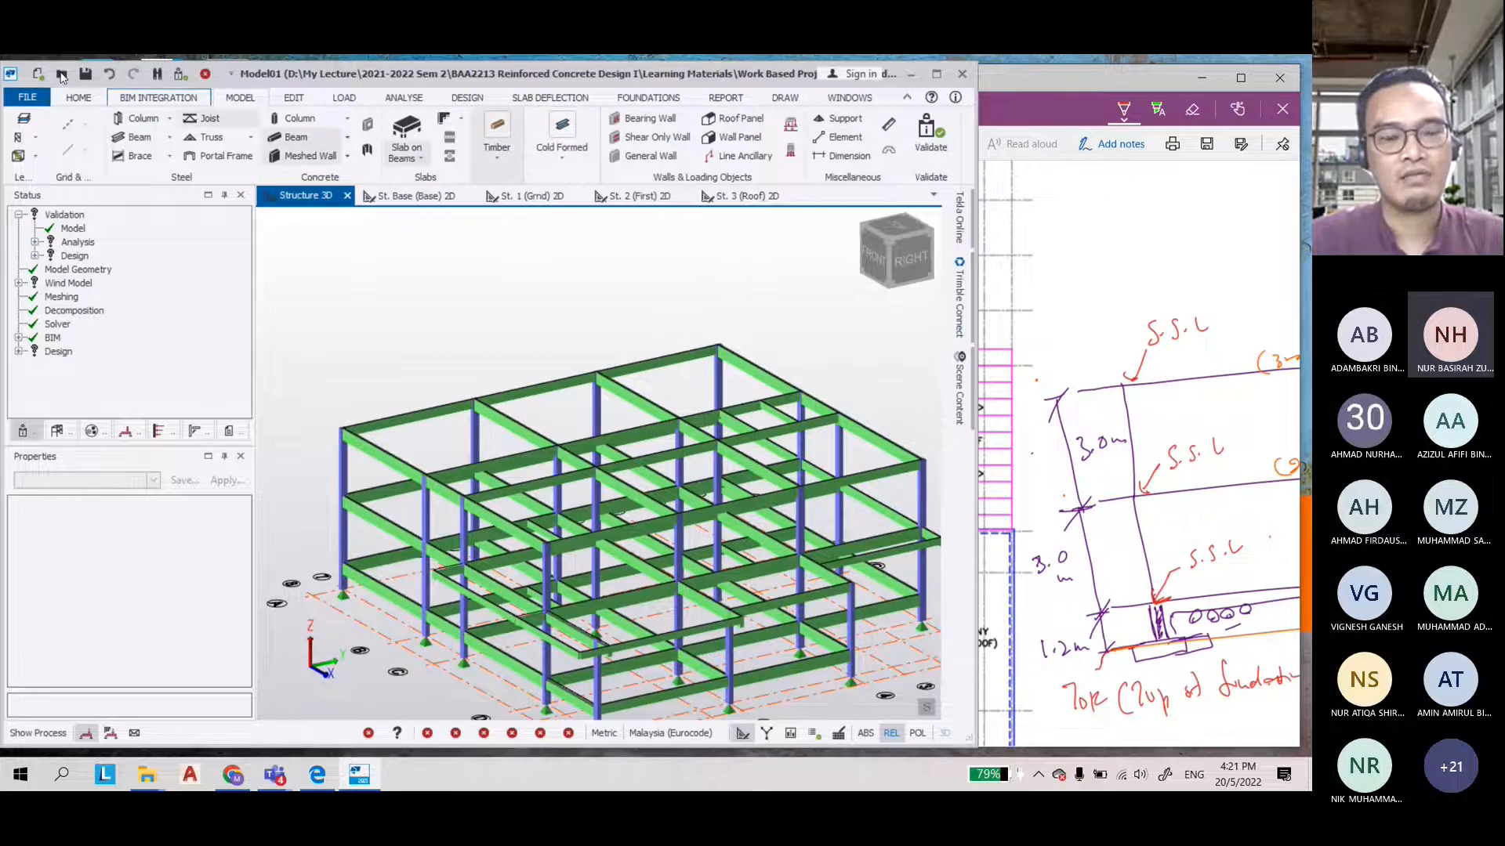
# Switch back to the Structural Layout PDF and bring up the ground and first floor plans on page 1
pyautogui.hotkey('alt', 'Tab')
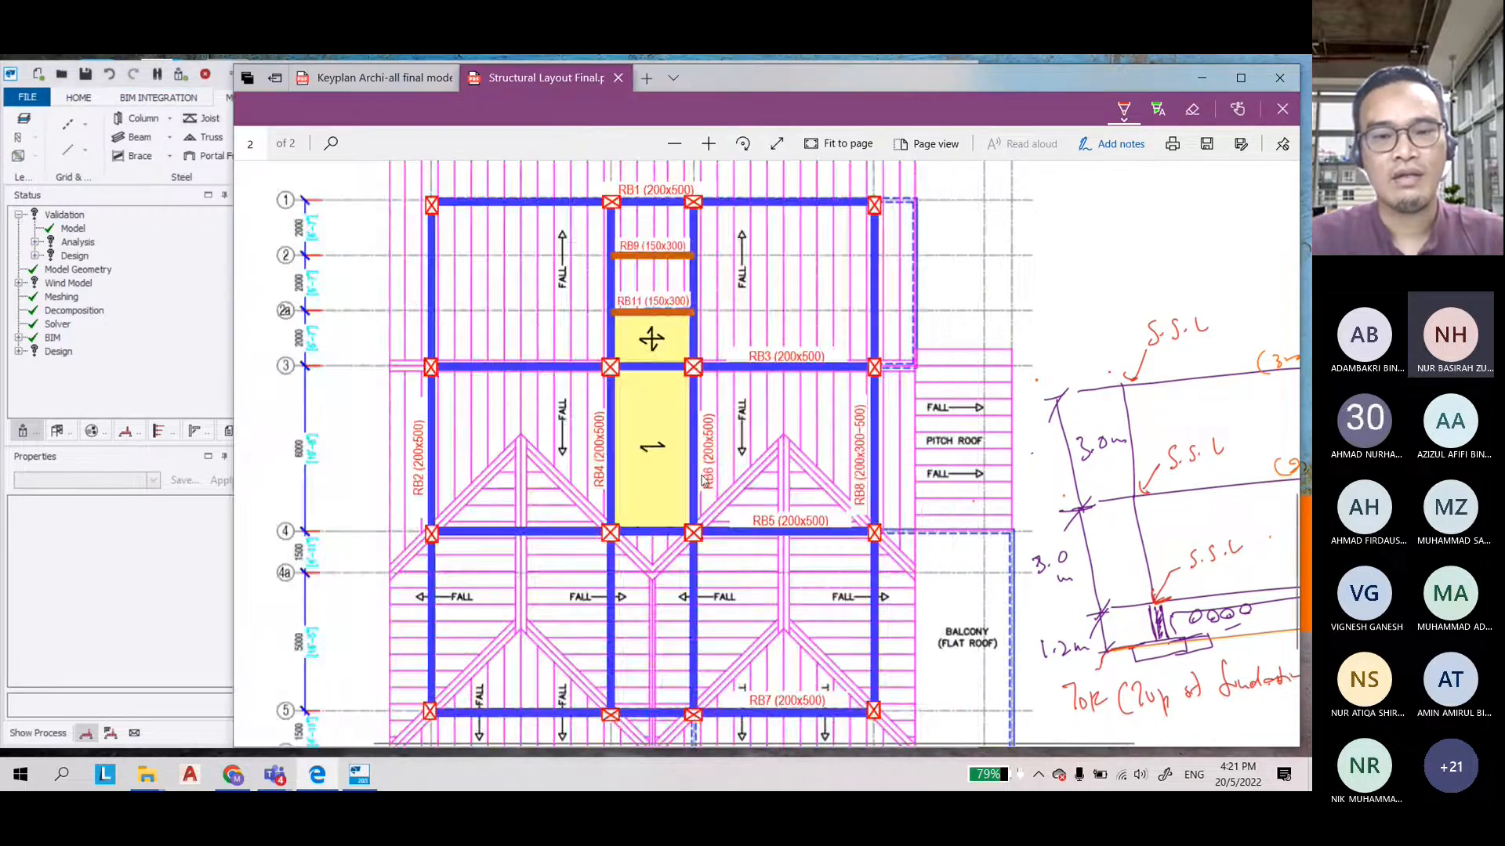
pyautogui.scroll(-5, 627, 459)
pyautogui.scroll(1, 626, 459)
pyautogui.scroll(-3, 627, 460)
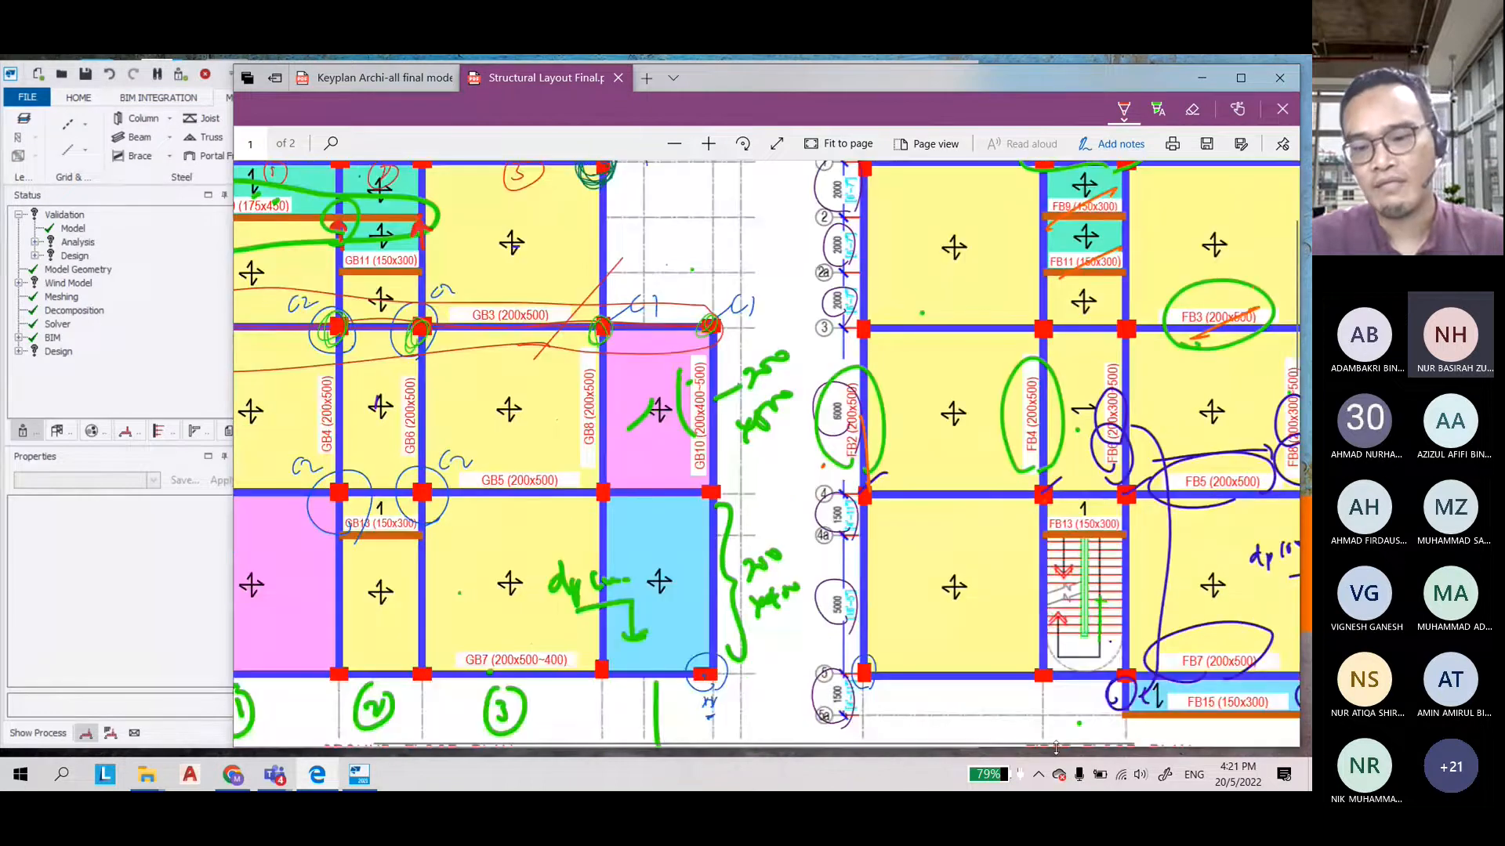
pyautogui.hscroll(-3, 817, 755)
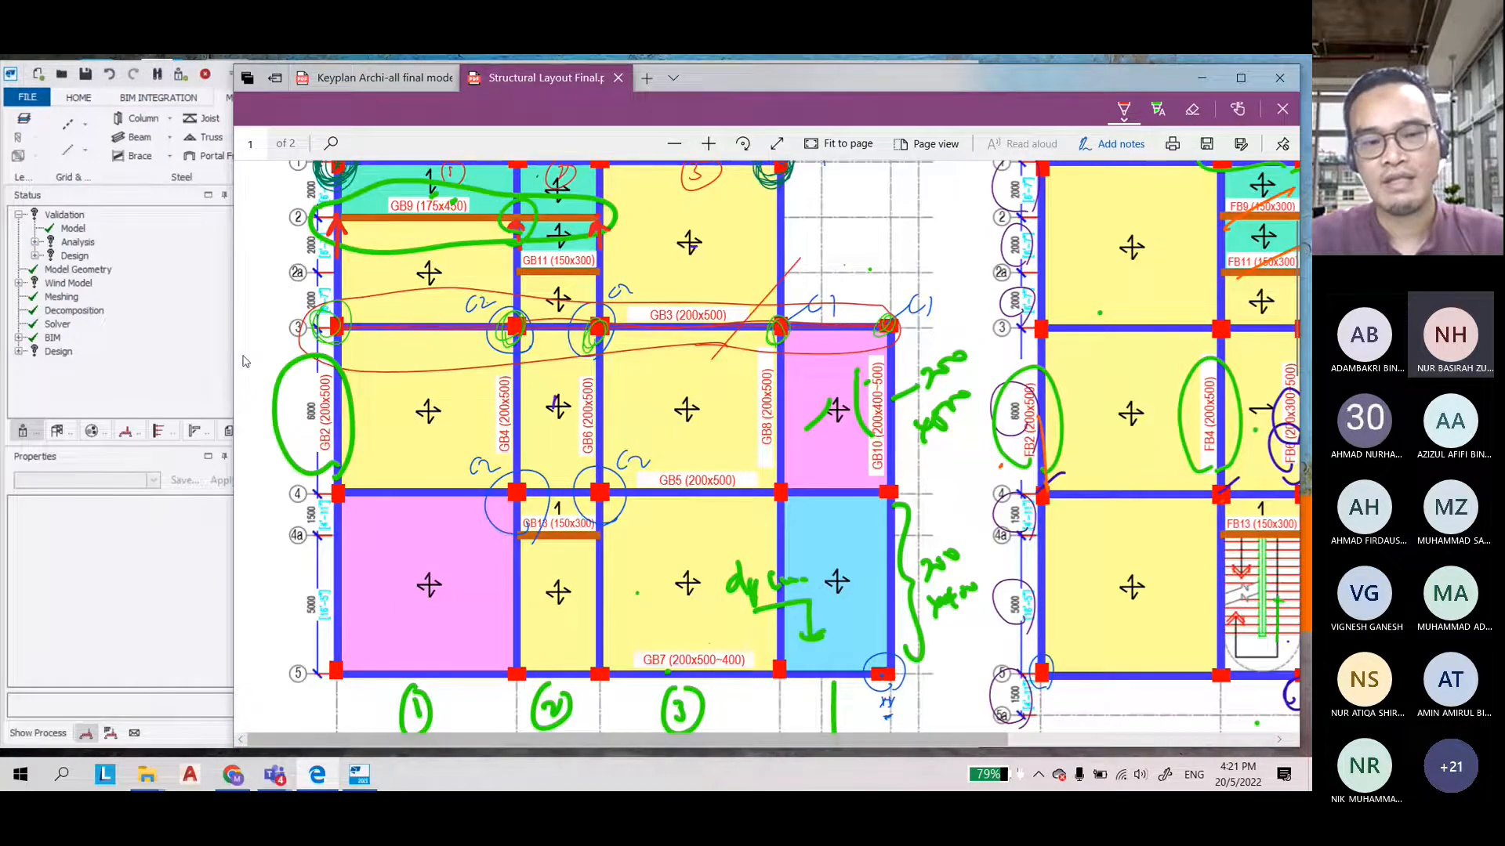
pyautogui.moveTo(234, 358)
pyautogui.mouseDown()
pyautogui.moveTo(297, 351)
pyautogui.moveTo(105, 363)
pyautogui.mouseUp()
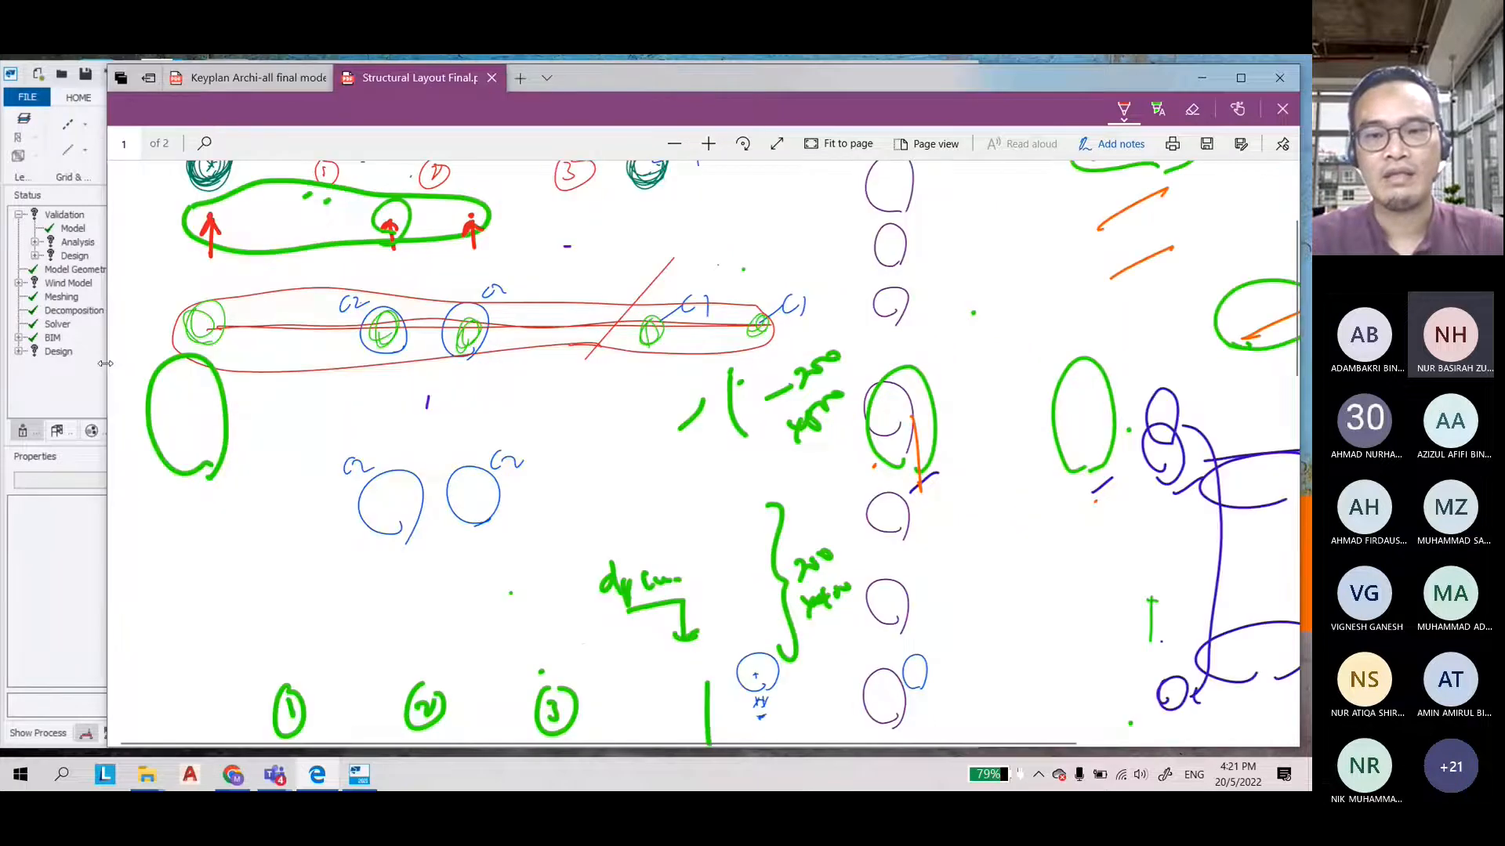
pyautogui.scroll(-10, 670, 316)
pyautogui.scroll(5, 678, 302)
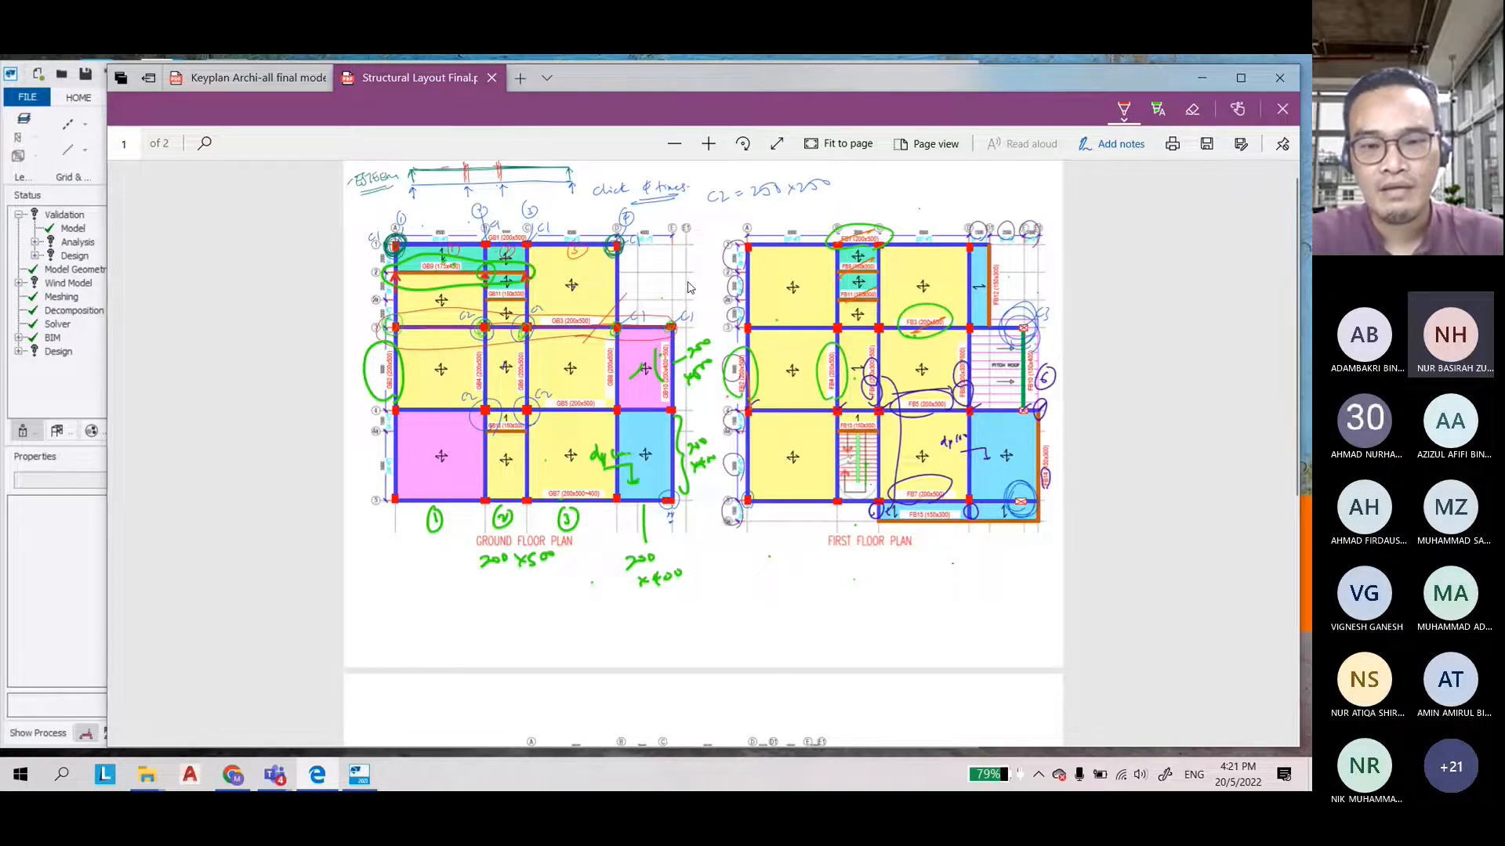
# Narrow the PDF window to uncover the St. 1 (Grnd) 2D model view, and enlarge the ground floor plan to fit
pyautogui.moveTo(108, 247); pyautogui.dragTo(600, 247)
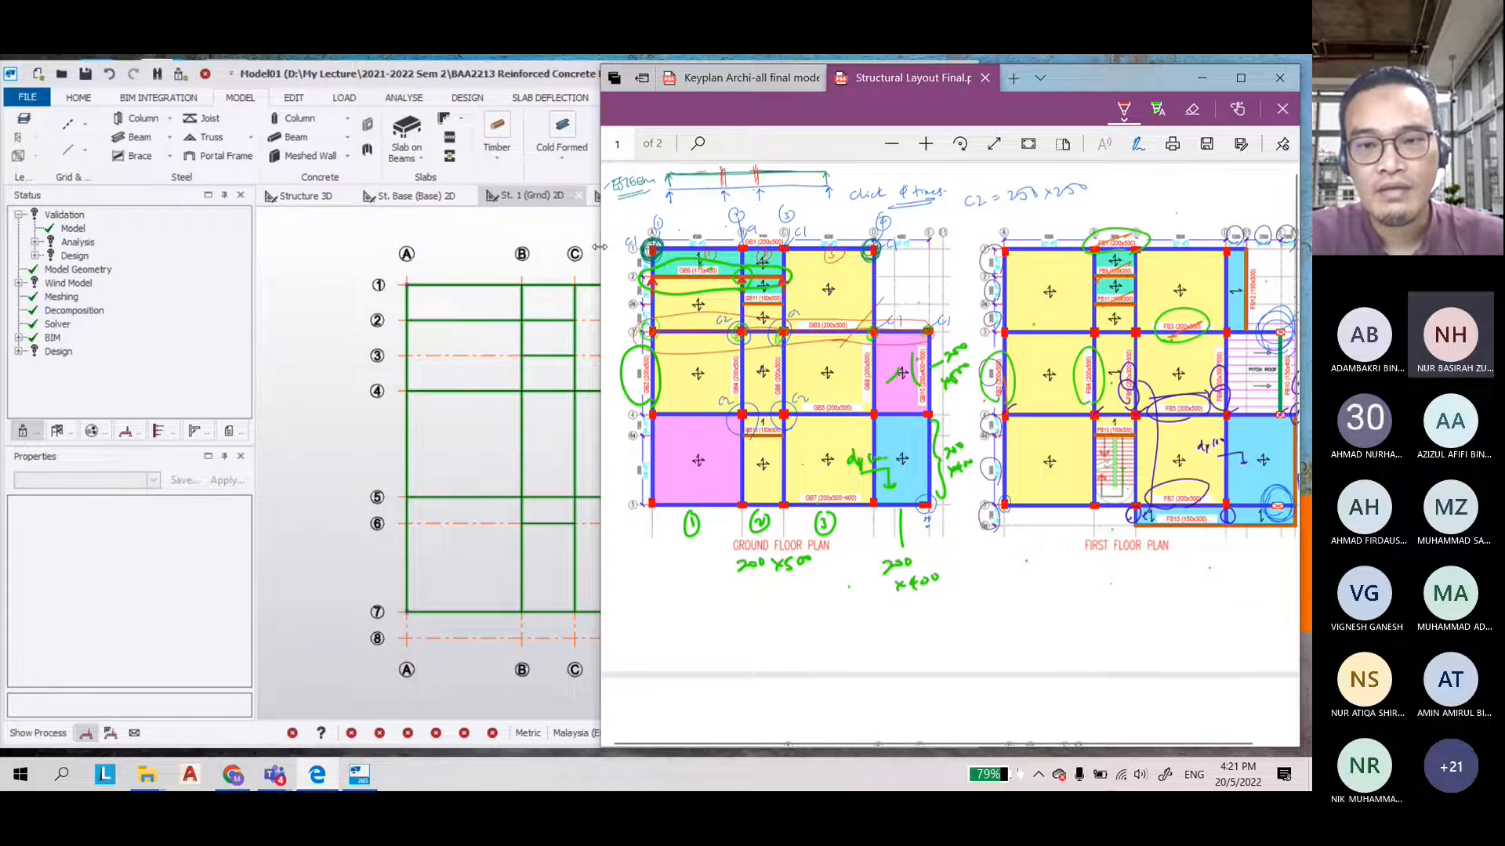
pyautogui.click(925, 143)
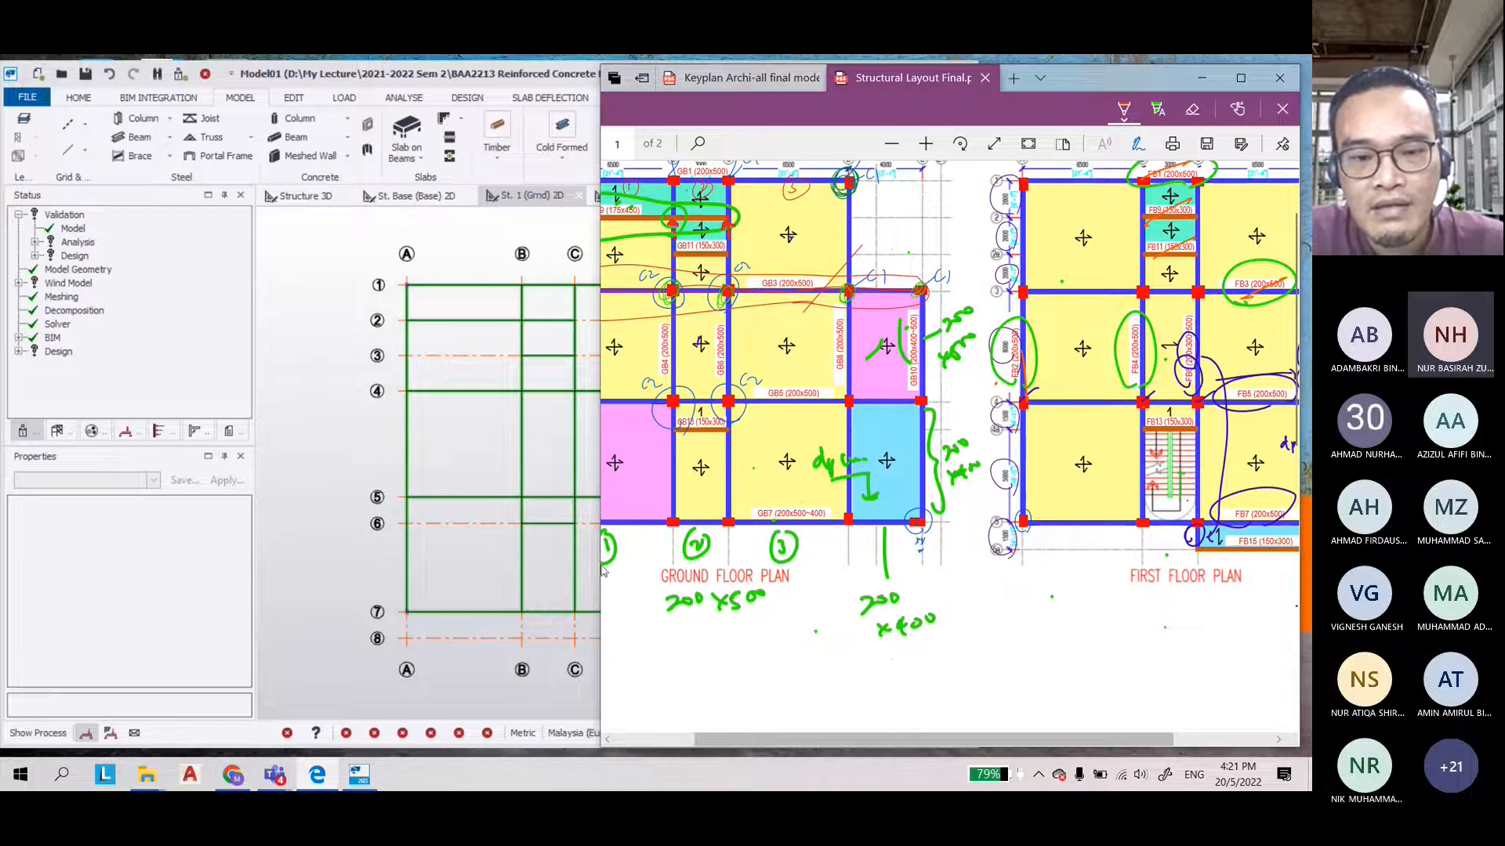
pyautogui.moveTo(602, 570); pyautogui.dragTo(513, 569)
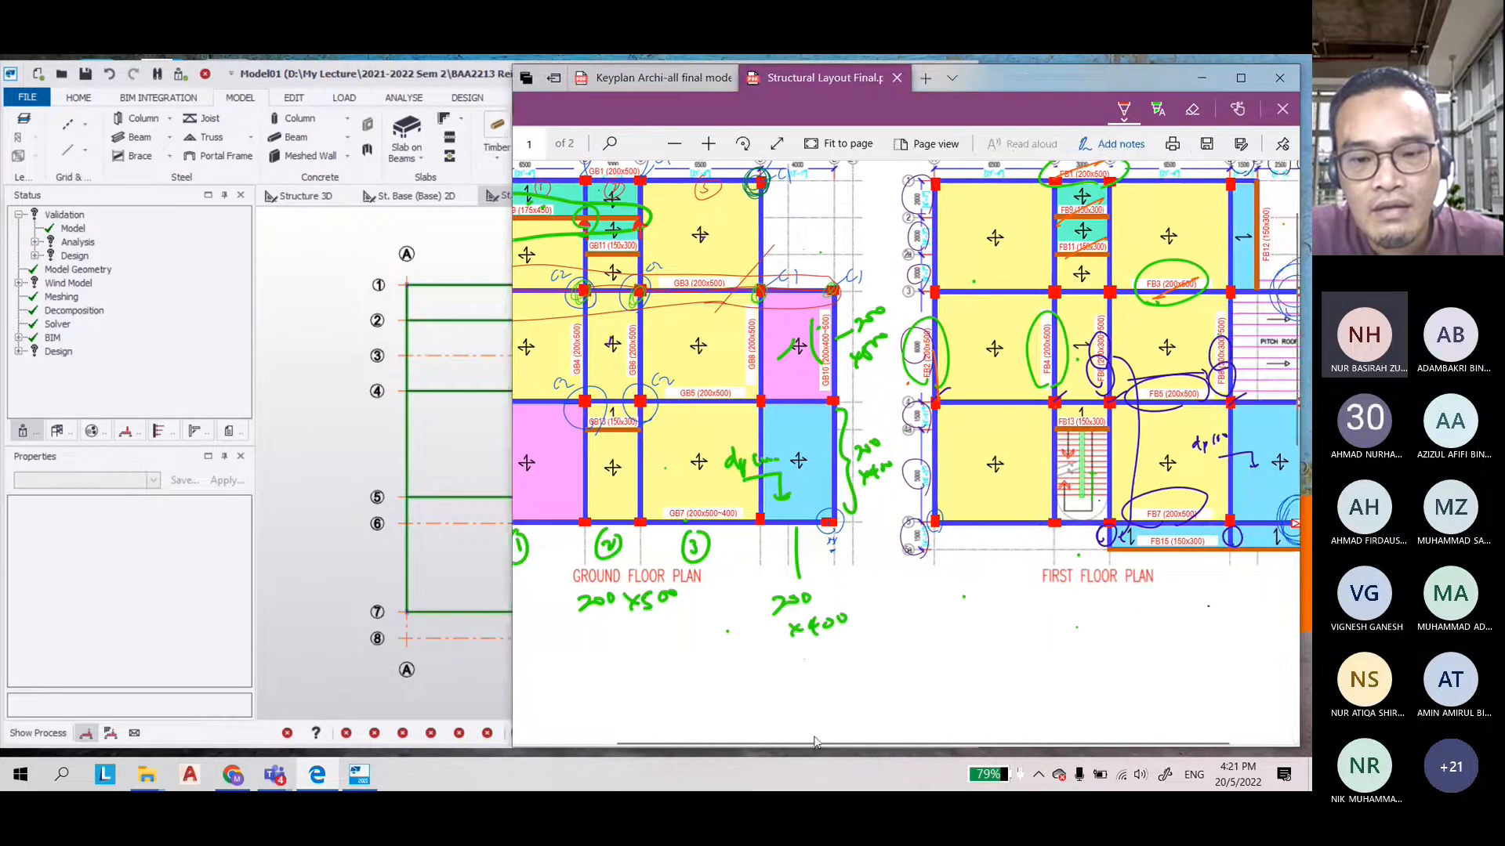
pyautogui.moveTo(814, 743); pyautogui.dragTo(677, 735)
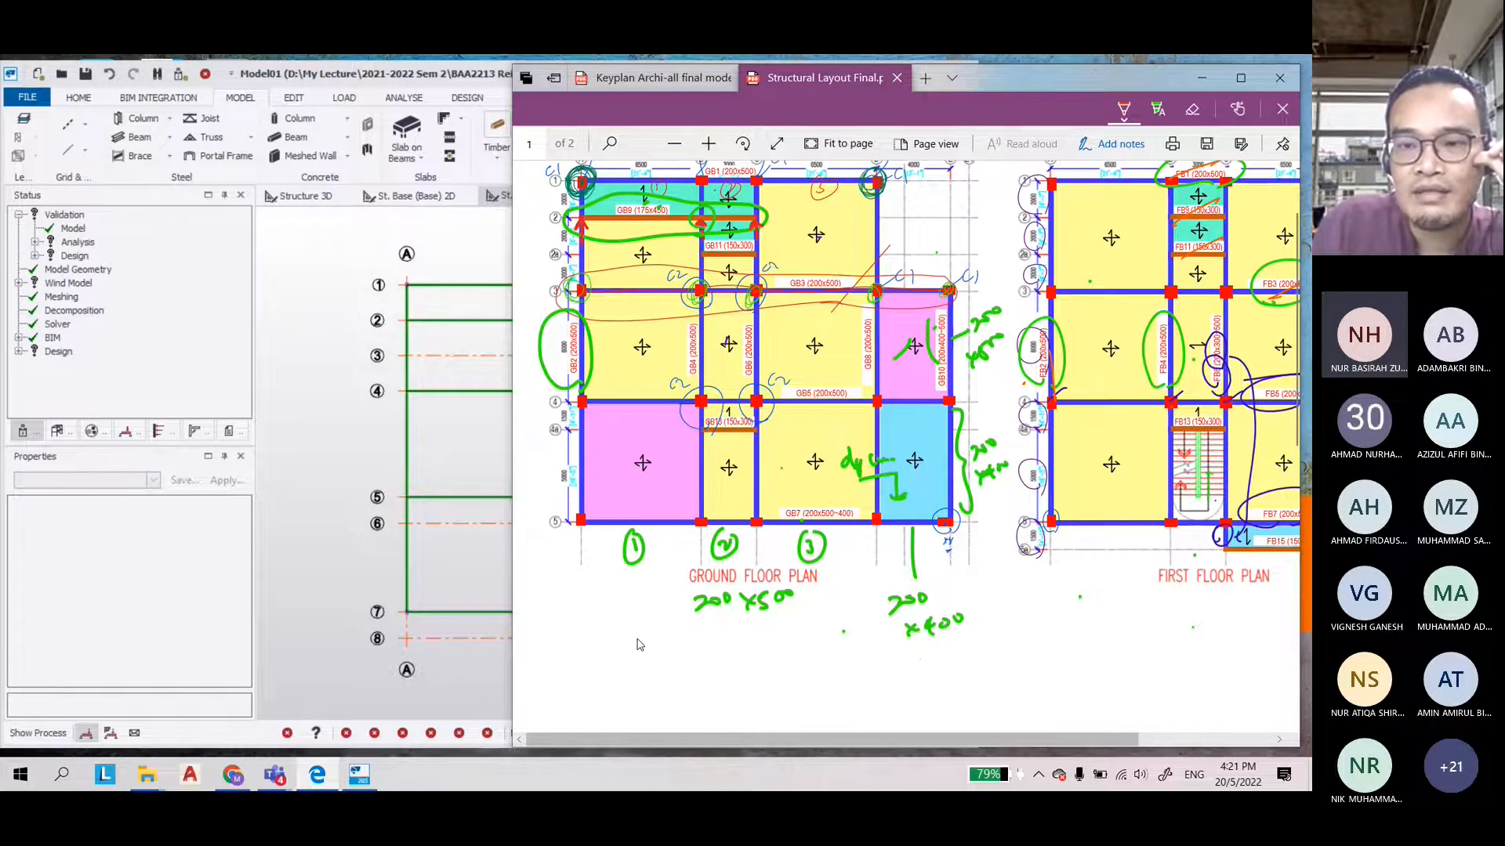
# Draw a small filled yellow swatch in the blank space below and between the two floor plans
pyautogui.click(1124, 112)
pyautogui.click(1232, 239)
pyautogui.moveTo(1009, 605); pyautogui.dragTo(1028, 627)
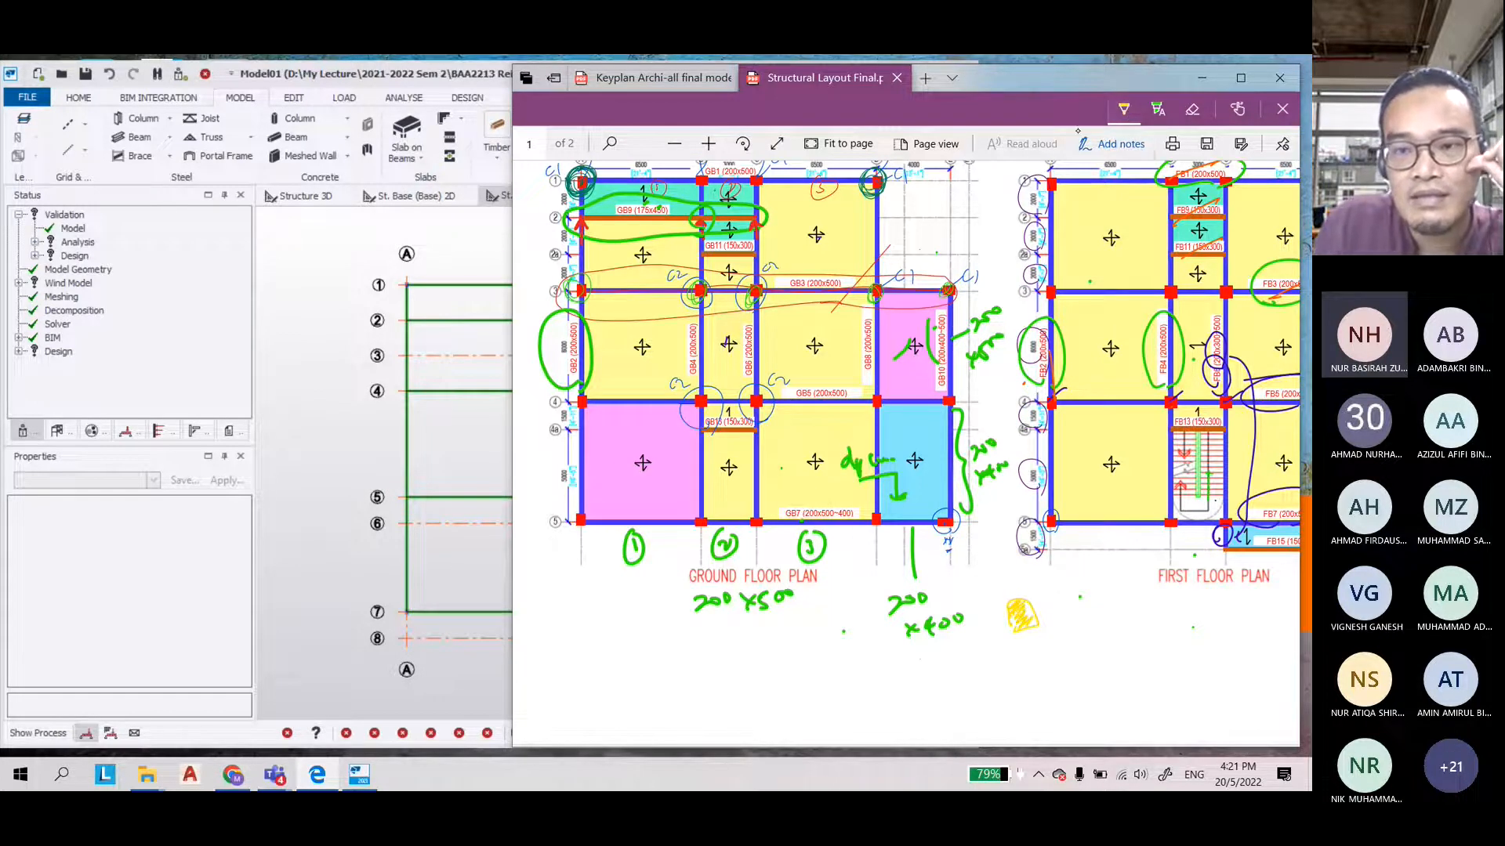
# Draw a blue swatch below the yellow one and bracket the two together with the label 50
pyautogui.click(1123, 109)
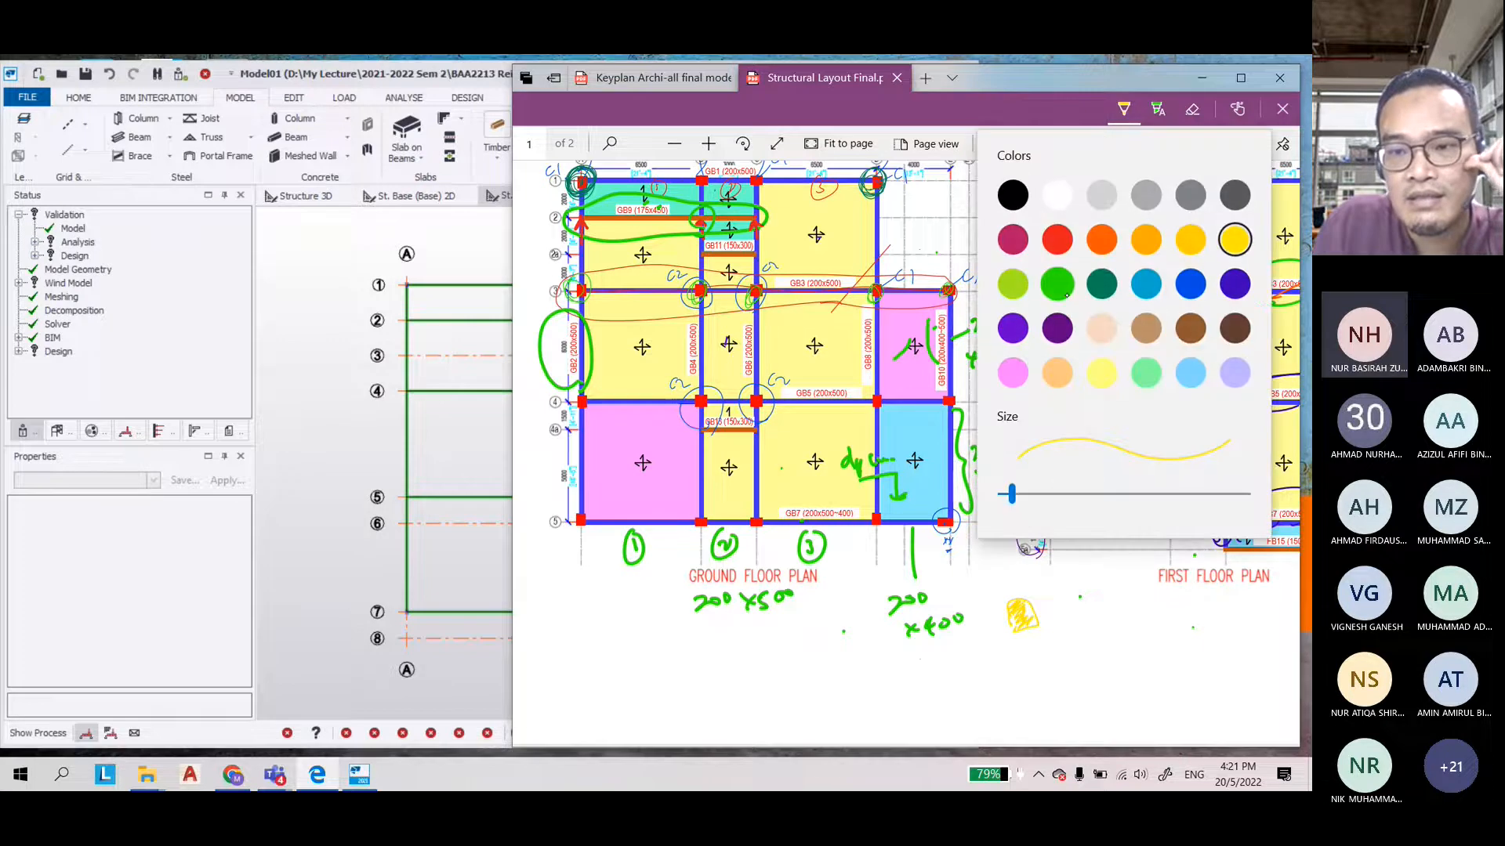
pyautogui.click(1146, 291)
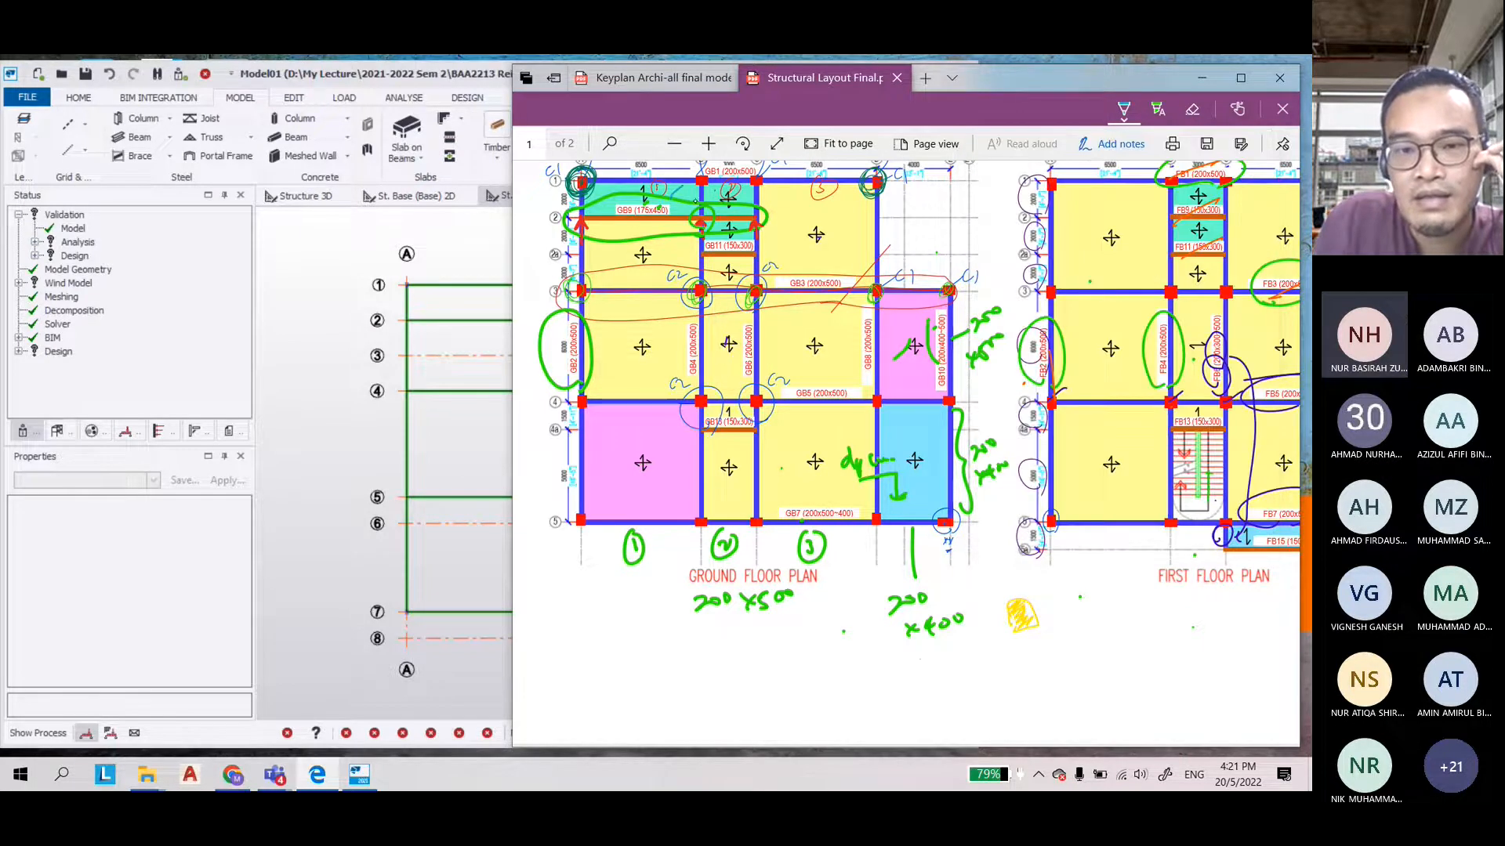
pyautogui.moveTo(1017, 646)
pyautogui.mouseDown()
pyautogui.moveTo(1023, 679)
pyautogui.moveTo(1021, 656)
pyautogui.moveTo(1033, 665)
pyautogui.mouseUp()
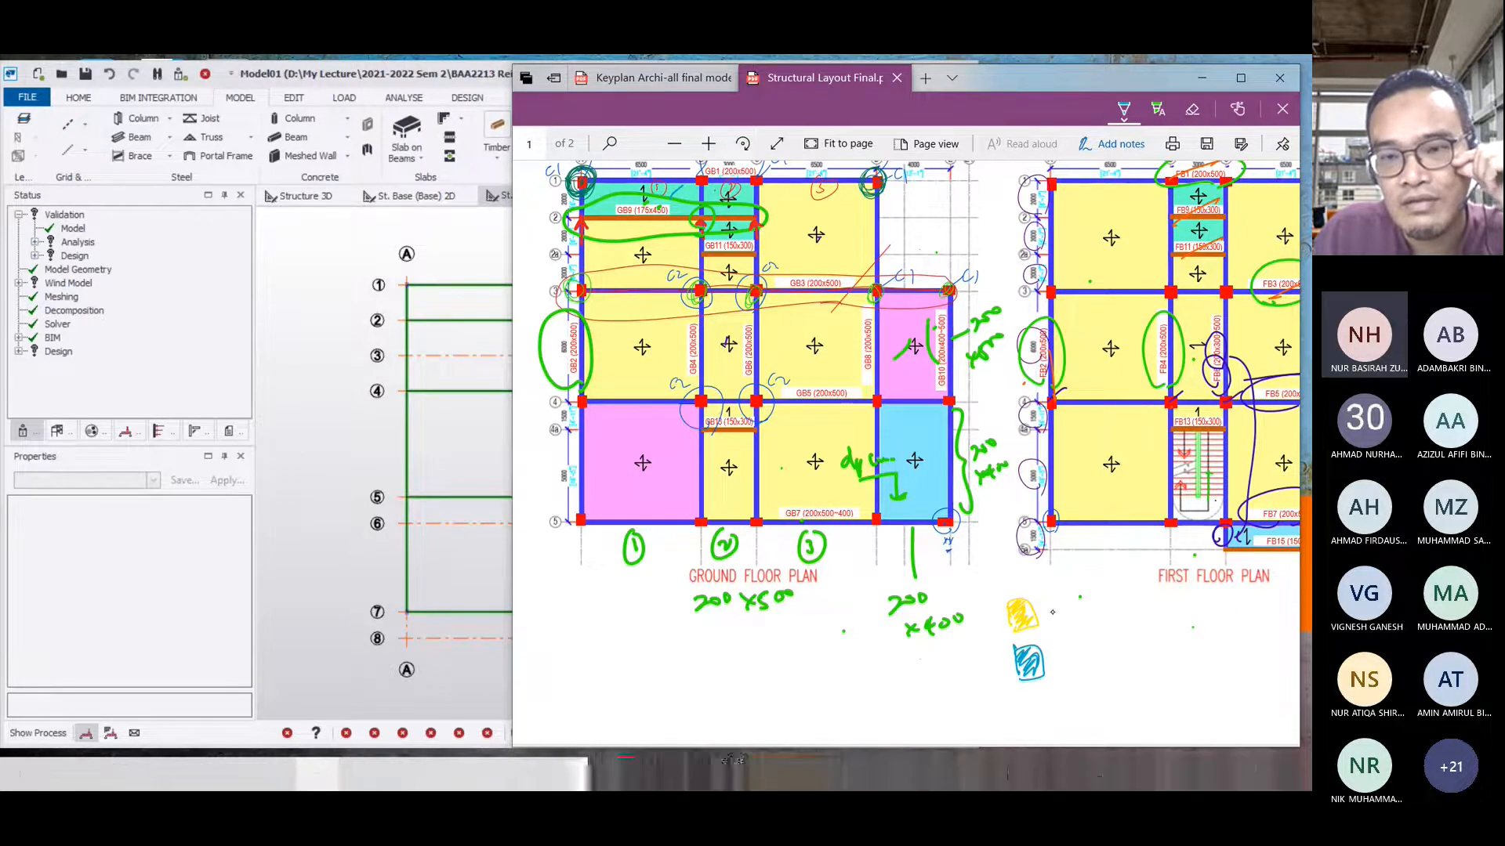
pyautogui.moveTo(1051, 610)
pyautogui.mouseDown()
pyautogui.moveTo(1076, 636)
pyautogui.moveTo(1059, 661)
pyautogui.moveTo(1086, 638)
pyautogui.mouseUp()
pyautogui.moveTo(1108, 621)
pyautogui.mouseDown()
pyautogui.moveTo(1098, 640)
pyautogui.moveTo(1118, 619)
pyautogui.mouseUp()
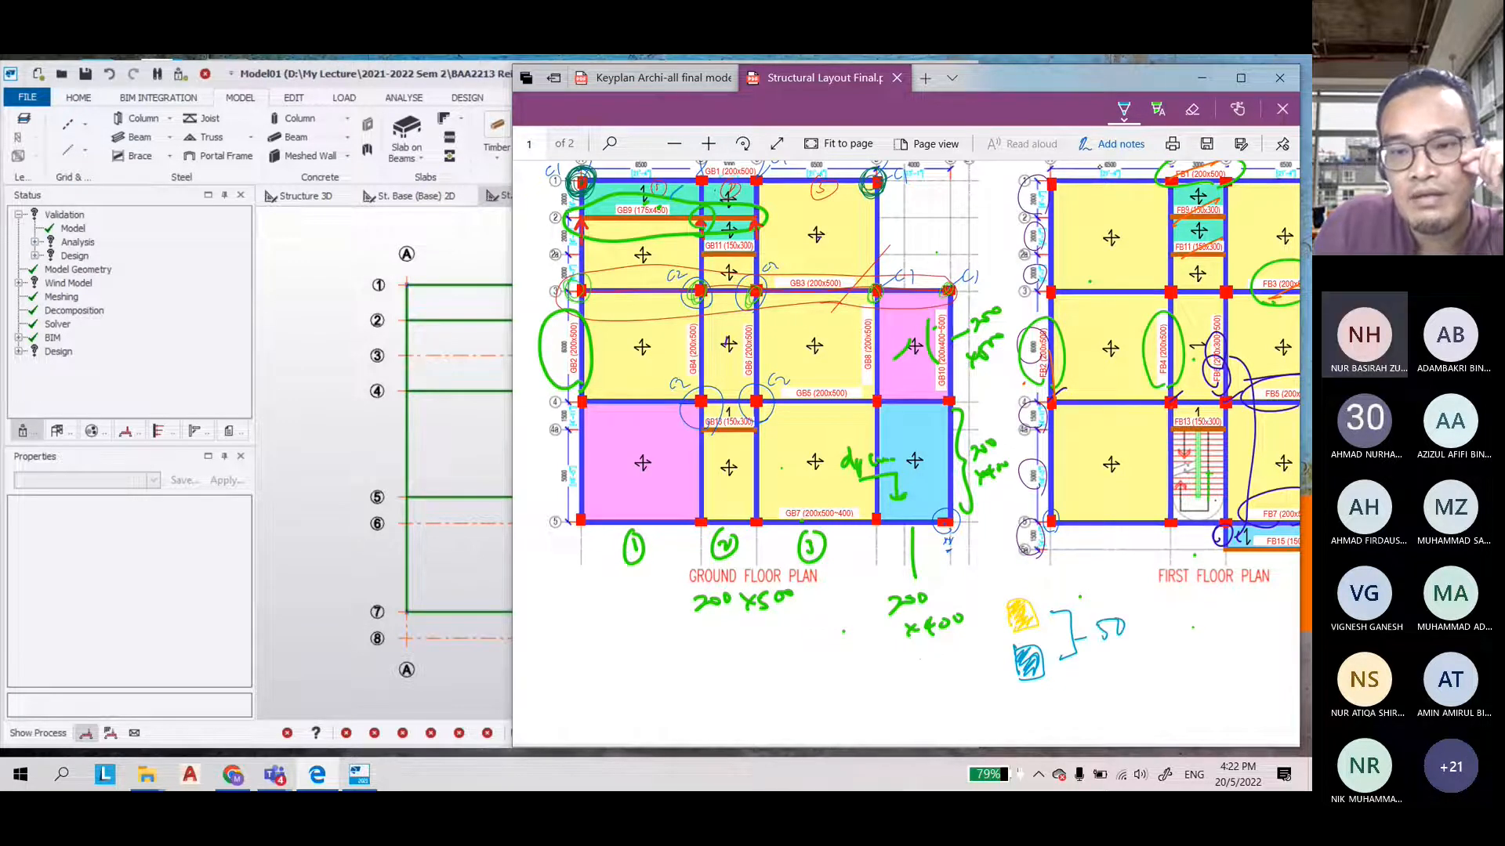
# Draw a pink swatch below the blue one and add a pink bracket labelled 75 beside the swatches
pyautogui.click(1124, 109)
pyautogui.click(1011, 373)
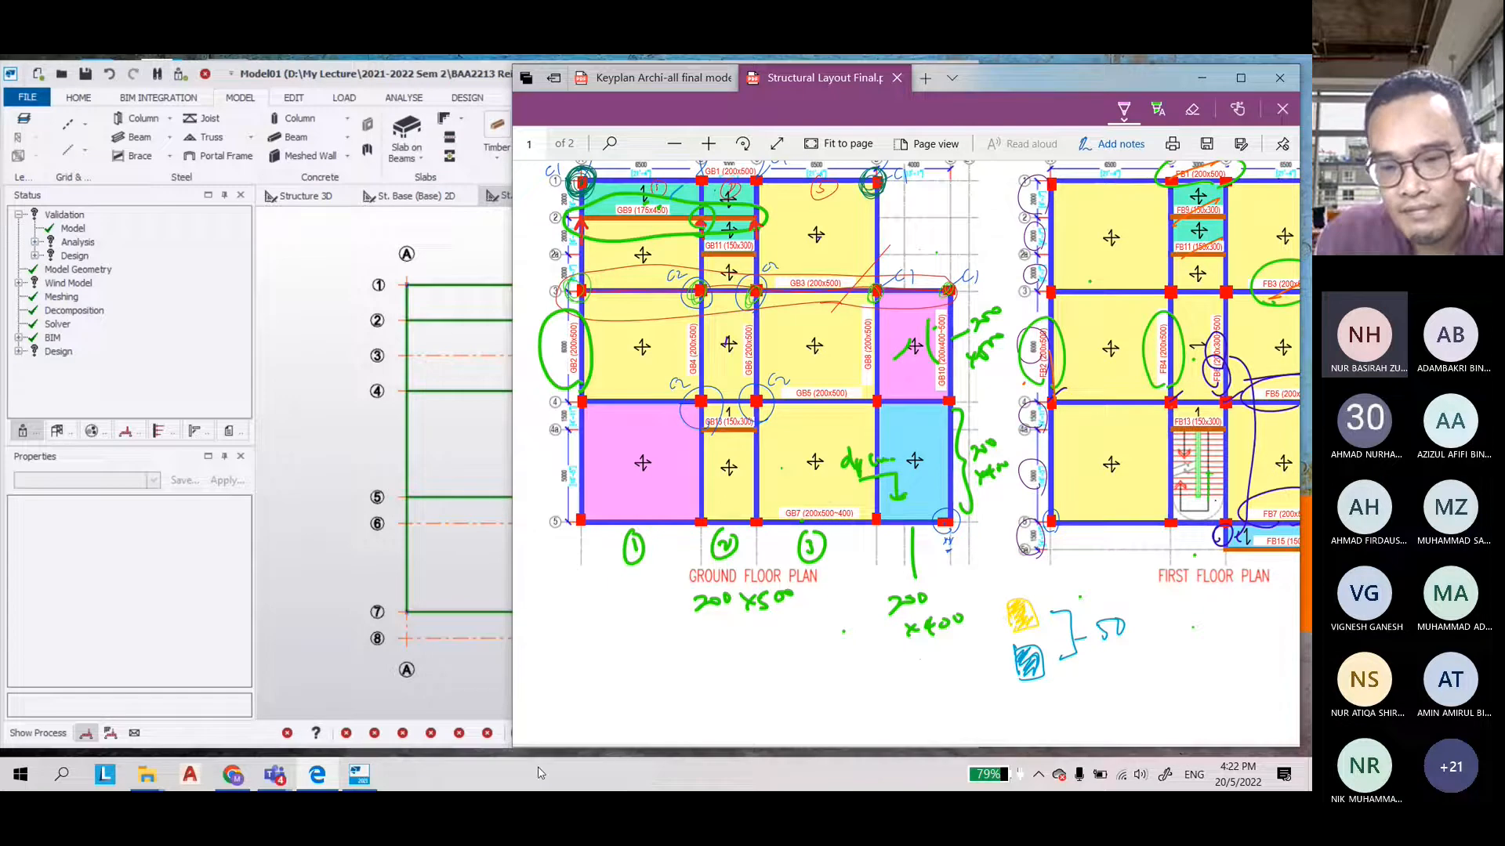
pyautogui.moveTo(1023, 690); pyautogui.dragTo(1032, 706)
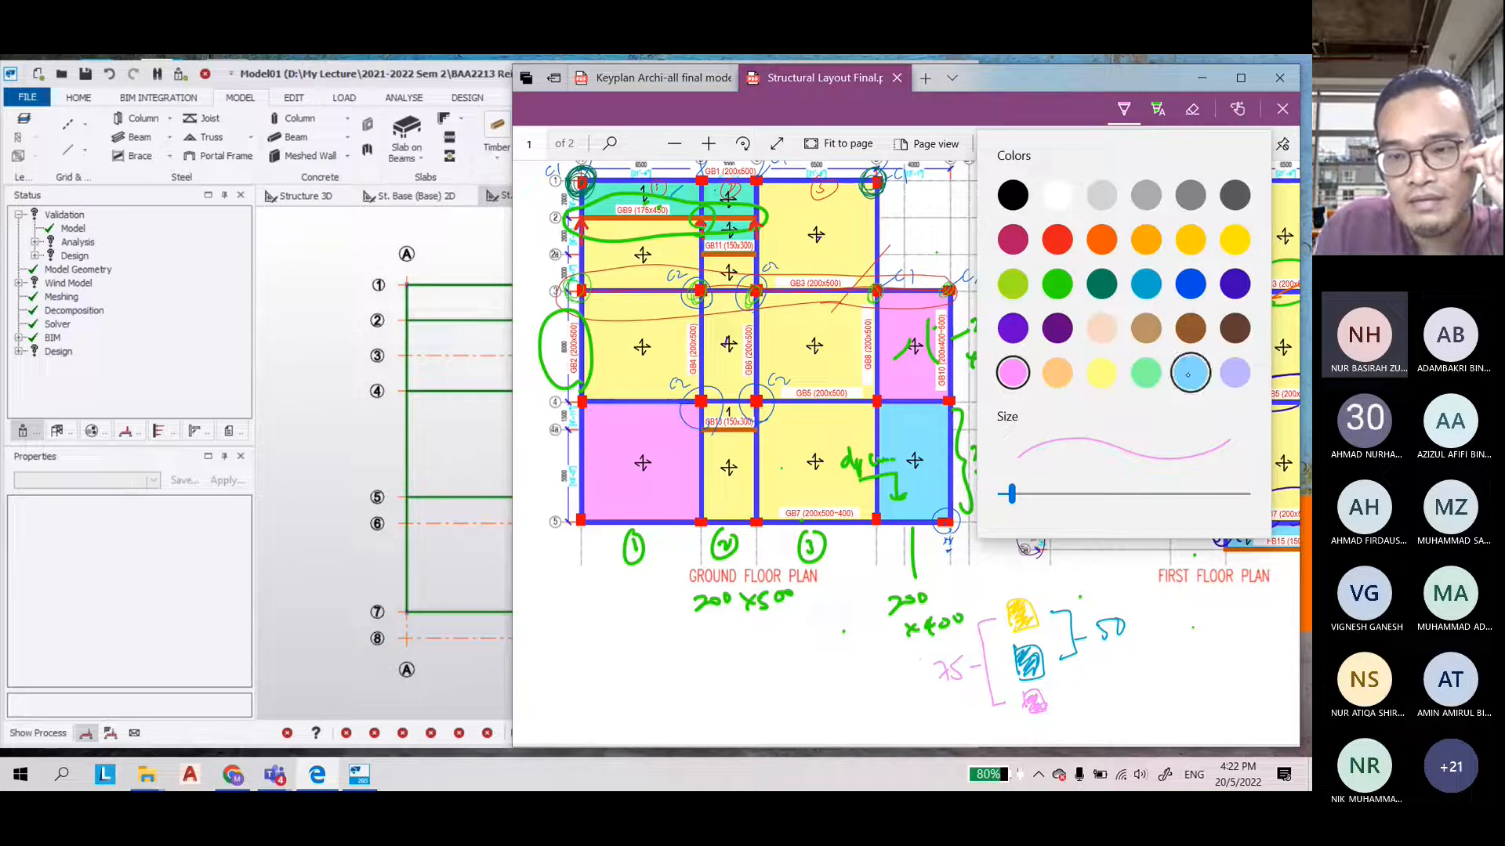
# Draw a light blue swatch at the end of the legend and add a light blue bracket labelled 100
pyautogui.click(1188, 374)
pyautogui.moveTo(1054, 733); pyautogui.dragTo(1071, 717)
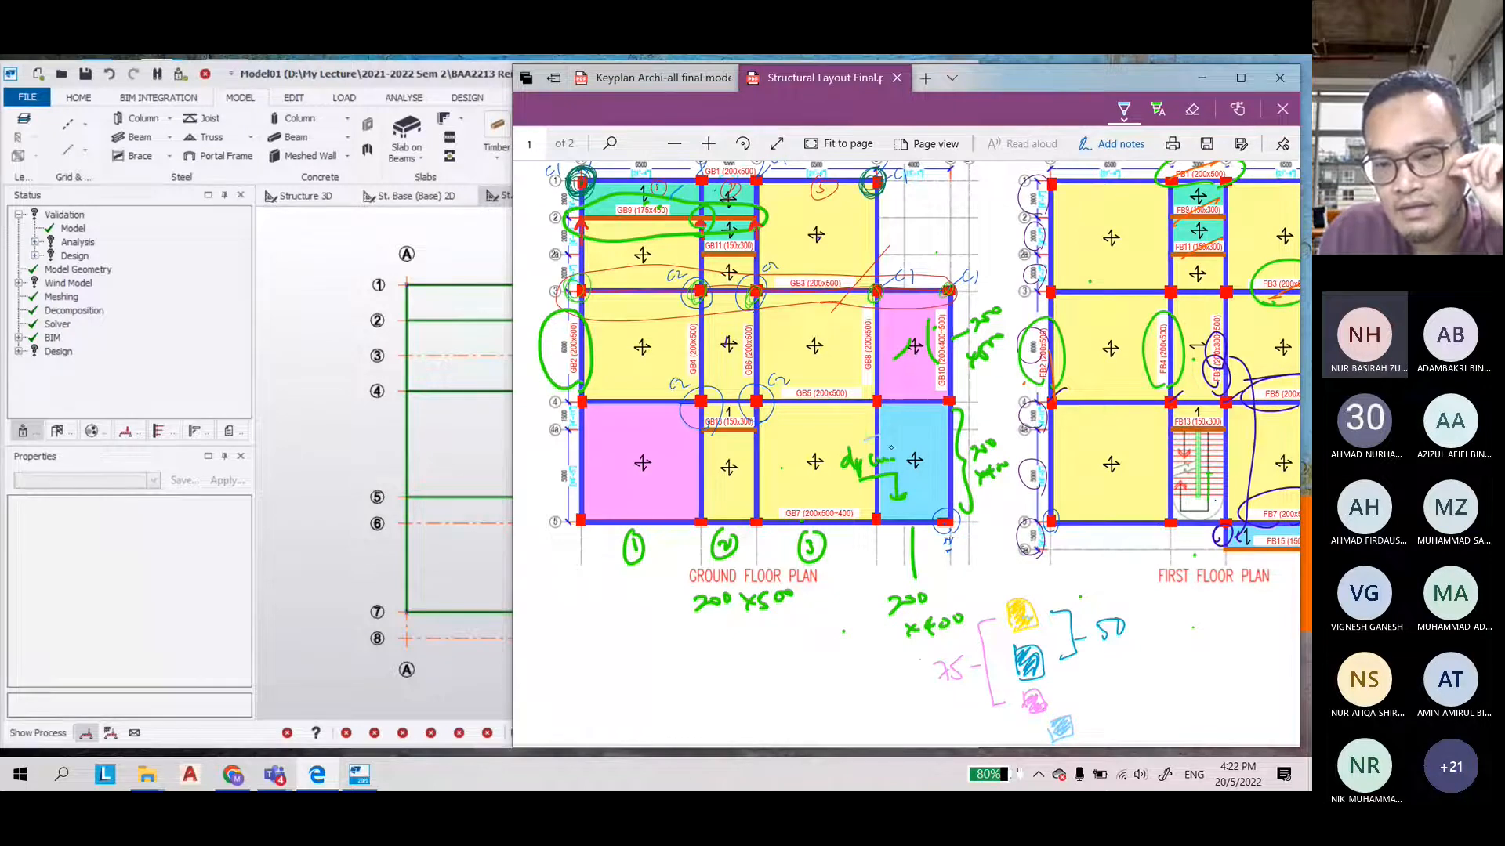
pyautogui.moveTo(1122, 606); pyautogui.dragTo(1152, 648)
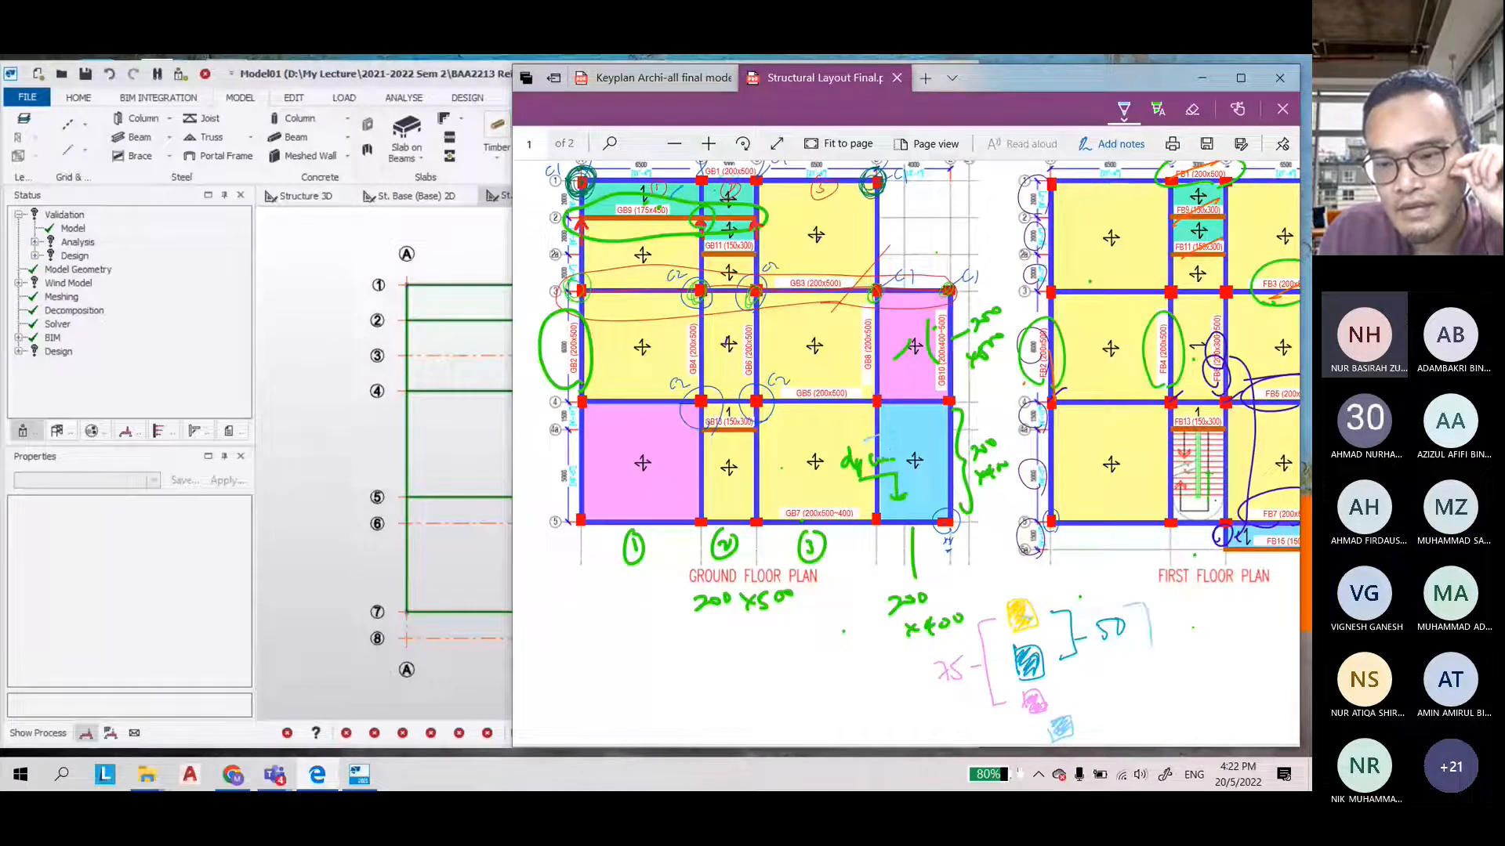
pyautogui.moveTo(1151, 647); pyautogui.dragTo(1119, 731)
pyautogui.moveTo(1150, 662); pyautogui.dragTo(1168, 660)
pyautogui.moveTo(1173, 649); pyautogui.dragTo(1172, 666)
pyautogui.moveTo(1184, 650); pyautogui.dragTo(1185, 651)
pyautogui.moveTo(1197, 648); pyautogui.dragTo(1199, 648)
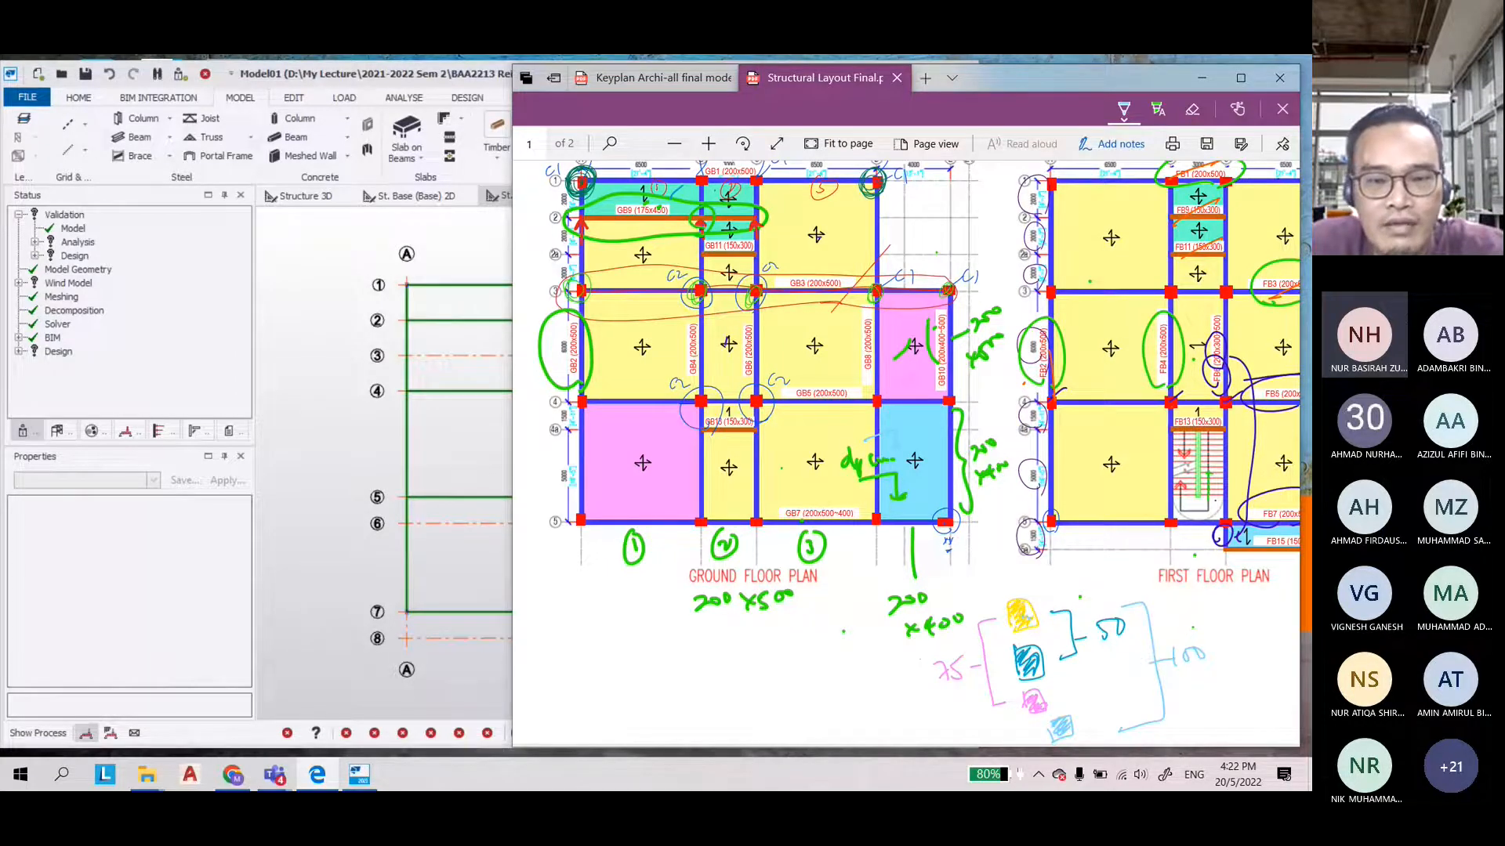
# Narrow the model and PDF windows so the St. 1 (Grnd) 2D view and the ground floor plan sit side by side
pyautogui.click(464, 429)
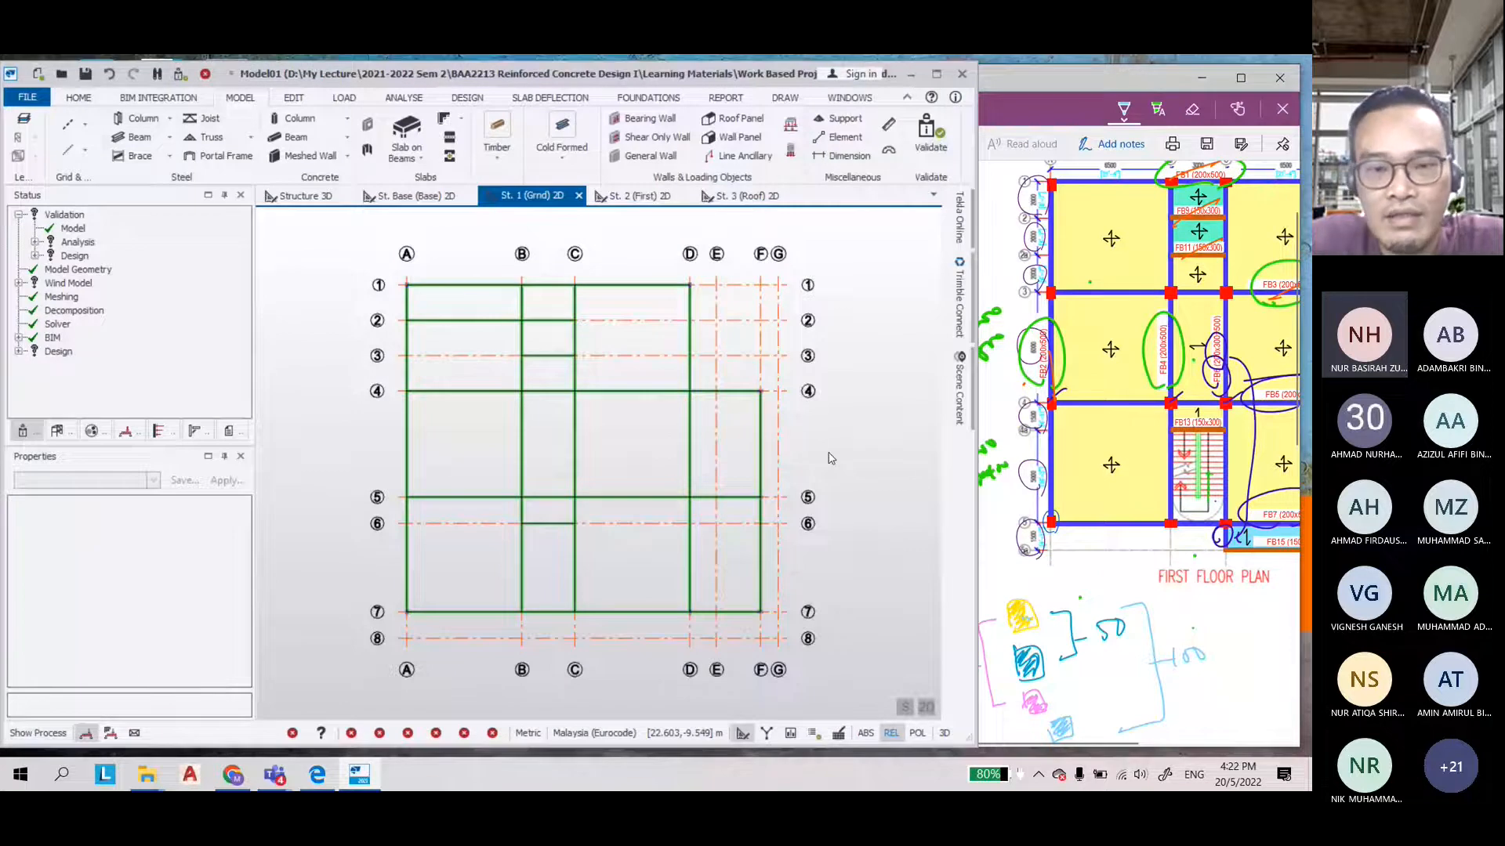
pyautogui.moveTo(977, 392); pyautogui.dragTo(596, 393)
pyautogui.click(779, 370)
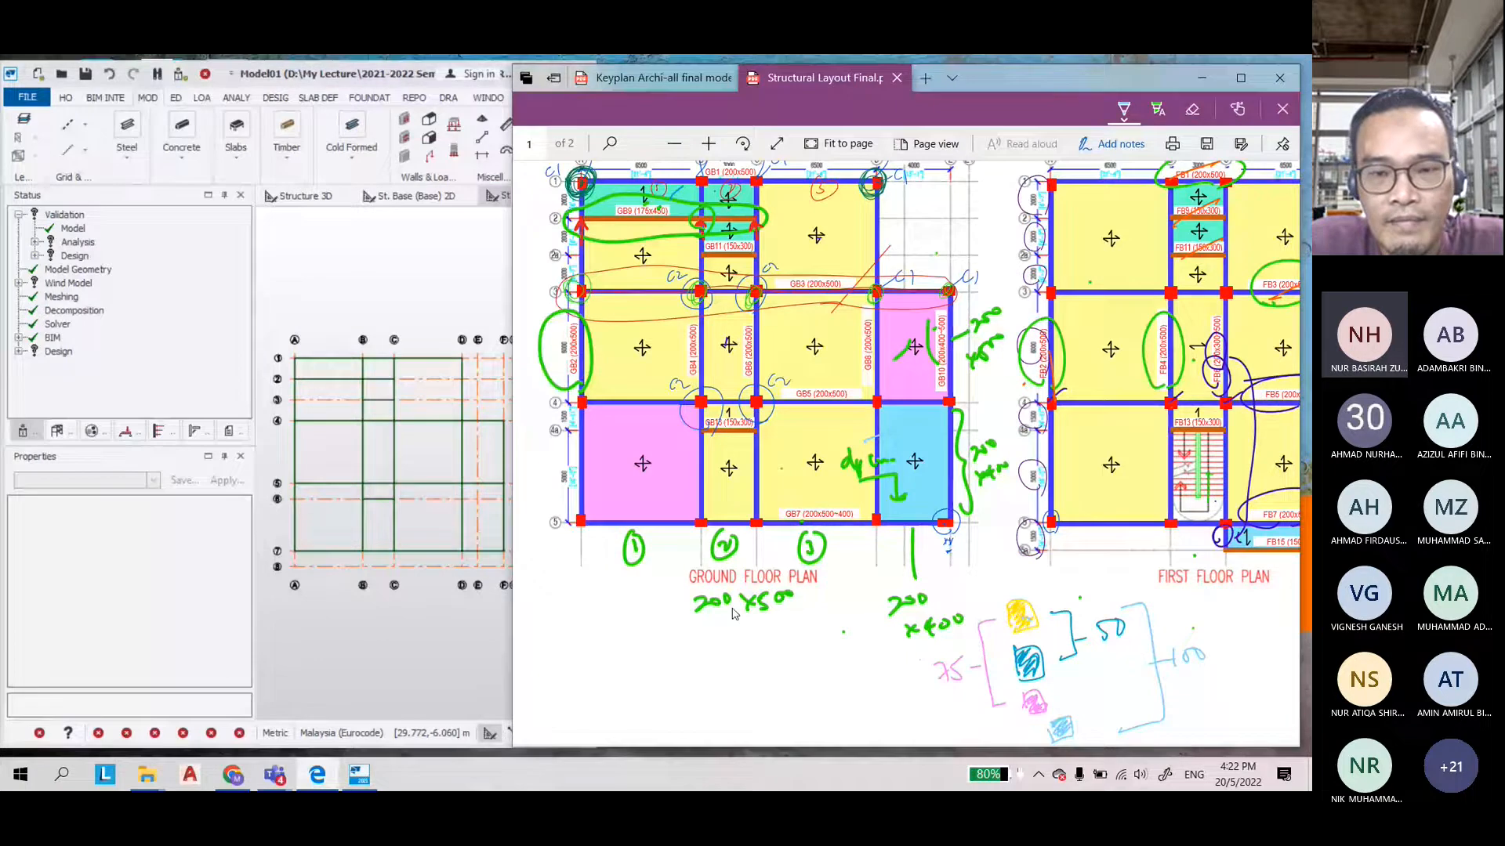
pyautogui.moveTo(513, 619); pyautogui.dragTo(820, 625)
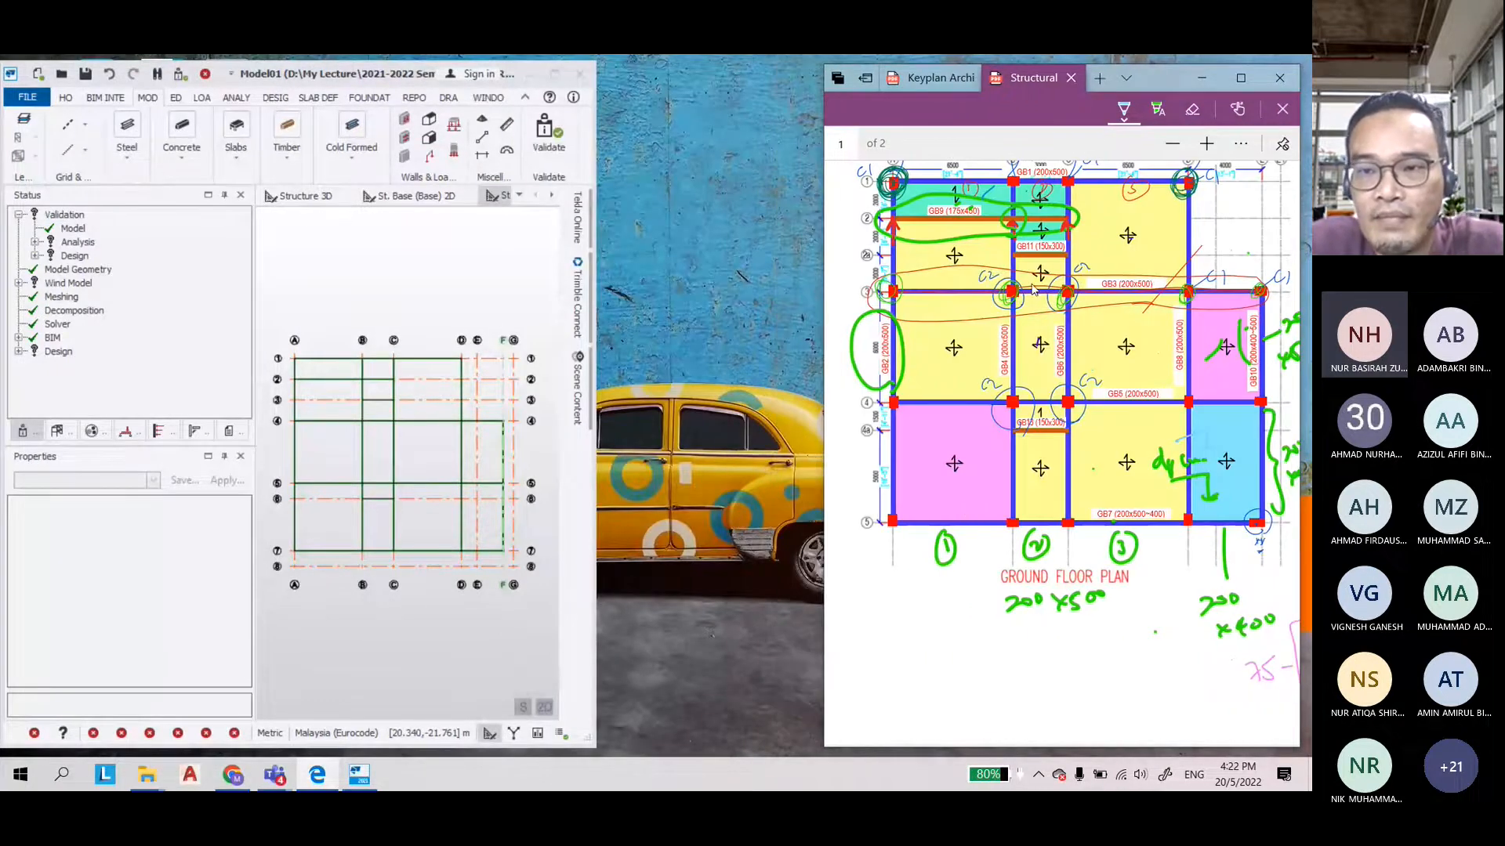
# Erase the red outline along beam GB3, the green ovals around GB9 and GB2, and the blue circles around the C2 columns
pyautogui.moveTo(1034, 290)
pyautogui.mouseDown()
pyautogui.moveTo(865, 402)
pyautogui.moveTo(1019, 439)
pyautogui.moveTo(1073, 407)
pyautogui.mouseUp()
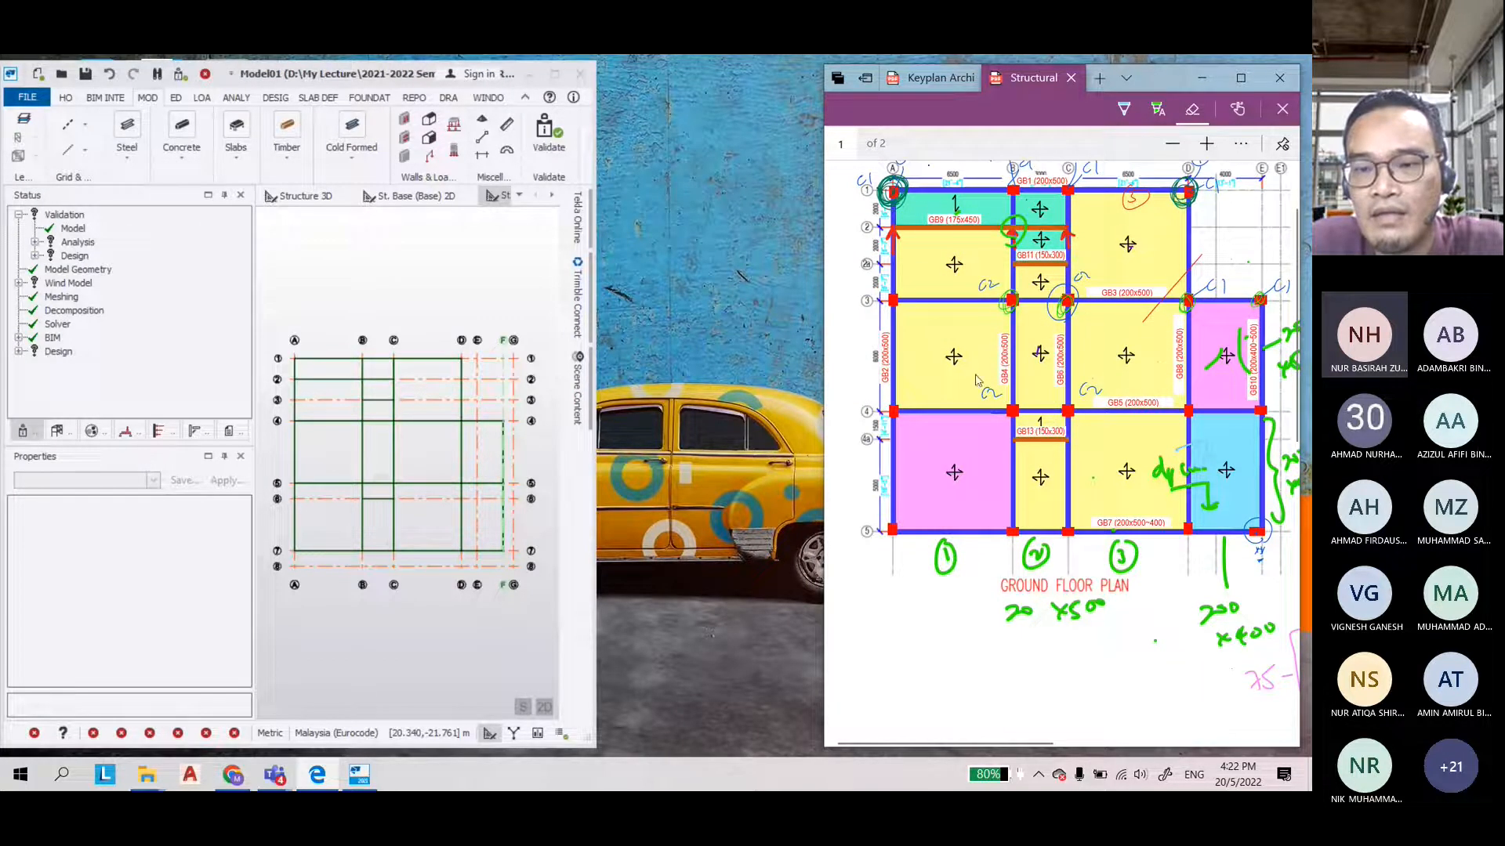
pyautogui.moveTo(1066, 270); pyautogui.dragTo(1094, 294)
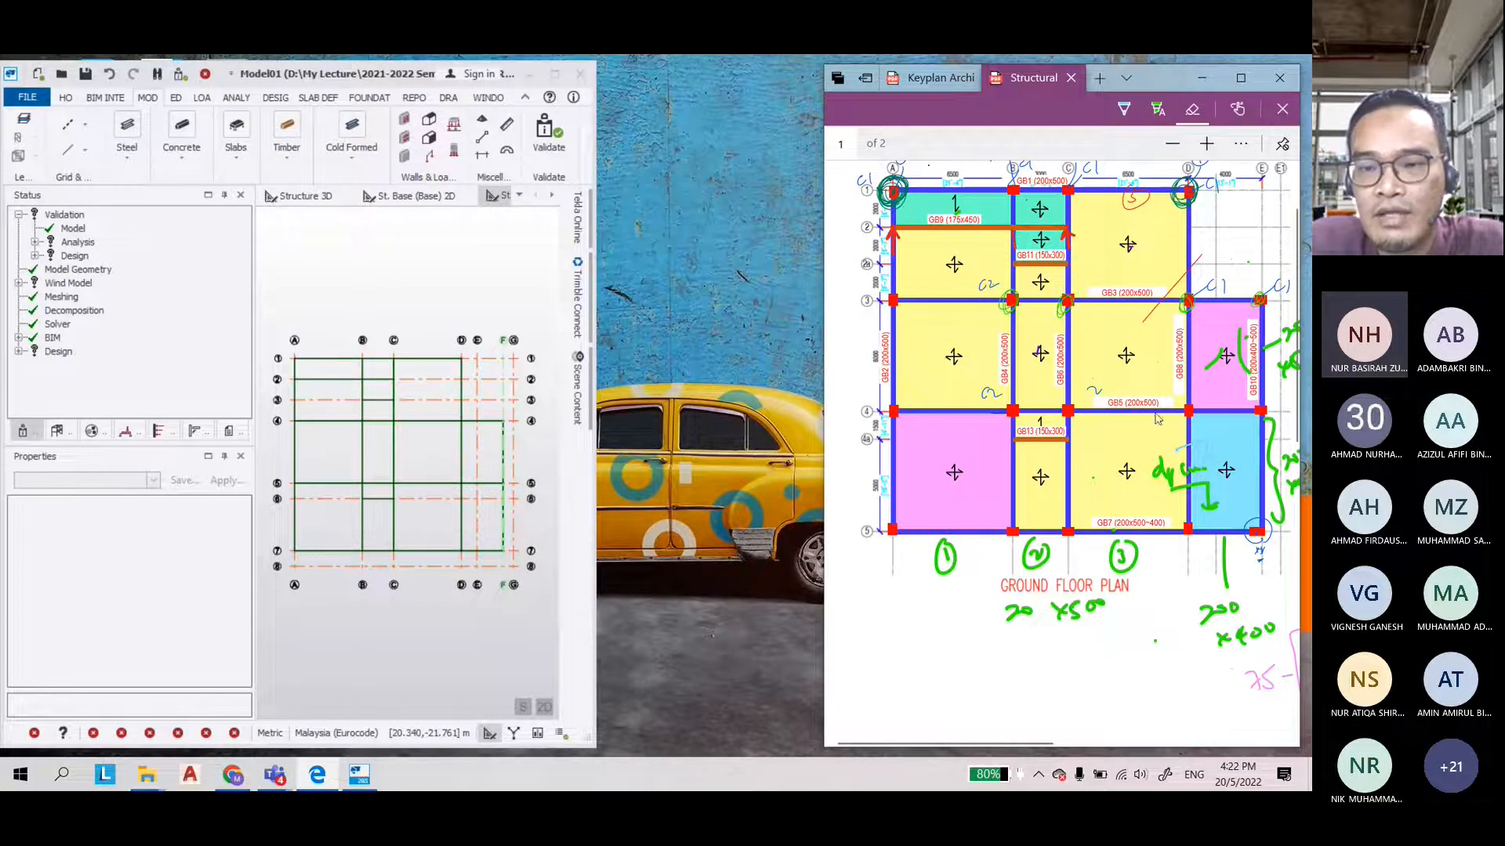
# Widen the model window over part of the PDF so the full St. 1 (Grnd) 2D grid has more room
pyautogui.moveTo(596, 312); pyautogui.dragTo(843, 355)
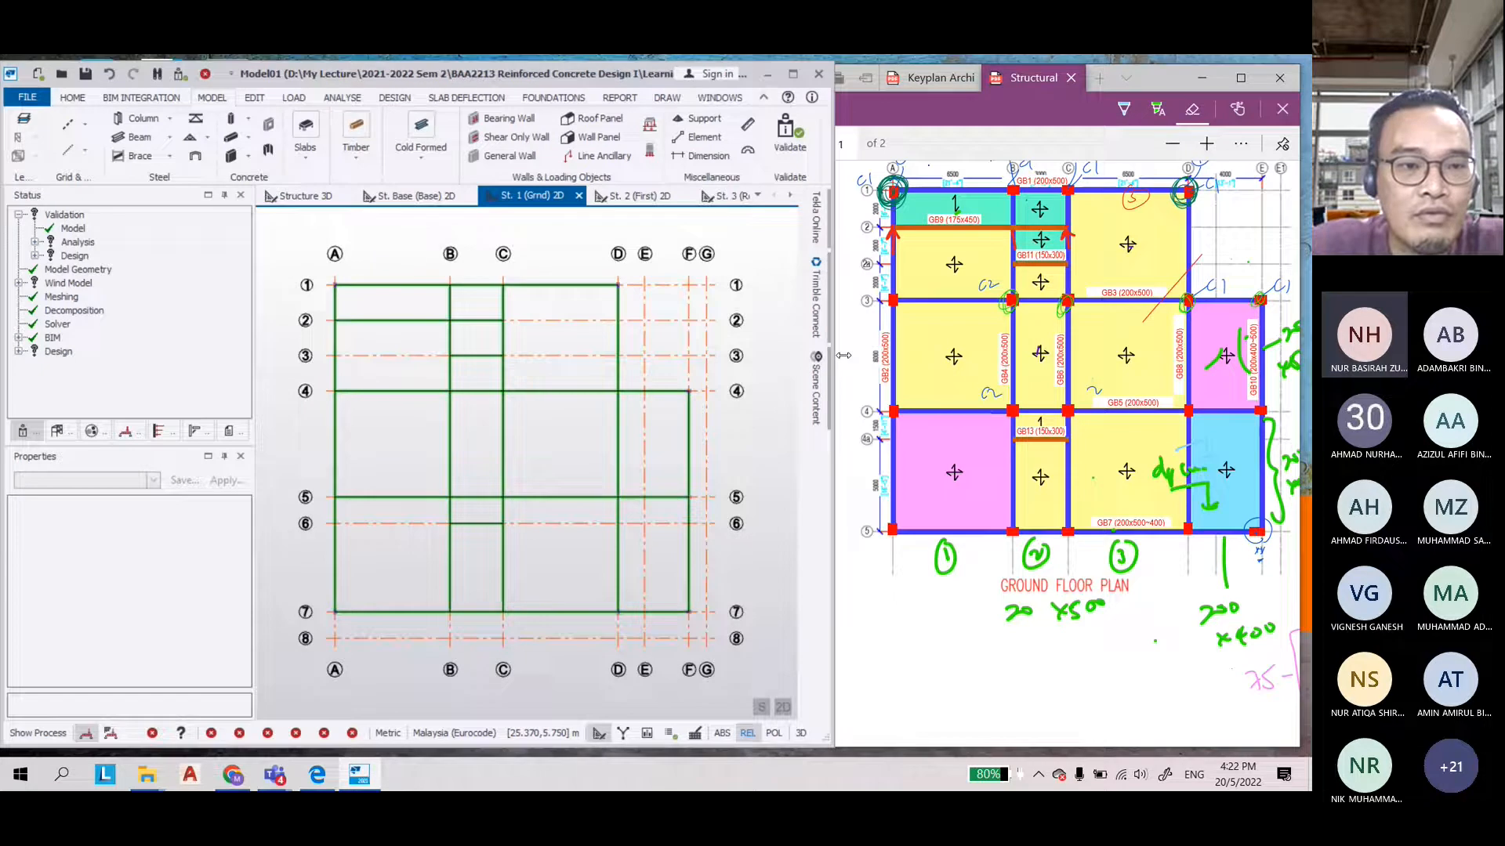
pyautogui.moveTo(843, 355); pyautogui.dragTo(864, 355)
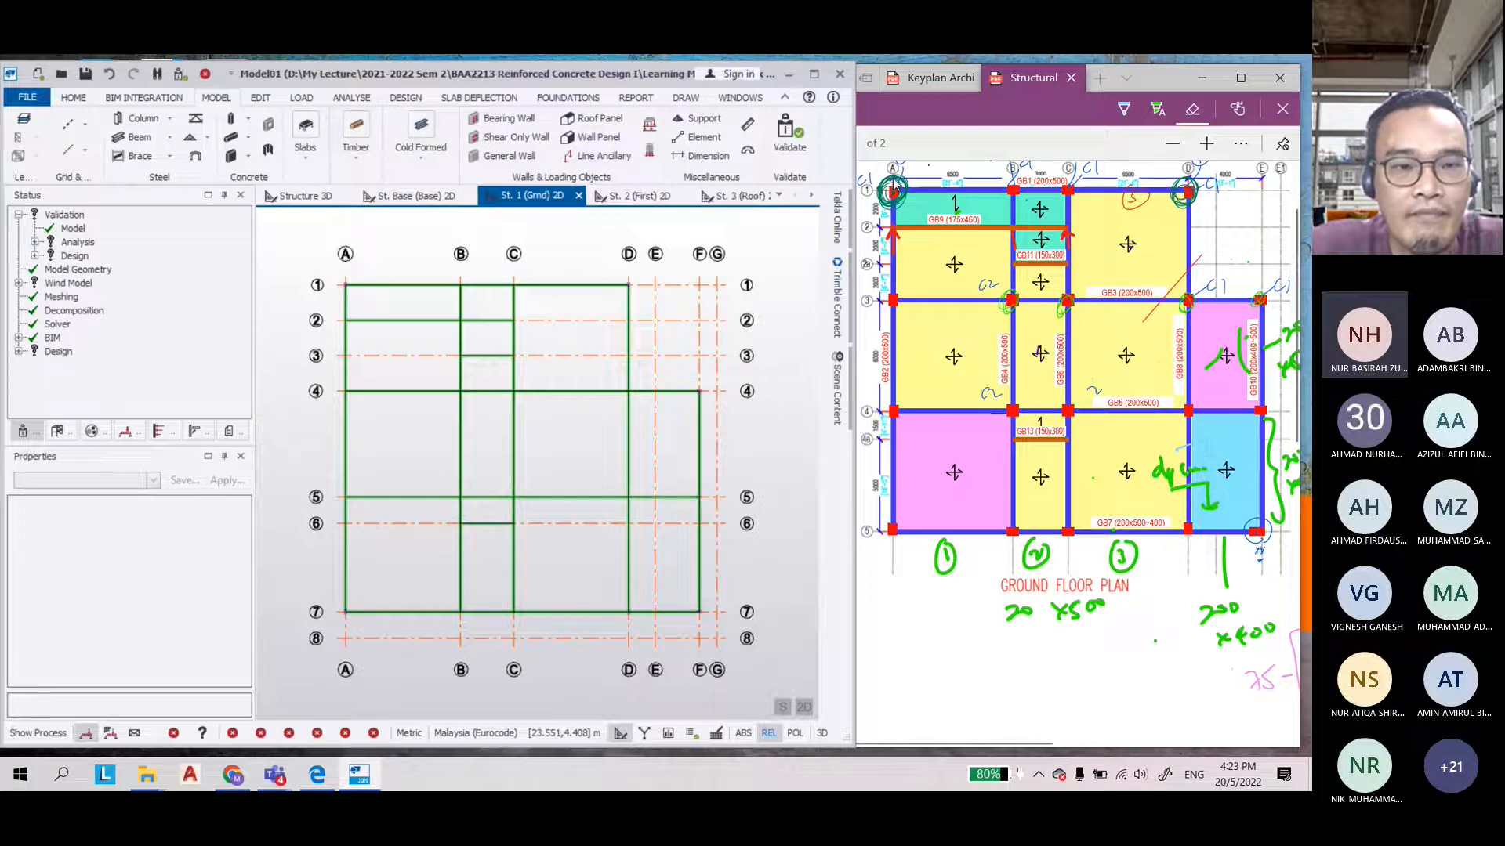
pyautogui.moveTo(854, 313); pyautogui.dragTo(959, 314)
# Place two-way reinforced concrete slabs on beams, 150 mm deep, in every ground floor bay shown yellow on the plan
pyautogui.click(404, 135)
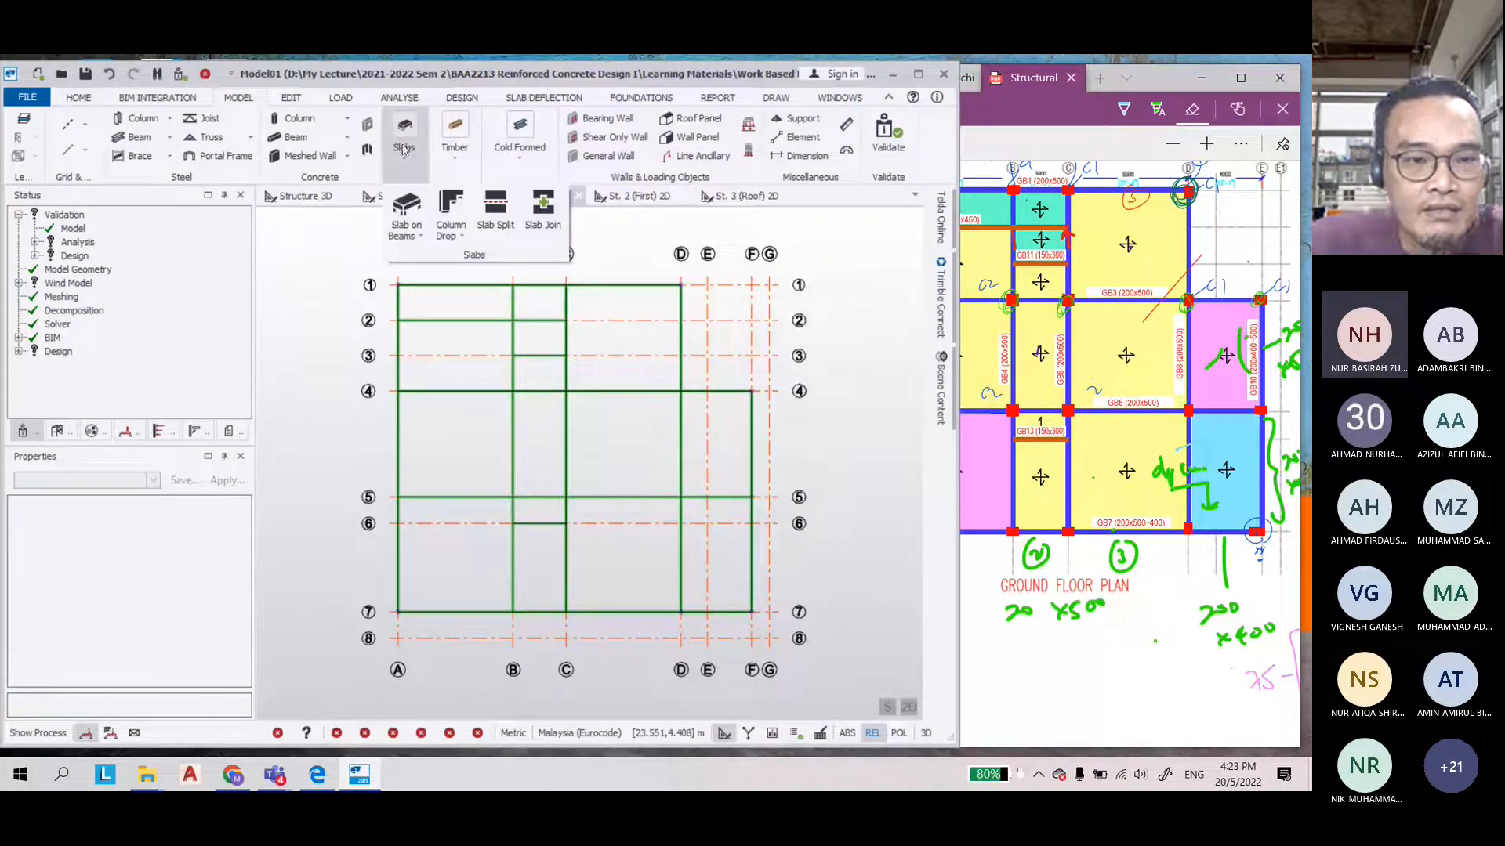
pyautogui.click(407, 216)
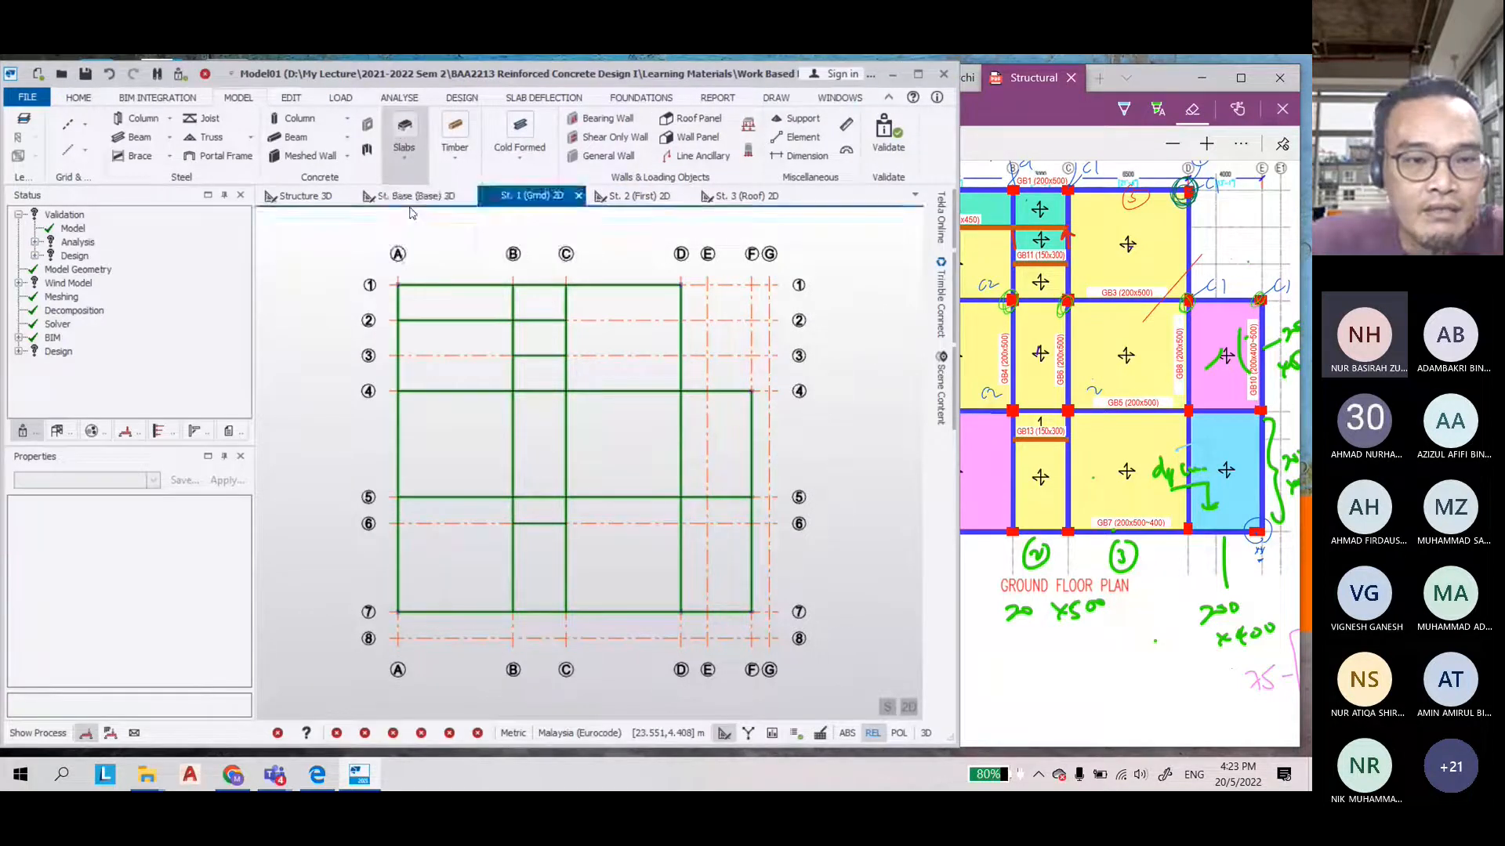
pyautogui.moveTo(241, 543); pyautogui.dragTo(242, 598)
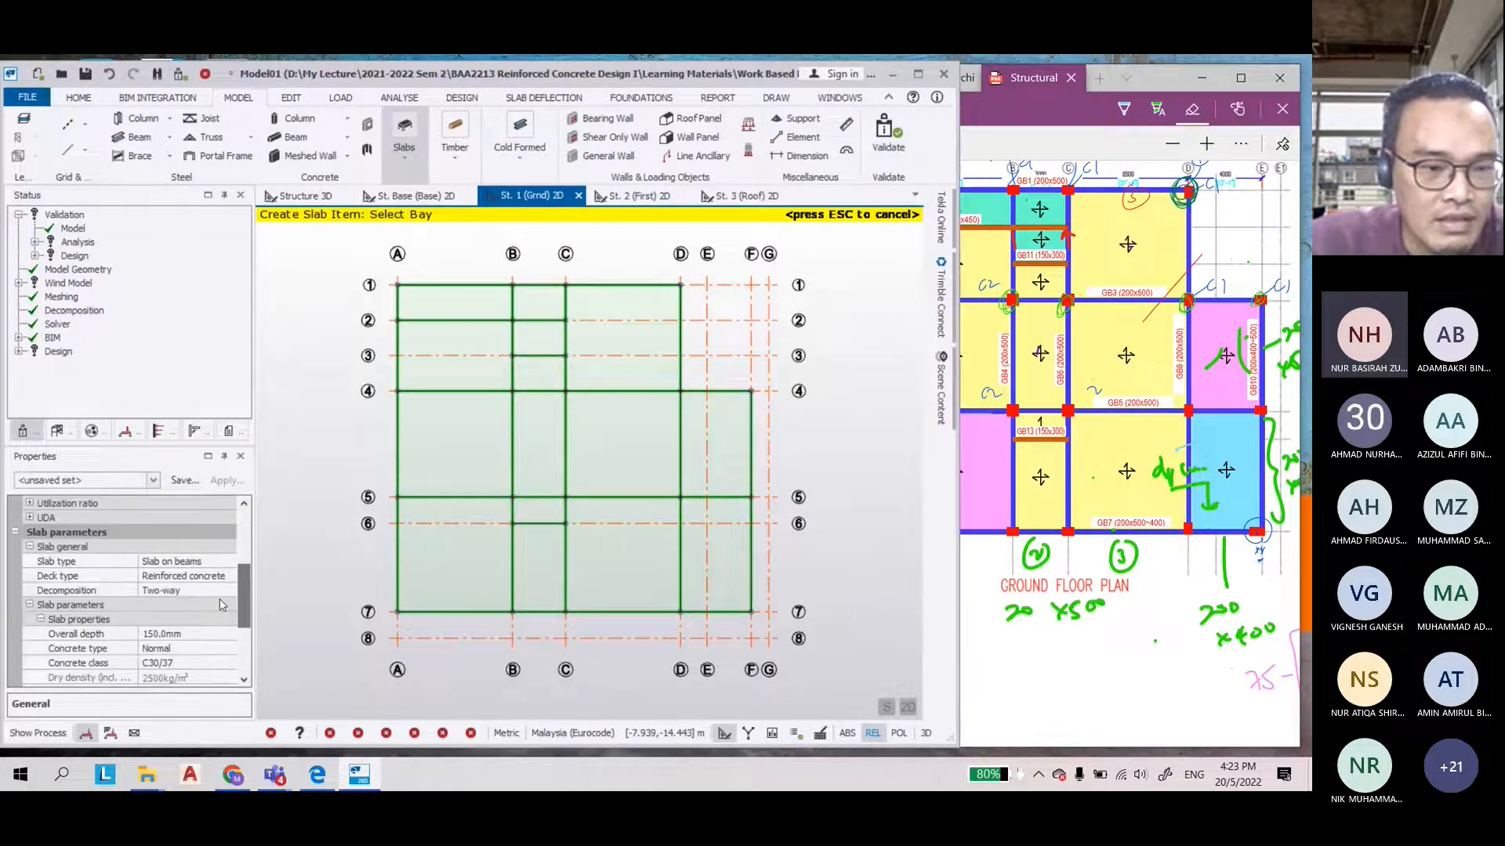
pyautogui.click(164, 591)
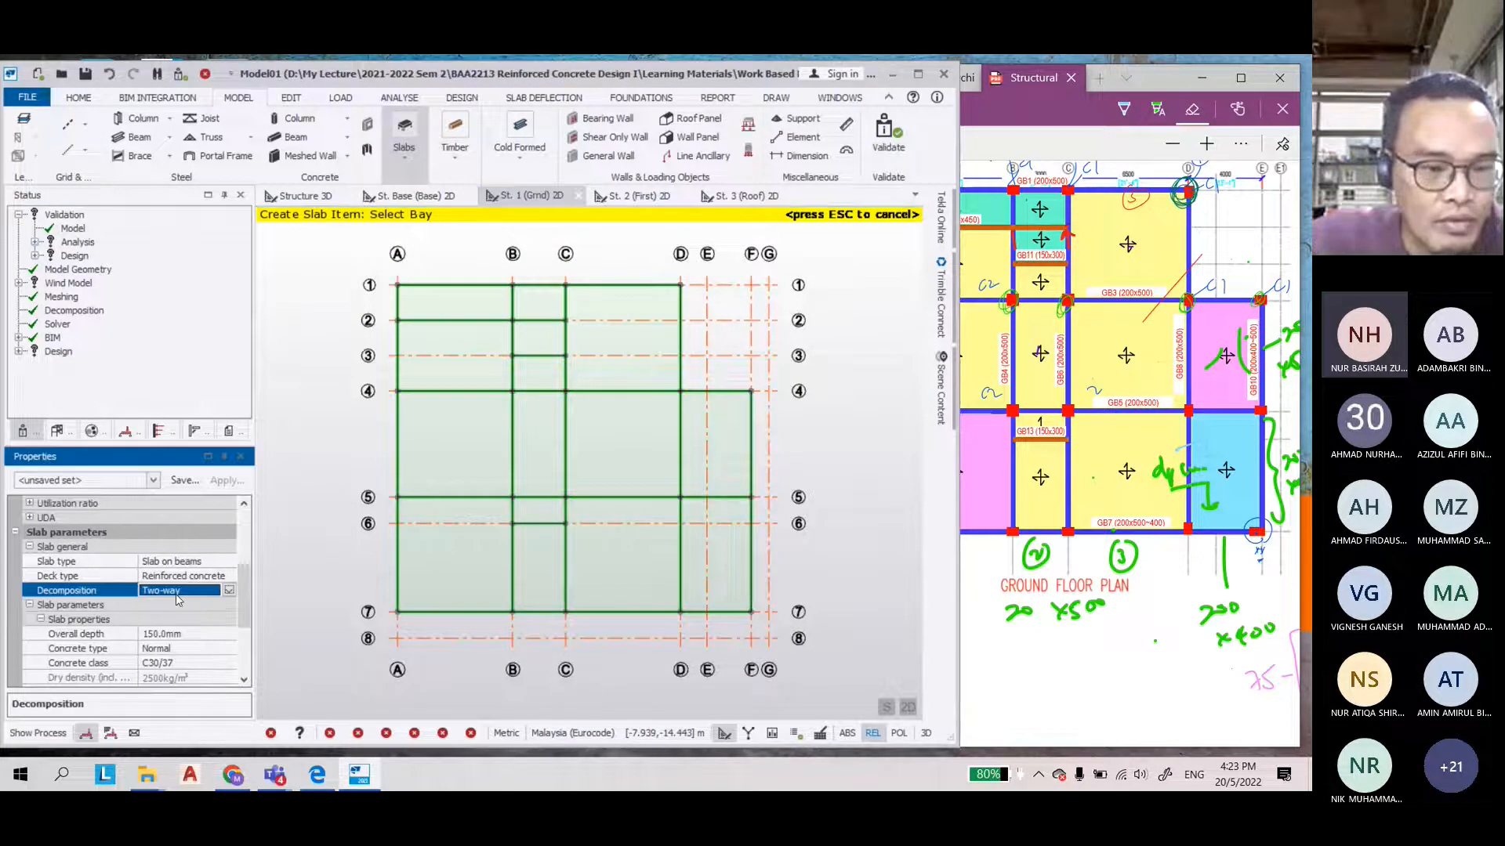
pyautogui.click(74, 634)
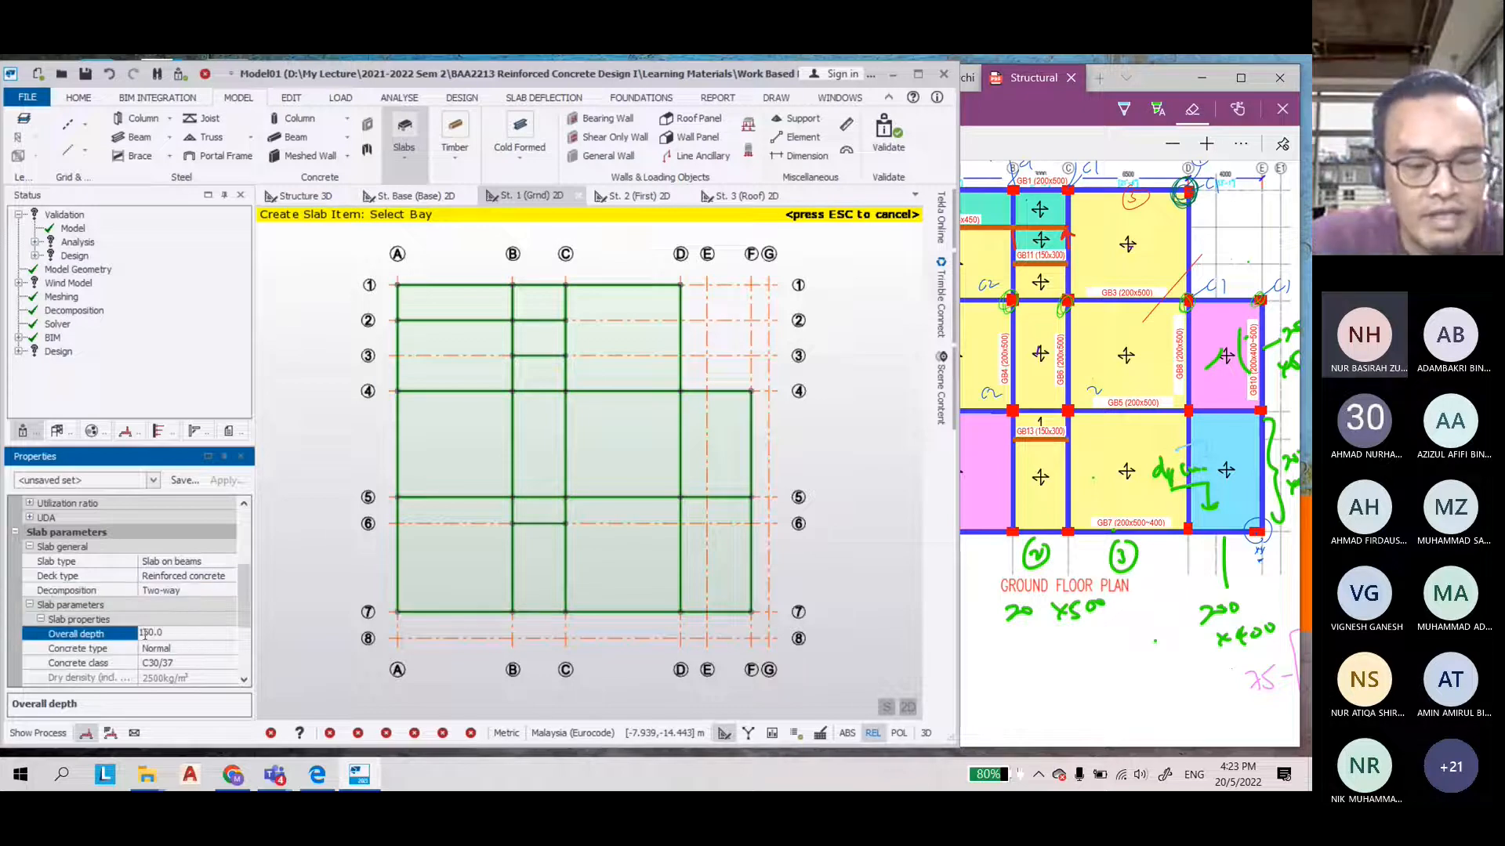
pyautogui.click(454, 355)
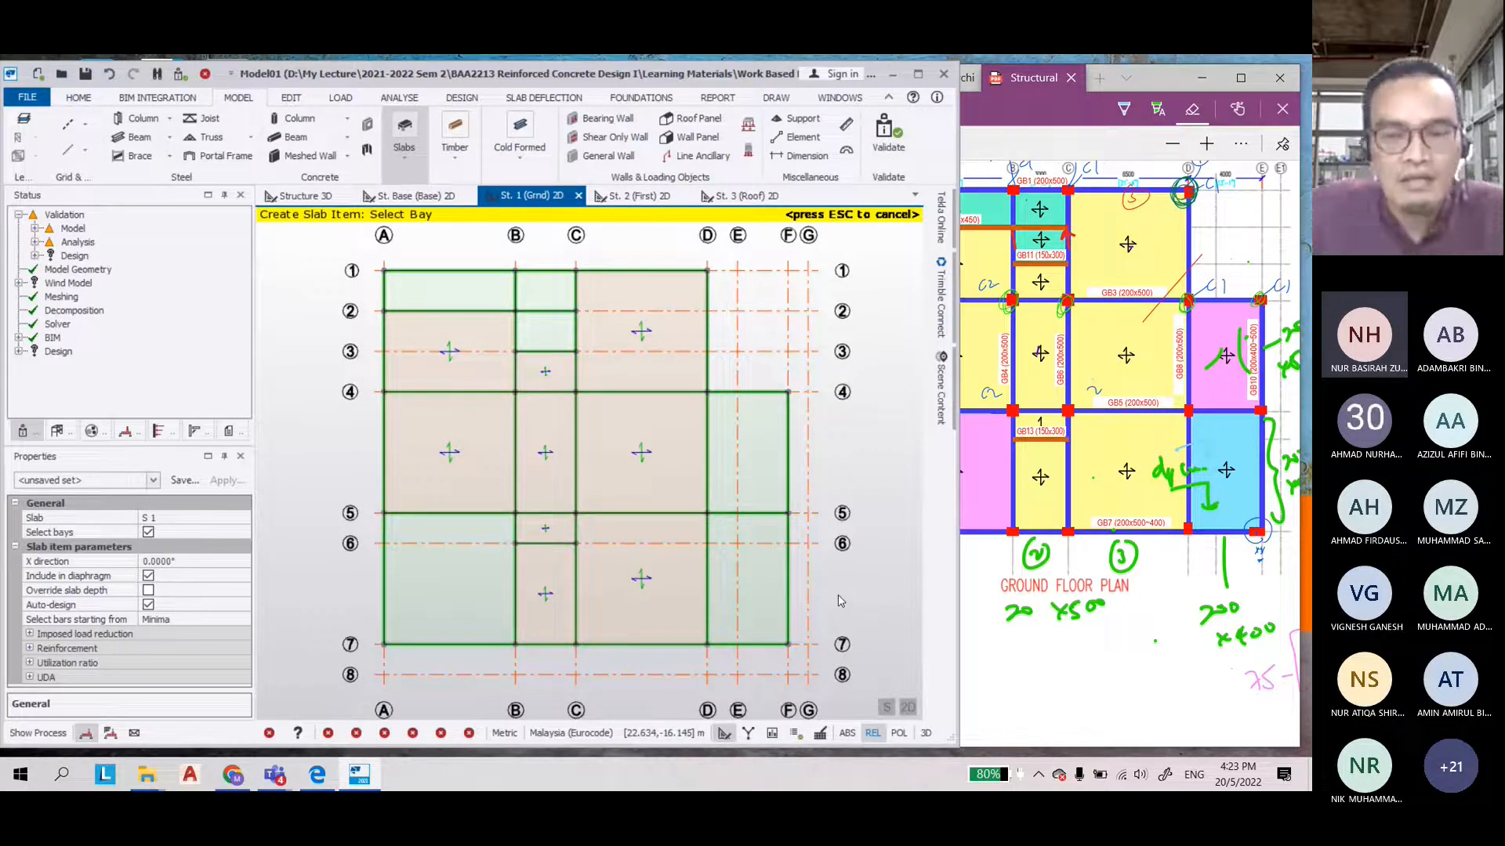
pyautogui.scroll(1, 553, 404)
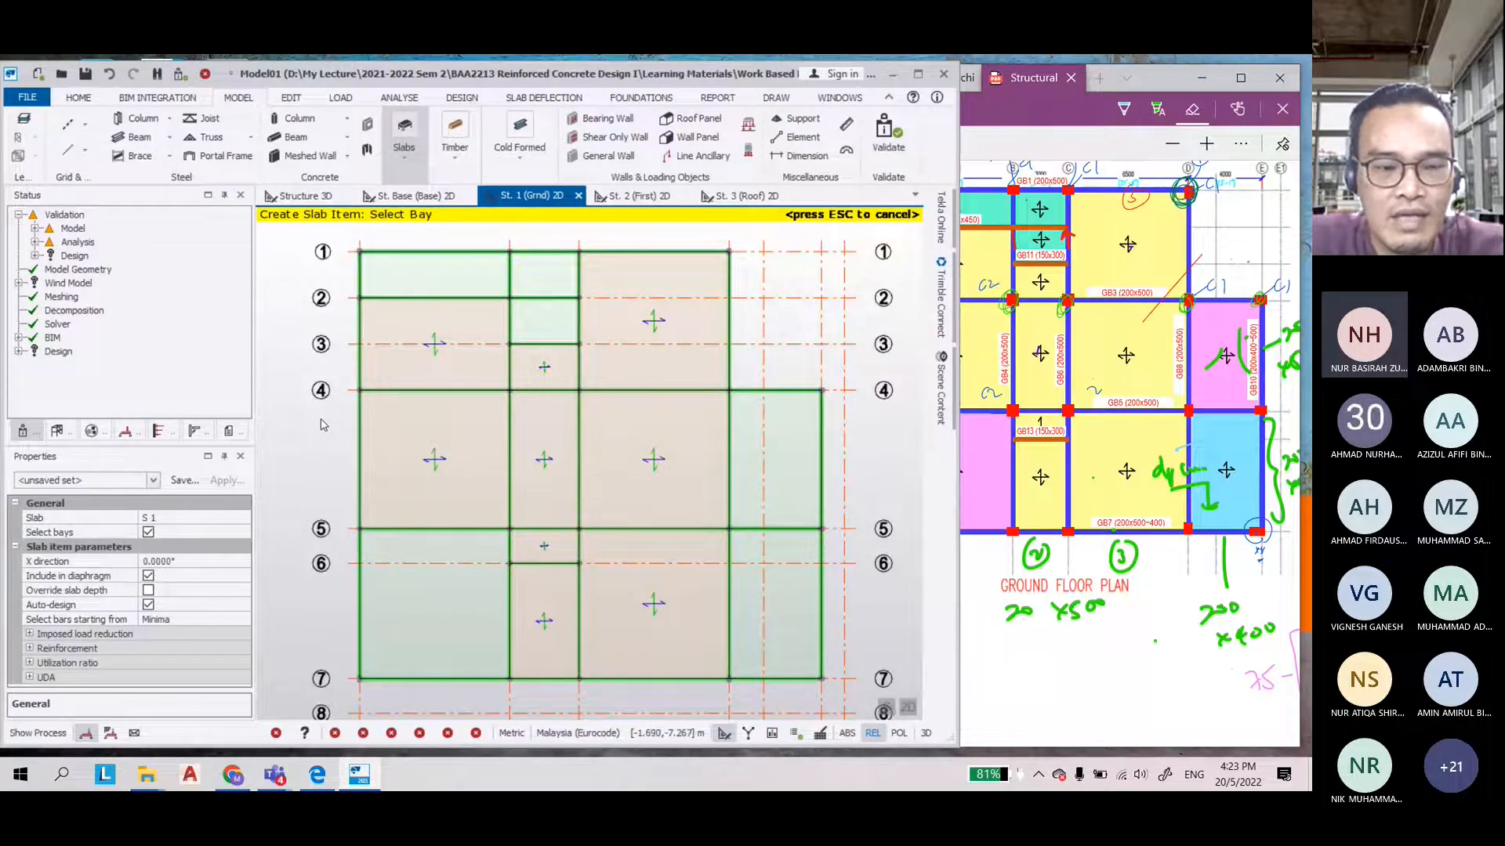
pyautogui.press('Escape')
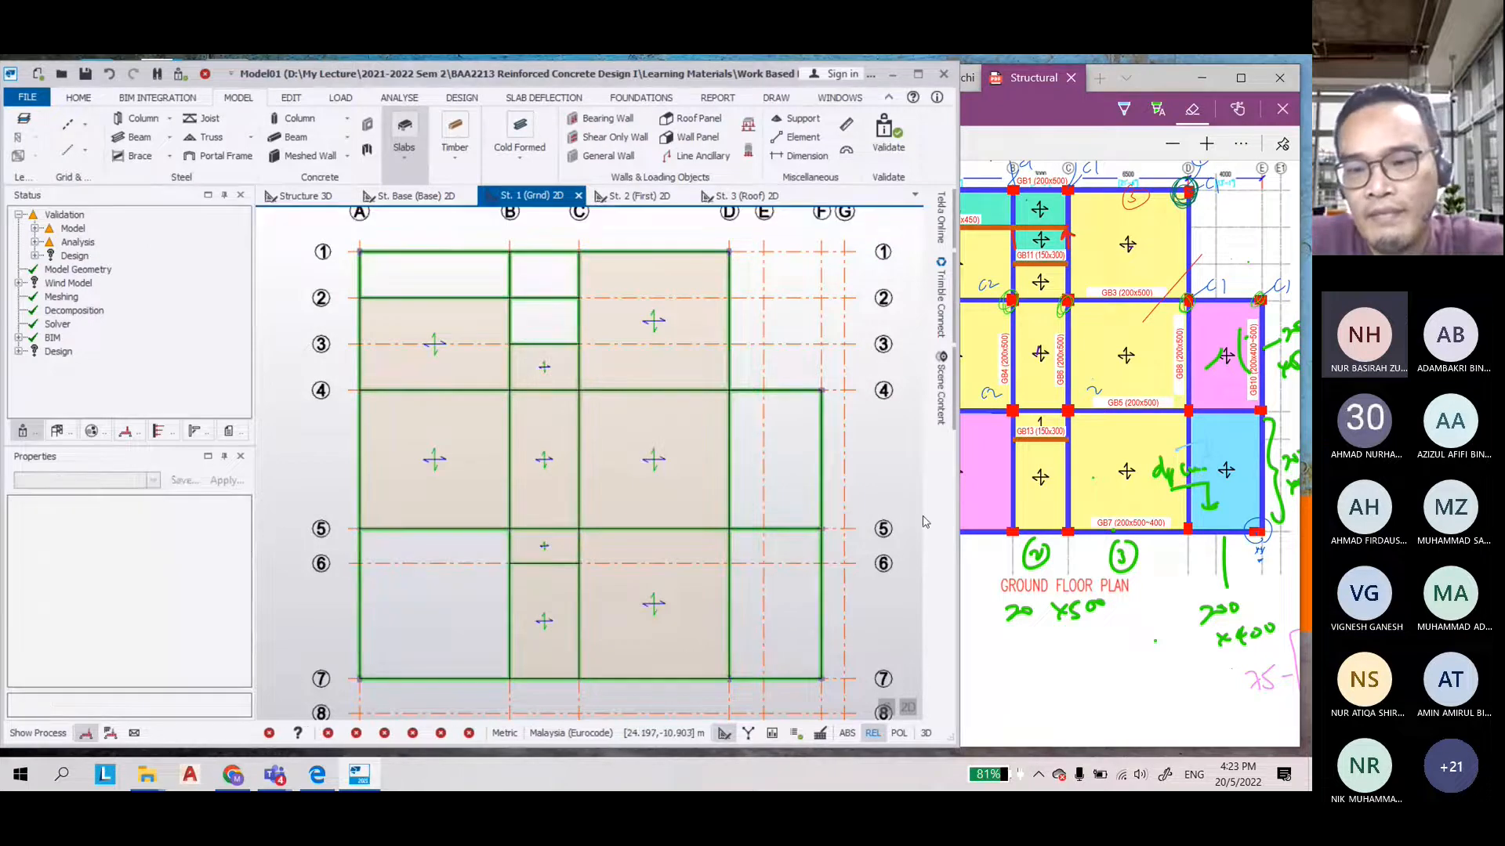
# Consult the slab thickness legend in the PDF and add a light blue pen mark above the green bays of the ground floor plan
pyautogui.click(1040, 612)
pyautogui.scroll(-2, 1040, 612)
pyautogui.moveTo(1032, 741); pyautogui.dragTo(1101, 737)
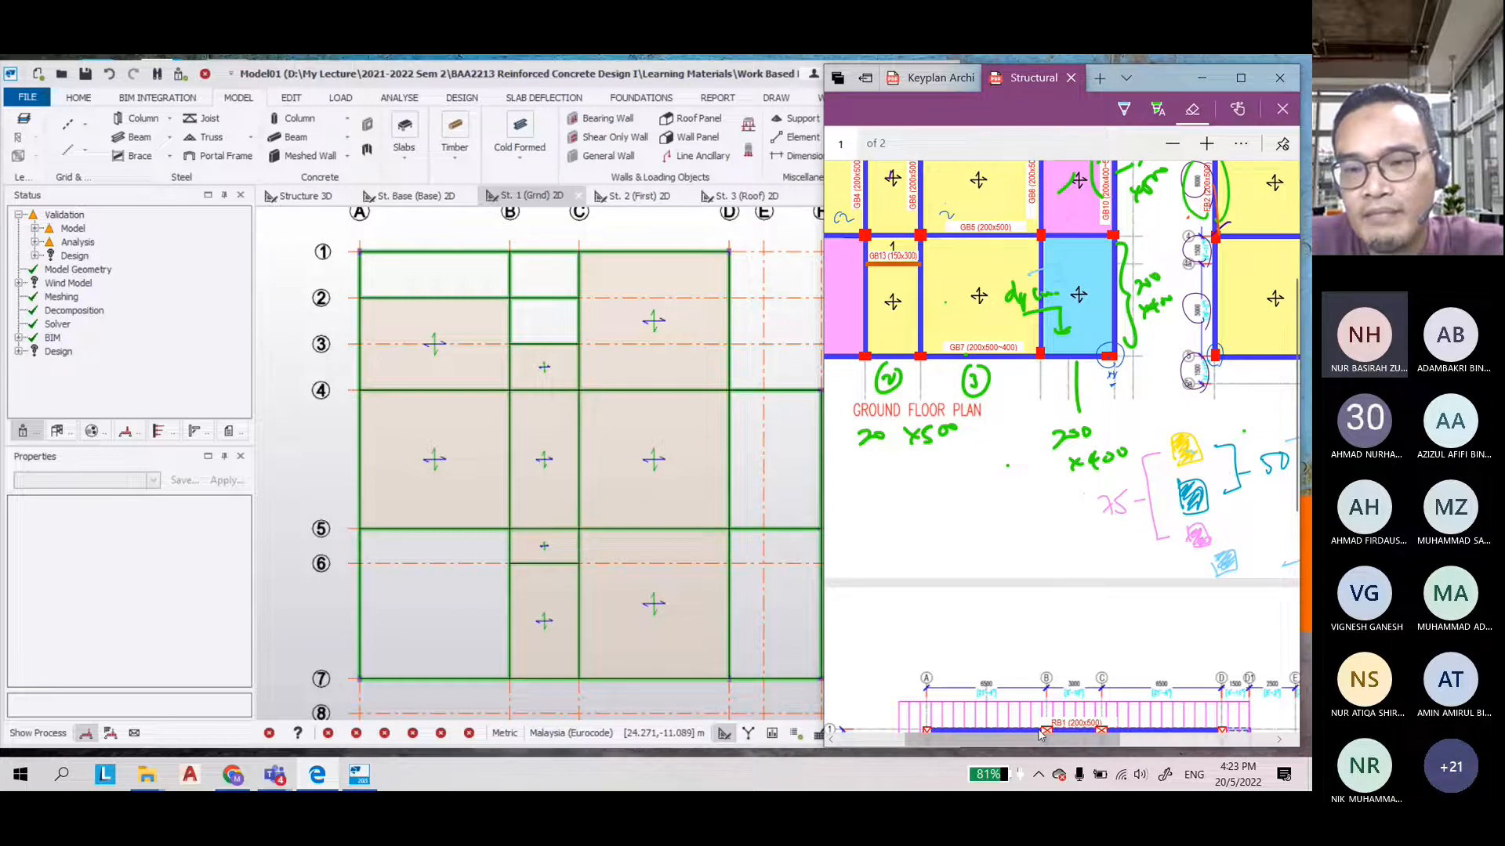
pyautogui.scroll(3, 1040, 734)
pyautogui.hscroll(-1, 1040, 734)
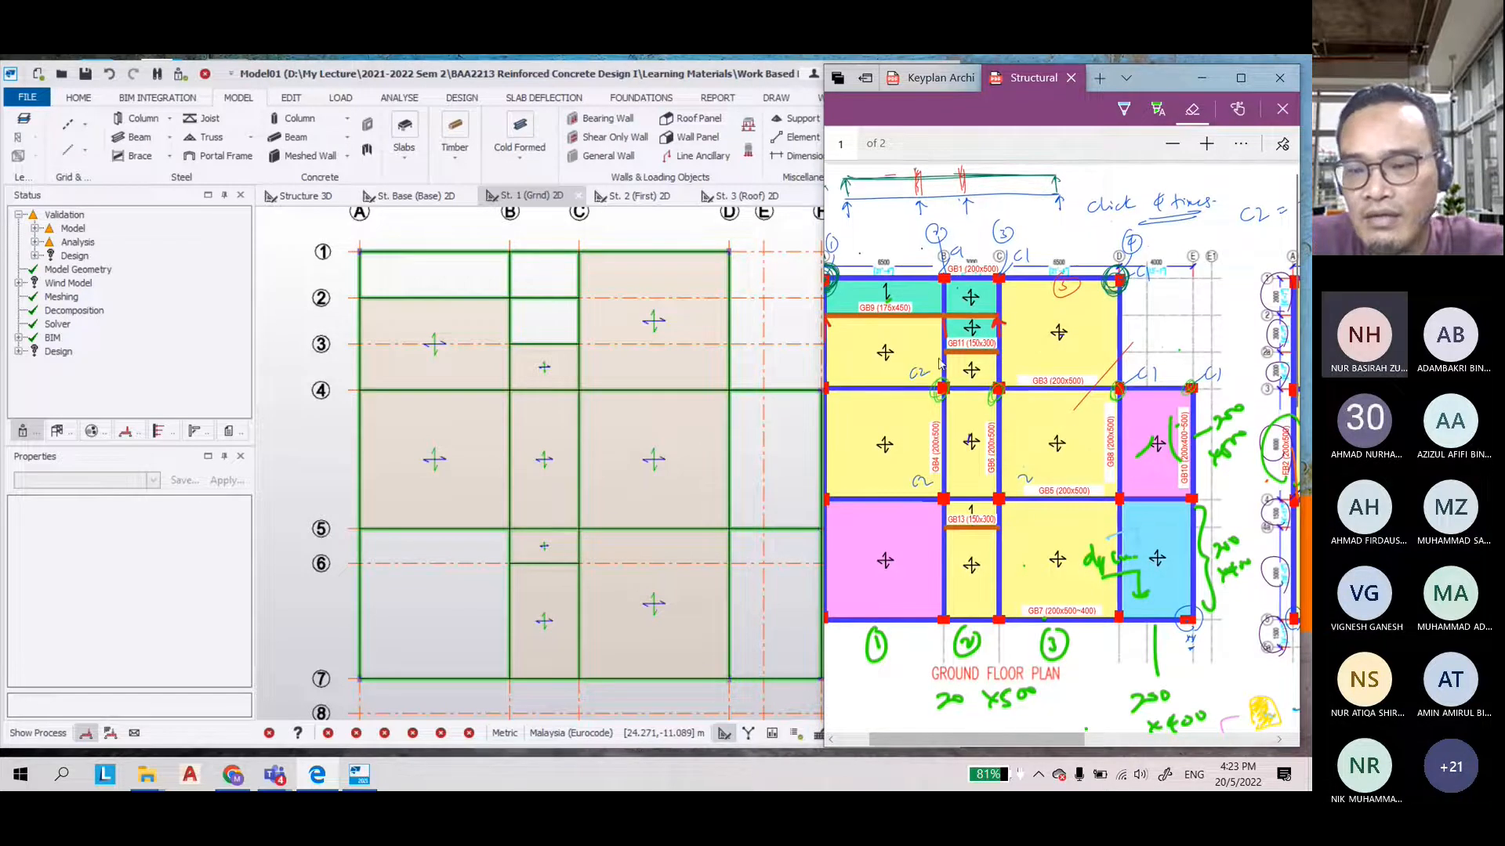
pyautogui.moveTo(944, 740); pyautogui.dragTo(915, 740)
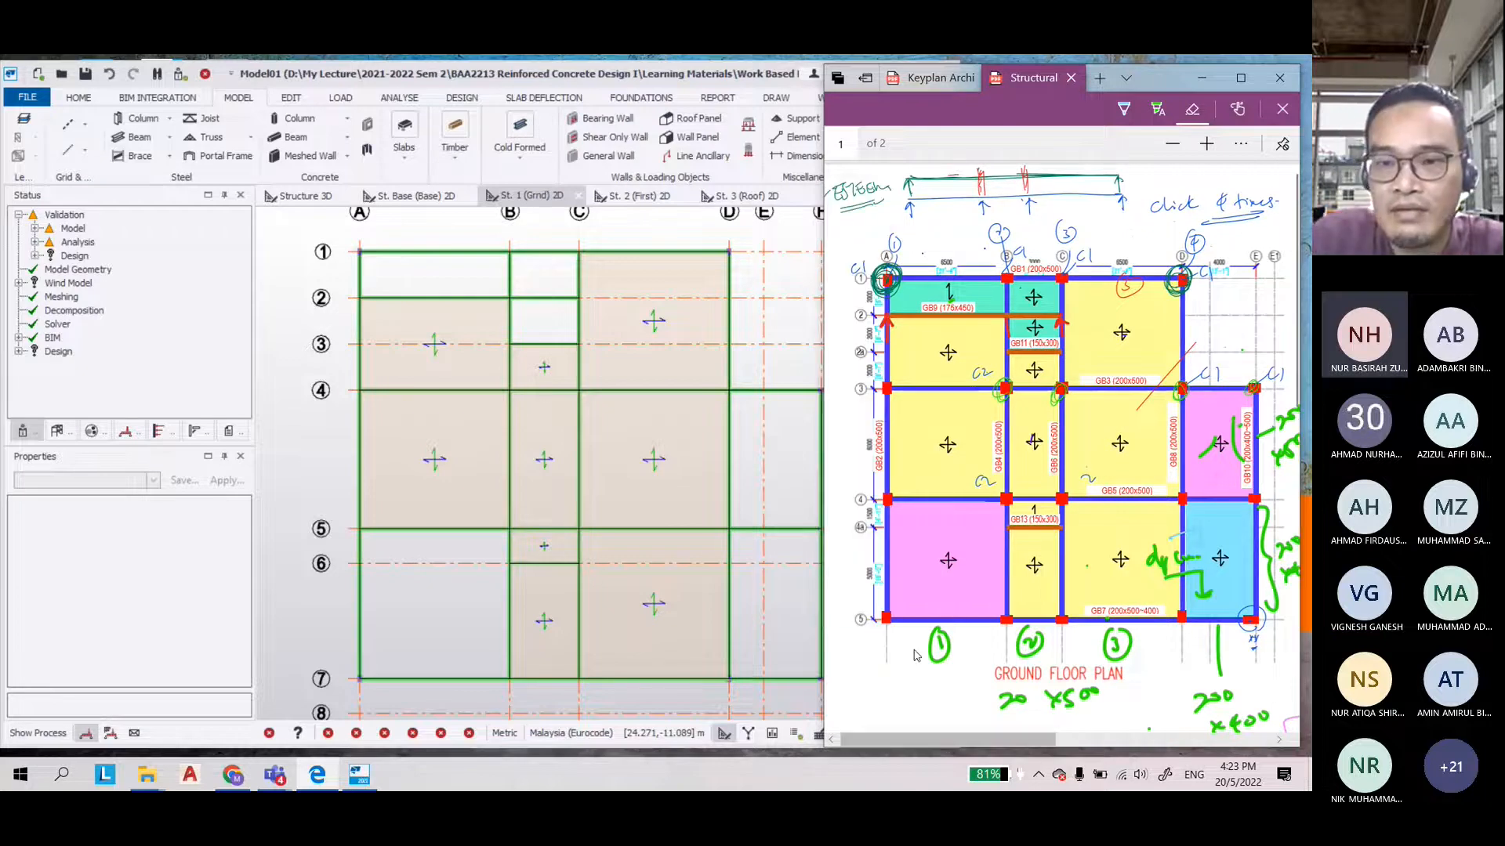
pyautogui.click(1124, 110)
pyautogui.moveTo(969, 270)
pyautogui.mouseDown()
pyautogui.moveTo(928, 276)
pyautogui.moveTo(1014, 298)
pyautogui.moveTo(1043, 283)
pyautogui.mouseUp()
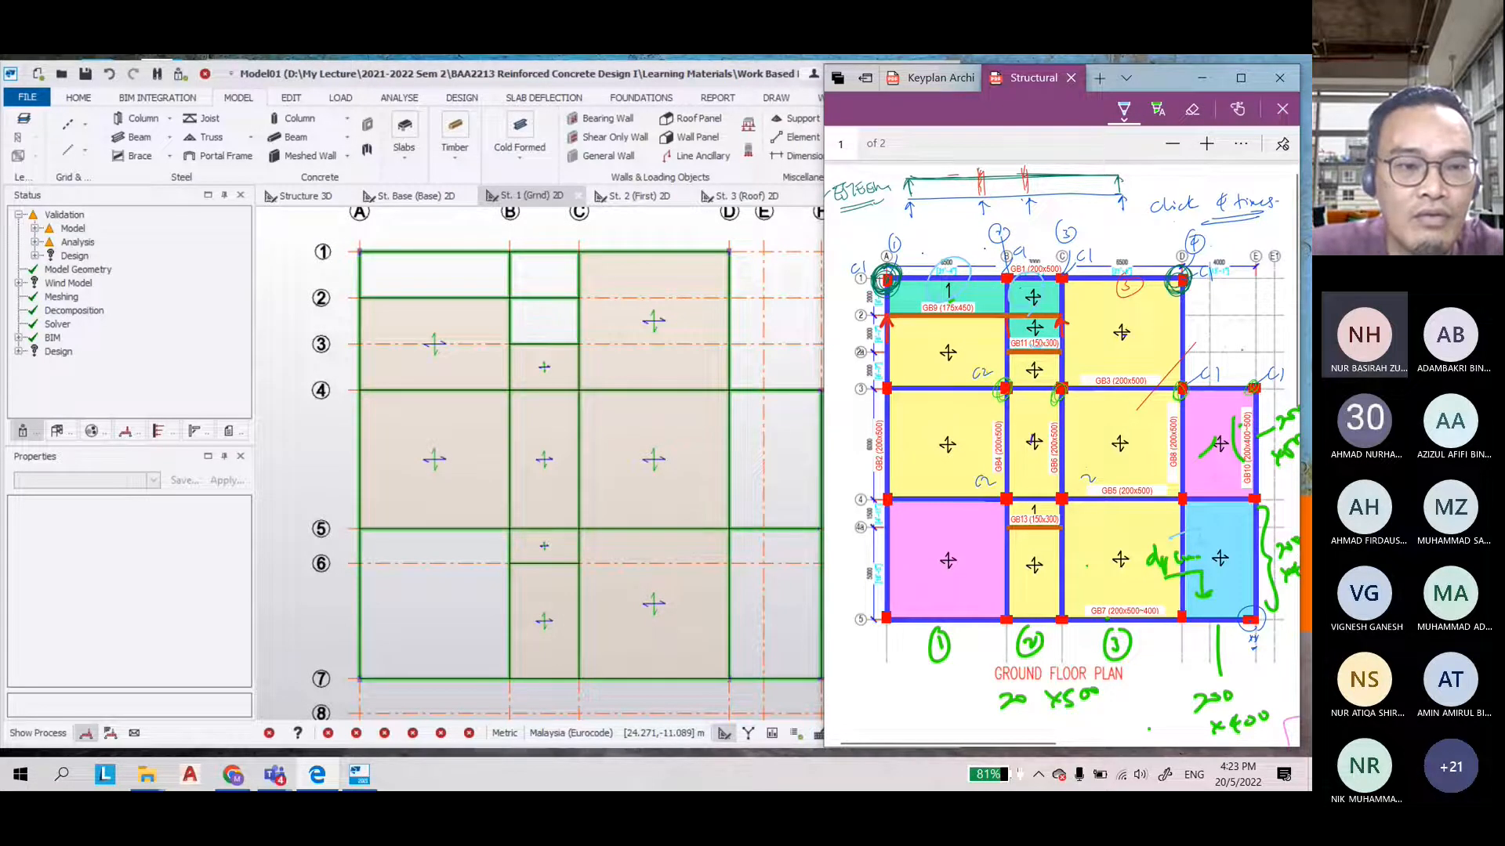
# Return to the Tekla Structural Designer model and validate it
pyautogui.click(403, 147)
pyautogui.click(404, 147)
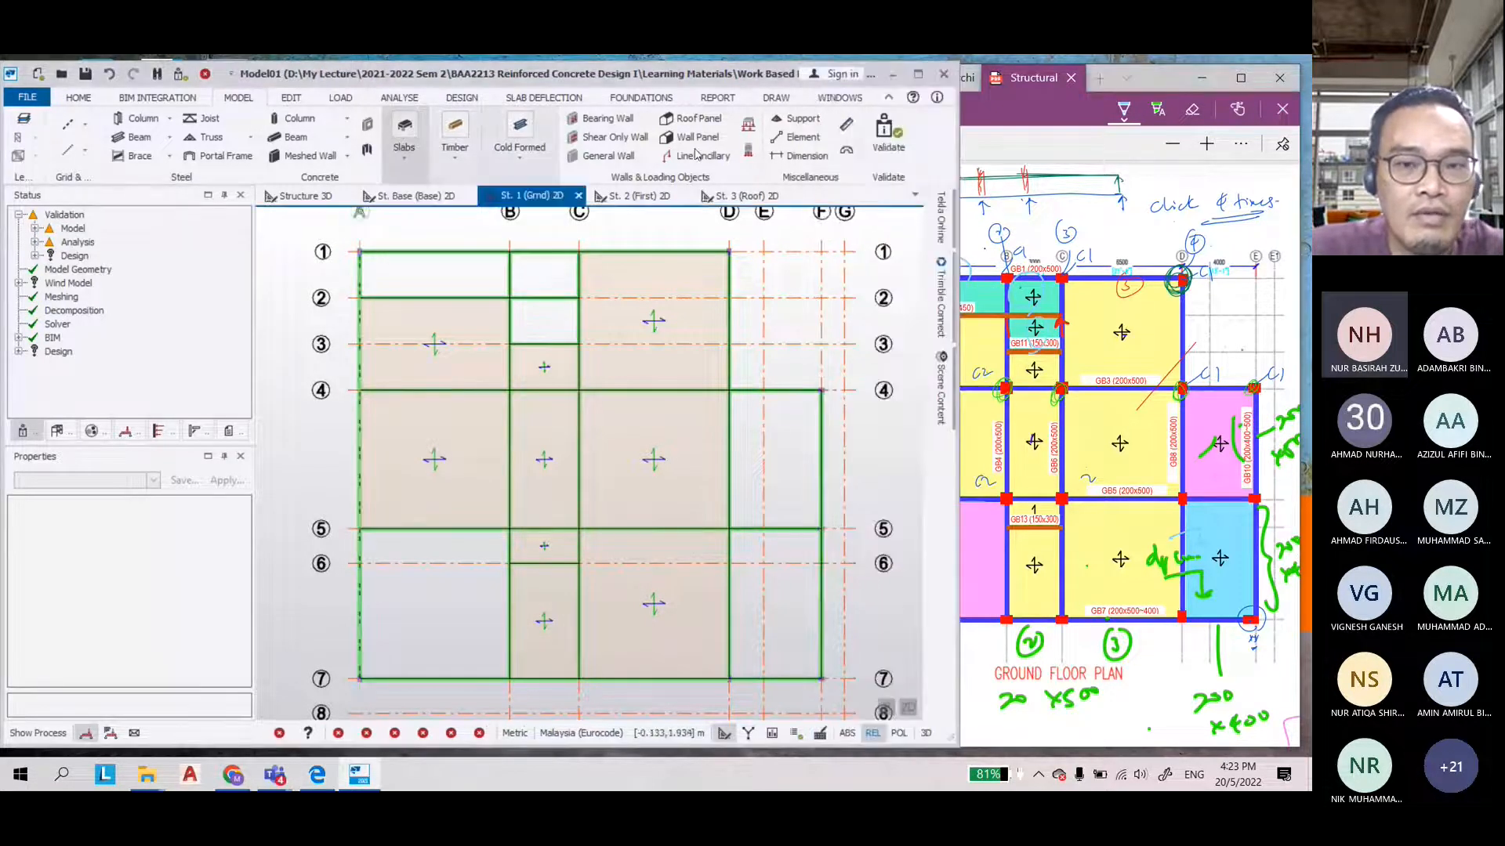
pyautogui.click(888, 133)
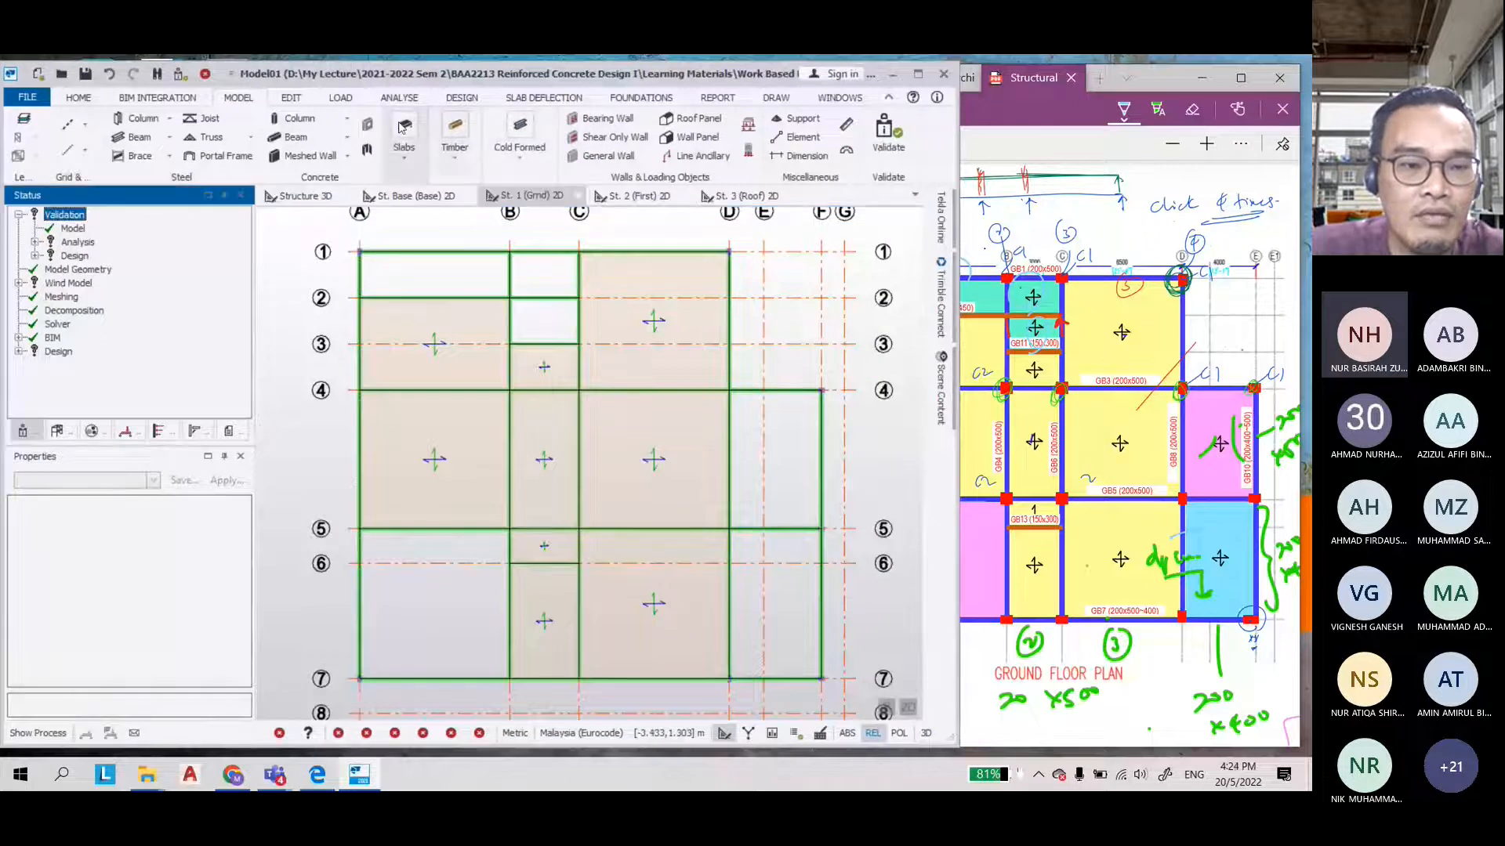
pyautogui.click(402, 133)
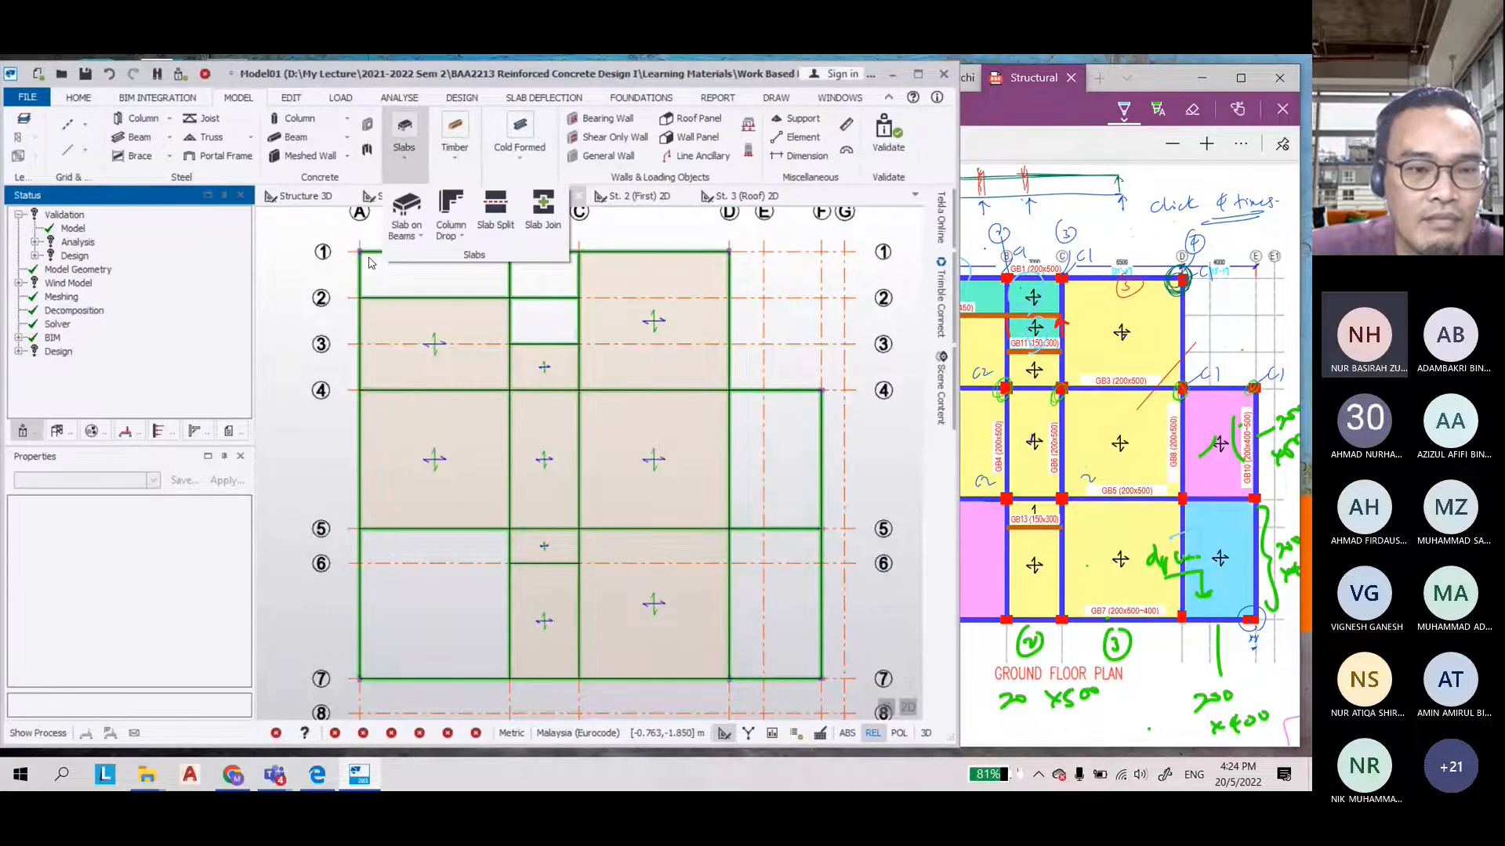
pyautogui.click(406, 213)
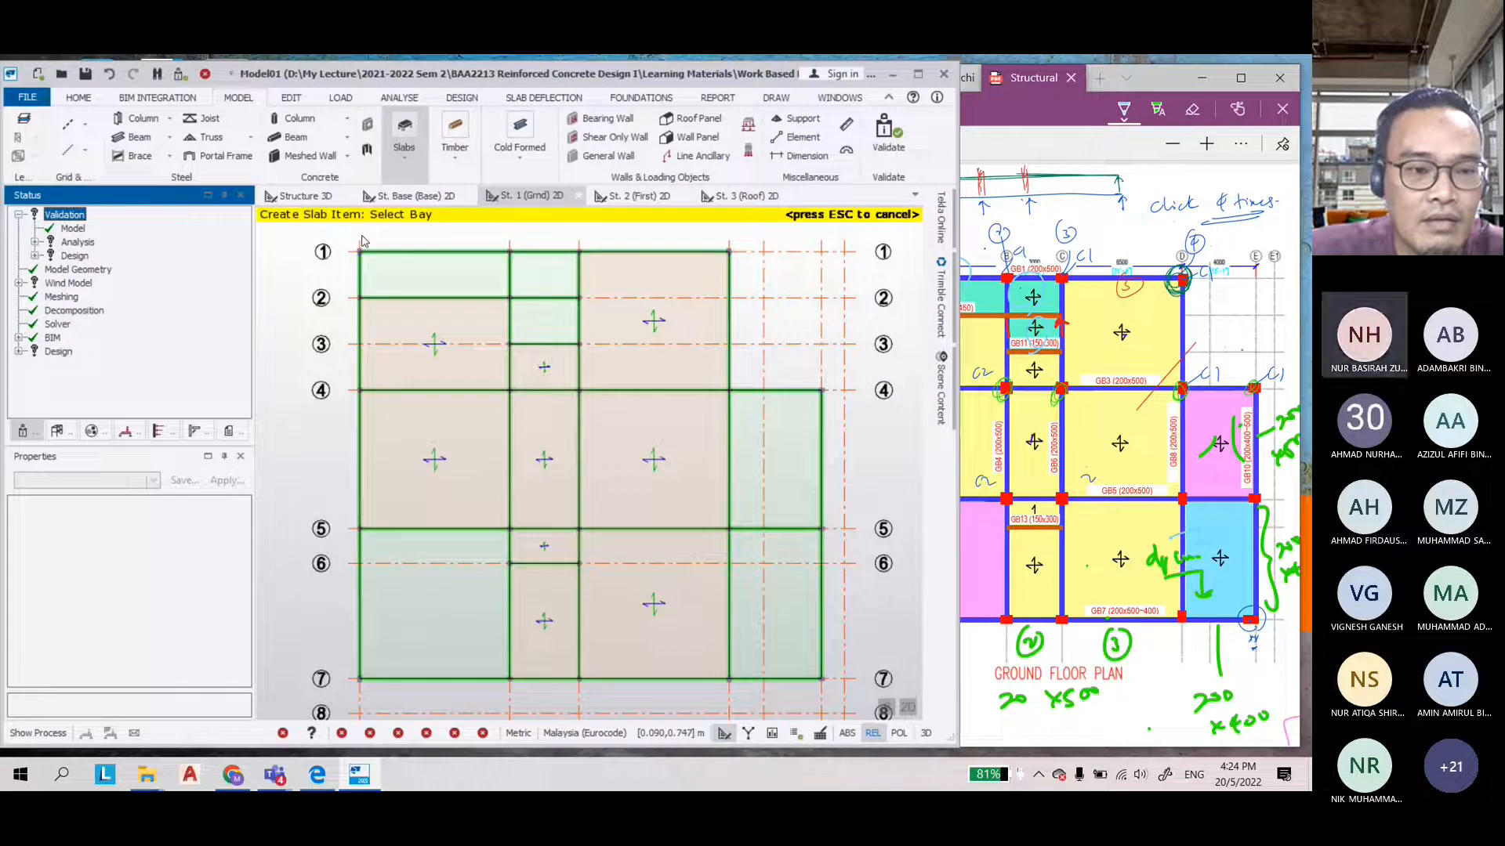
pyautogui.press('Escape')
# Create a new 150 mm two-way slab on beams and place it in the two bays between grids B–C and 1–3
pyautogui.click(403, 141)
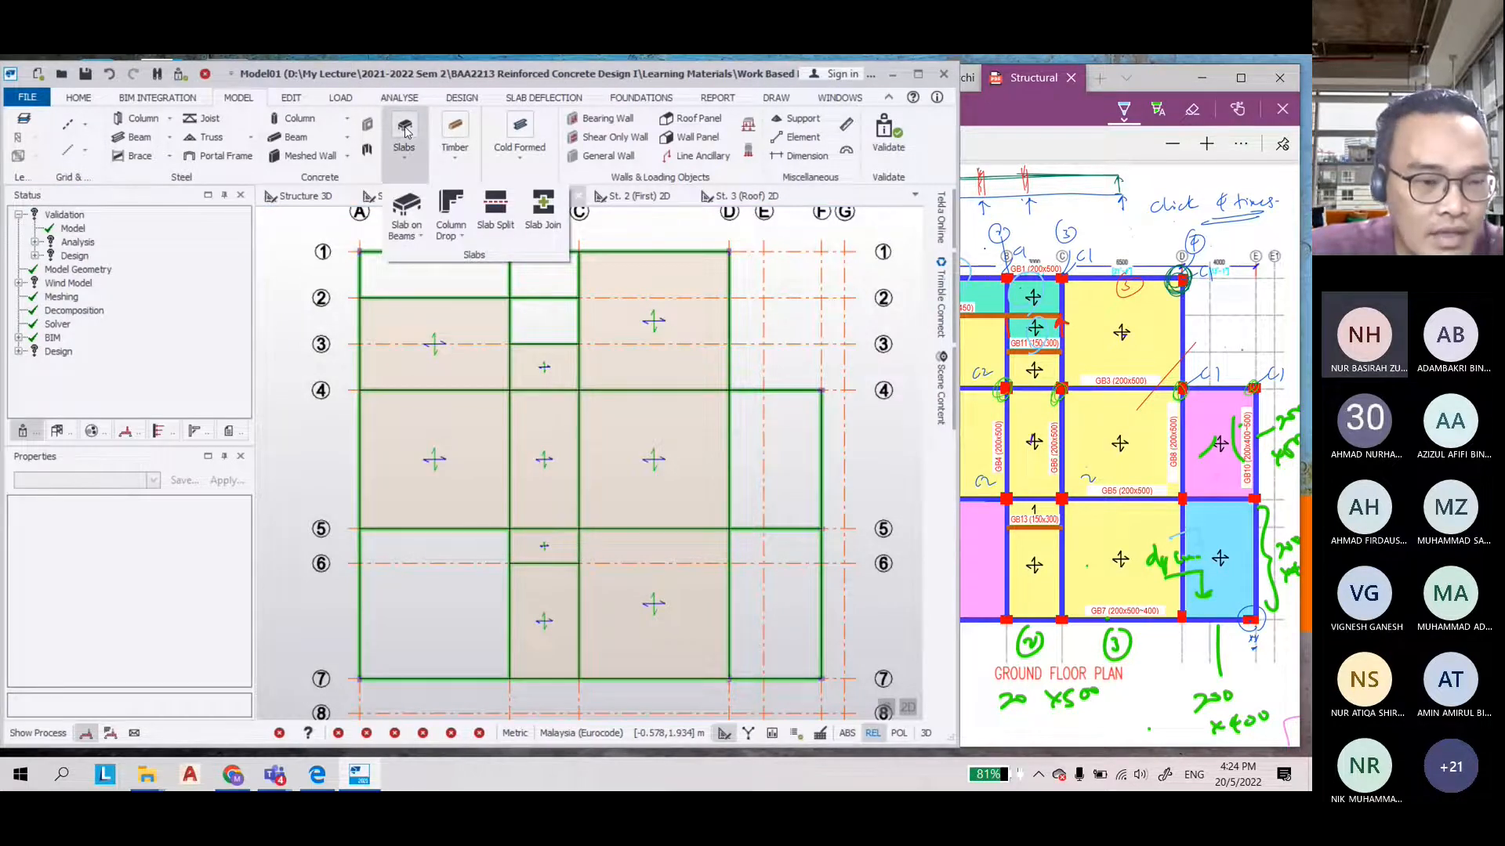
pyautogui.click(406, 213)
pyautogui.click(33, 518)
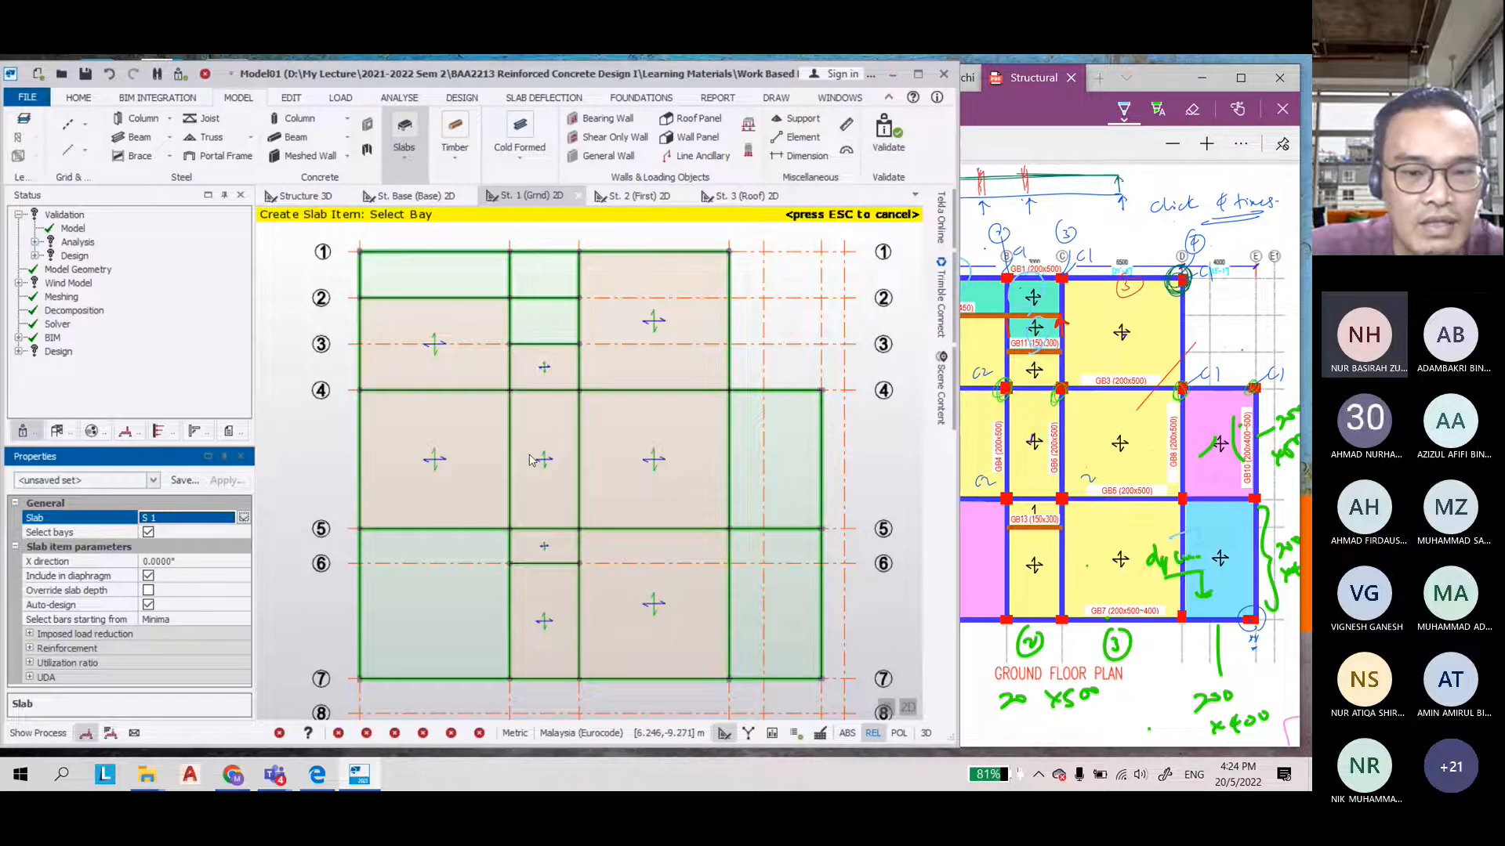
pyautogui.click(244, 518)
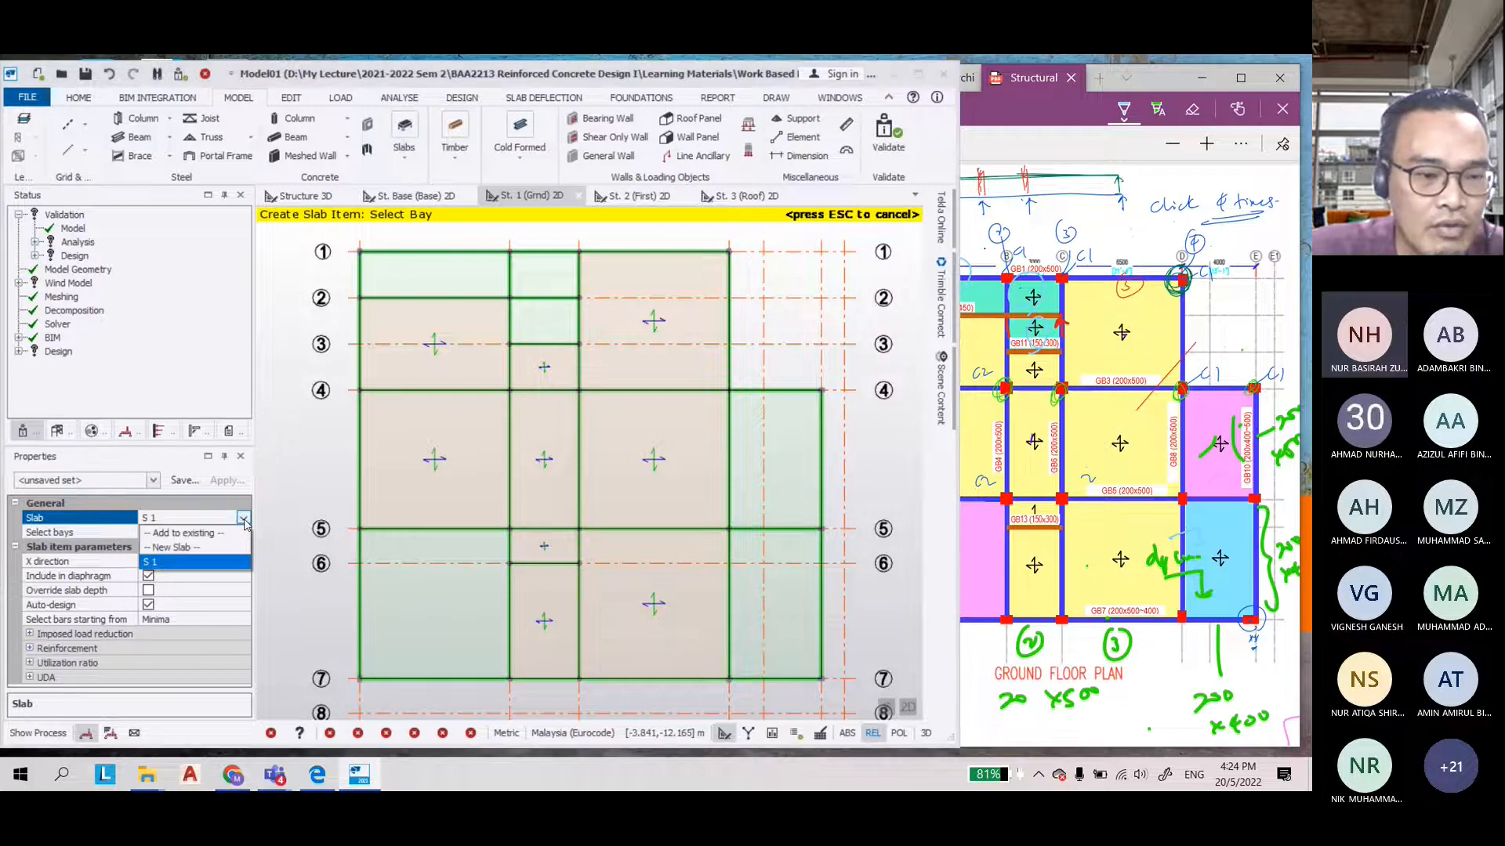
pyautogui.click(176, 548)
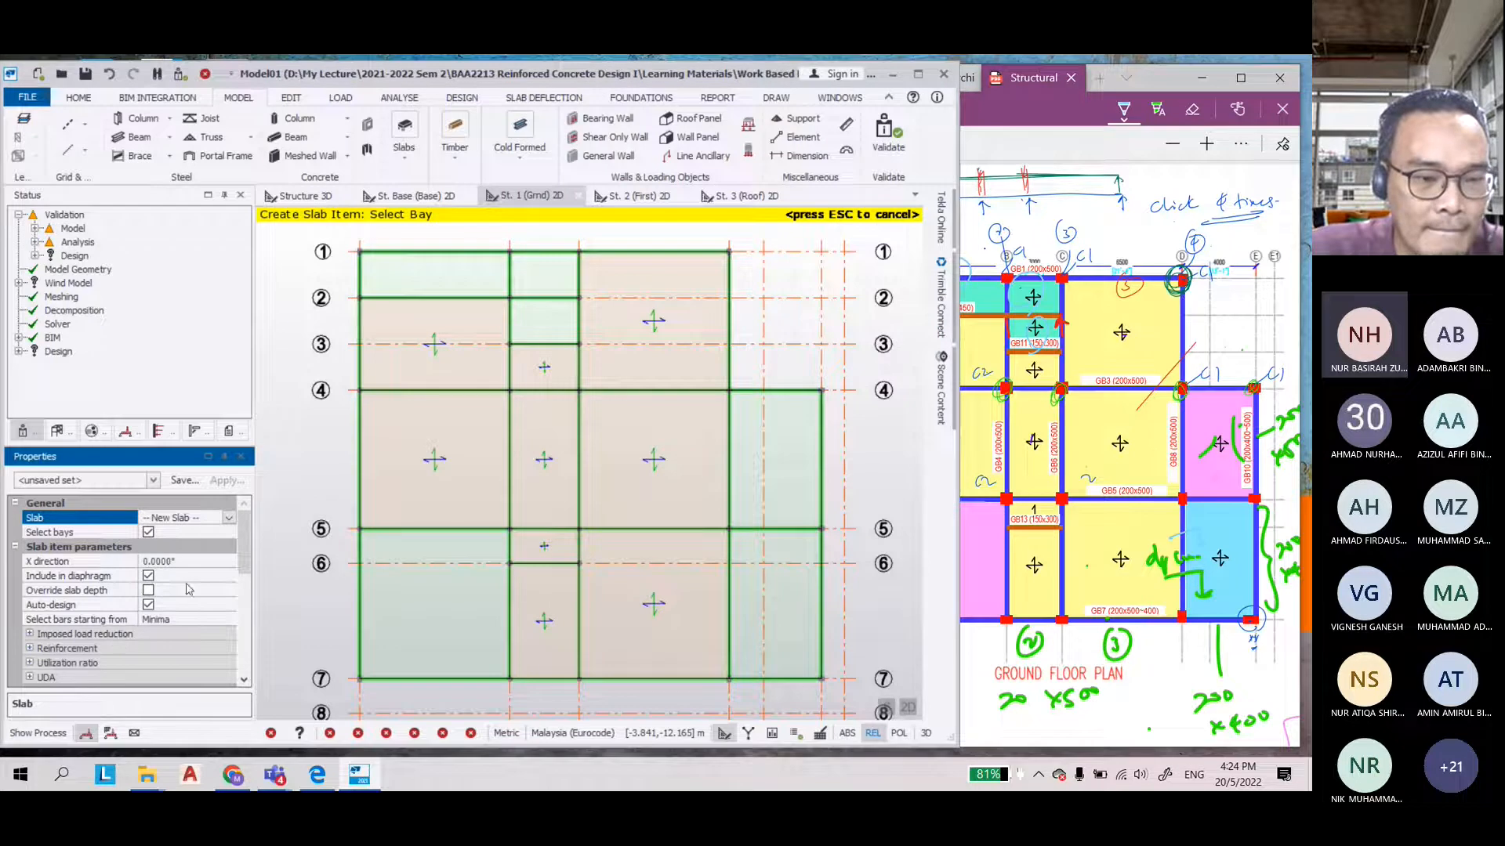
pyautogui.moveTo(245, 560); pyautogui.dragTo(246, 622)
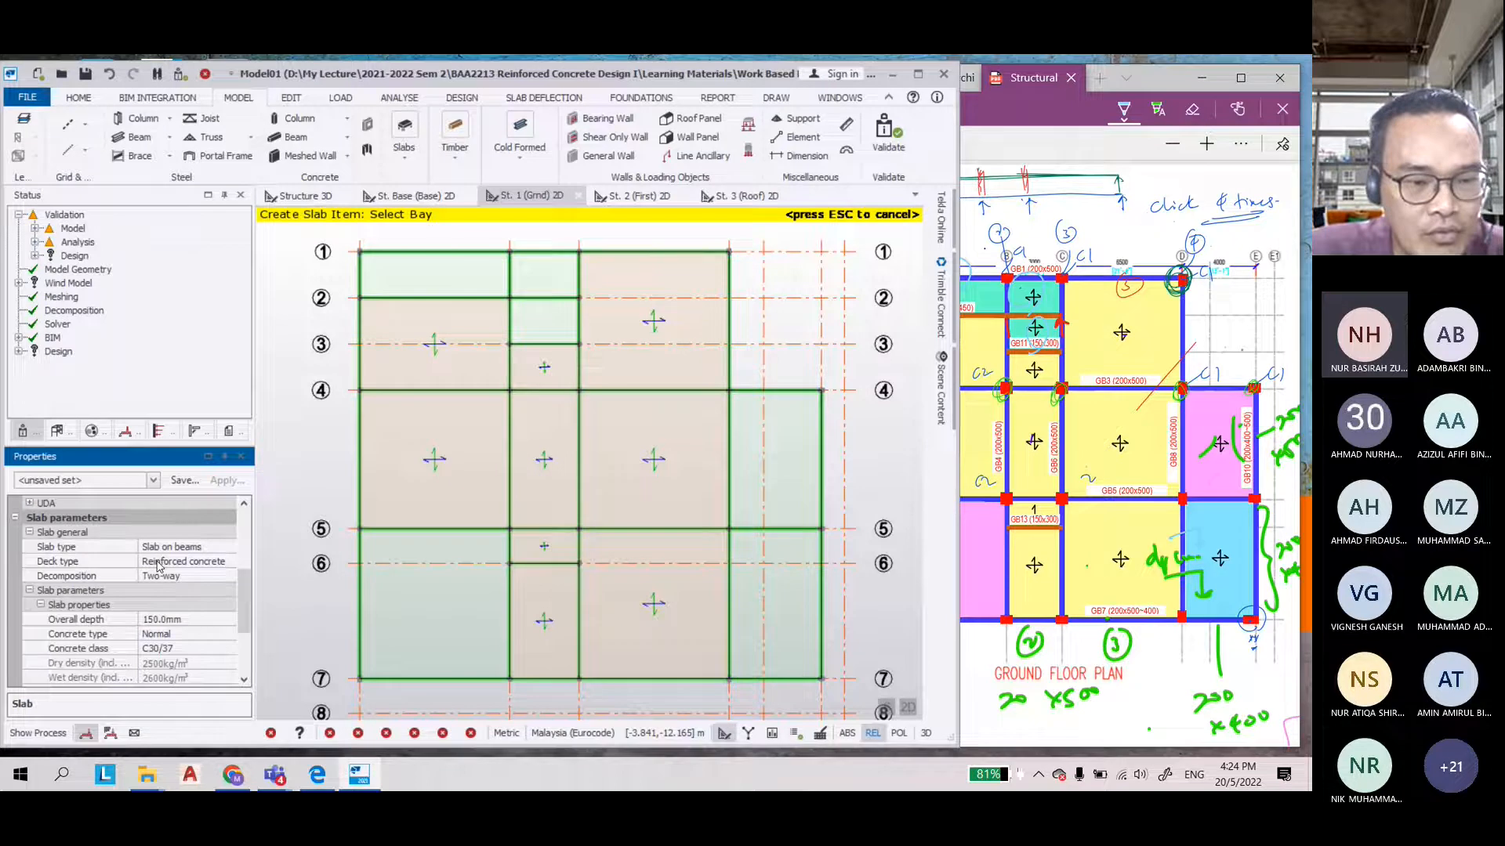
pyautogui.click(548, 286)
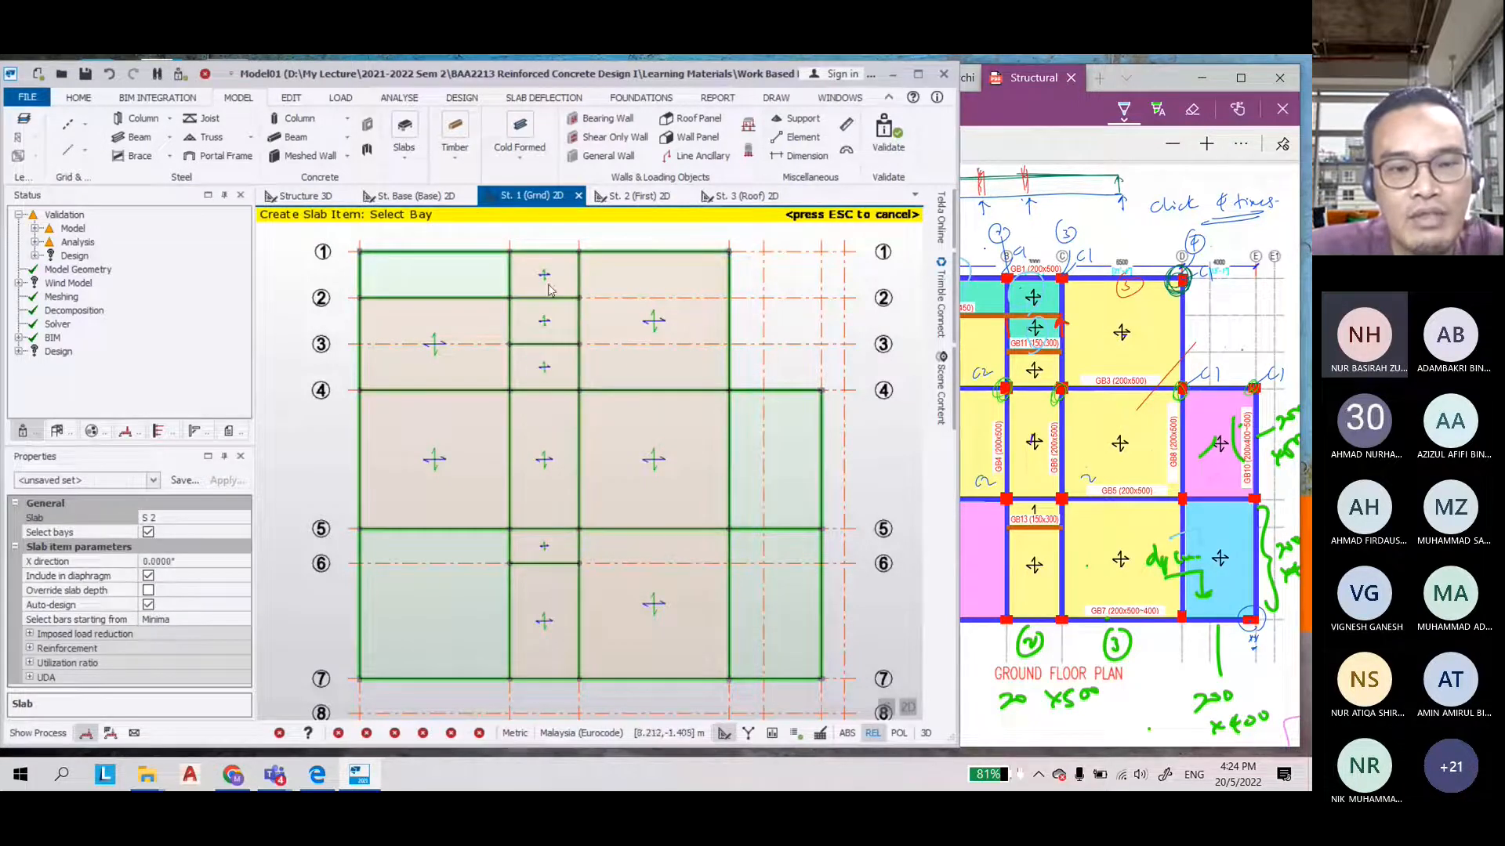
pyautogui.scroll(4, 542, 270)
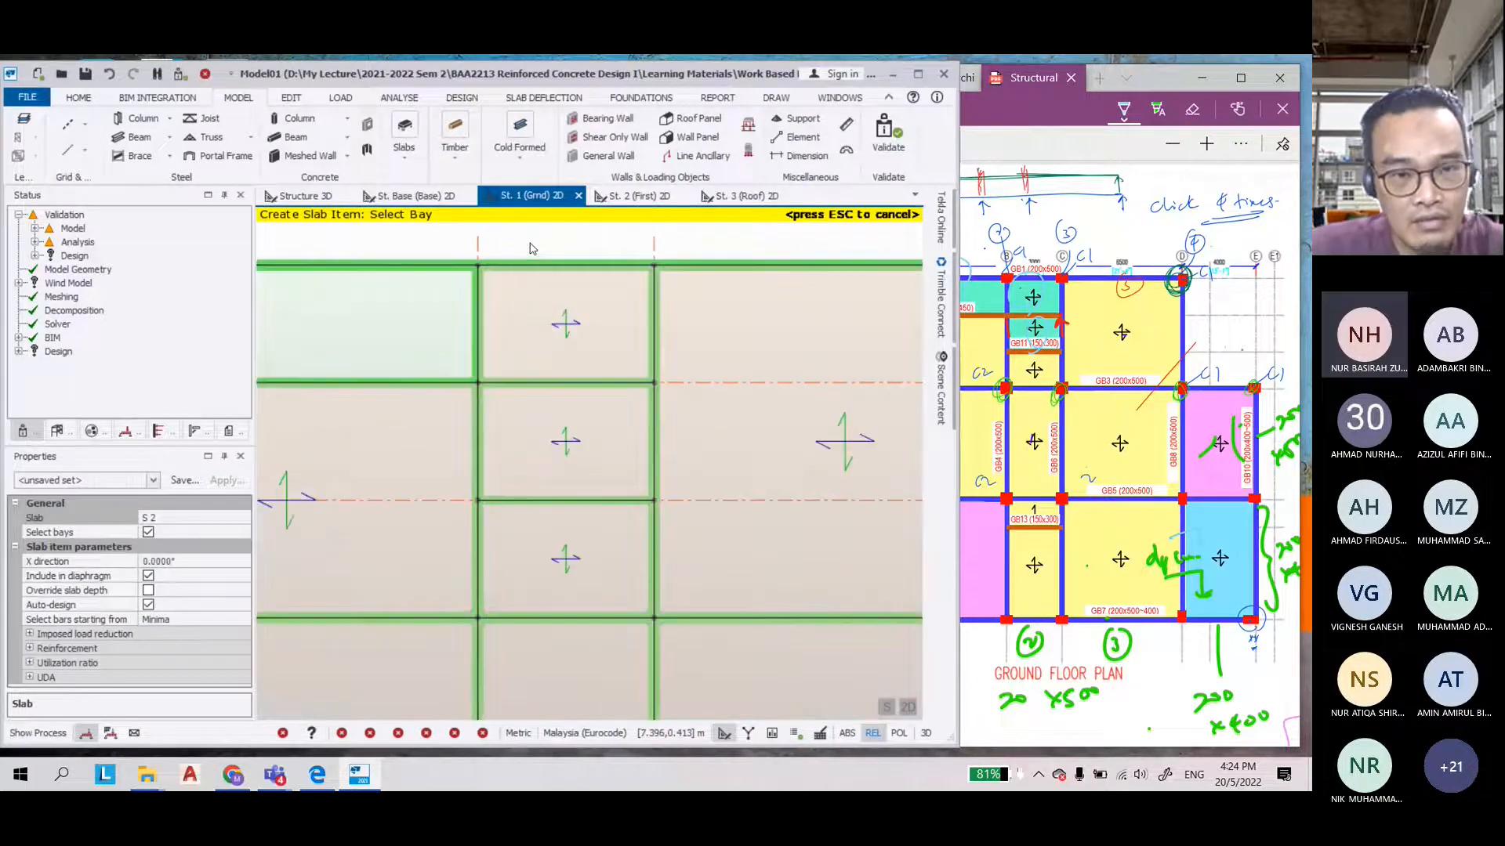
pyautogui.scroll(1, 530, 248)
pyautogui.press('Escape')
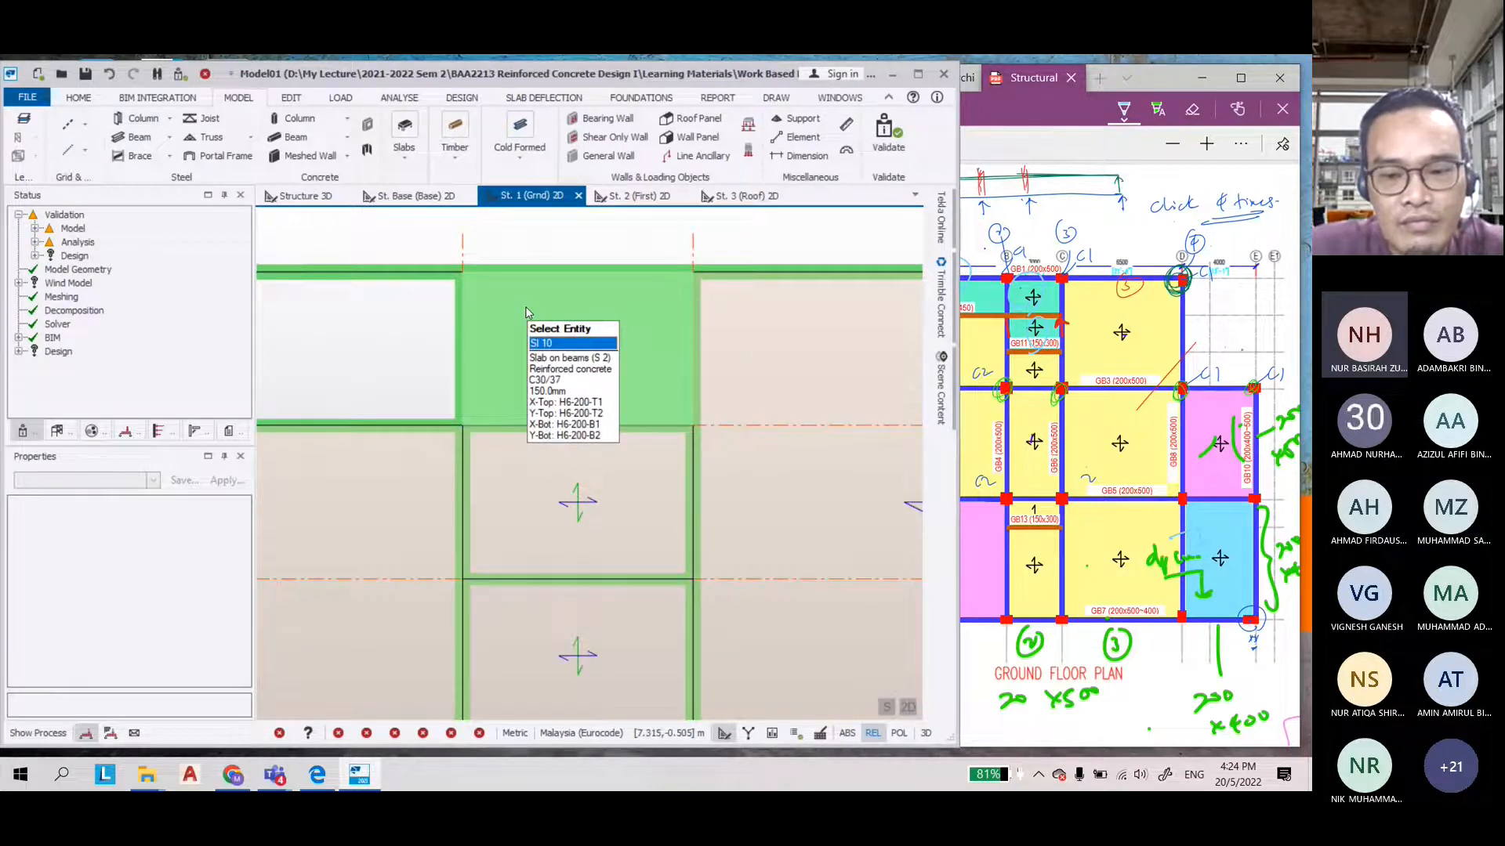
# Widen the model window, switch the ground floor view to 3D, and select slab panels around grids B and C for inspection
pyautogui.moveTo(959, 329); pyautogui.dragTo(1153, 329)
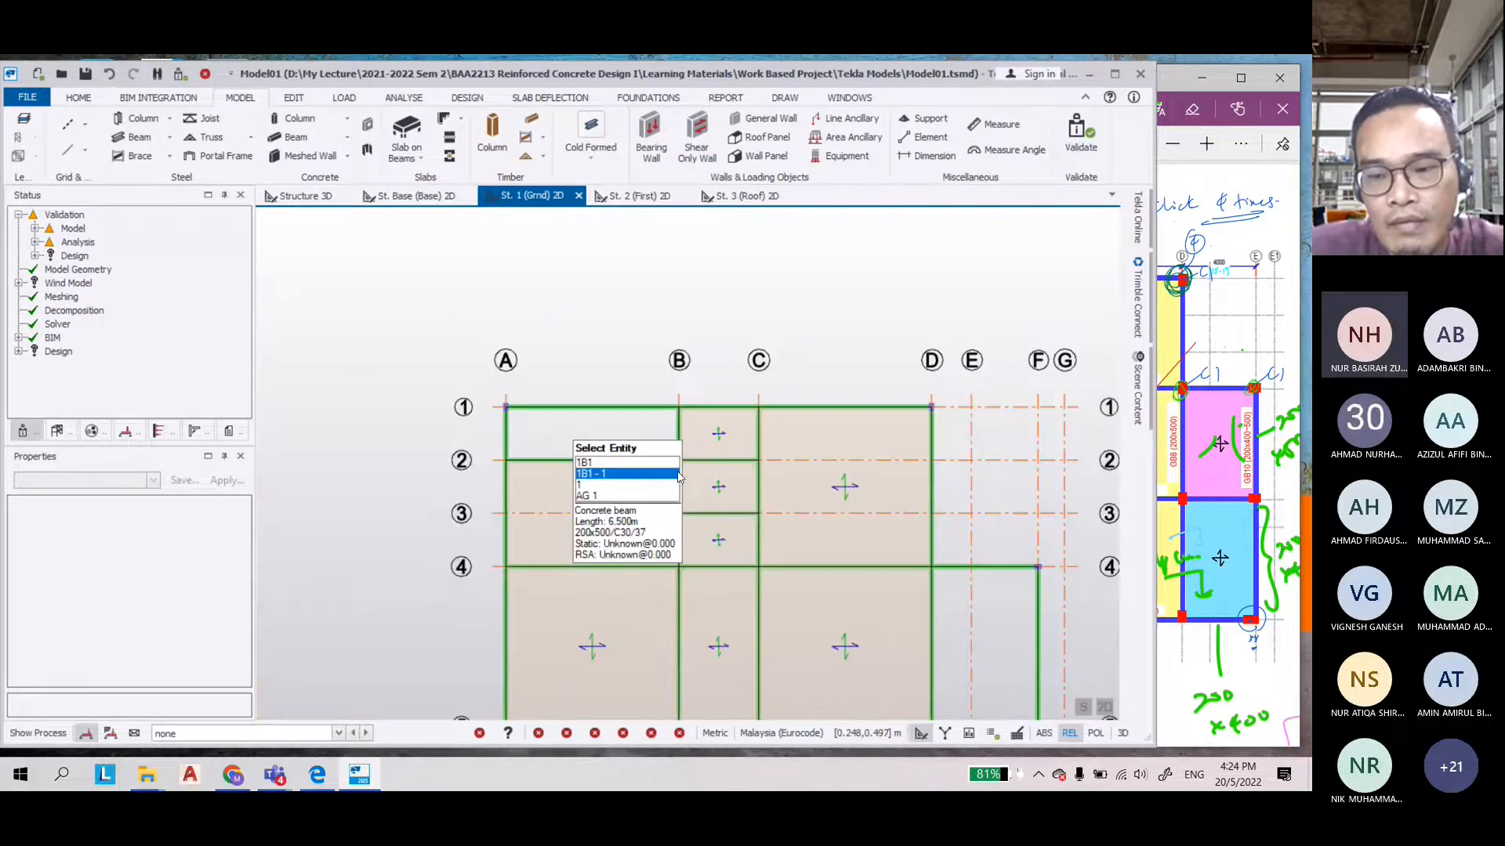
pyautogui.click(1122, 734)
pyautogui.scroll(7, 529, 433)
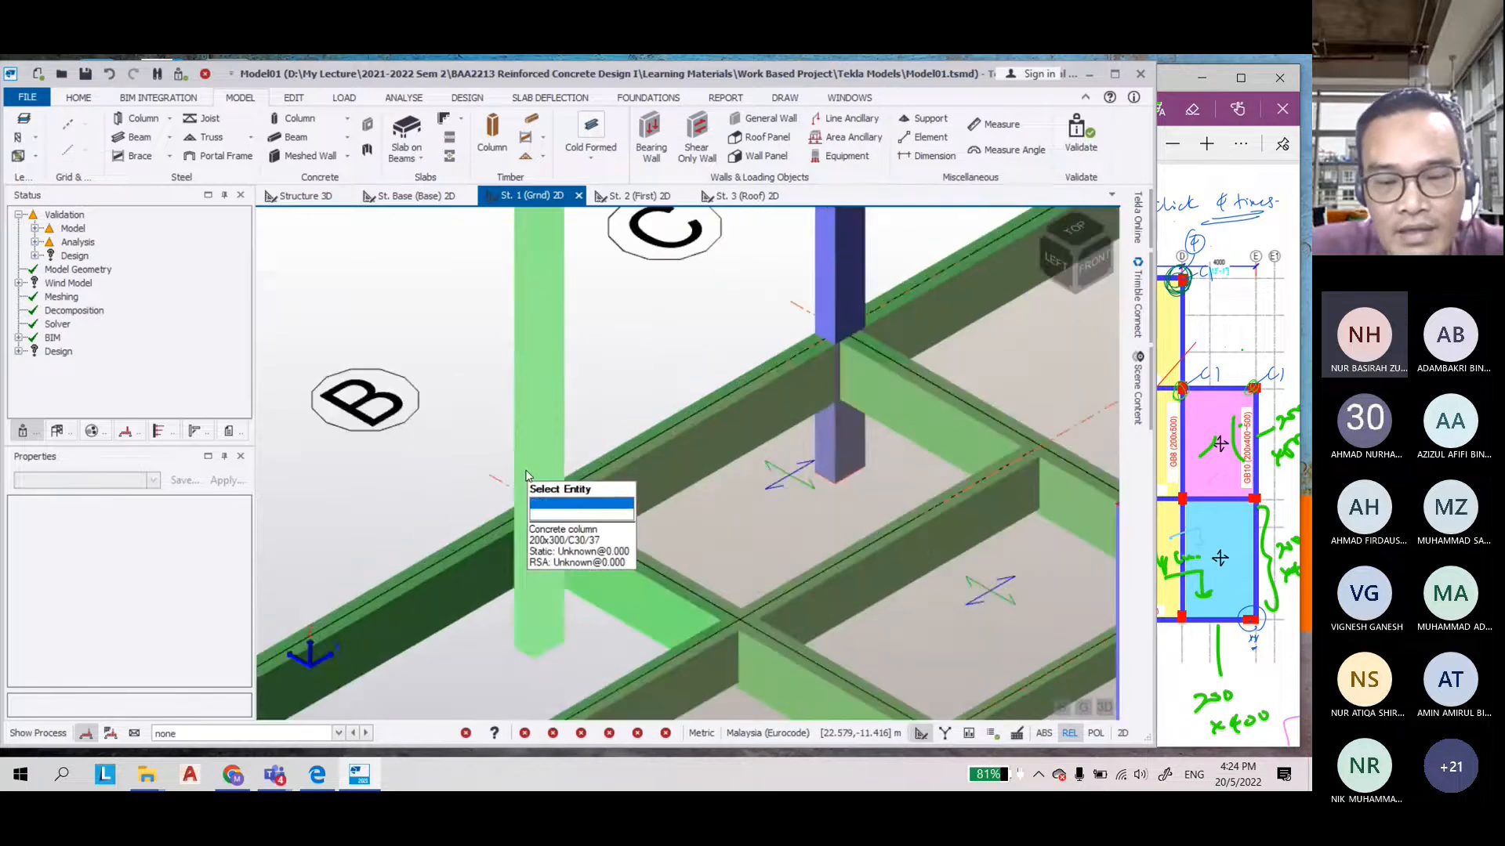
pyautogui.scroll(-3, 345, 439)
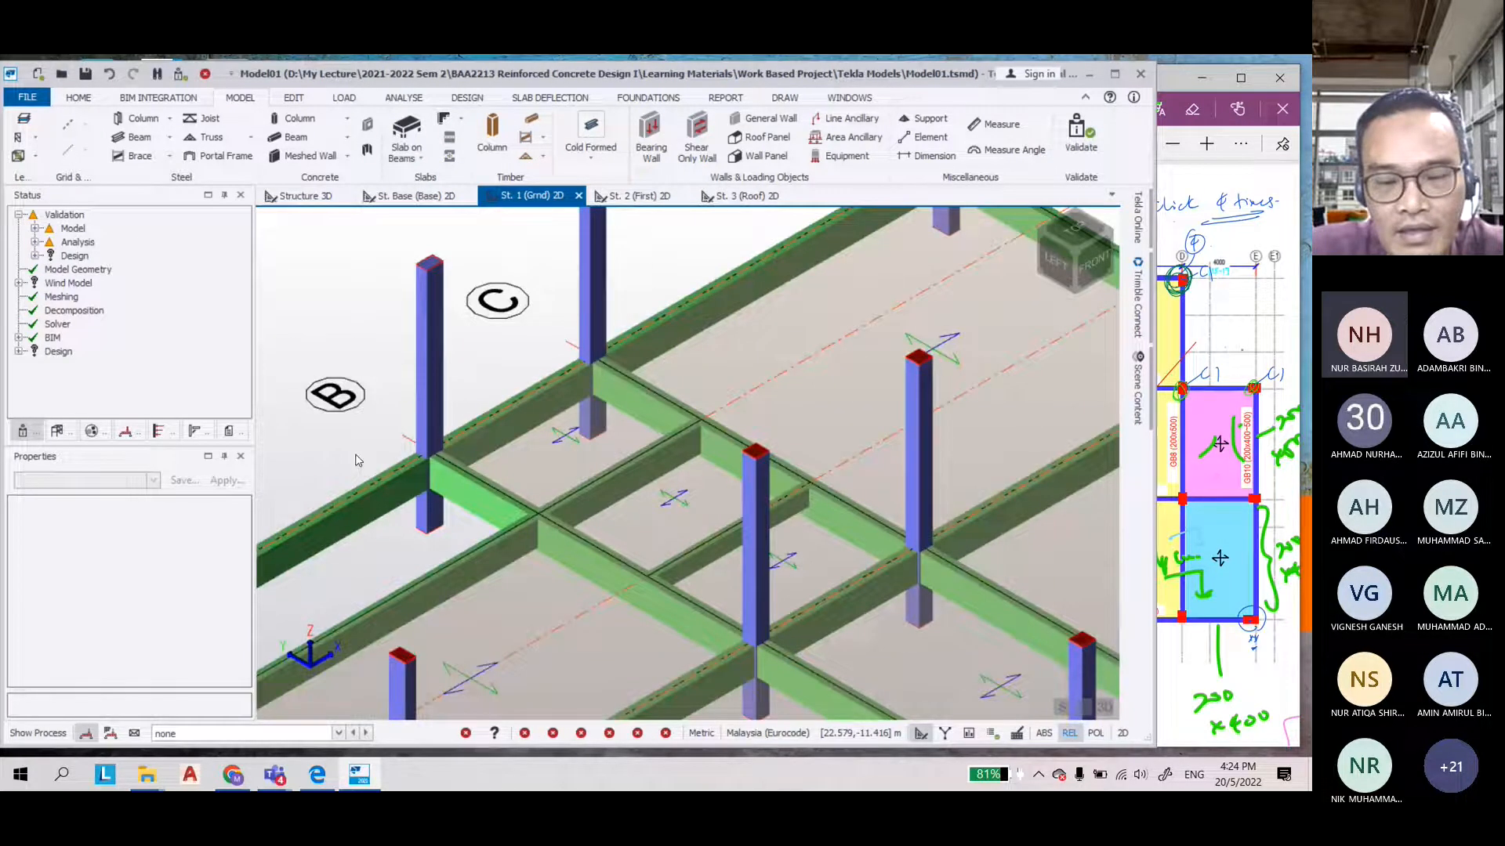
pyautogui.click(713, 482)
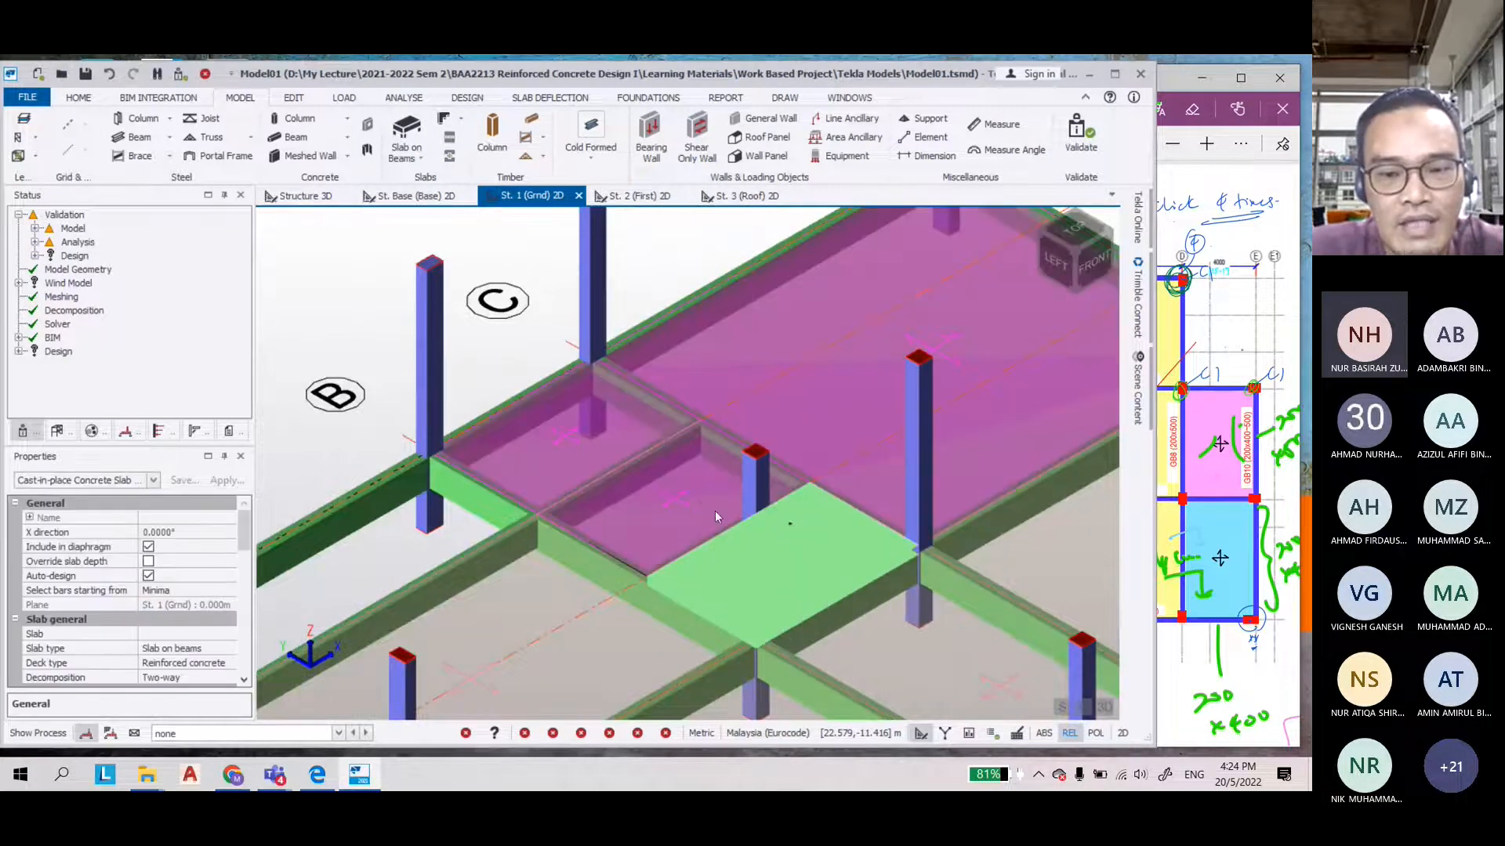
pyautogui.scroll(-3, 589, 558)
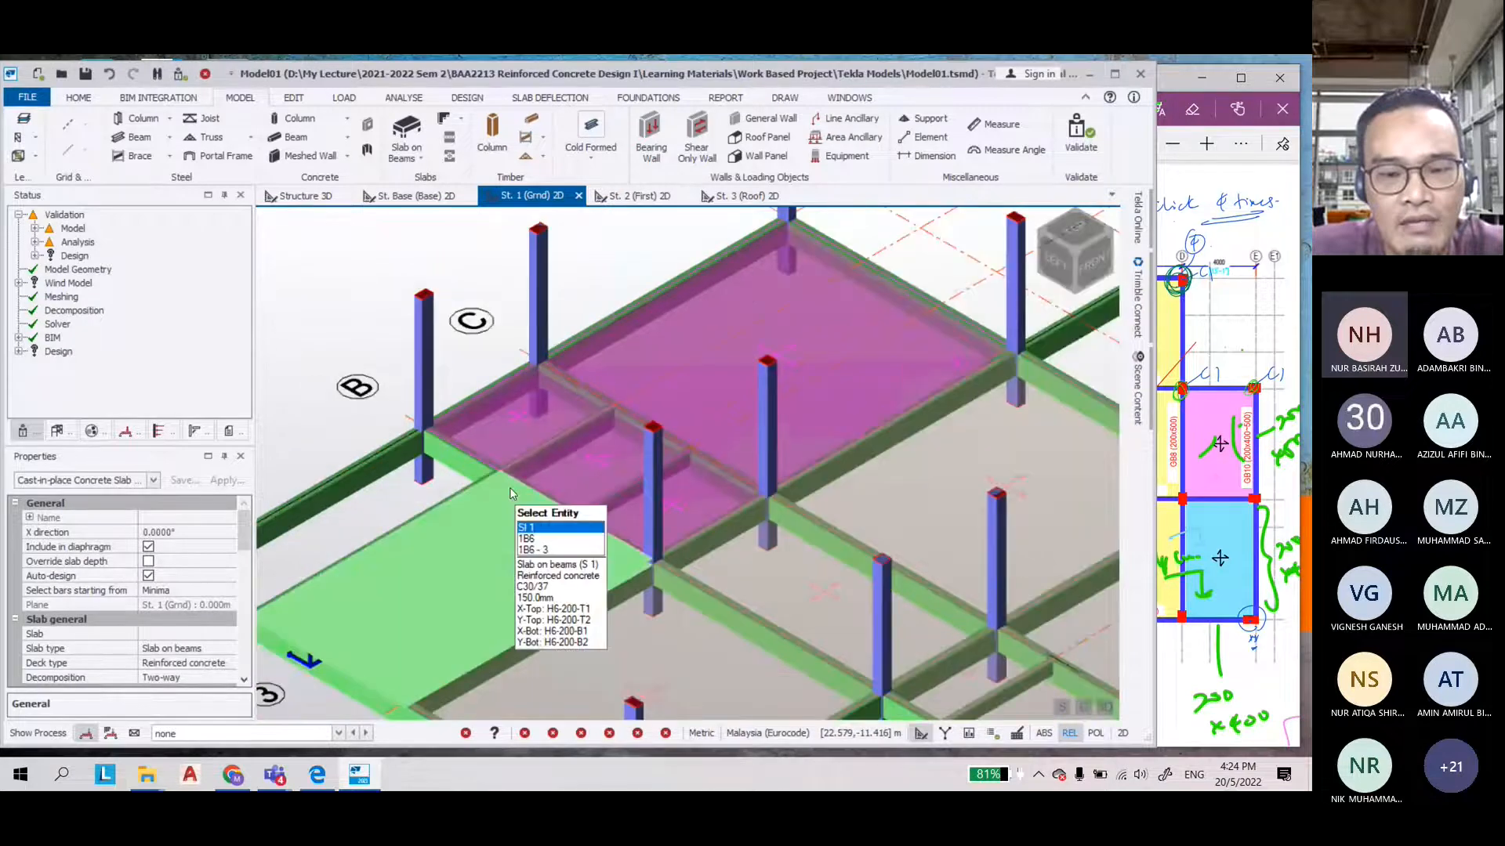
# Clear the slab selection and select only the slab panel between grids B–C and 1–2 to inspect its properties
pyautogui.click(1225, 360)
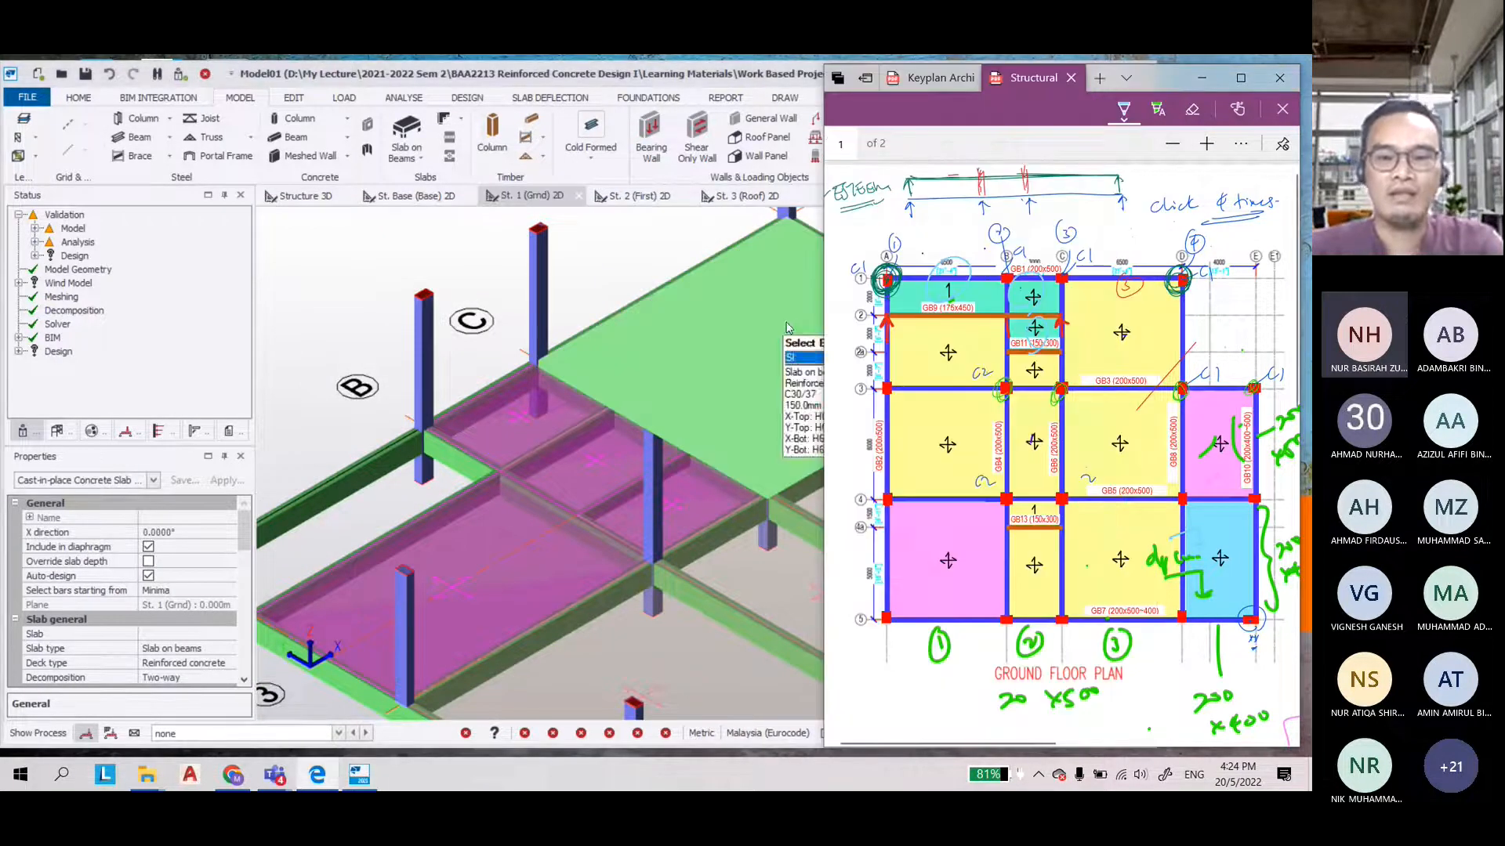
pyautogui.click(417, 363)
pyautogui.click(320, 296)
pyautogui.scroll(2, 397, 349)
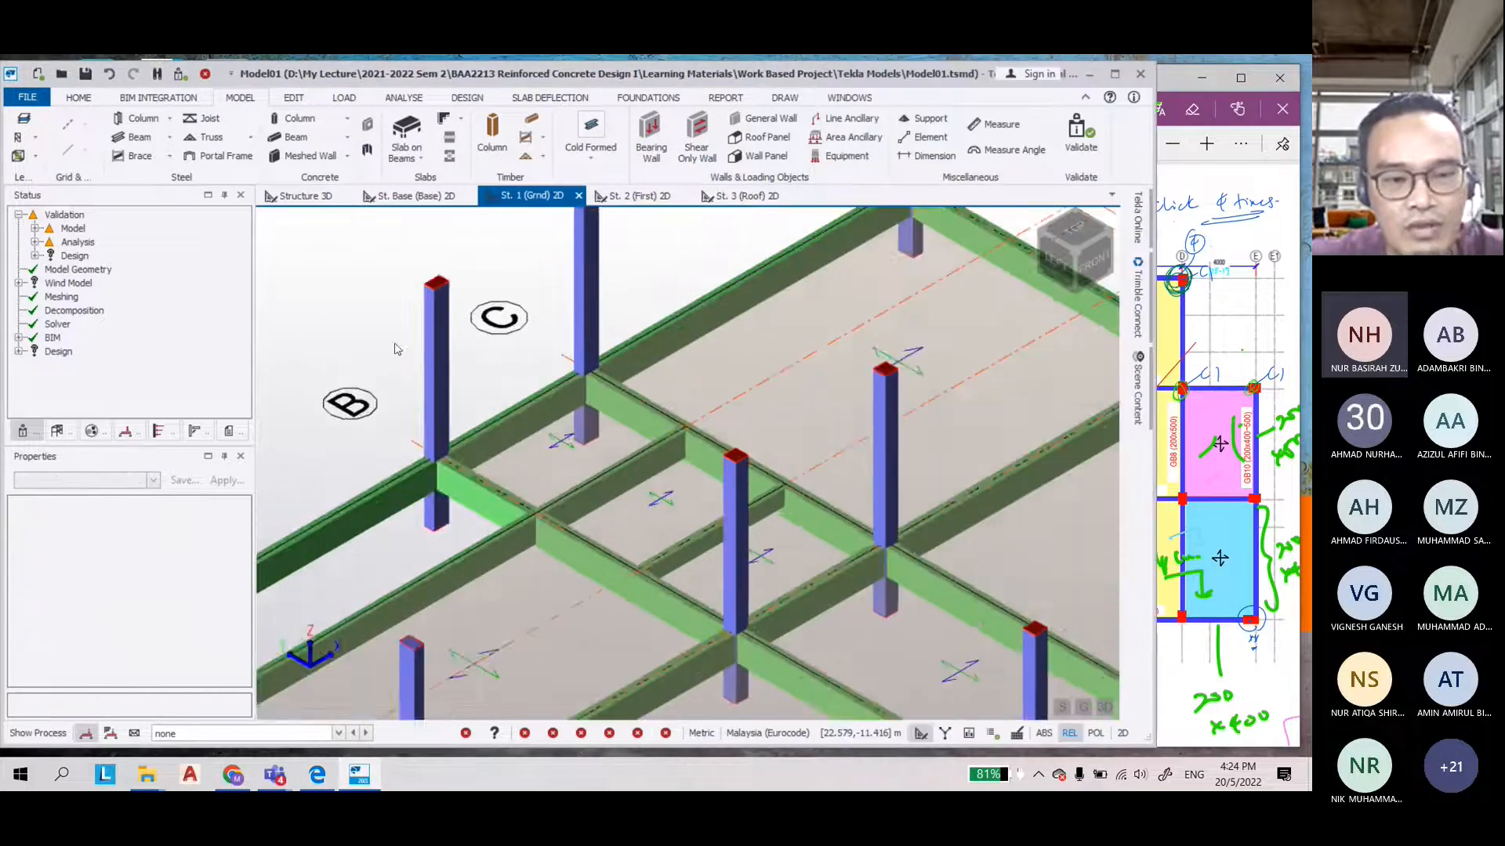
pyautogui.scroll(3, 396, 349)
pyautogui.scroll(-2, 439, 365)
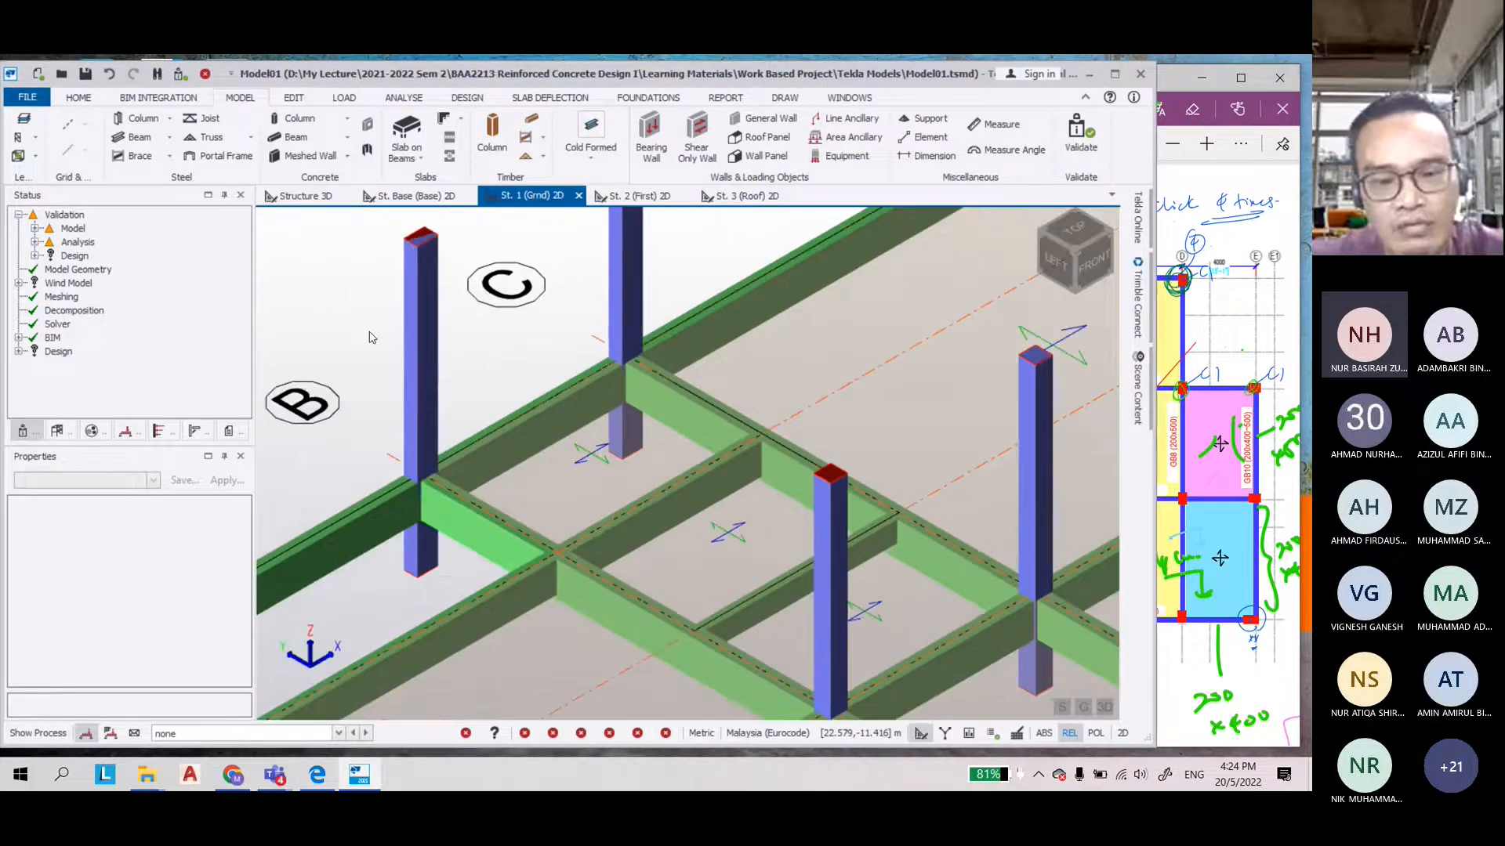
pyautogui.click(546, 467)
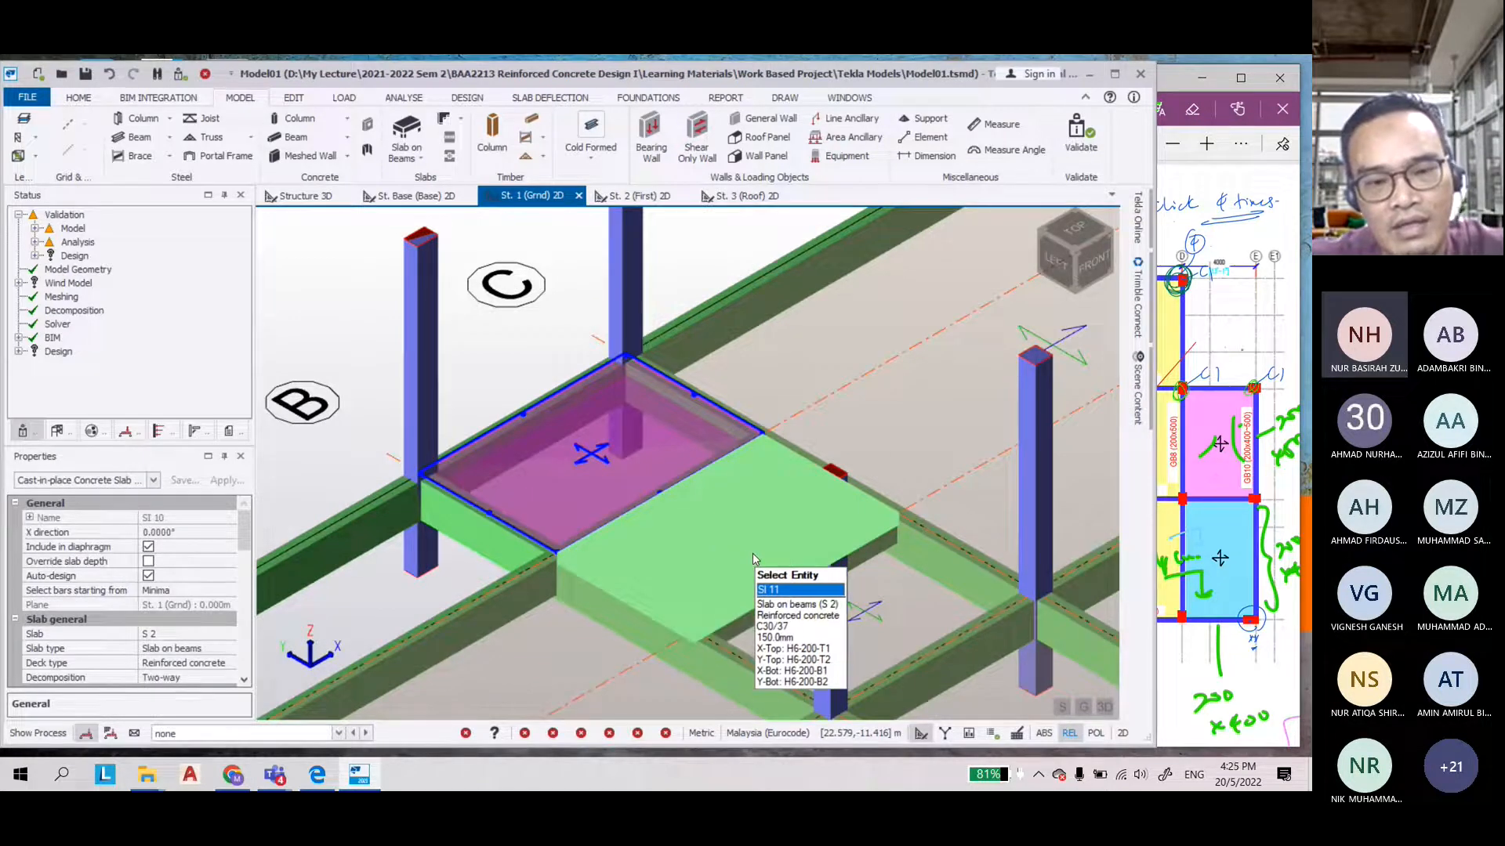
# Select both S 2 slab panels between grids B–C and look through their slab properties
pyautogui.click(753, 559)
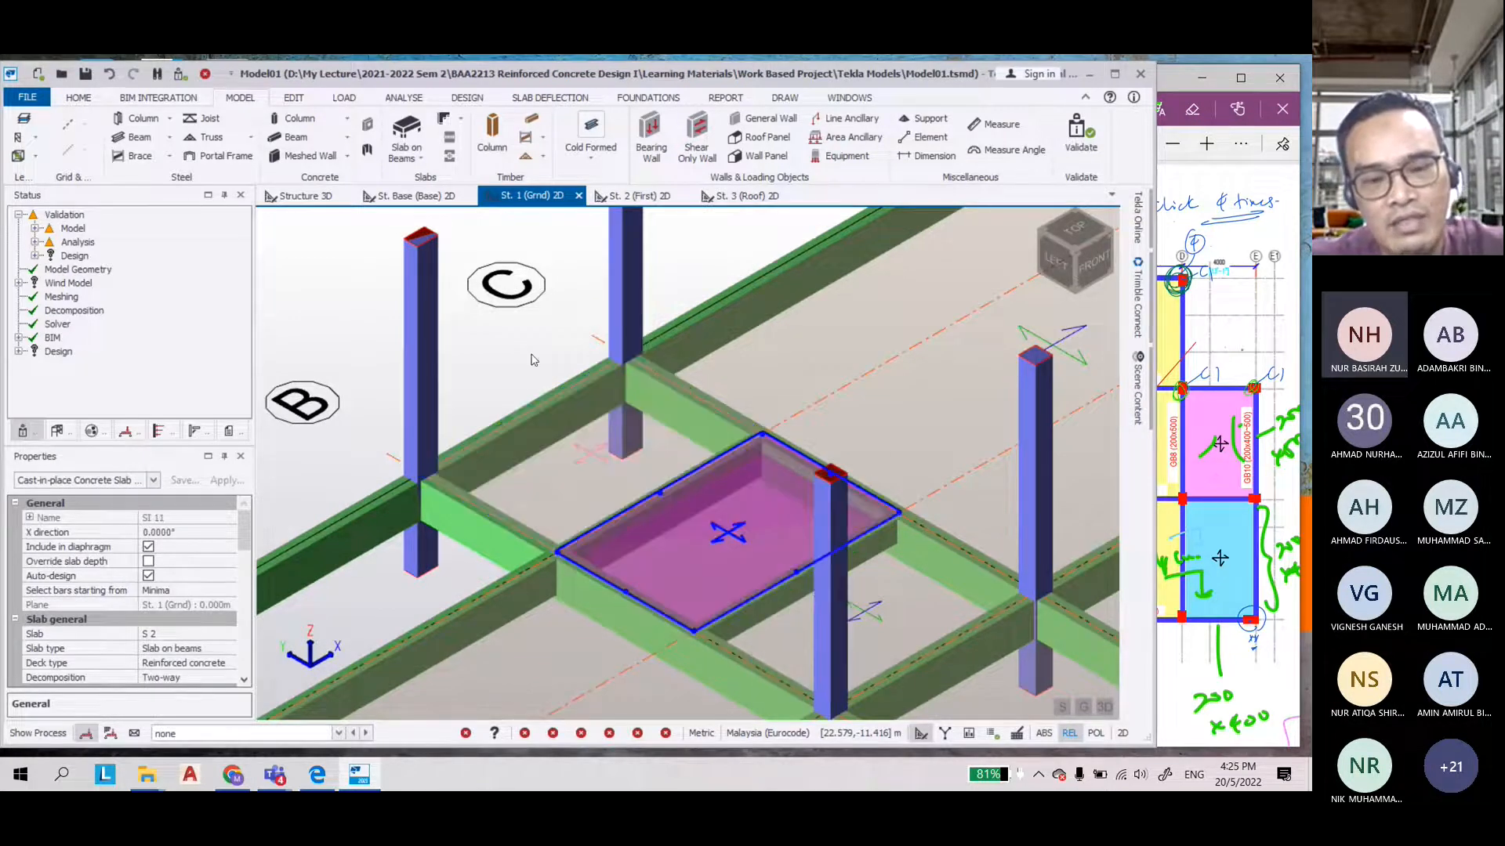
pyautogui.keyDown('ctrl'); pyautogui.click(581, 482); pyautogui.keyUp('ctrl')
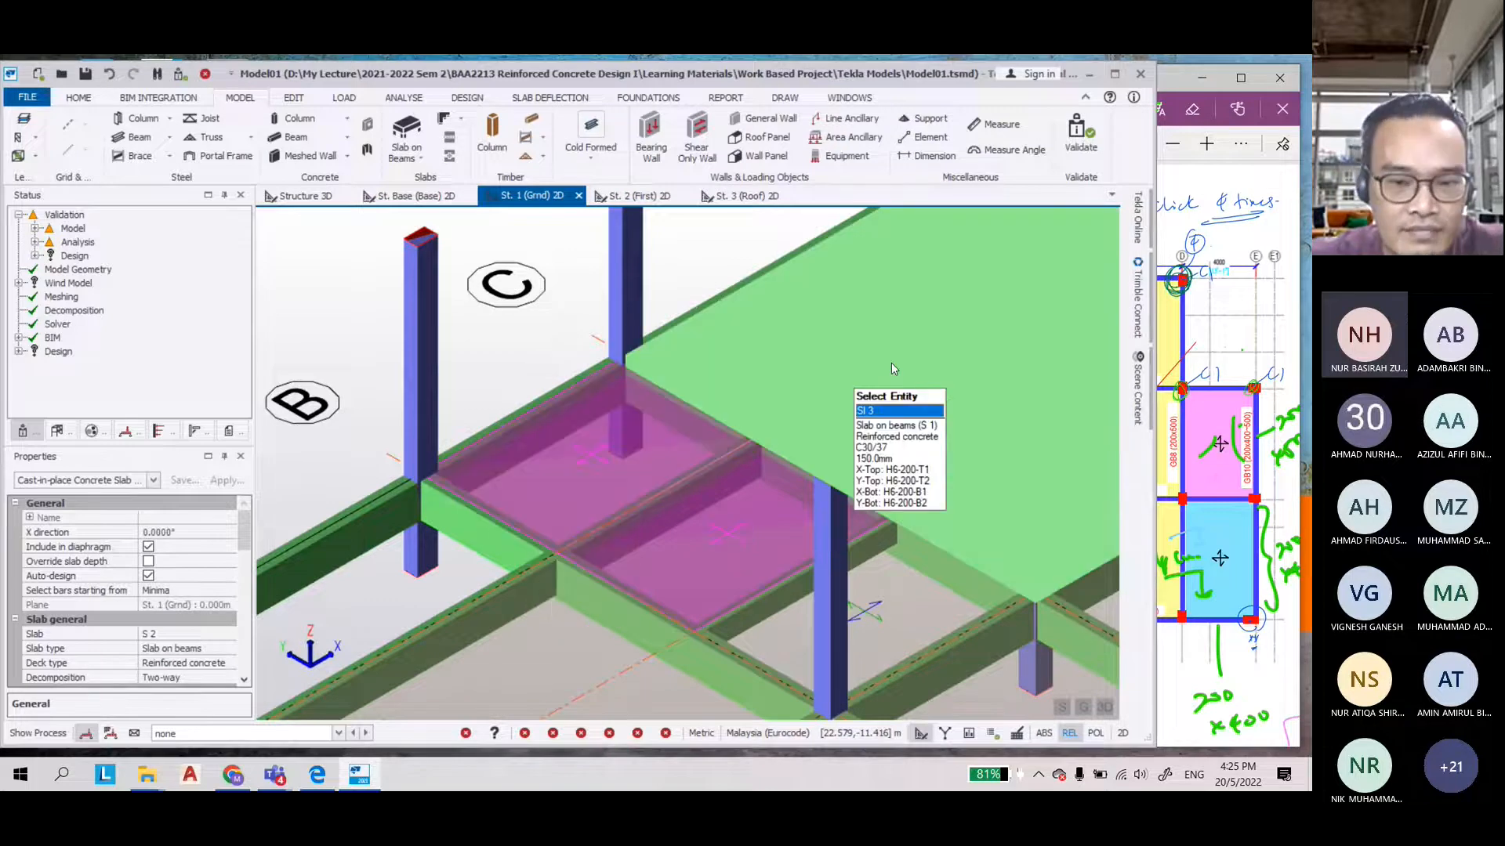
pyautogui.scroll(3, 426, 588)
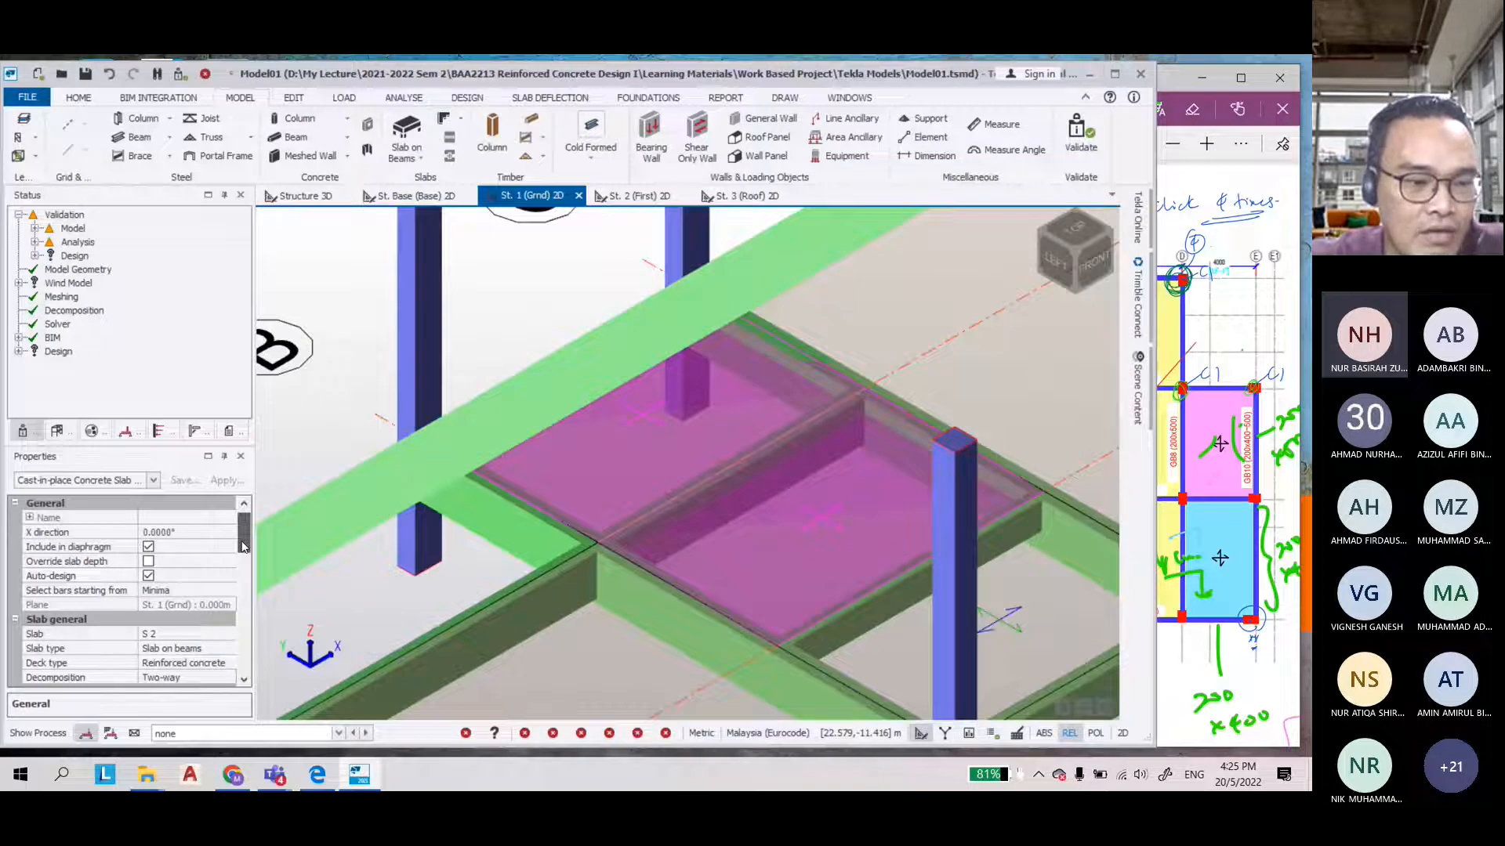
pyautogui.scroll(-3, 243, 546)
pyautogui.click(96, 592)
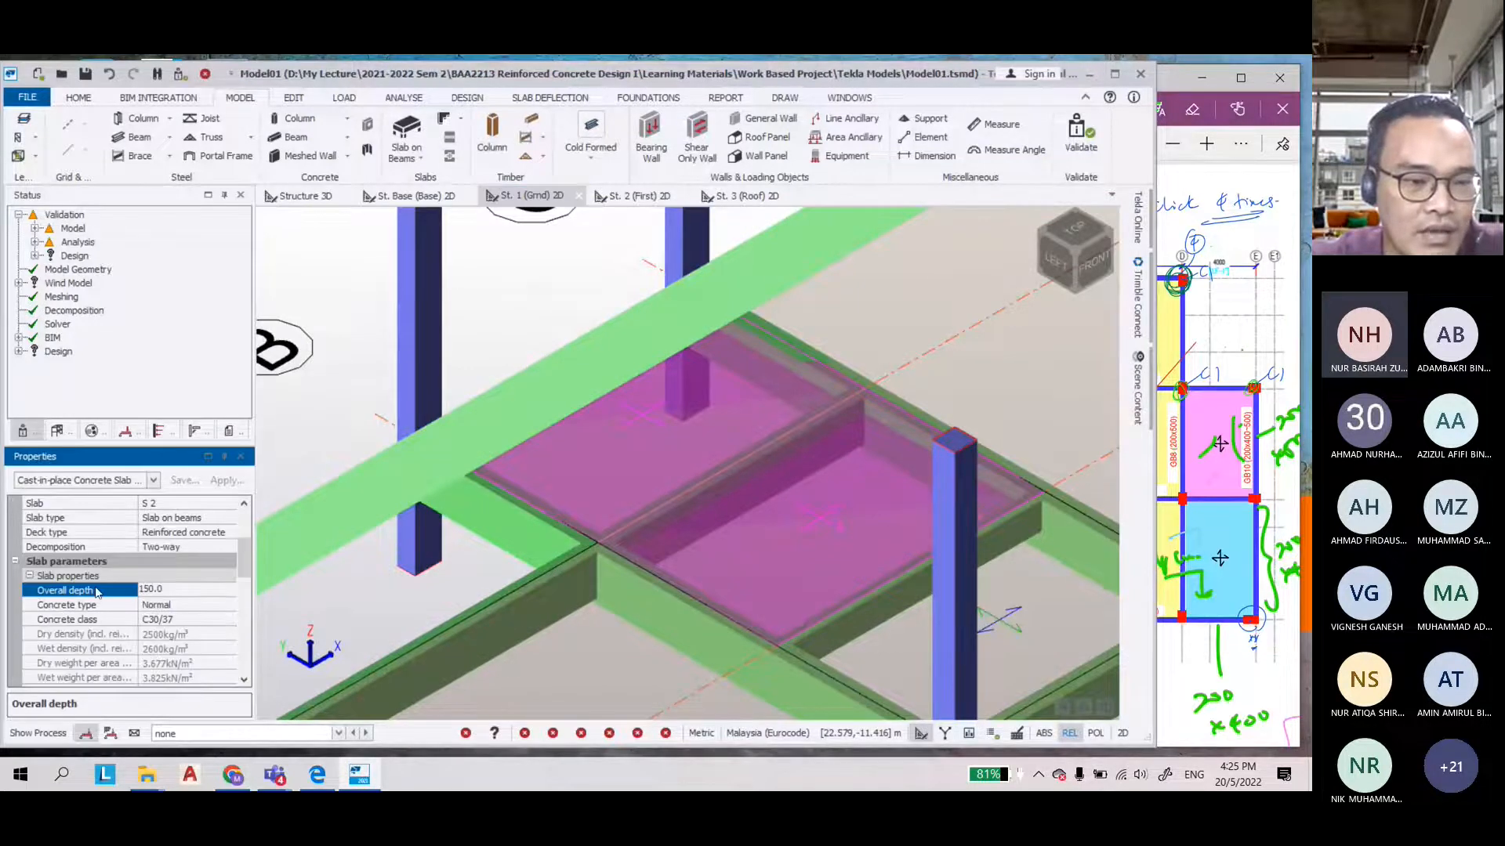
pyautogui.scroll(-6, 117, 589)
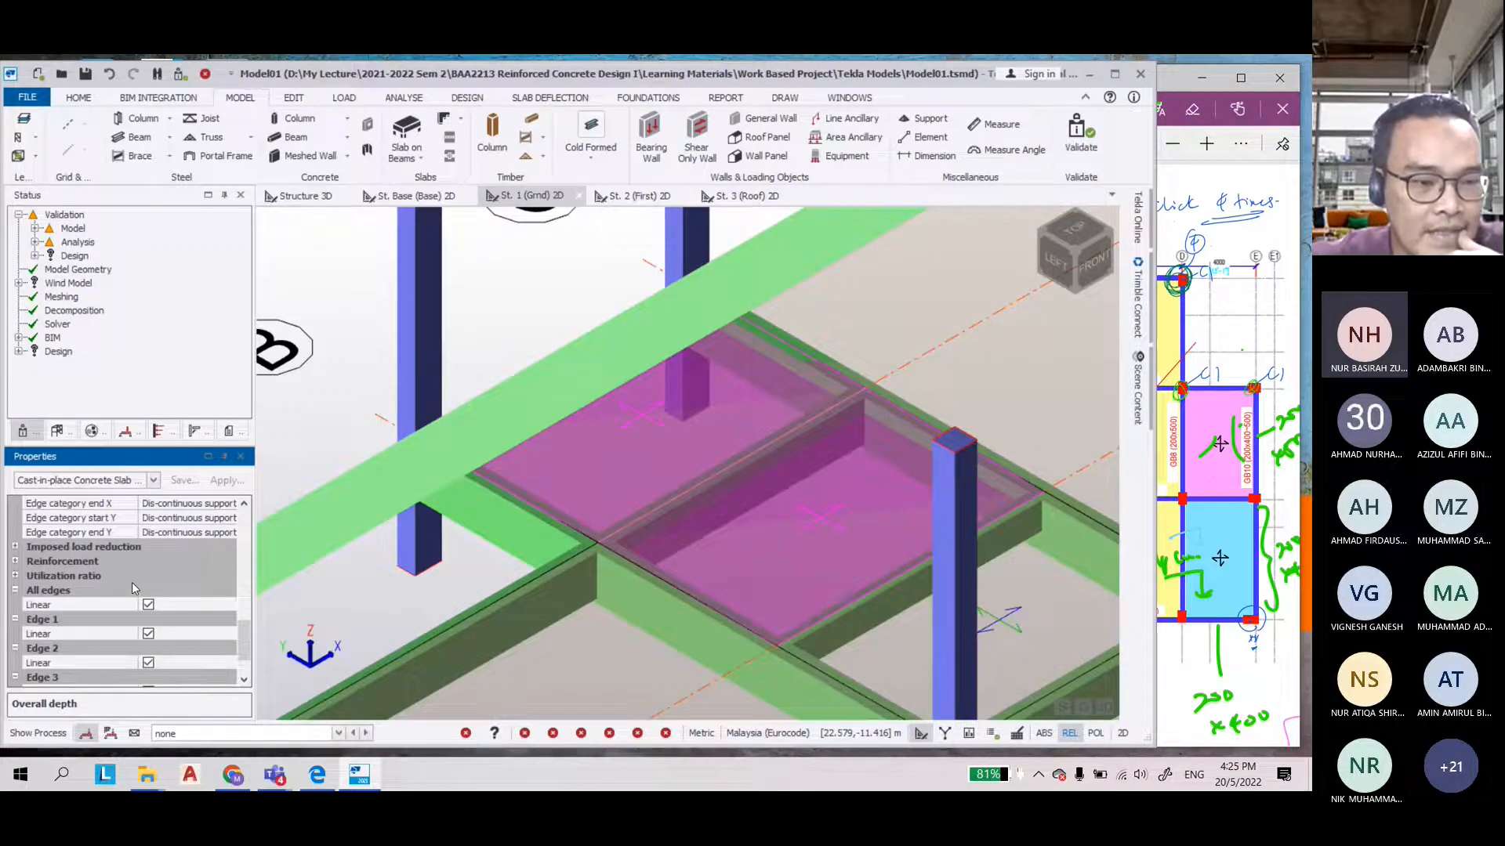
pyautogui.scroll(3, 132, 581)
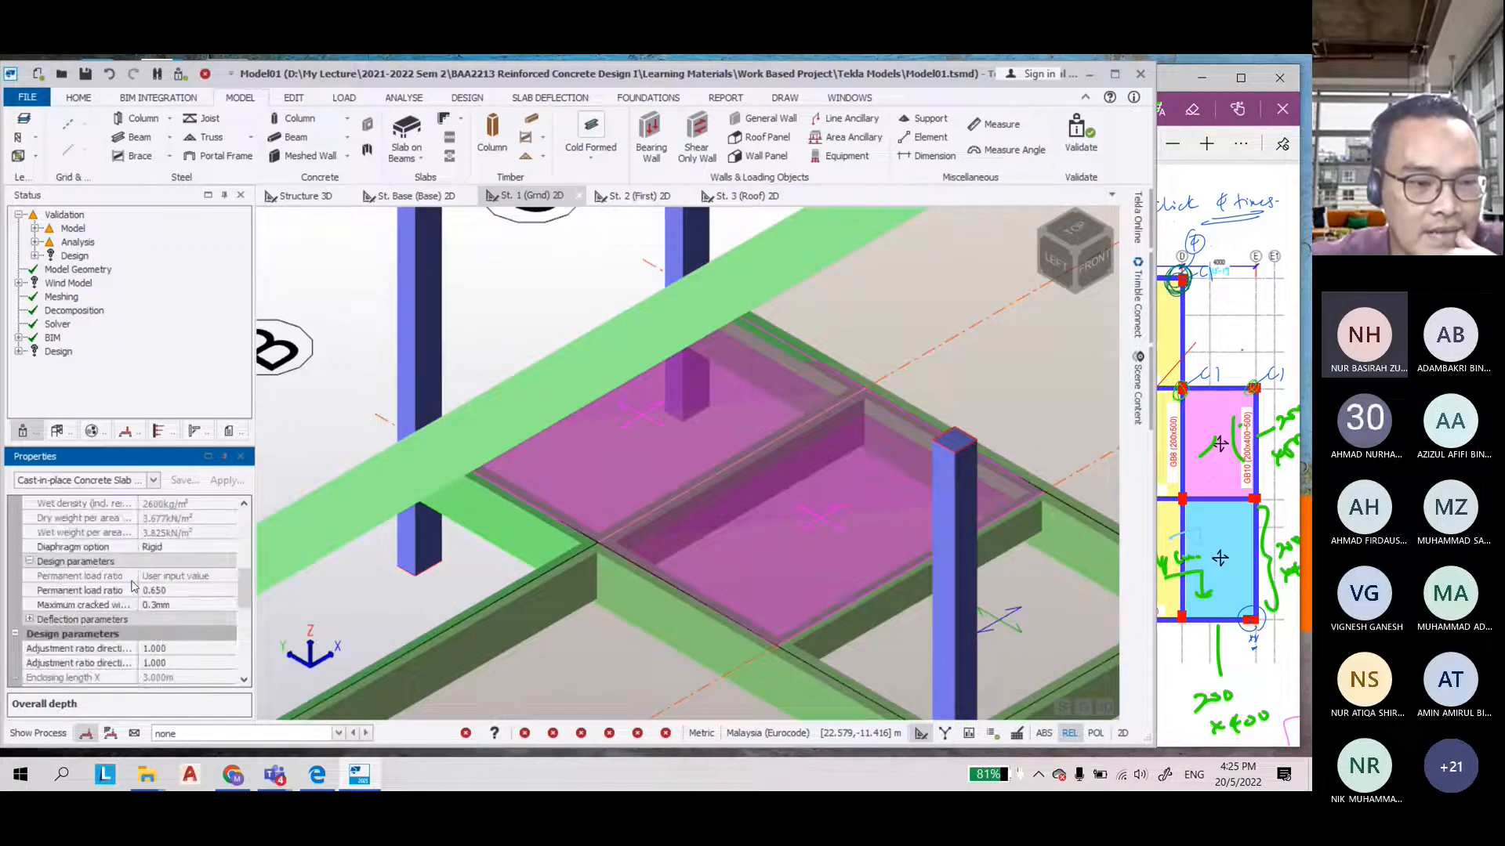
pyautogui.scroll(5, 132, 585)
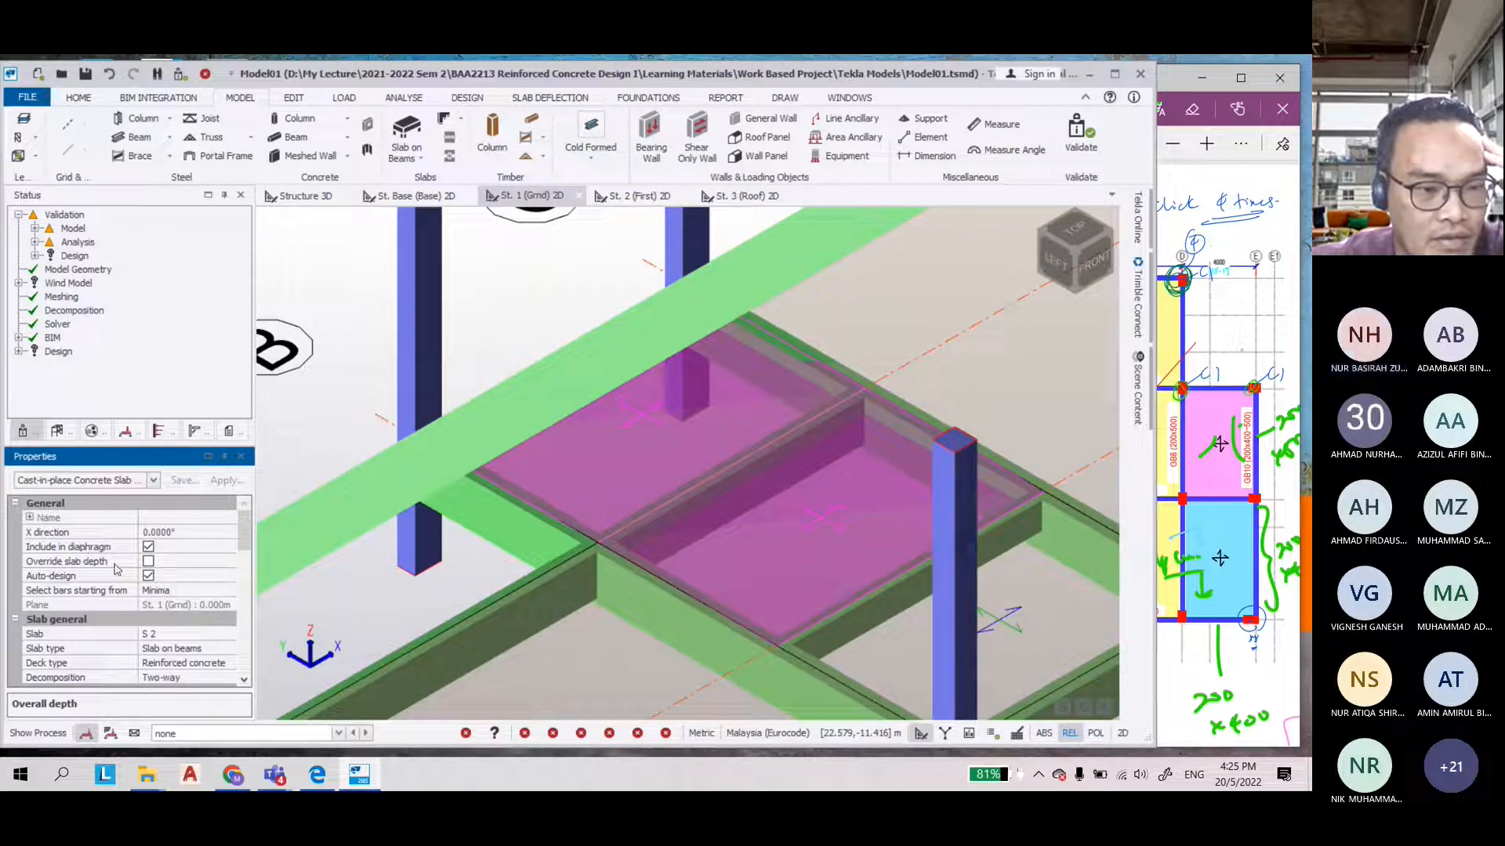
# Override the slab depth of the two selected S 2 panels and set their vertical offset to -50 mm
pyautogui.click(81, 561)
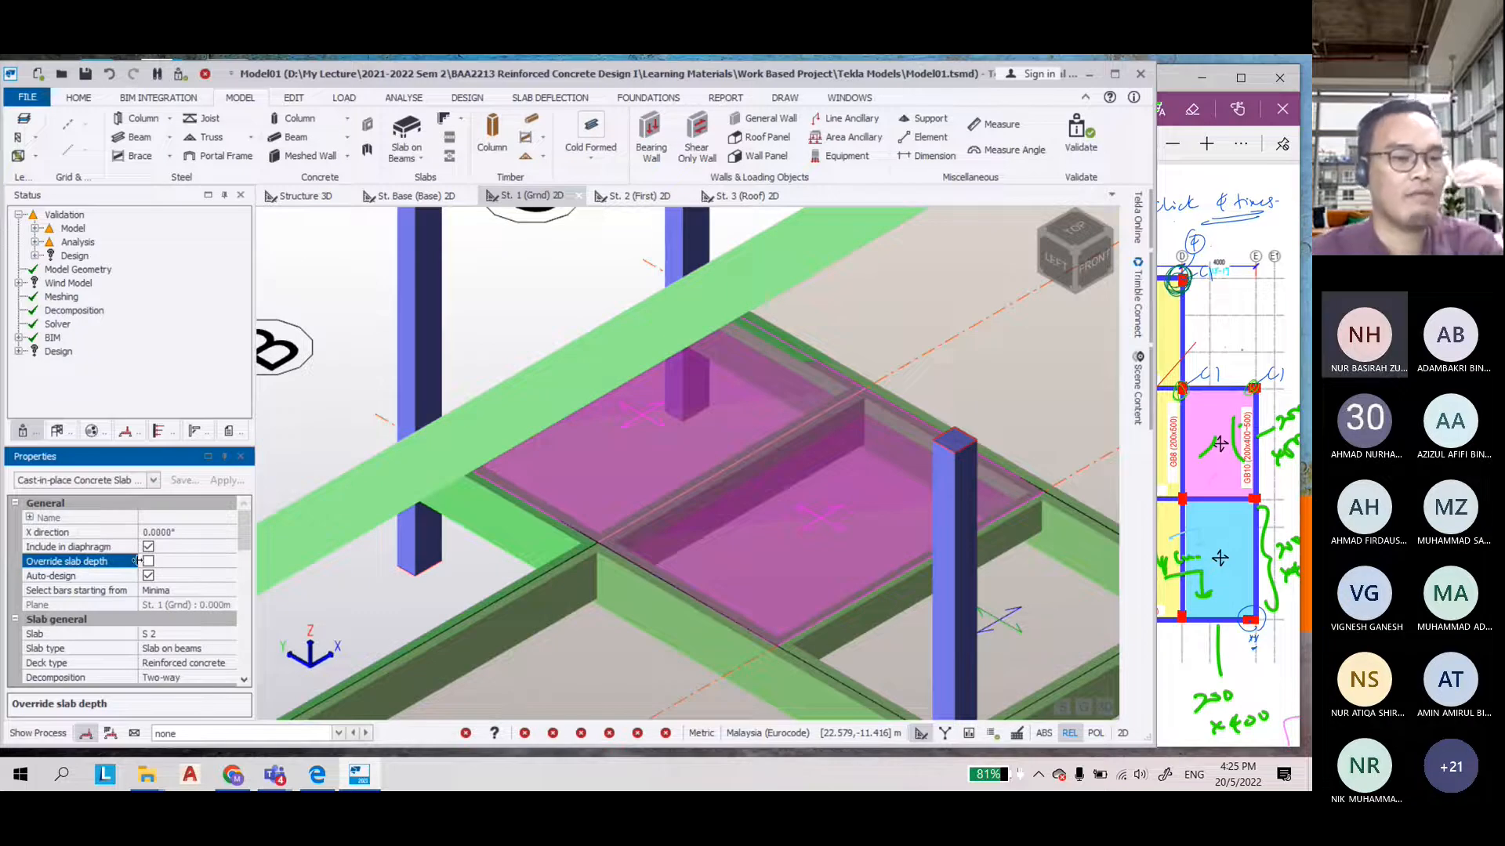
pyautogui.click(149, 562)
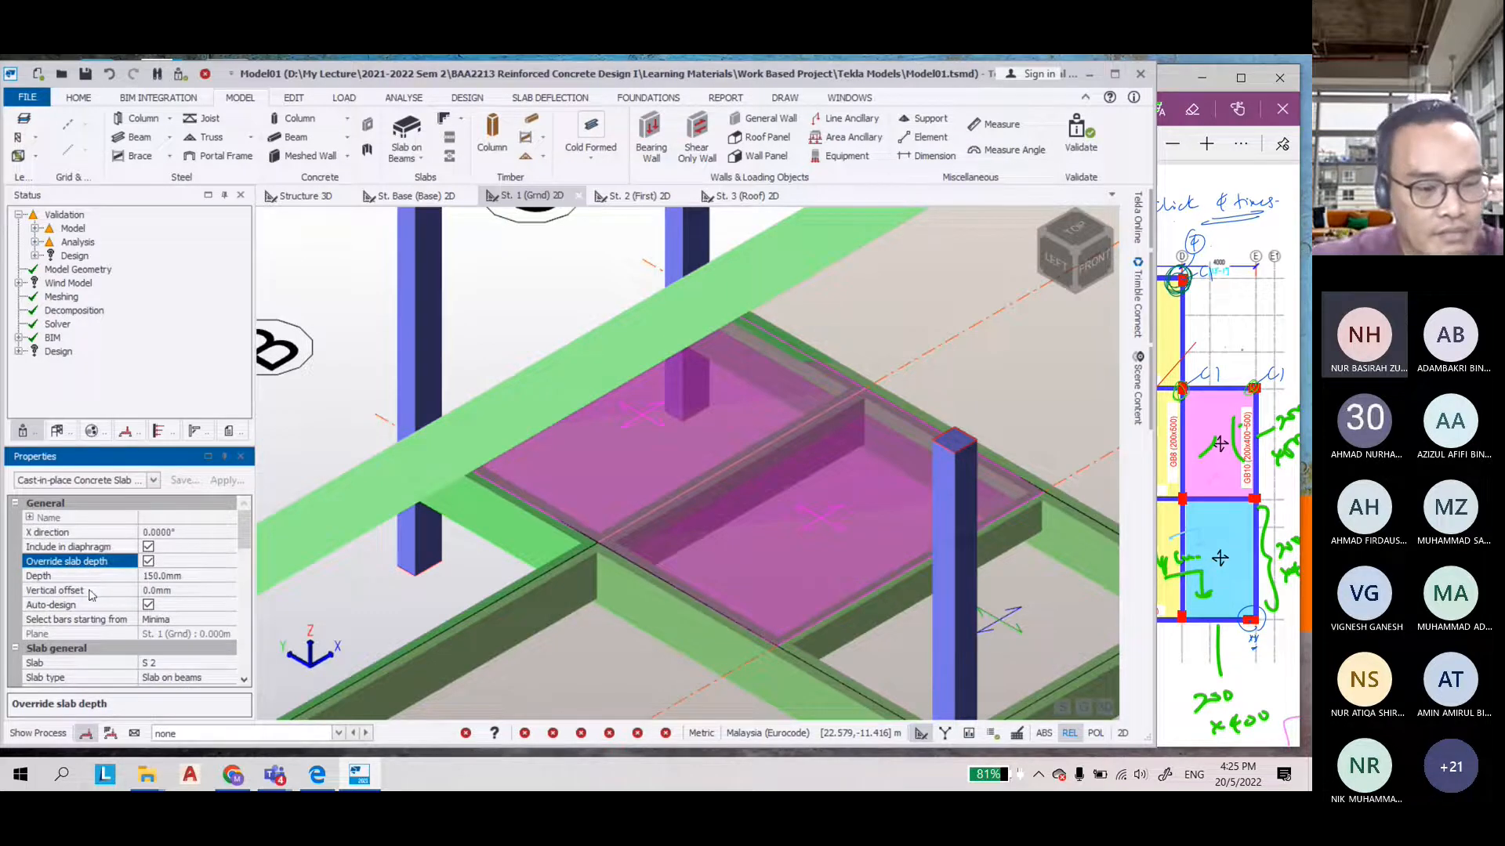
pyautogui.click(149, 593)
pyautogui.press('BackSpace')
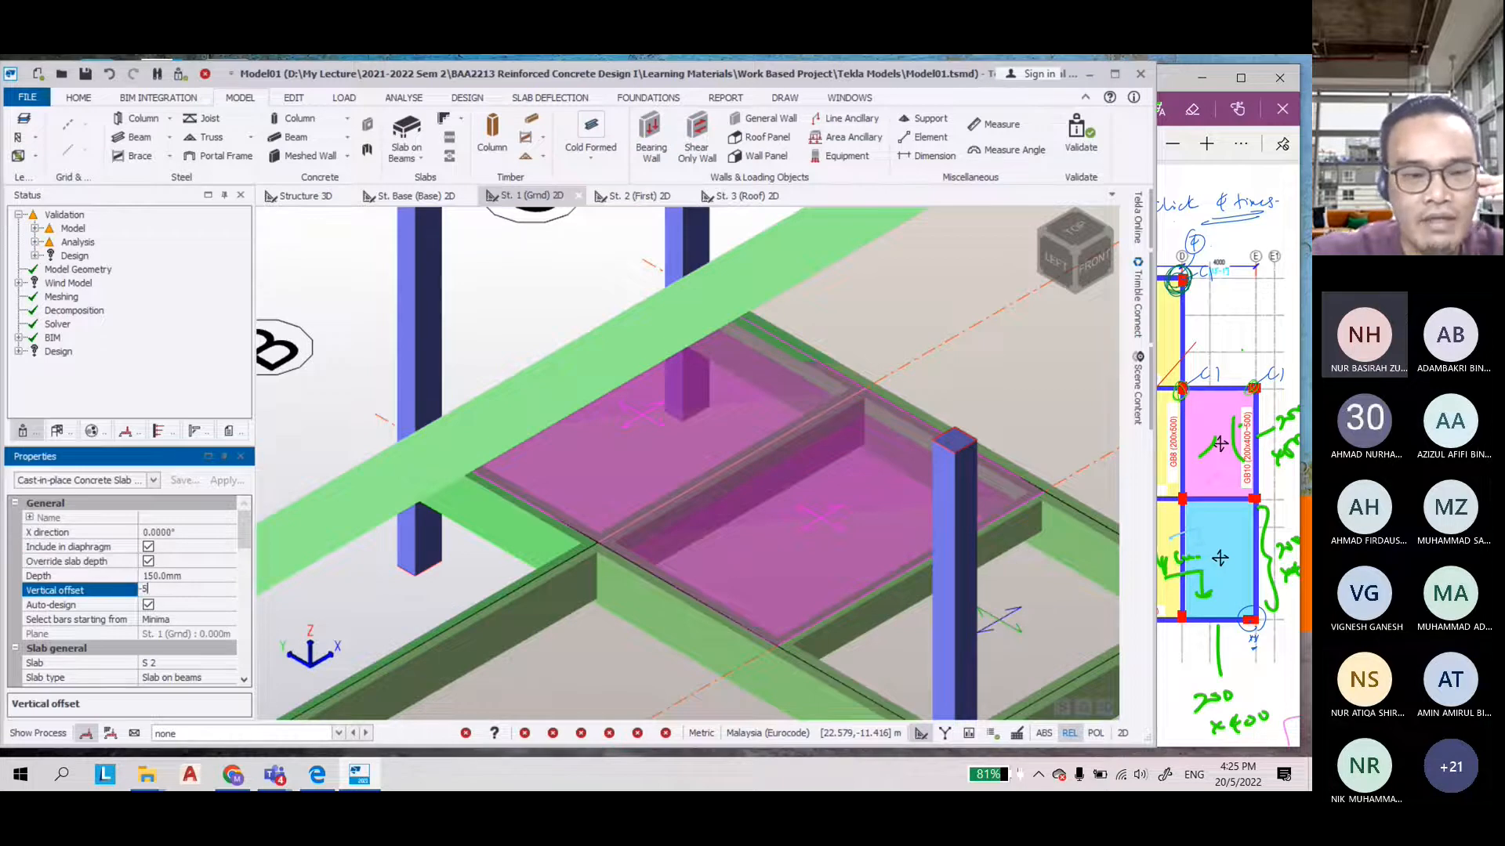
pyautogui.write('-50')
pyautogui.press('Return')
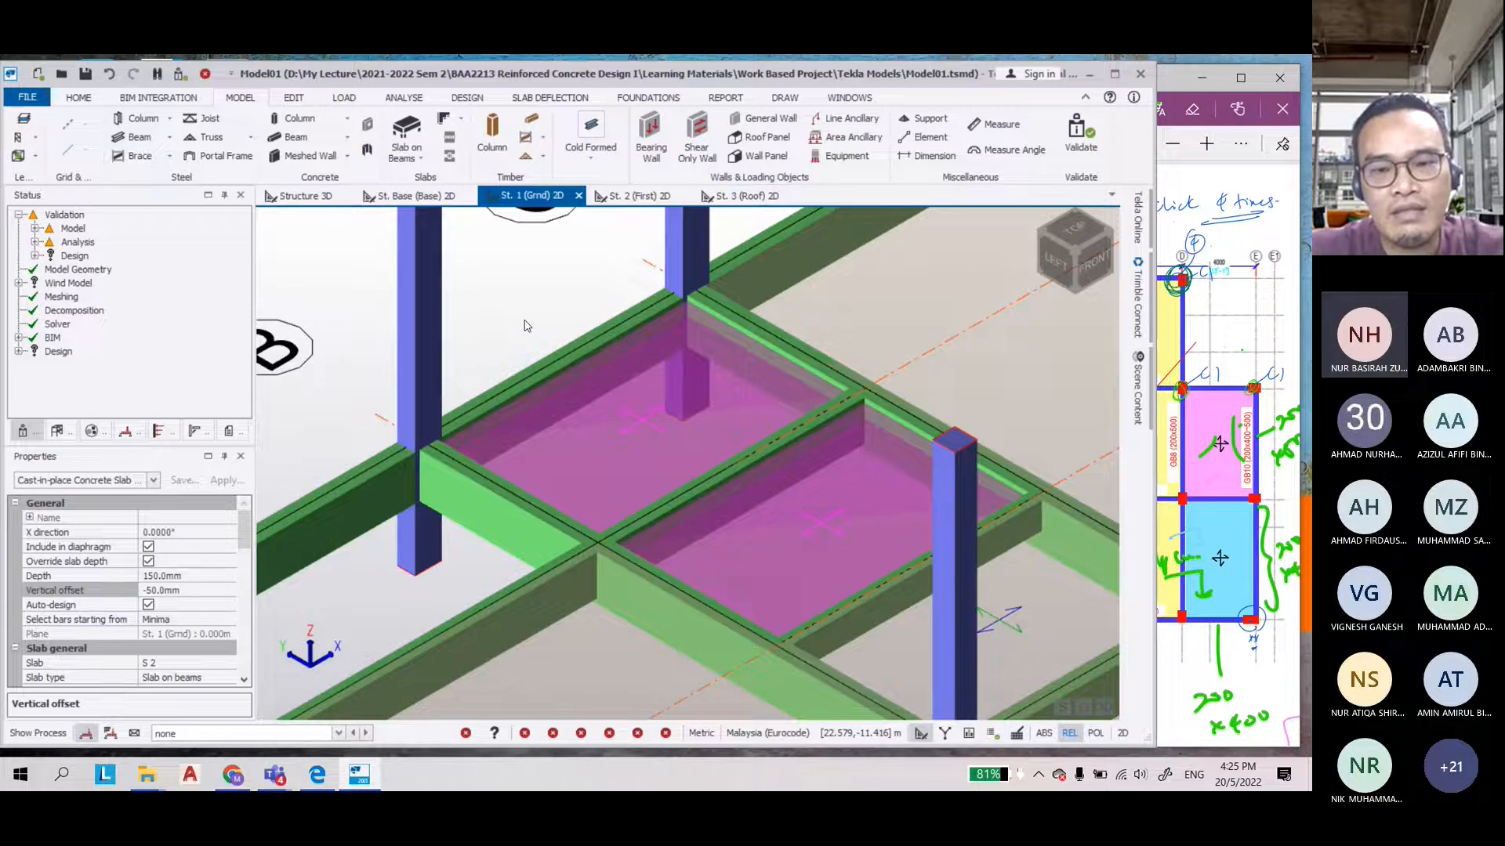
# Select only the slab panel between grids B–C and 1–2 and set its vertical offset to -200 mm
pyautogui.press('Escape')
pyautogui.scroll(2, 636, 313)
pyautogui.moveTo(636, 314); pyautogui.dragTo(521, 304, button='middle')
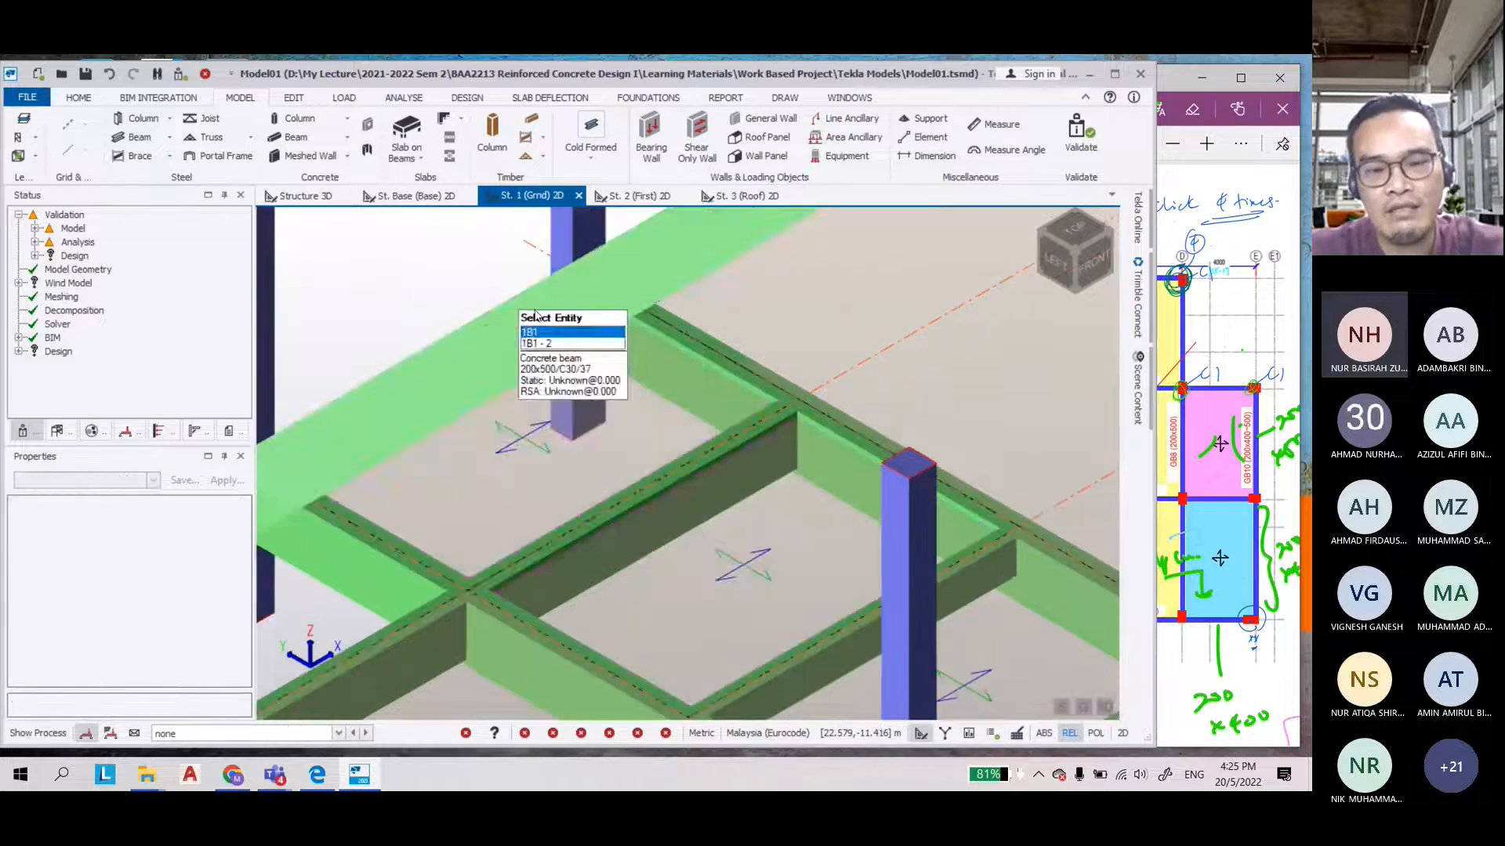
pyautogui.click(650, 447)
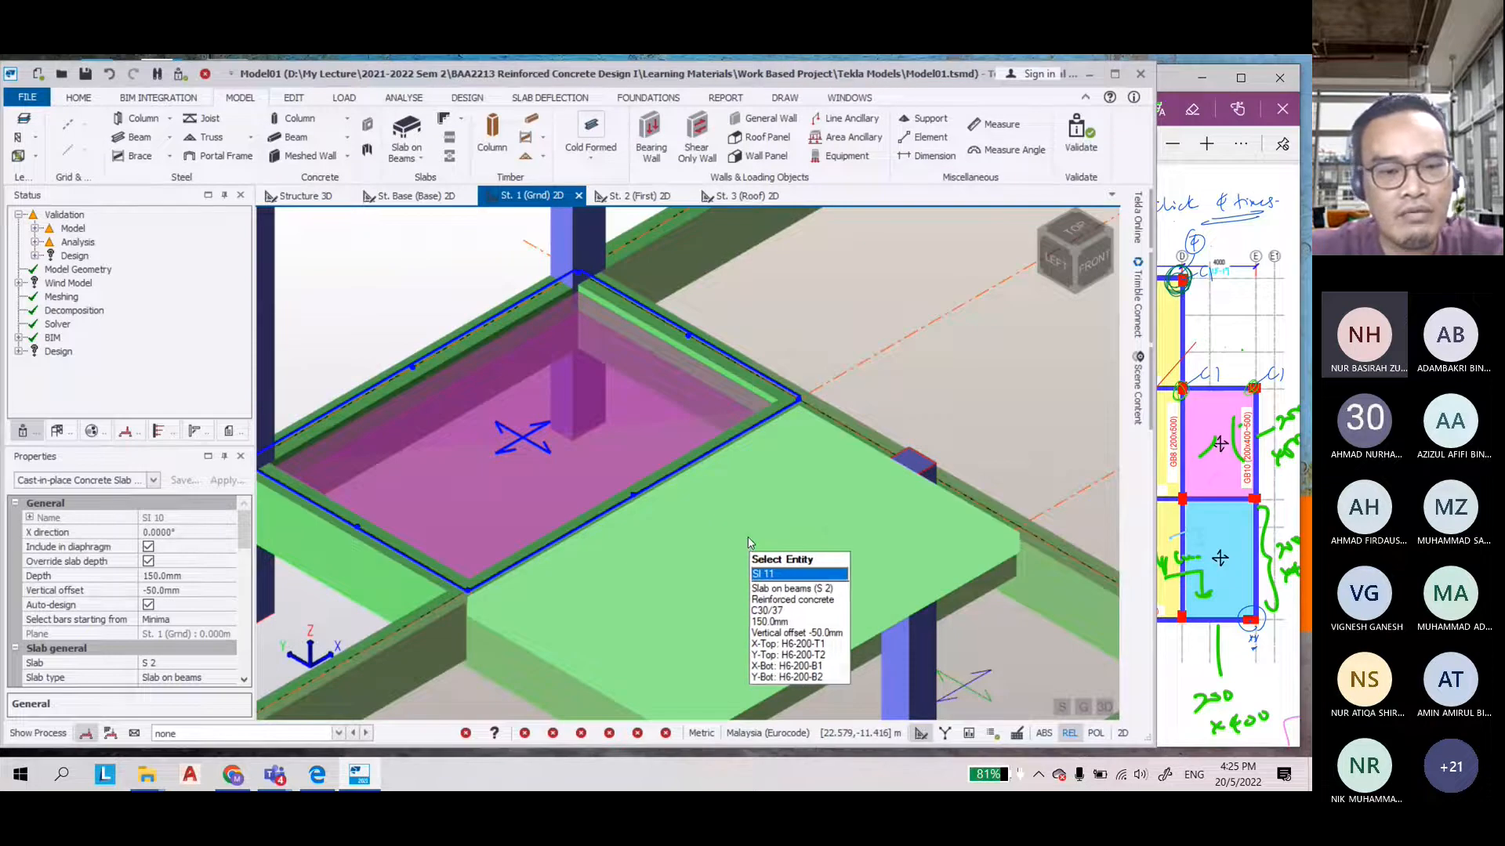
pyautogui.click(161, 590)
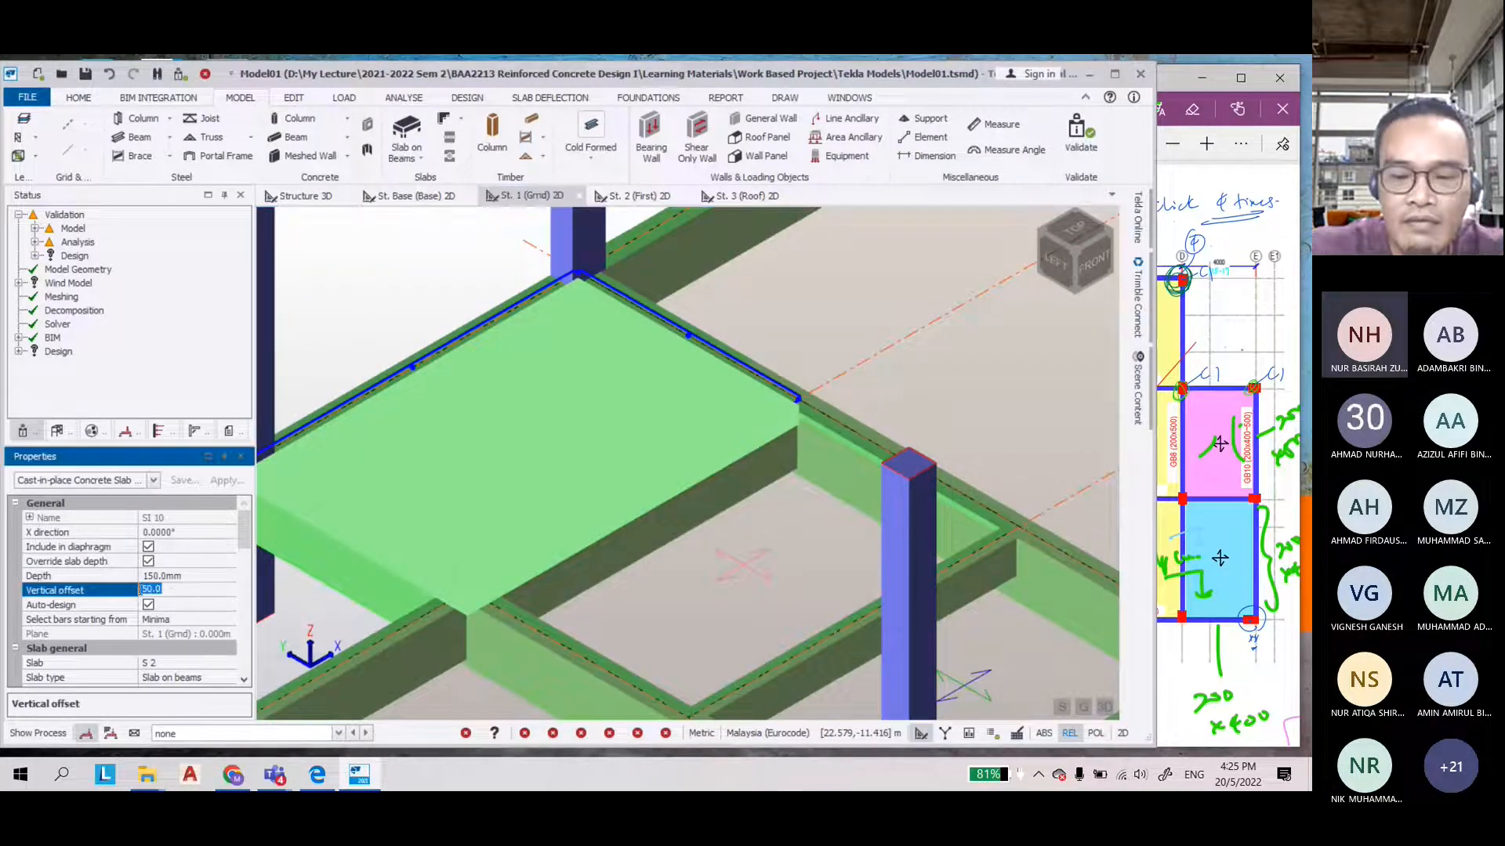
pyautogui.write('-200')
pyautogui.press('Return')
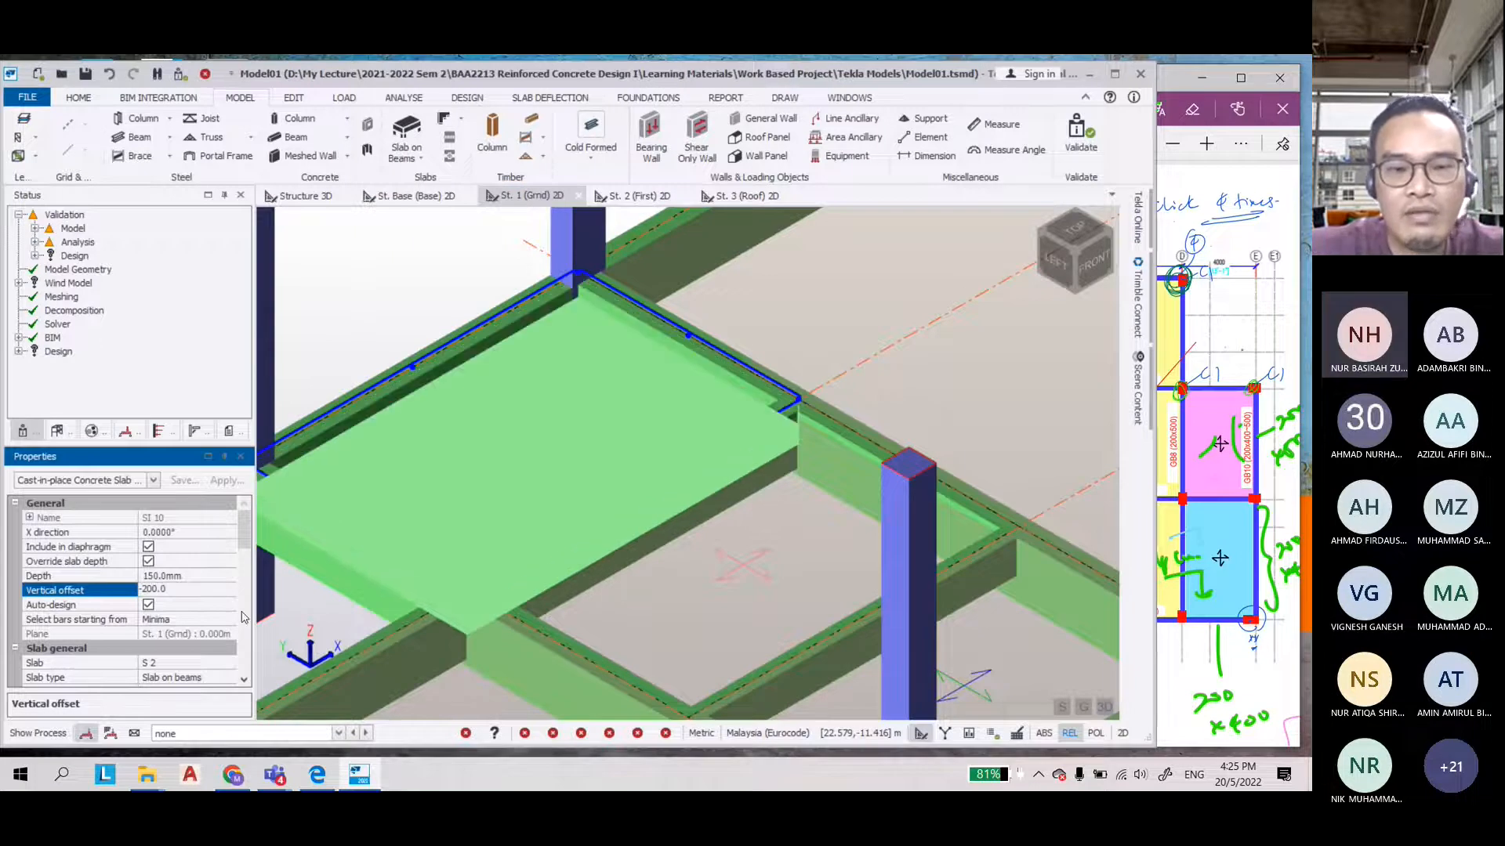
pyautogui.click(406, 296)
pyautogui.press('Escape')
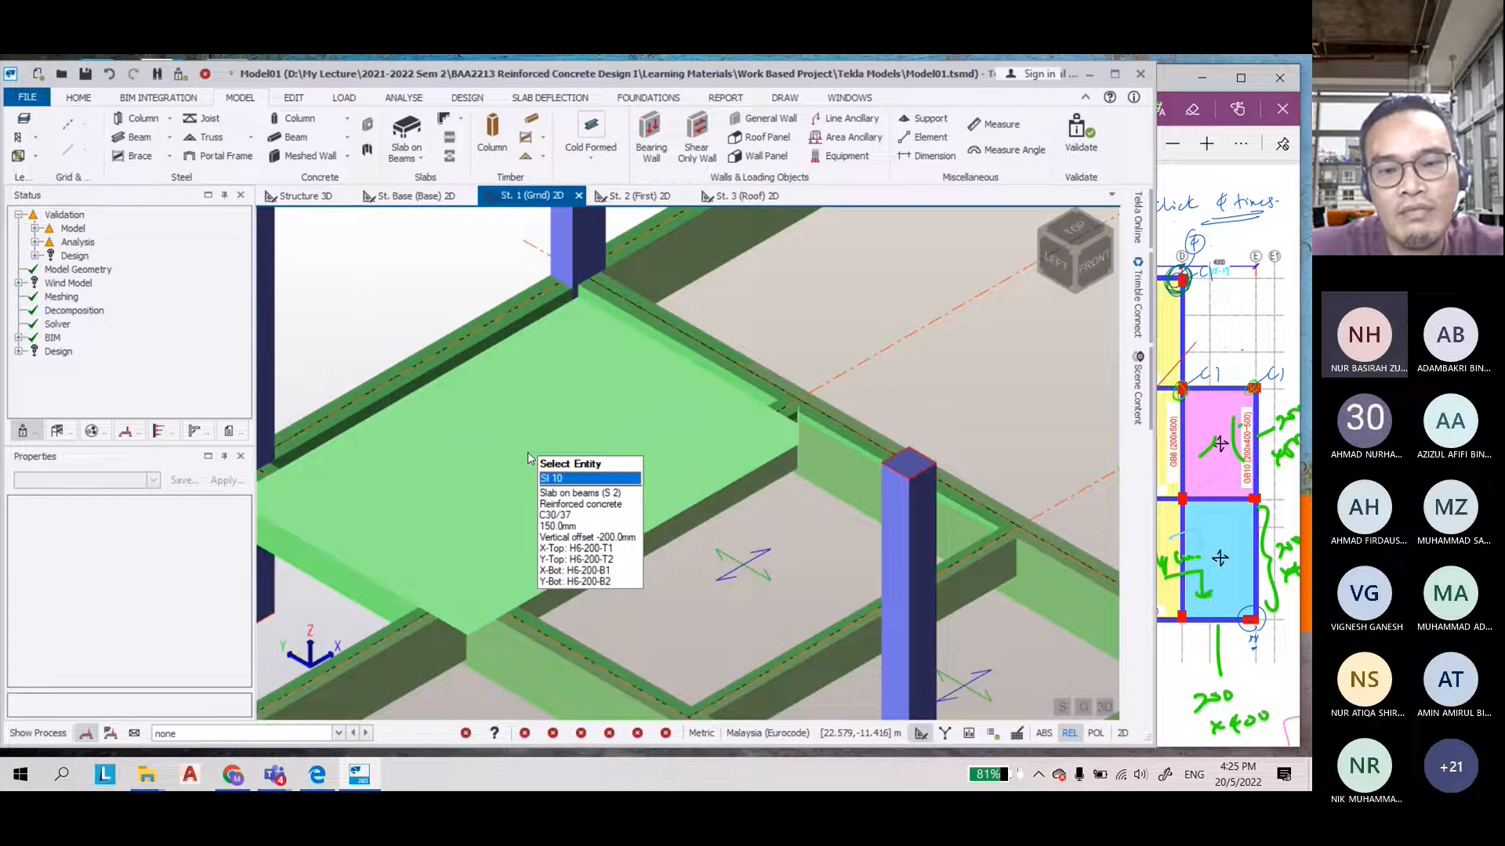
# Inspect the lowered slab panel in 3D and check the slab types on the coloured ground floor plan
pyautogui.click(528, 452)
pyautogui.scroll(-1, 528, 451)
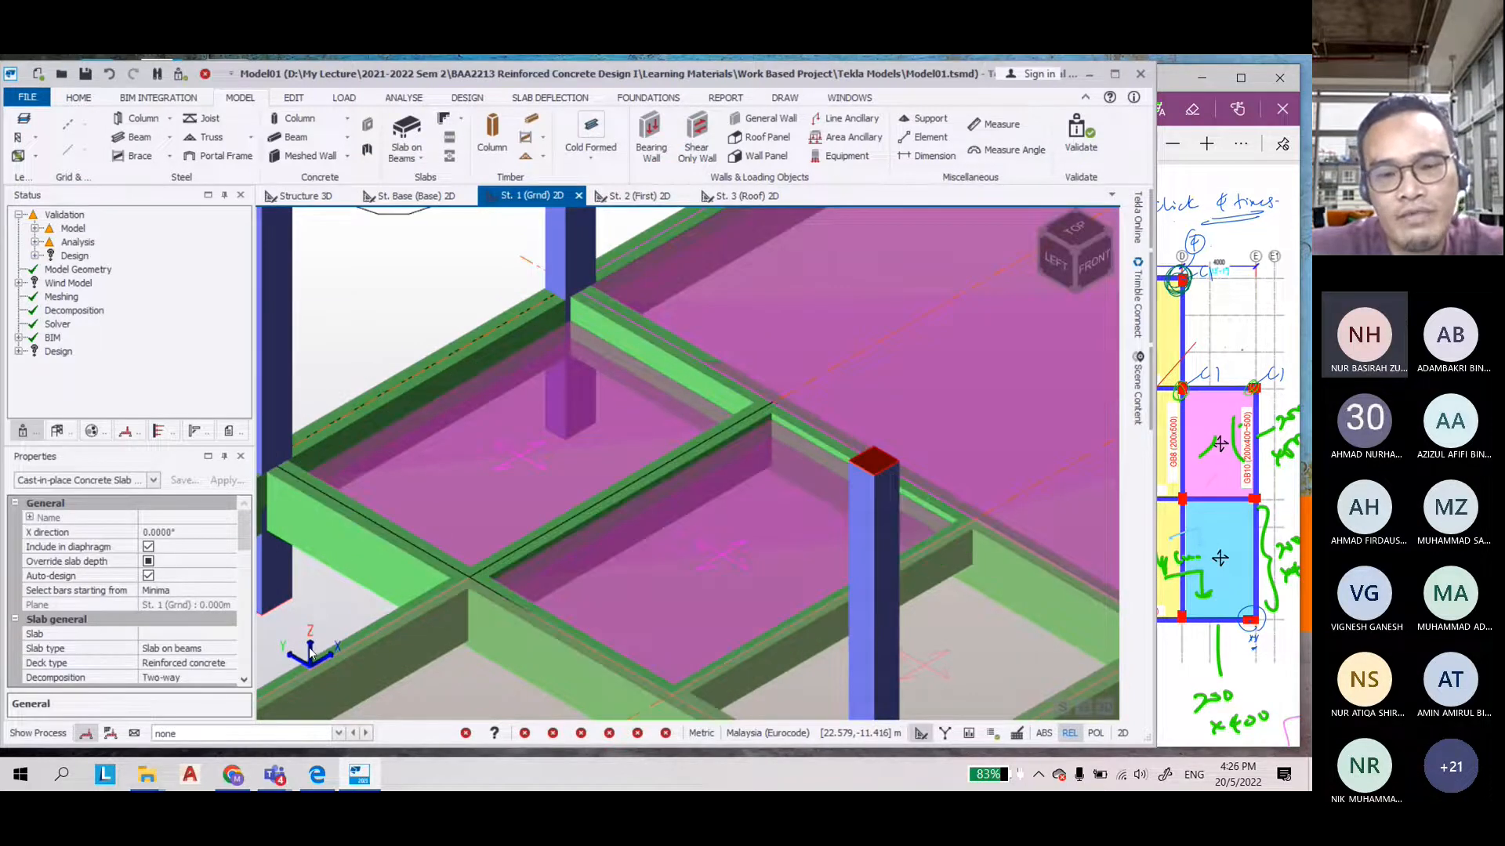
pyautogui.press('Escape')
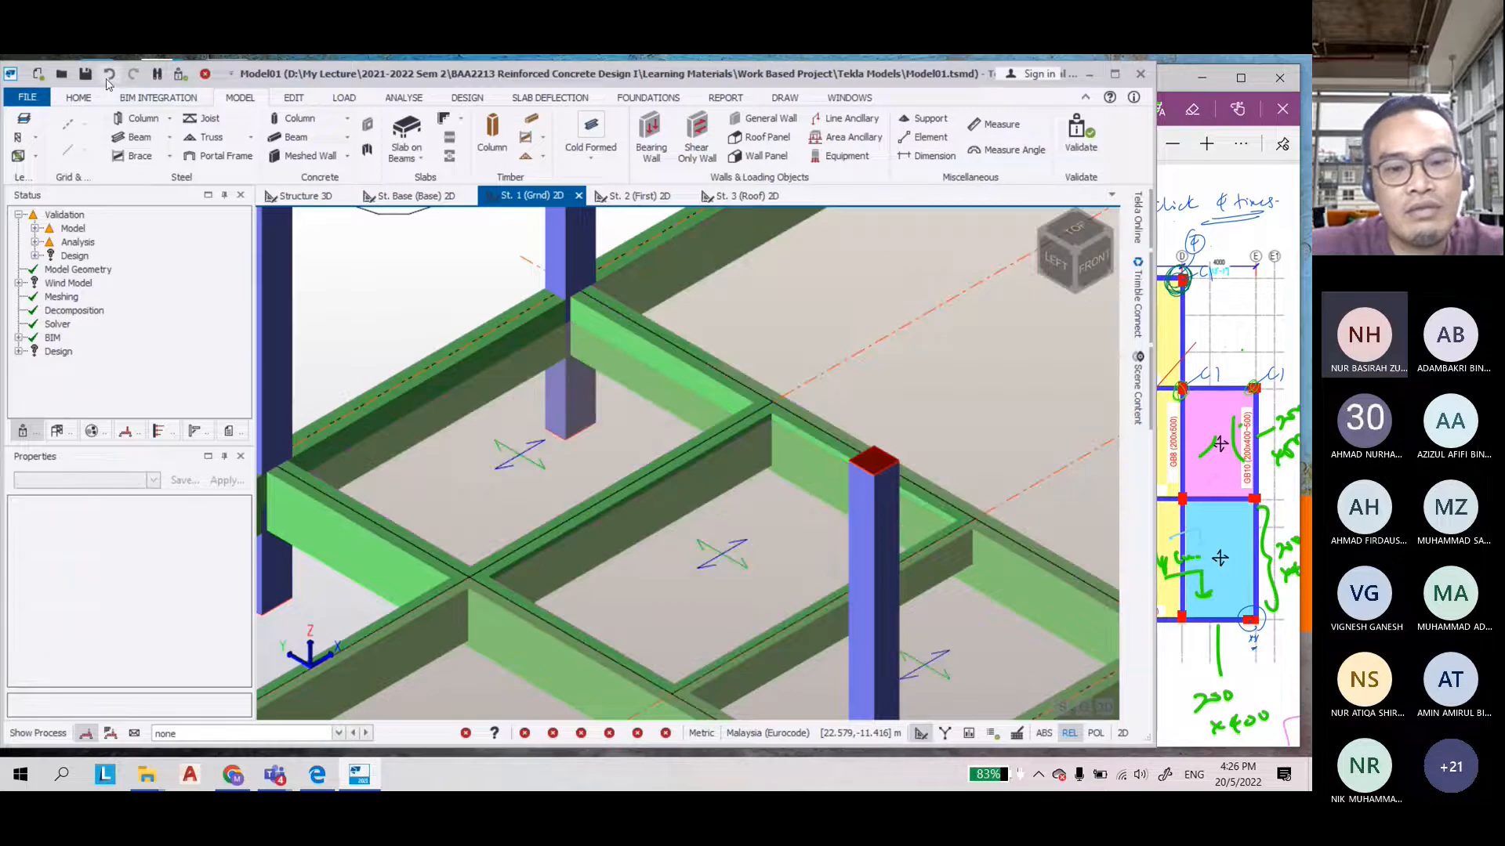
pyautogui.scroll(-3, 581, 406)
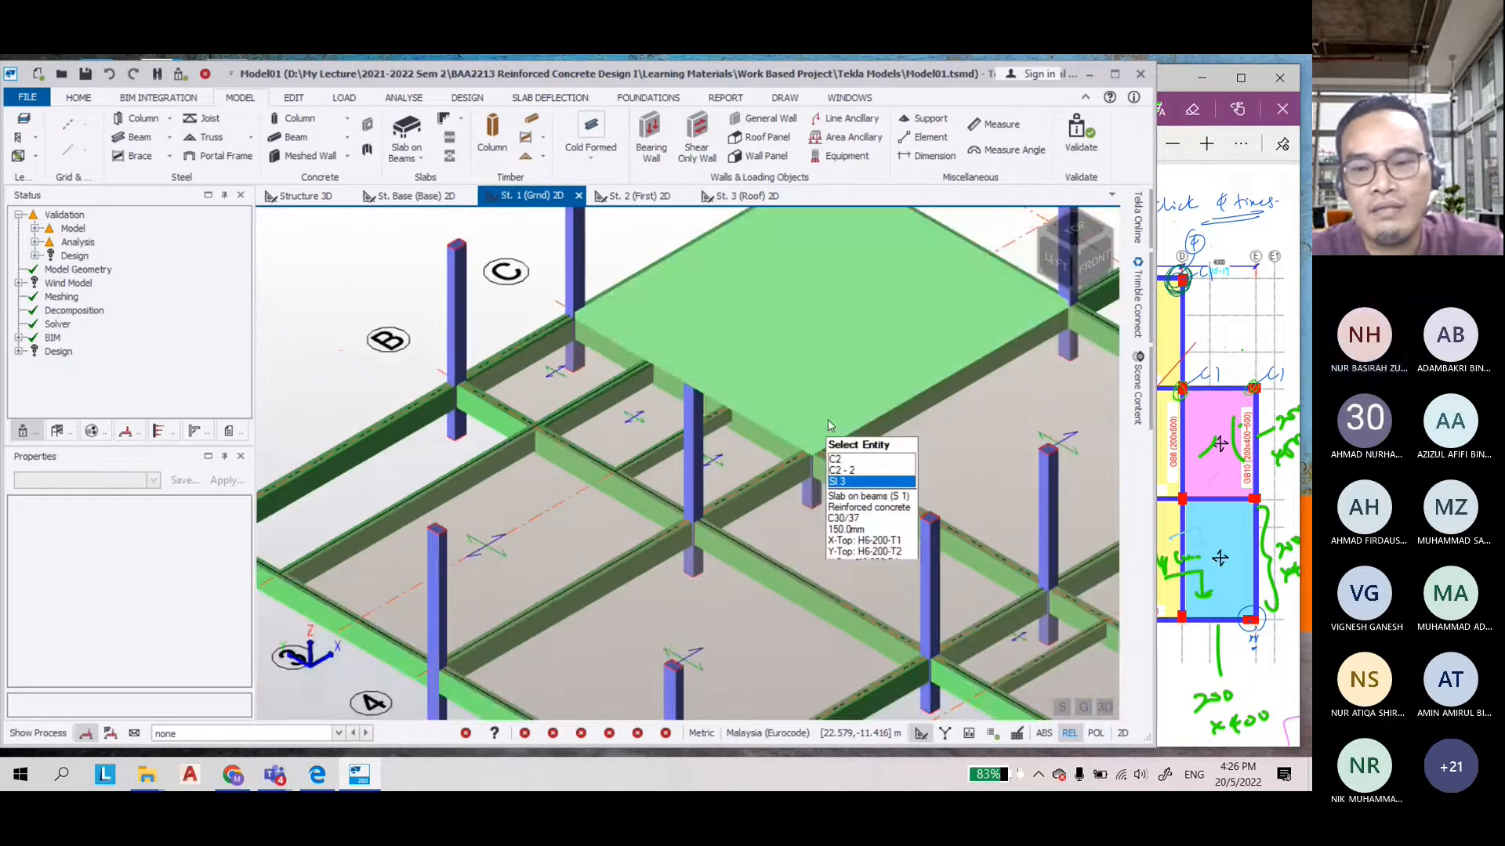
pyautogui.click(1213, 344)
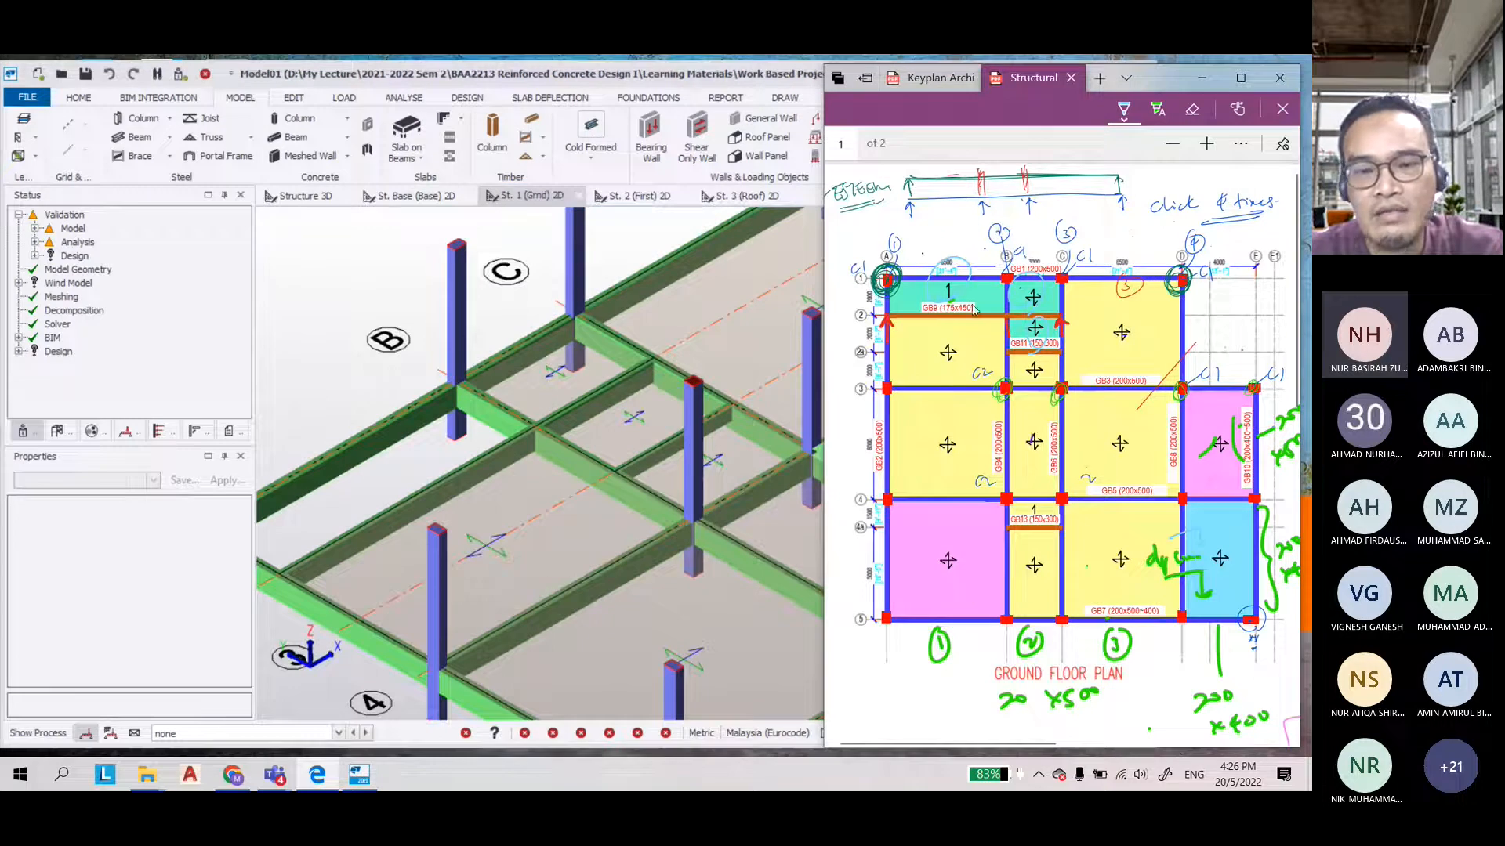
pyautogui.click(414, 370)
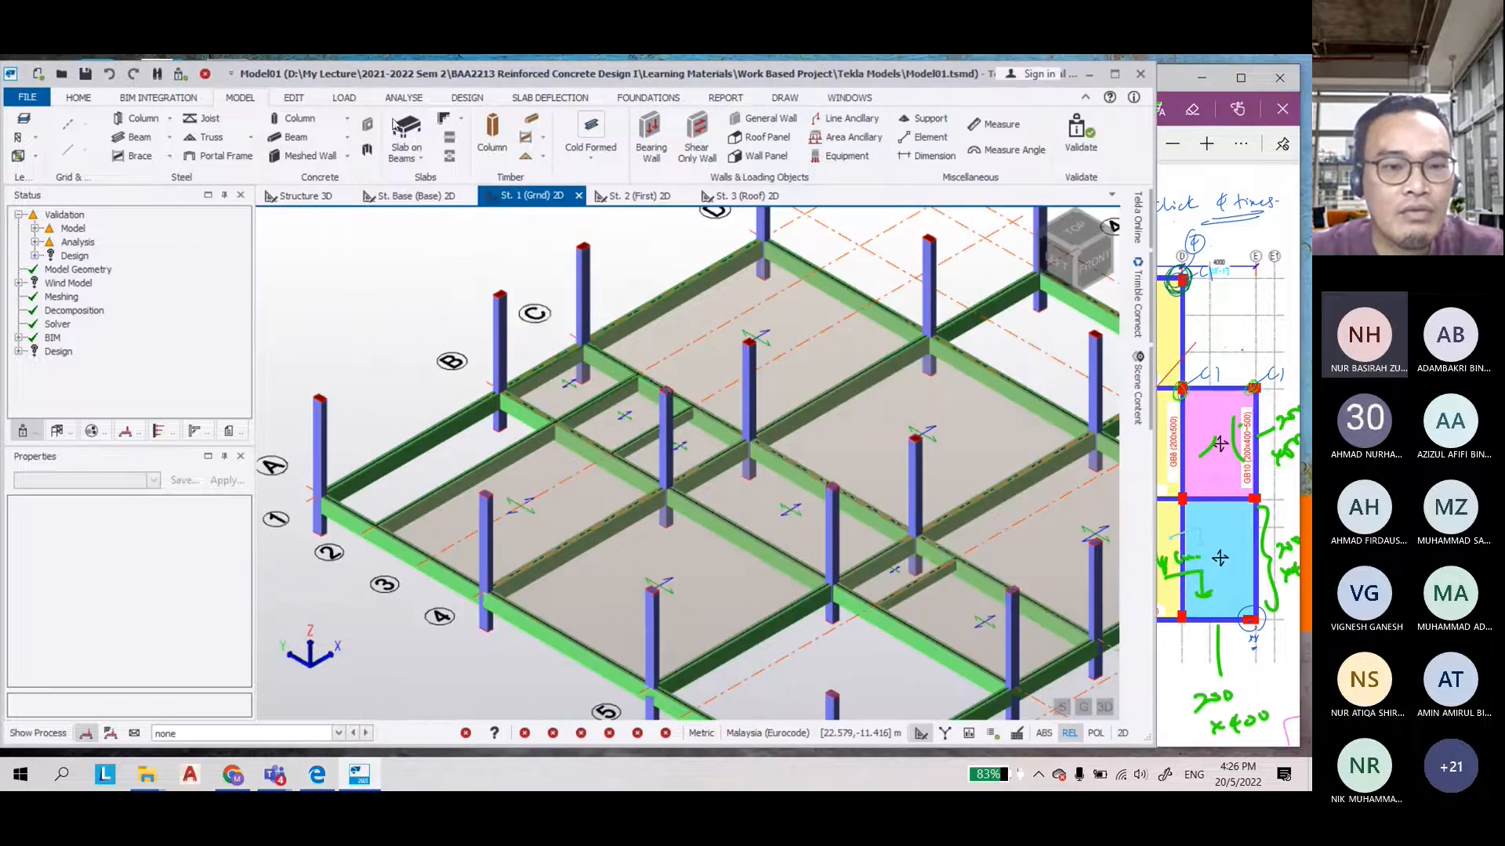
# Start a new slab on beams and set its decomposition to one-way
pyautogui.click(406, 135)
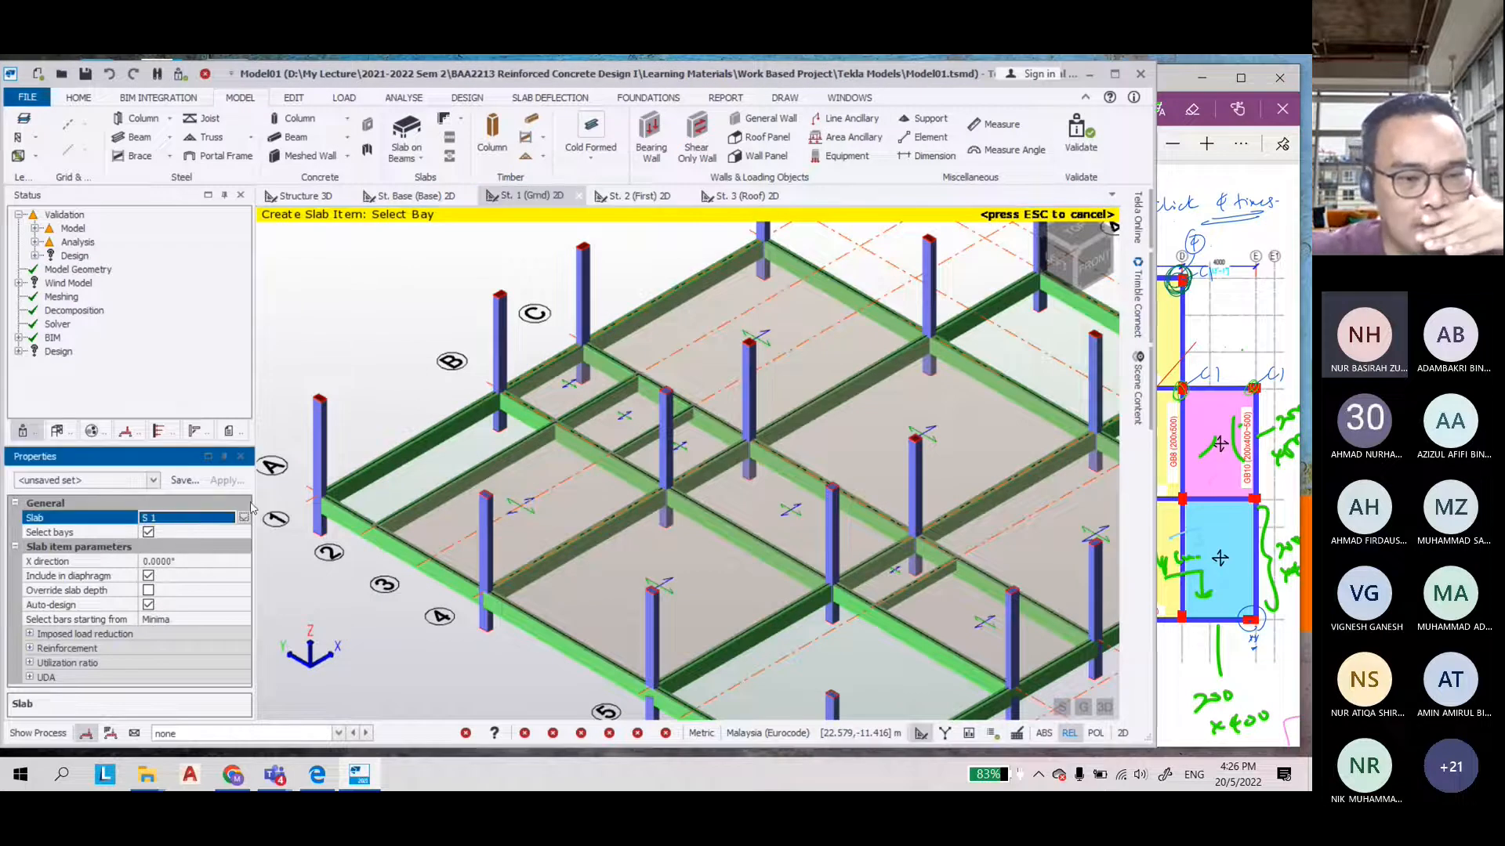
pyautogui.click(244, 519)
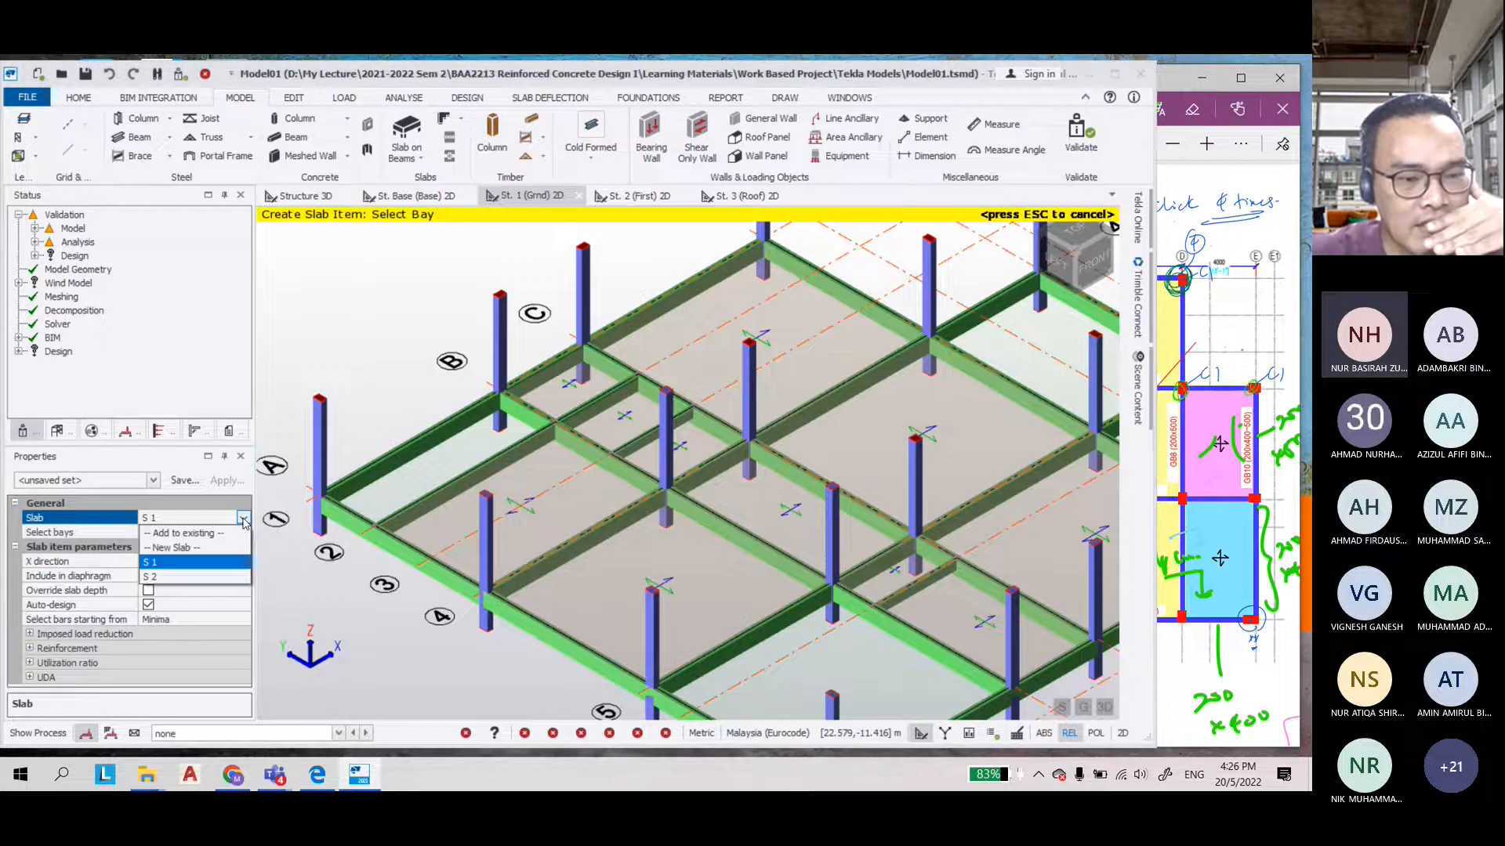
pyautogui.click(196, 547)
pyautogui.scroll(-3, 181, 656)
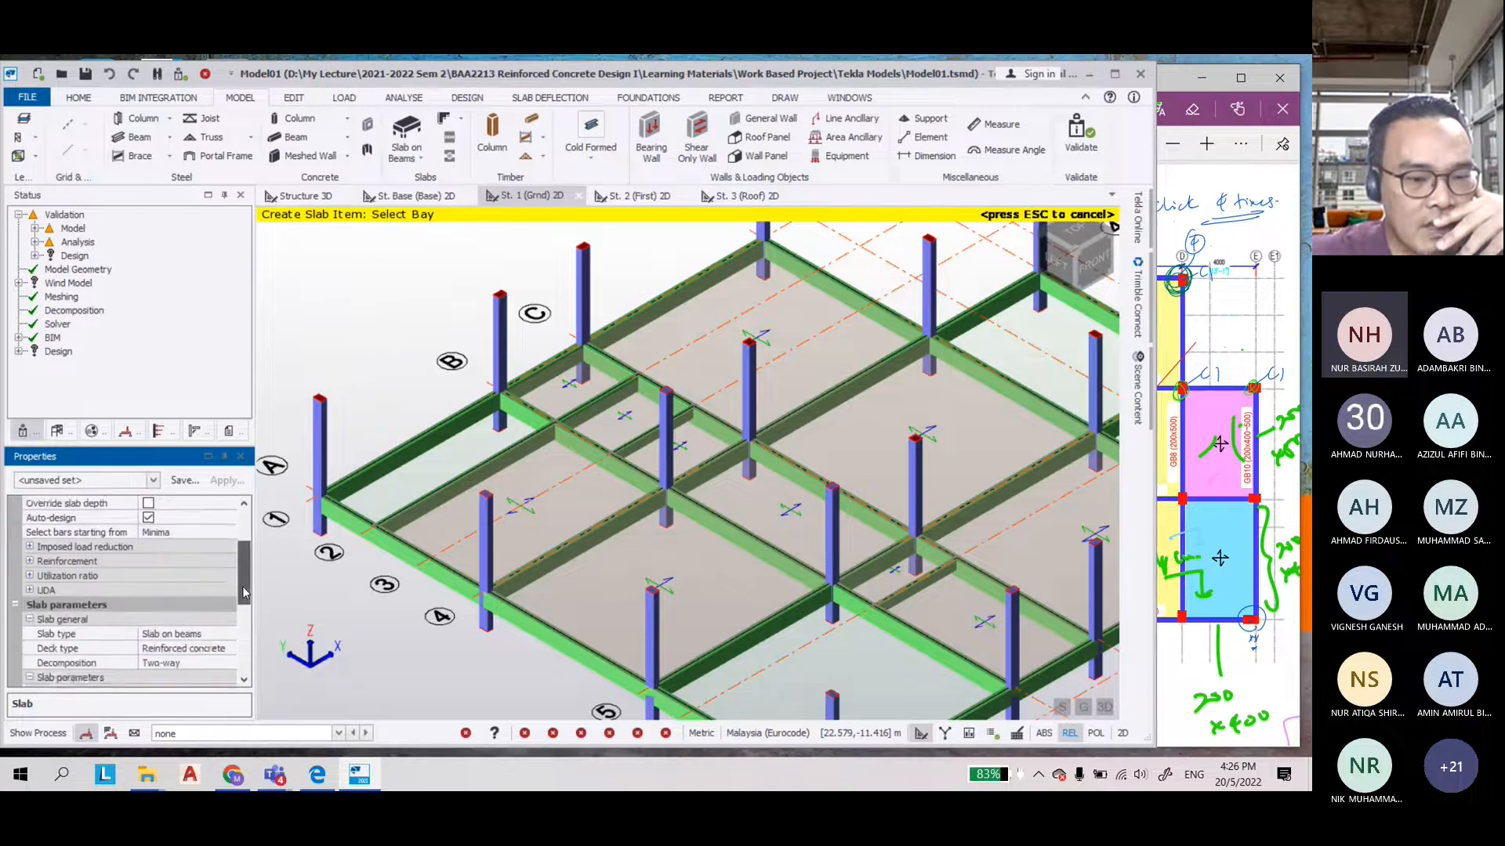
pyautogui.click(178, 655)
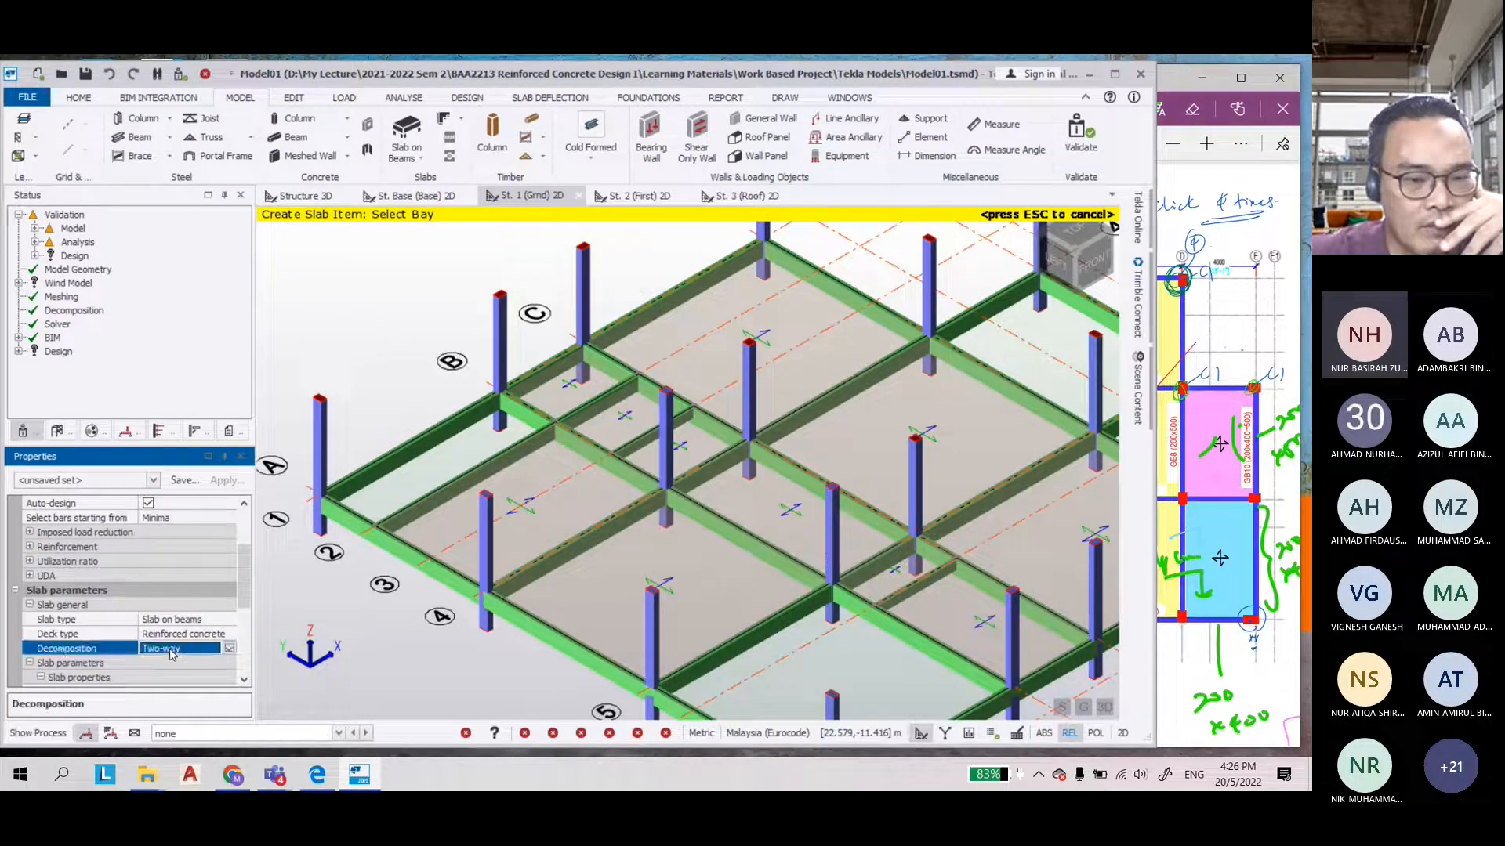
pyautogui.click(228, 650)
pyautogui.click(162, 663)
pyautogui.moveTo(243, 594)
pyautogui.mouseDown()
pyautogui.moveTo(243, 607)
pyautogui.moveTo(251, 580)
pyautogui.mouseUp()
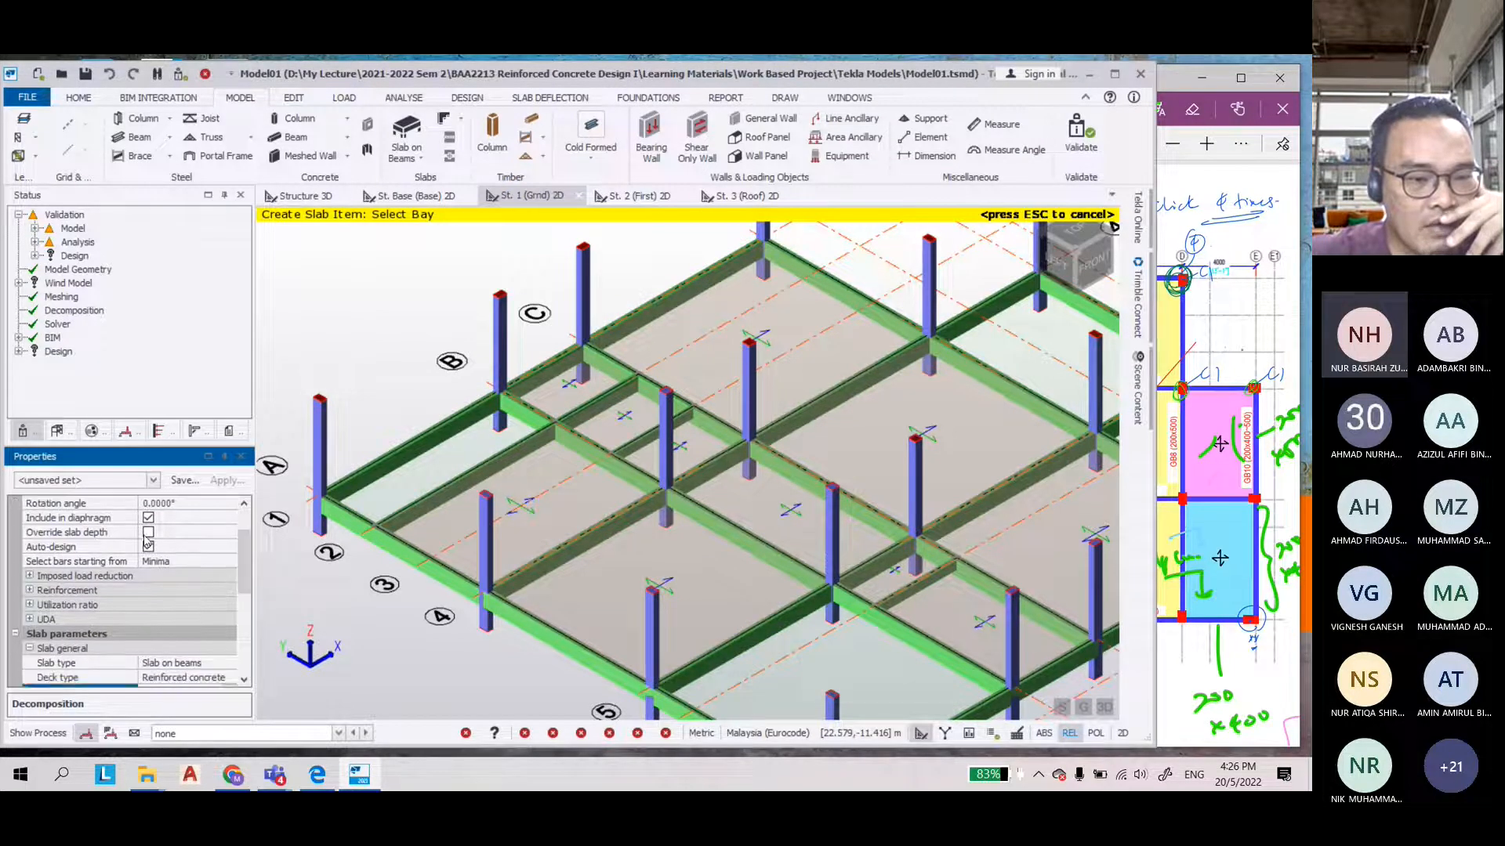
# Override the new slab's depth with a -50 mm vertical offset and place it in the bay between grids A–B and 1–2
pyautogui.click(148, 532)
pyautogui.click(151, 562)
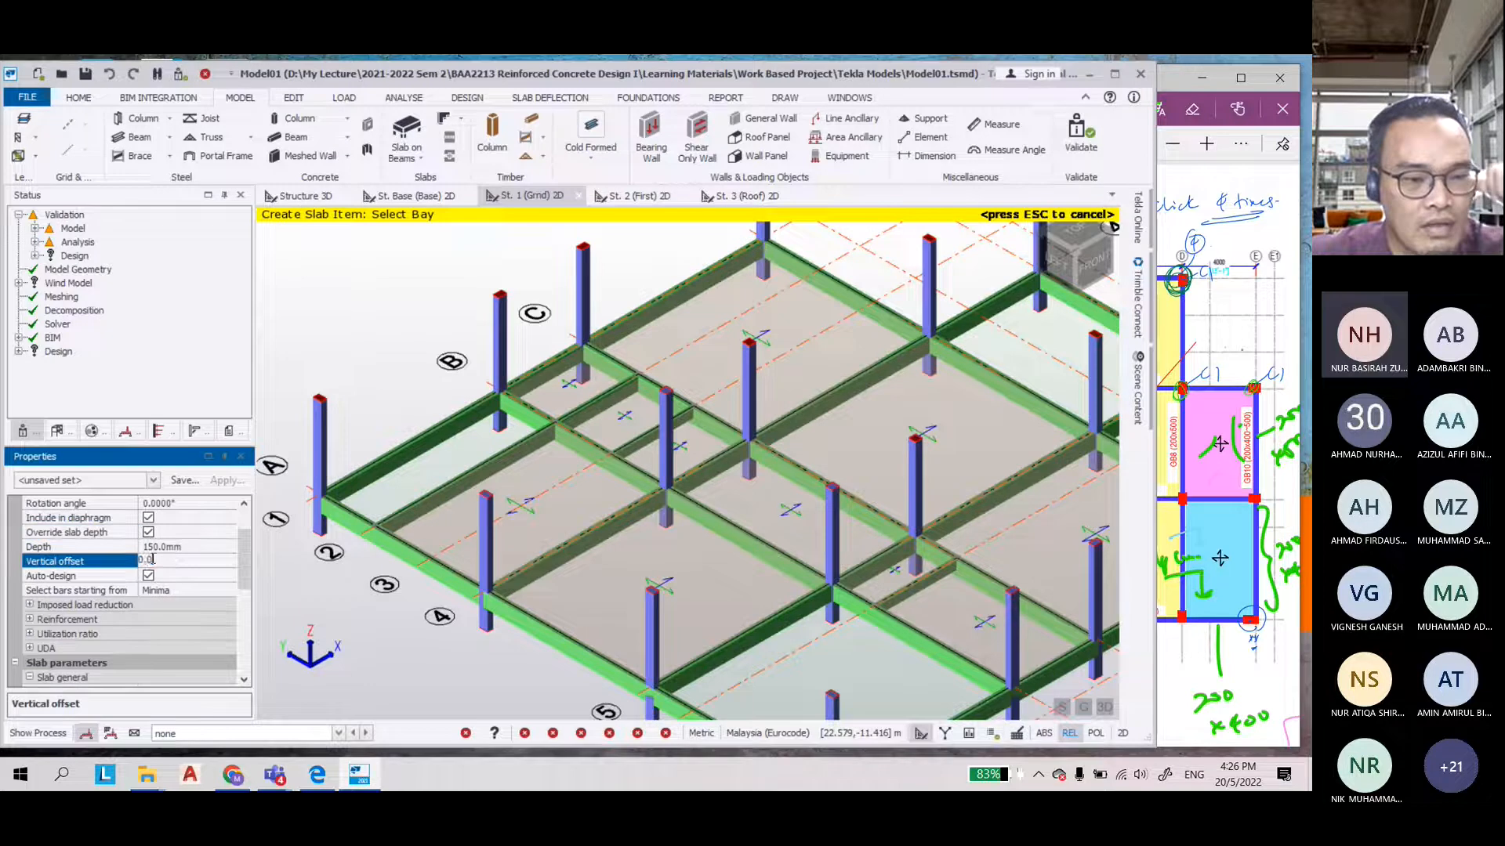
pyautogui.write('-50')
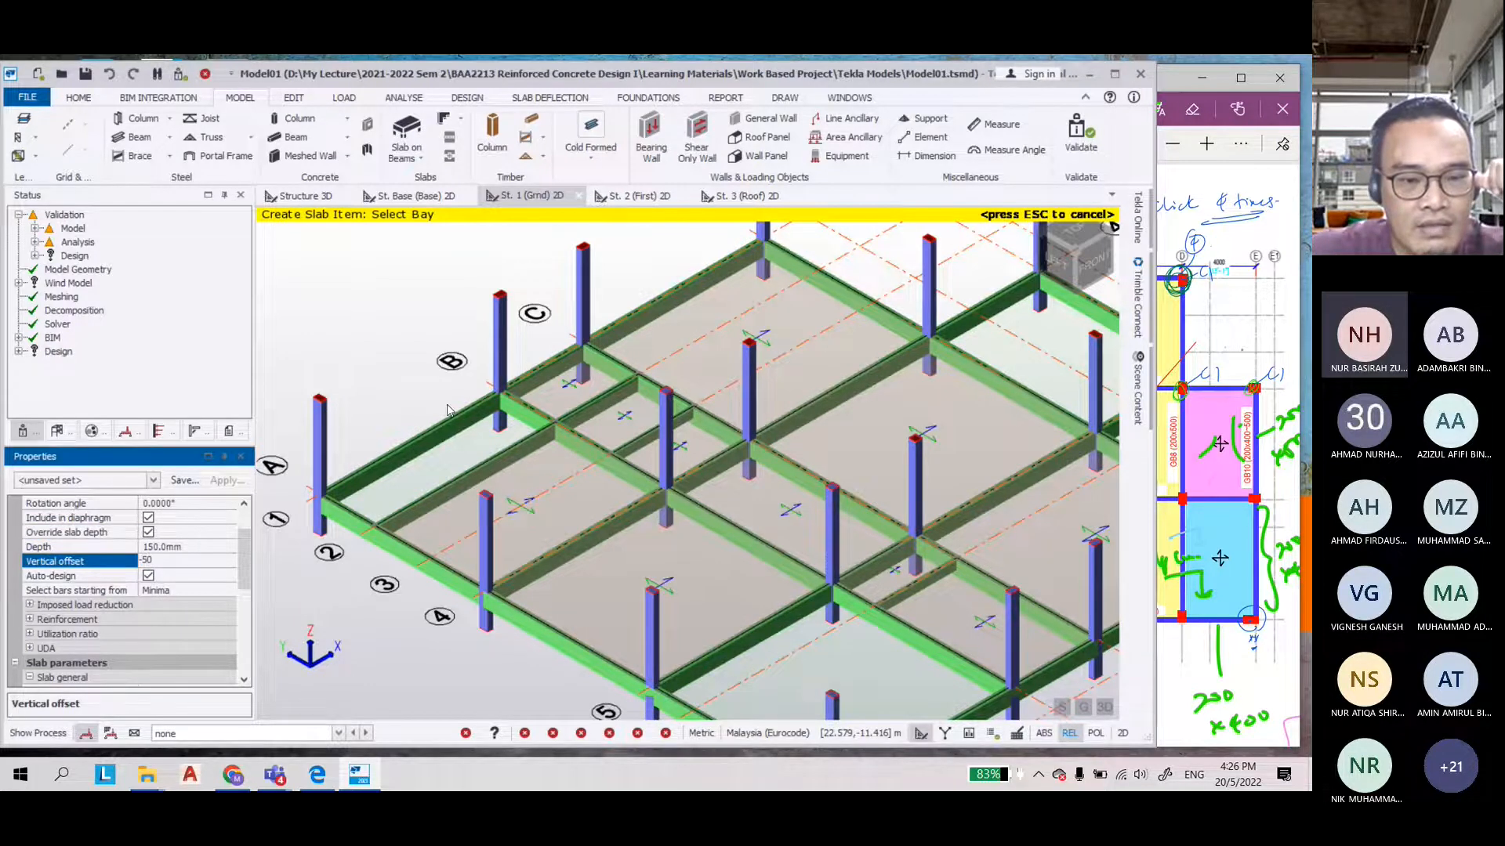
pyautogui.scroll(3, 446, 410)
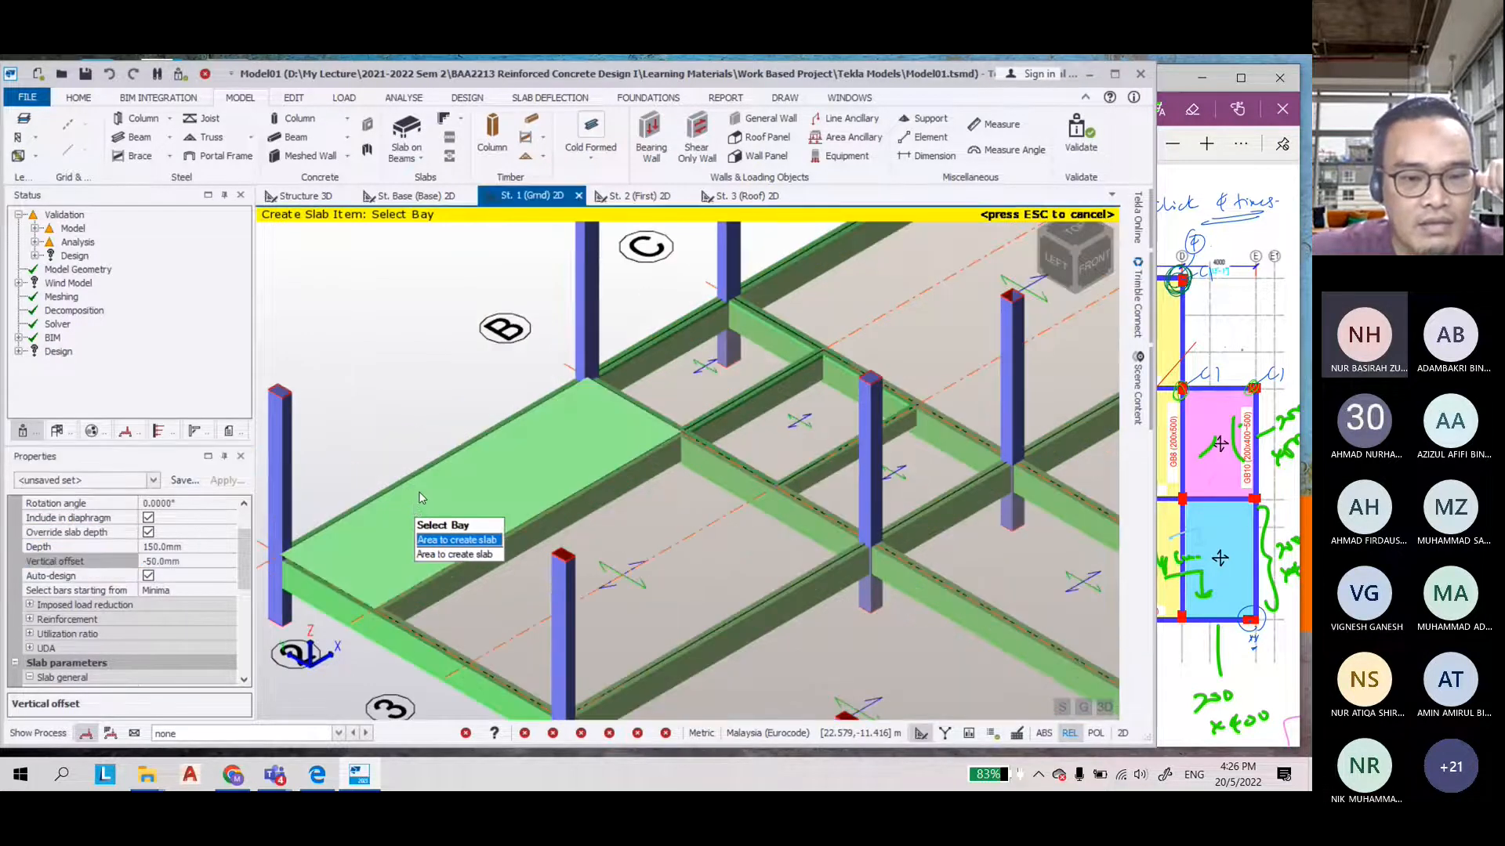
pyautogui.click(420, 499)
pyautogui.scroll(-2, 454, 501)
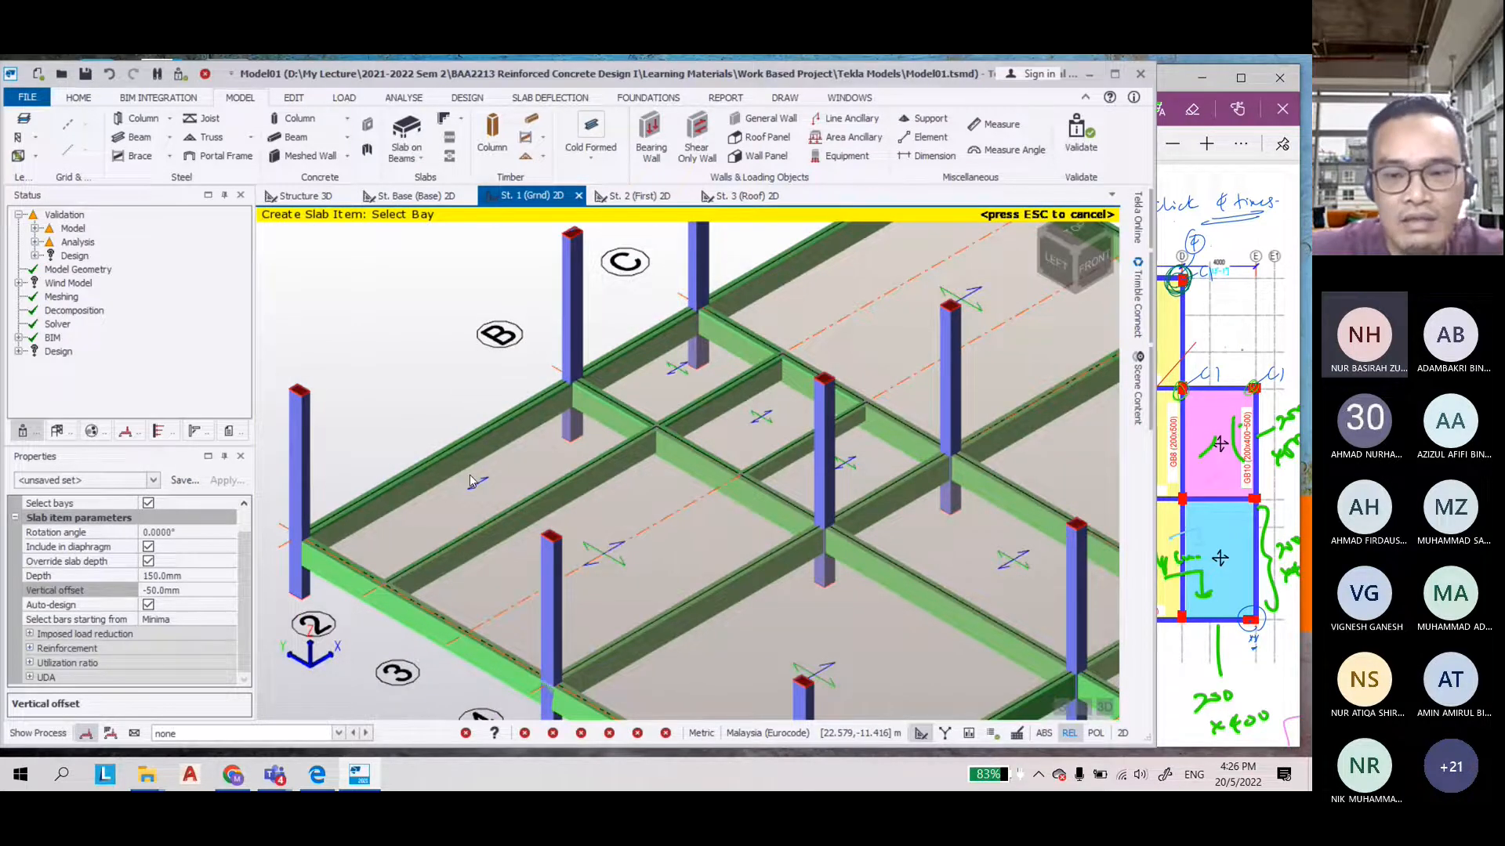
# Switch the ground floor view to 2D and set the rotation angle of the slab between grids A–B and 1–2 to 90°
pyautogui.scroll(-4, 1094, 710)
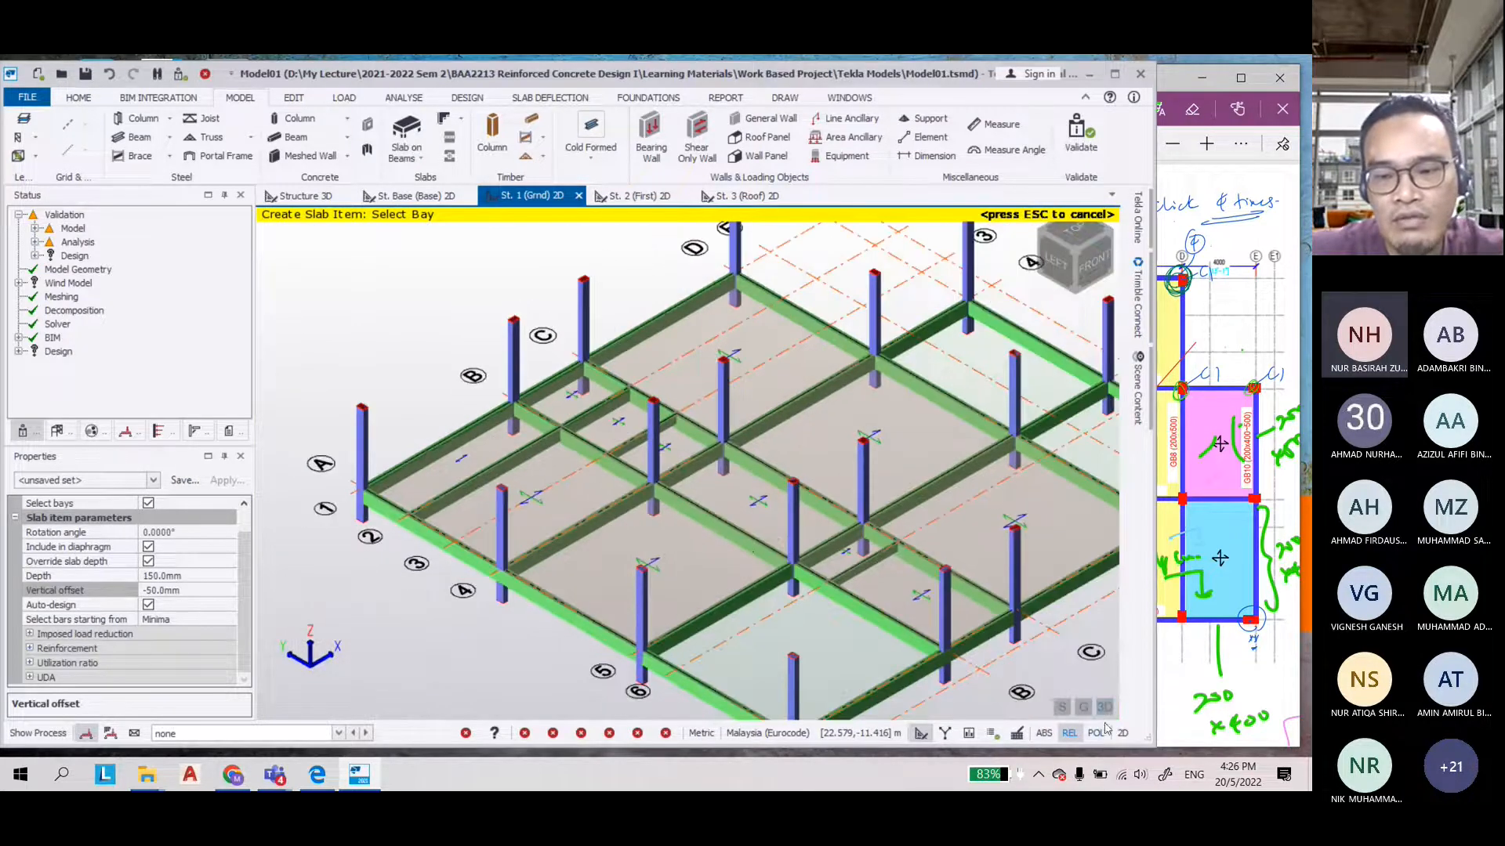
pyautogui.click(1122, 733)
pyautogui.scroll(4, 584, 347)
pyautogui.scroll(2, 584, 347)
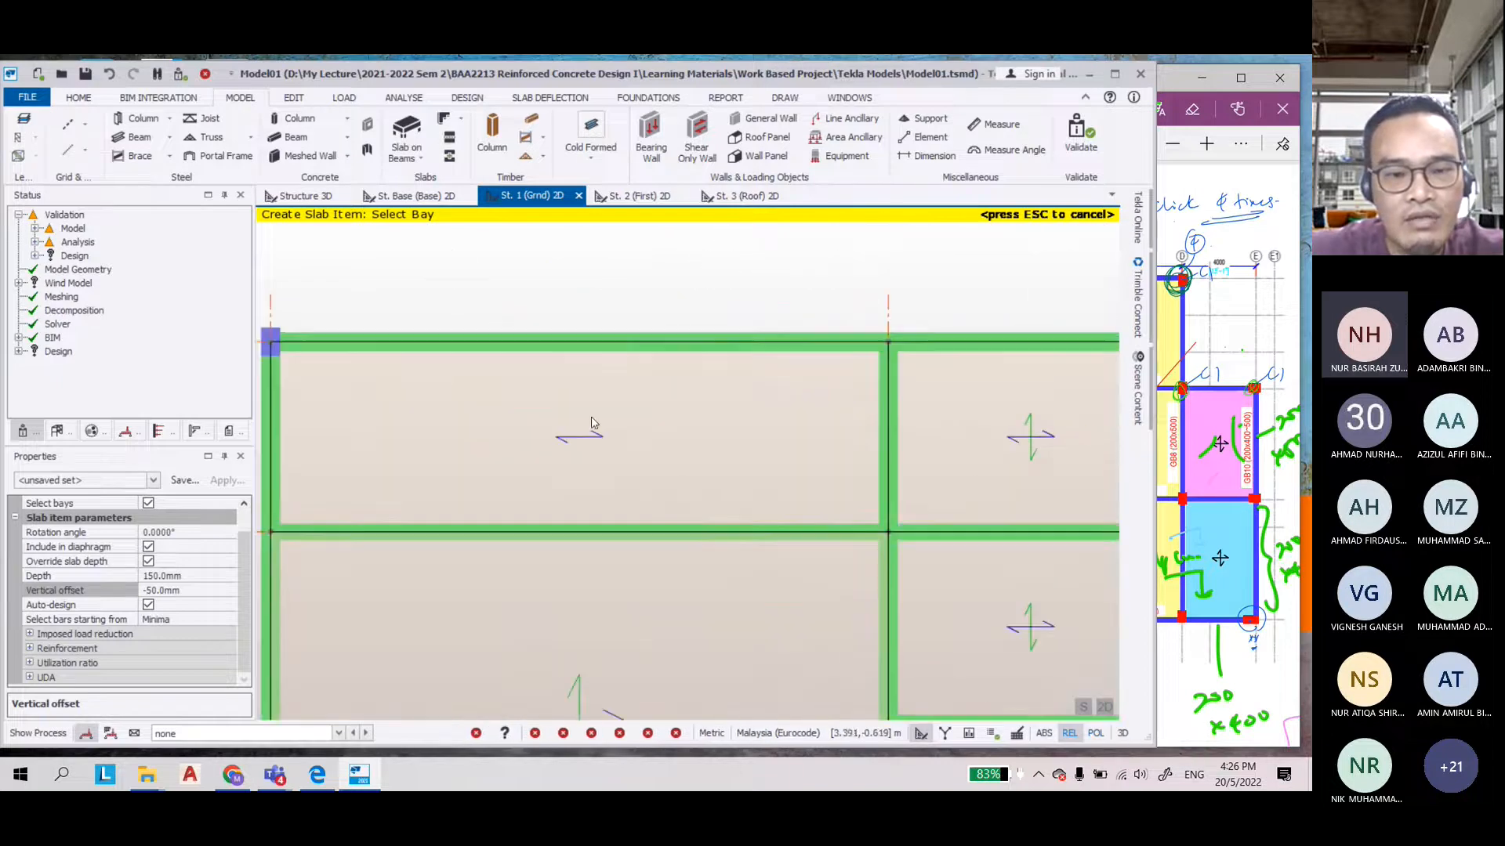
pyautogui.click(481, 419)
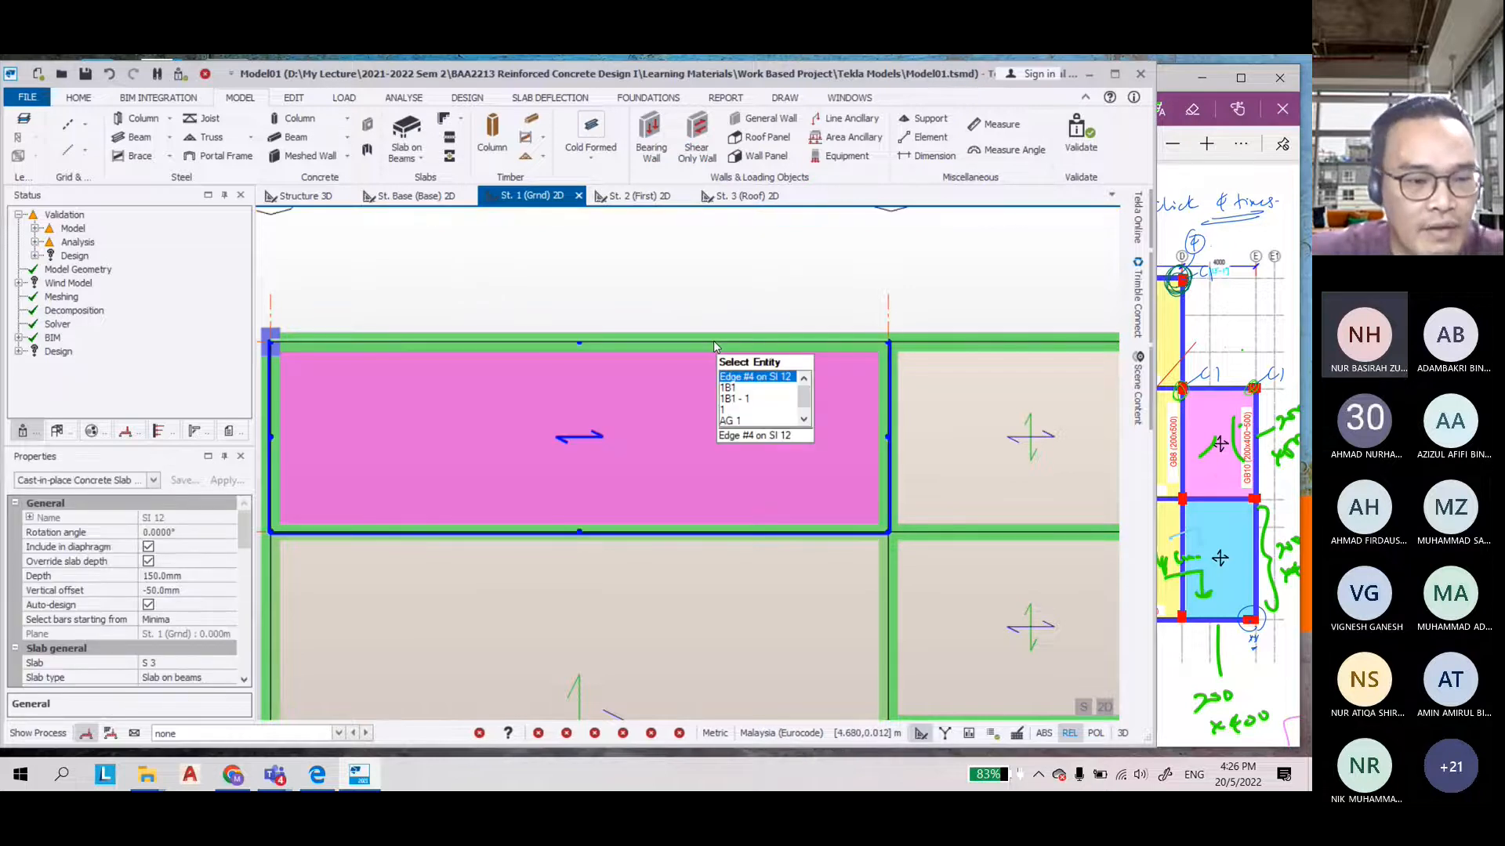
pyautogui.click(118, 535)
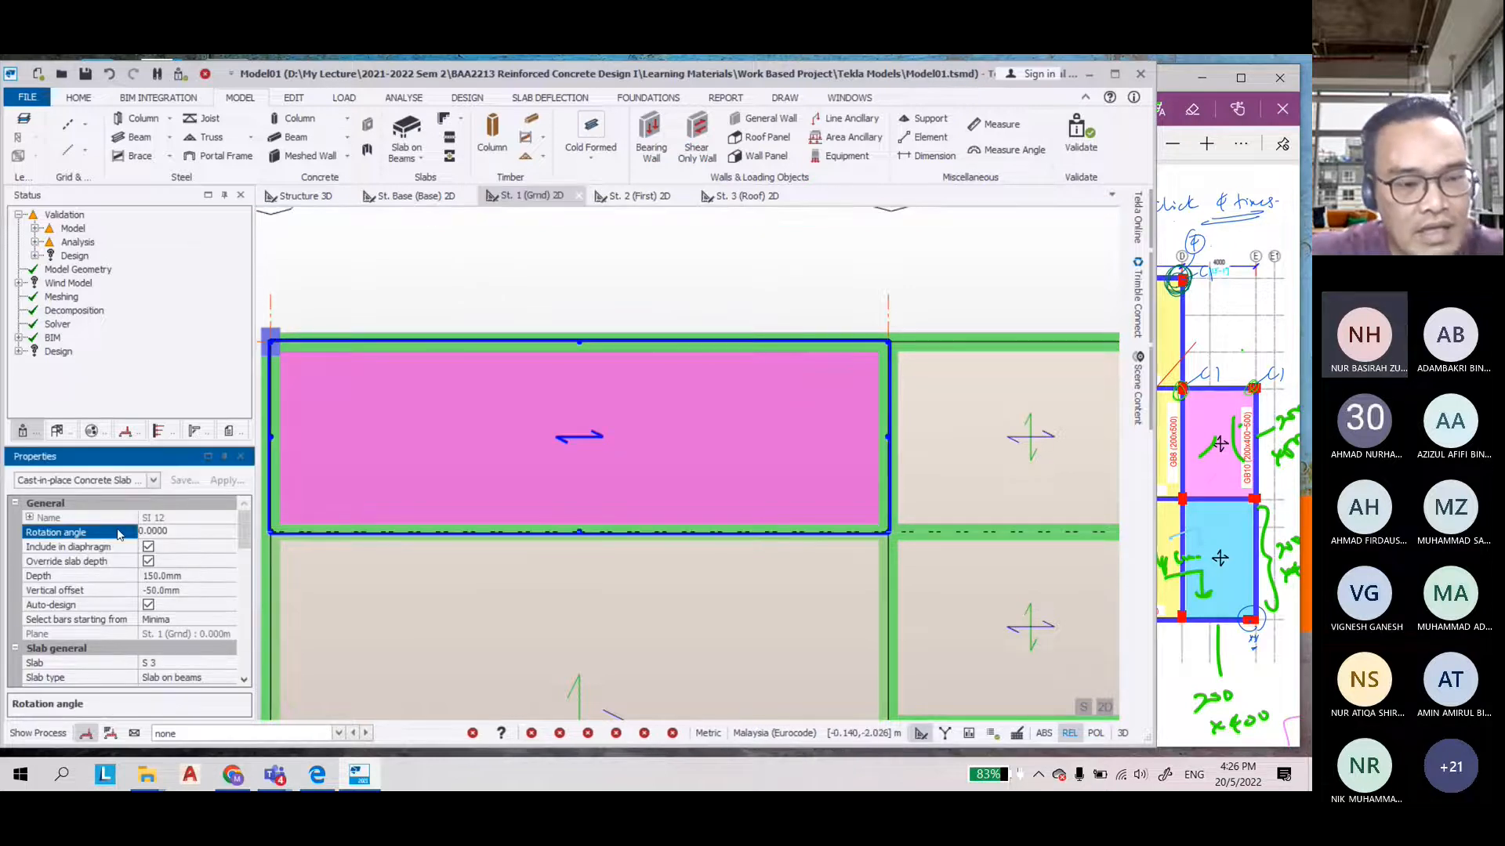
pyautogui.click(154, 531)
pyautogui.moveTo(196, 535); pyautogui.dragTo(146, 520)
pyautogui.write('90')
pyautogui.press('Return')
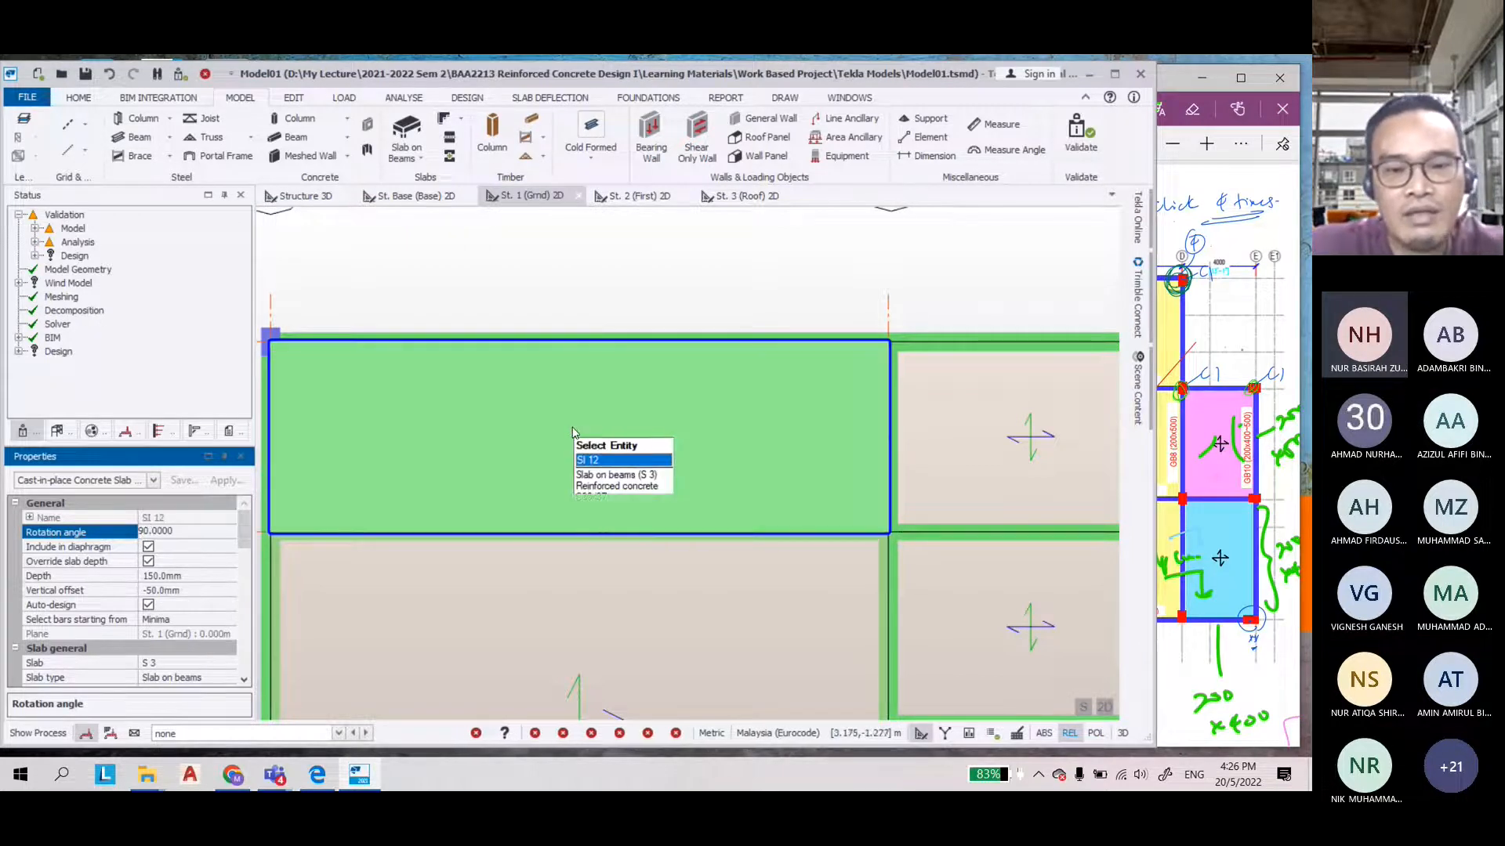
# Check the one-way slab between grids A–B and 1–2 and compare the remaining empty bays with the coloured ground floor plan
pyautogui.click(580, 284)
pyautogui.scroll(2, 615, 439)
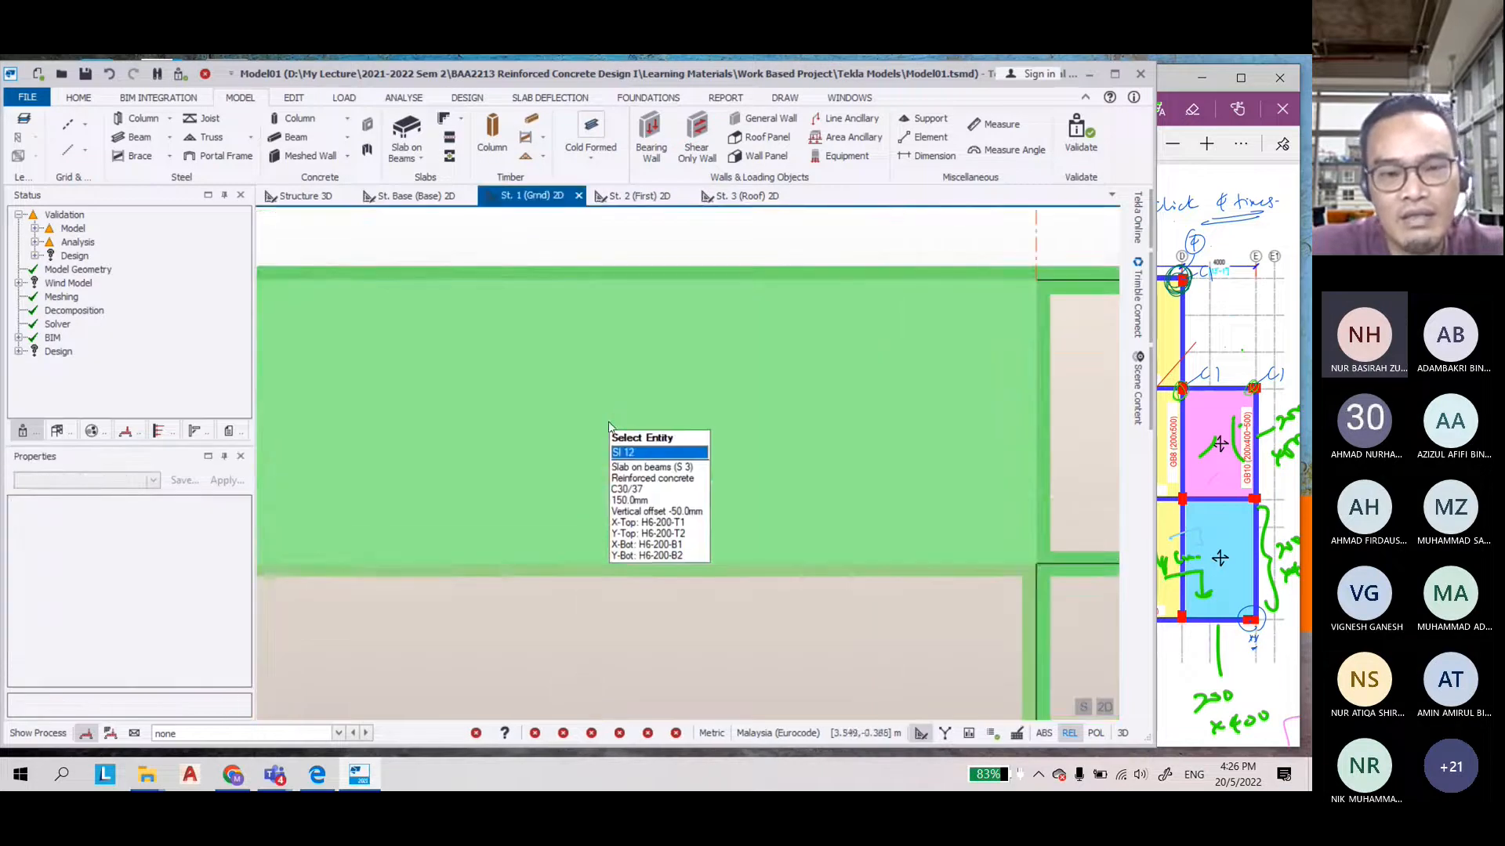
pyautogui.scroll(-1, 576, 517)
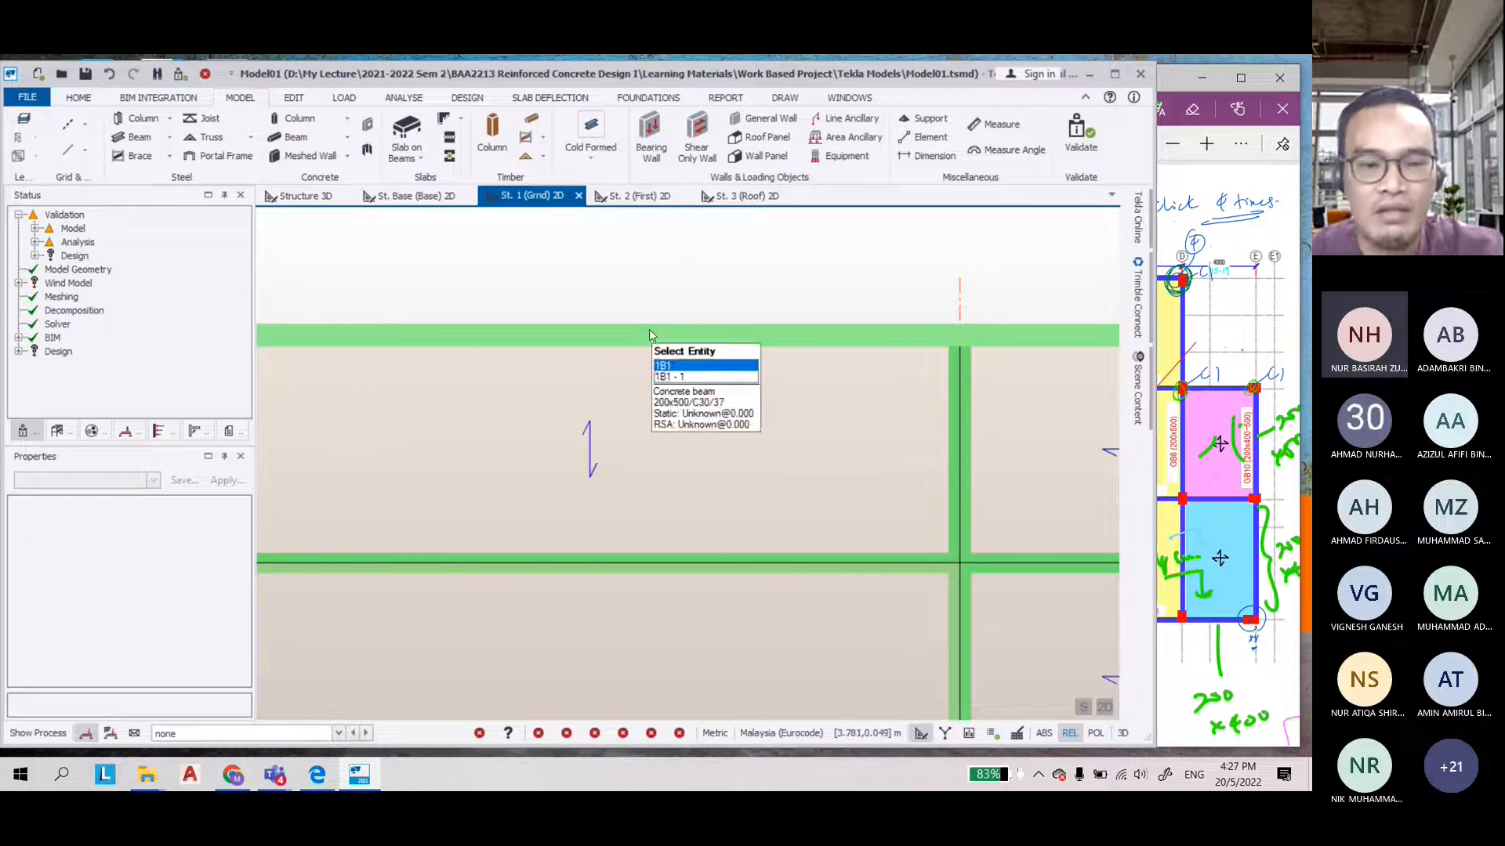
pyautogui.scroll(-2, 623, 346)
pyautogui.scroll(-2, 491, 352)
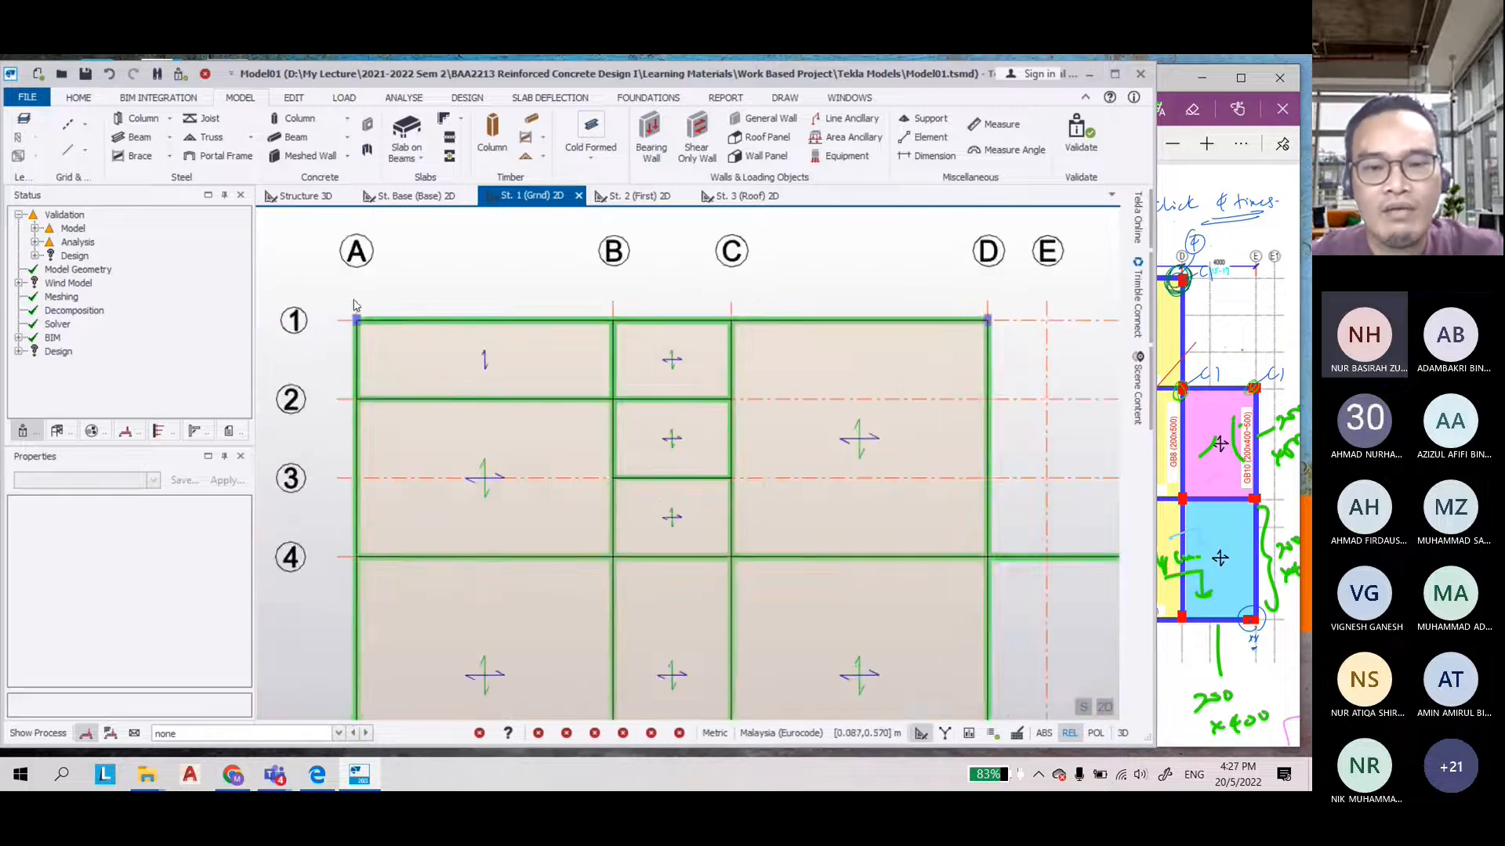
pyautogui.click(1180, 439)
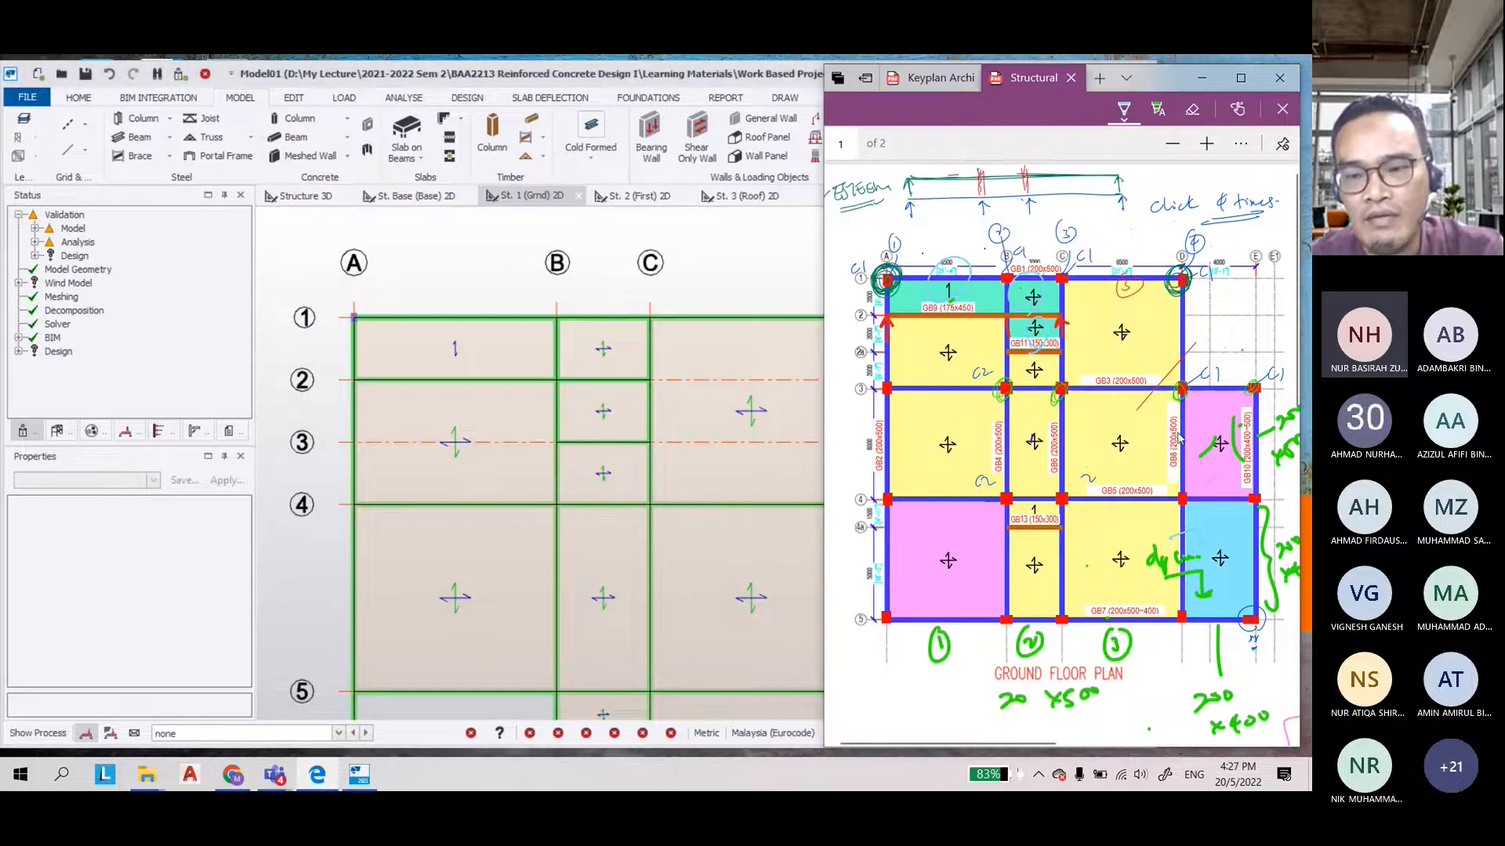
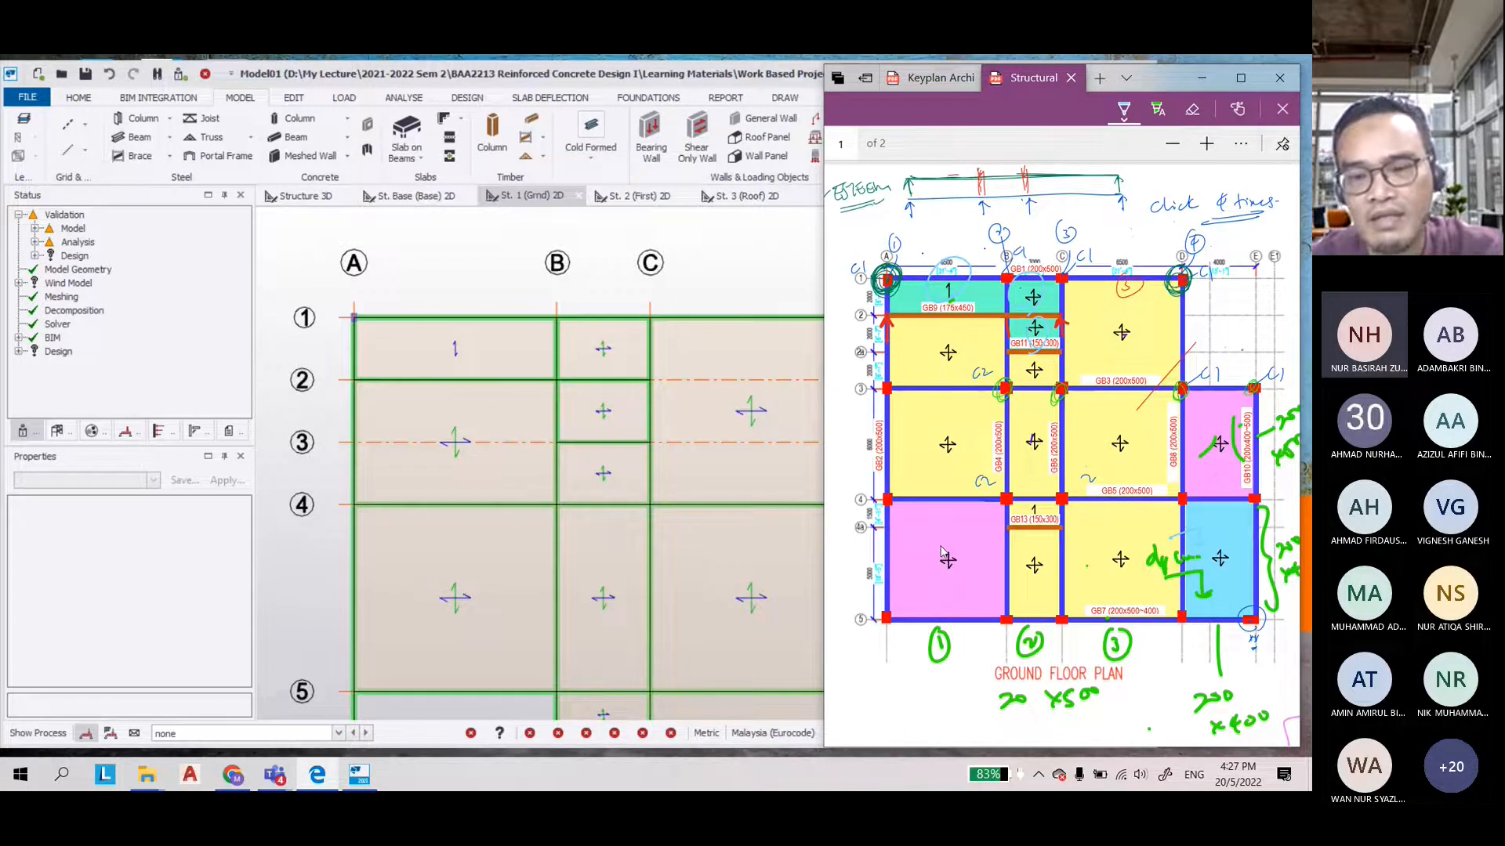
pyautogui.scroll(-2, 329, 351)
pyautogui.scroll(1, 391, 352)
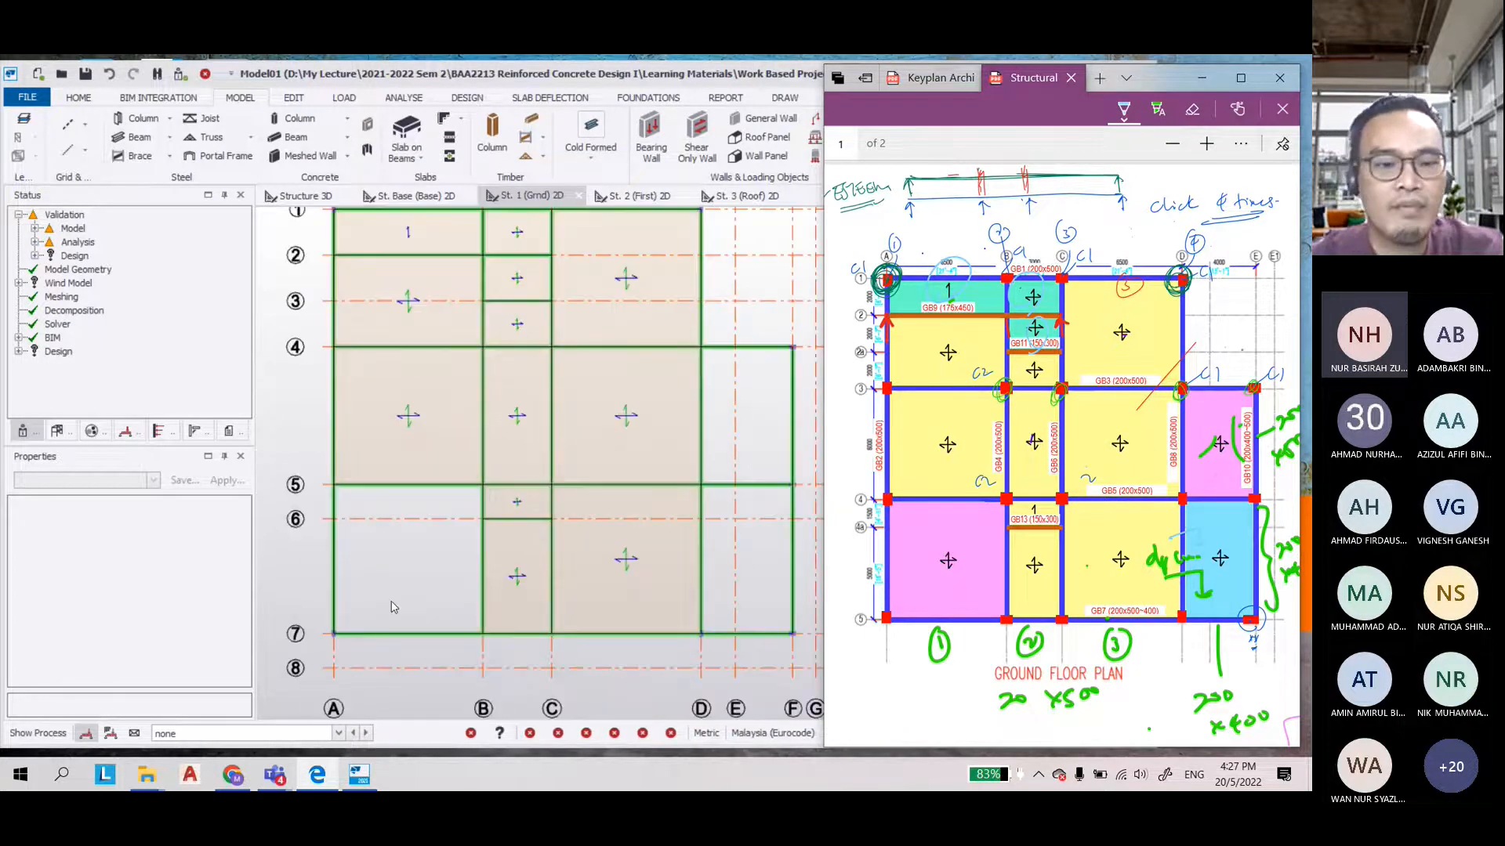
# Start a new slab on beams and override its depth with a -75 mm vertical offset
pyautogui.click(400, 137)
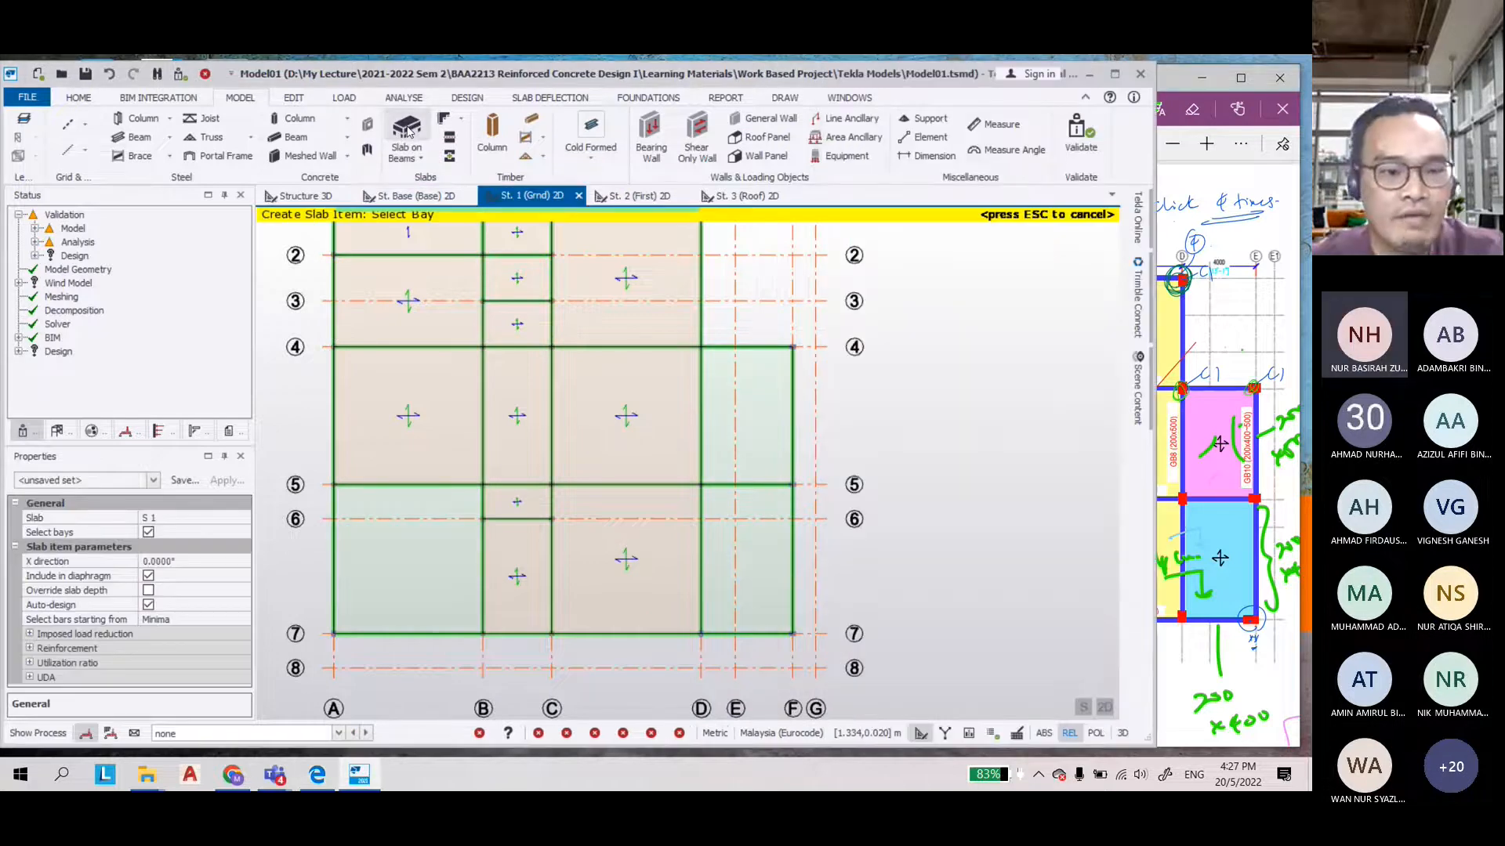
pyautogui.click(196, 517)
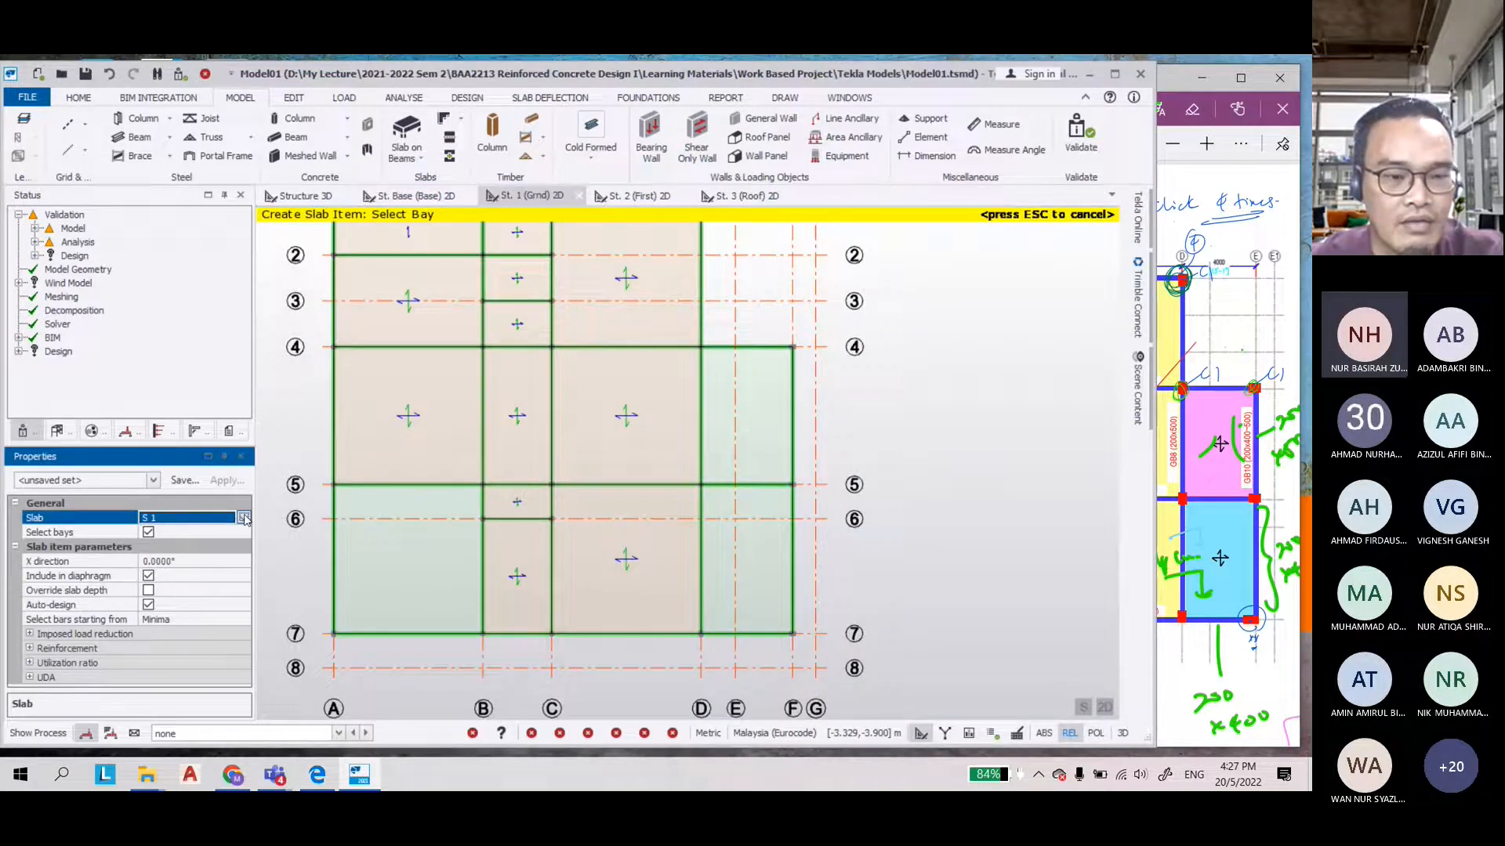
pyautogui.click(205, 518)
pyautogui.click(171, 547)
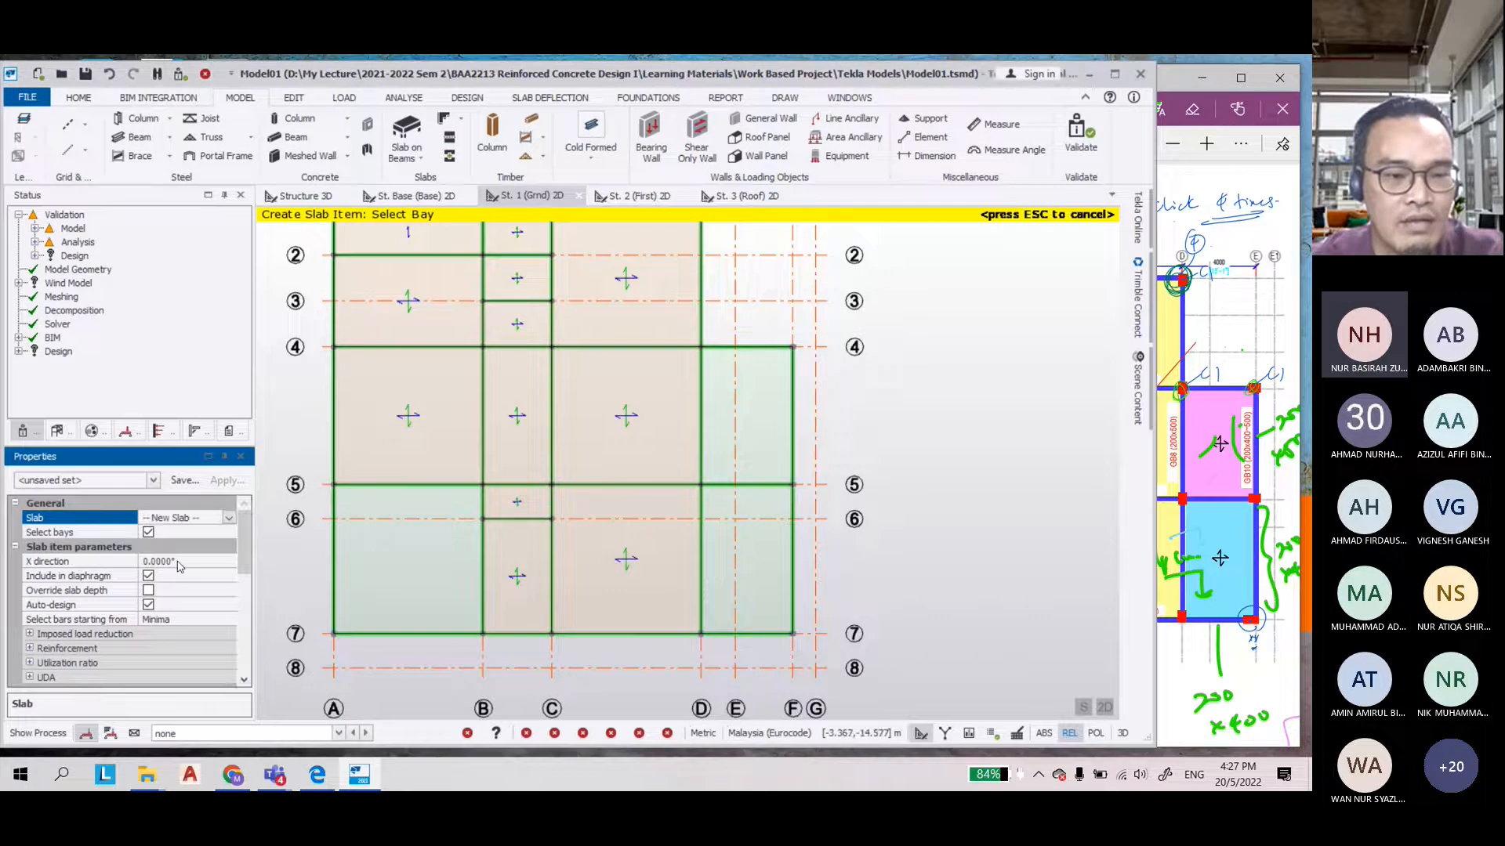
pyautogui.click(148, 590)
pyautogui.click(168, 618)
pyautogui.write('-75')
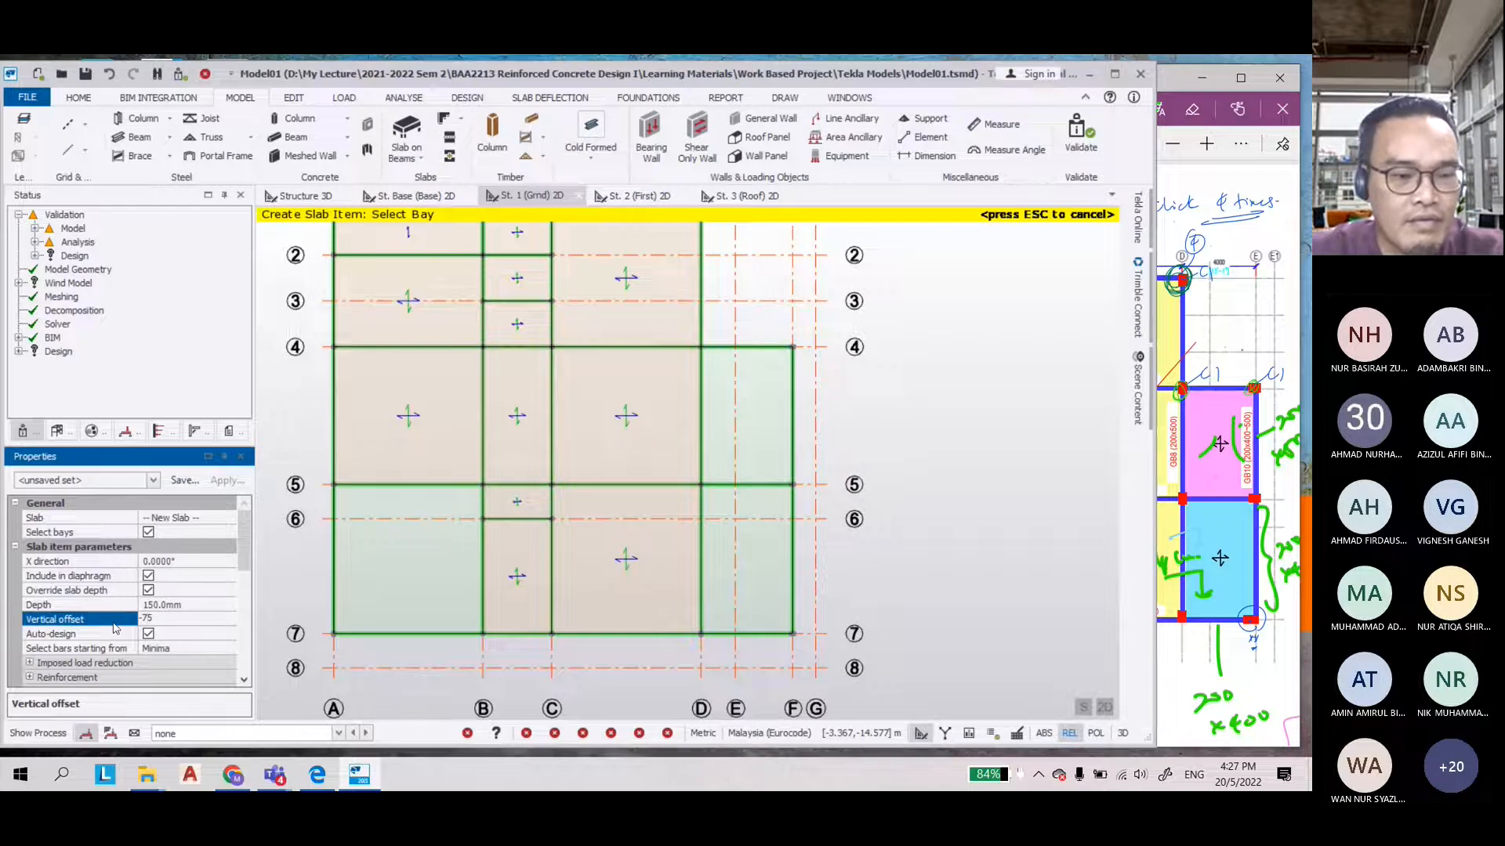
# Place the two-way slab in the bays between grids A–B and 5–7 and between grids D–F and 4–5
pyautogui.scroll(-5, 114, 627)
pyautogui.click(412, 558)
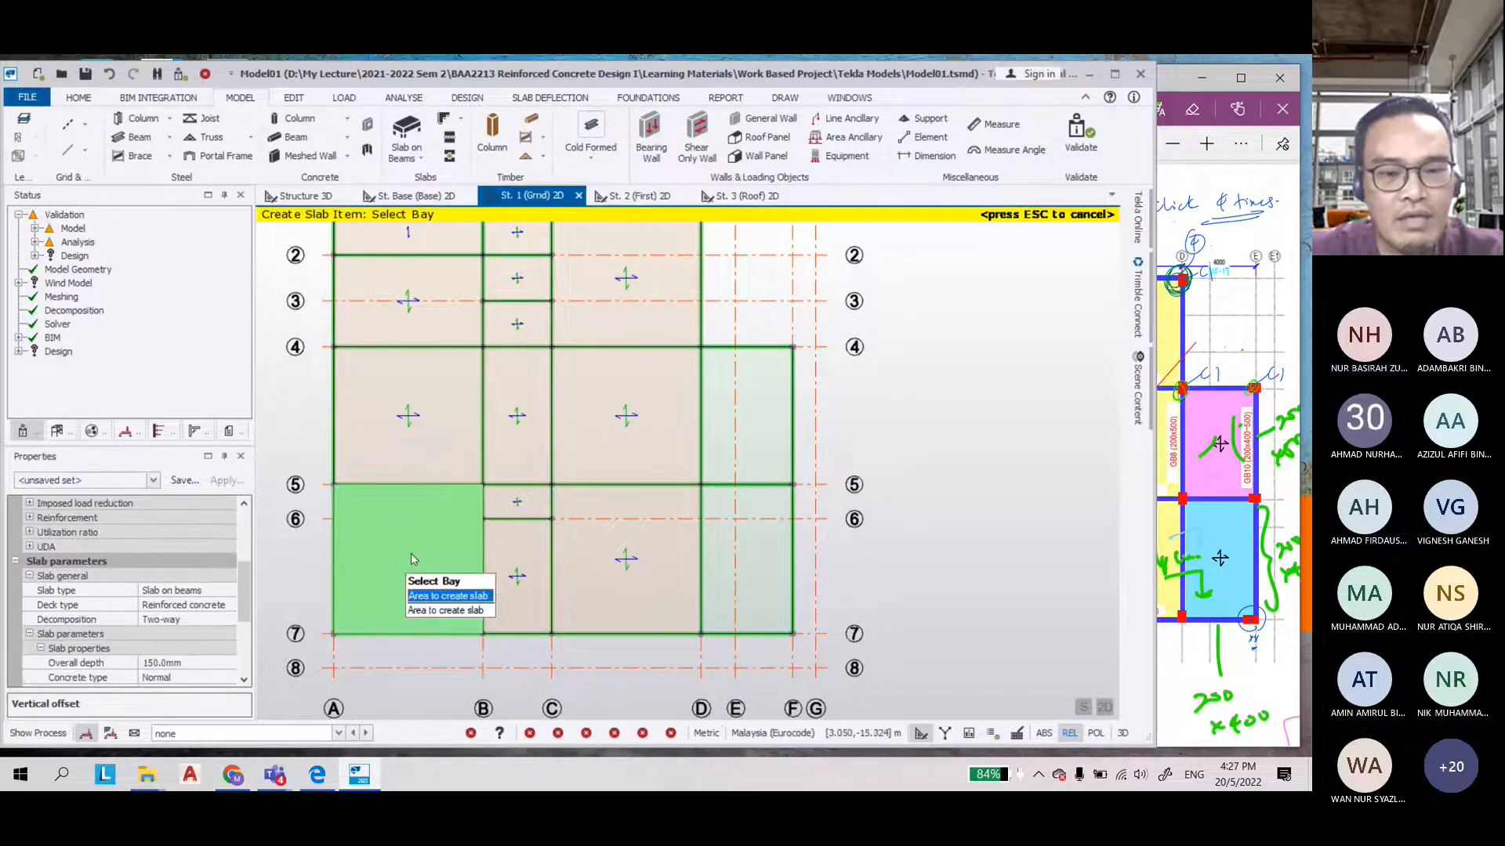
pyautogui.click(447, 596)
pyautogui.click(772, 444)
pyautogui.press('Escape')
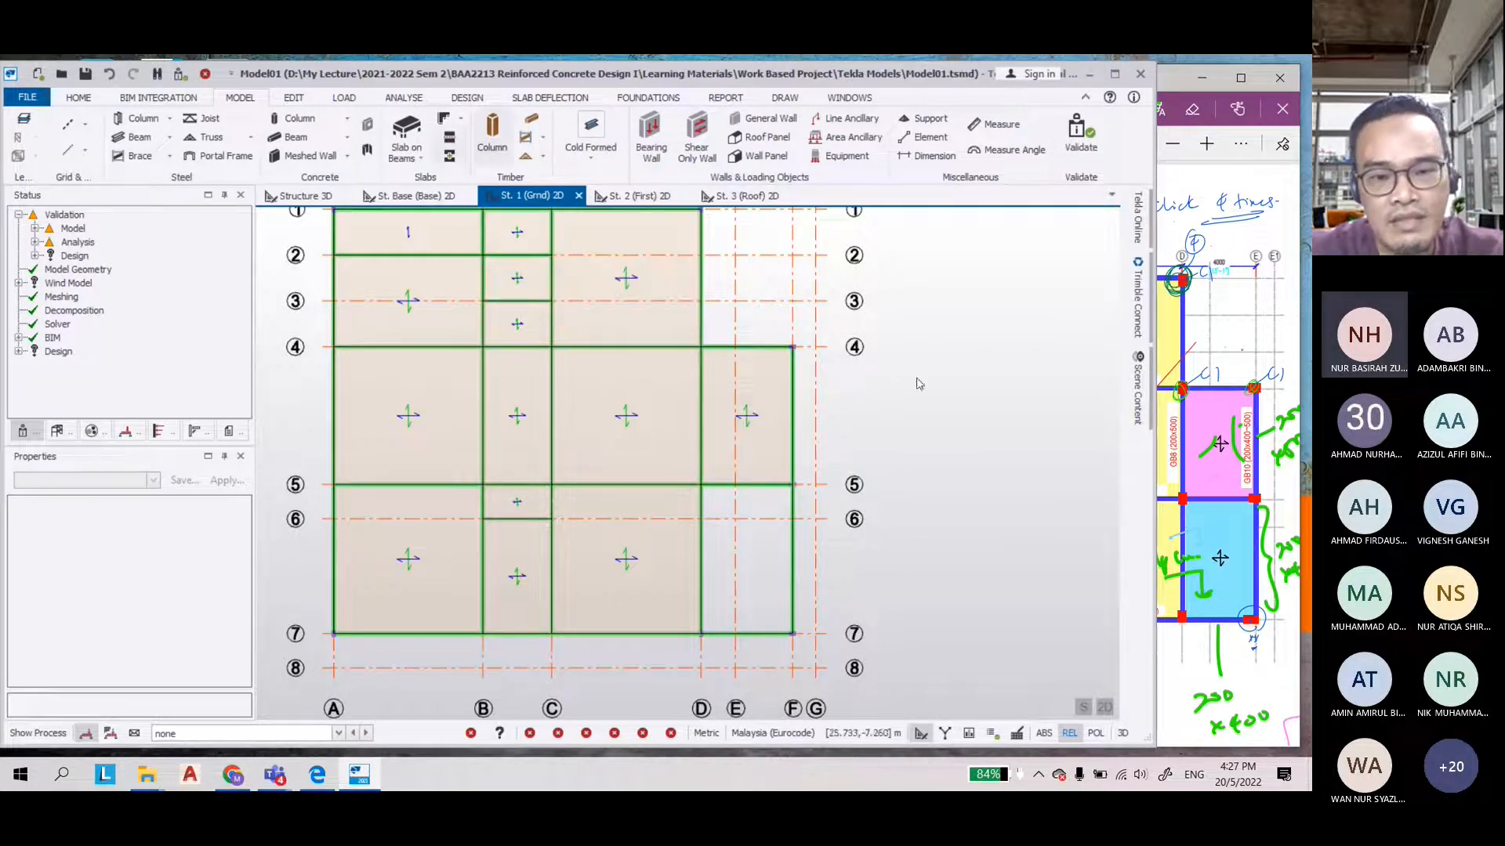
# Create another new two-way slab with overridden depth and a -100 mm vertical offset in the bay between grids D–F and 5–7
pyautogui.click(407, 126)
pyautogui.click(243, 518)
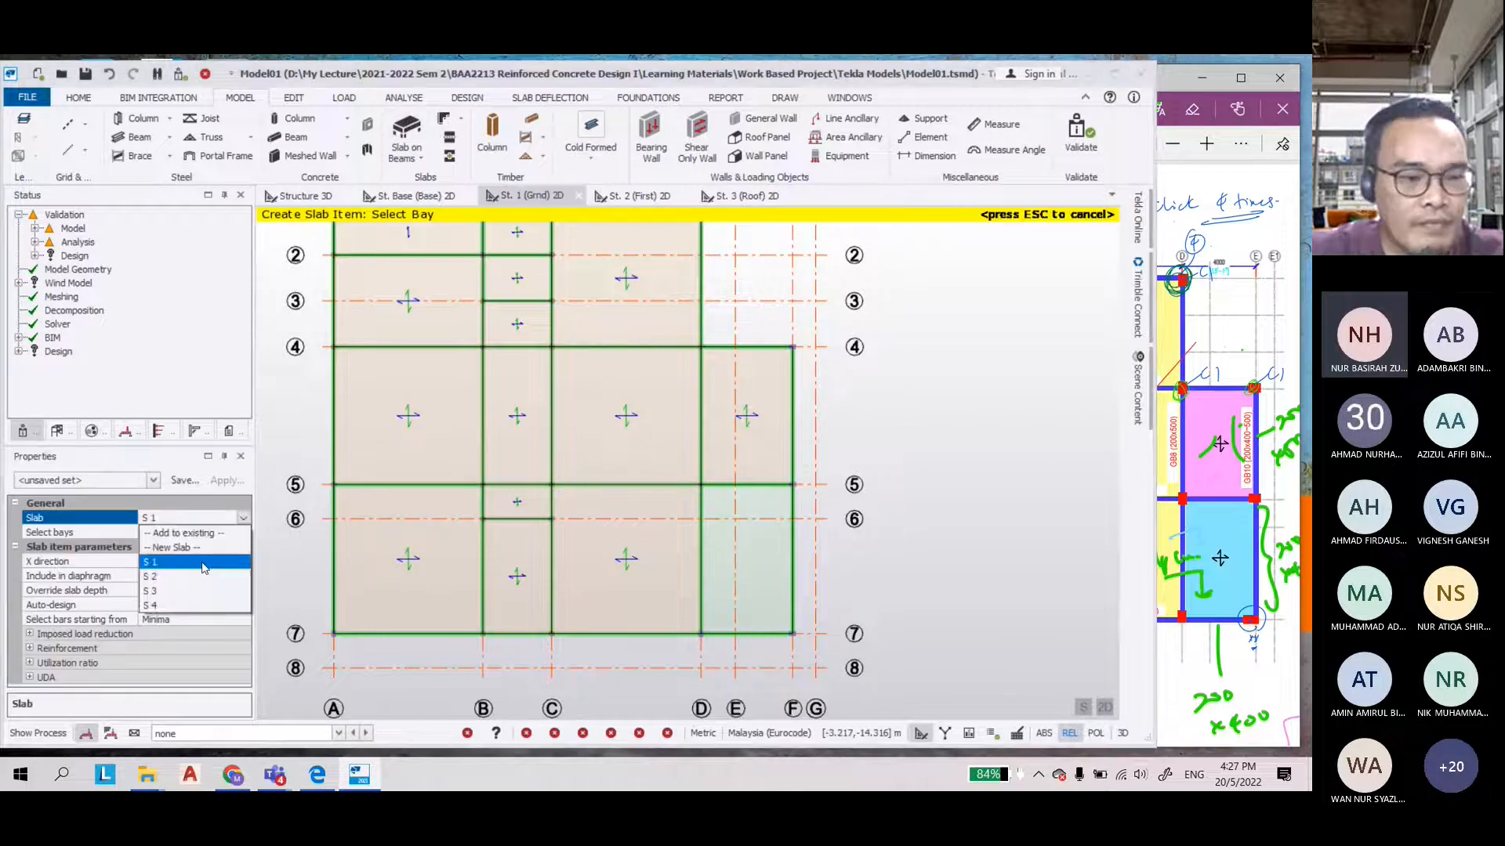
pyautogui.click(175, 549)
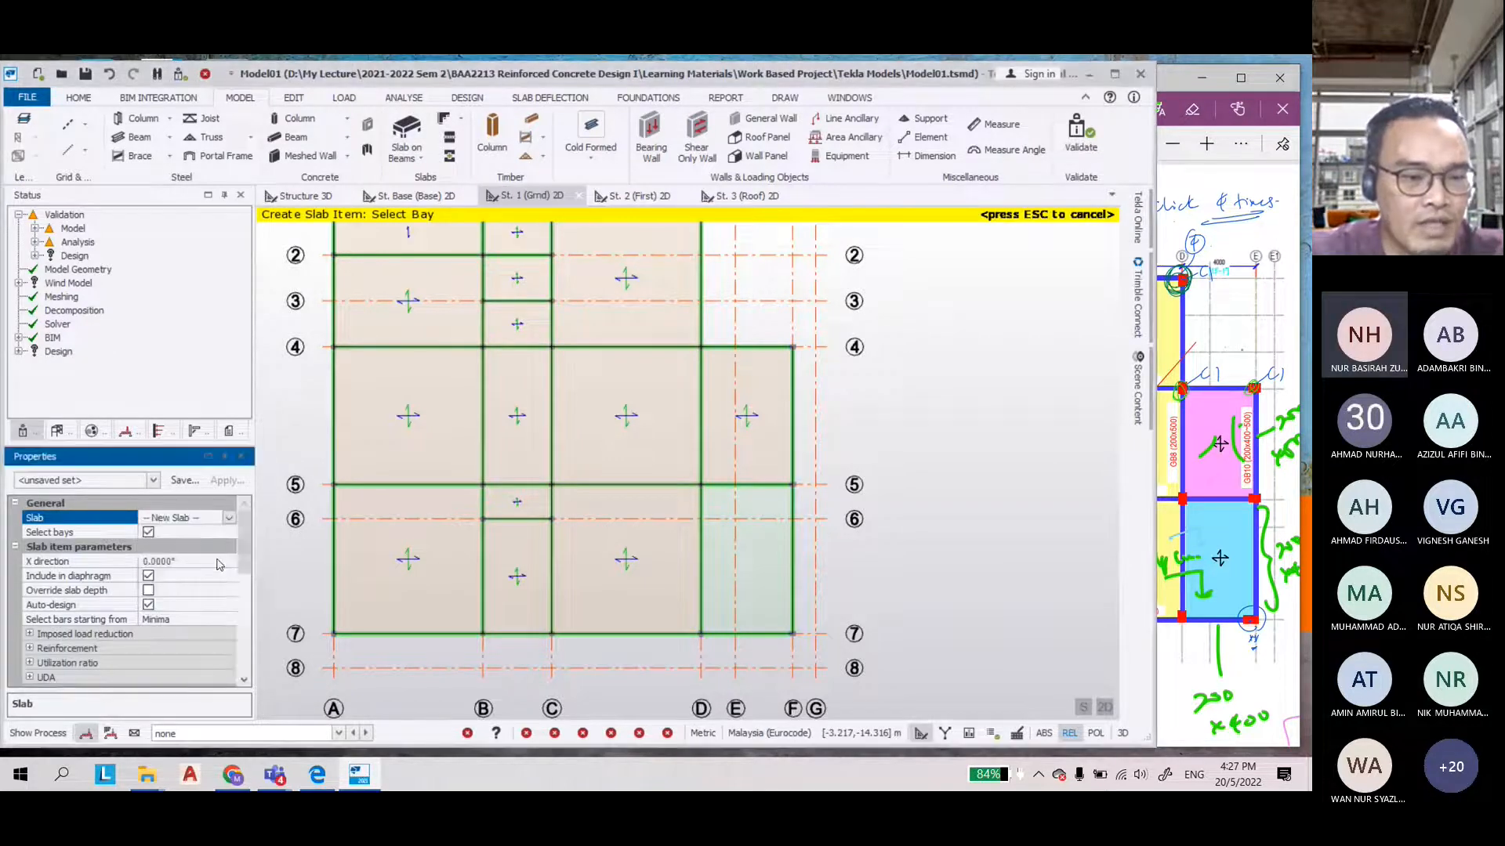
pyautogui.click(148, 591)
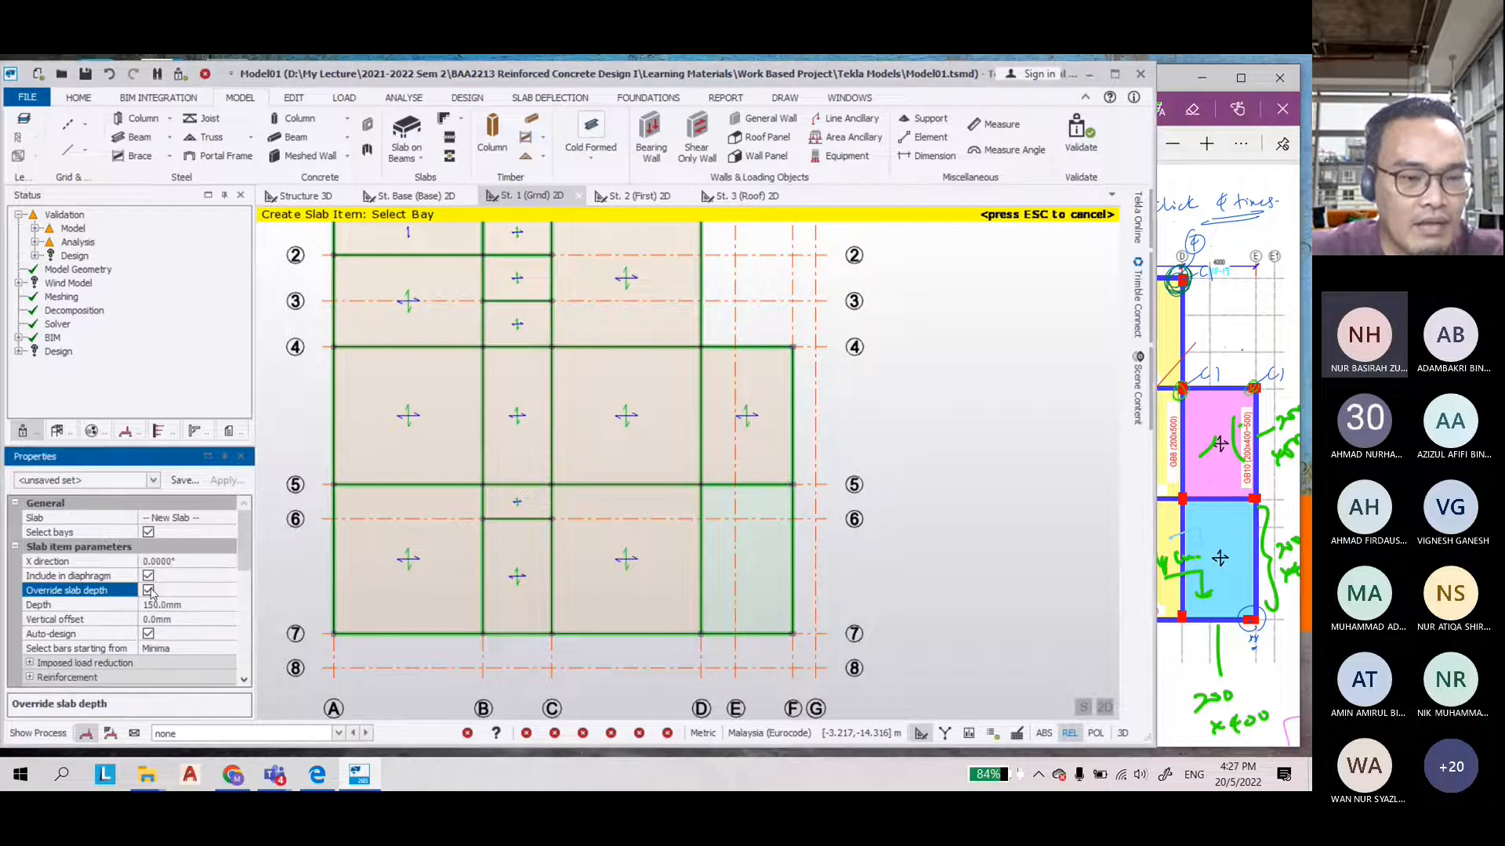
pyautogui.click(173, 619)
pyautogui.write('-100')
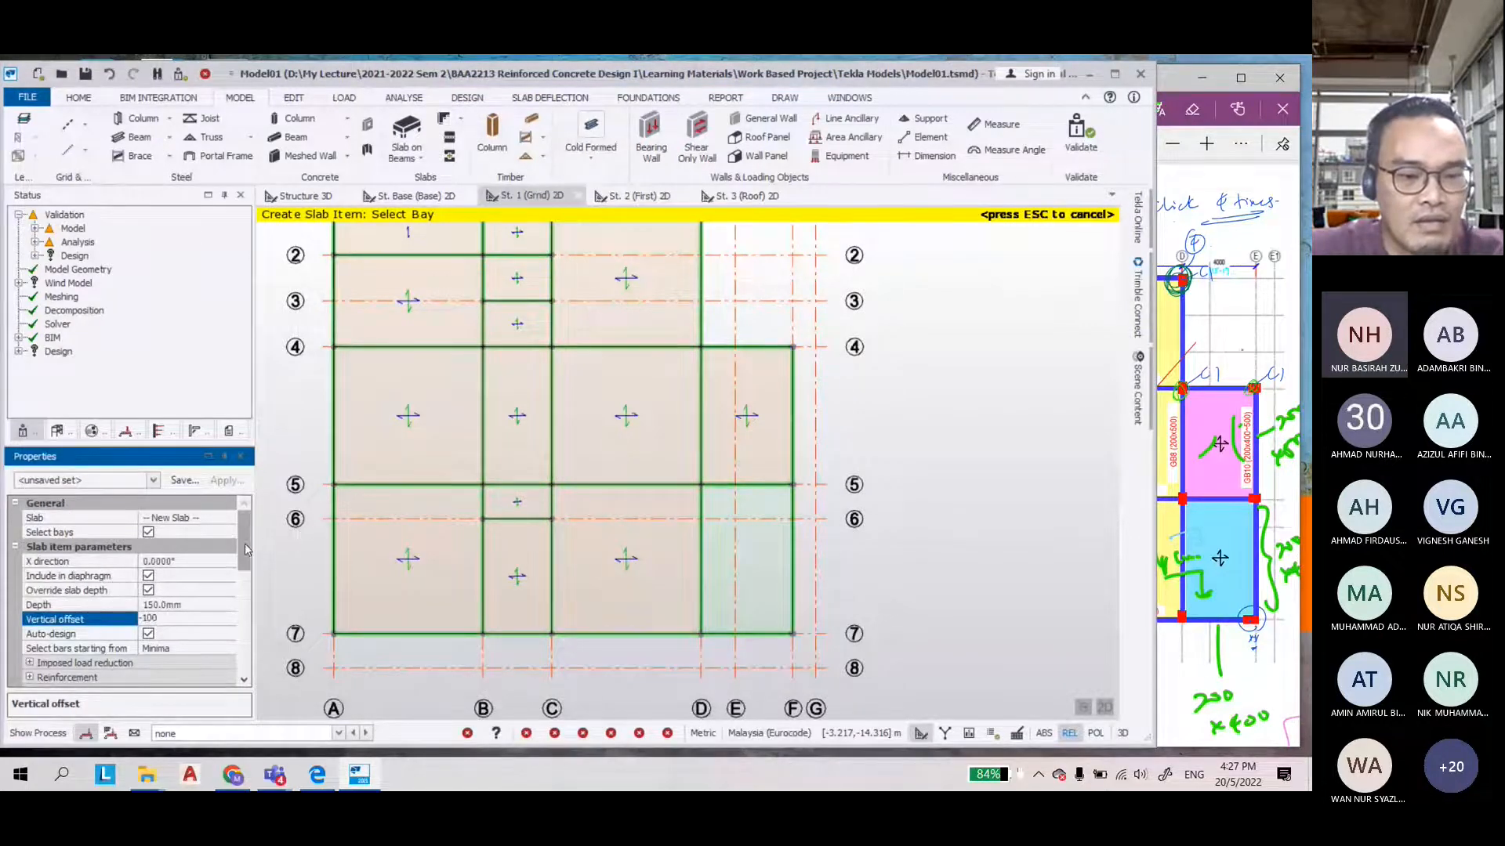
pyautogui.scroll(-5, 159, 605)
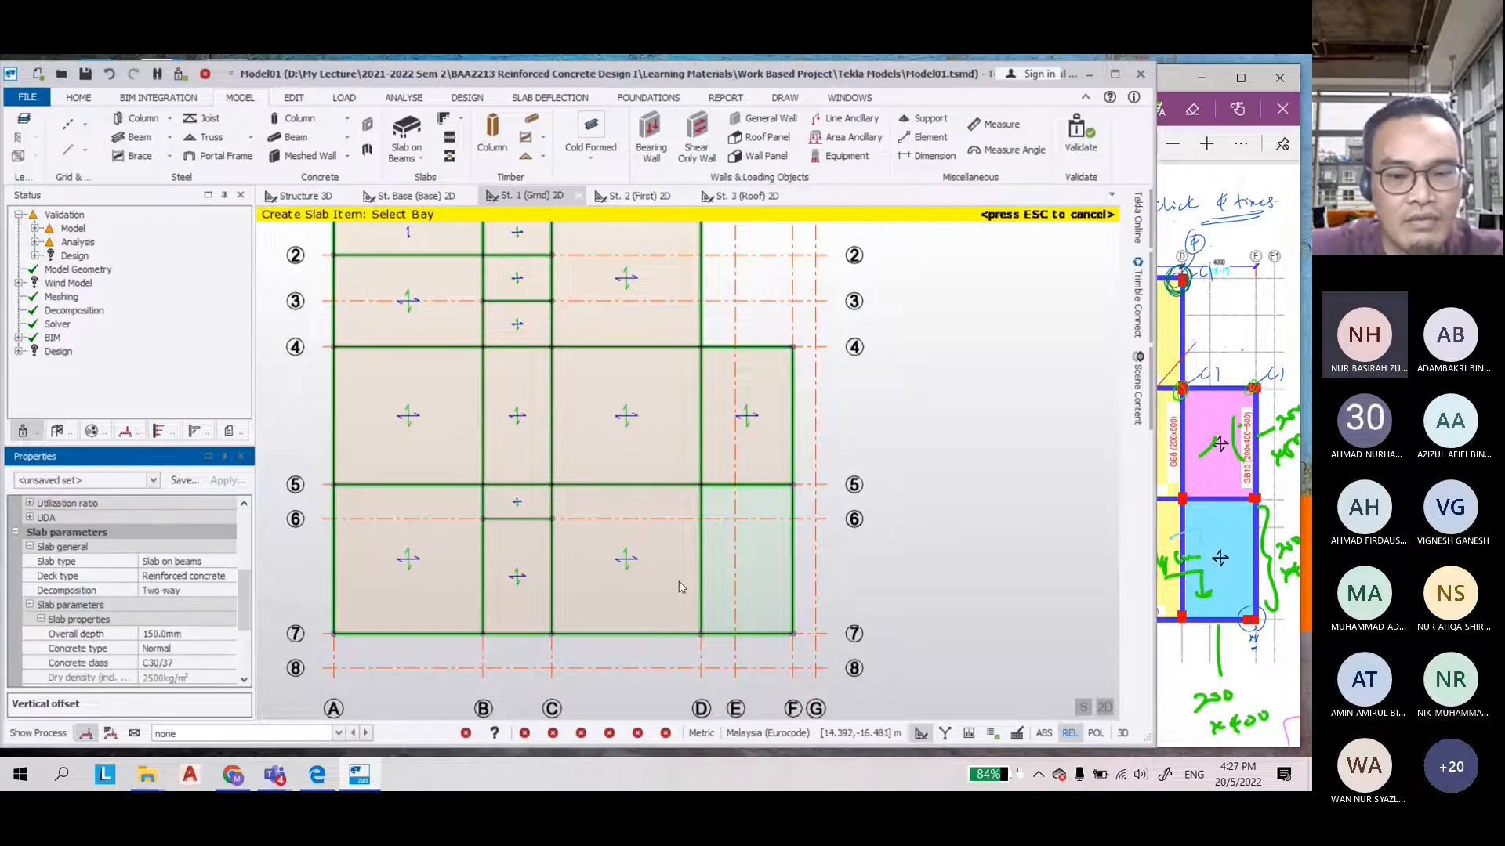
pyautogui.click(750, 568)
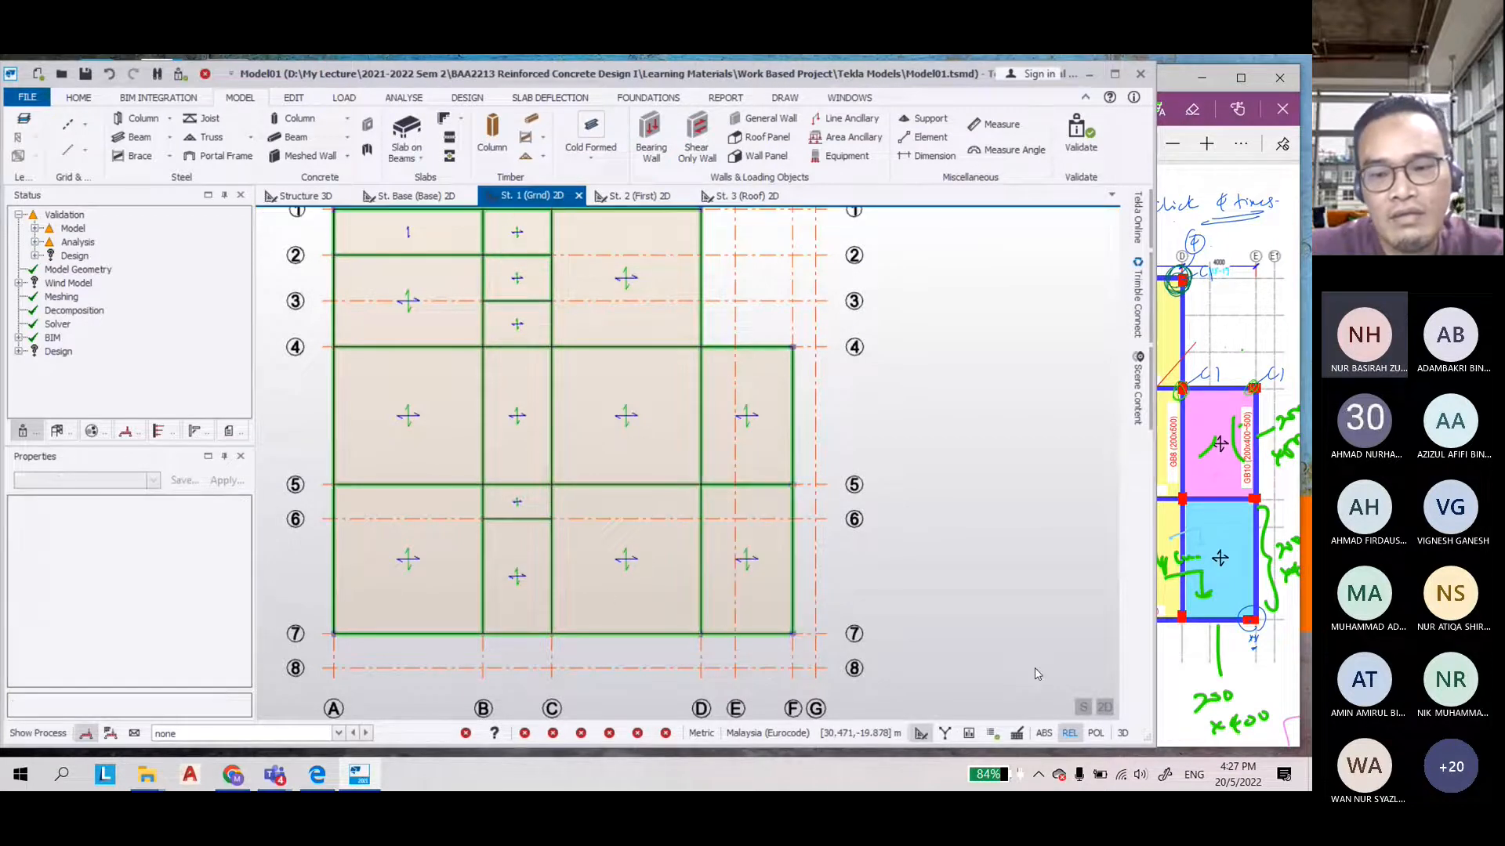
# Inspect the lowered slabs around grids 5 and 6 in 3D and select the outer edge beam along grid F
pyautogui.click(1104, 706)
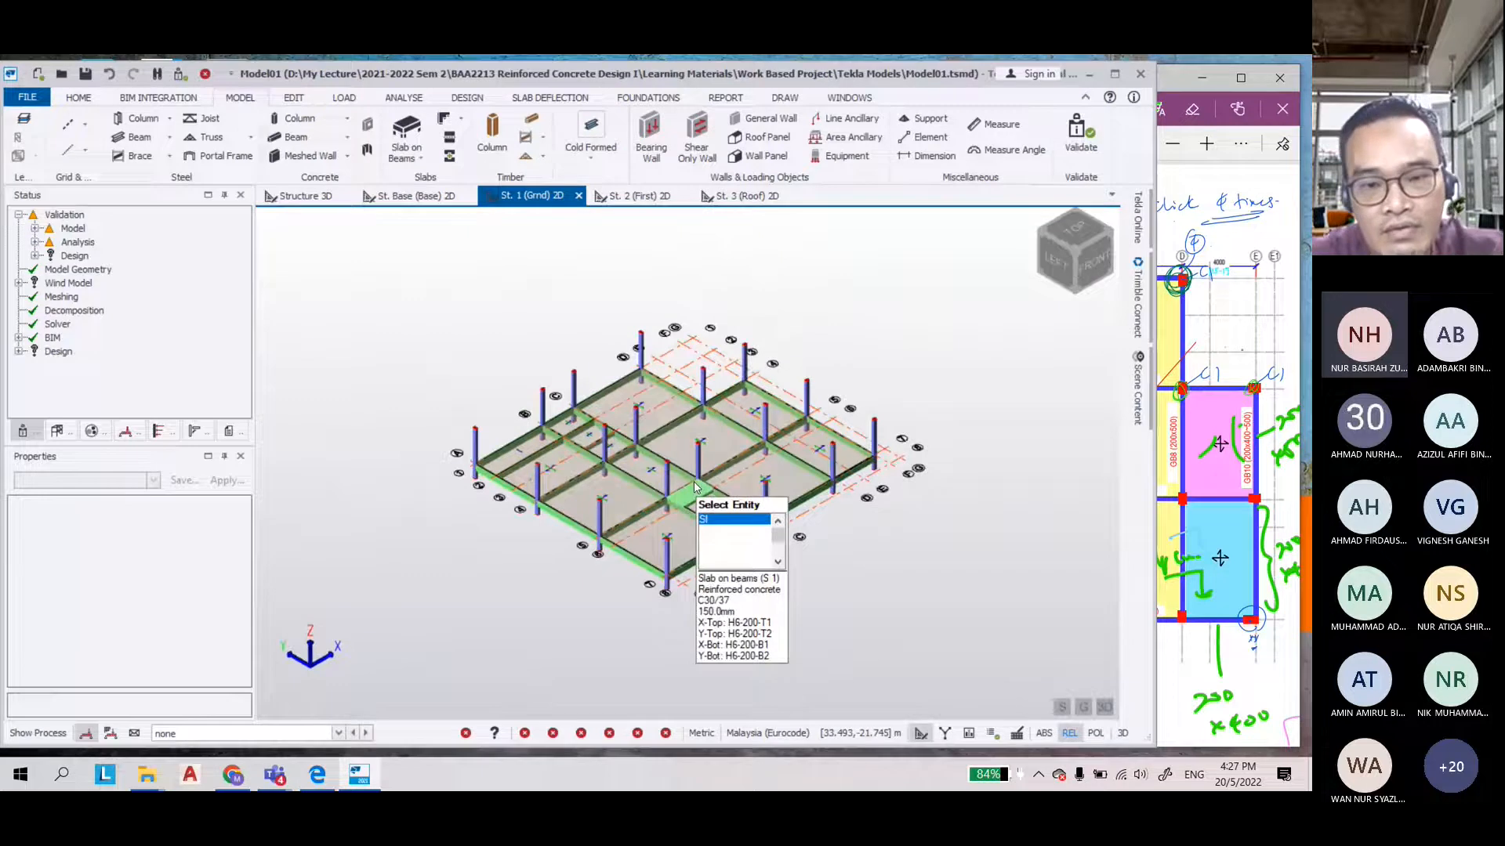
pyautogui.scroll(5, 695, 486)
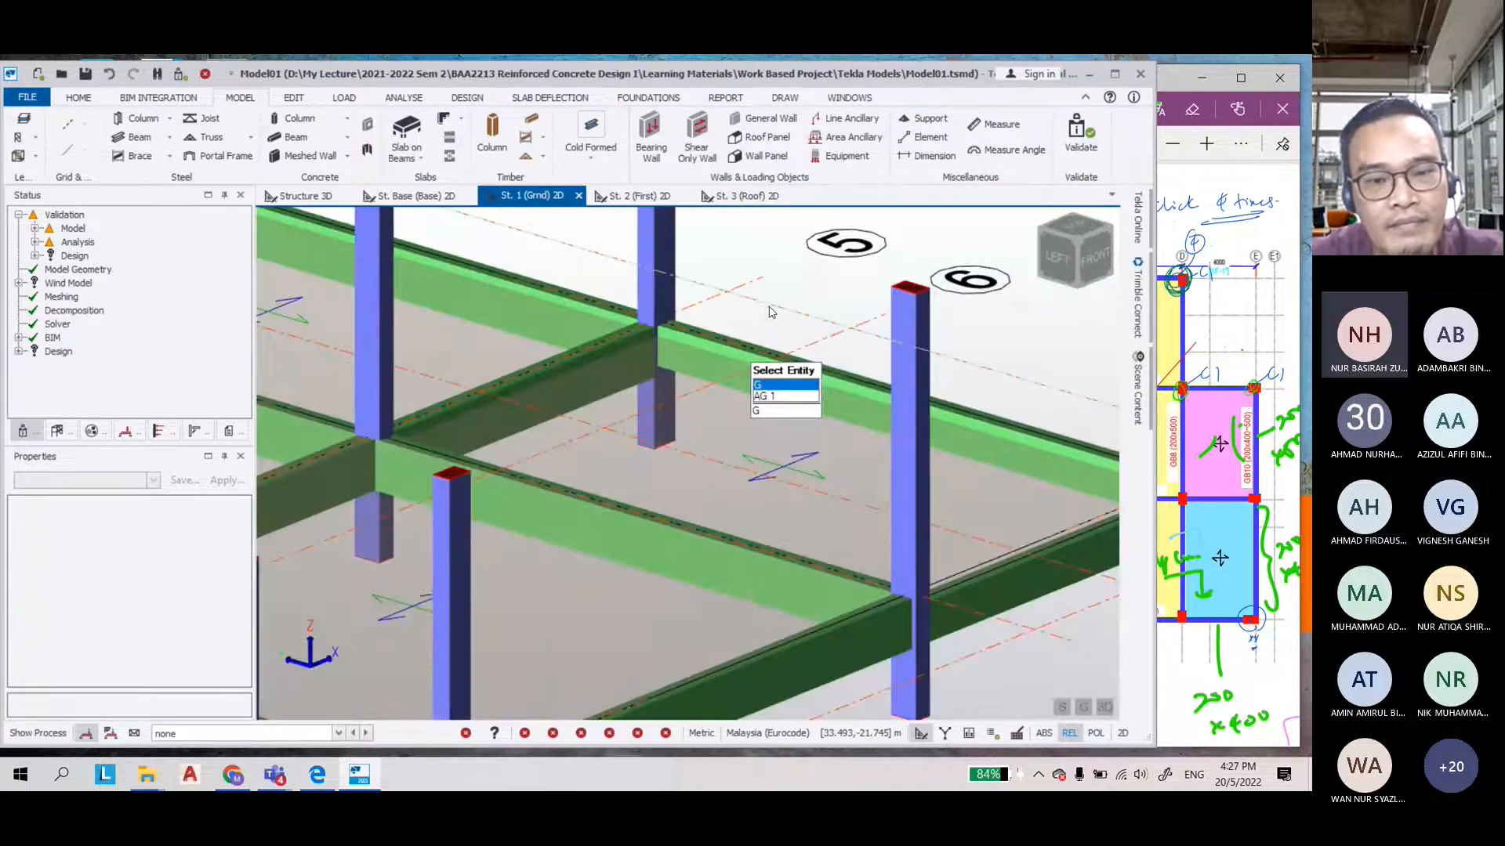
pyautogui.scroll(5, 517, 411)
pyautogui.scroll(-5, 447, 404)
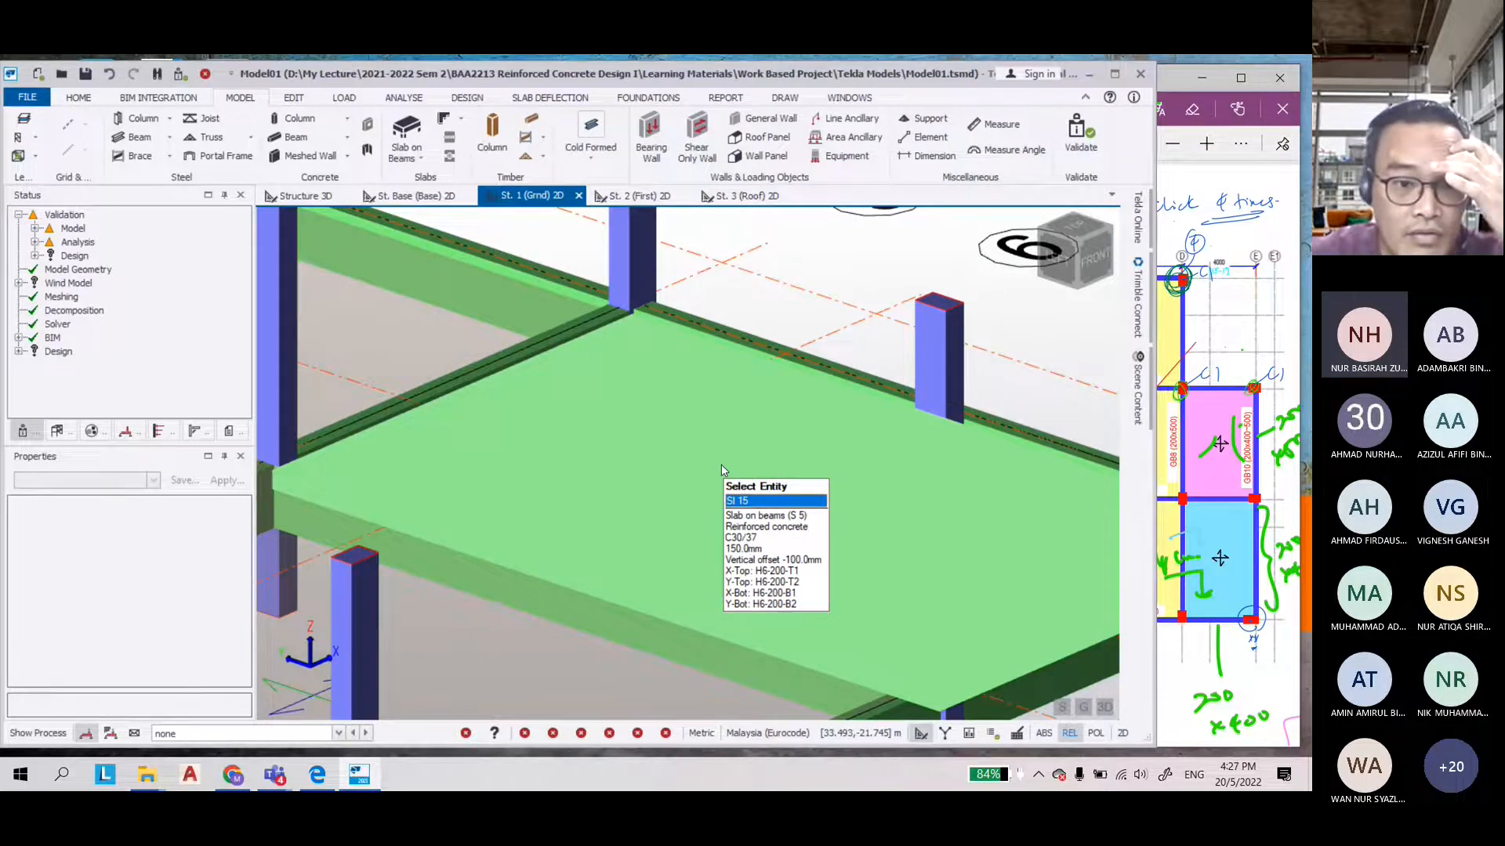
pyautogui.scroll(-5, 722, 468)
pyautogui.scroll(5, 538, 330)
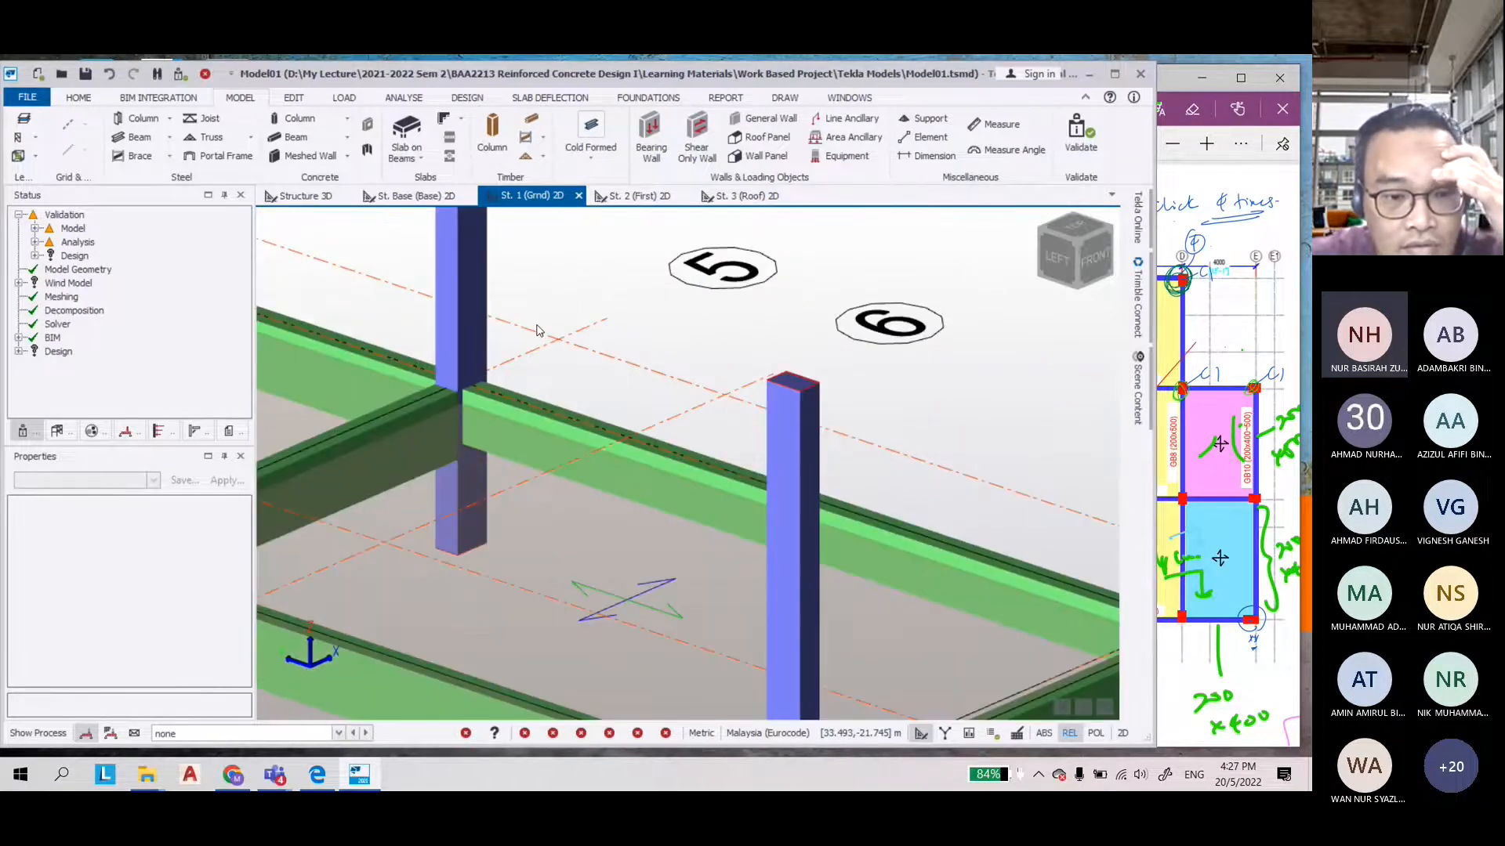
pyautogui.scroll(1, 537, 330)
pyautogui.click(513, 415)
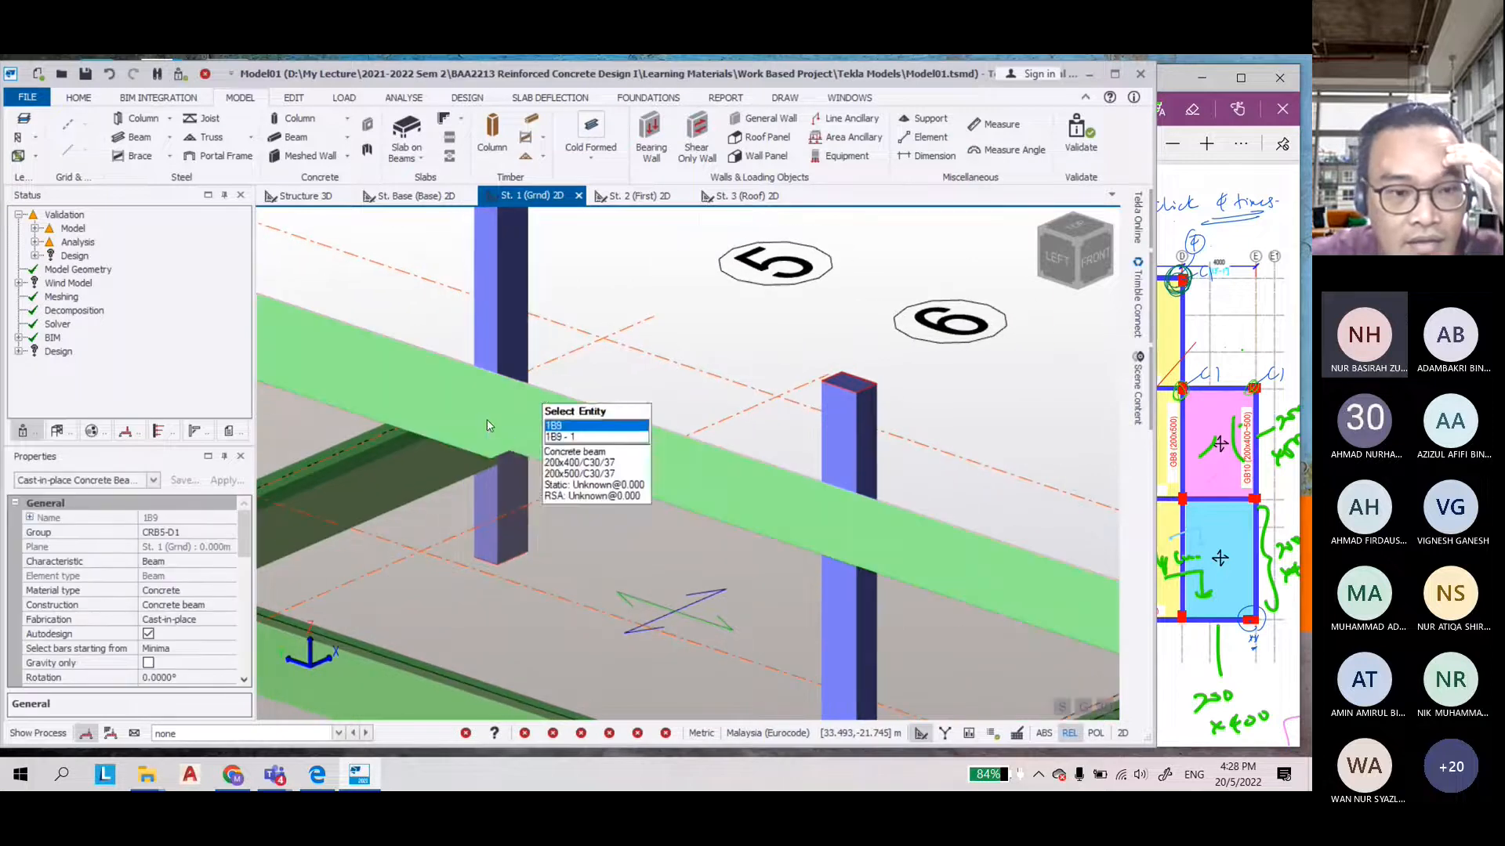
# Try a major offset of -100 mm in the alignment of the edge beam's span 2
pyautogui.scroll(-10, 239, 665)
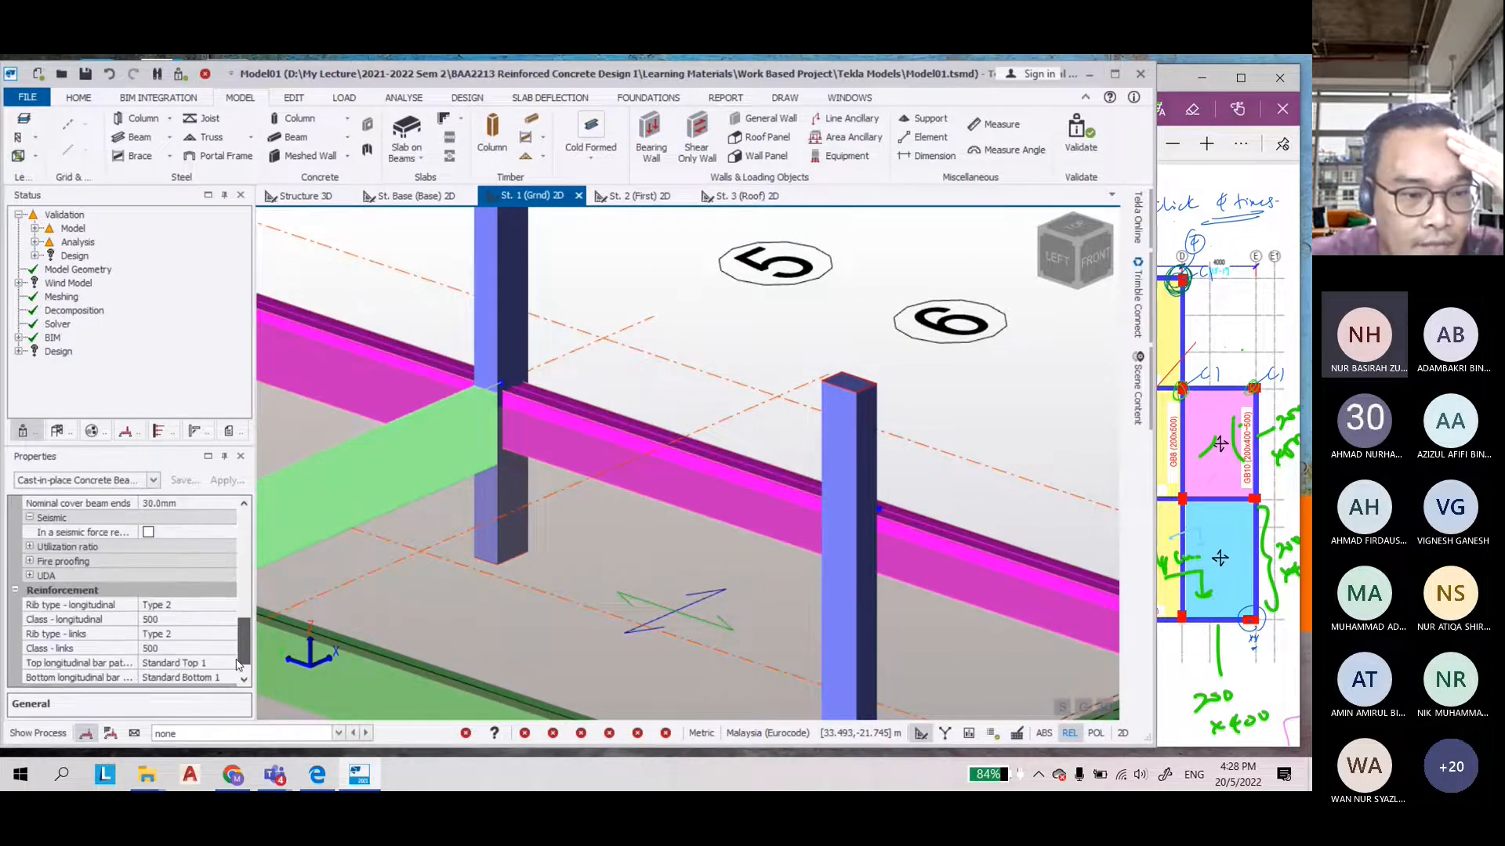
pyautogui.scroll(-2, 239, 664)
pyautogui.click(128, 623)
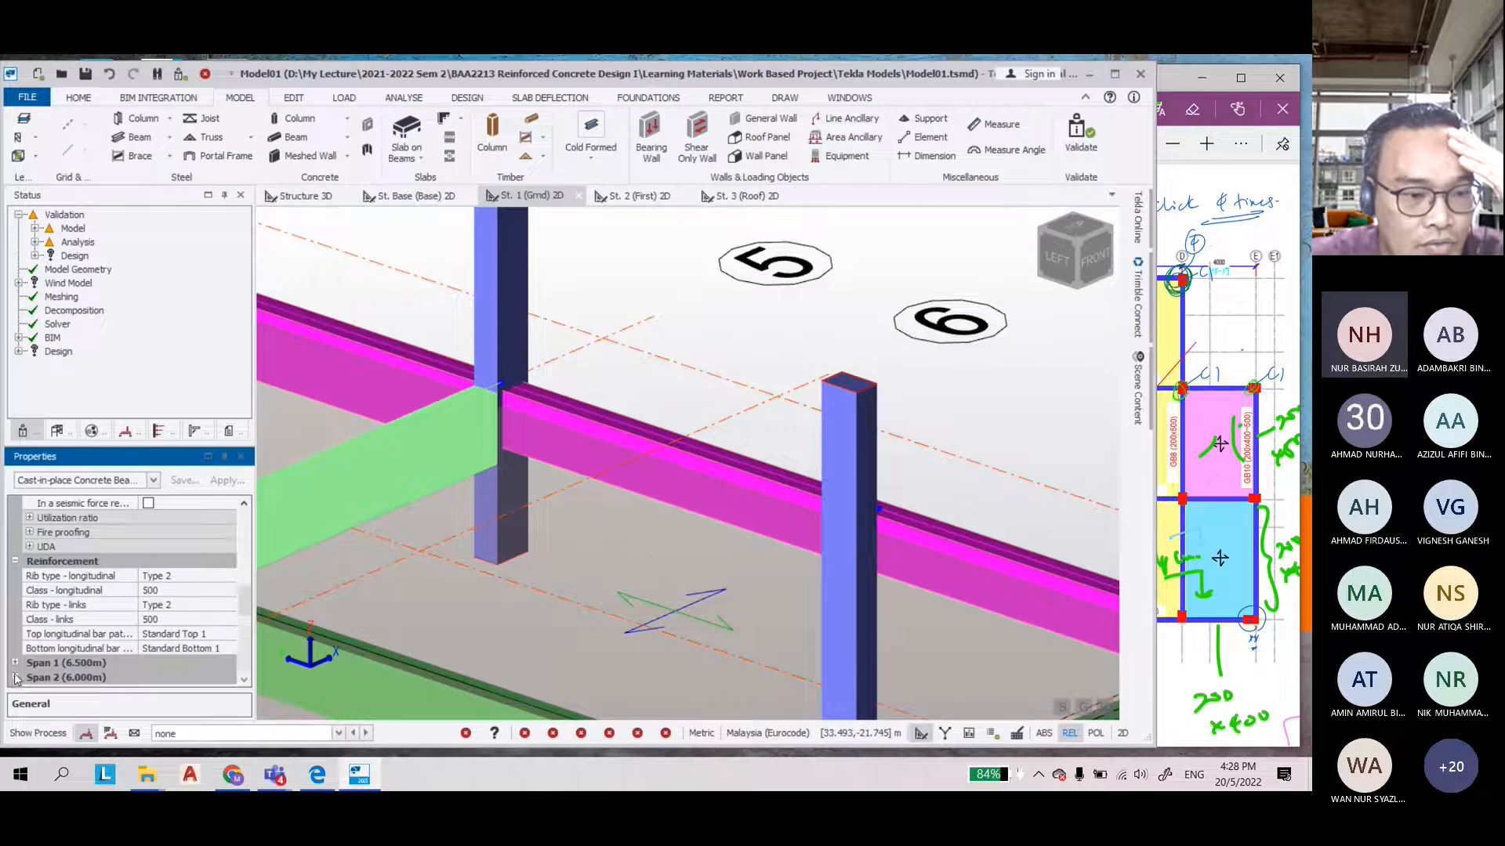
pyautogui.scroll(-2, 128, 623)
pyautogui.scroll(-2, 129, 627)
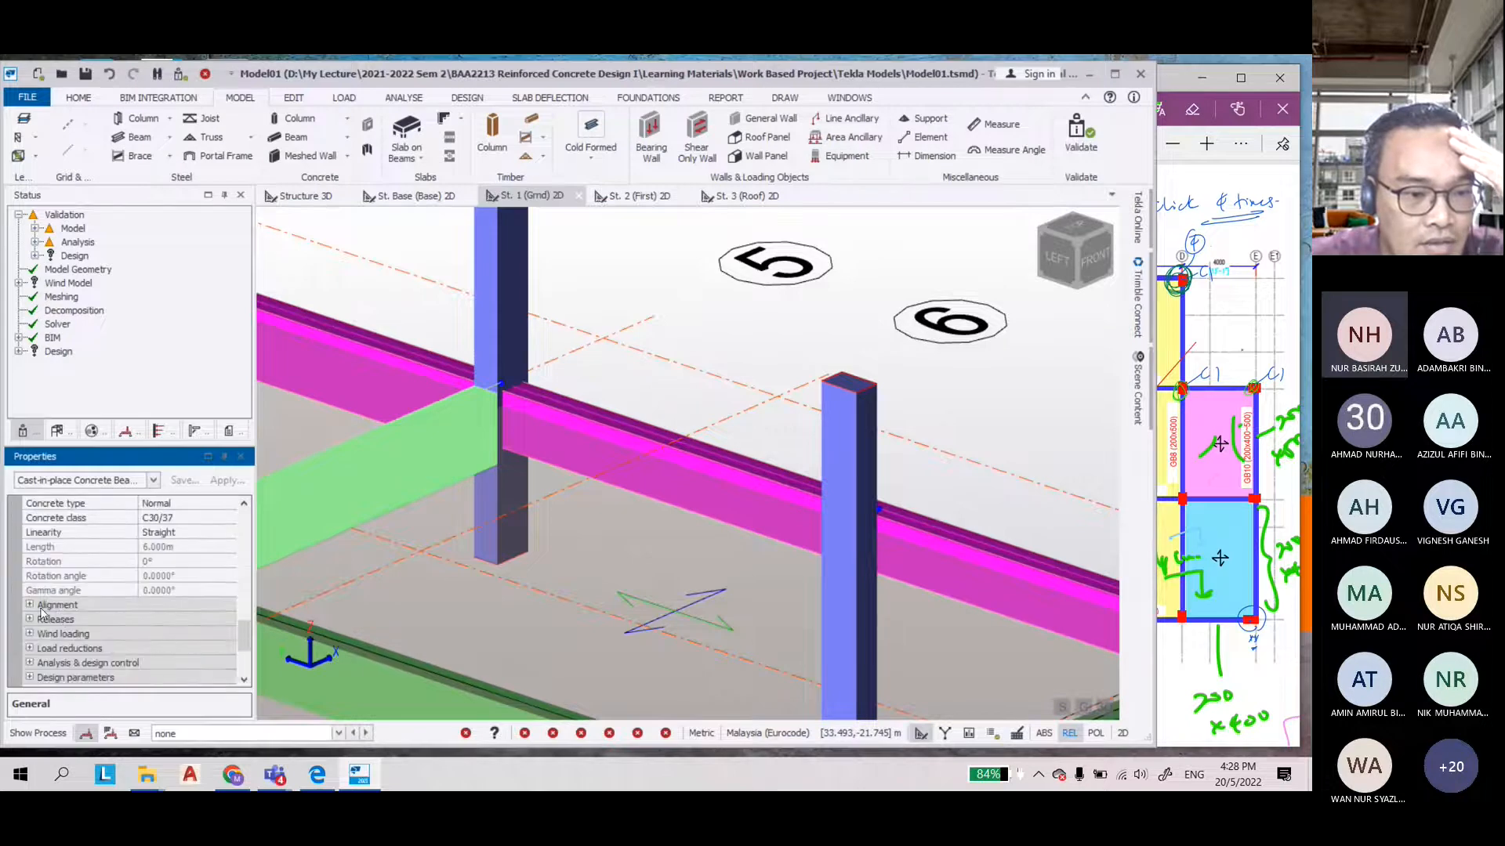
pyautogui.click(33, 605)
pyautogui.click(162, 634)
pyautogui.doubleClick(153, 633)
pyautogui.write('-100')
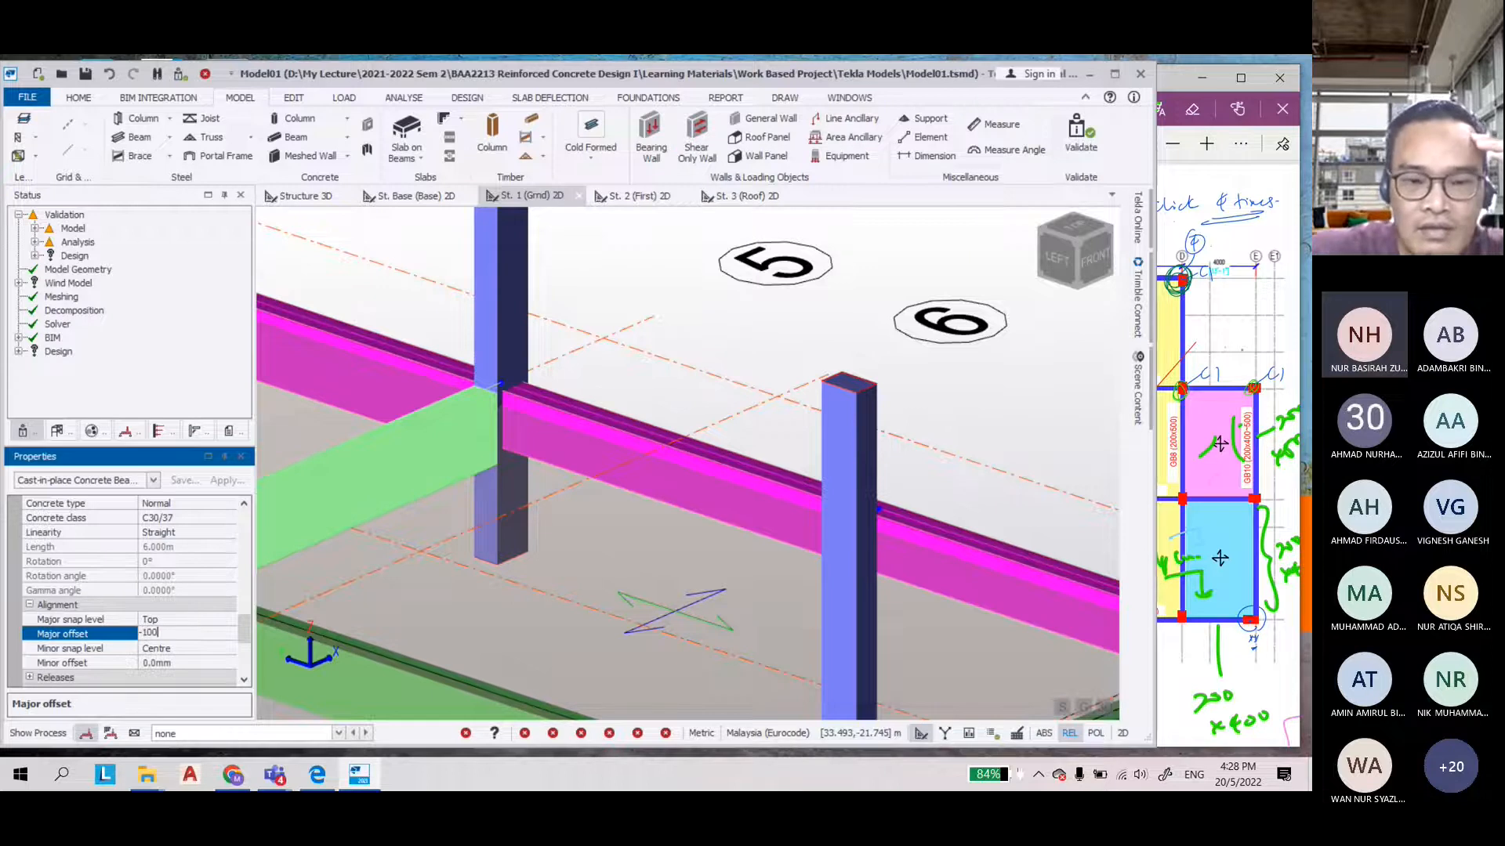
pyautogui.press('Return')
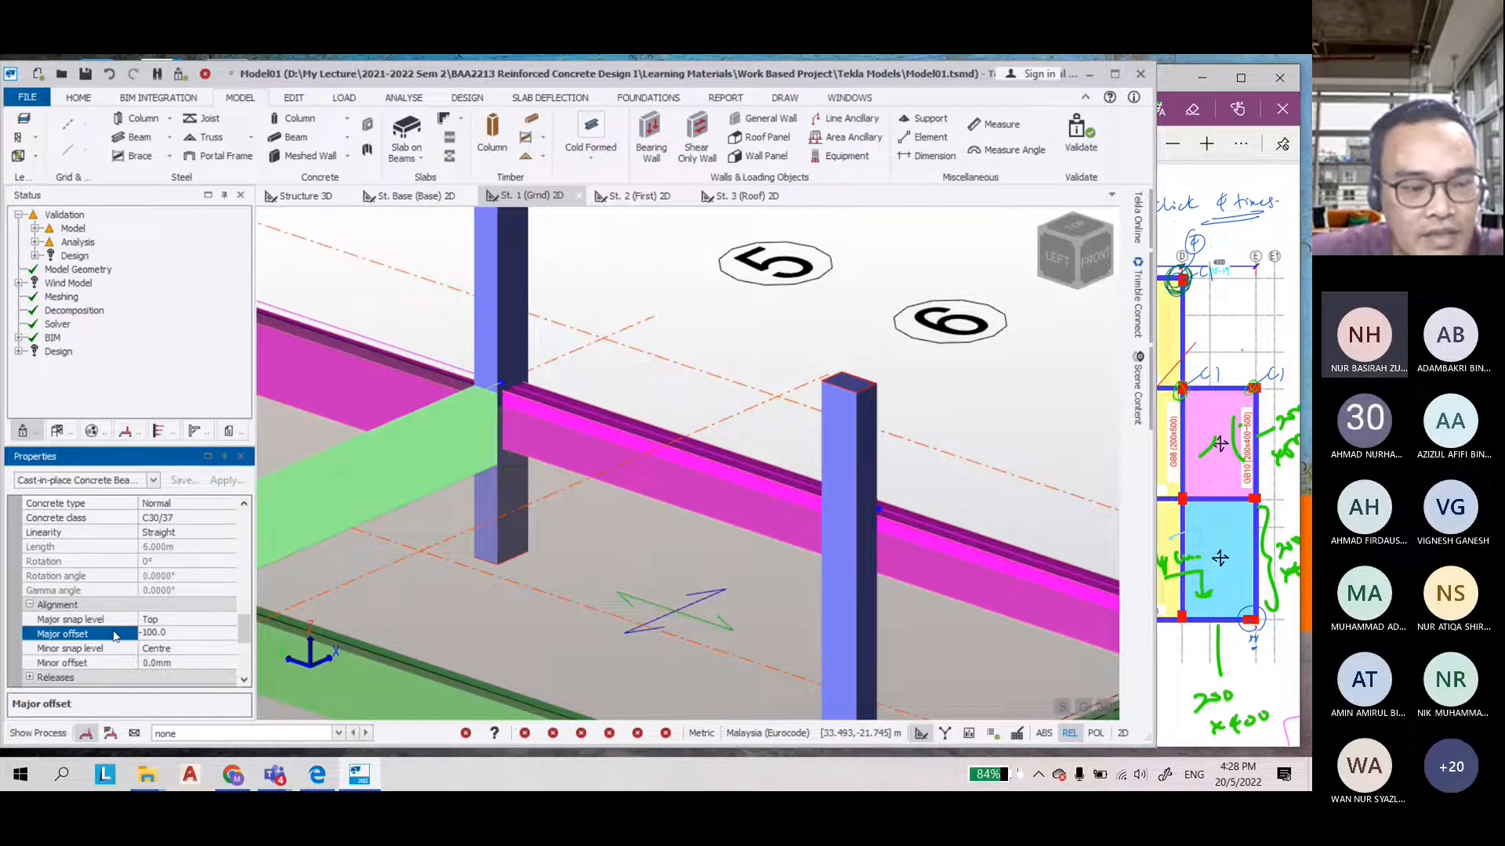
# Set the major offset of the edge beam's span 2 back to 0
pyautogui.doubleClick(153, 632)
pyautogui.write('0')
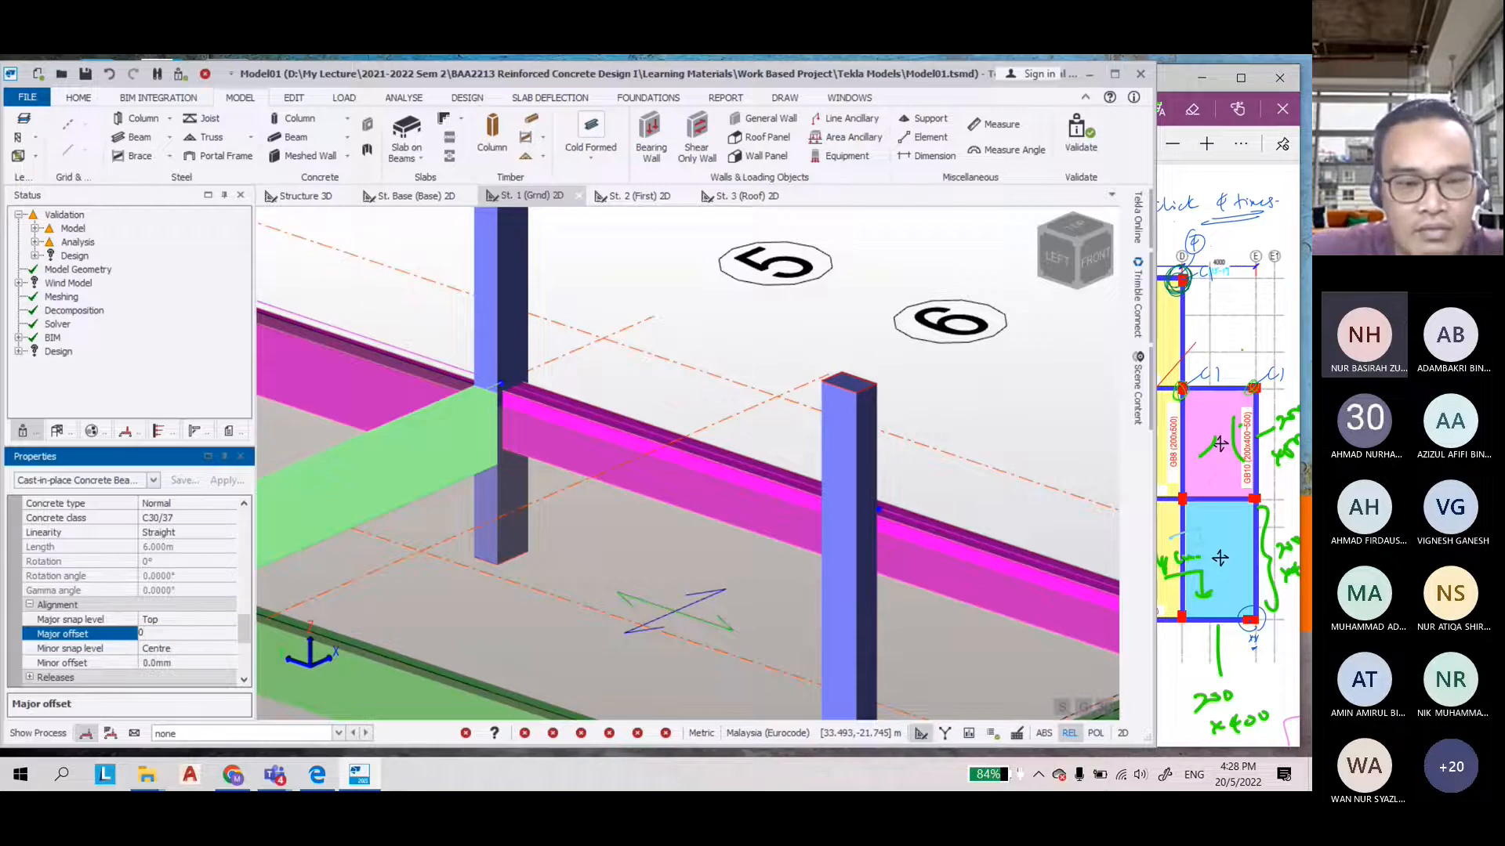
pyautogui.press('Return')
# Set the major offset in the alignment of the edge beam's span 1 to -100 mm
pyautogui.scroll(5, 26, 551)
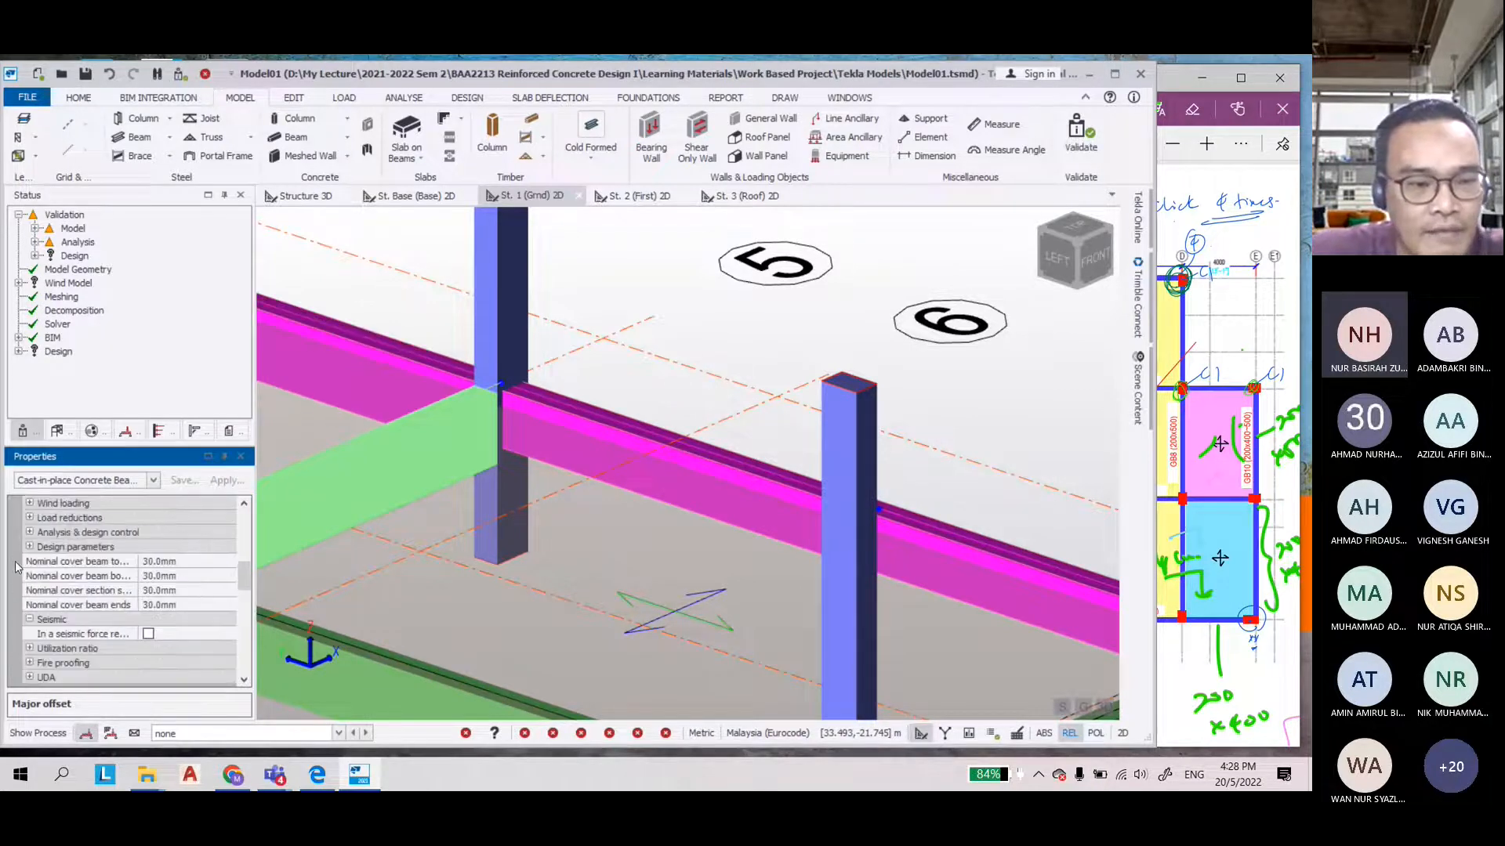
pyautogui.scroll(-8, 26, 550)
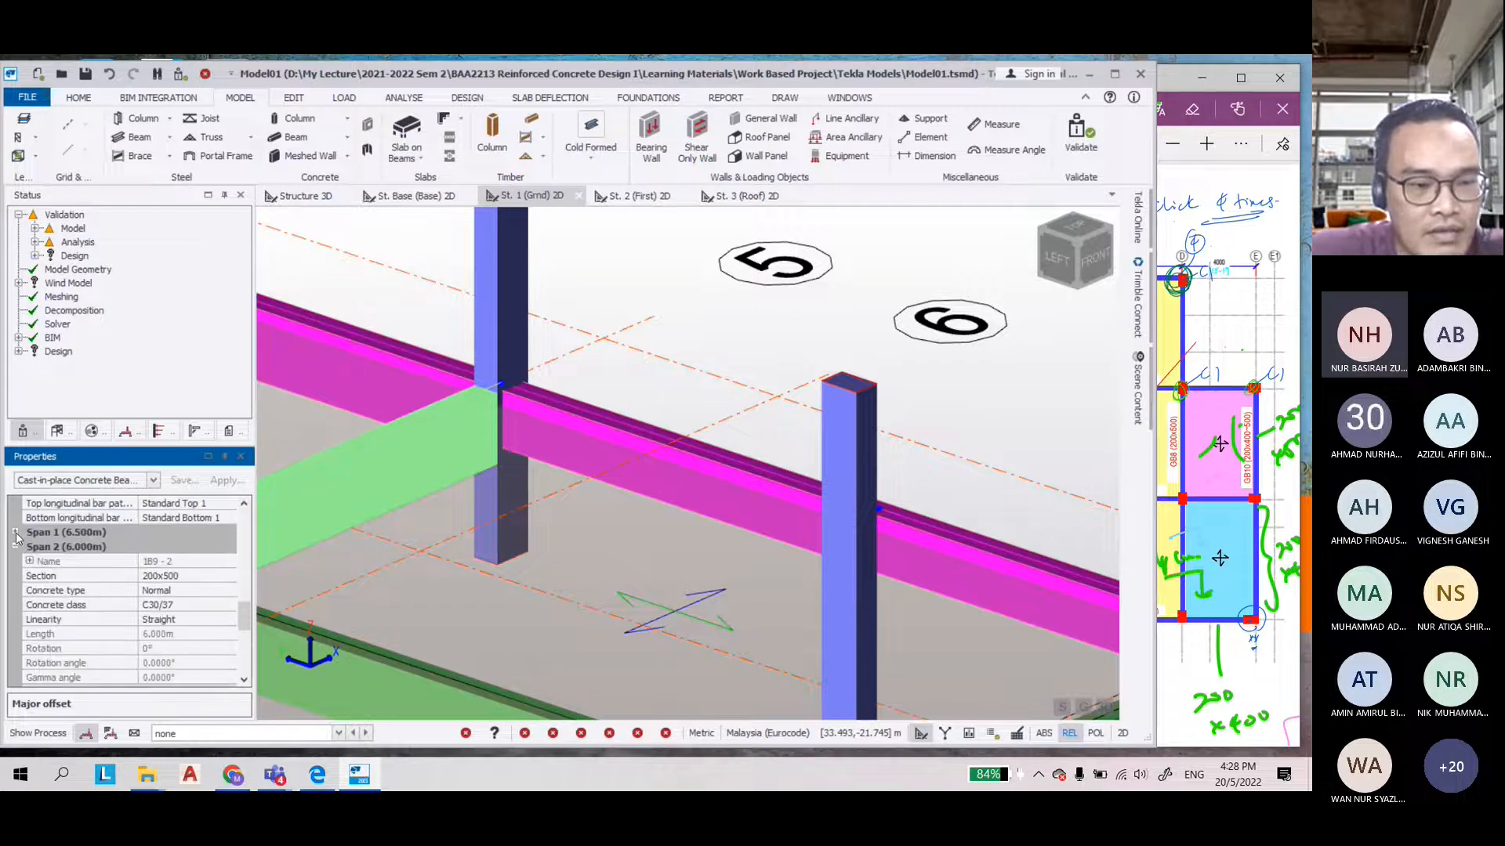
pyautogui.click(14, 532)
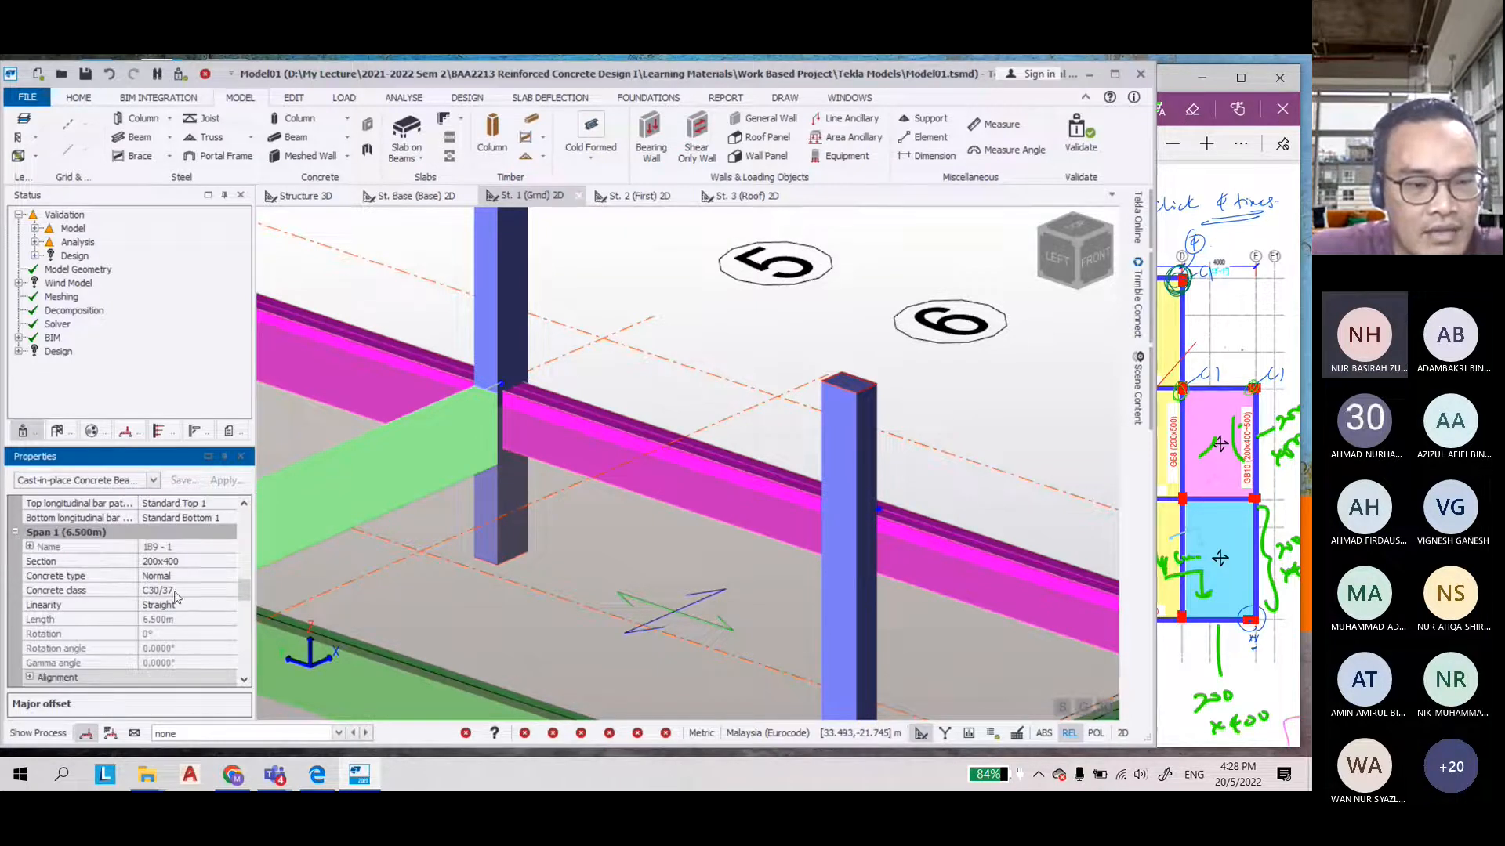
pyautogui.scroll(-1, 168, 619)
pyautogui.click(30, 633)
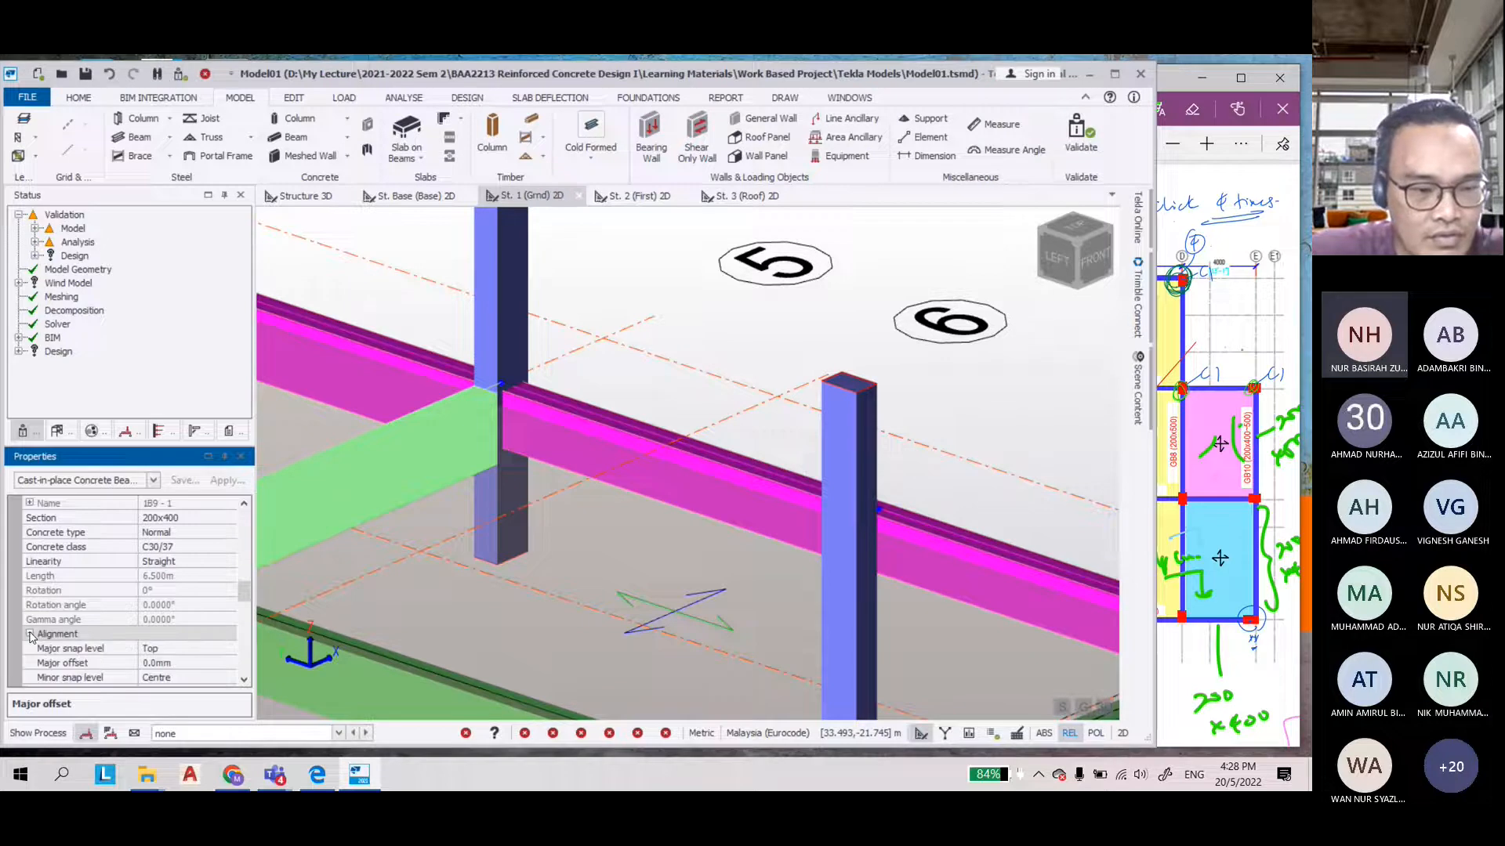
pyautogui.click(153, 662)
pyautogui.write('-100')
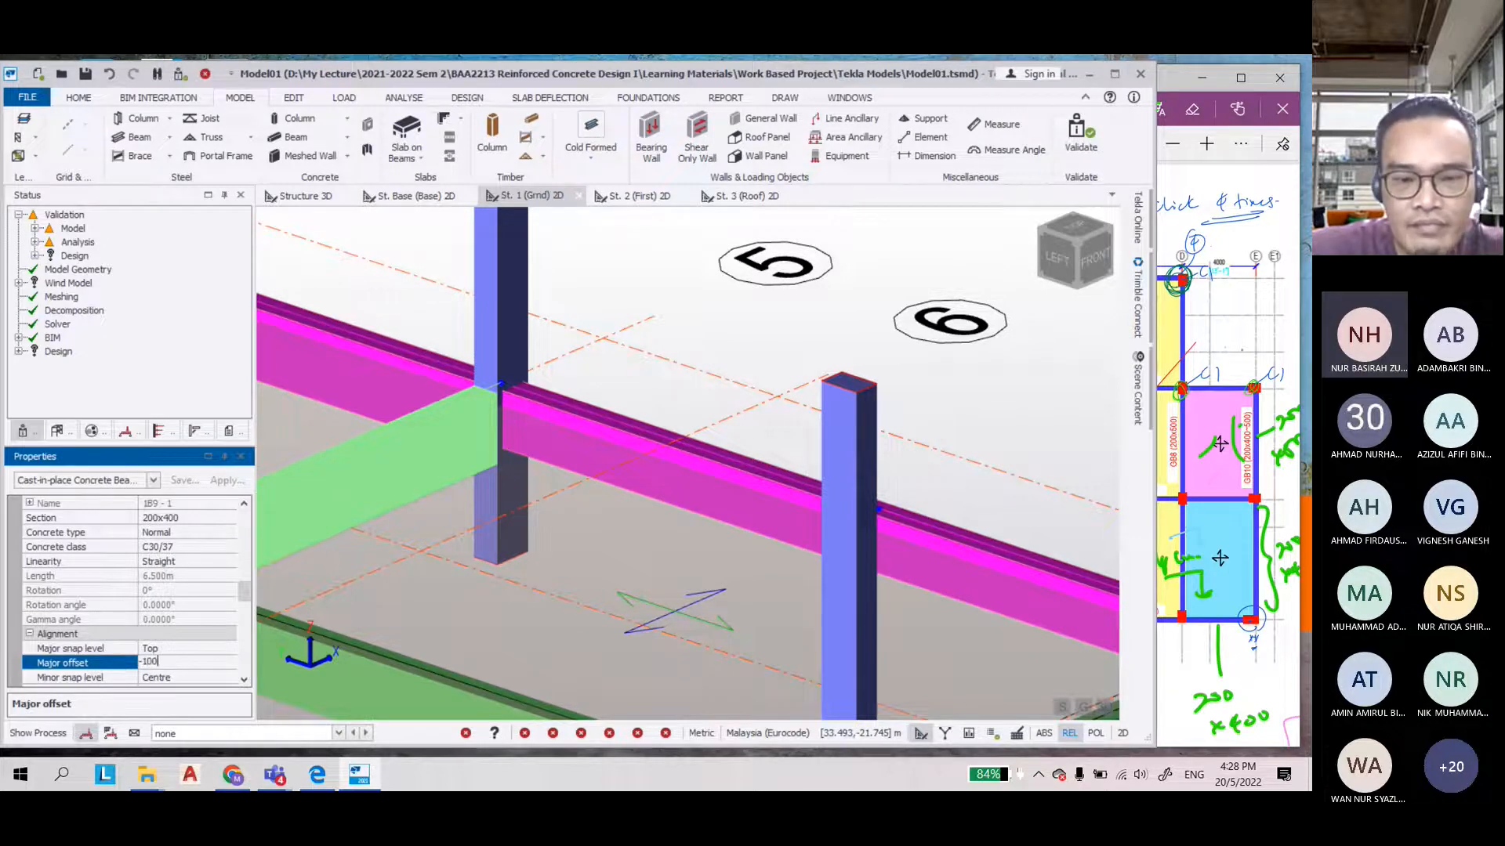
pyautogui.press('Return')
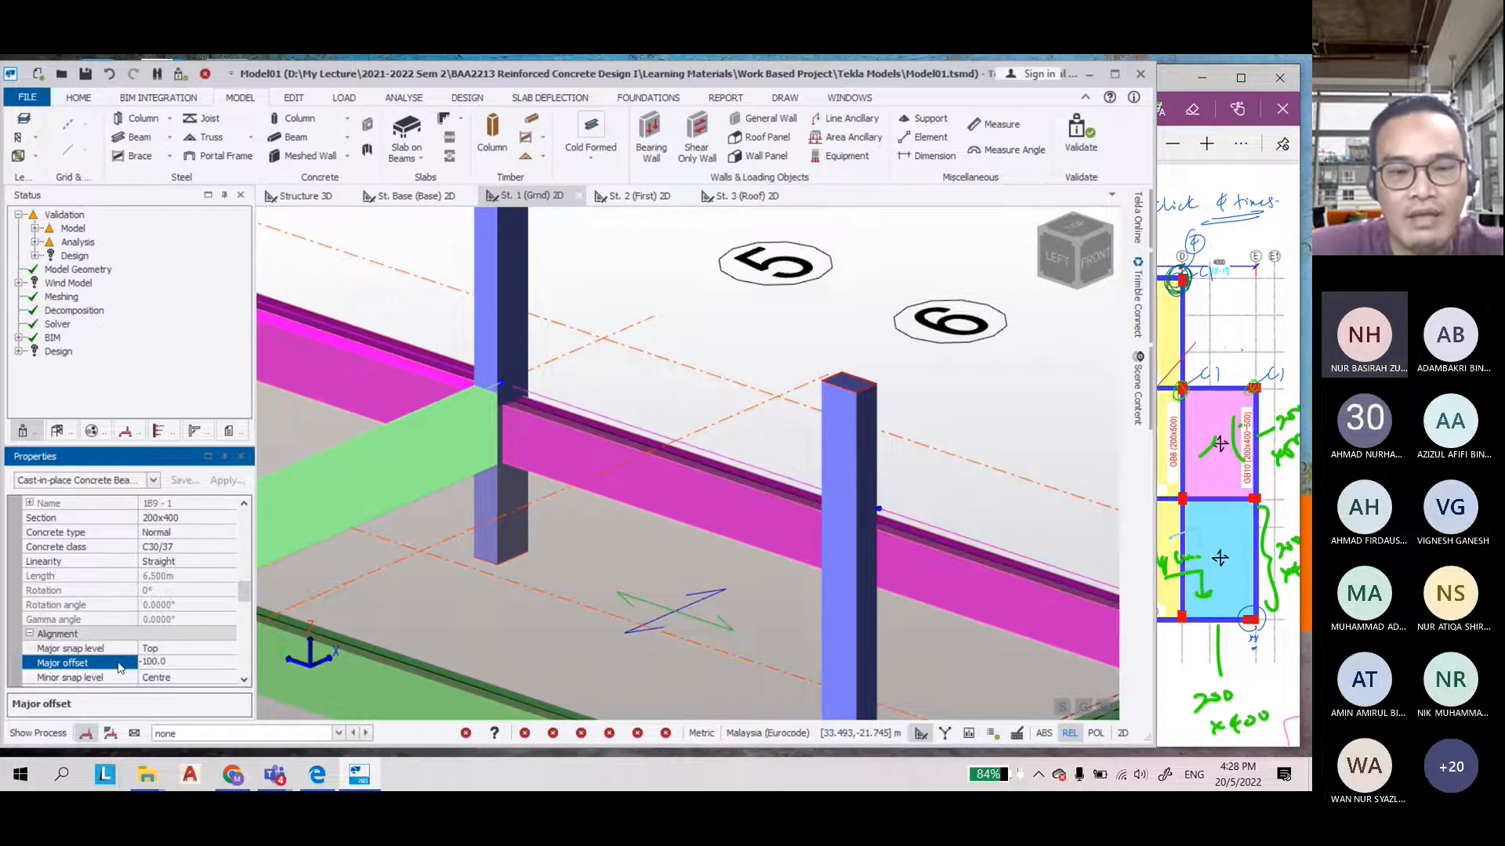
# Examine the lowered slabs and edge beams of the ground floor in 3D from several sides, including the corner slab near grid G
pyautogui.click(635, 301)
pyautogui.scroll(-3, 630, 298)
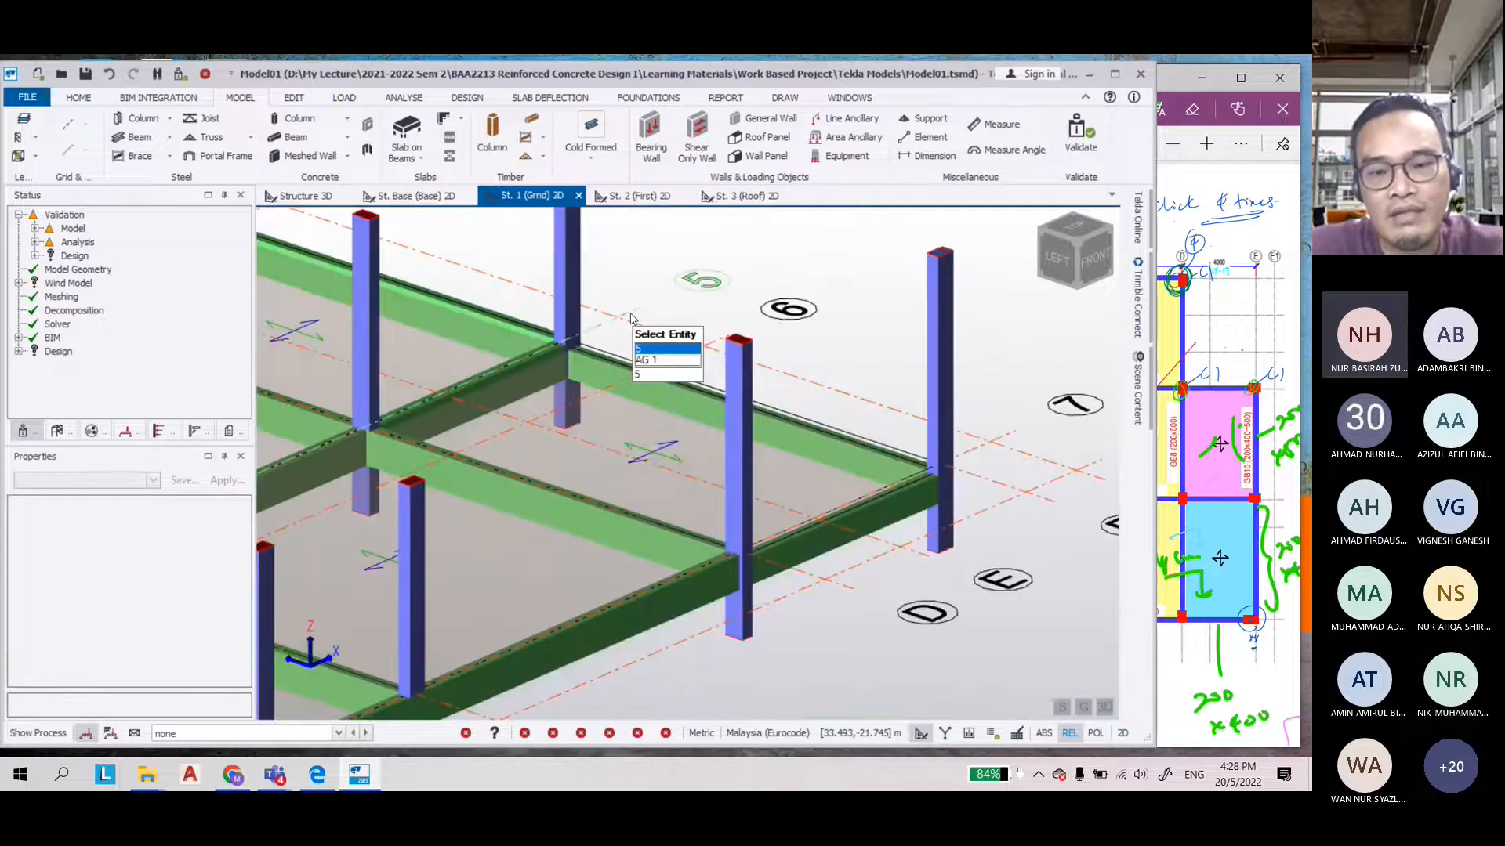
pyautogui.scroll(-1, 631, 314)
pyautogui.moveTo(912, 530); pyautogui.dragTo(592, 440, button='right')
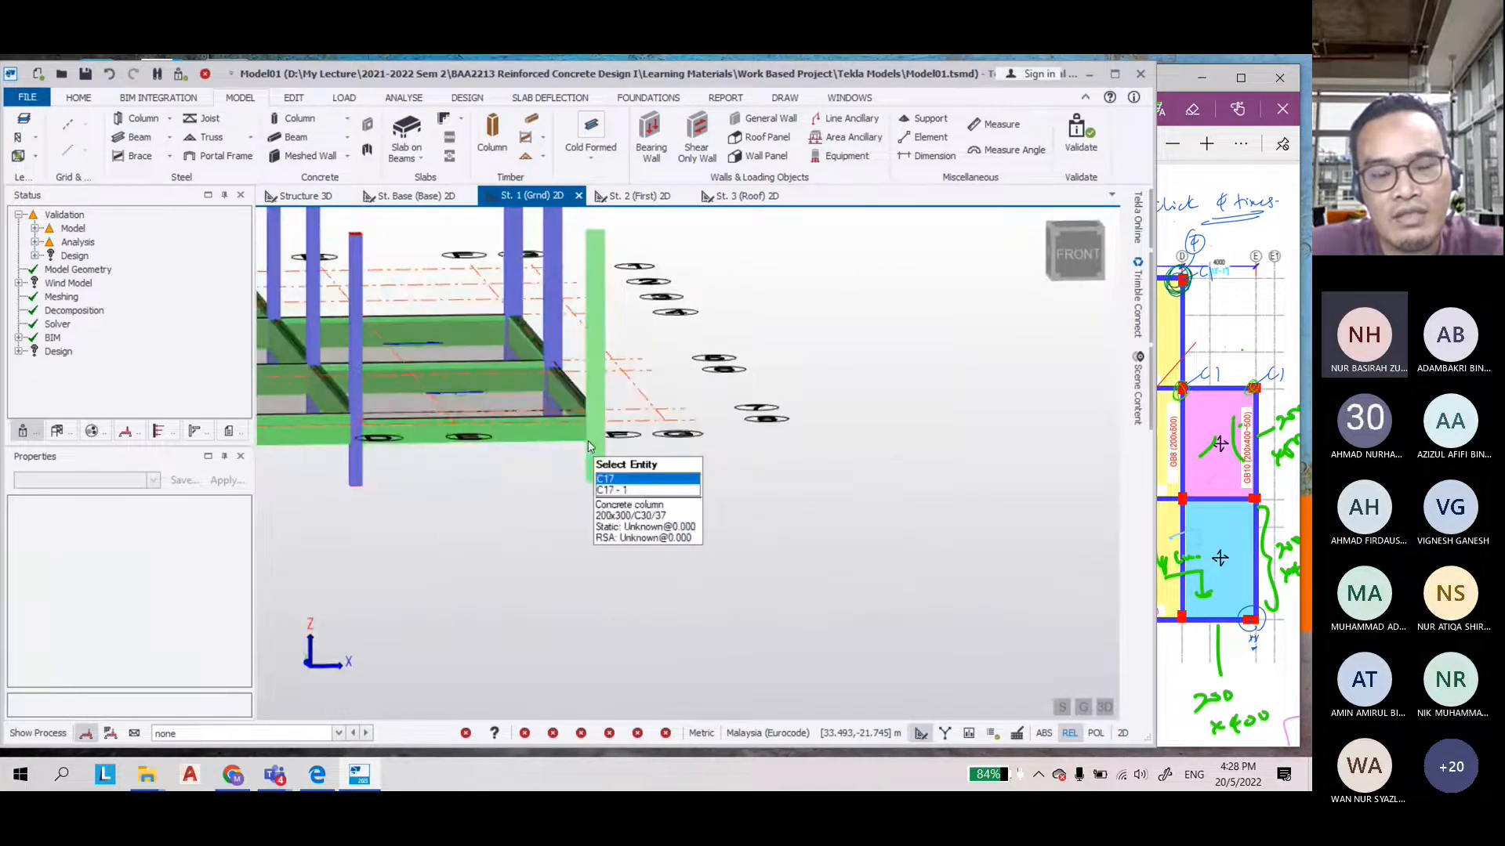
pyautogui.click(443, 396)
pyautogui.moveTo(510, 518); pyautogui.dragTo(444, 556, button='right')
pyautogui.click(709, 566)
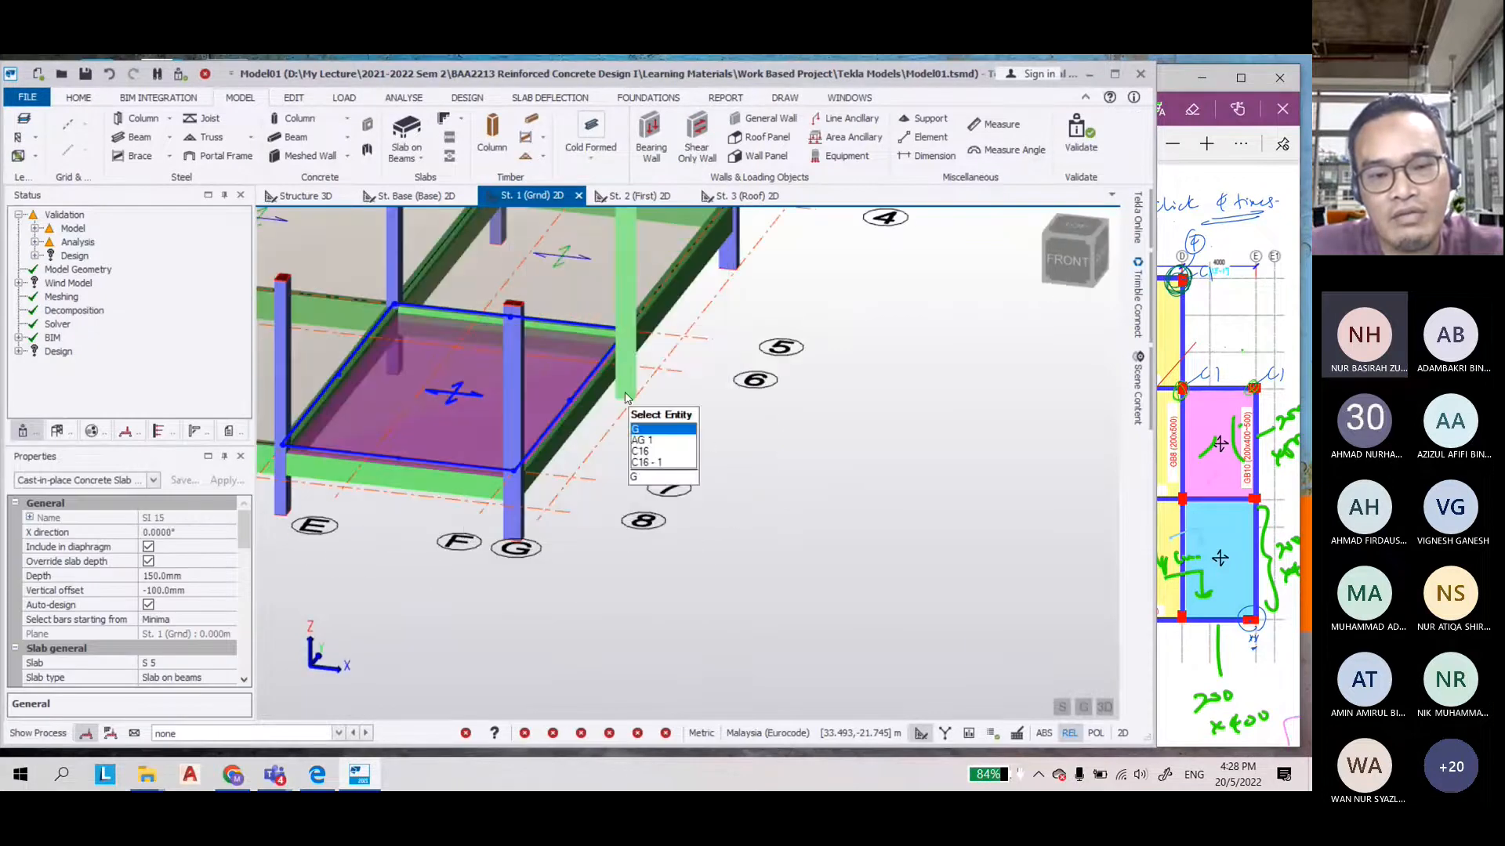
pyautogui.scroll(3, 625, 392)
pyautogui.scroll(-6, 826, 496)
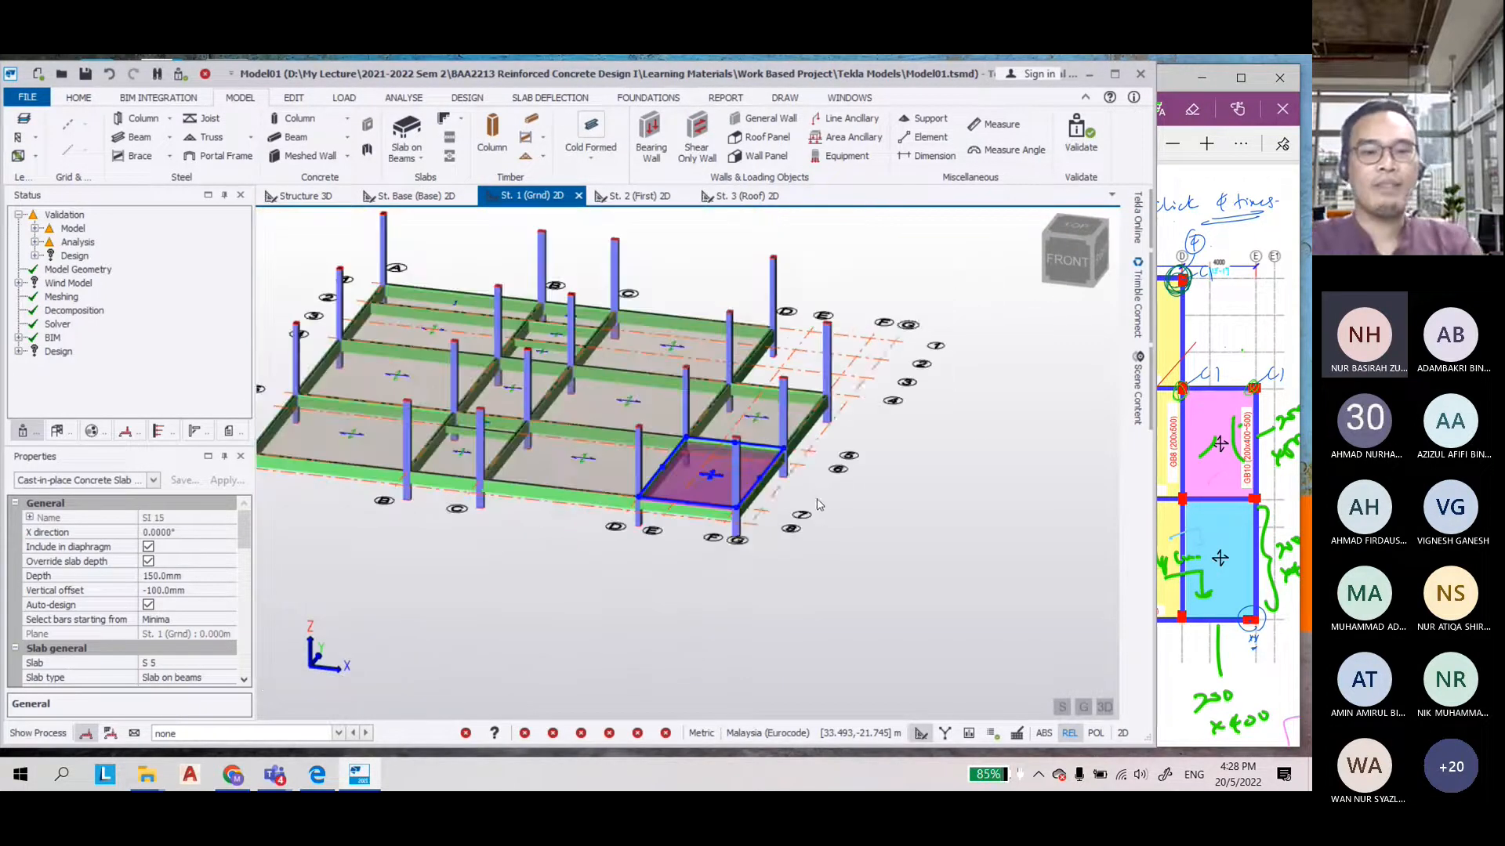
pyautogui.moveTo(564, 576); pyautogui.dragTo(736, 584, button='right')
pyautogui.click(550, 646)
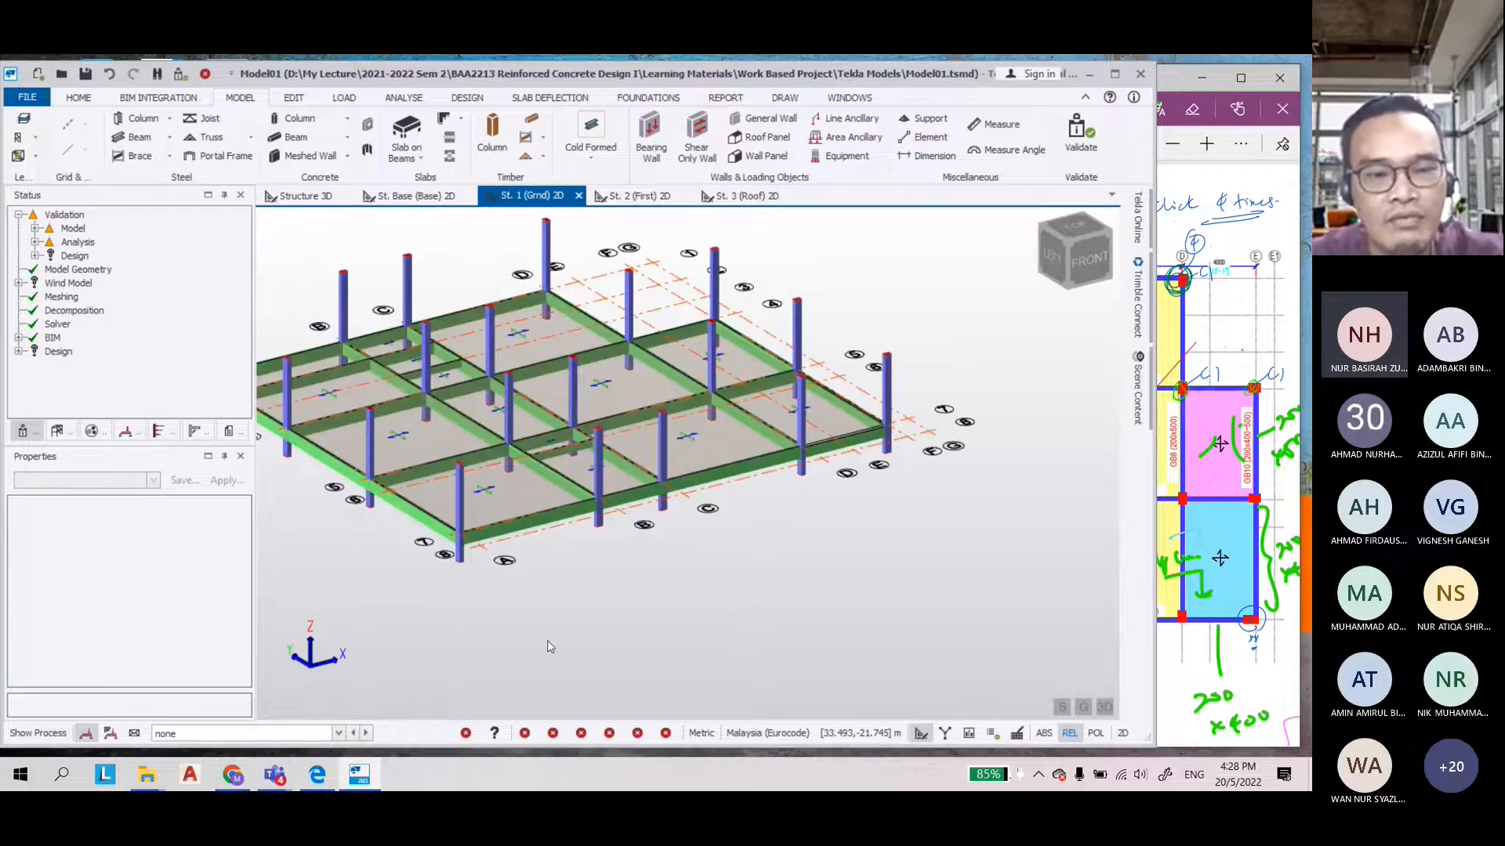
# Validate the model in the Structure 3D view and examine the whole frame from different angles
pyautogui.click(302, 196)
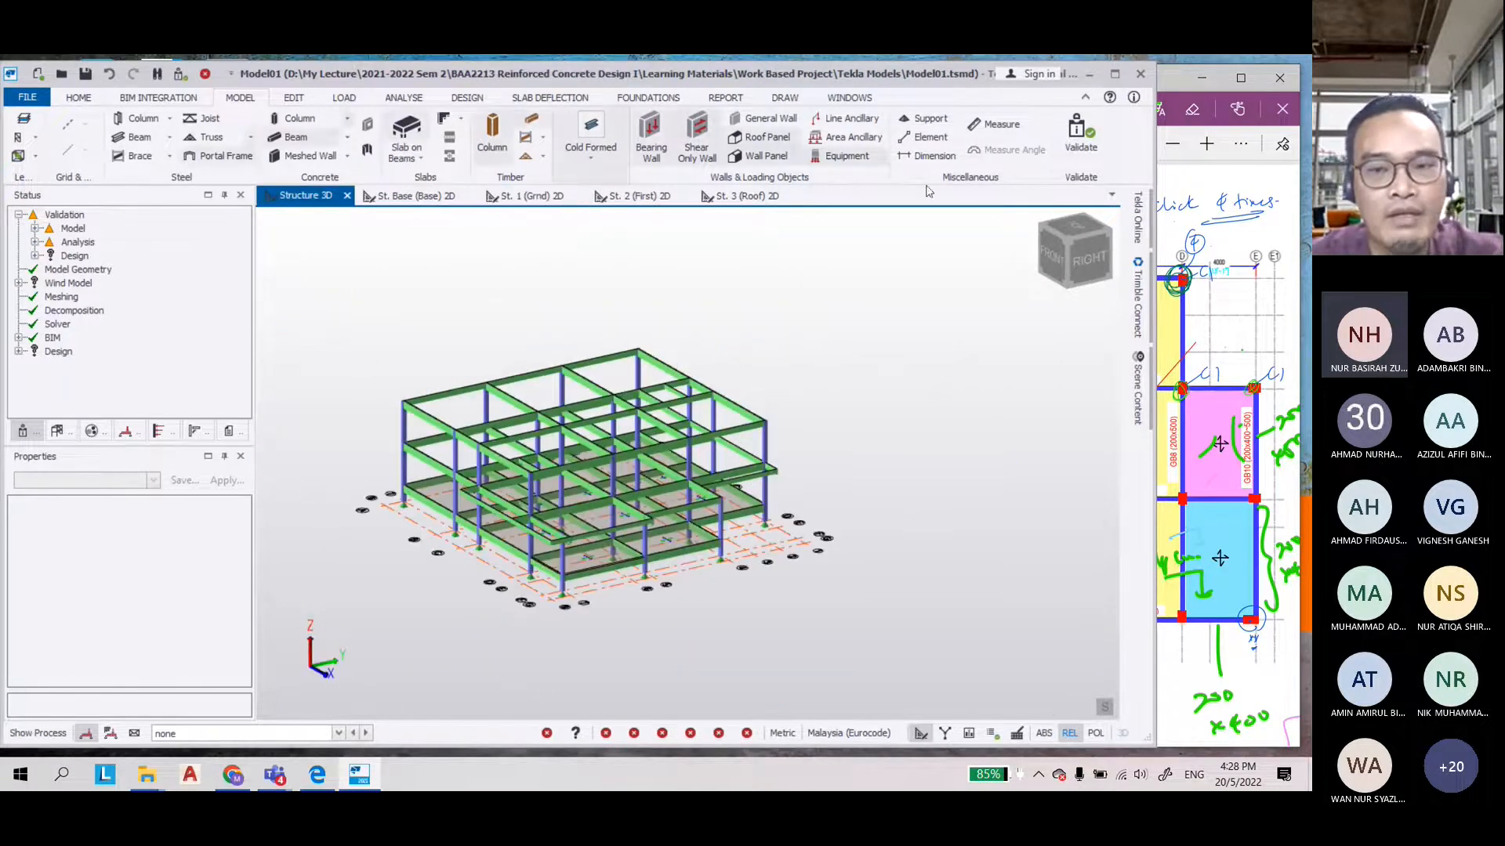
pyautogui.click(64, 215)
pyautogui.moveTo(466, 524)
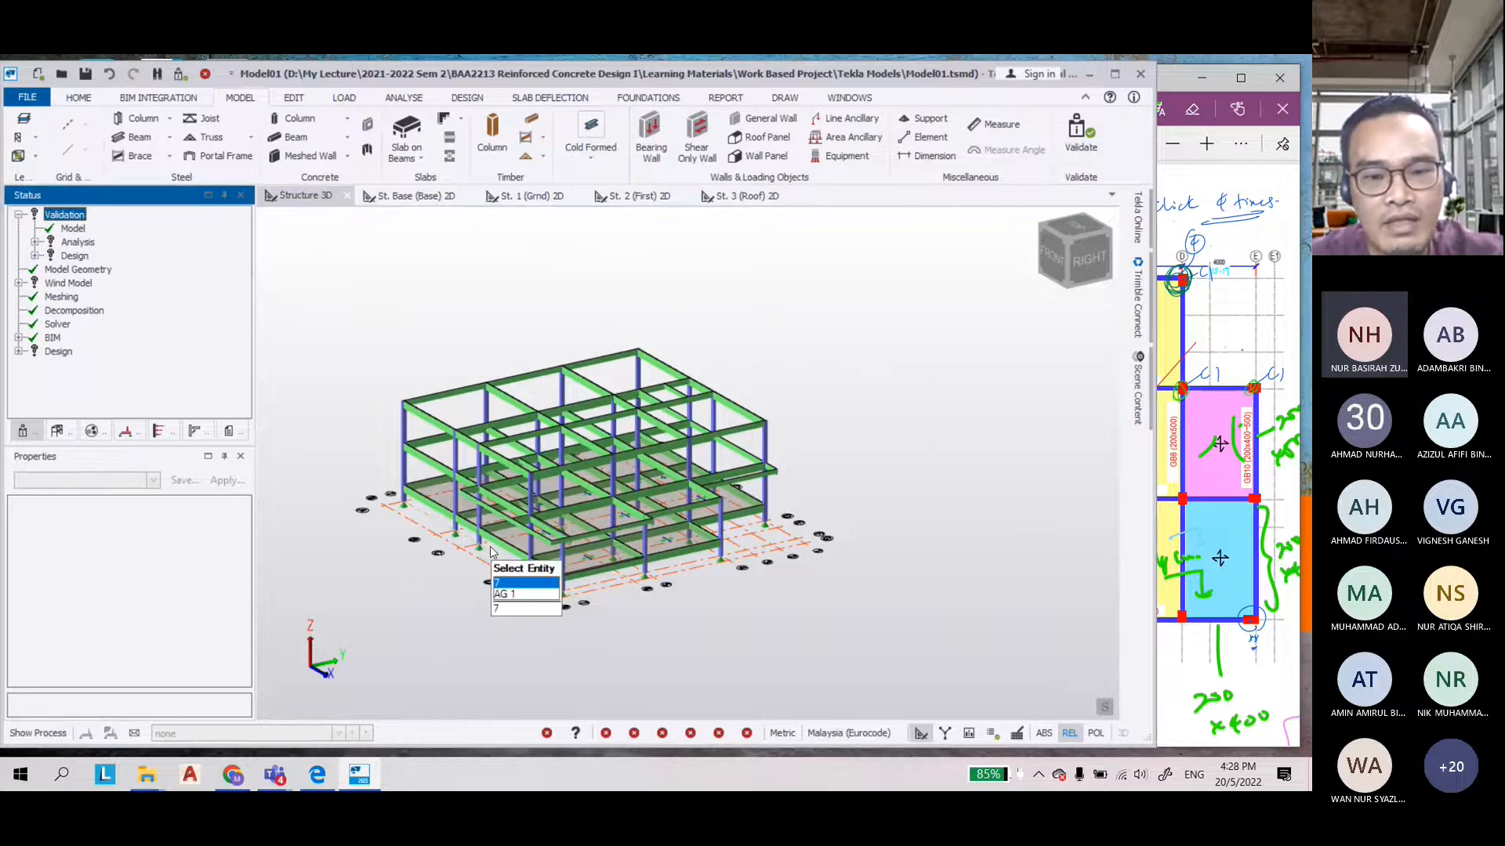
pyautogui.scroll(3, 718, 608)
pyautogui.moveTo(773, 568)
pyautogui.mouseDown(button='middle')
pyautogui.moveTo(793, 593)
pyautogui.moveTo(553, 579)
pyautogui.moveTo(786, 554)
pyautogui.mouseUp(button='middle')
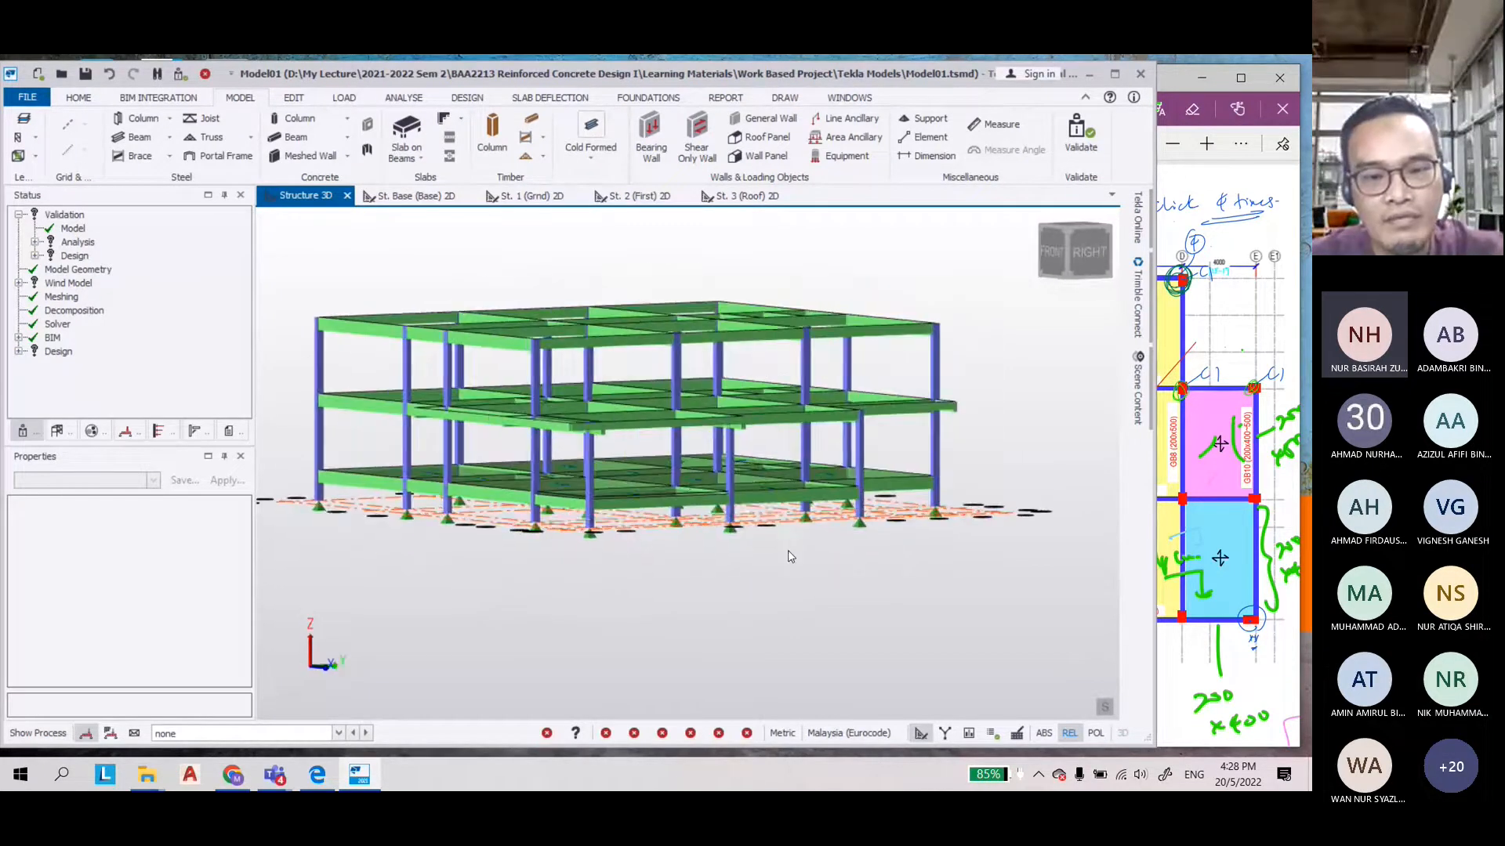
pyautogui.moveTo(545, 500); pyautogui.dragTo(622, 604, button='middle')
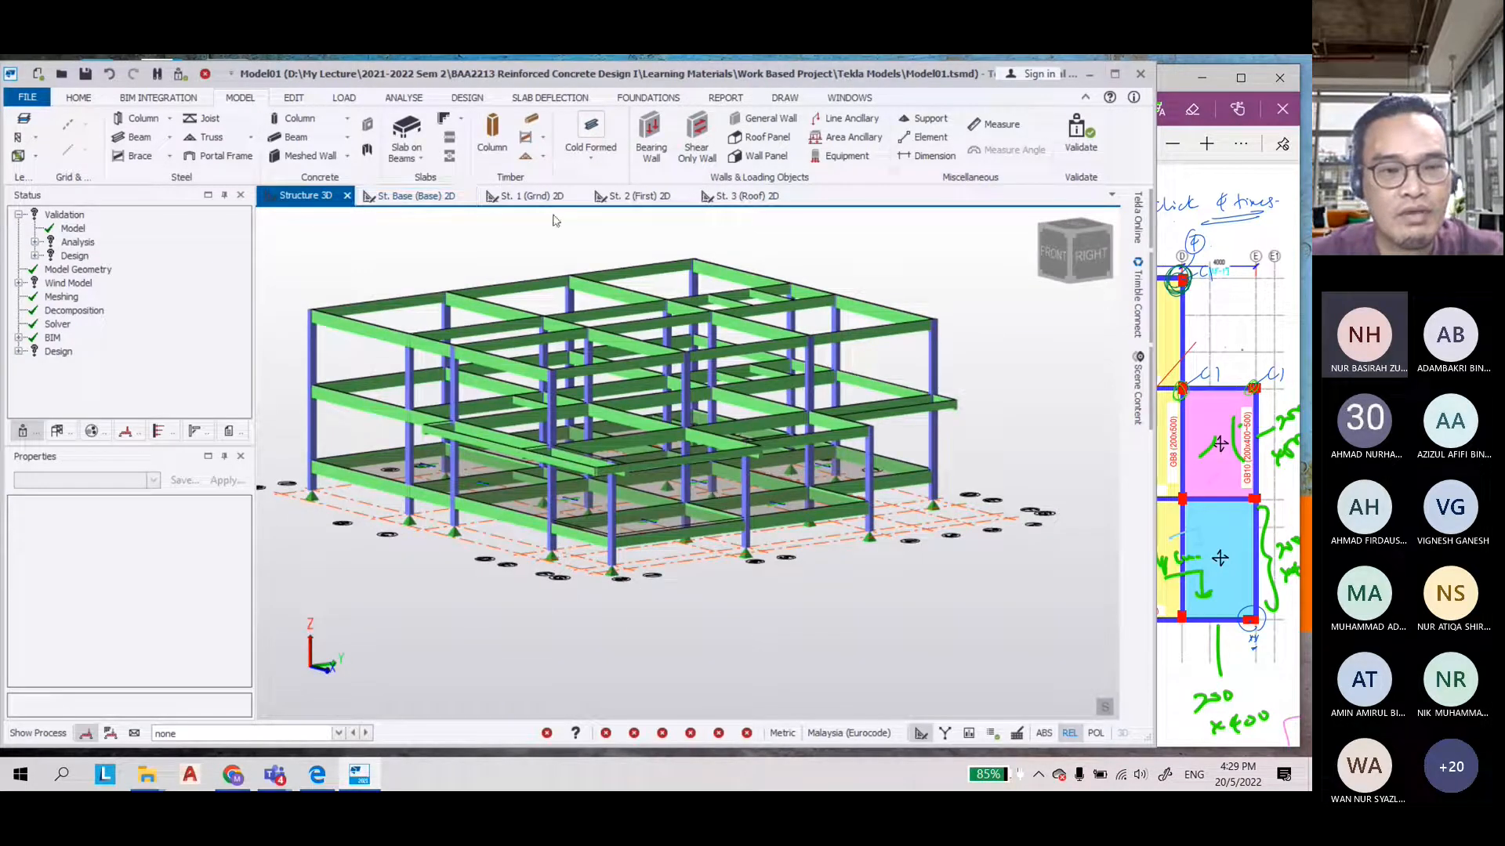
# Show the St. 2 (First) 2D floor level and bring the First Floor Plan into view in the structural drawing PDF
pyautogui.click(638, 196)
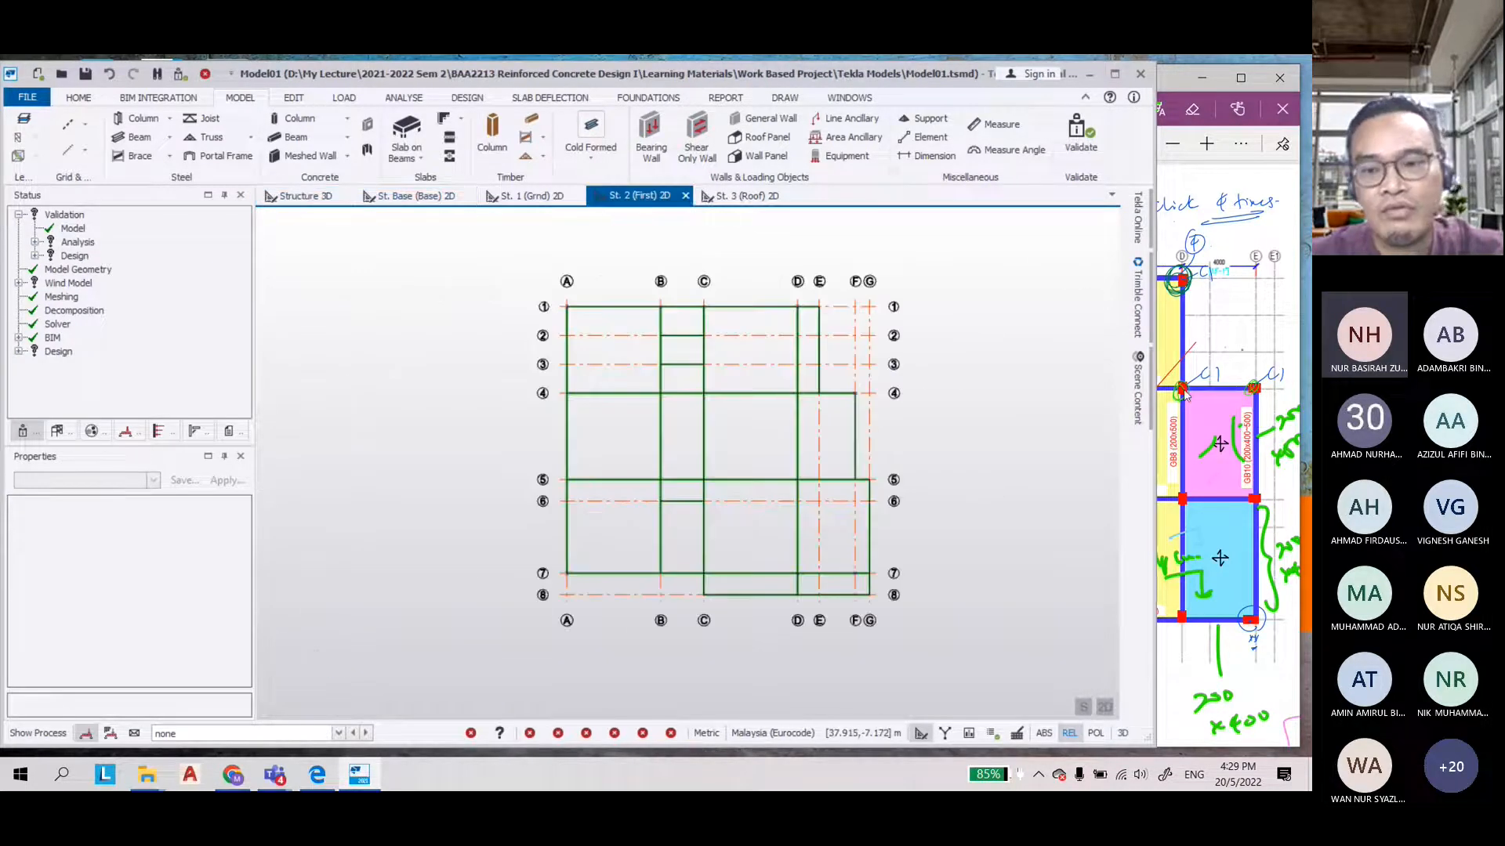
pyautogui.hotkey('alt', 'Tab')
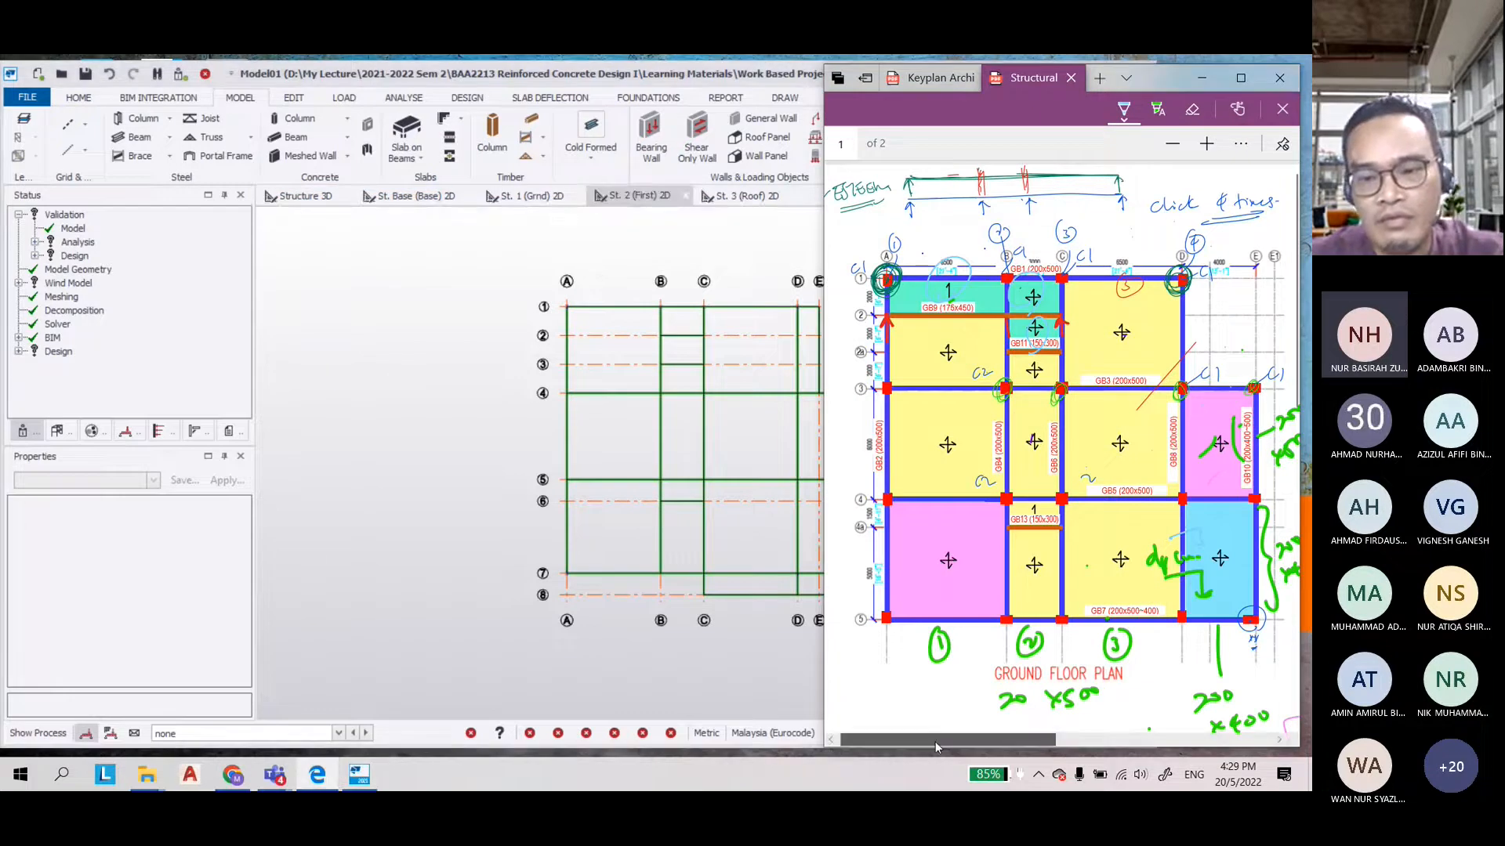
pyautogui.moveTo(934, 741); pyautogui.dragTo(1136, 741)
pyautogui.click(454, 400)
pyautogui.scroll(-3, 376, 471)
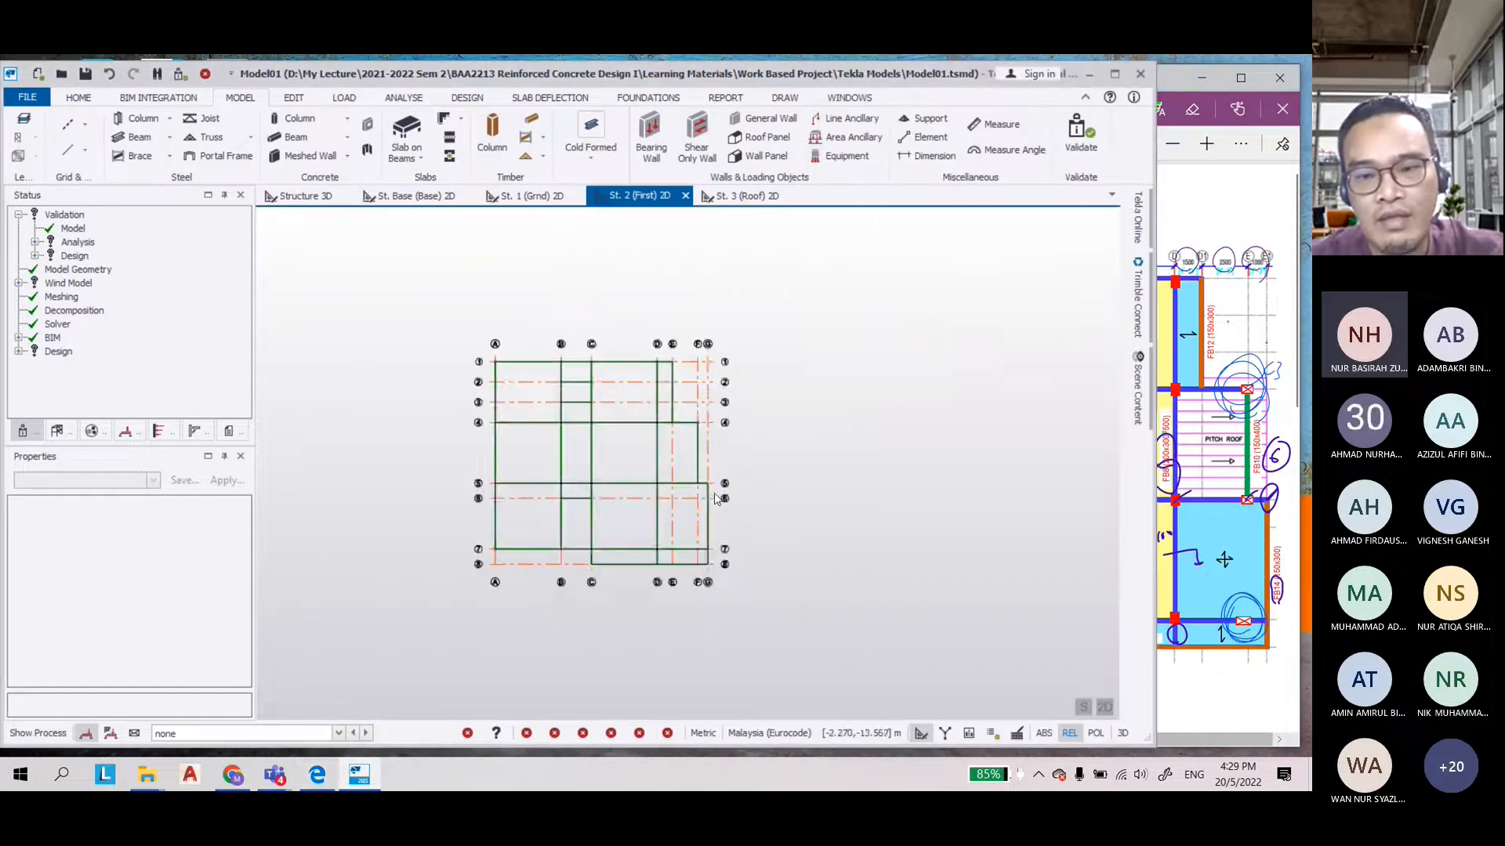
pyautogui.scroll(2, 697, 494)
pyautogui.click(1232, 430)
pyautogui.scroll(3, 745, 424)
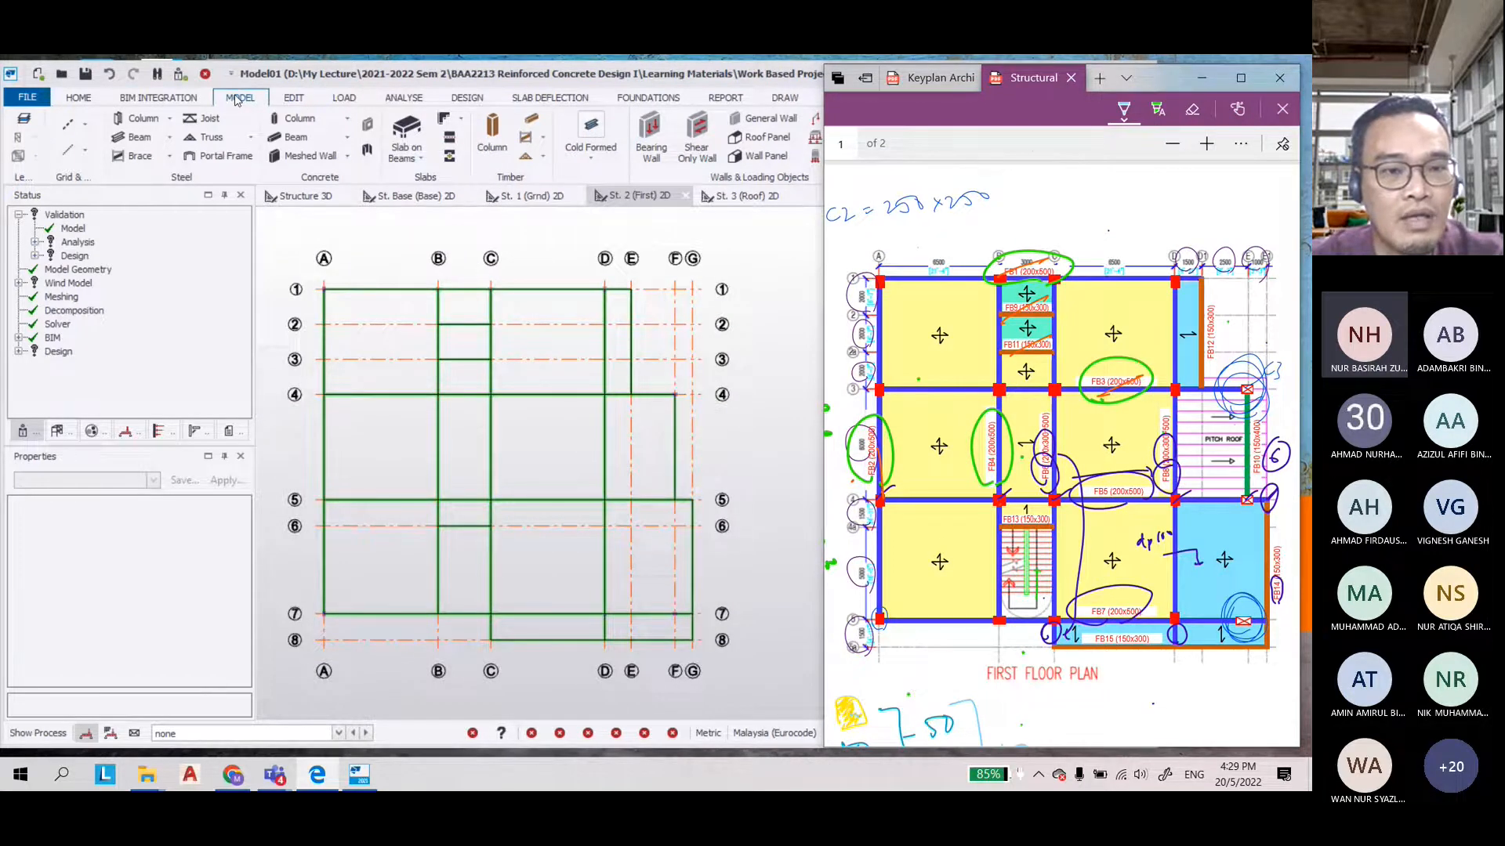
# Create a new slab on beams in first-floor bays A–B/1–4, B–C/3–4 and C–D/1–4, with the coloured plan visible alongside
pyautogui.click(337, 160)
pyautogui.click(406, 140)
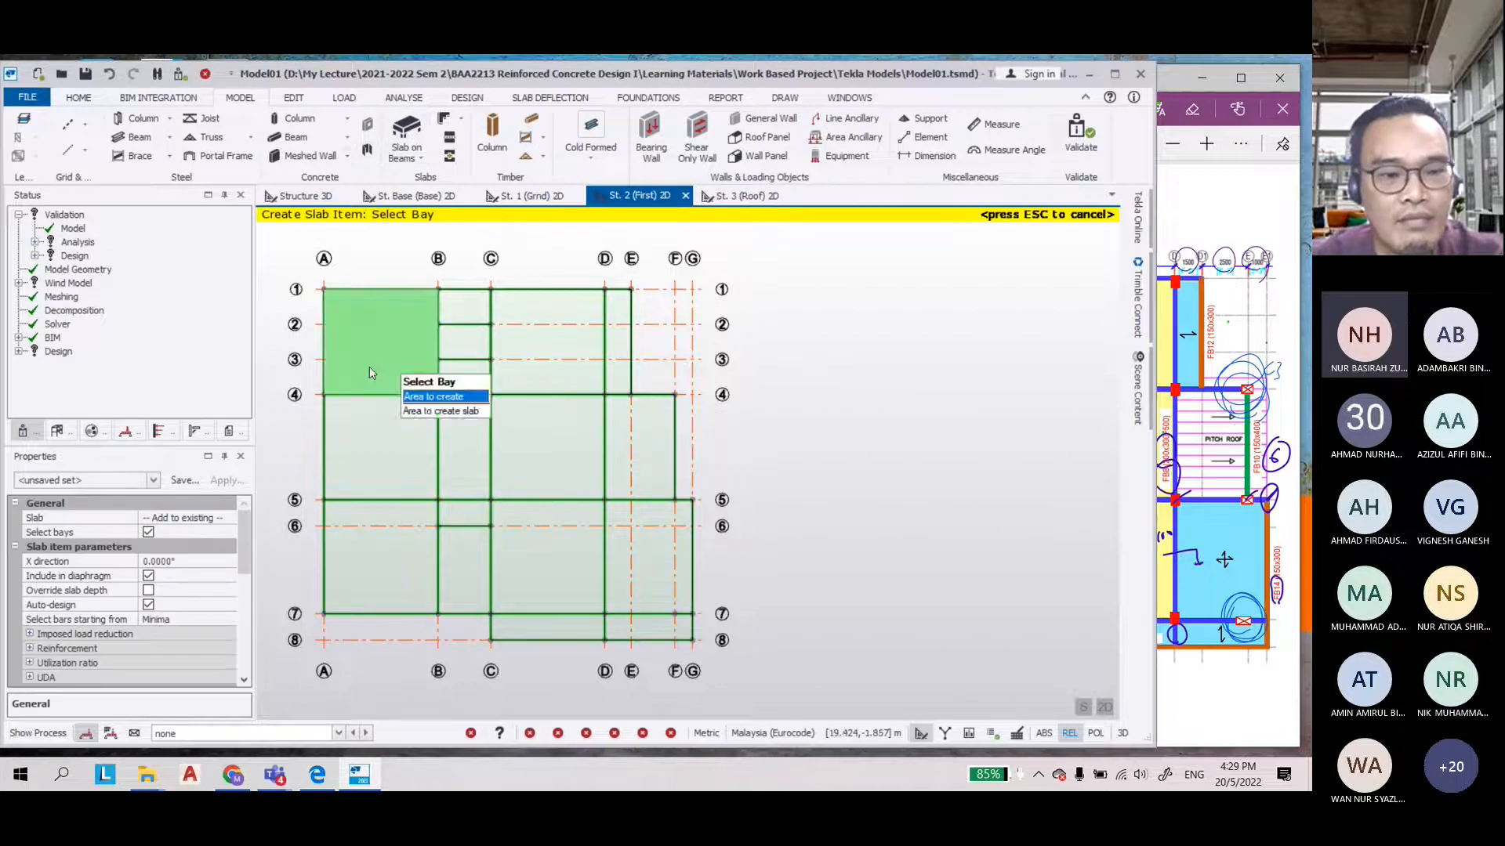
pyautogui.click(188, 518)
pyautogui.click(186, 551)
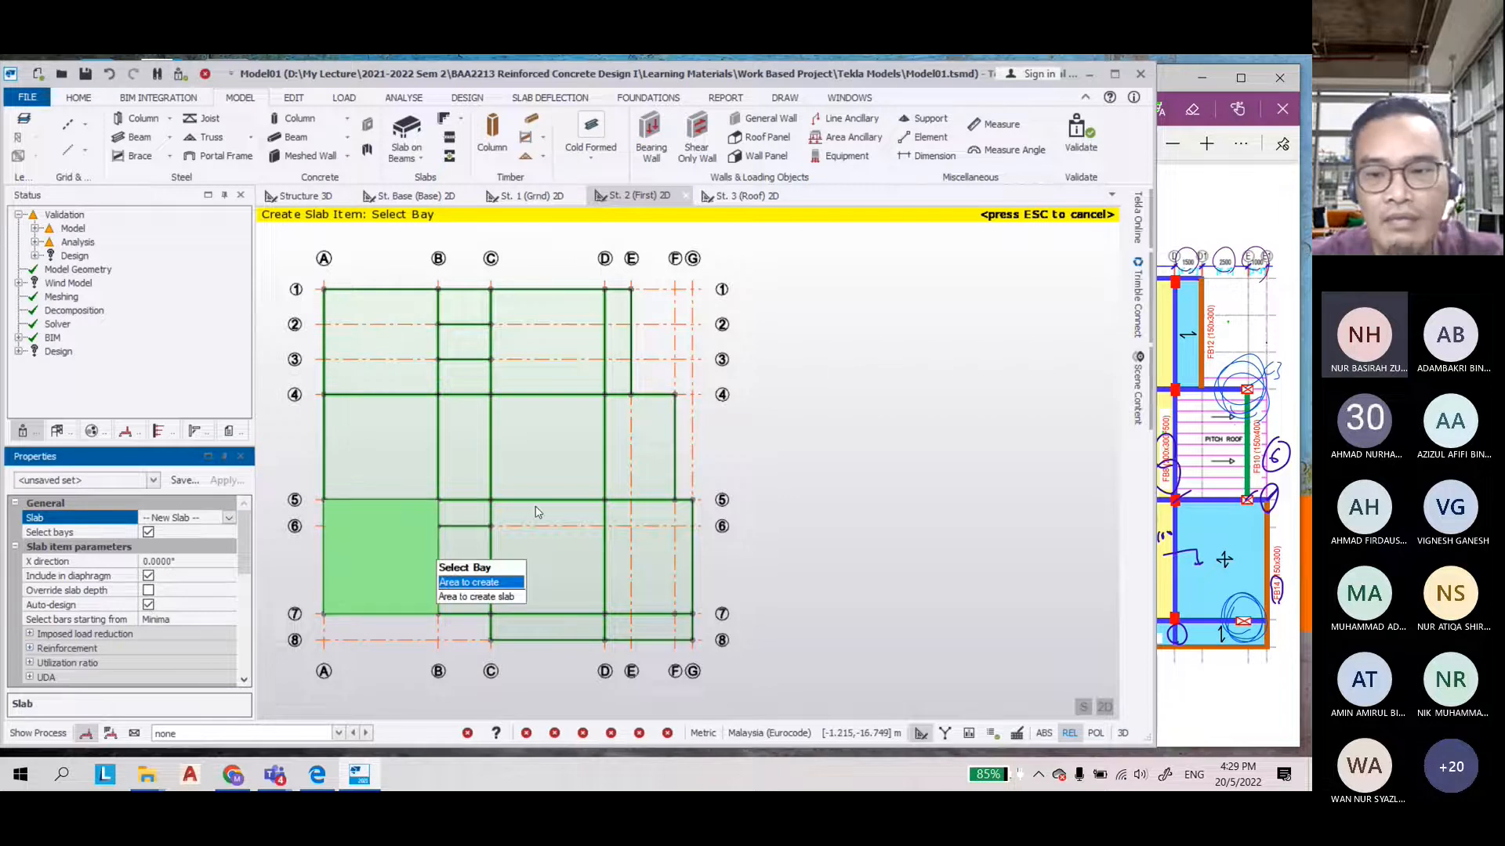
pyautogui.moveTo(1155, 445); pyautogui.dragTo(829, 445)
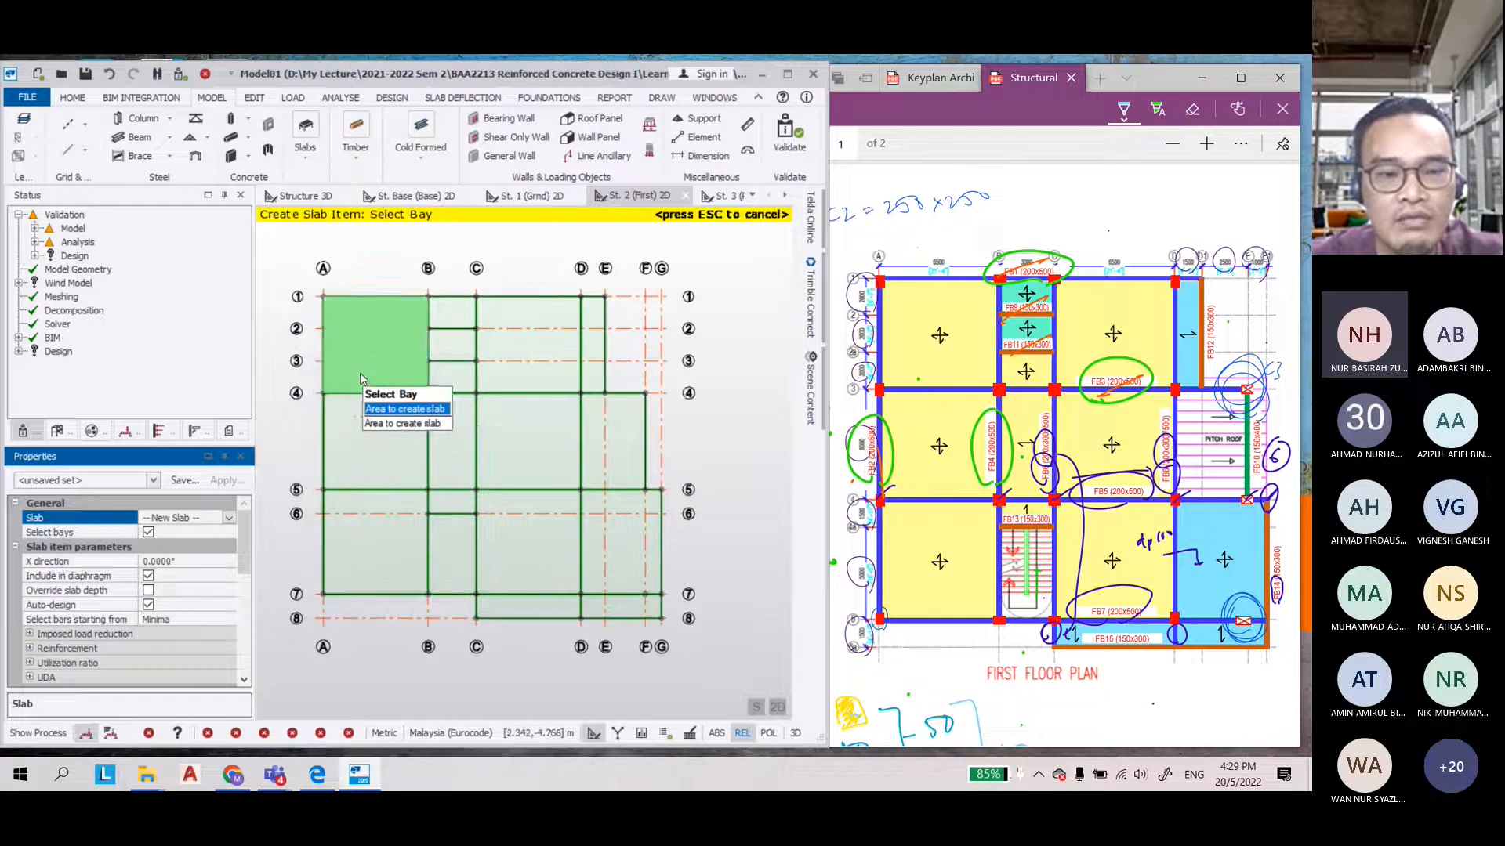
pyautogui.click(360, 384)
pyautogui.click(451, 379)
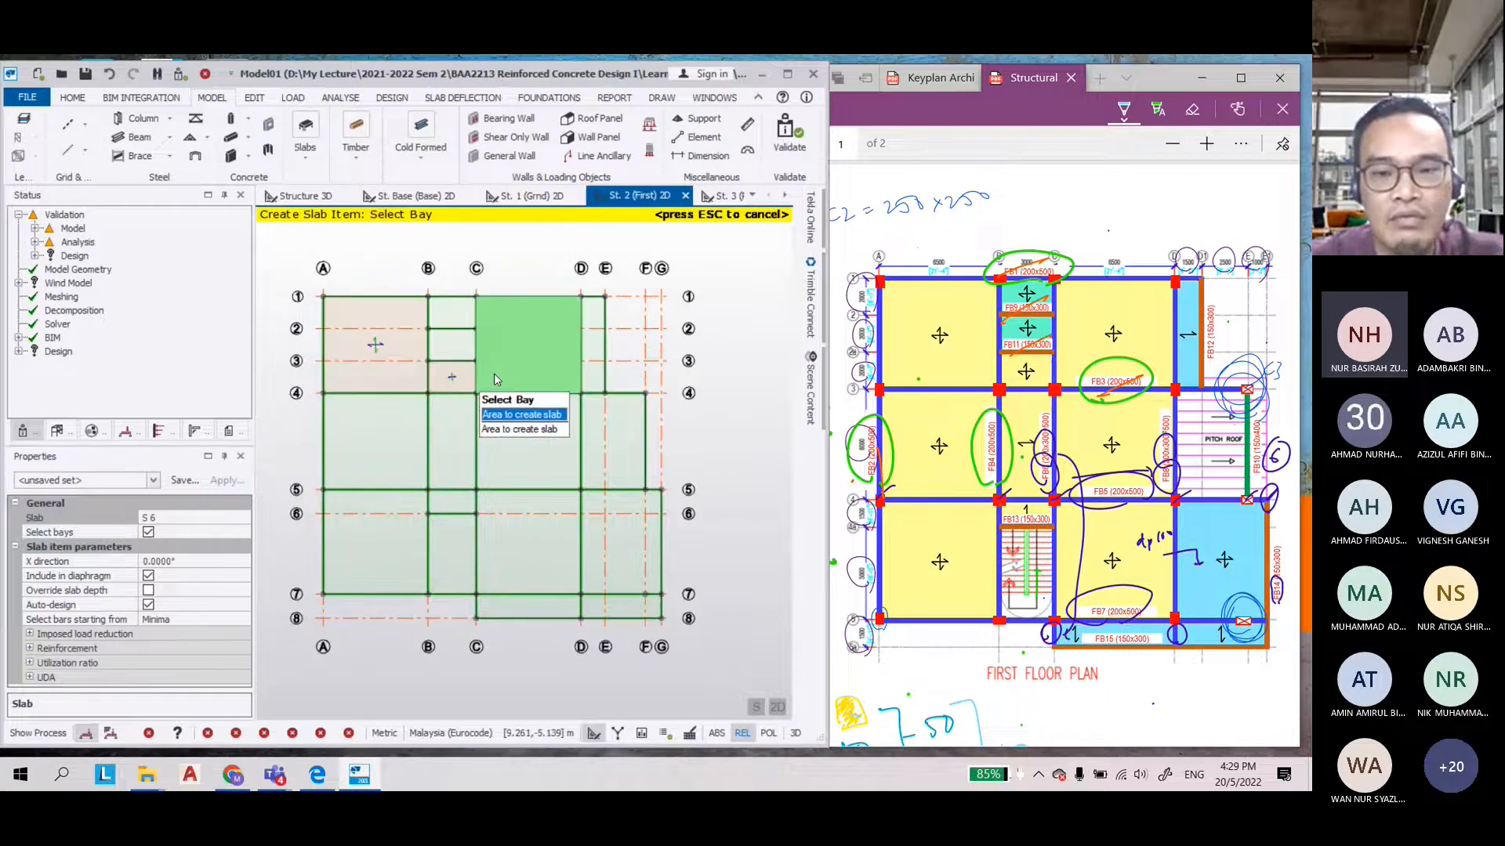
pyautogui.click(548, 375)
# Add the same slab to bays A–B and C–D between grids 4–5 and 5–7, and finish placing it
pyautogui.click(385, 445)
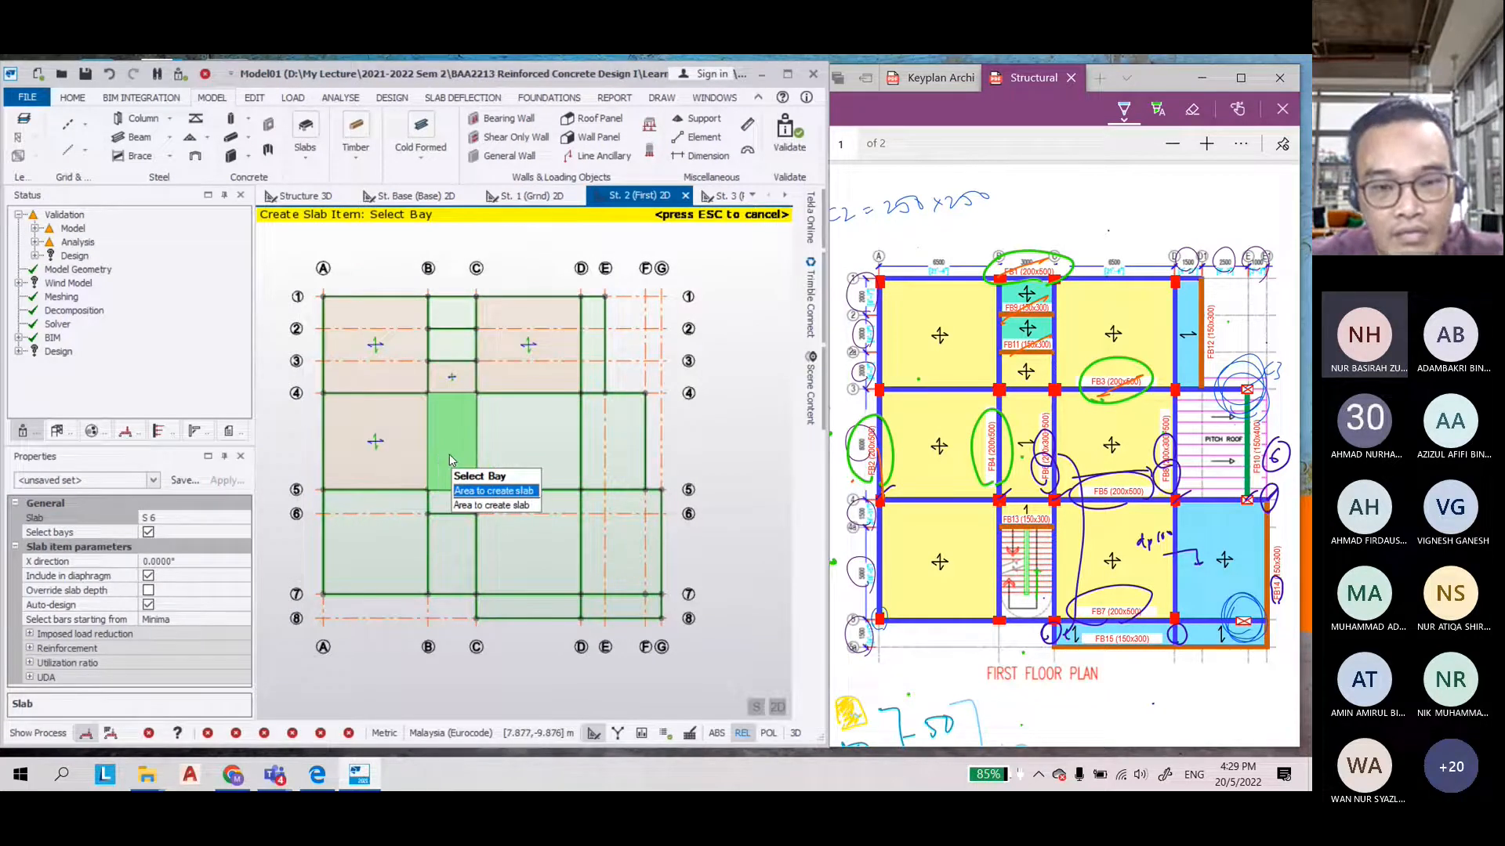
pyautogui.click(529, 454)
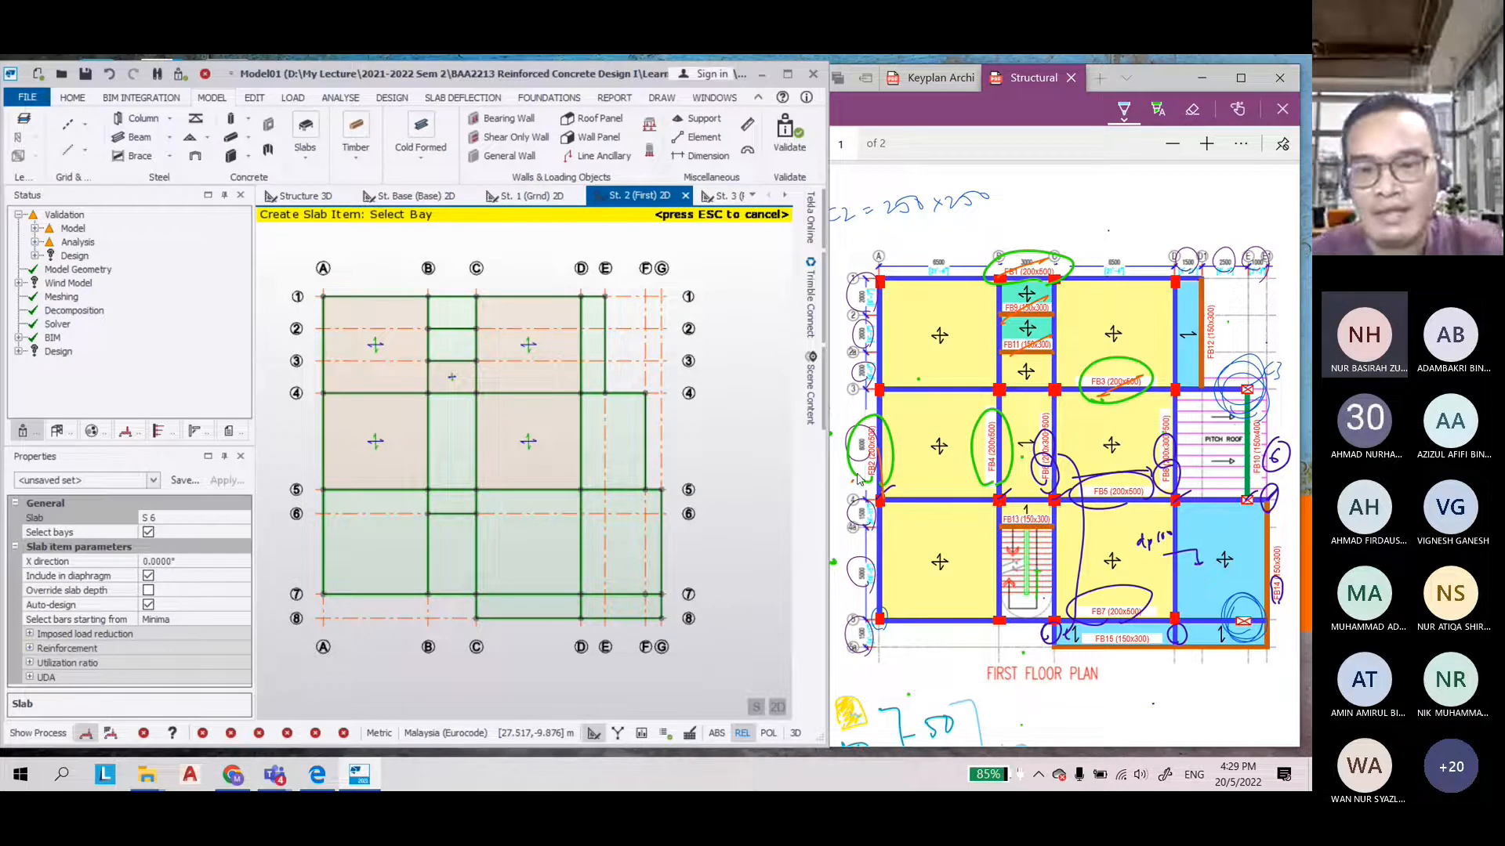
pyautogui.click(384, 552)
pyautogui.click(526, 558)
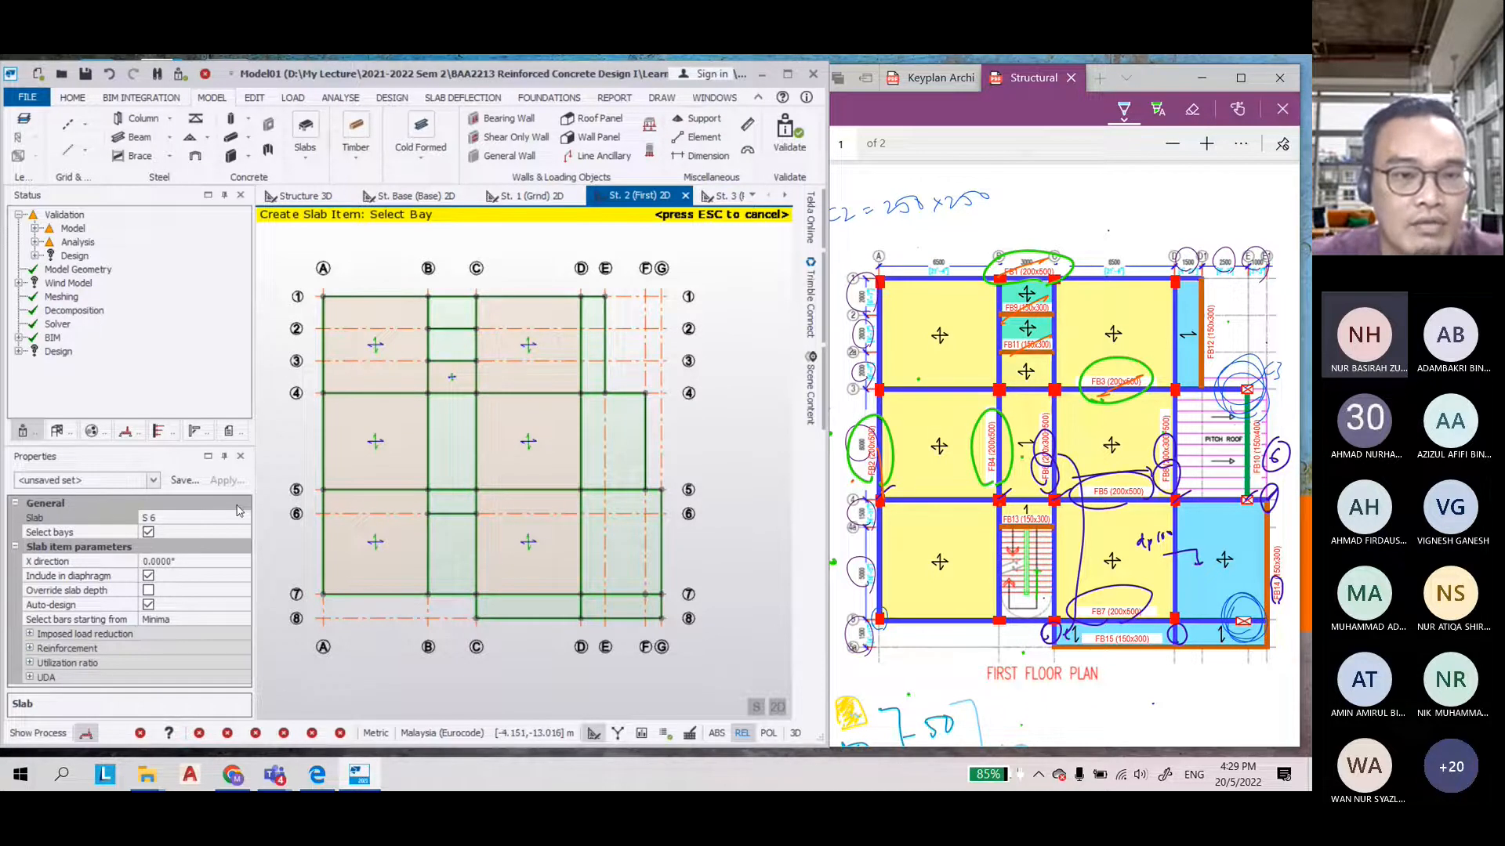
pyautogui.press('Escape')
# Create a new slab on beams with One-way decomposition in the first-floor bay B–C between grids 4 and 5
pyautogui.click(306, 141)
pyautogui.click(309, 206)
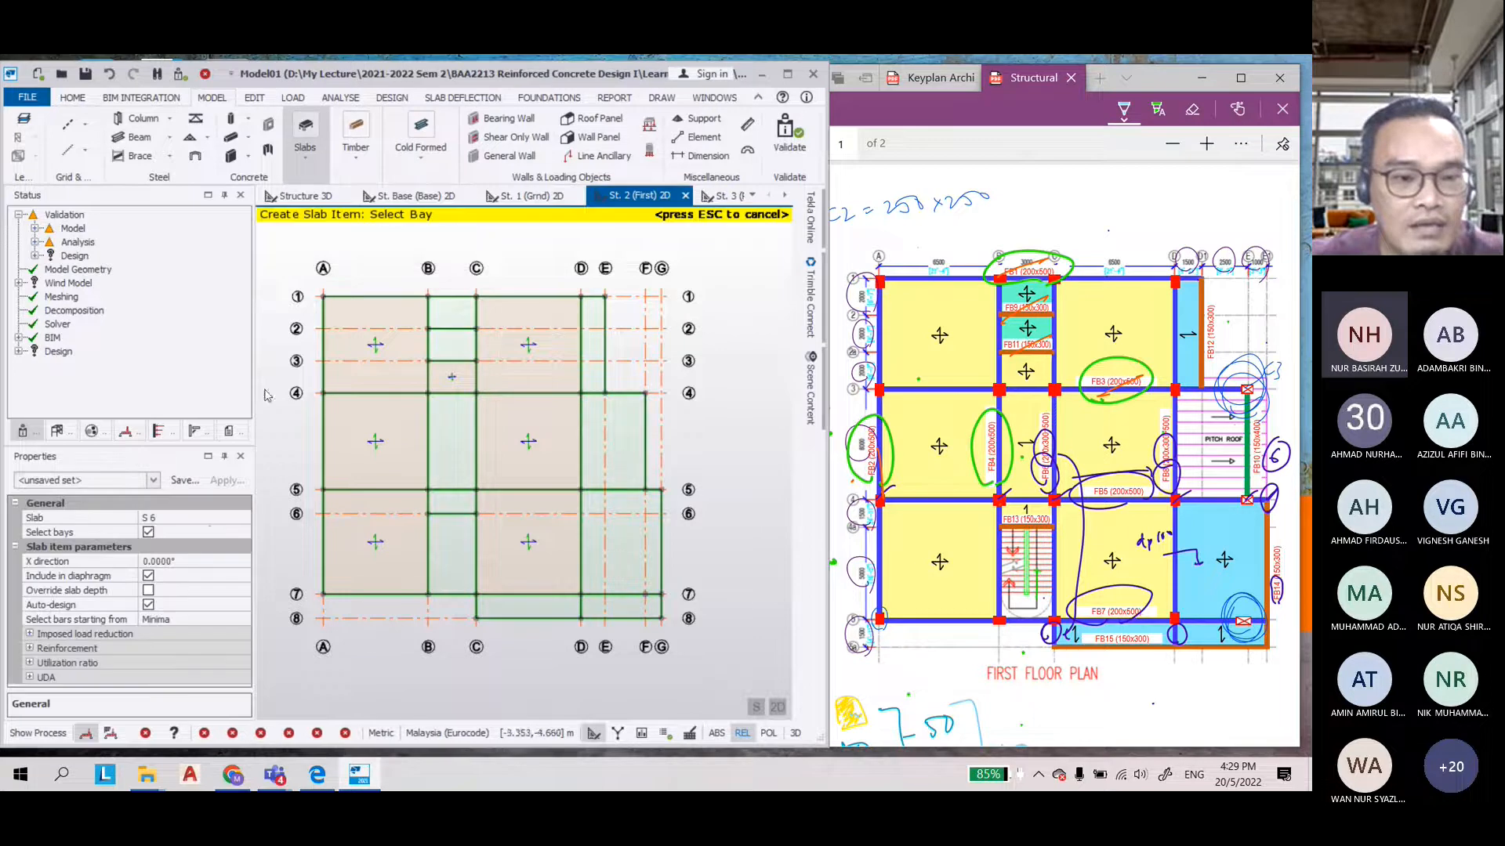
pyautogui.click(228, 520)
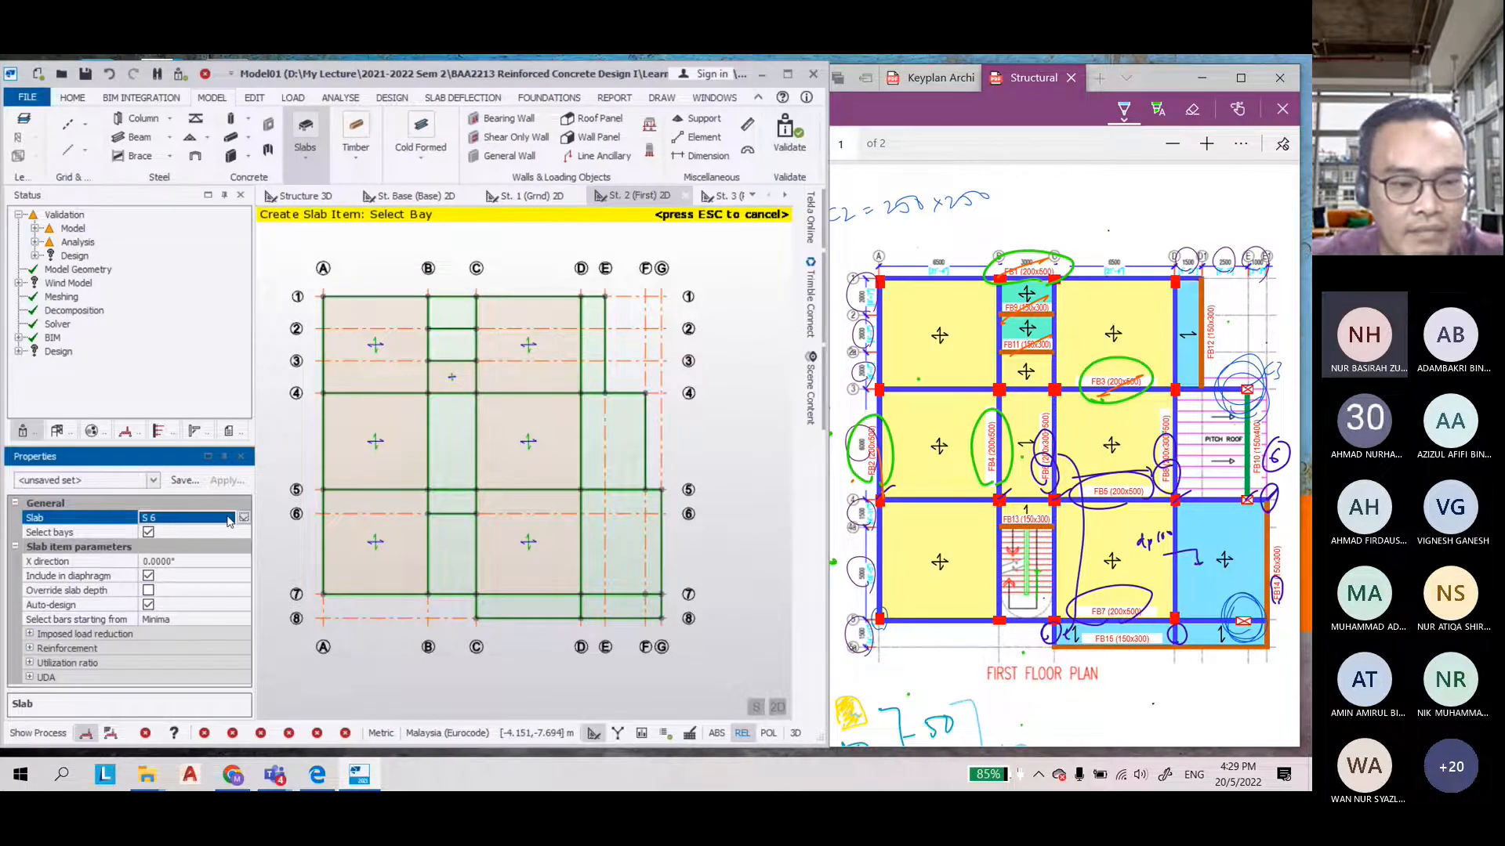
pyautogui.click(228, 521)
pyautogui.click(196, 621)
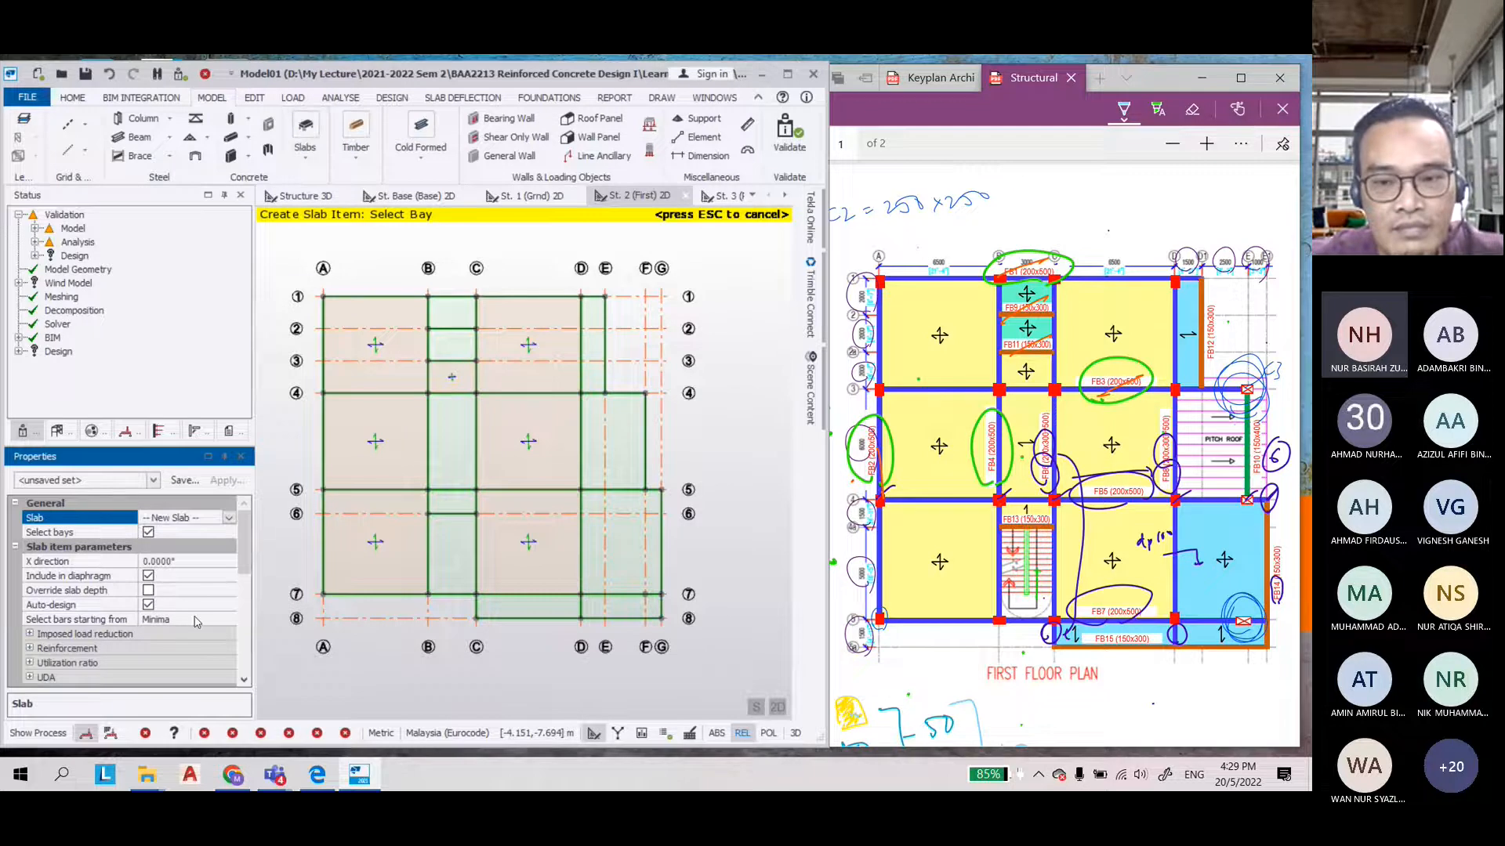
pyautogui.scroll(-2, 196, 622)
pyautogui.click(225, 664)
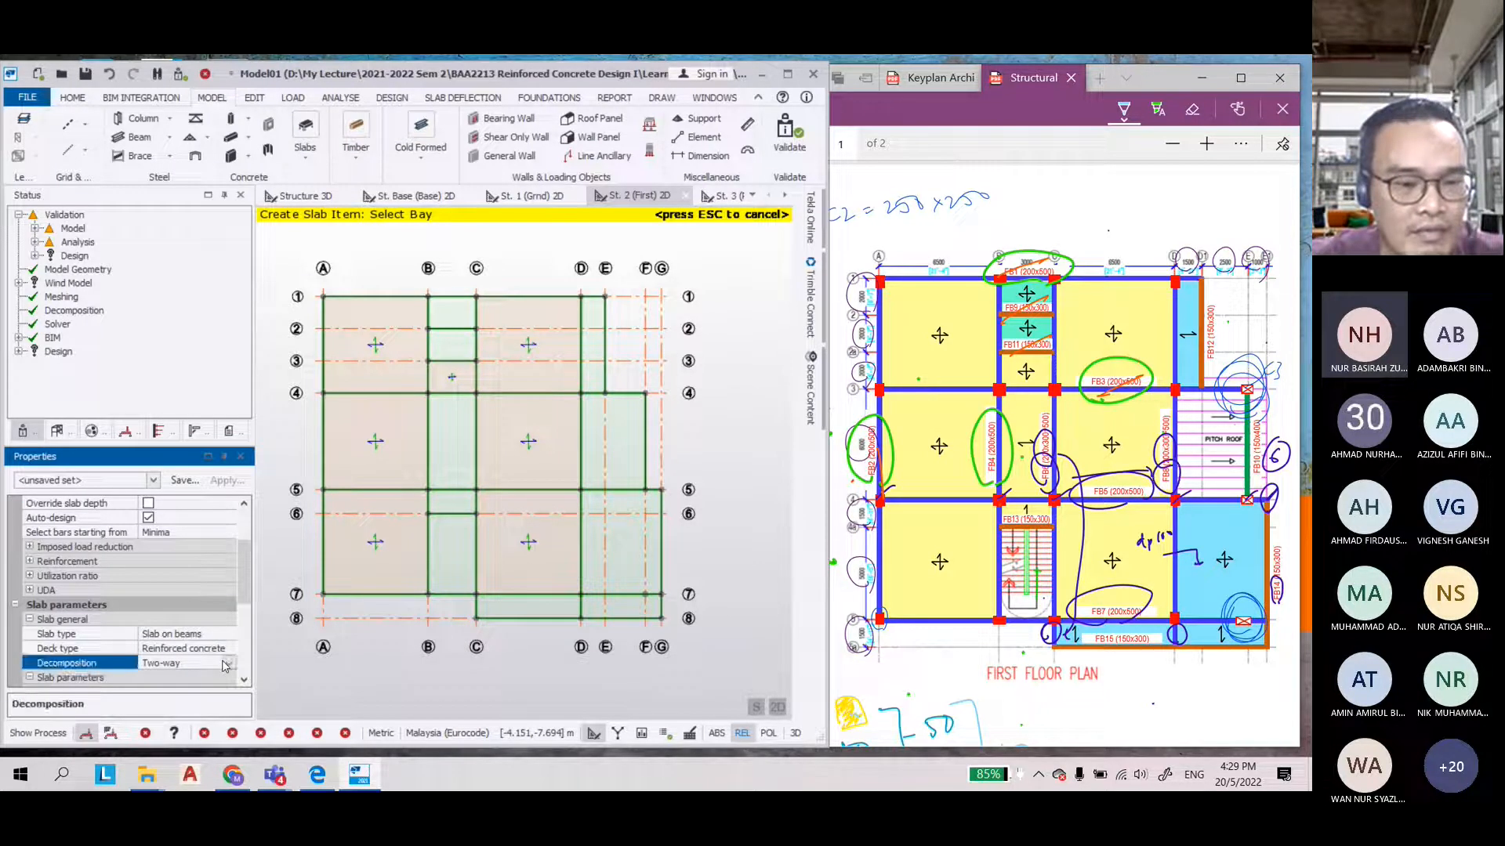
pyautogui.click(227, 664)
pyautogui.click(164, 686)
pyautogui.moveTo(450, 447)
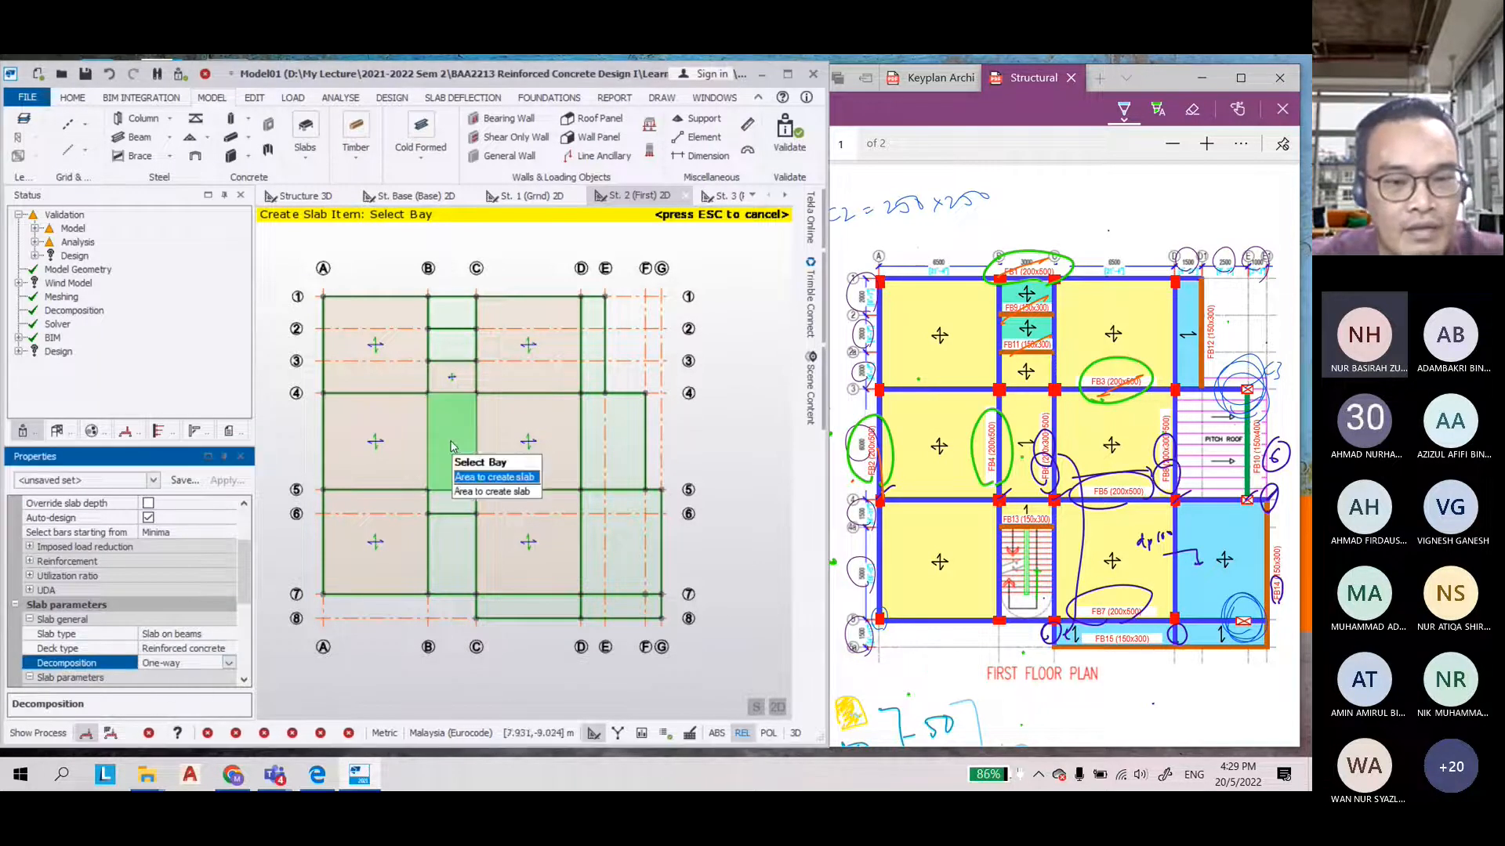
pyautogui.click(486, 476)
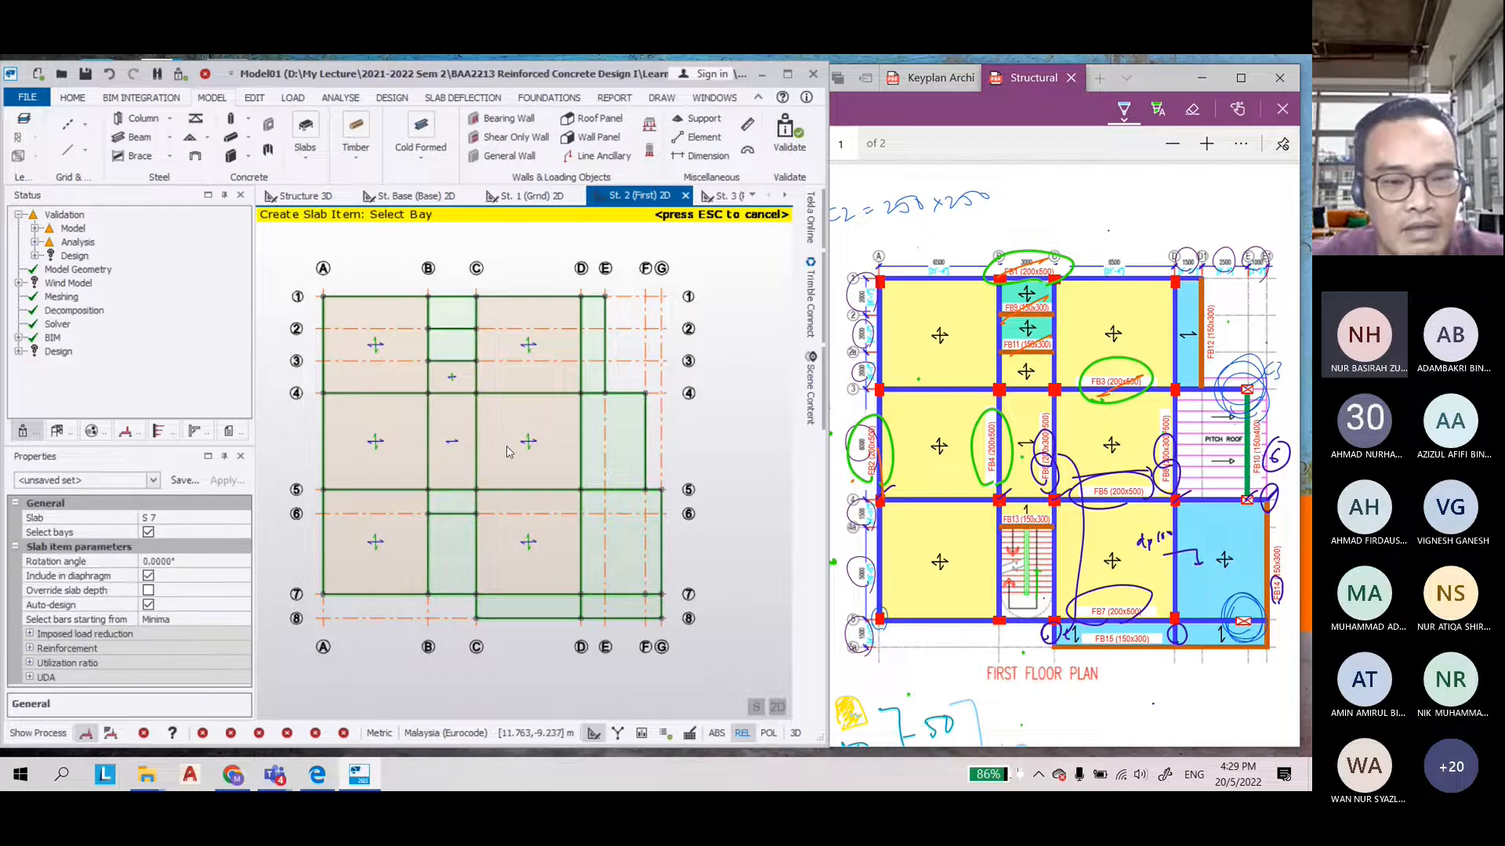
# Create another new One-way slab in the small bay B–C between grids 5 and 6
pyautogui.scroll(3, 507, 452)
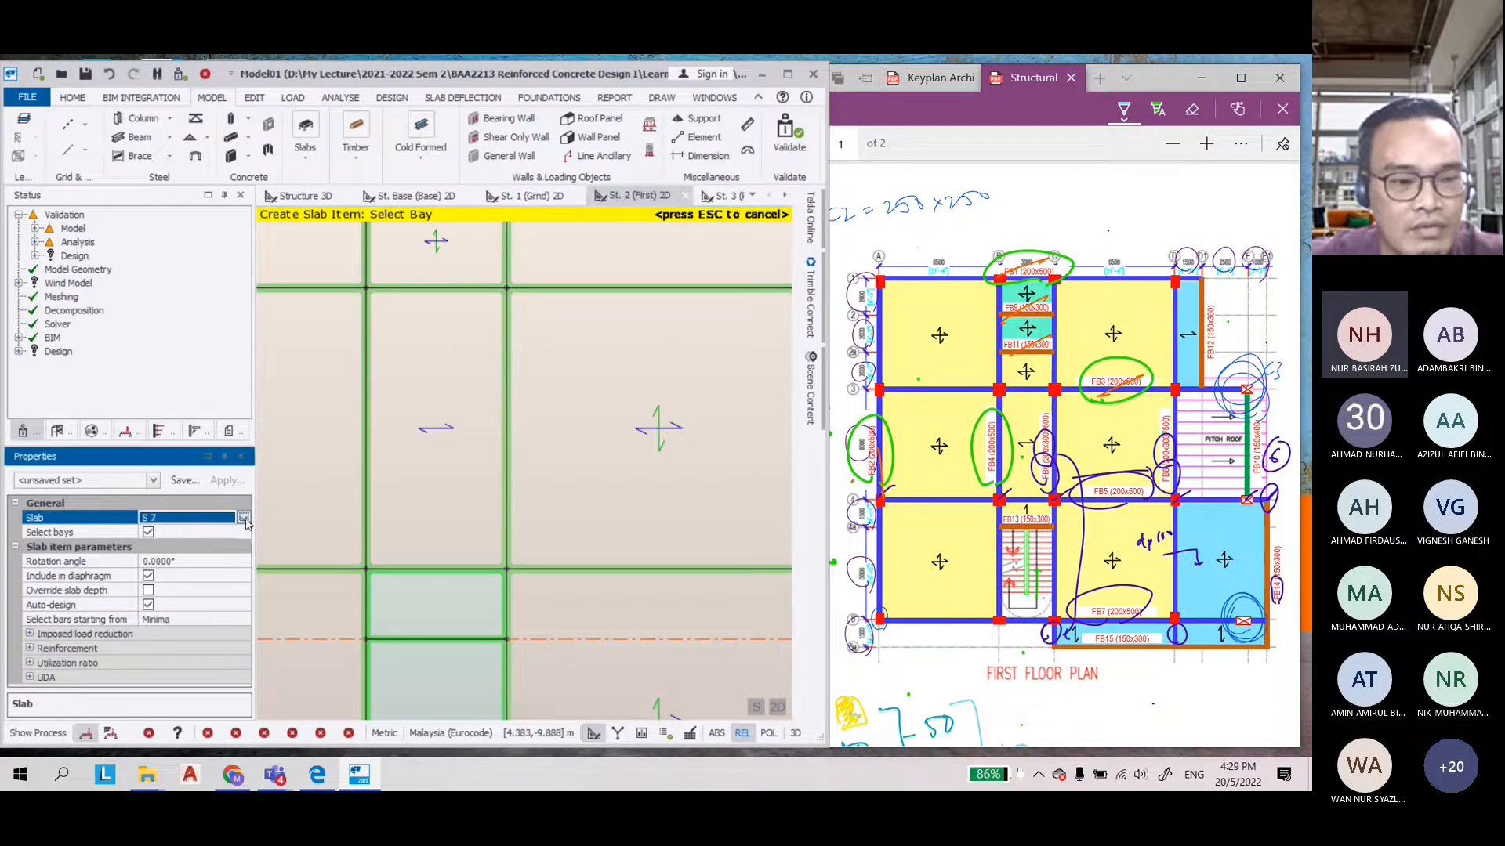
pyautogui.click(244, 518)
pyautogui.click(181, 548)
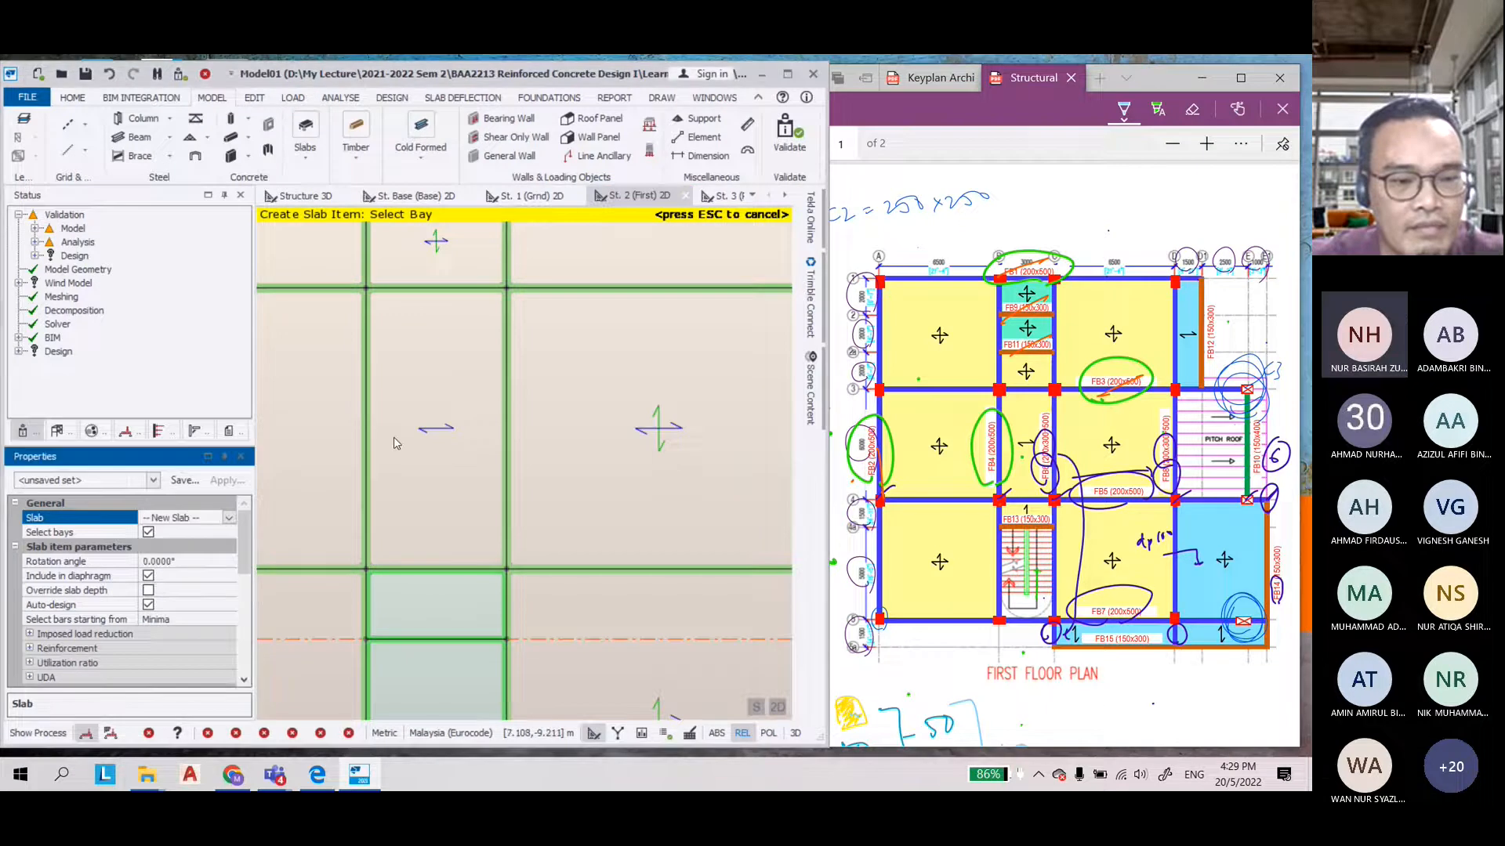
pyautogui.scroll(-2, 397, 436)
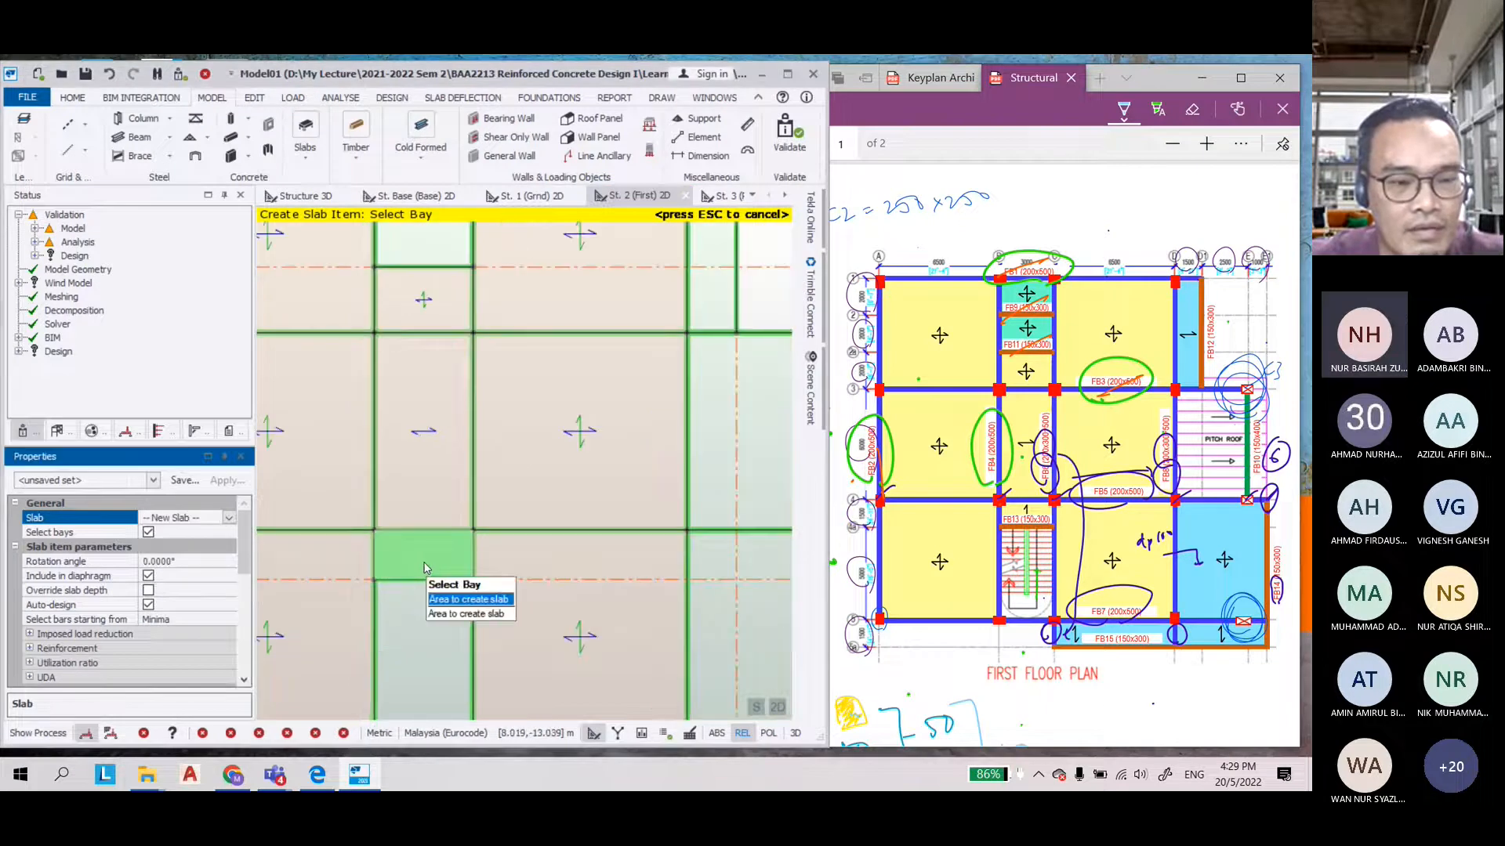
pyautogui.moveTo(243, 570); pyautogui.dragTo(239, 614)
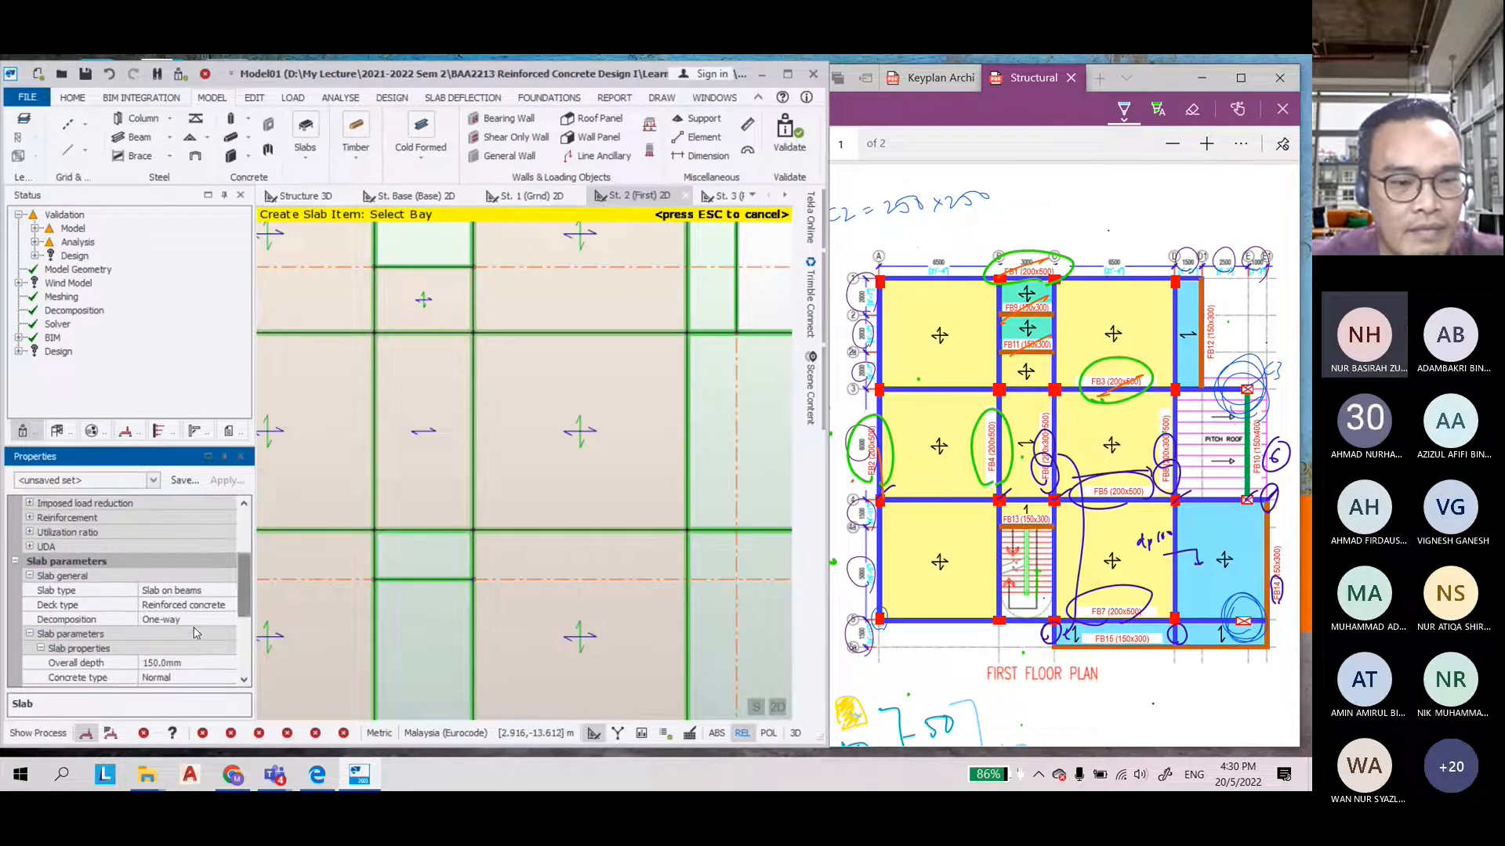
pyautogui.click(427, 554)
pyautogui.scroll(4, 416, 560)
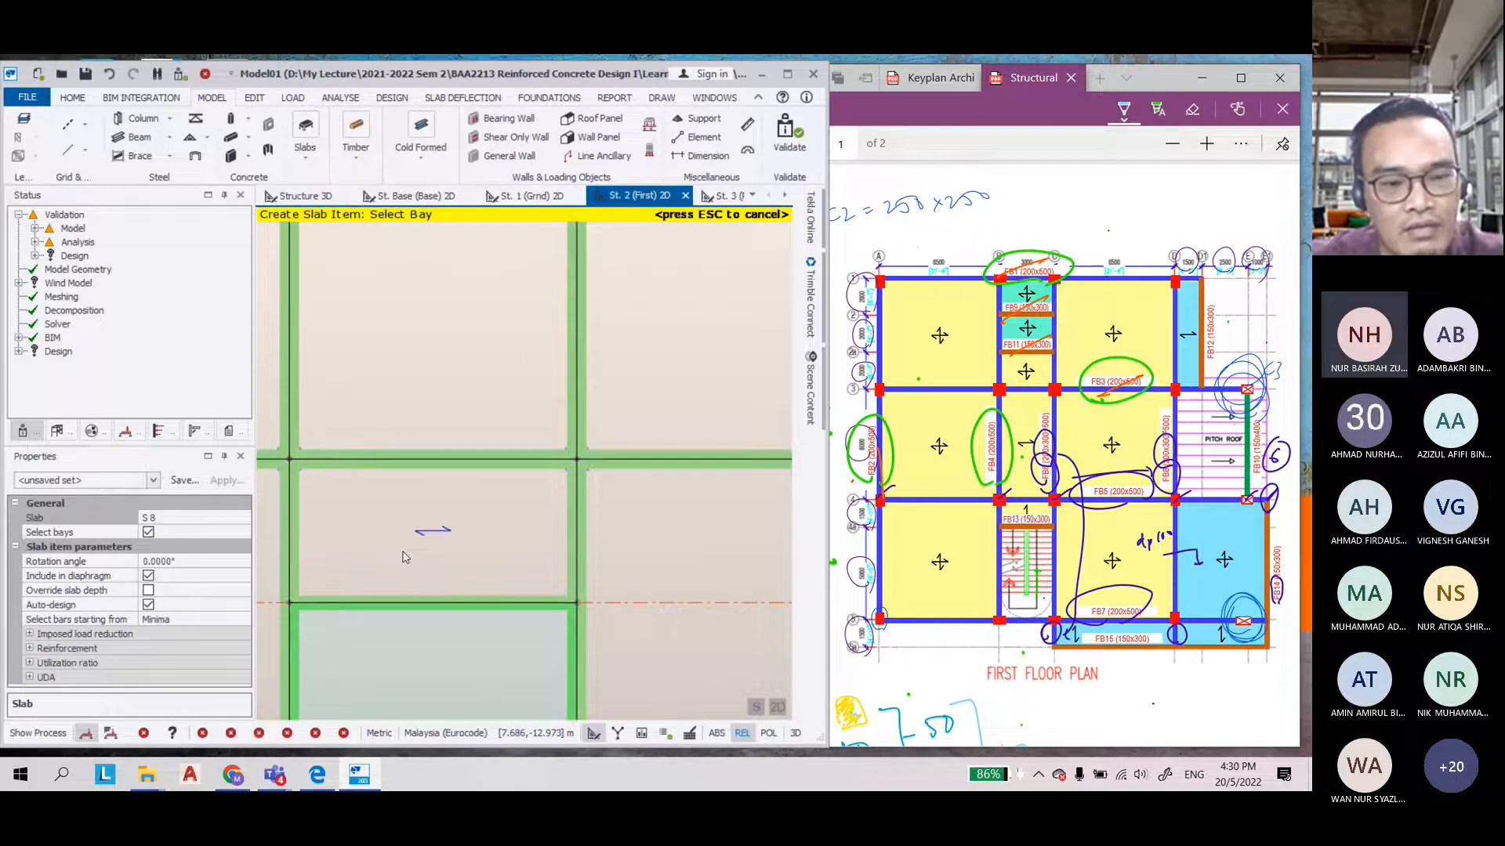
pyautogui.press('Escape')
# Set the rotation angle of the one-way slab in bay B–C/5–6 to 90°
pyautogui.click(404, 558)
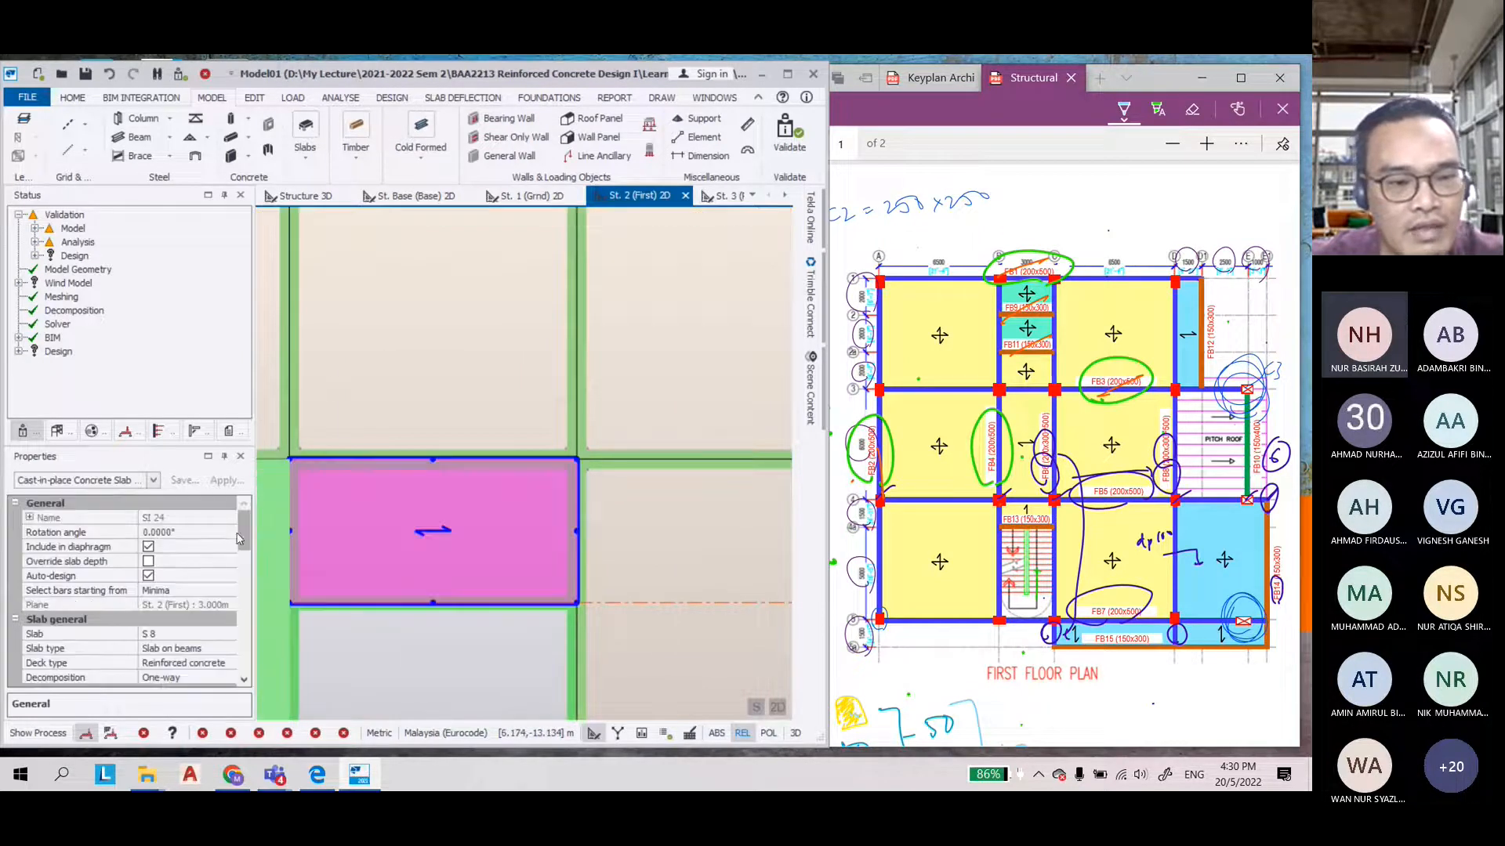
pyautogui.click(188, 532)
pyautogui.moveTo(188, 532); pyautogui.dragTo(115, 536)
pyautogui.write('900')
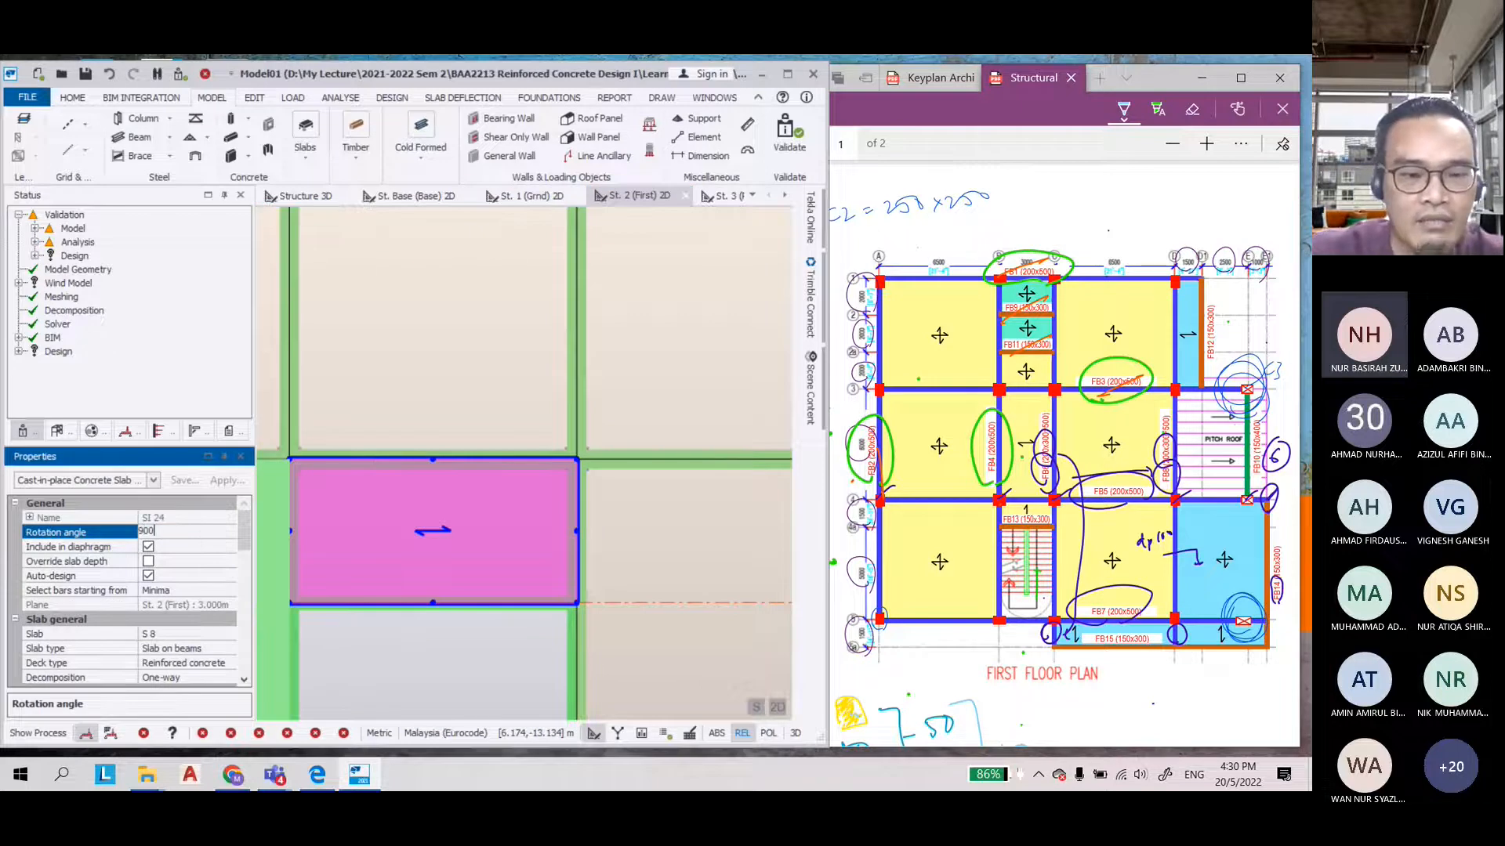
pyautogui.press('Return')
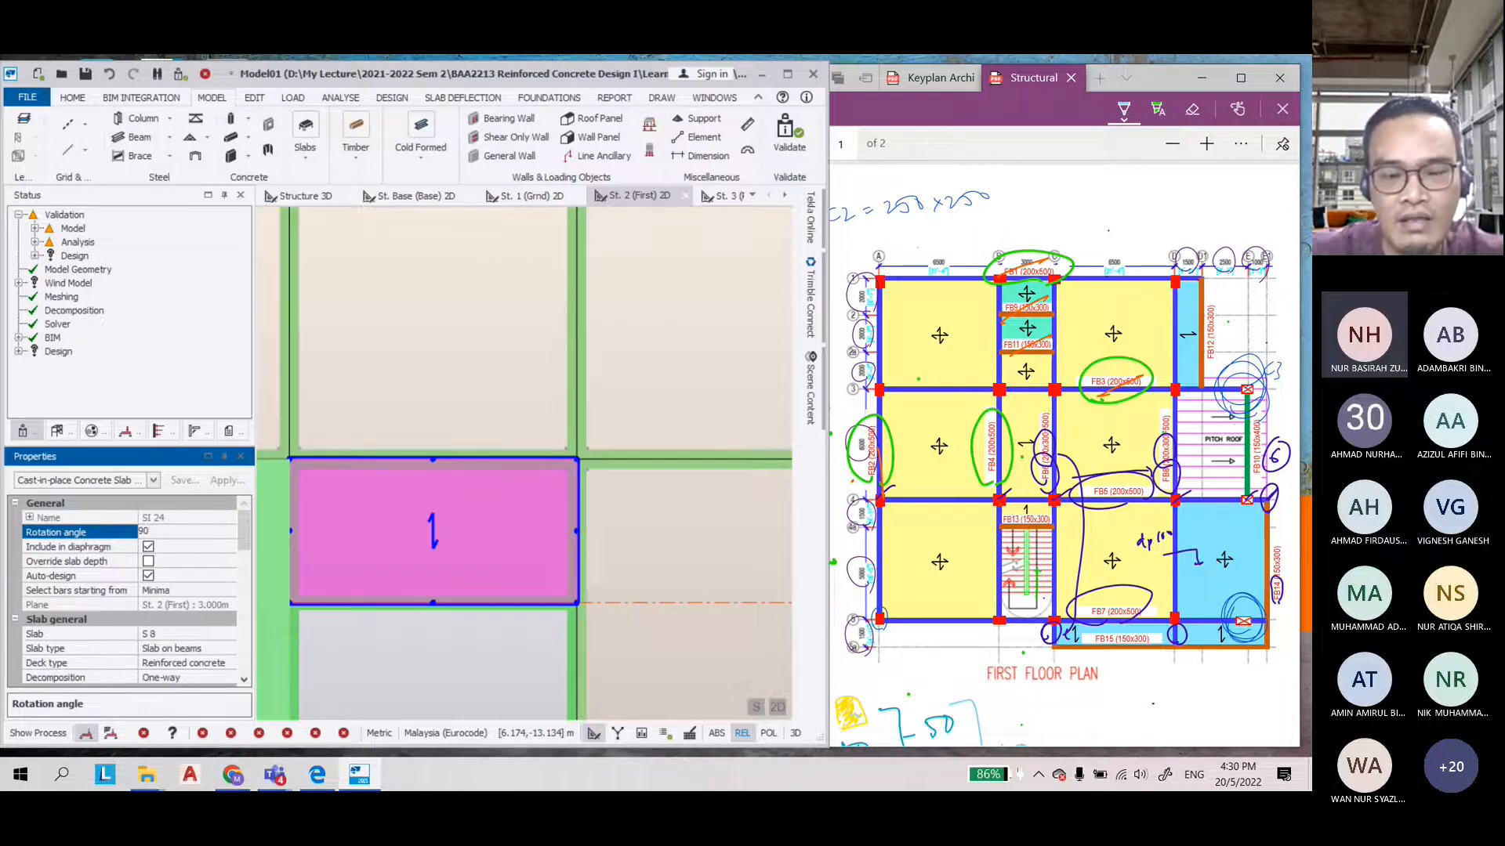
pyautogui.scroll(-3, 441, 608)
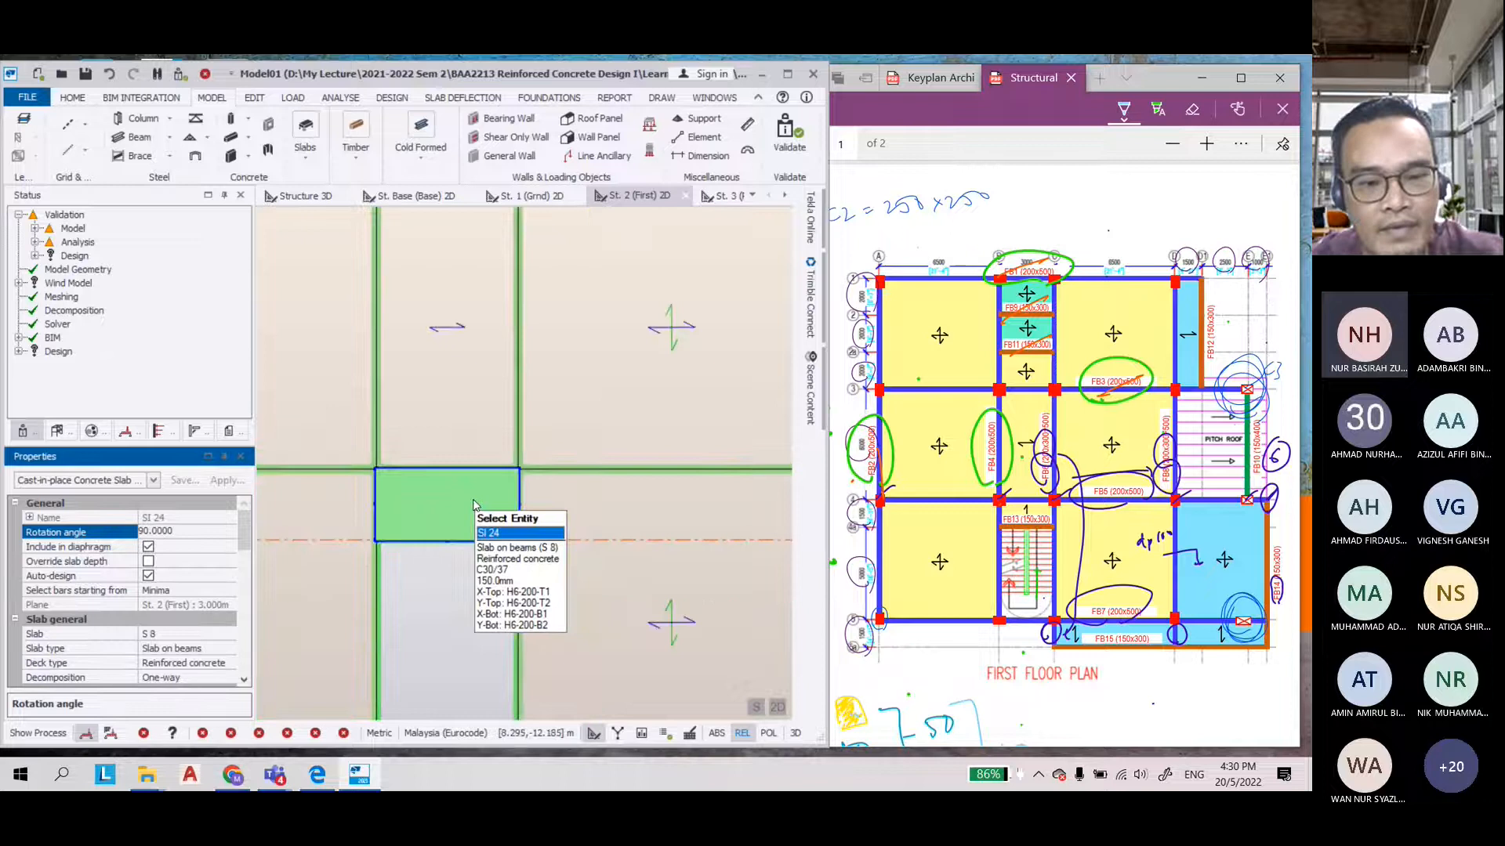
# Start a new two-way slab on the first floor, overriding the slab depth with a vertical offset of -50 mm
pyautogui.click(443, 609)
pyautogui.scroll(-4, 462, 594)
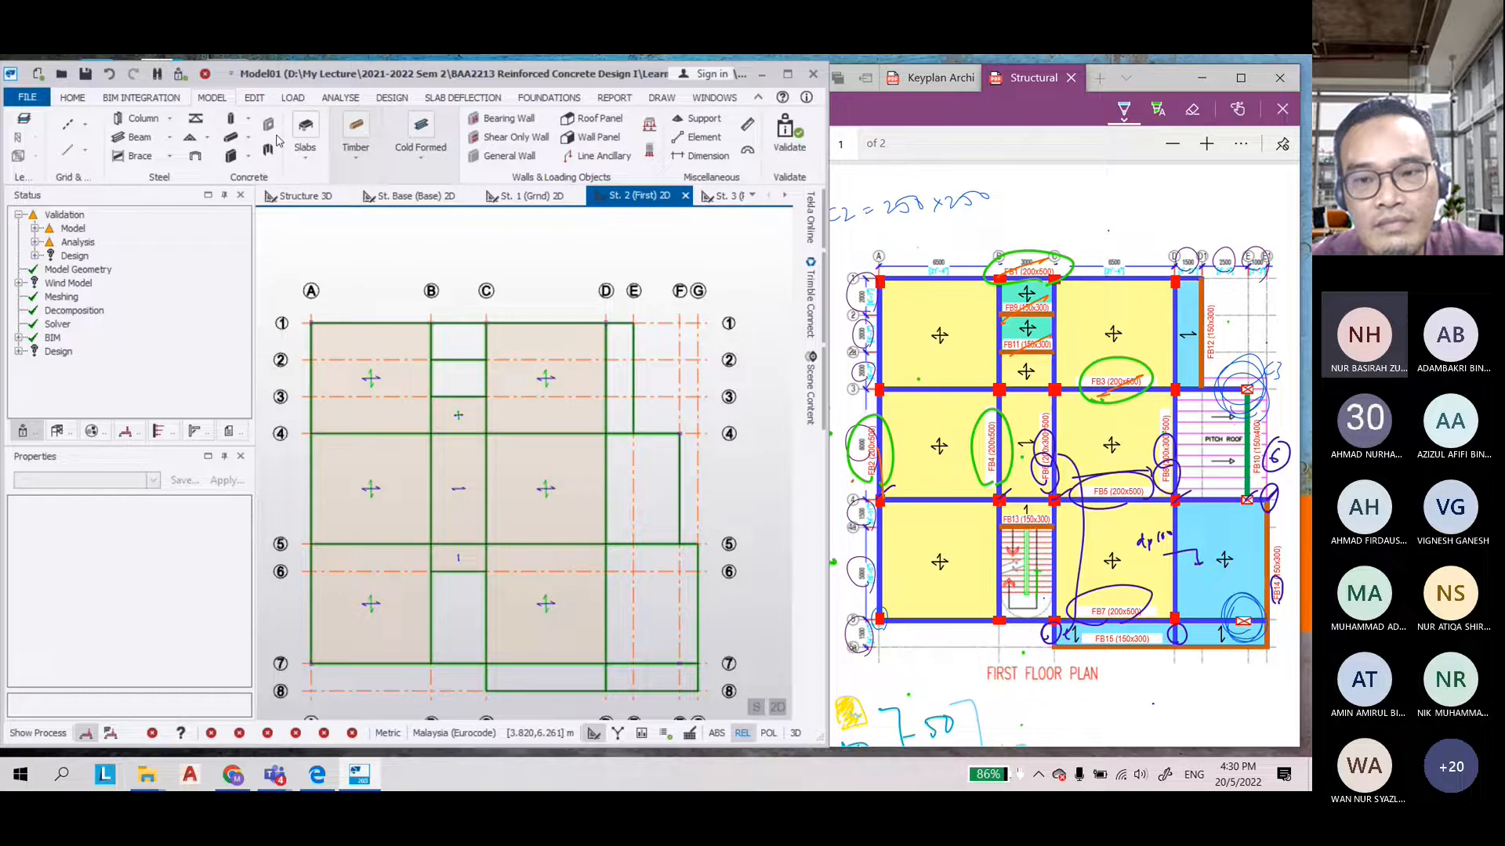
pyautogui.click(305, 132)
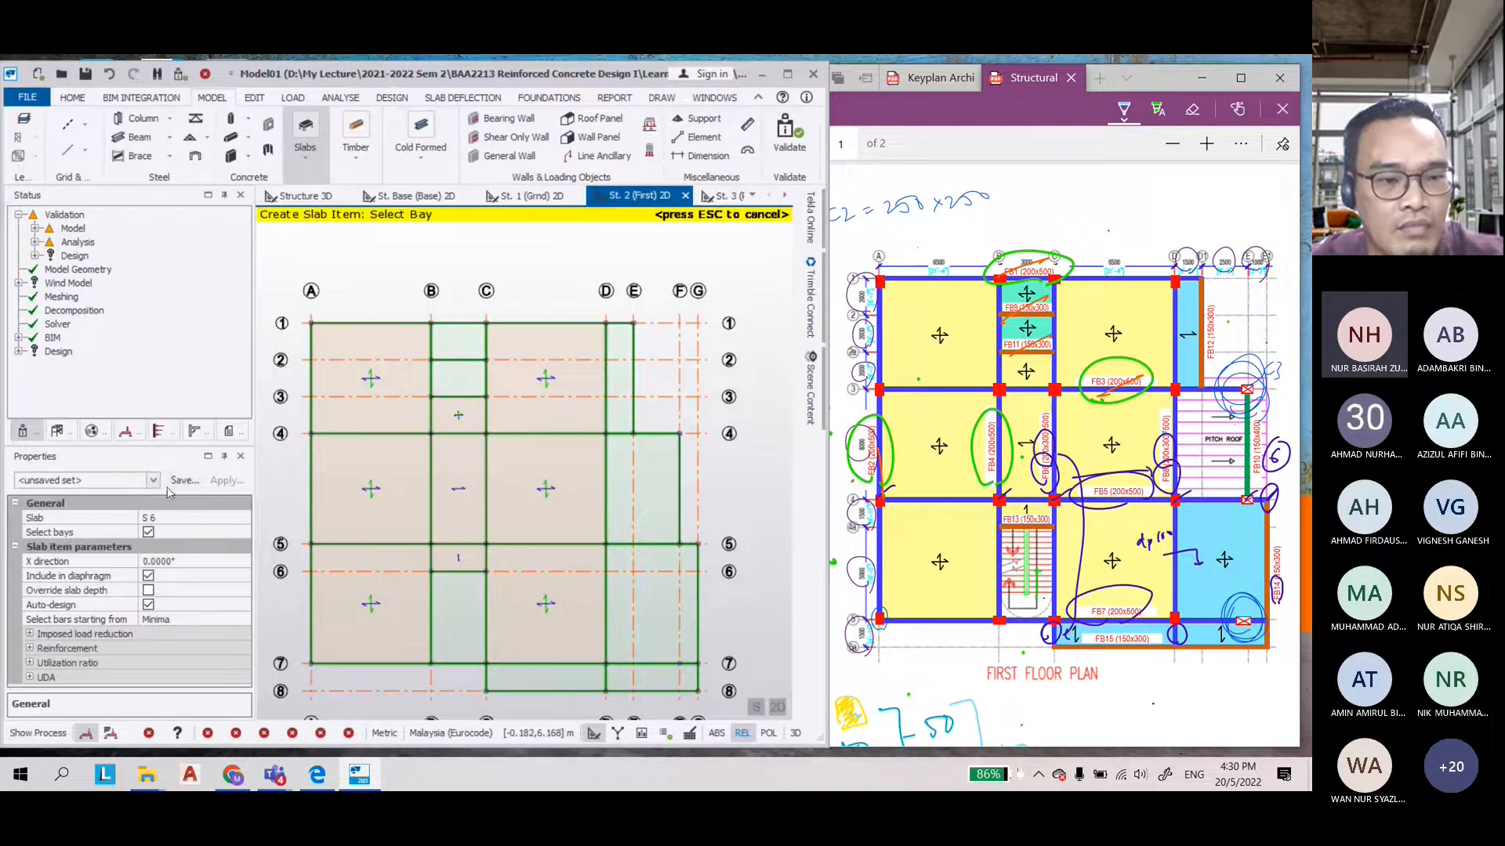
pyautogui.click(177, 519)
pyautogui.click(243, 518)
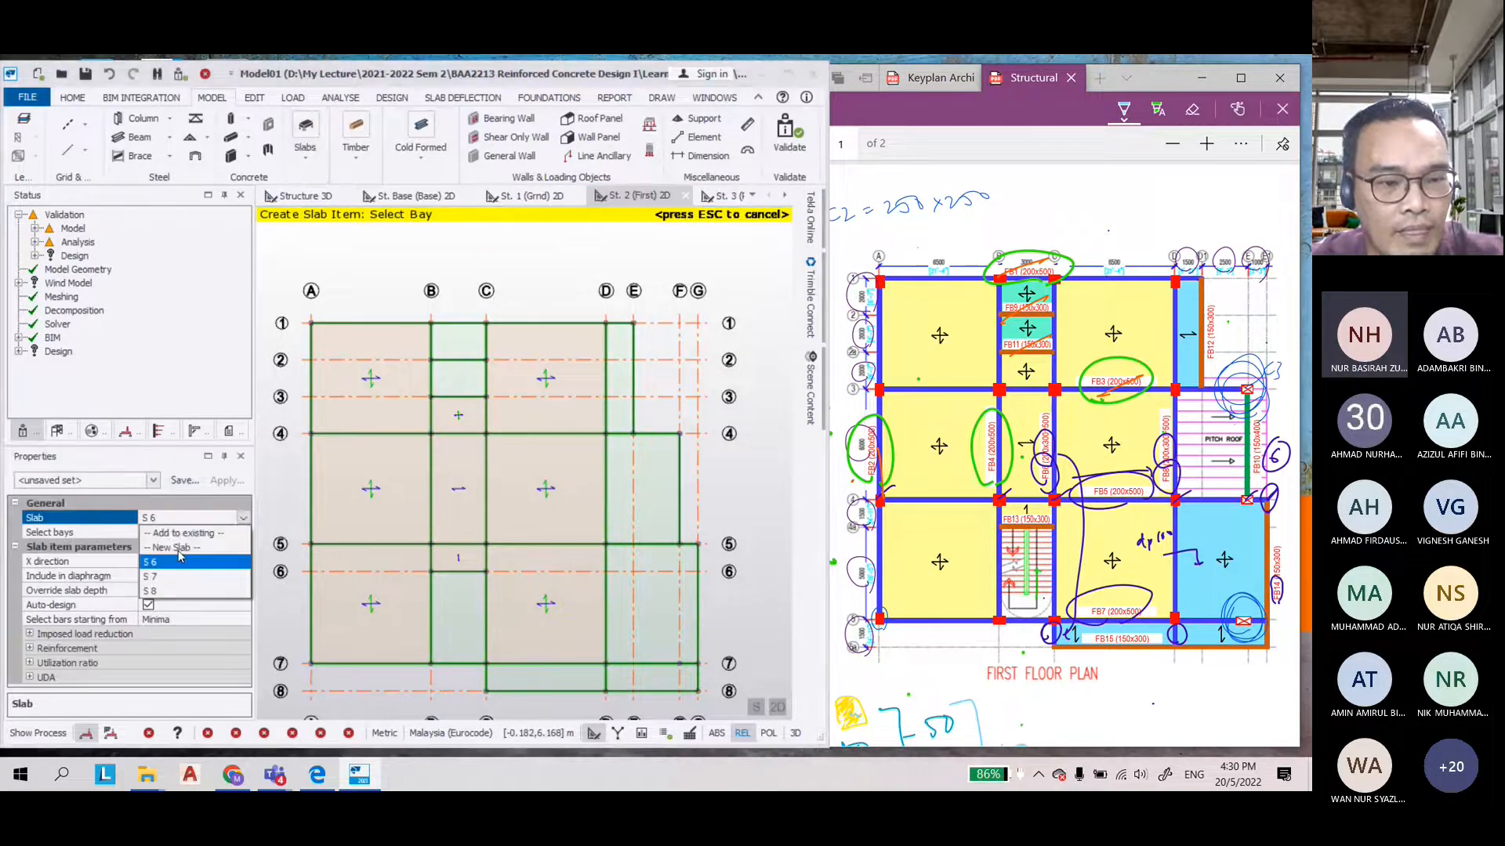
pyautogui.click(169, 547)
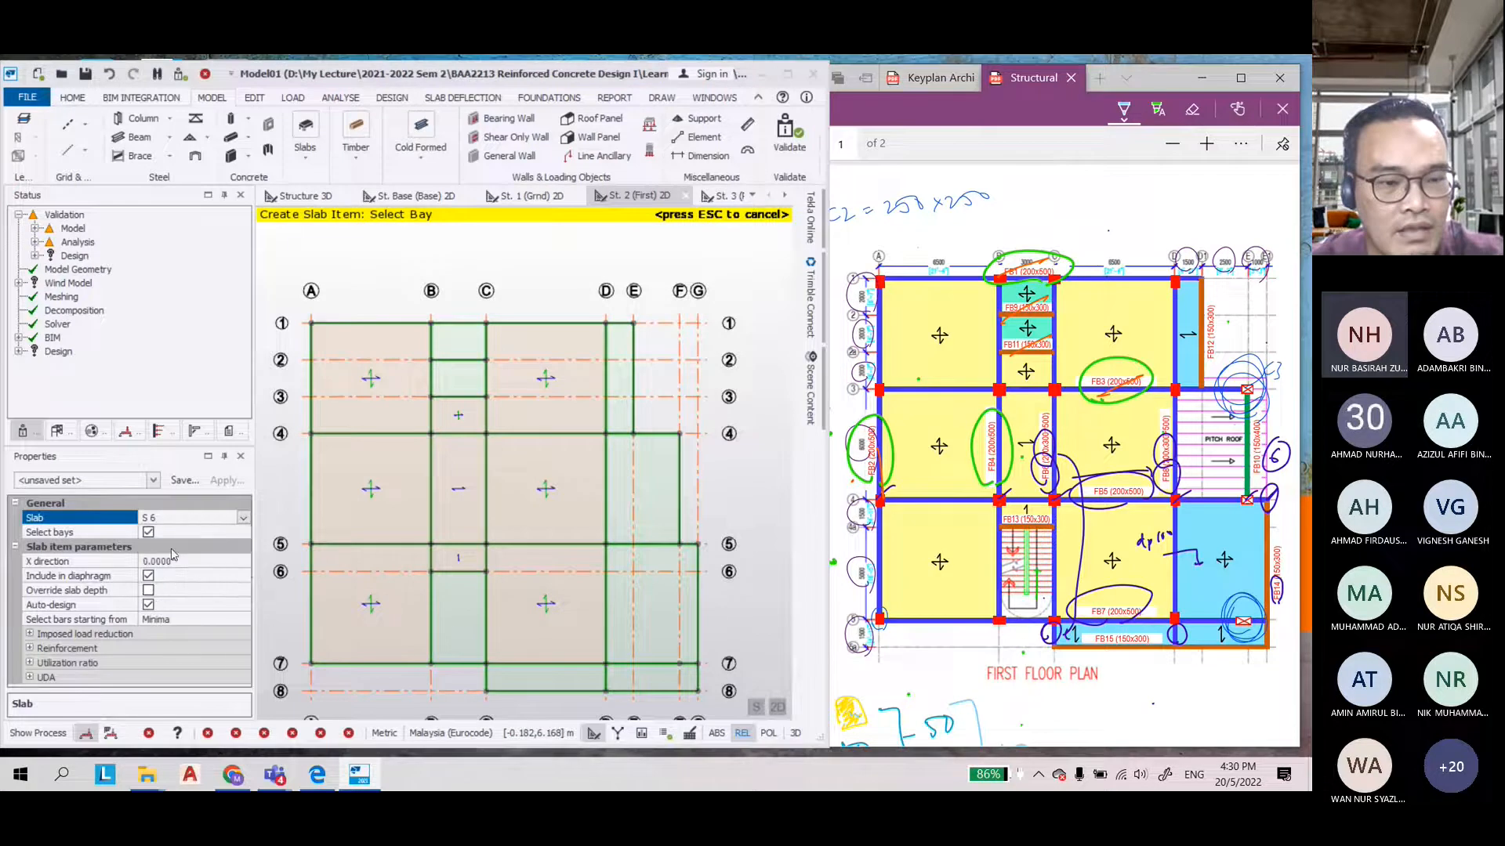
pyautogui.click(150, 592)
pyautogui.click(154, 619)
pyautogui.press('BackSpace')
pyautogui.press('BackSpace')
pyautogui.press('BackSpace')
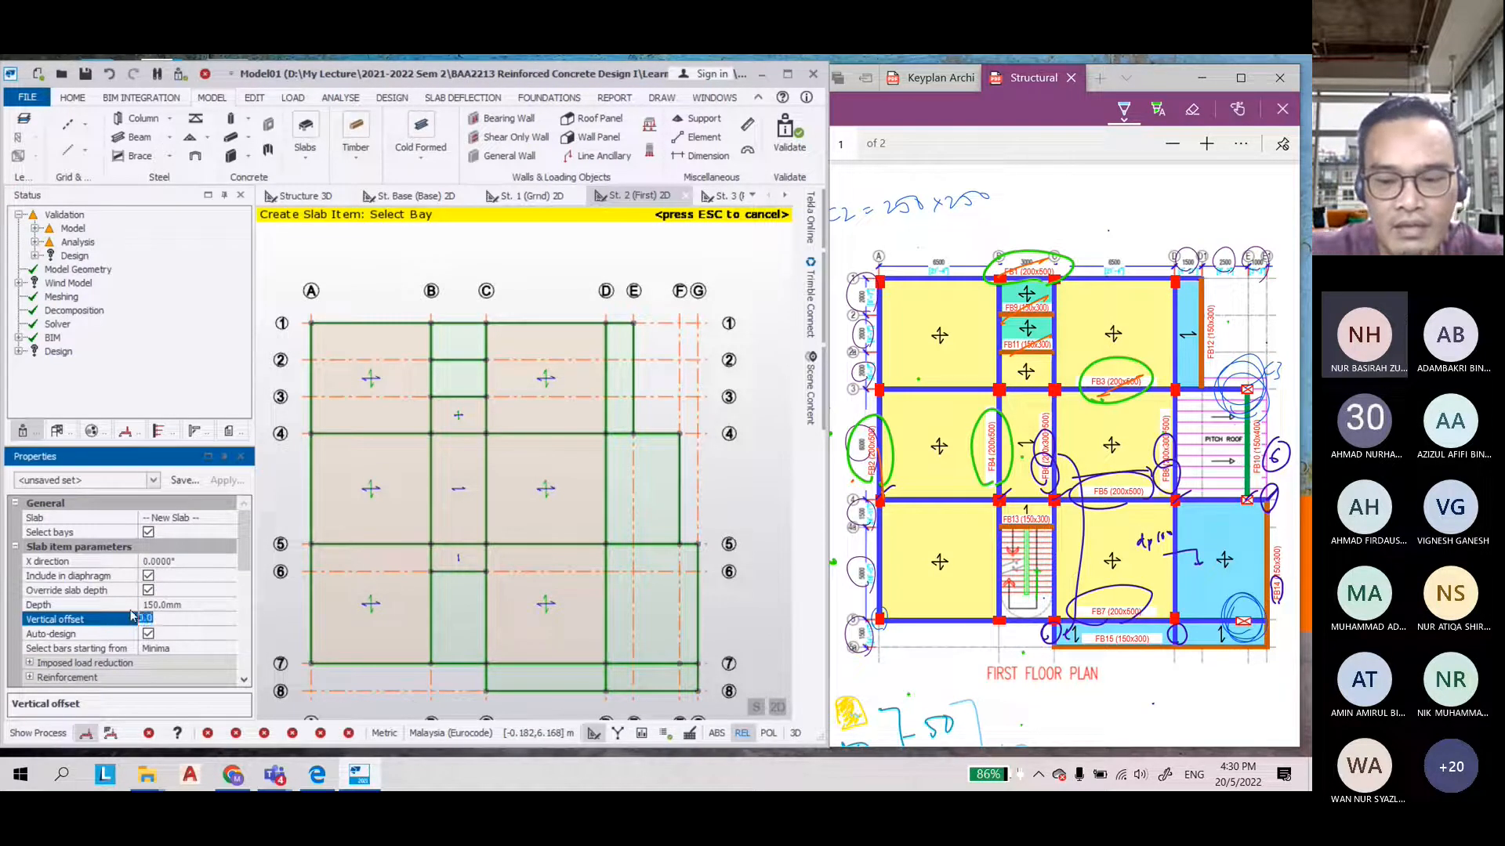
pyautogui.write('-50')
pyautogui.press('Return')
# Place the lowered two-way slab in the small bays B–C between grids 1–2 and 2–3
pyautogui.moveTo(240, 548); pyautogui.dragTo(240, 593)
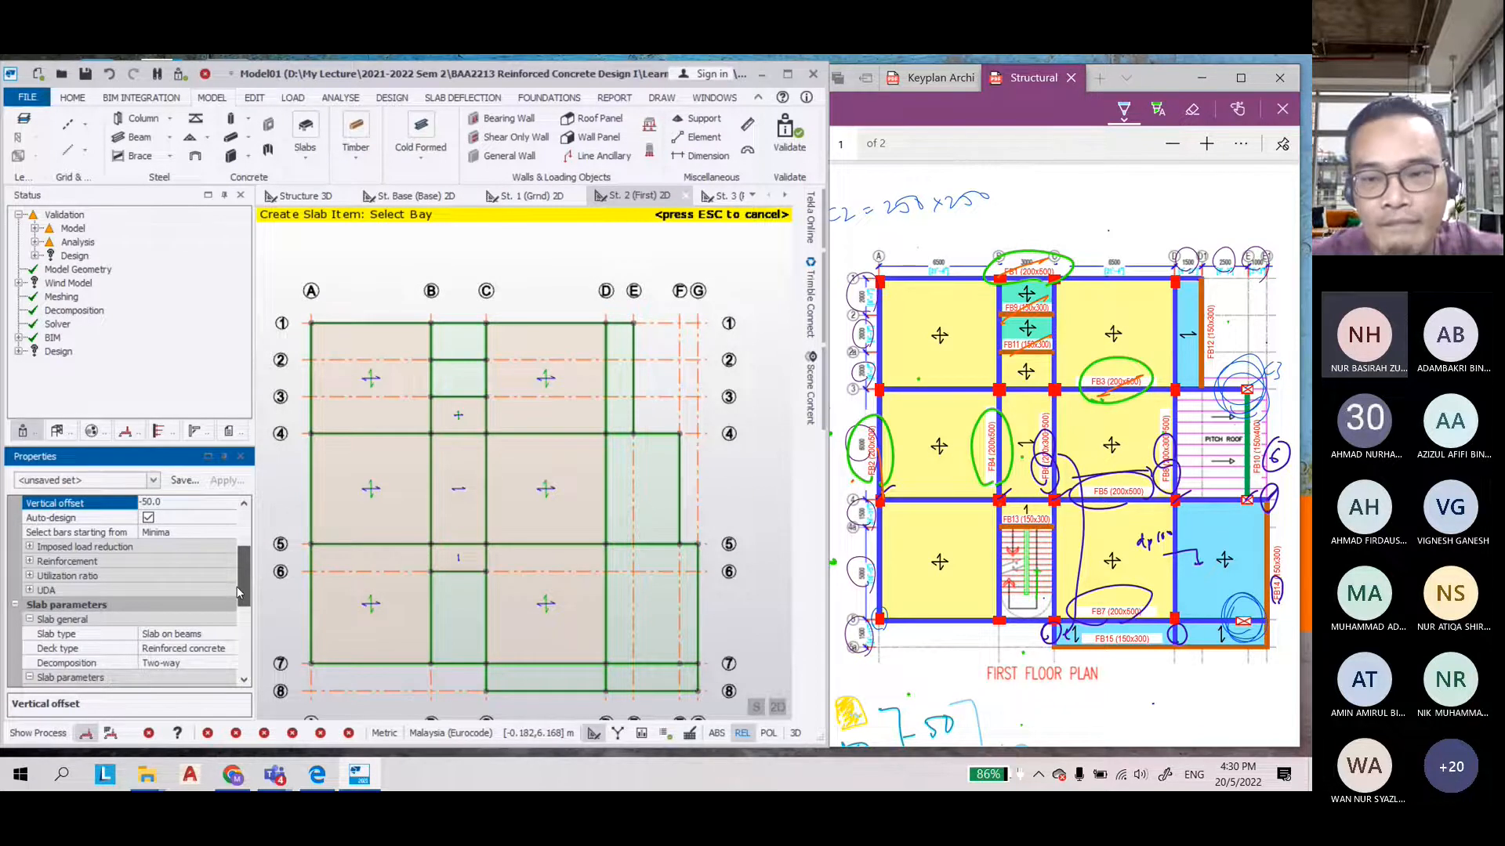
pyautogui.click(458, 342)
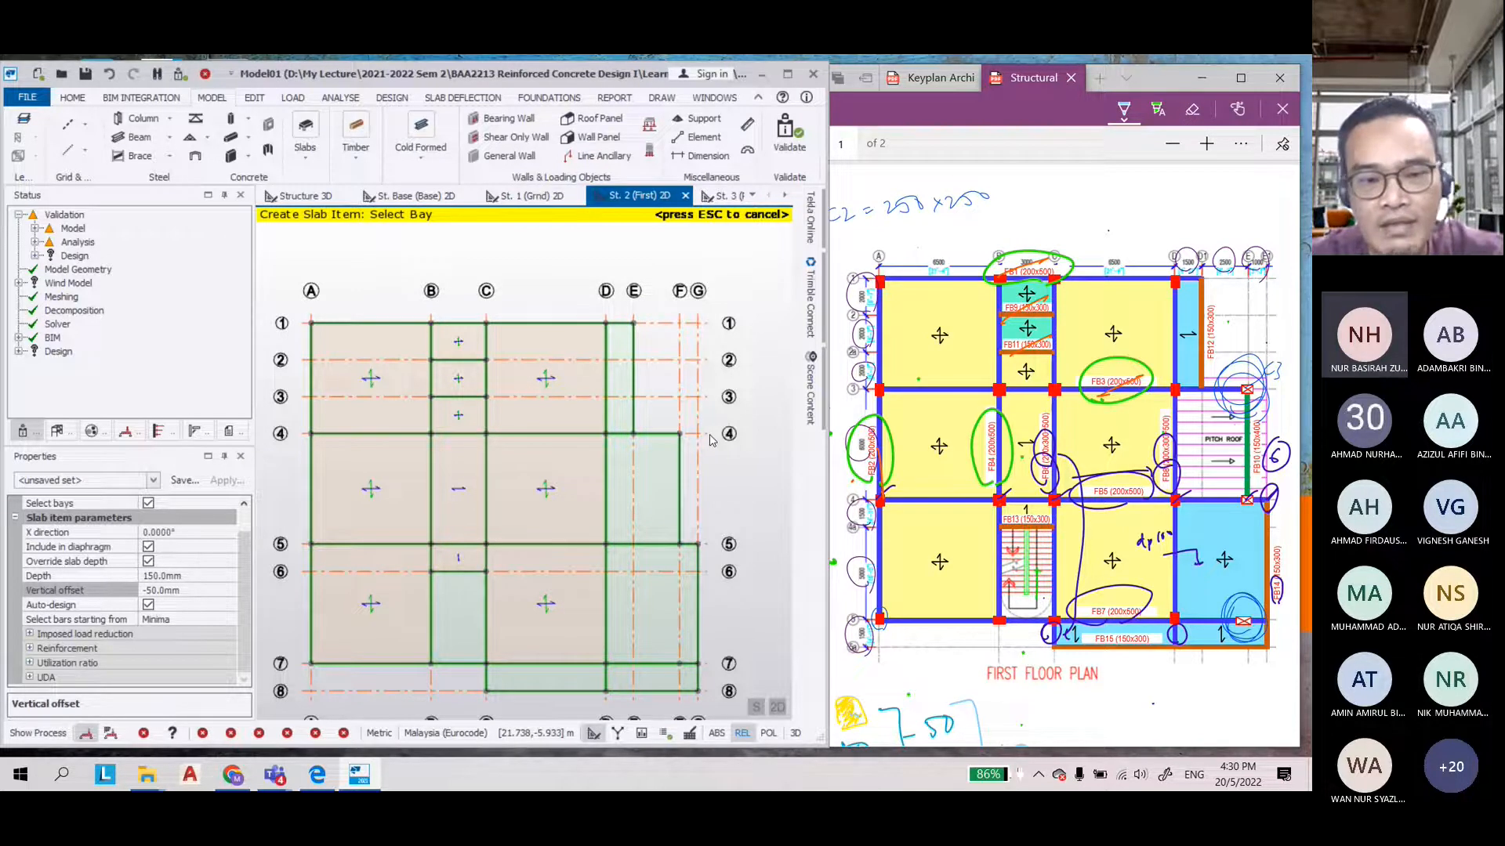
pyautogui.scroll(-1, 705, 536)
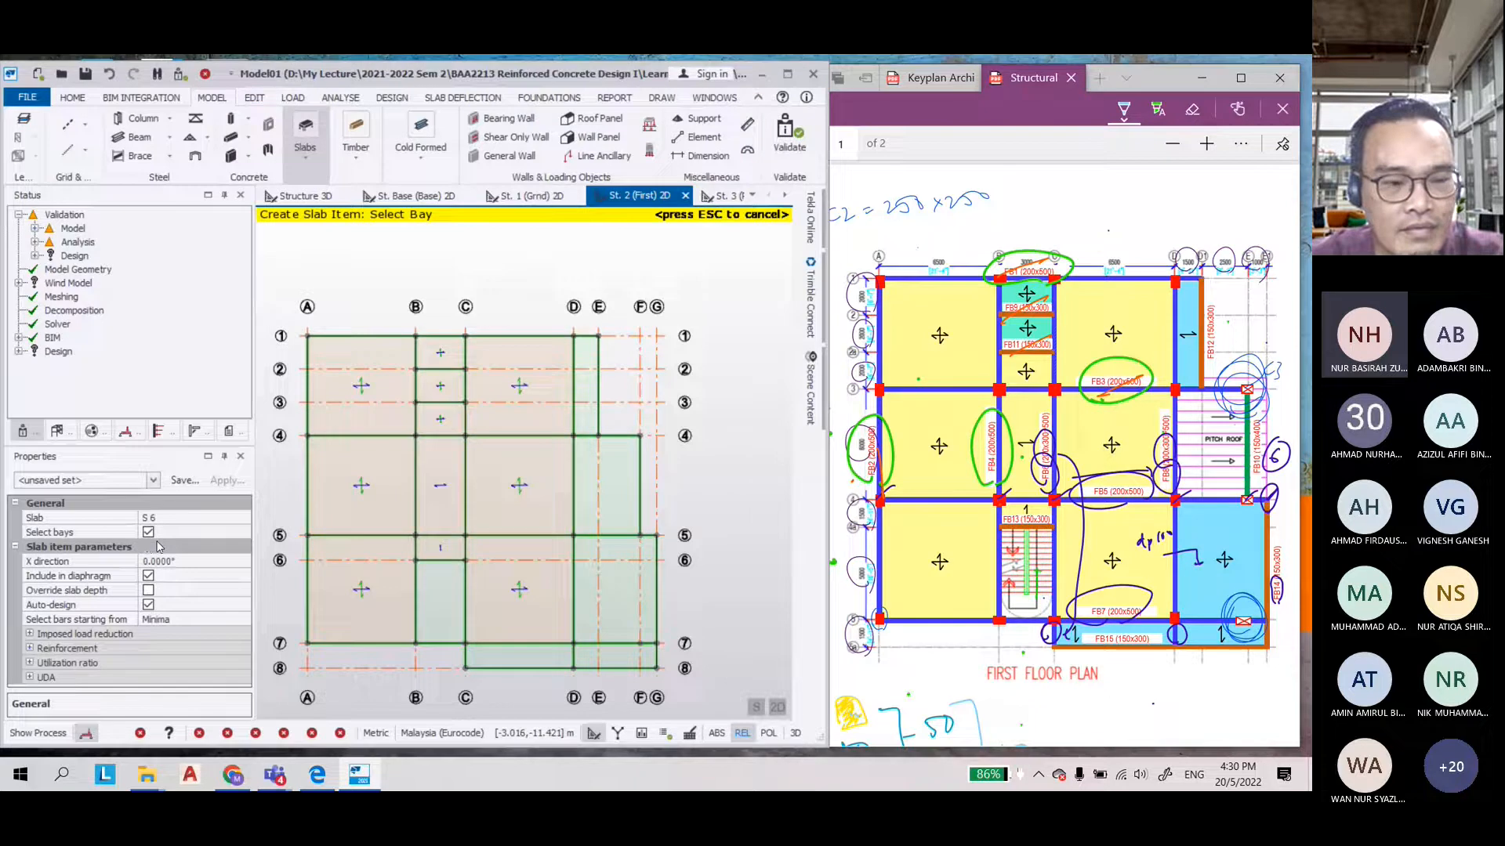
# Create a new two-way slab with overridden depth and a -100 mm vertical offset in bay D–G between grids 5 and 7
pyautogui.click(179, 519)
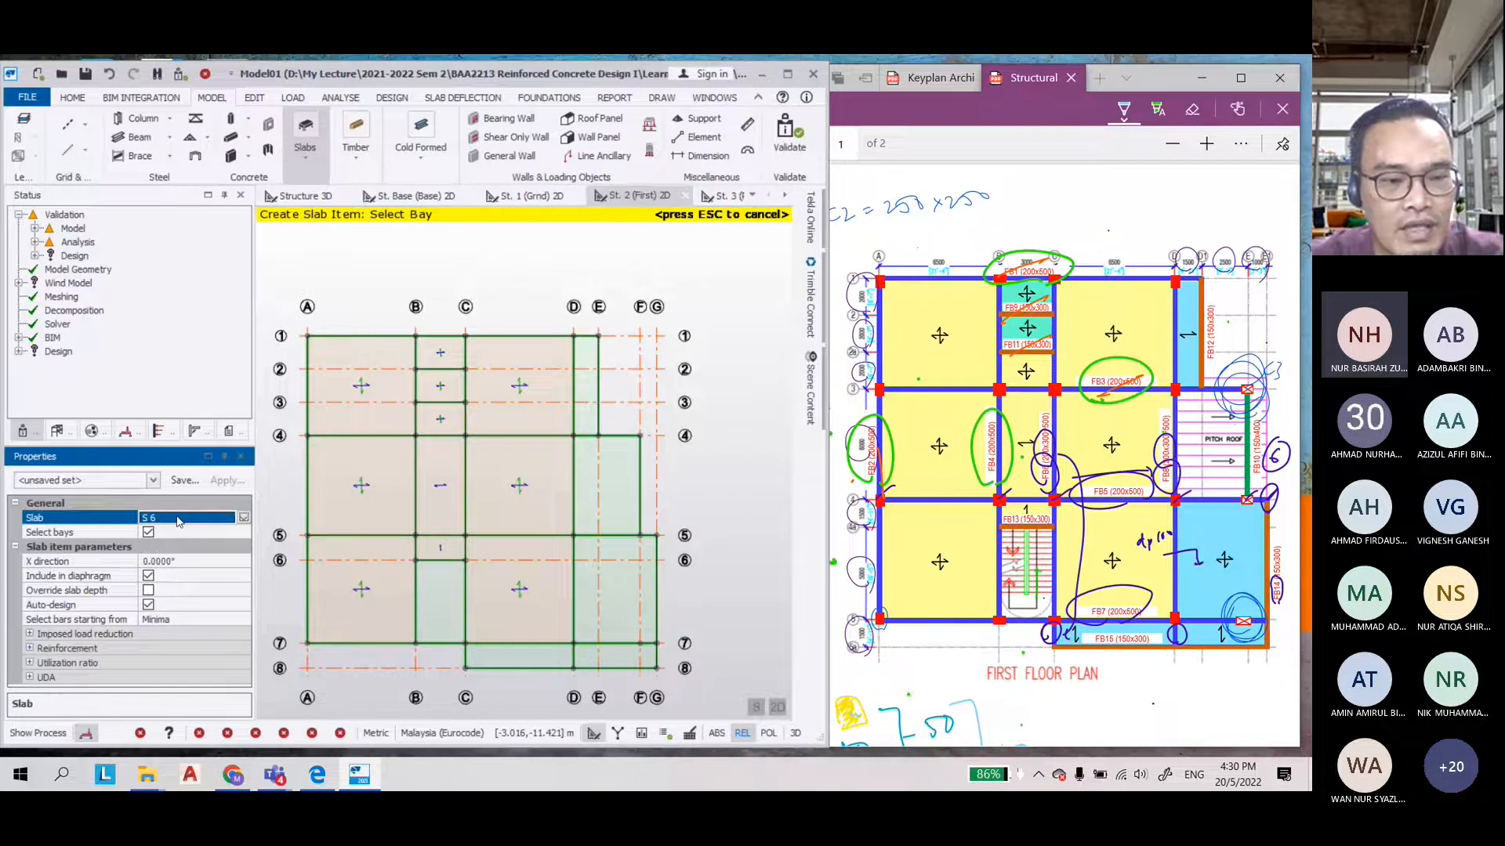
pyautogui.click(179, 521)
pyautogui.click(177, 546)
pyautogui.scroll(-2, 188, 629)
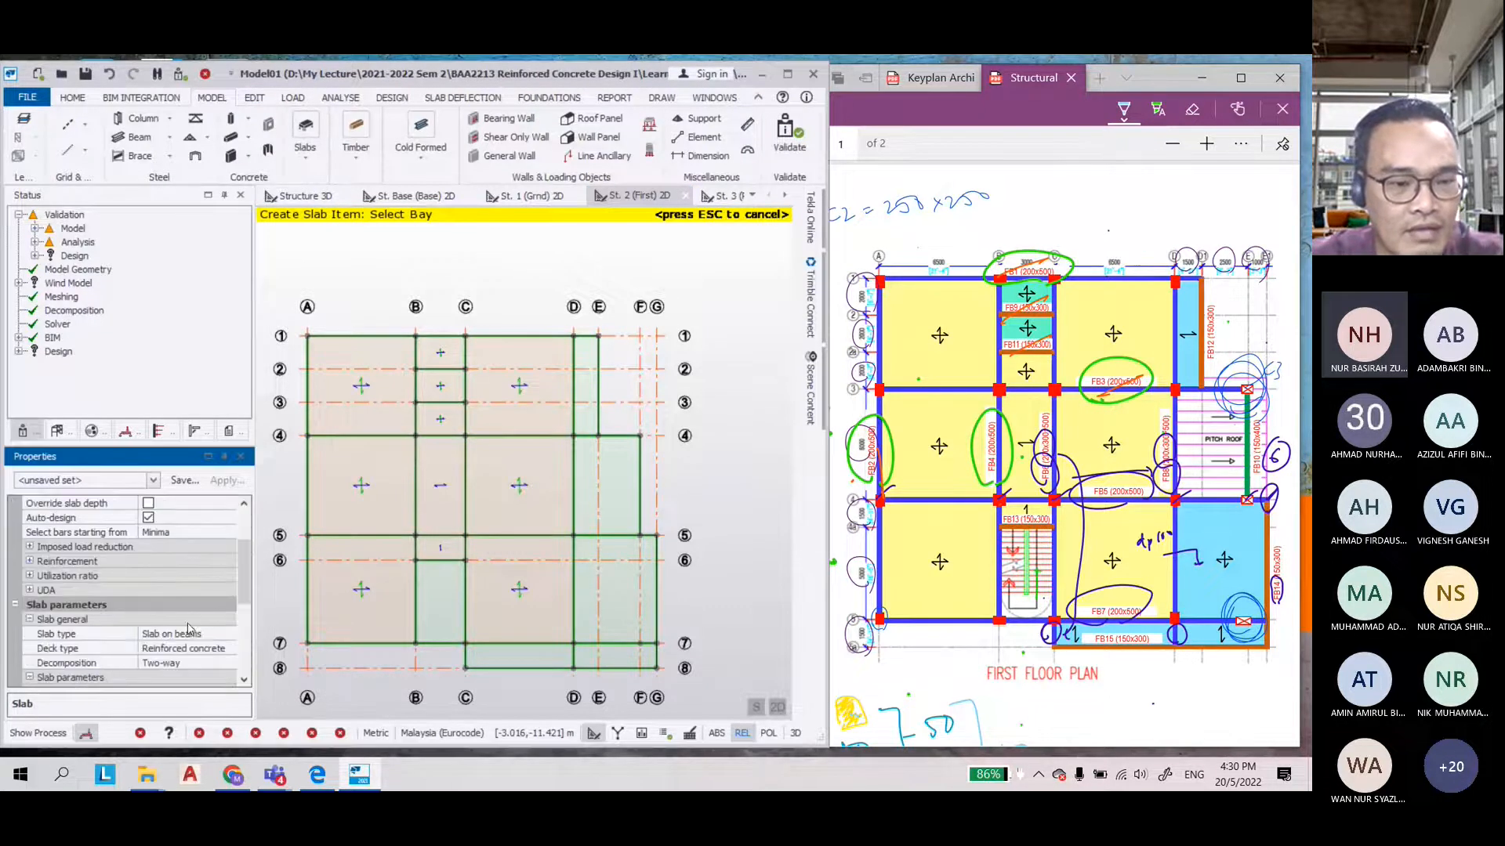
pyautogui.scroll(1, 180, 619)
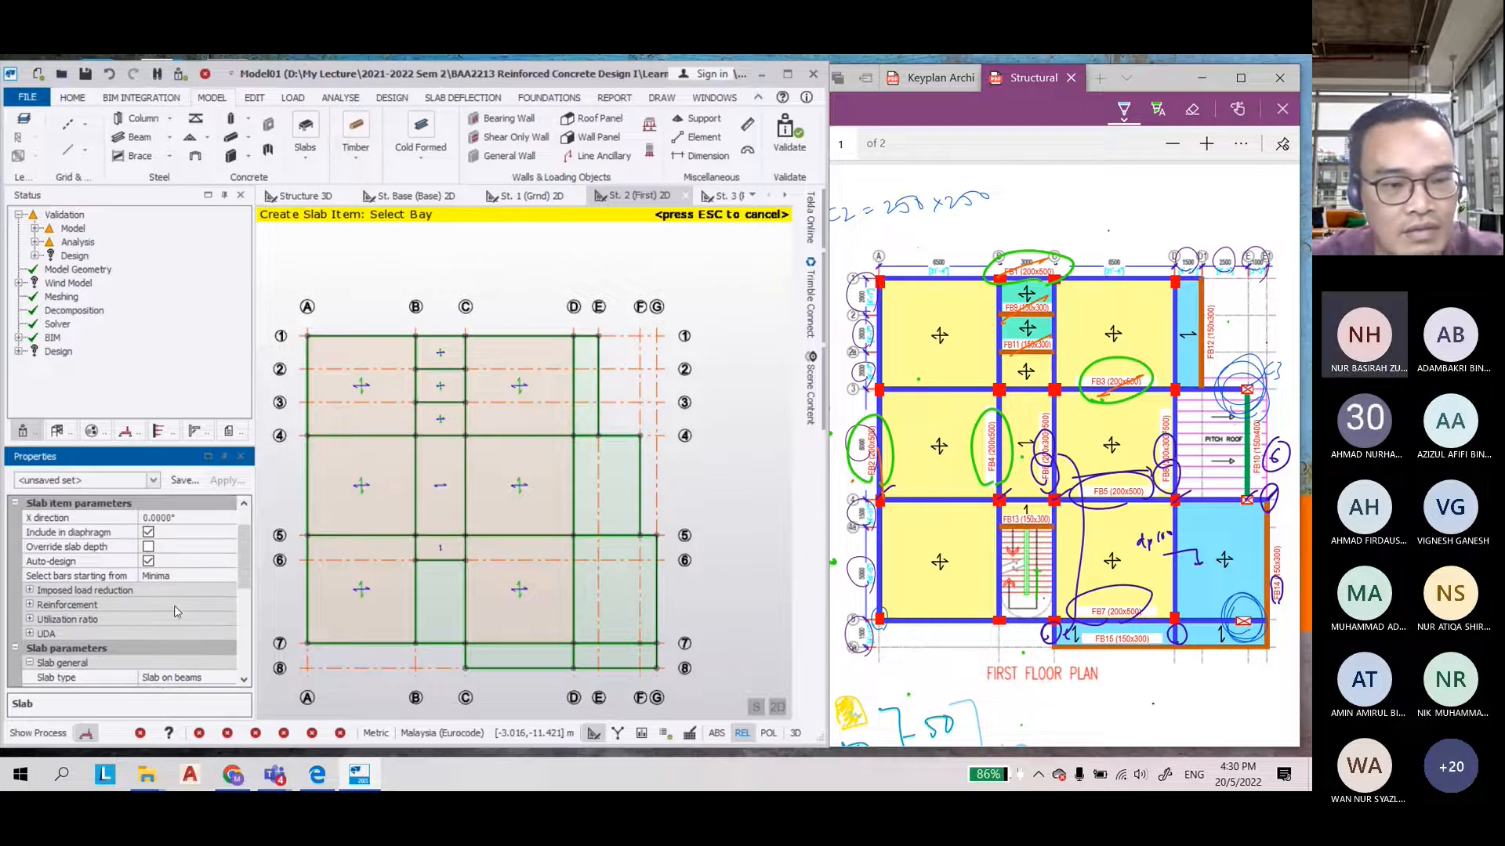
pyautogui.click(148, 547)
pyautogui.click(121, 575)
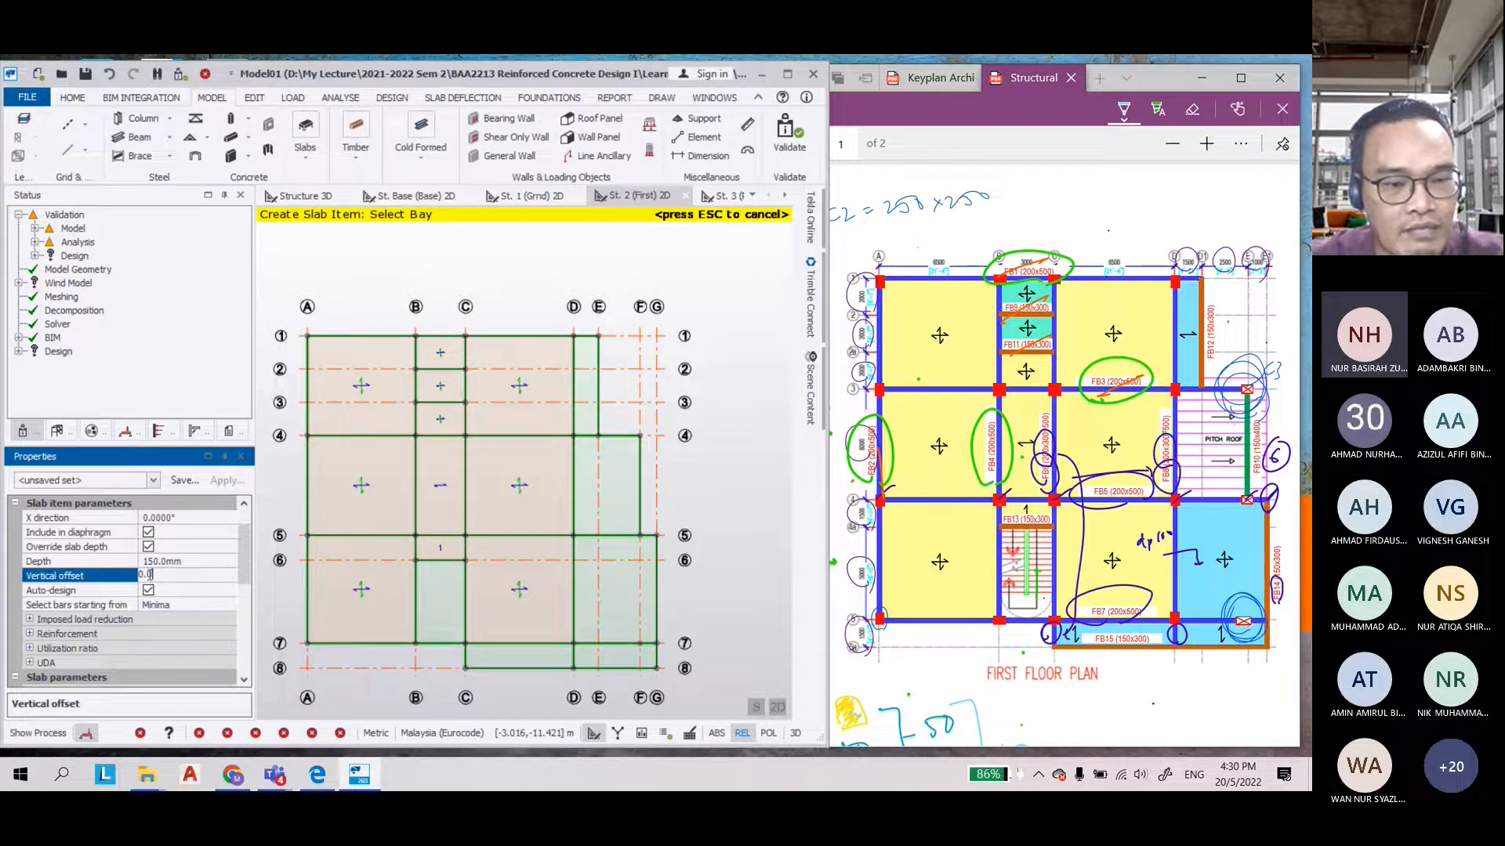
pyautogui.write('-10')
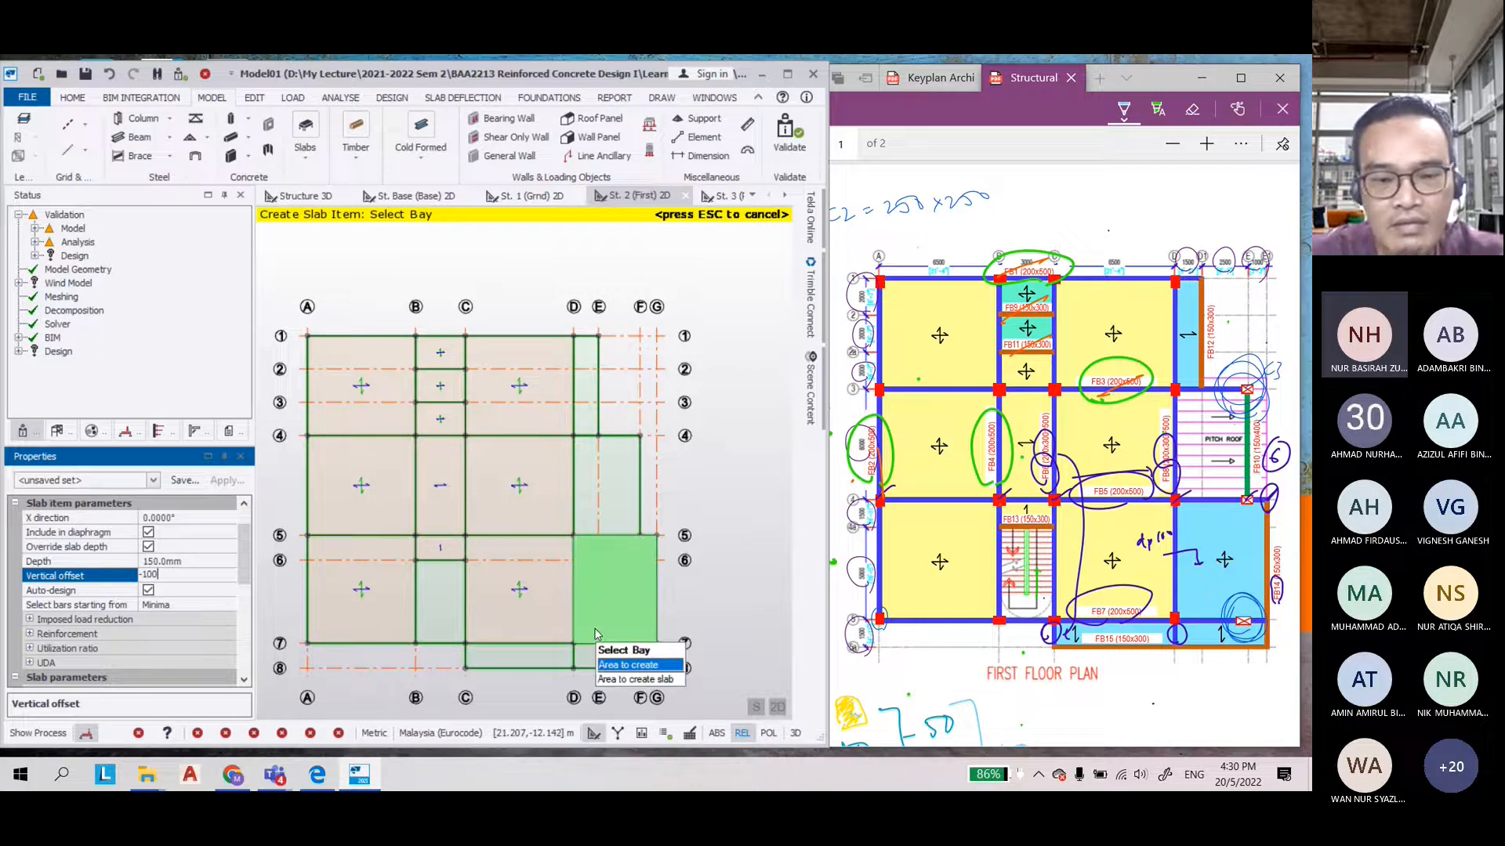
pyautogui.click(595, 635)
pyautogui.press('Escape')
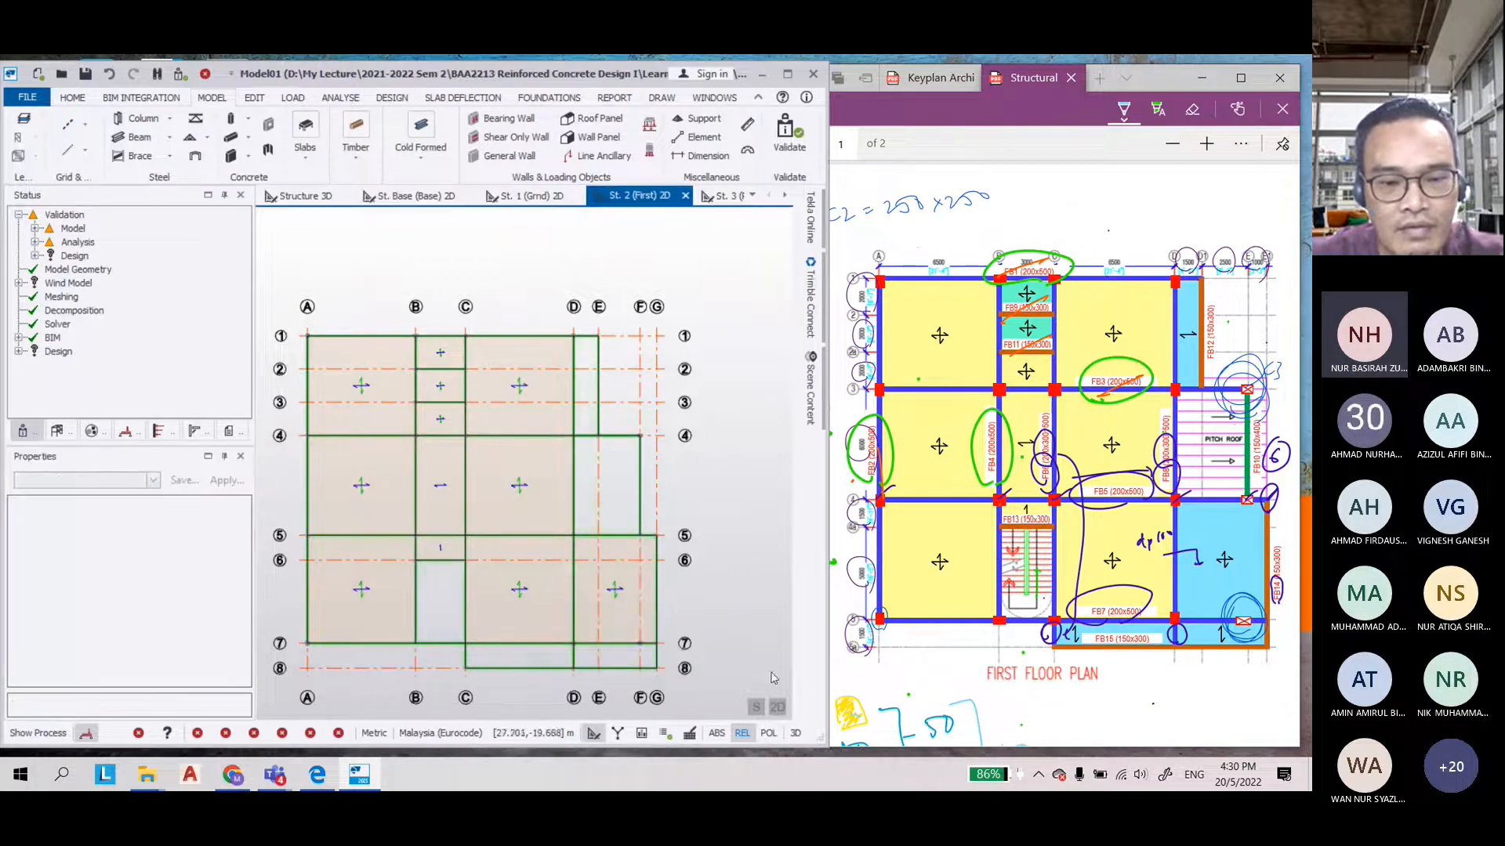
# Examine the lowered slab against its edge beams in 3D and return to the 2D plan
pyautogui.click(777, 707)
pyautogui.scroll(10, 684, 570)
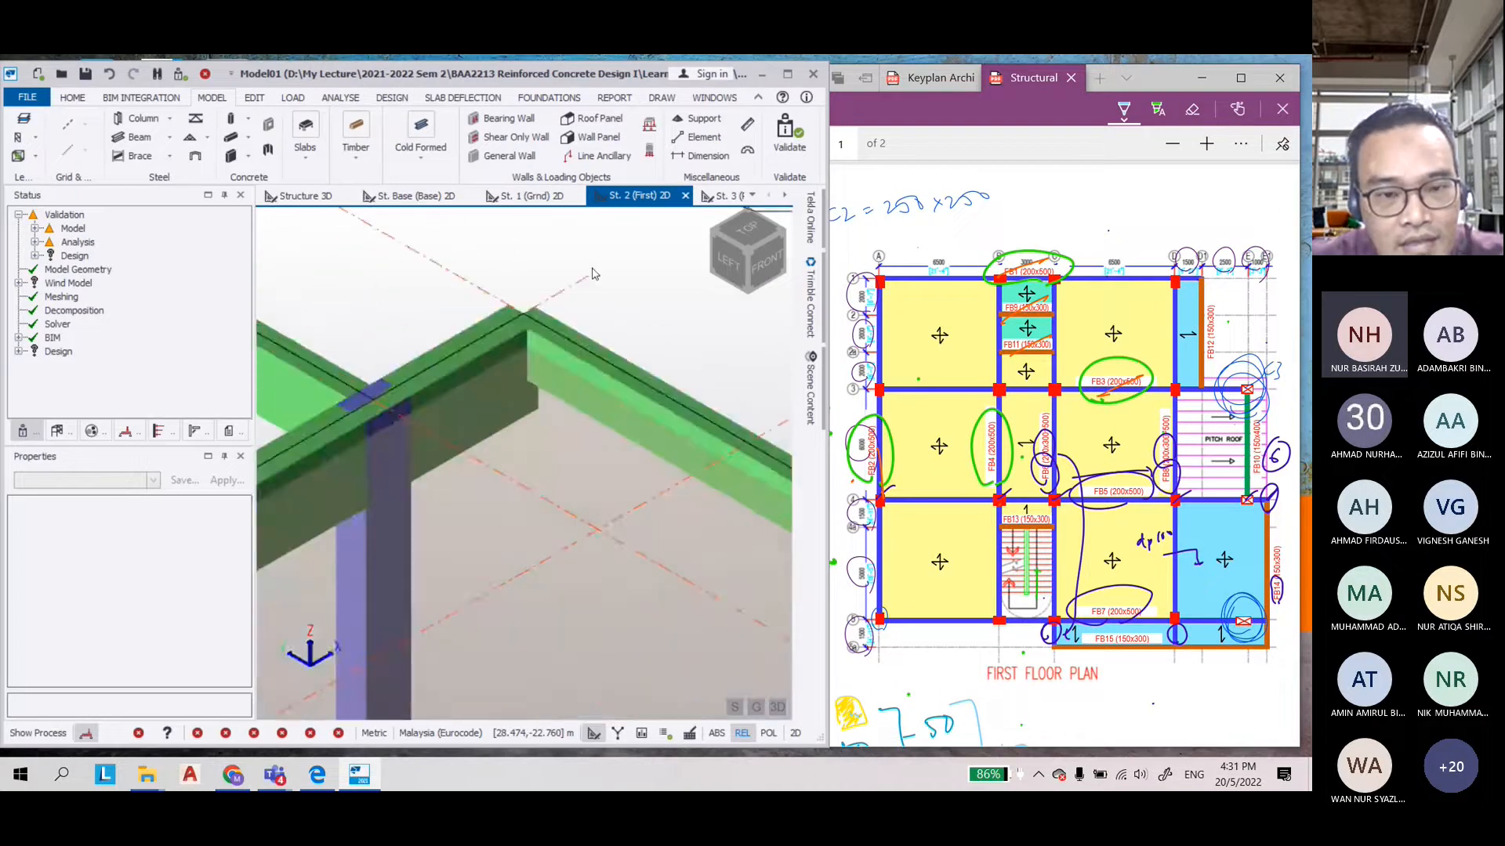
pyautogui.scroll(3, 600, 314)
pyautogui.moveTo(441, 576)
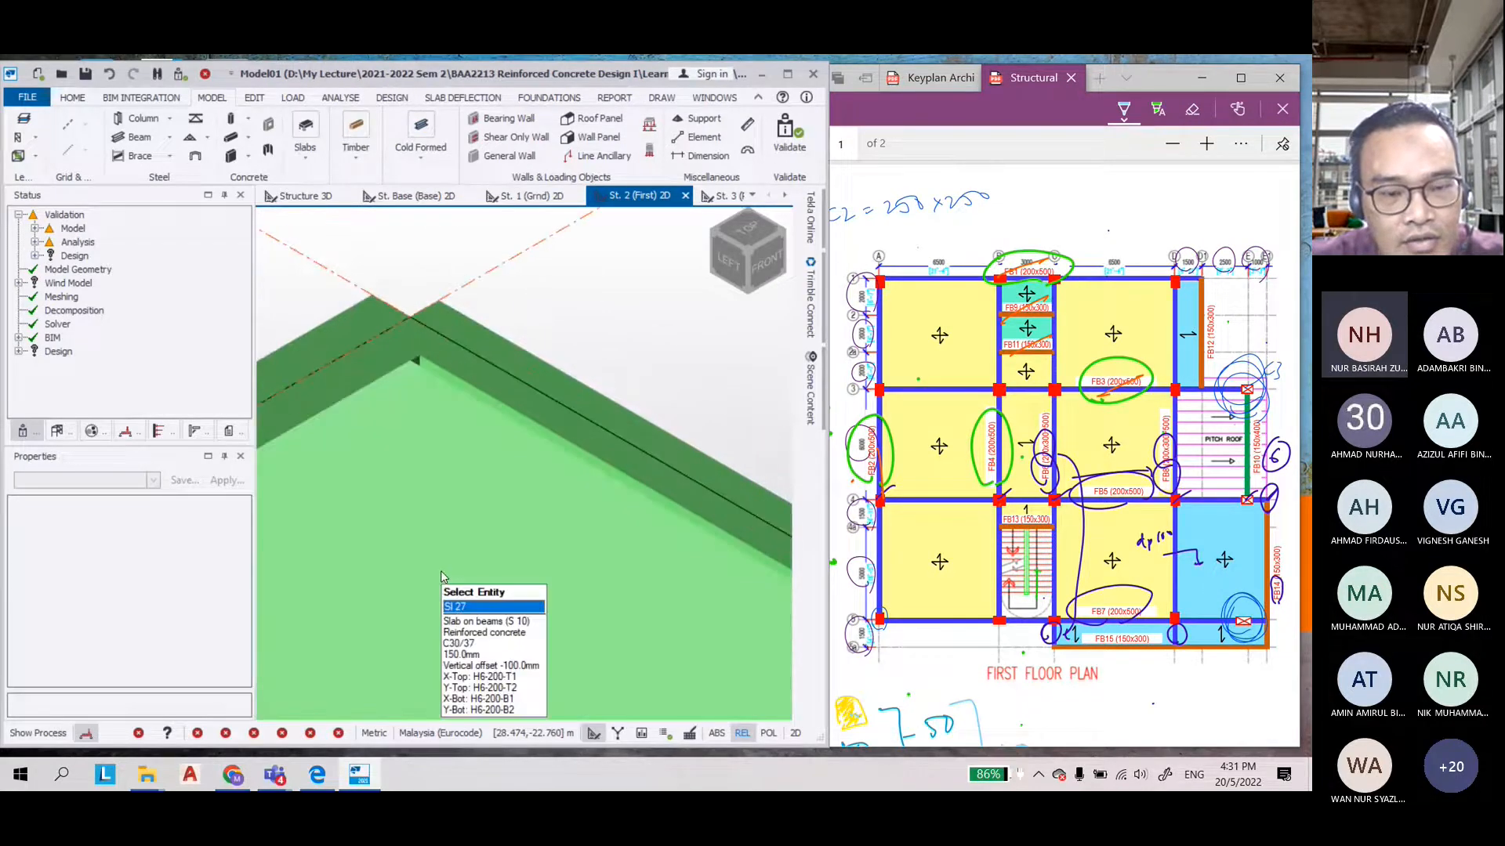
pyautogui.scroll(-10, 592, 444)
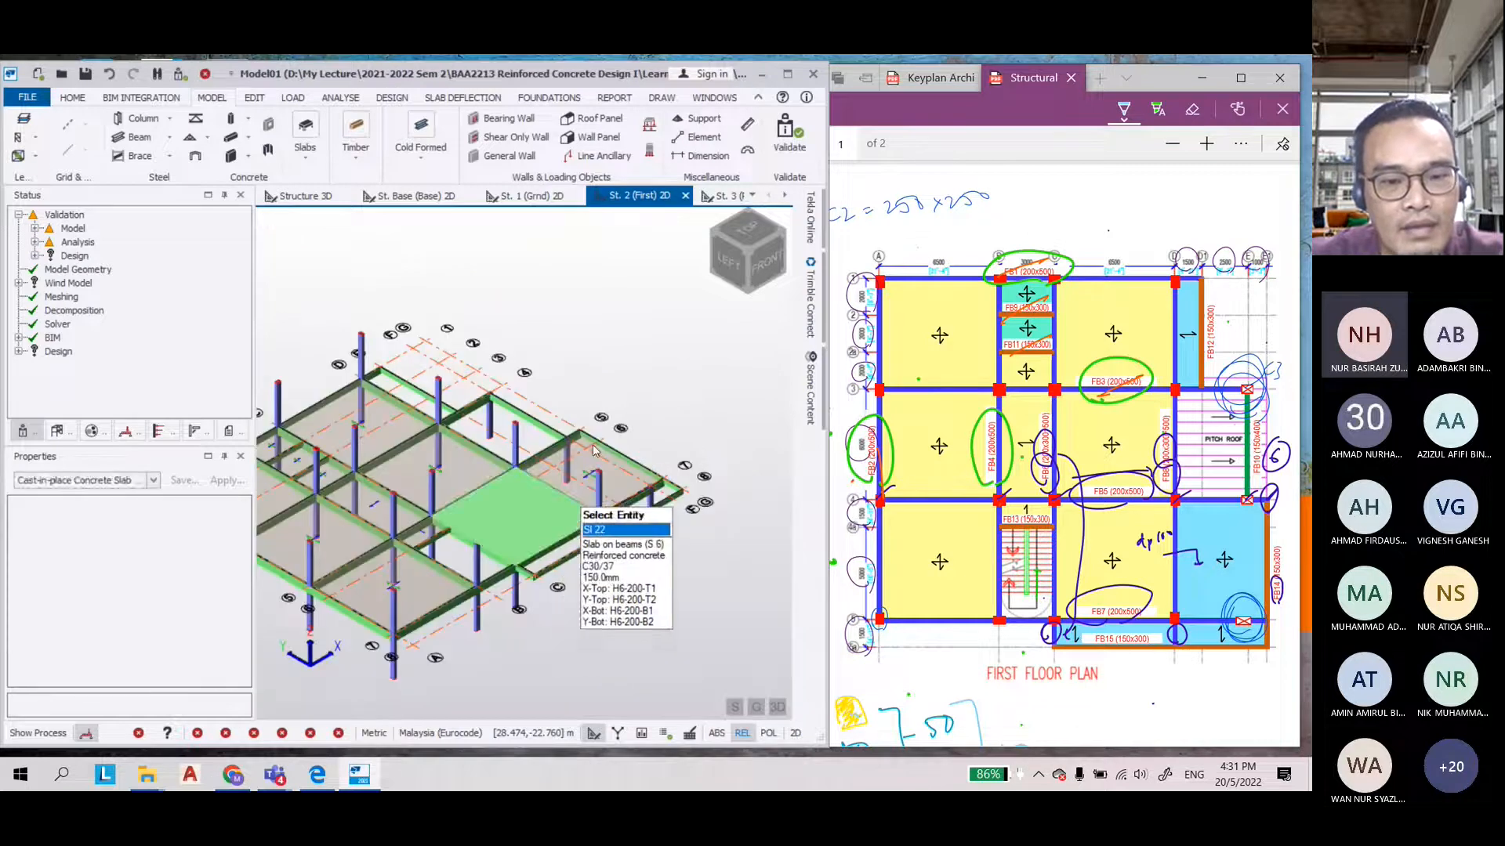
pyautogui.click(778, 709)
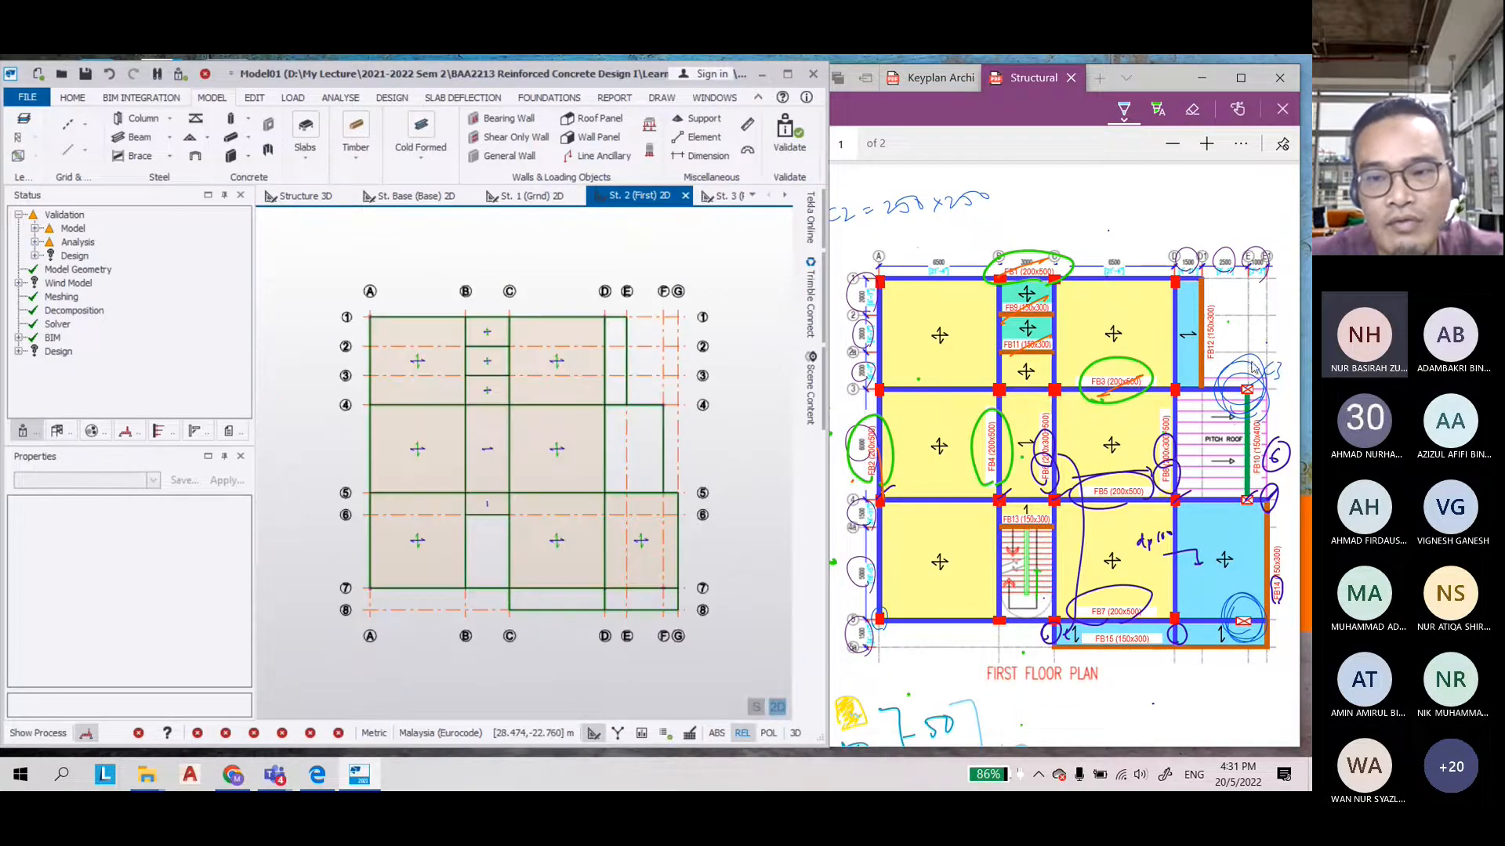
# Start another new slab on beams with One-way decomposition for the first-floor strip D–E
pyautogui.scroll(4, 649, 343)
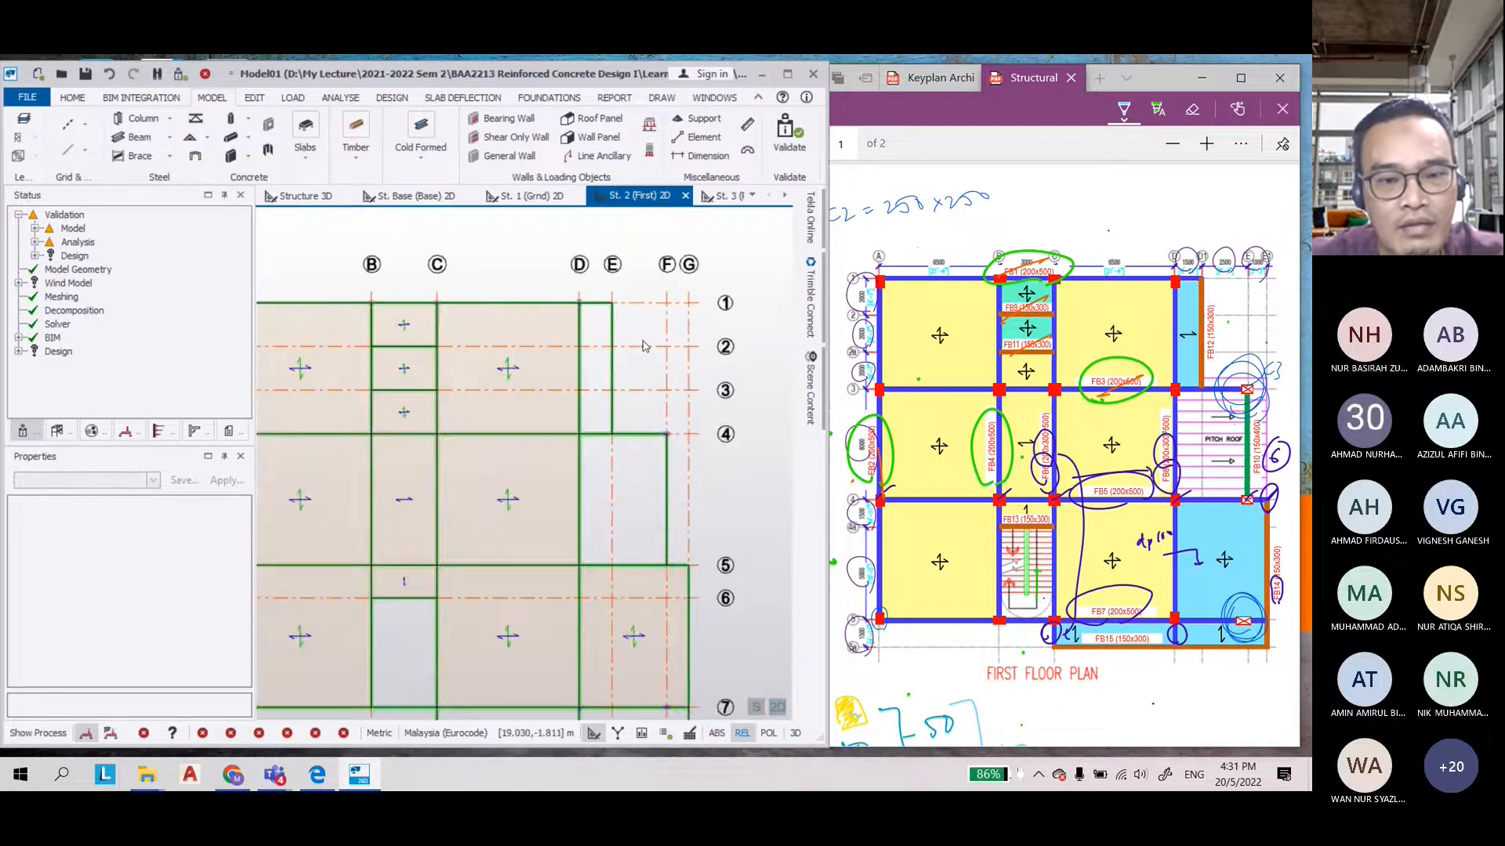
pyautogui.click(296, 126)
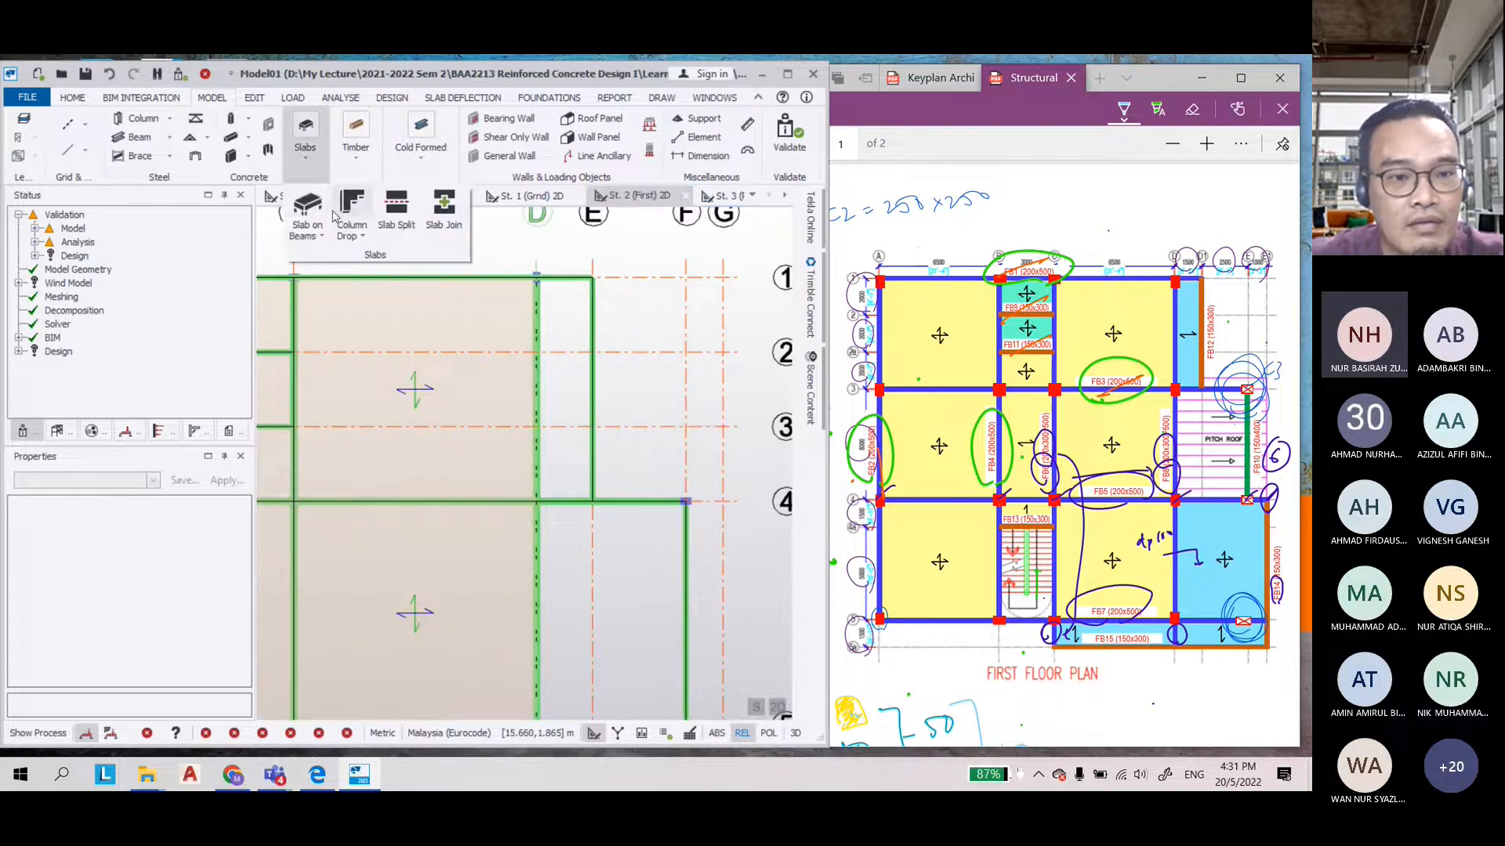
pyautogui.click(345, 205)
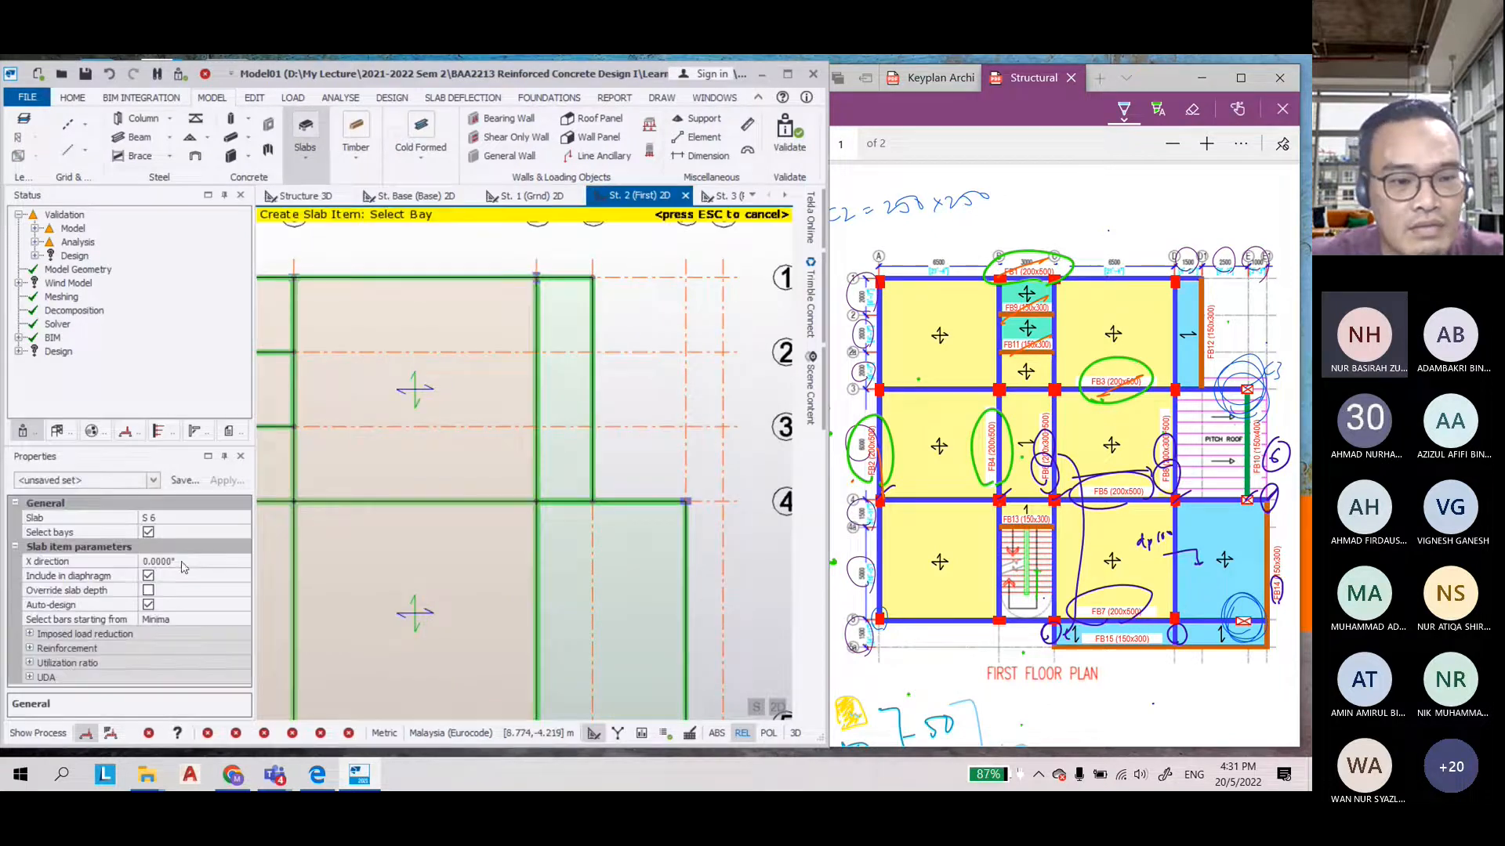
pyautogui.click(164, 518)
pyautogui.click(228, 518)
pyautogui.click(184, 548)
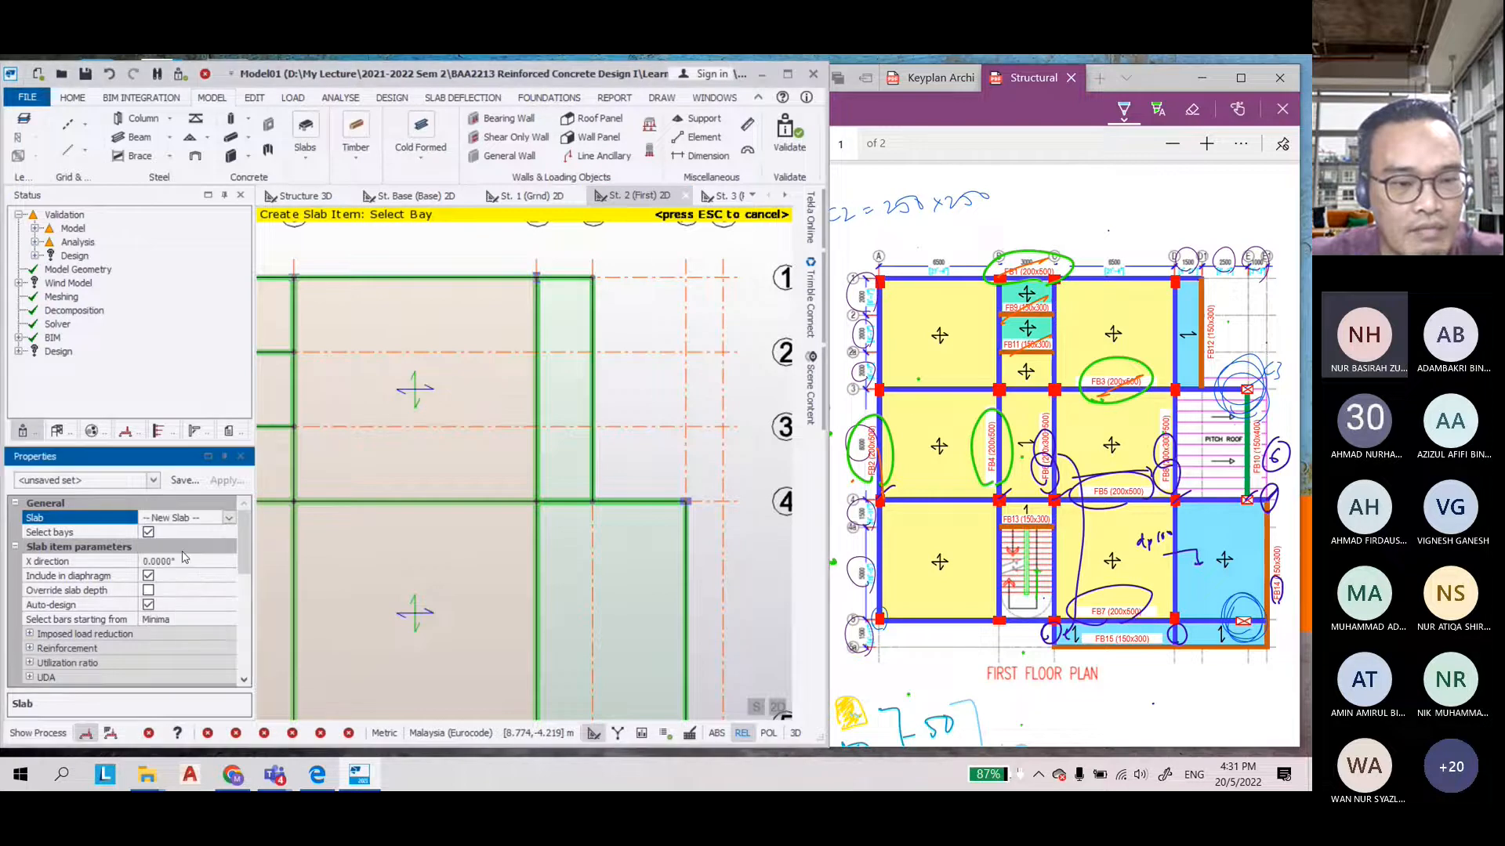
pyautogui.scroll(-3, 164, 604)
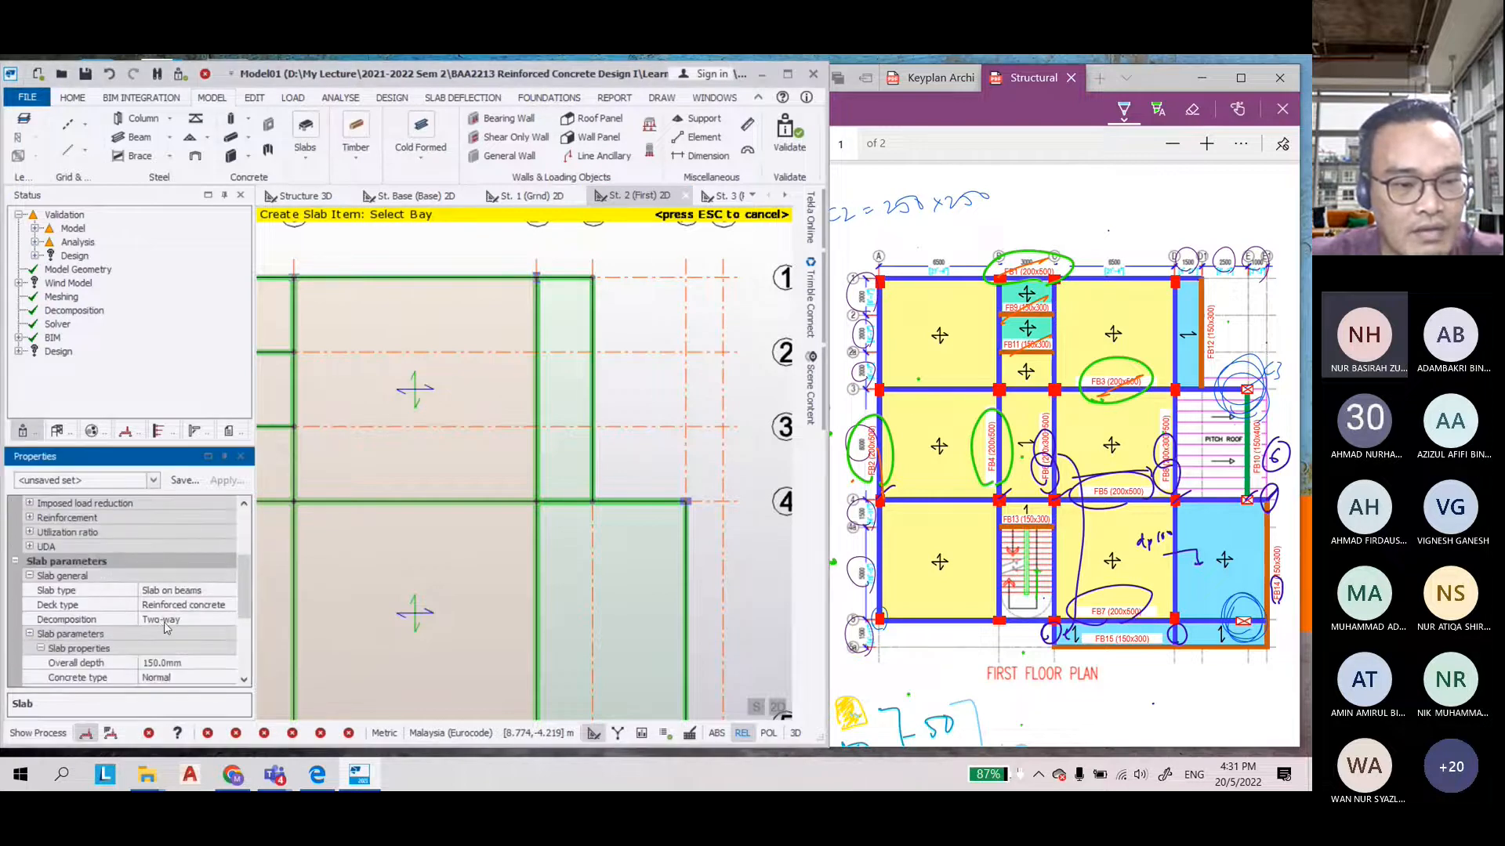
pyautogui.click(167, 620)
pyautogui.click(228, 620)
pyautogui.click(166, 639)
# Override the slab depth with a -100 mm vertical offset and place the one-way slab in bay D–E between grids 1 and 4
pyautogui.scroll(5, 166, 638)
pyautogui.click(180, 618)
pyautogui.moveTo(149, 619); pyautogui.dragTo(137, 617)
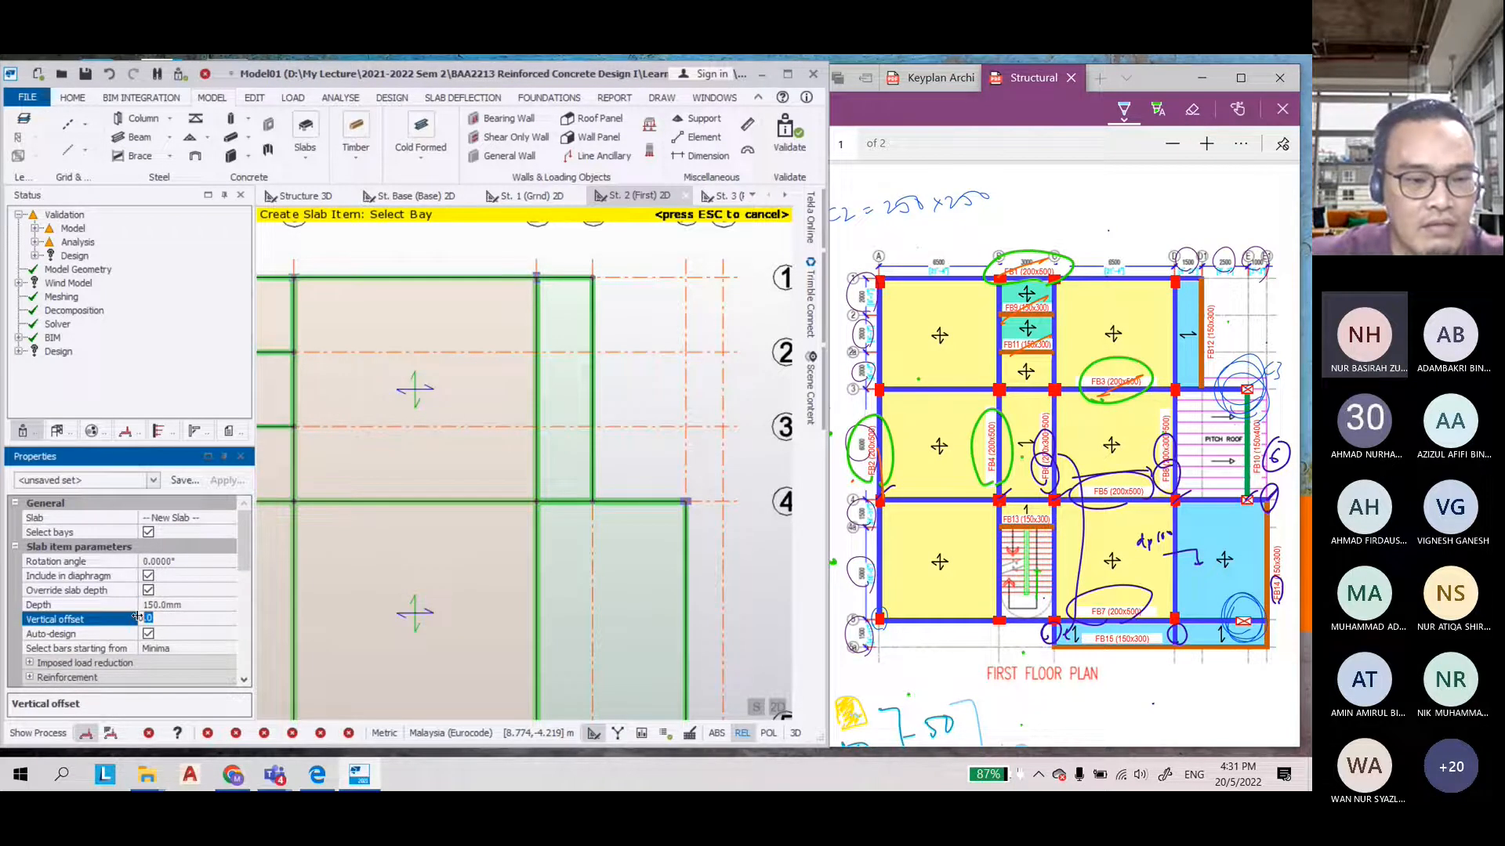
pyautogui.write('-1')
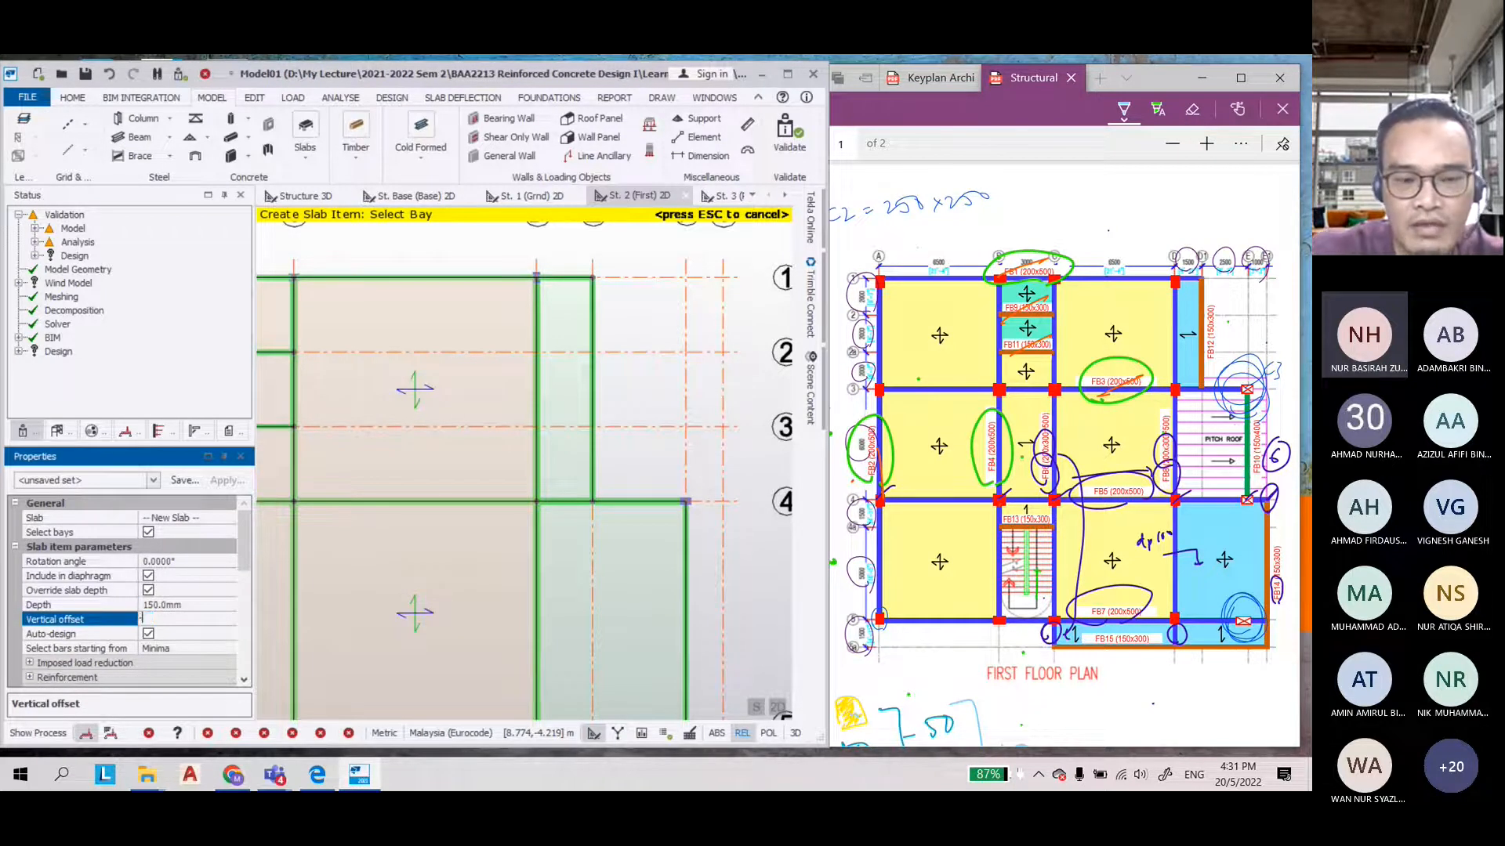
pyautogui.write('00')
pyautogui.press('Return')
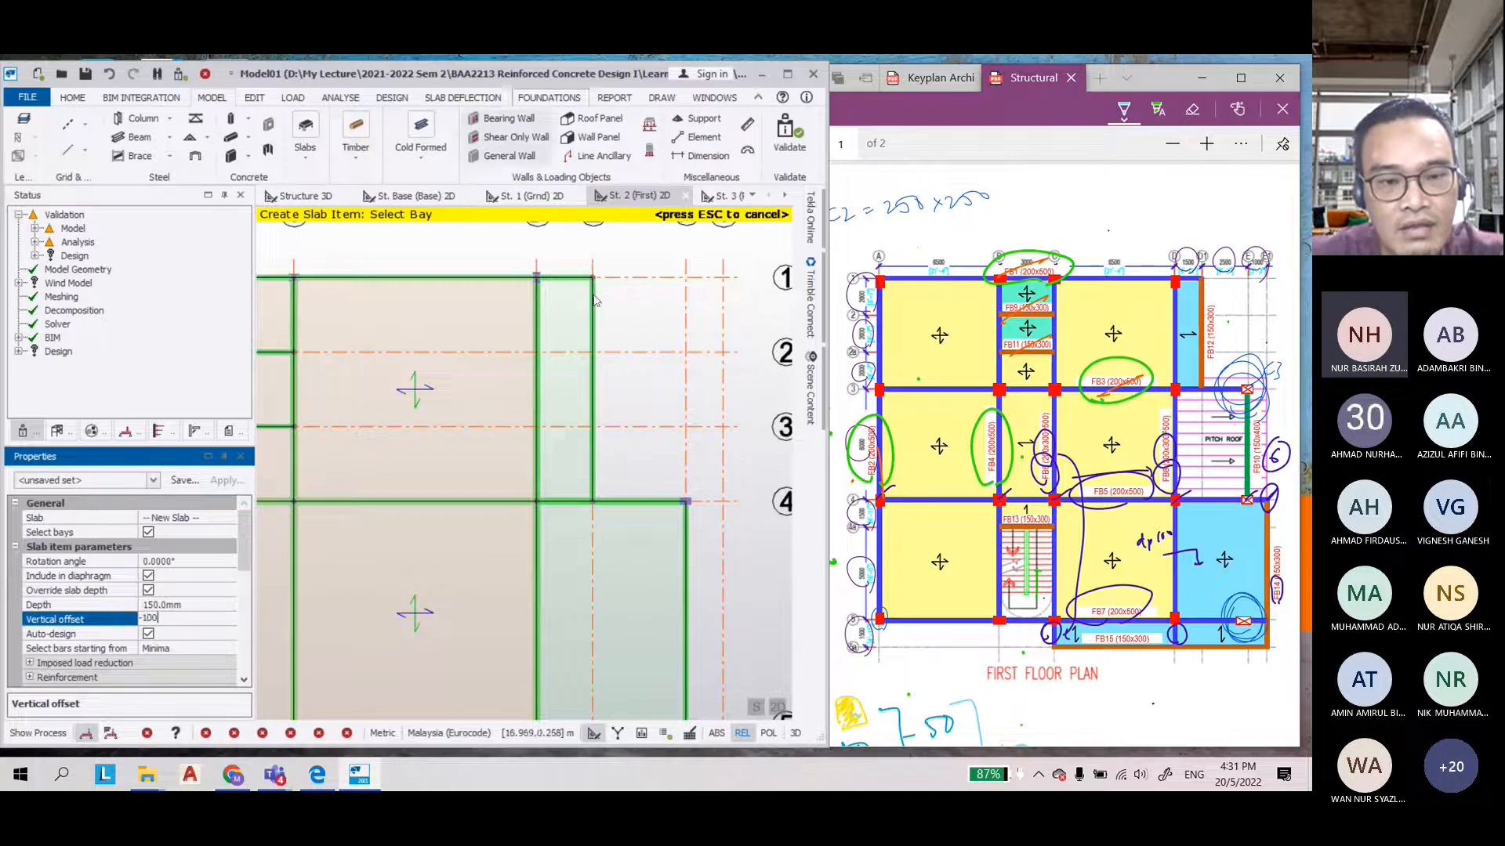
pyautogui.click(662, 430)
pyautogui.scroll(3, 553, 392)
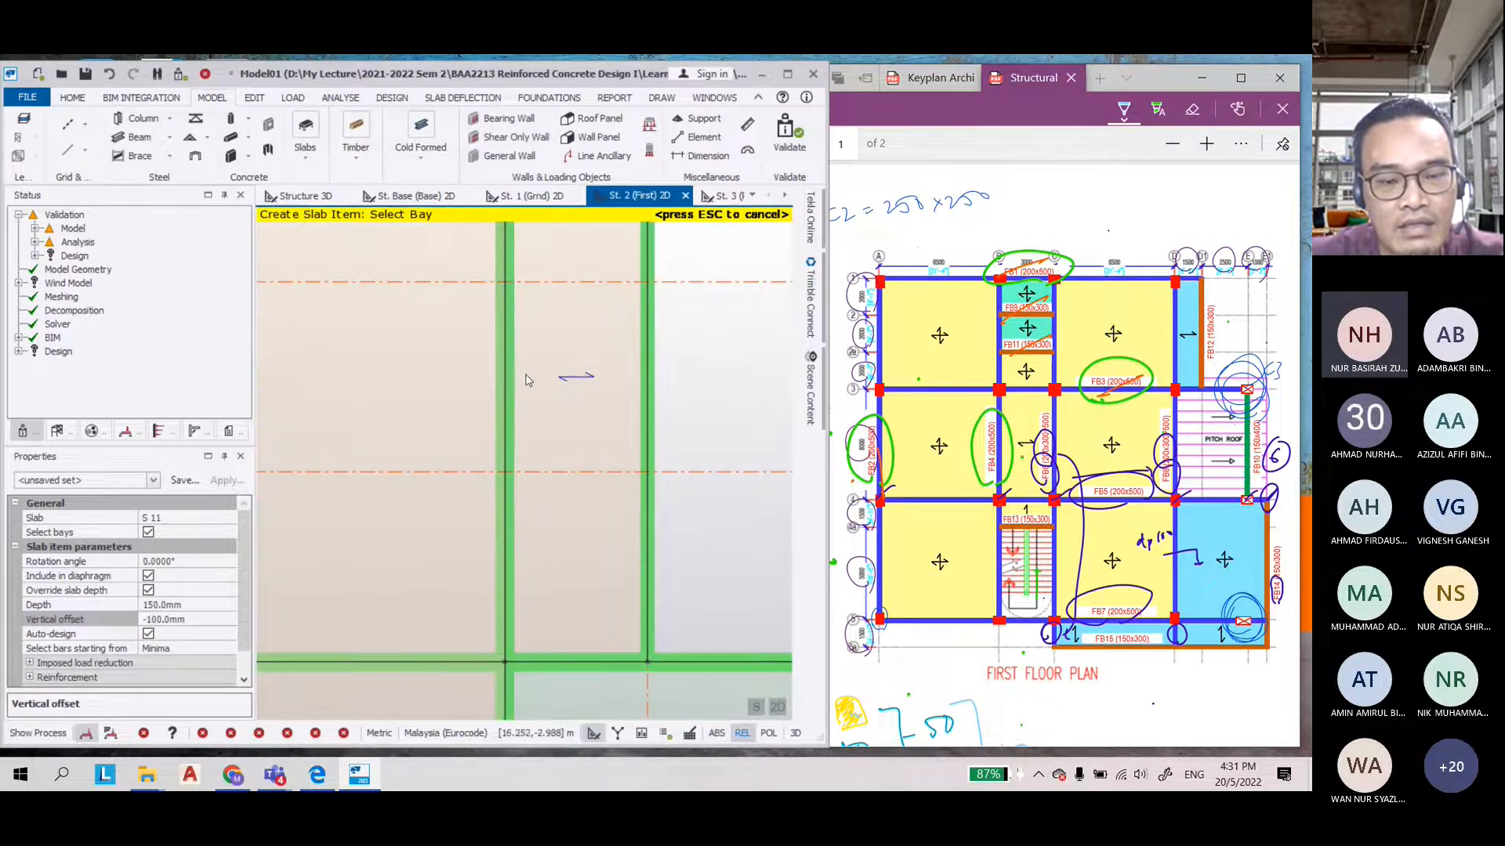
pyautogui.scroll(-5, 571, 386)
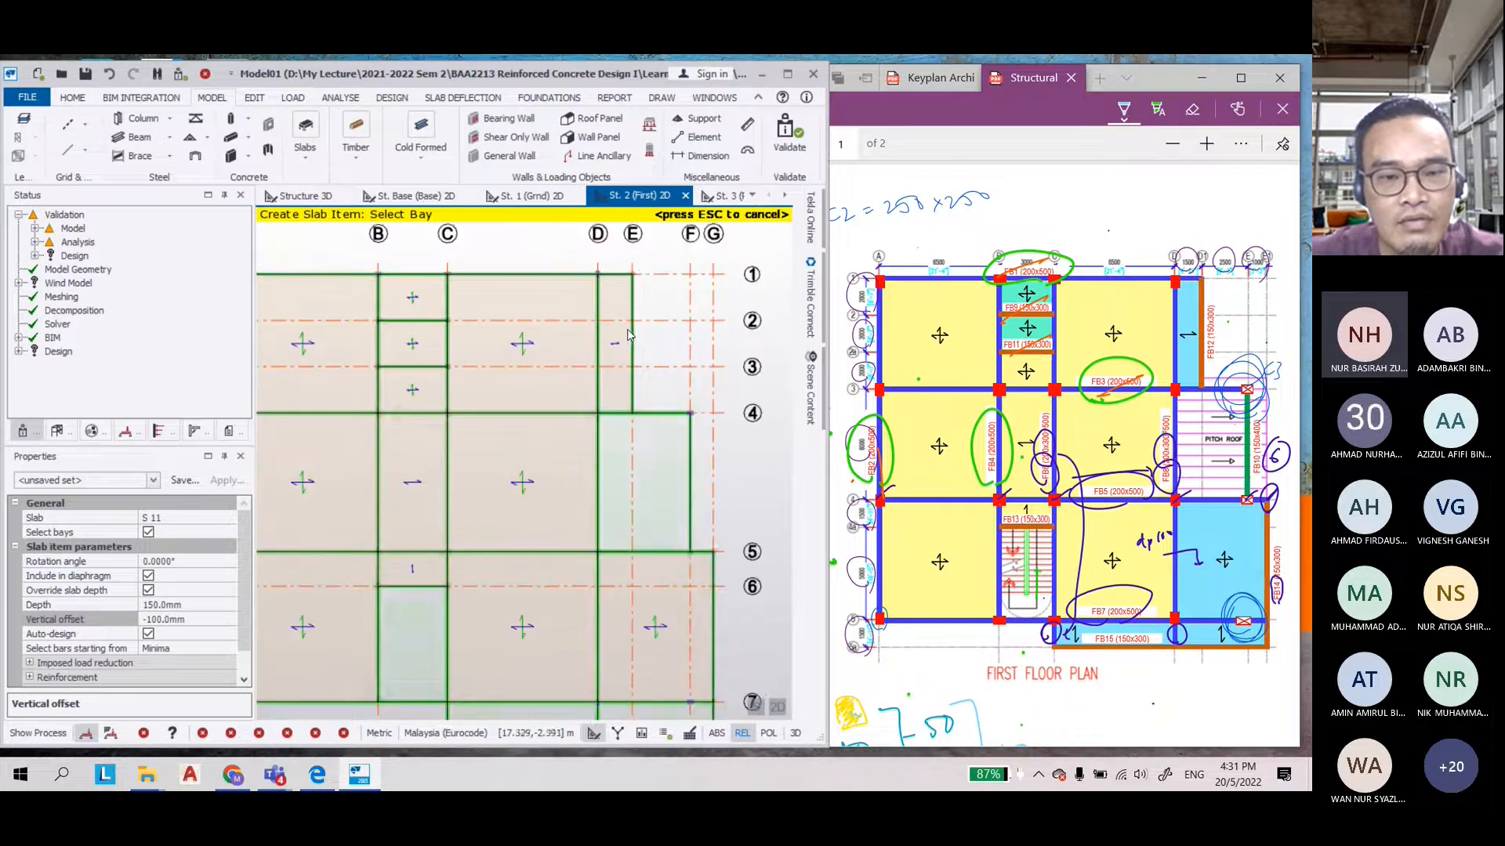
pyautogui.press('Escape')
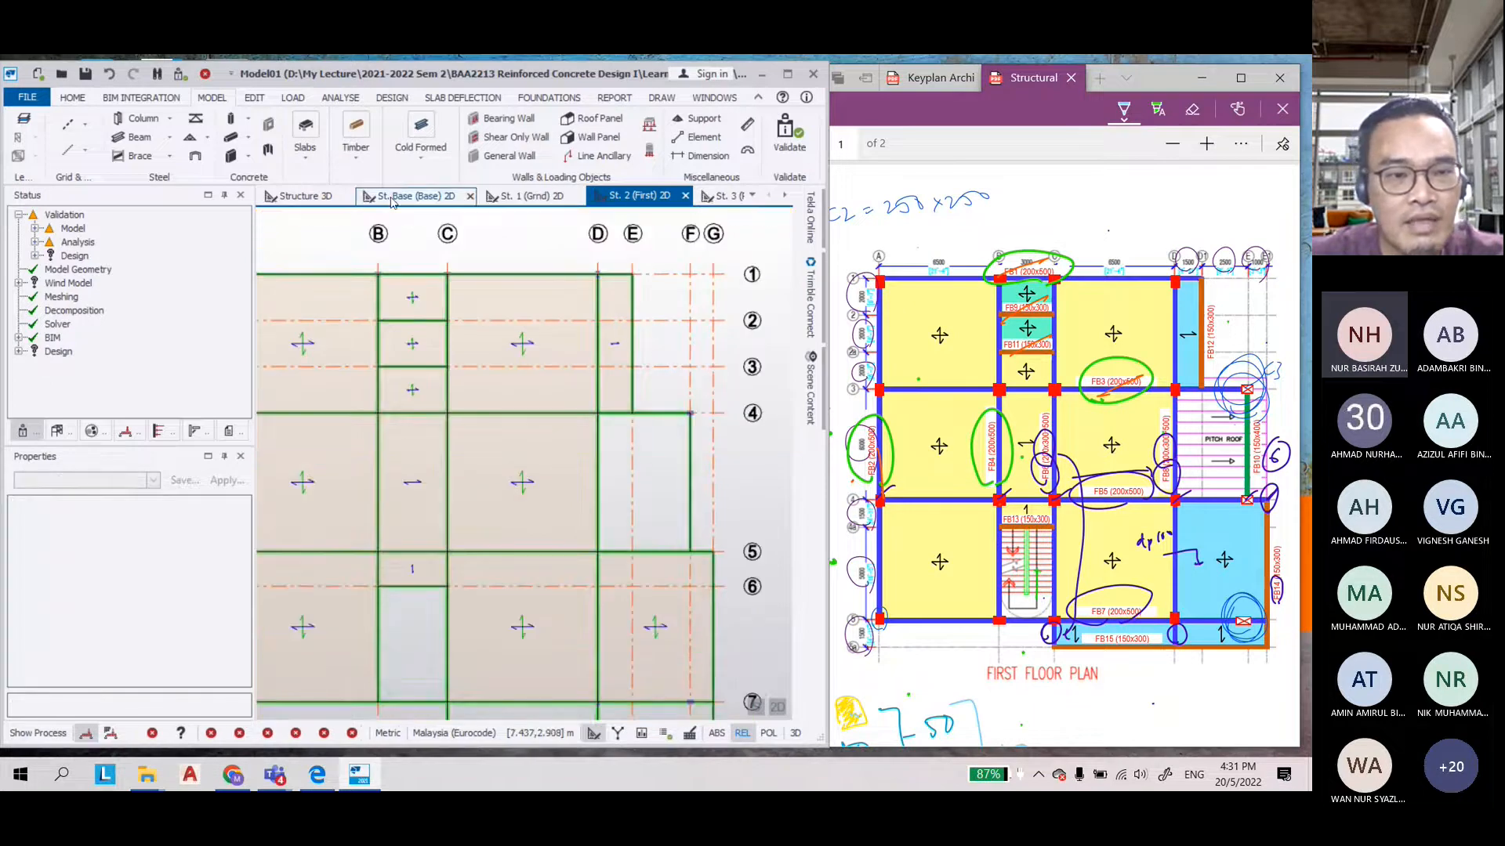
# Start a further new slab on beams with One-way decomposition for the strip between grids 7 and 8
pyautogui.press('Return')
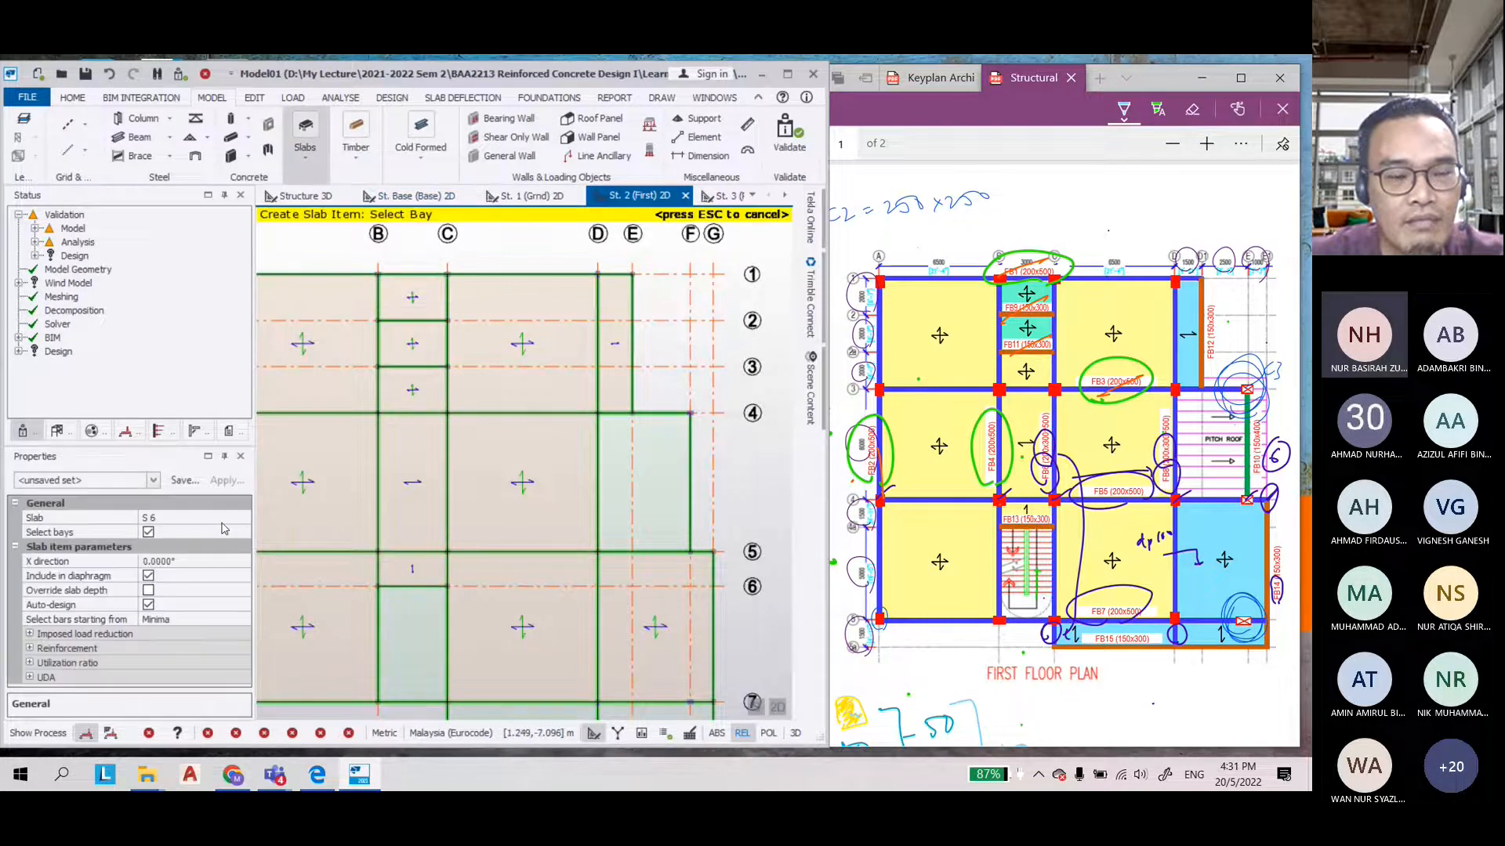
pyautogui.click(154, 533)
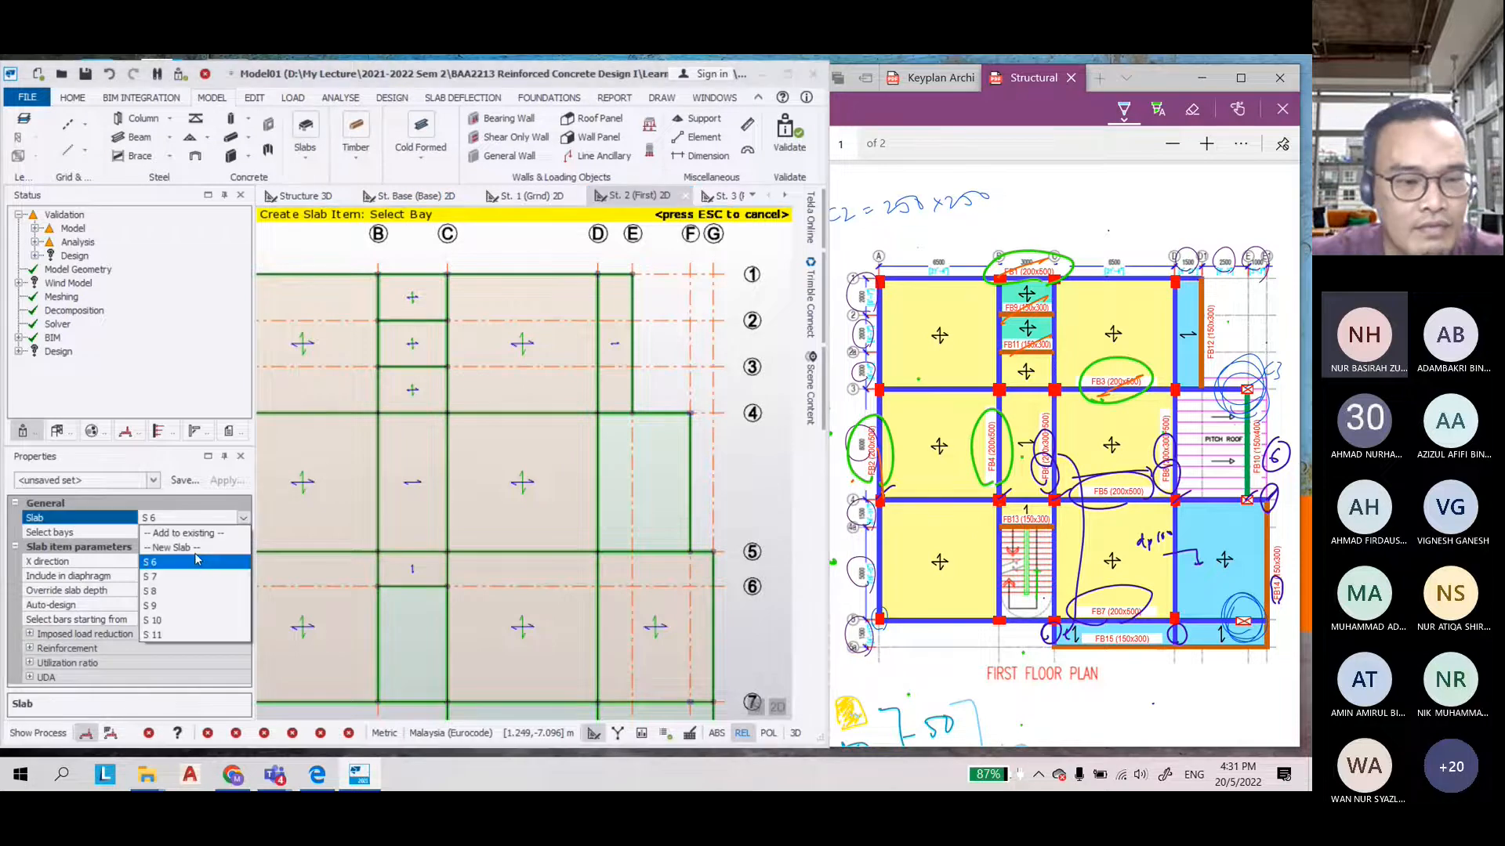
pyautogui.click(191, 551)
pyautogui.scroll(-2, 152, 619)
pyautogui.scroll(-1, 152, 618)
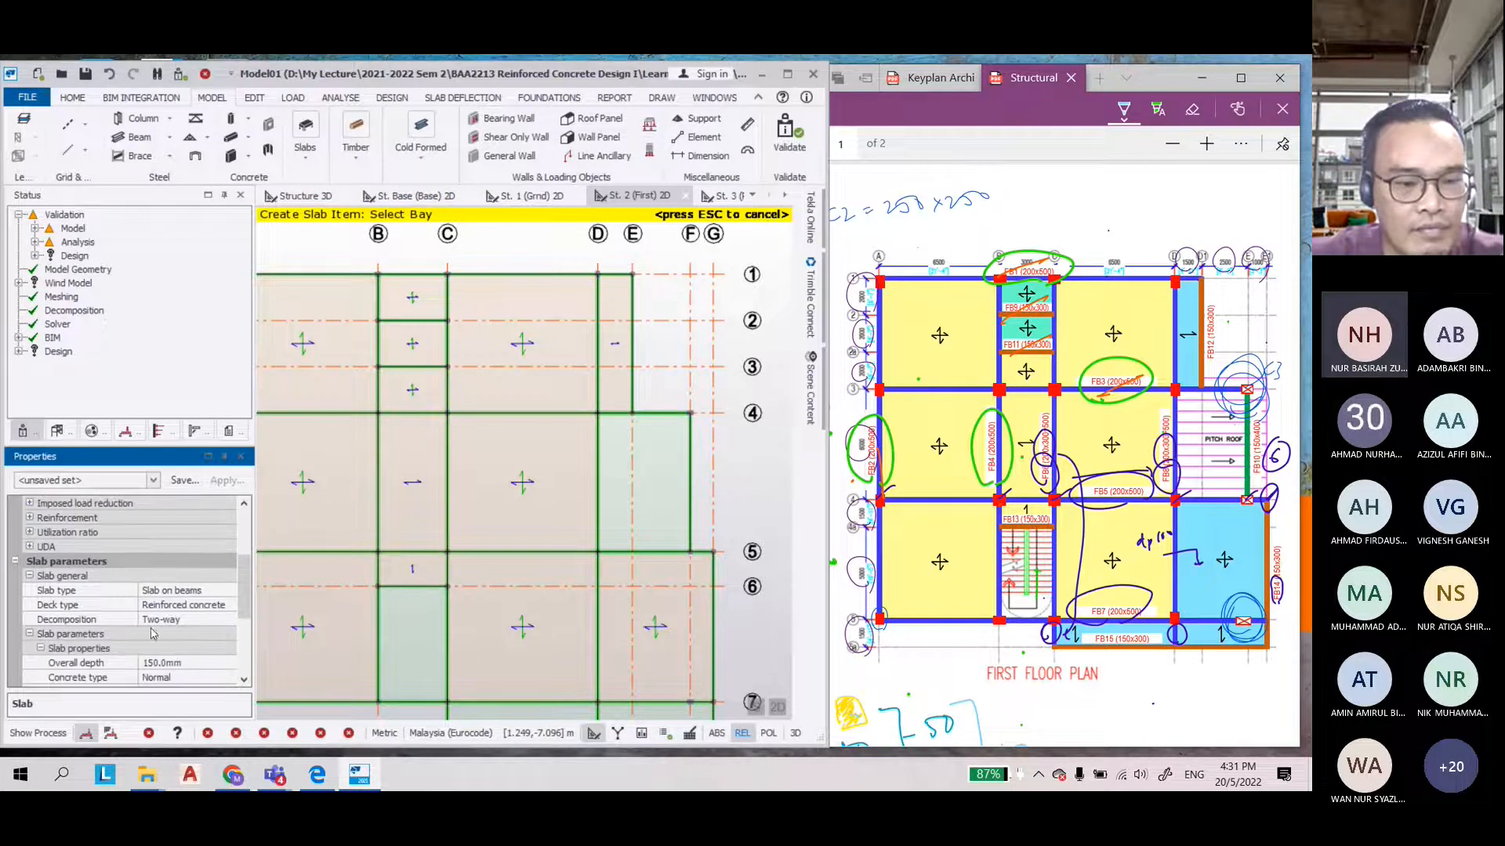
pyautogui.click(180, 620)
pyautogui.click(182, 619)
pyautogui.click(175, 649)
# Override the slab depth with a -100 mm vertical offset and place the one-way slab in bays C–D and D–G between grids 7 and 8
pyautogui.scroll(3, 164, 619)
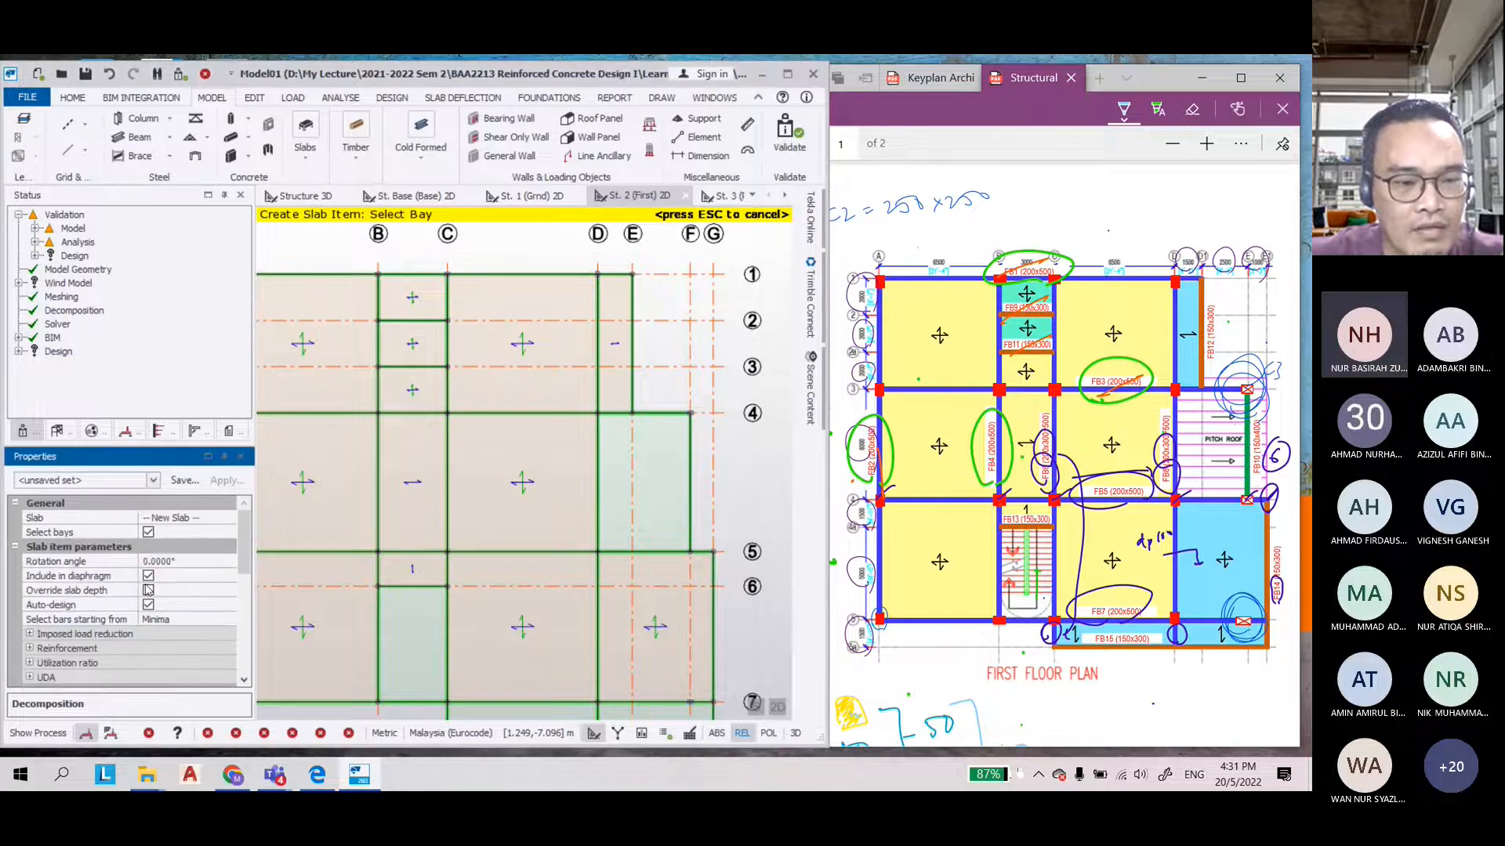
pyautogui.click(148, 590)
pyautogui.click(153, 619)
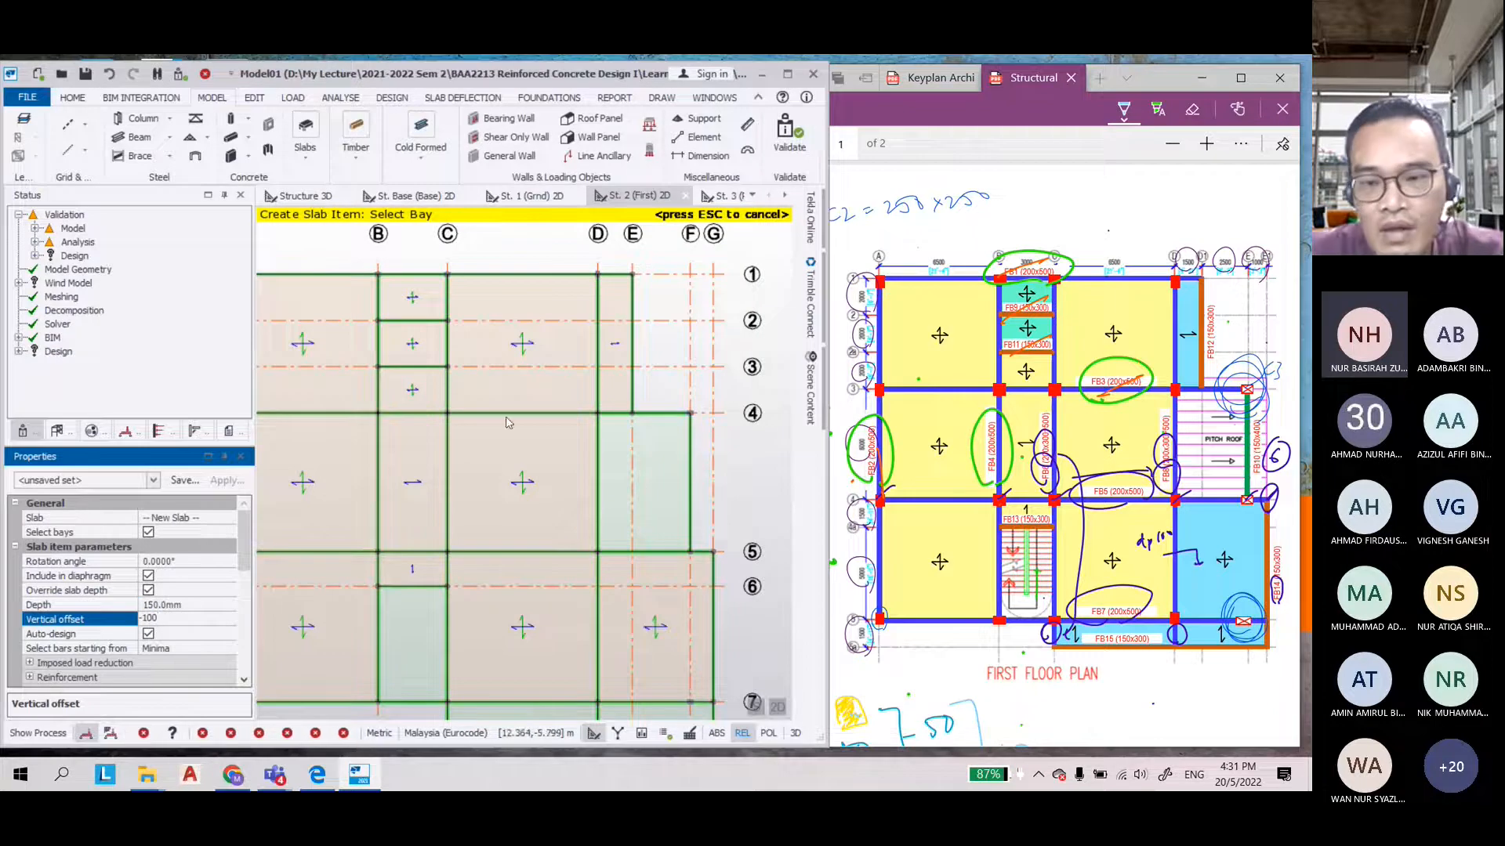
pyautogui.scroll(5, 583, 687)
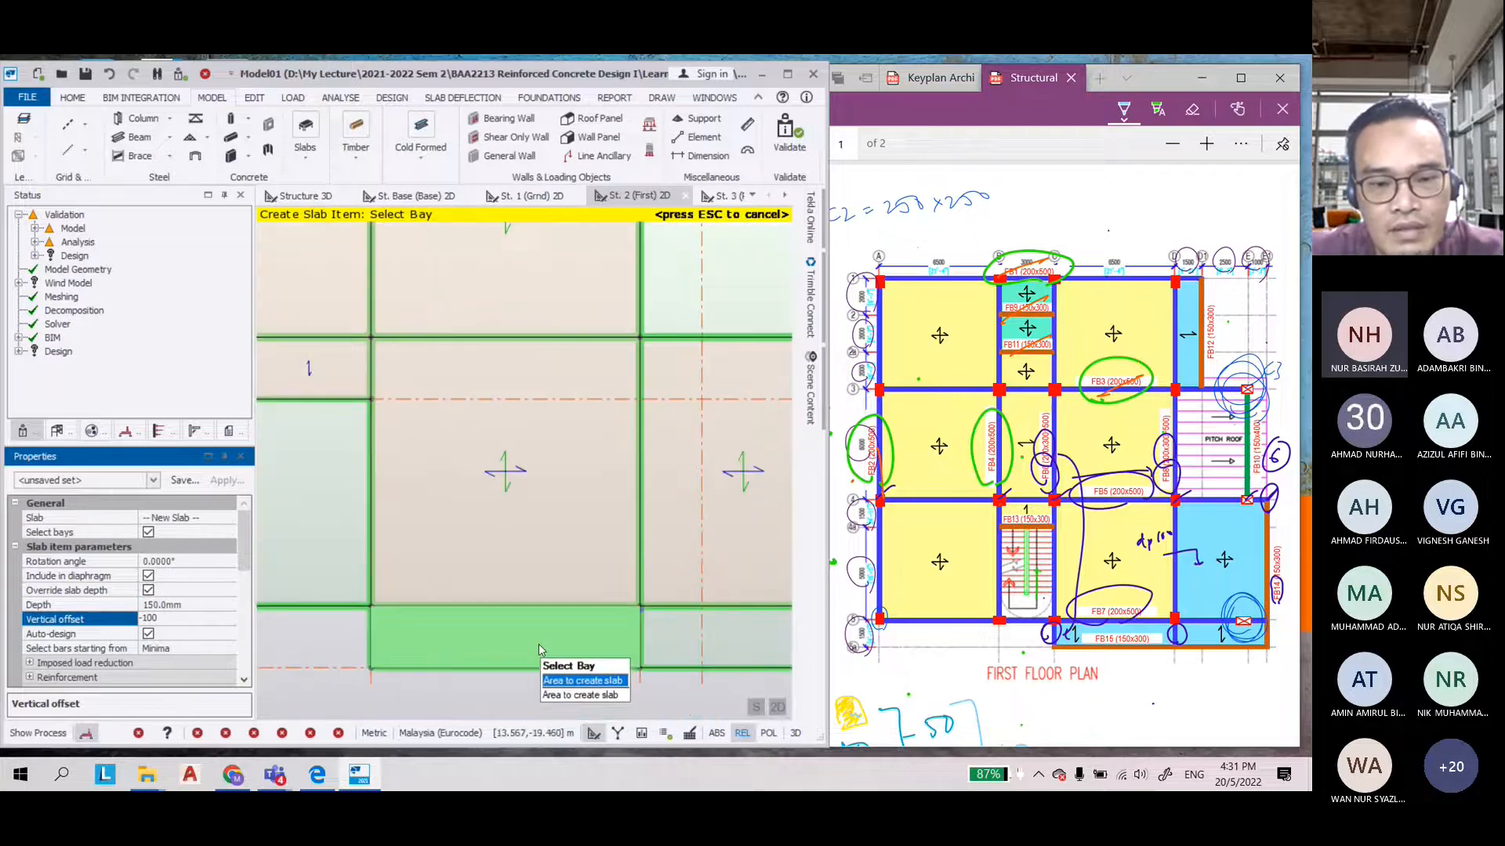
pyautogui.click(689, 644)
pyautogui.scroll(-3, 462, 604)
pyautogui.scroll(3, 511, 628)
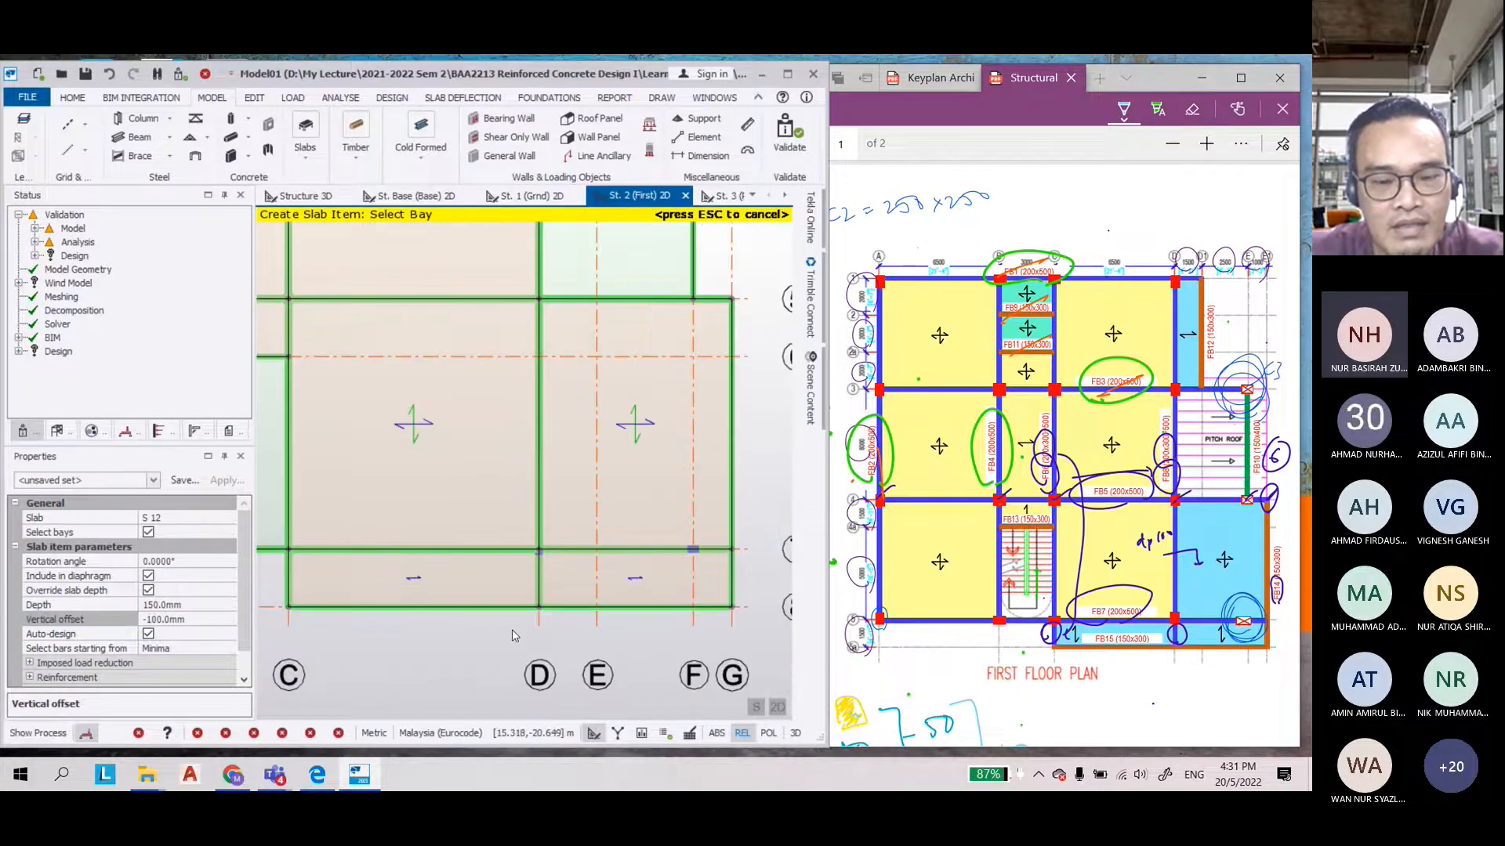
pyautogui.scroll(-4, 500, 659)
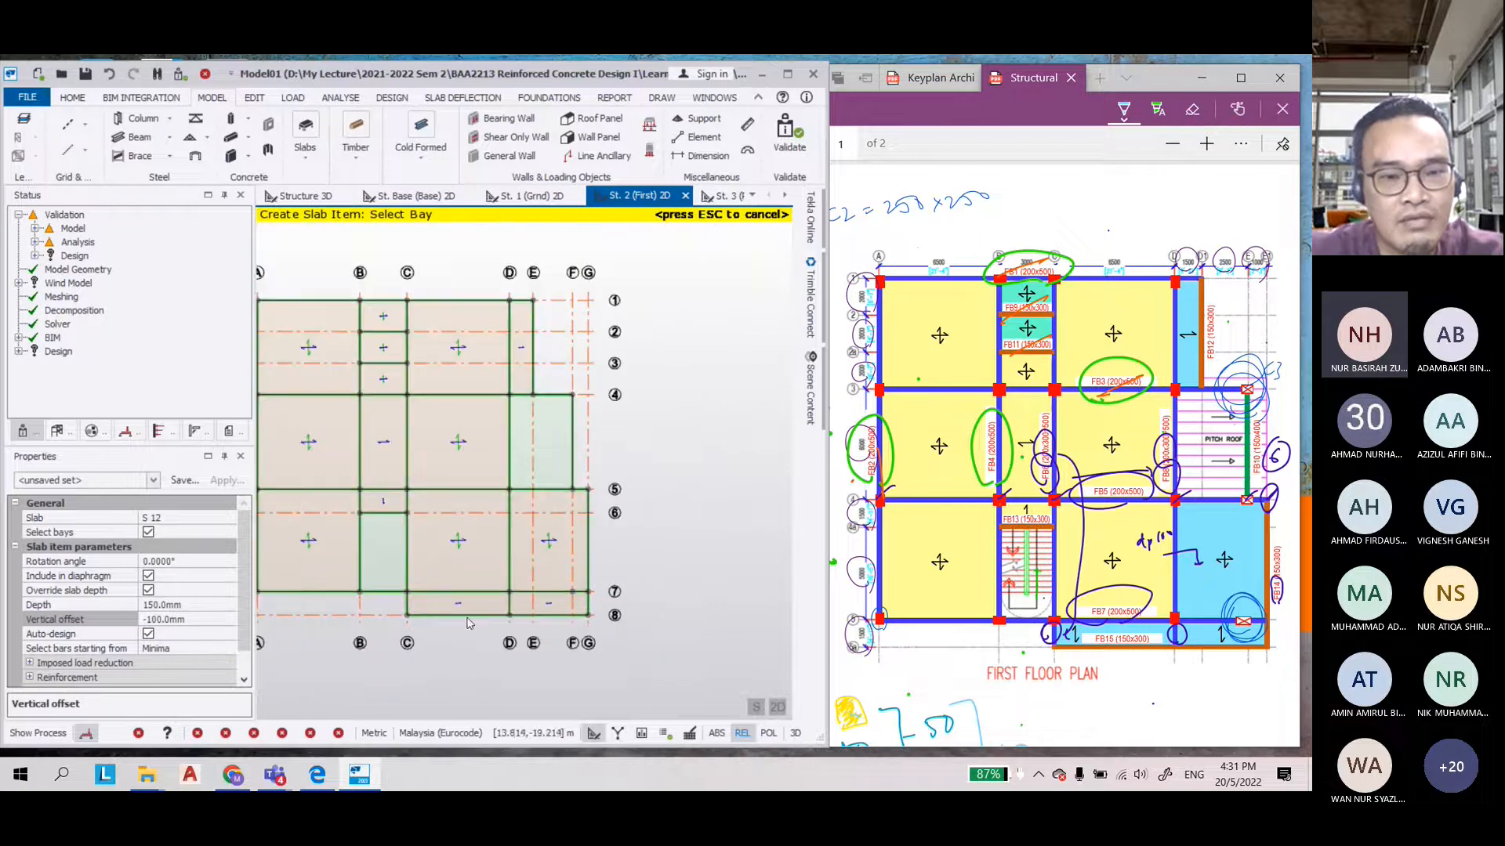
pyautogui.scroll(4, 460, 641)
pyautogui.press('Escape')
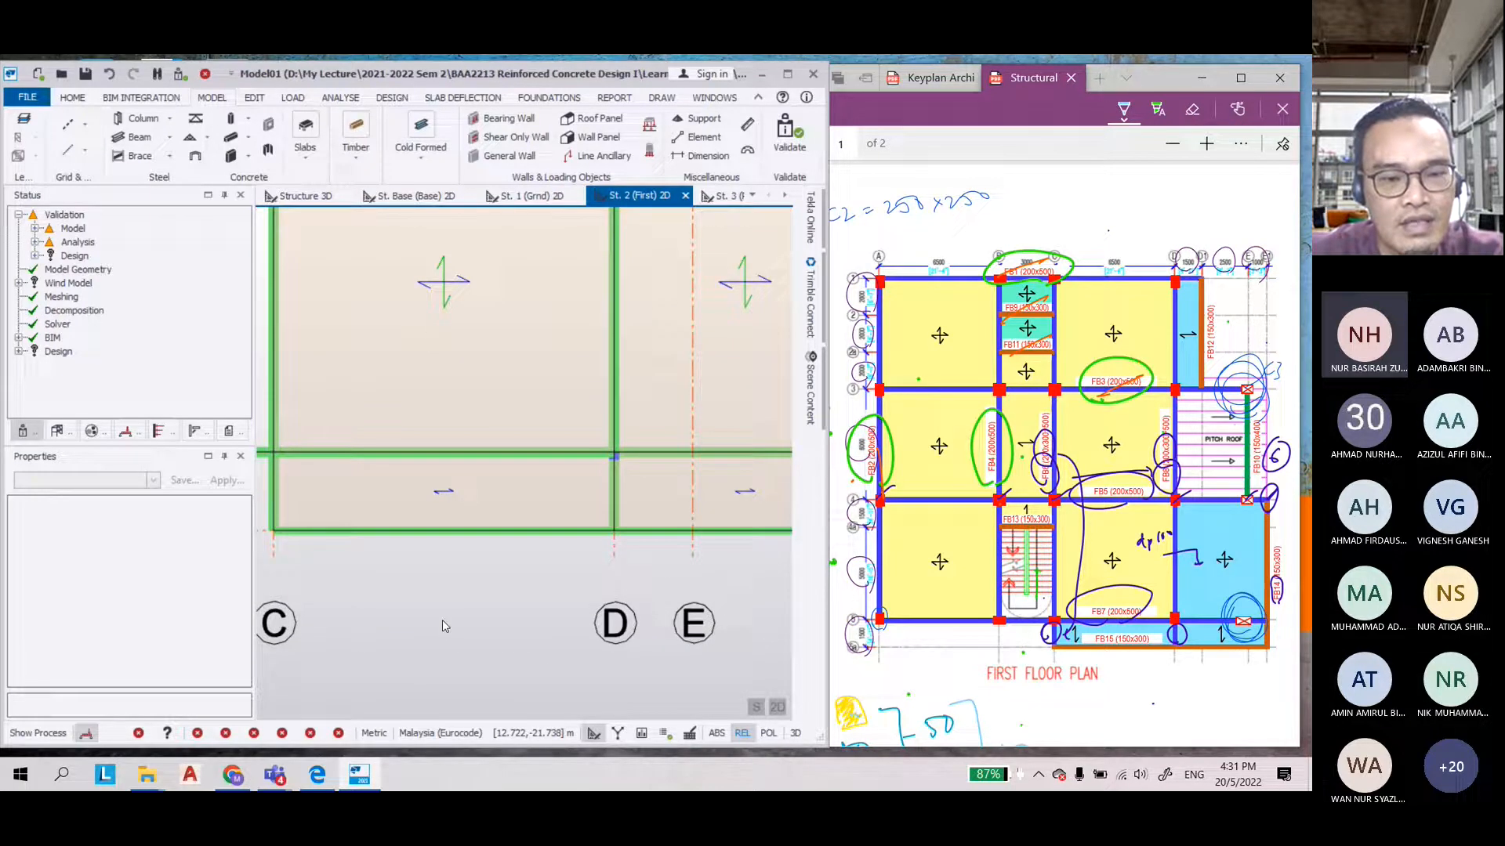
# Set the rotation angle of both one-way slabs between grids 7 and 8 to 90°
pyautogui.click(429, 510)
pyautogui.click(649, 499)
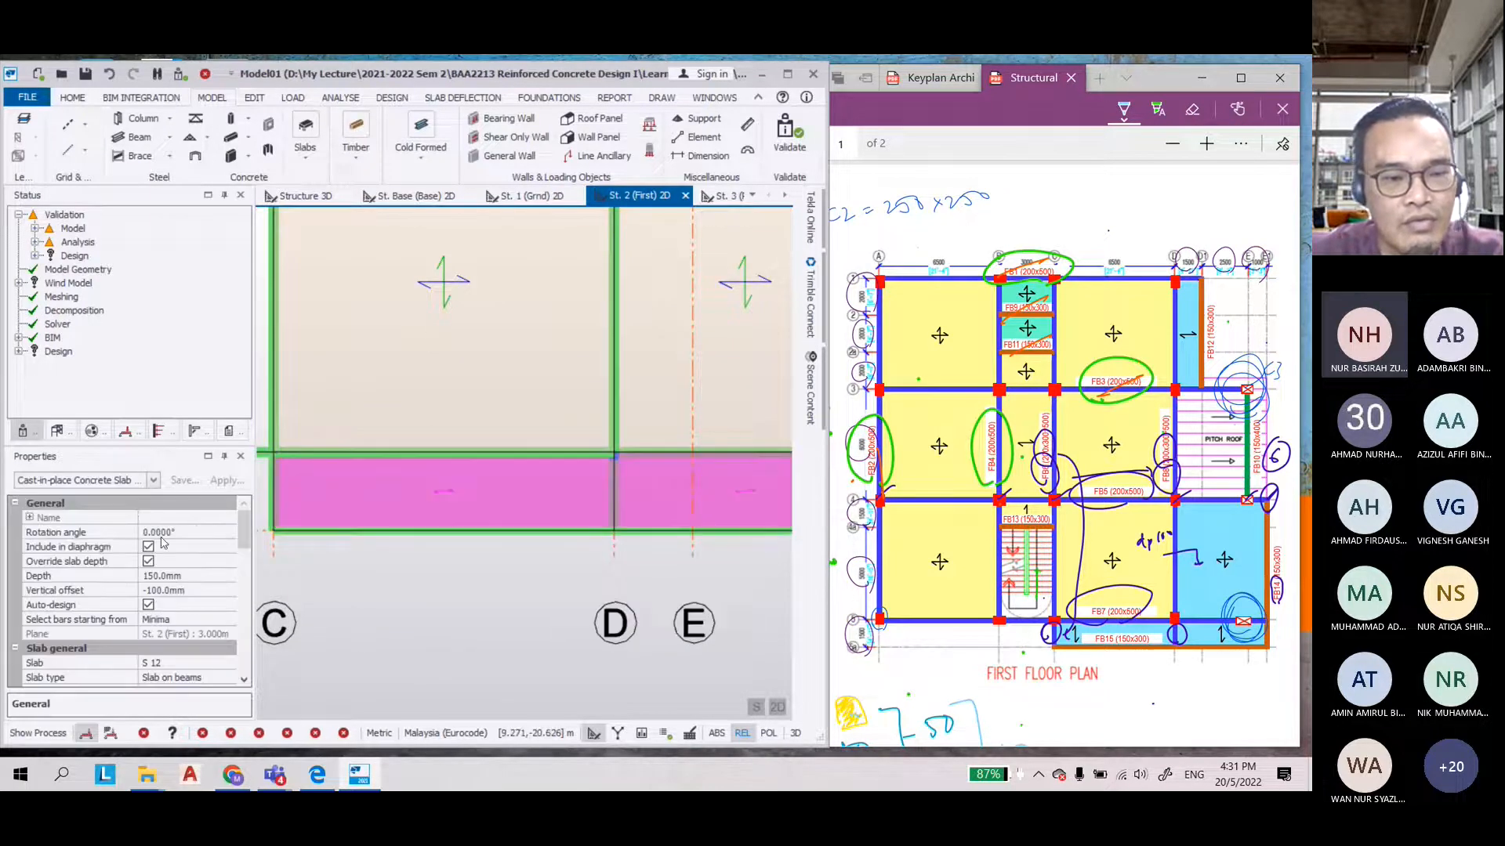
pyautogui.click(112, 531)
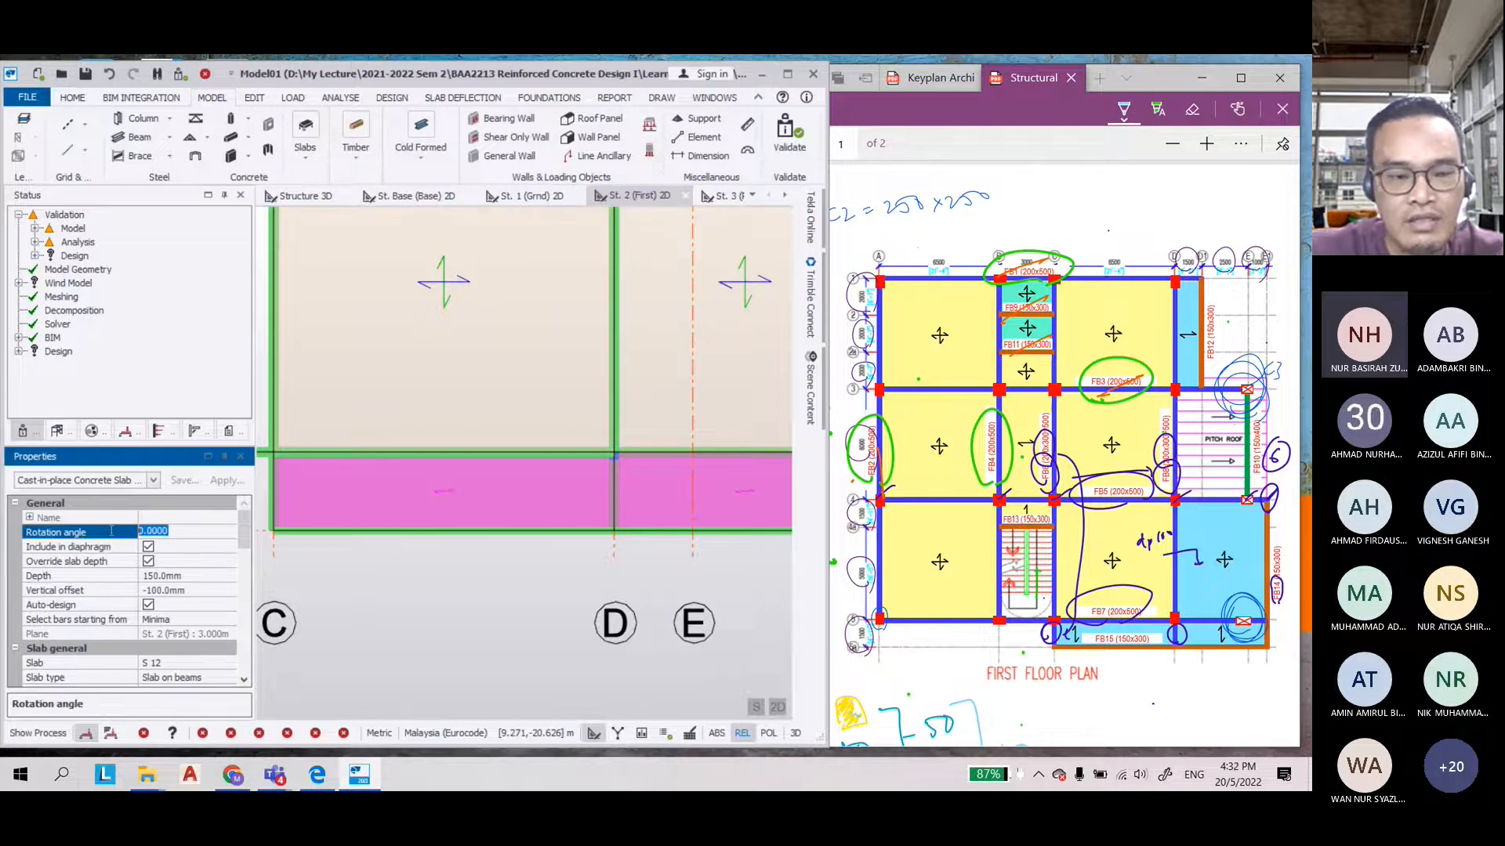
pyautogui.write('90')
pyautogui.press('Return')
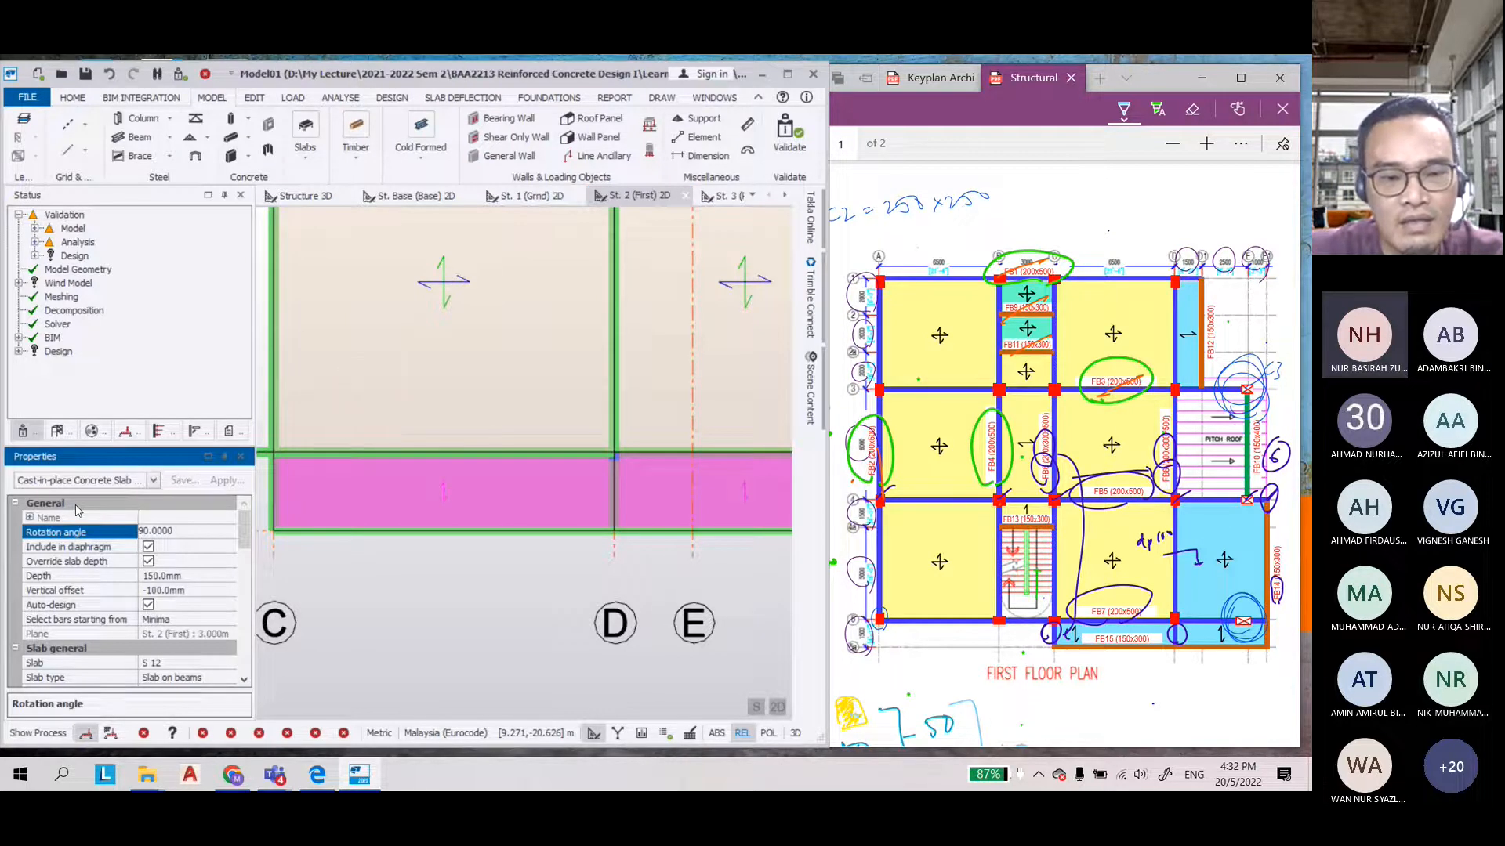
pyautogui.scroll(-2, 471, 613)
pyautogui.click(480, 611)
pyautogui.scroll(-5, 625, 546)
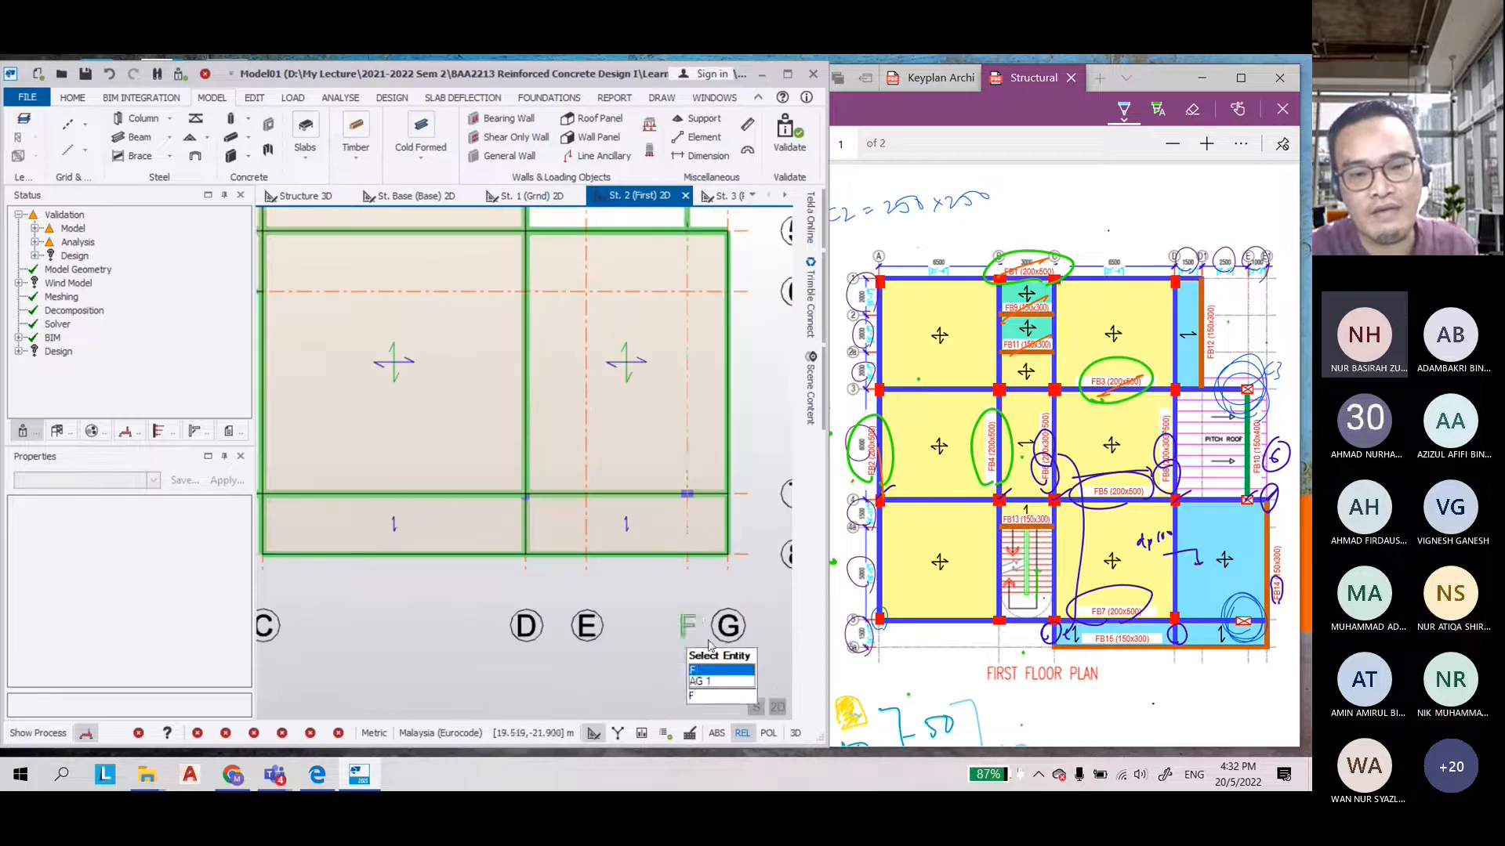
# Examine the lowered slabs against the edge beams and columns near grids 7 and 8 in 3D, including the whole first floor
pyautogui.click(777, 707)
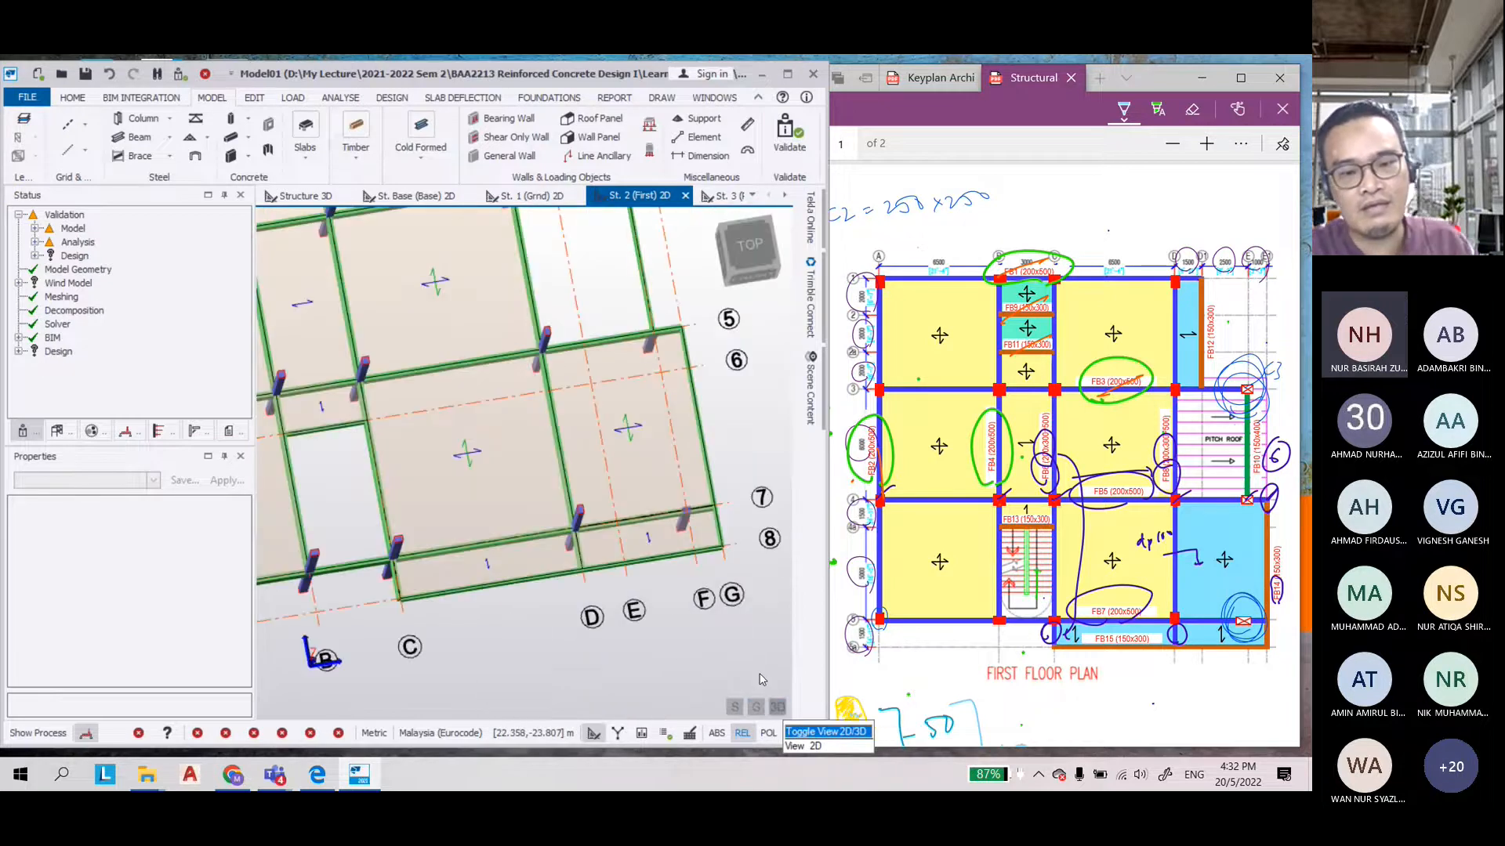
pyautogui.scroll(10, 783, 380)
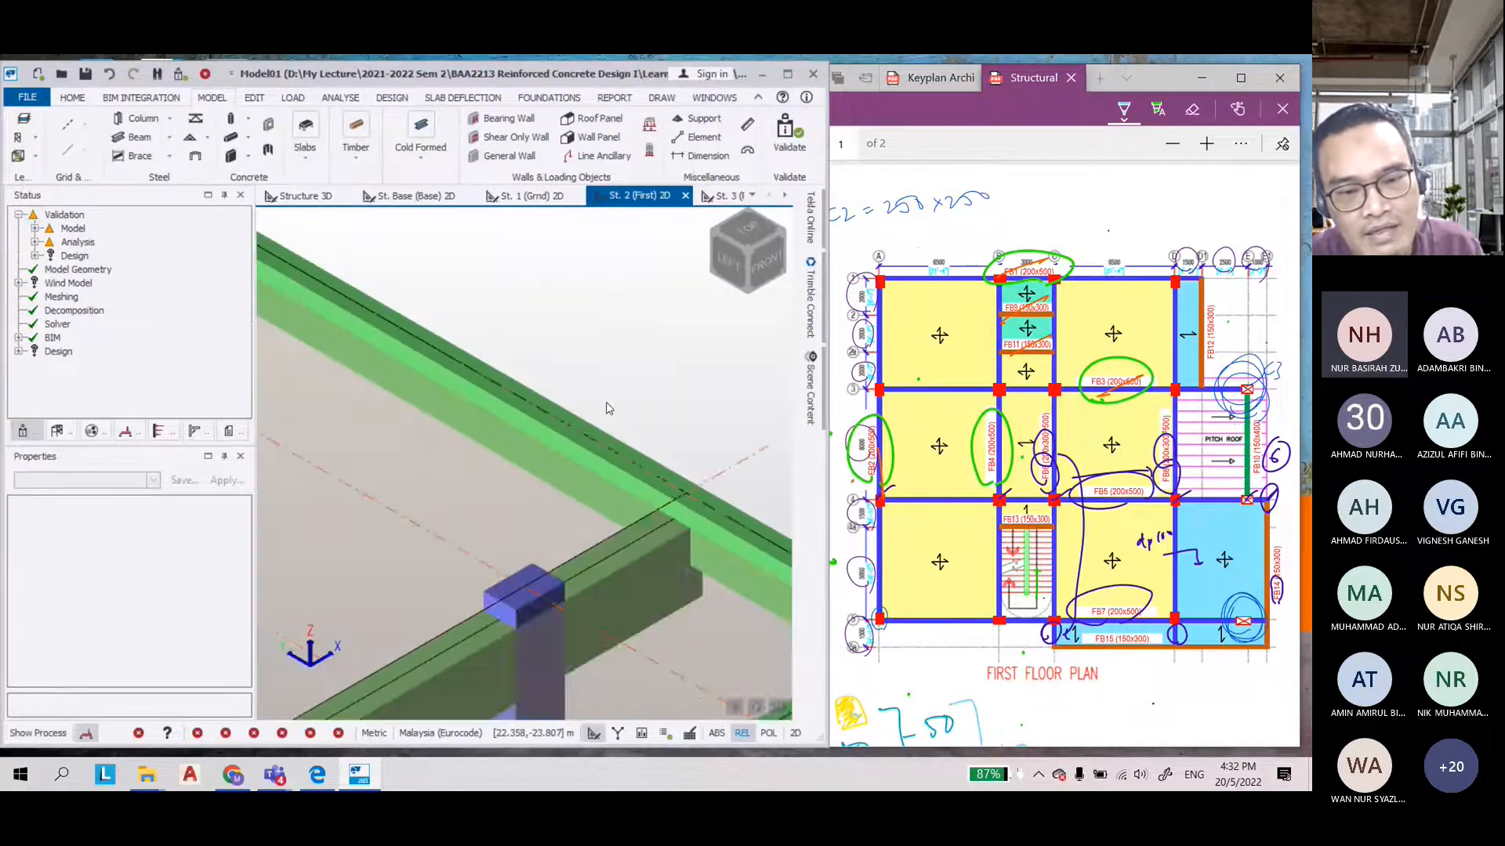
pyautogui.scroll(-5, 748, 348)
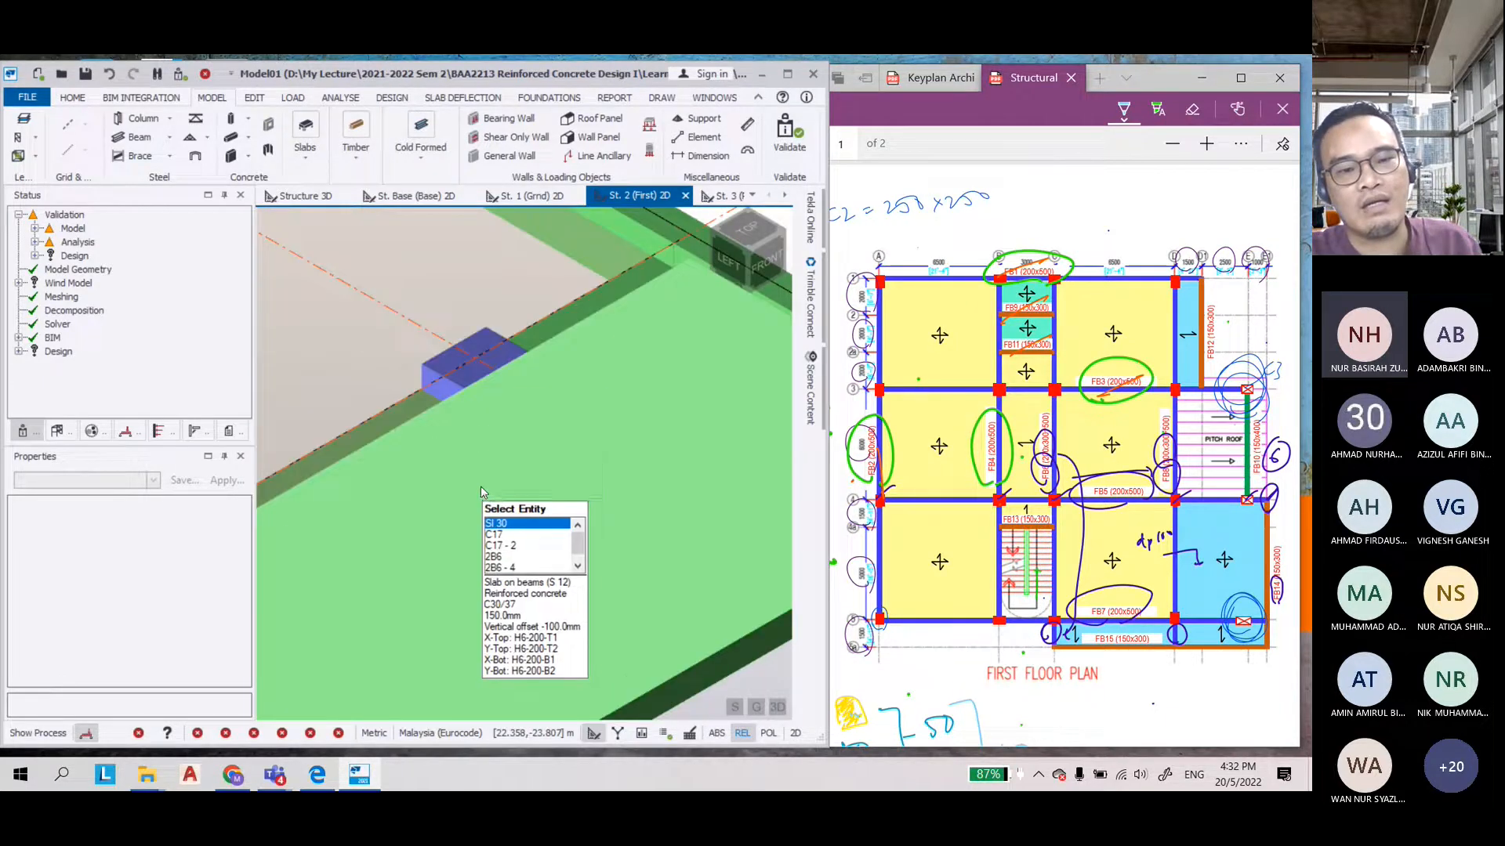
pyautogui.scroll(-5, 575, 397)
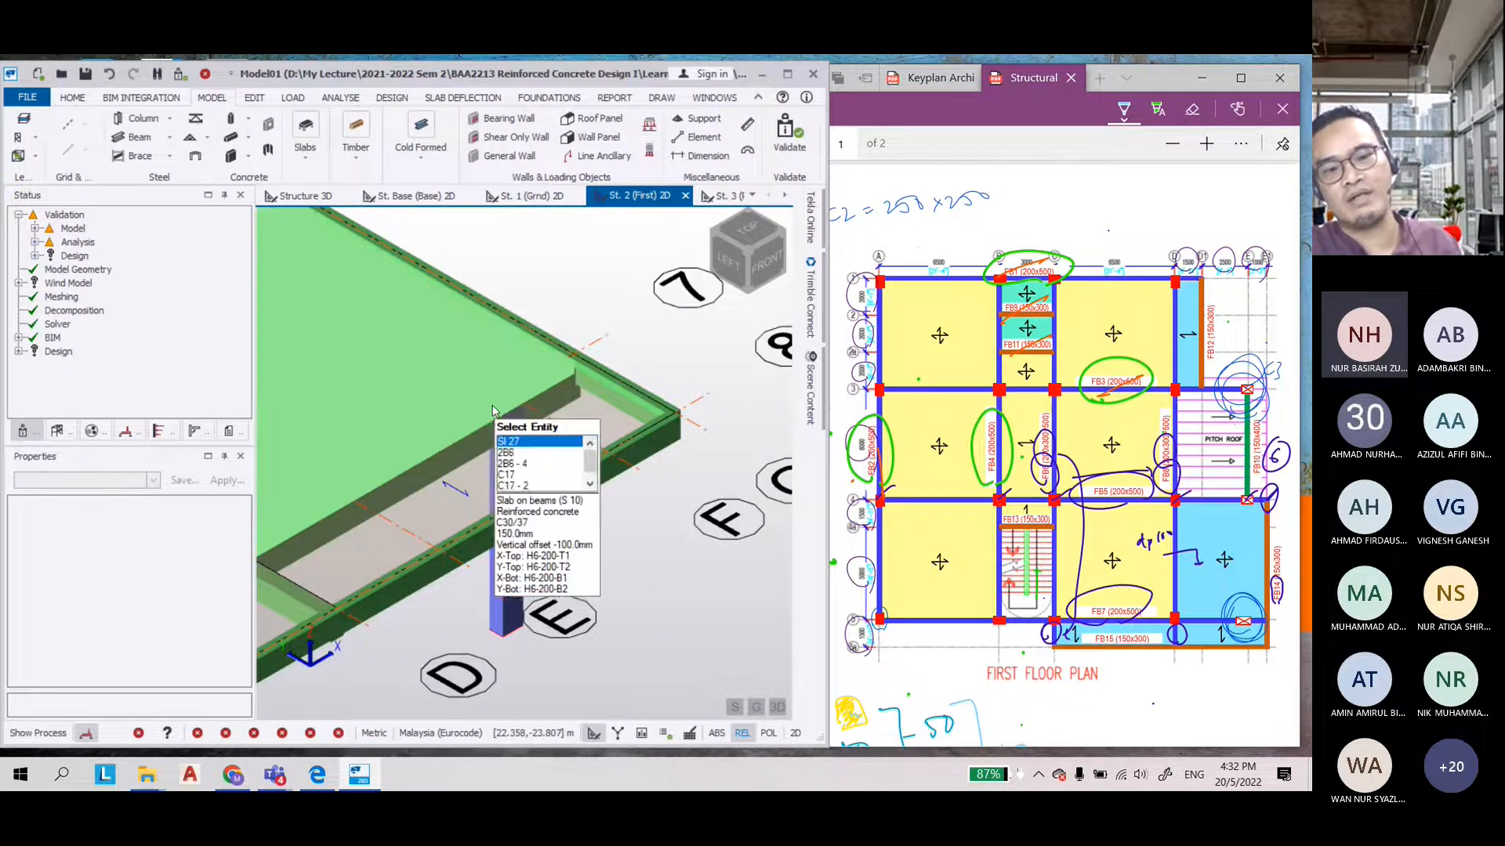
pyautogui.scroll(-2, 653, 564)
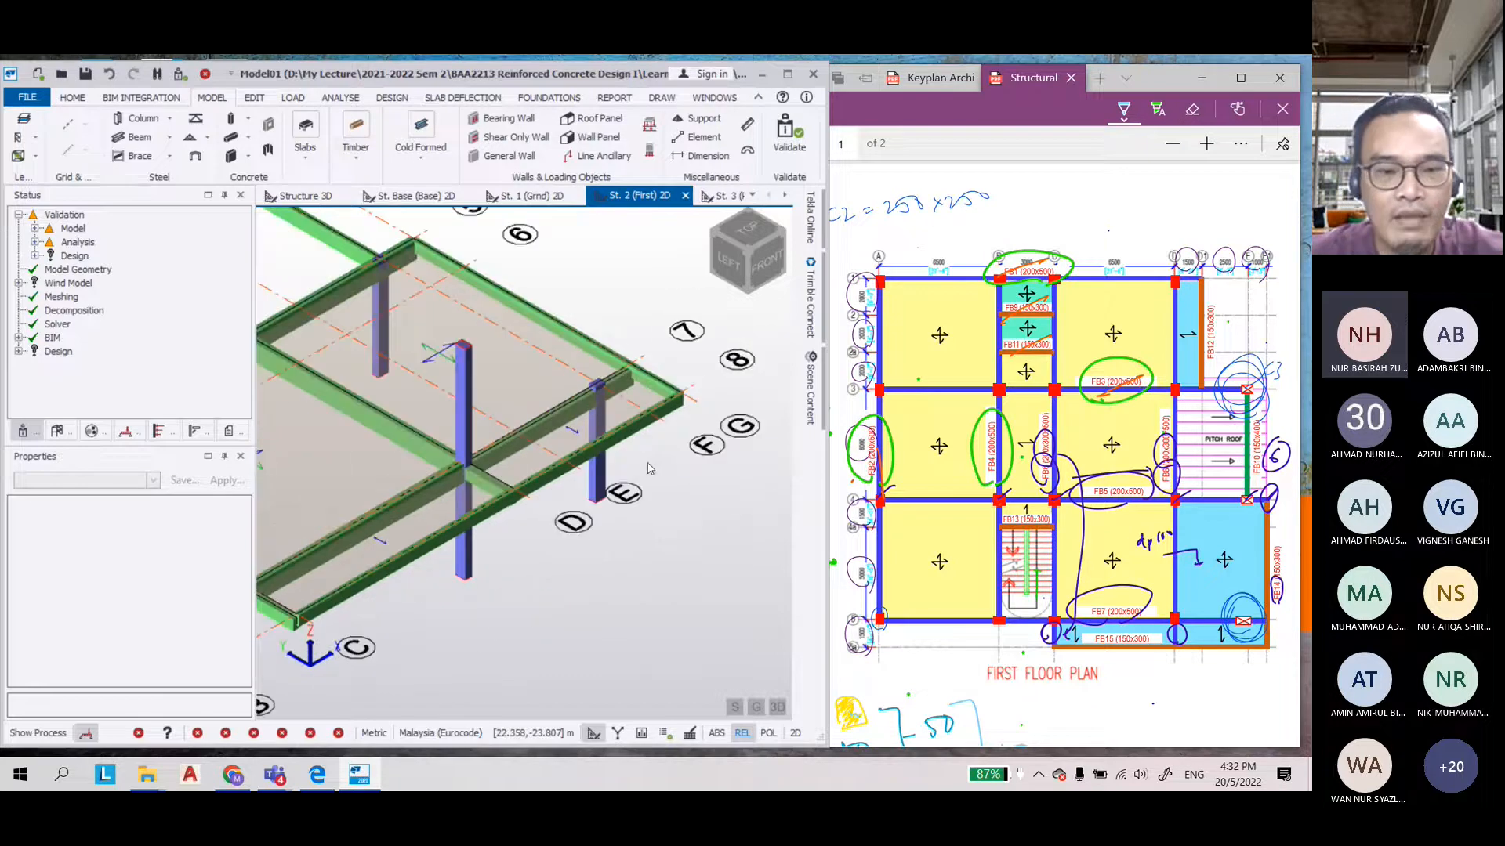
pyautogui.scroll(-2, 637, 566)
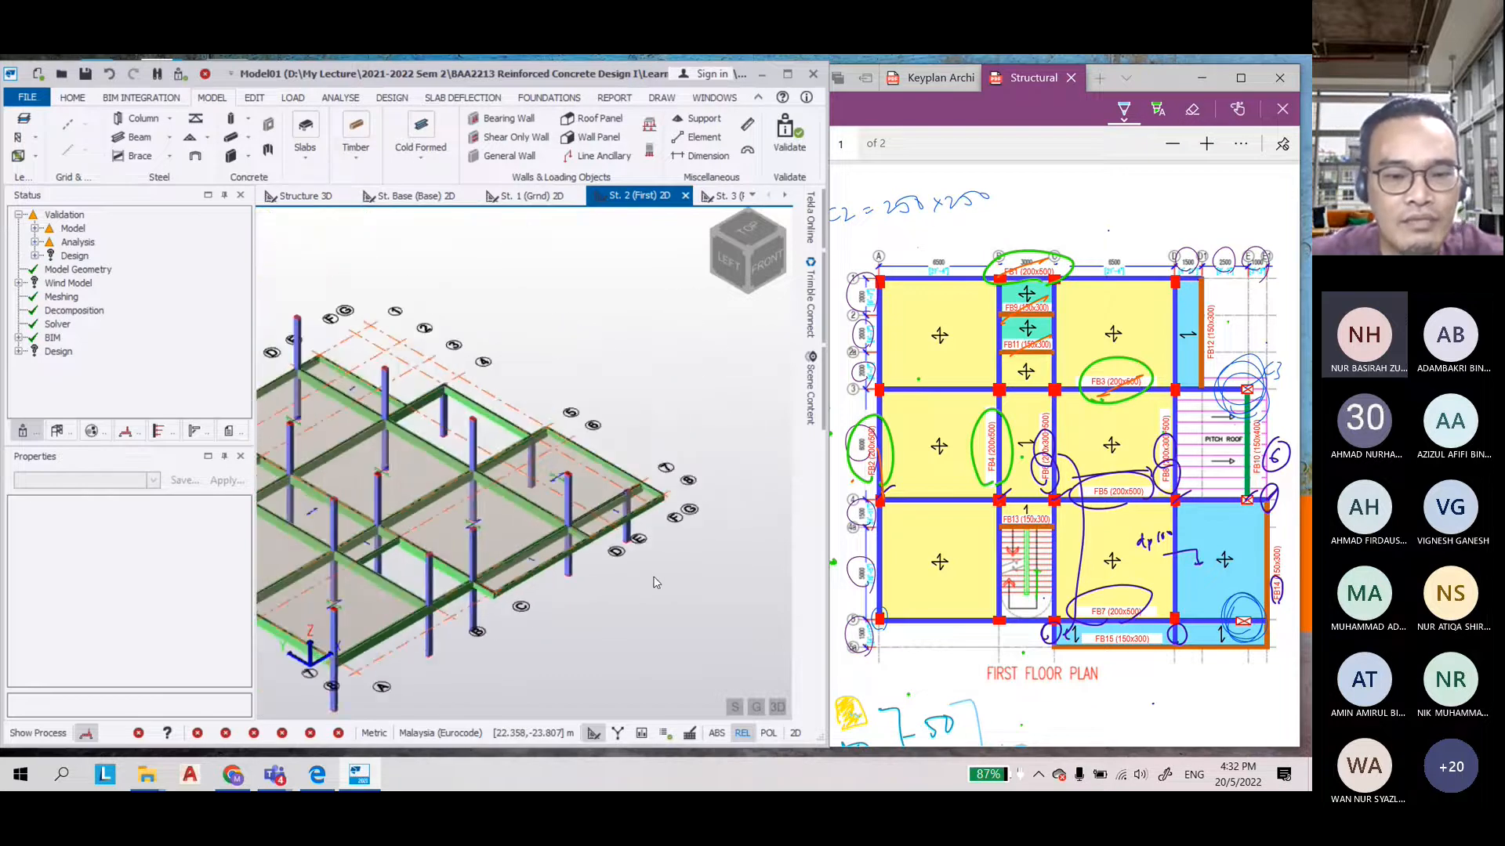
pyautogui.scroll(-2, 568, 468)
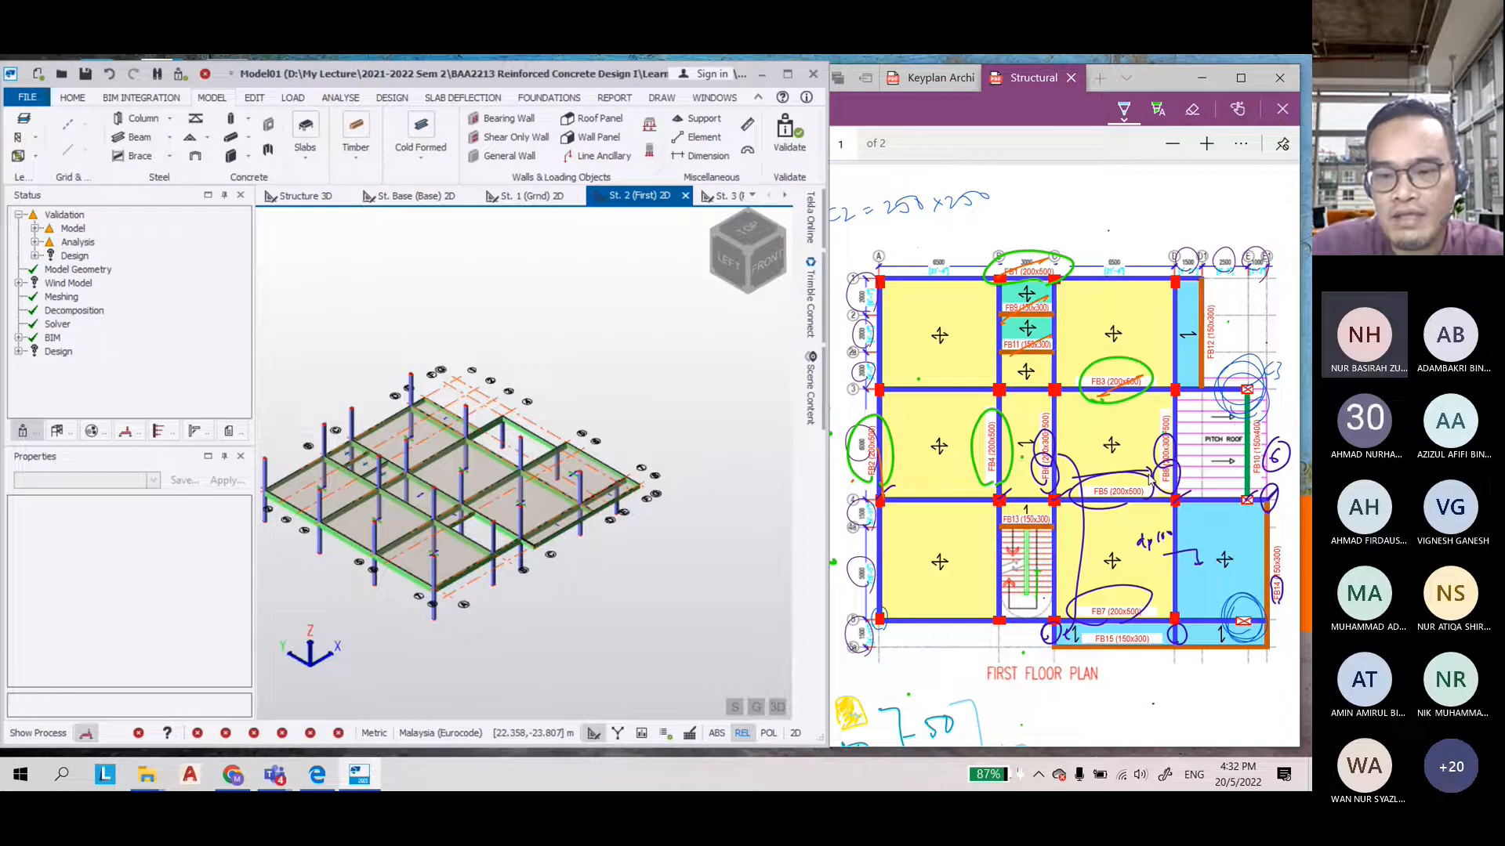
# Switch to the structural plan PDF in Edge and cross out the pitch roof bay and the staircase bay with a red pen
pyautogui.click(832, 562)
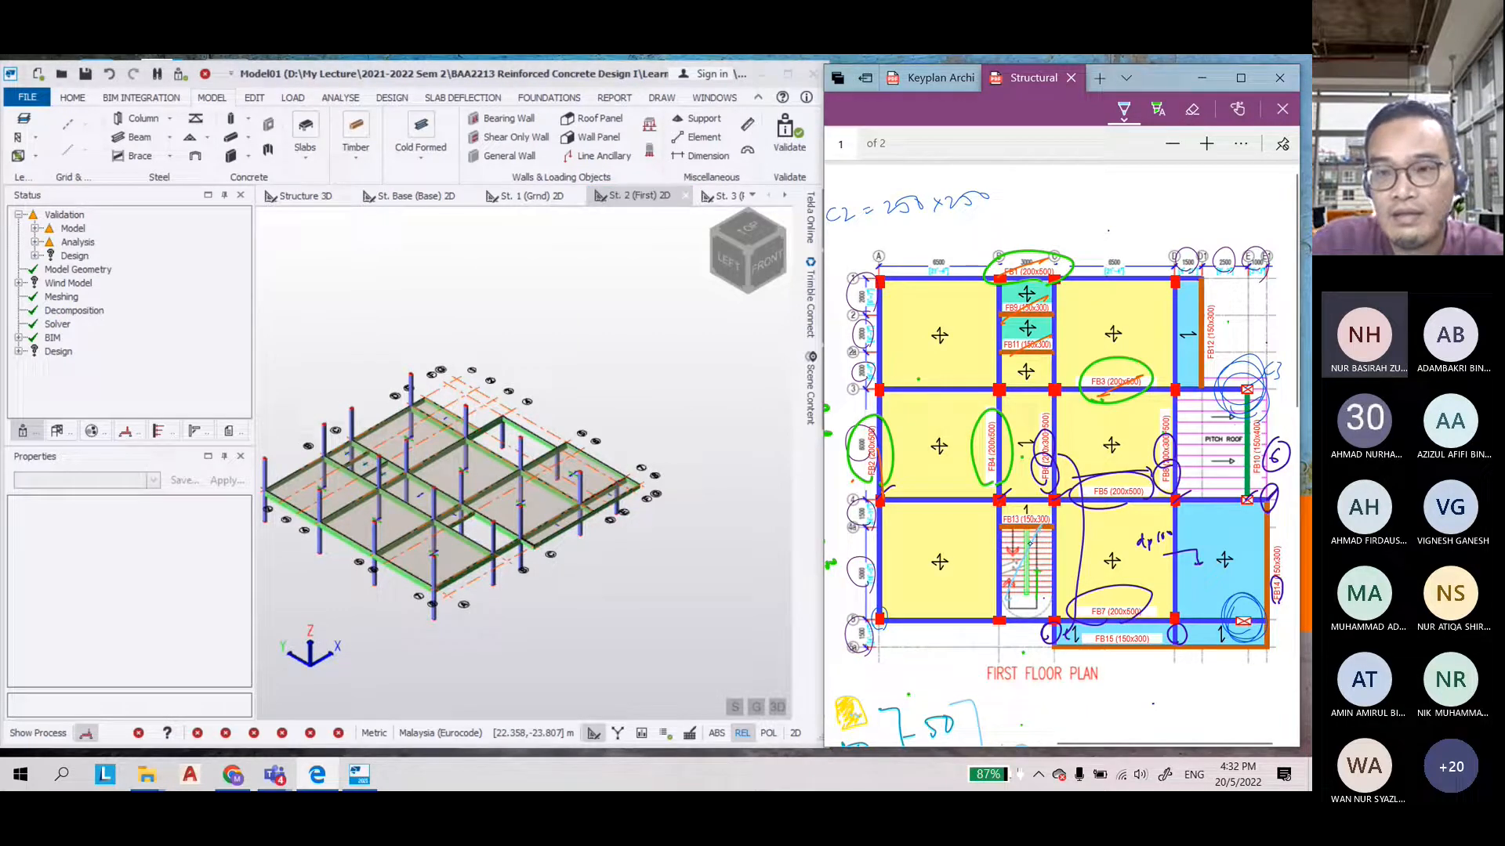
pyautogui.click(1123, 110)
pyautogui.click(1056, 240)
pyautogui.moveTo(1236, 405); pyautogui.dragTo(1184, 486)
pyautogui.moveTo(1183, 401); pyautogui.dragTo(1234, 474)
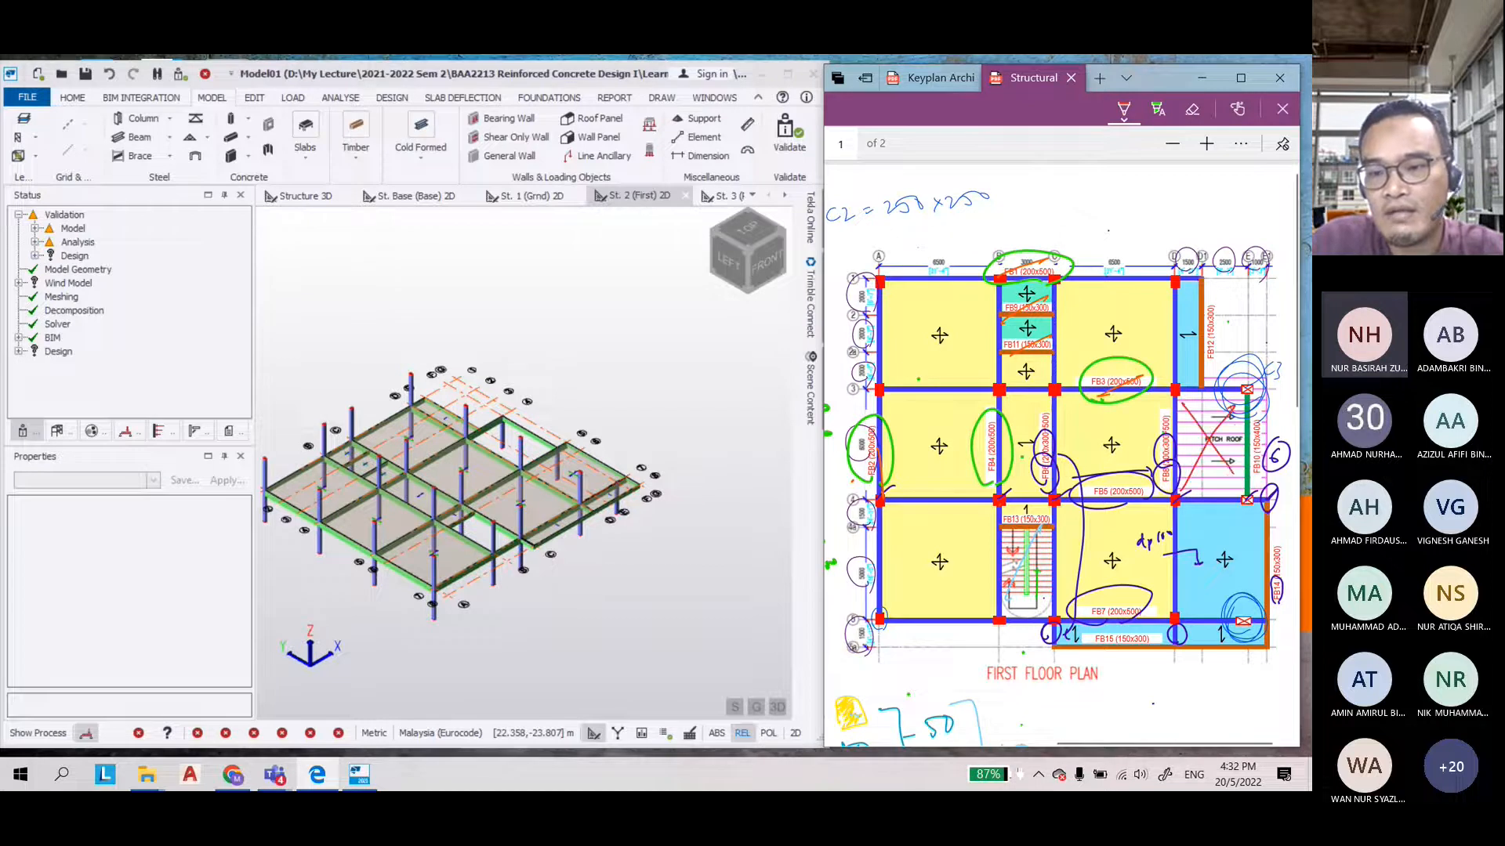
pyautogui.moveTo(1047, 535); pyautogui.dragTo(1006, 615)
pyautogui.moveTo(1005, 535); pyautogui.dragTo(1049, 614)
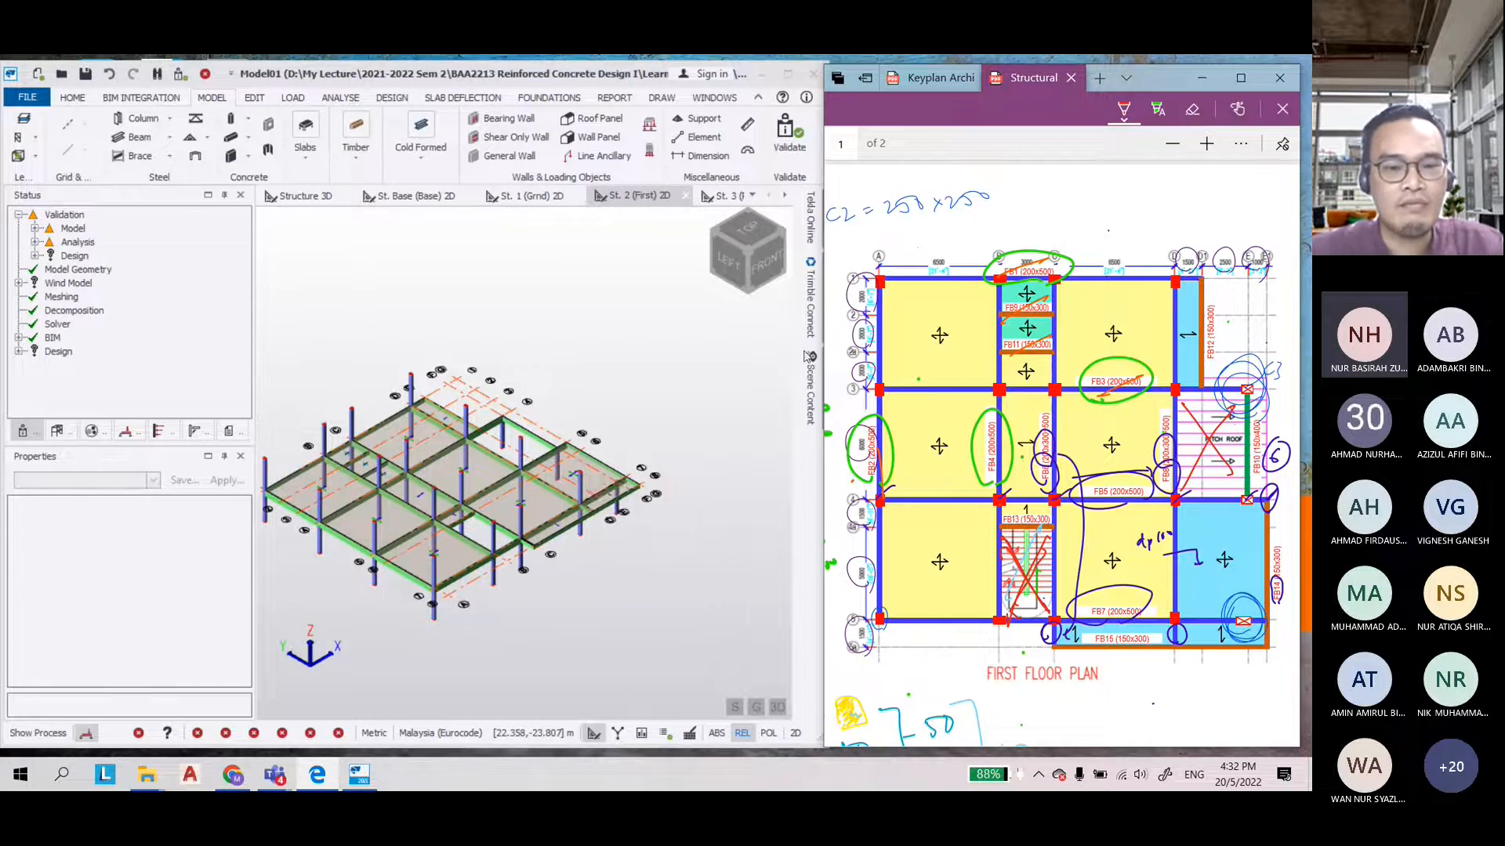
# Narrow the PDF window, widen the Tekla window over the freed space and return the first floor to the 2D plan
pyautogui.scroll(3, 521, 427)
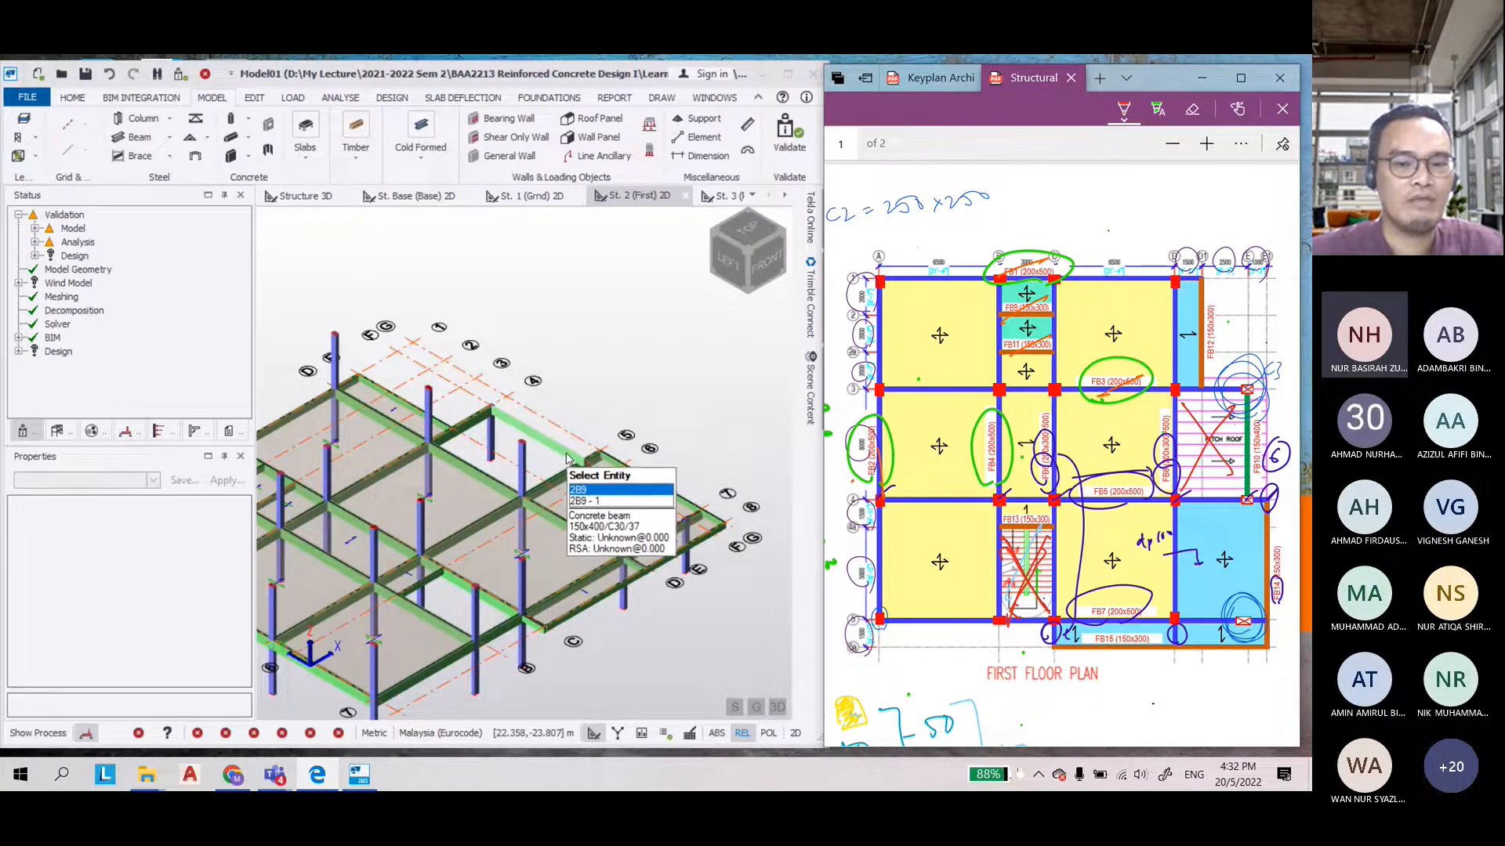
pyautogui.moveTo(822, 459); pyautogui.dragTo(991, 511)
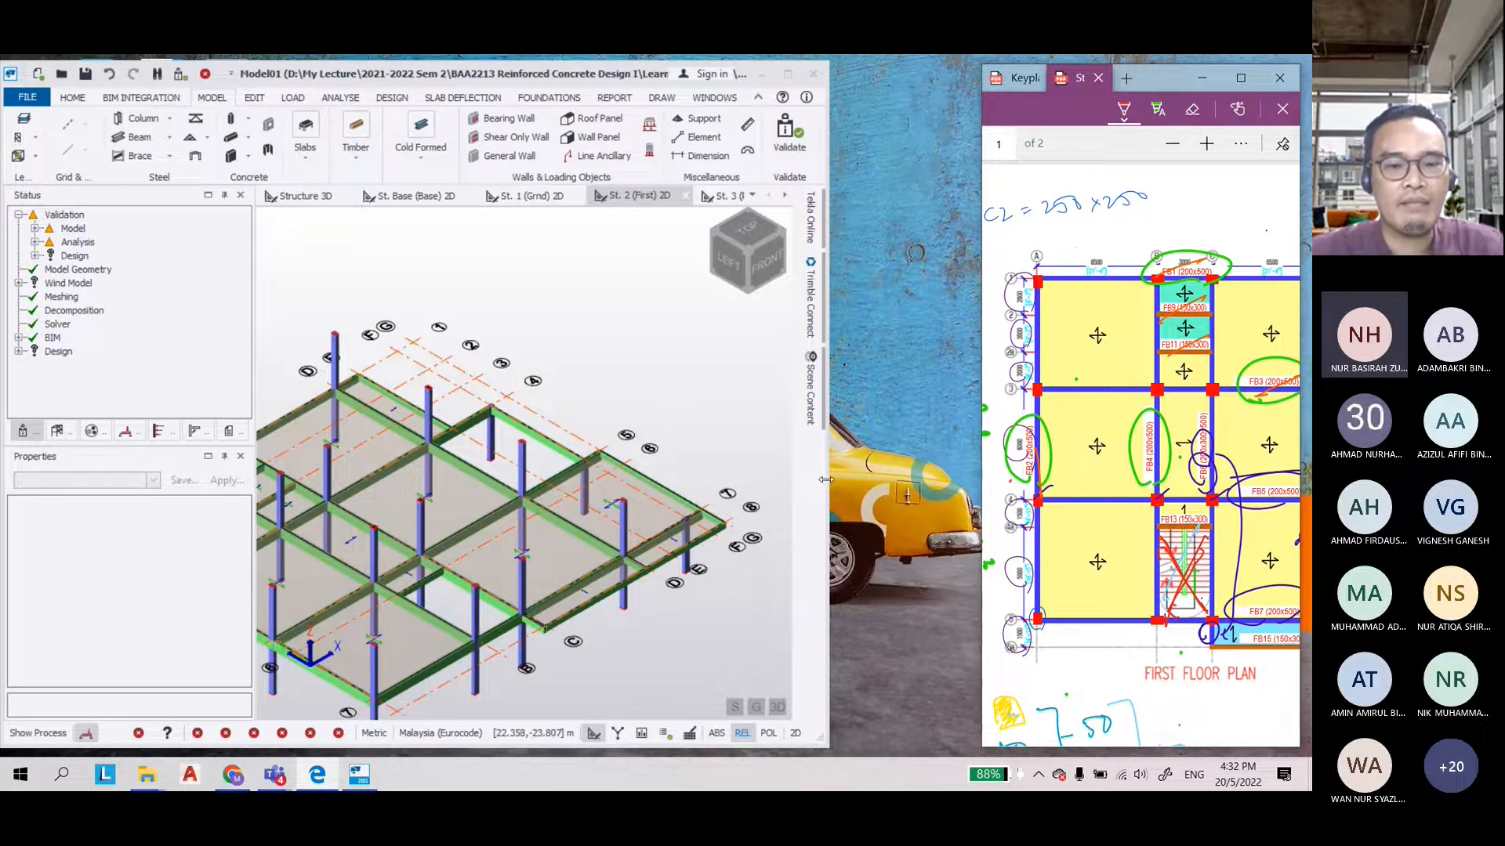
pyautogui.moveTo(826, 479); pyautogui.dragTo(1160, 479)
pyautogui.scroll(3, 768, 614)
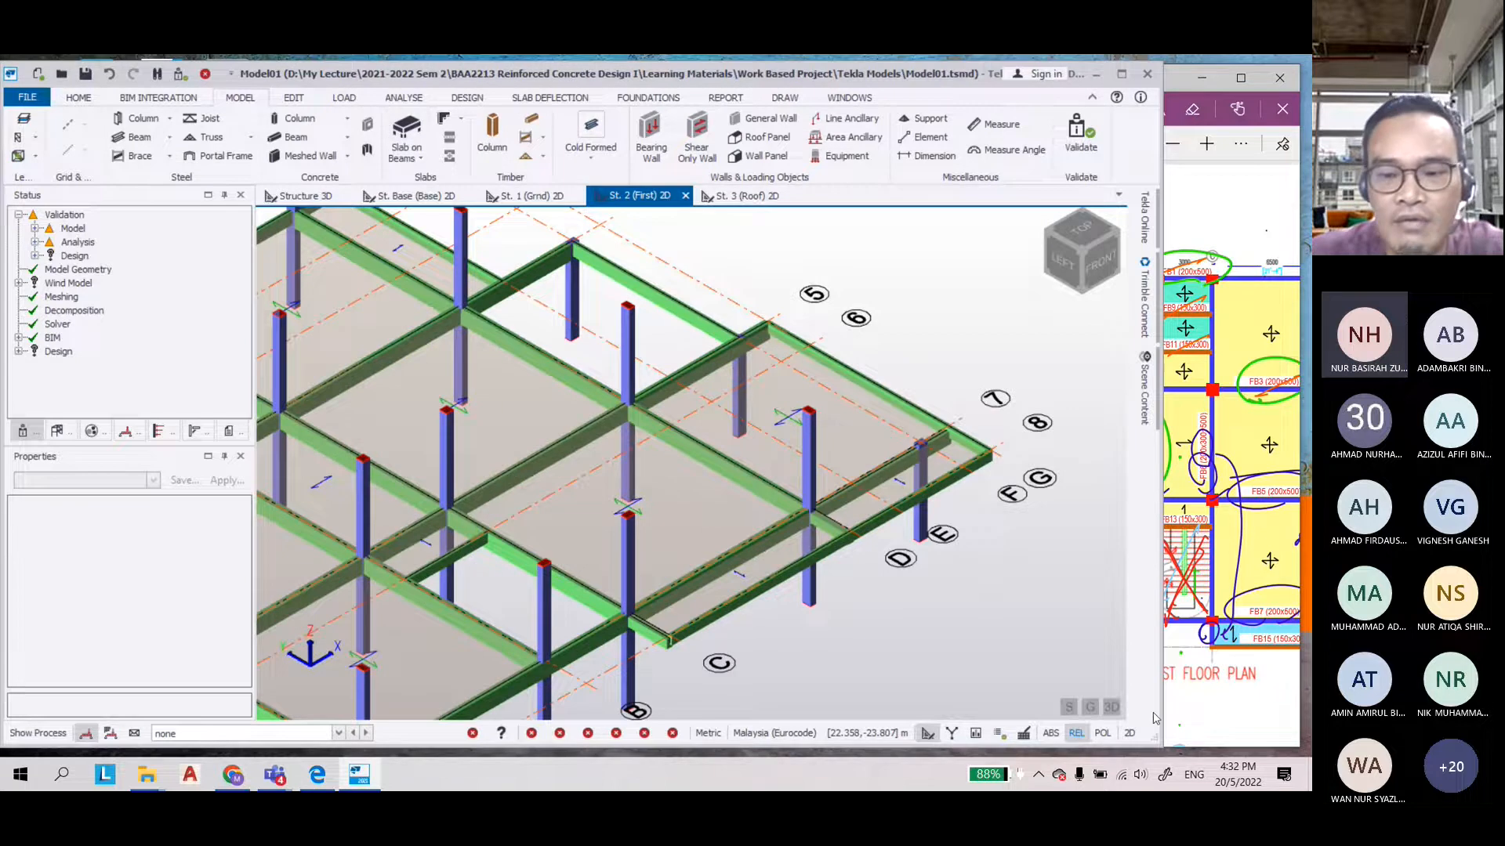
pyautogui.click(1129, 732)
pyautogui.scroll(2, 758, 517)
# Place a new two-way slab on beams in bay B–C between grids 6 and 7 and bay D–F between grids 4 and 5
pyautogui.click(406, 138)
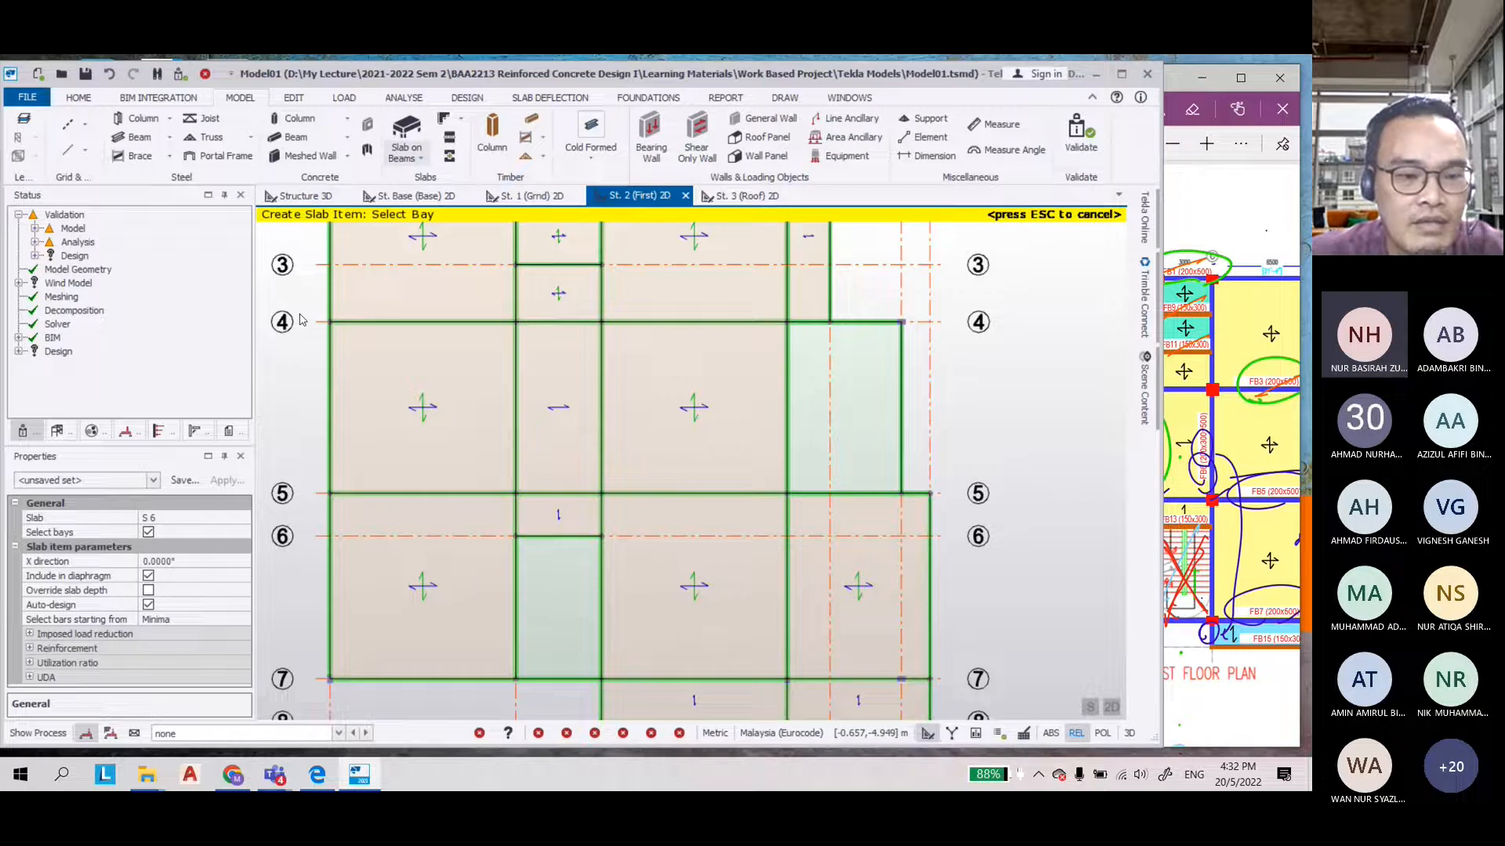
pyautogui.scroll(-3, 160, 607)
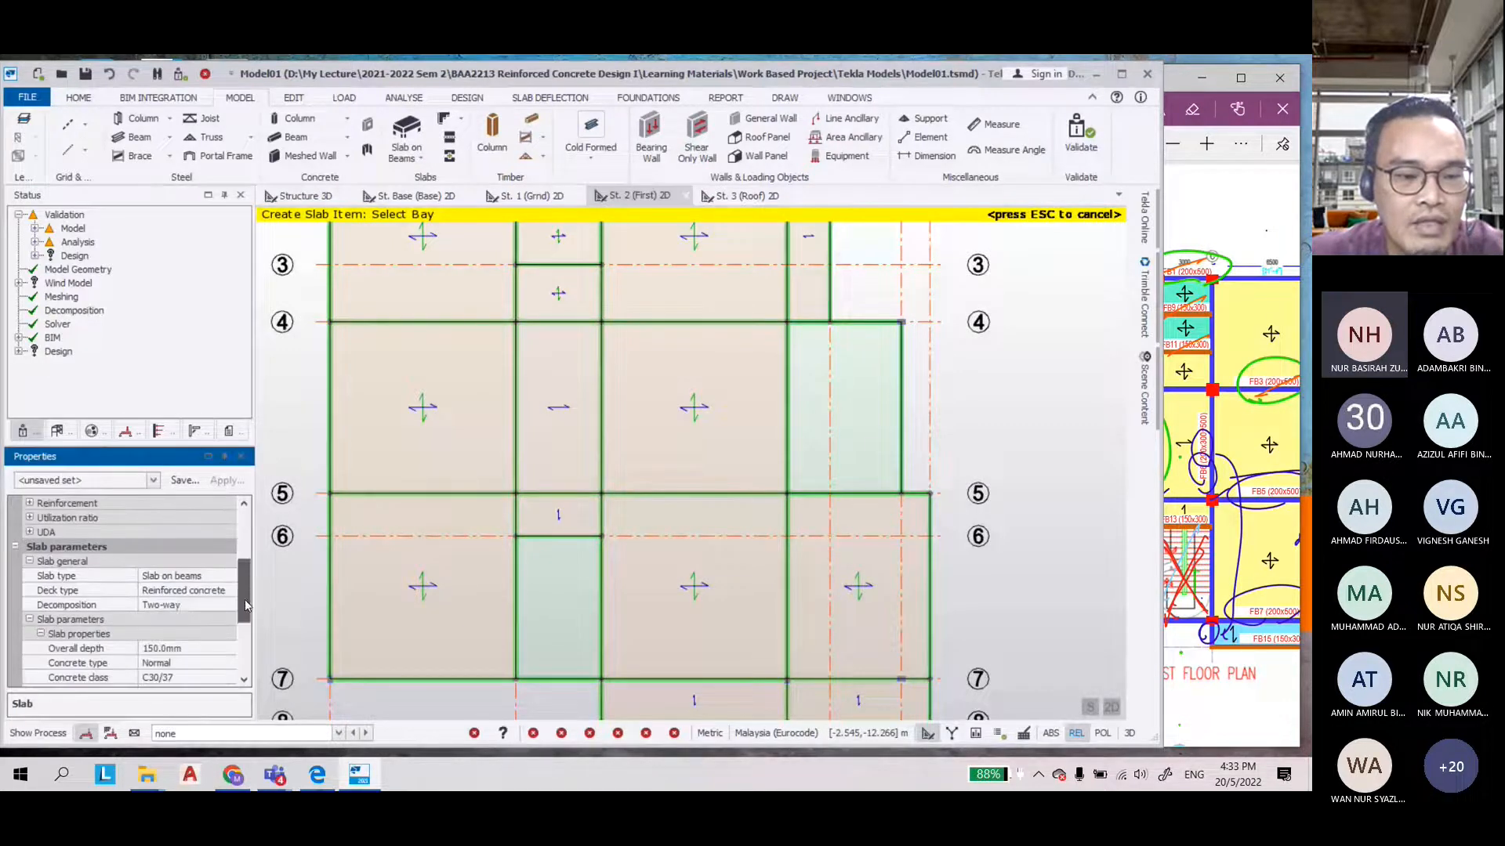
pyautogui.click(569, 621)
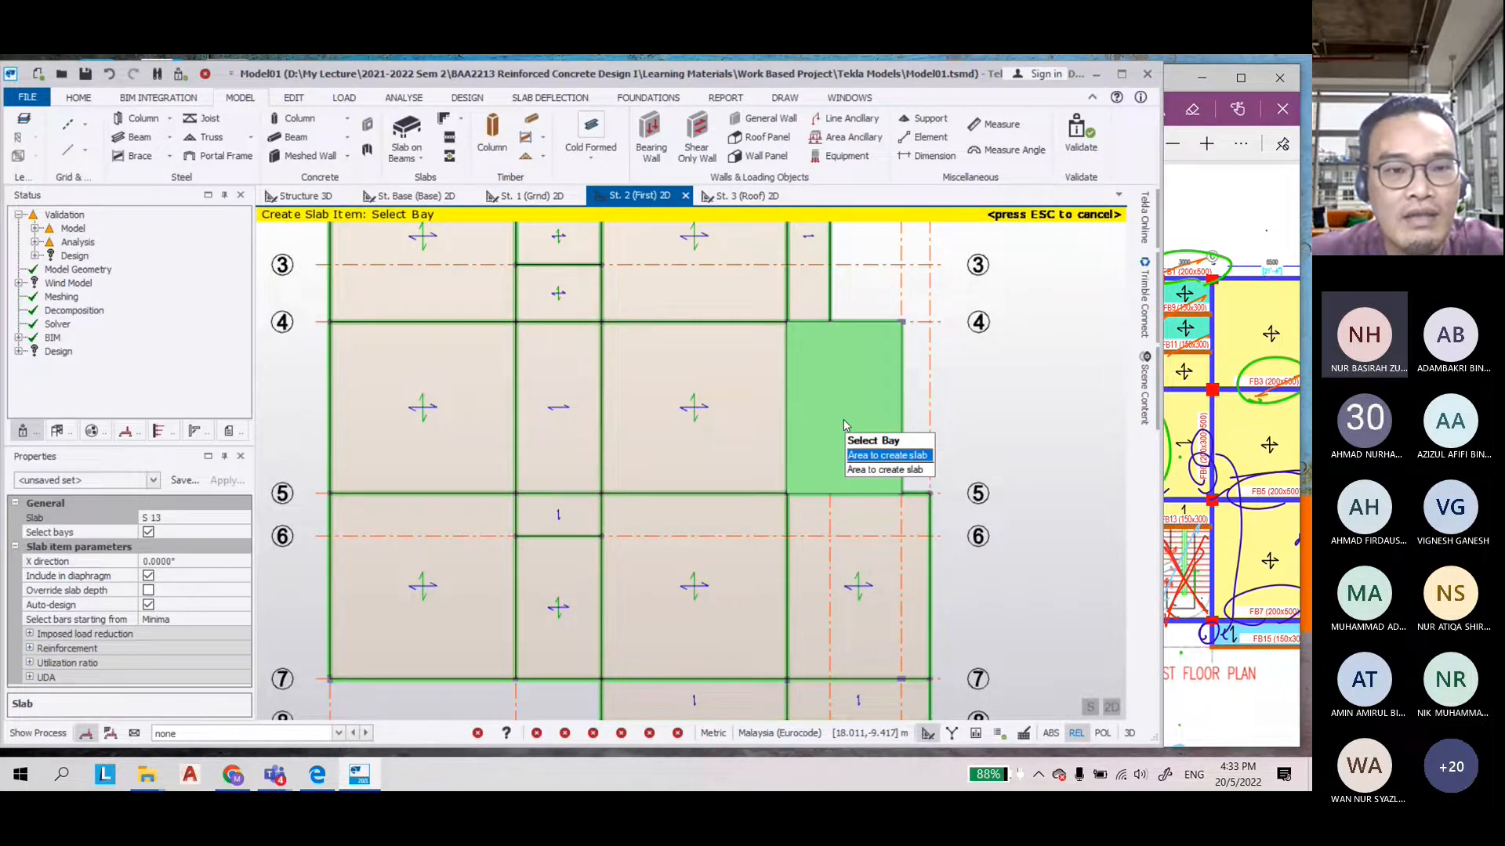
pyautogui.click(844, 423)
# Start a rectangular slab opening with its first corner just inside the beams at grid intersection D/4
pyautogui.click(461, 119)
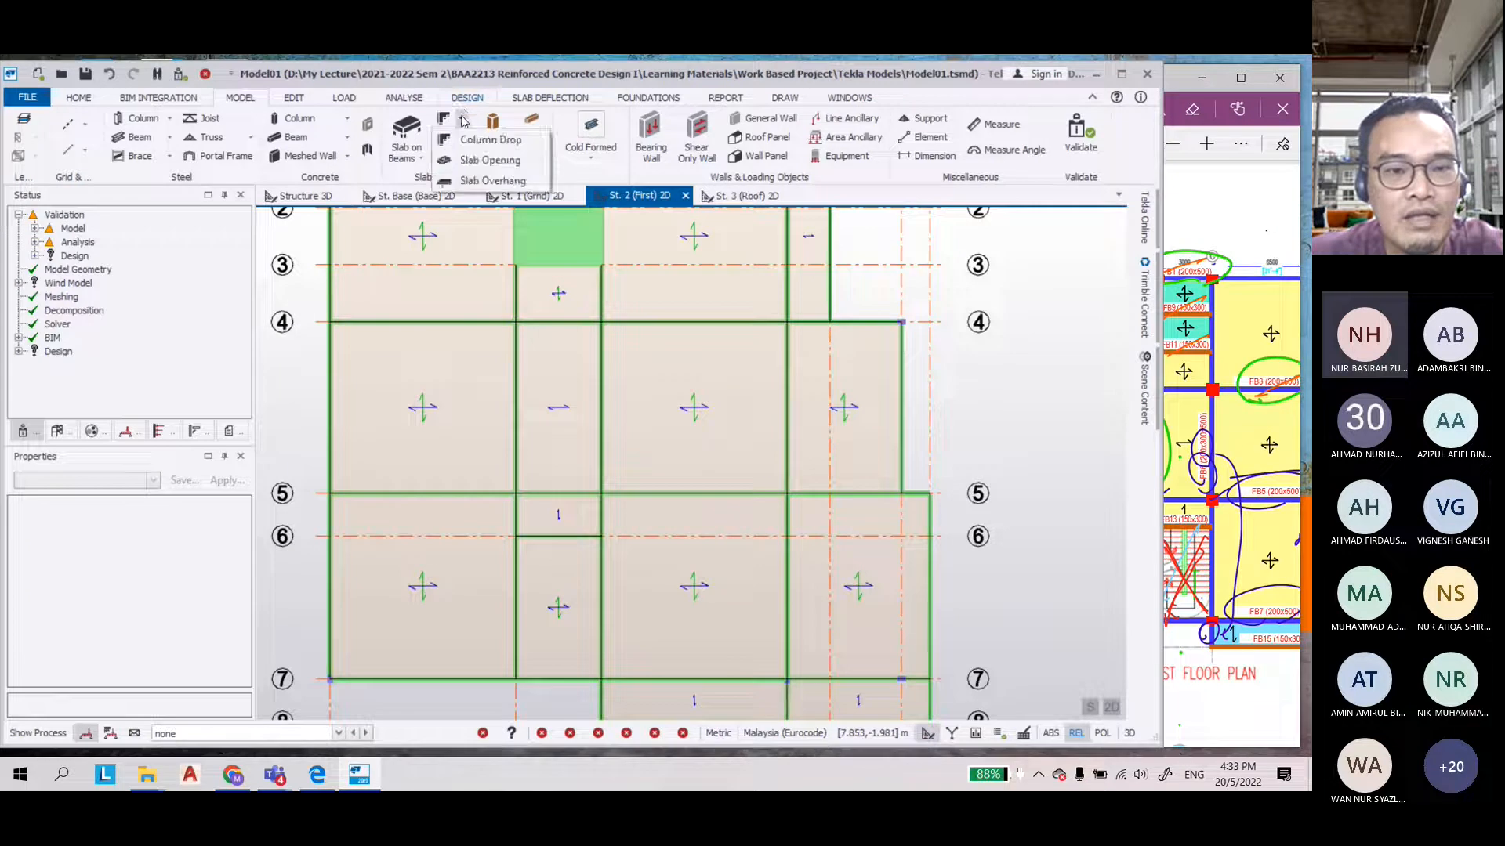
pyautogui.click(474, 161)
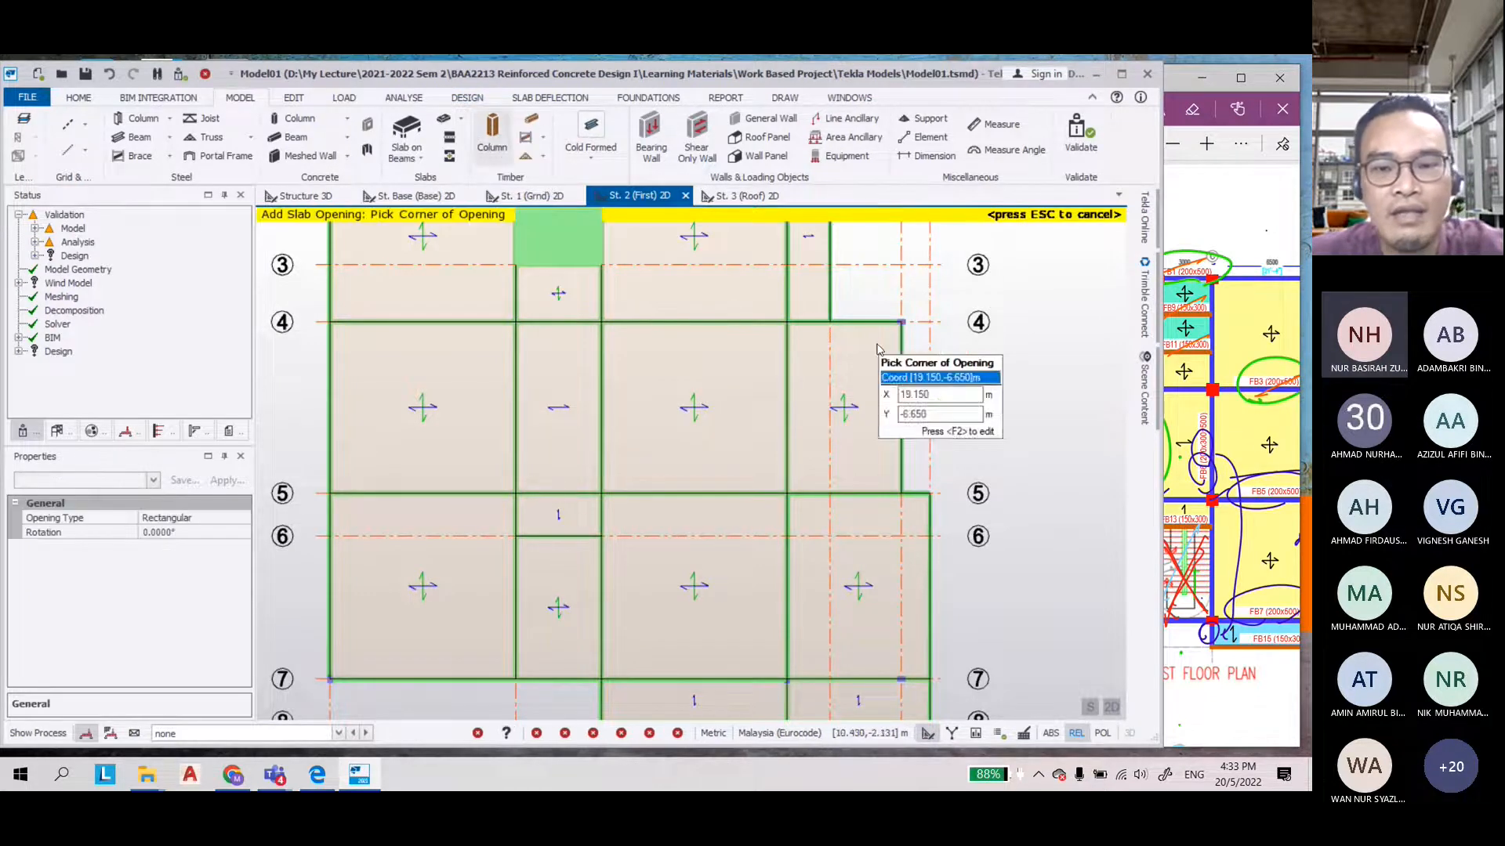
pyautogui.scroll(4, 836, 323)
pyautogui.scroll(2, 835, 323)
pyautogui.scroll(1, 692, 359)
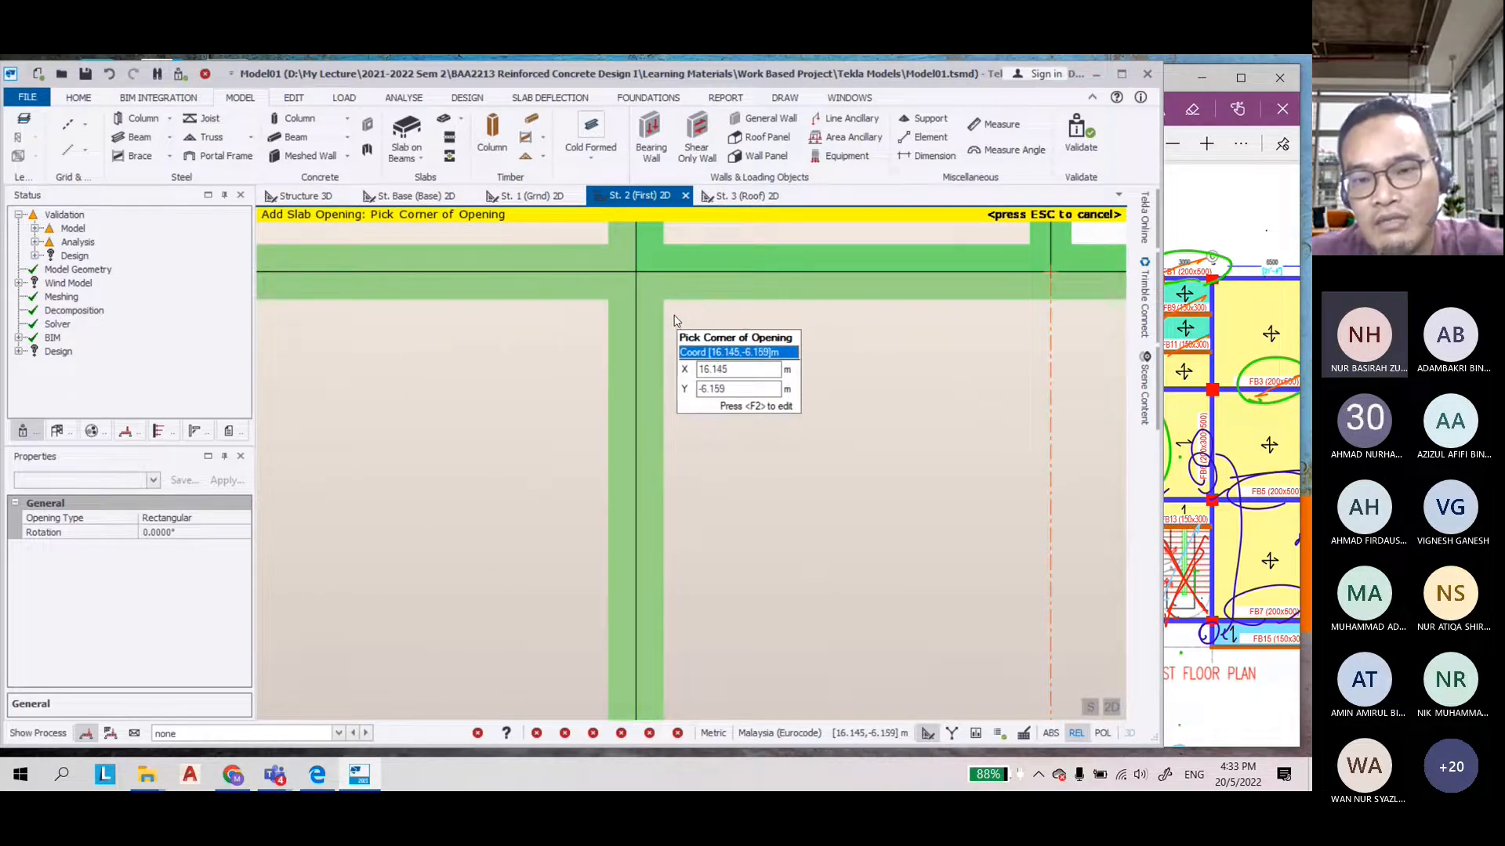
pyautogui.click(676, 321)
# Complete the opening just inside the beams at grid intersection F/5, making it about 3.7 m by 5.7 m
pyautogui.scroll(-3, 675, 321)
pyautogui.scroll(4, 1074, 329)
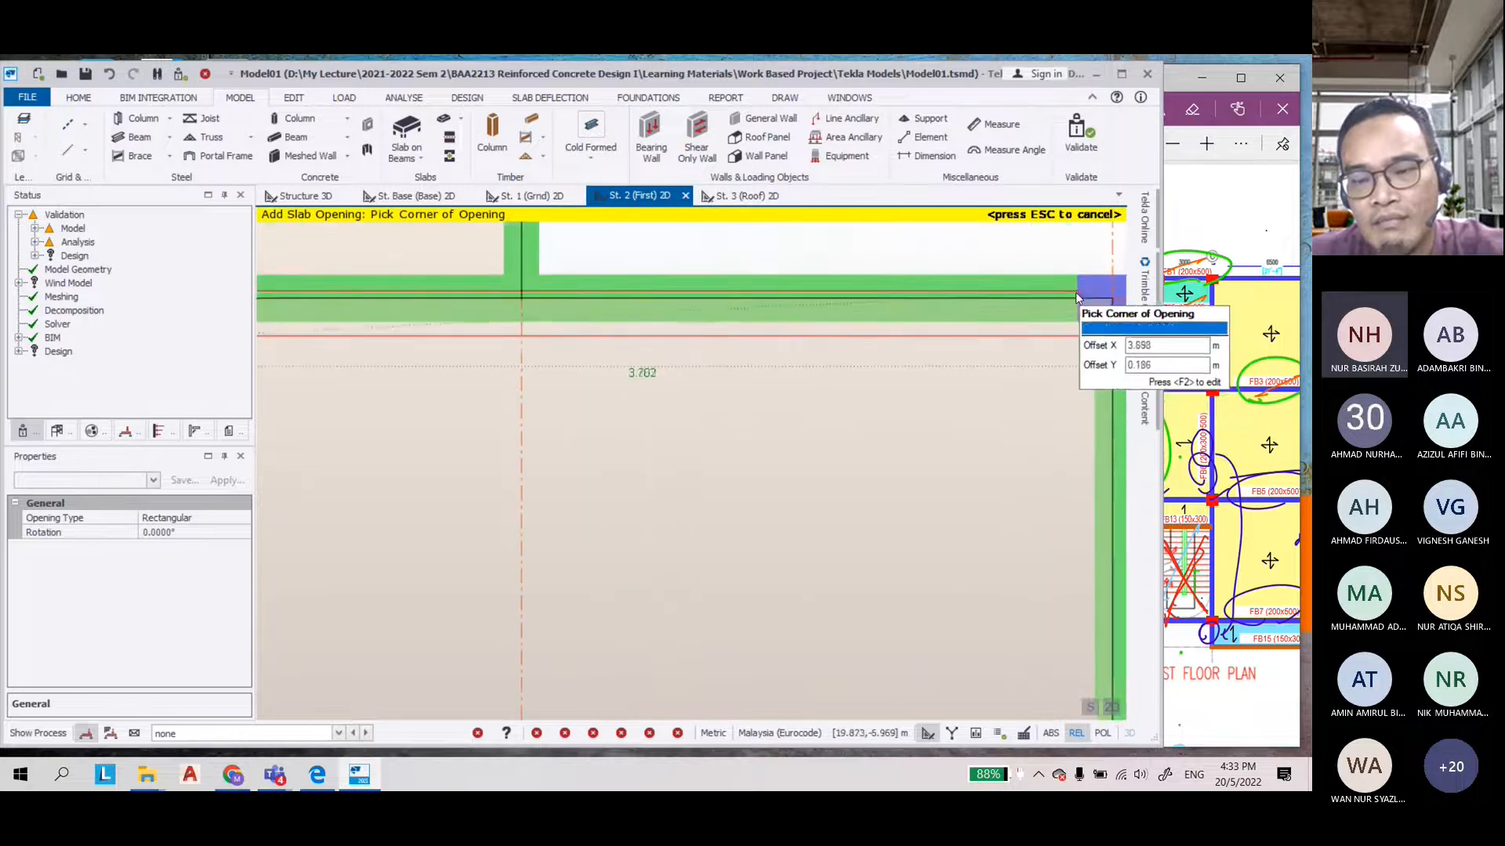
pyautogui.scroll(2, 1095, 323)
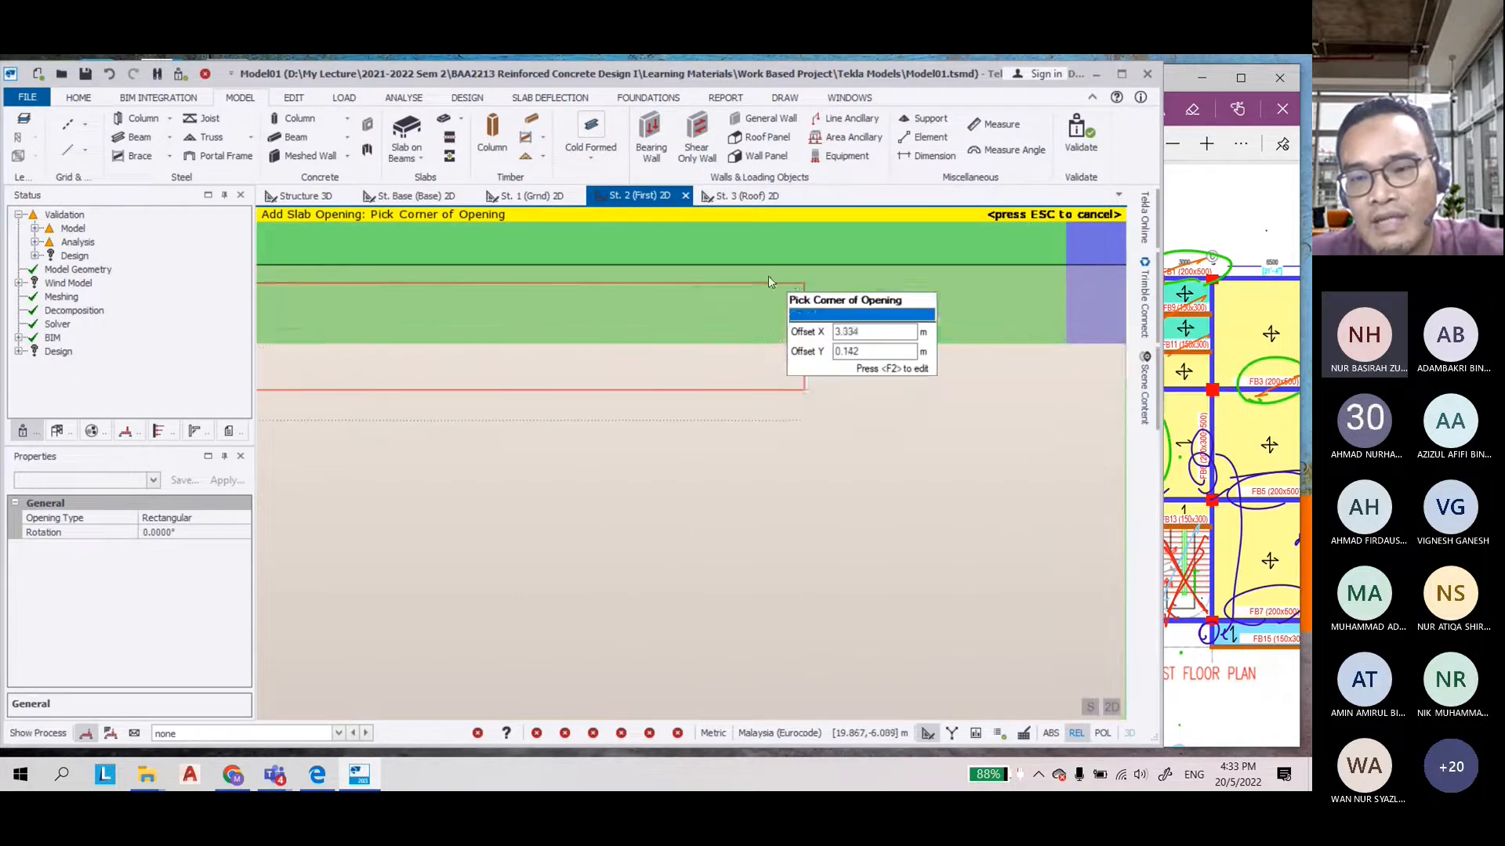
pyautogui.scroll(-3, 800, 270)
pyautogui.scroll(-3, 878, 282)
pyautogui.scroll(4, 890, 528)
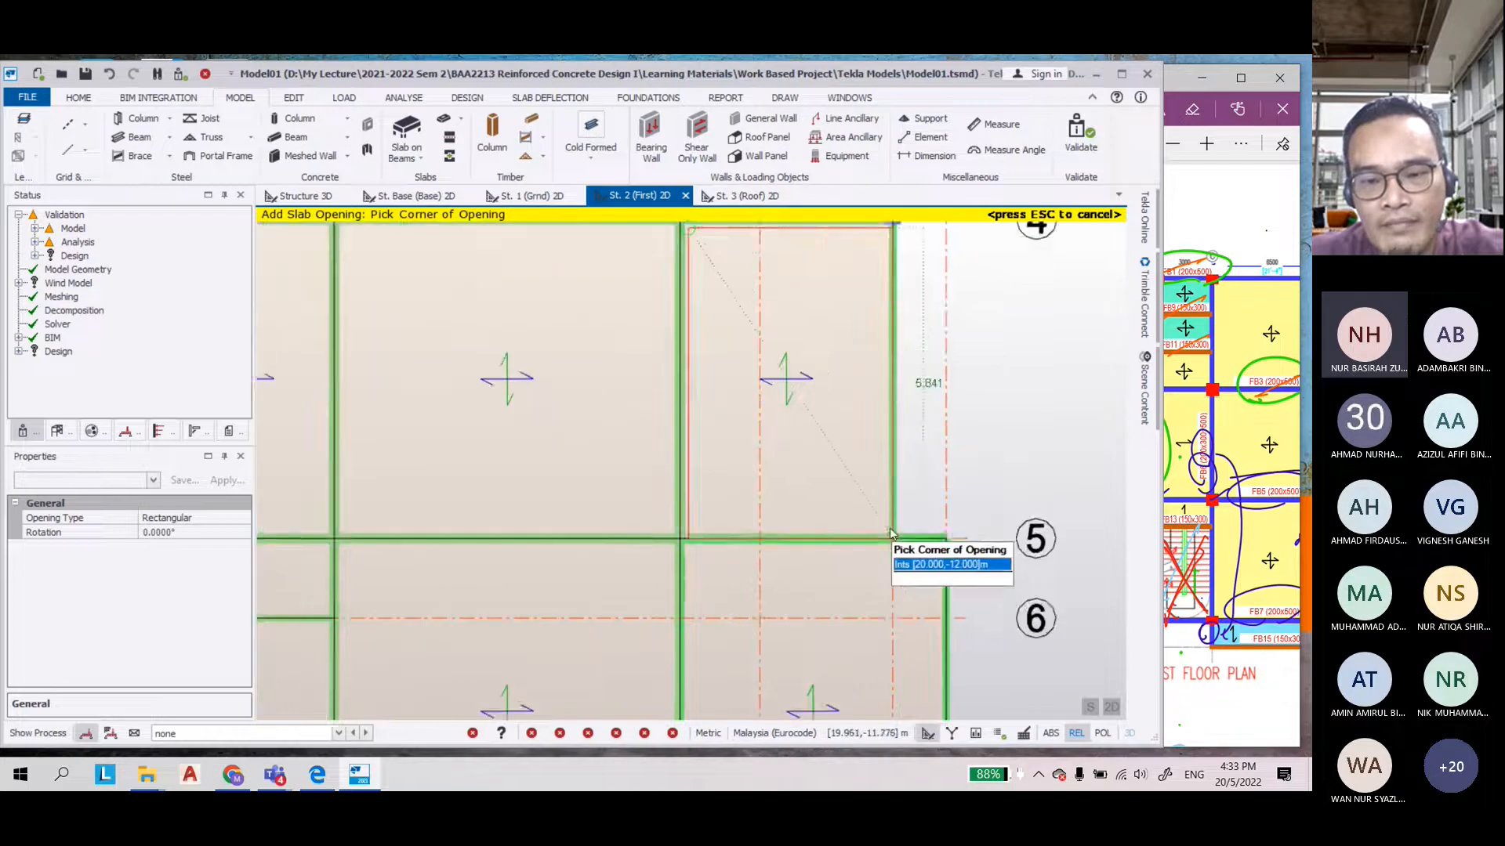
pyautogui.scroll(2, 867, 519)
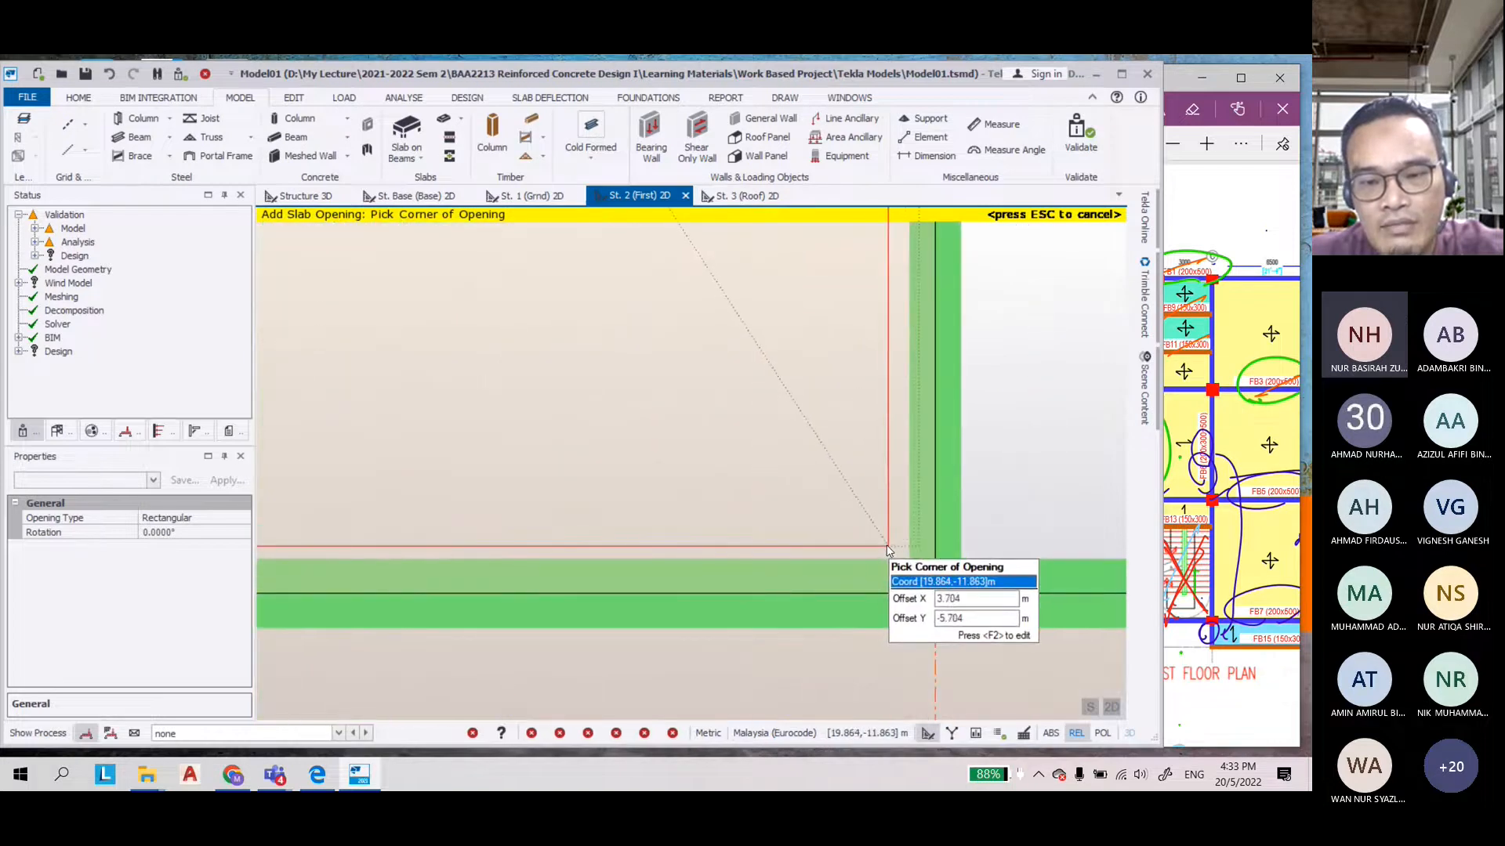
pyautogui.click(891, 552)
pyautogui.scroll(-3, 990, 538)
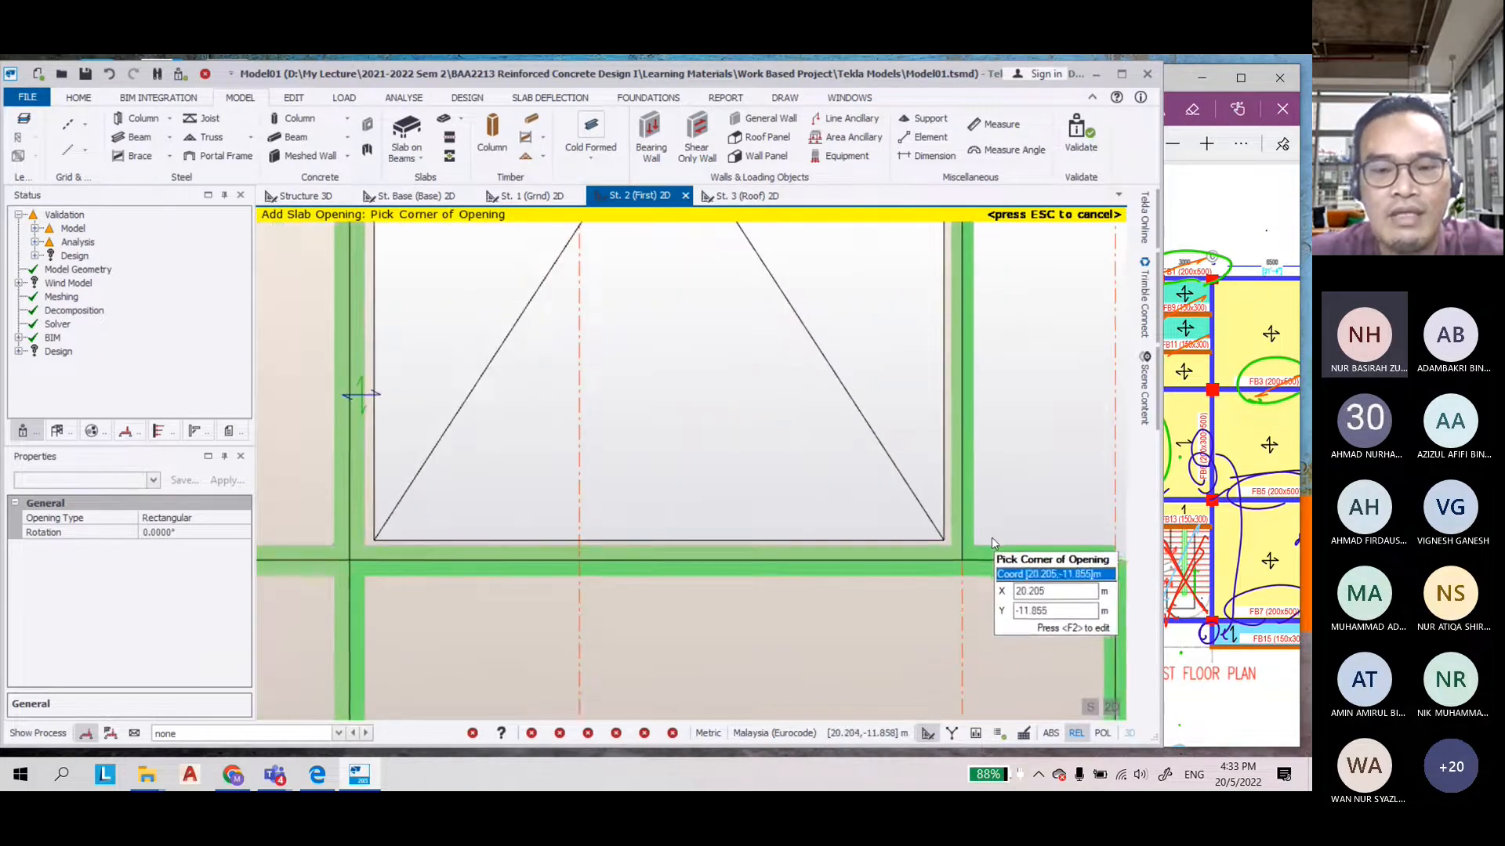
pyautogui.scroll(-3, 696, 608)
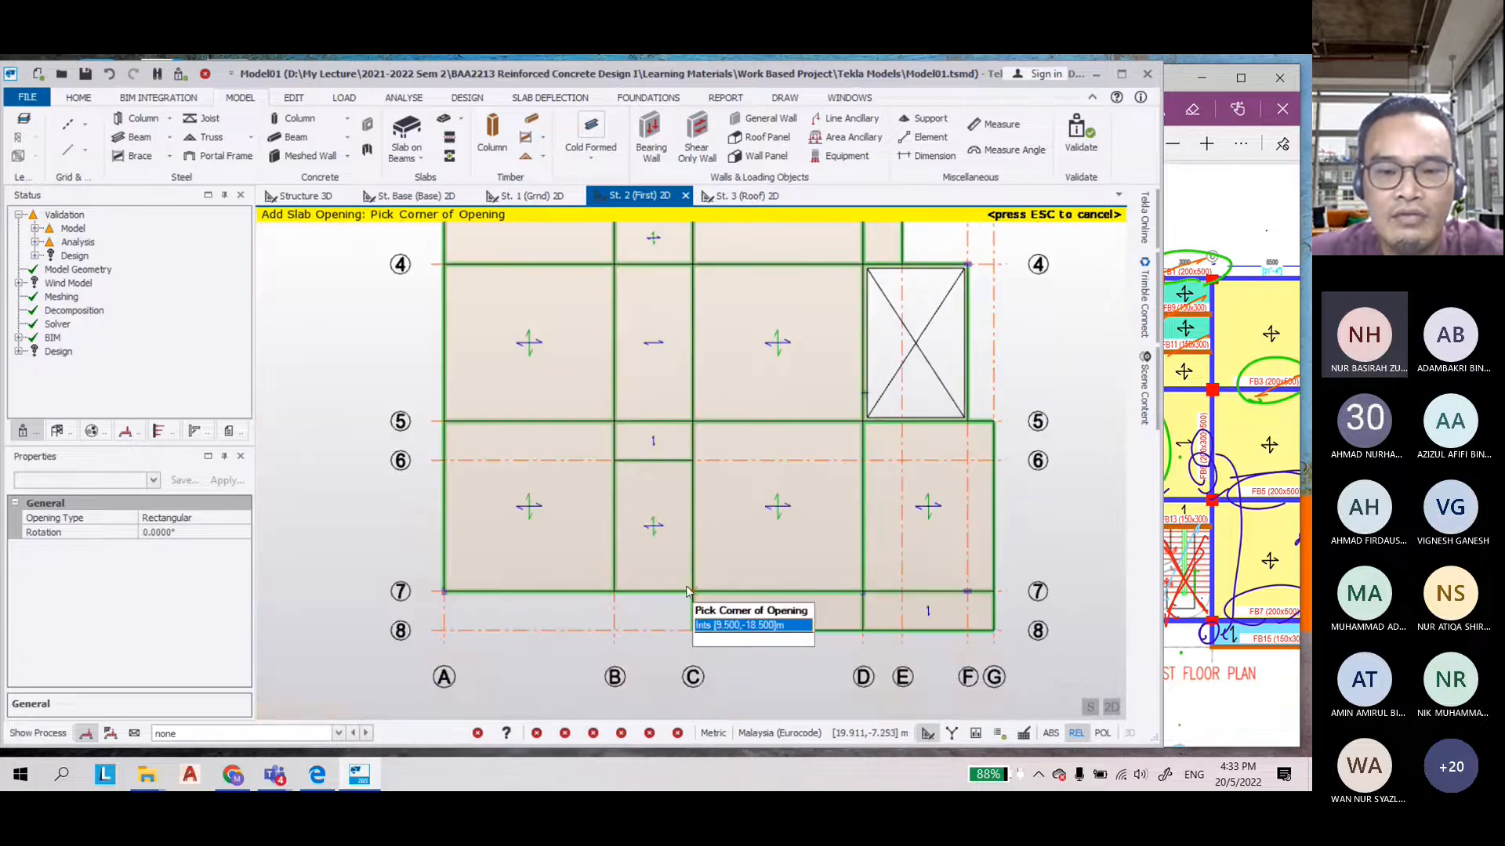
# Add a rectangular slab opening about 2.7 m by 4.75 m just inside the beams of bay B–C between grids 6 and 7
pyautogui.scroll(4, 588, 396)
pyautogui.scroll(-2, 536, 265)
pyautogui.scroll(3, 504, 287)
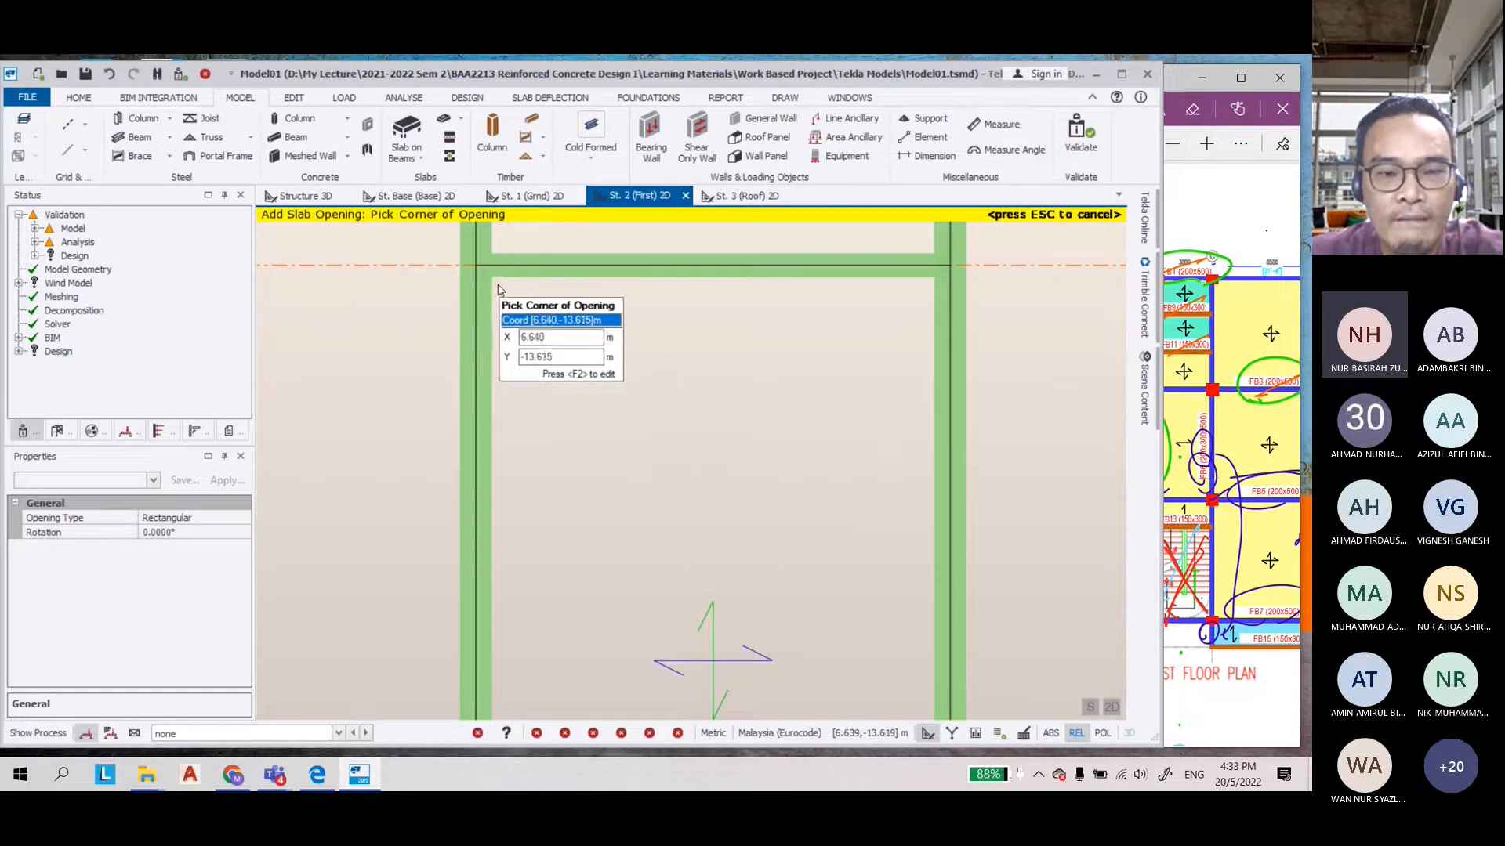
pyautogui.click(498, 289)
pyautogui.scroll(-3, 722, 338)
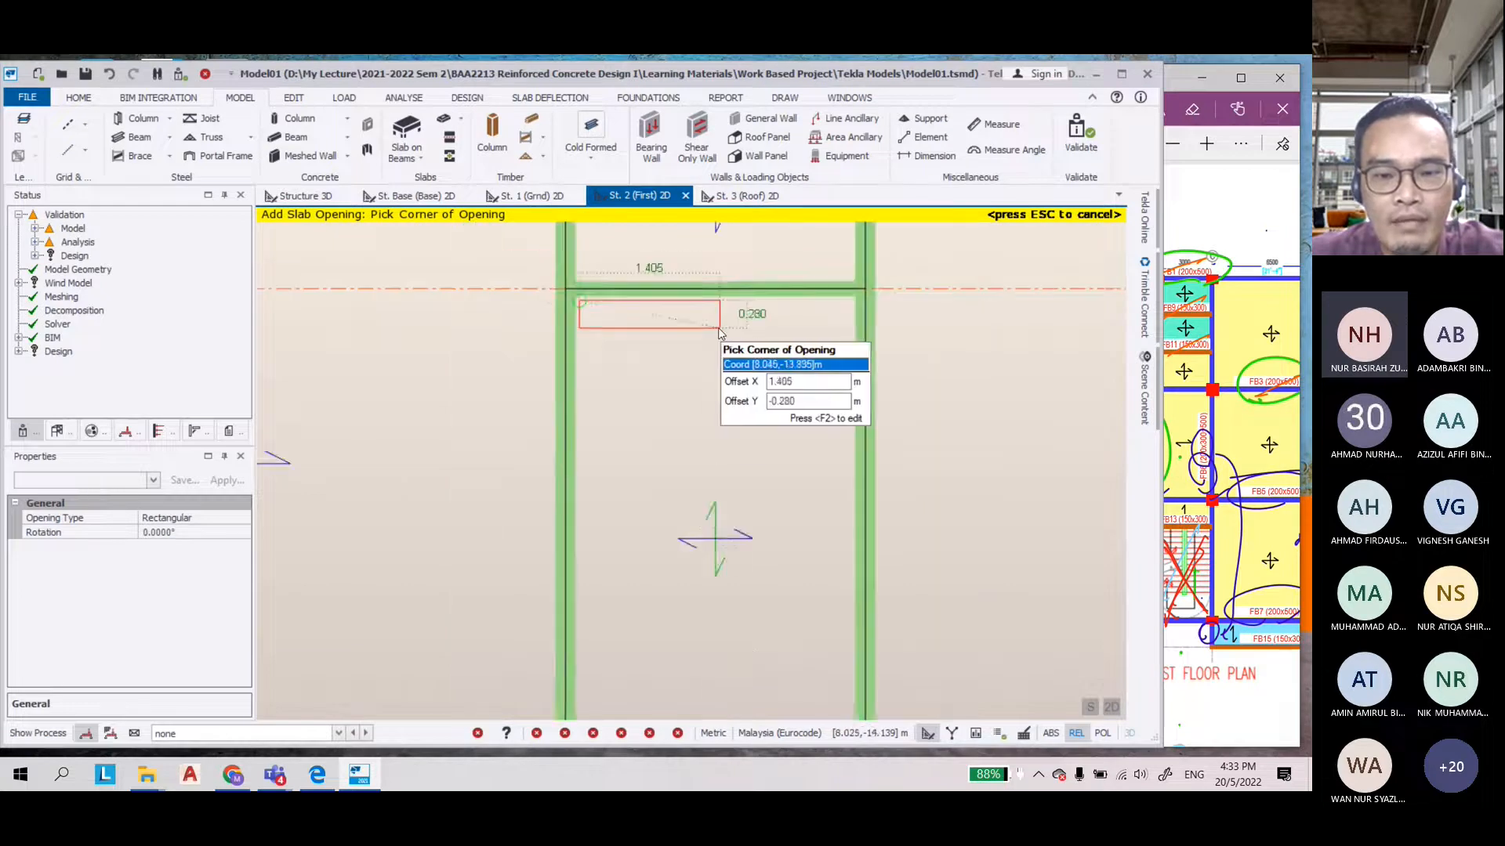
pyautogui.scroll(3, 800, 622)
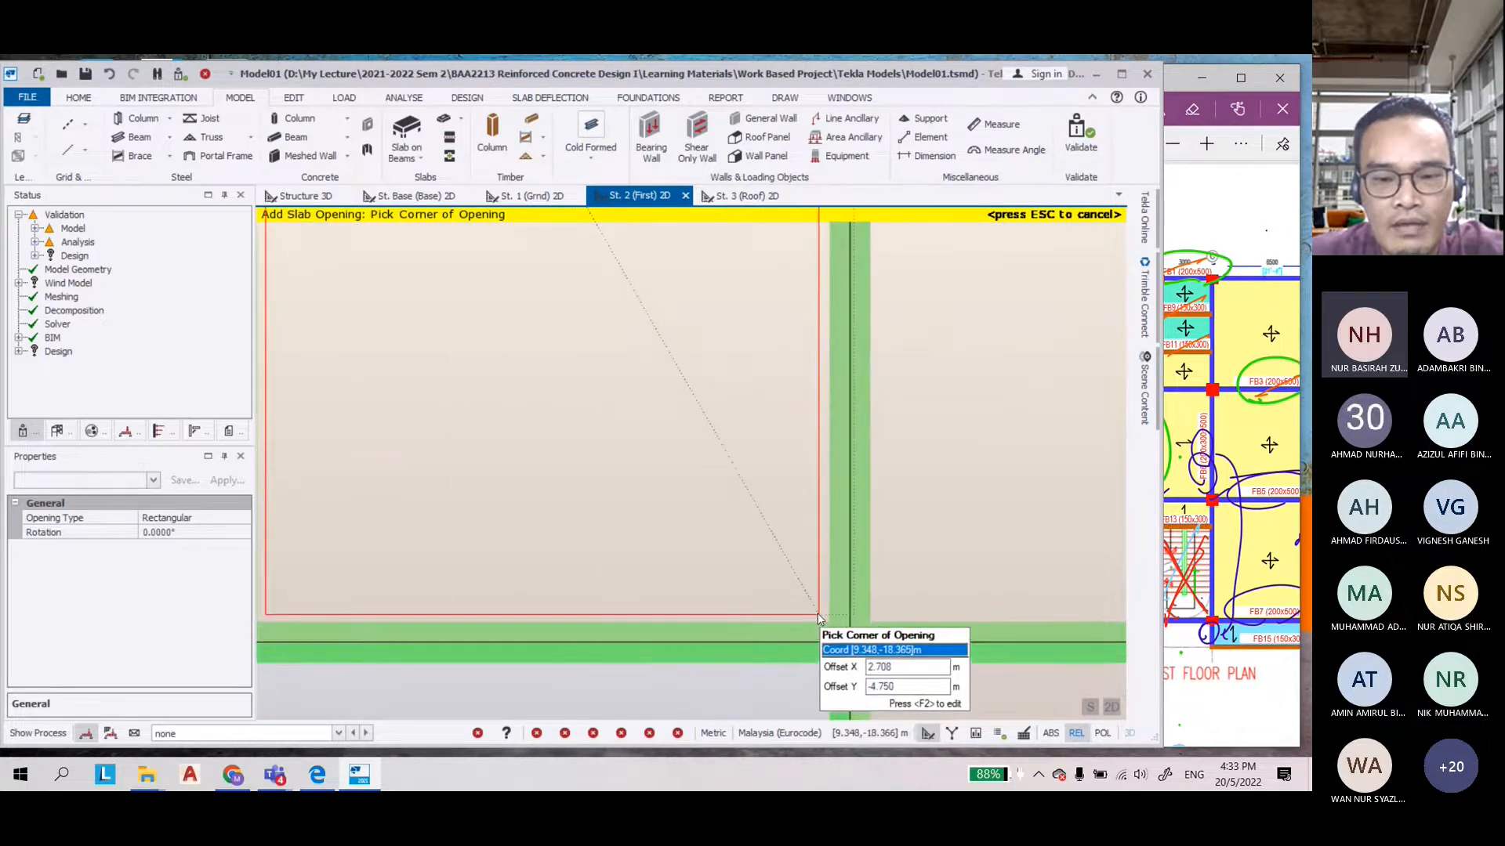
pyautogui.click(819, 615)
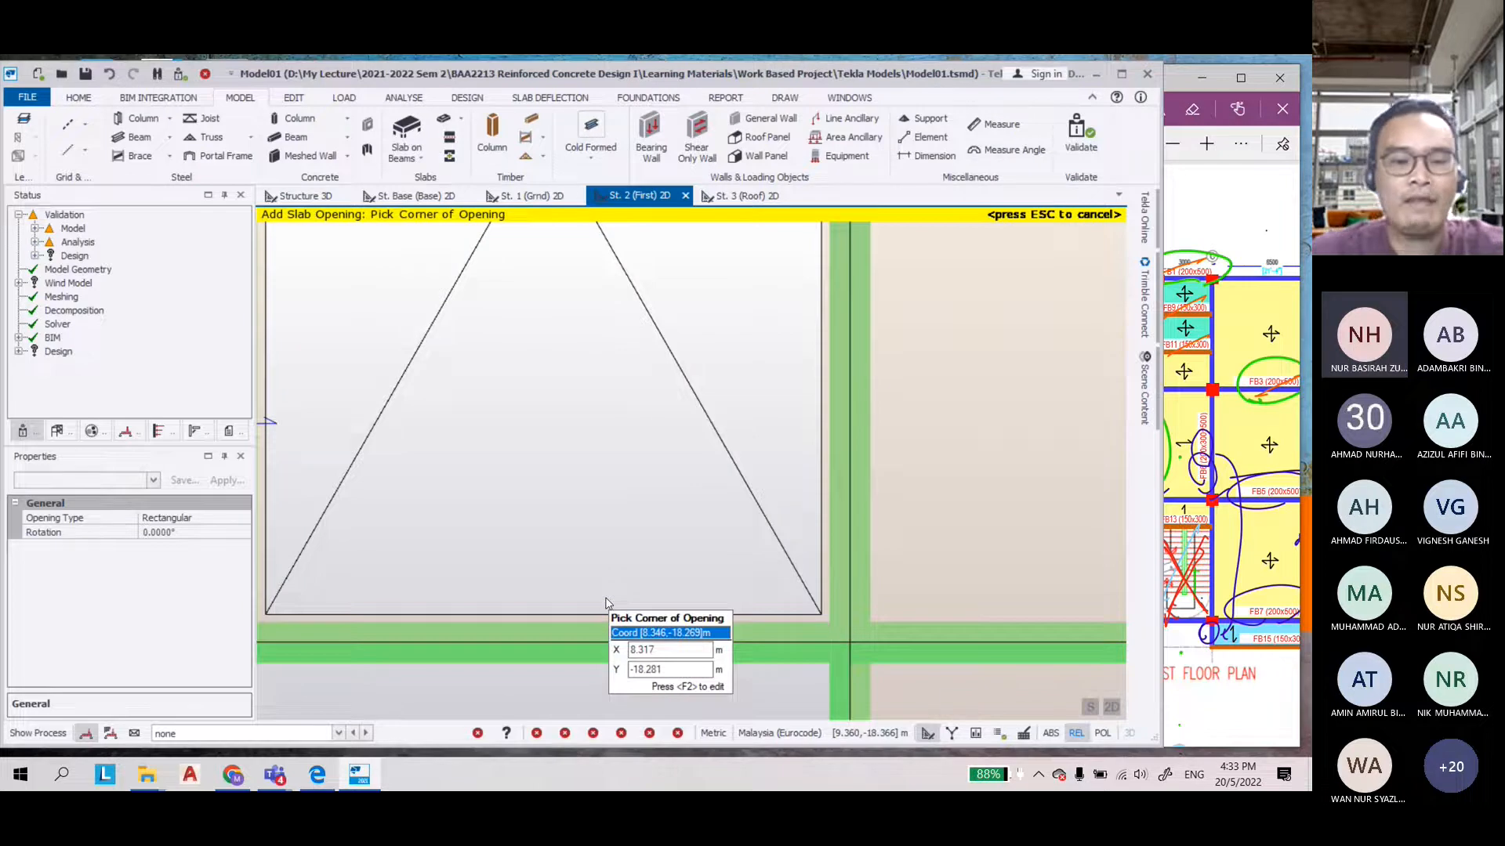
# Save the model with the whole first floor plan in view
pyautogui.scroll(-5, 606, 604)
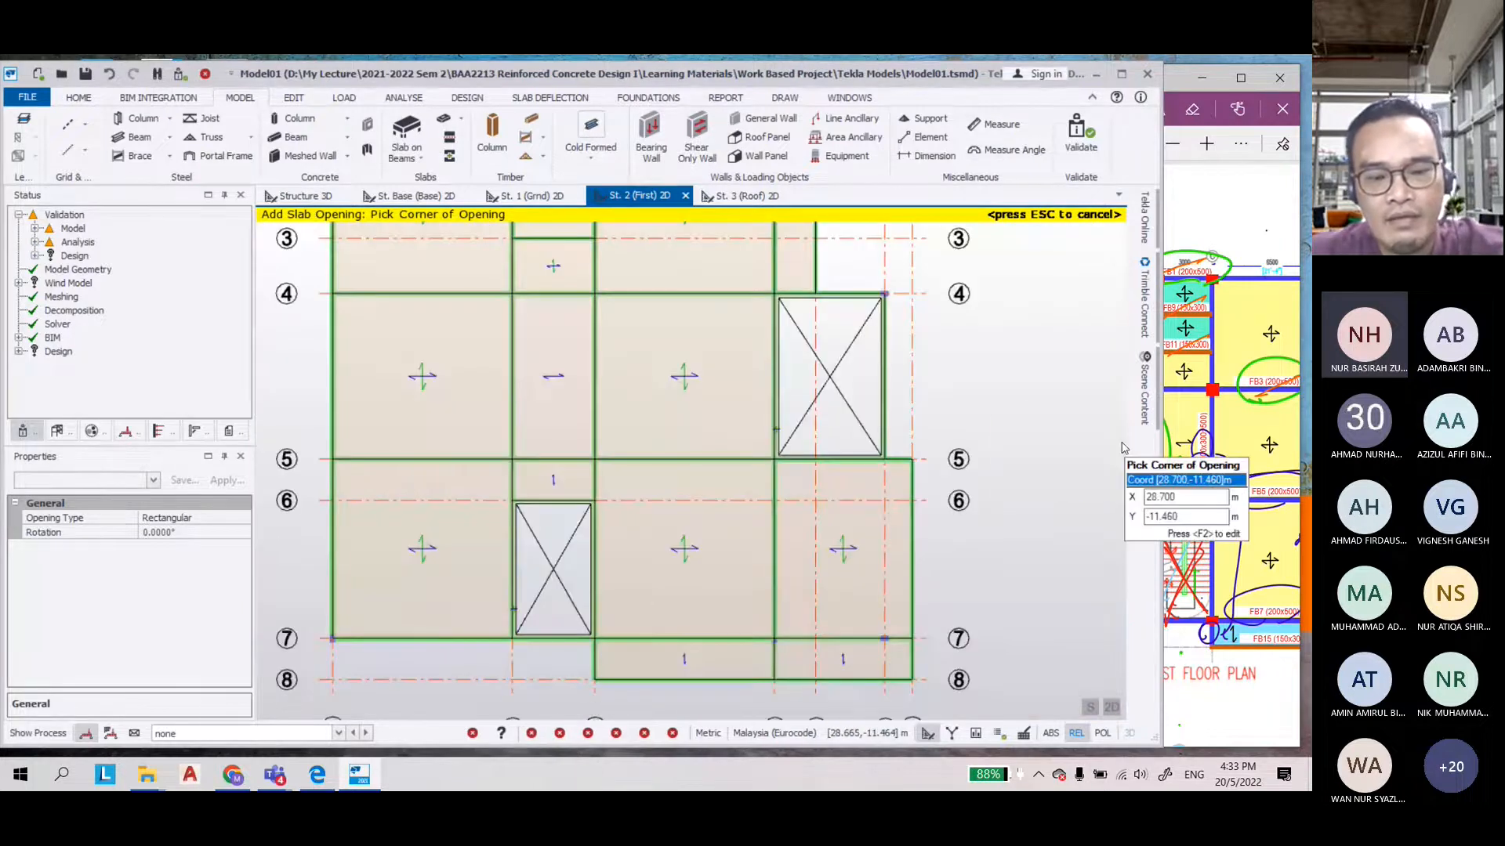
pyautogui.scroll(-1, 966, 431)
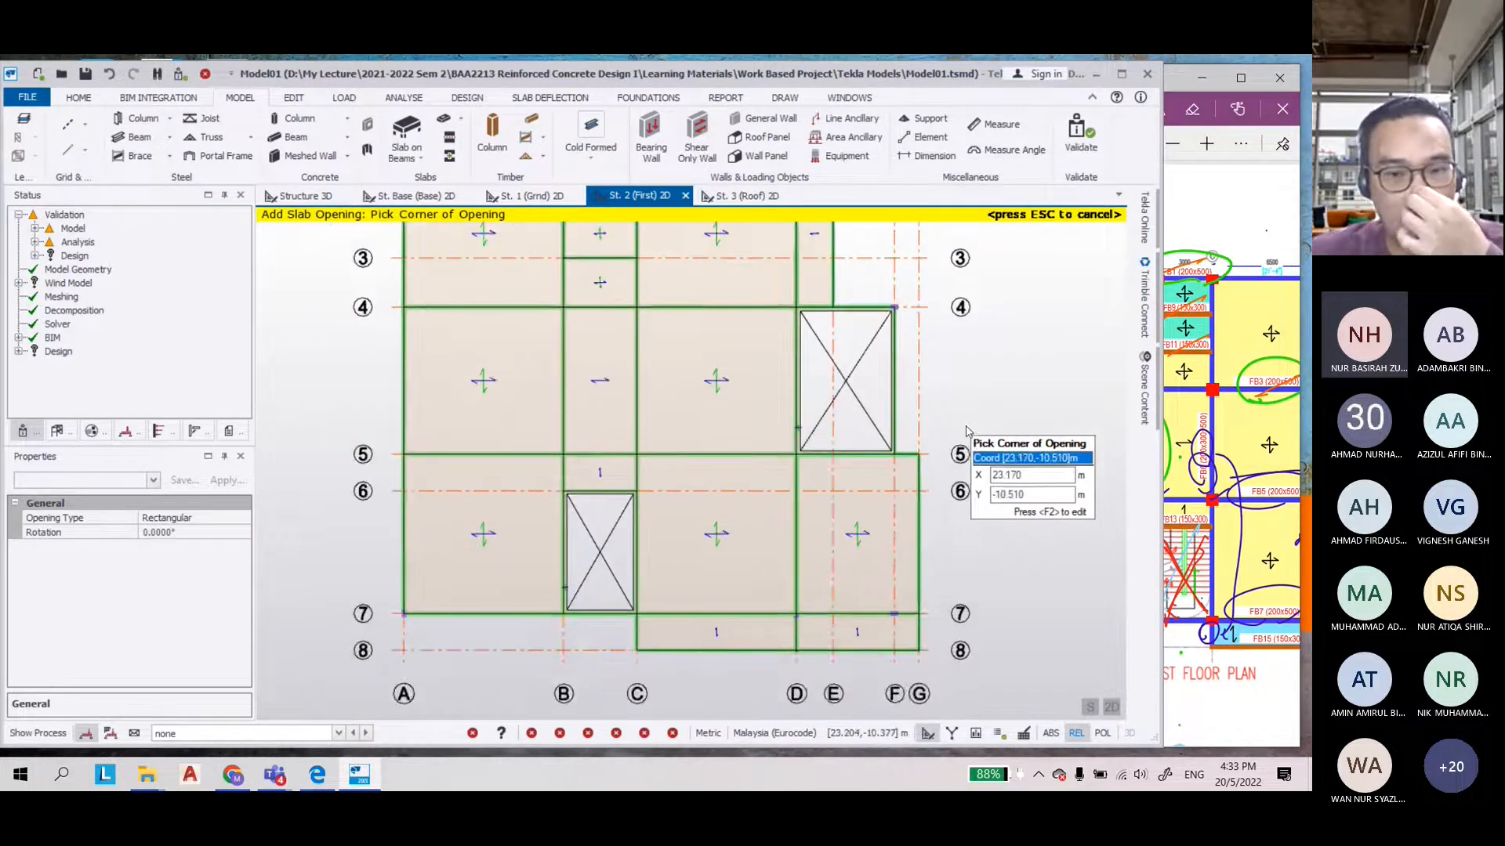
pyautogui.scroll(-2, 967, 430)
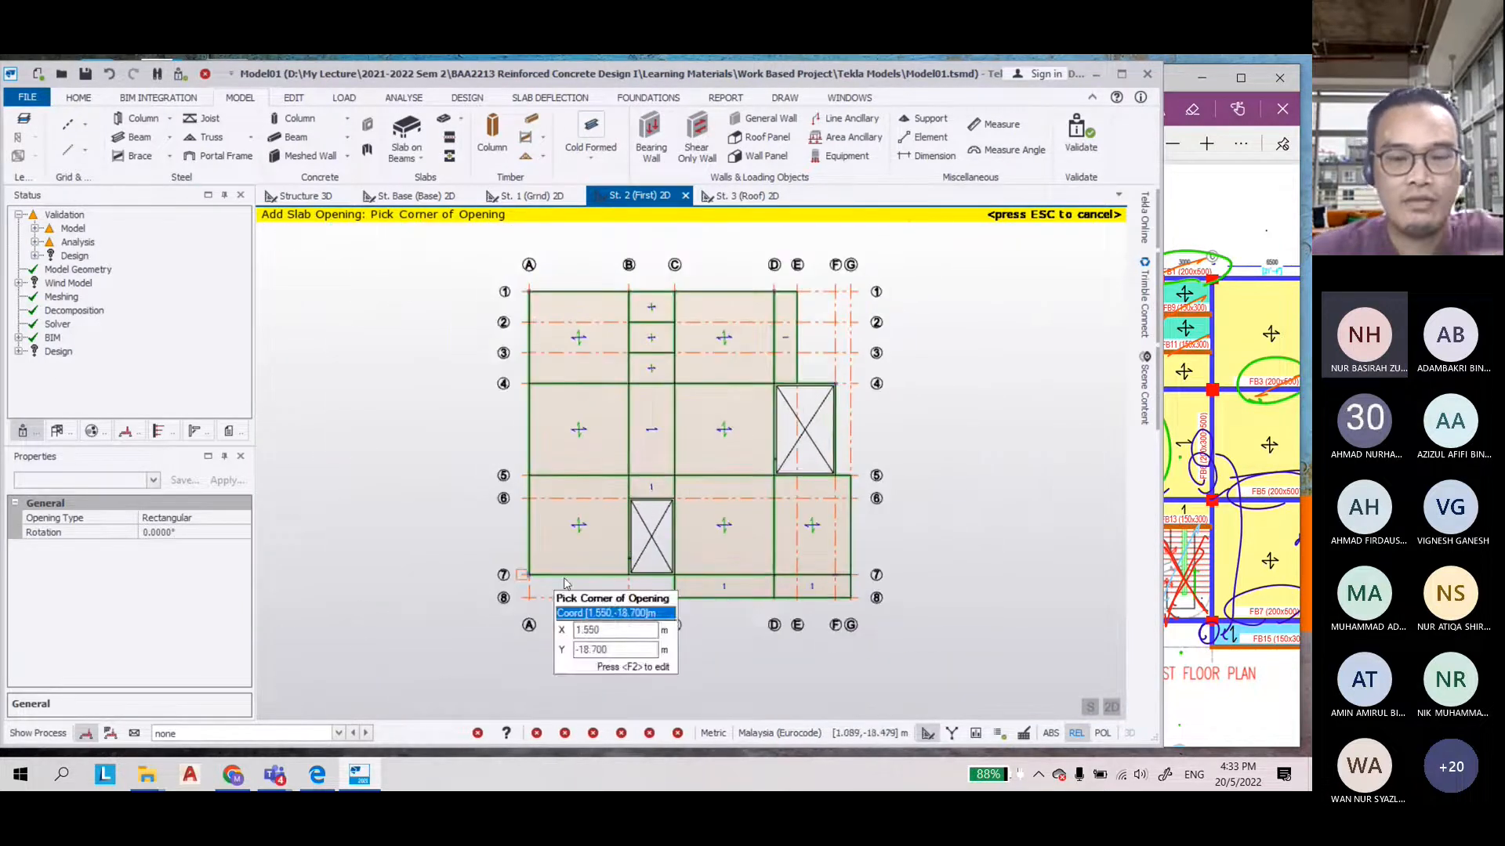
pyautogui.click(86, 75)
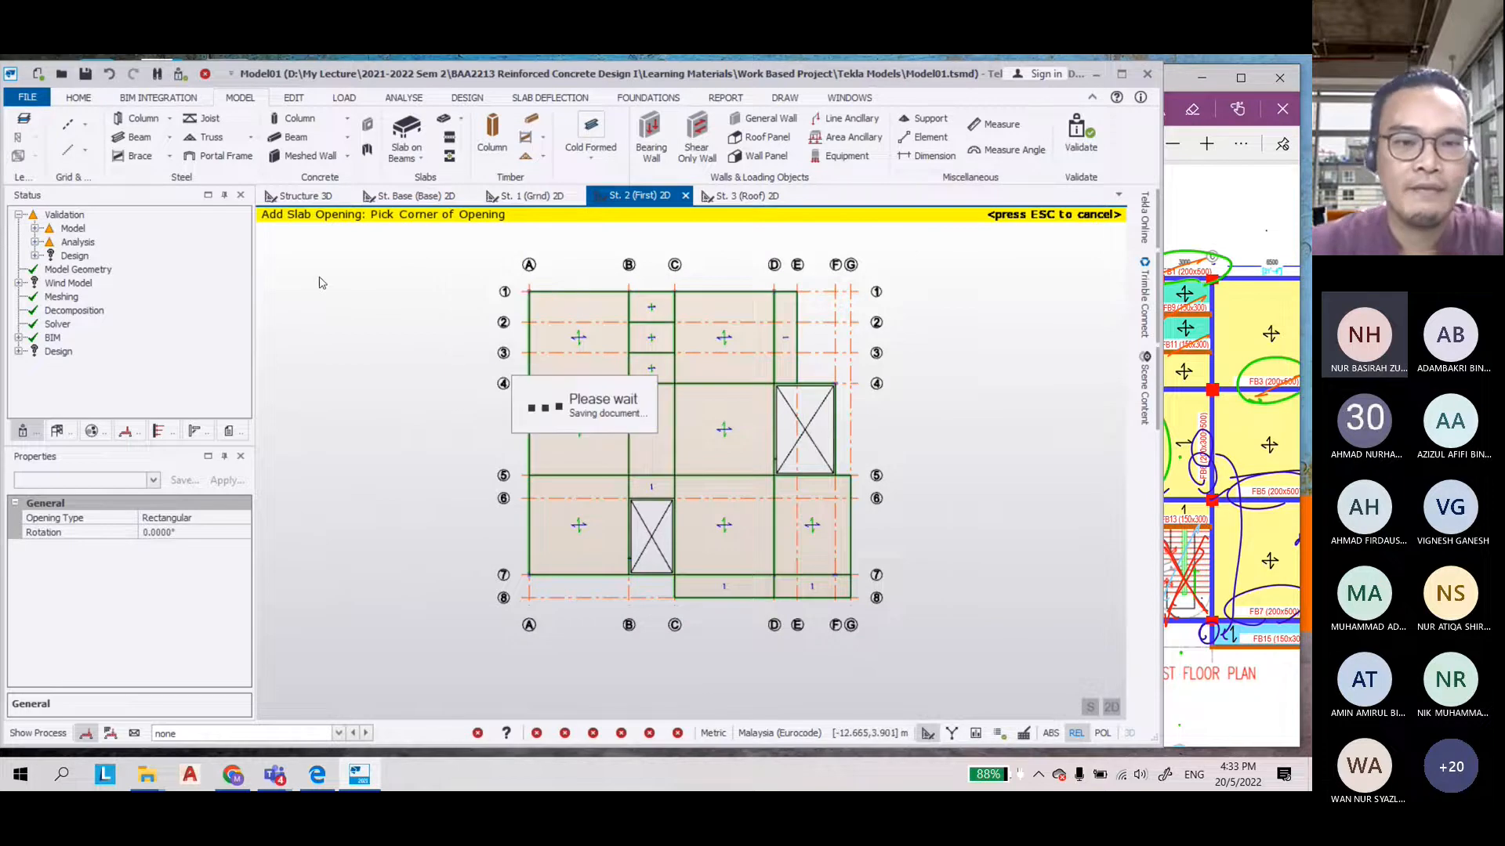
# Open the St. 3 (Roof) 2D plan
pyautogui.click(750, 202)
pyautogui.scroll(-2, 685, 504)
pyautogui.scroll(3, 638, 507)
pyautogui.moveTo(635, 503)
pyautogui.scroll(1, 636, 503)
# Switch to the structural layout PDF, go to the roof plan on page 2 and widen the window to show it fully
pyautogui.click(1179, 435)
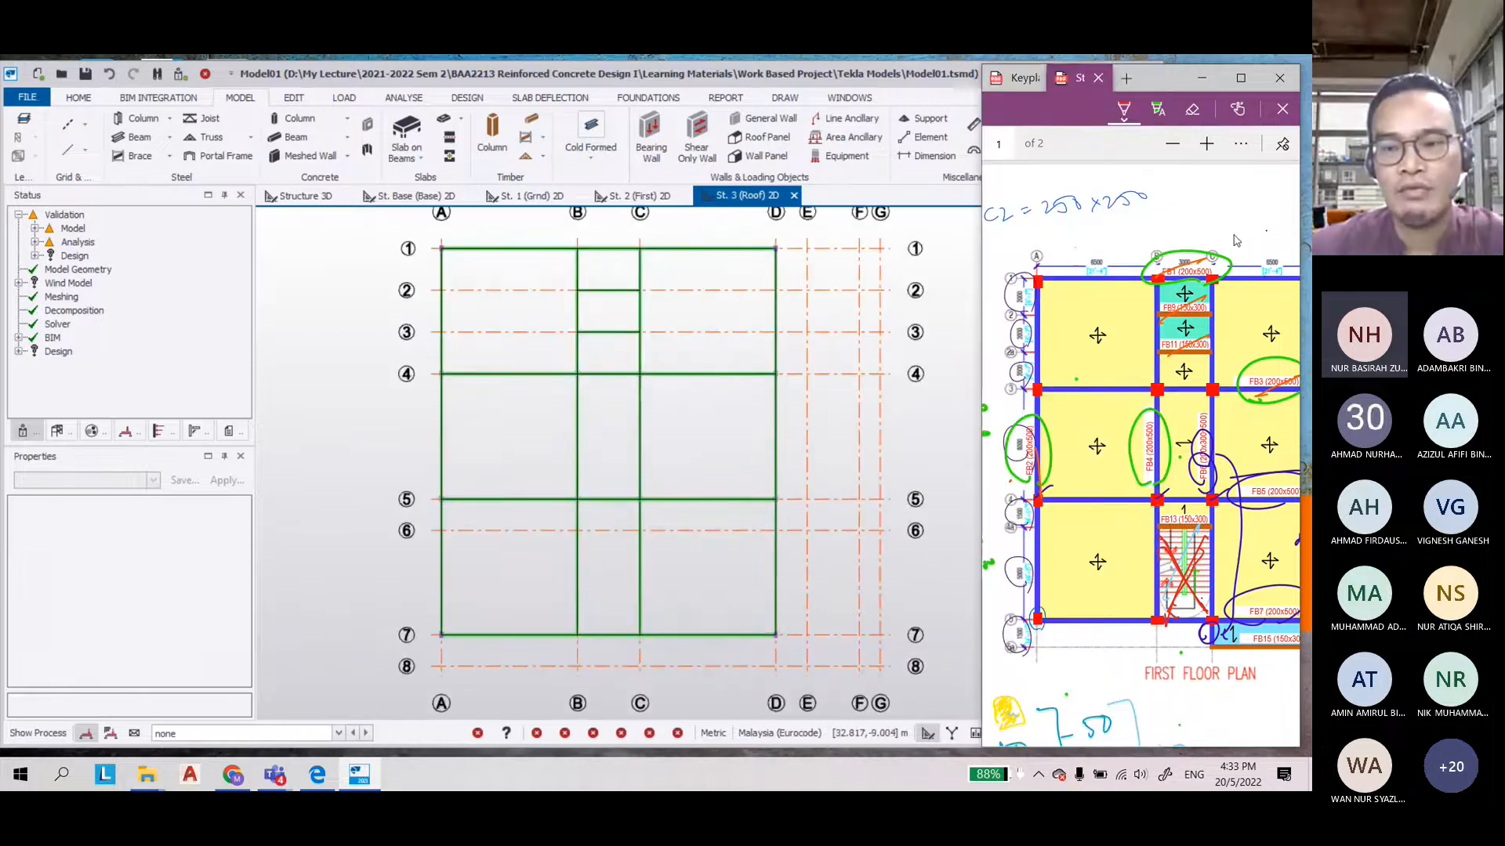
pyautogui.scroll(-3, 991, 454)
pyautogui.moveTo(984, 453); pyautogui.dragTo(337, 423)
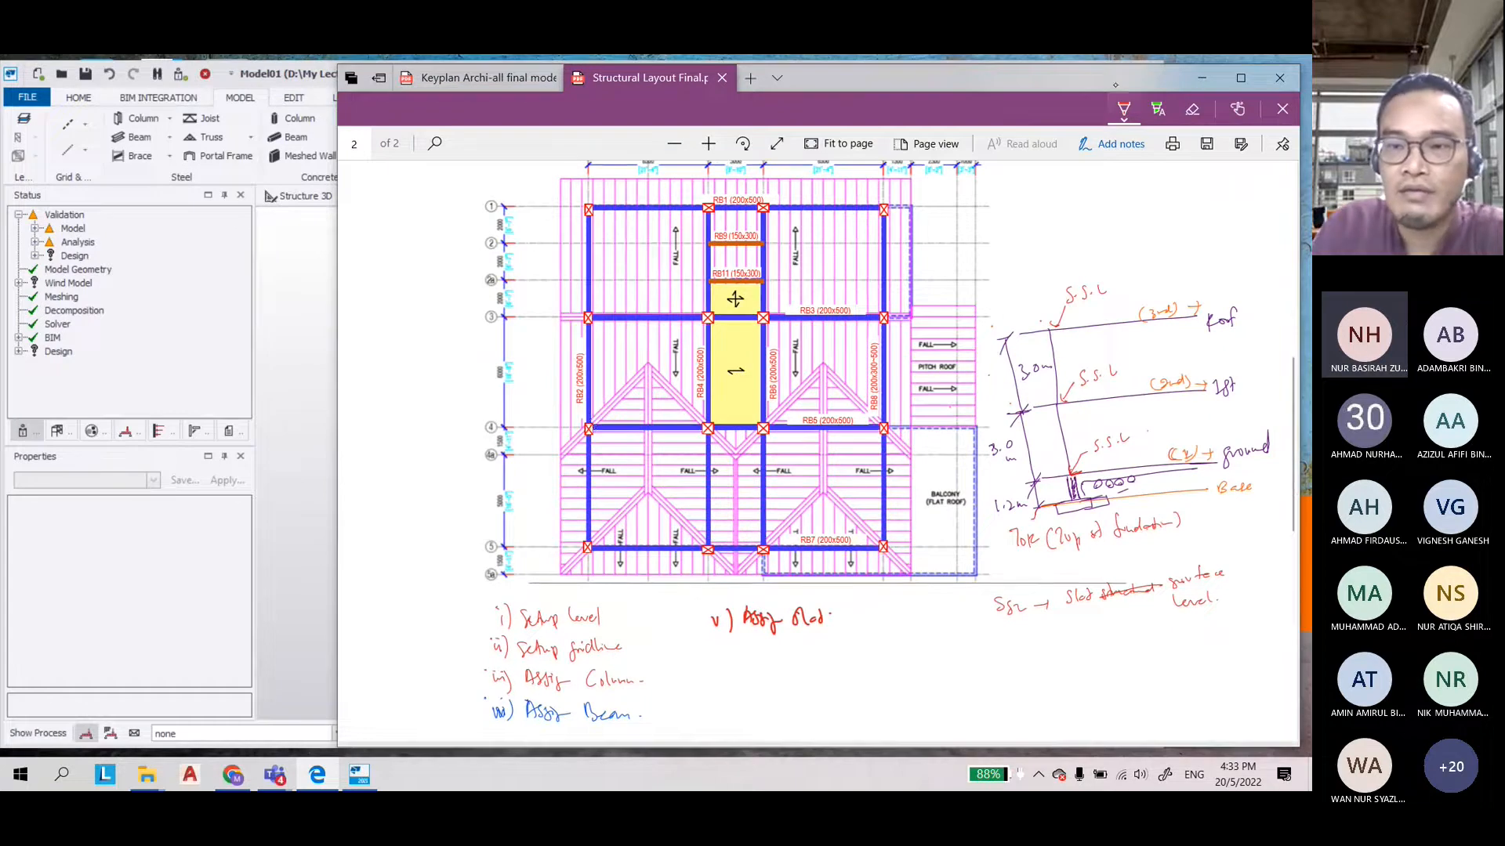
# Cross out in red ink all roof plan bays without a slab, leaving only the two yellow bays between B and C unmarked
pyautogui.moveTo(616, 301)
pyautogui.mouseDown()
pyautogui.moveTo(670, 230)
pyautogui.moveTo(671, 280)
pyautogui.mouseUp()
pyautogui.moveTo(726, 229)
pyautogui.mouseDown()
pyautogui.moveTo(748, 218)
pyautogui.moveTo(742, 258)
pyautogui.mouseUp()
pyautogui.moveTo(798, 267); pyautogui.dragTo(817, 227)
pyautogui.moveTo(784, 240); pyautogui.dragTo(822, 269)
pyautogui.moveTo(794, 349); pyautogui.dragTo(819, 383)
pyautogui.moveTo(797, 392); pyautogui.dragTo(830, 354)
pyautogui.moveTo(641, 357)
pyautogui.mouseDown()
pyautogui.moveTo(668, 401)
pyautogui.moveTo(687, 359)
pyautogui.mouseUp()
pyautogui.moveTo(650, 510)
pyautogui.mouseDown()
pyautogui.moveTo(679, 455)
pyautogui.moveTo(682, 513)
pyautogui.mouseUp()
pyautogui.moveTo(747, 462); pyautogui.dragTo(749, 508)
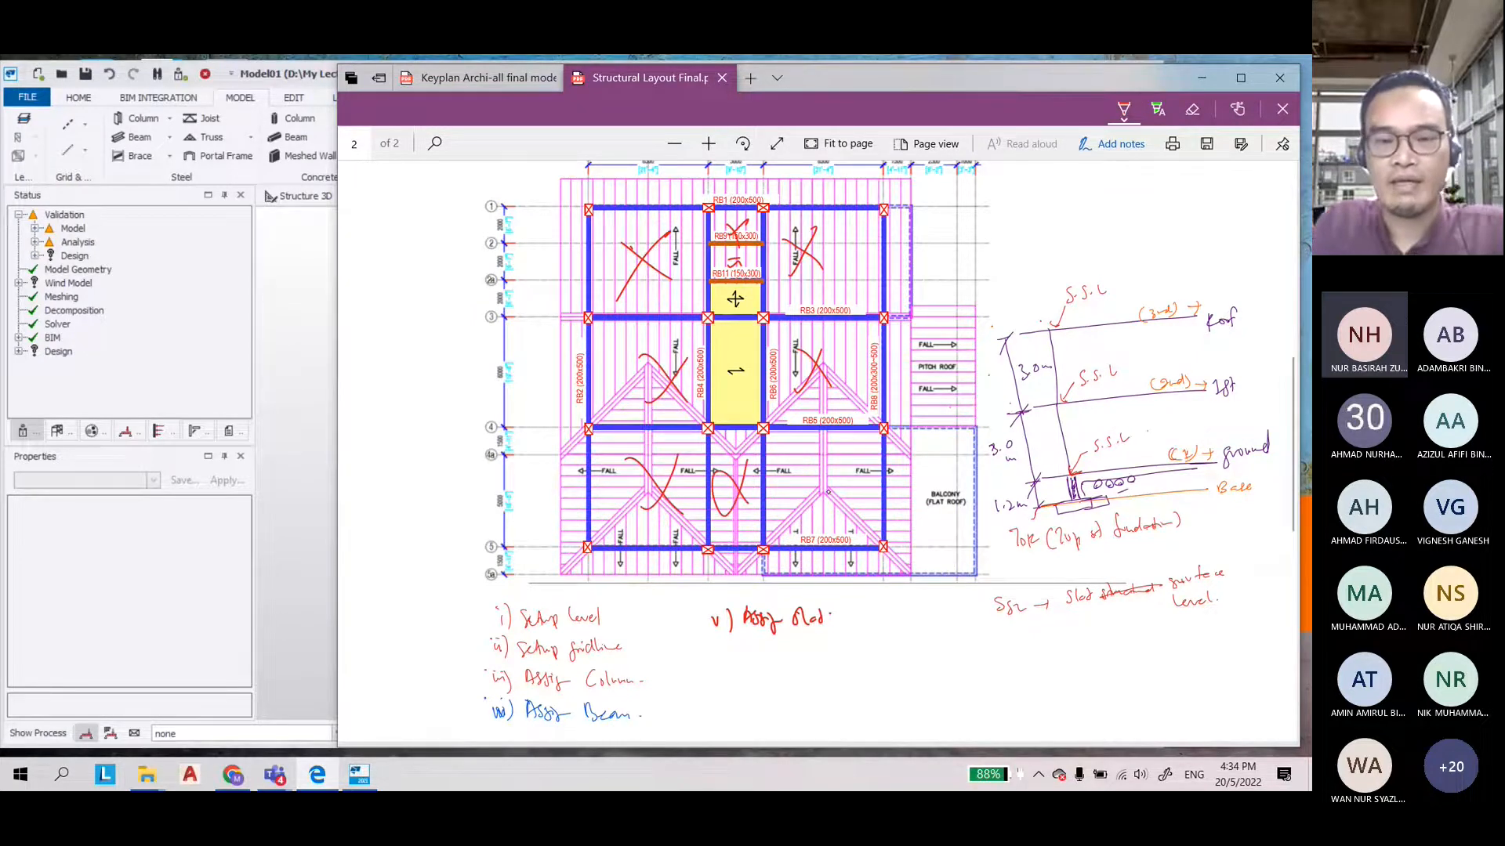
pyautogui.moveTo(790, 467); pyautogui.dragTo(840, 523)
pyautogui.moveTo(836, 463); pyautogui.dragTo(796, 524)
# Switch back to the Tekla roof plan and validate the model
pyautogui.click(293, 442)
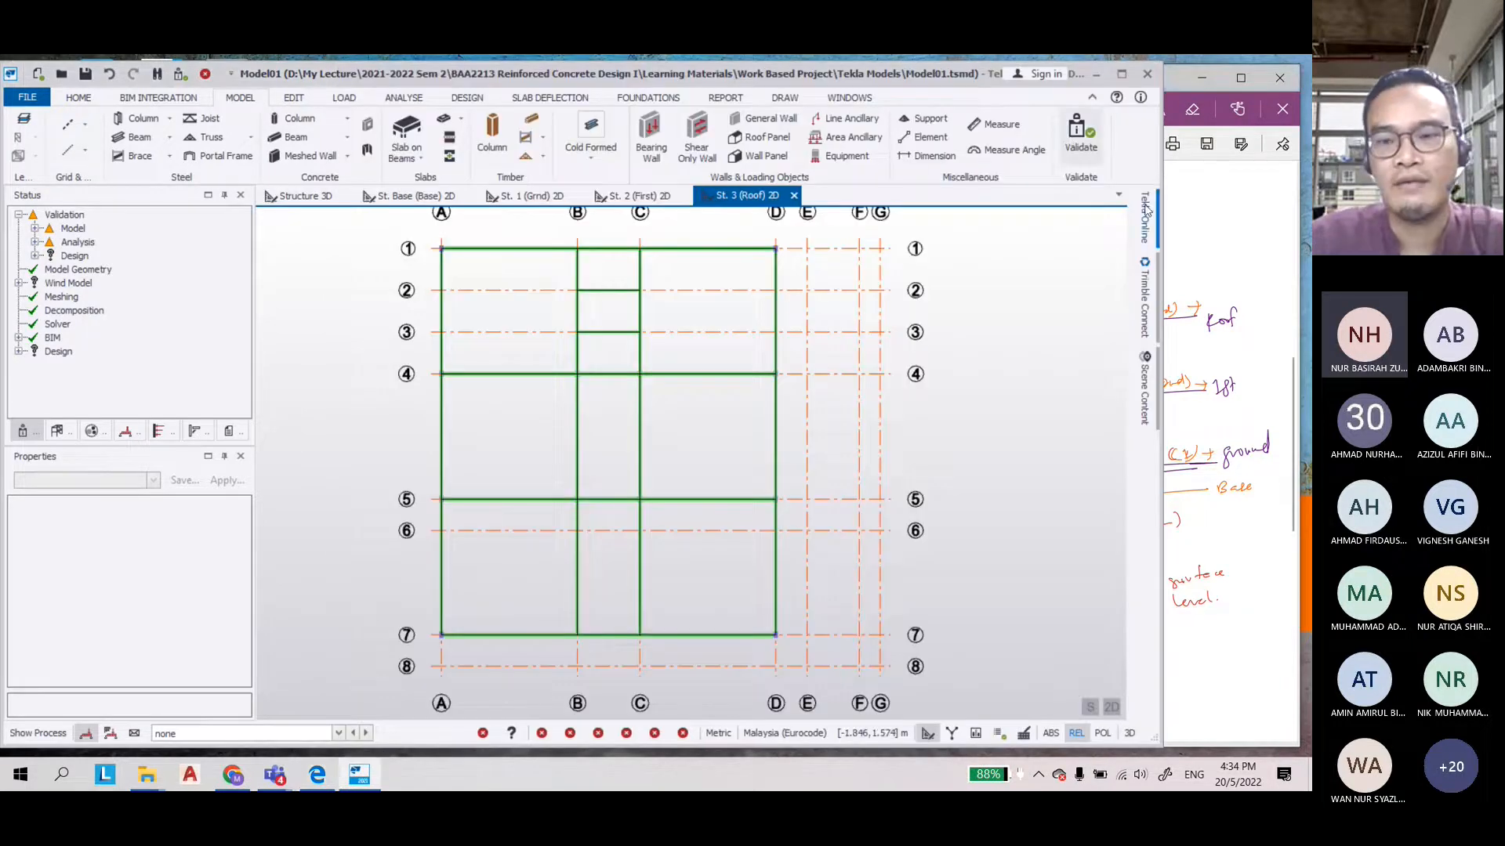
pyautogui.click(1175, 223)
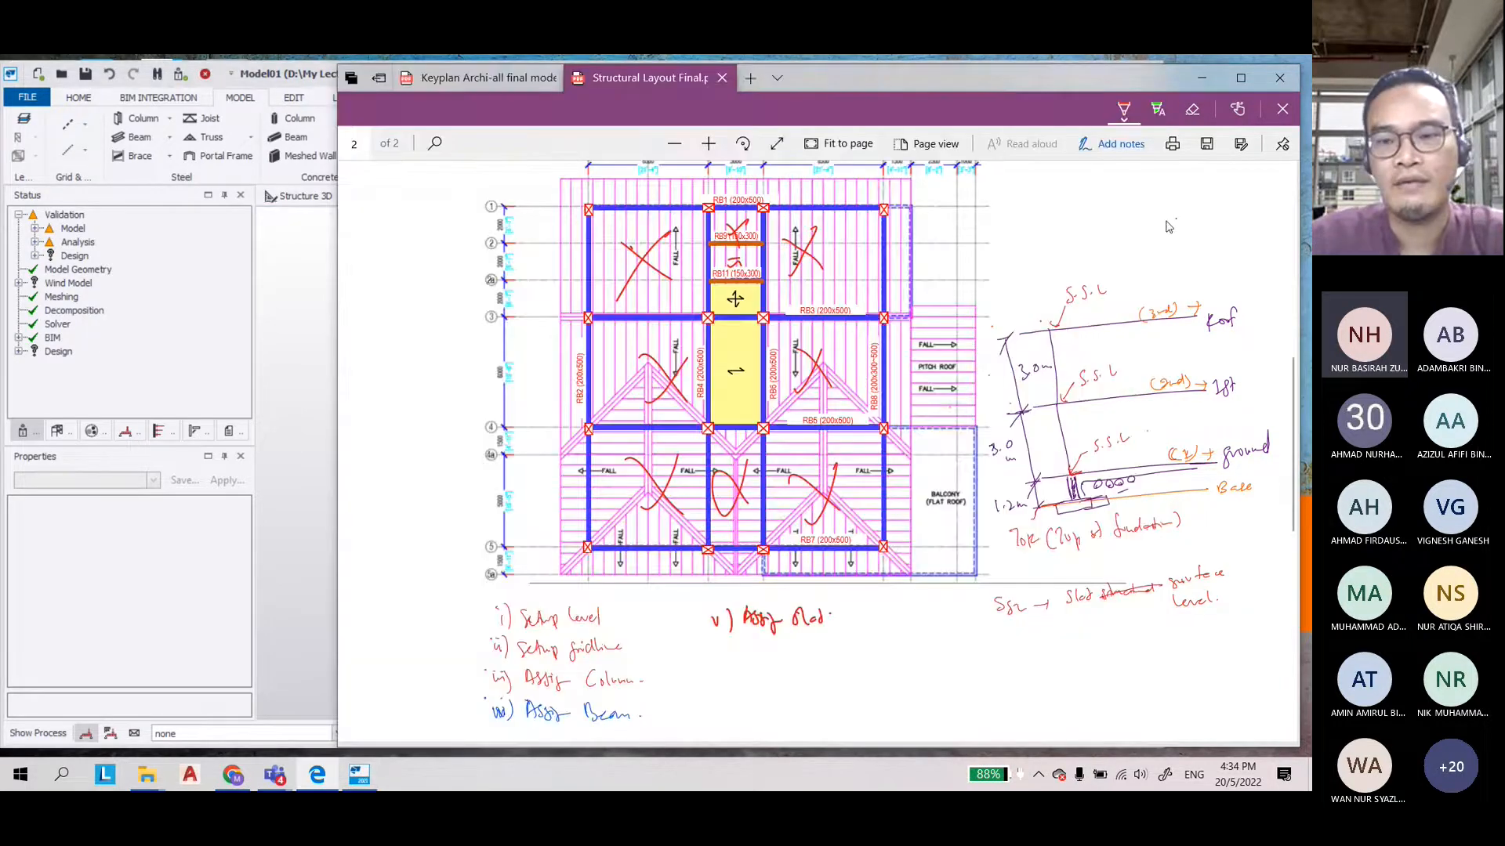
pyautogui.click(296, 243)
pyautogui.click(1081, 138)
# Place slab S 14 on beams in all five roof bays between grids 1 and 4, from grid A to D
pyautogui.click(406, 141)
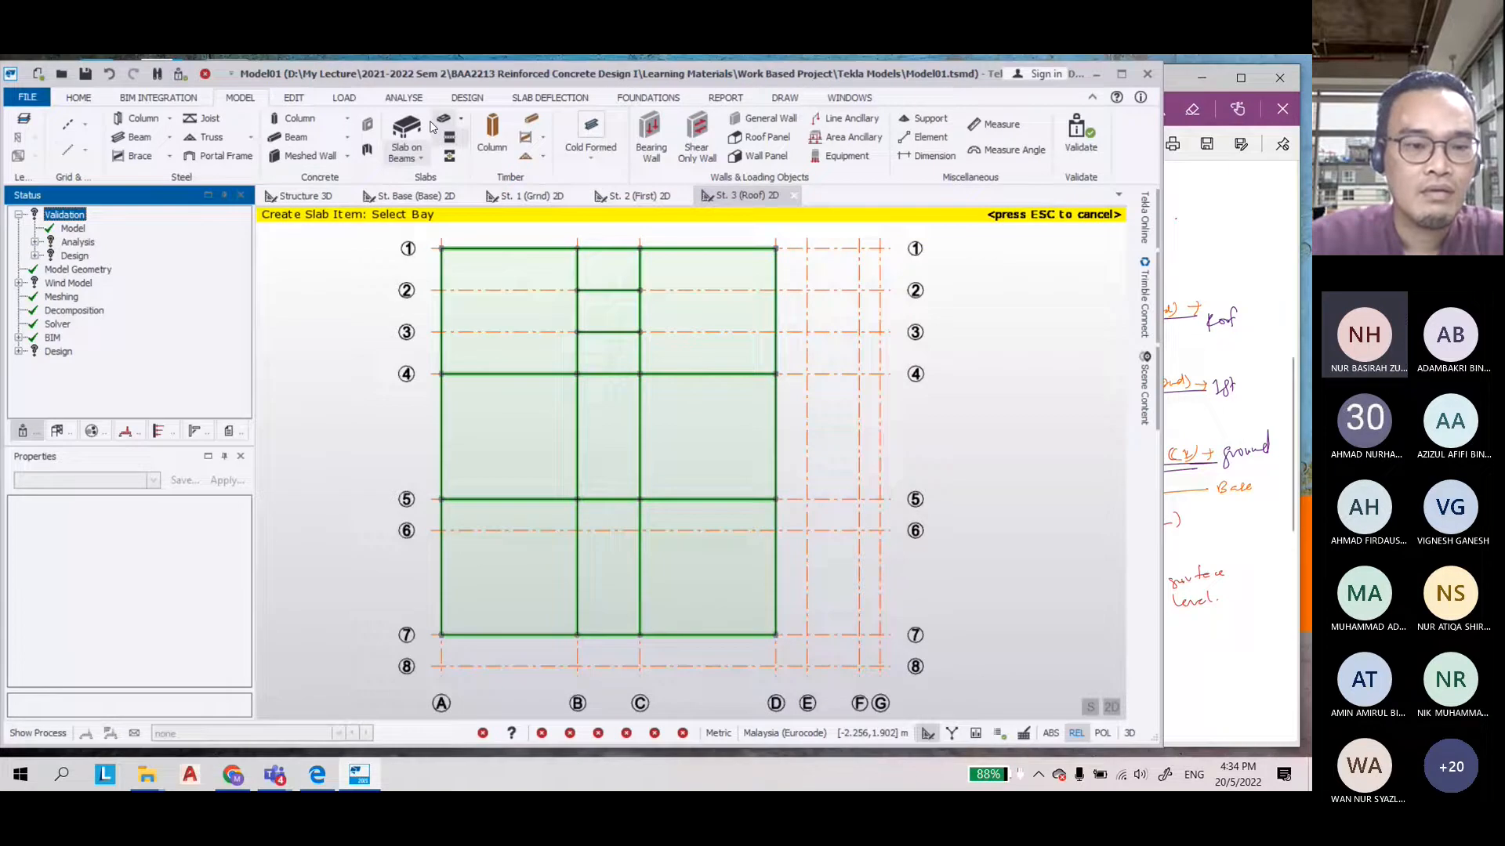
pyautogui.click(196, 518)
pyautogui.click(198, 548)
pyautogui.click(517, 298)
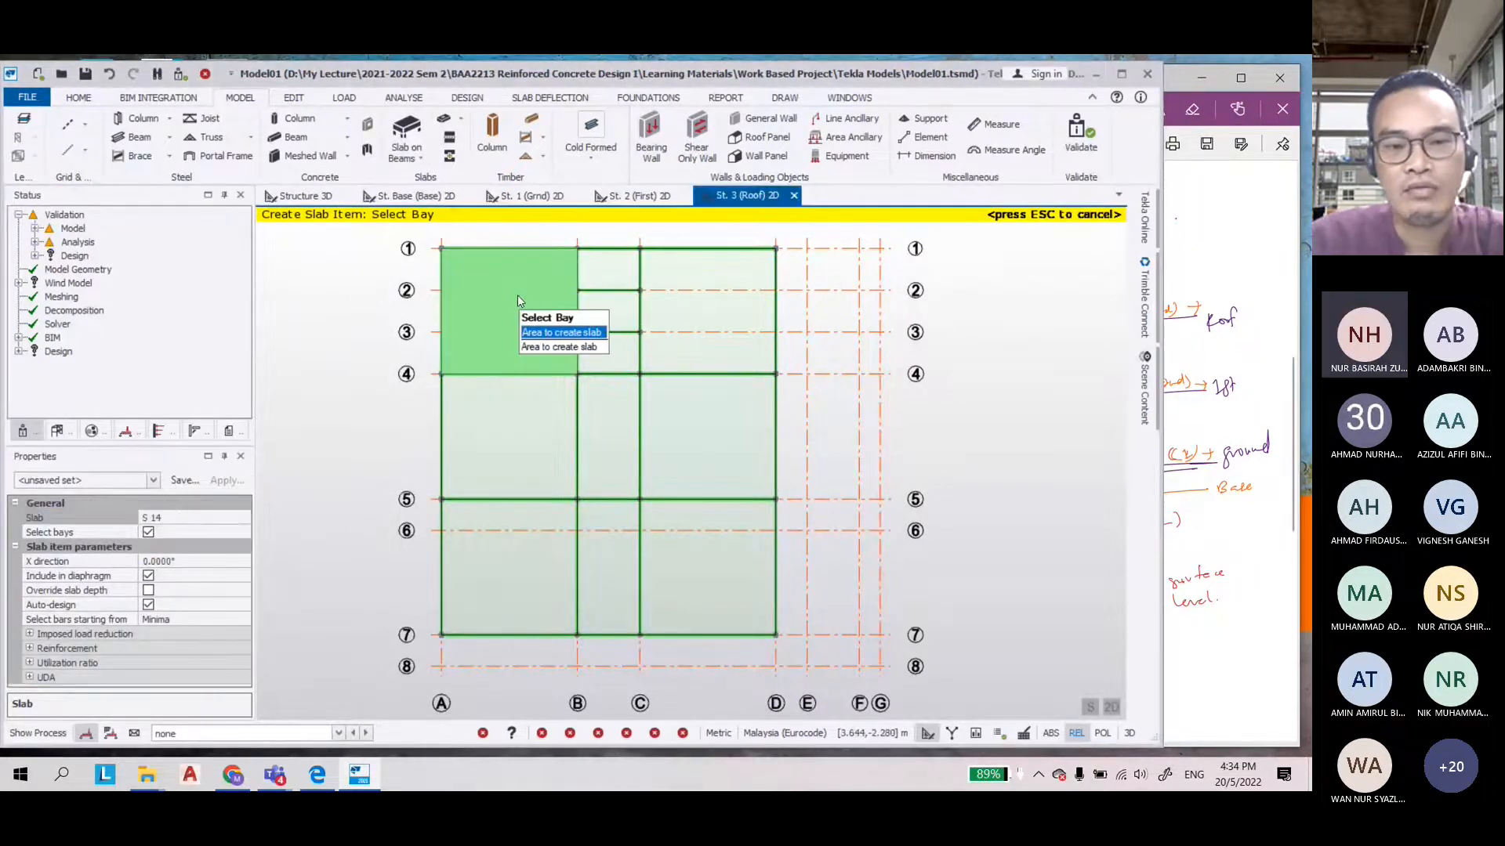
pyautogui.click(596, 274)
pyautogui.click(589, 315)
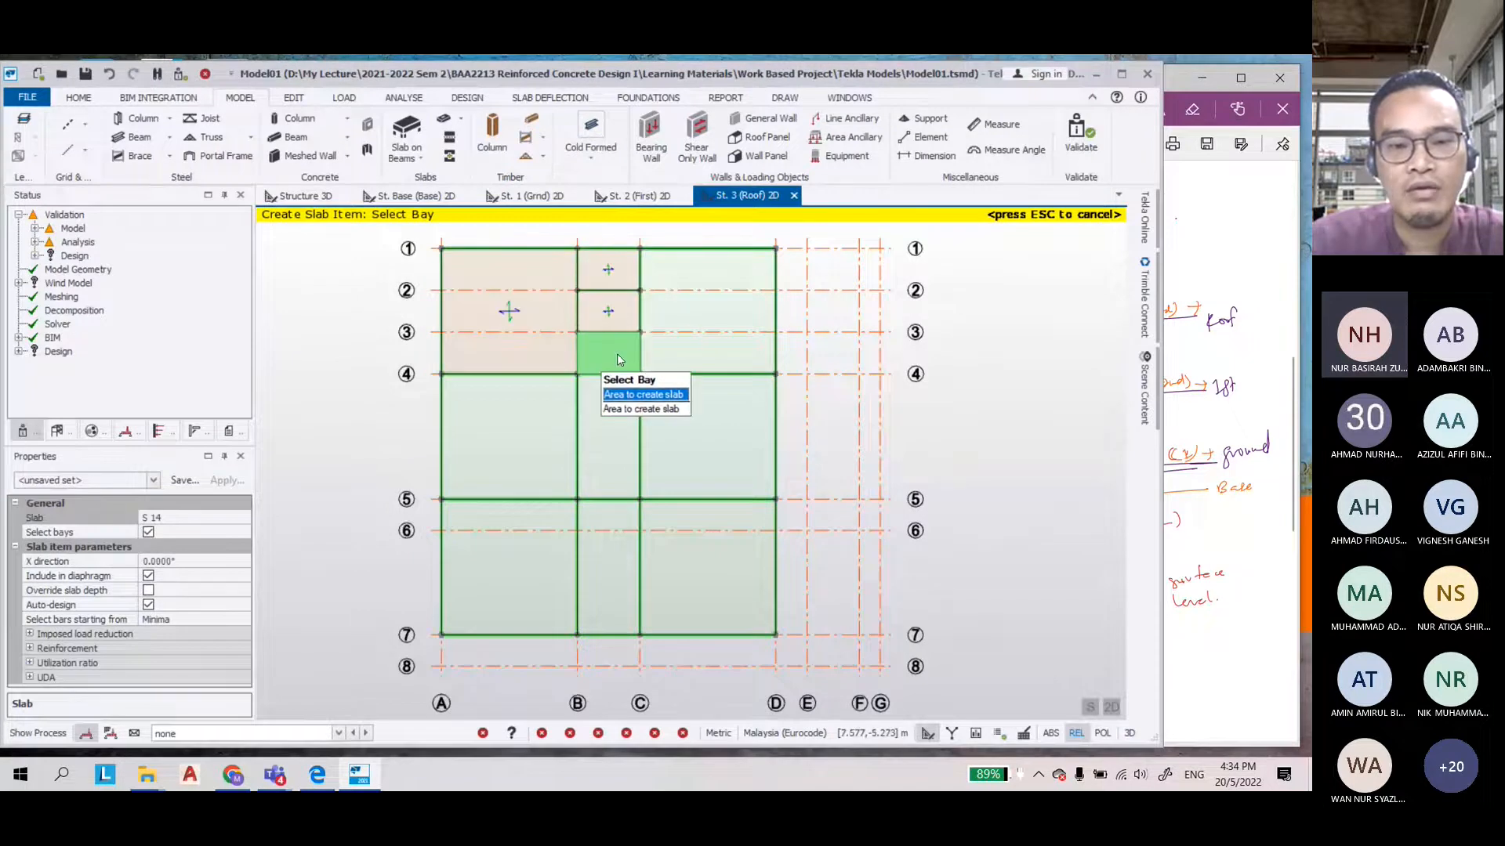
pyautogui.click(618, 356)
pyautogui.click(672, 345)
# Place slab S 14 in the six remaining roof bays between grids 4 and 7, from grid A to D, and end the command
pyautogui.click(548, 415)
pyautogui.click(592, 422)
pyautogui.click(671, 429)
pyautogui.click(557, 517)
pyautogui.click(590, 559)
pyautogui.click(676, 557)
pyautogui.press('Escape')
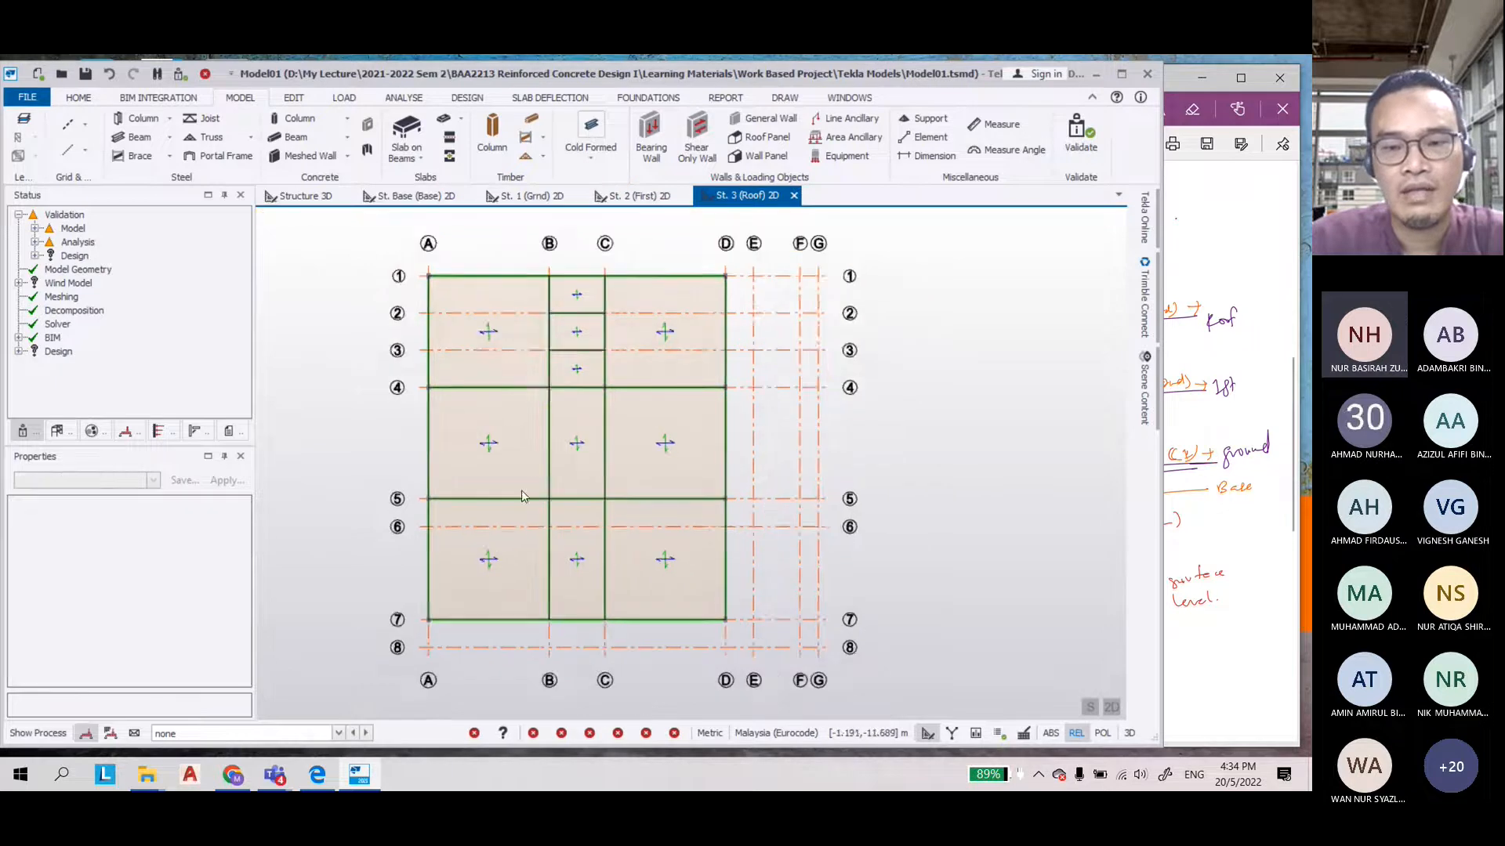
# Arrange Tekla and the PDF side by side, with the marked roof bays of the PDF plan fully in view
pyautogui.moveTo(1157, 416); pyautogui.dragTo(772, 415)
pyautogui.moveTo(1012, 79); pyautogui.dragTo(1309, 78)
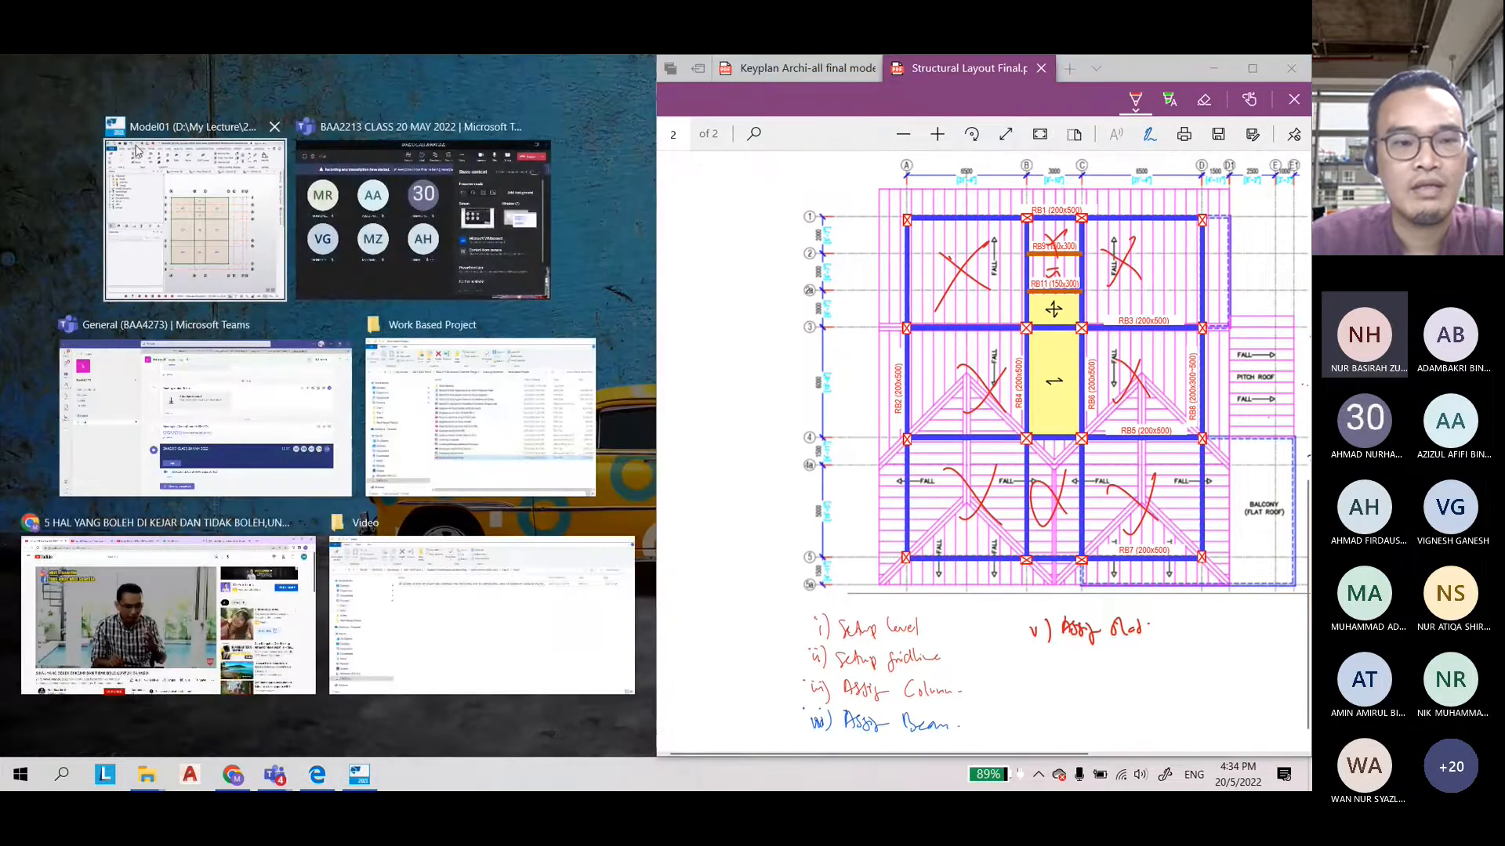
pyautogui.click(160, 176)
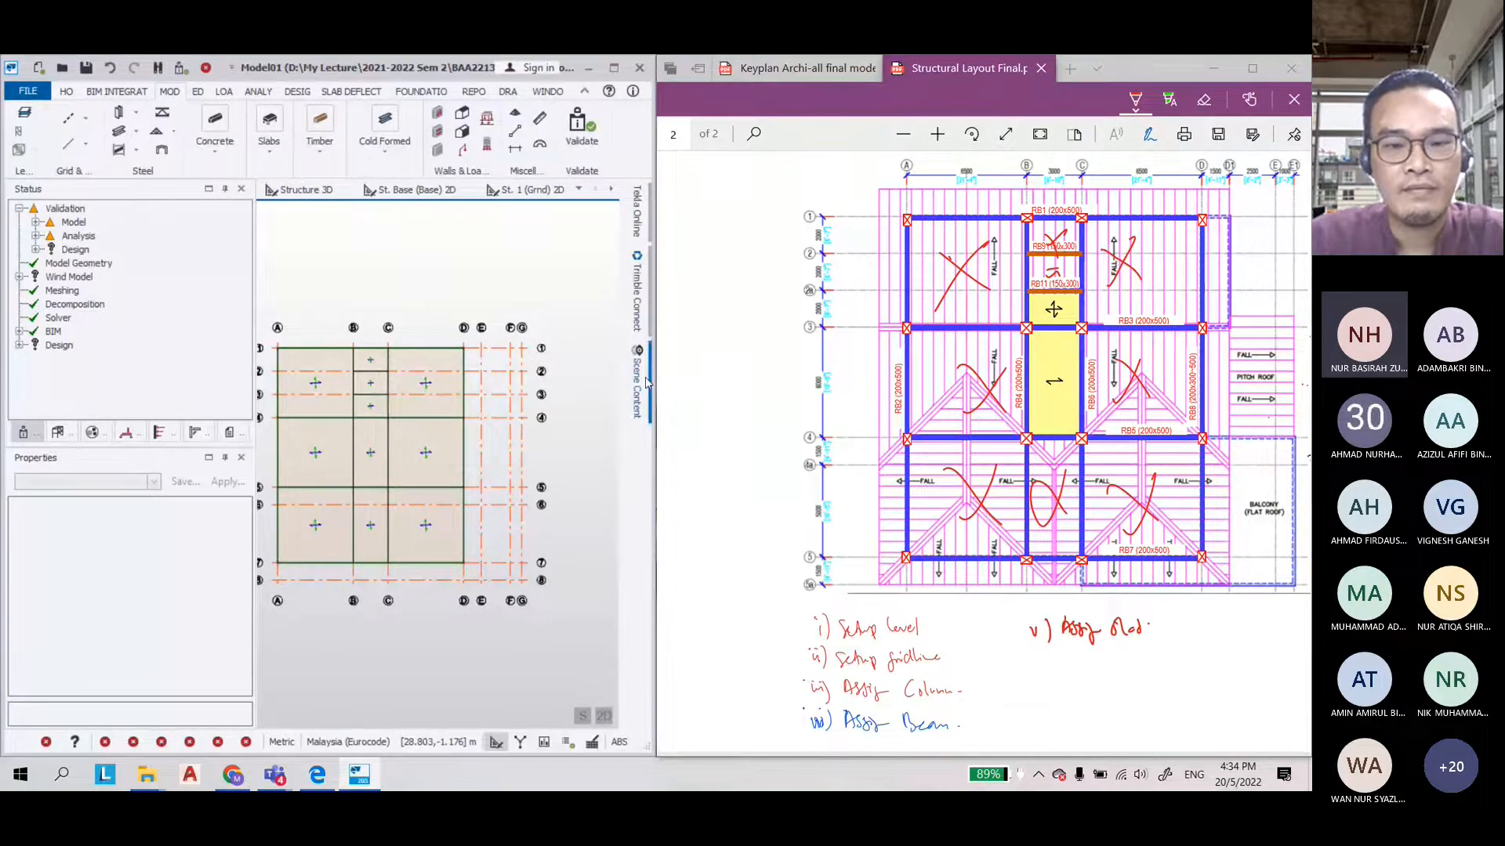
pyautogui.moveTo(658, 388); pyautogui.dragTo(915, 406)
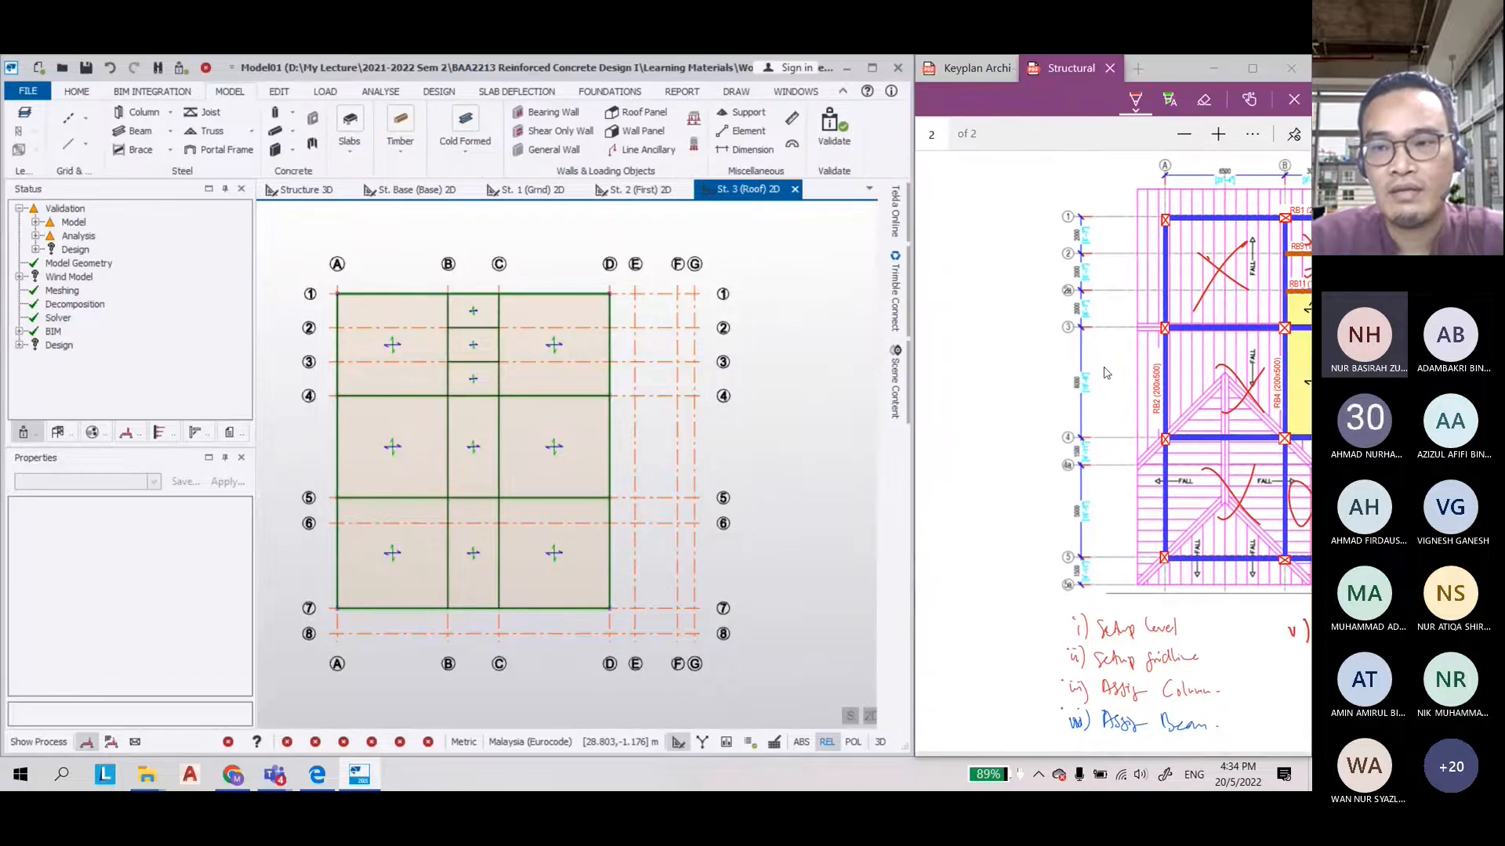
pyautogui.moveTo(1173, 71); pyautogui.dragTo(1097, 72)
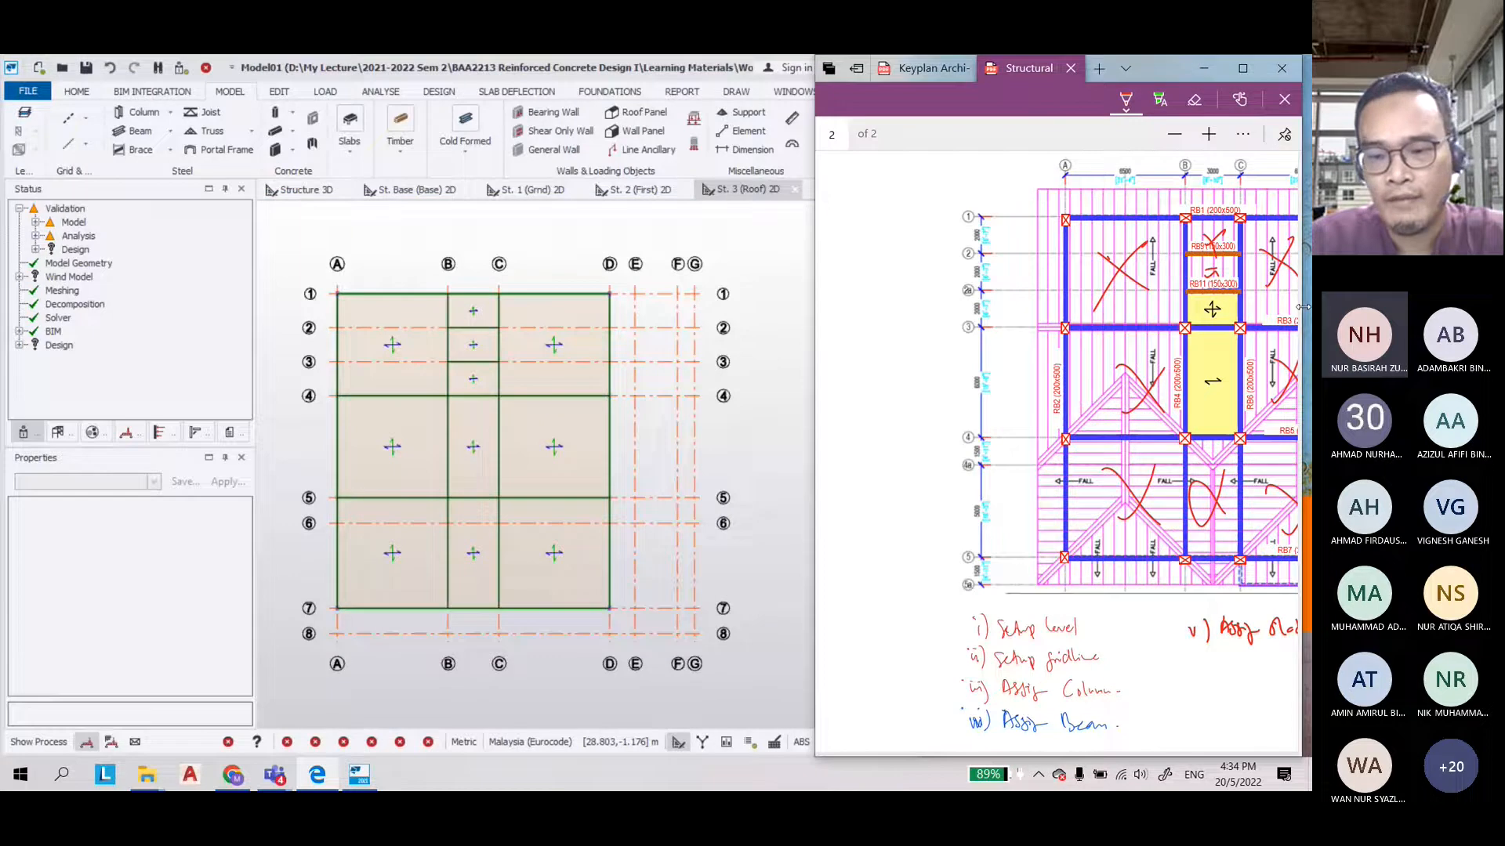
pyautogui.moveTo(1302, 307); pyautogui.dragTo(1307, 307)
pyautogui.moveTo(1050, 755); pyautogui.dragTo(1137, 754)
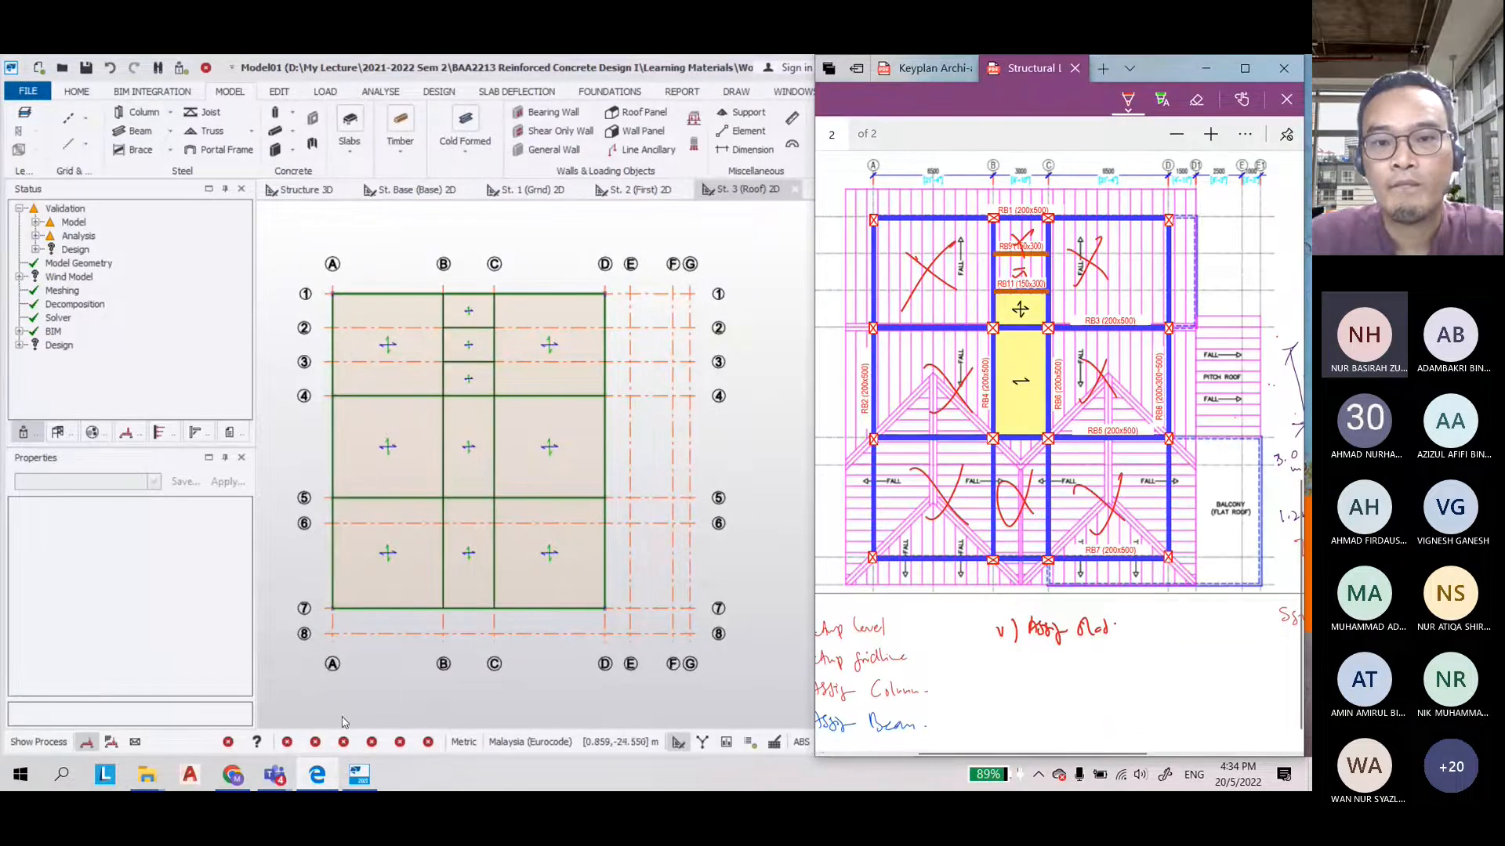
# Switch to the Teams meeting window, check the recording option and minimise the meeting window
pyautogui.moveTo(277, 776)
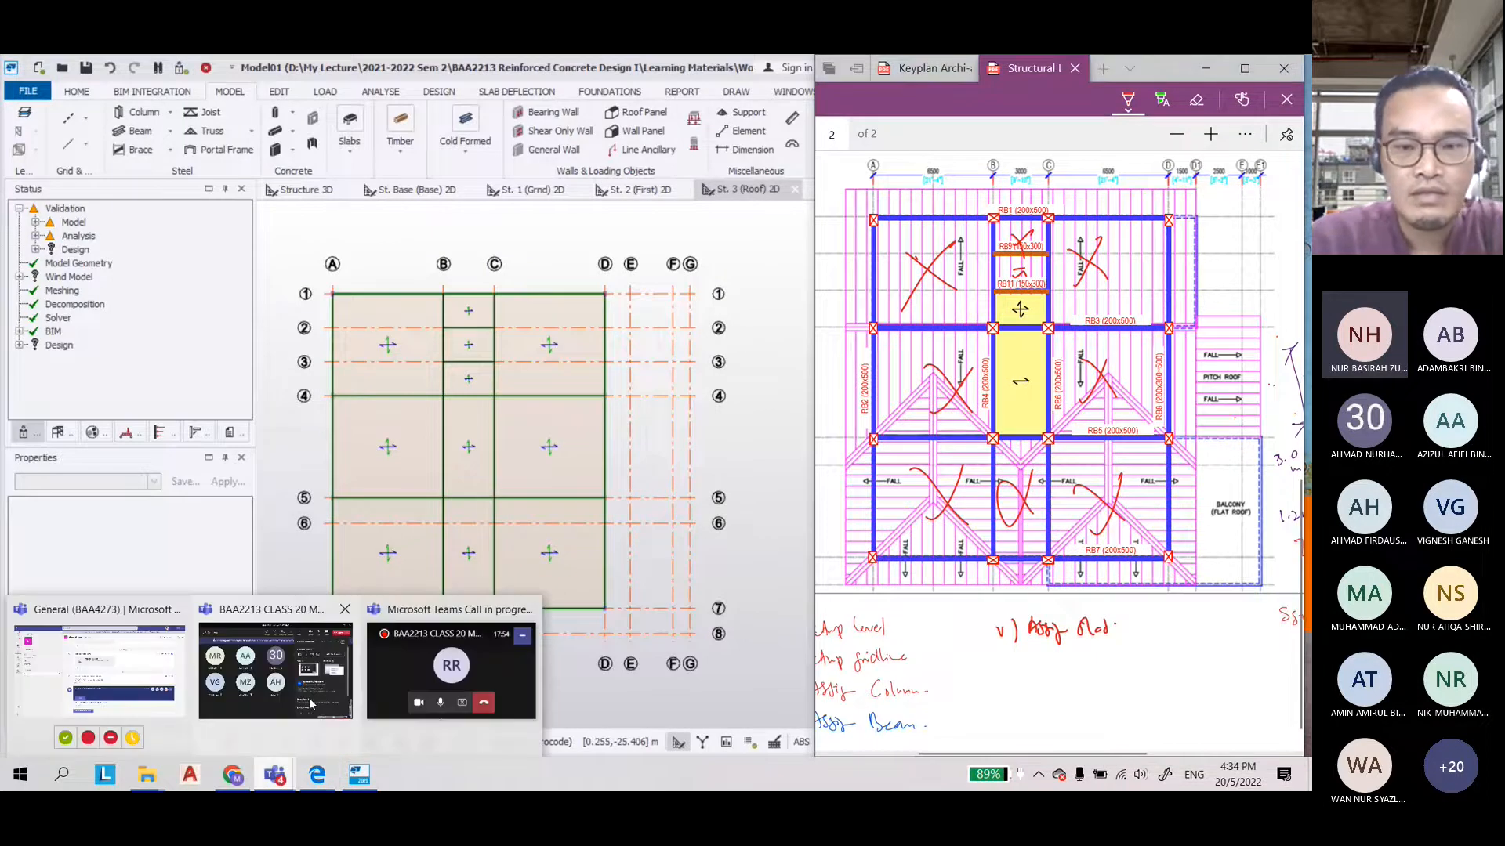
pyautogui.click(279, 697)
pyautogui.click(279, 699)
pyautogui.click(794, 125)
pyautogui.scroll(-3, 876, 335)
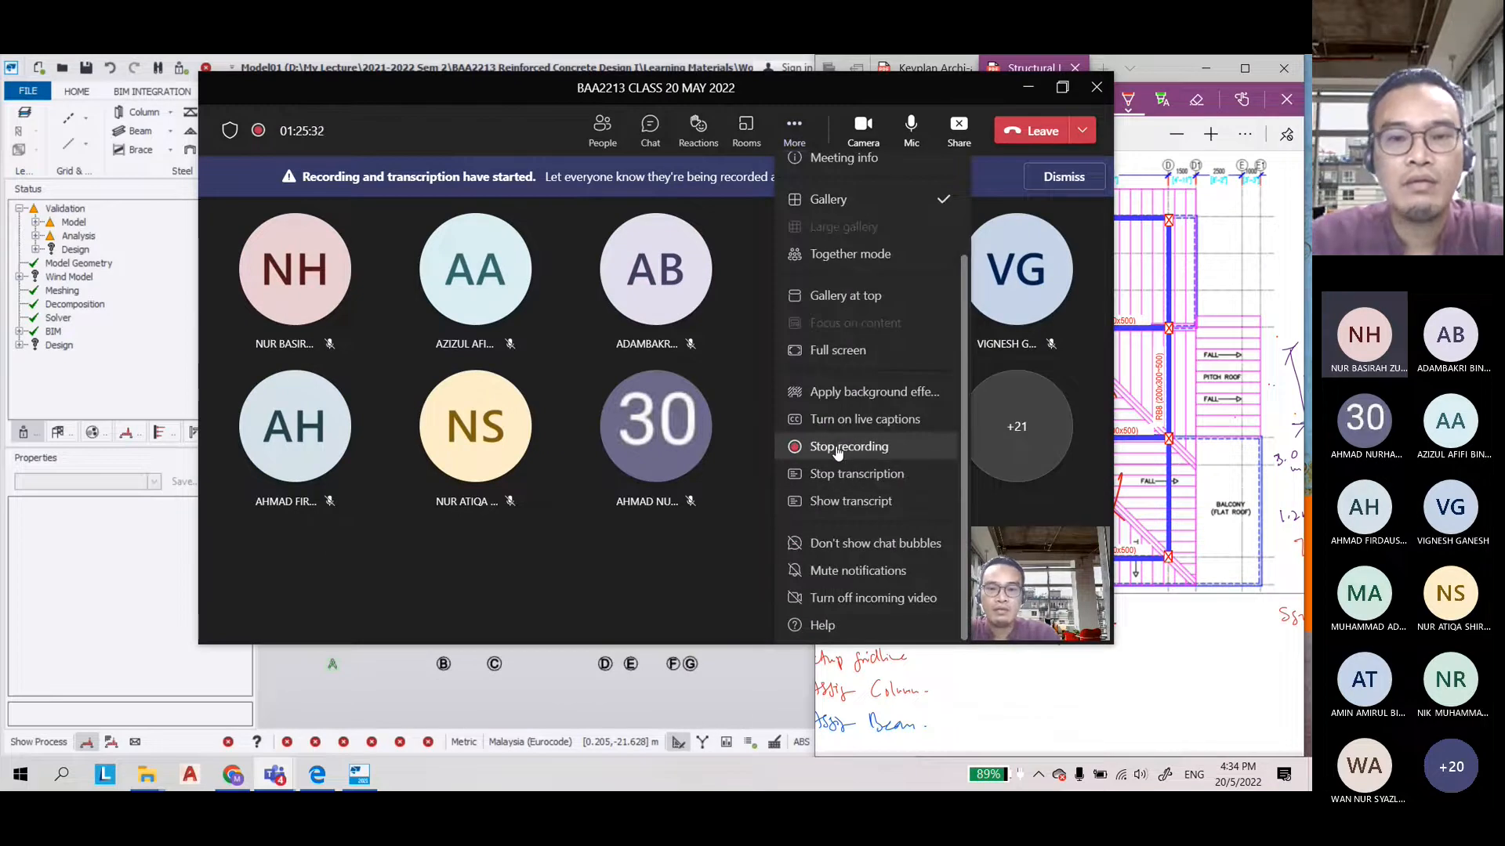
pyautogui.click(1029, 87)
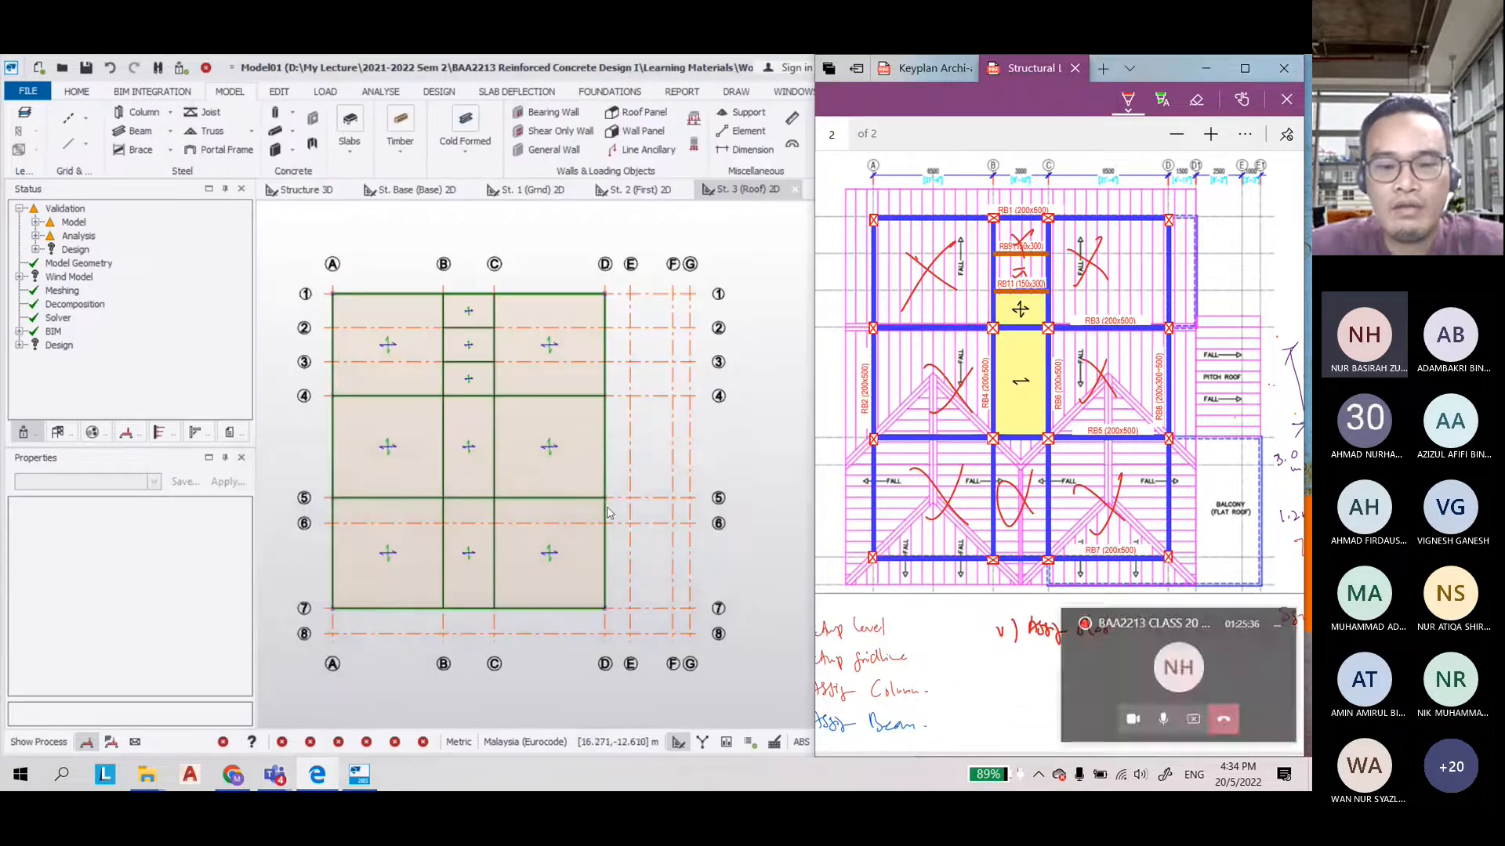
# Add a rectangular roof slab opening about 6.2 m by 5.7 m just inside the beams of bay A–B between grids 1 and 4
pyautogui.click(713, 456)
pyautogui.scroll(-1, 866, 456)
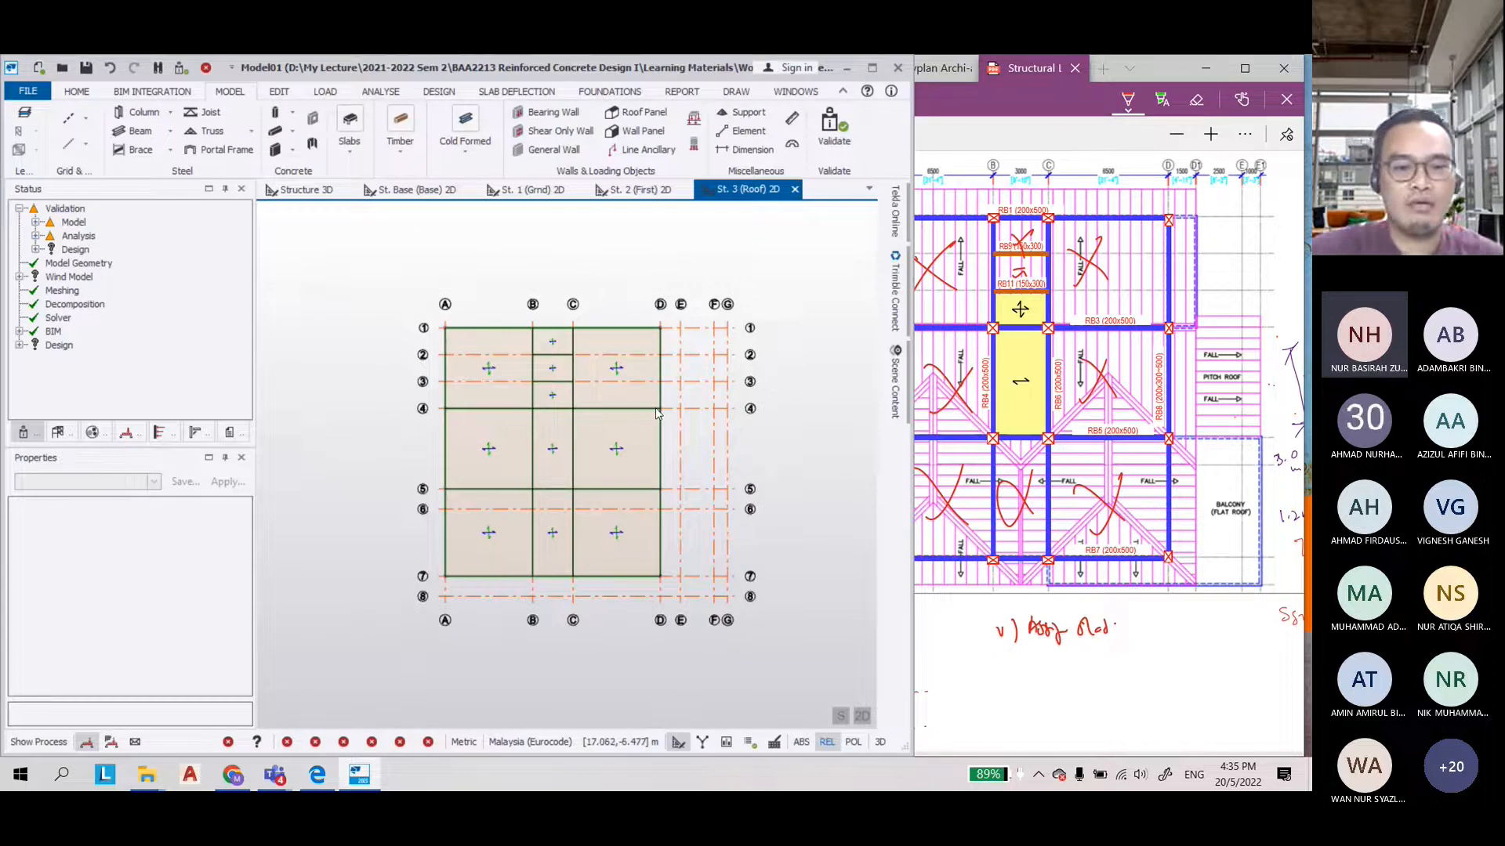
pyautogui.scroll(2, 597, 390)
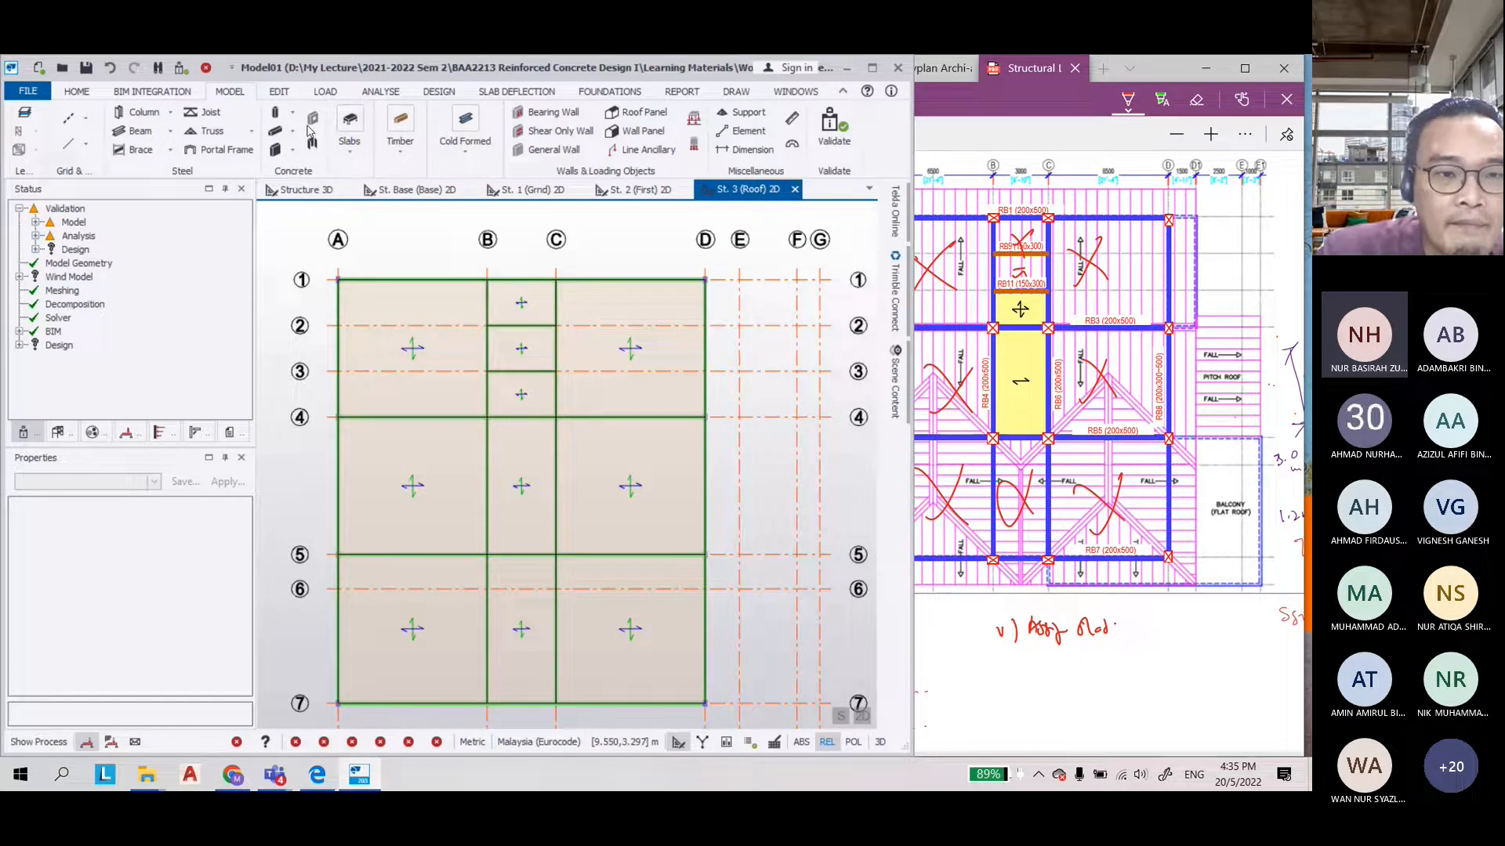
pyautogui.click(350, 129)
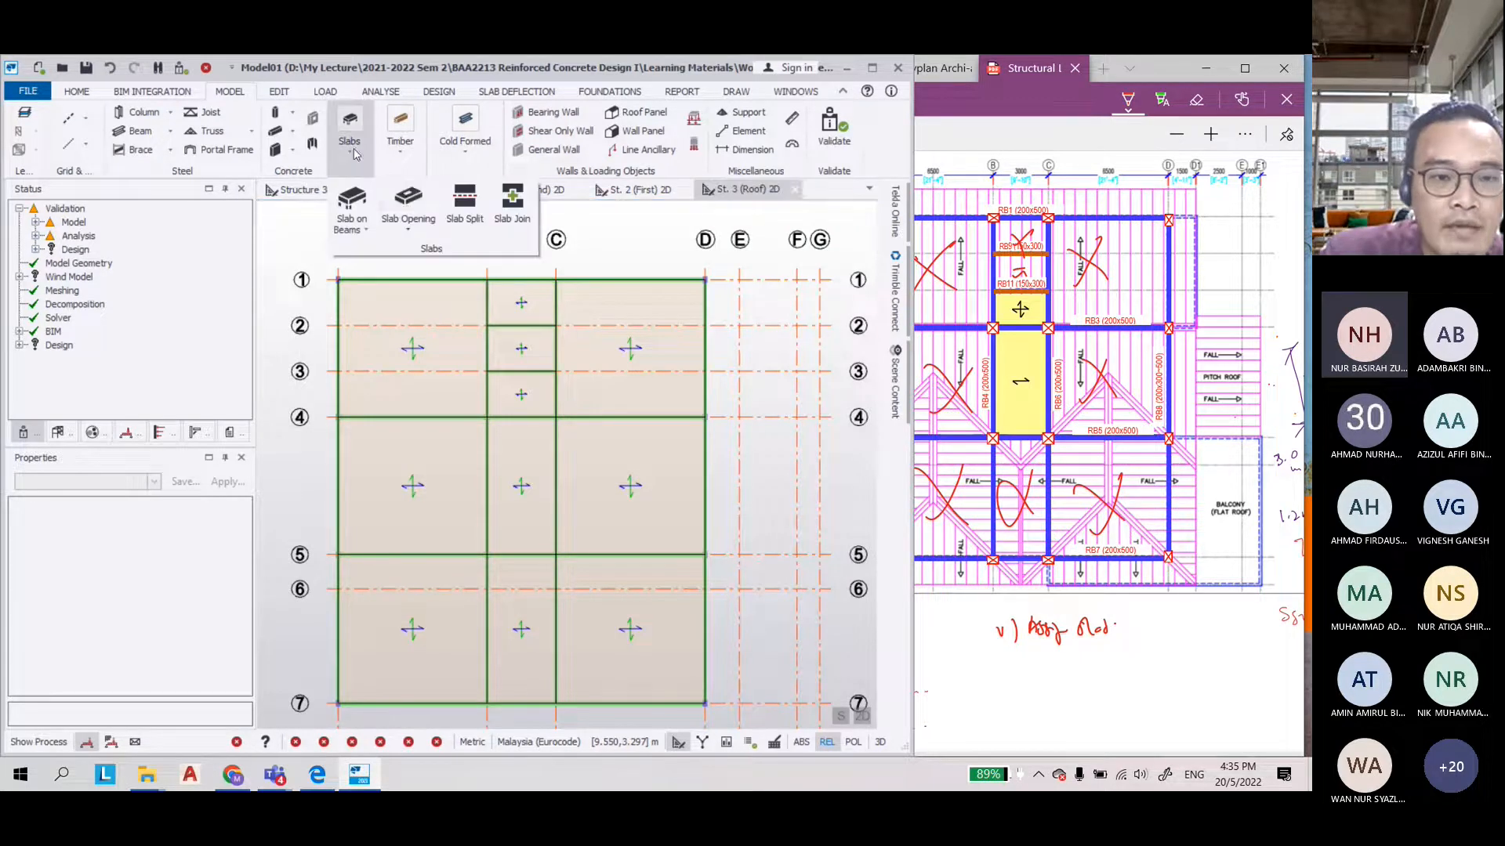
pyautogui.click(404, 199)
pyautogui.scroll(5, 309, 279)
pyautogui.click(311, 280)
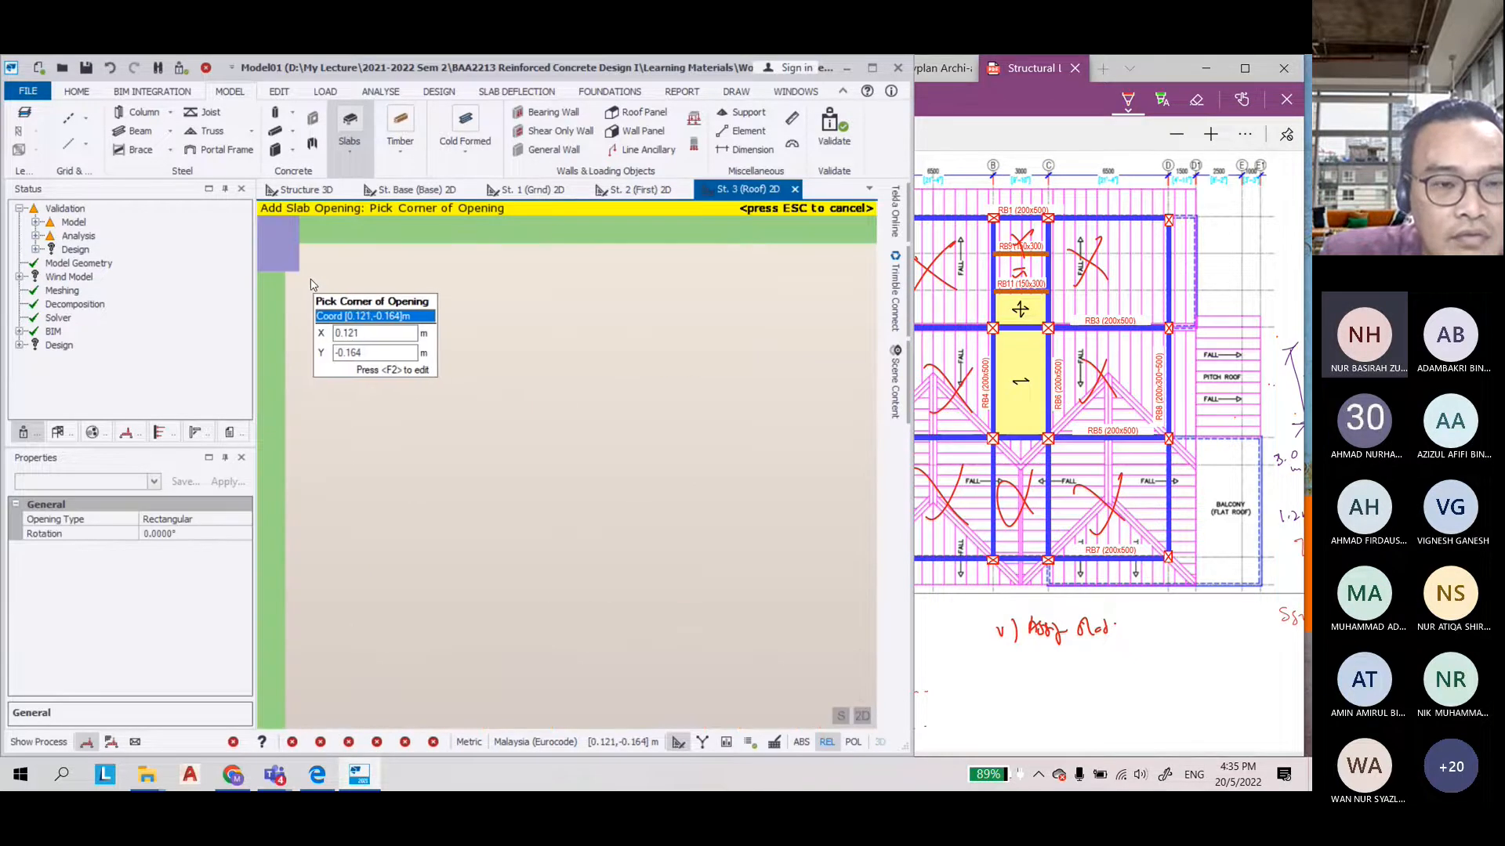
pyautogui.scroll(-5, 415, 373)
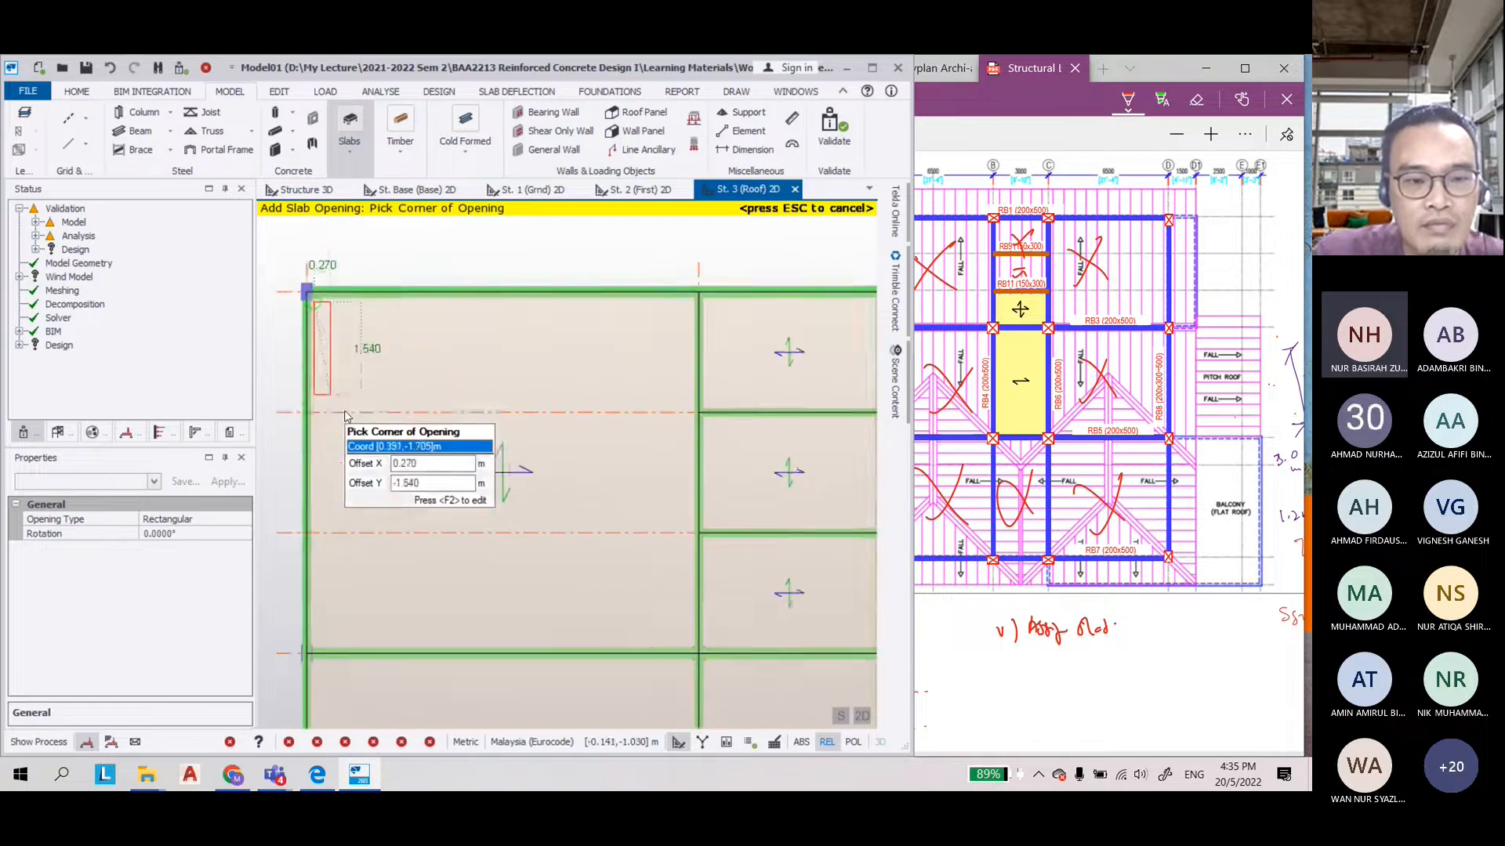
pyautogui.scroll(4, 619, 566)
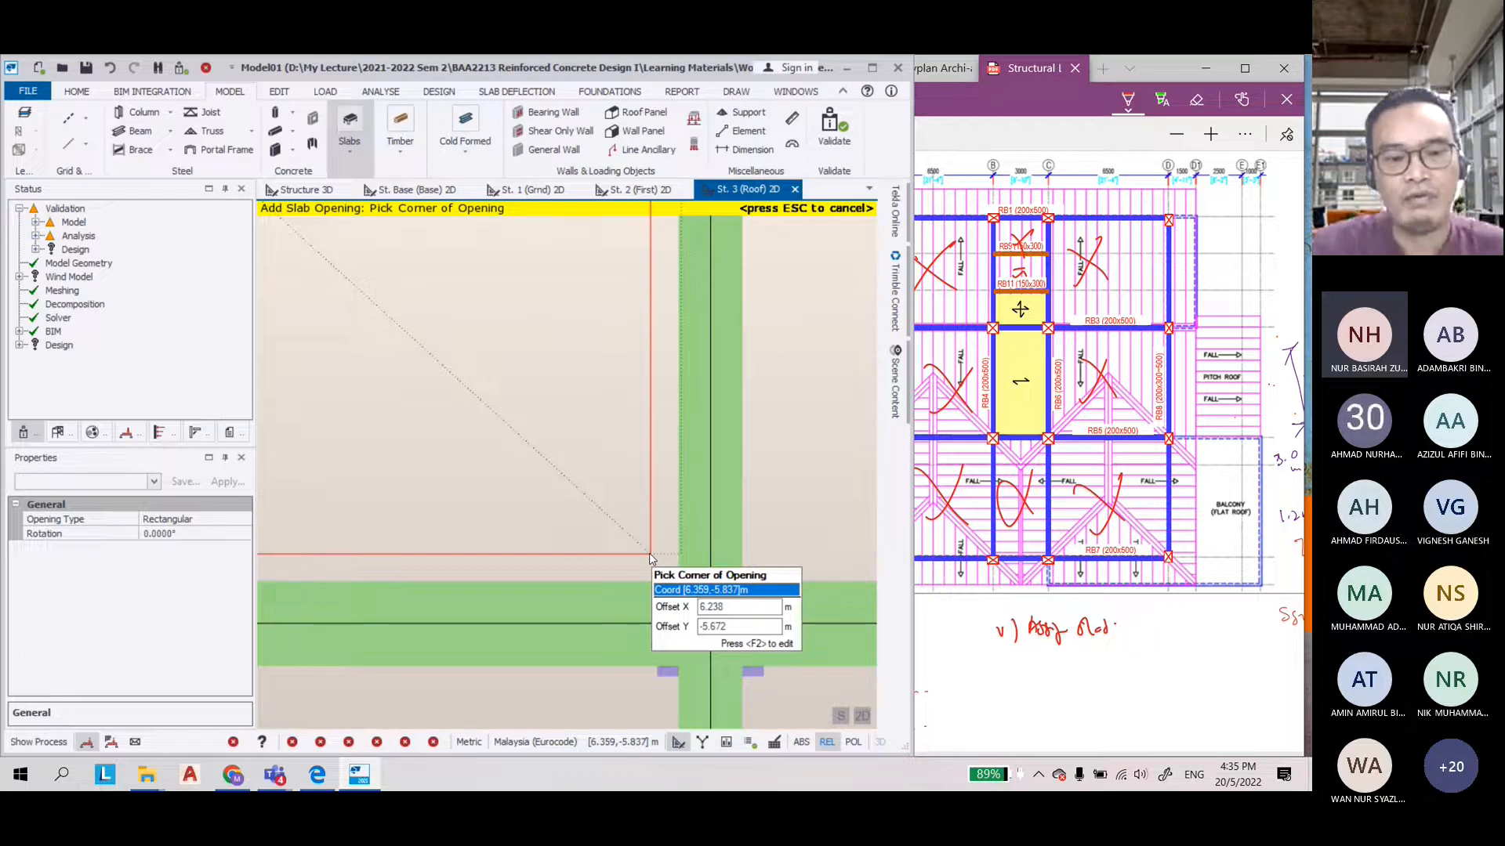
pyautogui.click(649, 554)
# Add a rectangular roof slab opening about 2.75 m by 1.7 m just inside the beams of bay B–C between grids 1 and 2
pyautogui.scroll(-8, 650, 554)
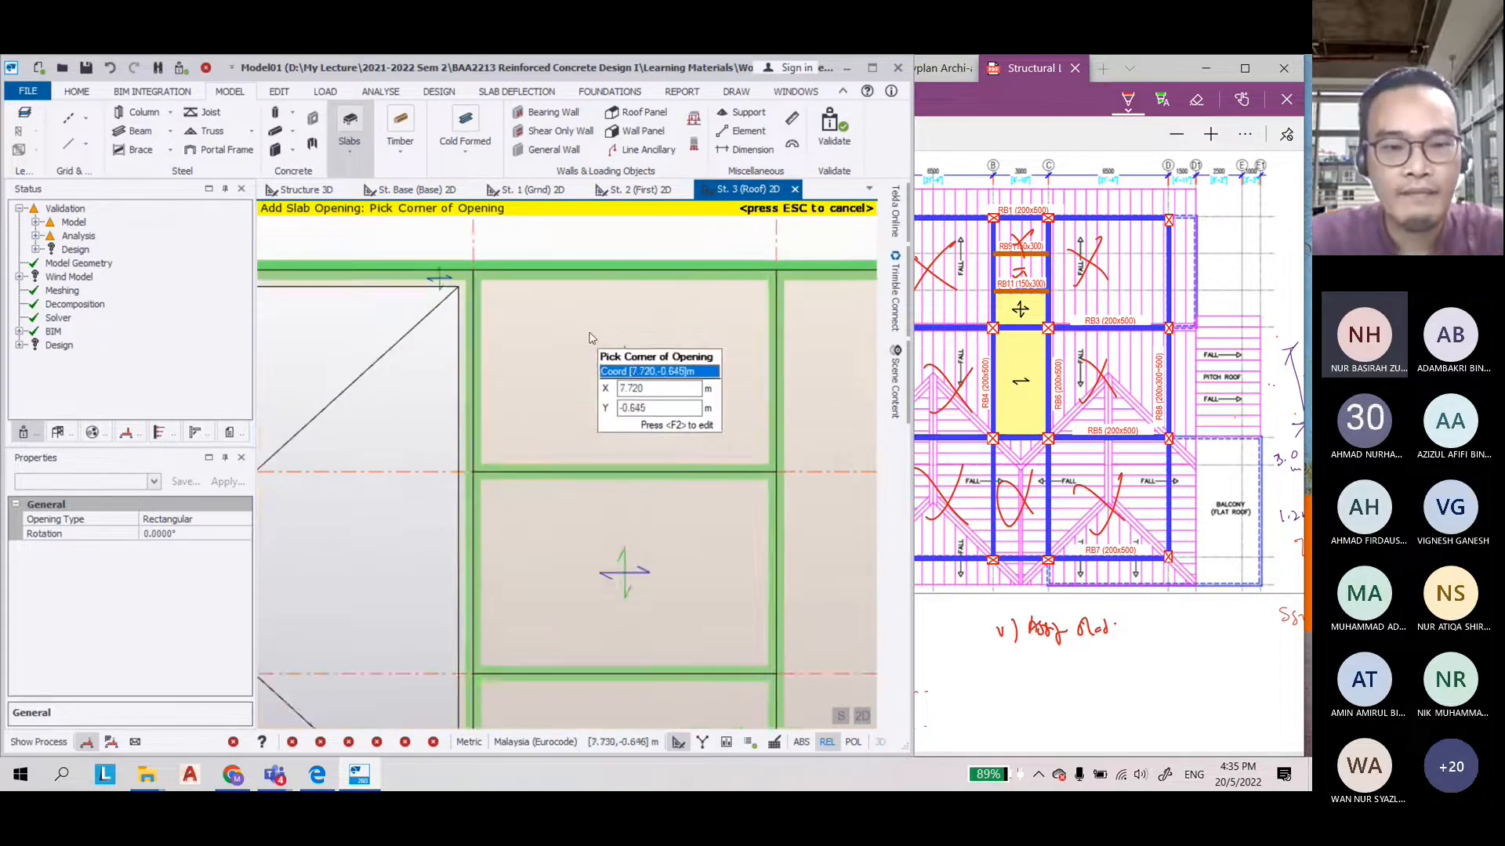
pyautogui.scroll(3, 523, 307)
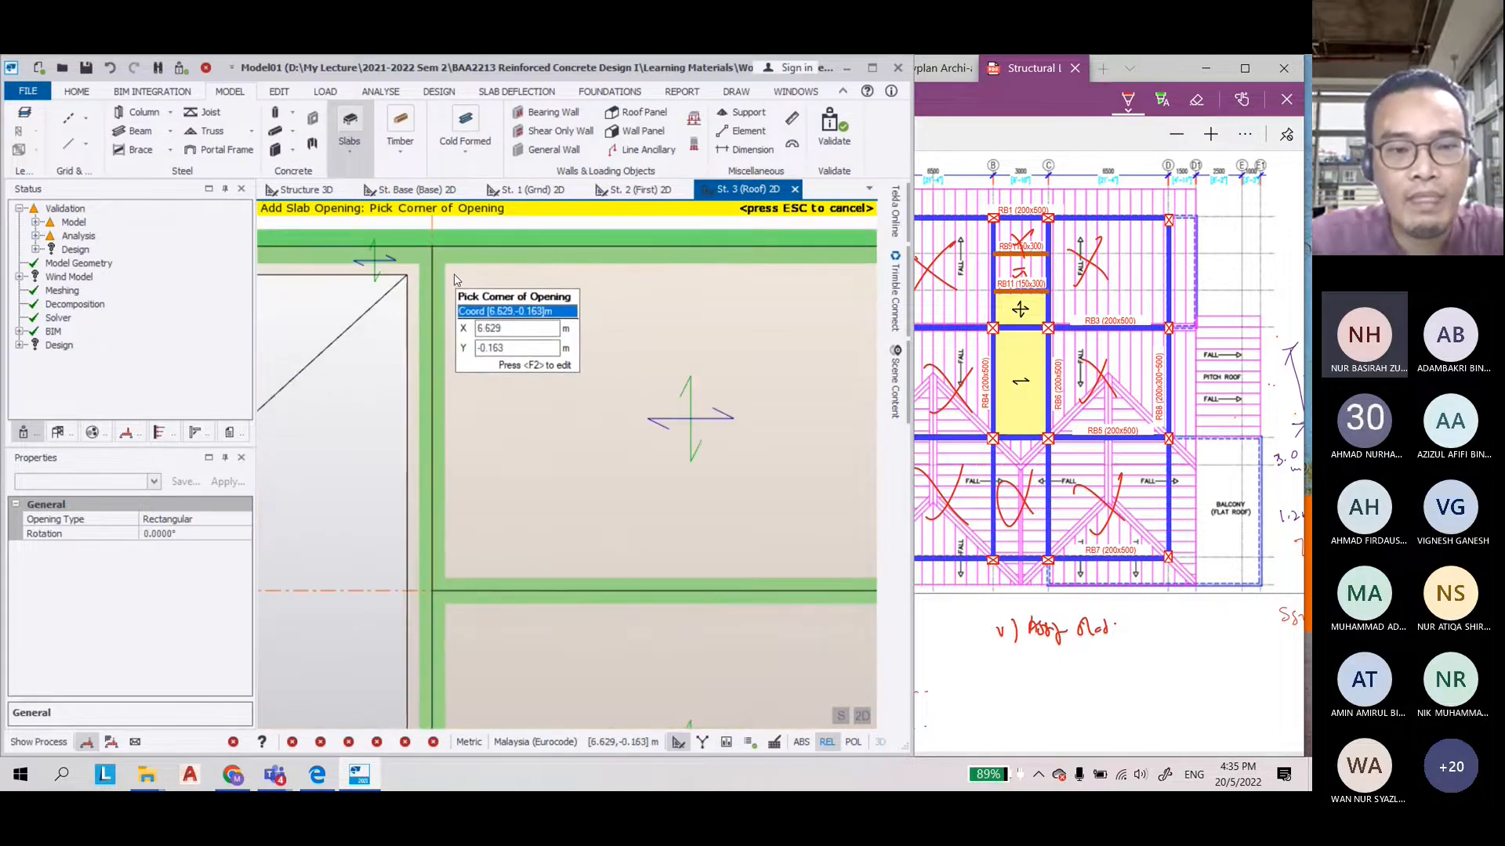
pyautogui.click(446, 266)
pyautogui.scroll(-2, 435, 399)
pyautogui.scroll(2, 709, 515)
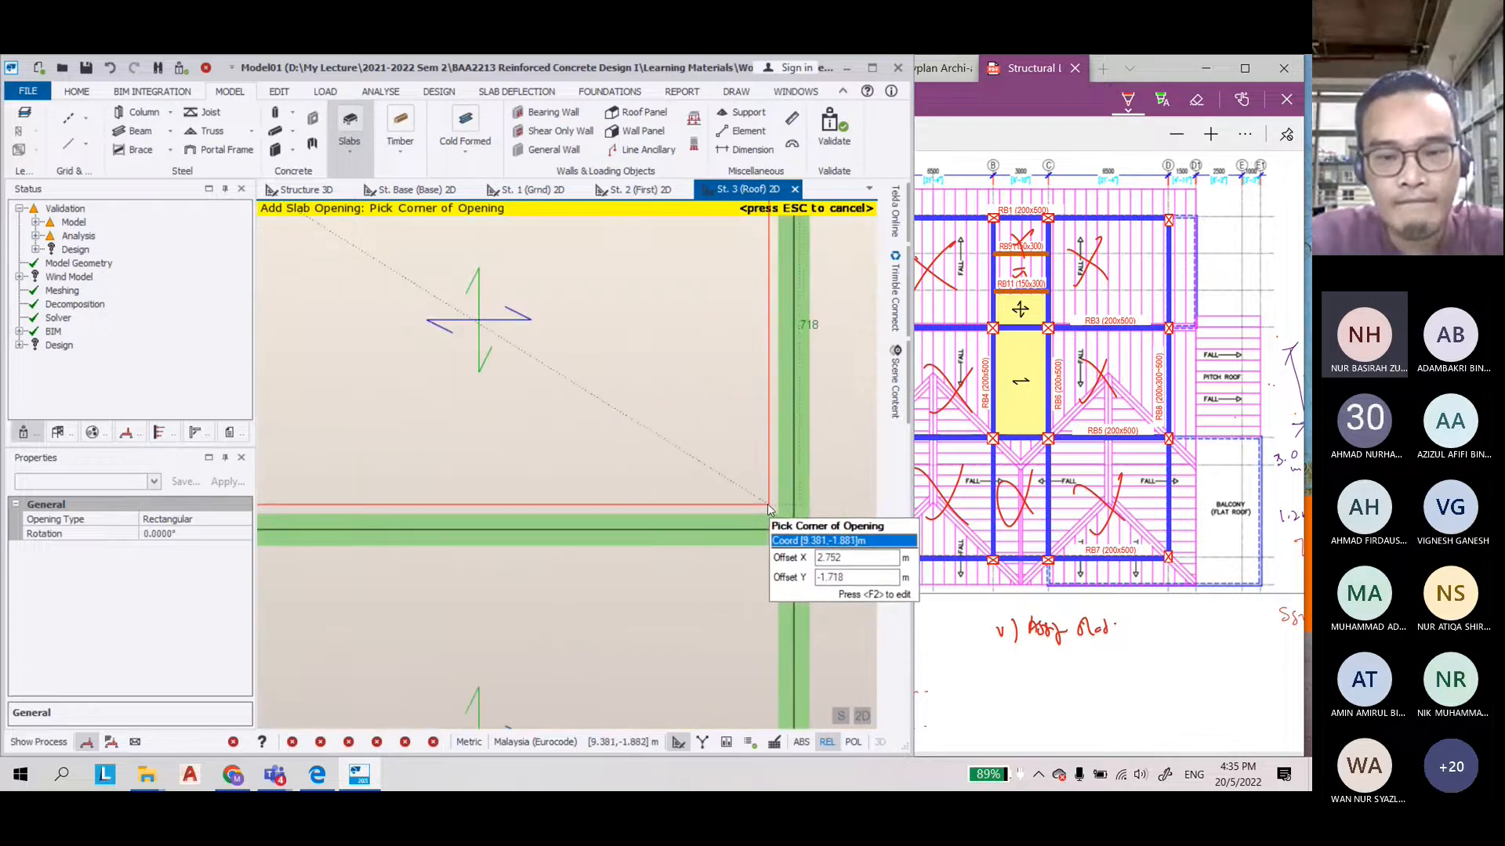
pyautogui.click(768, 508)
pyautogui.scroll(-2, 428, 498)
pyautogui.scroll(2, 429, 431)
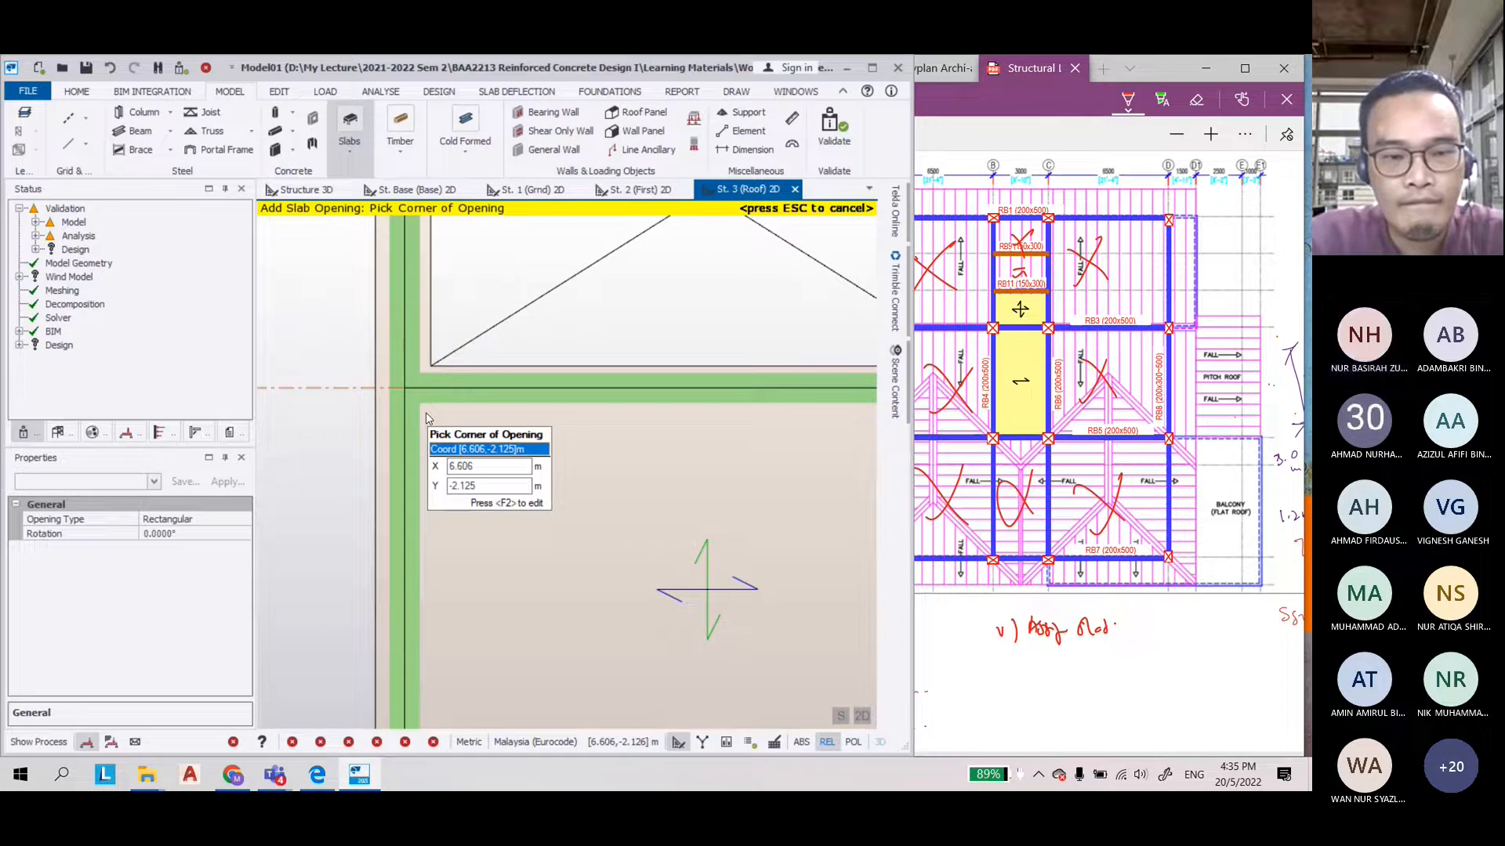
# Add a rectangular roof slab opening just inside the beams of bay B–C between grids 2 and 3
pyautogui.click(426, 412)
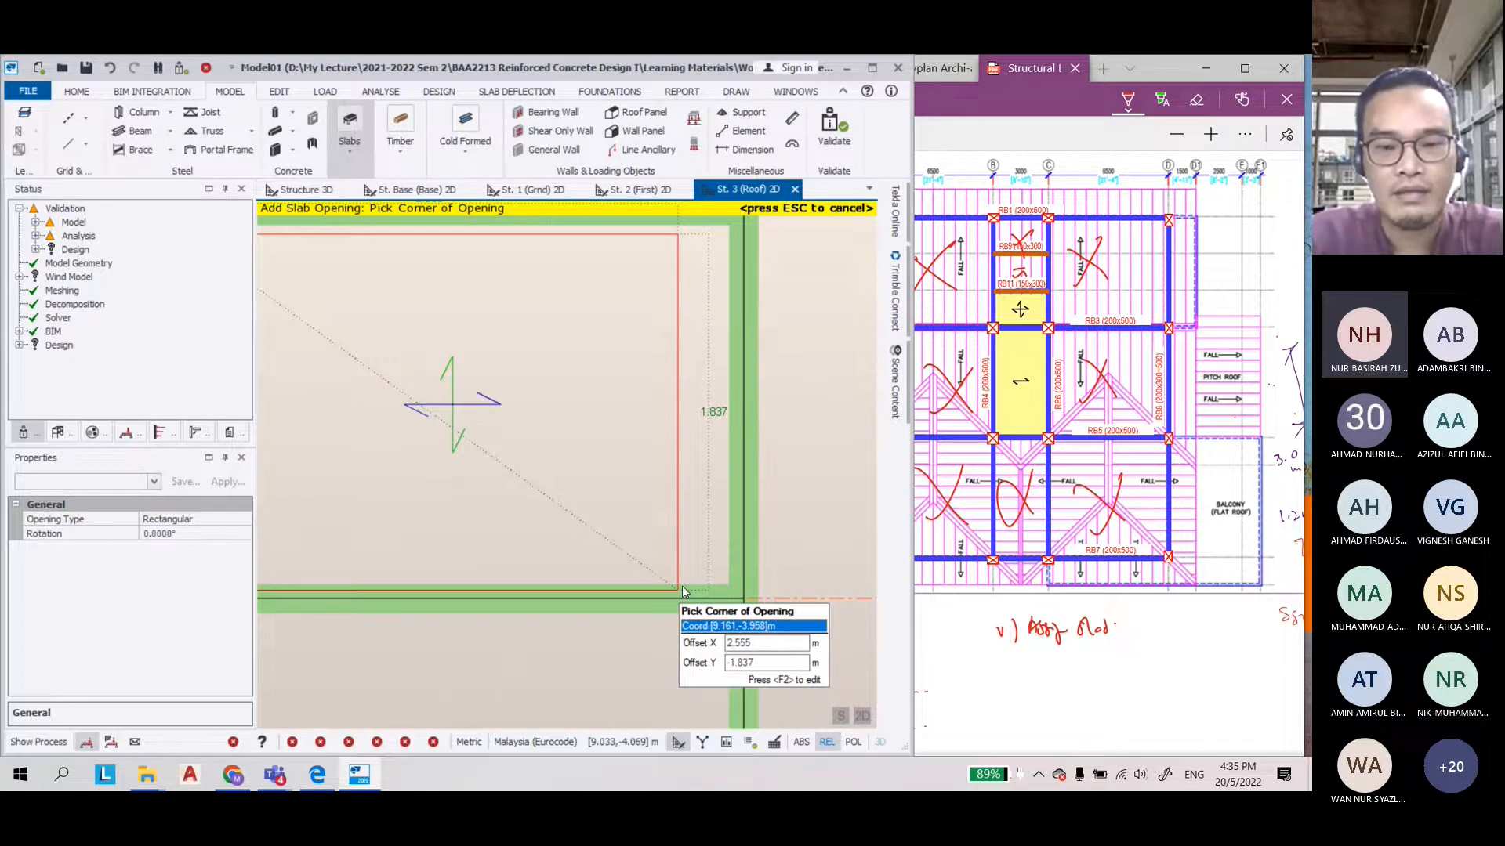
pyautogui.click(718, 574)
pyautogui.scroll(-5, 690, 541)
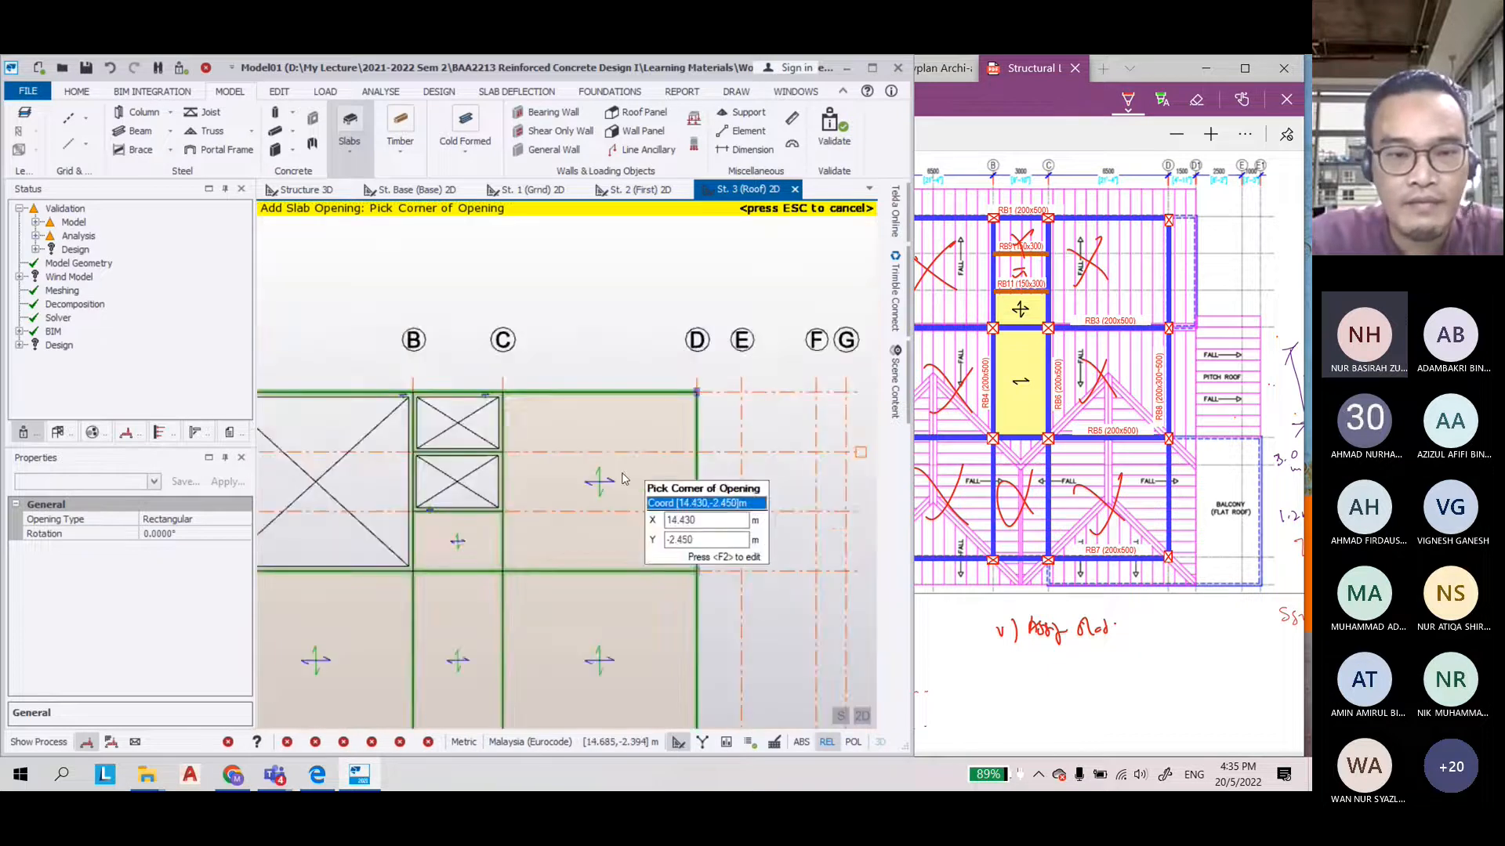
# Add a rectangular roof slab opening about 6.2 m by 5.6 m just inside the beams of bay C–D between grids 1 and 4
pyautogui.scroll(2, 604, 472)
pyautogui.scroll(1, 435, 338)
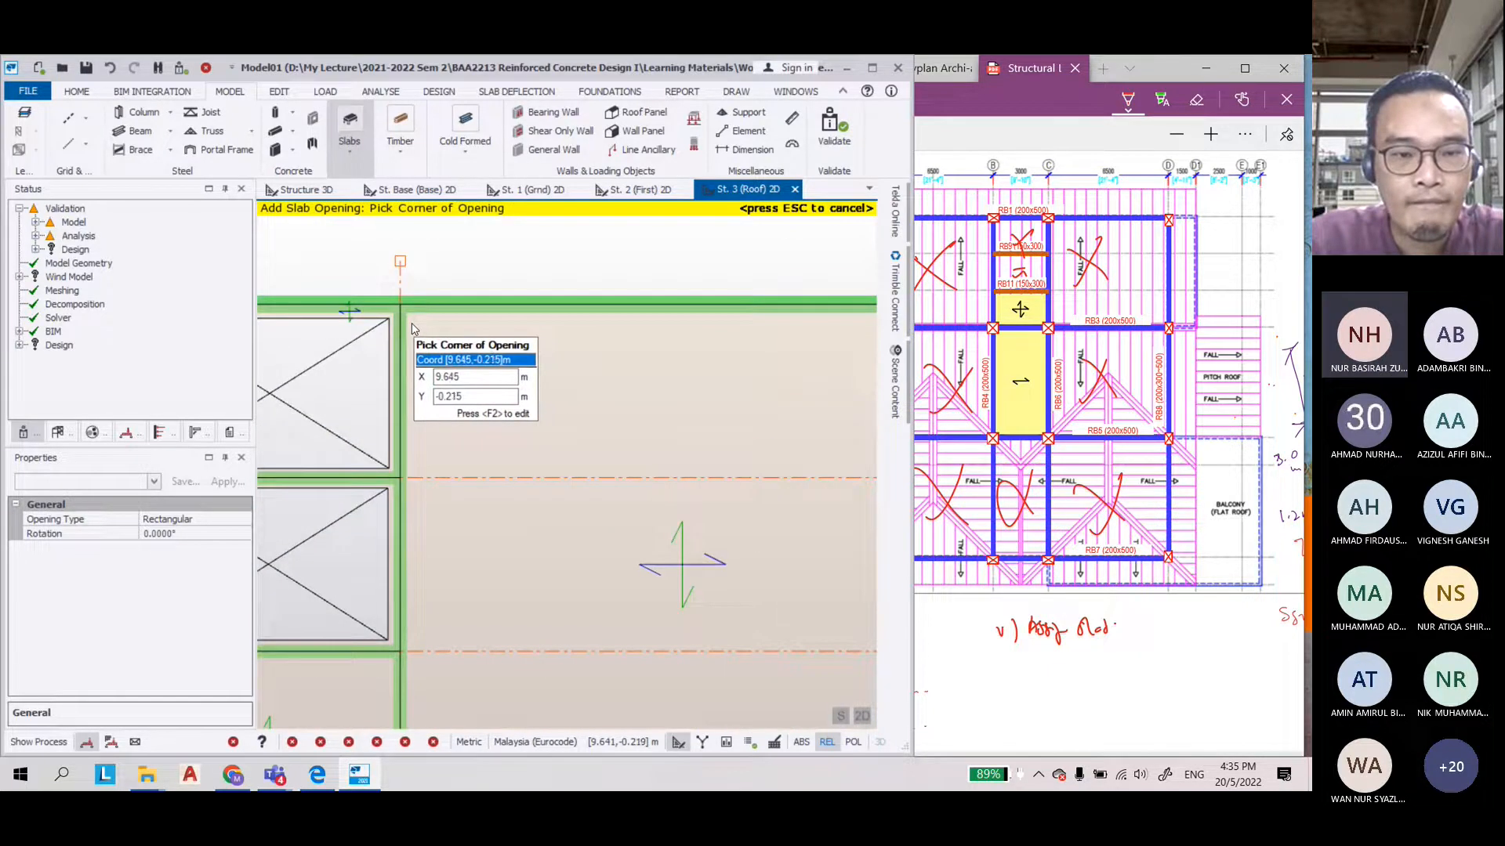
pyautogui.click(413, 322)
pyautogui.scroll(-3, 631, 581)
pyautogui.scroll(3, 713, 578)
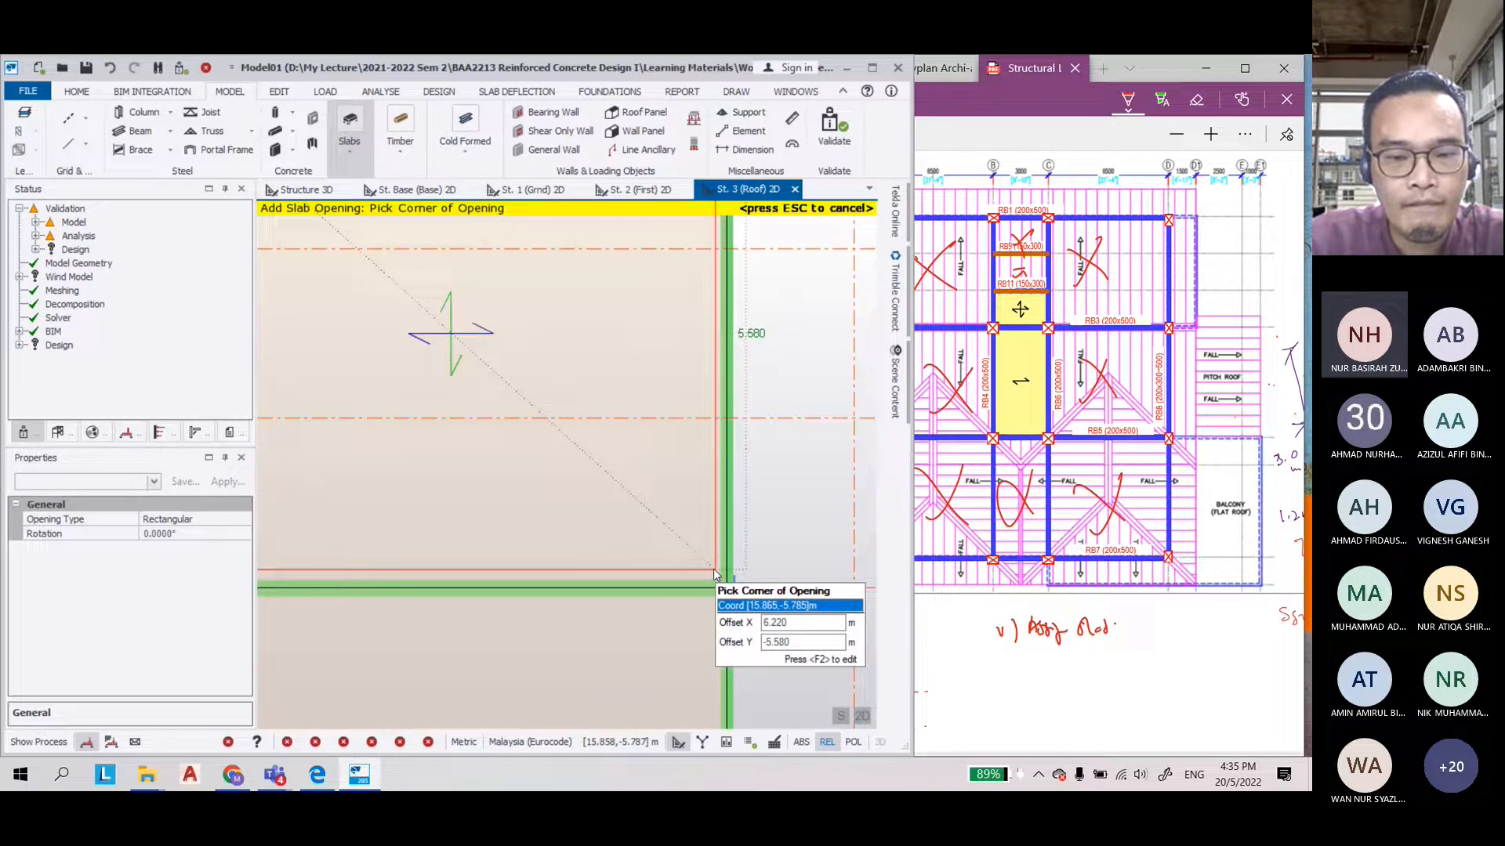
pyautogui.click(714, 575)
# Add a rectangular roof slab opening just inside the beams of bay C–D between grids 4 and 5
pyautogui.scroll(-3, 701, 541)
pyautogui.scroll(2, 452, 465)
pyautogui.click(451, 466)
pyautogui.scroll(-1, 459, 443)
pyautogui.scroll(-2, 461, 436)
pyautogui.scroll(2, 680, 665)
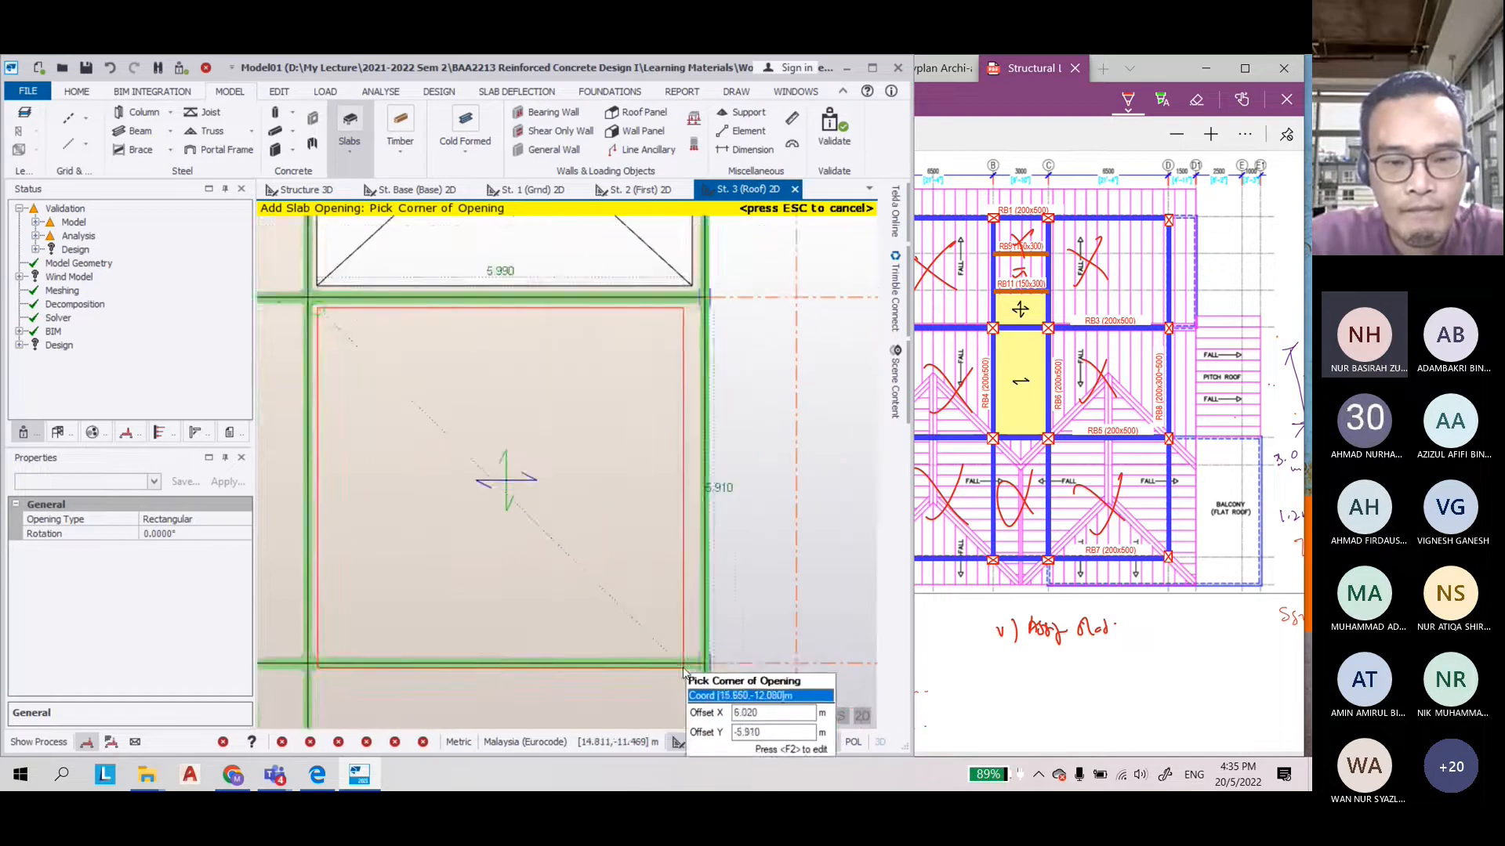
pyautogui.scroll(1, 690, 662)
pyautogui.click(697, 652)
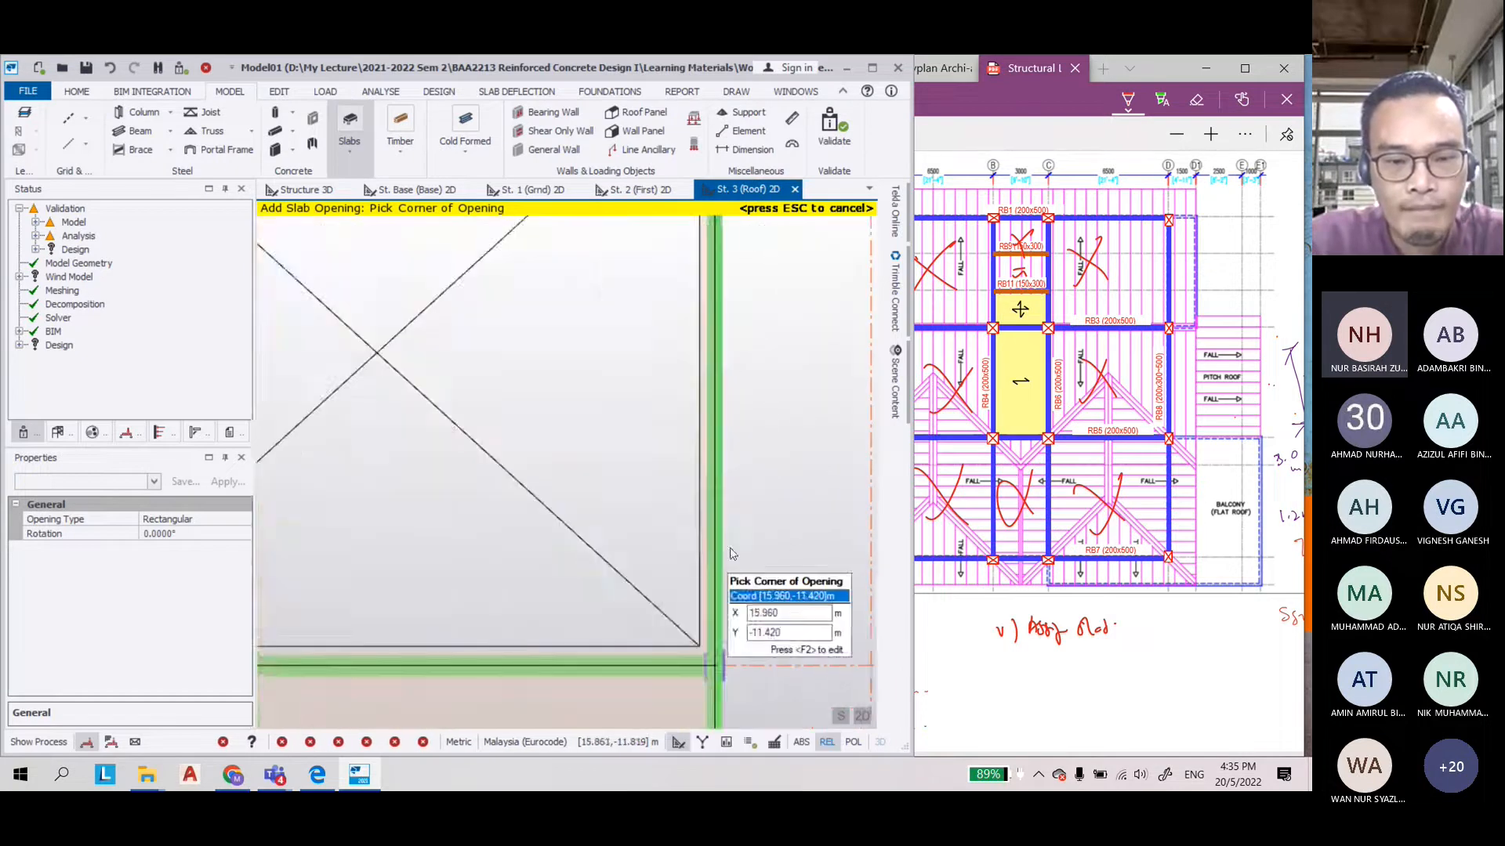
# Add a rectangular roof slab opening about 6.2 m by 6.1 m just inside the beams of bay C–D between grids 5 and 7
pyautogui.scroll(-2, 725, 486)
pyautogui.scroll(-1, 735, 365)
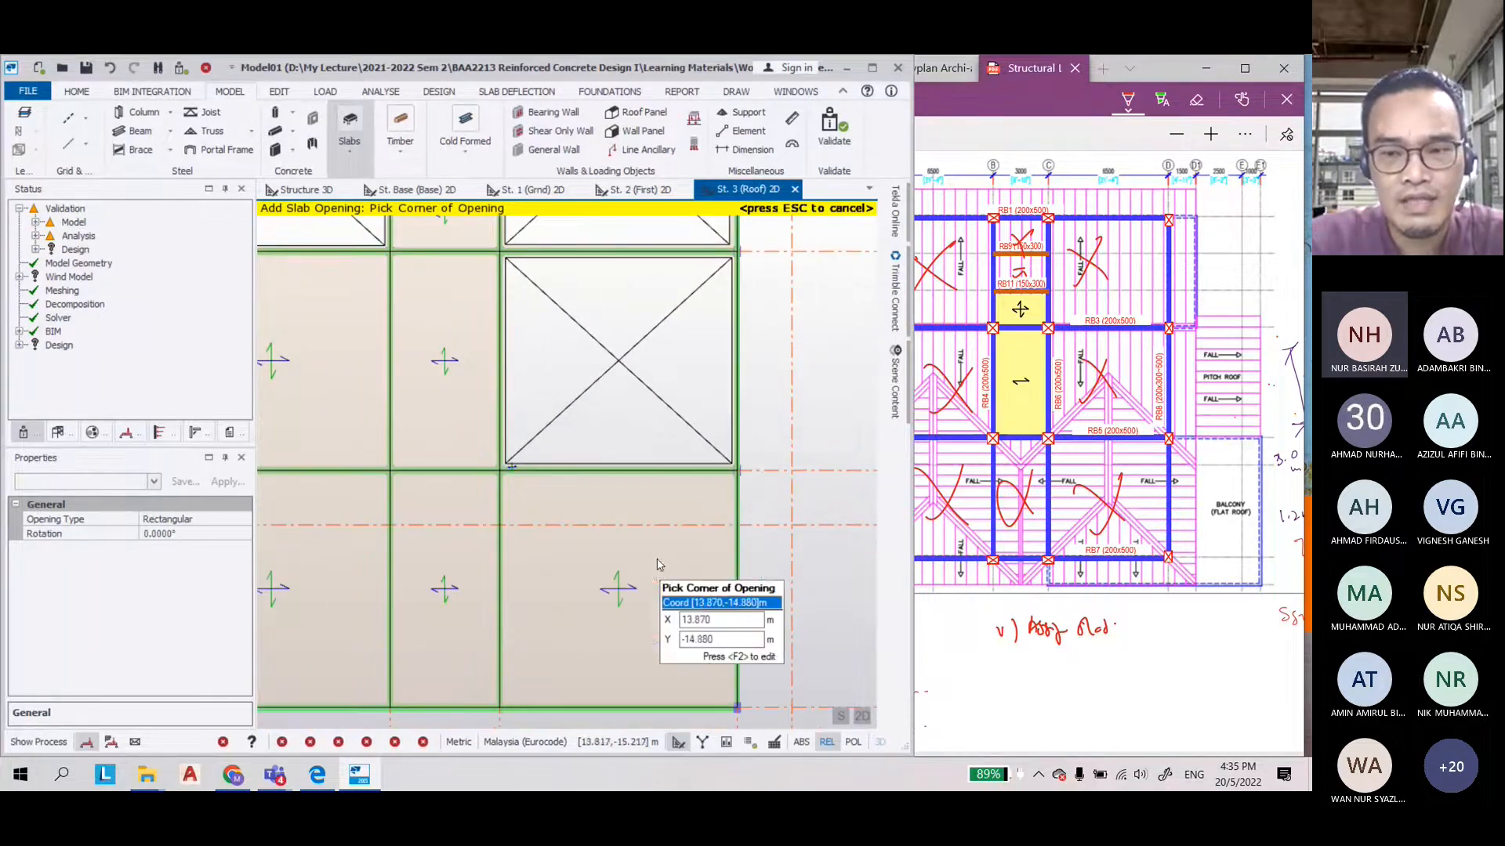
pyautogui.scroll(-1, 647, 534)
pyautogui.scroll(3, 634, 650)
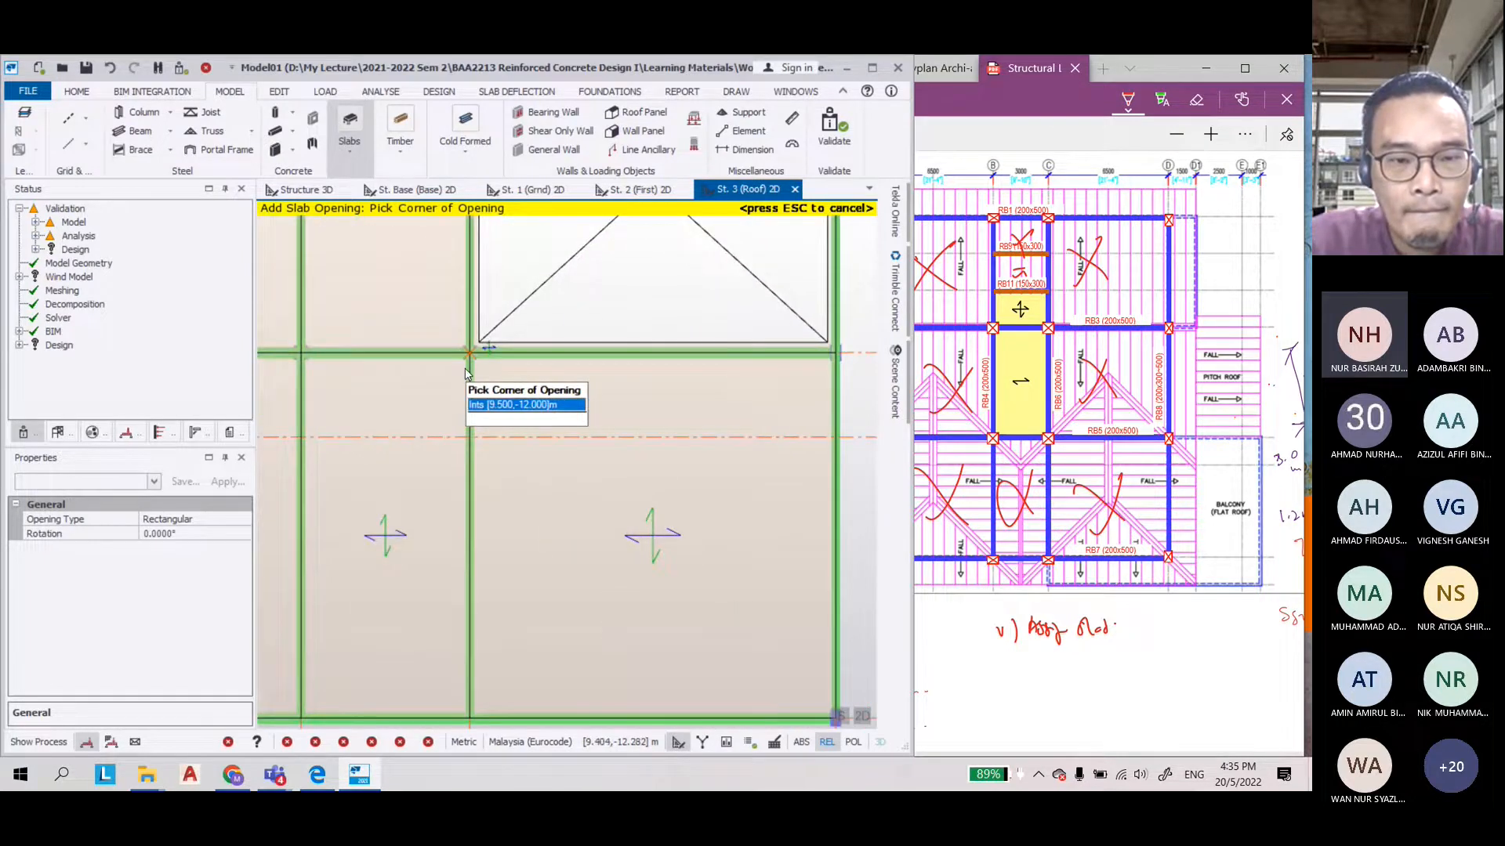
pyautogui.click(466, 369)
pyautogui.scroll(3, 706, 548)
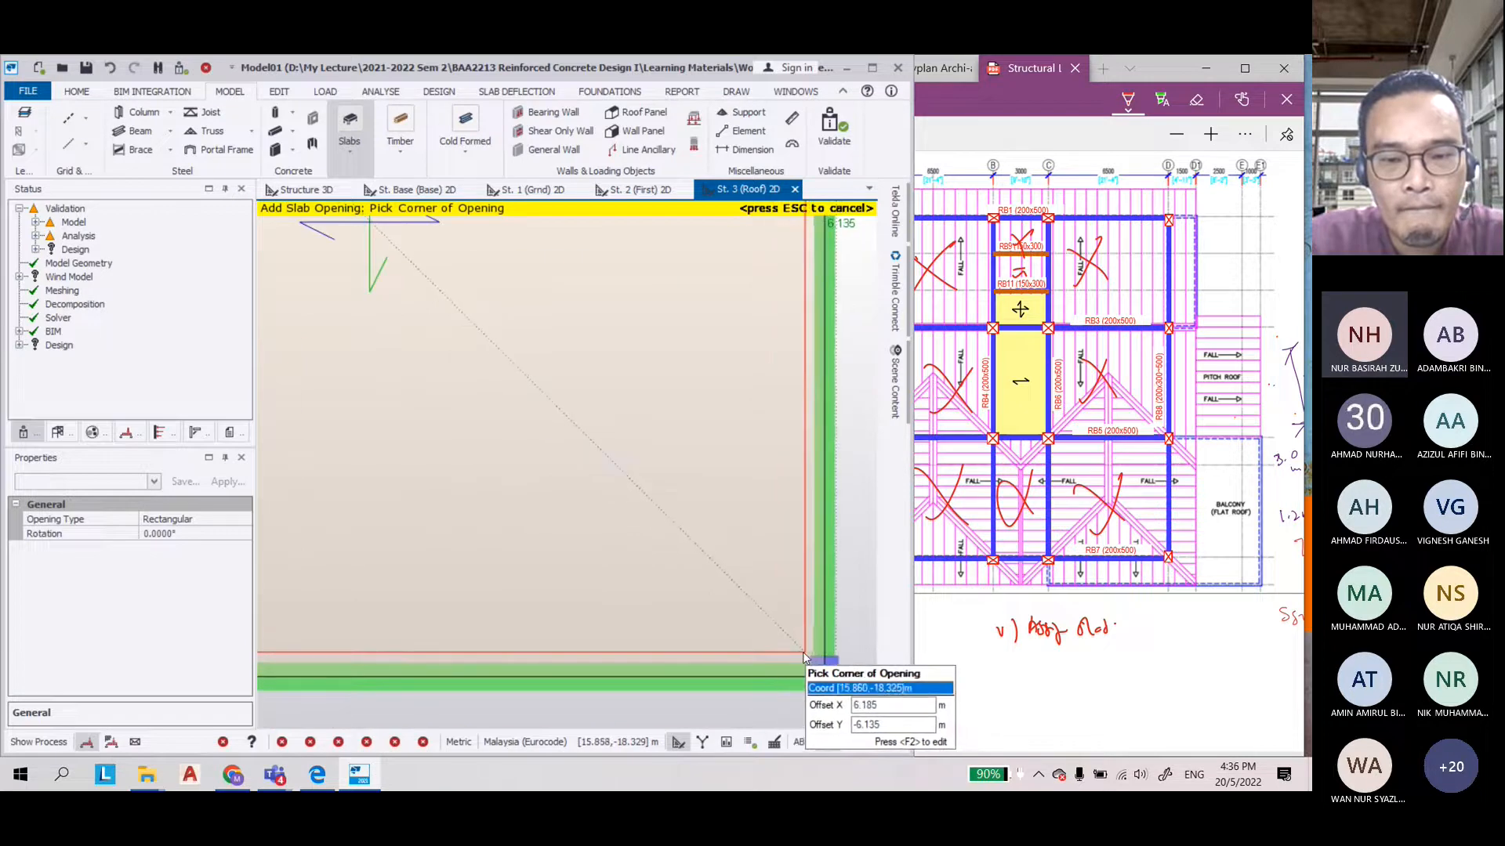
pyautogui.click(803, 657)
# Add a rectangular roof slab opening just inside the beams of bay B–C between grids 5 and 7
pyautogui.scroll(-3, 393, 470)
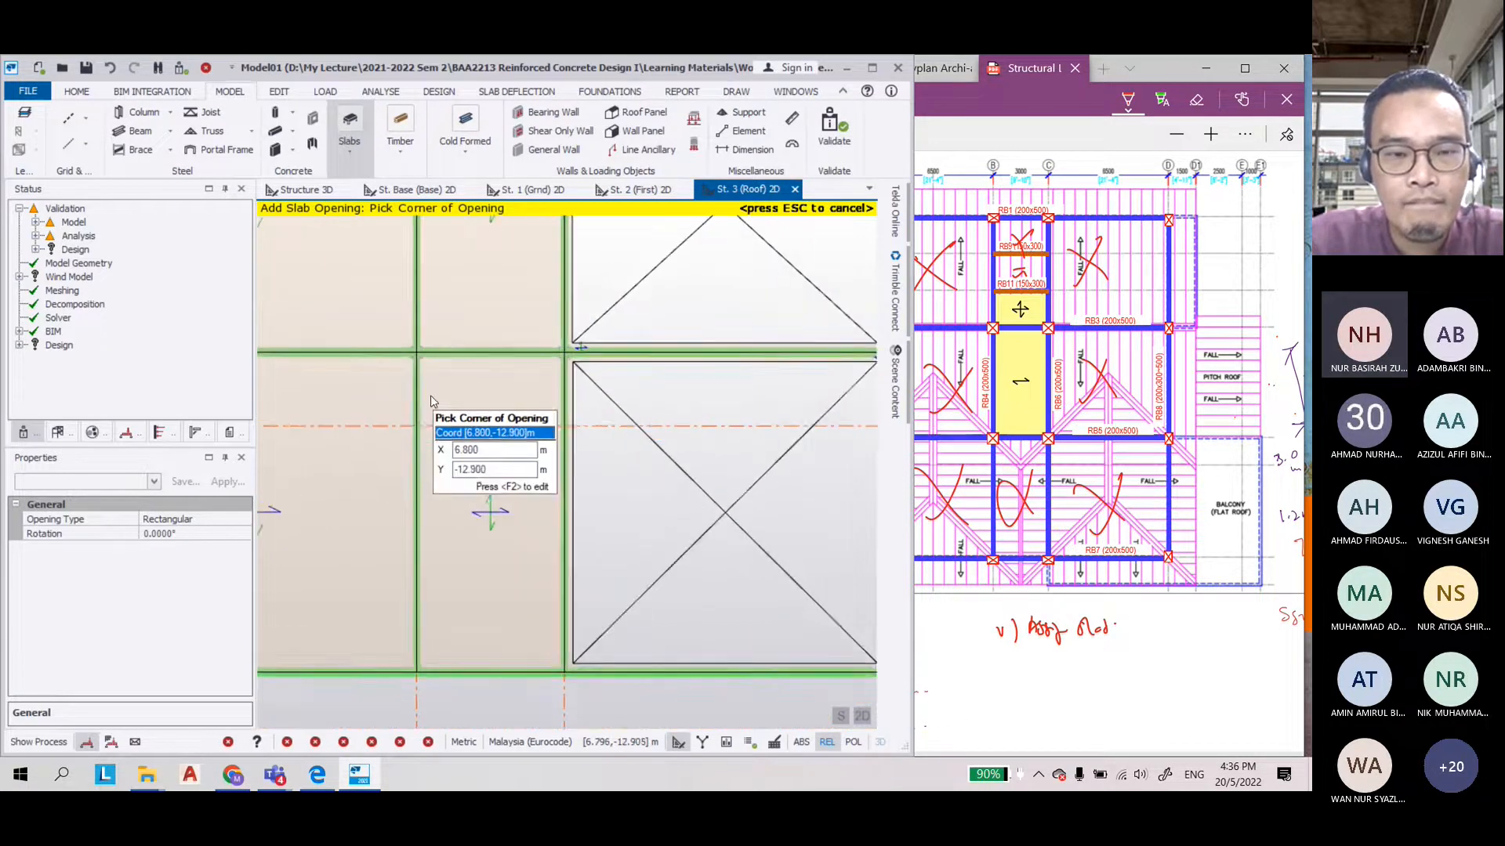
pyautogui.scroll(3, 431, 393)
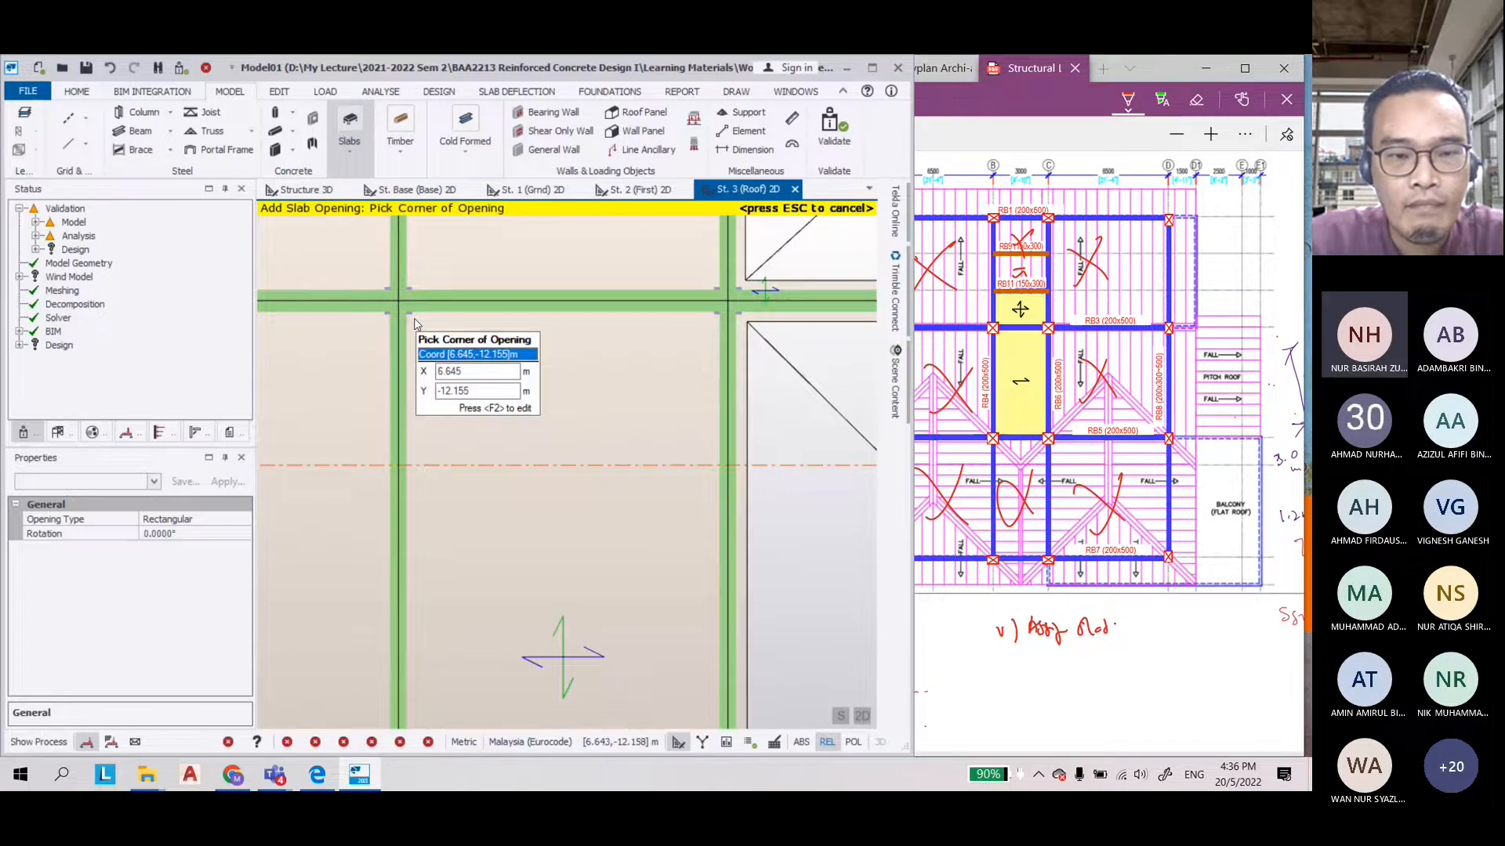
pyautogui.click(413, 320)
pyautogui.scroll(-3, 554, 330)
pyautogui.scroll(3, 638, 618)
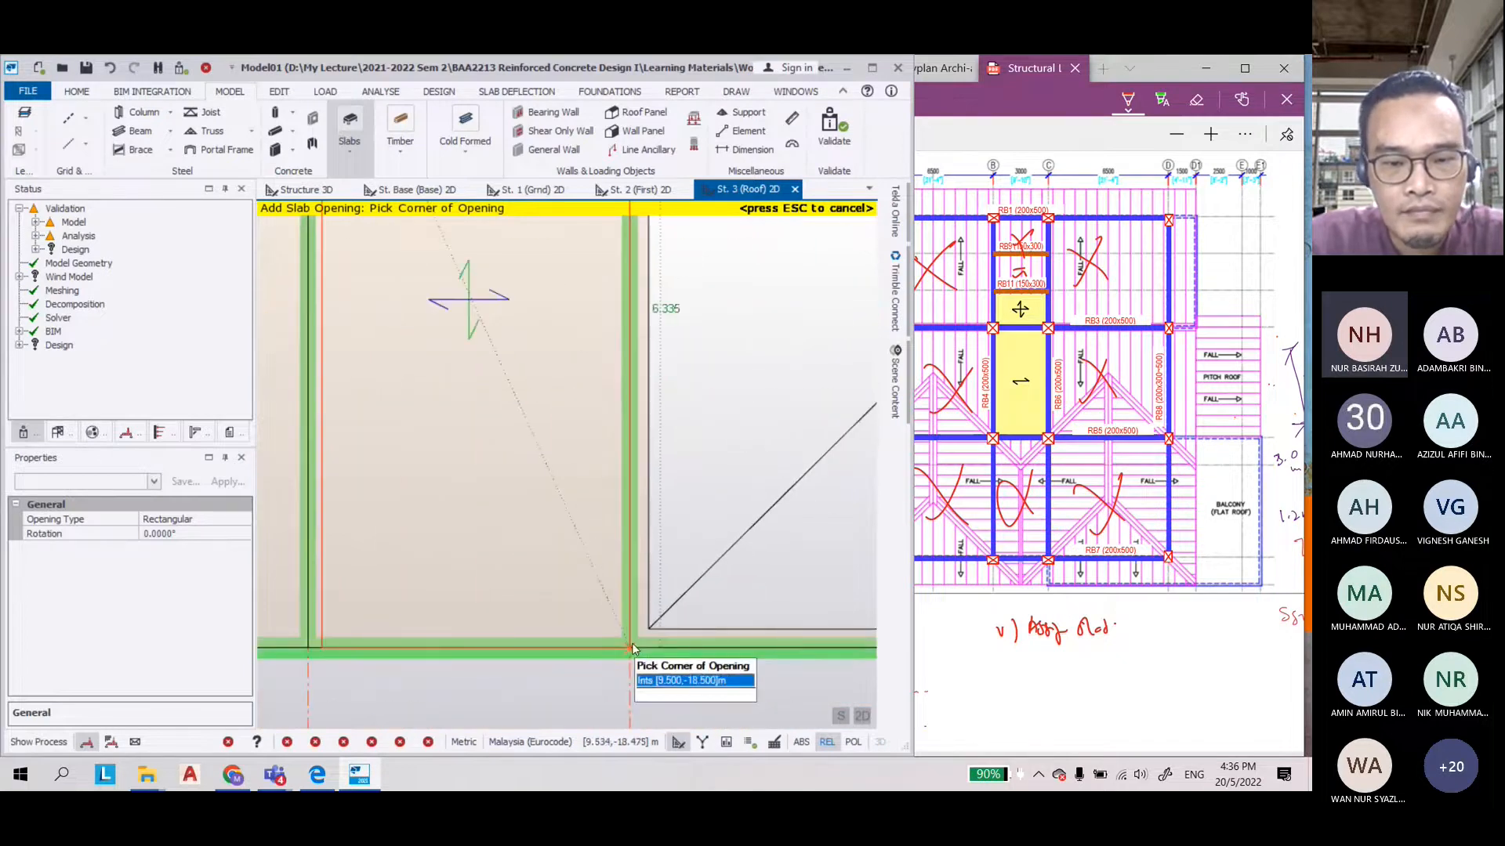
pyautogui.click(633, 649)
# Add a rectangular roof slab opening just inside the beams of bay A–B between grids 5 and 7
pyautogui.scroll(-3, 461, 530)
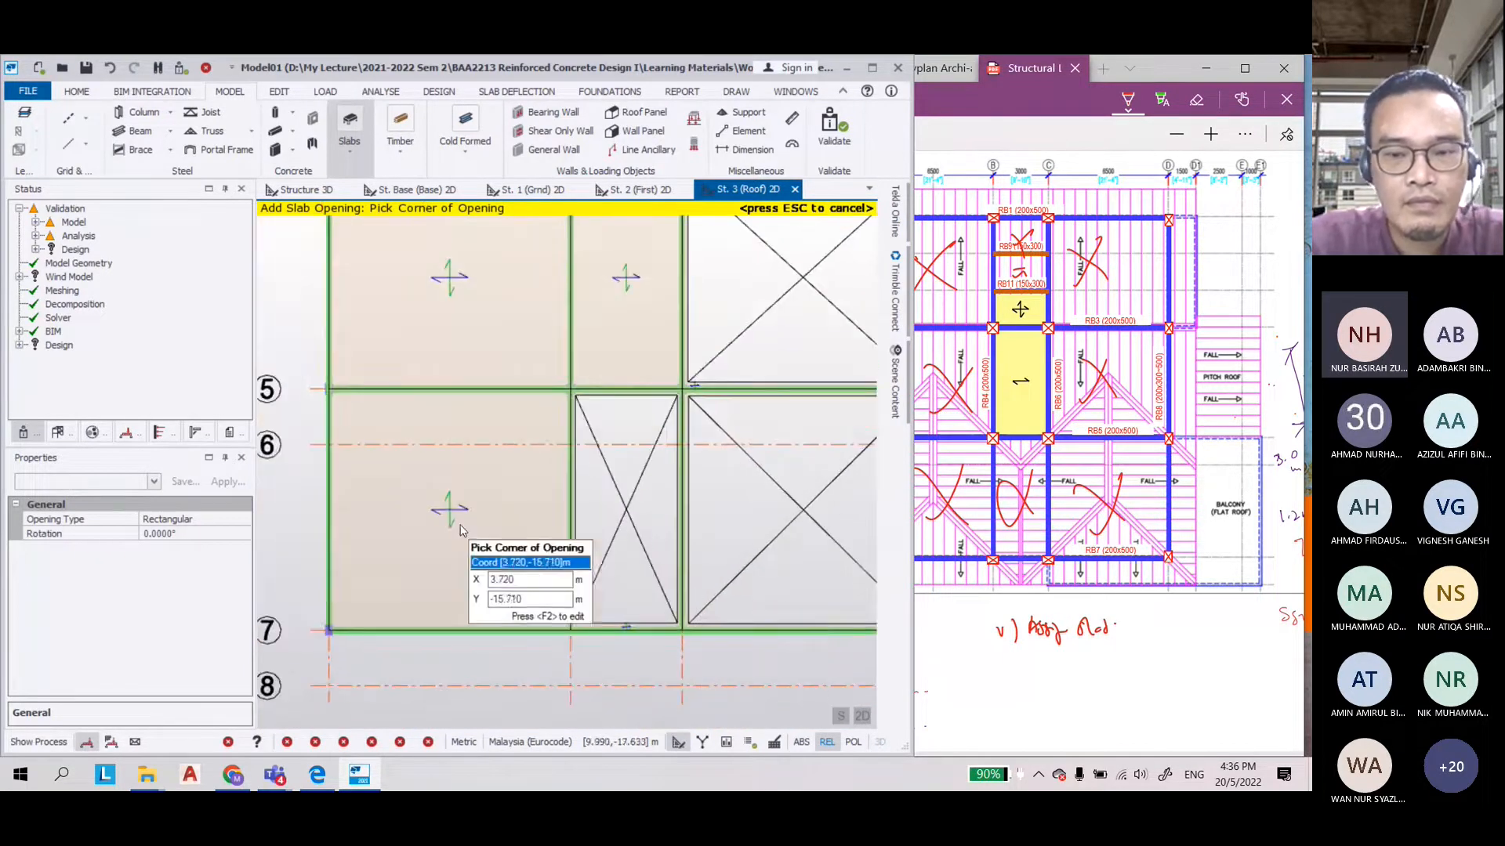
pyautogui.scroll(3, 311, 332)
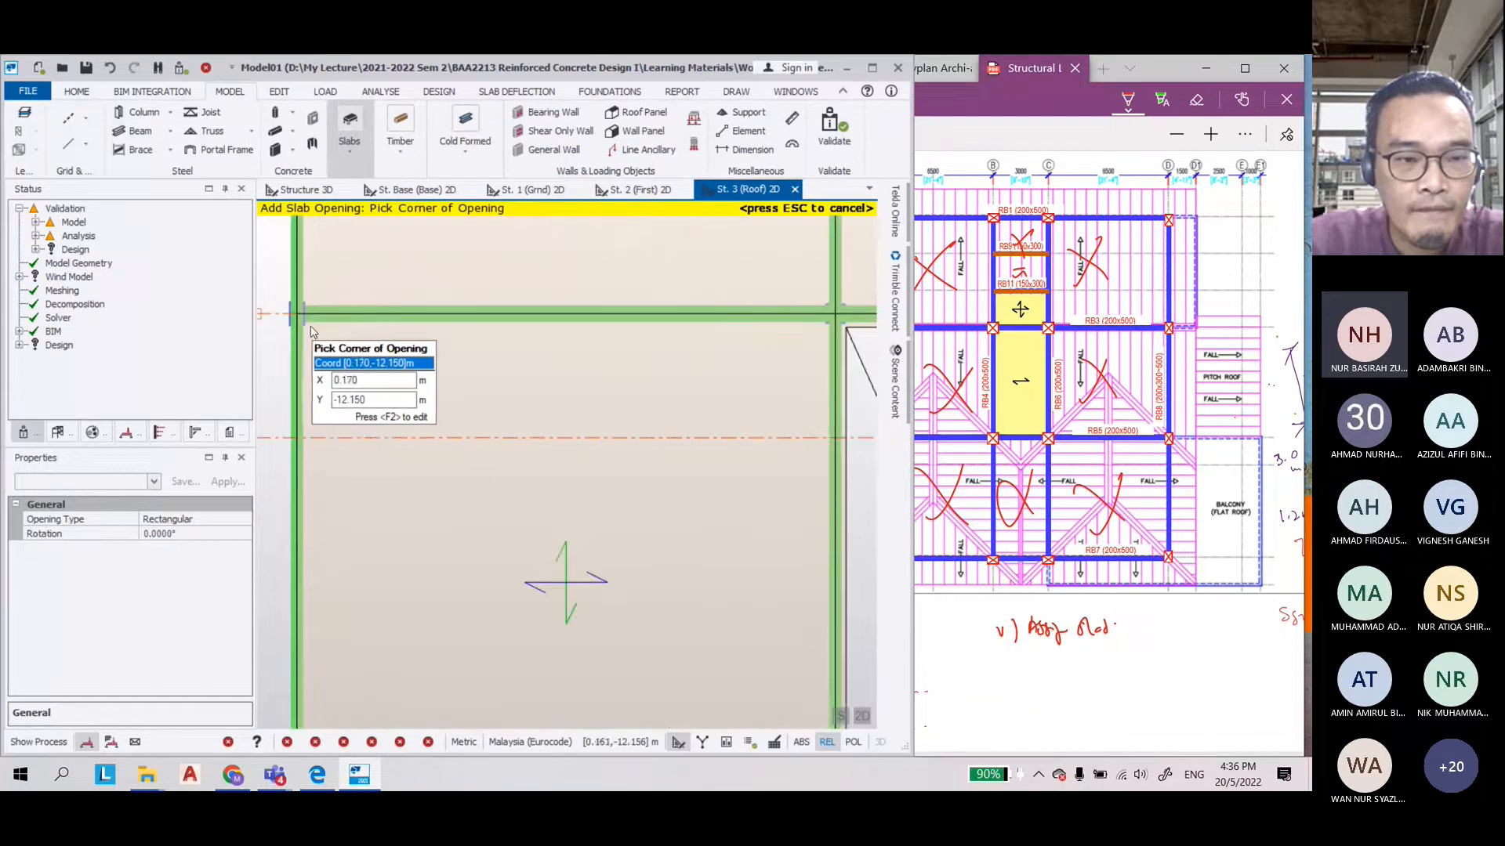
pyautogui.scroll(2, 312, 332)
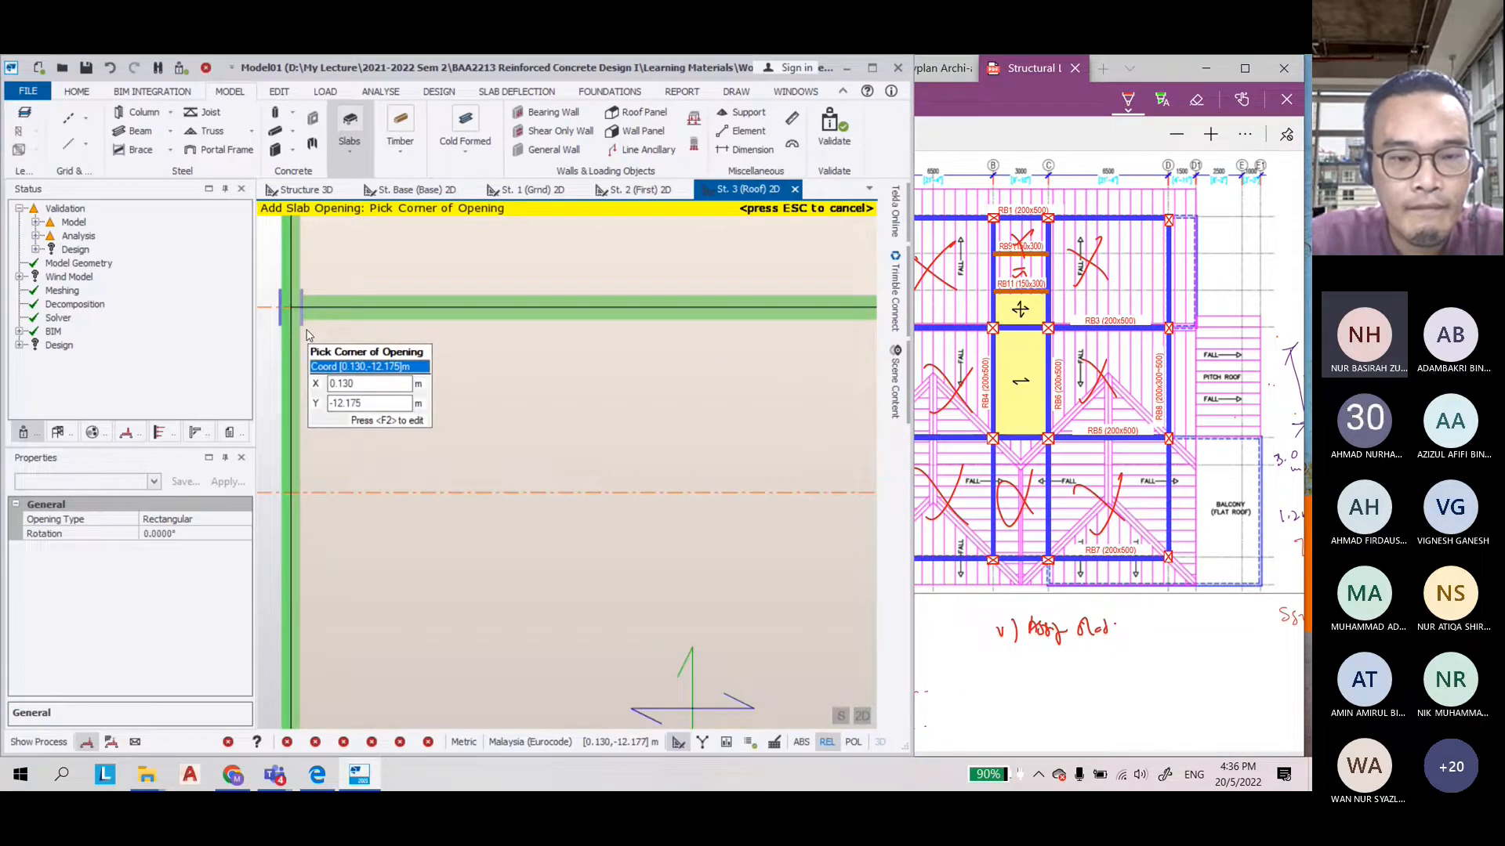
pyautogui.click(306, 335)
pyautogui.scroll(-3, 612, 745)
pyautogui.scroll(4, 662, 740)
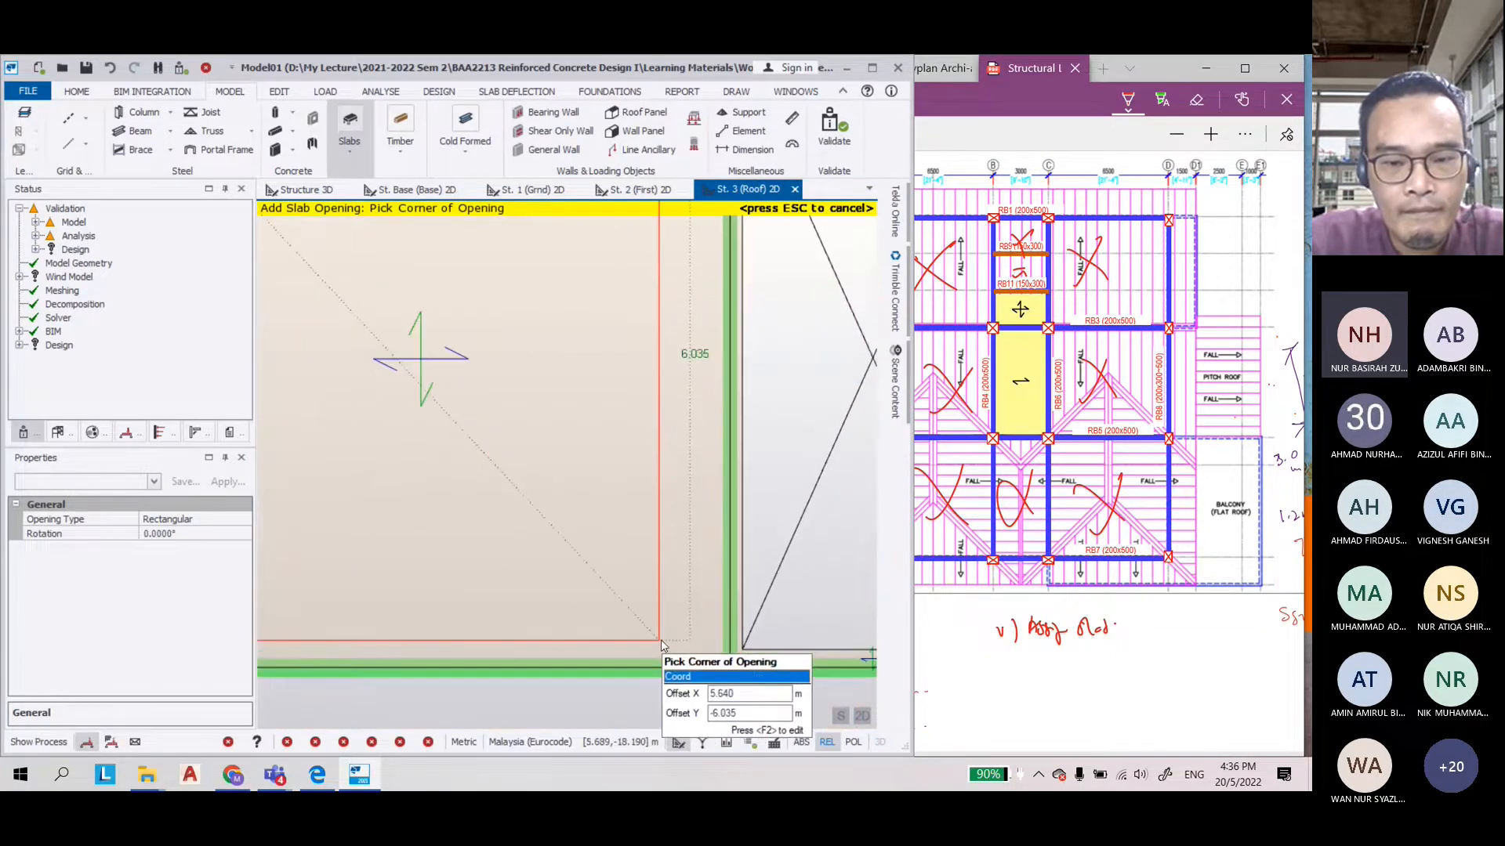
pyautogui.click(718, 649)
pyautogui.scroll(-4, 501, 596)
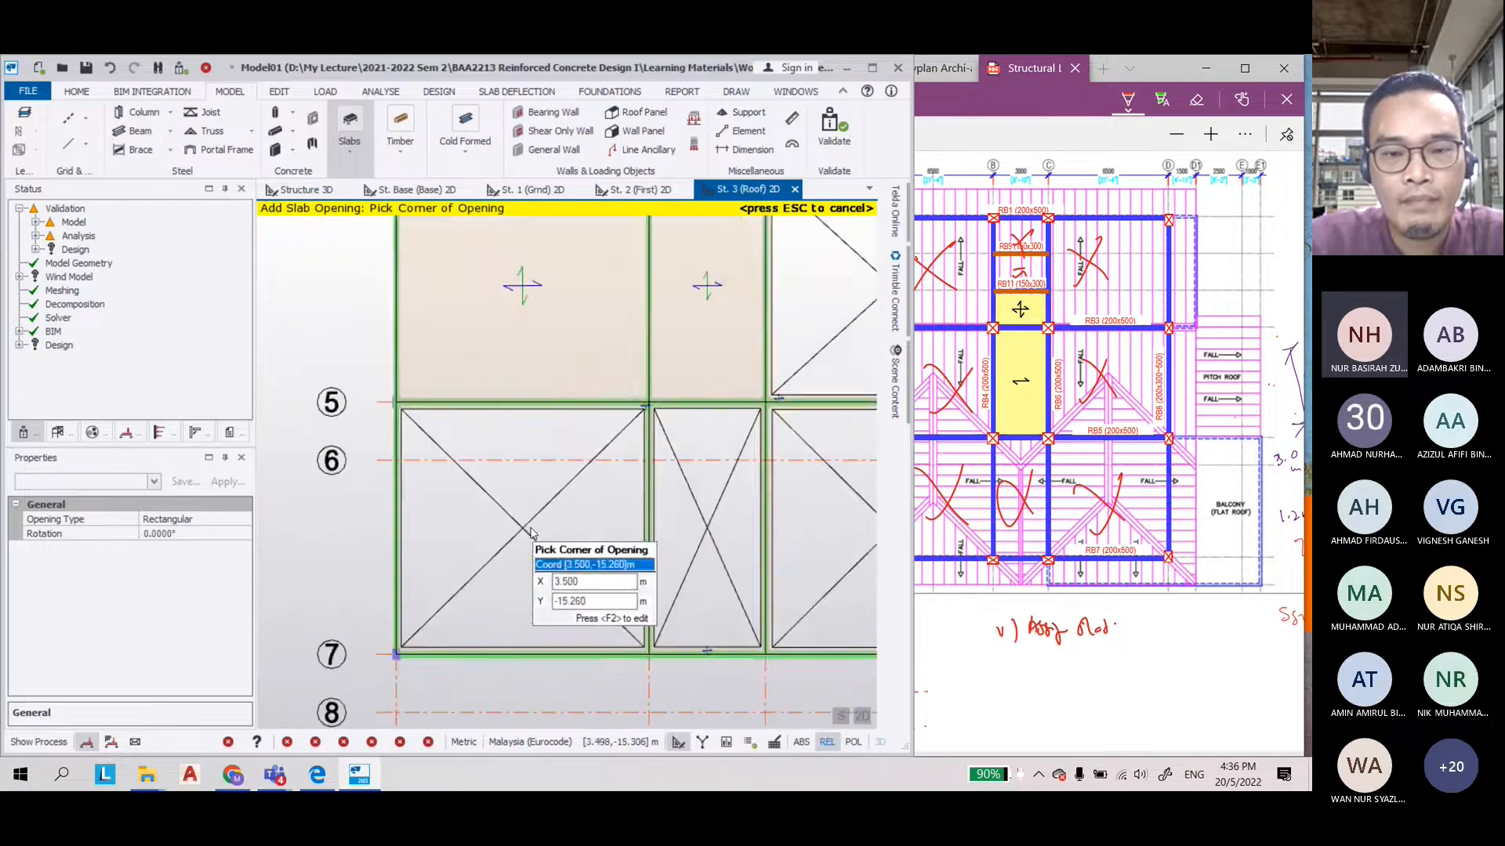
# Add a rectangular roof slab opening about 6.2 m by 5.7 m inside bay A–B between grids 4 and 5 and end the opening command
pyautogui.scroll(5, 420, 322)
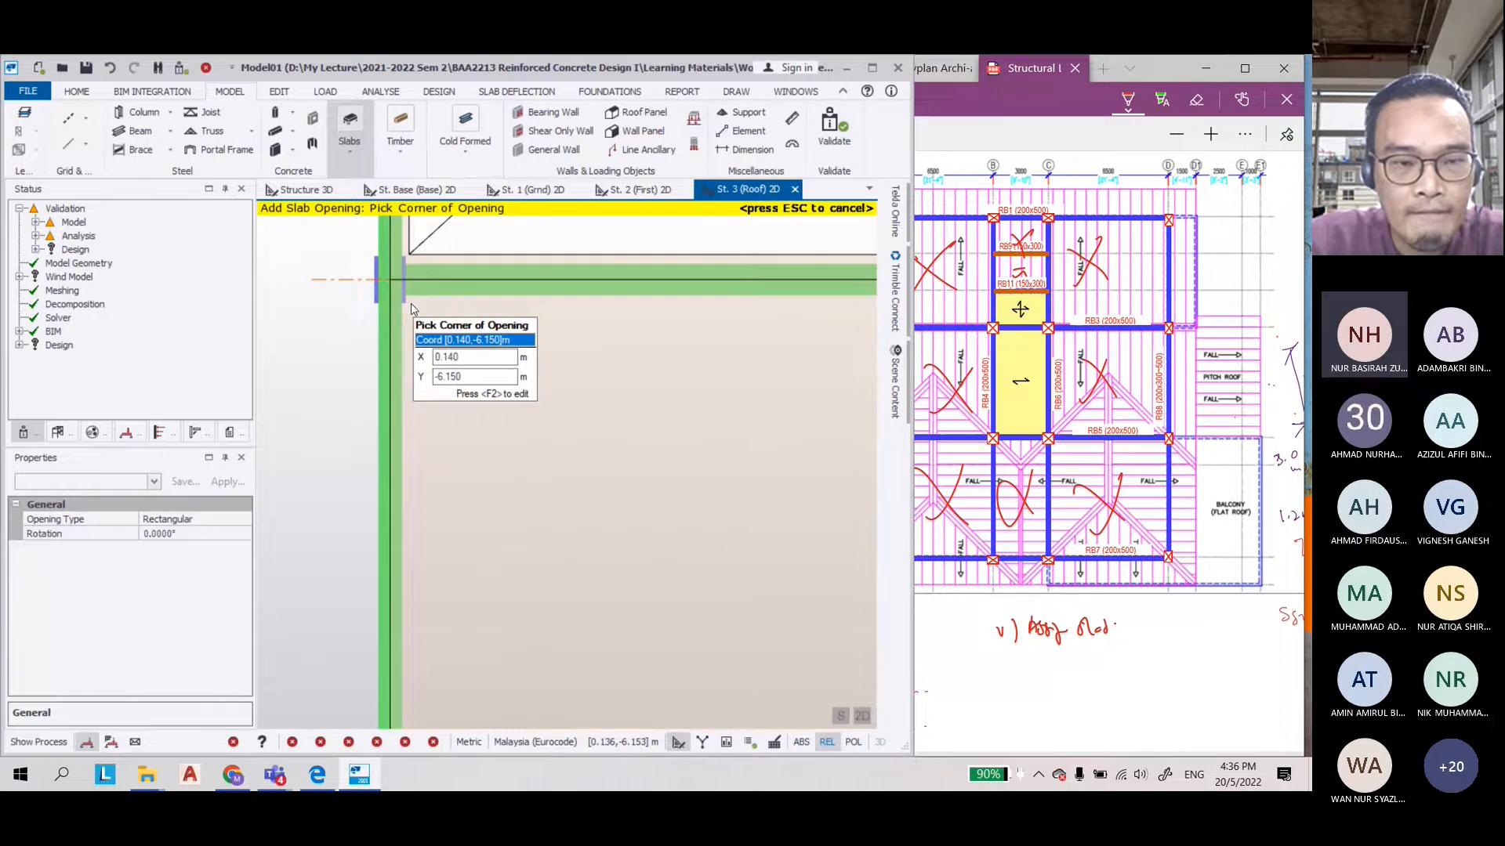
pyautogui.click(411, 308)
pyautogui.scroll(-3, 497, 581)
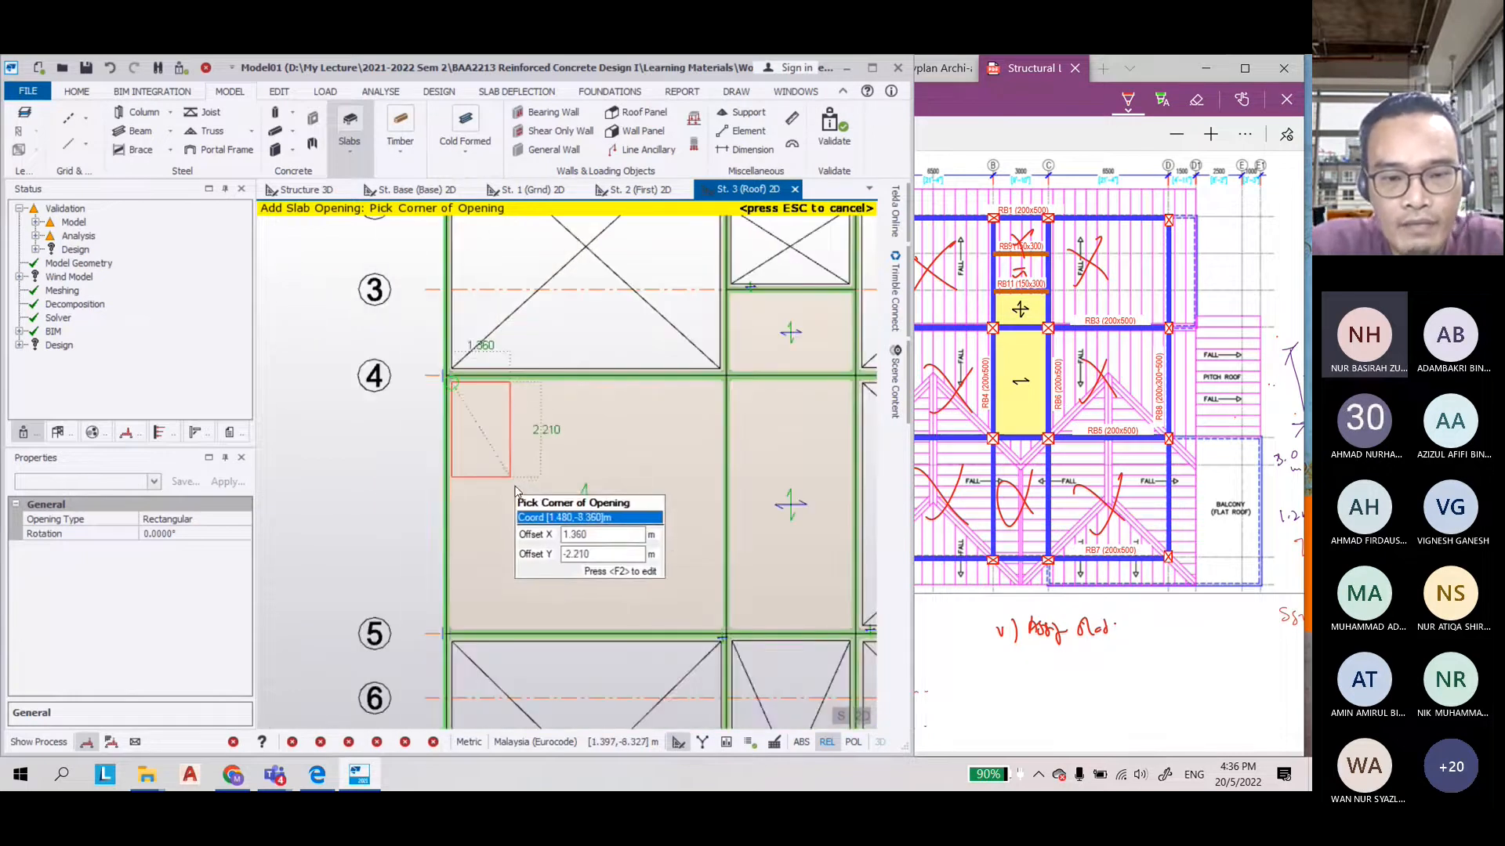
pyautogui.scroll(4, 704, 644)
pyautogui.scroll(2, 704, 644)
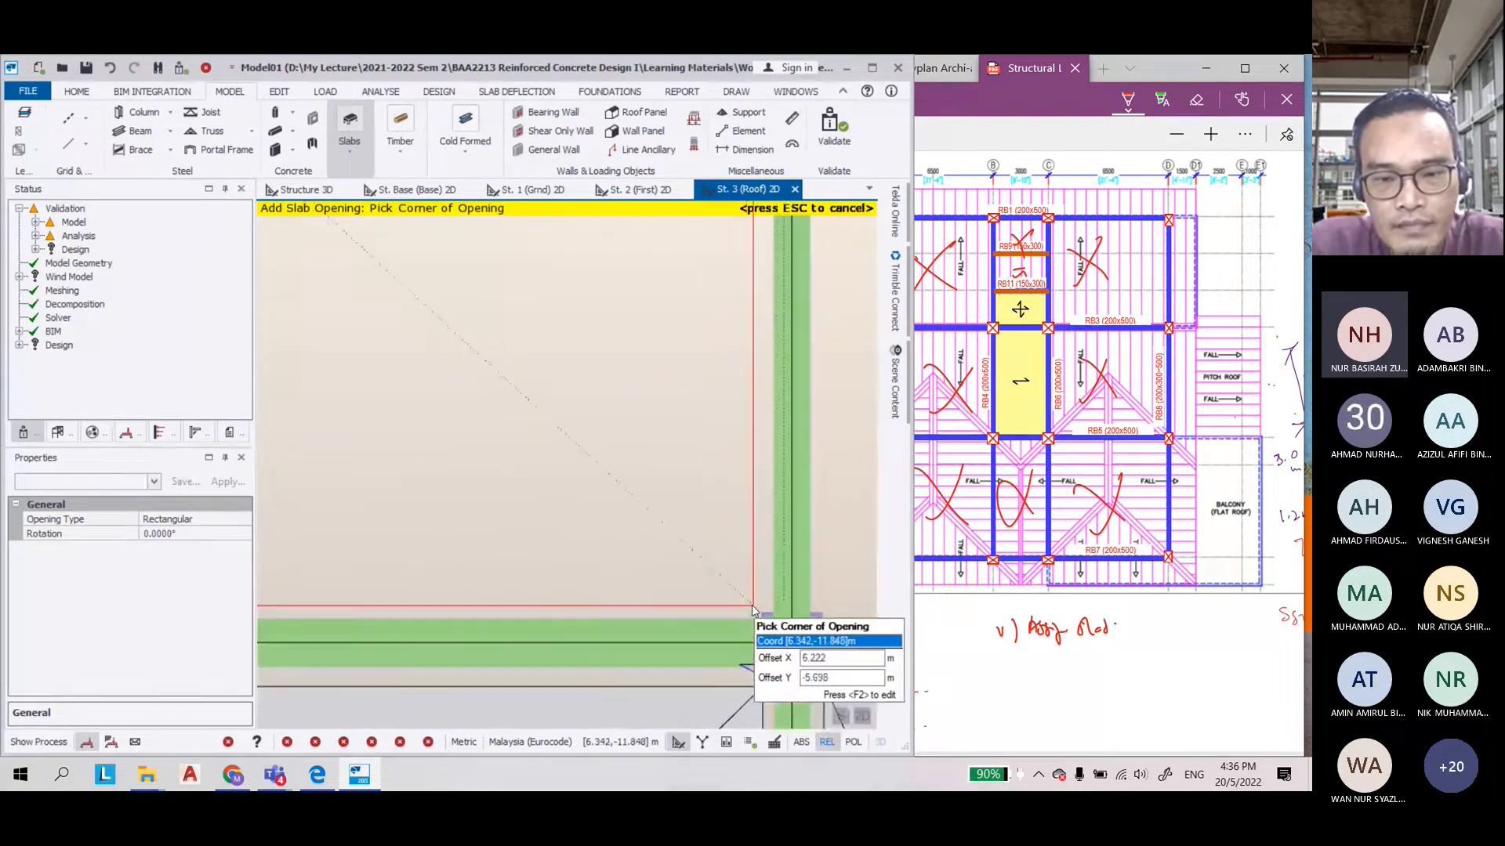
pyautogui.click(752, 610)
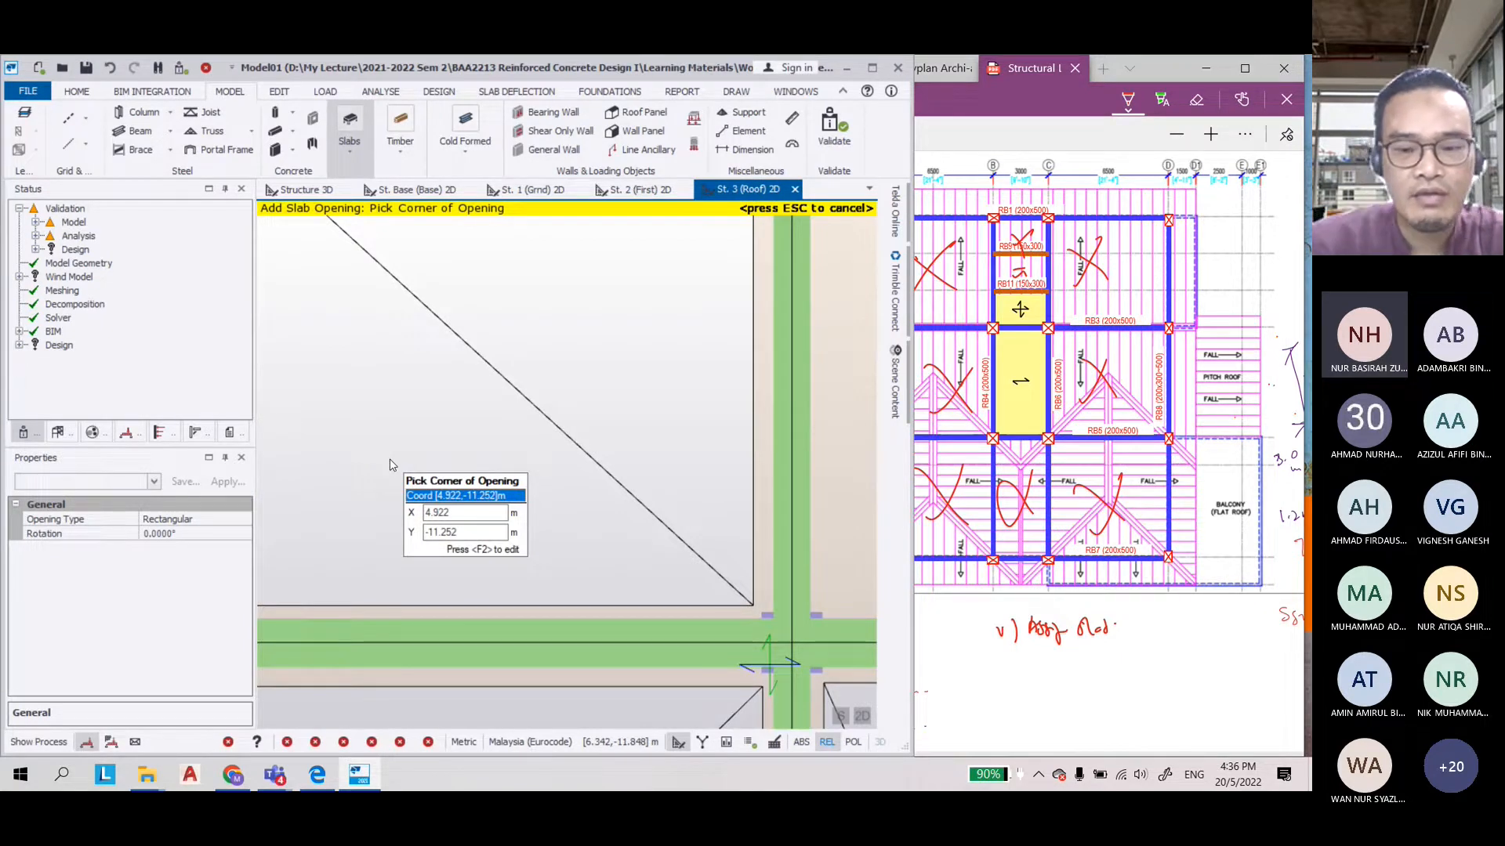
pyautogui.press('Escape')
# Replace the two-way slab of roof bay B–C between grids 4 and 5 with a new slab on beams using one-way decomposition
pyautogui.scroll(-3, 392, 464)
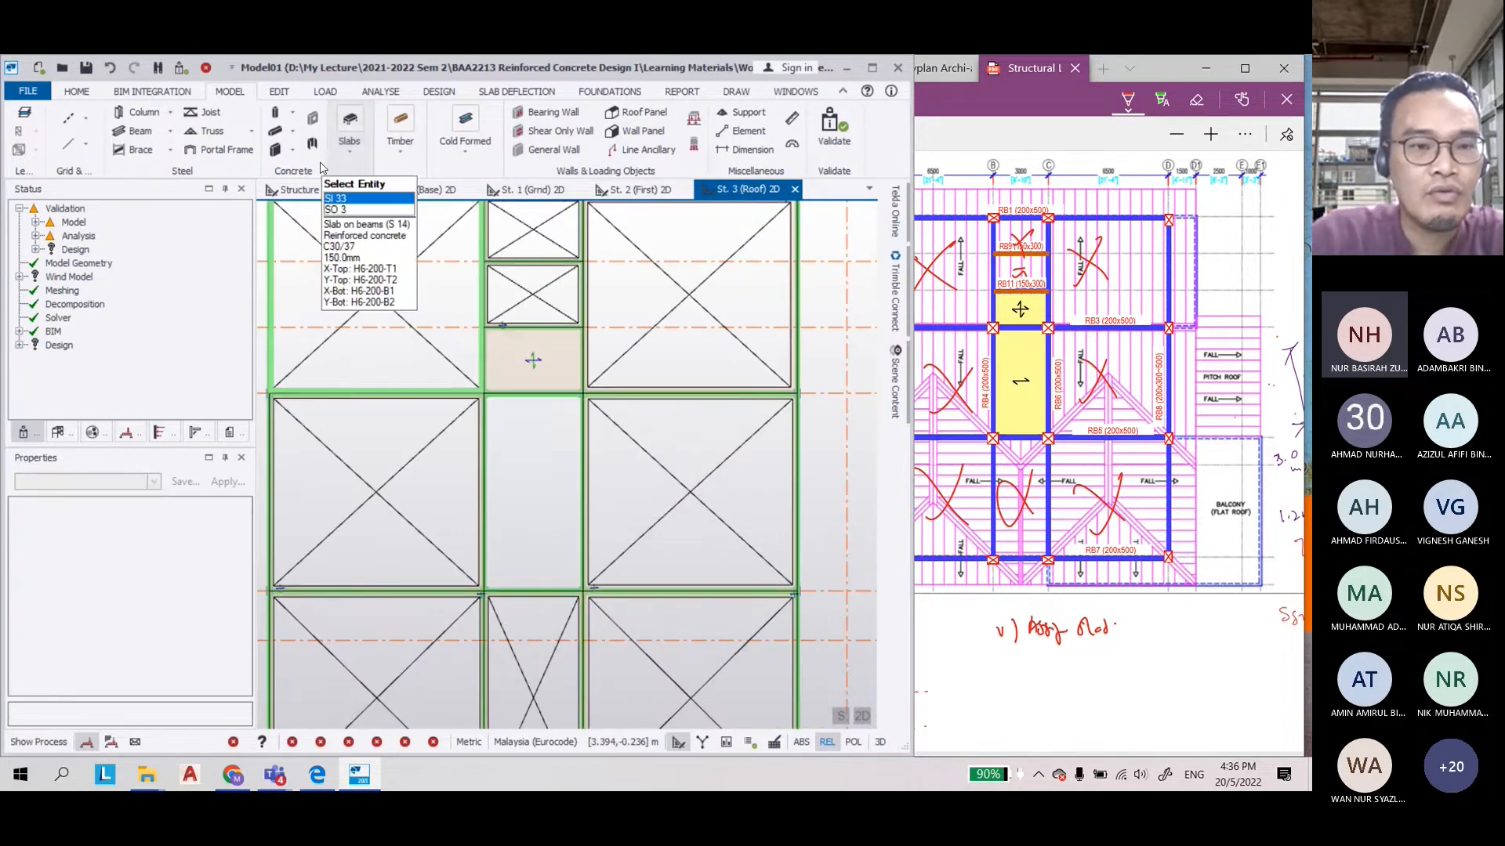
pyautogui.click(350, 127)
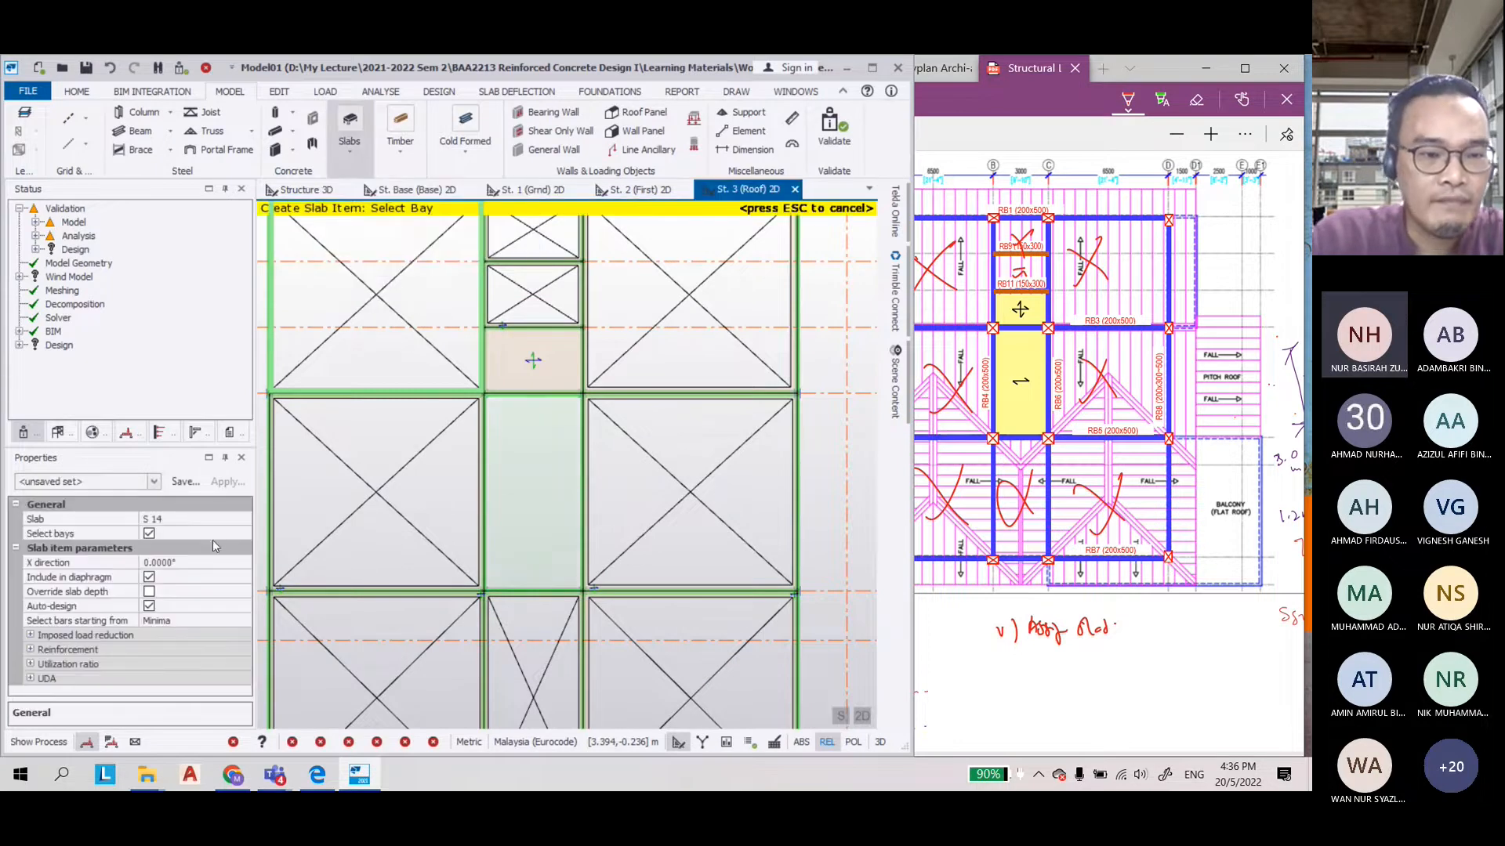
pyautogui.click(196, 519)
pyautogui.click(208, 520)
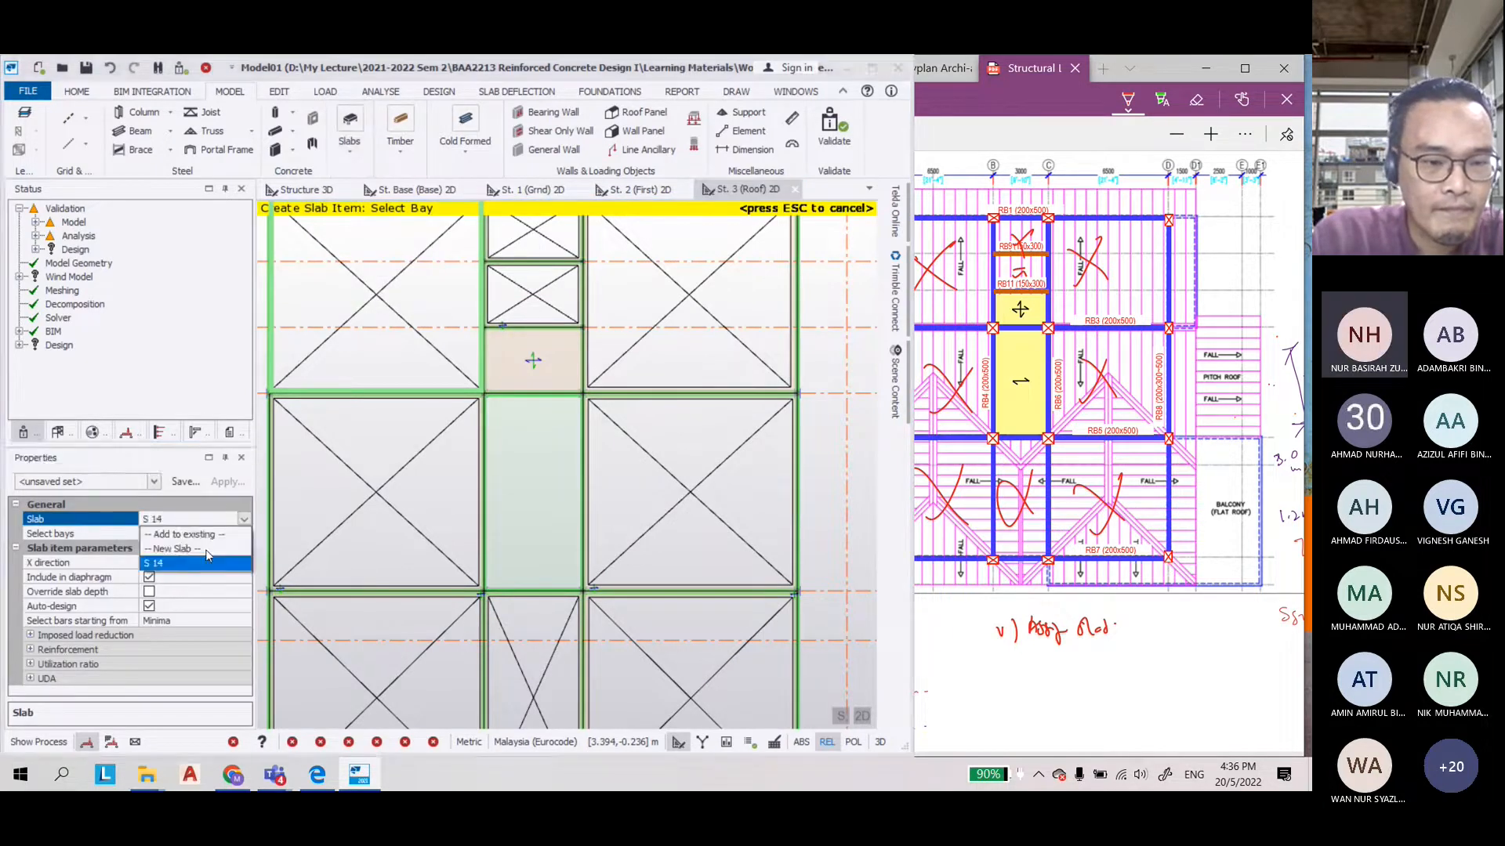
pyautogui.click(206, 550)
pyautogui.scroll(-3, 191, 619)
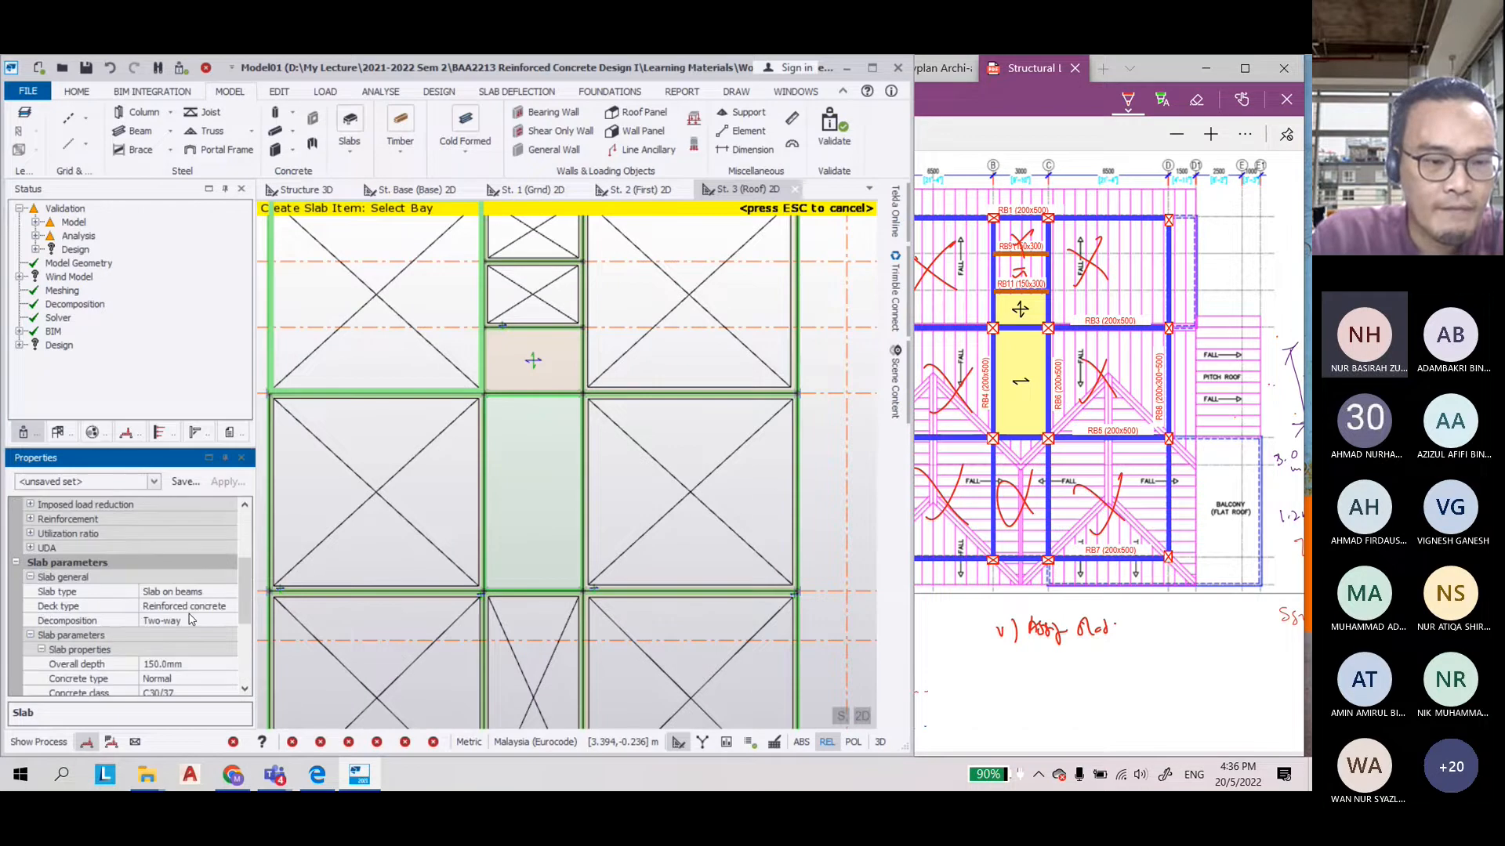
pyautogui.click(190, 619)
pyautogui.click(190, 620)
pyautogui.click(185, 636)
pyautogui.click(517, 572)
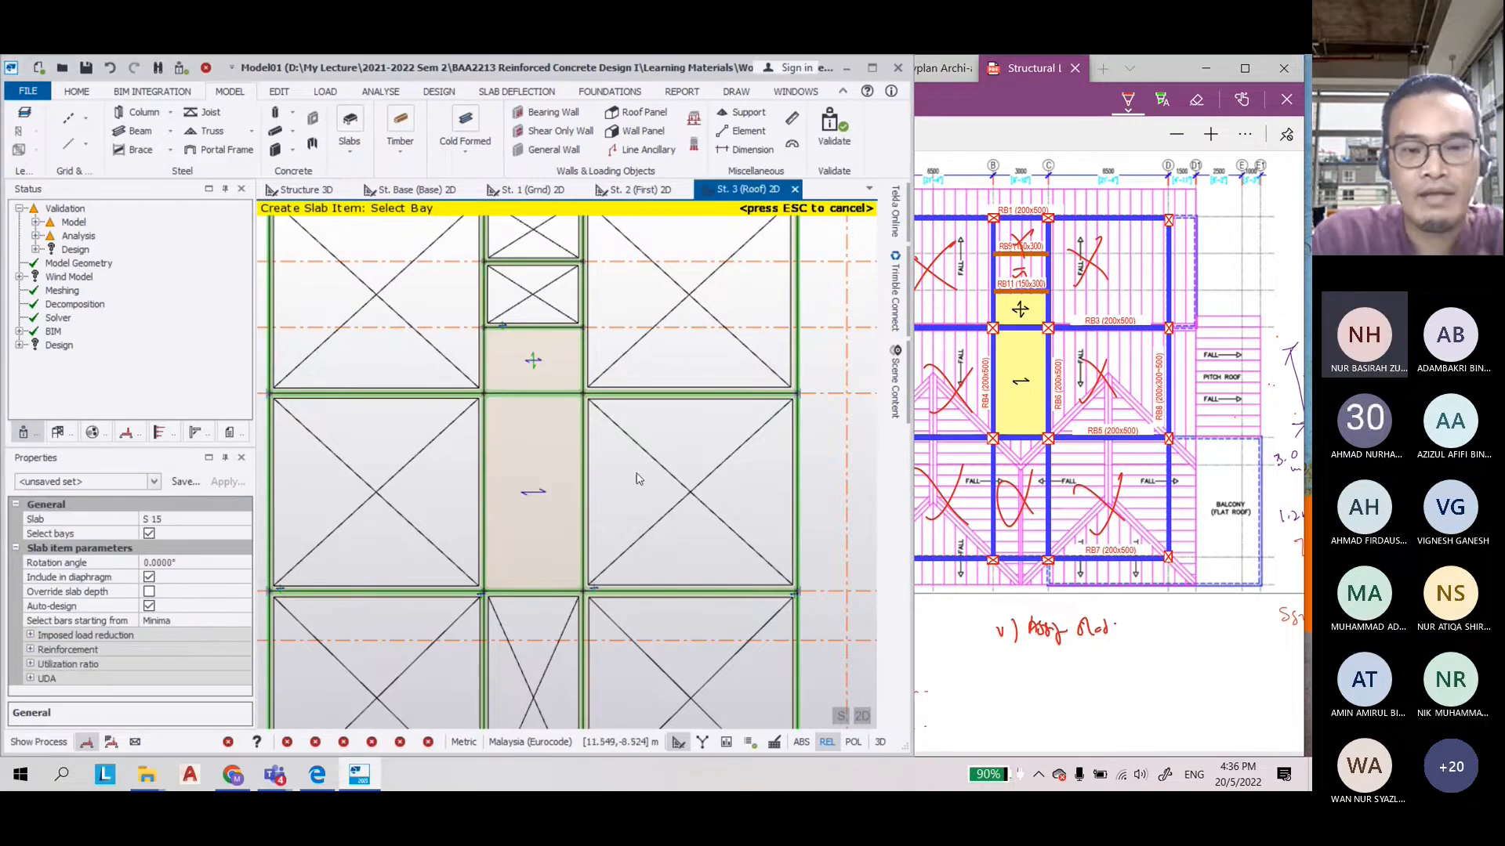
pyautogui.scroll(-2, 639, 479)
pyautogui.press('Escape')
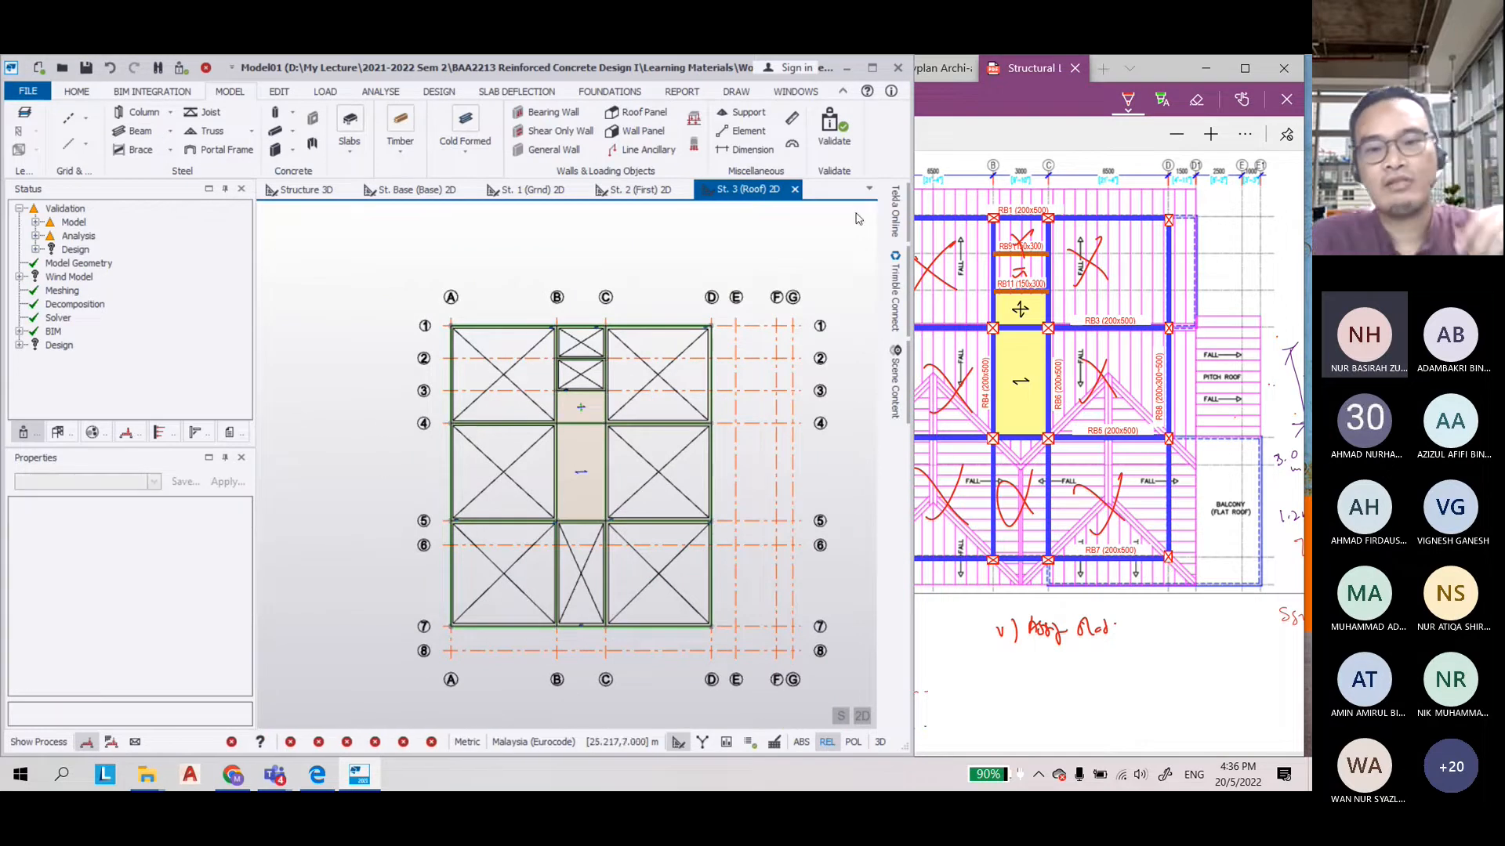
# Widen the Tekla window over the PDF plan and inspect the whole structure in an angled 3D view
pyautogui.moveTo(911, 243); pyautogui.dragTo(1220, 248)
pyautogui.click(302, 191)
pyautogui.moveTo(799, 366); pyautogui.dragTo(883, 409, button='middle')
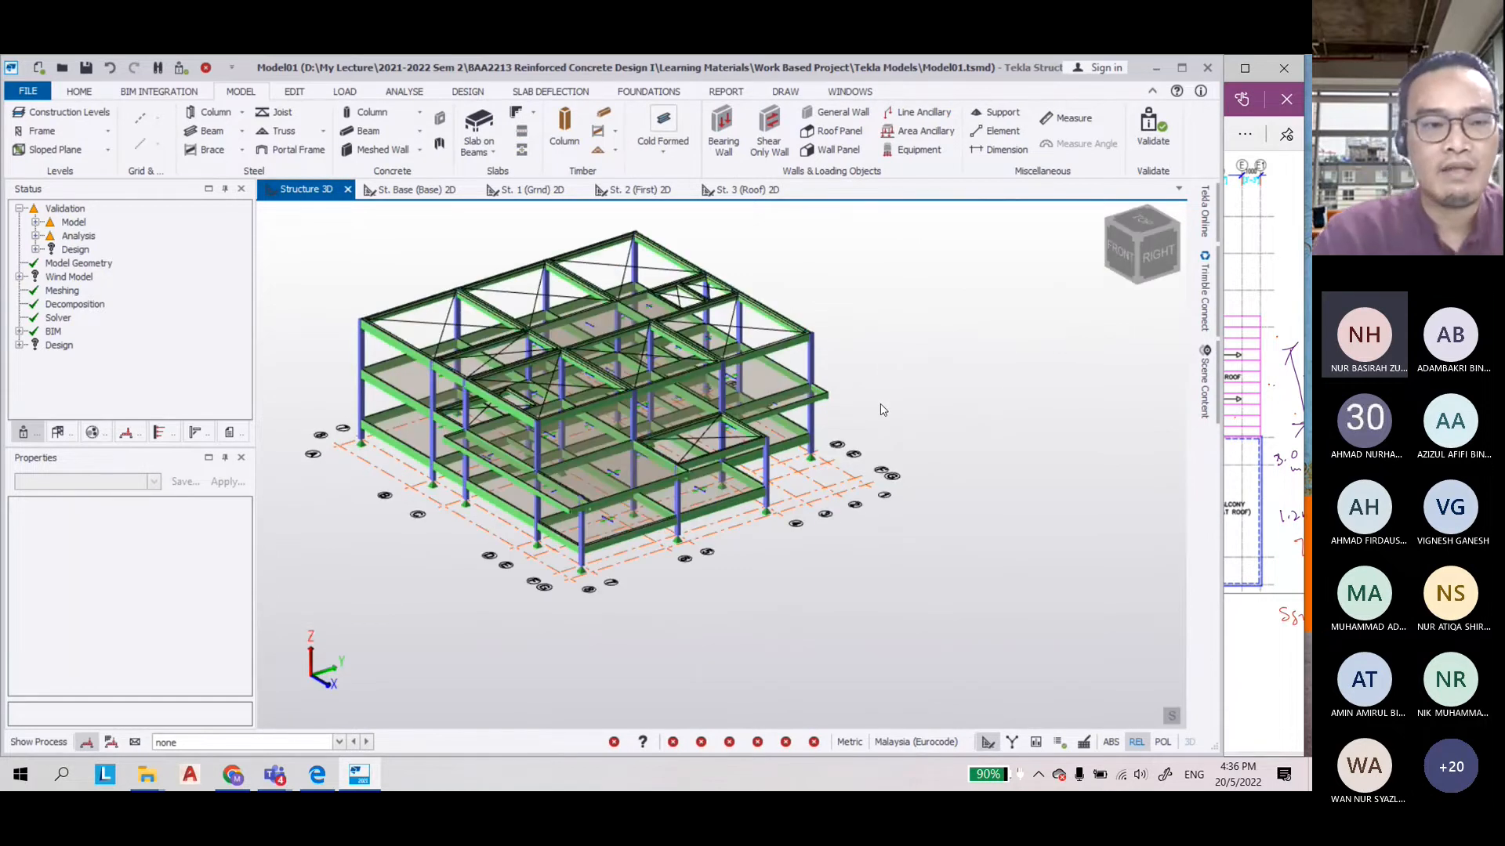
# Save the structural model
pyautogui.click(142, 241)
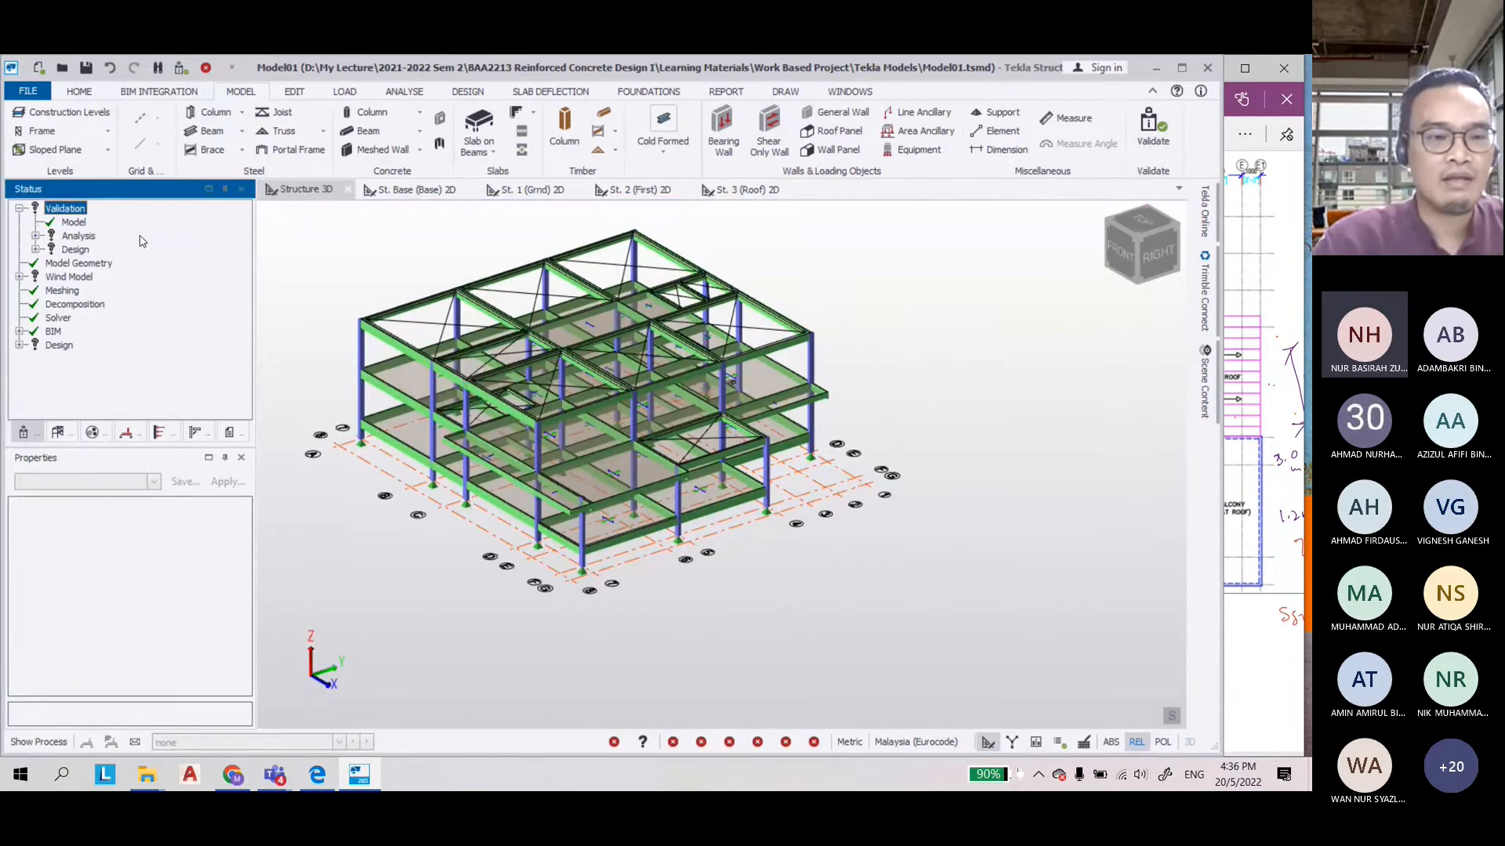
pyautogui.click(87, 69)
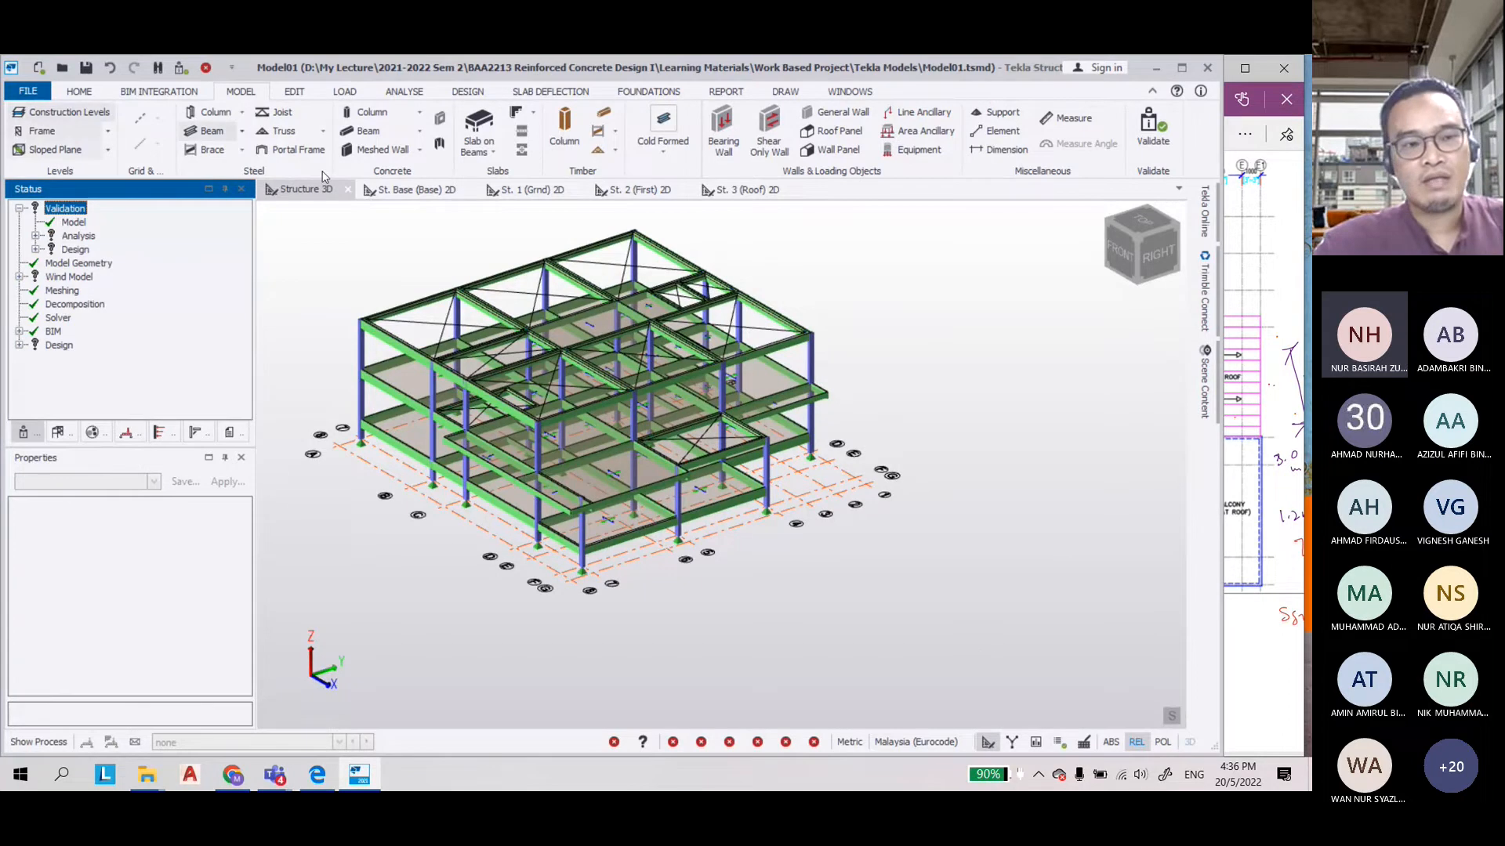